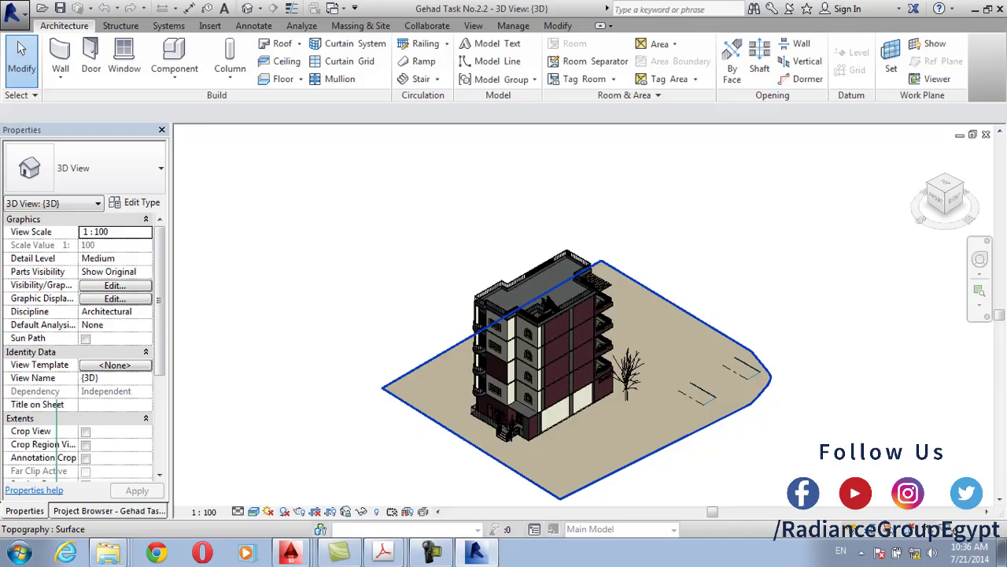
Remove the railing that runs around the top roof edge
shift+middle_drag(472, 314, 504, 315)
key(Escape)
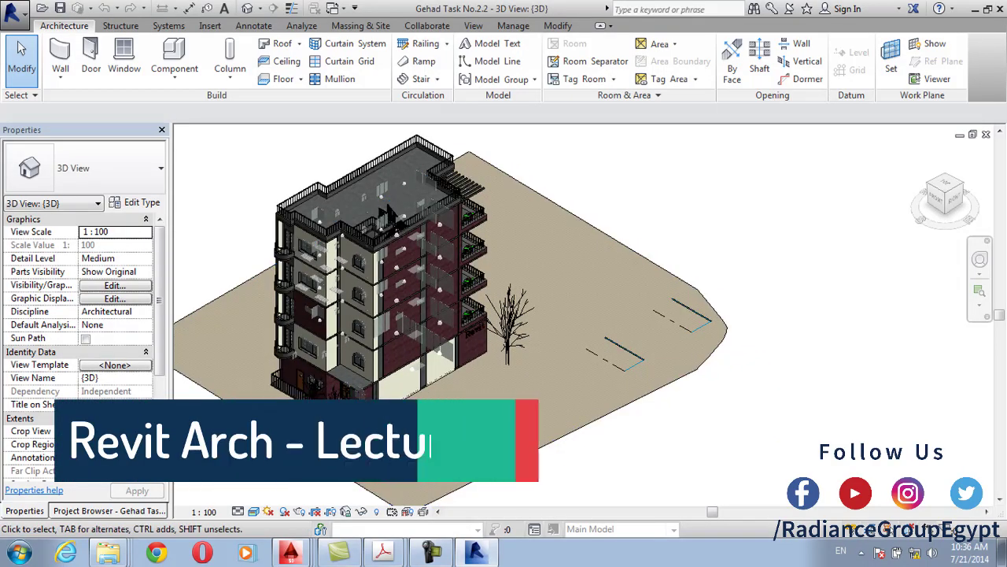
key(Delete)
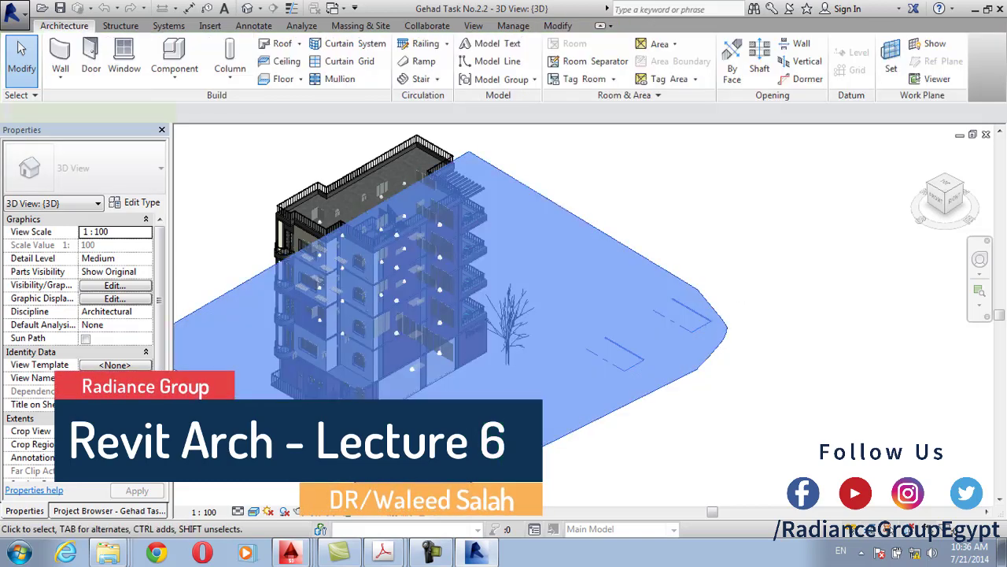
middle_drag(380, 219, 409, 258)
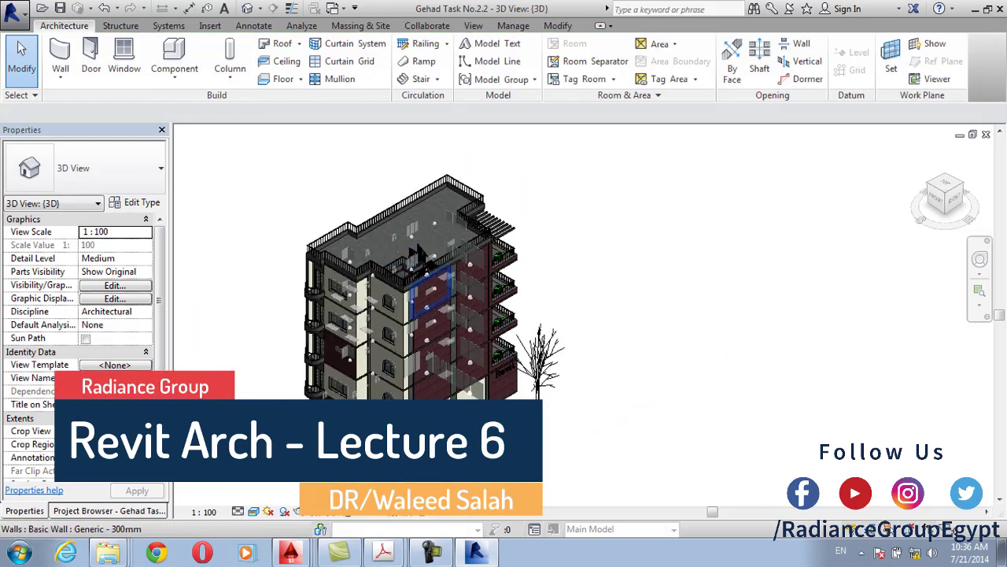
key(Tab)
key(Tab)
key(Tab)
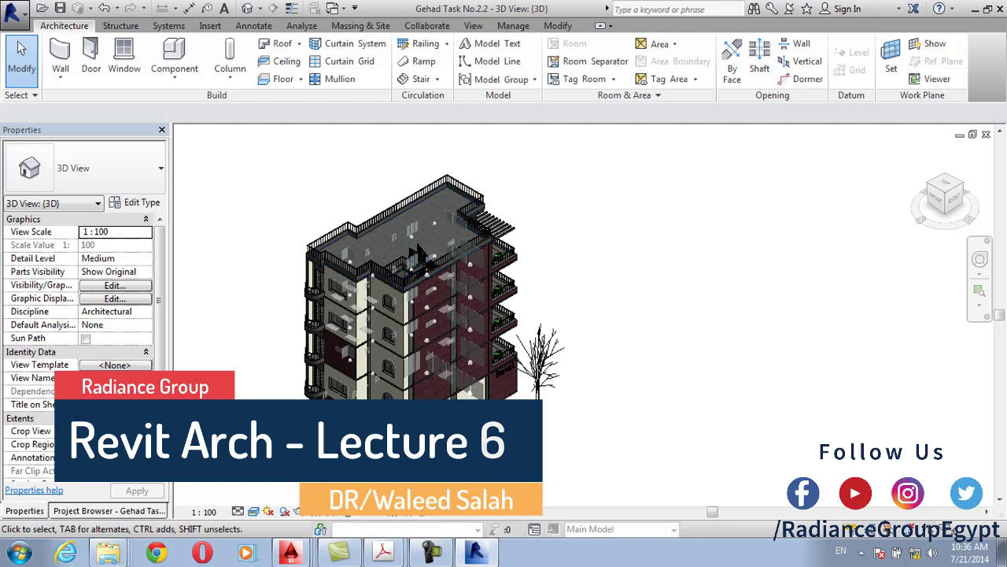
scroll(418, 252, up, 5)
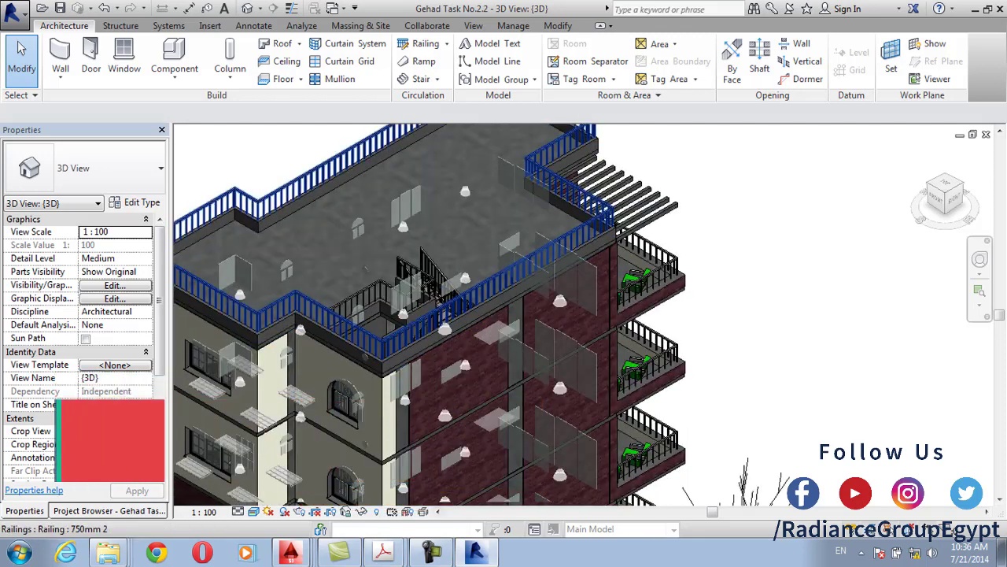
click(439, 313)
key(Escape)
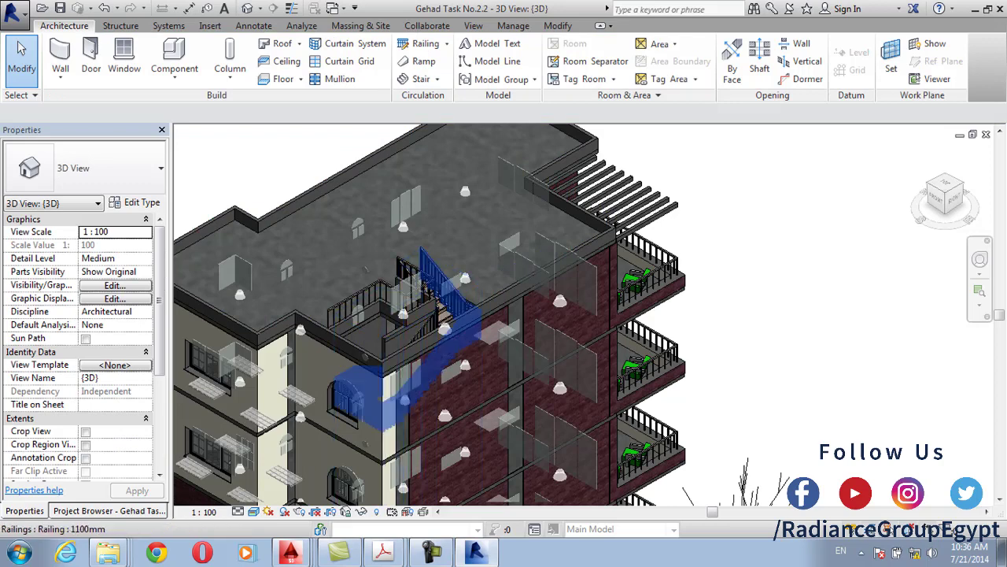
Delete the parapet walls along the roof's left, back and back-right edges
middle_drag(430, 284, 506, 348)
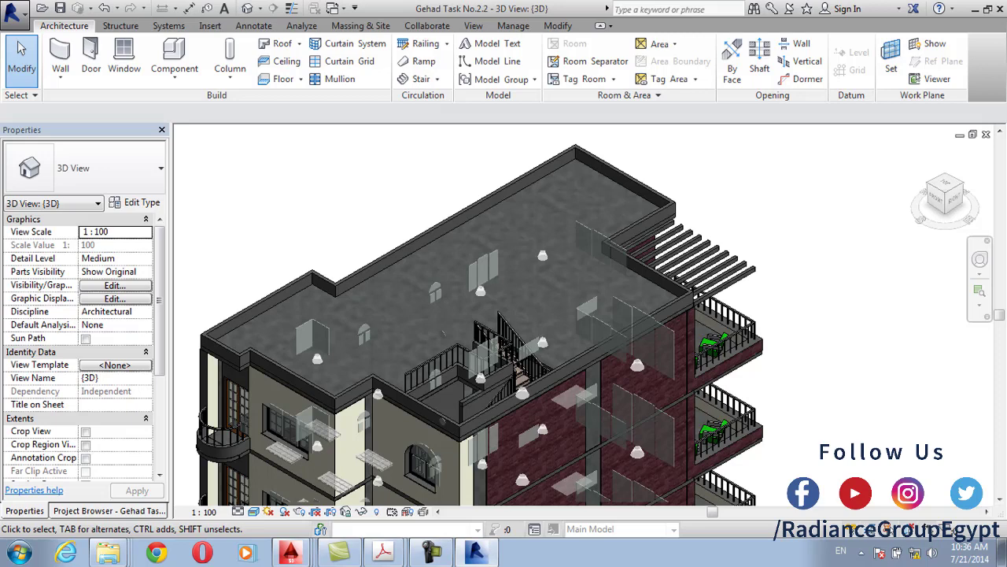
click(293, 381)
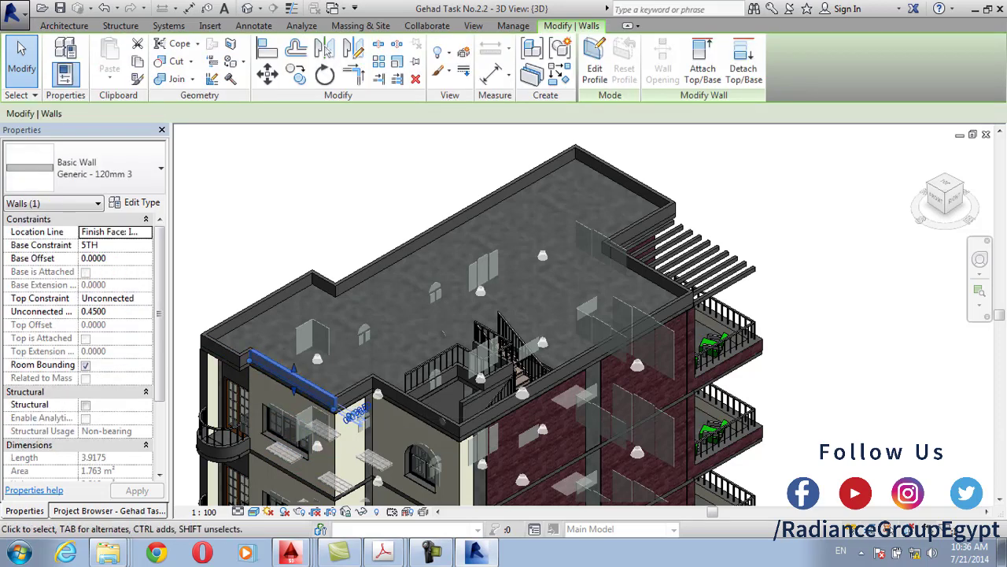
key(Delete)
click(455, 220)
key(Delete)
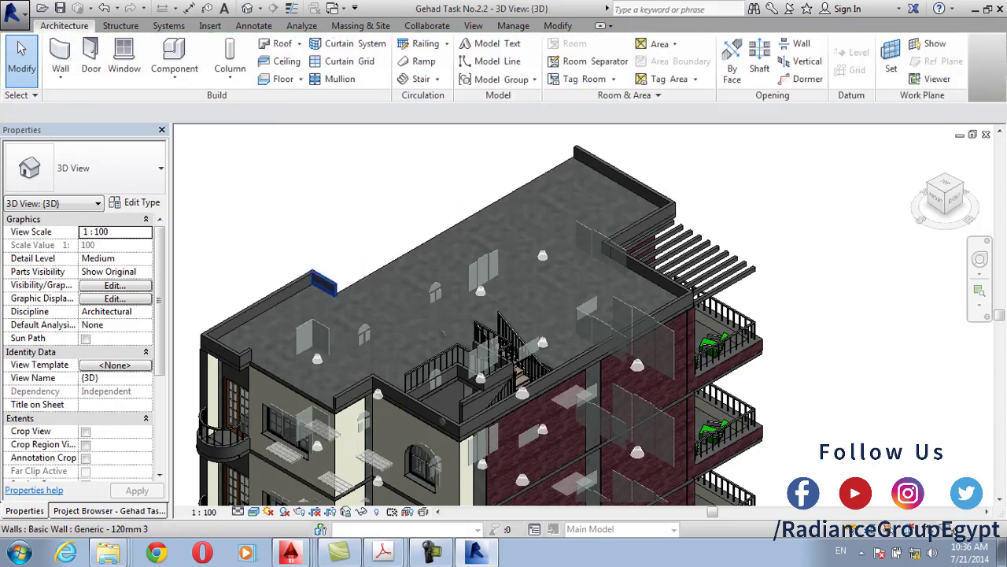
click(323, 282)
key(Escape)
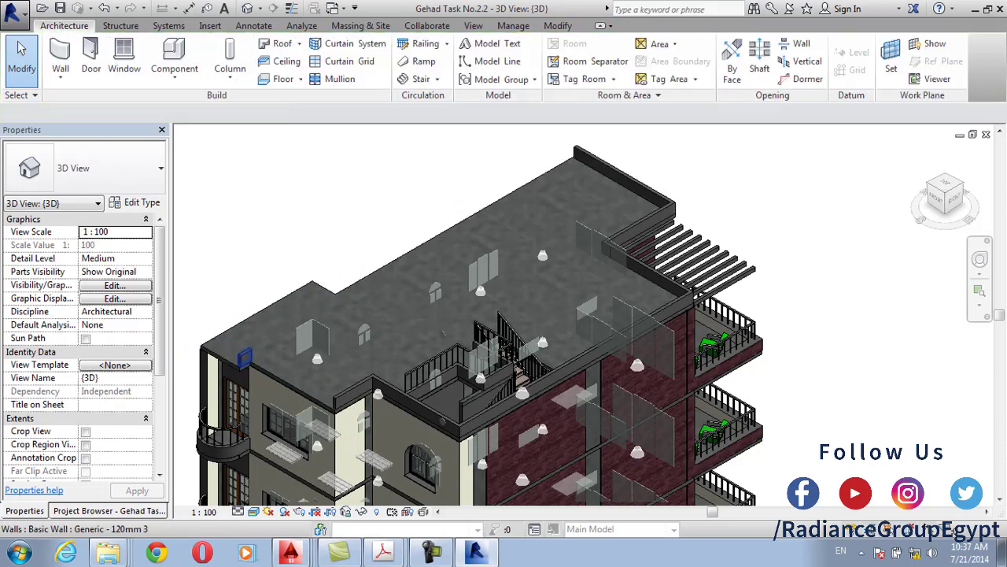
click(626, 179)
key(Delete)
click(643, 223)
key(Delete)
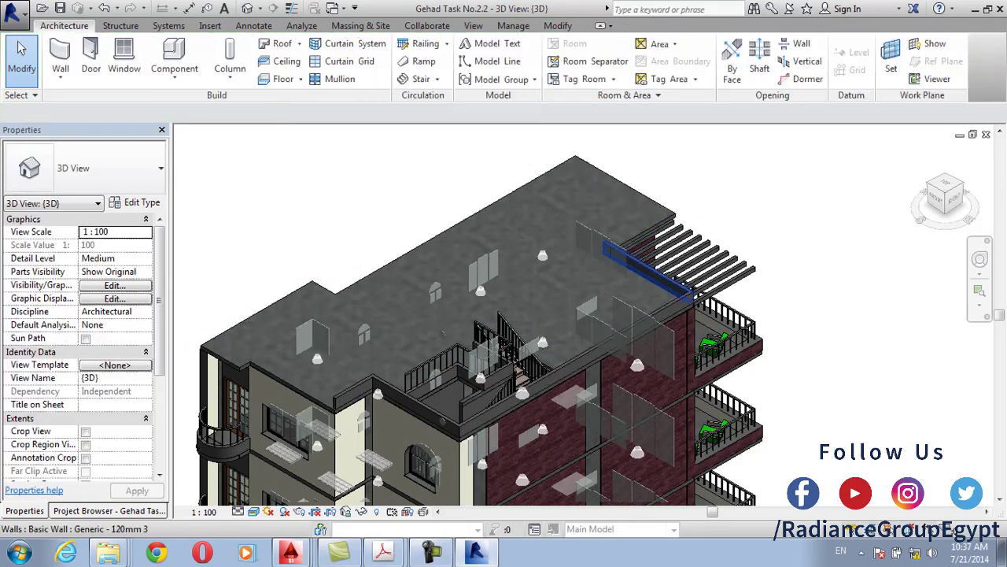
Delete the front, right and left-front parapet walls, then show the Project Browser
click(575, 362)
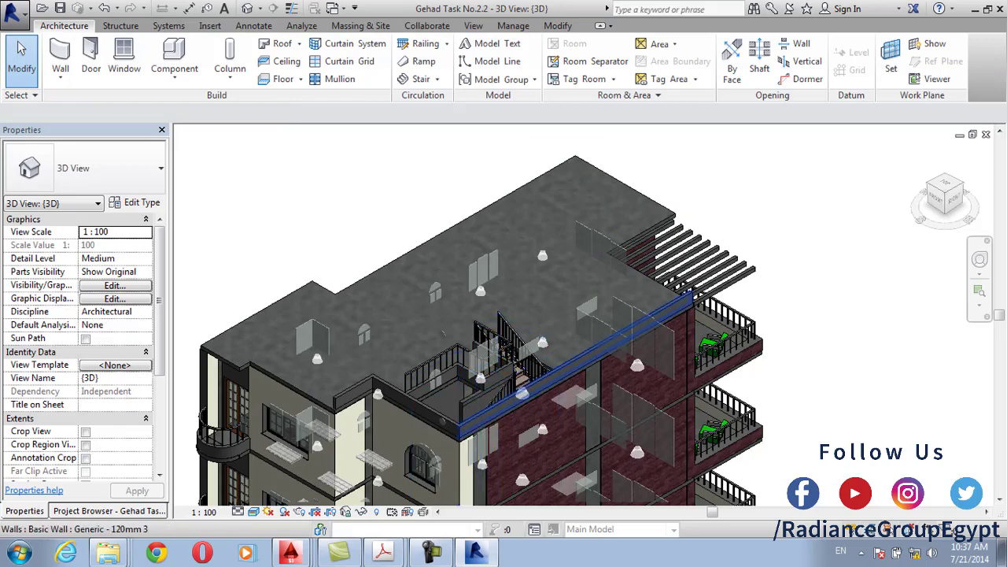
scroll(474, 436, up, 2)
scroll(473, 420, up, 1)
click(473, 420)
key(Delete)
click(418, 432)
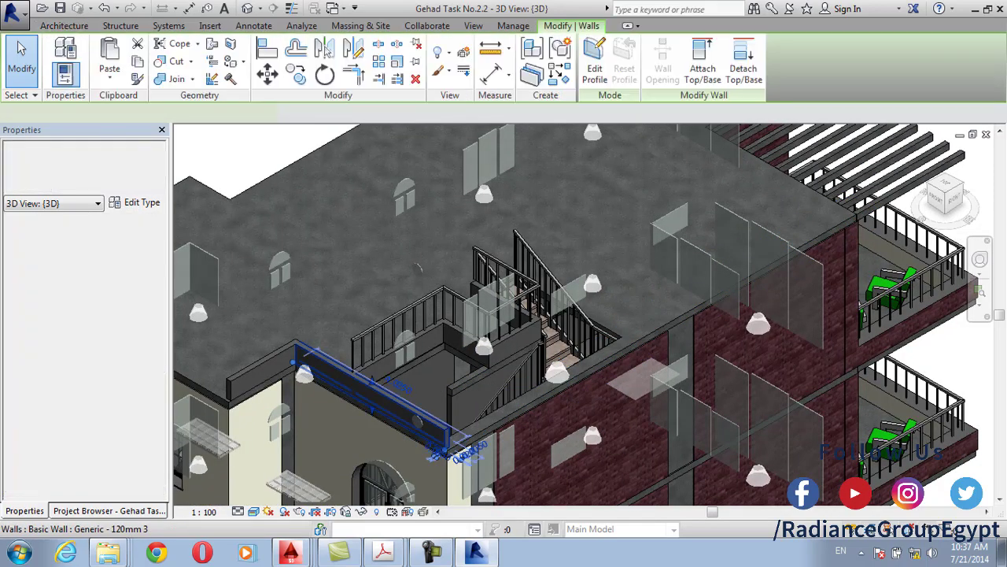
key(Delete)
scroll(431, 299, down, 4)
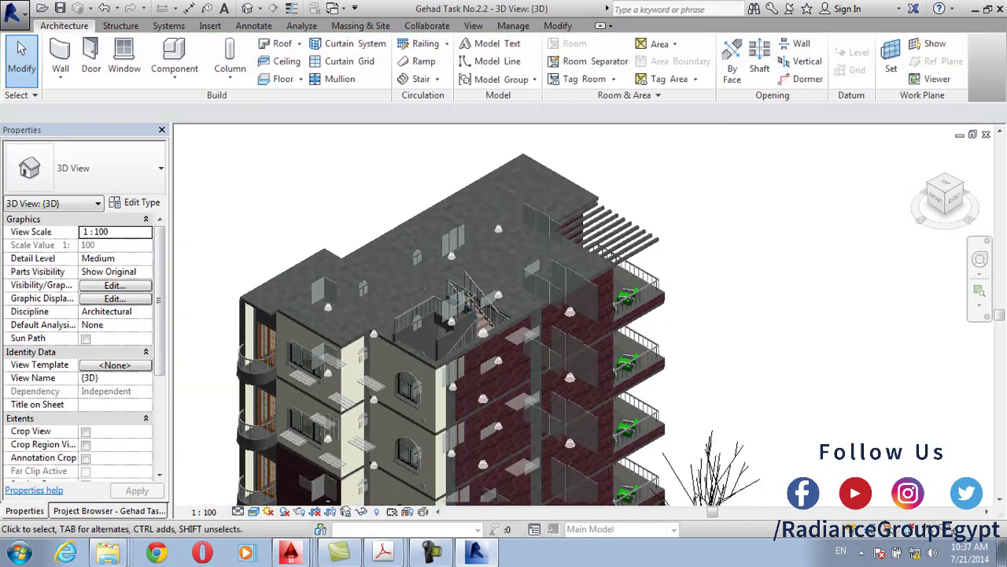
click(109, 510)
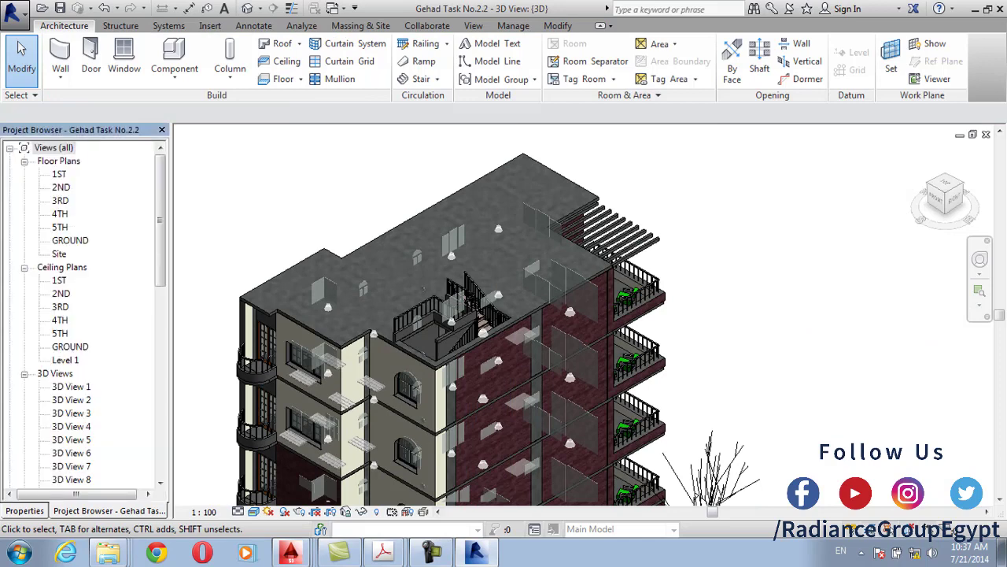
Compare the 5TH and 4TH floor plans, filtering the selected categories on 4TH
double_click(60, 226)
scroll(612, 281, up, 2)
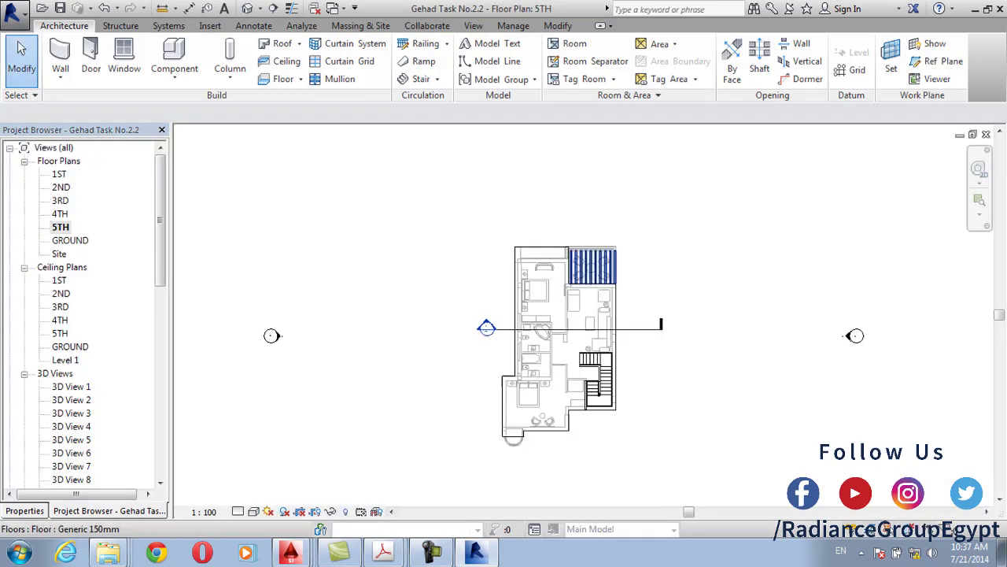
scroll(580, 279, up, 5)
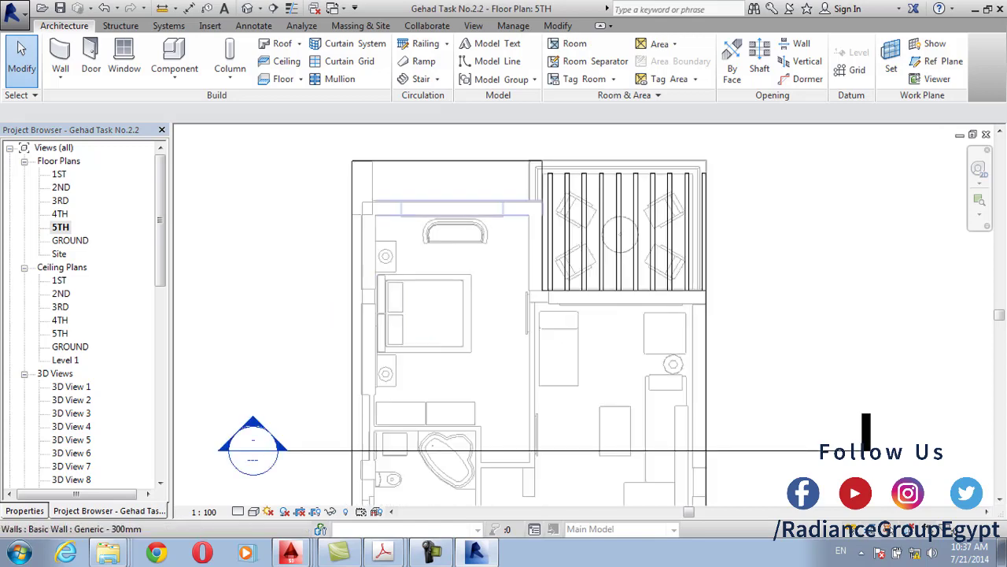
scroll(368, 231, down, 2)
middle_drag(390, 351, 364, 310)
double_click(60, 214)
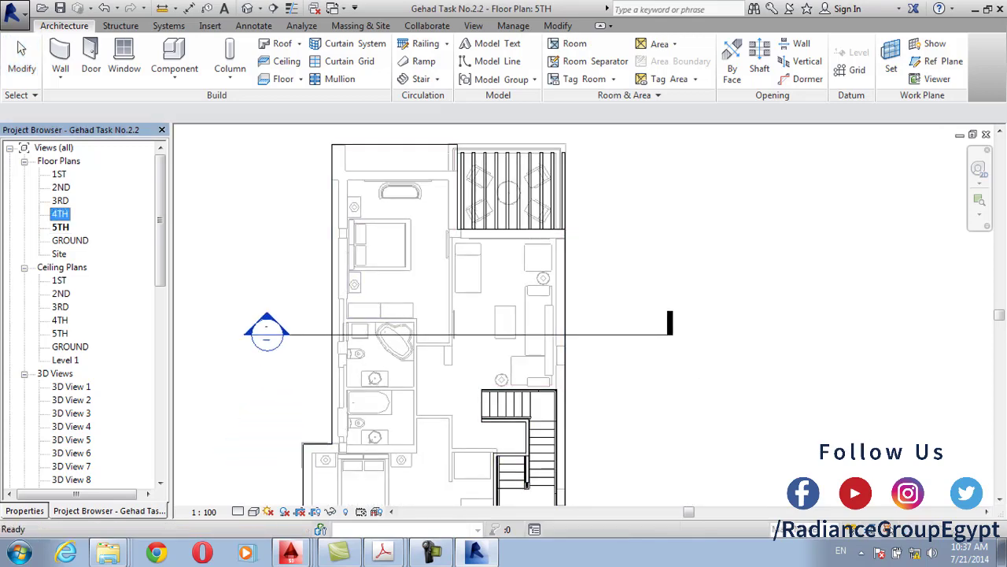
double_click(60, 213)
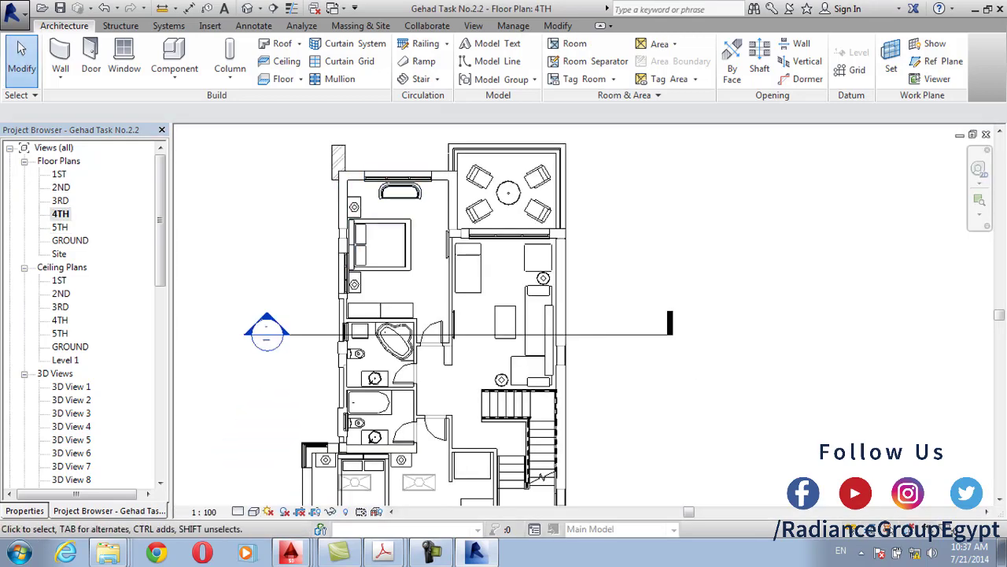
scroll(486, 230, down, 2)
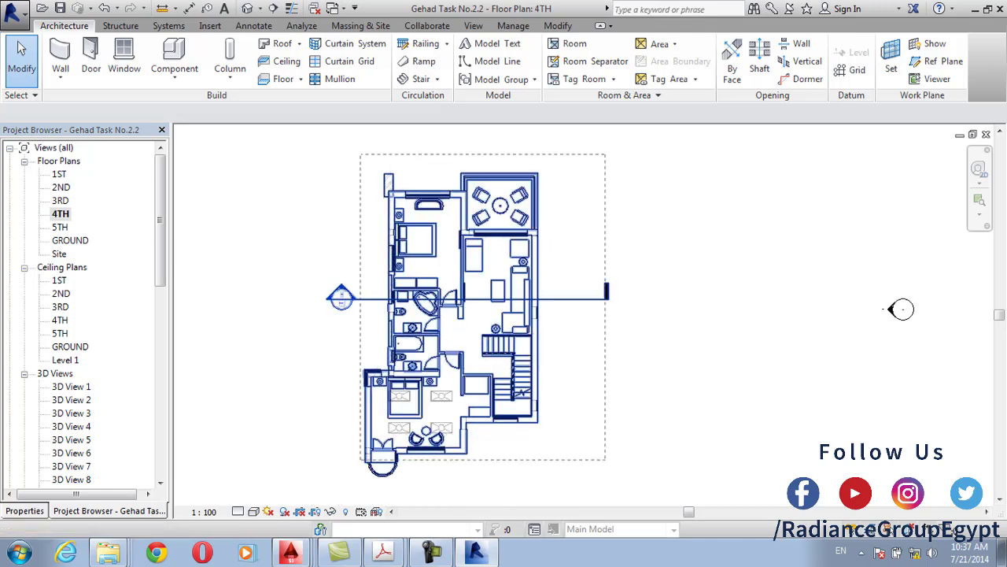
drag(307, 153, 637, 492)
click(654, 59)
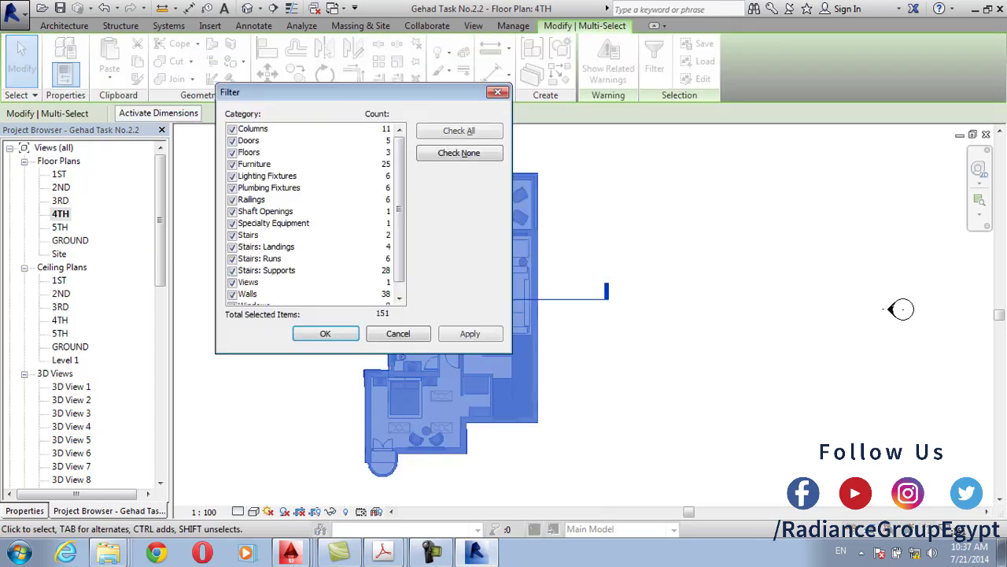
key(Escape)
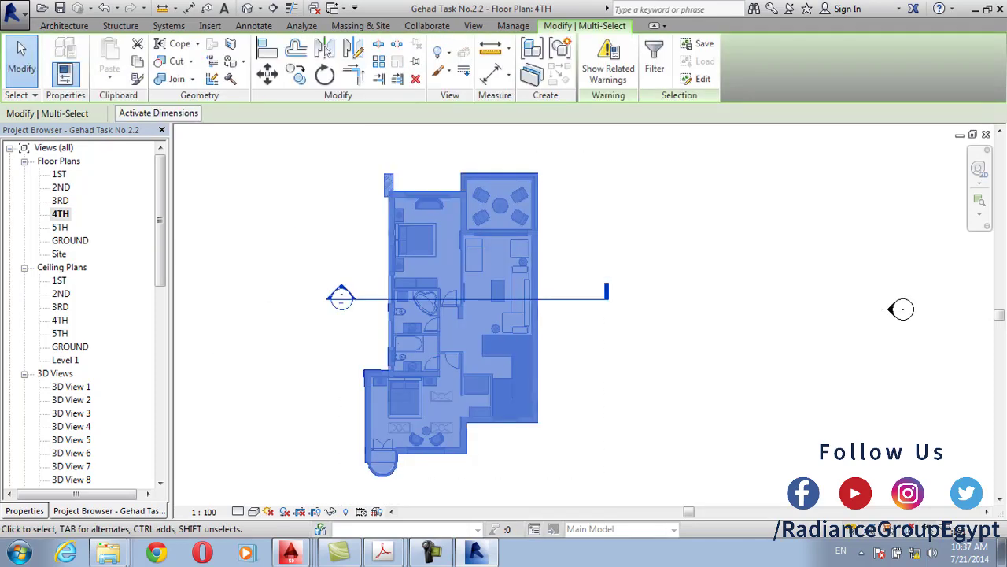
Reopen the 5TH floor plan and list the available wall types
double_click(59, 227)
drag(638, 491, 306, 153)
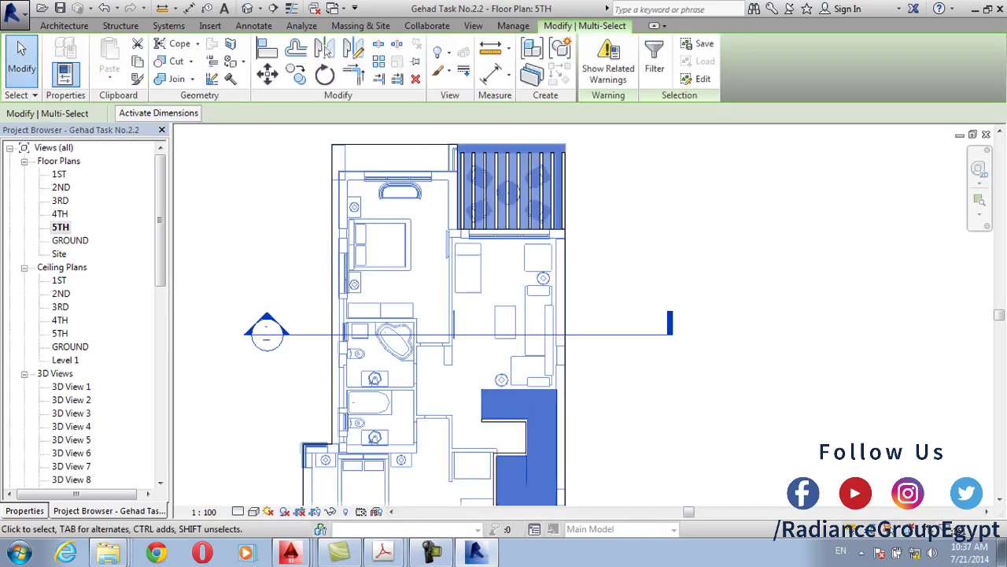
click(65, 25)
click(59, 75)
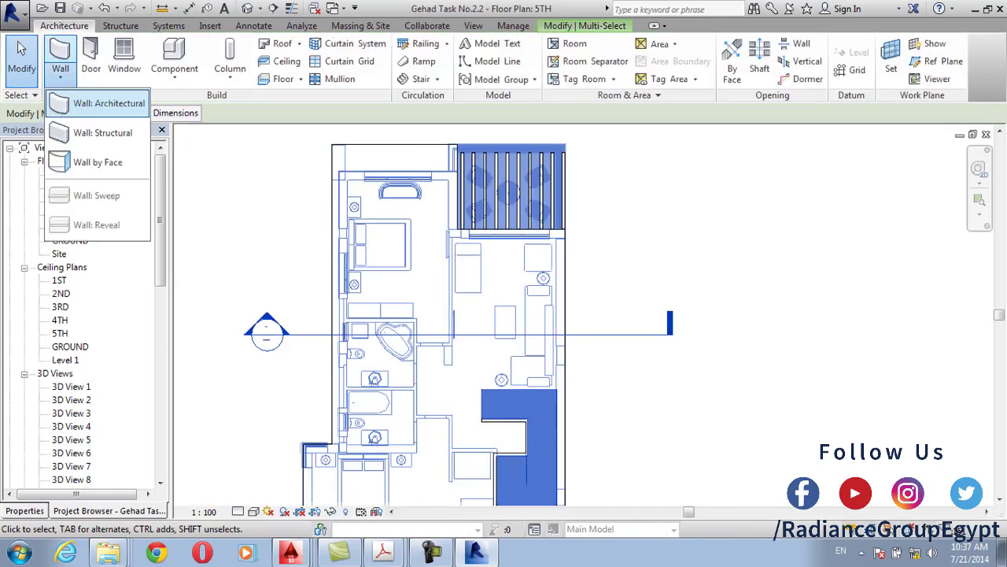
Draw Generic 120mm walls, 3.7 m high, around the top room beside the balcony
click(100, 104)
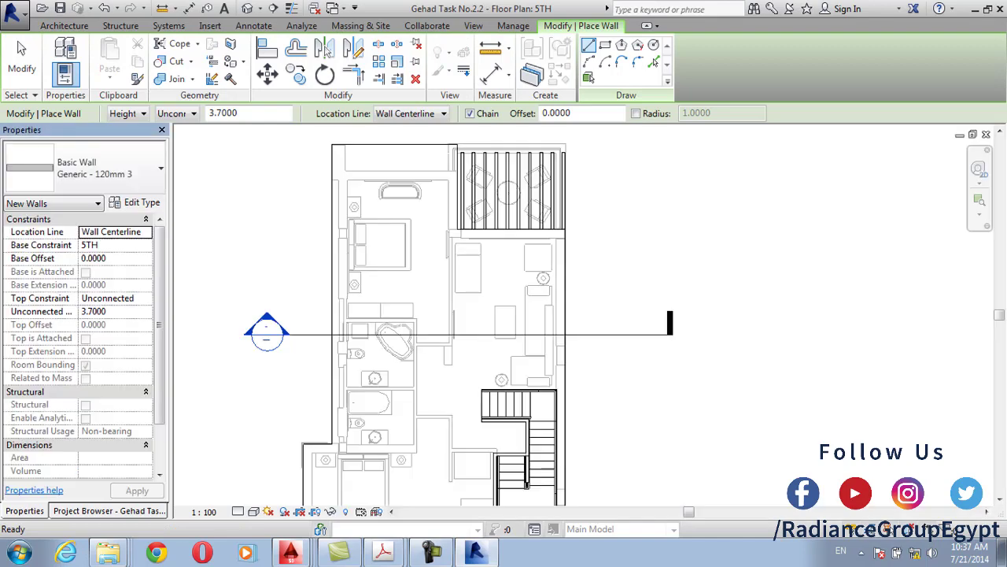
scroll(356, 214, up, 2)
middle_drag(351, 206, 178, 180)
scroll(330, 290, up, 1)
scroll(500, 267, up, 1)
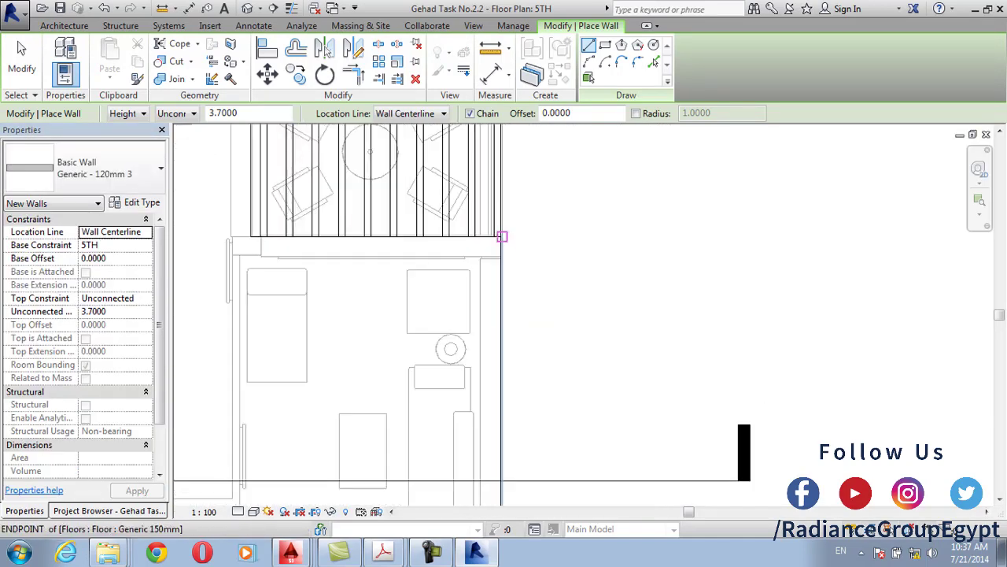
click(500, 236)
click(229, 236)
scroll(241, 354, down, 2)
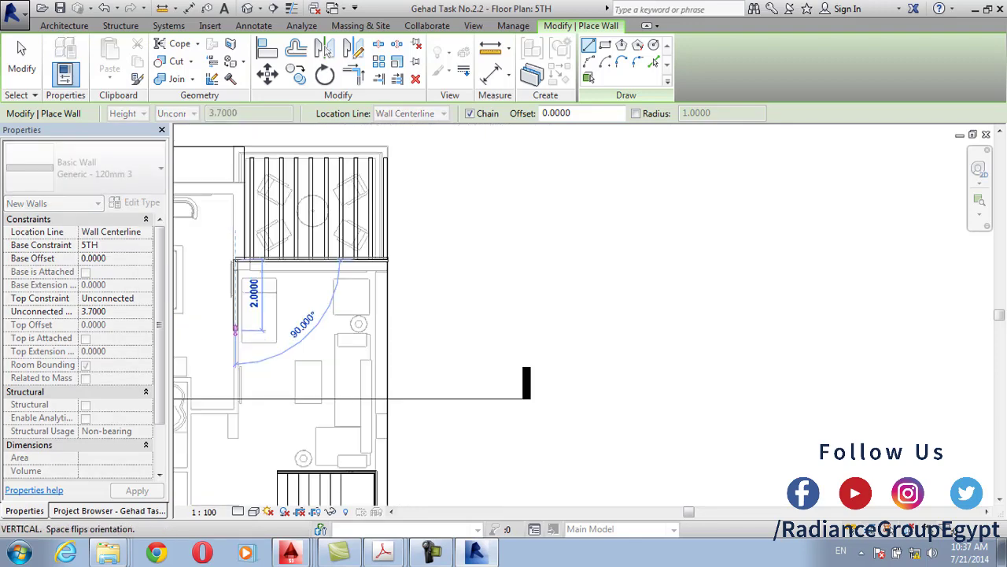
middle_drag(236, 402, 260, 295)
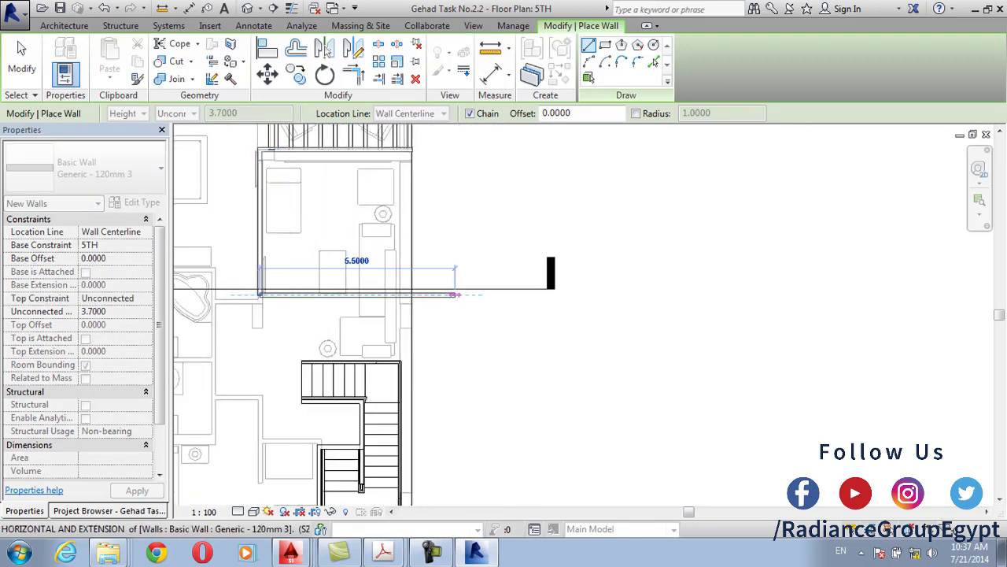
click(410, 294)
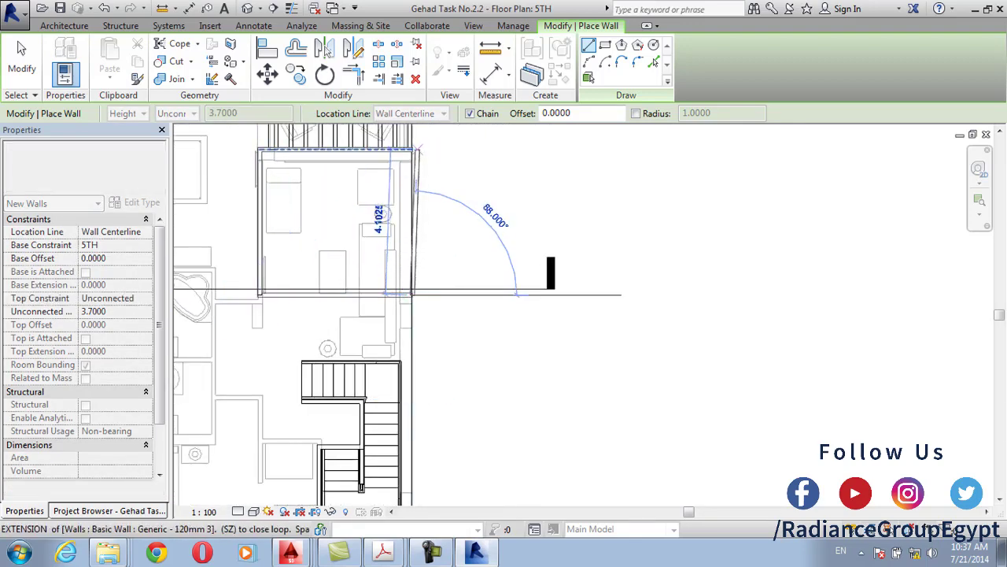
click(414, 150)
scroll(407, 162, down, 1)
key(Escape)
Draw a closed four-wall loop around the lower bedroom
middle_drag(361, 332, 533, 342)
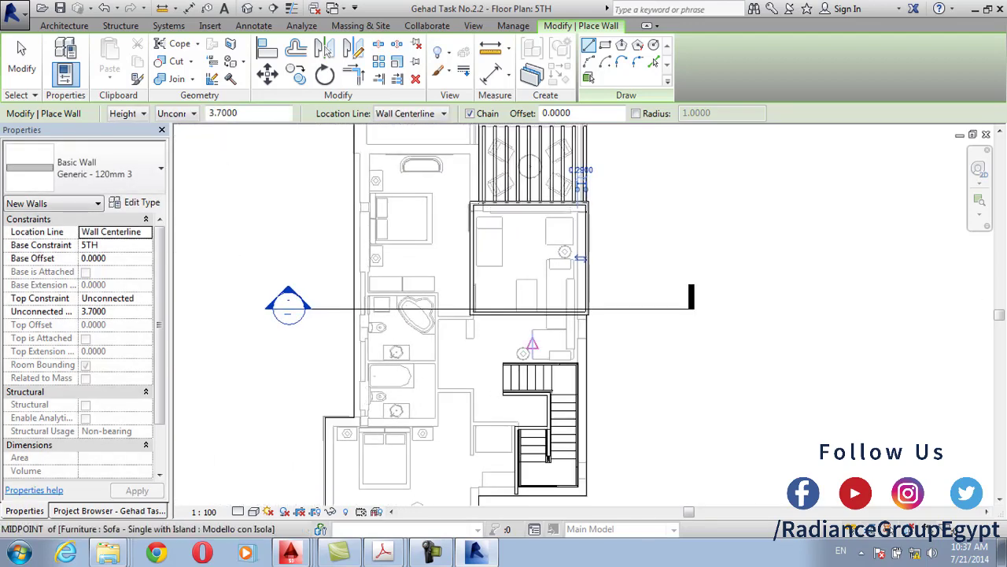
scroll(471, 260, up, 1)
middle_drag(472, 259, 434, 210)
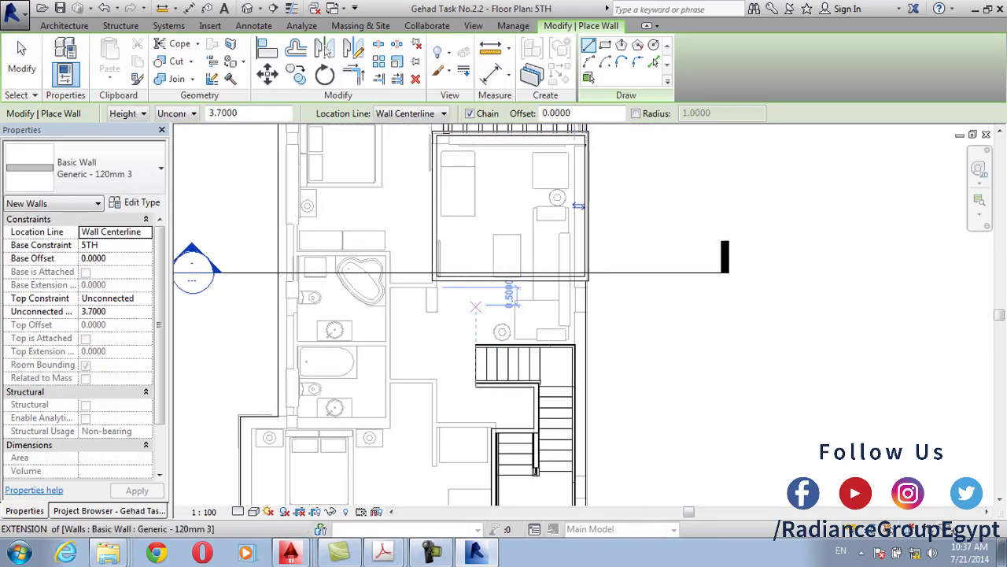
middle_drag(391, 289, 457, 218)
scroll(509, 308, down, 2)
middle_drag(421, 356, 460, 317)
scroll(460, 317, up, 1)
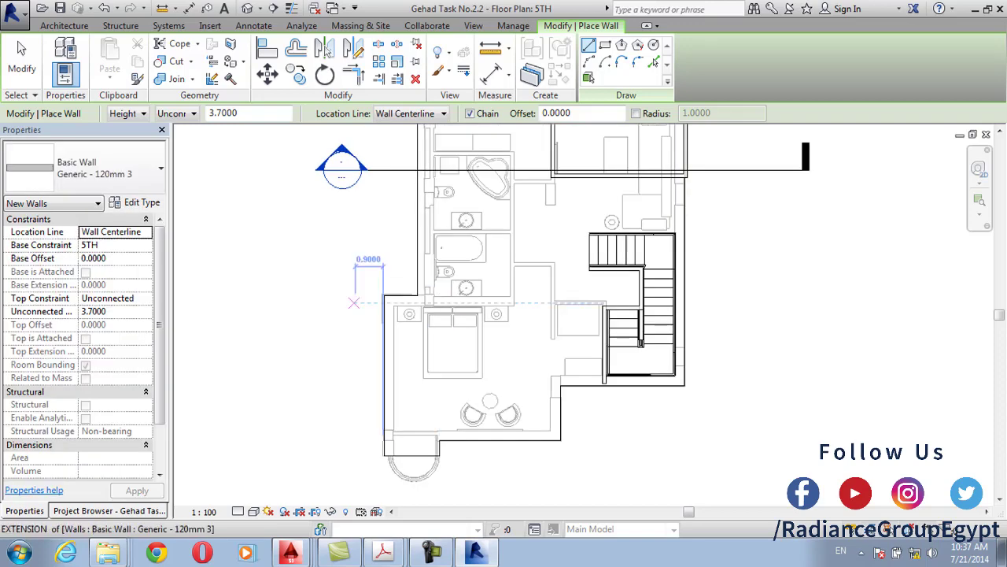
click(559, 439)
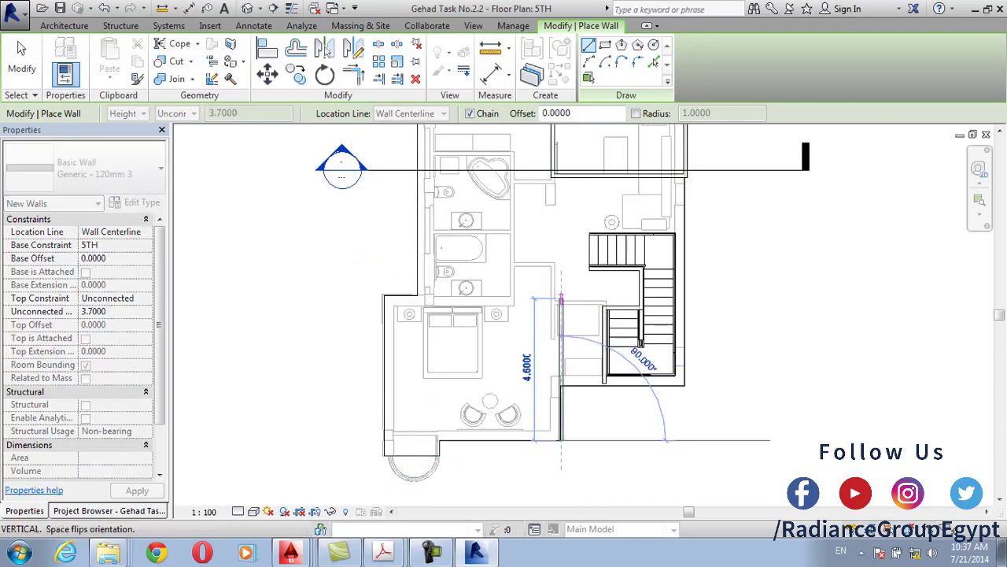
click(560, 295)
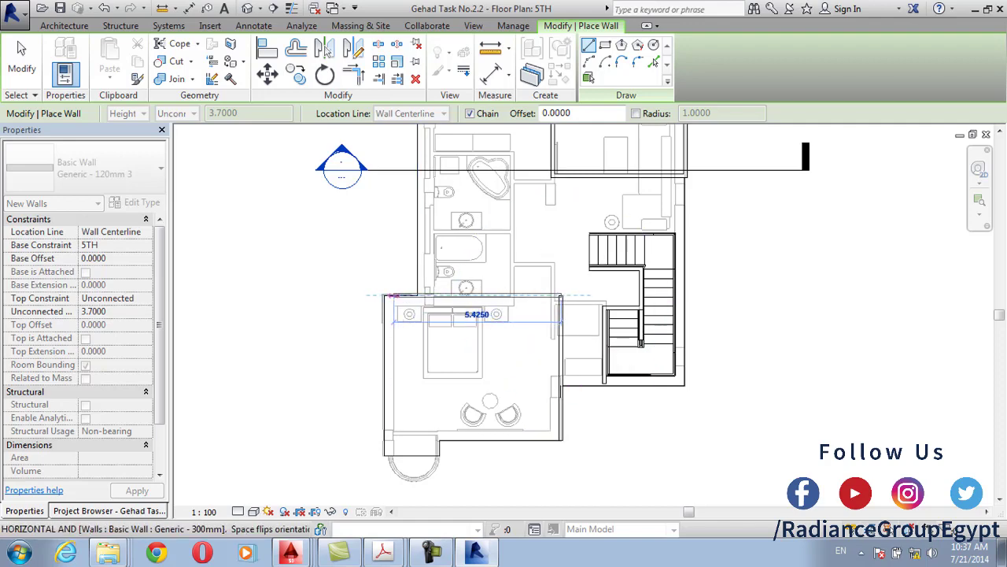
click(382, 296)
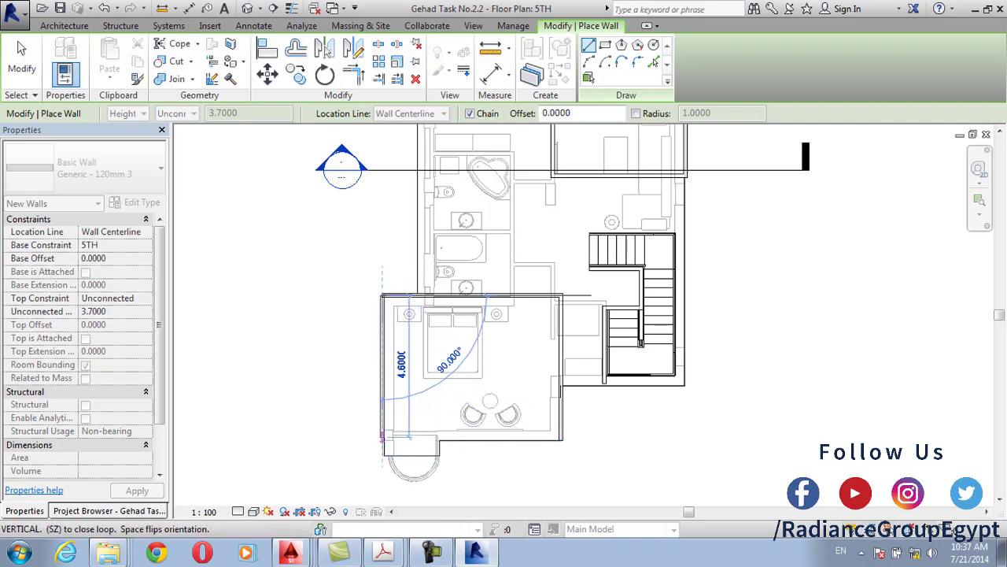
click(382, 438)
click(561, 435)
key(Escape)
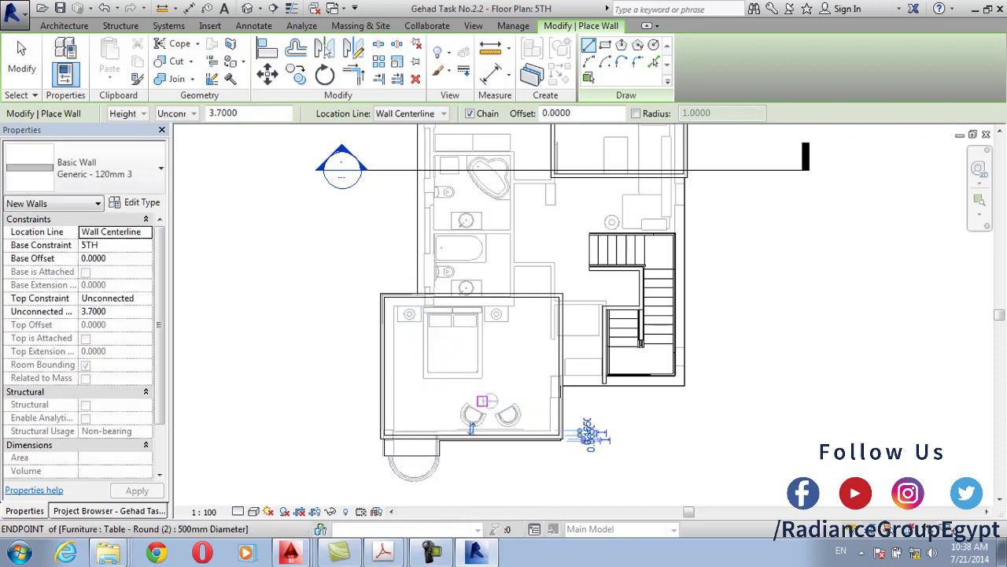
key(Escape)
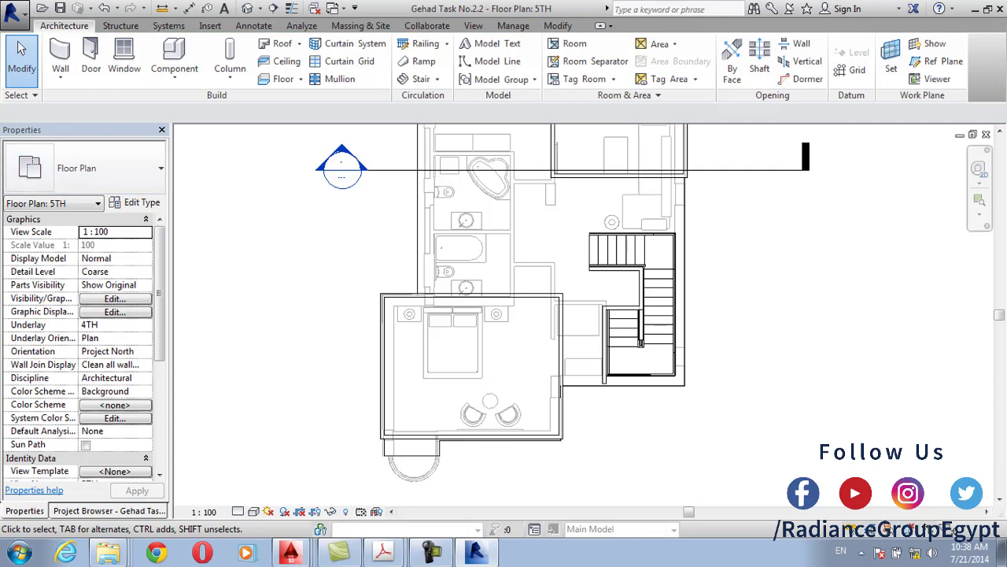
Open the South elevation and zoom to the upper levels above 5TH at 18.00
click(108, 510)
scroll(83, 315, down, 12)
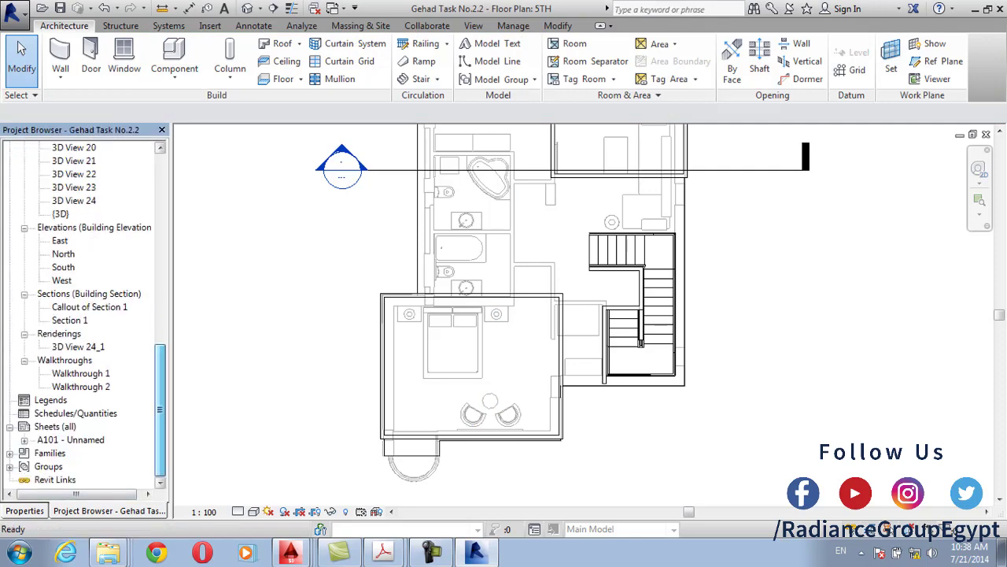
double_click(64, 267)
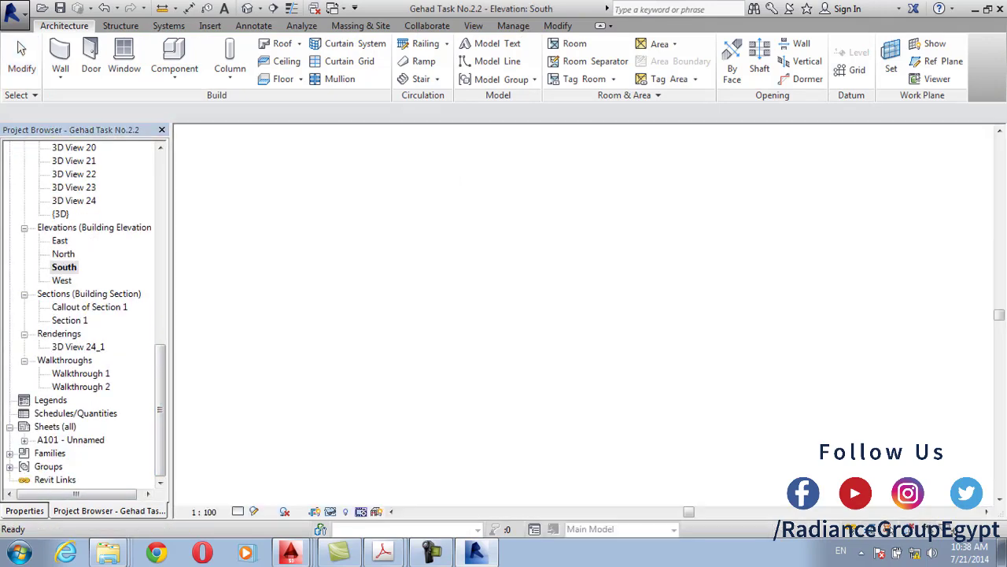
middle_drag(621, 229, 575, 332)
scroll(423, 232, up, 3)
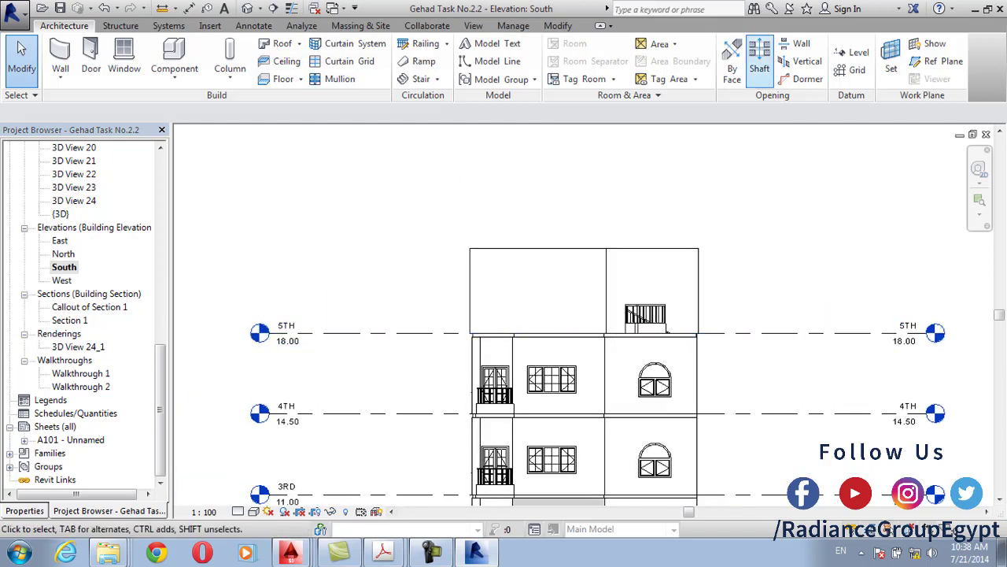
Draw a new level line at 21.00, 3000 mm above 5TH
click(852, 52)
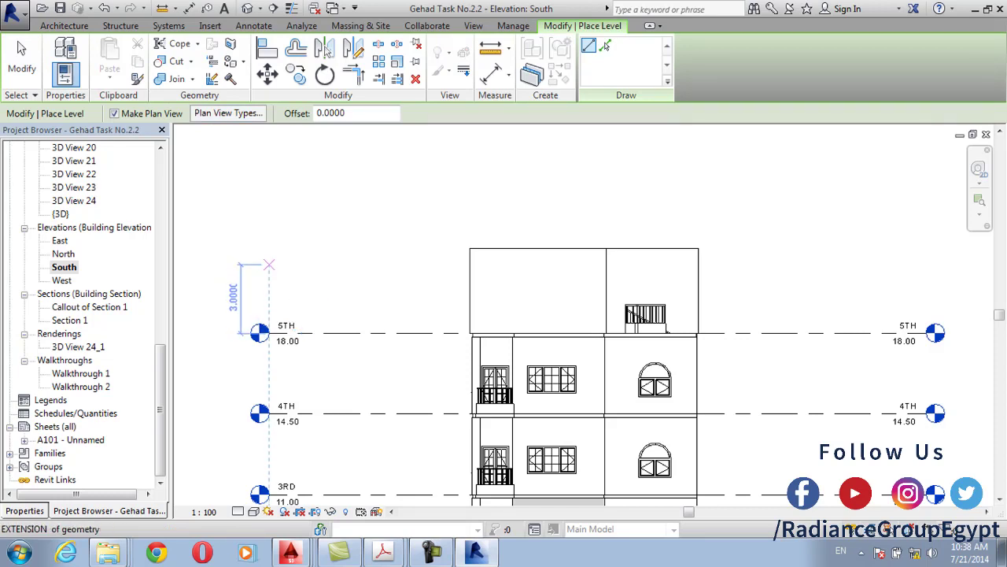
click(269, 264)
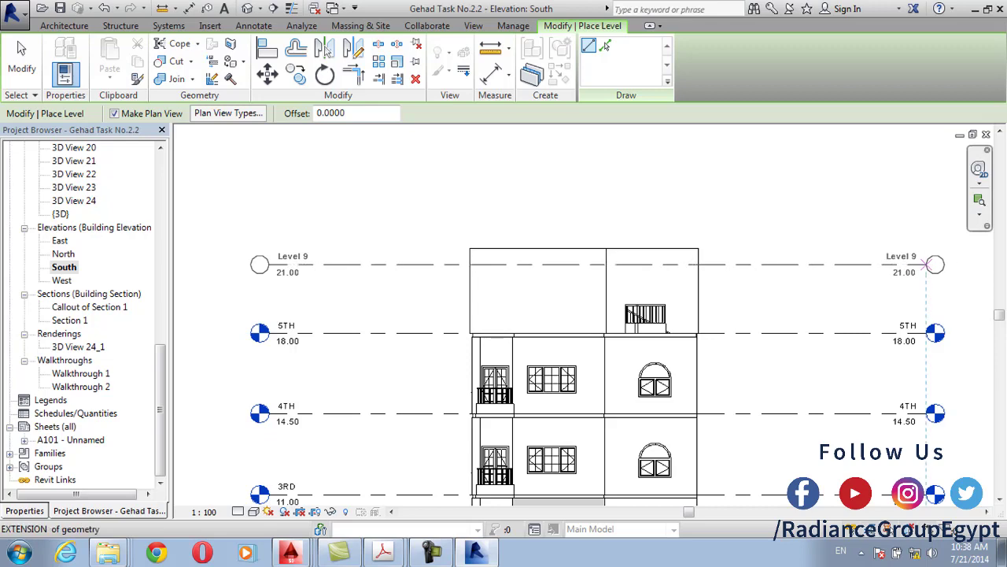
click(935, 265)
scroll(327, 285, up, 2)
key(Escape)
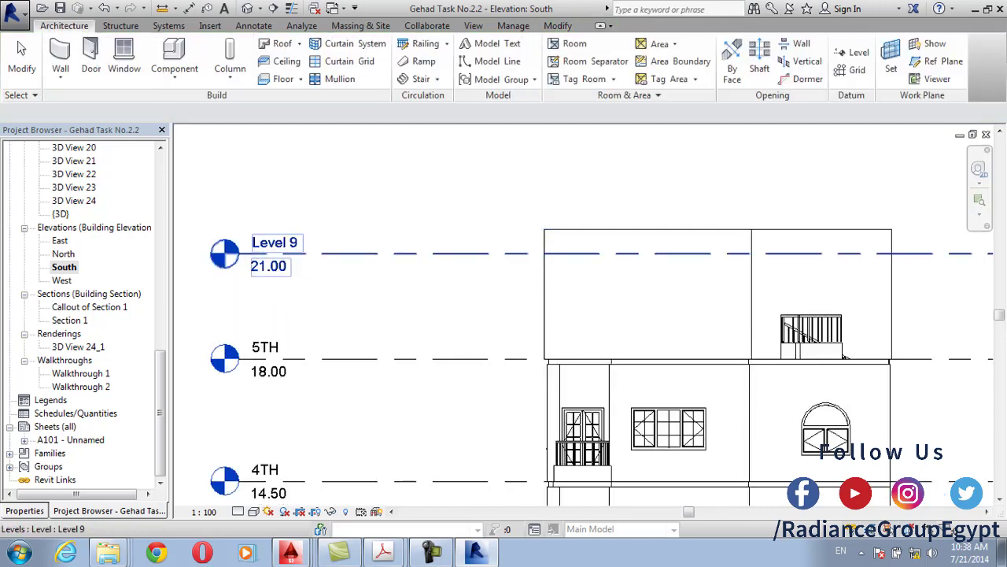
Rename Level 9 to 6TH, also renaming its matching views
click(268, 266)
click(288, 241)
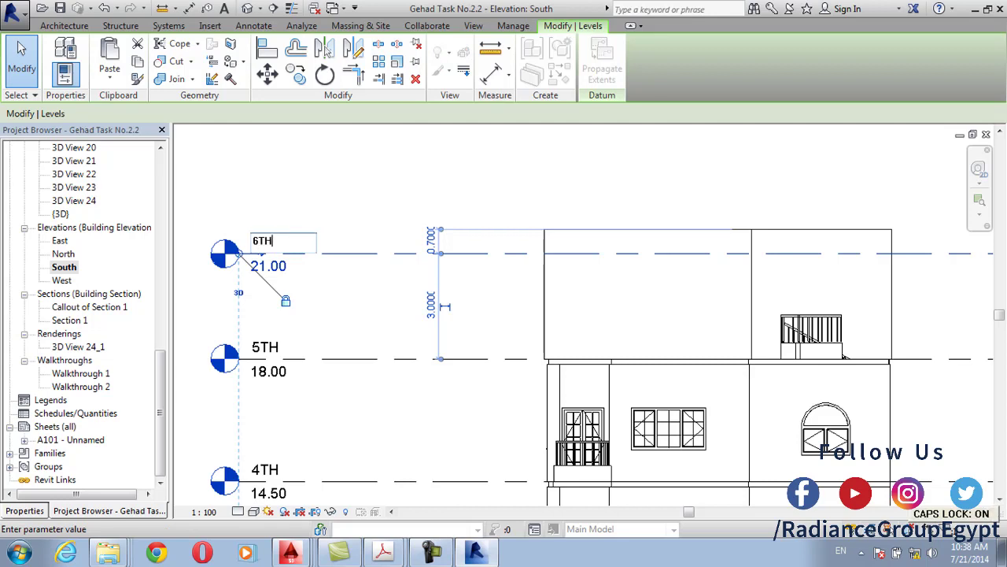
key(Return)
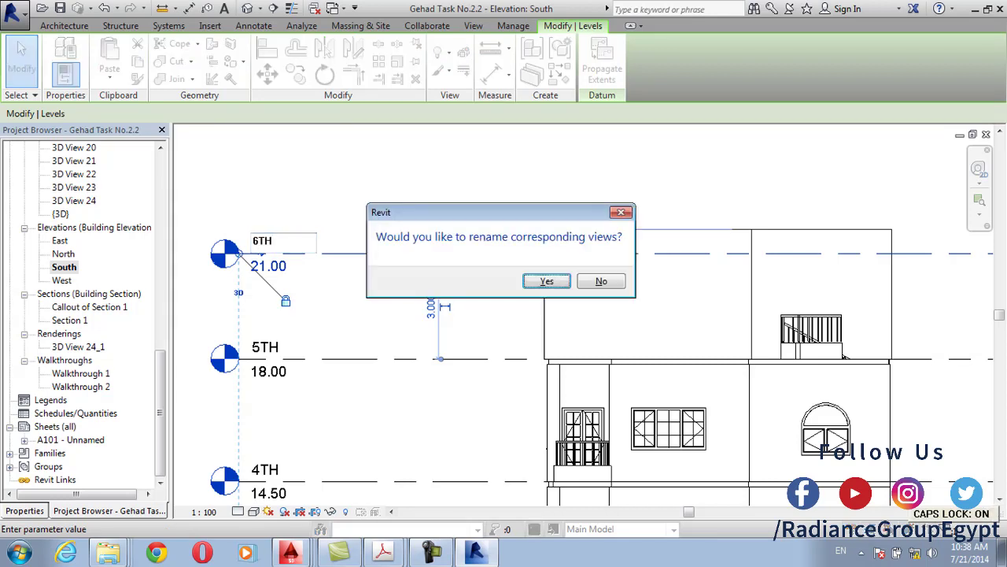
key(Return)
scroll(281, 293, down, 4)
scroll(436, 293, up, 1)
key(Escape)
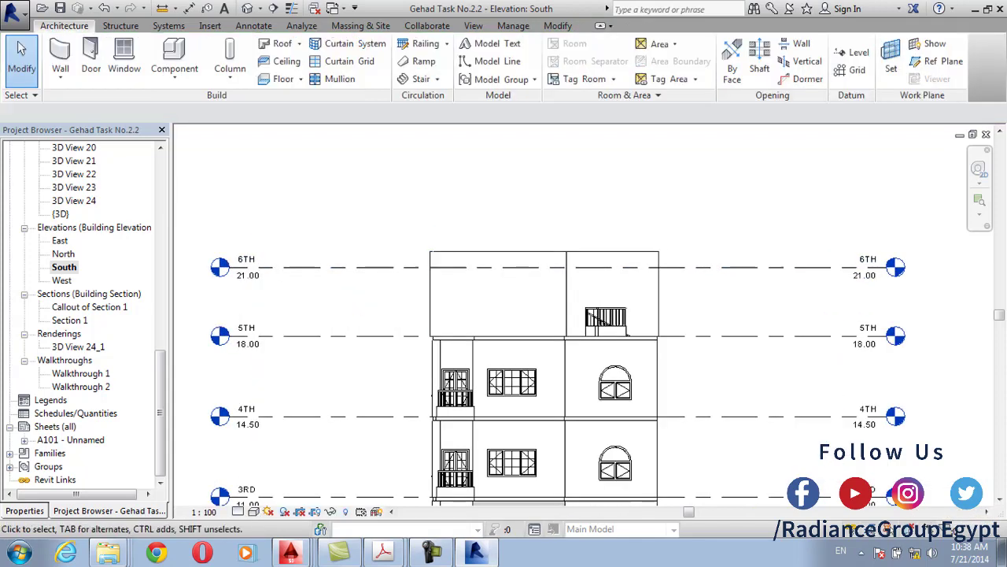
scroll(433, 266, down, 2)
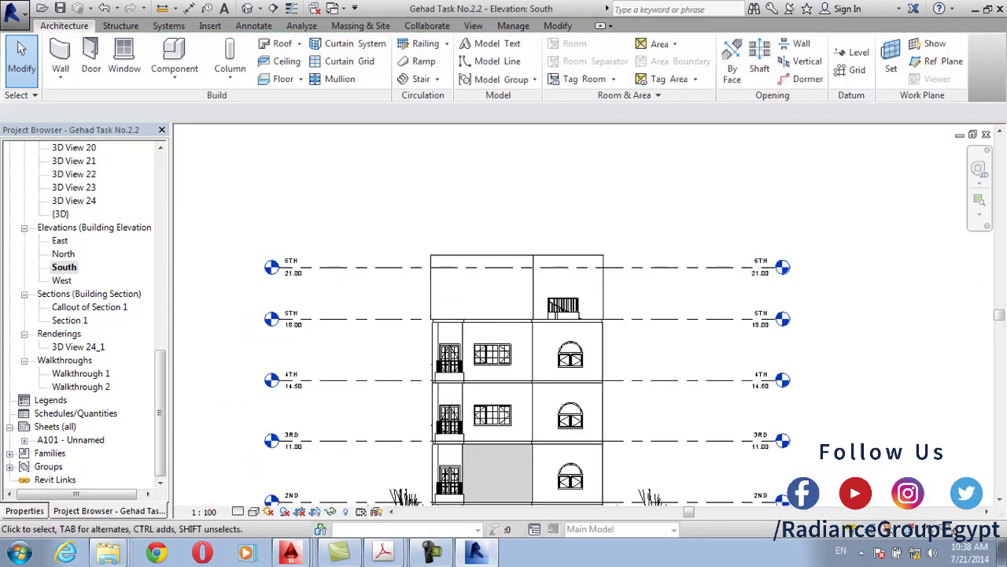
drag(668, 223, 373, 278)
Select the eight new top-storey walls
scroll(601, 282, up, 1)
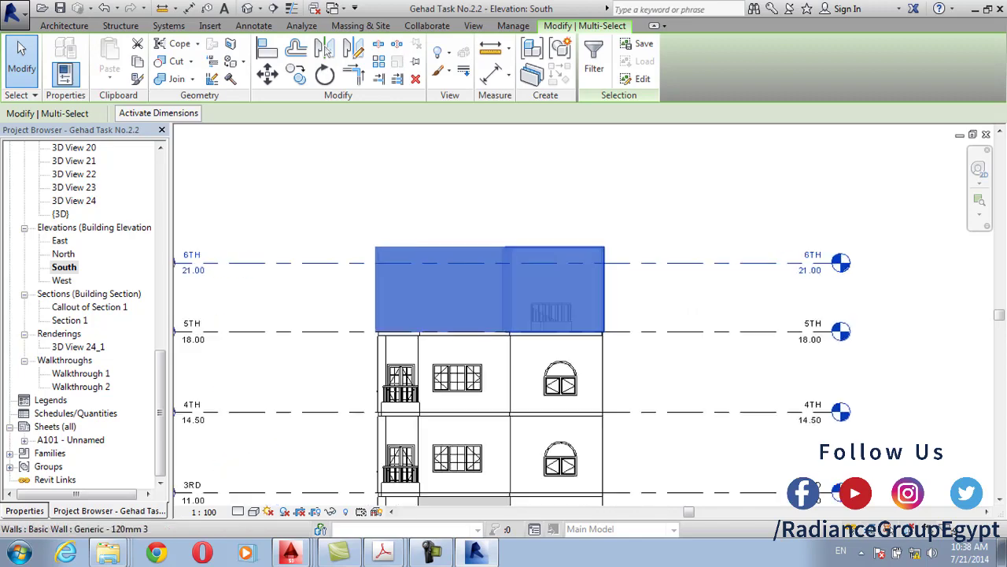
scroll(565, 315, up, 5)
key(Escape)
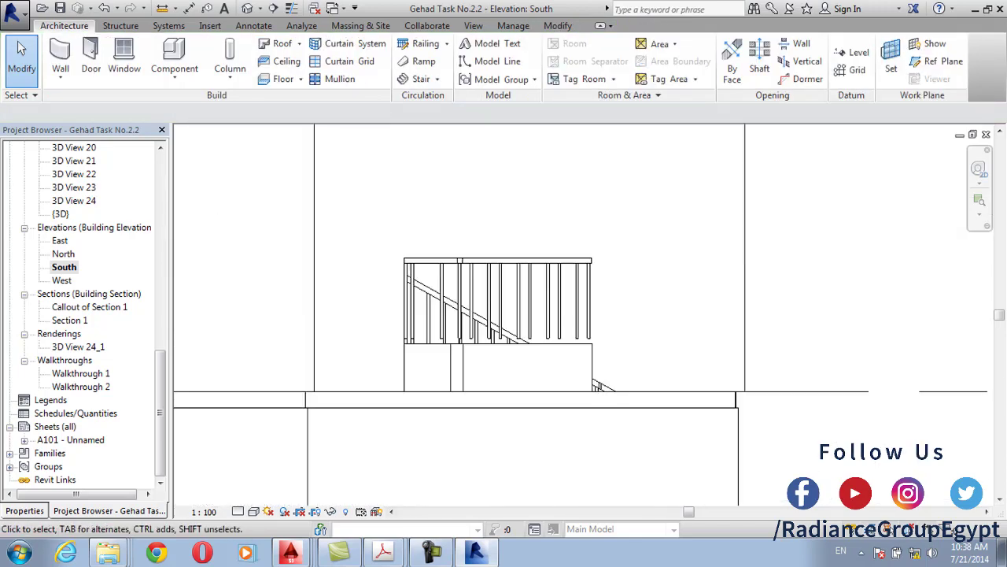
click(543, 366)
scroll(543, 346, down, 5)
key(Escape)
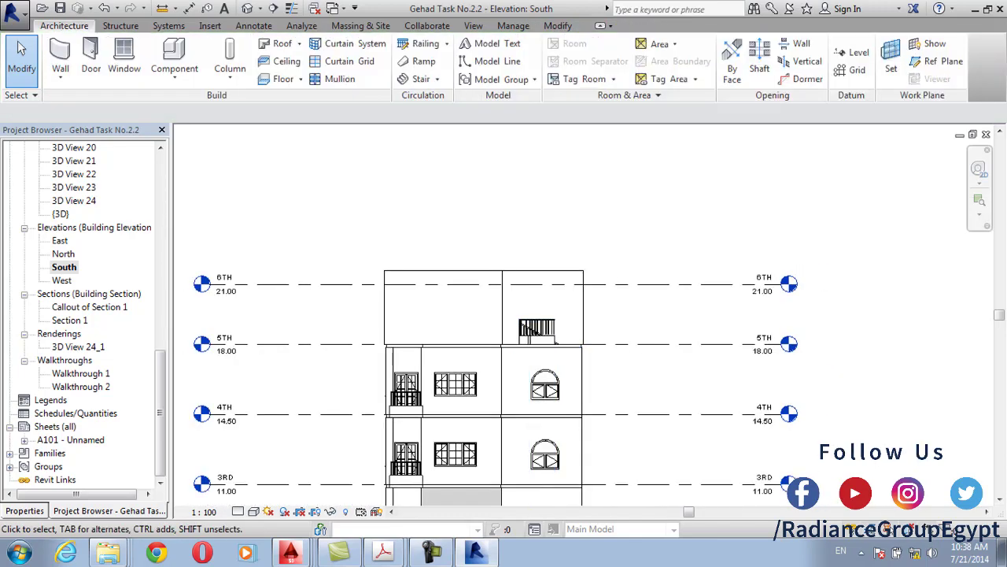
click(537, 331)
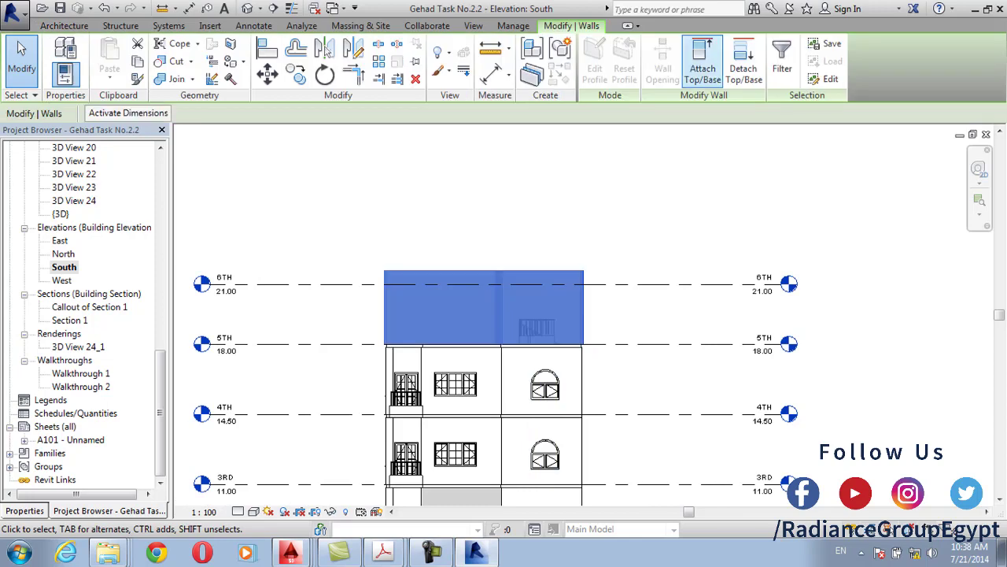
click(703, 67)
key(Escape)
key(Escape)
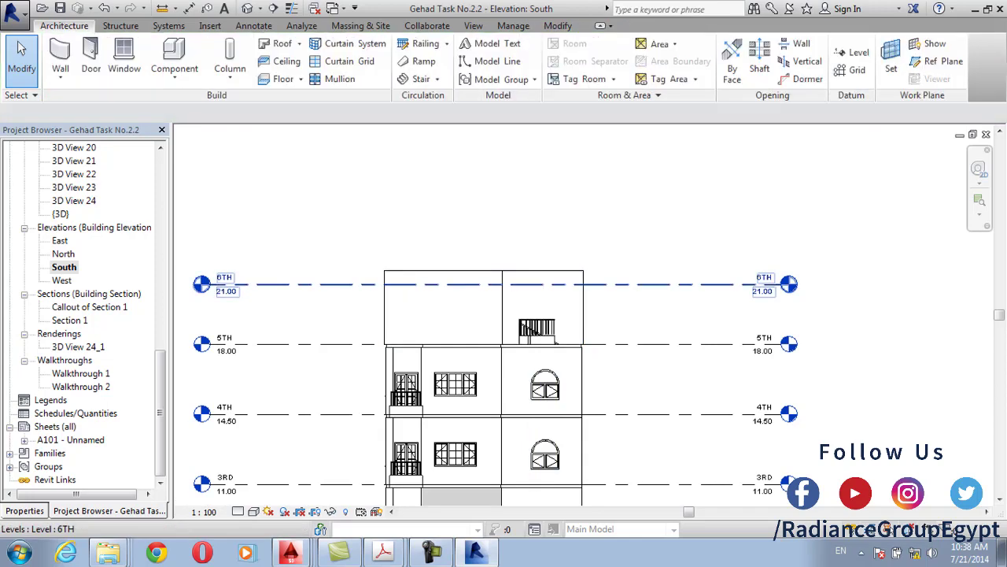
click(529, 330)
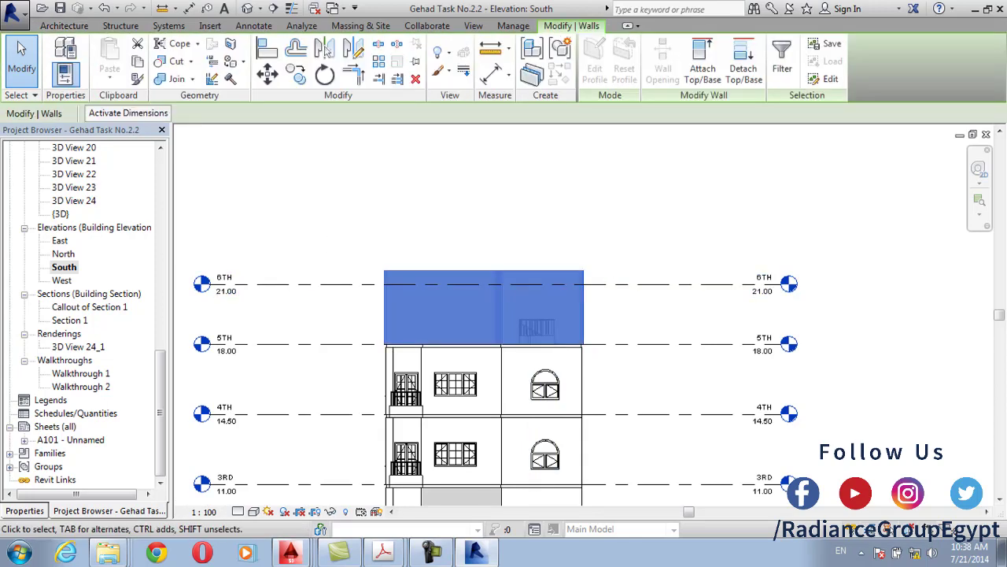
Set the walls' Top Constraint to Up to level: 6TH and view them in 3D
click(24, 510)
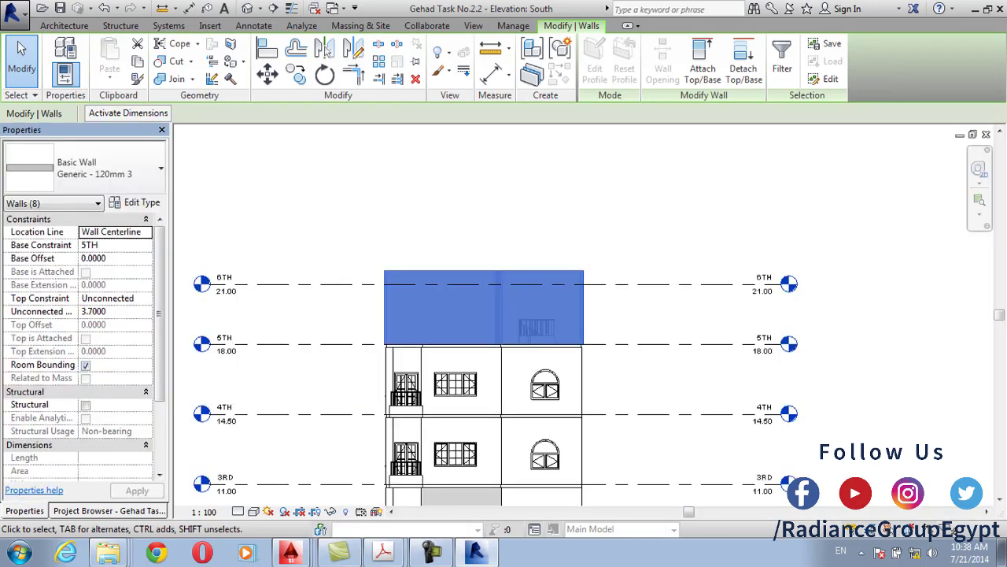
click(145, 298)
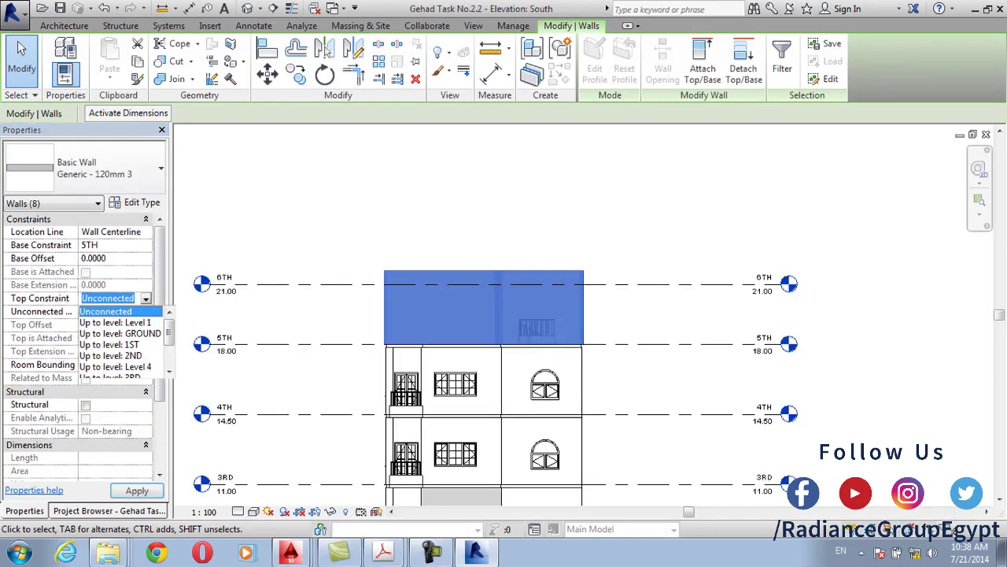
scroll(122, 338, down, 1)
click(110, 365)
click(136, 490)
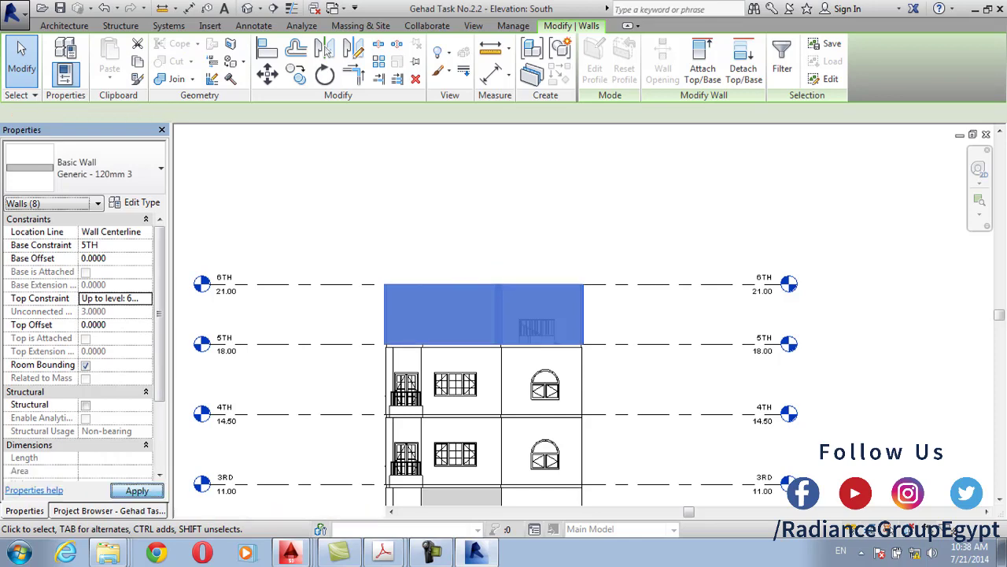
key(Escape)
click(247, 8)
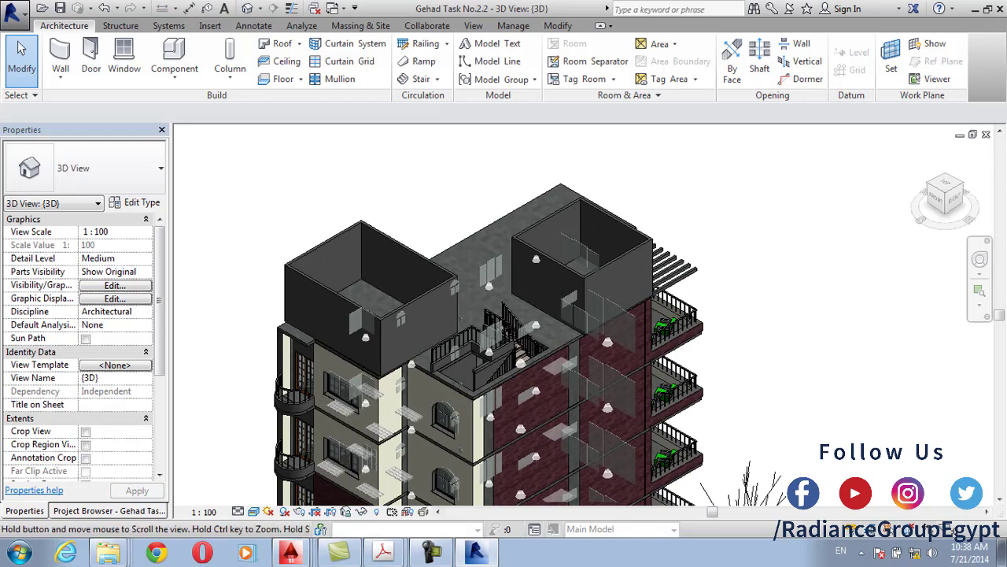
Zoom the 3D view to the upper rooms, then list the floor plans including 6TH
scroll(480, 393, up, 4)
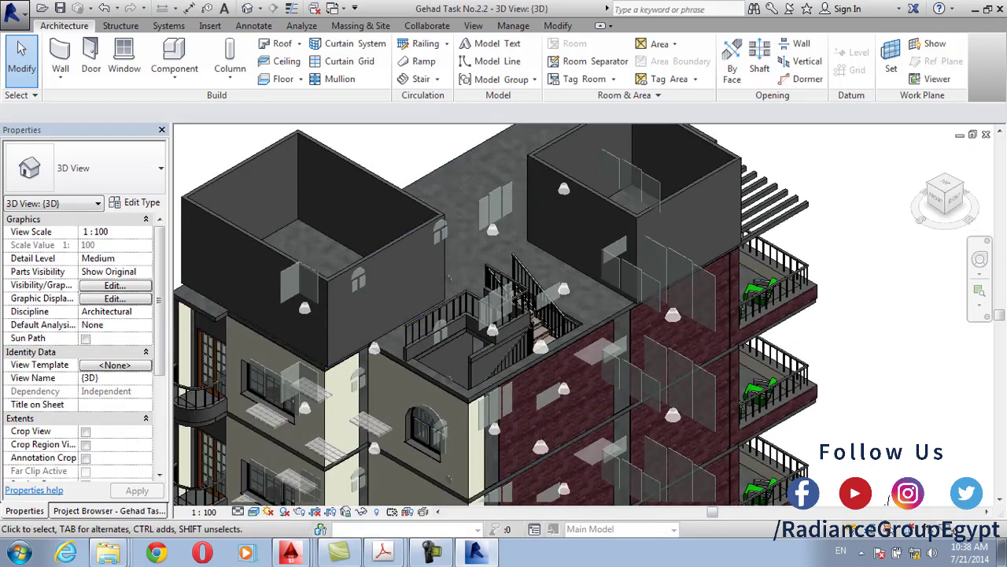
scroll(395, 304, up, 1)
middle_drag(395, 303, 472, 339)
scroll(472, 339, down, 4)
scroll(613, 275, up, 2)
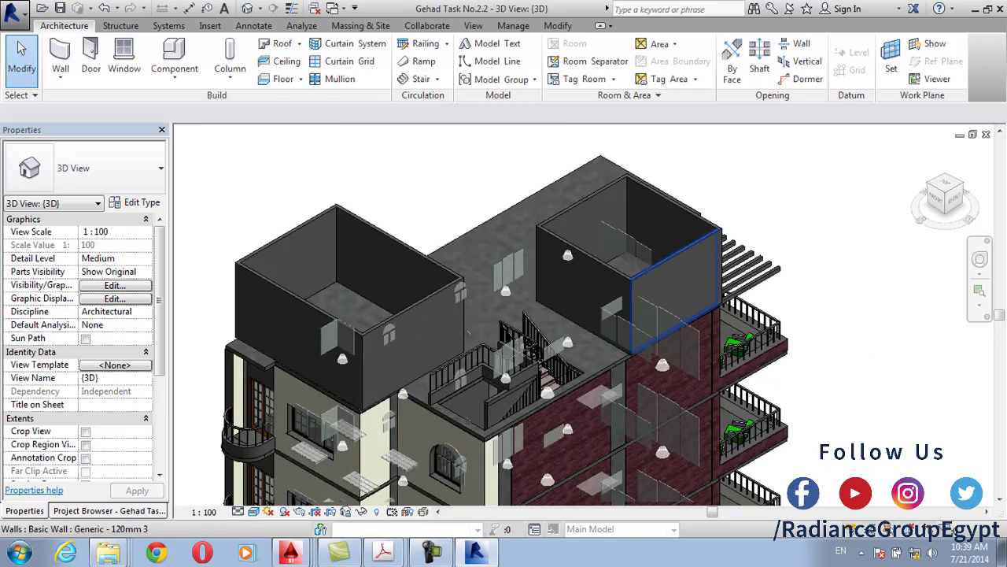
click(108, 511)
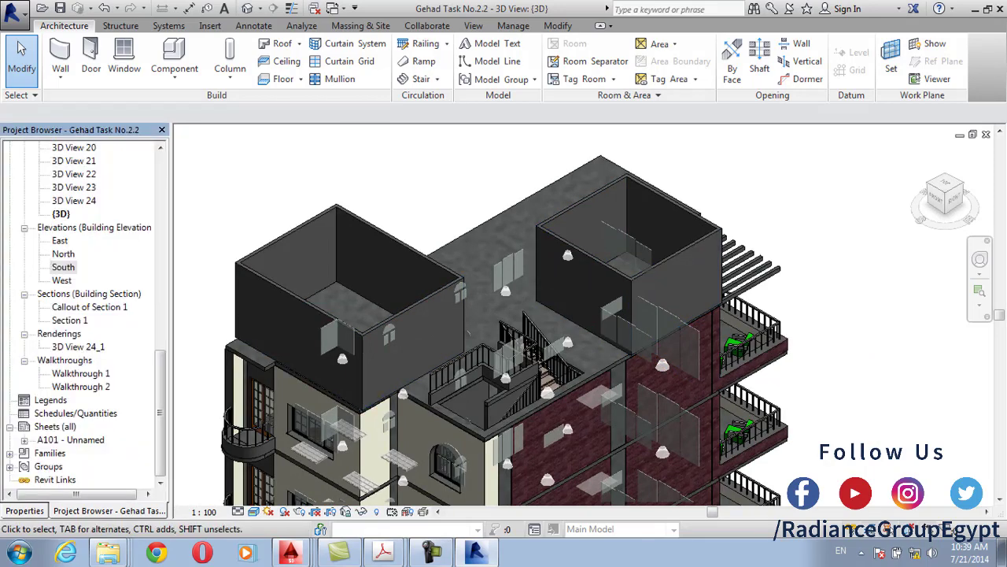
scroll(82, 315, up, 10)
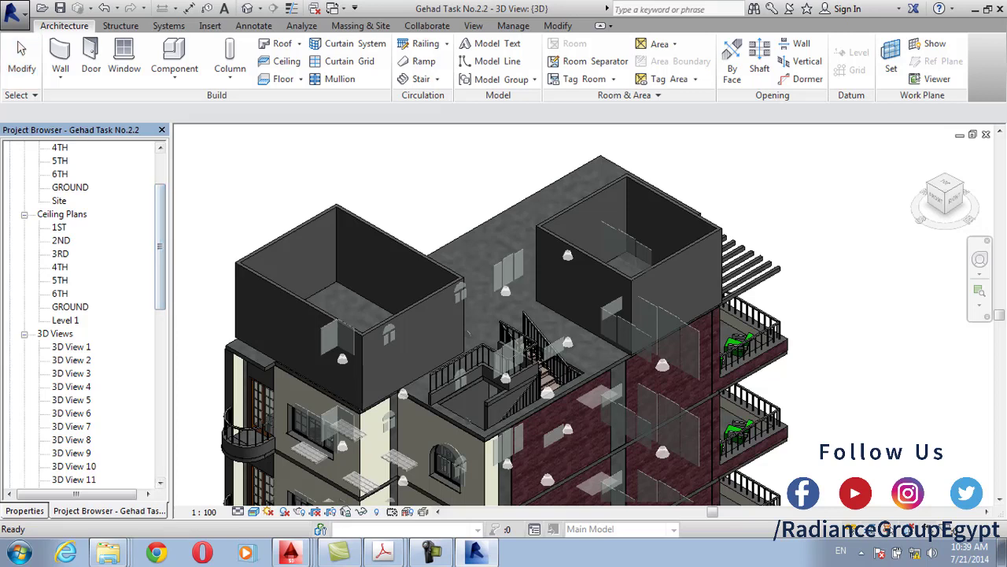
Check the new 6TH floor plan, then open the 5TH plan centred on the lower rooms
double_click(60, 174)
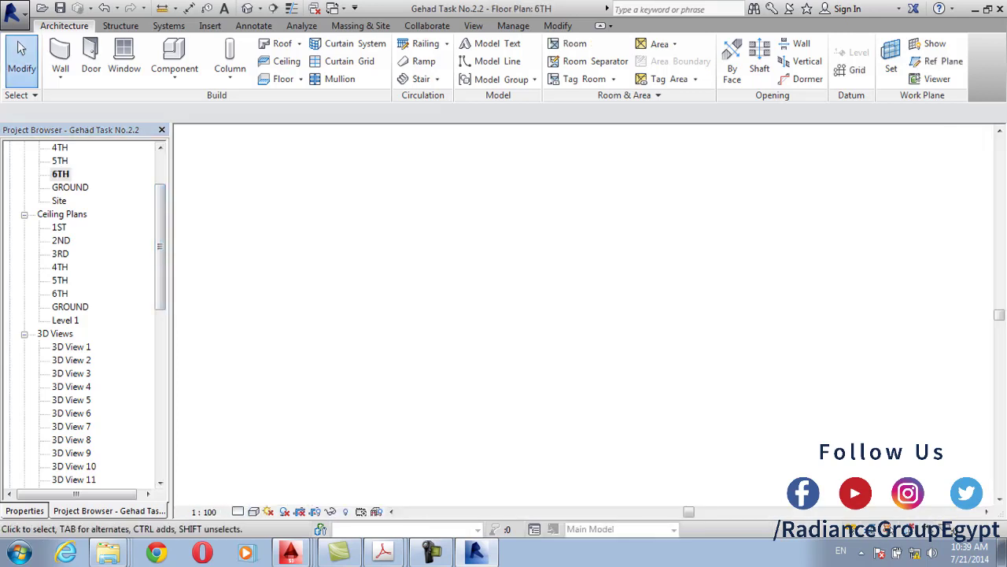
middle_drag(435, 295, 390, 358)
scroll(390, 358, down, 2)
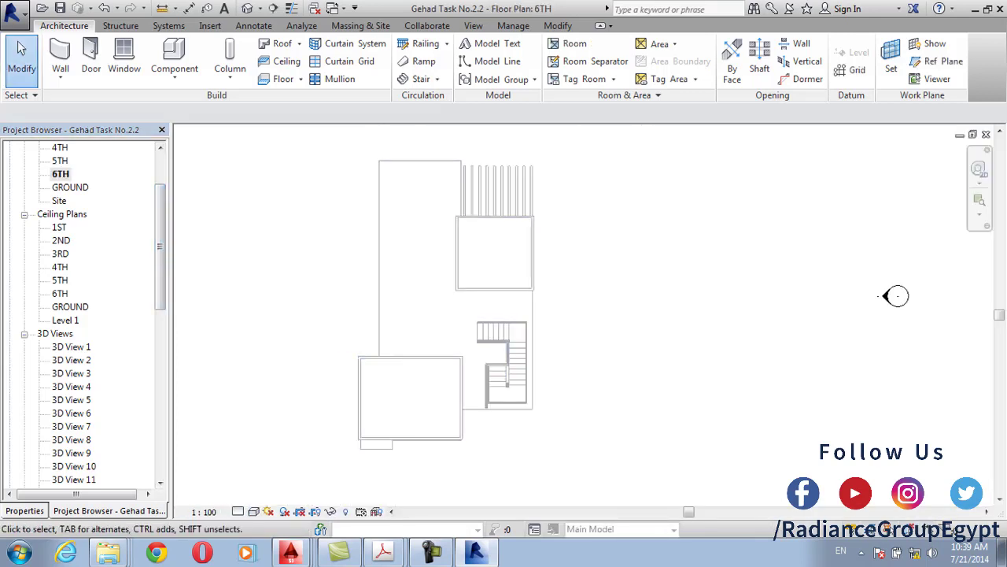
double_click(60, 160)
middle_drag(461, 247, 384, 346)
scroll(383, 346, down, 1)
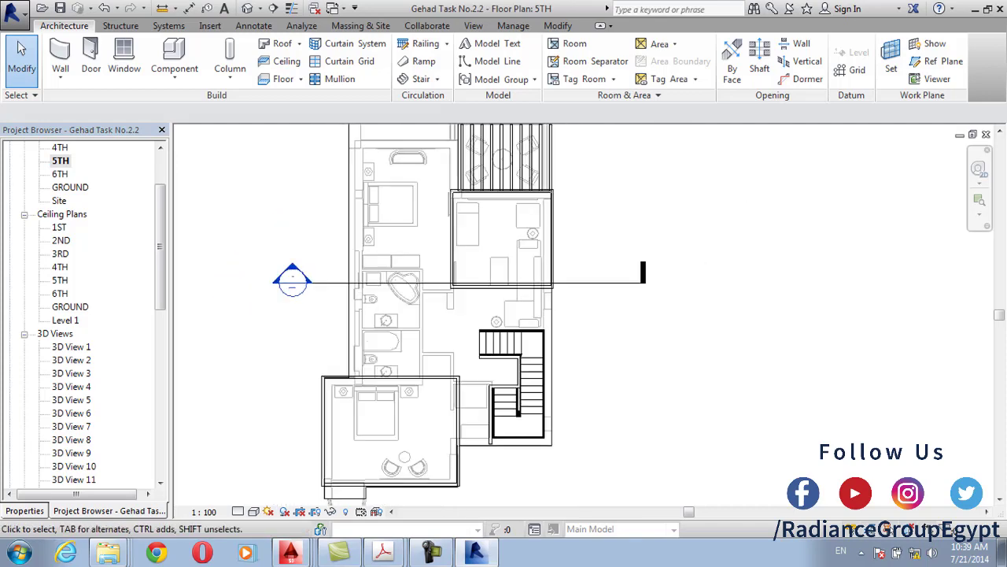
middle_drag(427, 382, 423, 324)
scroll(510, 372, up, 2)
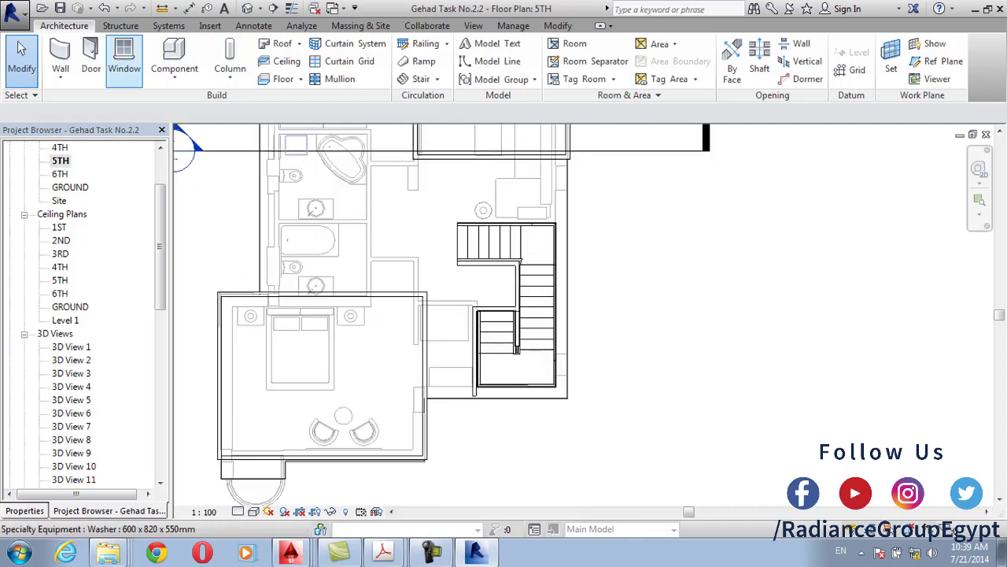
Place a door in the lower bedroom's wall and an ExtSgl 910 x 2110 mm door in the upper-right room
click(91, 56)
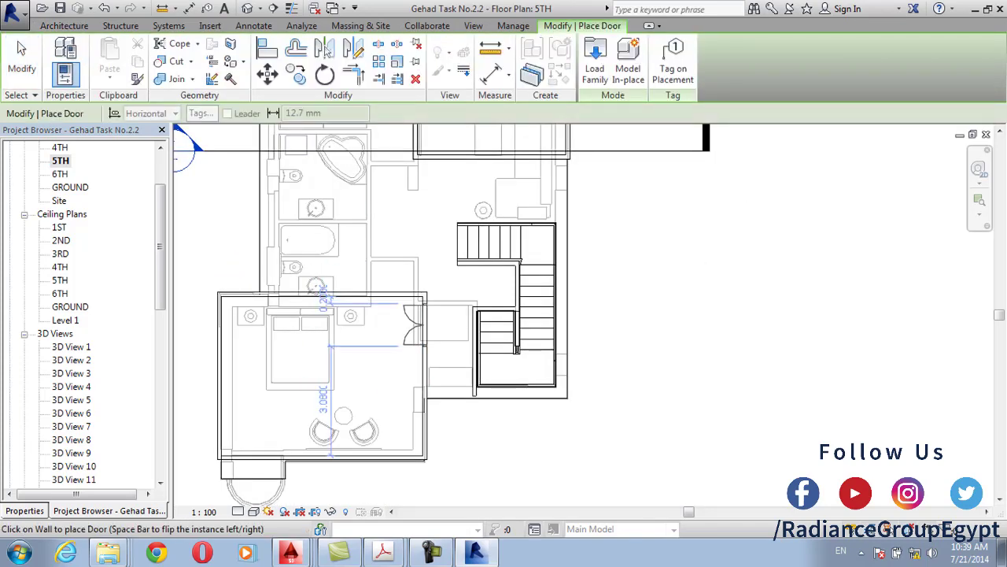
click(417, 325)
middle_drag(423, 288, 408, 487)
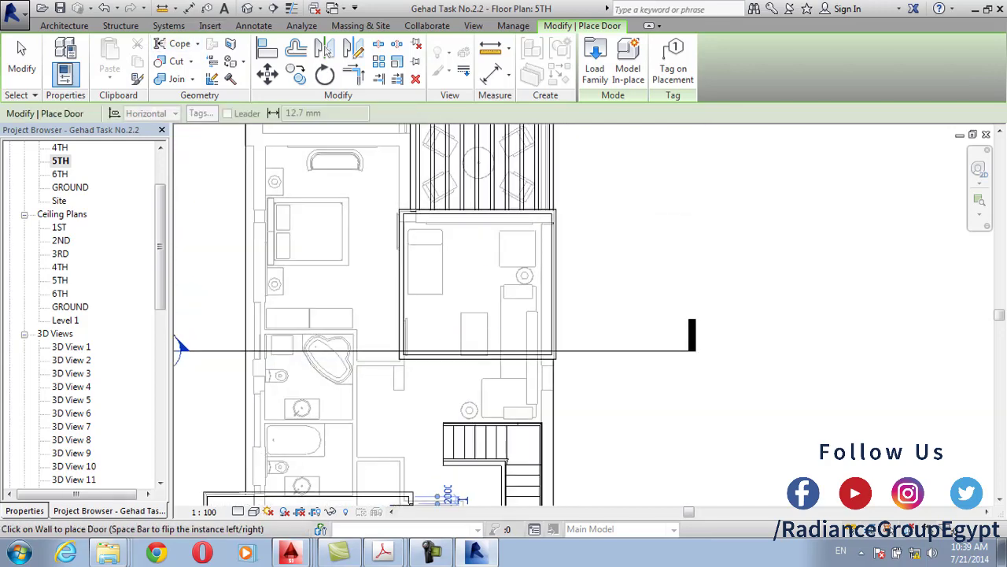
click(24, 510)
click(85, 168)
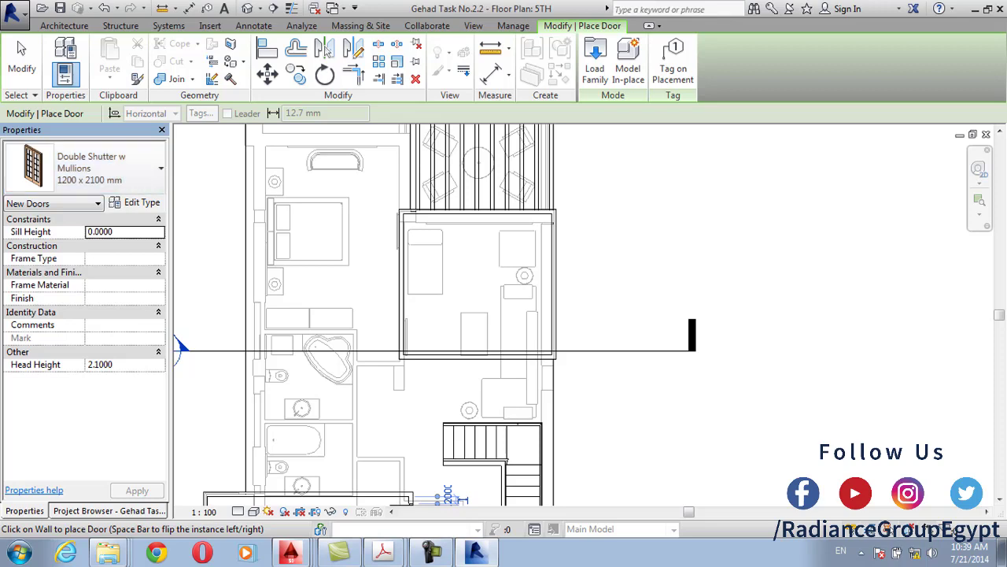
key(Escape)
key(d)
key(r)
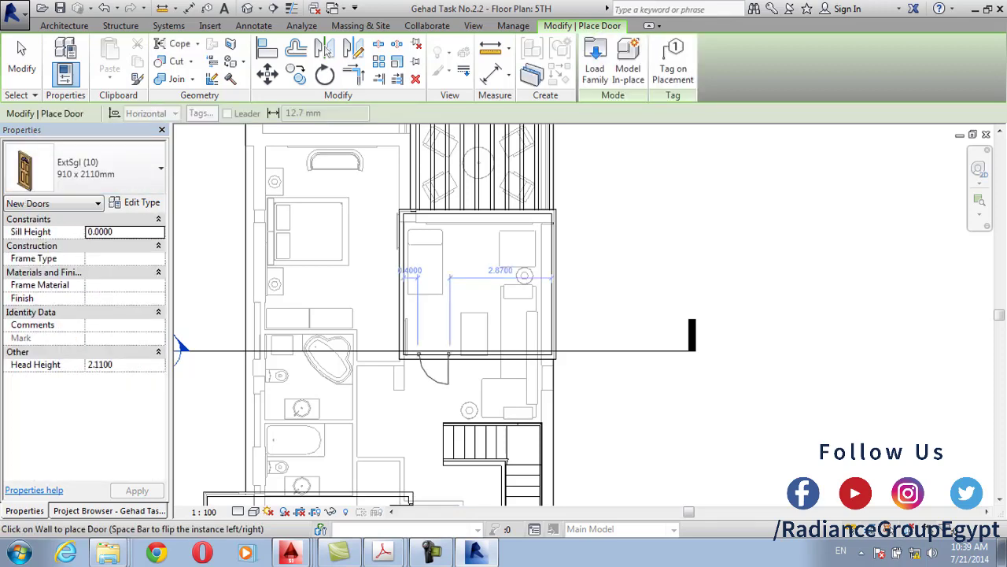
click(433, 355)
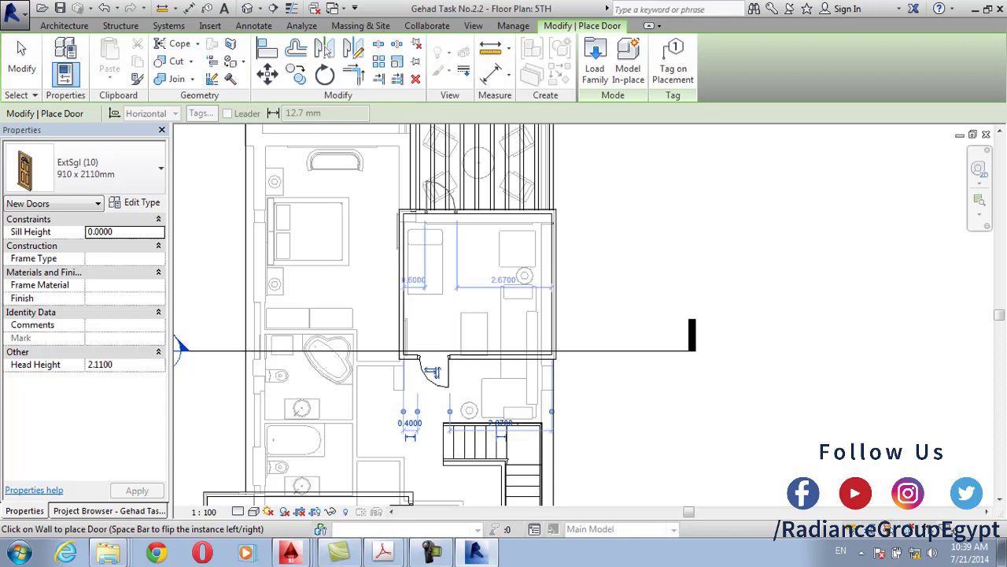
scroll(619, 315, down, 5)
key(Escape)
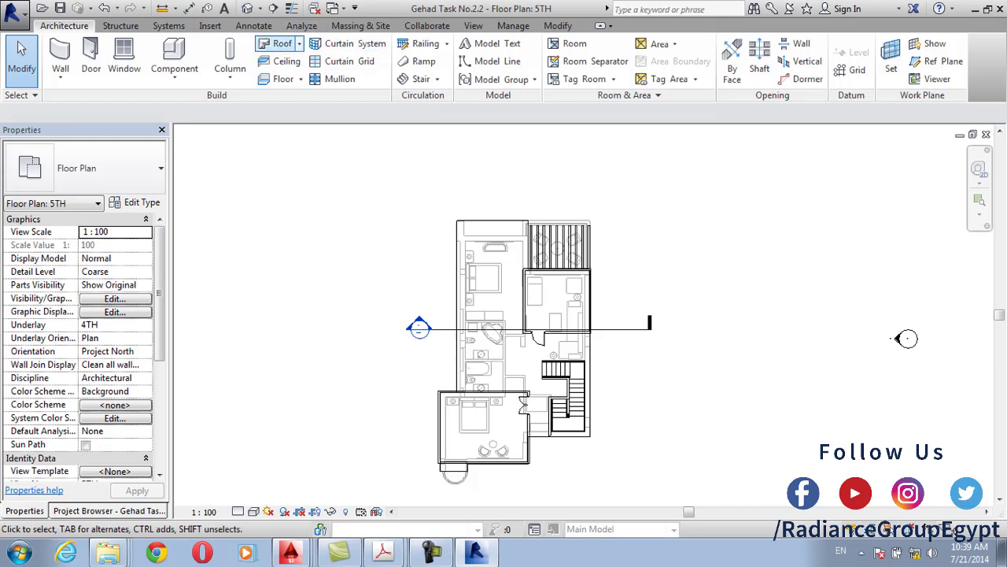
Sketch a rectangular footprint around the upper-right room, creating a 30° hipped Generic 400mm roof
click(299, 43)
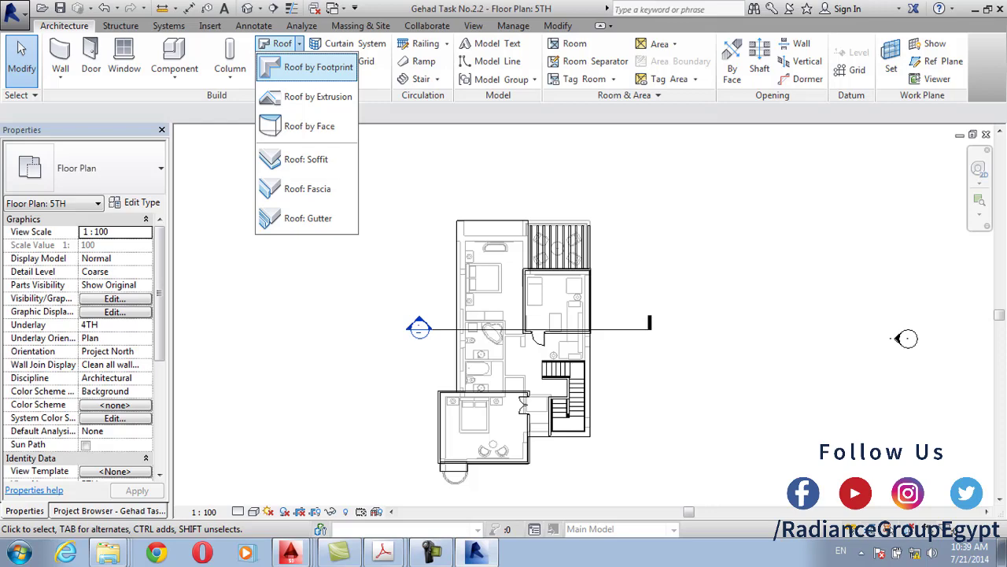
click(318, 67)
scroll(662, 270, up, 2)
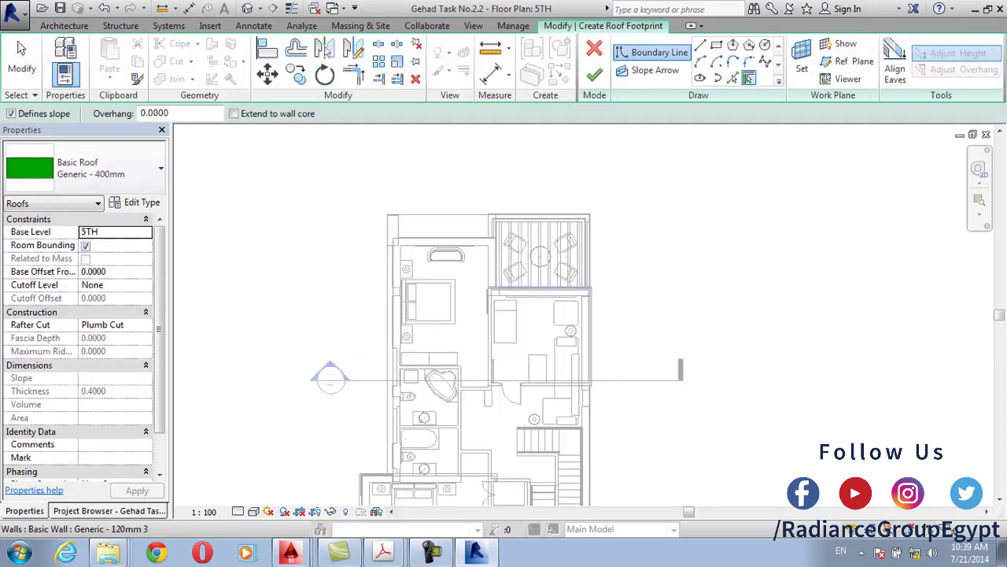
click(716, 44)
scroll(560, 305, up, 4)
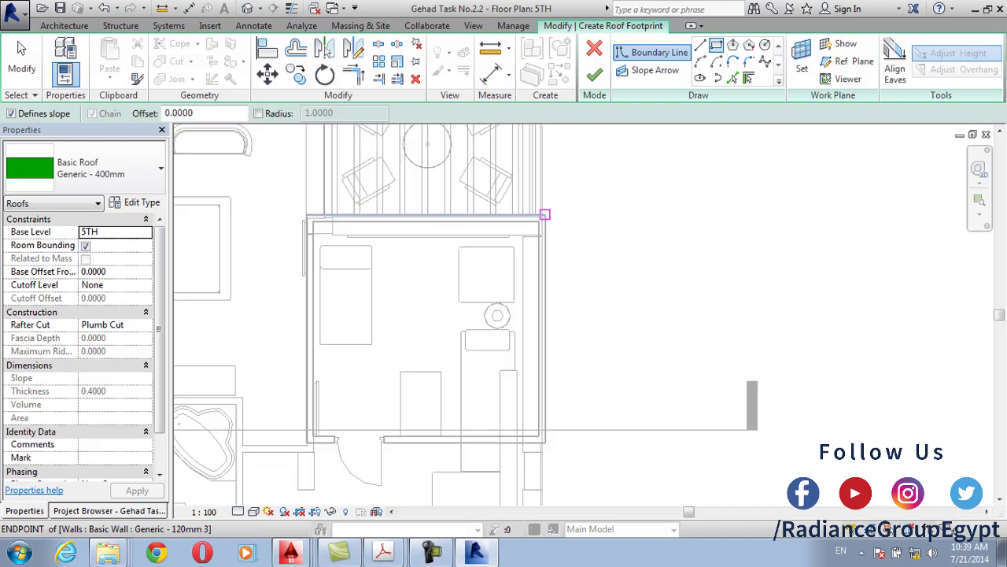
click(543, 218)
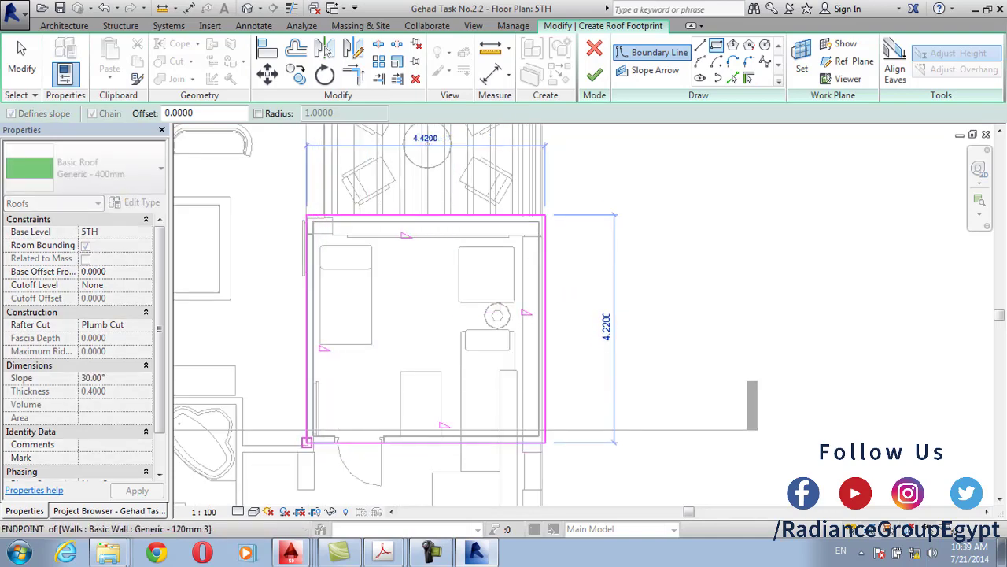
click(307, 441)
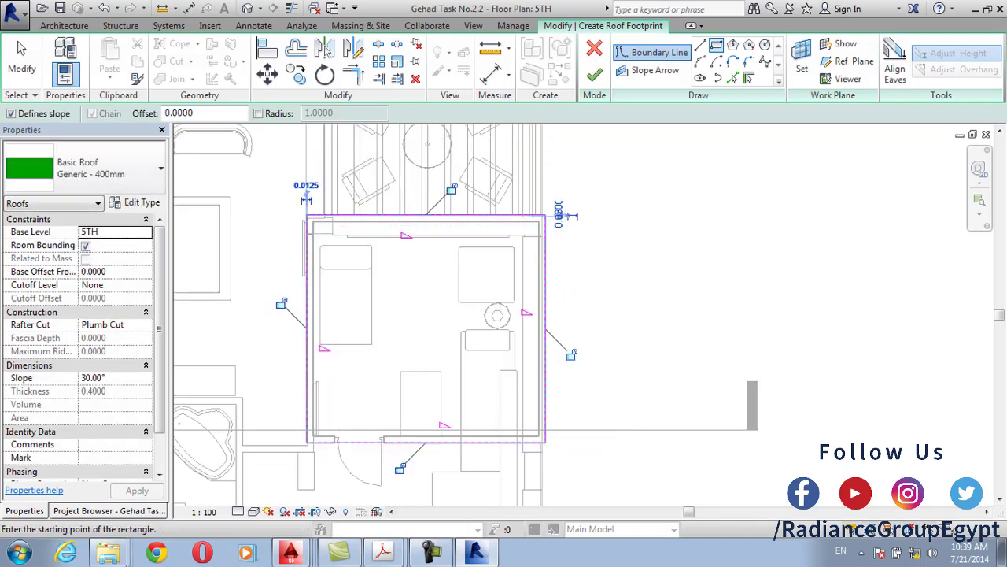
click(594, 75)
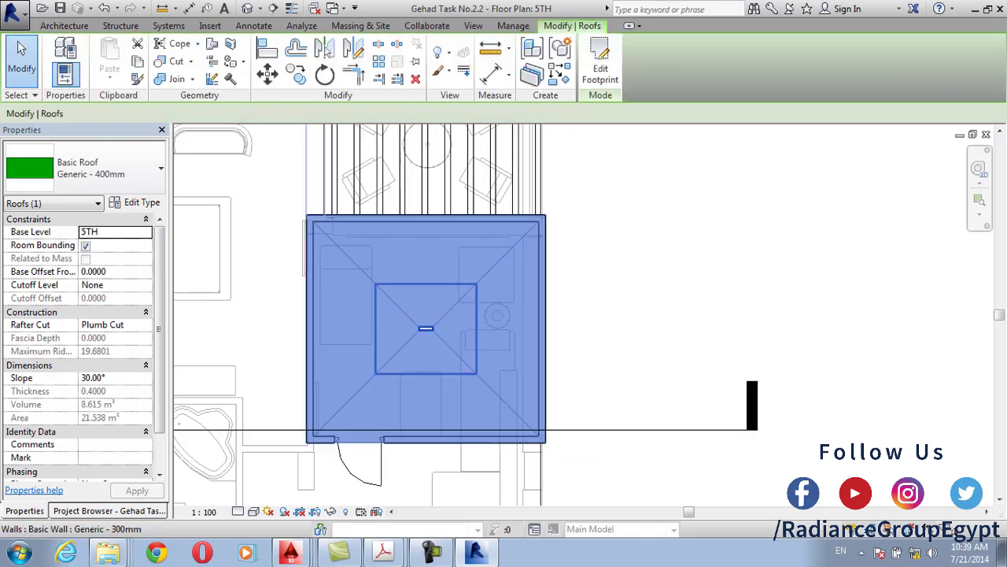
In the 3D view, set the new roof's Base Level to 6TH so it caps the upper-right room
key(ctrl+Tab)
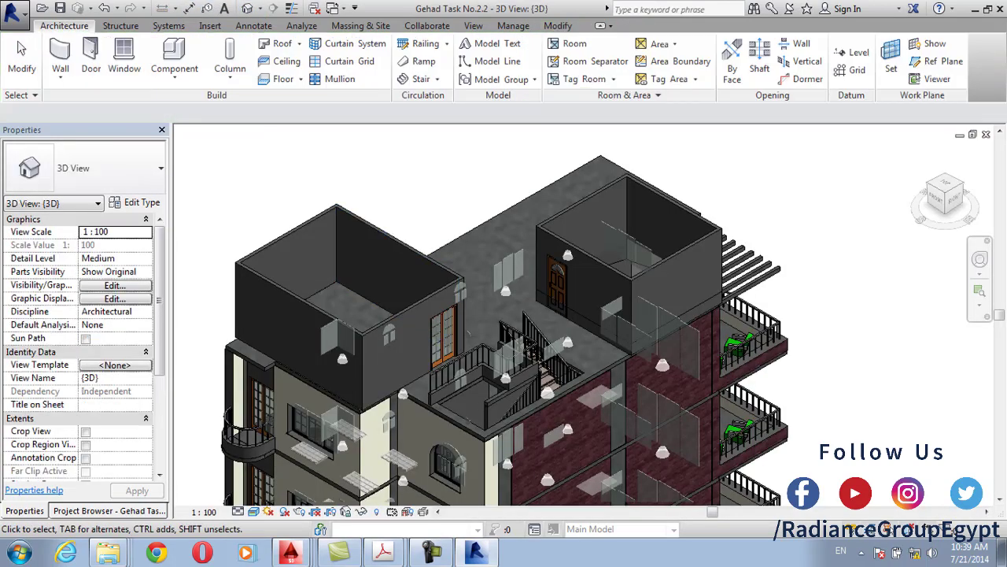
click(621, 299)
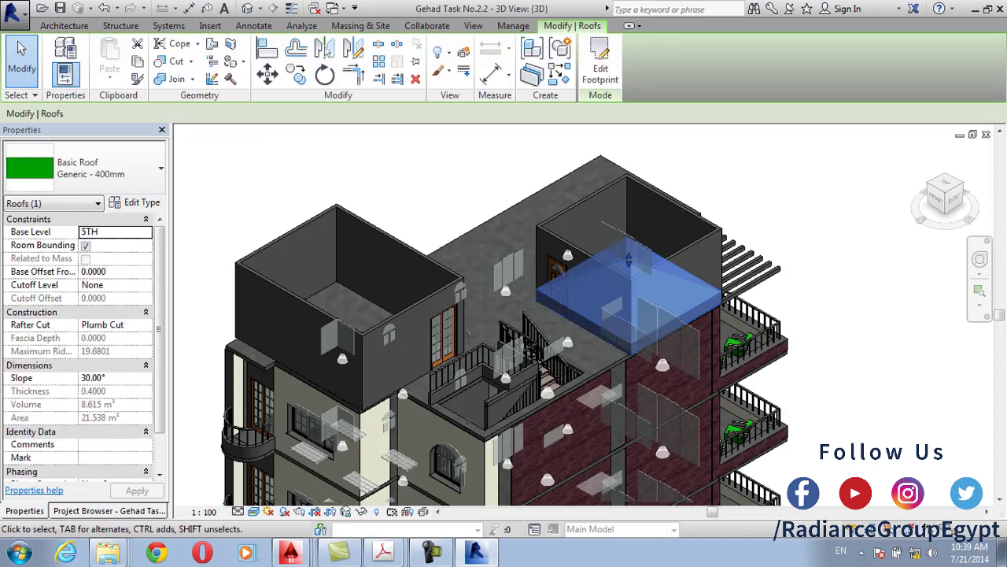
click(145, 231)
scroll(110, 275, down, 1)
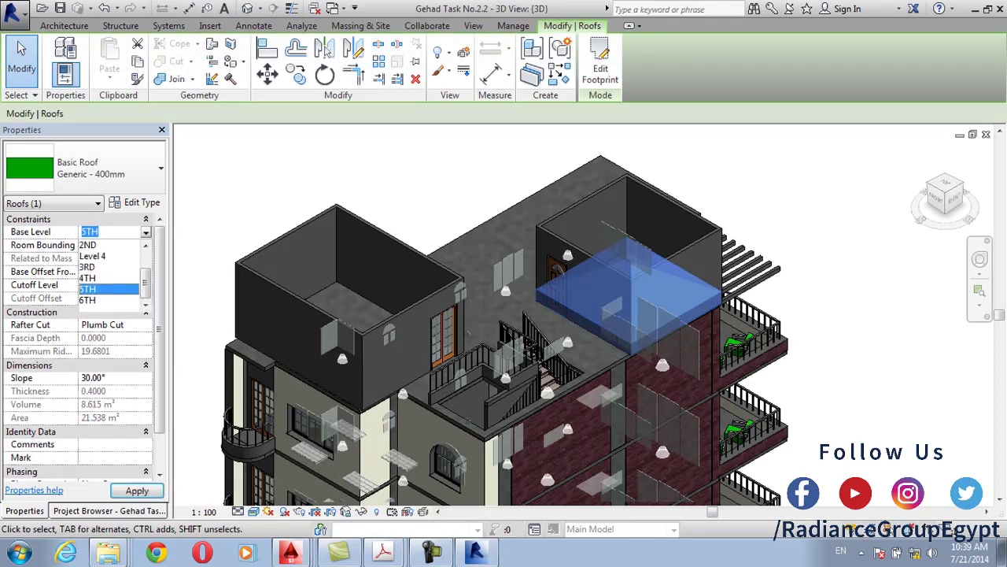
click(95, 301)
key(Escape)
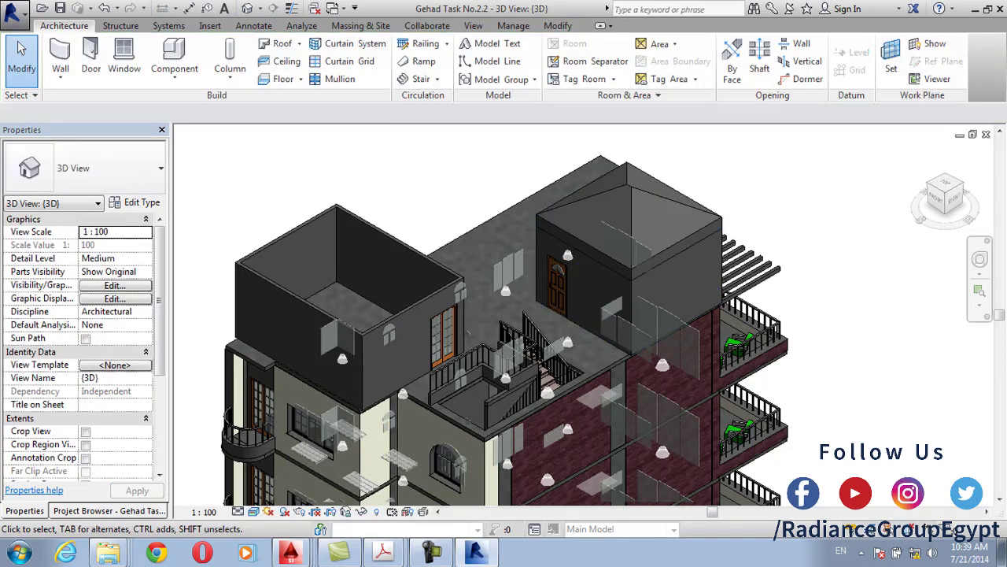
Return to the 5TH floor plan from the Project Browser
scroll(779, 154, up, 3)
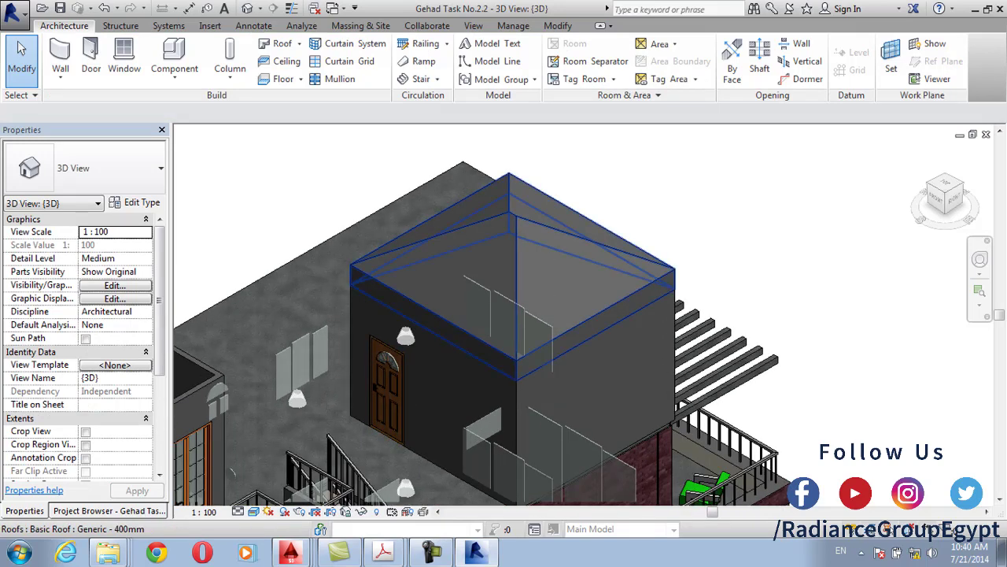
click(110, 510)
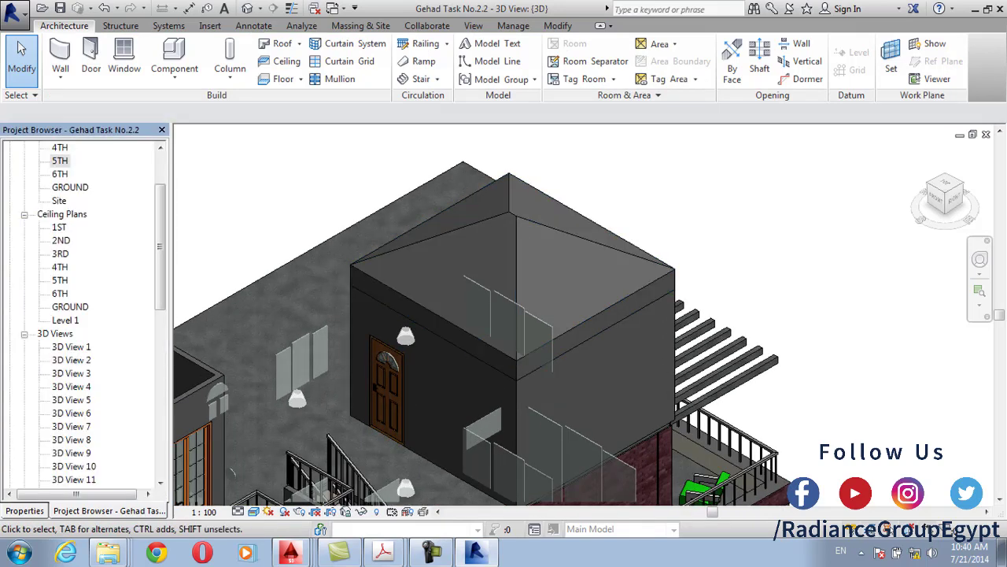
double_click(60, 160)
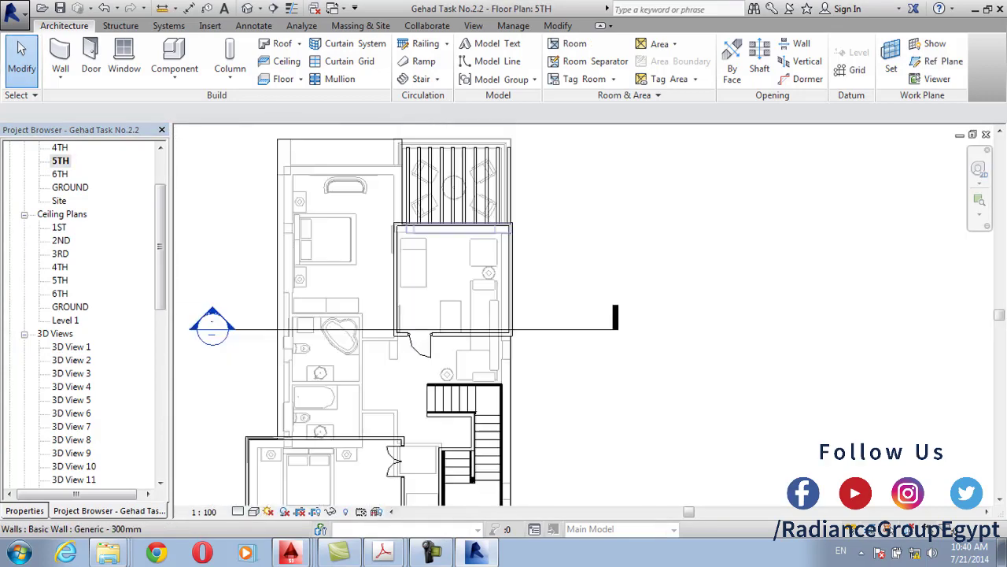
Open the 6TH floor plan and delete the existing roof there
double_click(60, 173)
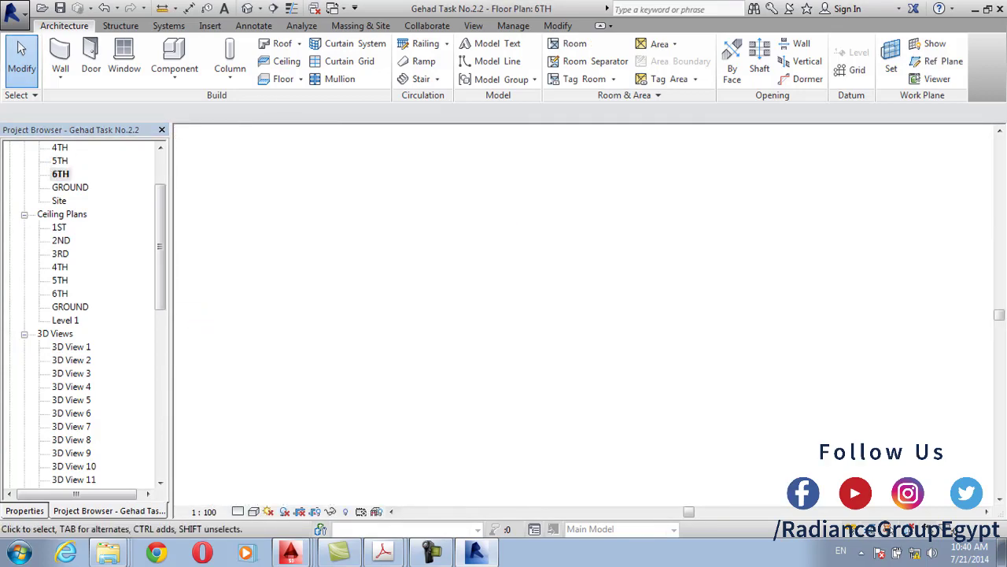
scroll(478, 226, up, 2)
drag(411, 192, 593, 333)
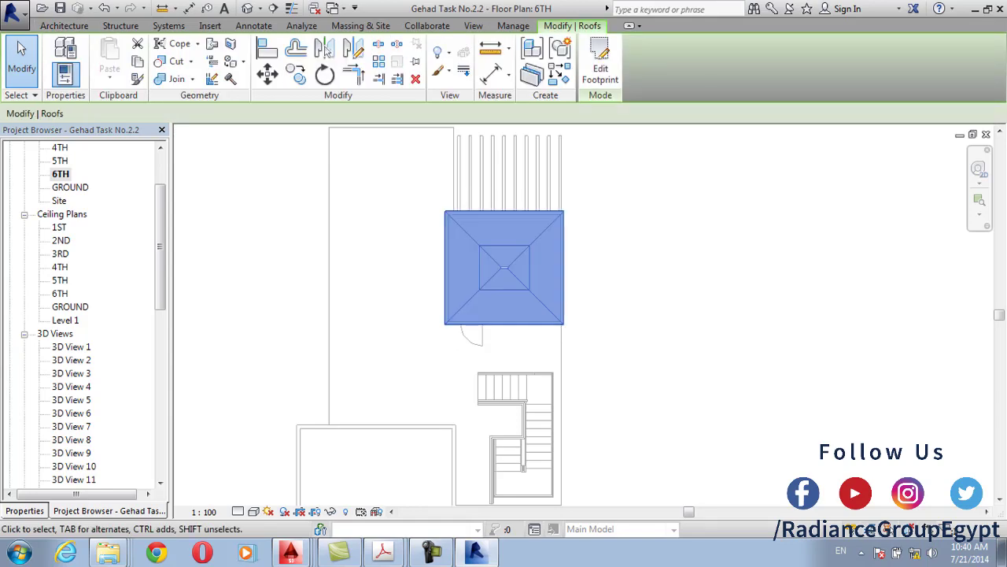
key(Delete)
scroll(564, 187, up, 2)
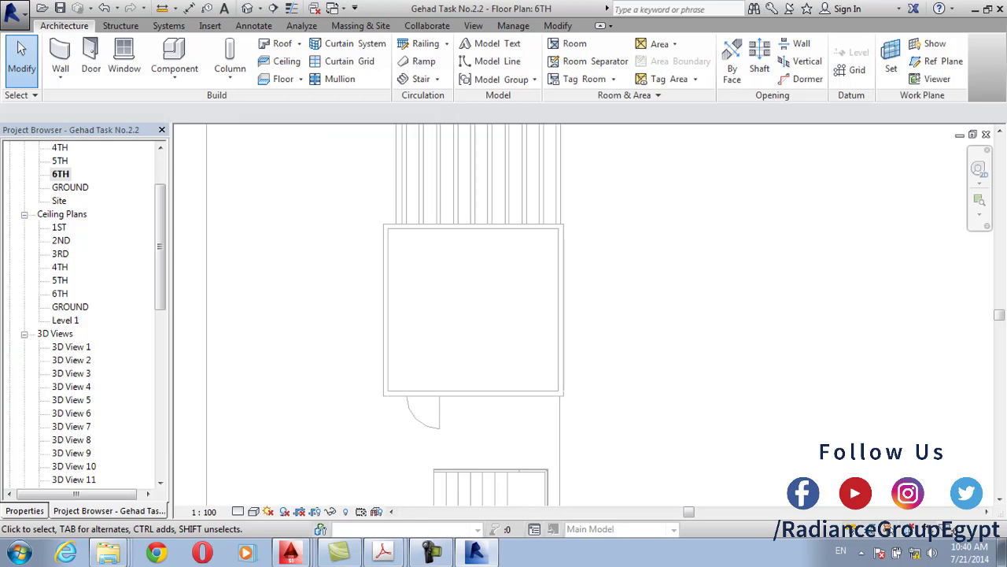
Start a Roof by Footprint sketch that traces existing walls
click(299, 43)
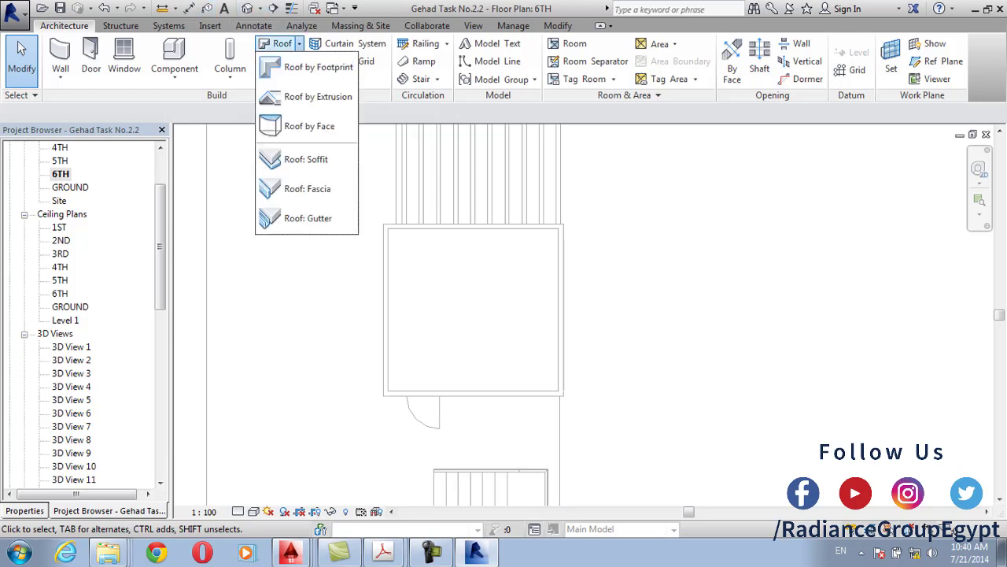
click(318, 67)
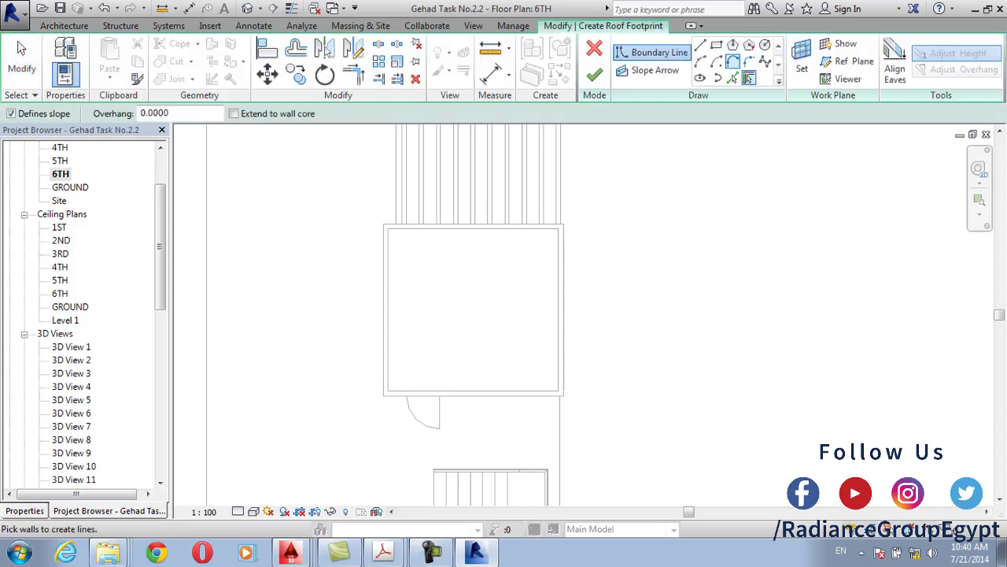
click(732, 77)
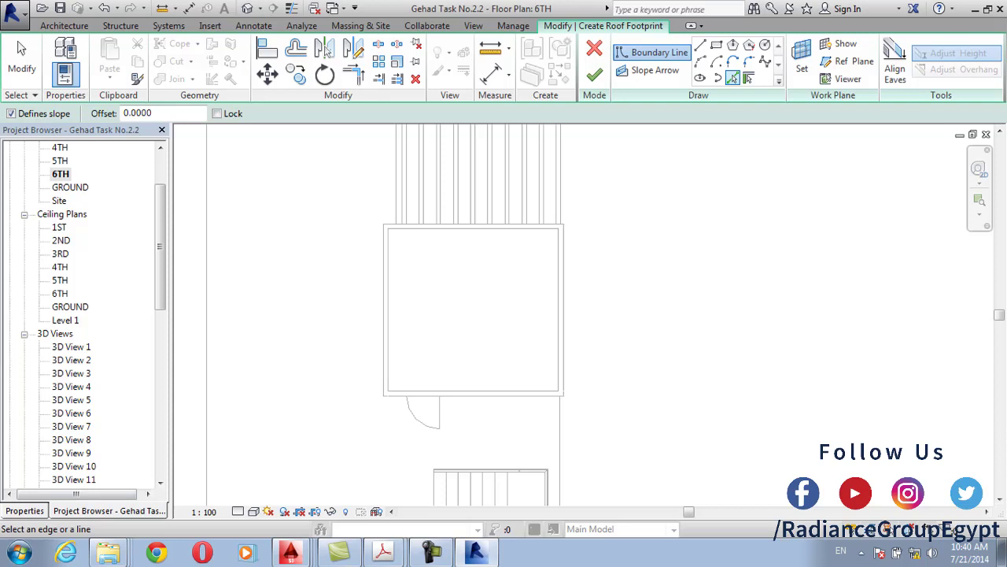
click(25, 510)
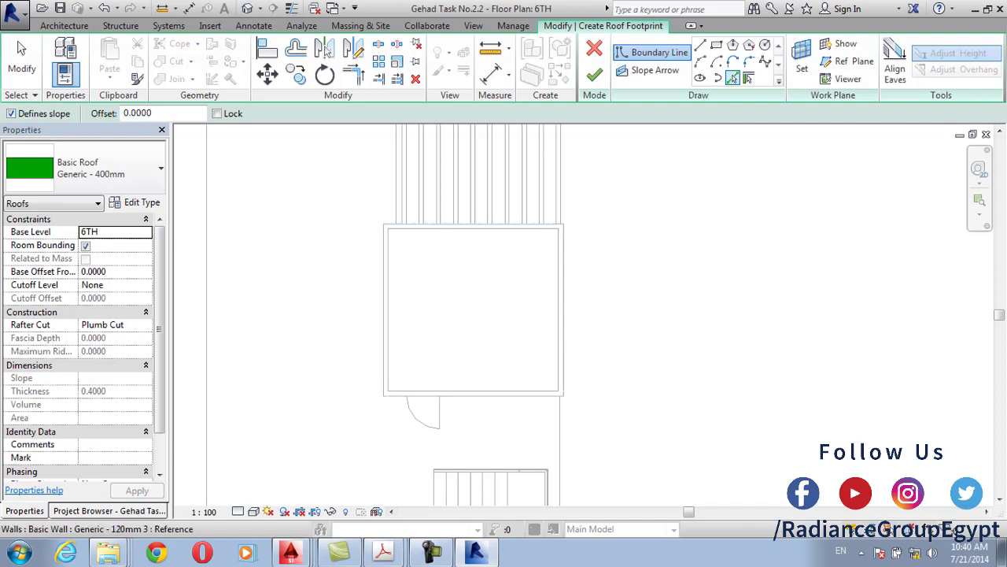
Trace the top and bottom walls as 30° sloped edges and the side walls flat, then finish
click(480, 226)
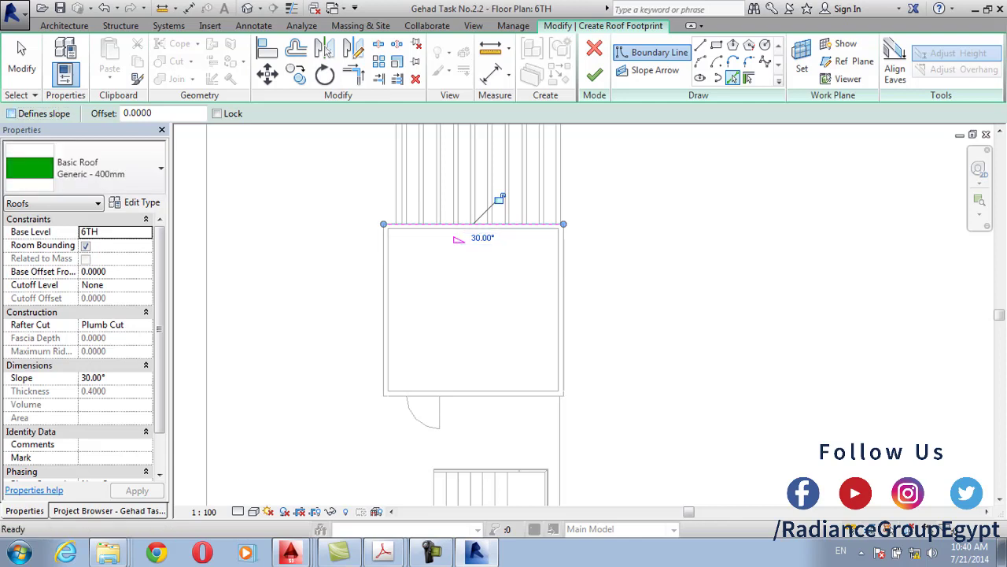
click(11, 113)
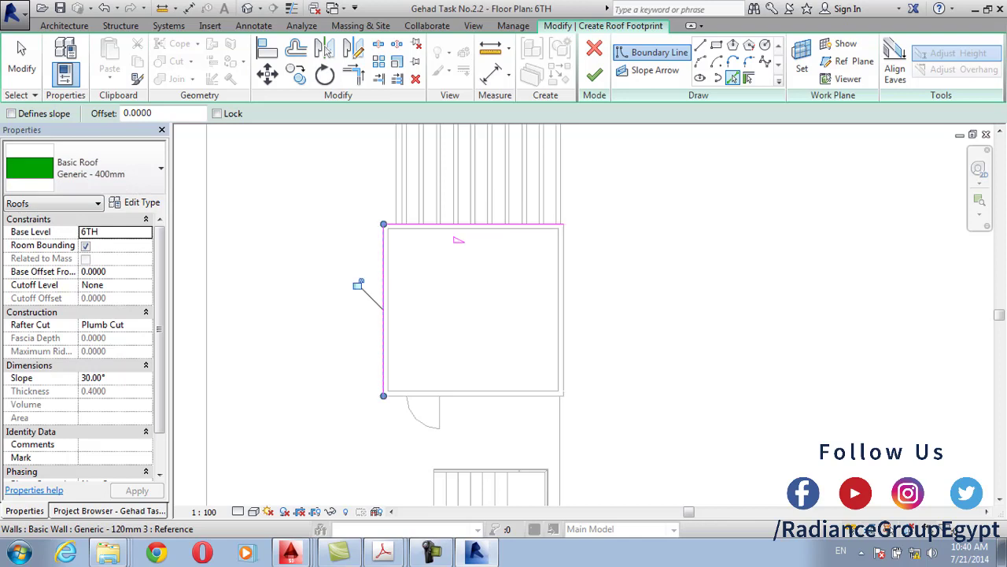
click(359, 284)
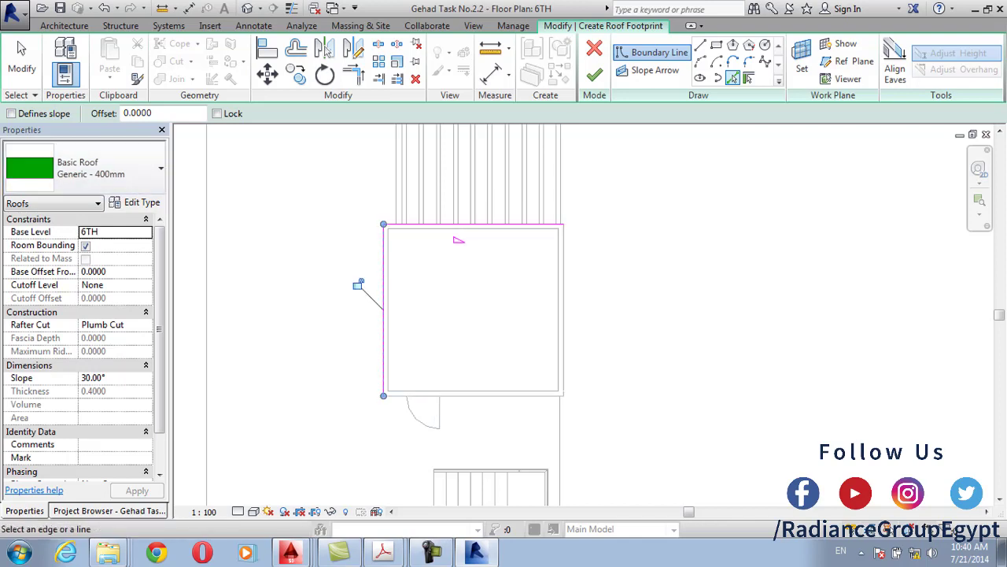
key(space)
click(447, 421)
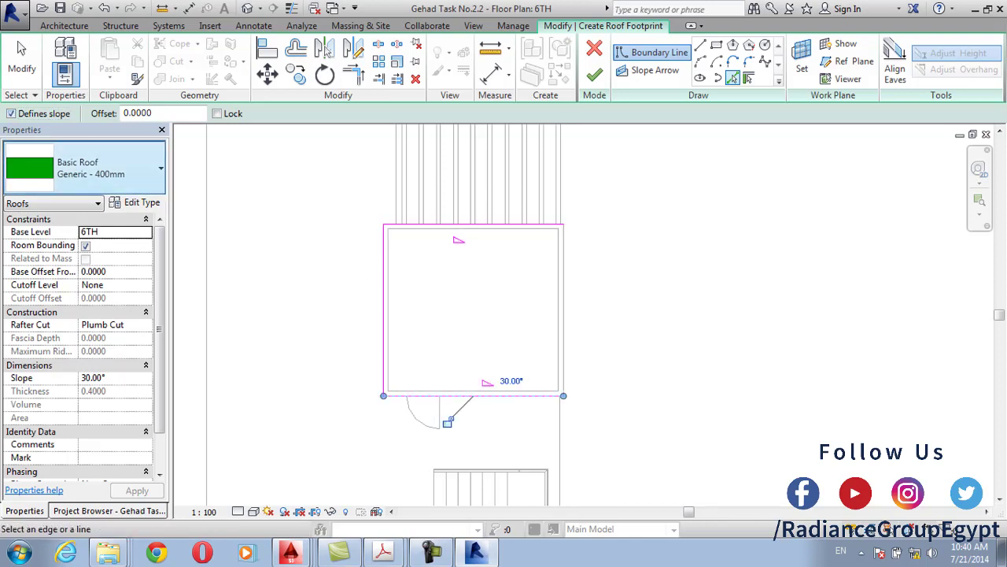
key(space)
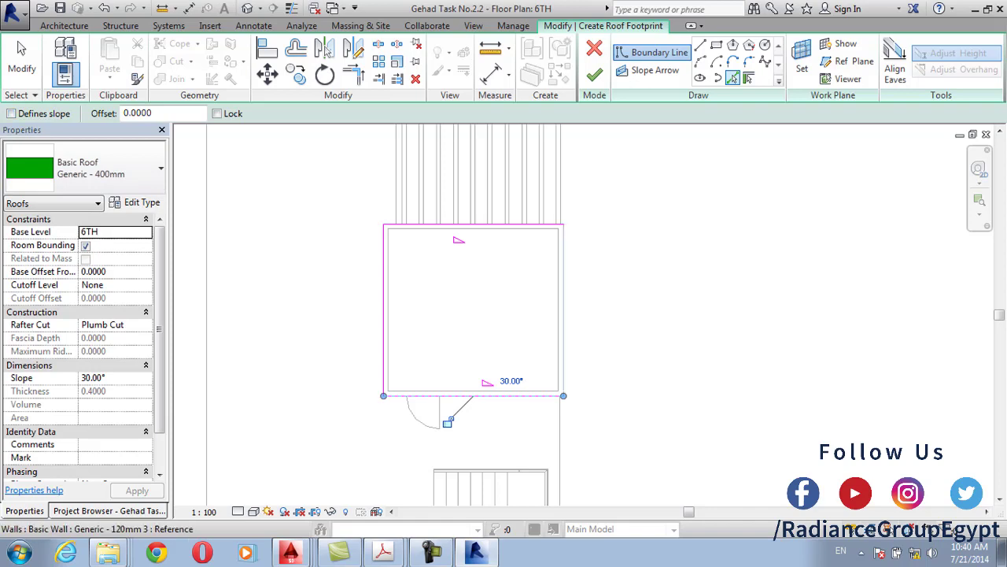
click(589, 334)
click(594, 74)
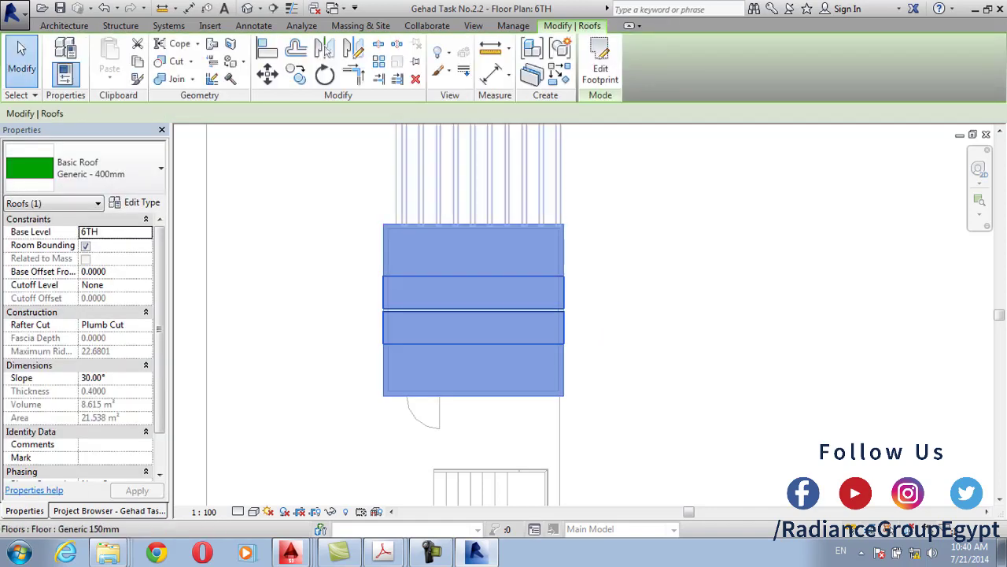
Switch to the default 3D view and select the new gable roof
click(247, 8)
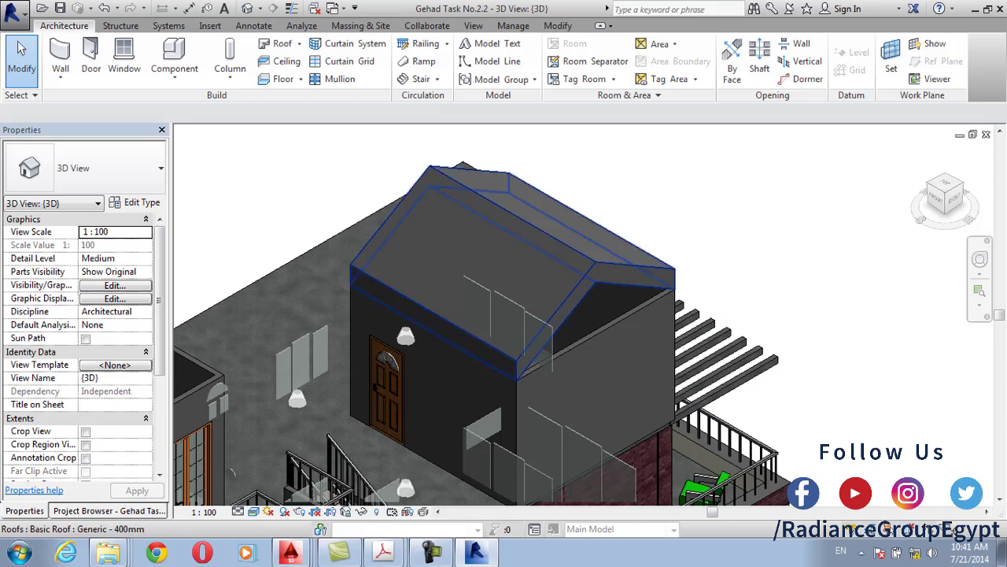
click(488, 225)
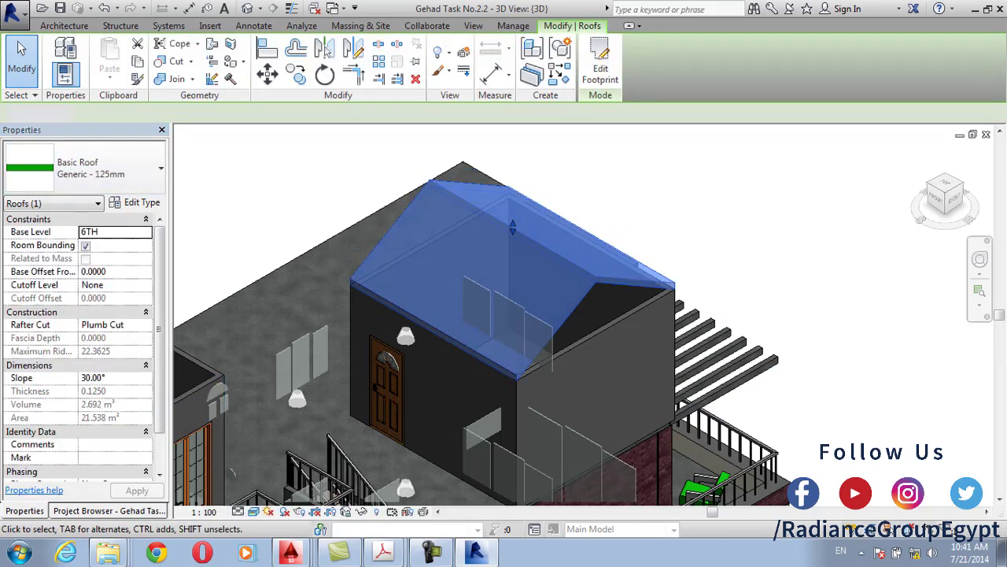
key(Escape)
scroll(452, 141, up, 3)
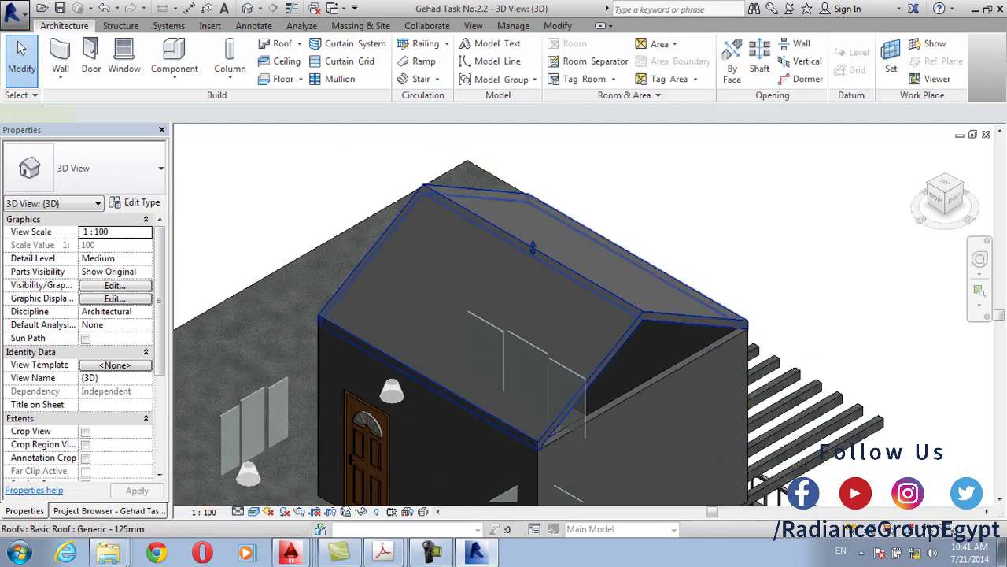
click(532, 246)
Open the roof type's layer structure to change its structure material
click(137, 203)
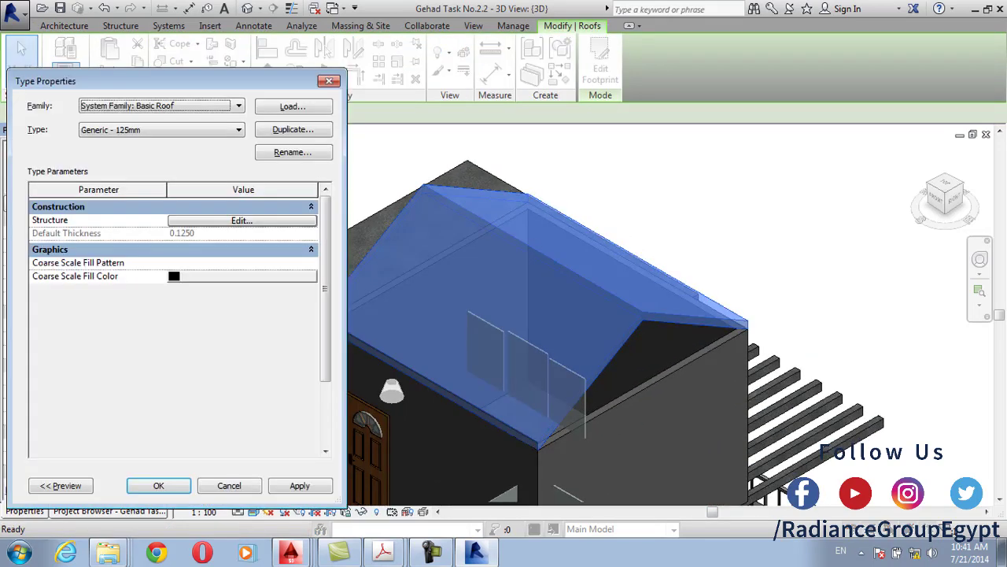
click(237, 216)
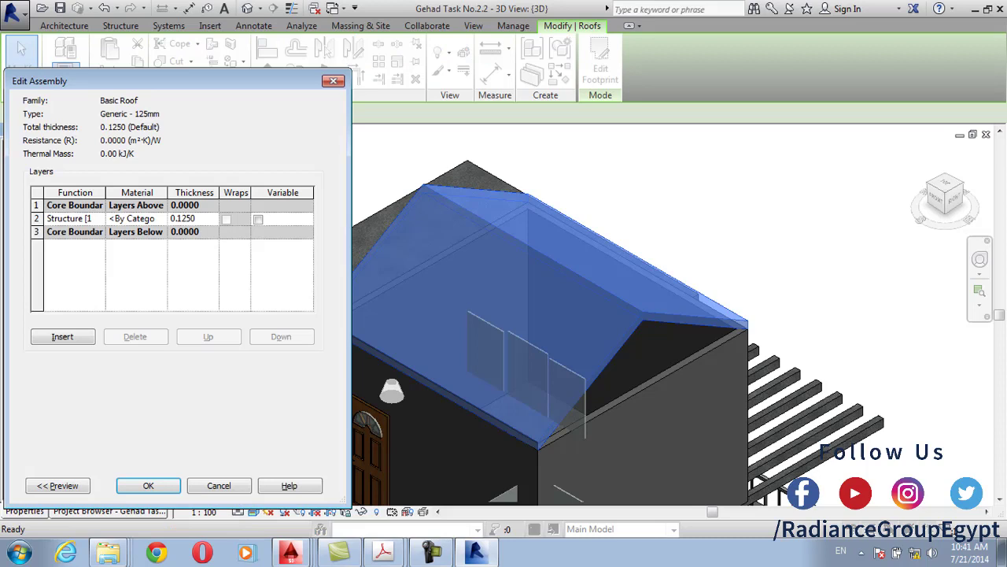
click(136, 218)
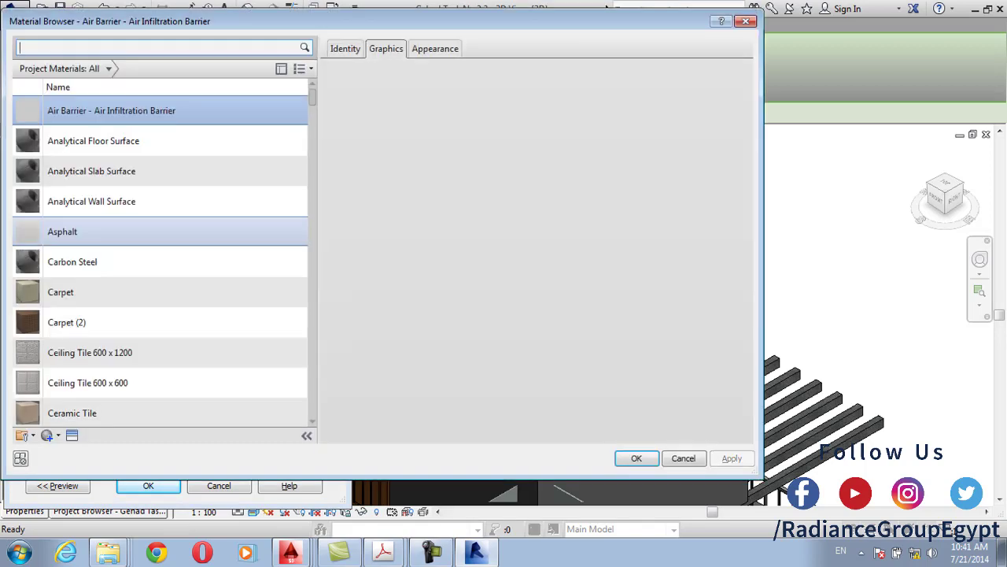
Set the structure layer material to Roofing - Slate and confirm all dialogs
click(161, 322)
scroll(161, 315, down, 8)
scroll(71, 315, down, 20)
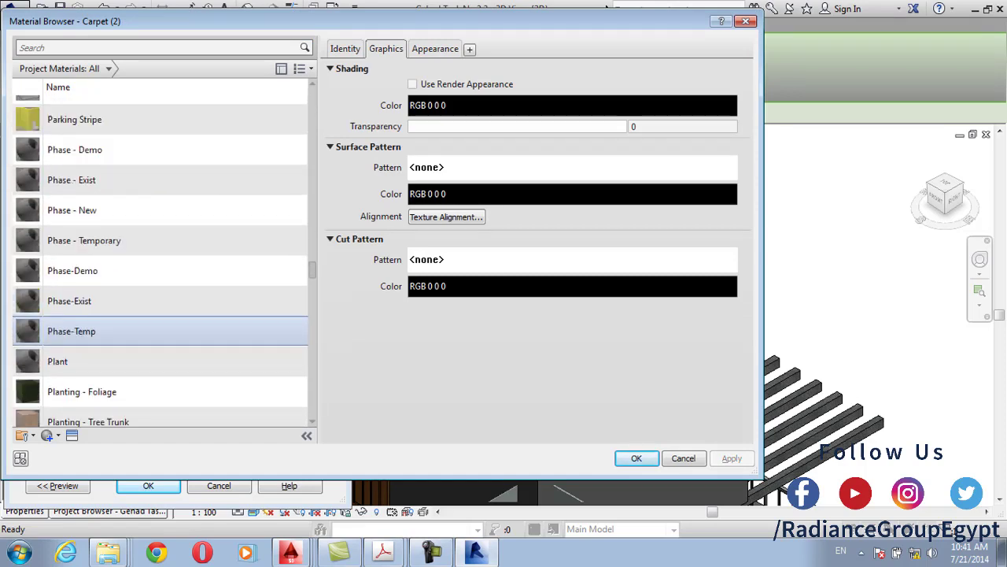
scroll(71, 318, down, 20)
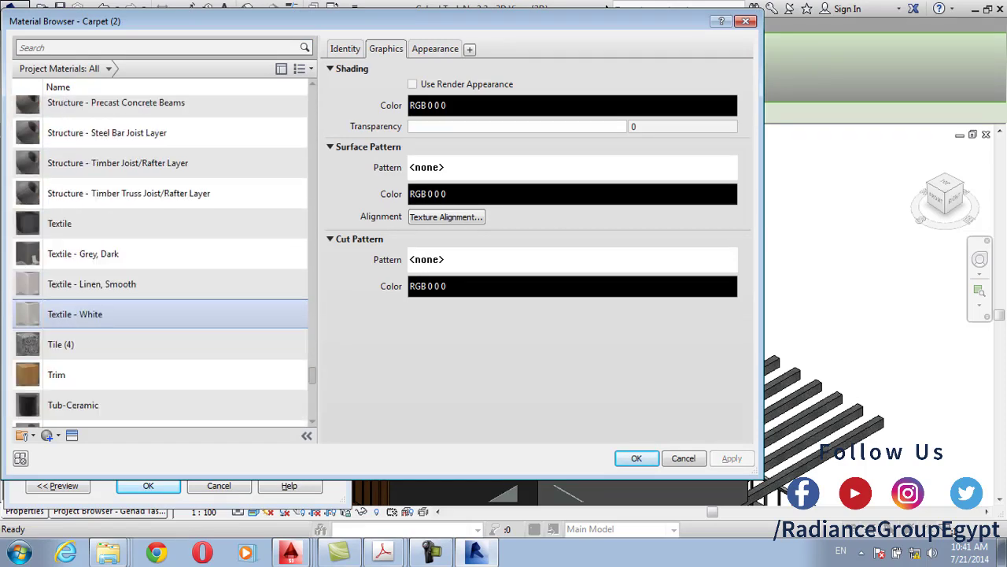
scroll(71, 314, up, 10)
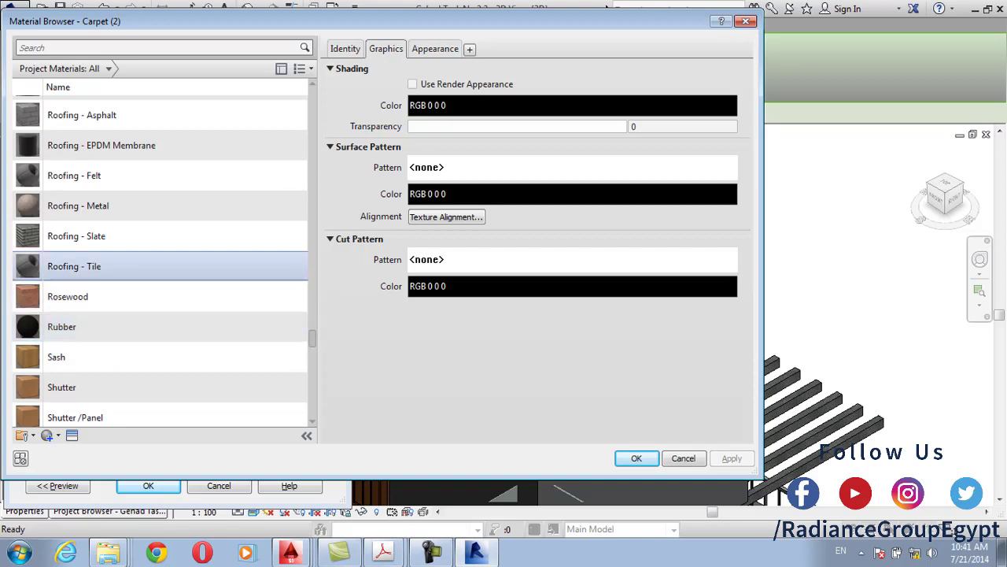
click(76, 235)
click(636, 458)
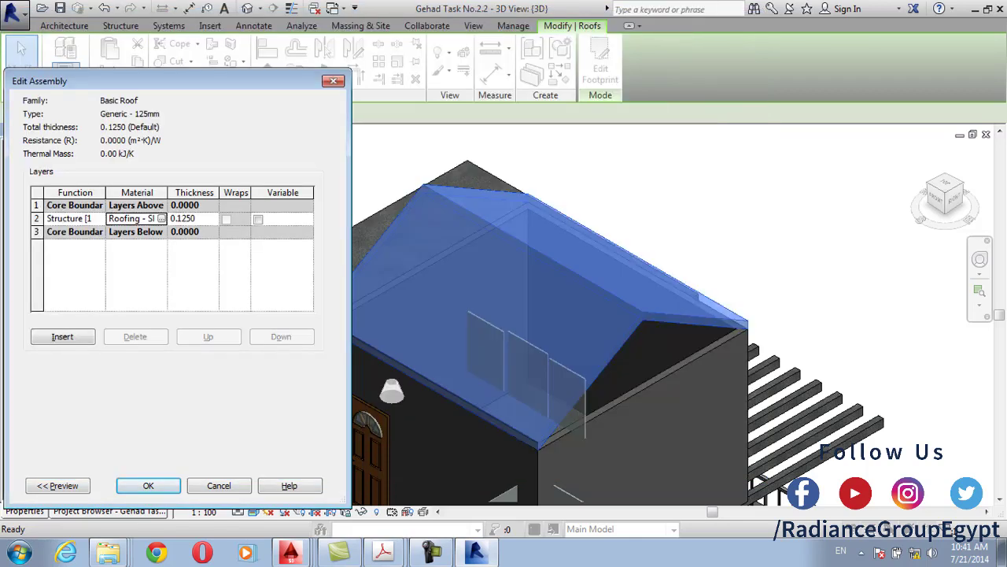
key(Return)
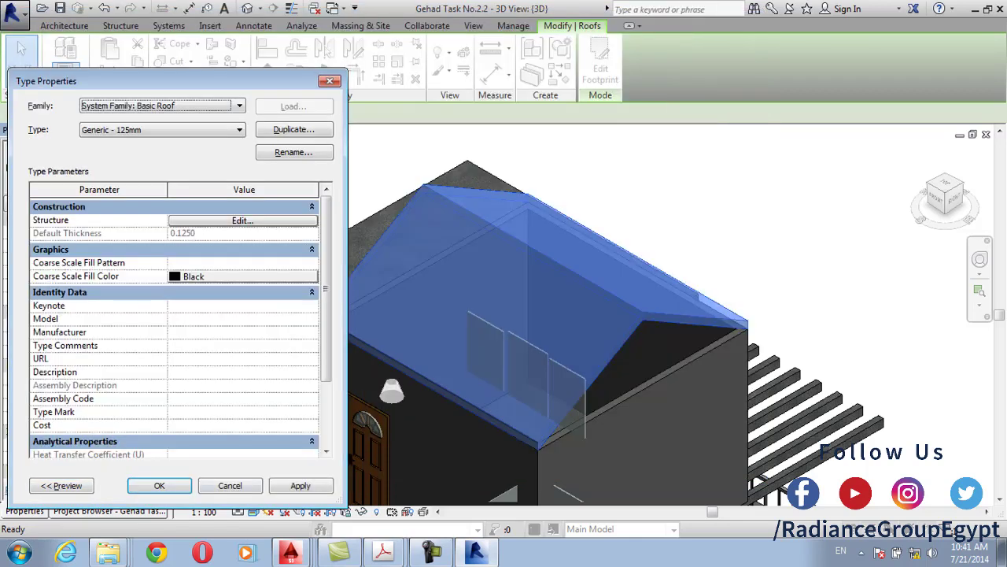
click(159, 485)
key(Escape)
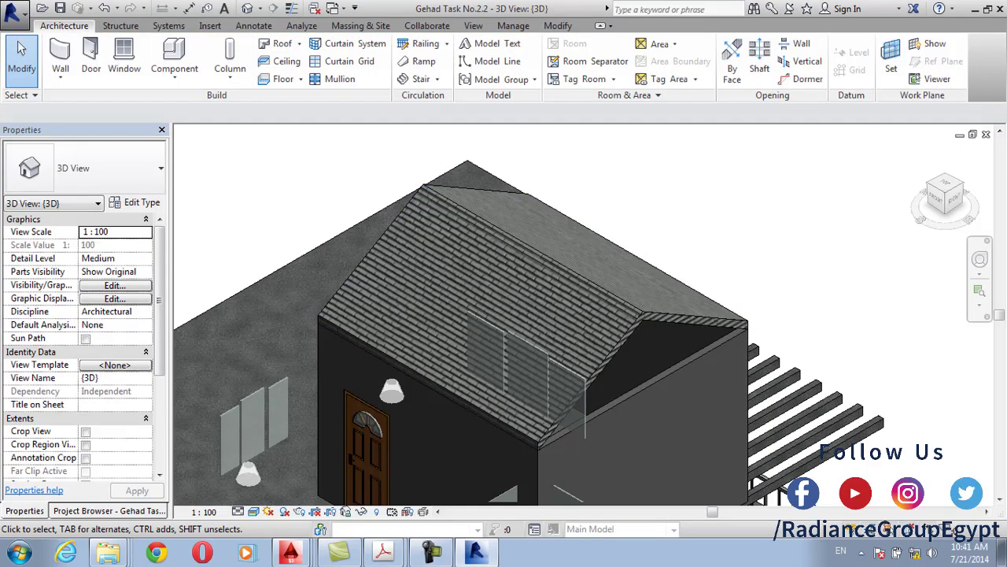
Attach the right gable-end wall's top to the slate roof
scroll(639, 350, up, 4)
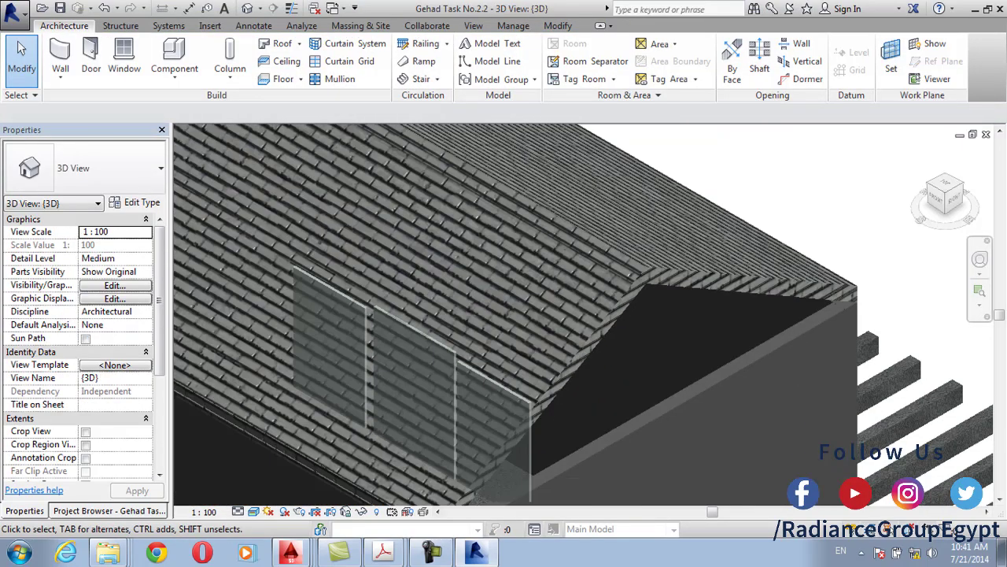
middle_drag(713, 252, 628, 290)
scroll(605, 337, up, 4)
scroll(607, 325, down, 6)
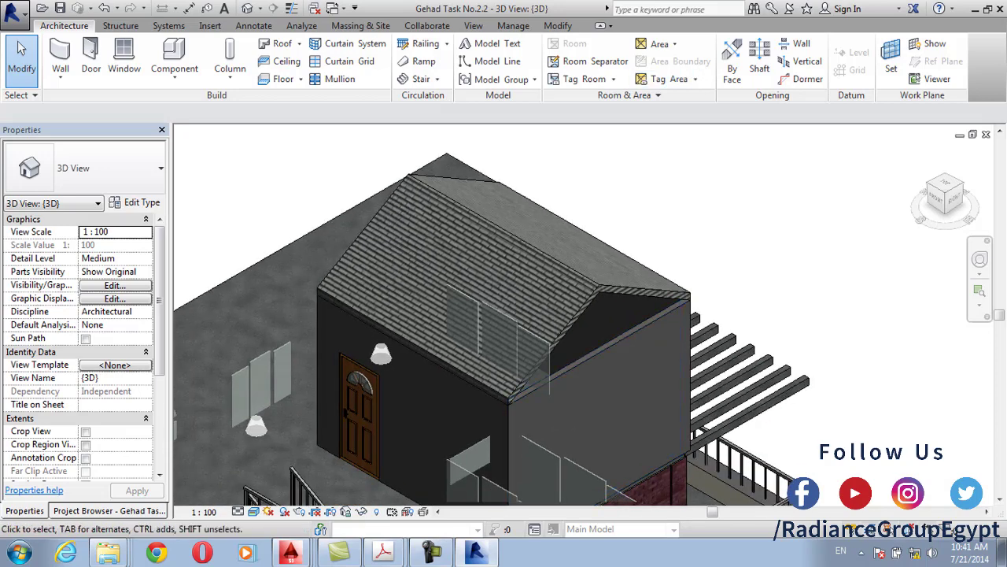
click(567, 377)
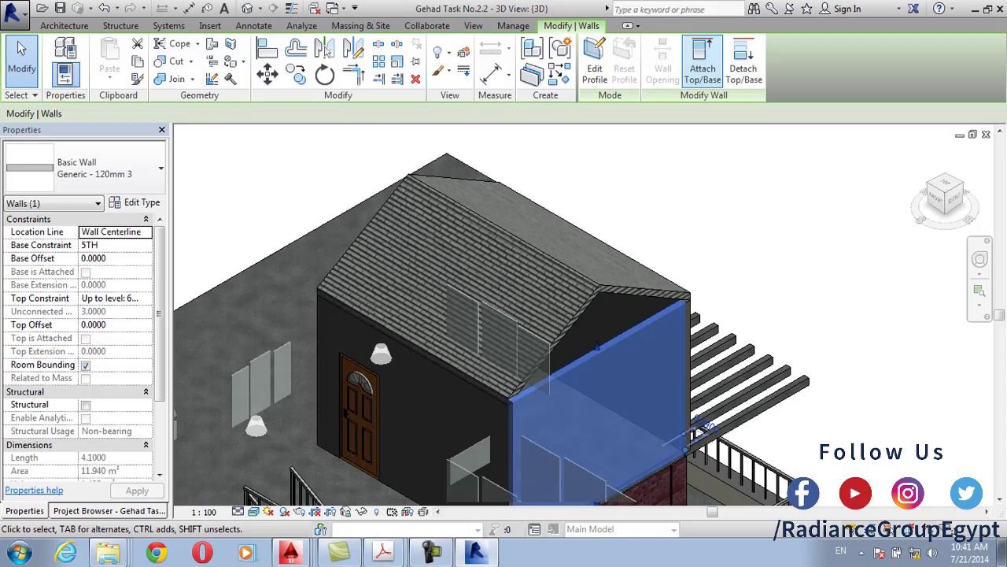
click(703, 63)
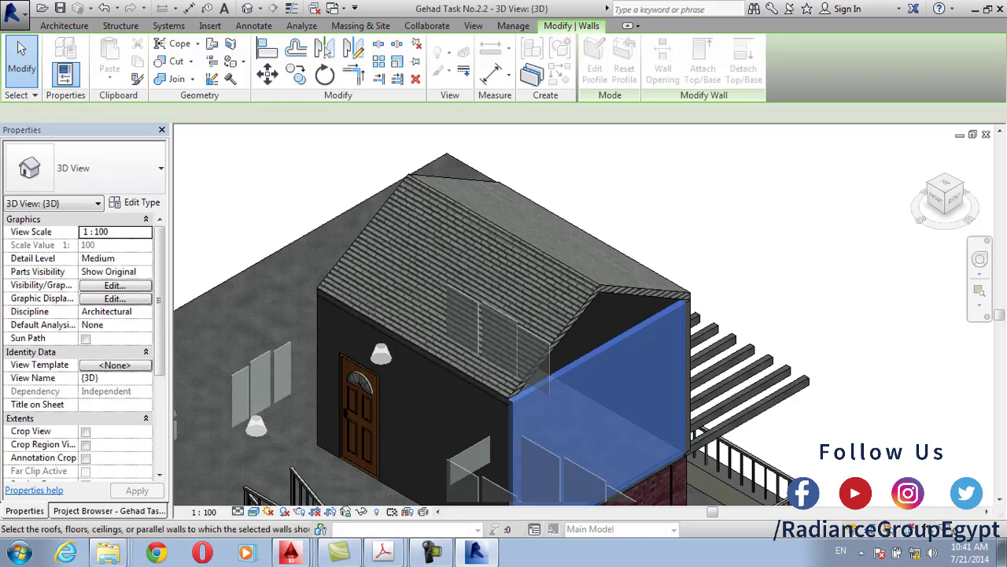
key(Escape)
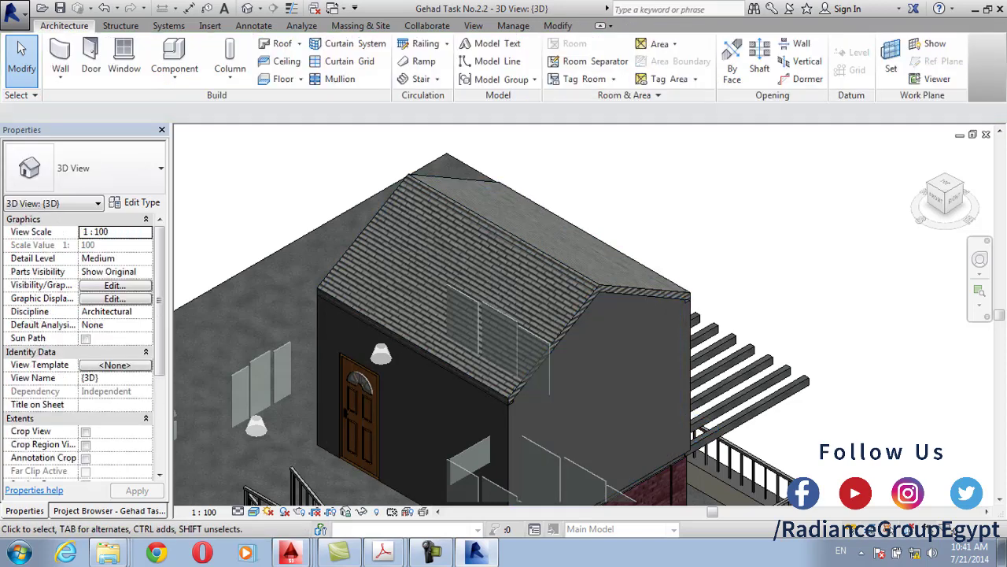
Attach the opposite gable-end wall to the roof and orbit to view the front
scroll(767, 272, down, 3)
shift+middle_drag(405, 334, 558, 342)
shift+middle_drag(393, 318, 425, 331)
scroll(444, 343, up, 3)
click(444, 343)
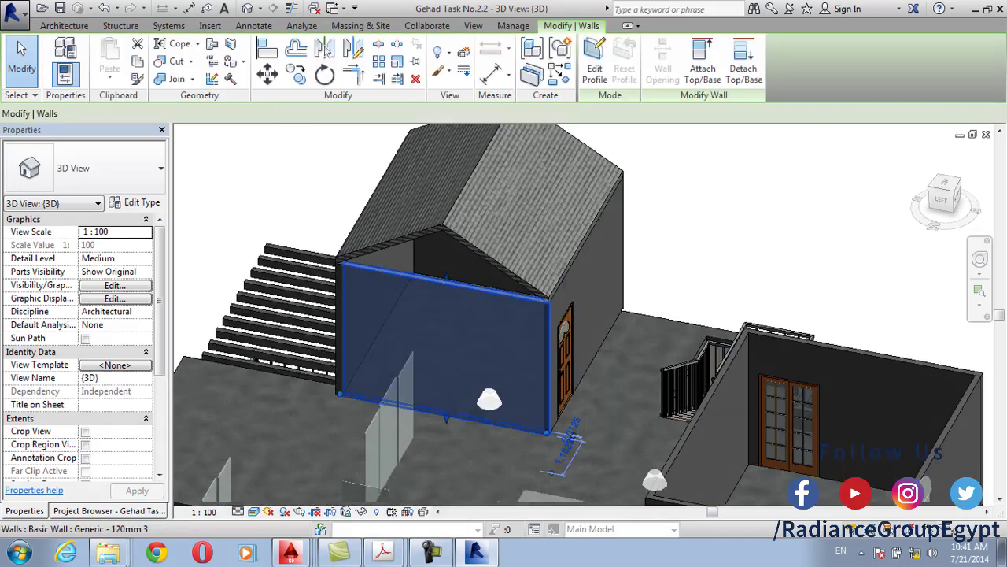
click(701, 61)
click(516, 205)
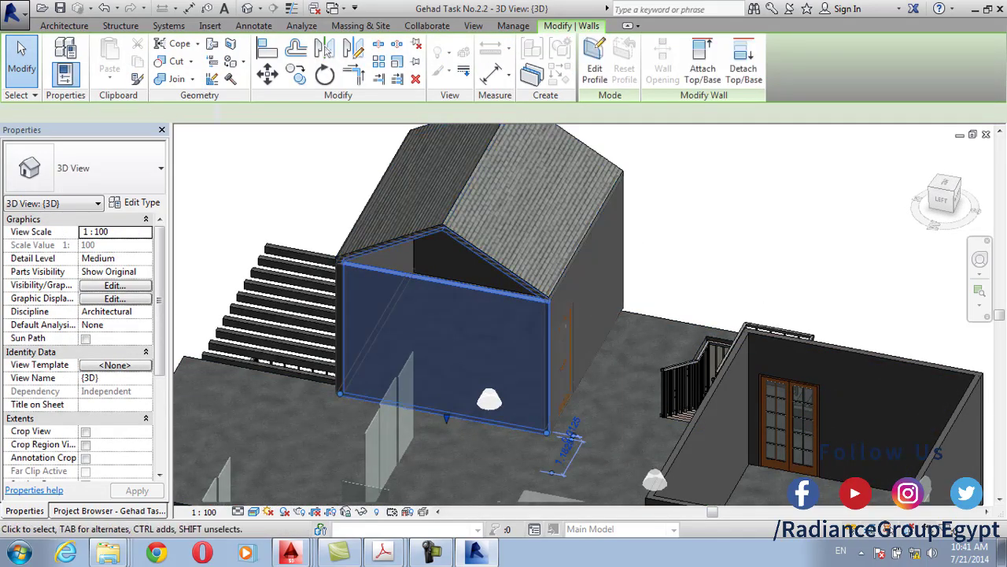
key(Escape)
scroll(456, 331, down, 3)
shift+middle_drag(457, 330, 551, 334)
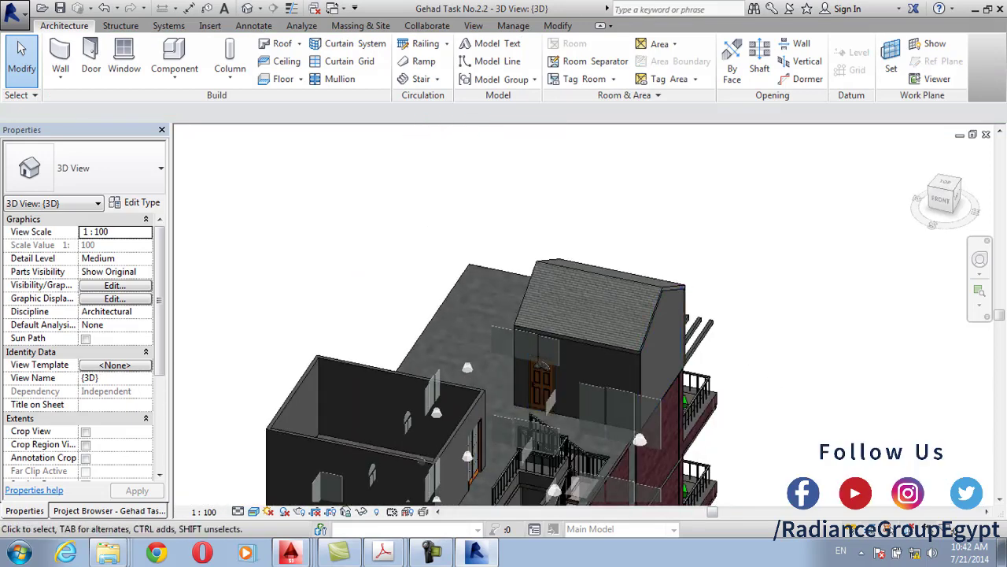
In the 6TH plan, delete the old dark roof above the room, keeping the floor outline
click(432, 551)
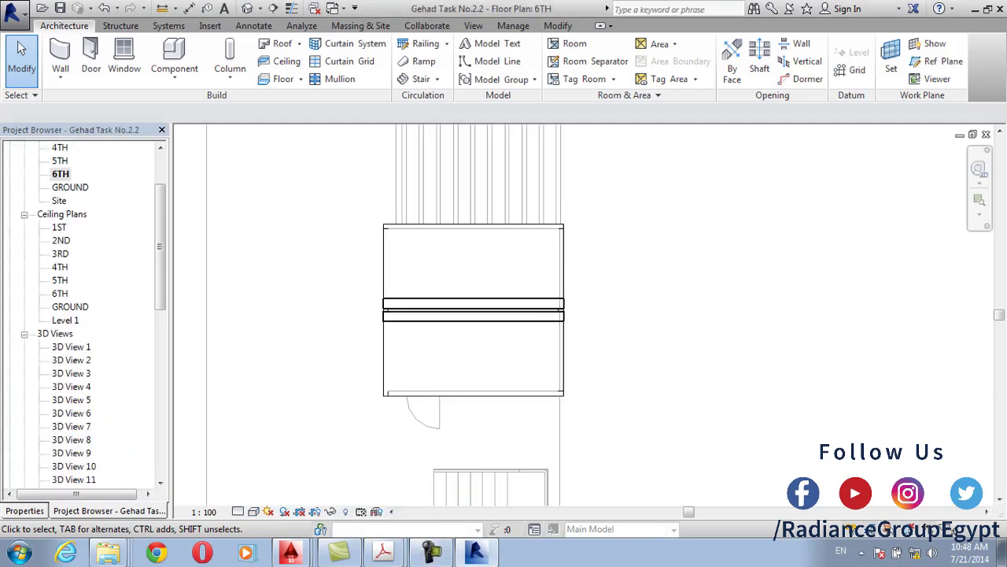
drag(371, 217, 616, 409)
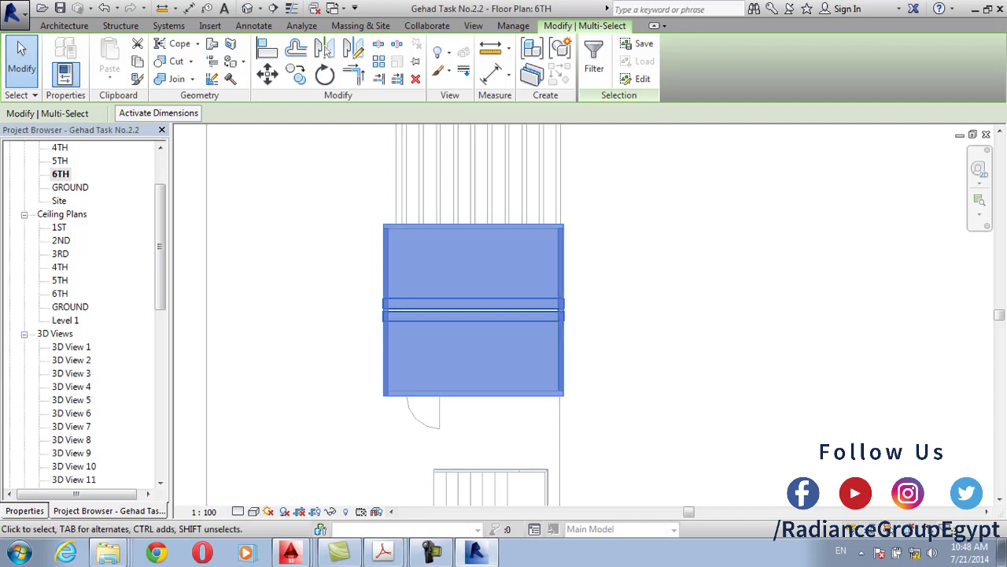
key(Escape)
scroll(370, 286, down, 2)
drag(355, 227, 550, 361)
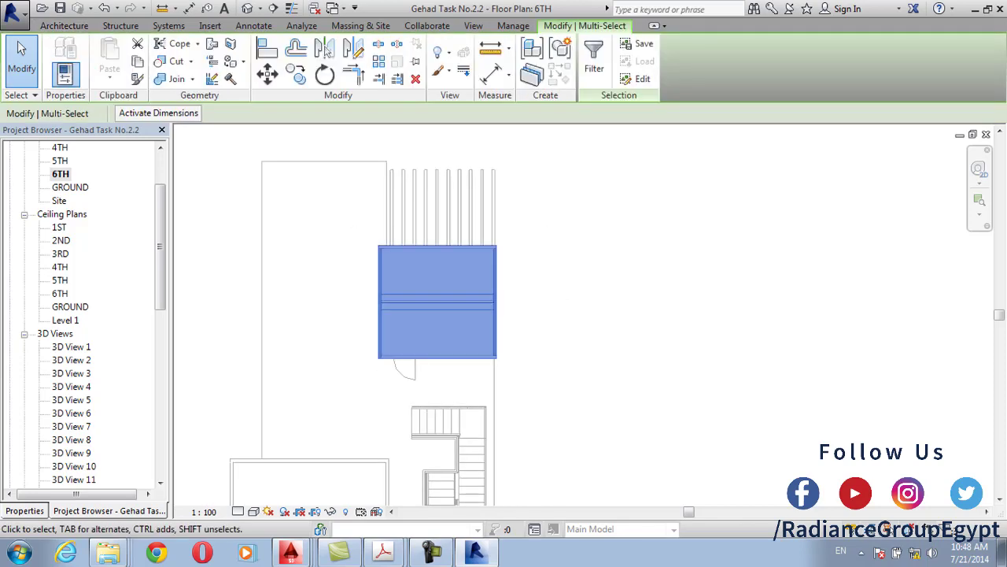
key(Delete)
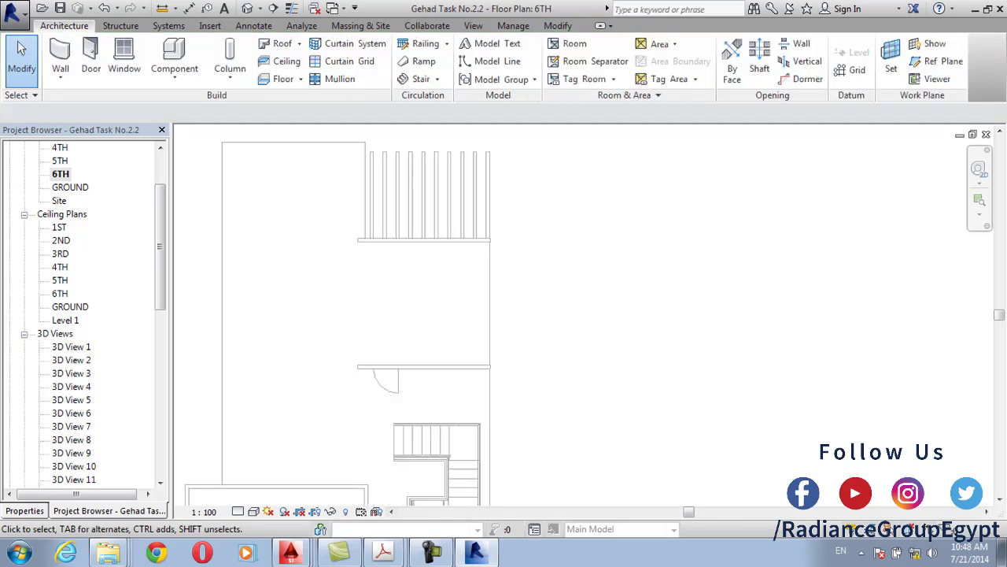
key(ctrl+z)
click(438, 358)
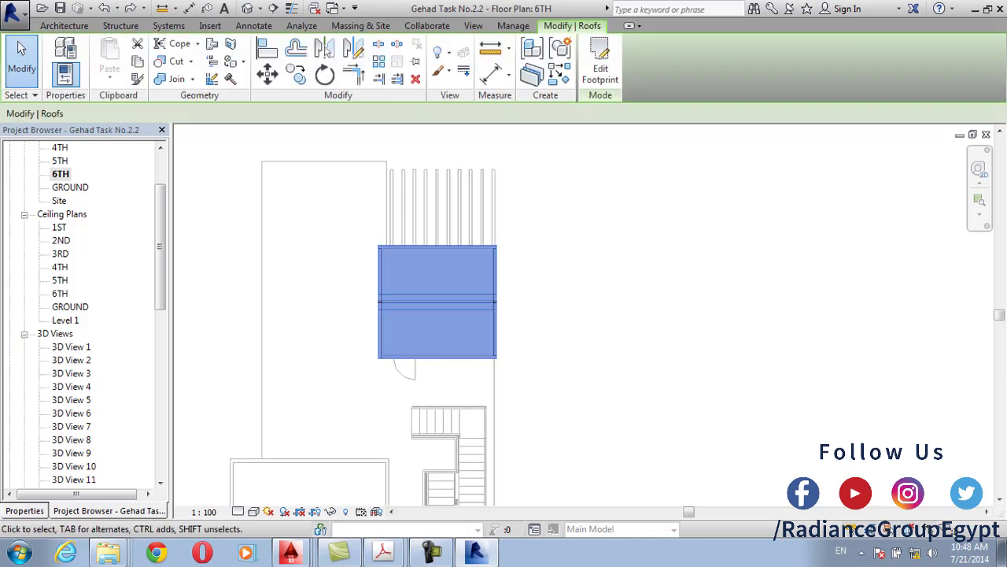
key(Delete)
middle_drag(438, 358, 394, 382)
scroll(390, 347, up, 2)
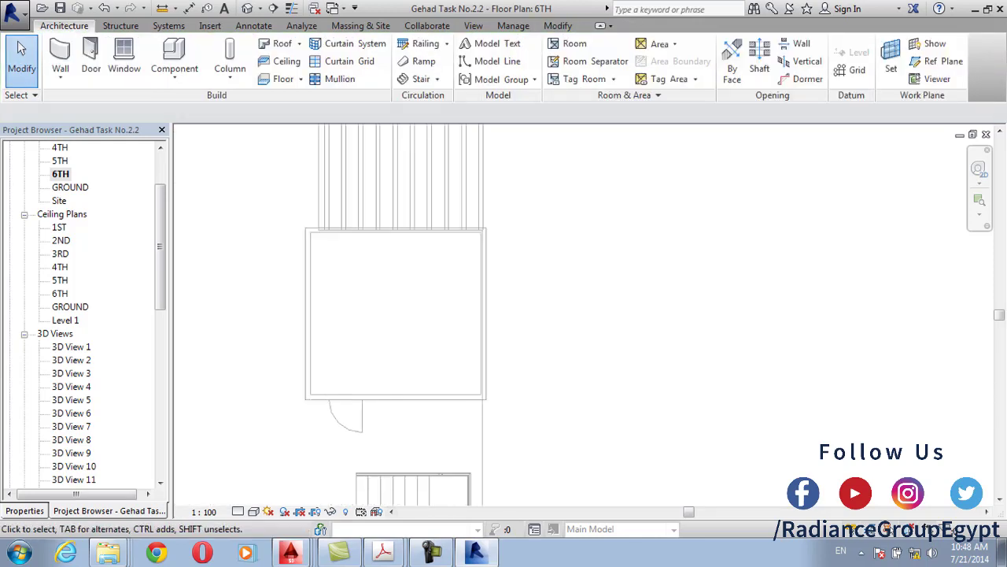
Start a Roof by Footprint and pick the room's top, right, left and bottom walls
click(282, 43)
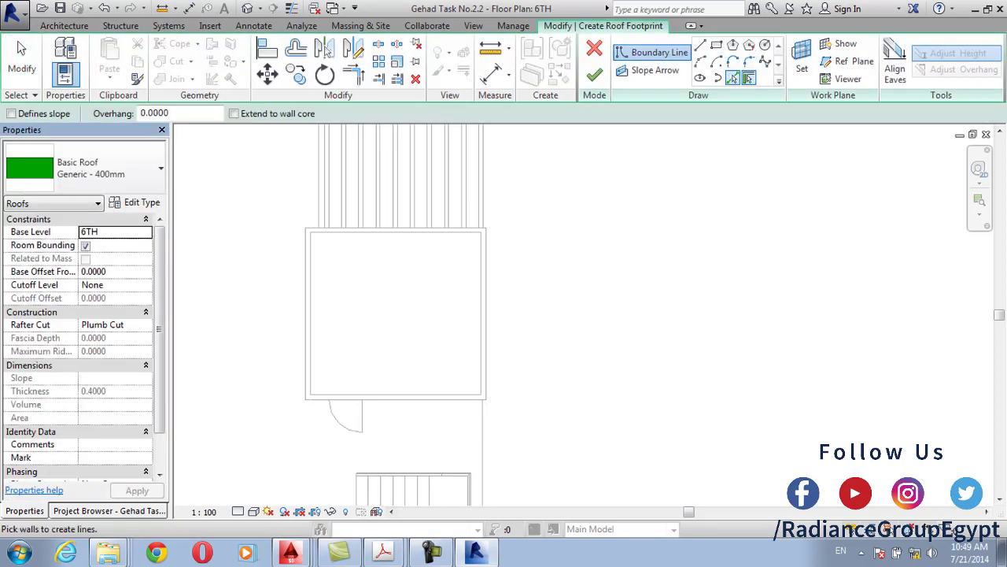
click(733, 78)
scroll(395, 255, up, 1)
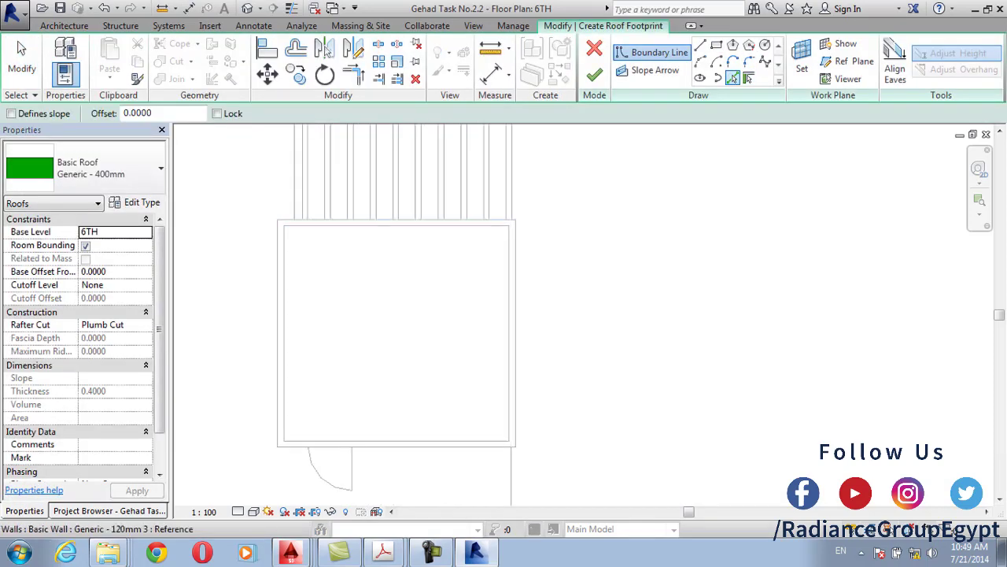
click(409, 219)
click(517, 334)
click(277, 332)
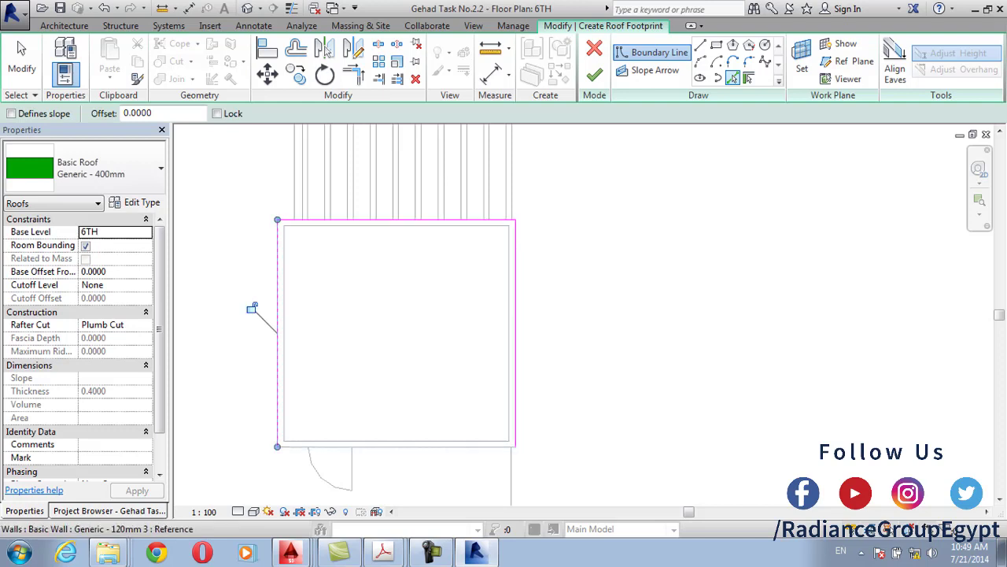
click(395, 447)
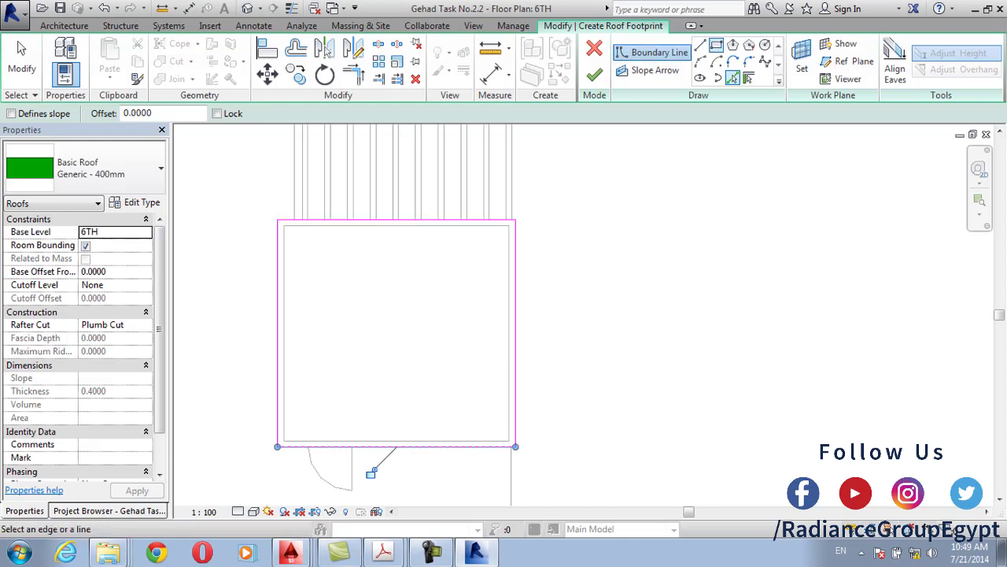
Draw a slope-defining overhang rectangle around the room and finish the roof
click(716, 45)
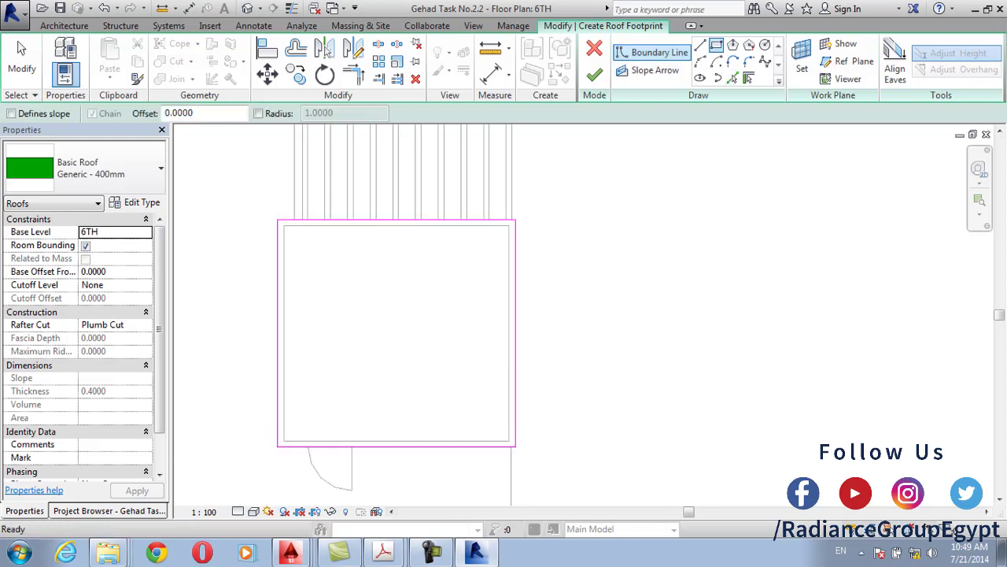
key(space)
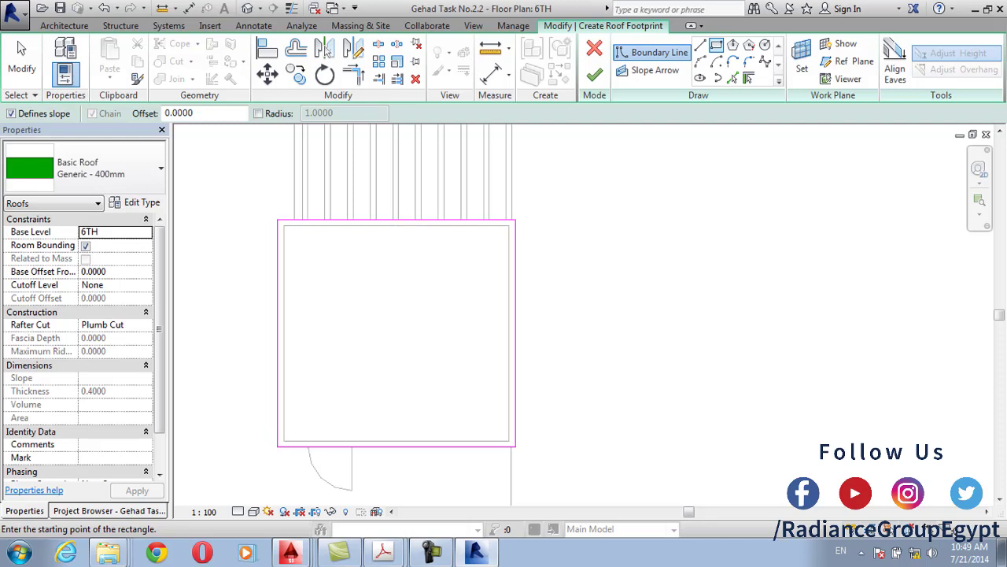
click(259, 205)
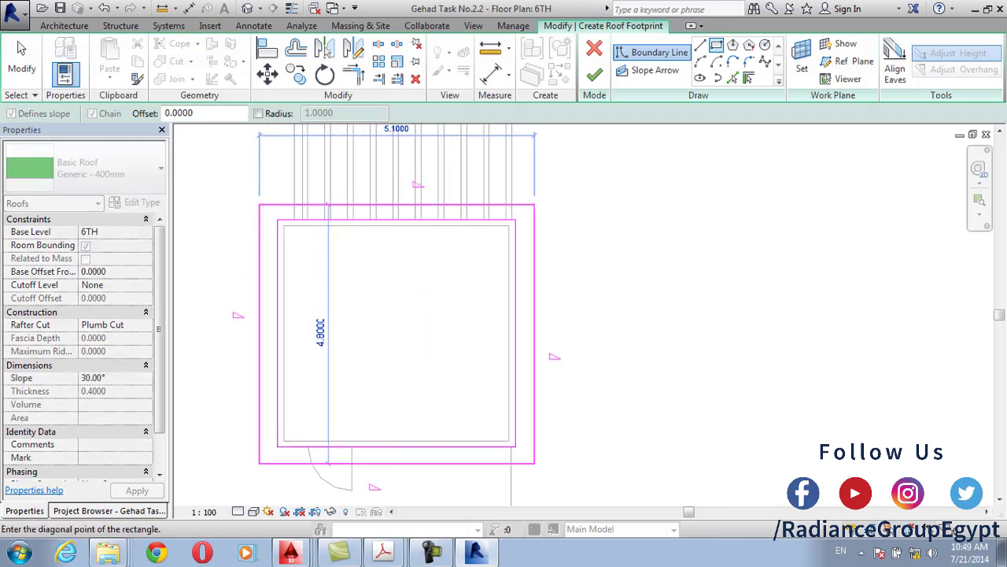
click(534, 462)
click(594, 74)
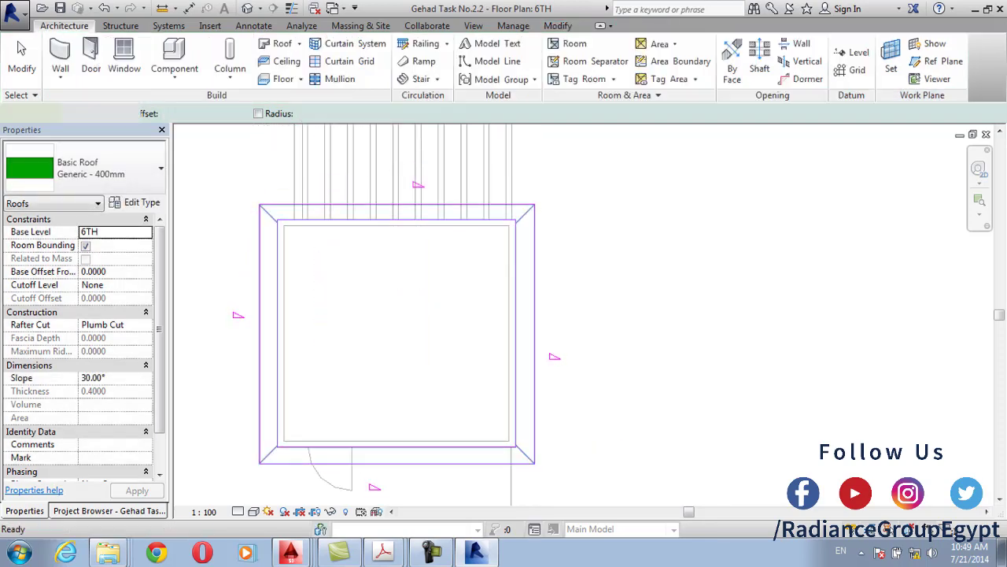
click(247, 8)
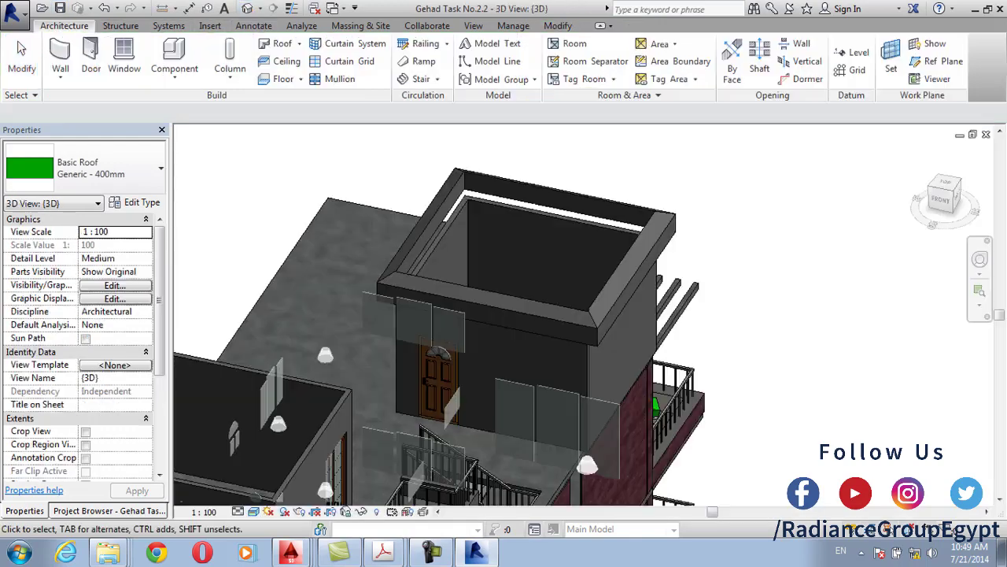
scroll(600, 343, up, 2)
middle_drag(600, 343, 527, 392)
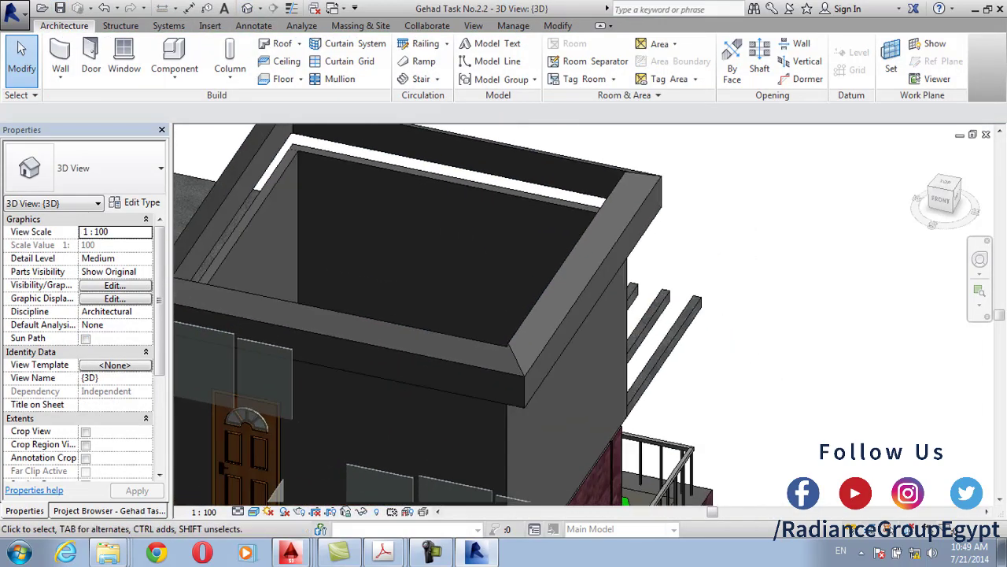
scroll(555, 252, up, 3)
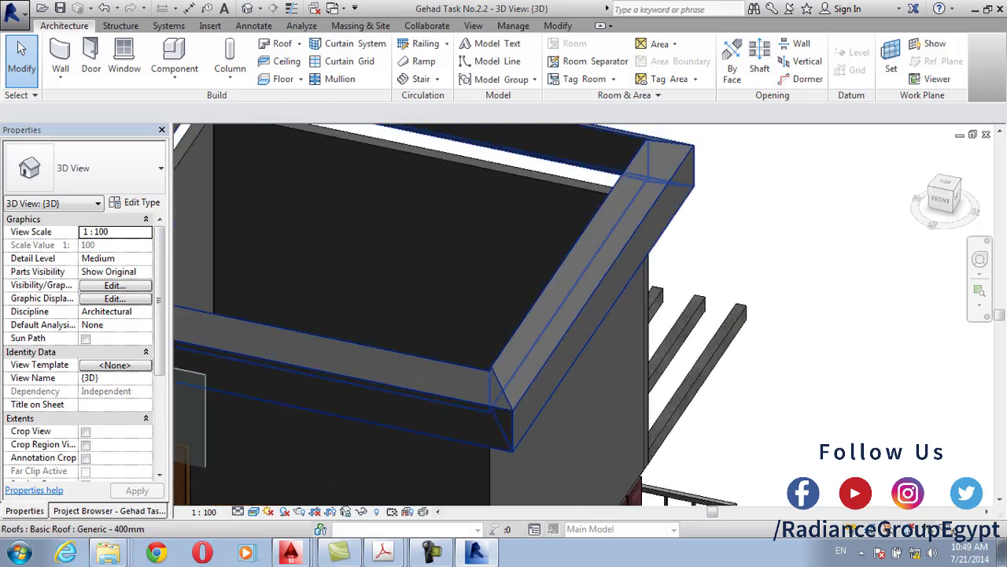
scroll(598, 291, down, 1)
scroll(598, 291, down, 4)
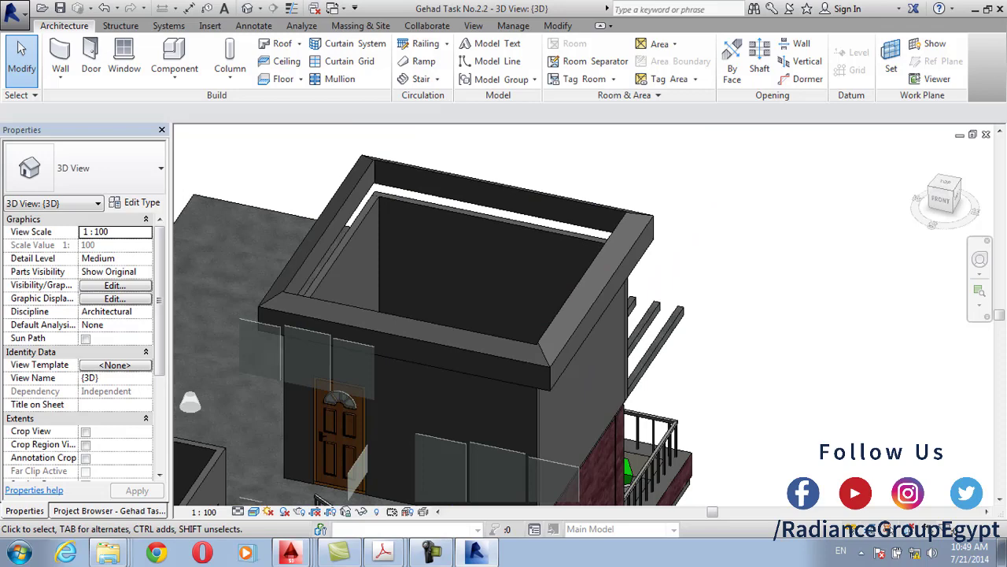
click(108, 510)
In the 6TH plan, edit the roof footprint, making the inner top line sloped and outer top line flat
double_click(60, 173)
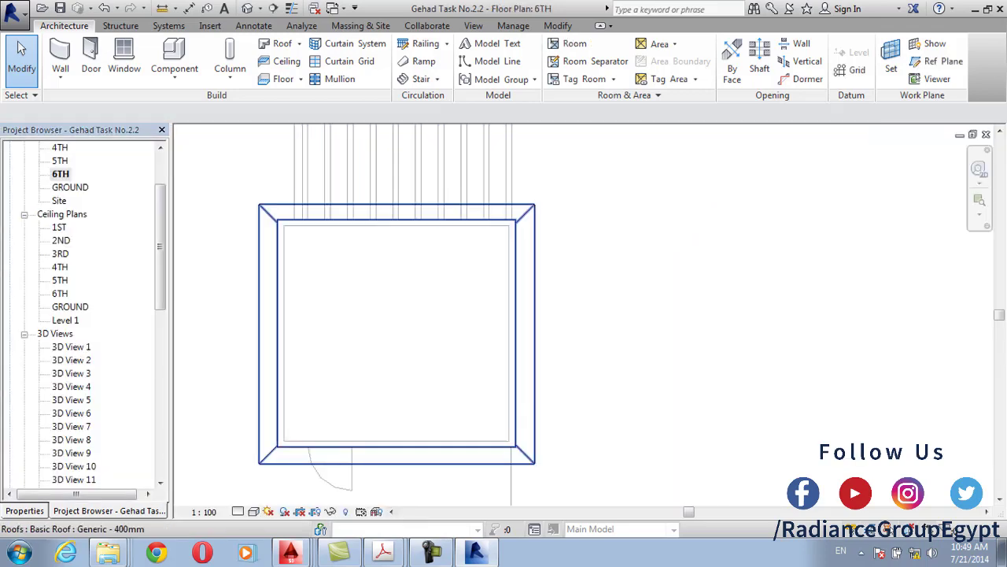
click(525, 212)
click(599, 63)
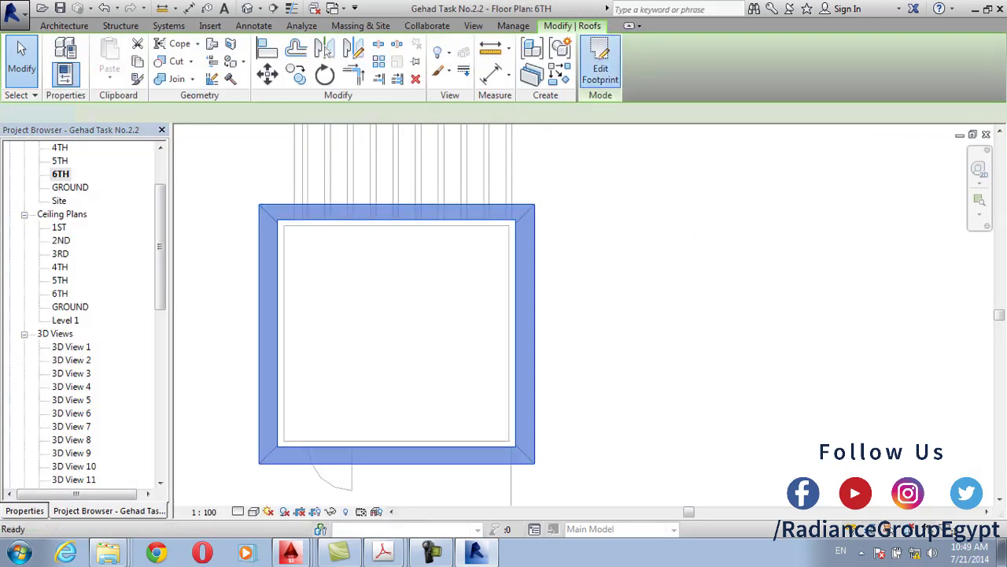
click(600, 62)
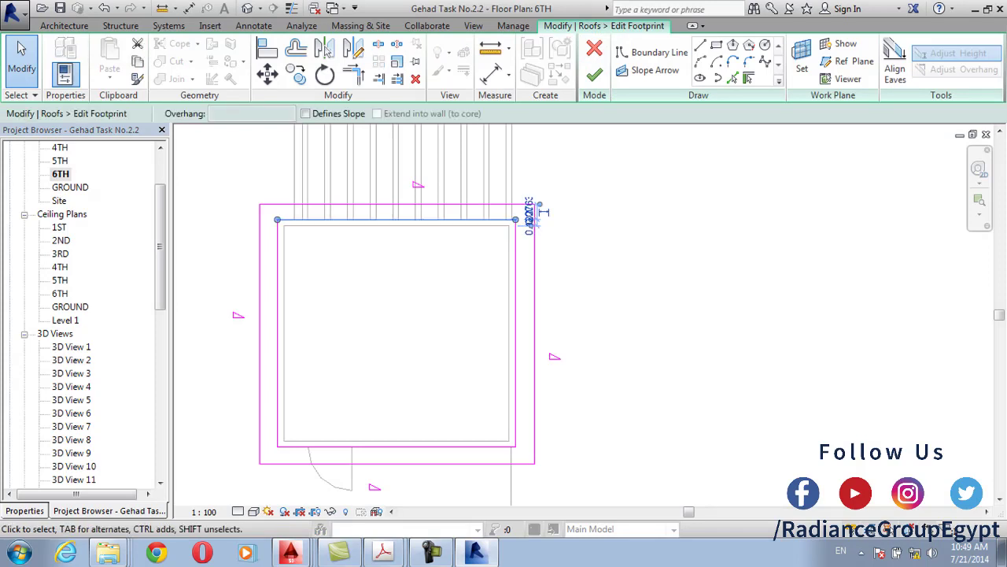
key(p)
key(p)
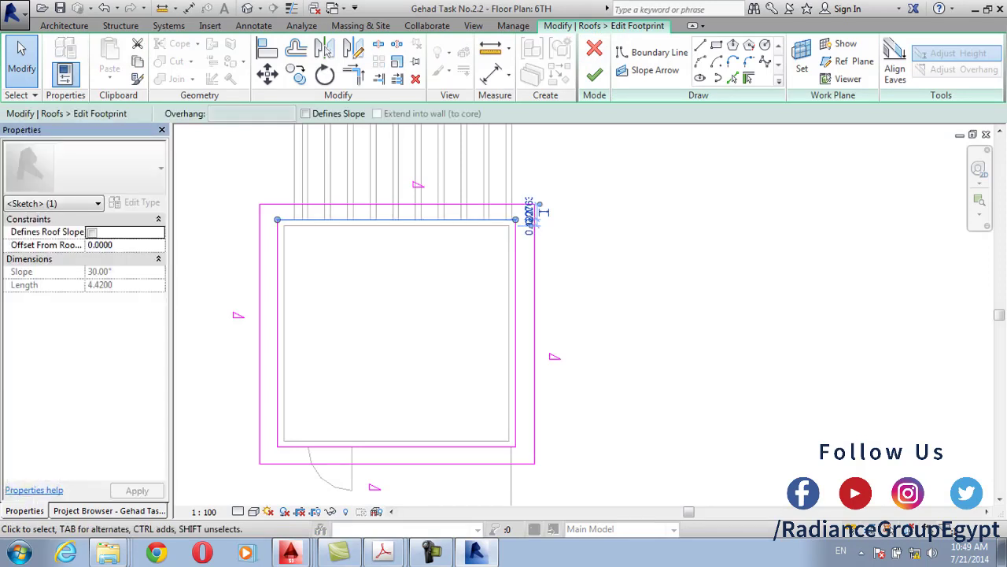
click(92, 232)
click(417, 204)
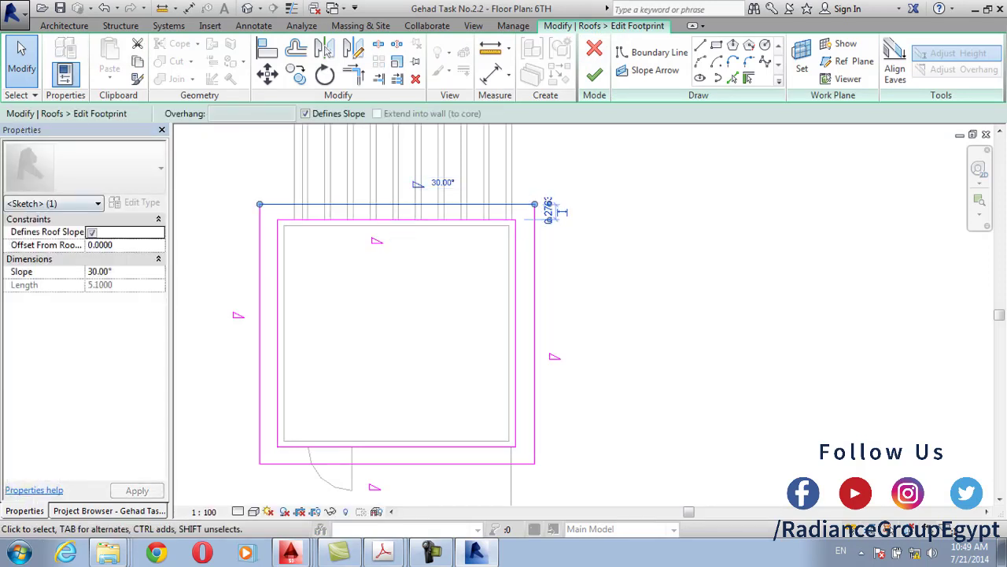
click(92, 233)
Delete all eight sketch lines and draw a sloped inner rectangle on the room's walls
scroll(399, 266, down, 2)
scroll(396, 263, down, 1)
drag(265, 202, 531, 394)
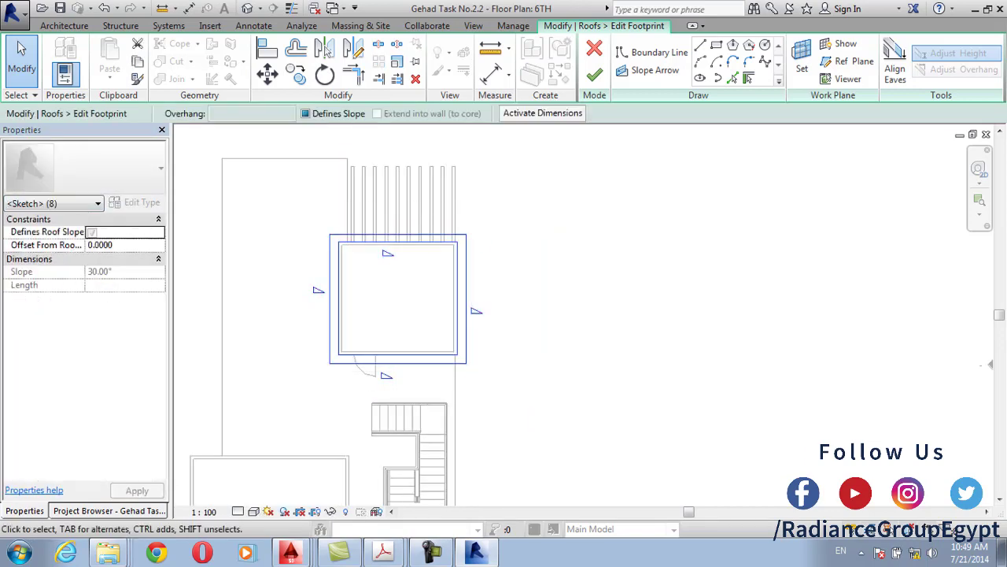
key(Delete)
click(715, 45)
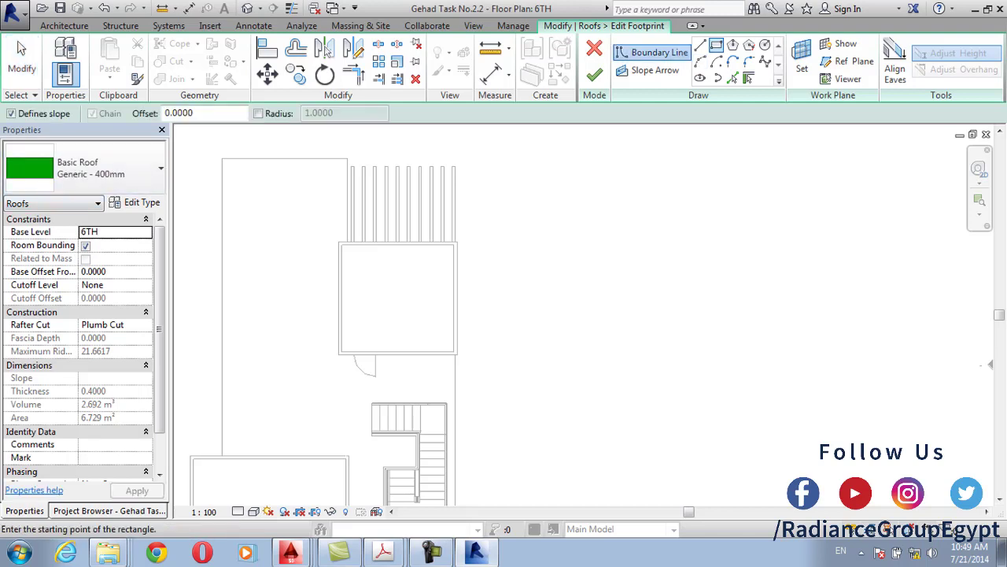
click(339, 244)
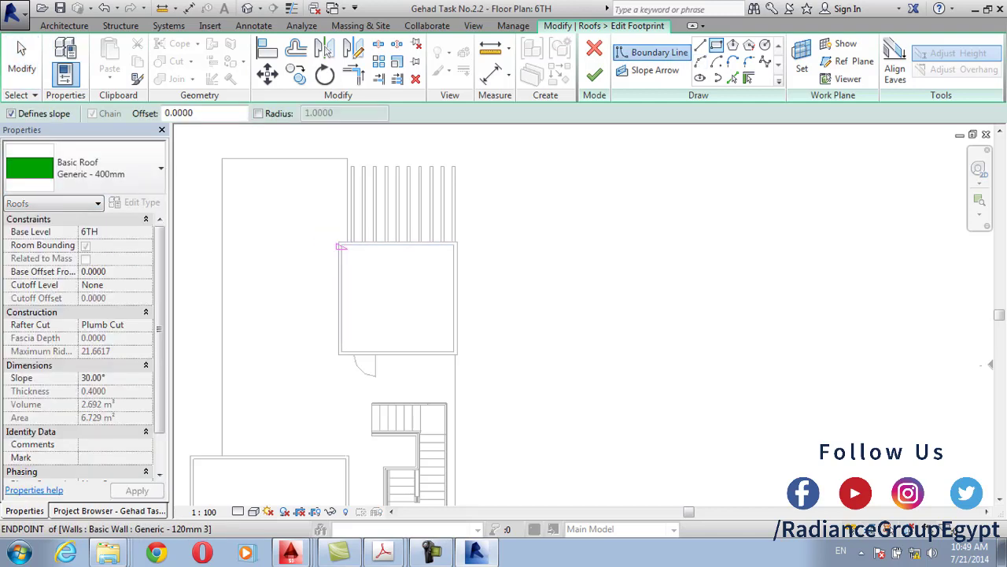
click(453, 351)
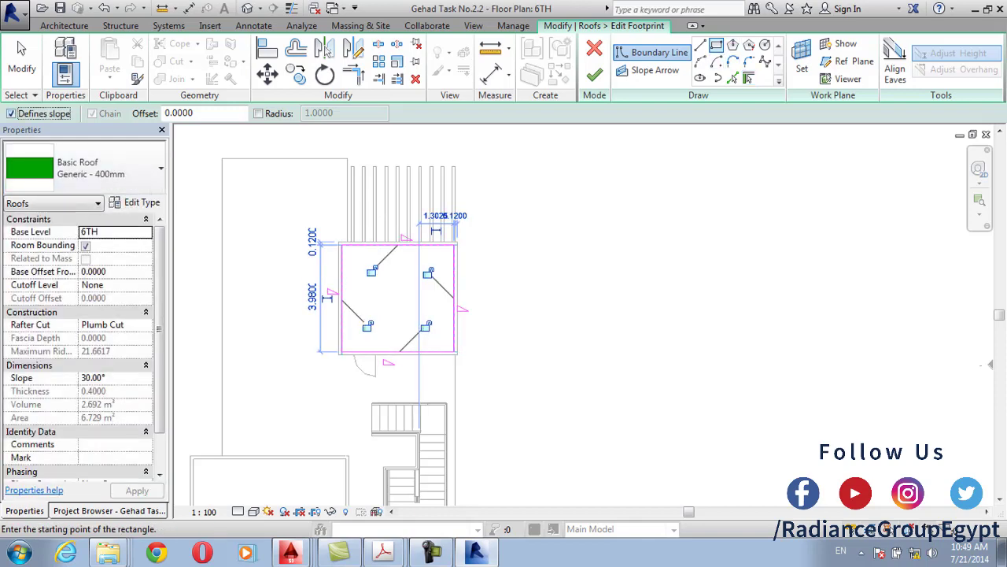
Draw a non-sloped 4.7 × 4.5 outer overhang rectangle and finish, triggering the inner-loop error
click(11, 114)
scroll(406, 289, up, 2)
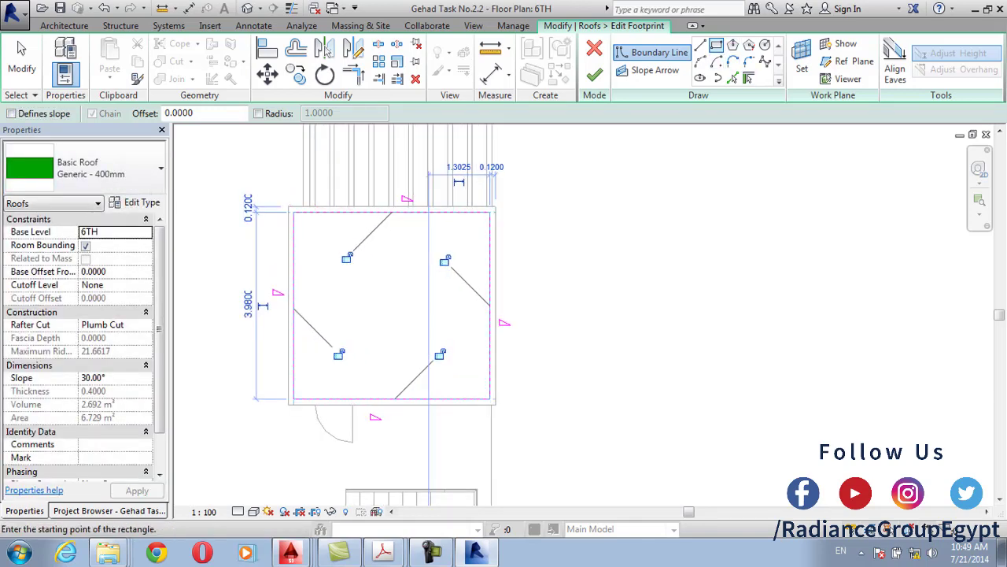
click(281, 199)
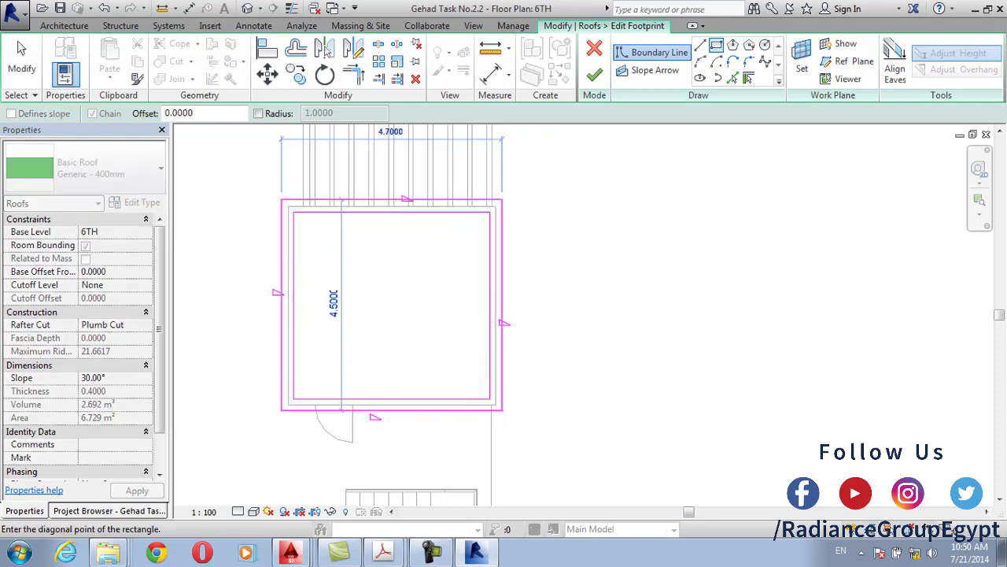
click(502, 409)
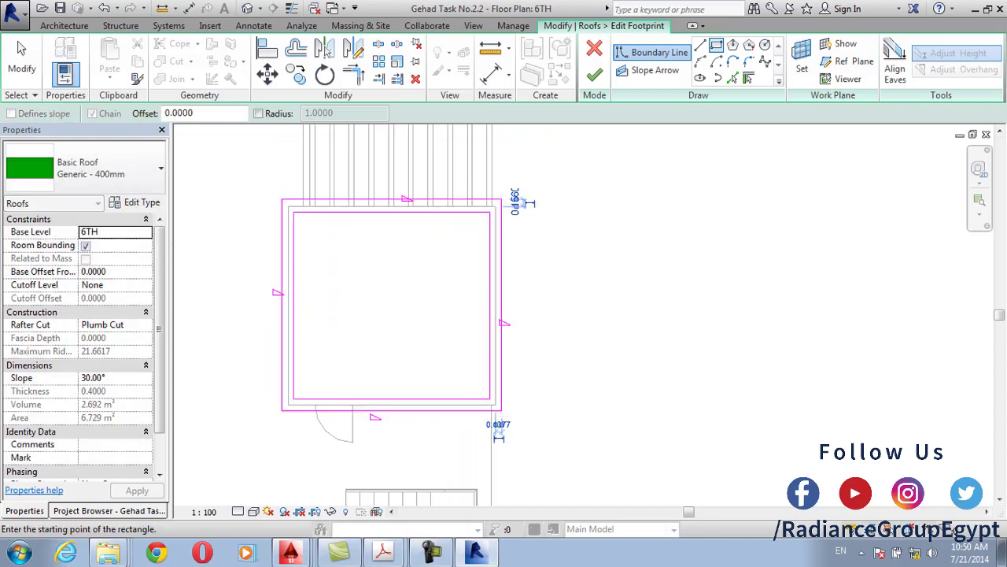
click(594, 75)
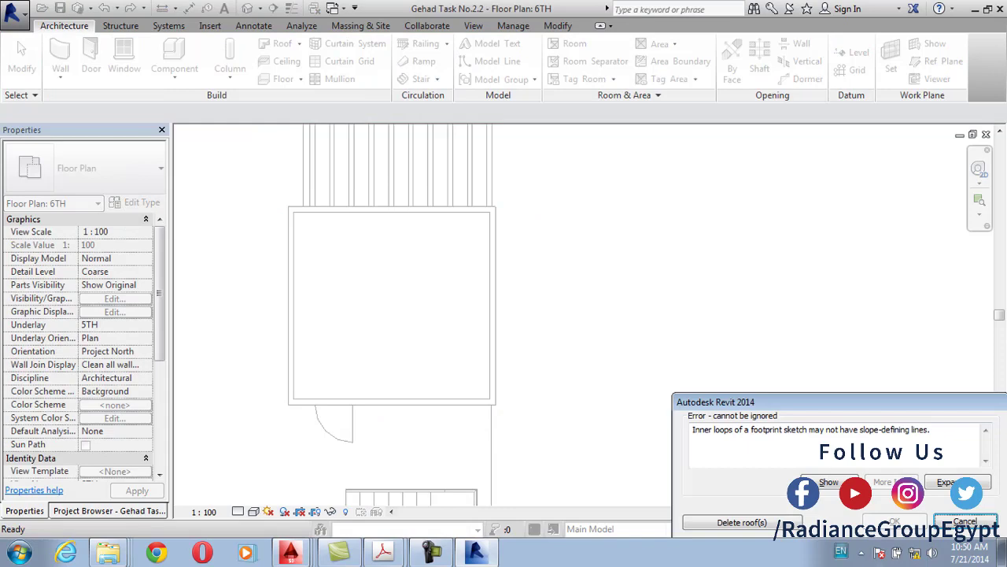
Dismiss the error and undo both sketched roof rectangles
click(965, 521)
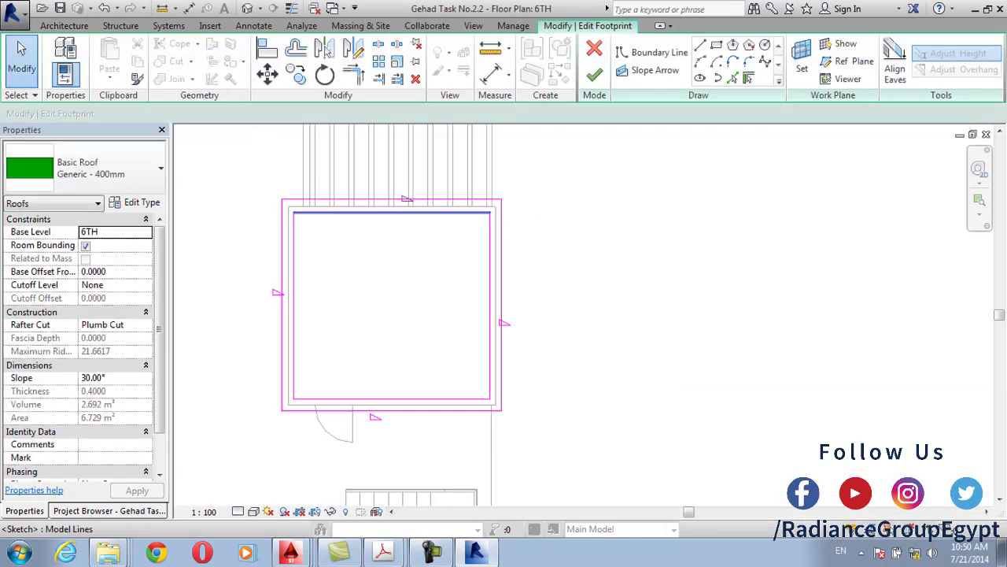
key(ctrl+z)
scroll(406, 288, down, 2)
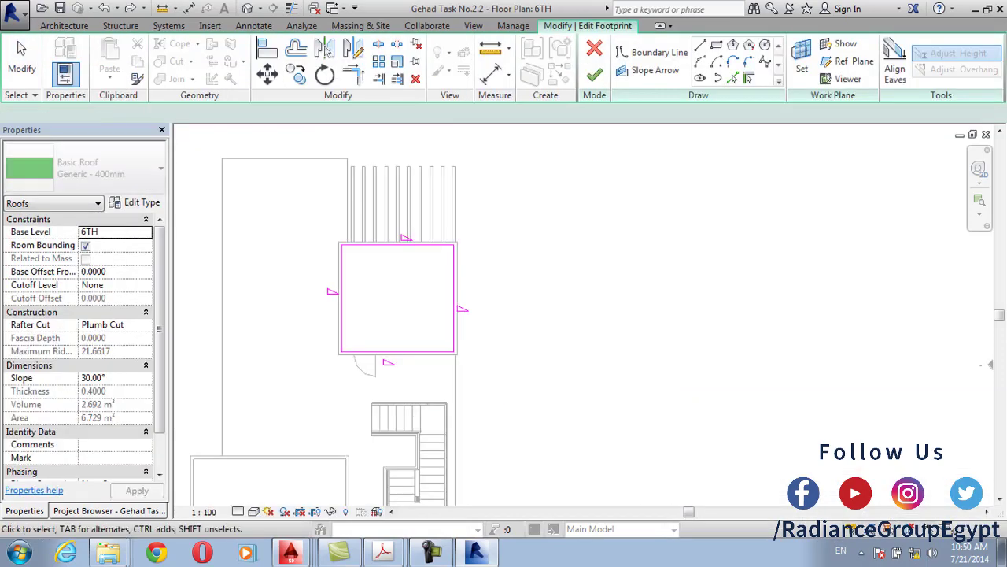
key(ctrl+z)
scroll(415, 236, up, 2)
middle_drag(415, 236, 395, 190)
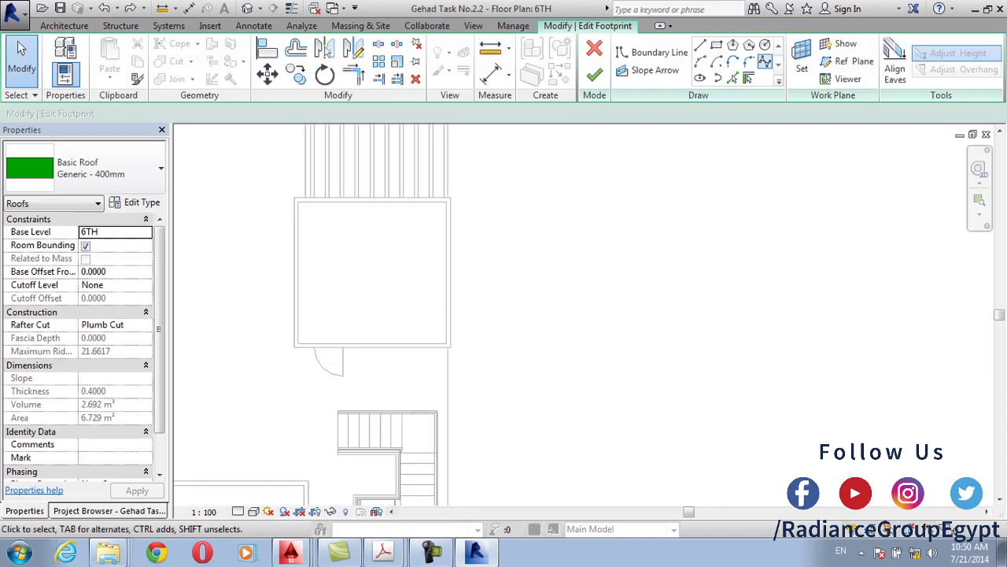
Redraw inner and outer boundary rectangles, attempt to finish, then undo after the error
click(716, 45)
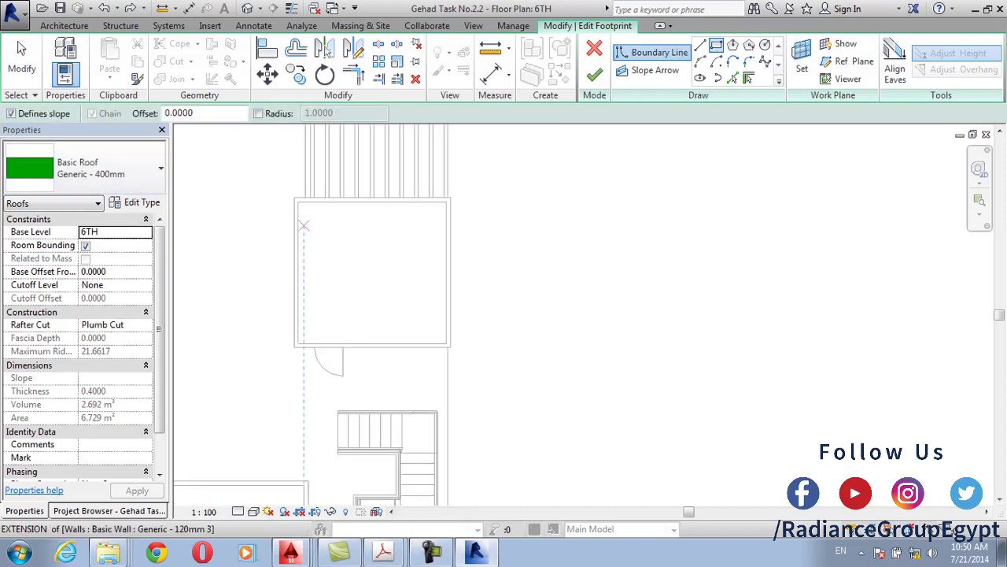
click(297, 203)
click(446, 335)
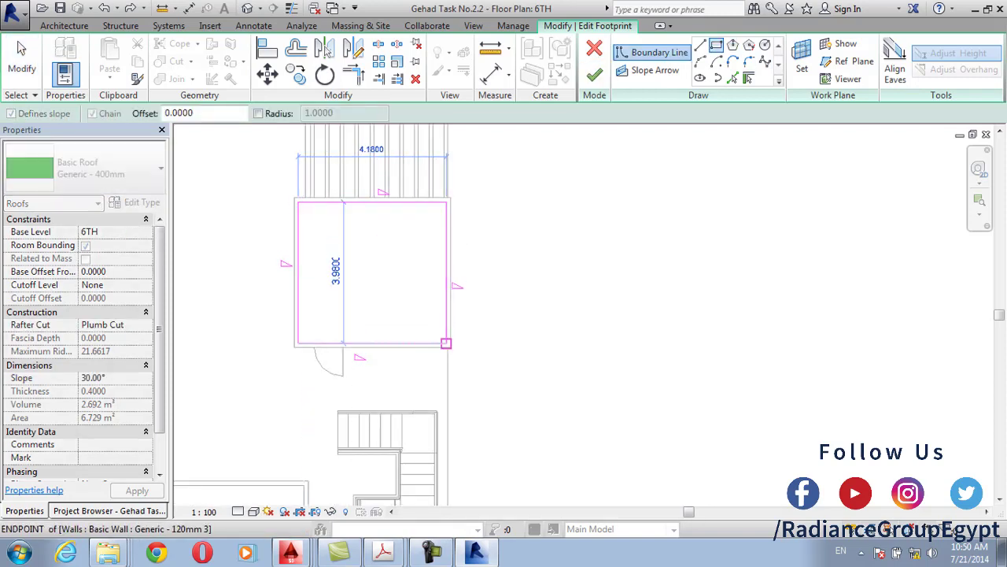
click(447, 343)
click(283, 186)
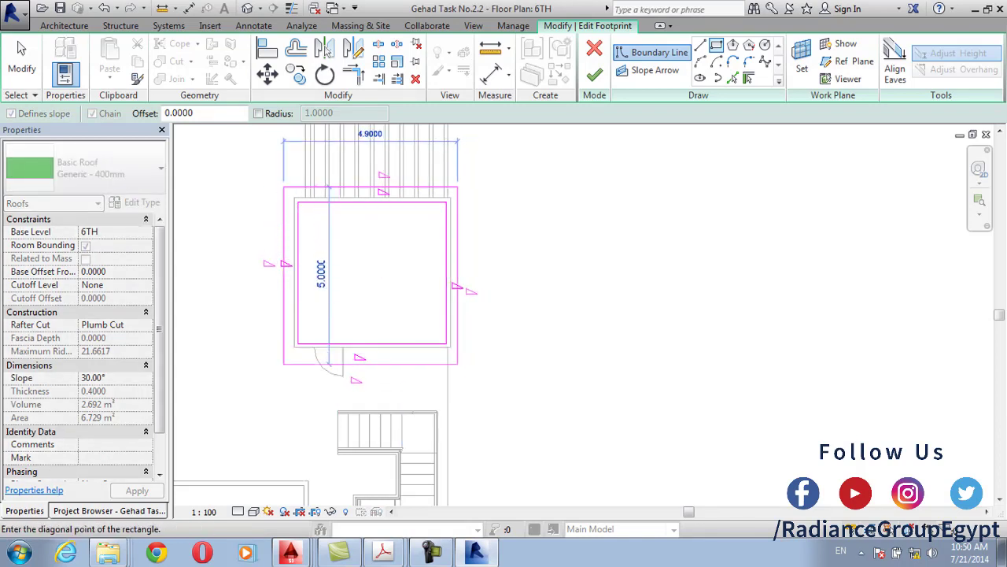
click(482, 394)
click(594, 73)
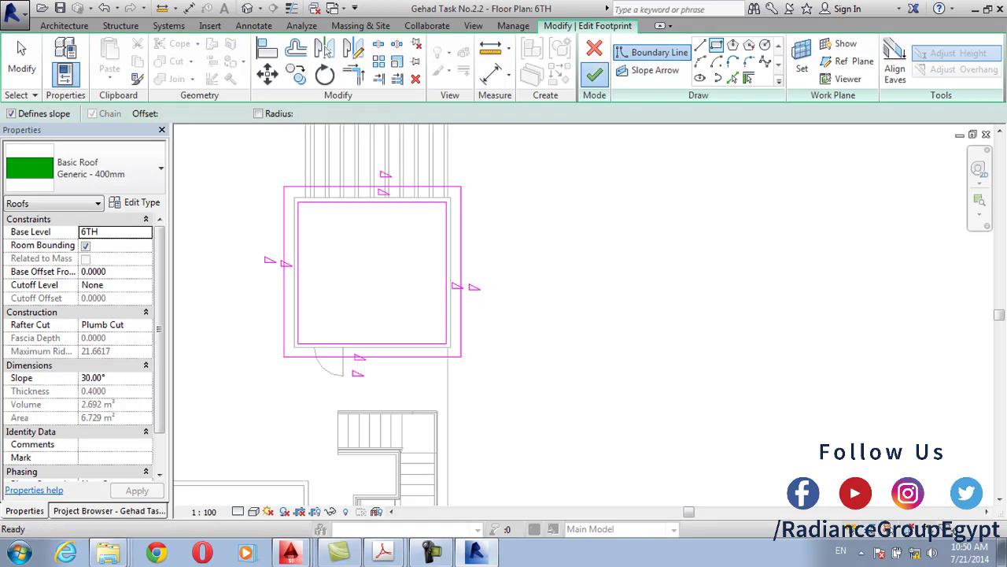
key(Escape)
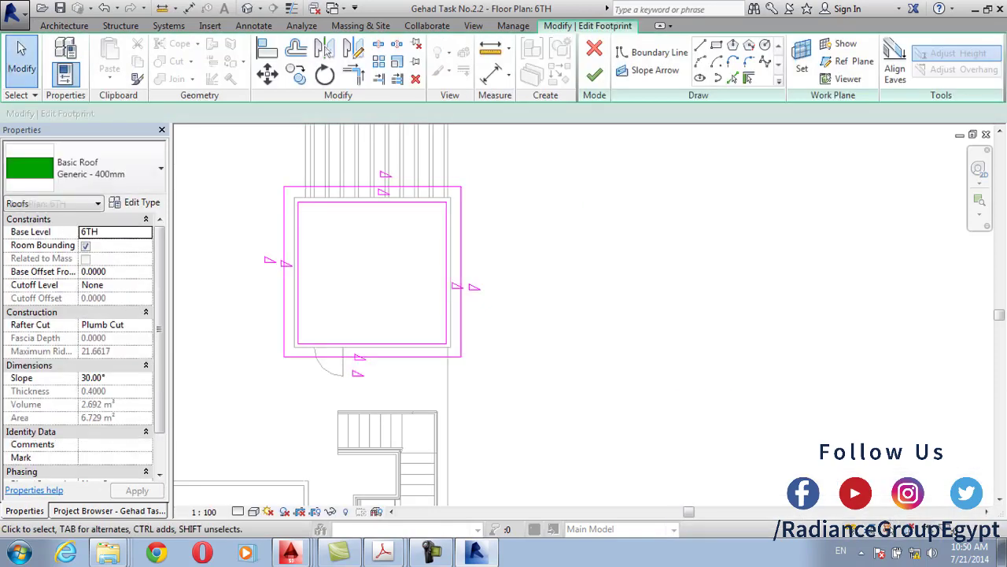
key(ctrl+z)
key(ctrl+z)
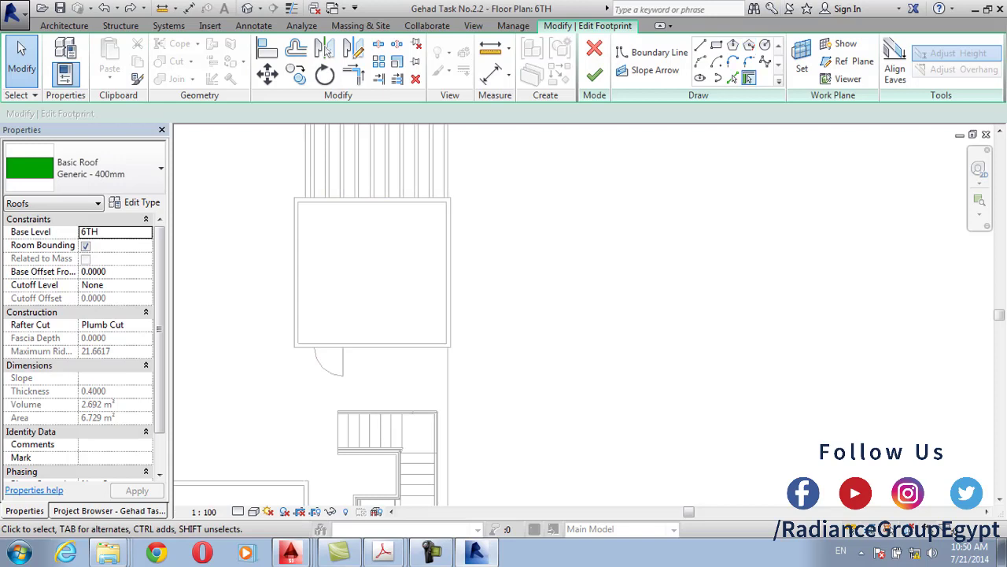
Pick the top wall as a 30° sloped boundary; finishing reports an open-loop error
click(732, 78)
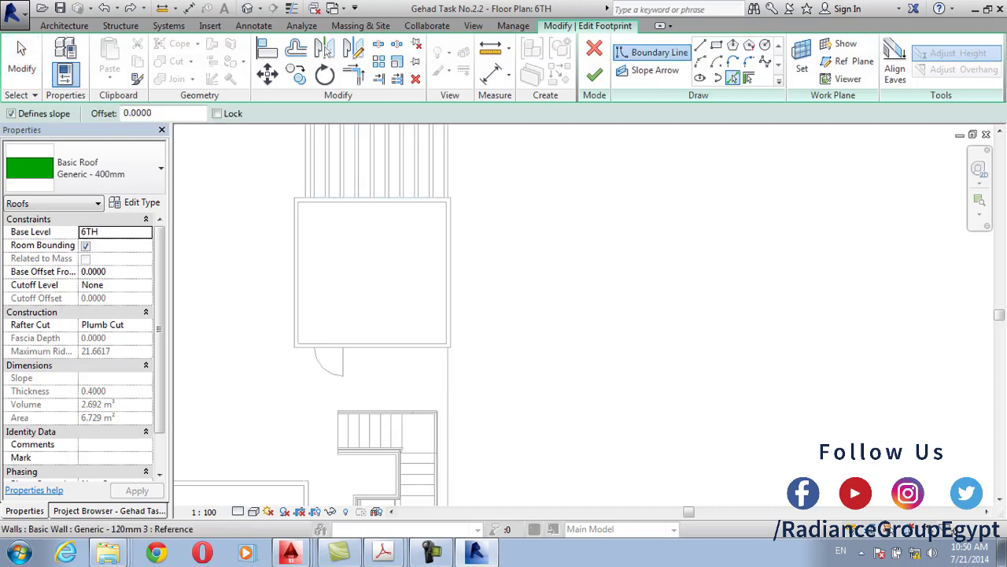
click(372, 197)
click(372, 197)
click(594, 73)
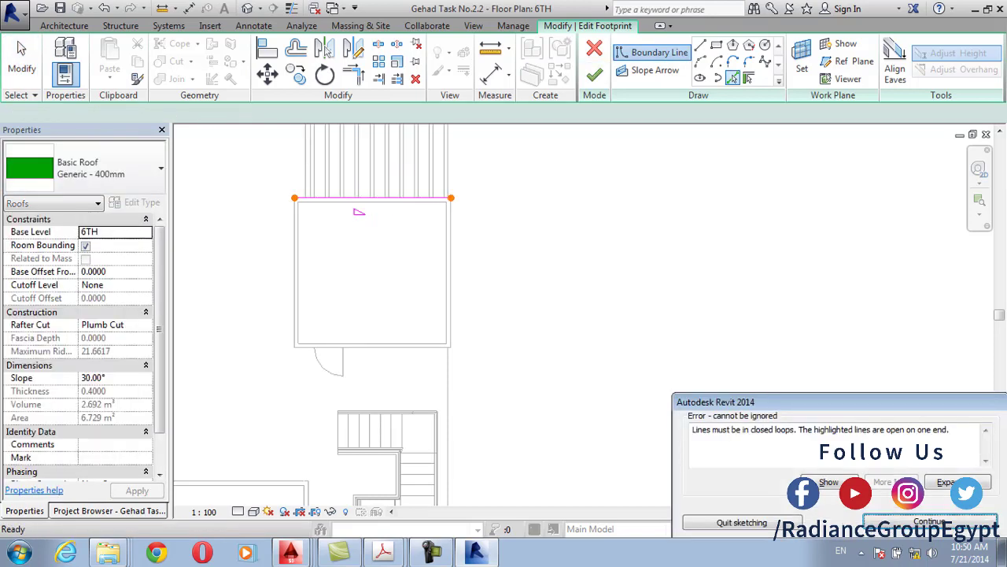
key(Return)
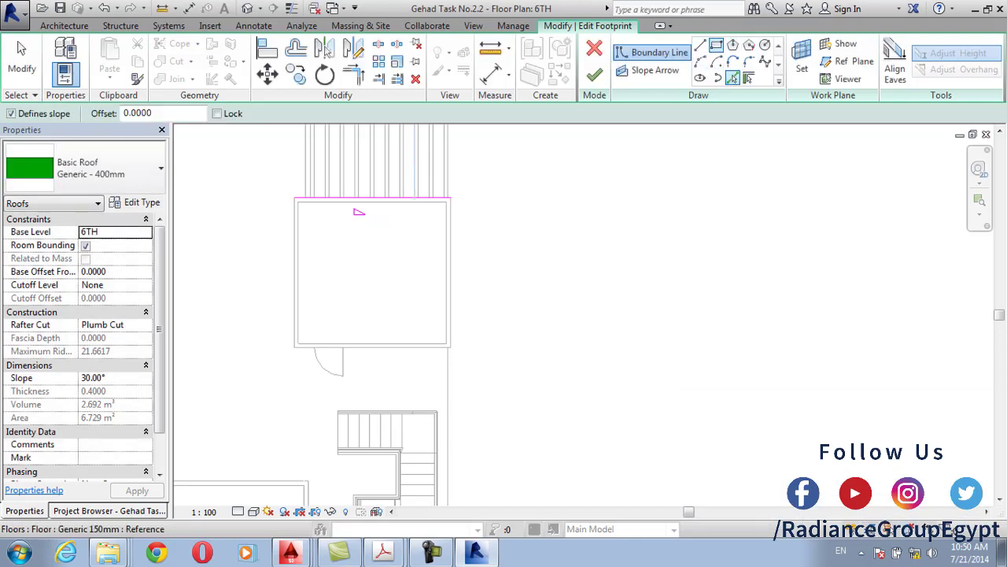
Pick the left, right and bottom walls as non-sloping boundaries and finish the roof
click(700, 45)
click(731, 77)
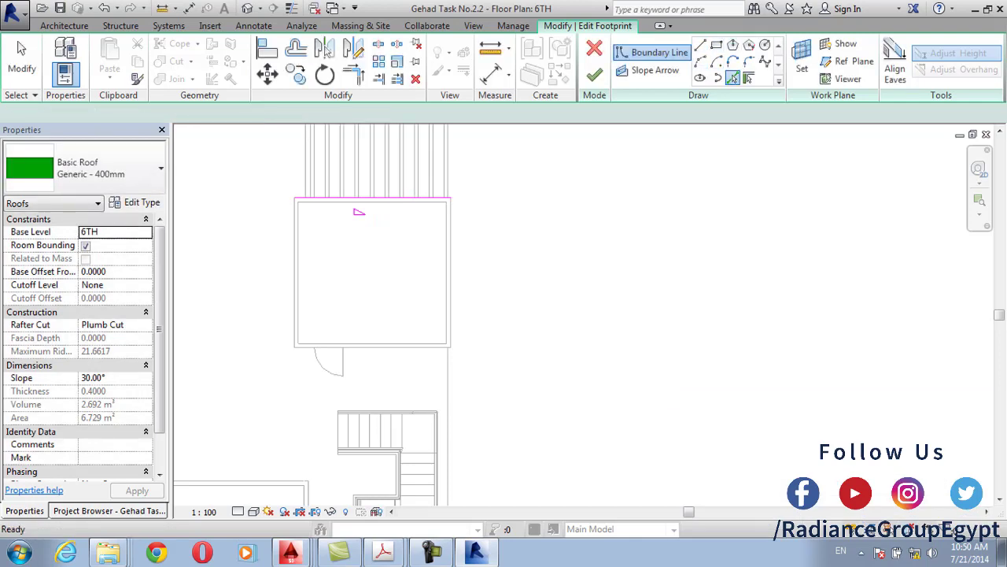
click(11, 114)
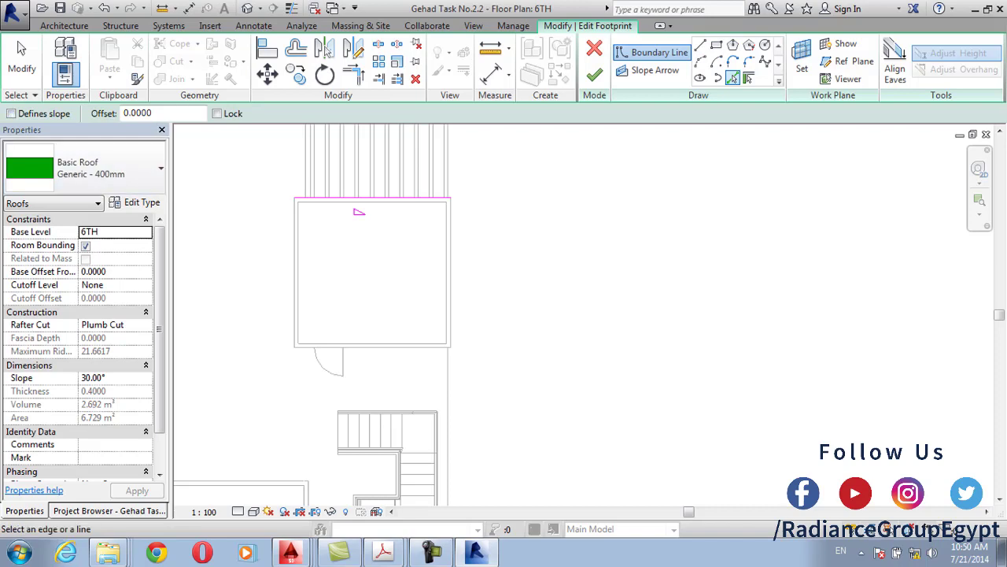
click(294, 272)
click(449, 279)
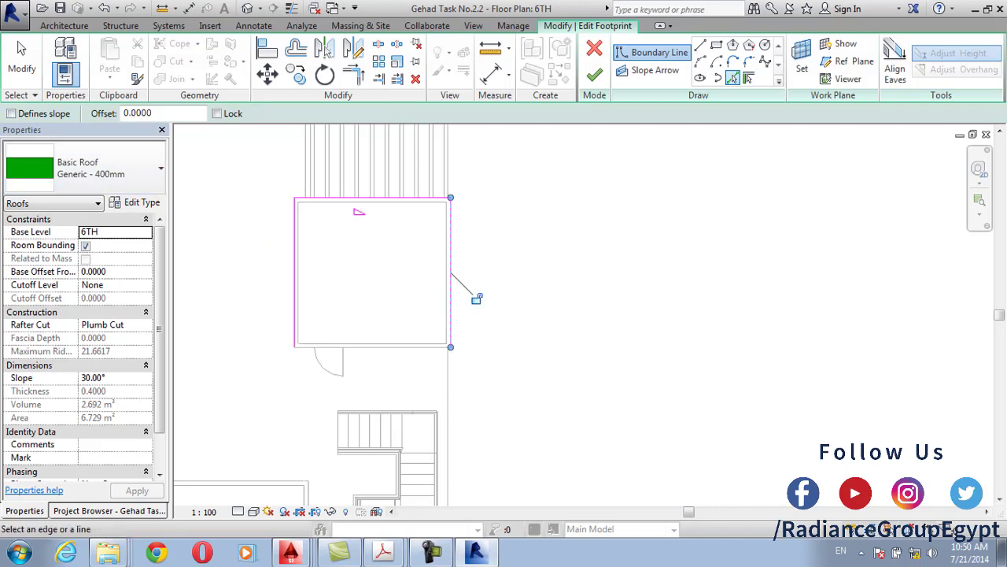
click(344, 350)
click(594, 75)
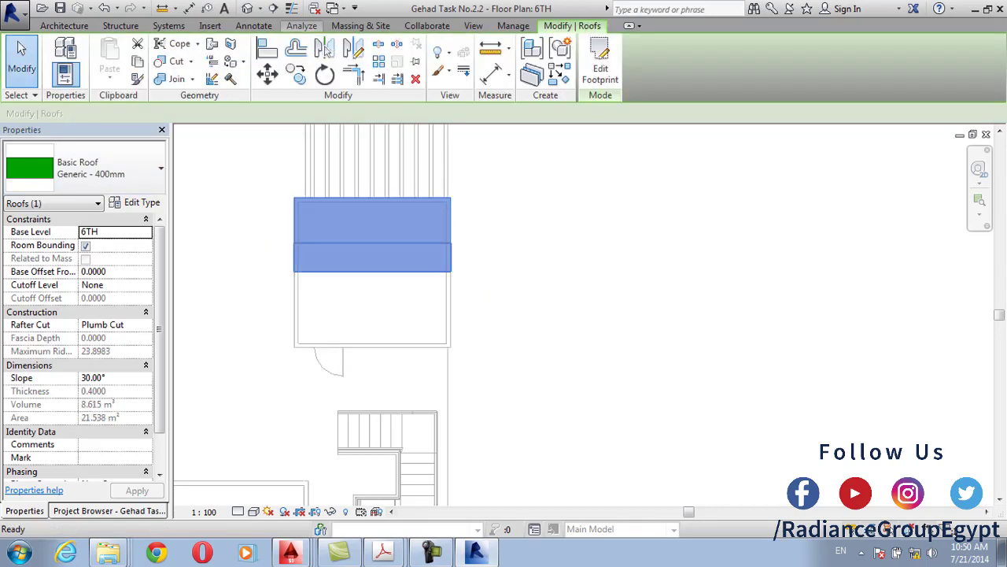
Inspect the rebuilt roof in the default 3D view, then bring up the project's view list
click(247, 8)
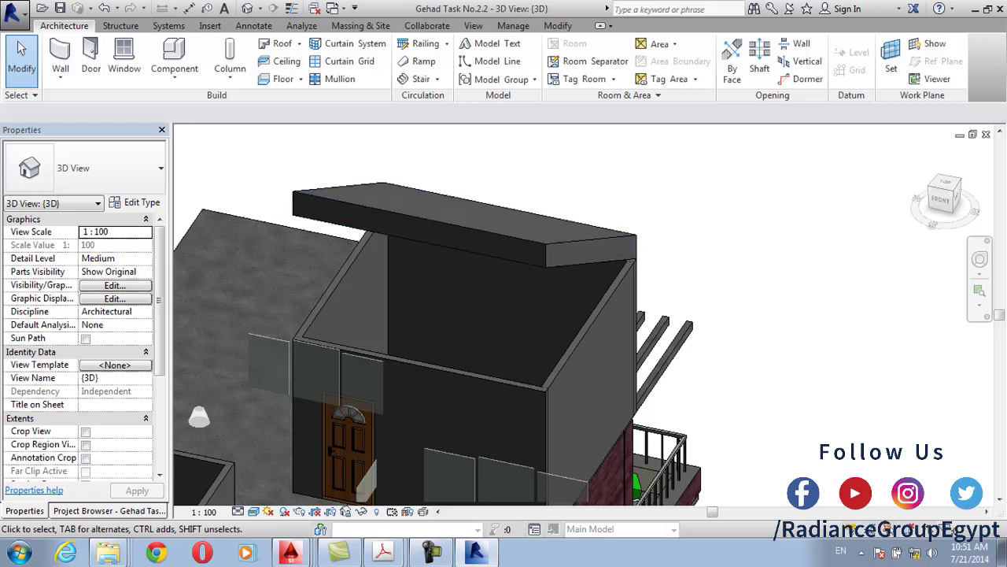
click(108, 510)
Open the 6TH floor plan and reopen the top-room roof's footprint sketch
double_click(60, 174)
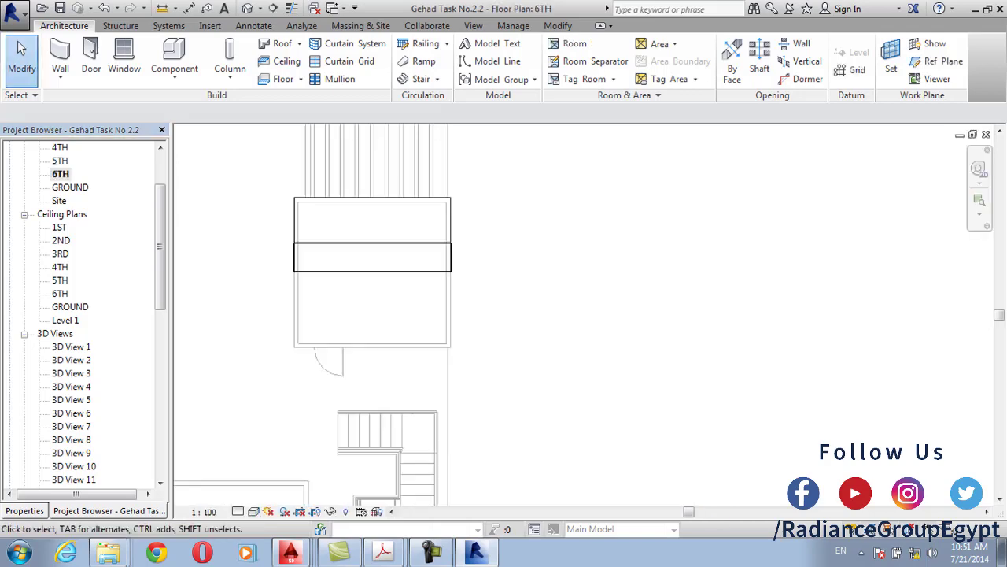
click(409, 244)
click(603, 67)
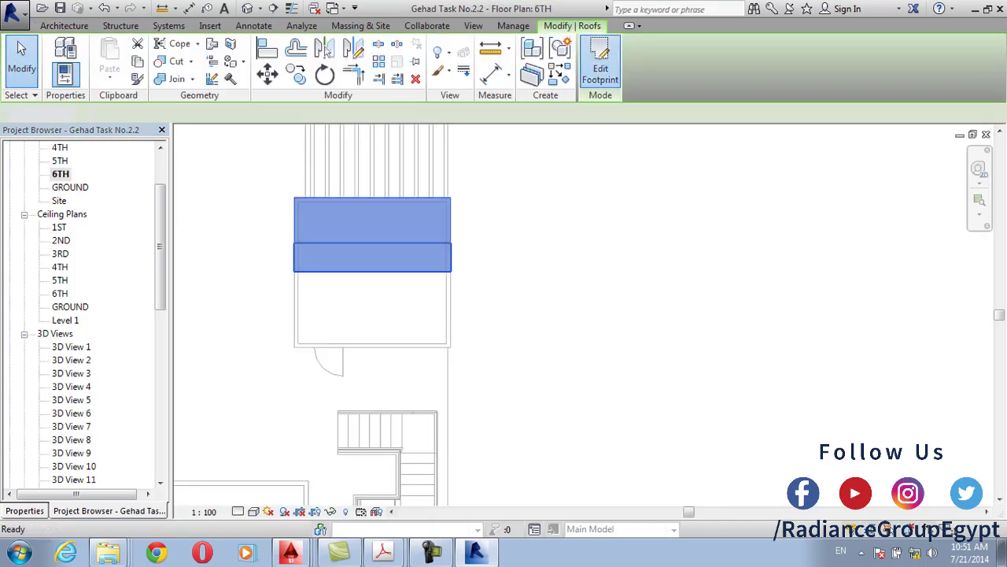
Make the bottom, right and left footprint edges slope-defining
click(370, 347)
click(25, 510)
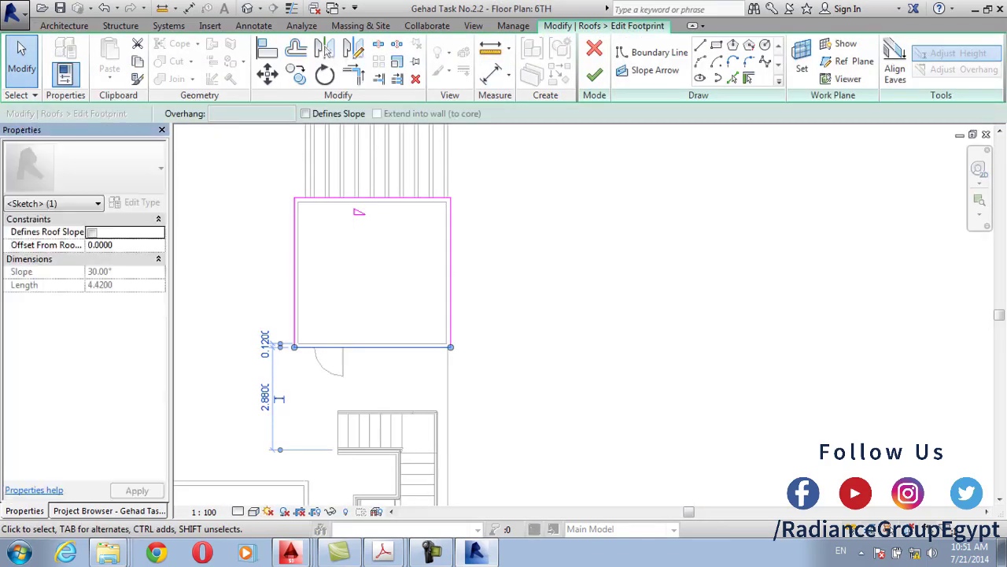
click(93, 232)
key(Escape)
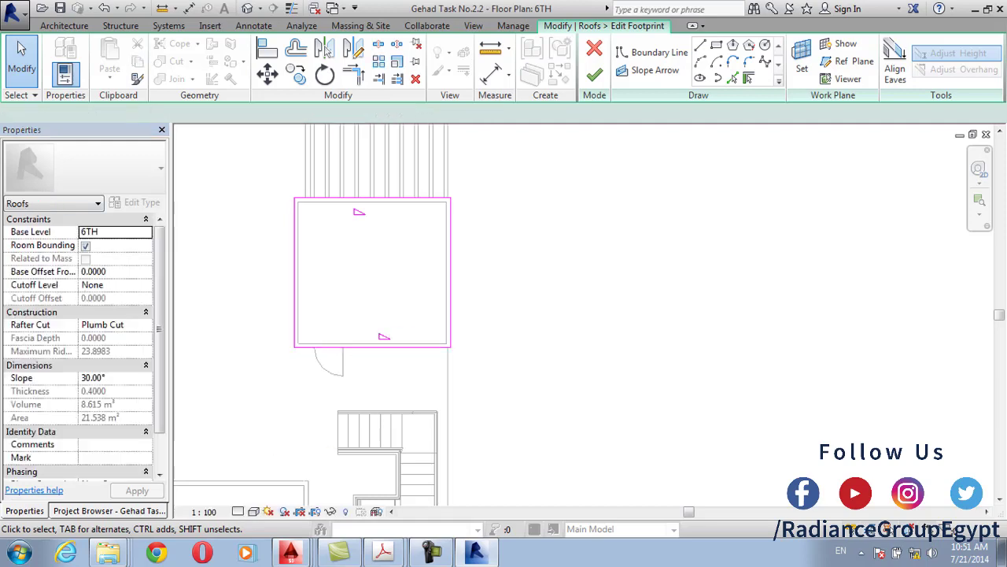
click(450, 272)
click(92, 232)
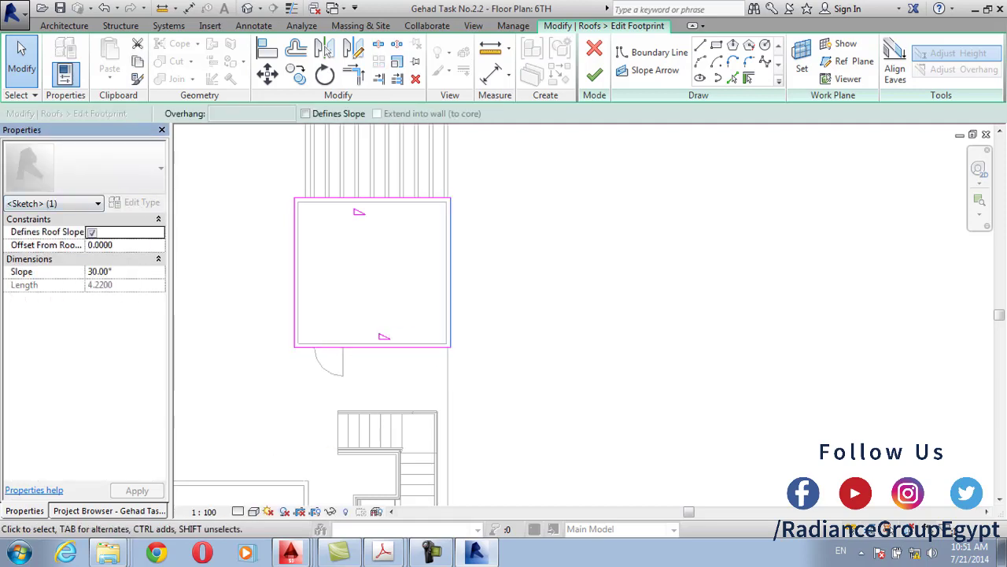
key(Escape)
click(295, 272)
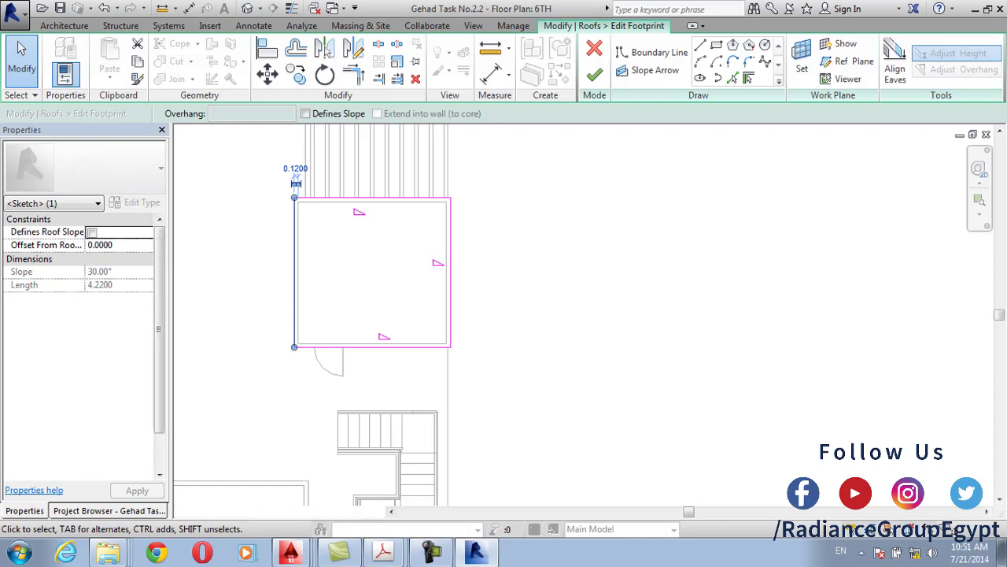
click(92, 232)
key(Escape)
key(Escape)
Add an overhang rectangle, hit the inner-loop error, and delete all sketch lines
click(716, 45)
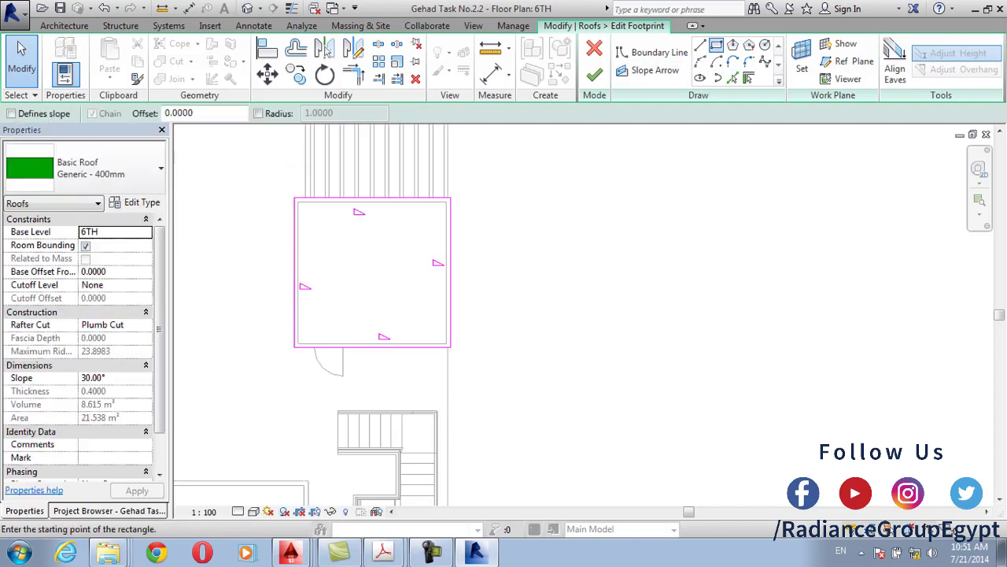
click(283, 187)
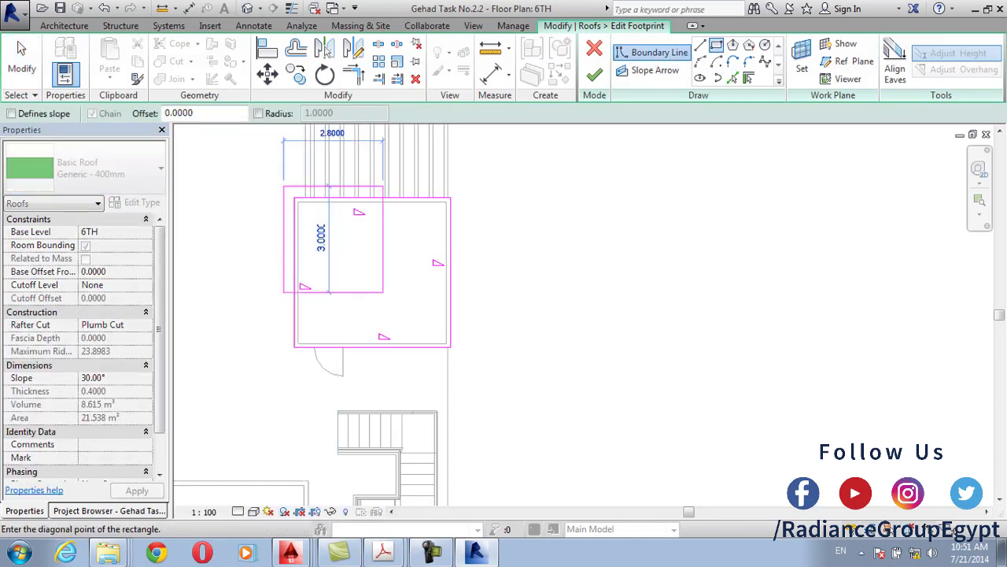
click(461, 187)
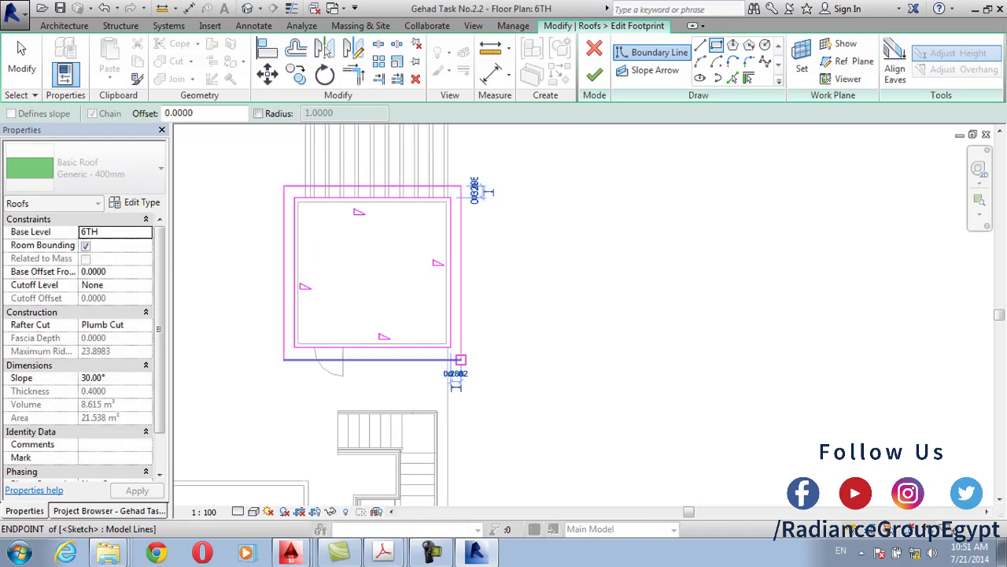
click(594, 74)
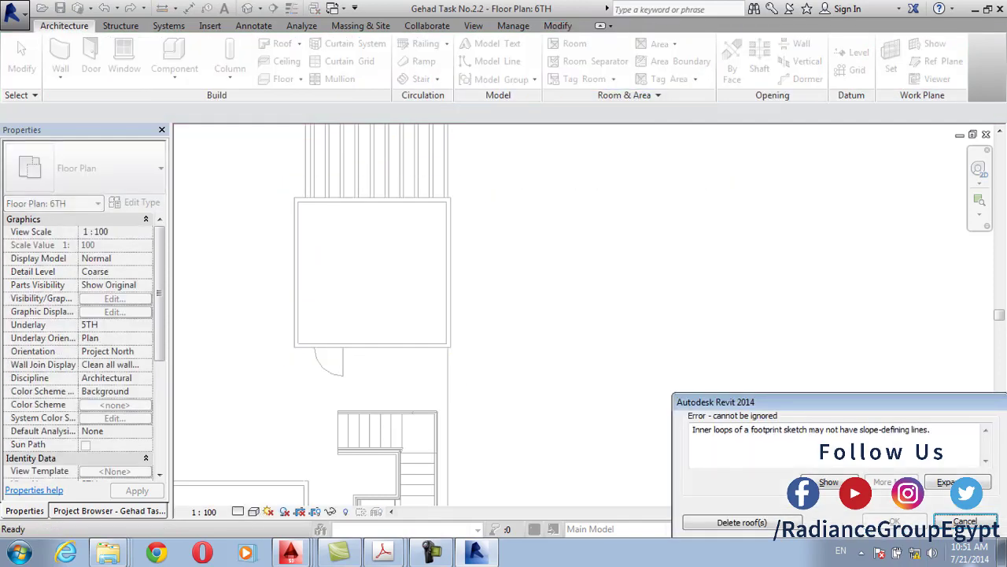
key(Escape)
mouse_move(253, 162)
mouse_down()
mouse_move(540, 354)
mouse_move(561, 399)
mouse_up()
key(Delete)
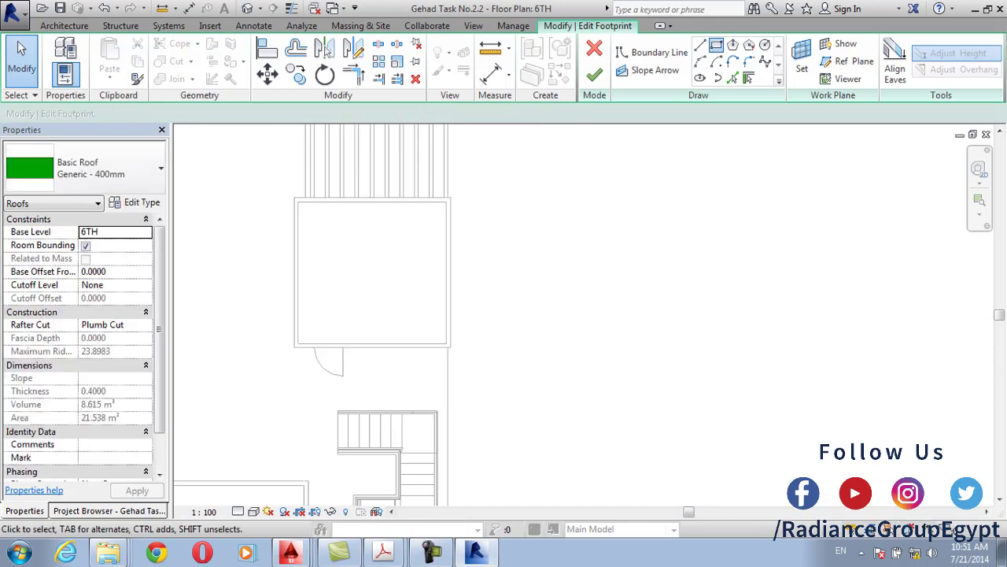
Redraw the roof boundary as rectangles around the room and an outer overhang
click(716, 45)
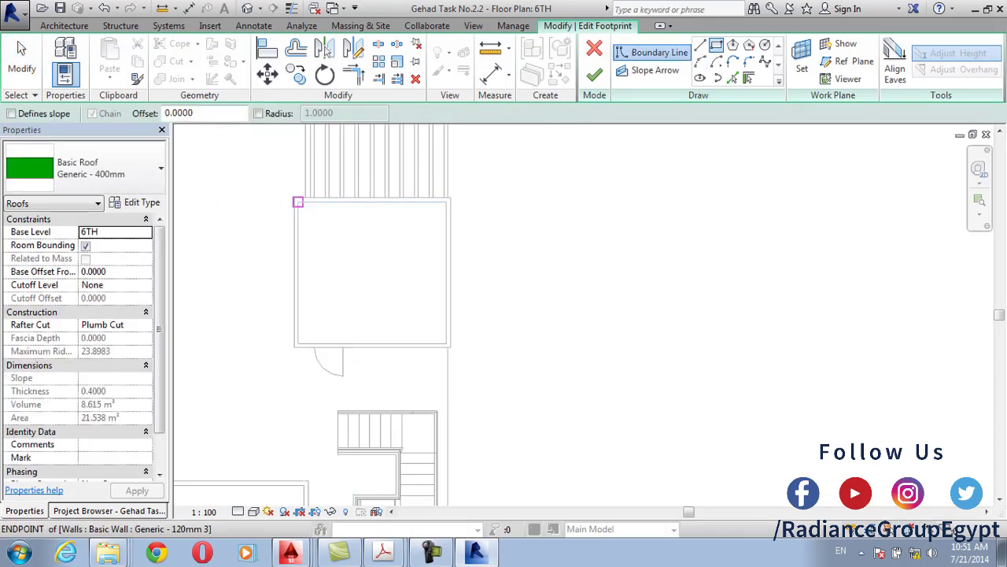
click(294, 197)
click(449, 345)
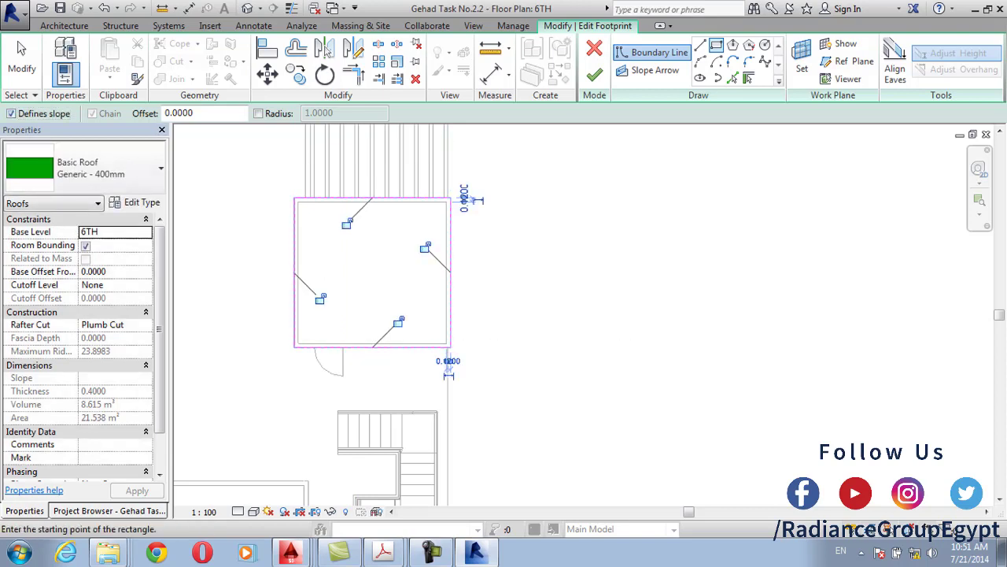
click(283, 357)
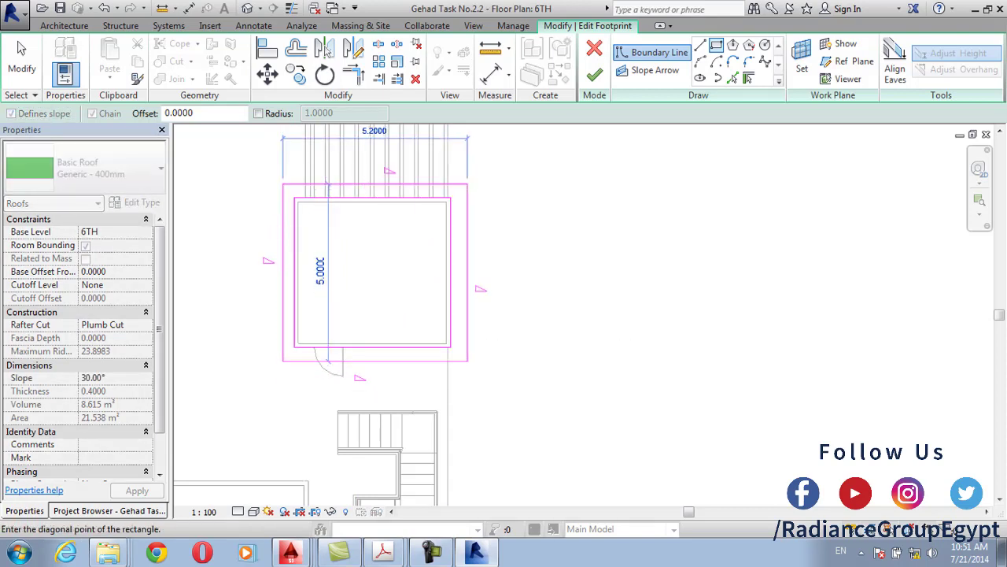
click(468, 184)
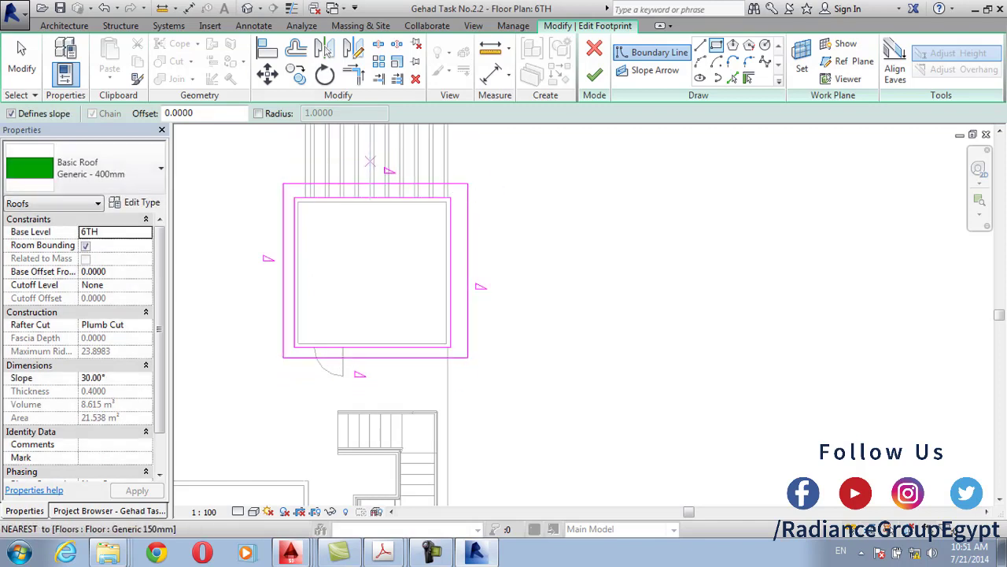
key(Escape)
Change the top and right edge slopes from 30° to 20°
click(370, 184)
click(413, 168)
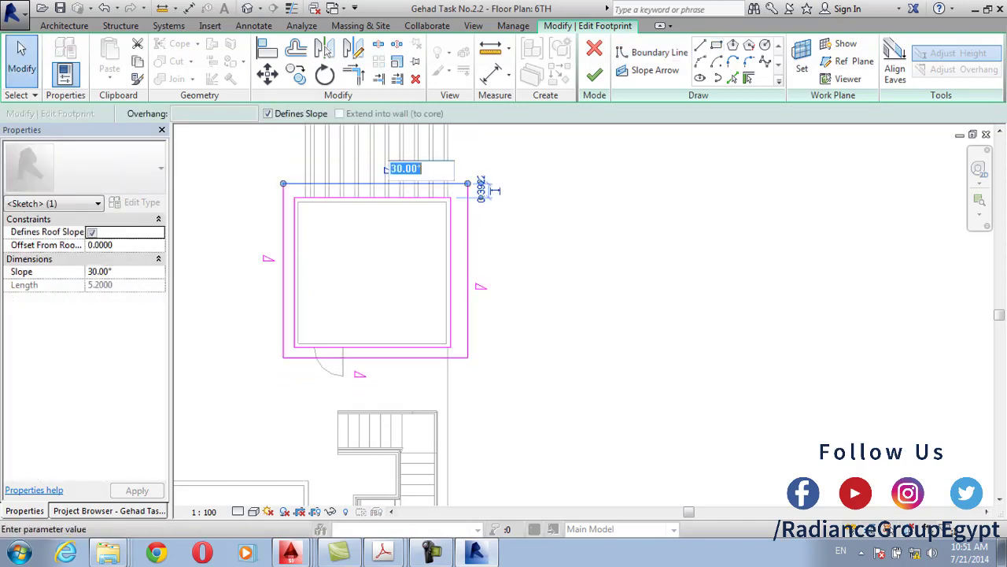
text(20)
key(Return)
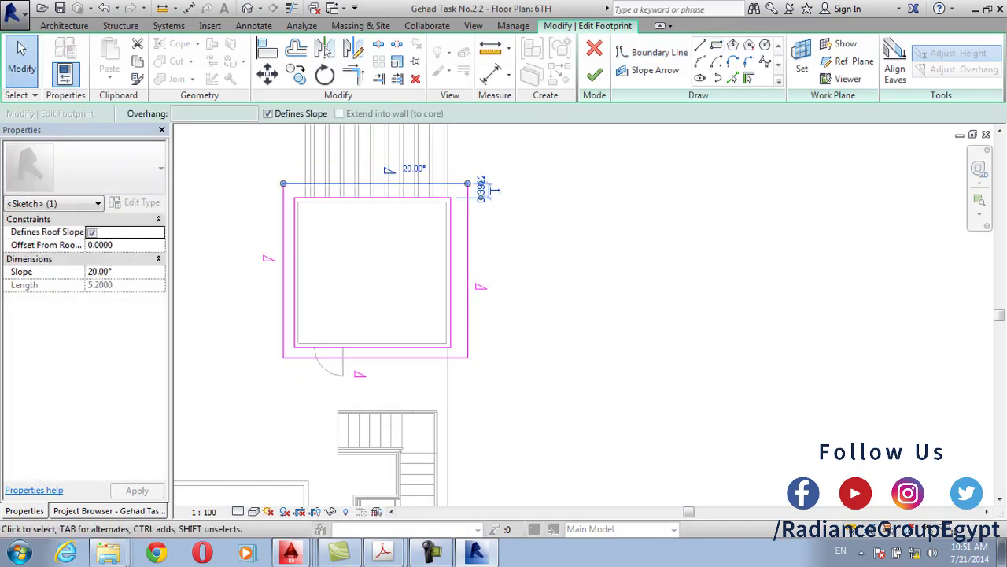
click(467, 284)
click(503, 284)
text(20)
key(Return)
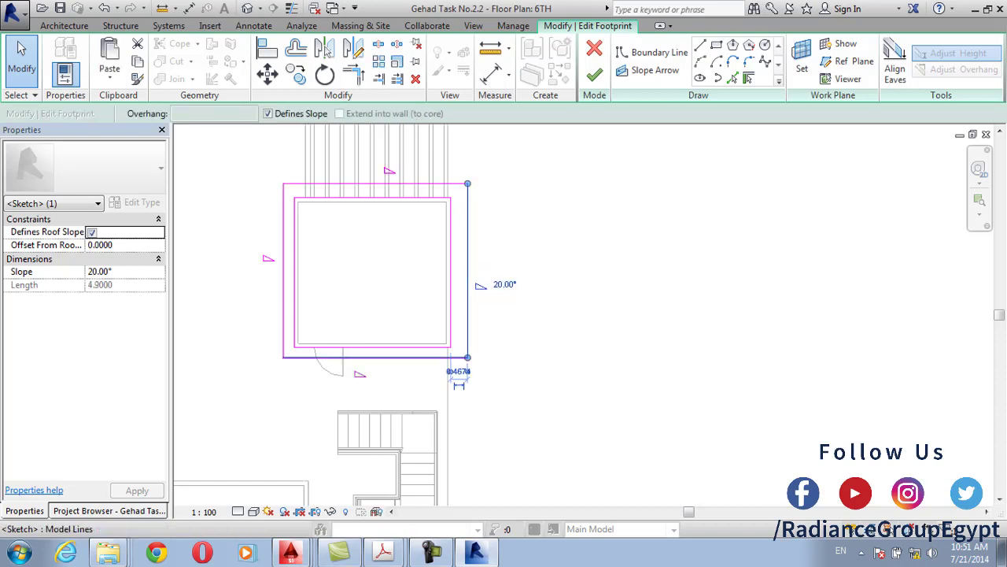
Set the bottom and left edge slopes to 20° and finish the roof
click(384, 357)
click(384, 372)
text(20)
key(Return)
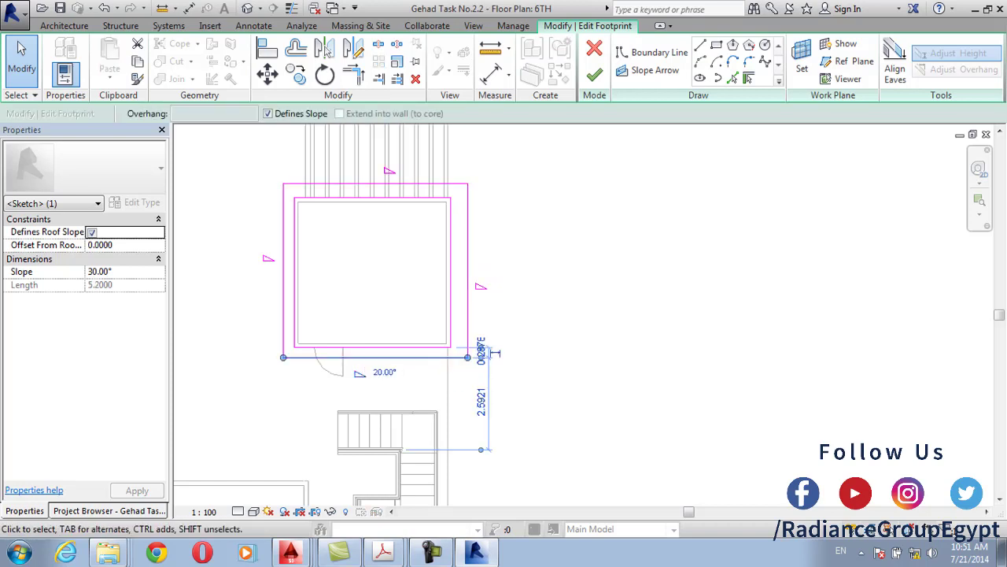
click(283, 256)
click(293, 256)
key(Return)
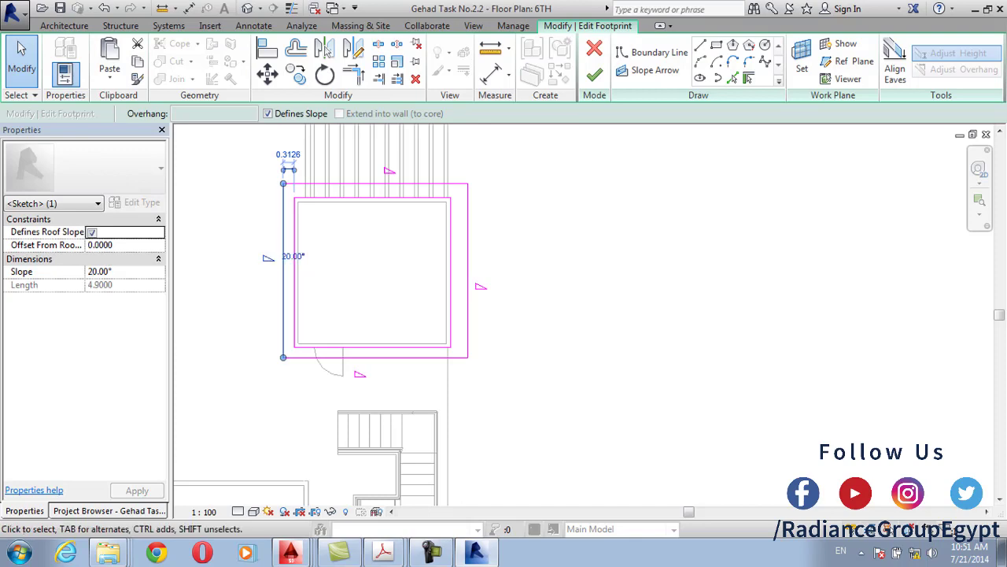
click(594, 74)
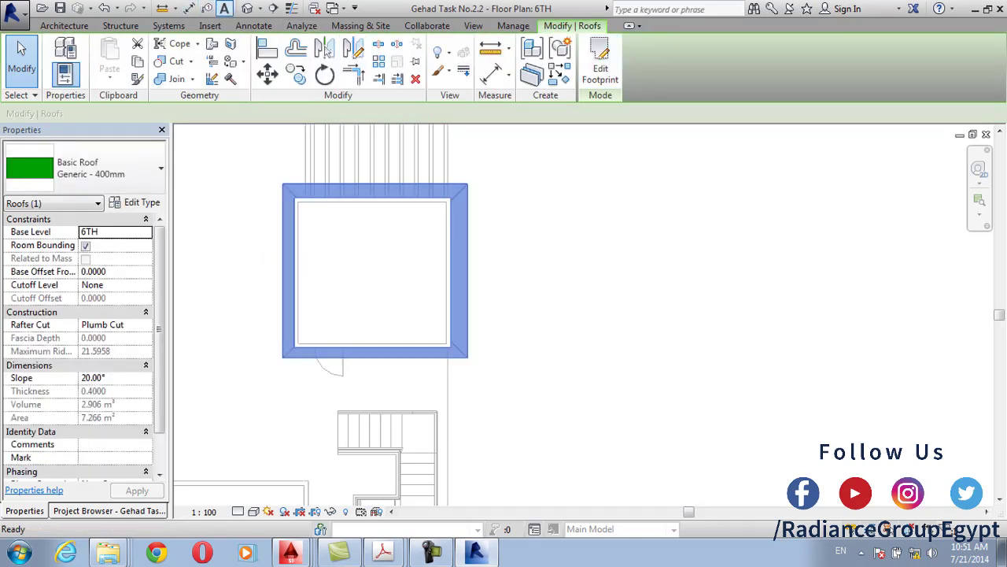
In the 3D view, select the 20° roof and reopen its footprint with the Project Browser shown
click(247, 8)
key(Escape)
scroll(618, 314, up, 2)
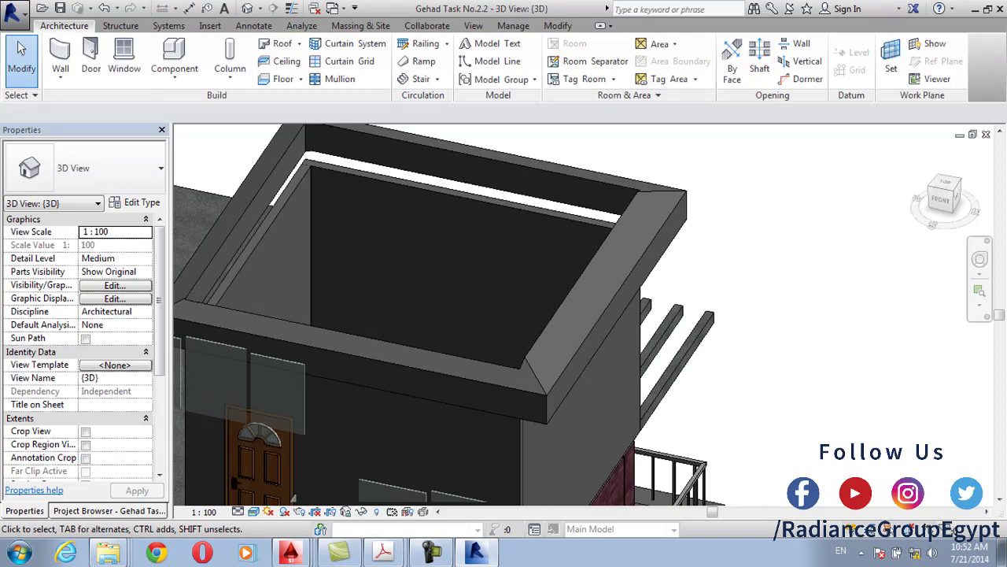
scroll(586, 399, down, 2)
click(576, 369)
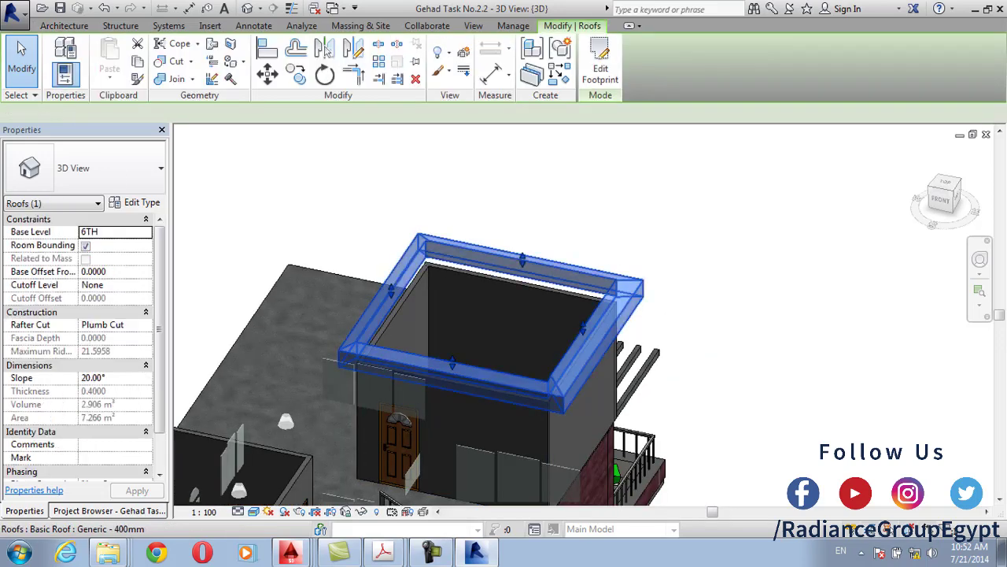
click(600, 63)
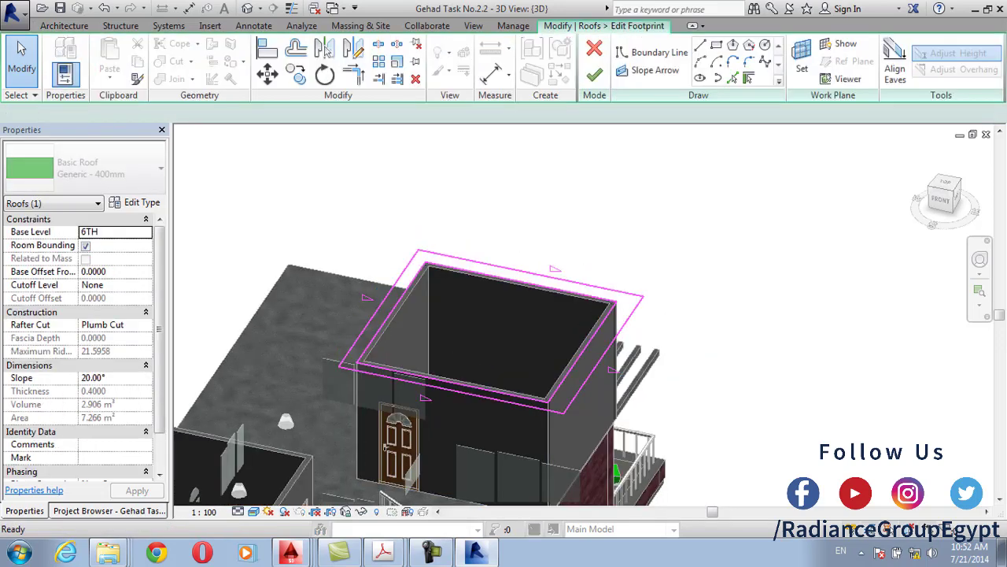
click(109, 510)
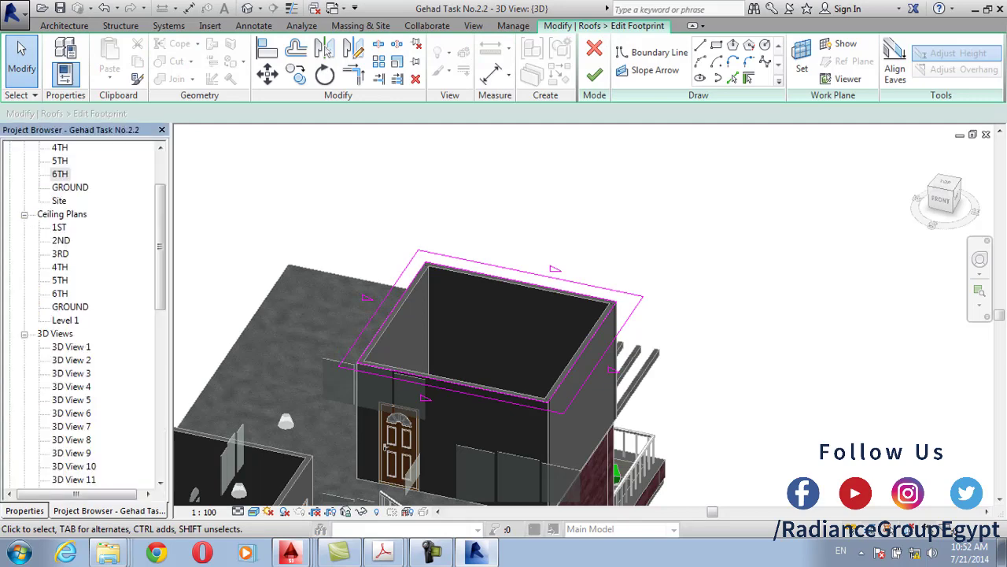
On the 6TH floor plan, delete the four outer footprint lines of the roof
double_click(60, 173)
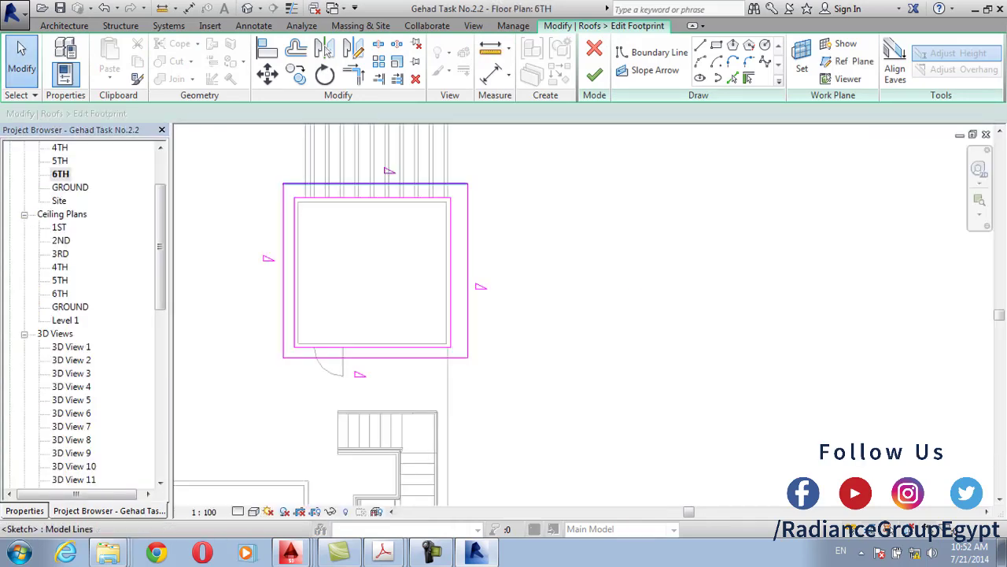
key(Delete)
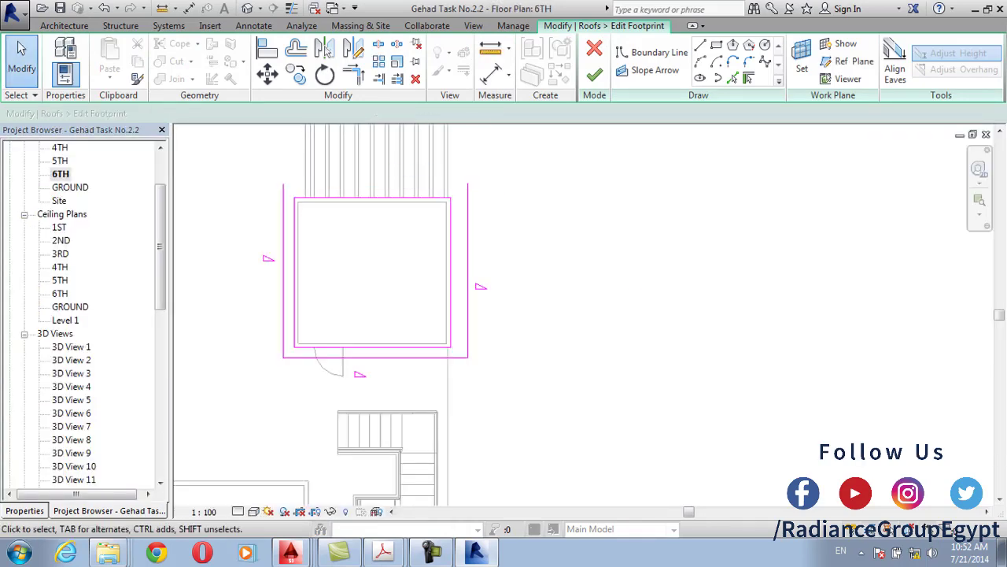
click(467, 271)
key(Delete)
click(284, 270)
key(Delete)
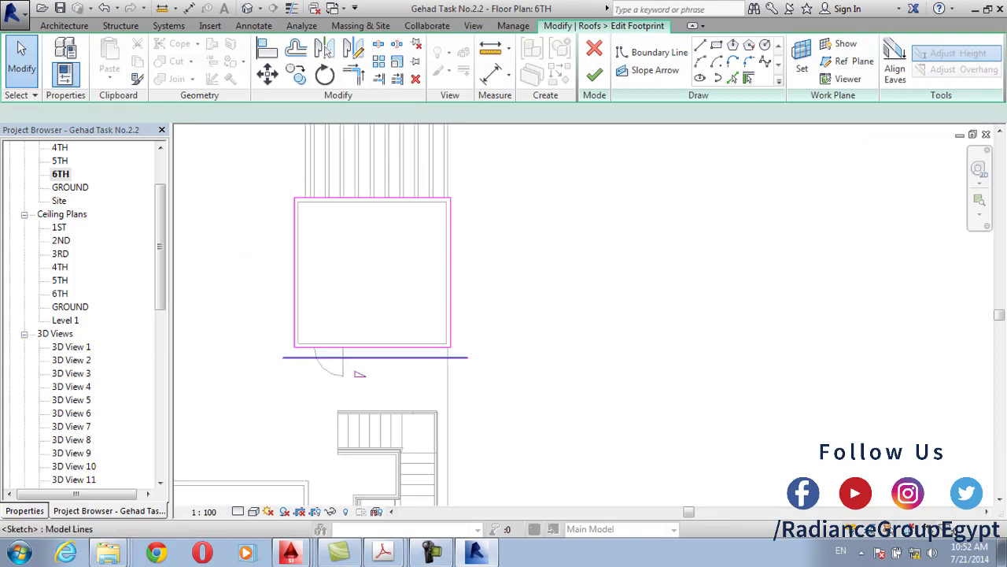
click(375, 357)
key(Delete)
Switch the roof to Generic - 125mm and draw a 5.30 × 5.00 rectangle around the room
click(716, 45)
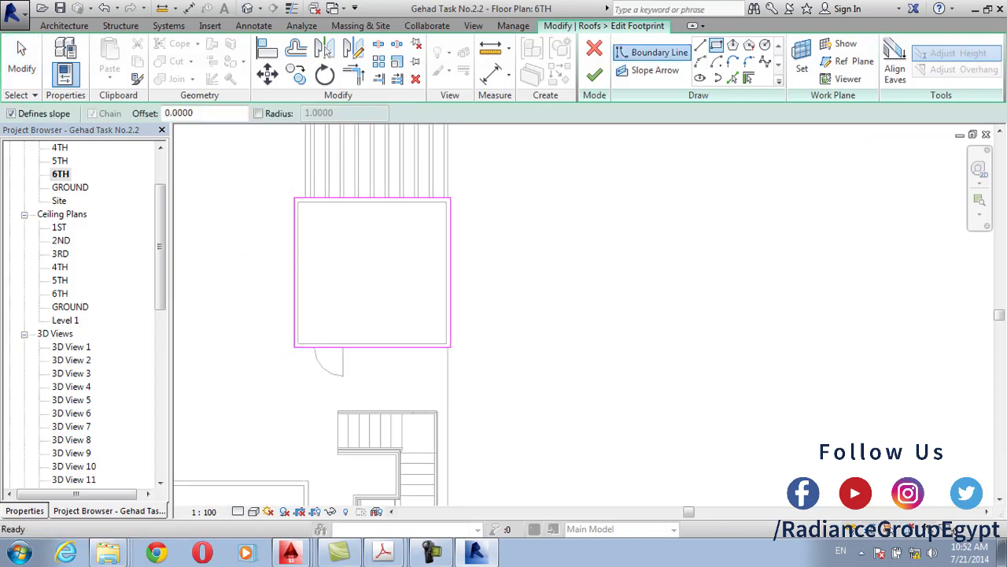
click(24, 510)
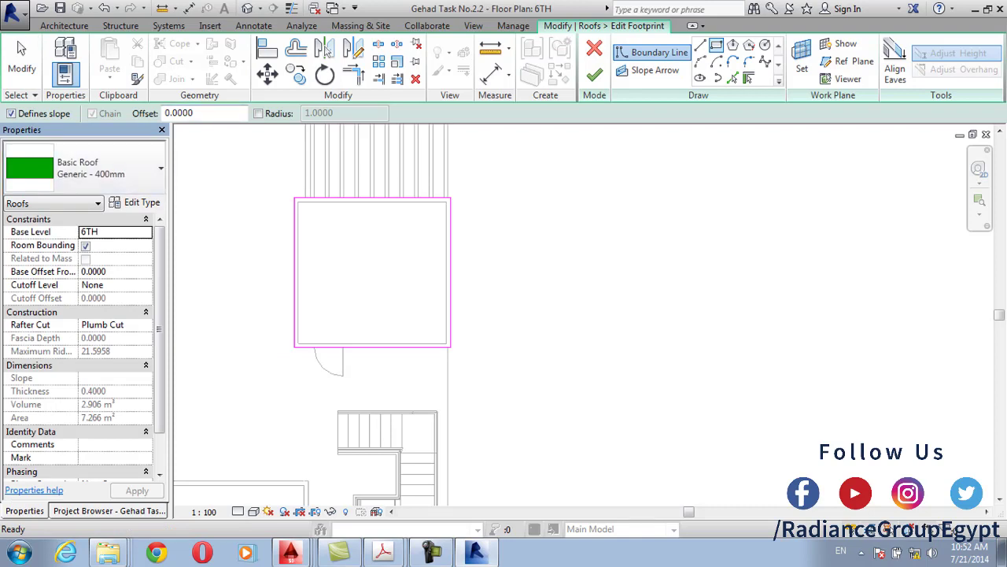
scroll(85, 346, down, 1)
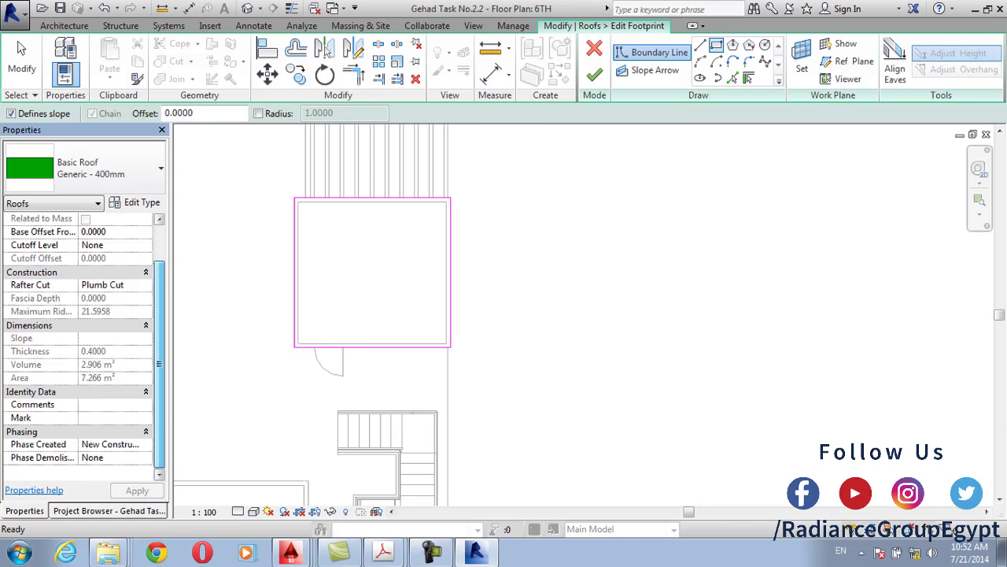
scroll(85, 346, up, 1)
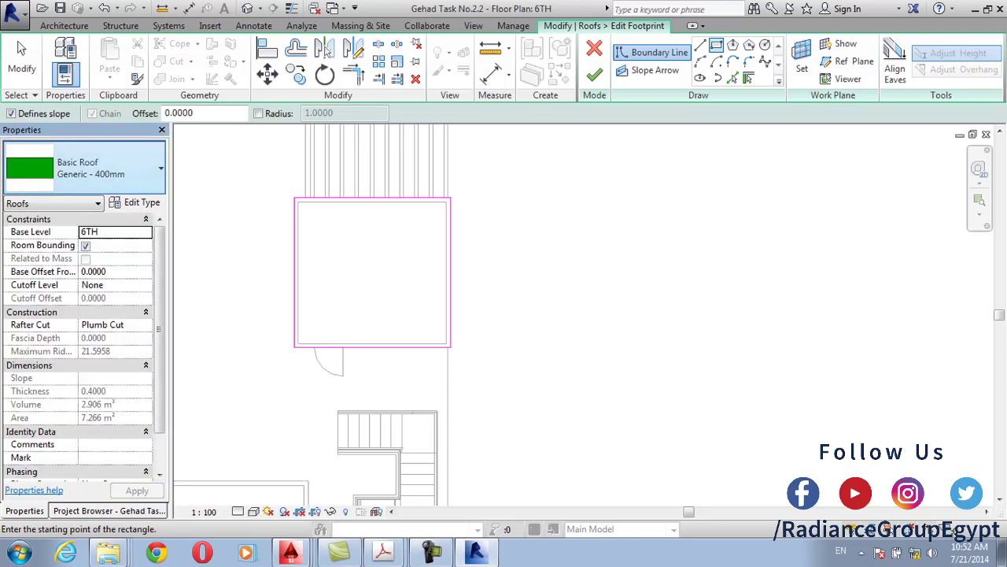
click(85, 168)
click(84, 220)
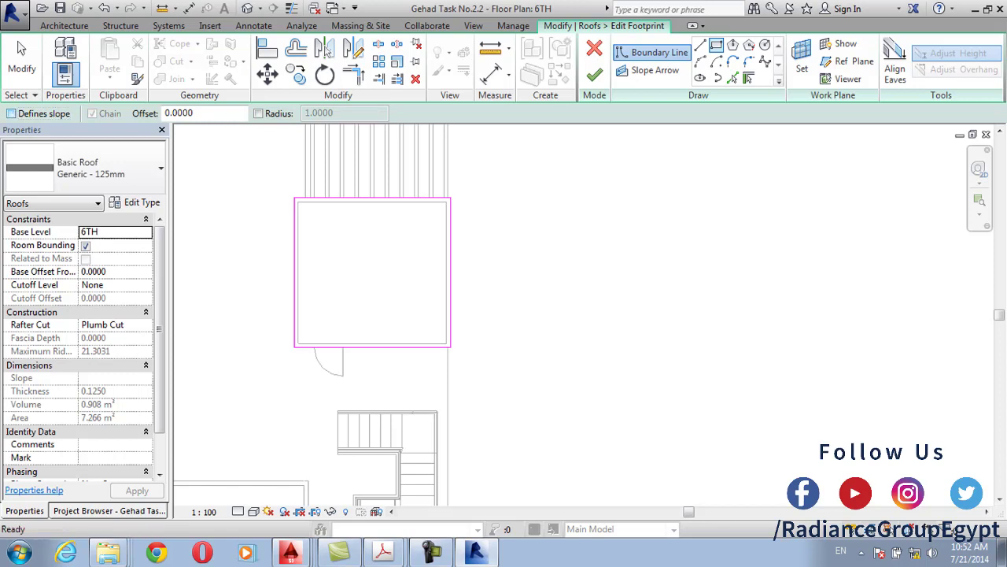
click(277, 183)
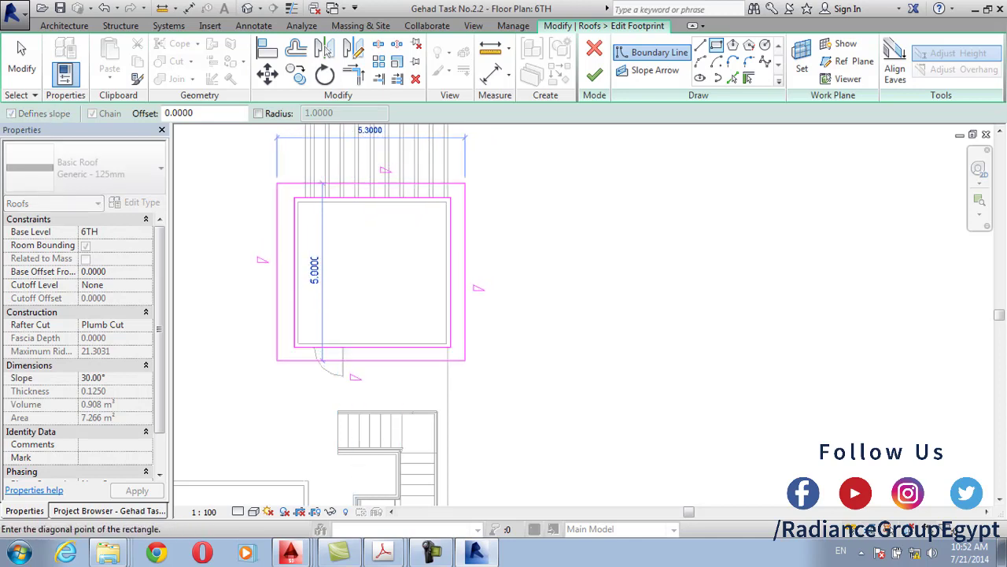
click(465, 358)
Set the new footprint's top and right edge slopes to 20°
key(Escape)
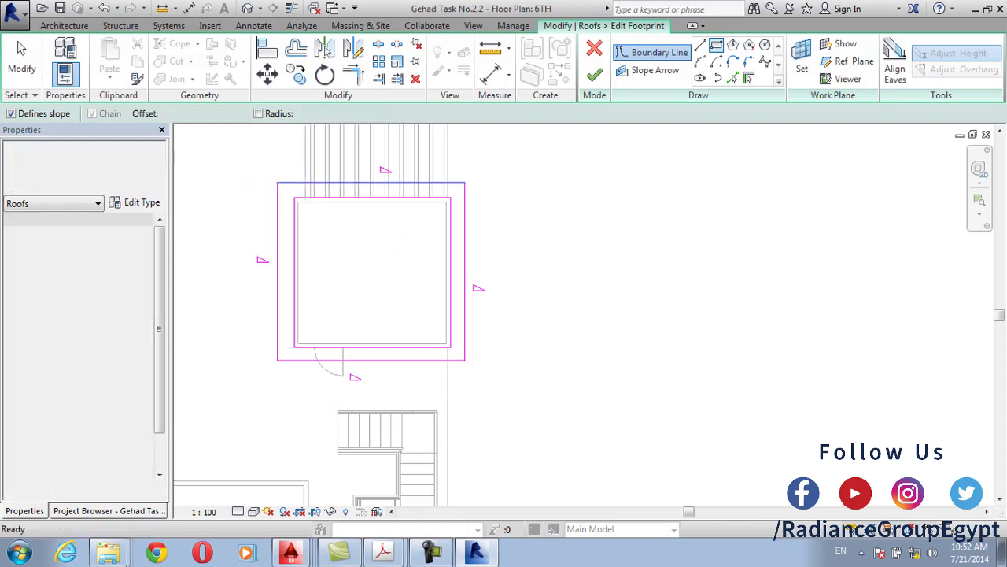
click(338, 182)
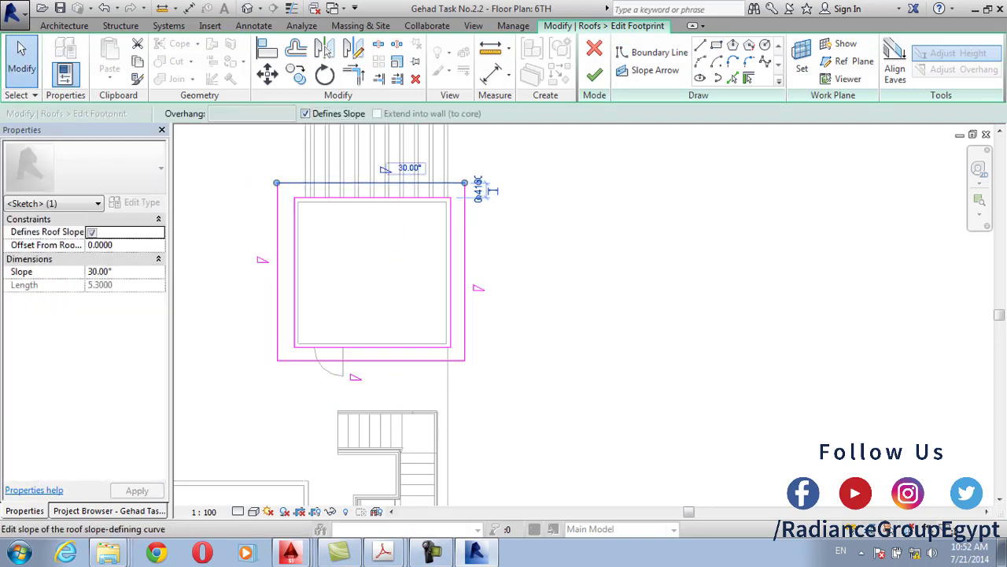
click(409, 168)
text(20)
key(Return)
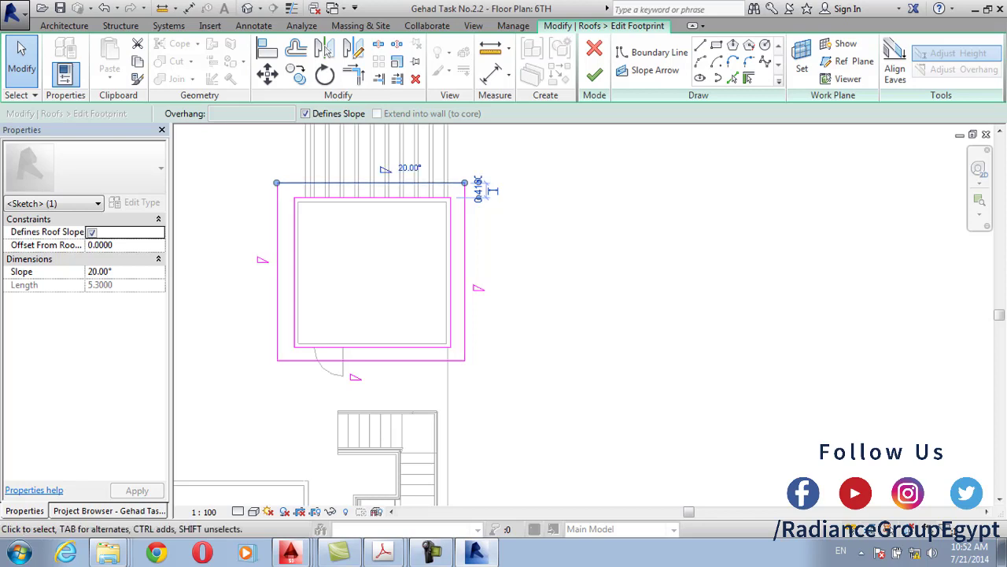
click(465, 272)
click(499, 288)
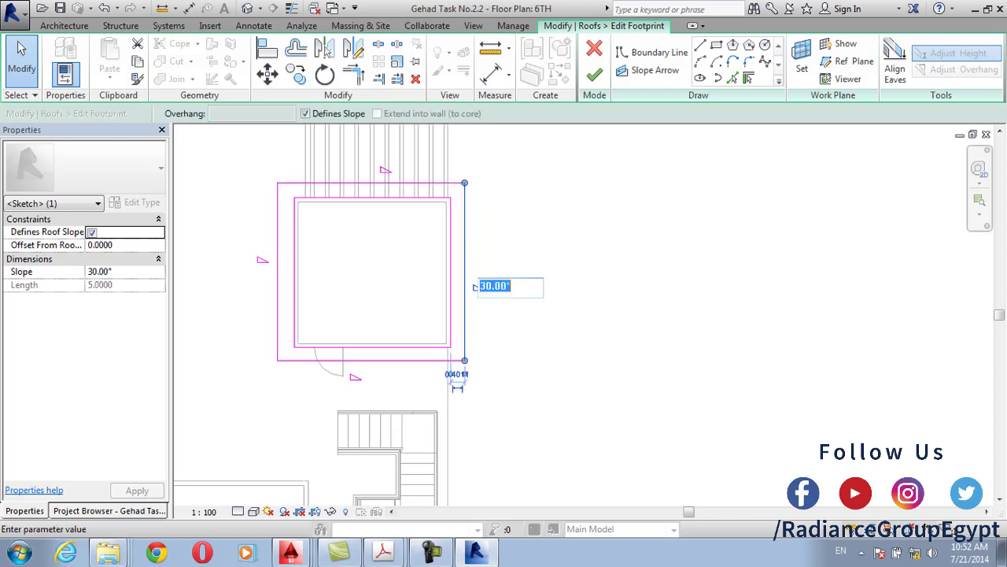
text(20)
key(Return)
Set the bottom and left edge slopes to 20°, checking the left edge in Properties
click(409, 360)
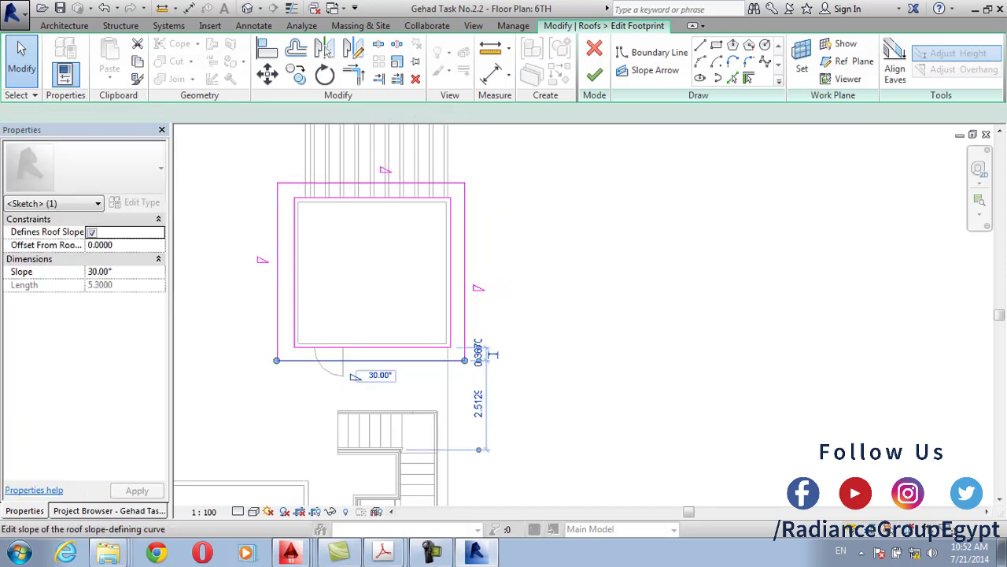
click(381, 375)
text(20)
key(Return)
click(276, 267)
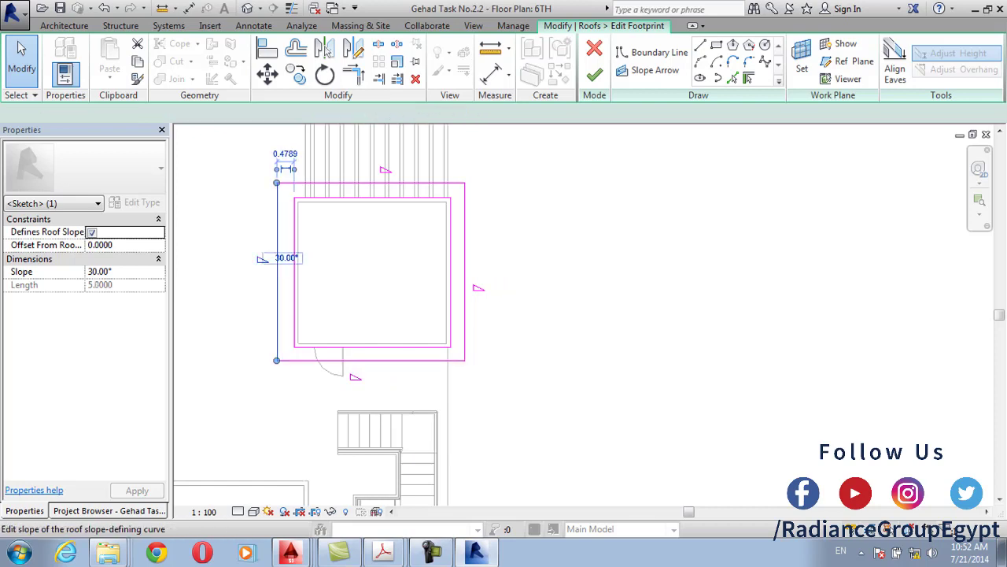
click(264, 259)
text(20)
key(Return)
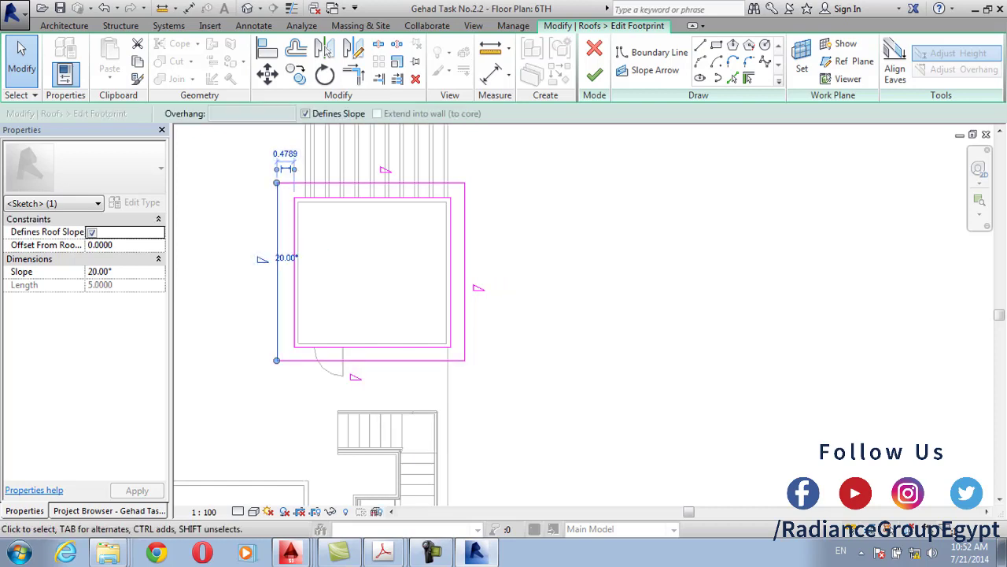
click(110, 272)
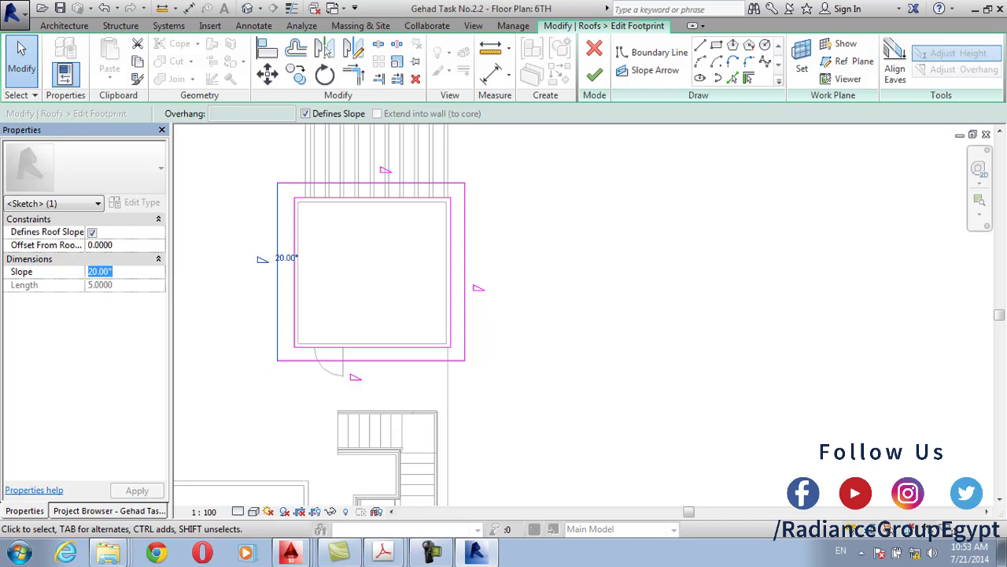
key(Escape)
Select all four footprint edges and enter a 30° slope
click(371, 183)
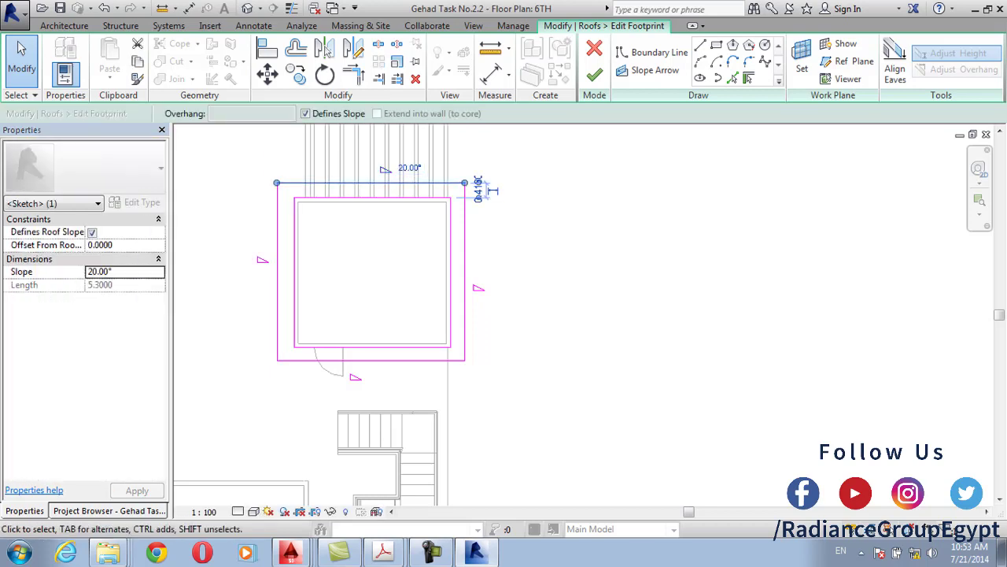
ctrl+click(277, 271)
ctrl+click(378, 361)
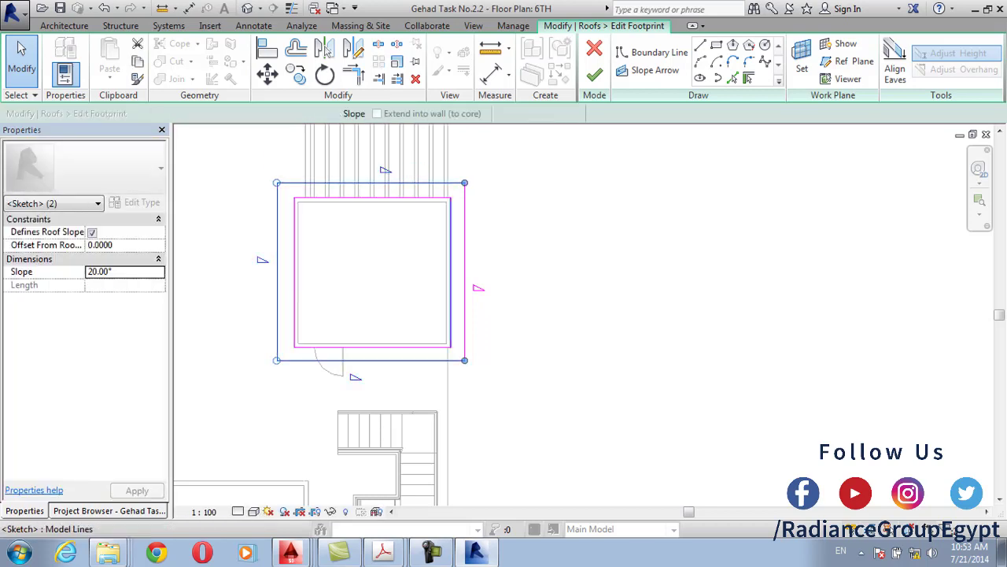
ctrl+click(464, 271)
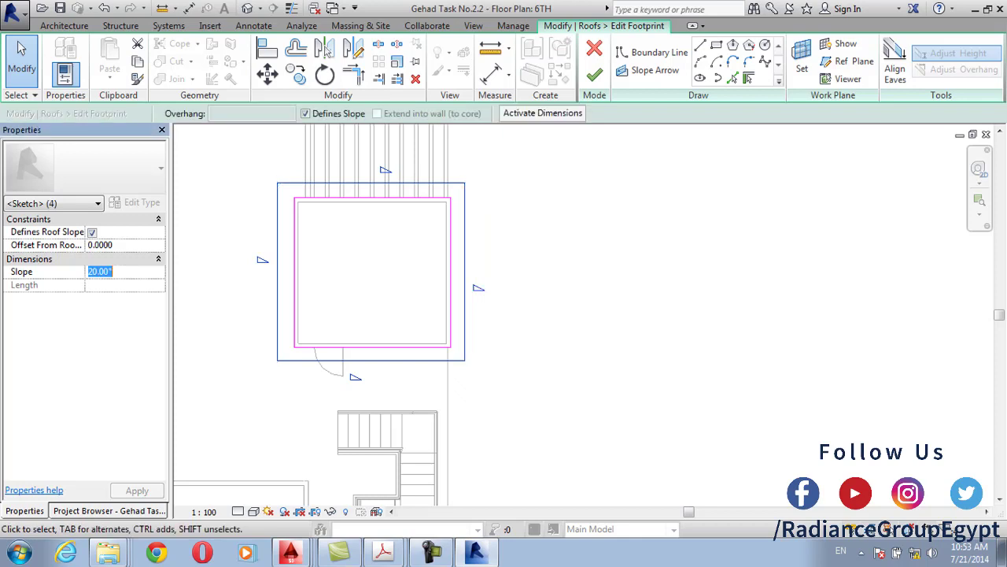
text(30)
key(Escape)
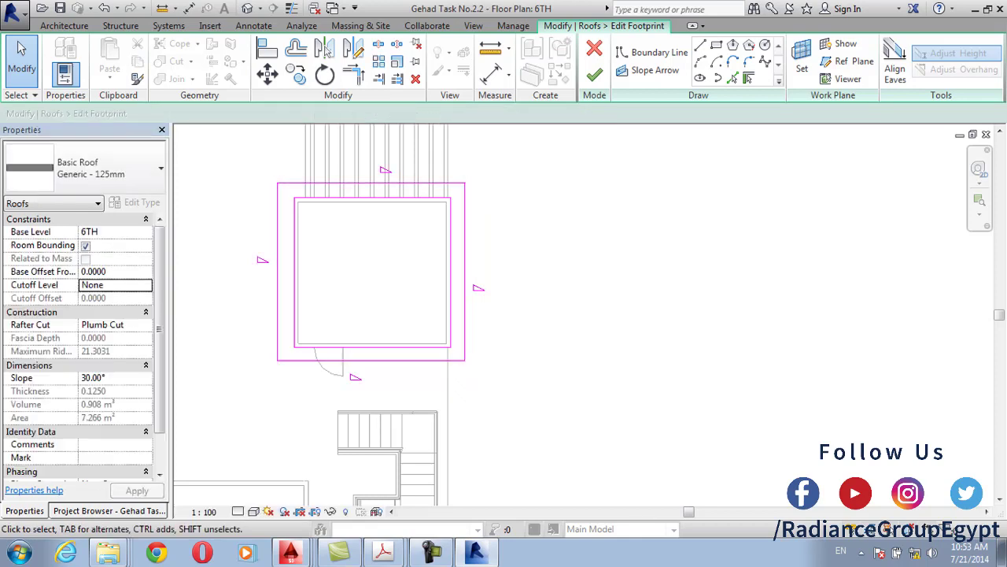
Give all four edges a 10° slope in Properties and finish the roof
click(426, 183)
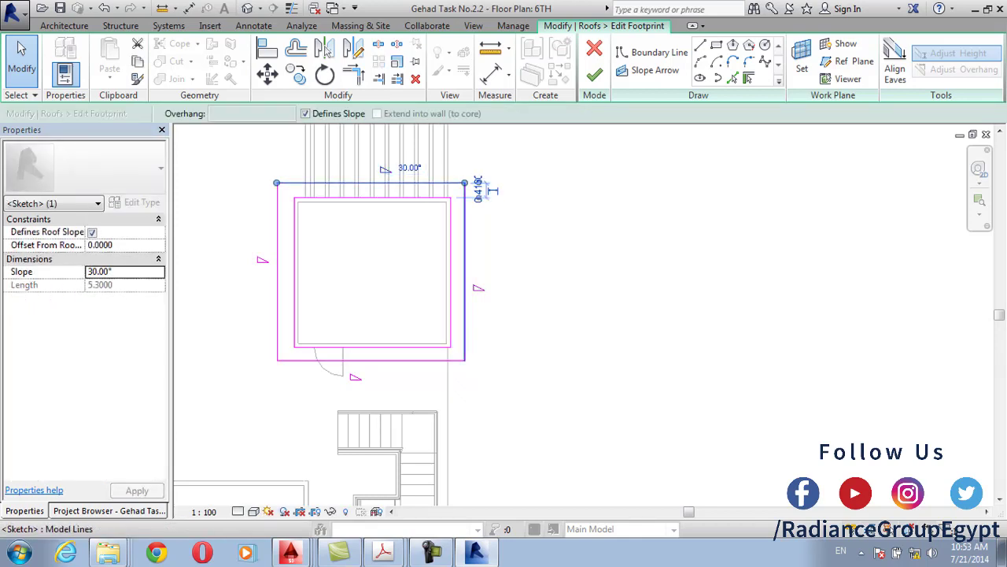
ctrl+click(464, 271)
ctrl+click(277, 271)
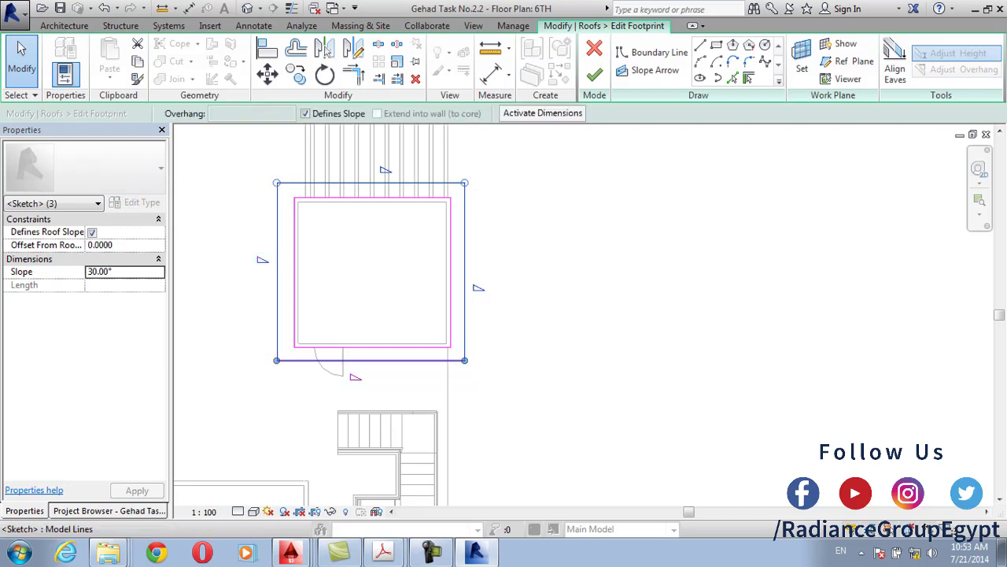
ctrl+click(371, 361)
click(125, 271)
text(10)
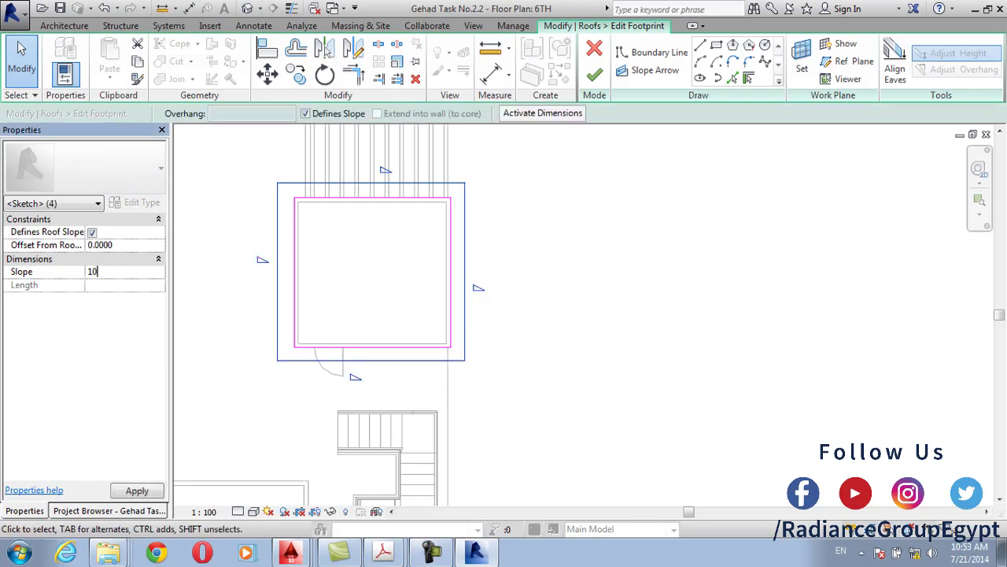
key(Return)
key(Escape)
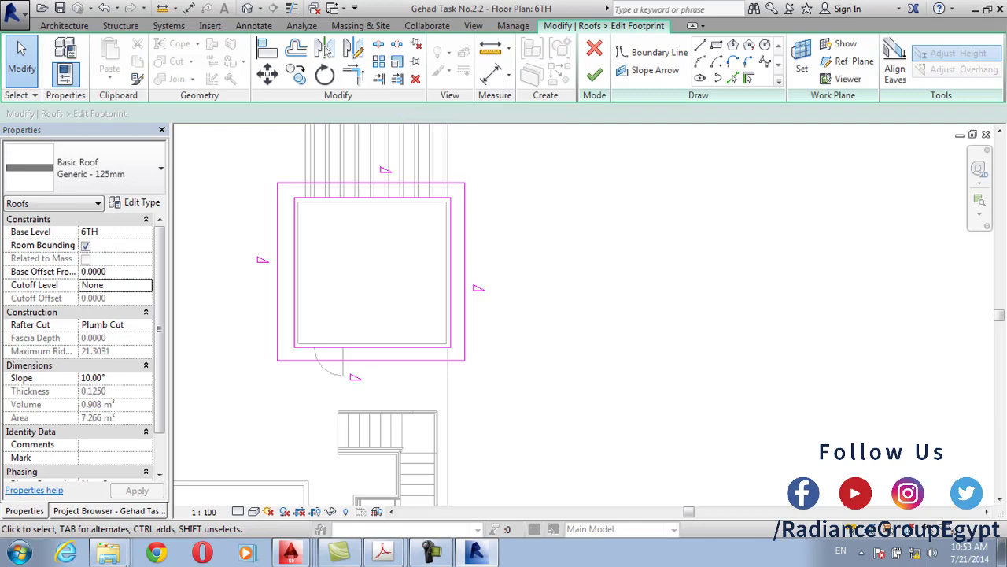
click(594, 74)
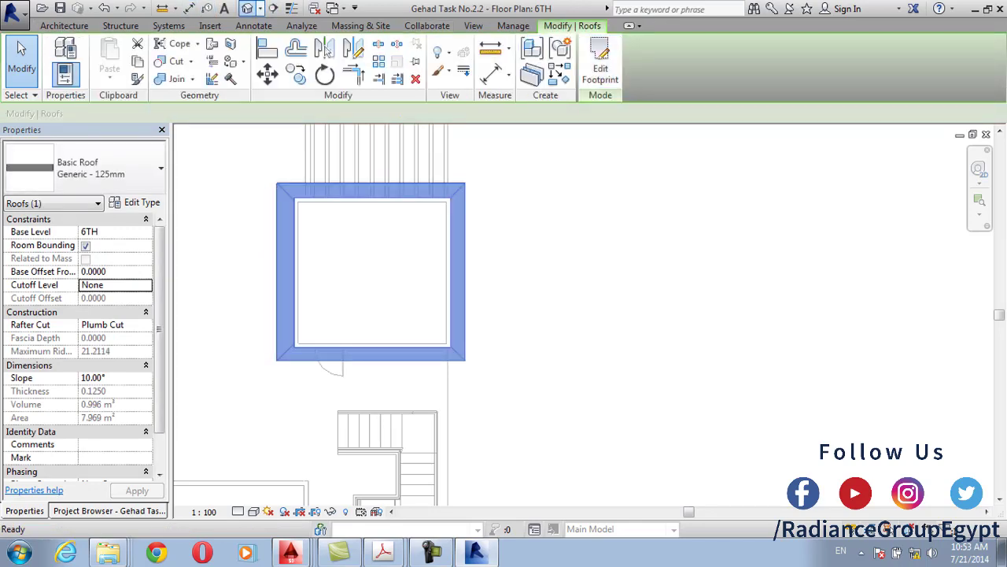
click(248, 8)
Reopen the roof footprint from 3D, adjust the right edge's slope, and finish the roof
scroll(503, 330, up, 5)
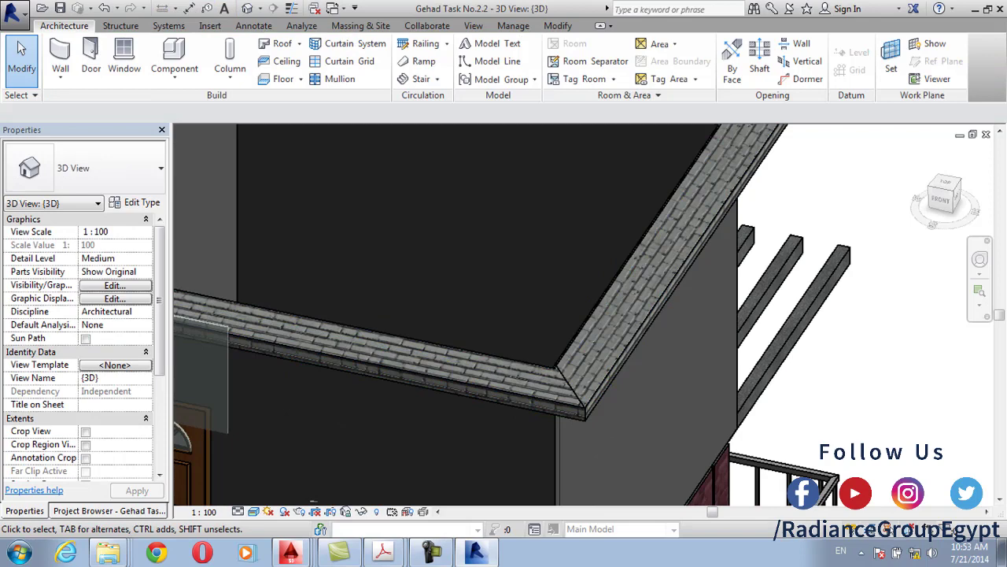
click(394, 358)
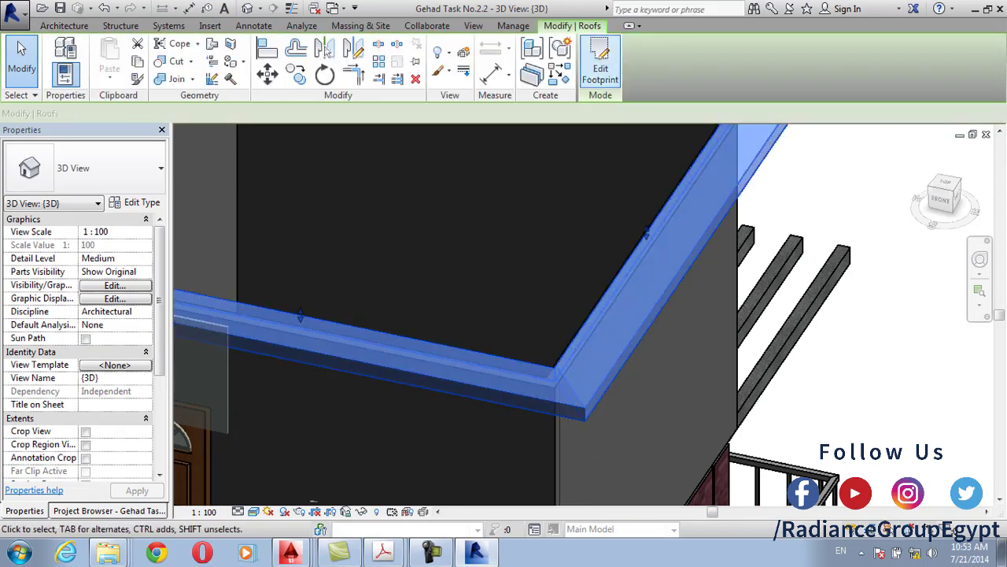
click(600, 63)
scroll(504, 315, down, 3)
click(653, 285)
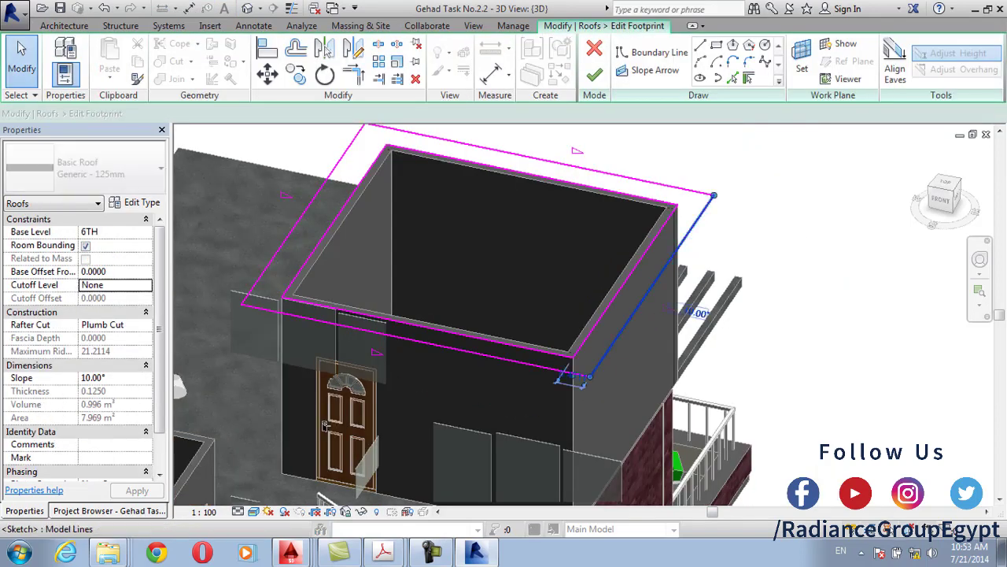
click(695, 313)
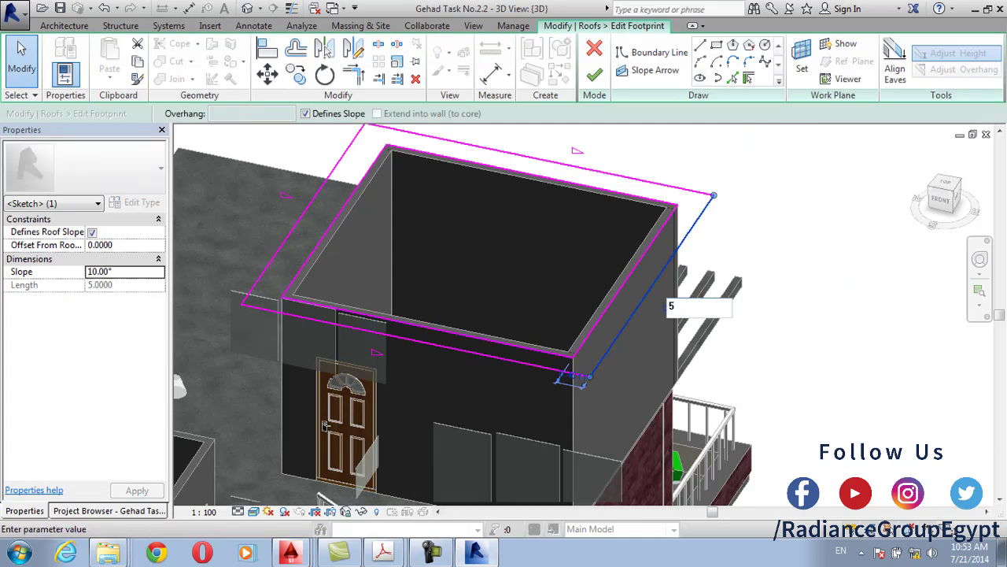
click(595, 74)
key(Escape)
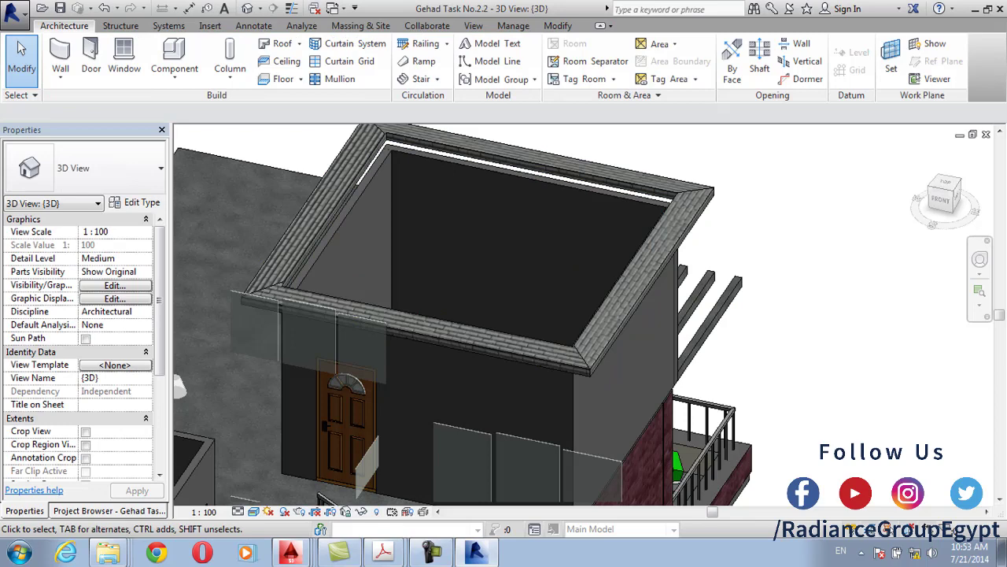
scroll(562, 343, down, 2)
shift+middle_drag(562, 343, 618, 337)
scroll(505, 323, up, 3)
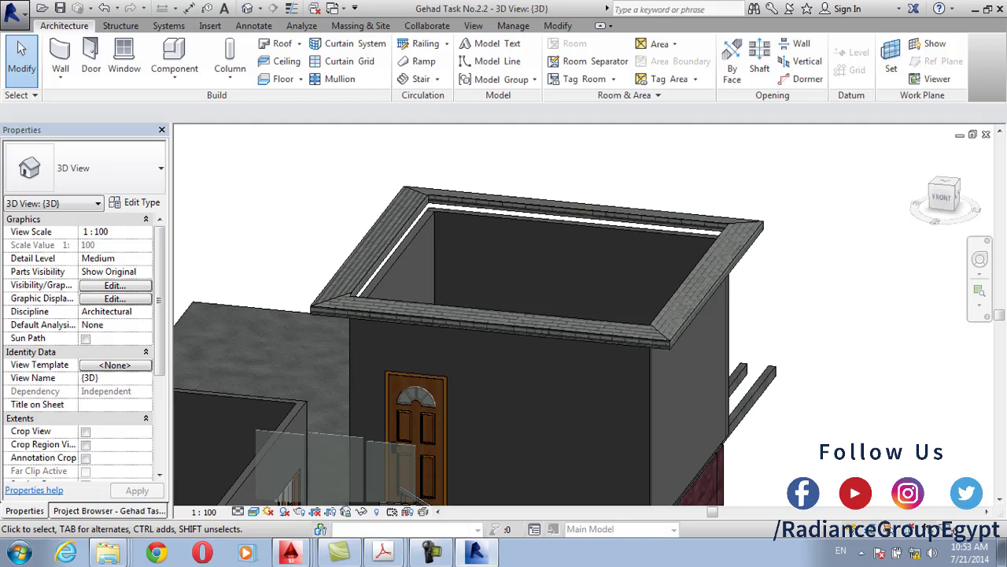
shift+middle_drag(504, 260, 575, 319)
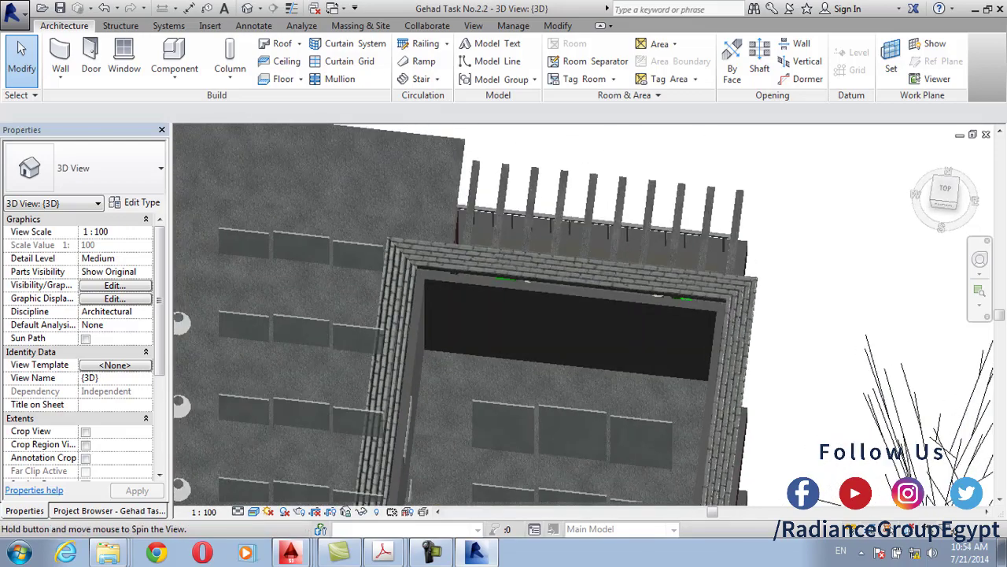
shift+middle_drag(476, 413, 472, 327)
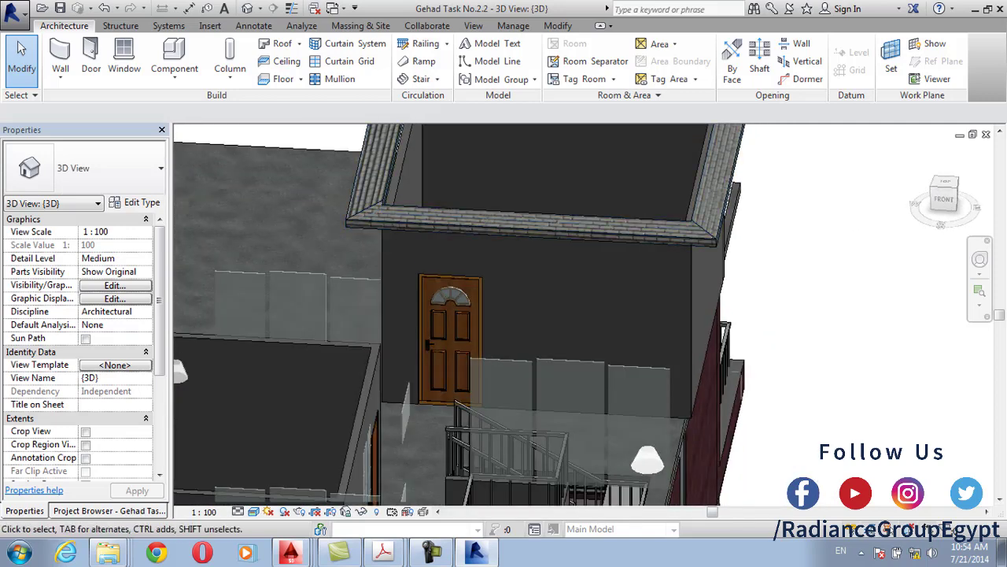
click(108, 510)
On the 6TH plan, edit the roof footprint and move the inner top line onto the wall
double_click(60, 173)
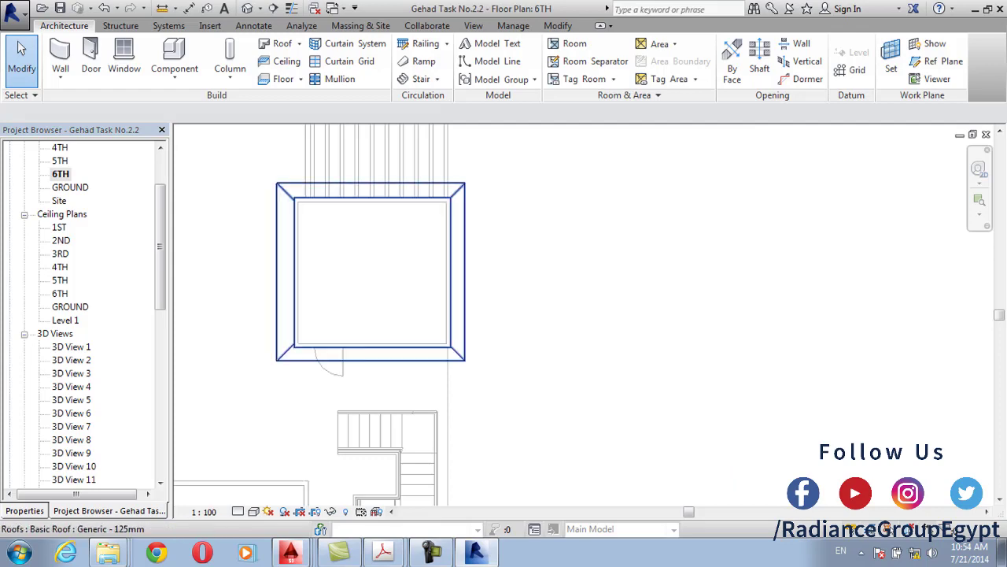
click(464, 236)
click(599, 62)
scroll(312, 206, up, 4)
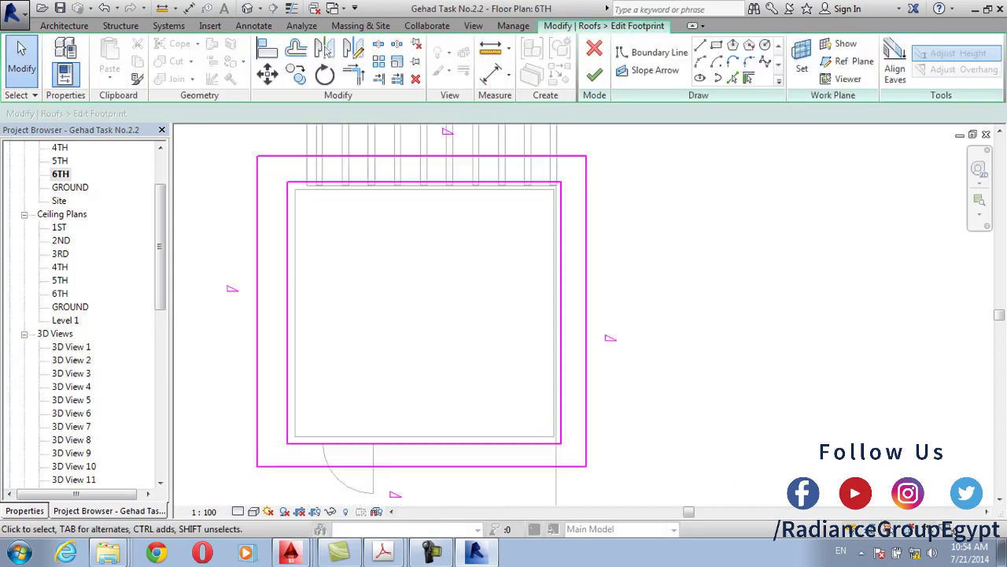
click(327, 178)
click(267, 74)
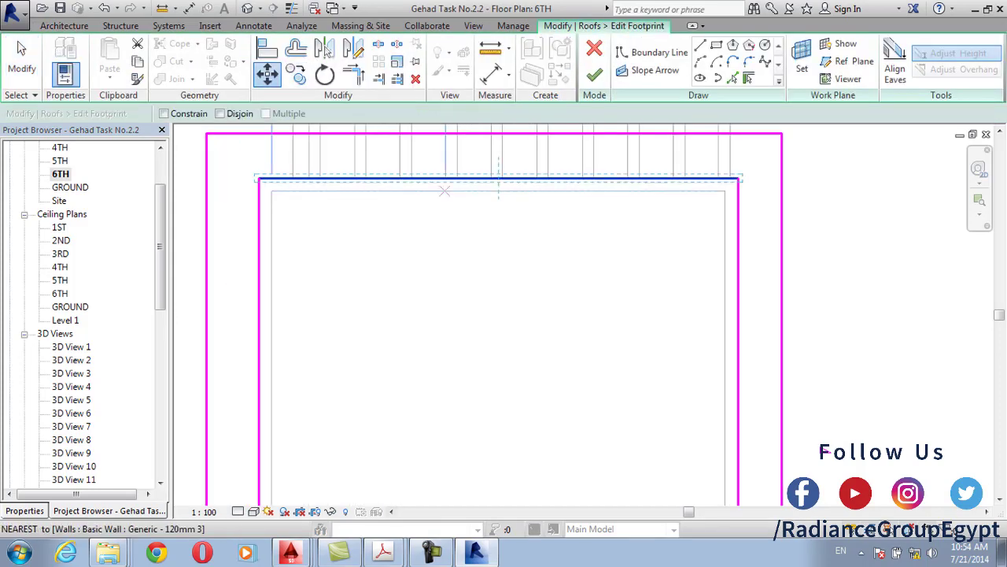
click(446, 178)
click(445, 190)
key(Escape)
Move the inner left boundary line 0.12 right onto the wall face using MV
scroll(378, 149, down, 2)
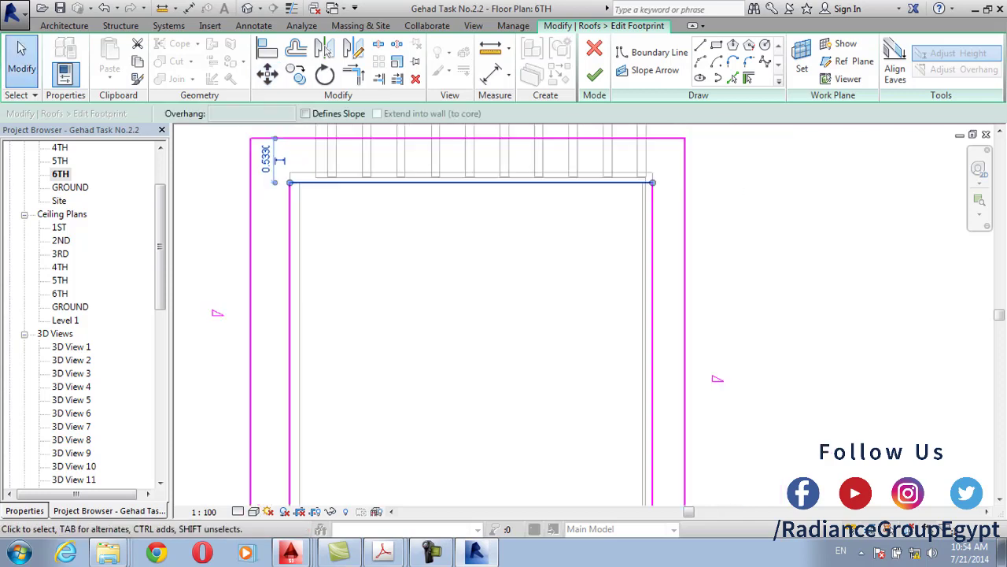
click(309, 315)
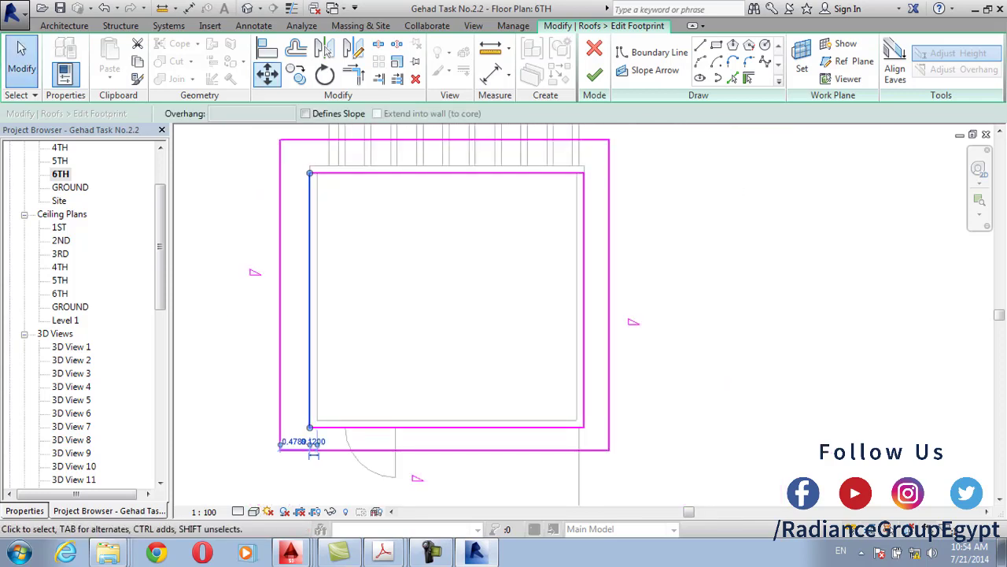
key(m)
key(v)
scroll(349, 185, up, 3)
click(281, 234)
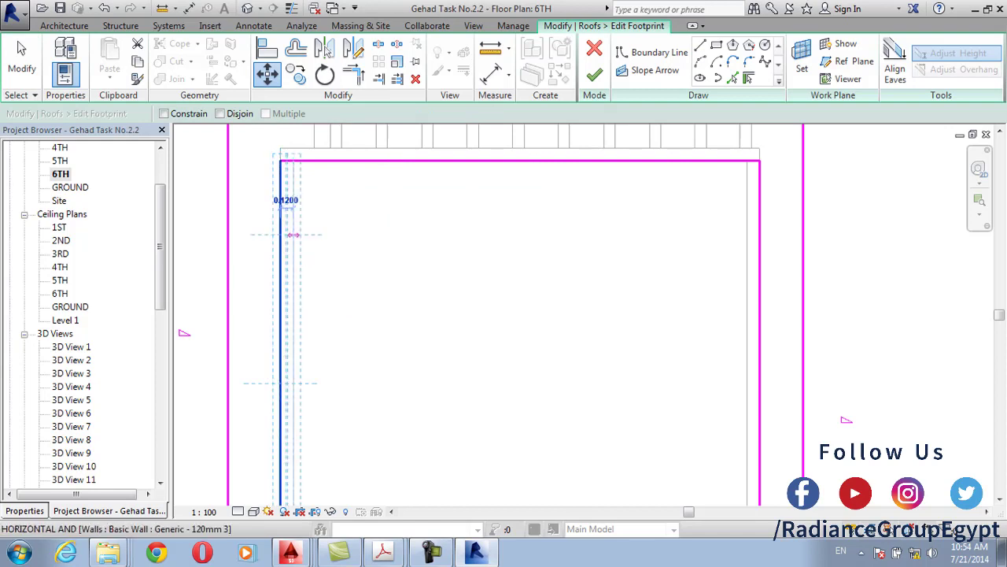
click(294, 235)
scroll(615, 236, down, 4)
Move the inner right boundary line 0.12 onto the wall face
click(755, 236)
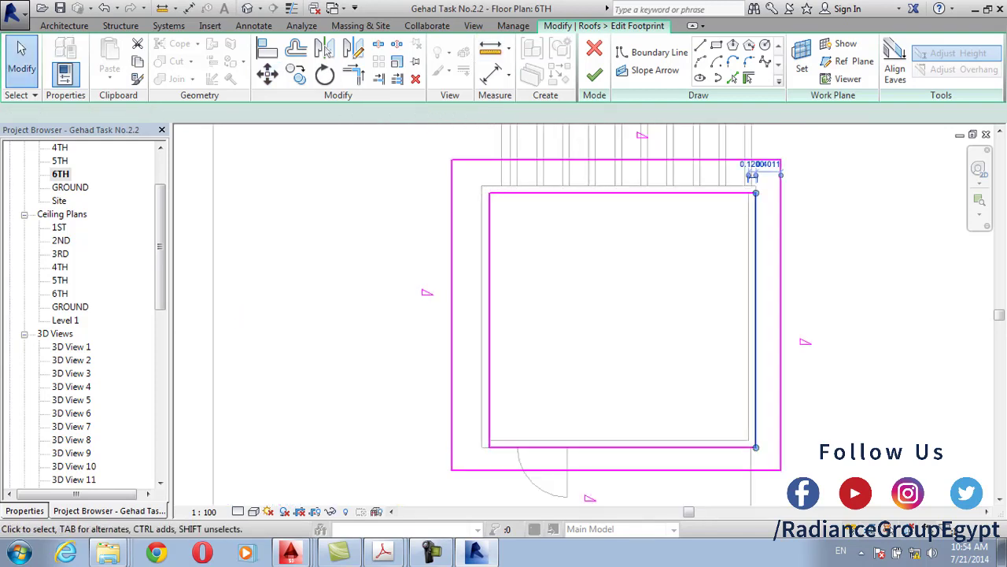
click(267, 73)
scroll(744, 260, up, 5)
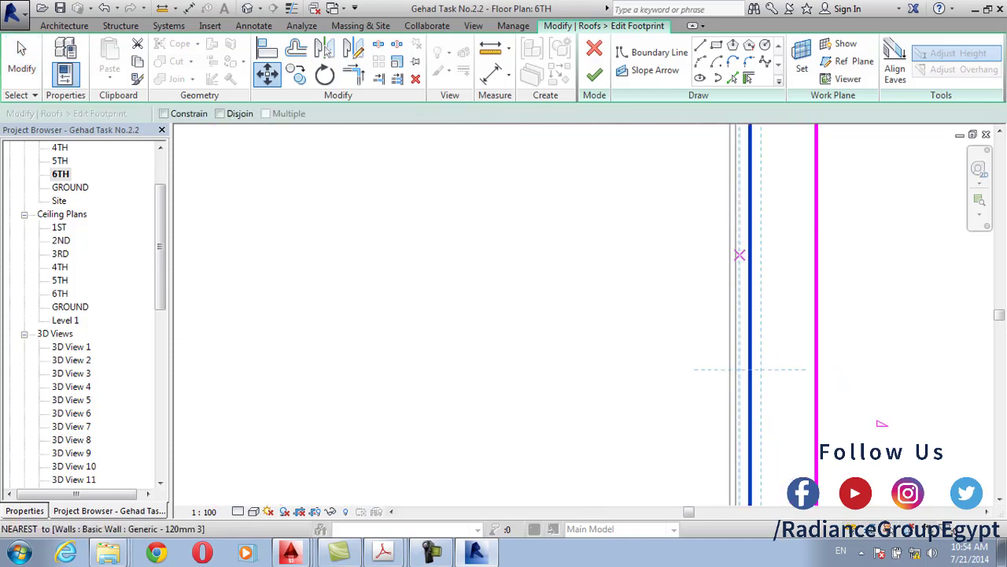
click(740, 254)
click(730, 258)
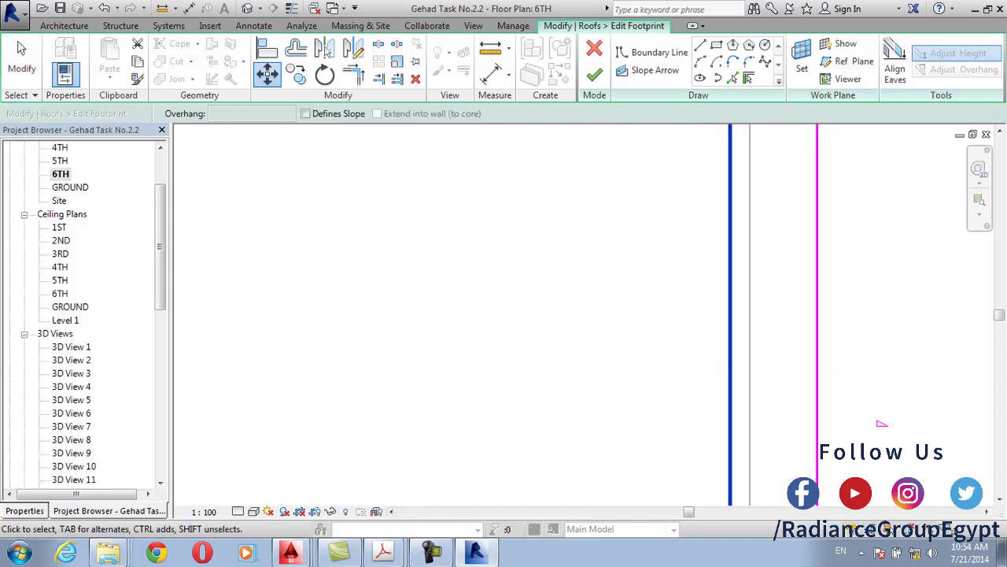
scroll(730, 260, down, 3)
scroll(472, 355, up, 2)
Move the inner bottom boundary line up onto the wall line and refit the view
click(586, 345)
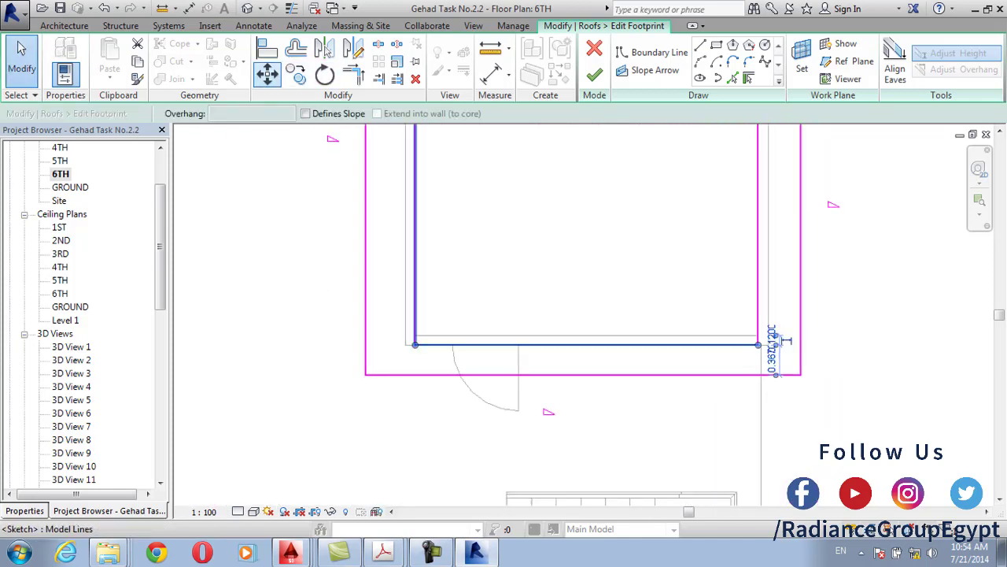
click(267, 74)
scroll(538, 280, up, 2)
click(598, 410)
click(598, 391)
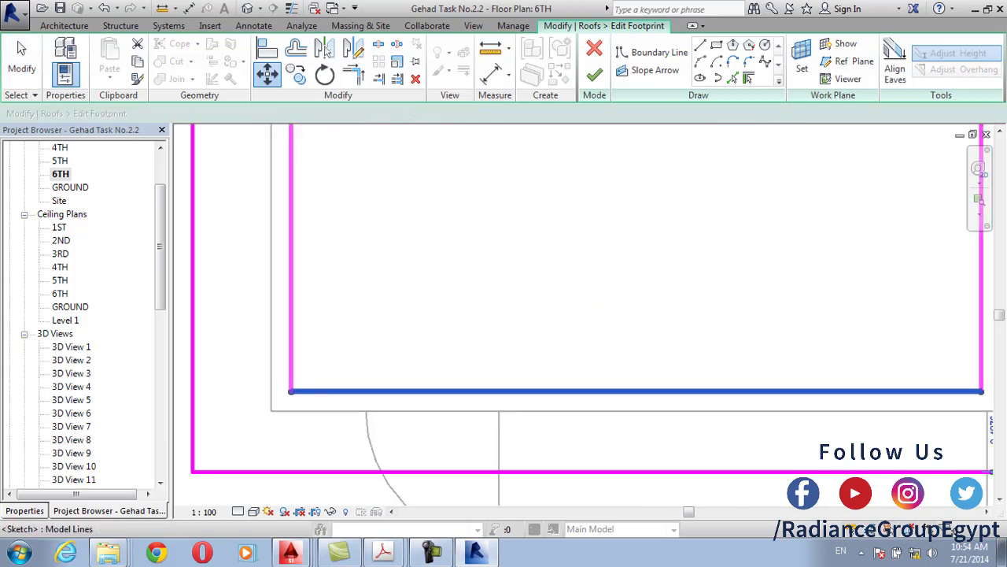
scroll(470, 375, down, 3)
middle_drag(473, 307, 386, 465)
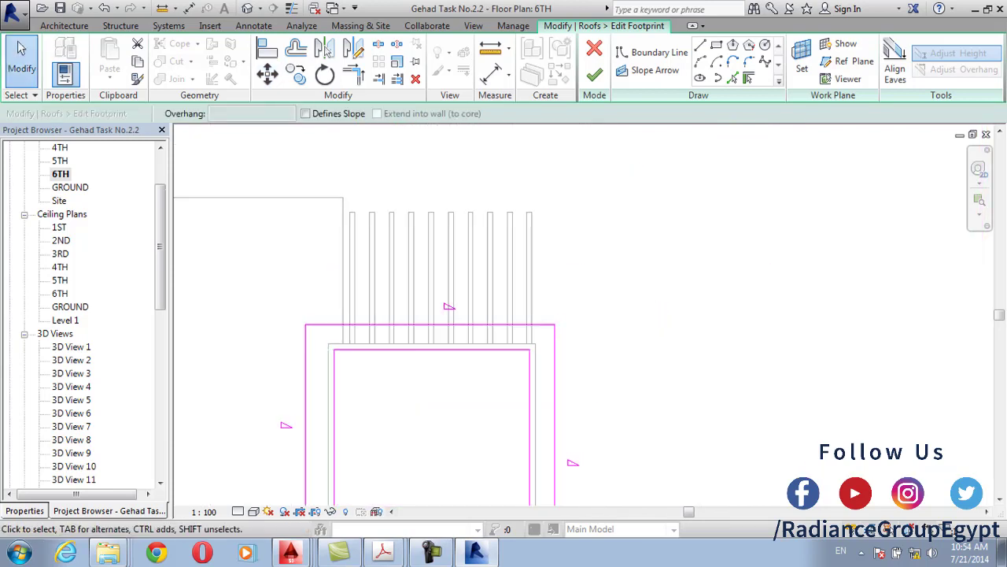
key(Escape)
Finish the roof footprint and bring the 6th-level roof into view in the default 3D view
click(594, 74)
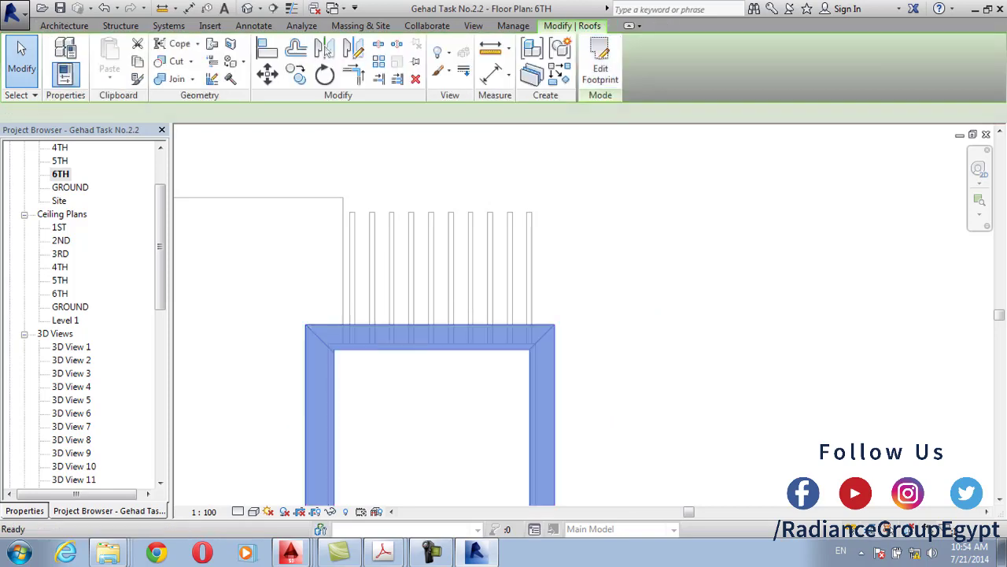
middle_drag(431, 330, 443, 218)
click(247, 8)
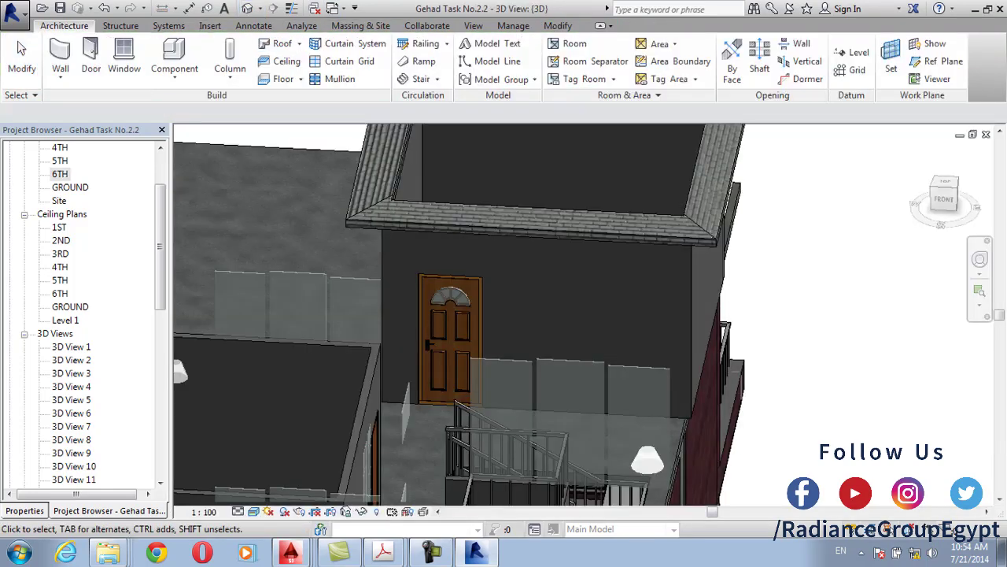
middle_drag(650, 220, 457, 189)
scroll(614, 303, down, 2)
mouse_move(590, 244)
shift+middle_down()
mouse_move(590, 307)
mouse_move(590, 242)
shift+middle_up()
scroll(590, 242, up, 2)
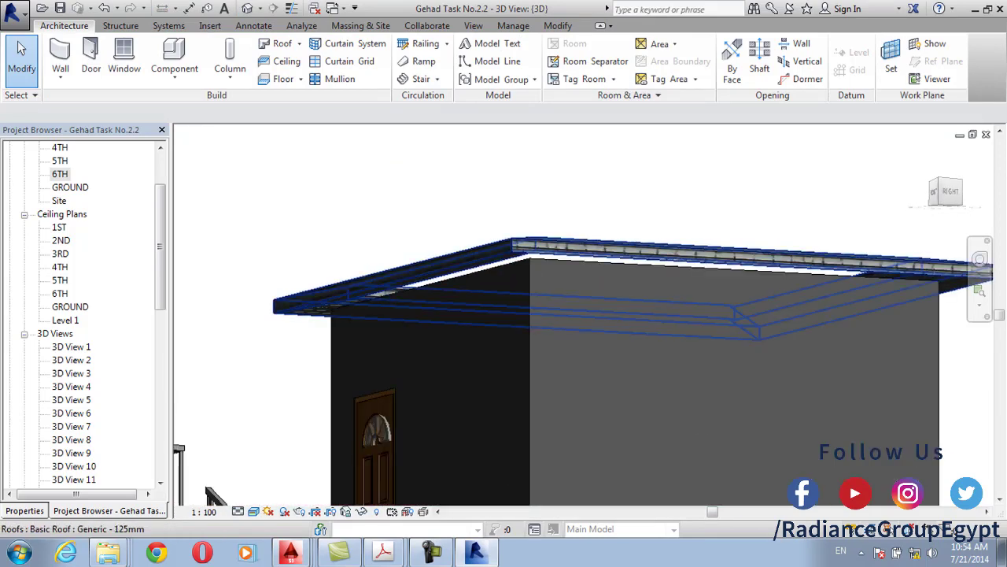
Lower the roof's base offset to -0.5, then revise it to -0.2
click(409, 283)
click(24, 510)
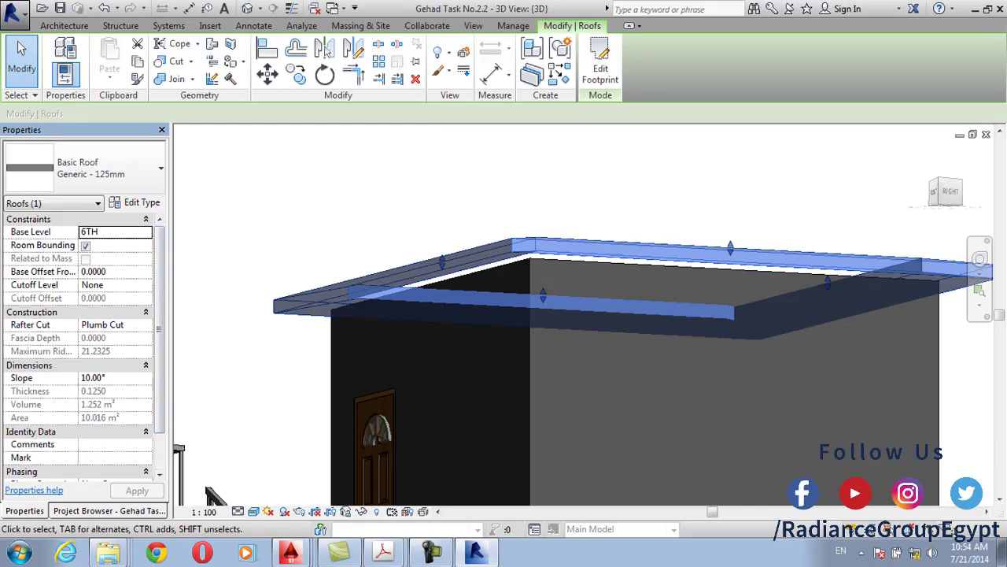
key(Tab)
text(-.5)
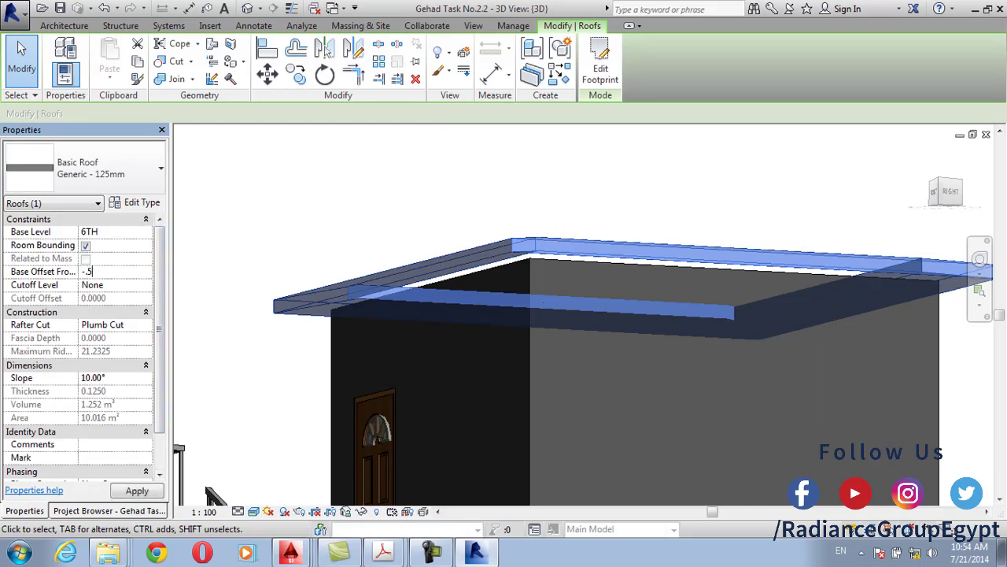
key(Escape)
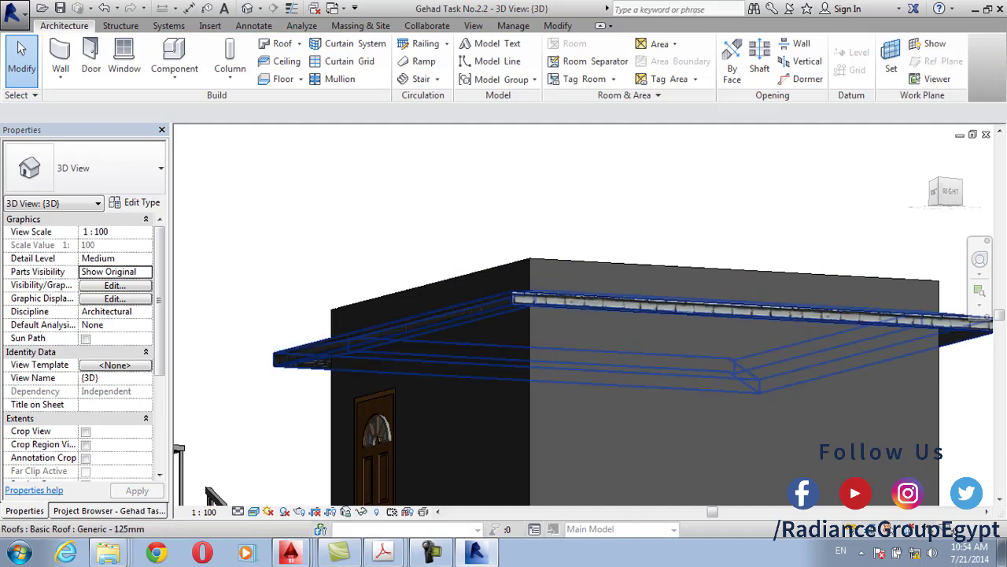
click(479, 310)
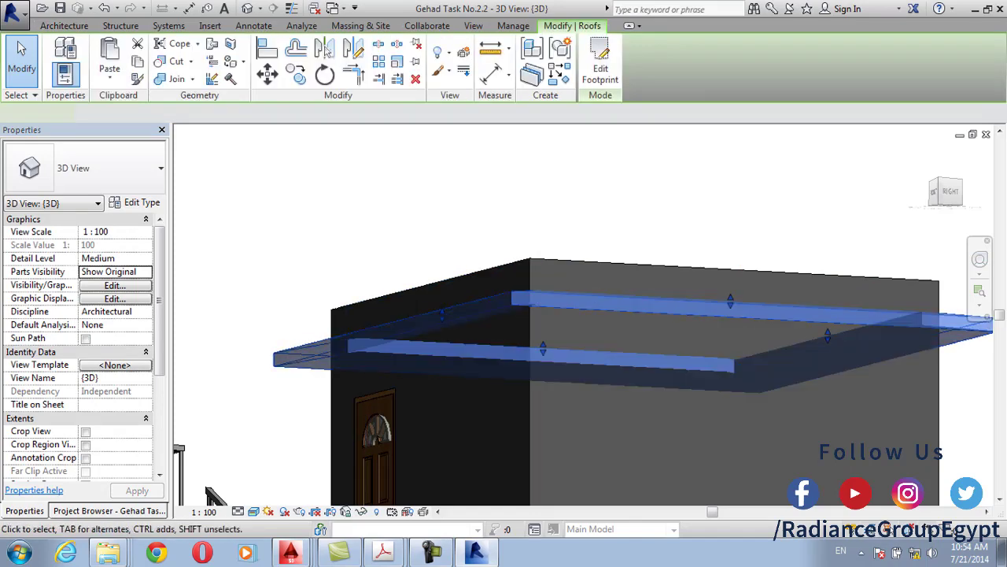
click(95, 271)
text(-.2)
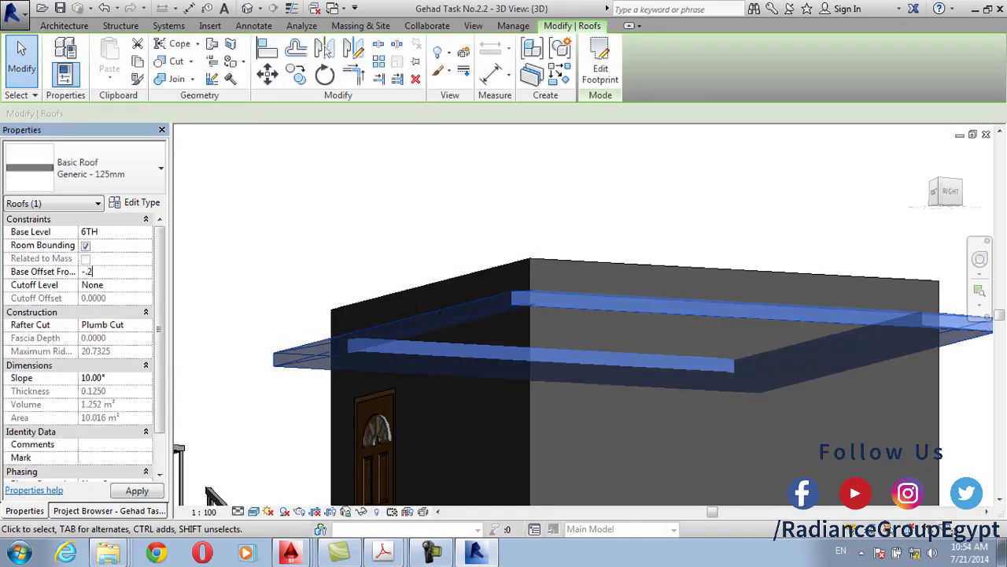
key(Return)
key(Escape)
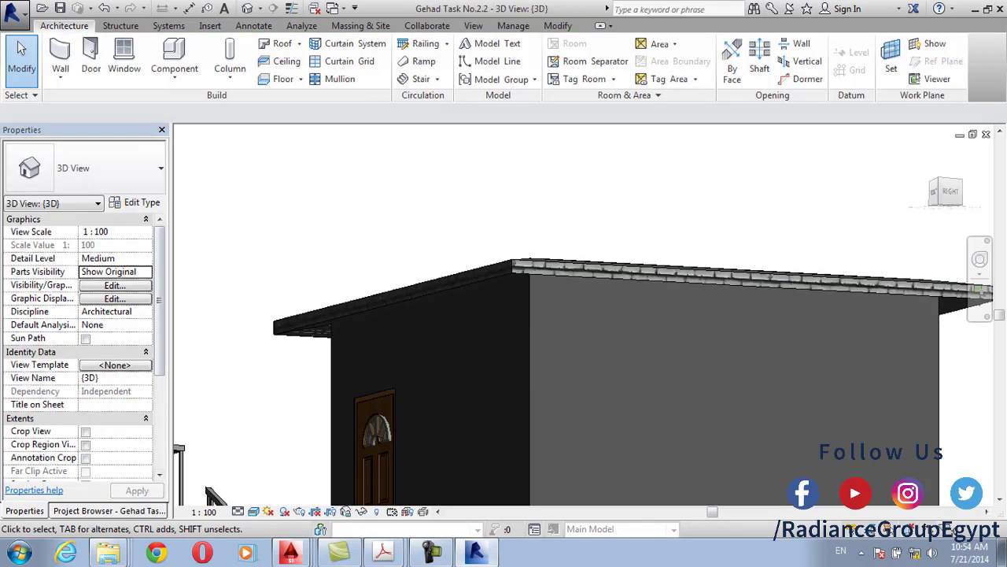
Settle the roof's base offset at -0.1 and orbit to check it from above
click(550, 311)
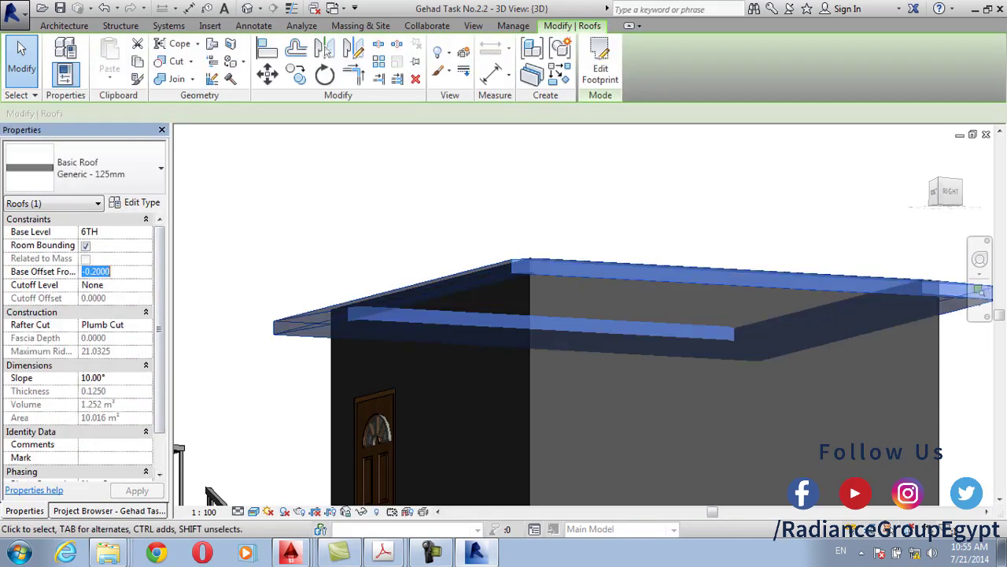
text(-.1)
key(Return)
key(Escape)
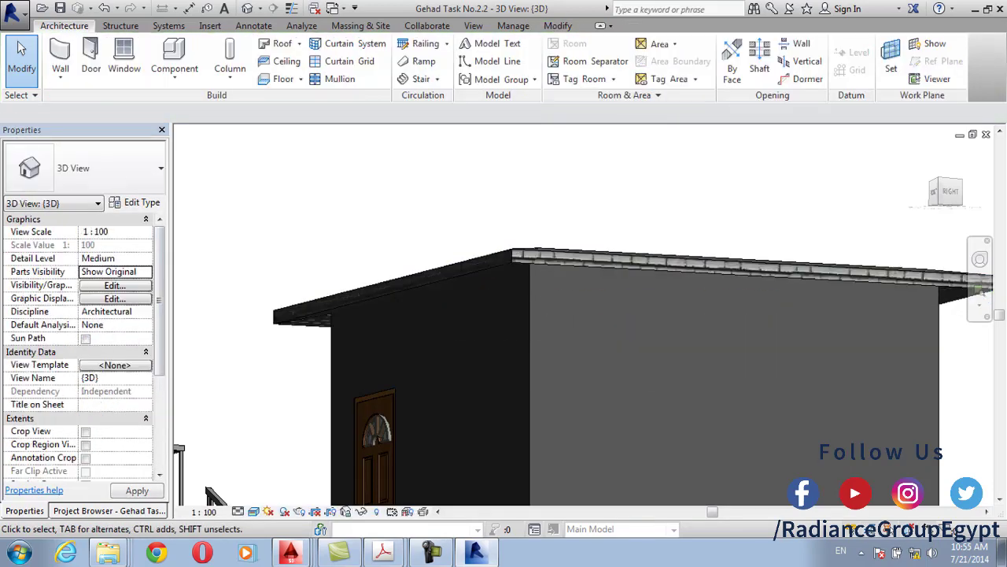
shift+middle_drag(551, 315, 693, 417)
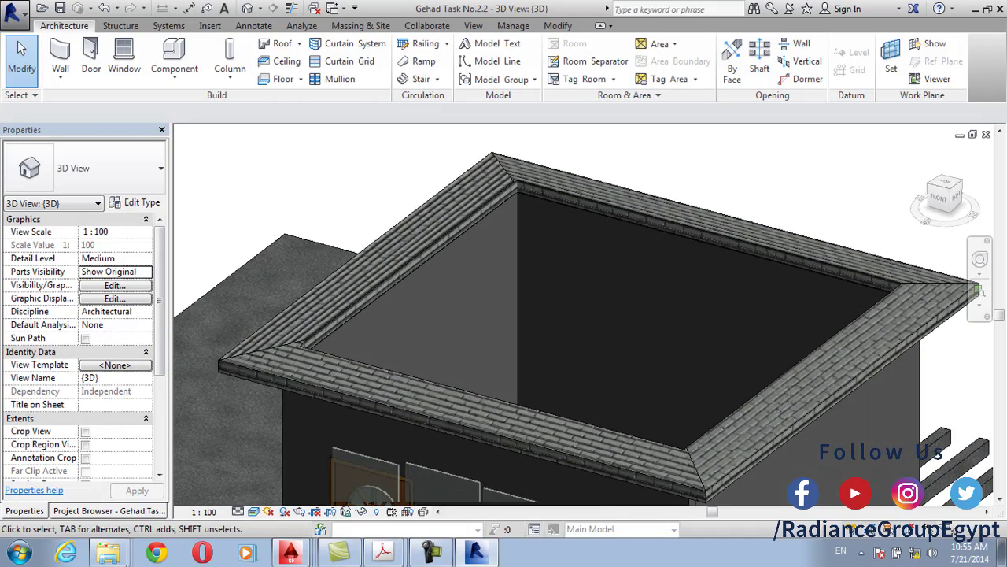
shift+middle_drag(551, 276, 575, 236)
shift+middle_drag(574, 236, 536, 252)
scroll(527, 283, down, 3)
shift+middle_drag(543, 354, 511, 370)
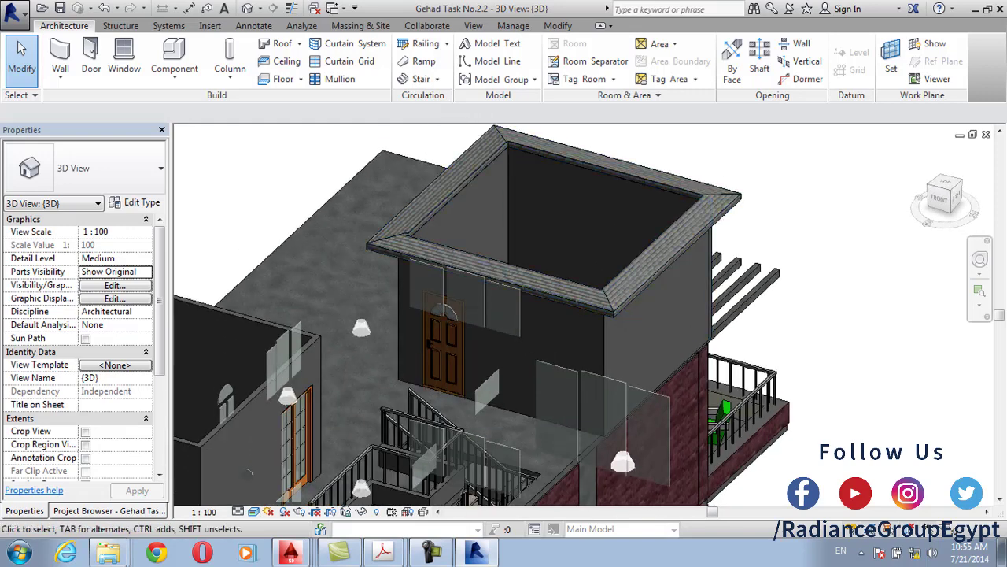
middle_drag(504, 315, 521, 406)
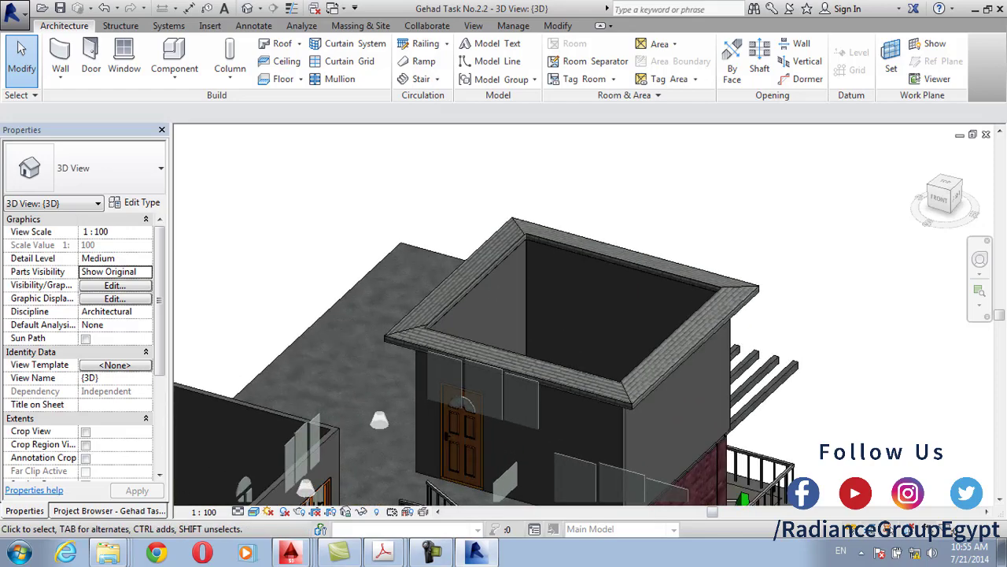
scroll(503, 314, down, 5)
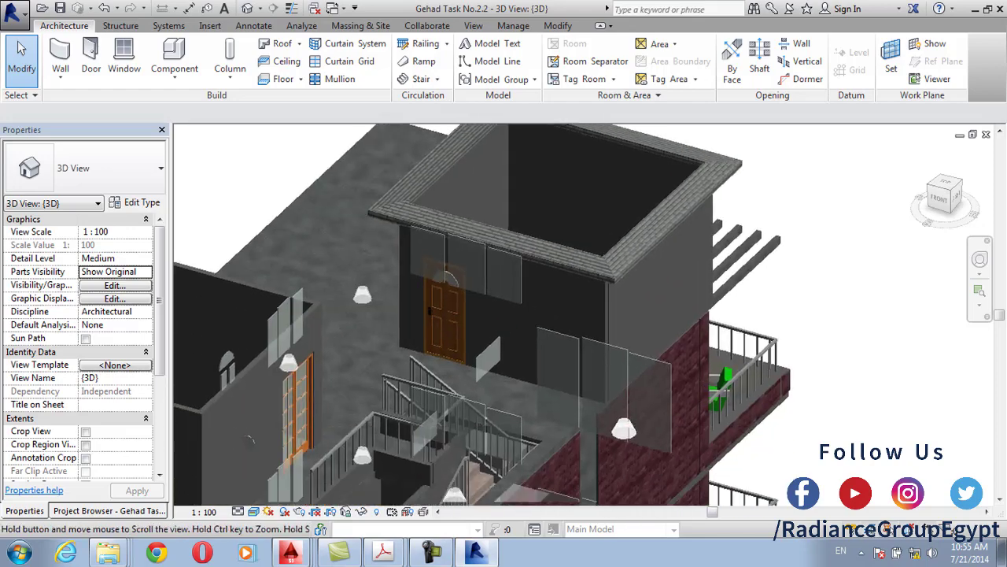
scroll(487, 330, up, 1)
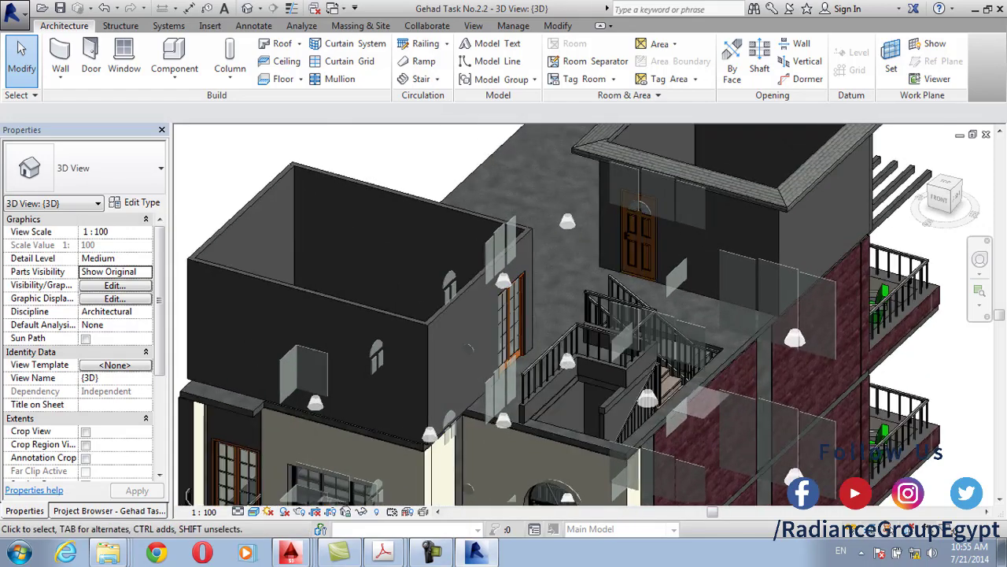
click(472, 346)
scroll(464, 350, up, 2)
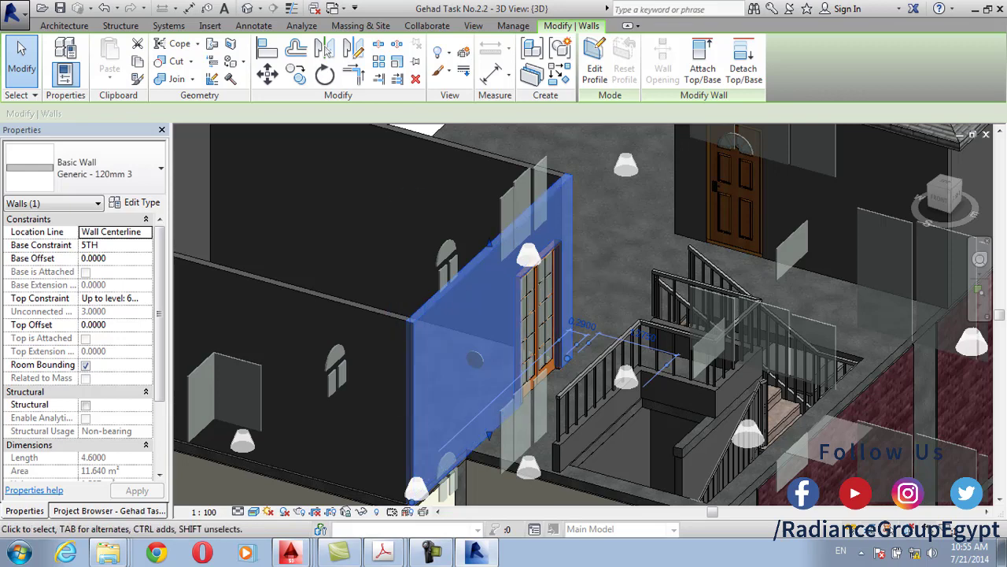
click(108, 510)
double_click(60, 173)
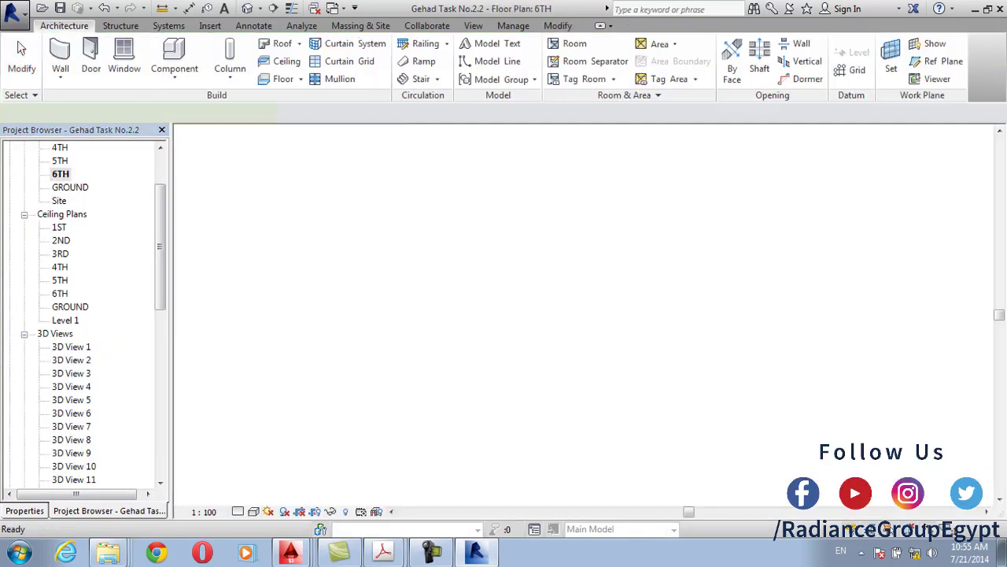
click(59, 77)
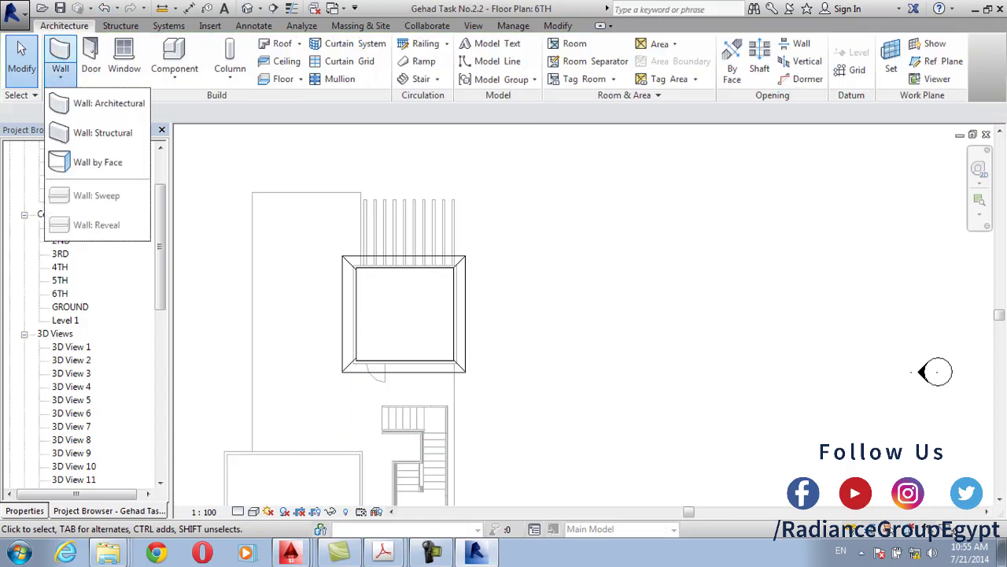
click(99, 129)
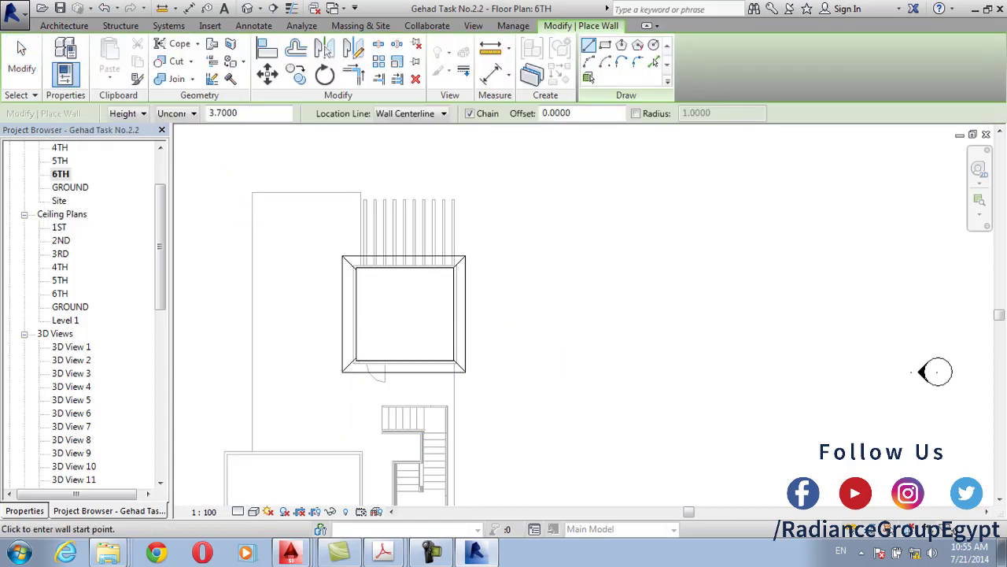
click(829, 376)
click(620, 376)
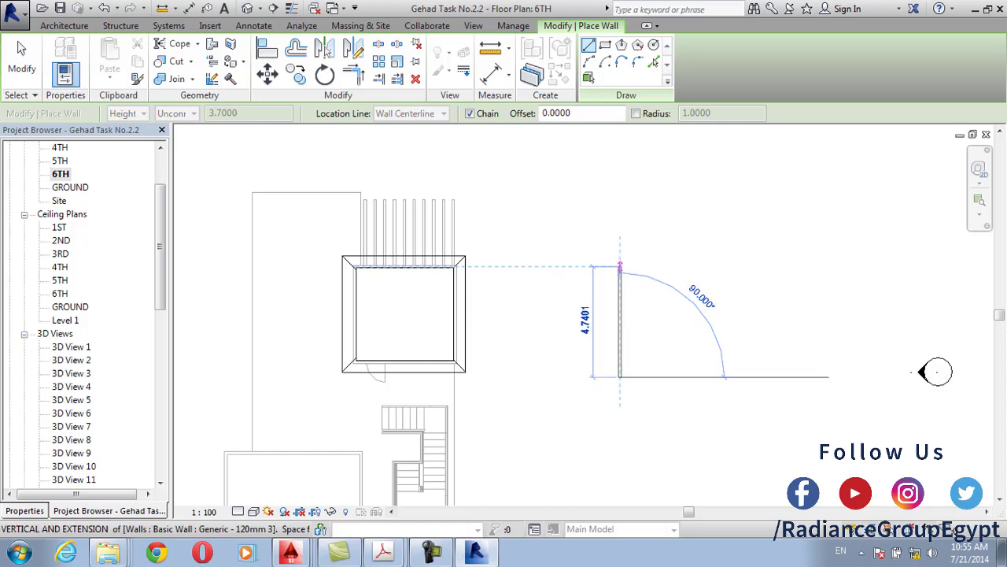
click(224, 9)
click(247, 8)
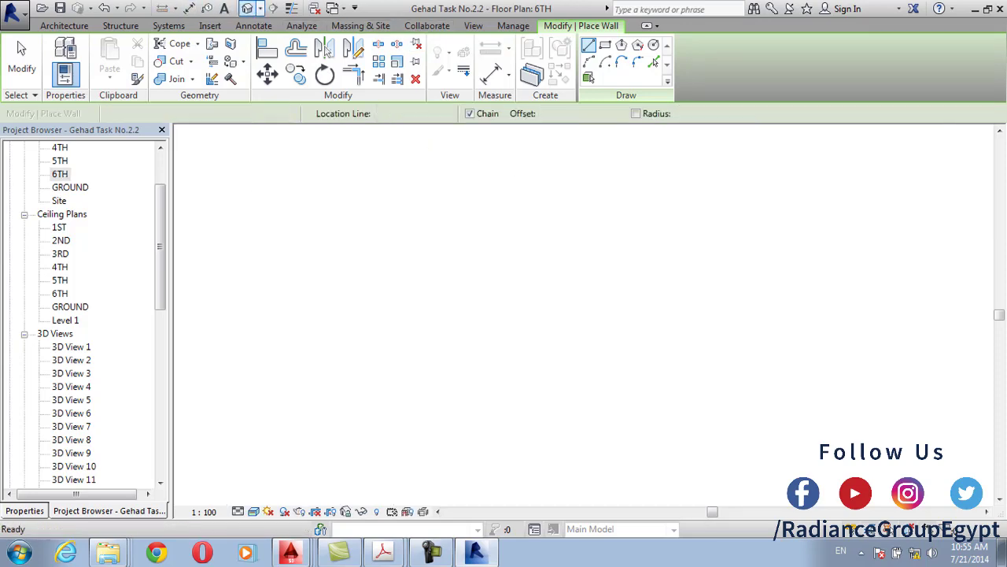
key(Escape)
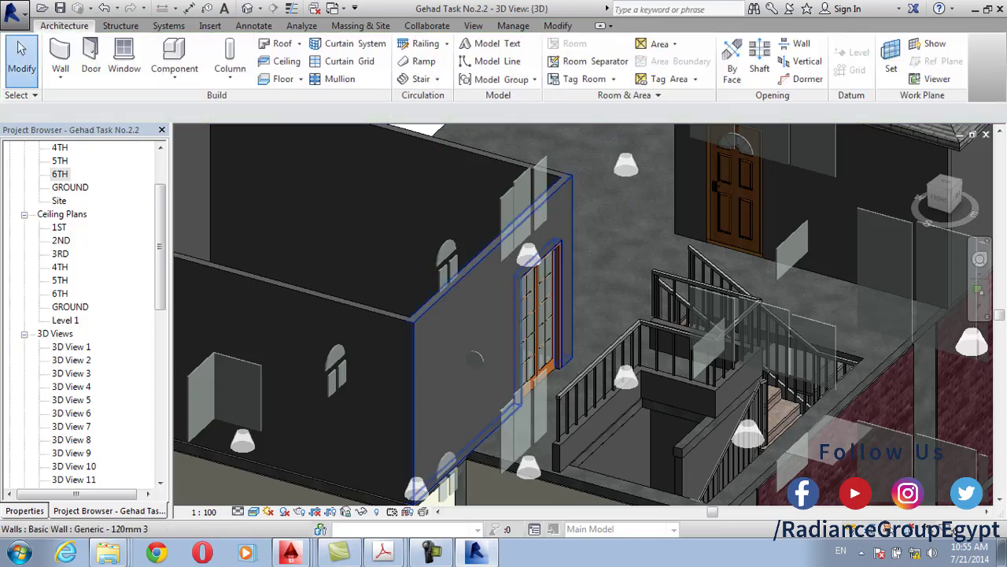
click(472, 378)
click(324, 75)
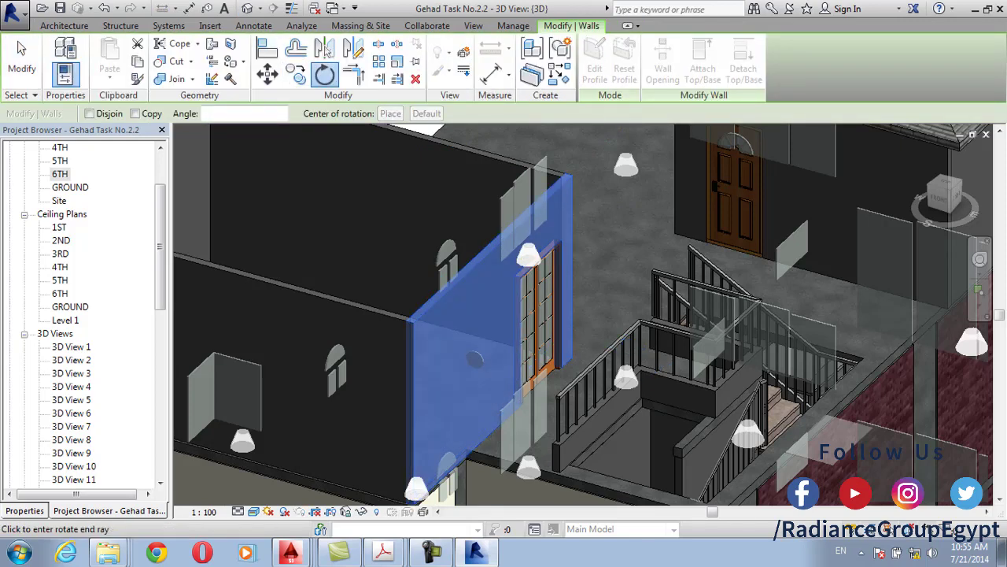
key(Escape)
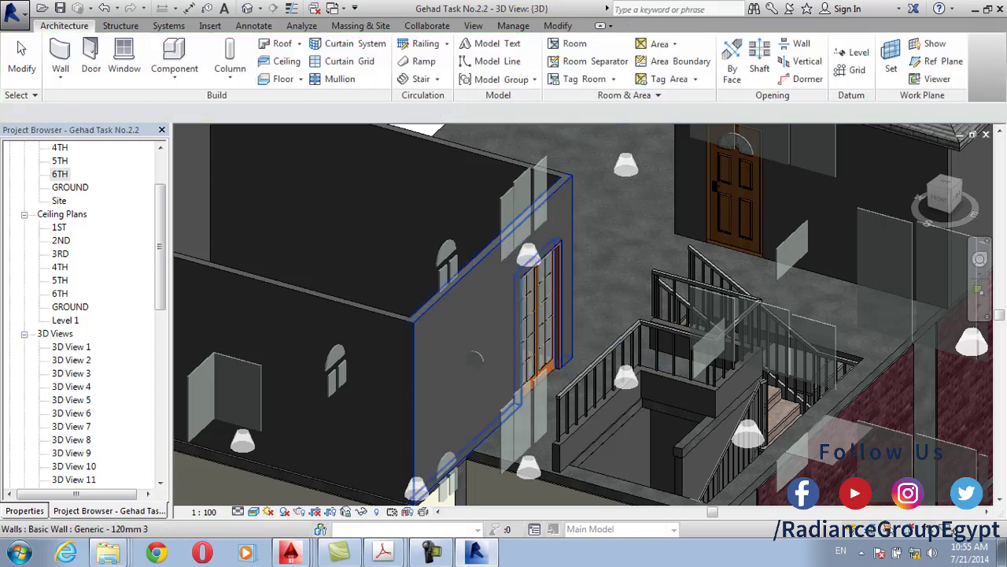
click(476, 359)
drag(565, 358, 524, 337)
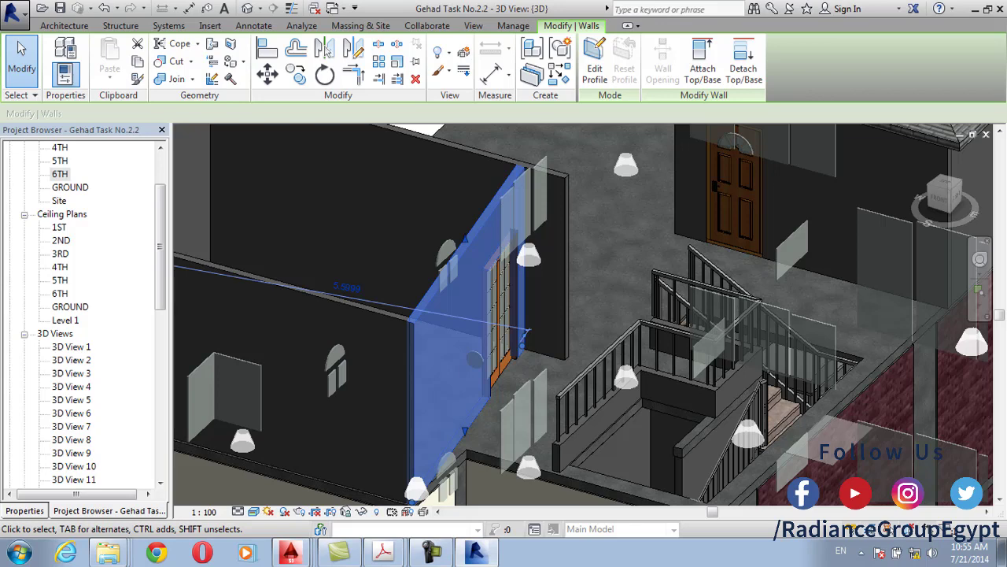
key(ctrl+z)
click(476, 359)
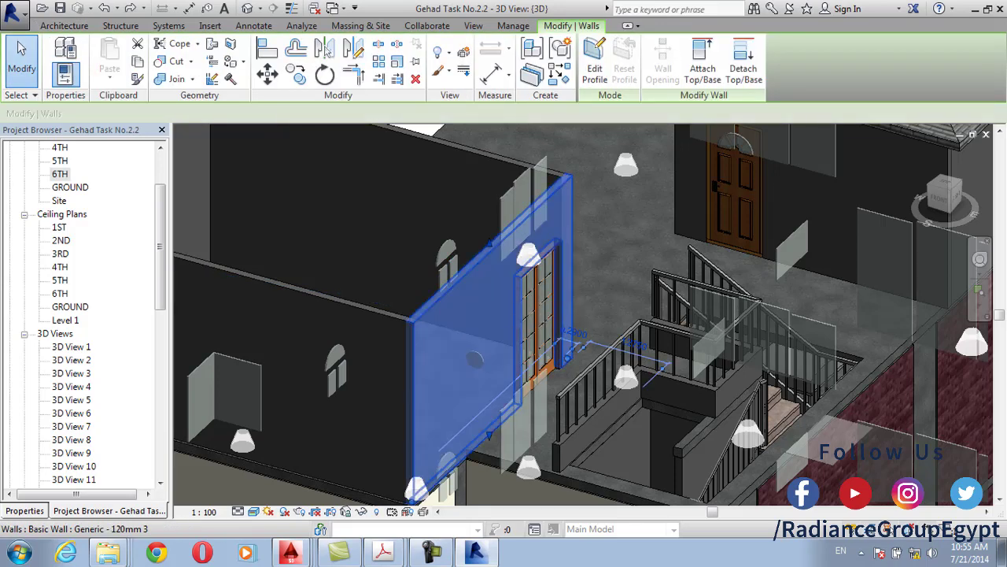
scroll(474, 359, down, 1)
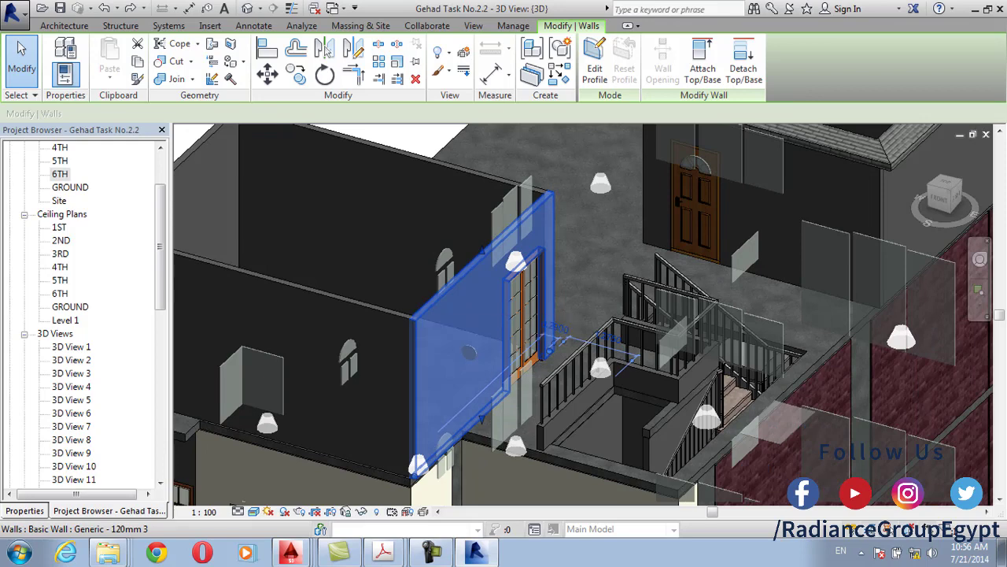
scroll(431, 303, down, 2)
middle_drag(431, 302, 484, 296)
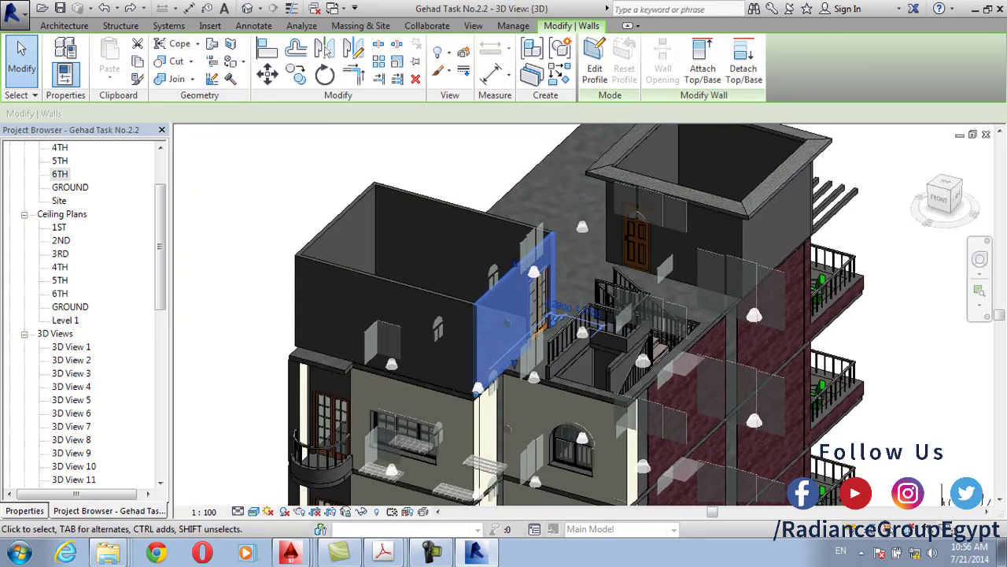
scroll(434, 252, up, 1)
click(361, 25)
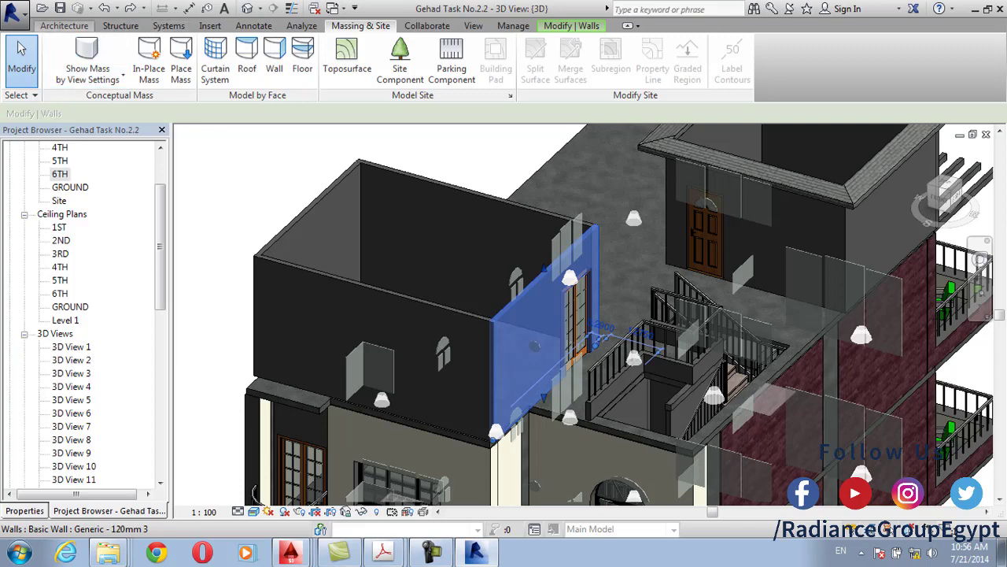
click(65, 26)
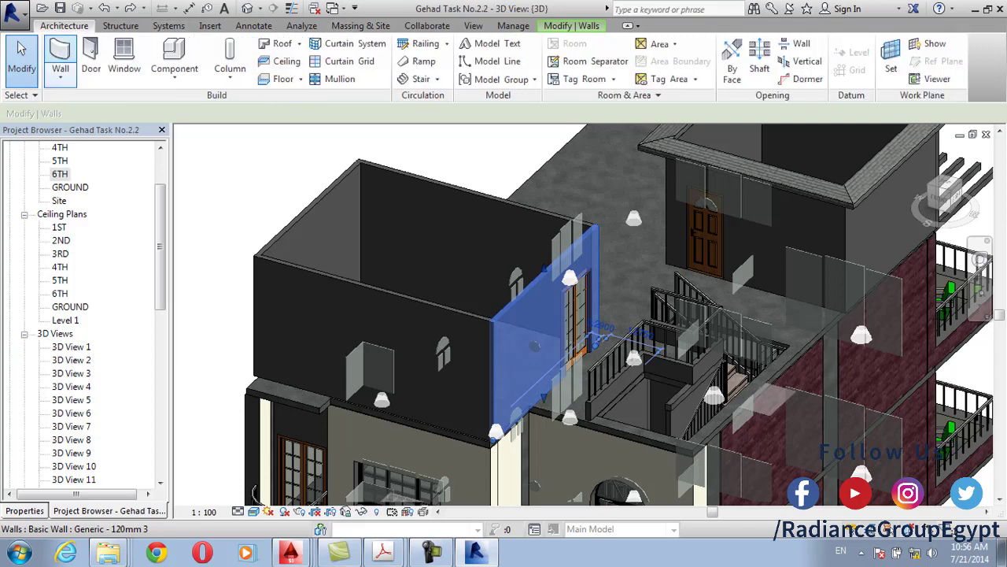
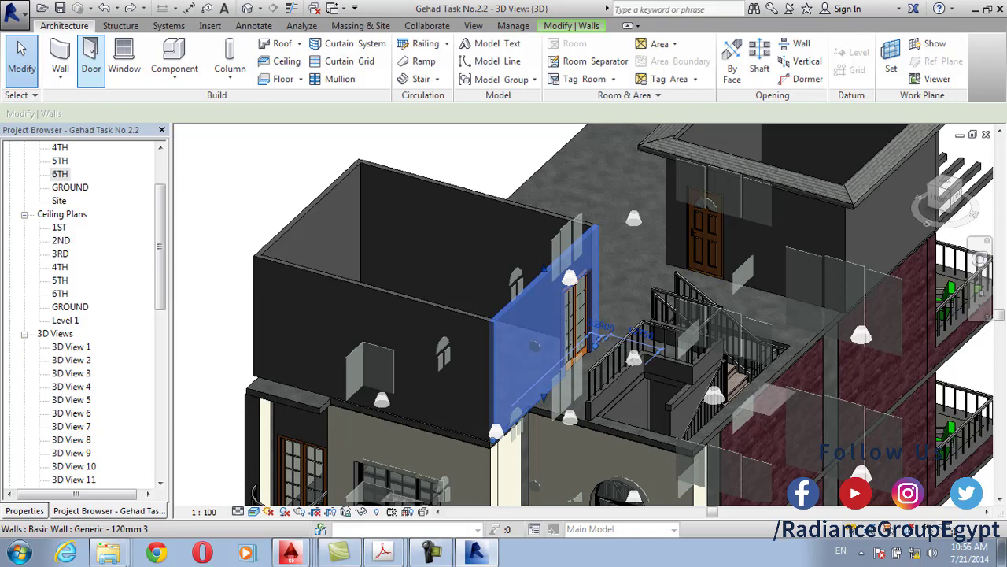
Select the flat roof on the top room in 3D and enter its footprint sketch
scroll(577, 290, down, 3)
key(Escape)
middle_drag(577, 290, 593, 390)
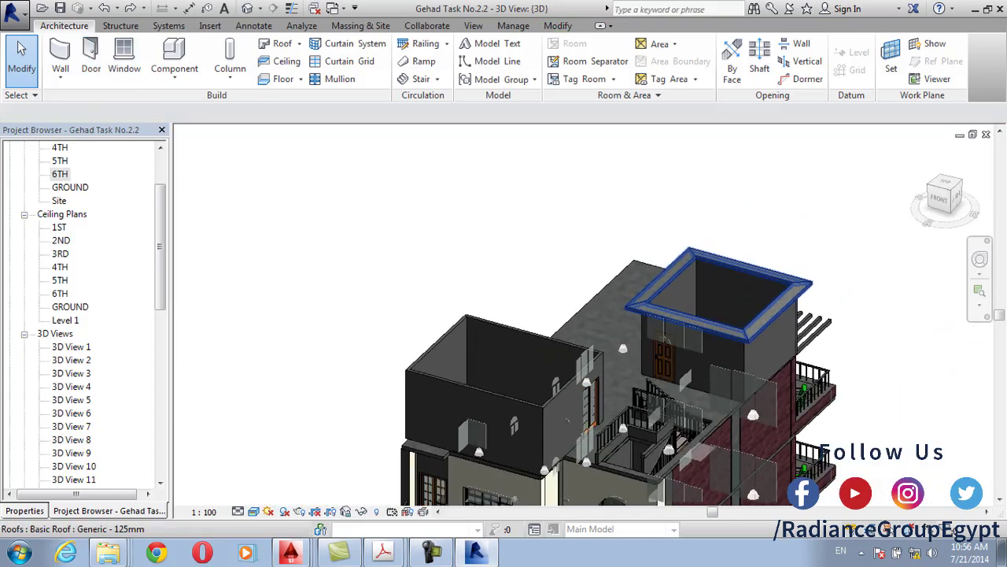
scroll(702, 328, up, 4)
click(702, 327)
scroll(702, 327, up, 1)
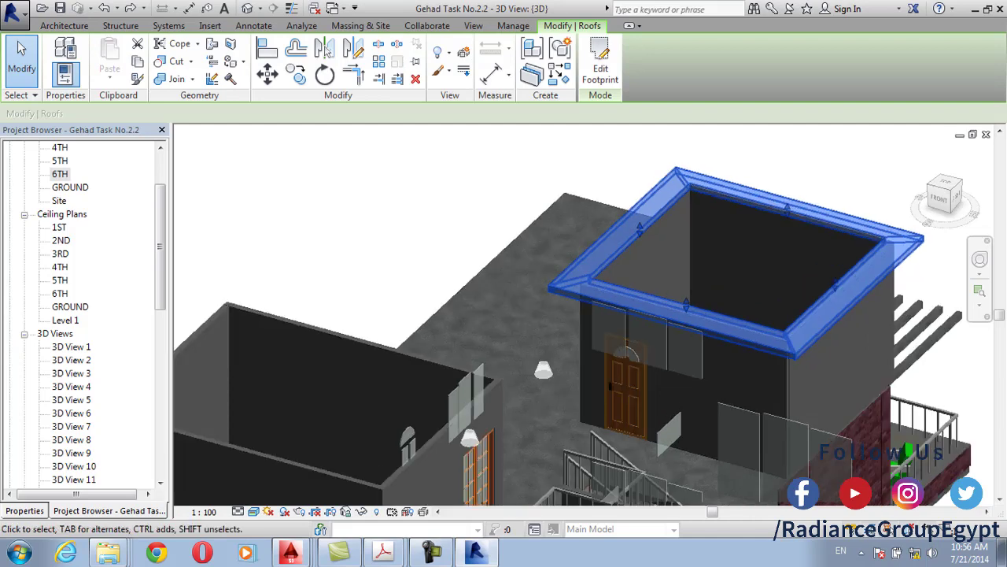
middle_drag(702, 328, 668, 341)
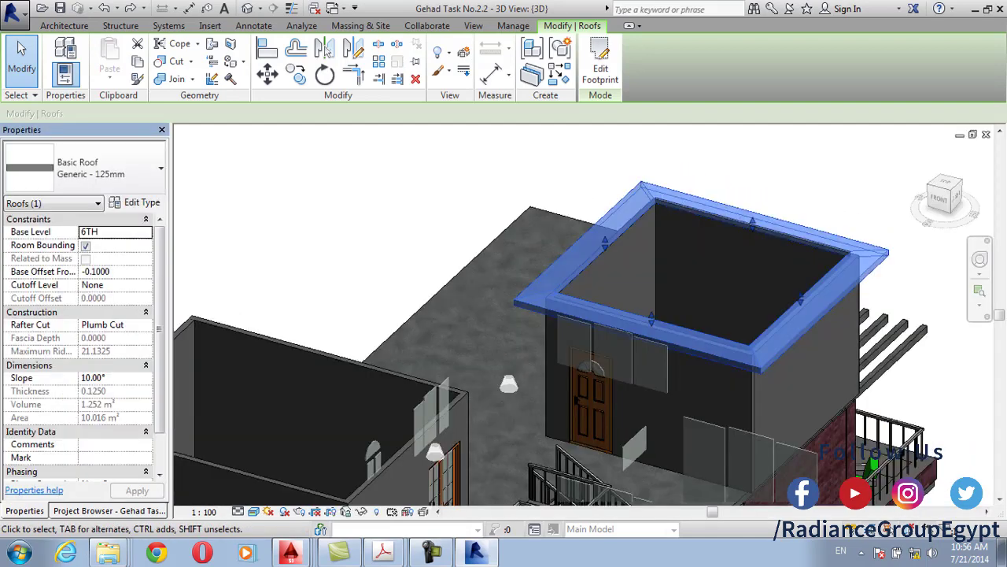
click(601, 63)
Open the 6TH floor plan, review the roof sketch lines, and finish editing with the footprint unchanged
click(109, 510)
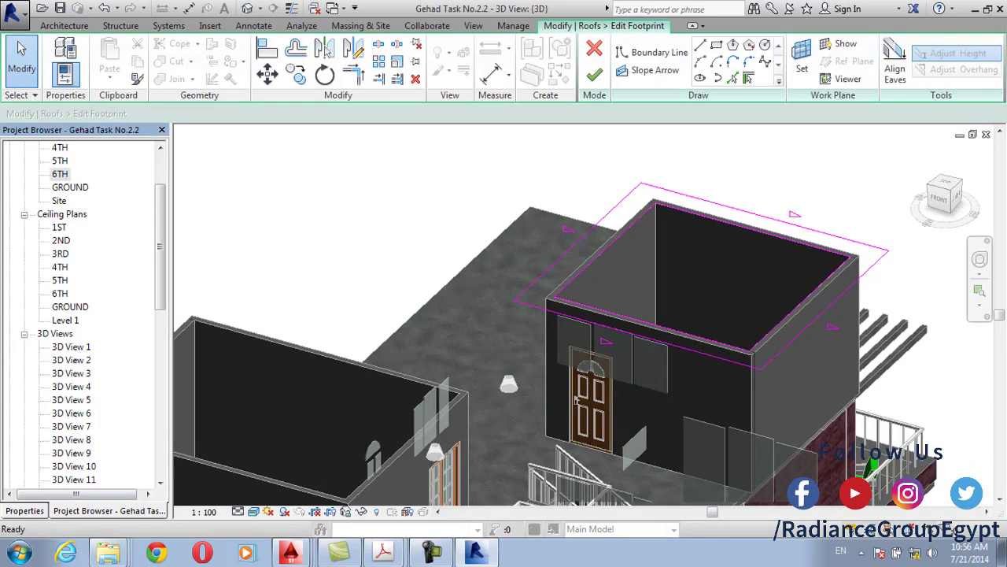
double_click(59, 170)
click(24, 510)
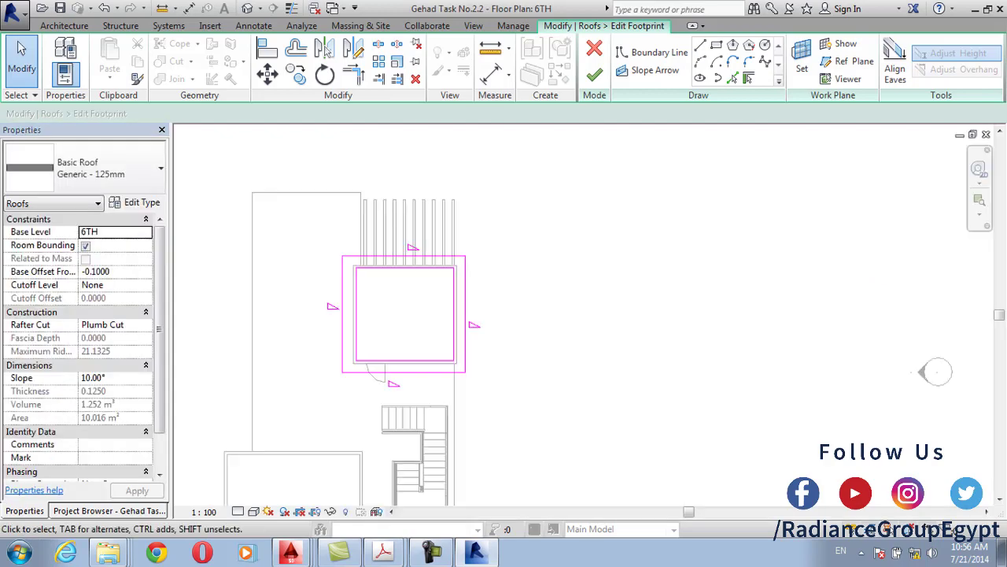
click(404, 256)
middle_drag(403, 256, 438, 330)
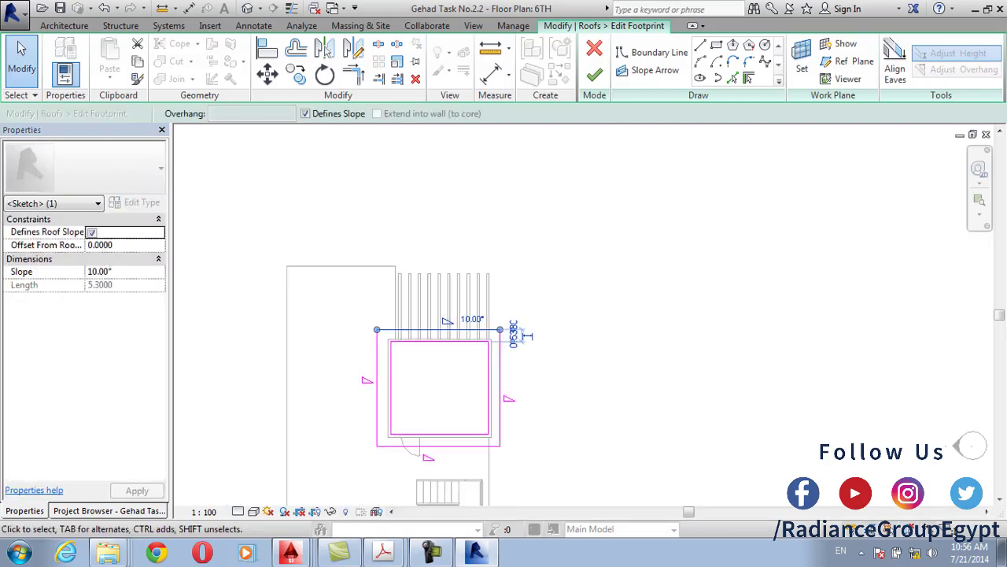
key(Escape)
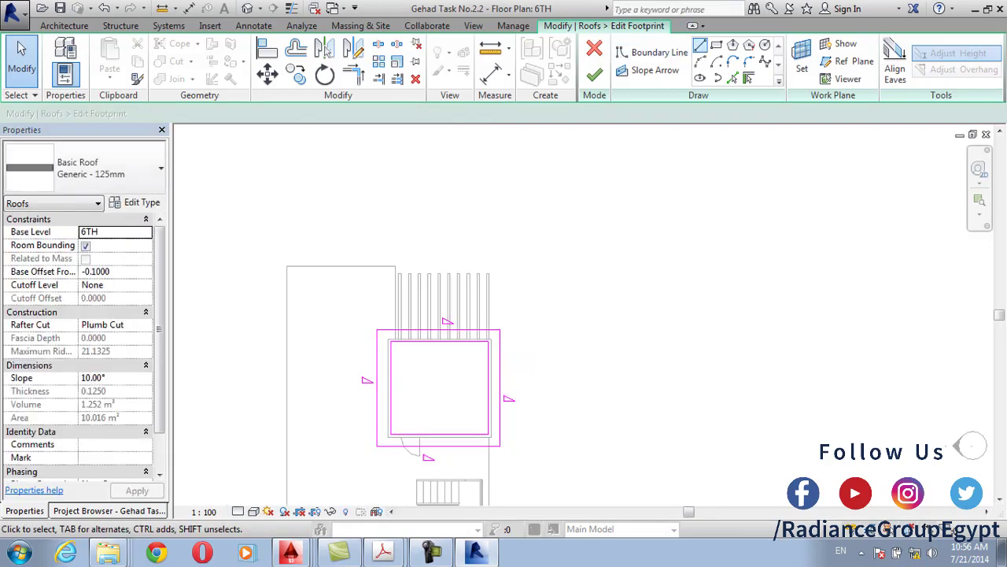
click(654, 52)
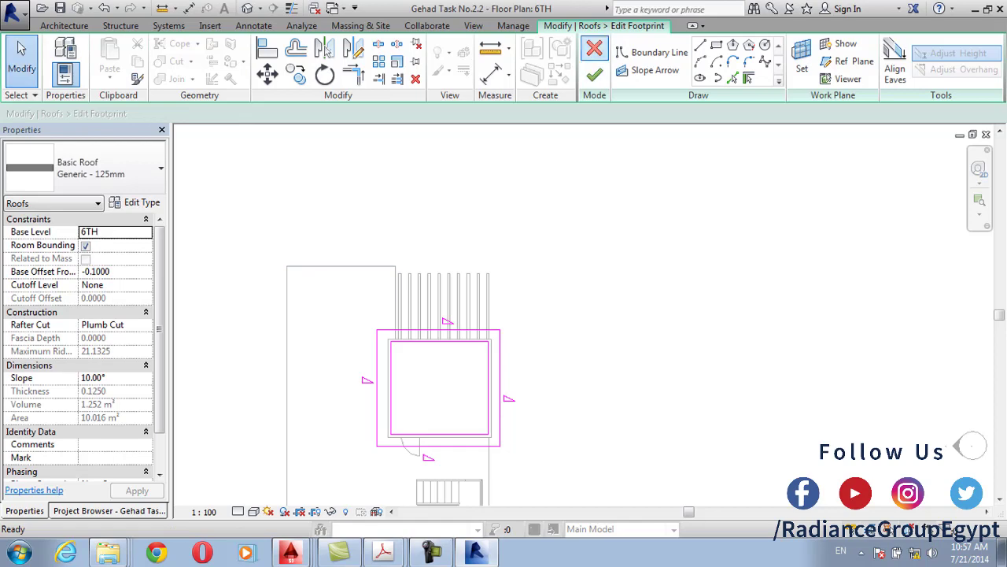
click(594, 74)
Stop sharing the screen in the classroom monitoring tool, minimize it, and deselect the roof
click(861, 552)
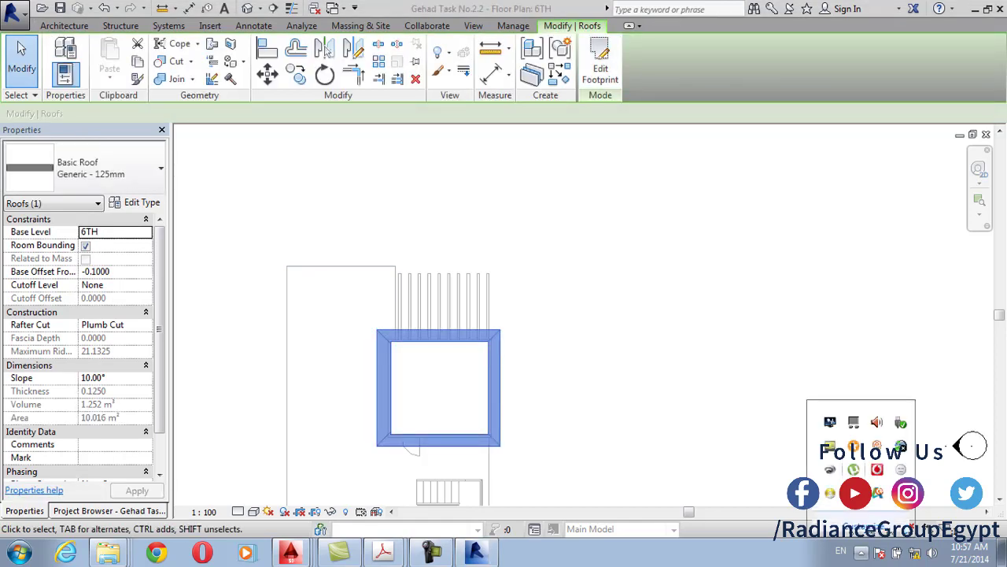
click(522, 551)
right_click(400, 110)
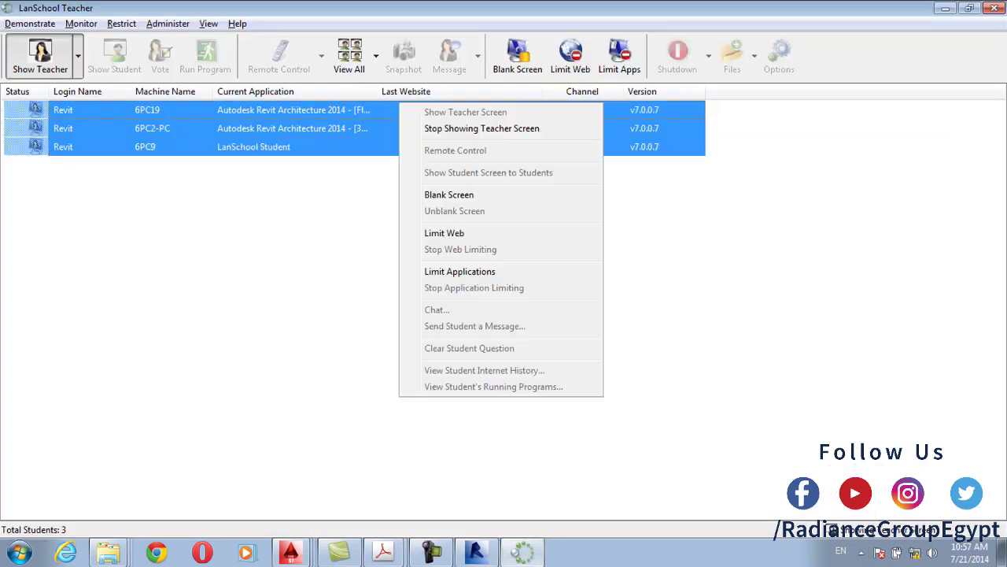
click(448, 128)
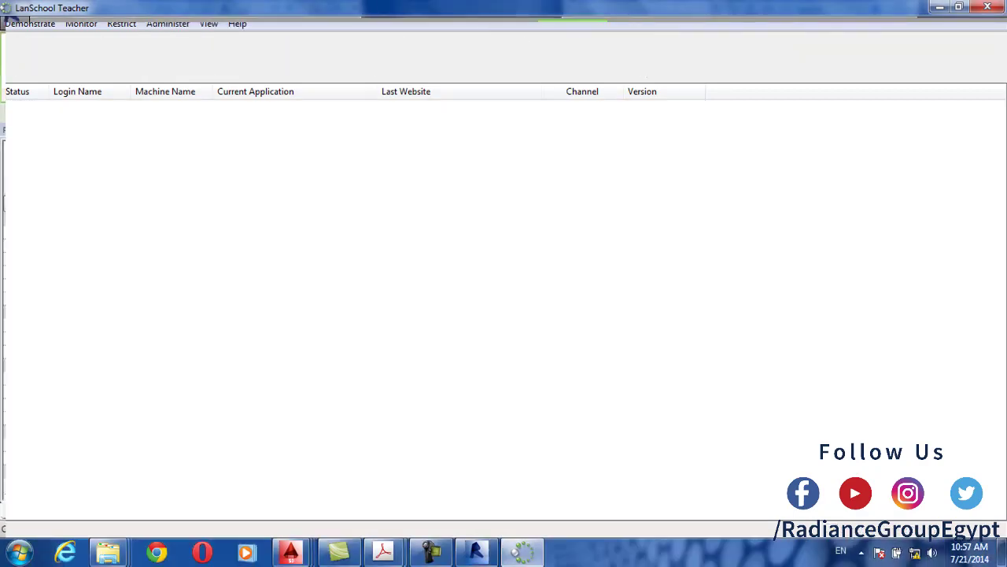
click(938, 7)
key(Escape)
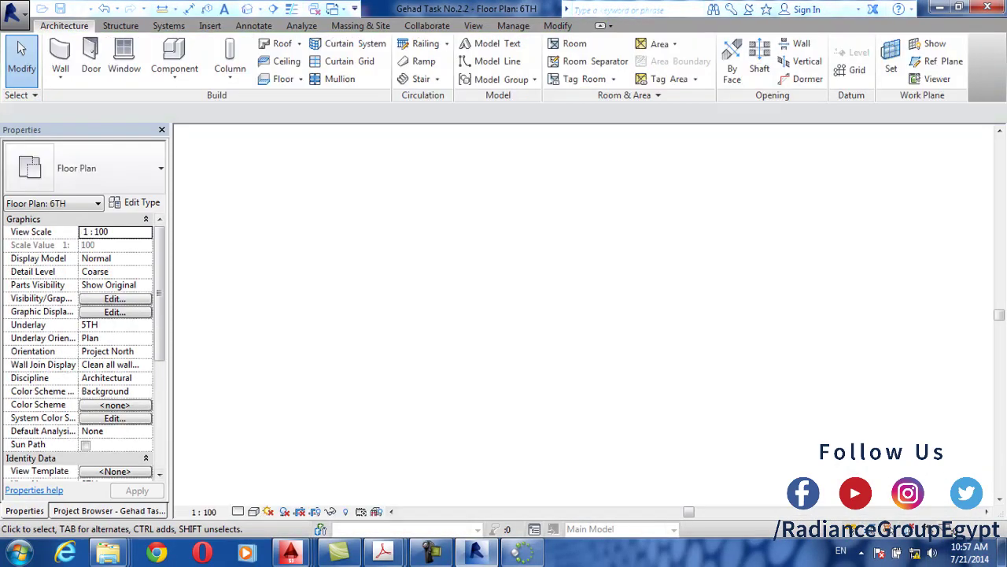
Look at the 5TH floor plan, then return to the 6TH floor plan
click(108, 510)
double_click(59, 161)
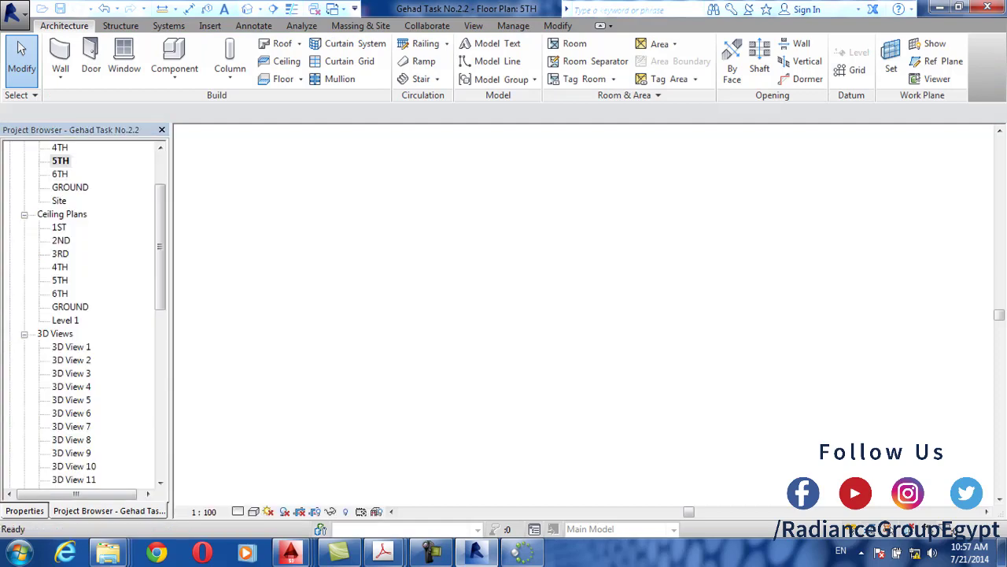
double_click(59, 174)
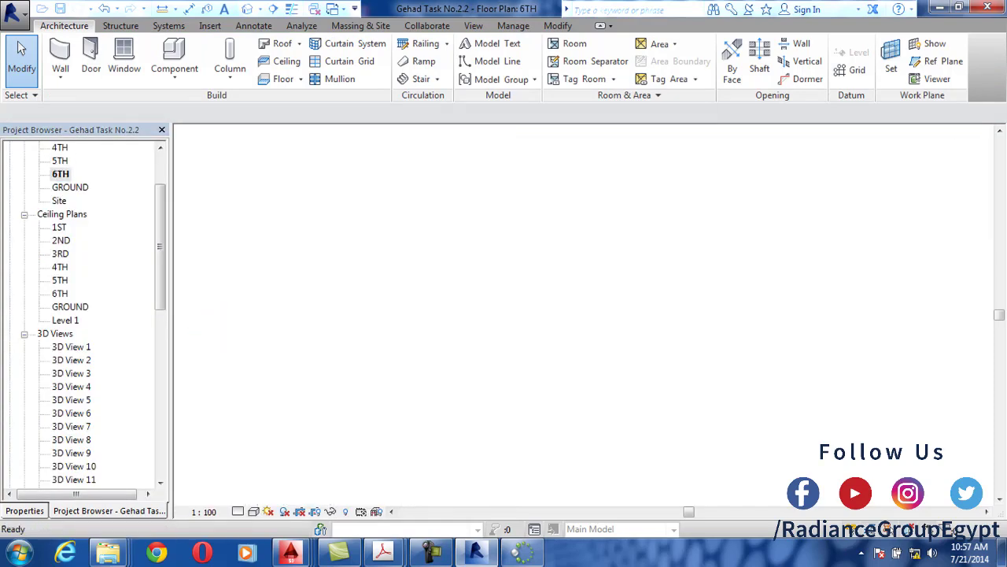
Delete the old roof over the 6TH-floor room and start a Roof by Footprint sketch
click(469, 203)
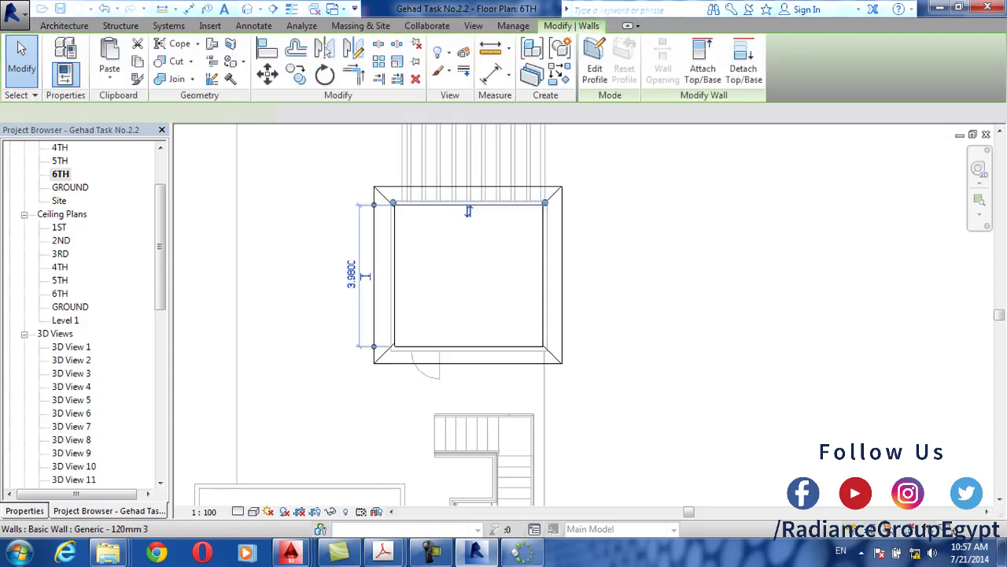
key(Escape)
click(468, 204)
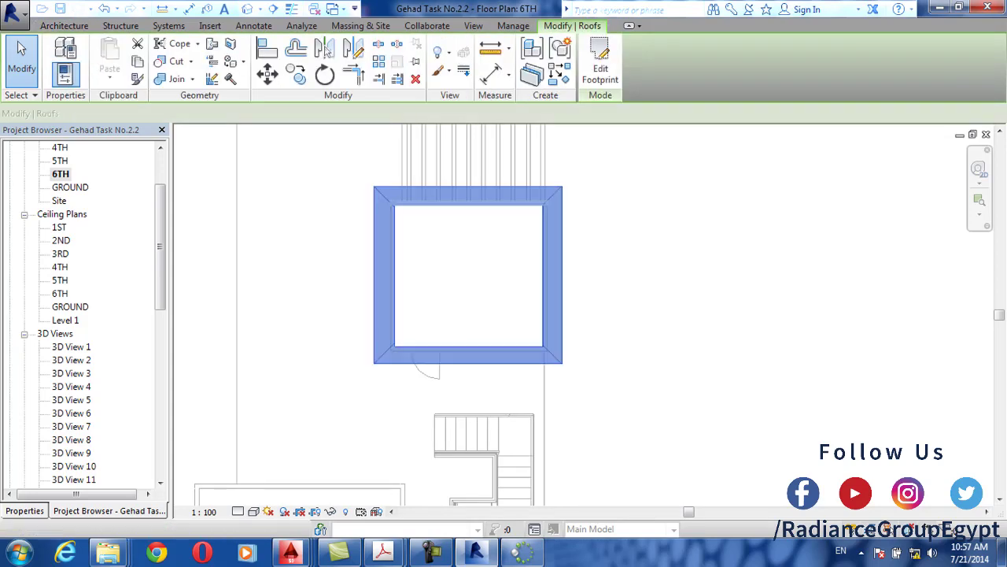
key(Delete)
middle_drag(469, 203, 445, 245)
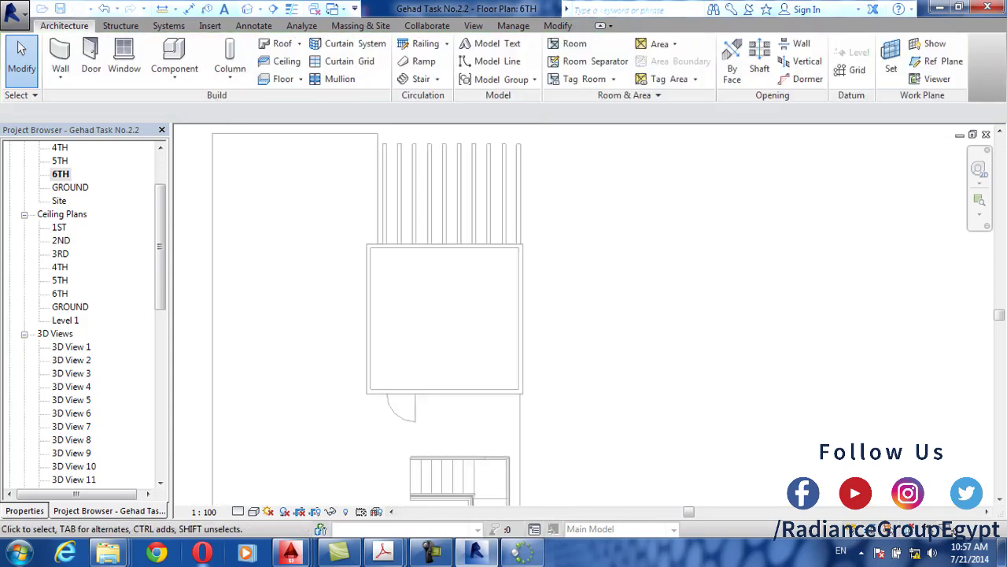
click(430, 553)
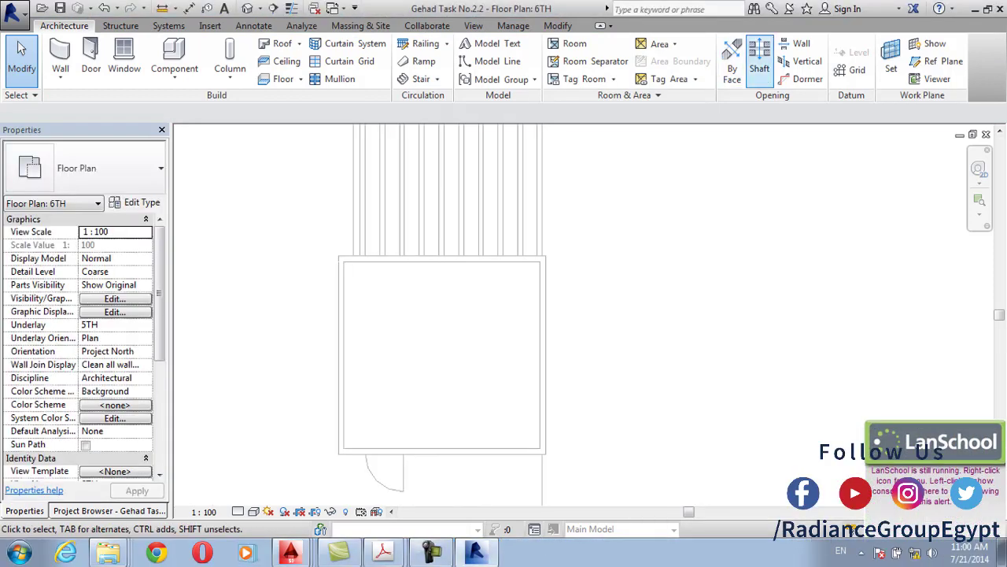
click(281, 43)
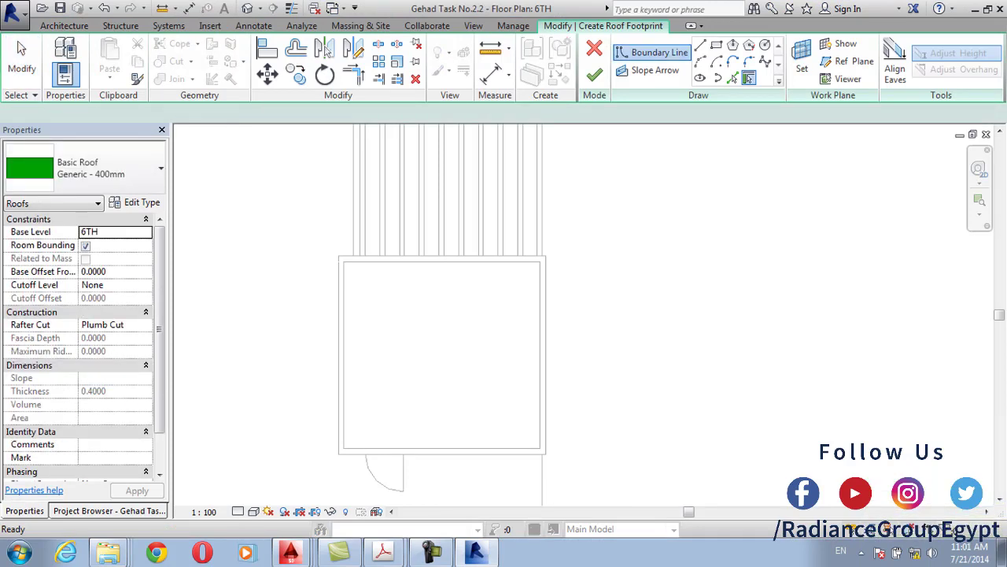
With overhang 1, pick the top, left, right and bottom walls, finish the hip roof, and view it in 3D
double_click(155, 112)
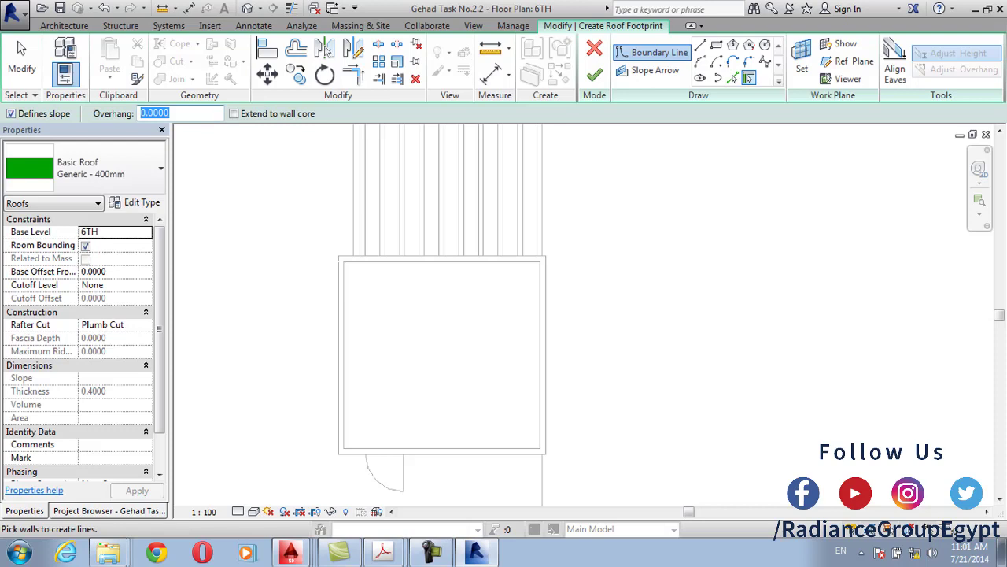
text(1)
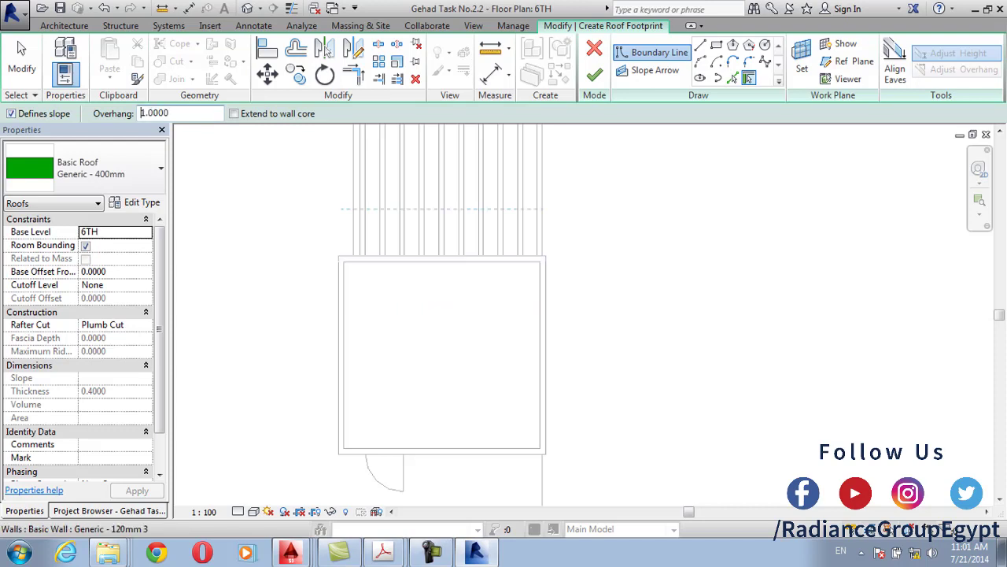
click(440, 236)
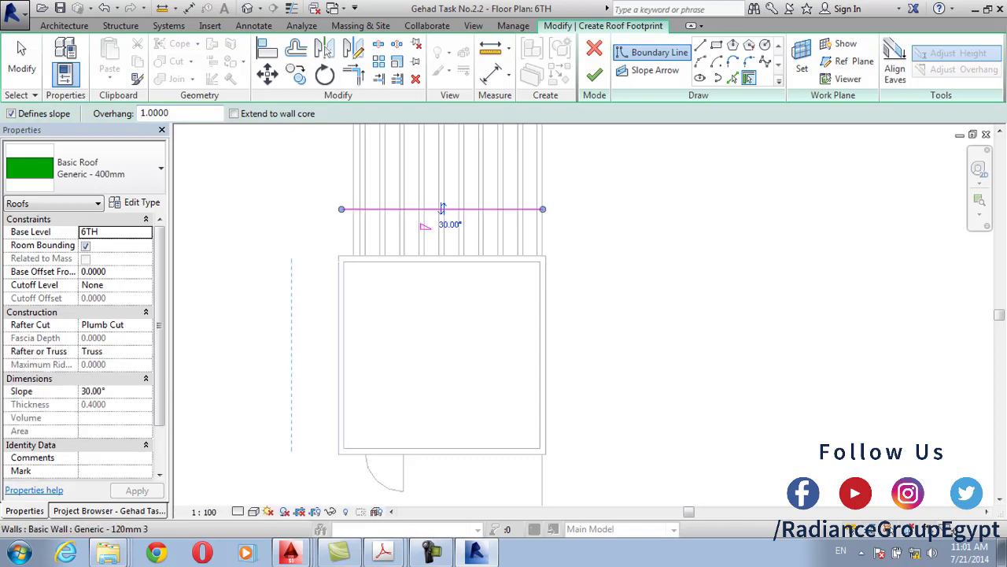
click(340, 346)
click(543, 346)
click(441, 454)
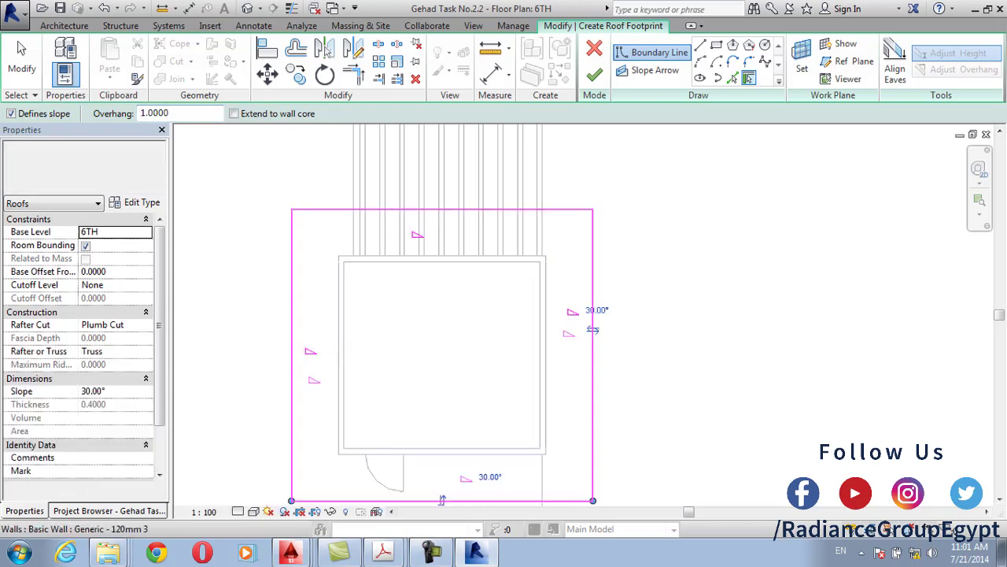
click(594, 75)
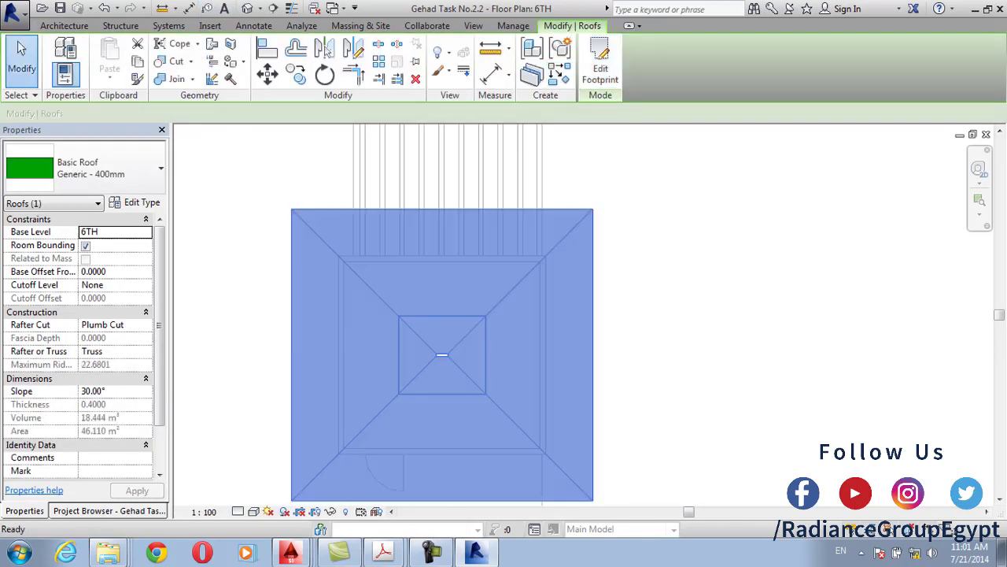
click(247, 8)
scroll(393, 338, down, 1)
Drag the hip roof's shape handle down to flatten its peak, then back up to a point
scroll(929, 445, up, 2)
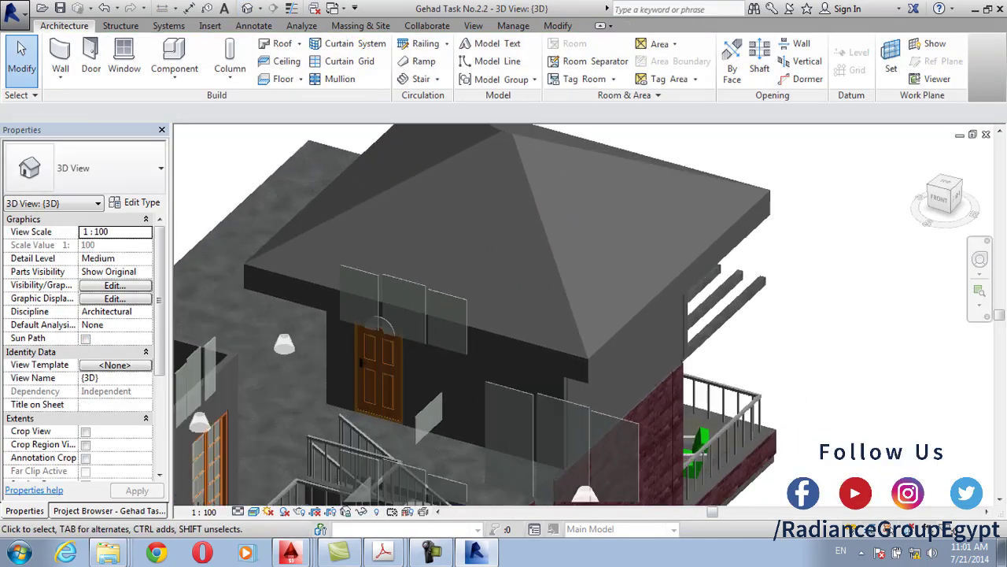
scroll(624, 303, down, 1)
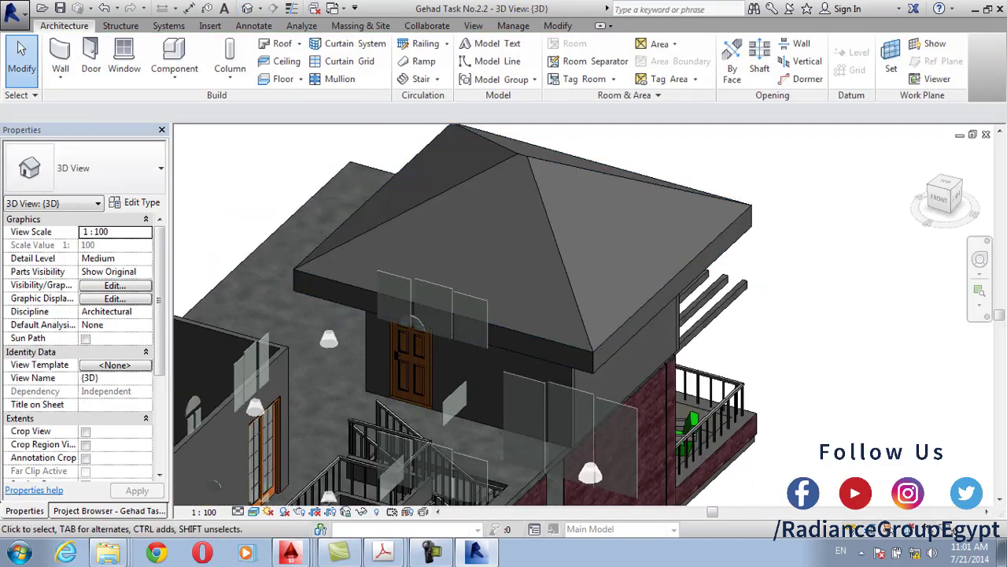
click(598, 221)
middle_drag(598, 221, 598, 269)
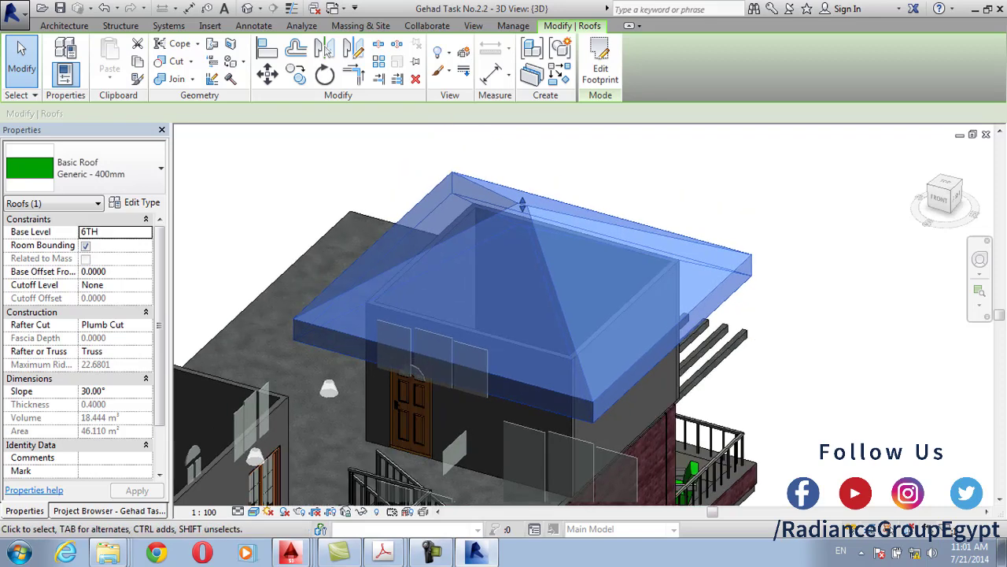
drag(522, 206, 521, 258)
key(Escape)
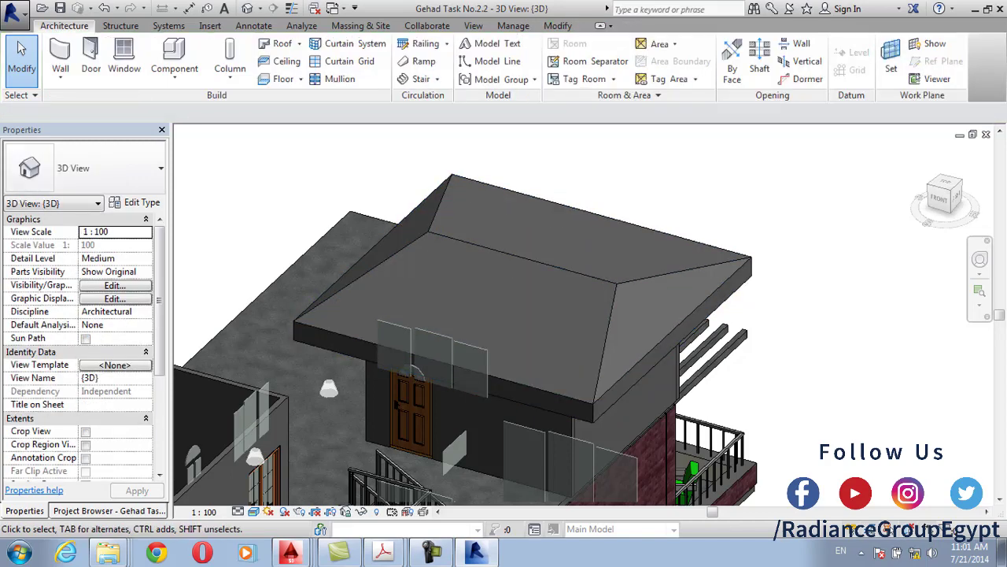
click(523, 260)
drag(522, 258, 522, 200)
key(Escape)
Readjust the roof's peak height, ending with a maximum ridge of 22.7421 and volume 18.562 m³
scroll(736, 292, up, 1)
click(728, 290)
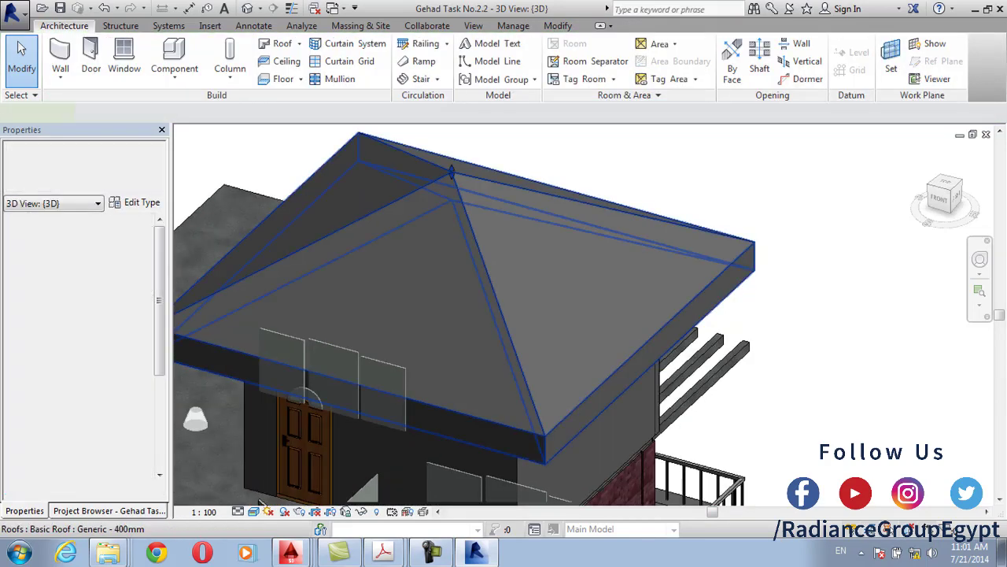
scroll(698, 304, down, 2)
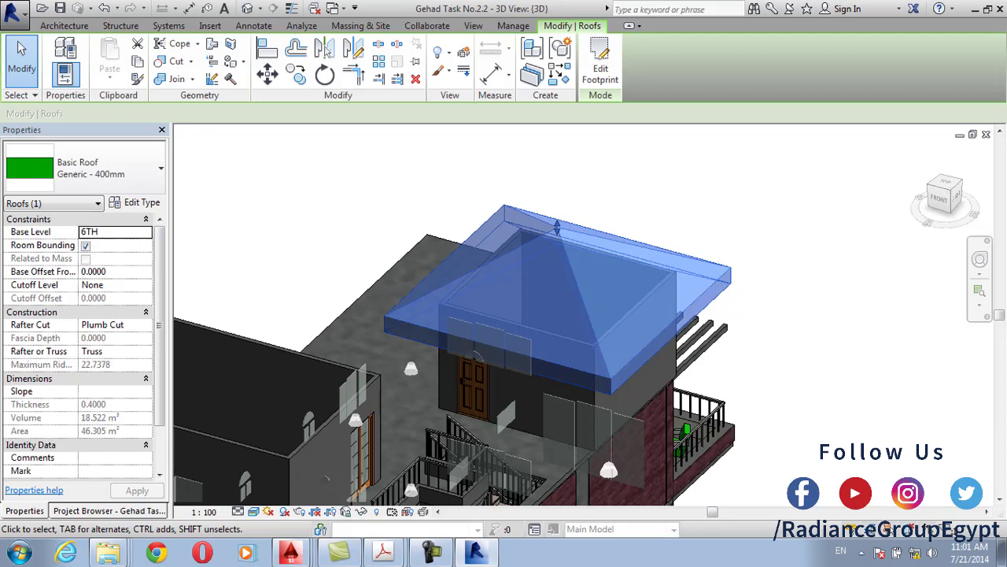
key(Escape)
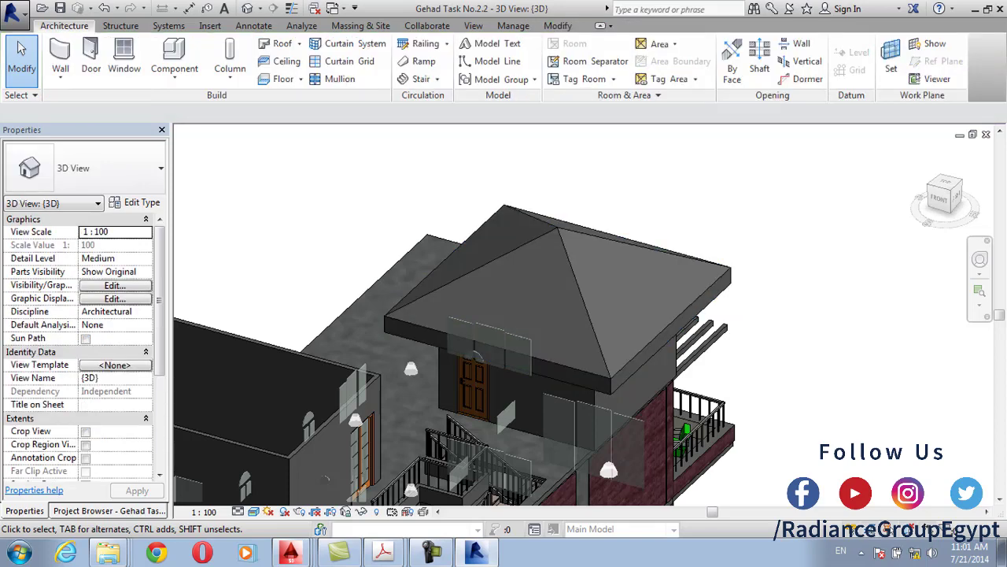
click(557, 230)
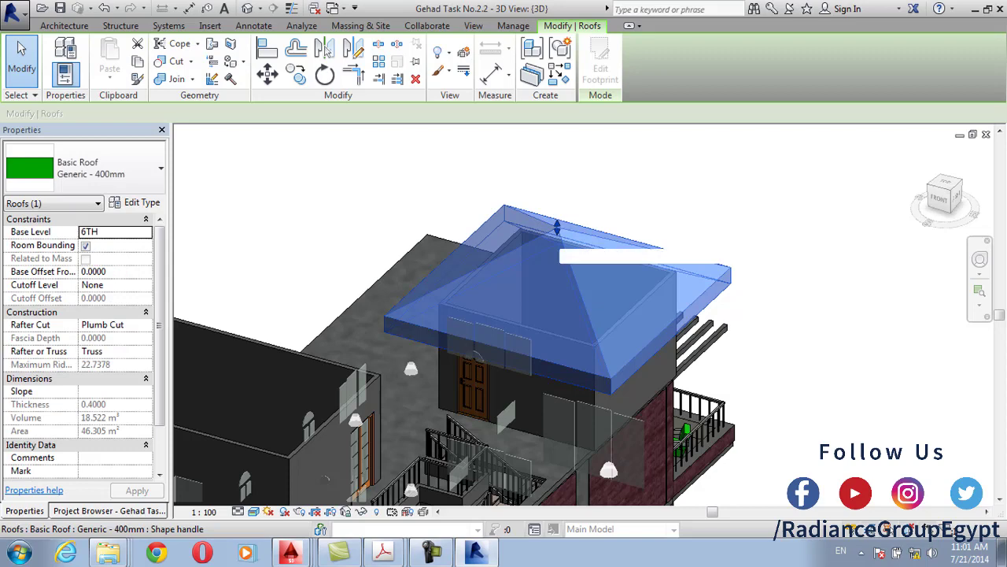
drag(557, 228, 557, 253)
key(Escape)
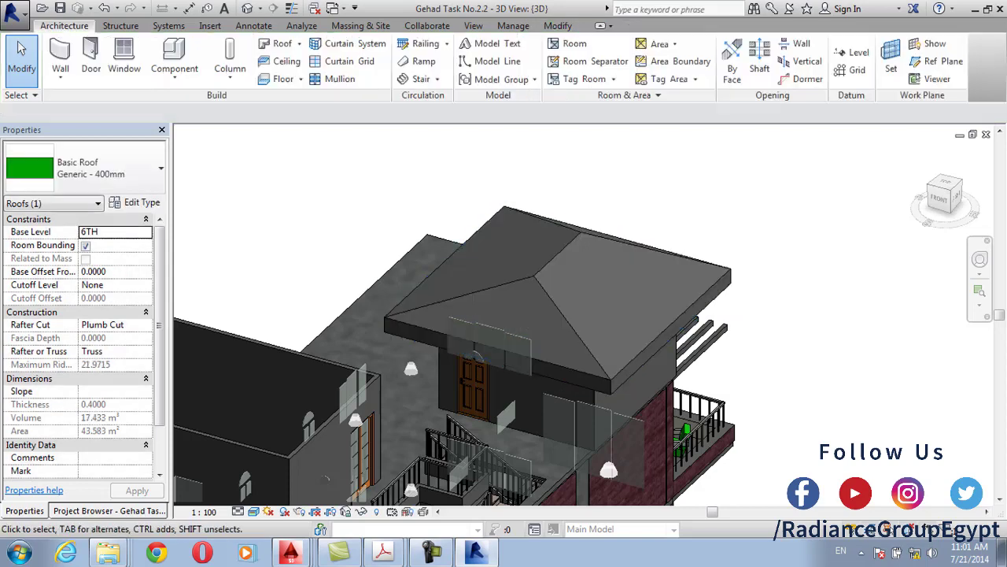
click(557, 253)
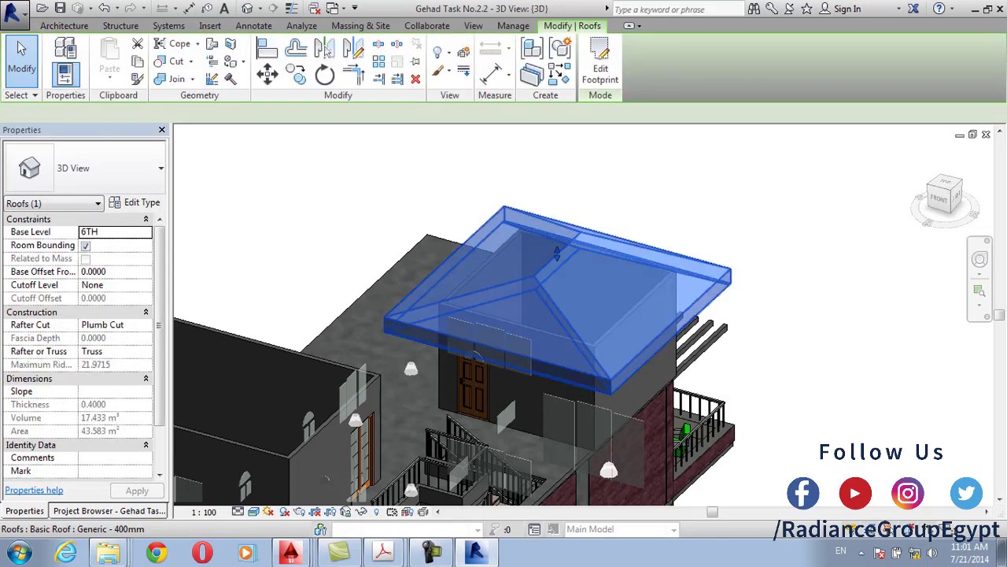
drag(557, 253, 557, 255)
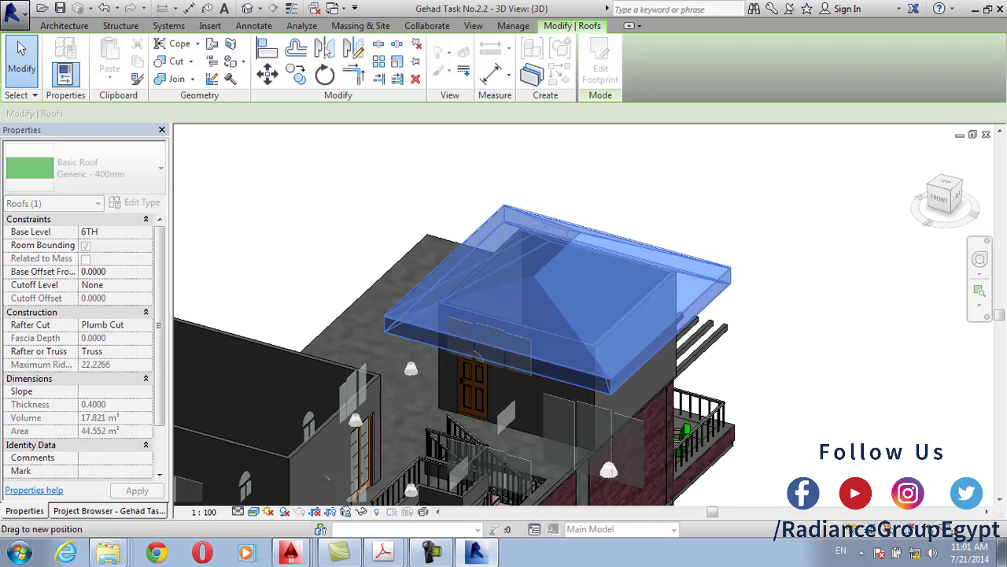
scroll(557, 203, up, 6)
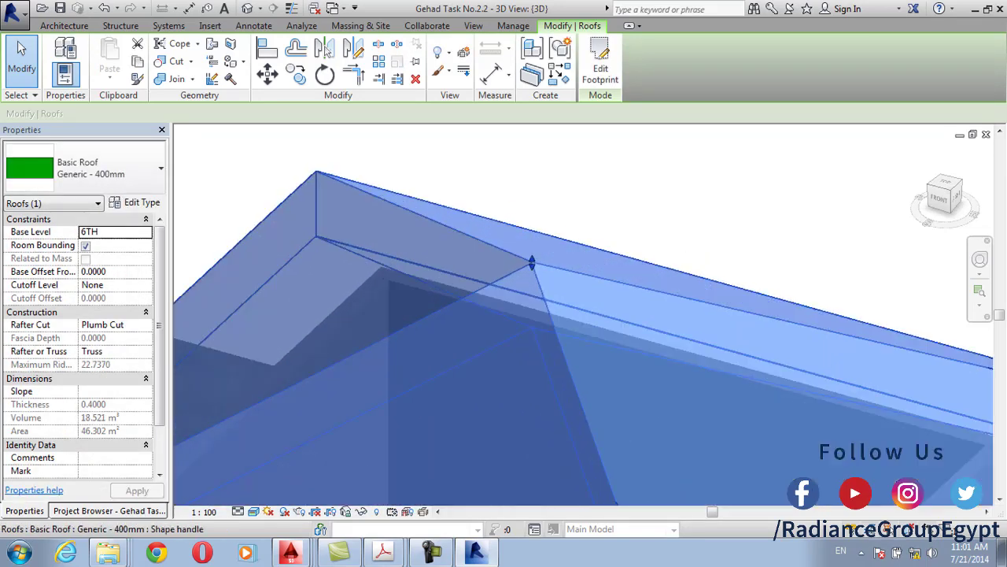
drag(554, 326, 554, 325)
key(Escape)
scroll(523, 251, down, 8)
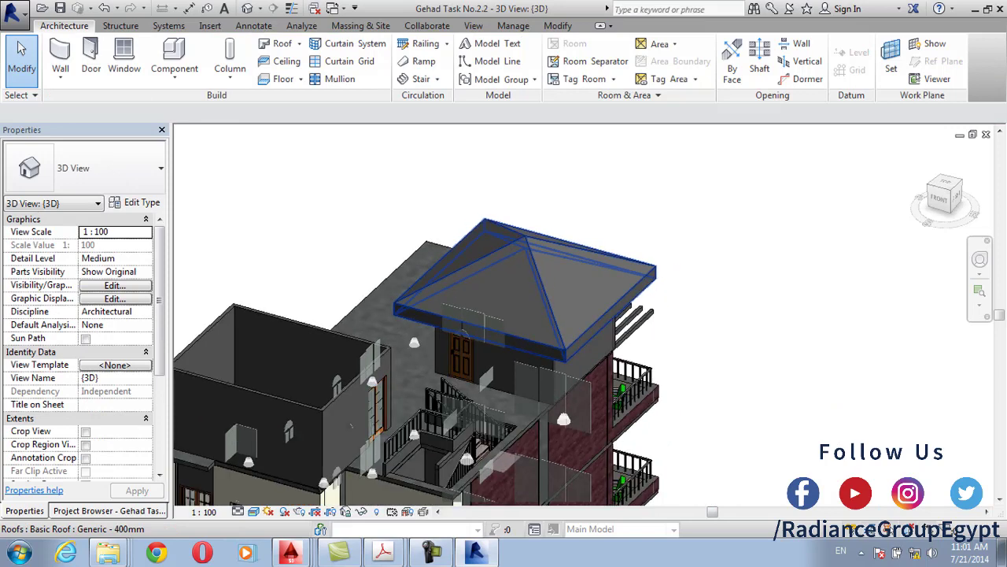
On the 6TH floor plan, delete the existing roof and start a new Roof by Footprint
click(110, 510)
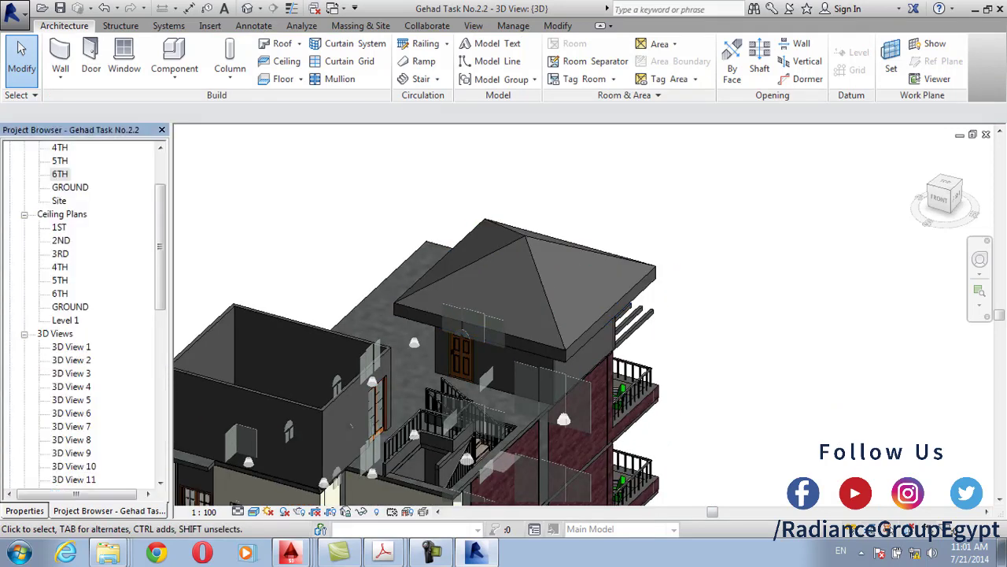
double_click(60, 173)
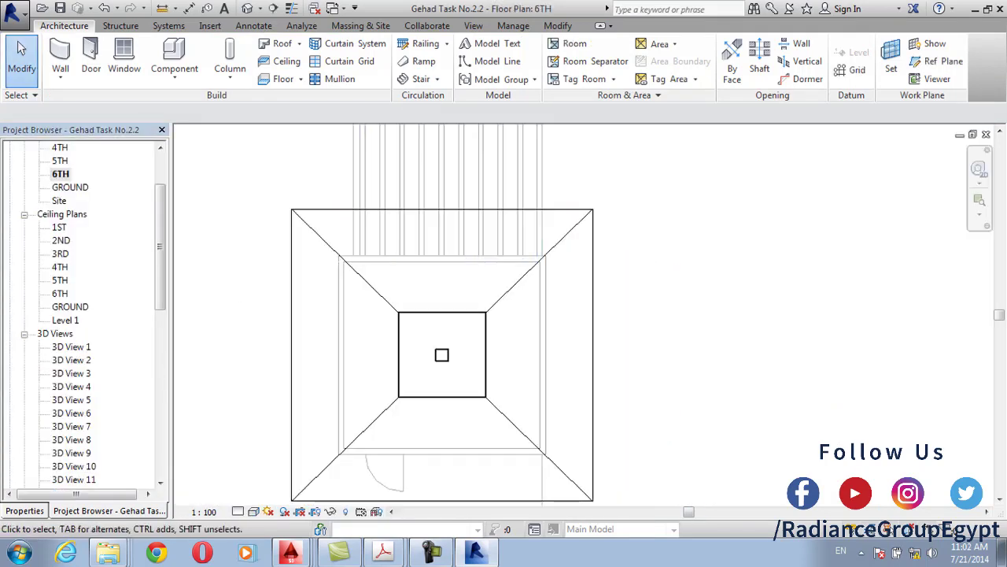
click(507, 210)
key(Delete)
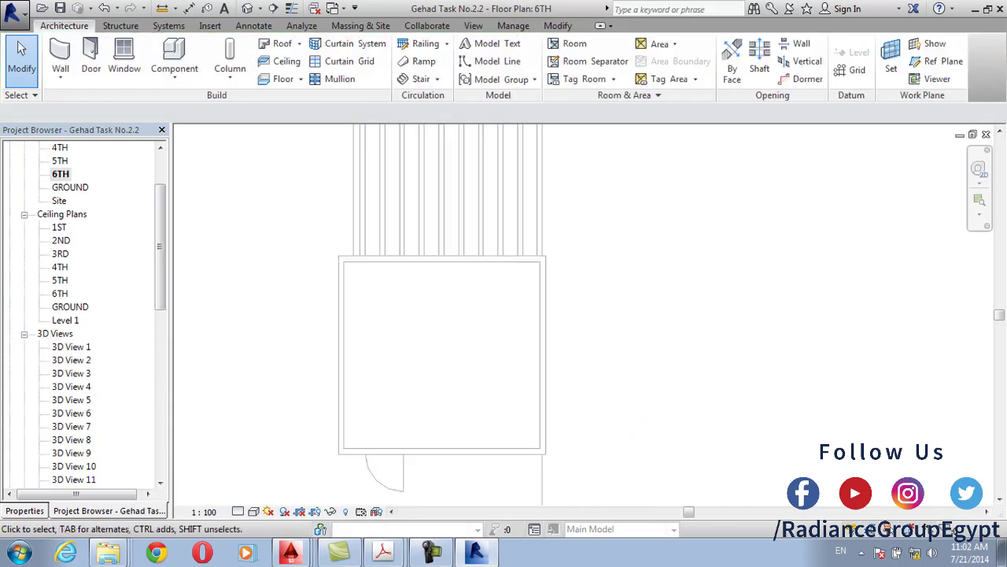
click(282, 43)
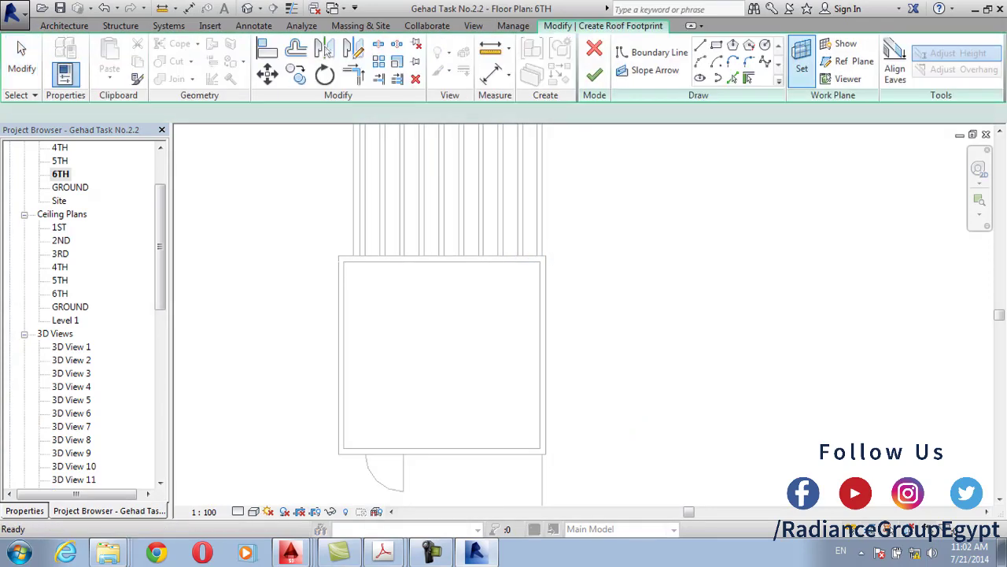
Pick all four room walls with the footprint set 0.25 inside them and finish the hip roof
double_click(168, 112)
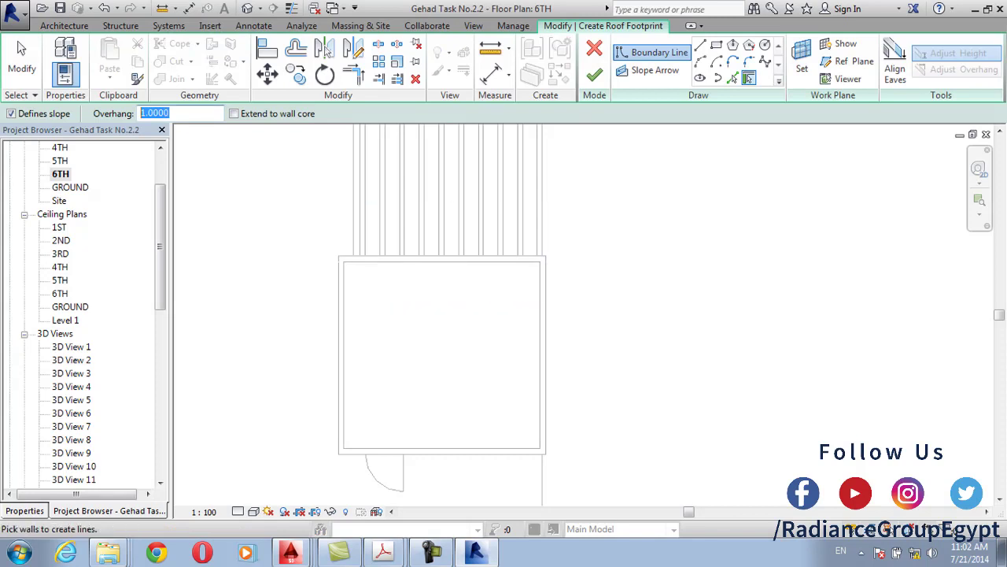
text(-0)
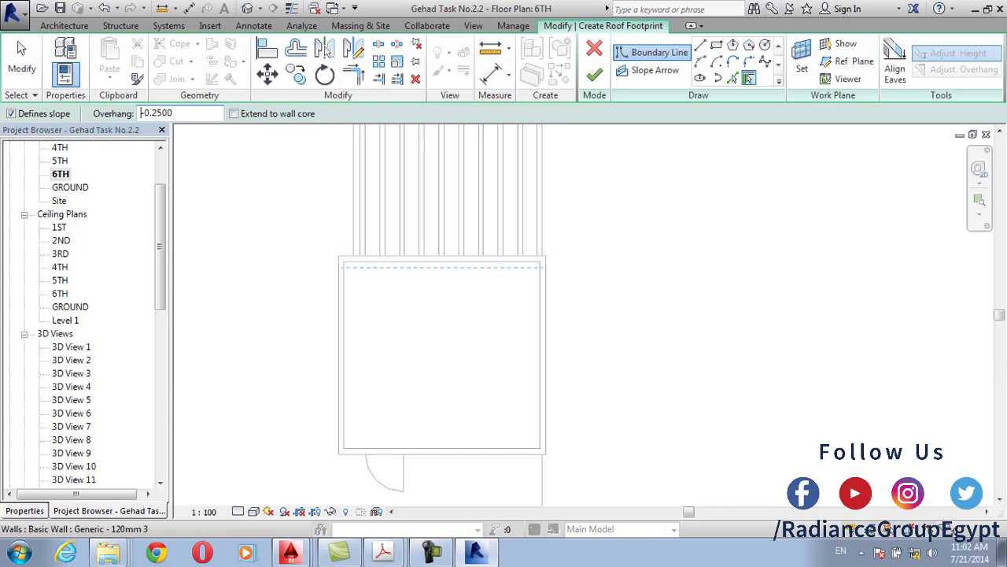
click(442, 266)
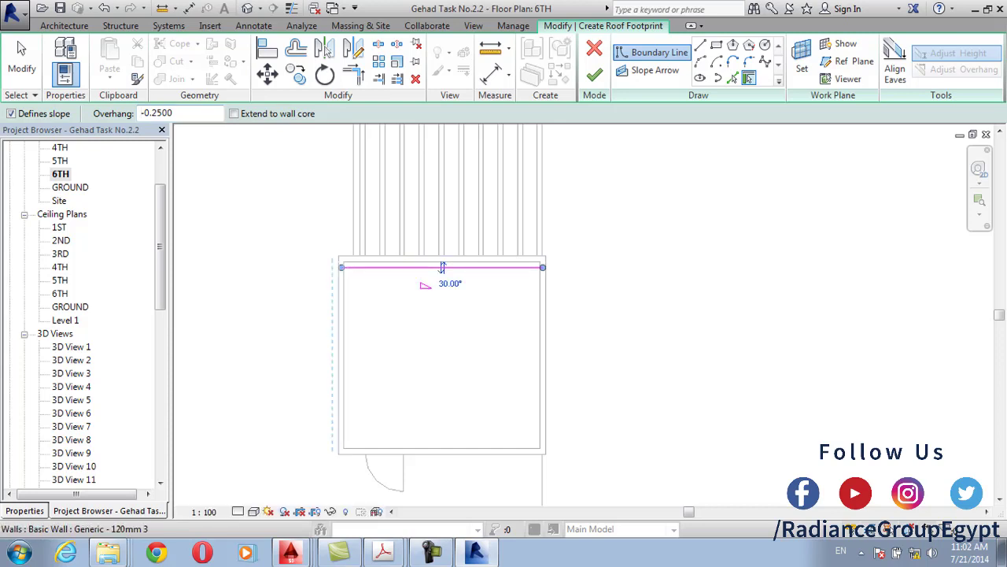
drag(174, 112, 139, 113)
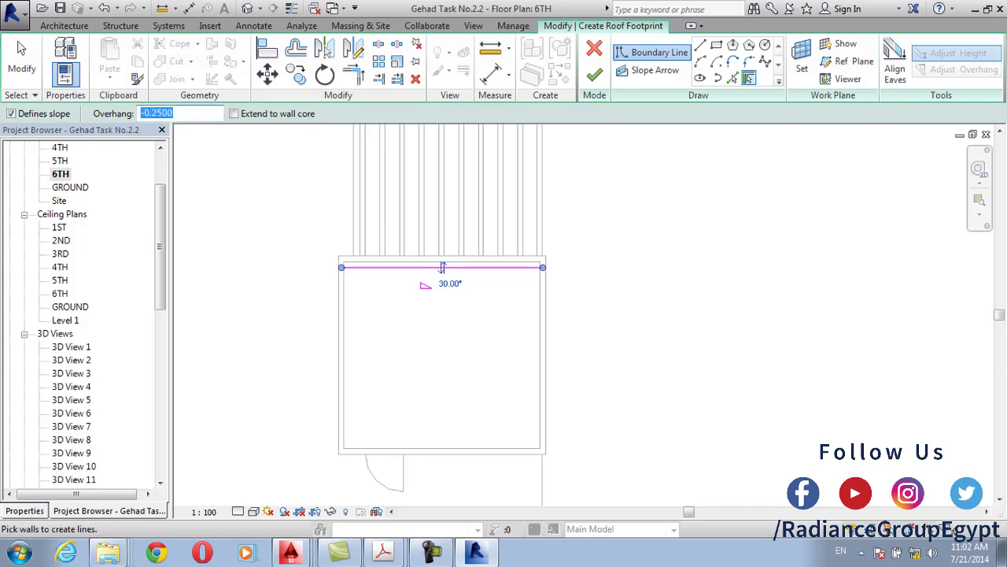
text(.25)
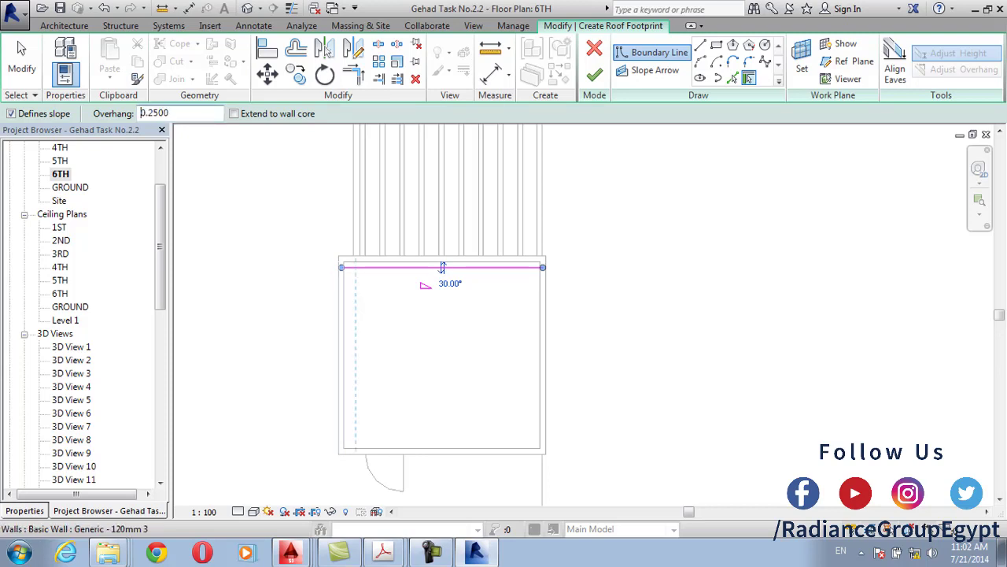
click(356, 362)
click(449, 436)
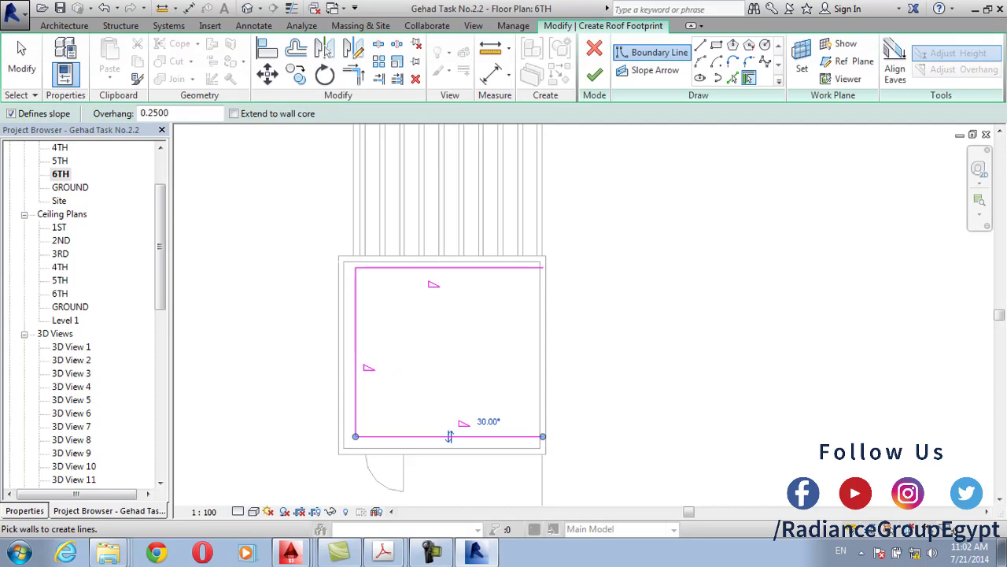
click(541, 339)
click(594, 74)
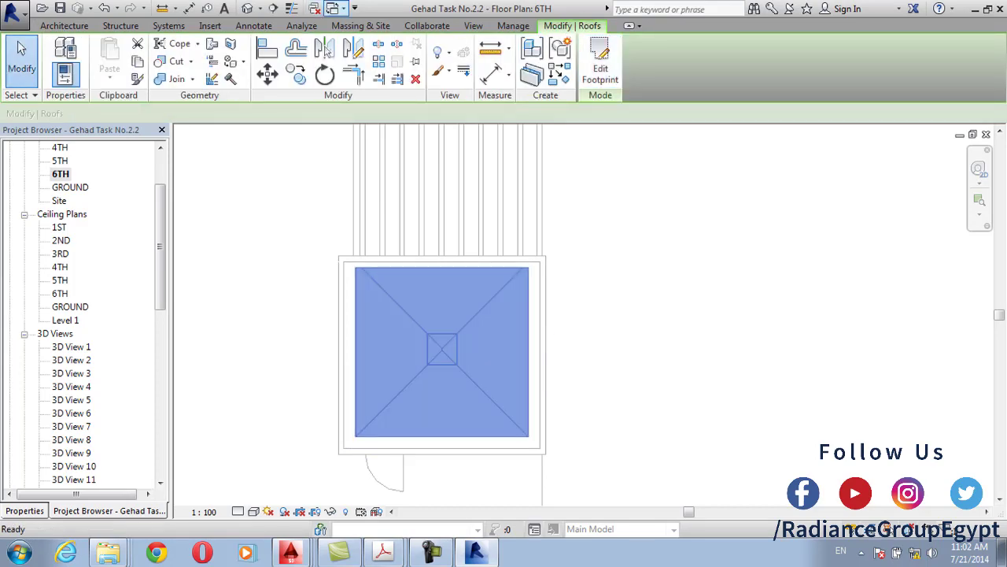
In the default 3D view, frame and select the new hip roof
click(247, 7)
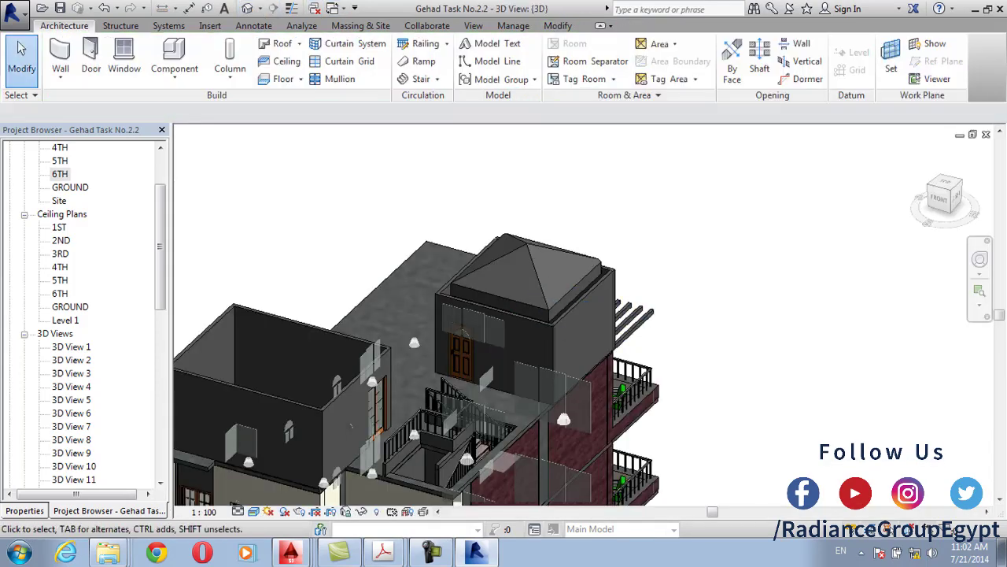
scroll(512, 314, up, 5)
click(446, 153)
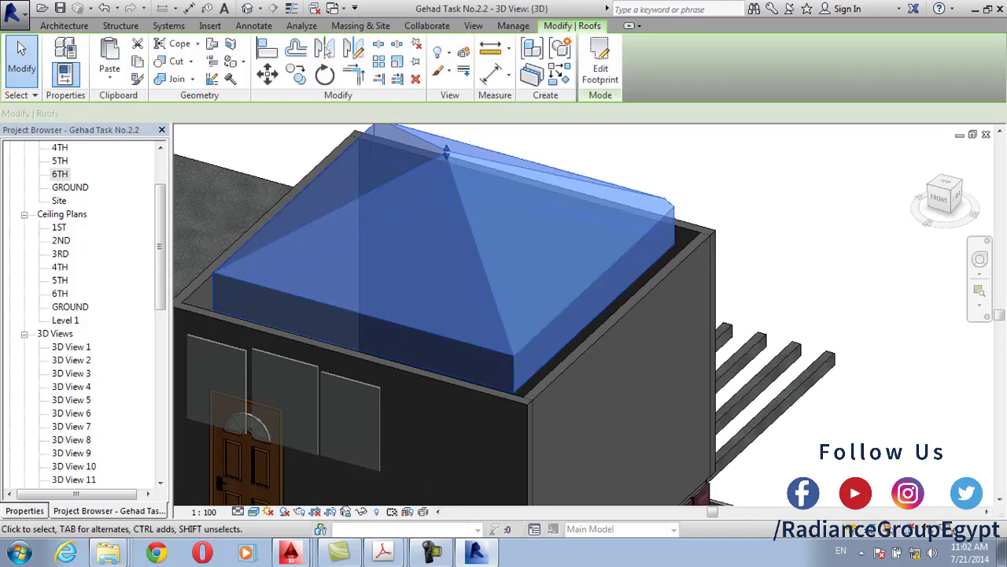
key(Escape)
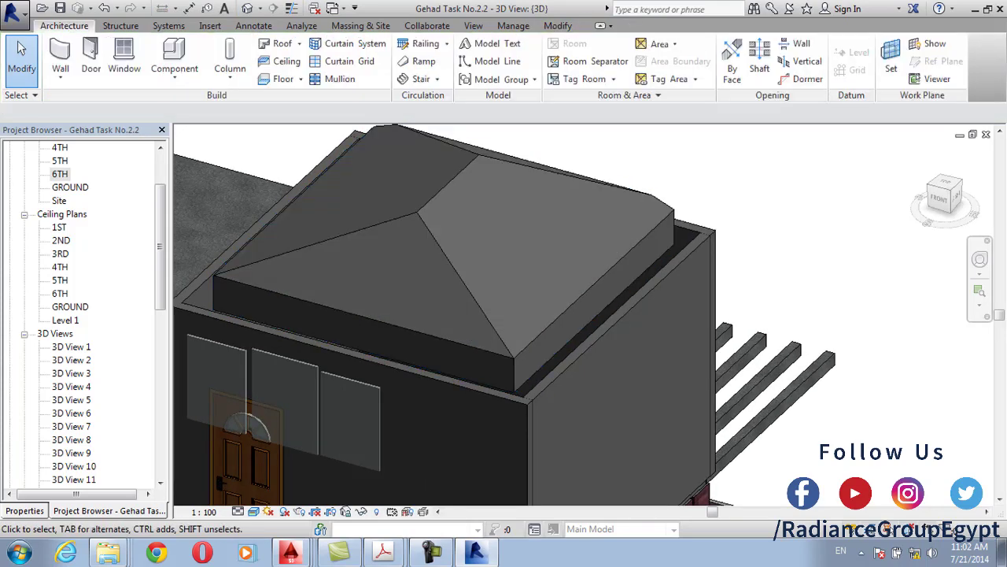
scroll(587, 217, down, 4)
middle_drag(587, 217, 604, 308)
scroll(606, 310, up, 2)
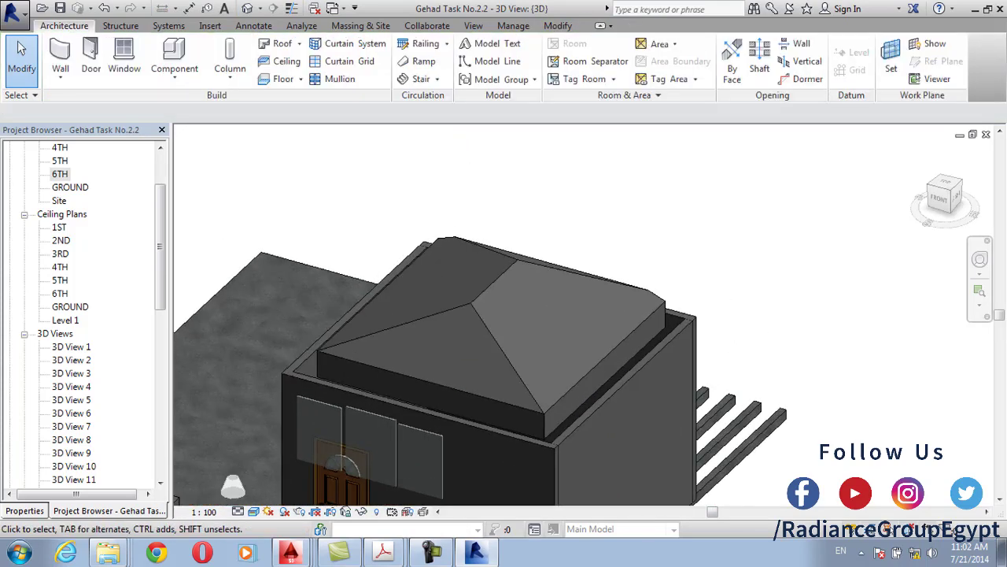
click(493, 282)
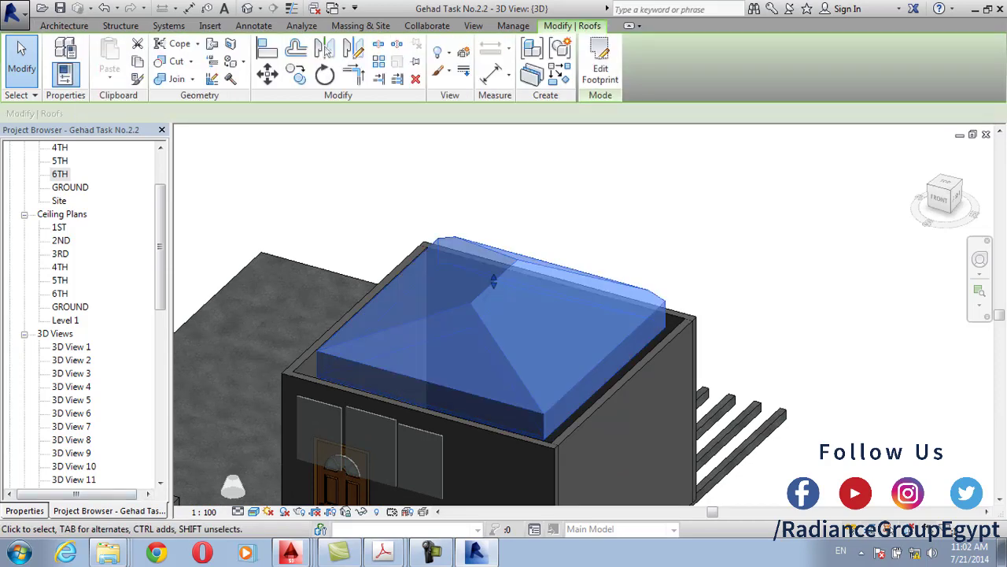
Change the roof's type from Generic - 400mm to Generic - 125mm
click(25, 510)
click(140, 201)
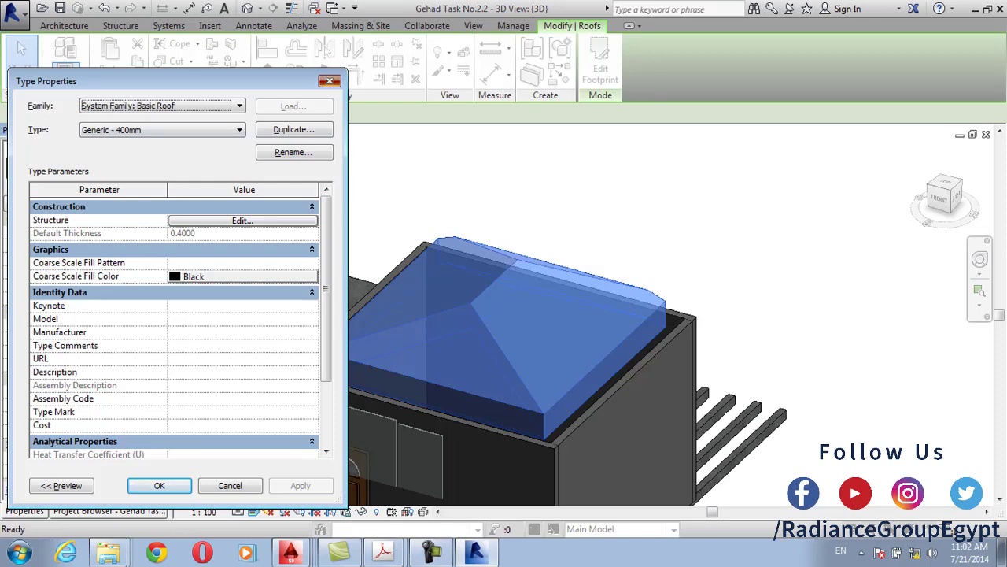
key(Escape)
click(84, 167)
click(84, 221)
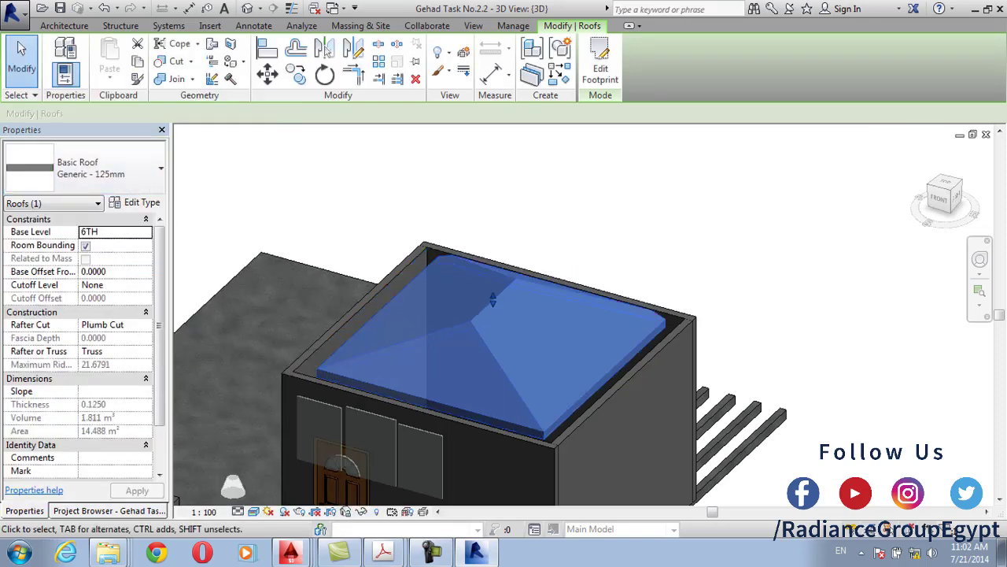
key(Escape)
scroll(482, 413, up, 3)
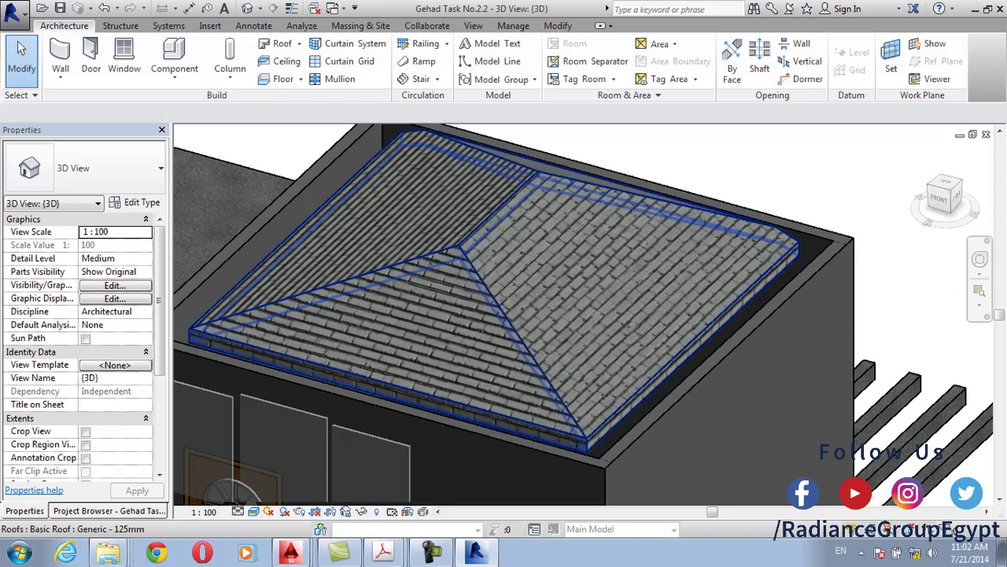
click(499, 210)
Delete the hip roof and all eight walls of the rooftop room
key(Delete)
scroll(499, 210, down, 6)
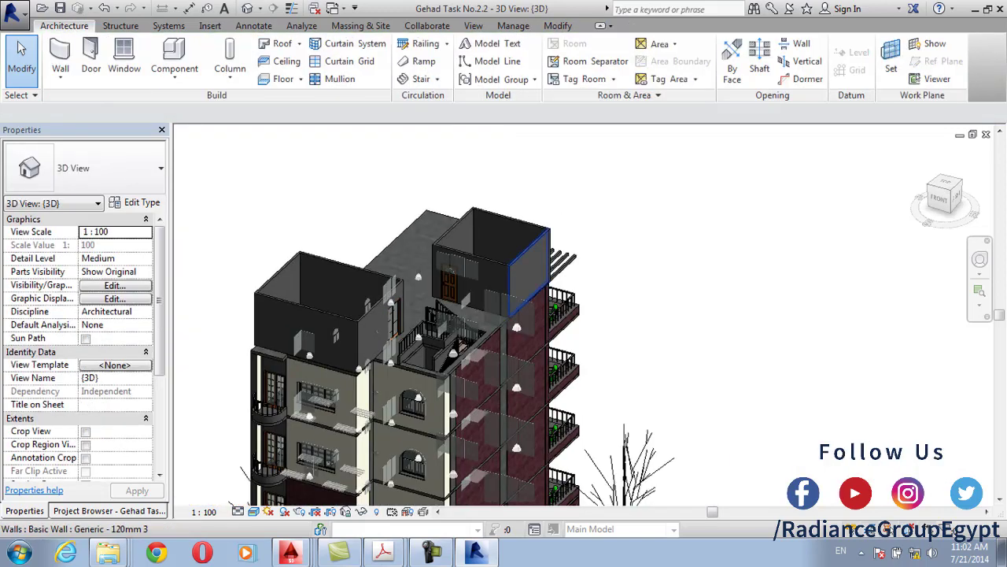
click(528, 271)
key(Delete)
click(512, 228)
key(Delete)
click(482, 272)
key(Delete)
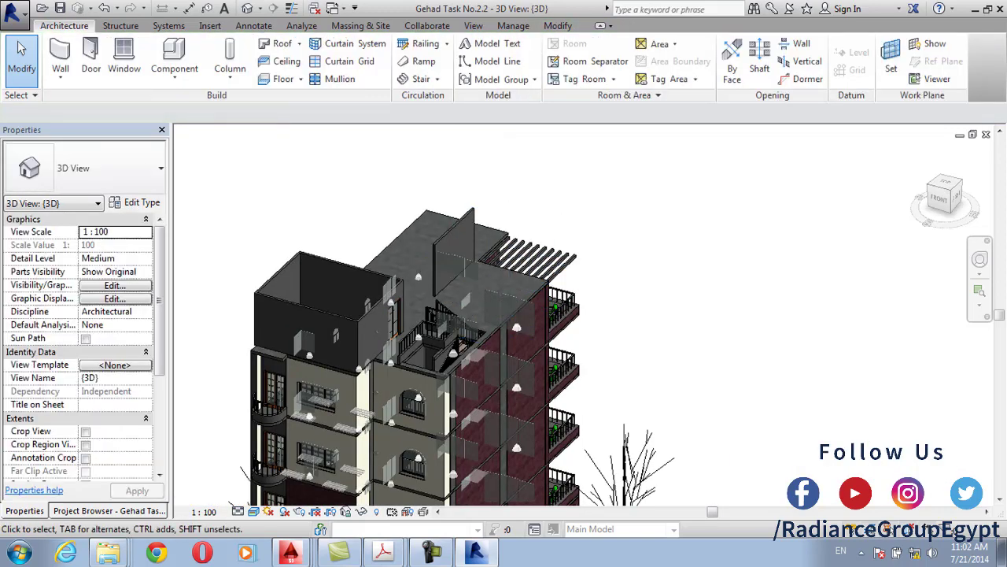
click(454, 250)
key(Delete)
click(346, 285)
key(Delete)
click(381, 329)
key(Delete)
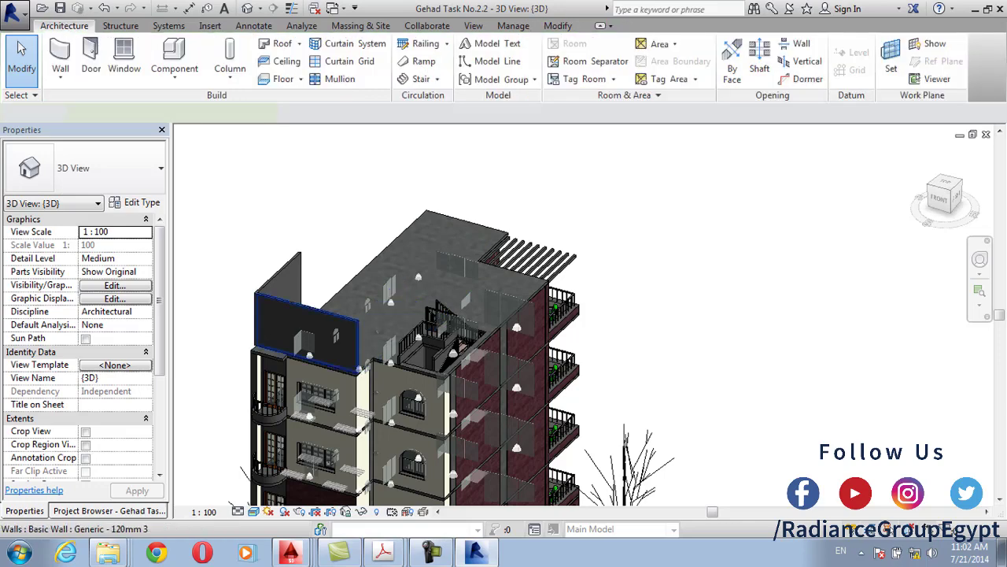
click(323, 318)
key(Delete)
click(284, 280)
key(Delete)
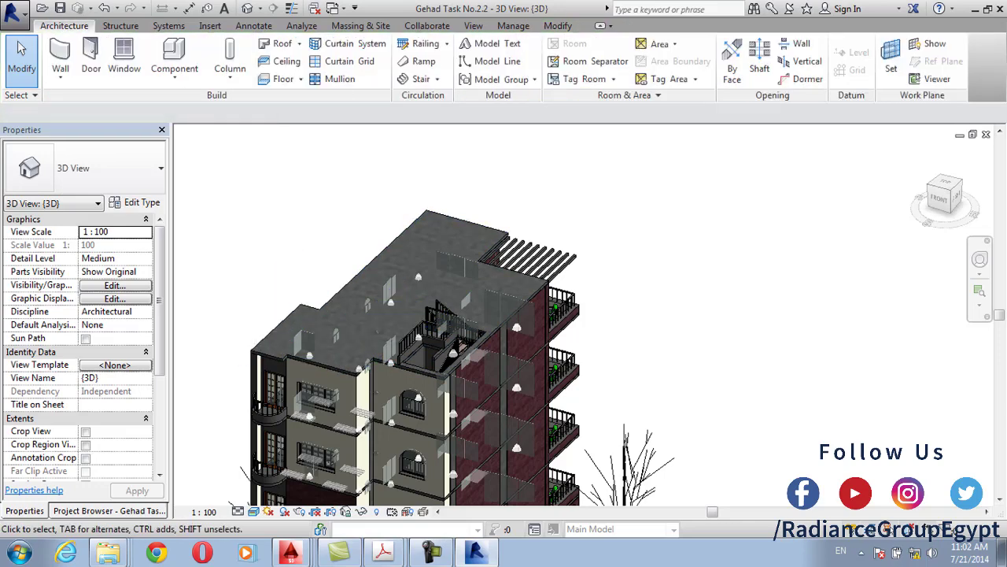
Zoom and pan the 3D view onto the shopfront's cream side wall
scroll(272, 271, down, 2)
middle_drag(276, 436, 354, 326)
scroll(276, 291, up, 3)
scroll(354, 327, up, 1)
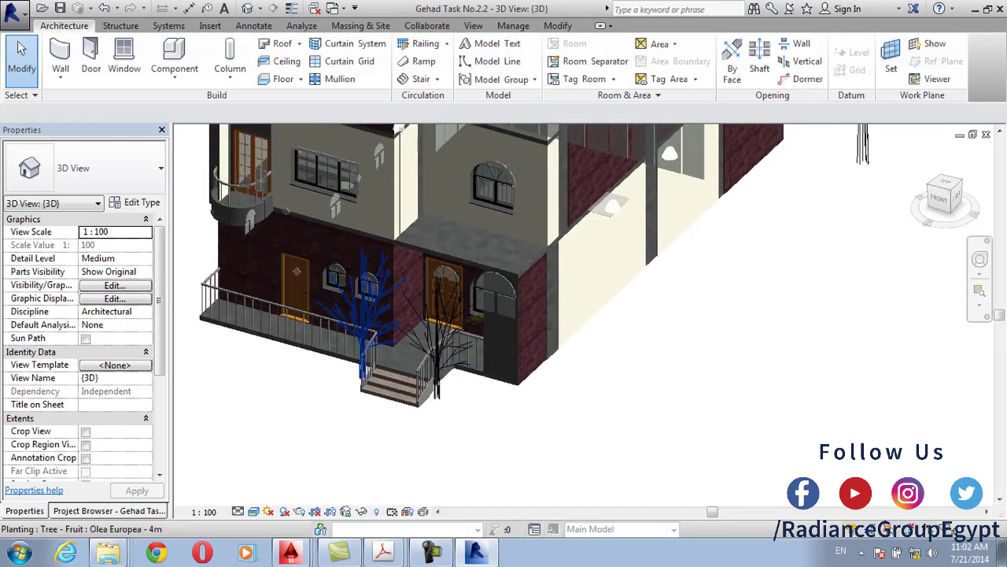
scroll(240, 261, down, 2)
scroll(472, 236, up, 3)
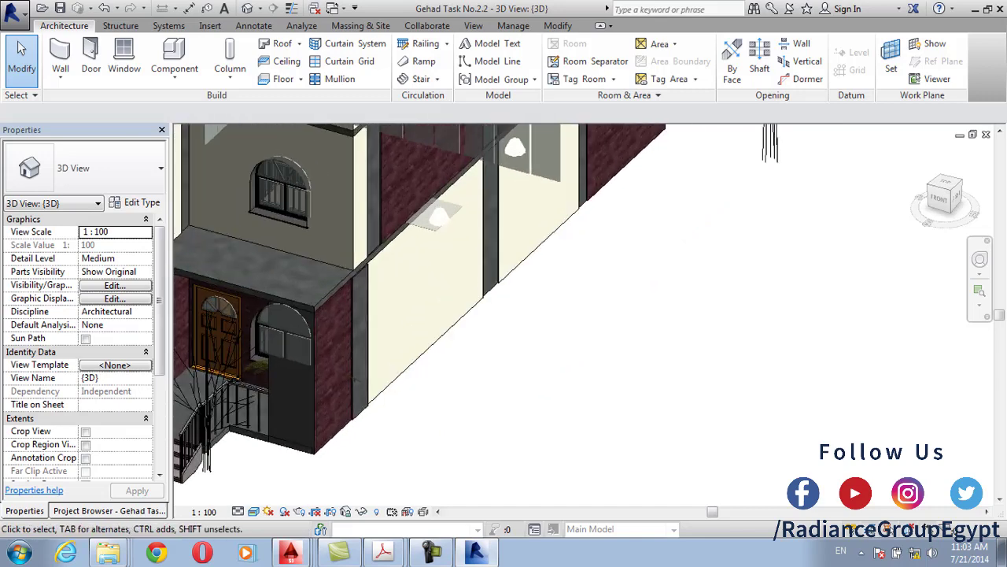
middle_drag(472, 315, 415, 325)
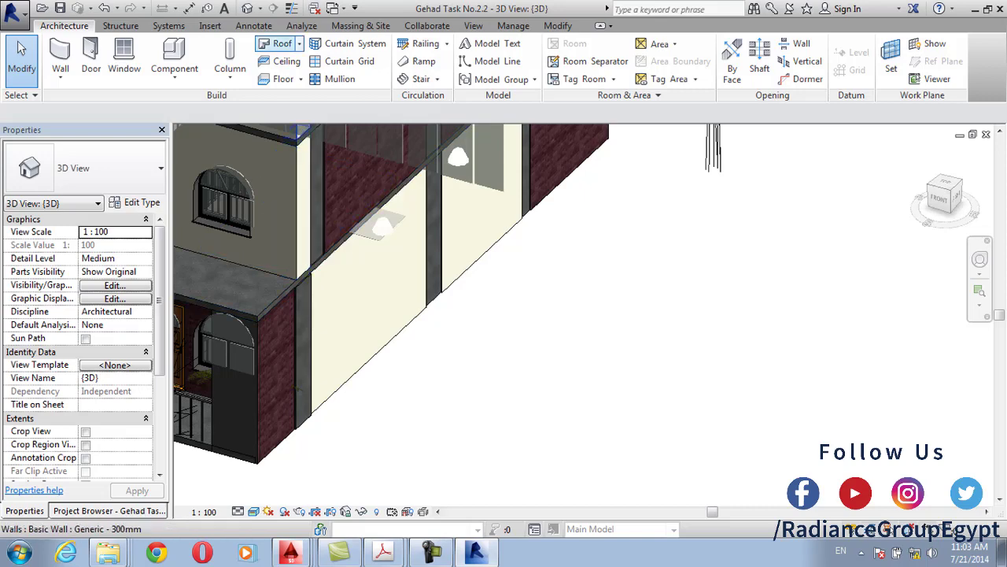
Start a Roof by Extrusion on the cream wall face, at level 6TH with zero offset
click(299, 44)
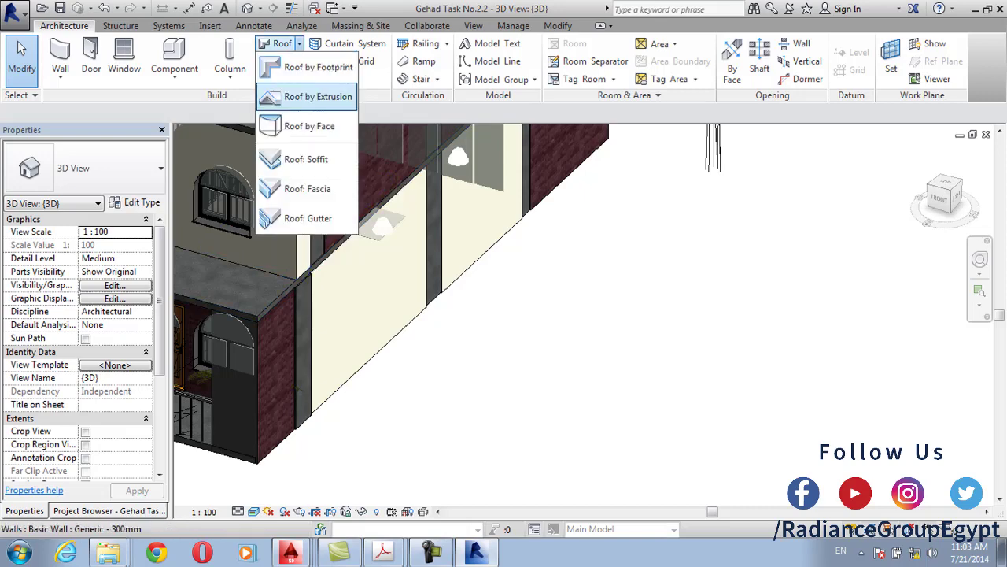
click(318, 96)
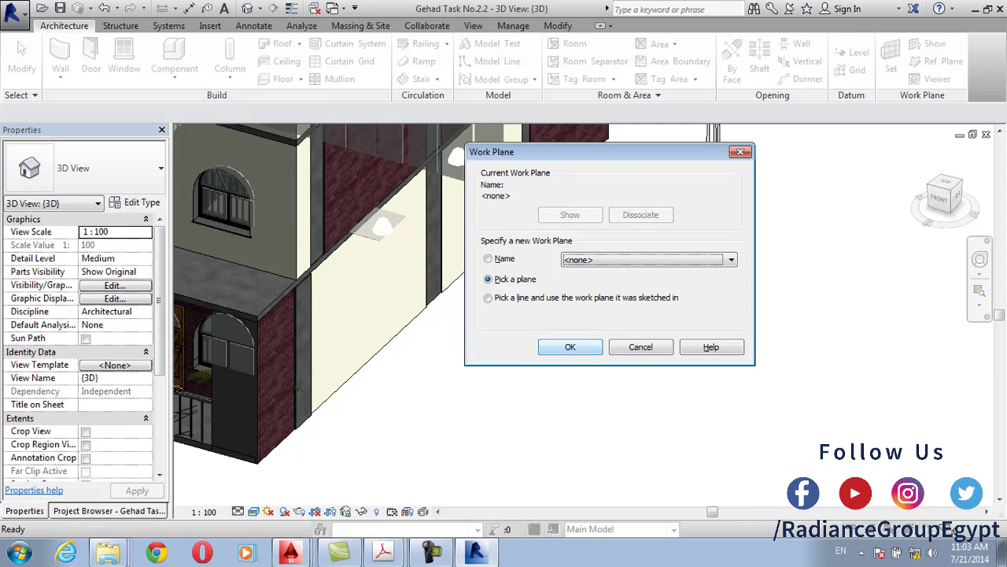
key(Return)
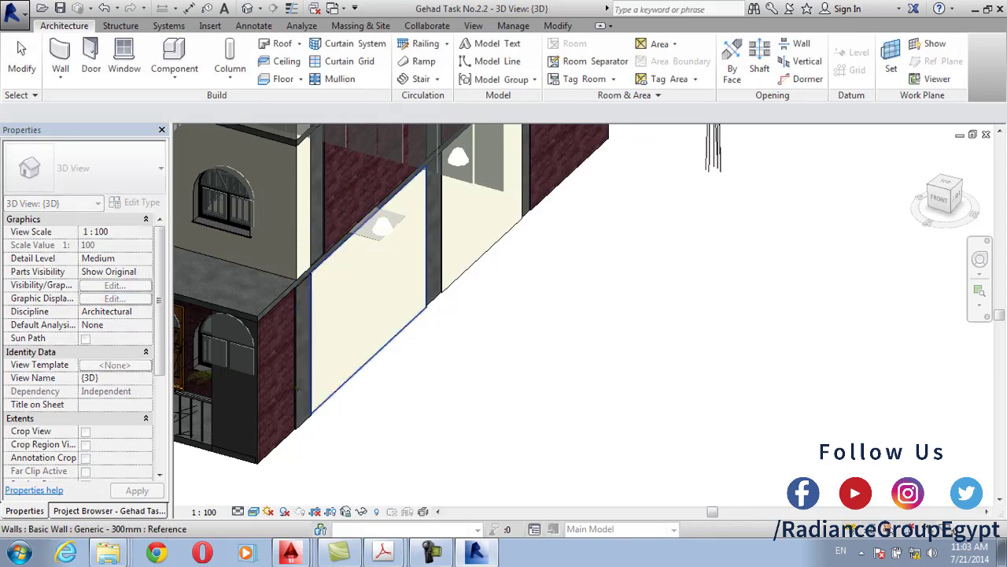
click(369, 290)
key(Return)
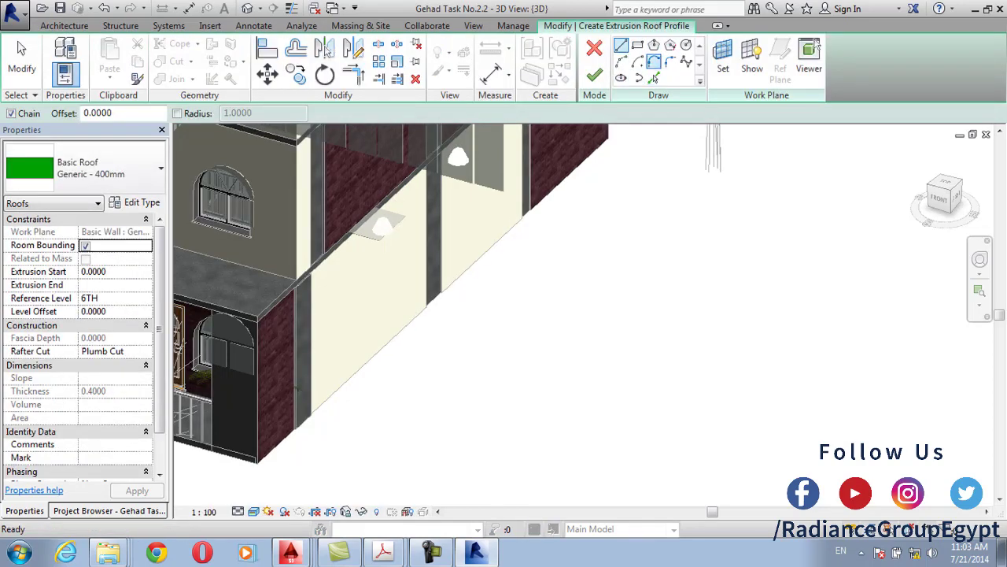
Draw a curved spline roof profile on the wall face
click(686, 61)
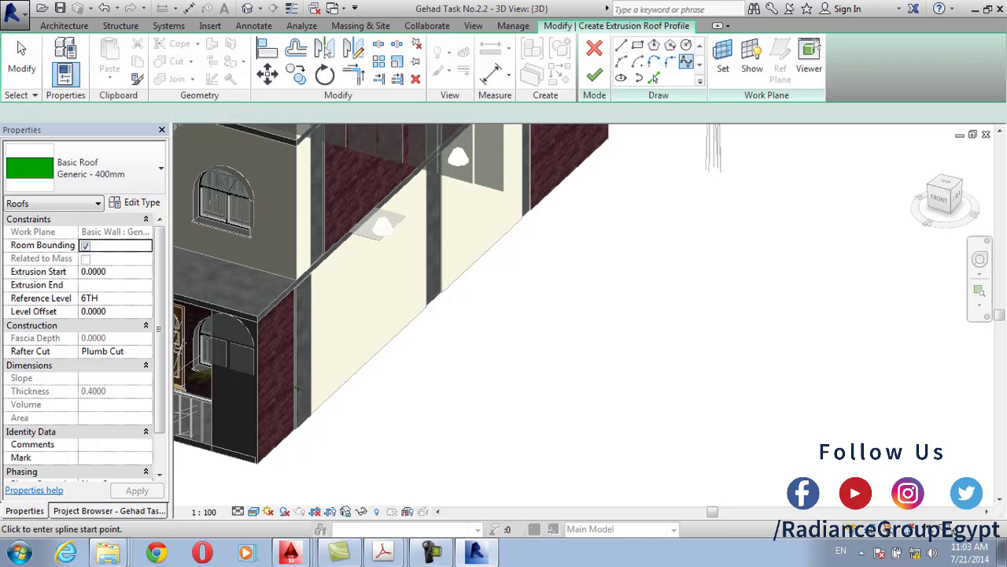
scroll(333, 294, up, 4)
click(326, 340)
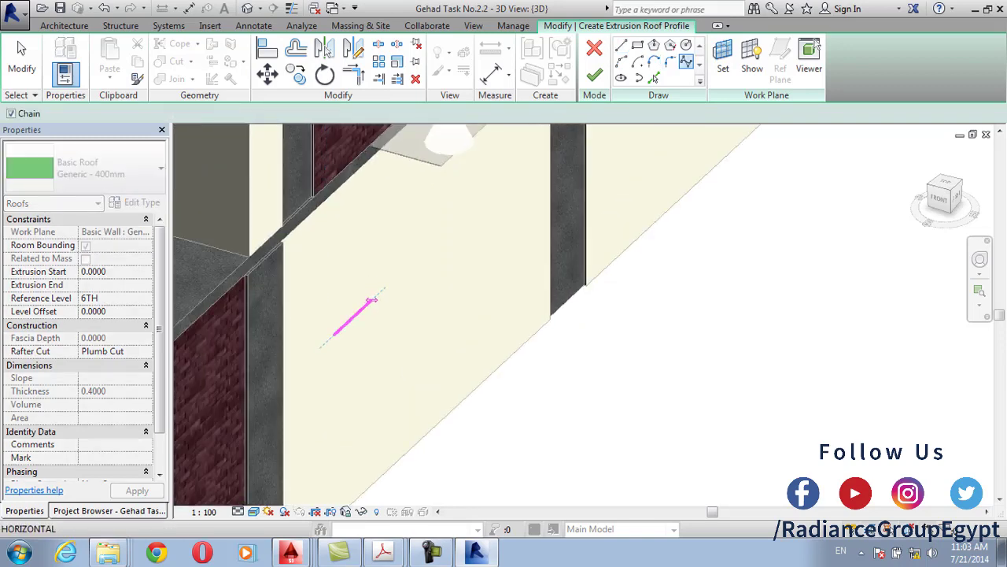
click(384, 265)
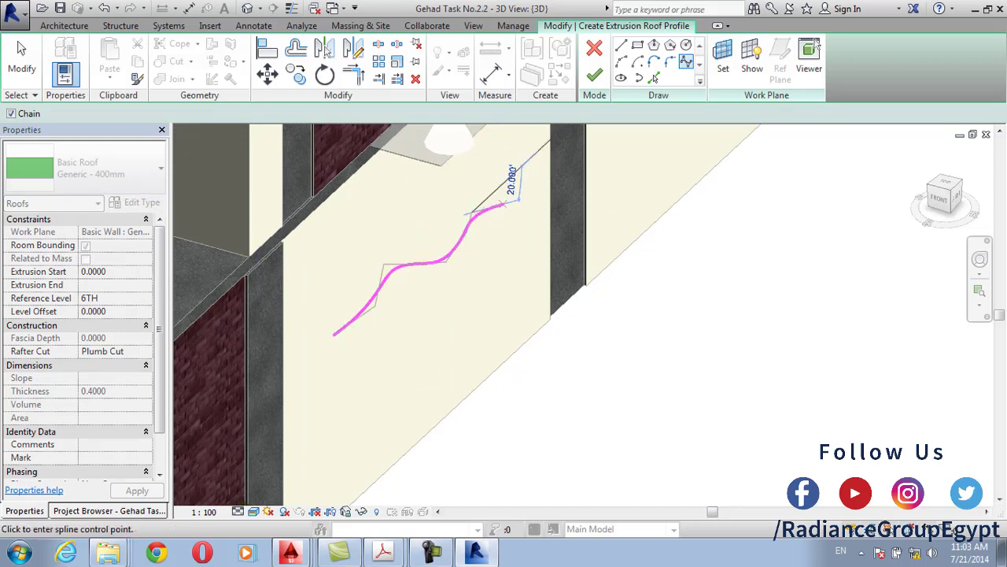
Try finishing the extrusion twice, dismissing the 'Can't make Extrusion' error each time
click(594, 75)
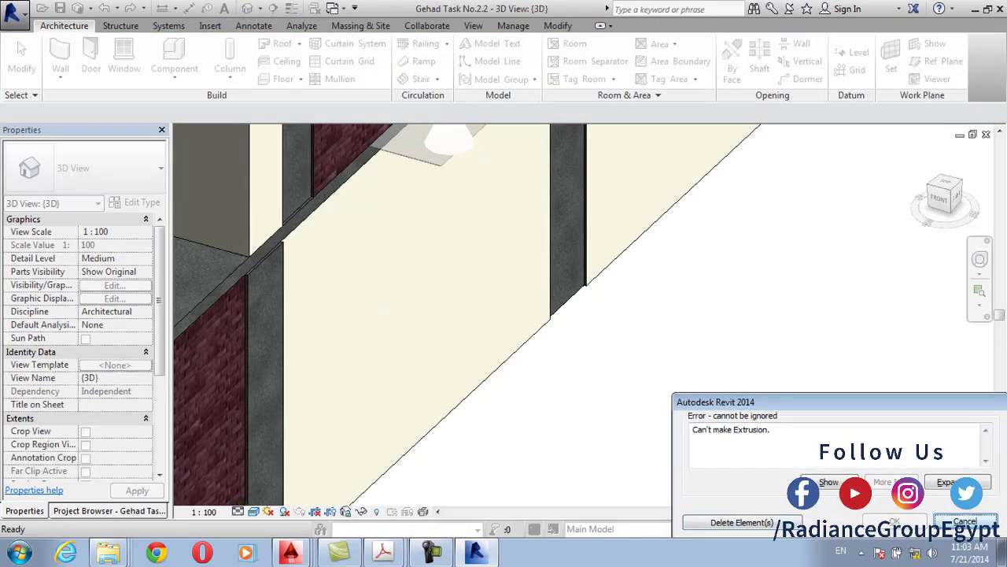
click(965, 521)
click(423, 263)
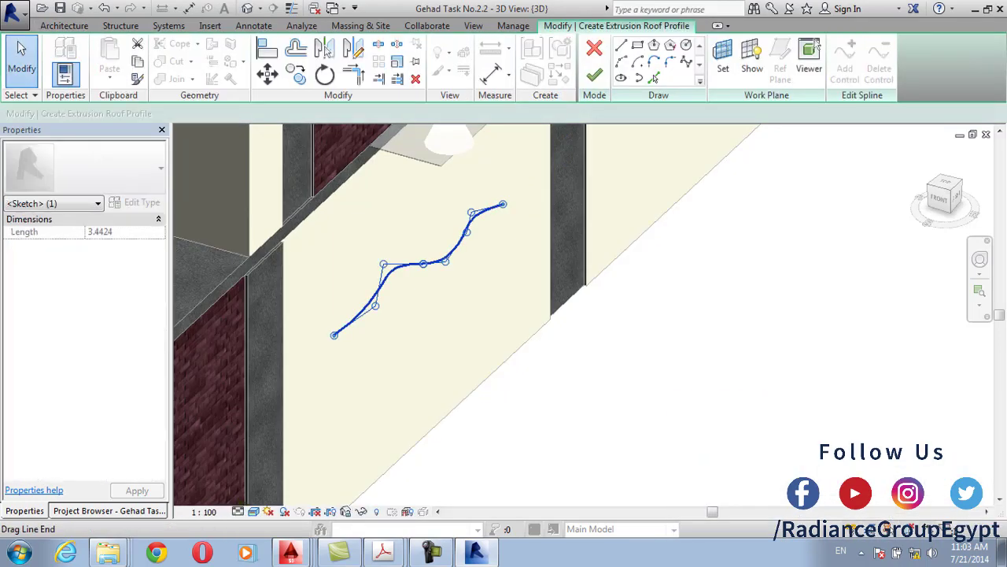
click(594, 75)
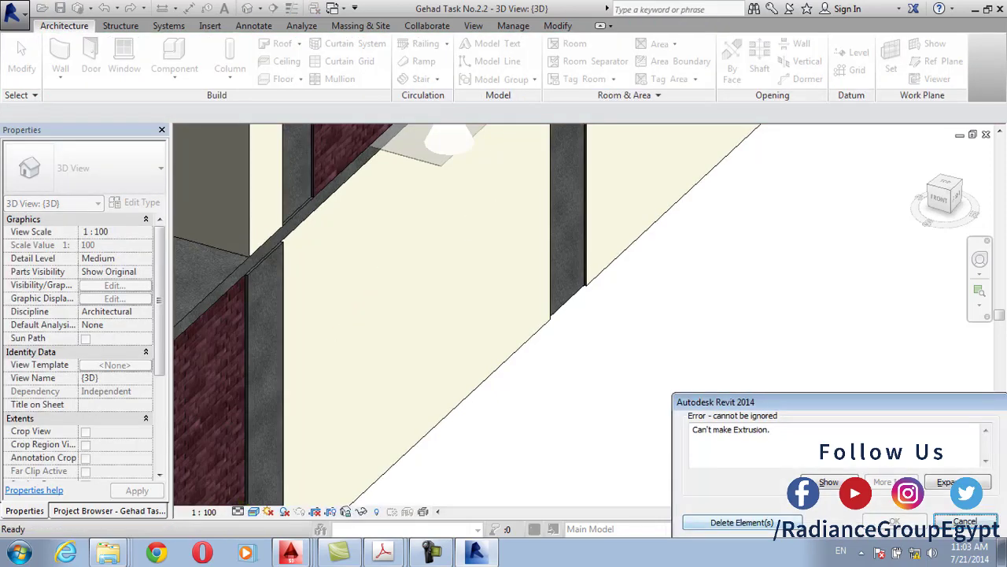
click(965, 521)
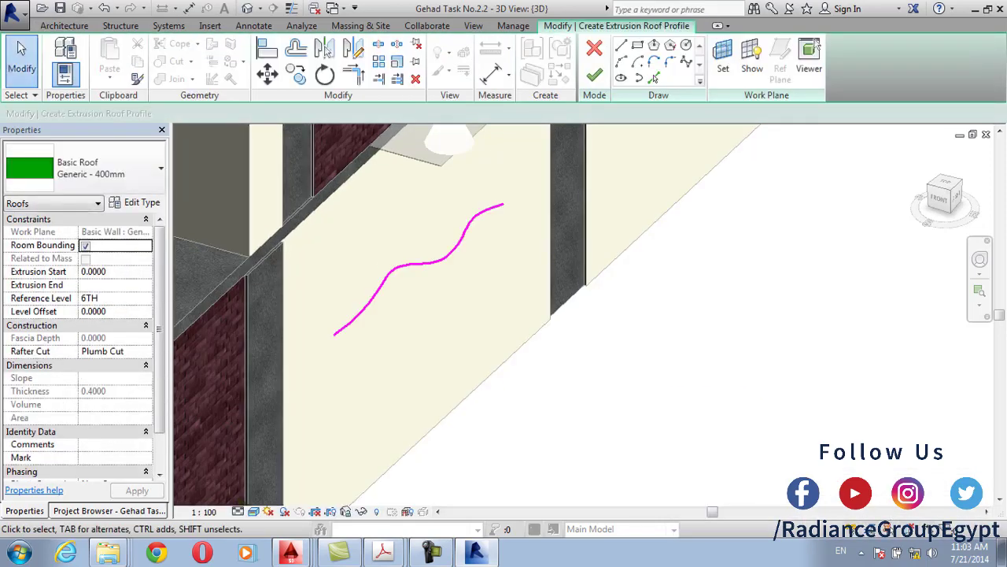
Replace the spline with a straight line profile on the wall and finish the sketch into a flat roof
click(422, 263)
key(Delete)
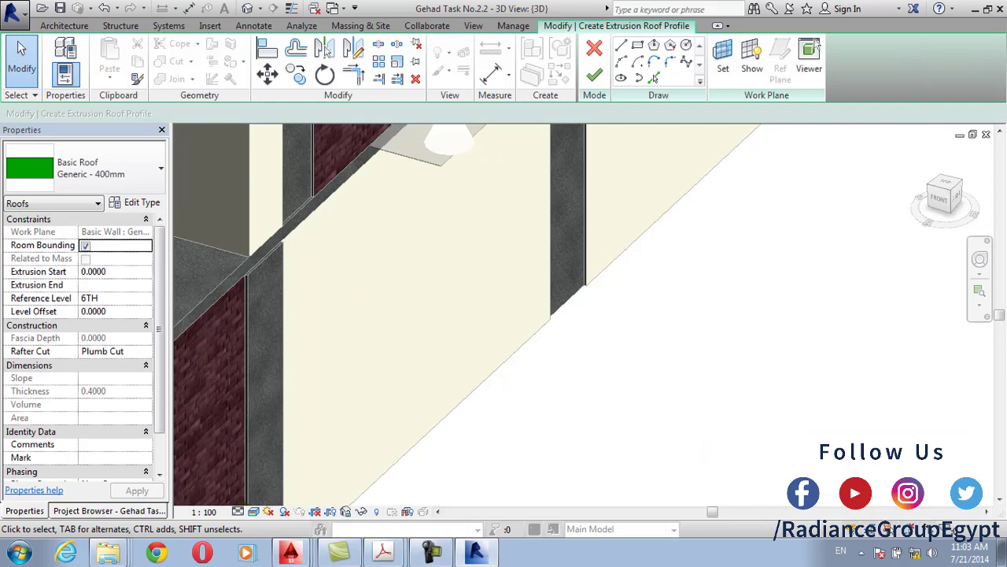
click(621, 46)
click(337, 315)
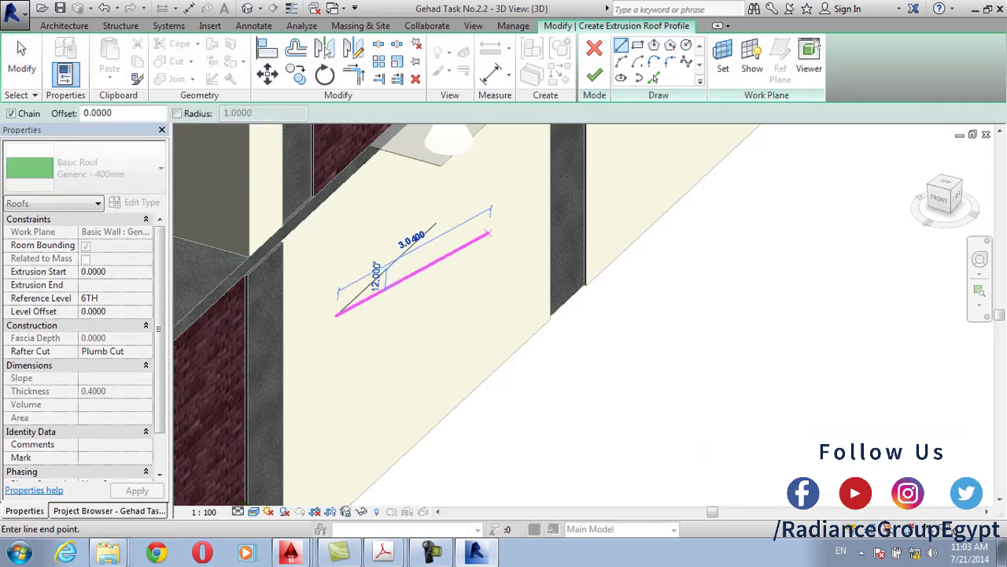
click(476, 186)
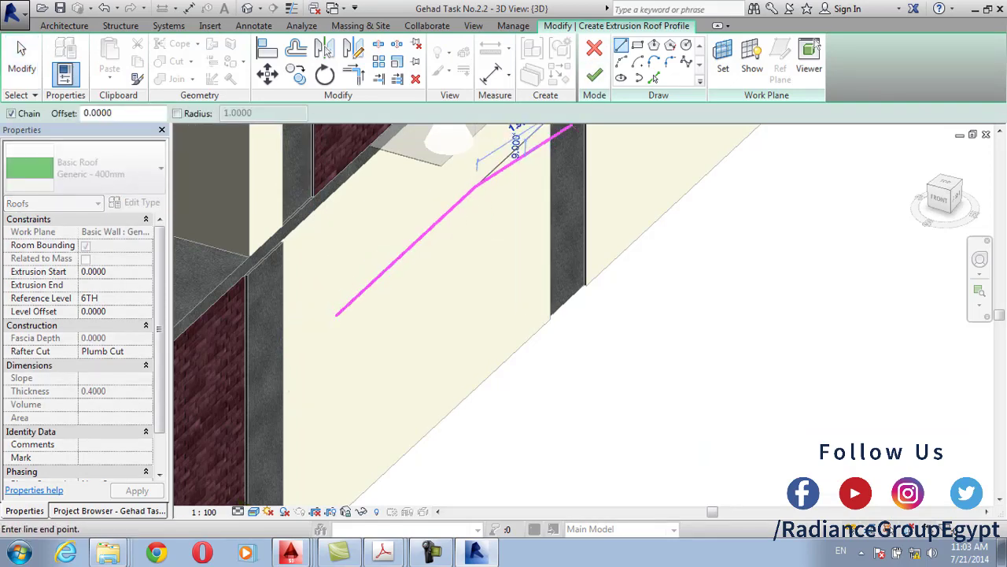
click(594, 75)
Delete the new flat roof slab and select the leftover slab
scroll(403, 248, down, 2)
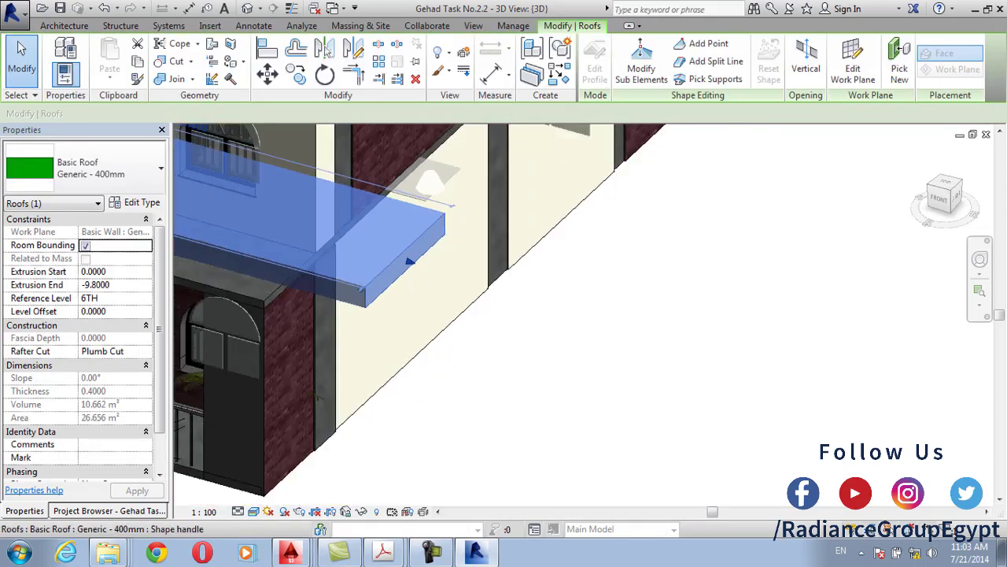
key(Delete)
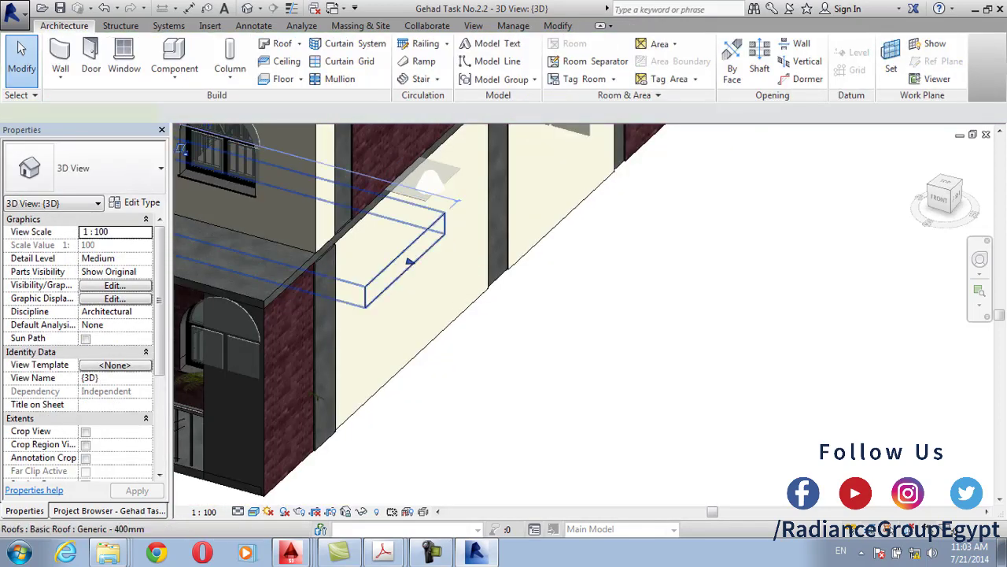
click(405, 260)
Delete the leftover slab and start a new extrusion roof on the cream wall at level 6TH, offset 0
key(Delete)
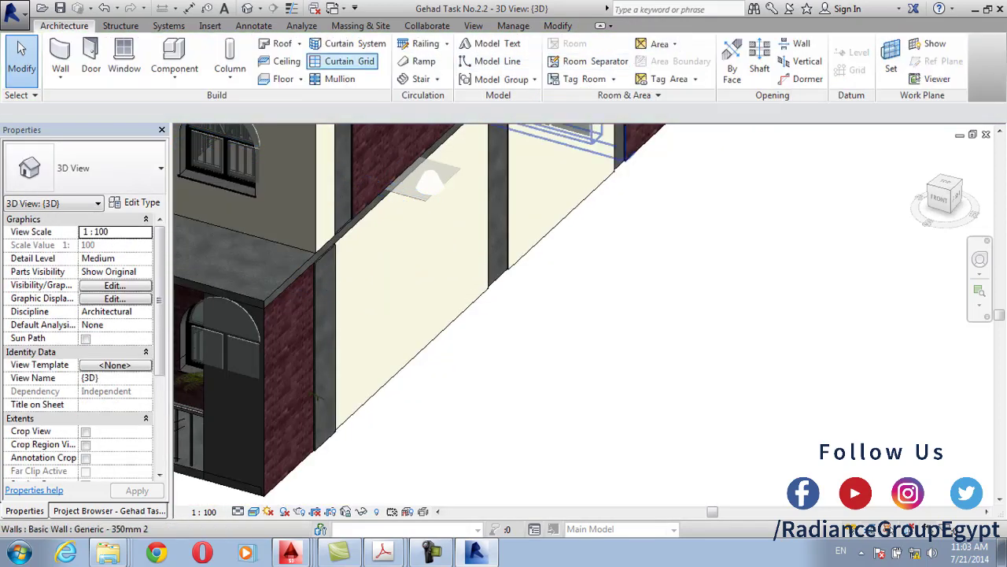
click(299, 44)
click(315, 96)
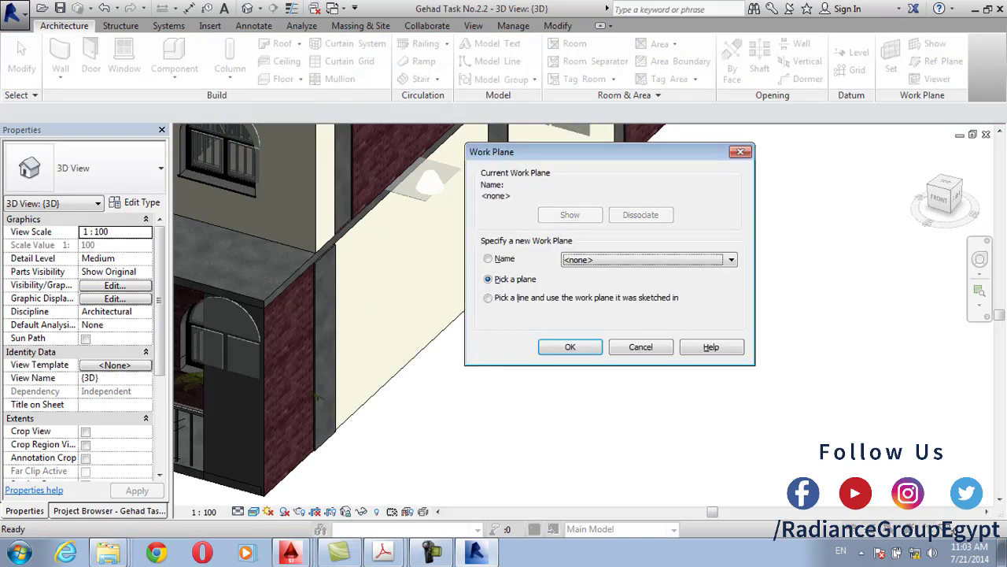
key(Return)
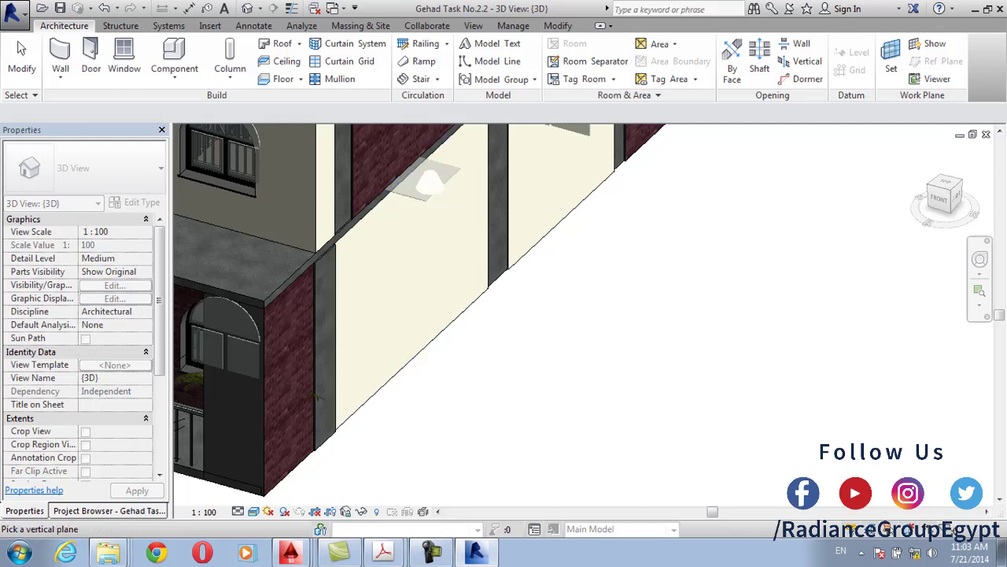
click(412, 299)
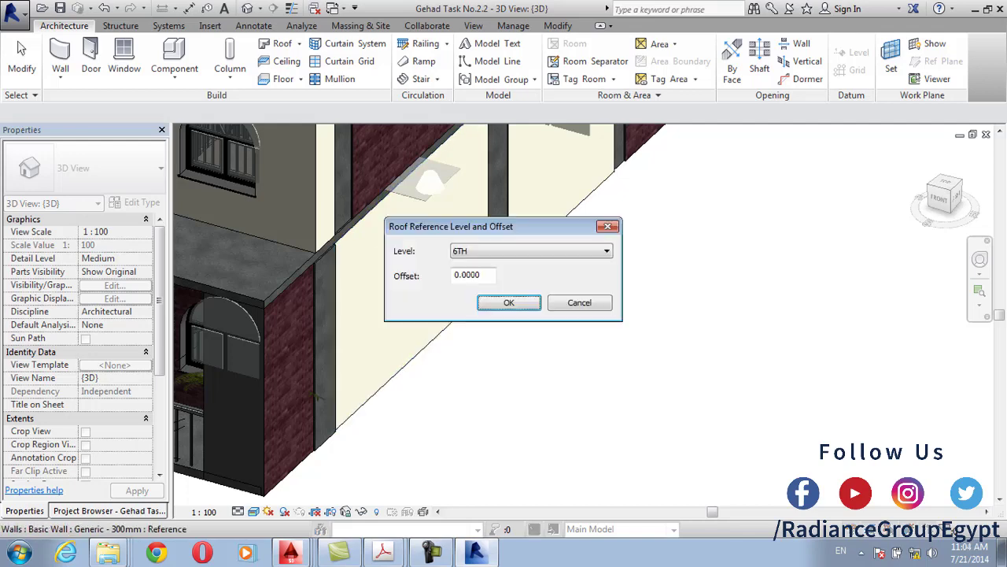
click(508, 302)
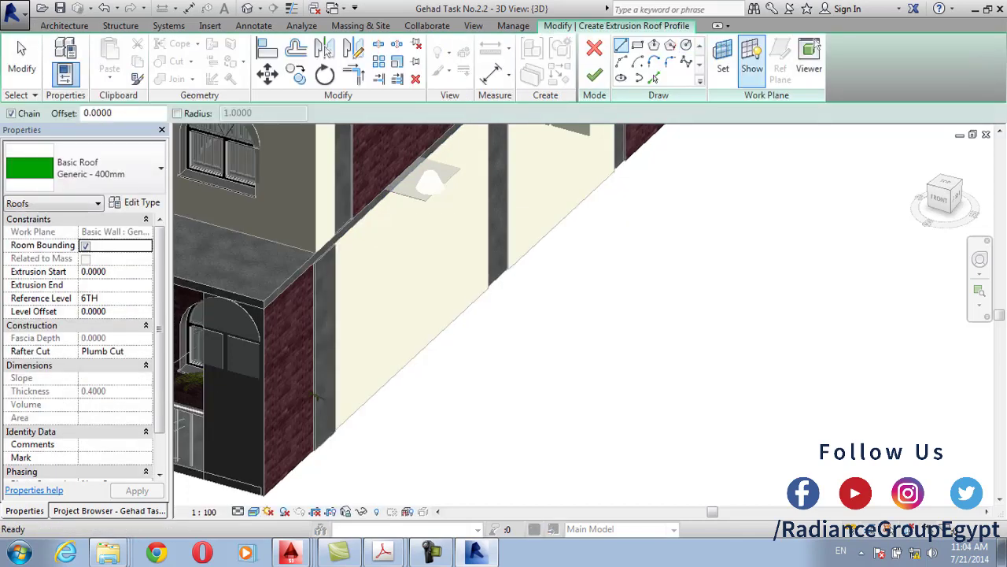
Sketch a curved spline profile along the wall and attempt to finish the roof
click(686, 62)
scroll(380, 260, up, 5)
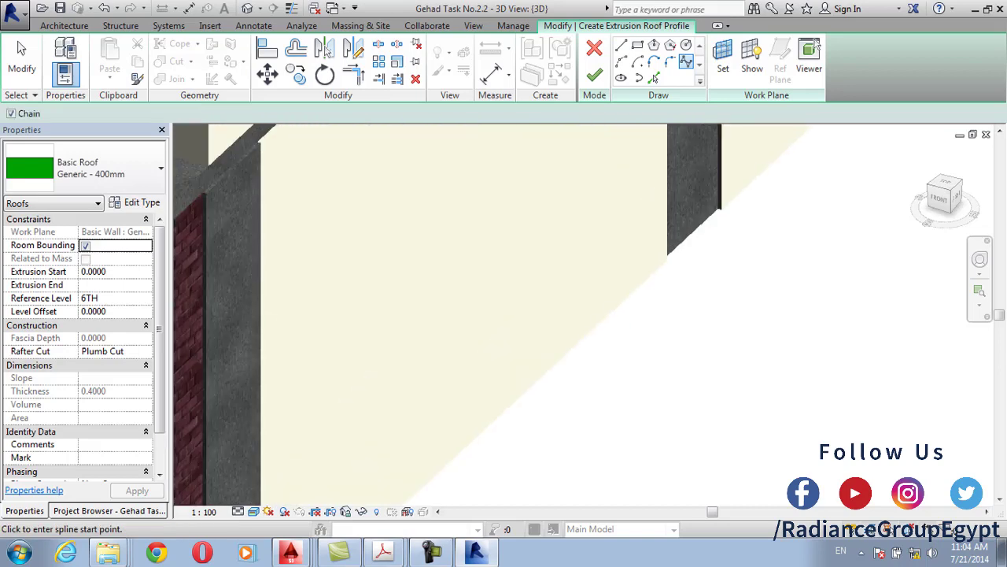
click(354, 281)
click(394, 244)
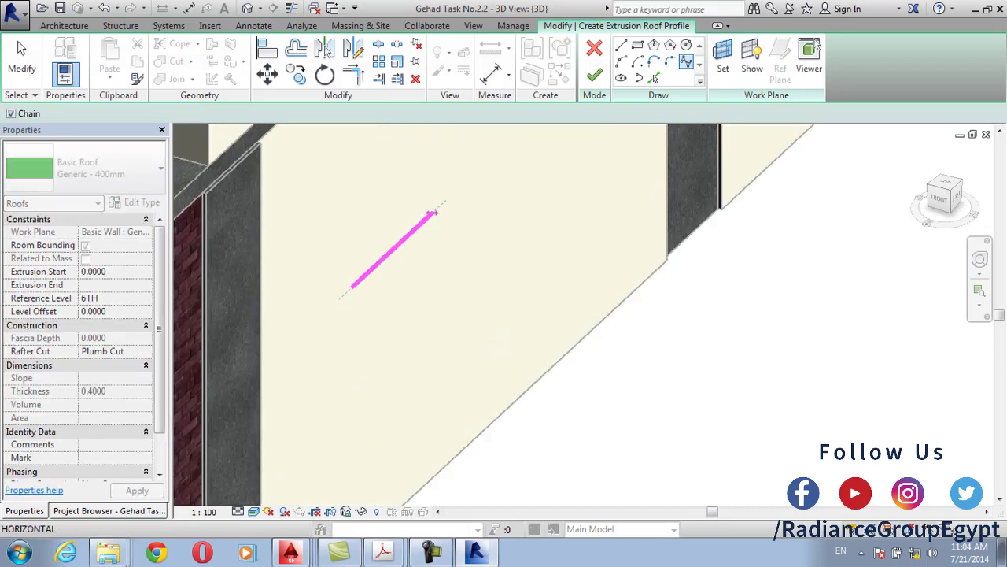
click(433, 203)
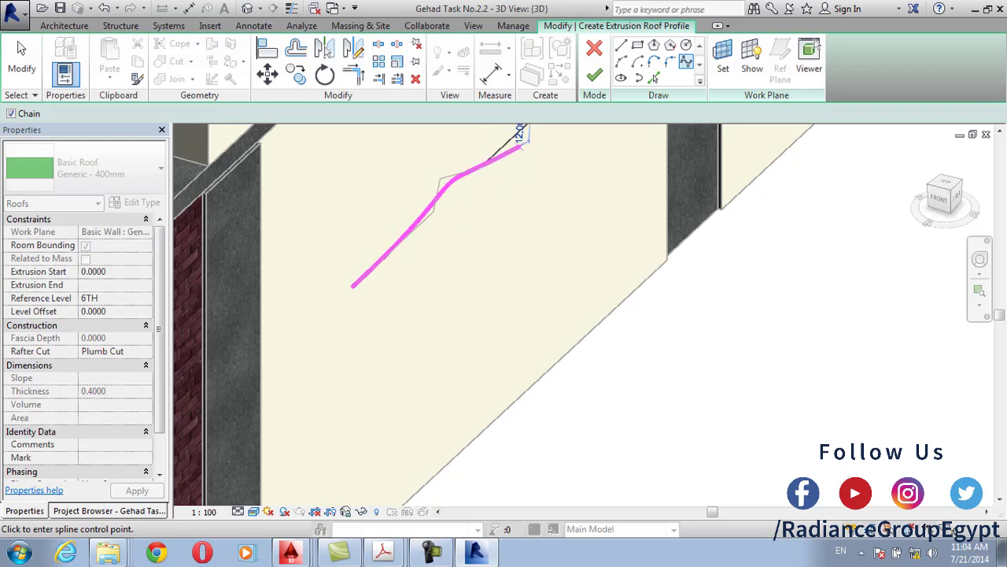
middle_drag(520, 145, 492, 246)
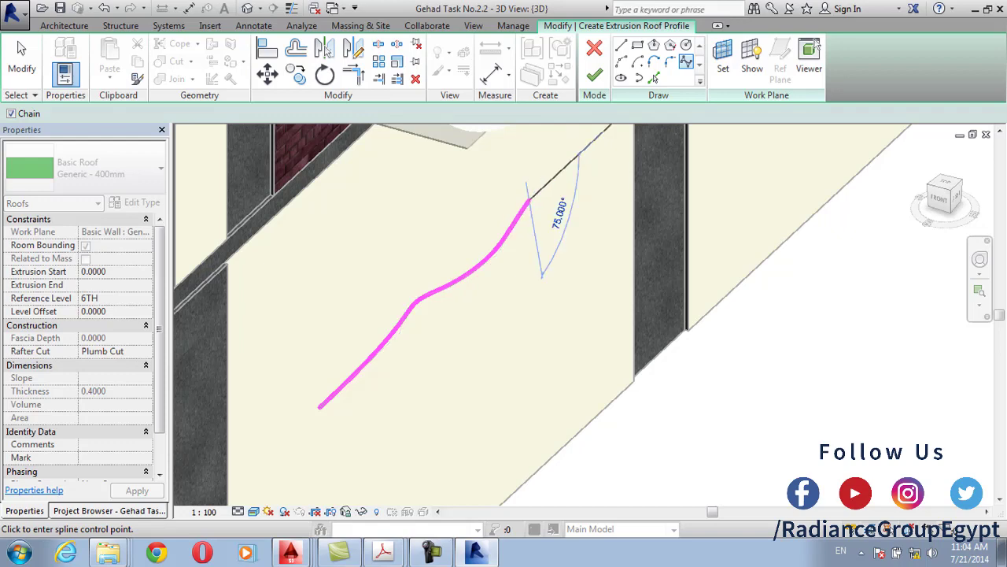
click(531, 203)
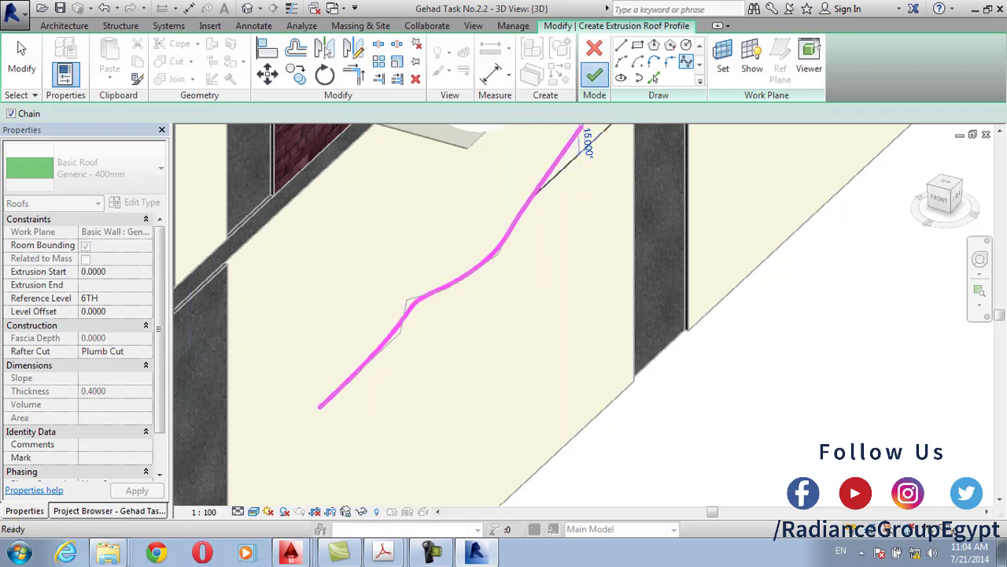
click(594, 74)
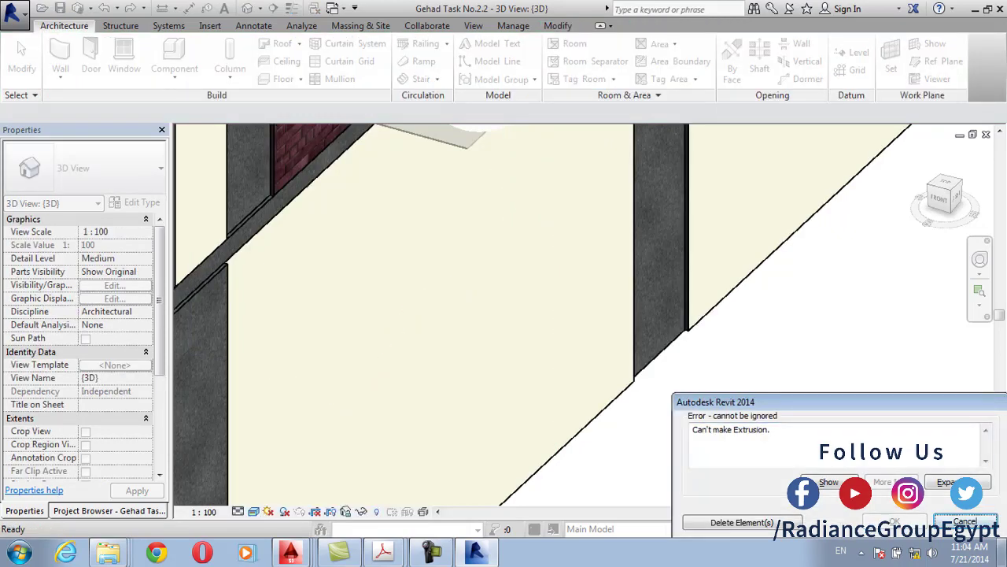
Dismiss the extrusion error and delete the failed spline profile
click(965, 521)
scroll(599, 130, down, 2)
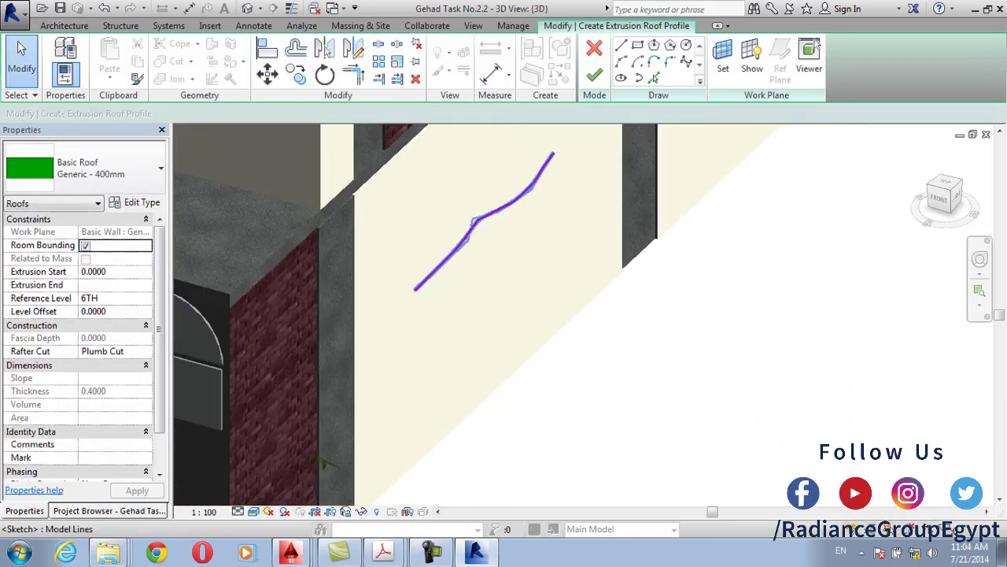
click(472, 223)
scroll(451, 216, up, 3)
key(Delete)
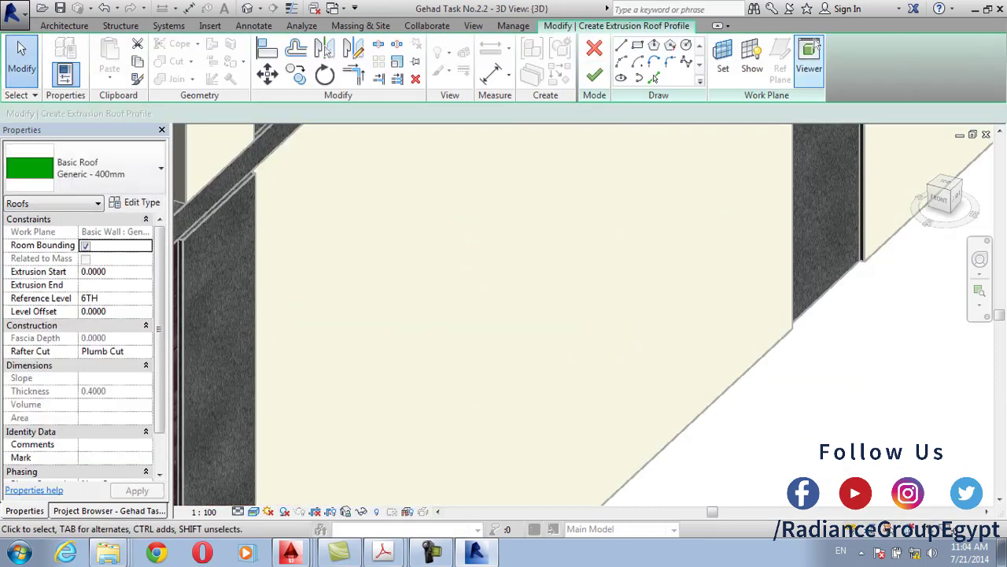
Draw a Start-End-Radius arc profile on the shopfront wall and finish the curved roof
click(621, 61)
scroll(500, 250, down, 2)
click(454, 280)
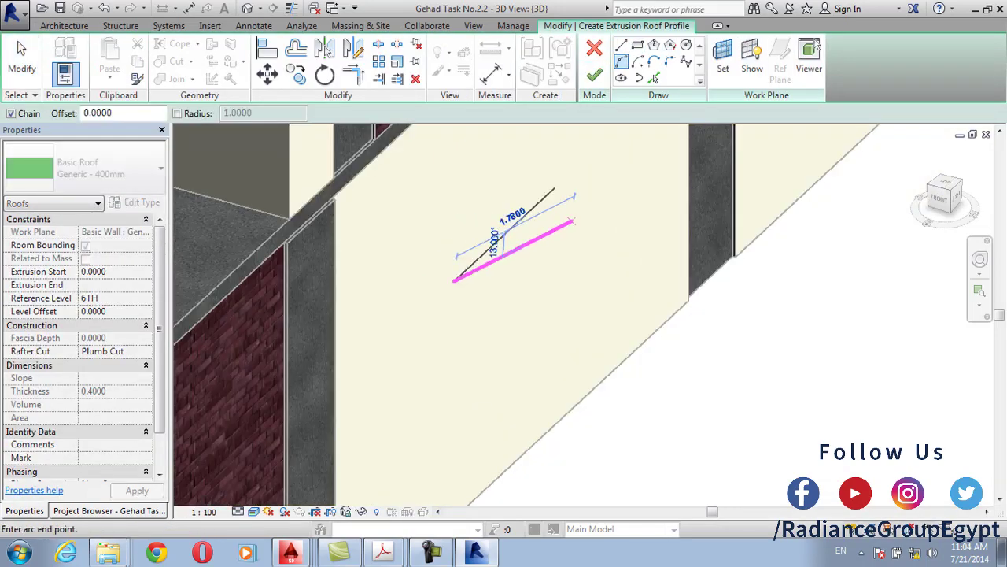
middle_drag(621, 146, 551, 266)
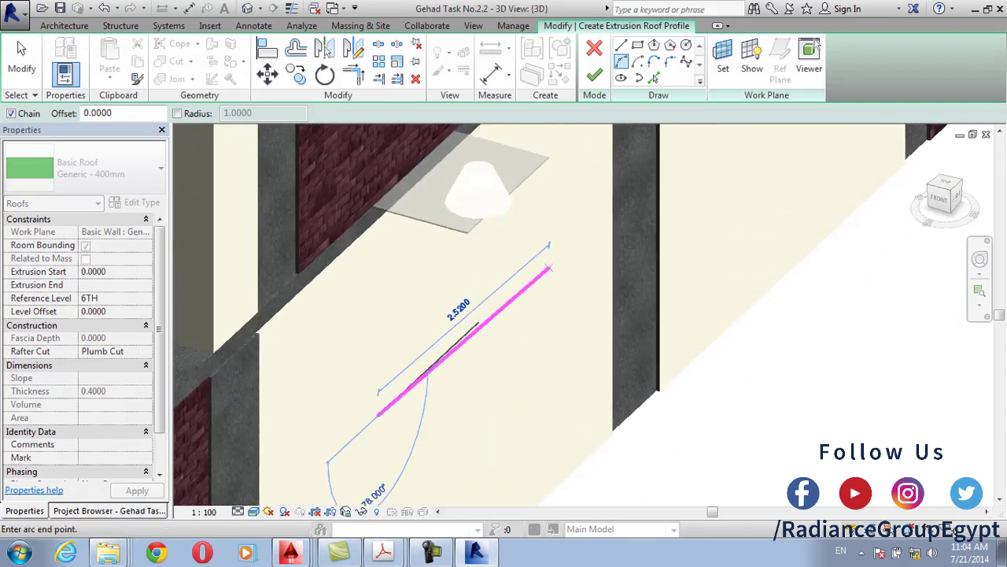
scroll(554, 262, down, 2)
key(Escape)
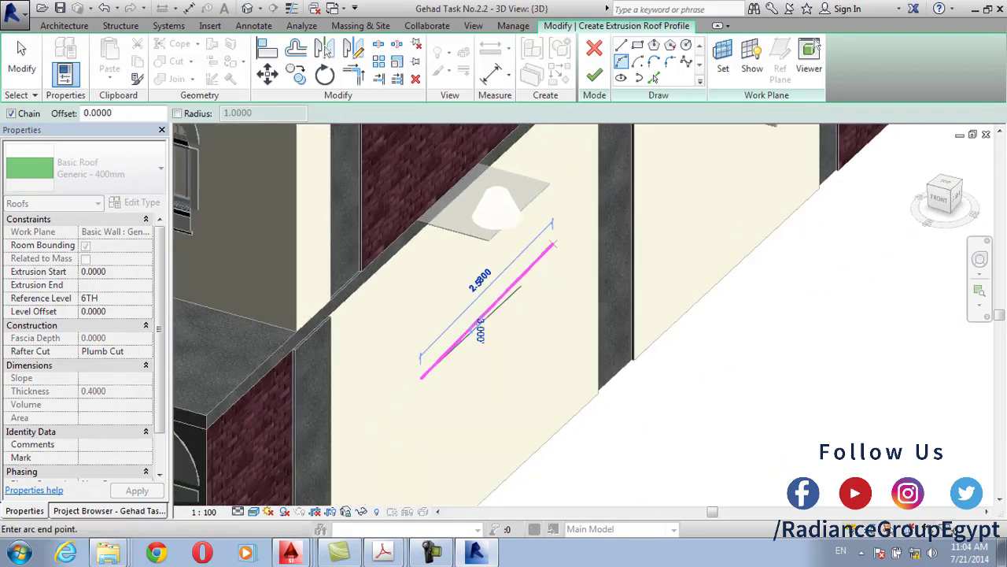
click(562, 247)
click(495, 274)
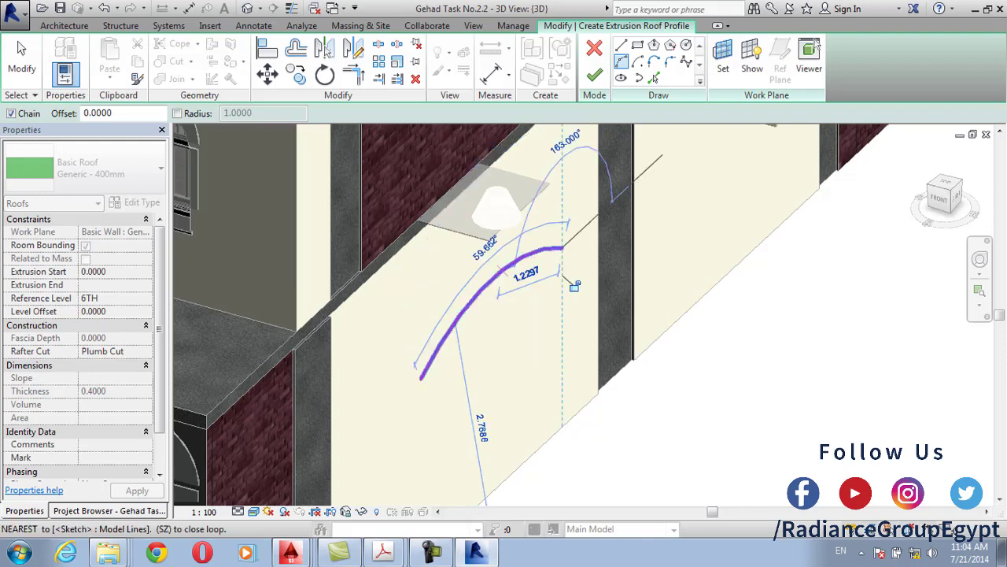
click(594, 75)
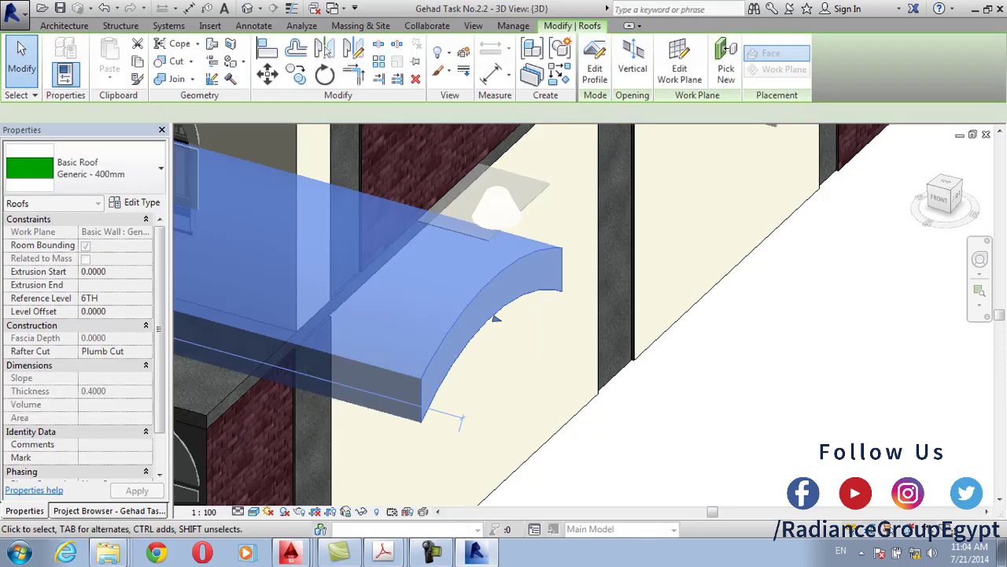
Drag the roof's extrusion end handles to lengthen, shorten and re-extend it along the wall
scroll(519, 230, down, 2)
drag(510, 279, 631, 313)
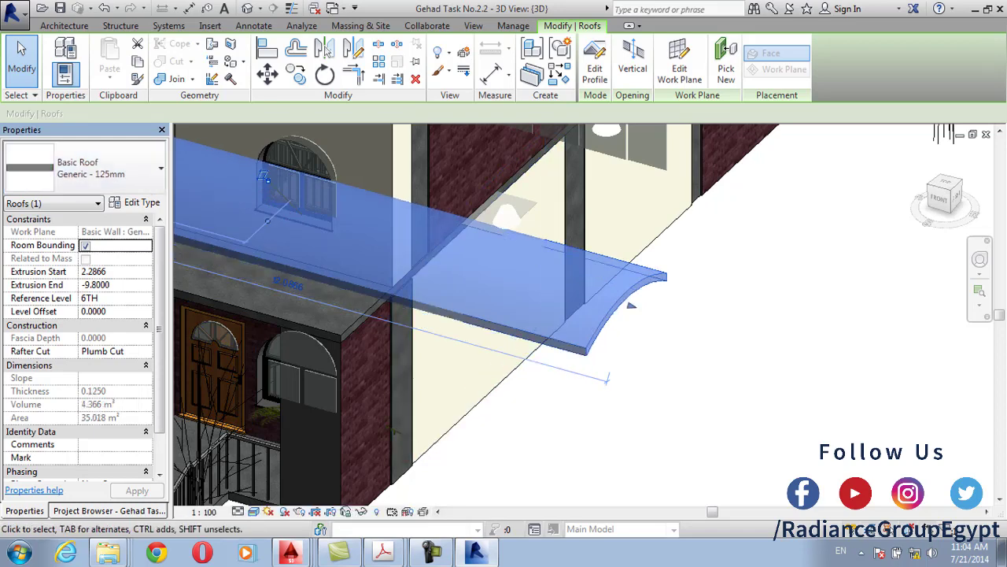
shift+middle_drag(631, 313, 624, 309)
scroll(429, 319, down, 4)
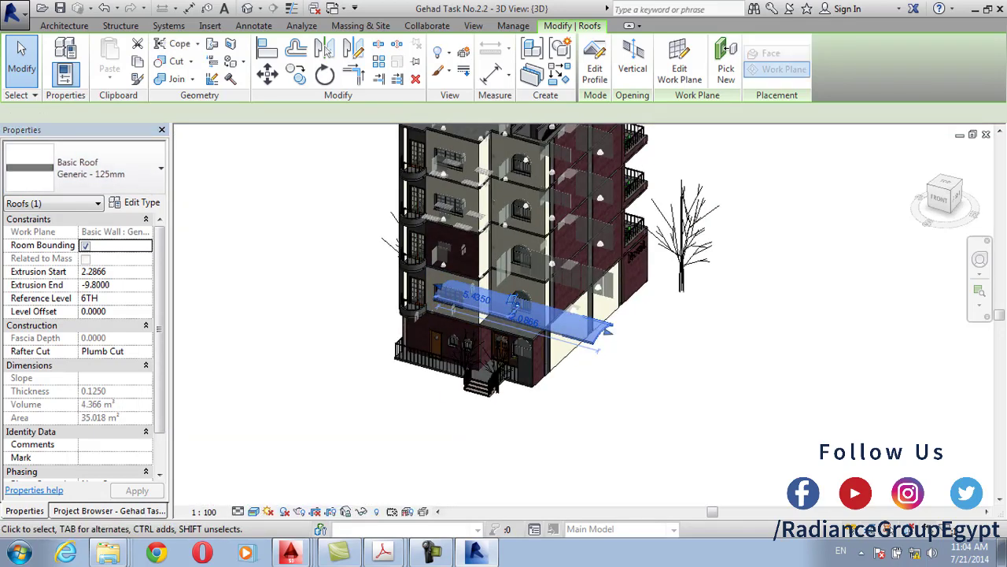
scroll(289, 250, up, 3)
drag(554, 326, 681, 361)
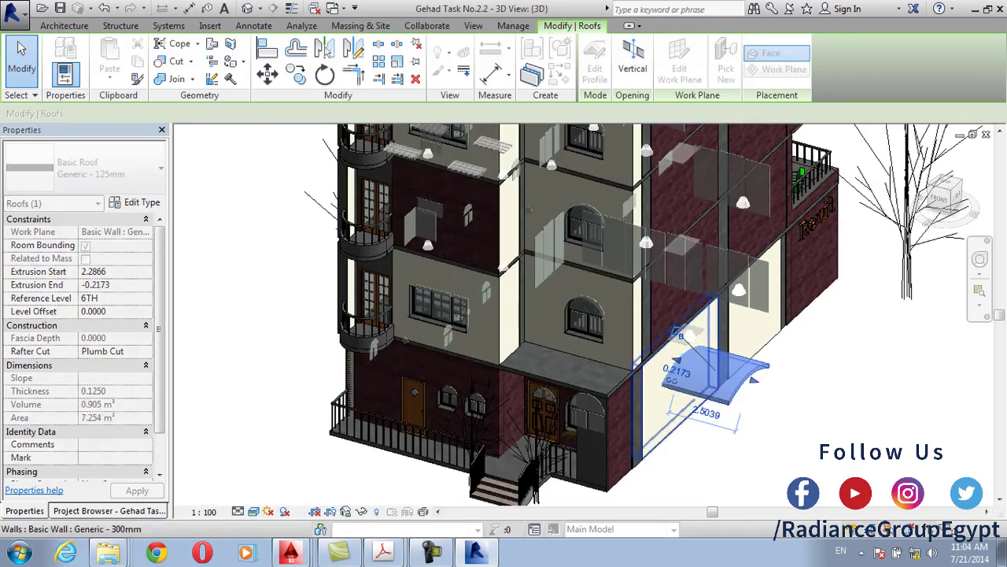
scroll(680, 385, up, 4)
drag(683, 285, 588, 260)
scroll(610, 237, down, 3)
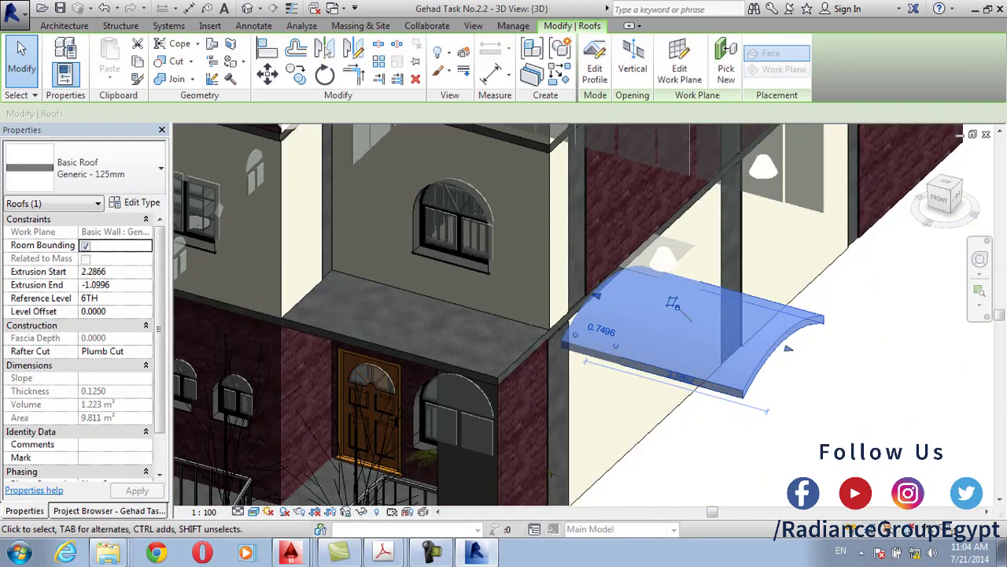
shift+middle_drag(611, 236, 767, 338)
Pull the canopy's right end inward so it sits over the shopfront
key(Escape)
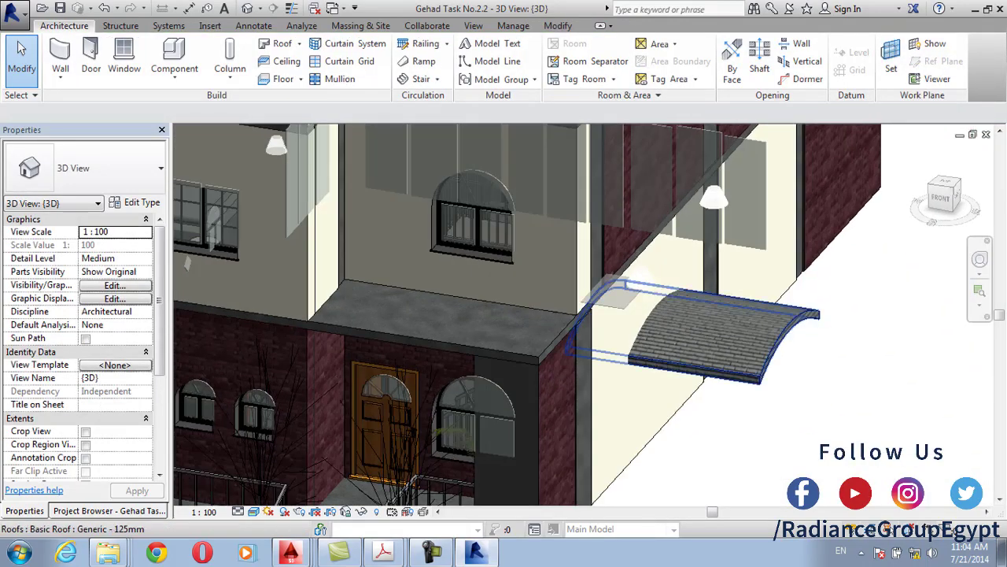
click(767, 339)
scroll(767, 338, up, 3)
drag(810, 332, 779, 325)
key(Escape)
click(629, 303)
key(Escape)
scroll(697, 351, down, 3)
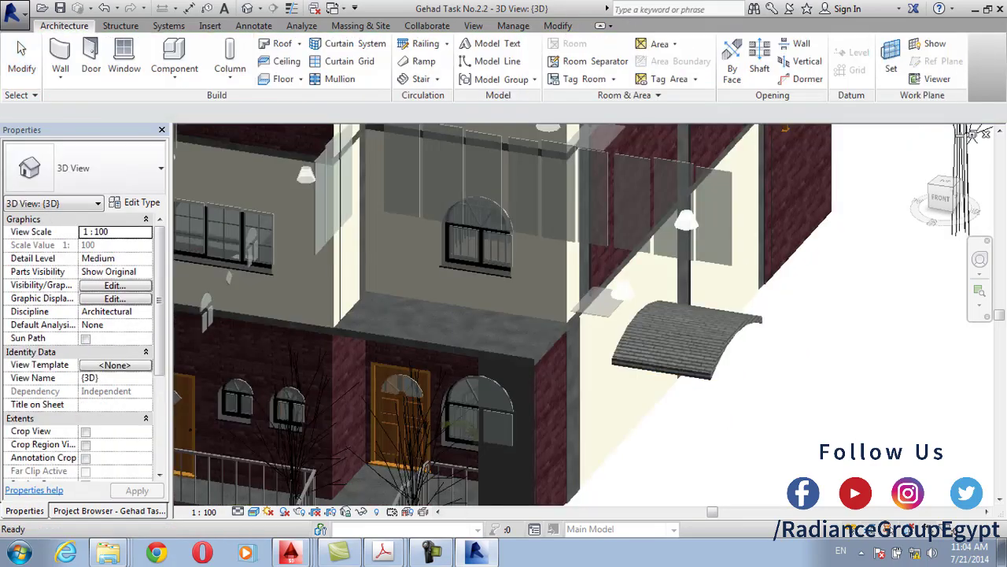
shift+middle_drag(730, 421, 629, 338)
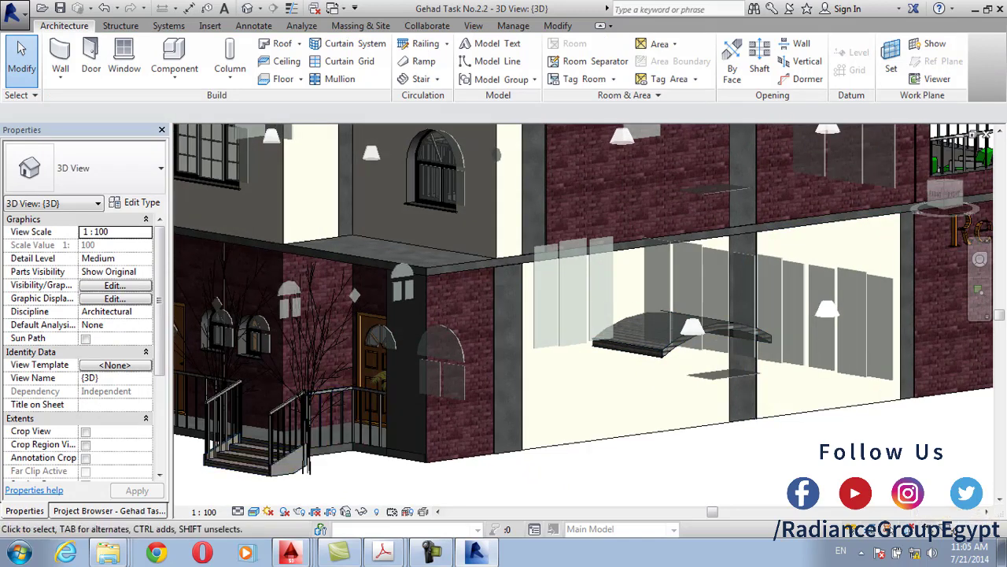
Open the 2ND floor plan from the Project Browser
click(108, 510)
drag(160, 246, 160, 215)
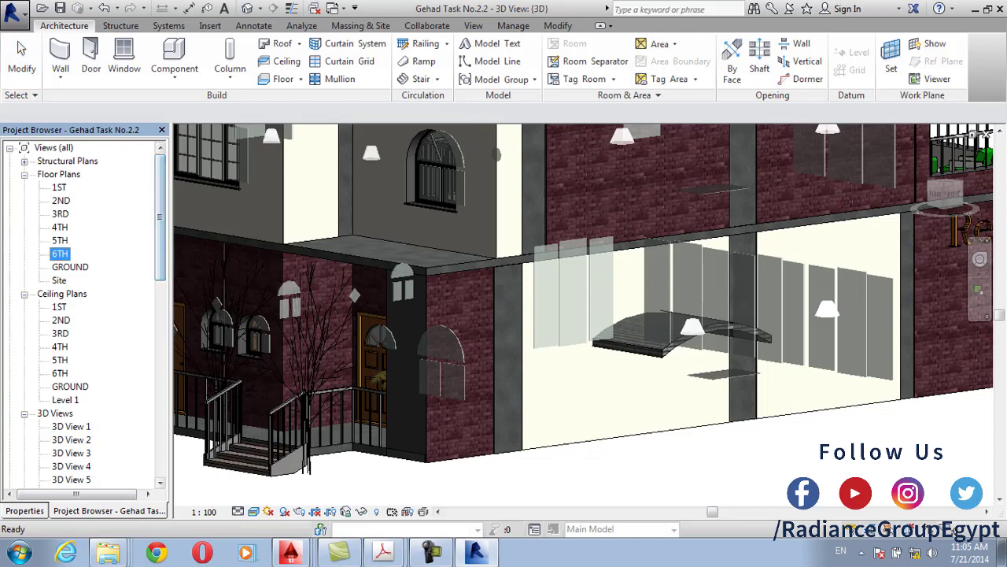
double_click(60, 200)
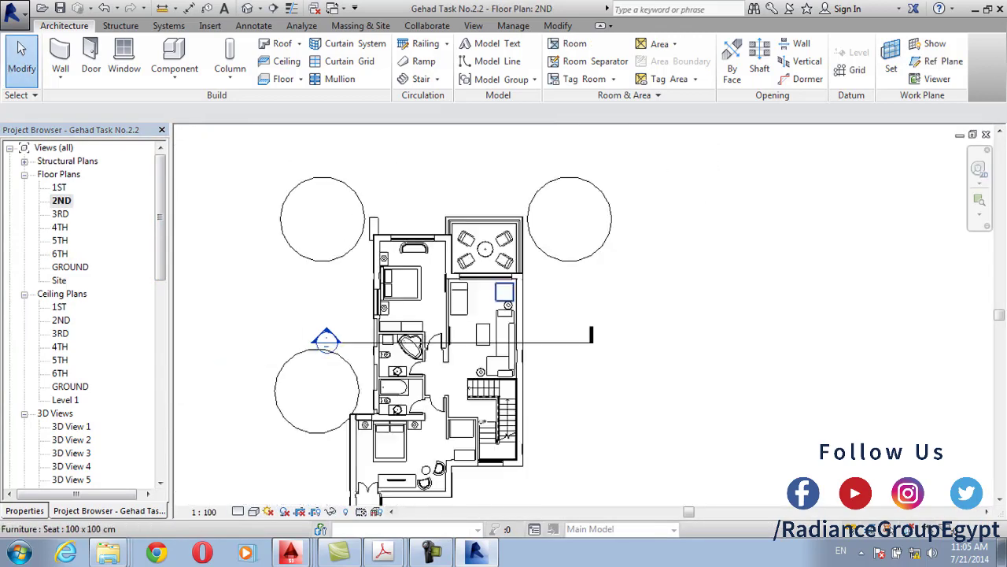
middle_drag(505, 292, 510, 197)
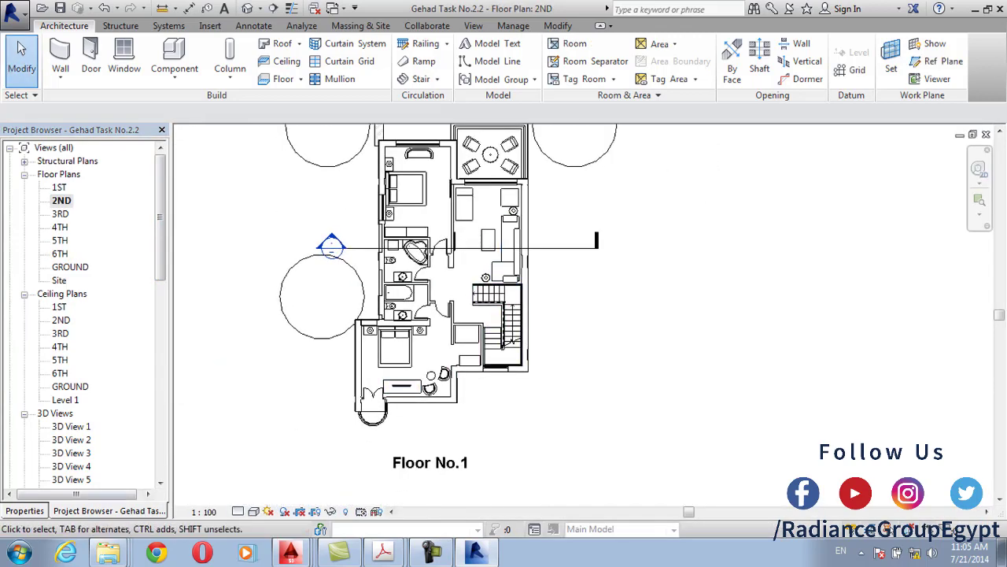
Set the 2ND plan's underlay to GROUND, after briefly applying Level 1
click(24, 509)
click(146, 351)
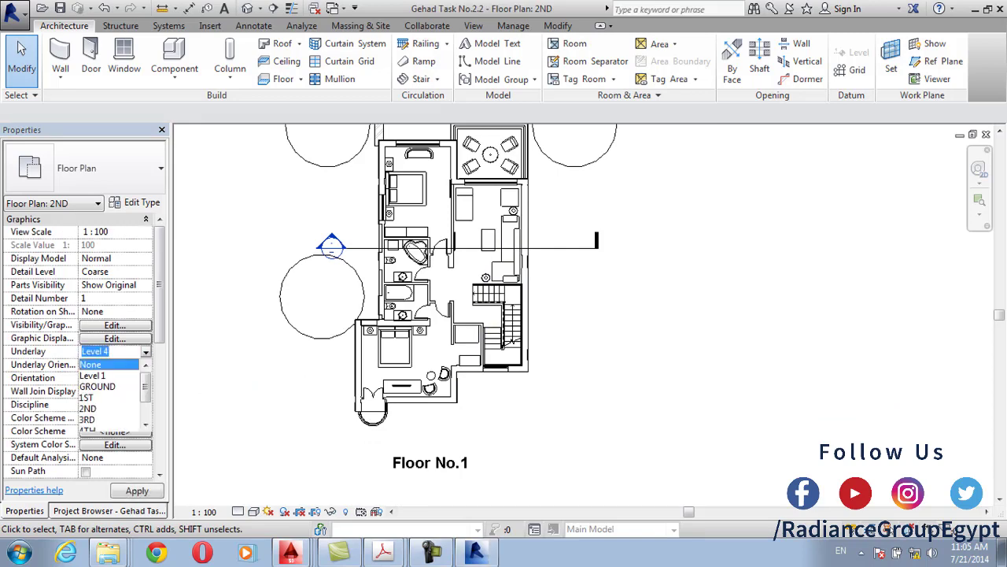
click(93, 375)
click(137, 490)
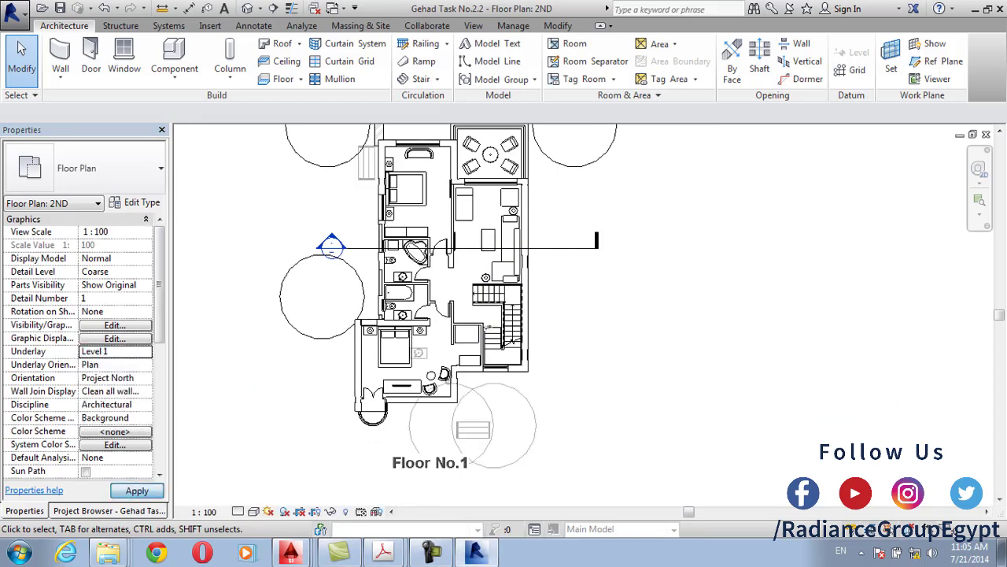
middle_drag(488, 327, 475, 476)
middle_drag(427, 401, 449, 317)
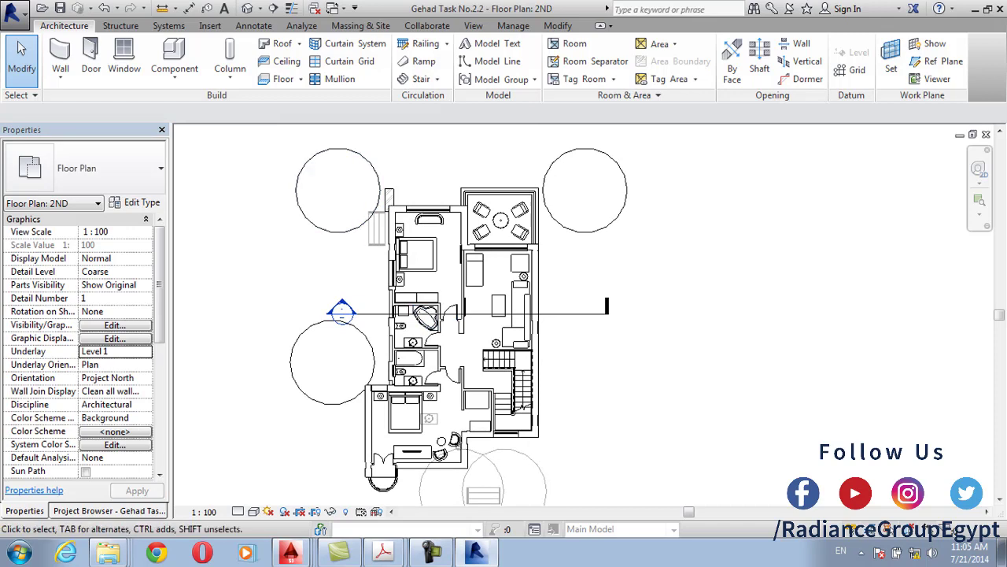
click(146, 351)
click(97, 386)
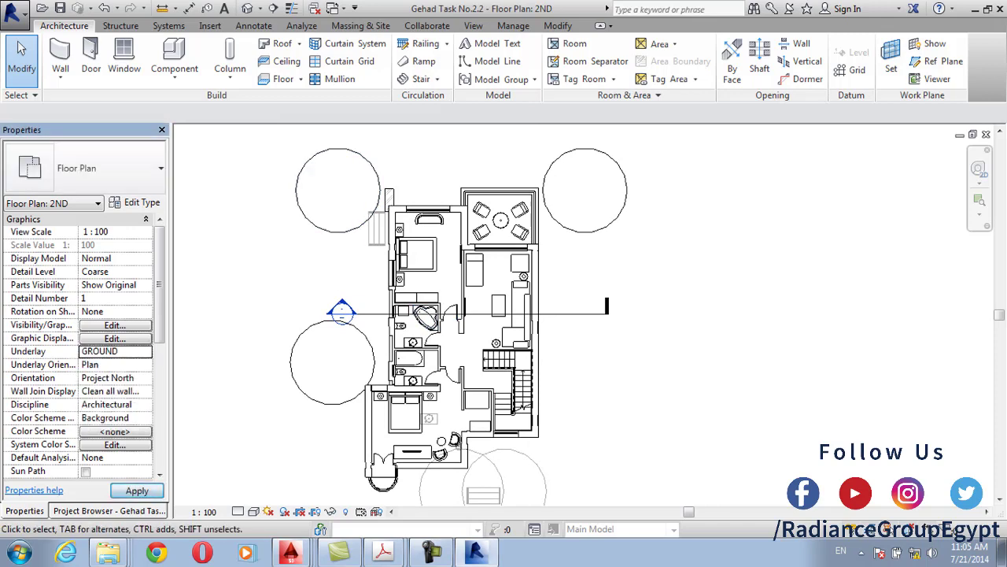
Pan and zoom the 2ND plan to bring the staircase area into view
scroll(382, 241, up, 5)
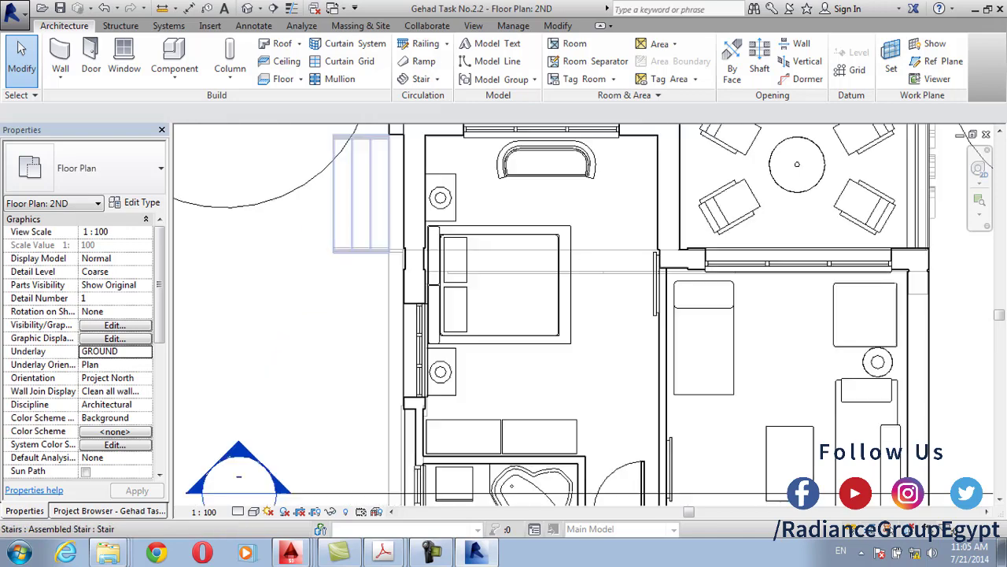
scroll(365, 203, down, 3)
middle_drag(543, 236, 462, 259)
middle_drag(620, 462, 537, 326)
scroll(596, 345, up, 2)
scroll(537, 326, up, 1)
middle_drag(355, 273, 343, 264)
middle_drag(370, 346, 285, 299)
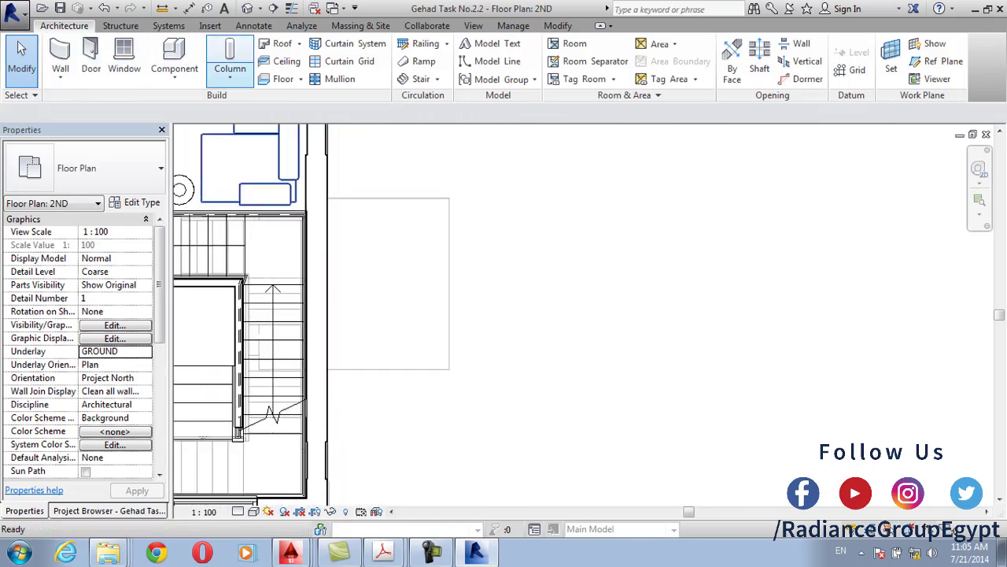
Start an architectural column and browse the Load Family library into Egypt > Doors
click(229, 70)
click(278, 133)
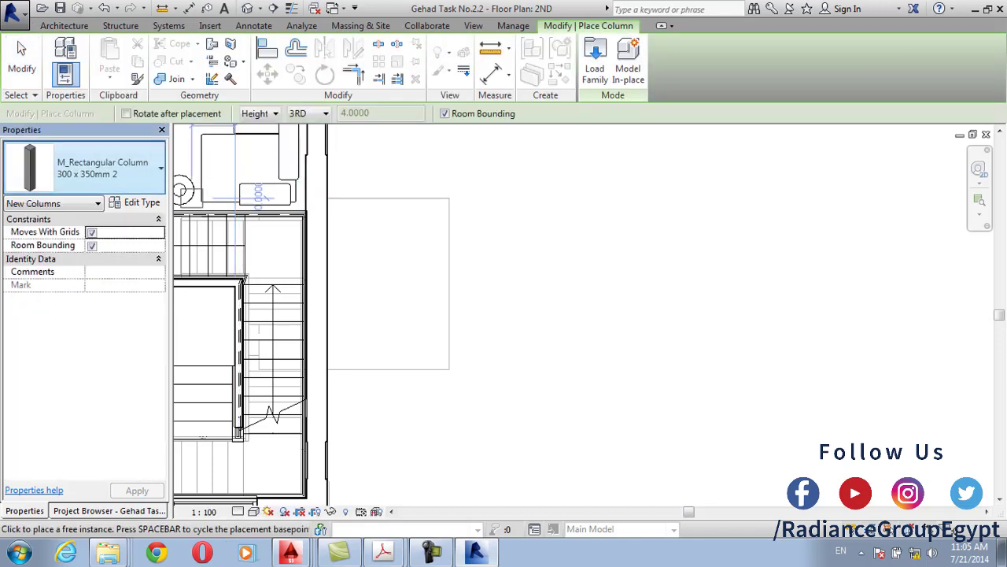
click(595, 61)
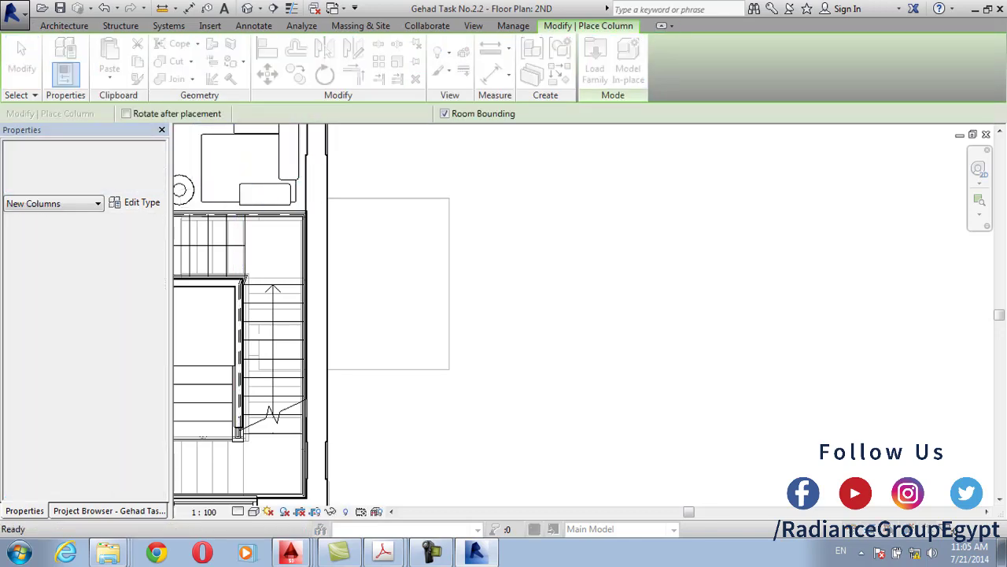
double_click(256, 146)
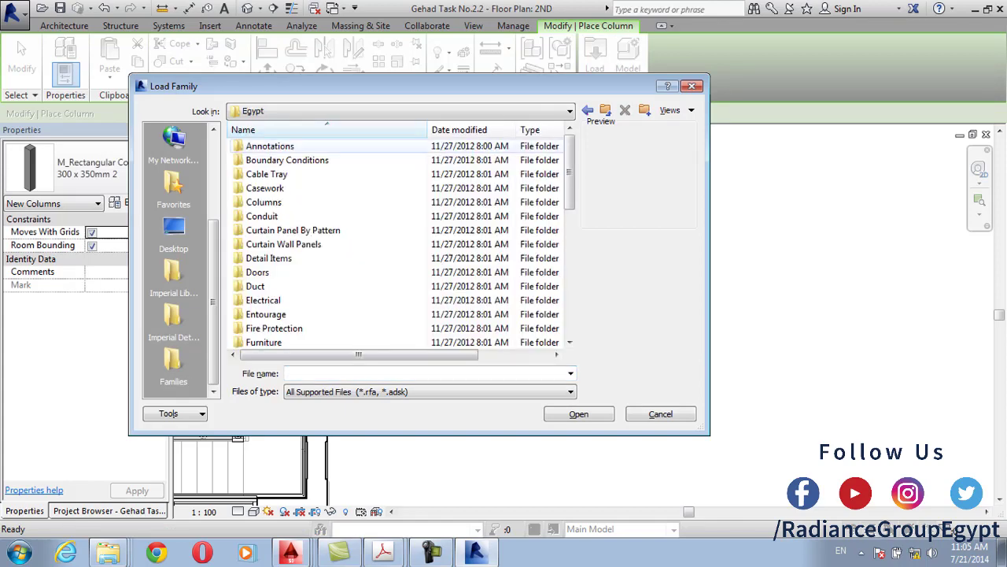
double_click(257, 271)
click(294, 174)
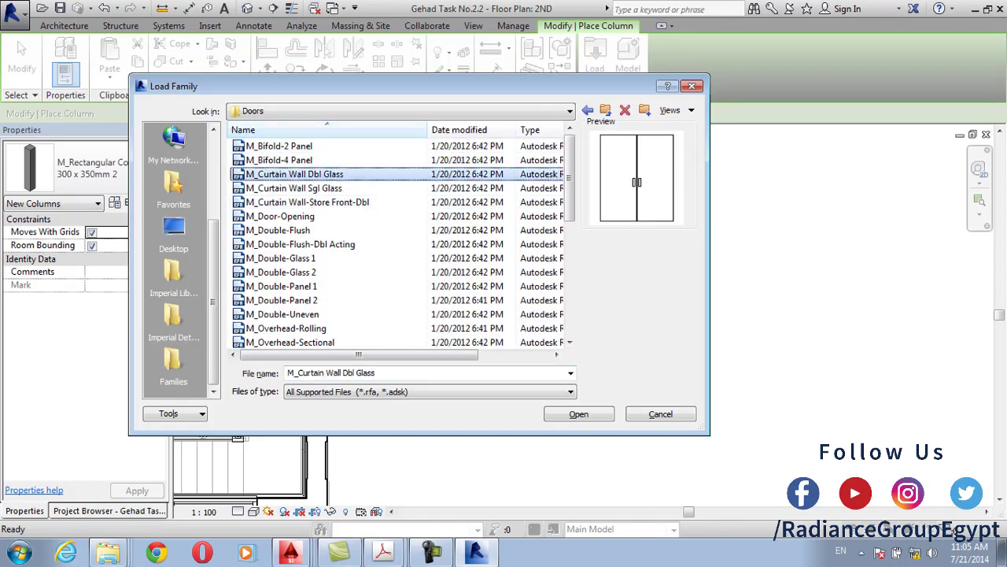
click(294, 174)
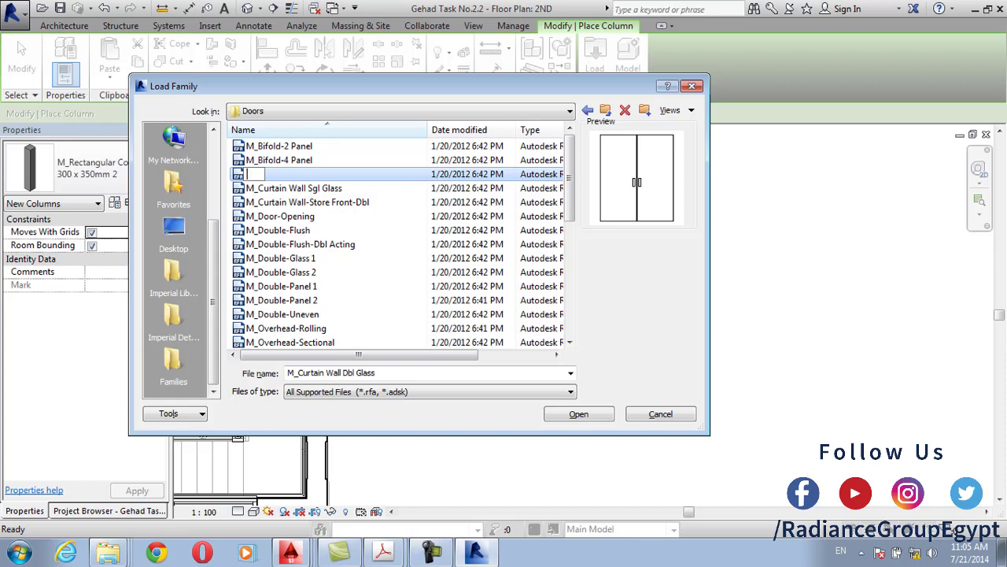
click(280, 215)
Go to Egypt > Columns and load the M_Metal Clad Column family
key(BackSpace)
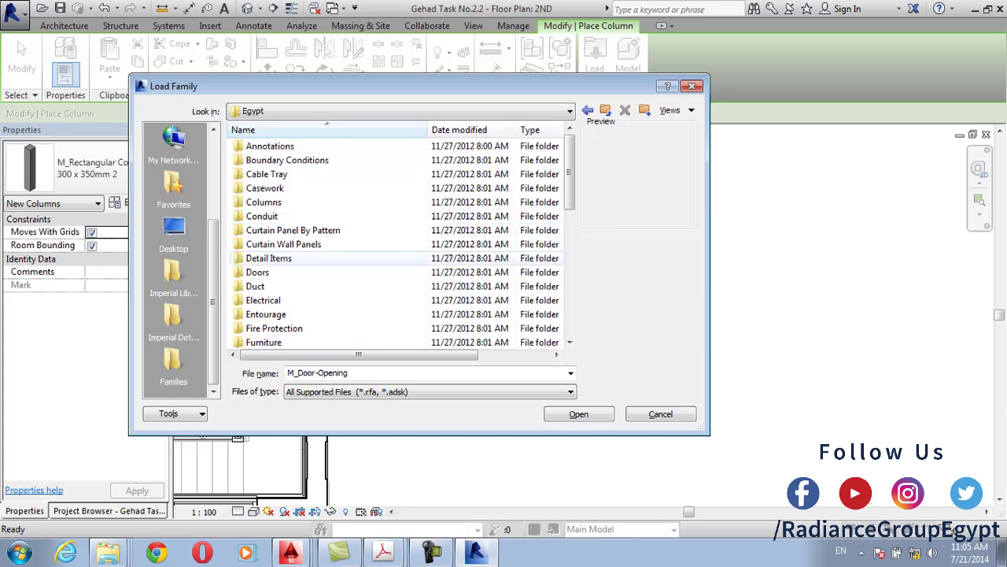
click(257, 272)
double_click(264, 201)
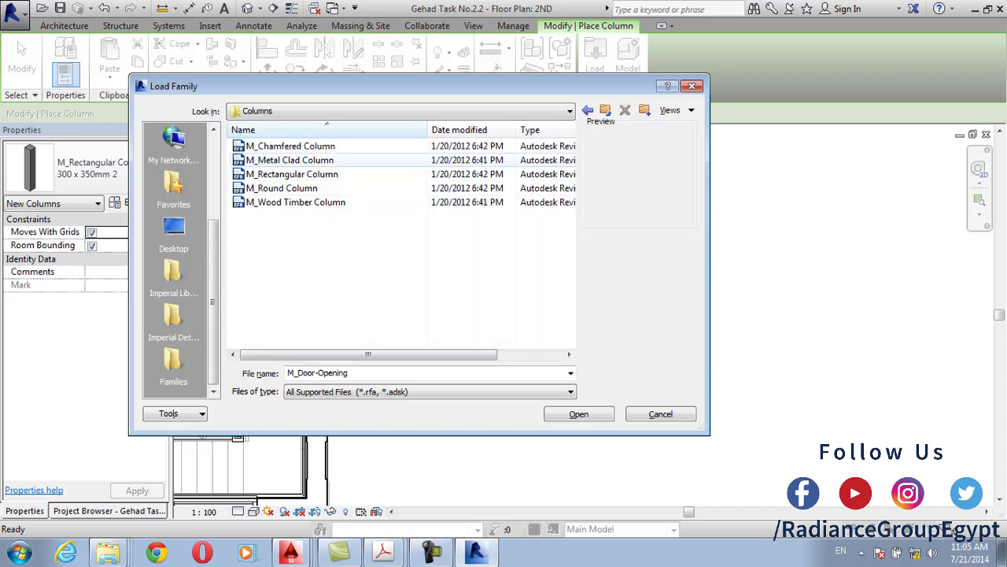
click(290, 160)
click(292, 174)
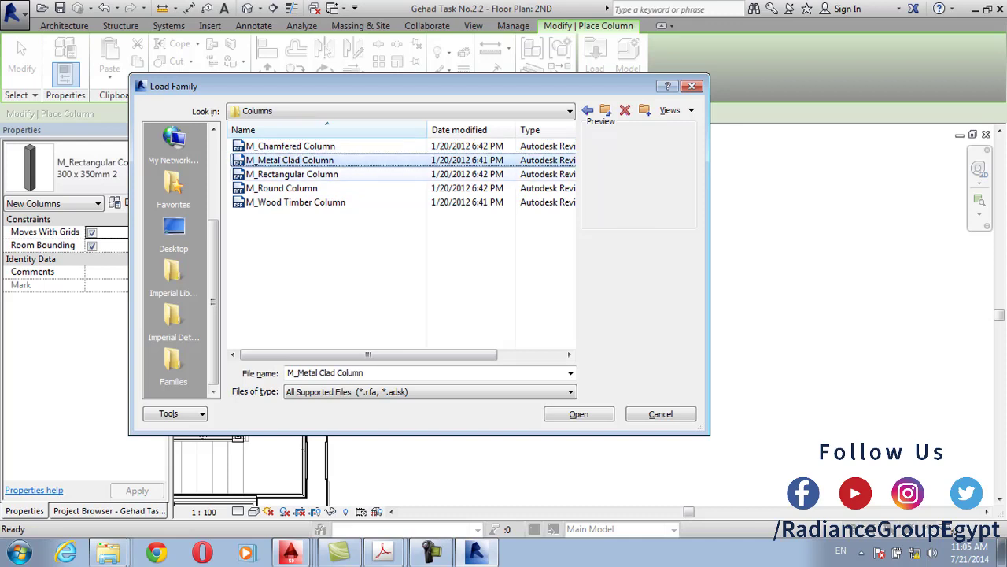
click(282, 188)
click(289, 160)
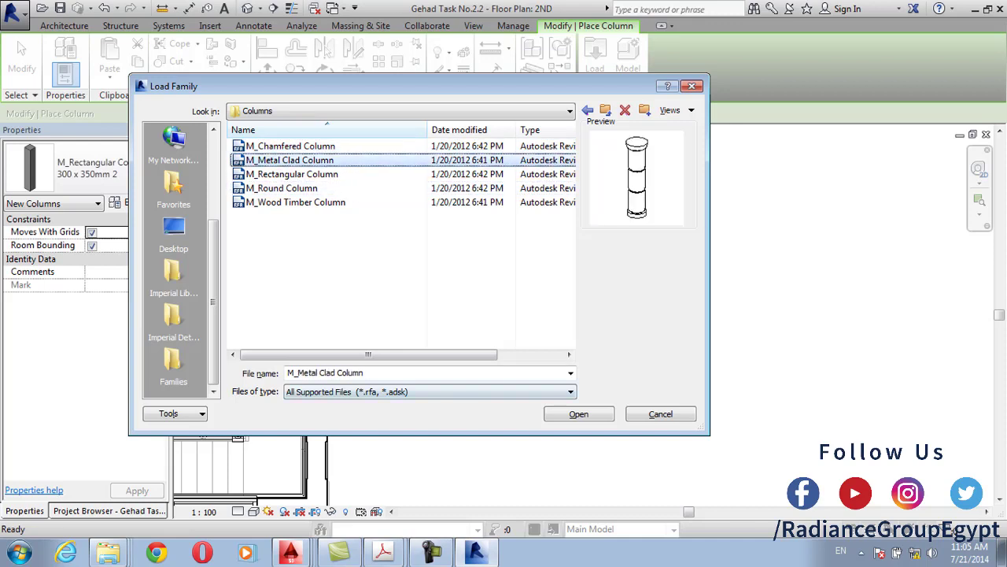
click(579, 414)
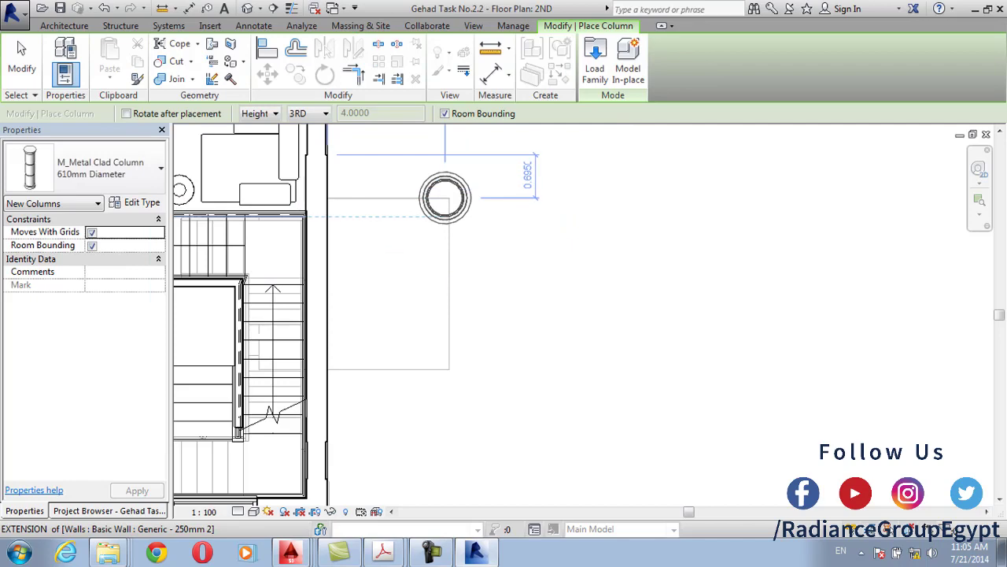
Place two metal clad columns in the 2ND plan, one above the other, and view them in 3D
click(444, 196)
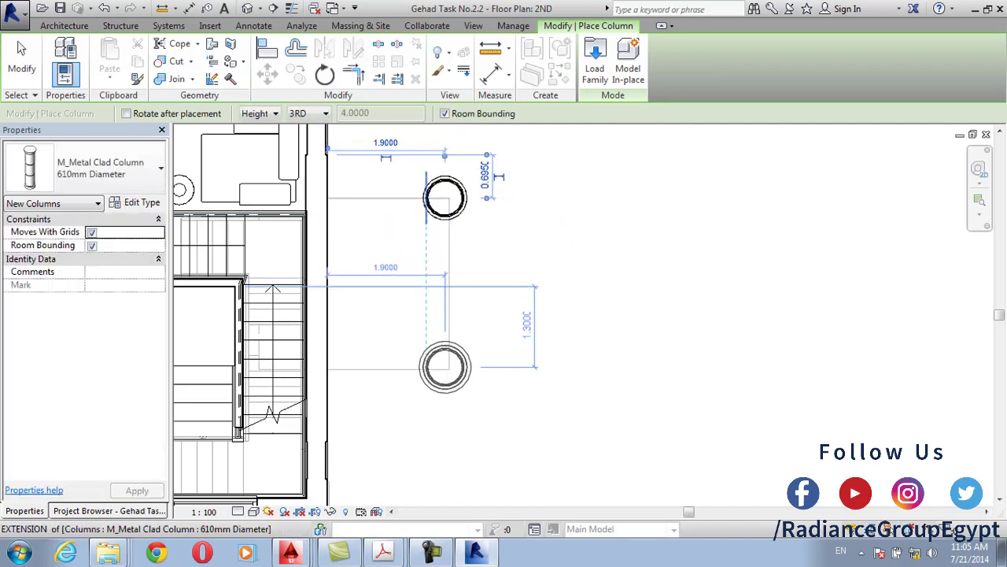
click(441, 366)
click(247, 8)
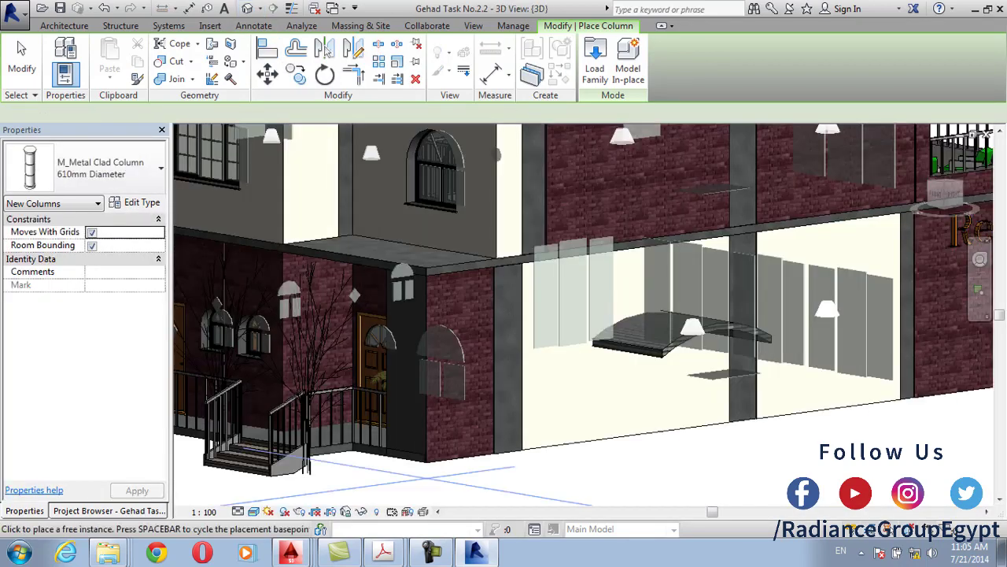
scroll(551, 275, down, 4)
middle_drag(551, 275, 521, 347)
scroll(586, 305, up, 3)
key(Escape)
key(Escape)
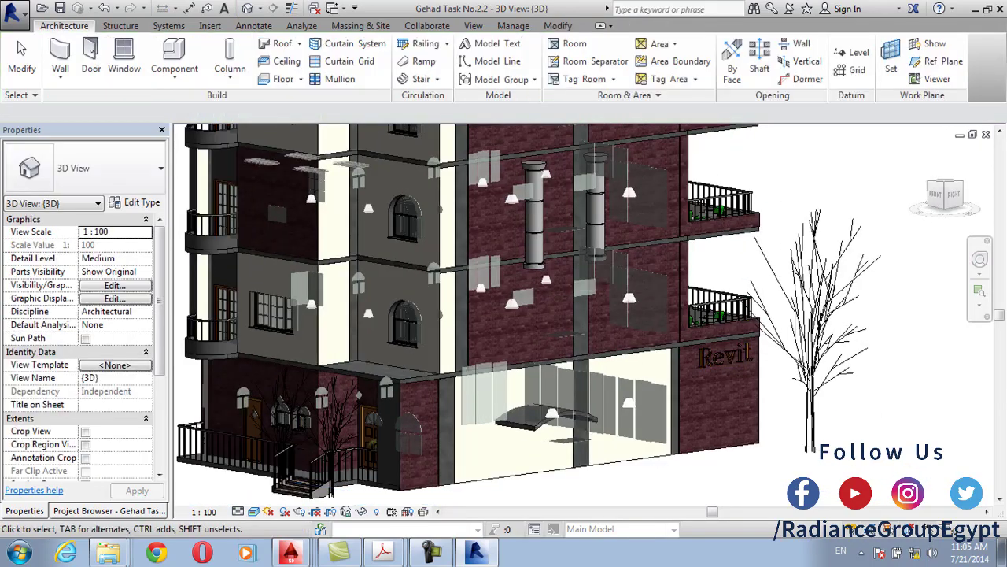
Set the column's Base Level to GROUND and Top Level to 1ST
click(535, 212)
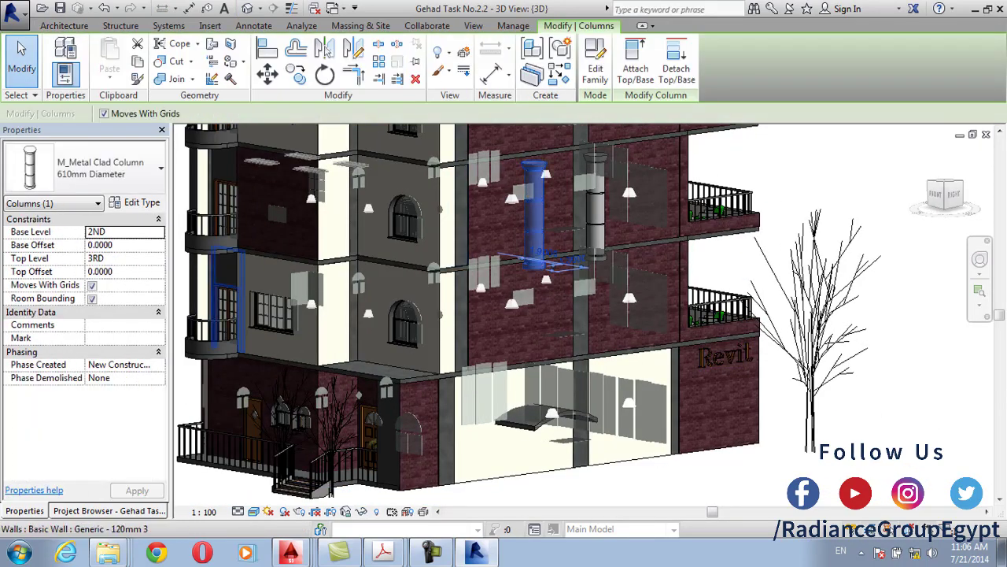
click(158, 232)
click(110, 257)
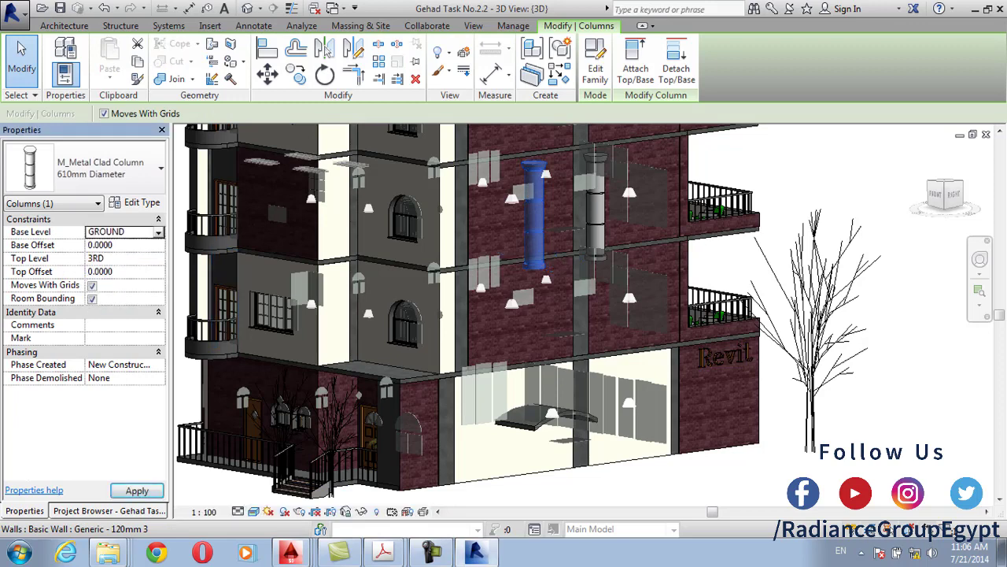
click(158, 258)
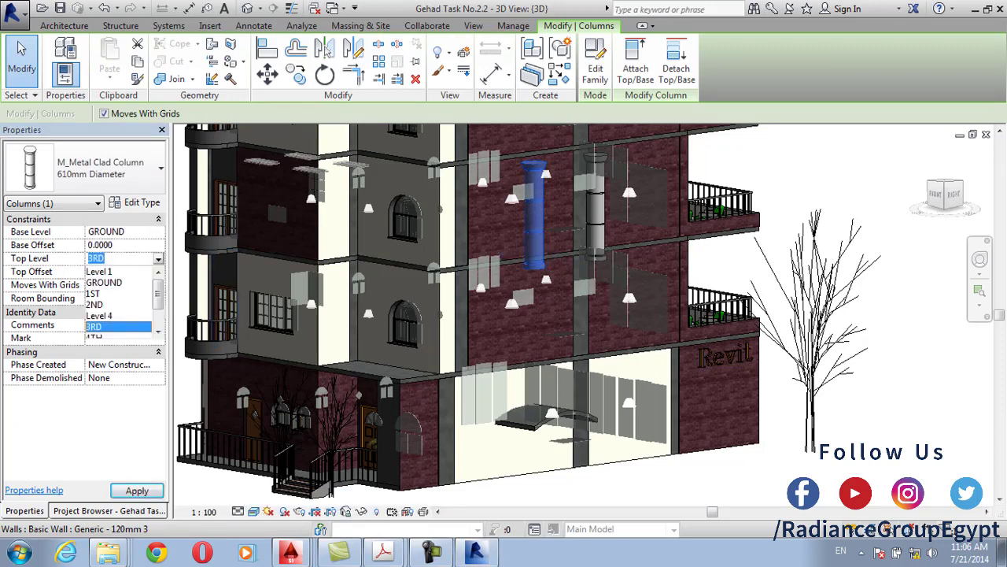
click(110, 293)
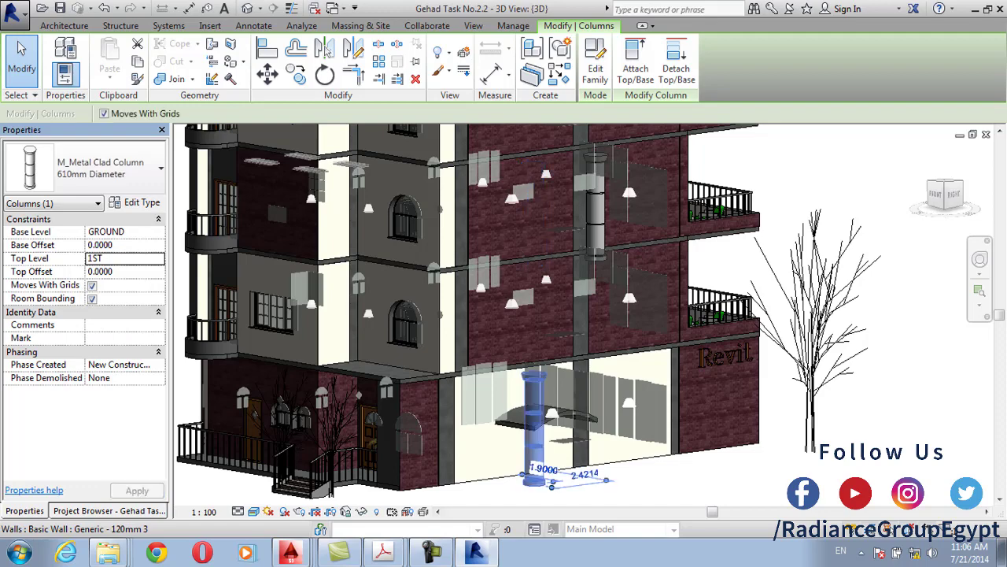
Measure from the canopy roof edge to the column with an aligned dimension
scroll(550, 424, up, 3)
scroll(537, 395, up, 2)
middle_drag(538, 395, 504, 324)
click(472, 350)
scroll(532, 337, down, 2)
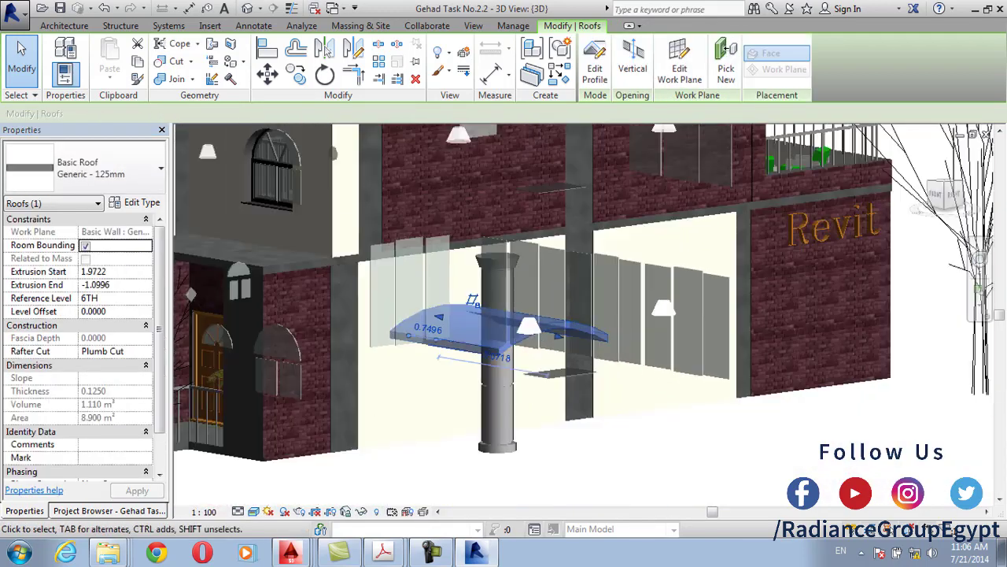
click(64, 25)
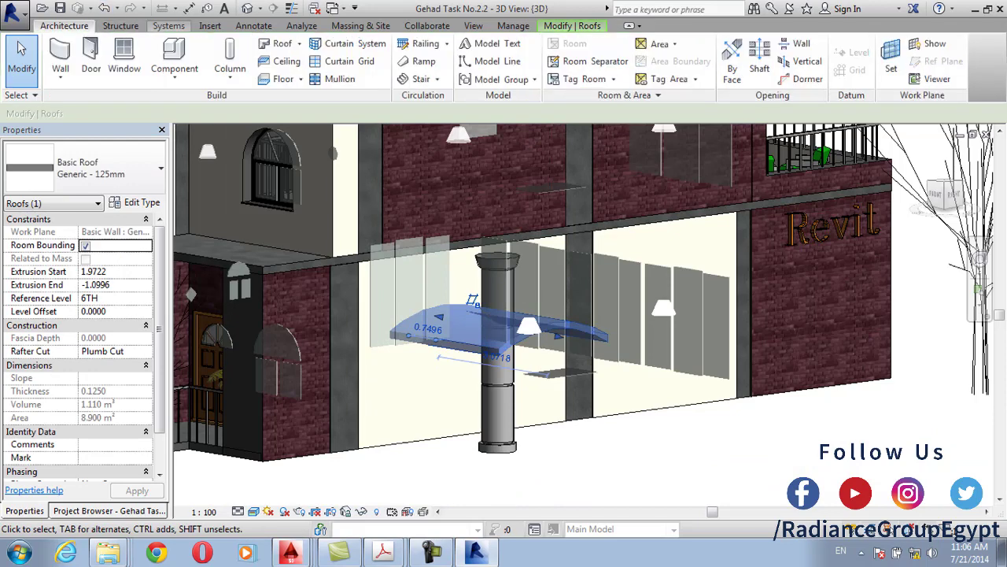
click(253, 25)
click(61, 59)
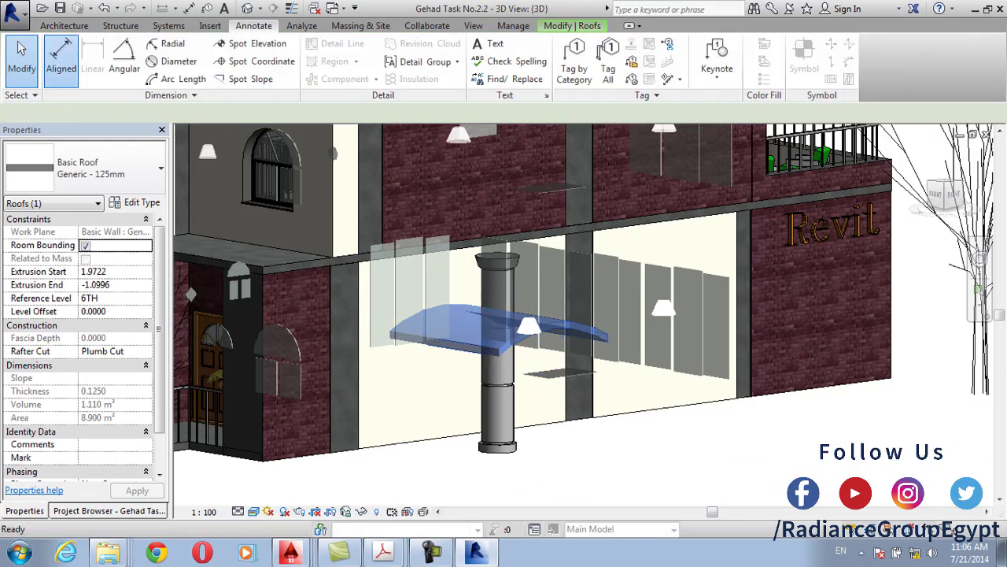
scroll(543, 406, up, 1)
click(551, 308)
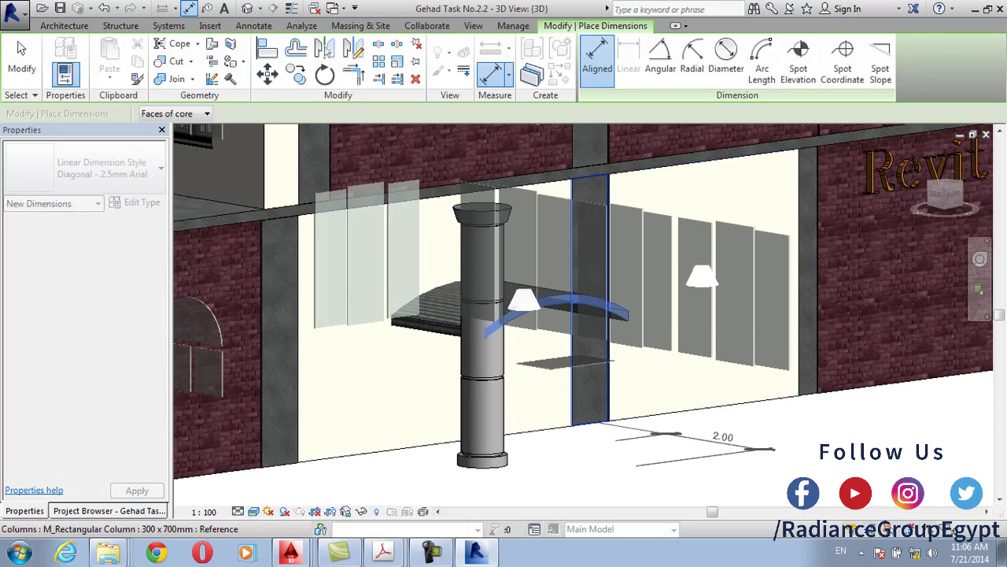
click(589, 362)
key(Escape)
key(Escape)
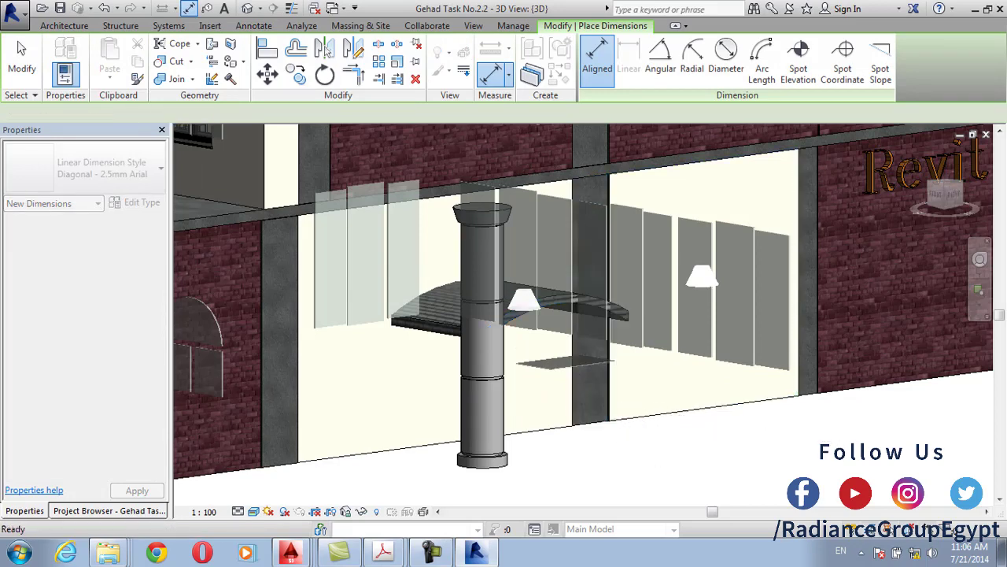
Inspect the canopy roof's Extrusion Start value, then select the metal clad column
click(425, 313)
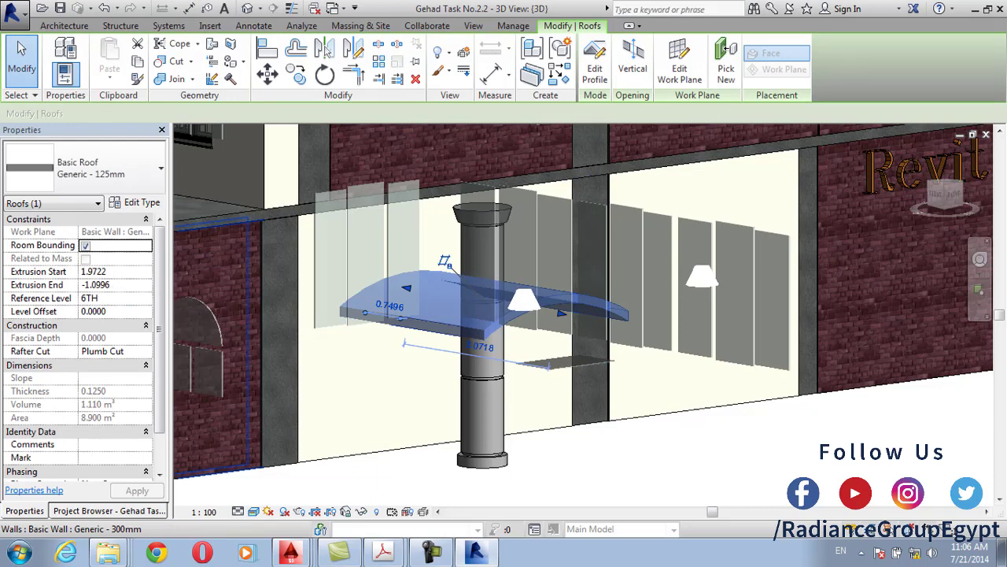
click(94, 270)
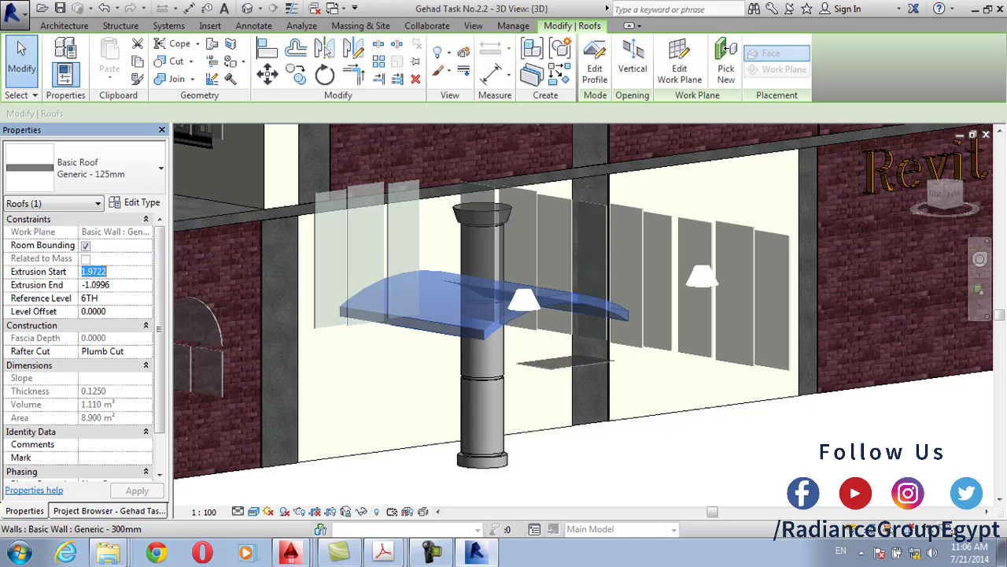
key(Escape)
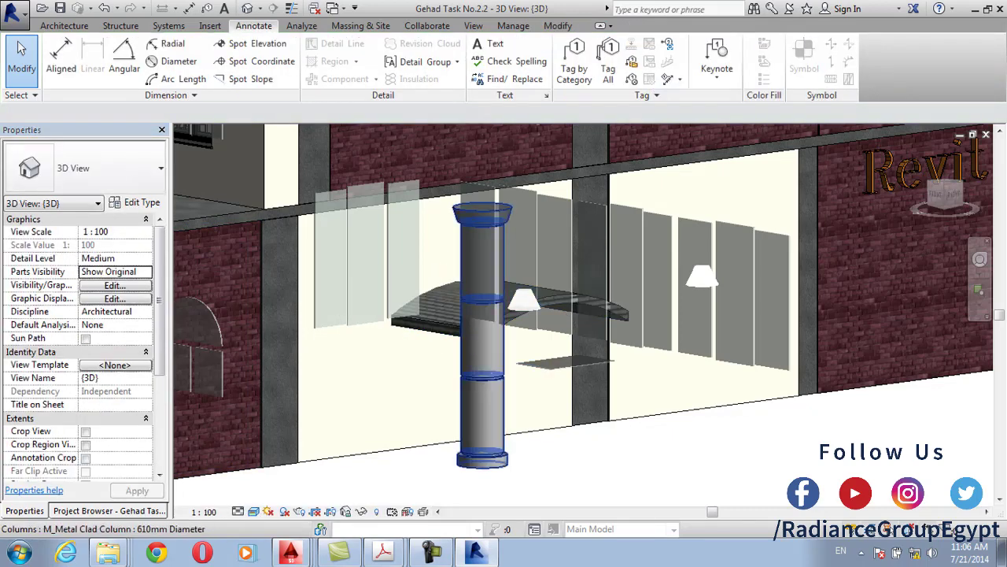
click(405, 306)
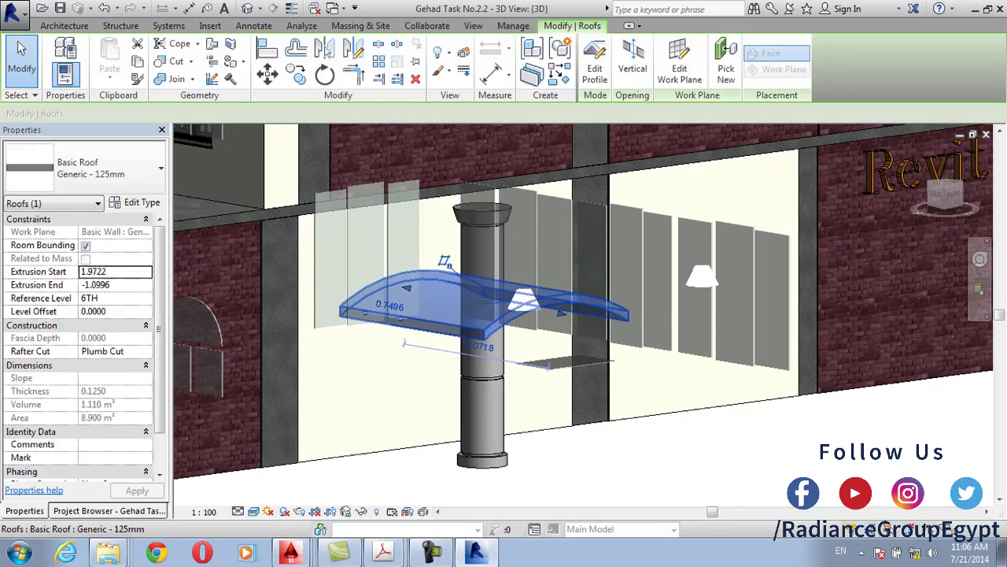
key(Escape)
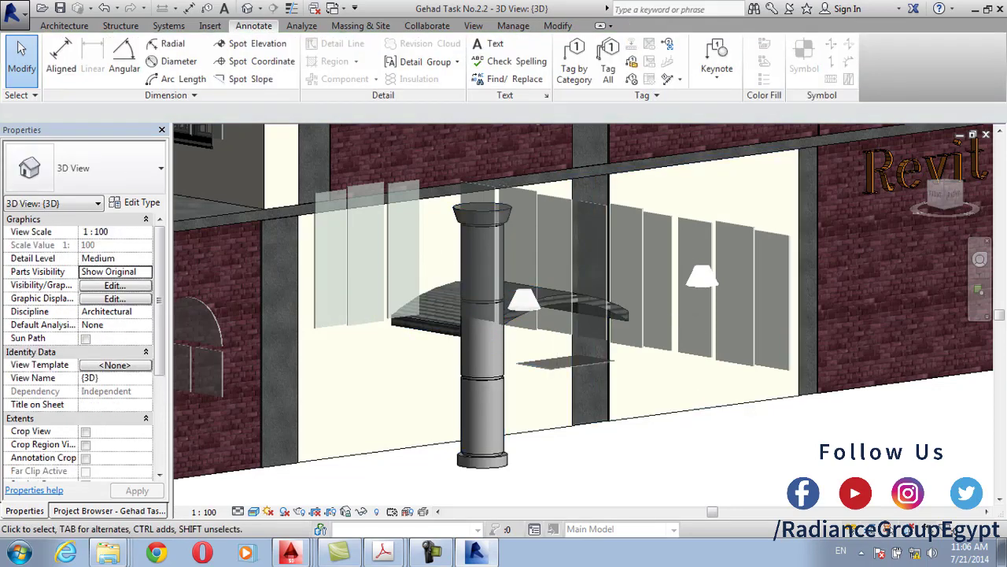
click(482, 393)
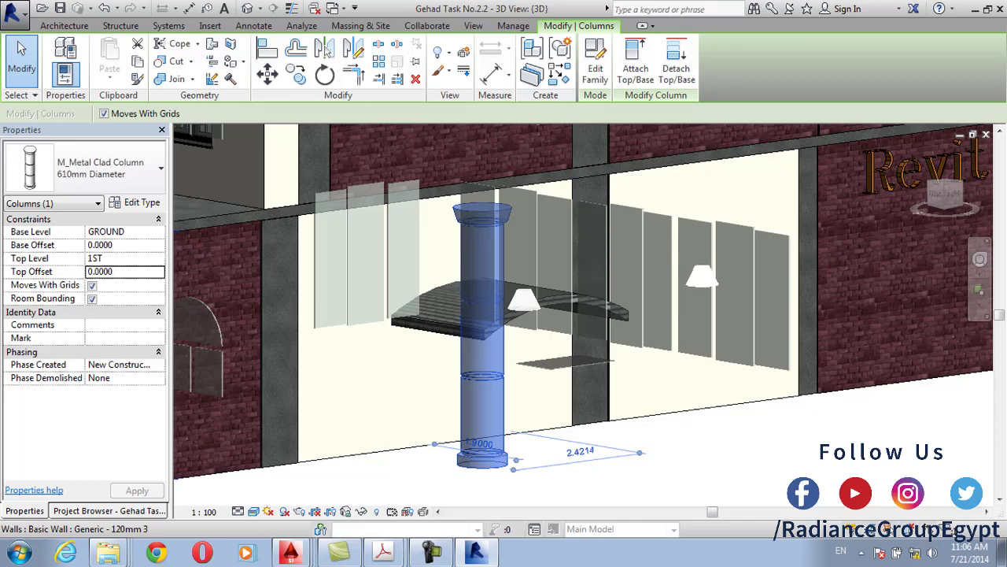
Change the column's Top Offset from -0.5 to -1.9 so it ends beneath the canopy
double_click(99, 272)
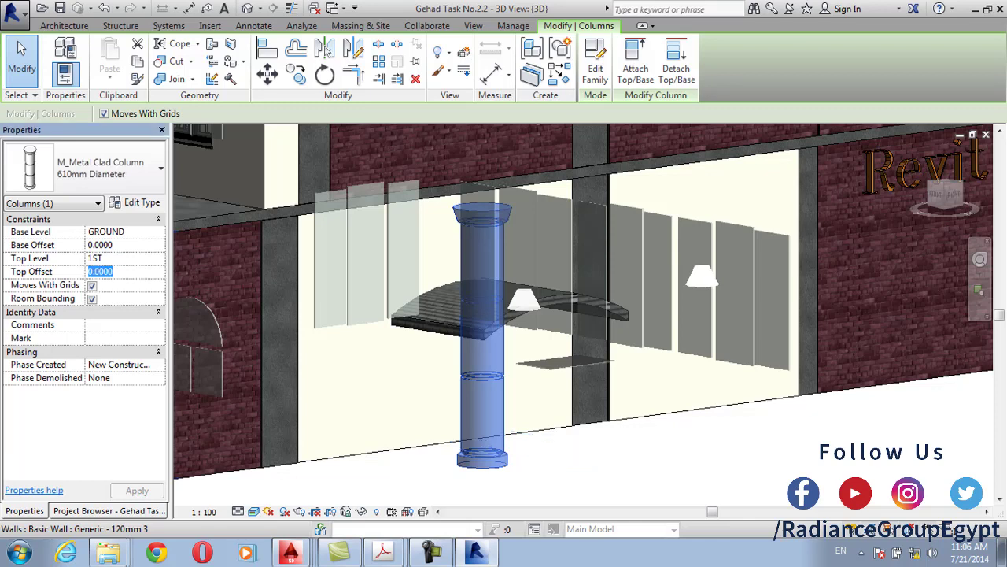
text(-0)
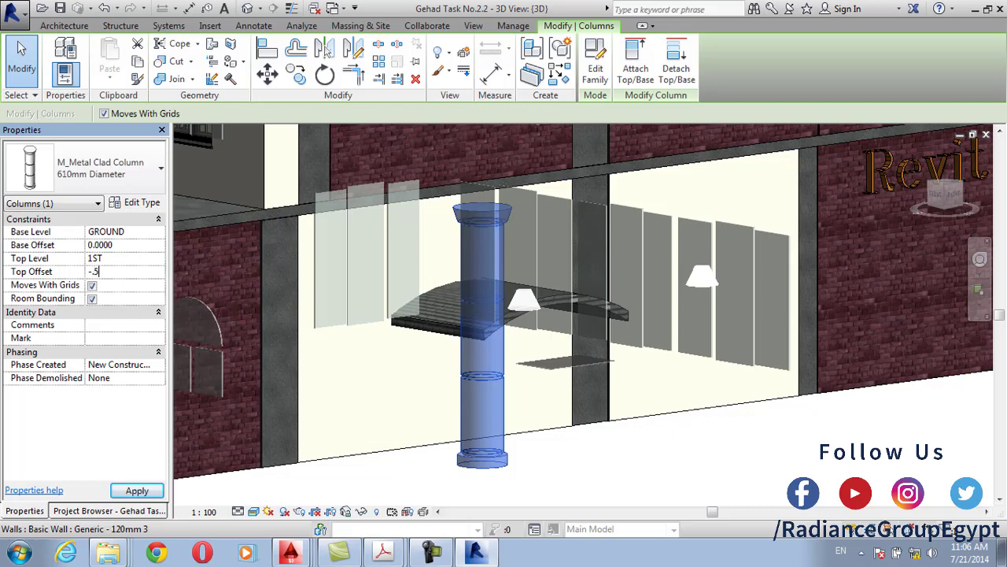
text(.5)
key(Return)
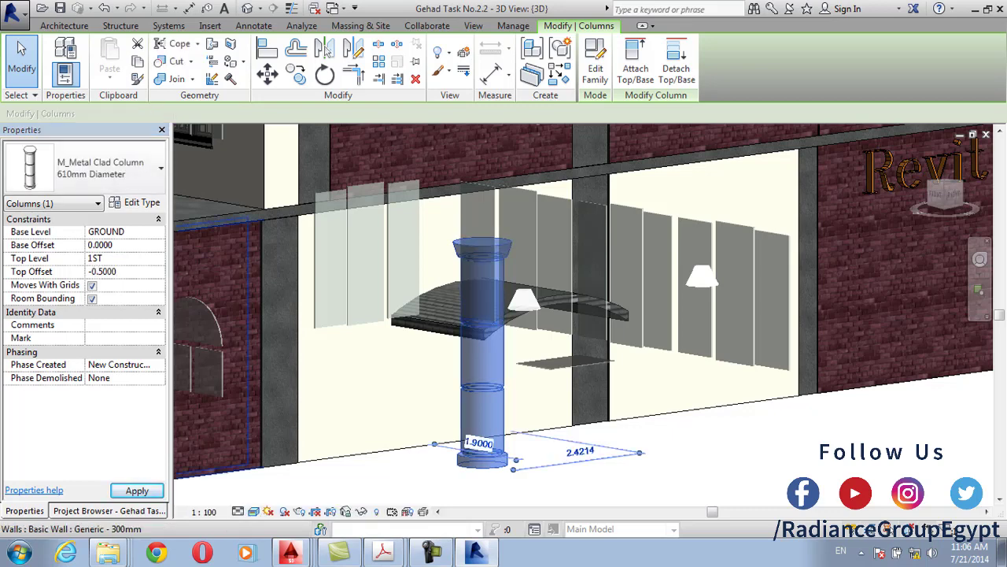
click(103, 272)
text(-1.9)
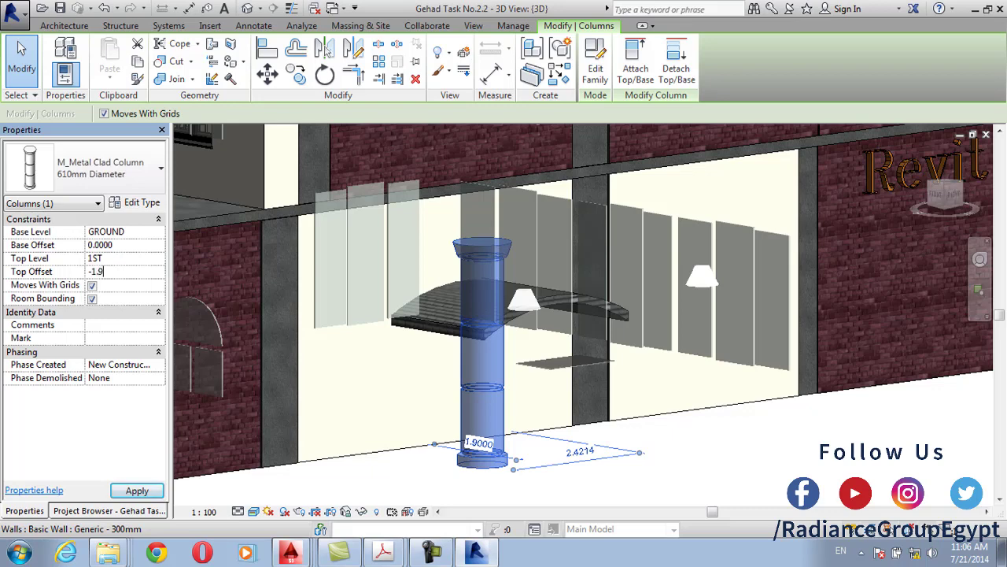
key(Return)
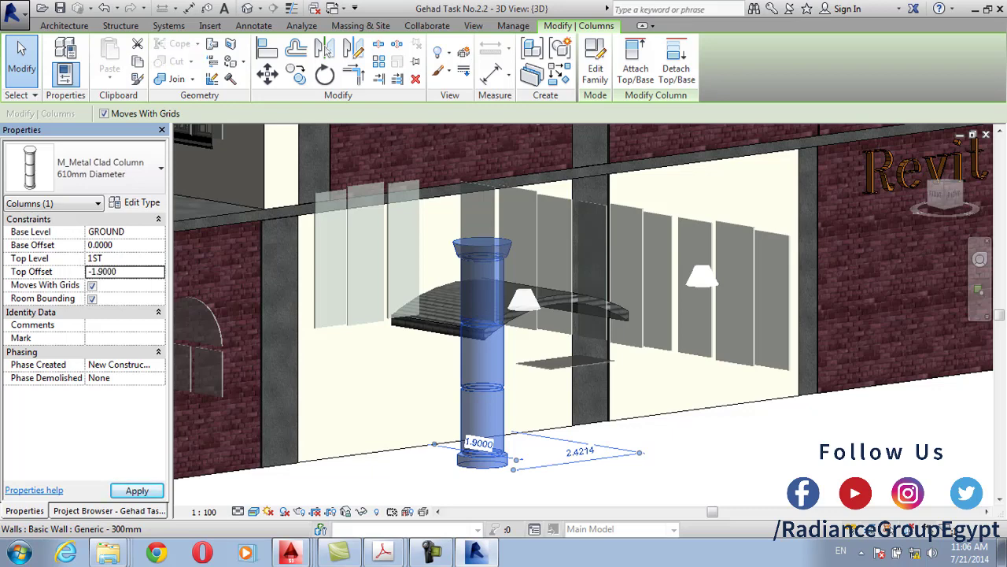
key(Escape)
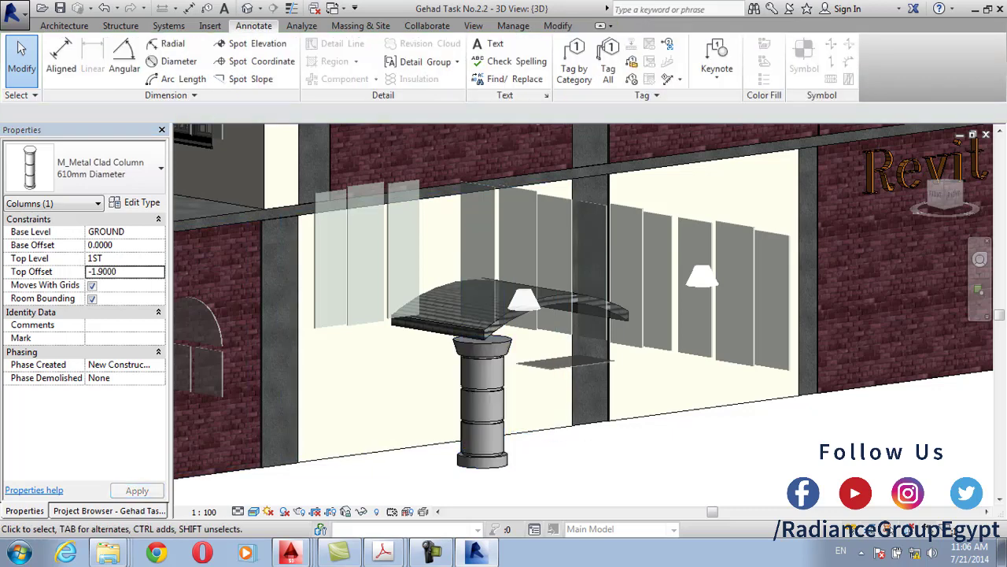
scroll(504, 385, up, 3)
Attach the round column's top to the curved canopy roof
click(465, 391)
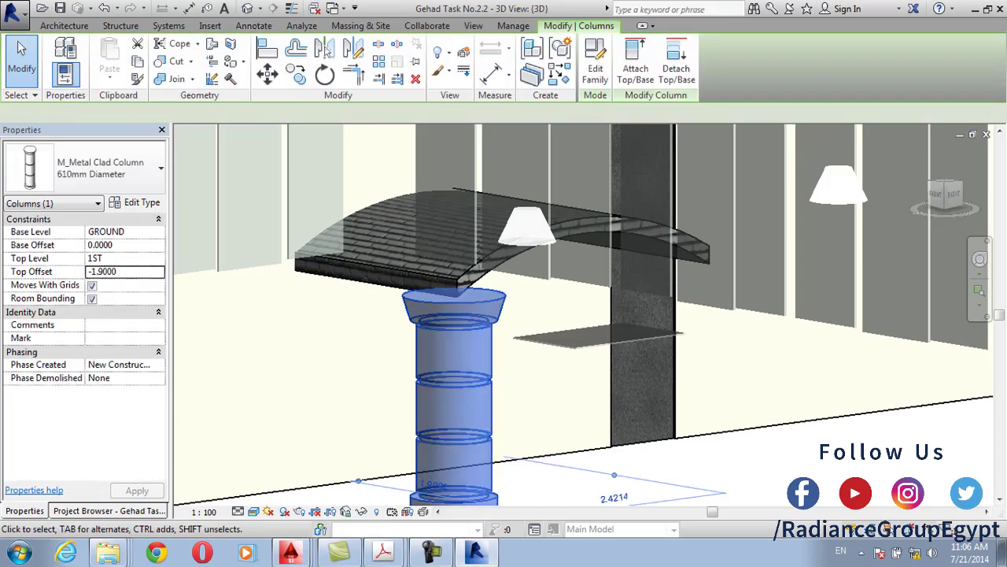
scroll(482, 391, down, 4)
scroll(481, 391, up, 3)
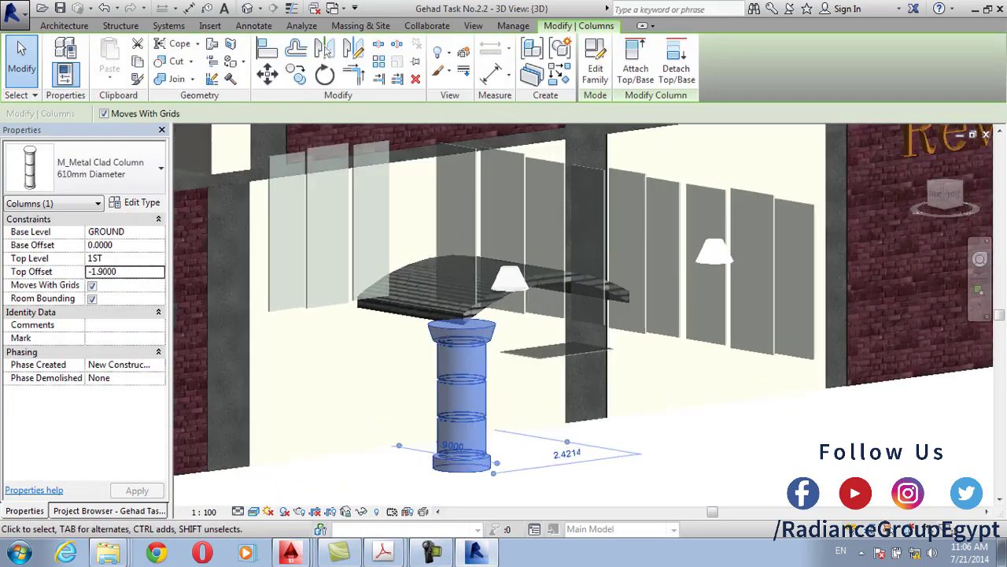
click(636, 63)
click(461, 301)
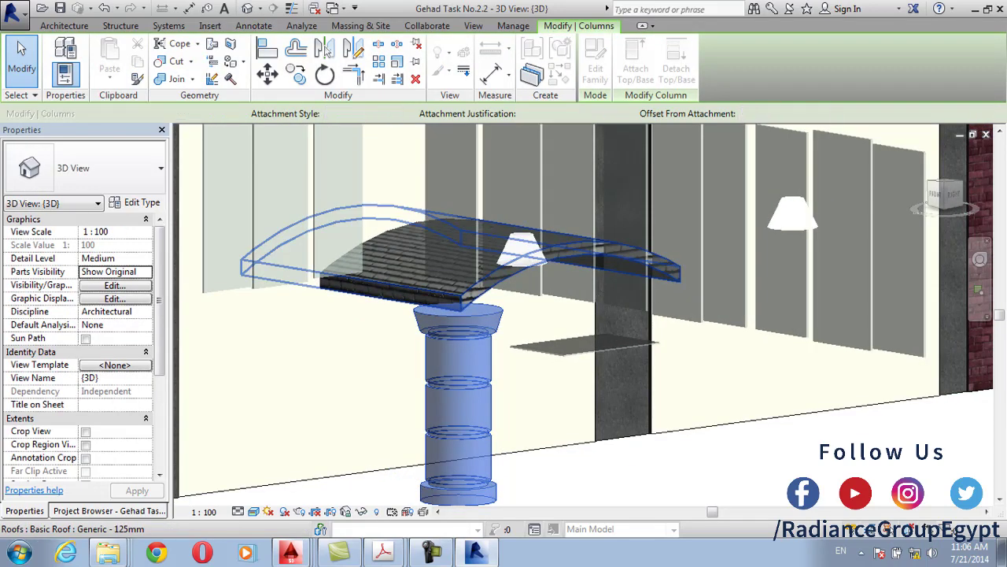
key(Escape)
key(Escape)
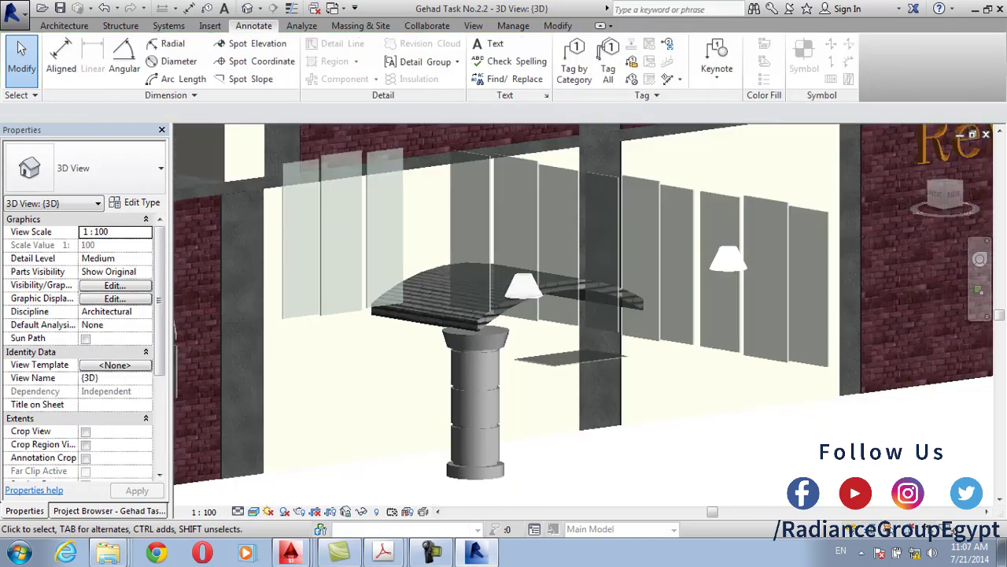
Reselect the round column under the canopy and remove it
scroll(584, 315, down, 2)
scroll(584, 315, up, 2)
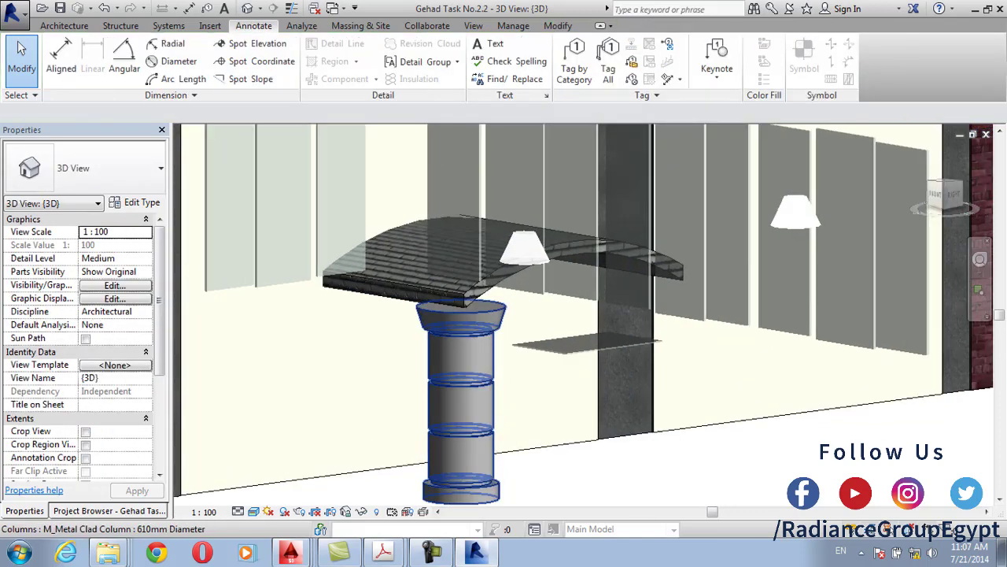
click(461, 393)
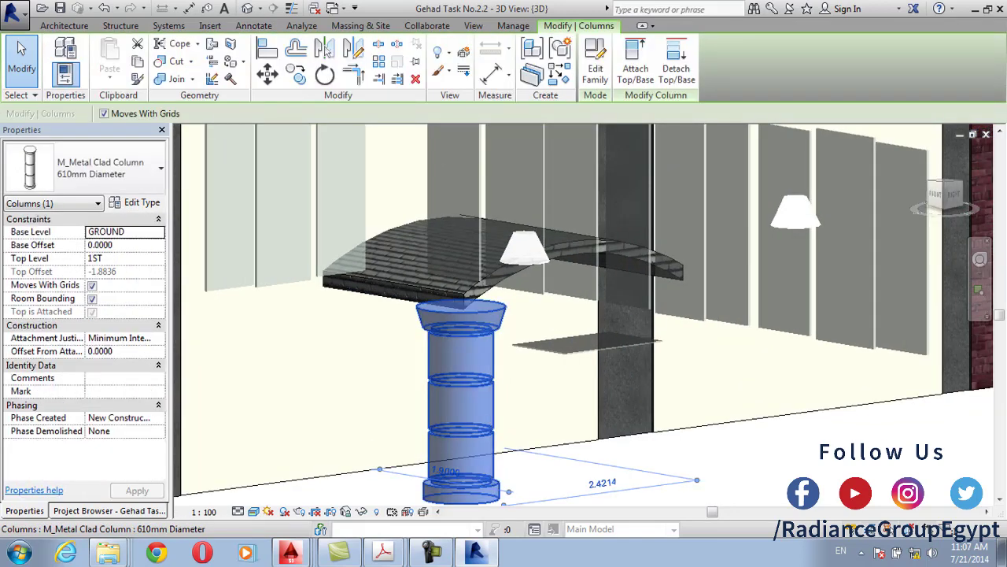
key(Escape)
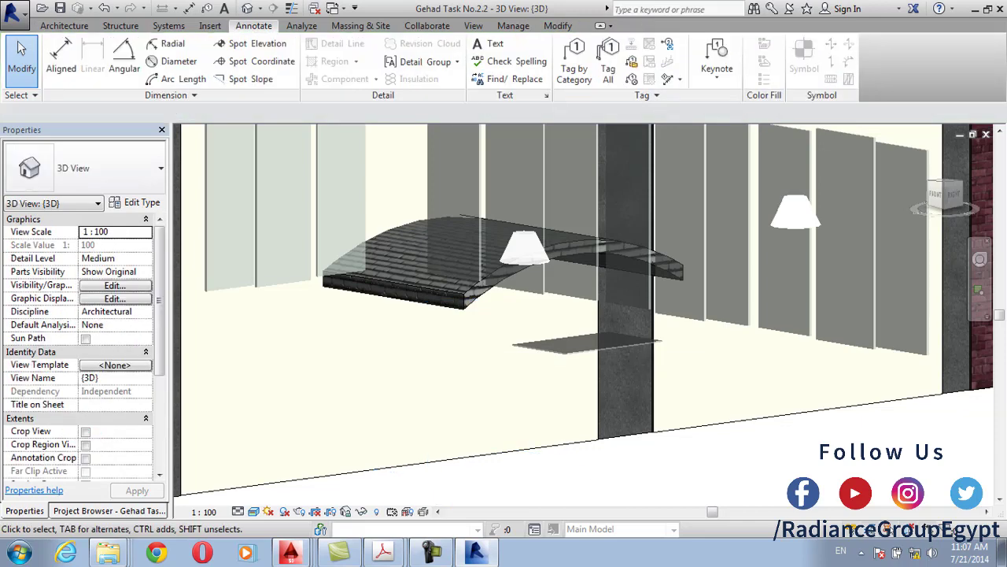
Open the 2ND floor plan and delete its round column
click(109, 510)
double_click(61, 200)
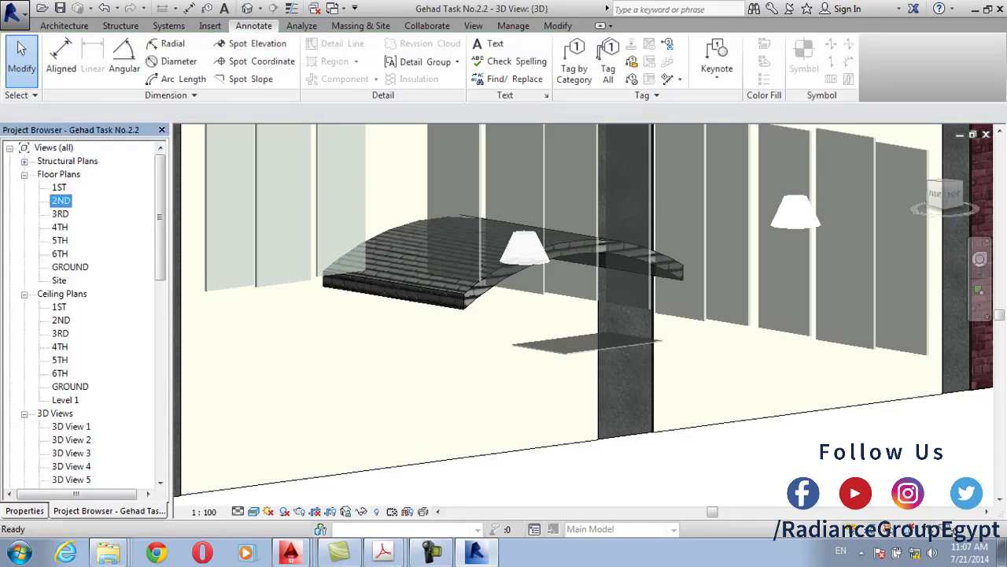
scroll(435, 177, up, 1)
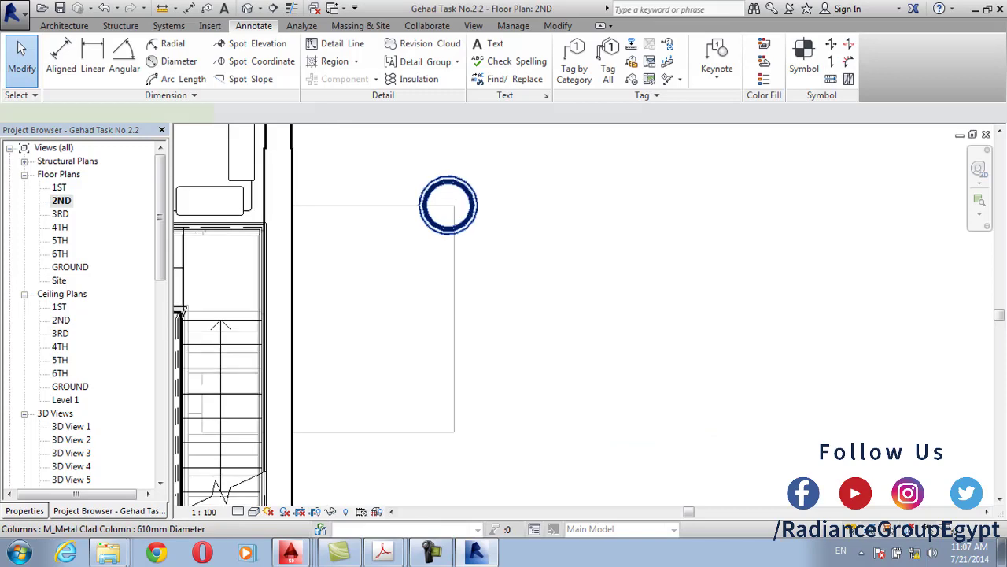
click(436, 178)
key(Delete)
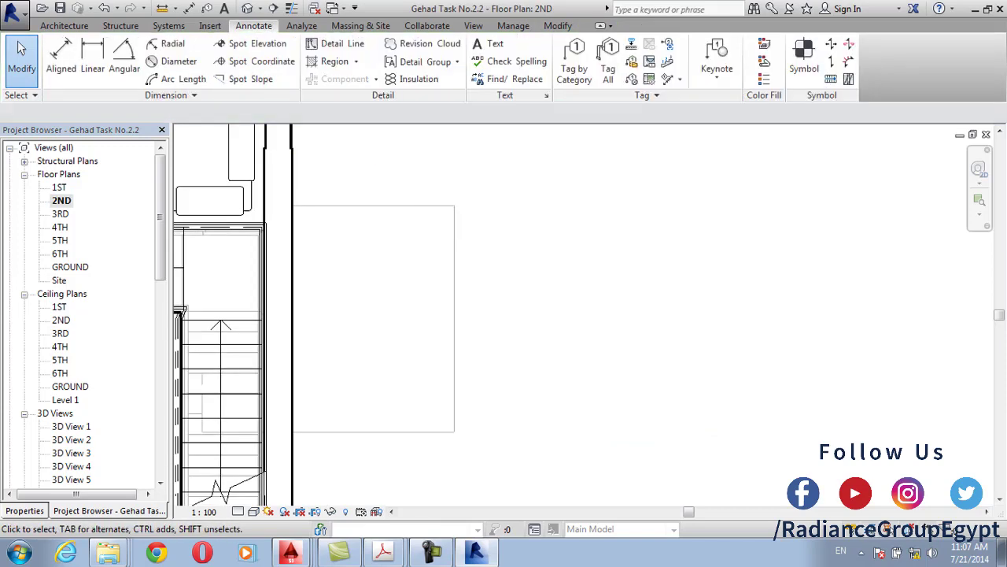
Start placing a new architectural column
click(64, 25)
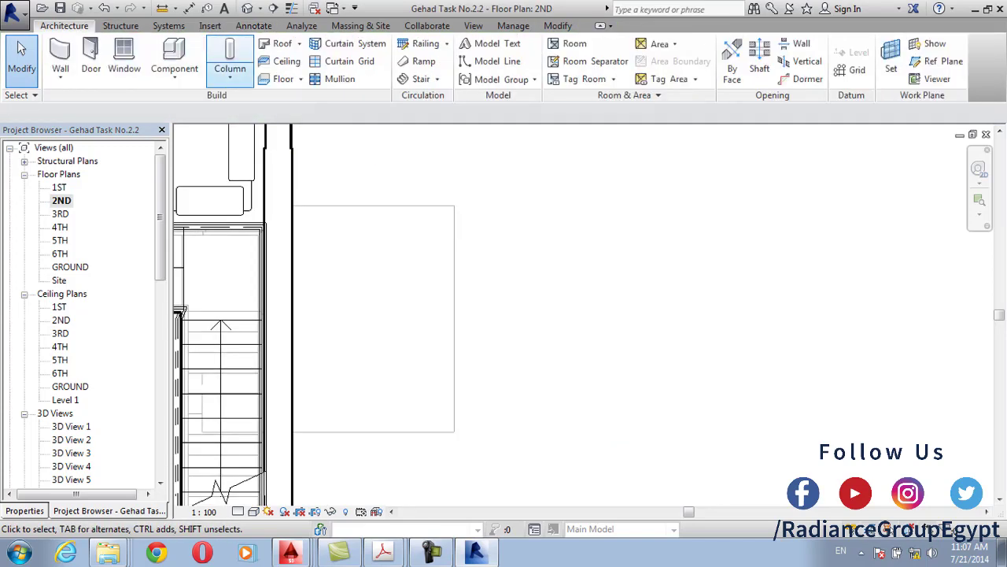
click(230, 75)
click(267, 132)
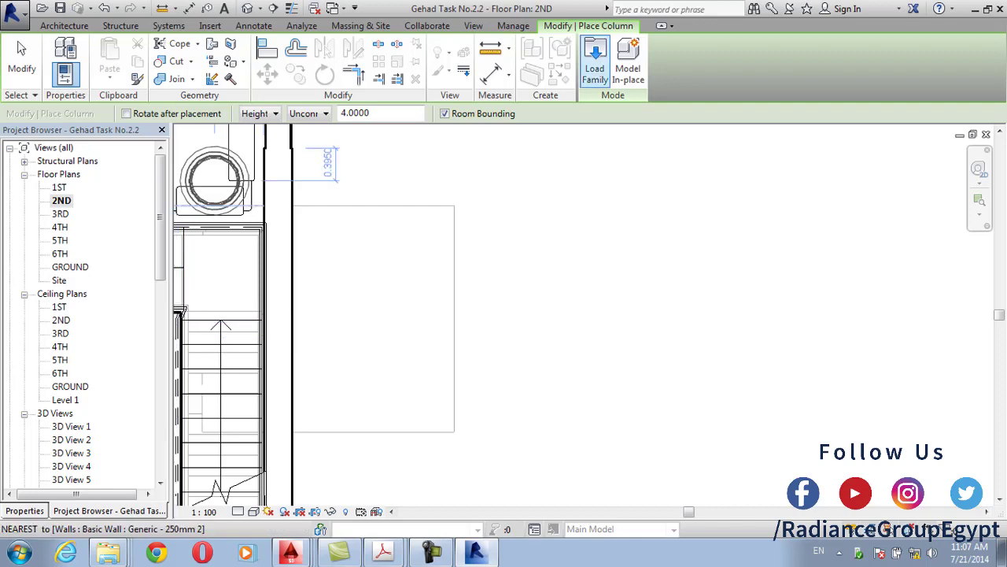
Browse to the Metric Library Columns folder on the ESLAM (H:) drive
click(595, 65)
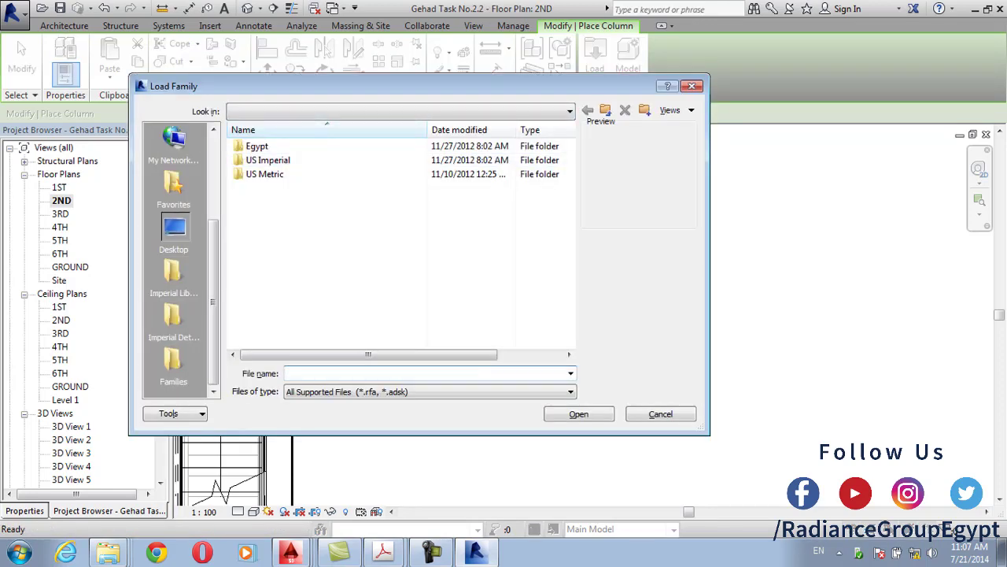
double_click(265, 187)
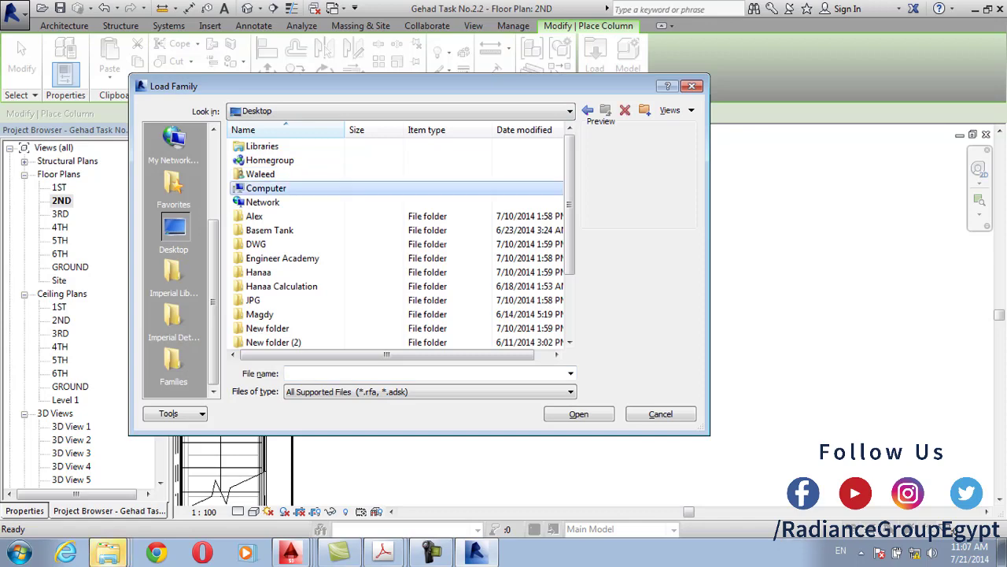
double_click(267, 267)
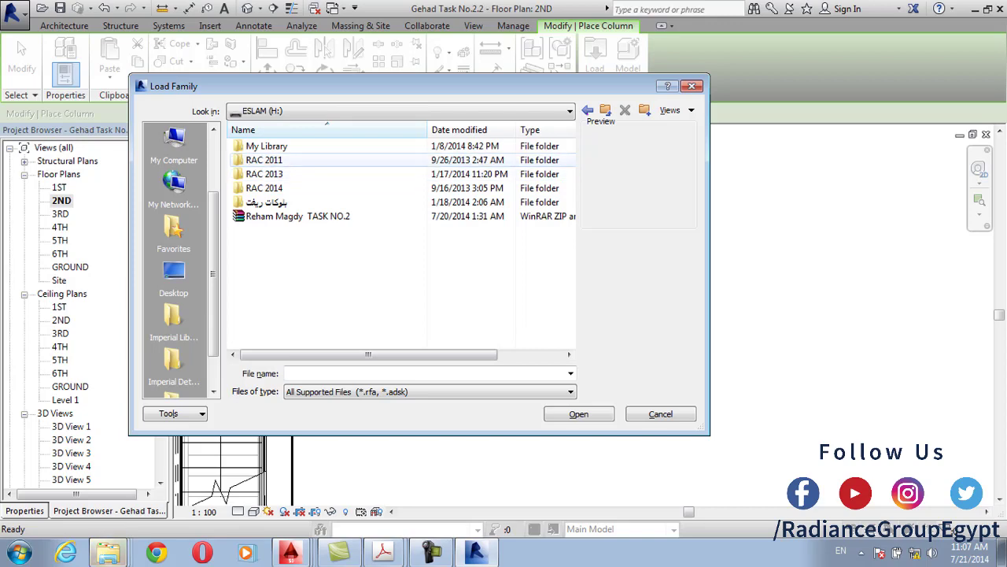
double_click(264, 160)
double_click(263, 146)
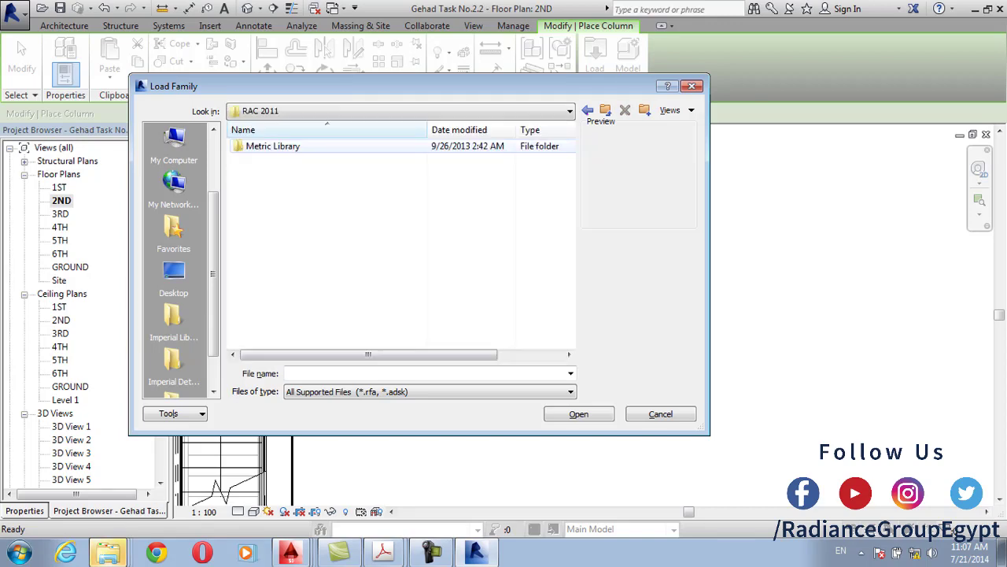
double_click(264, 146)
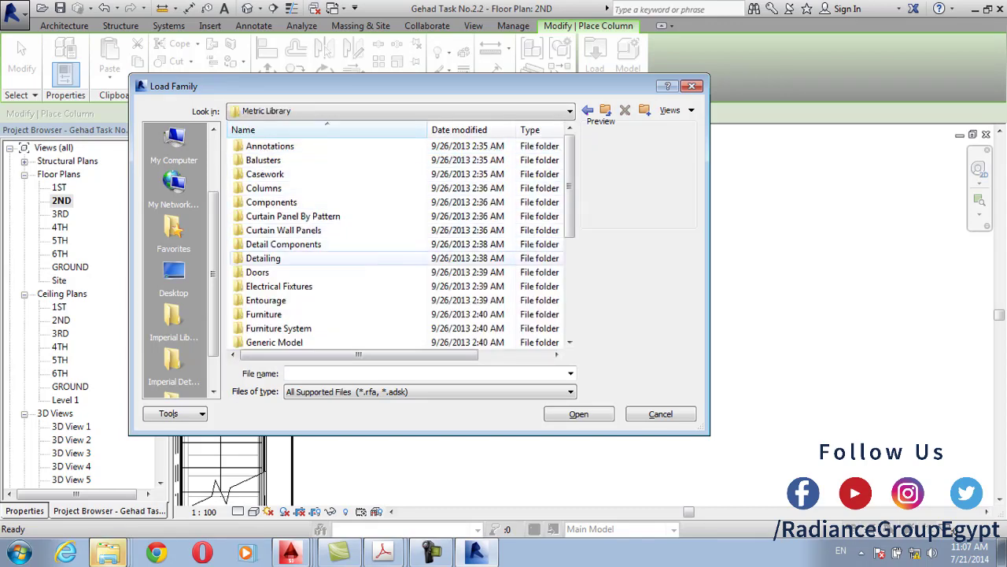
click(264, 188)
double_click(263, 188)
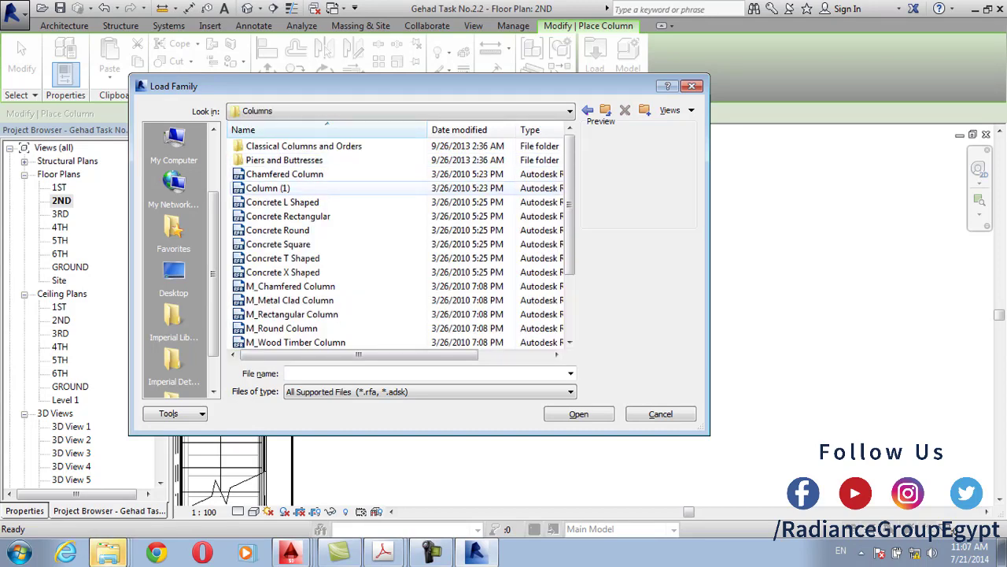
Preview the column families, including Tuscan Column, and open Classical Columns and Orders
click(267, 189)
click(282, 202)
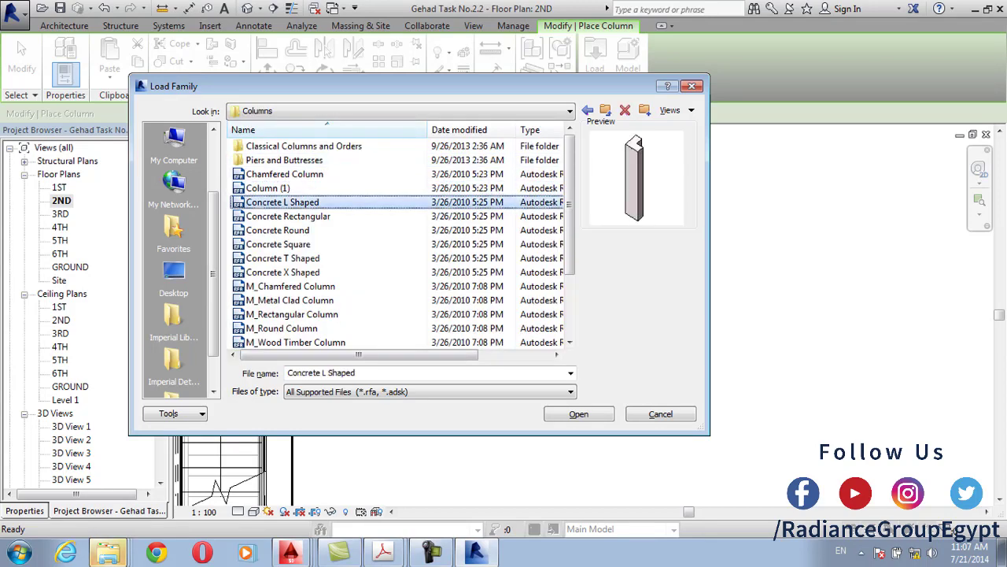
click(268, 188)
key(Down)
key(Down)
key(Down)
key(Down)
key(Down)
key(Down)
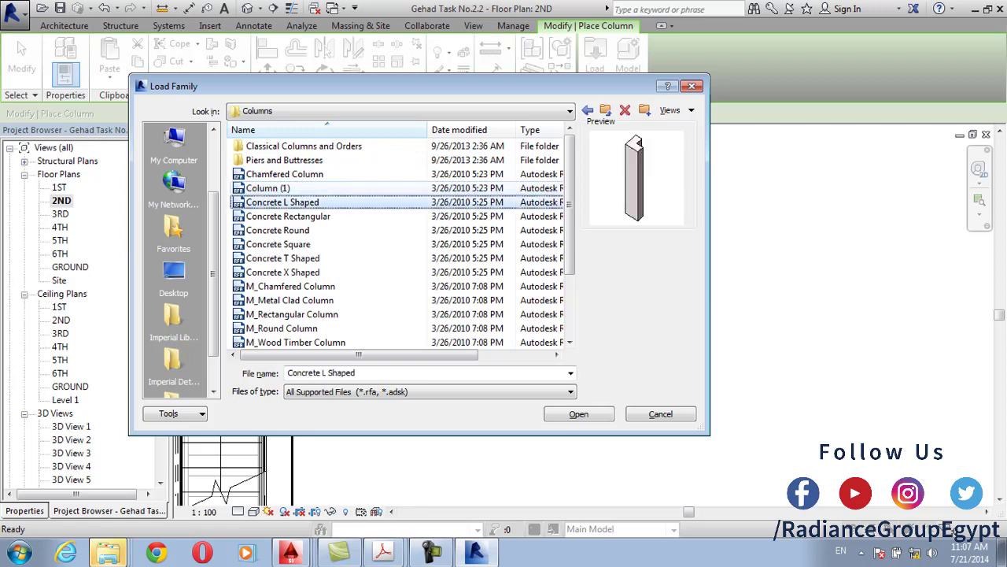
key(Down)
key(Down)
key(Down)
key(Down)
key(Down)
key(Down)
key(Down)
key(Down)
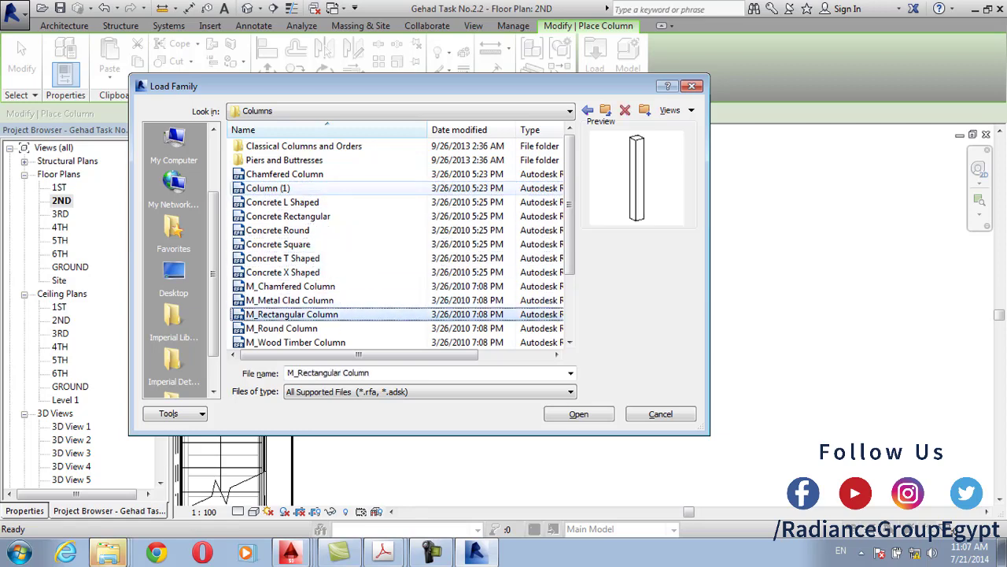
key(Down)
key(Down)
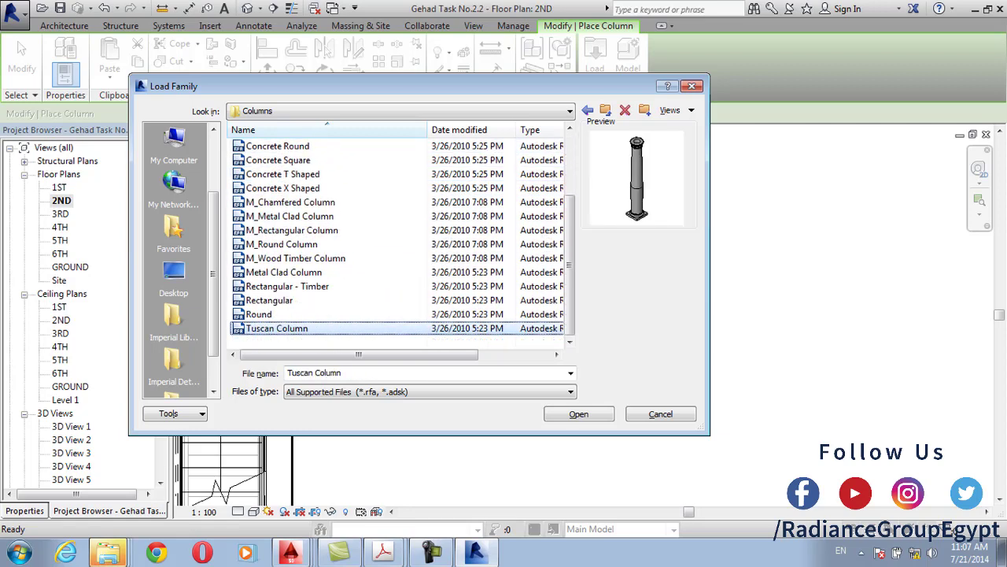
key(Up)
key(Up)
key(Up)
key(Up)
key(Up)
key(Up)
key(Up)
key(Up)
key(Up)
key(Up)
key(Up)
key(Up)
key(Up)
key(Up)
key(Up)
key(Up)
key(Up)
key(Up)
key(Up)
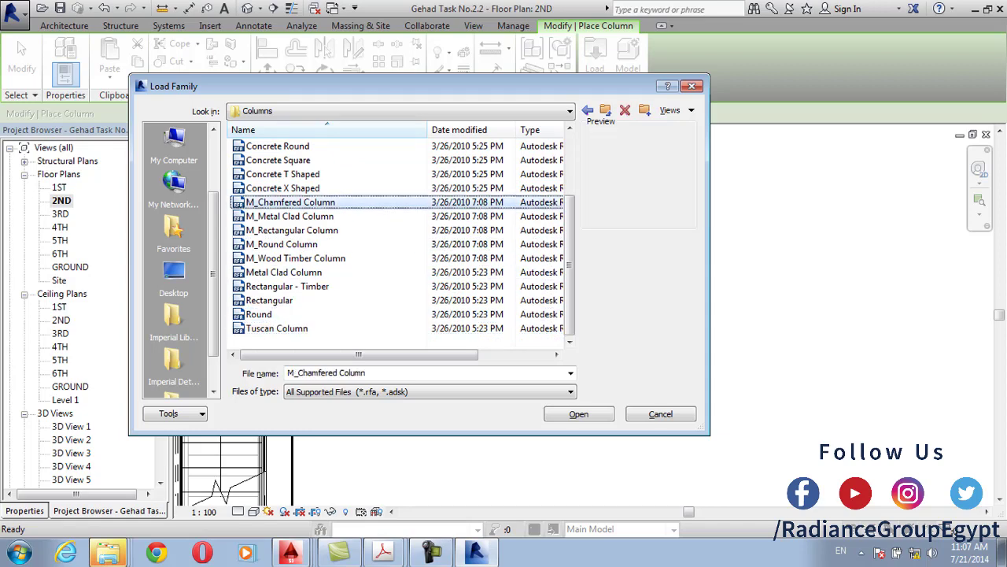
key(Return)
Compare the Corinthium and Doric classical families, settling on Column Doric
key(Down)
key(Down)
key(Down)
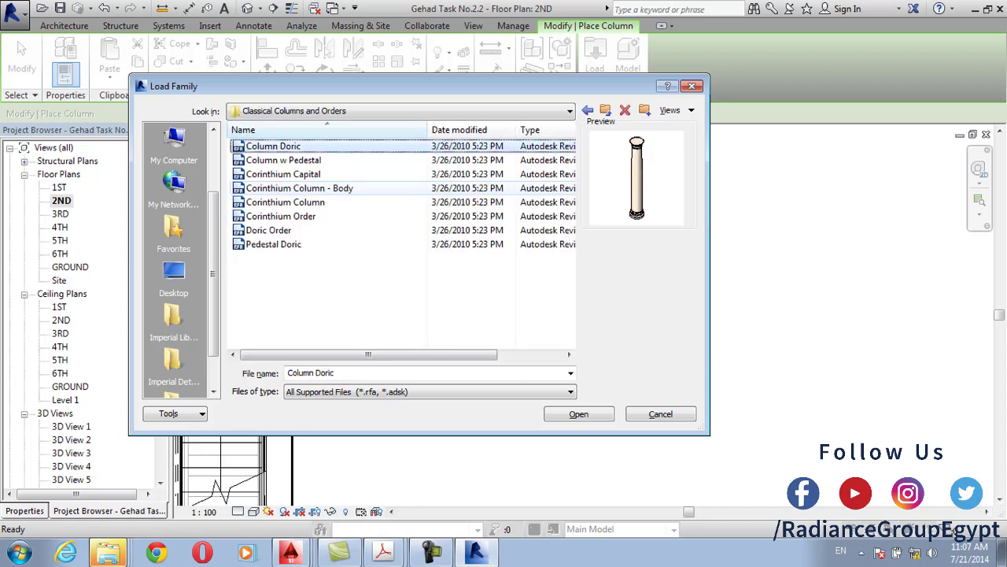
key(Down)
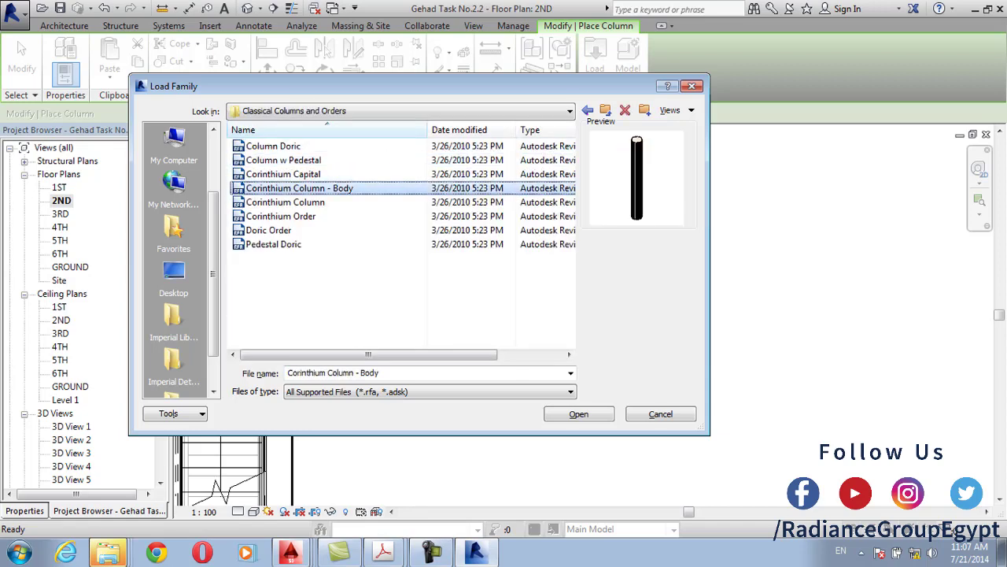
key(Up)
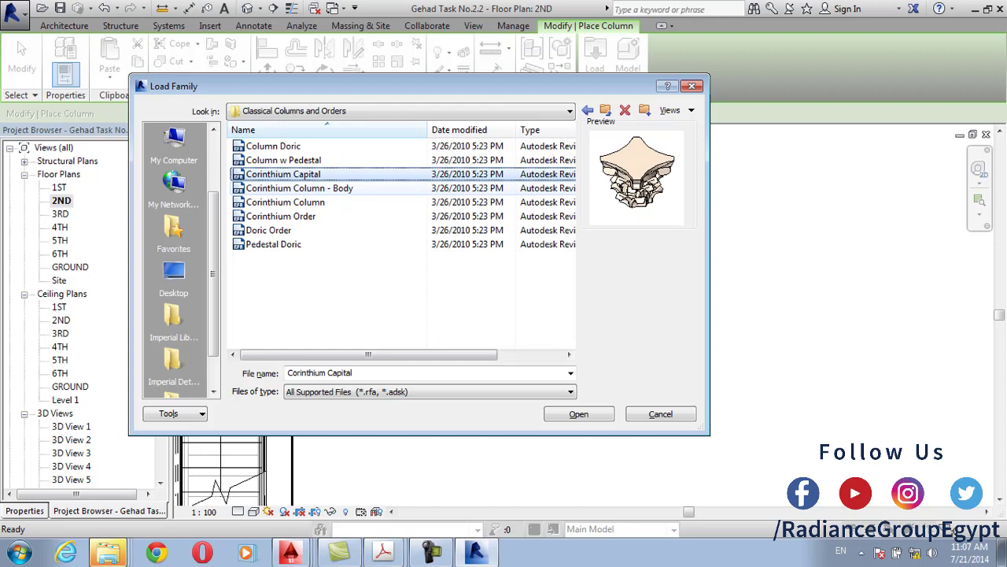
key(Down)
key(Down)
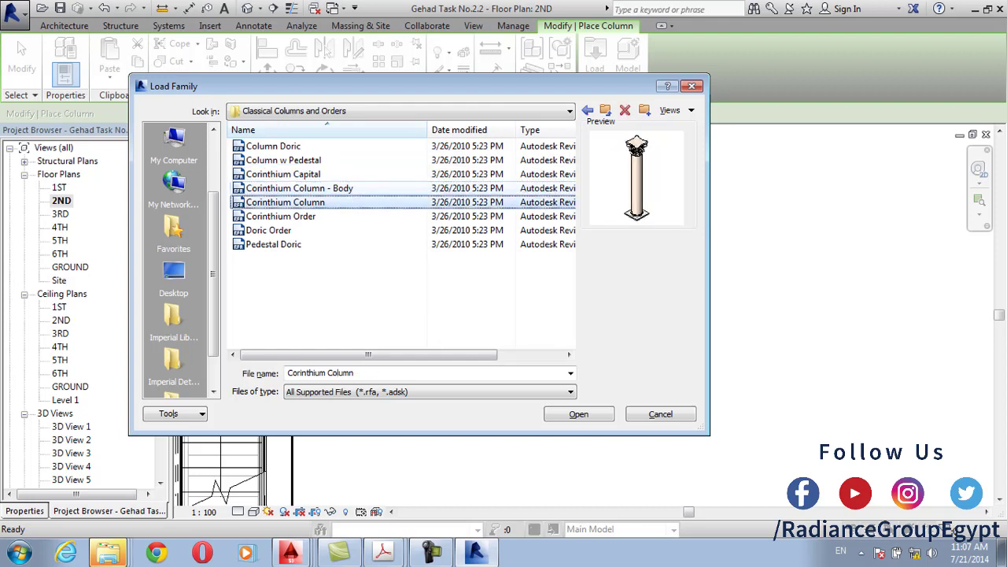
key(Down)
key(Up)
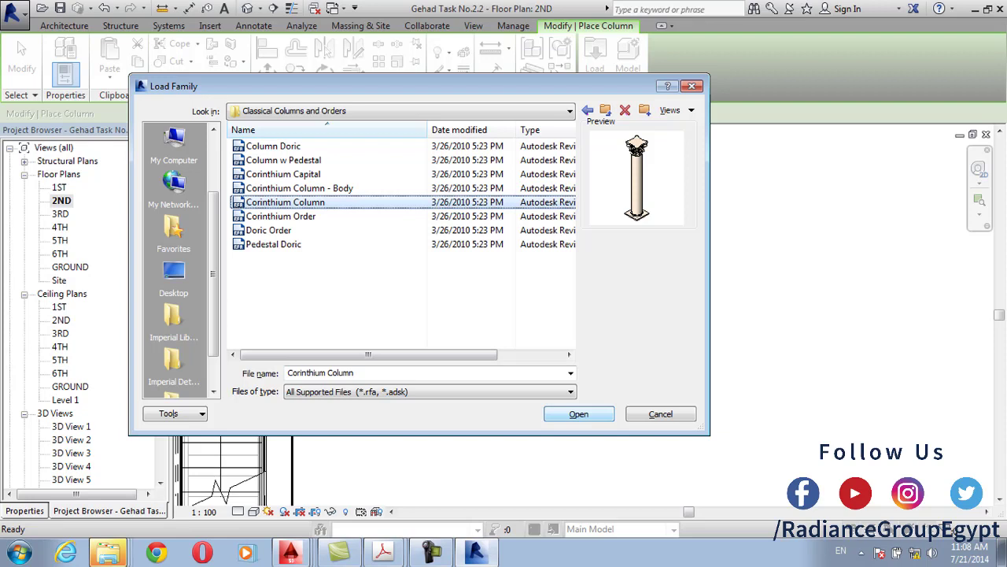
key(Down)
key(Down)
key(Down)
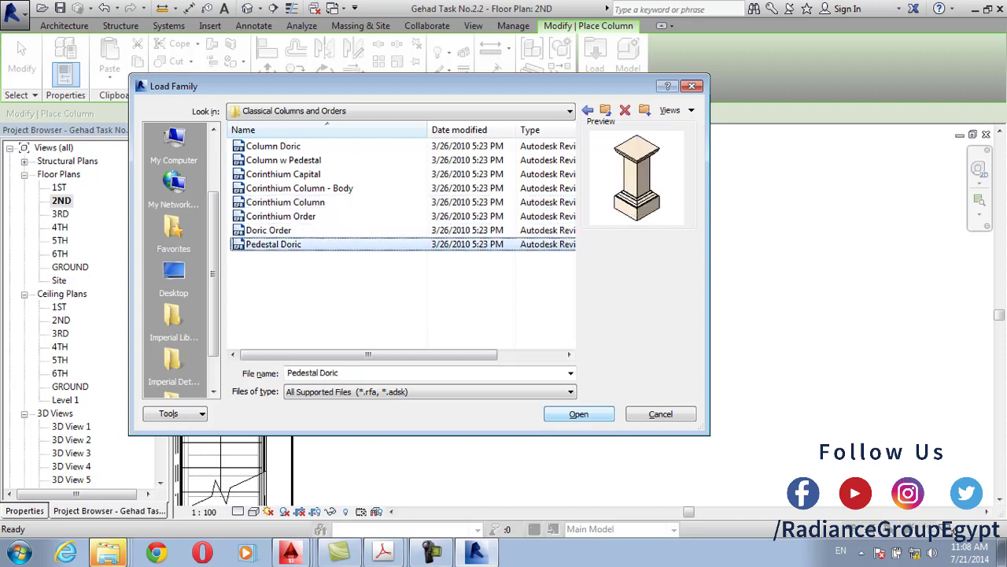
key(Up)
key(Up)
key(Up)
key(Up)
key(Up)
key(Up)
key(Up)
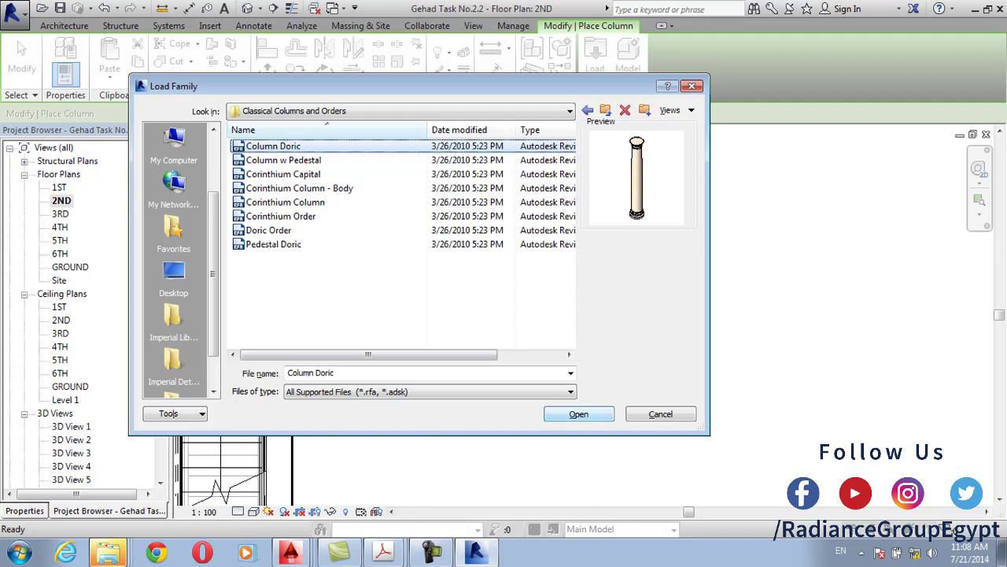
Load Column Doric and place one beside the existing column
key(Return)
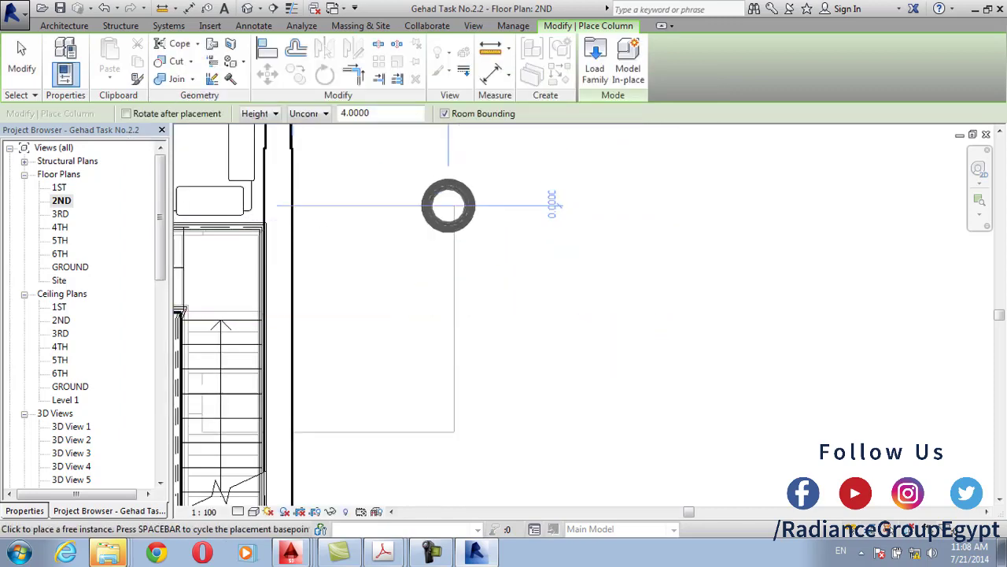
click(456, 206)
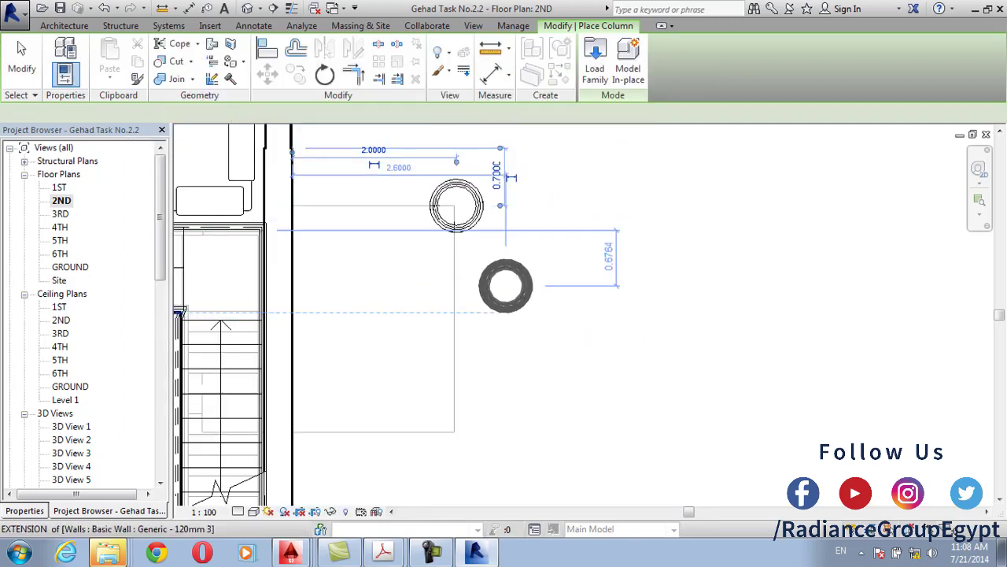
key(Escape)
key(Escape)
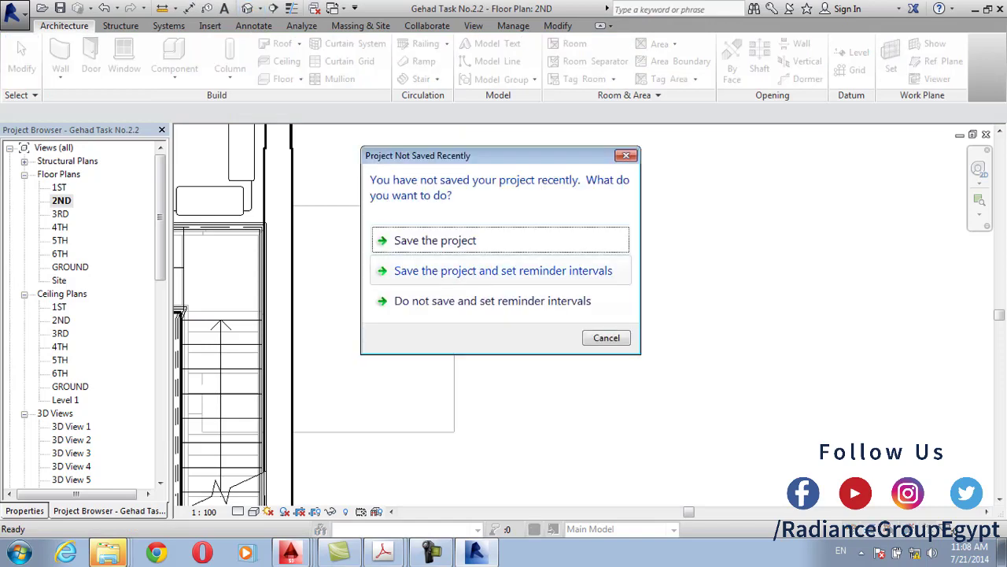
Dismiss the save reminder and select the new Doric column in the 3D view
key(Escape)
scroll(597, 342, down, 3)
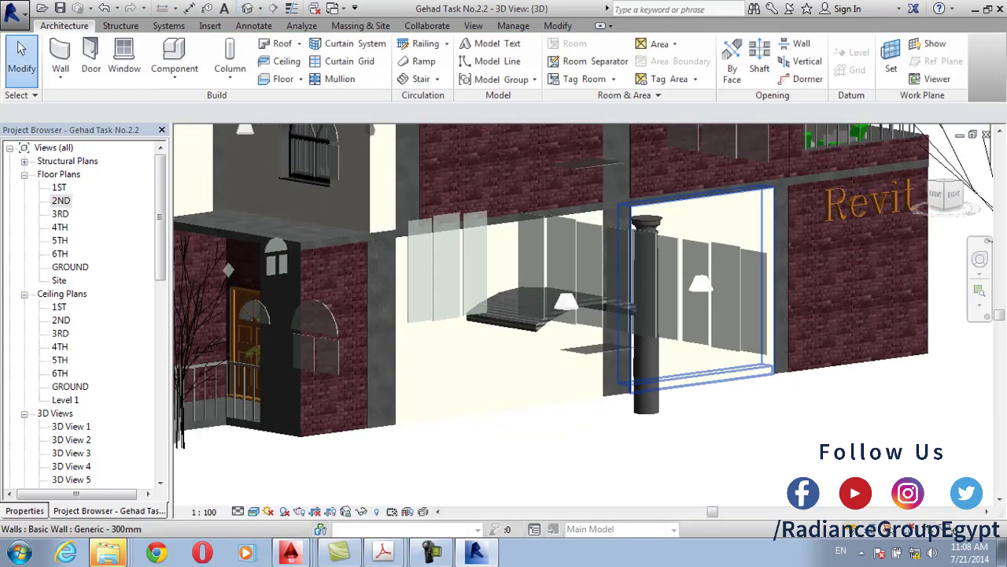
scroll(666, 301, down, 2)
middle_drag(666, 300, 592, 333)
scroll(592, 334, up, 7)
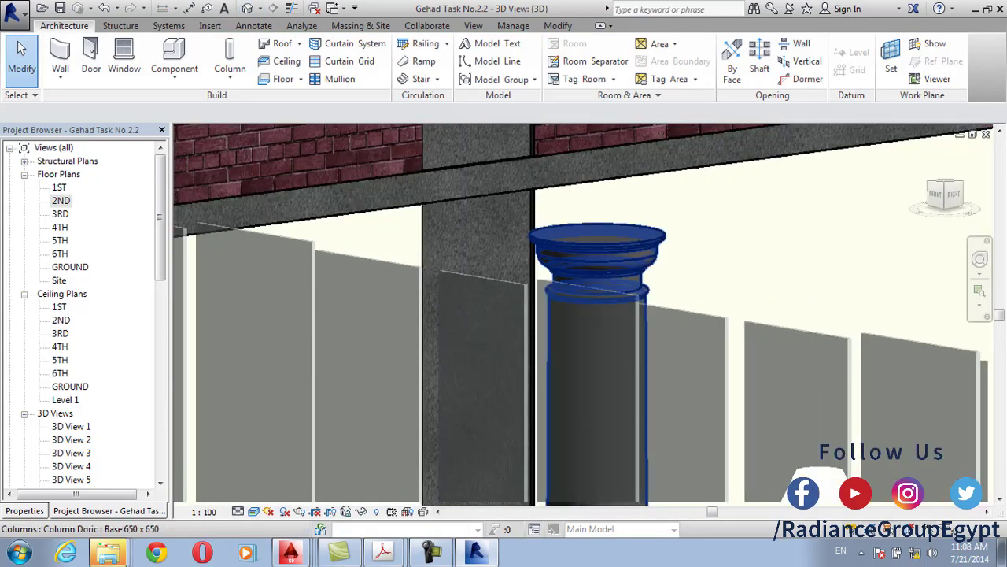
click(629, 260)
scroll(676, 279, down, 1)
scroll(642, 259, up, 2)
scroll(580, 211, down, 5)
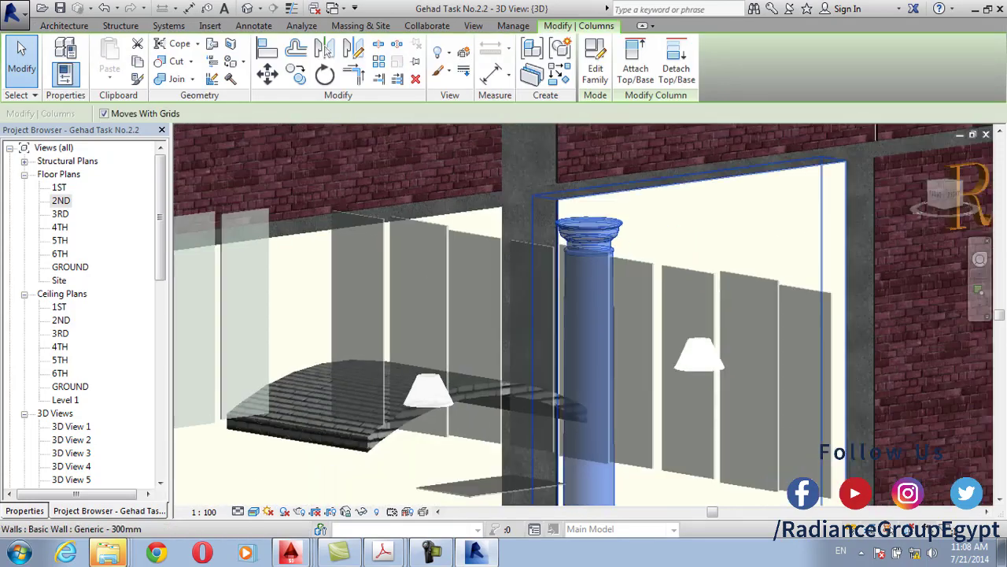
scroll(563, 211, down, 1)
Pan around the Doric column and reselect it
middle_drag(563, 211, 548, 164)
scroll(590, 452, up, 3)
scroll(548, 442, down, 3)
middle_drag(548, 441, 579, 517)
key(Escape)
middle_drag(669, 346, 708, 281)
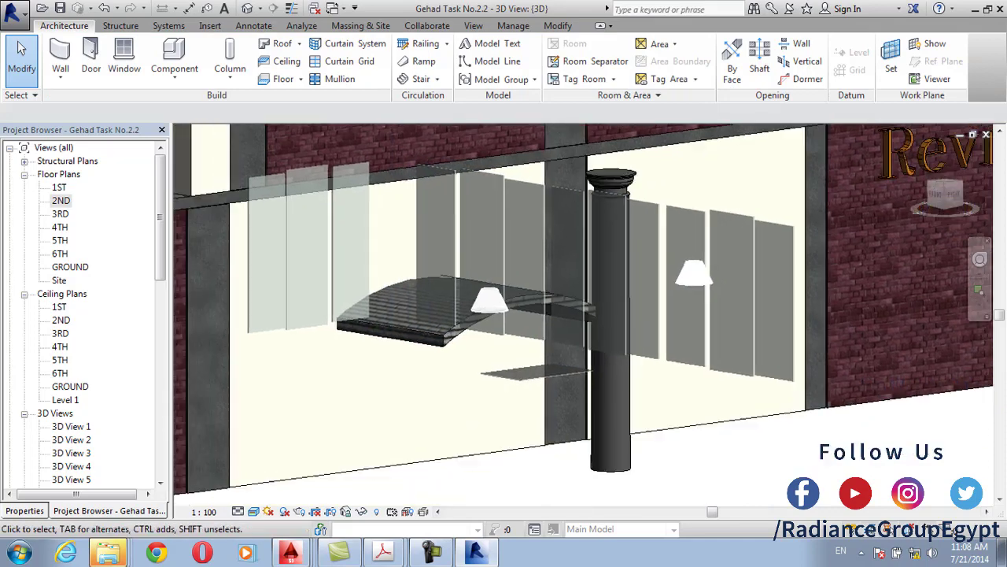
click(612, 331)
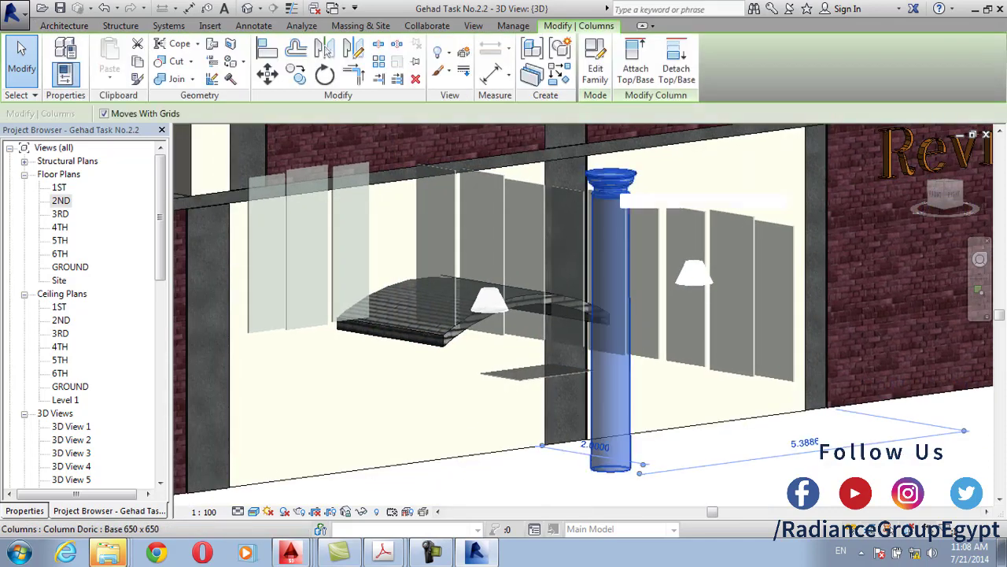
Try attaching the column's top to the curved roof, cancel the error, and show its properties
scroll(606, 299, up, 5)
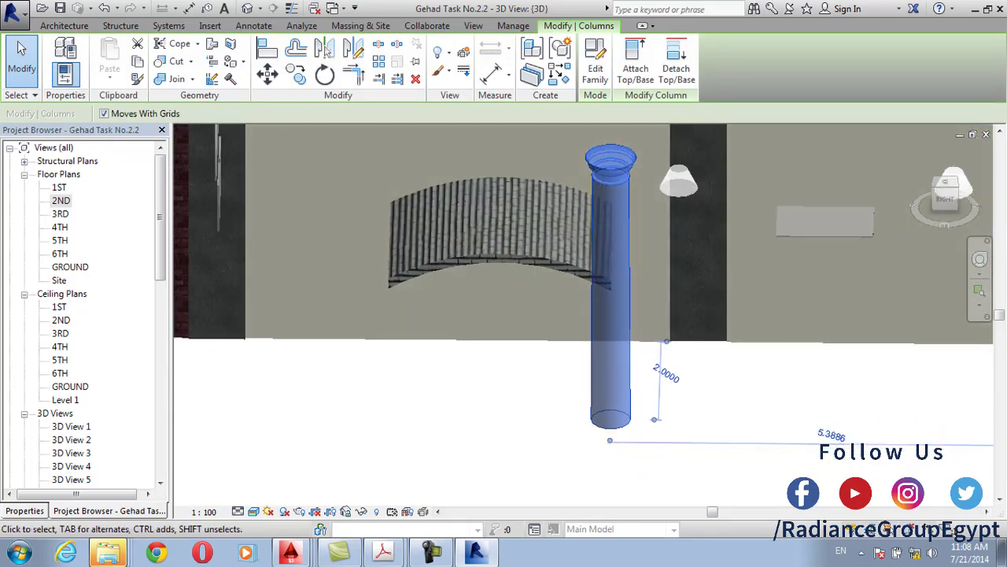
click(635, 61)
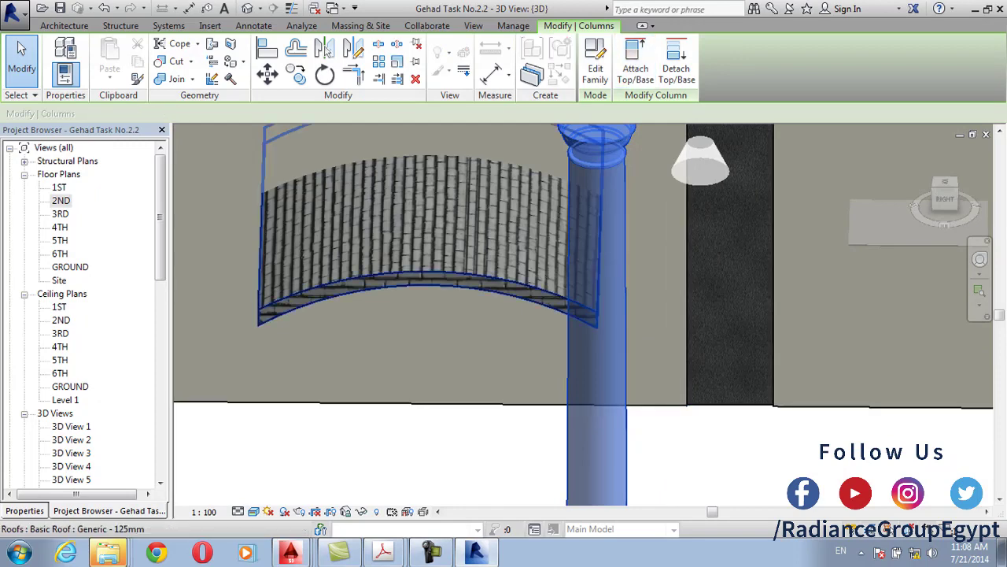
click(535, 236)
key(Escape)
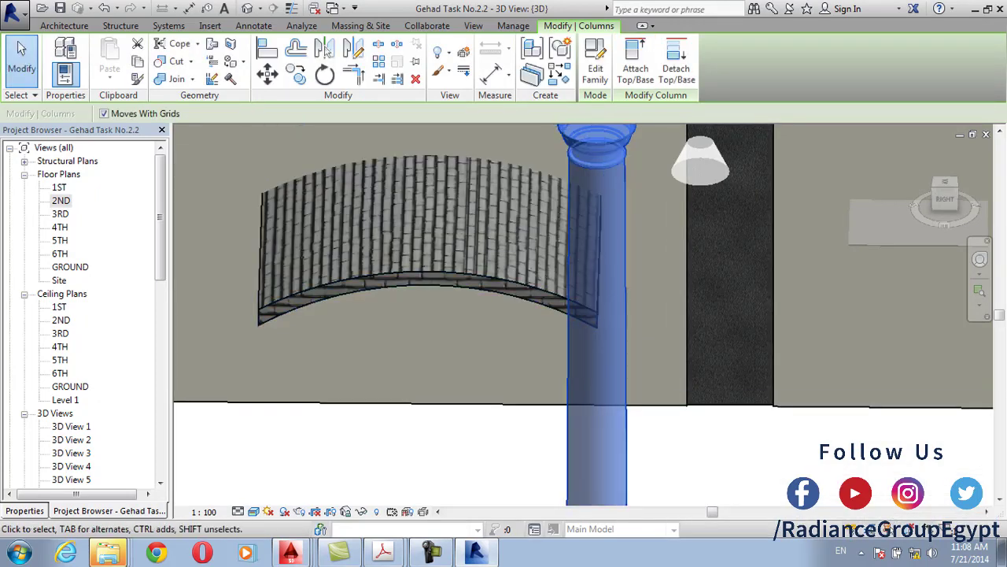
scroll(551, 334, down, 2)
click(25, 510)
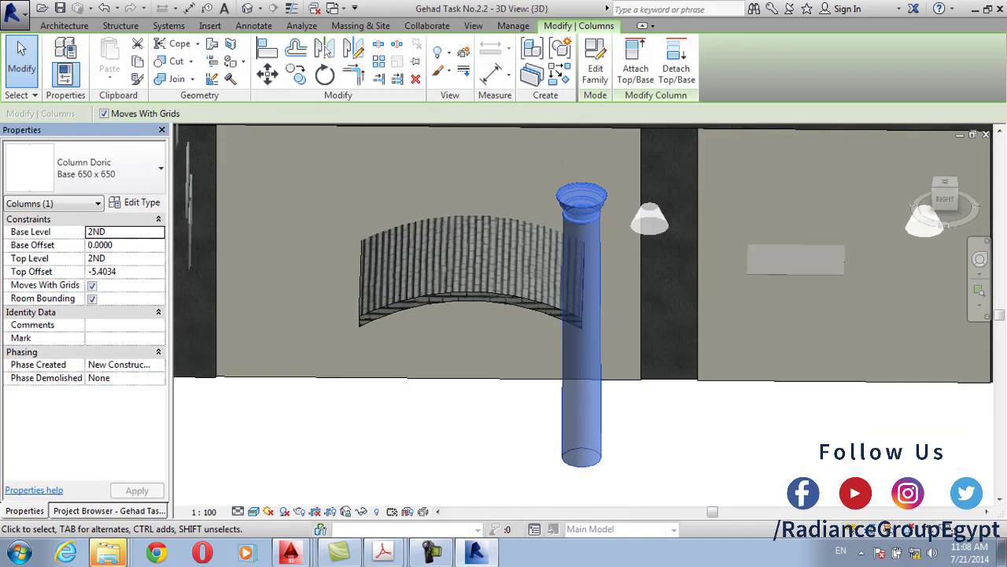
Set the Doric column's base level to GROUND and top level to 1ST
key(Tab)
key(Tab)
key(Tab)
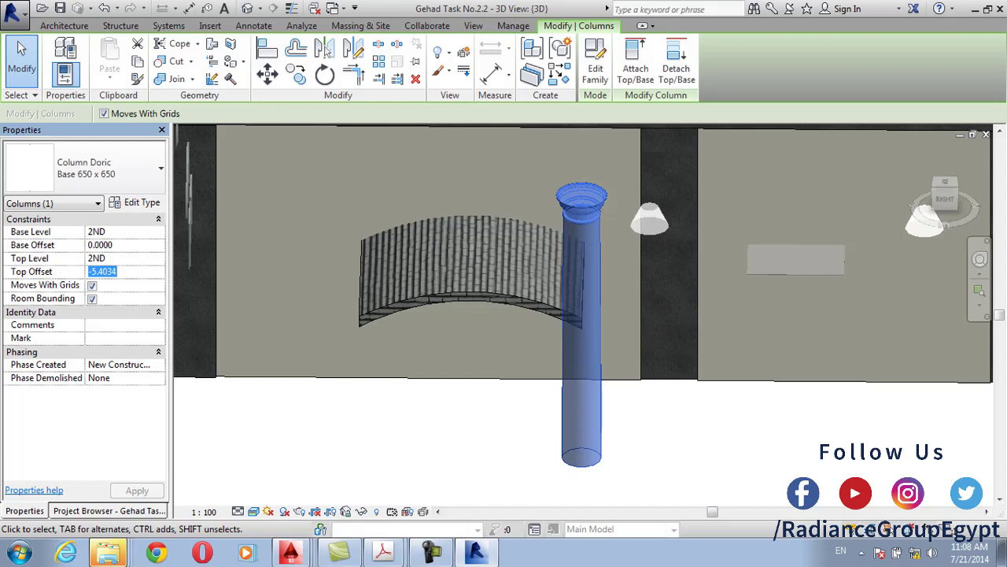
click(157, 232)
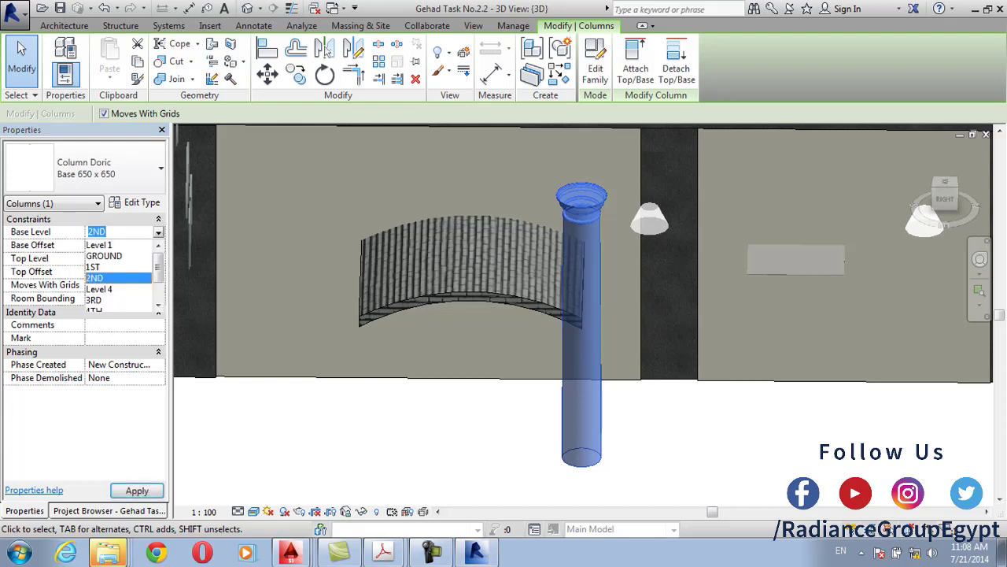
click(107, 258)
key(Return)
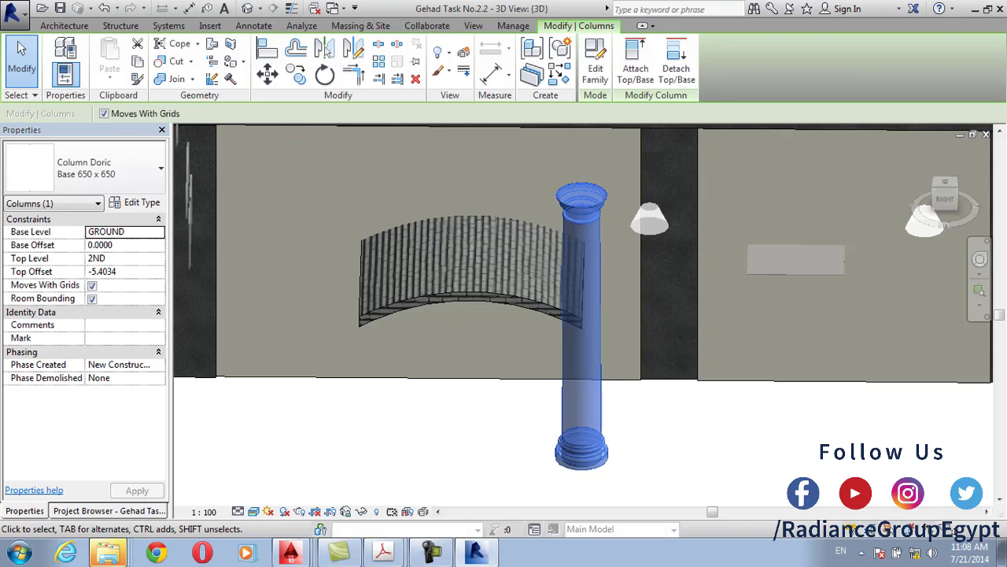
key(Tab)
key(Tab)
key(Tab)
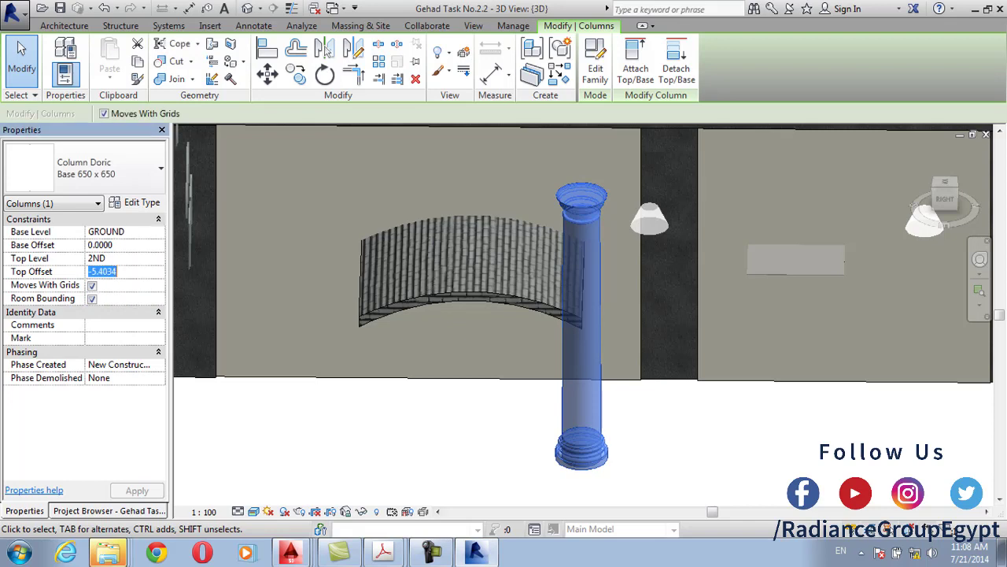
click(118, 258)
click(158, 258)
click(110, 282)
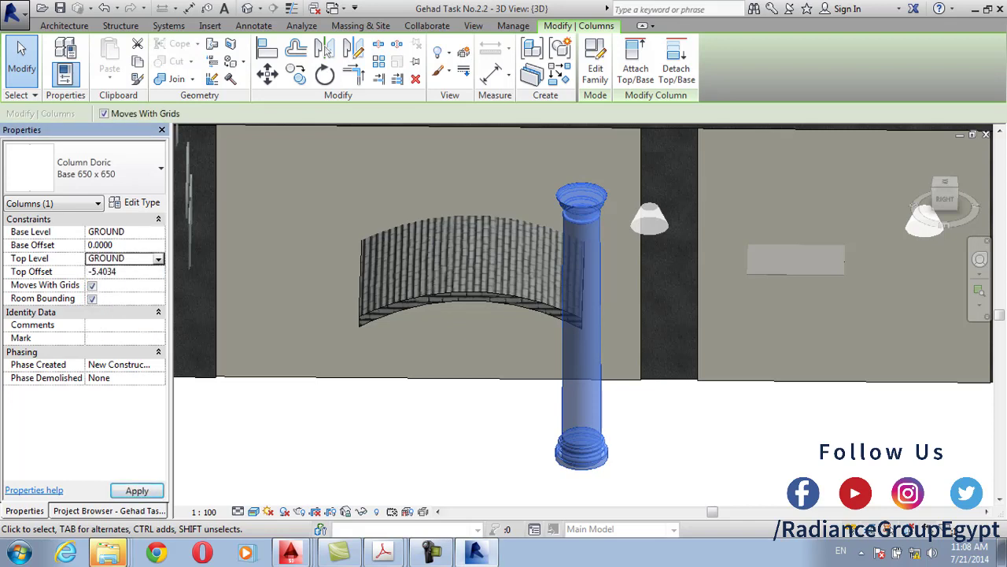
click(158, 258)
click(103, 294)
click(136, 490)
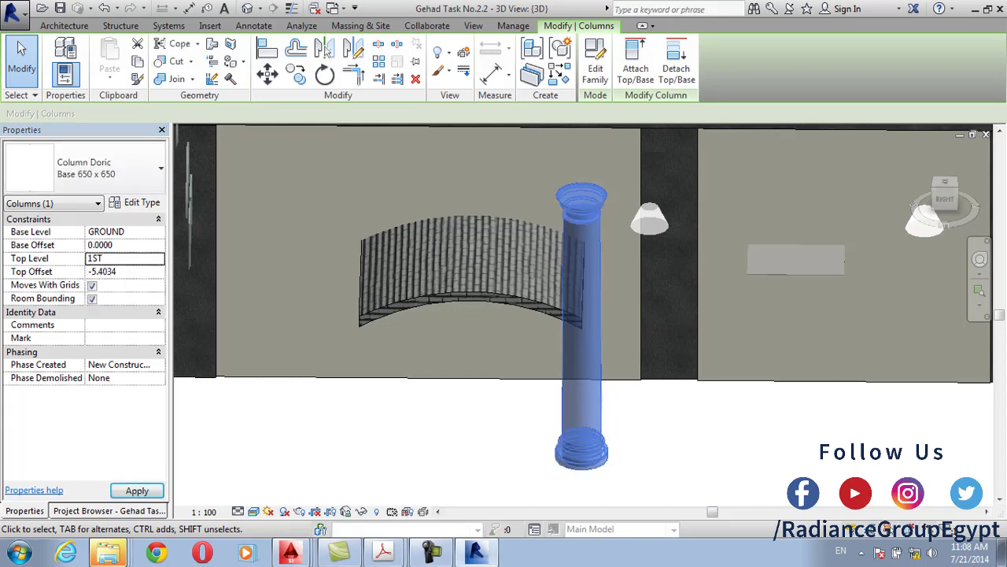
Give the Doric column a -7 top offset
key(Escape)
click(581, 402)
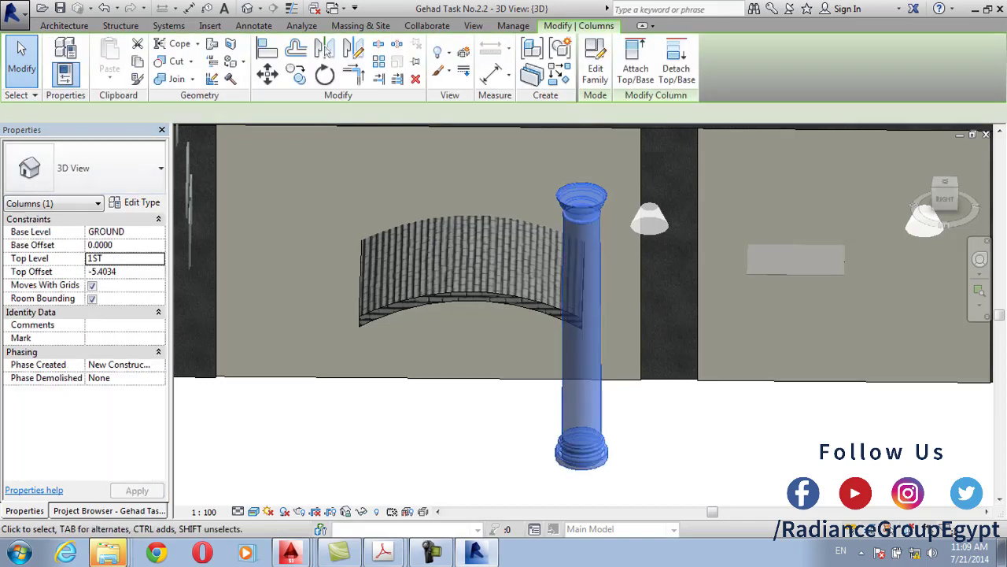
click(125, 271)
text(-7)
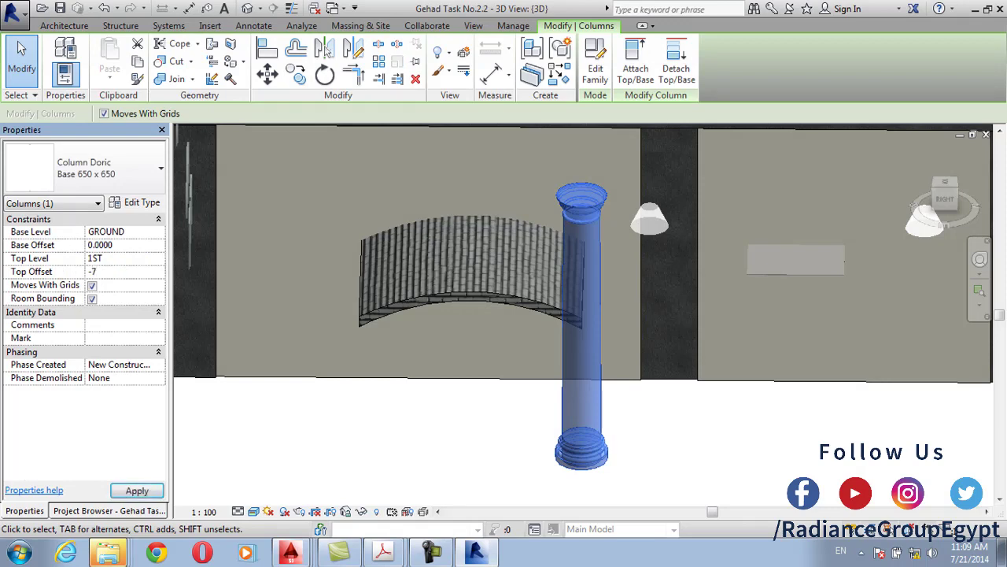
key(Return)
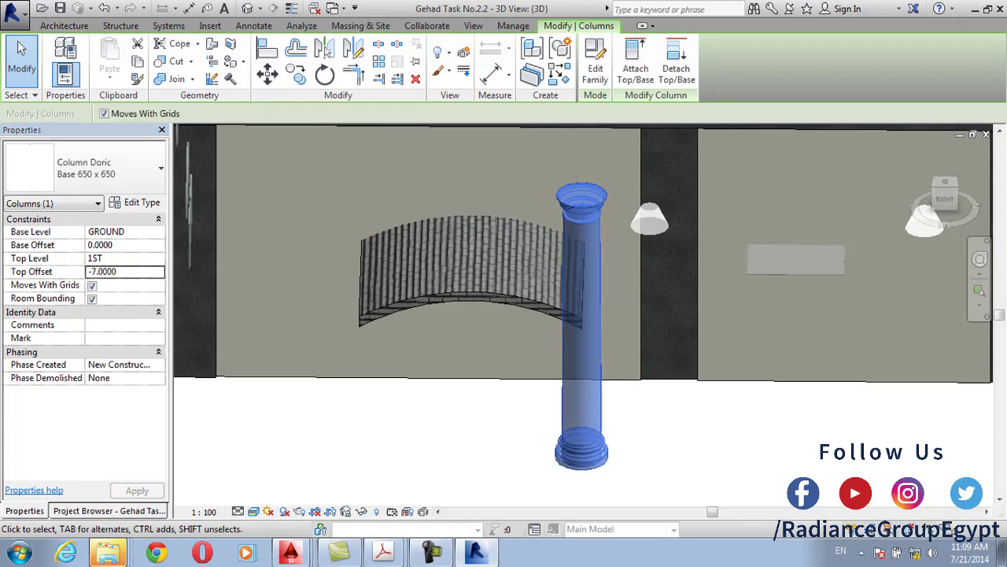
Select the Doric column and delete it
key(Escape)
click(581, 331)
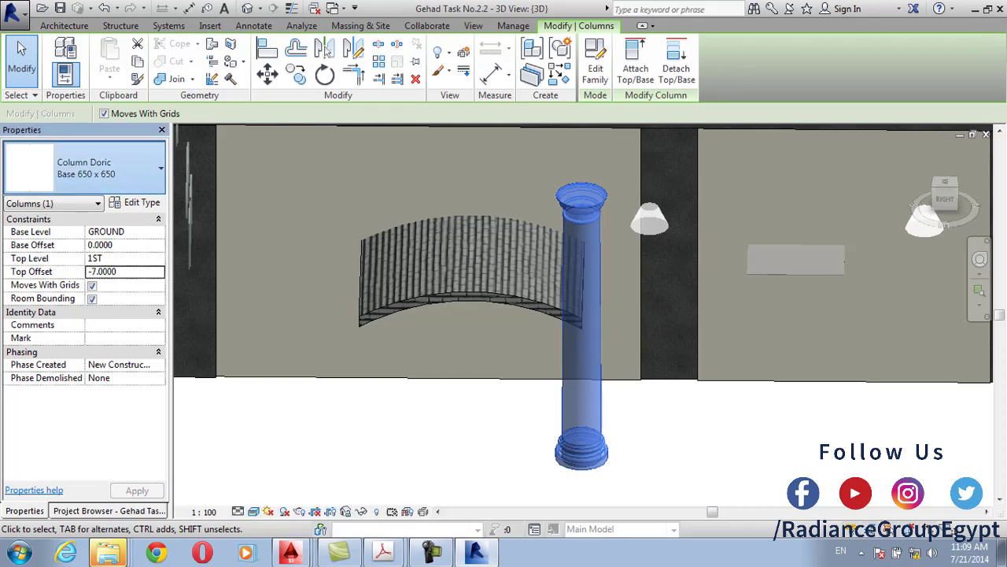
key(Escape)
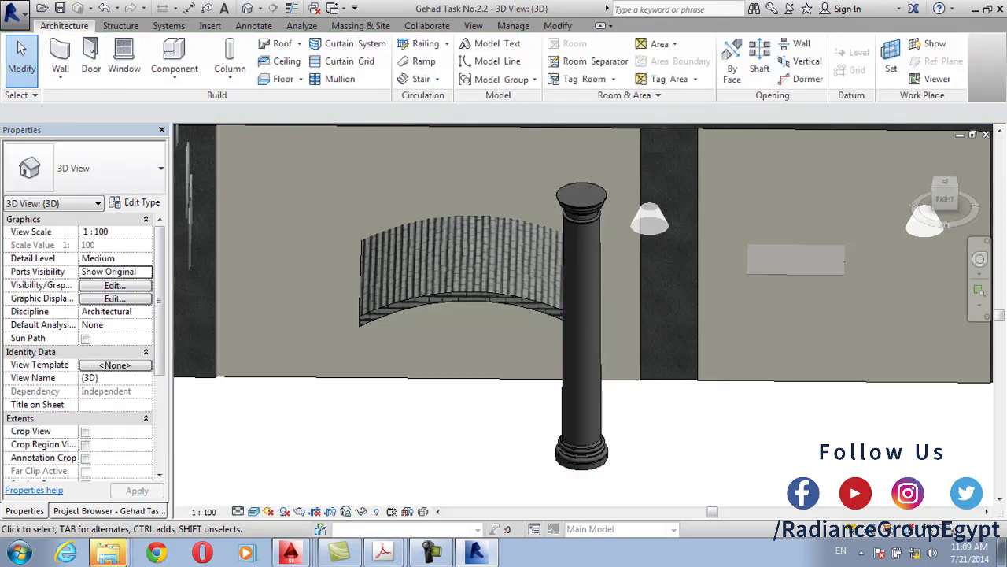
click(583, 315)
key(Delete)
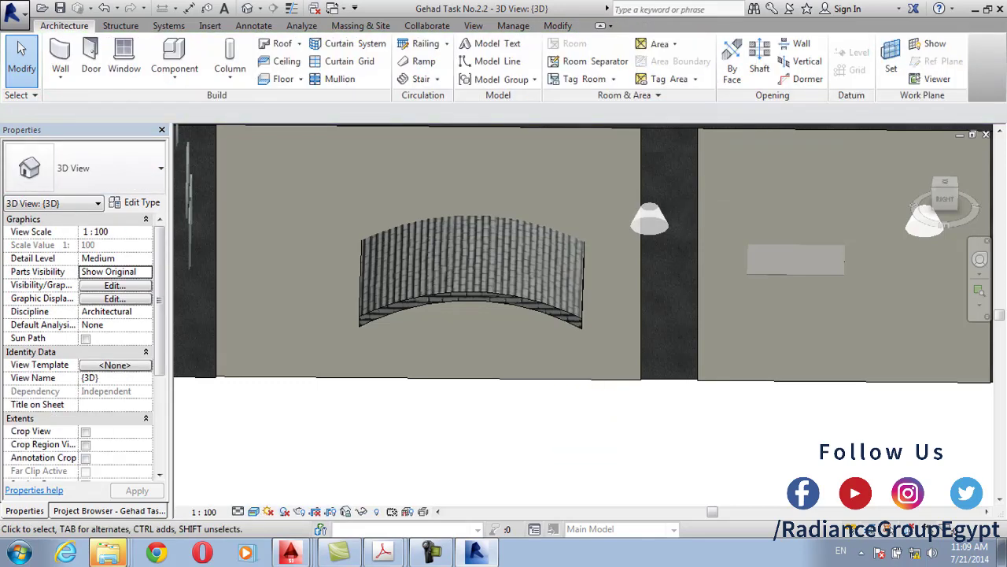
Return to the 2ND floor plan and start an architectural column
click(108, 510)
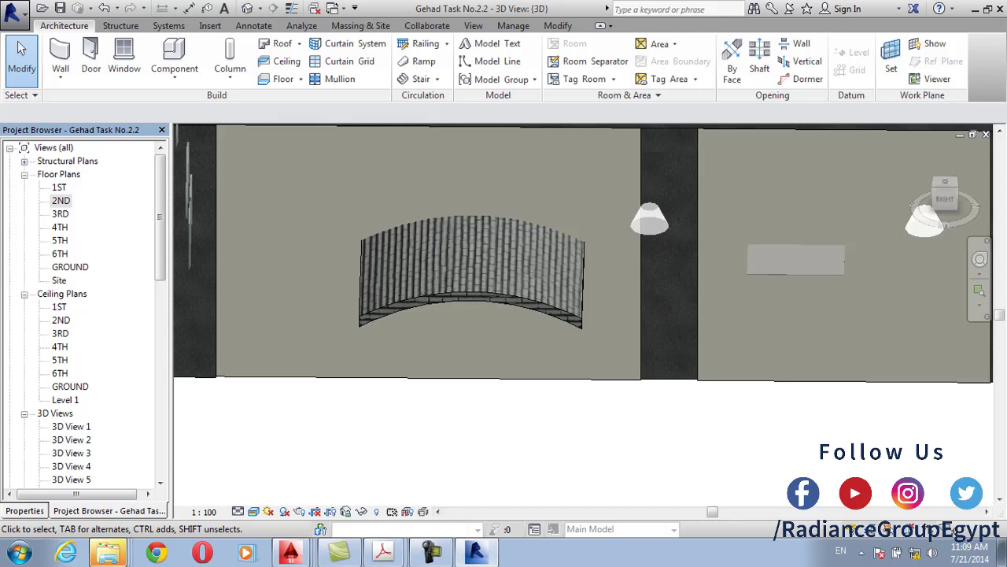
double_click(60, 200)
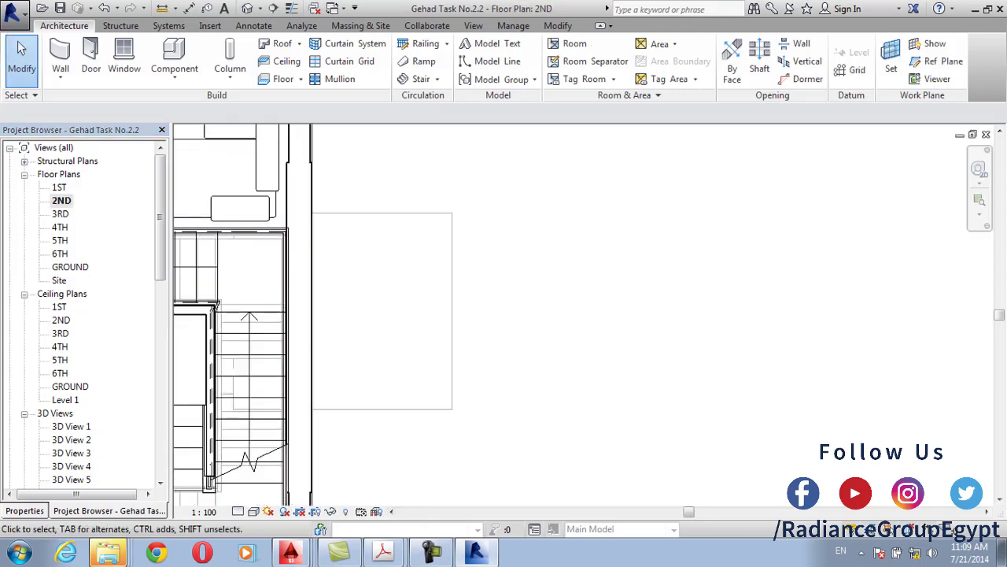
click(174, 72)
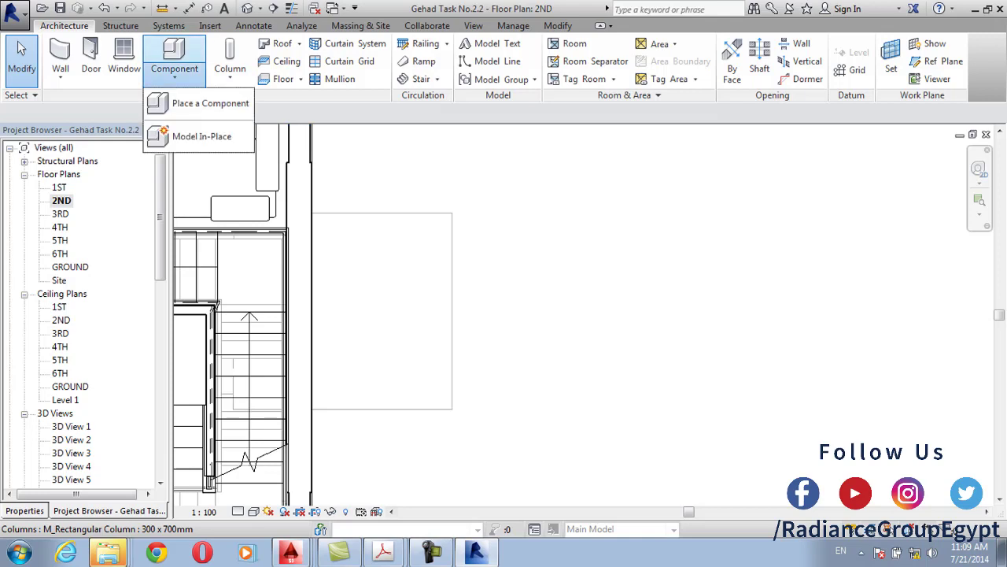
click(229, 75)
click(220, 133)
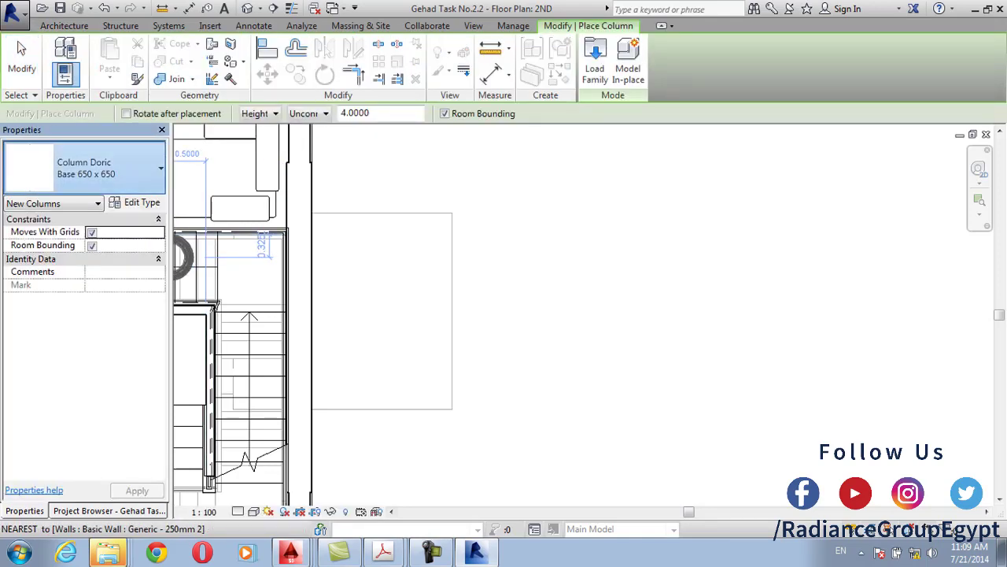
Load the M_Round Column family from the Egypt Columns folder
click(595, 59)
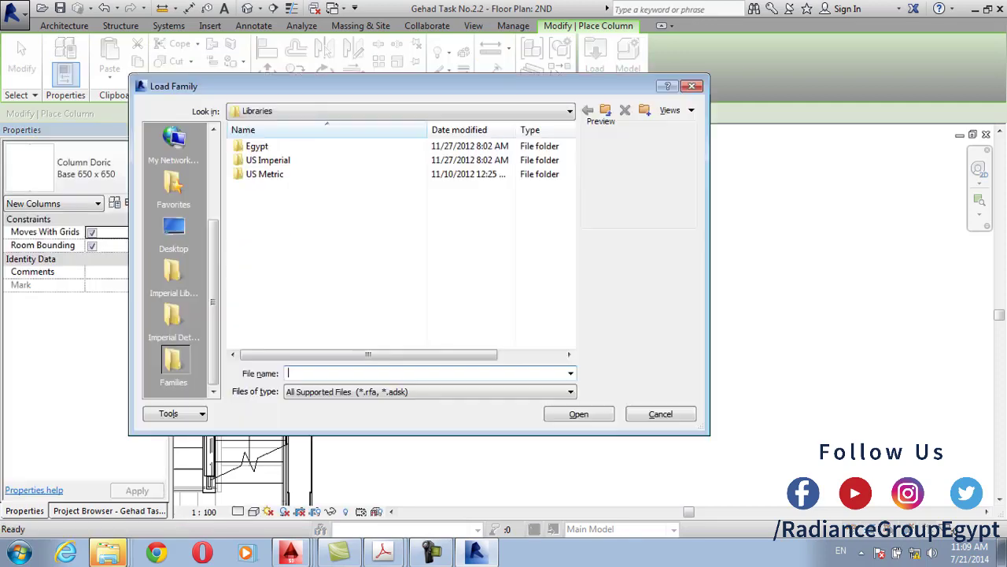
double_click(256, 146)
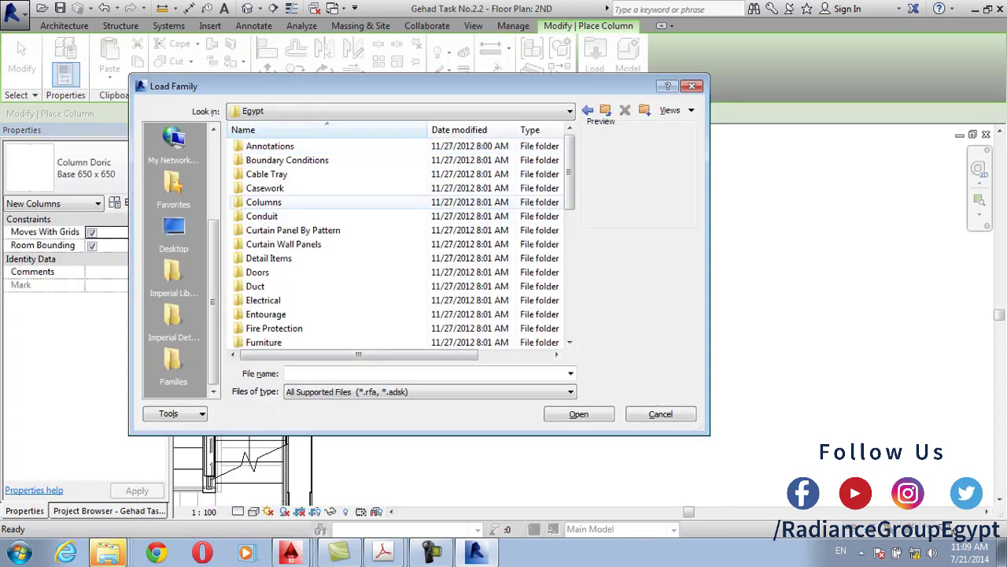
double_click(260, 202)
click(289, 159)
click(292, 174)
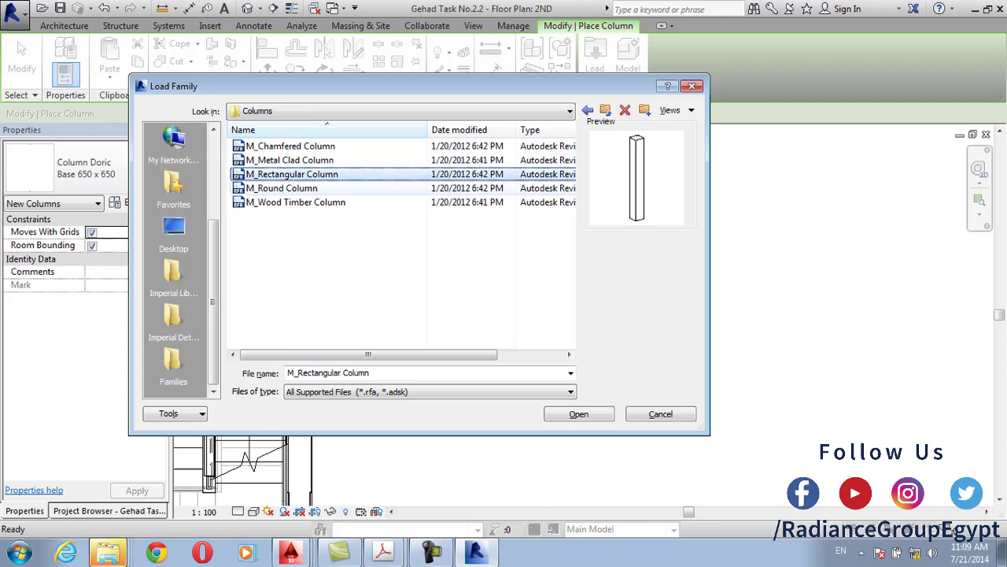
click(282, 188)
click(295, 201)
click(282, 188)
click(579, 413)
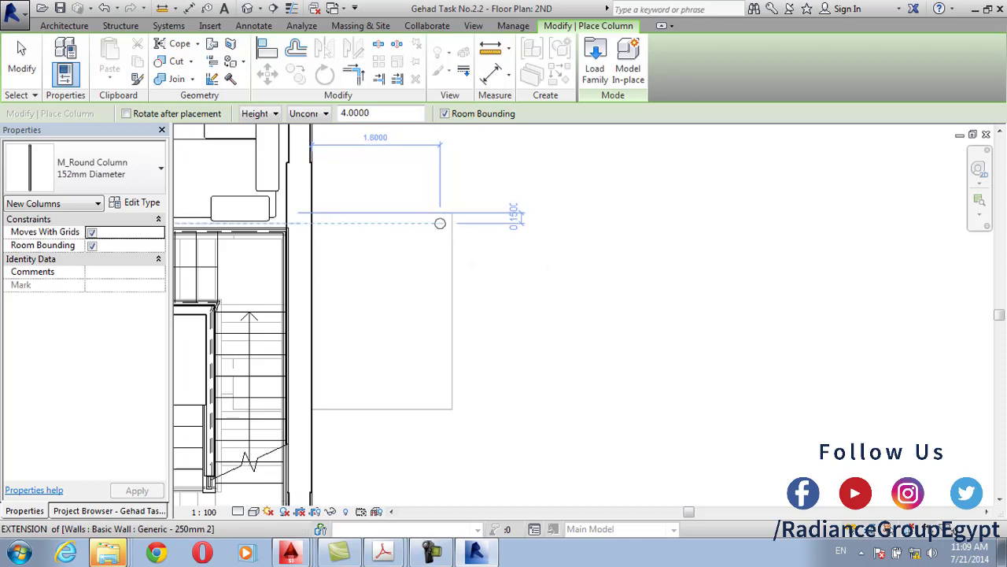
Place two round columns at the canopy's upper and lower corners, then view in 3D
click(440, 223)
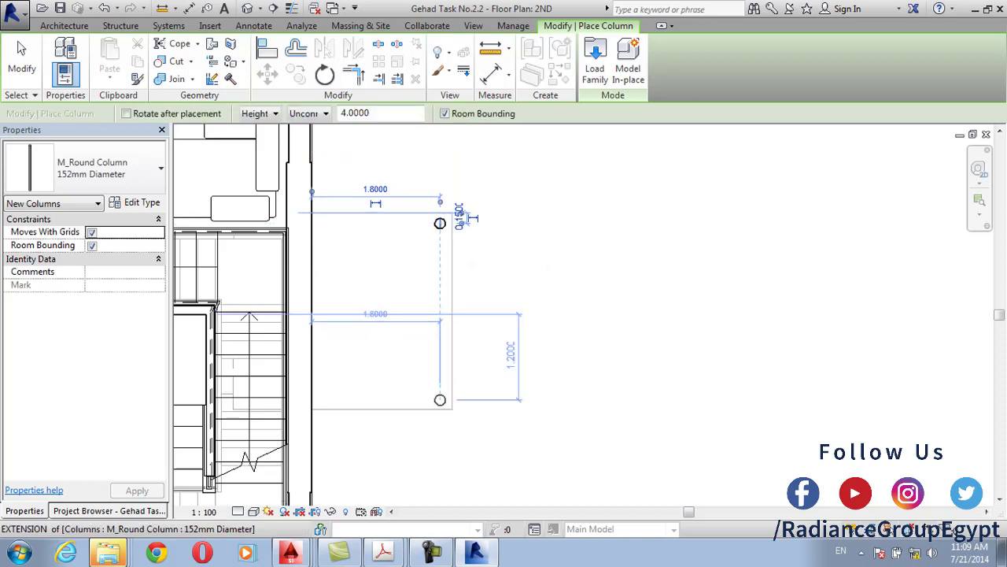
click(440, 399)
click(247, 9)
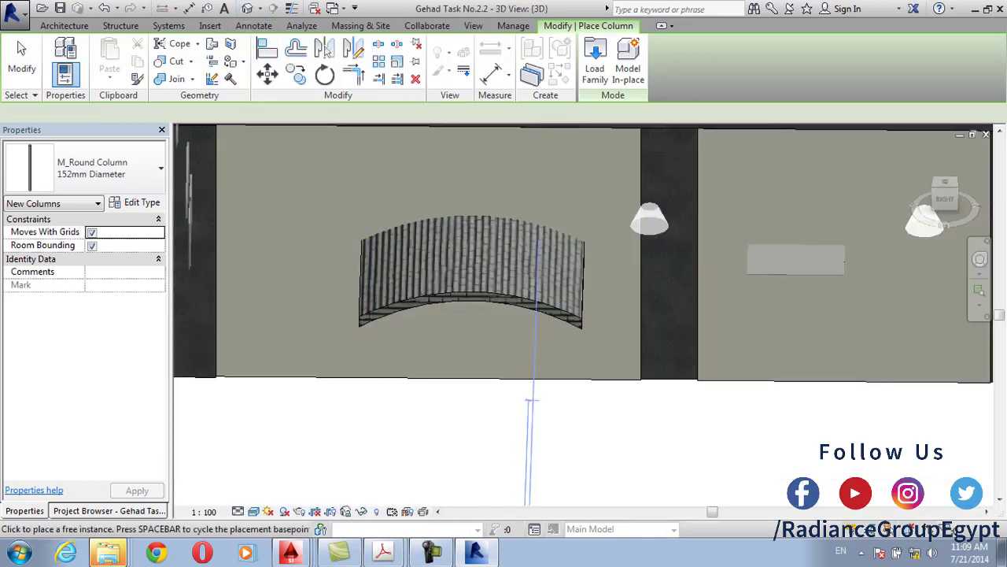
Change the round column type's diameter to 0.3
scroll(439, 325, down, 4)
key(Escape)
middle_drag(482, 153, 555, 305)
scroll(555, 305, up, 2)
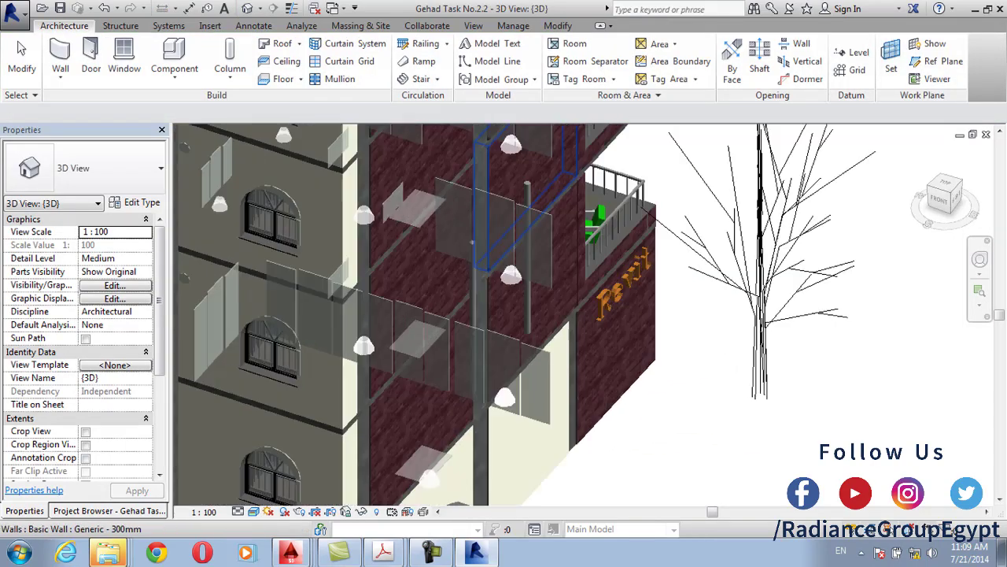
click(527, 252)
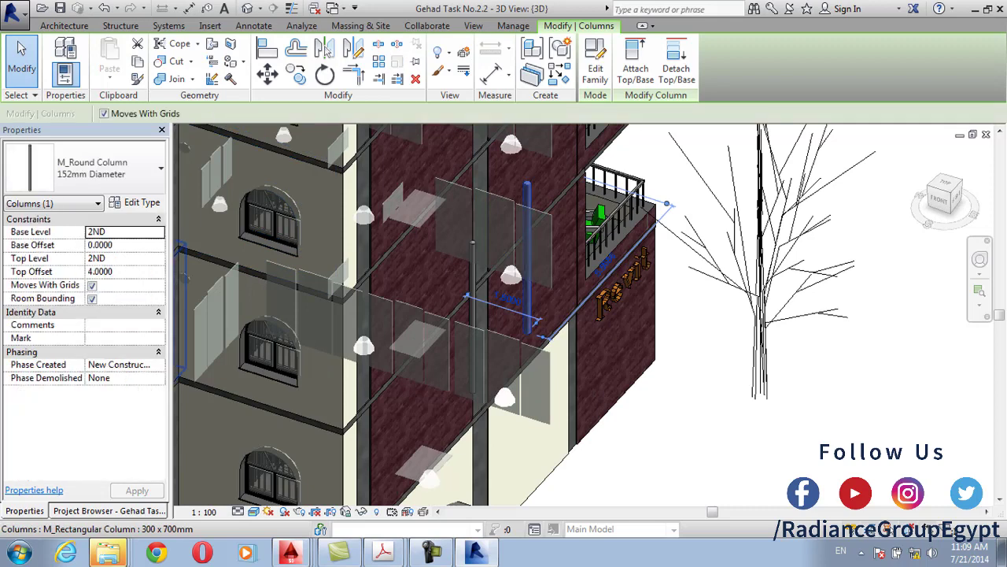
click(142, 202)
click(183, 292)
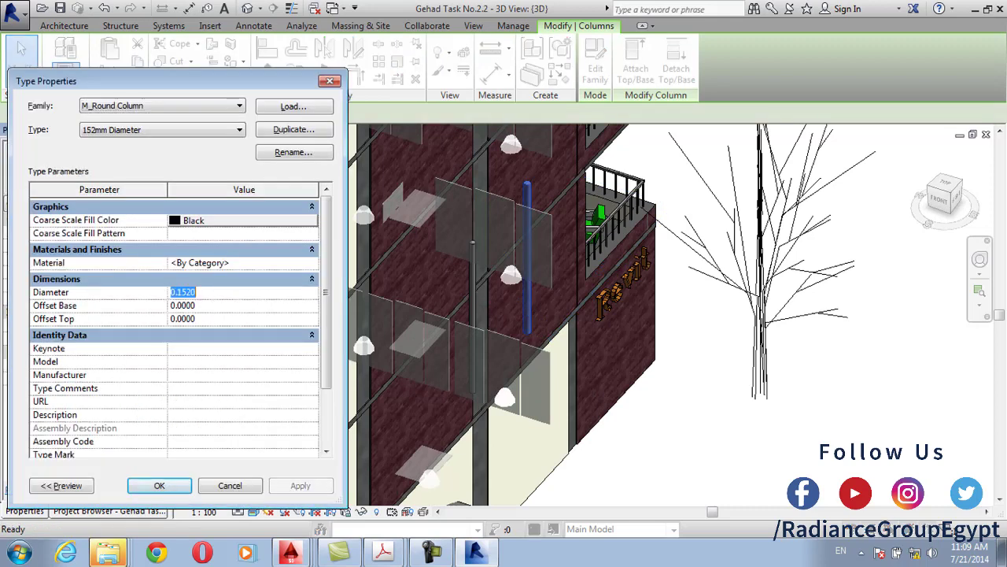
text(.3)
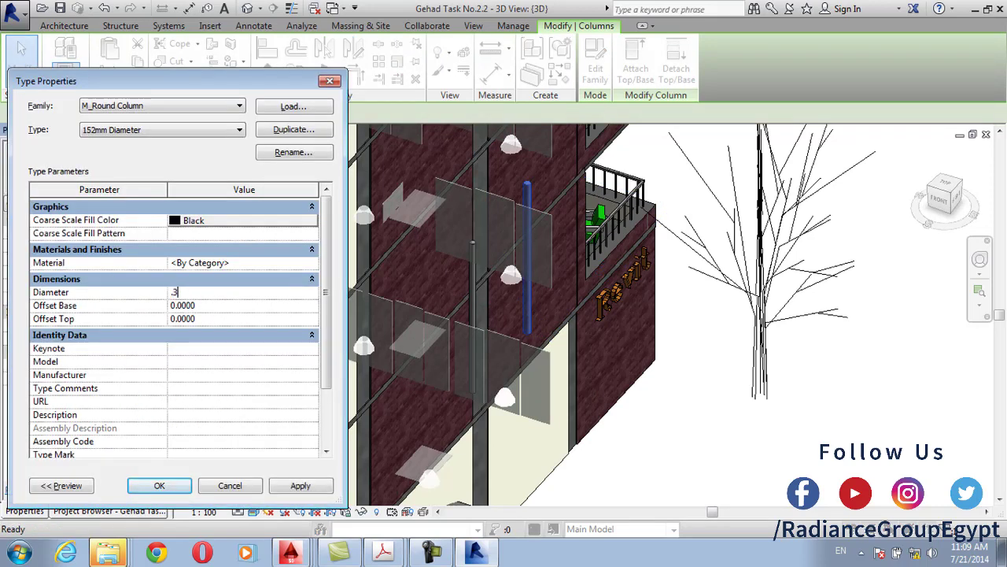
click(159, 485)
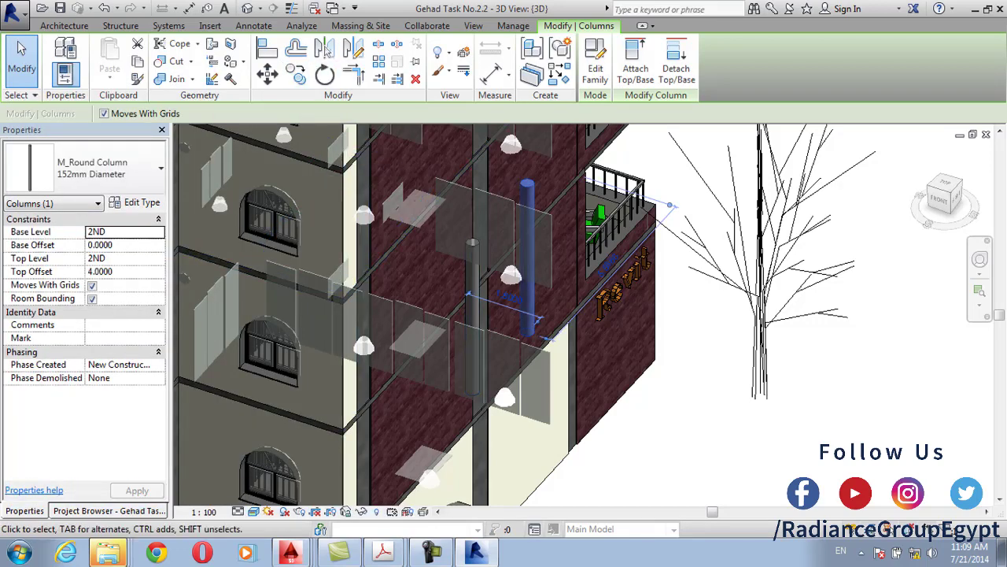
Set the first round column's base level to GROUND and top level to 1ST
click(158, 232)
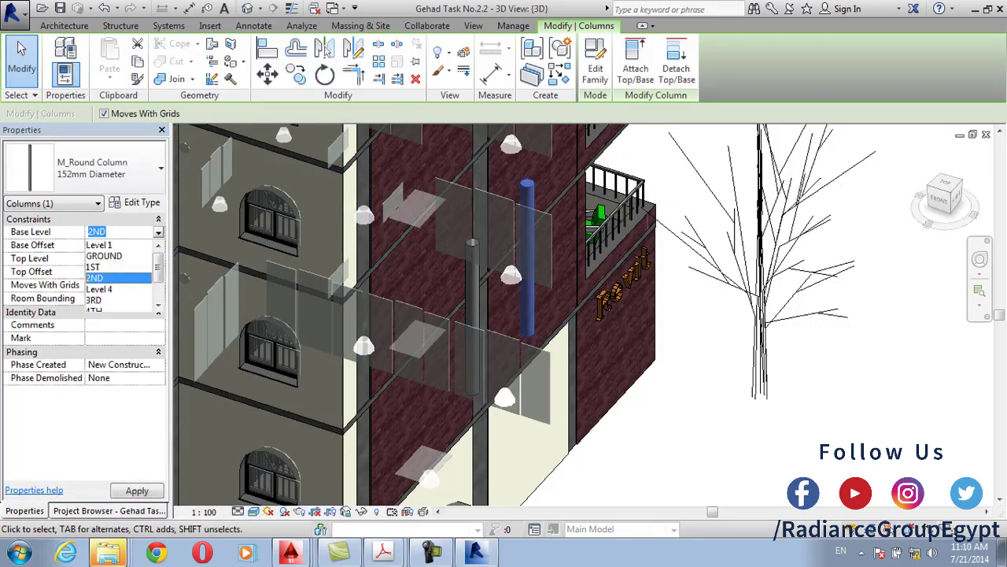
click(105, 255)
key(alt+Down)
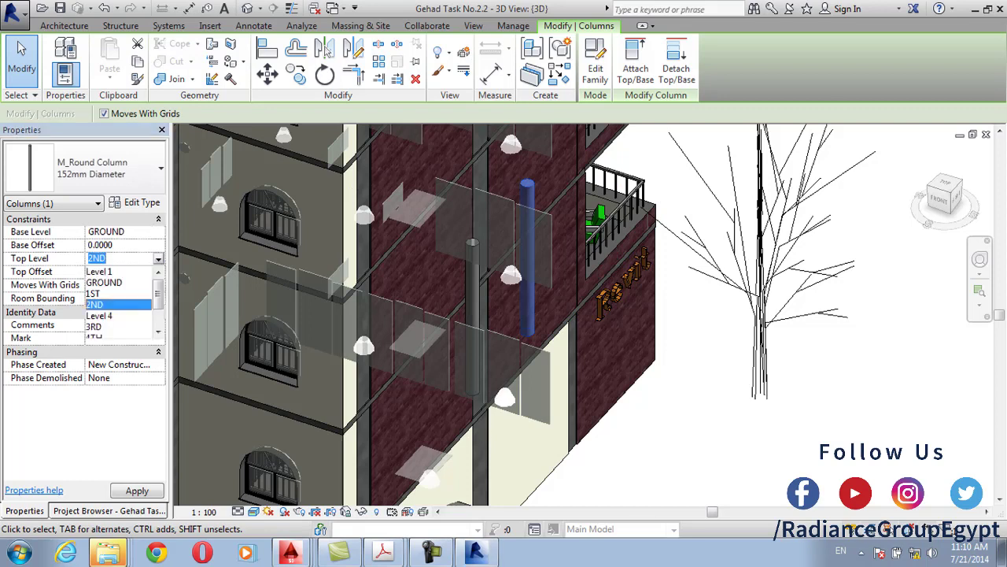
key(Up)
key(Return)
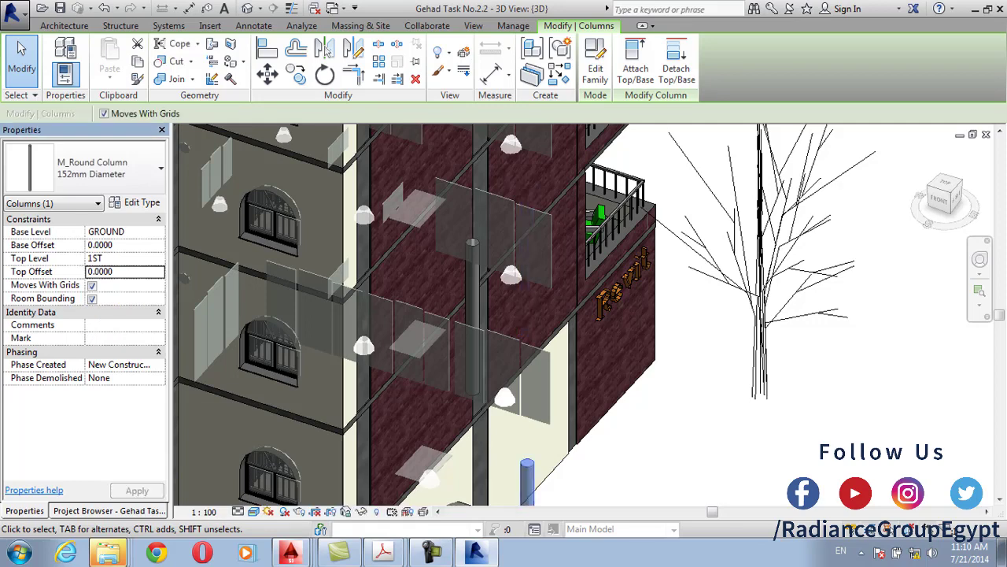
Attach the first column's top to the canopy roof
middle_drag(527, 480, 489, 276)
scroll(494, 296, up, 2)
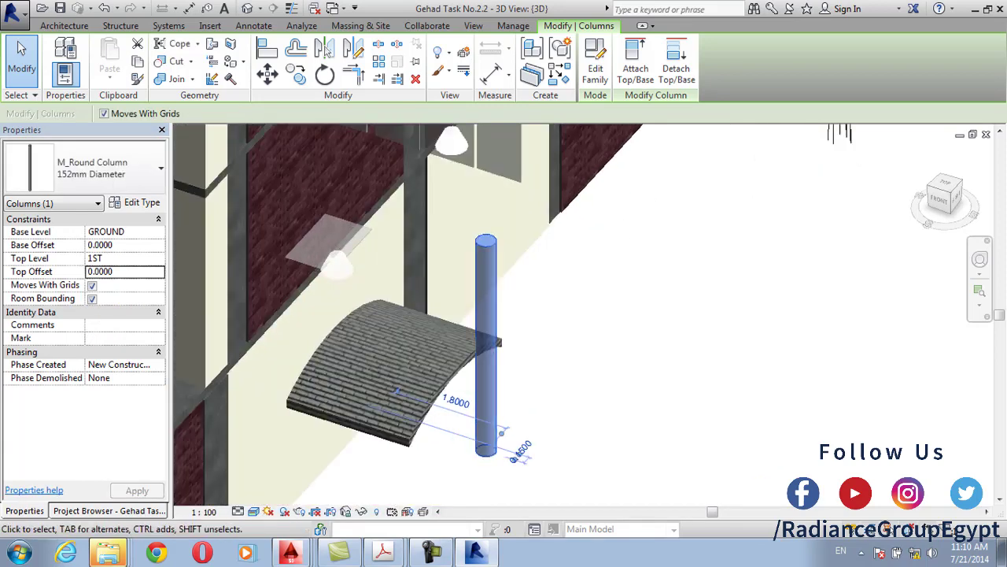
click(123, 271)
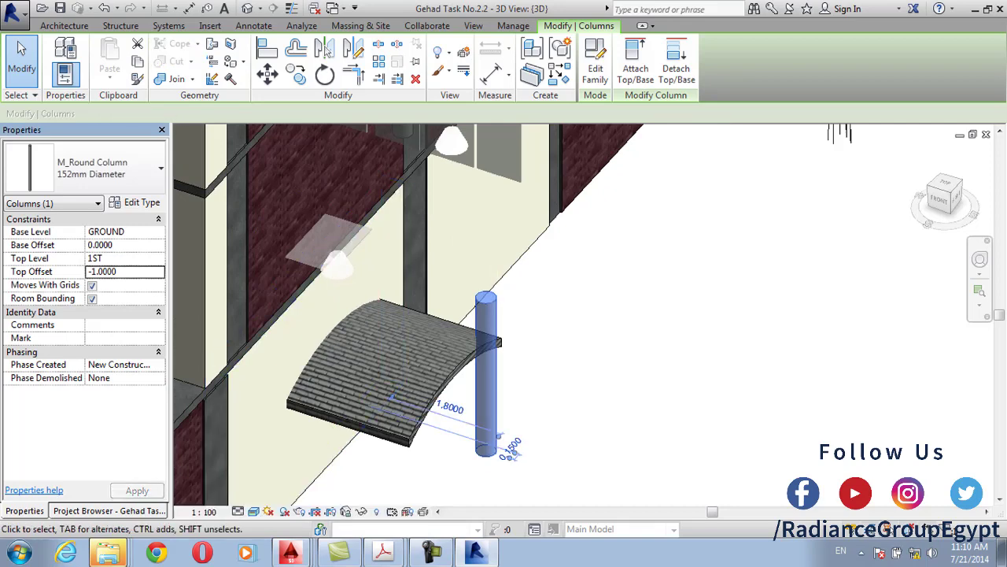
click(635, 63)
click(394, 370)
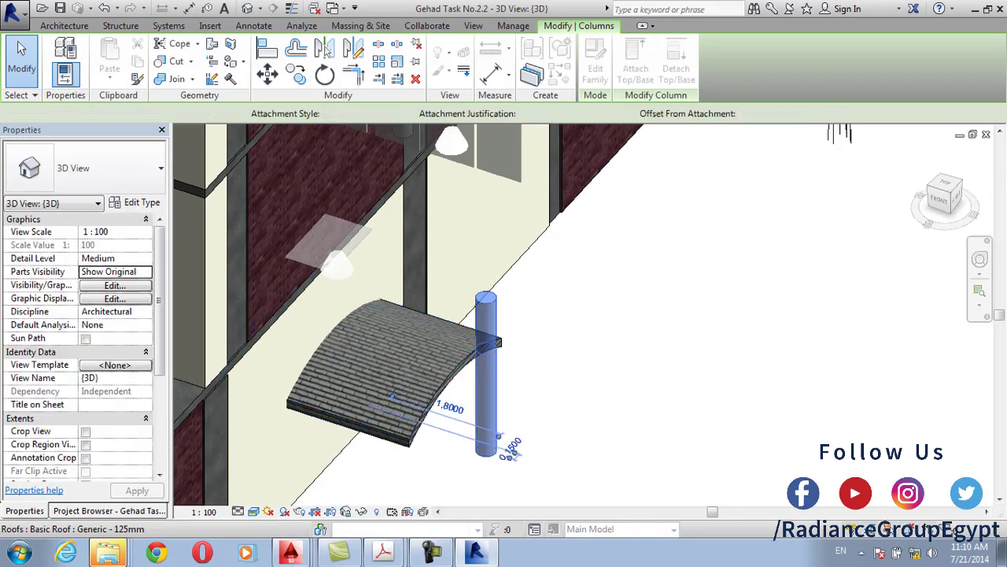
key(Escape)
Set the second round column's base to GROUND and top to Level 1
scroll(535, 284, down, 2)
middle_drag(535, 284, 534, 411)
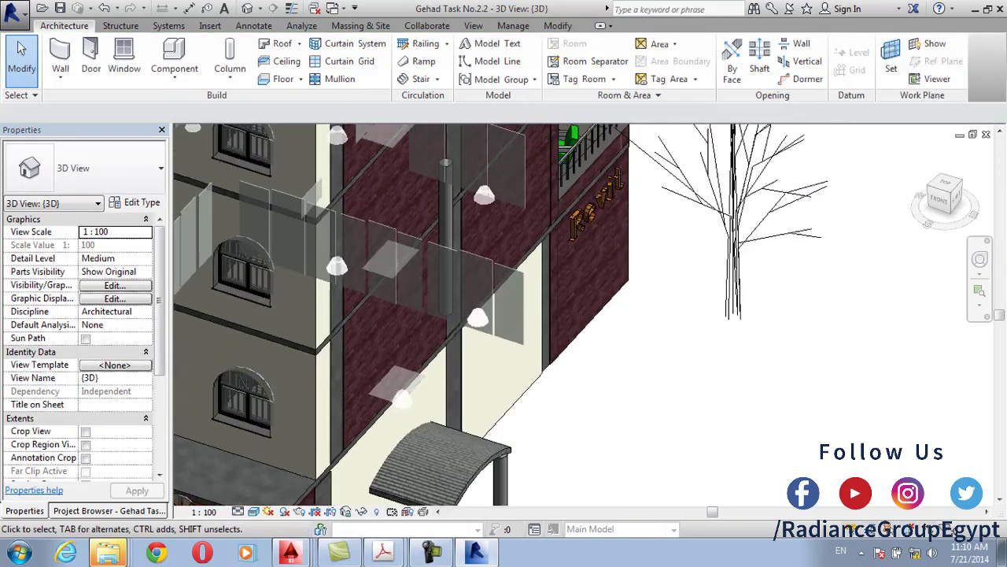
click(446, 229)
click(157, 231)
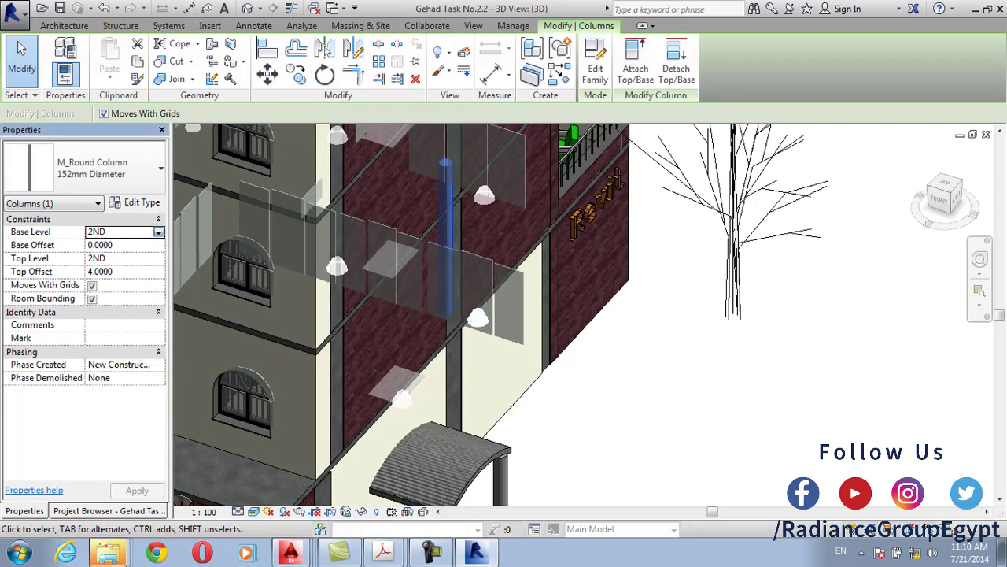
click(104, 255)
click(126, 258)
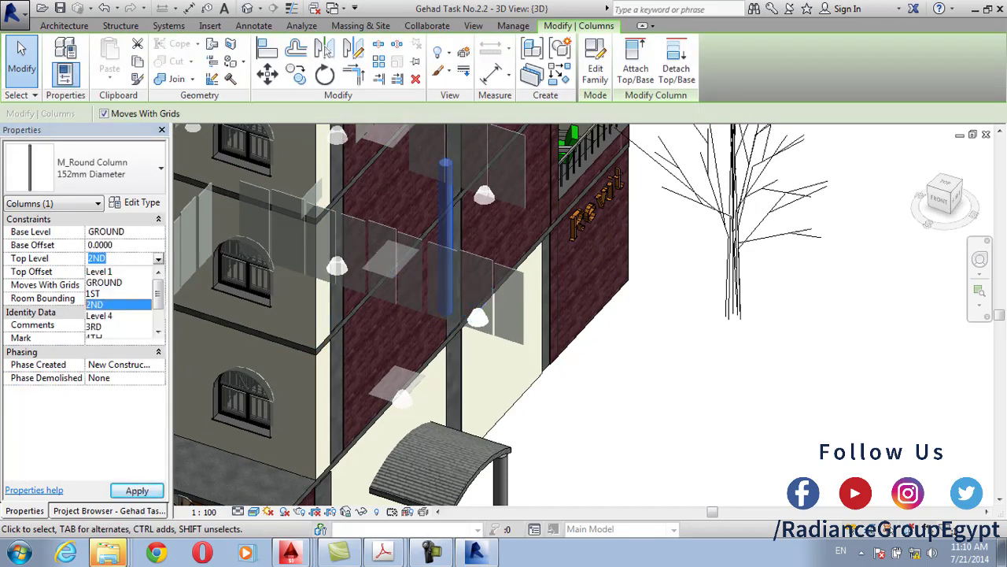
click(99, 270)
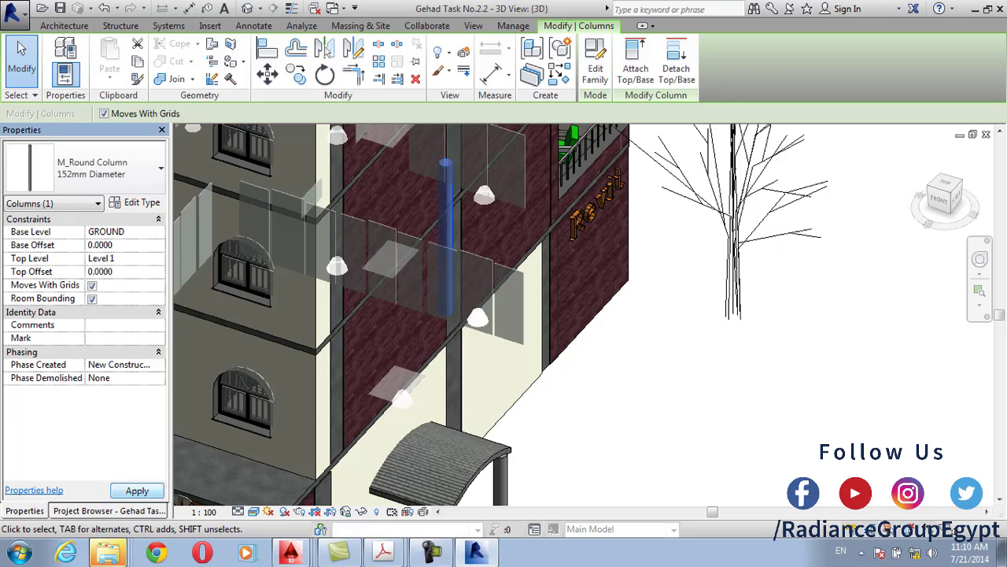
Attach the second column's top to the canopy roof
middle_drag(472, 464, 495, 308)
scroll(490, 407, up, 2)
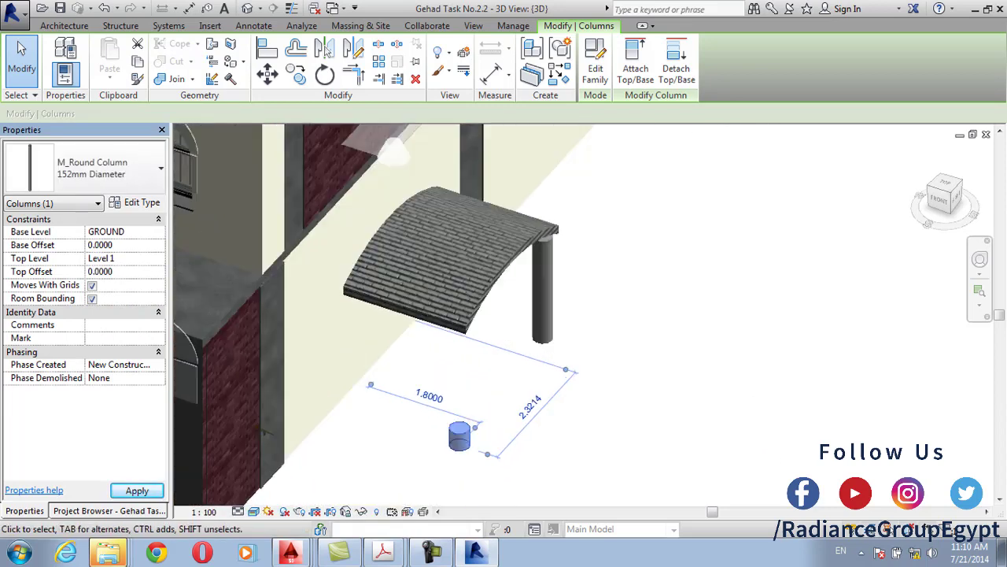
click(635, 59)
click(452, 291)
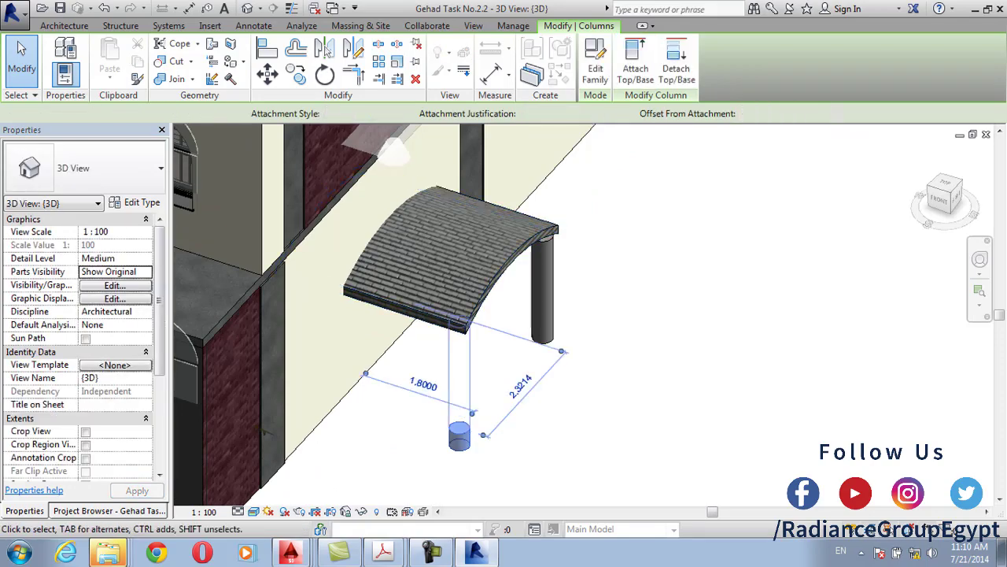
key(Escape)
Shorten the canopy roof by dragging its left end inward
scroll(586, 390, down, 1)
shift+middle_drag(585, 390, 519, 393)
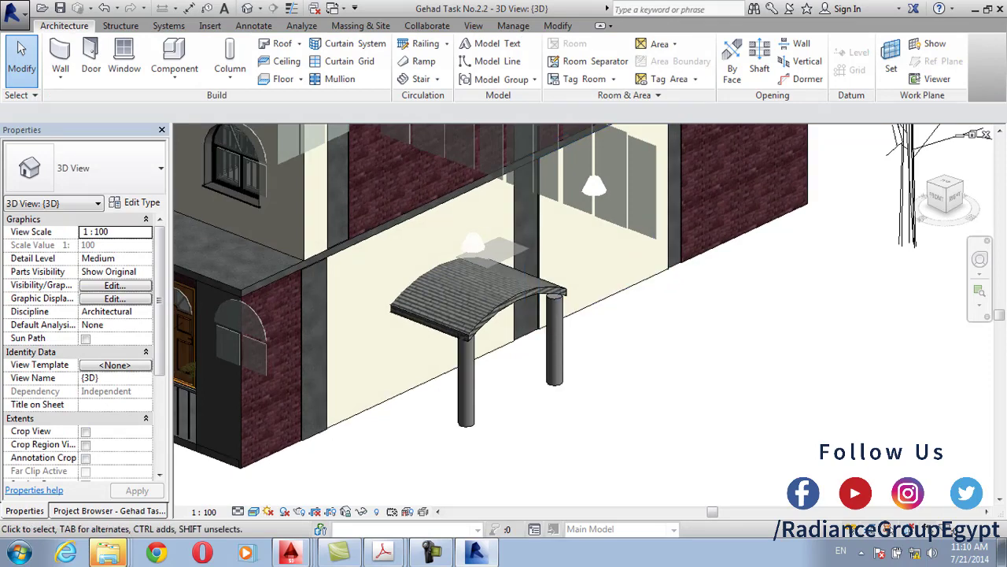
scroll(381, 310, up, 3)
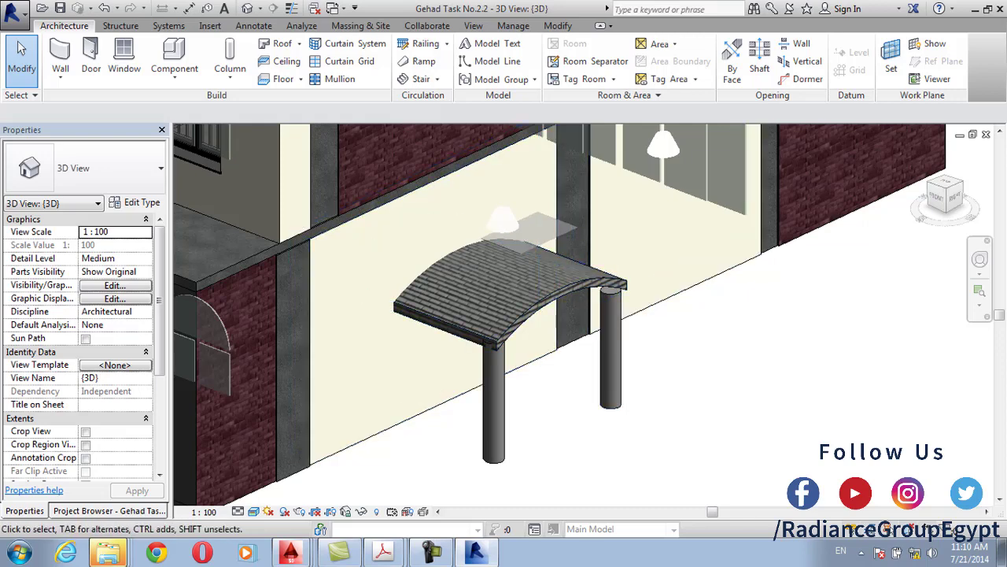
click(472, 284)
drag(397, 239, 429, 253)
key(Escape)
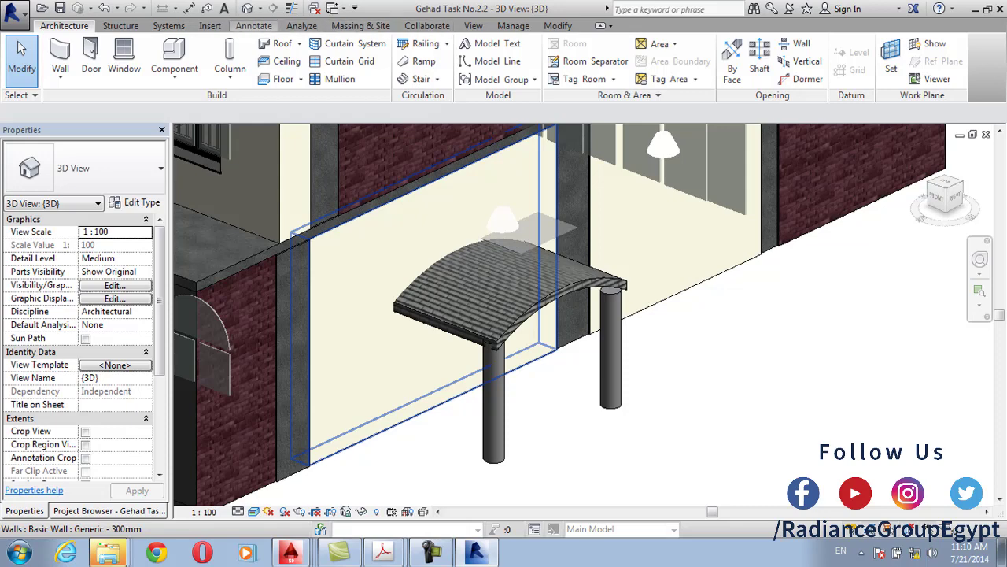
Start Load Family and browse from the removable drive into RAC 2011 > Metric Library
click(210, 25)
click(499, 59)
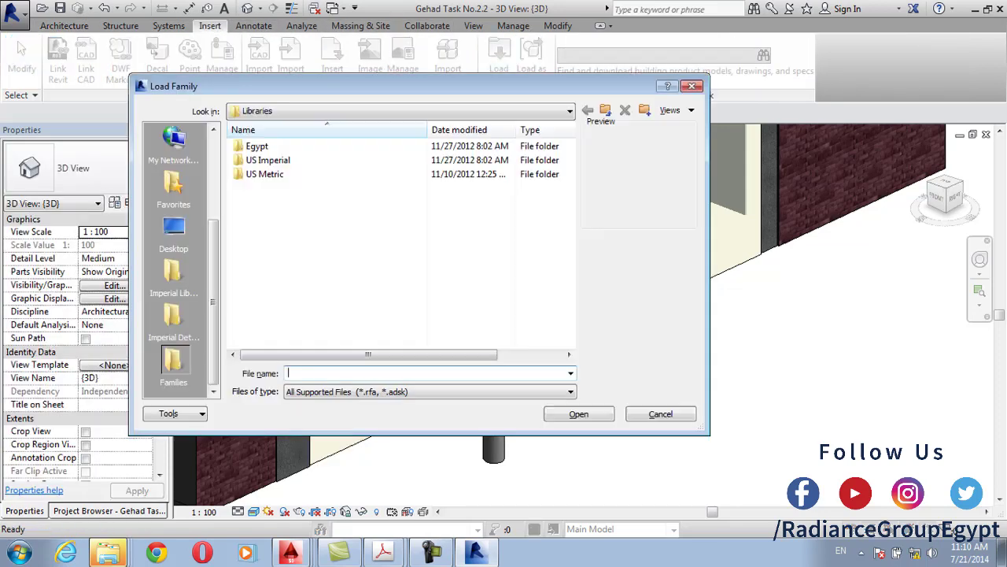
click(174, 228)
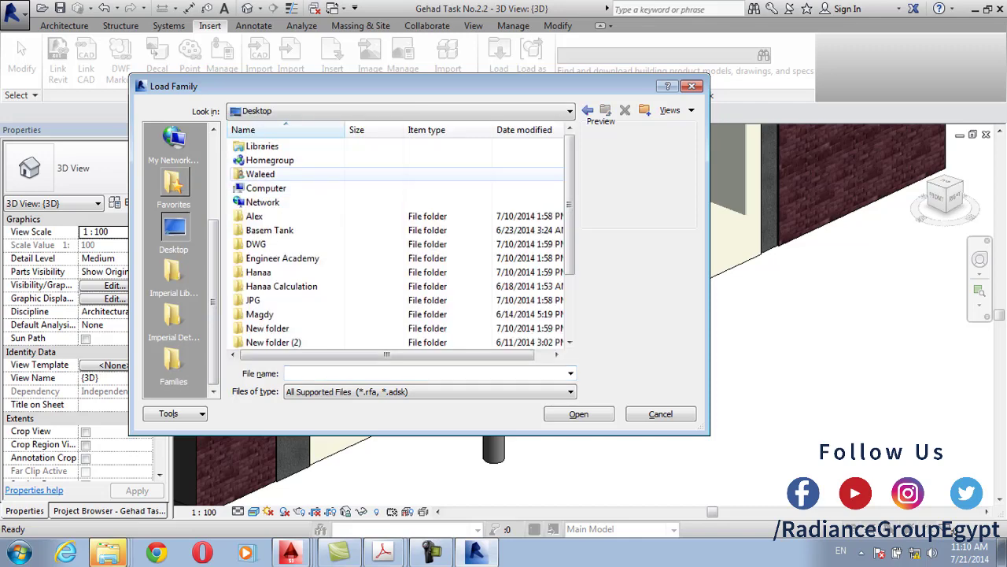
double_click(260, 187)
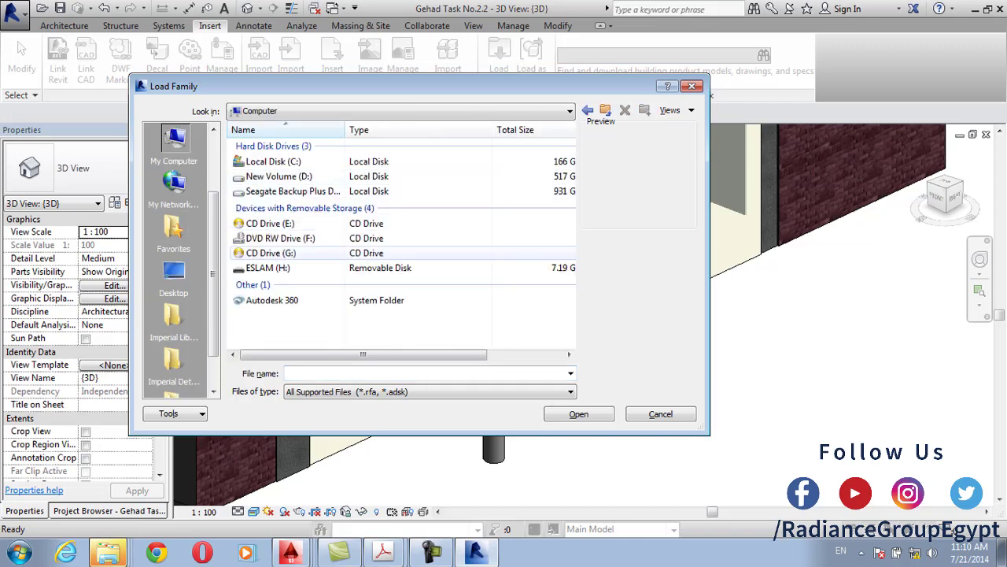
double_click(268, 267)
double_click(264, 160)
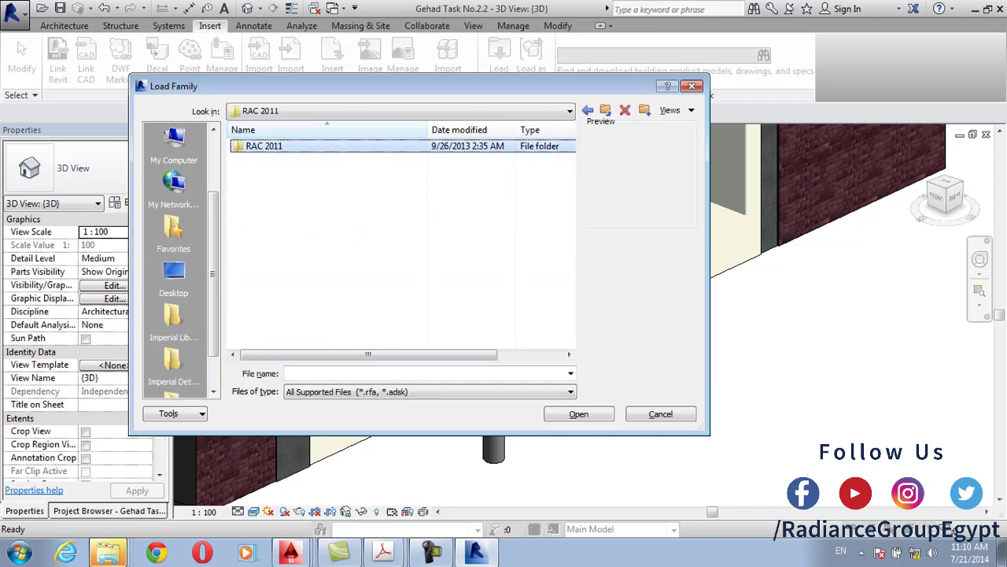
double_click(263, 146)
double_click(268, 145)
Look through the Site > Logistics families, previewing the 2D Football Field and 2D Tennis Court
scroll(268, 260, down, 5)
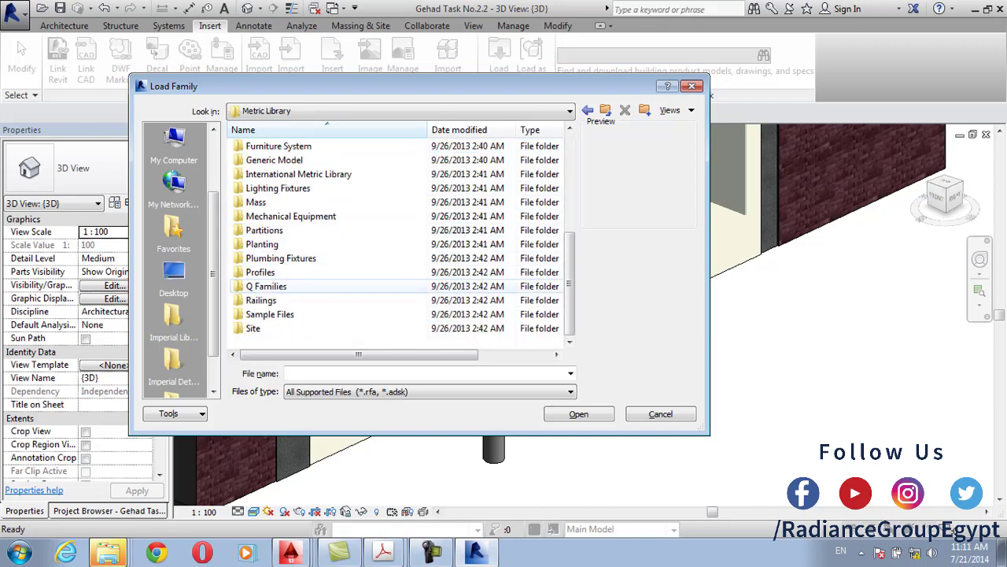
double_click(253, 328)
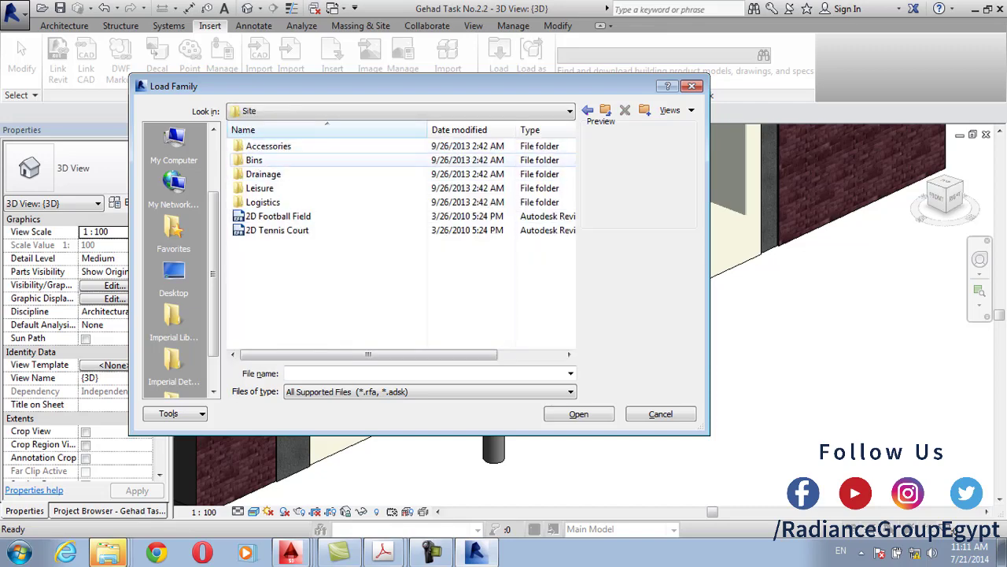
click(263, 202)
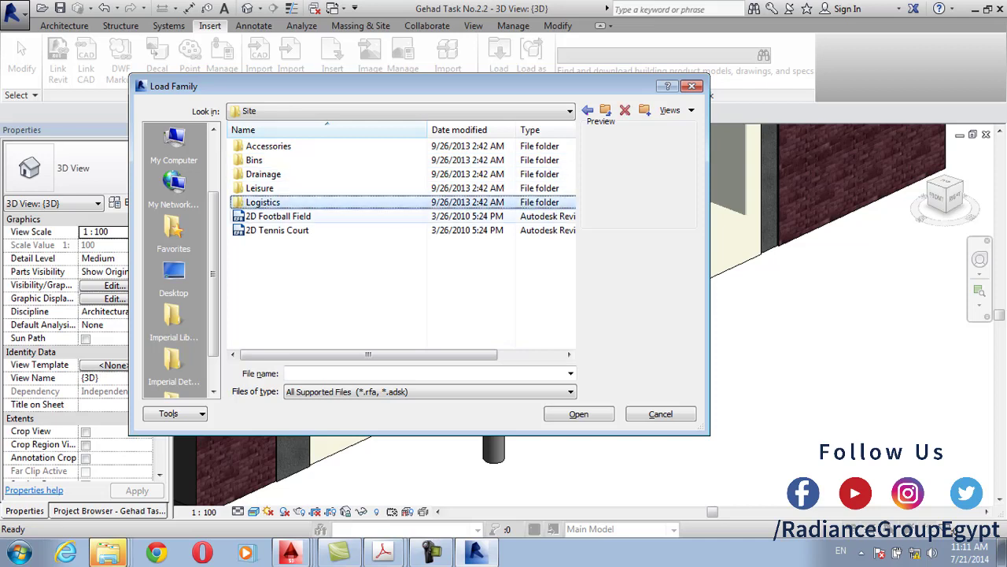
click(278, 215)
click(278, 216)
click(277, 230)
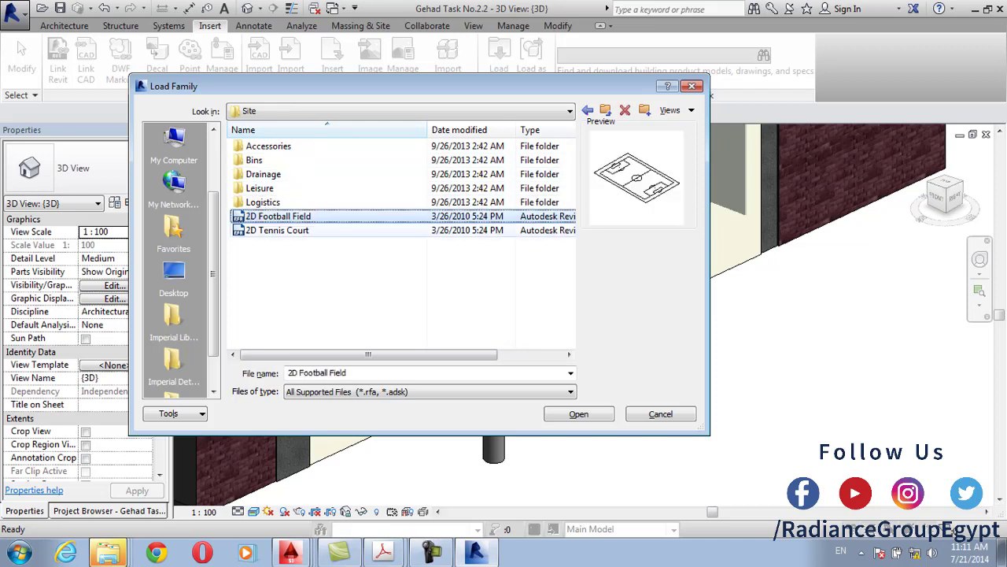
click(331, 272)
key(BackSpace)
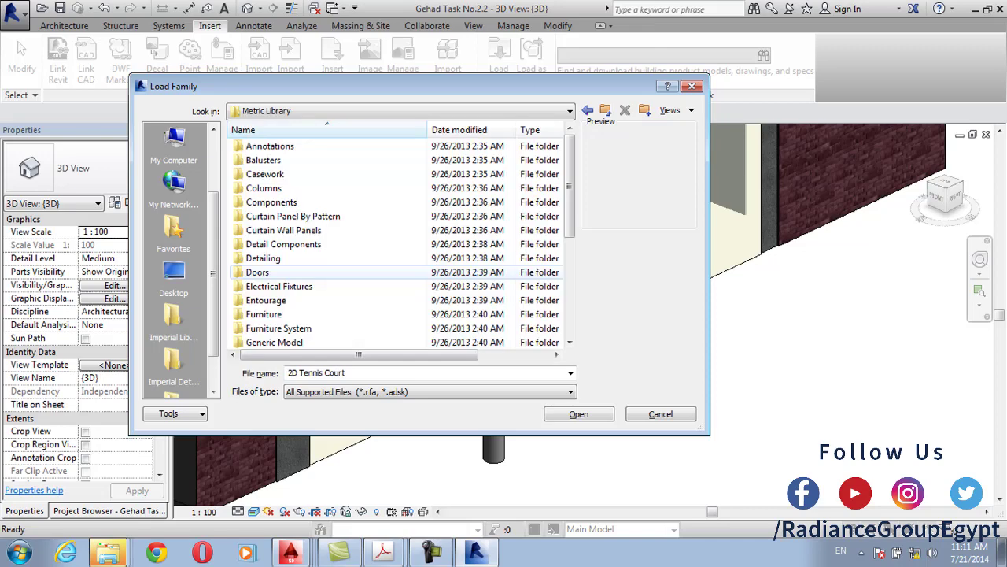
scroll(330, 236, down, 5)
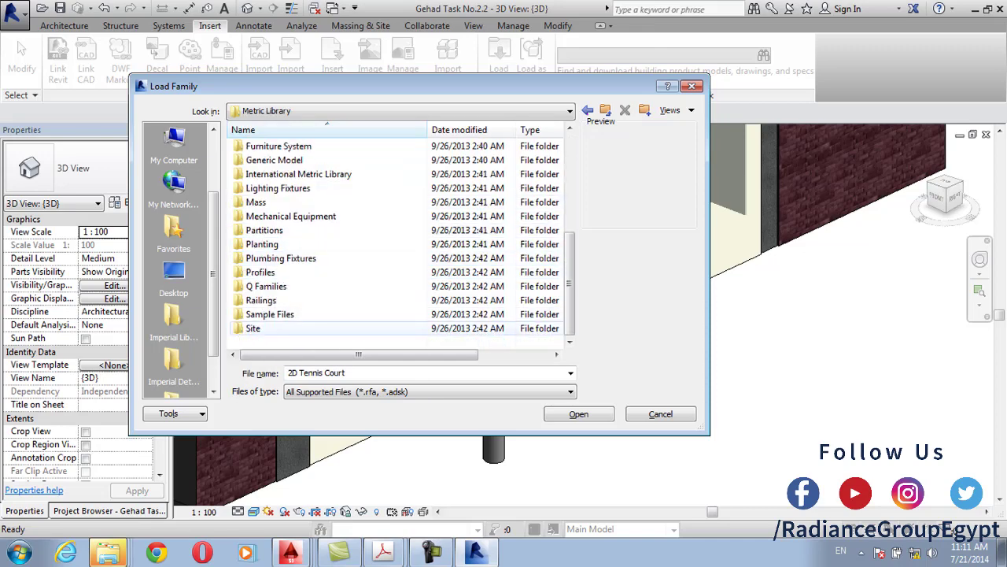
scroll(397, 244, up, 3)
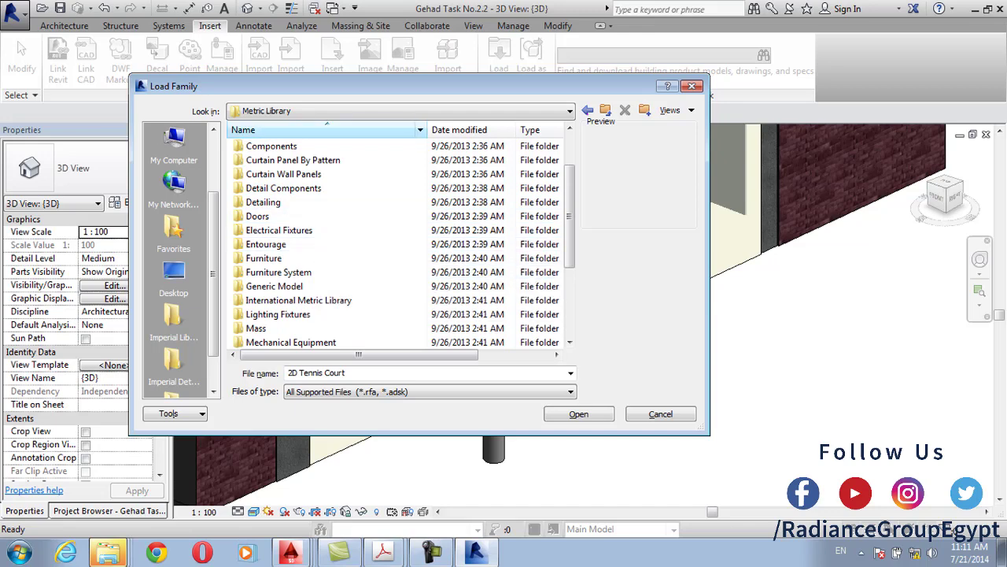
Browse the Components folder, checking its 82 Roads and pavings subfolder
double_click(270, 145)
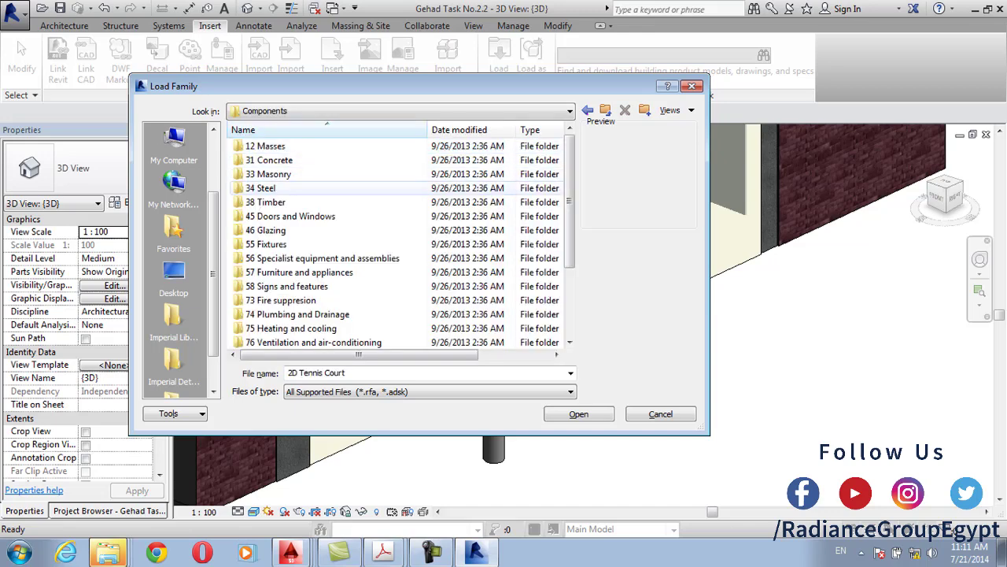
scroll(276, 201, down, 3)
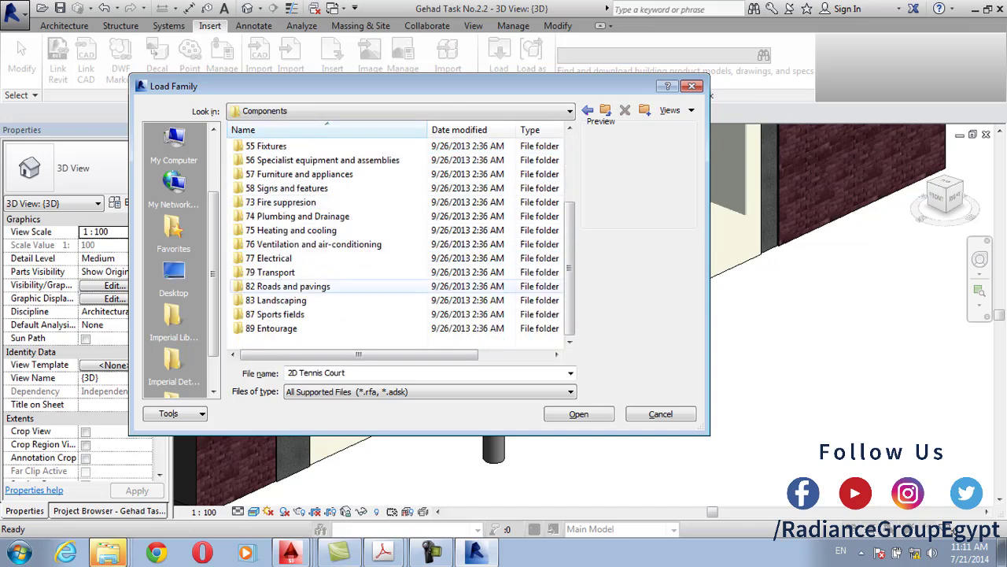
double_click(287, 286)
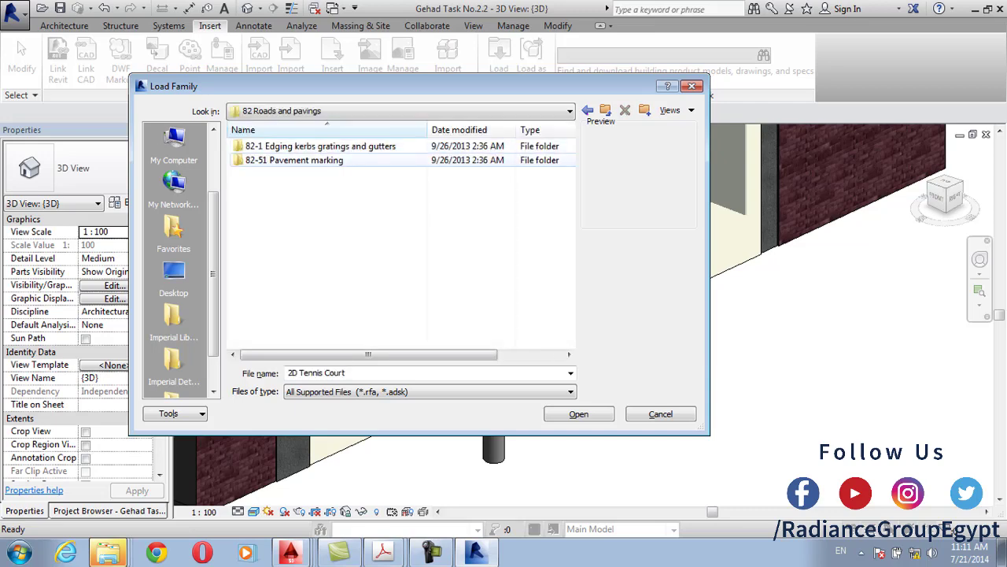
key(BackSpace)
scroll(276, 258, down, 3)
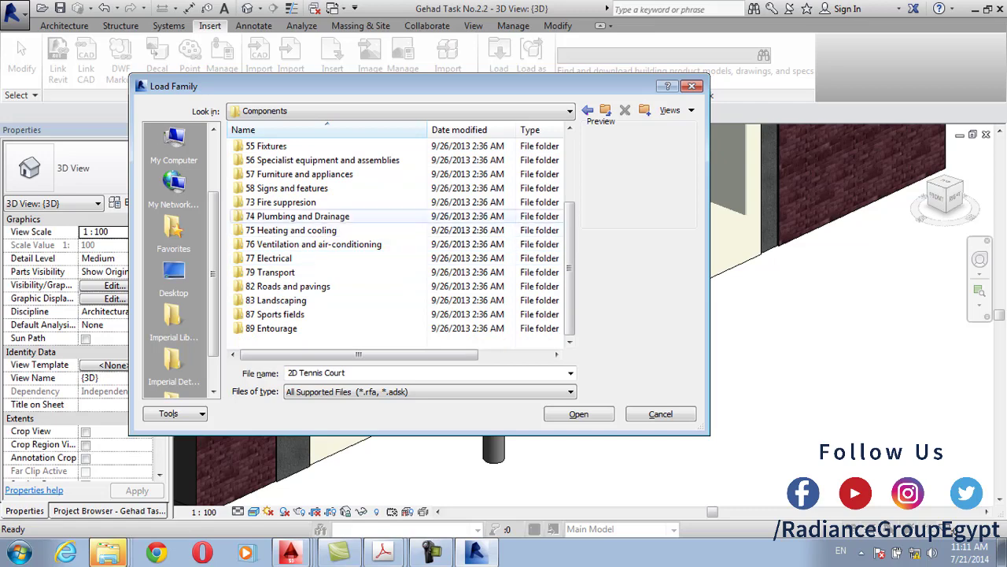
scroll(291, 216, up, 3)
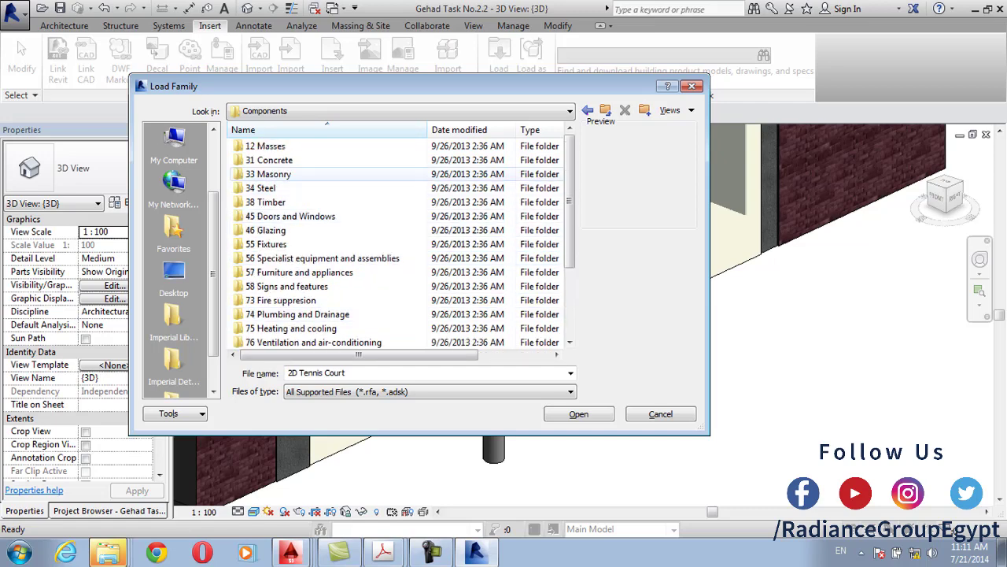
Return to the Metric Library and recheck the Site folder
key(BackSpace)
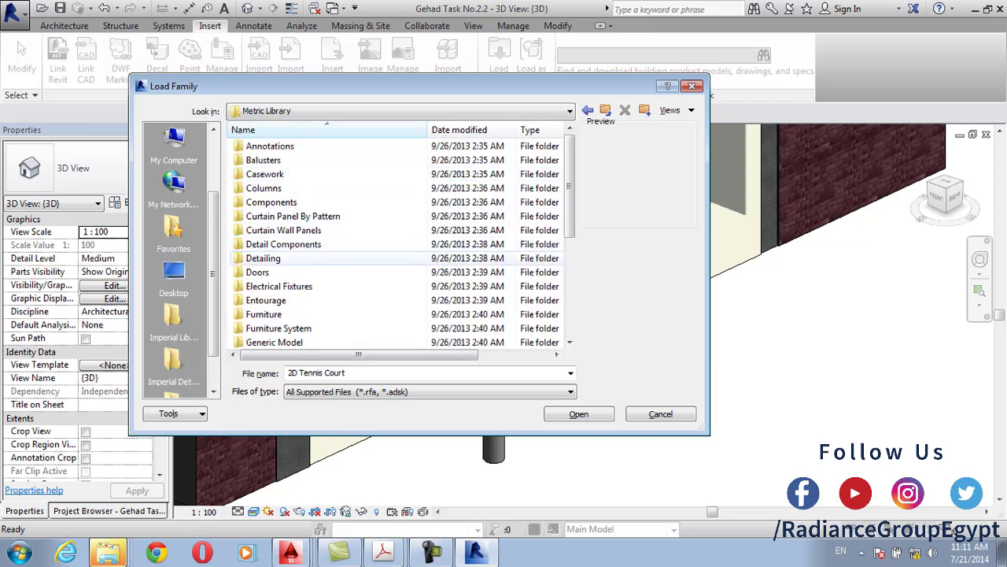
scroll(268, 256, down, 5)
double_click(260, 328)
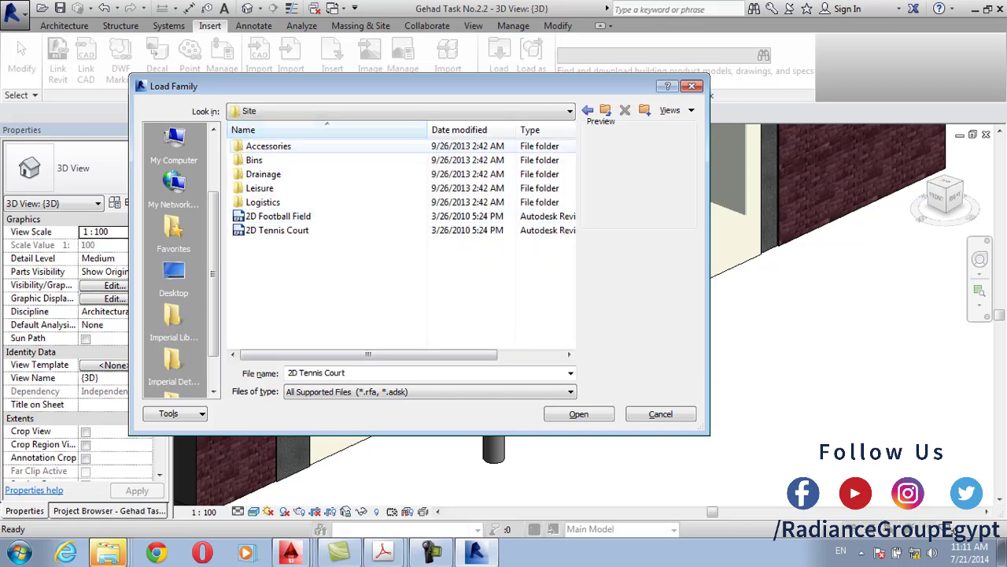
key(BackSpace)
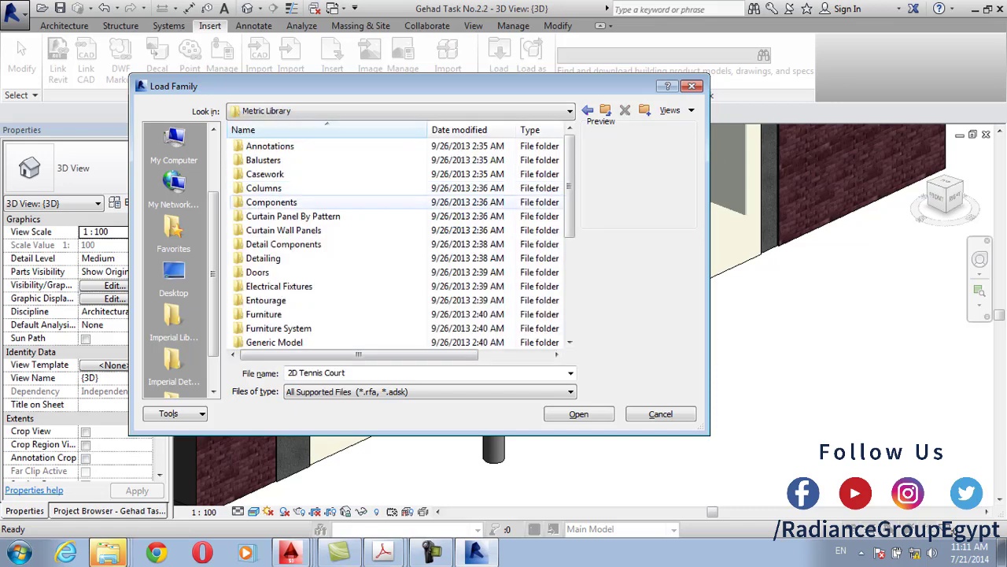
scroll(263, 271, down, 4)
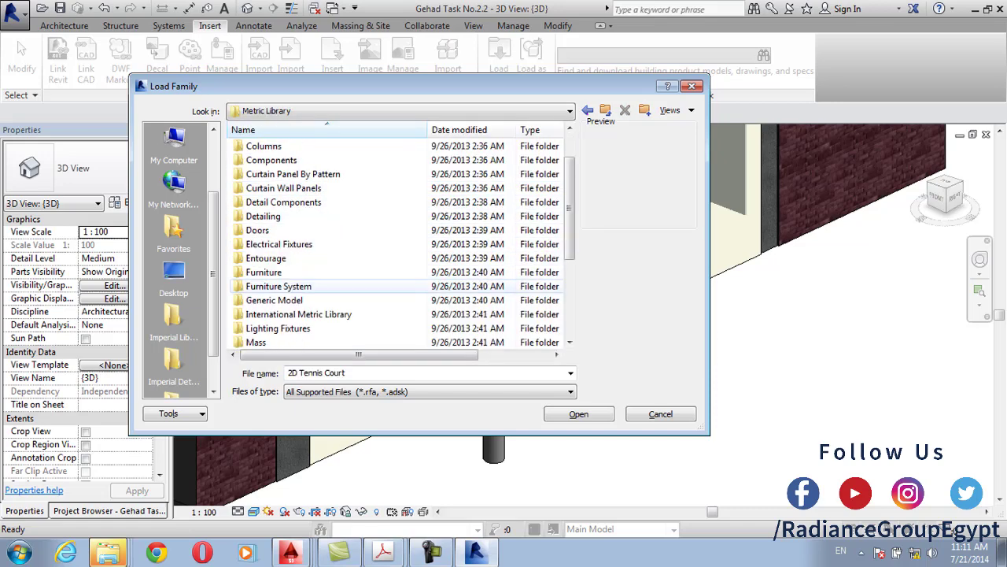
scroll(263, 295, down, 1)
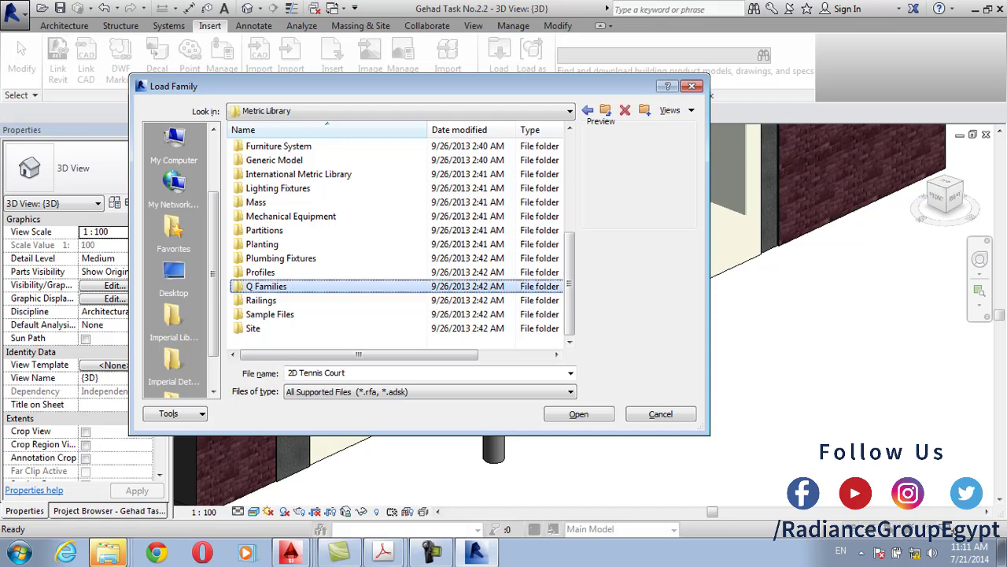
Find the Entourage folder and load the M_RPC Beetle car family into the project
click(261, 271)
scroll(260, 272, up, 1)
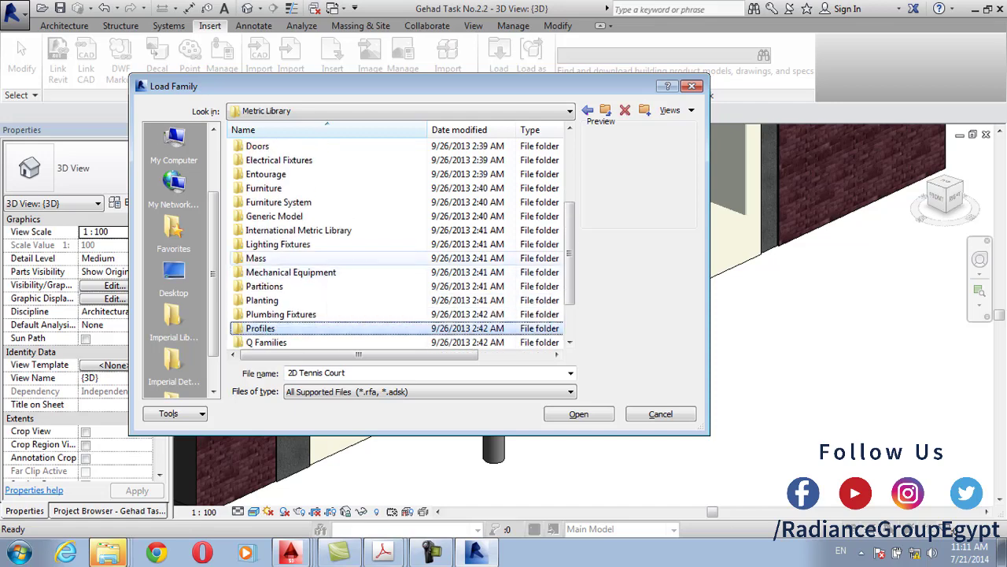
click(277, 244)
scroll(277, 244, up, 2)
scroll(278, 244, down, 3)
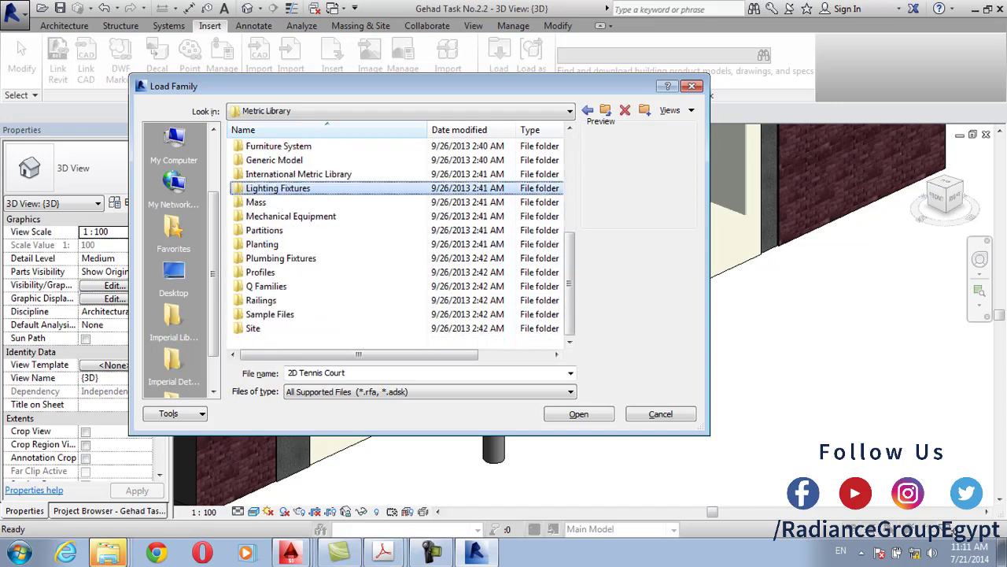
scroll(278, 244, up, 3)
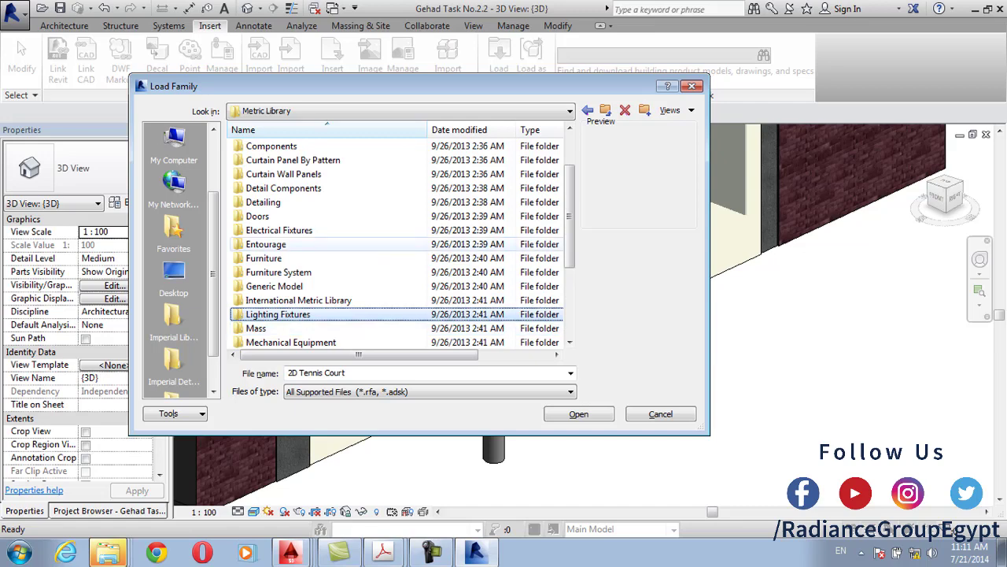
double_click(268, 244)
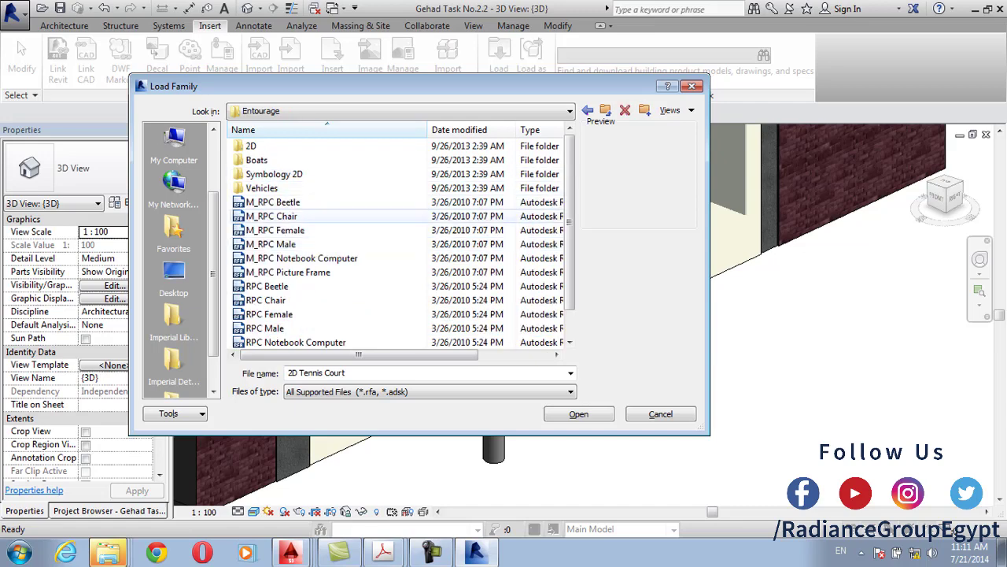
click(272, 216)
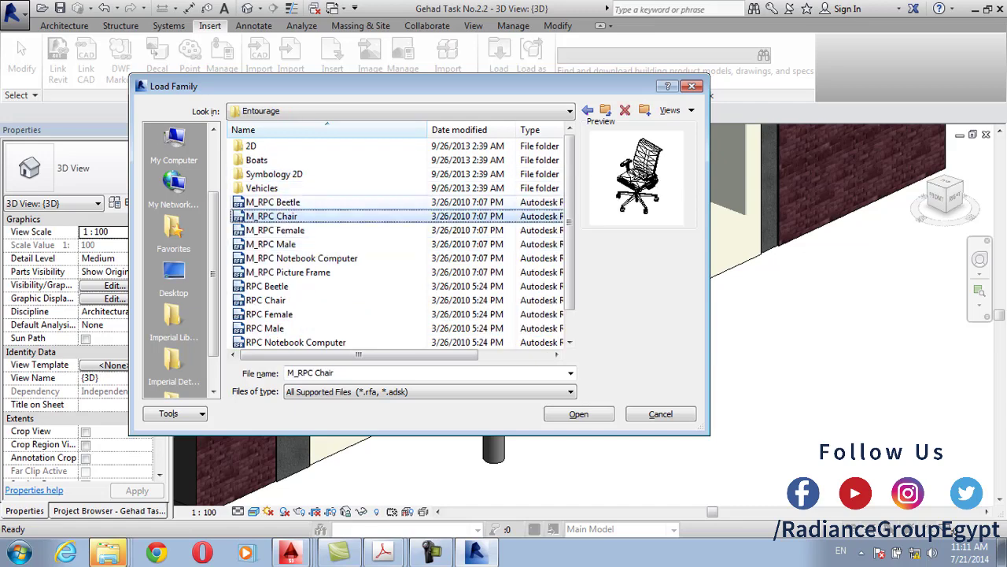
click(272, 201)
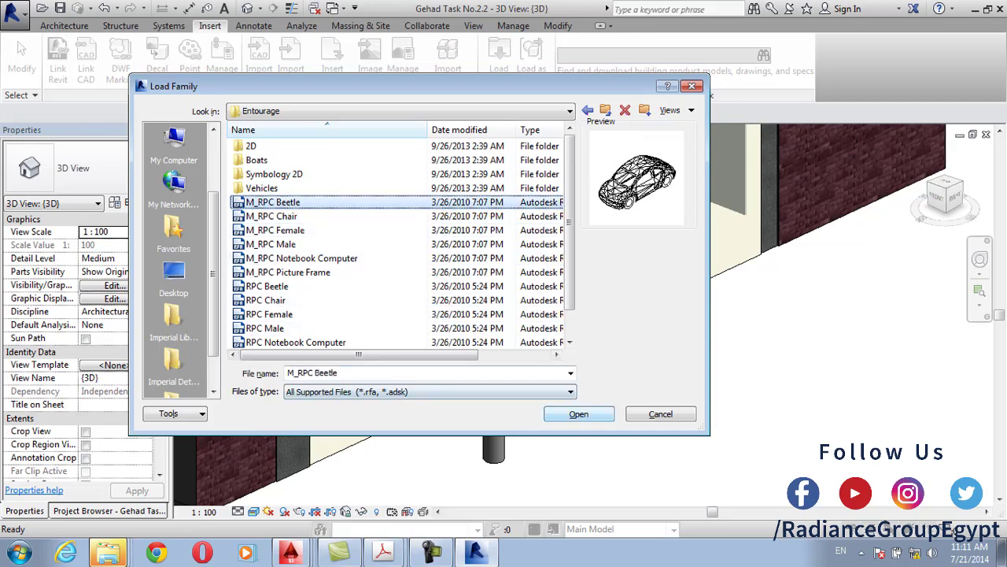
click(578, 413)
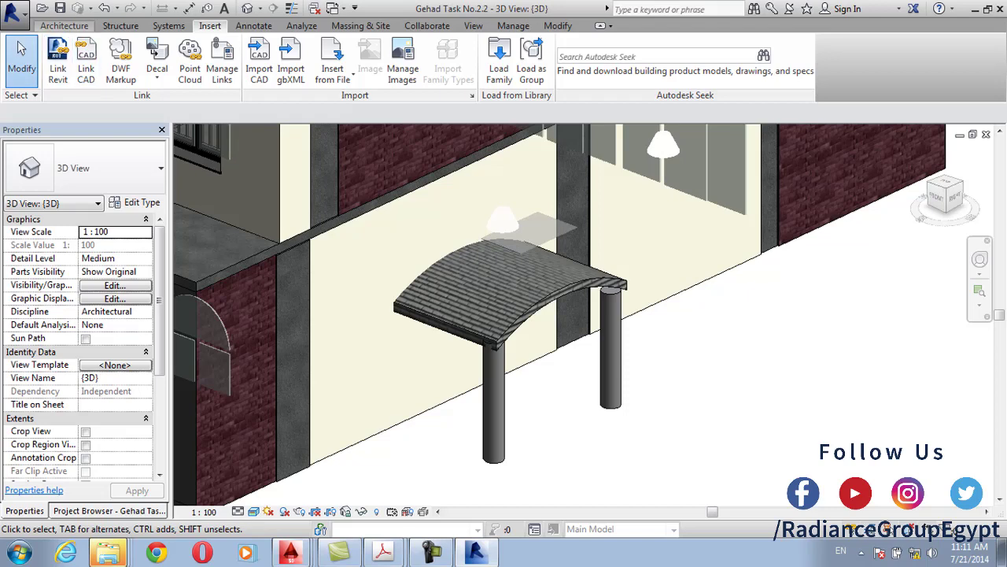
Begin placing the loaded M_RPC Beetle using Architecture > Component > Place a Component
click(64, 25)
click(177, 78)
click(206, 102)
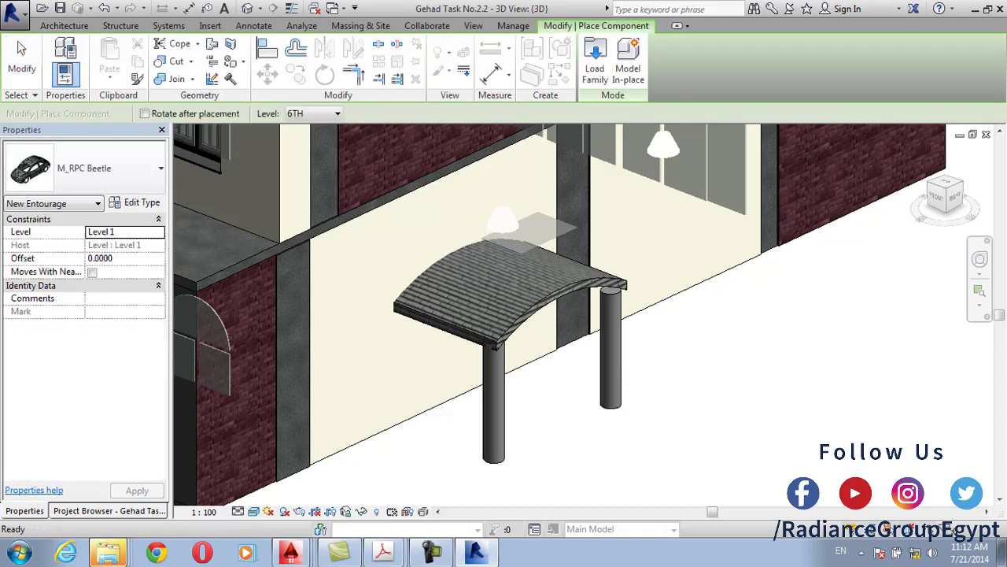
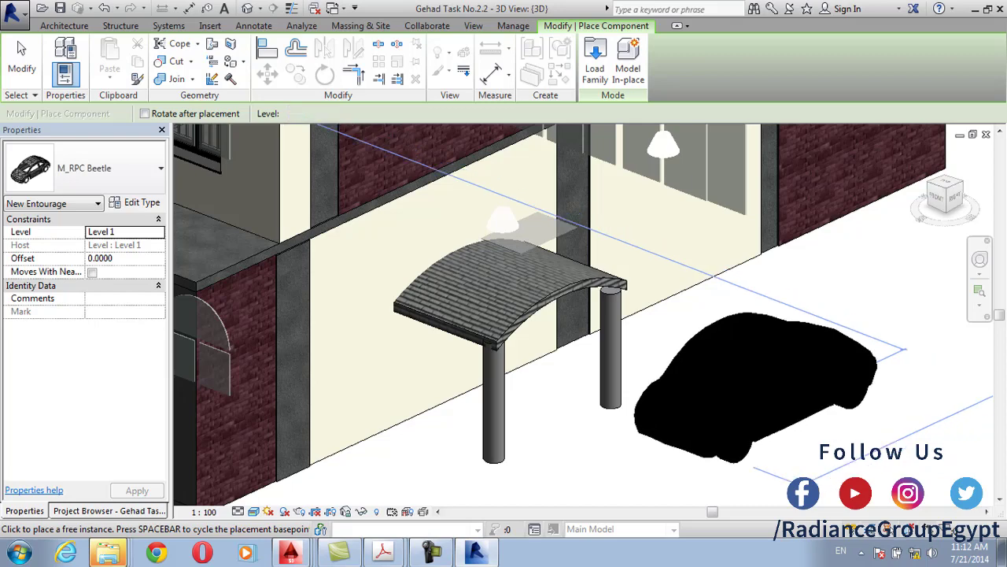
Place the M_RPC Beetle car beside the curved canopy and show the Project Browser
click(757, 409)
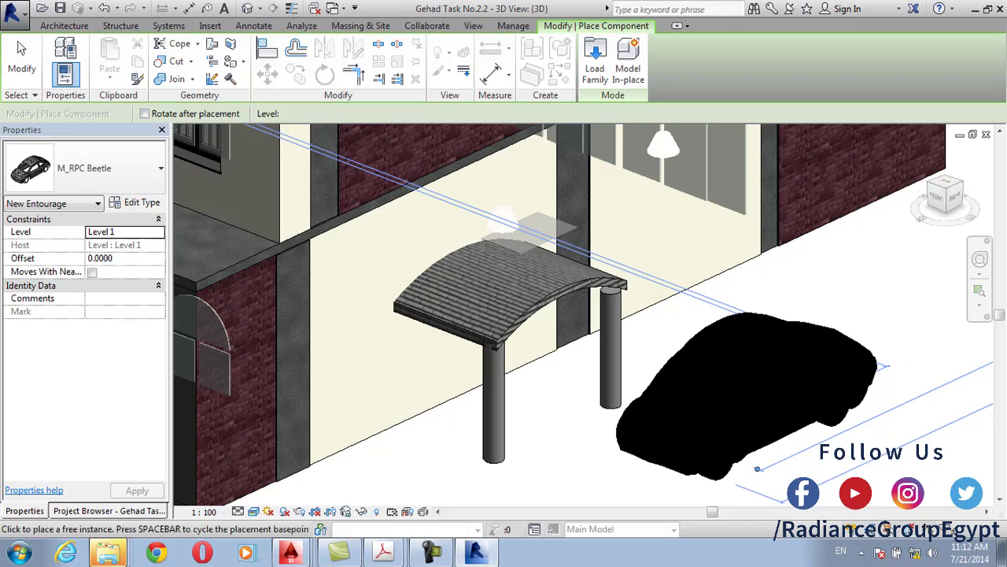
key(Escape)
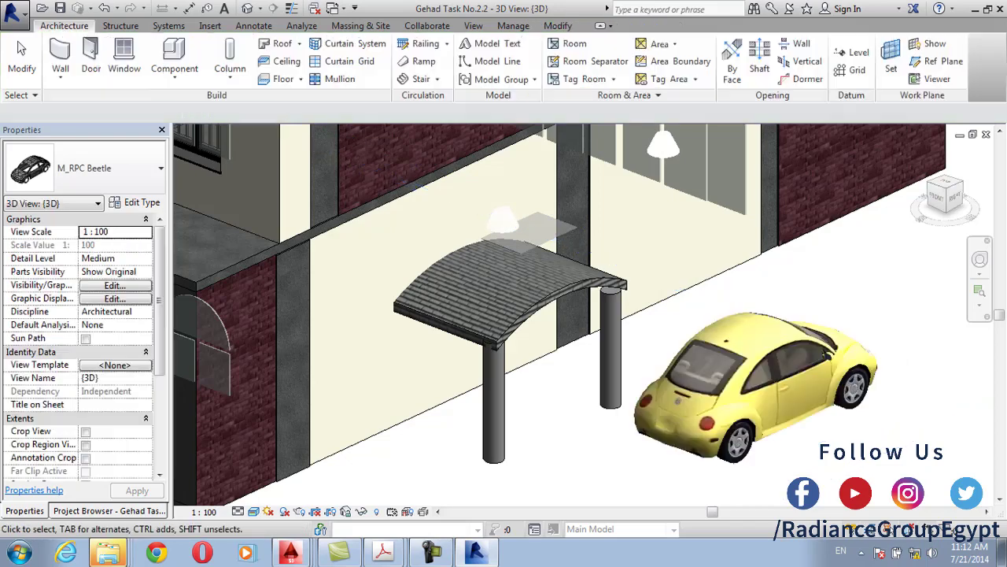
click(109, 510)
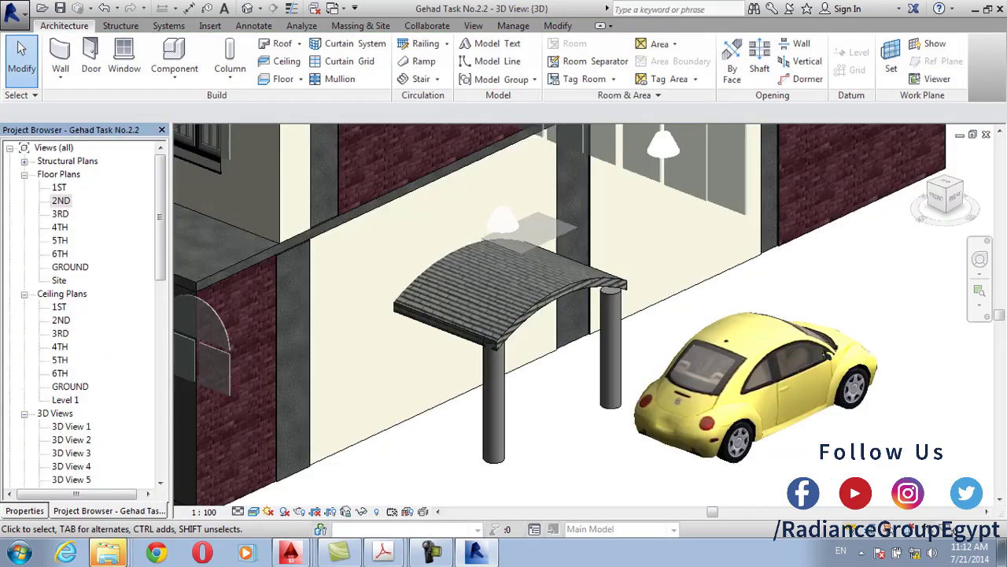
double_click(60, 200)
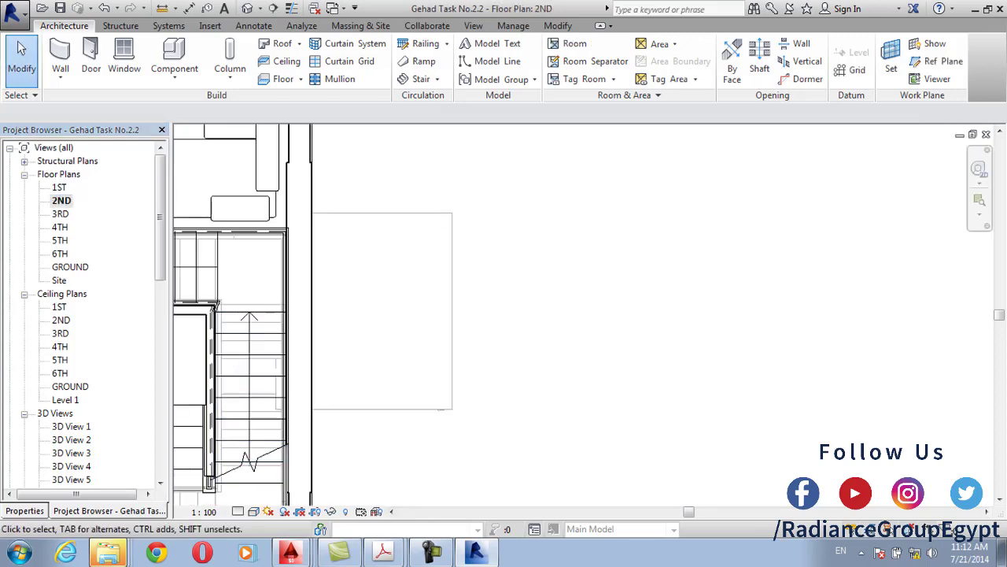
scroll(398, 282, down, 2)
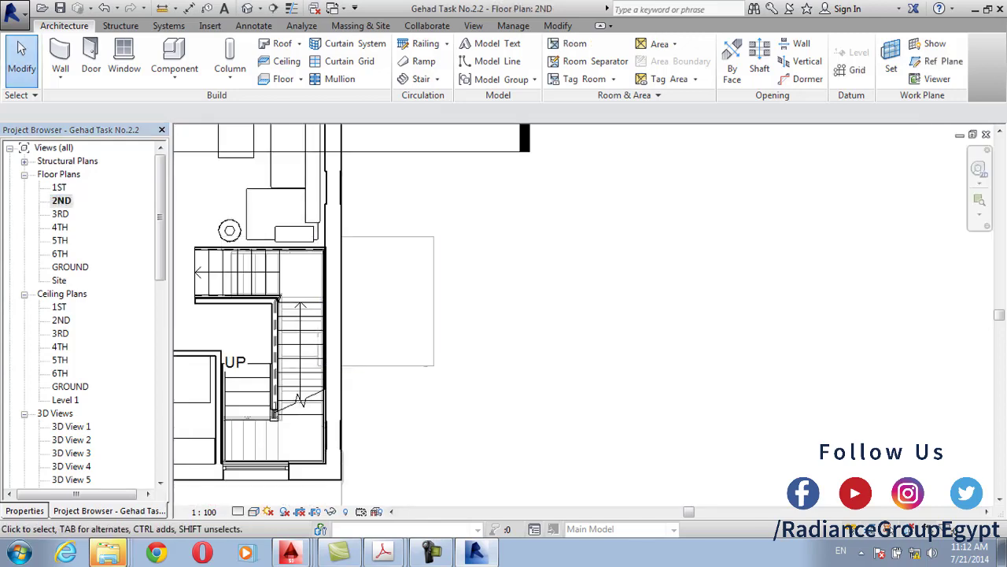
double_click(70, 266)
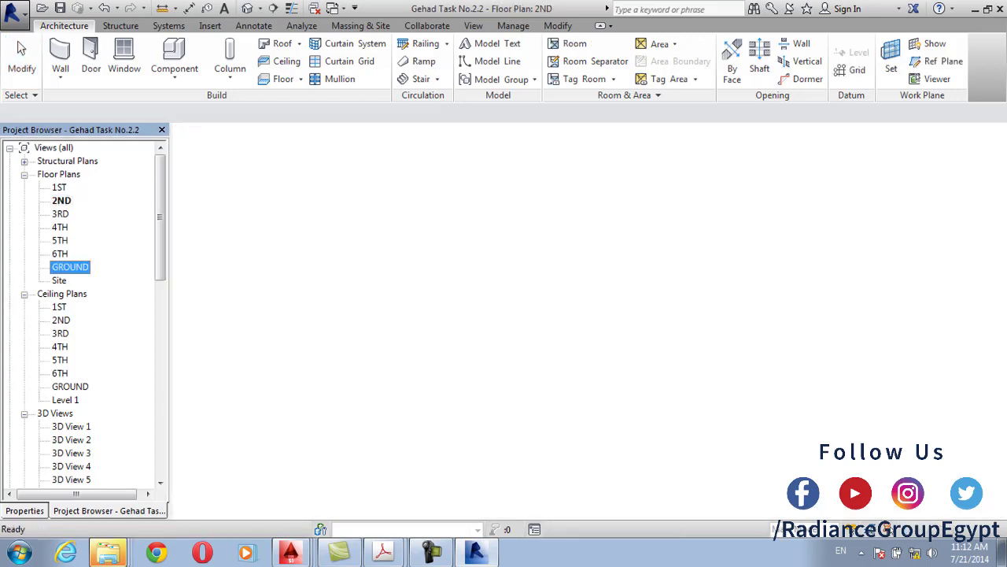
scroll(317, 313, down, 3)
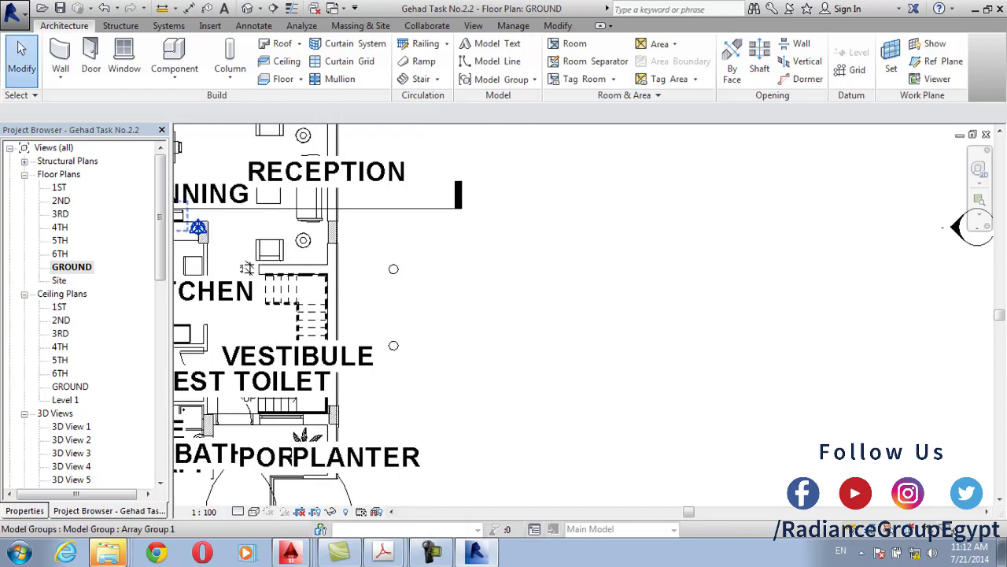
double_click(59, 188)
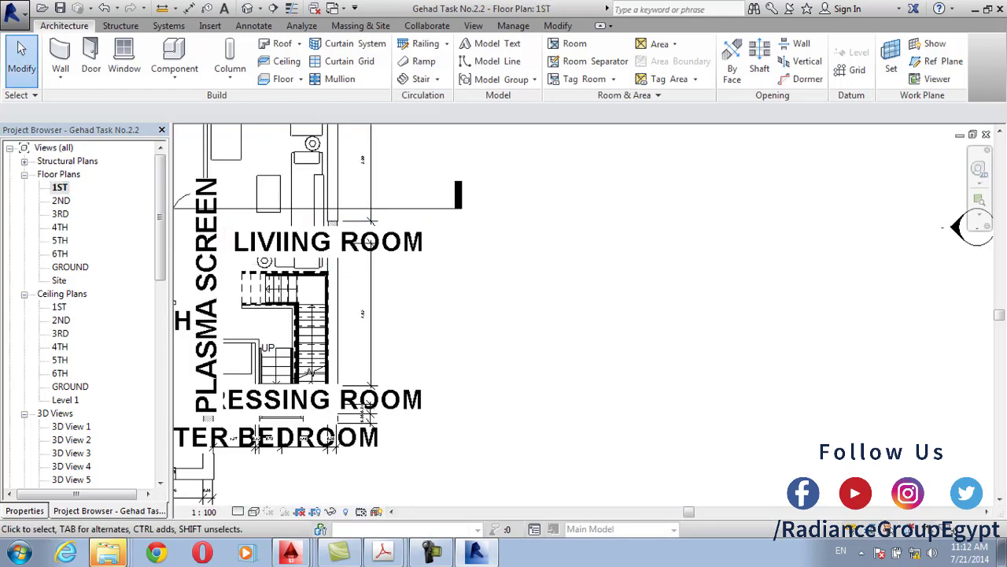
scroll(688, 276, down, 3)
click(367, 283)
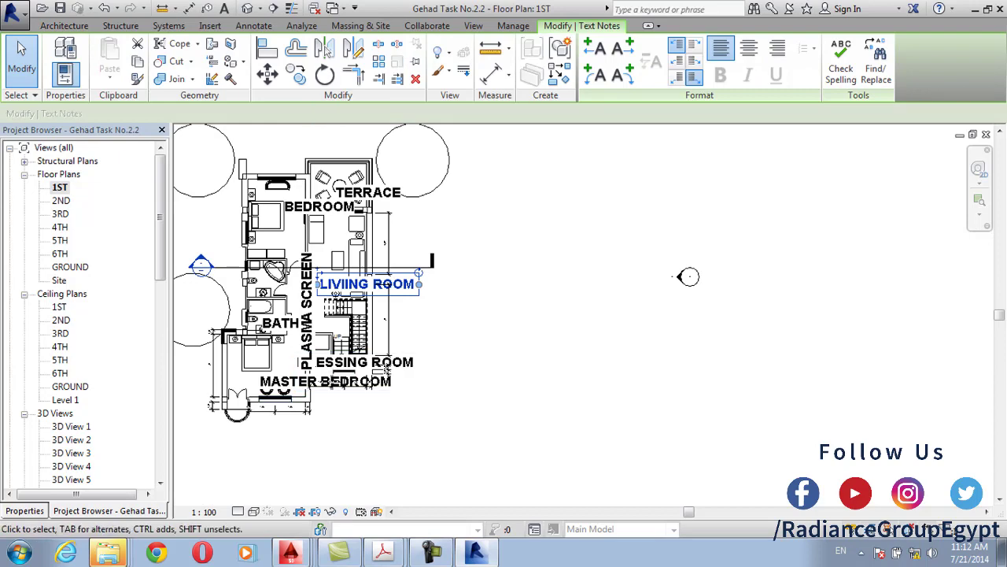
key(Escape)
middle_drag(688, 277, 736, 310)
double_click(60, 200)
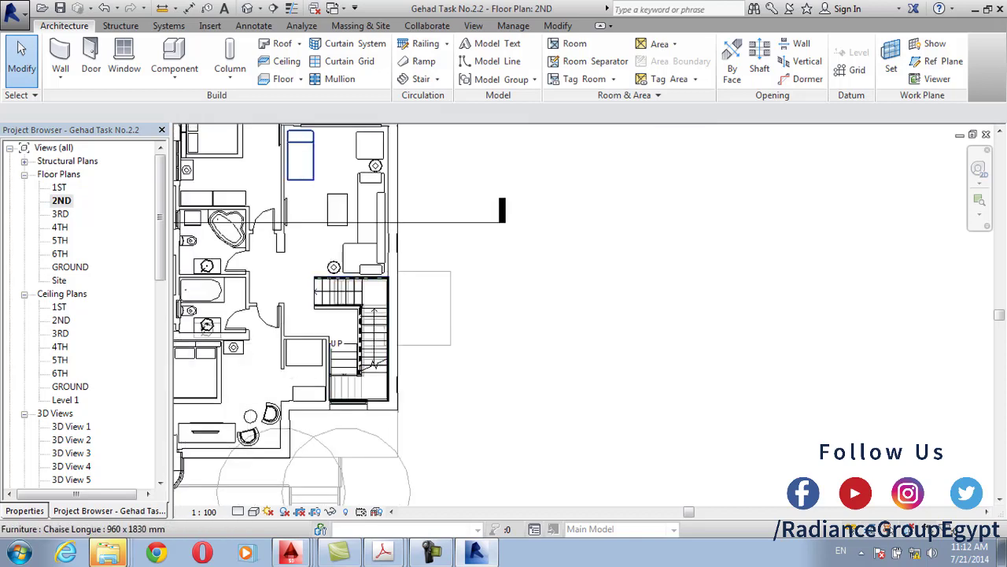
click(247, 8)
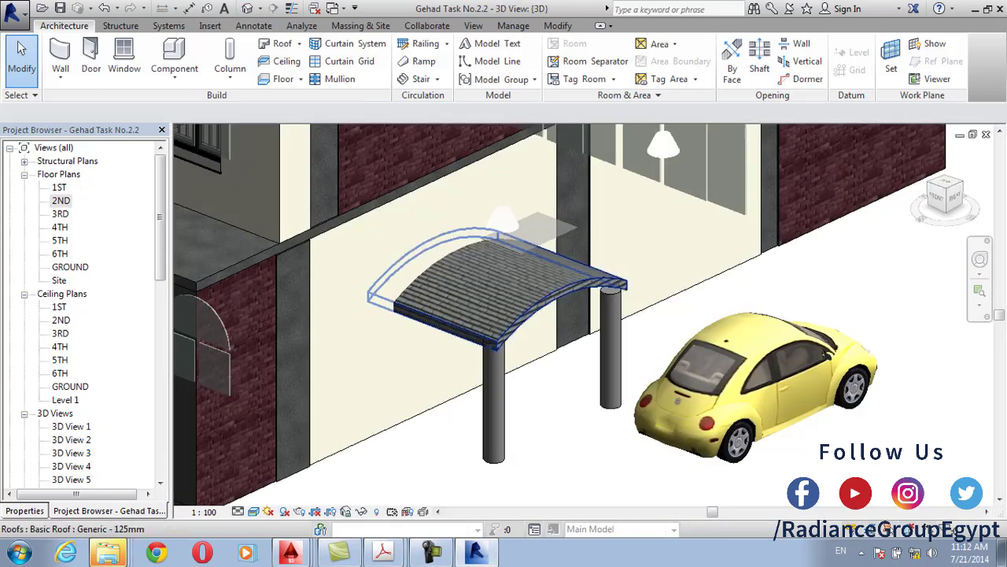
Move the yellow Beetle car next to the curved entrance canopy in the 3D view
scroll(461, 278, down, 1)
middle_drag(488, 368, 417, 377)
click(614, 362)
click(267, 73)
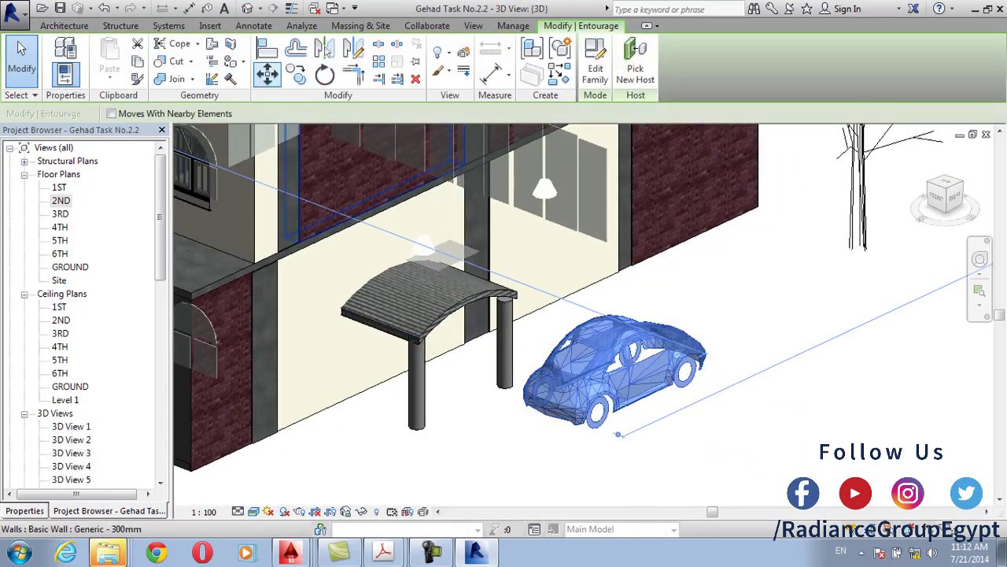
click(653, 397)
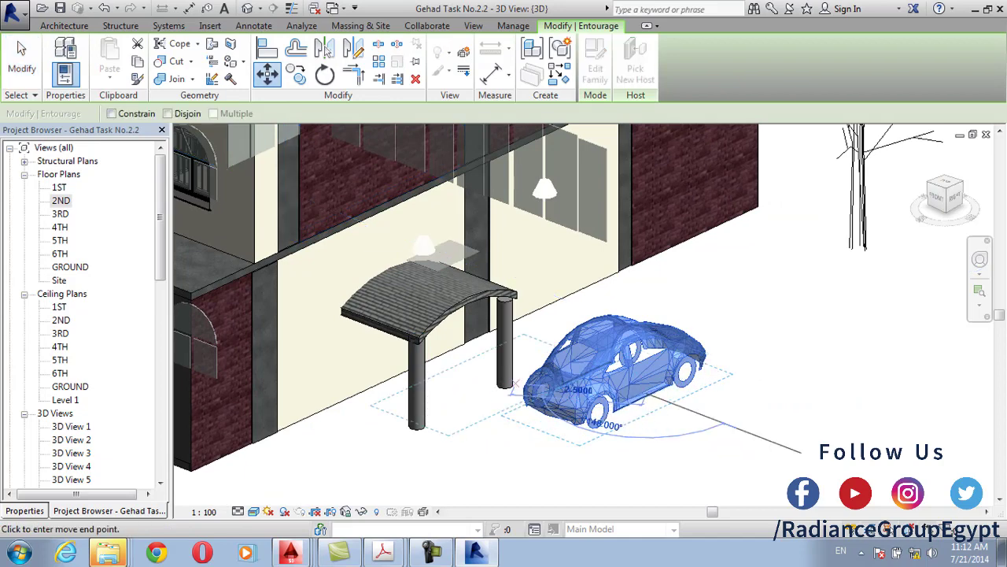
click(474, 384)
key(Escape)
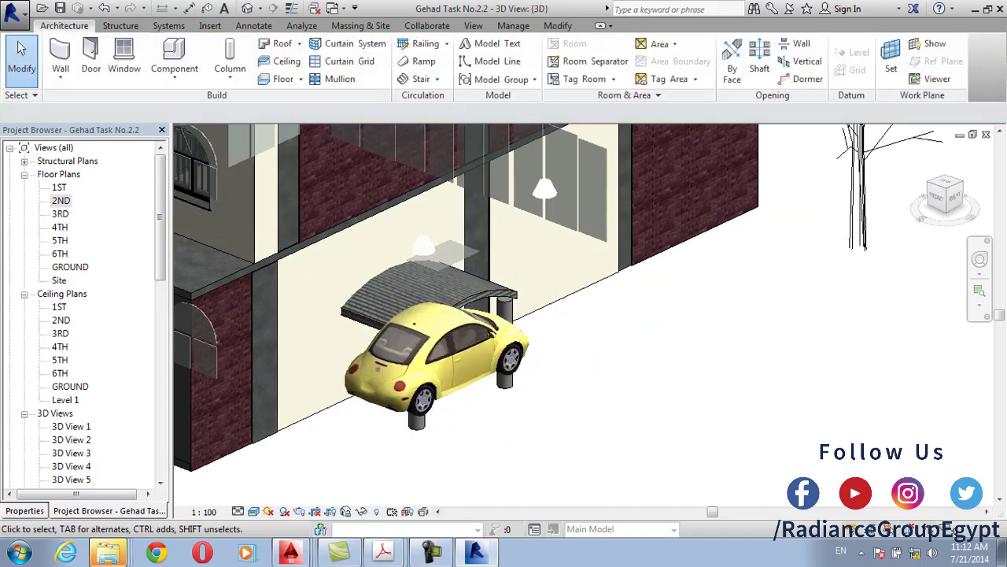
middle_drag(472, 362, 504, 377)
shift+middle_drag(630, 370, 609, 354)
scroll(598, 337, down, 2)
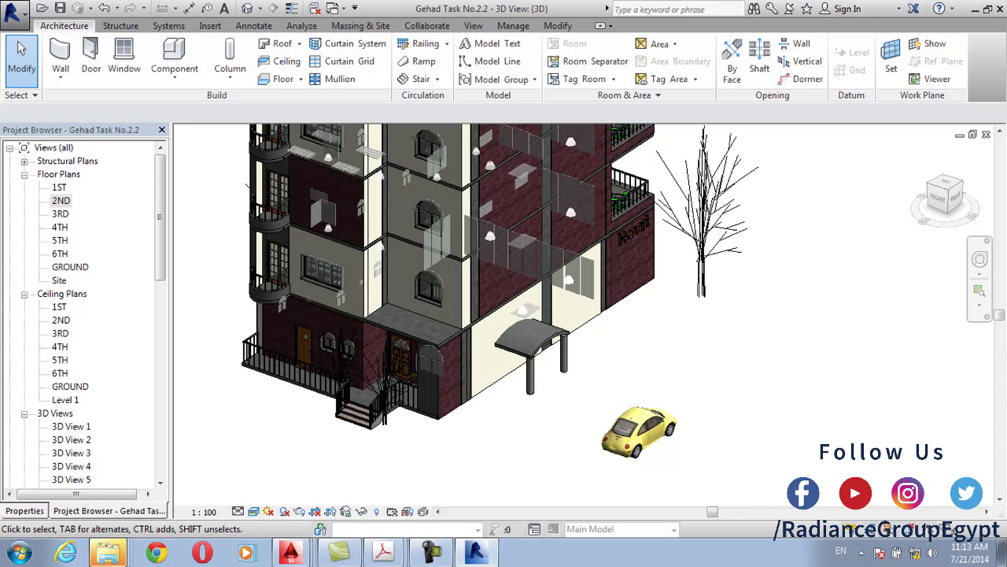
Open the Site floor plan and pan to the Beetle car
double_click(69, 267)
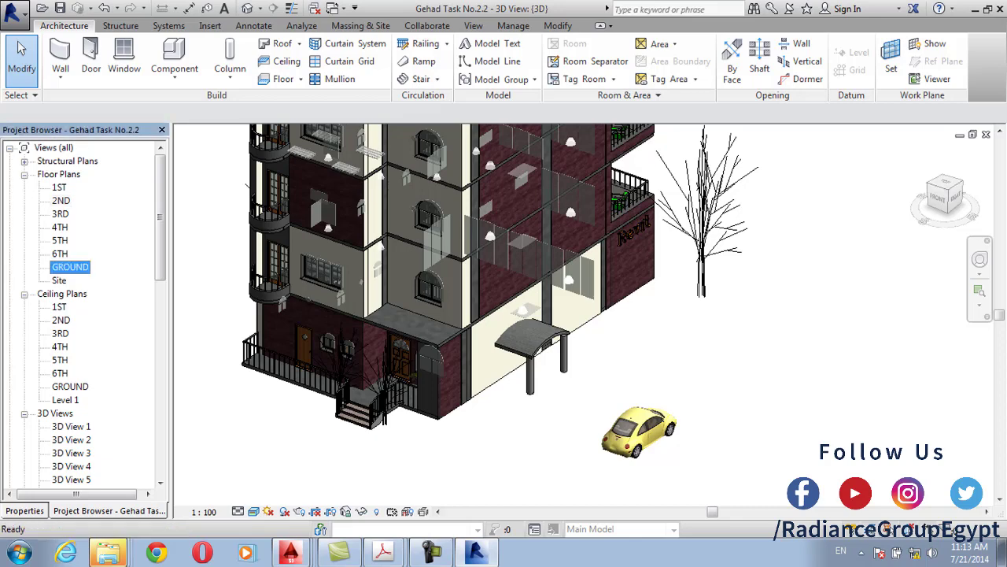
double_click(59, 280)
scroll(461, 320, down, 8)
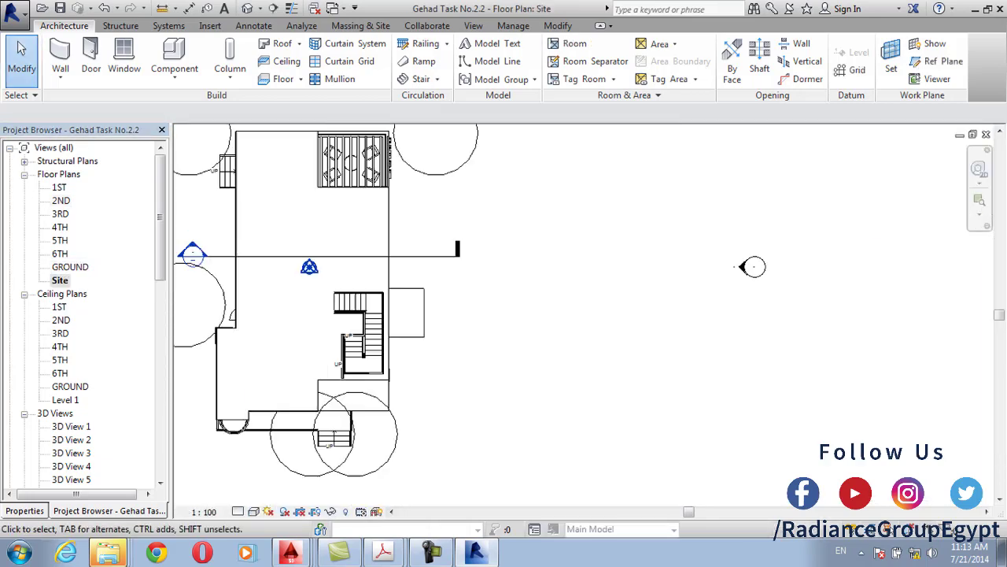
scroll(460, 357, up, 3)
scroll(323, 305, down, 4)
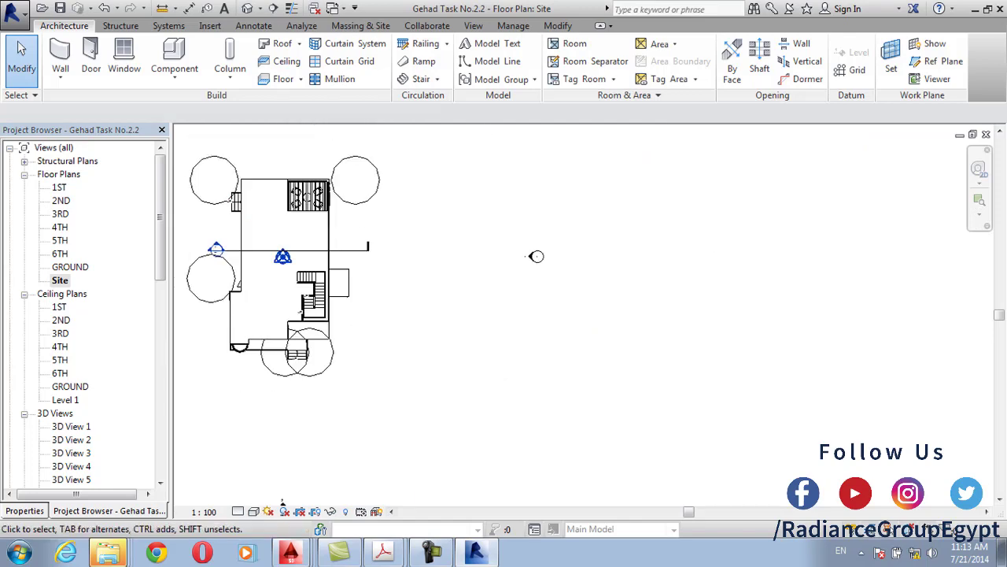
middle_drag(506, 380, 493, 265)
Select the car and move it in the site plan beside the stair landing
drag(605, 328, 463, 396)
click(295, 74)
click(266, 74)
scroll(506, 368, up, 3)
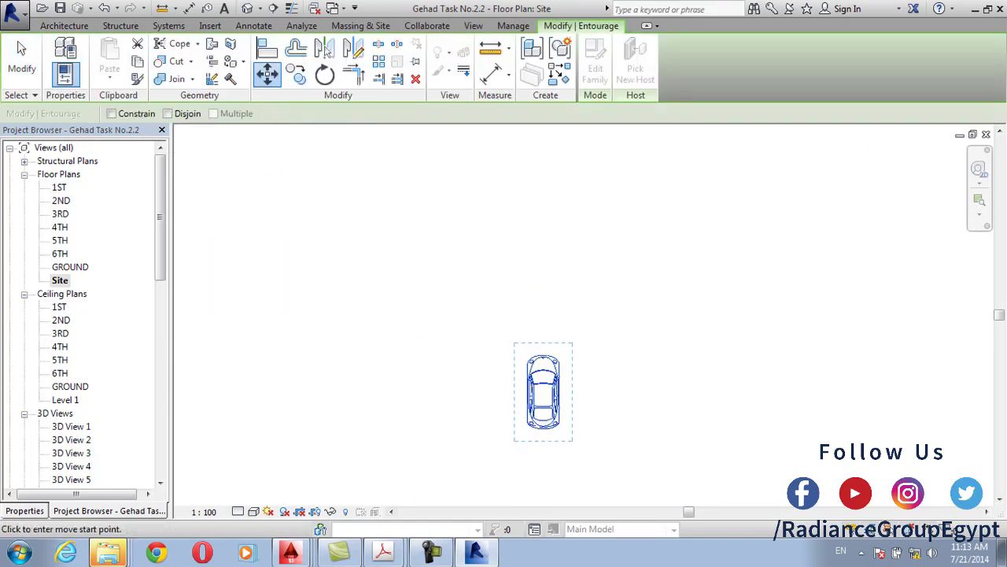
click(542, 397)
scroll(548, 396, down, 5)
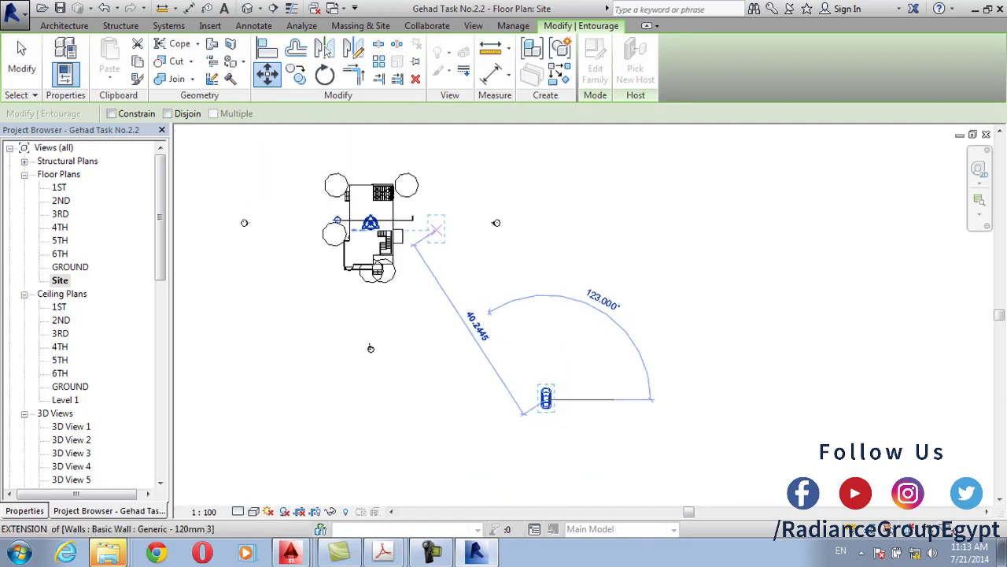
scroll(415, 244, up, 4)
scroll(378, 238, down, 3)
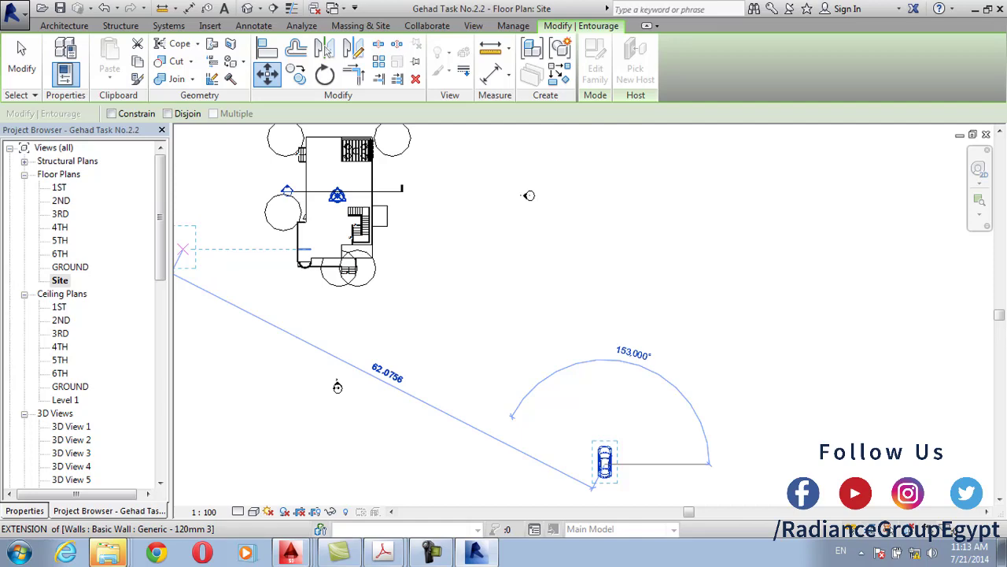
scroll(377, 216, up, 7)
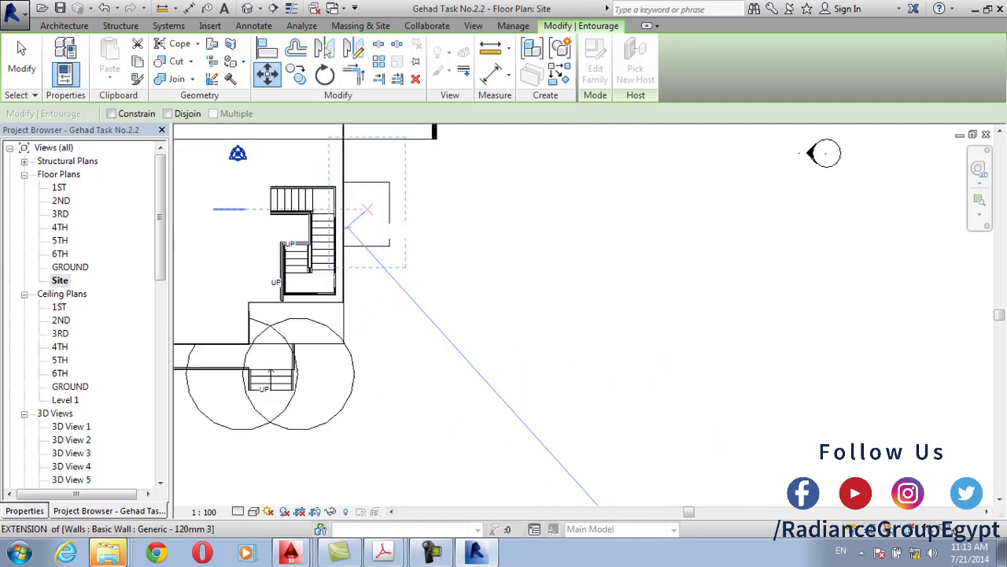
click(440, 263)
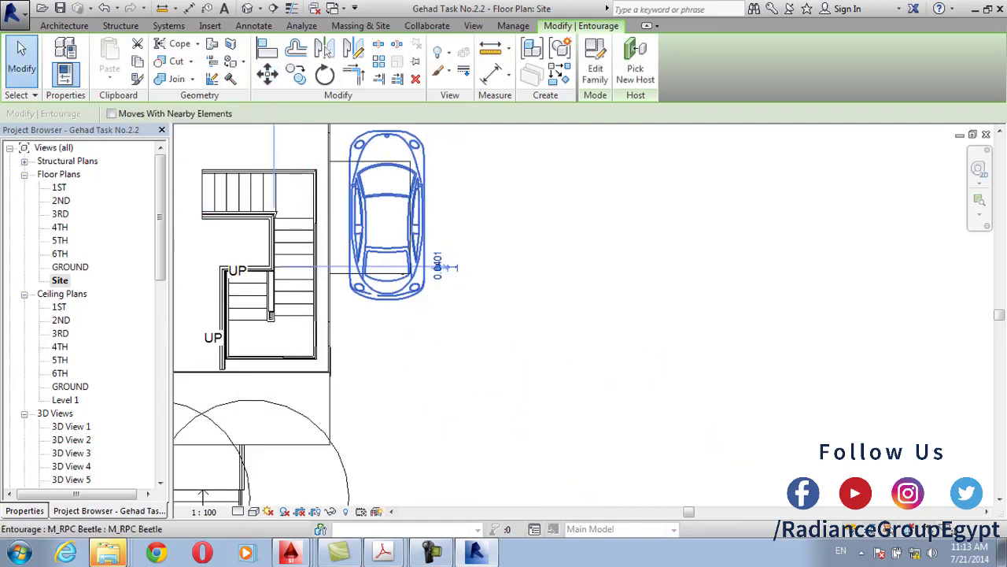
Nudge the car 0.1 up-left, then slightly down and left, and return to 3D
scroll(393, 153, up, 2)
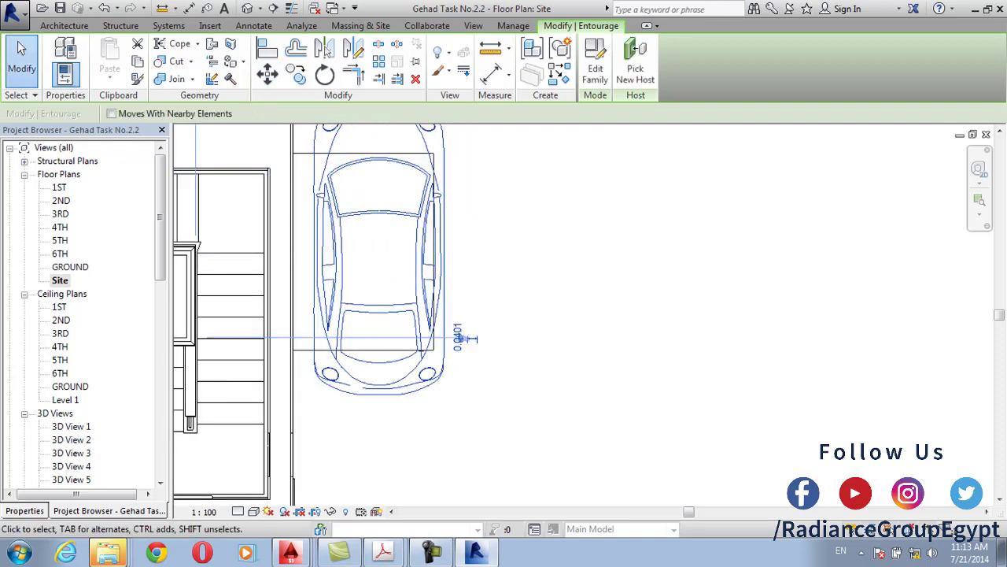
middle_drag(393, 259, 421, 324)
key(m)
key(v)
click(627, 279)
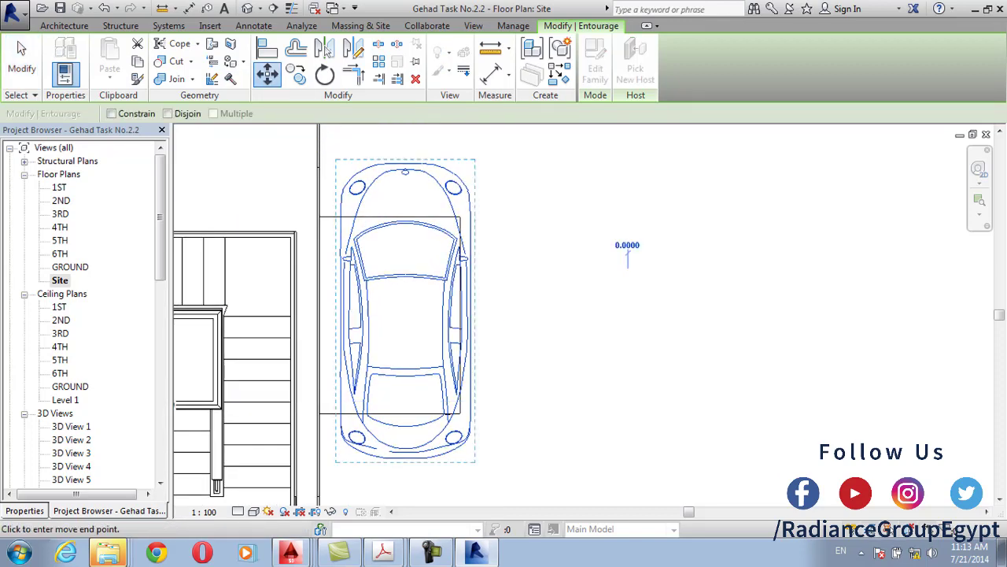
click(622, 274)
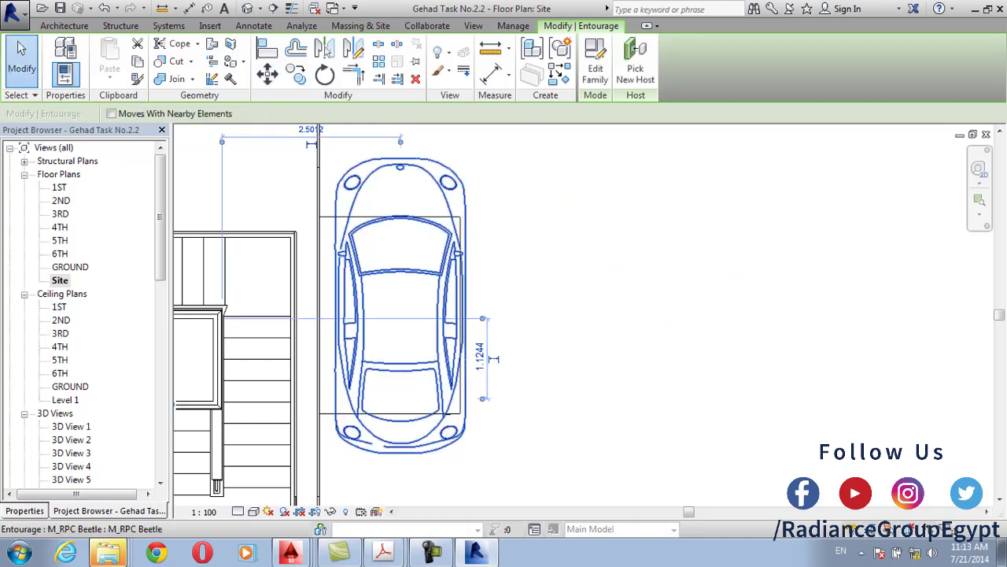
click(267, 74)
click(551, 189)
click(551, 197)
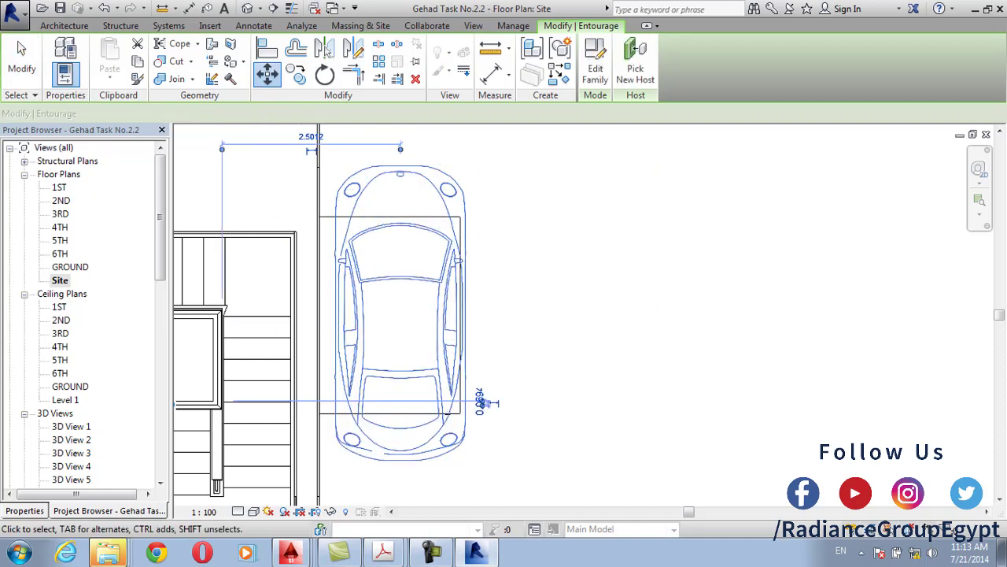
click(267, 73)
click(685, 308)
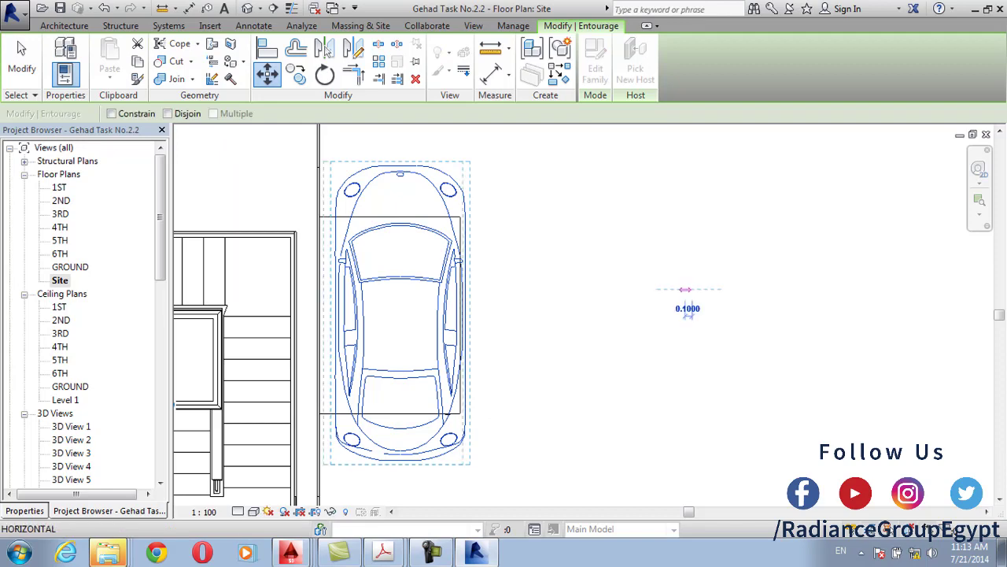
click(677, 308)
click(247, 7)
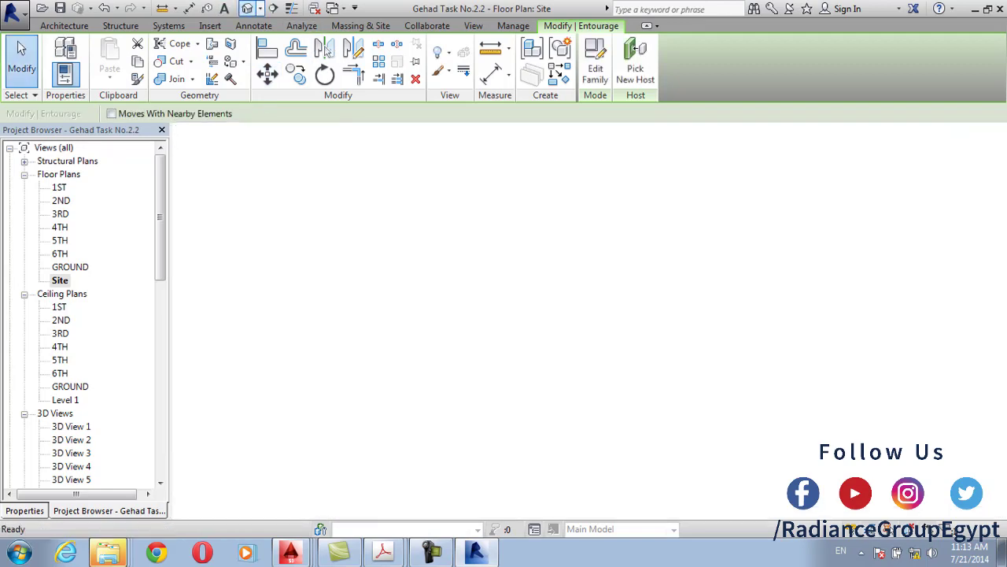
scroll(205, 480, down, 3)
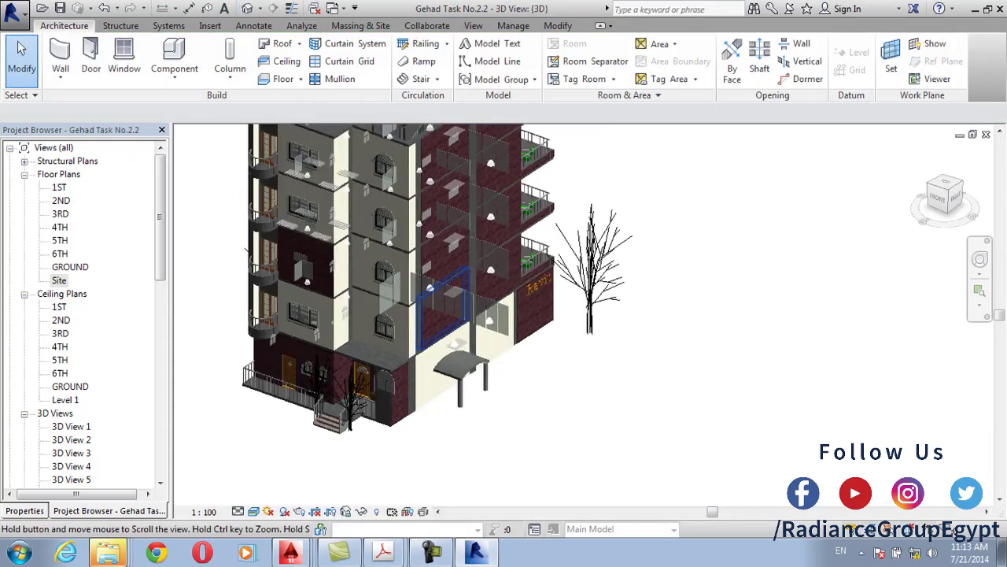
Change the M_RPC Beetle's Level from 6TH to GROUND in Properties and apply
click(393, 184)
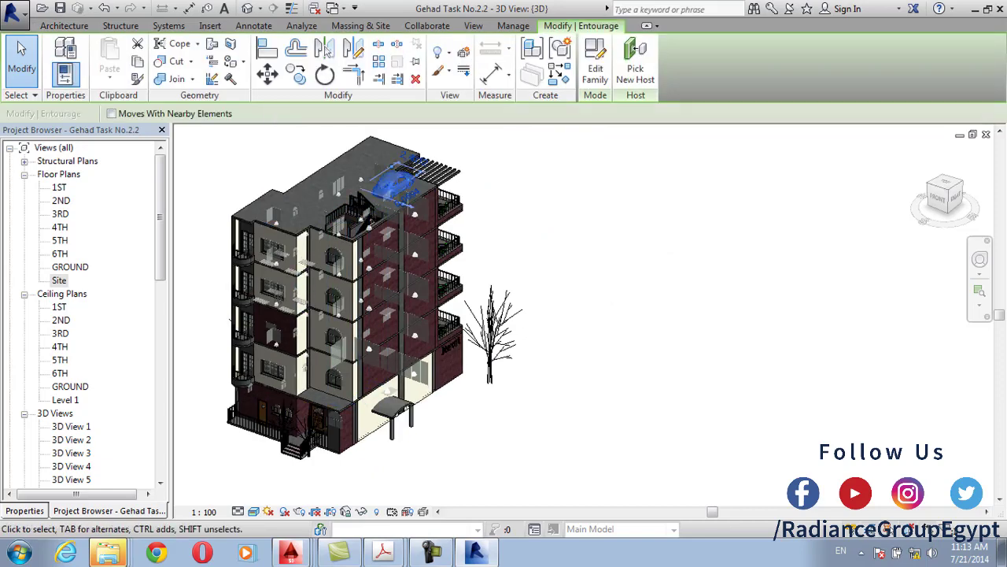
key(p)
key(p)
click(124, 232)
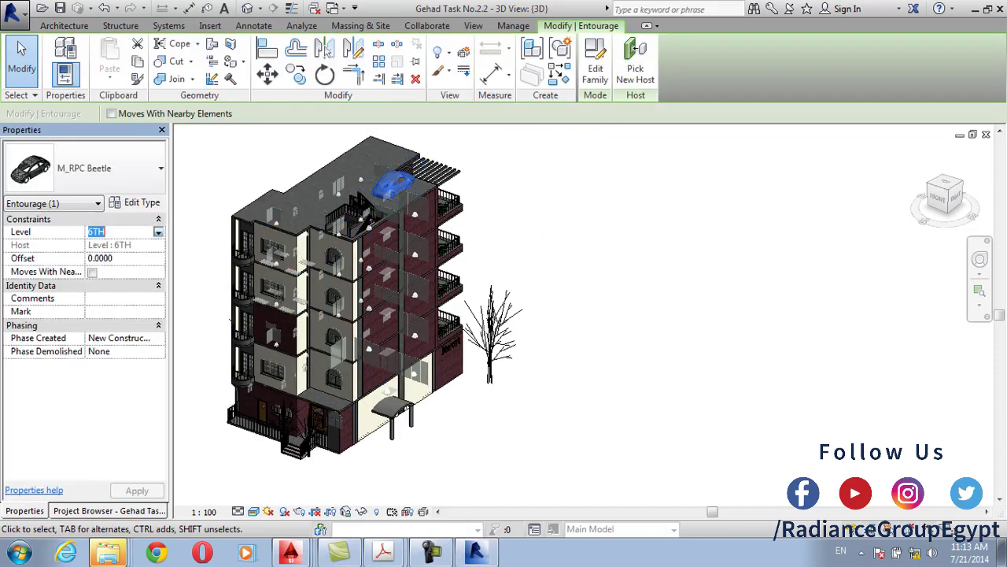
click(158, 231)
scroll(136, 268, up, 1)
click(104, 255)
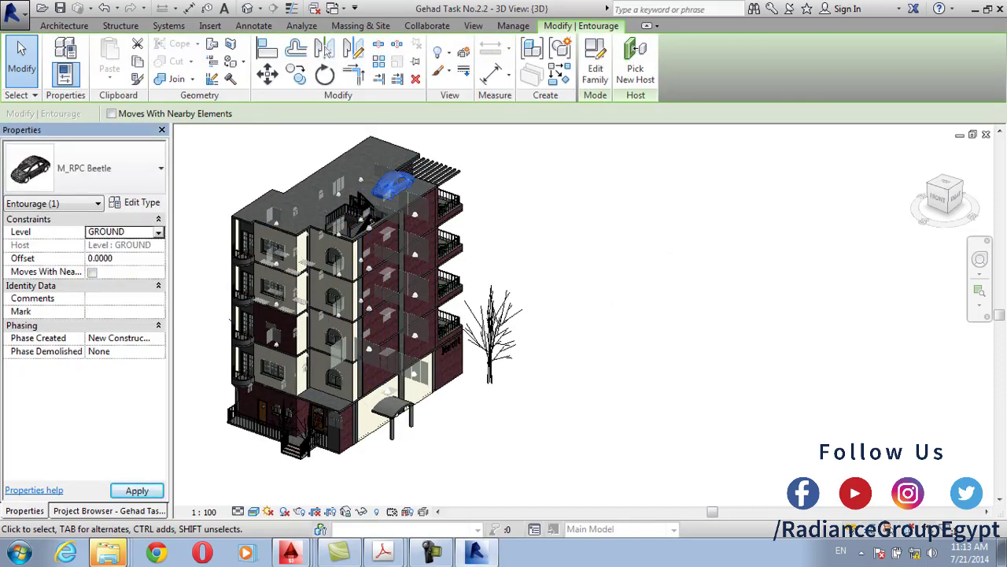
click(137, 490)
key(Escape)
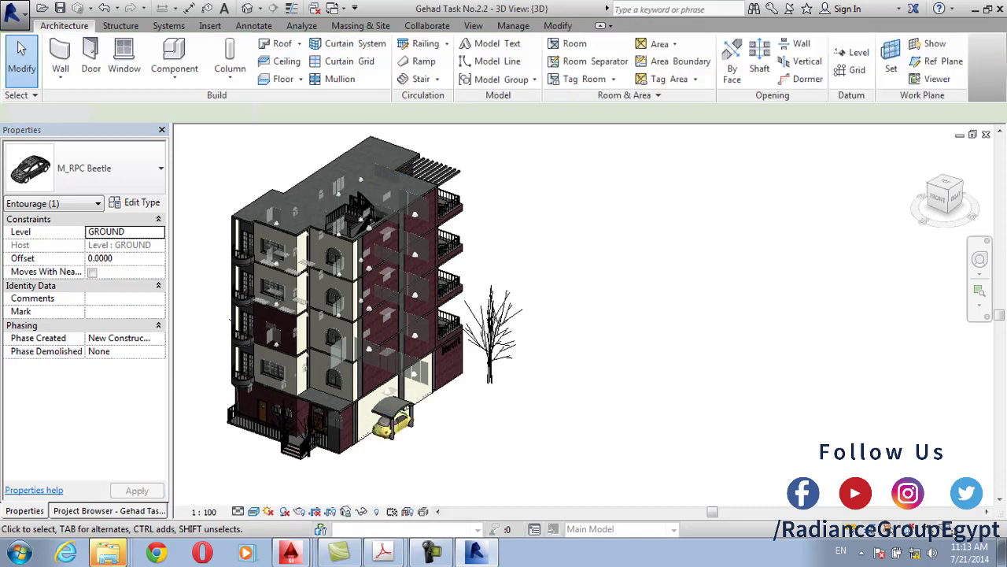
scroll(401, 441, up, 6)
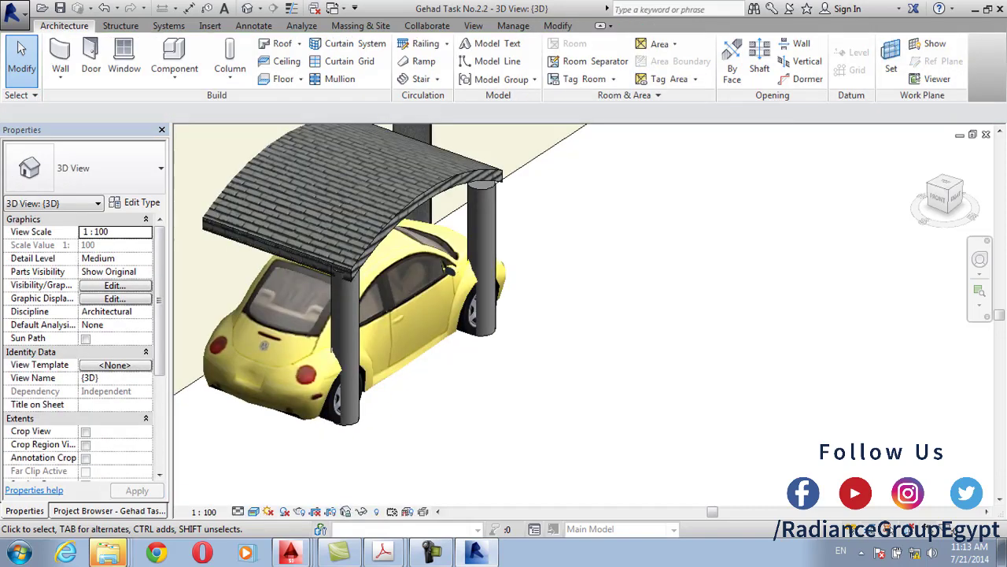
Drag the carport roof's shape handle to lengthen it toward the front
scroll(394, 378, down, 1)
click(351, 338)
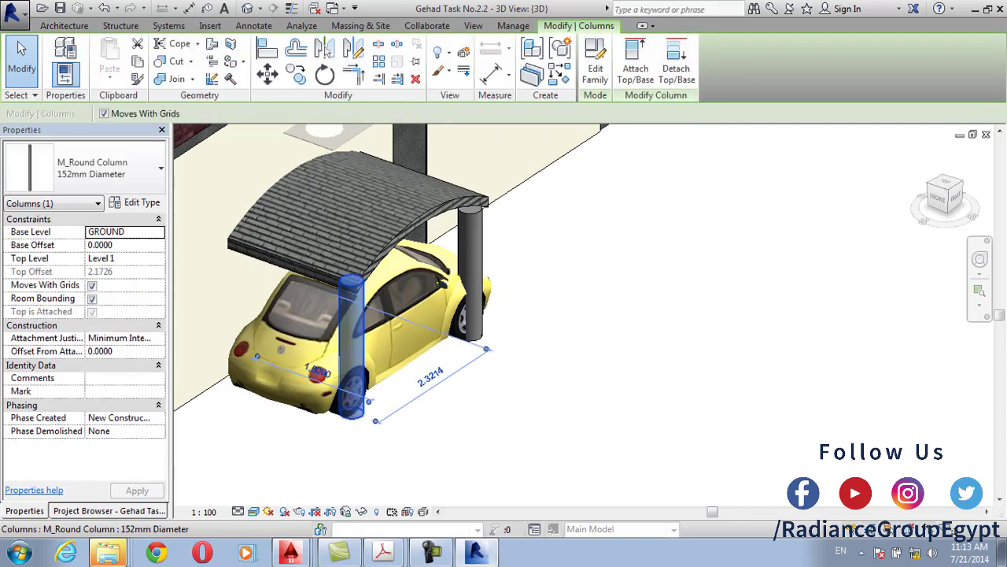
click(346, 228)
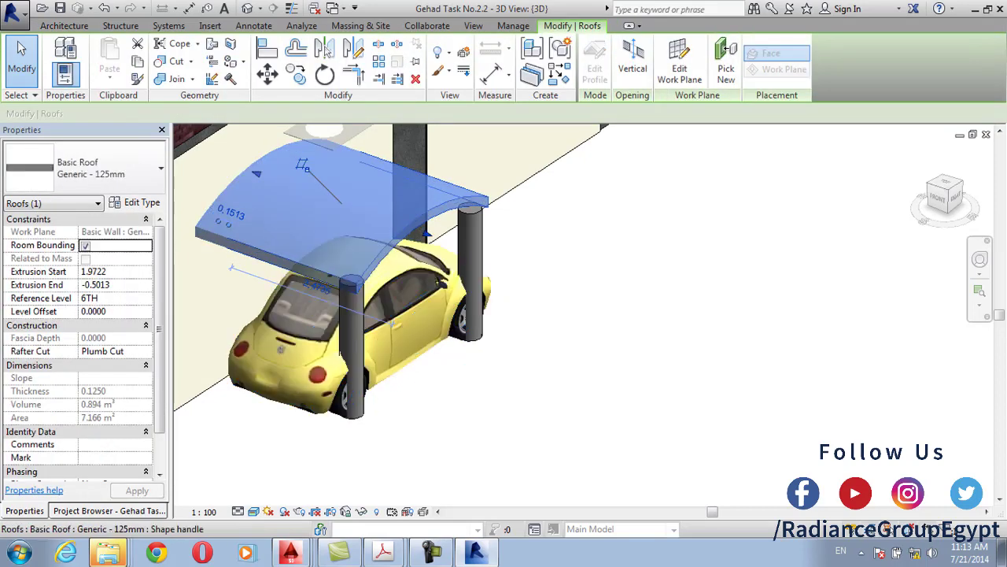
drag(426, 235, 474, 252)
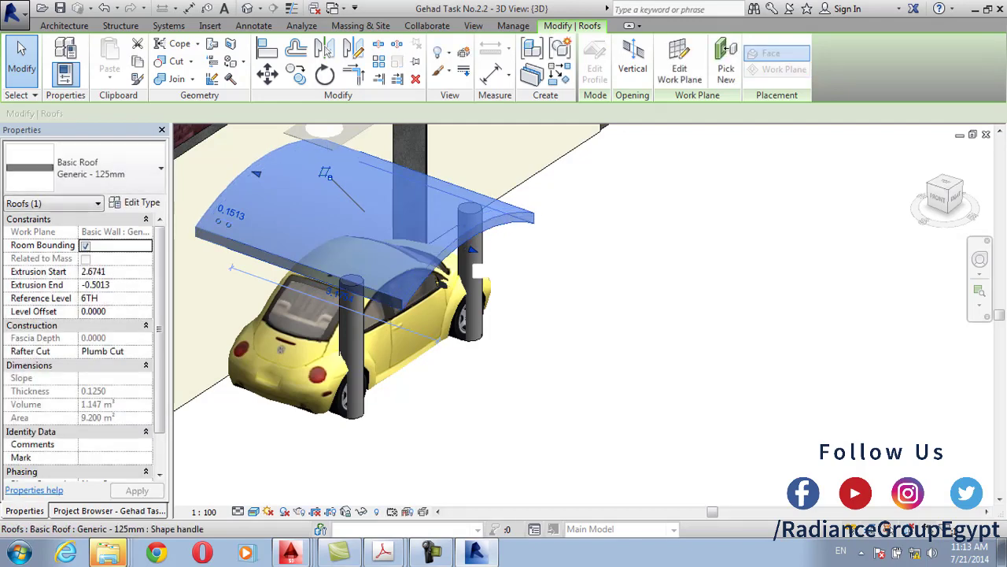
In the 2ND floor plan, move the right front column 0.7 outward
click(472, 260)
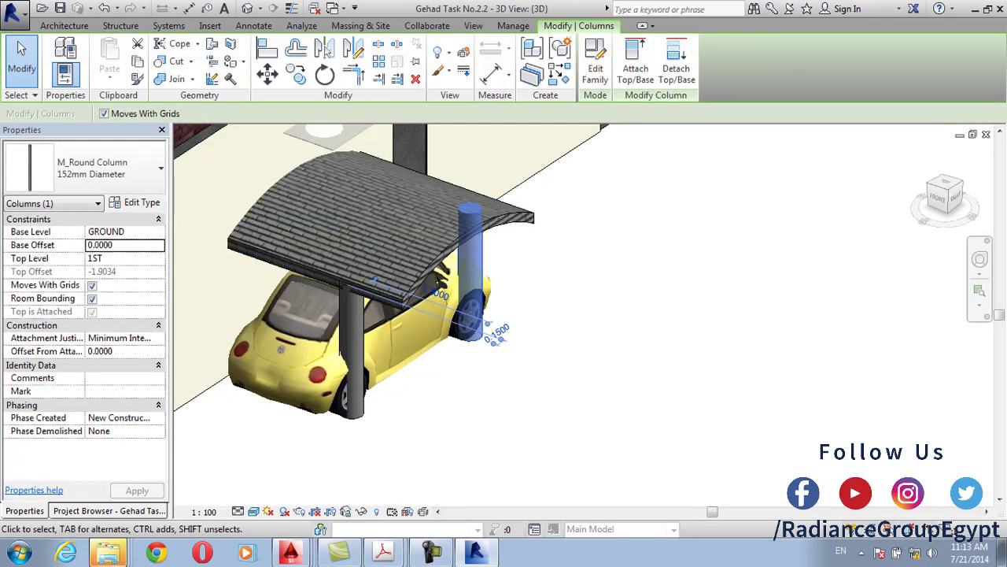
click(109, 510)
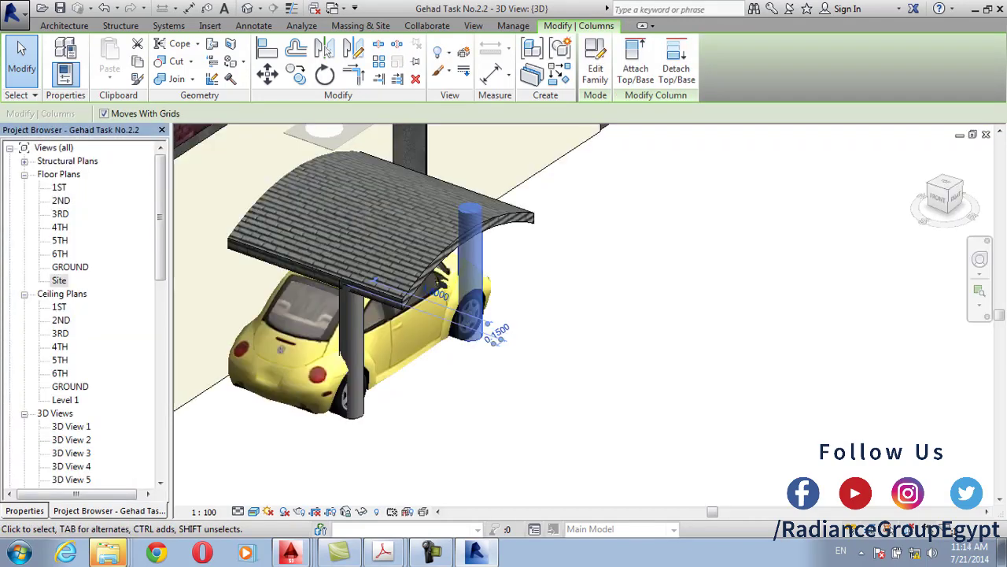
double_click(61, 200)
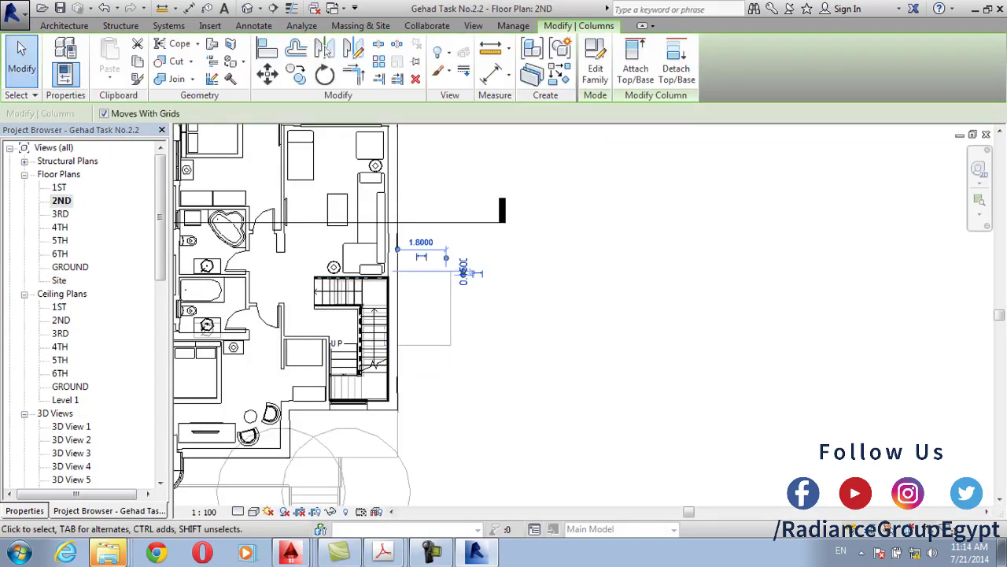
scroll(347, 183, up, 1)
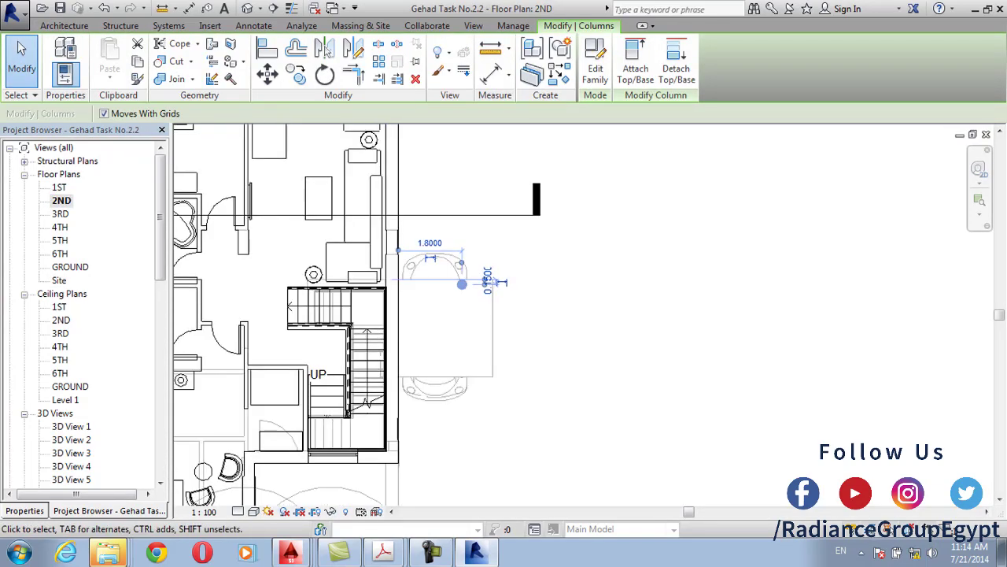
click(267, 74)
scroll(450, 224, up, 4)
scroll(517, 306, up, 1)
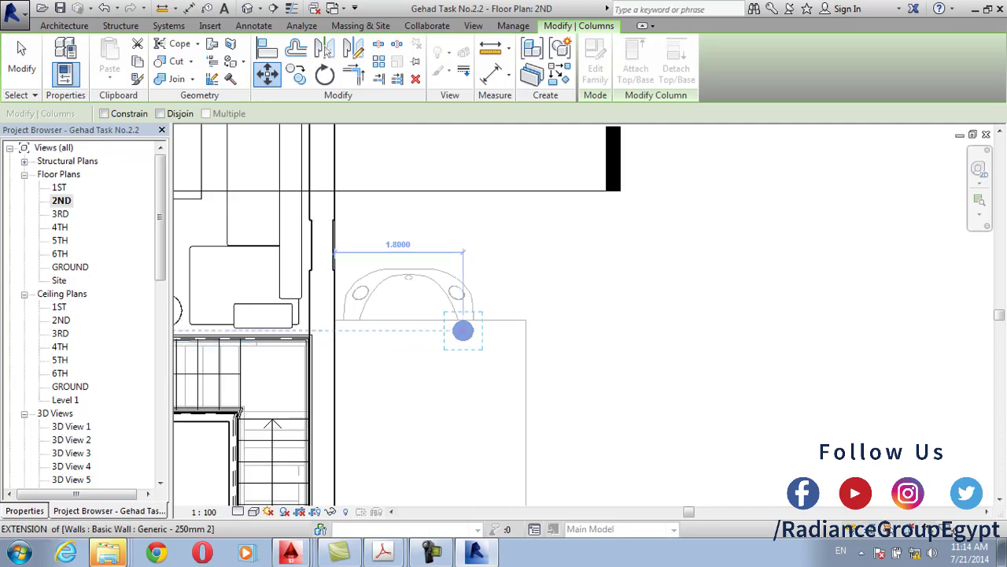
click(462, 330)
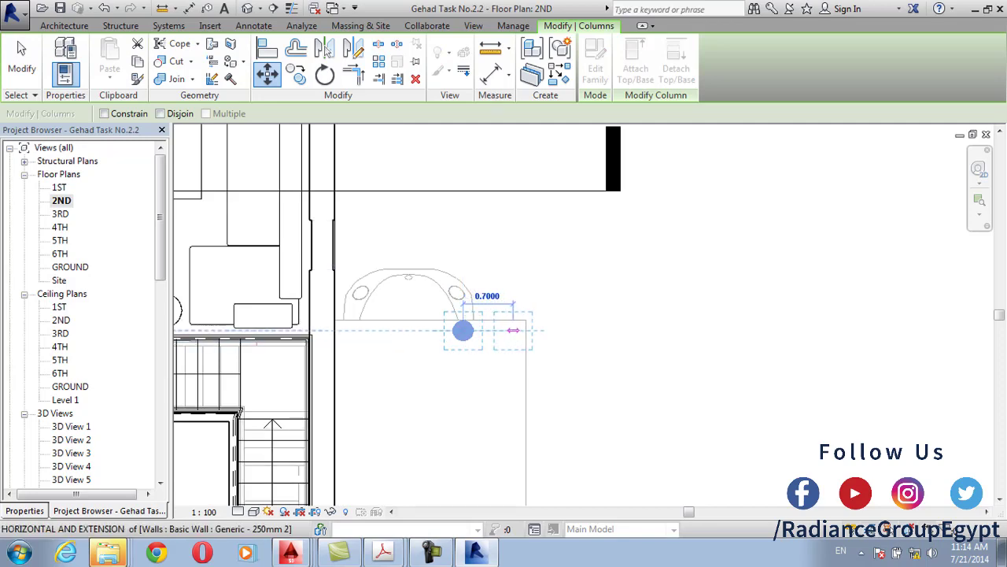
click(513, 330)
key(Escape)
scroll(513, 330, down, 2)
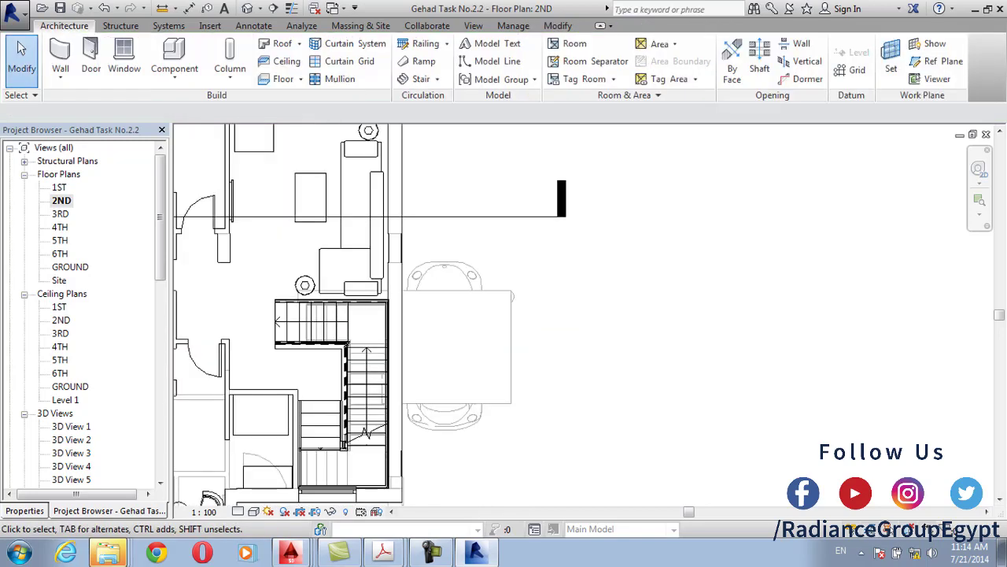
scroll(504, 377, up, 1)
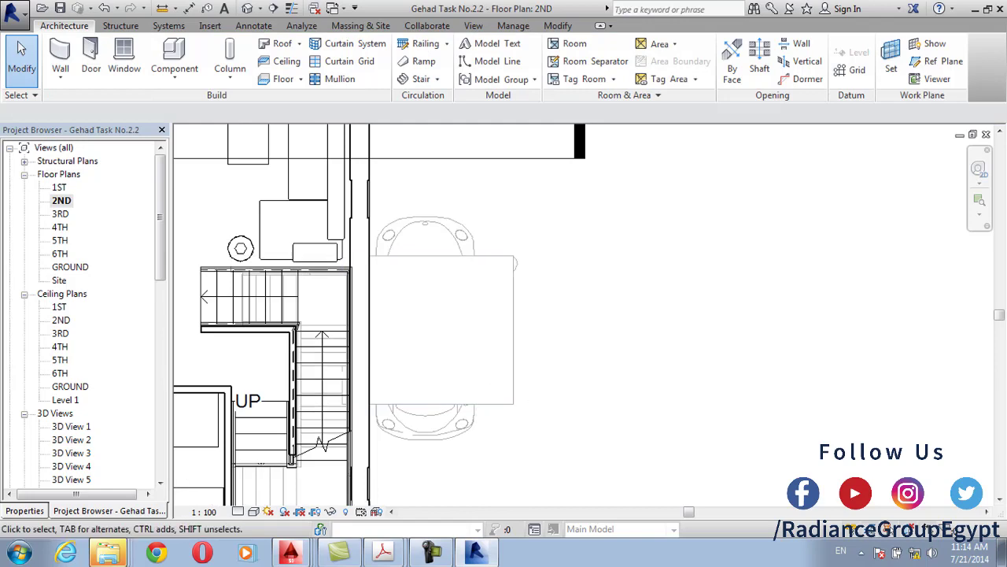
Undo the column move in the 3D view and rotate the Beetle car 90°
click(247, 8)
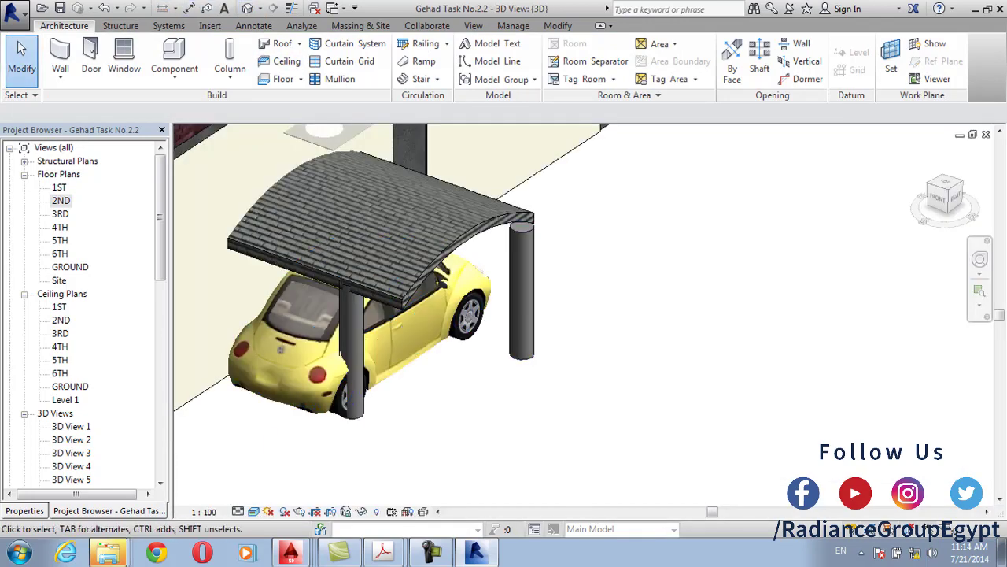
key(ctrl+z)
click(354, 362)
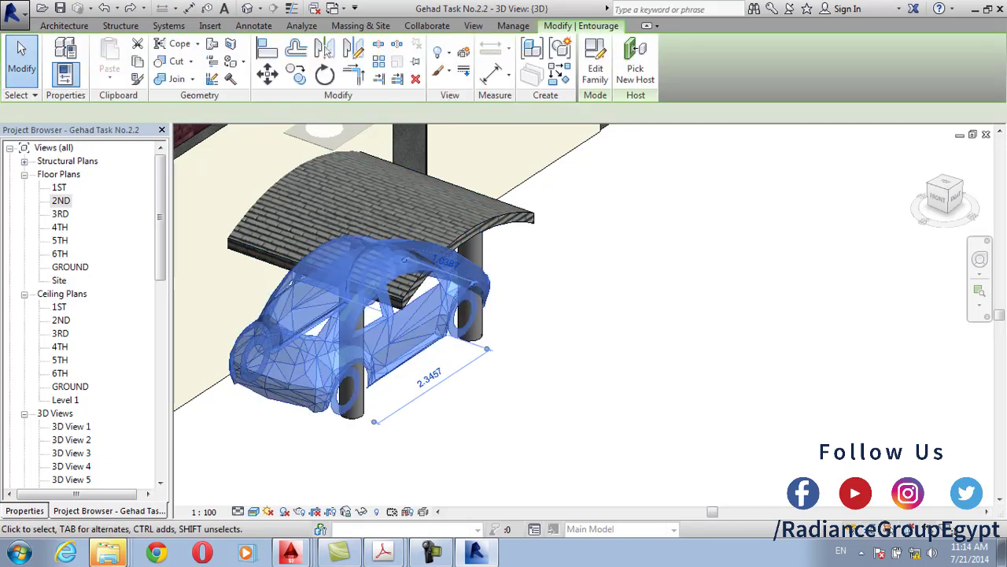
click(325, 74)
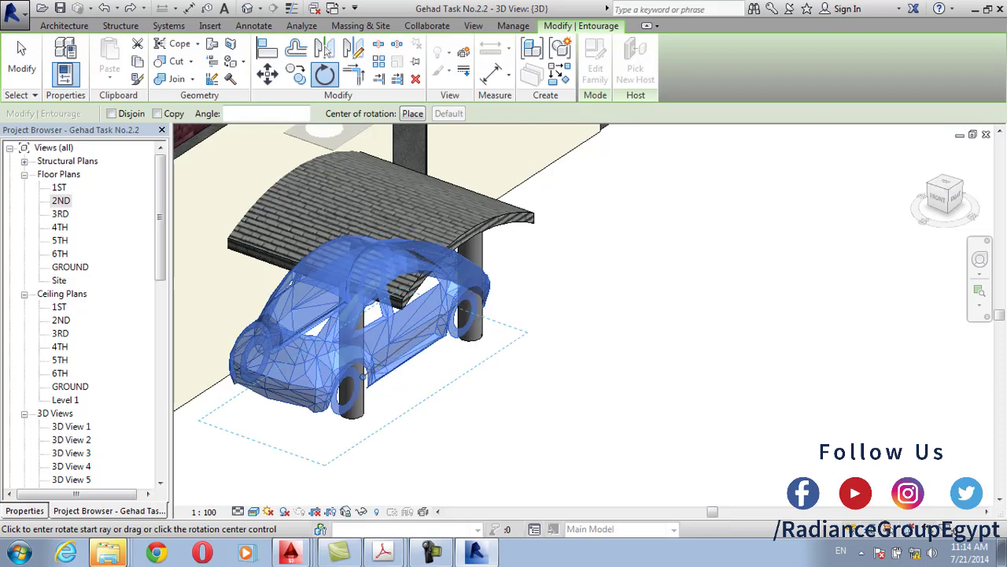
click(438, 329)
click(532, 436)
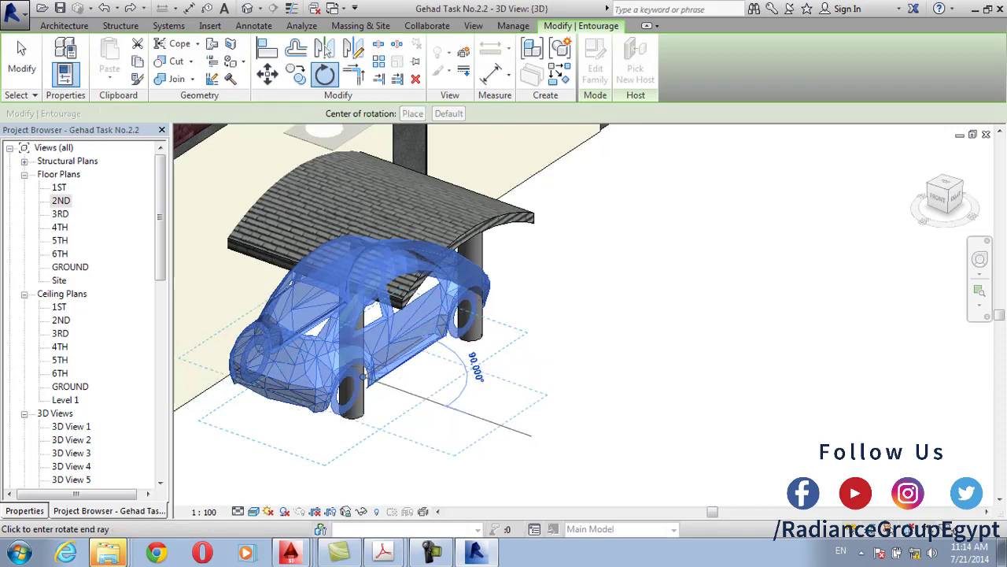
key(Escape)
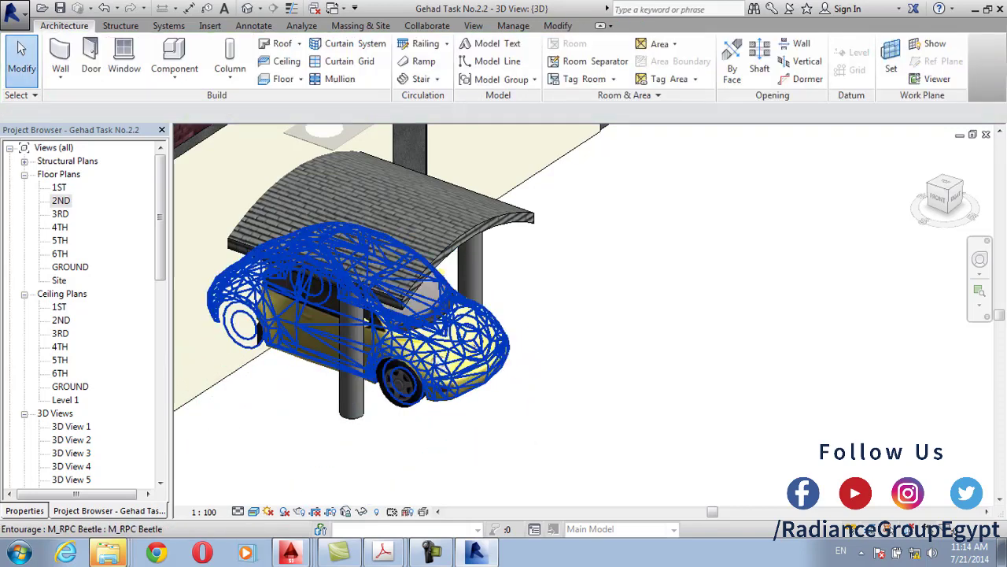
Move the car twice, the final shift 0.5, to sit under the canopy
click(425, 346)
click(267, 75)
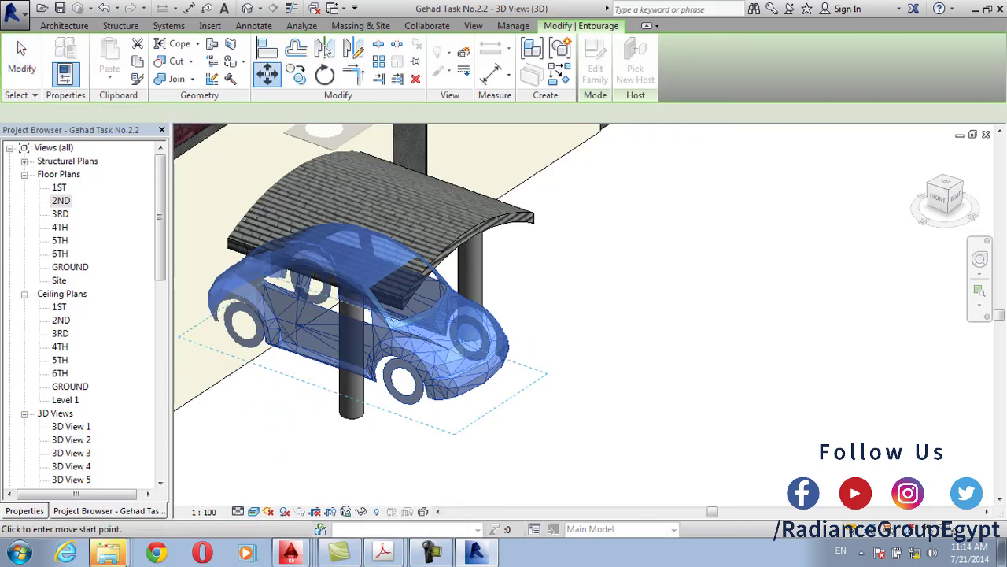
click(267, 389)
click(289, 412)
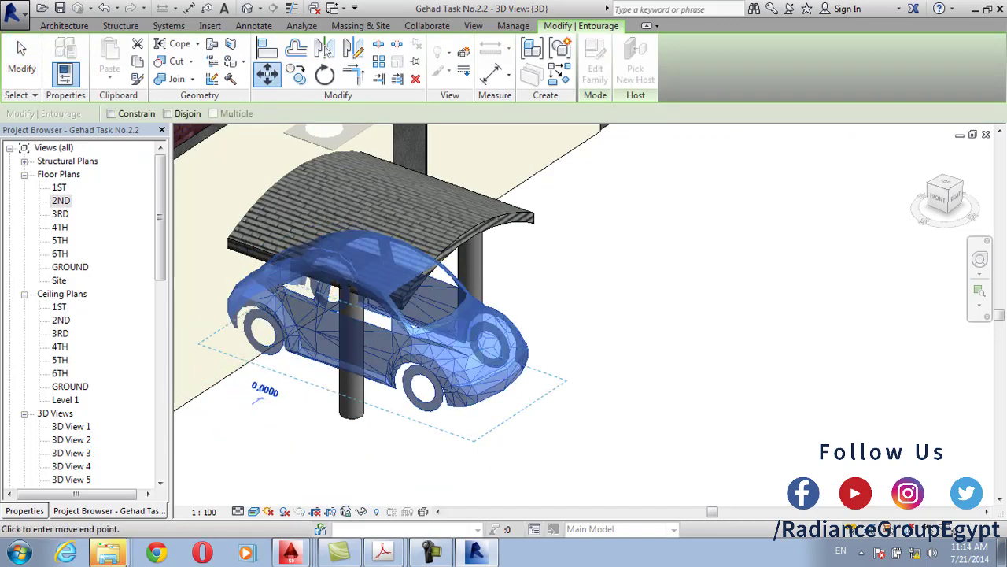
click(288, 401)
click(267, 74)
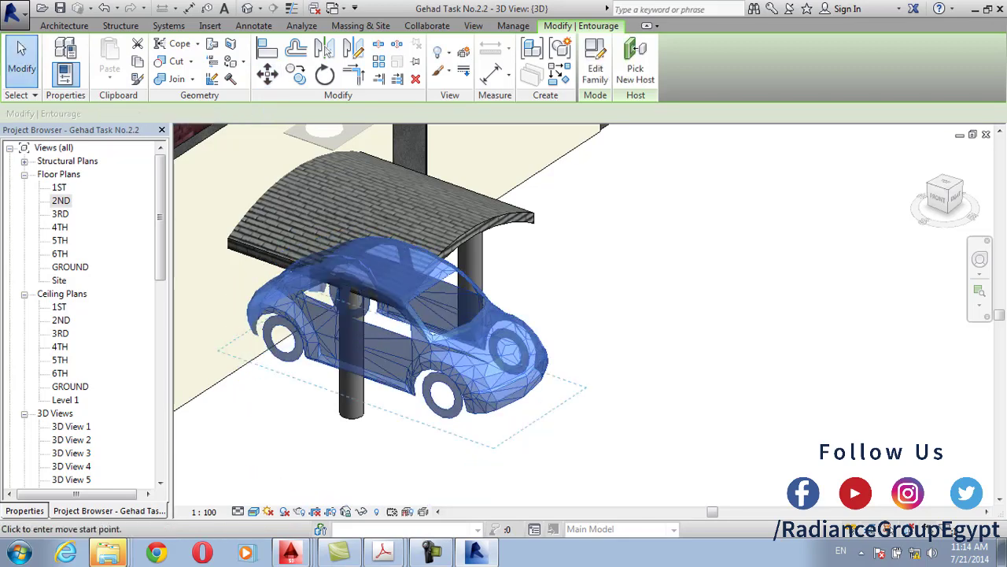
click(249, 408)
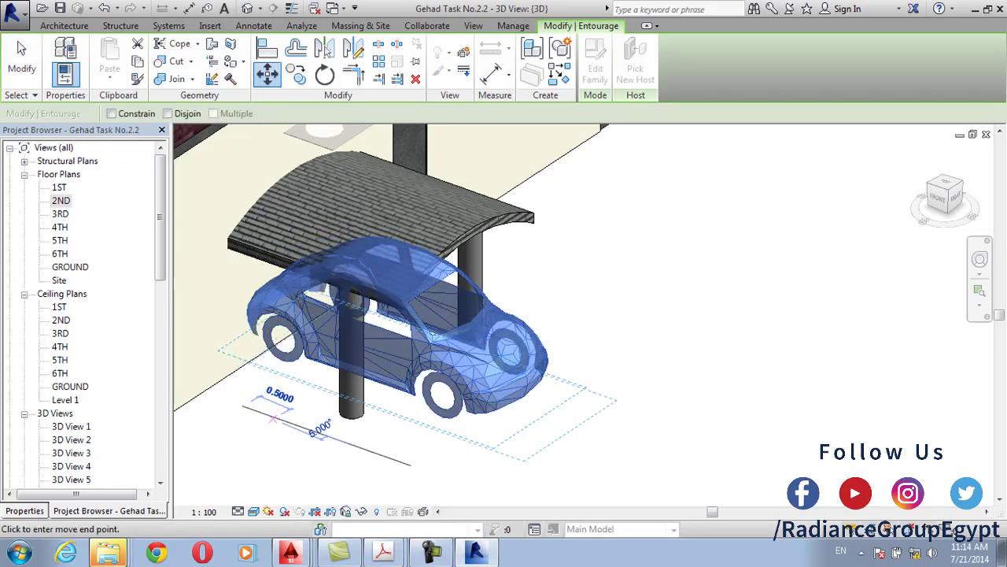
click(268, 415)
key(Escape)
Stretch the carport roof's right end outward over the car, then zoom out to check
scroll(283, 397, down, 2)
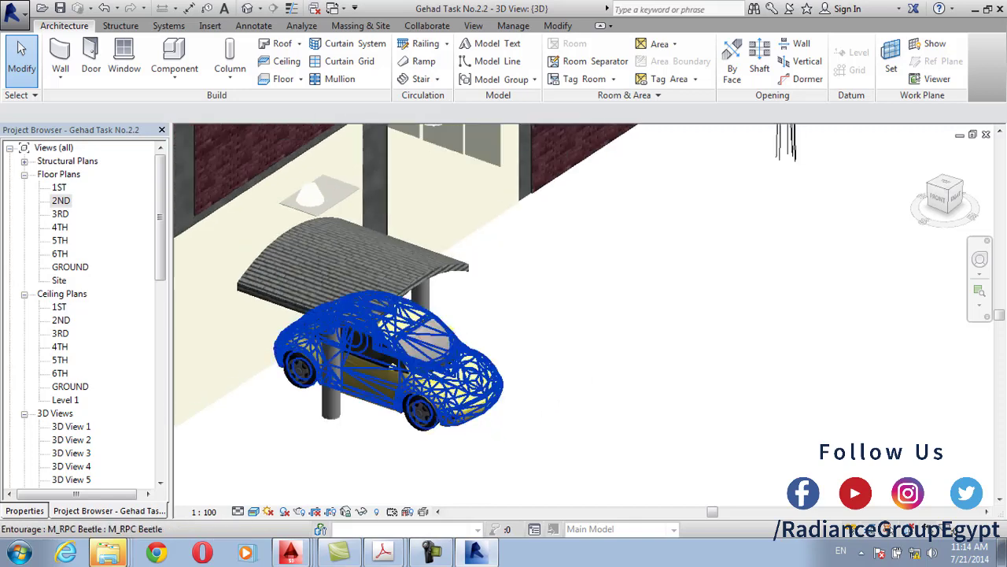
click(378, 283)
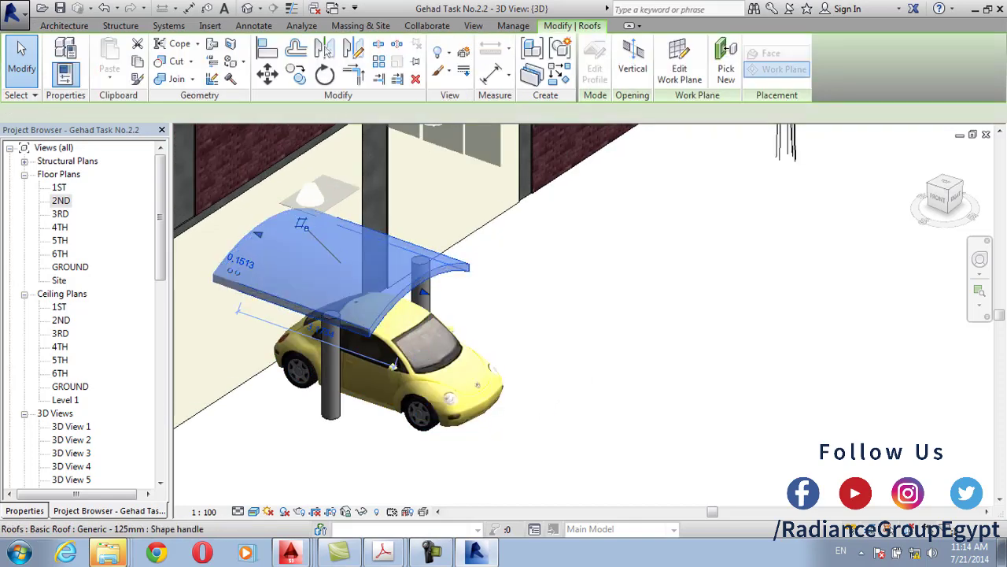
drag(424, 292, 484, 312)
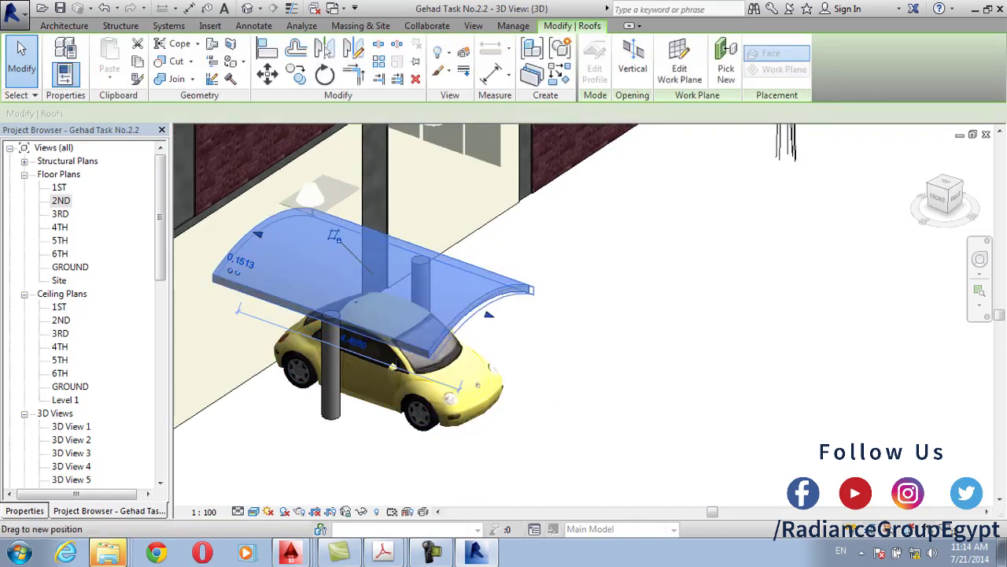
key(Escape)
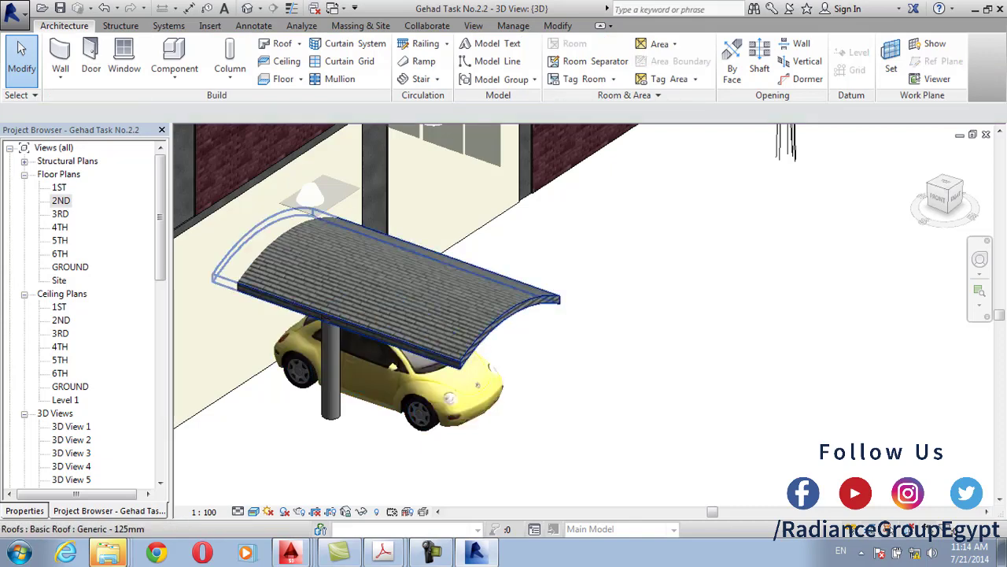
click(332, 236)
key(Escape)
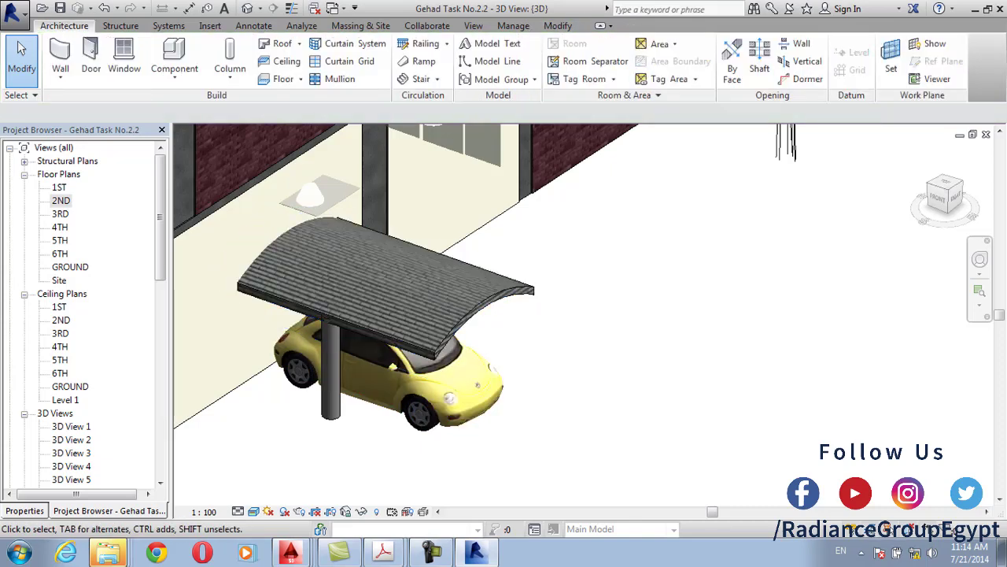
scroll(355, 291, down, 3)
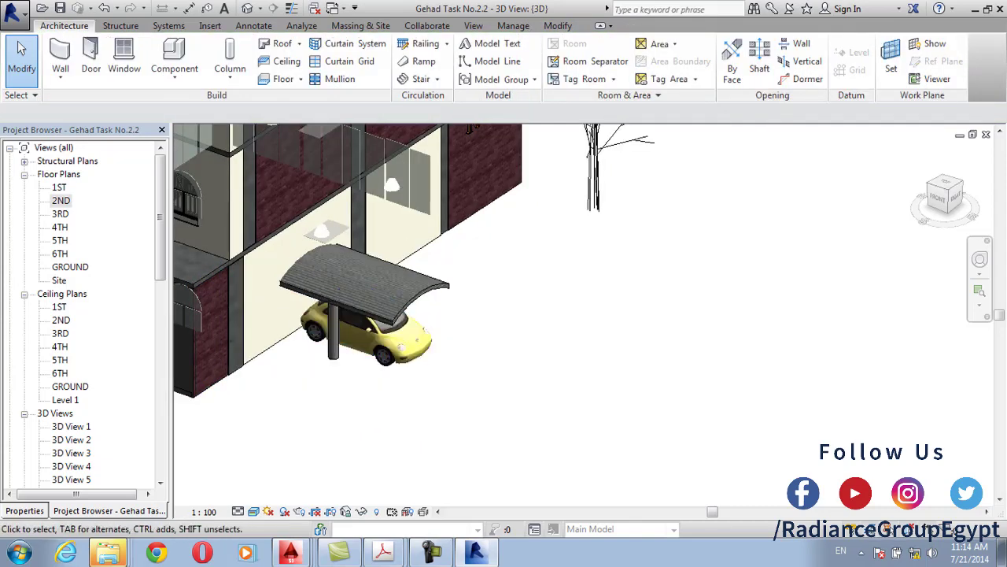
scroll(409, 331, down, 3)
scroll(409, 330, up, 5)
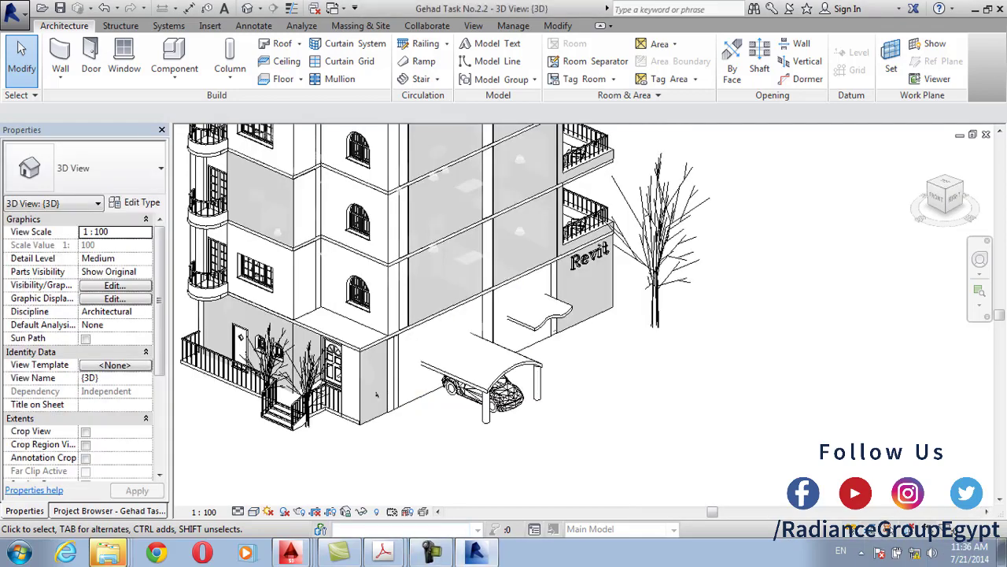
Zoom in and select the curved canopy slab beneath the Revit sign to inspect it
scroll(376, 395, down, 2)
middle_drag(376, 395, 485, 455)
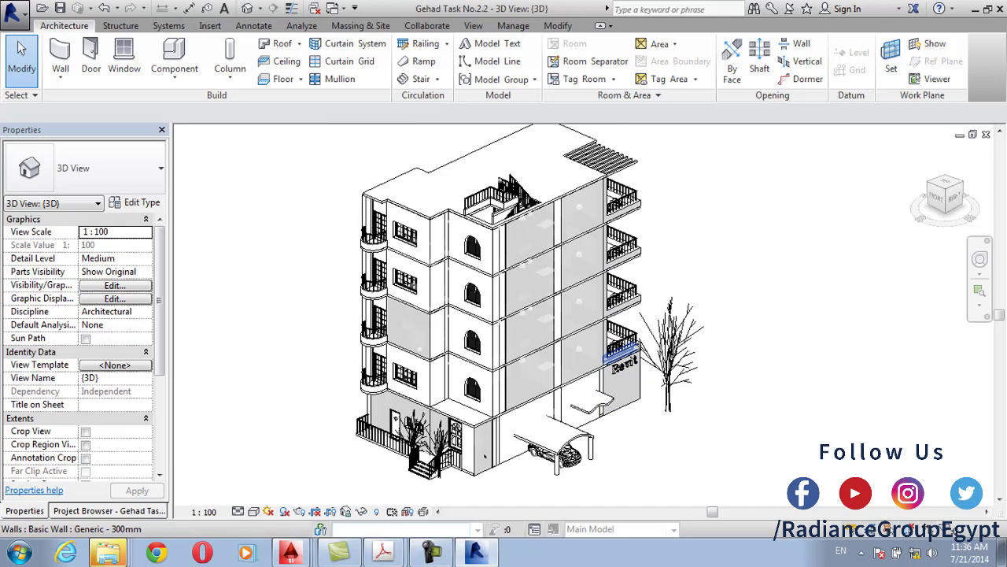
scroll(604, 410, up, 5)
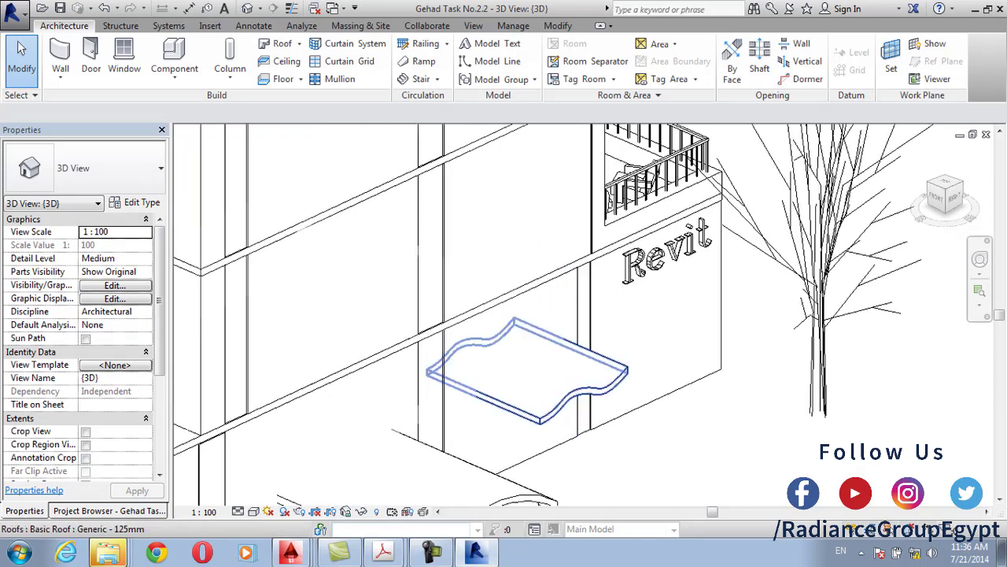
scroll(585, 391, up, 3)
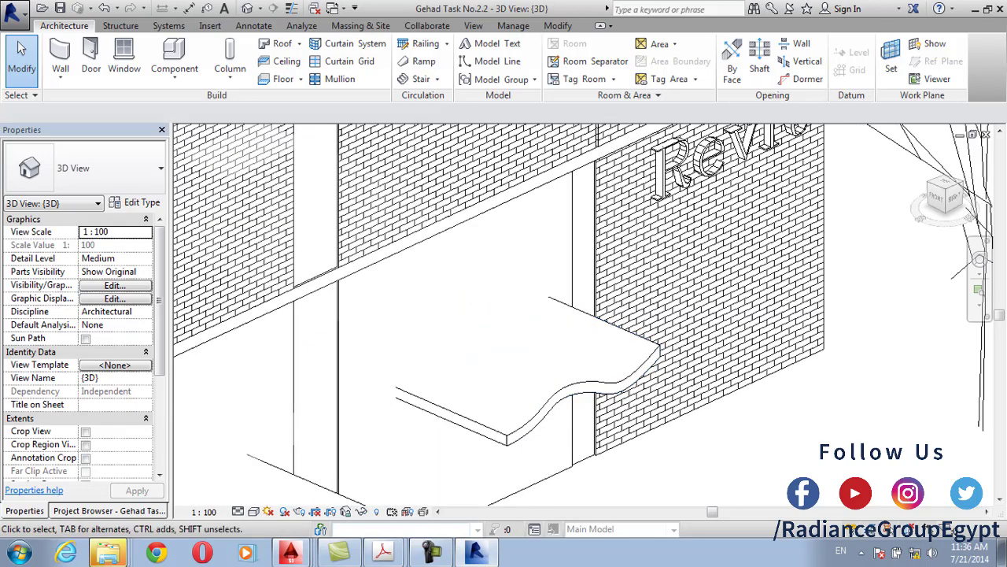
click(588, 391)
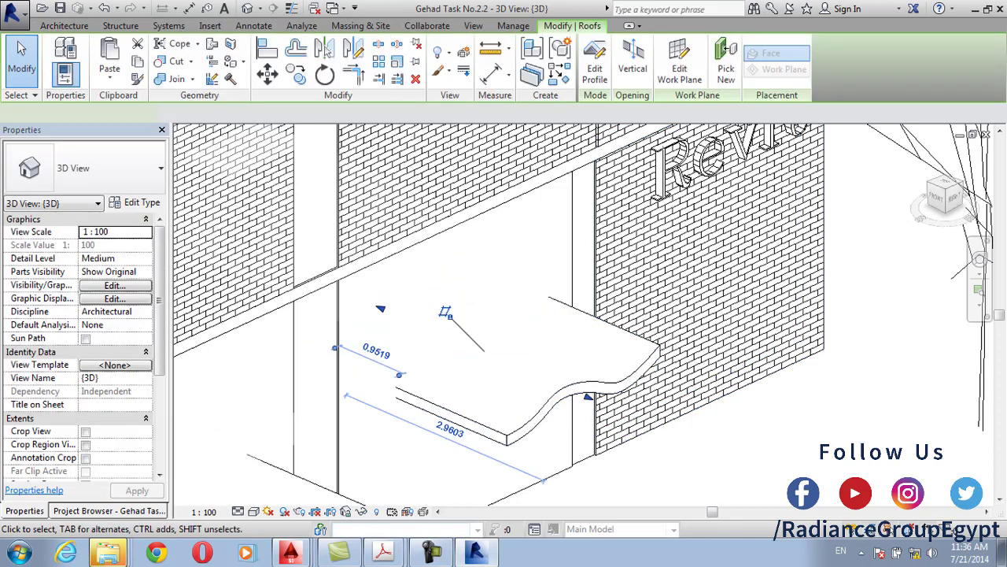
scroll(608, 361, down, 4)
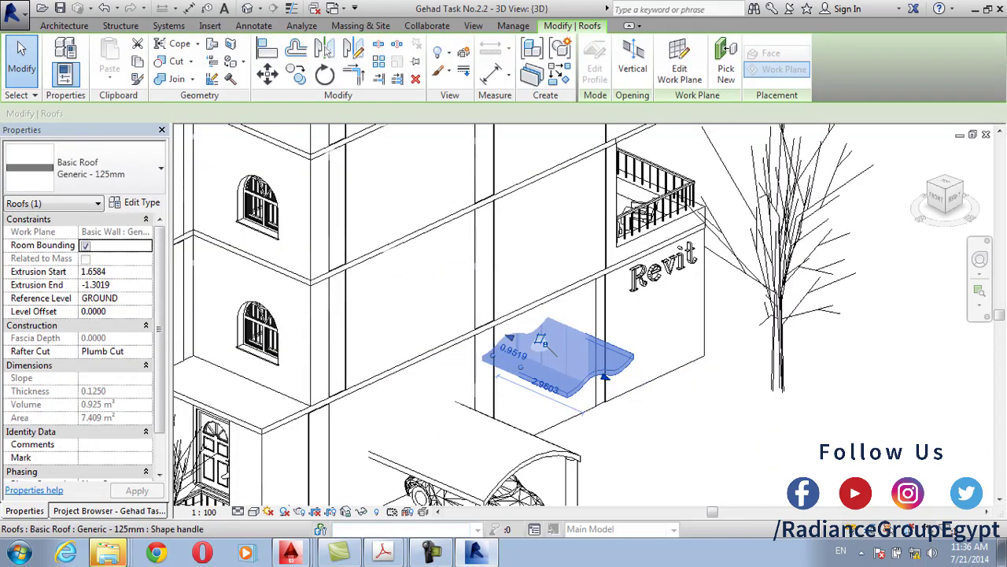
key(Escape)
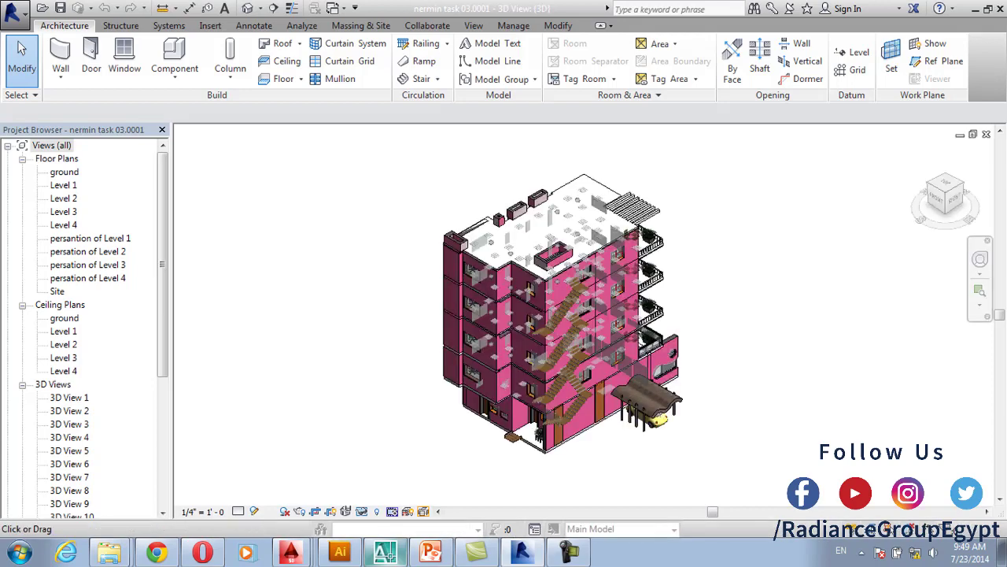
right_click(945, 195)
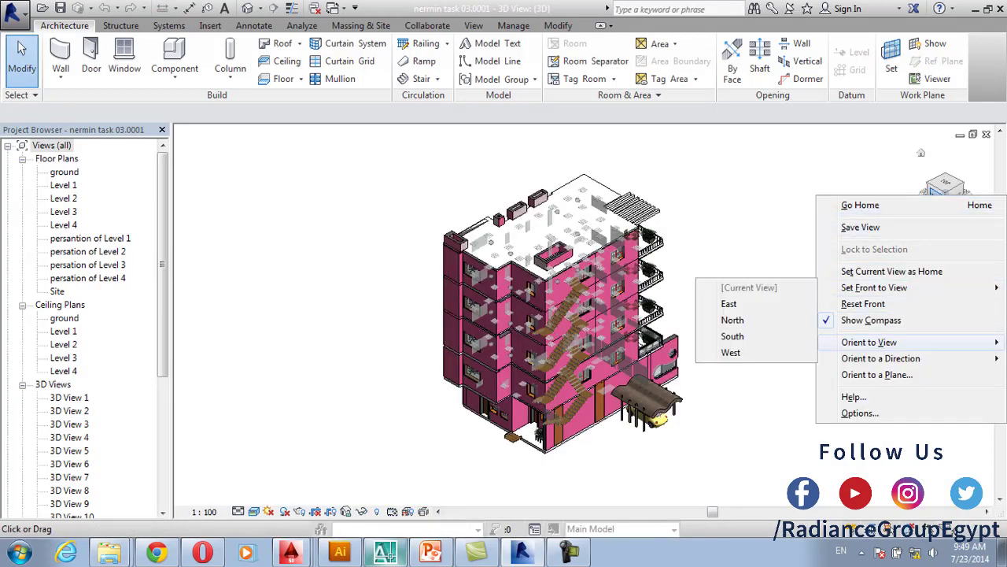
mouse_move(869, 341)
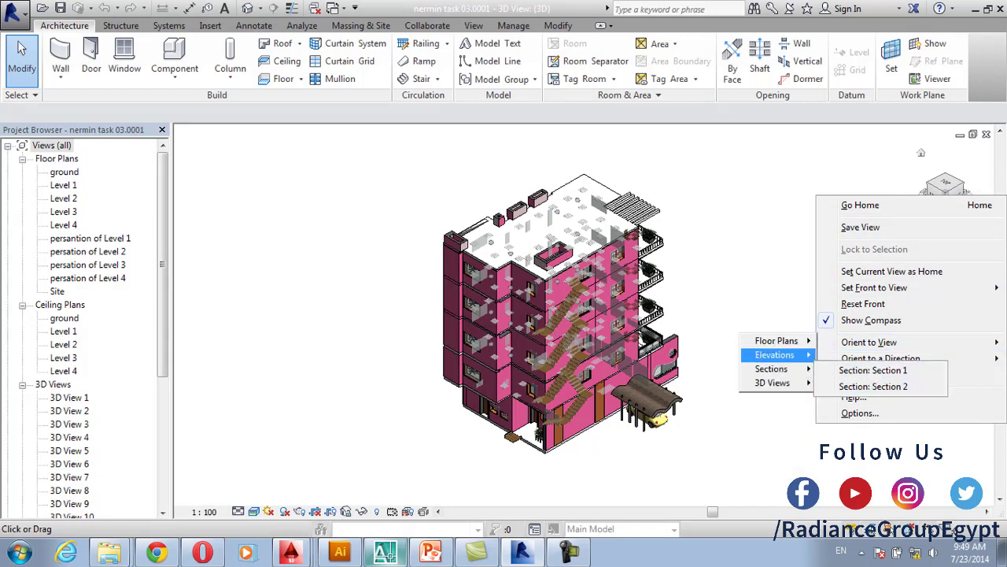
key(Escape)
mouse_move(881, 358)
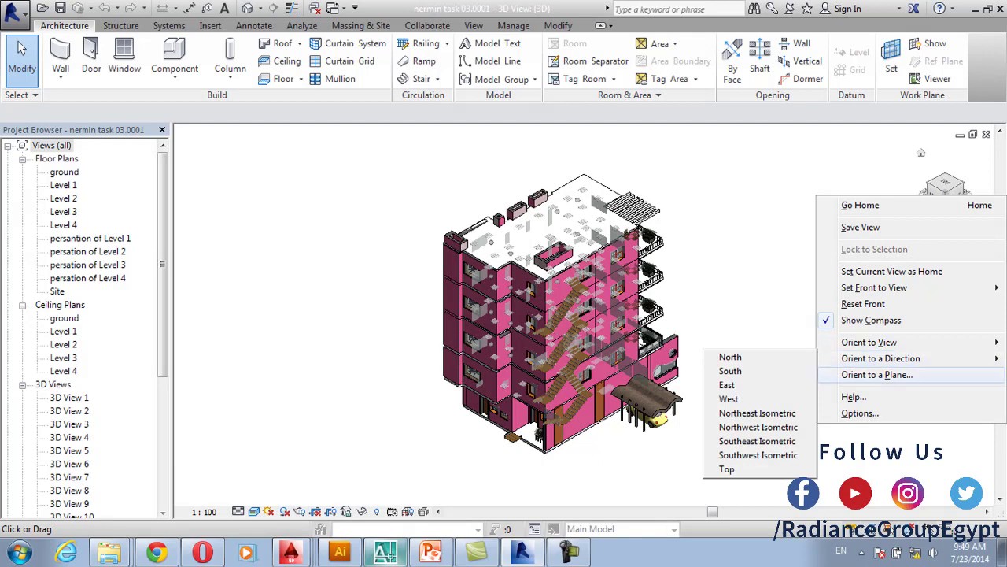
click(860, 413)
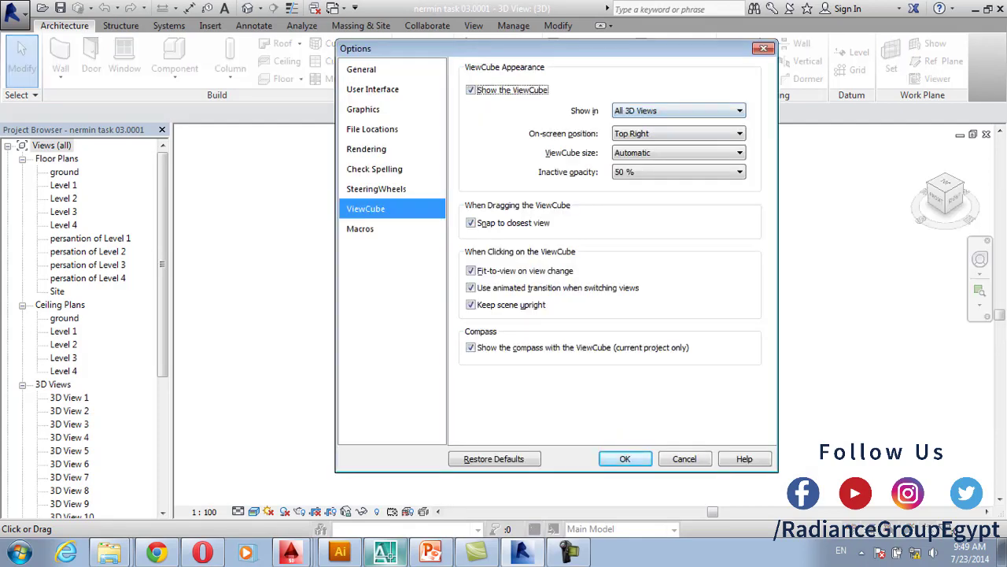
key(Escape)
right_click(961, 224)
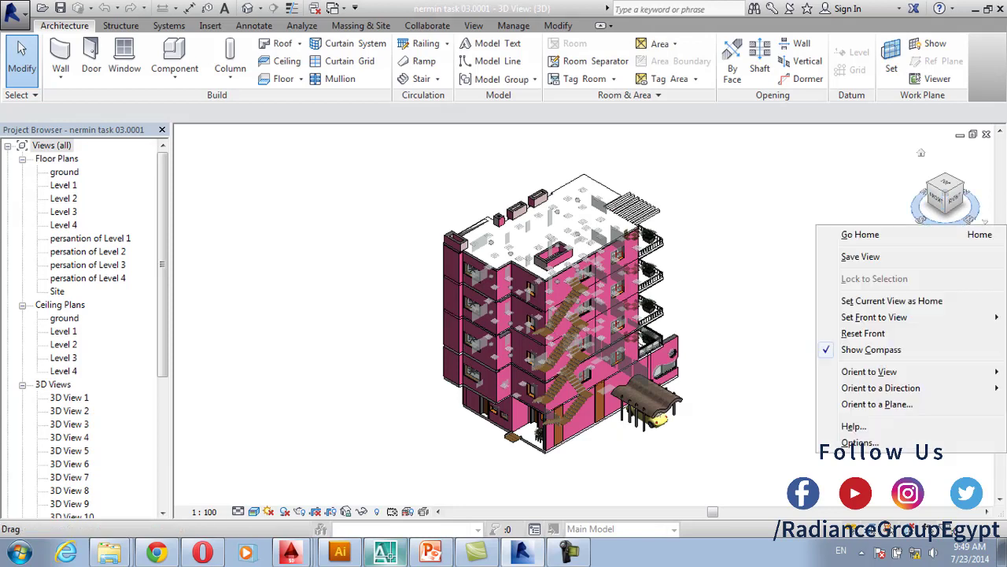
mouse_move(874, 317)
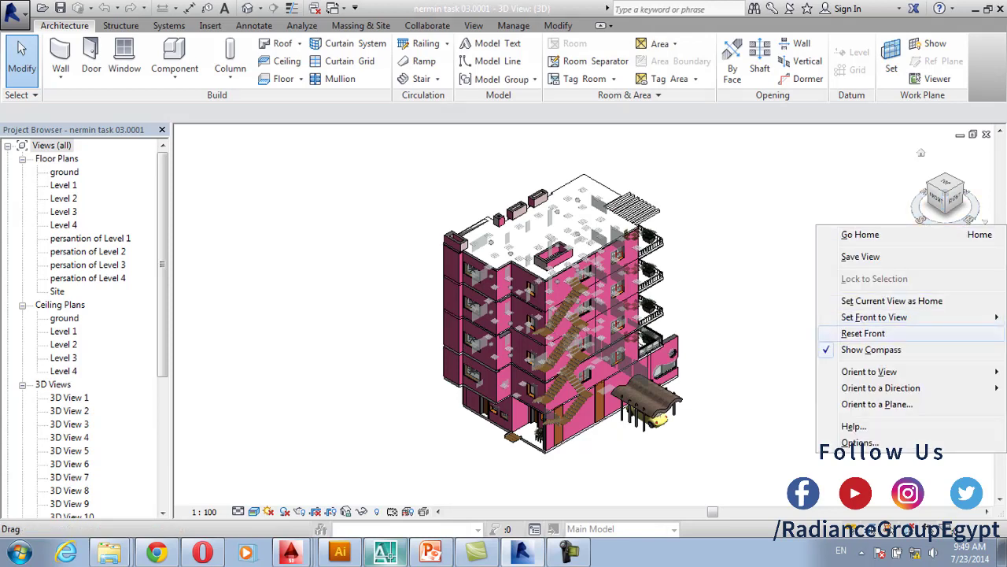
mouse_move(881, 387)
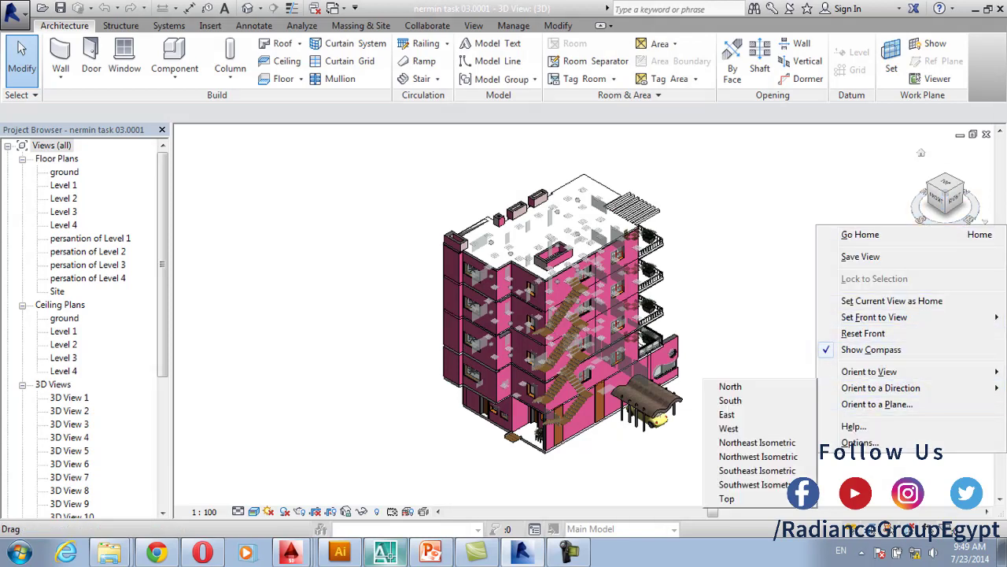
click(773, 258)
right_click(773, 259)
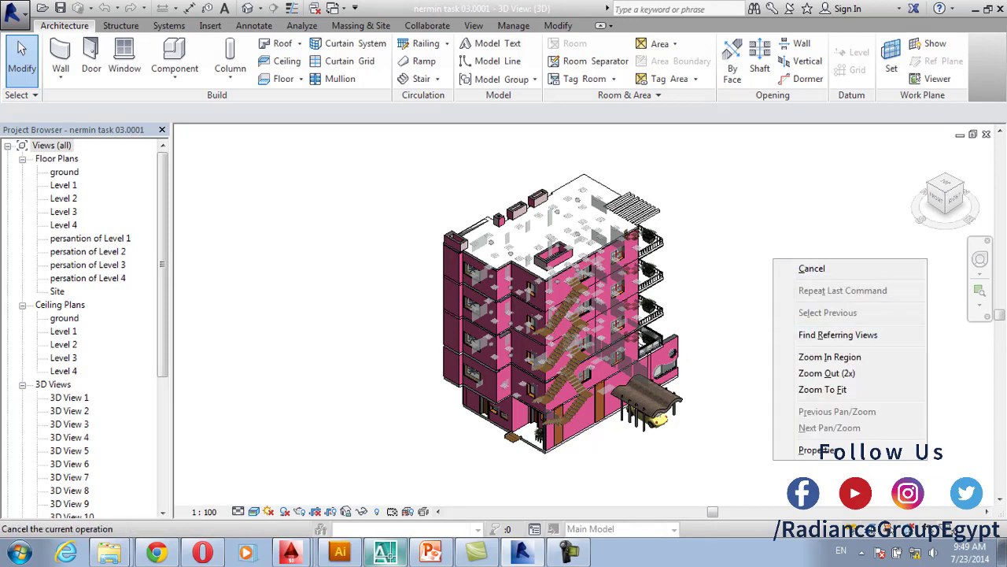
key(Escape)
scroll(531, 289, up, 5)
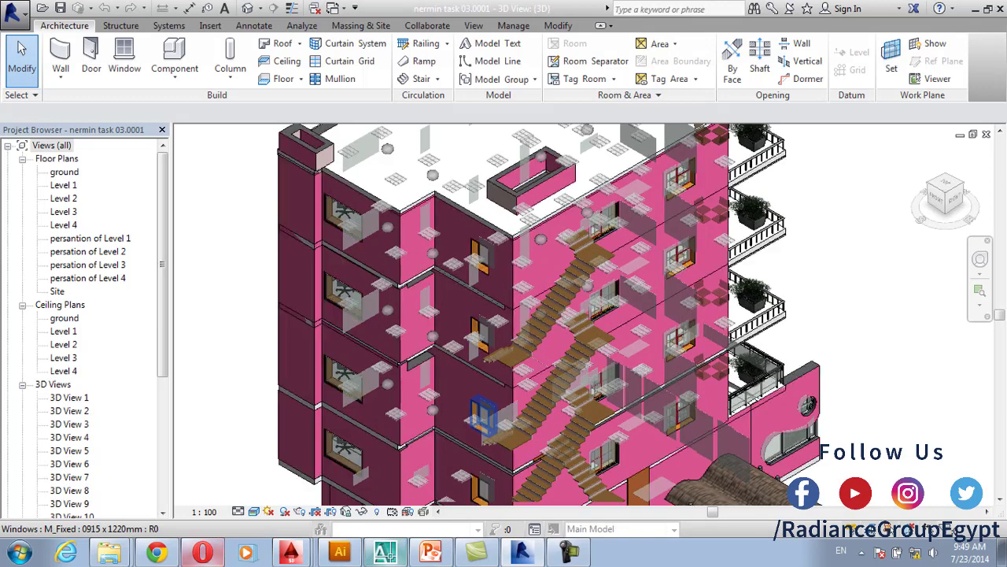
Switch the 3D view to Shaded and zoom in on the ground-floor carport
click(254, 510)
click(279, 450)
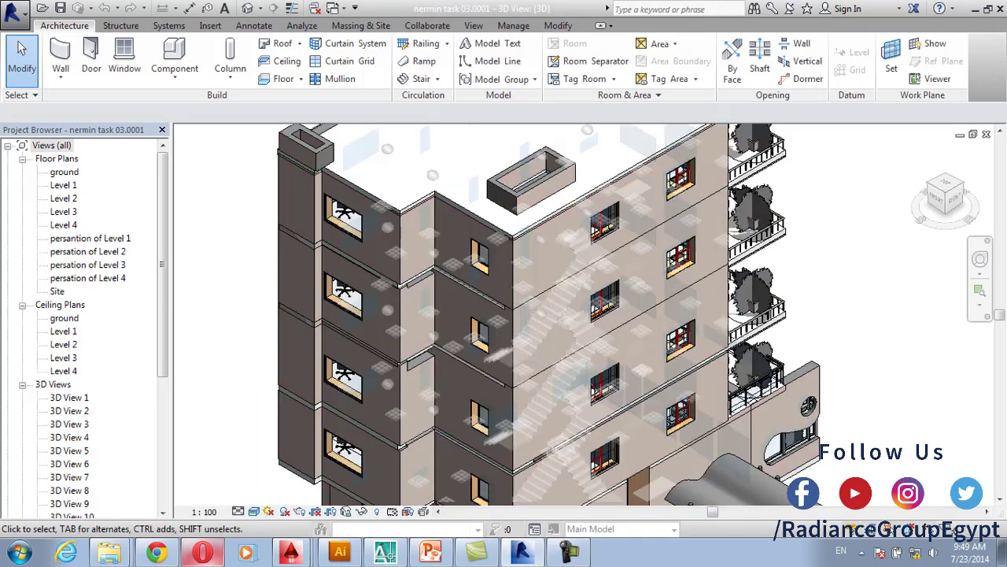
click(56, 291)
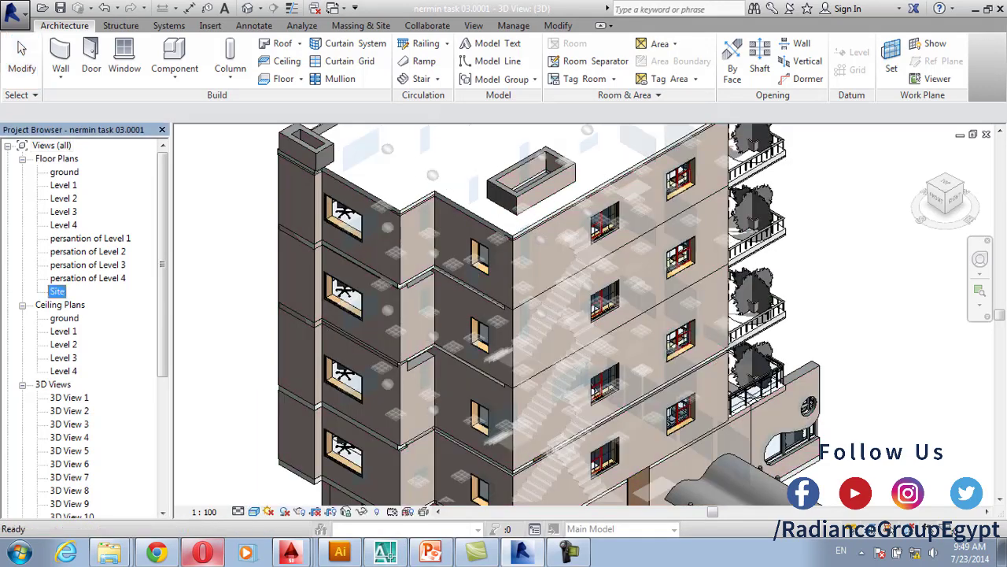
scroll(318, 279, down, 2)
middle_drag(339, 354, 349, 292)
scroll(654, 445, up, 5)
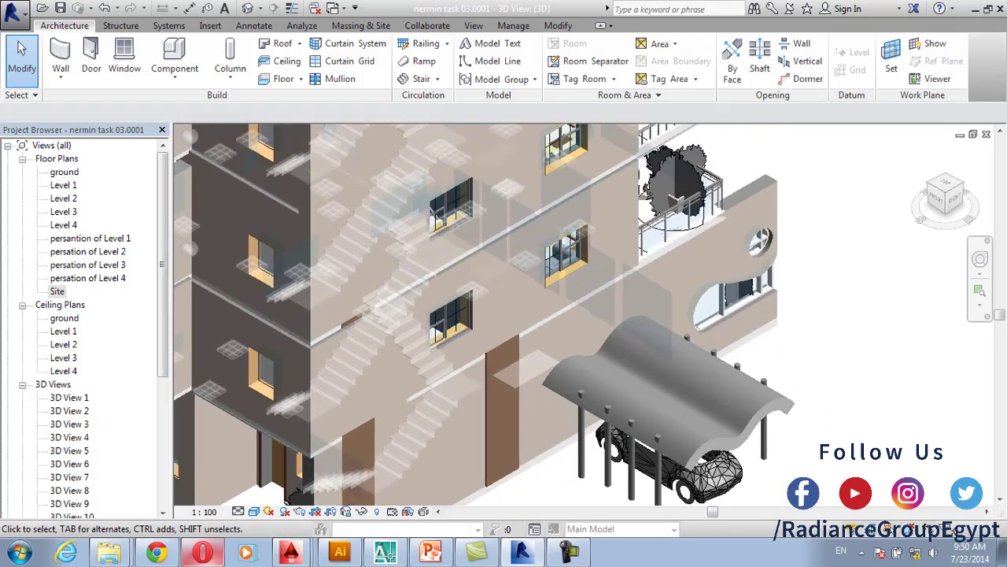
scroll(642, 413, up, 3)
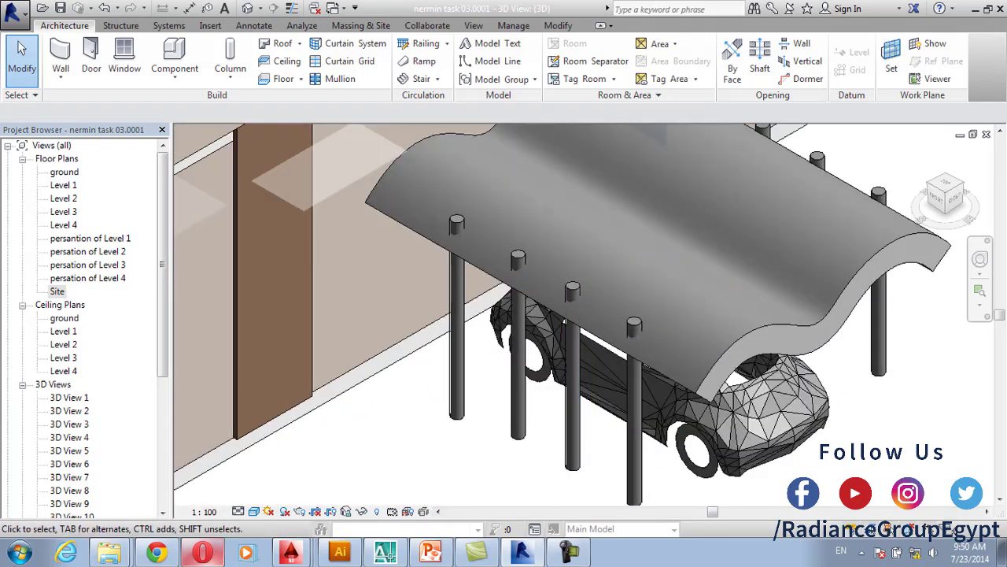
Attach the front round column's top to the curved carport roof, then select the roof
click(641, 413)
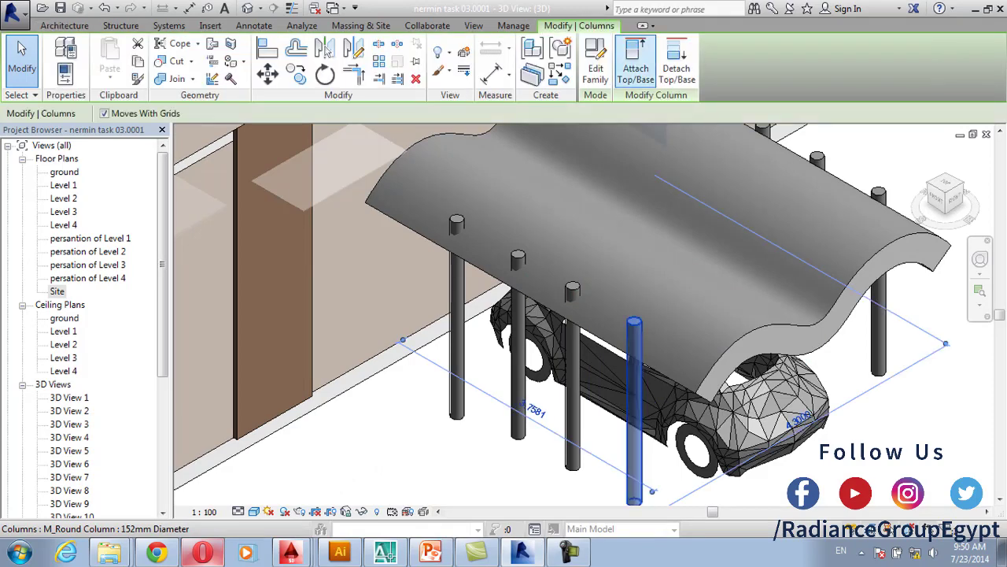
click(636, 71)
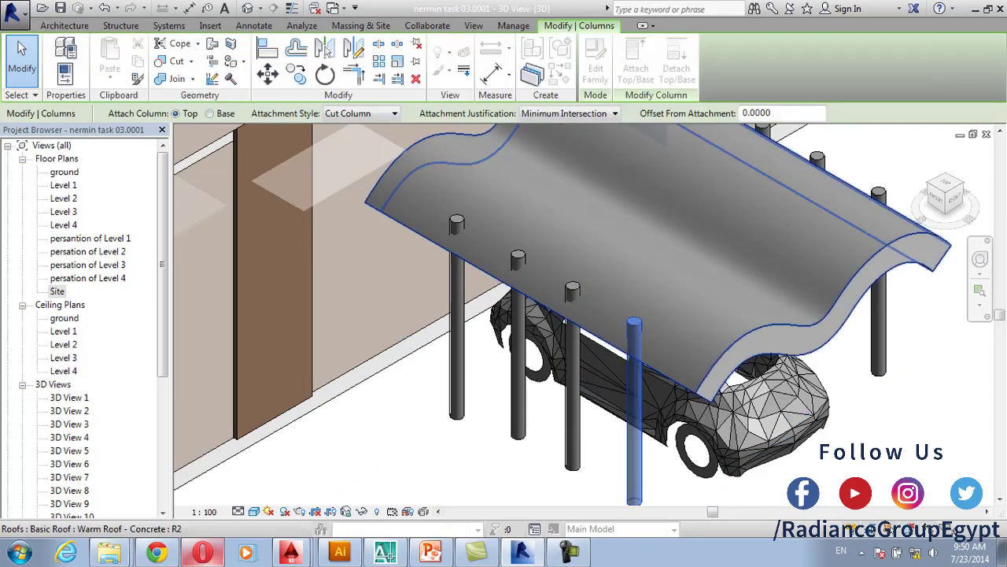
click(645, 260)
key(Escape)
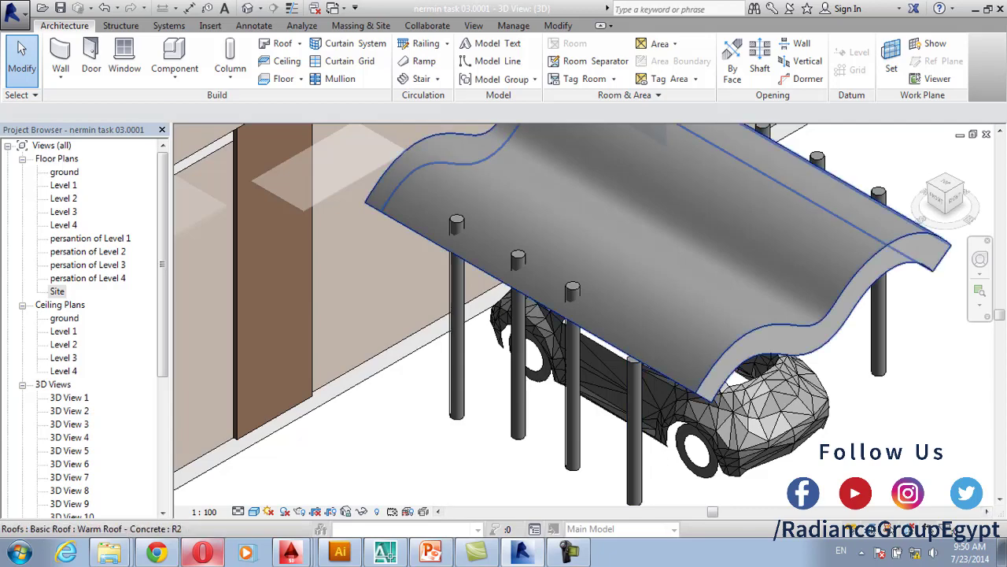
click(619, 181)
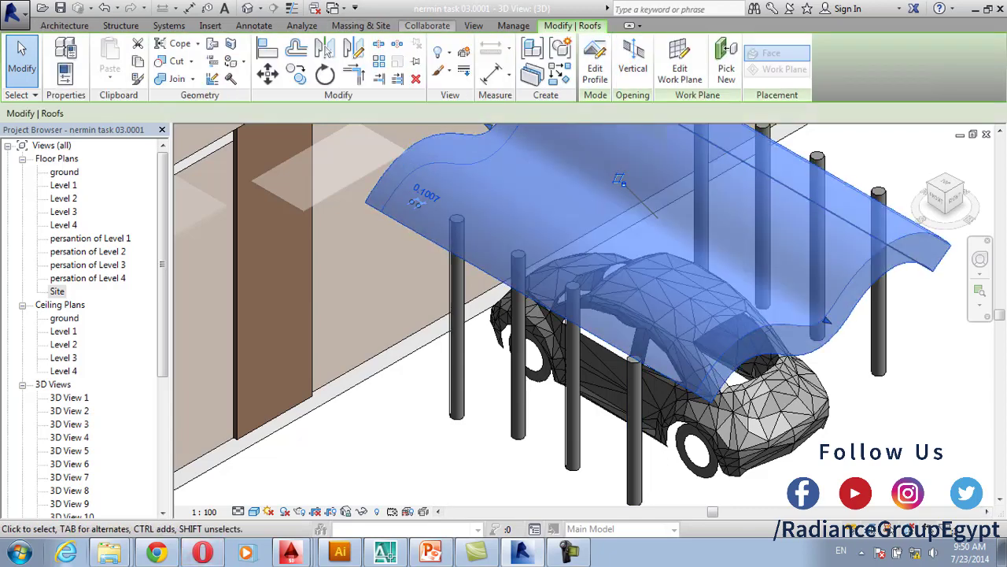
Show the Properties palette, revert the roof to Generic - 125mm, and reselect it
click(473, 25)
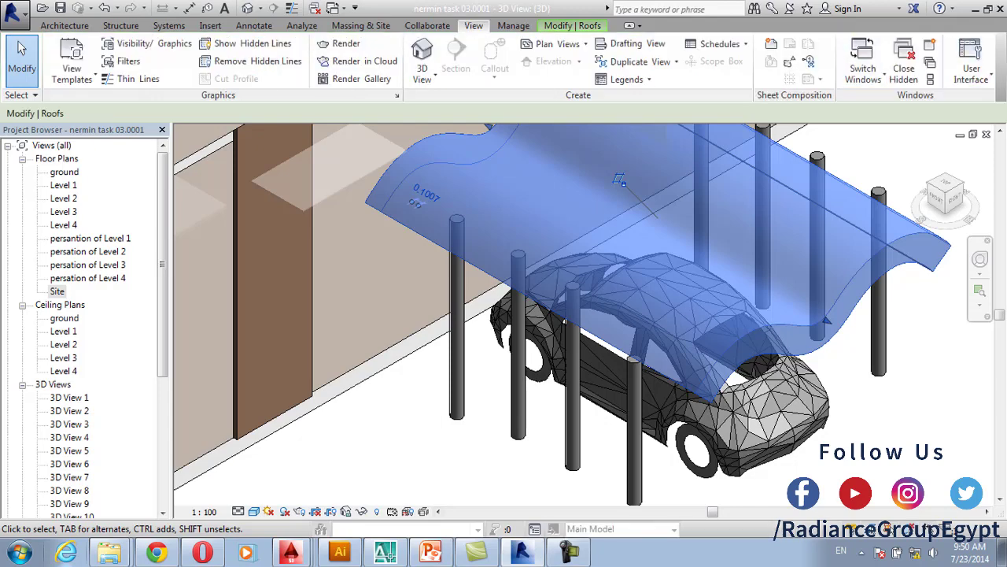
click(971, 69)
click(913, 165)
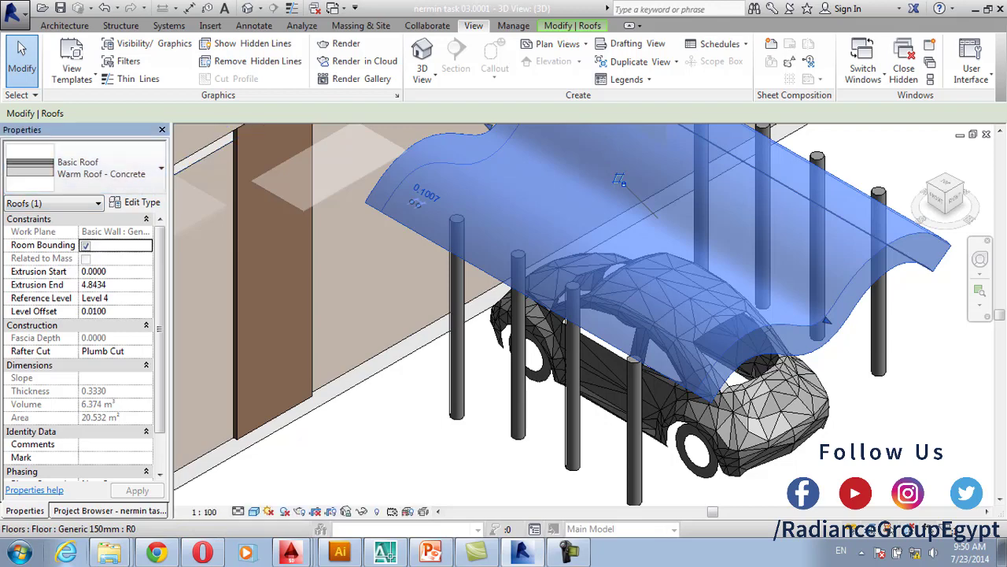
key(ctrl+z)
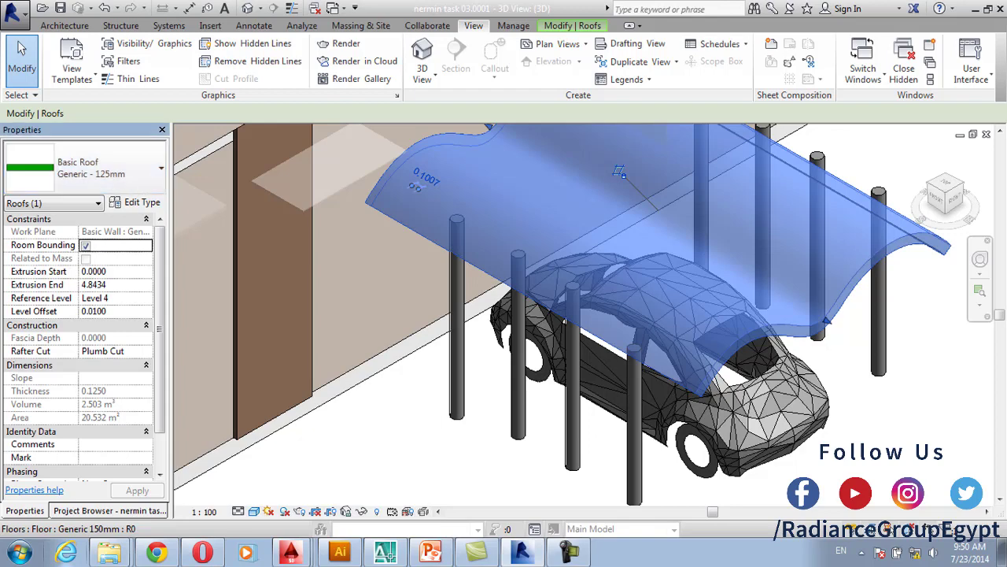
key(Escape)
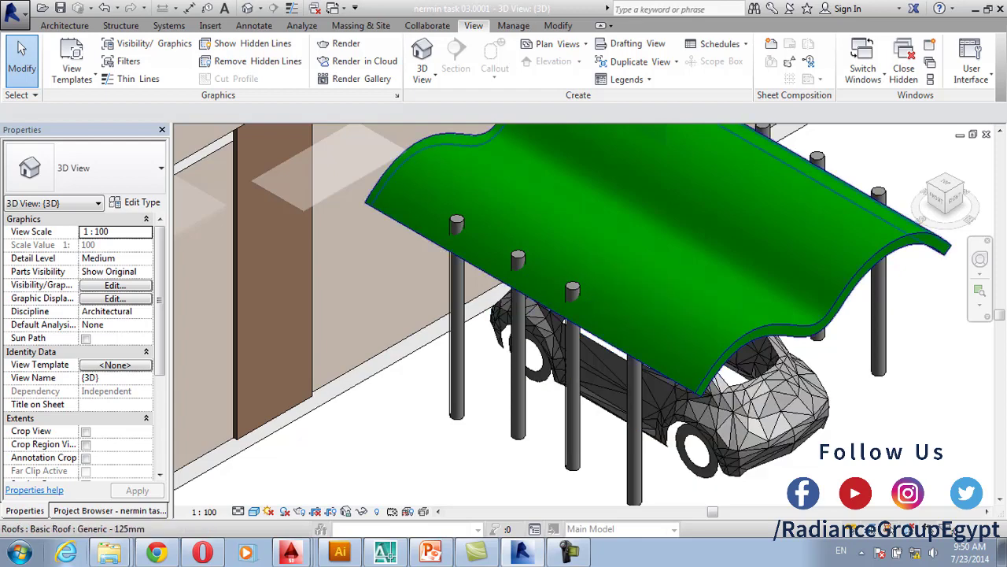
click(496, 268)
scroll(495, 315, down, 2)
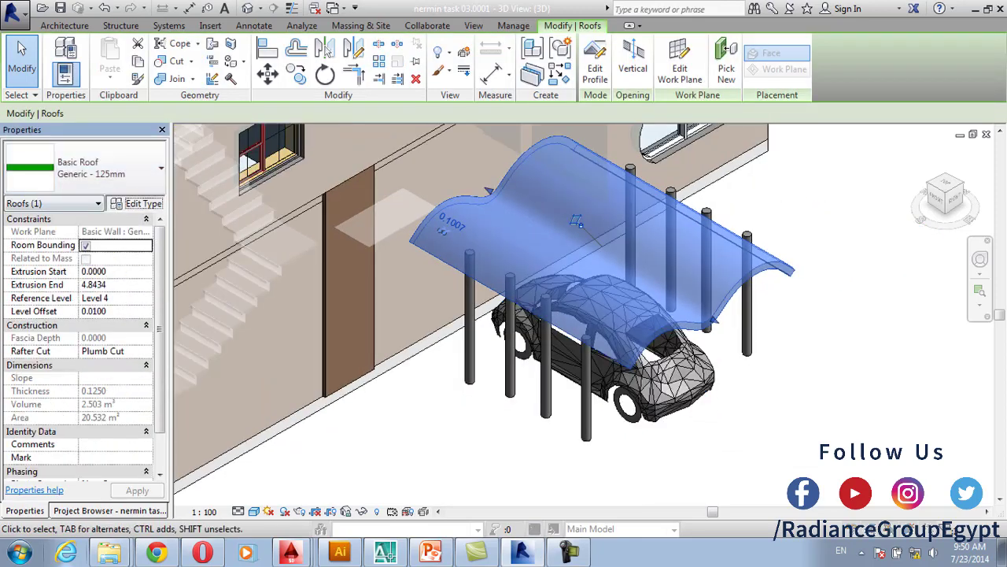
Duplicate the roof type as 'Generic - 125mm 2' and browse materials for its structure layer
click(137, 202)
click(429, 130)
key(Return)
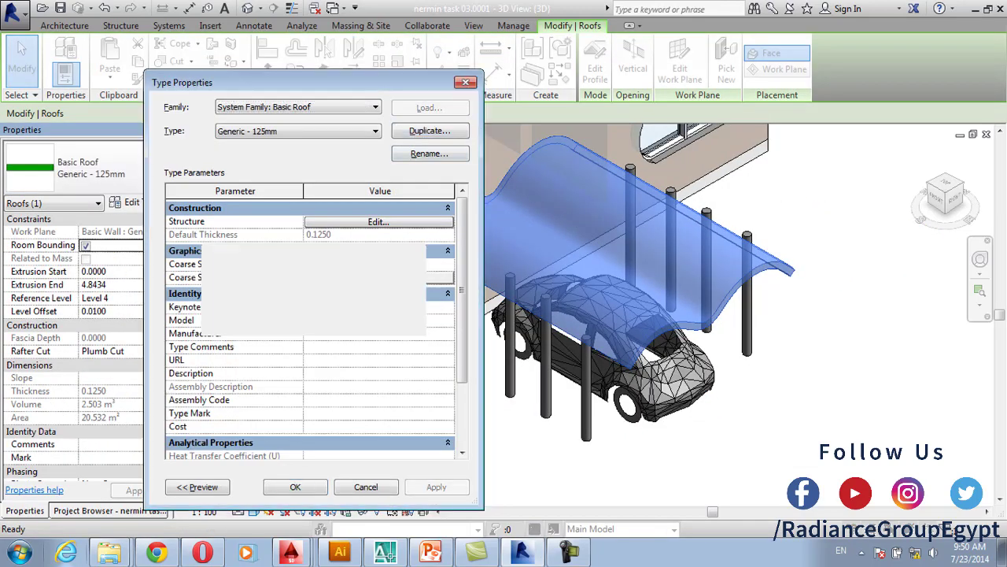
click(378, 221)
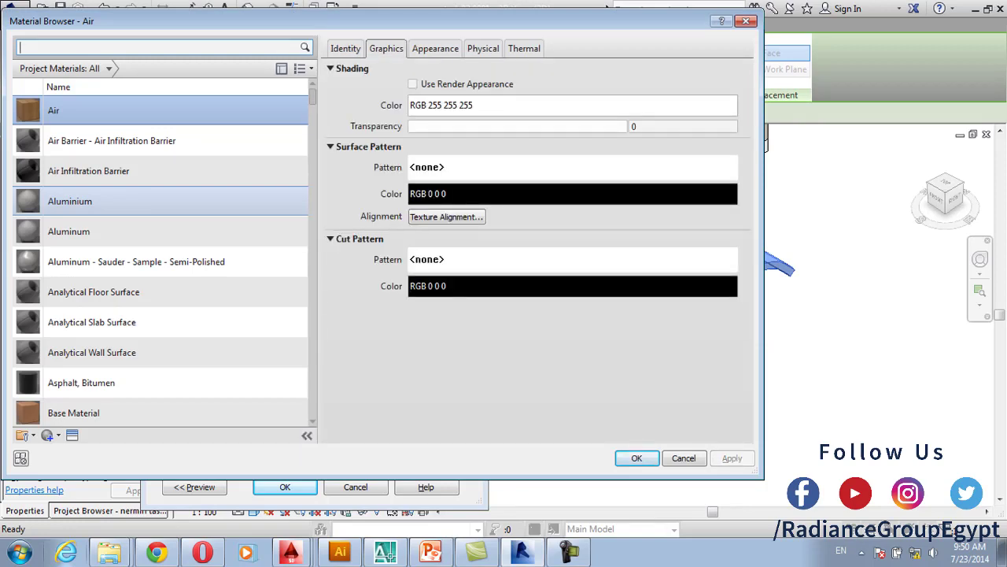
click(434, 48)
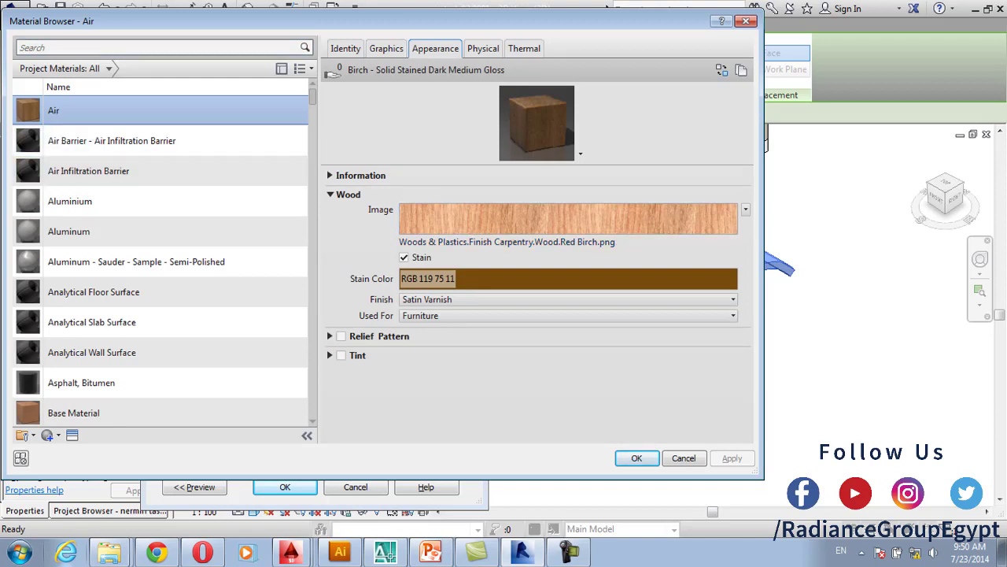
click(386, 48)
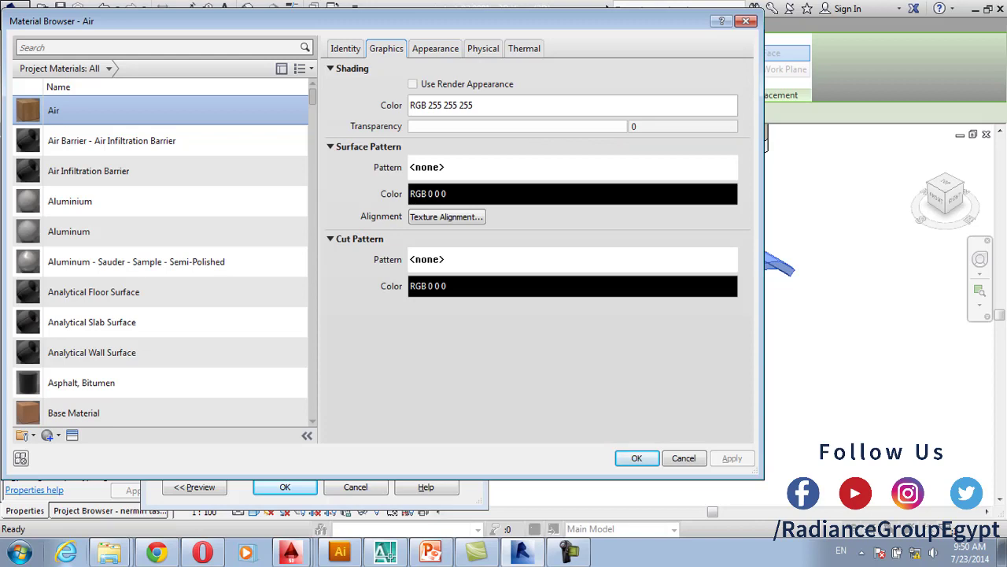
key(ctrl+Tab)
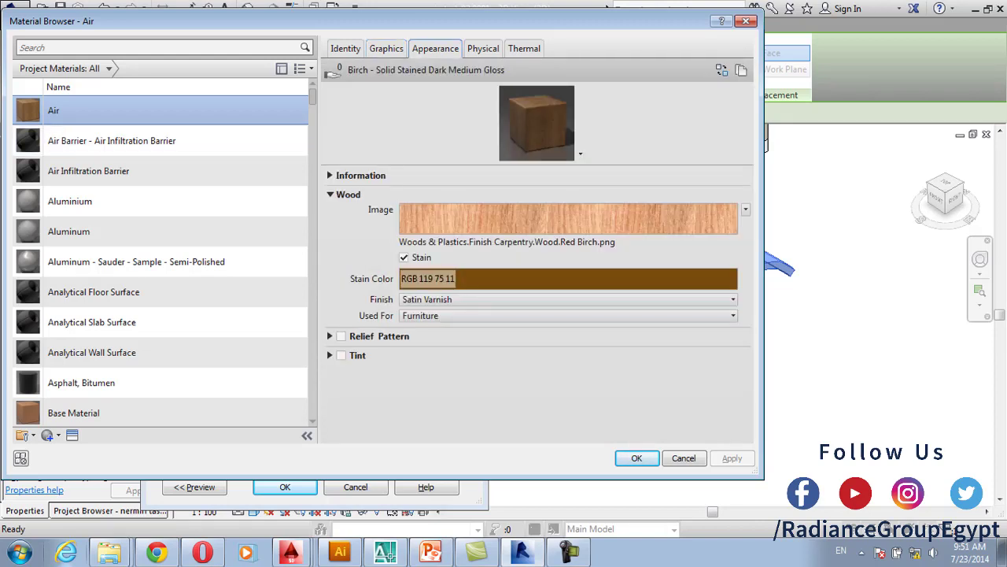
click(71, 201)
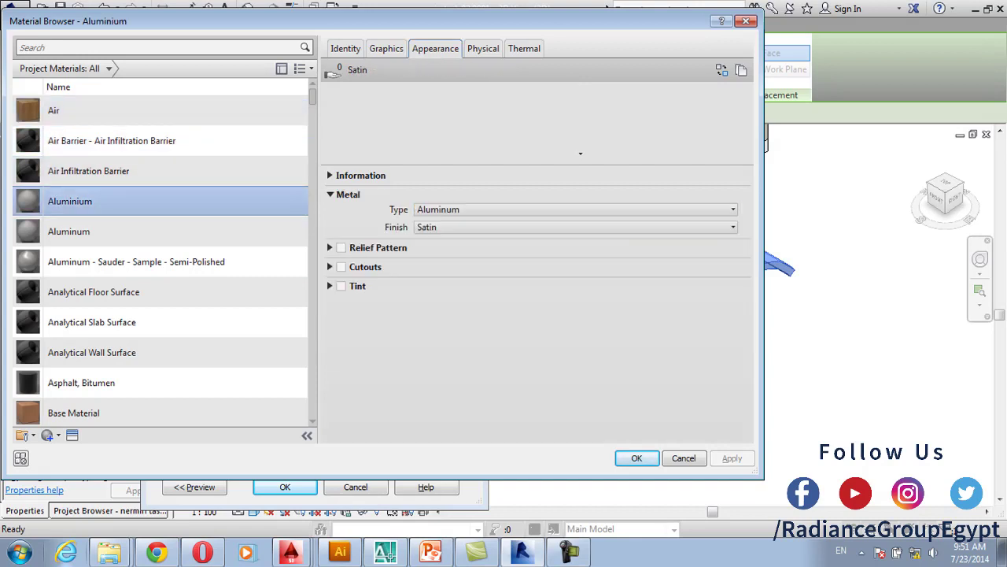
click(524, 48)
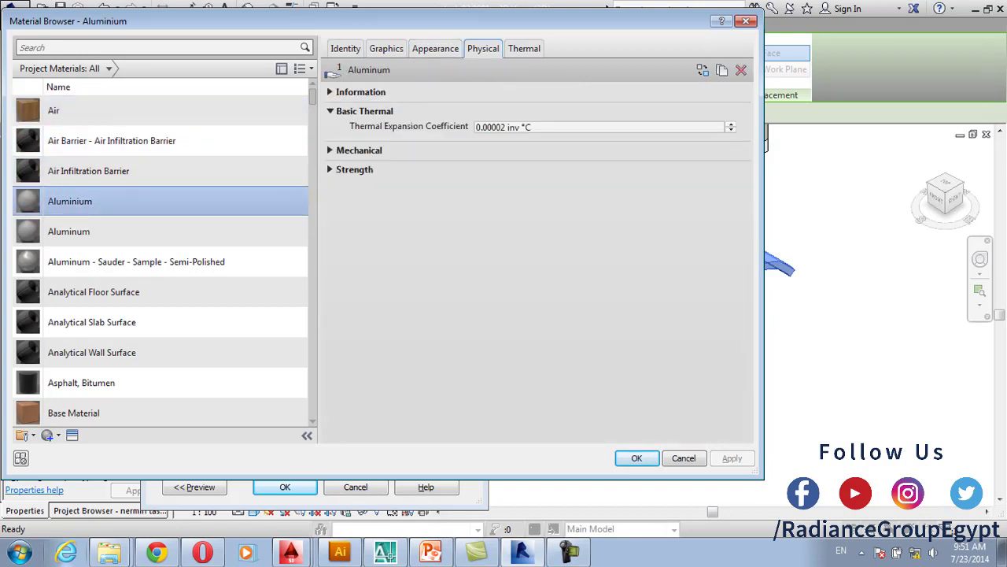
click(88, 170)
Assign Concrete - Cast In Situ to the structure and confirm the roof type dialogs
key(c)
key(c)
key(c)
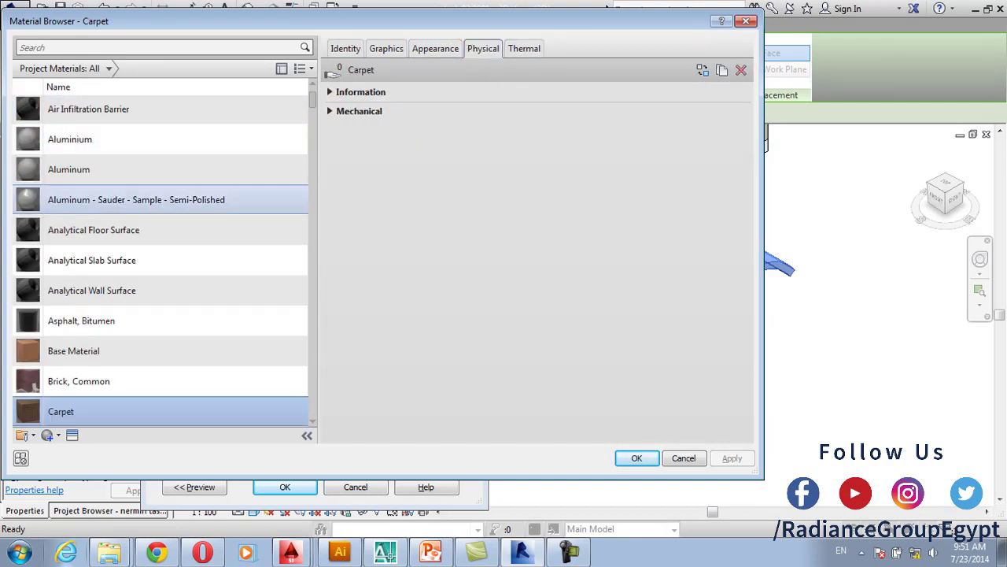
key(Down)
key(Down)
key(Down)
key(Down)
key(Down)
key(Down)
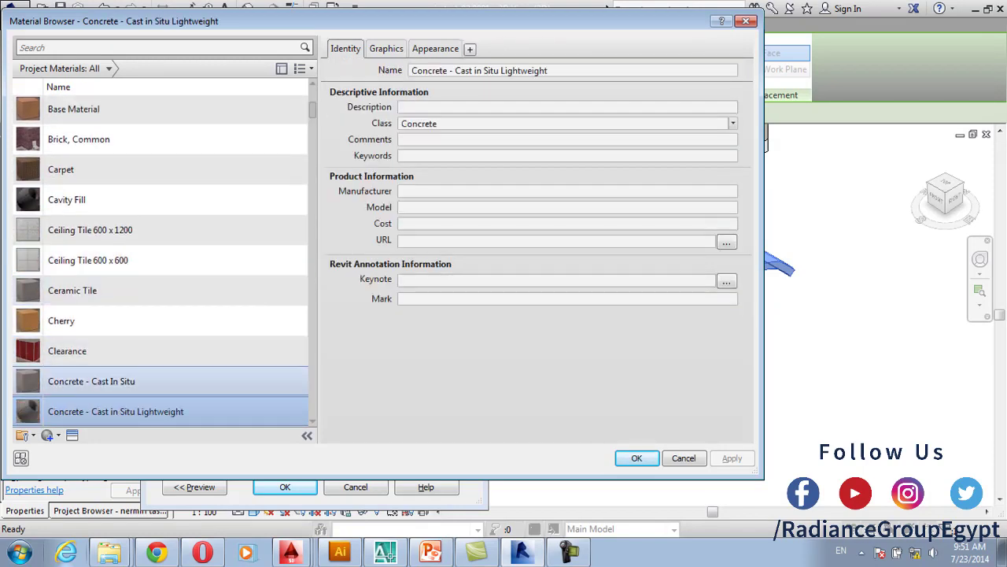
click(91, 381)
click(637, 458)
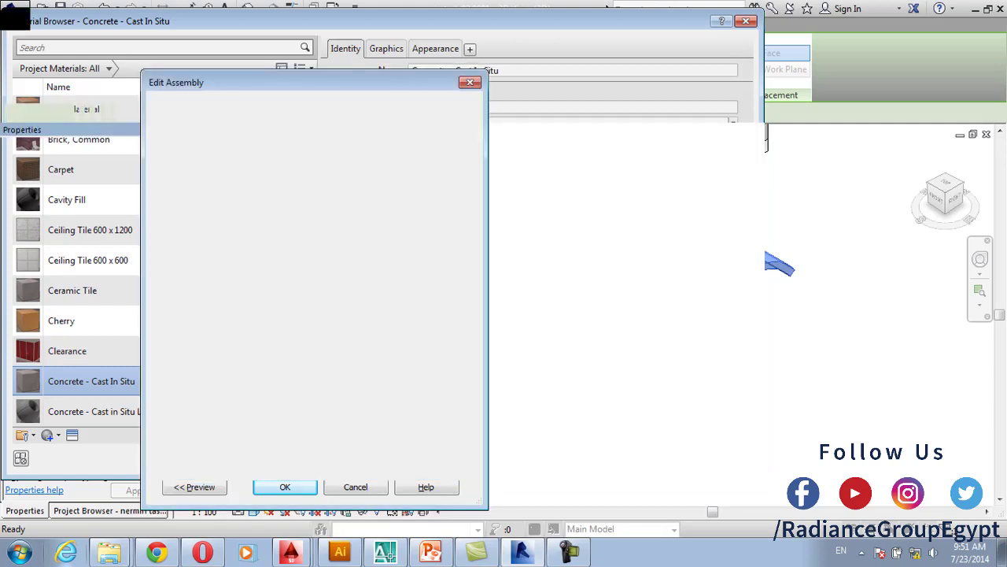
click(285, 486)
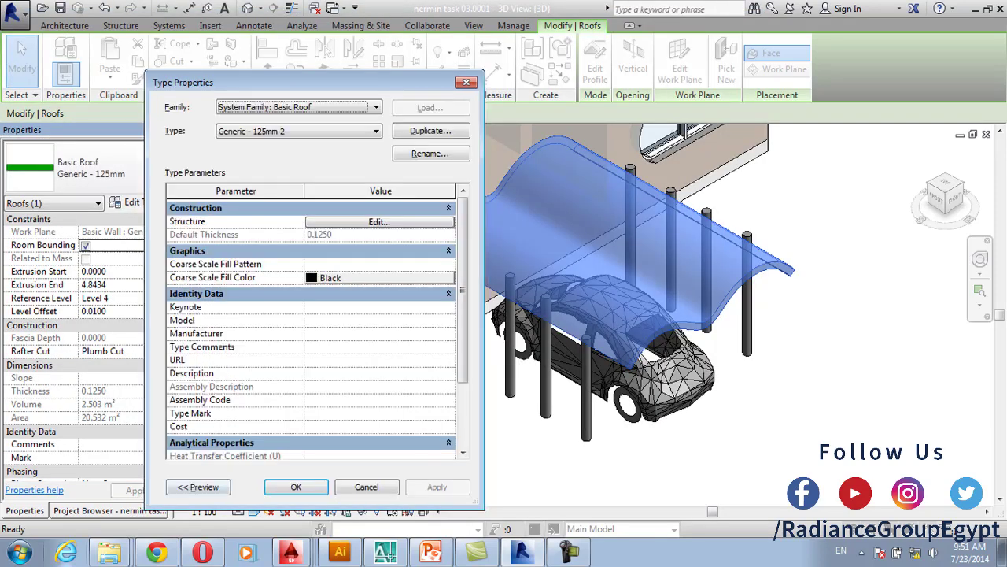
click(296, 486)
key(Escape)
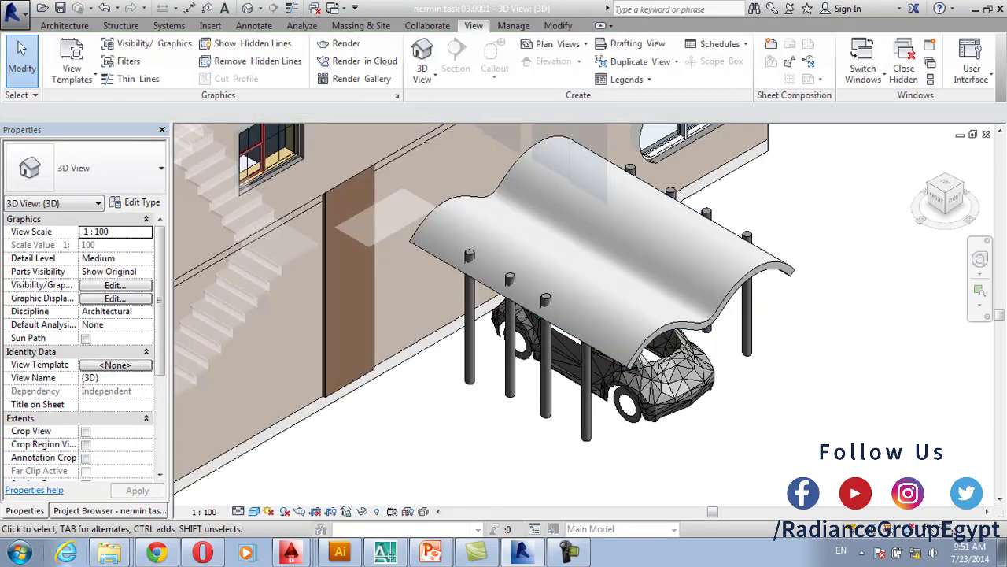
Orbit and zoom the 3D building to inspect the balcony side, upper floors and roof from above
scroll(747, 338, down, 3)
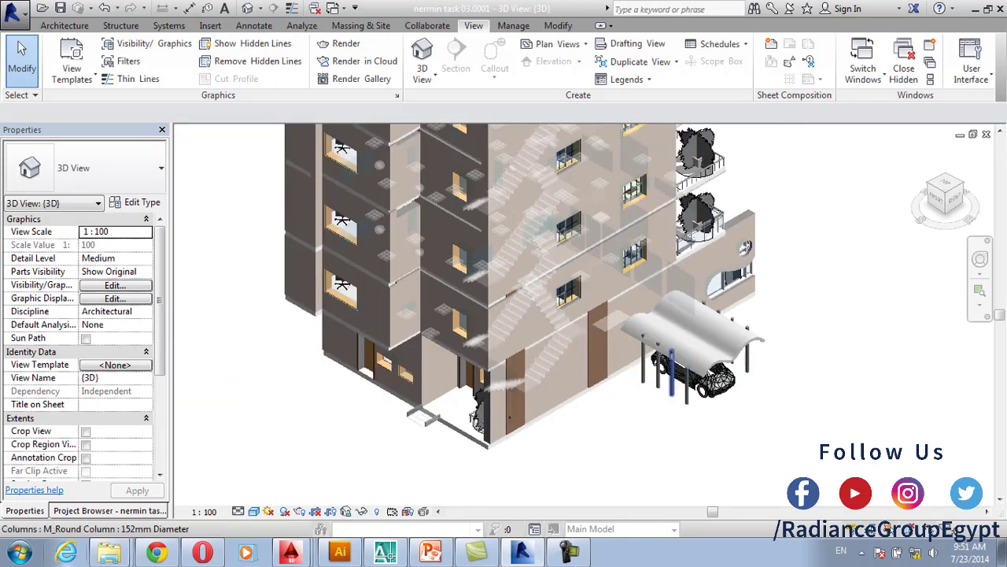
scroll(468, 340, down, 2)
middle_drag(466, 341, 492, 467)
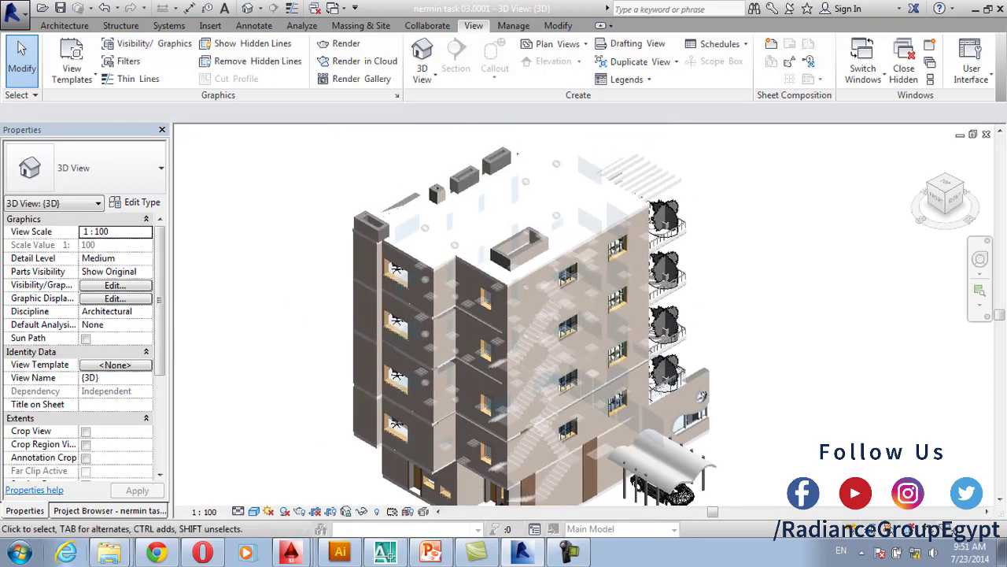
shift+middle_drag(662, 326, 590, 244)
scroll(503, 177, up, 3)
middle_drag(472, 201, 491, 364)
scroll(492, 363, up, 2)
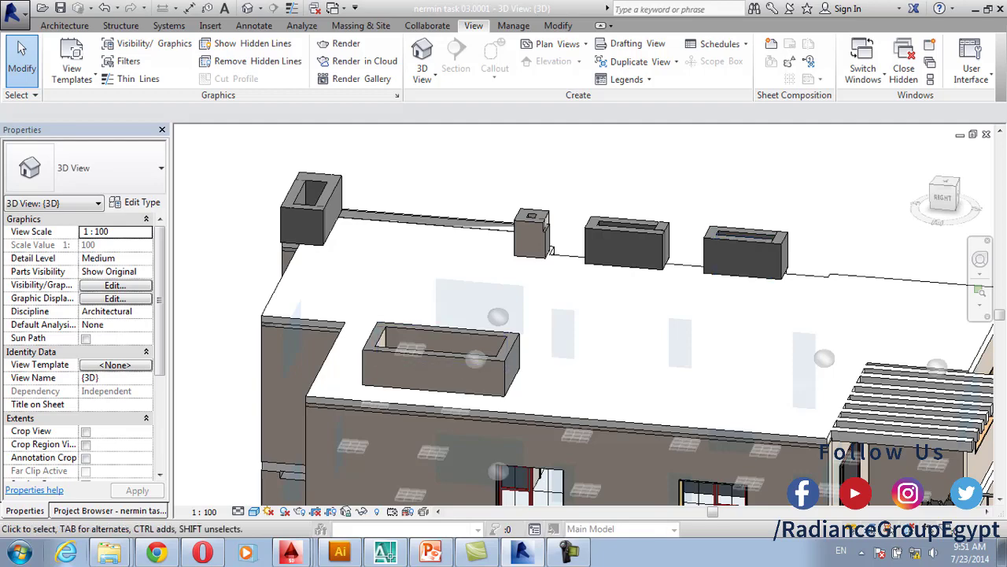
shift+middle_drag(551, 250, 508, 176)
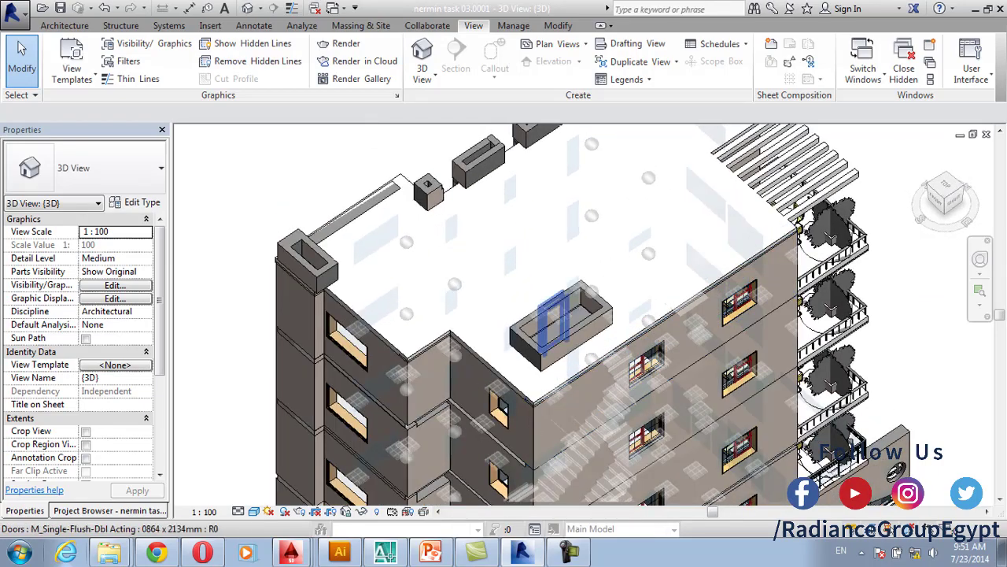
scroll(543, 350, up, 3)
scroll(543, 350, down, 1)
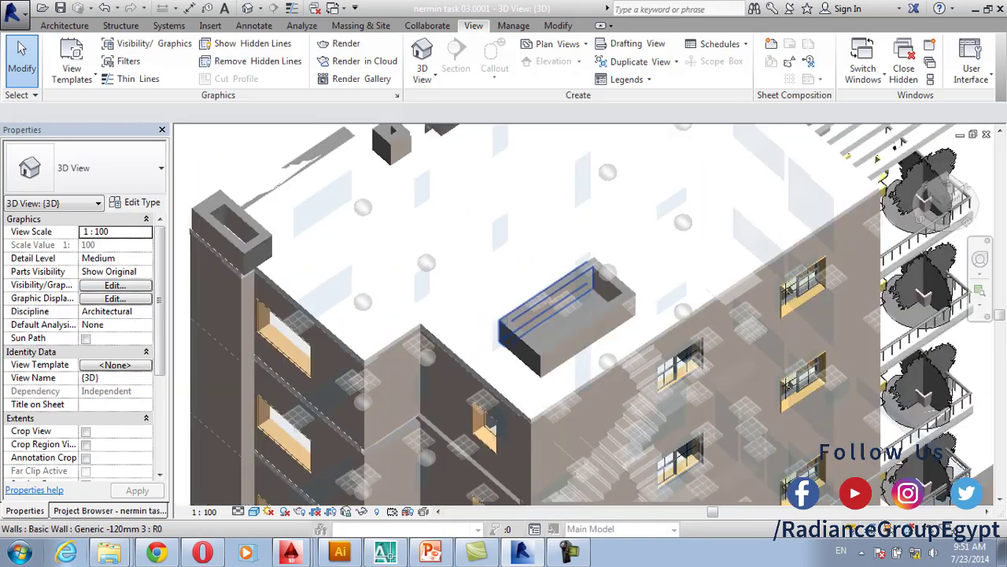
scroll(557, 322, down, 1)
scroll(558, 334, up, 4)
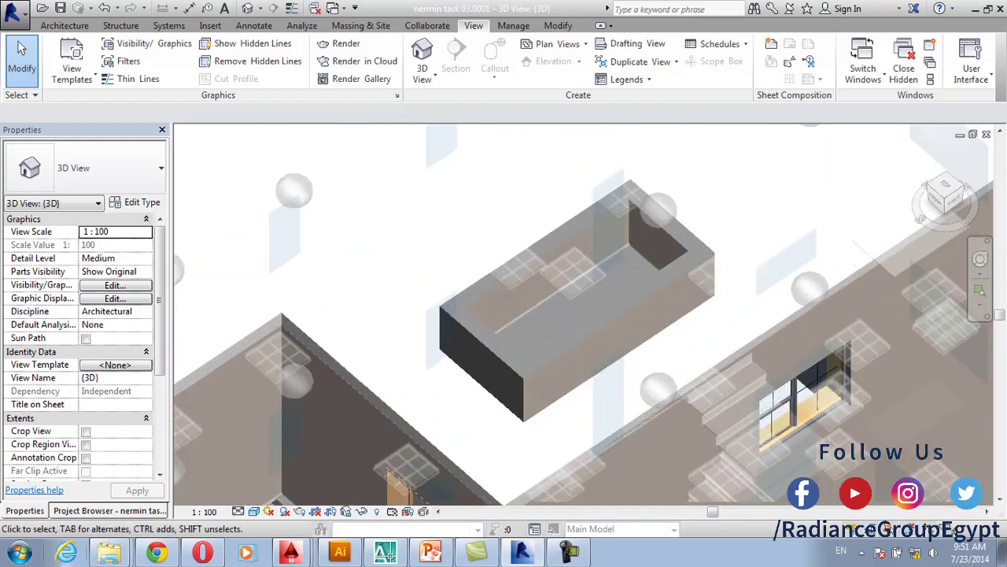
scroll(558, 315, down, 5)
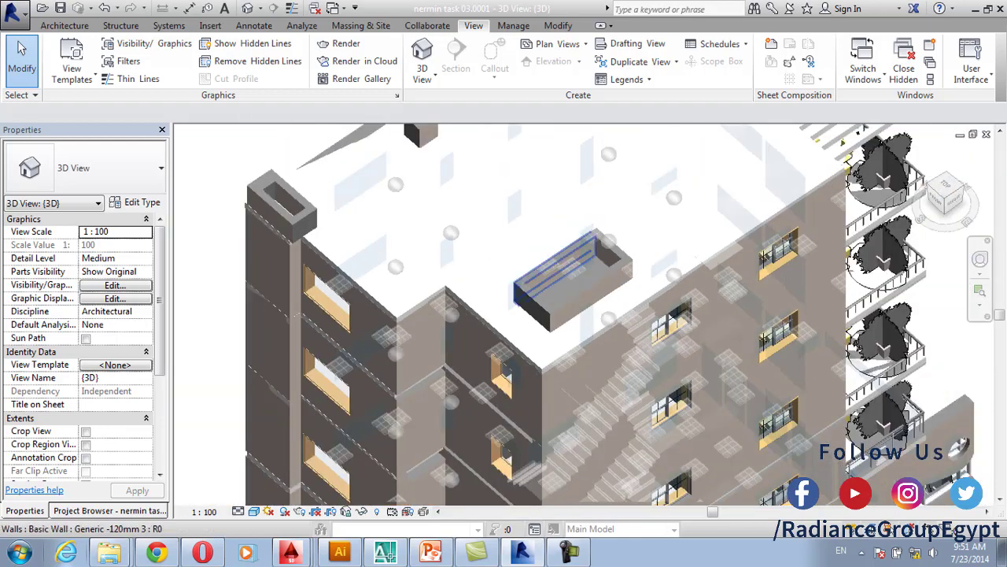
Inspect the right side, ground-floor terrace and upper floors, then show the Project Browser
middle_drag(630, 258, 559, 182)
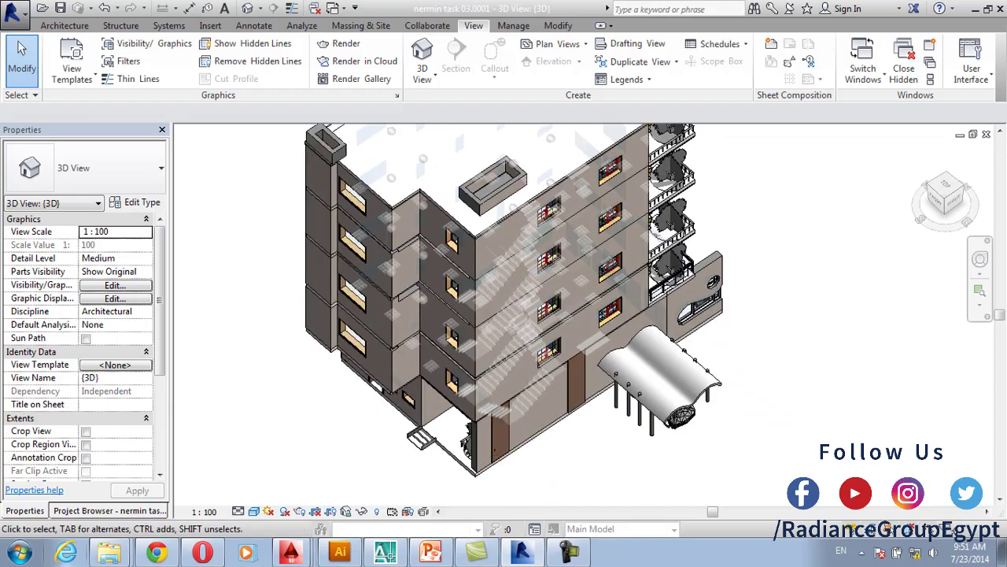
scroll(653, 295, down, 2)
shift+middle_drag(653, 296, 452, 248)
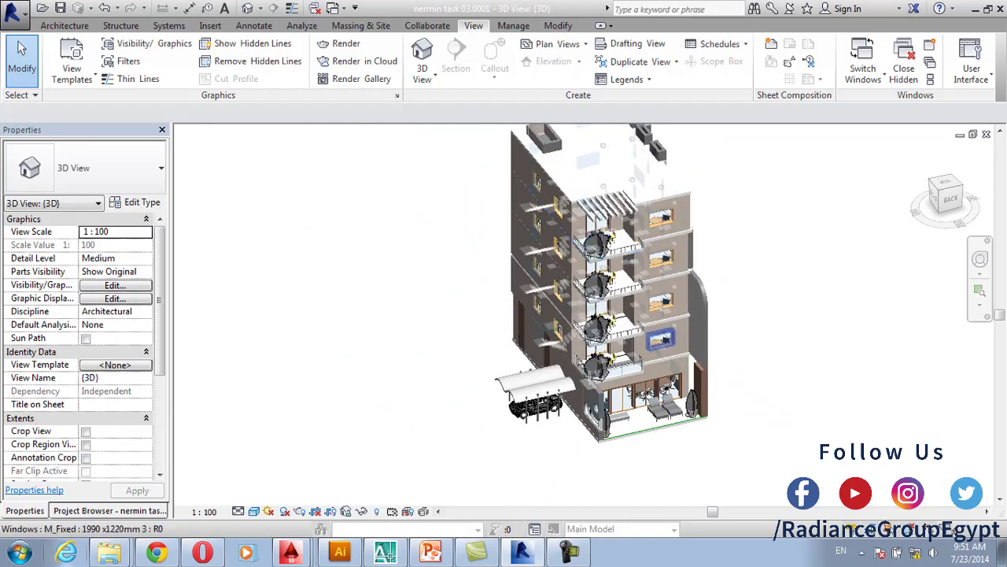
scroll(630, 386, up, 5)
middle_drag(614, 393, 661, 395)
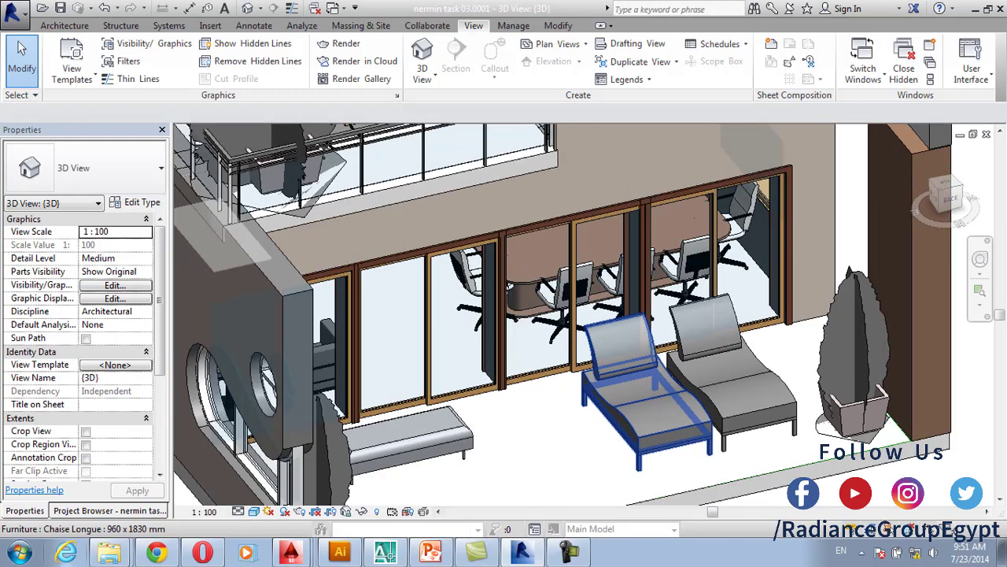
scroll(435, 404, down, 4)
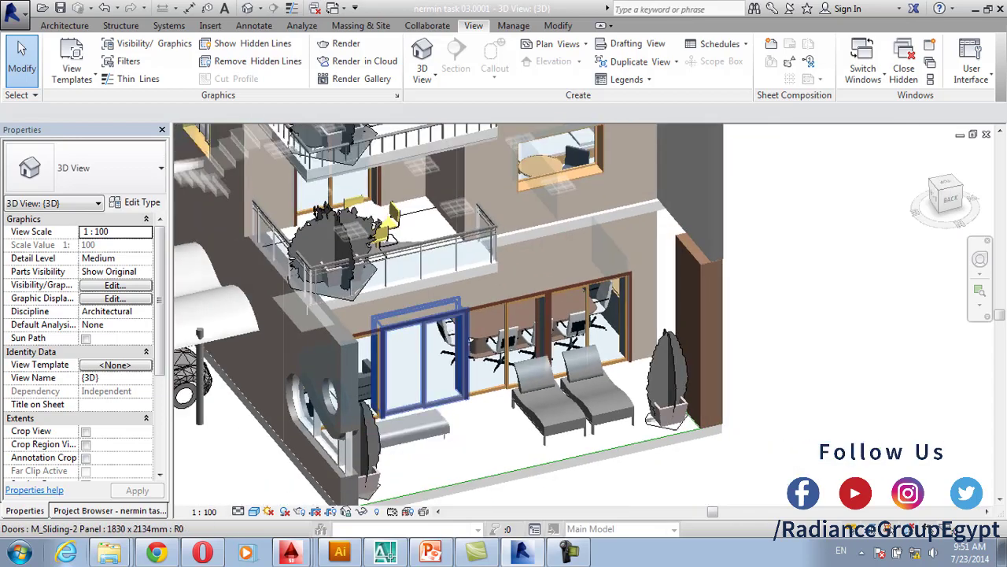
middle_drag(366, 322, 521, 441)
scroll(522, 441, down, 1)
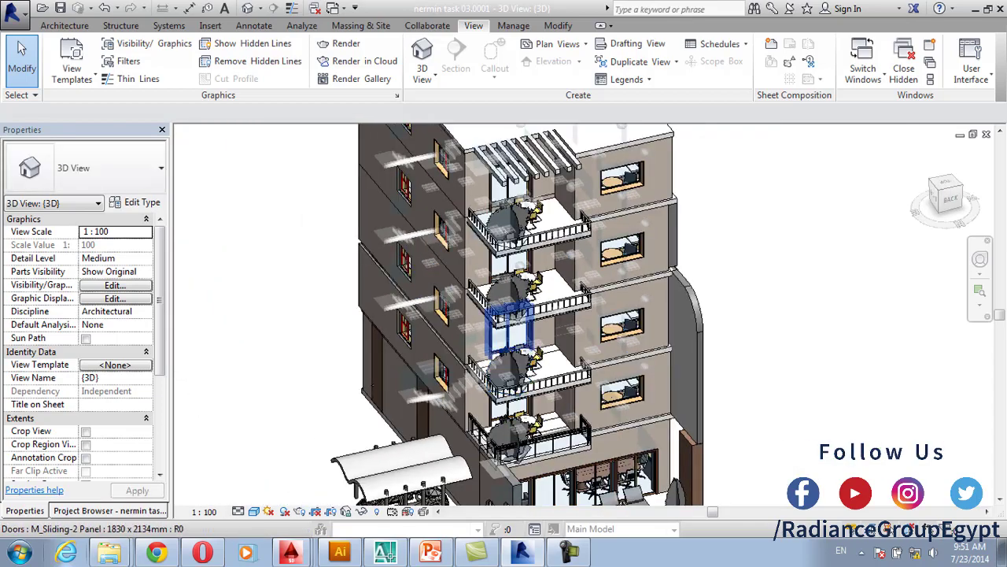
middle_drag(514, 304, 532, 400)
scroll(528, 326, up, 2)
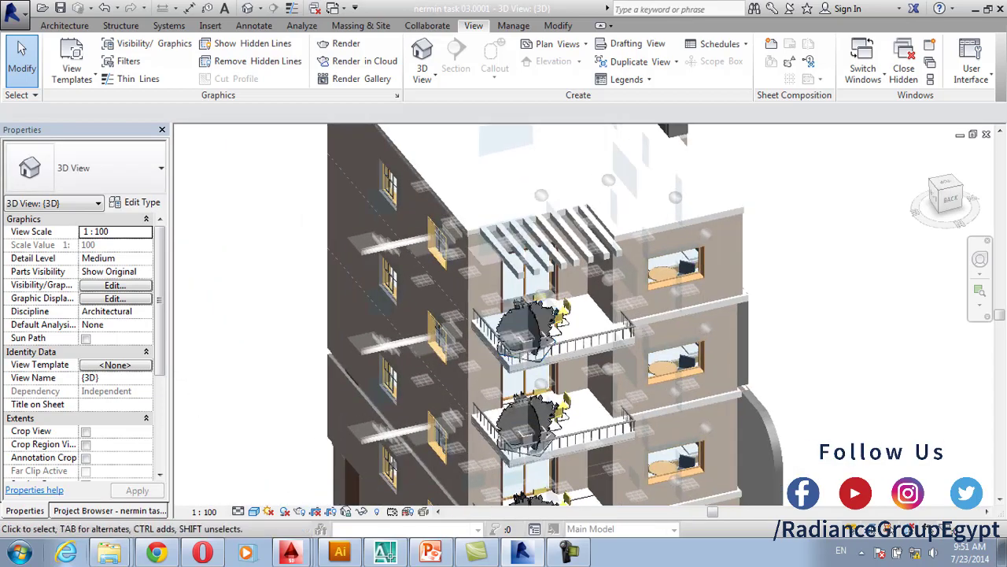
click(109, 510)
Open the Level 4 floor plan and pan toward the bedroom
double_click(67, 227)
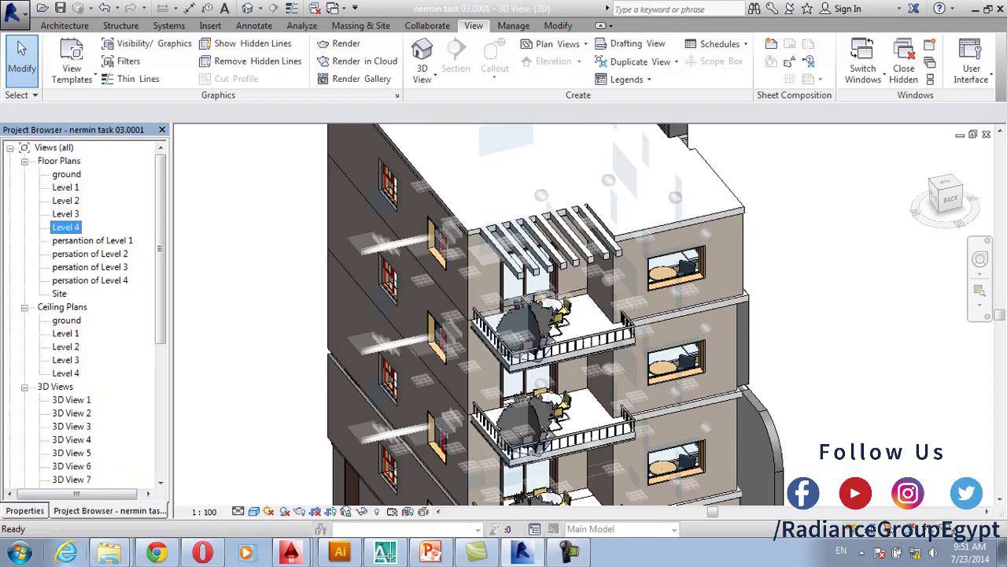
scroll(686, 360, up, 5)
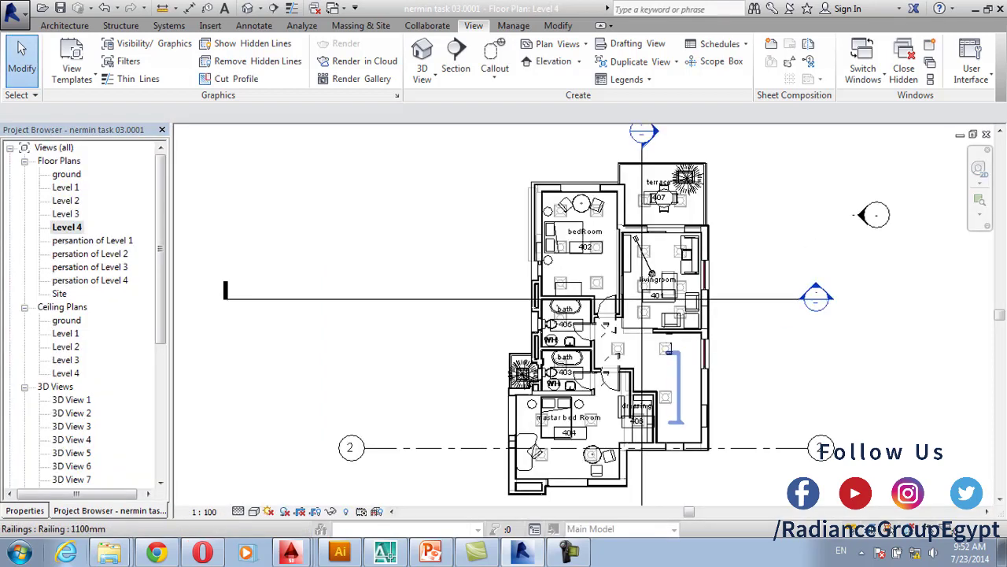
middle_drag(686, 360, 412, 436)
scroll(470, 384, up, 1)
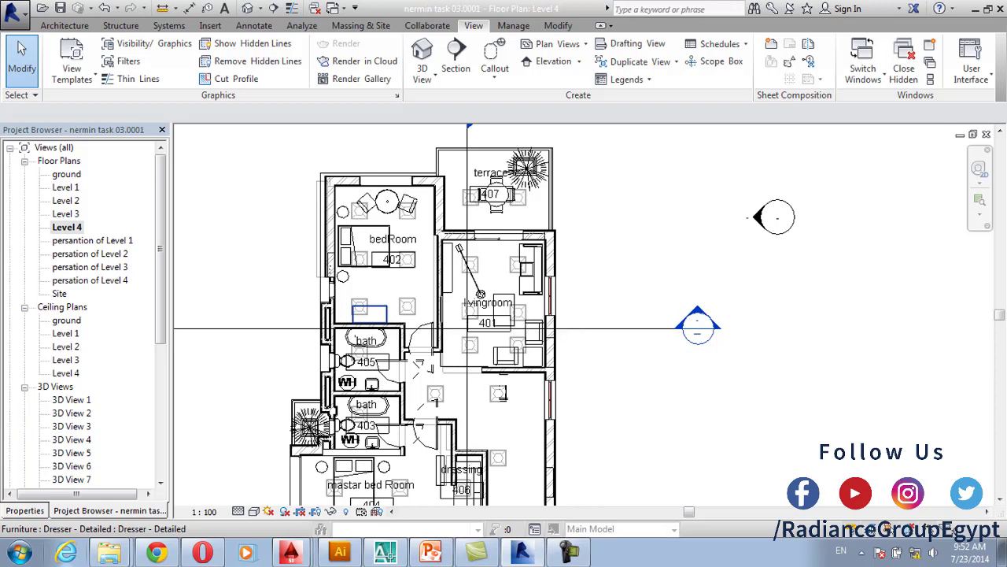
Review the centred Level 3 floor plan, then open the Section 1 building section
click(65, 214)
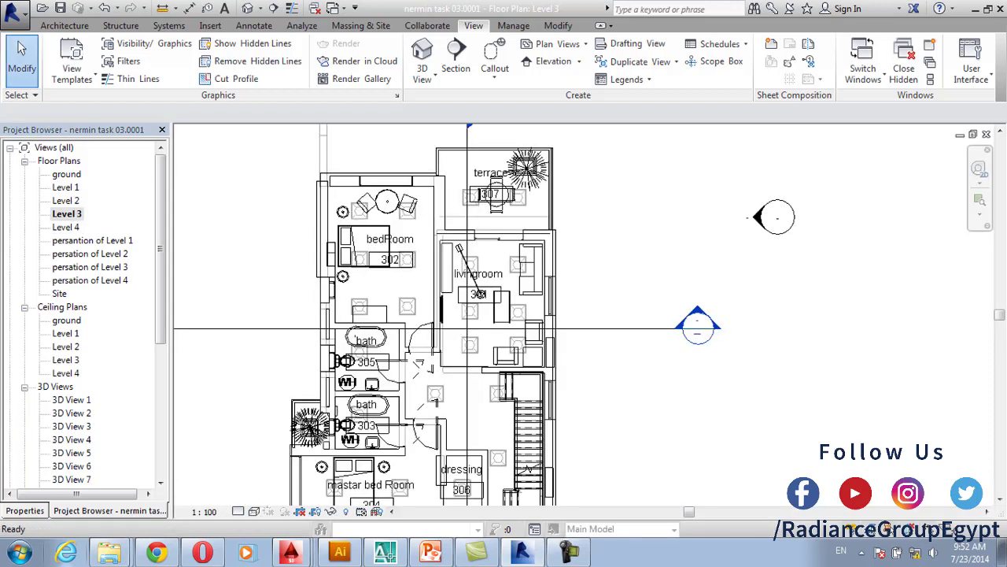
scroll(597, 255, down, 2)
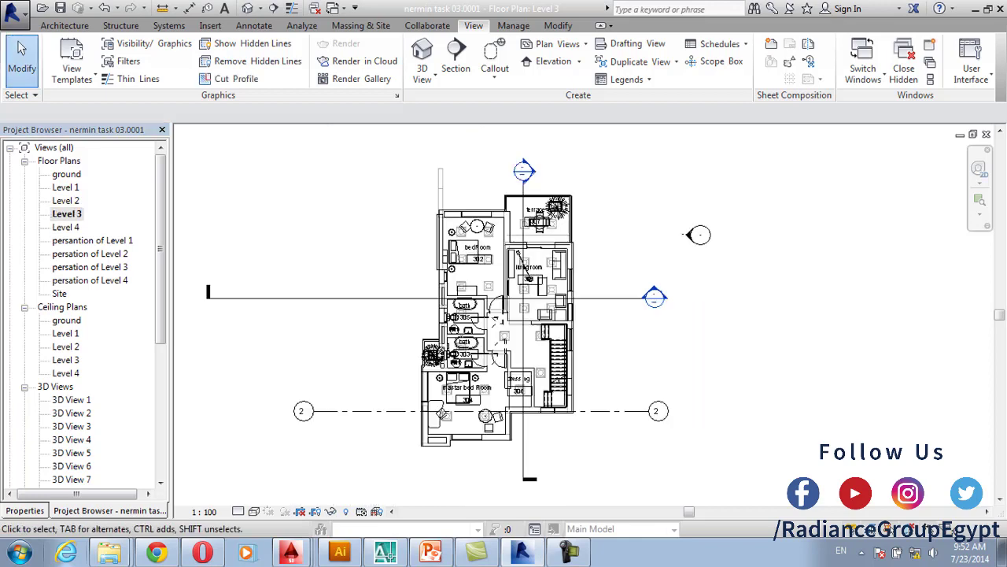
scroll(583, 281, down, 1)
middle_drag(582, 281, 545, 304)
scroll(501, 330, up, 3)
middle_drag(438, 422, 482, 361)
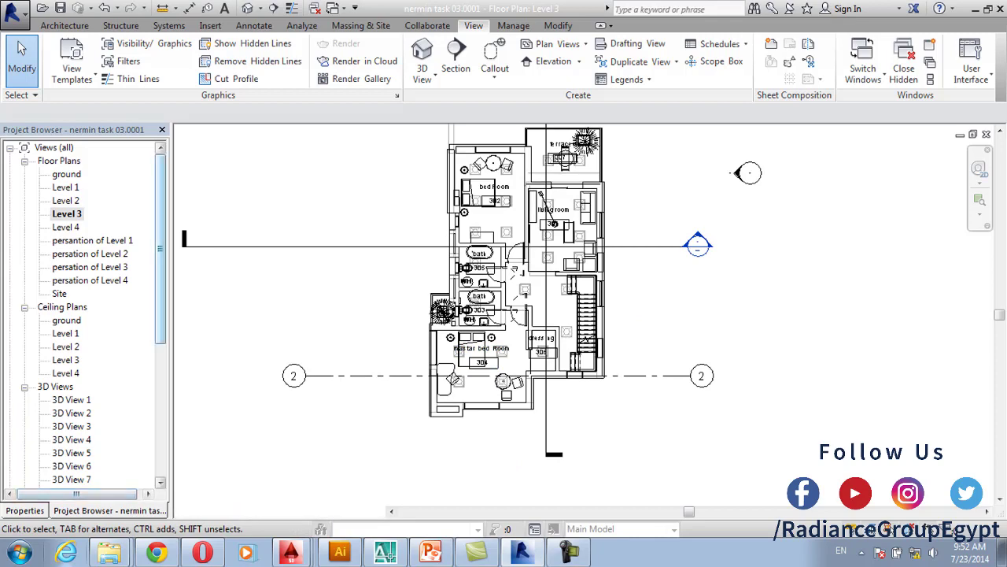
drag(160, 248, 160, 381)
double_click(71, 386)
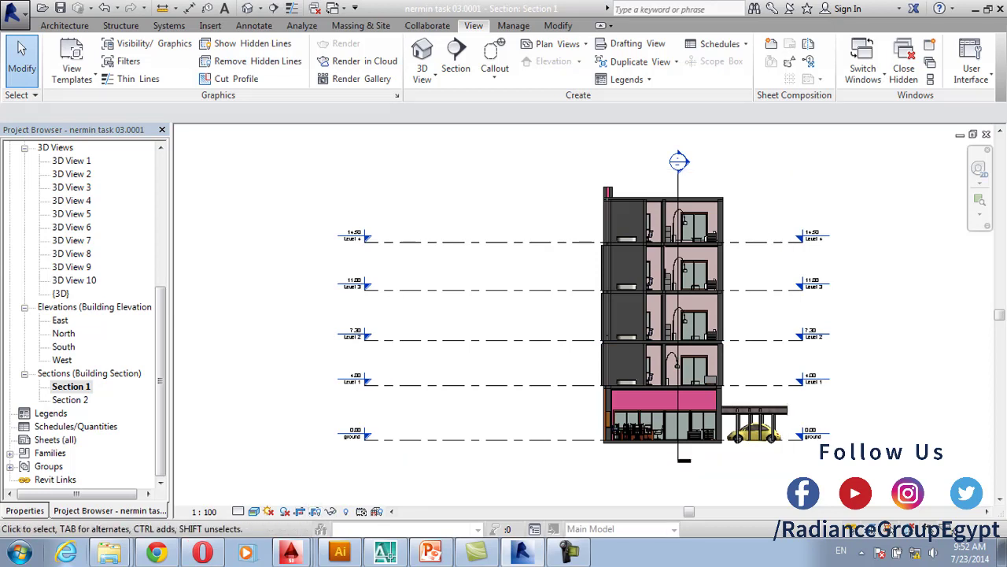
Open Section 2 and inspect one of its ground-floor walls
double_click(71, 399)
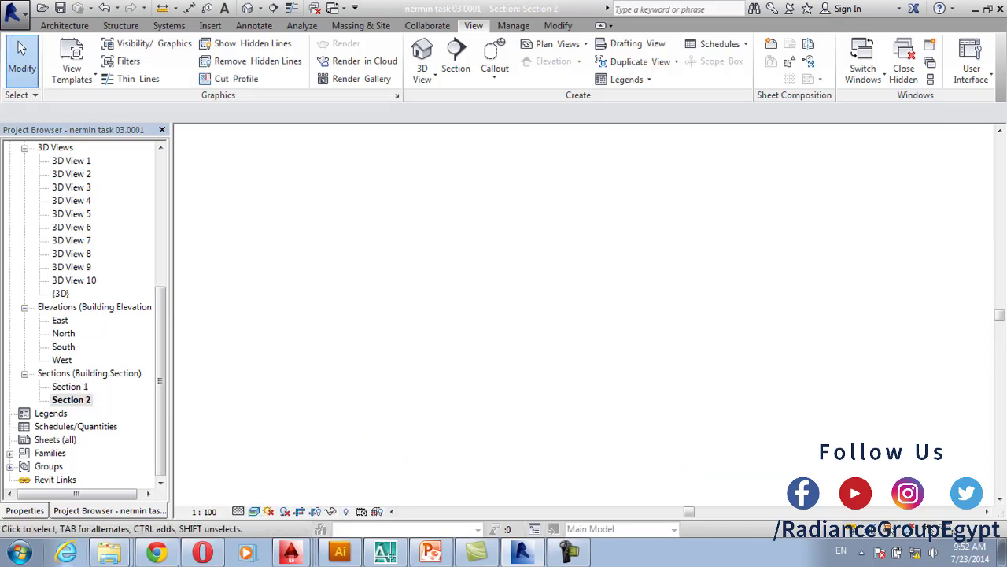
scroll(781, 358, up, 1)
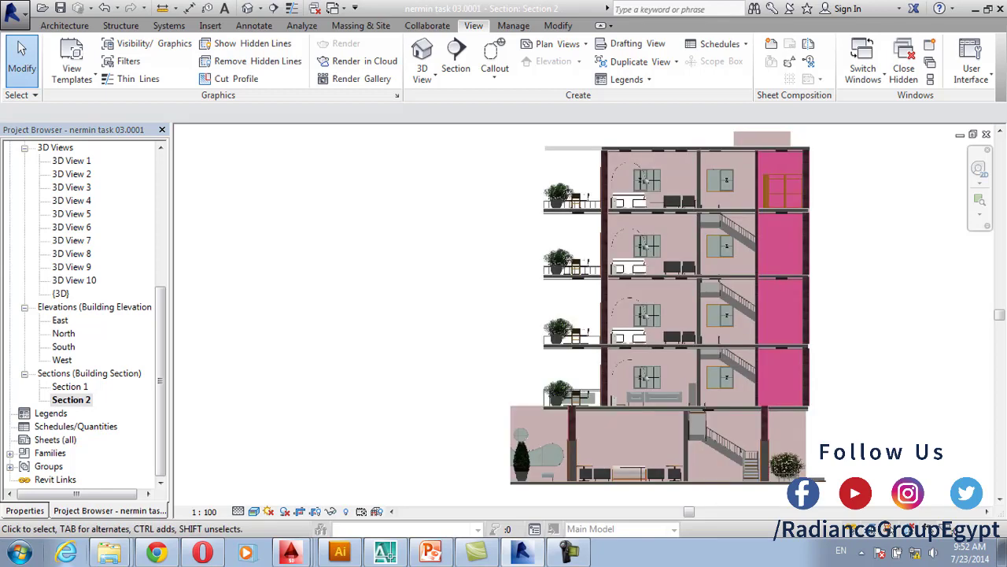
scroll(771, 387, up, 2)
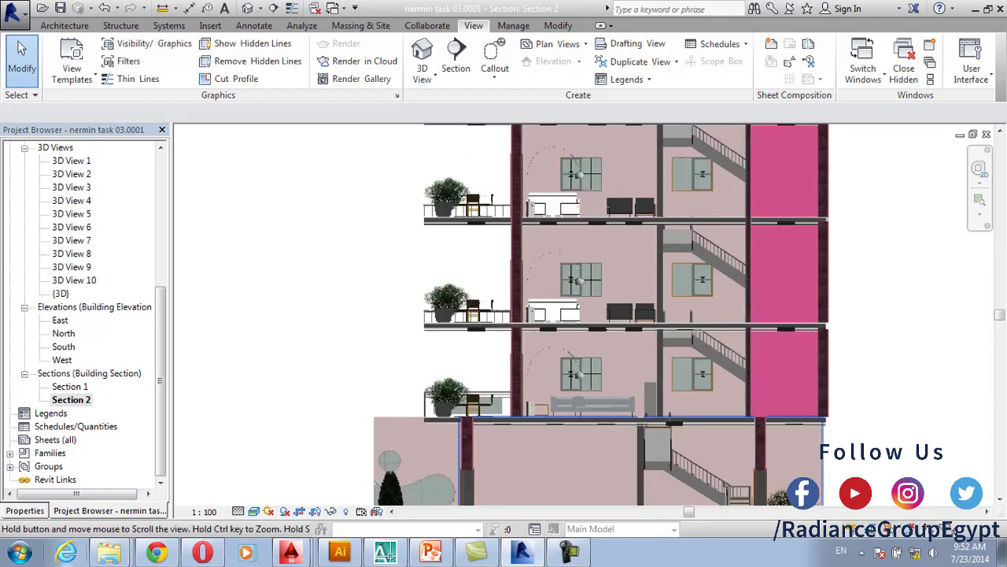
mouse_move(746, 433)
middle_down()
mouse_move(600, 430)
mouse_move(587, 363)
middle_up()
scroll(600, 430, down, 1)
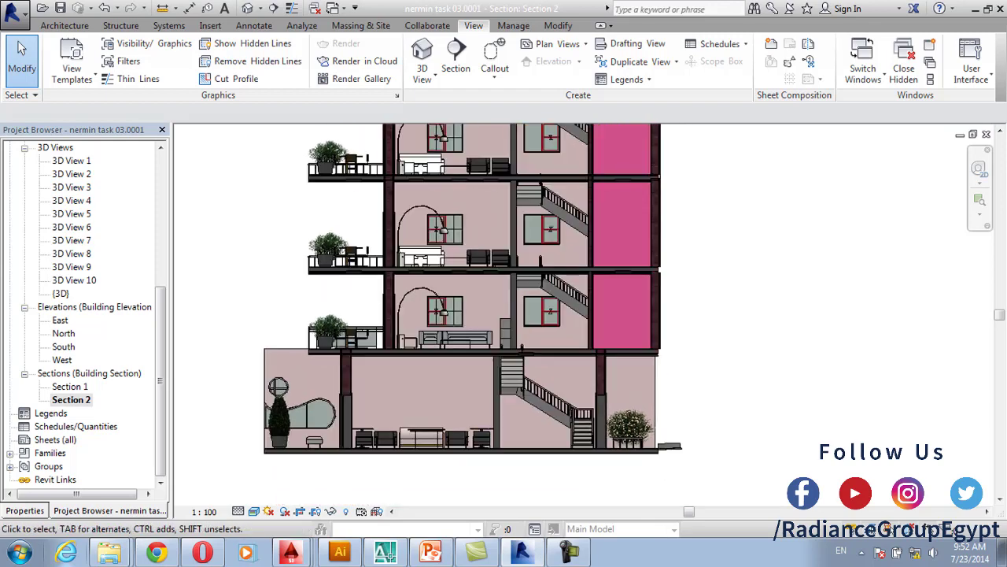
scroll(542, 446, up, 3)
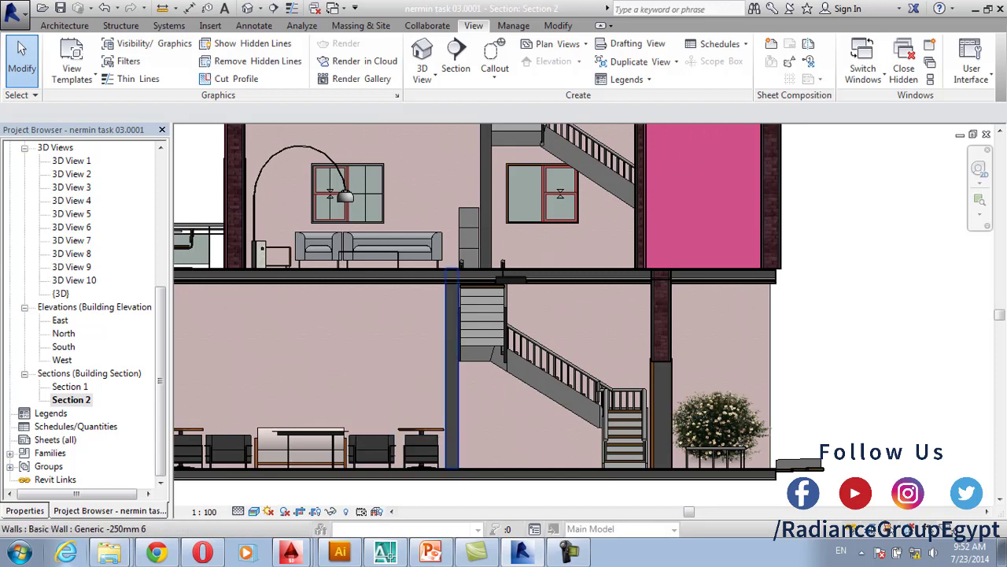
scroll(445, 385, down, 3)
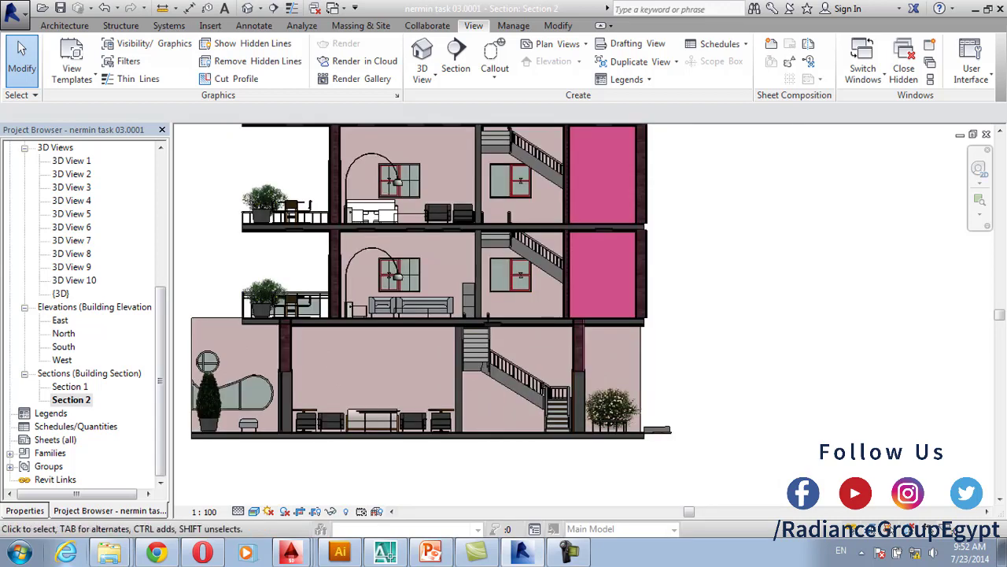
click(192, 370)
key(Escape)
Check the properties of the ground-floor storefront curtain wall
middle_drag(441, 315, 515, 334)
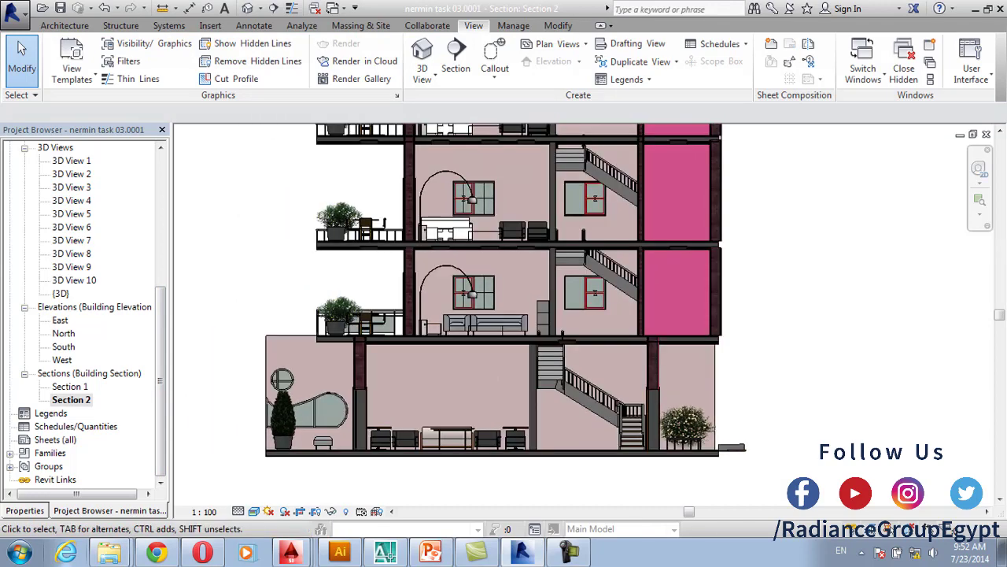
middle_drag(278, 341, 366, 289)
scroll(366, 290, up, 2)
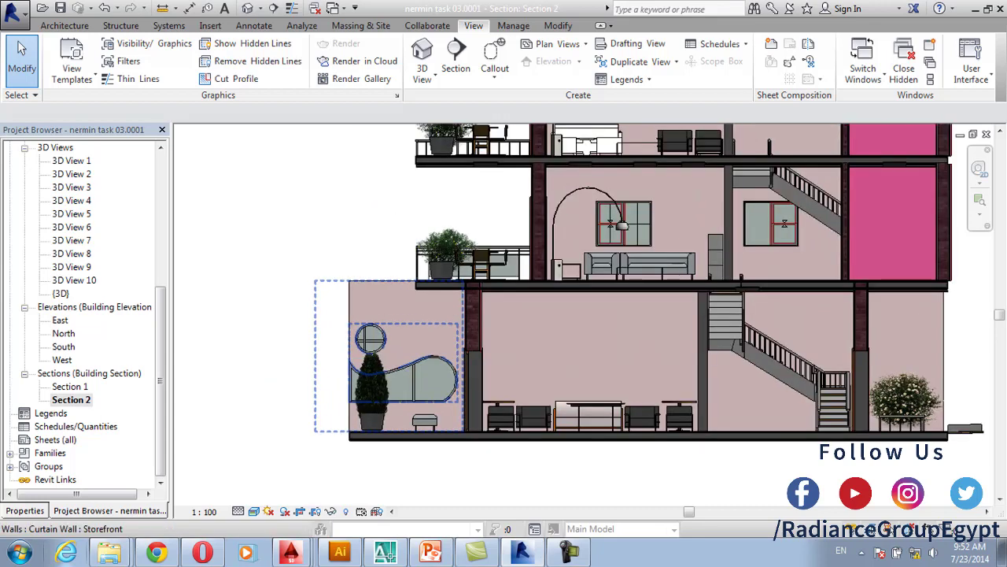
scroll(362, 286, down, 1)
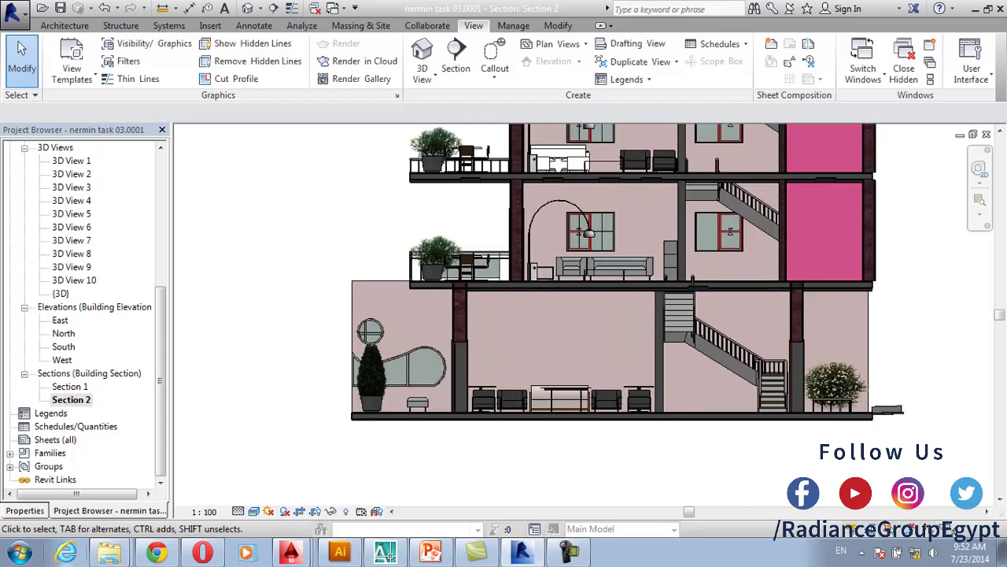
scroll(463, 299, up, 2)
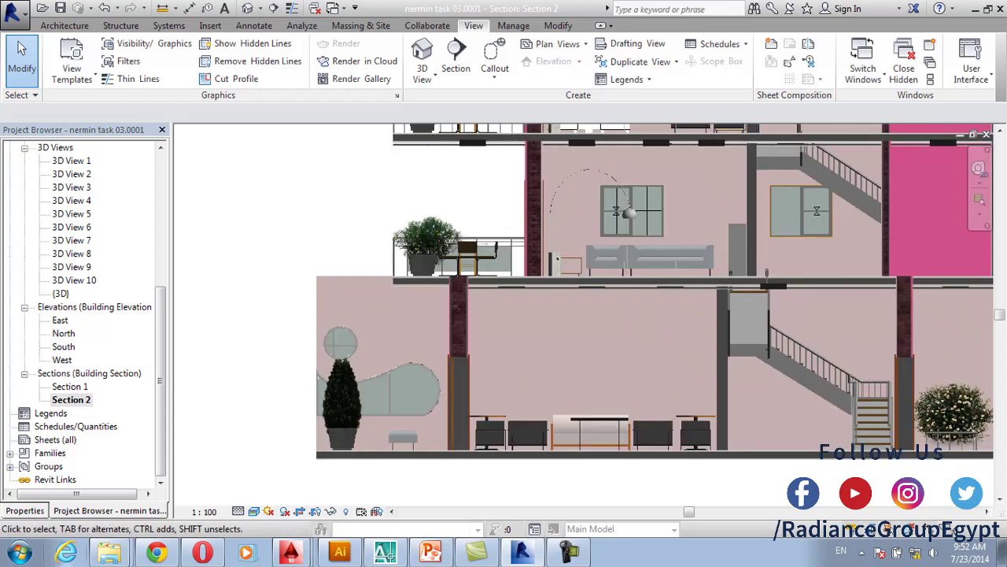
click(377, 370)
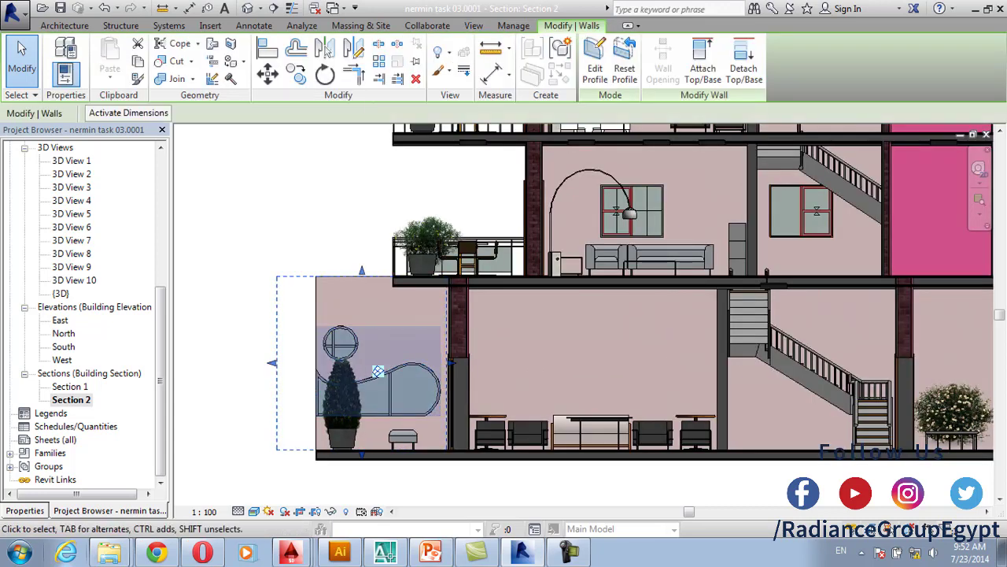
key(p)
key(p)
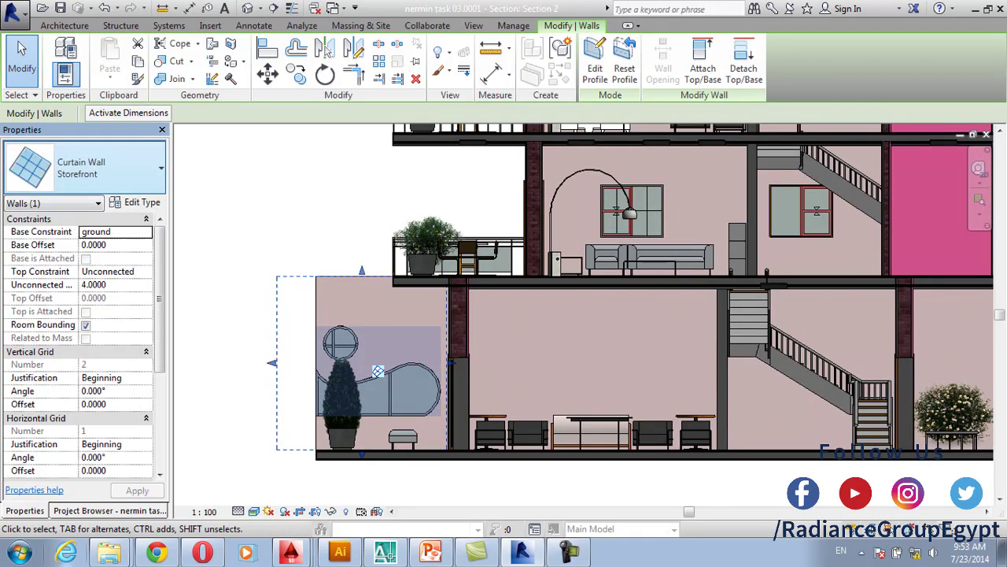
key(Escape)
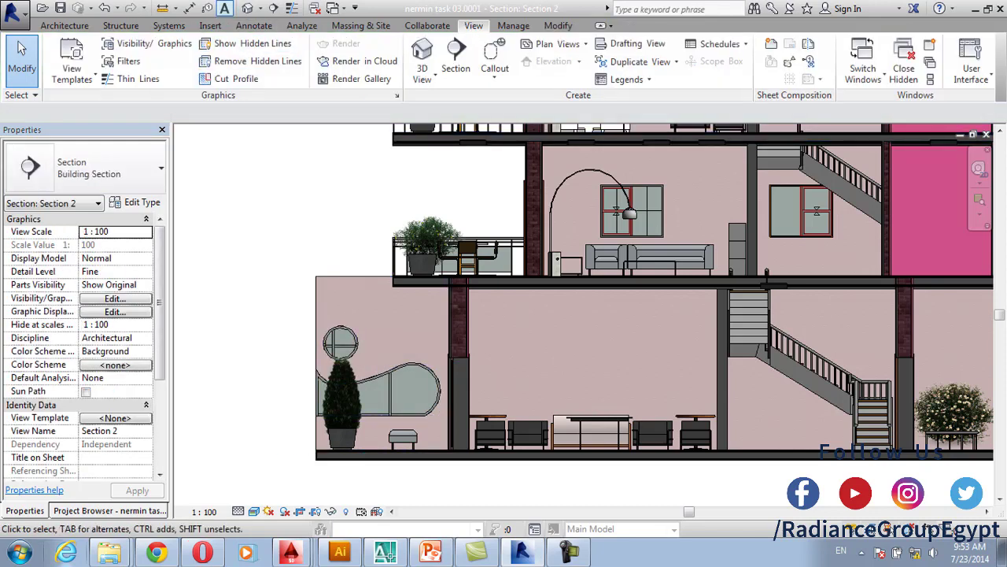
Return to the Project Browser and open the Level 1 floor plan
click(108, 510)
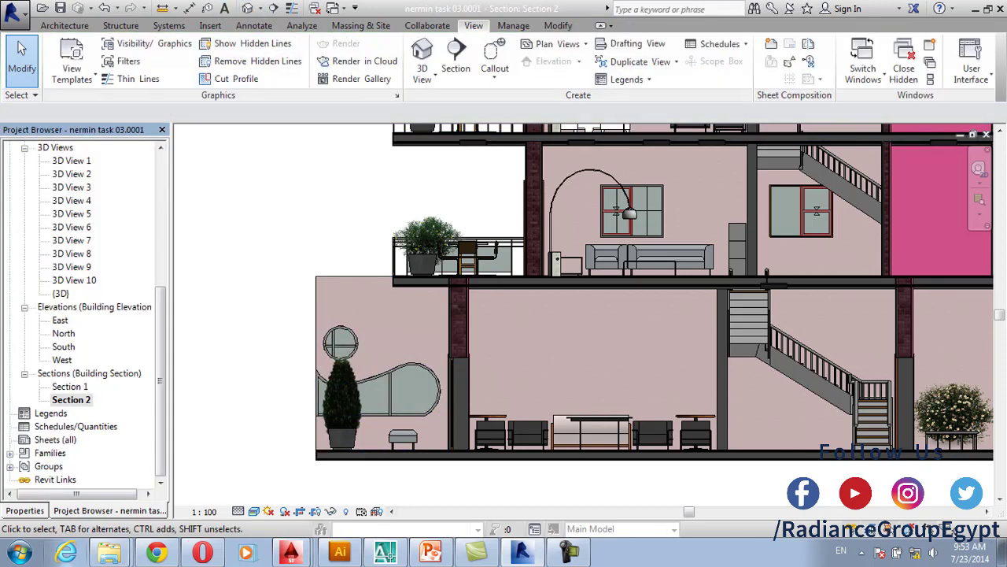
drag(159, 380, 160, 248)
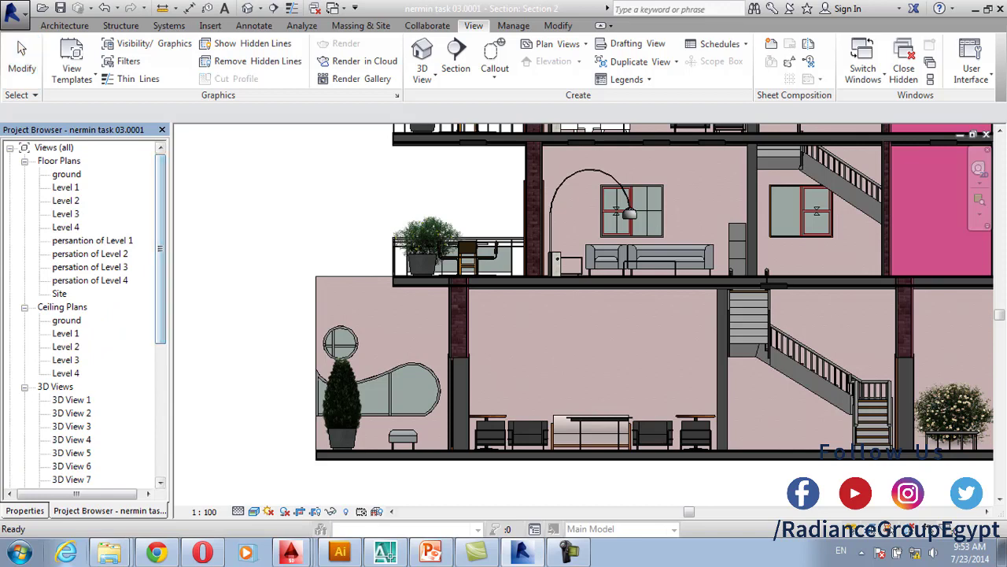
double_click(65, 187)
Start a perspective Camera from the 3D View menu and place its eye in the master bedroom
middle_drag(583, 323, 544, 419)
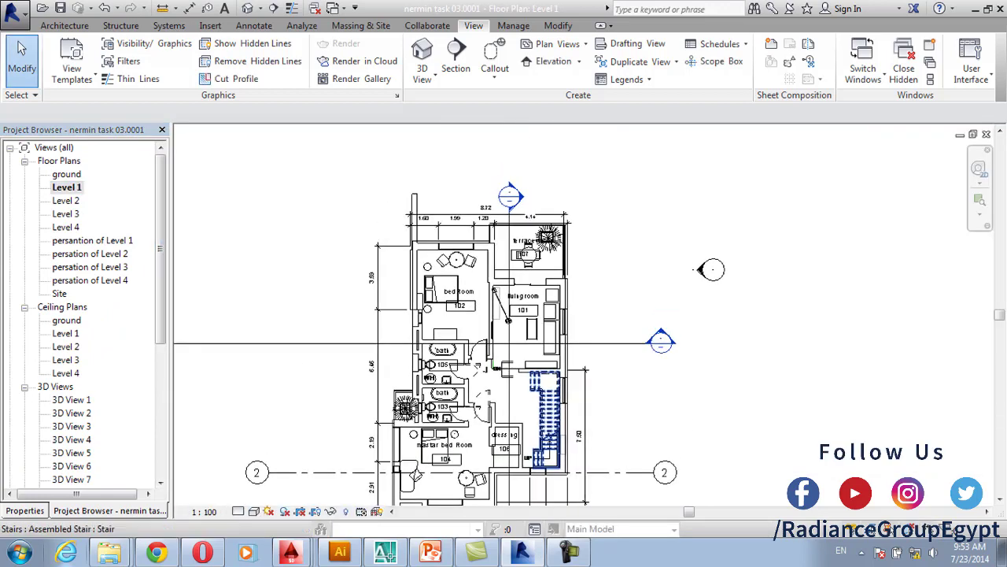
click(259, 8)
click(281, 43)
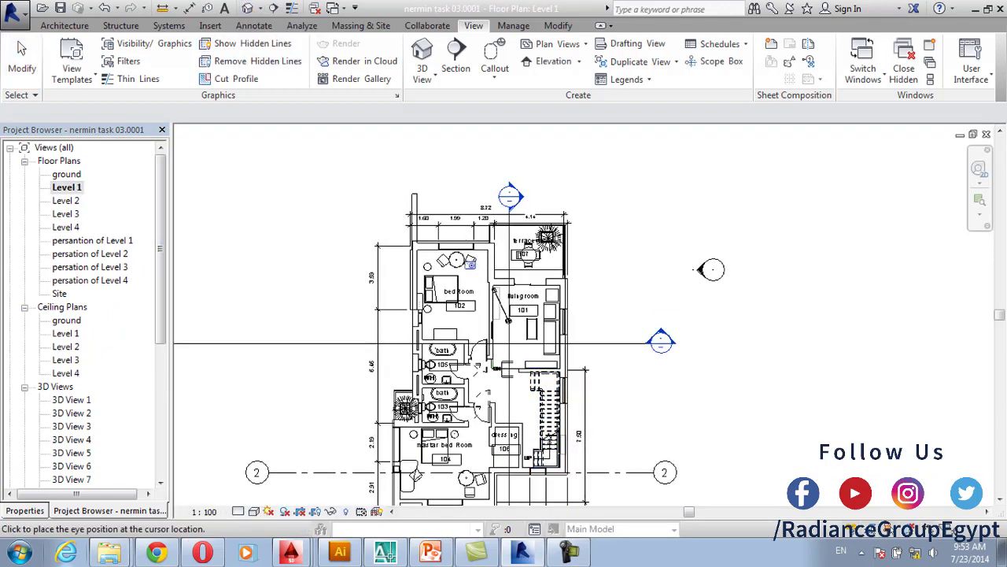
scroll(467, 262, up, 2)
middle_drag(480, 376, 469, 230)
scroll(469, 230, down, 2)
scroll(455, 332, up, 2)
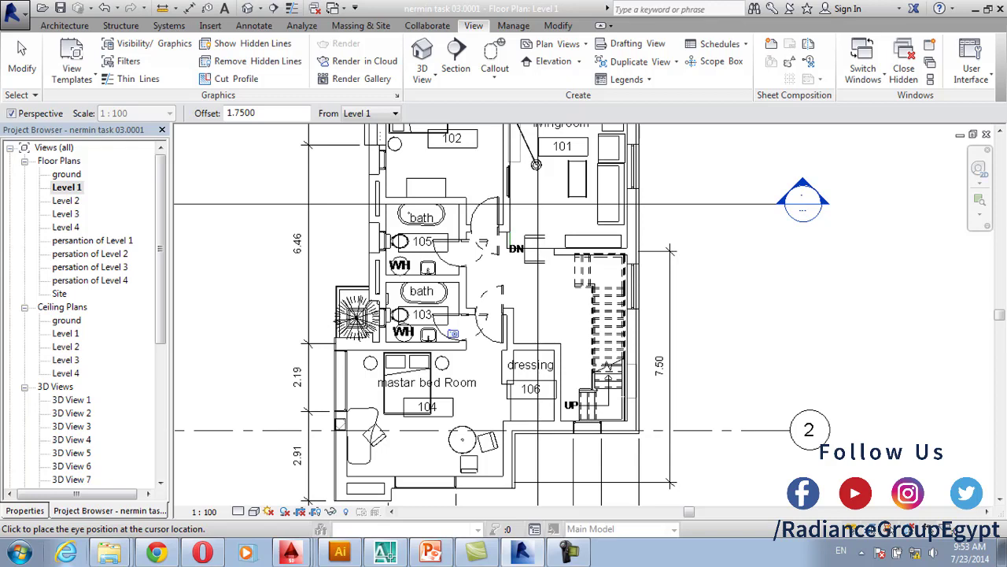
scroll(472, 299, down, 3)
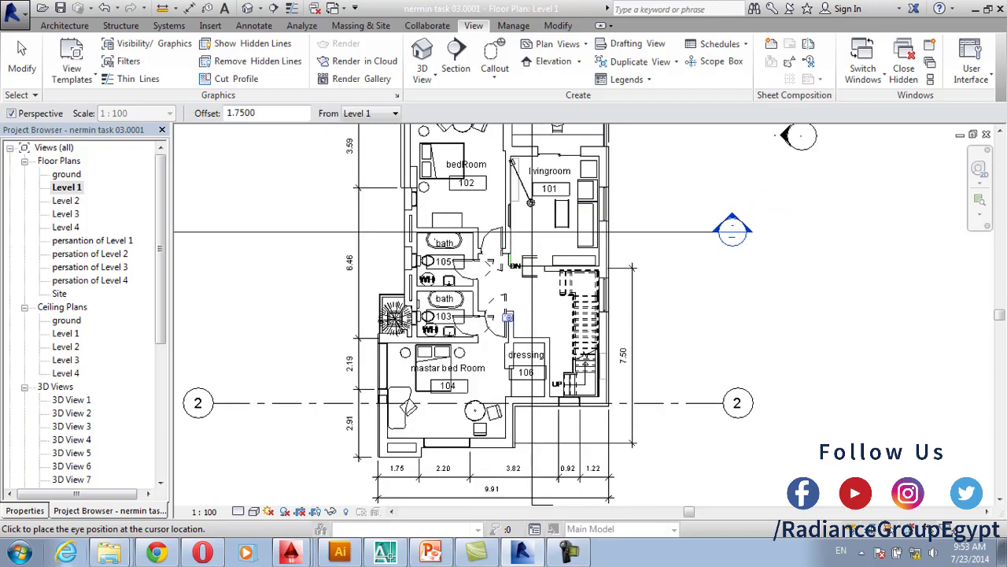
scroll(504, 356, up, 1)
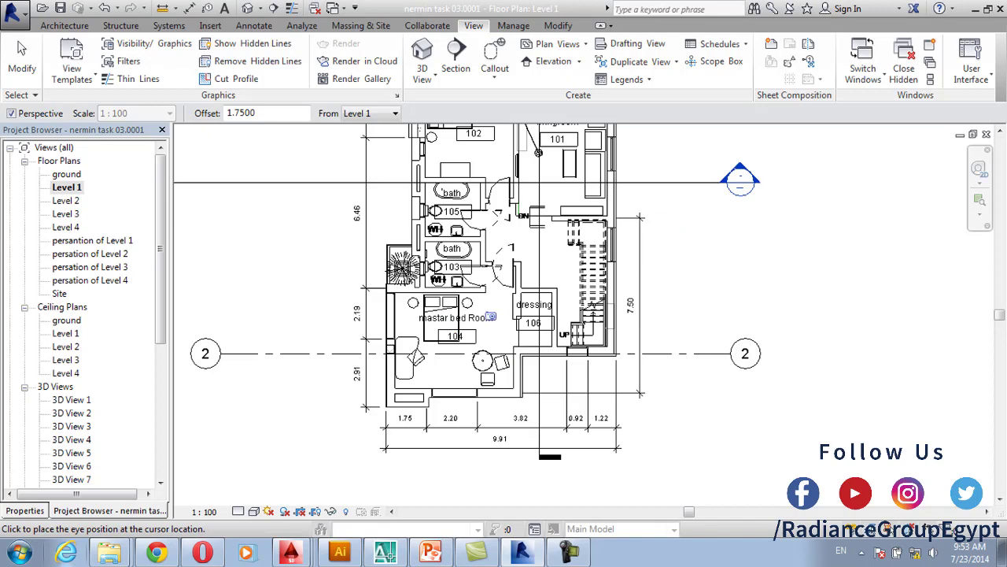
click(500, 291)
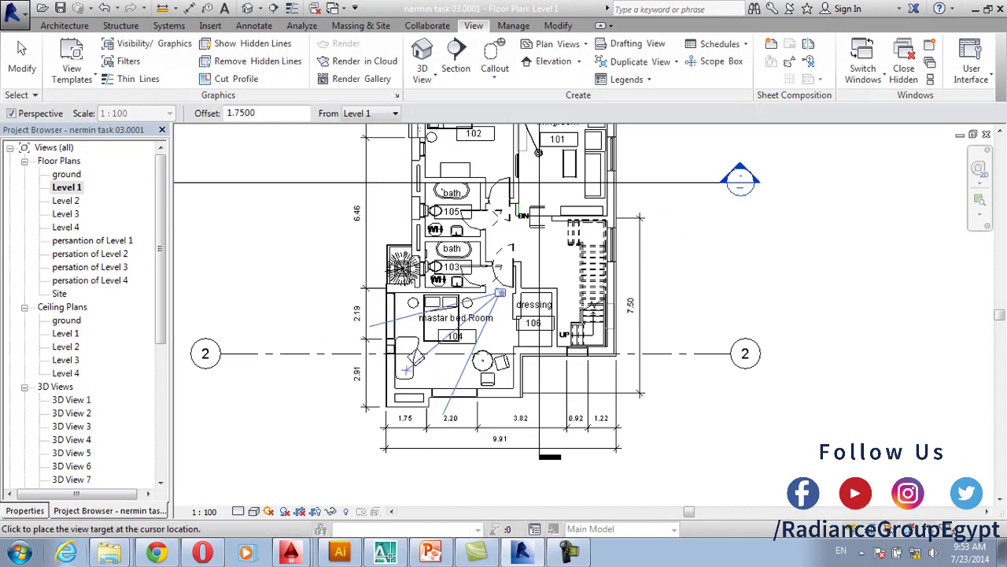
Aim the camera across the master bedroom and show the view in Realistic style
click(254, 478)
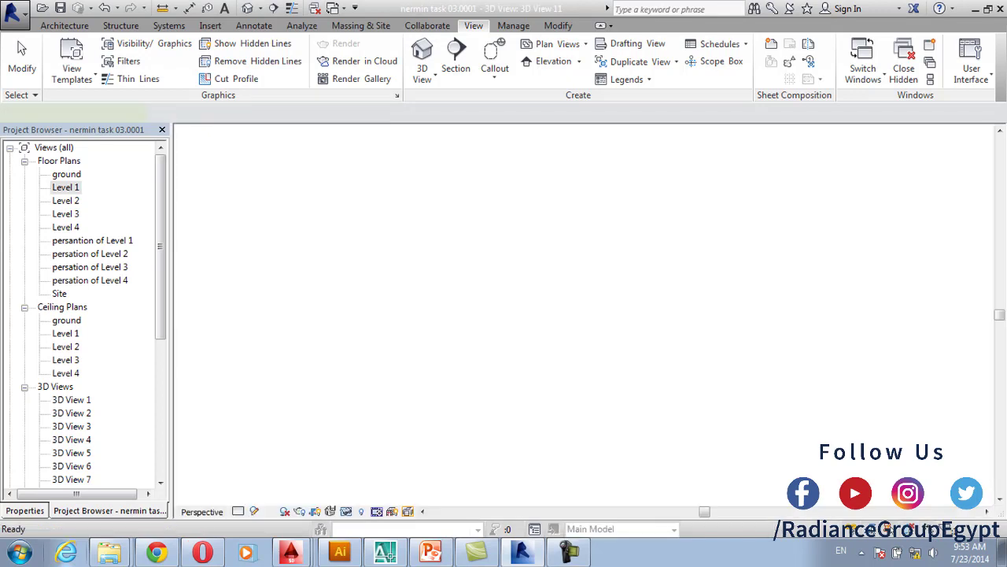
click(254, 511)
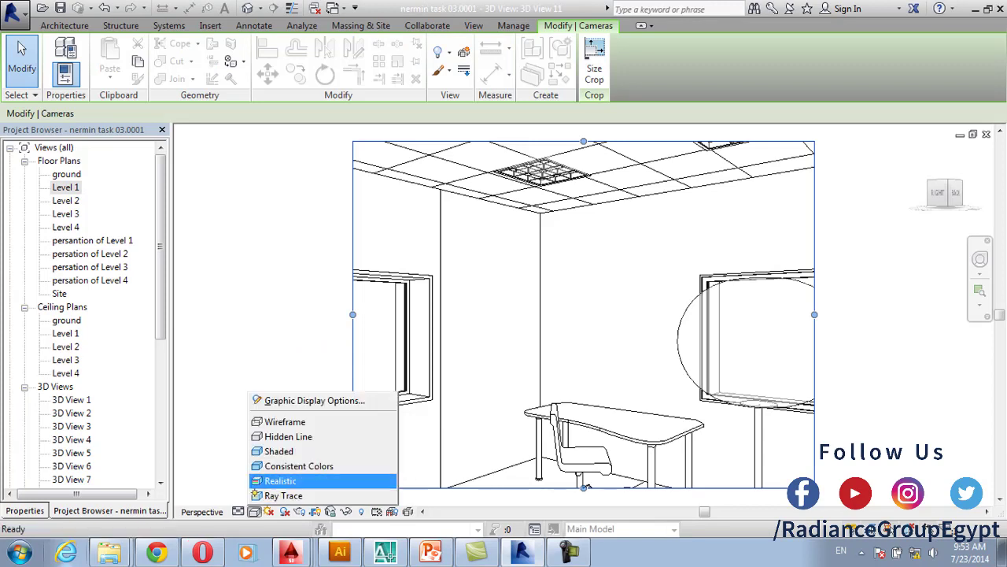
click(275, 480)
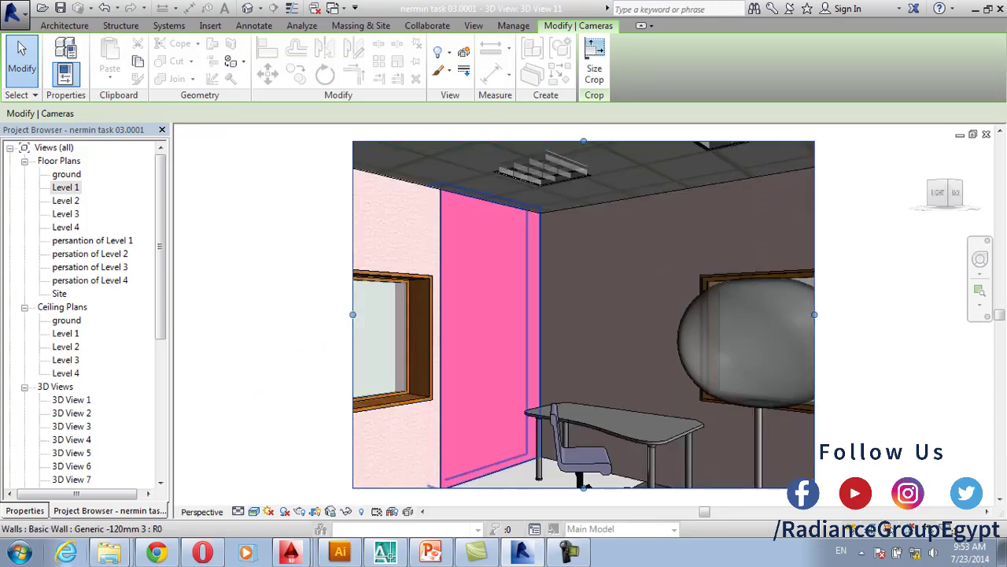
Select the pink bedroom wall and display its properties
click(489, 334)
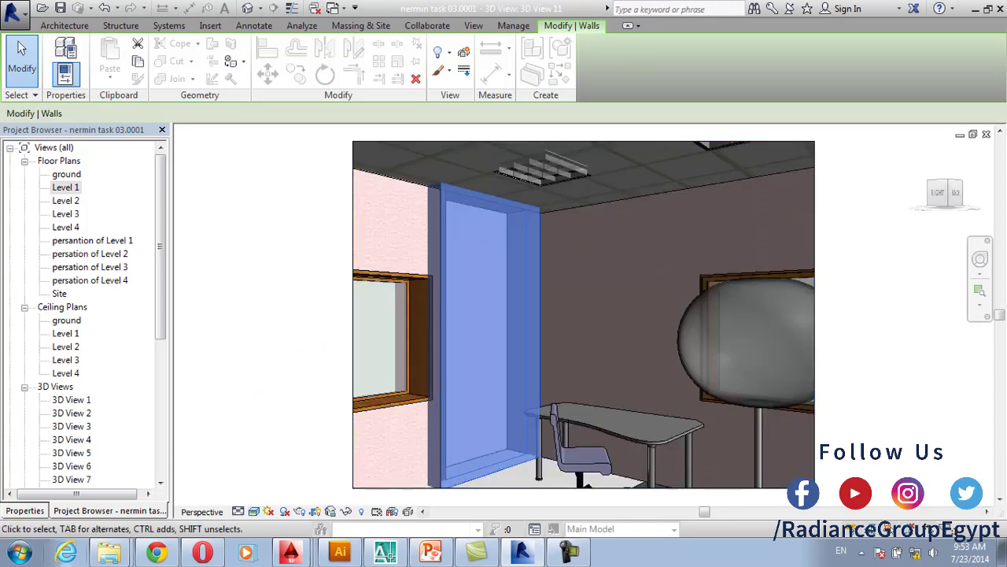
key(Escape)
scroll(477, 354, down, 5)
scroll(477, 353, up, 4)
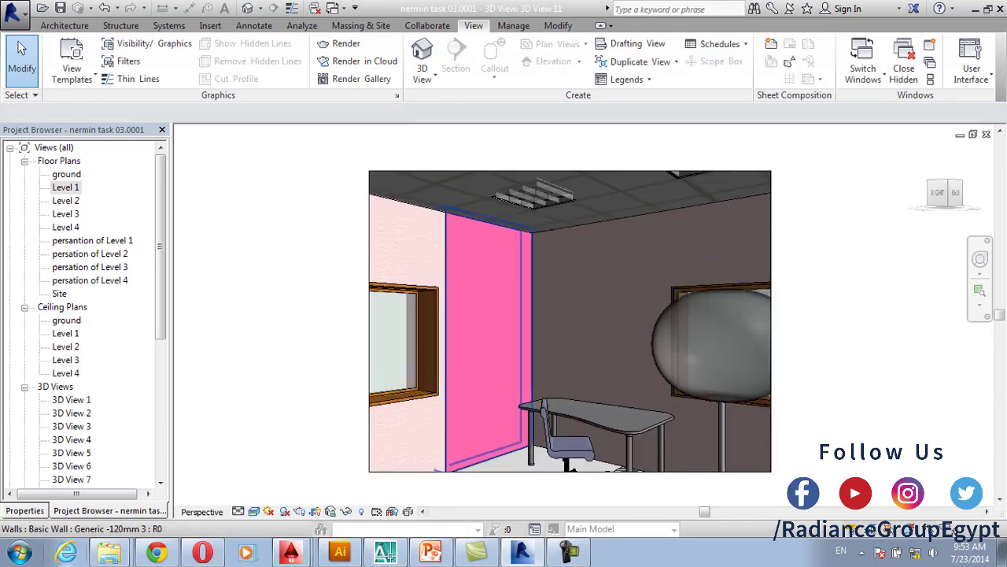
click(489, 339)
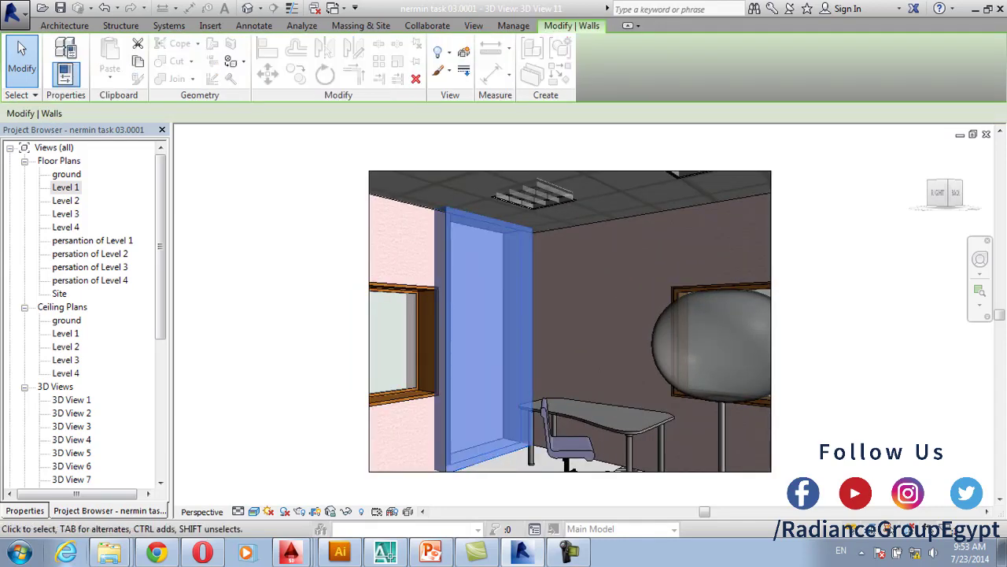
click(25, 510)
Duplicate the wall's type under the new name 'Generic -120mm Br'
click(126, 202)
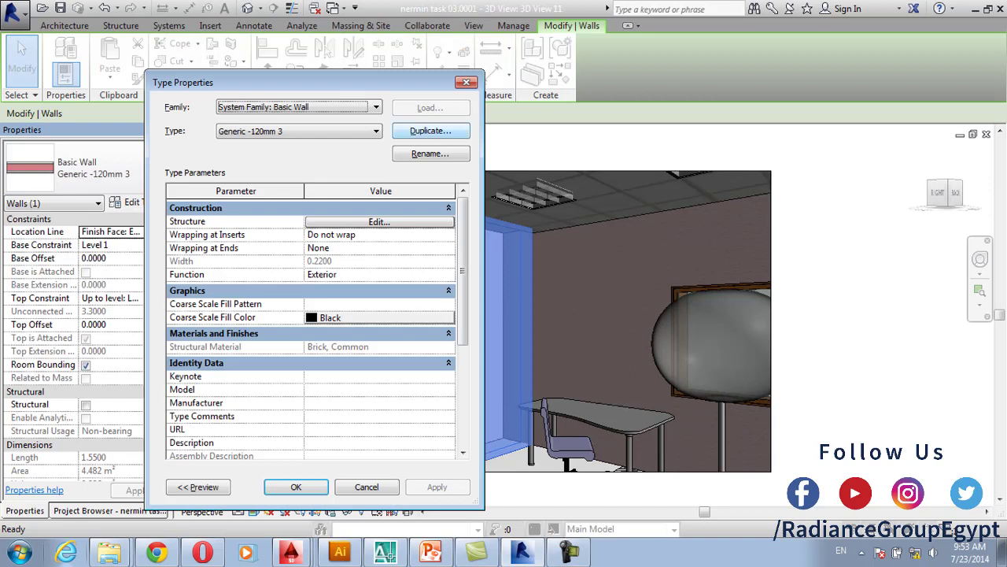
click(431, 130)
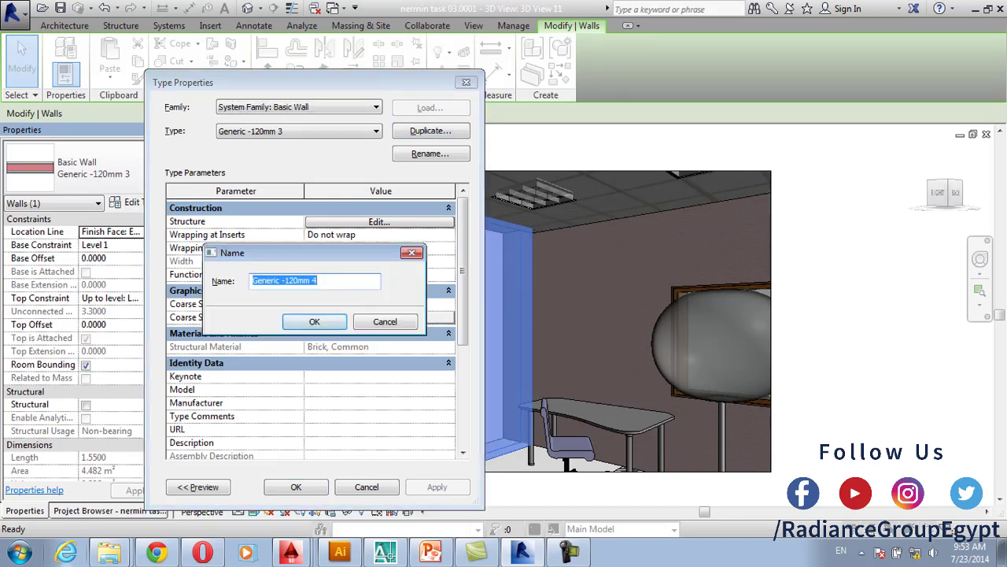
click(318, 281)
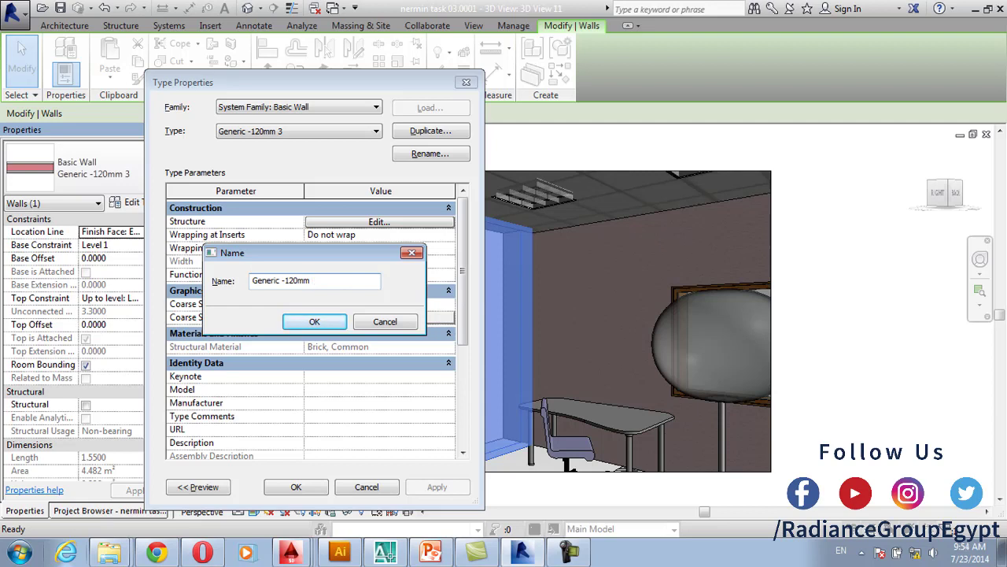
key(Caps_Lock)
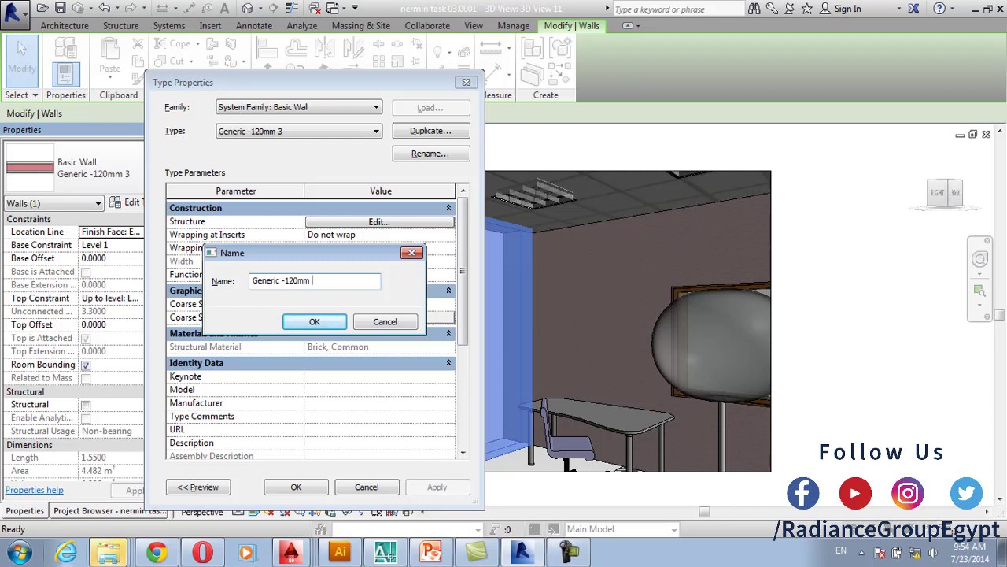
text(B)
key(Caps_Lock)
key(Return)
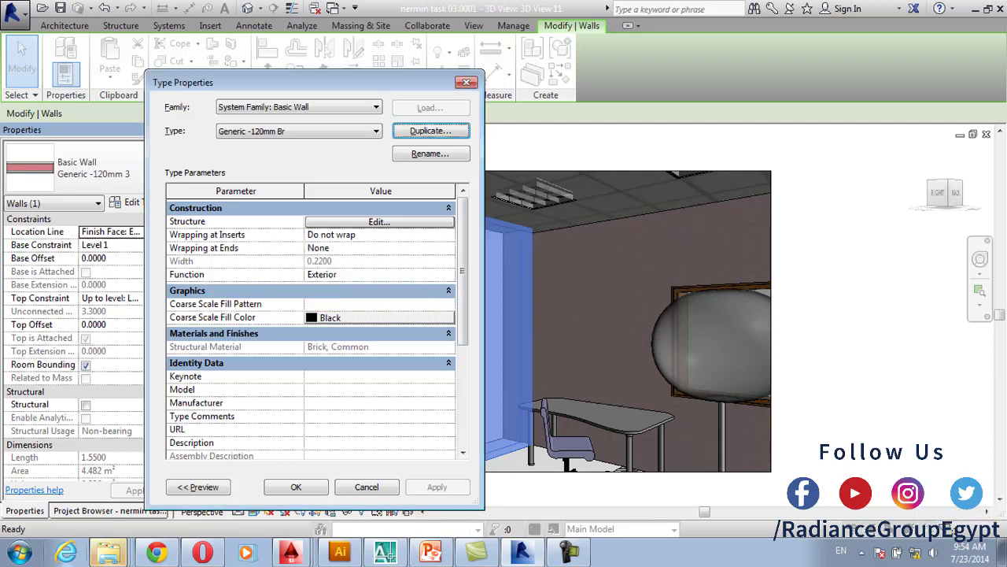
Open the wall structure and inspect the interior finish material without changing it
click(380, 221)
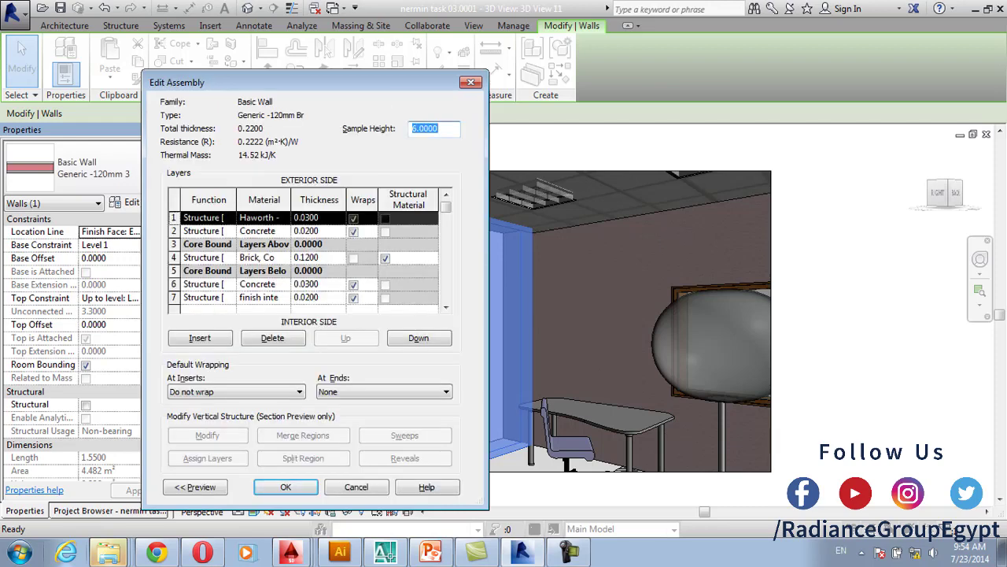
click(253, 298)
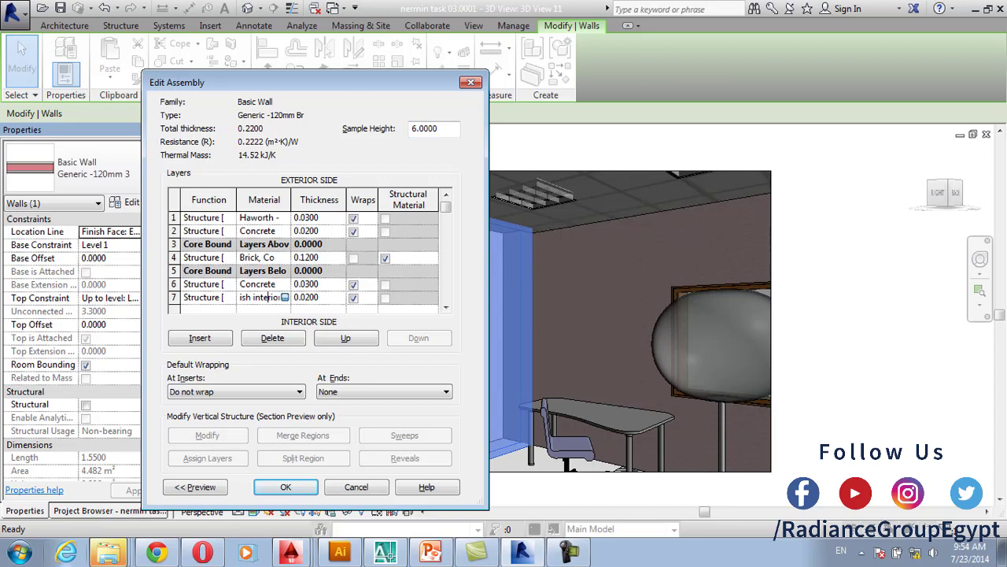
click(285, 297)
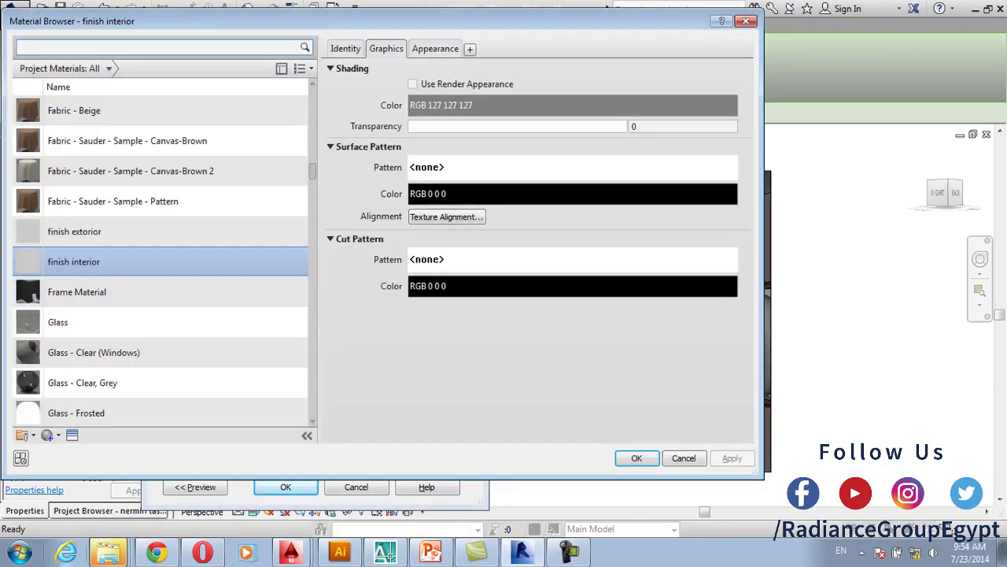
click(435, 48)
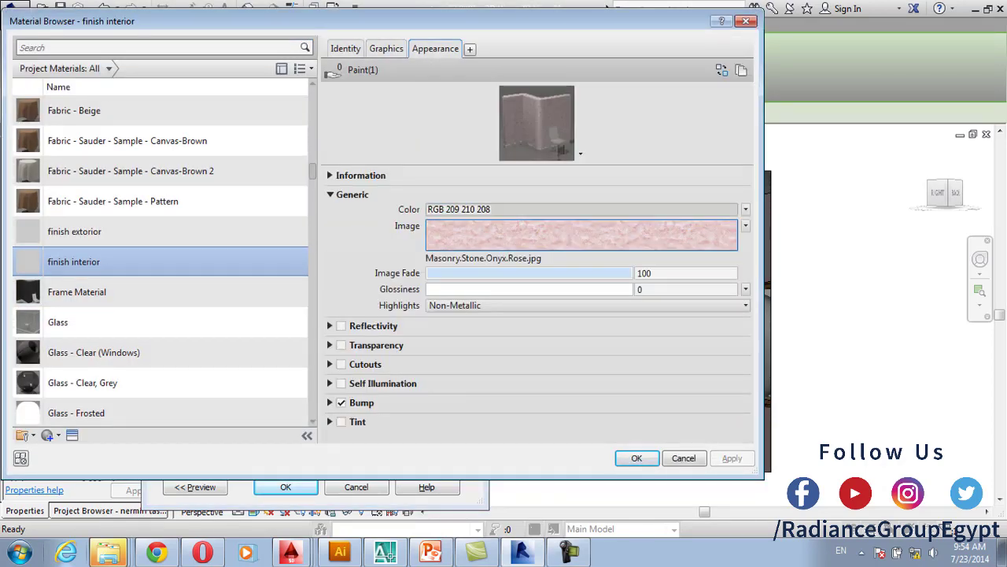
click(745, 20)
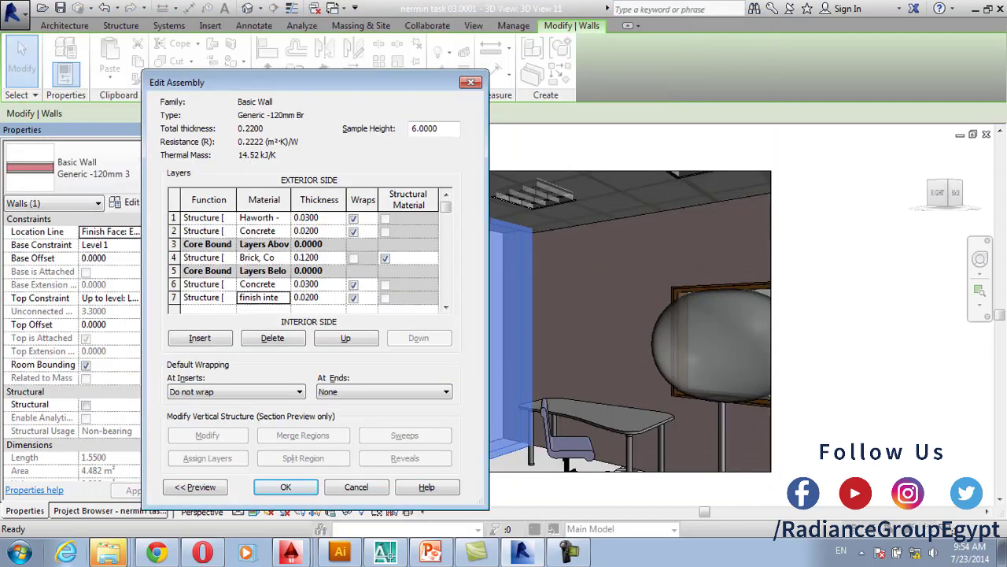
For the outermost layer, duplicate the Ivory 3A-35 material as a new material named 'Br'
click(264, 218)
click(285, 217)
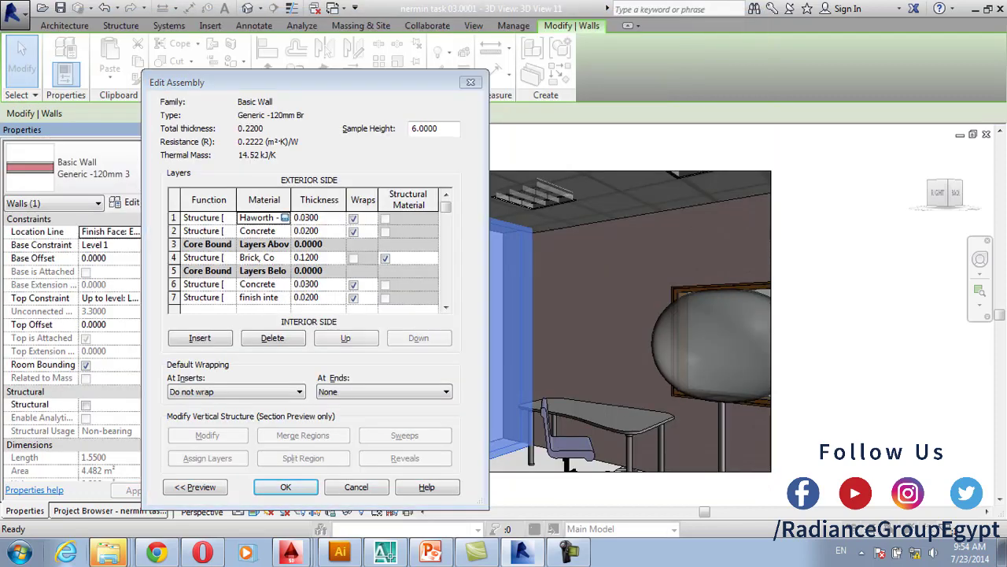
click(434, 48)
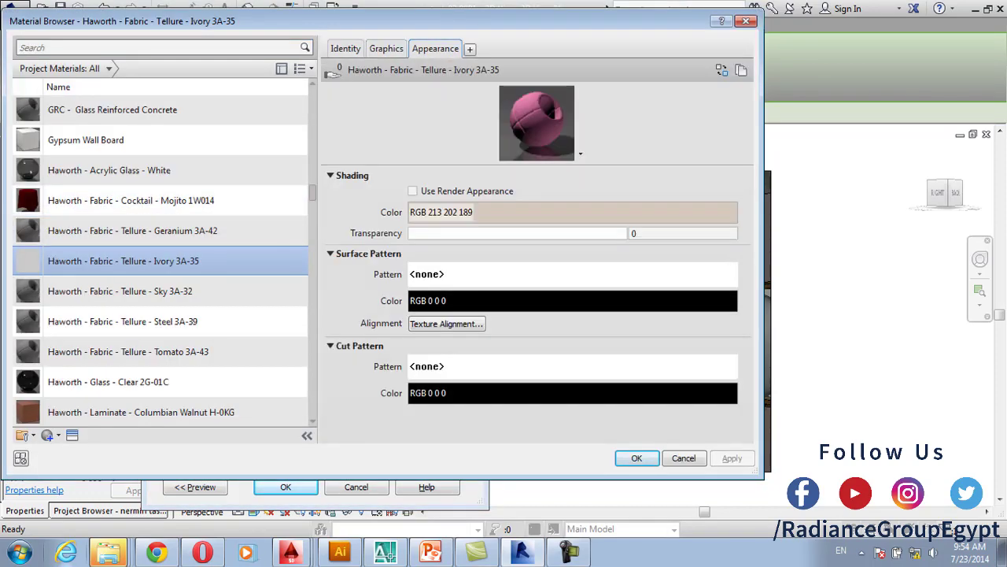
right_click(86, 264)
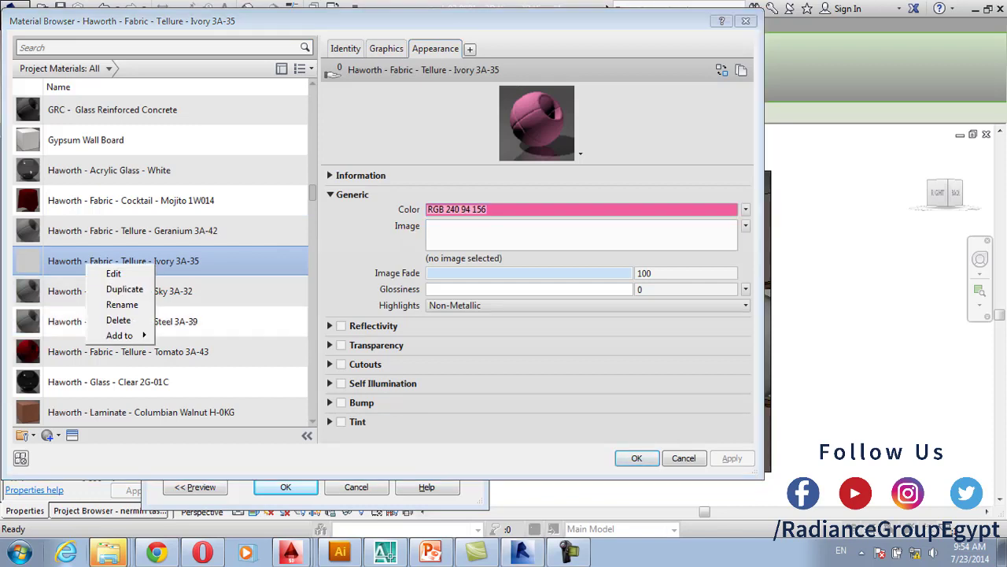
click(124, 289)
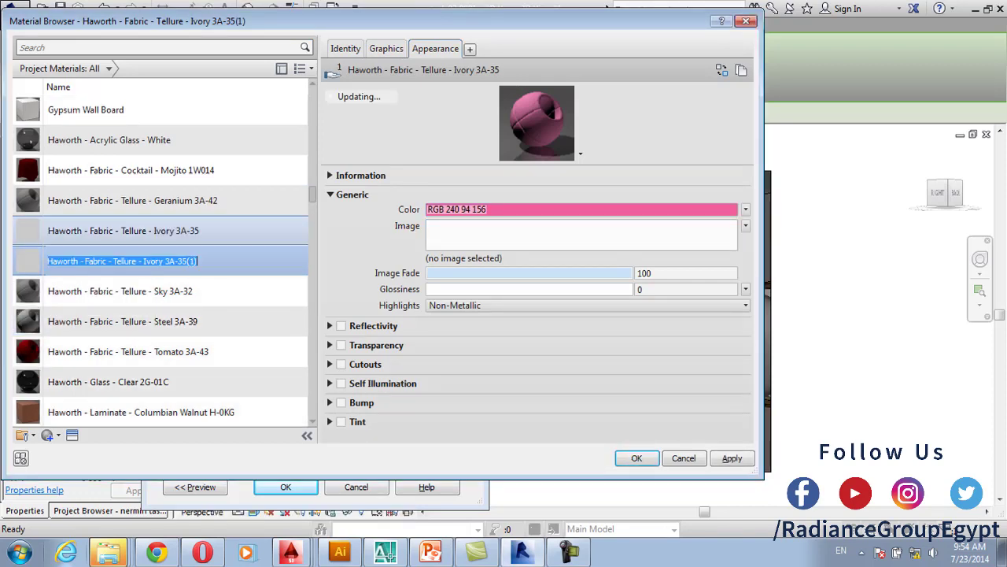
key(Caps_Lock)
key(BackSpace)
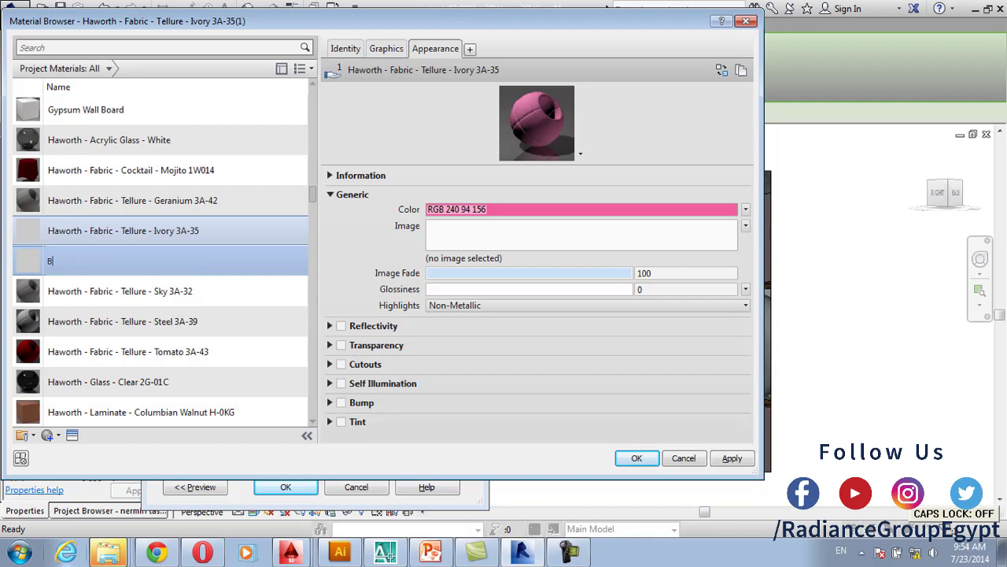
text(Br)
click(125, 291)
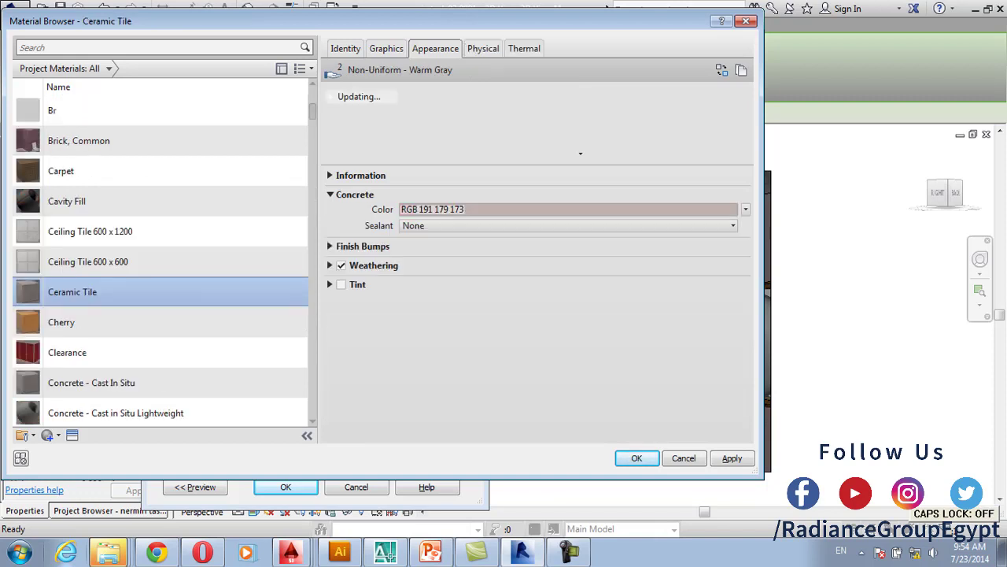
Colour the Br material pale yellow (RGB 255 255 215) and assign it to the outer layer
click(124, 140)
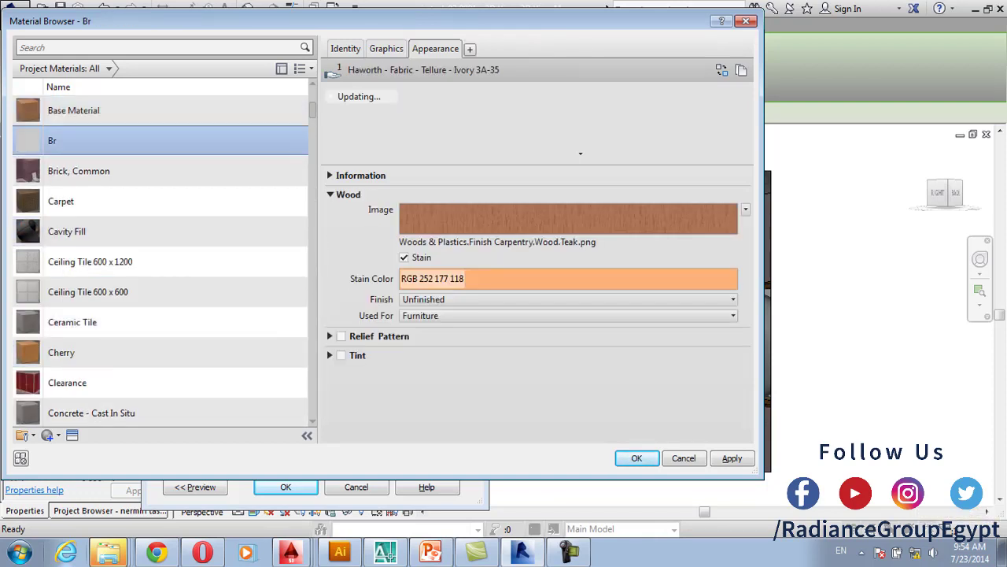
click(472, 210)
click(457, 209)
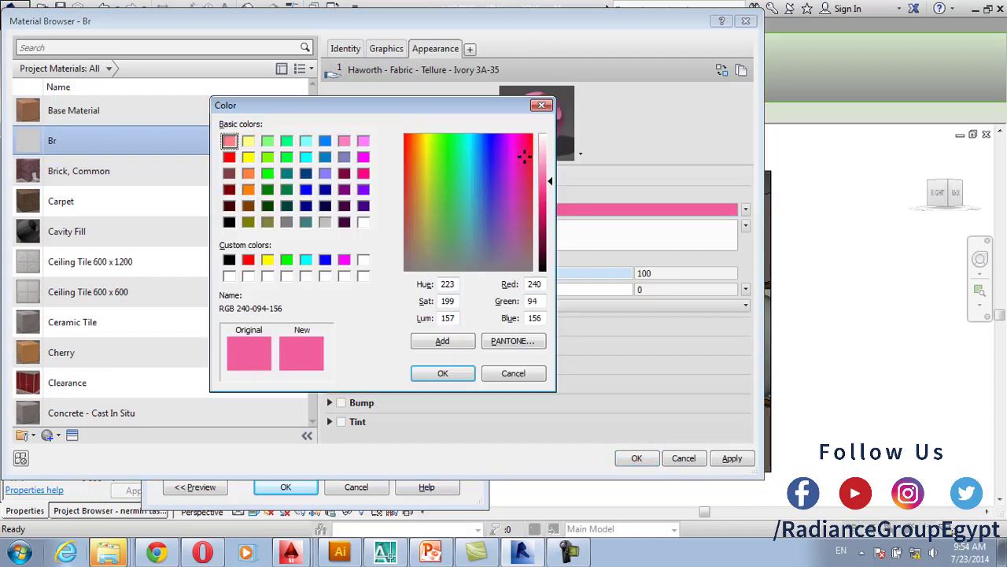
click(268, 260)
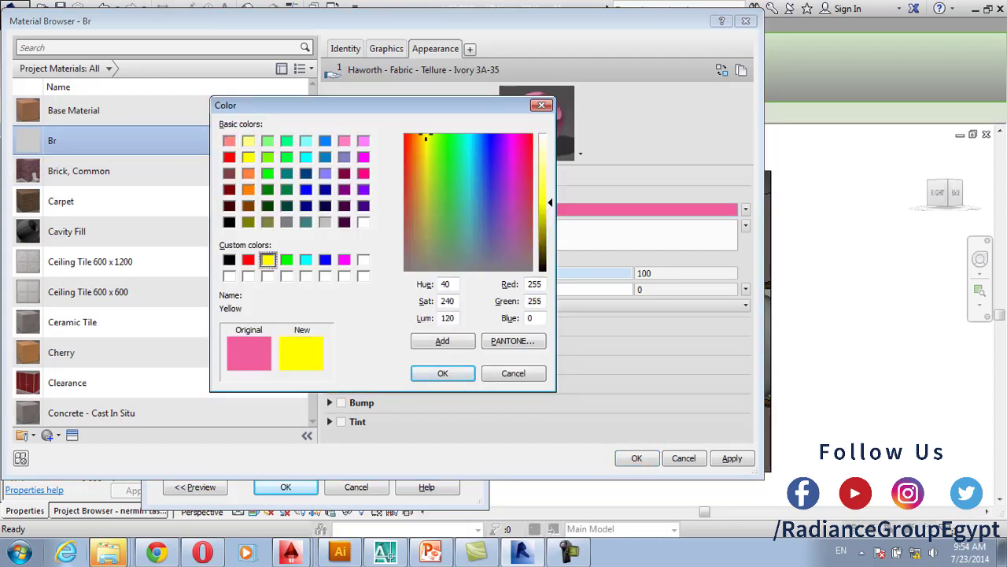
drag(550, 202, 550, 145)
key(Return)
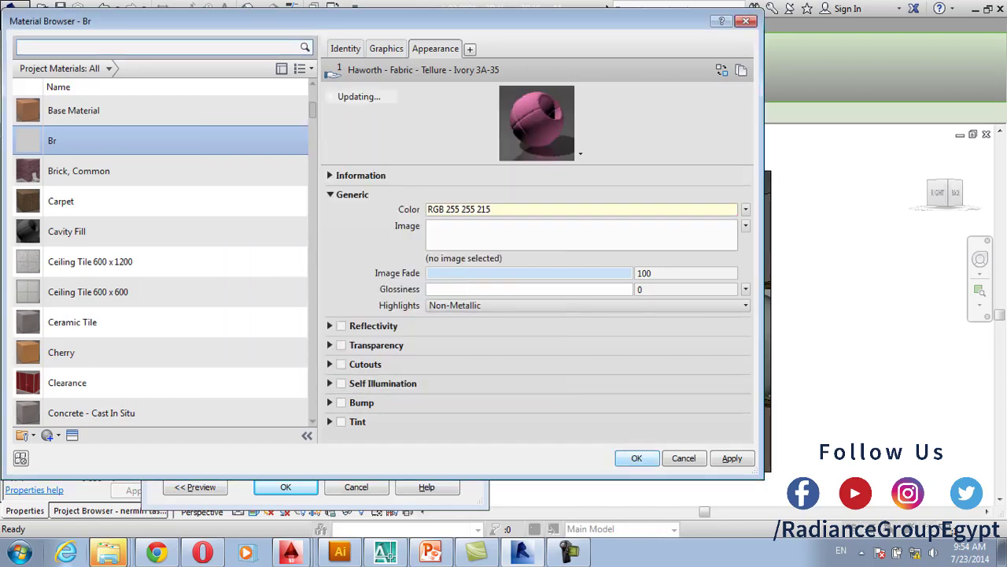
key(Return)
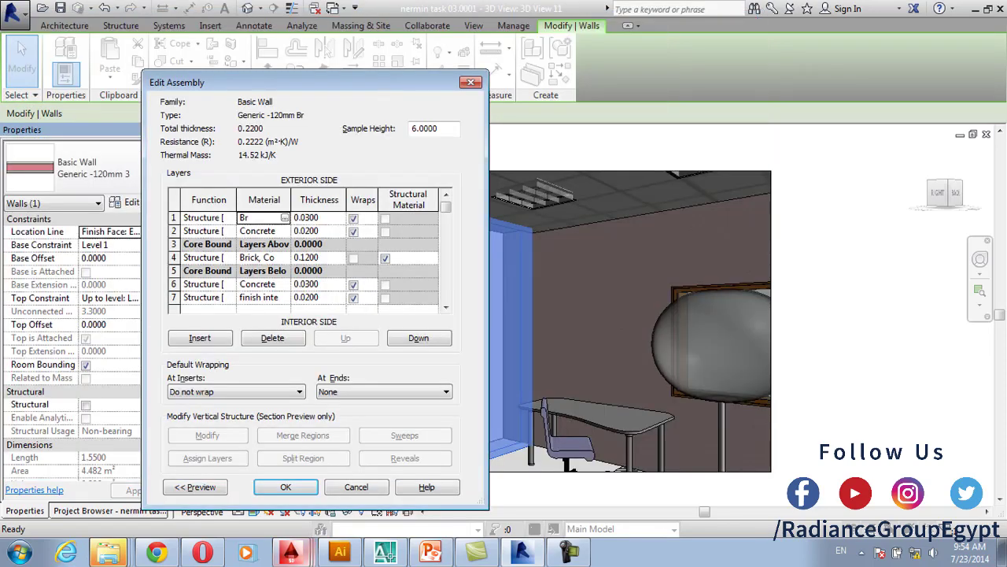
Apply the wall type changes and orbit the default 3D view to see the recoloured facade
key(Return)
key(Return)
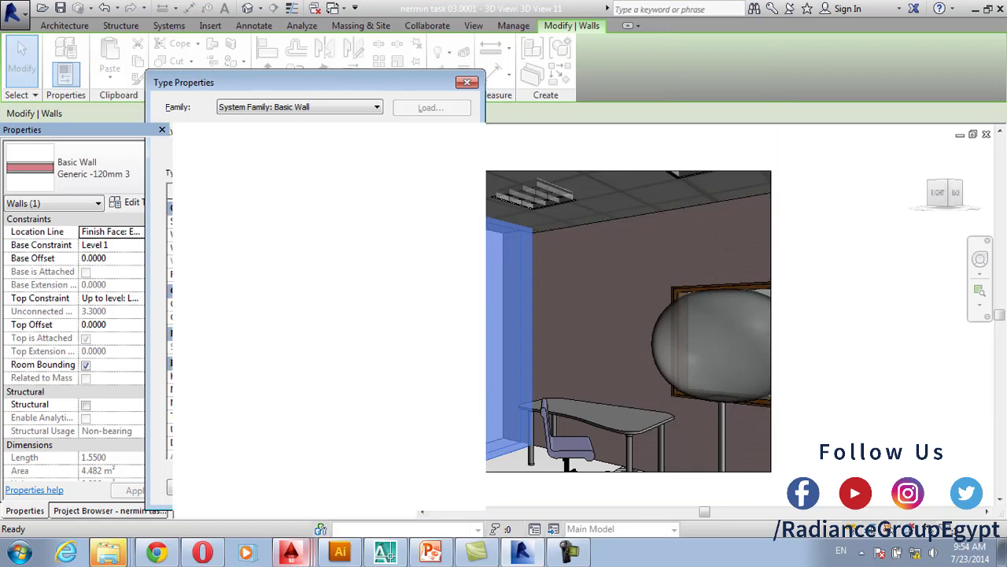
key(Escape)
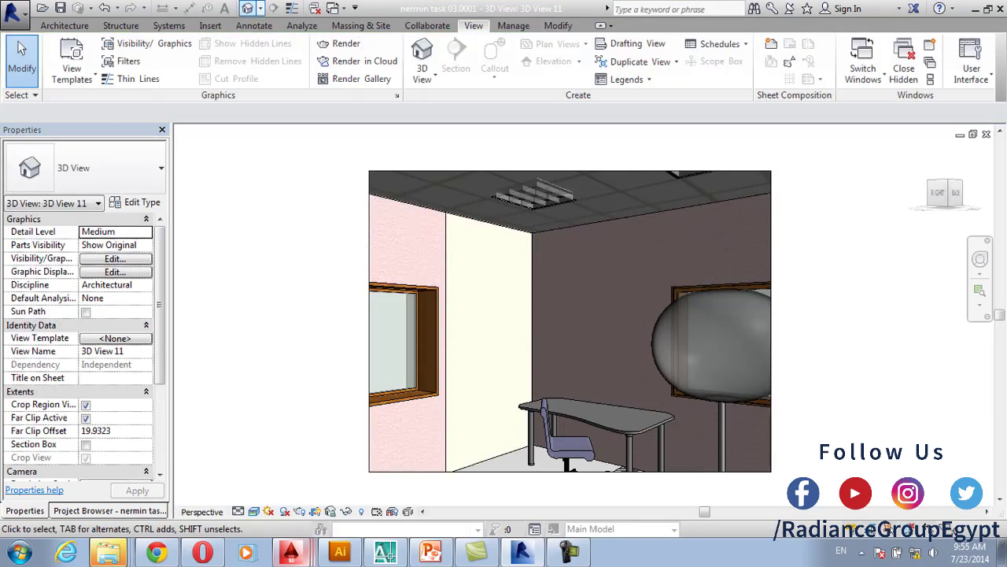
click(247, 8)
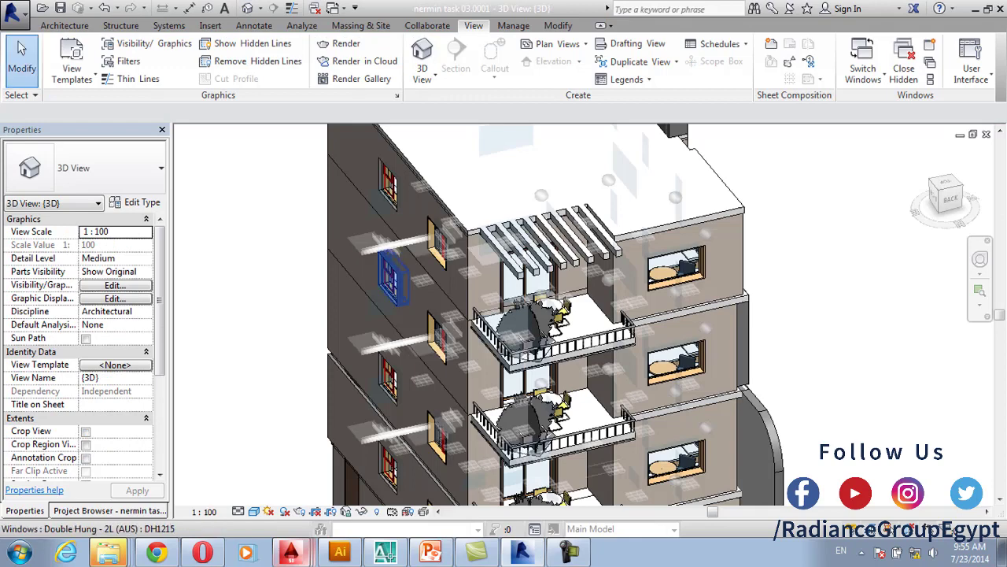
scroll(488, 315, down, 5)
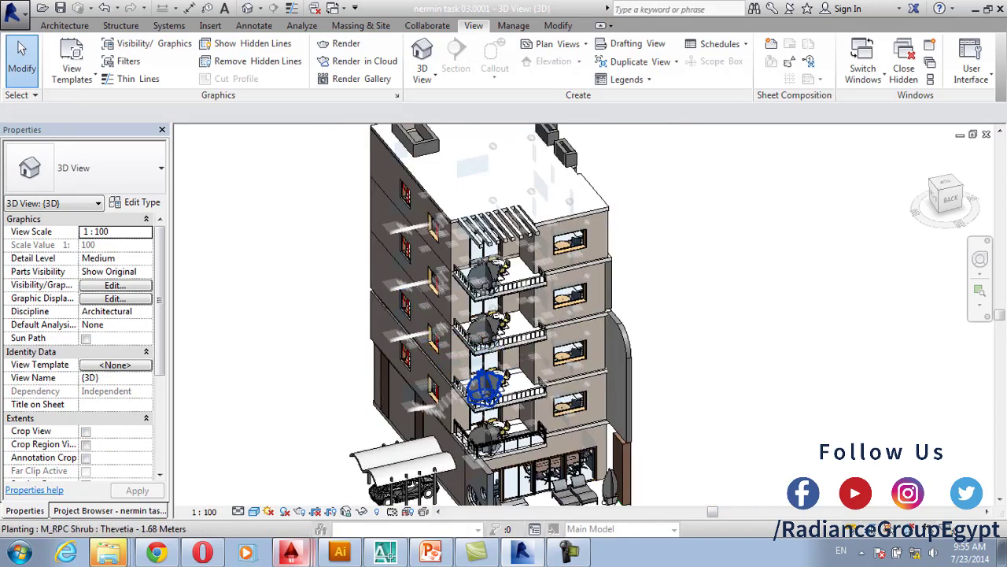
shift+middle_drag(484, 386, 604, 391)
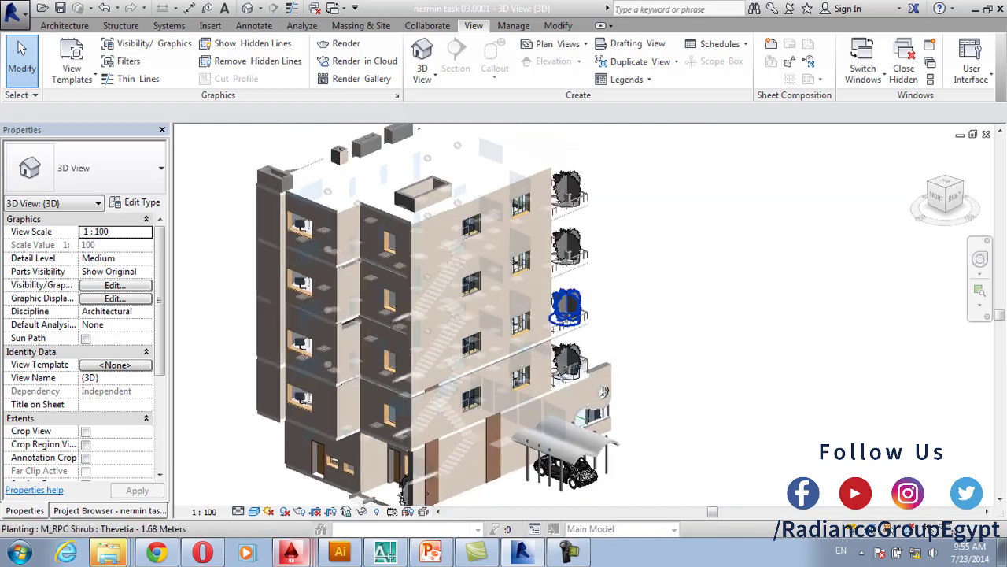
Reopen the Level 1 floor plan from the Project Browser
click(108, 510)
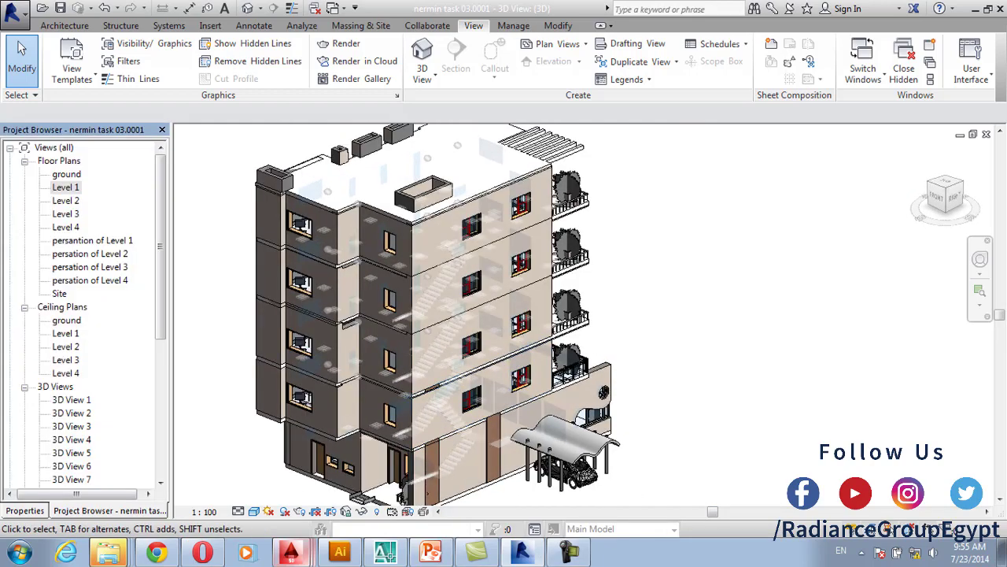
double_click(65, 186)
scroll(349, 341, up, 3)
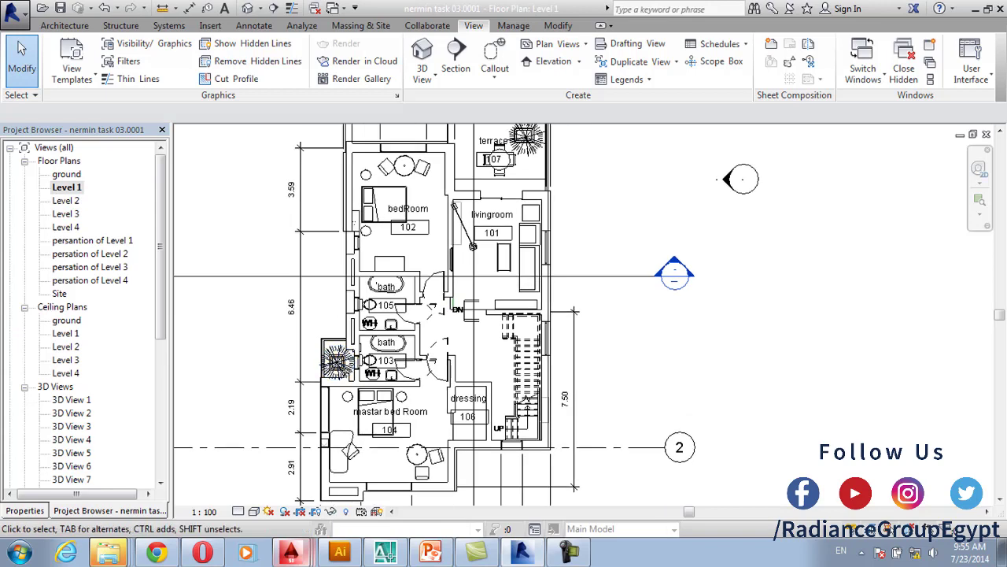
click(260, 9)
click(268, 42)
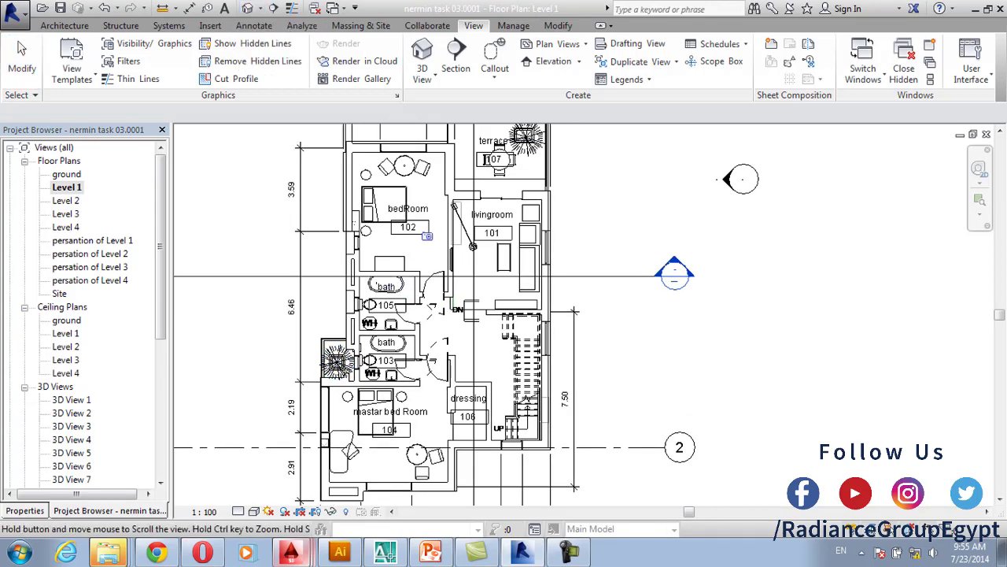
middle_drag(426, 235, 405, 355)
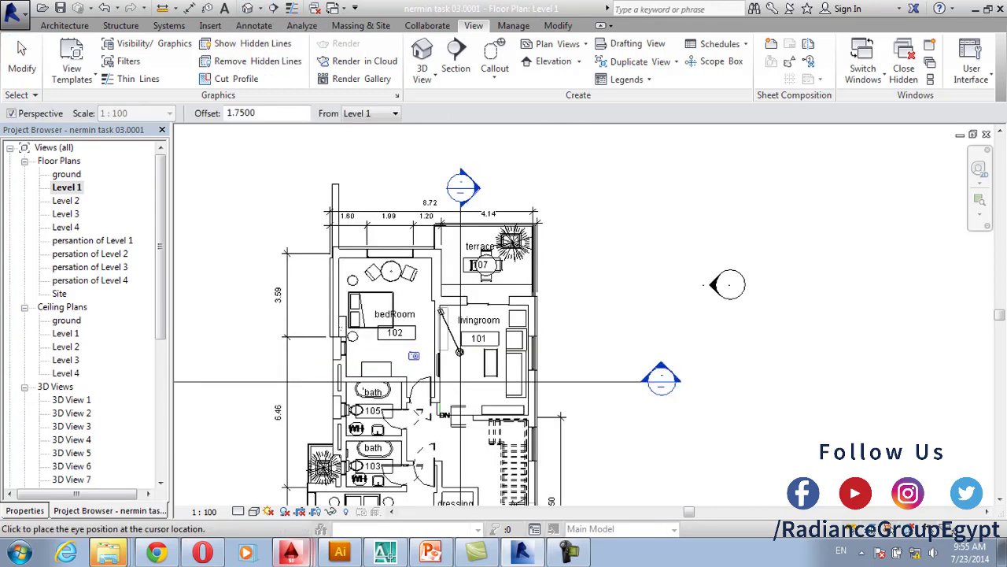
middle_drag(445, 419, 452, 315)
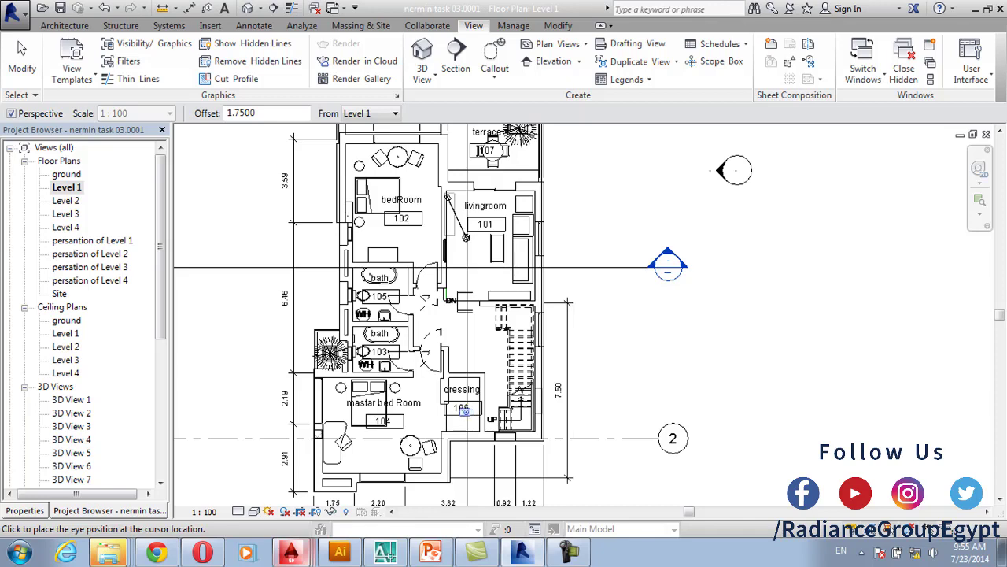
middle_drag(386, 439, 405, 472)
click(390, 479)
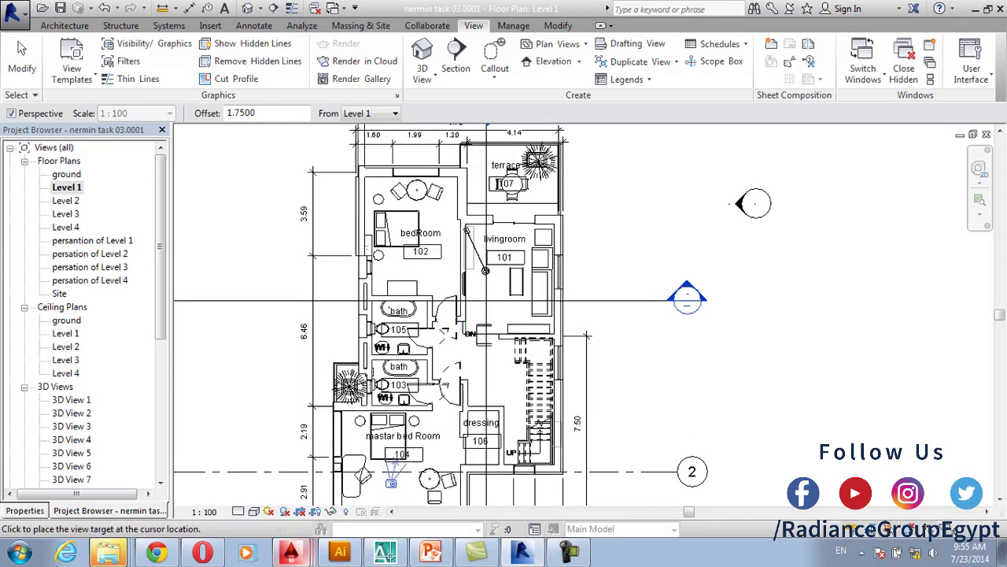
click(505, 212)
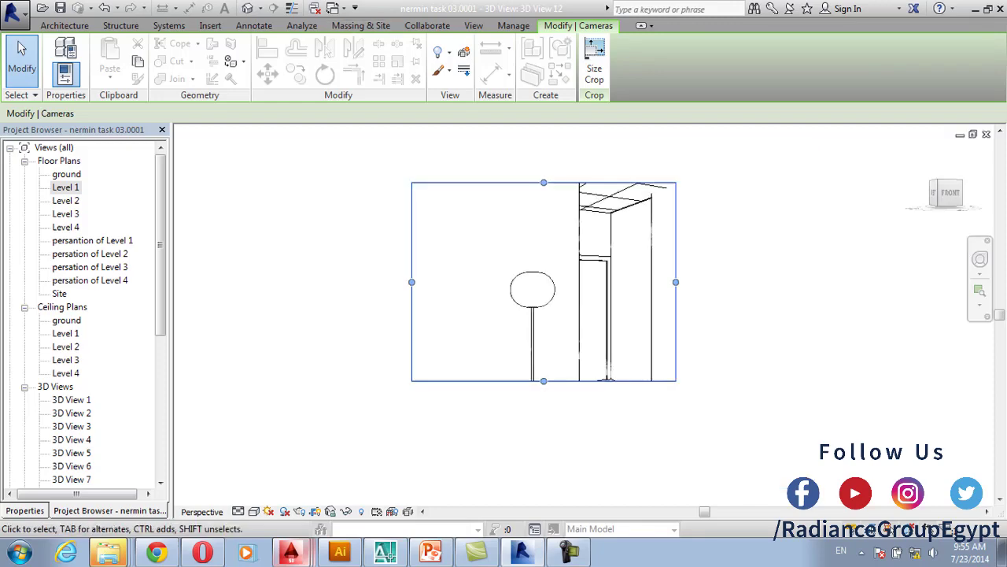
key(ctrl+Tab)
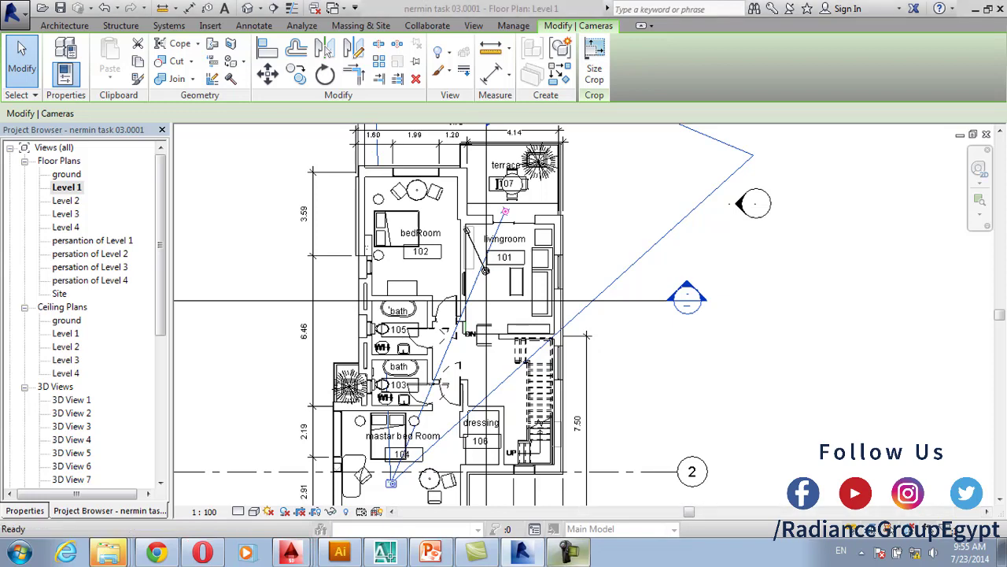
key(Delete)
Confirm deletion of the previous camera's view
key(Return)
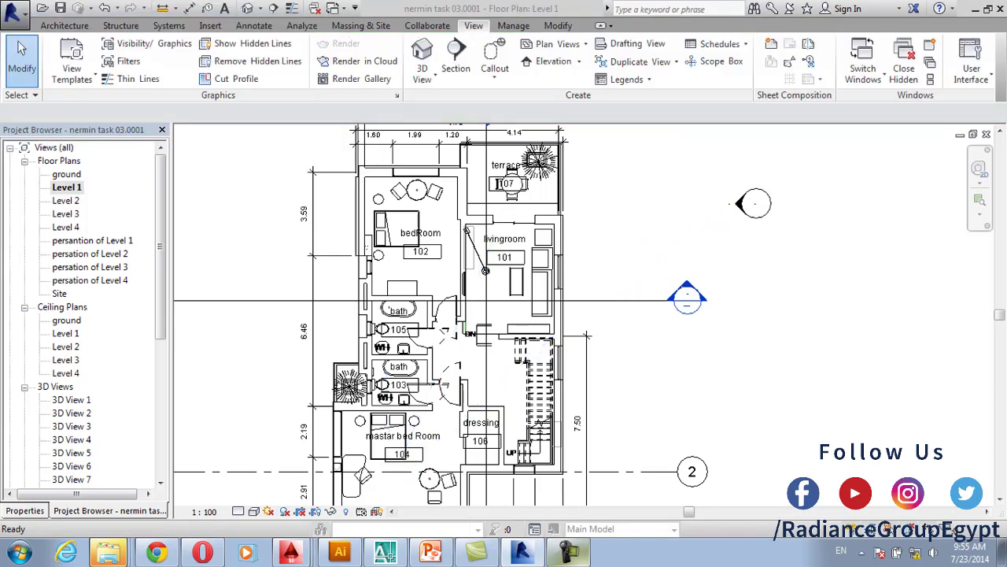
scroll(443, 377, down, 3)
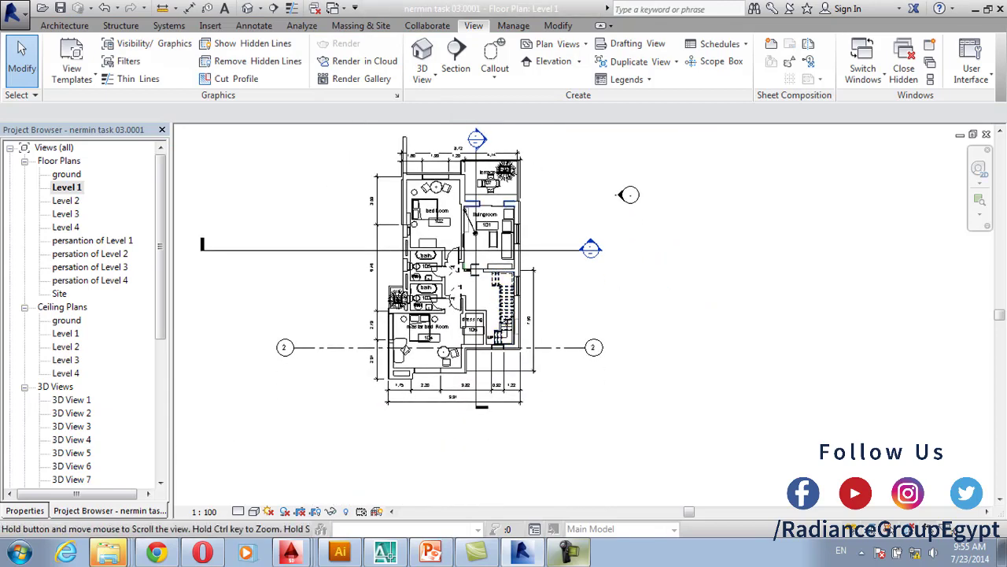
scroll(425, 268, up, 3)
Start a new perspective camera and zoom the plan in on the bedroom
click(259, 8)
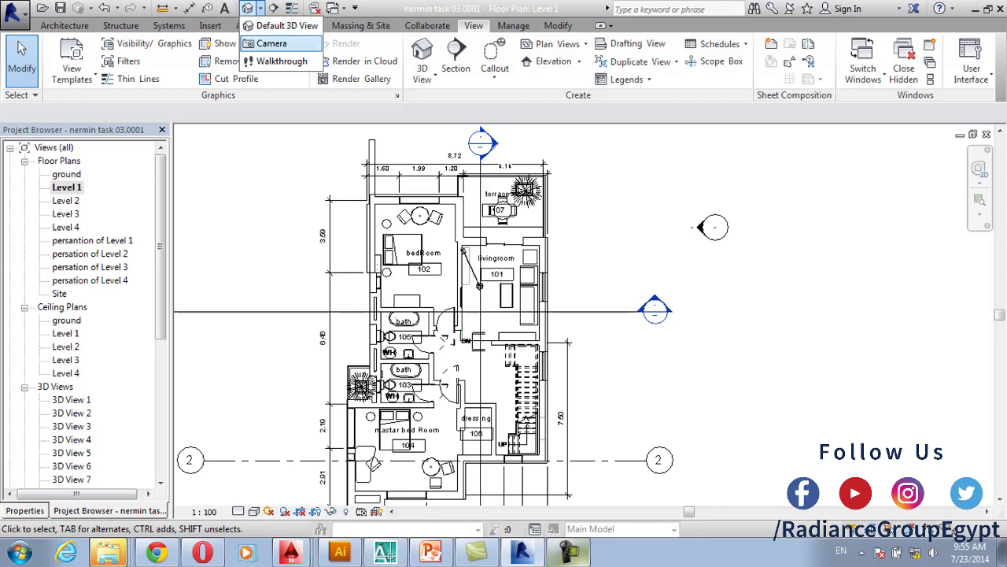
click(272, 43)
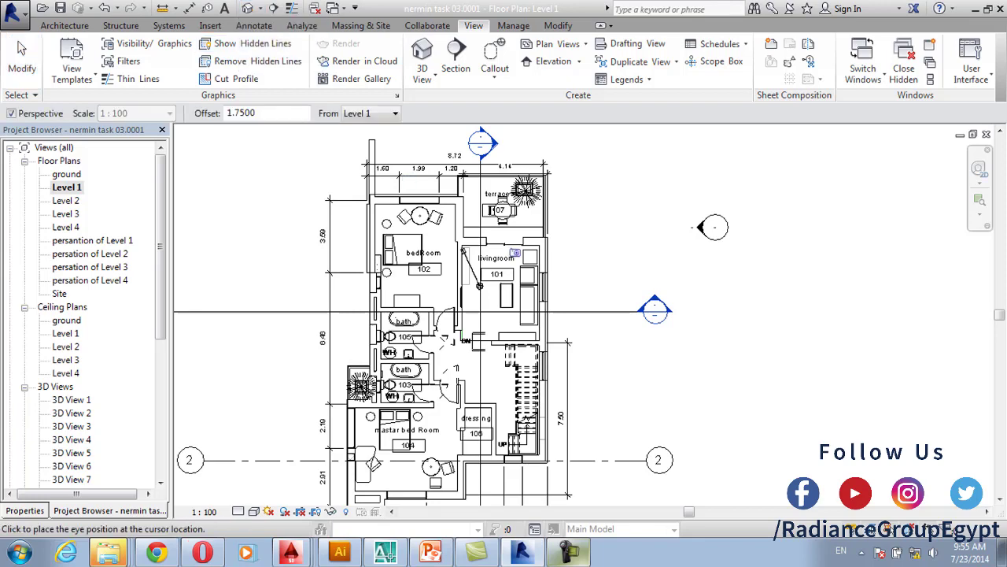
scroll(502, 220, up, 2)
middle_drag(438, 274, 443, 251)
middle_drag(342, 229, 357, 276)
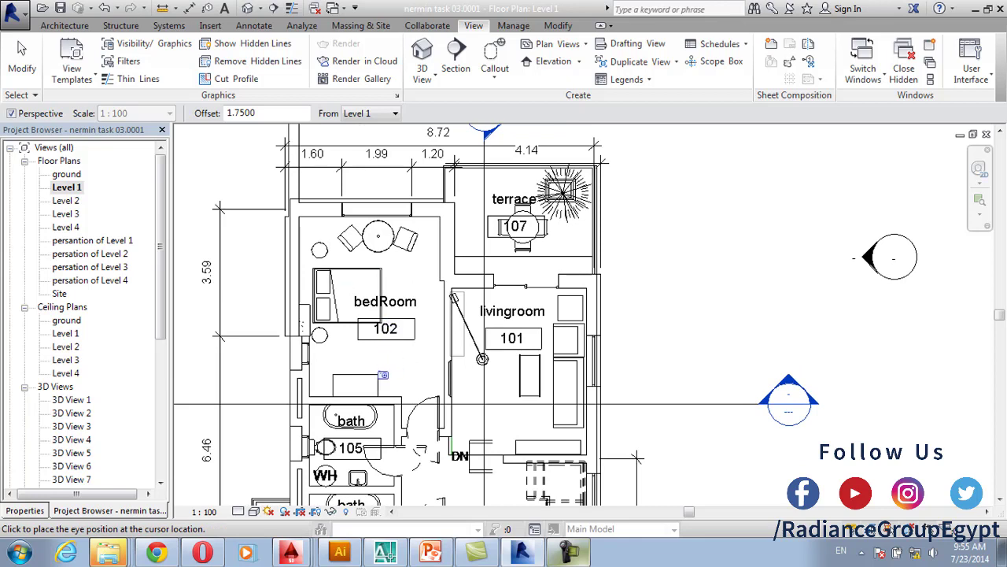
scroll(362, 275, up, 3)
scroll(411, 331, up, 1)
middle_drag(411, 330, 482, 318)
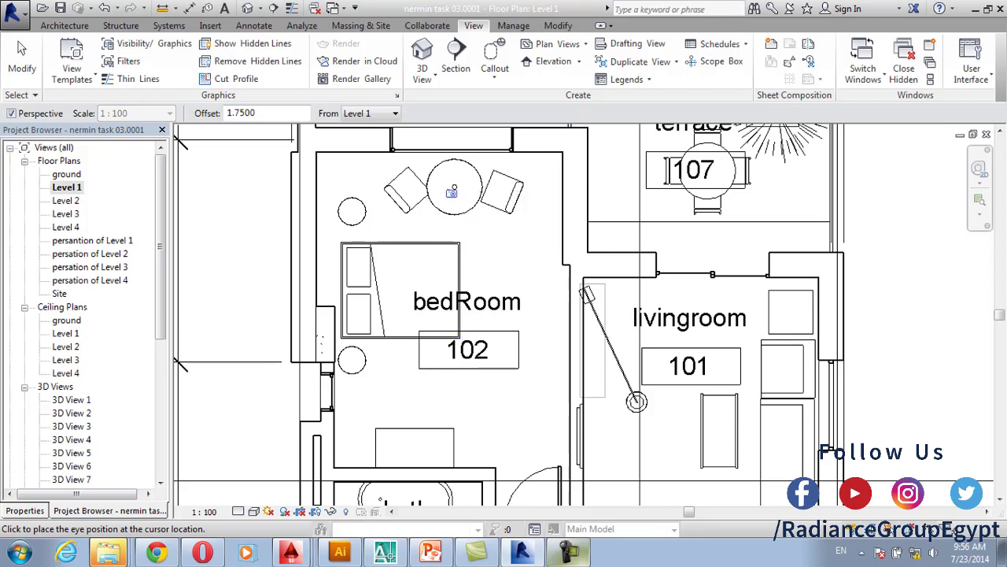
Place the camera eye near the bedroom door and its target beyond the far corner
click(522, 463)
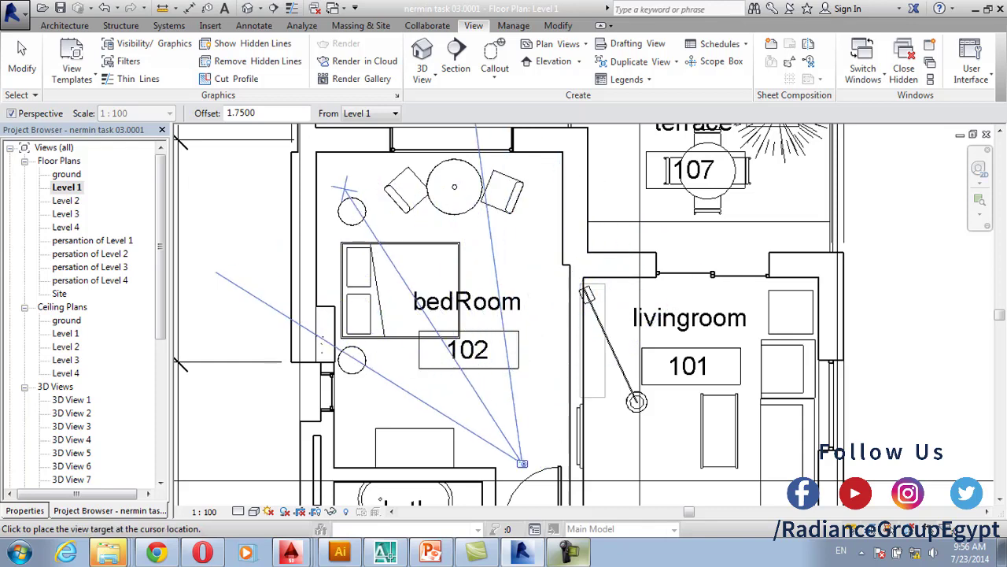
scroll(454, 347, down, 5)
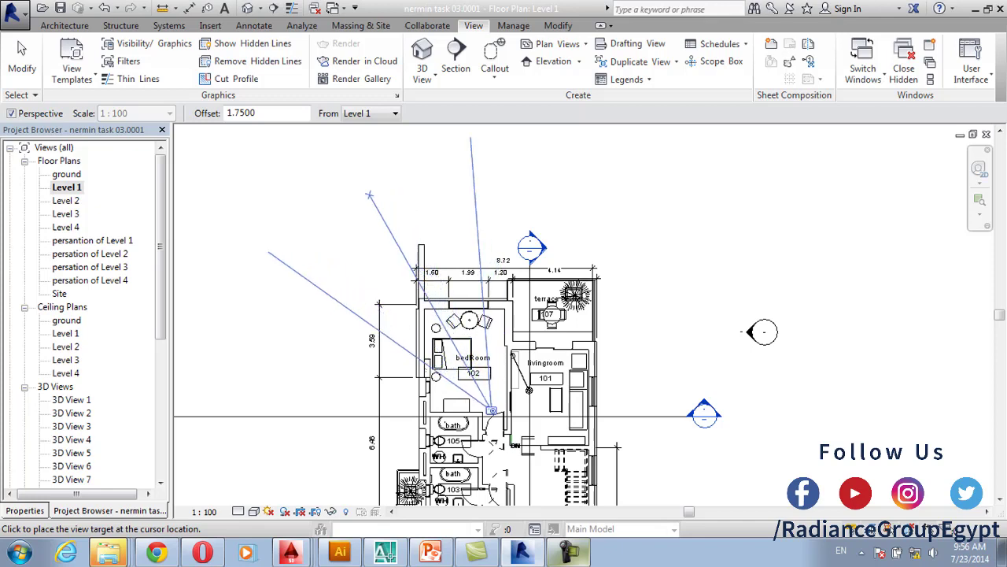
scroll(380, 226, down, 2)
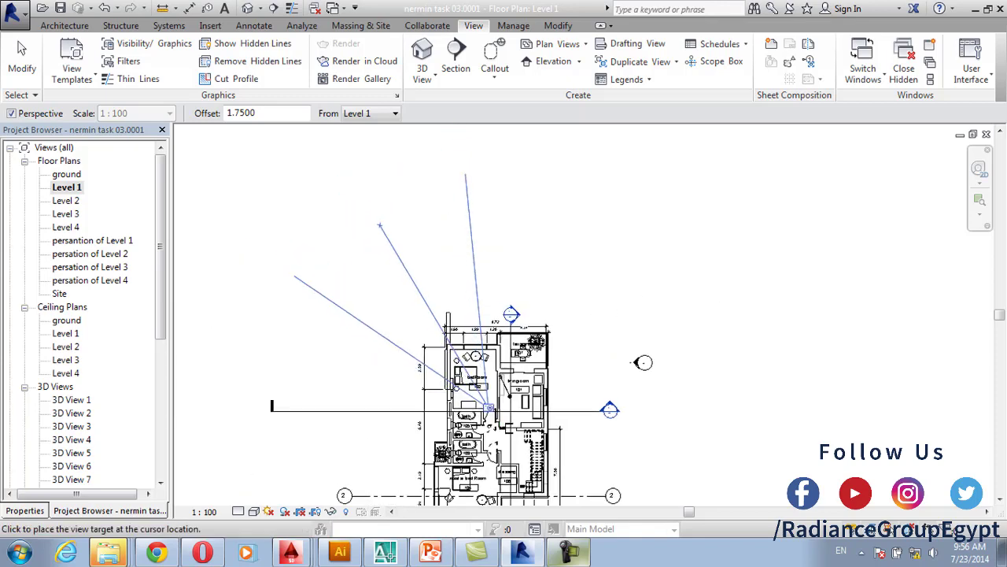
click(380, 226)
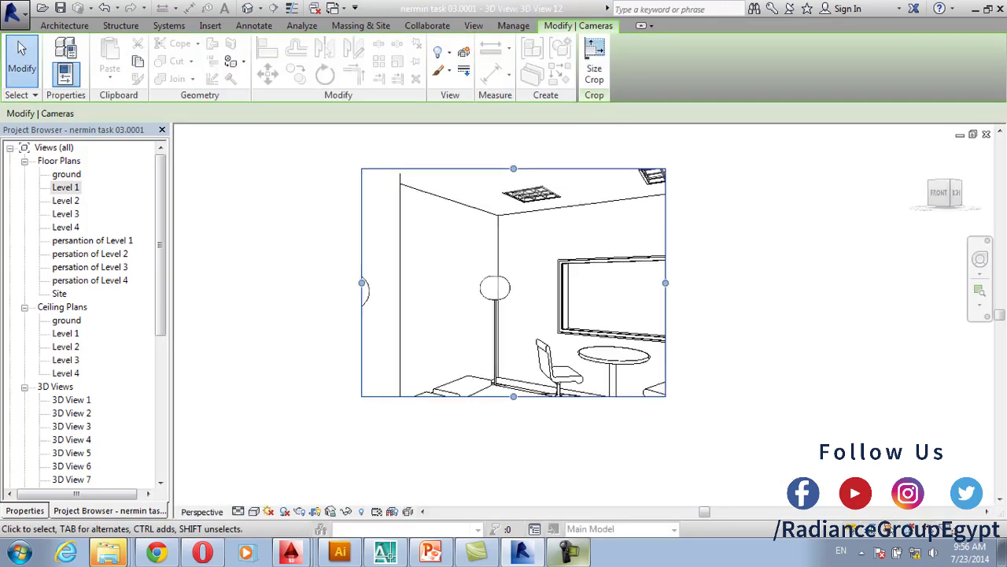
Render 3D View 12 realistically and enlarge its crop to show the bed, chairs and wall
click(253, 511)
click(281, 481)
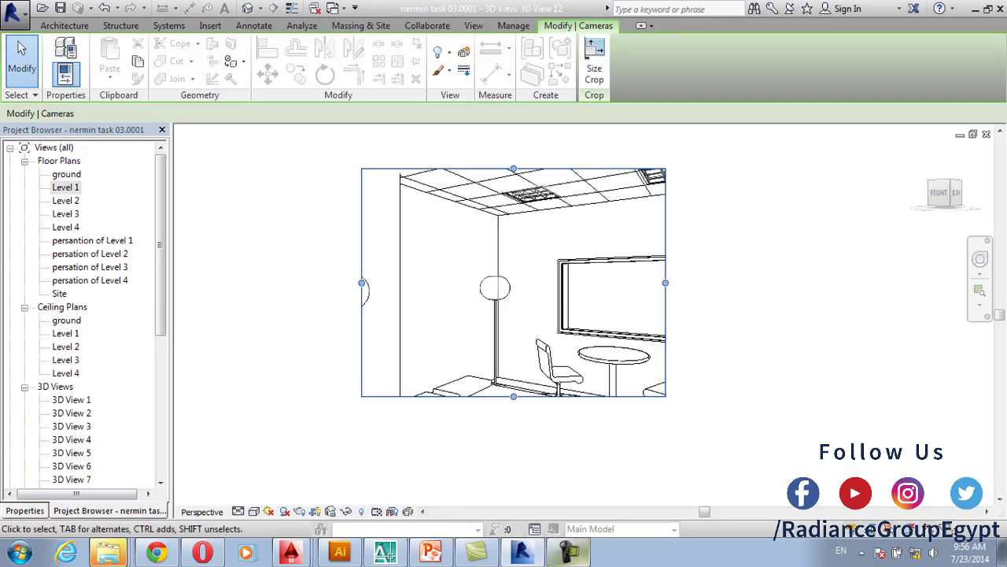
drag(459, 367, 459, 432)
drag(560, 325, 682, 325)
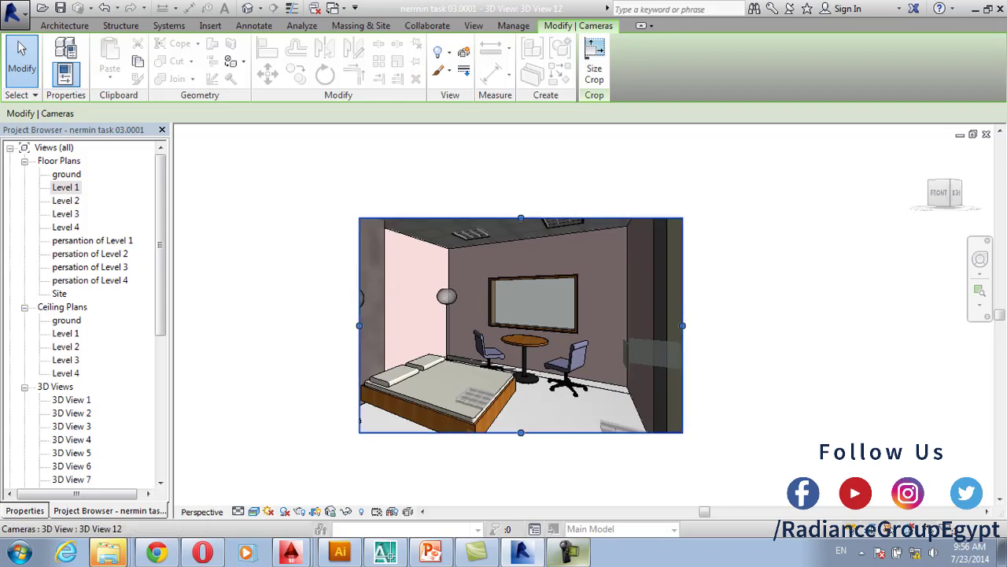
Back in the Level 1 plan, delete the camera and confirm removing 3D View 12
double_click(66, 187)
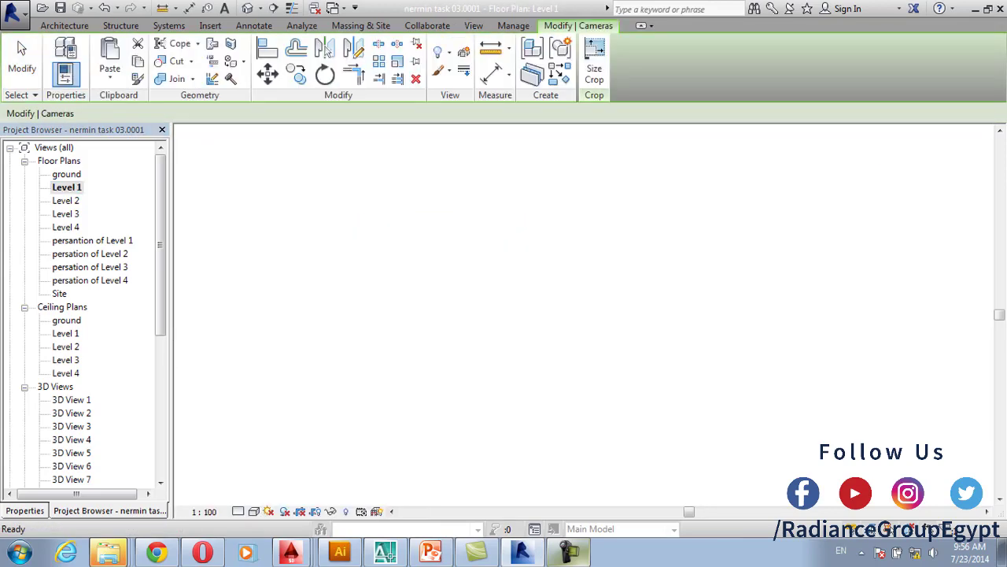
middle_drag(642, 362, 668, 430)
mouse_move(404, 292)
mouse_down()
mouse_move(430, 288)
mouse_move(406, 306)
mouse_up()
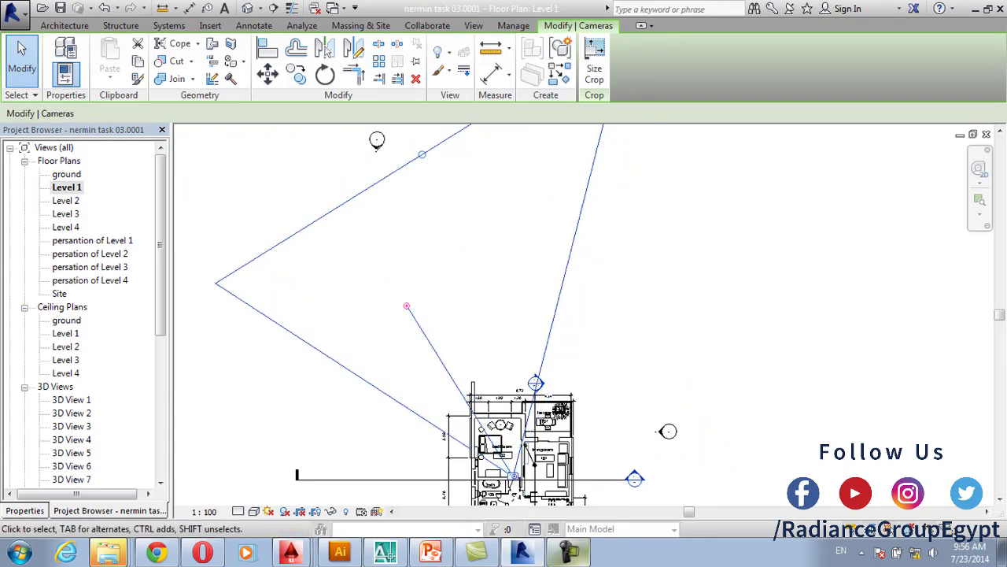
key(Delete)
key(Return)
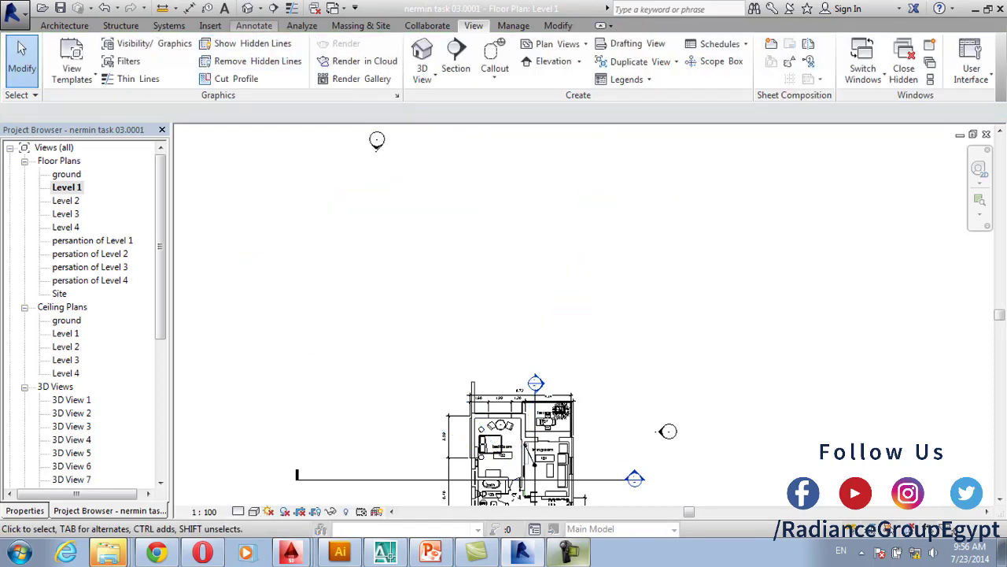
Place a new camera with its eye at the bath doorway and its target beyond the bedroom
click(256, 8)
click(269, 41)
scroll(496, 484, up, 5)
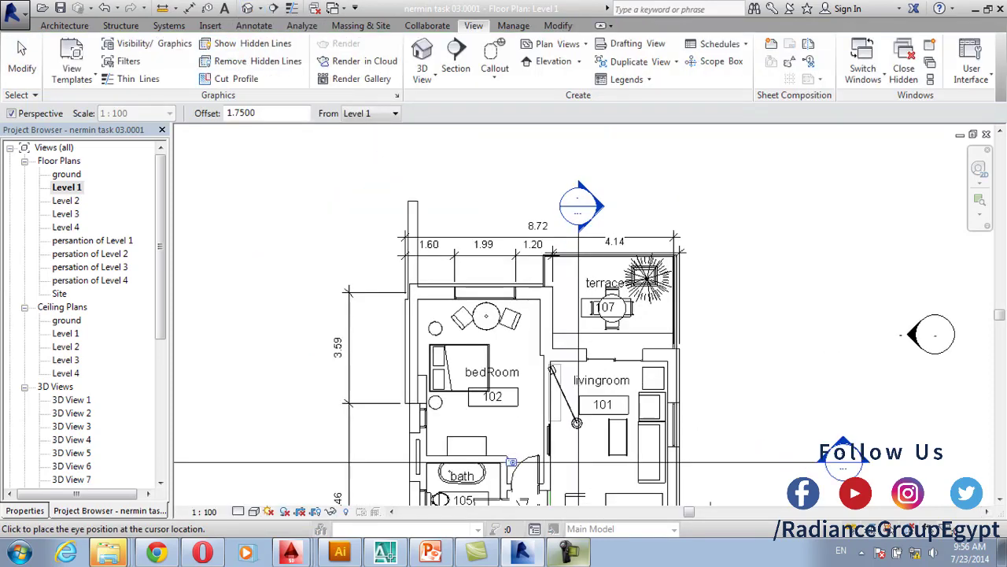
click(532, 476)
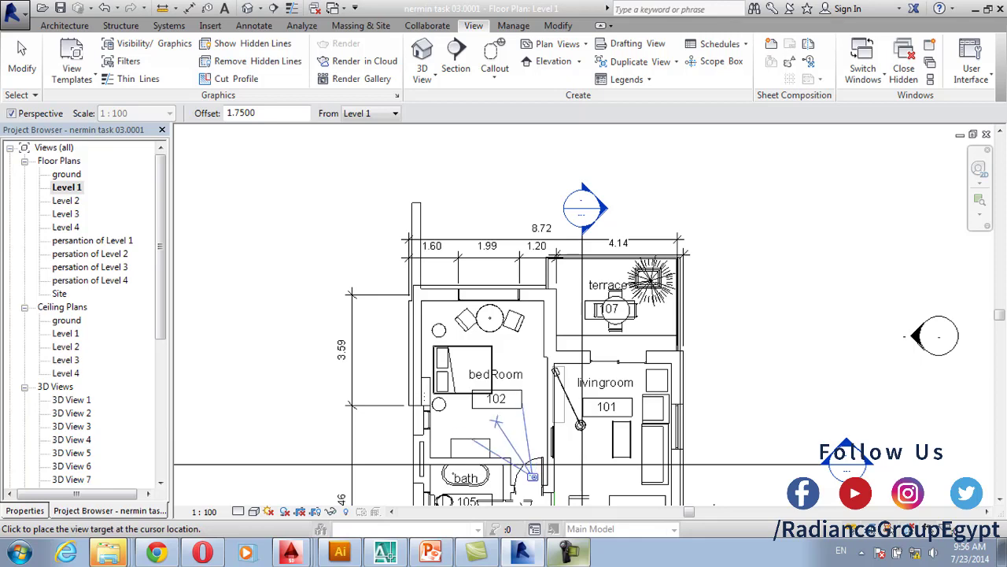
scroll(448, 303, down, 3)
scroll(496, 403, down, 3)
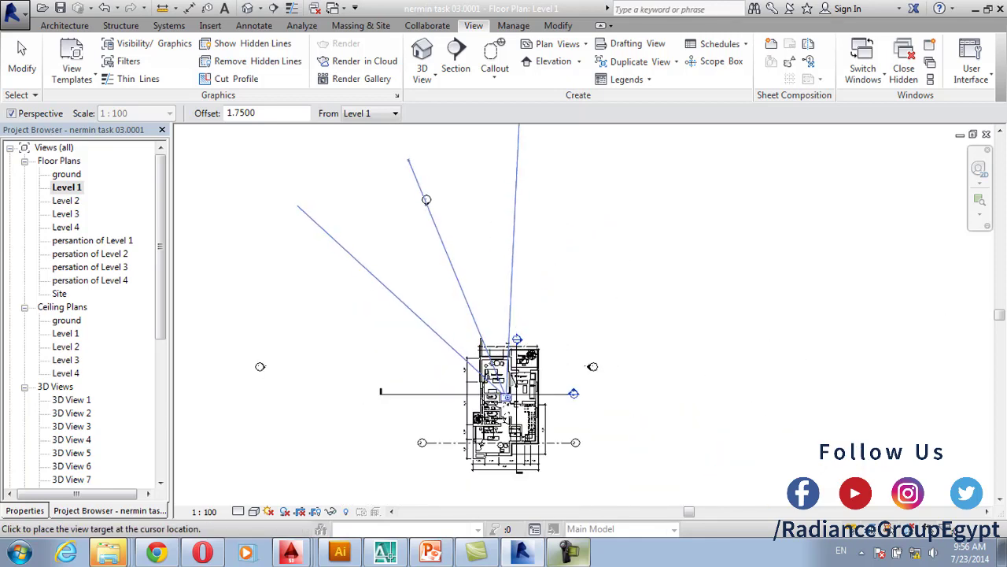
click(426, 199)
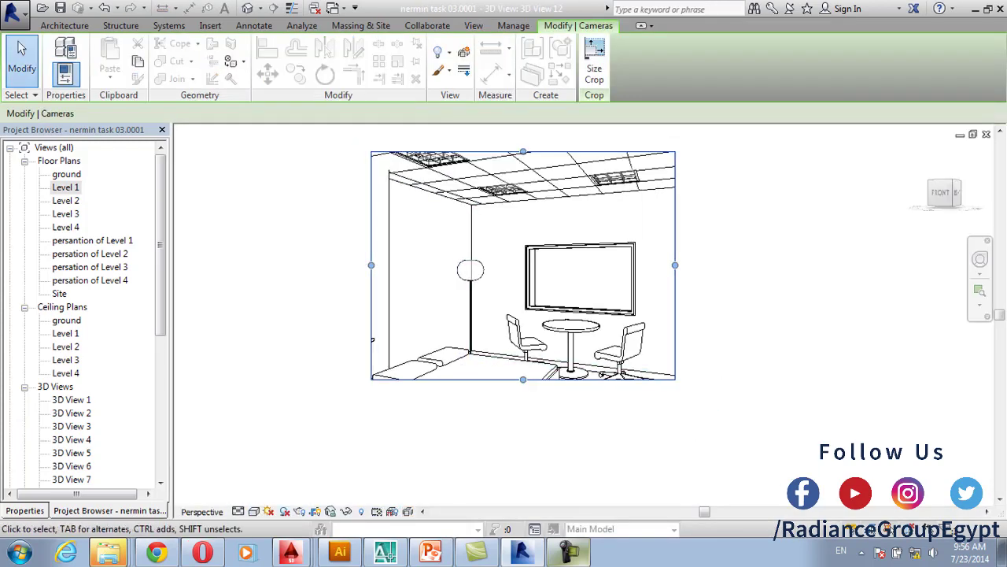
In the Level 1 plan, extend the bedroom camera's far clip well past the building's north edge
double_click(66, 186)
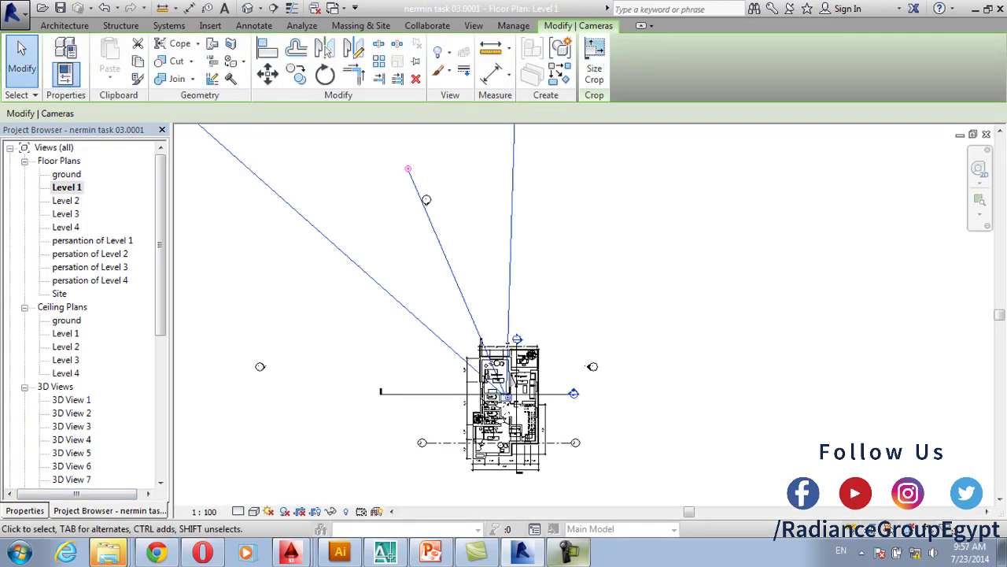
scroll(458, 280, down, 2)
middle_drag(459, 281, 501, 370)
scroll(428, 216, up, 1)
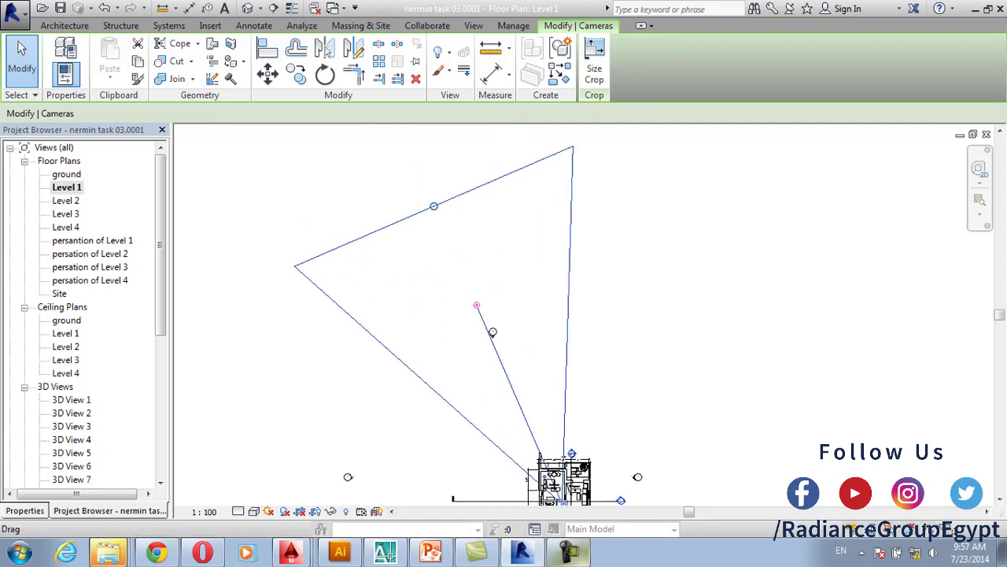
drag(434, 207, 406, 145)
scroll(414, 217, down, 2)
scroll(477, 380, up, 4)
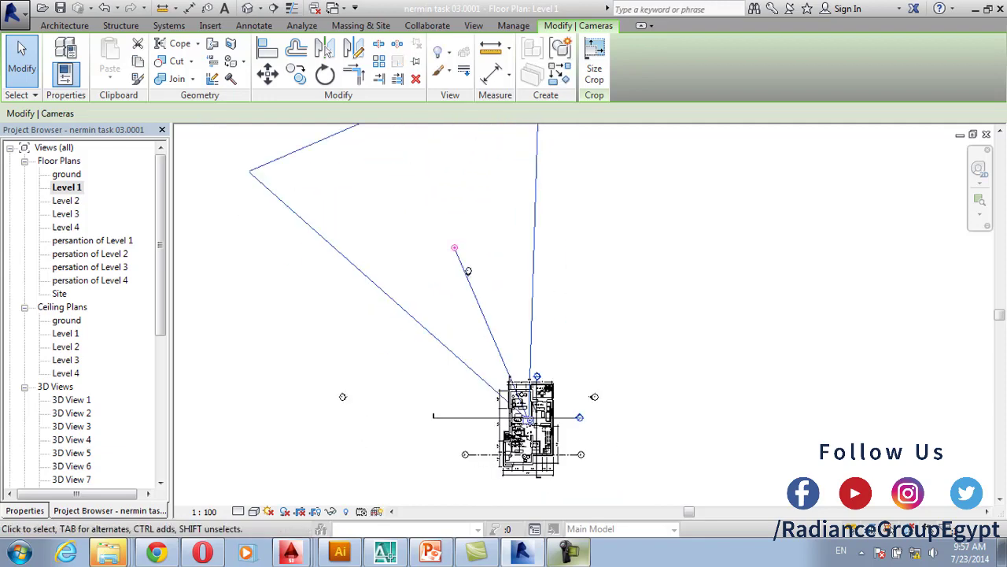
scroll(575, 445, up, 4)
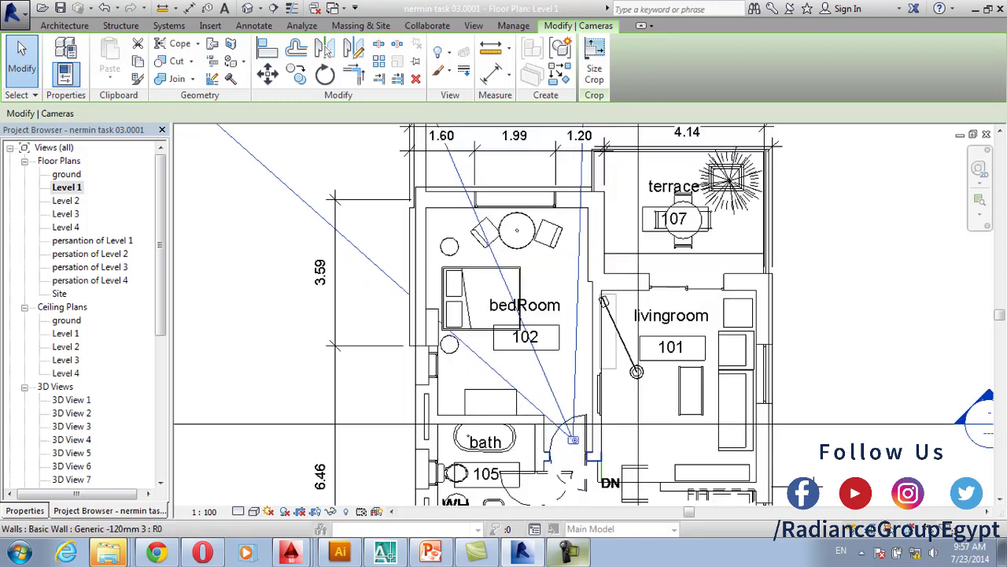
scroll(574, 444, down, 1)
scroll(542, 412, up, 2)
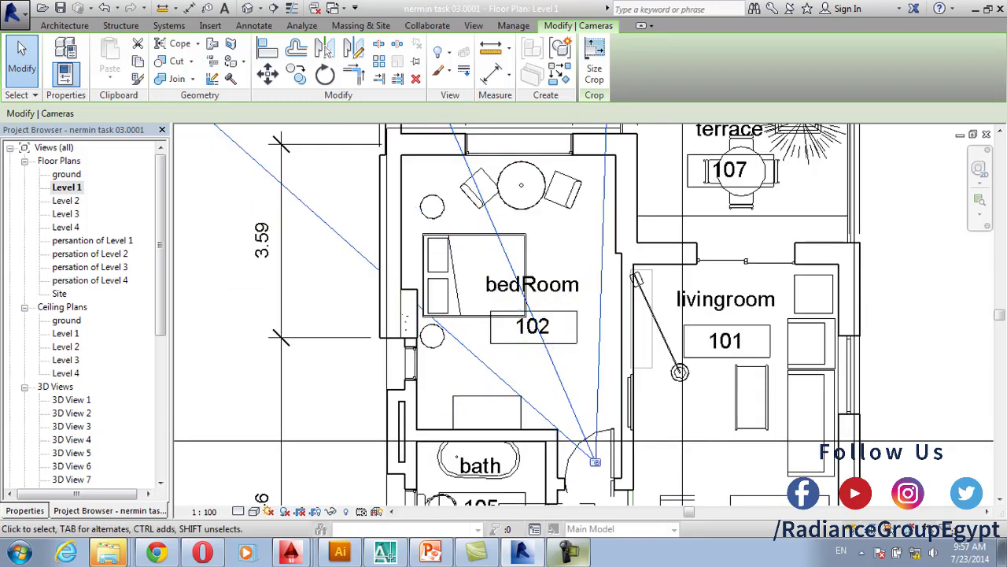
scroll(606, 464, down, 8)
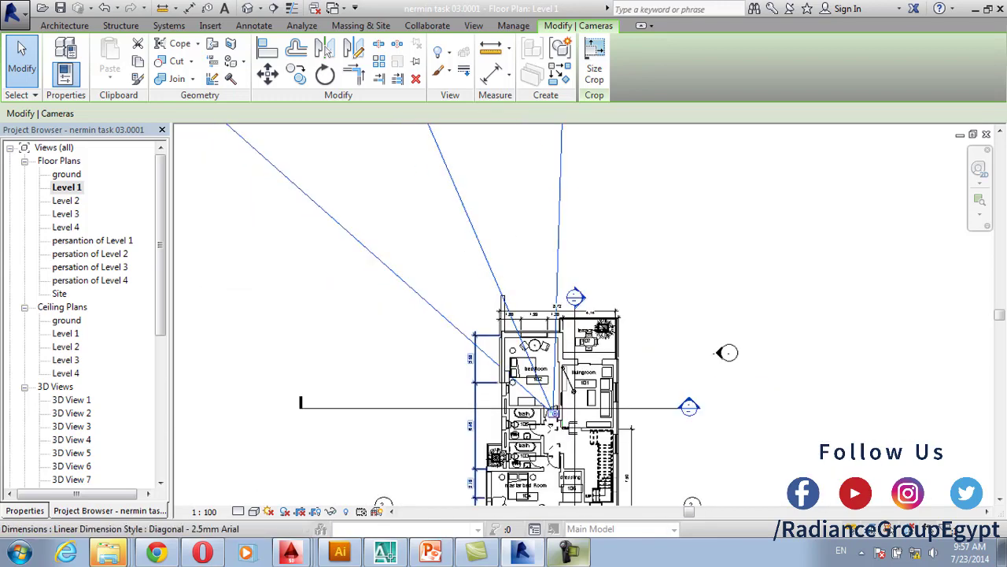
scroll(622, 472, up, 5)
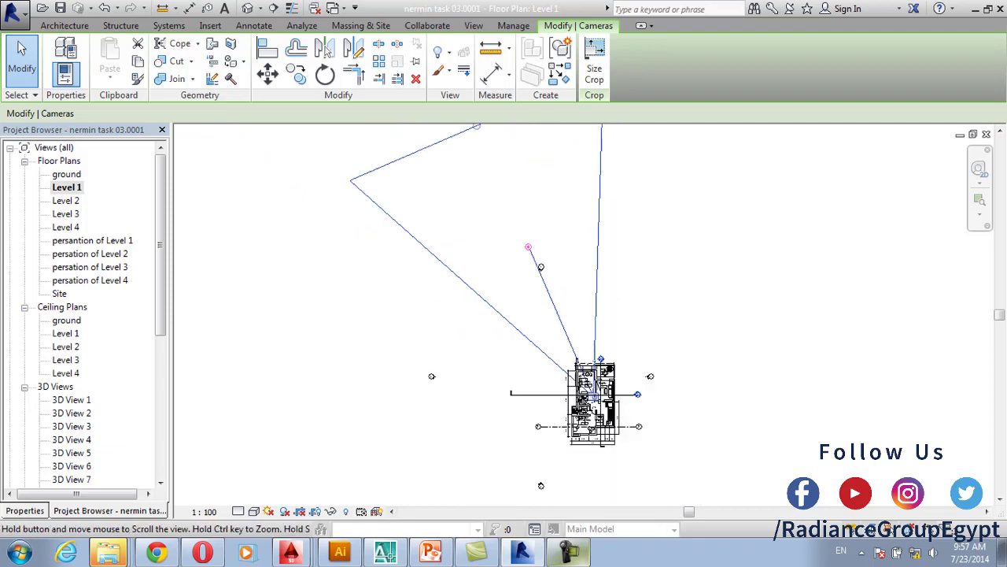
scroll(586, 337, up, 2)
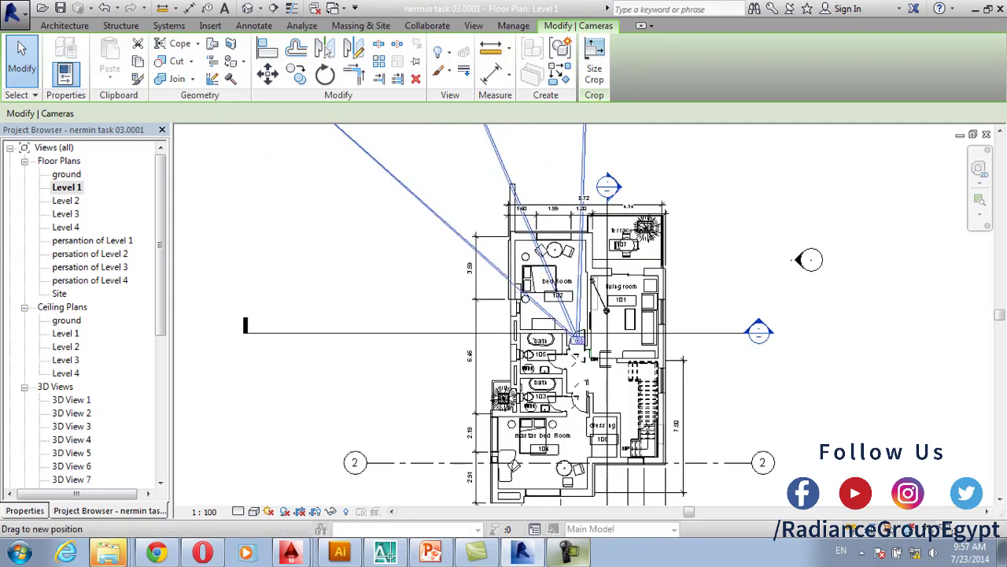
scroll(497, 330, down, 2)
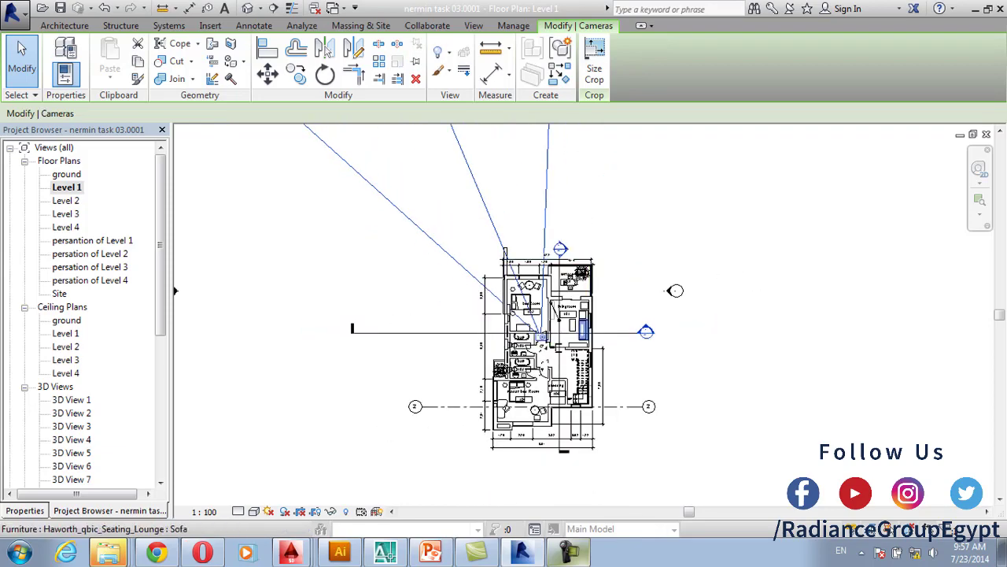
right_click(545, 175)
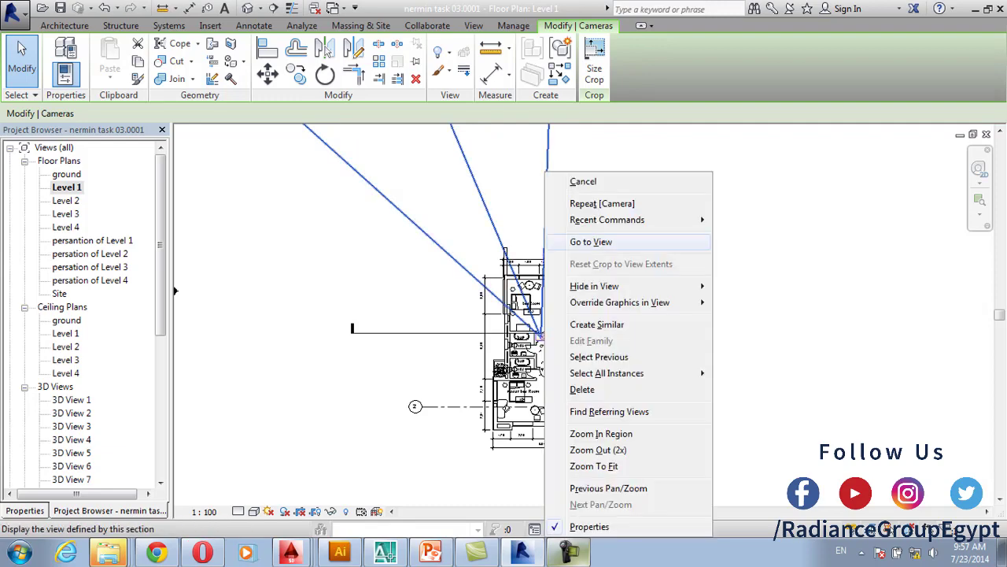
Open the camera's perspective view and switch it to the Realistic visual style
click(586, 241)
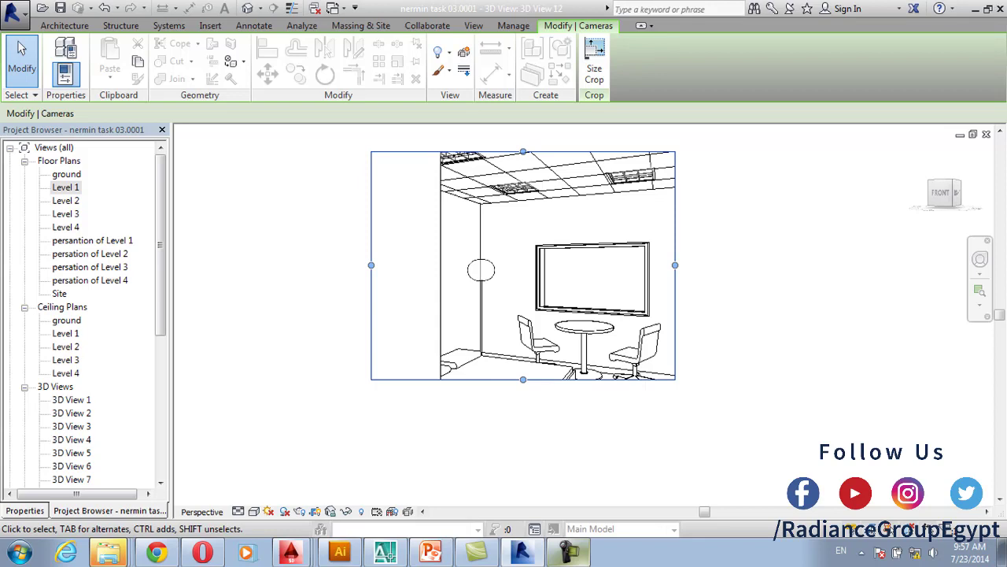
click(253, 512)
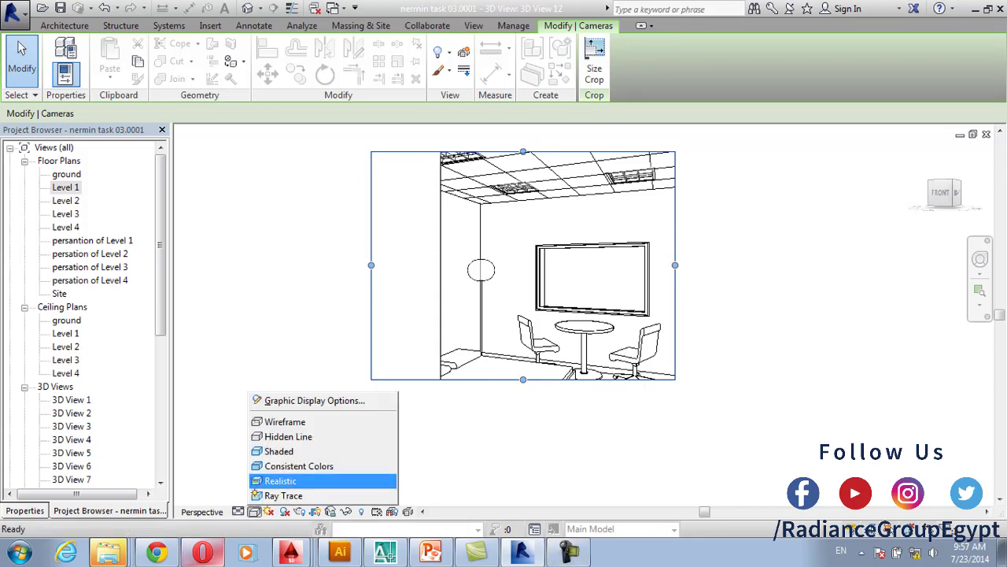
click(276, 477)
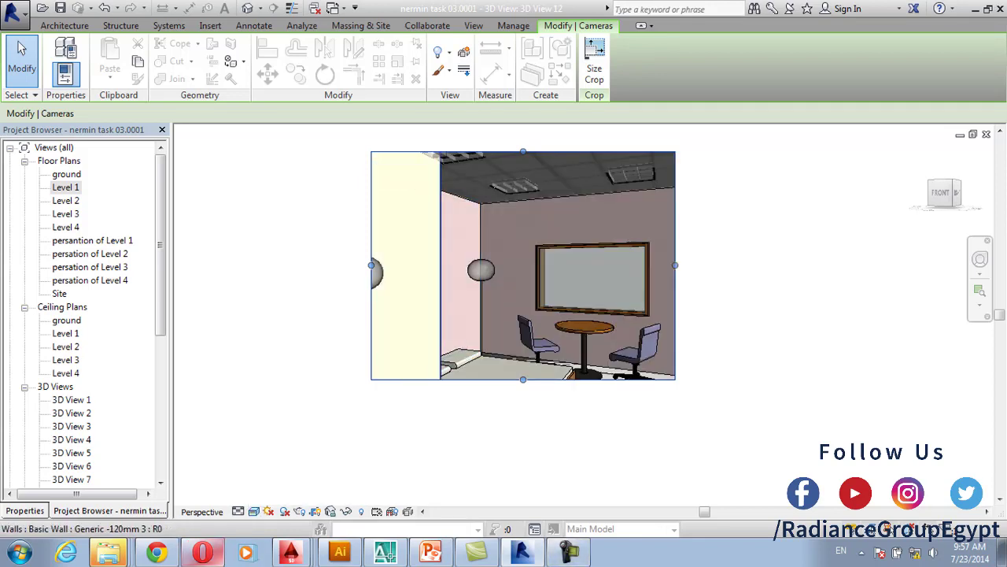
In the Level 1 plan, move the bedroom camera to the right and extend its far clip
double_click(66, 187)
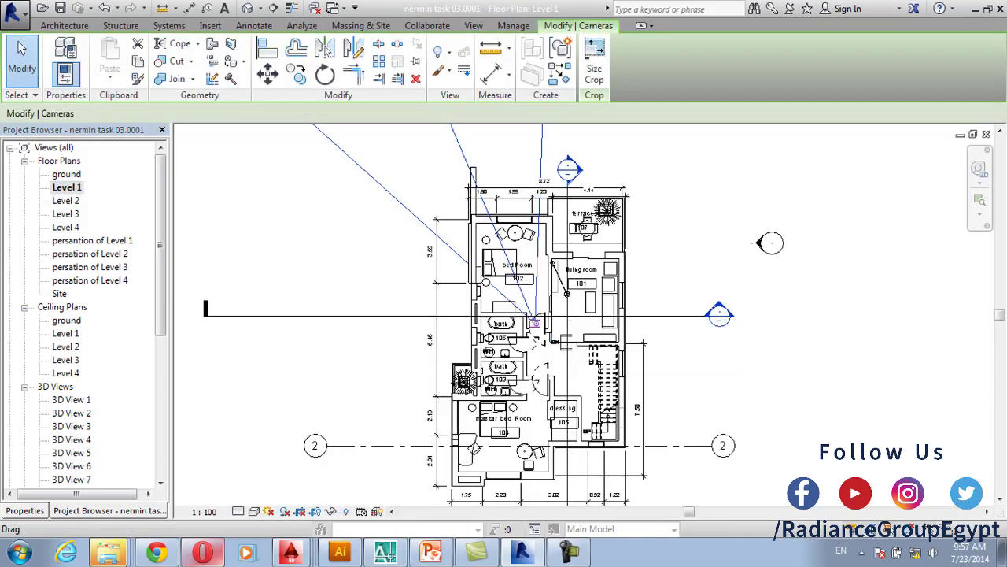
scroll(499, 308, up, 5)
scroll(550, 367, up, 2)
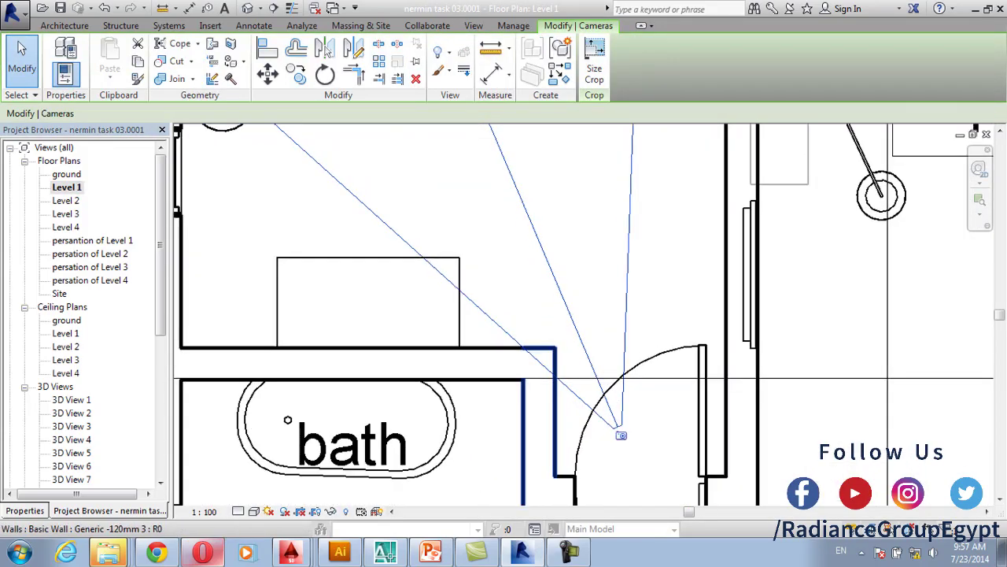
drag(621, 434, 686, 433)
scroll(682, 434, down, 5)
scroll(667, 422, down, 4)
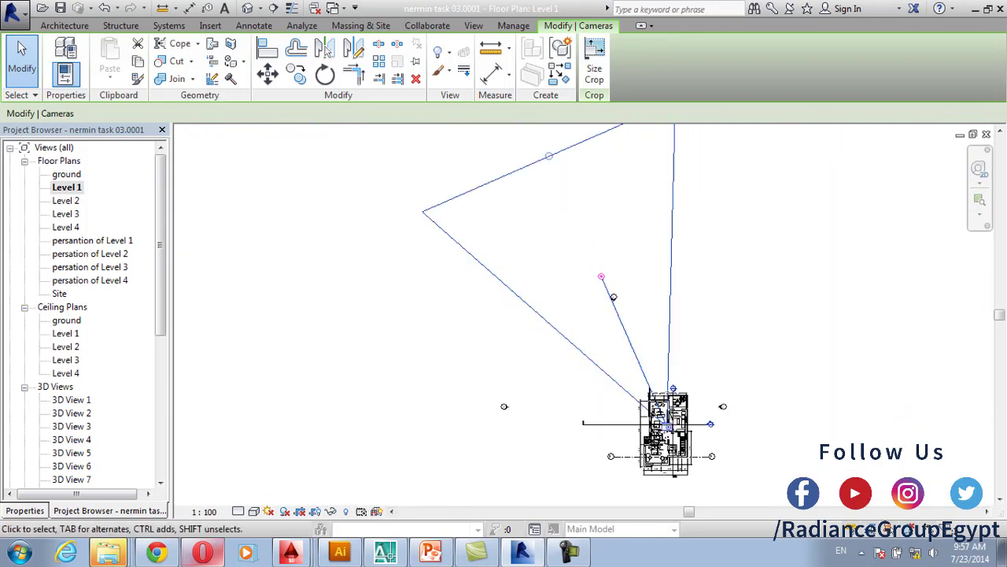
drag(548, 155, 540, 137)
scroll(666, 414, up, 2)
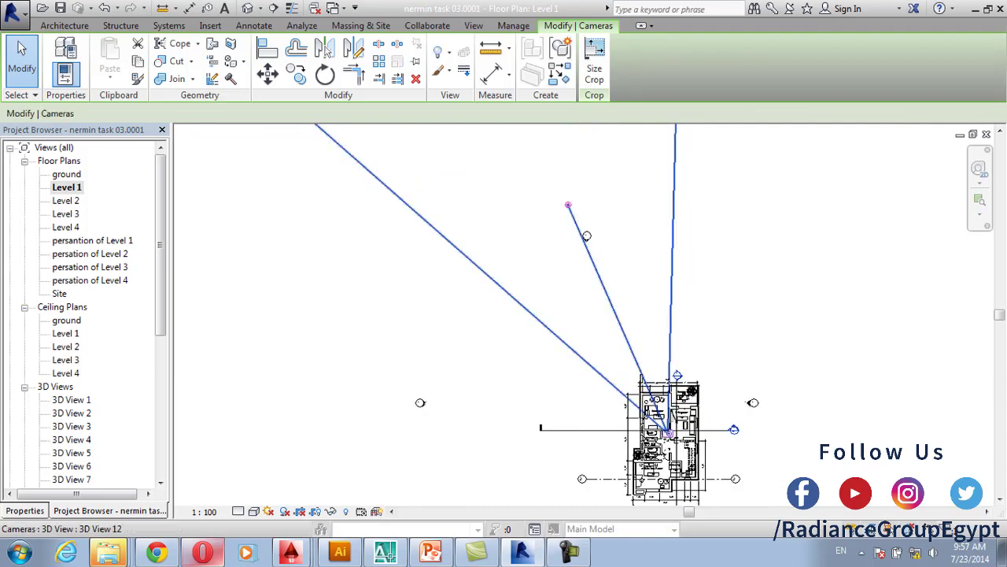
Go to the camera's 3D view and enlarge its crop frame left and down to include the bed
right_click(671, 433)
click(708, 242)
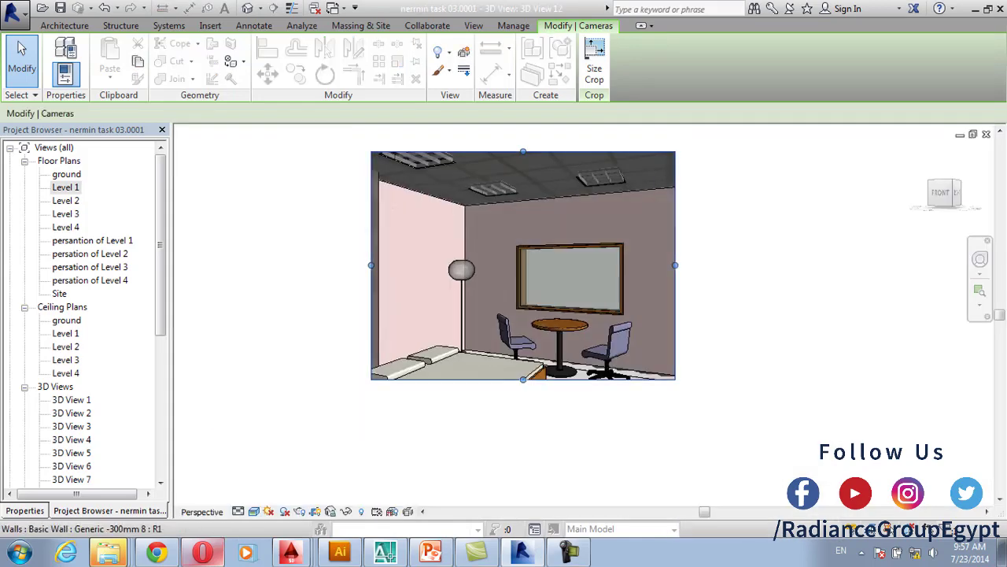
scroll(523, 283, down, 1)
scroll(510, 310, up, 1)
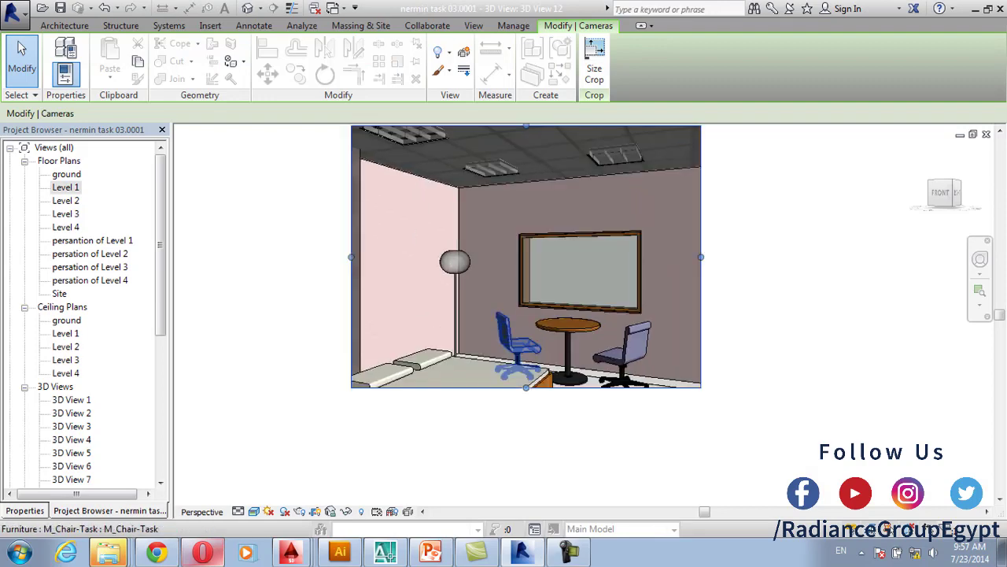
middle_drag(501, 345, 429, 325)
scroll(429, 325, down, 1)
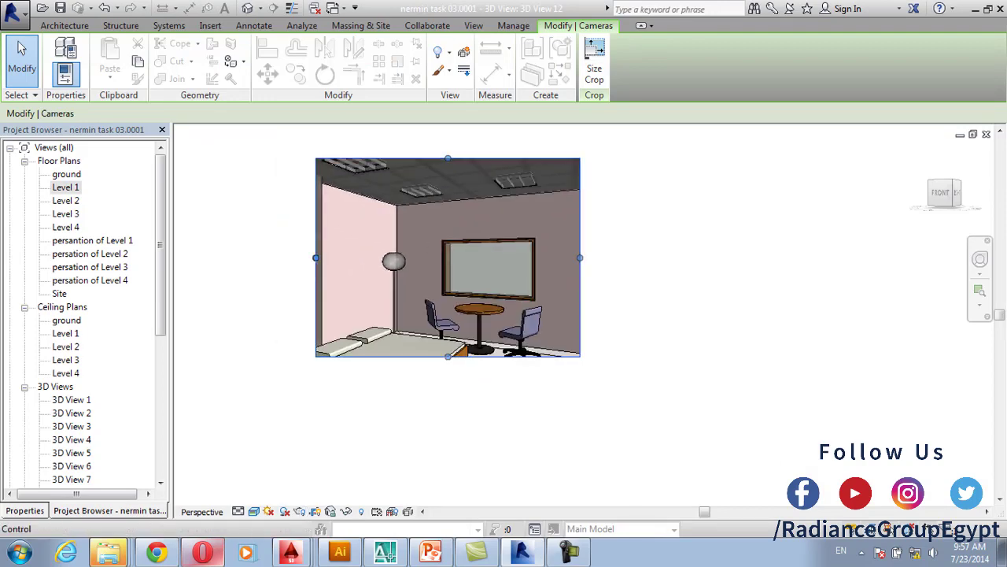
drag(316, 257, 288, 258)
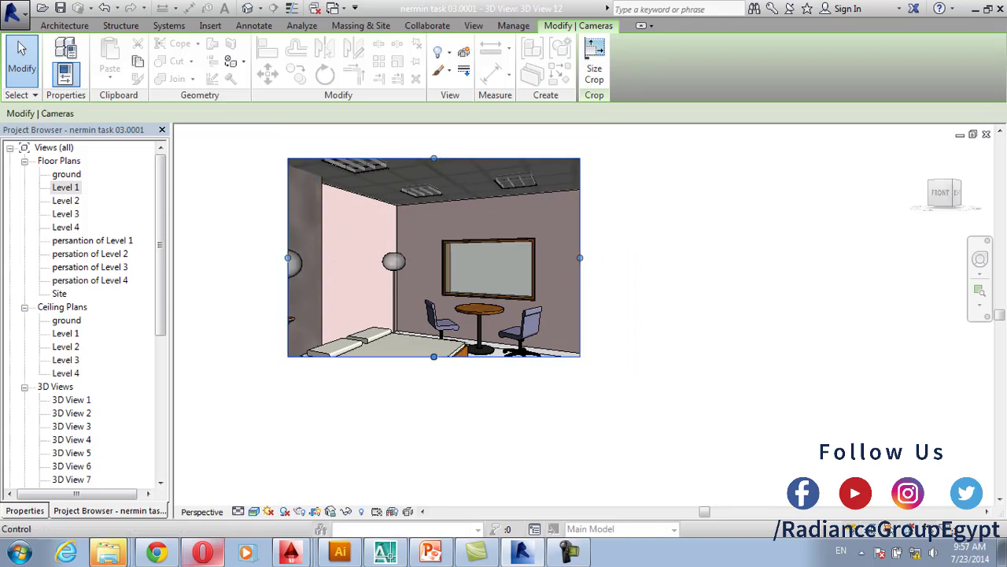
drag(434, 356, 433, 425)
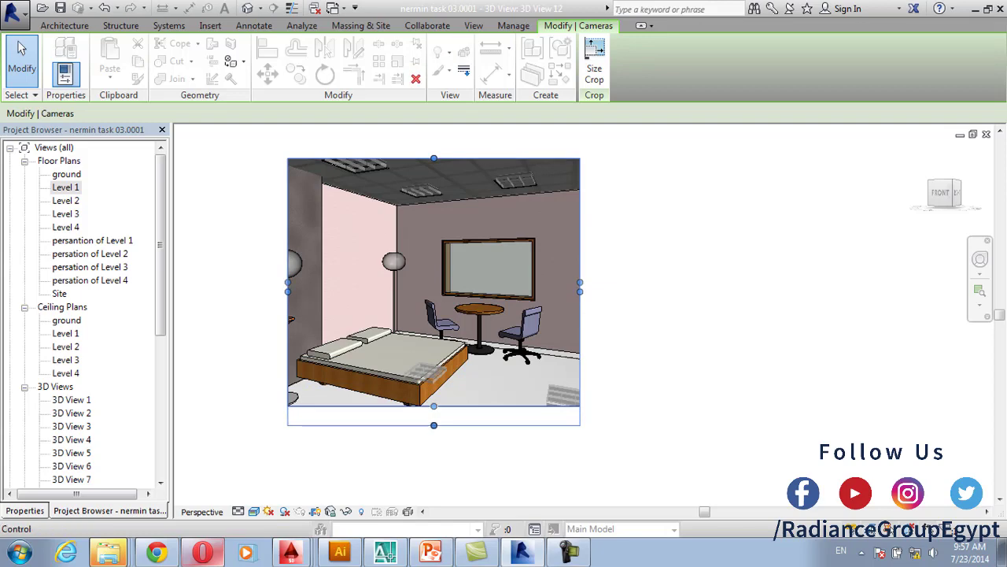
Deselect the camera frame, then select the pink bedroom wall and show its properties
key(Escape)
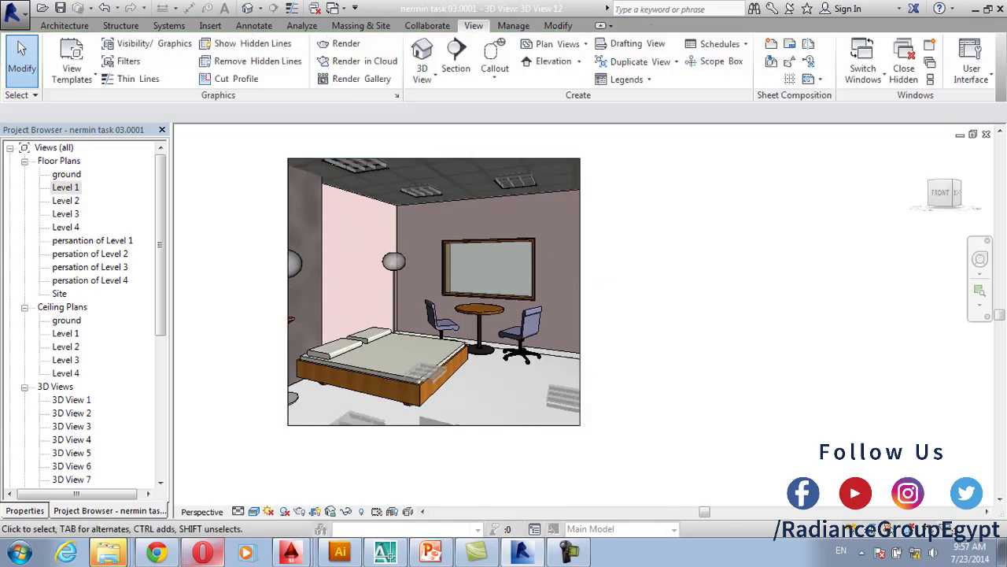
middle_drag(504, 325, 621, 346)
scroll(596, 384, up, 1)
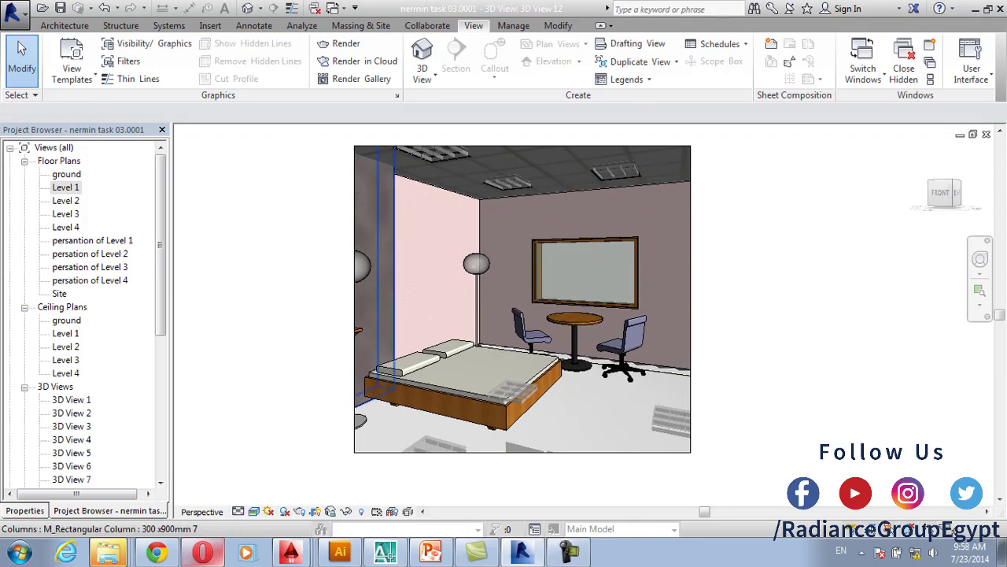
scroll(395, 254, up, 2)
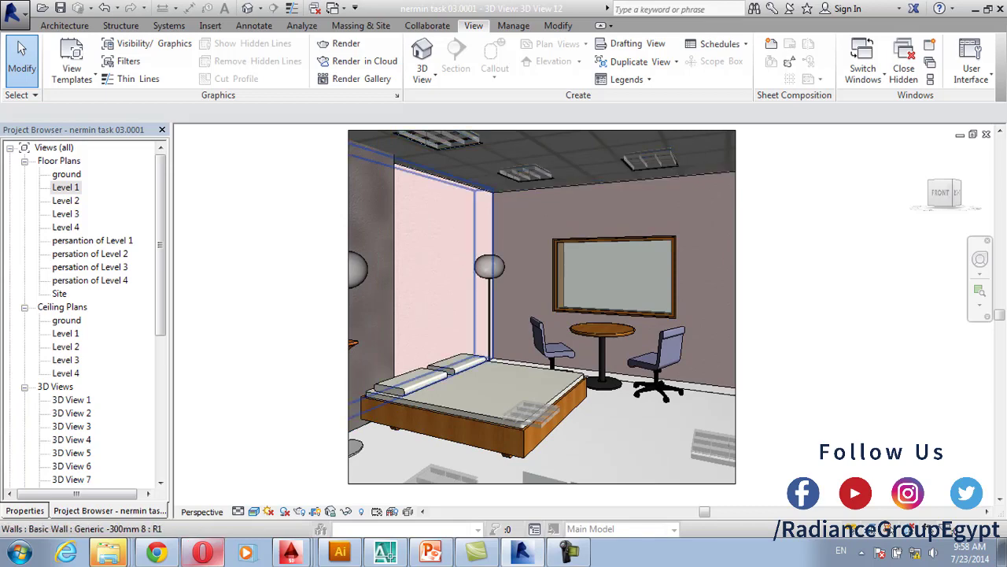
click(432, 252)
key(ctrl+1)
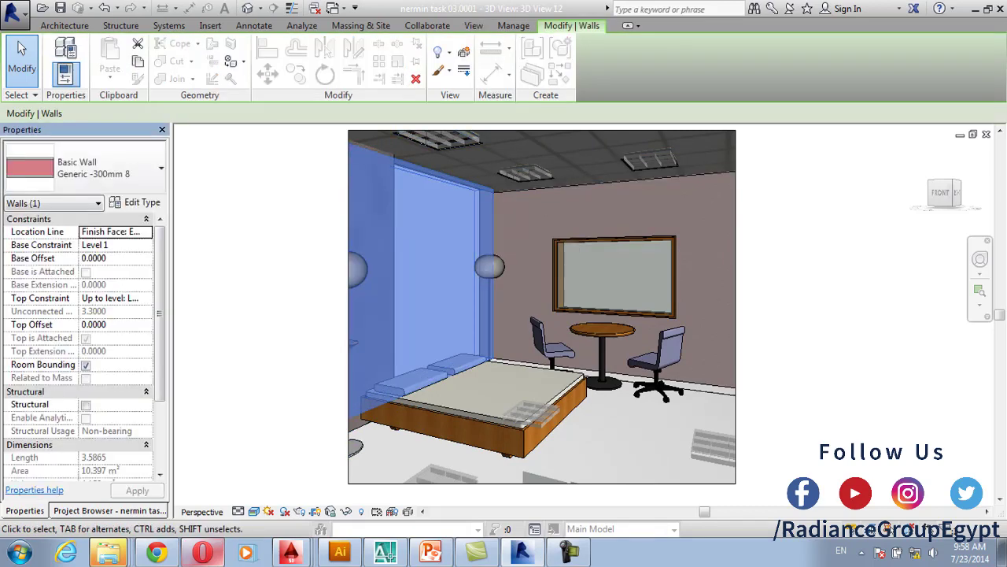
Rename the wall type from Generic -300mm 8 to Generic -300mm Br
click(133, 202)
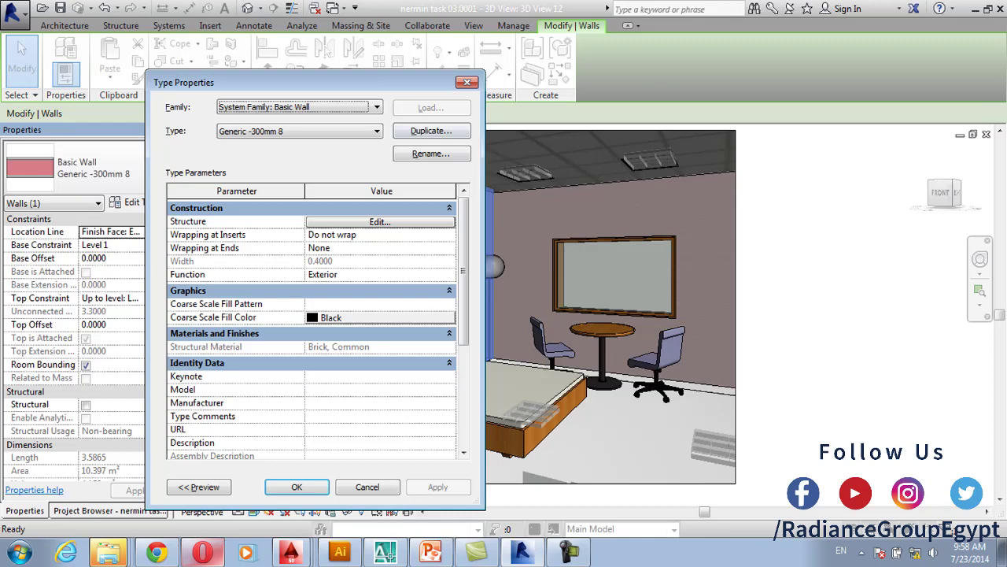
click(432, 153)
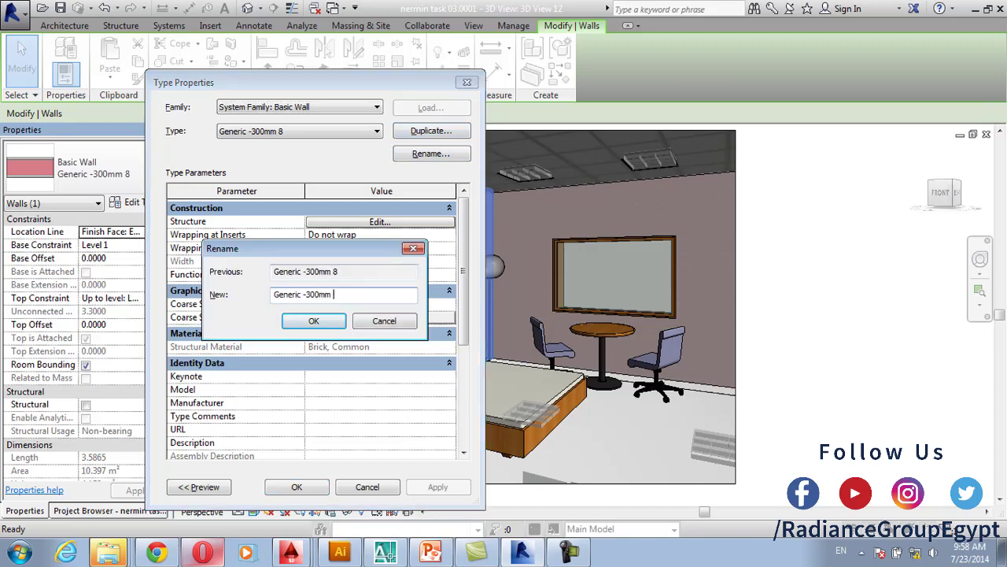
key(Caps_Lock)
text(Bro)
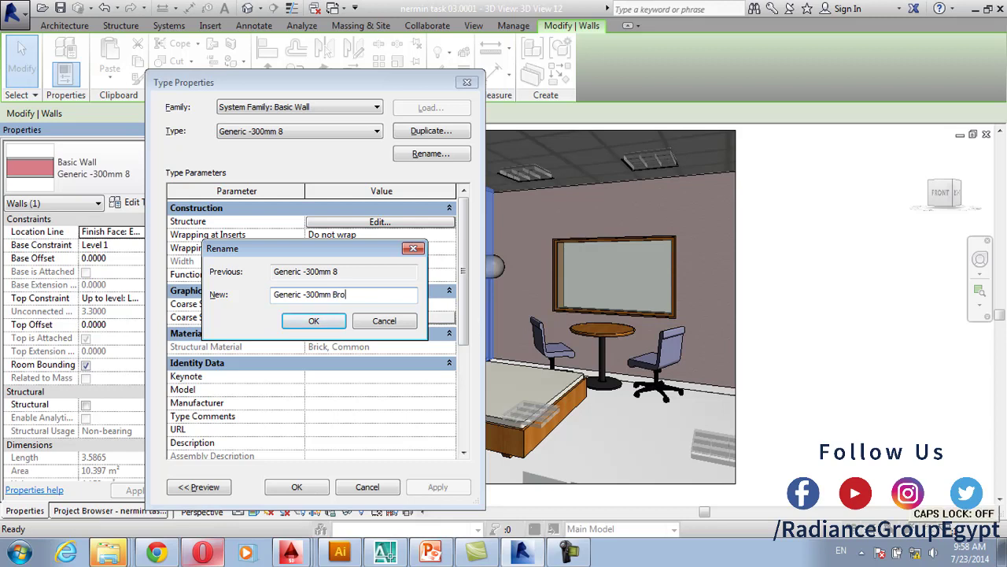
text(wan)
key(BackSpace)
key(BackSpace)
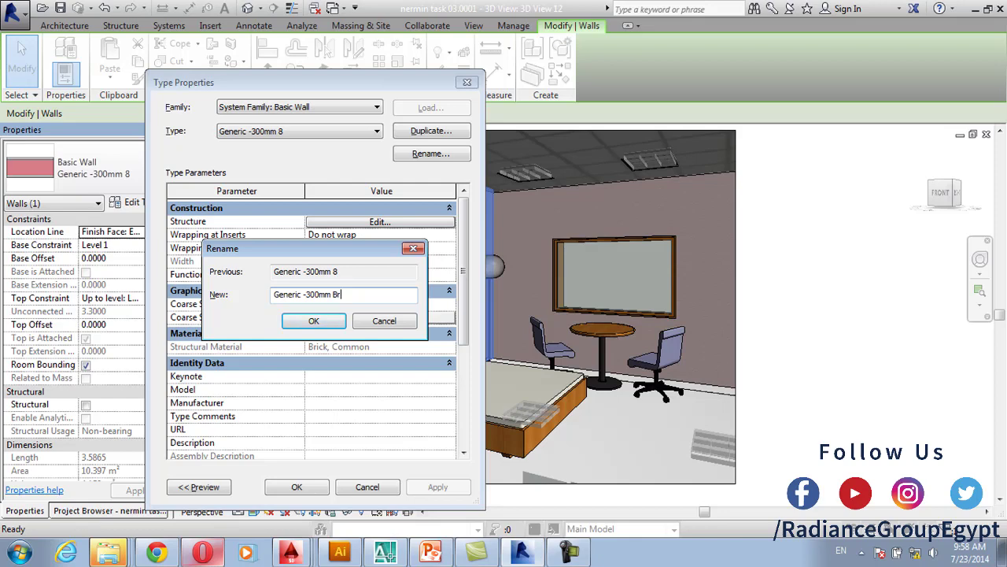
click(313, 321)
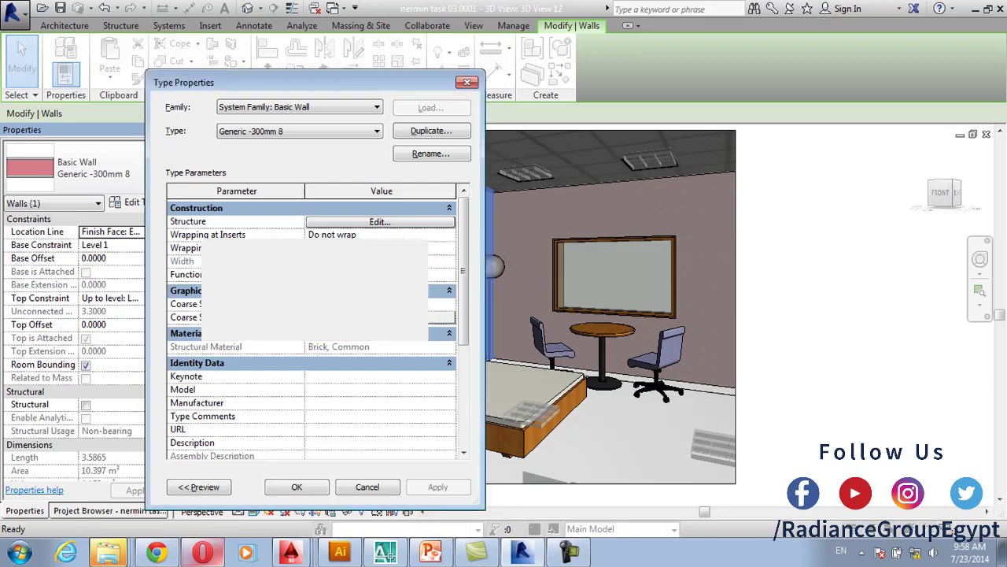
Set the wall structure's exterior layer 1 material to Haworth Ivory fabric
click(380, 222)
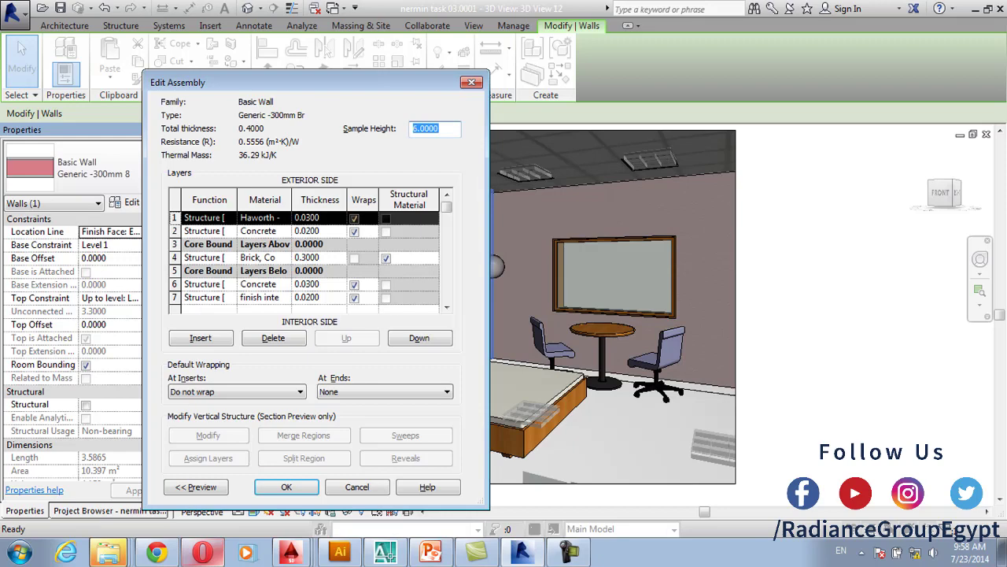
click(264, 217)
click(287, 218)
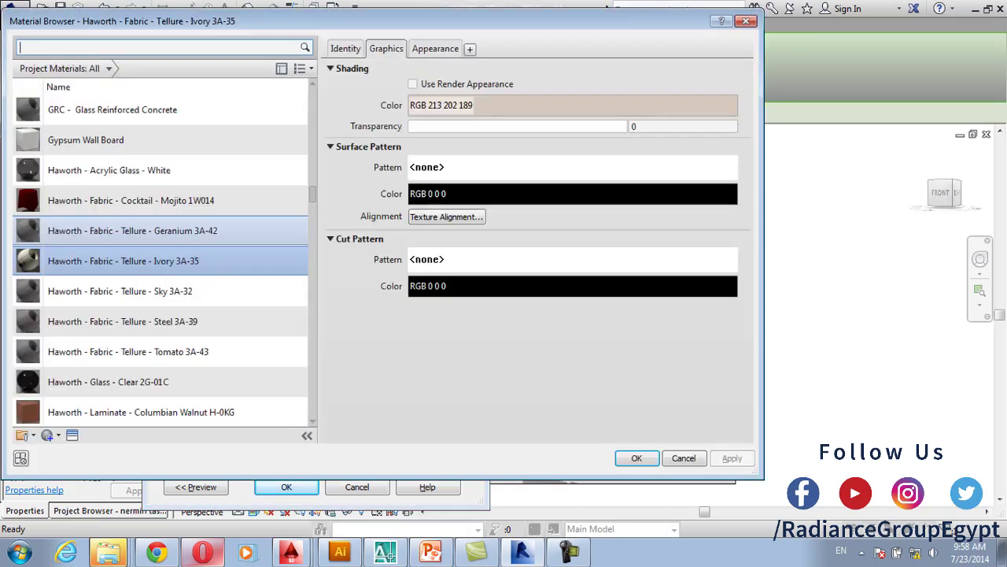
click(435, 48)
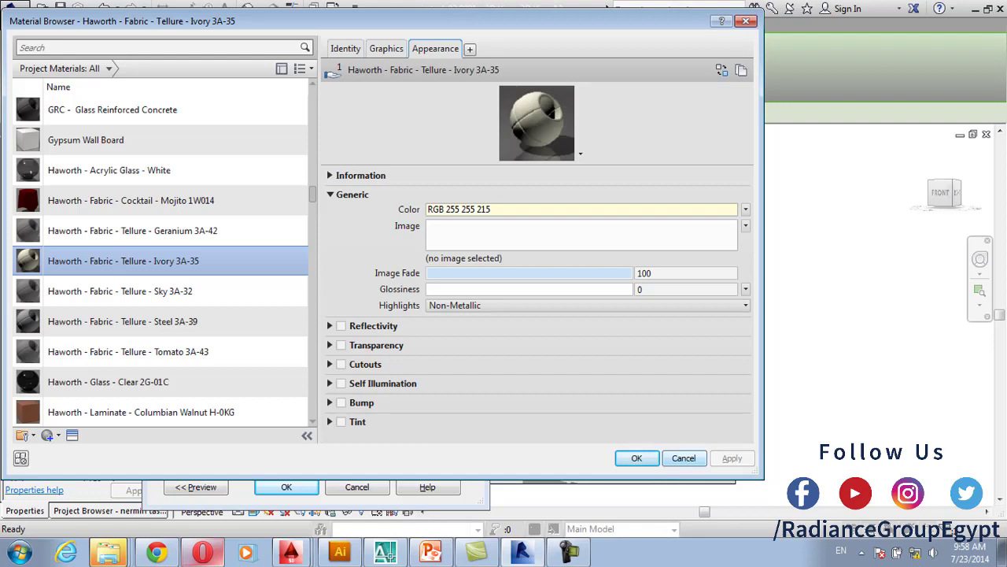
click(636, 458)
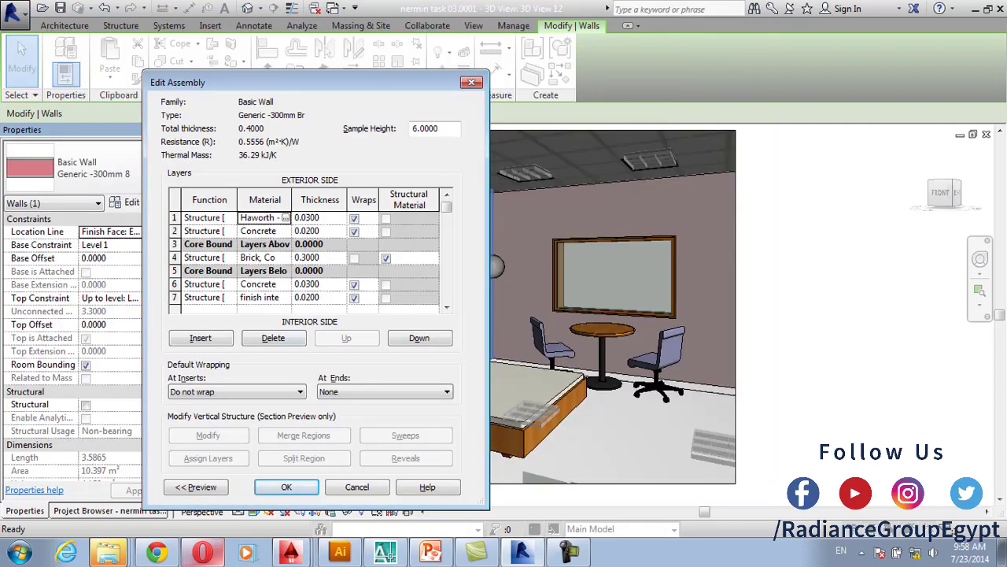
Set the interior layer 7 material to finish interior and apply the structure changes
click(260, 297)
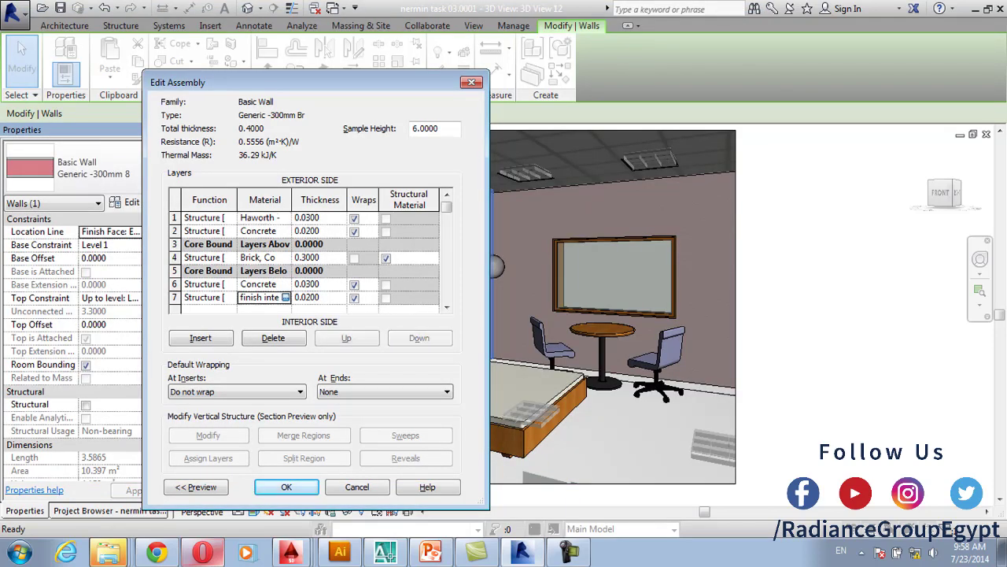
click(284, 297)
click(434, 48)
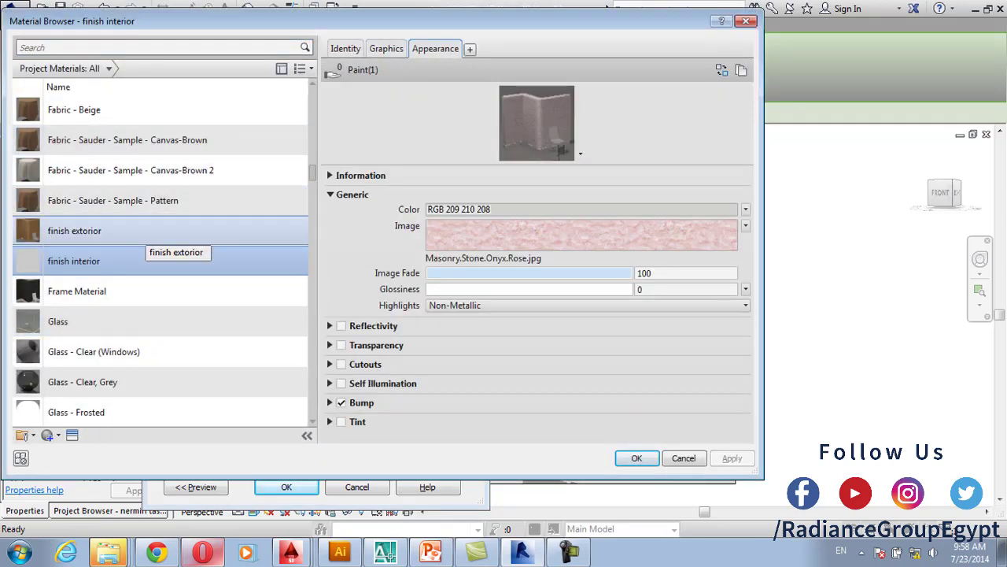
click(683, 457)
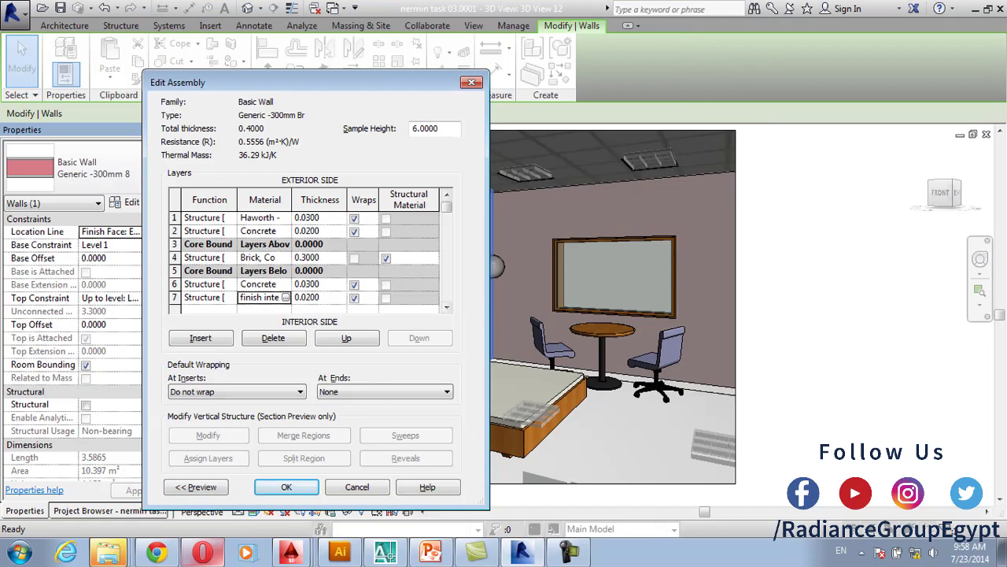
key(Return)
key(Return)
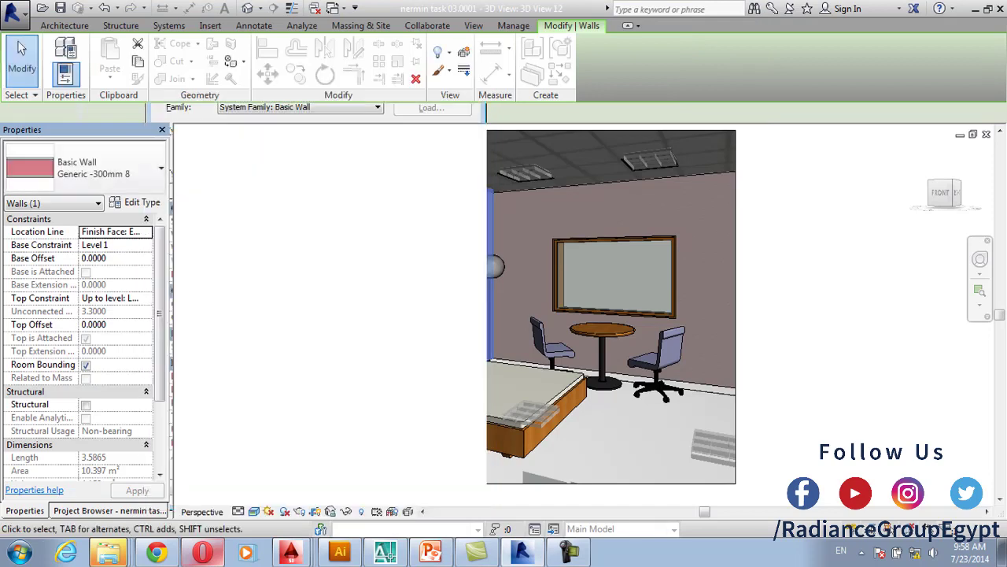
Zoom in to inspect the pale pink wall finish in 3D View 12, reselect the wall, then bring back the Project Browser
key(Escape)
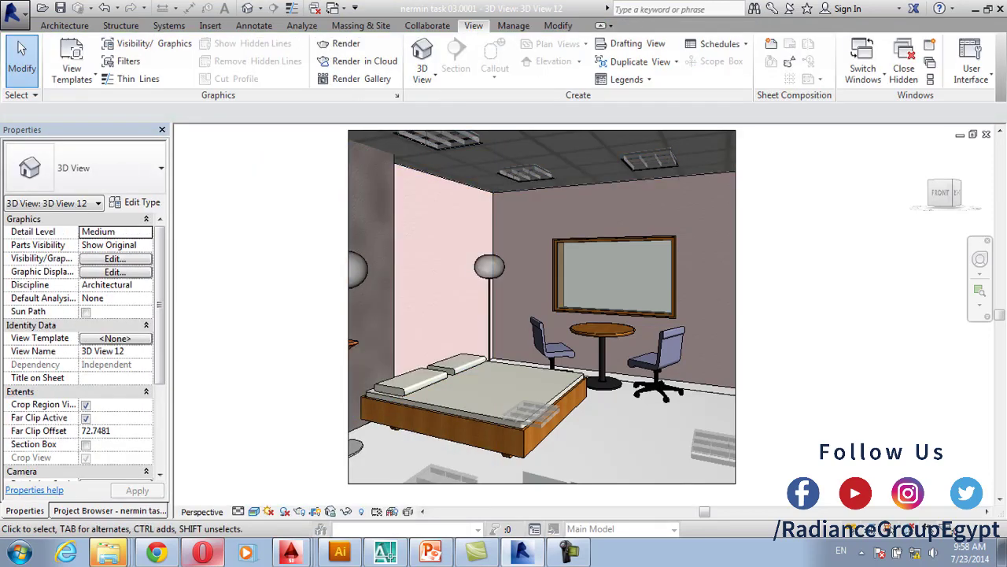
scroll(451, 225, up, 7)
scroll(464, 272, down, 5)
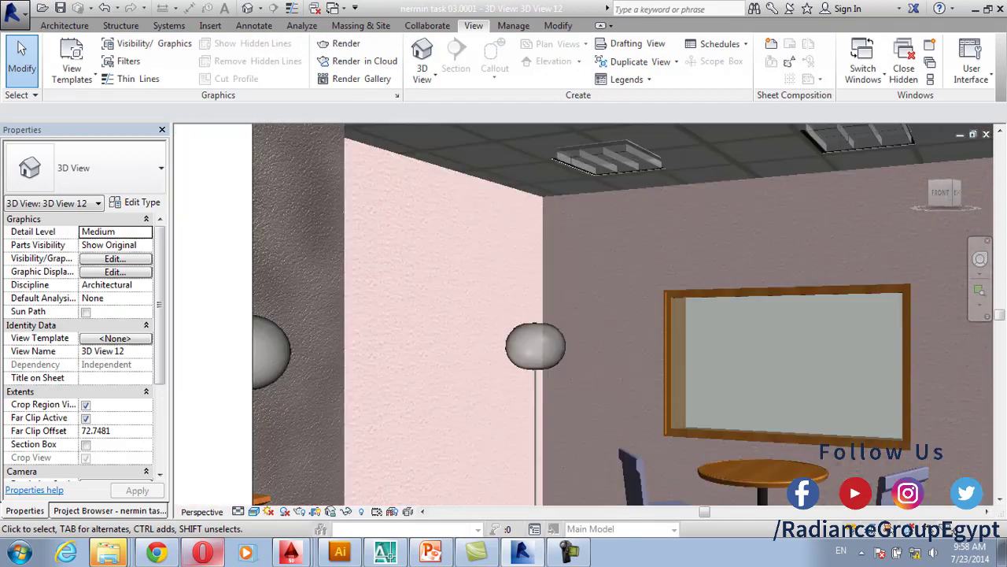
scroll(463, 286, down, 3)
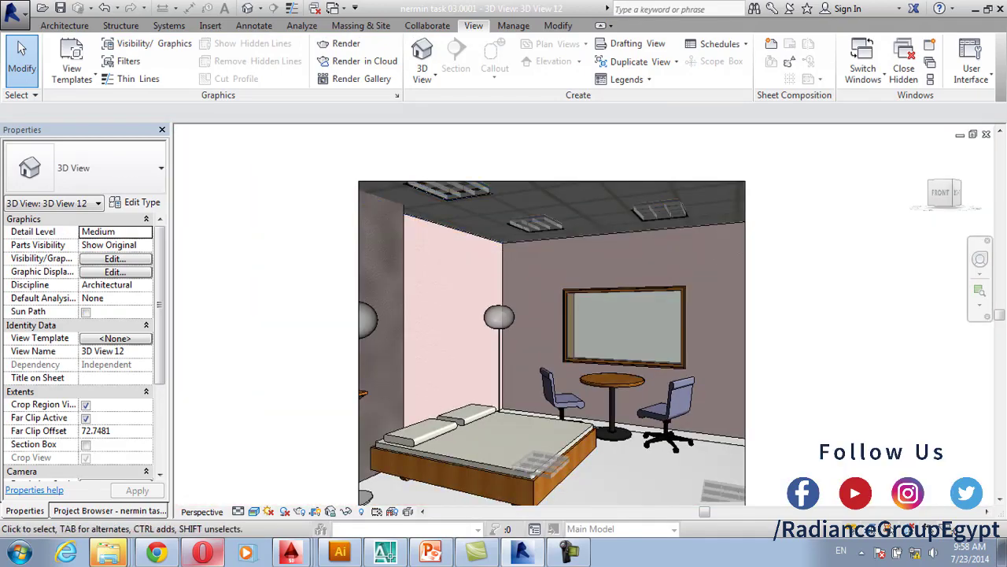
click(445, 299)
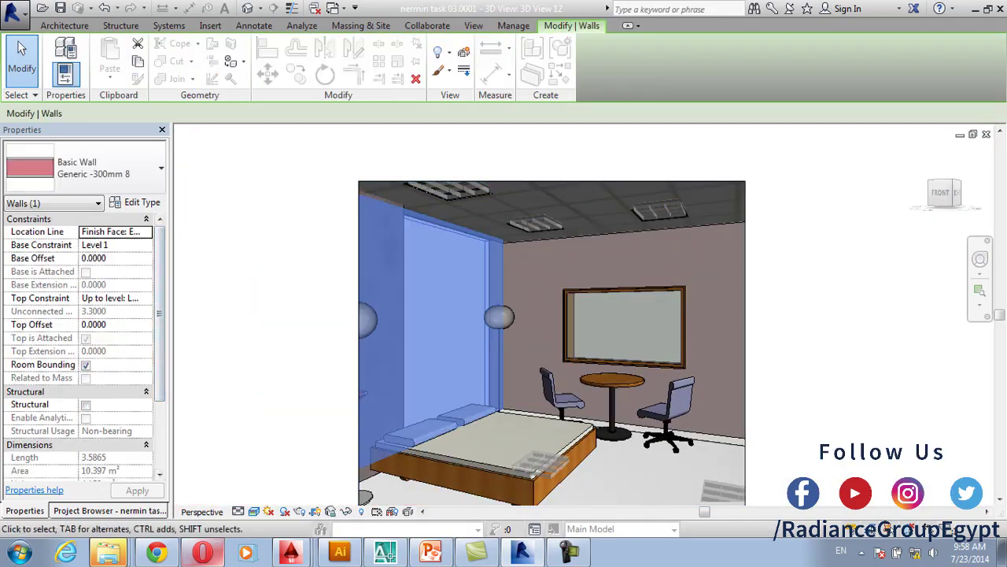
scroll(406, 370, down, 2)
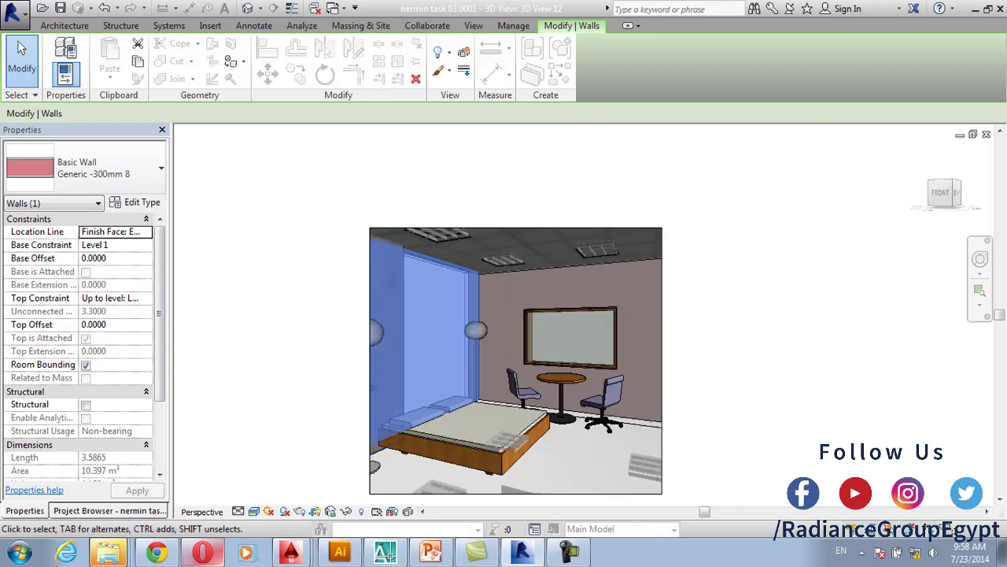
click(109, 510)
double_click(65, 188)
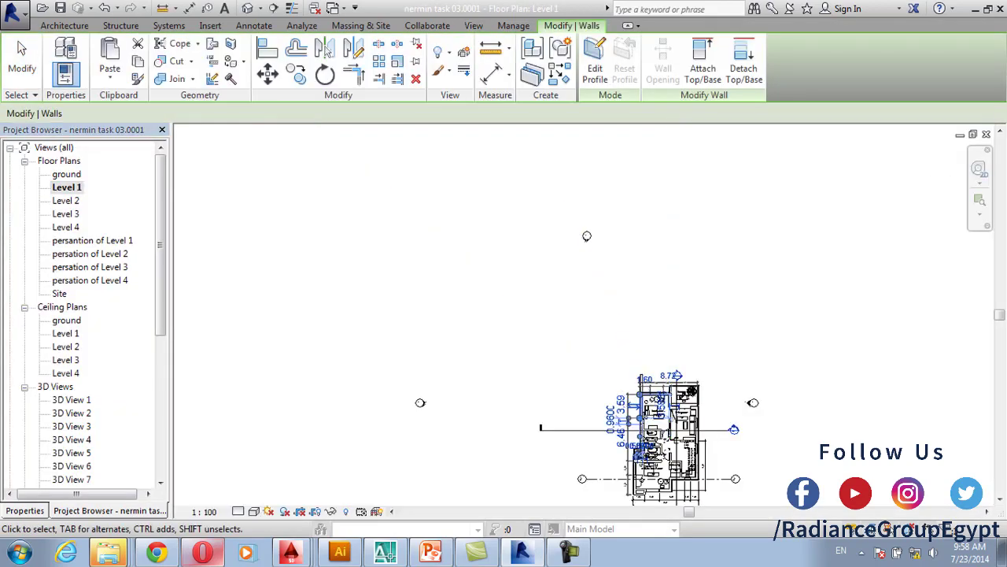
middle_drag(618, 488, 531, 460)
scroll(541, 414, up, 5)
scroll(540, 417, down, 1)
scroll(535, 434, up, 3)
scroll(534, 434, down, 3)
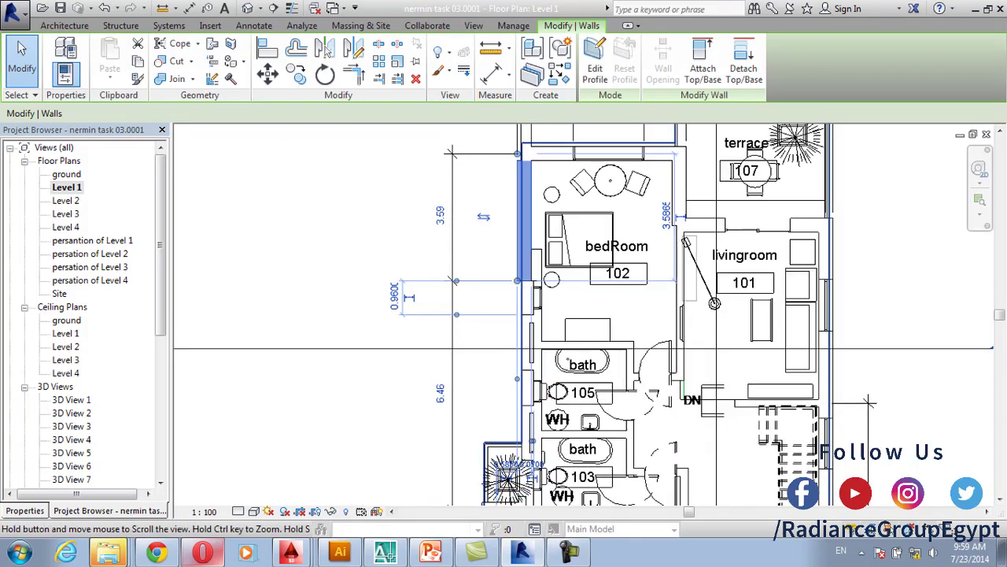
scroll(530, 206, up, 2)
scroll(509, 313, down, 2)
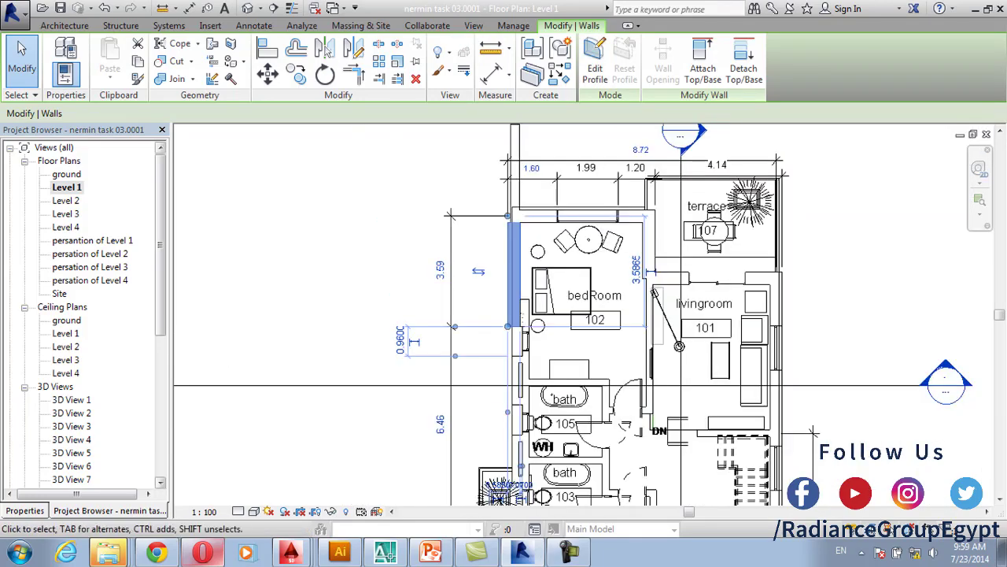
click(25, 510)
click(126, 202)
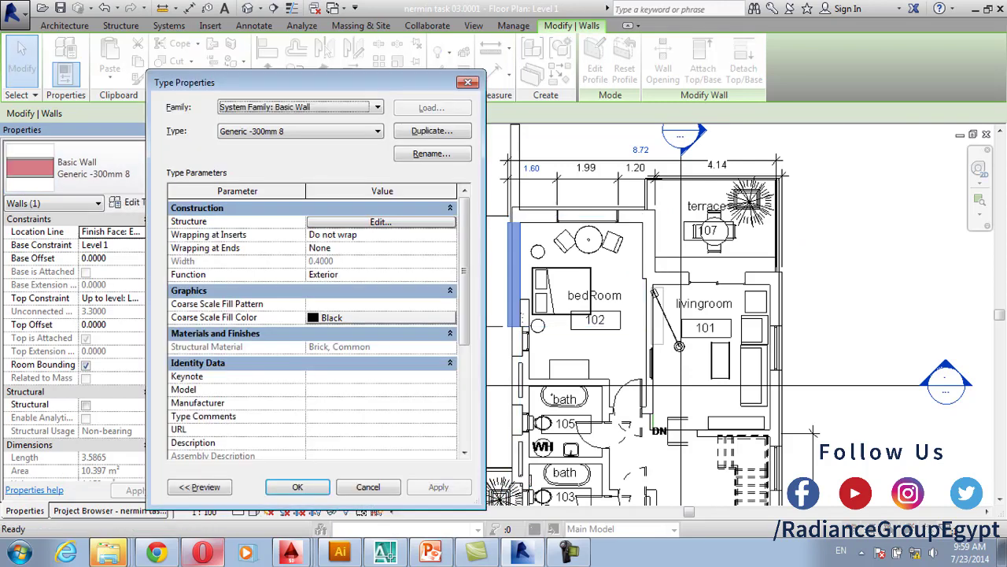
click(381, 221)
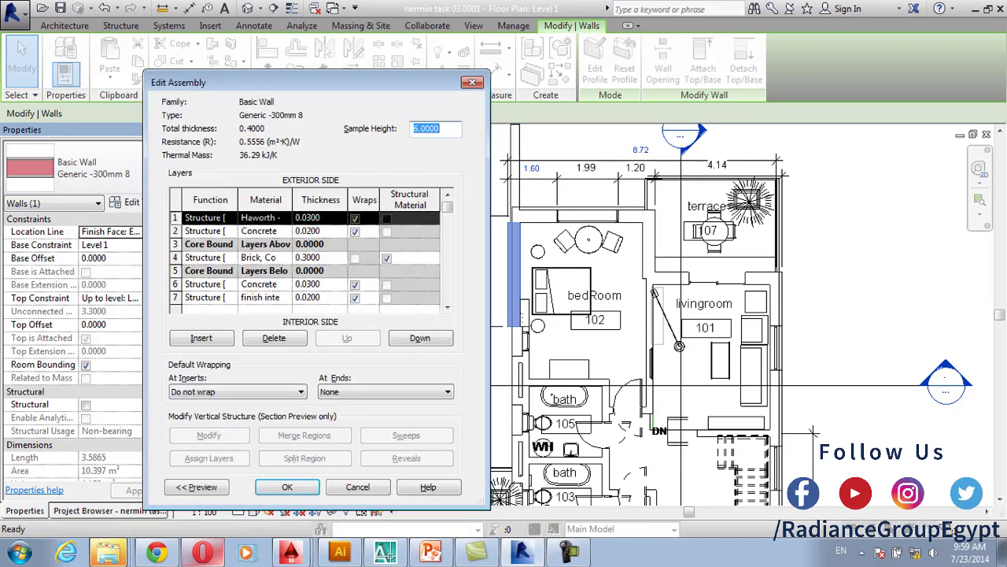
click(260, 217)
click(286, 217)
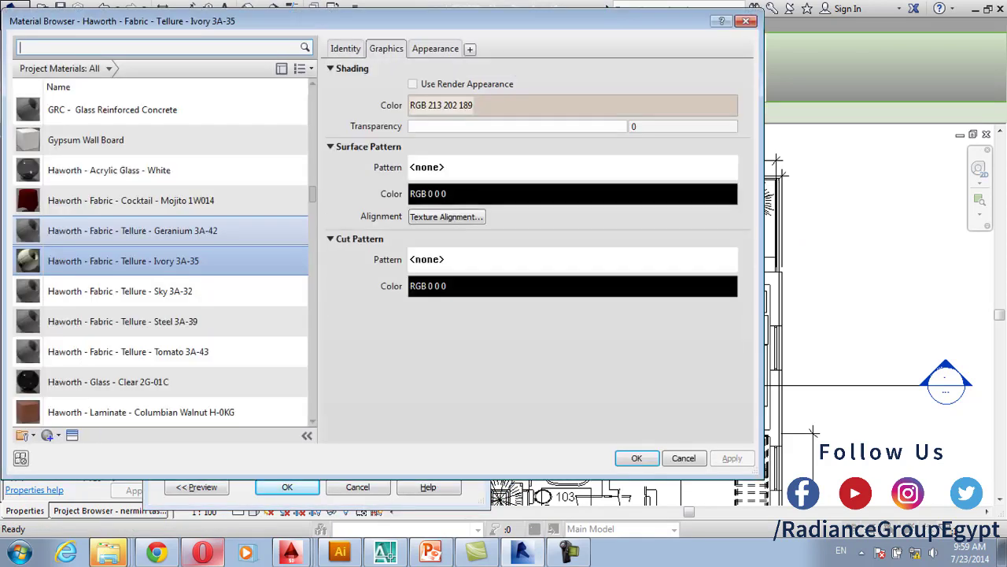
click(434, 48)
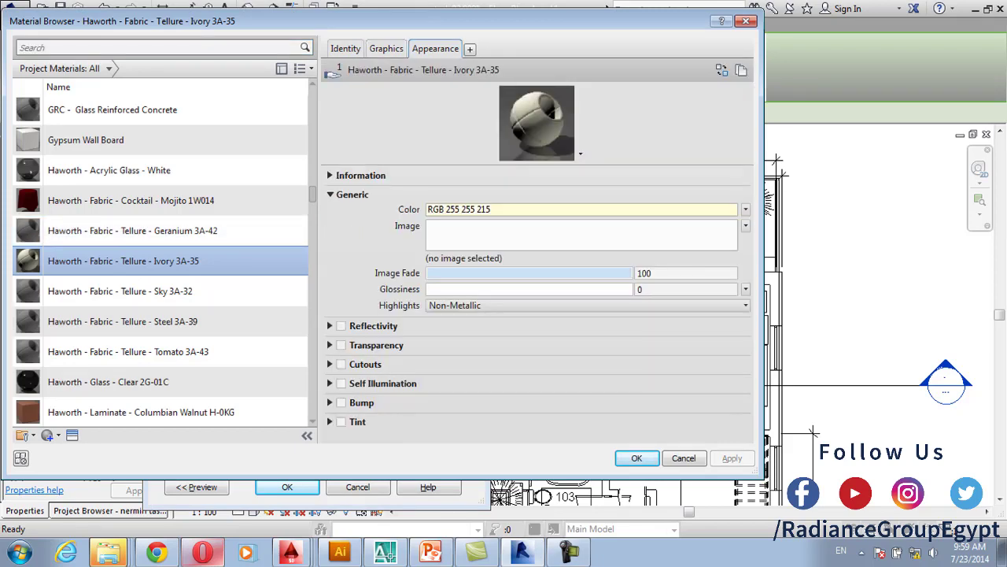
key(Return)
click(259, 297)
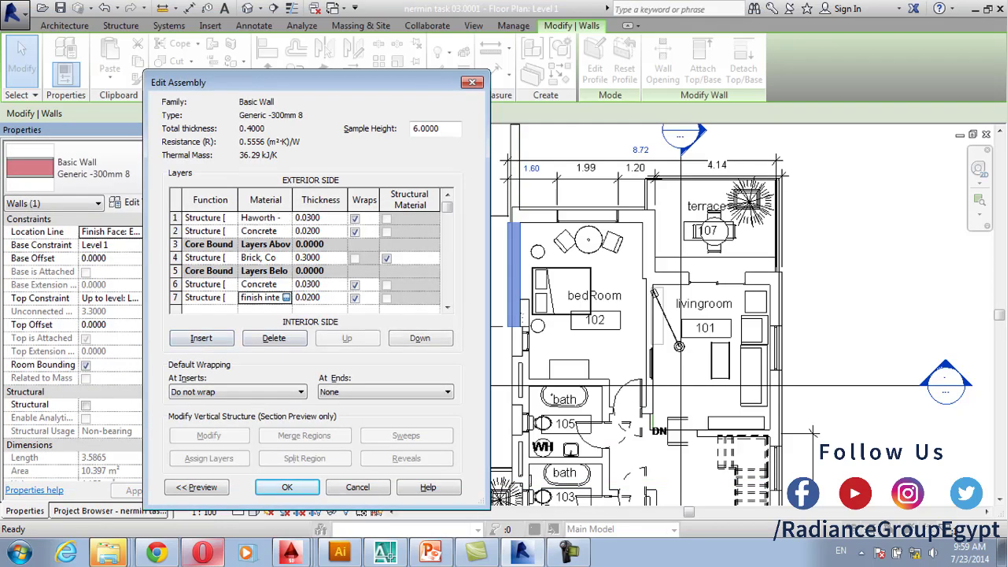
click(285, 297)
key(Return)
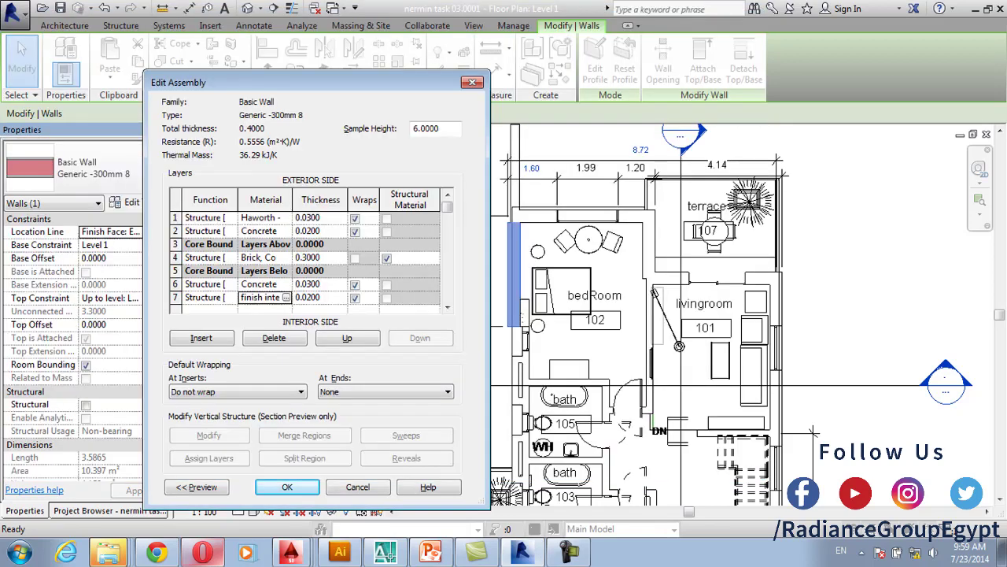
key(Return)
key(Return)
Flip the bedroom's left wall and detach it from its missed targets
scroll(481, 304, up, 3)
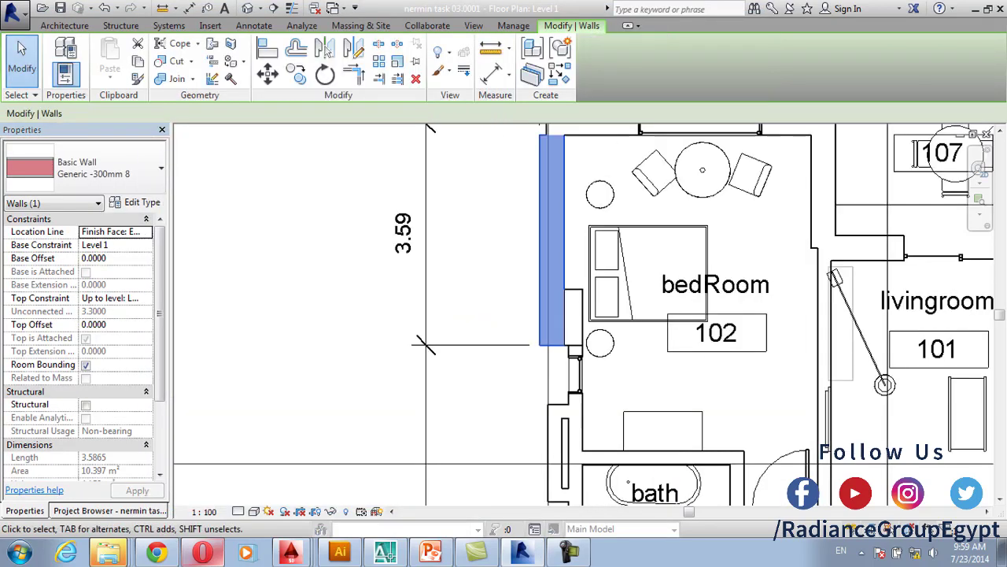
key(Escape)
click(551, 236)
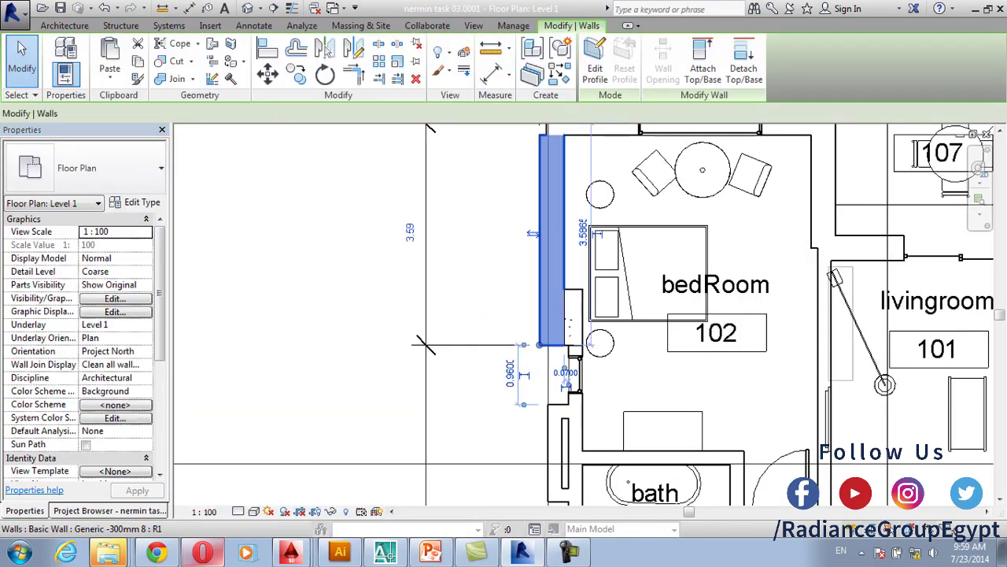
click(532, 233)
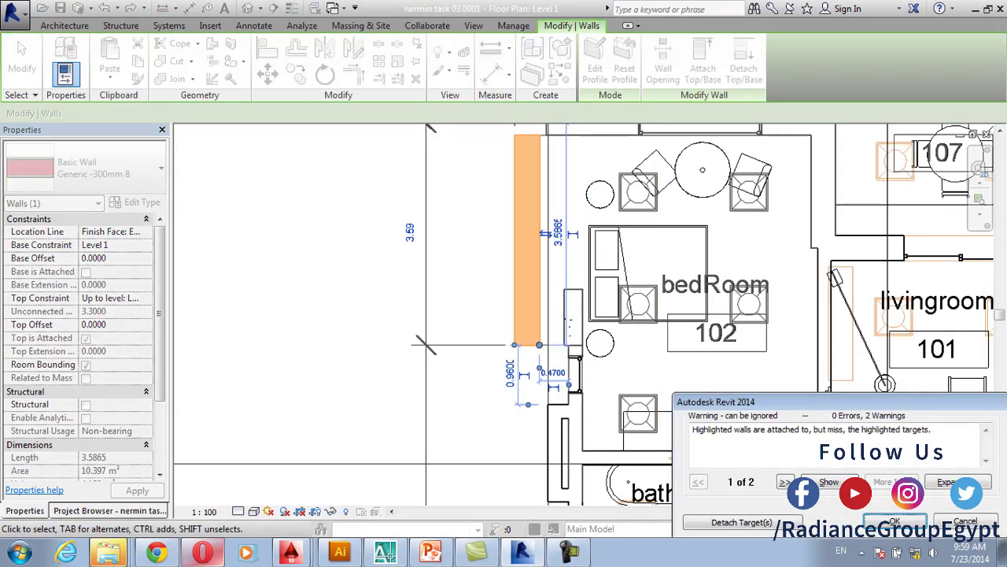
click(741, 522)
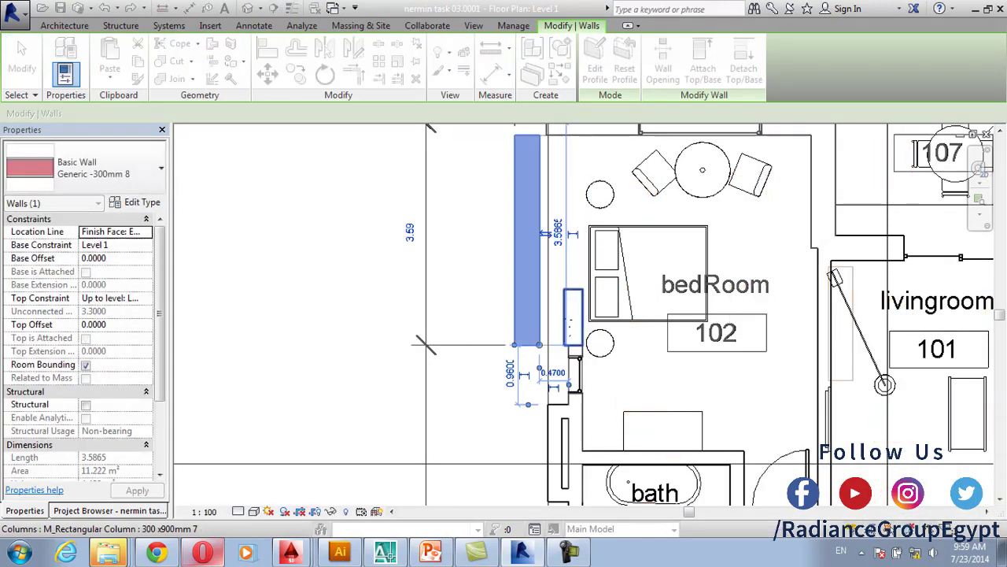
Use Align (AL) to line the wall face up with the adjacent column face
scroll(574, 318, up, 2)
middle_drag(575, 319, 442, 420)
key(a)
key(l)
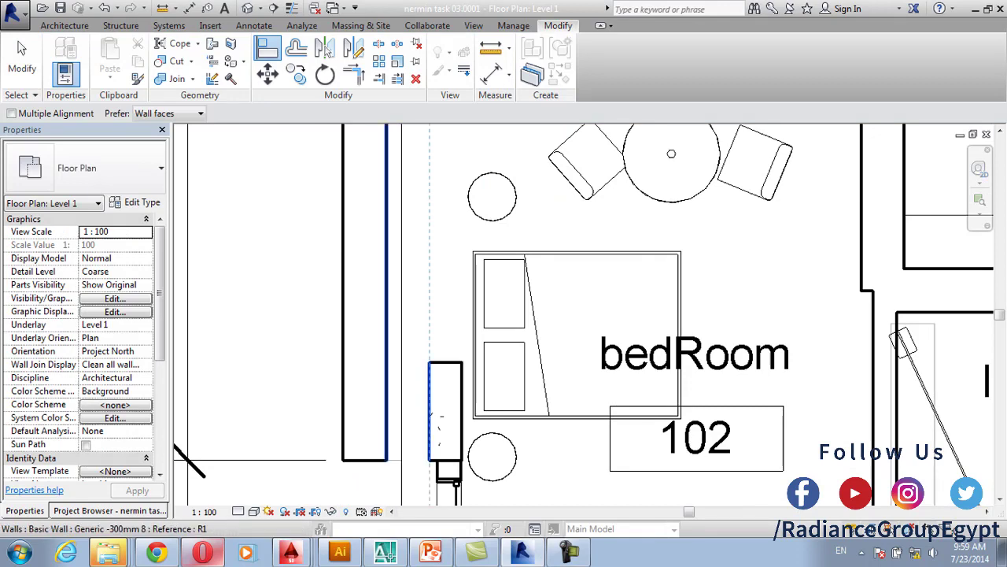
click(386, 314)
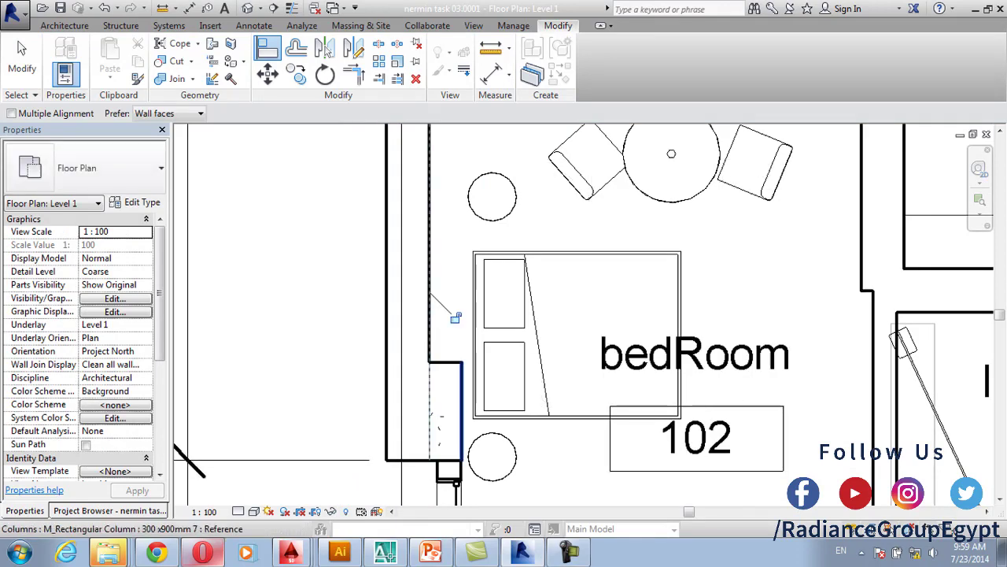
scroll(448, 385, down, 2)
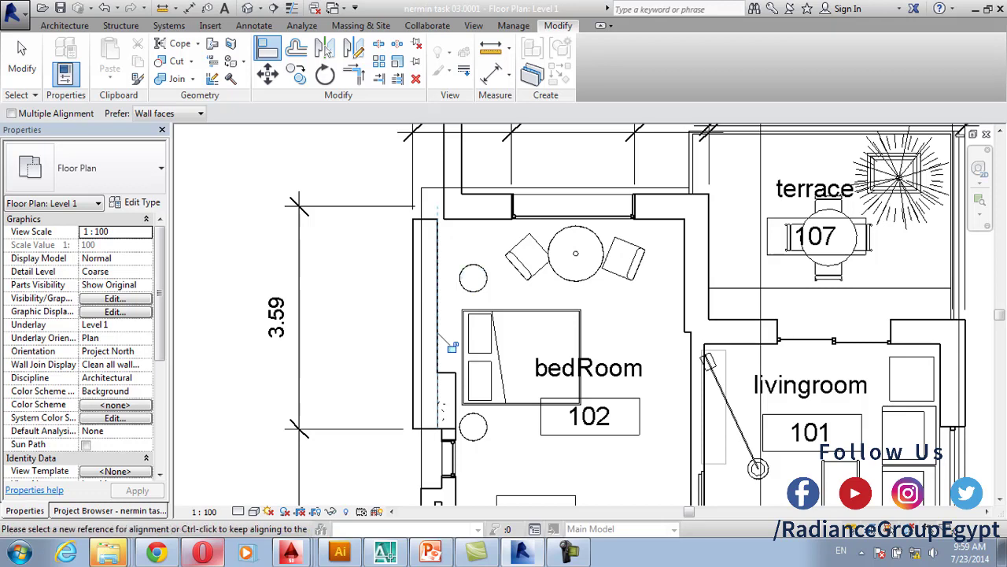
scroll(475, 412, up, 2)
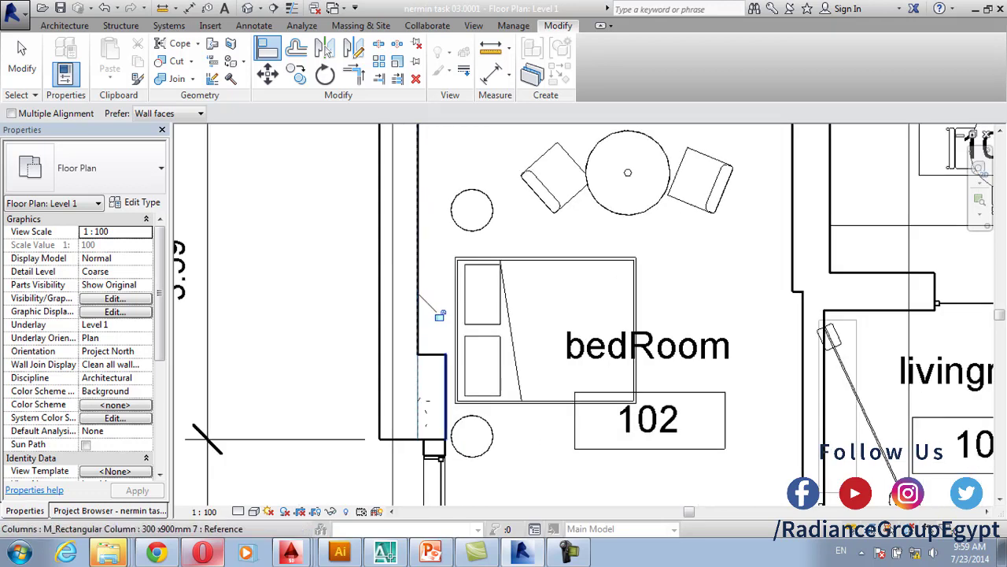
click(446, 394)
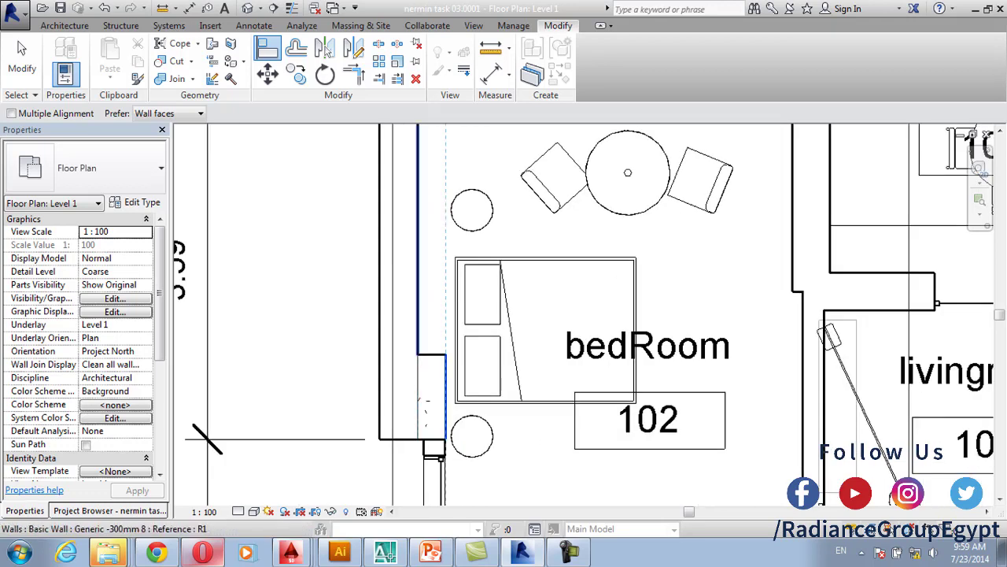
click(418, 399)
scroll(408, 378, down, 2)
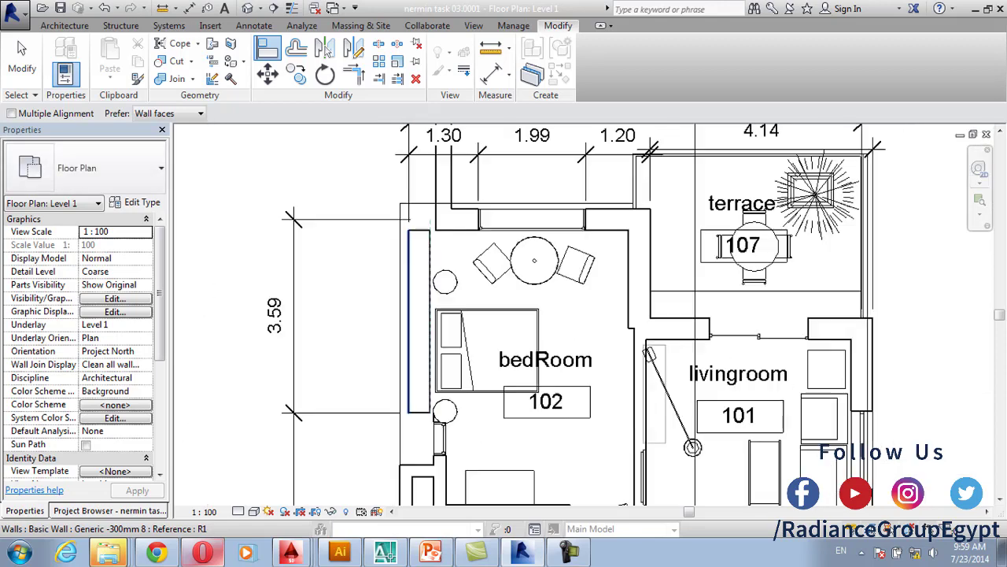
middle_drag(436, 354, 436, 383)
scroll(431, 254, up, 5)
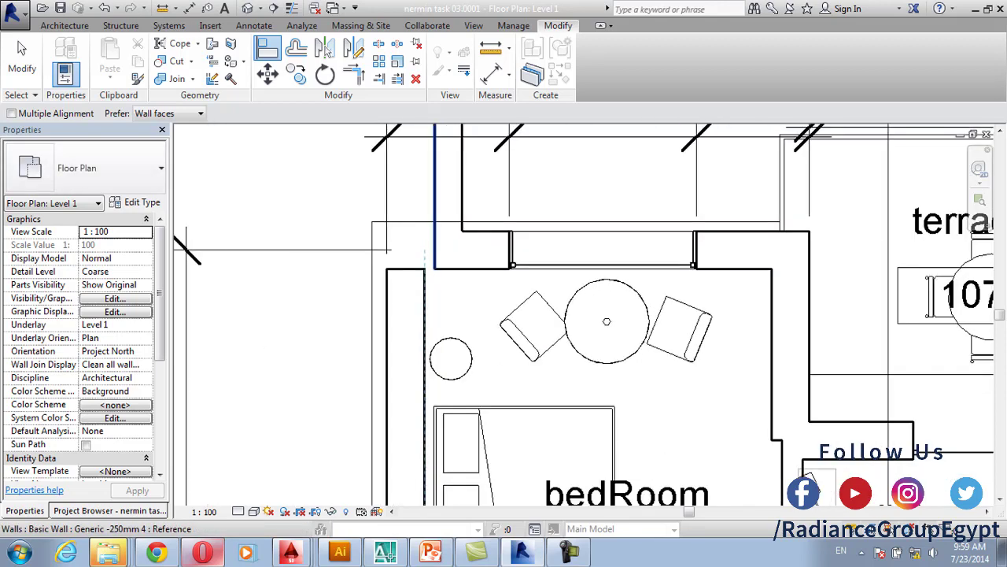
key(Escape)
Centre the bedroom with the terrace above in view, then start another Align and cancel it
scroll(336, 233, down, 3)
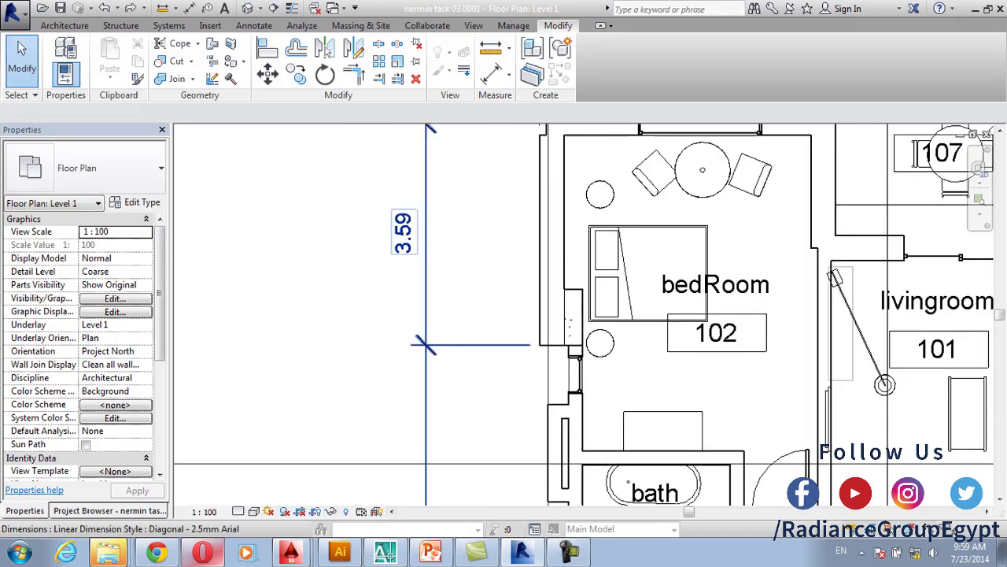
middle_drag(630, 275, 541, 378)
middle_drag(491, 240, 340, 180)
scroll(364, 238, up, 2)
scroll(310, 148, up, 2)
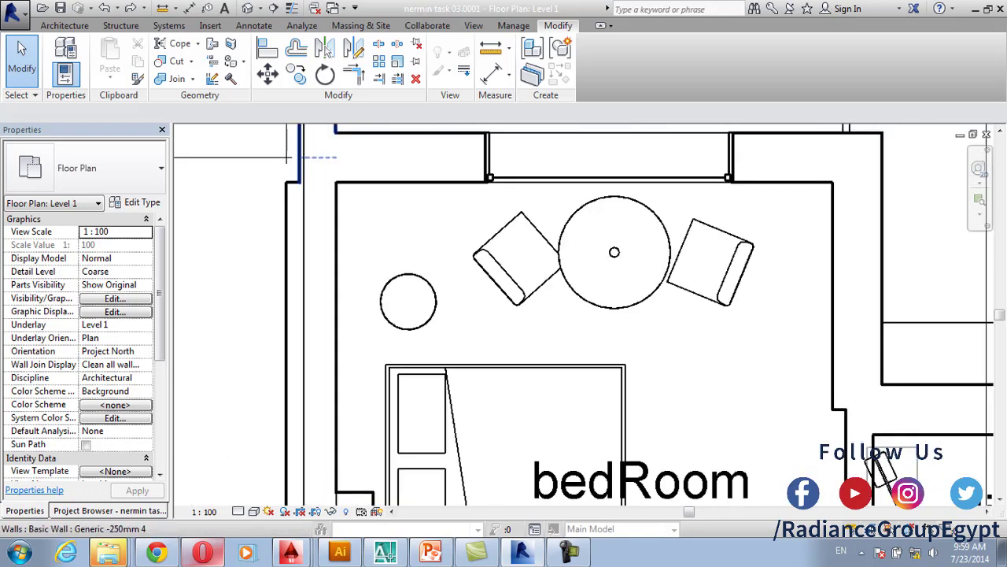
scroll(307, 158, down, 2)
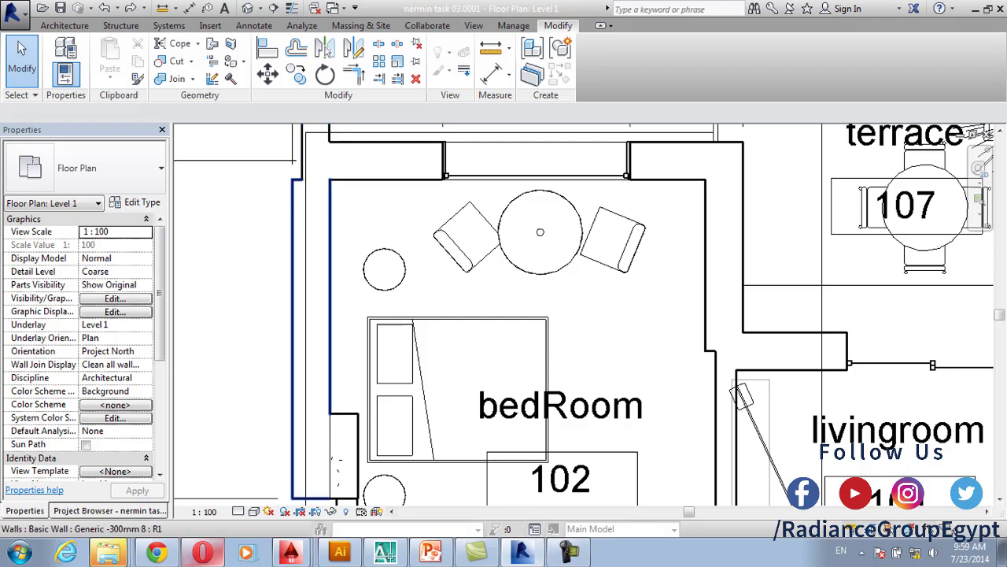
key(a)
key(l)
scroll(295, 153, up, 2)
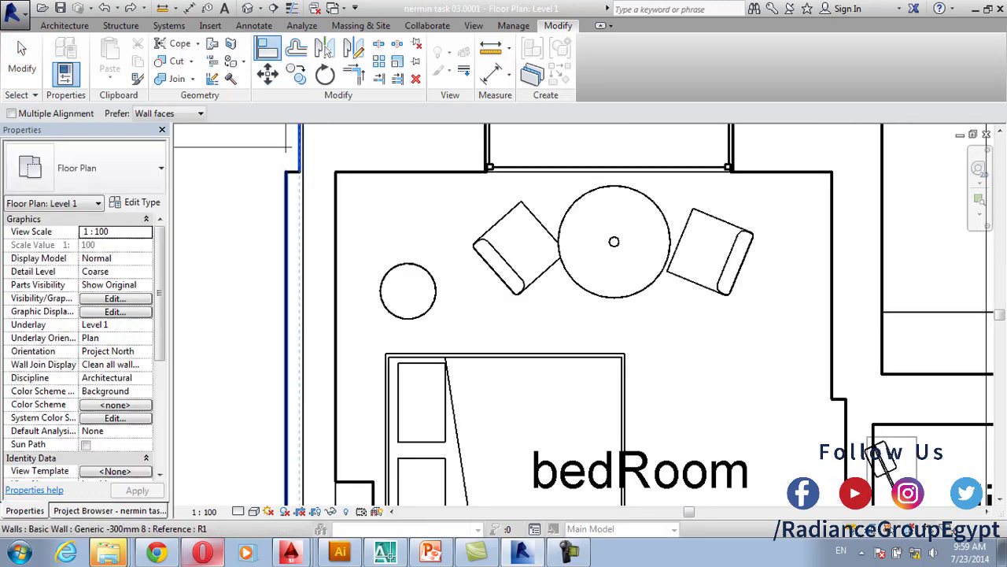
scroll(275, 288, down, 3)
key(Escape)
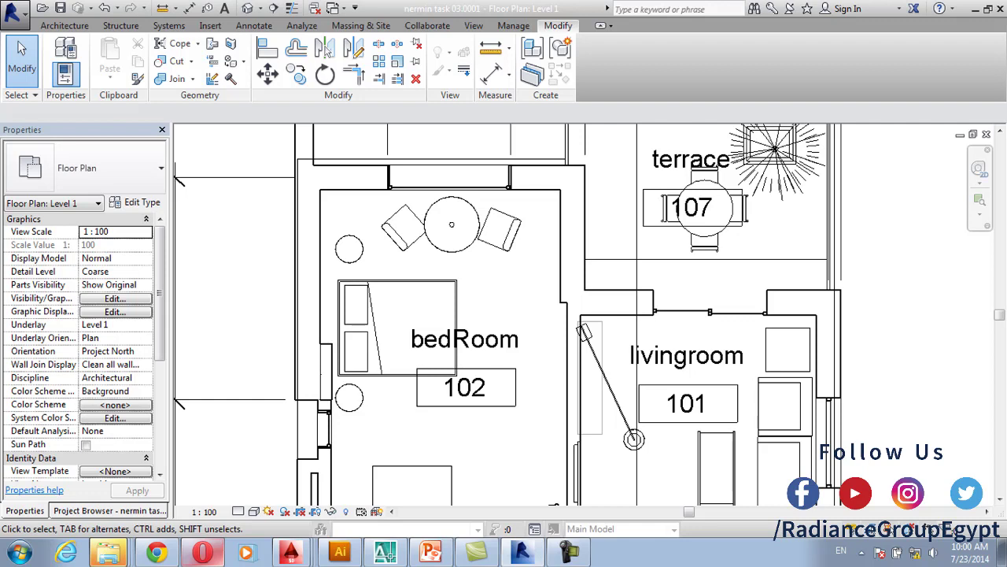
Place a camera with its eye inside the bedroom aimed at the bed and table
scroll(441, 354, down, 3)
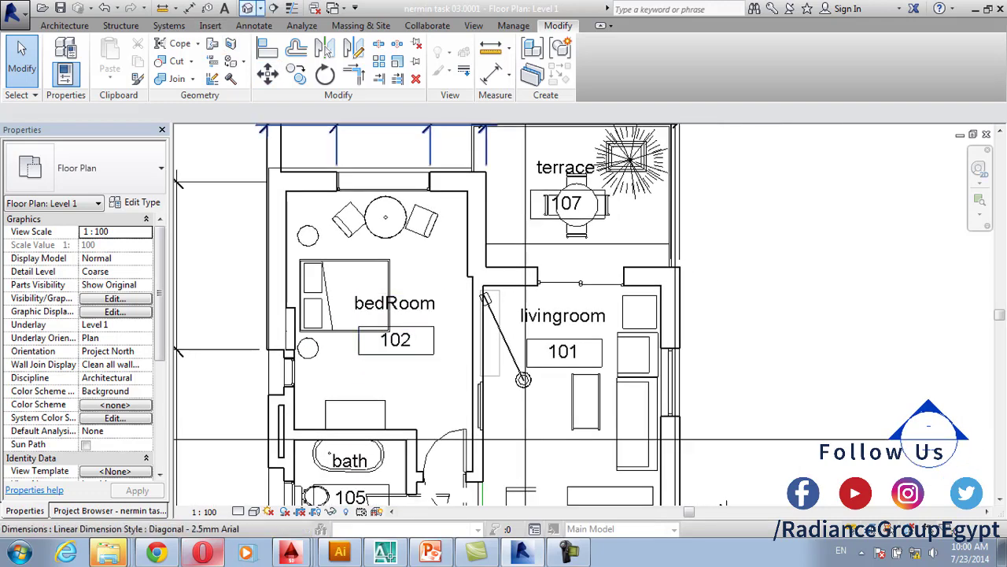
click(259, 8)
click(315, 40)
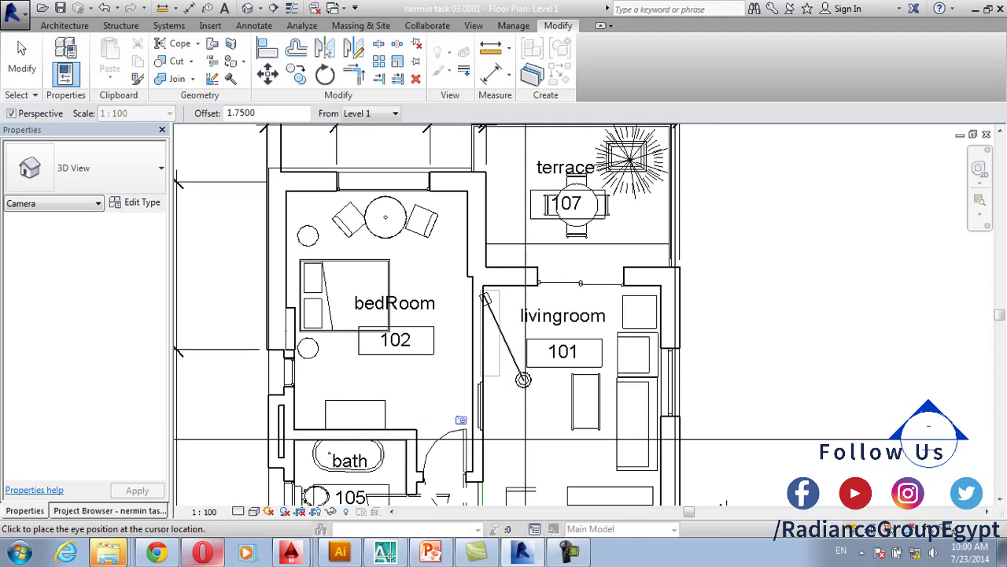
scroll(461, 419, down, 2)
scroll(462, 419, up, 3)
click(462, 431)
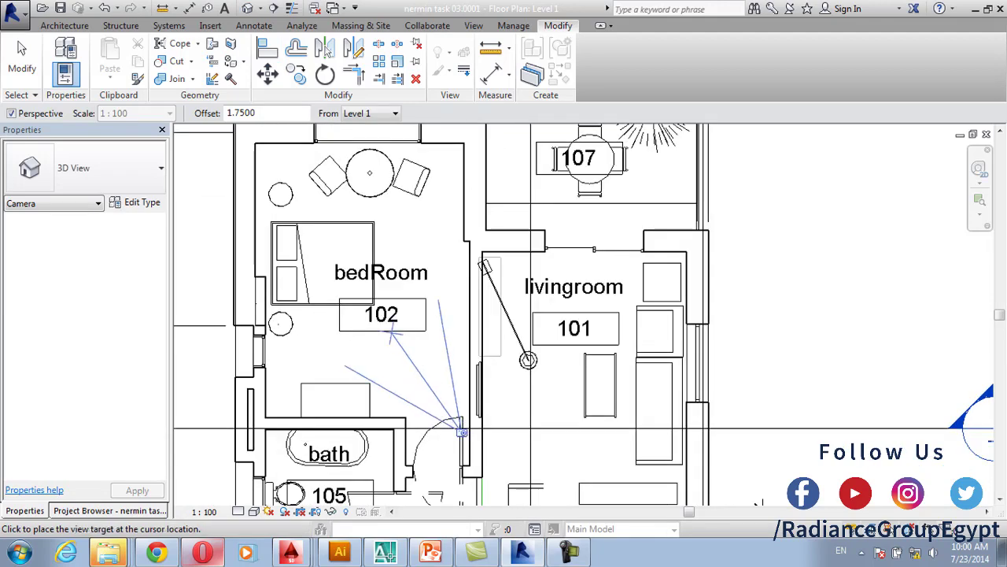
scroll(292, 199, down, 2)
middle_drag(292, 199, 470, 379)
scroll(425, 351, down, 2)
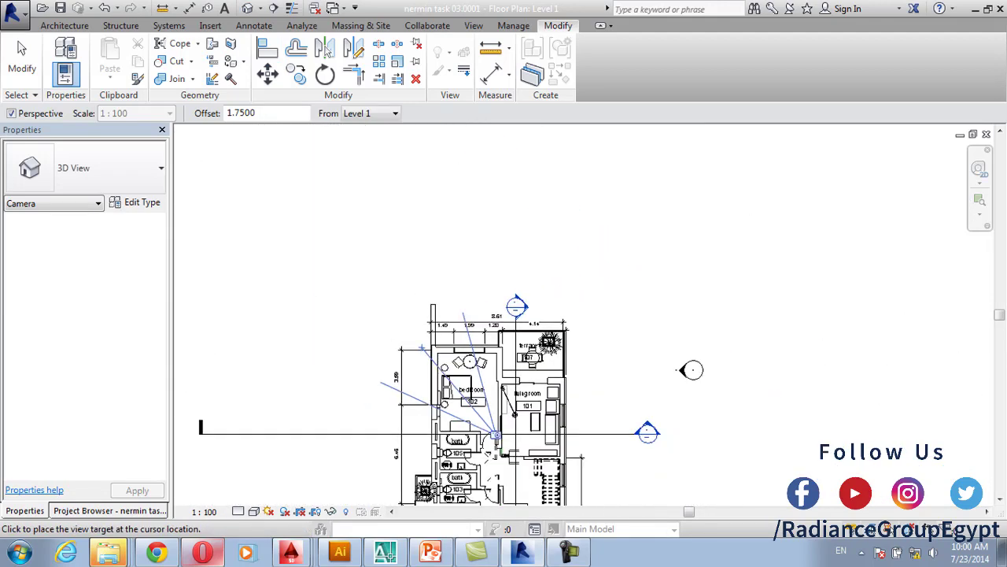
click(239, 366)
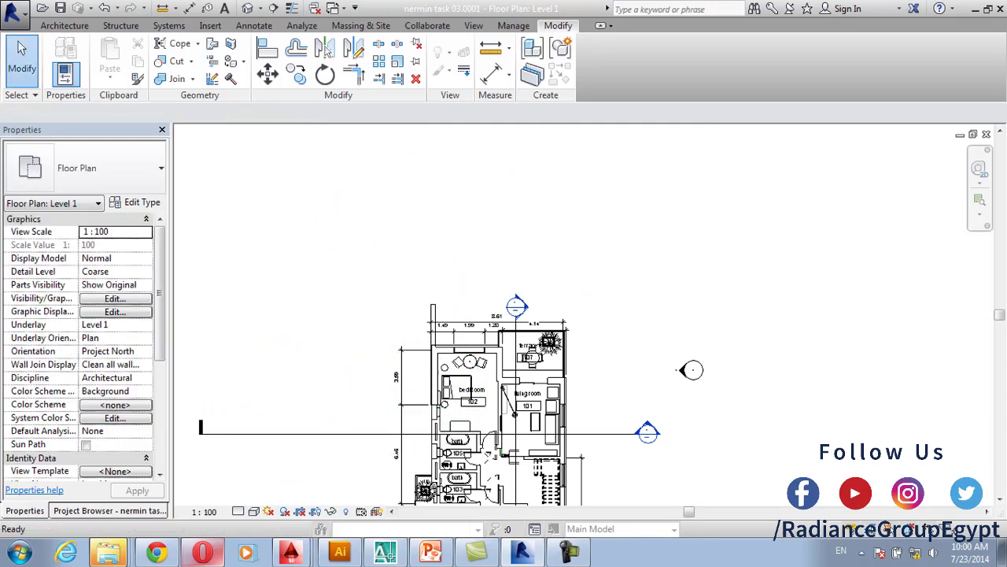
Open the new 3D View 12 perspective from the Project Browser
click(109, 510)
drag(160, 244, 160, 322)
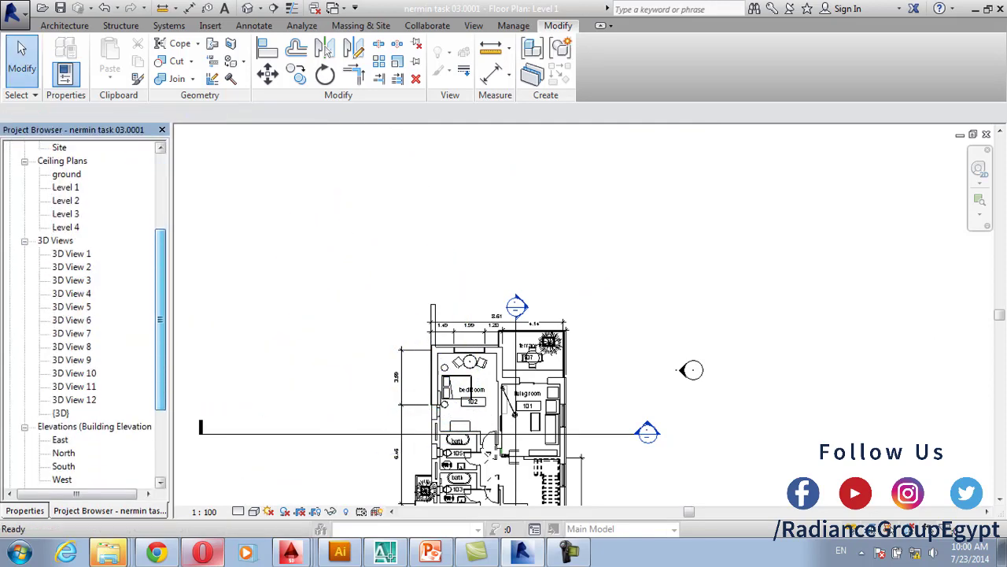
double_click(75, 399)
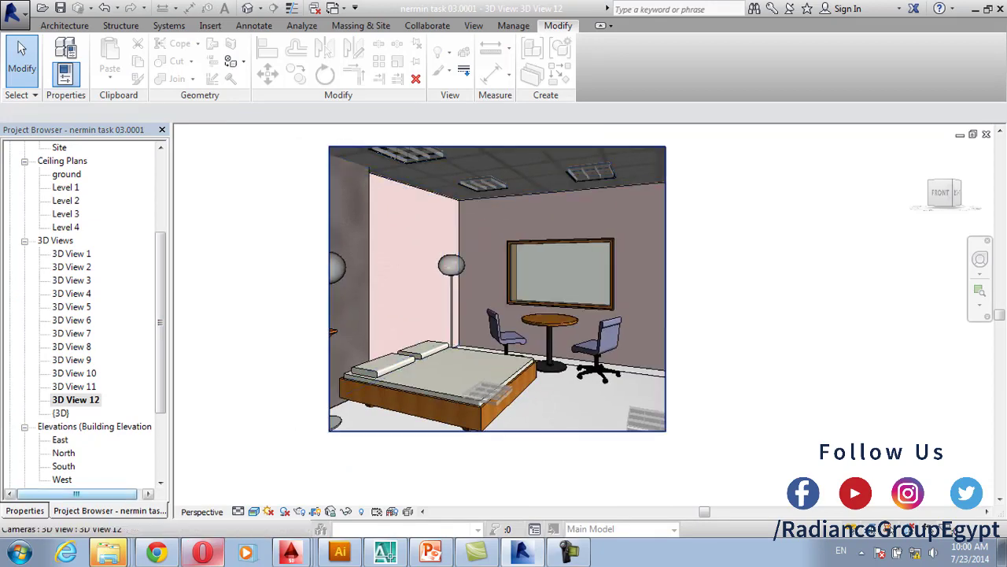
drag(160, 322, 160, 245)
Open the Level 1 floor plan and select the bedroom's left wall and the column beside the bed
double_click(66, 186)
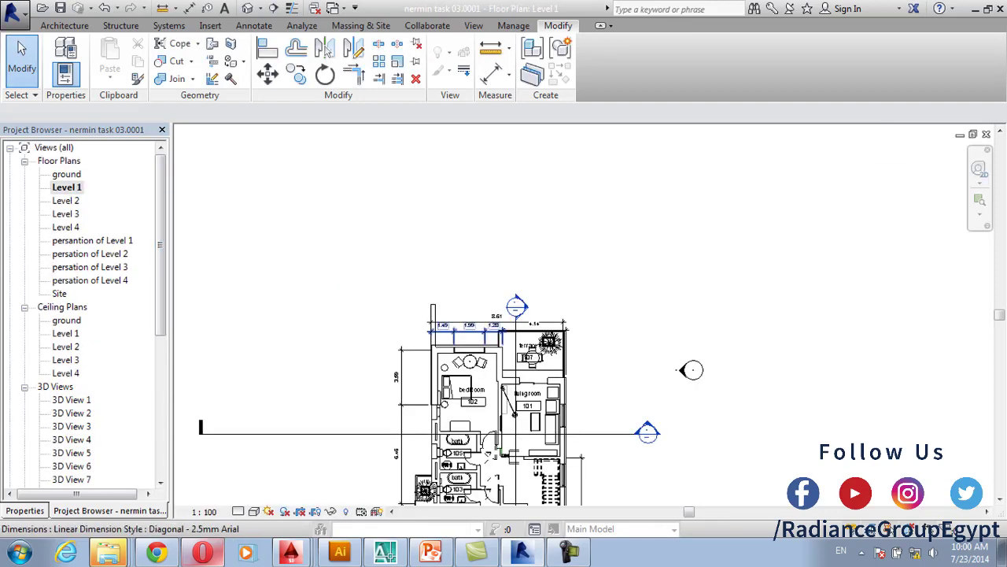
scroll(437, 373, up, 1)
scroll(463, 369, up, 3)
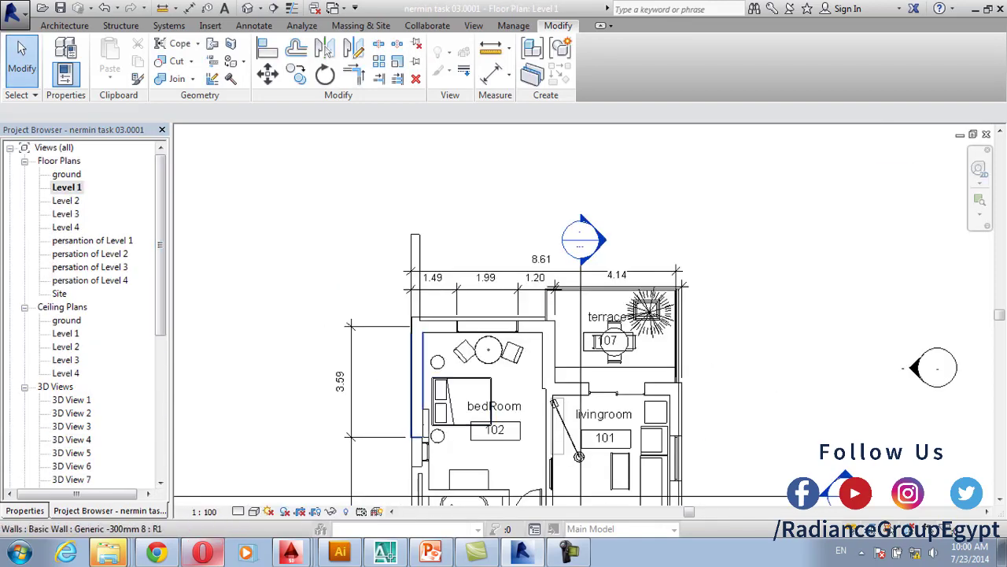
click(417, 378)
scroll(455, 472, up, 4)
scroll(355, 370, up, 1)
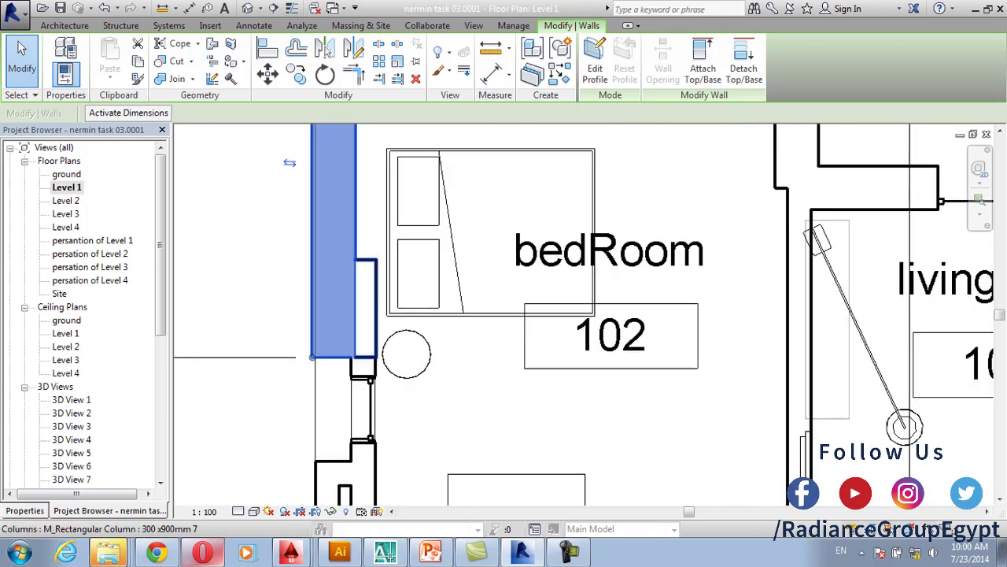
click(359, 313)
scroll(359, 313, down, 1)
middle_drag(358, 313, 362, 427)
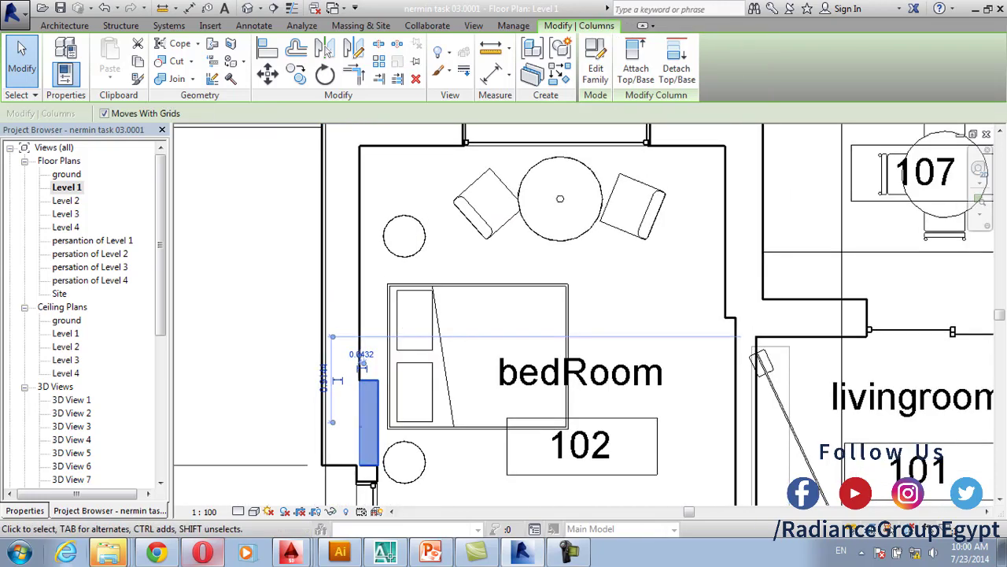
Show the column's properties, start Align (AL), then cancel it
key(p)
key(p)
key(a)
key(l)
scroll(369, 345, up, 2)
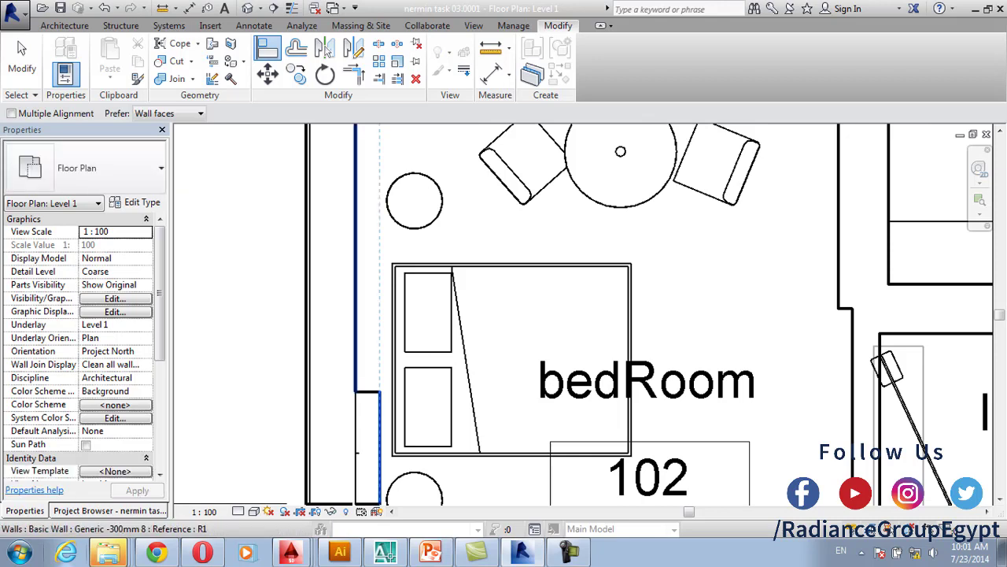
scroll(377, 362, down, 3)
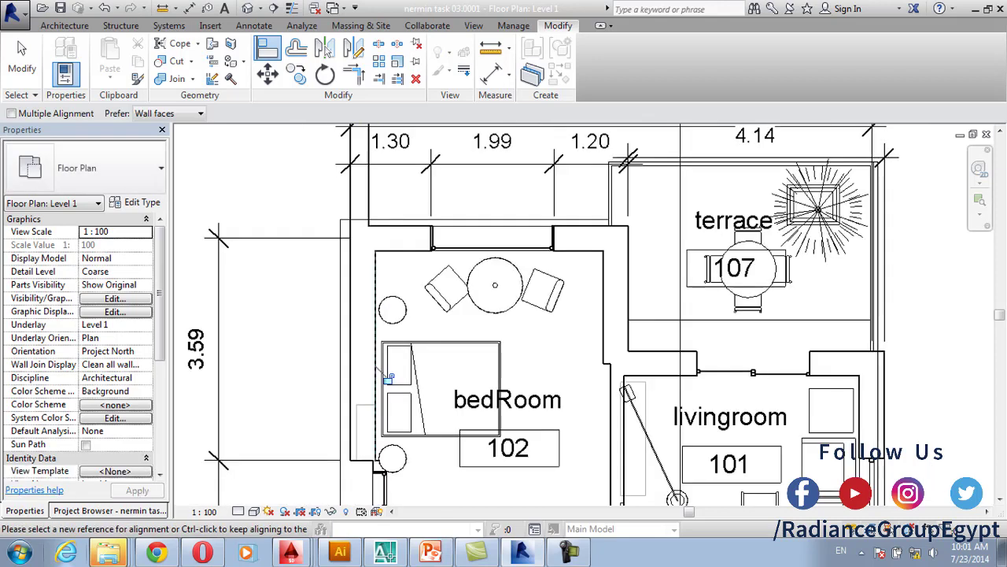
scroll(423, 290, down, 1)
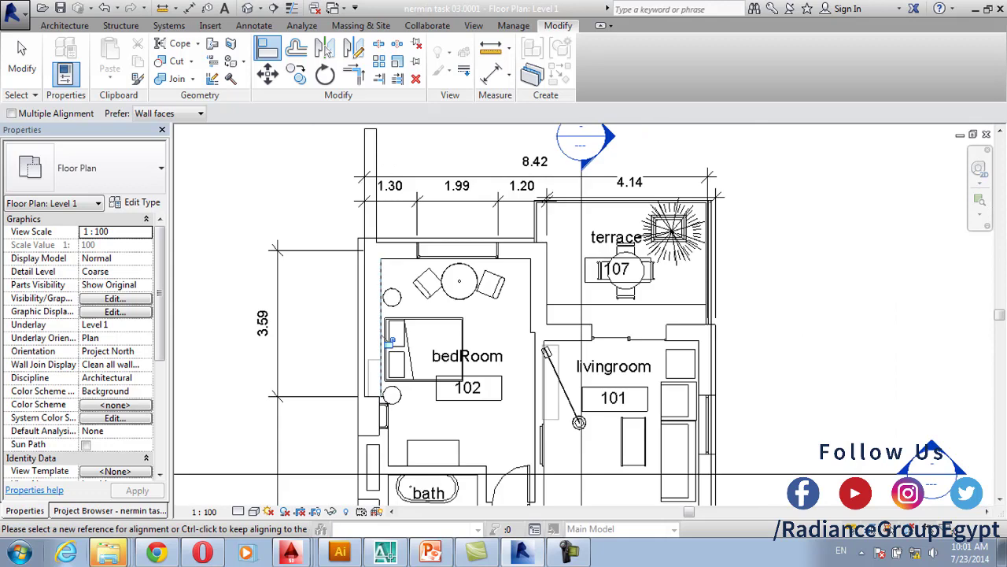
scroll(423, 291, up, 3)
key(Escape)
key(Escape)
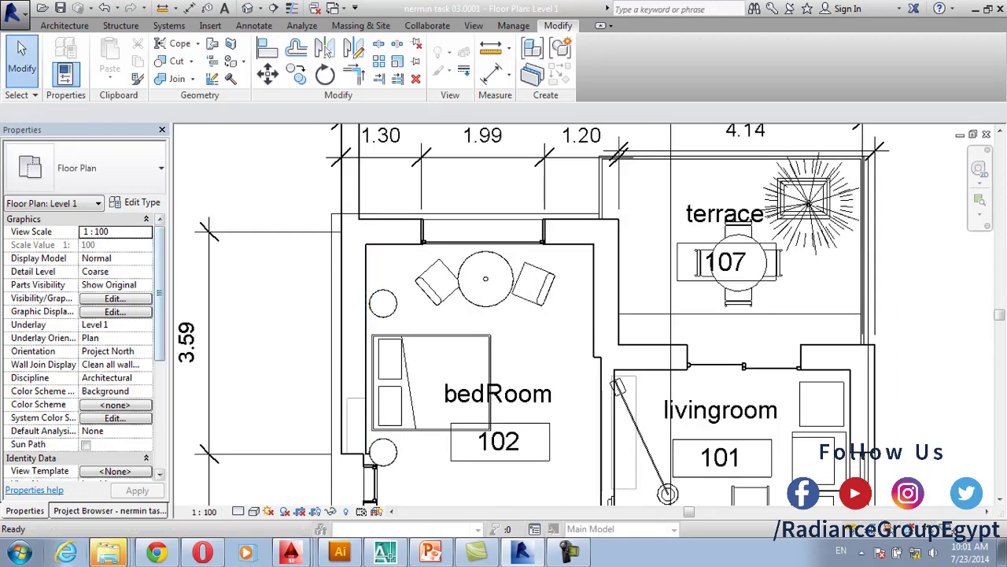
click(110, 510)
In 3D View 12, open the left bedroom wall's type layer structure with section preview
scroll(79, 315, down, 4)
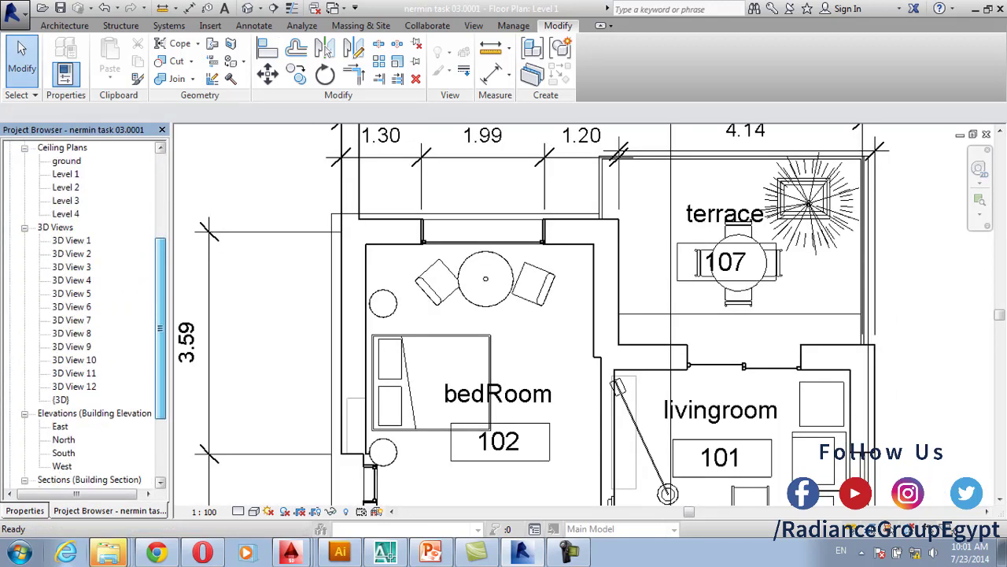
double_click(76, 386)
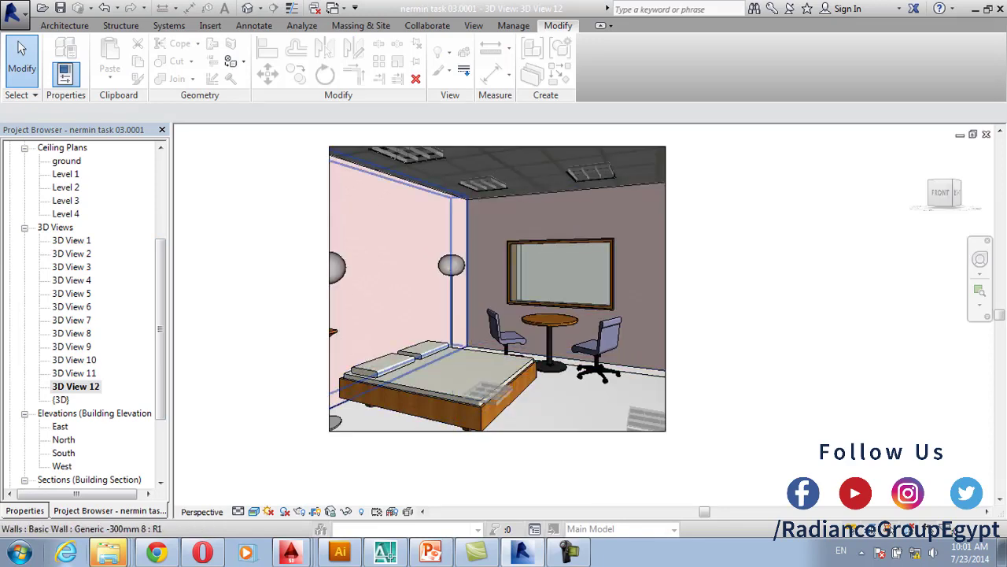
click(409, 260)
key(p)
key(p)
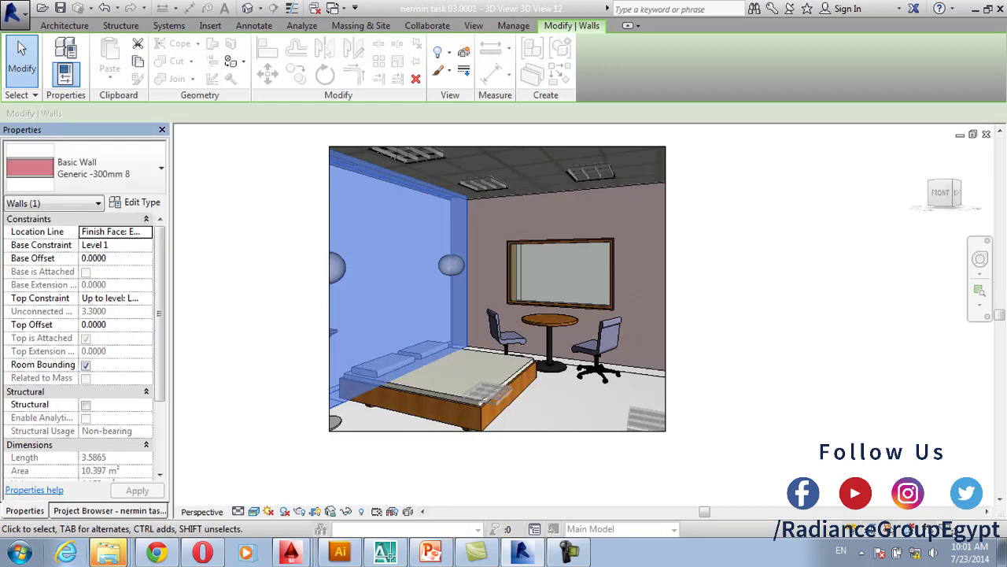
click(136, 202)
click(404, 218)
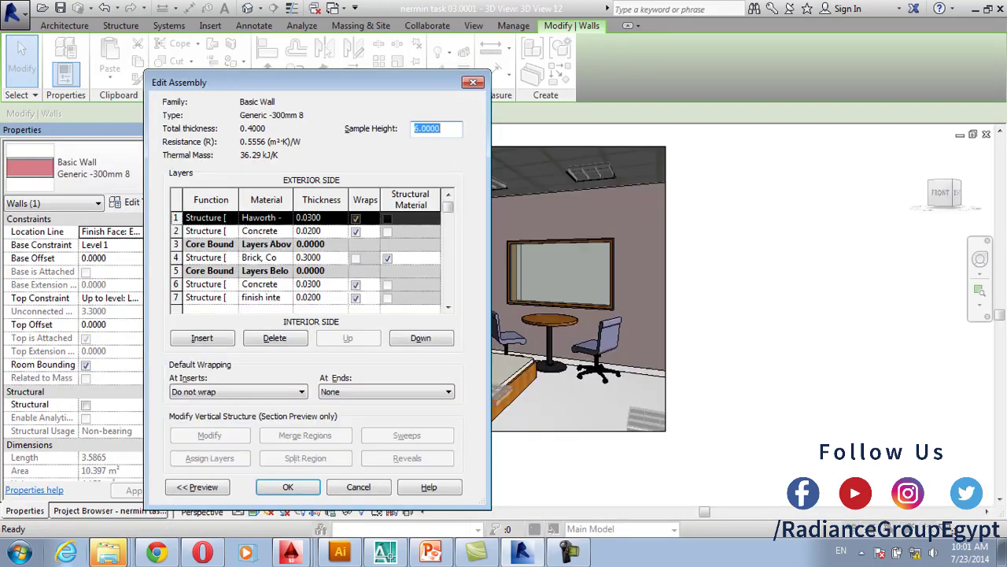
click(197, 487)
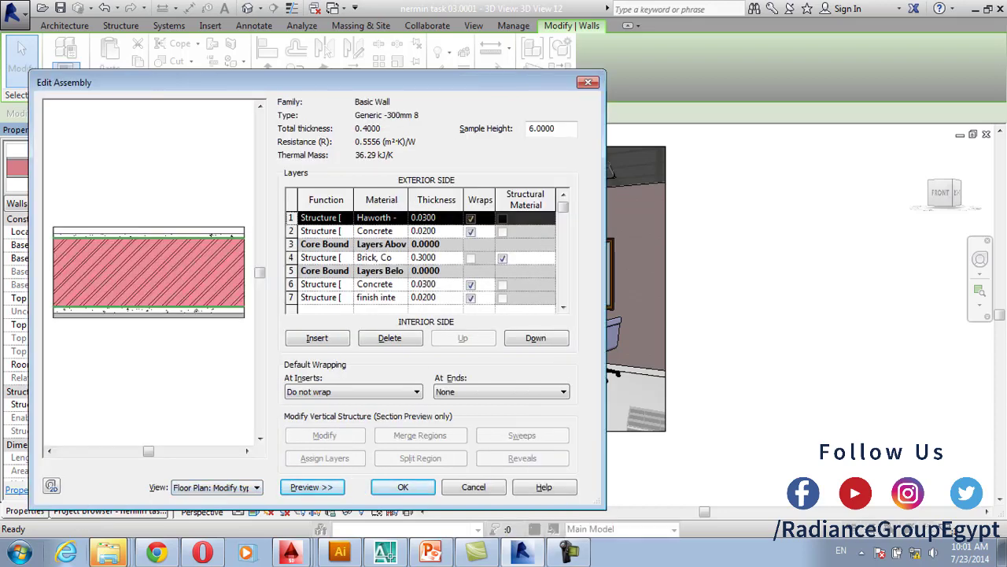
Set layer 7's material to Br and apply the change to the wall type
click(378, 297)
click(402, 296)
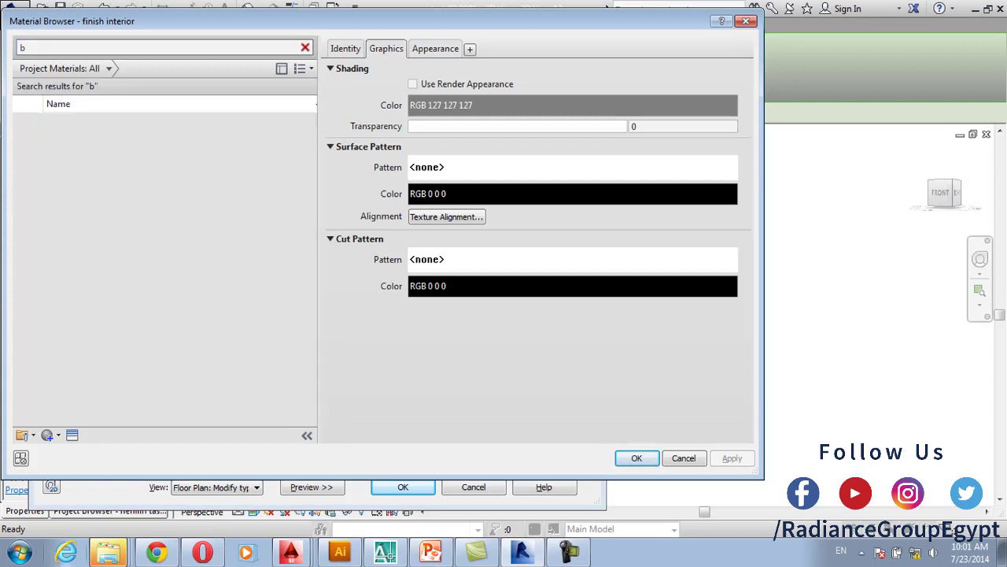
click(159, 277)
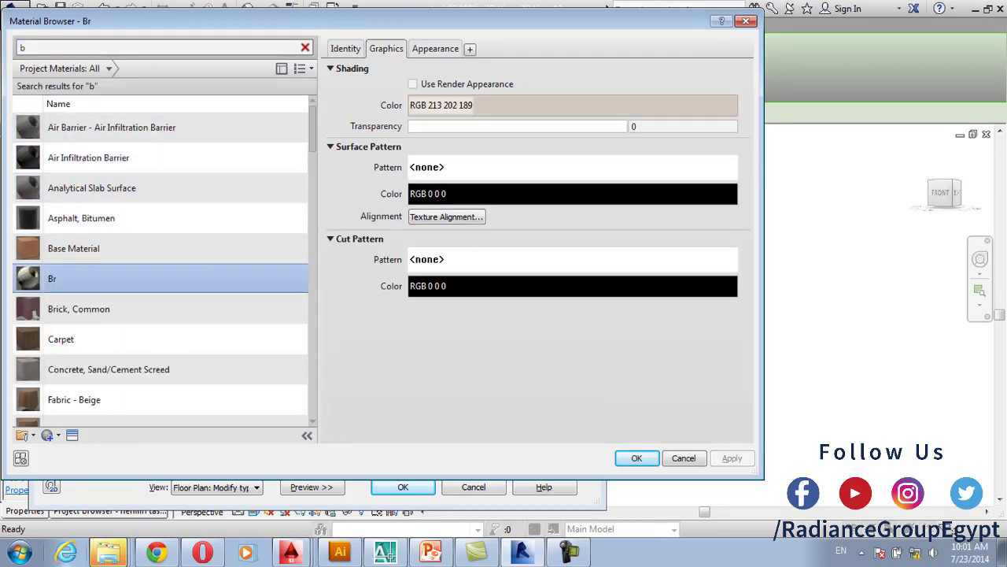
click(435, 48)
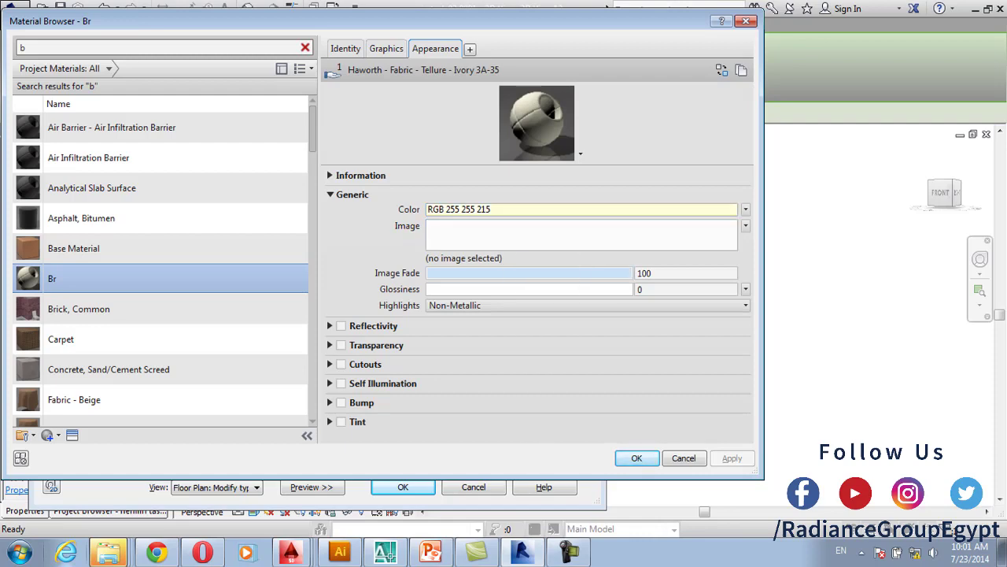
click(637, 458)
key(Return)
key(Return)
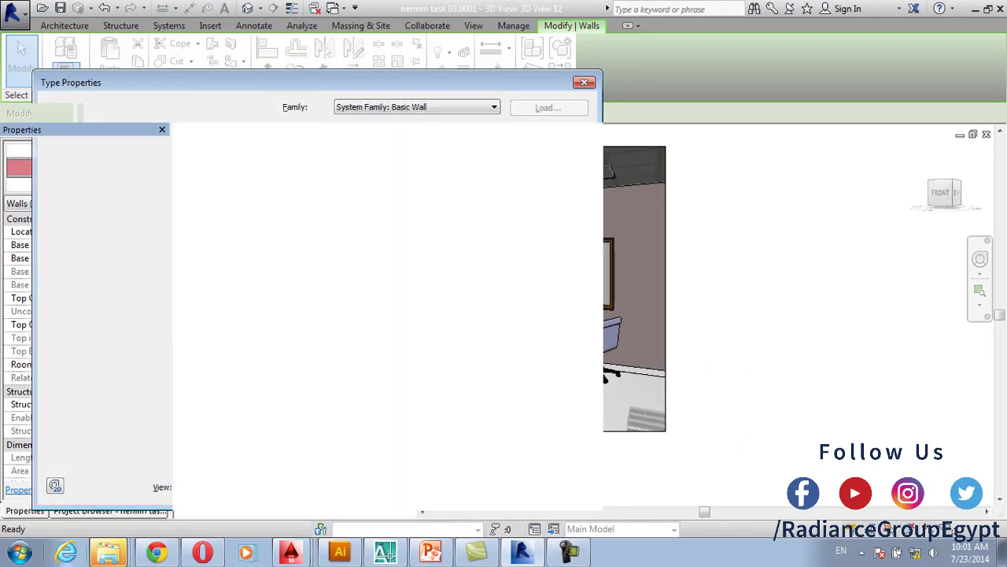
key(Escape)
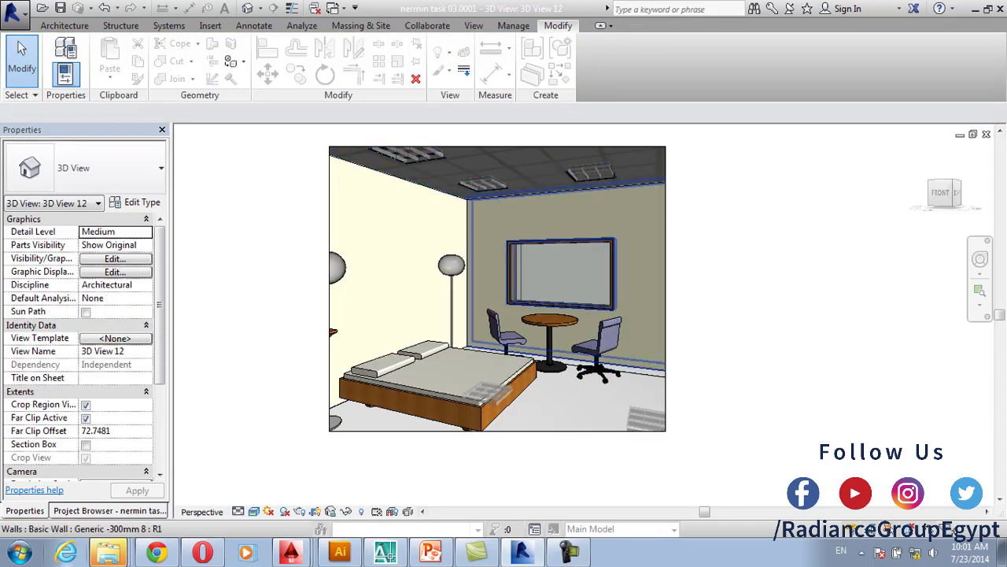
Check the window wall's layer structure, then close it without changes
click(560, 221)
click(136, 202)
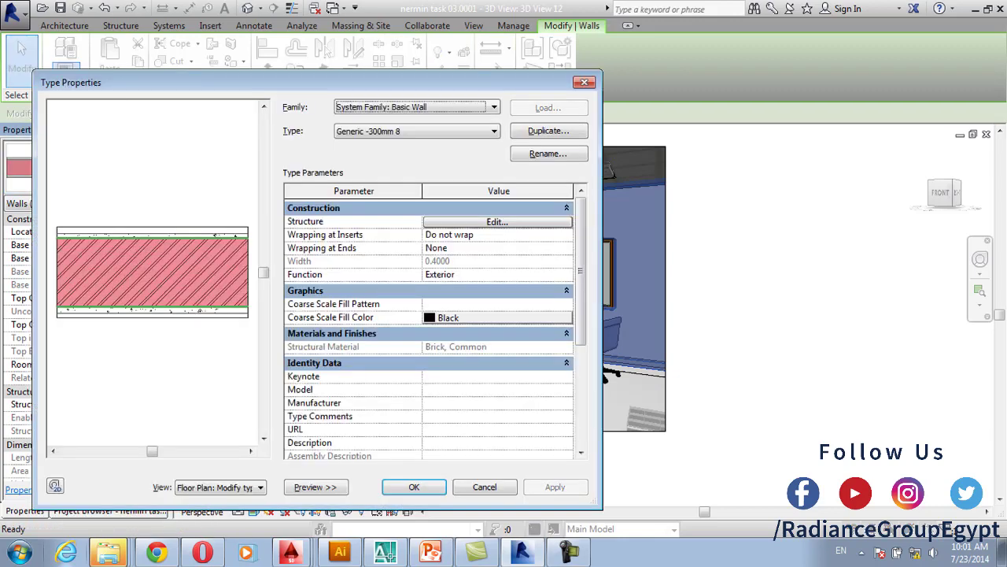
click(492, 221)
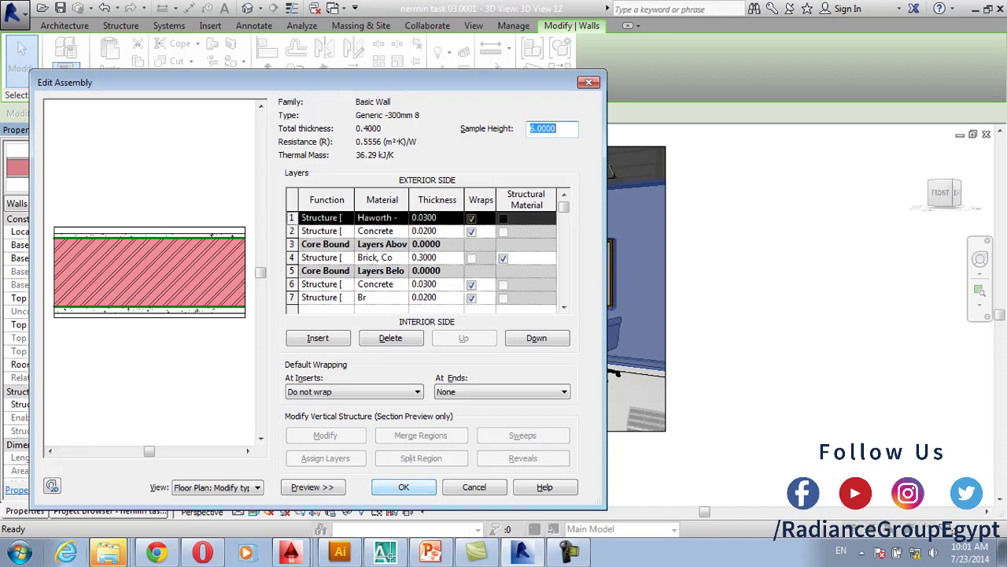
key(Return)
key(Return)
key(Escape)
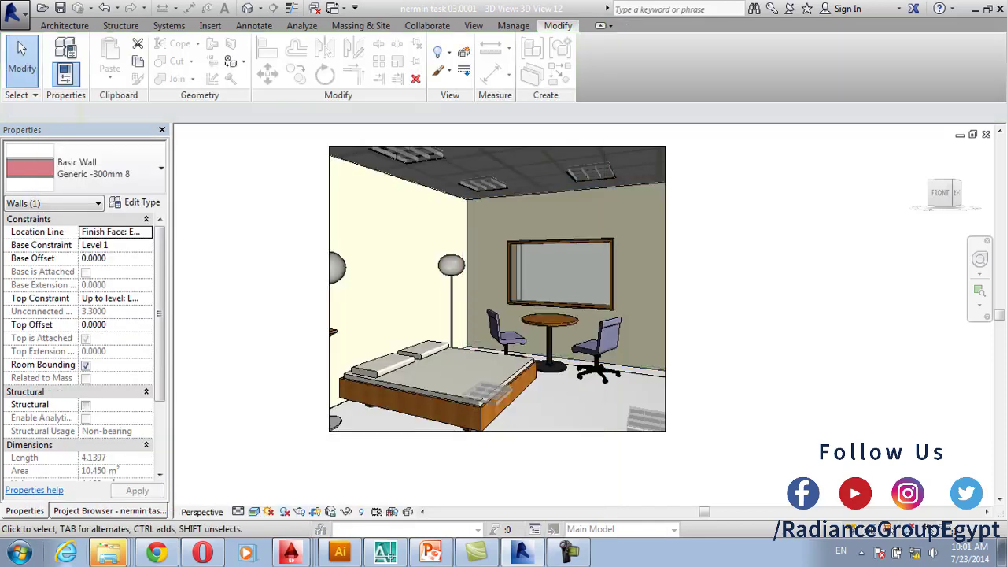
Pan the bedroom perspective and select, then deselect, an element in the room
scroll(595, 339, up, 2)
scroll(557, 330, down, 1)
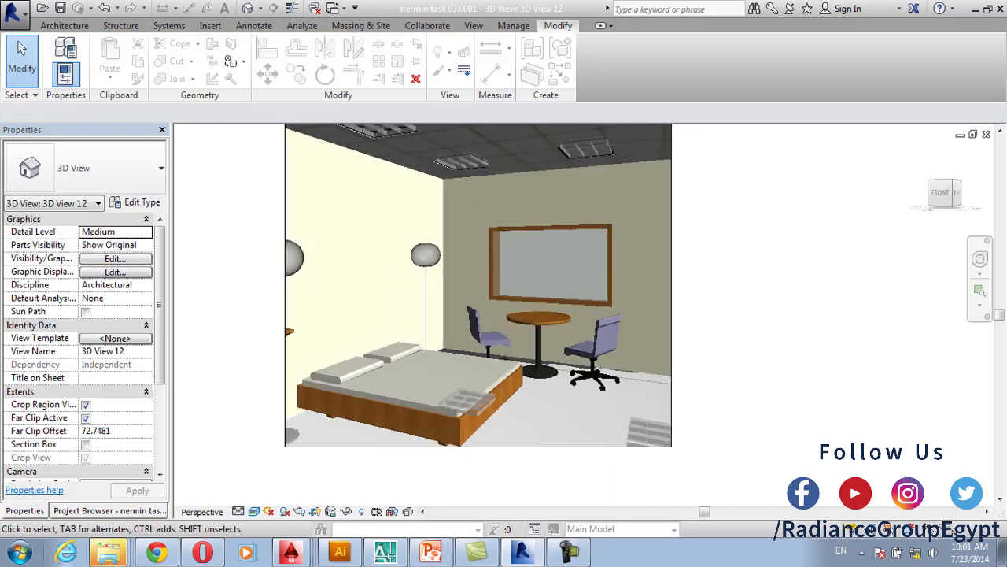
middle_drag(558, 330, 586, 323)
click(585, 358)
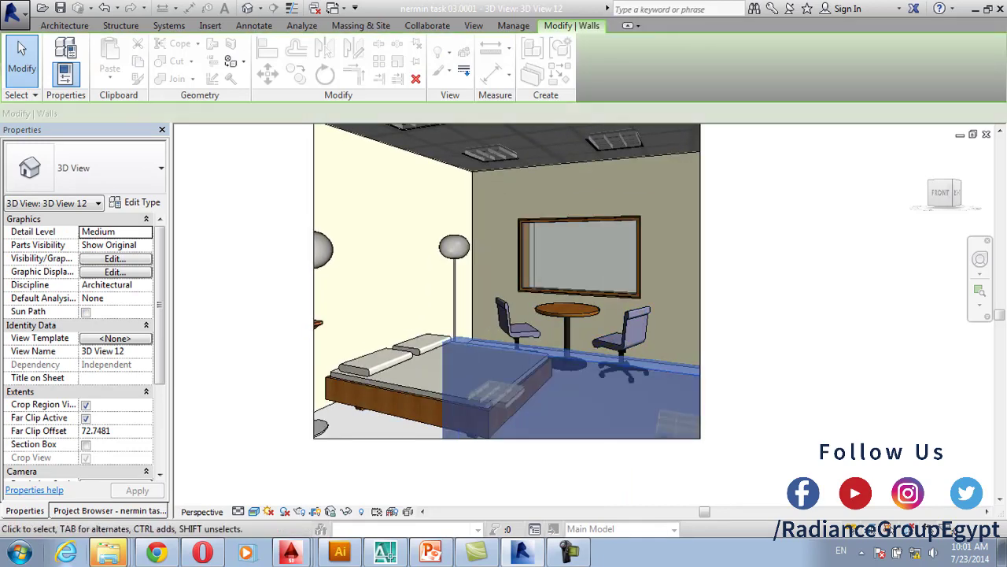
key(Escape)
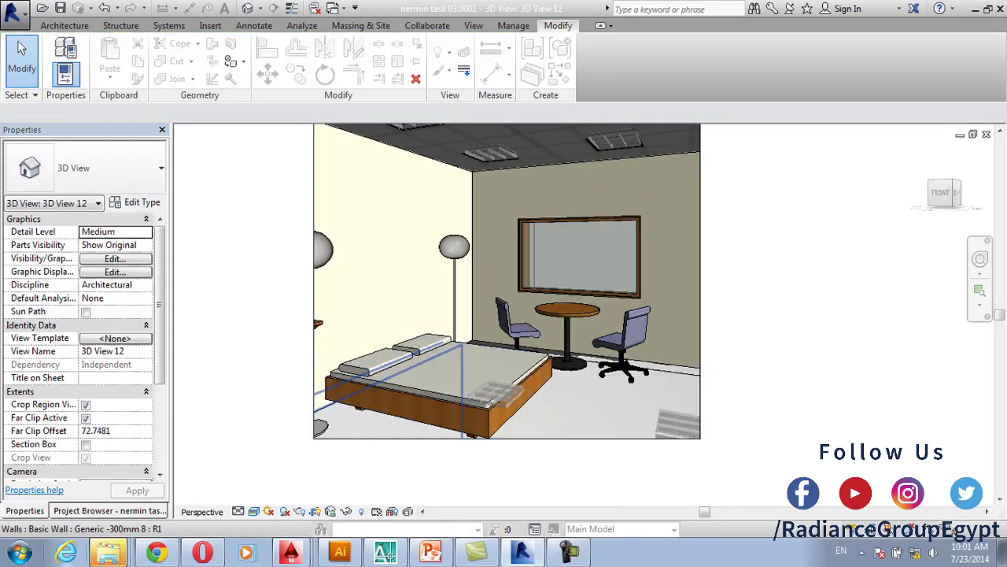
scroll(327, 406, down, 2)
Open the Level 1 ceiling plan, then the Level 1 floor plan, and box-select the whole layout
click(109, 510)
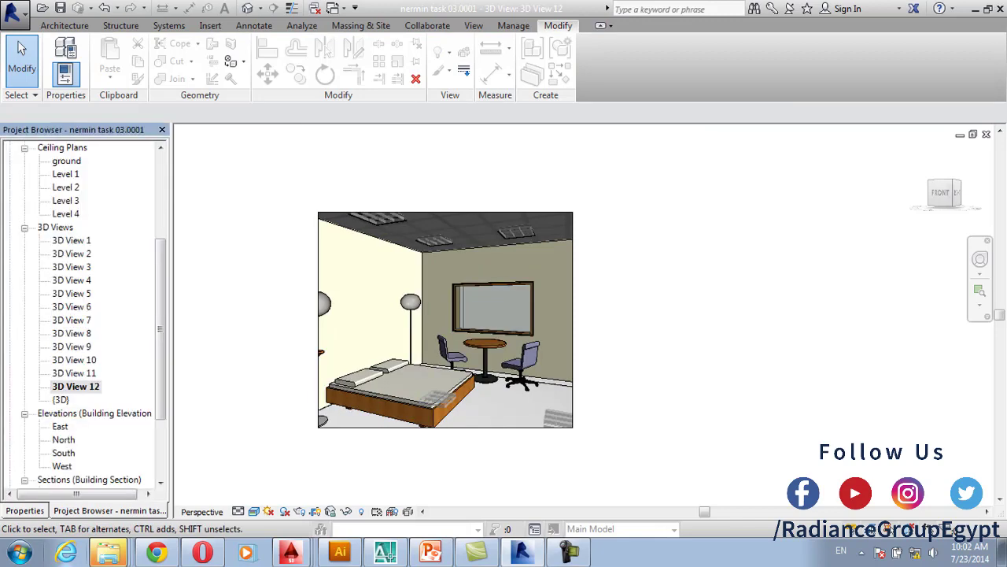
double_click(65, 174)
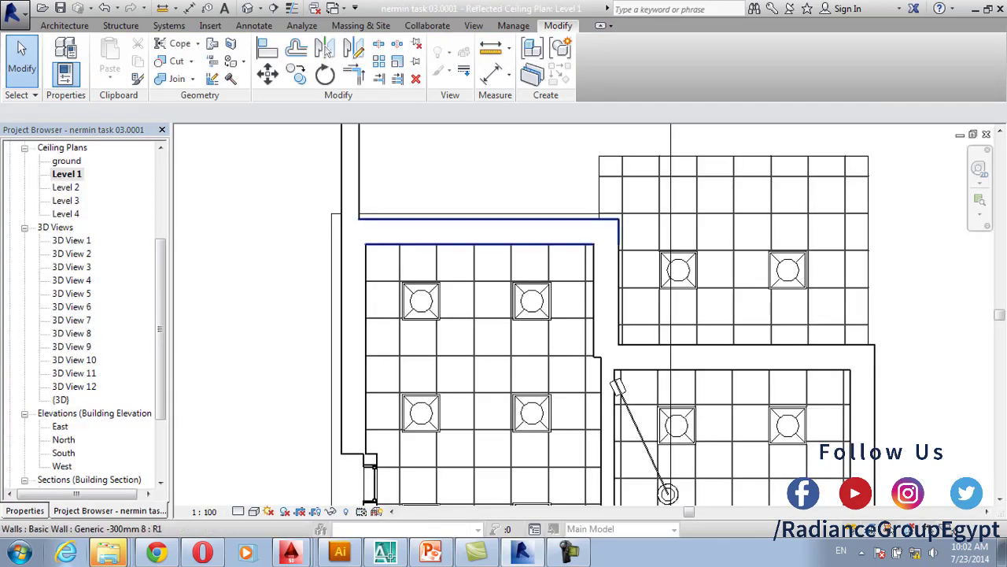
scroll(374, 239, down, 2)
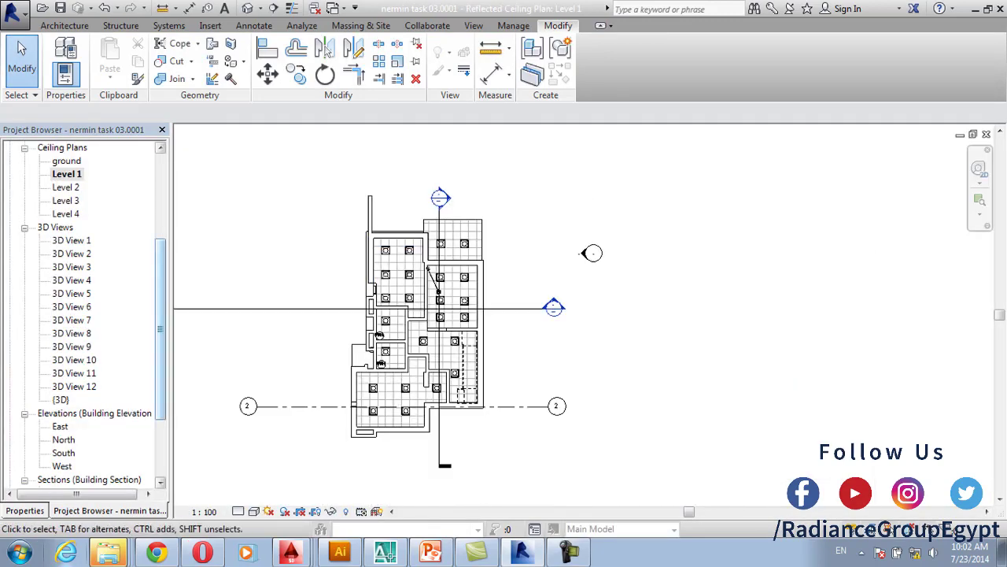
scroll(82, 315, up, 5)
double_click(66, 186)
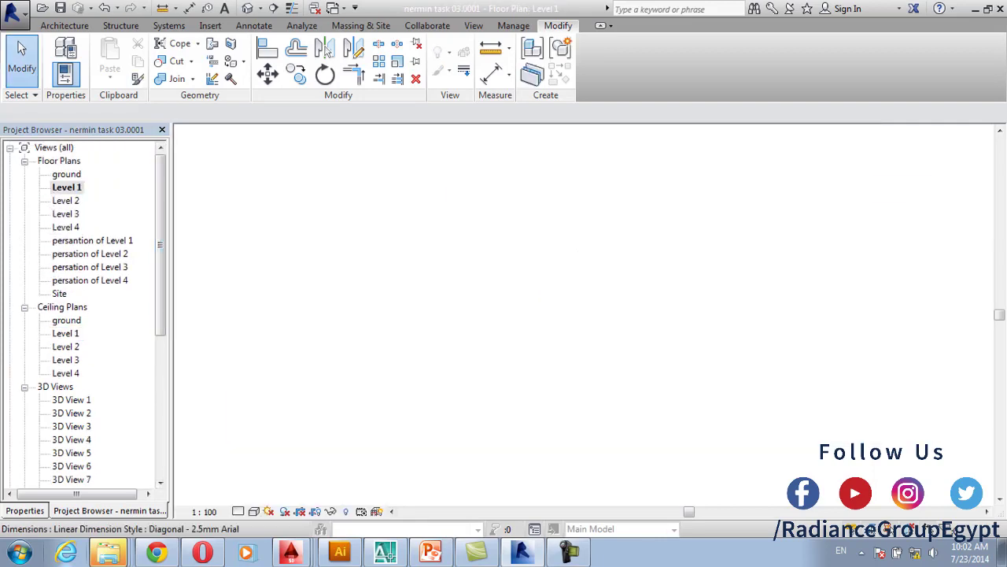
scroll(338, 257, down, 3)
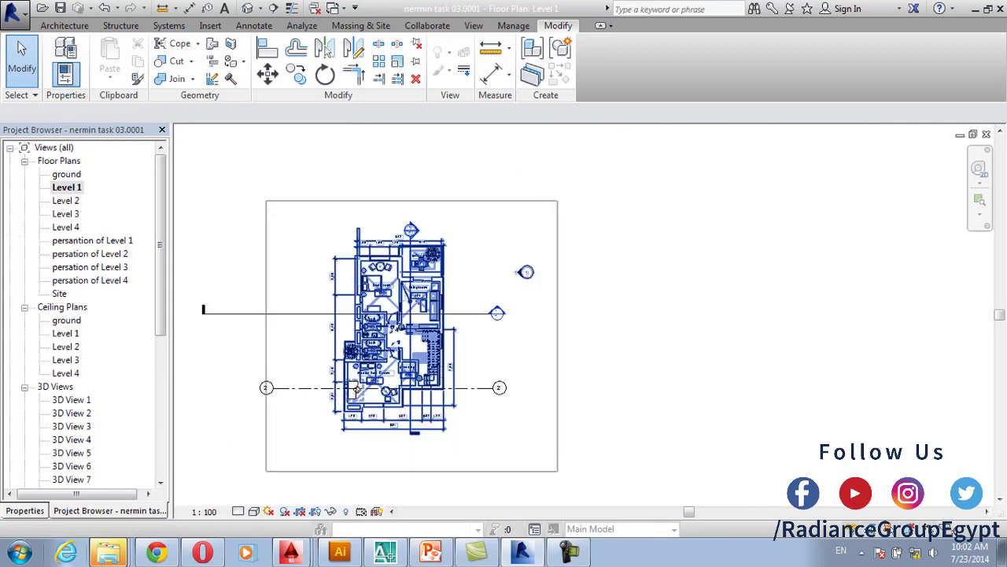
drag(266, 201, 558, 471)
Filter the selection down to the Floors category only
click(654, 61)
click(458, 153)
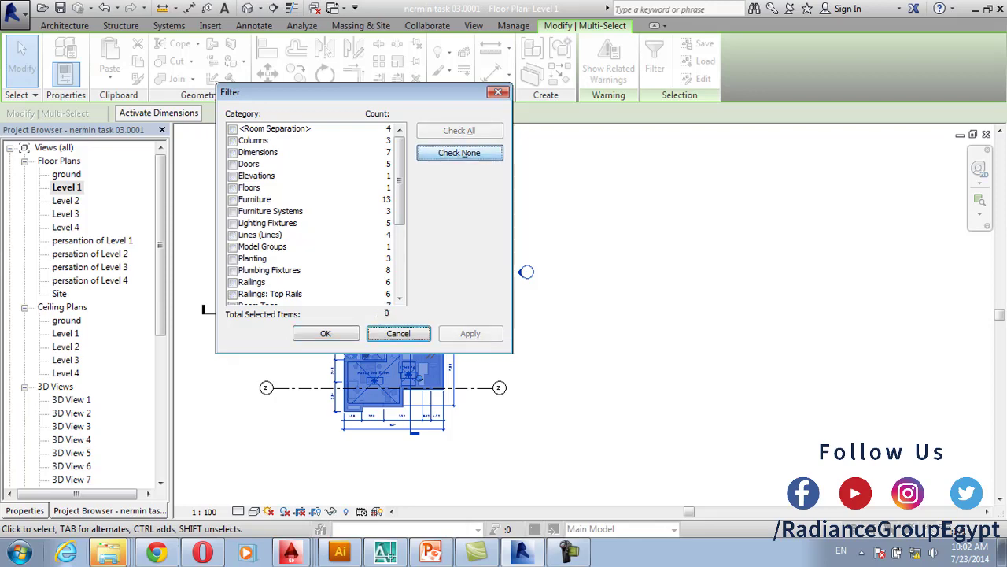
click(232, 187)
click(325, 332)
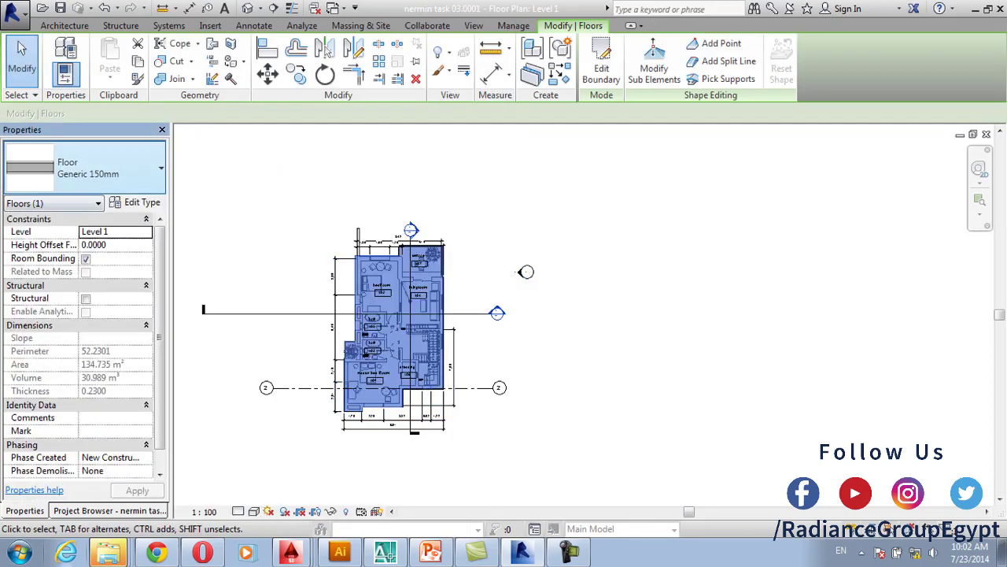
Open the floor type's layer structure and view the top Paint layer's material colour
click(138, 203)
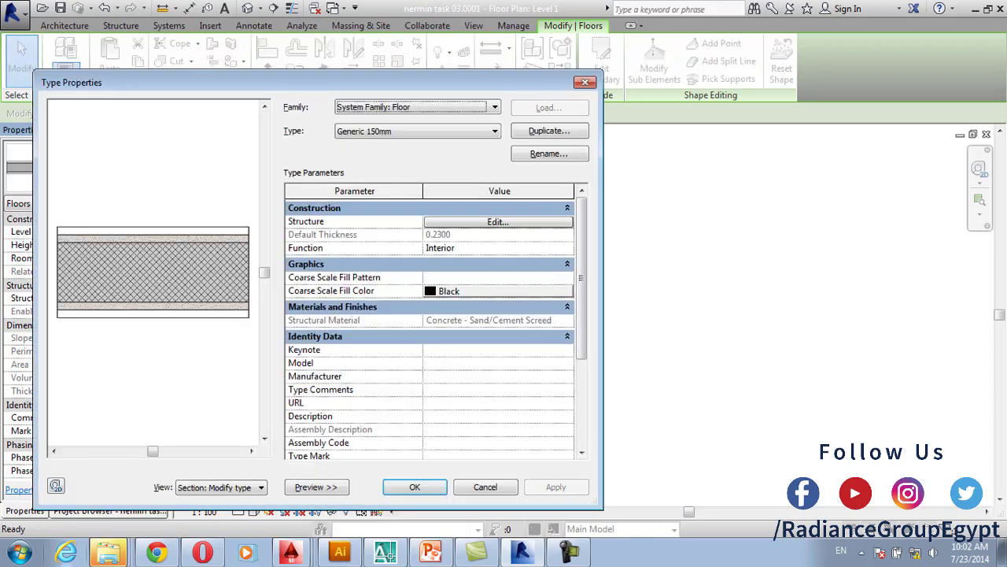
click(497, 222)
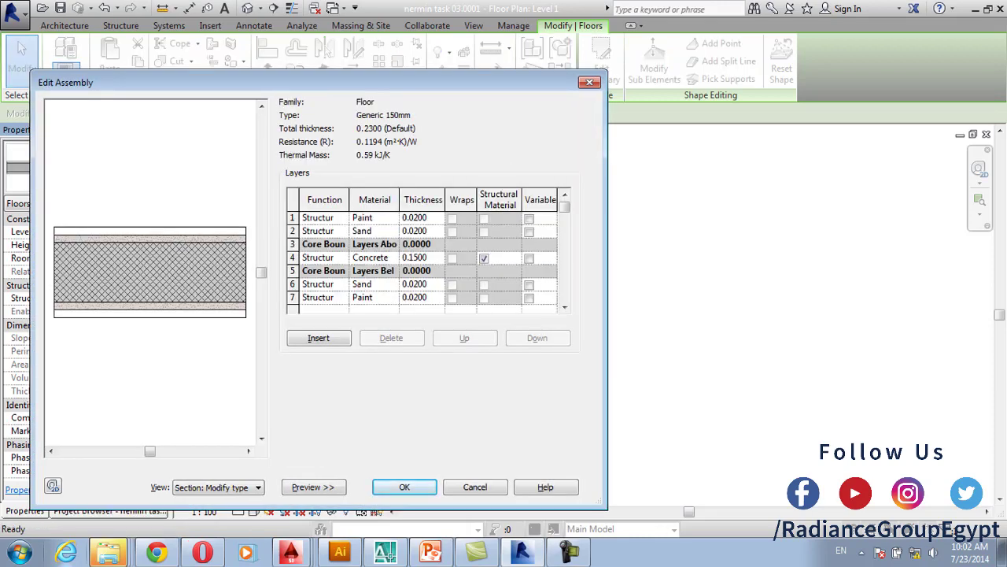
click(393, 217)
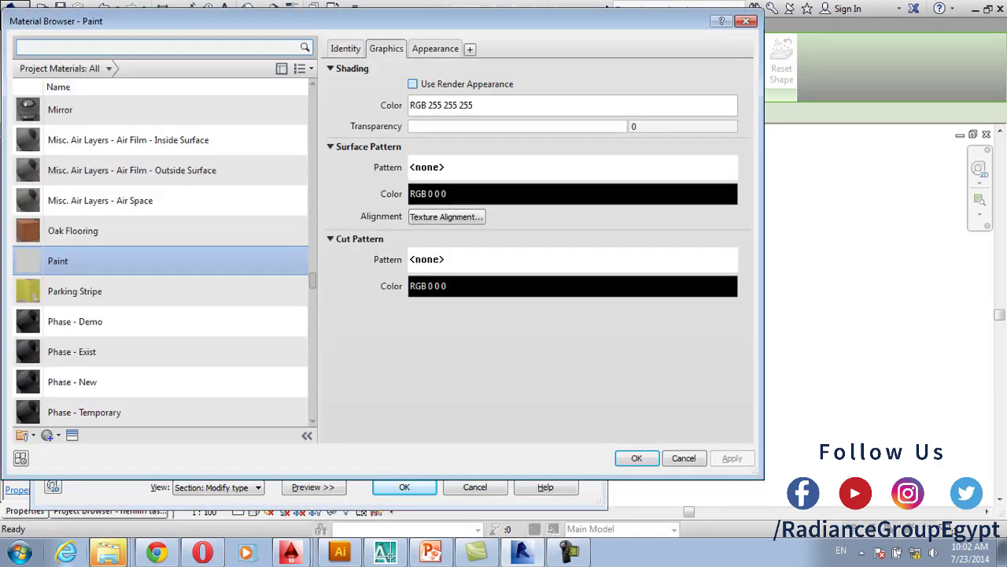
click(434, 48)
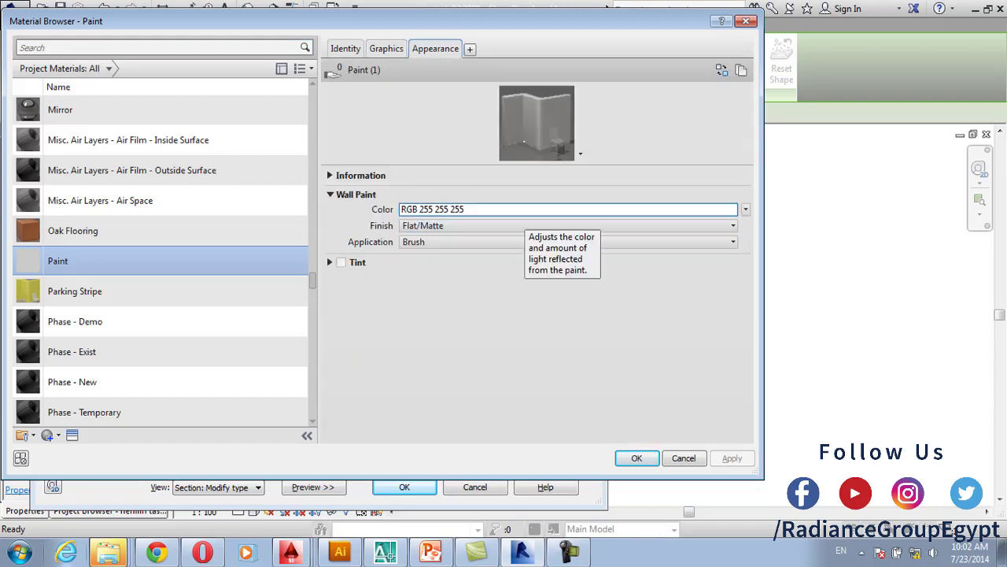
click(492, 209)
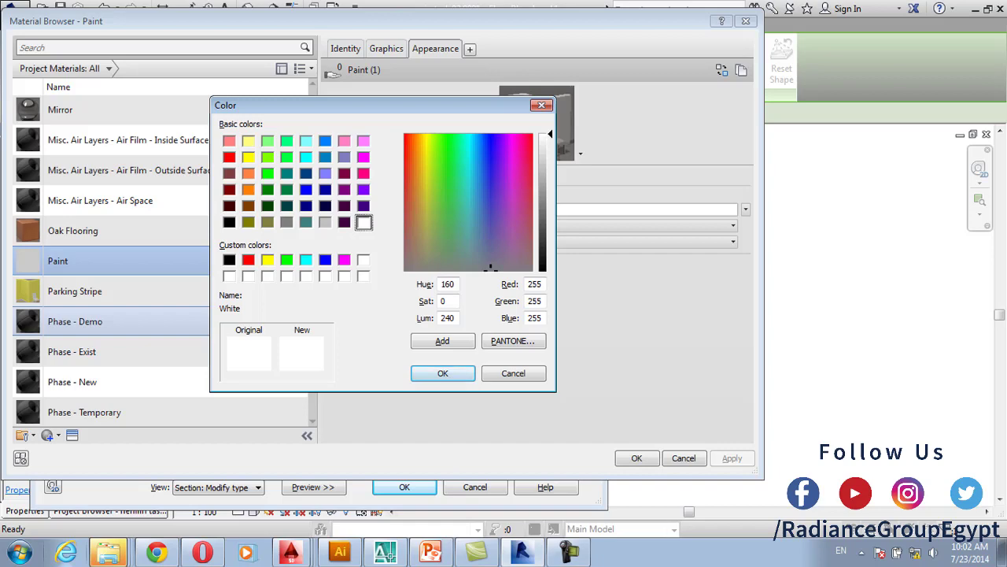
click(442, 373)
Browse Parking Stripe and wood materials: Firring, Flooring, Cherry, Birch
click(74, 291)
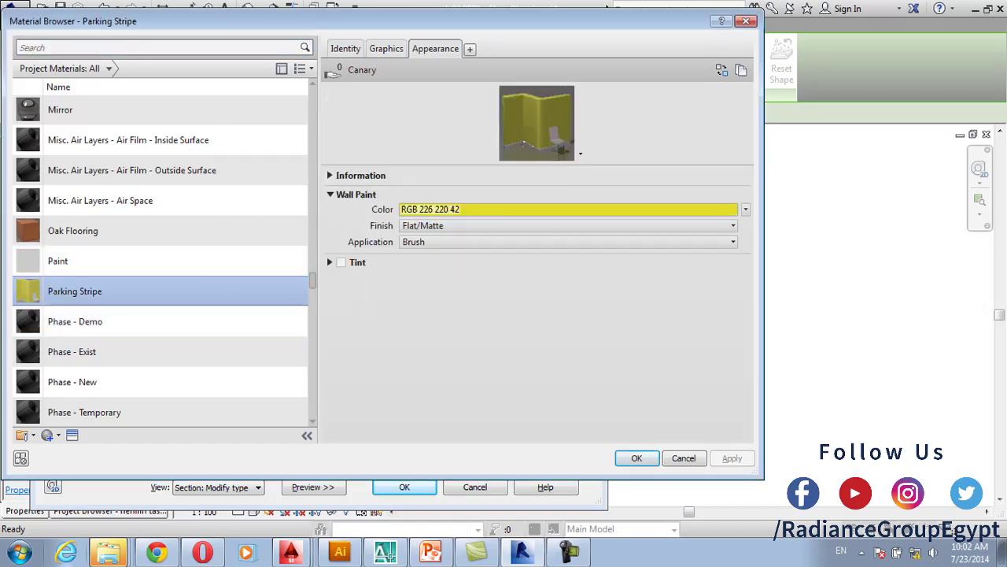
key(w)
key(w)
key(w)
key(w)
key(w)
key(w)
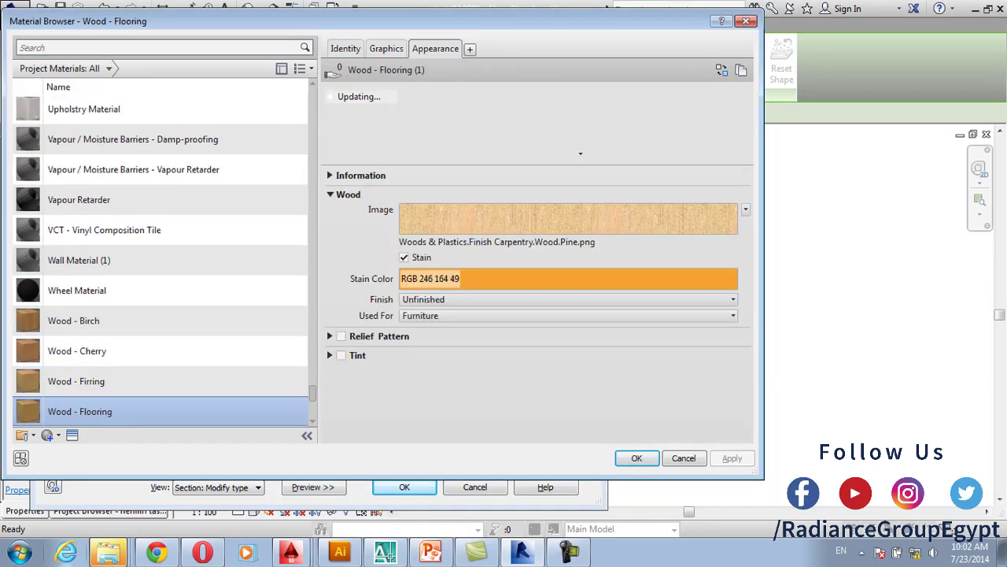
key(w)
click(76, 351)
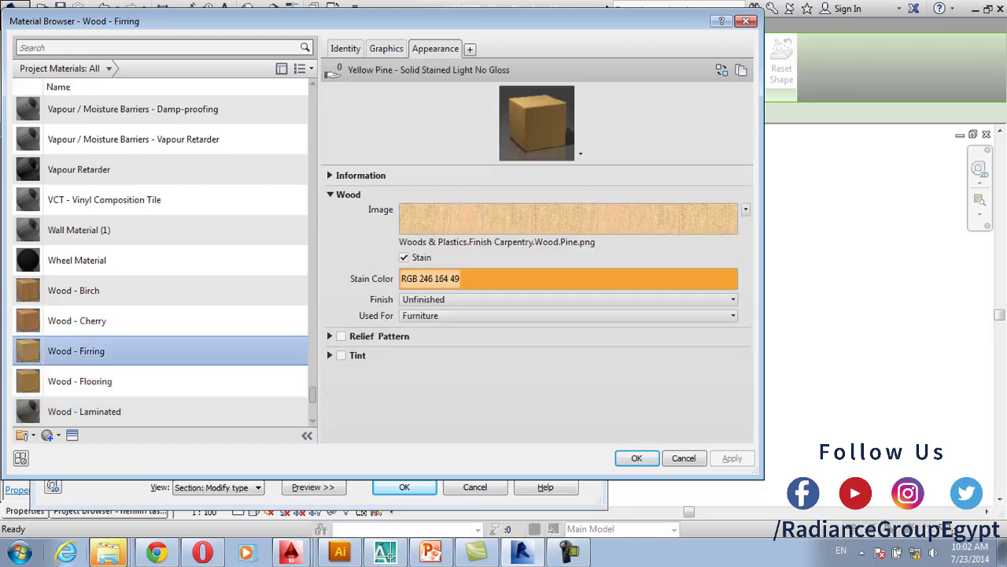
key(Down)
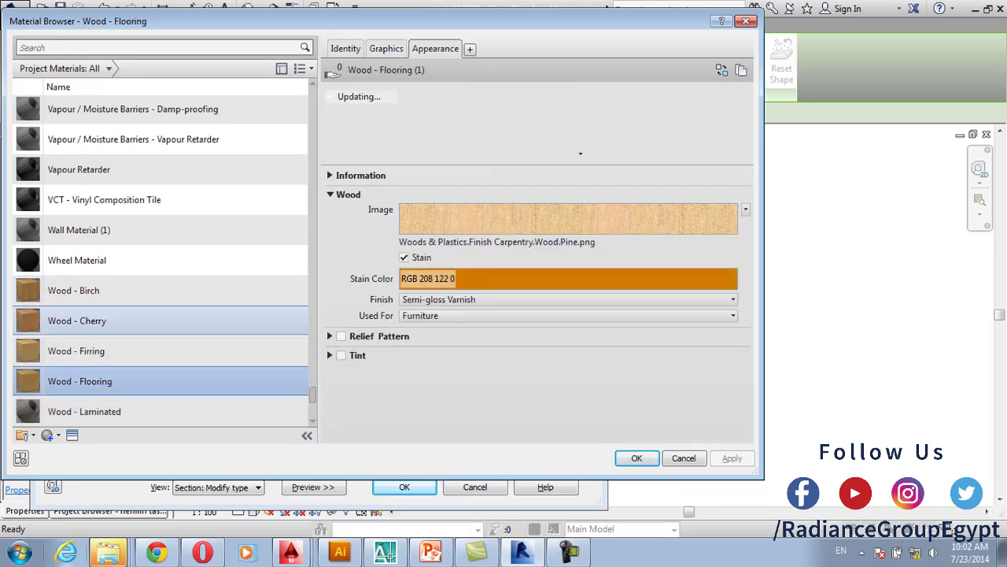
click(77, 321)
click(73, 290)
click(76, 320)
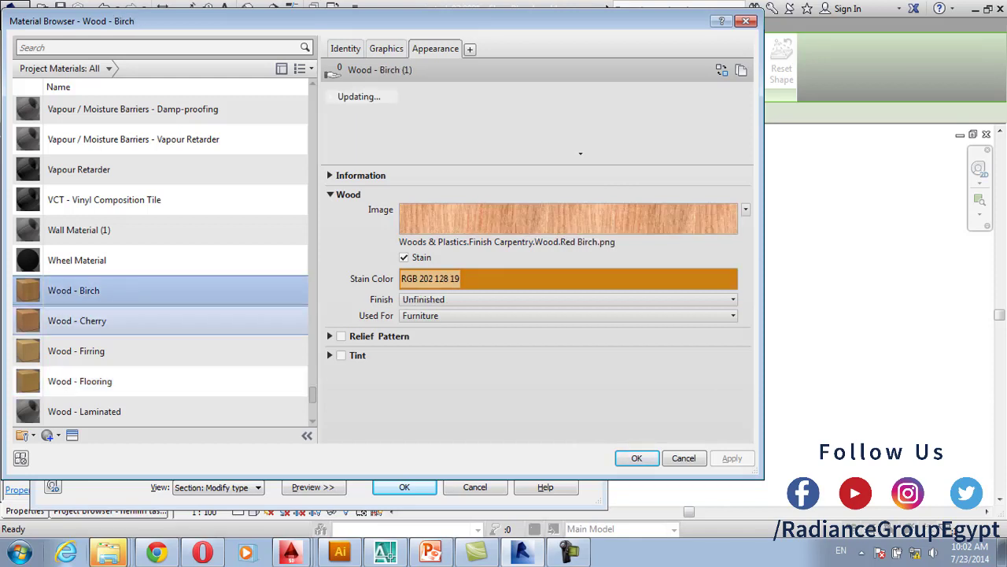
click(76, 351)
click(80, 381)
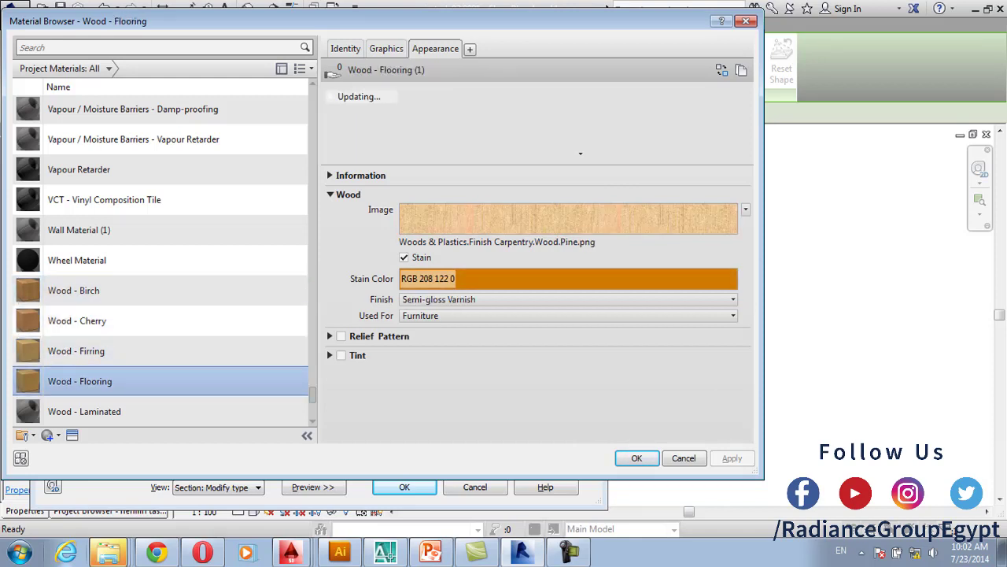
Inspect more wood materials: Stud Layer, Timber, Veneers, Sheathing and Sauder Cherry options
scroll(79, 381, down, 4)
click(84, 320)
click(78, 351)
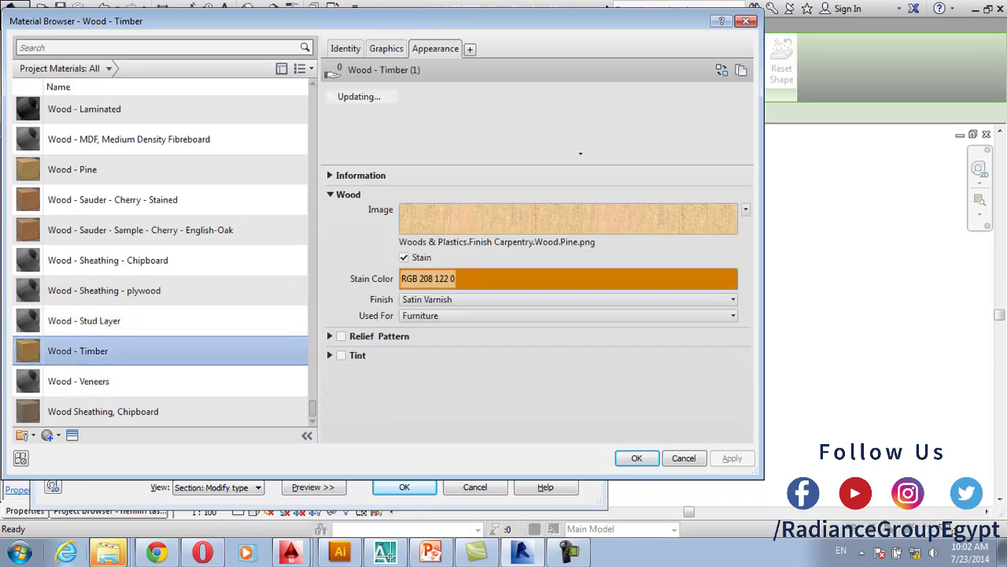
click(103, 411)
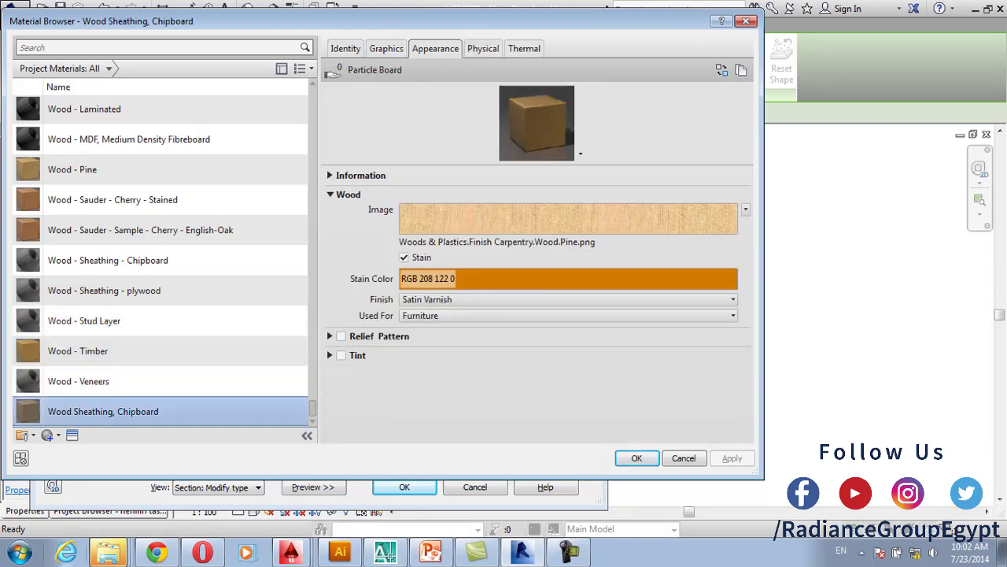
click(79, 381)
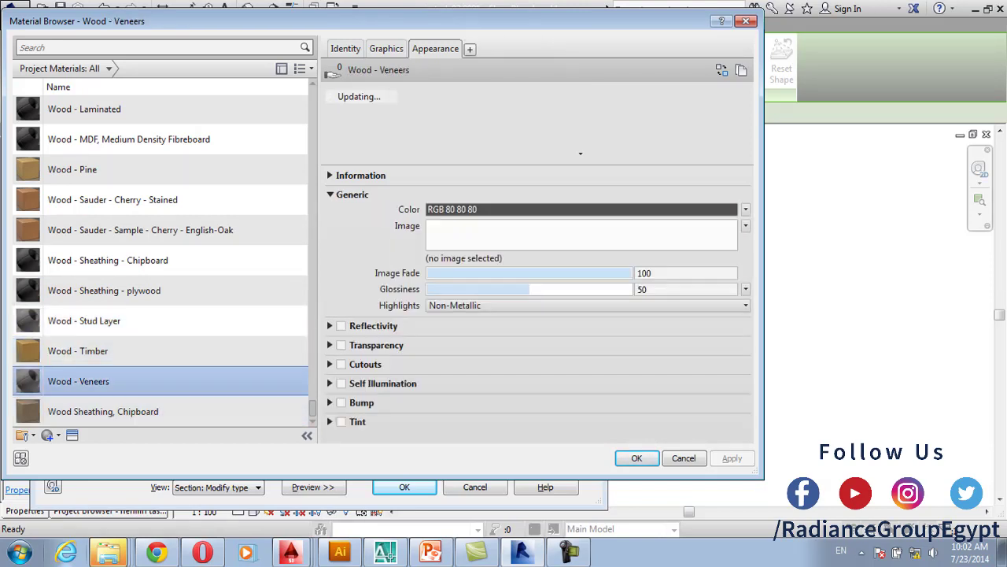
click(78, 351)
click(84, 321)
click(104, 290)
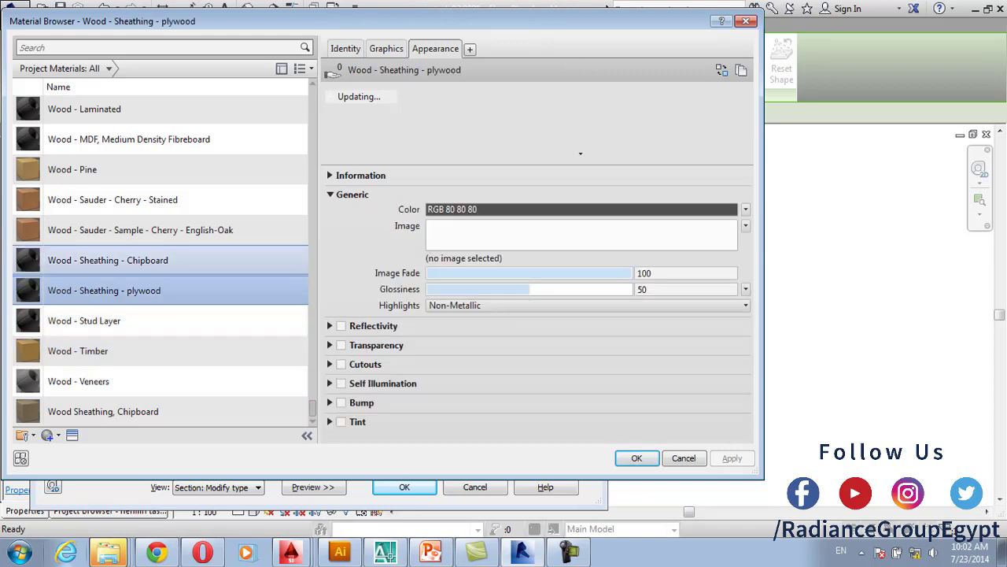
click(108, 260)
click(141, 229)
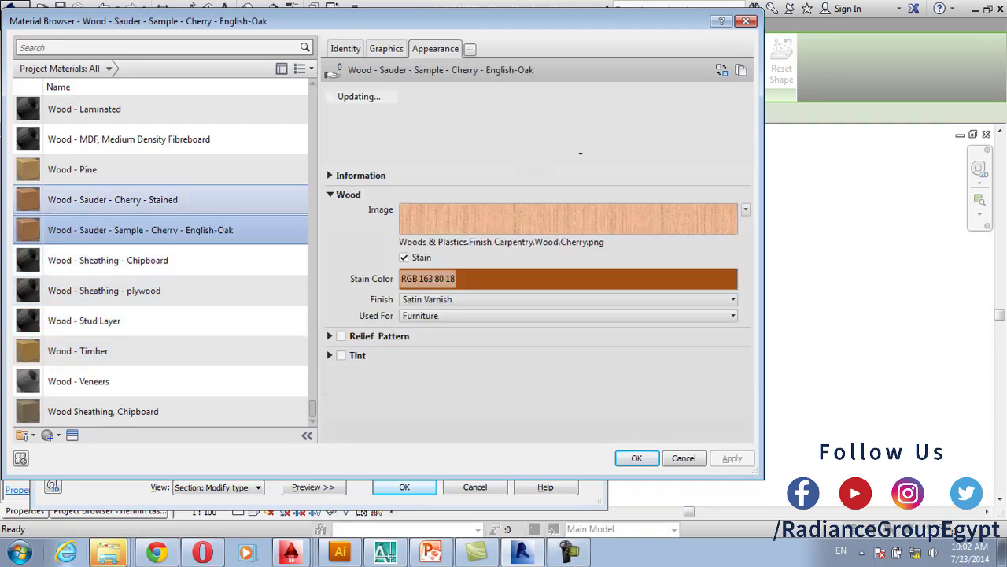
click(157, 199)
Start duplicating Wood - Sauder - Cherry - Stained, cancel, and reopen the Paint layer's materials
right_click(163, 198)
click(202, 221)
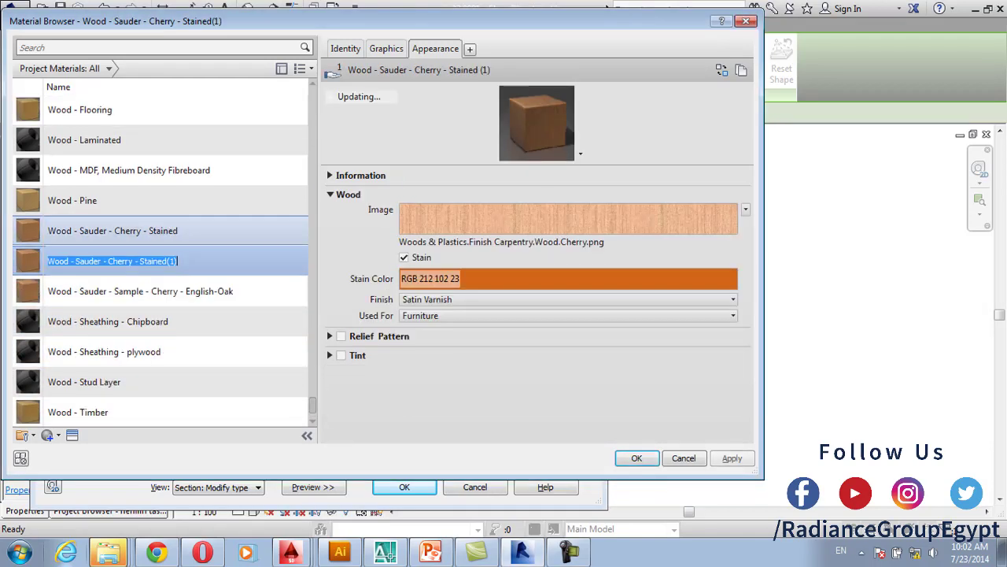
key(Caps_Lock)
text(W)
key(Escape)
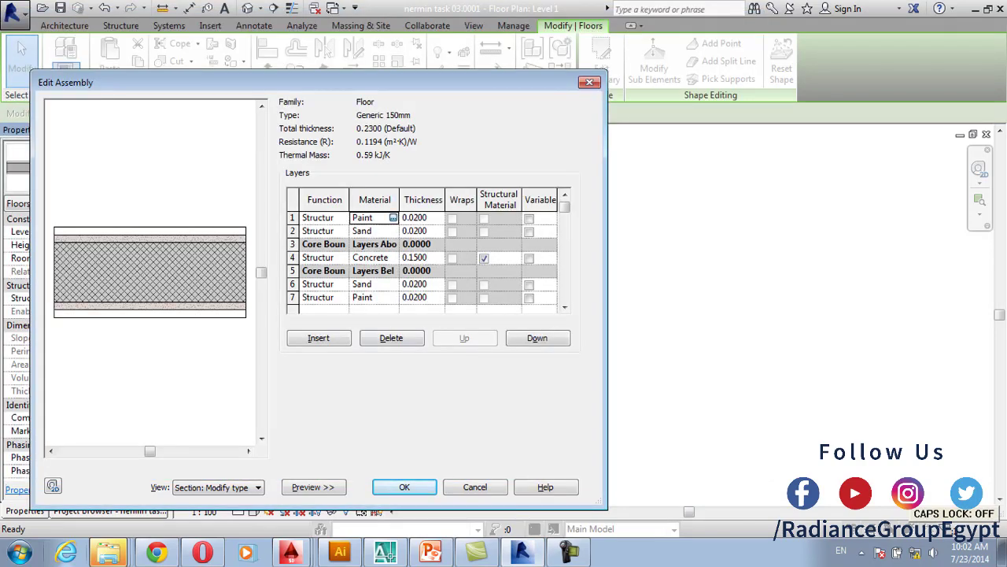
click(393, 217)
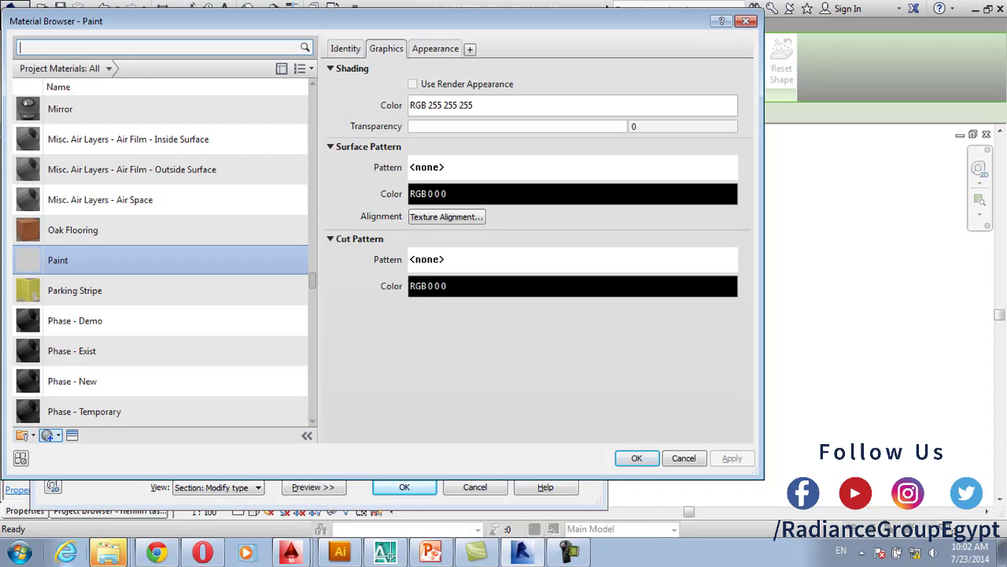
Create a new default material and rename it 'Wood Flooring'
click(49, 435)
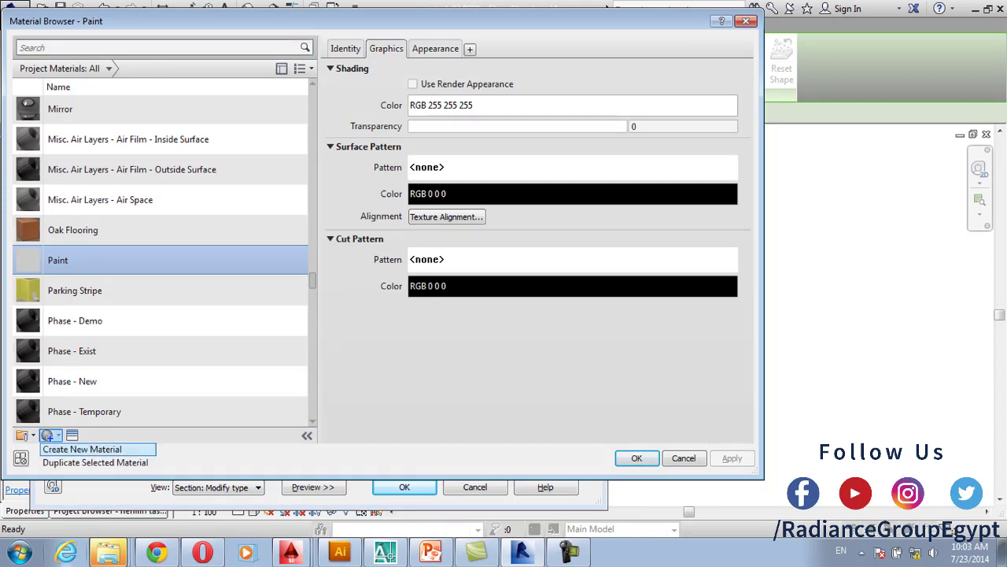
click(81, 449)
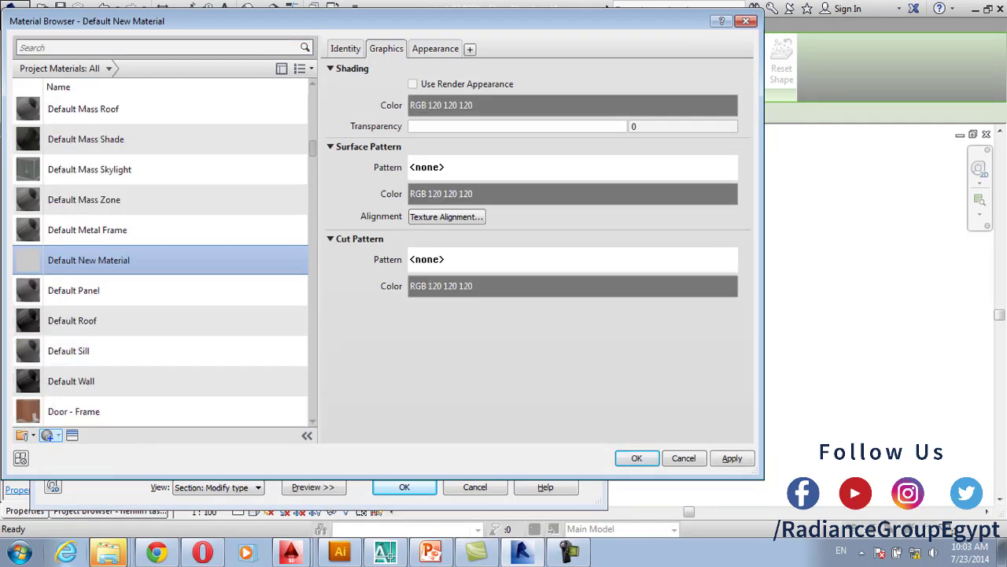
right_click(142, 260)
click(173, 299)
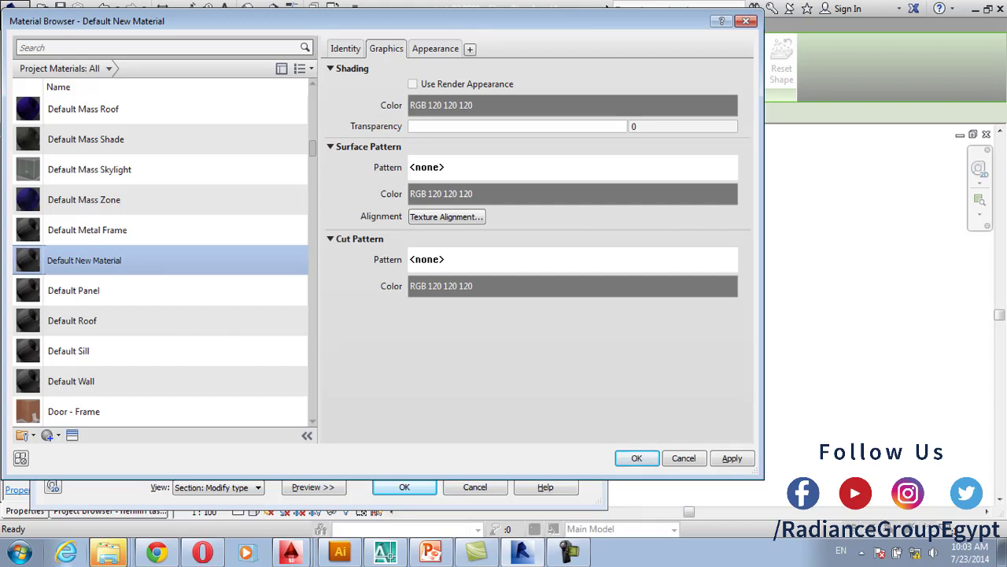
key(Caps_Lock)
text(Wood Floori)
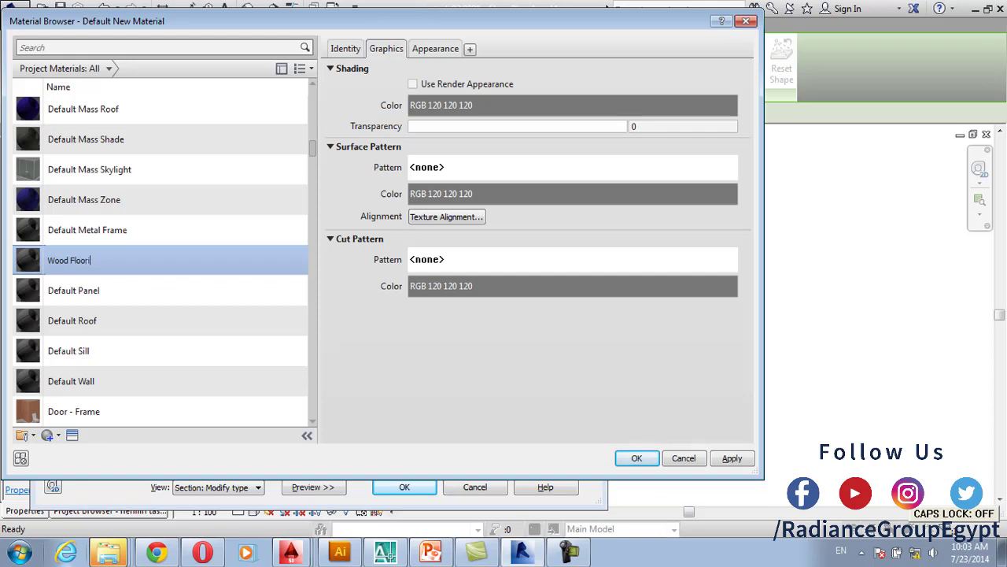
text(ng)
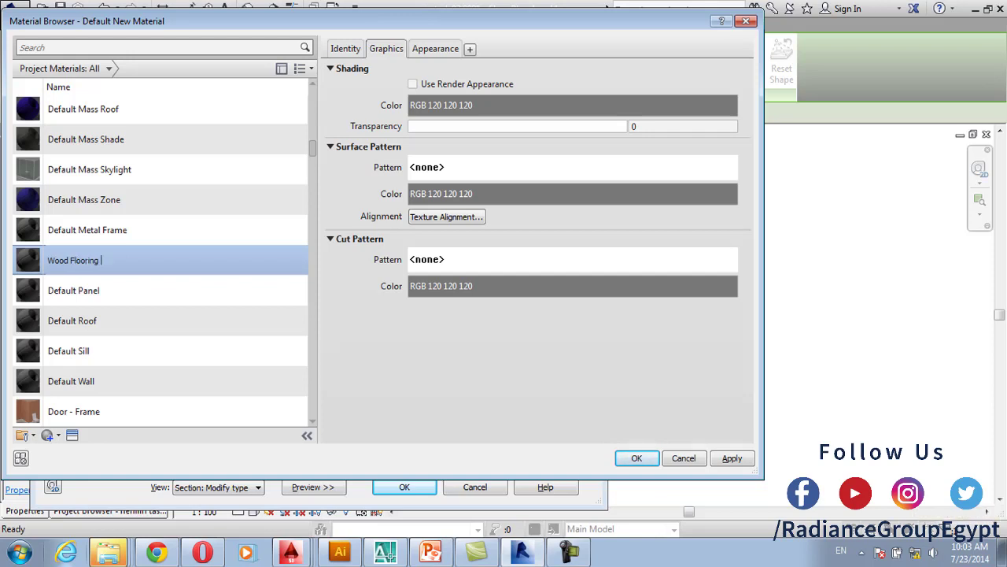
Show Wood Flooring's appearance settings and open the appearance asset library
click(435, 49)
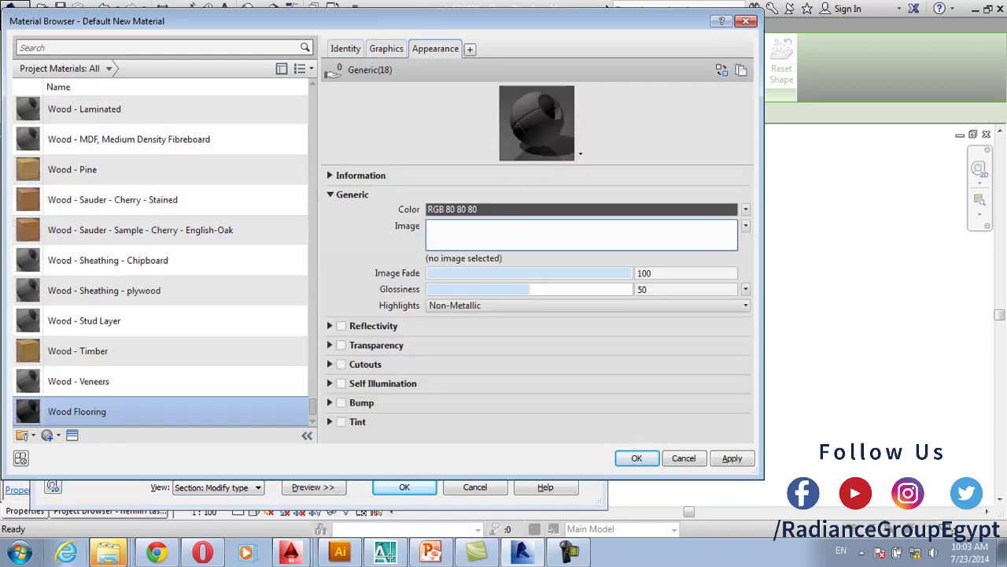
scroll(158, 370, down, 1)
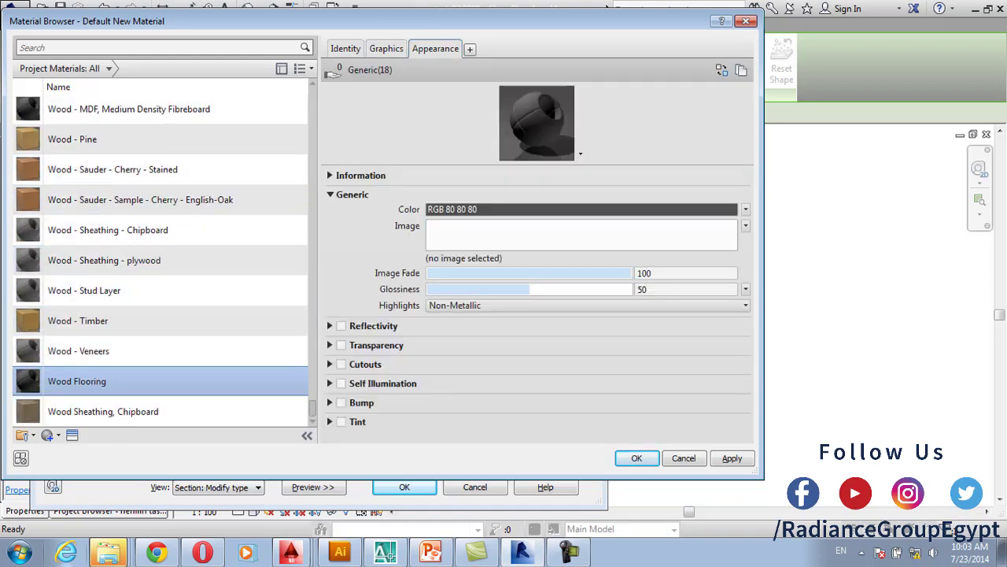
click(72, 435)
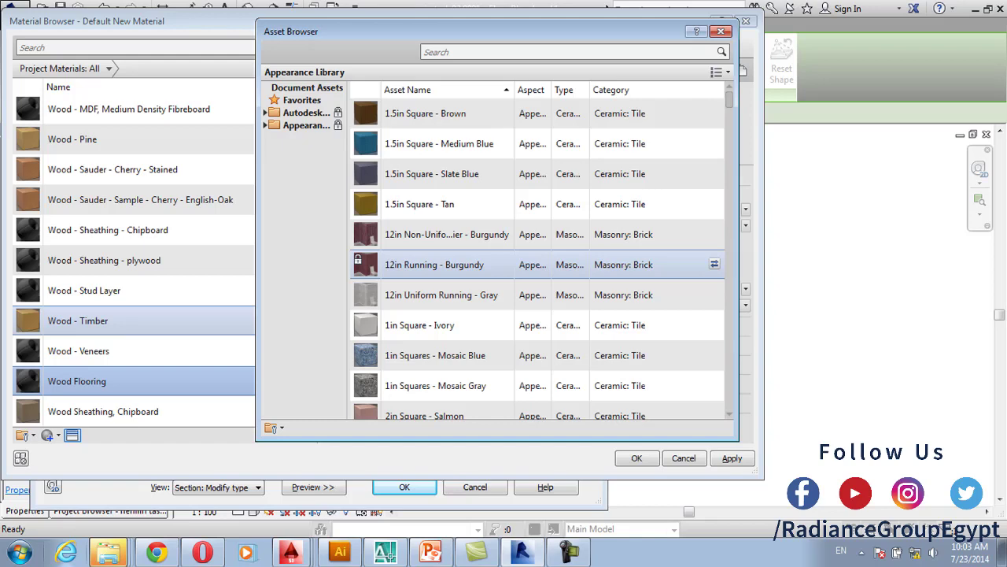
Scroll through the wood appearance assets and move and narrow the Asset Browser window
scroll(535, 264, down, 15)
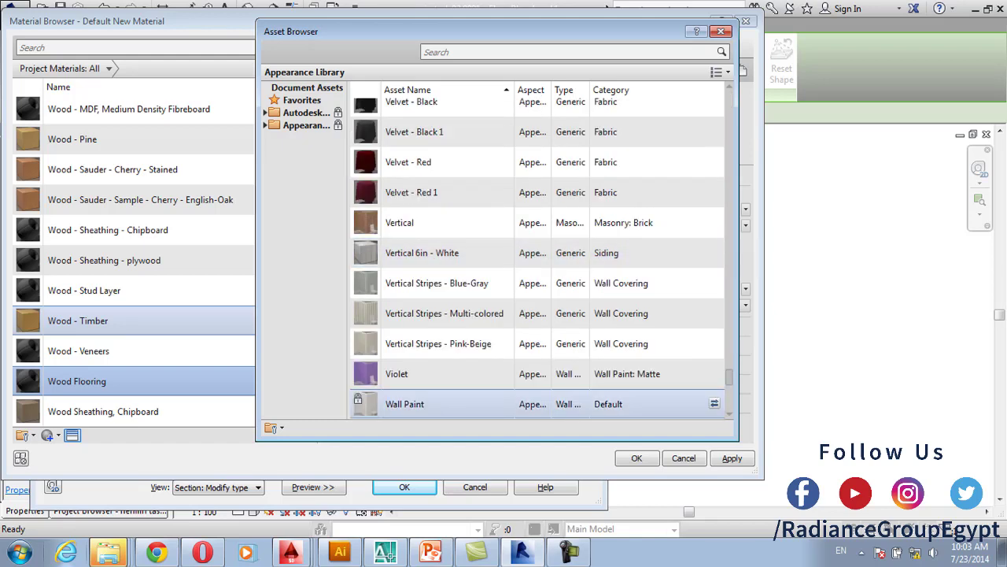
scroll(535, 404, down, 5)
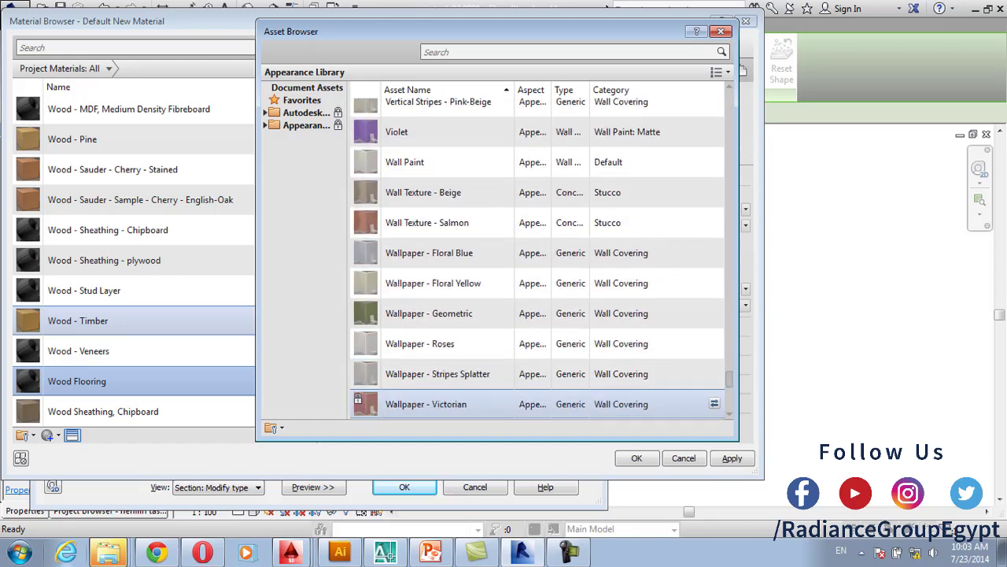
scroll(535, 403, down, 6)
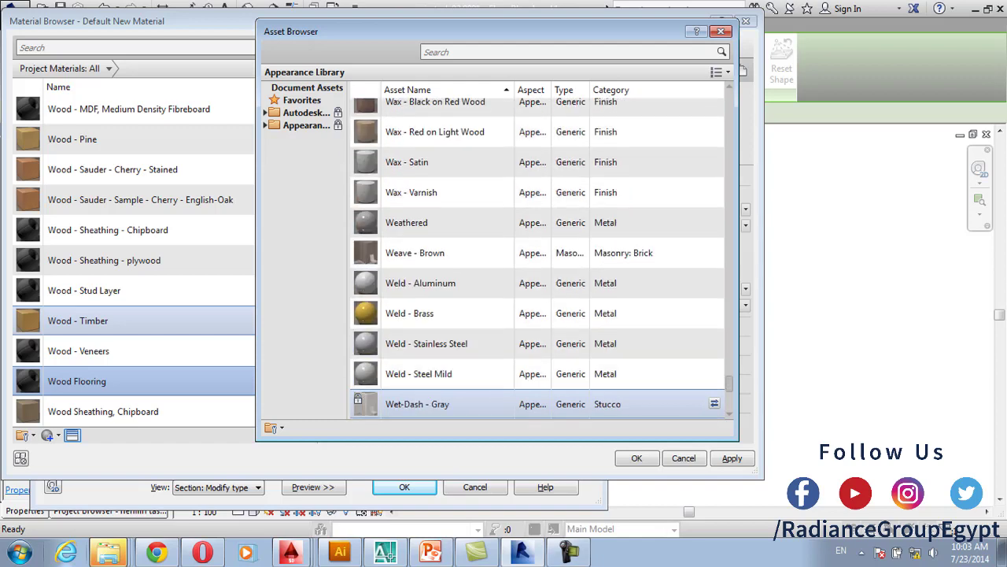
scroll(535, 404, down, 5)
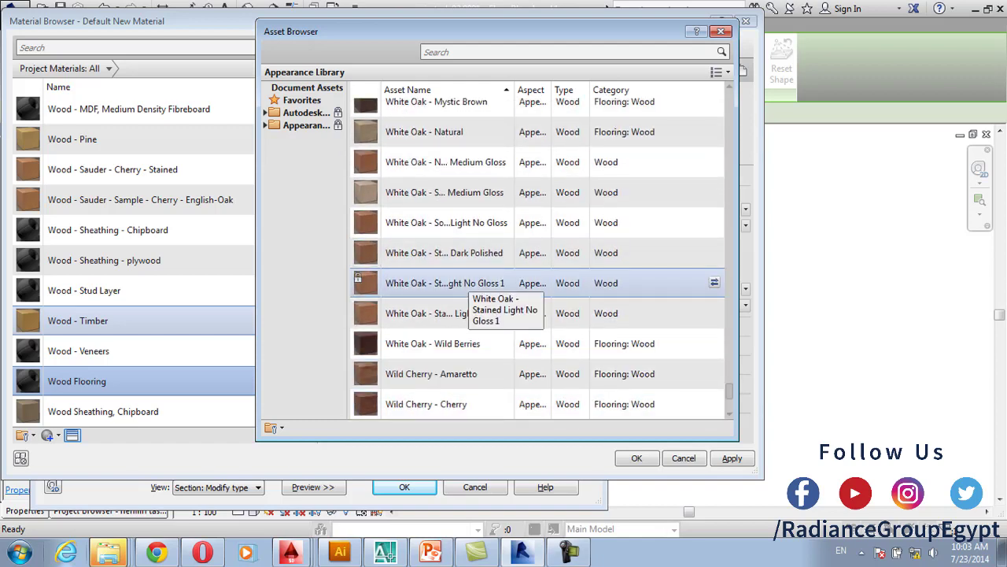
scroll(472, 283, down, 6)
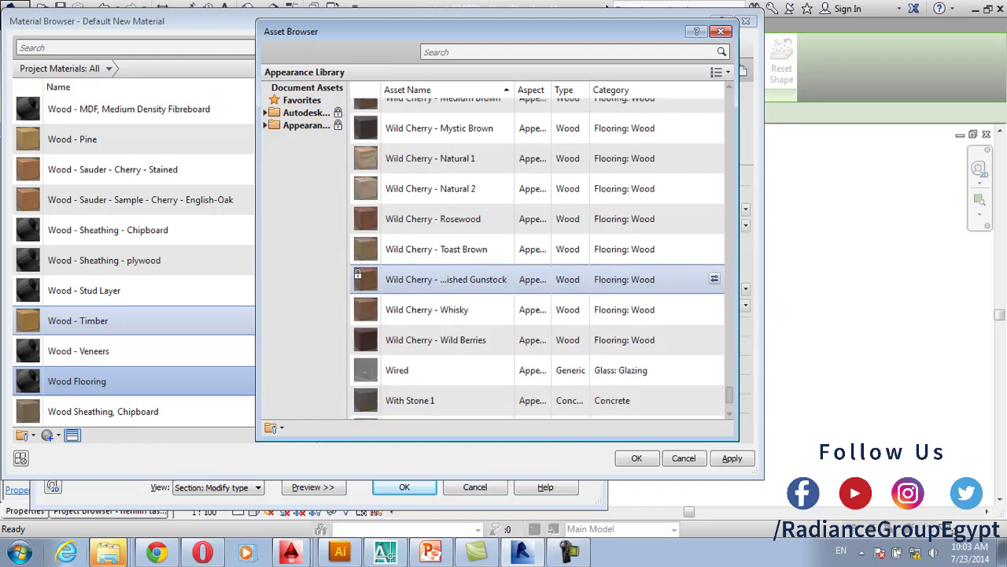
scroll(473, 279, down, 3)
scroll(473, 279, up, 3)
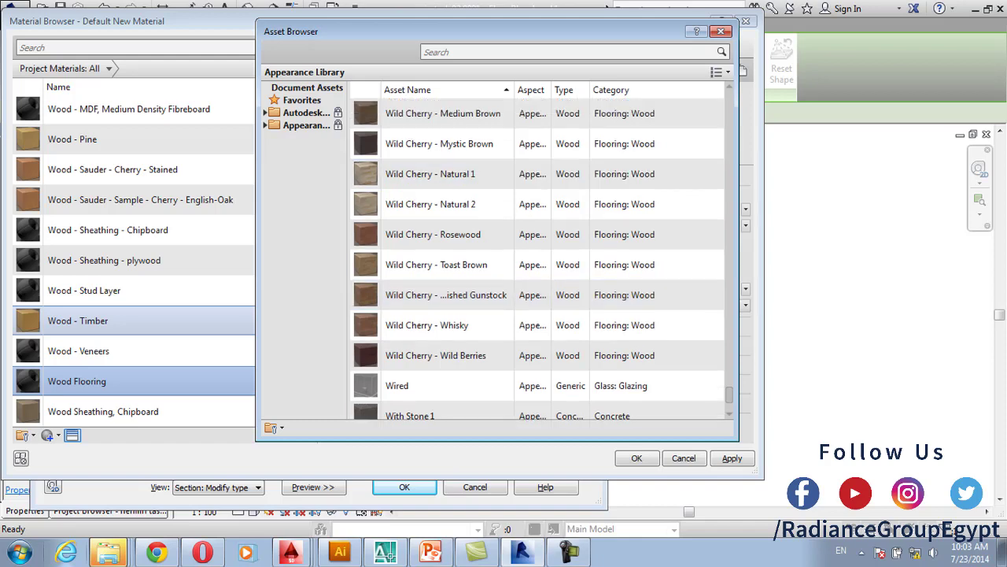
drag(472, 32, 683, 48)
mouse_move(958, 251)
mouse_down()
mouse_move(891, 252)
mouse_move(954, 260)
mouse_up()
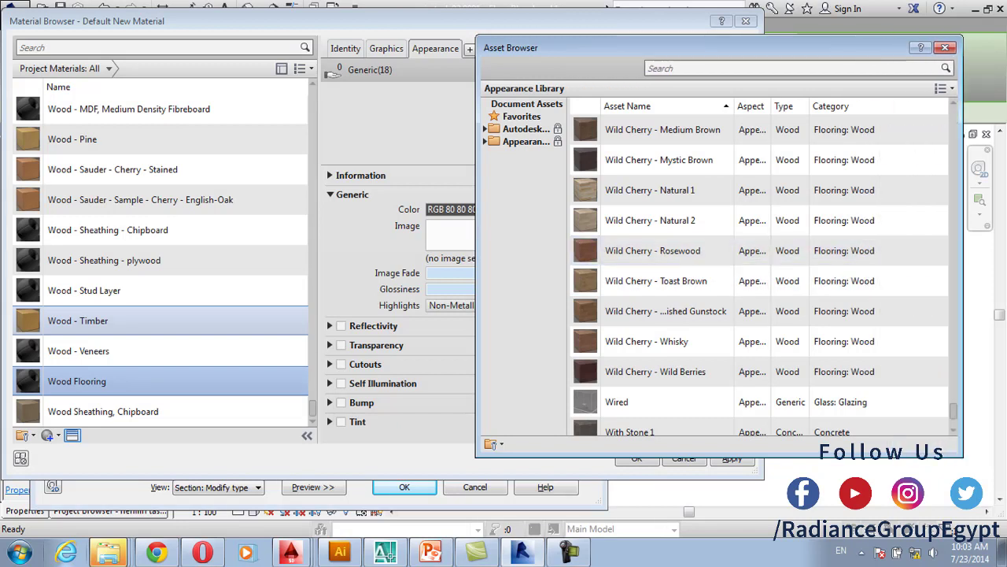
Apply Wild Cherry - Natural 2 to Wood Flooring, replacing Unfinished Gunstock, and close the library
click(929, 311)
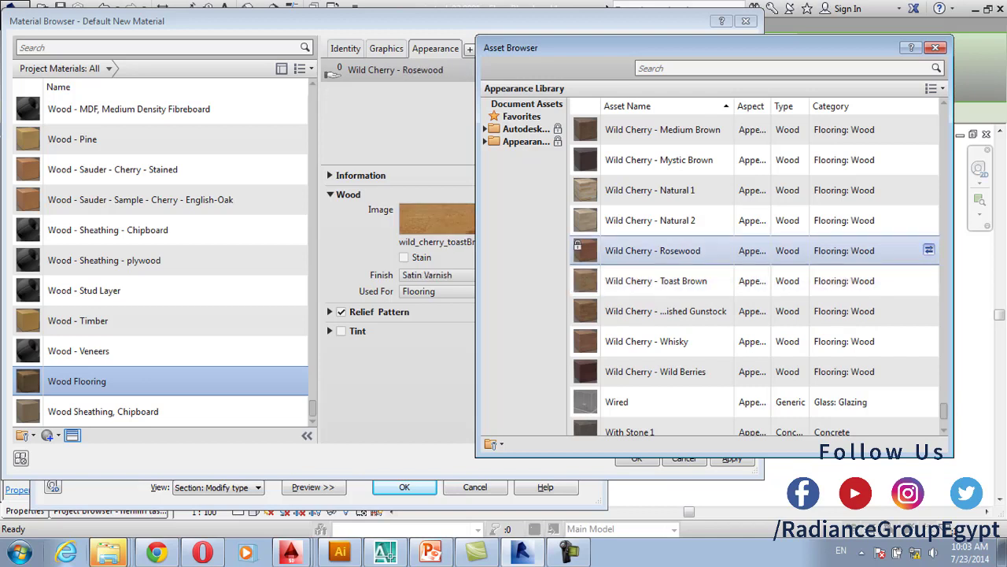
click(929, 219)
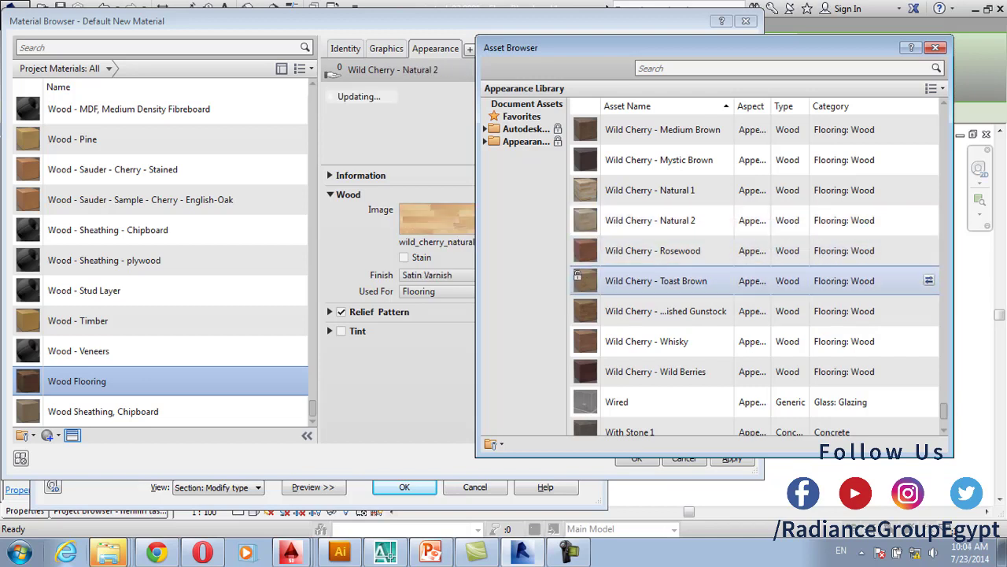
scroll(755, 275, down, 1)
click(935, 48)
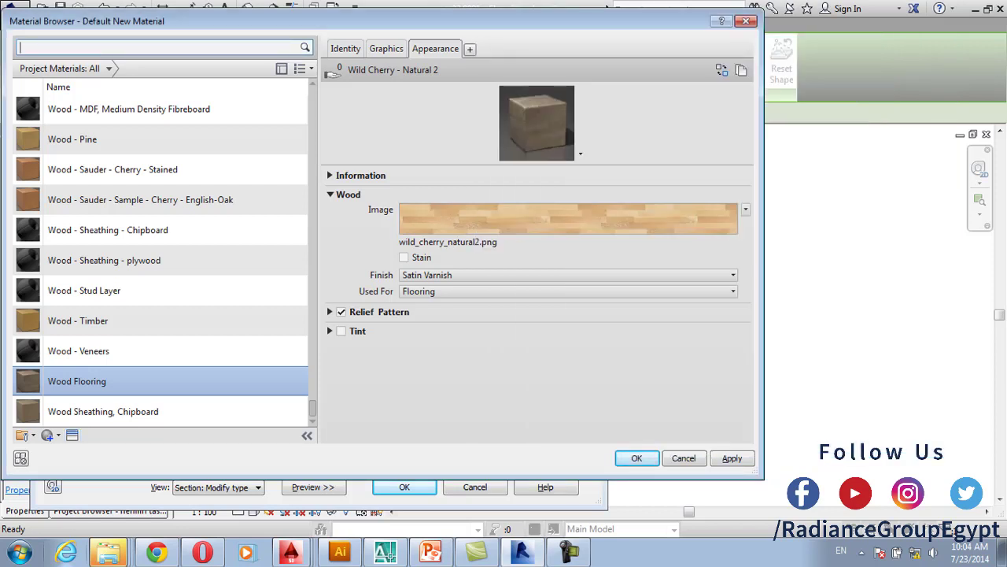
click(140, 199)
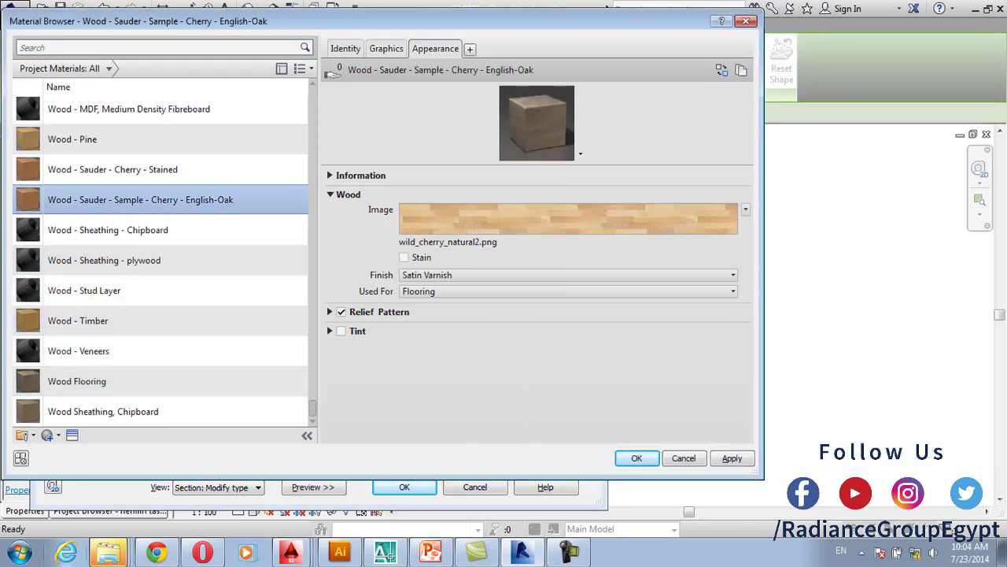
click(112, 169)
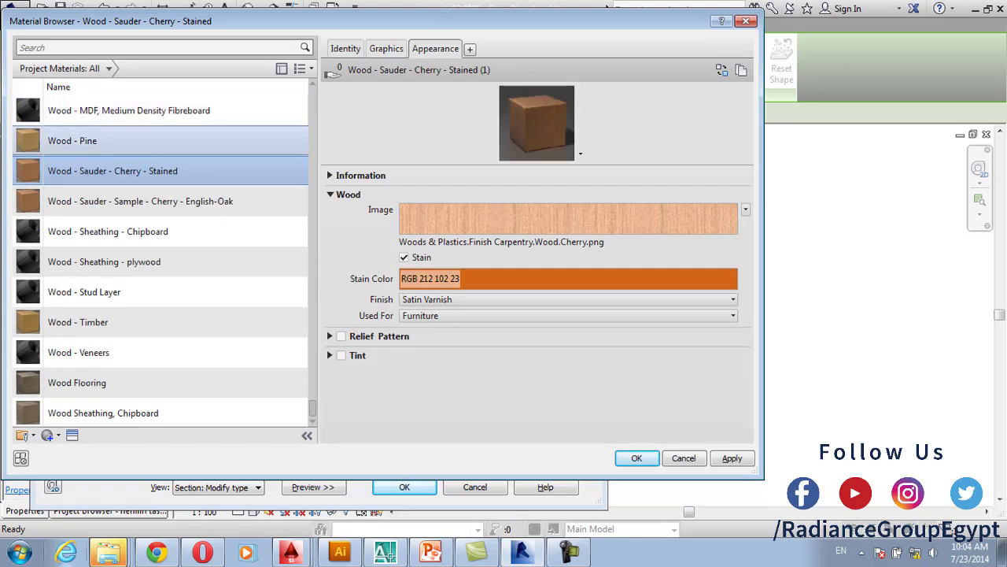
click(72, 140)
click(113, 171)
click(140, 201)
scroll(160, 252, up, 14)
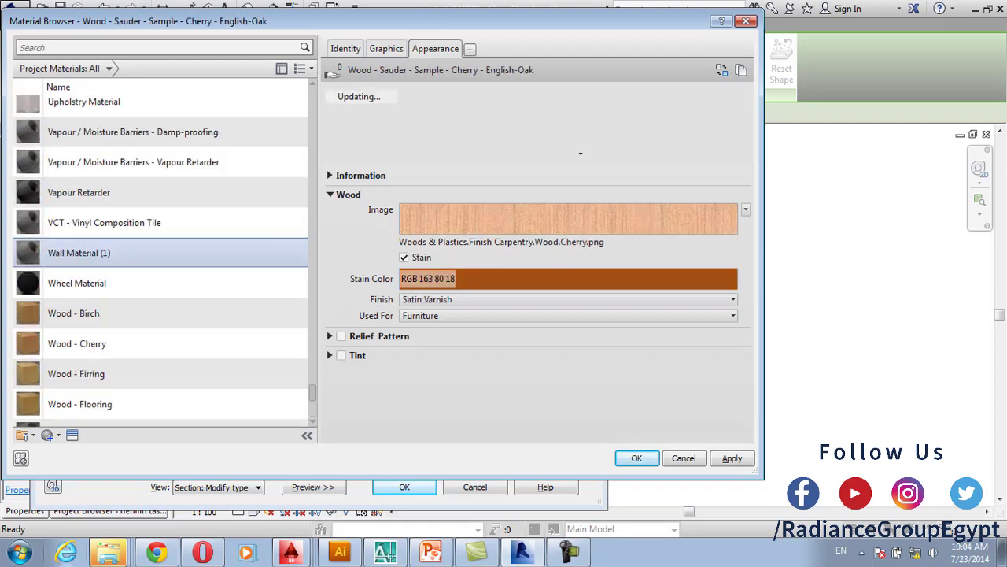
scroll(160, 256, up, 5)
scroll(160, 256, down, 3)
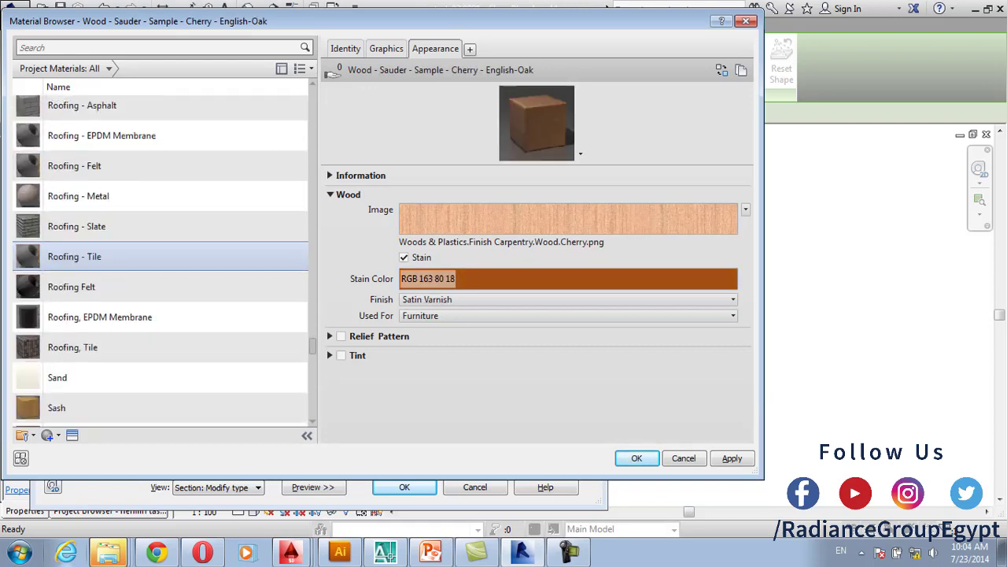
click(77, 226)
key(Down)
key(Down)
key(Down)
key(Down)
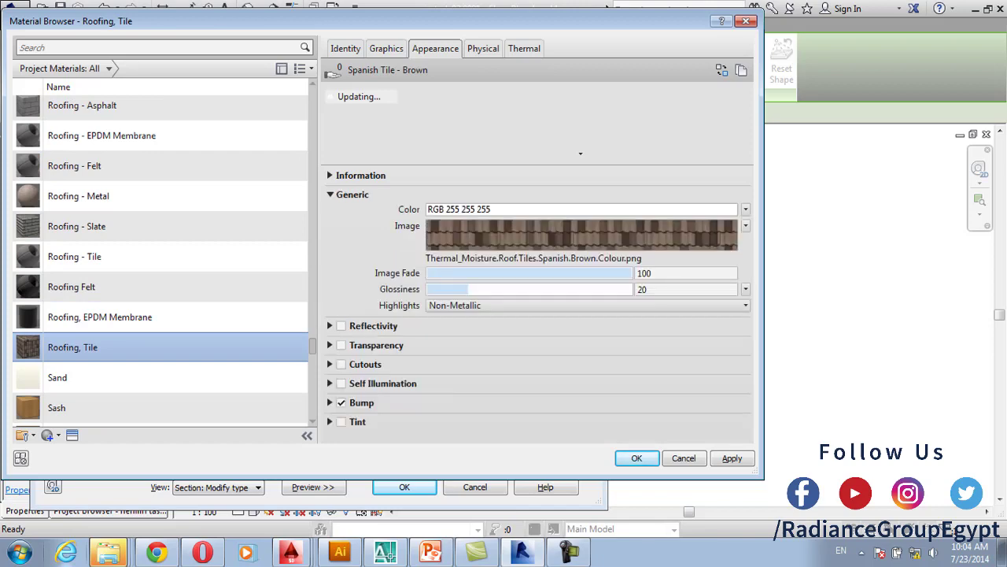
key(Down)
key(Down)
key(Down)
key(Down)
key(Down)
key(Down)
key(Down)
key(Down)
key(Down)
key(Down)
key(Down)
key(Down)
key(Down)
key(Down)
key(Down)
key(Down)
key(Down)
key(Down)
key(Down)
key(Down)
key(Down)
key(Down)
key(Down)
key(Down)
key(Down)
key(Down)
key(Down)
key(Down)
key(Down)
key(Down)
key(Down)
key(Down)
key(Down)
key(Down)
key(Down)
key(Down)
key(Down)
key(Down)
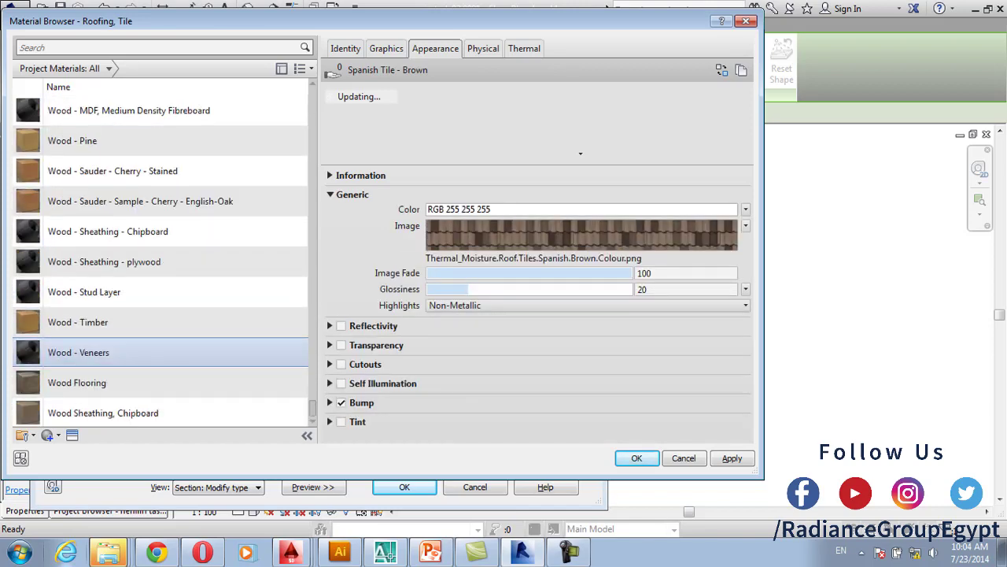
key(Down)
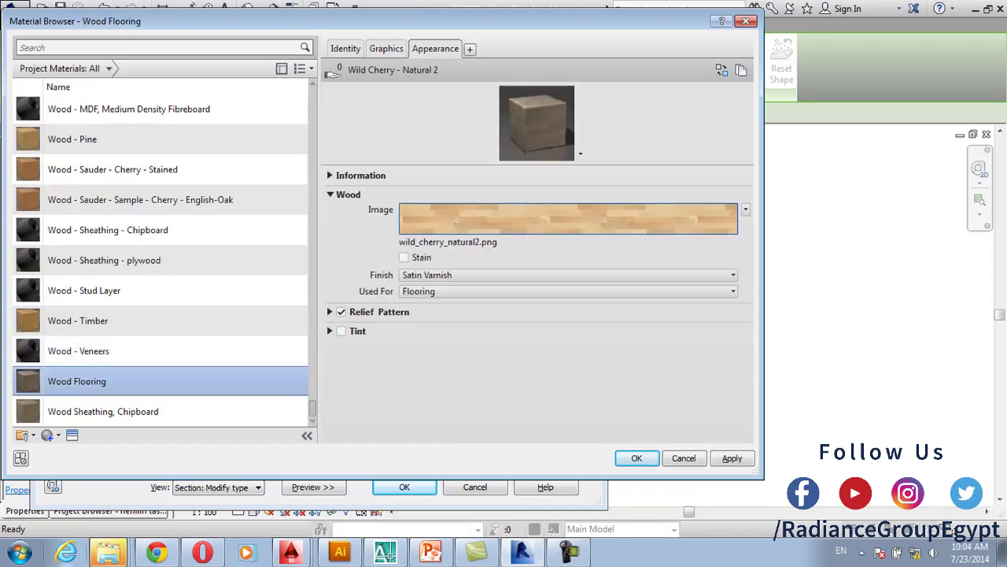
Replace the wood texture image with hickory_ natural
click(460, 243)
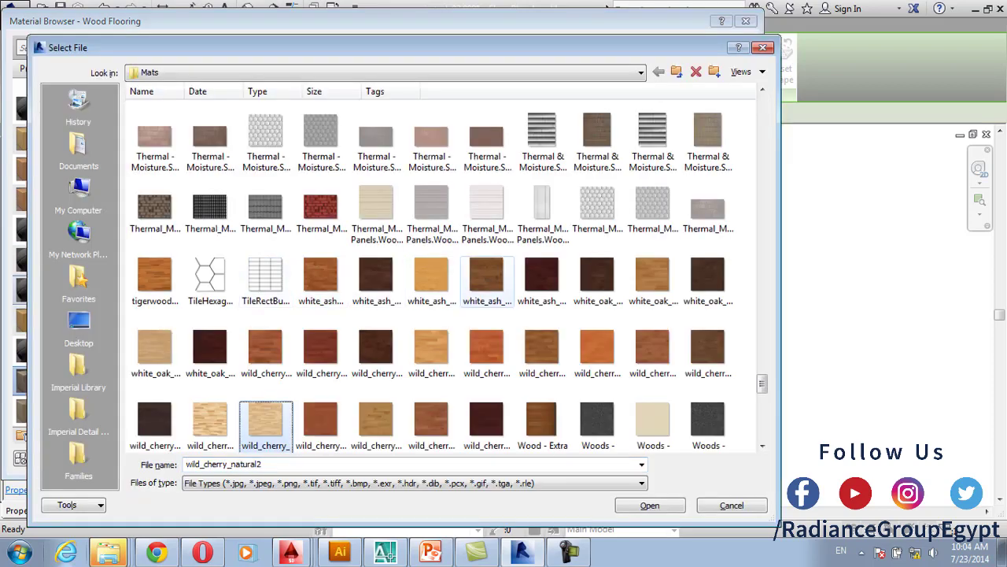
scroll(431, 351, up, 15)
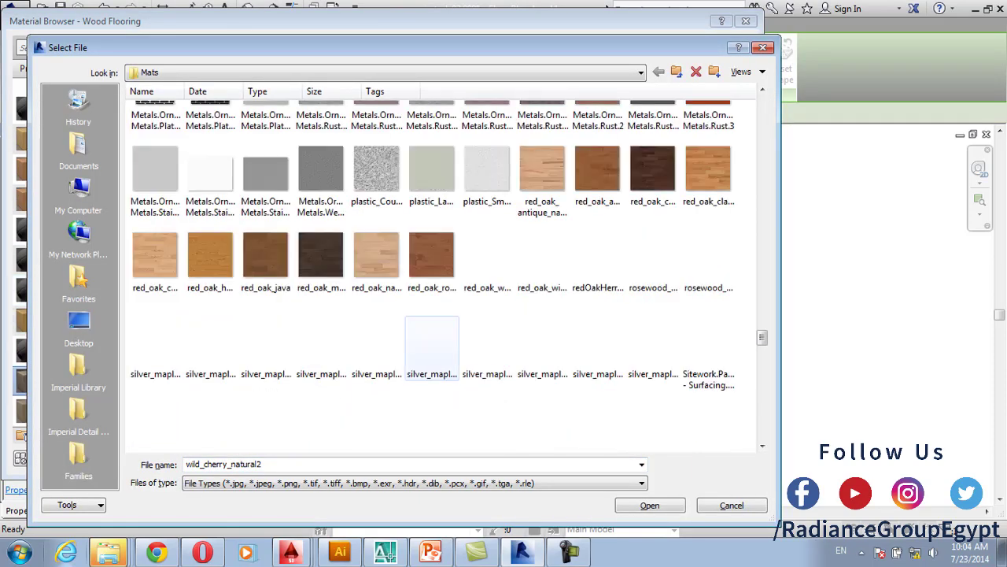
scroll(448, 338, down, 8)
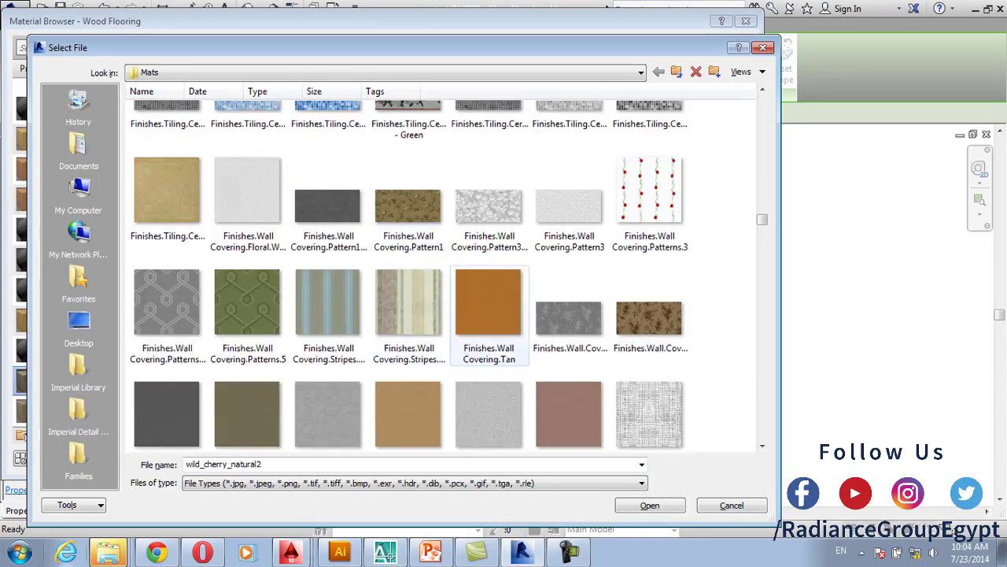
scroll(488, 315, down, 10)
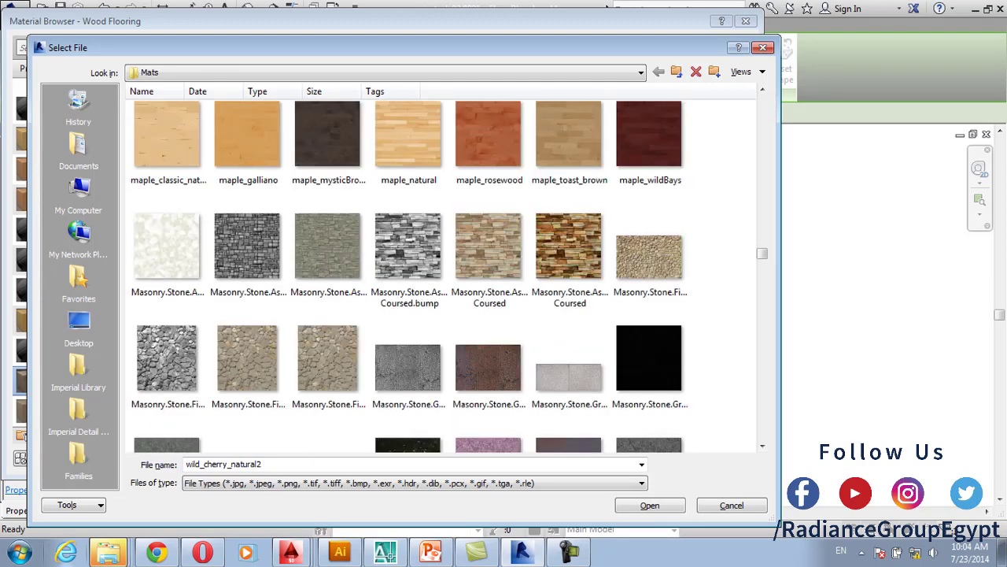
scroll(409, 169, up, 1)
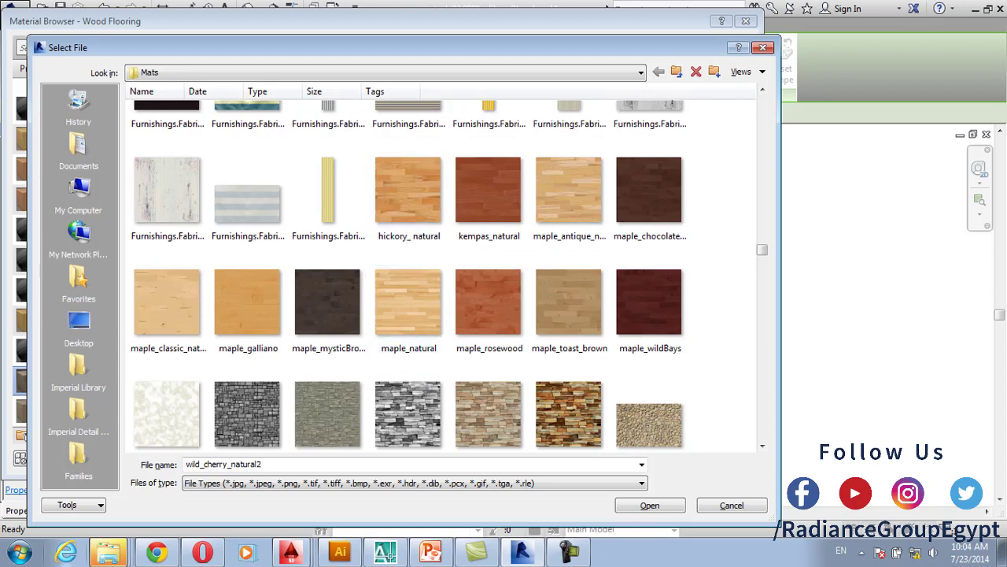
click(409, 196)
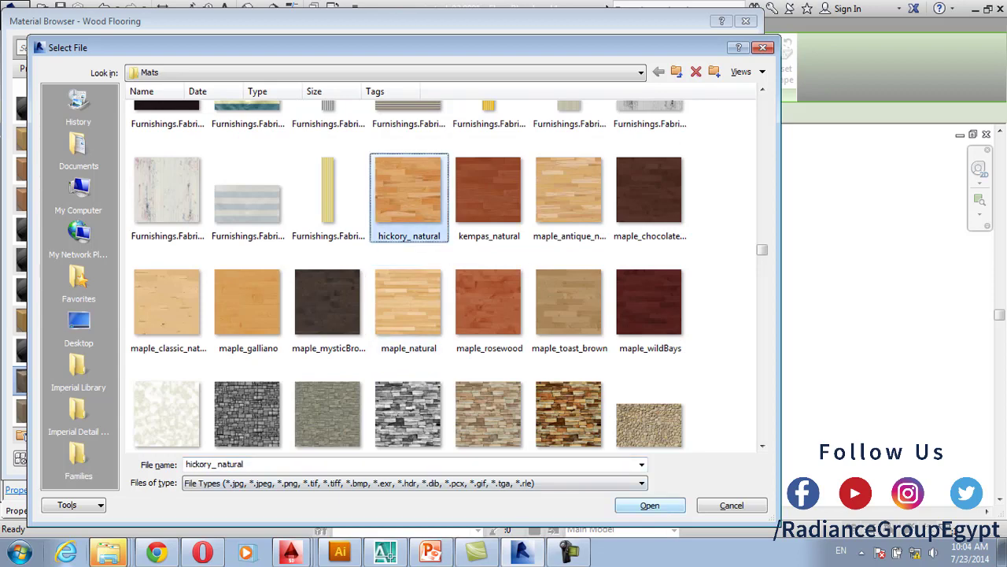
click(650, 505)
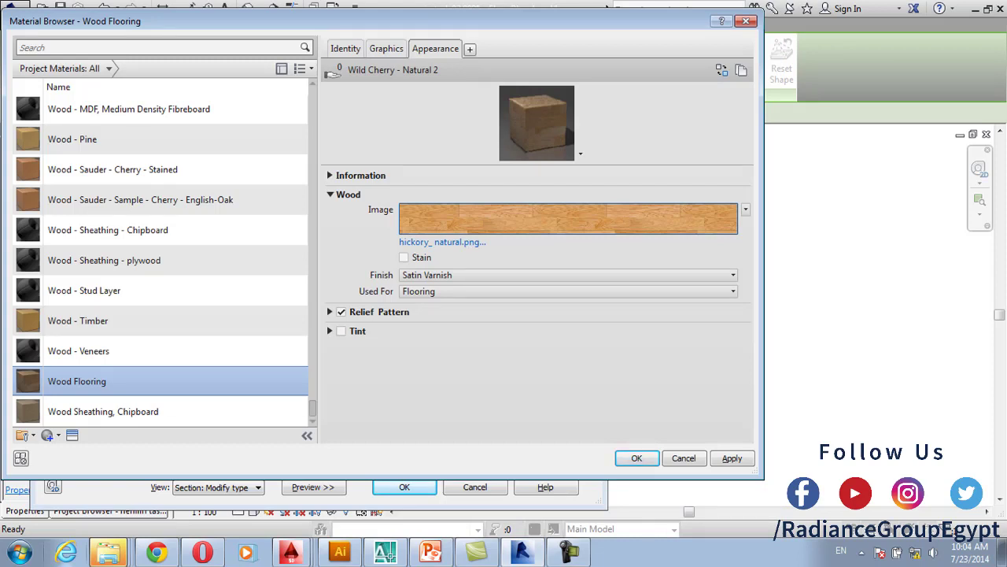
Set the wood finish to Glossy Varnish and accept the material changes
click(568, 275)
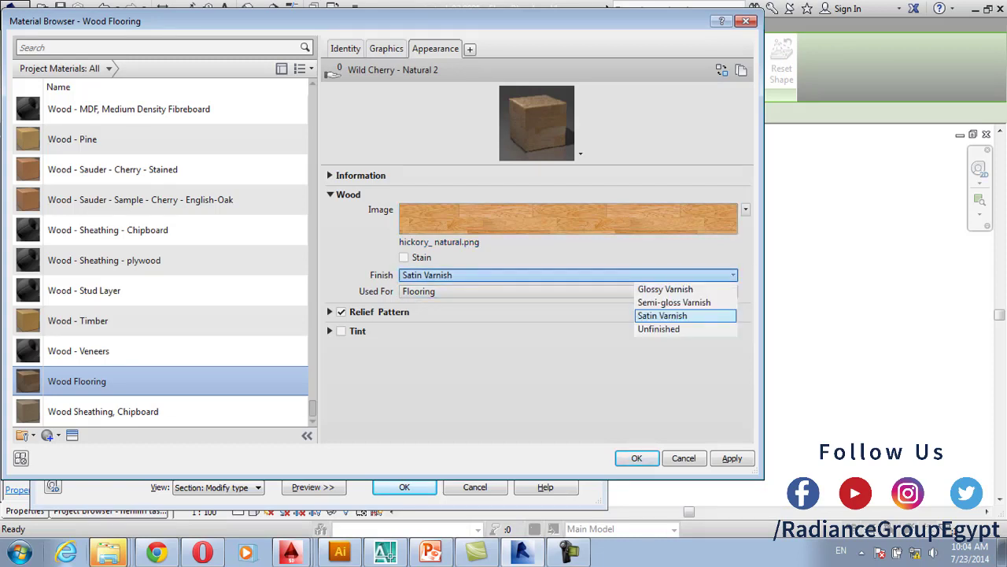
click(665, 289)
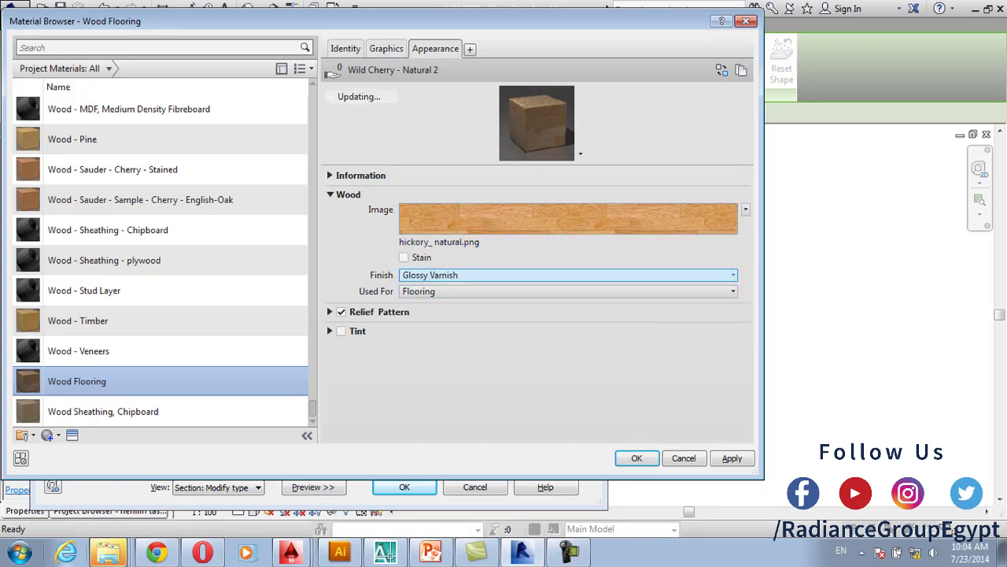
key(Return)
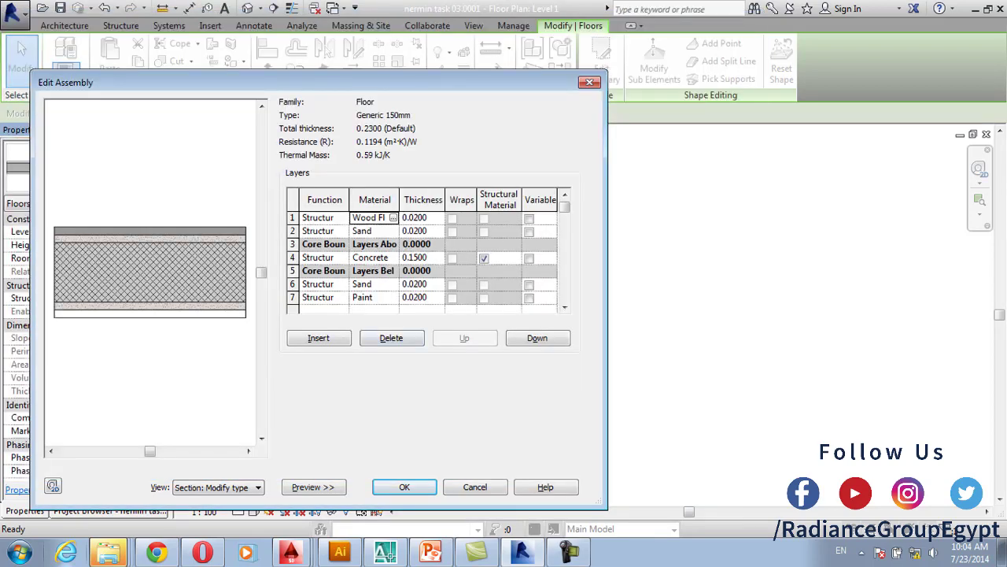
Replace layer 7's Paint material by browsing the wood materials and picking Wood - Flooring
click(374, 297)
click(393, 297)
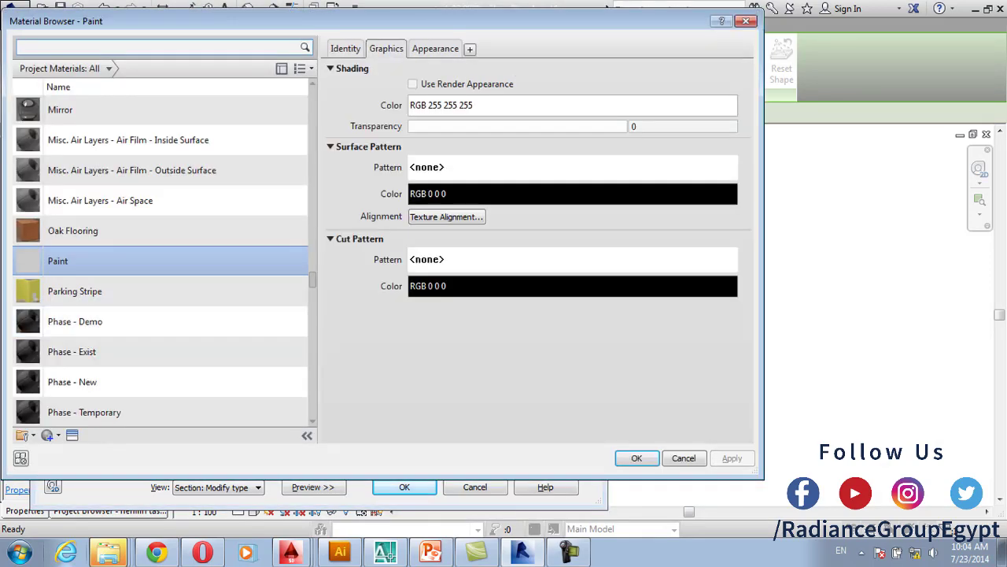
text(w)
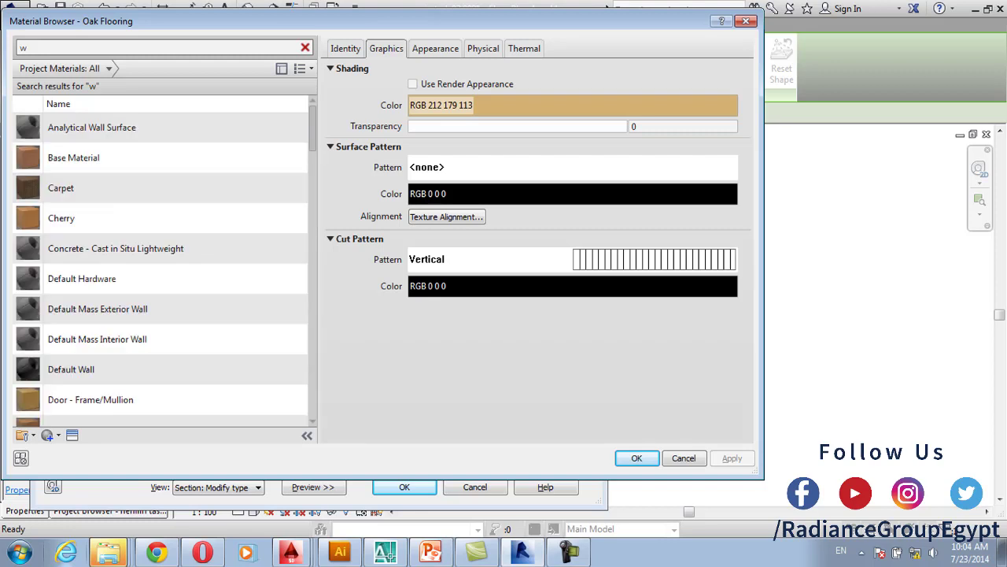
click(159, 187)
key(w)
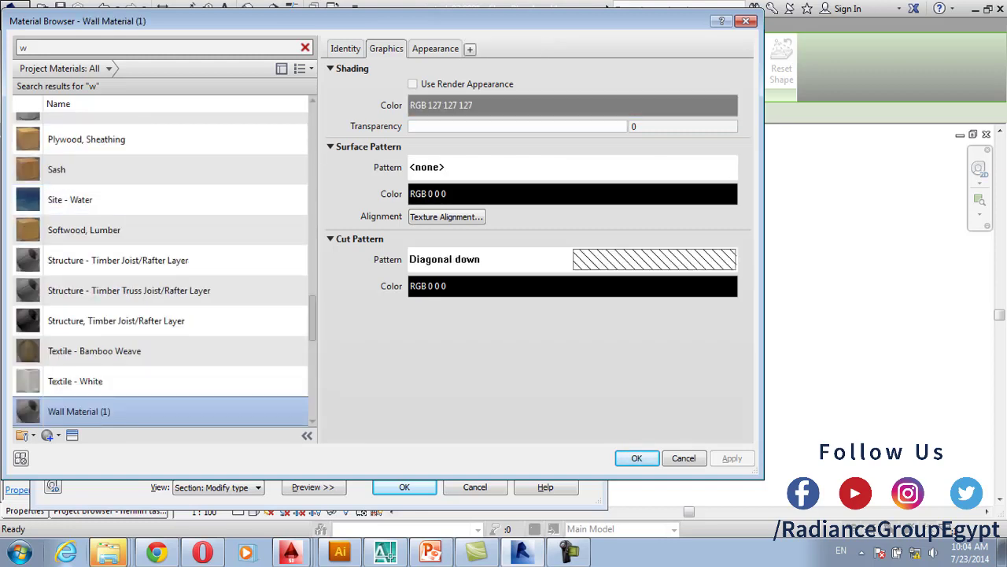
click(160, 320)
scroll(159, 304, down, 2)
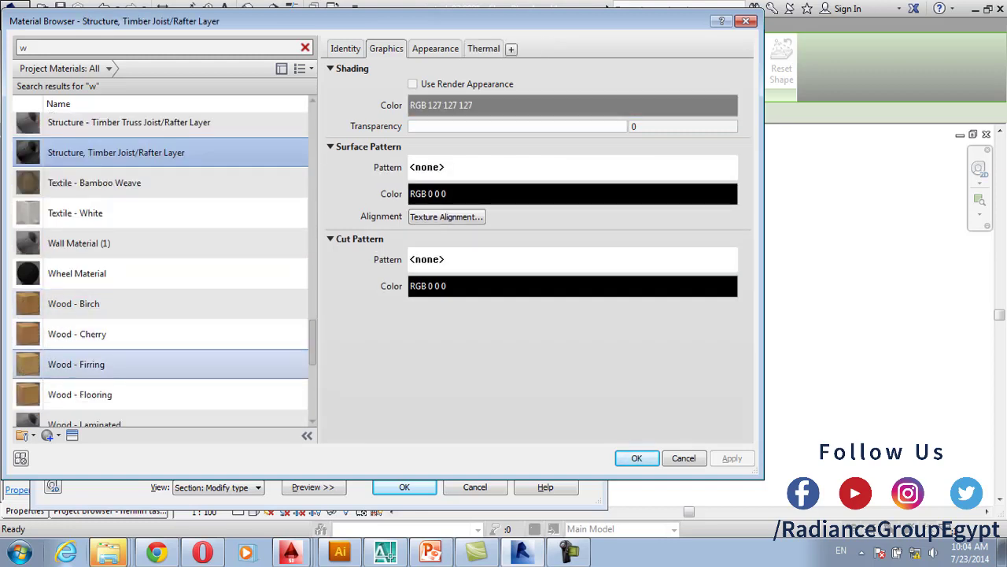
click(160, 394)
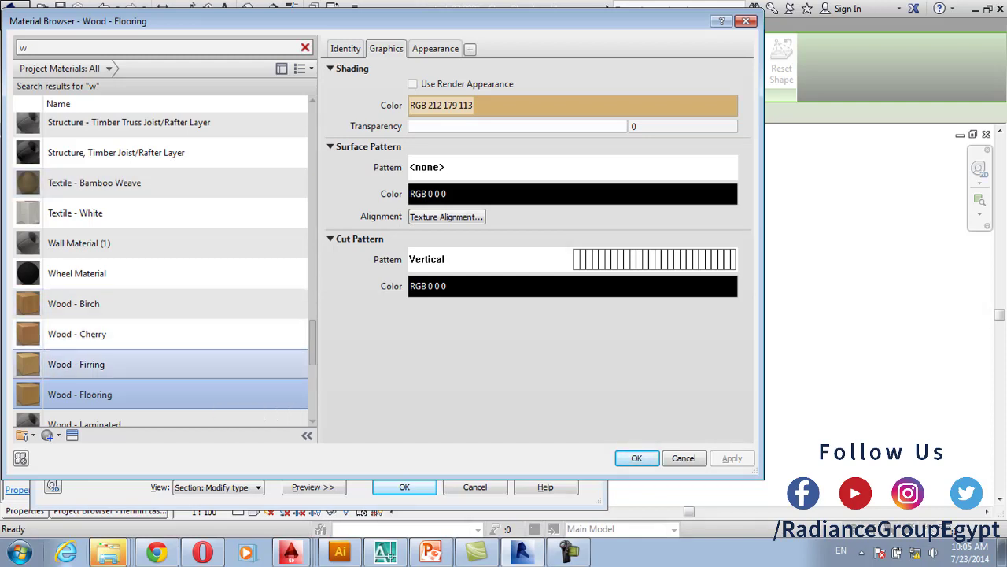
Choose Wood Flooring, keep its Glossy Varnish finish, and accept it for layer 7
click(435, 49)
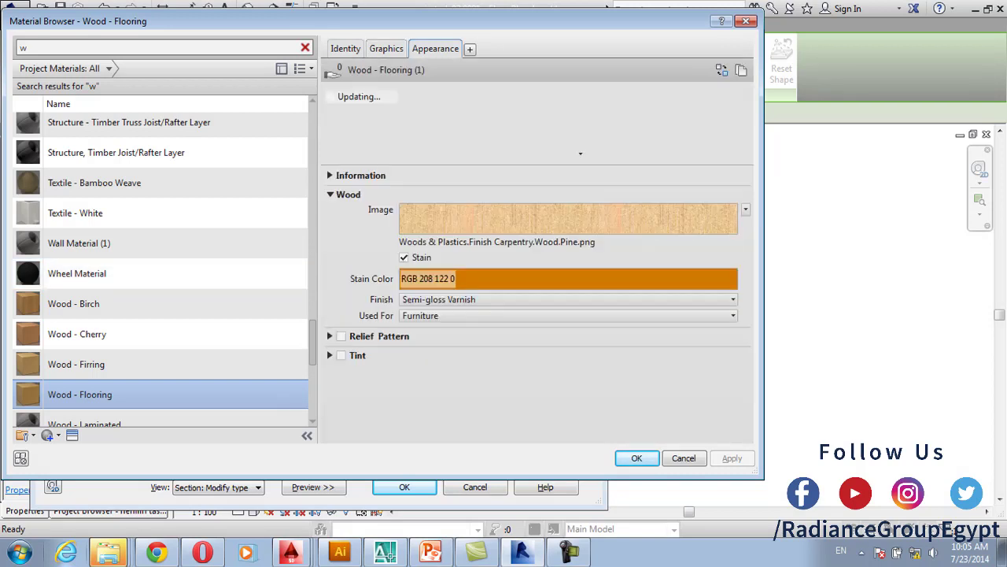
scroll(157, 354, down, 1)
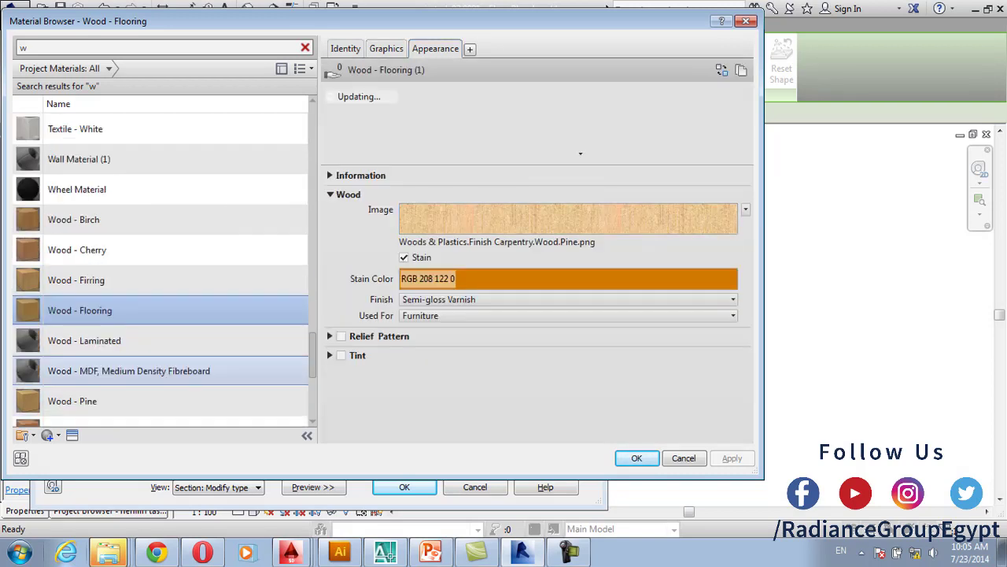
scroll(157, 340, down, 3)
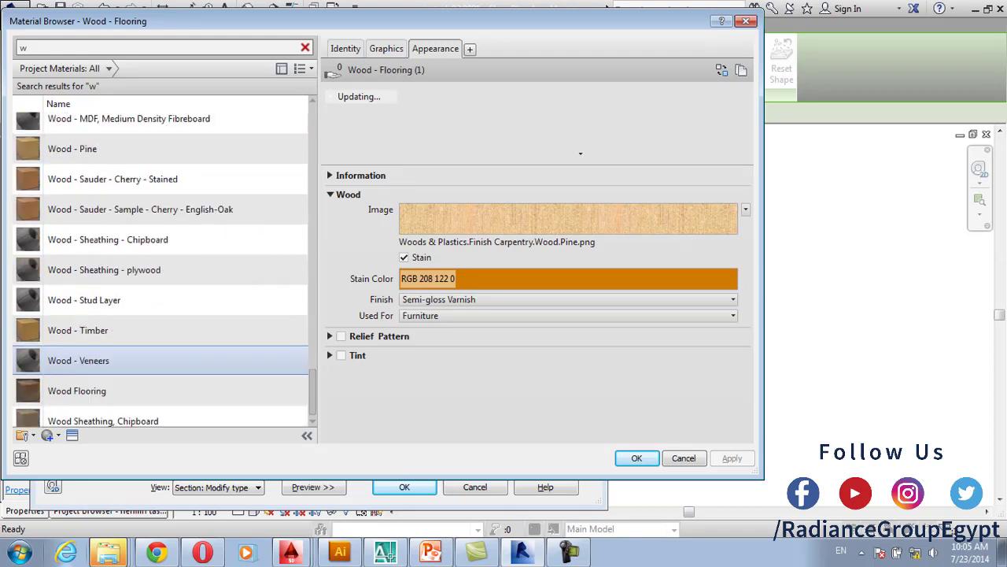
click(77, 390)
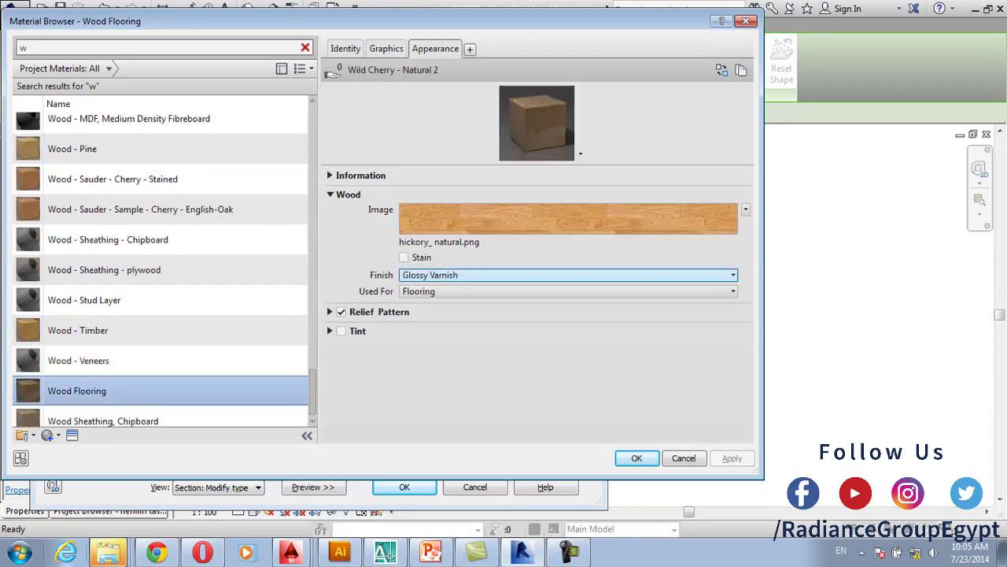
click(685, 275)
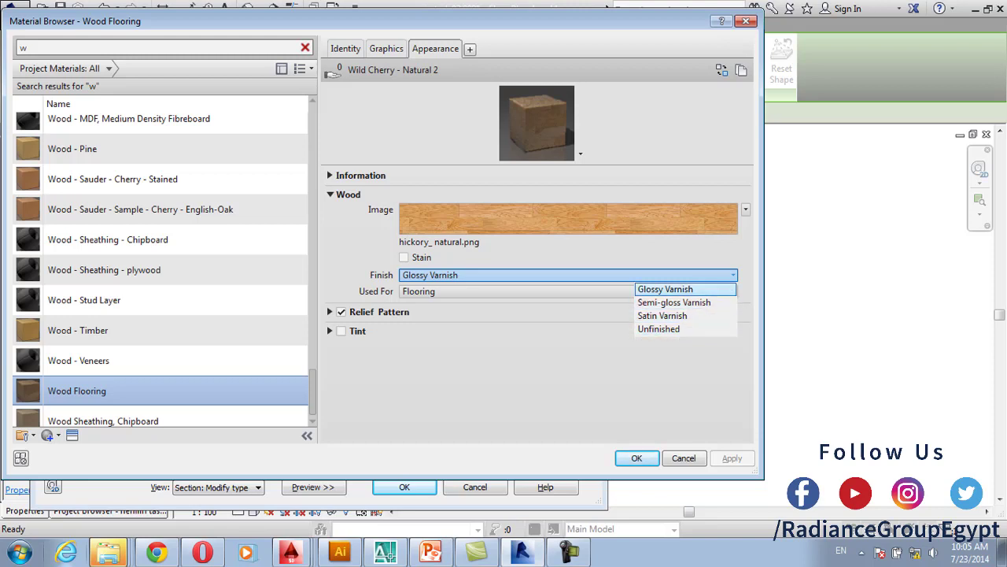
click(684, 289)
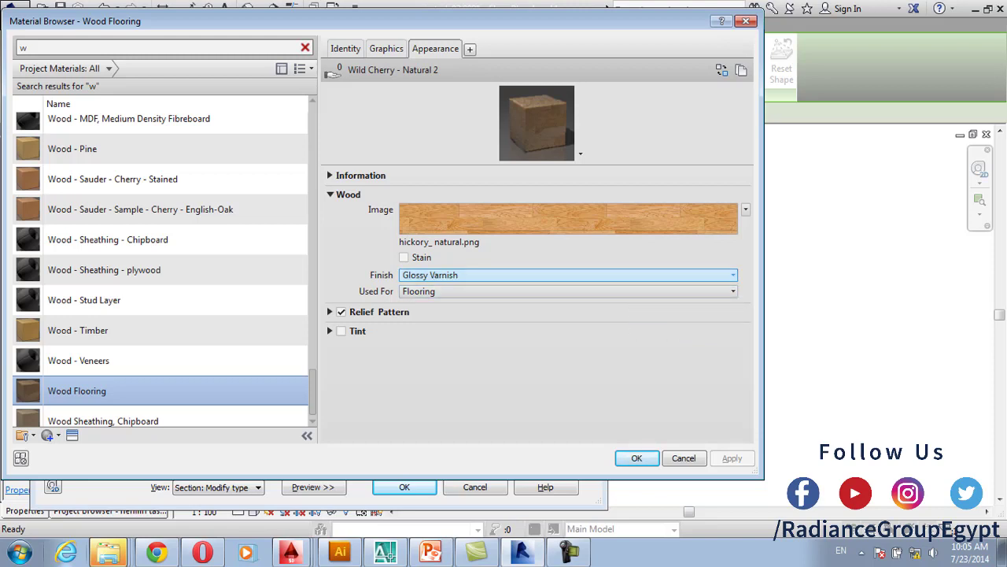
key(Return)
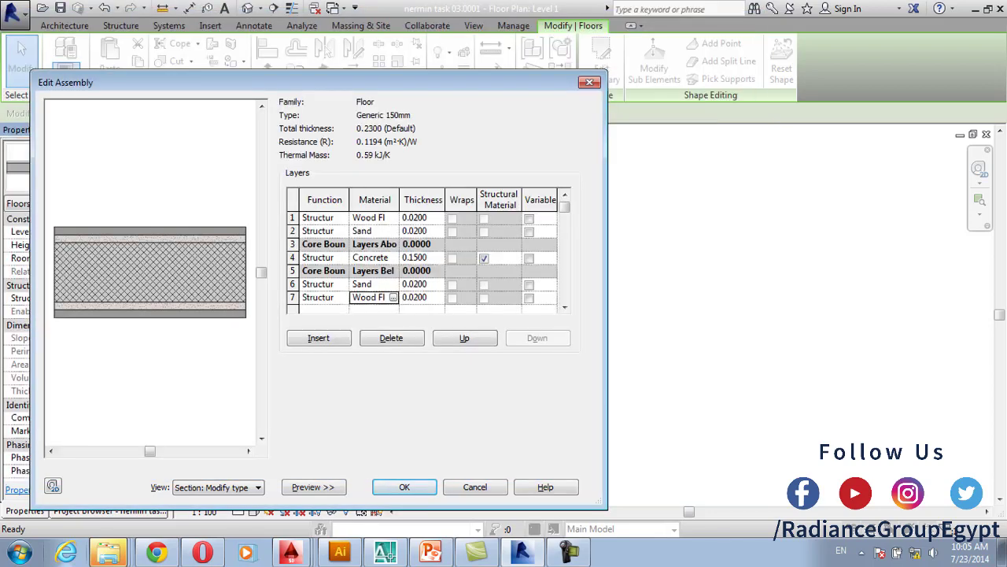
Close the floor type dialogs, then open and frame the 3D View 12 bedroom perspective
key(Return)
key(Return)
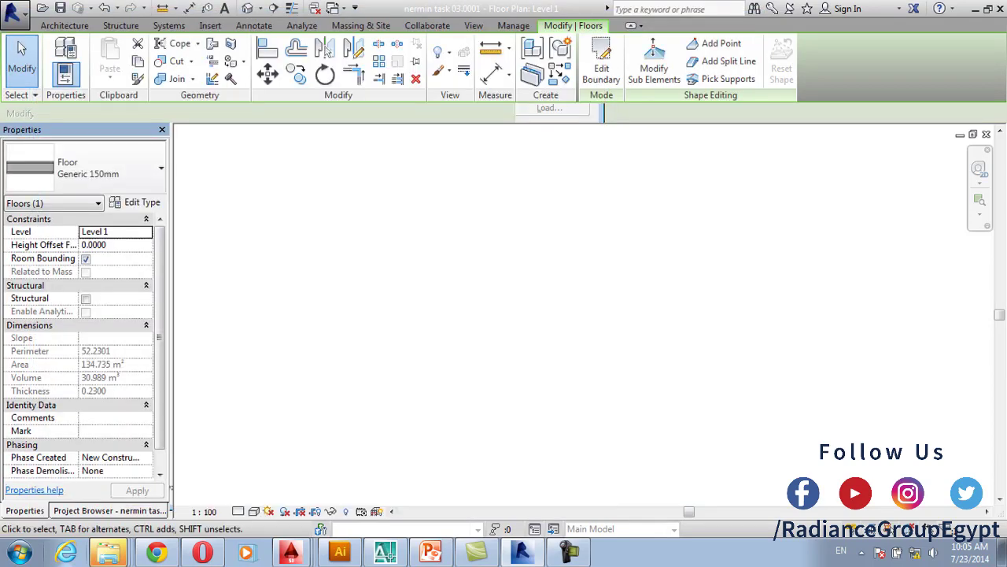
click(110, 510)
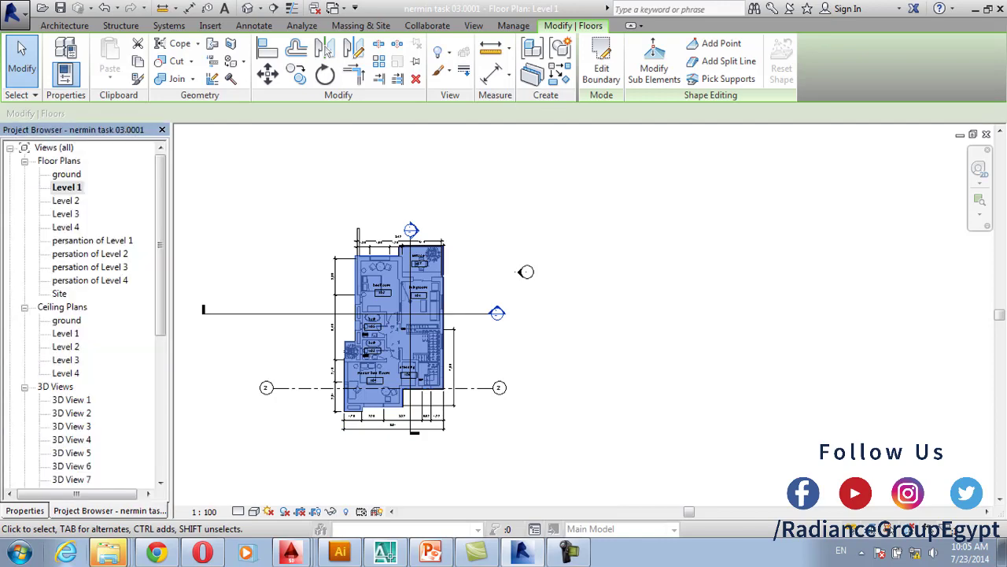
drag(160, 245, 160, 307)
double_click(75, 426)
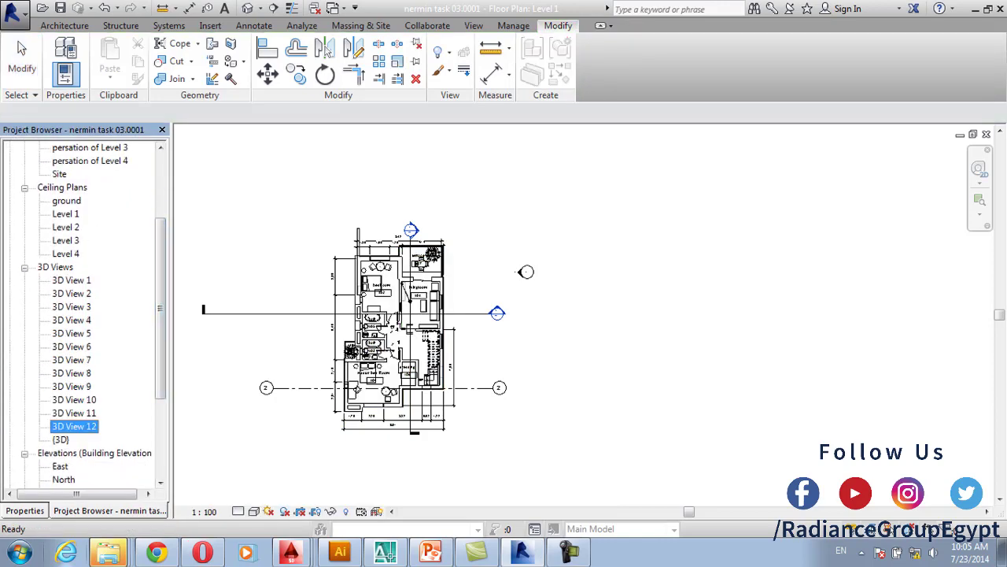
scroll(470, 401, up, 1)
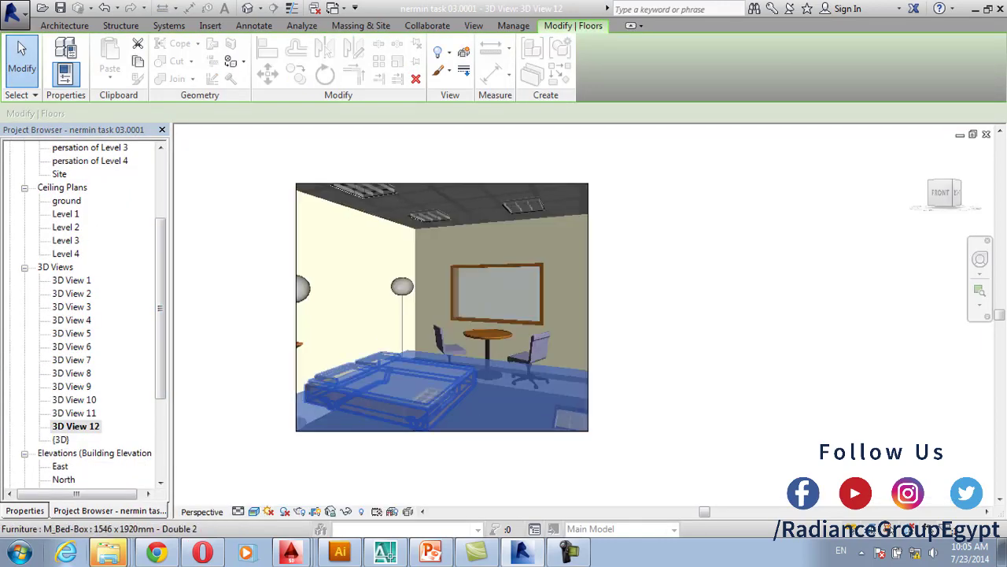
key(Escape)
mouse_move(485, 340)
middle_down()
mouse_move(591, 335)
mouse_move(572, 379)
middle_up()
scroll(584, 350, up, 1)
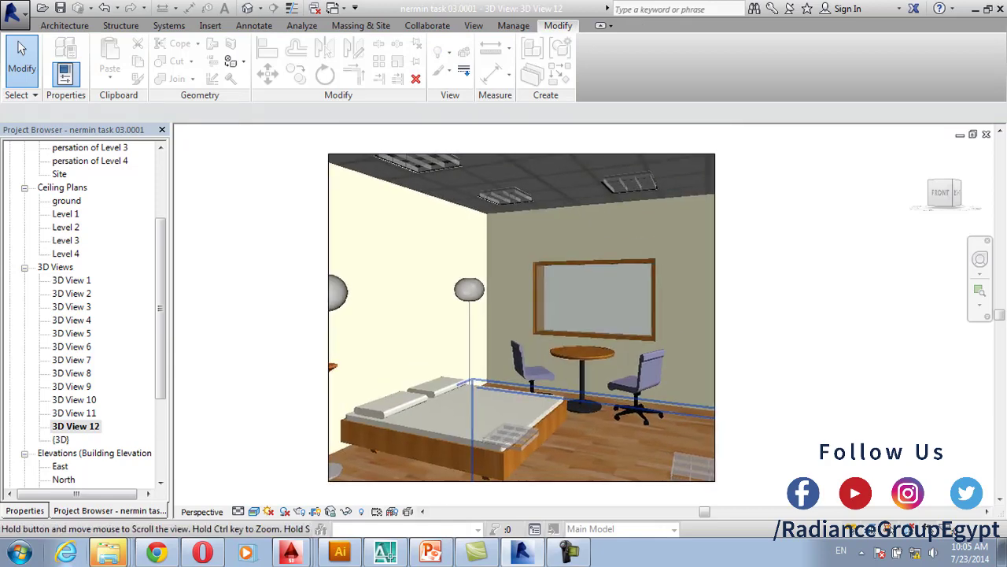
Select the ceiling and open its finish layer's Ceiling Tile 600 x 600 appearance properties
click(563, 178)
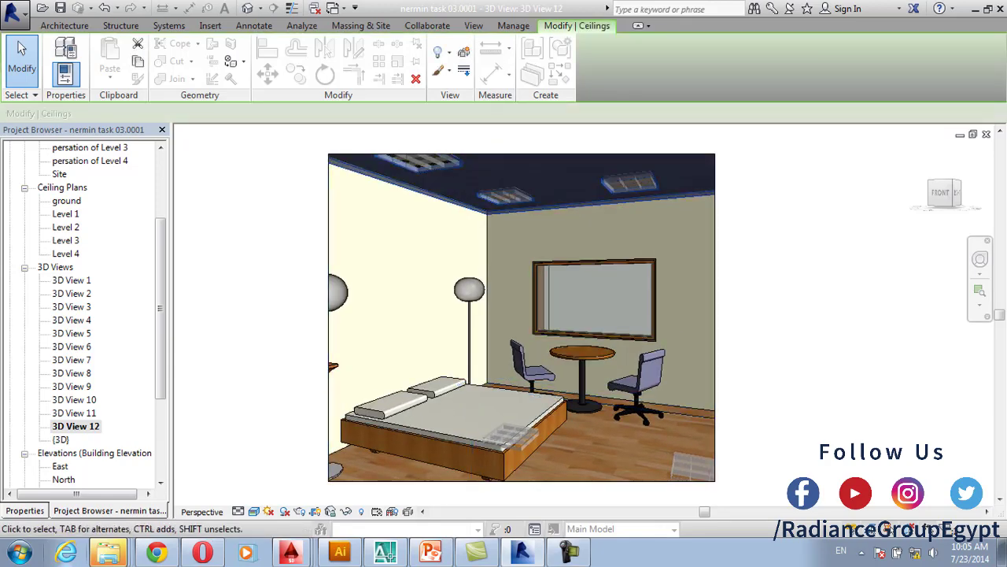
click(24, 510)
click(136, 202)
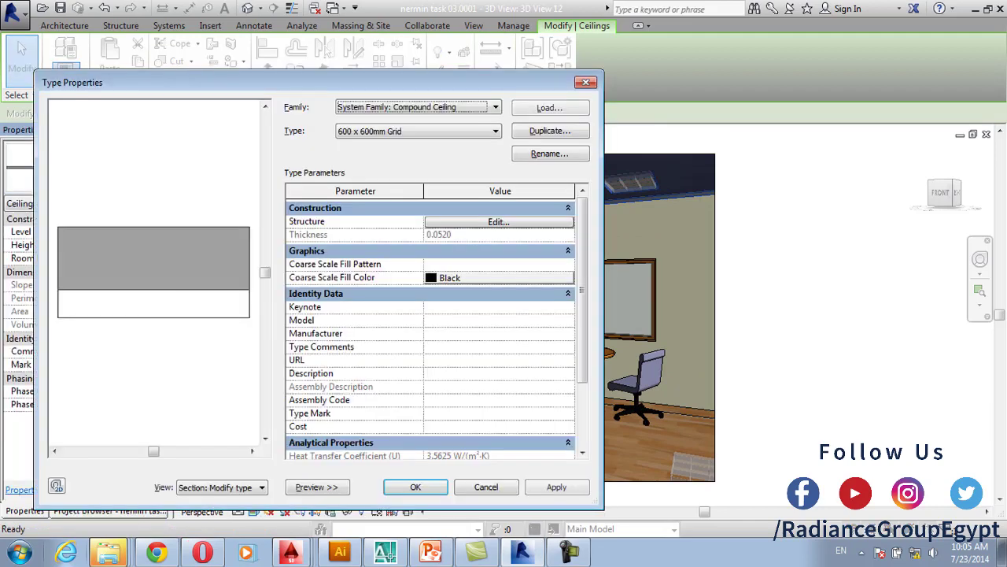
click(493, 218)
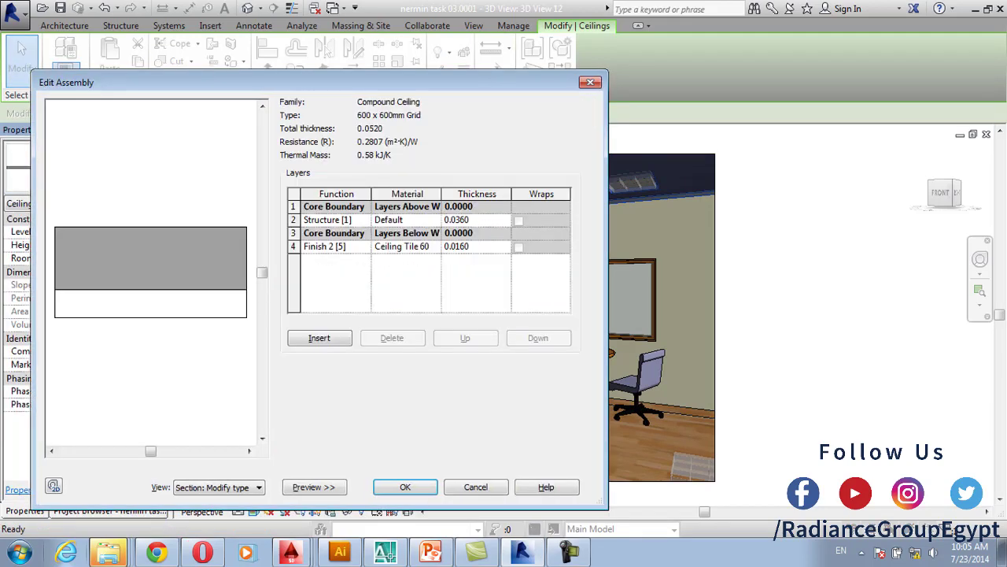
click(406, 246)
click(436, 246)
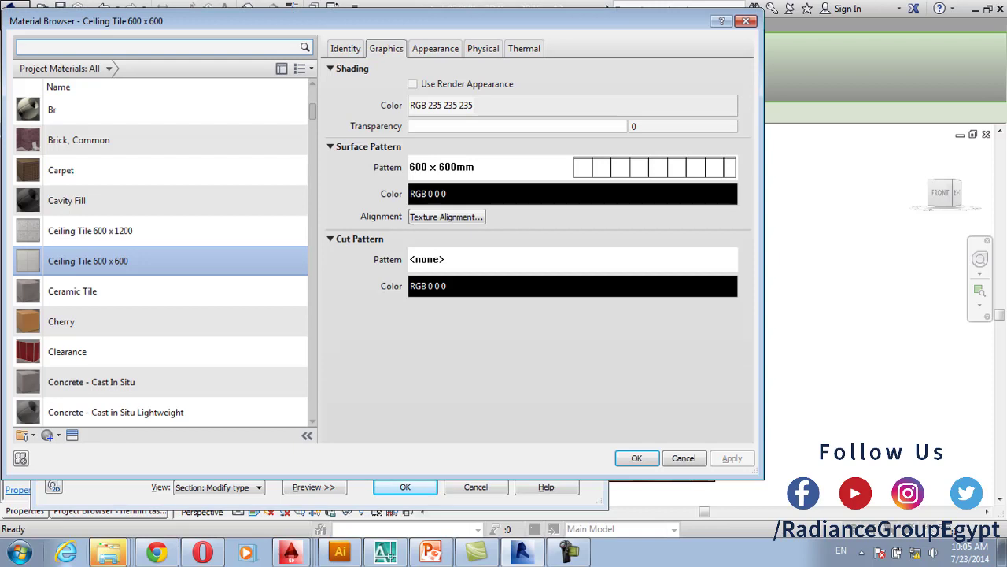
click(434, 48)
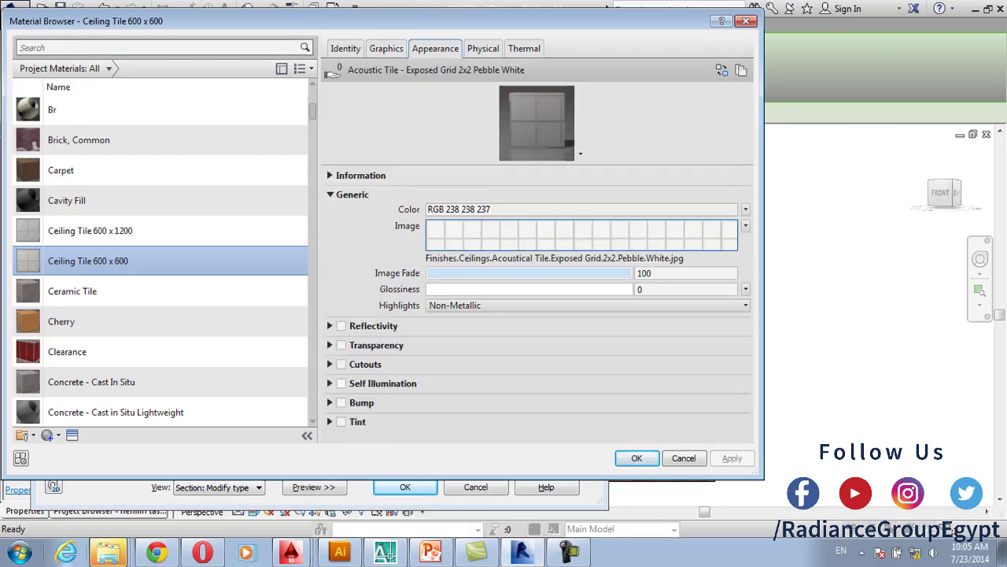
click(632, 273)
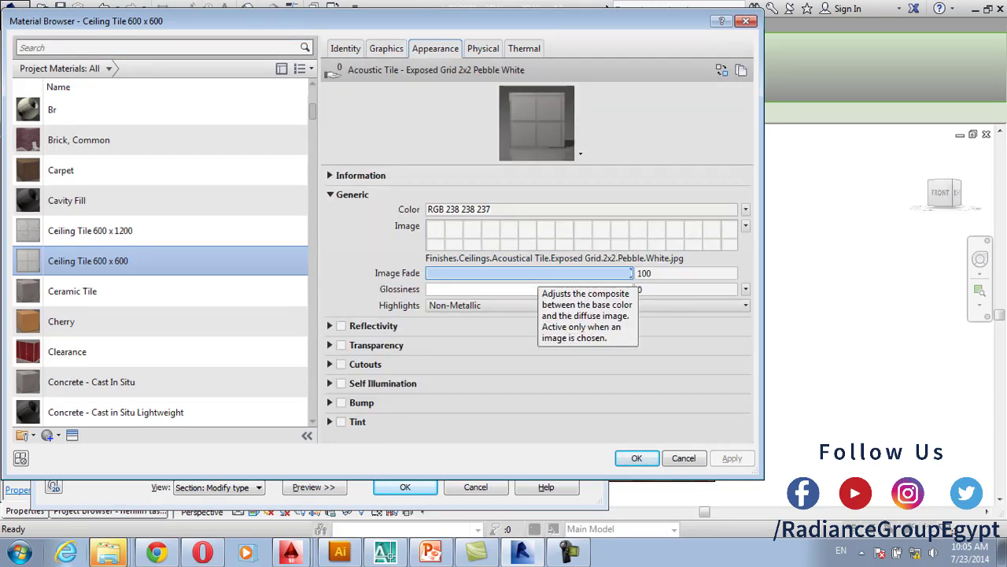
Set the ceiling tile colour to pale yellow RGB 255-255-196 and confirm all ceiling dialogs
click(538, 209)
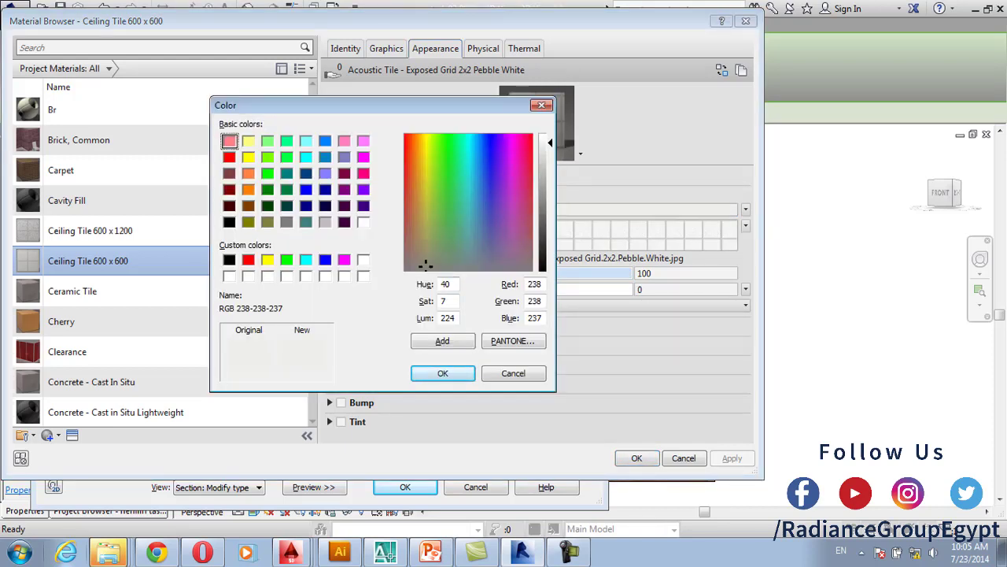
click(268, 259)
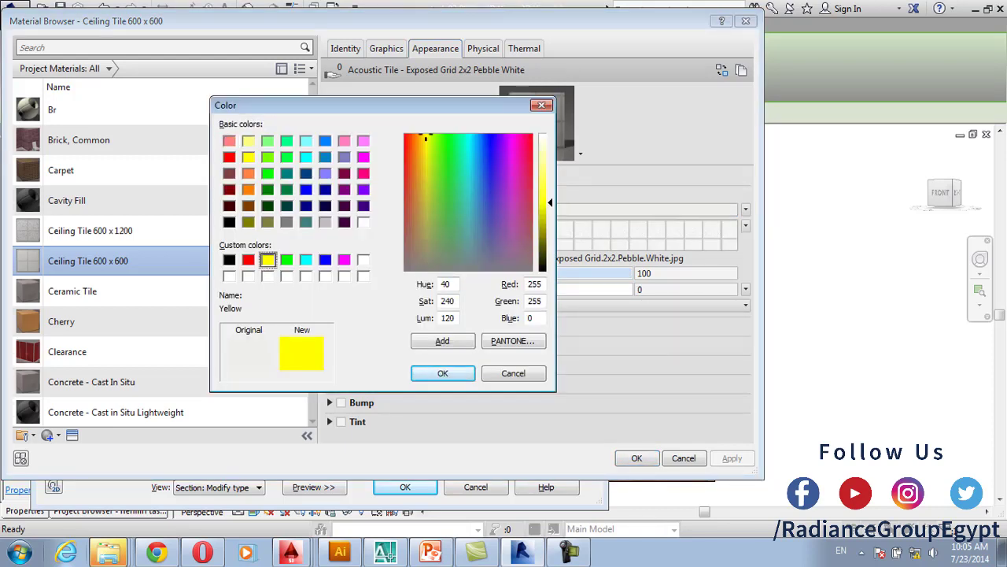
drag(549, 202, 549, 149)
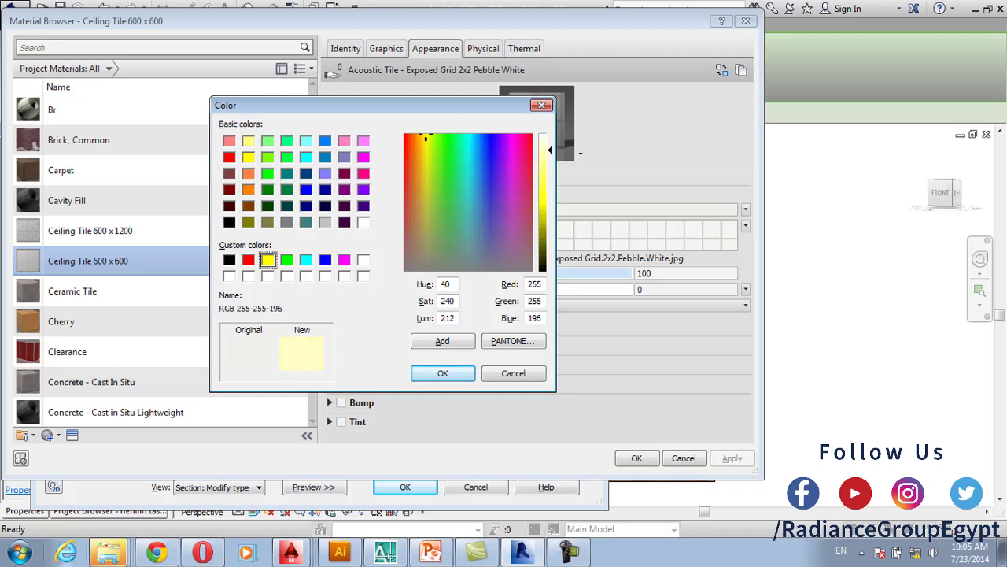
click(443, 373)
click(637, 458)
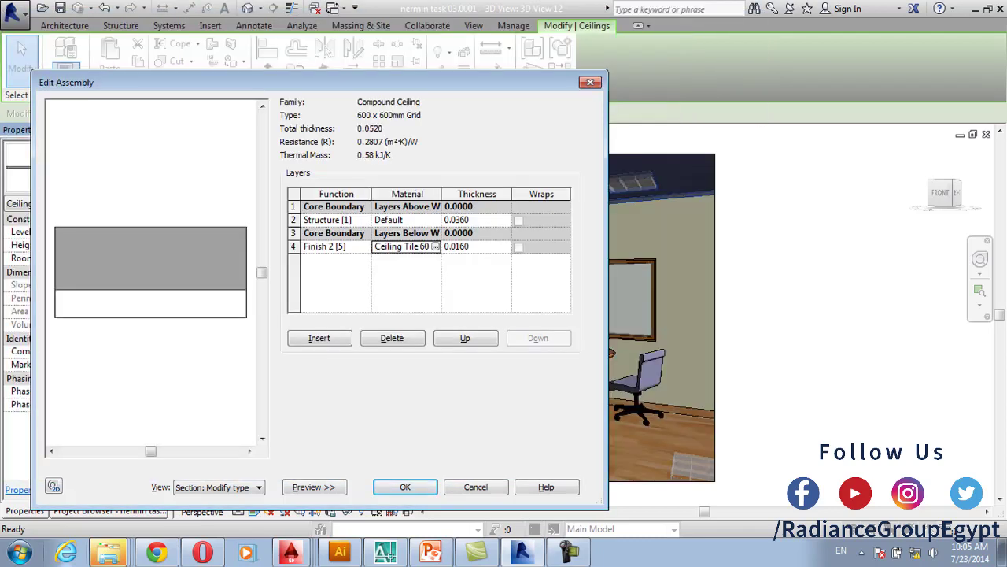
click(404, 486)
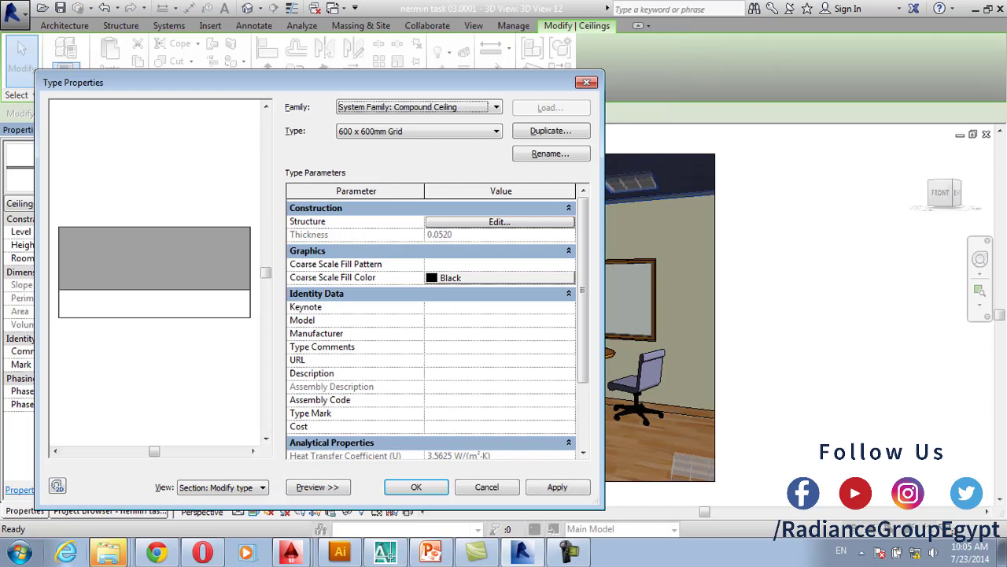
click(416, 486)
Deselect the ceiling, reframe the bedroom perspective, and show the Visual Style options
key(Escape)
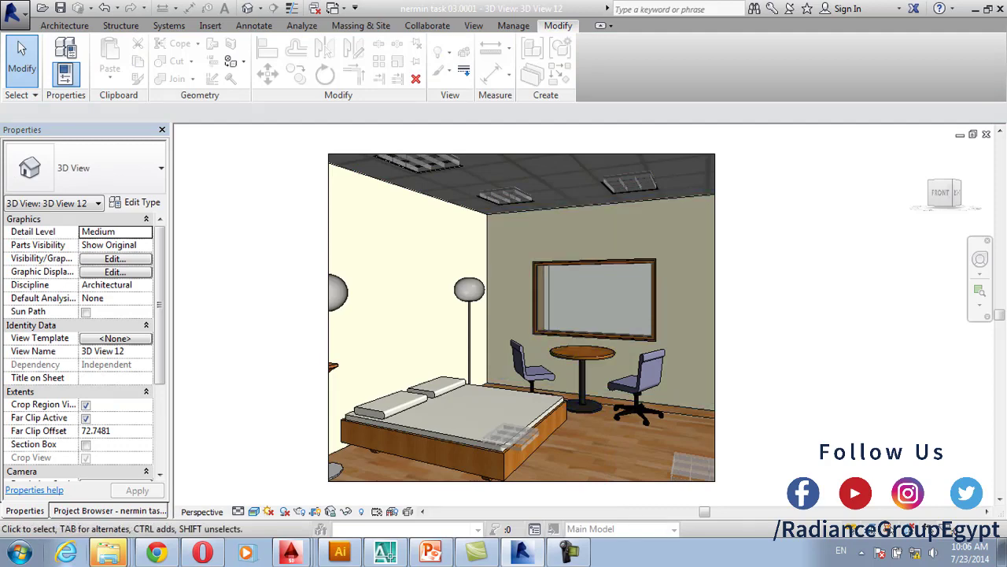
middle_drag(582, 370, 552, 336)
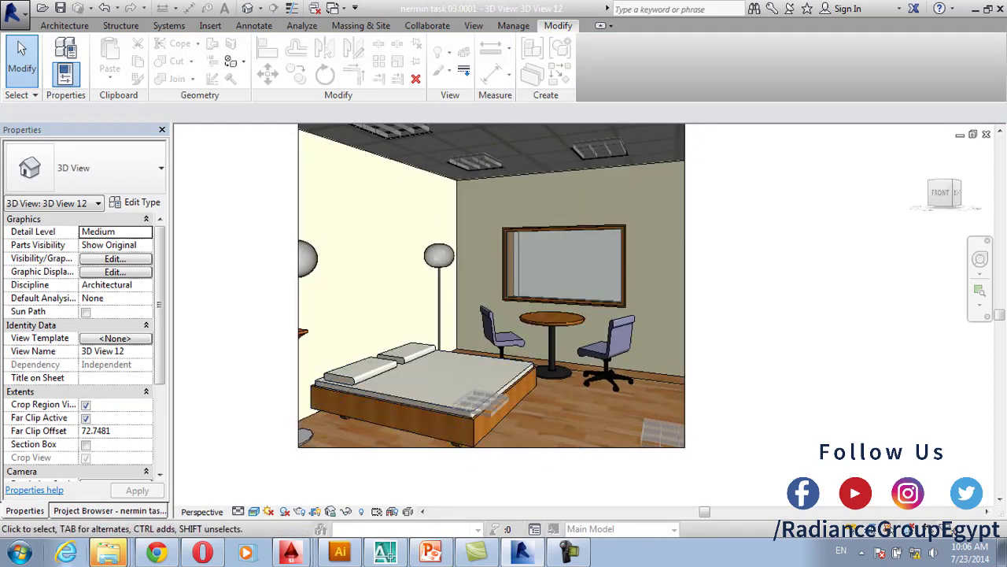
middle_drag(475, 162, 502, 297)
scroll(505, 301, up, 10)
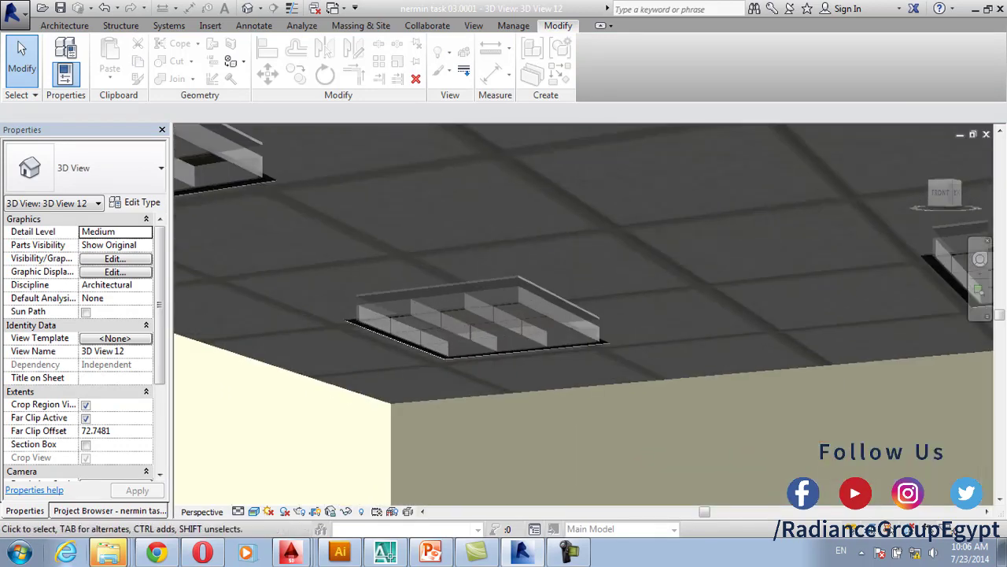
scroll(519, 252, down, 11)
middle_drag(593, 363, 598, 303)
scroll(559, 280, up, 1)
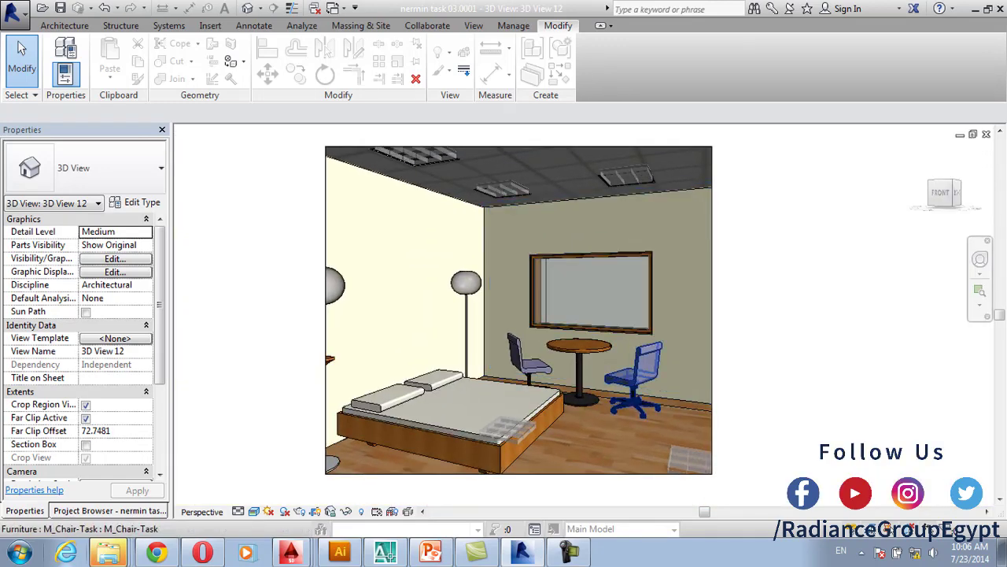
middle_drag(634, 369, 614, 364)
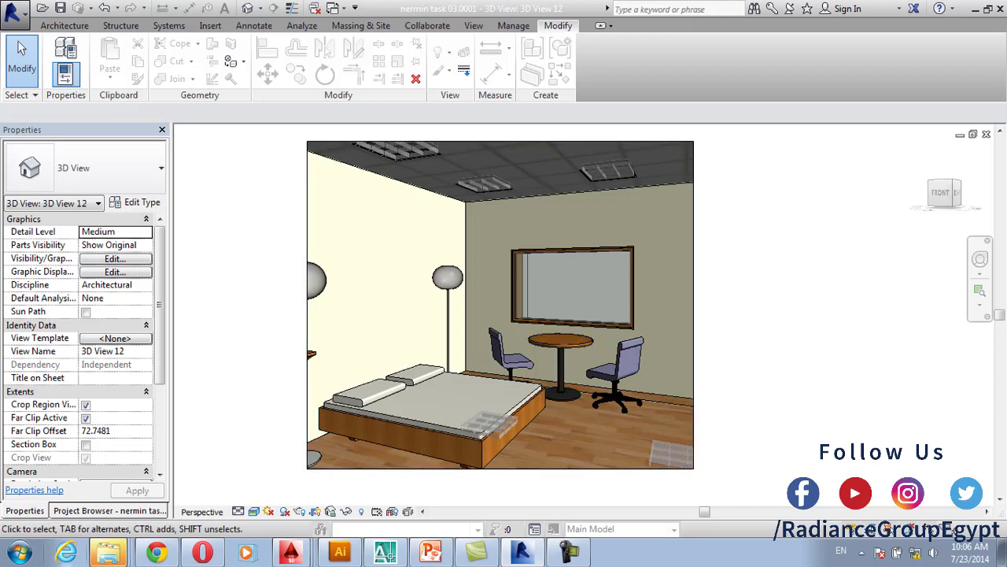
click(254, 512)
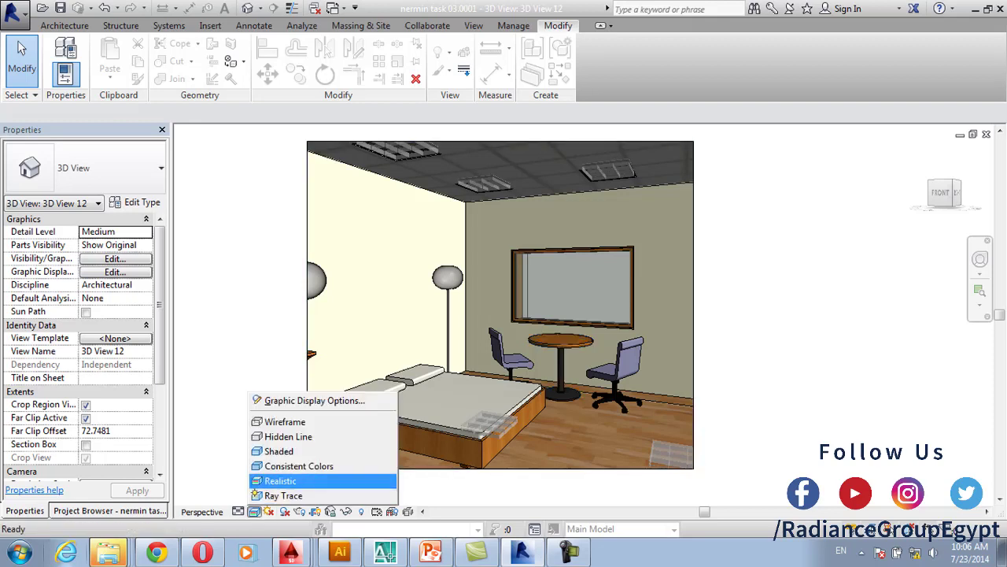
In Graphic Display Options, set the lighting scheme to Interior: Sun and Artificial
click(314, 400)
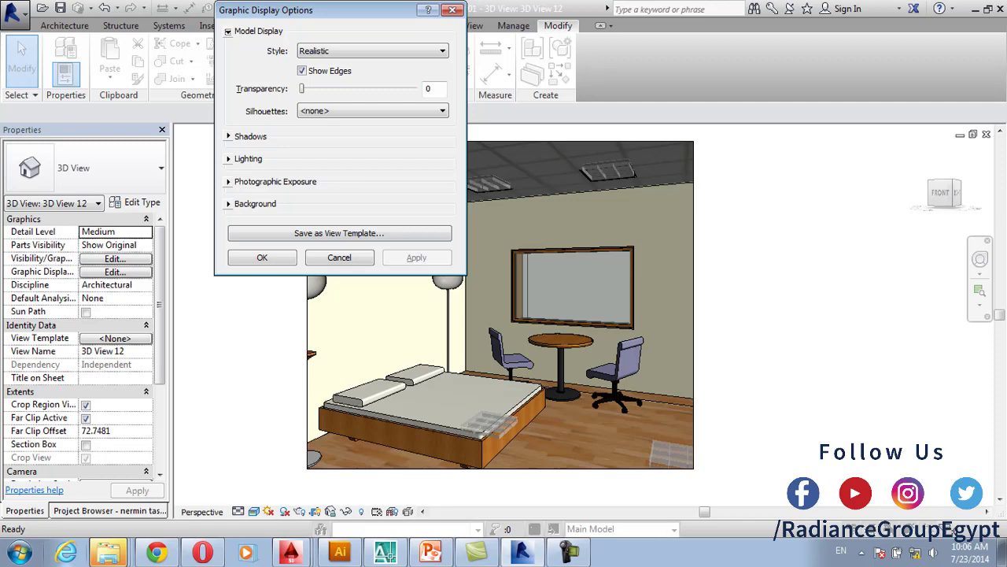
click(228, 136)
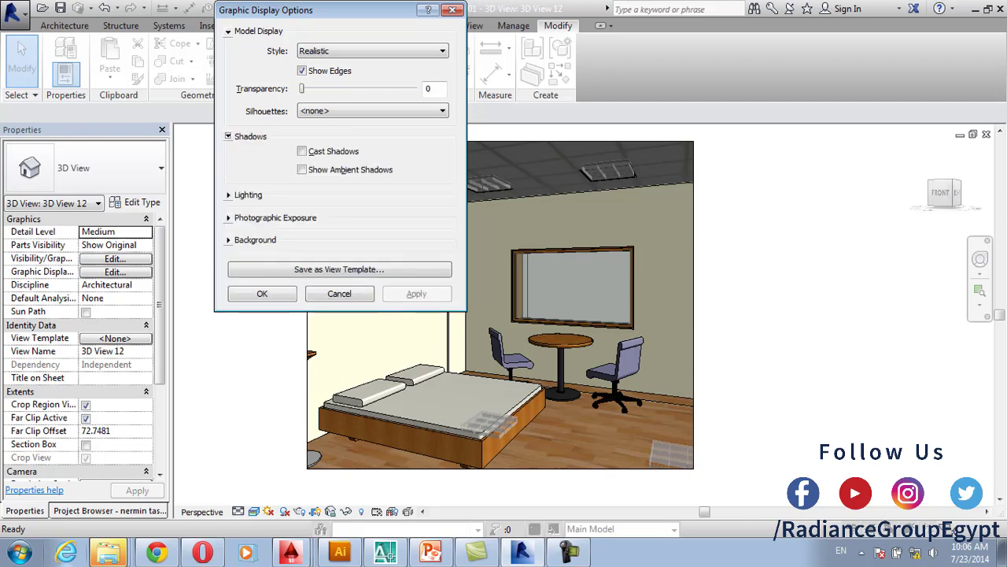
click(228, 194)
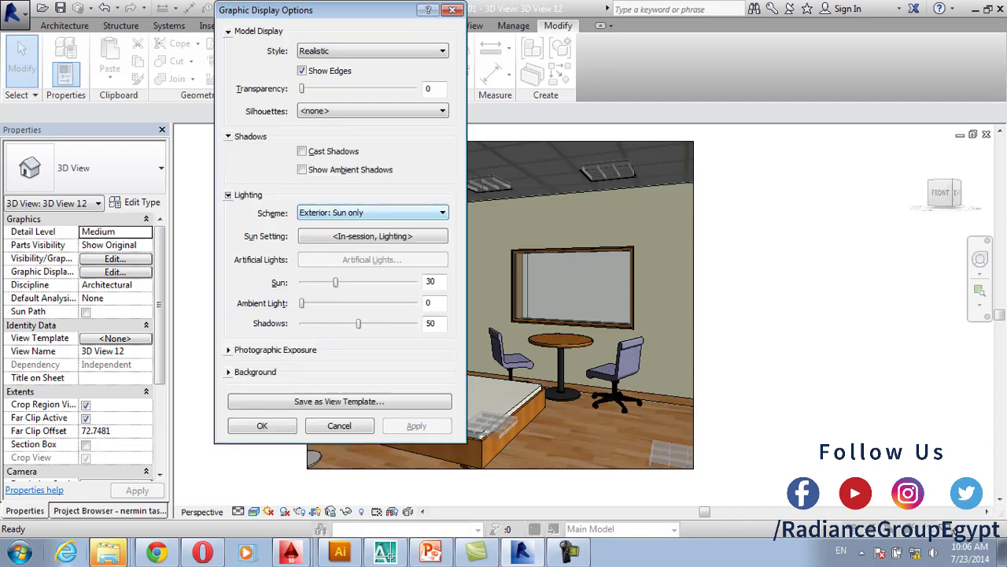
click(372, 212)
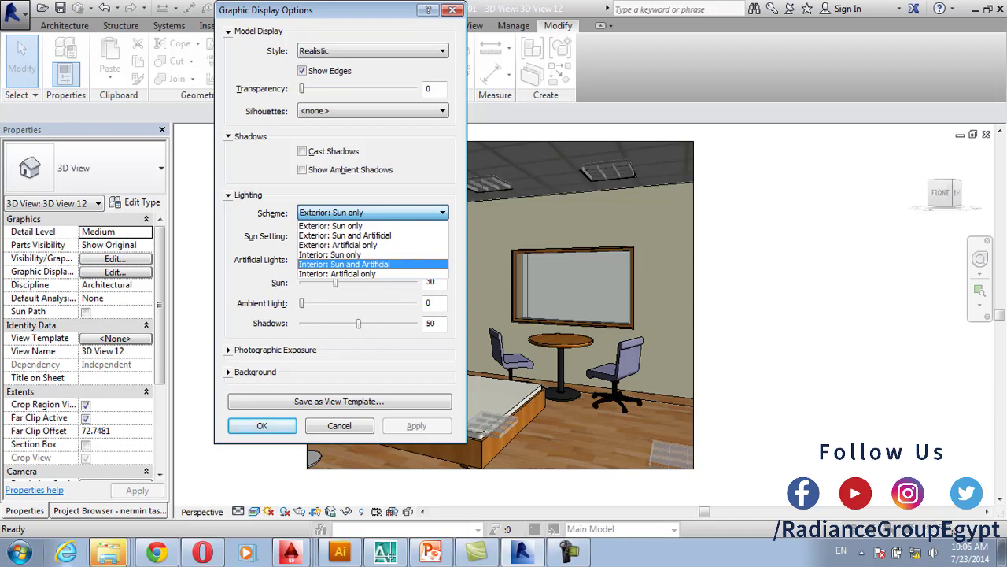
click(344, 264)
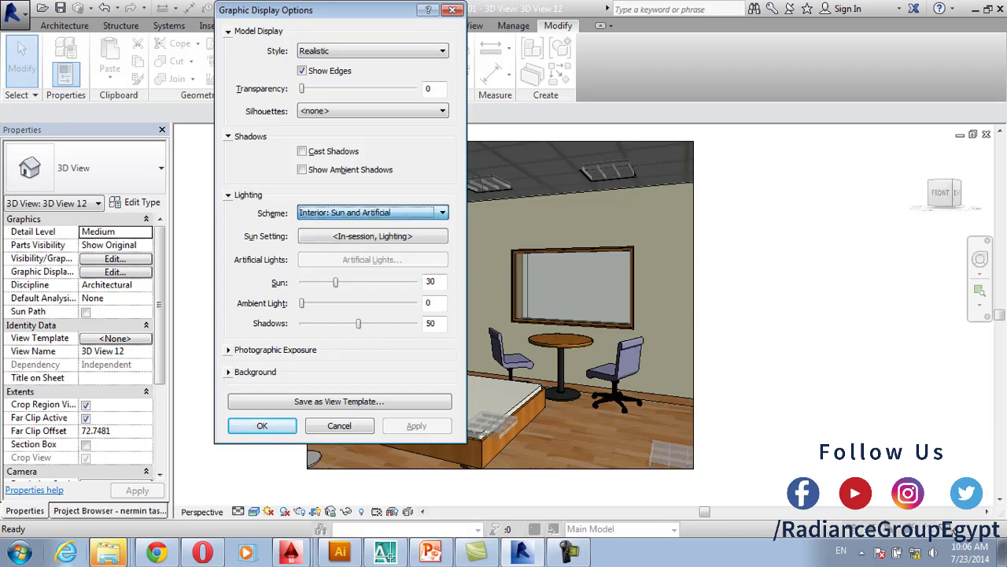
click(371, 259)
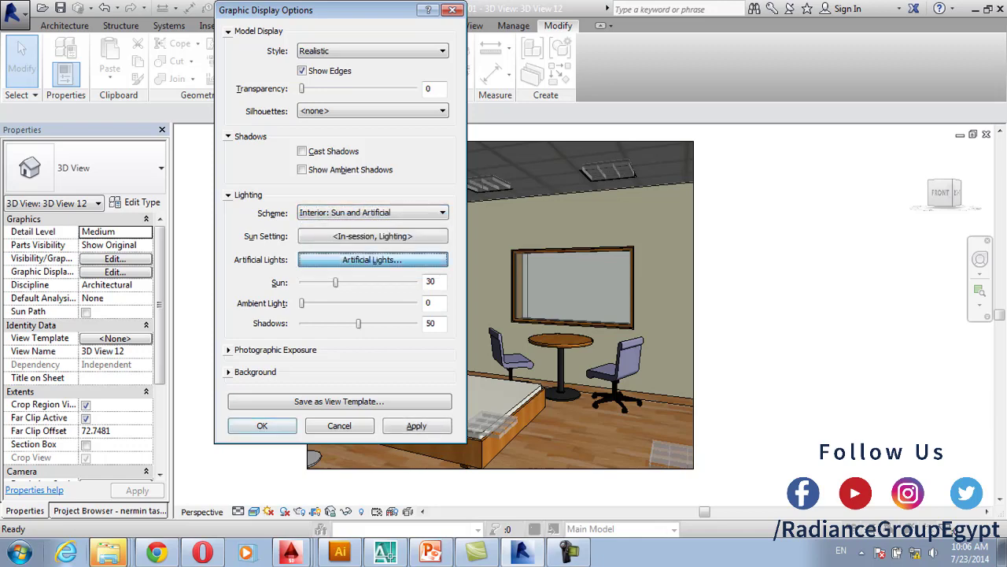
click(394, 367)
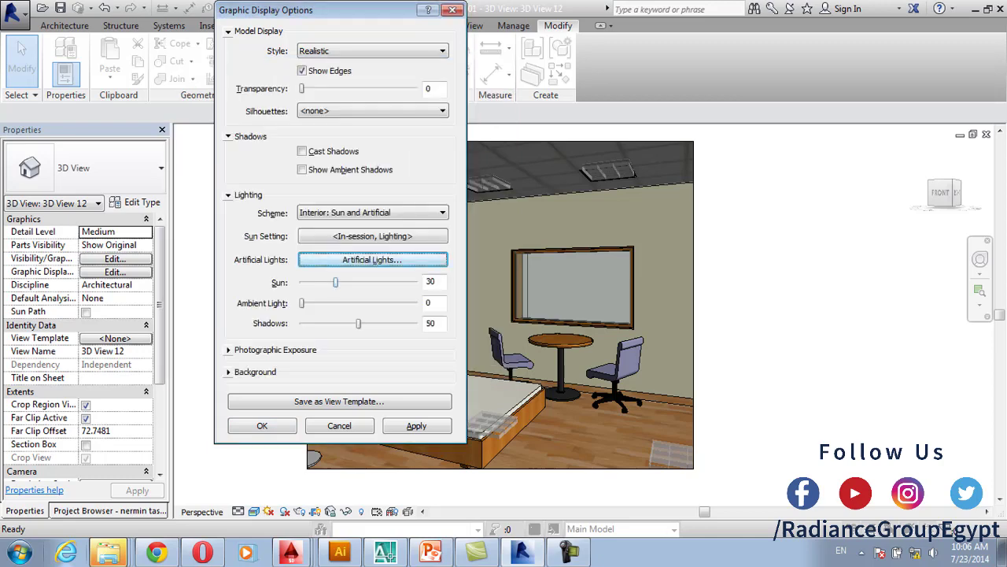
Raise Sun to 70, Ambient Light to 31 and Shadows to about 60
key(Tab)
key(Right)
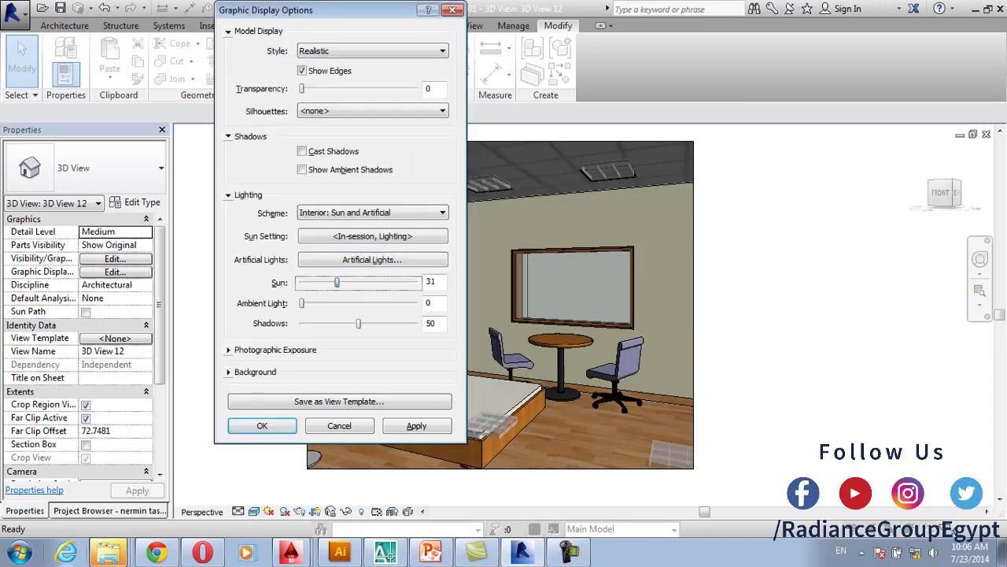
key(Right)
key(Right)
key(Right)
key(Right)
key(Right)
key(Right)
key(Right)
key(Right)
key(Right)
key(Right)
key(Right)
key(Right)
key(Right)
key(Right)
key(Right)
key(Right)
key(Right)
key(Right)
key(Right)
key(Right)
key(Right)
key(Right)
key(Right)
key(Right)
key(Right)
key(Right)
key(Right)
key(Right)
key(Right)
key(Right)
key(Tab)
key(Right)
key(Right)
key(Right)
key(Right)
key(Right)
key(Right)
key(Right)
key(Right)
key(Right)
key(Right)
key(Right)
key(Right)
key(Right)
key(Right)
key(Right)
key(Right)
key(Right)
key(Right)
key(Right)
key(Right)
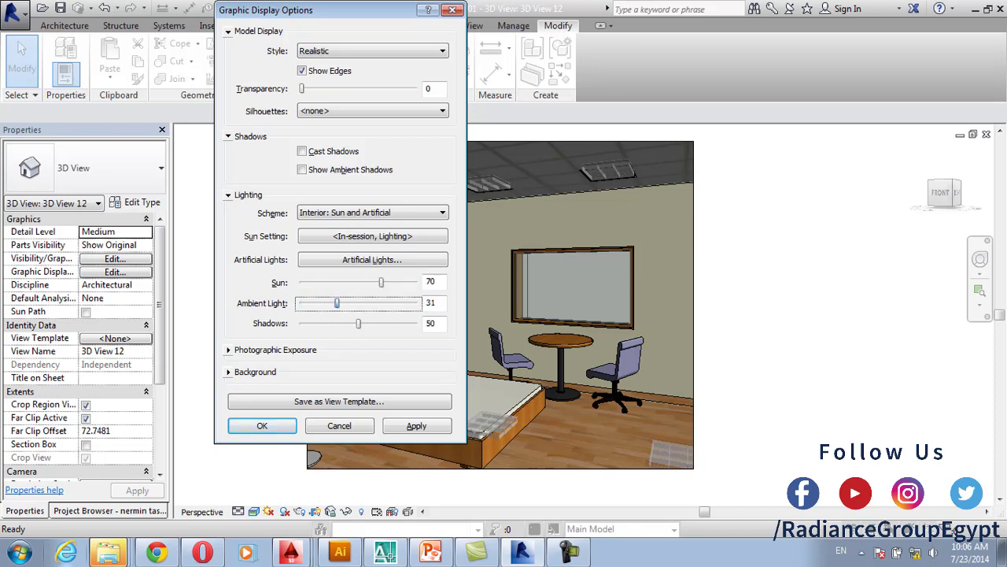
key(Tab)
key(Right)
key(Right)
key(Right)
key(Right)
key(Right)
key(Right)
key(Right)
key(Right)
key(Right)
key(Right)
key(Right)
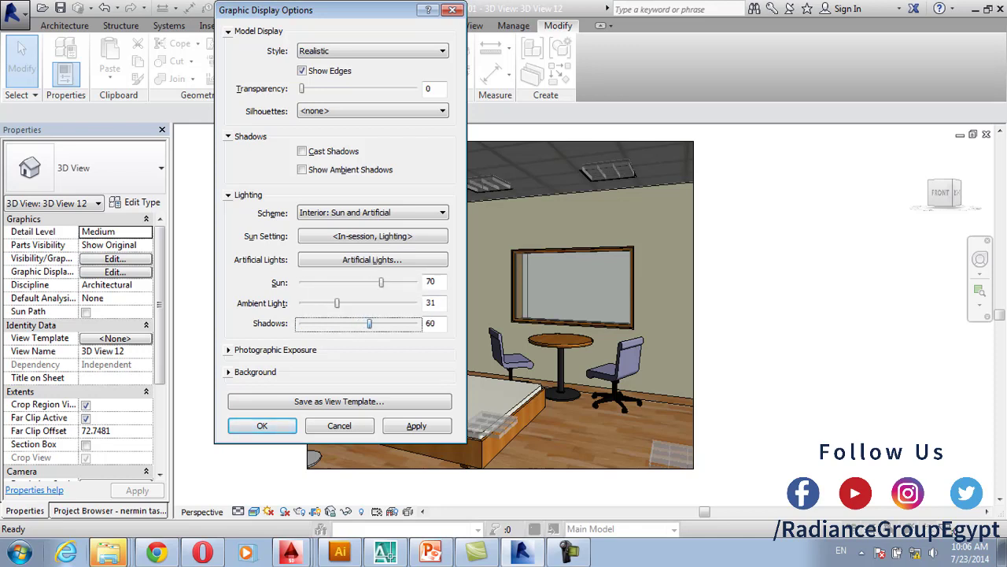
Expand the exposure and background settings and try a Sky background with grey ground colour
key(Tab)
key(space)
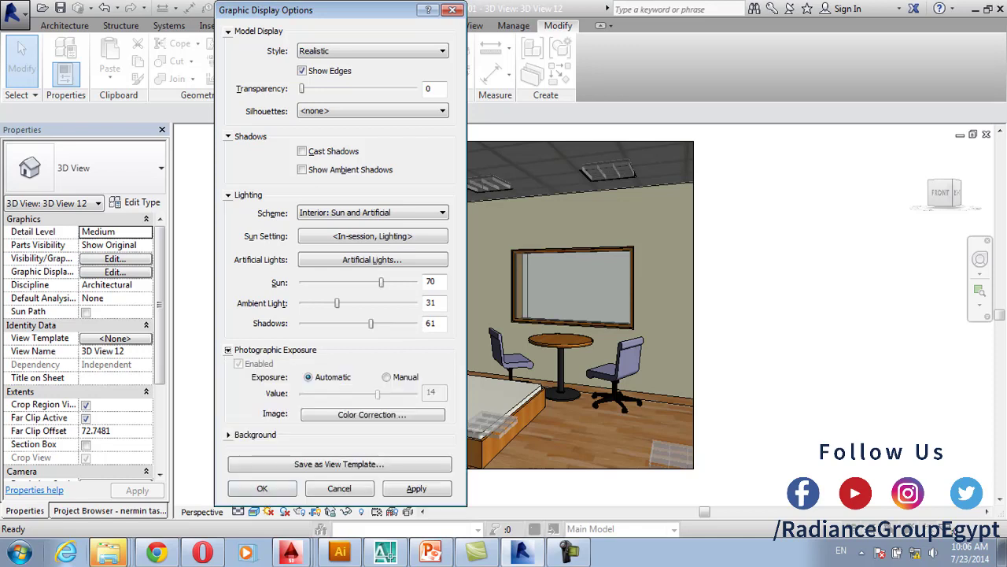
key(Tab)
key(space)
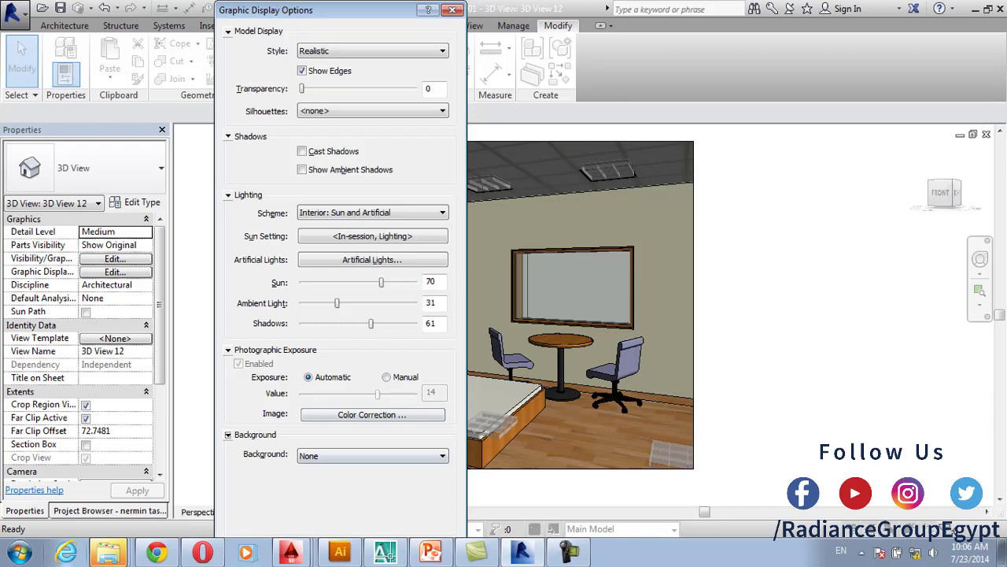
key(Tab)
key(alt+Down)
key(Down)
key(Return)
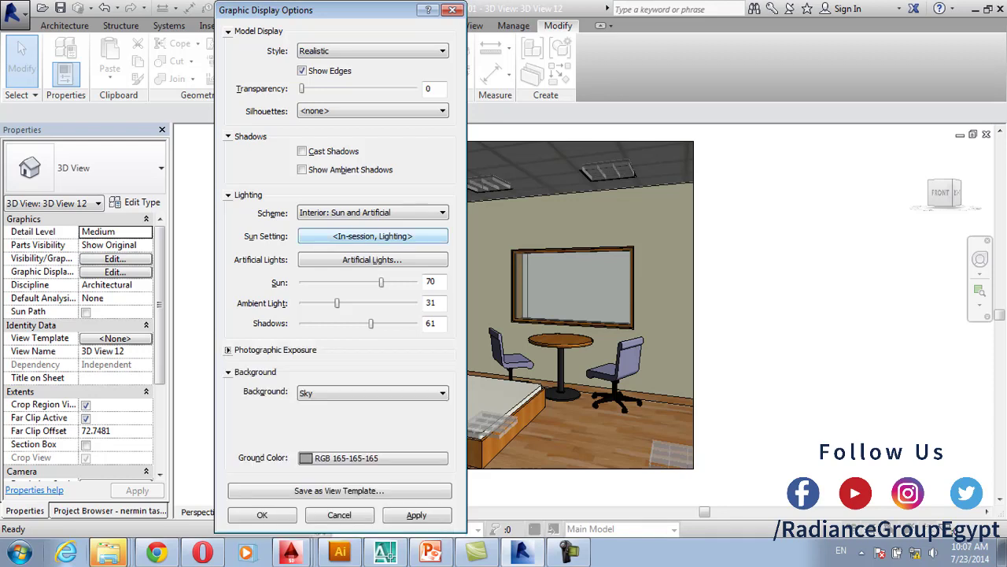
key(Tab)
key(space)
key(Return)
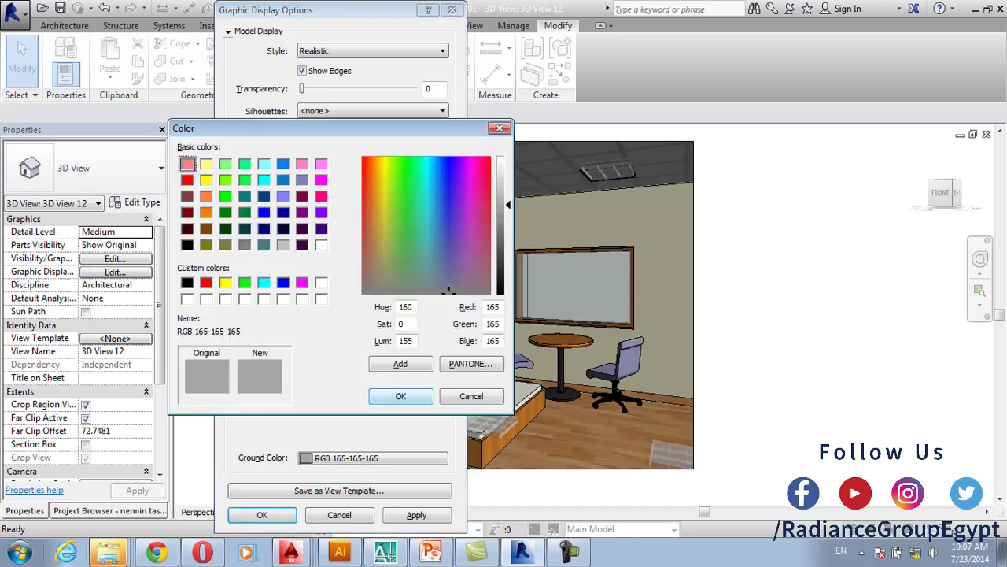
Change the Background type to Image
click(372, 393)
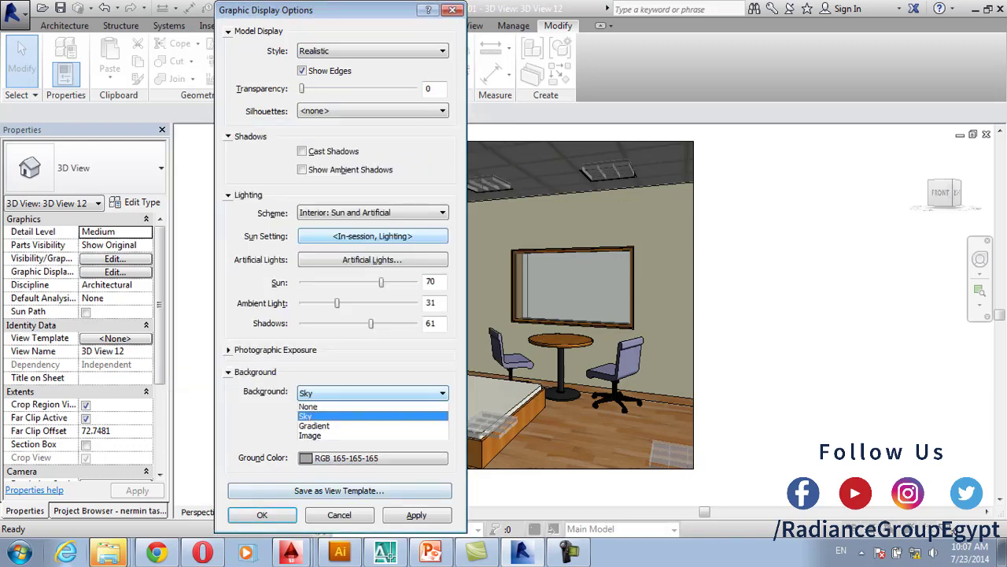
key(Down)
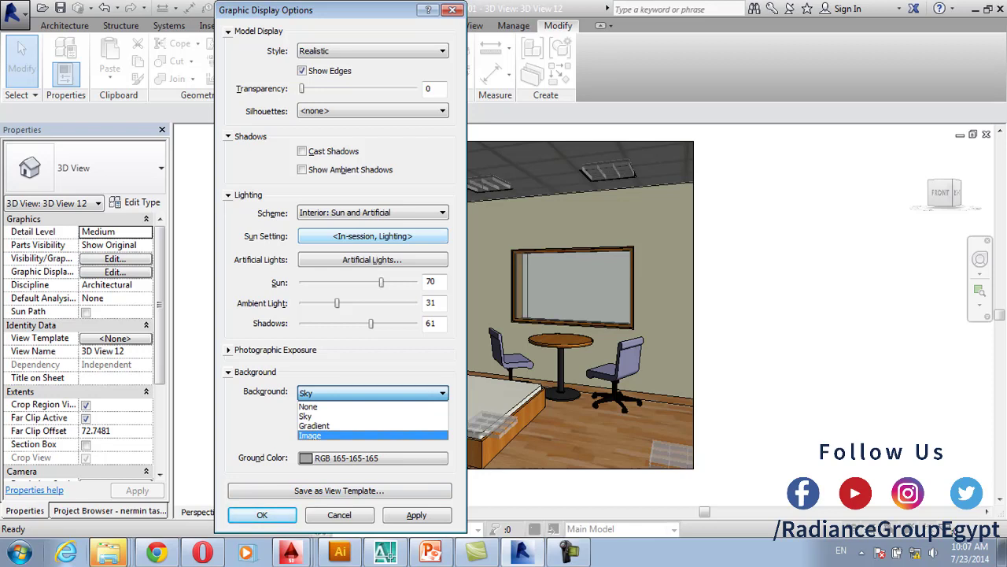
key(Up)
key(Up)
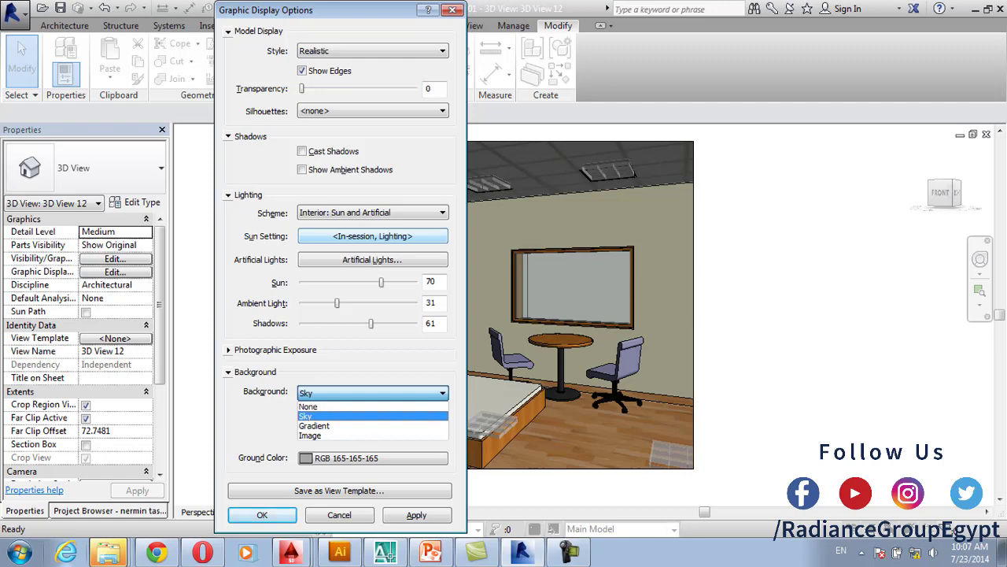
key(Down)
key(Down)
key(Return)
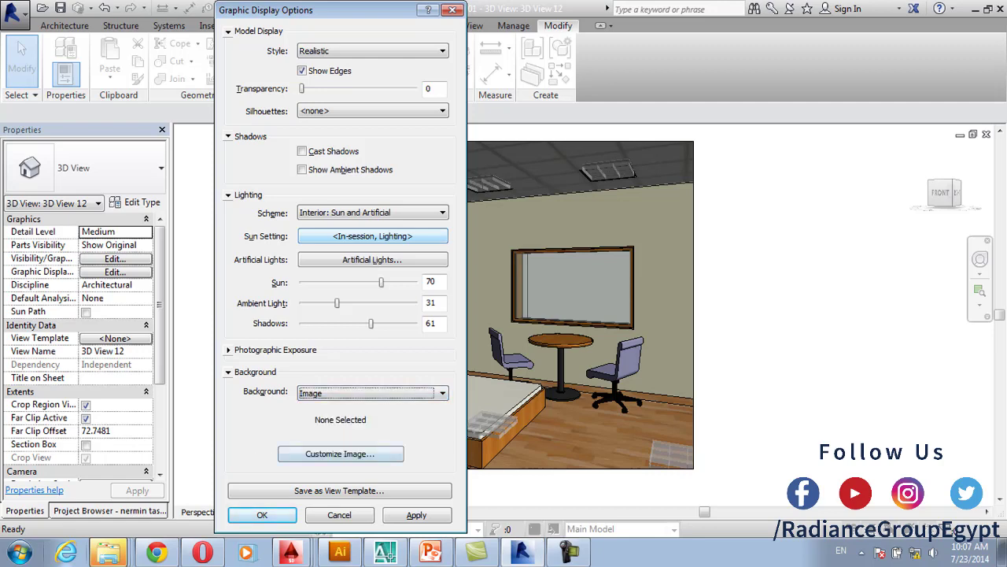
Open Customize Image and browse the Mats folder's textures in the Import Image dialog
click(340, 453)
click(492, 162)
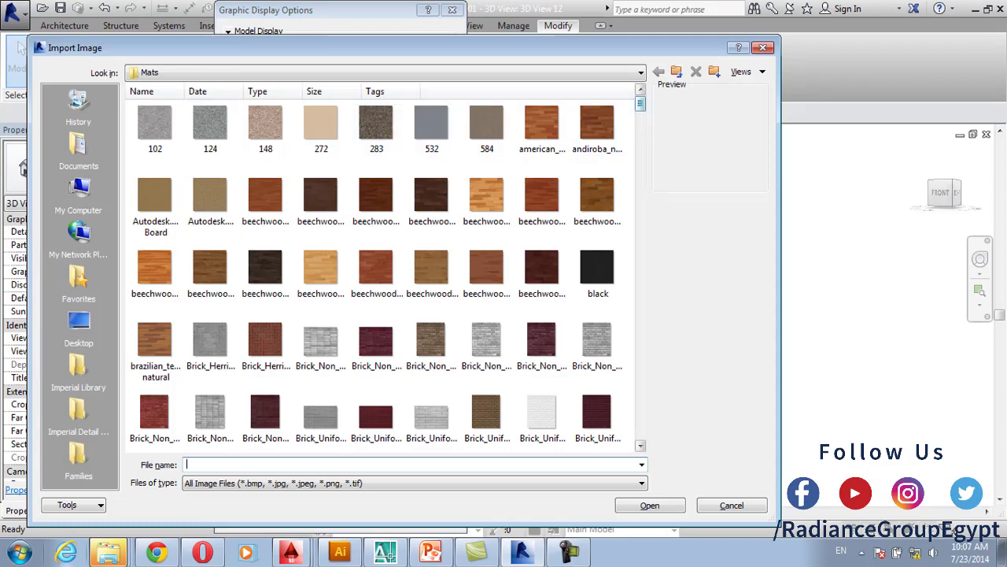
drag(639, 103, 640, 246)
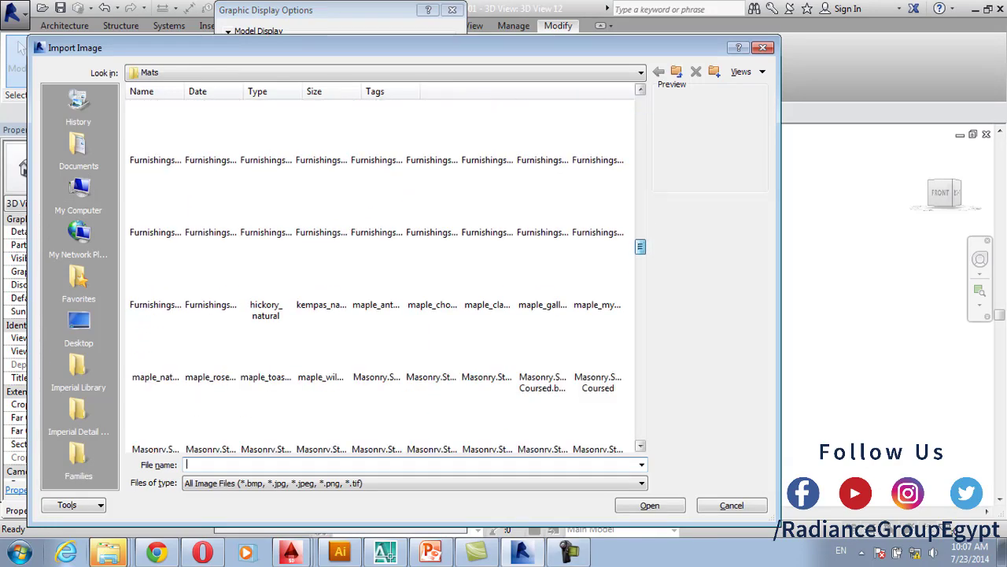
scroll(388, 276, down, 15)
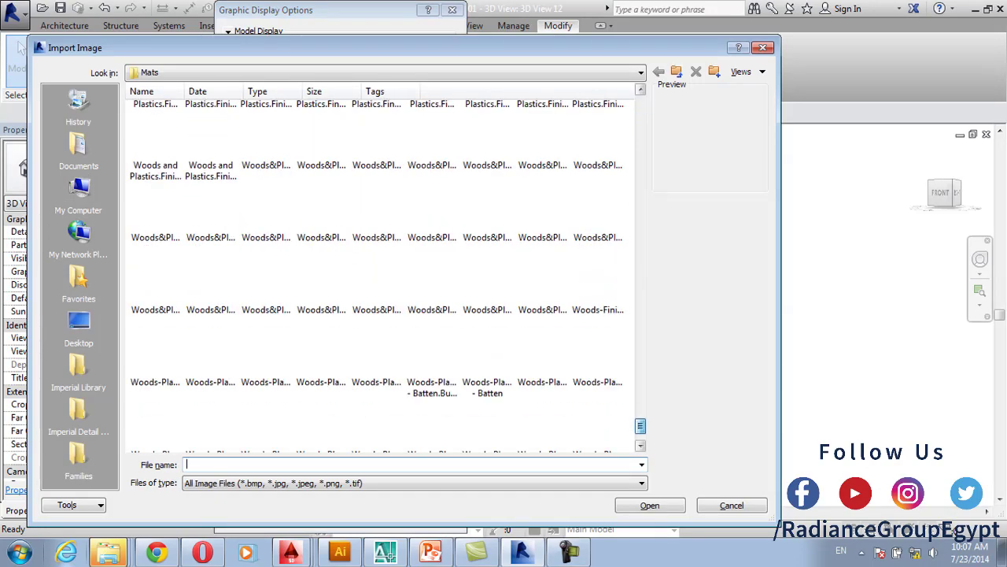
scroll(388, 276, down, 3)
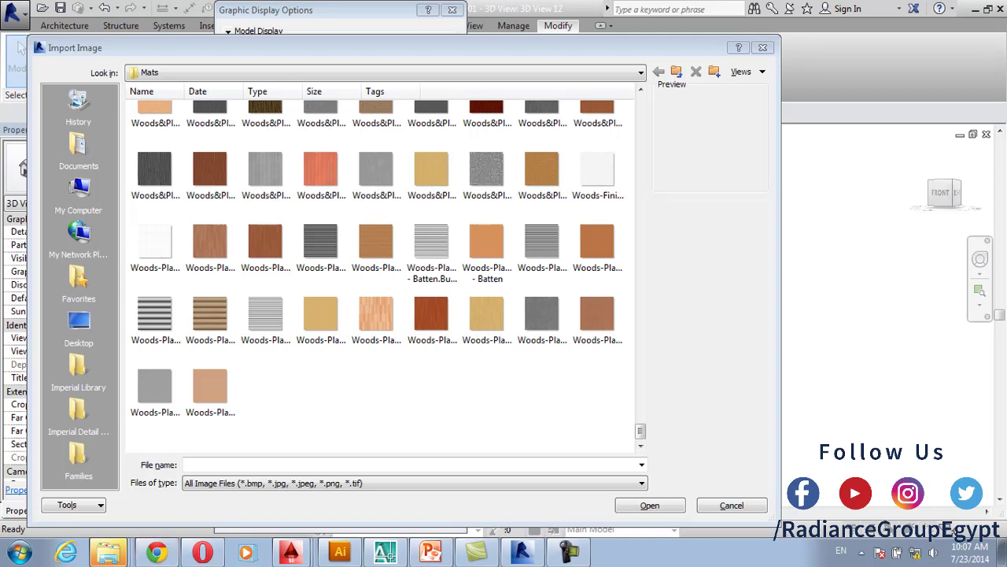
In a new Chrome tab, run a Google search for sky.psd
click(157, 552)
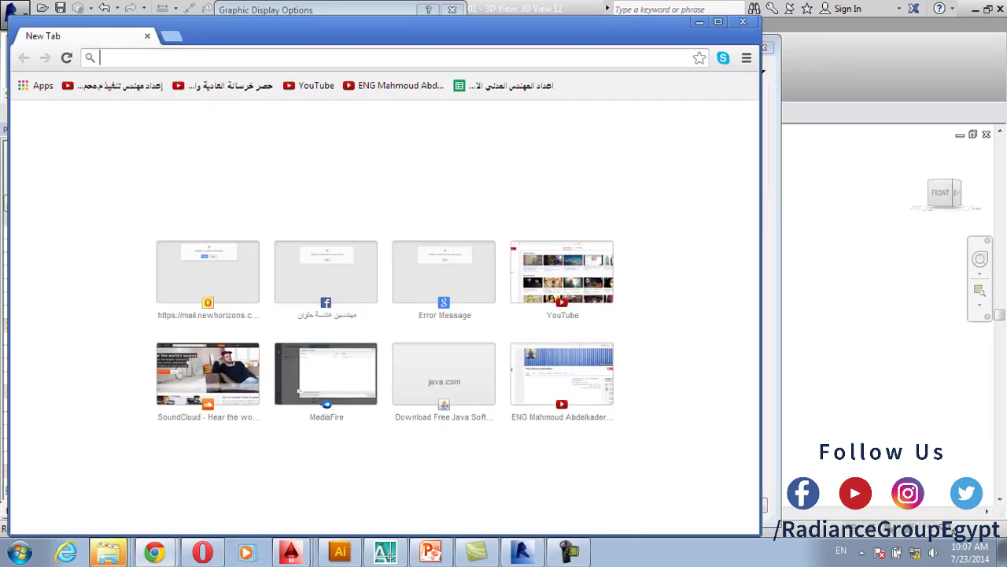
text(sky)
key(Caps_Lock)
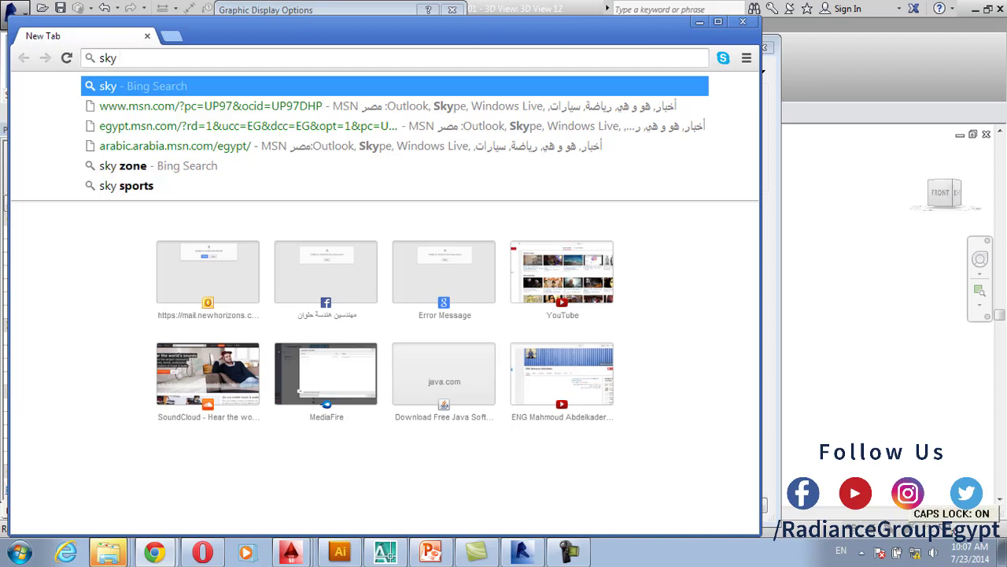
text(P)
key(Caps_Lock)
text(hoto)
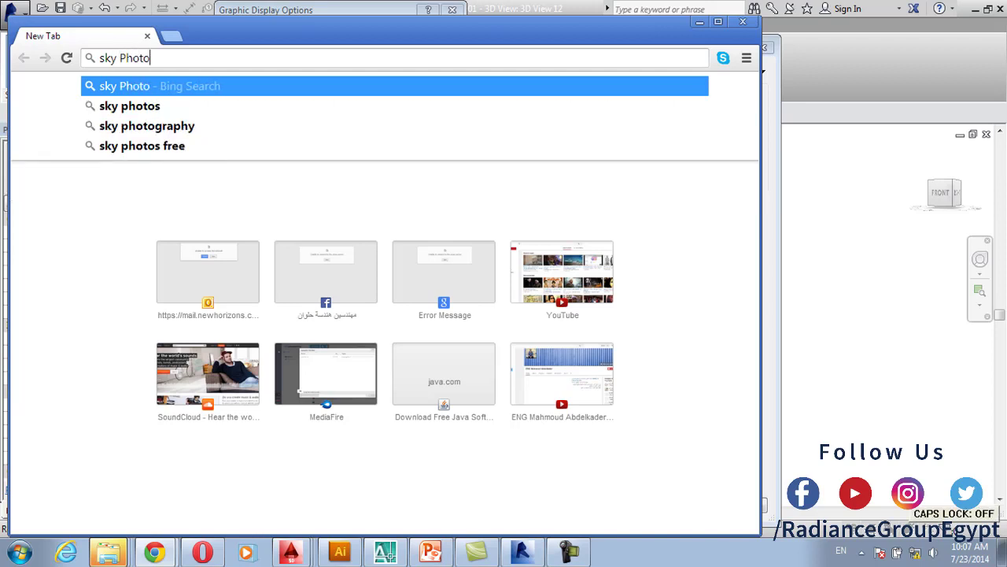
text(s)
key(BackSpace)
key(BackSpace)
key(BackSpace)
key(BackSpace)
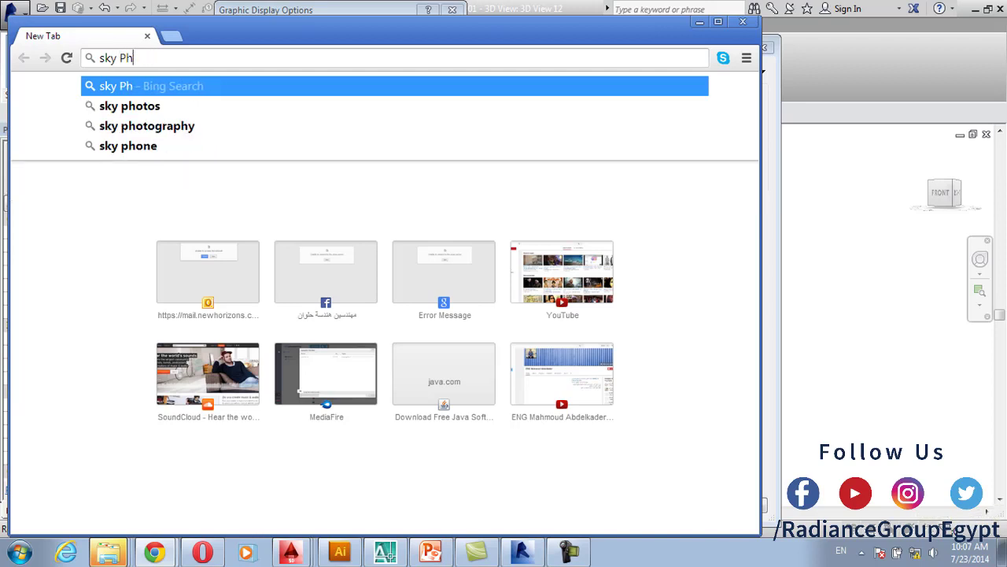
key(BackSpace)
key(BackSpace)
text(psd)
key(Return)
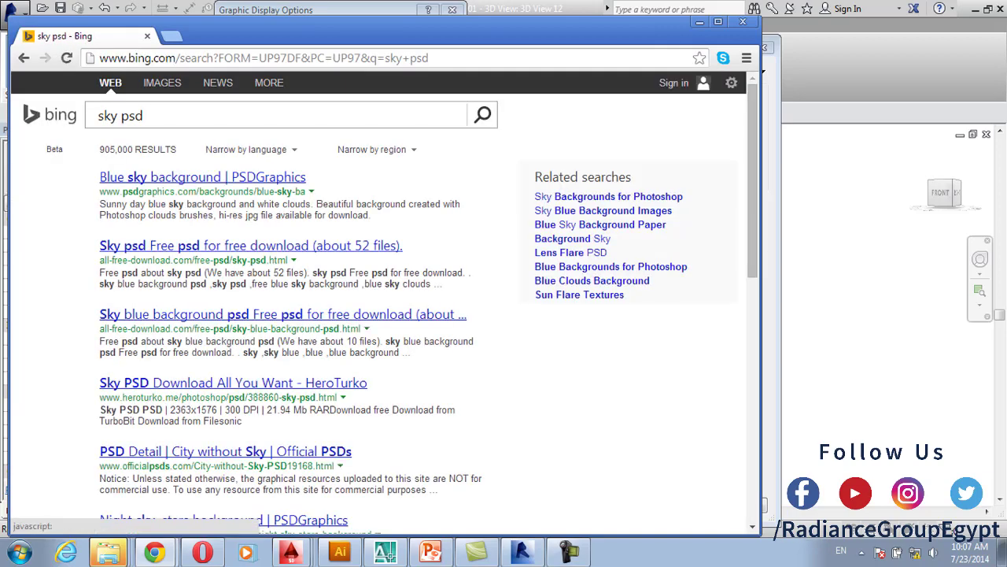
key(ctrl+l)
text(google.com)
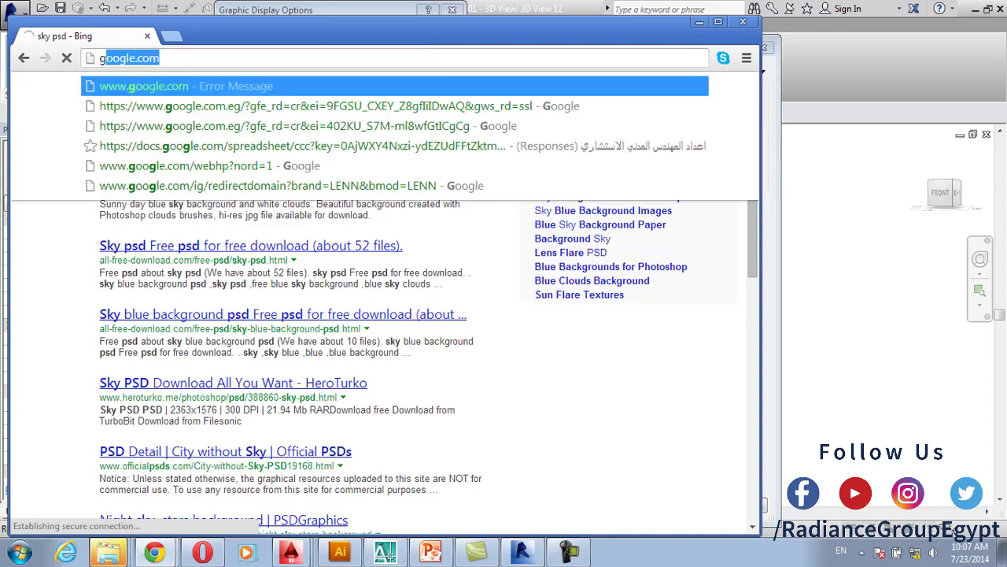
key(Return)
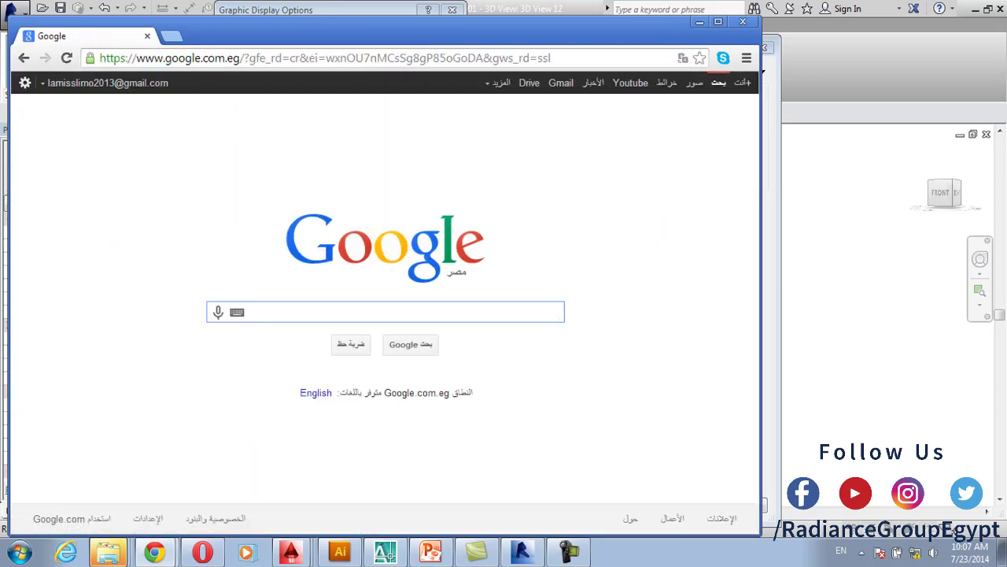
text(sky.)
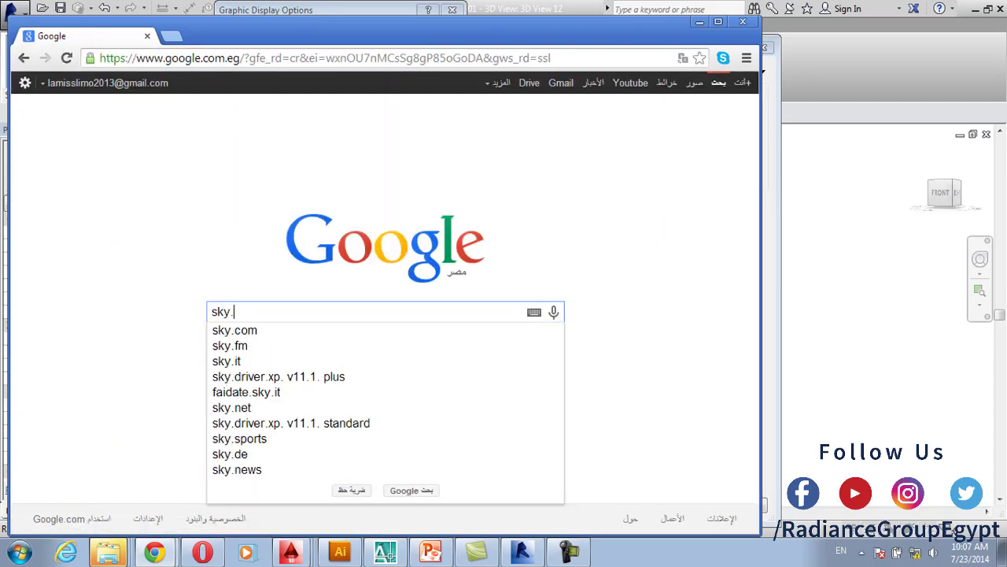
text(psd)
key(Return)
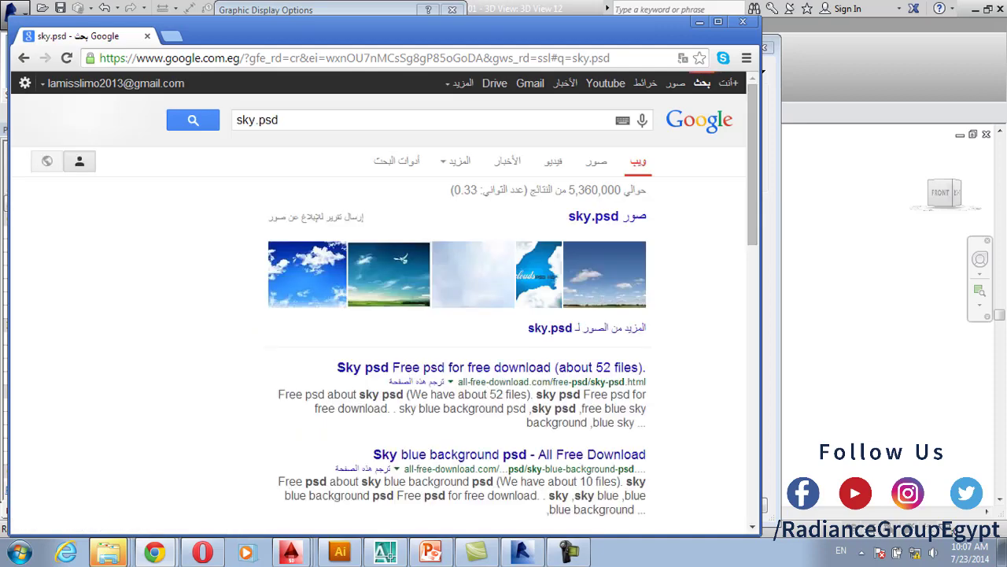
Switch to image results for sky.psd and scroll through them
click(608, 216)
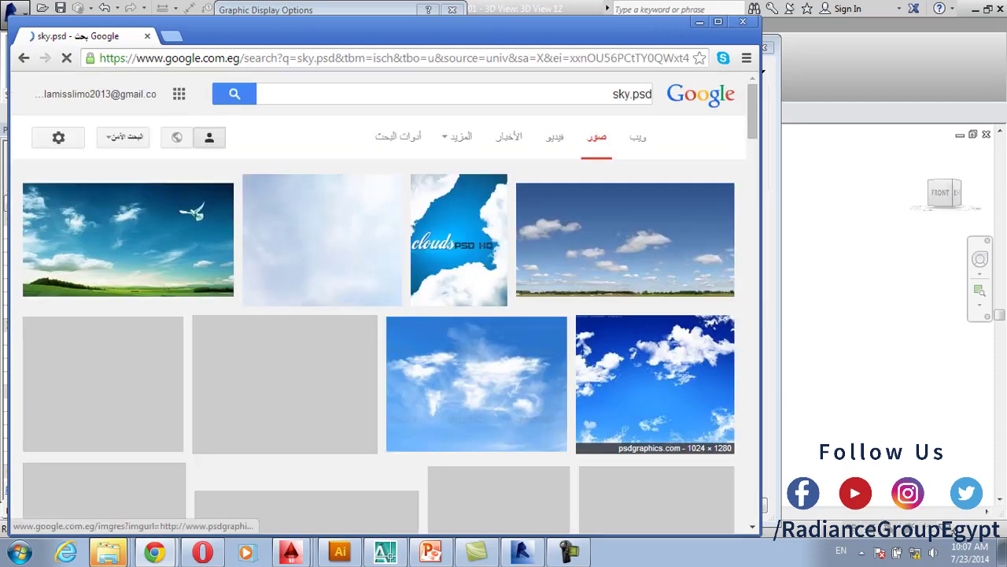
scroll(625, 236, down, 1)
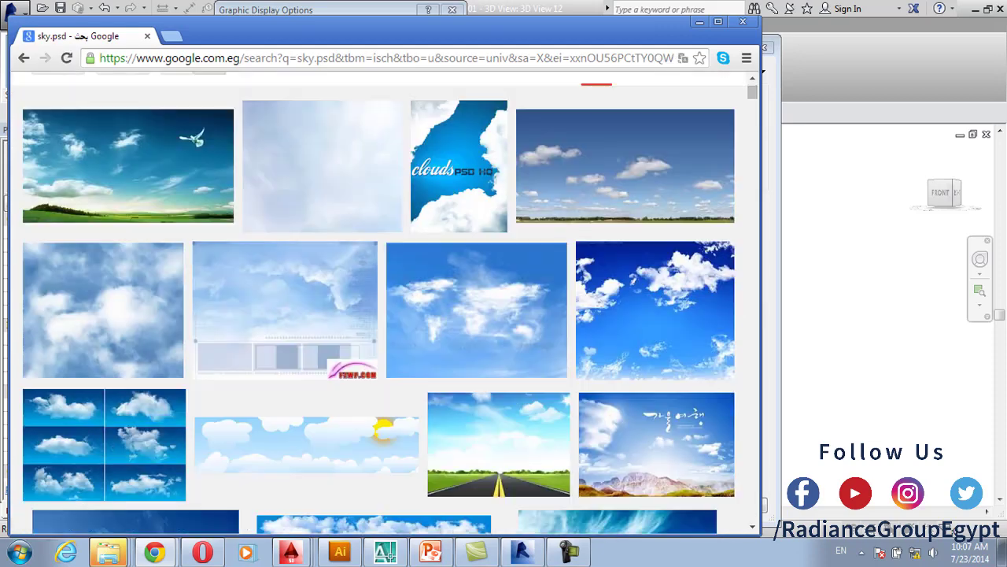
scroll(473, 330, down, 2)
scroll(425, 396, down, 1)
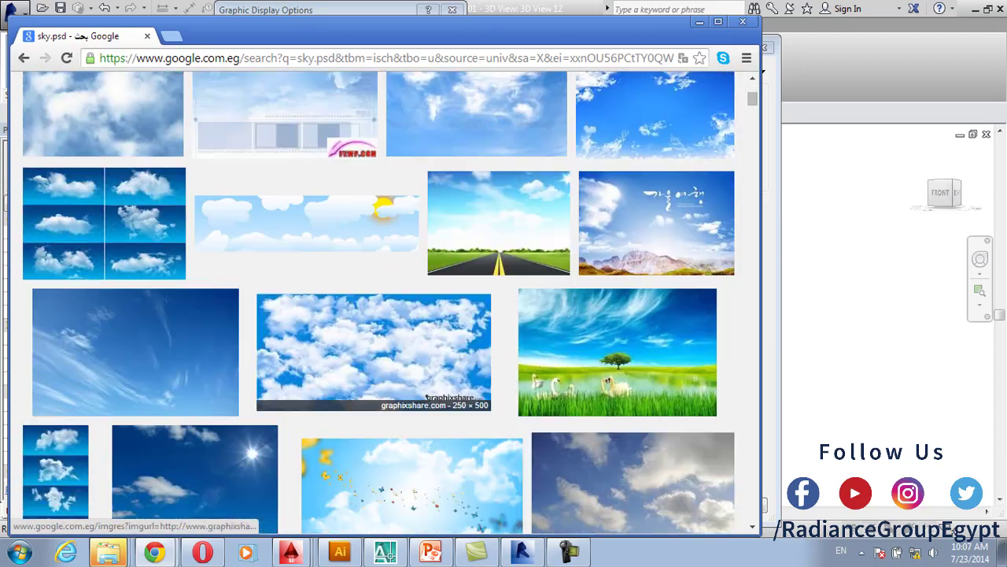
scroll(134, 355, down, 4)
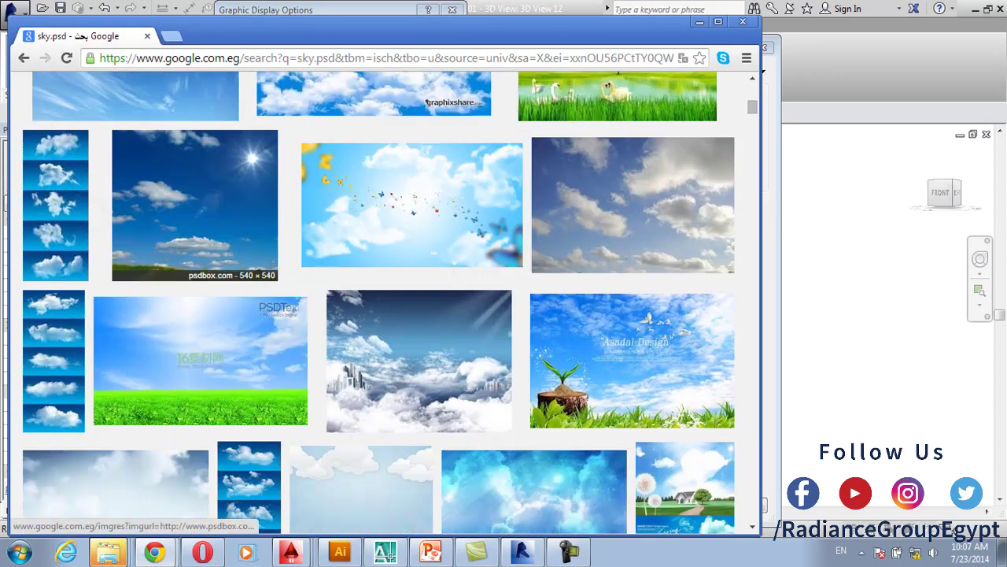
scroll(252, 256, down, 3)
scroll(252, 256, down, 2)
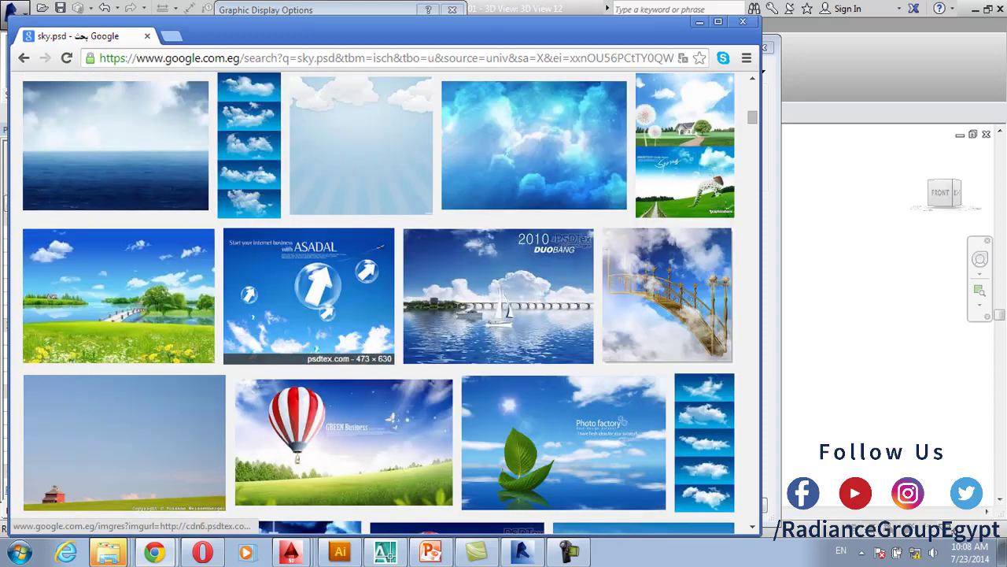
scroll(331, 299, down, 2)
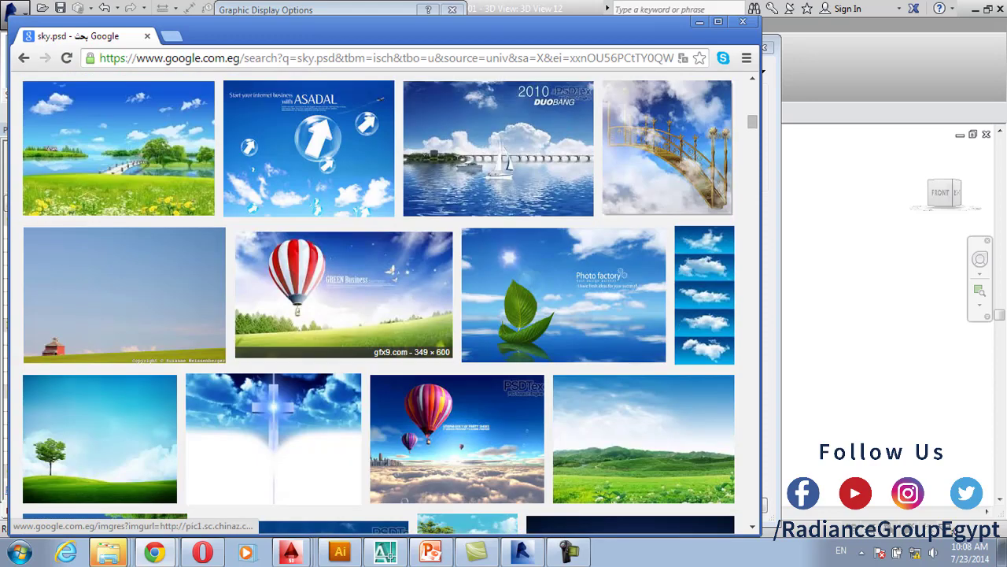
Save the Little Red Barn blue-sky image to the Desktop as a JPEG
click(124, 296)
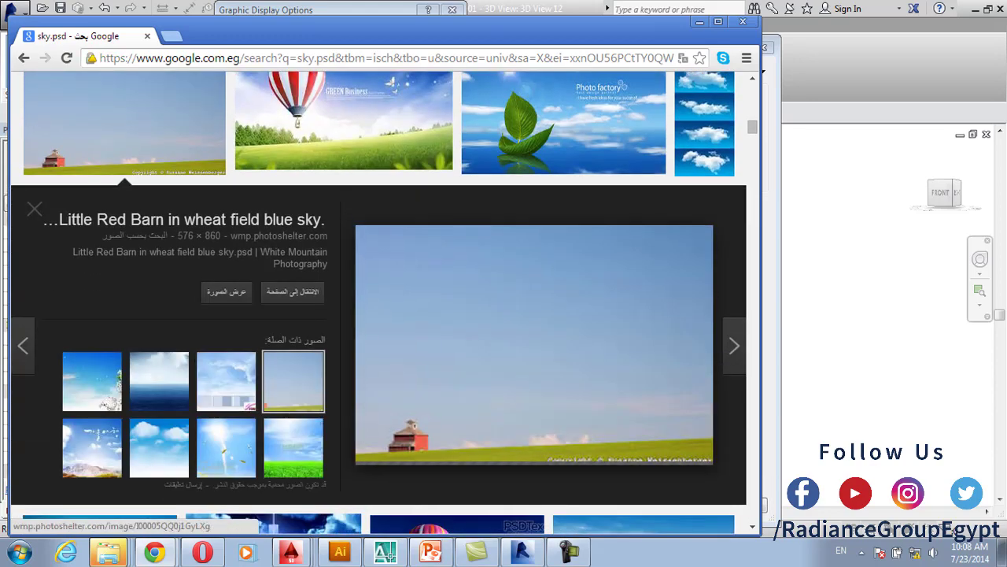
click(227, 292)
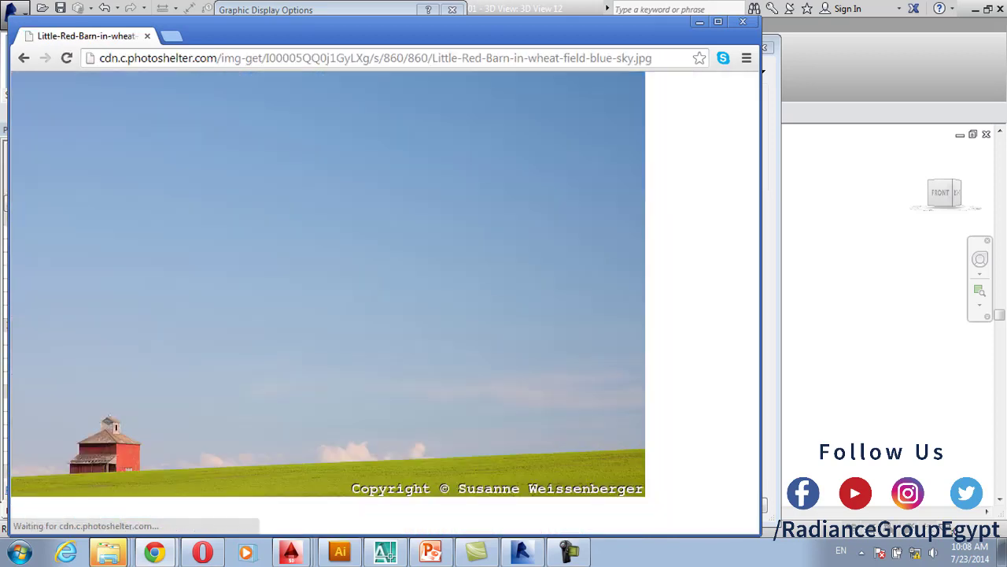
right_click(277, 205)
click(327, 231)
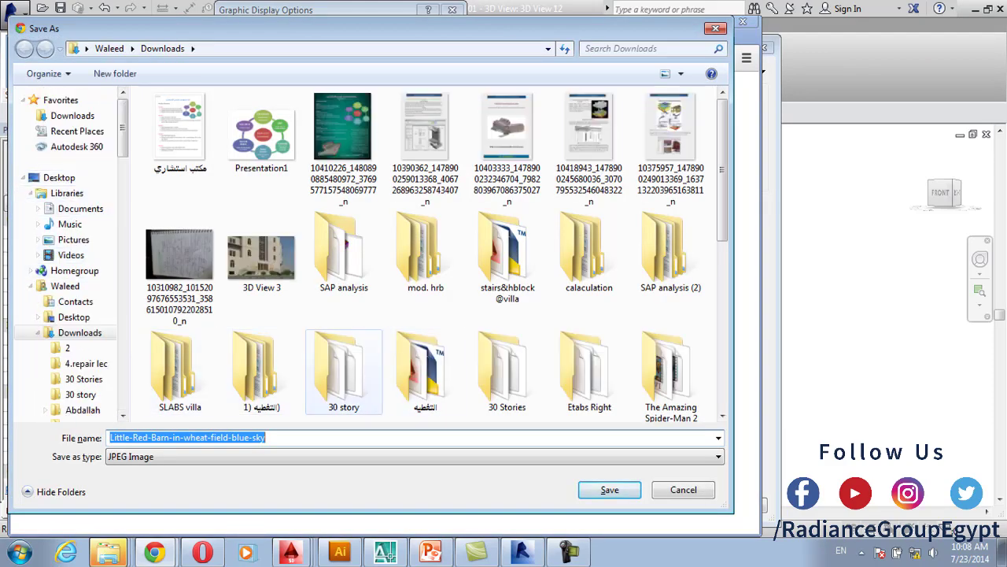
click(59, 177)
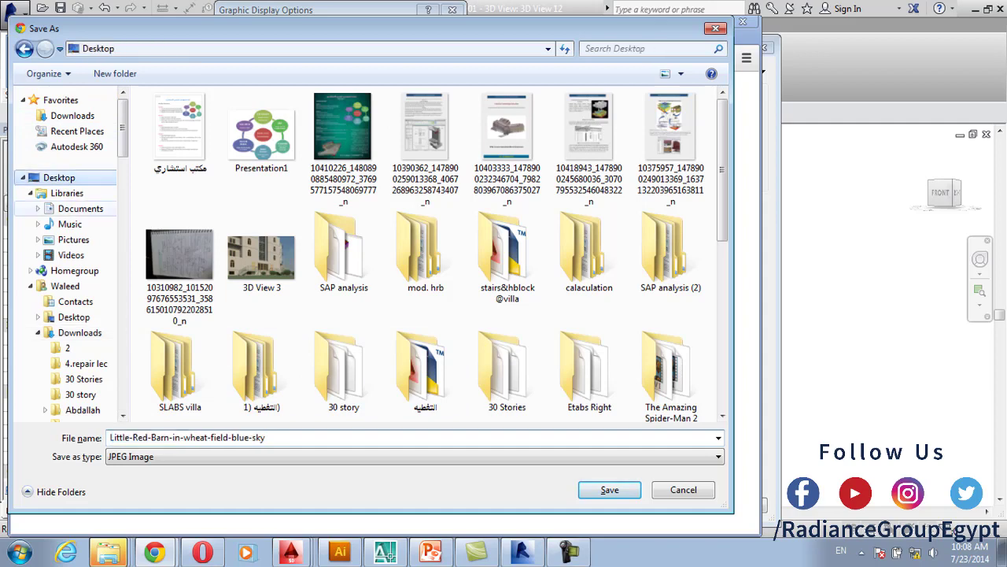
click(609, 490)
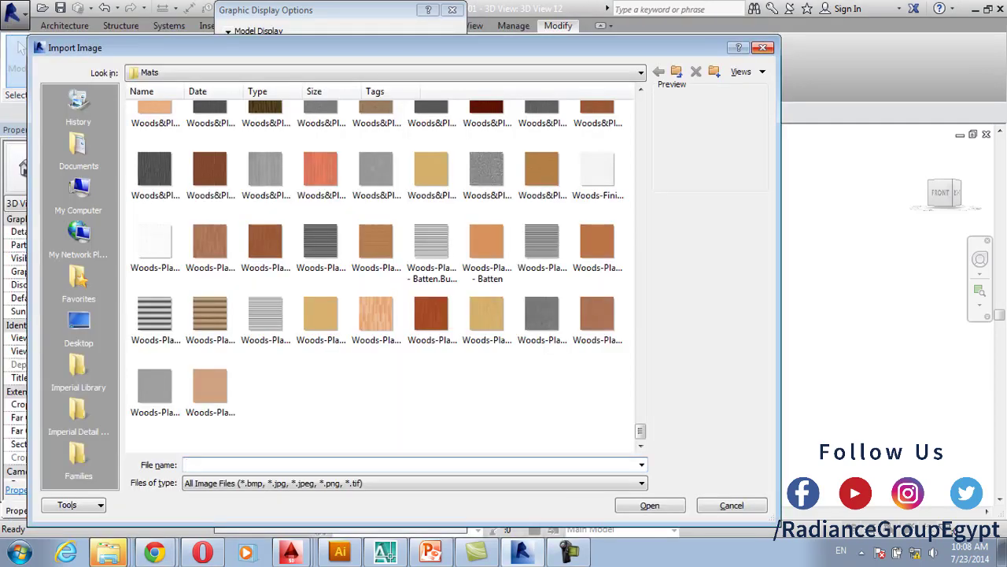
Import Little-Red-Barn-in-wheat-field-blue-sky.jpg from the Desktop as the background at Original Size
click(78, 321)
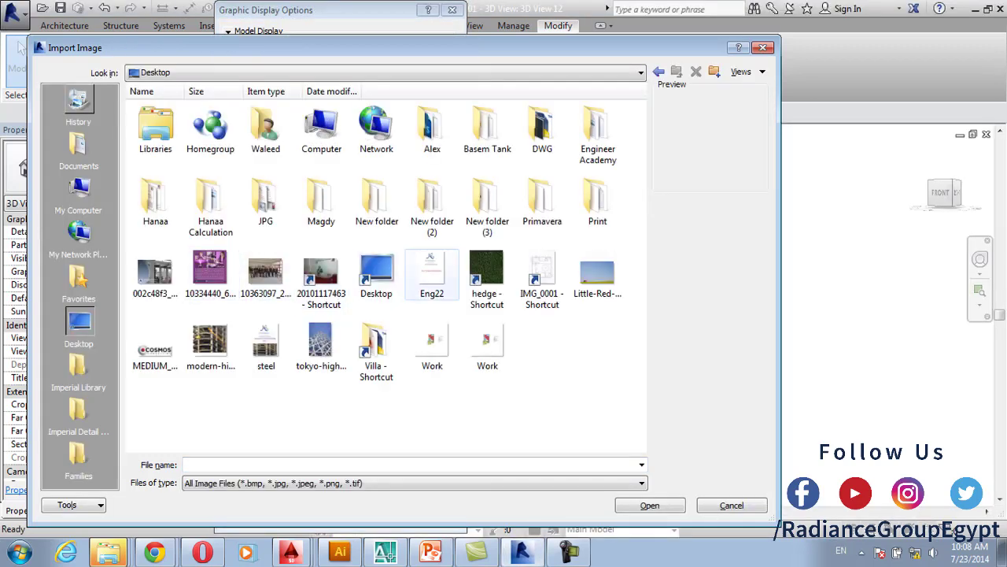
double_click(598, 277)
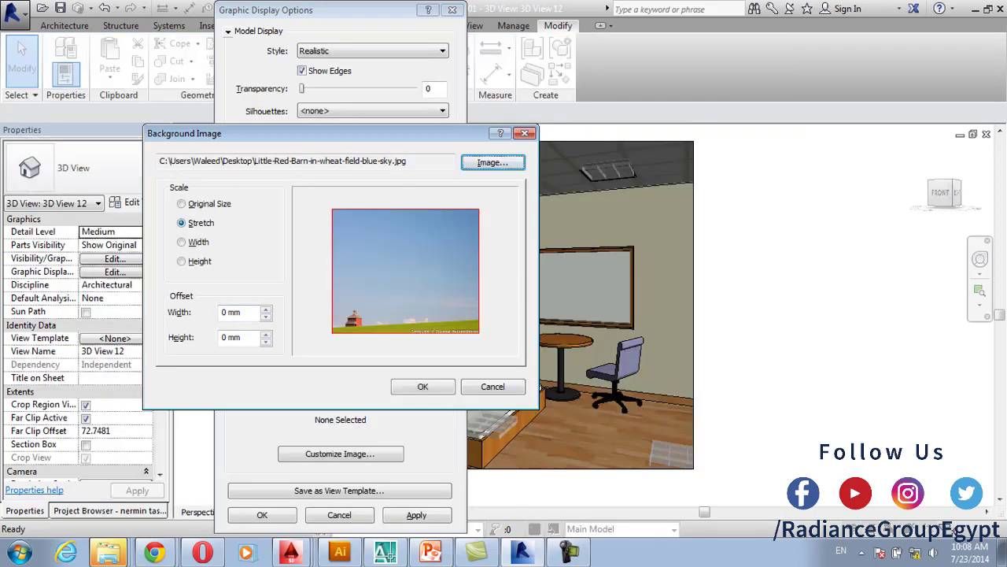
click(182, 203)
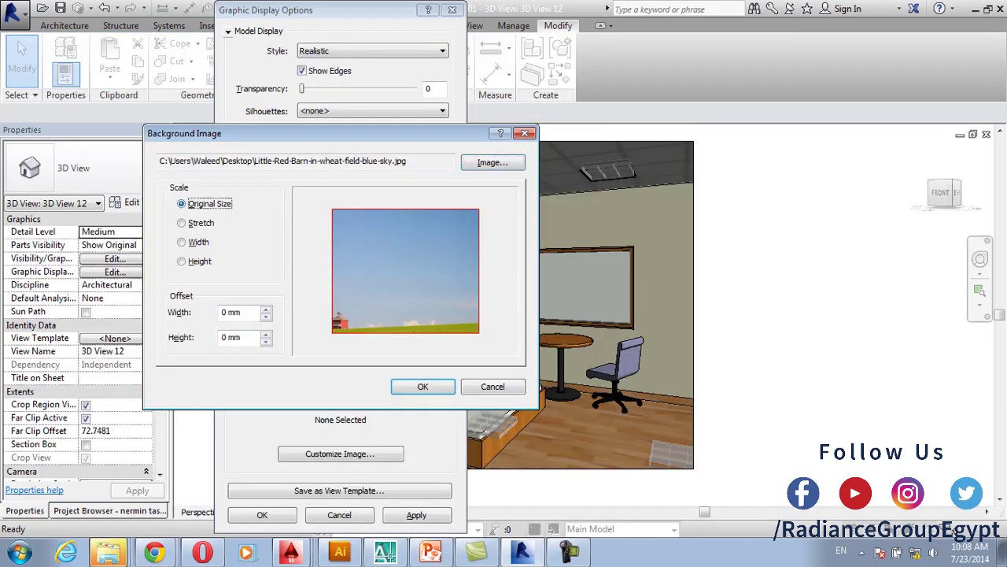
click(422, 387)
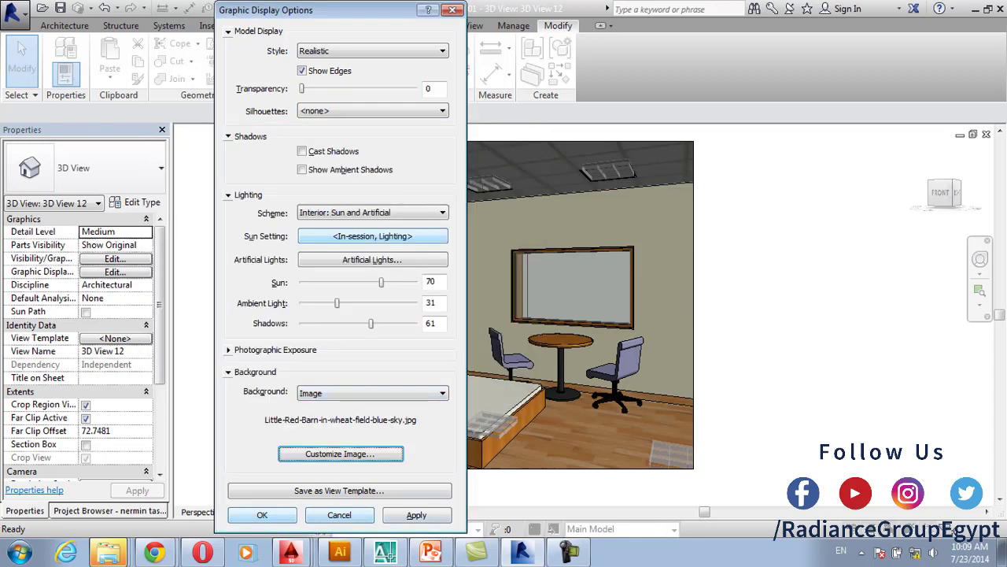
Apply the new display settings to 3D View 12 and close Graphic Display Options
click(416, 515)
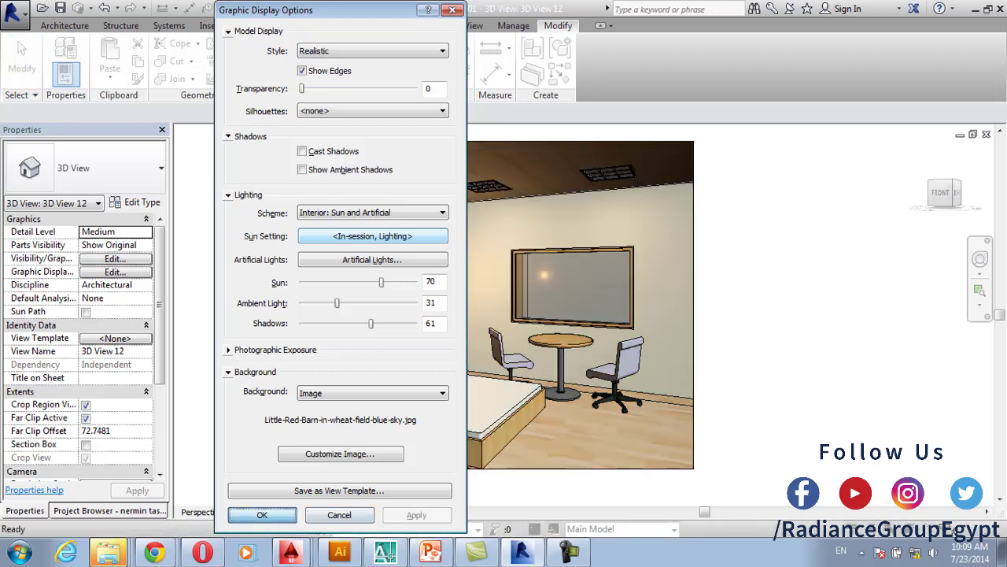
click(262, 514)
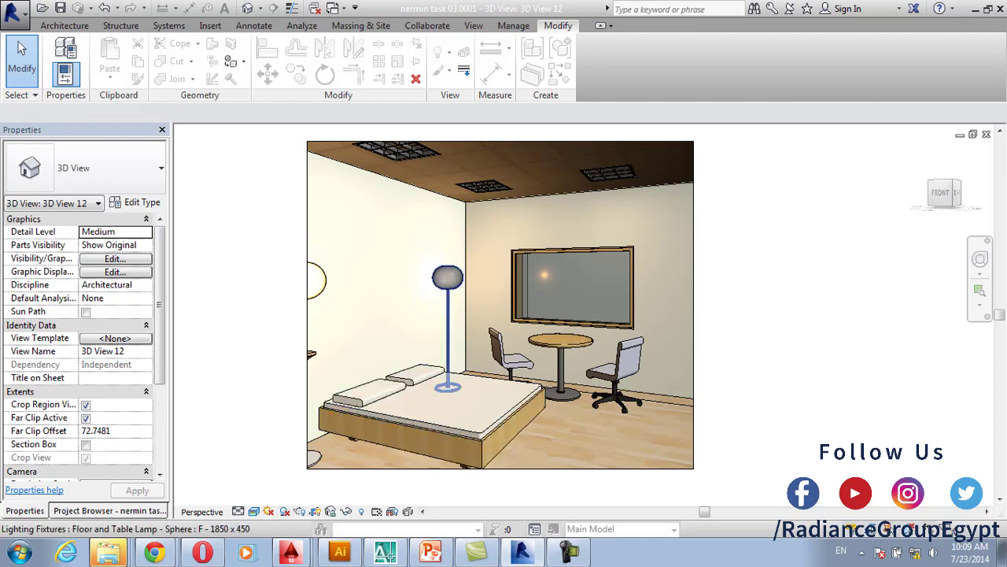
Select the floor lamp beside the bed to check its properties, then clear the selection
click(448, 278)
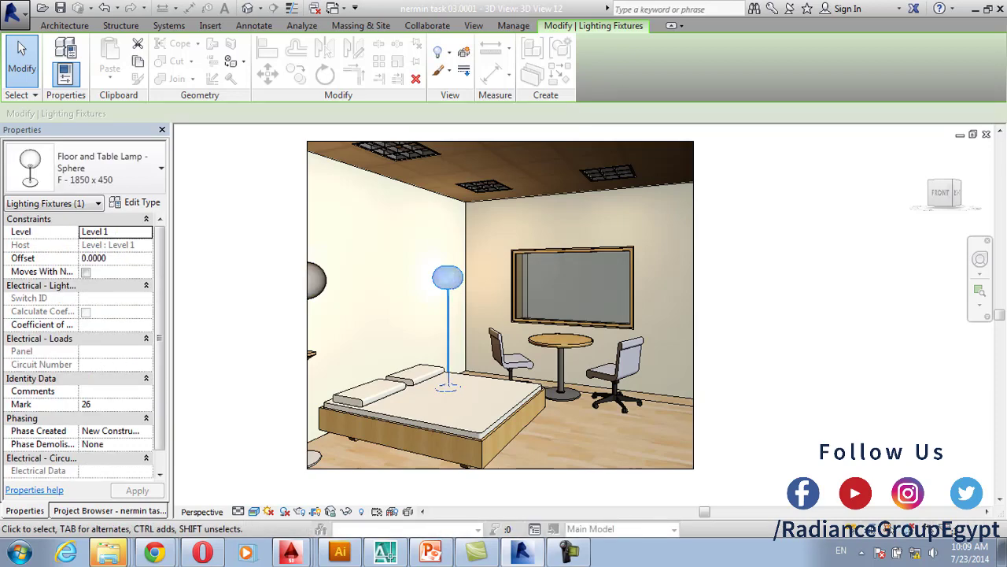
key(Escape)
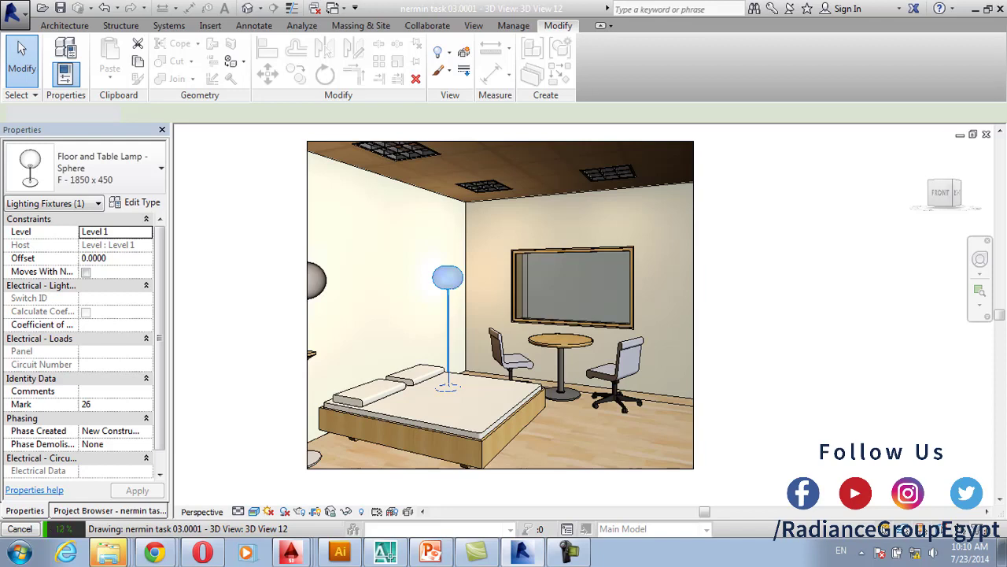
key(Escape)
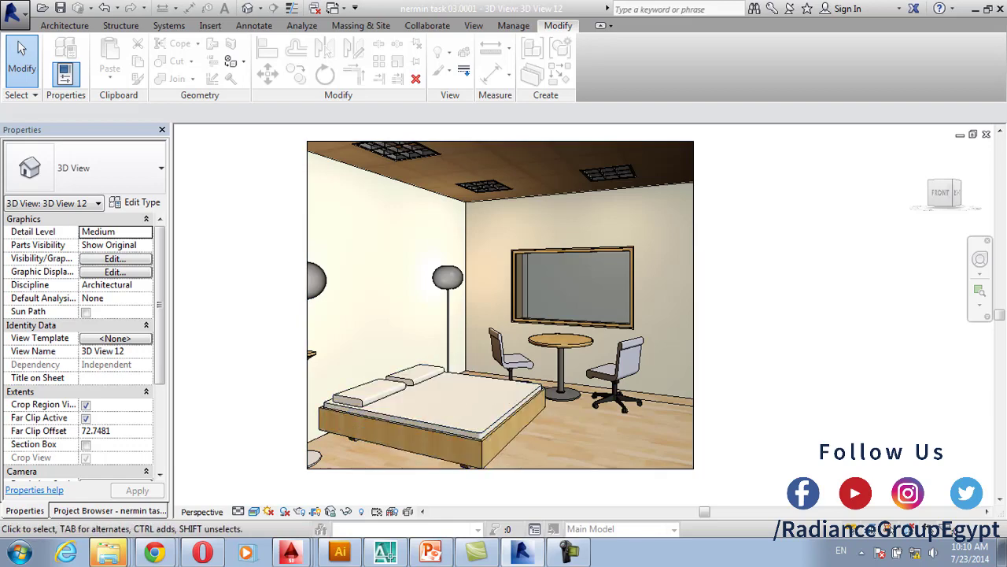
Open the Rendering dialog and set Best quality with Interior: Sun and Artificial lighting
click(474, 25)
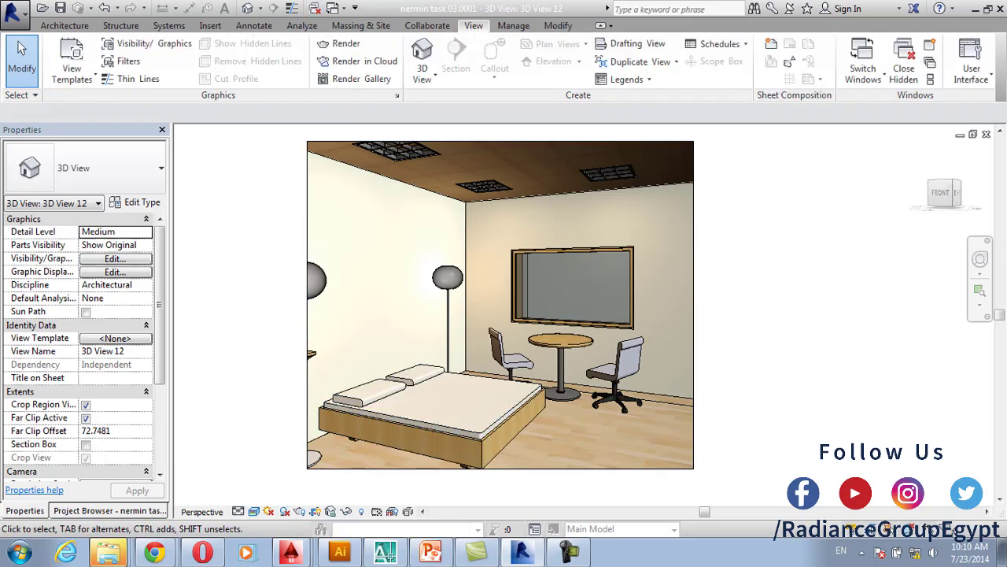
click(340, 44)
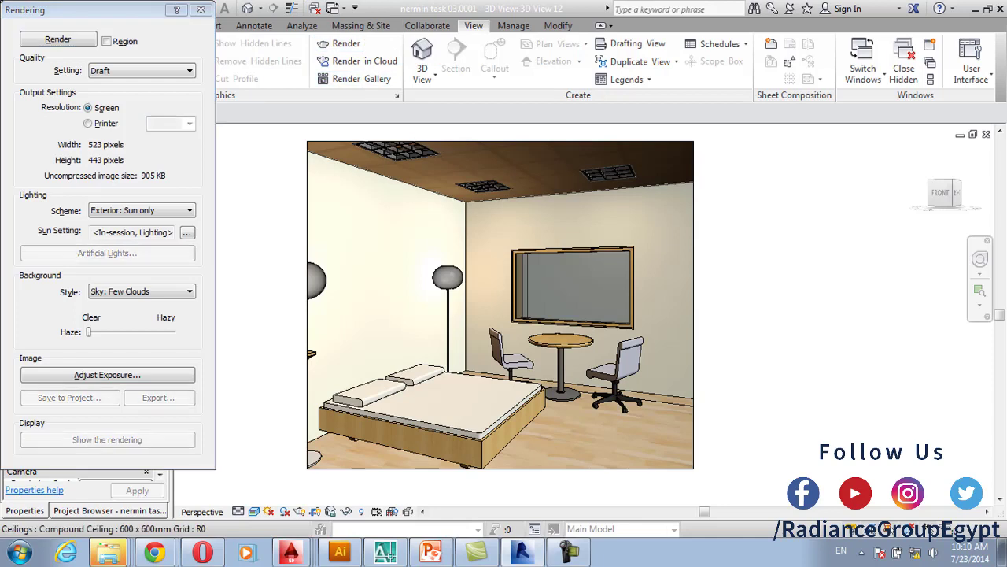
click(142, 71)
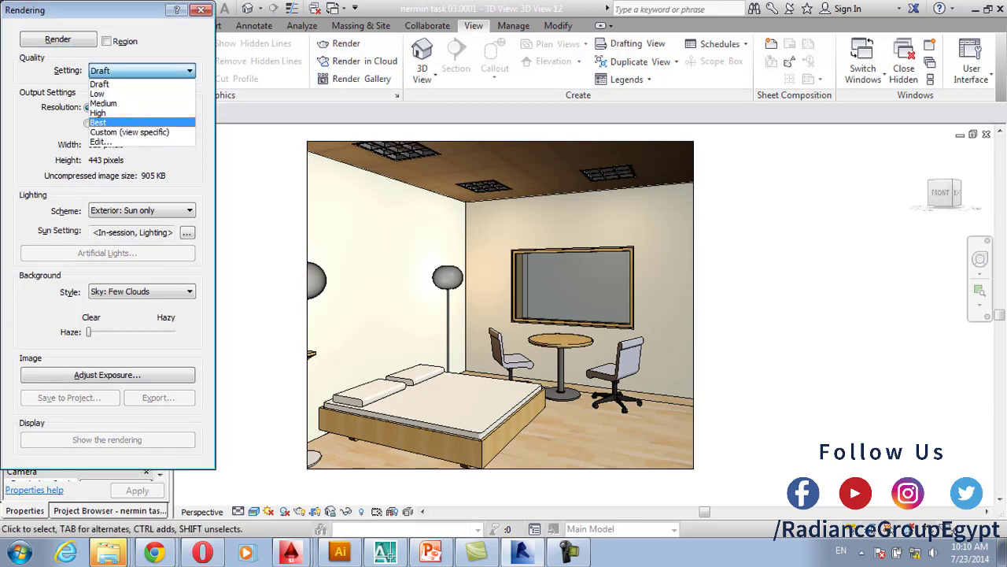
click(98, 122)
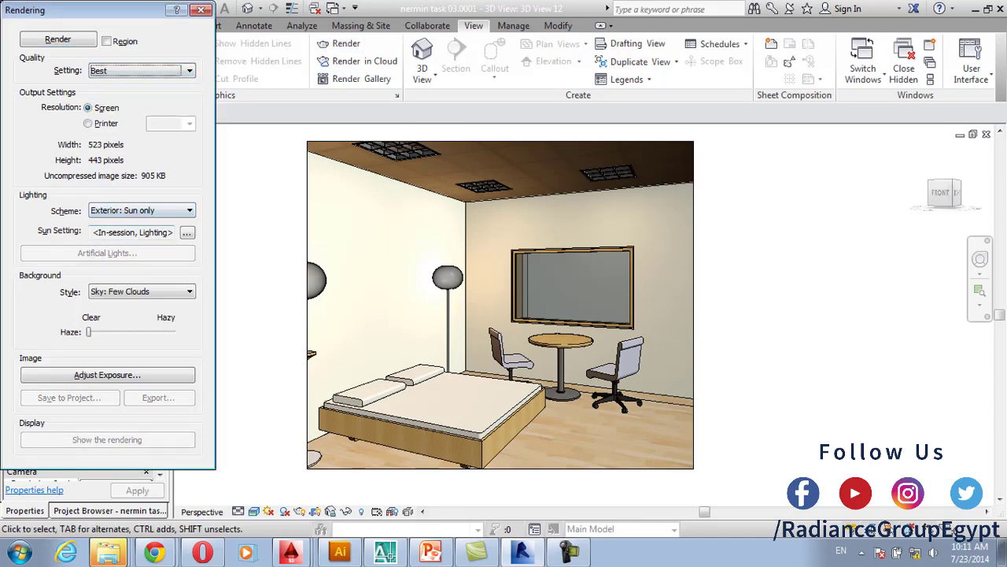
click(142, 210)
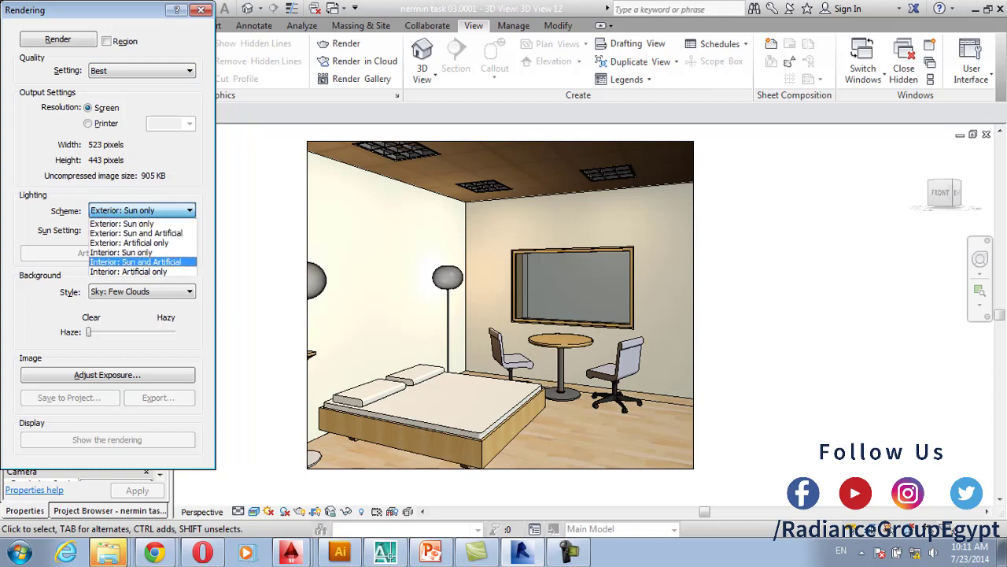
click(136, 262)
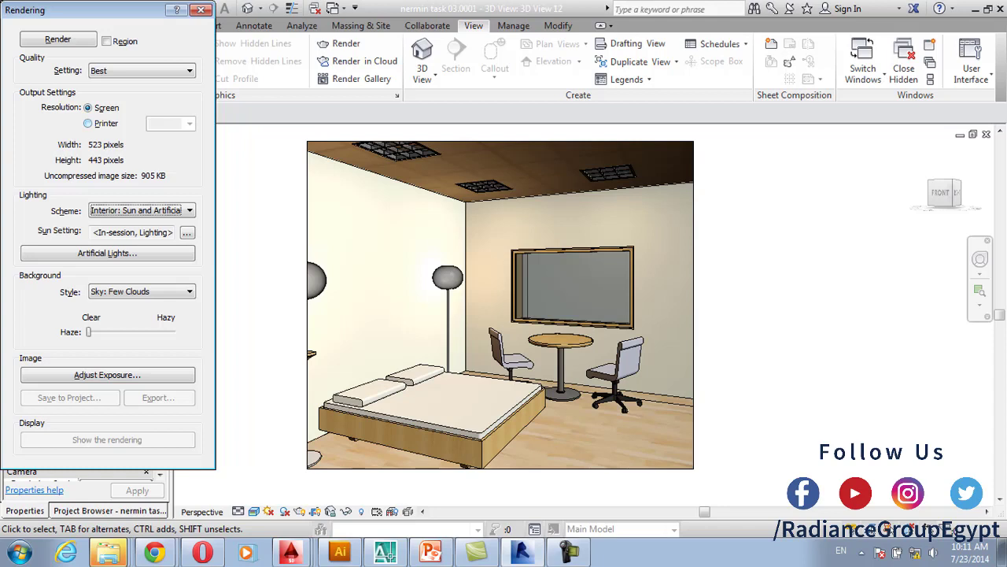
Switch the output resolution to Printer at 600 DPI
click(88, 123)
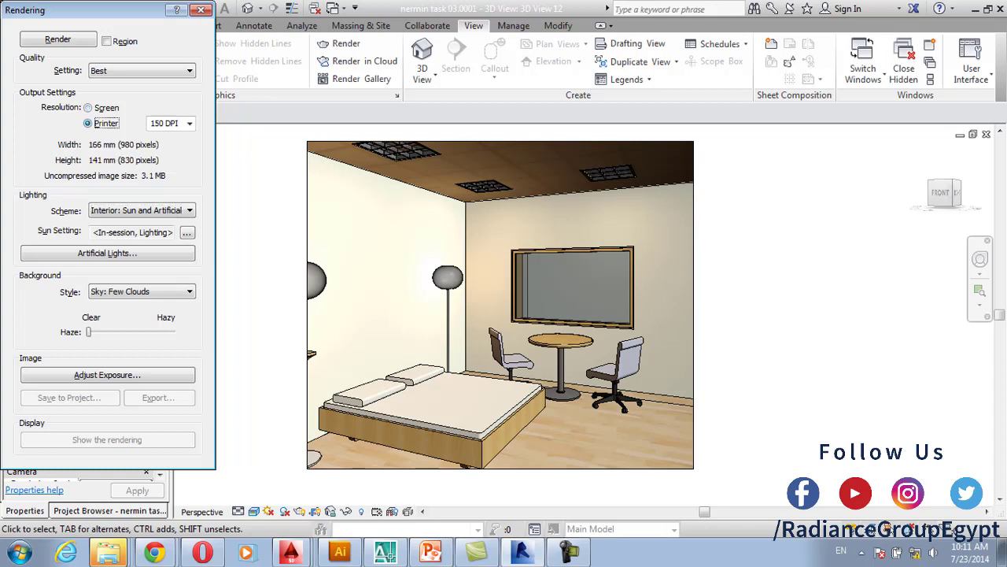
click(189, 124)
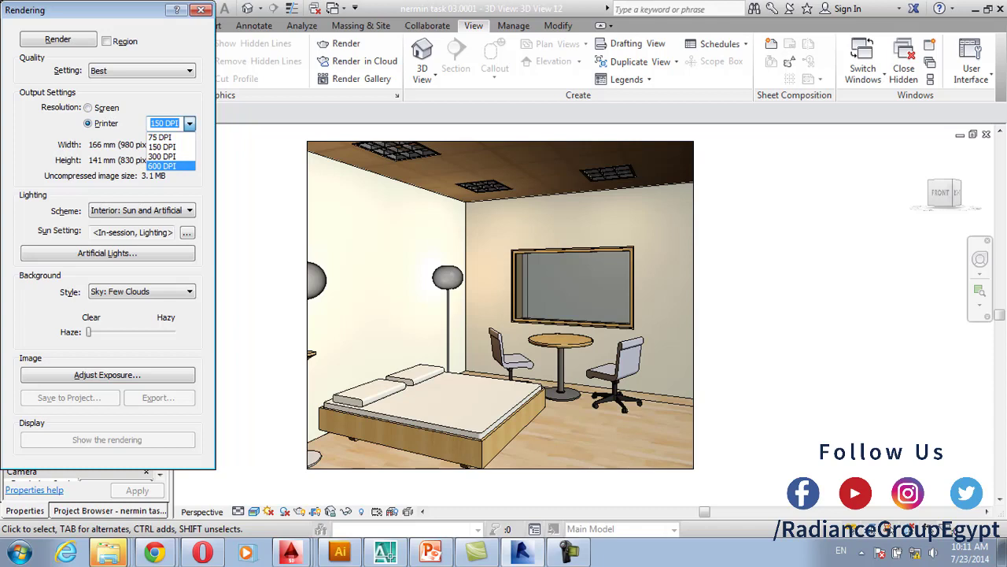
click(161, 156)
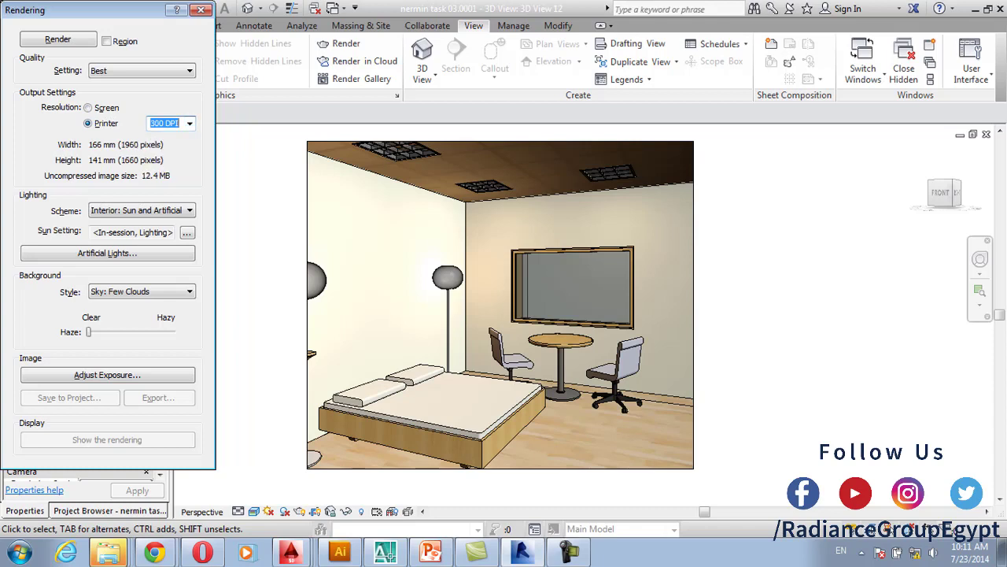
click(190, 124)
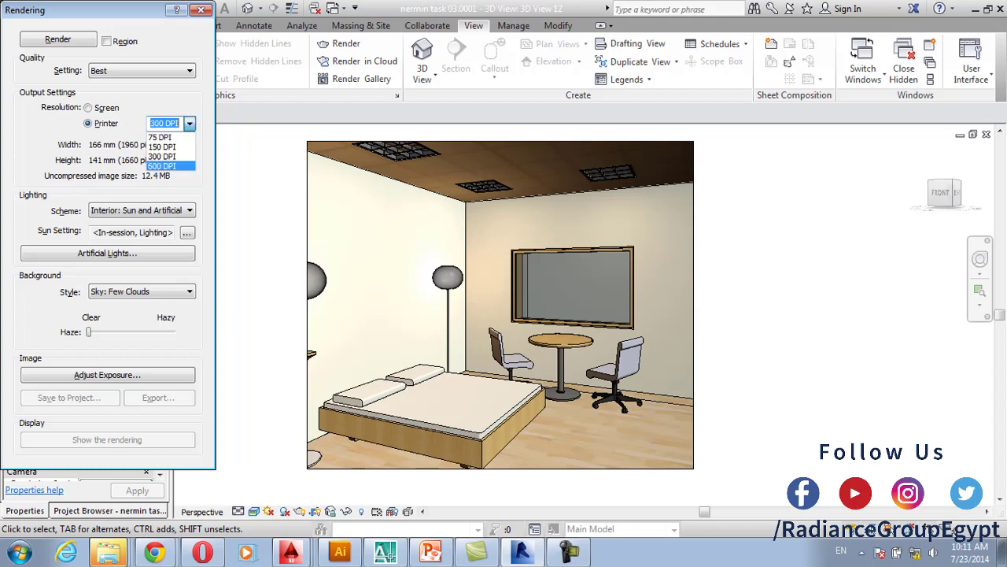
click(161, 164)
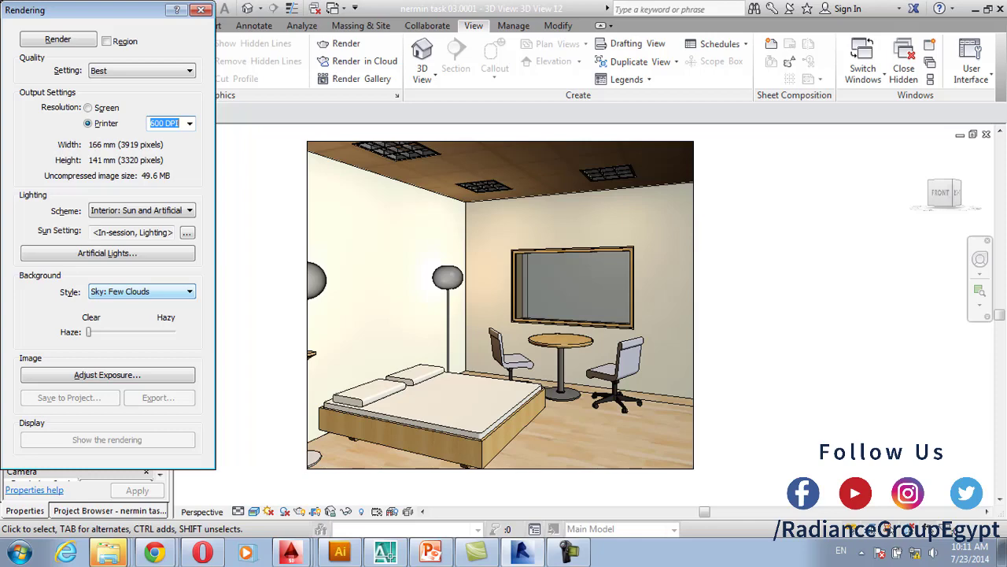
click(107, 253)
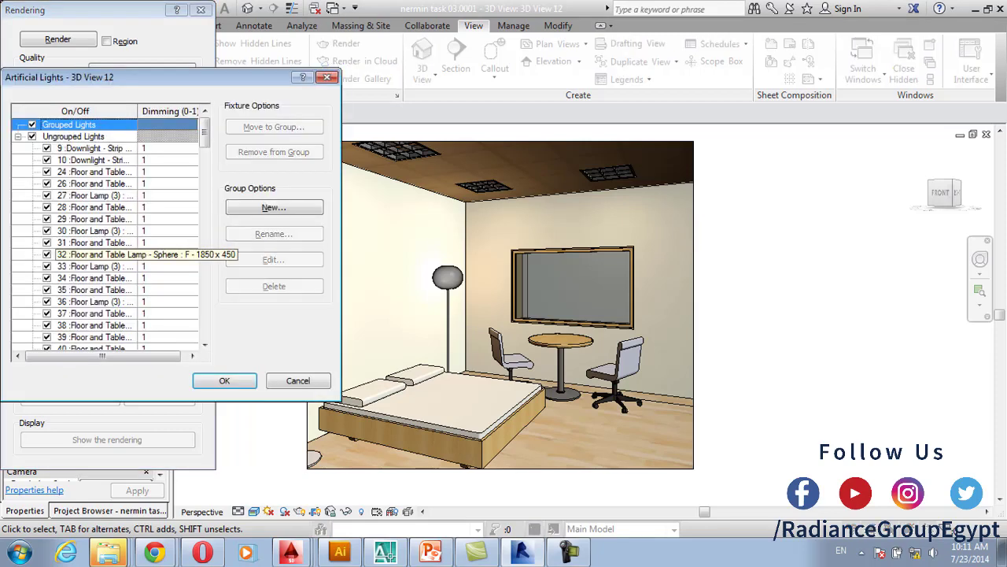
drag(203, 131, 204, 323)
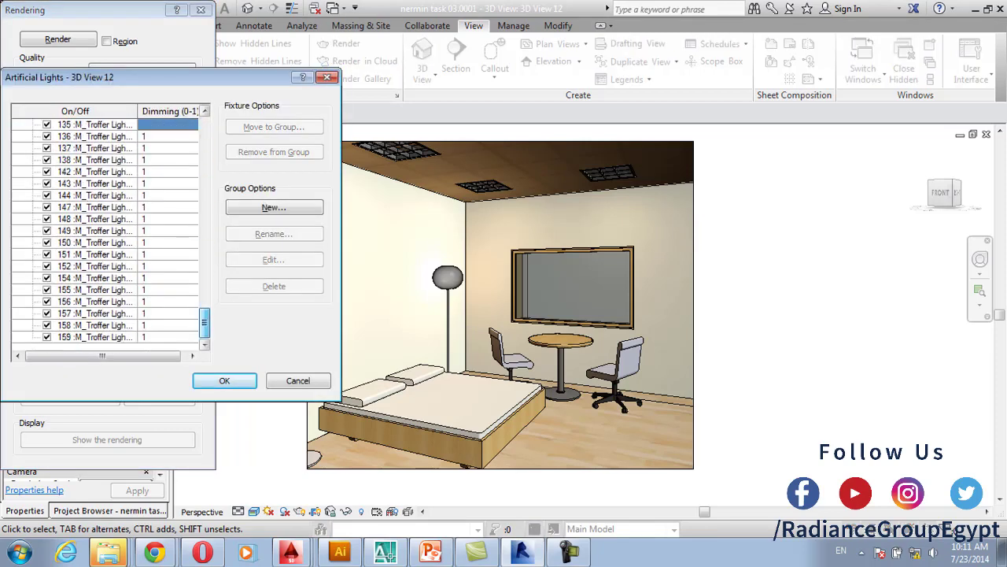
scroll(107, 232, up, 20)
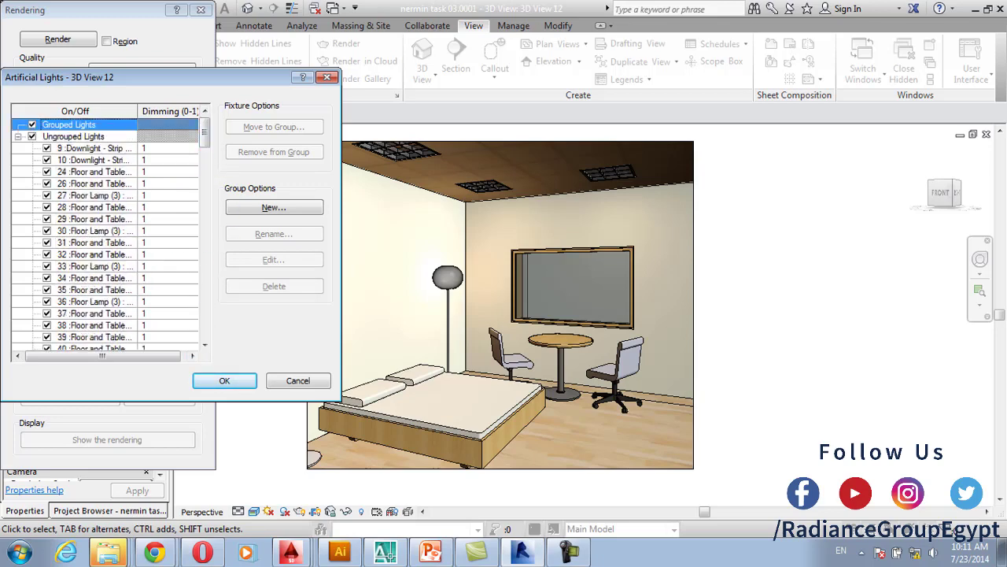
click(224, 380)
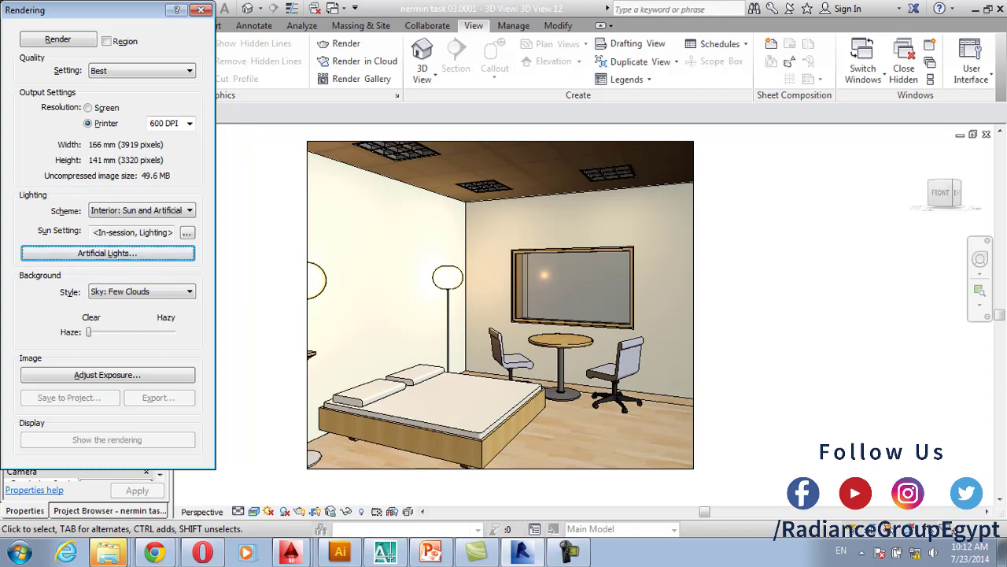
Set the printer resolution to 150 DPI and start rendering 3D View 12
click(189, 124)
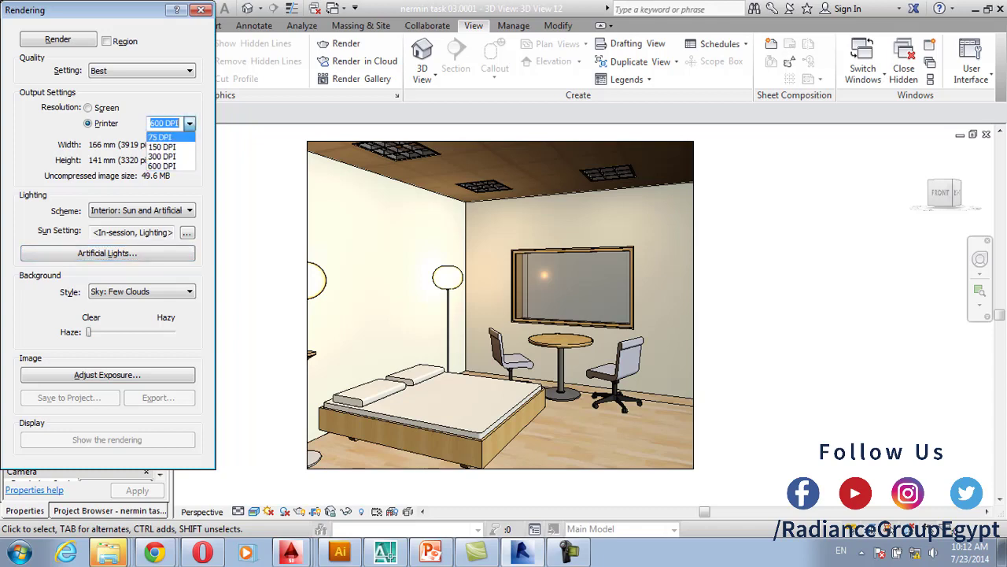
key(Return)
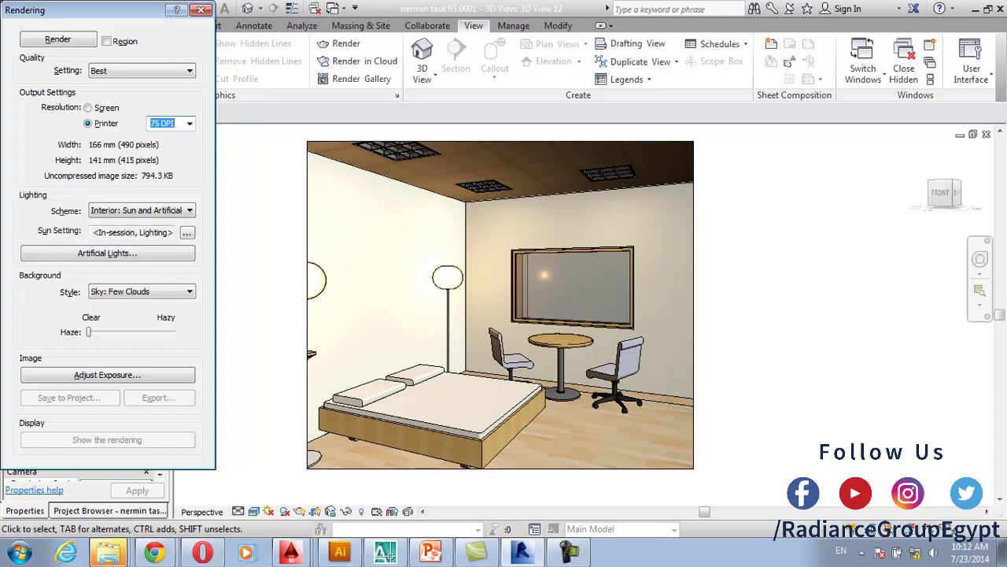
click(188, 123)
click(163, 146)
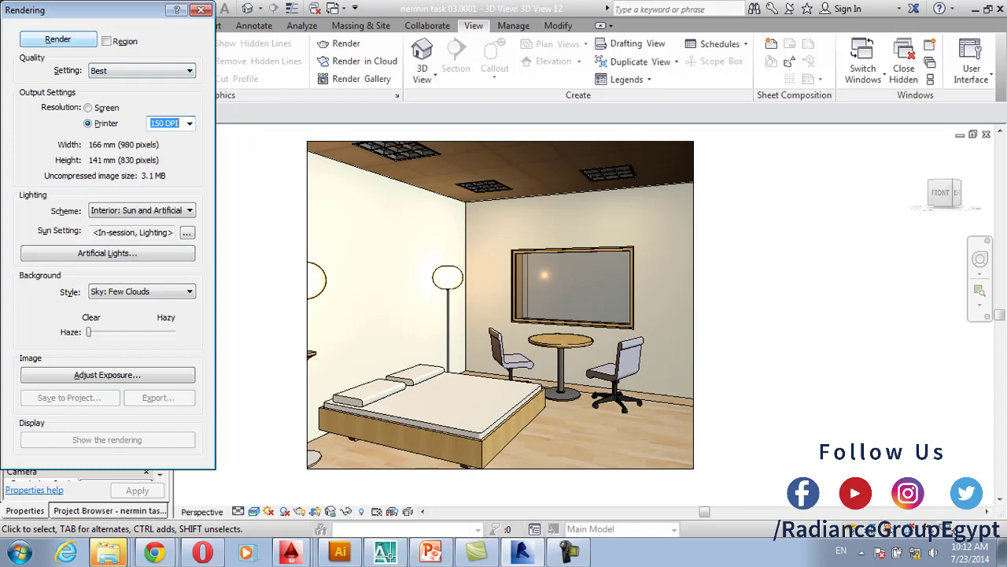
key(Return)
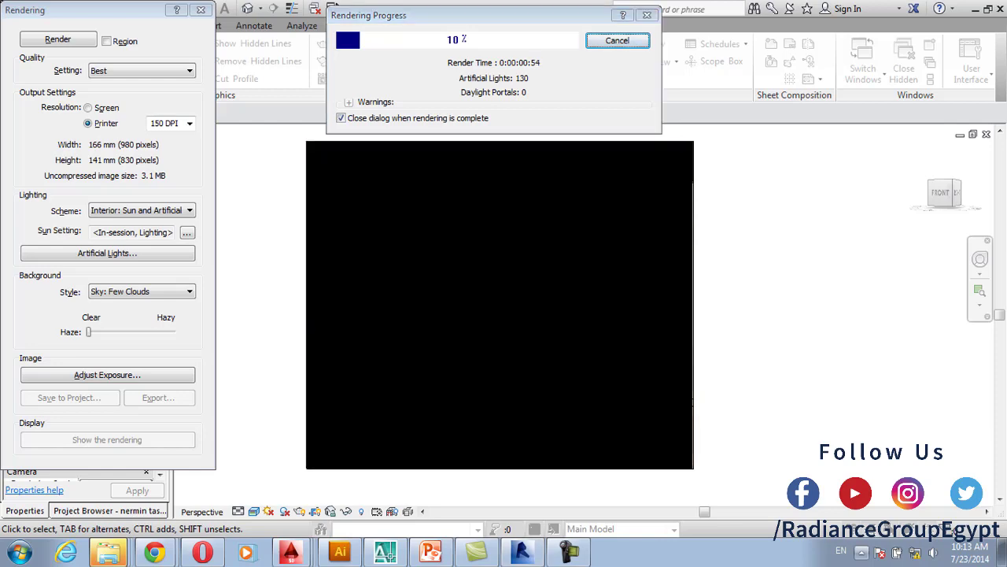
Stop showing the teacher's screen from LanSchool in the system tray
click(861, 553)
double_click(848, 487)
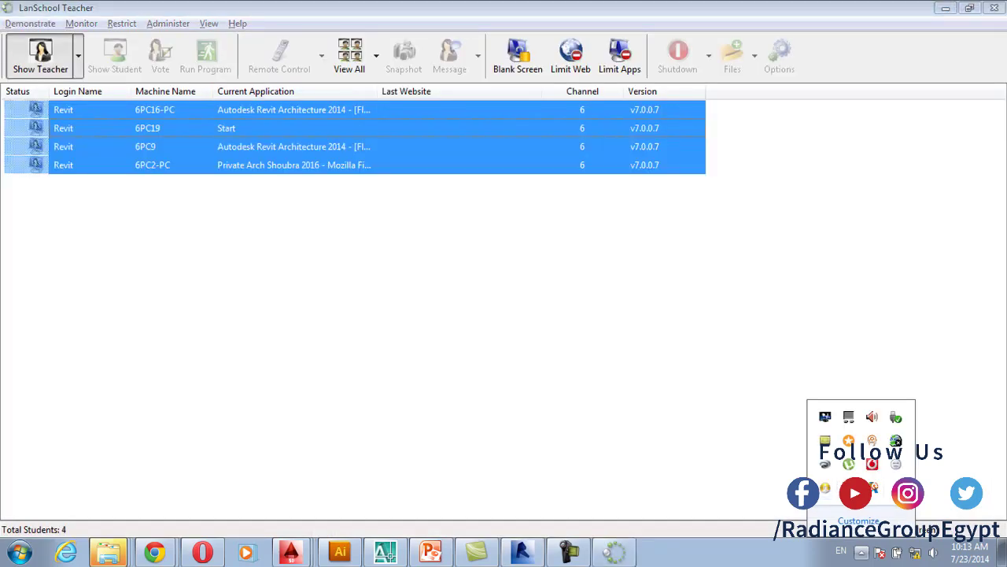
right_click(355, 127)
click(409, 151)
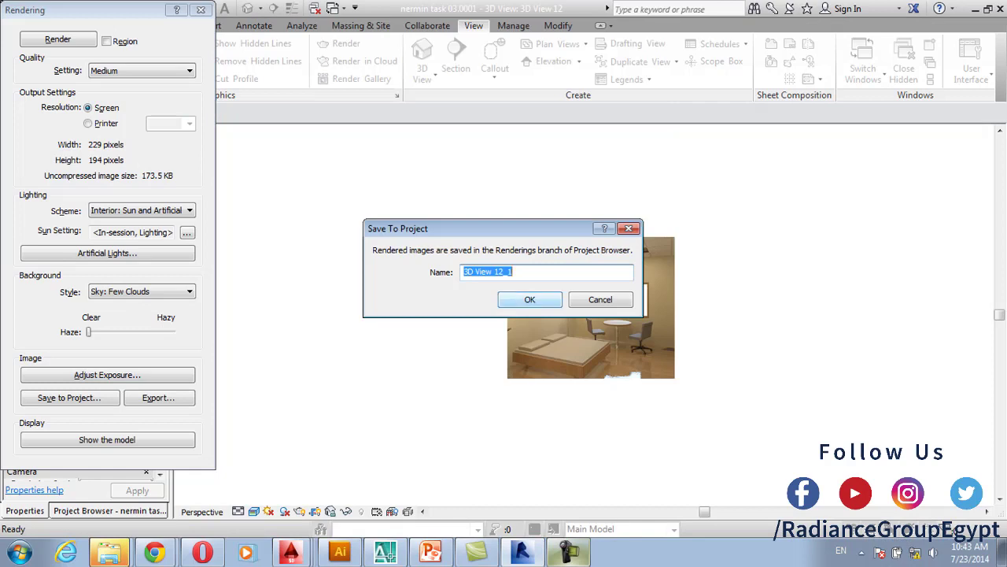
Confirm saving the render as 3D View 12_1, then close the Rendering dialog
click(529, 299)
click(201, 10)
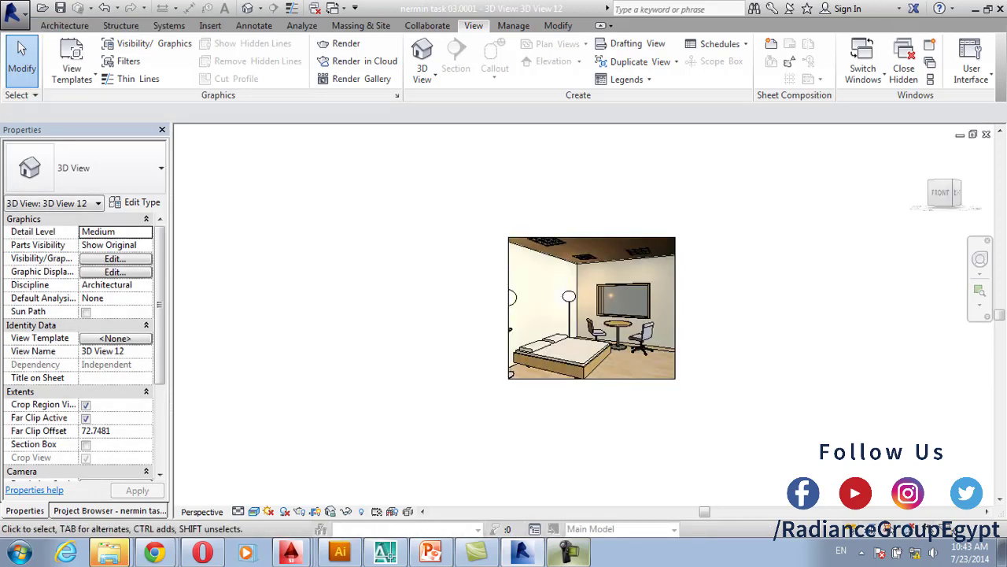
Expand Renderings in the Project Browser, open 3D View 12_1, and pan across the image
click(108, 510)
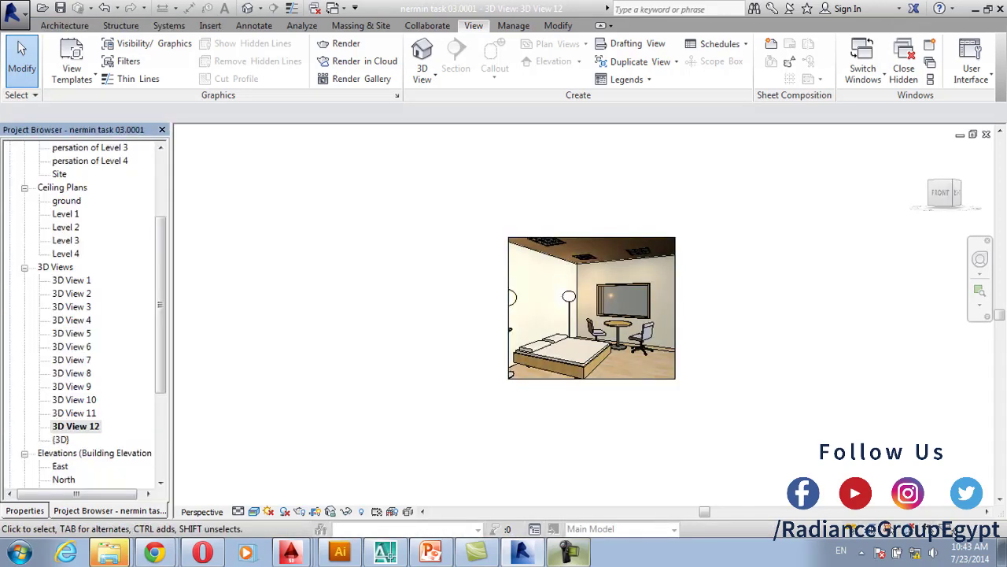
scroll(79, 314, down, 4)
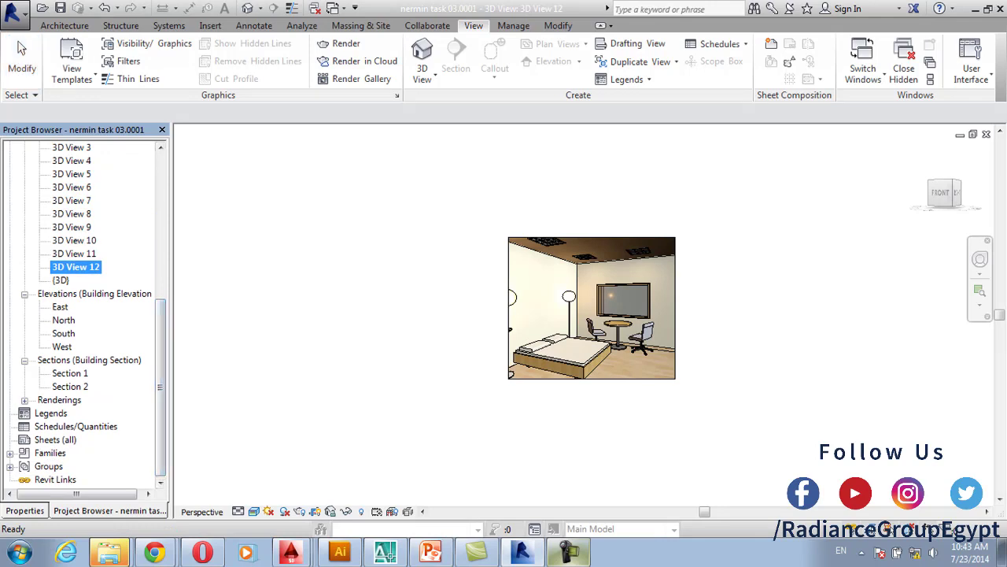
click(24, 400)
double_click(78, 414)
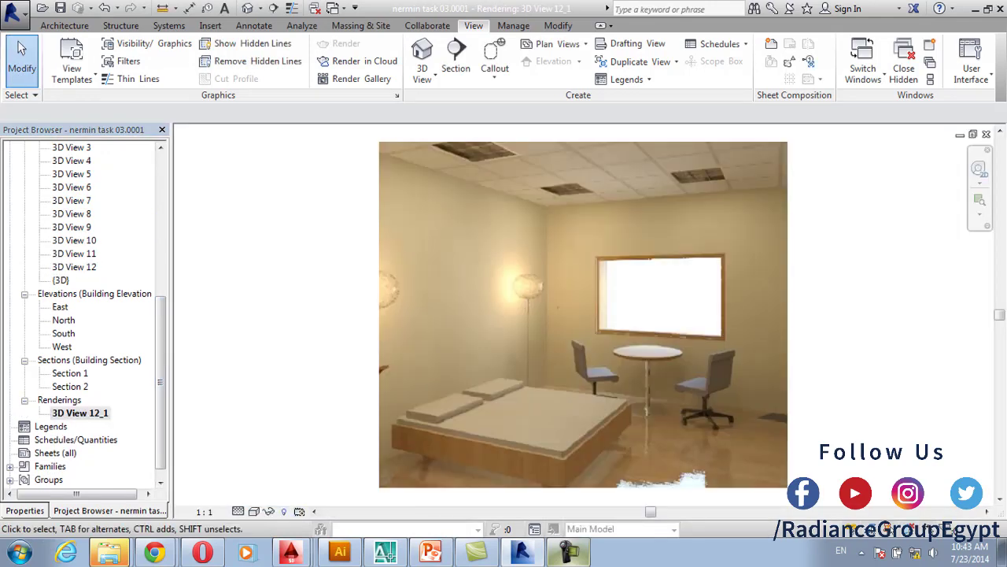
scroll(515, 307, down, 6)
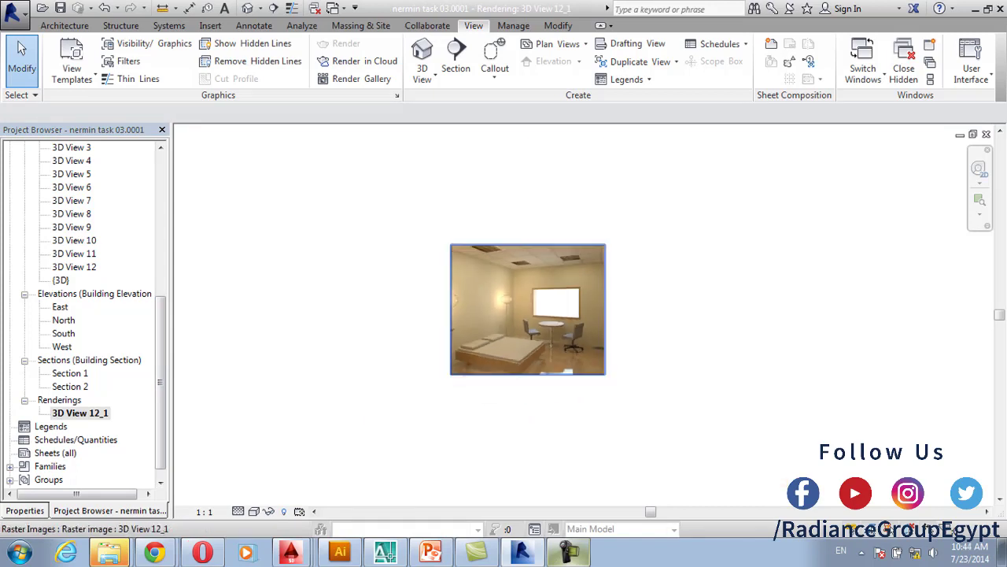
scroll(517, 311, down, 2)
scroll(518, 310, up, 5)
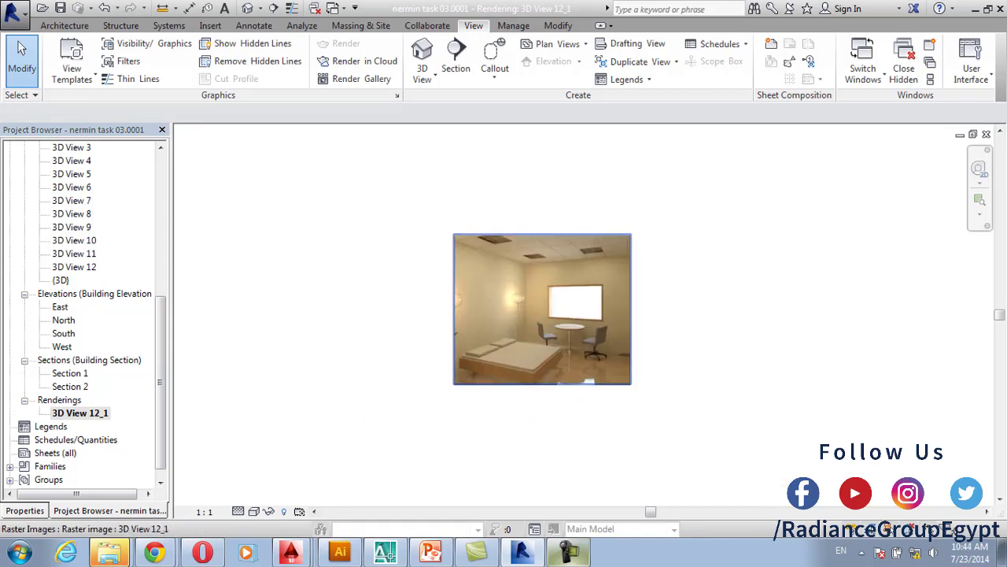
middle_drag(518, 311, 458, 315)
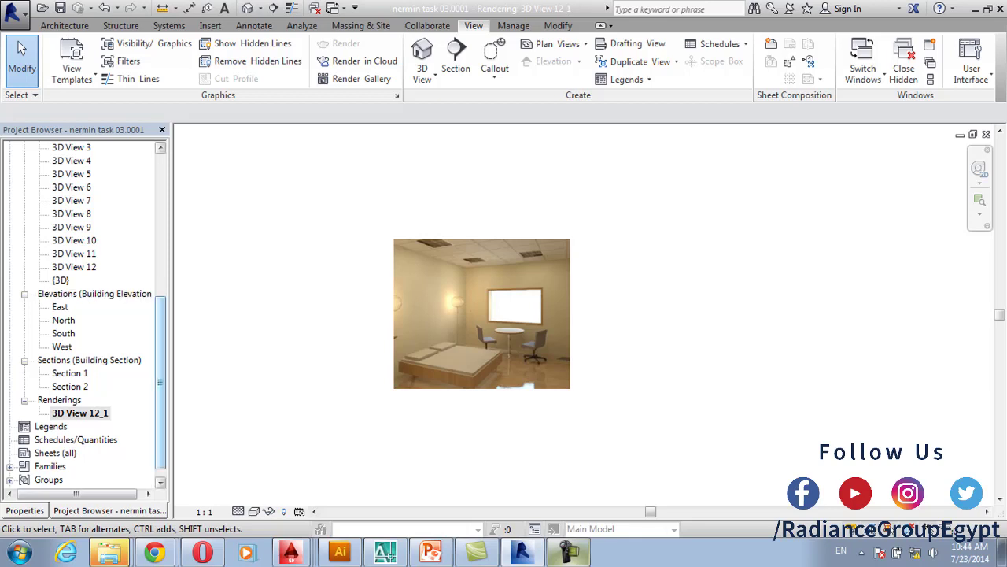
drag(161, 381, 161, 240)
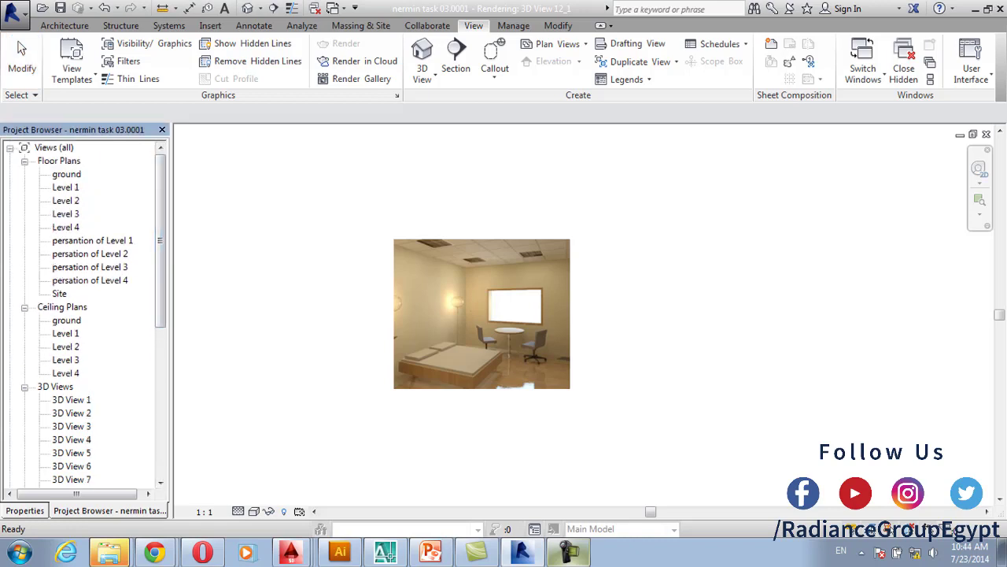
double_click(92, 240)
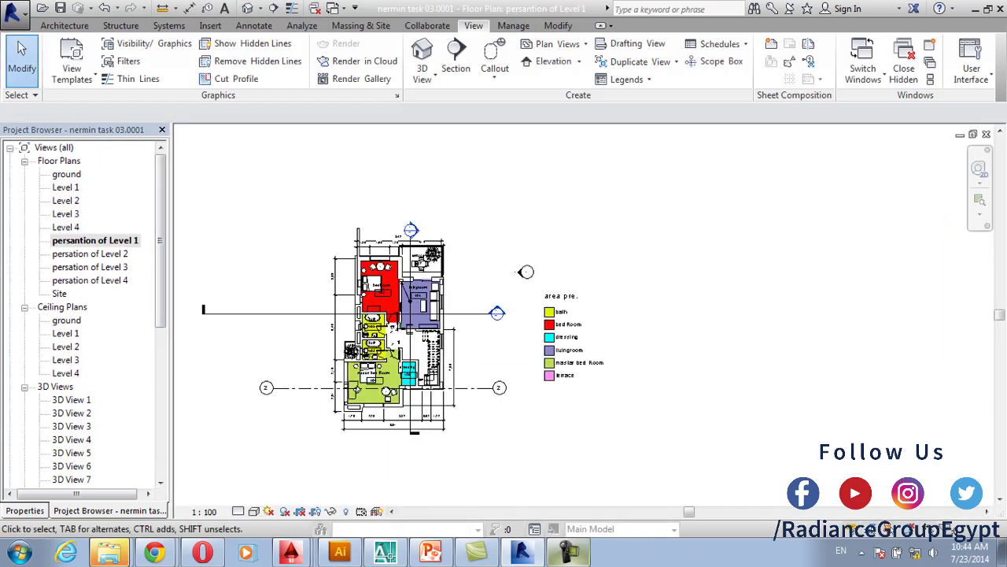
scroll(281, 346, up, 4)
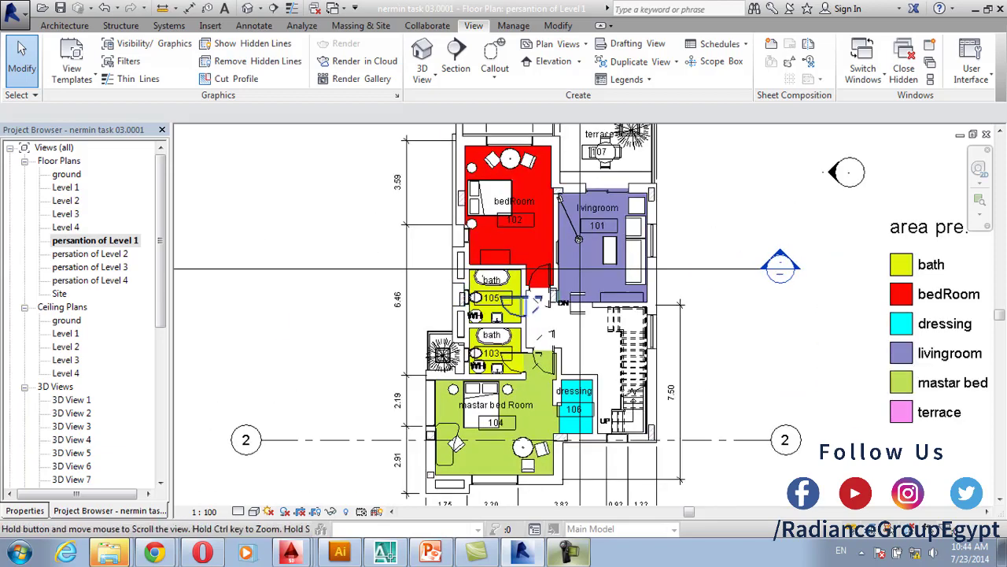
double_click(89, 254)
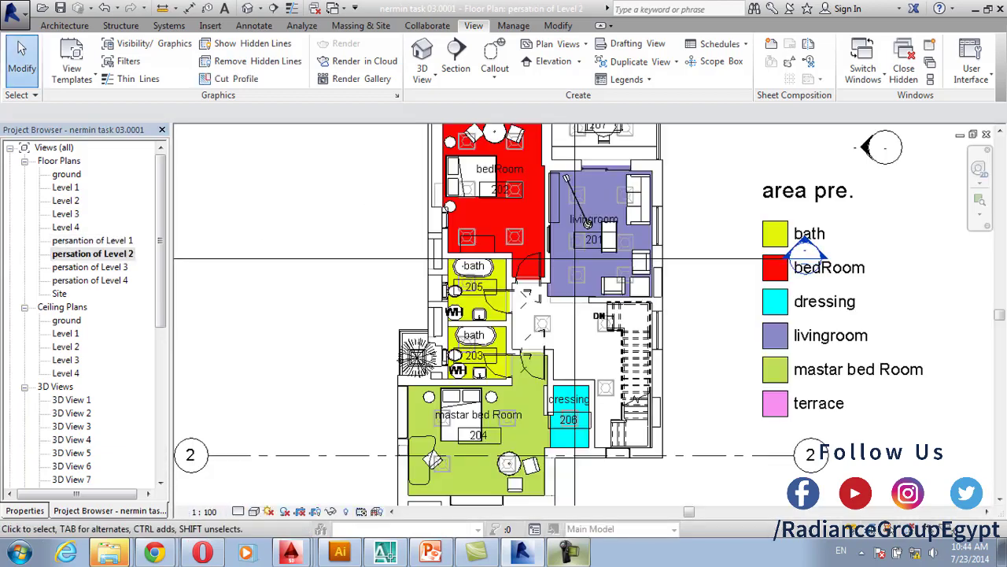
scroll(326, 283, down, 2)
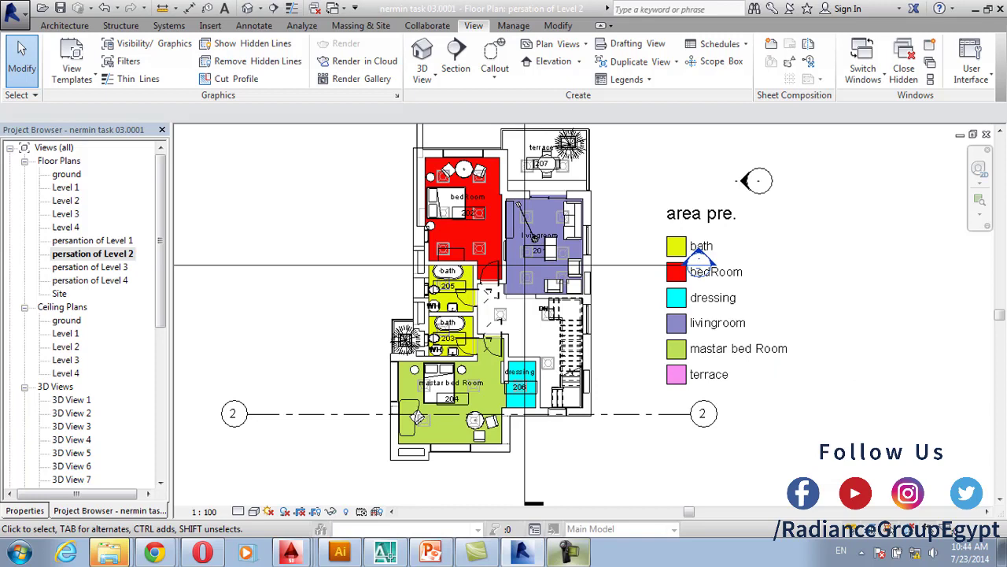
double_click(92, 266)
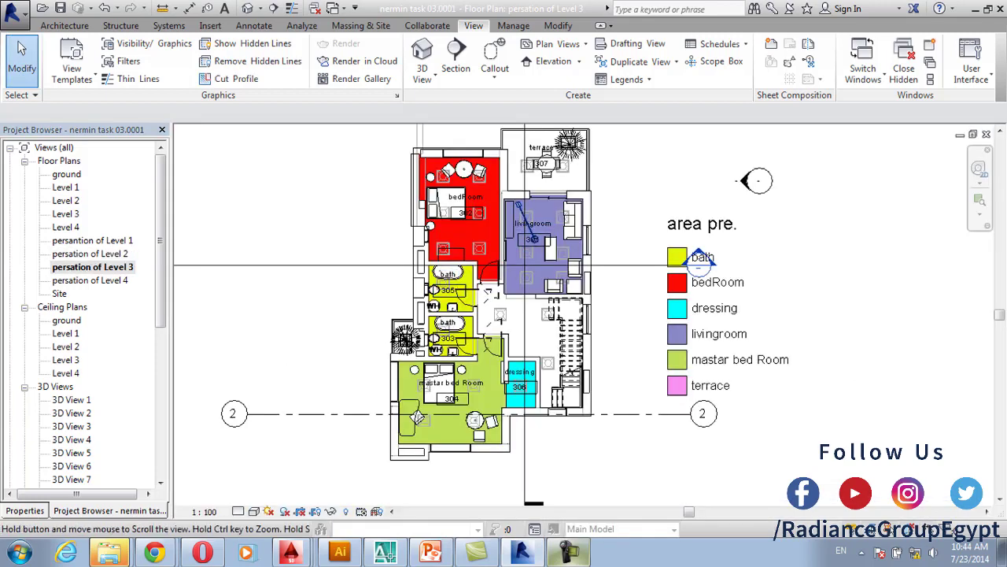
key(Down)
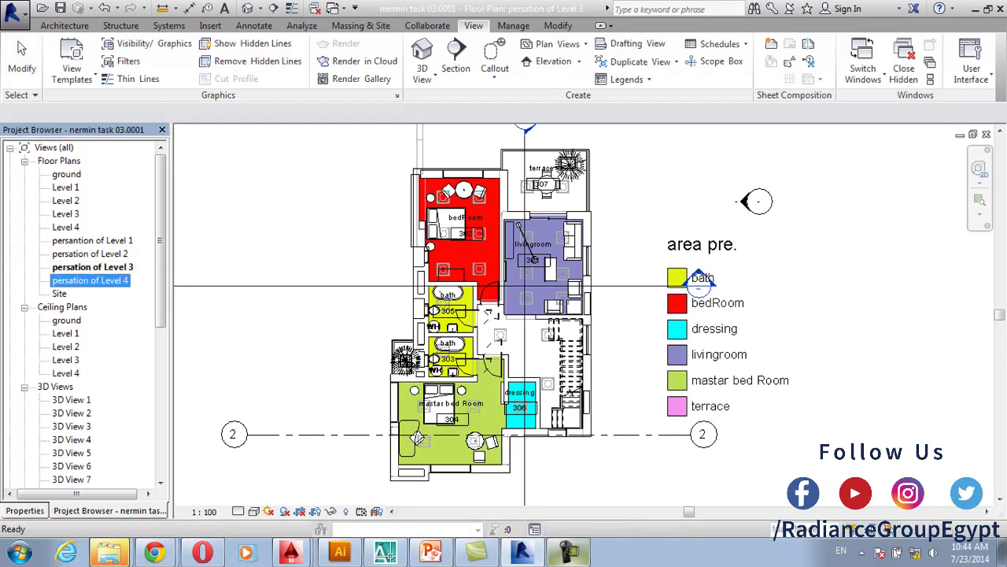
key(Return)
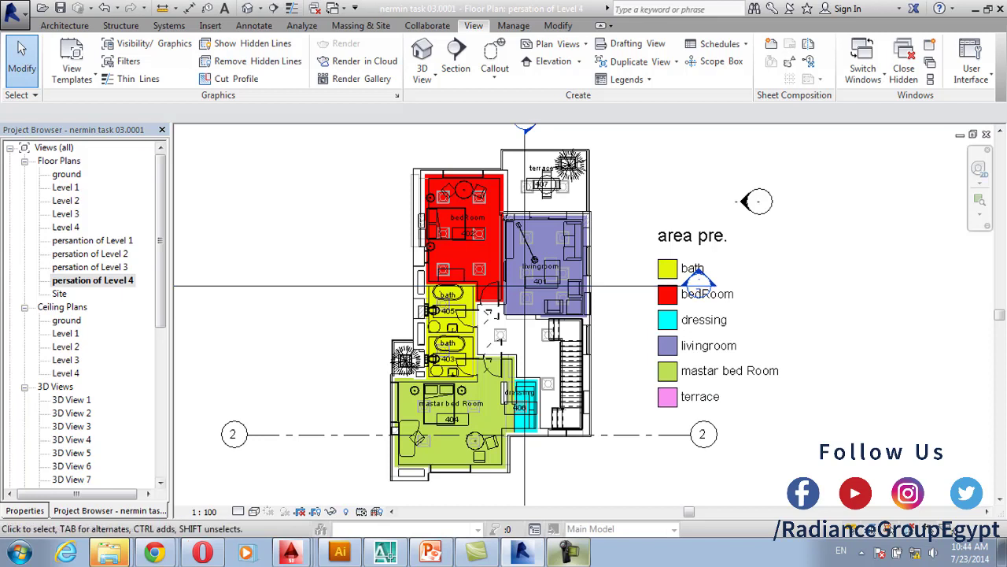
scroll(83, 315, down, 7)
double_click(80, 399)
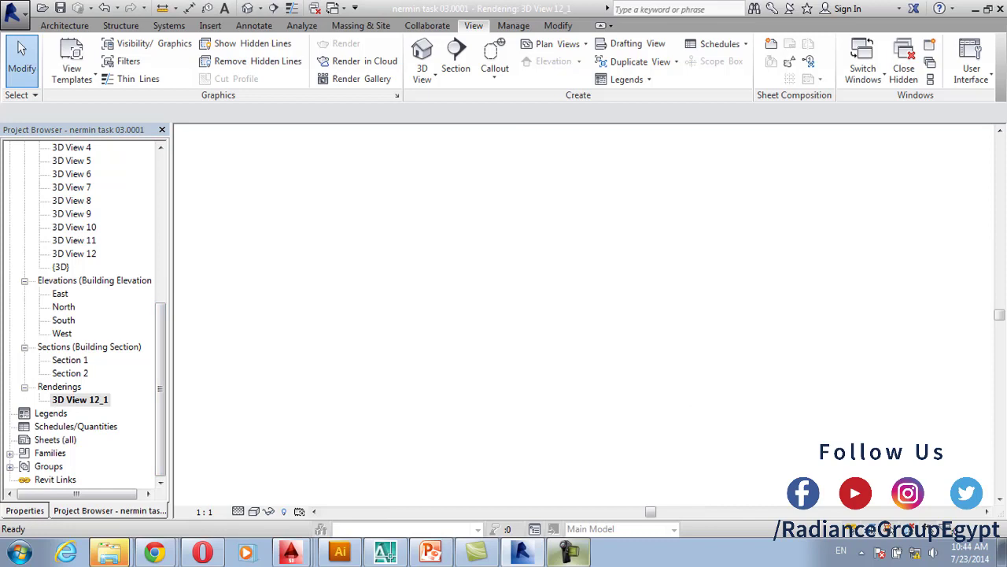
Choose Export > Image from the Application menu, cancelling the unsaved-project reminder
click(15, 11)
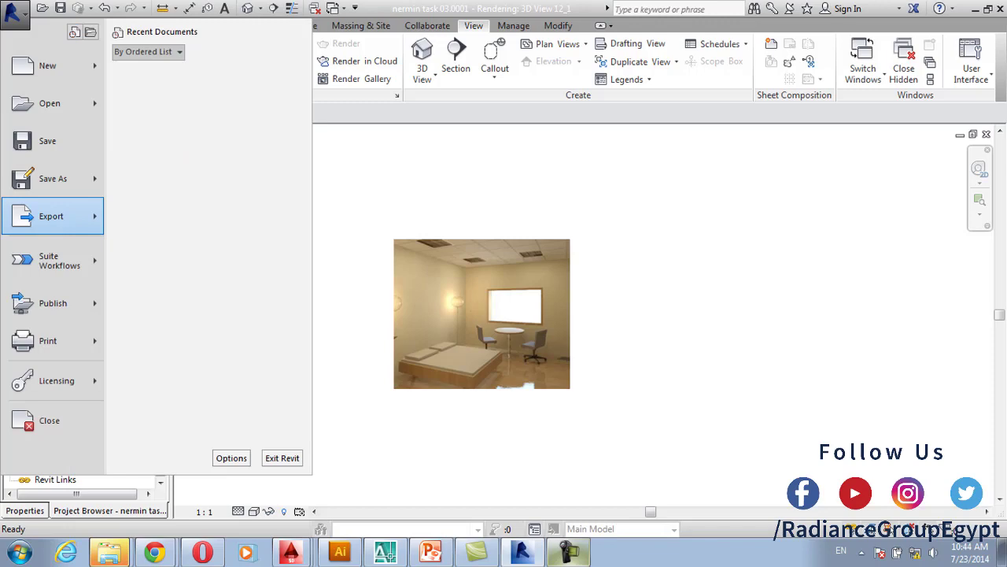
click(335, 373)
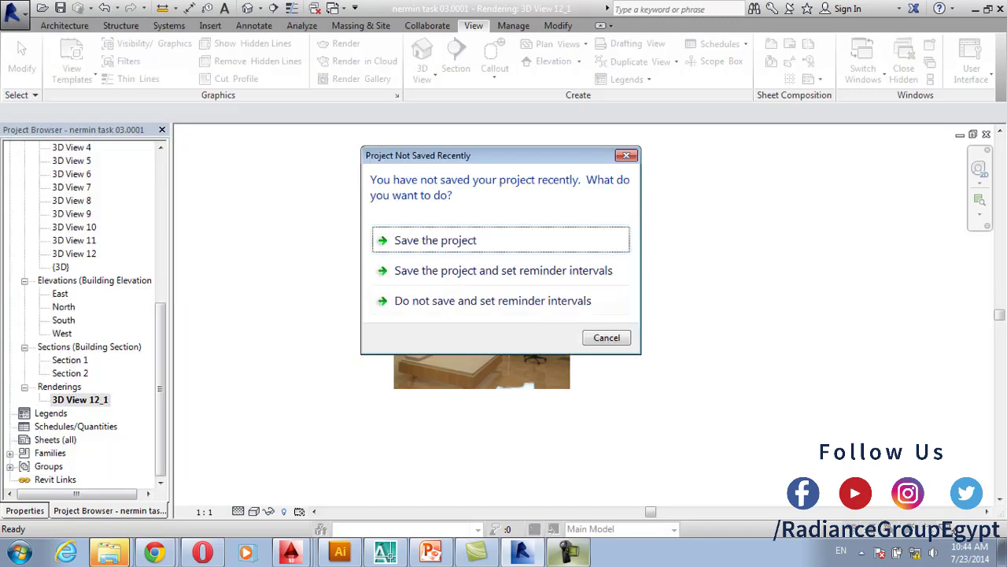
click(607, 338)
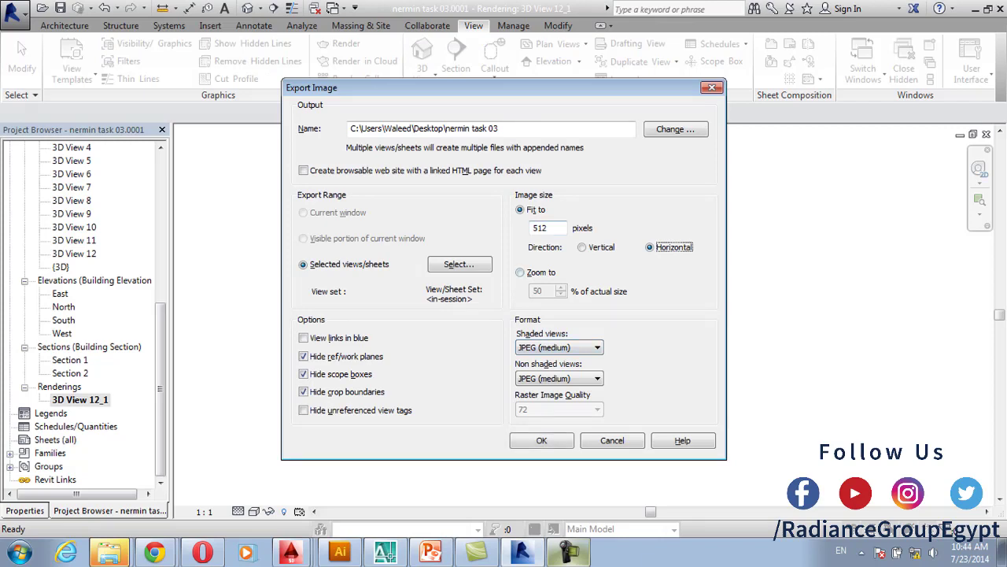
Size the export at 50% of actual size with PNG for shaded views
click(520, 273)
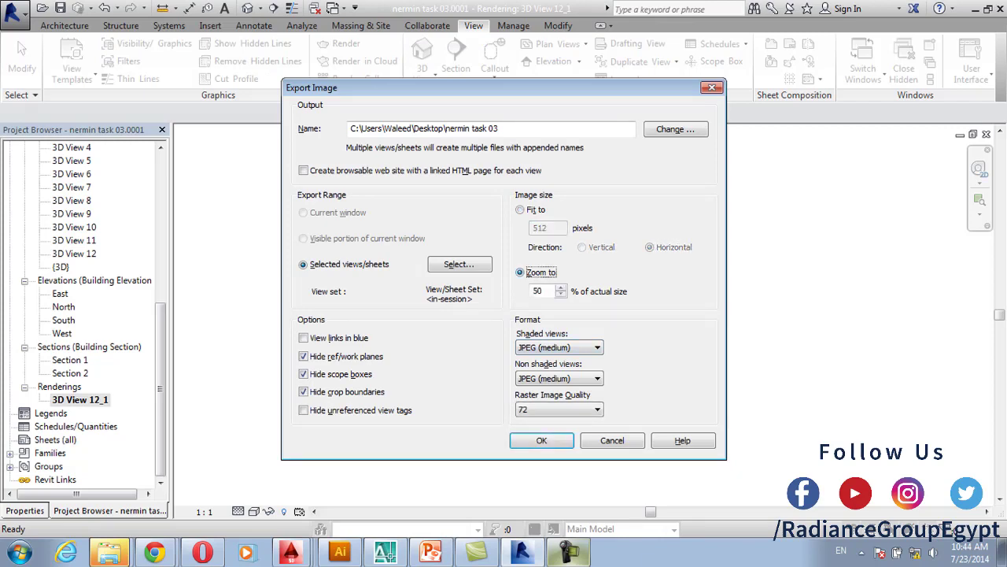
click(520, 209)
click(559, 347)
click(559, 347)
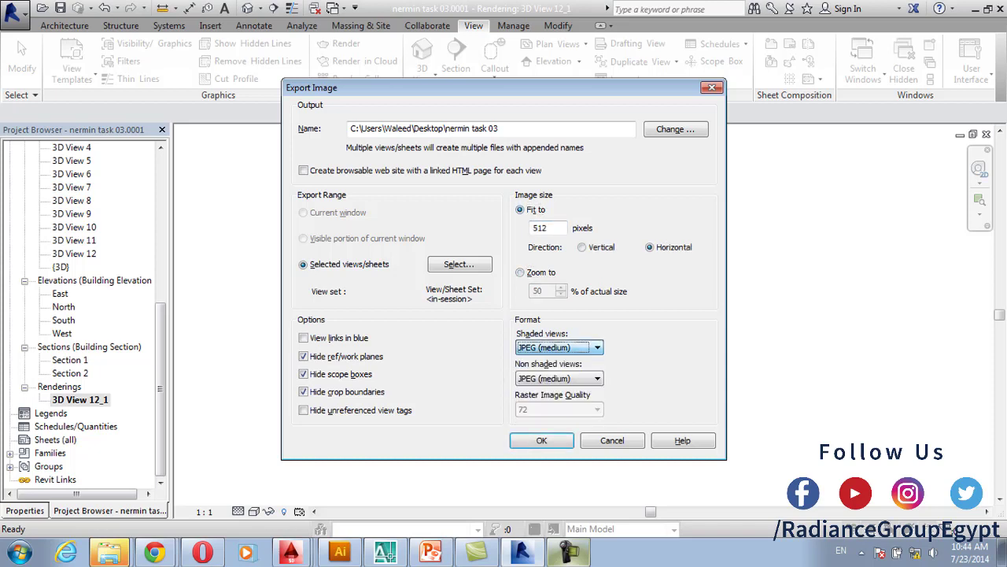
click(520, 272)
click(559, 347)
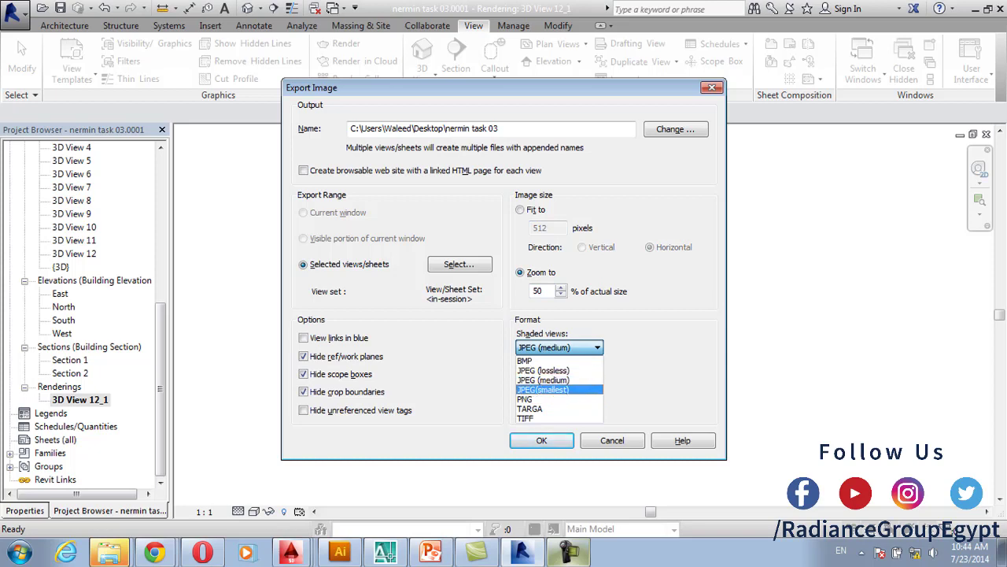
click(525, 399)
Set non-shaded views to PNG and raster image quality to 600, then confirm
click(597, 378)
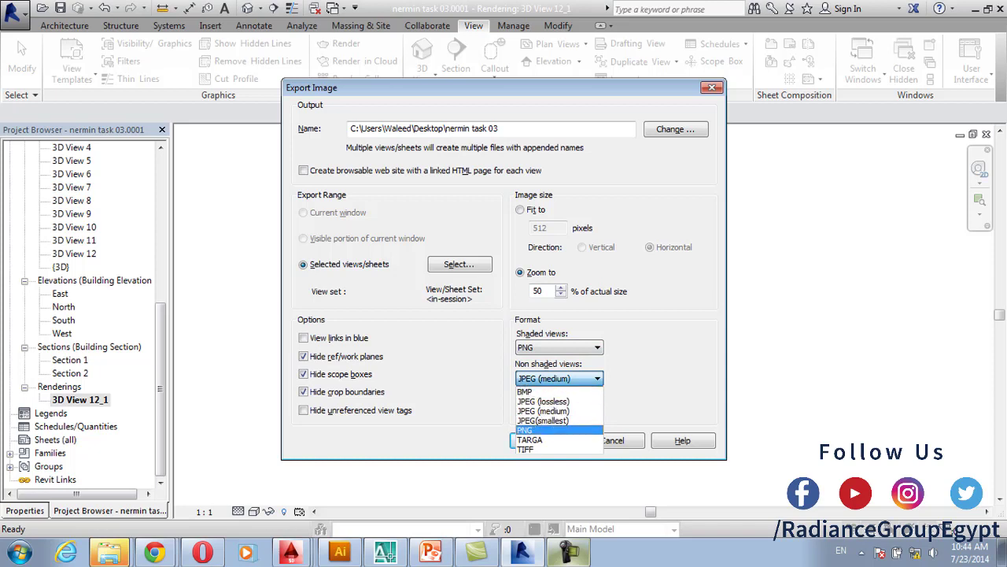
click(525, 430)
click(597, 410)
click(524, 451)
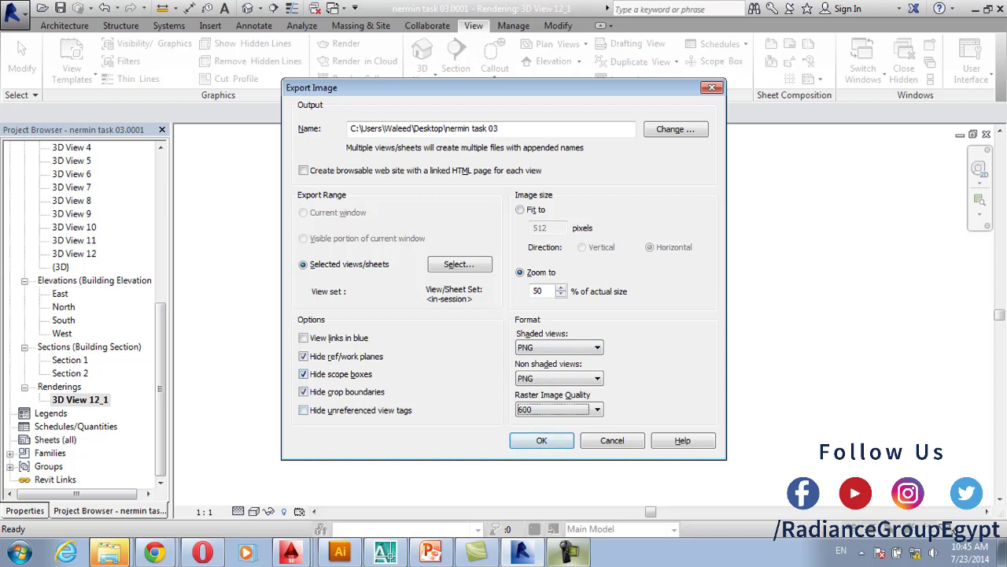
key(Return)
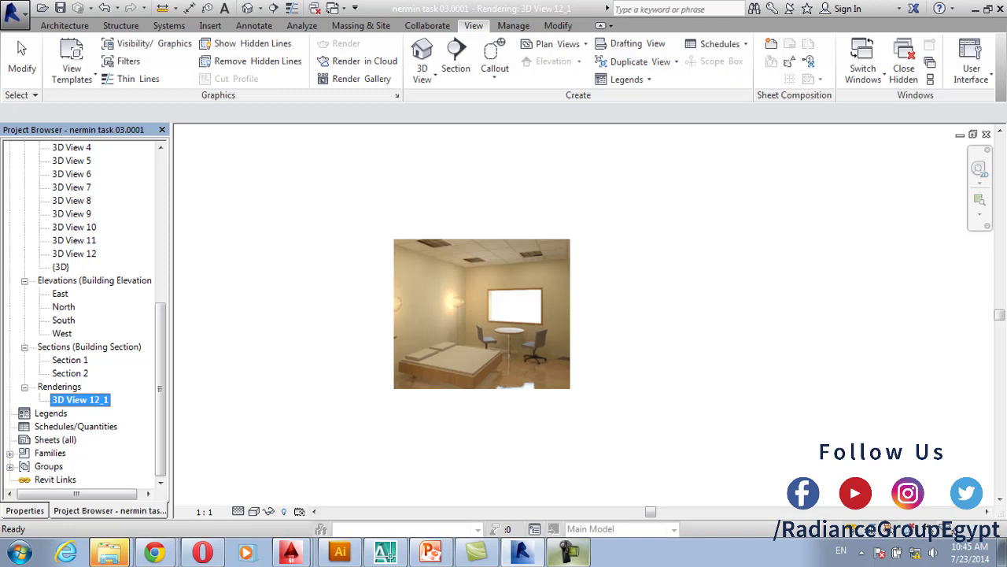
Reopen Export Image from the Application menu, dismiss it, and show the desktop with Win+D
click(12, 11)
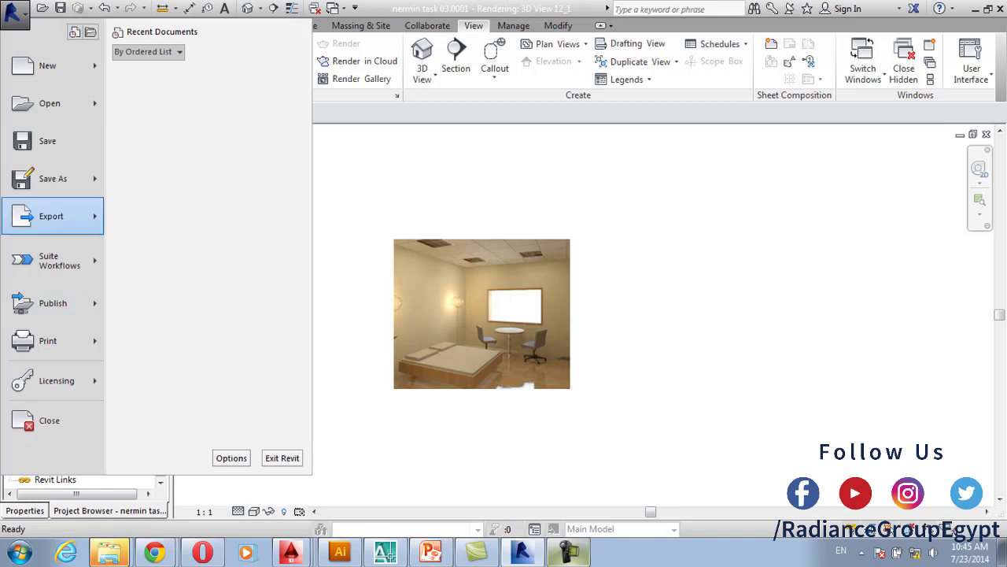
click(338, 465)
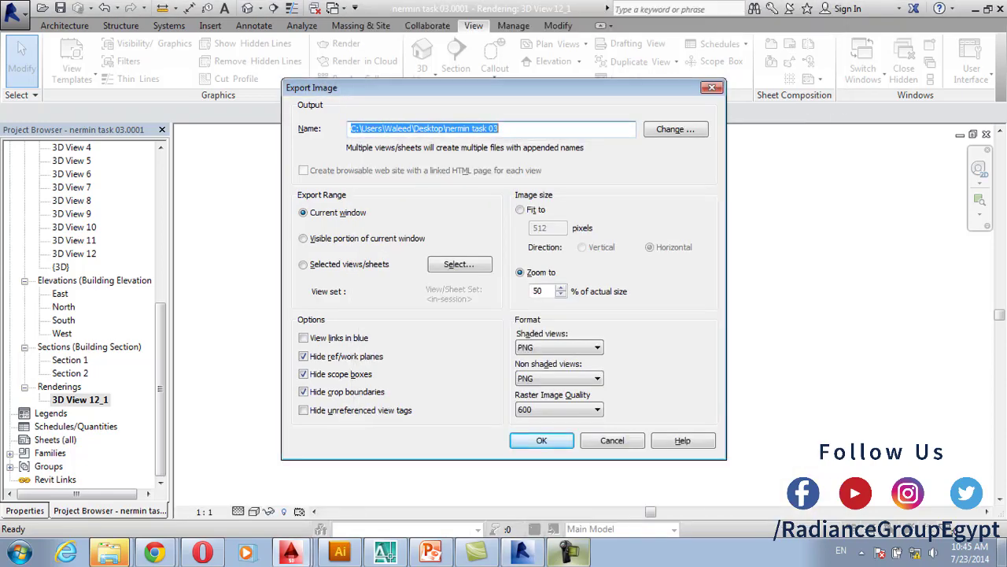
key(Return)
key(super+d)
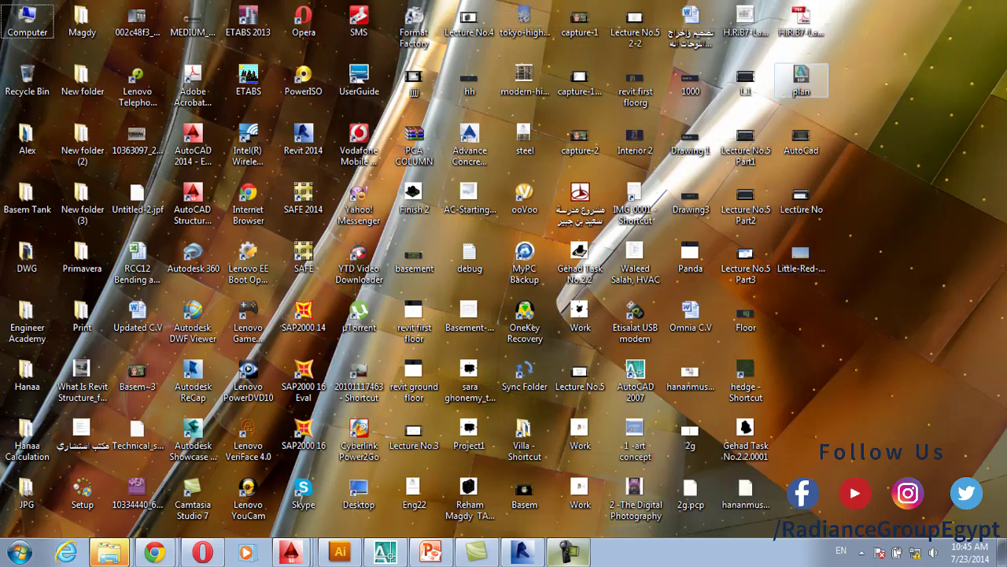
Refresh the desktop icons from the desktop's right-click menu
right_click(796, 237)
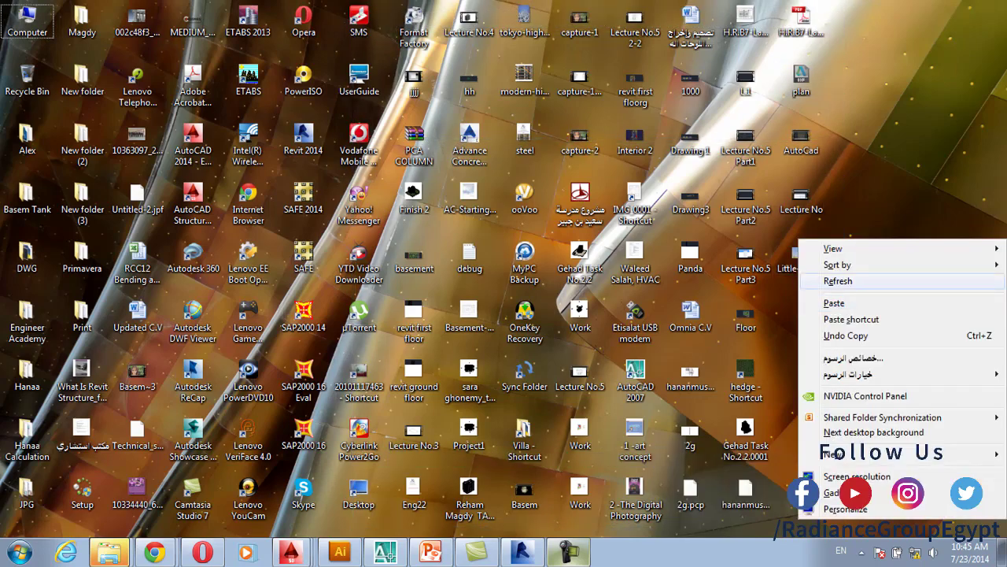
click(823, 281)
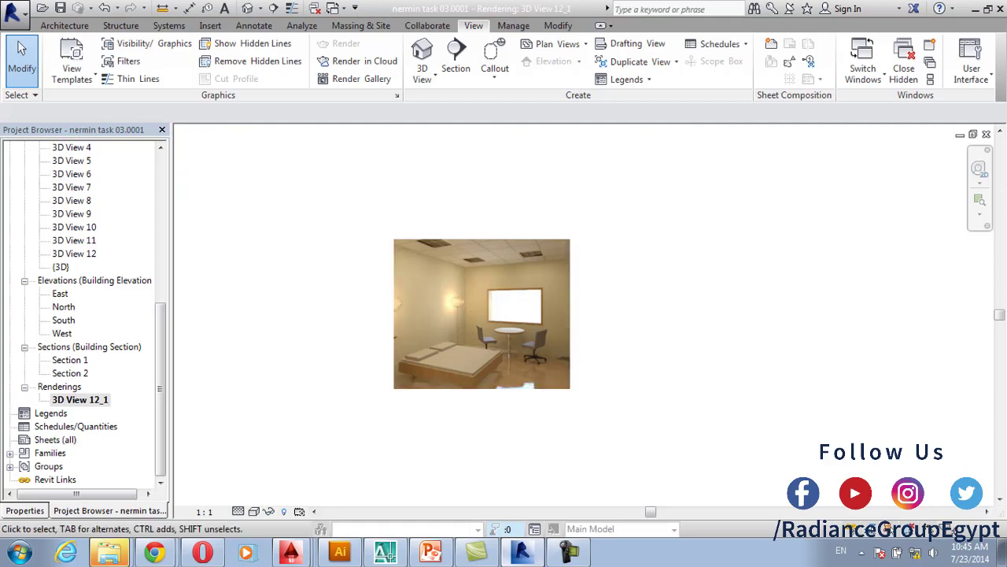
Export the rendered bedroom view as an image named 'nermin task 03' on the Desktop
click(14, 14)
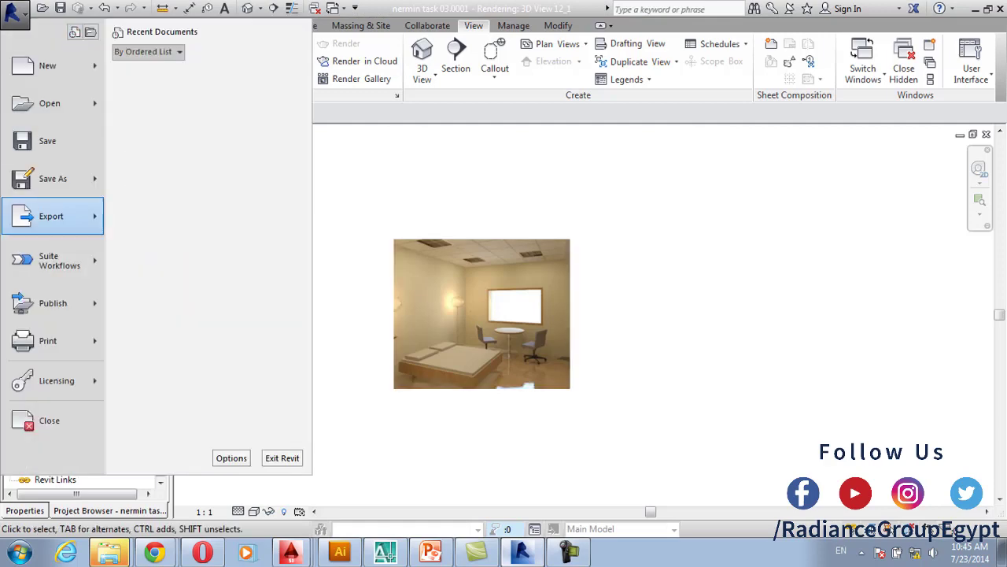
click(338, 463)
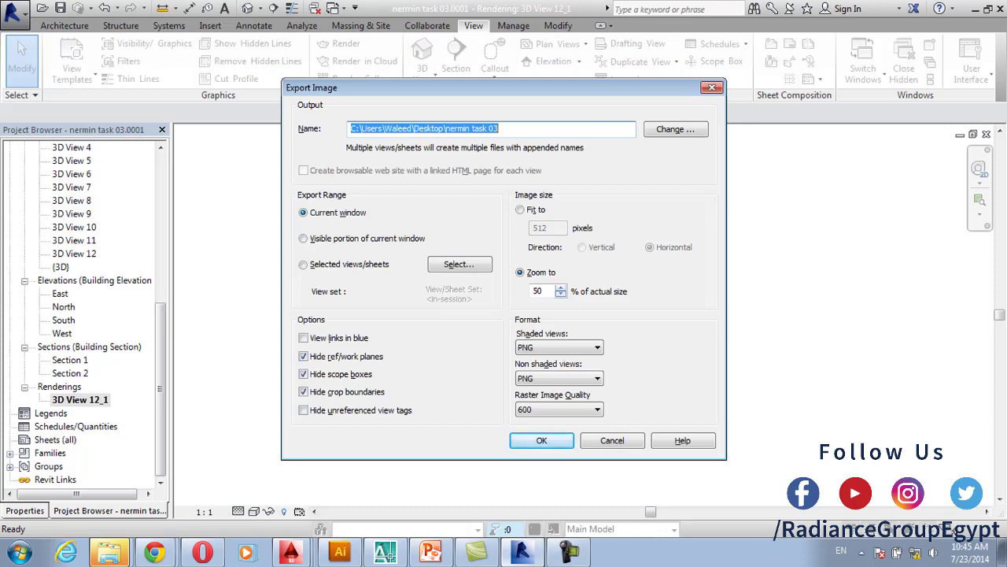
click(676, 129)
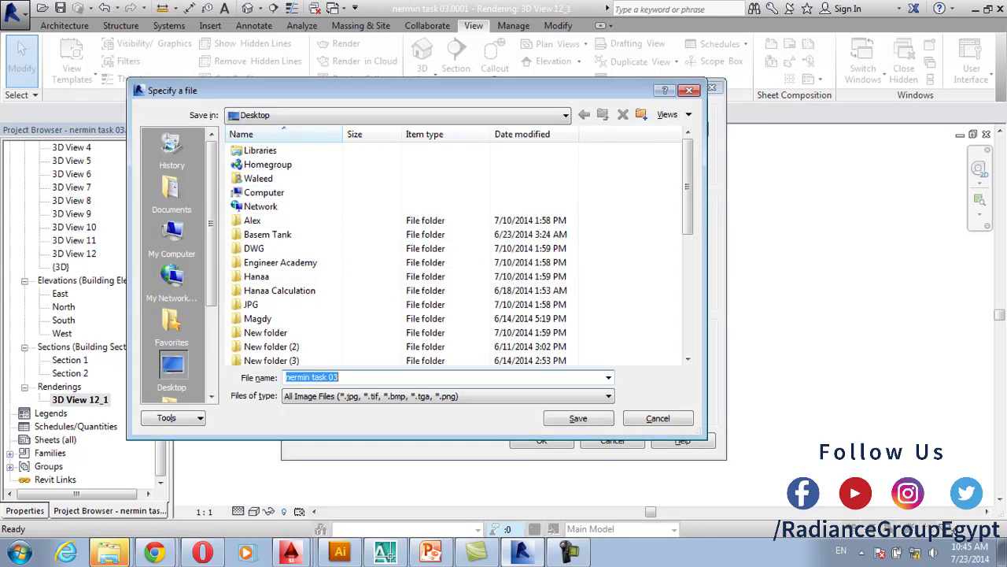
key(Return)
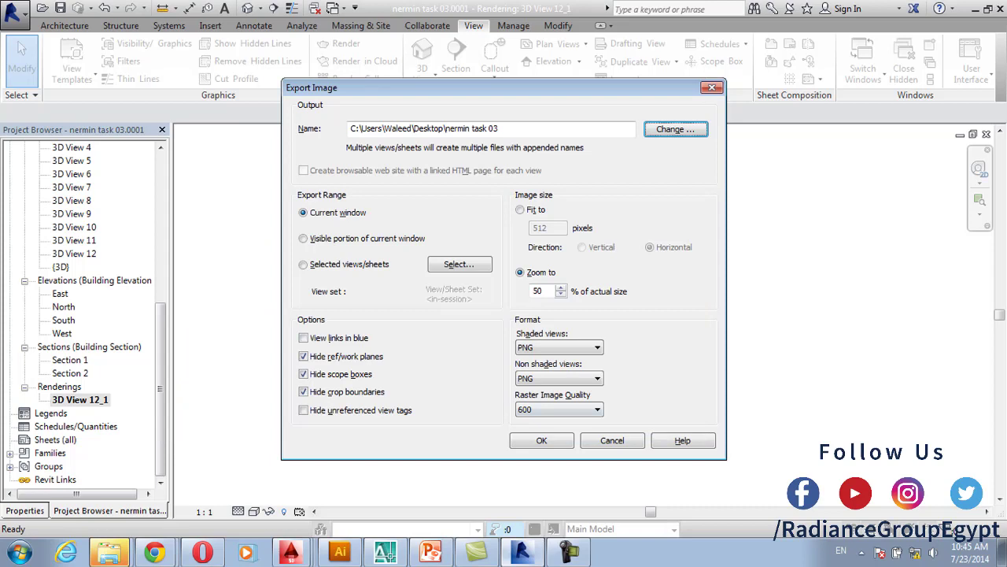
click(540, 440)
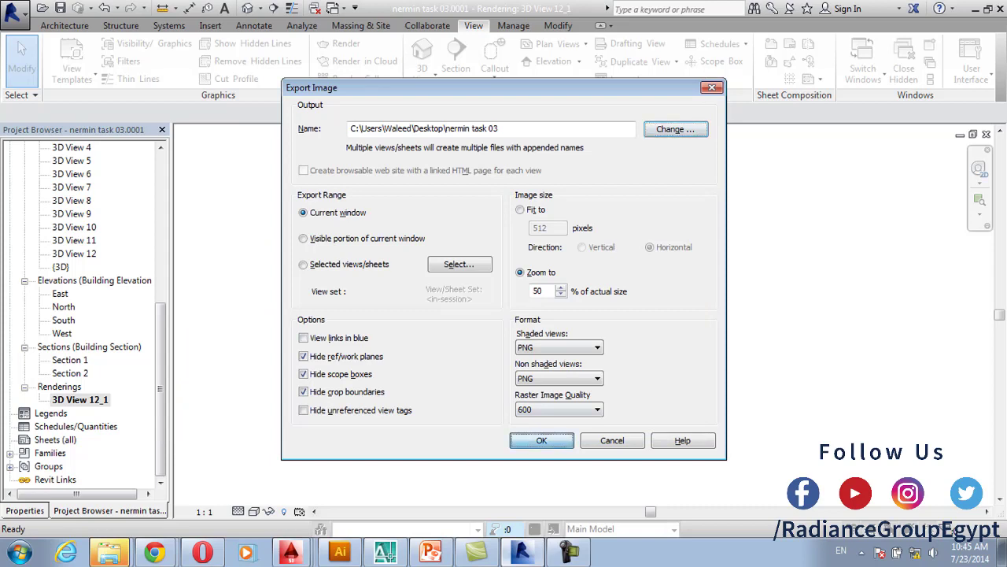
key(Return)
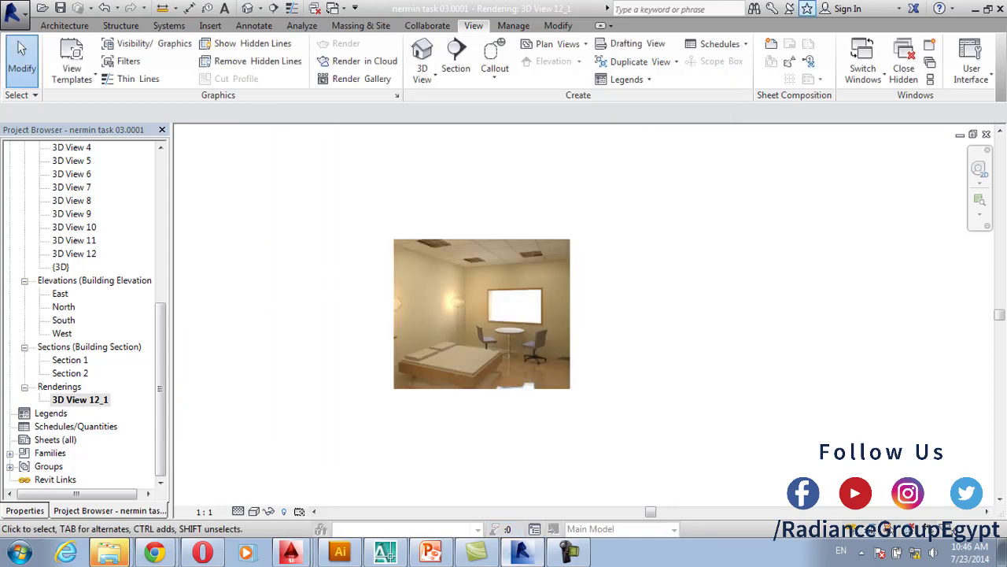
click(976, 9)
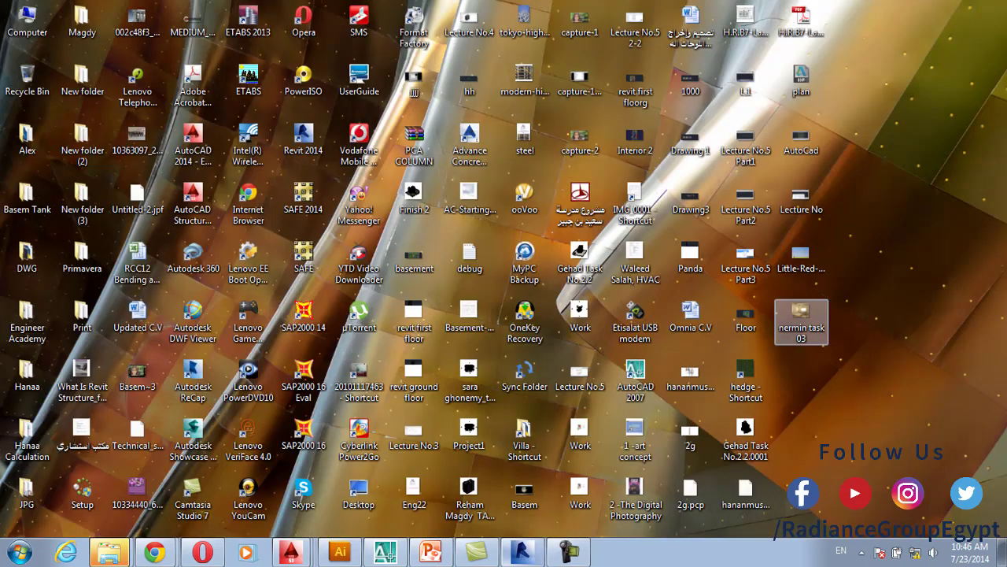
click(801, 321)
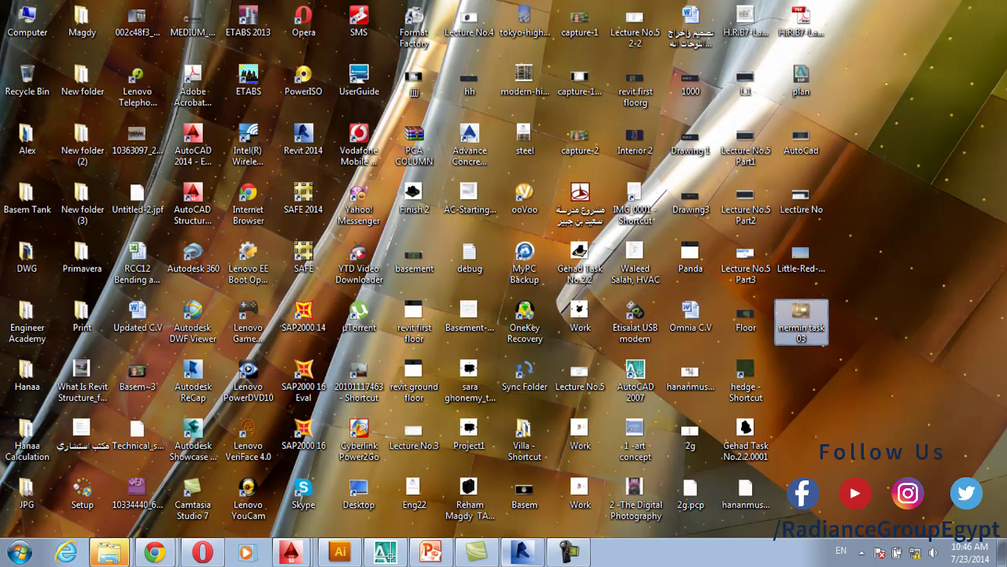
key(Return)
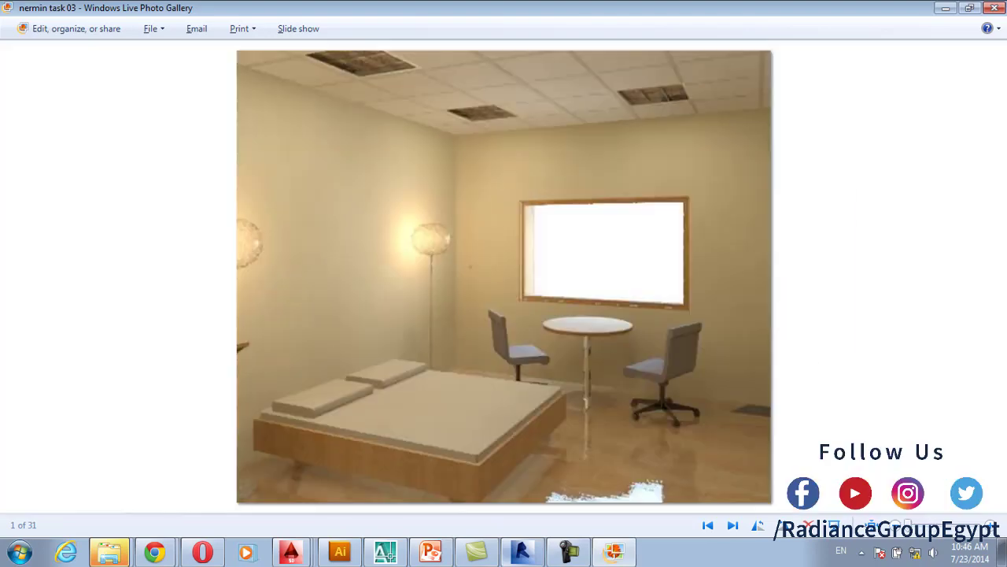
click(994, 8)
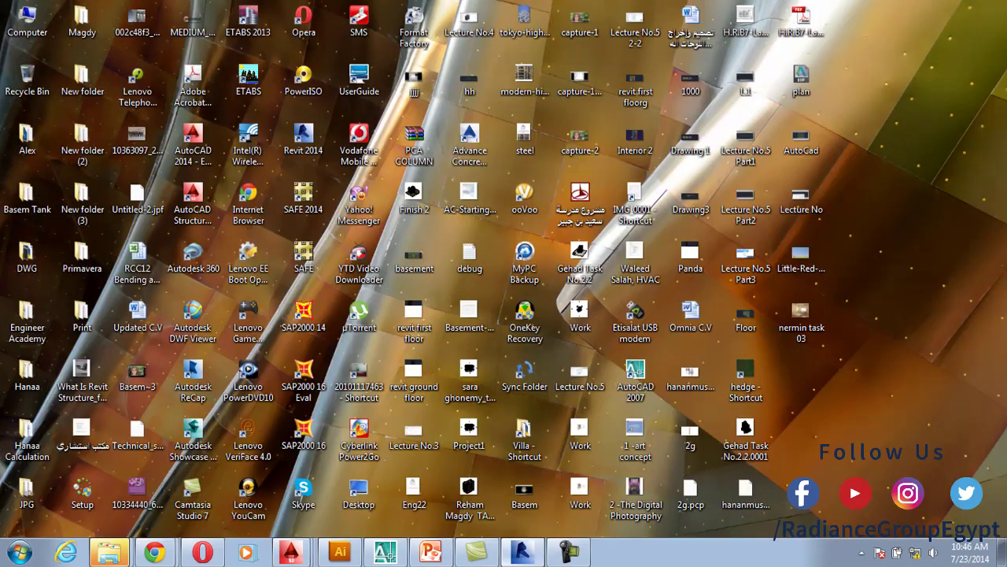
click(523, 552)
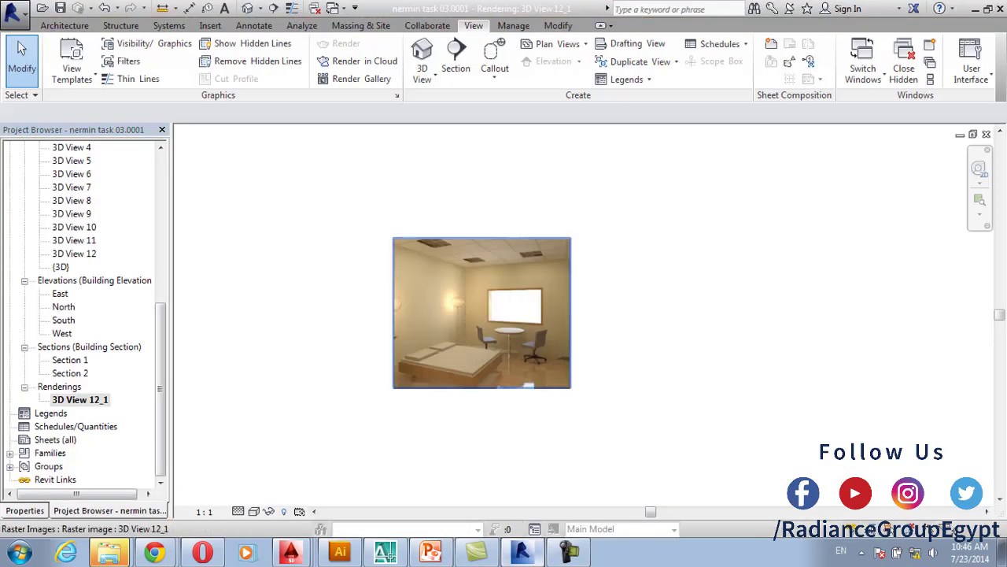
scroll(405, 306, up, 2)
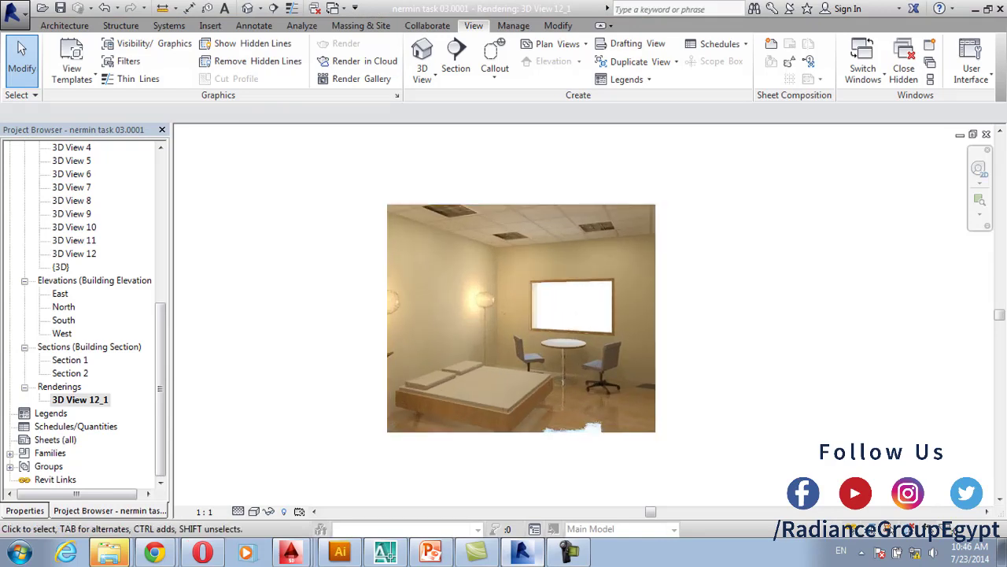
In 3D View 12, set rendering quality to Best with printer resolution at 600 DPI
drag(160, 388, 160, 368)
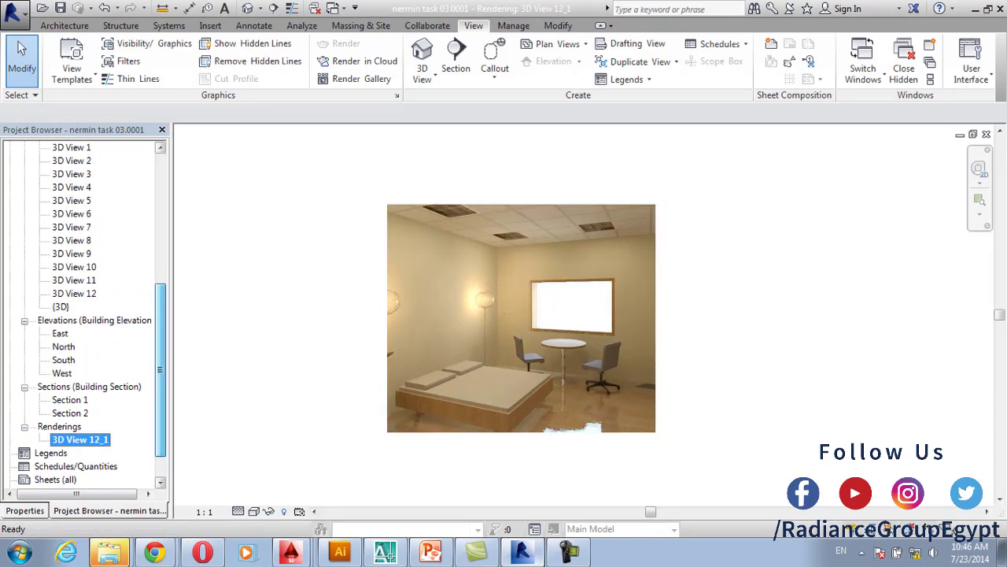
double_click(74, 293)
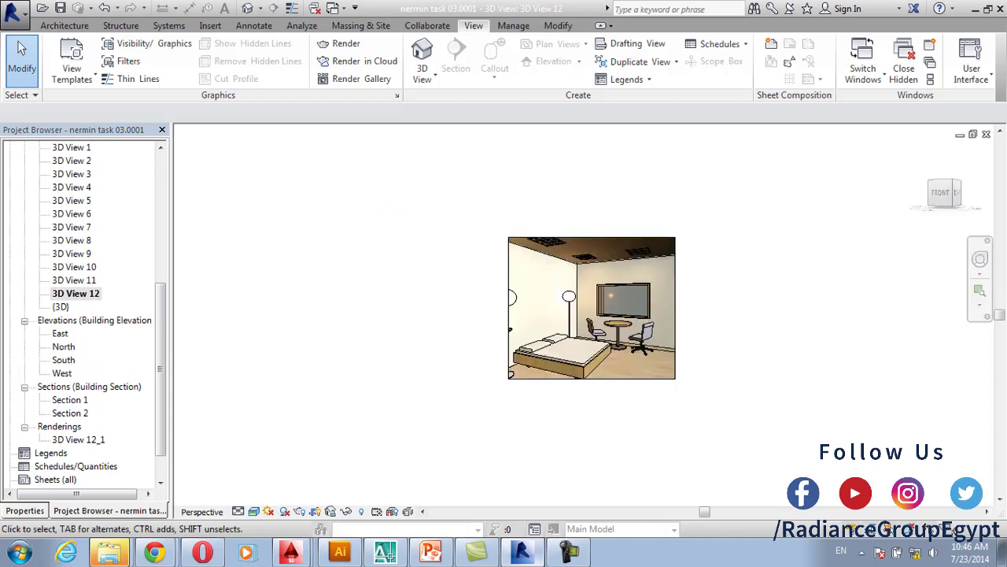
click(340, 43)
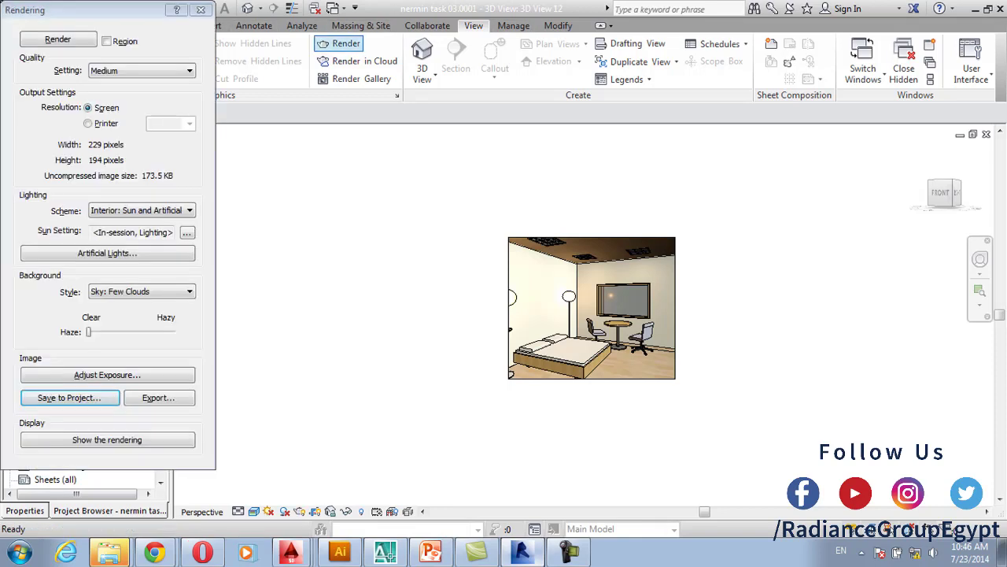
click(142, 70)
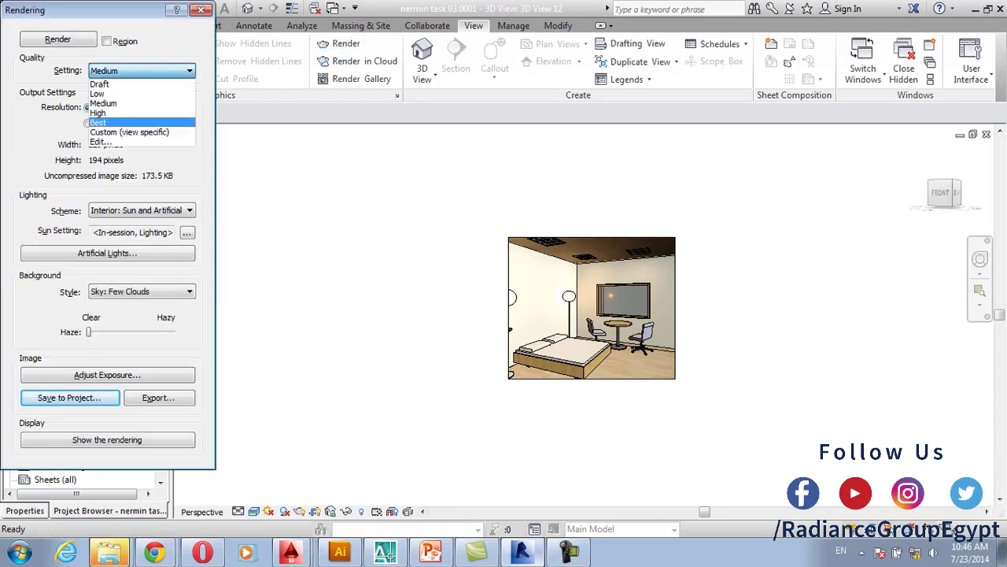
click(98, 123)
click(87, 123)
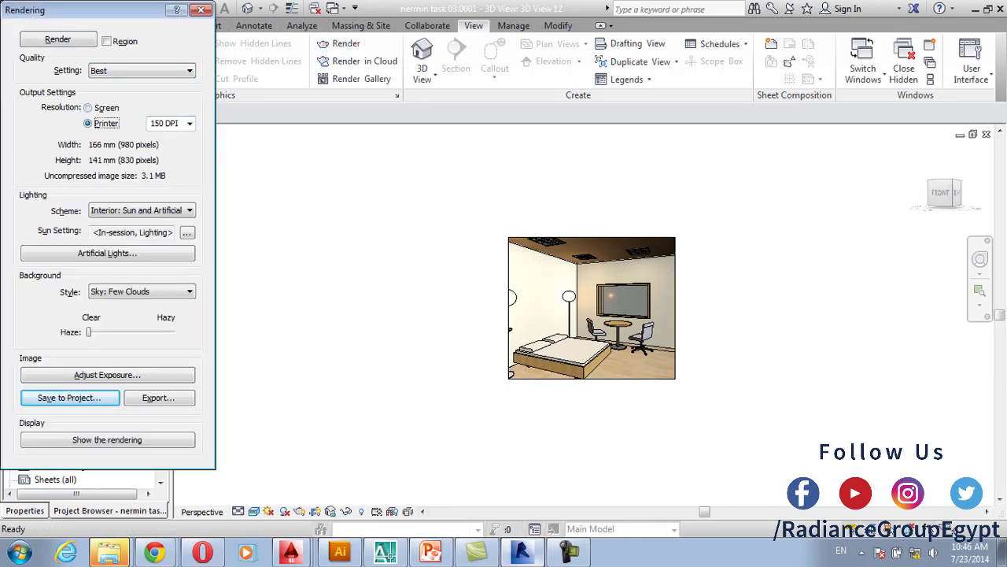
click(189, 123)
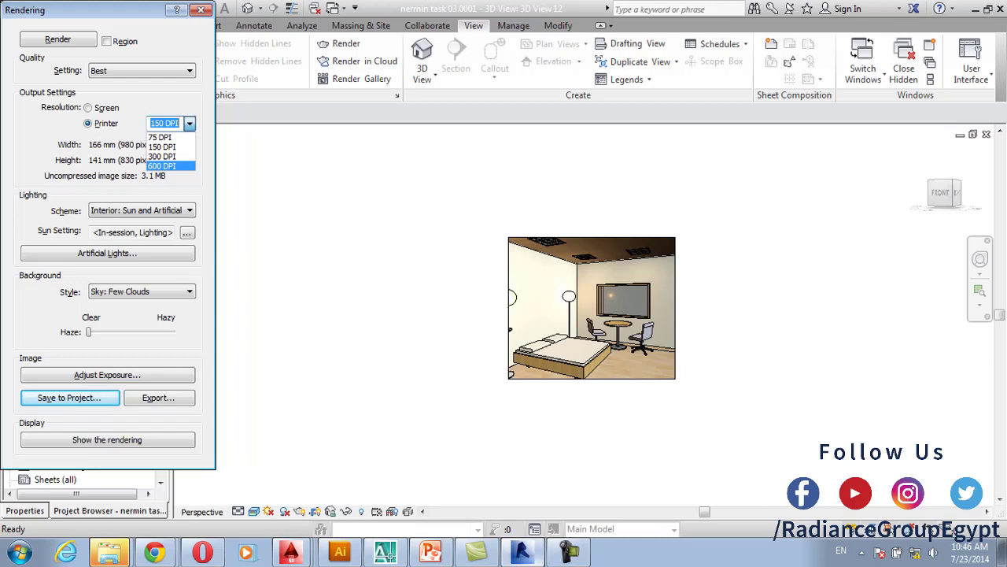
key(Return)
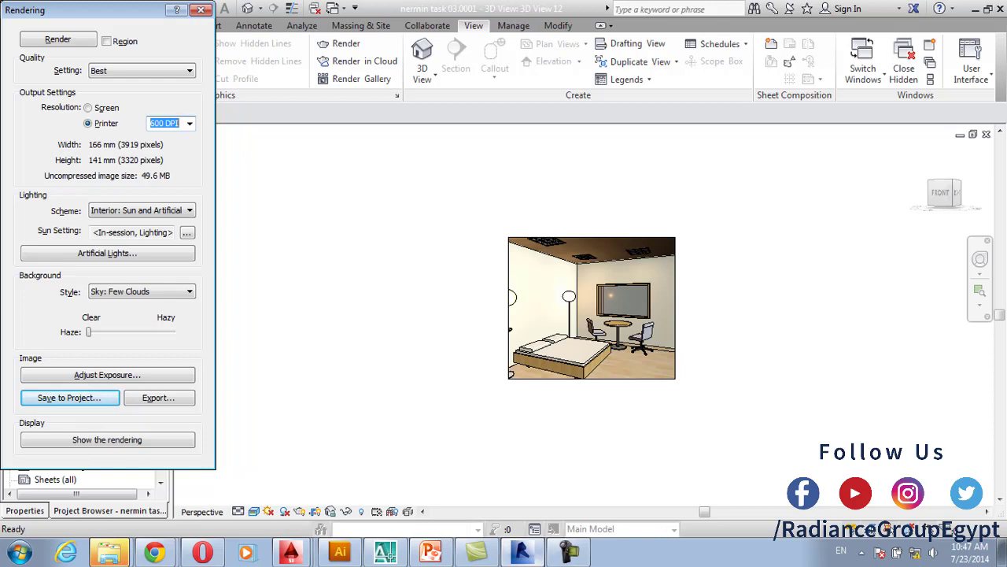
Switch quality to Custom (view specific) at 75 DPI and edit its quality settings
click(141, 70)
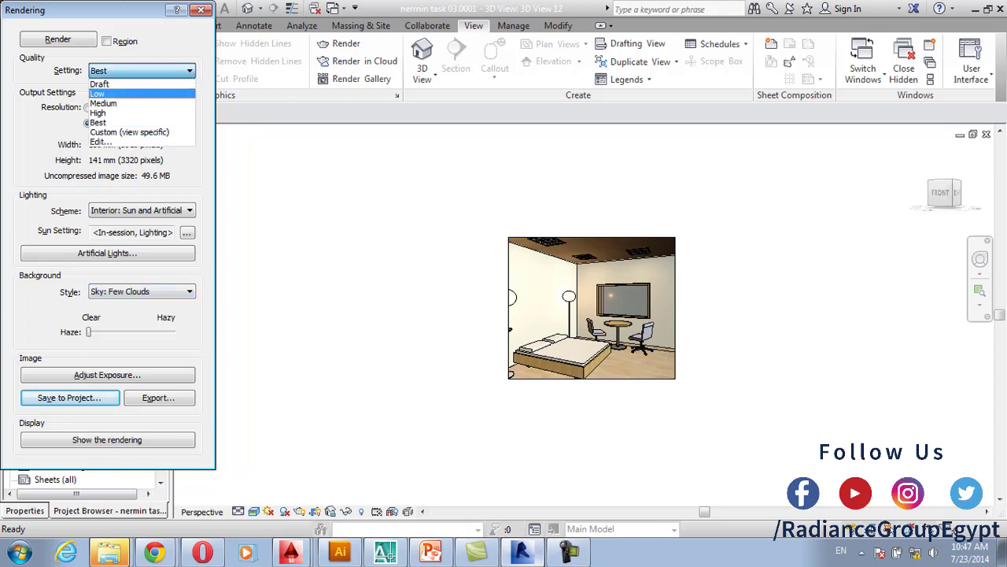
click(130, 132)
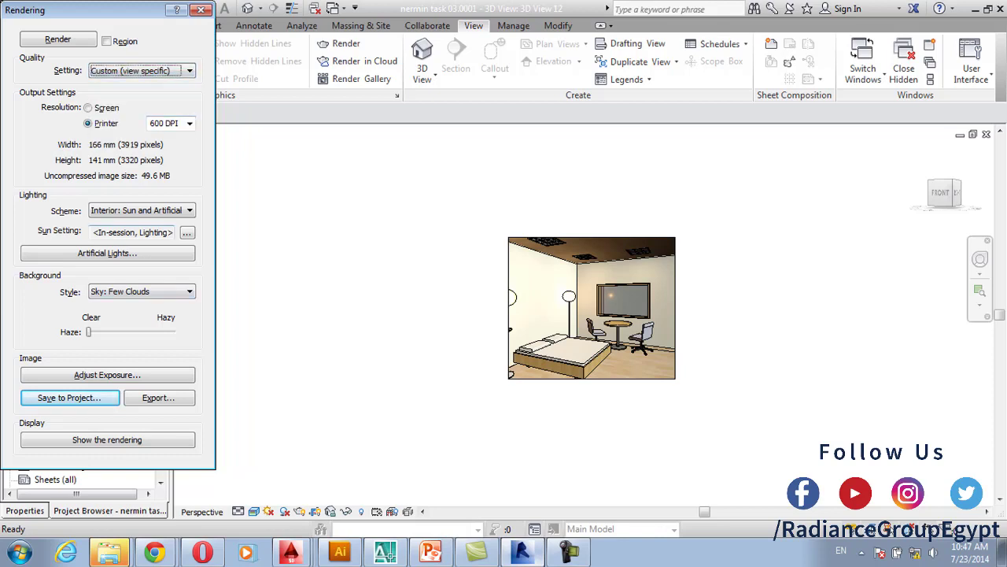
click(189, 123)
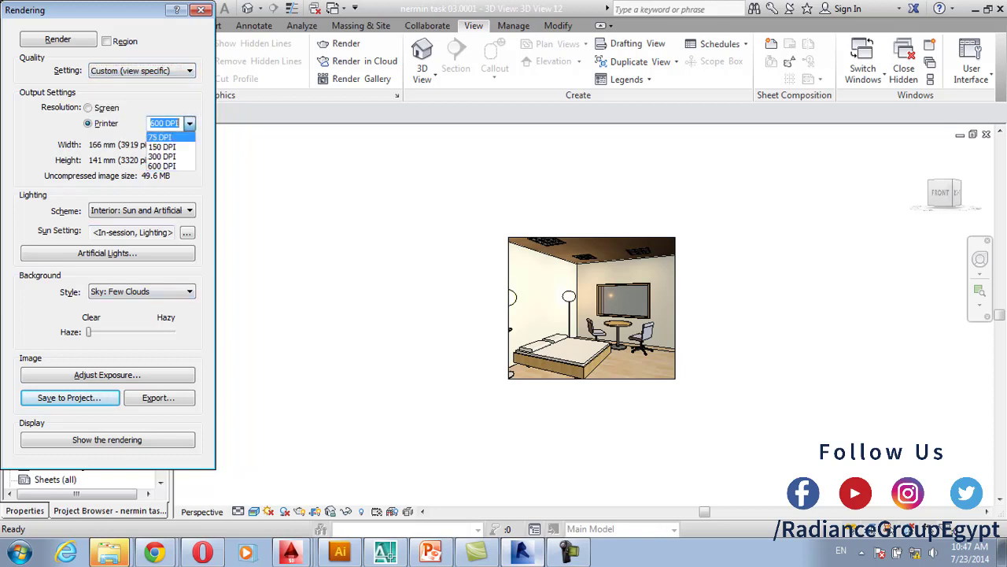
click(164, 135)
click(189, 70)
key(Down)
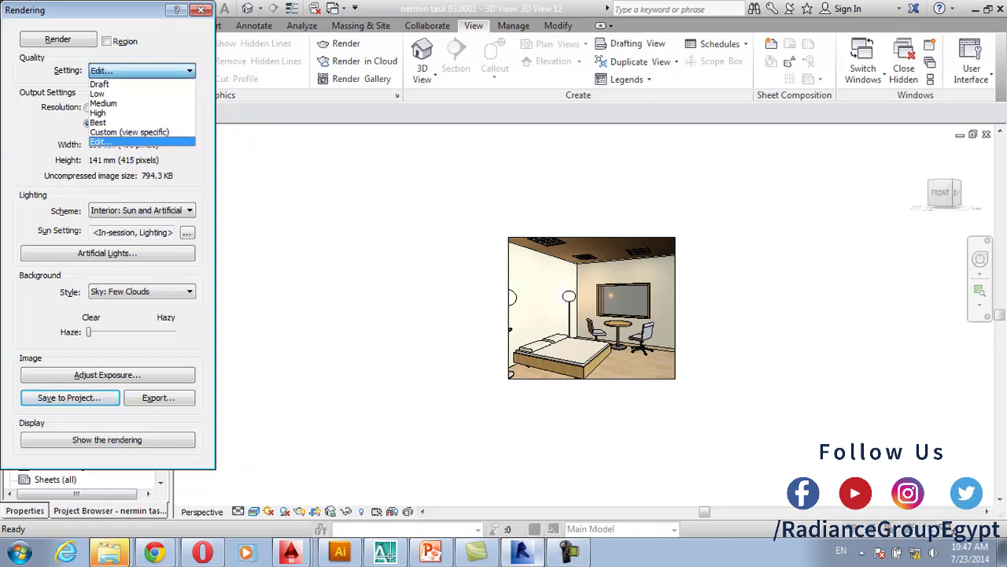
key(Return)
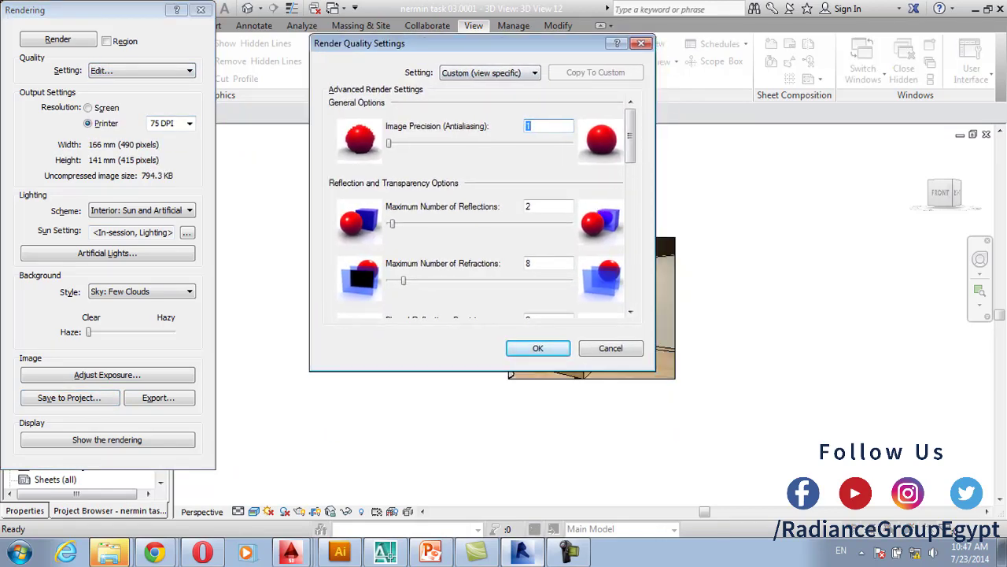
key(Return)
key(alt+Down)
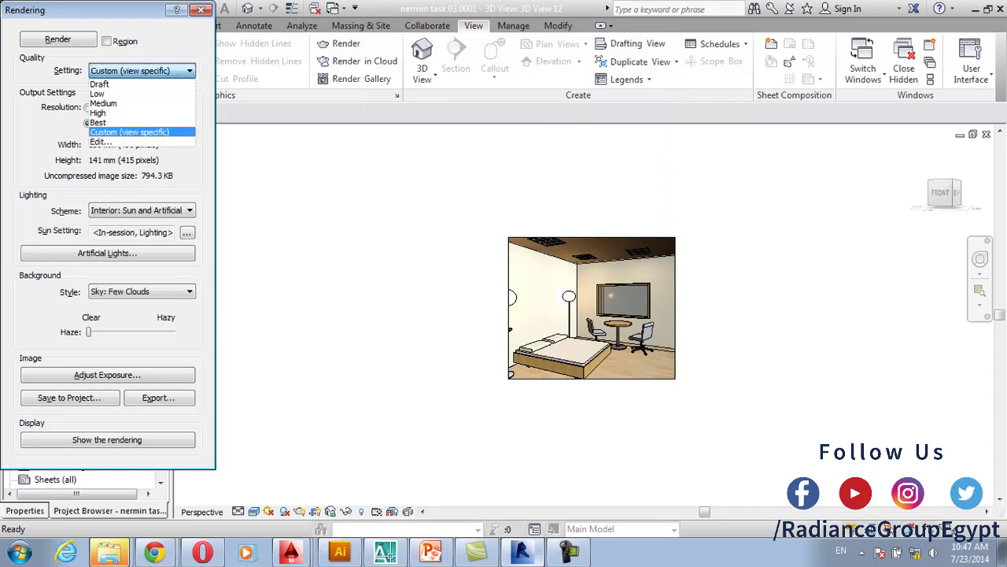
key(Down)
key(Return)
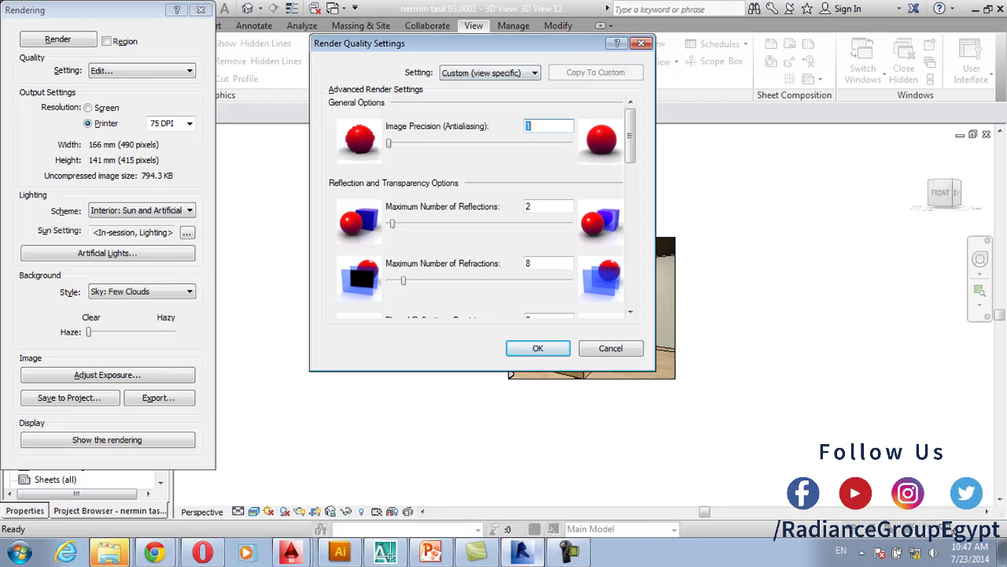
drag(472, 44, 426, 46)
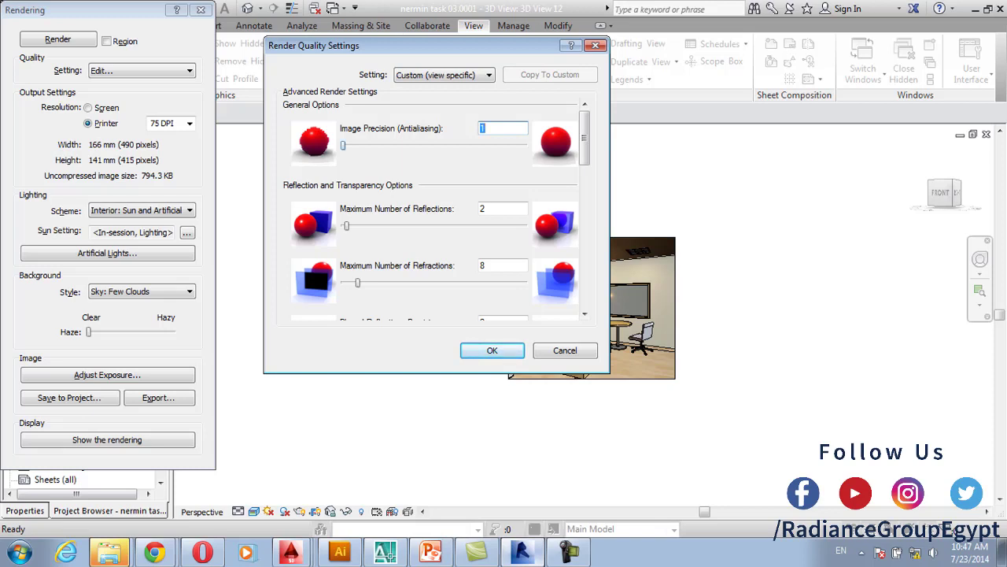
click(443, 74)
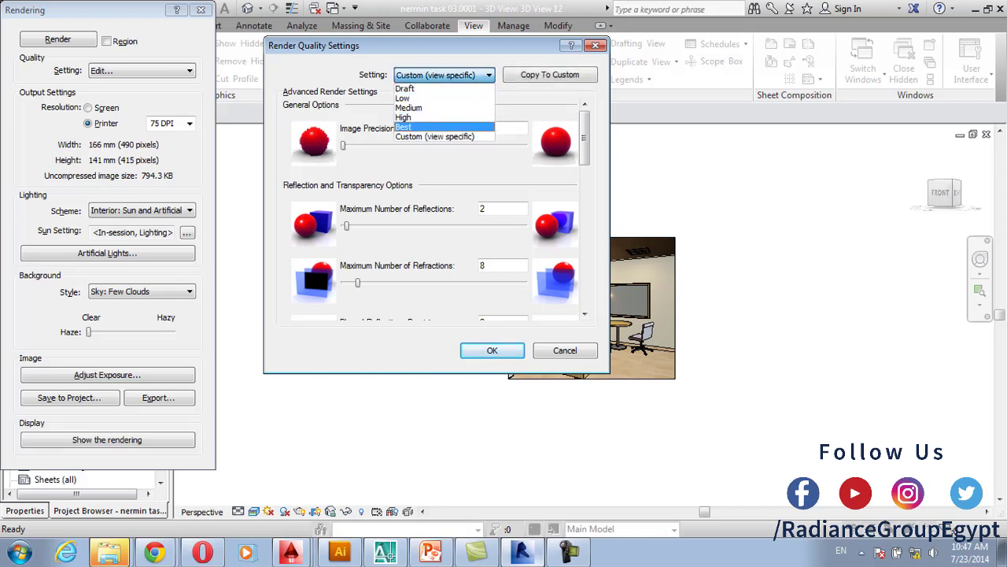
click(443, 126)
mouse_move(584, 137)
mouse_down()
mouse_move(584, 281)
mouse_move(584, 137)
mouse_up()
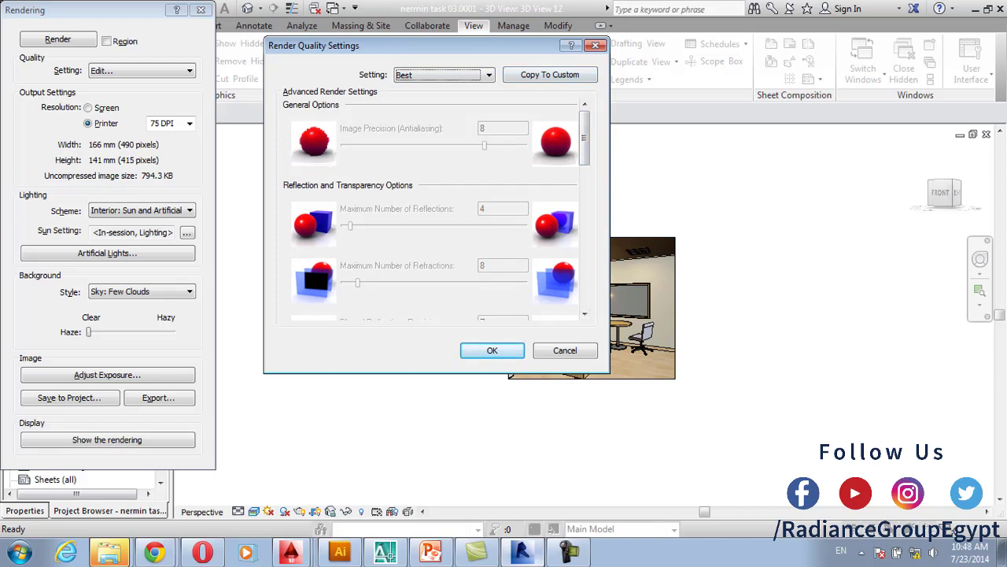
drag(584, 137, 584, 150)
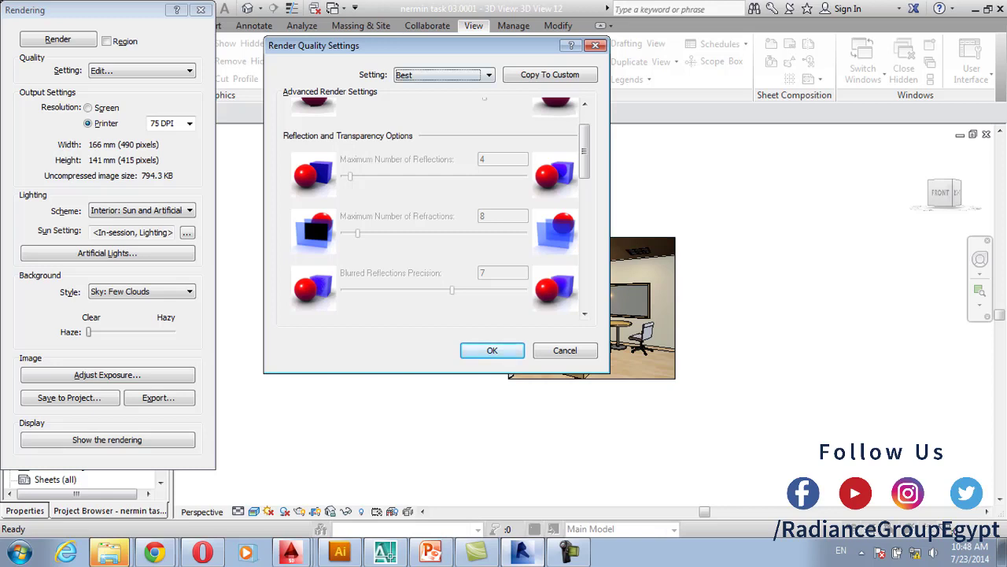
scroll(437, 209, down, 3)
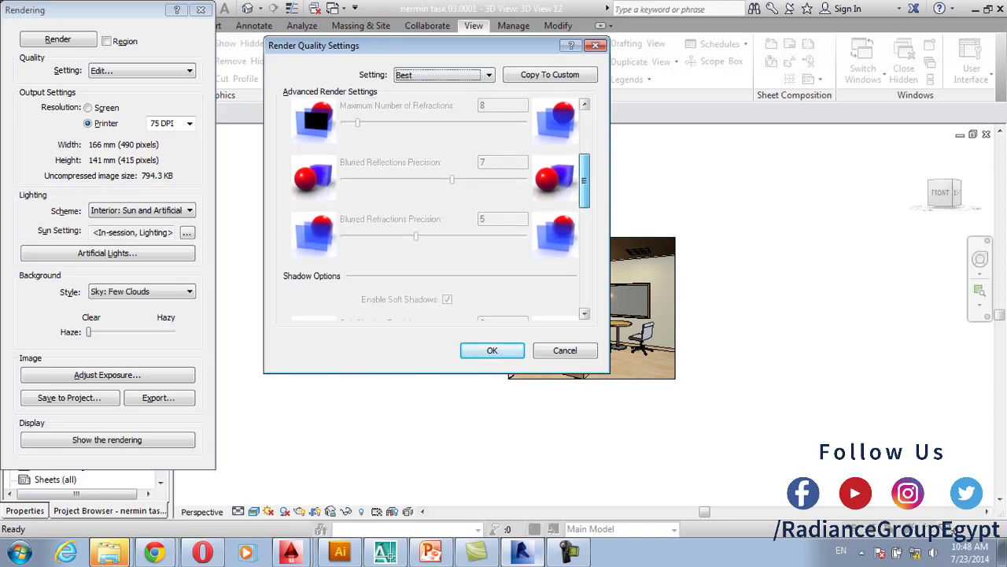
scroll(437, 208, down, 3)
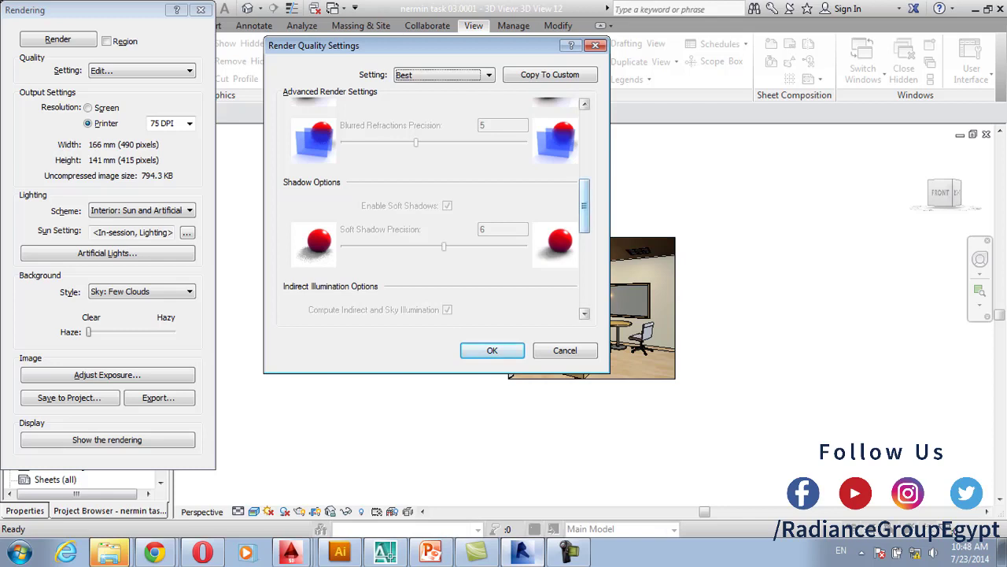
drag(584, 205, 584, 251)
scroll(583, 248, down, 2)
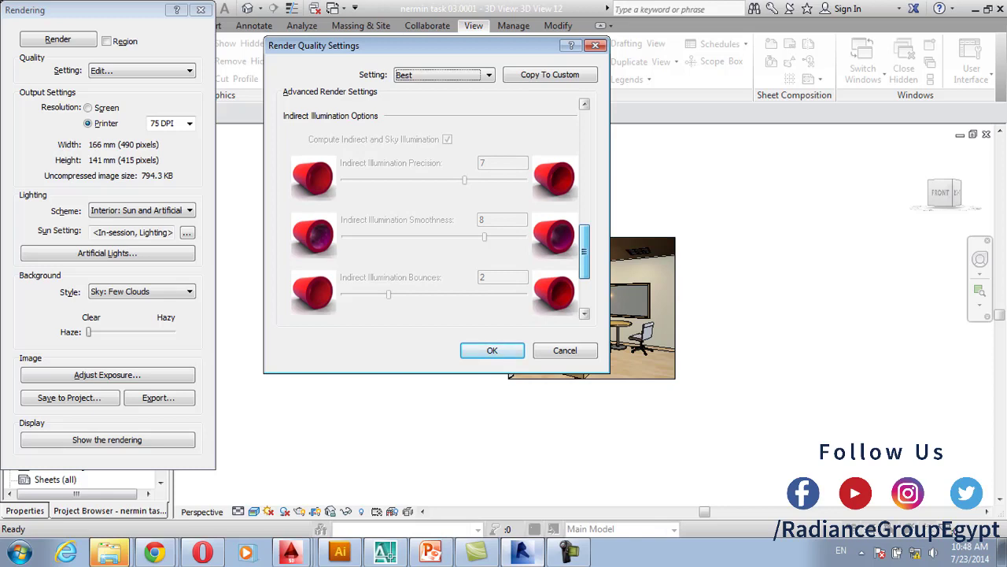
scroll(583, 250, down, 3)
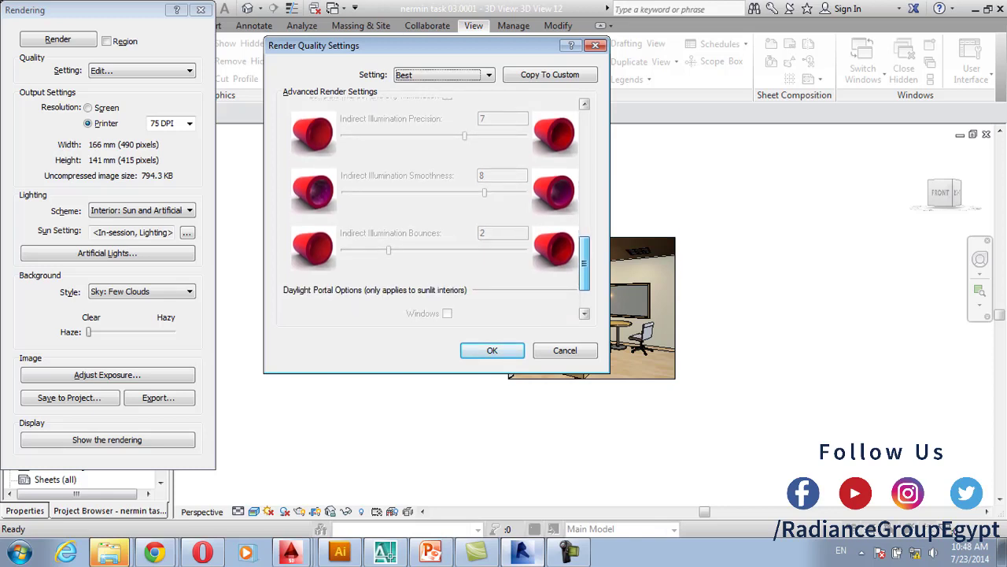
scroll(583, 250, down, 4)
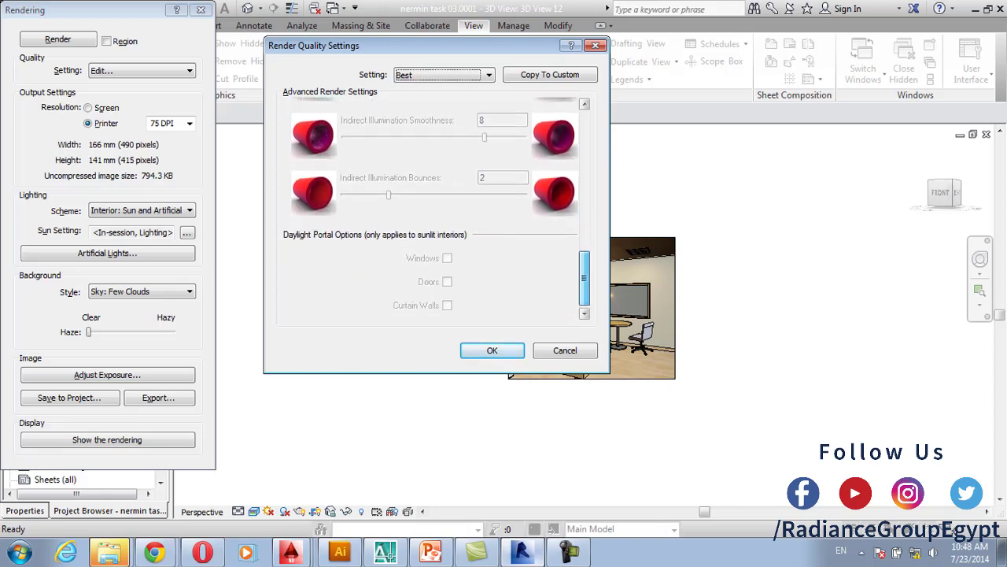
drag(584, 277, 584, 247)
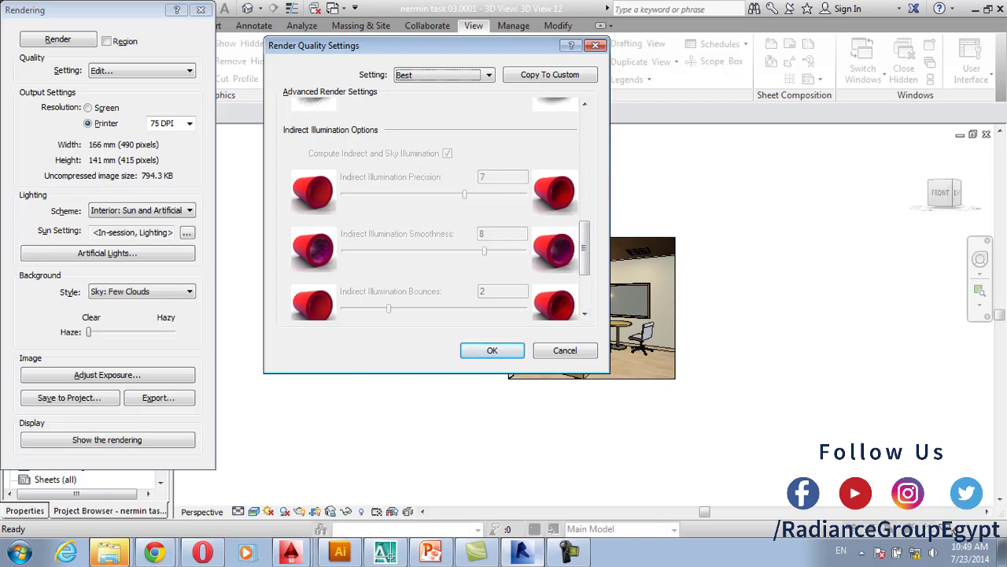
drag(584, 248, 584, 138)
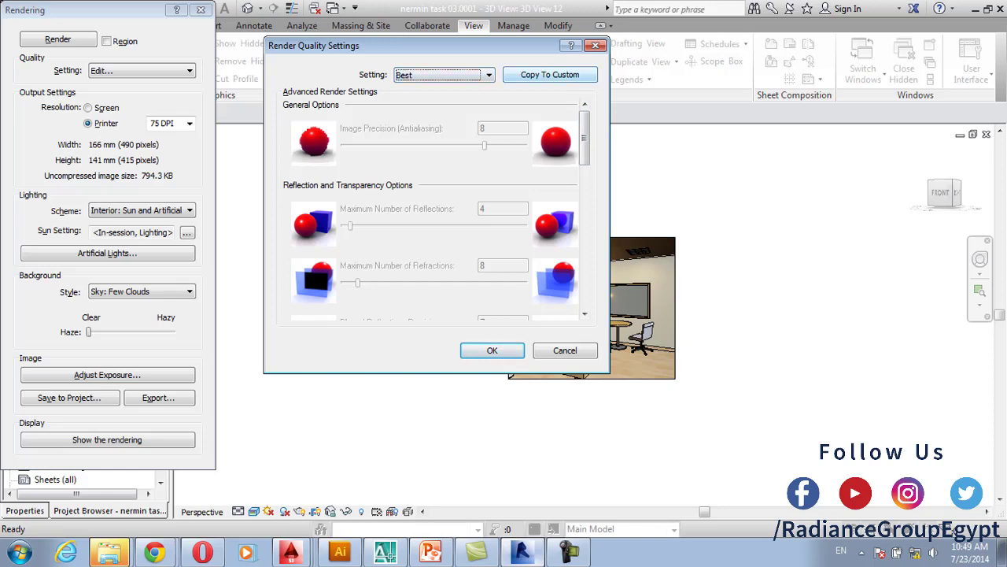
Copy the Best preset to custom settings and raise antialiasing image precision to 10
click(549, 75)
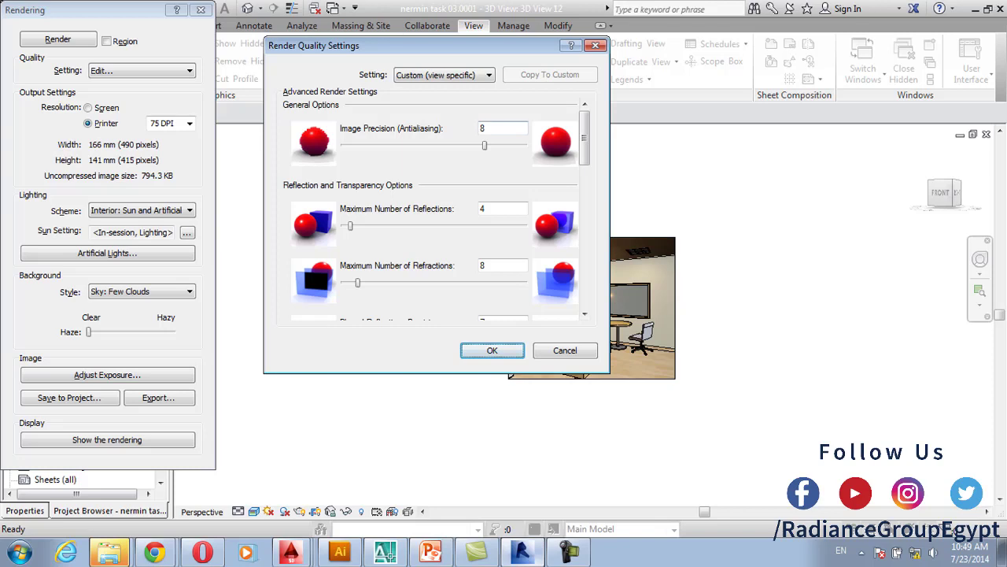
drag(485, 144, 524, 145)
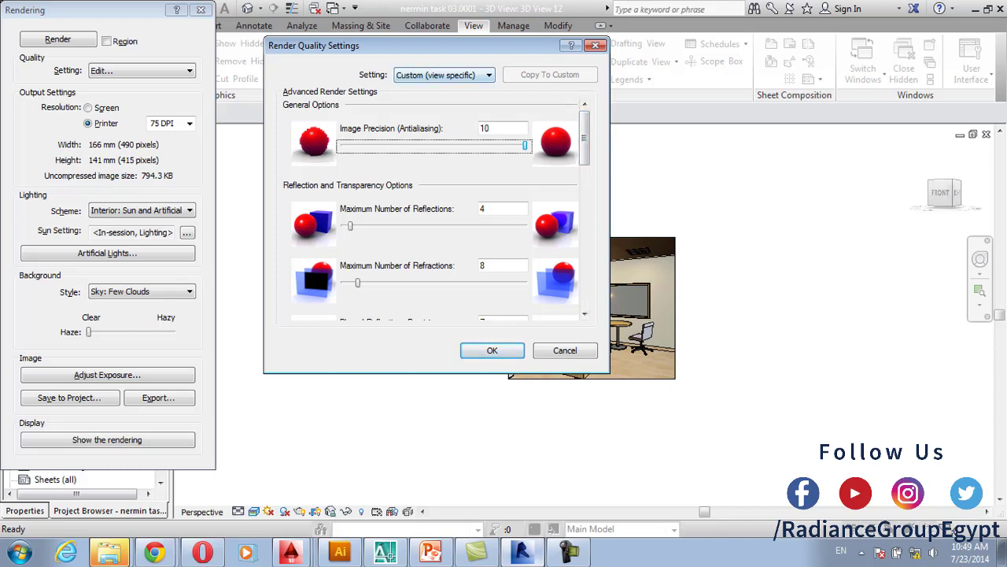
click(445, 75)
click(436, 107)
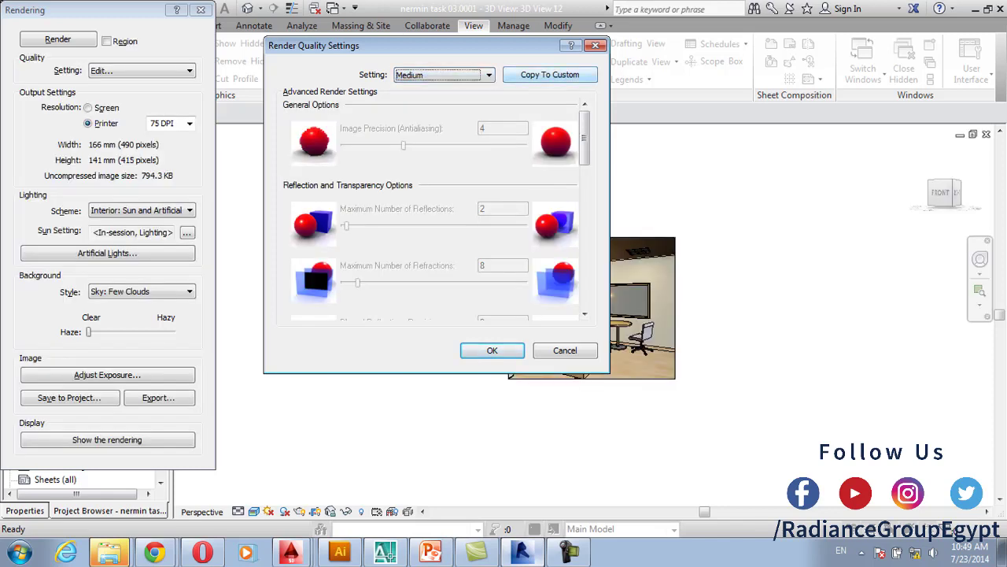
click(445, 74)
click(437, 126)
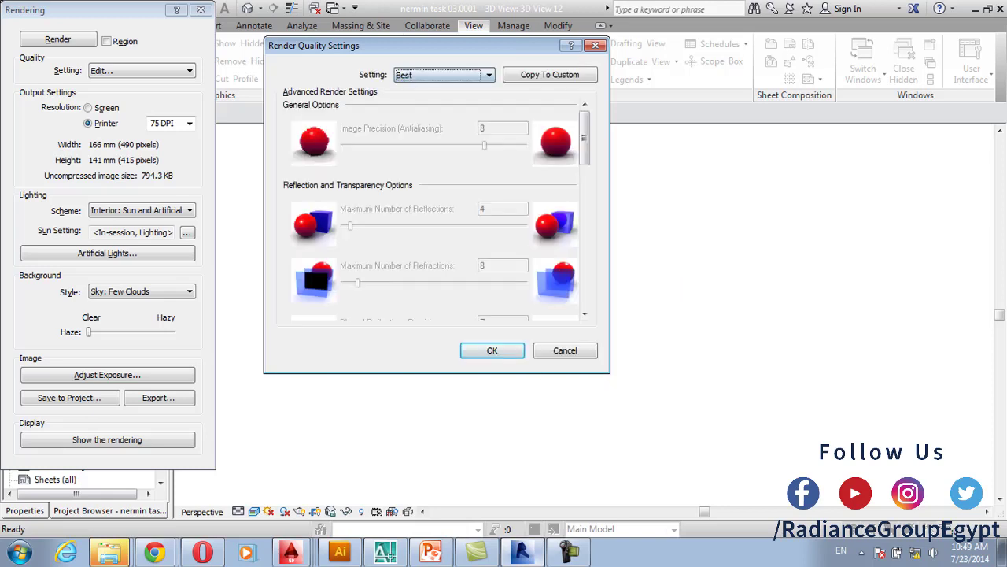
click(549, 74)
drag(484, 145, 525, 146)
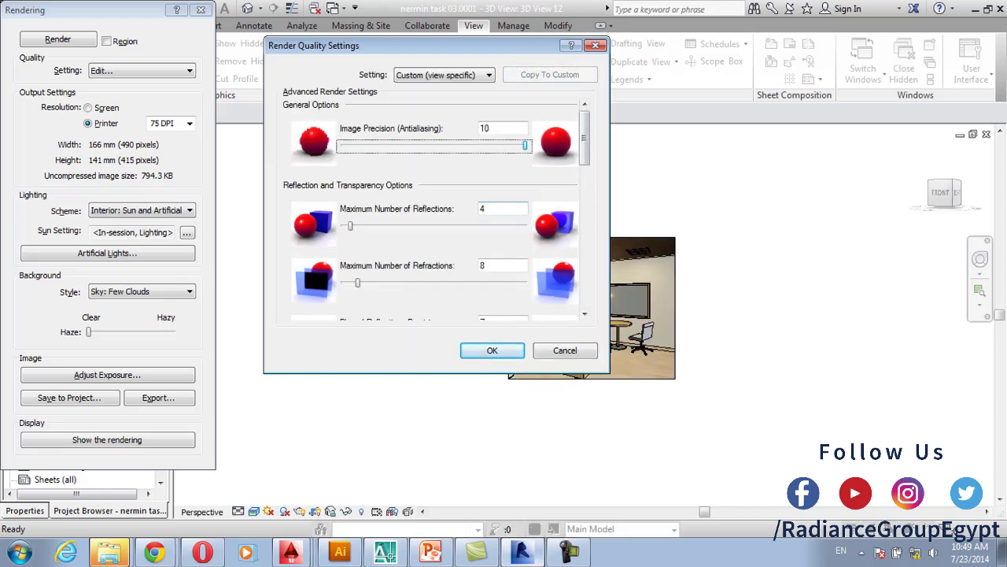
Raise maximum reflections to 9, refractions to 20, and blurred reflection/refraction precisions to 8 and 7
drag(351, 226, 358, 226)
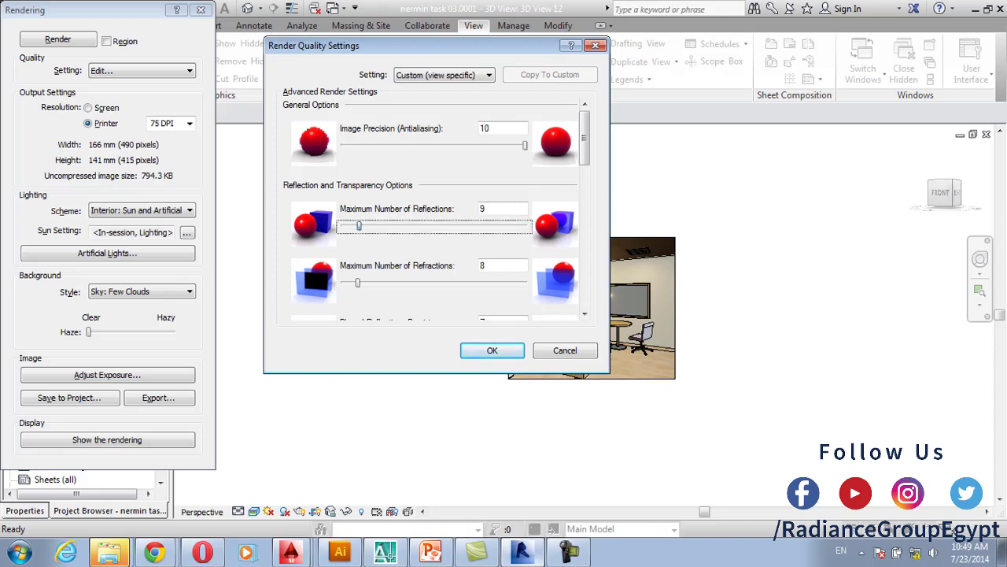
drag(357, 283, 379, 282)
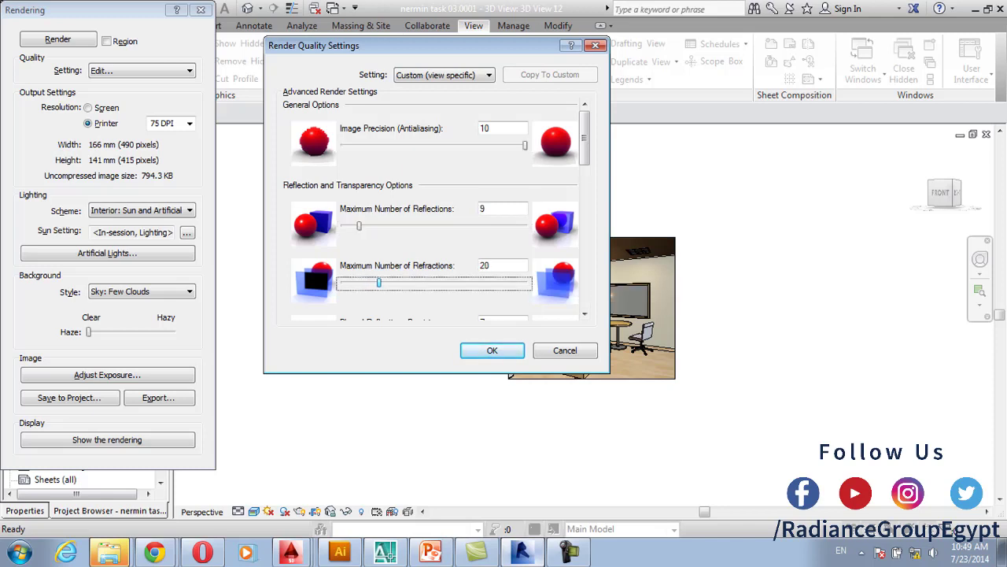
drag(584, 138, 584, 186)
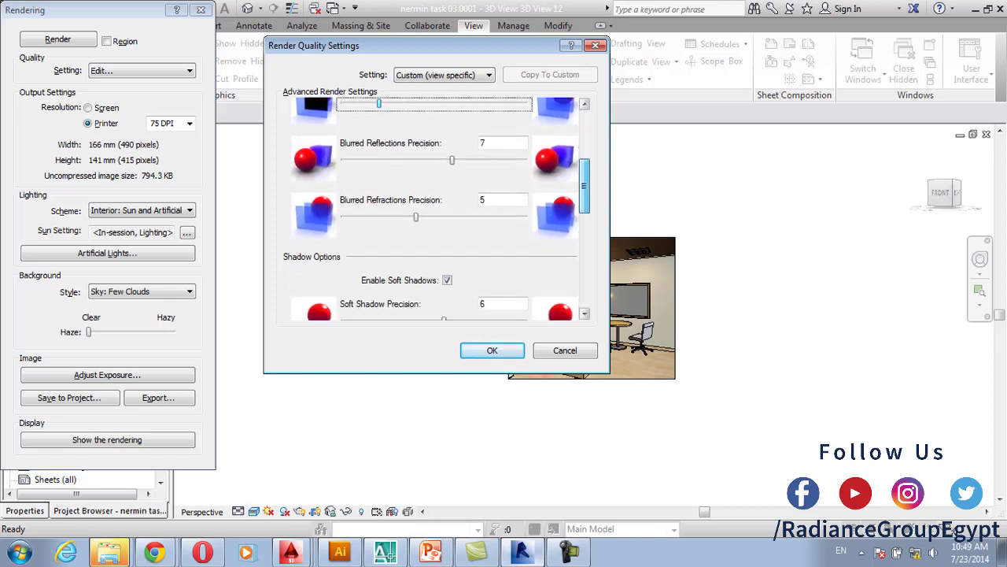
drag(452, 160, 470, 160)
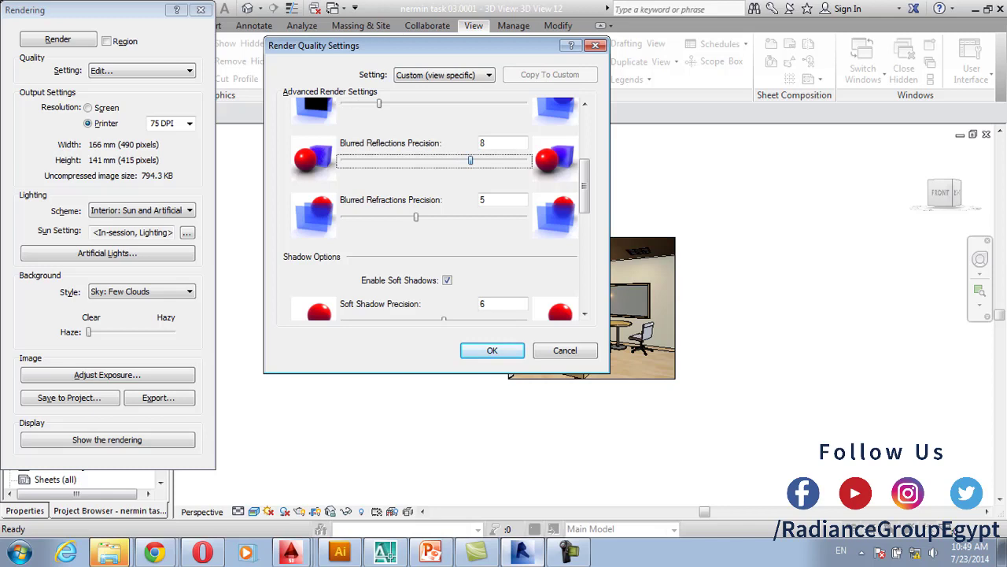
drag(416, 218, 471, 217)
drag(584, 186, 584, 279)
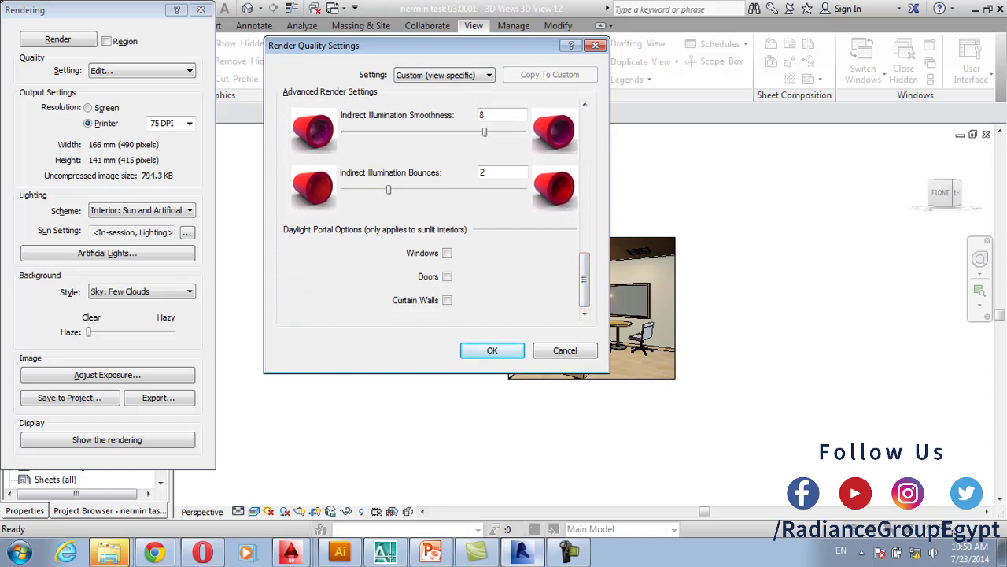
click(568, 551)
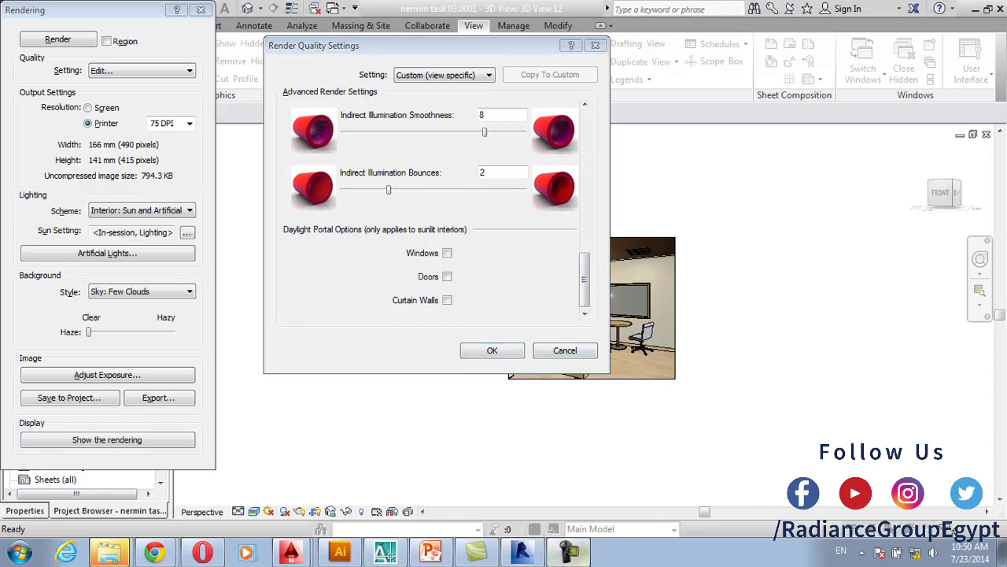
Apply the custom quality and set printer resolution to 300 DPI, producing a 1960 × 1660 image
click(491, 350)
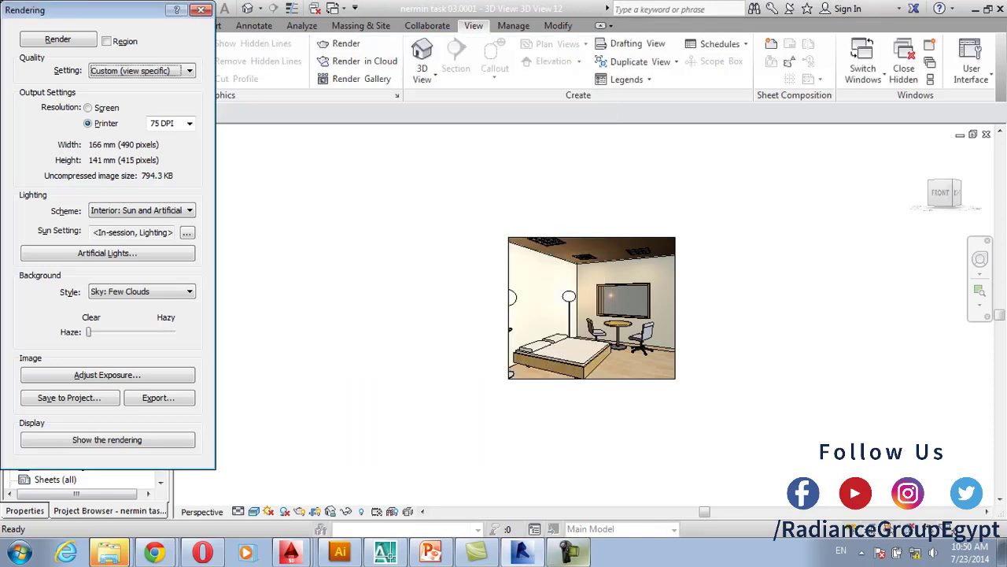
click(190, 123)
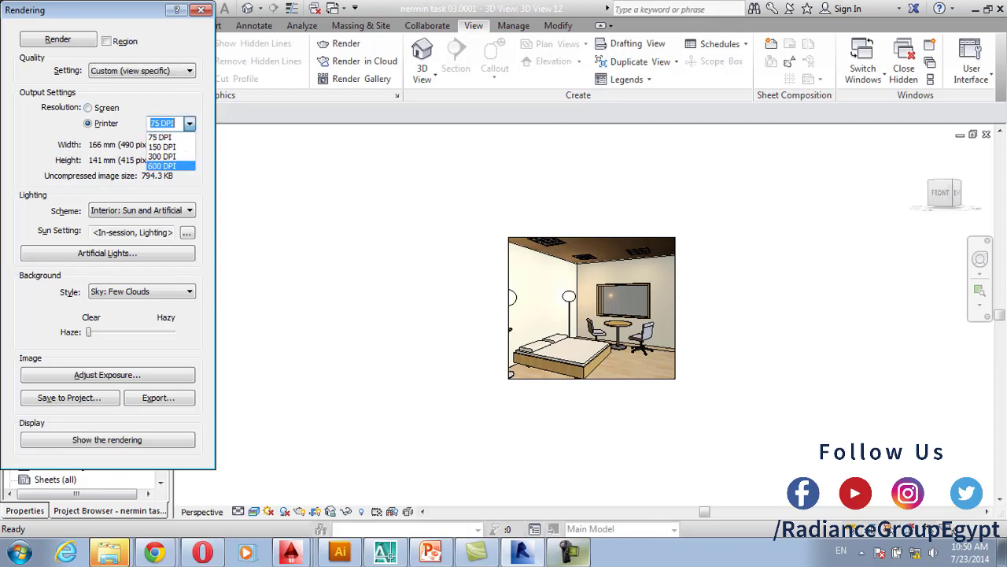
click(165, 166)
click(189, 123)
click(165, 156)
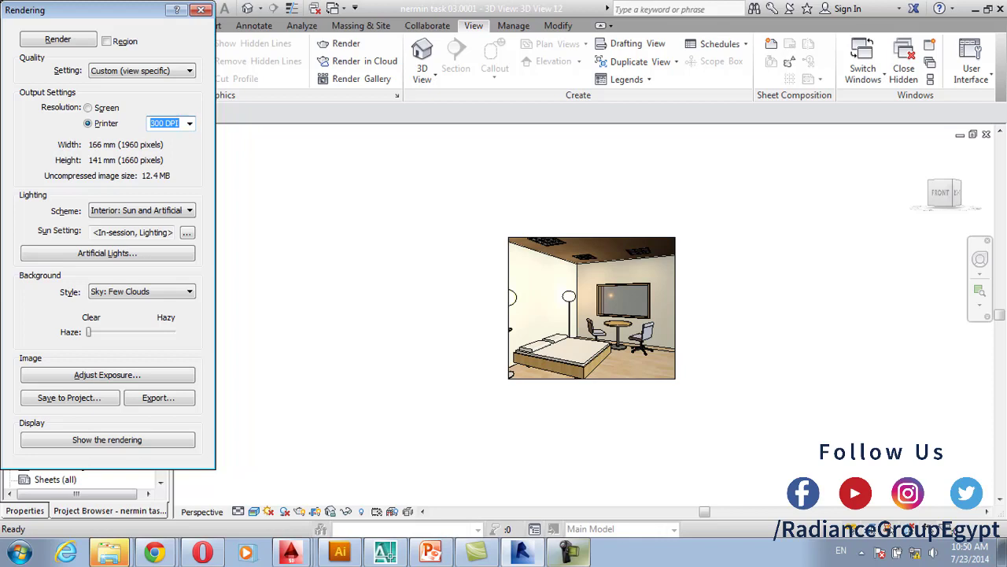
click(569, 312)
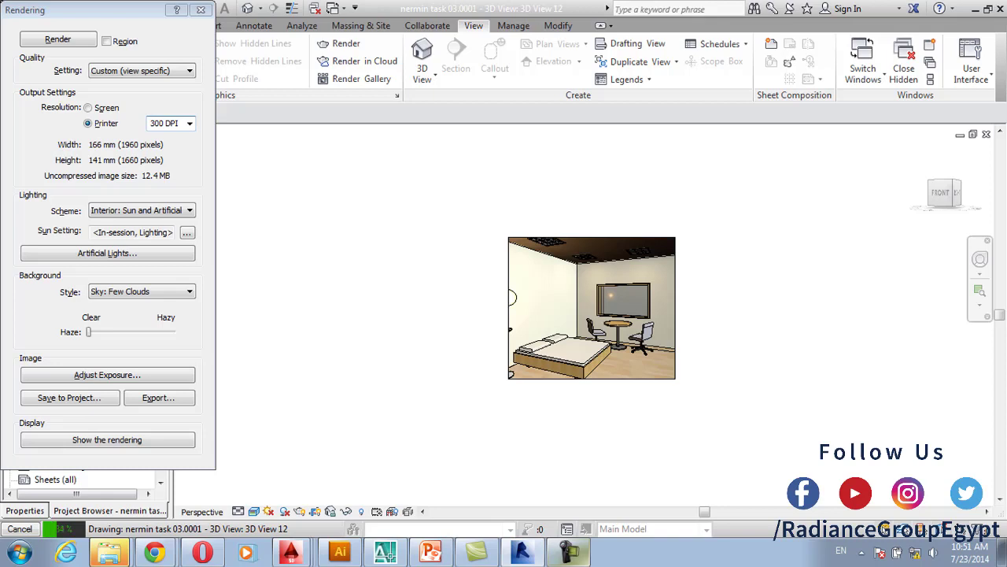
Render the bedroom with Interior: Artificial only lighting, then open a recent project from the start page
click(142, 210)
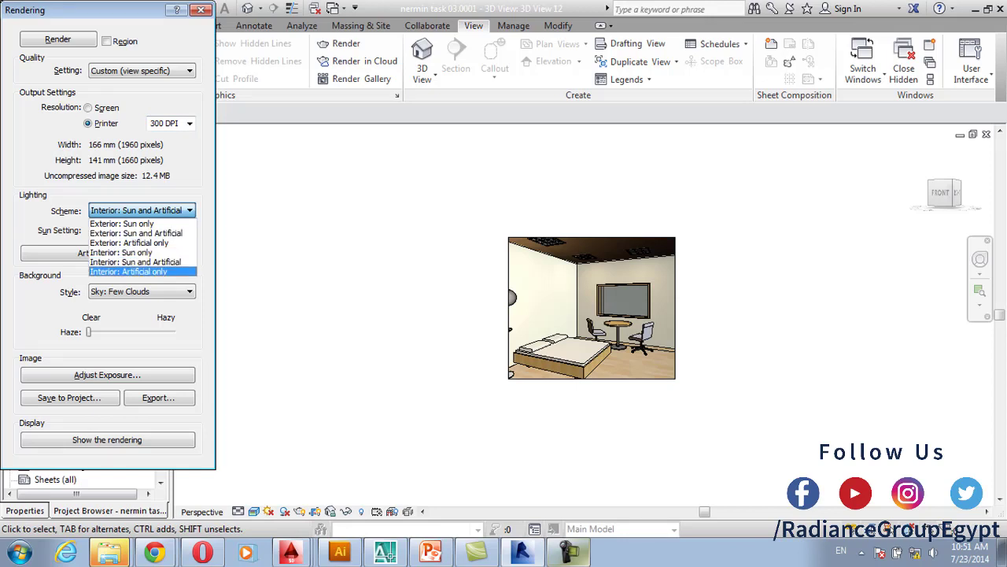
click(128, 272)
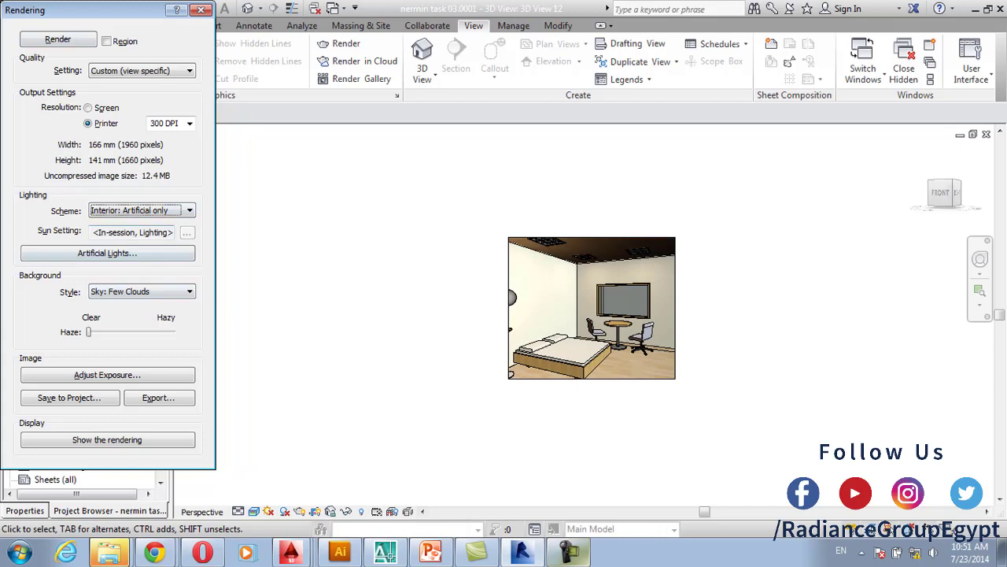
click(58, 38)
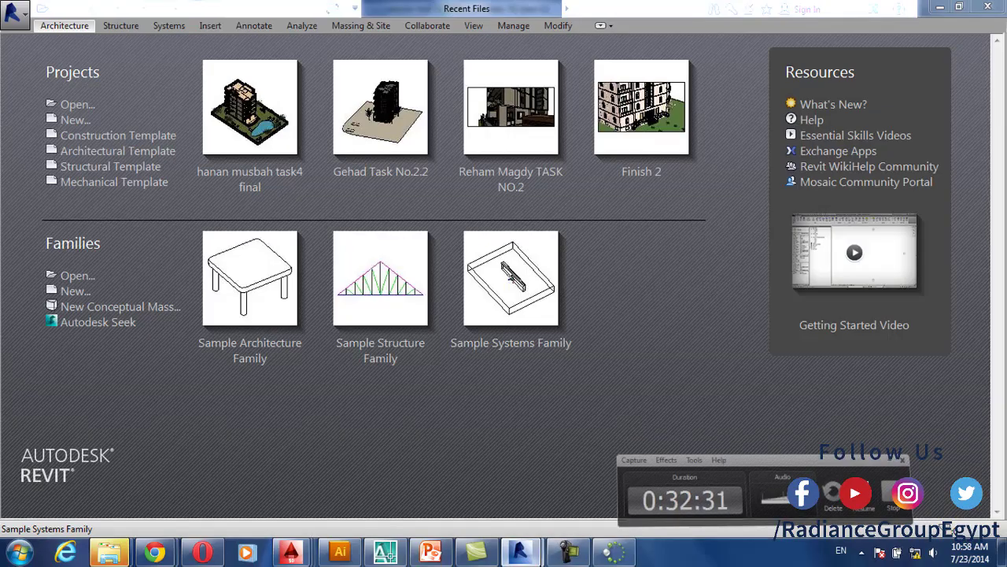
click(614, 550)
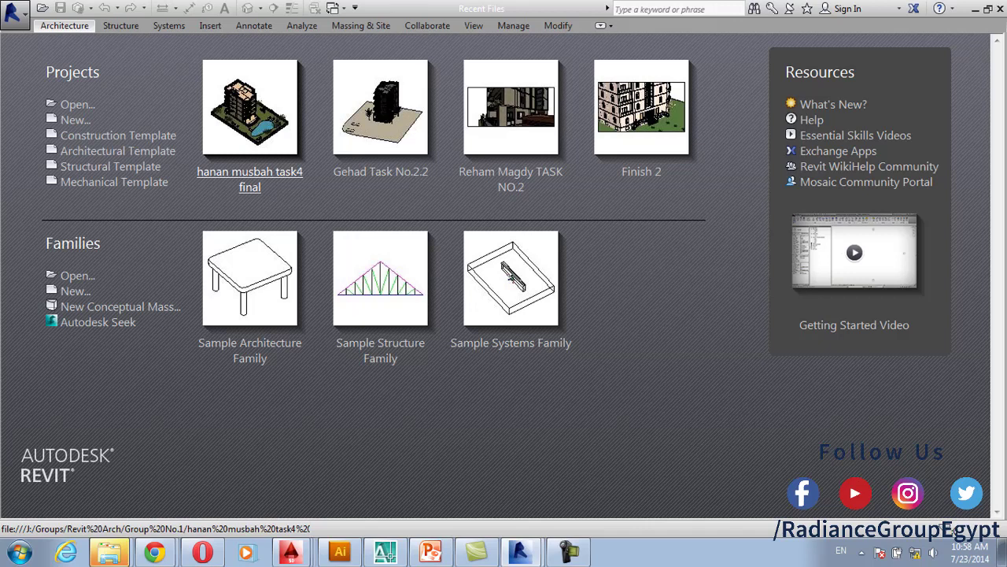
click(250, 171)
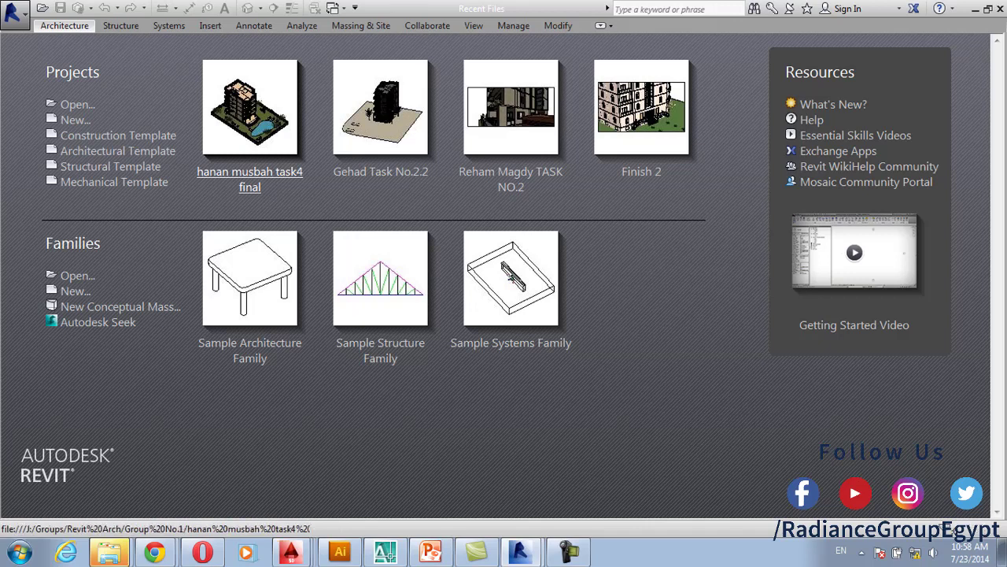
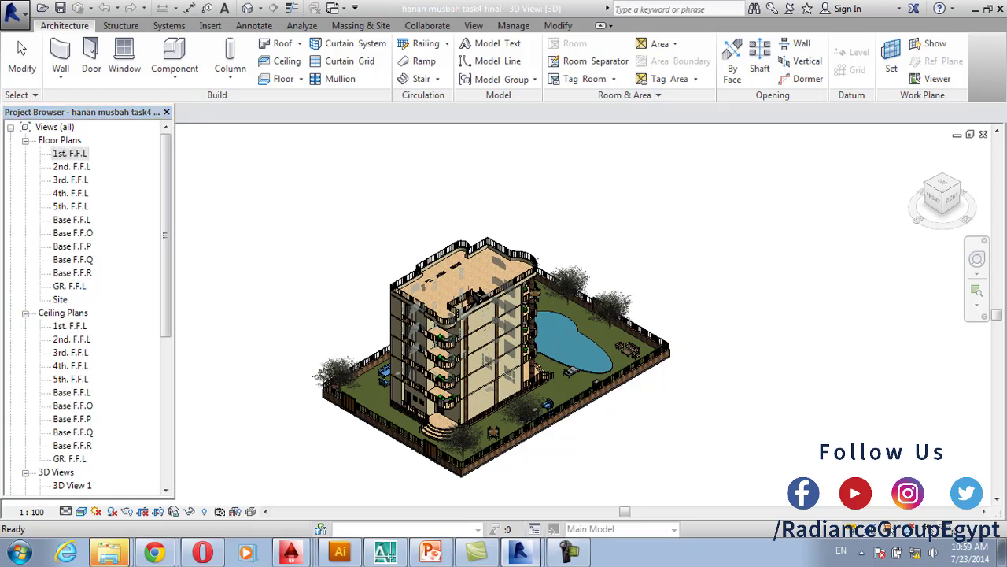
Centre the 3D building and switch its visual style to Shaded
click(22, 59)
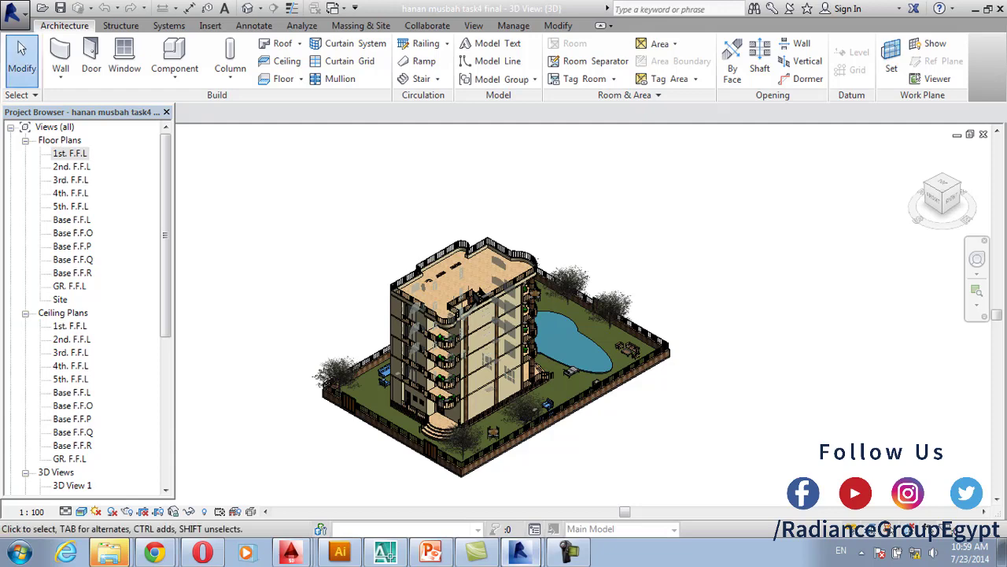
drag(83, 112, 55, 134)
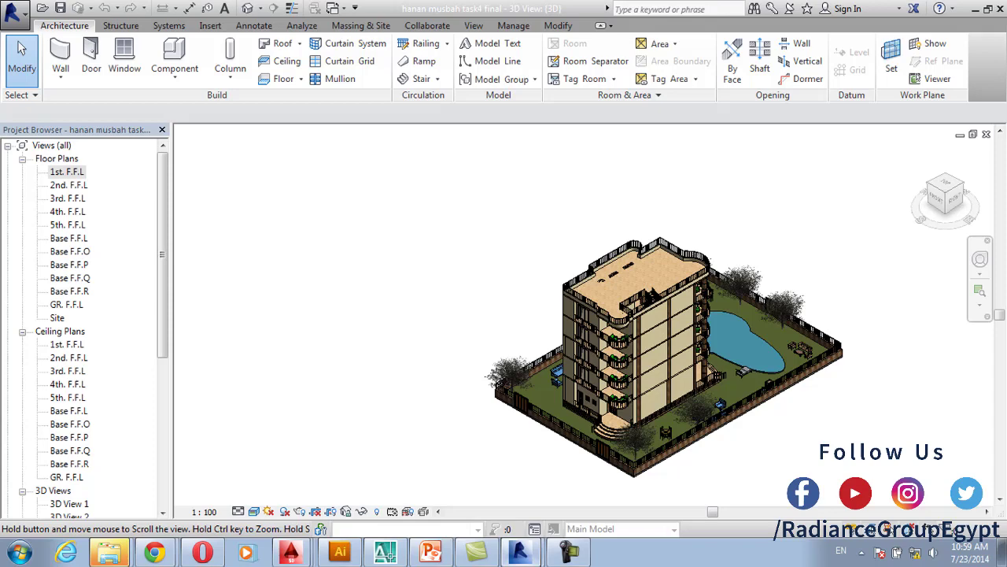
middle_drag(661, 356, 648, 352)
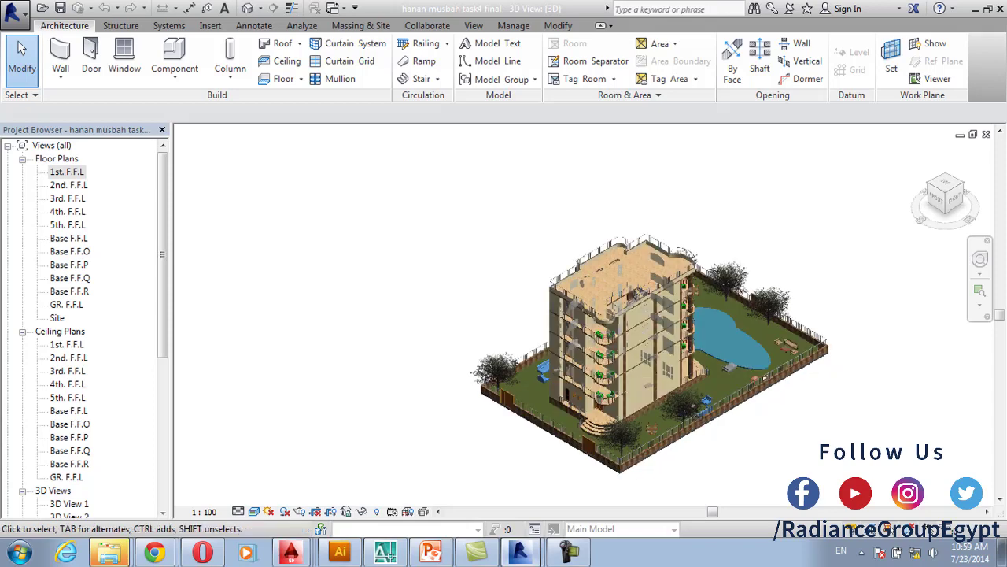
middle_drag(764, 380, 665, 342)
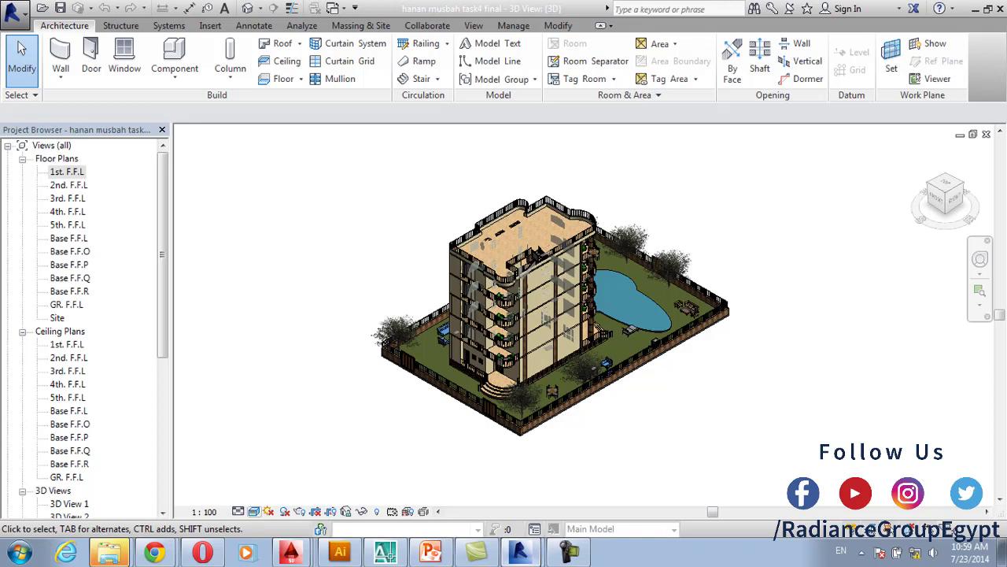
click(253, 511)
click(279, 451)
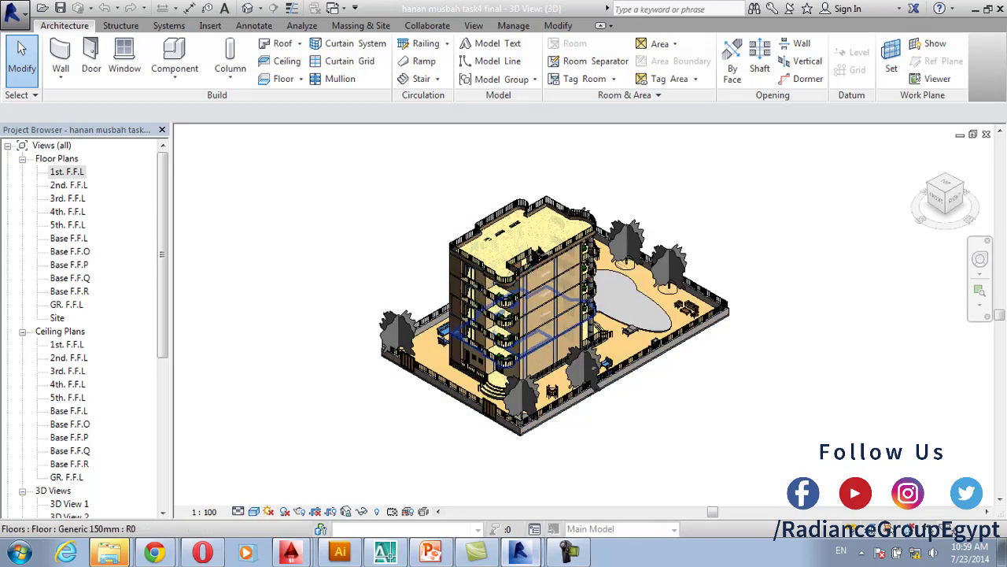
scroll(541, 315, up, 4)
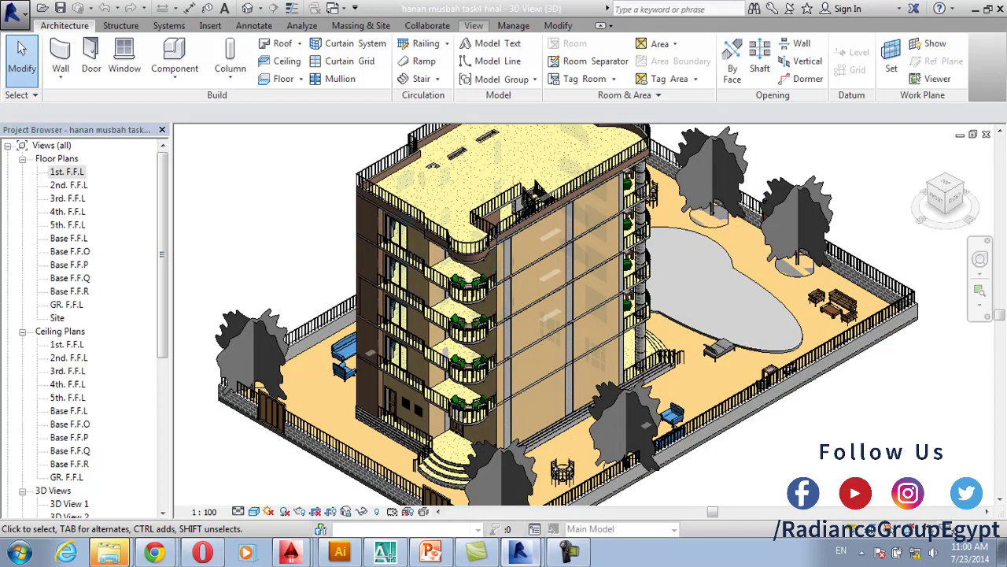
Switch to the View ribbon and expand the Walkthroughs group in the Project Browser
click(473, 25)
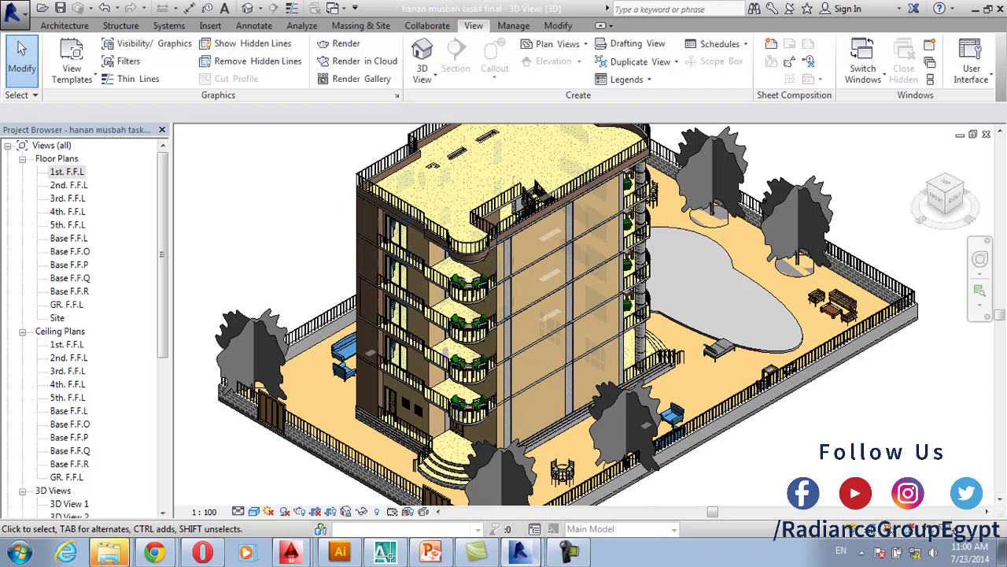
scroll(162, 354, down, 7)
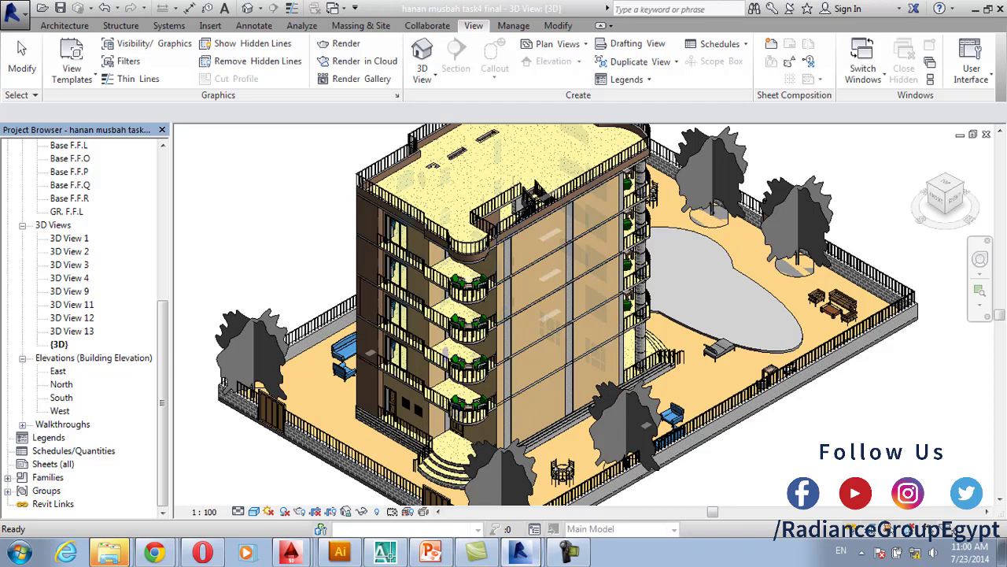
click(22, 424)
drag(162, 397, 162, 251)
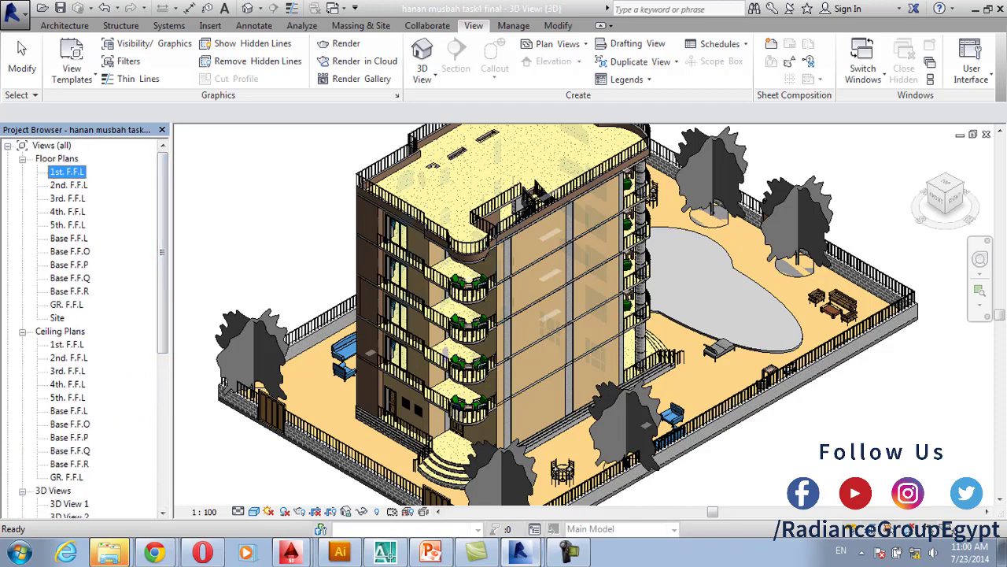
Open the 1st. F.F.L floor plan and centre it in the view
double_click(67, 172)
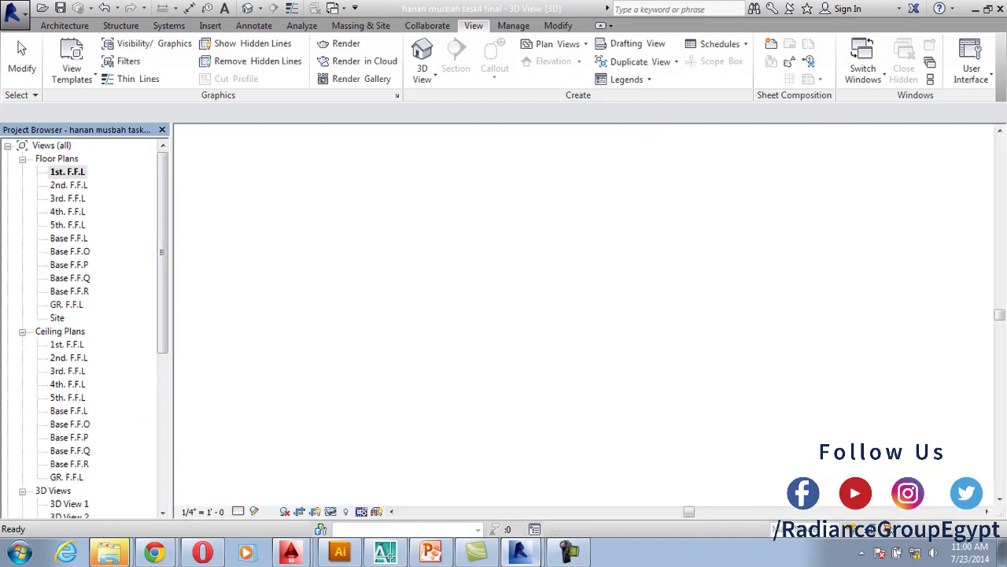
scroll(628, 307, up, 1)
middle_drag(628, 307, 574, 334)
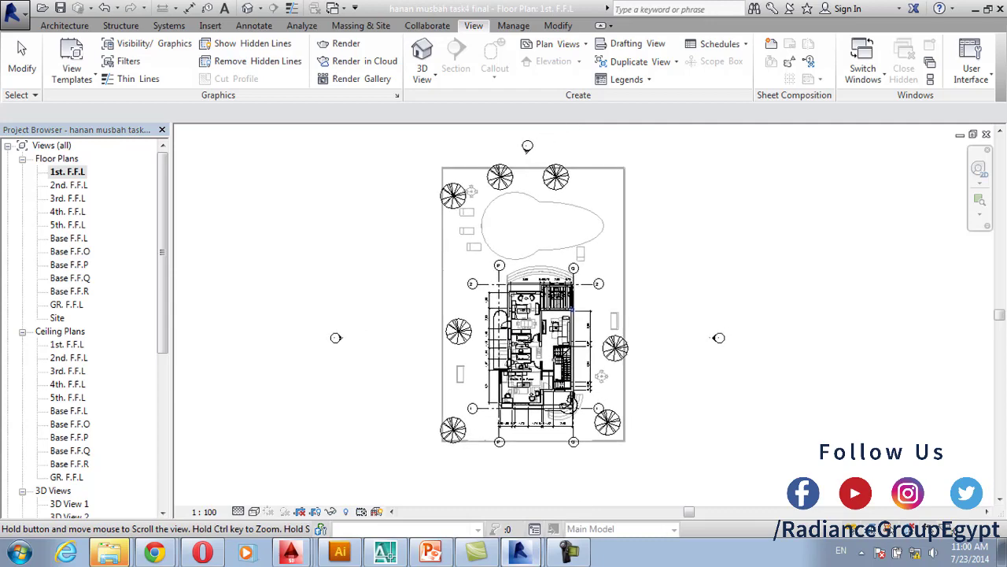
scroll(574, 333, up, 1)
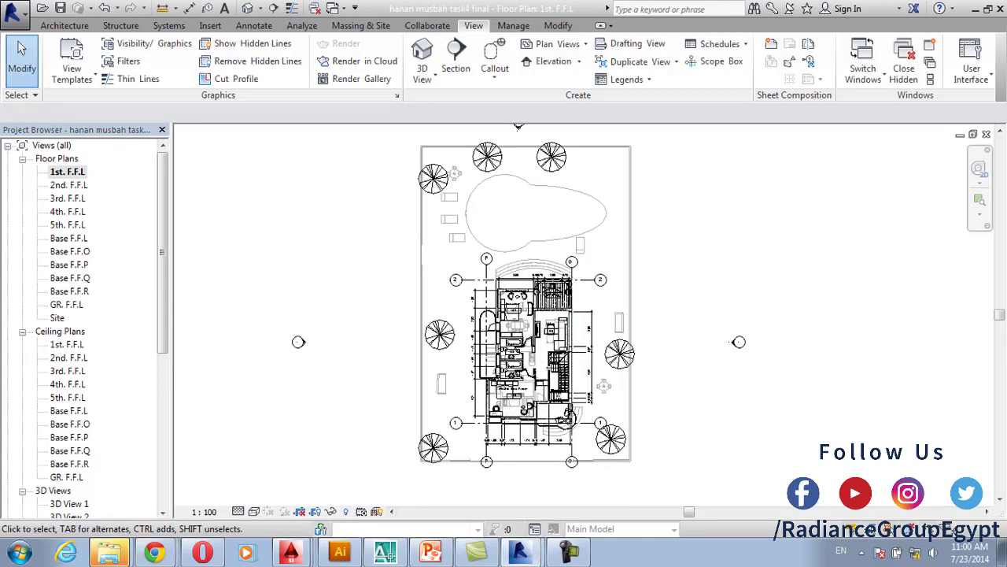
Undock and close the Project Browser, briefly showing then closing the System Browser
mouse_move(78, 129)
mouse_down()
mouse_move(79, 100)
mouse_move(39, 134)
mouse_move(35, 113)
mouse_move(131, 116)
mouse_move(128, 167)
mouse_move(82, 1)
mouse_move(20, 109)
mouse_move(19, 230)
mouse_move(34, 118)
mouse_move(105, 109)
mouse_move(94, 2)
mouse_move(83, 73)
mouse_move(30, 148)
mouse_move(40, 137)
mouse_up()
click(115, 138)
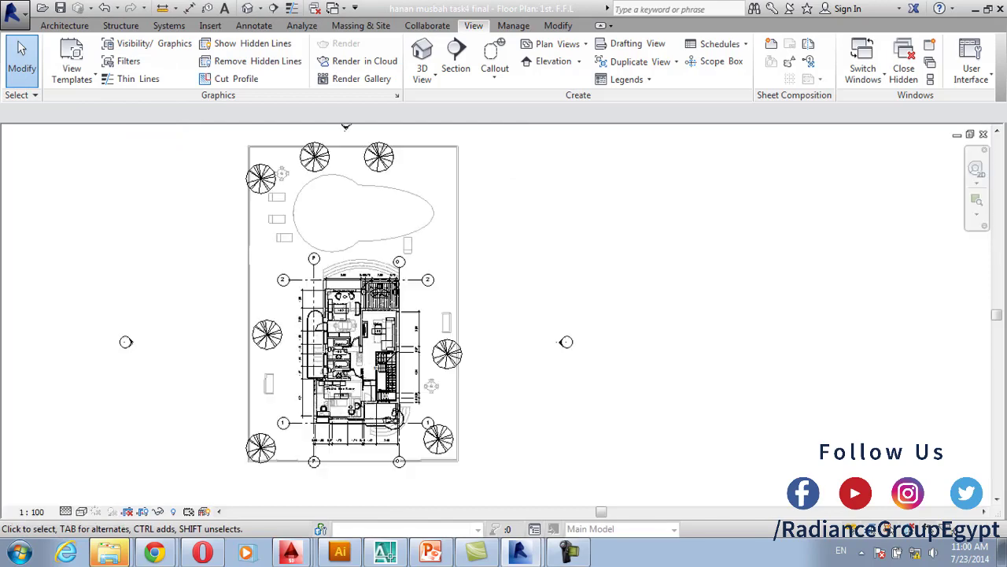
click(971, 71)
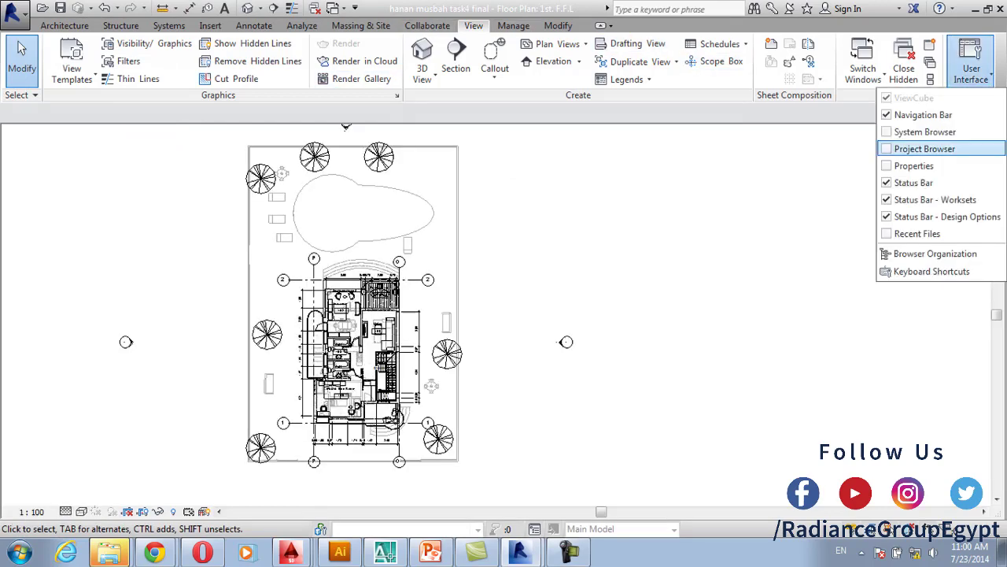
click(925, 131)
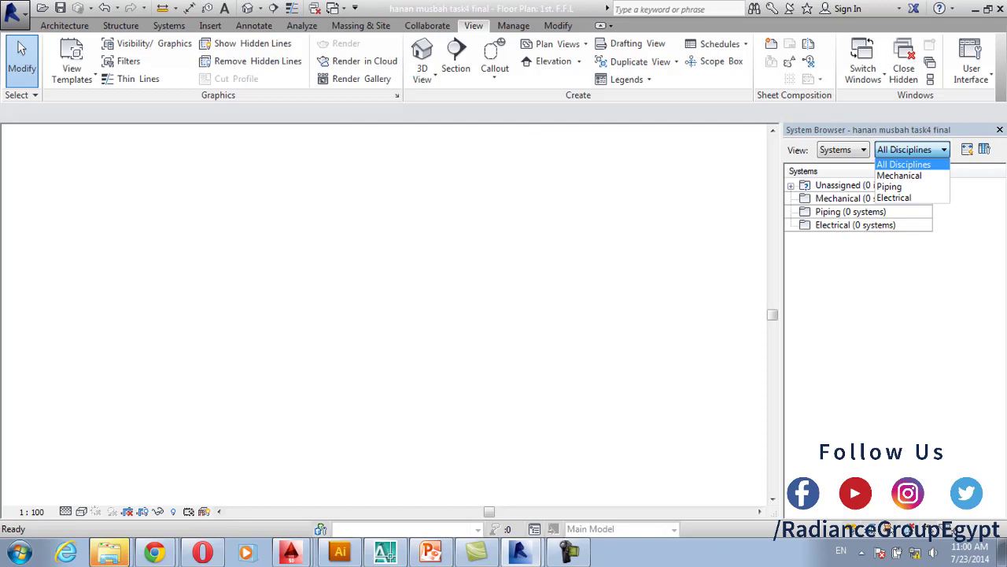
click(1000, 129)
click(1000, 129)
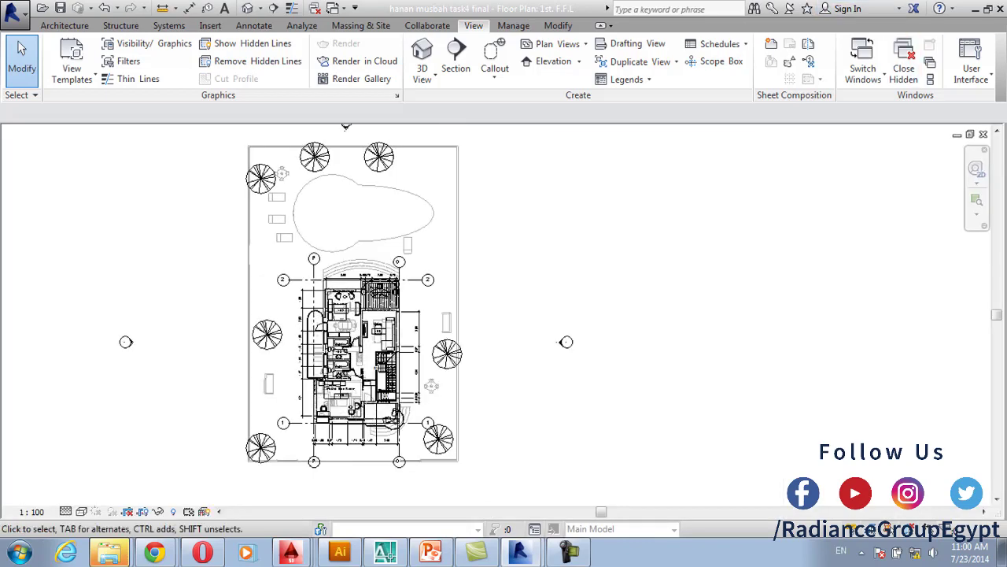
Restore the Project Browser from User Interface and dock it on the left
click(971, 71)
click(925, 149)
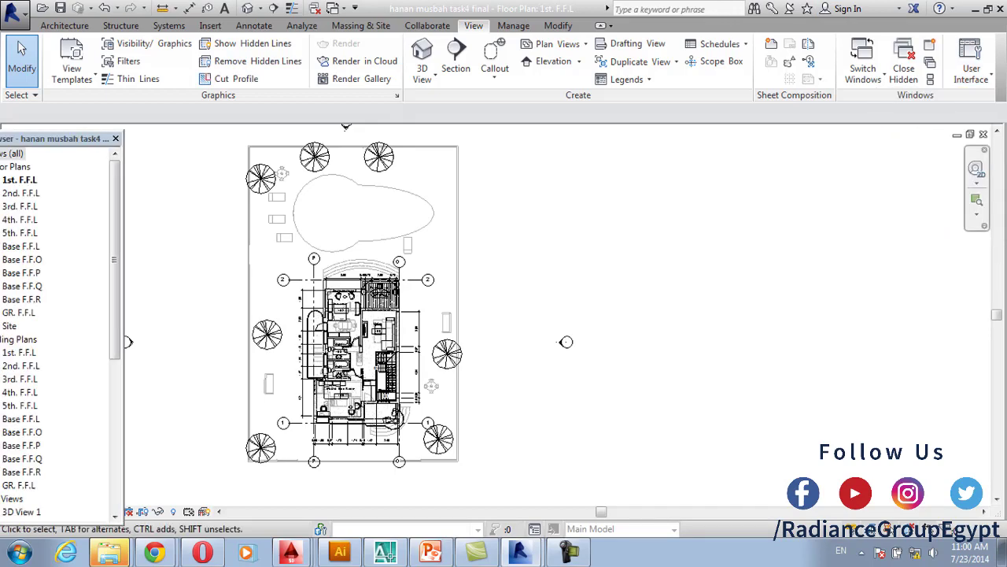
drag(55, 139, 63, 128)
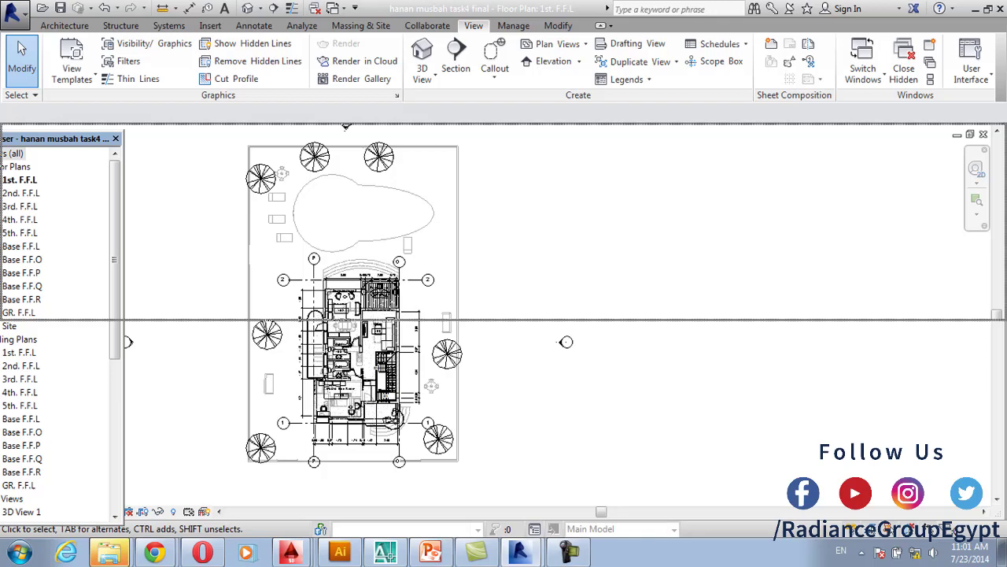
drag(63, 128, 157, 140)
double_click(63, 129)
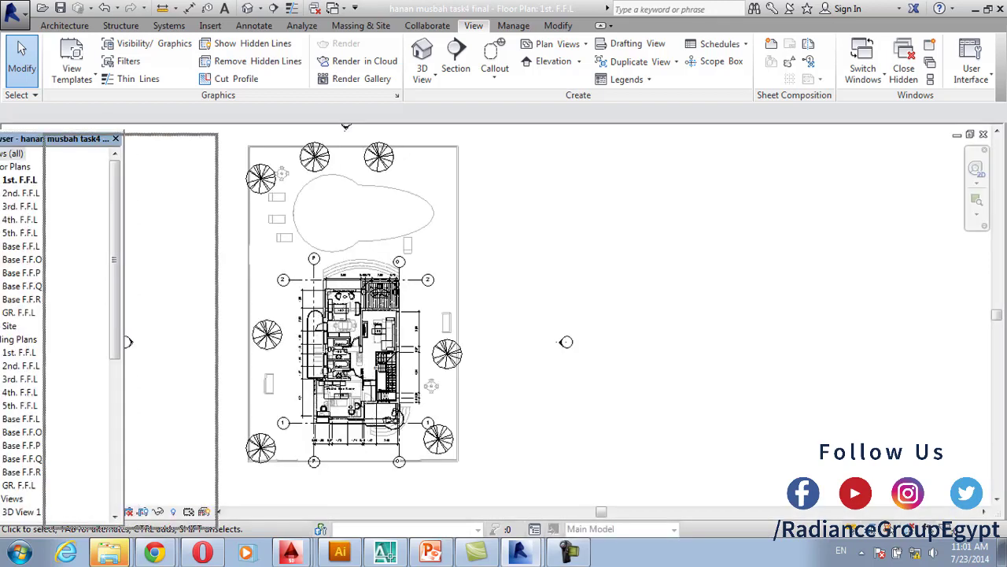
drag(128, 341, 129, 341)
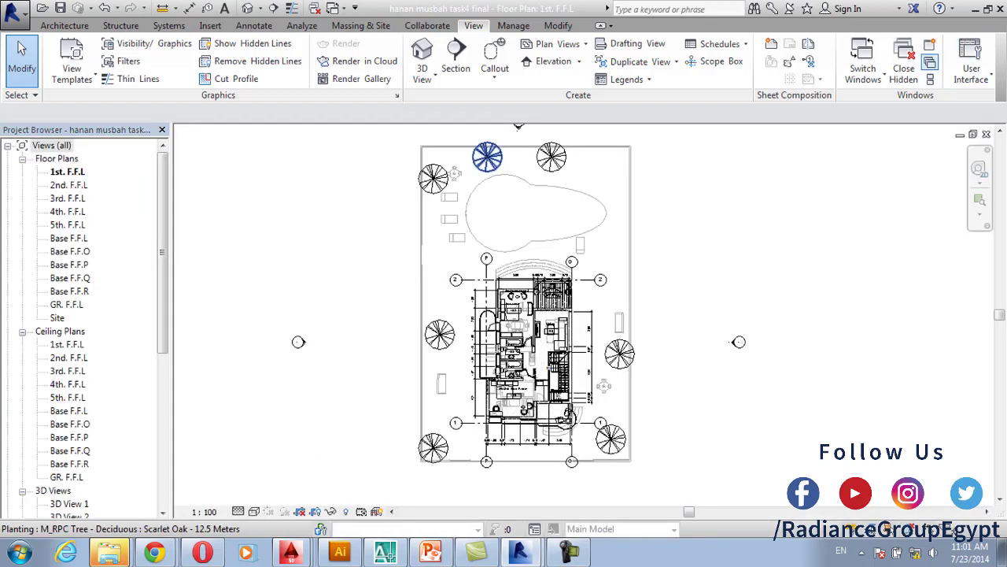
click(971, 64)
Show the Properties palette and set the plan's Underlay to None
click(913, 165)
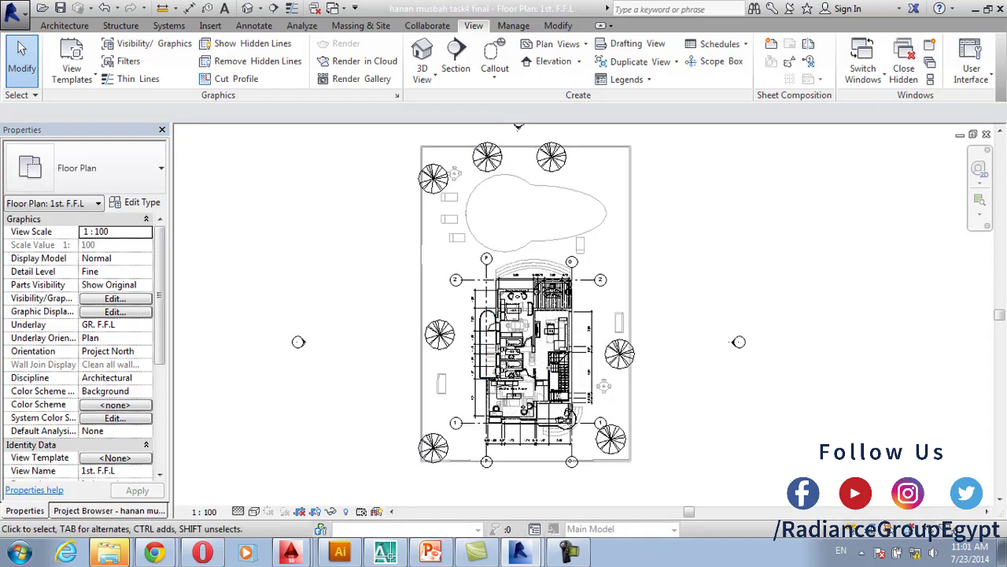
click(108, 510)
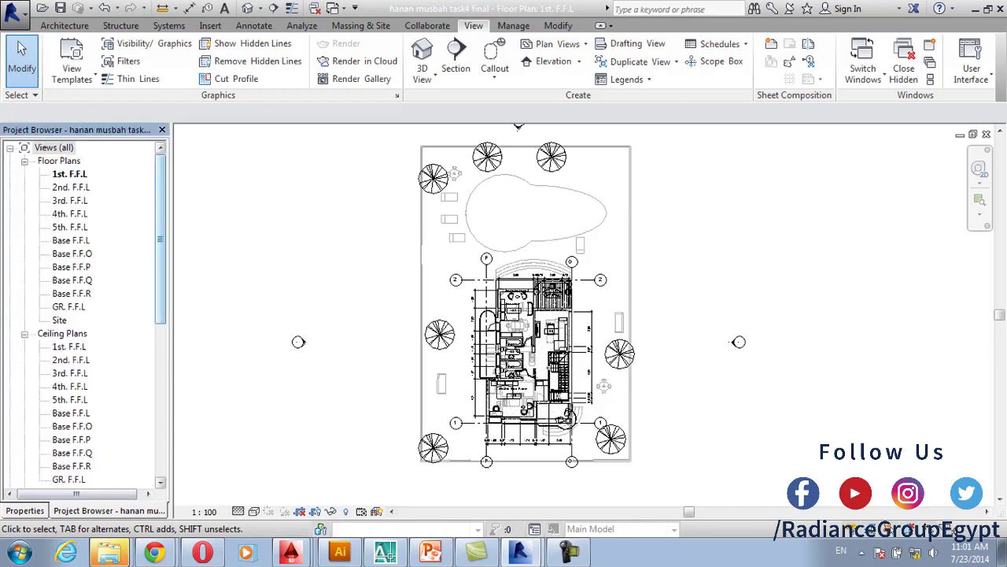
scroll(86, 314, down, 5)
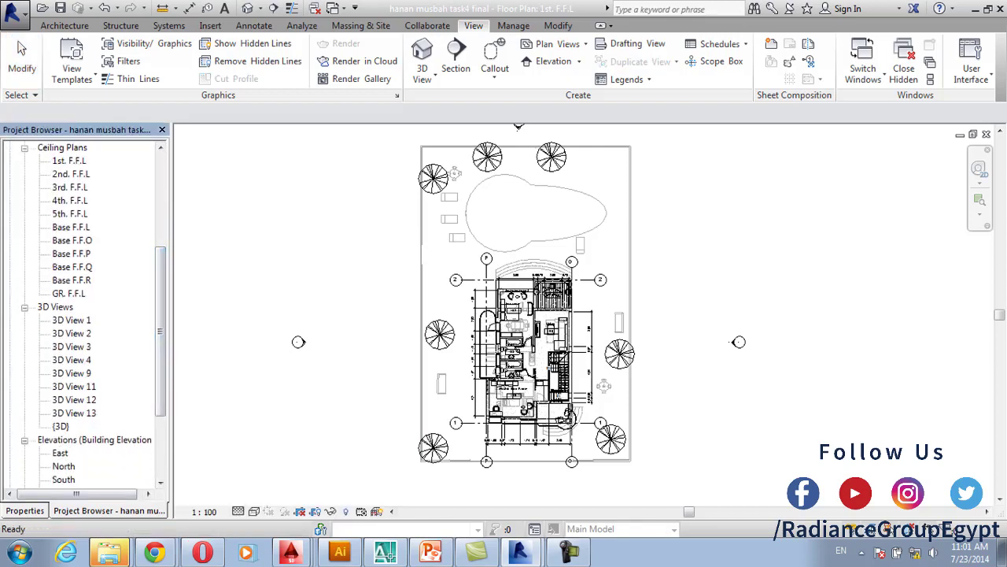
click(24, 510)
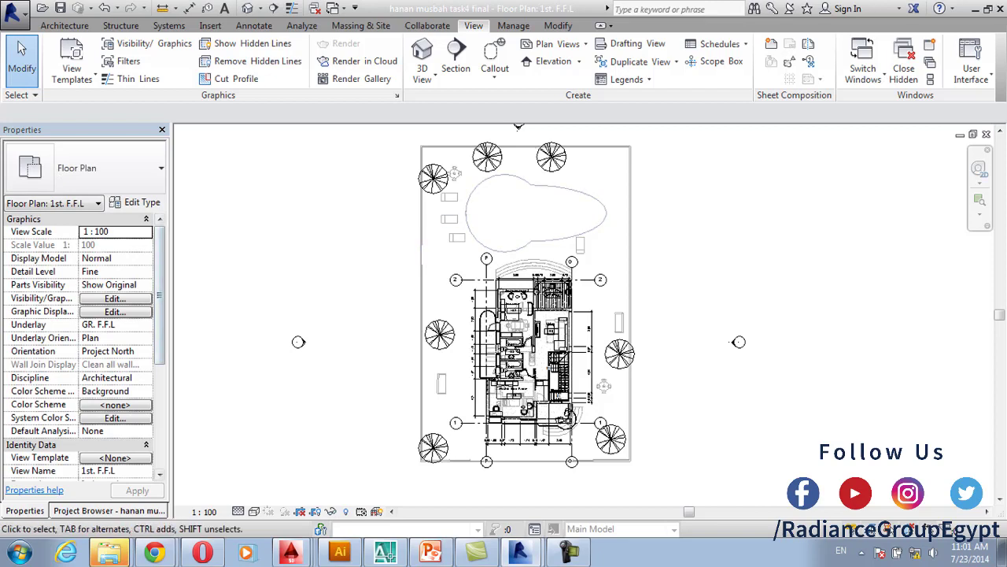
click(110, 324)
click(145, 324)
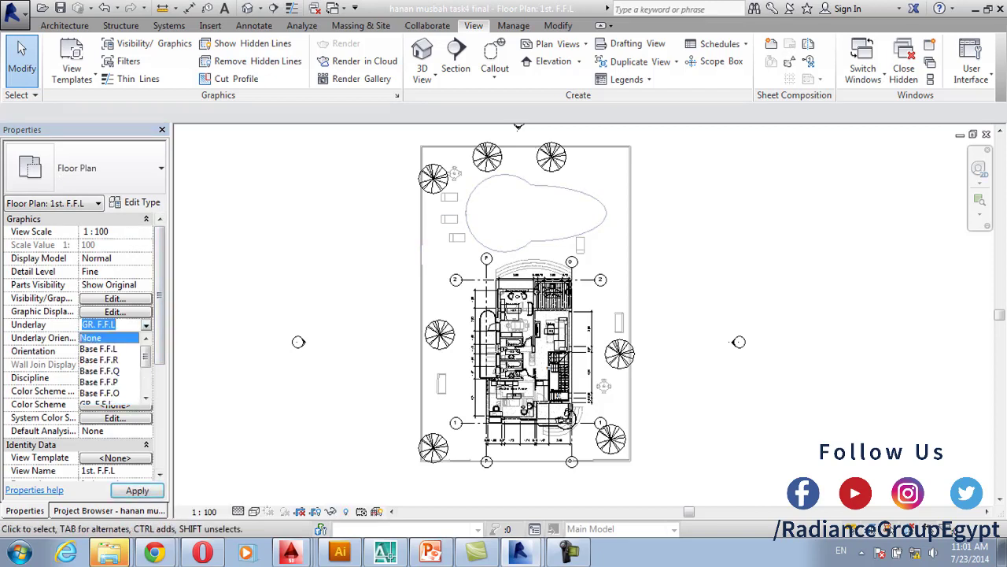
click(102, 338)
click(137, 490)
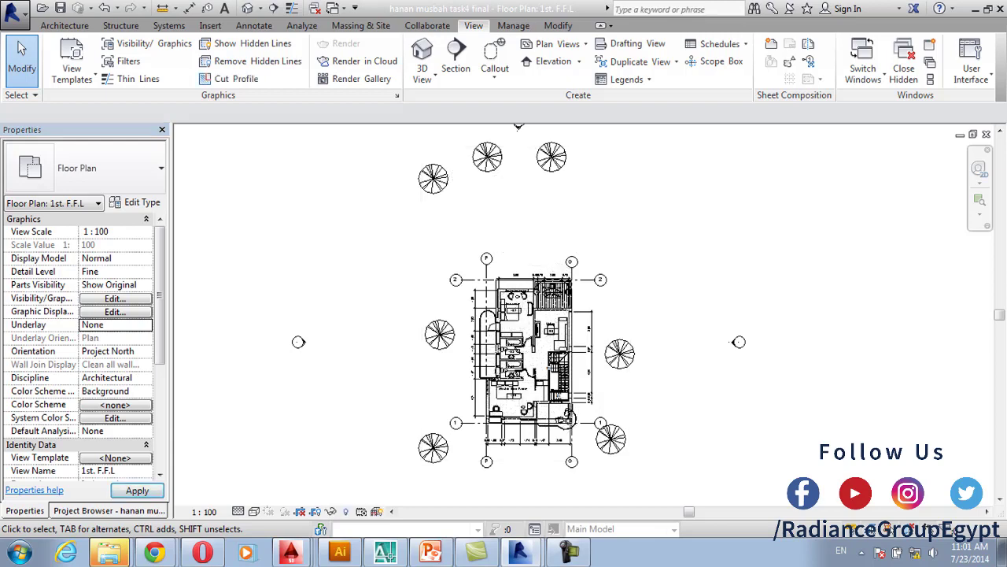
Change the 1st. F.F.L plan's view scale to 1:200
middle_drag(486, 266, 485, 290)
scroll(485, 289, down, 2)
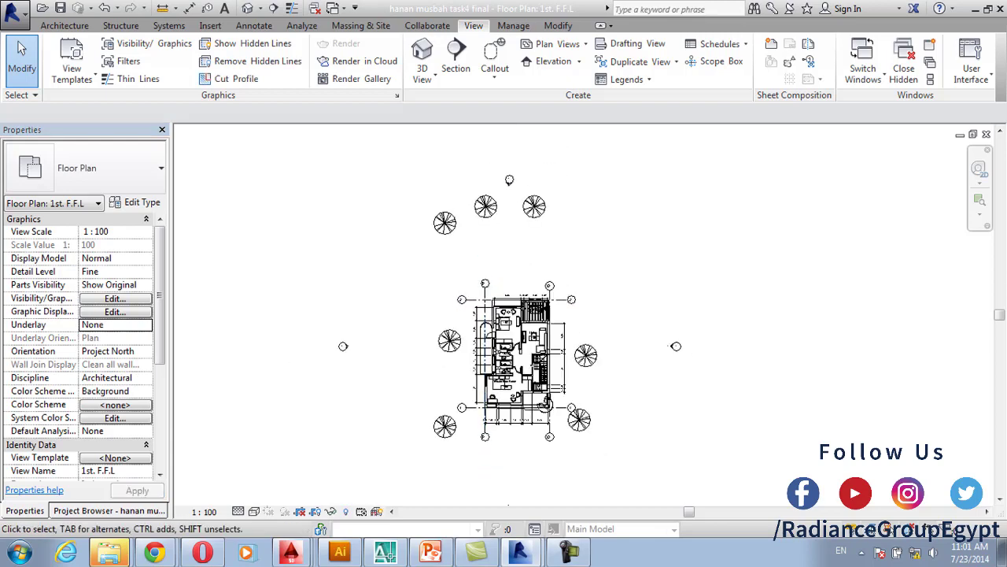
middle_drag(483, 351, 472, 345)
scroll(474, 345, up, 1)
middle_drag(494, 381, 467, 350)
scroll(493, 303, down, 1)
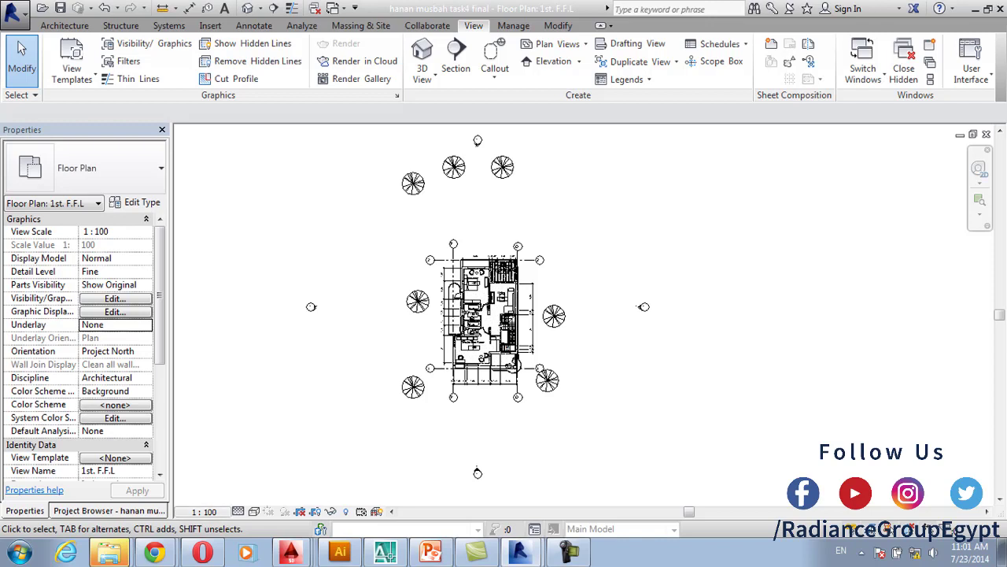
click(204, 512)
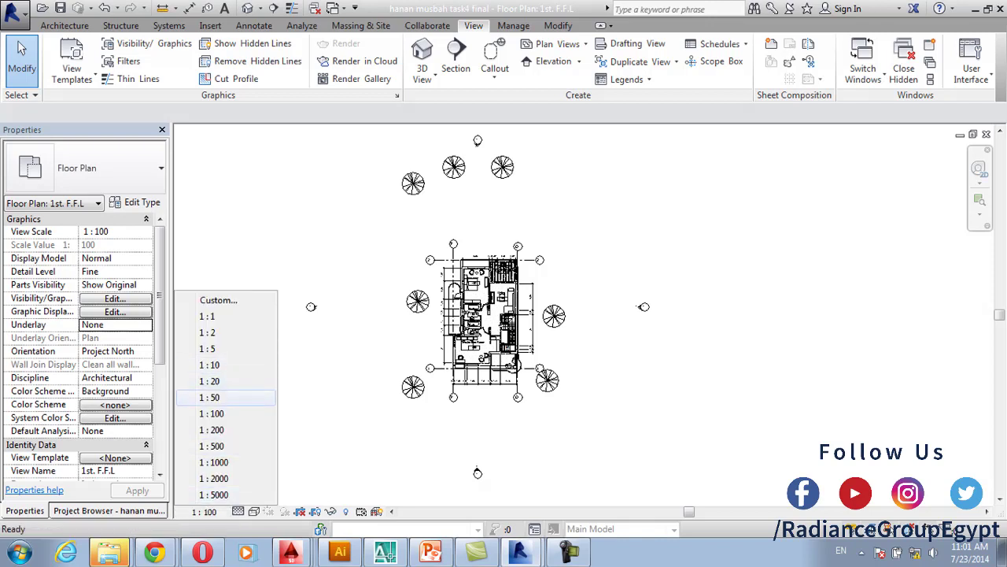
click(206, 430)
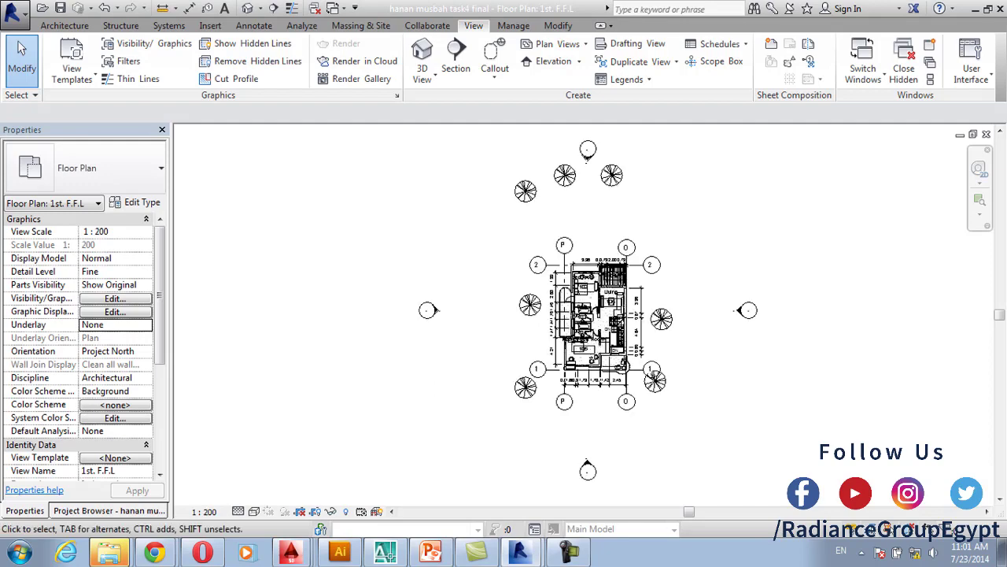
scroll(501, 311, up, 5)
scroll(501, 311, up, 1)
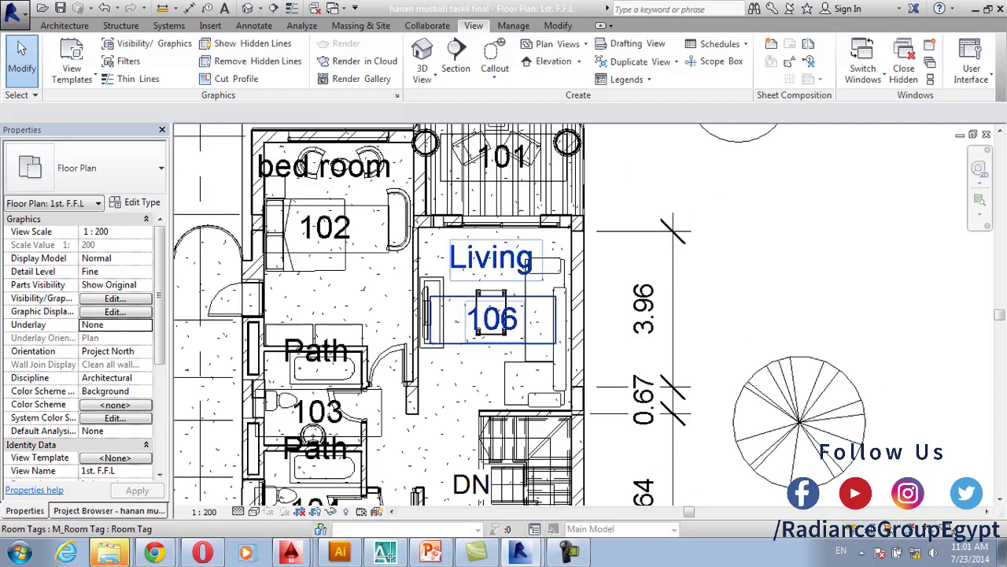
Select the Living room tag 106, then set the plan's scale back to 1:100
click(492, 345)
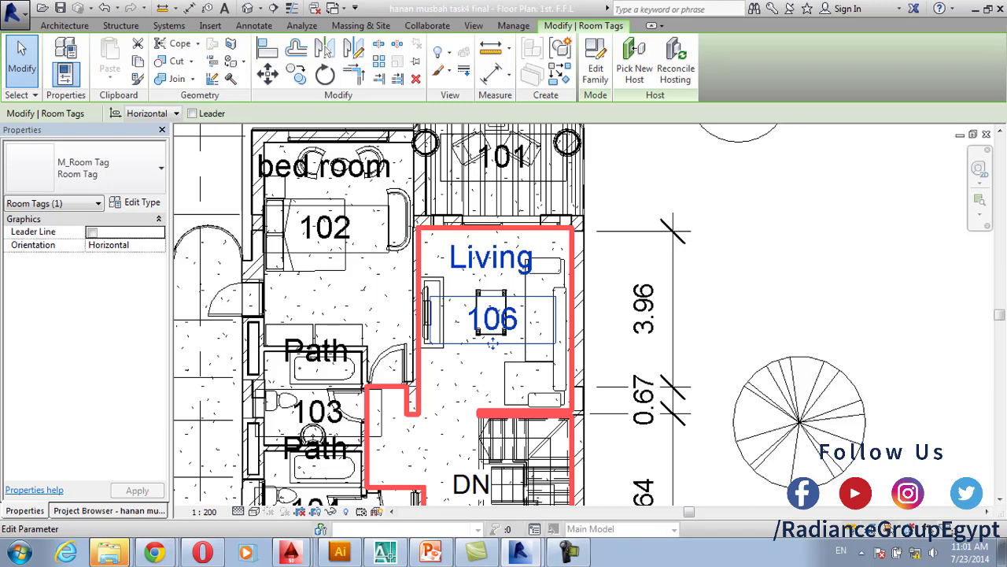
scroll(491, 345, down, 4)
middle_drag(492, 345, 600, 283)
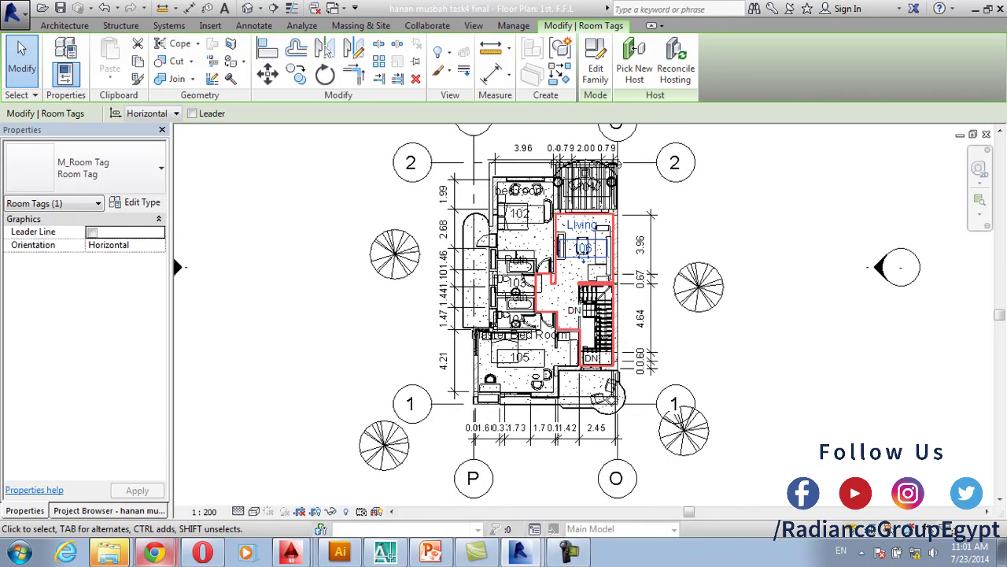
click(108, 510)
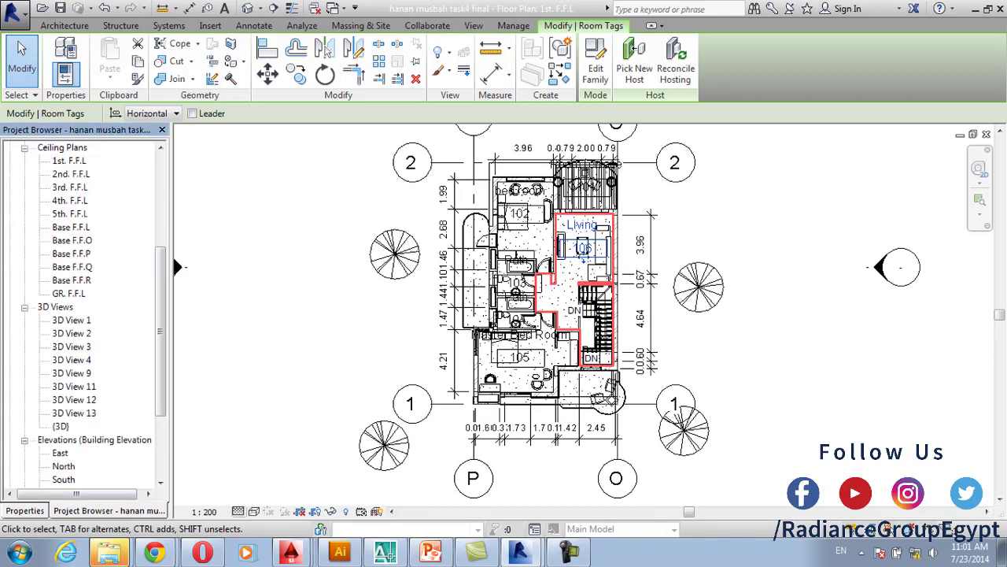
click(237, 511)
click(250, 495)
click(204, 511)
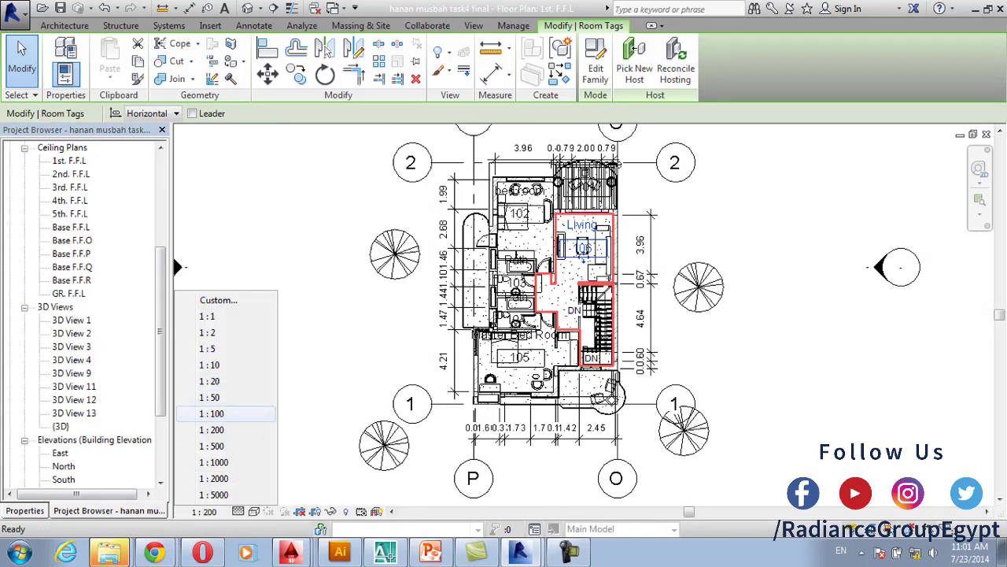
click(226, 413)
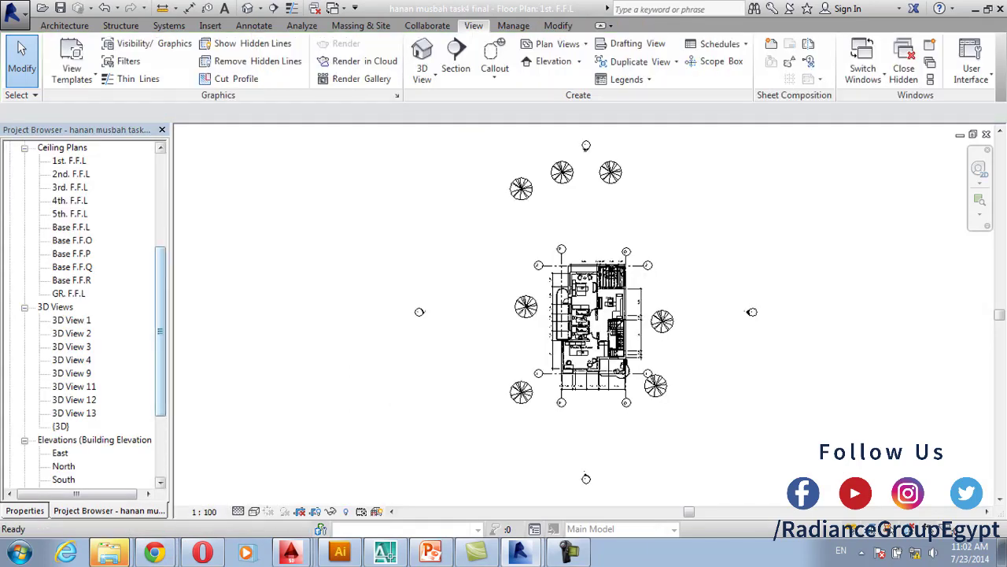
Duplicate the 1st. F.F.L plan using Duplicate with Detailing
scroll(83, 315, up, 5)
right_click(70, 174)
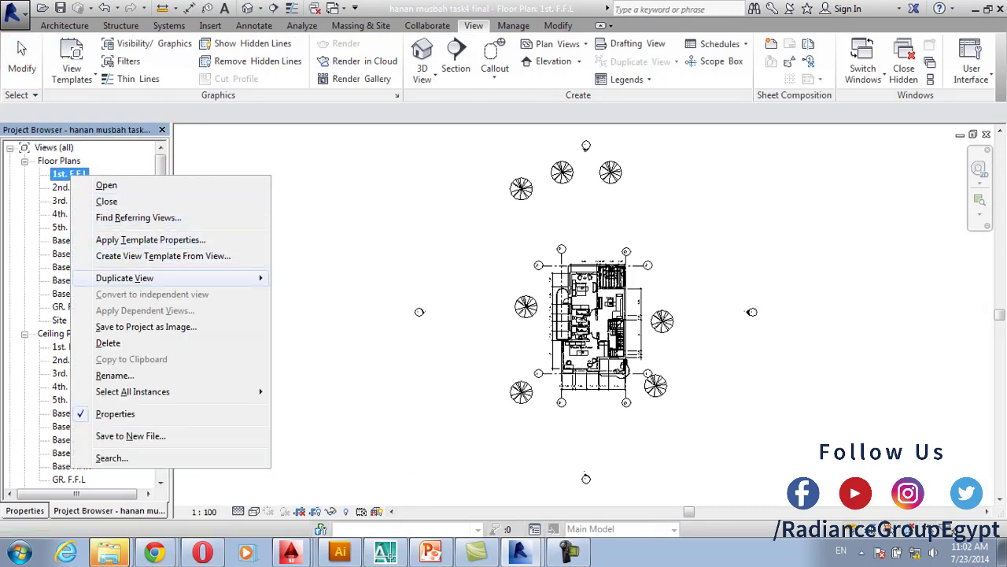
mouse_move(124, 278)
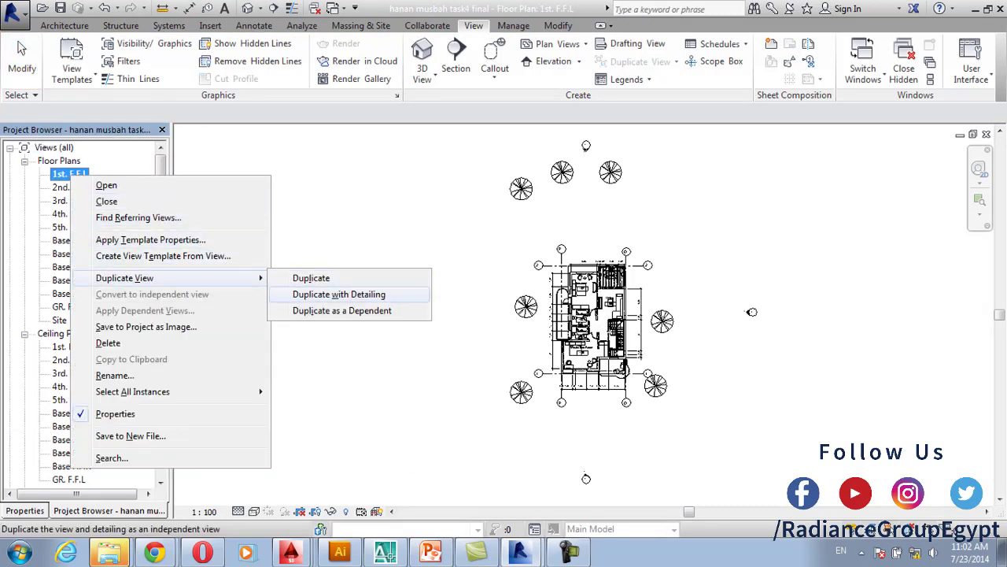
click(334, 295)
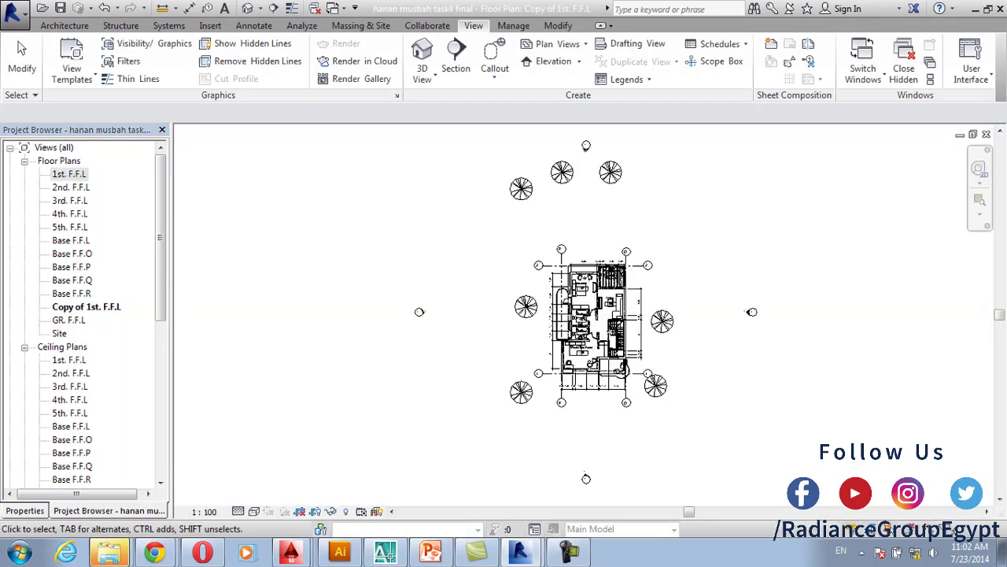
Rename Copy of 1st. F.F.L to 1st. F.F.L1-200
click(86, 306)
key(F2)
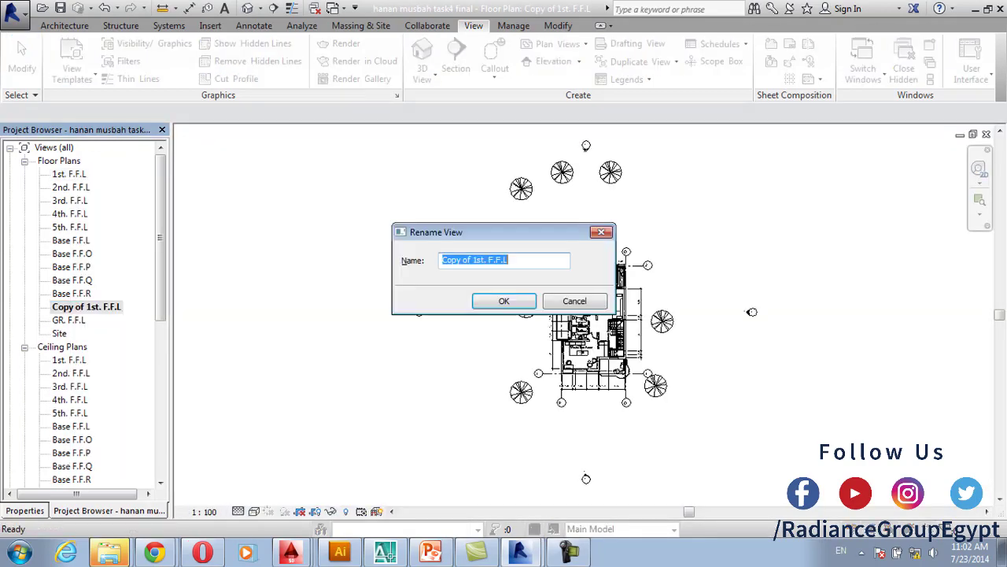
key(Caps_Lock)
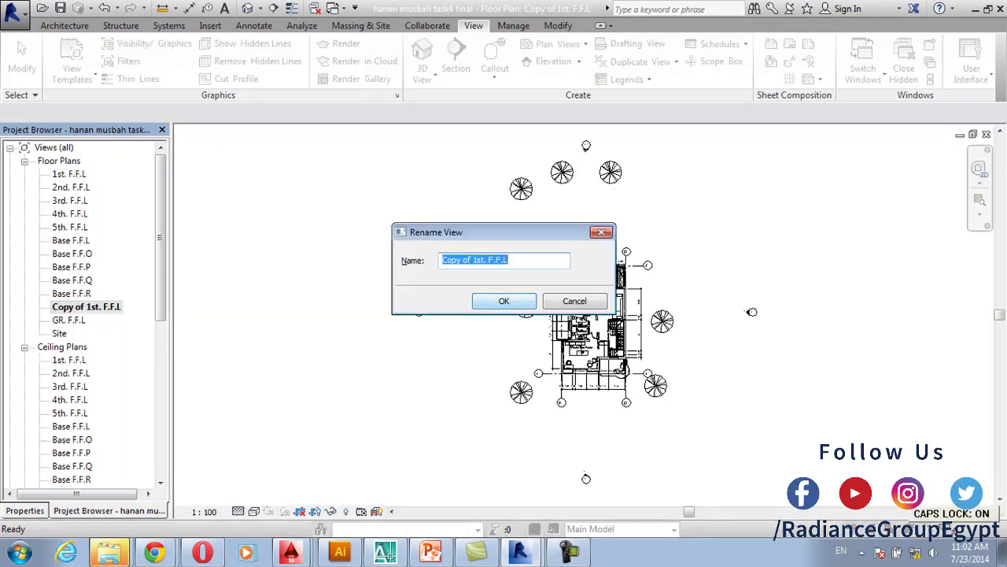
key(Caps_Lock)
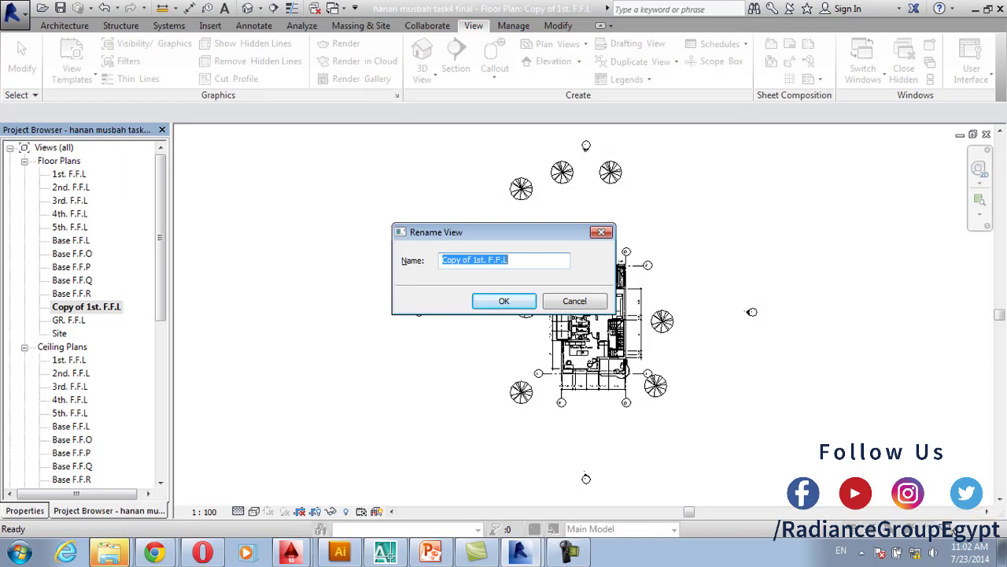
click(473, 260)
key(BackSpace)
key(BackSpace)
key(BackSpace)
key(BackSpace)
key(BackSpace)
key(BackSpace)
key(BackSpace)
key(BackSpace)
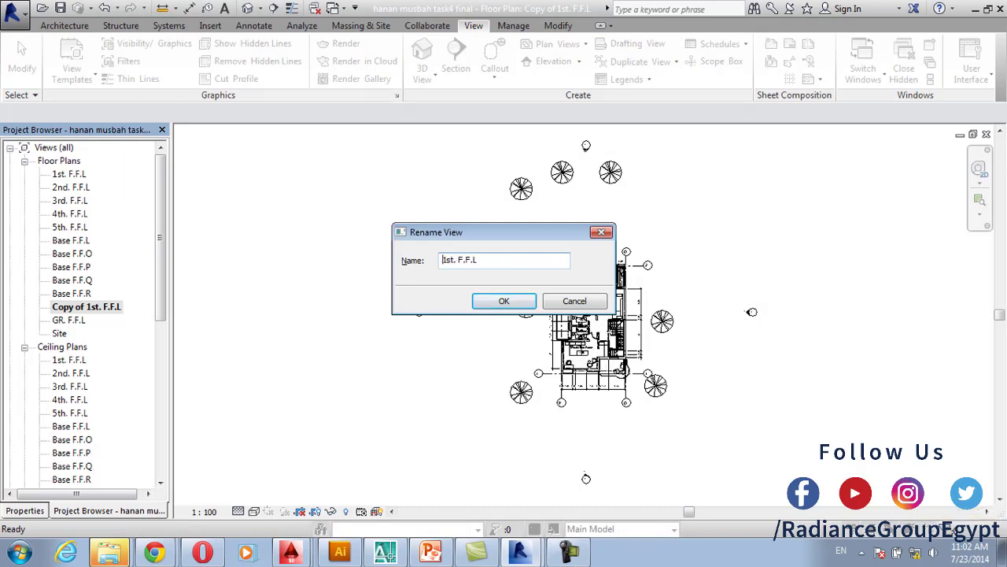
text(1-200)
key(Return)
Rename the original plan to 1st. F.F.L 1-100, also renaming its level and views
click(71, 174)
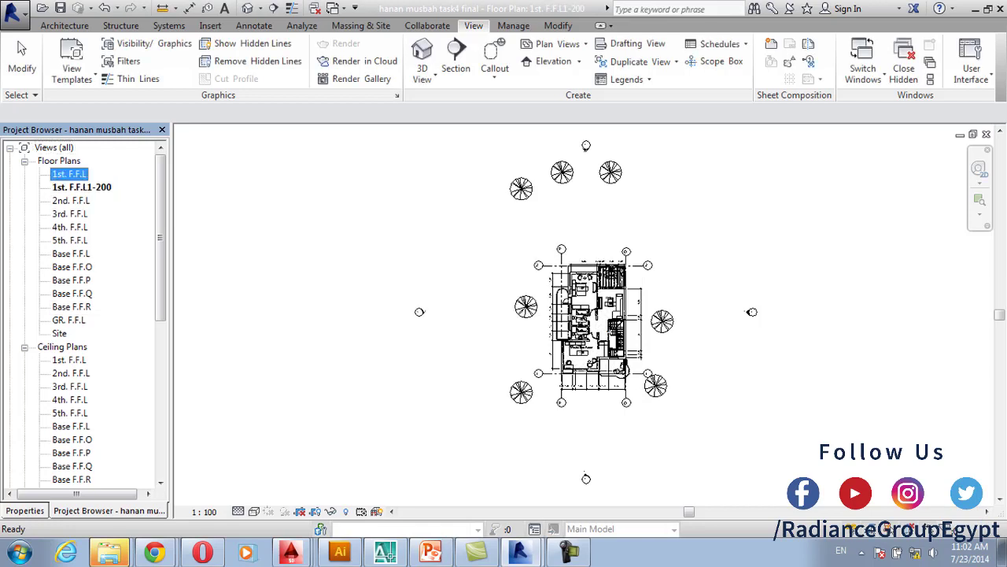
right_click(78, 171)
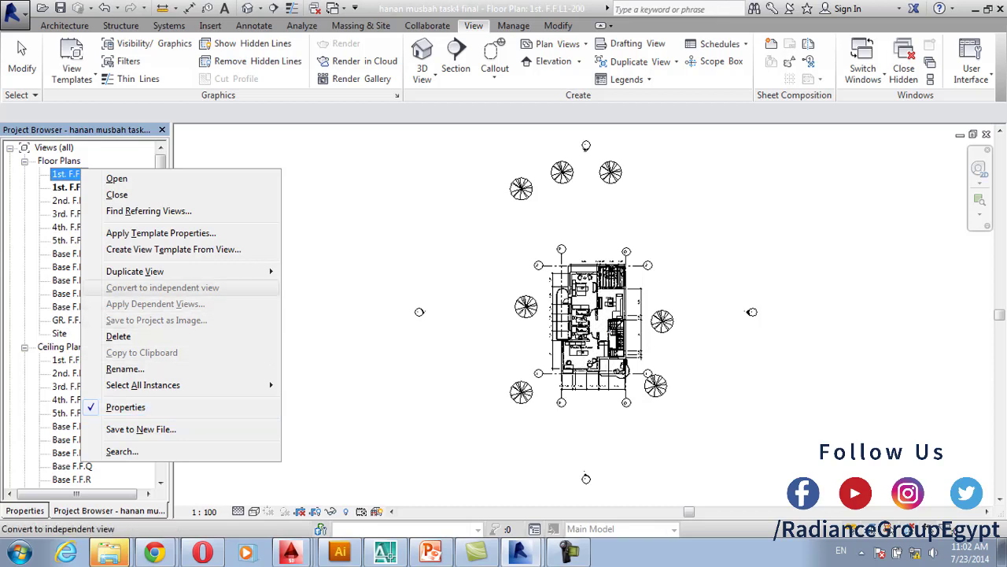
click(125, 368)
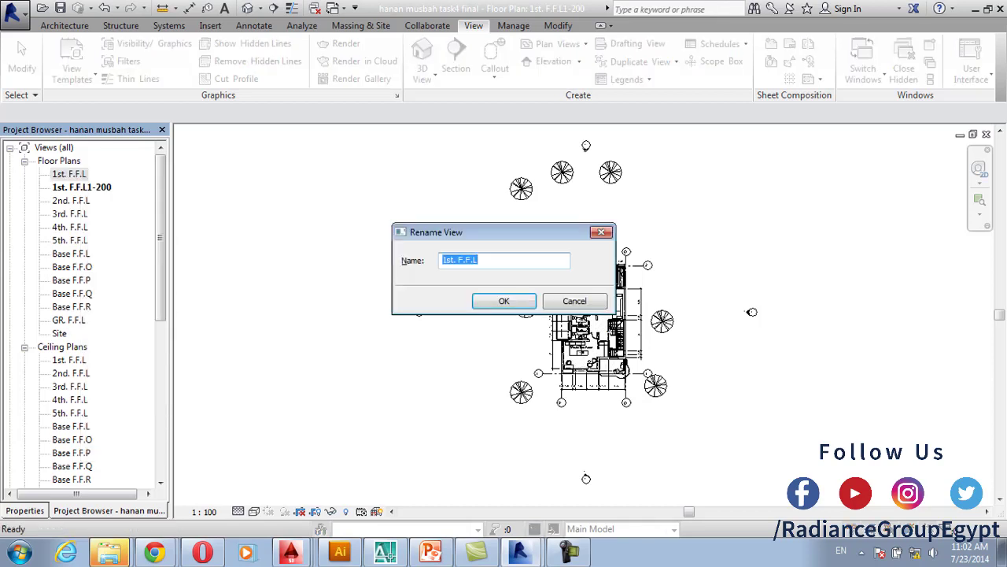
key(End)
text(1-100)
key(Return)
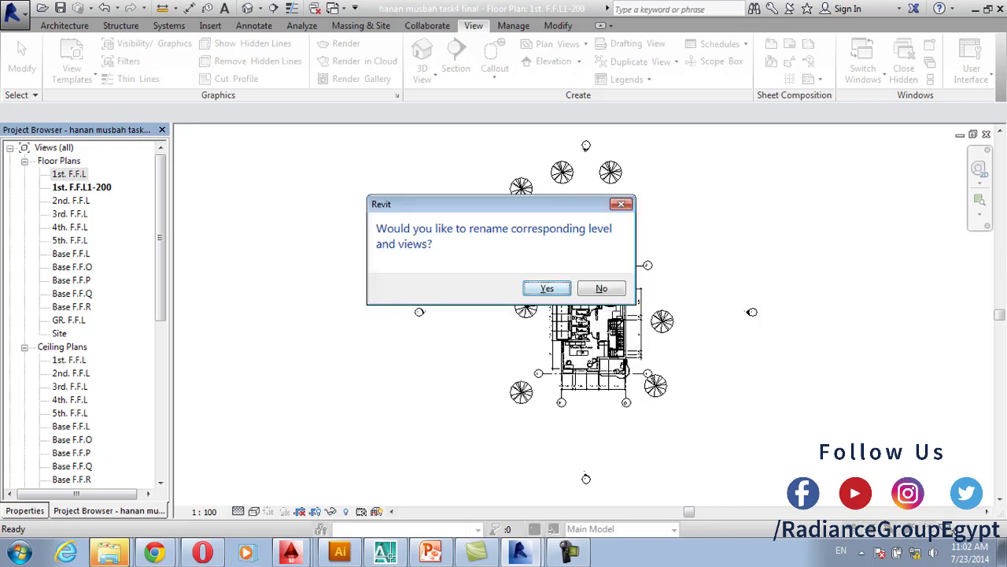
key(Return)
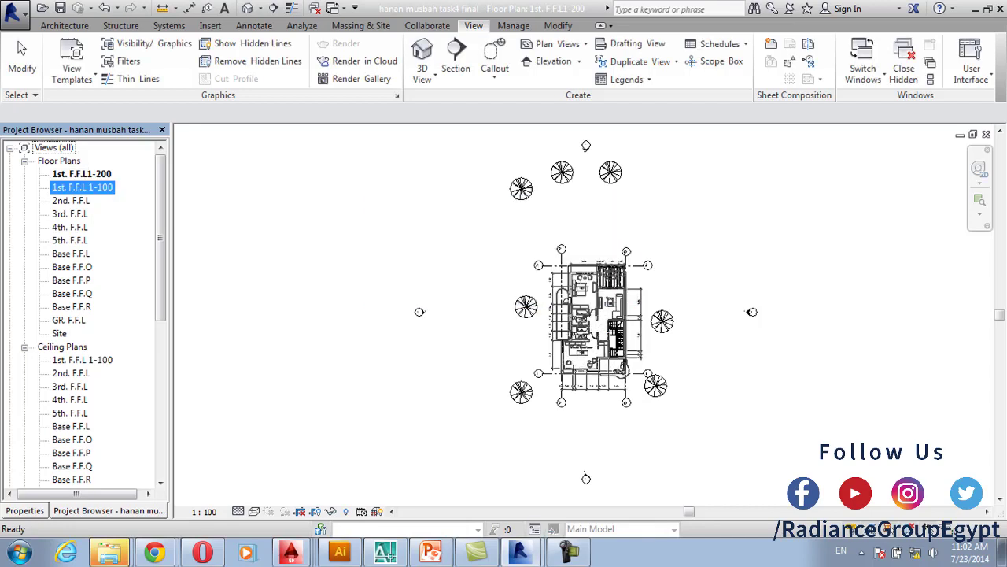
Correct the copied plan's name to 1st. F.F.L 1-200 with a space
right_click(88, 174)
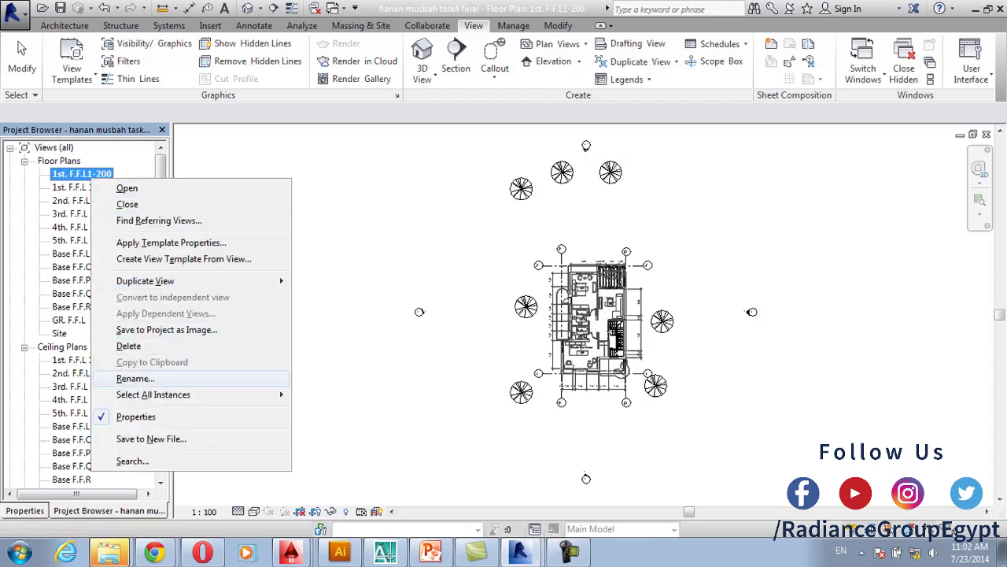
click(135, 379)
click(476, 260)
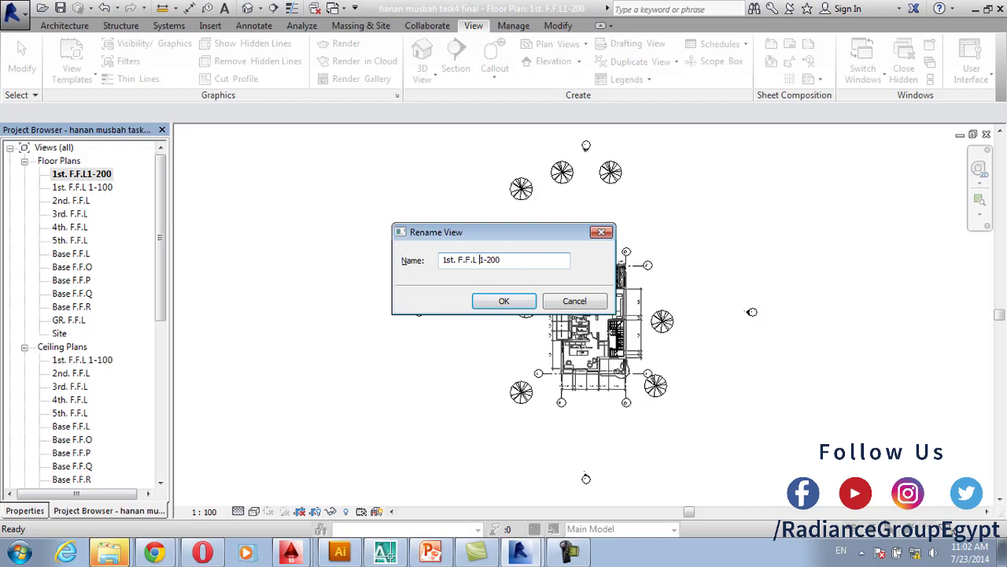
click(503, 301)
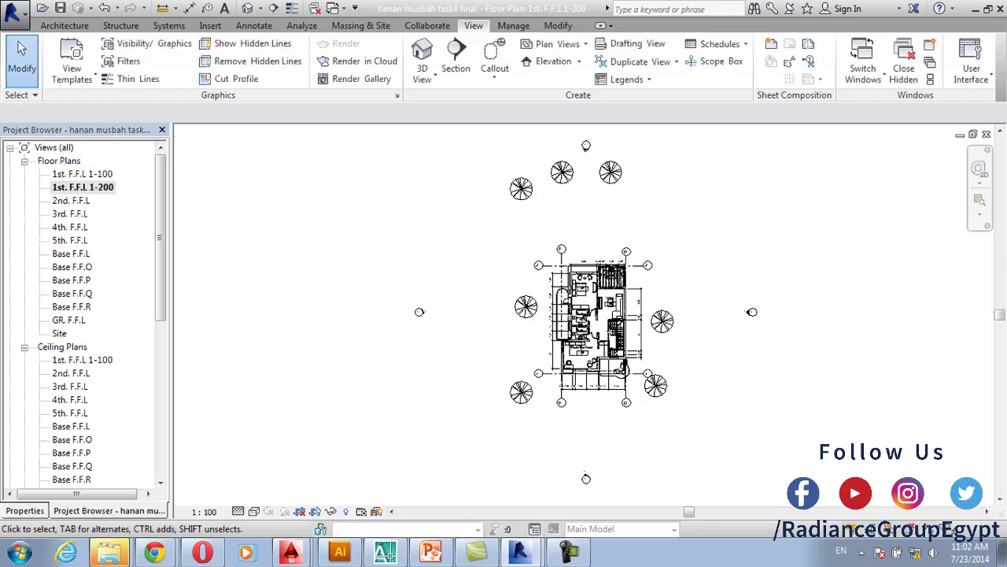
click(82, 173)
Open the 1st. F.F.L 1-200 plan and select the dimension string beside the Living room
double_click(82, 186)
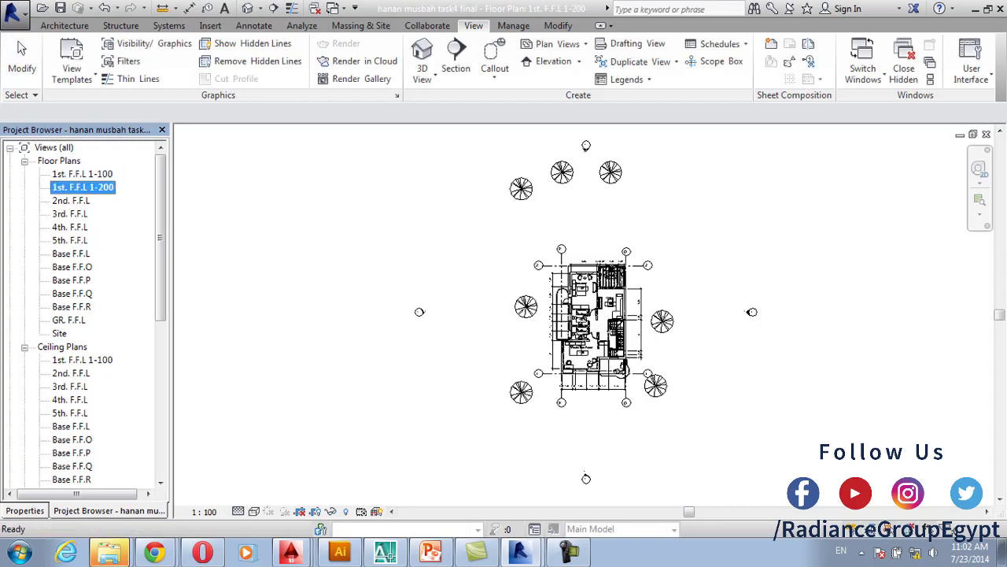
middle_drag(595, 335, 418, 307)
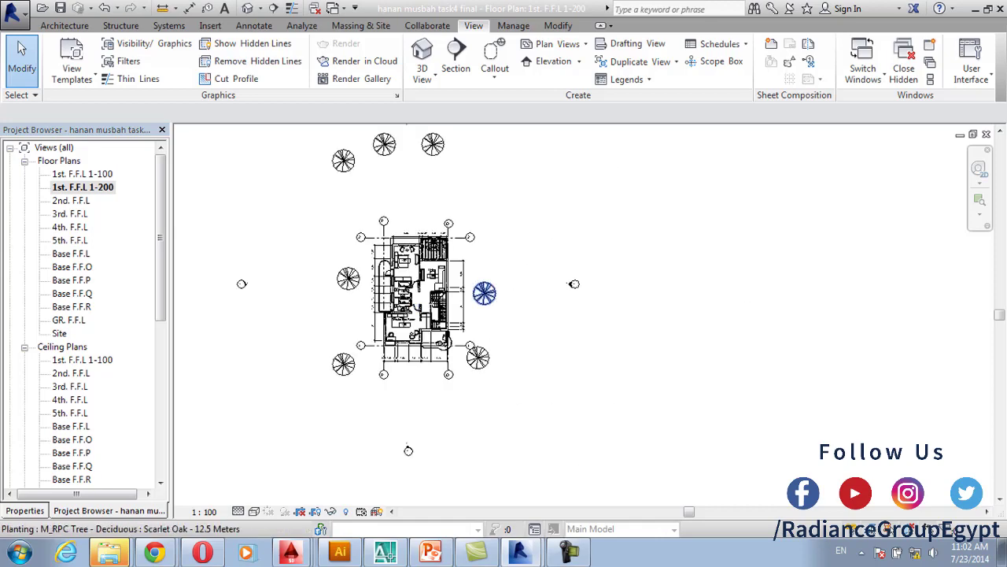
scroll(458, 275, up, 5)
middle_drag(412, 260, 498, 259)
scroll(507, 257, up, 2)
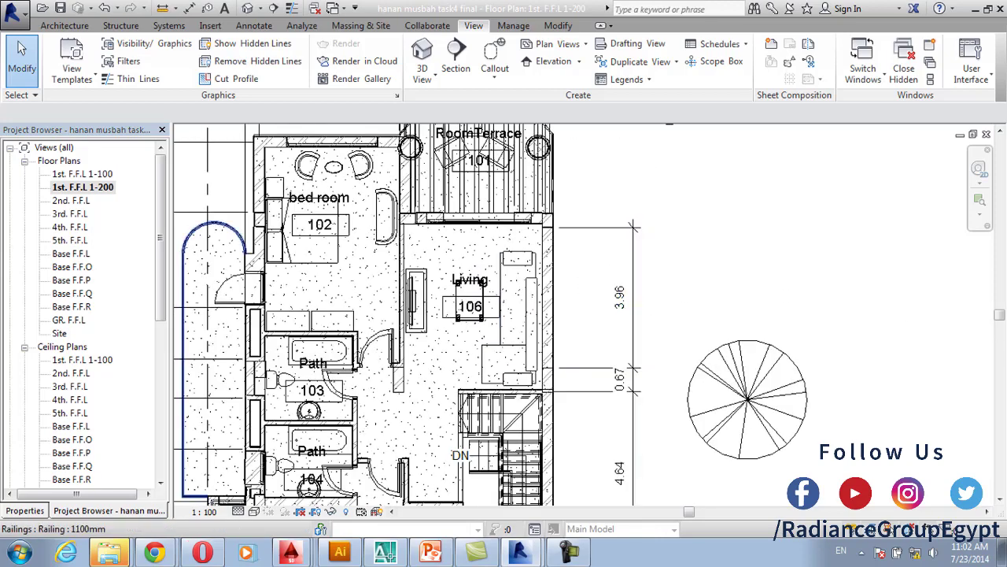
click(24, 510)
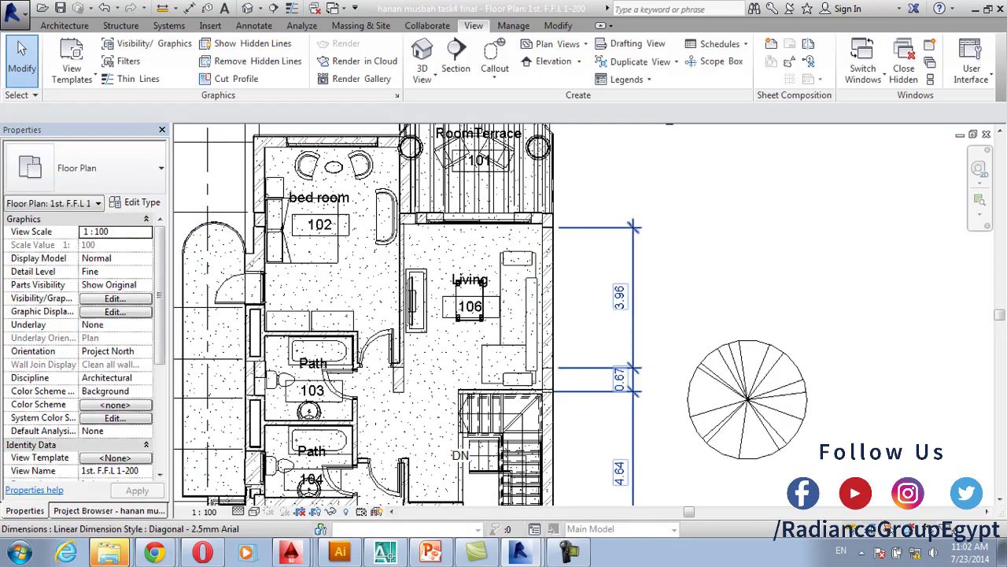
click(621, 330)
Duplicate the dimension type as 'Diagonal - 2.5mm Arial 1-200'
click(65, 63)
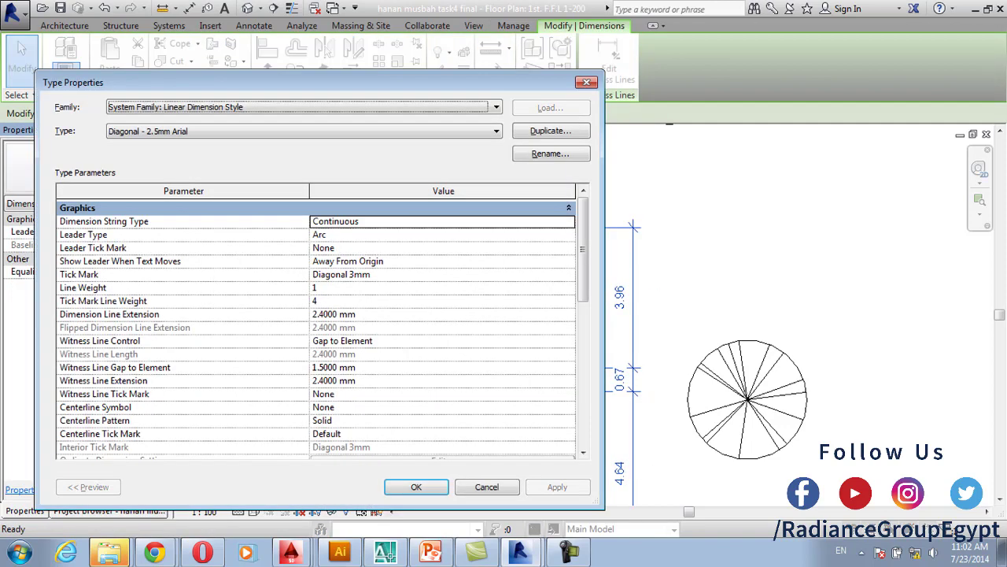
drag(315, 82, 446, 61)
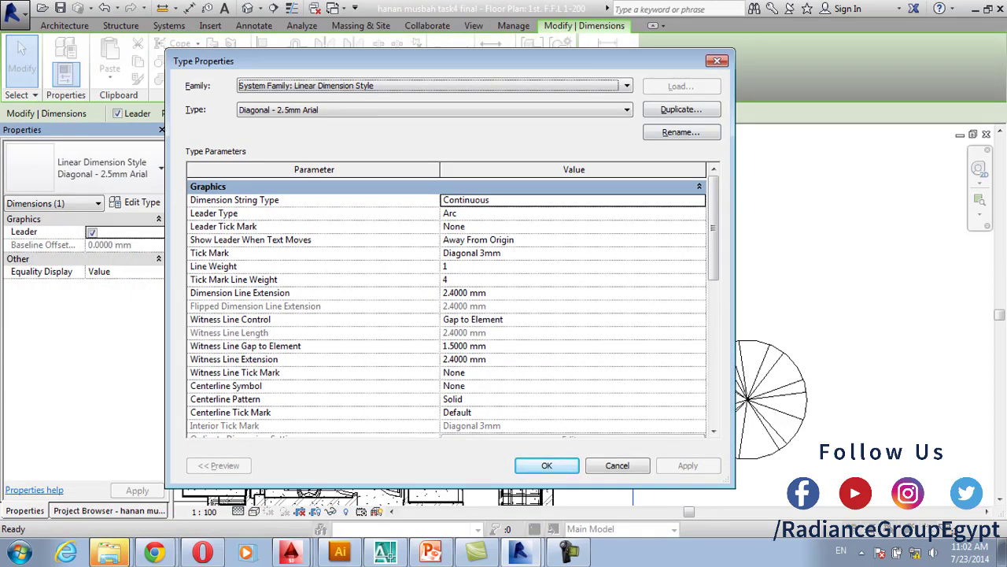
drag(733, 268, 565, 268)
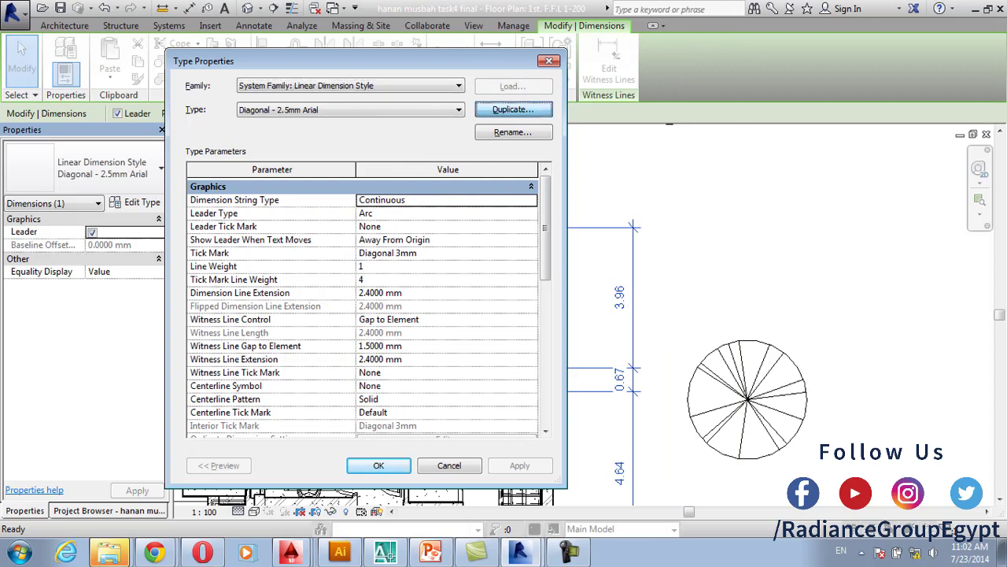
click(513, 110)
key(End)
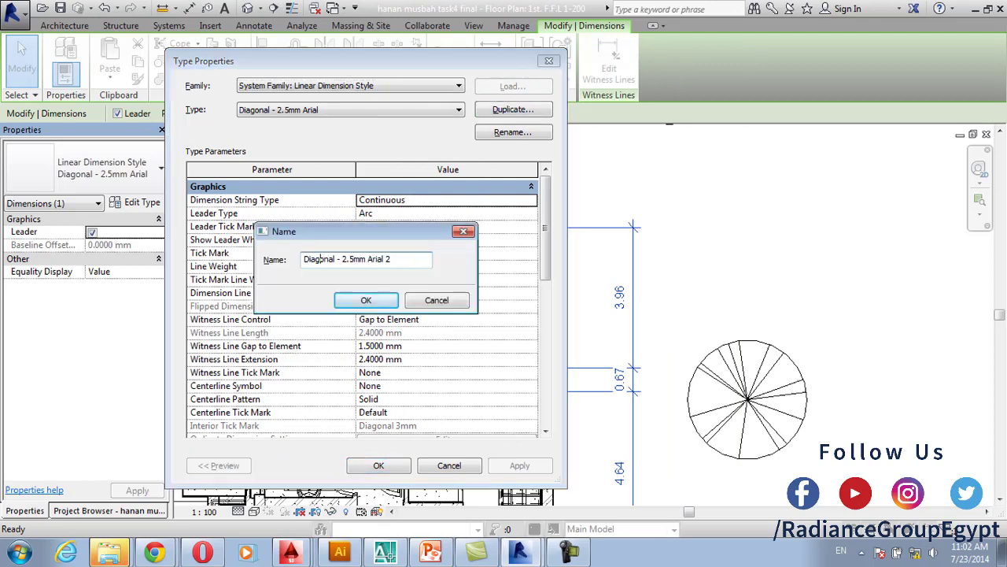
key(BackSpace)
text(1-200)
key(Return)
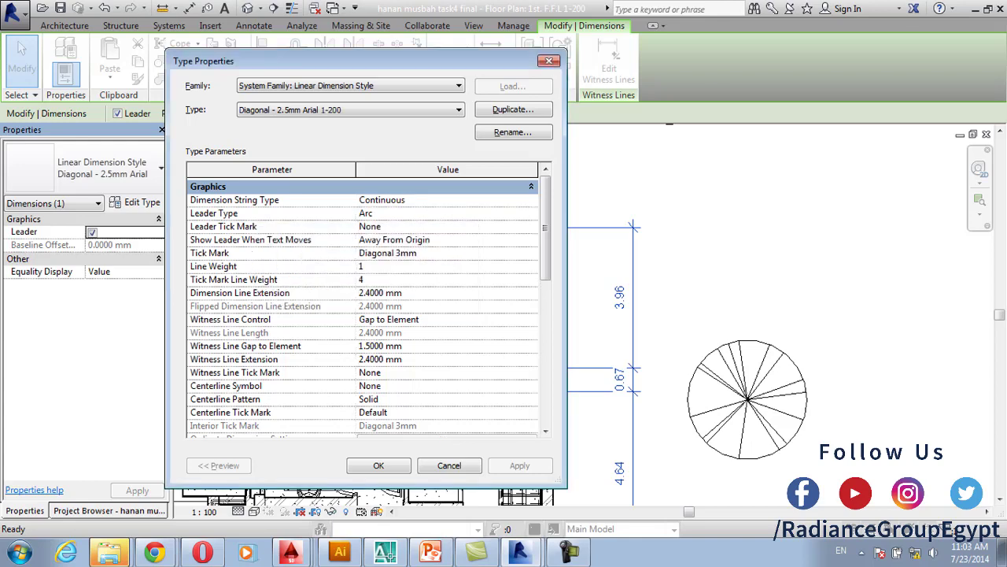
scroll(362, 306, down, 1)
scroll(362, 307, down, 1)
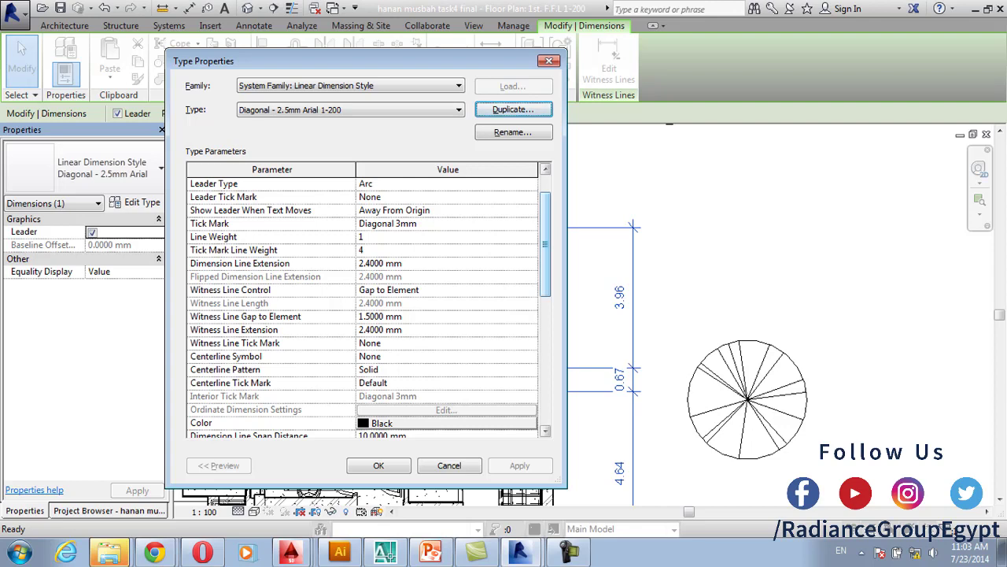
click(381, 263)
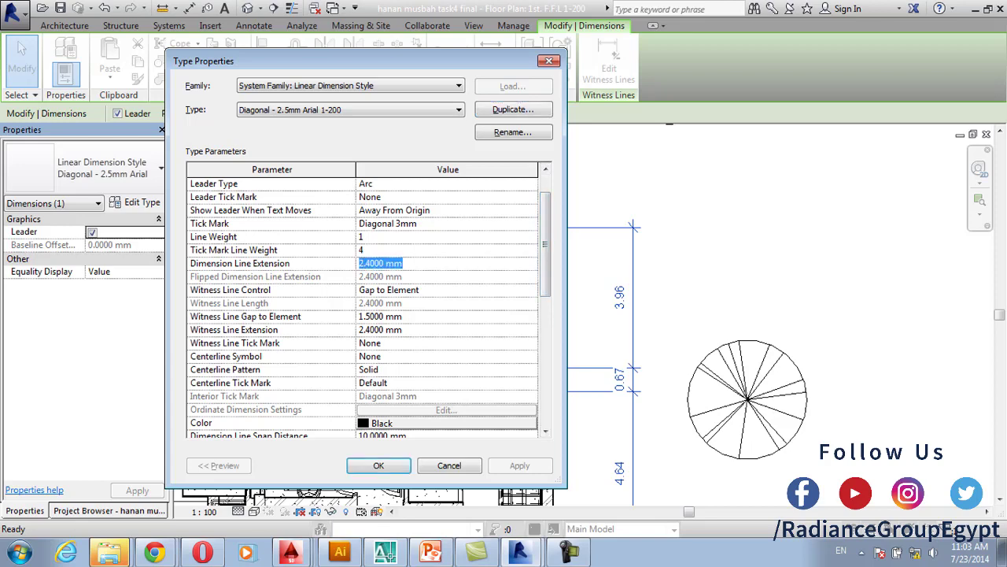
scroll(362, 307, down, 5)
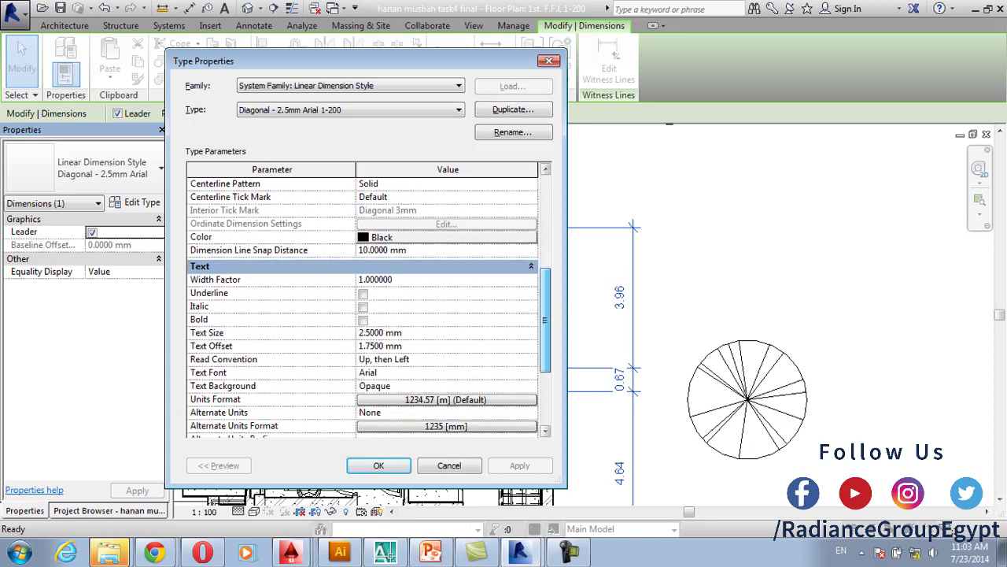
click(381, 332)
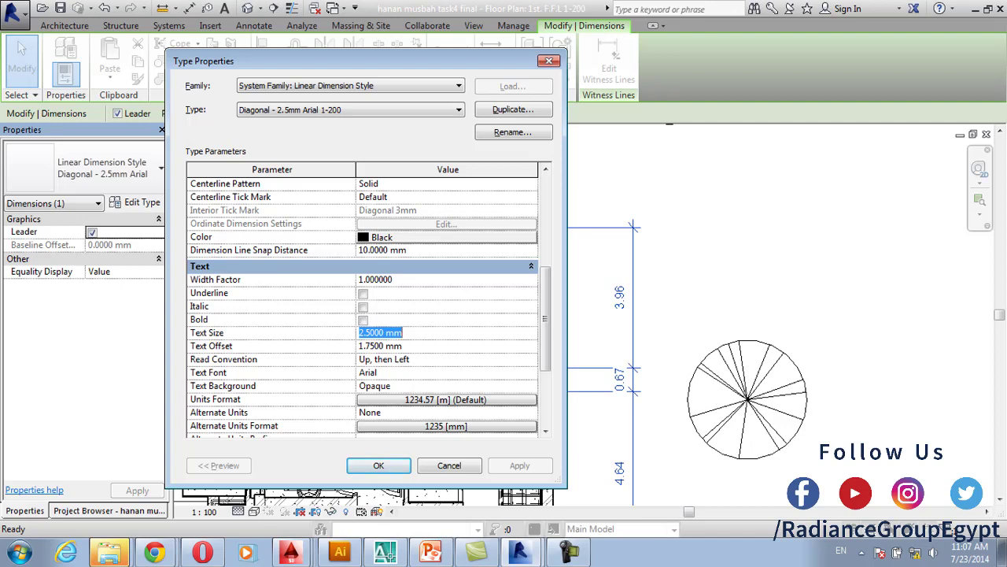
Enter 1.25 as the Text Size of the Diagonal - 2.5mm Arial 1-200 type
text(1.25)
Apply the 1.25 dimension text size and select the Living room tag 106
click(379, 465)
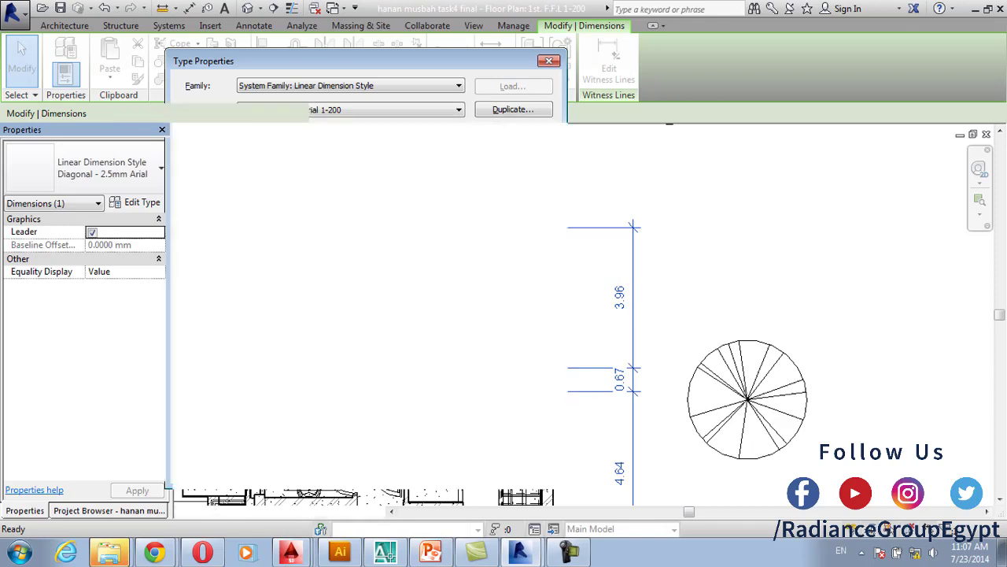
scroll(606, 290, down, 4)
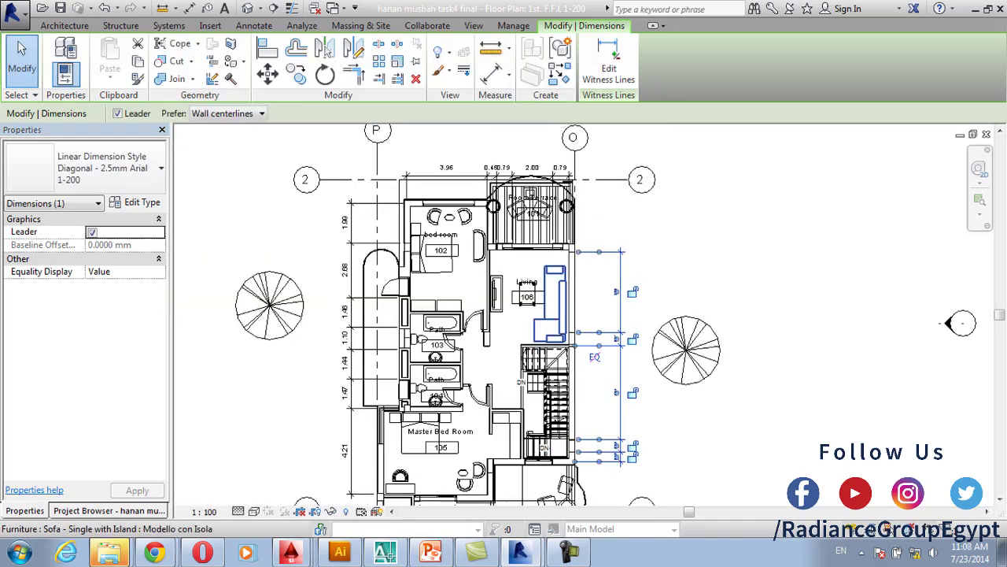
scroll(548, 298, up, 3)
click(520, 302)
click(517, 299)
scroll(523, 284, up, 2)
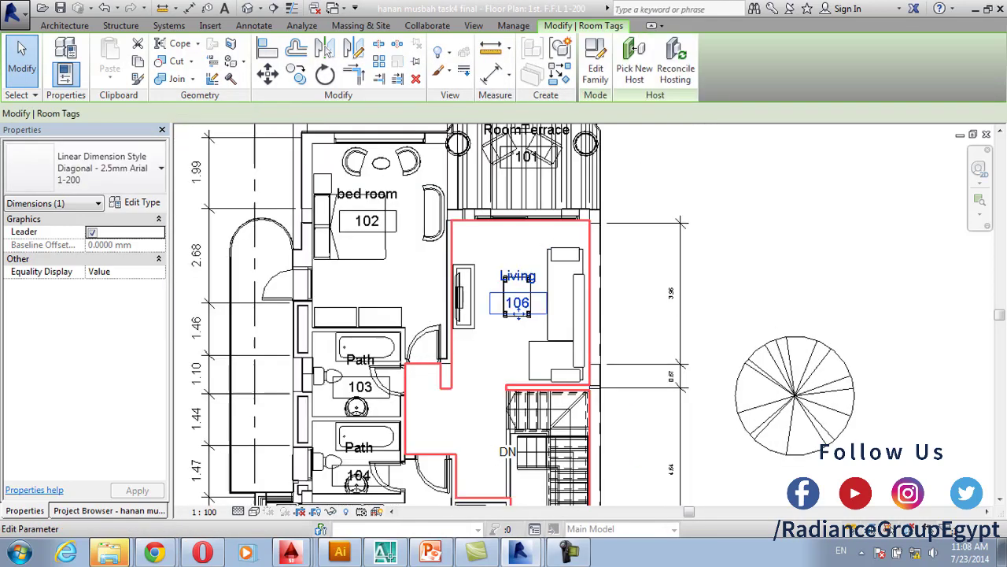
click(496, 282)
key(Return)
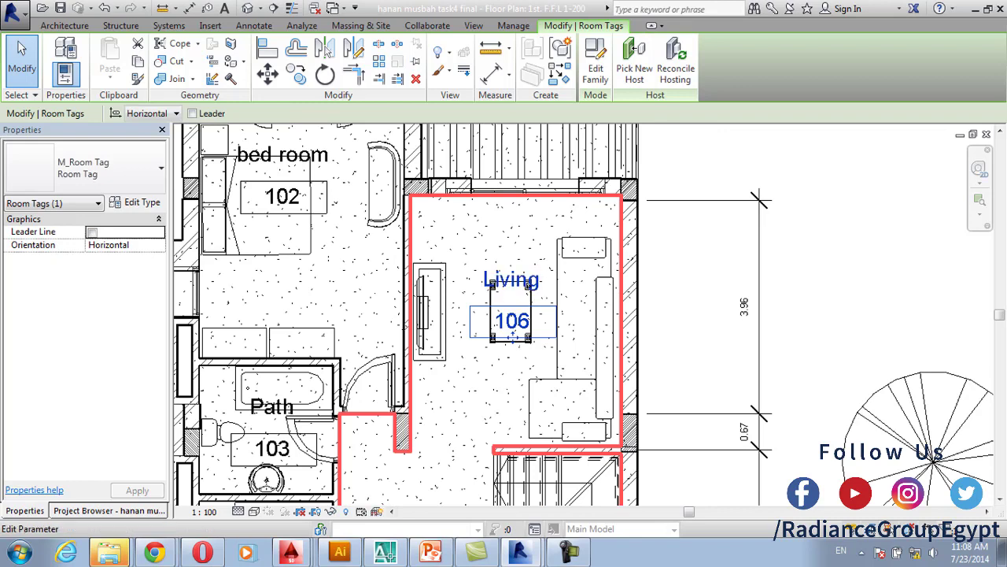
click(503, 281)
key(Return)
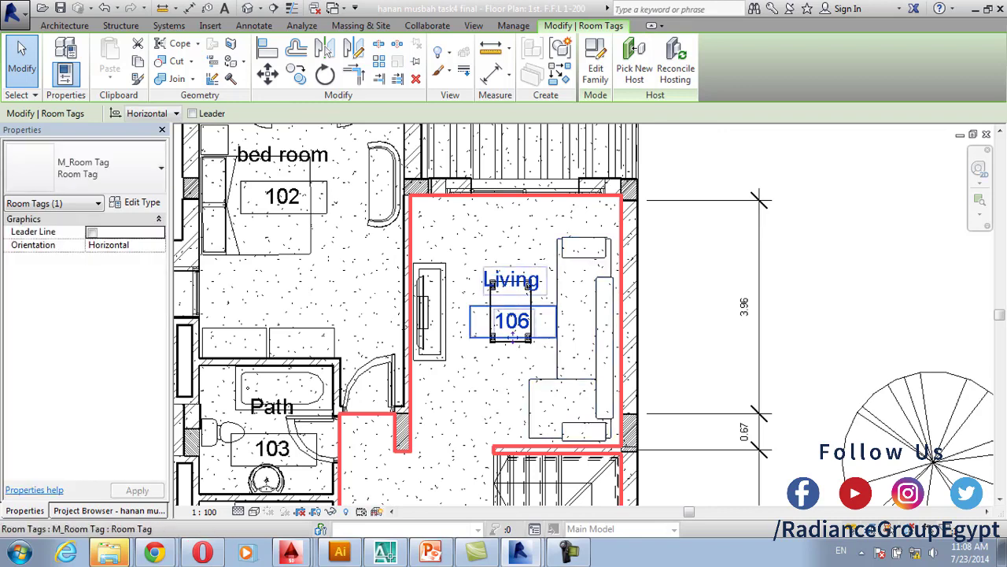
Open the M_Room Tag family and the Room name label's type properties
double_click(512, 337)
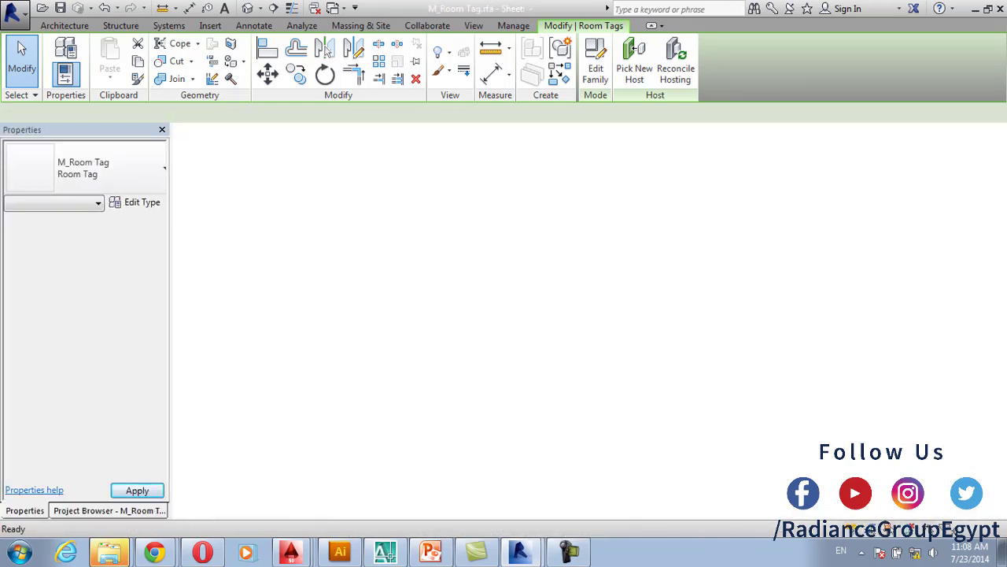
click(582, 203)
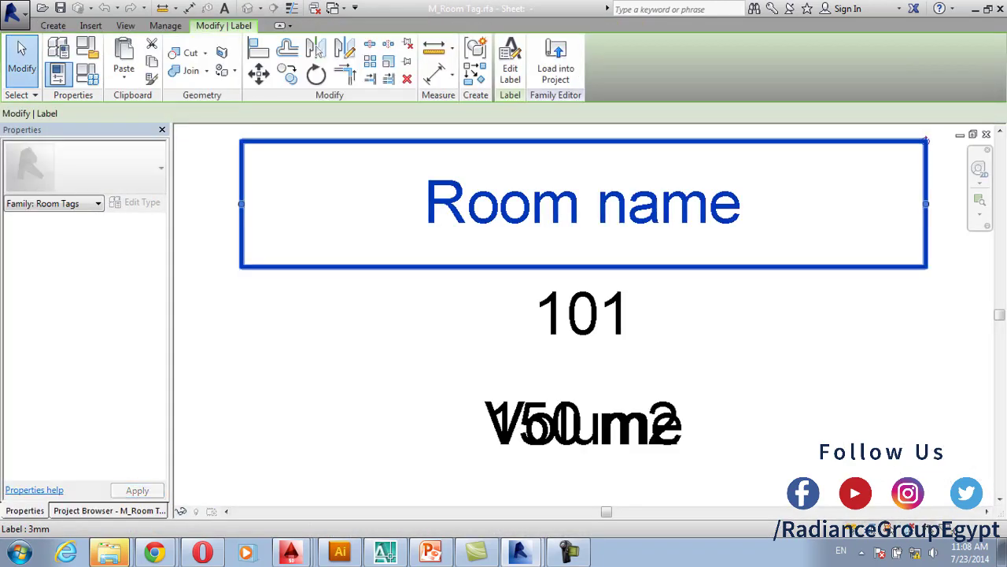
click(134, 202)
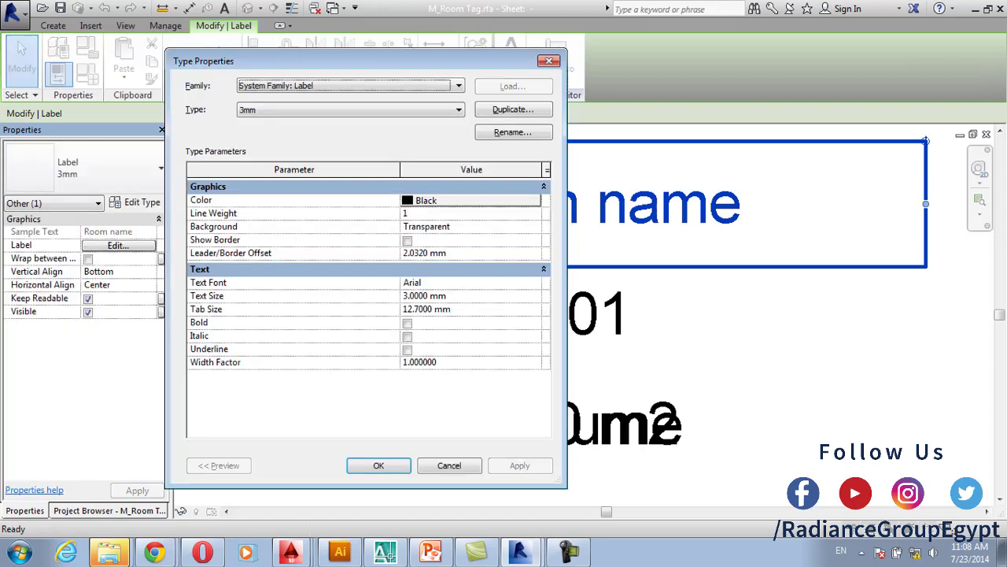
Duplicate the 3mm label type as '3mm 1-200' with a 1.25 mm text size
click(513, 110)
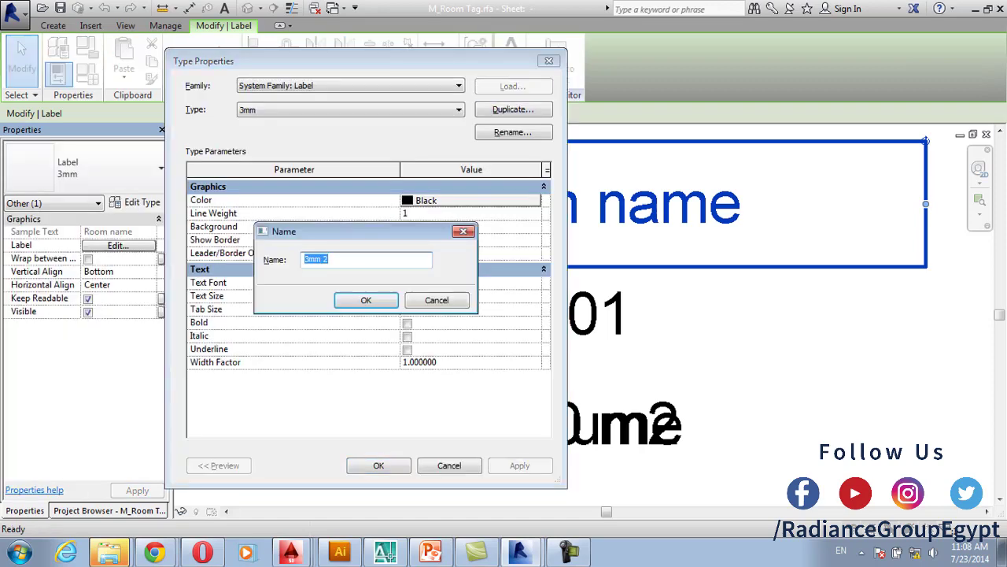
click(329, 259)
key(BackSpace)
text(1-200)
key(Return)
click(425, 295)
text(1.5)
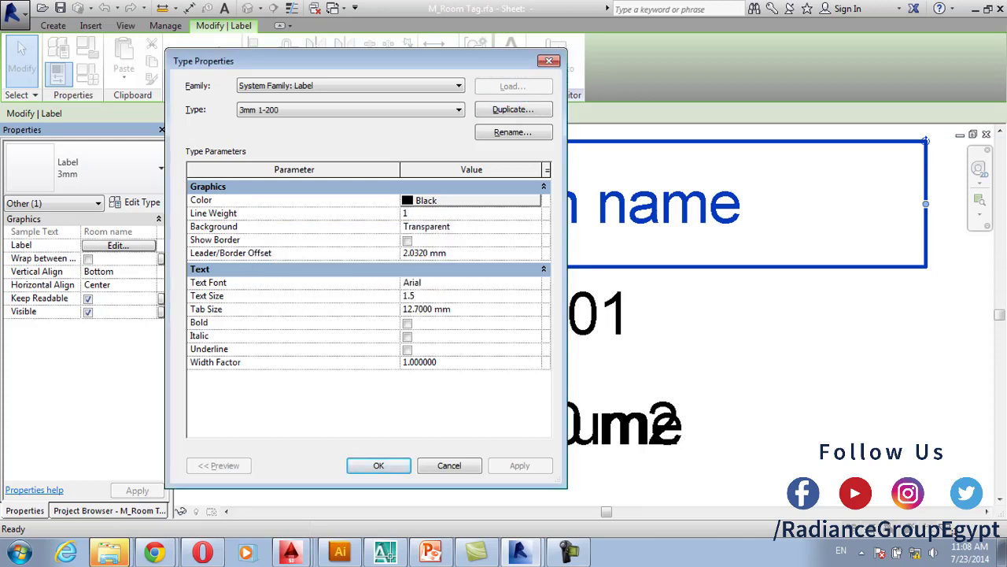
key(BackSpace)
text(25)
click(379, 465)
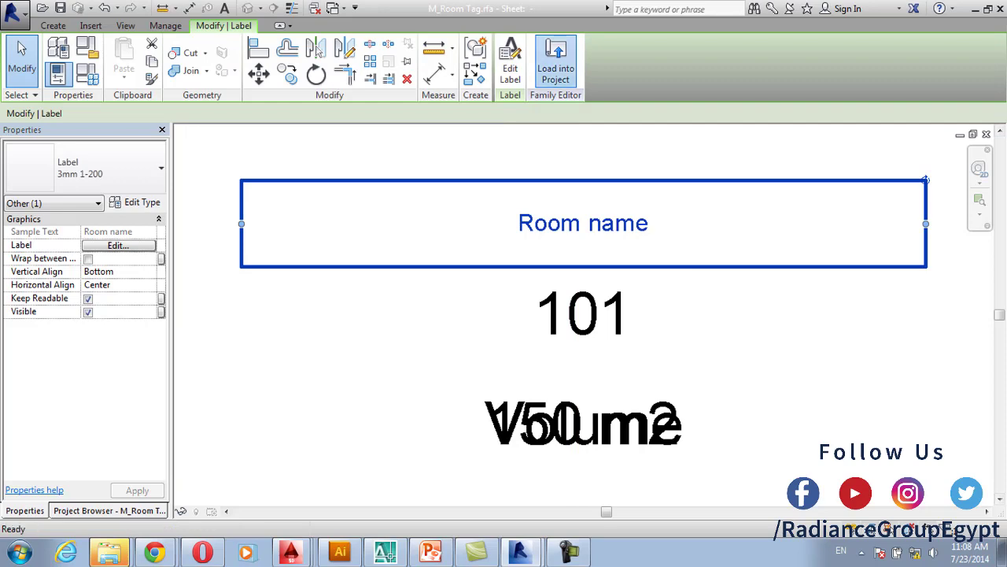
Load the edited M_Room Tag into the project, overwriting the existing version
click(556, 63)
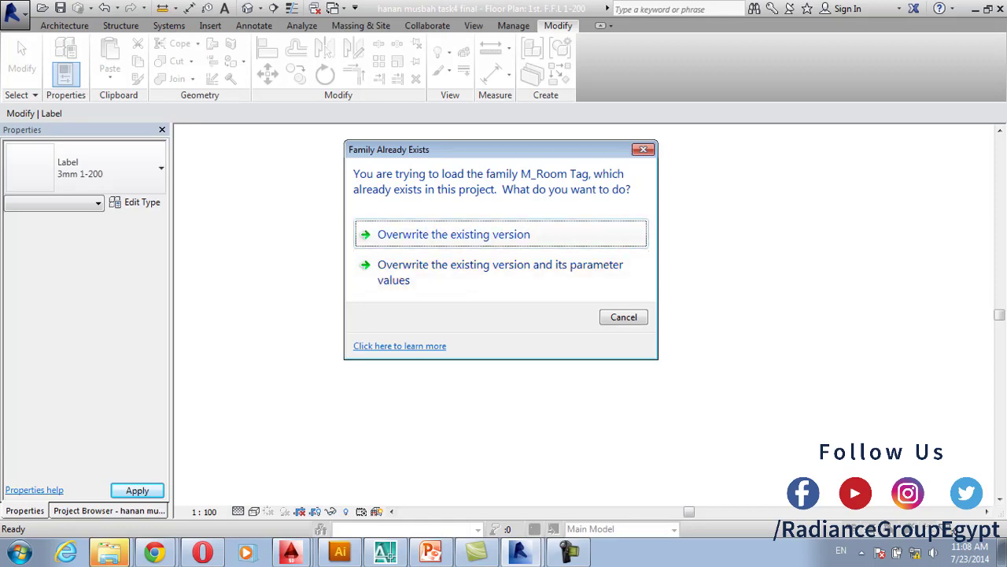
key(Return)
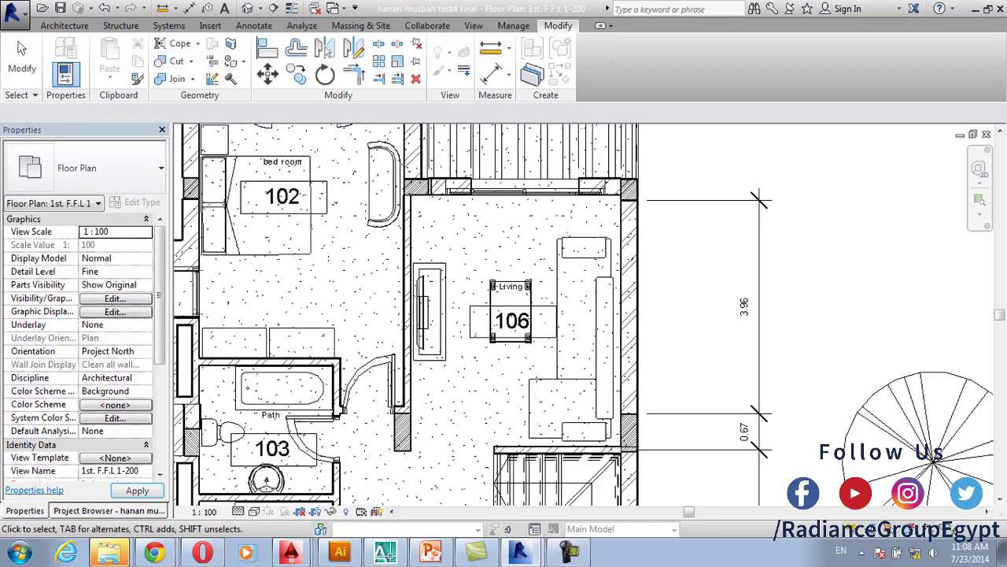
scroll(531, 286, down, 2)
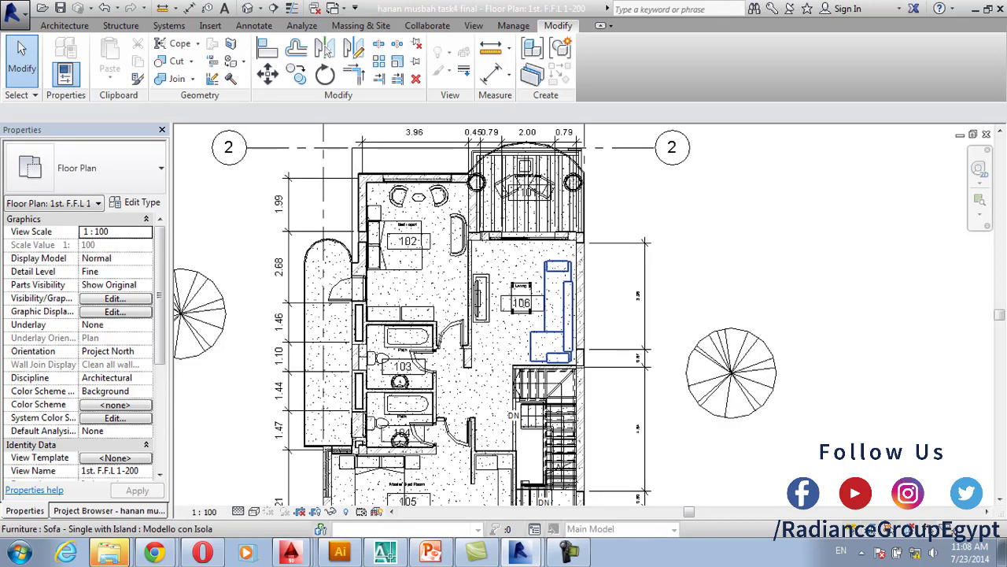
Zoom in on bedroom 102's room tag and check its name label without changing it
scroll(533, 285, up, 1)
middle_drag(517, 303, 579, 317)
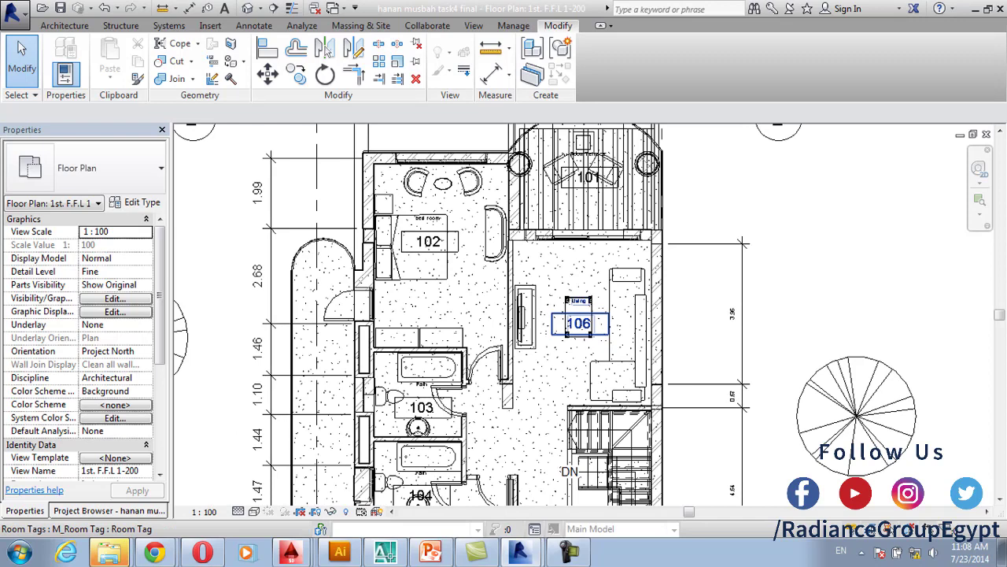
scroll(391, 264, up, 3)
middle_drag(421, 244, 432, 346)
scroll(432, 346, up, 3)
double_click(466, 278)
key(Return)
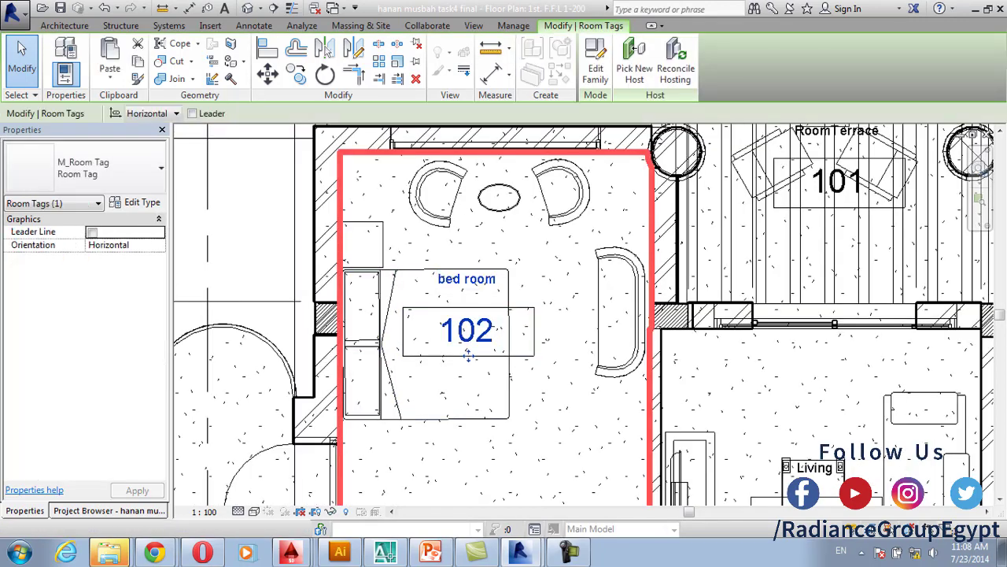
click(467, 279)
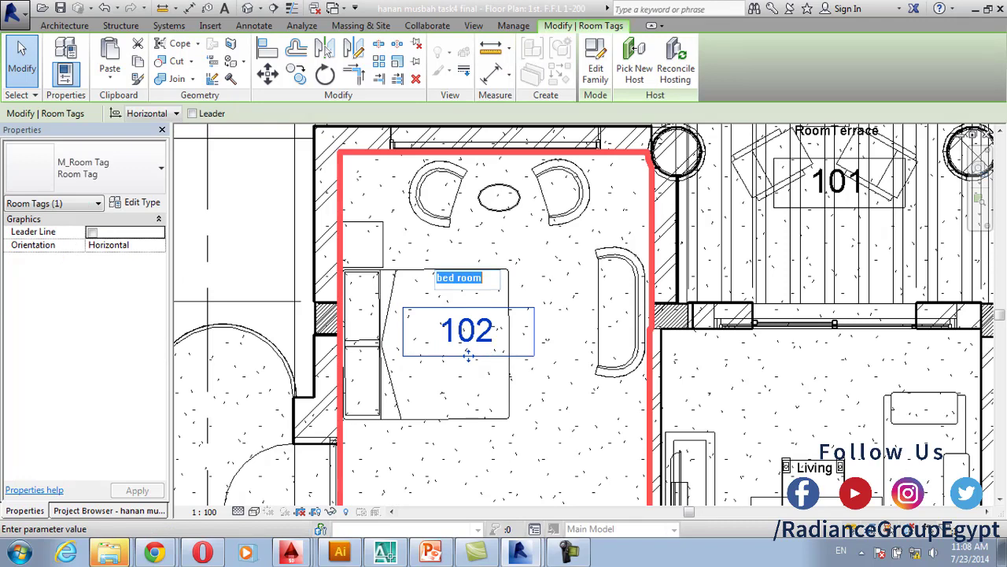
key(Escape)
key(Escape)
In the M_Room Tag family, set the Room name label type's text size to 1.5
double_click(504, 331)
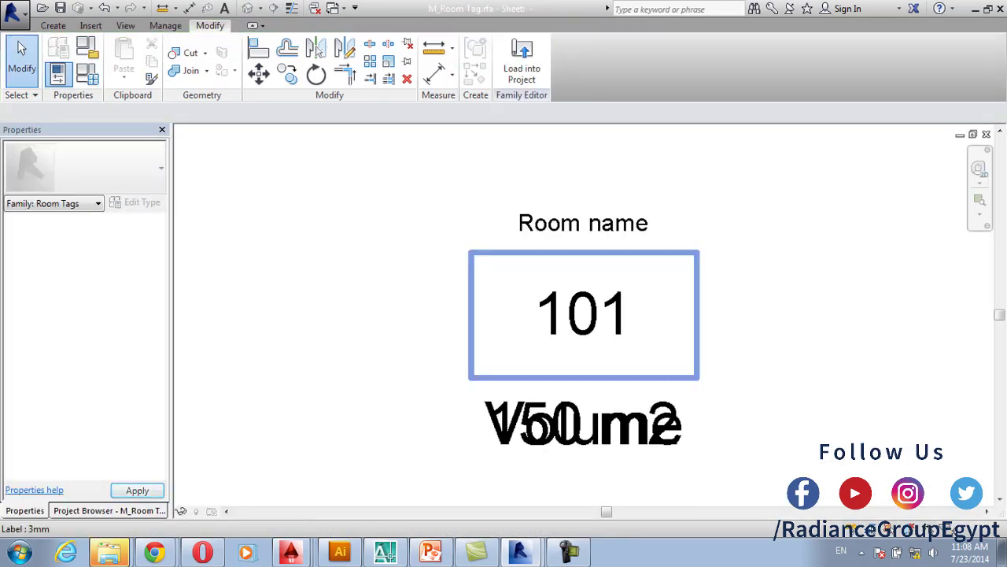
click(582, 223)
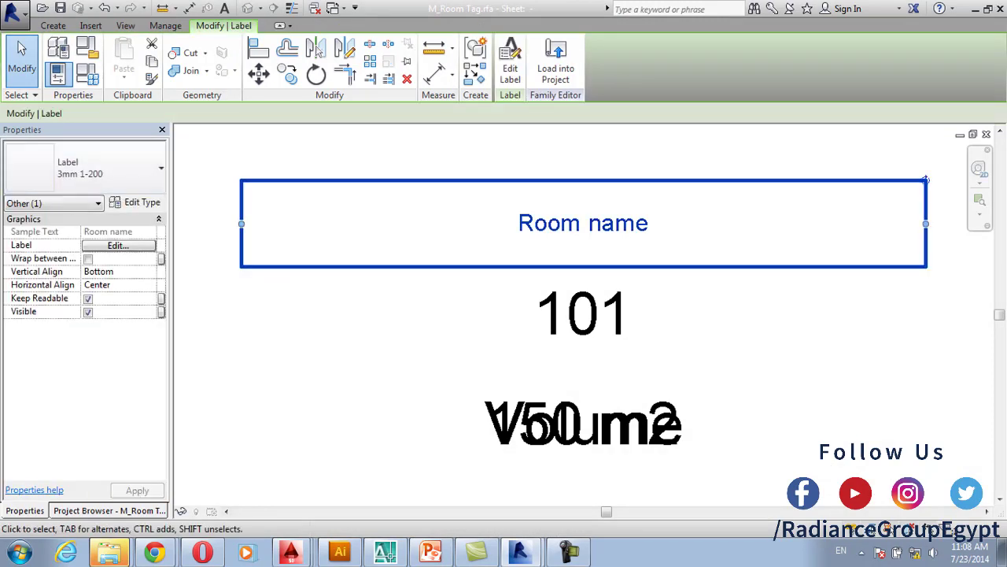
click(138, 203)
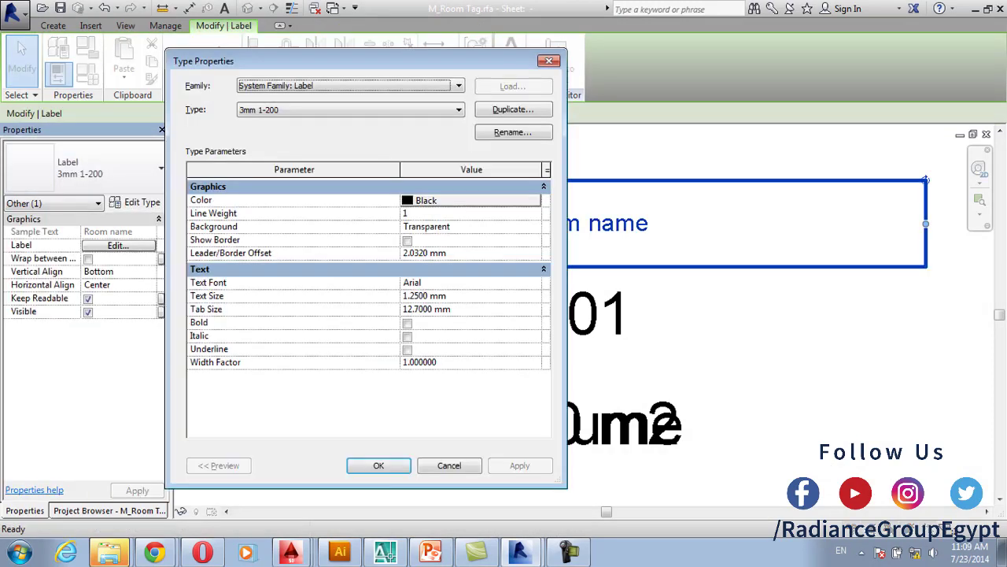
click(400, 296)
text(1.5)
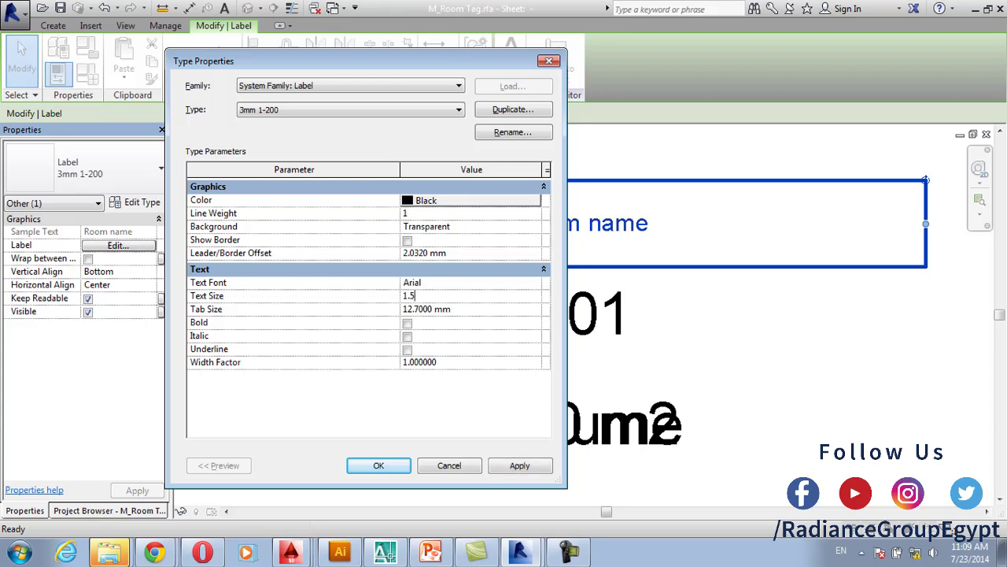
key(Return)
Give the Volume and area labels the smaller type, then reload, overwriting the existing version
click(583, 315)
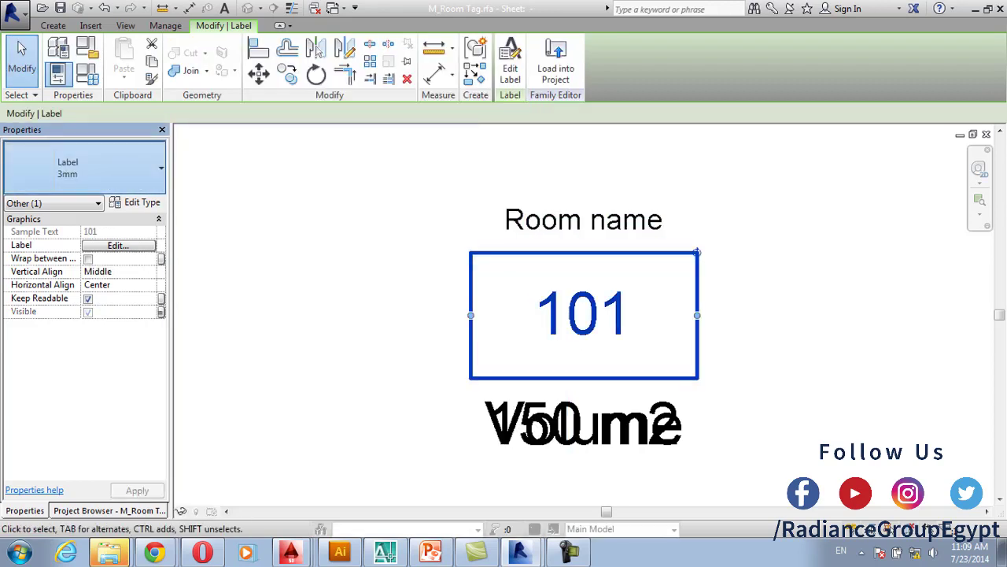
click(583, 425)
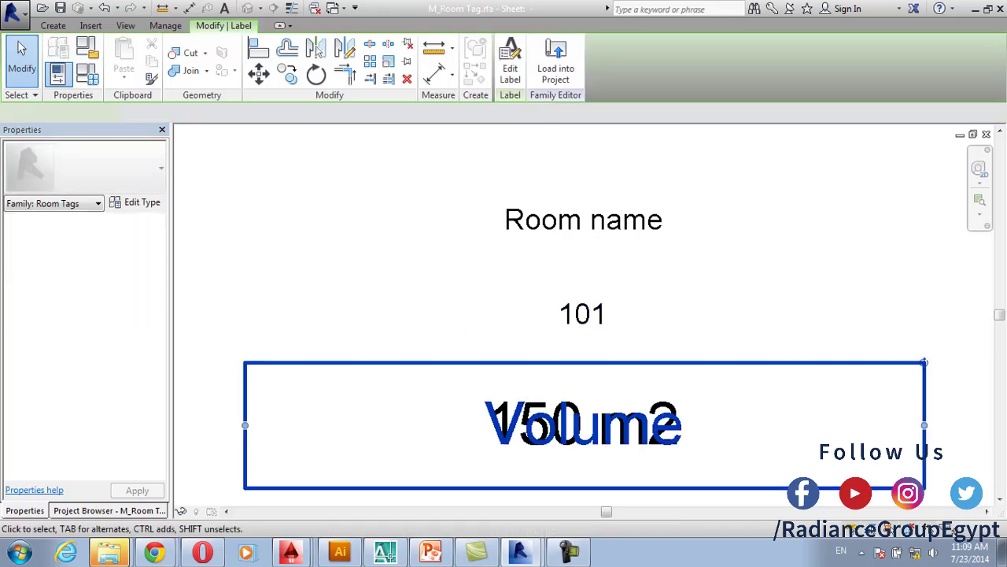
click(84, 167)
key(Escape)
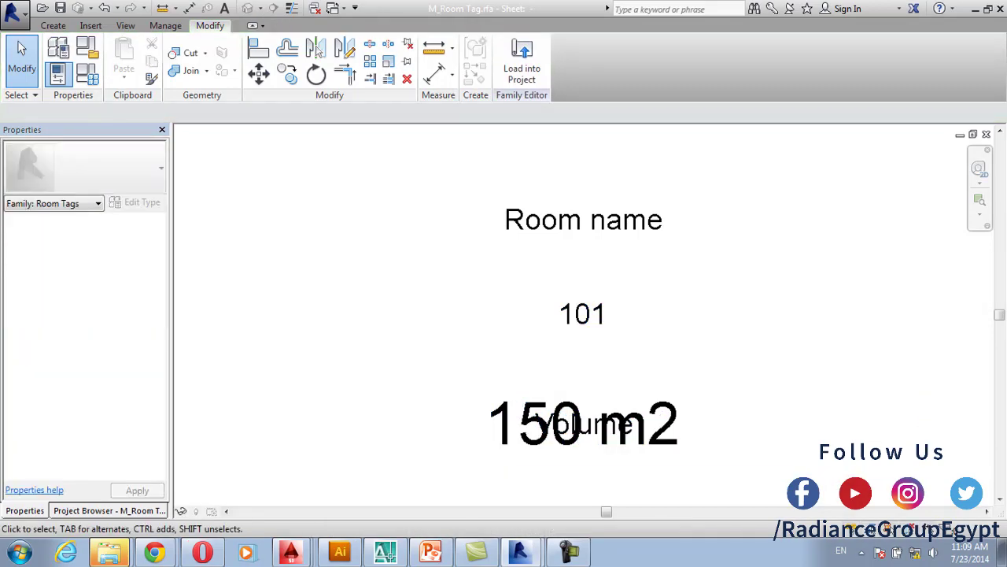
click(504, 425)
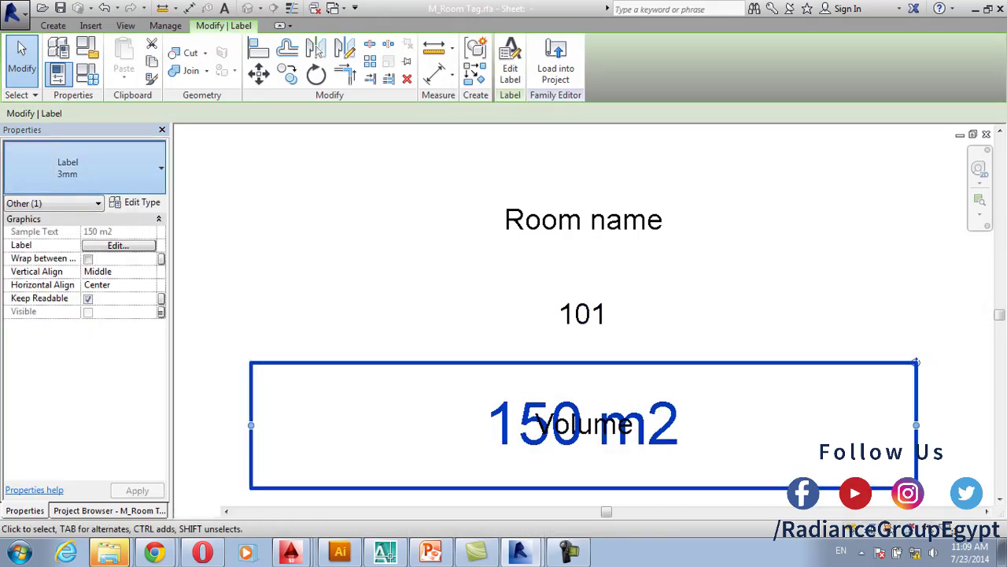
click(85, 167)
key(Escape)
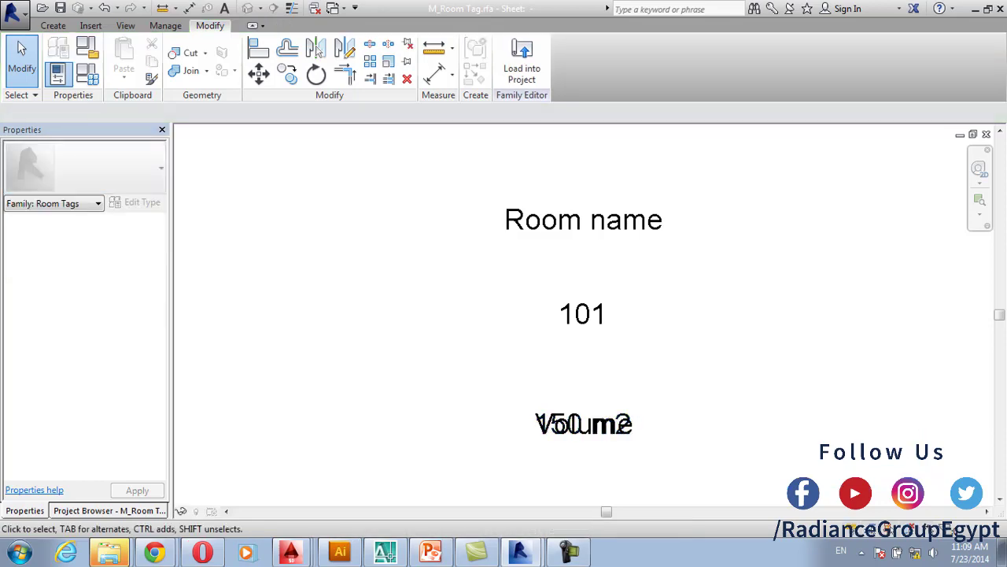
click(521, 61)
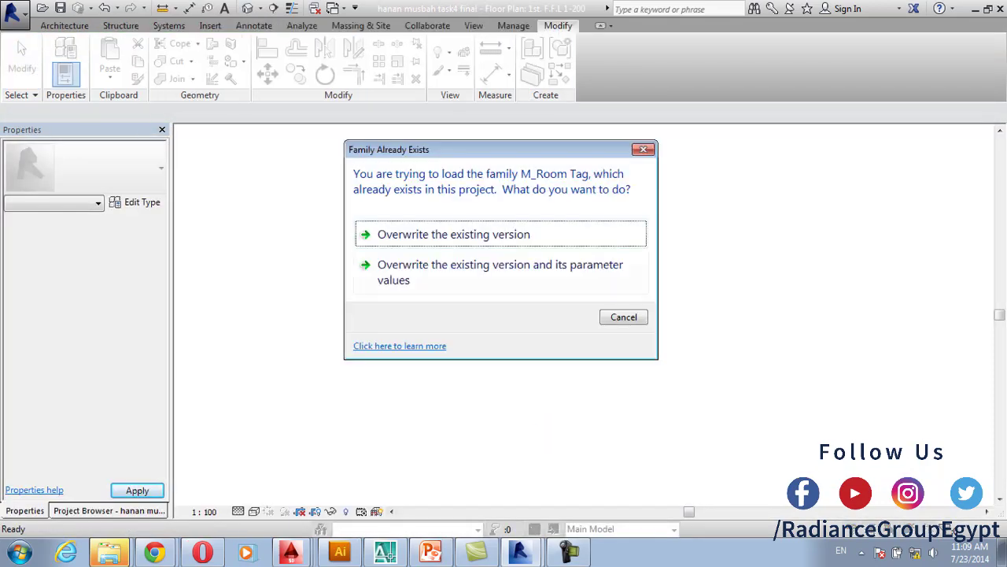
click(453, 234)
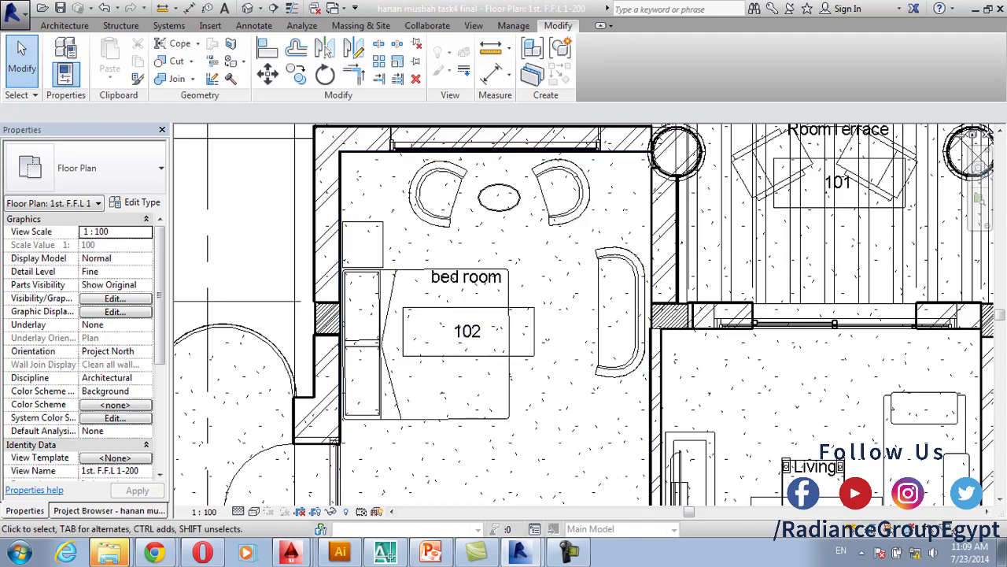
Move the right-hand dimension string left, closer to the building
scroll(472, 319, down, 6)
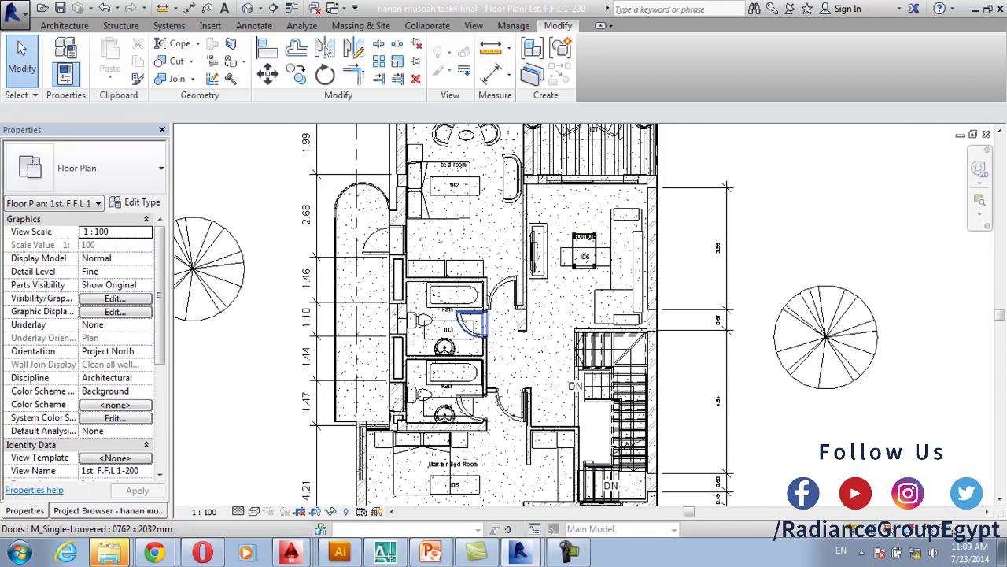
scroll(390, 323, up, 4)
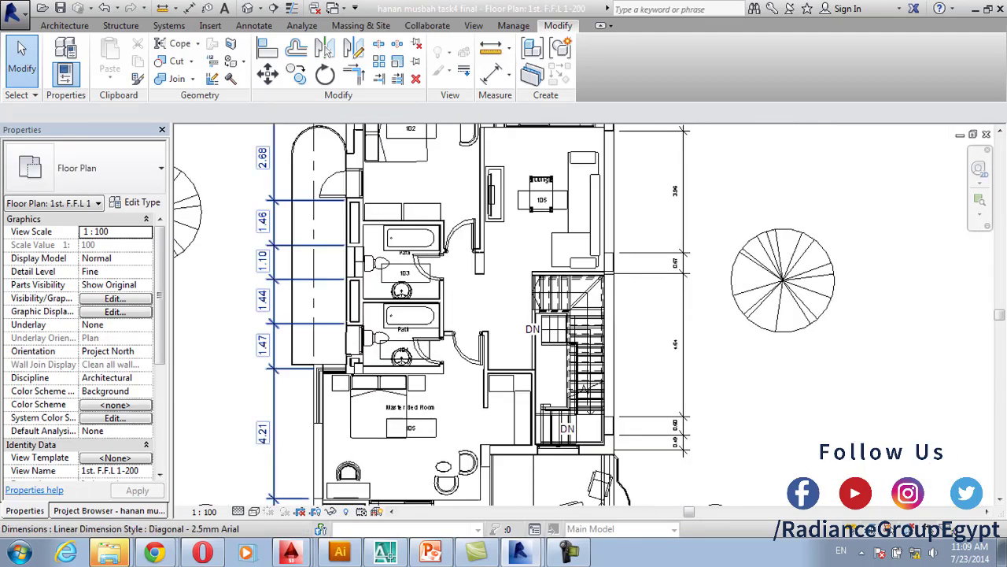
scroll(686, 242, up, 2)
click(680, 242)
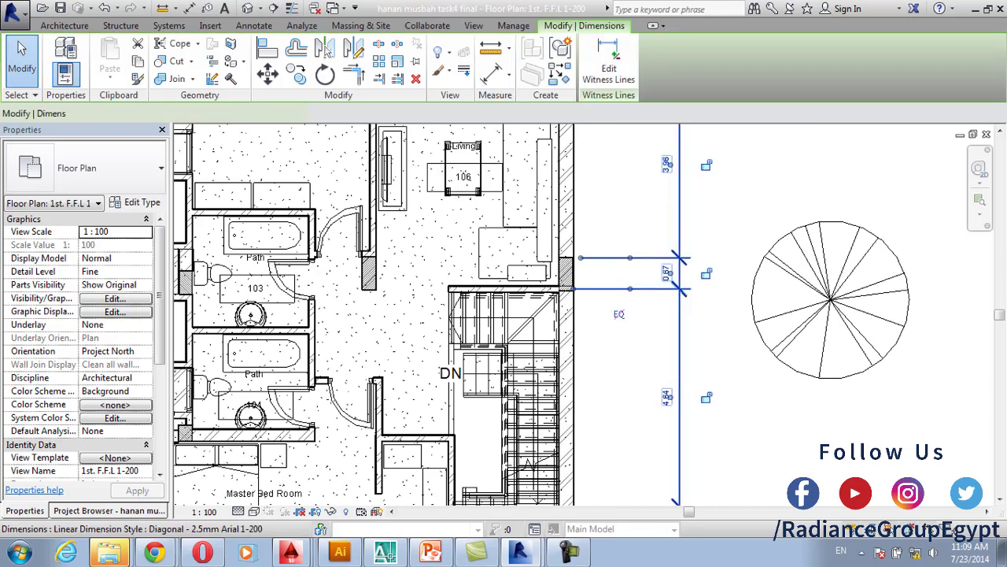
middle_drag(680, 242, 712, 334)
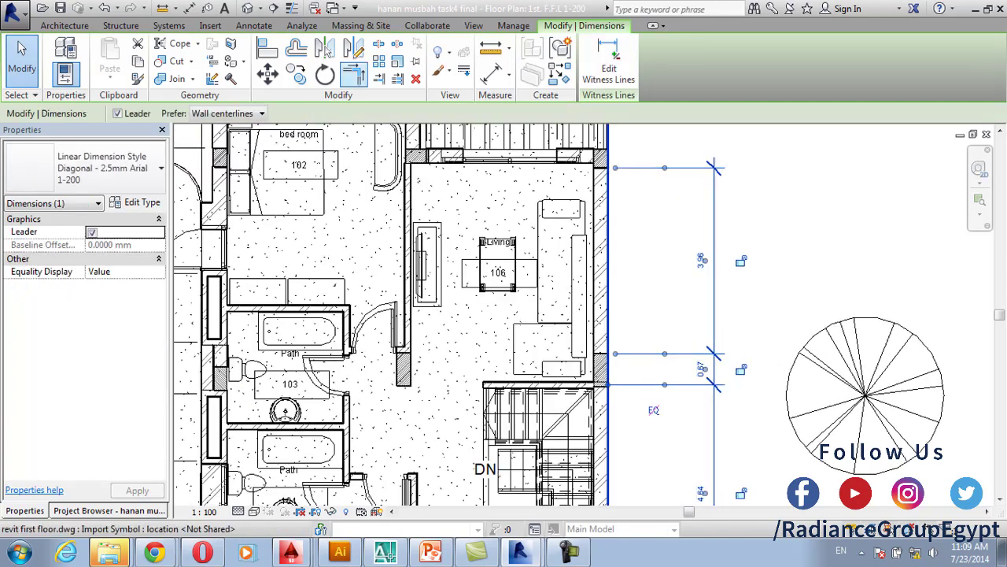
click(267, 73)
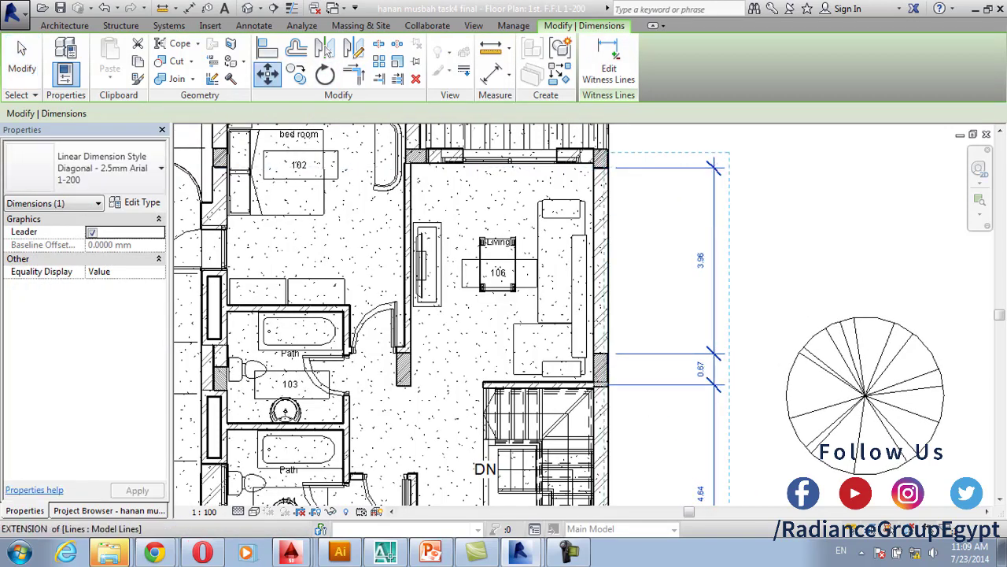
click(714, 167)
click(653, 167)
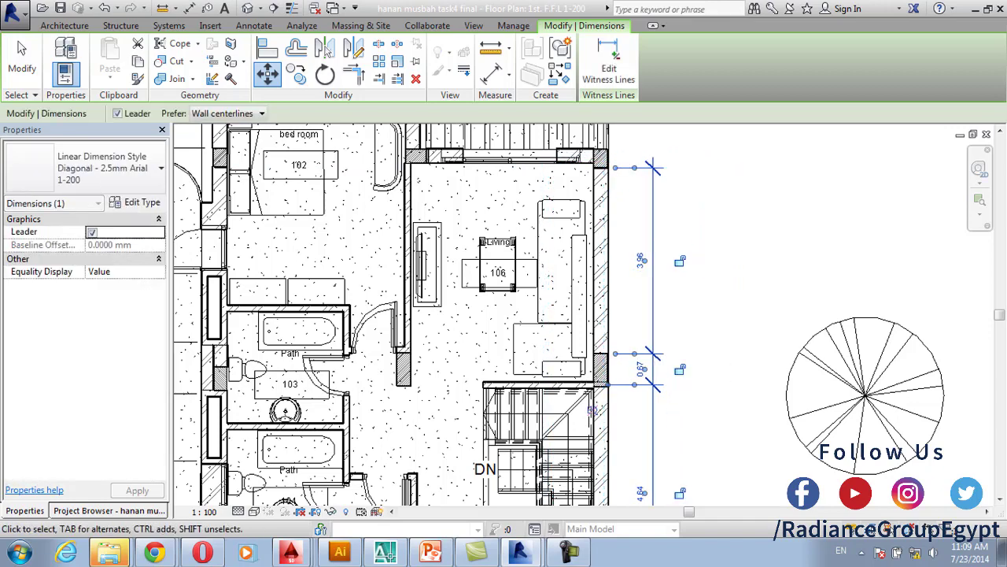
key(Escape)
Pan over to bedroom 102 and check its compact room tag
scroll(624, 221, down, 4)
middle_drag(598, 222, 558, 224)
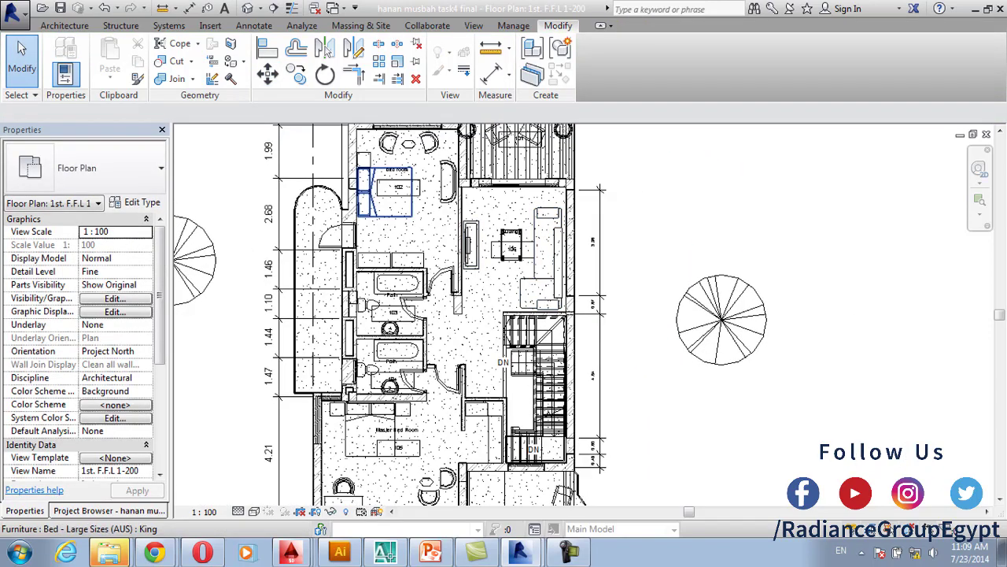
scroll(387, 208, up, 3)
middle_drag(387, 208, 432, 303)
scroll(465, 219, up, 2)
click(452, 303)
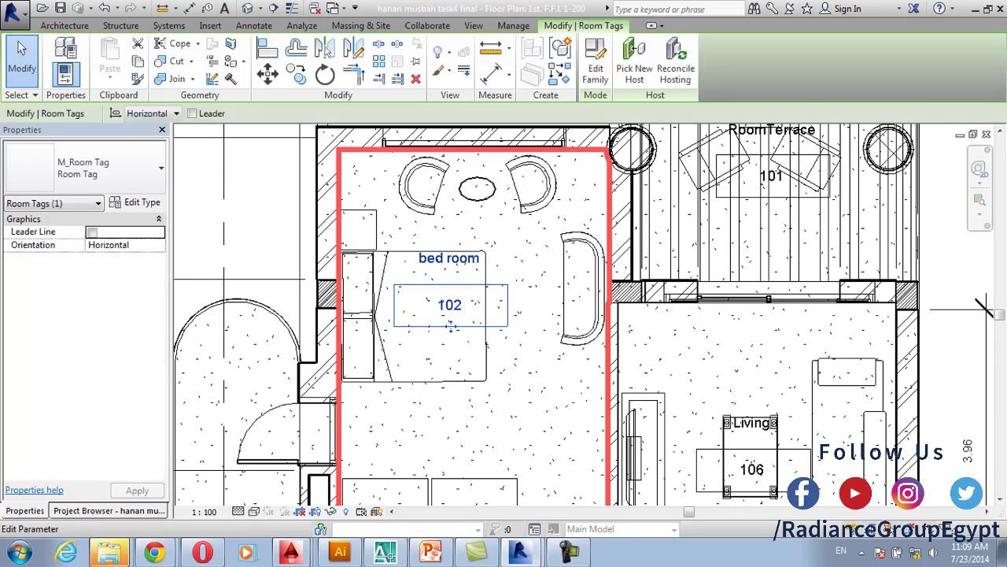
scroll(434, 276, down, 3)
scroll(421, 250, down, 3)
key(Escape)
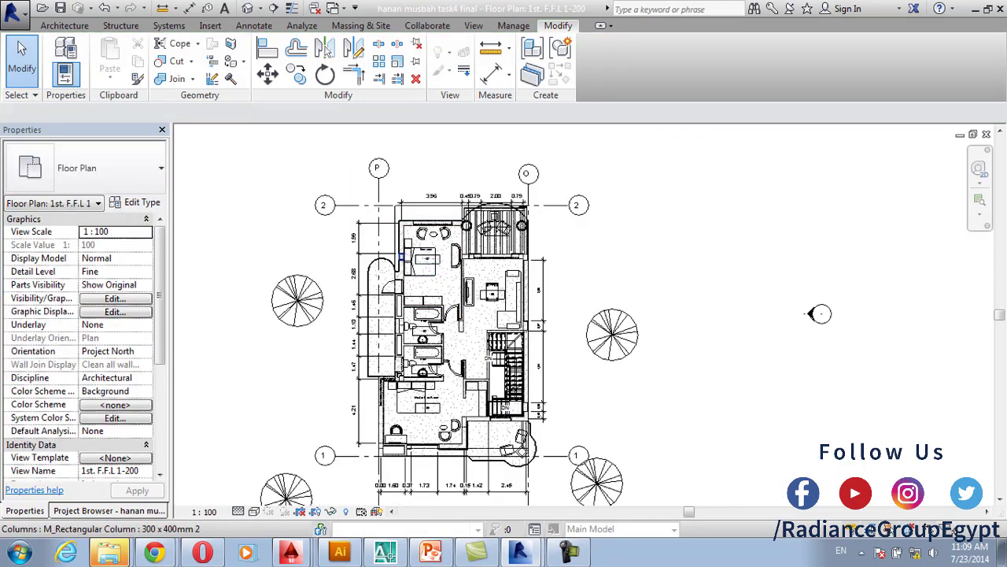
Switch the left dimension string to the Diagonal 2.5mm Arial 1-200 style
scroll(405, 238, up, 3)
middle_drag(365, 236, 414, 355)
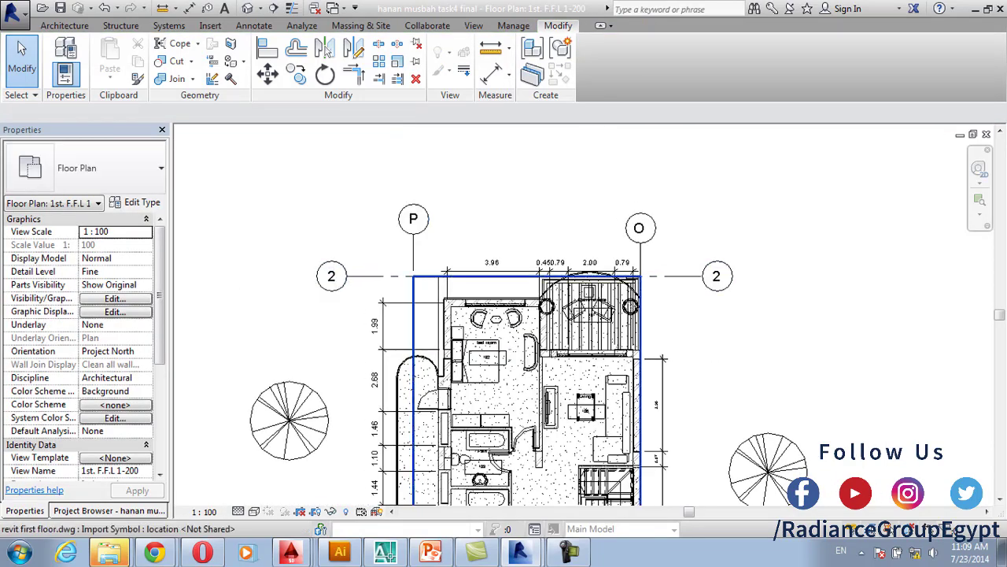
middle_drag(476, 360, 434, 177)
click(353, 403)
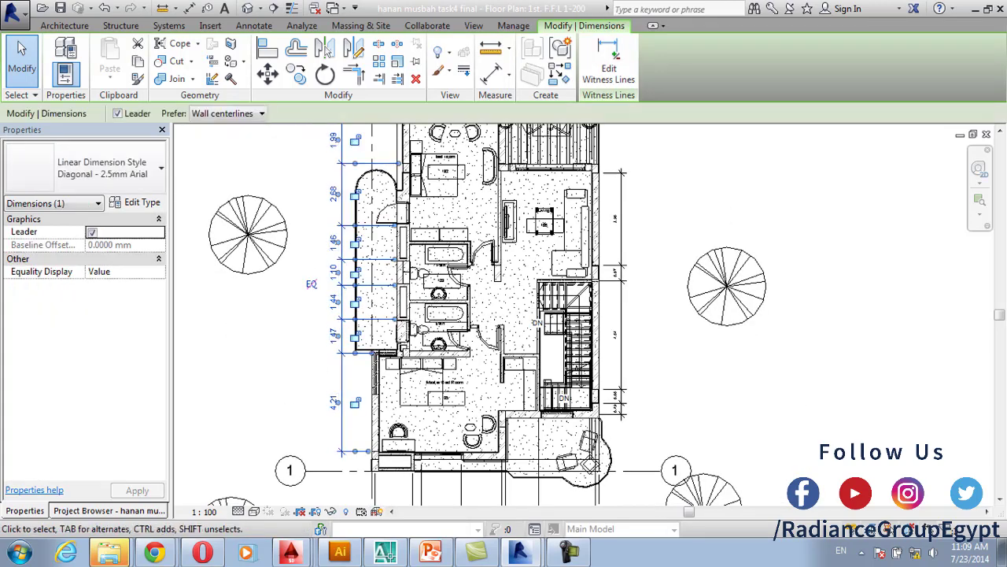
click(84, 168)
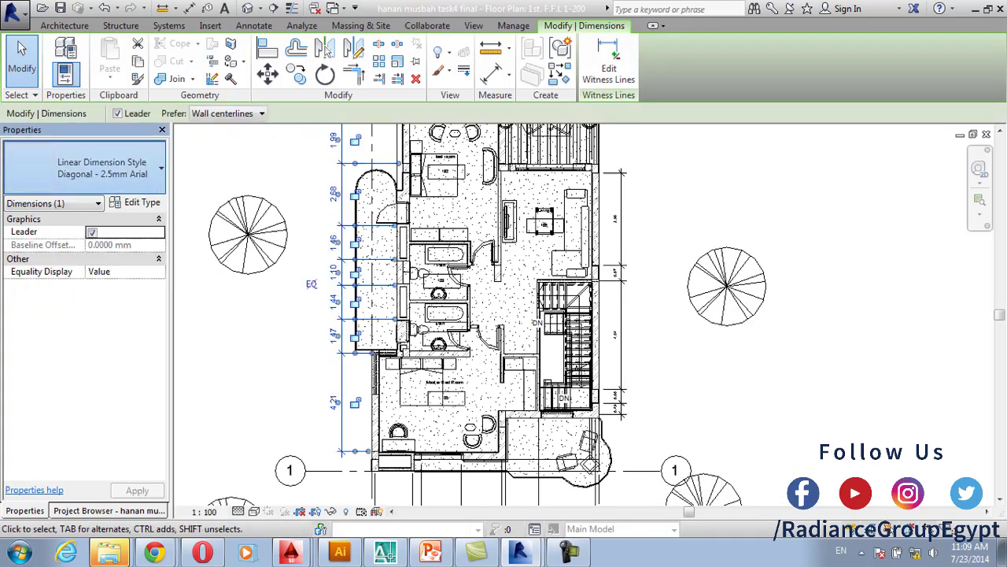
key(Escape)
Review the floor plan's type settings and close them unchanged
scroll(335, 272, up, 2)
scroll(335, 272, up, 1)
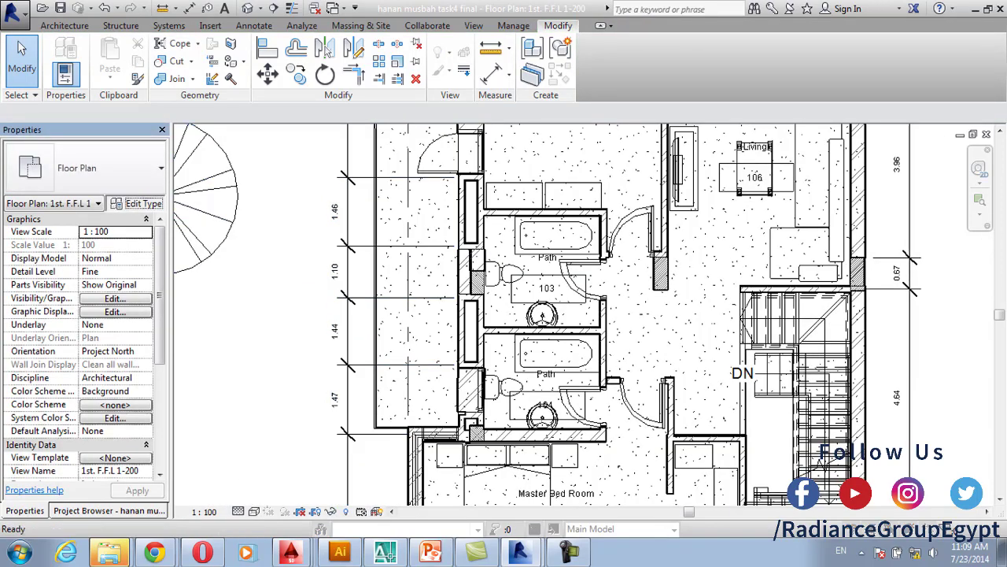
click(137, 202)
click(549, 60)
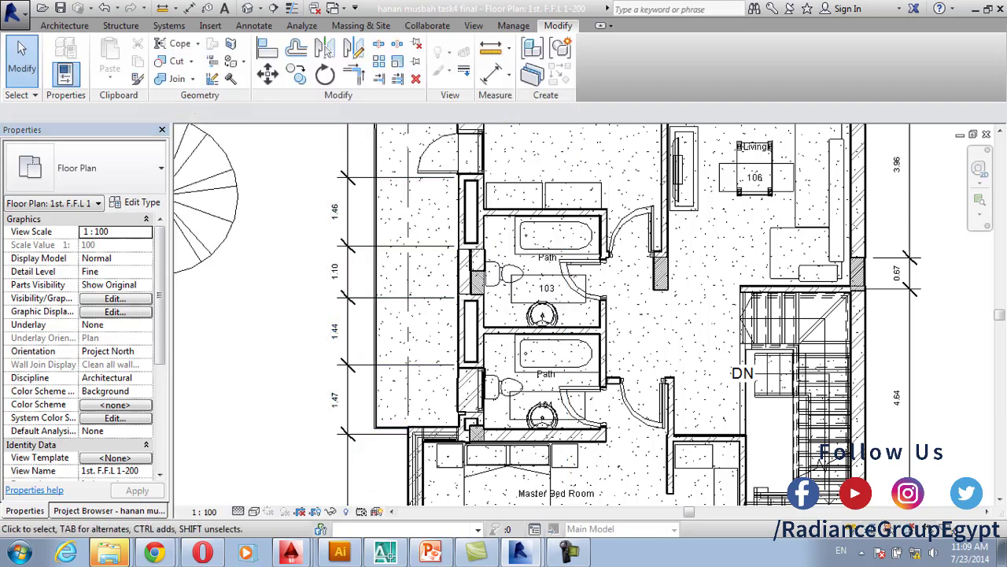
Raise the dimension style's text size to 2.5
click(349, 299)
click(142, 202)
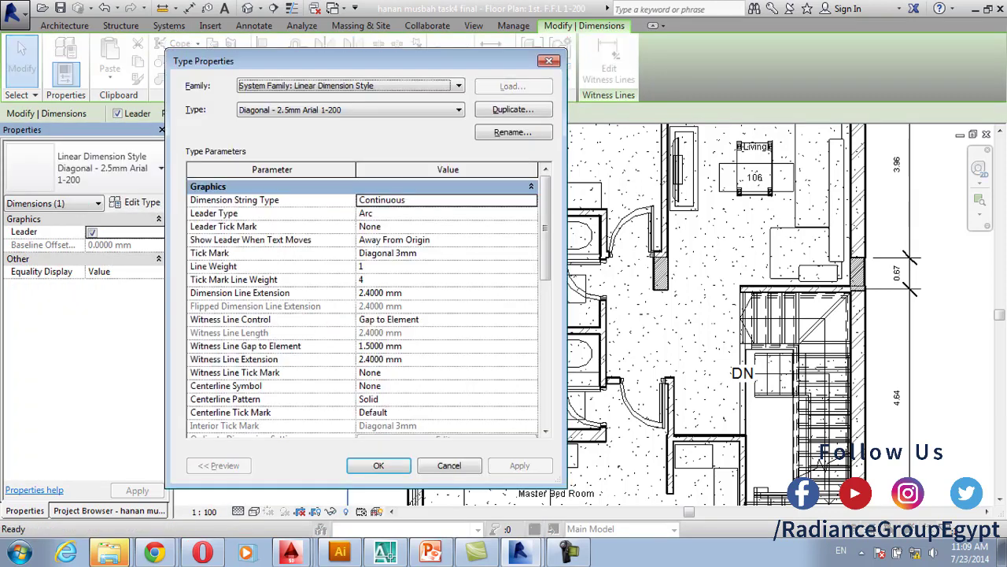
drag(545, 229, 546, 372)
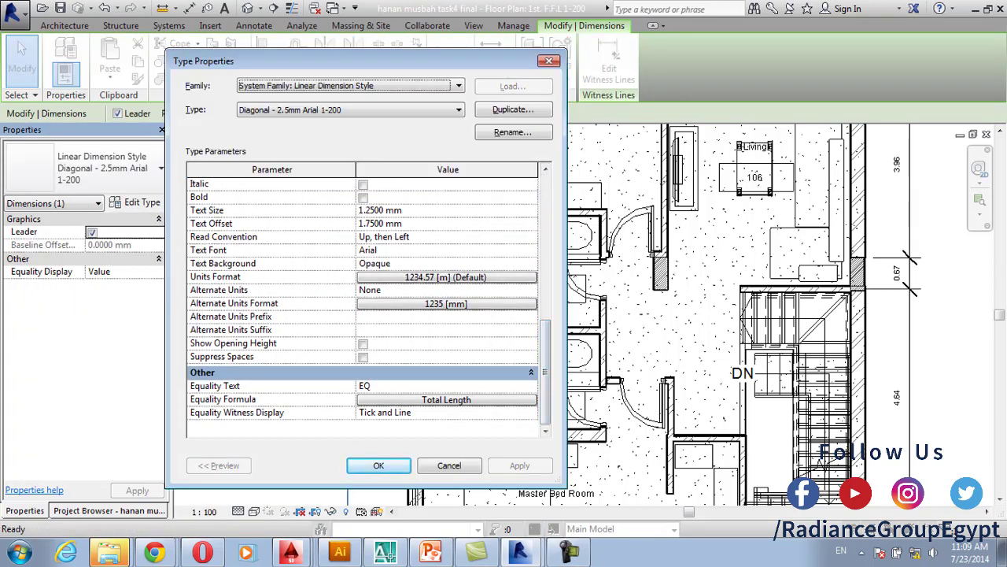
click(381, 210)
text(2.5)
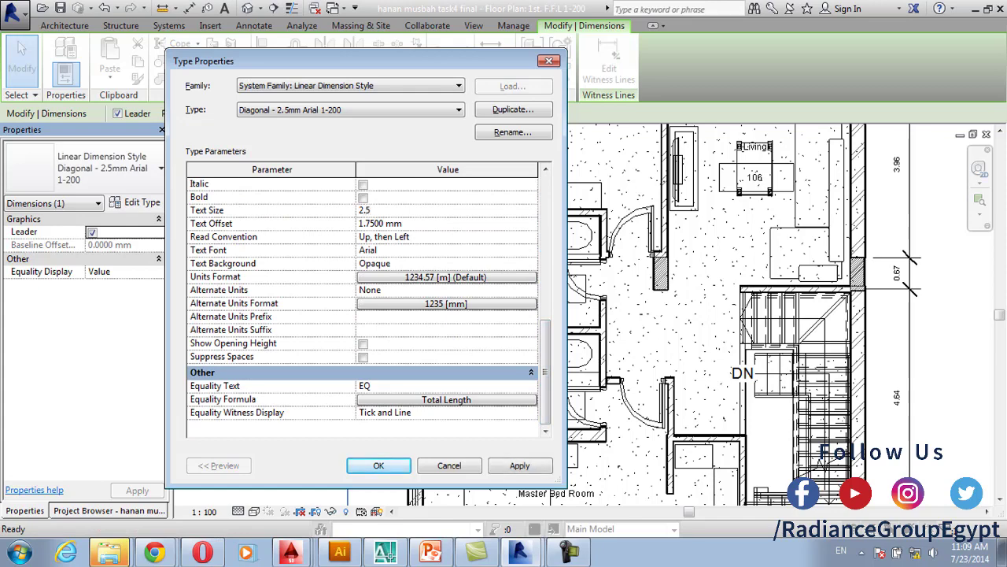
click(379, 465)
scroll(316, 361, down, 2)
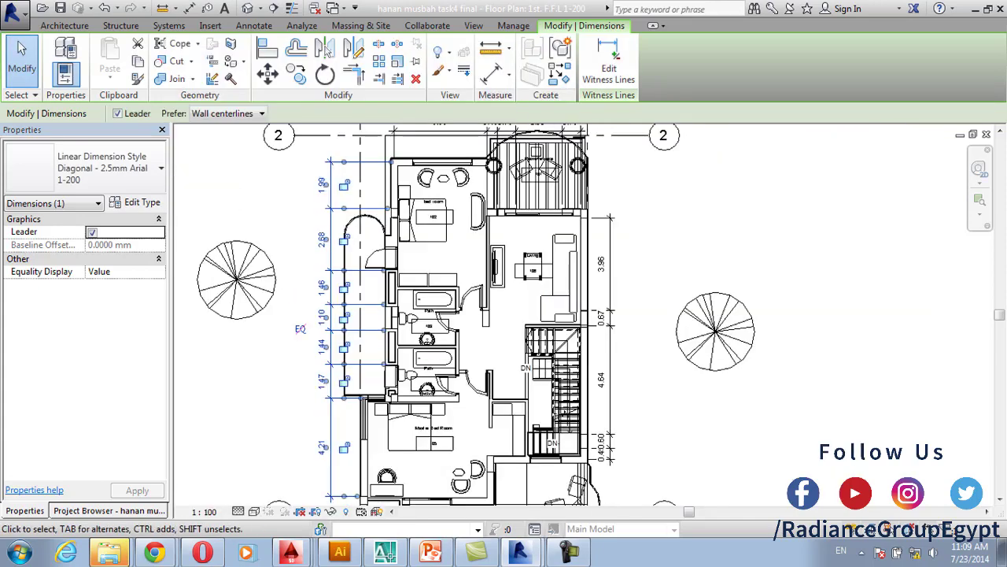
scroll(315, 364, down, 3)
key(Escape)
Set the first floor plan's view scale to 1:200
scroll(356, 358, up, 2)
middle_drag(361, 358, 396, 359)
scroll(361, 429, up, 1)
click(203, 512)
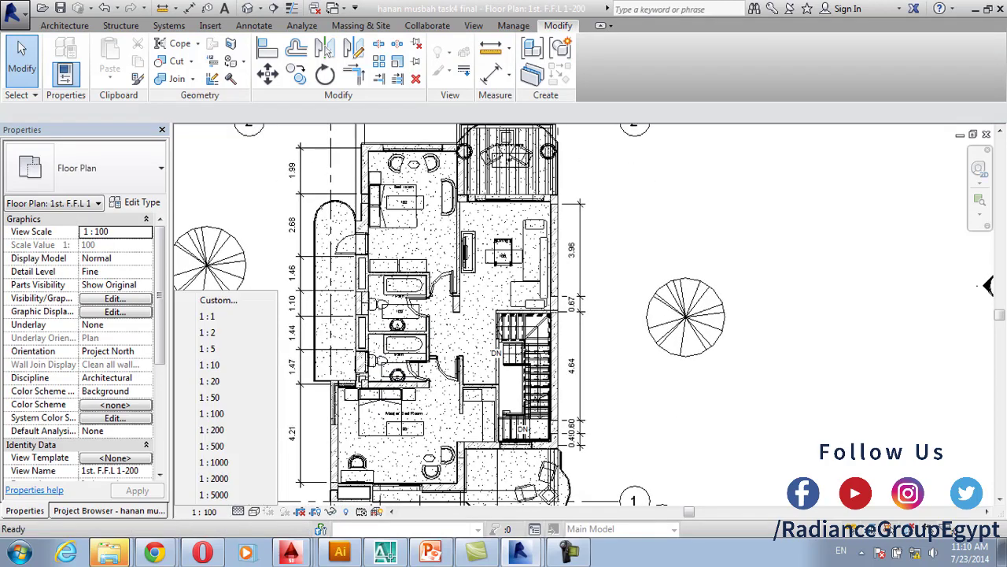
click(212, 429)
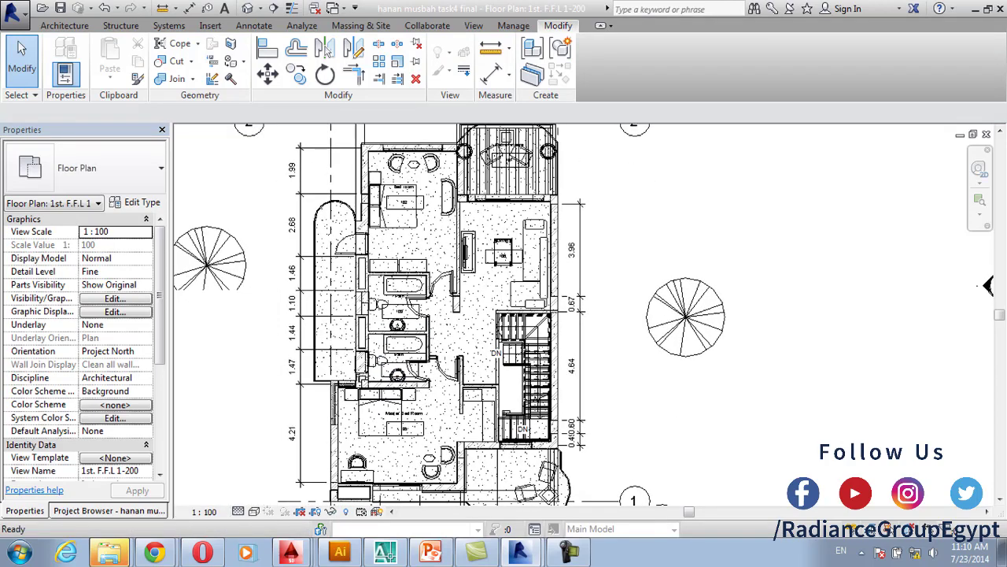
Set the dimension style's text size back to 1.25 mm
scroll(642, 318, down, 5)
scroll(619, 303, up, 7)
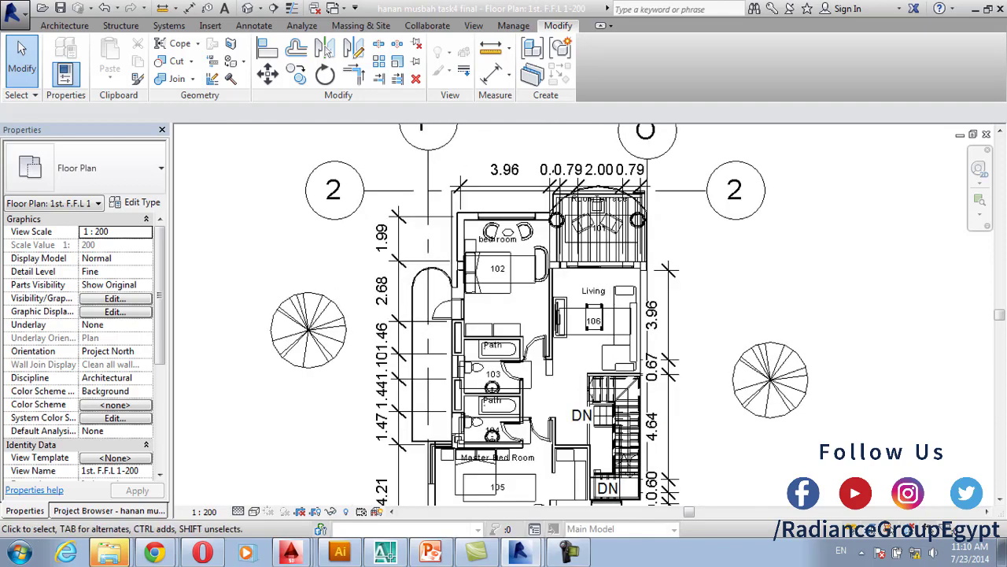
scroll(480, 314, down, 3)
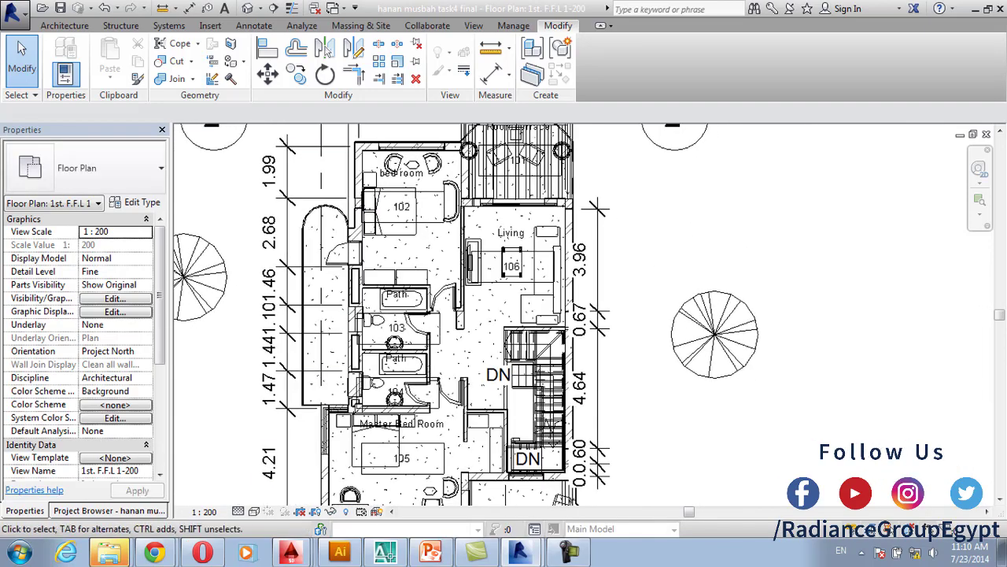
click(588, 458)
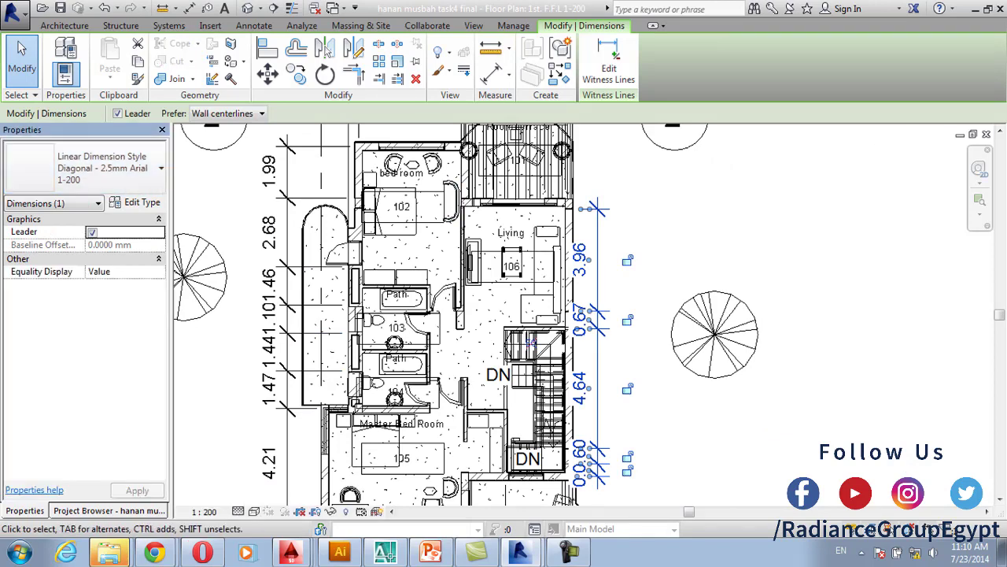
click(141, 202)
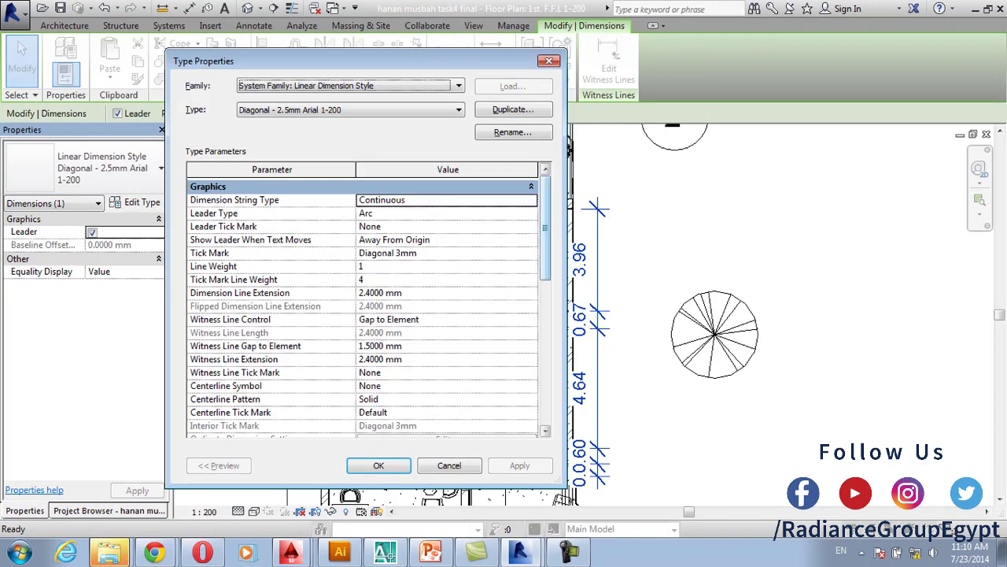
drag(545, 229, 545, 329)
click(394, 306)
text(1.25)
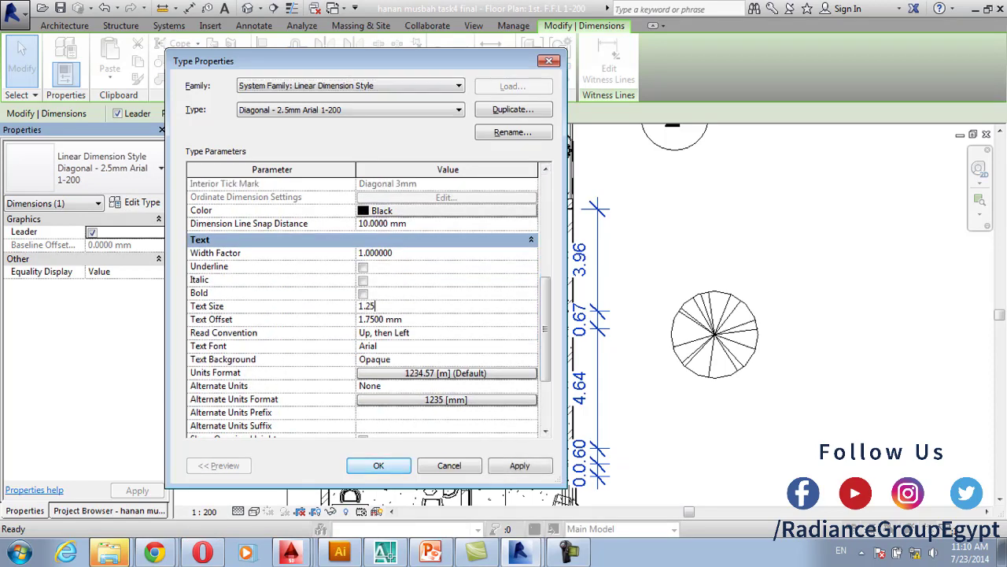
click(379, 465)
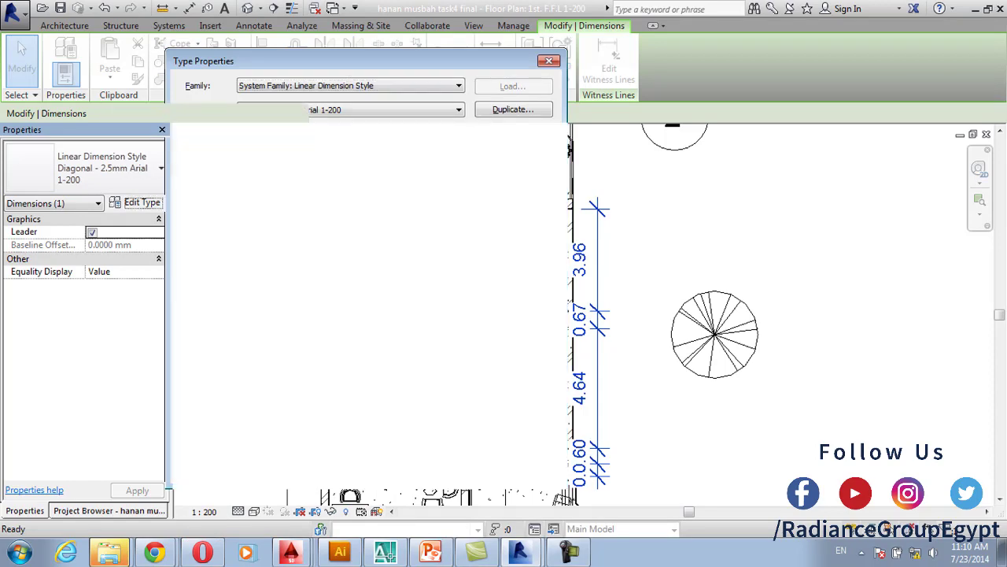
middle_drag(555, 290, 575, 297)
click(298, 221)
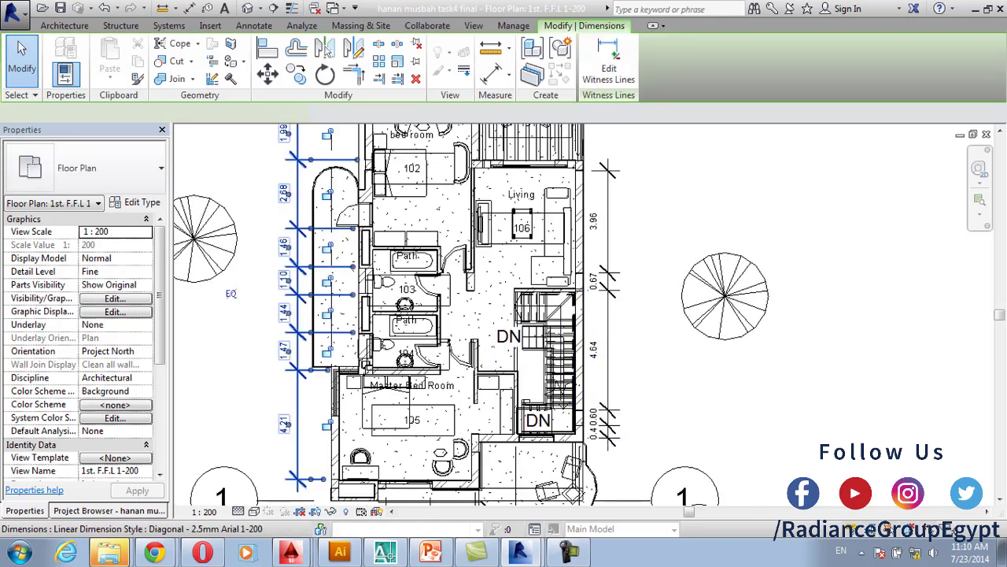
Switch the left vertical dimension string to Diagonal - 2.5mm Arial 1-200
key(Escape)
click(298, 222)
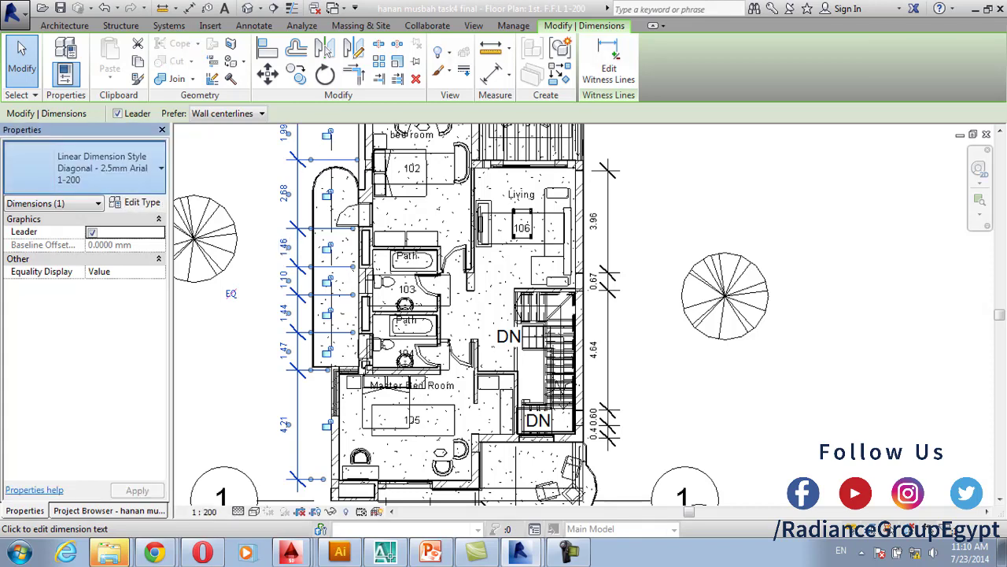
key(Escape)
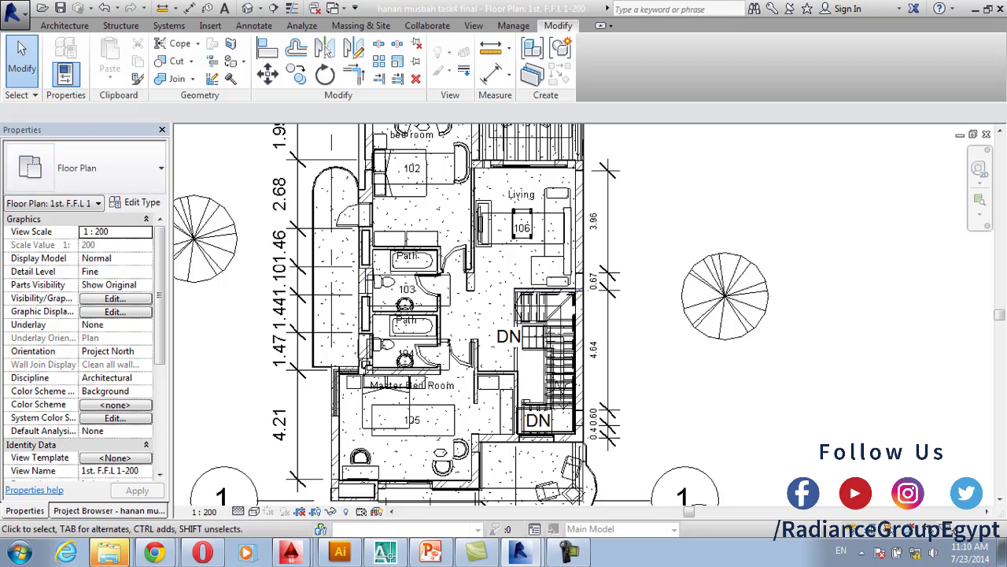
scroll(692, 472, down, 2)
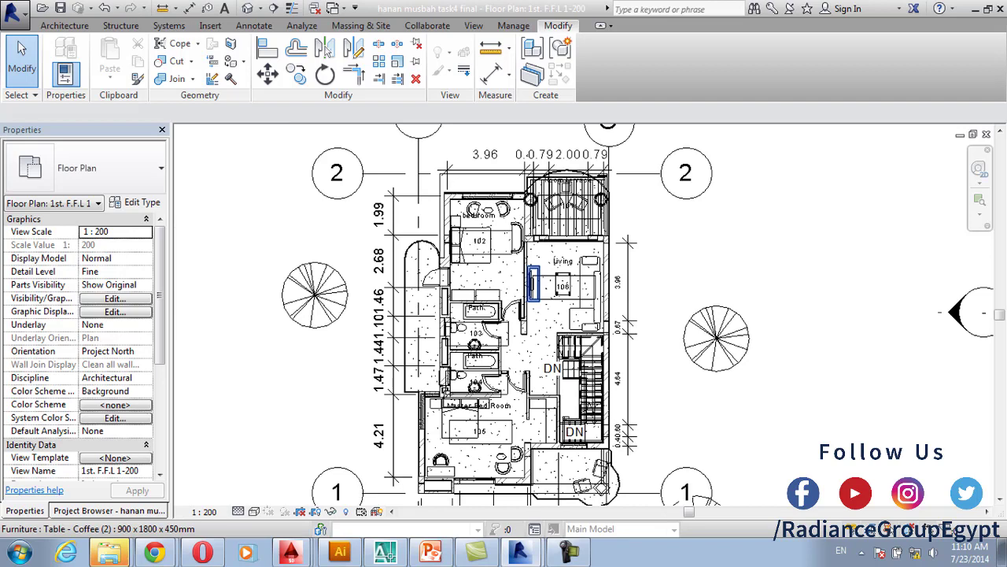
click(403, 330)
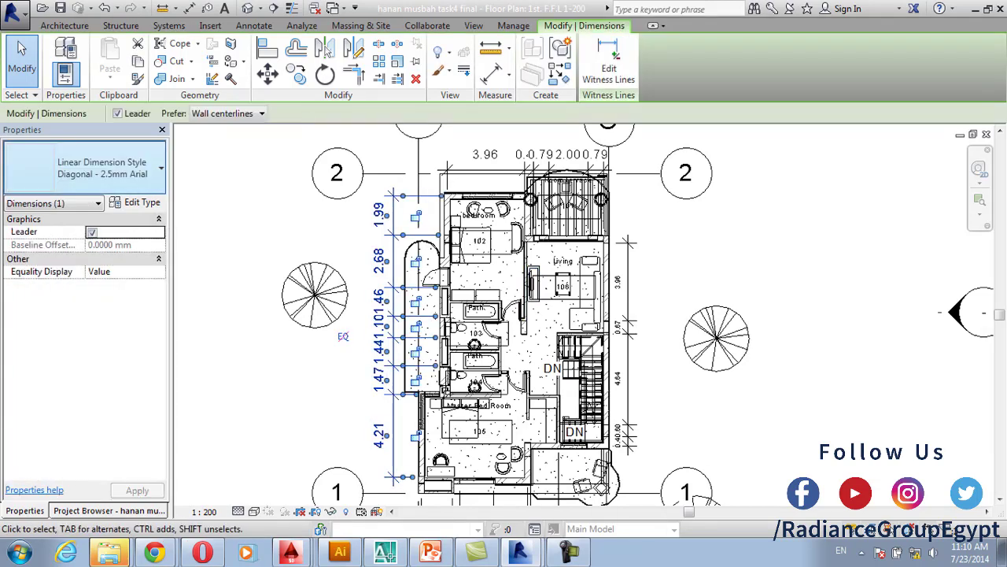
click(85, 168)
click(85, 236)
key(Escape)
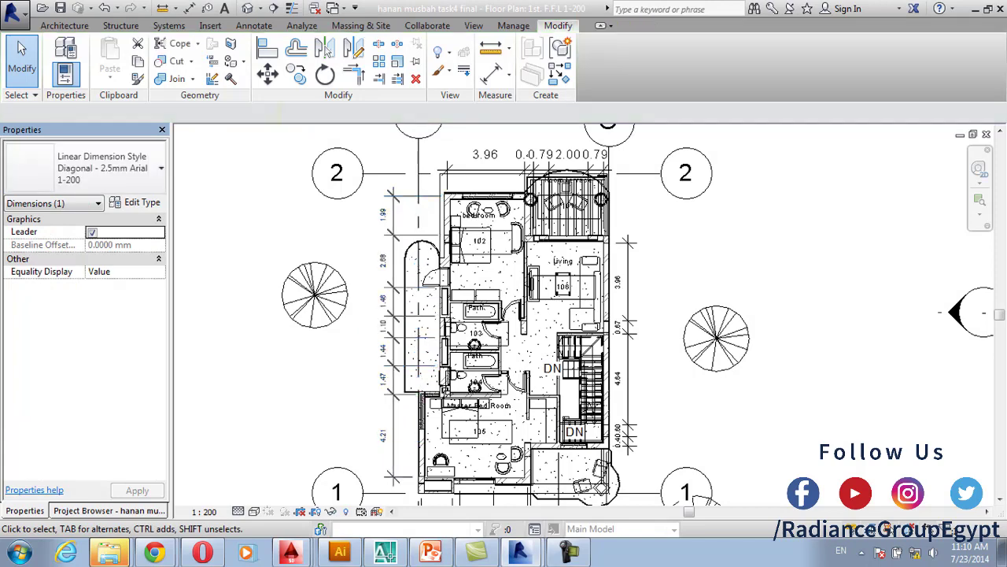
Switch the top dimension string to Diagonal - 2.5mm Arial 1-200
middle_drag(394, 259, 399, 316)
click(508, 226)
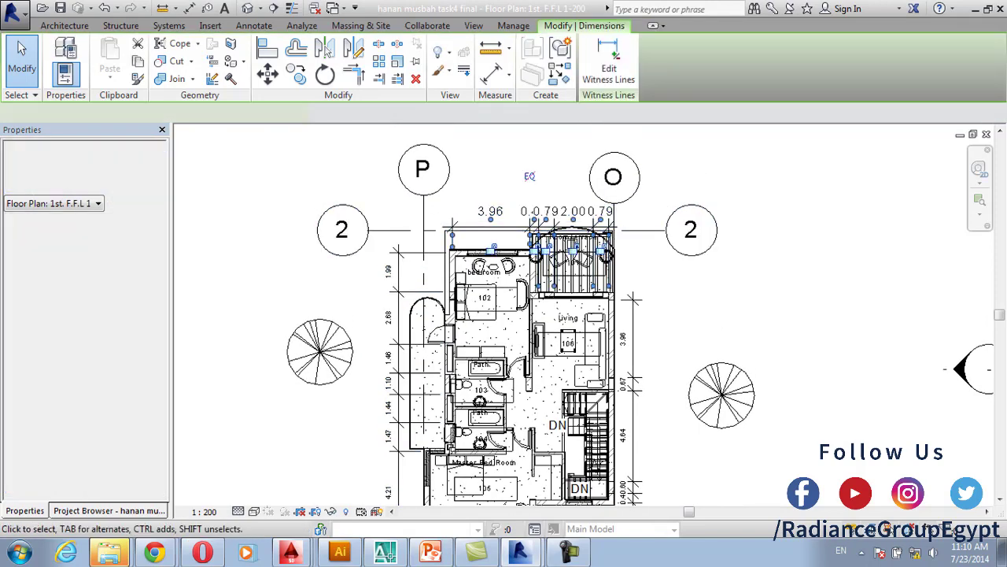
click(85, 167)
click(85, 236)
key(Escape)
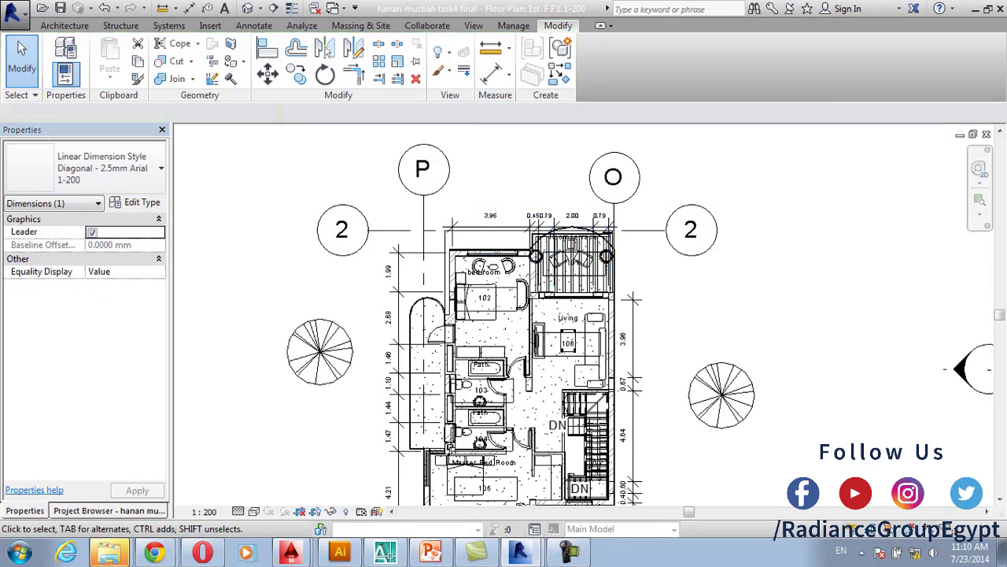
Select all matching bottom dimensions in view and apply Diagonal - 2.5mm Arial 1-200
middle_drag(472, 394, 431, 281)
middle_drag(437, 482, 450, 365)
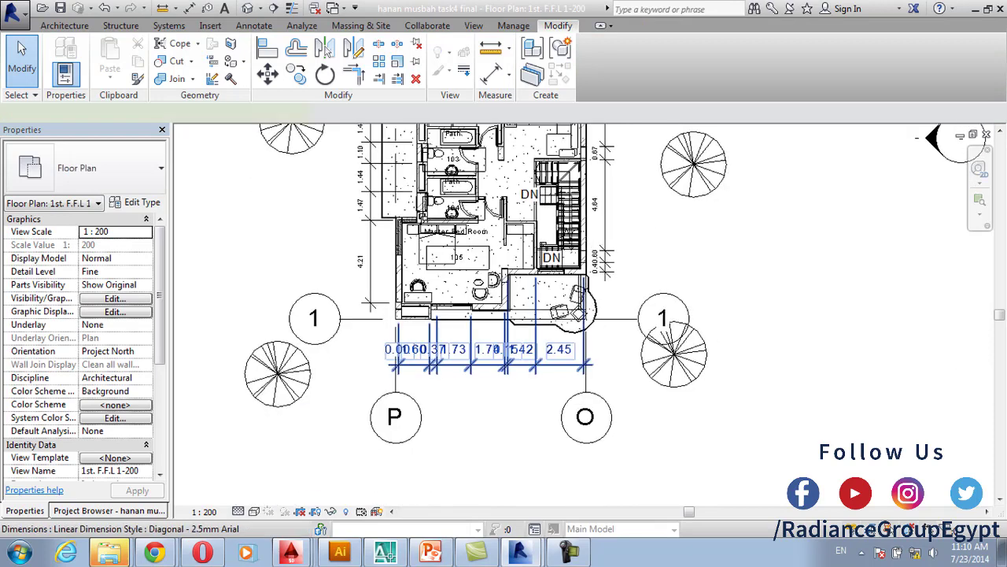
click(482, 362)
right_click(483, 367)
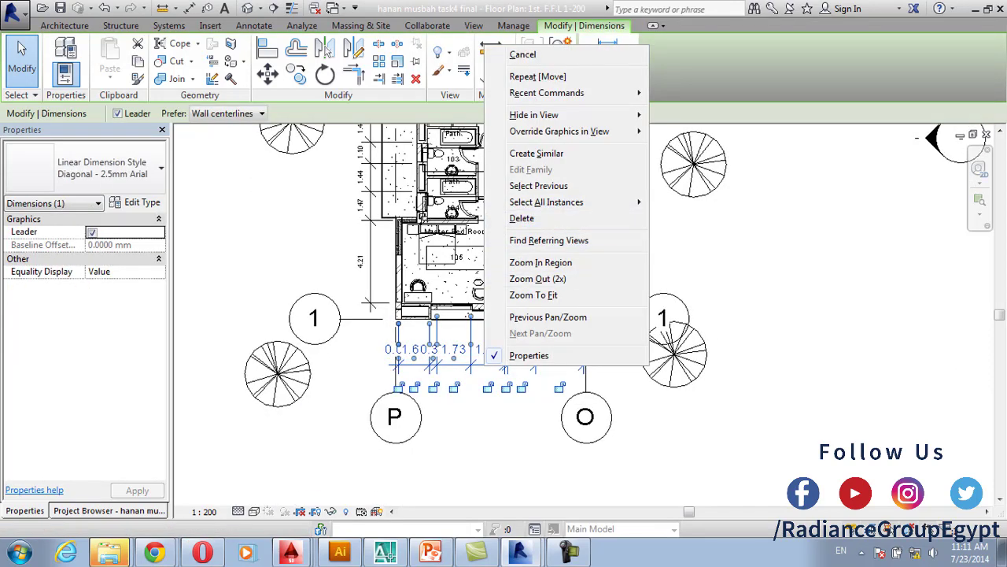
mouse_move(551, 201)
click(693, 203)
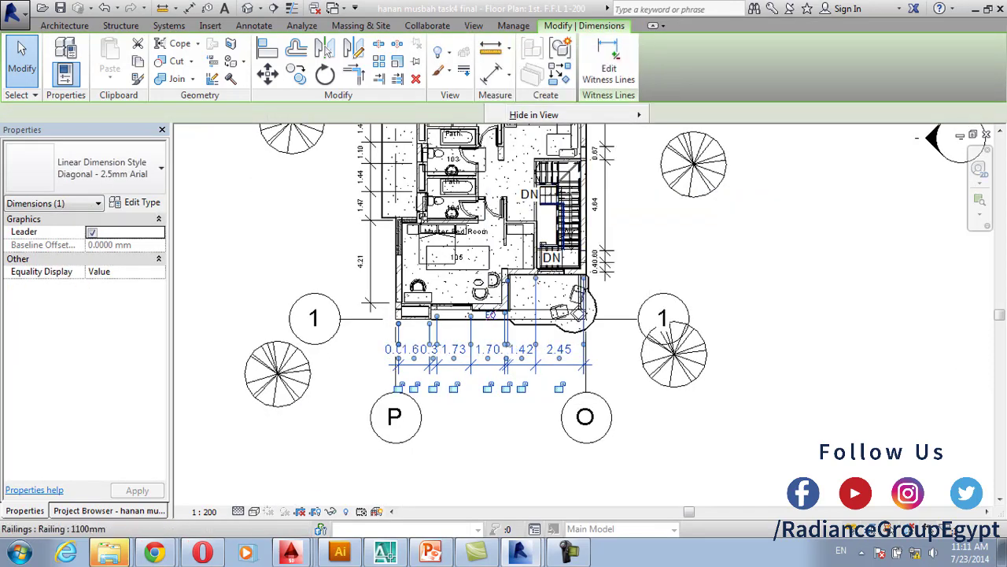
scroll(520, 265, down, 2)
middle_drag(520, 266, 569, 350)
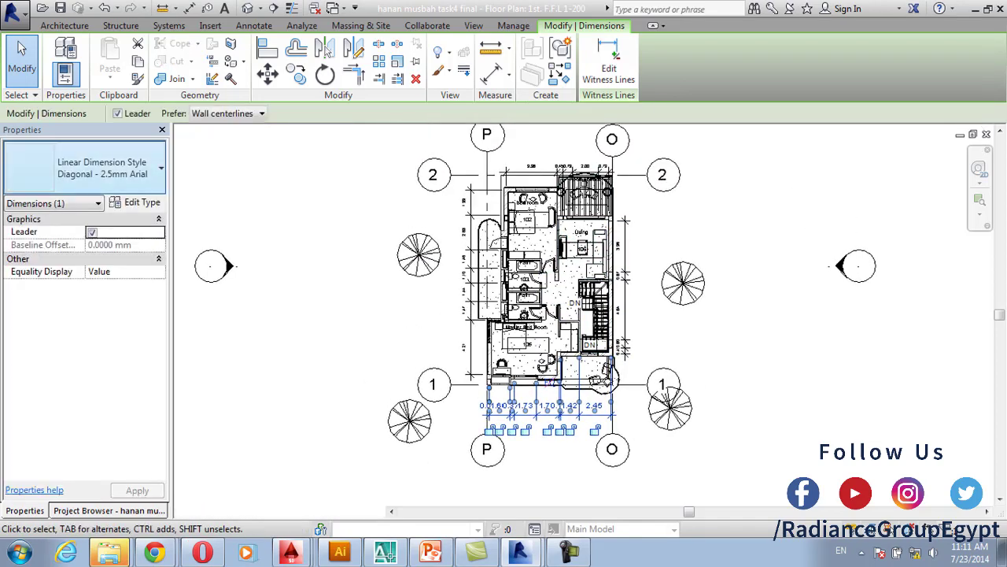
click(84, 168)
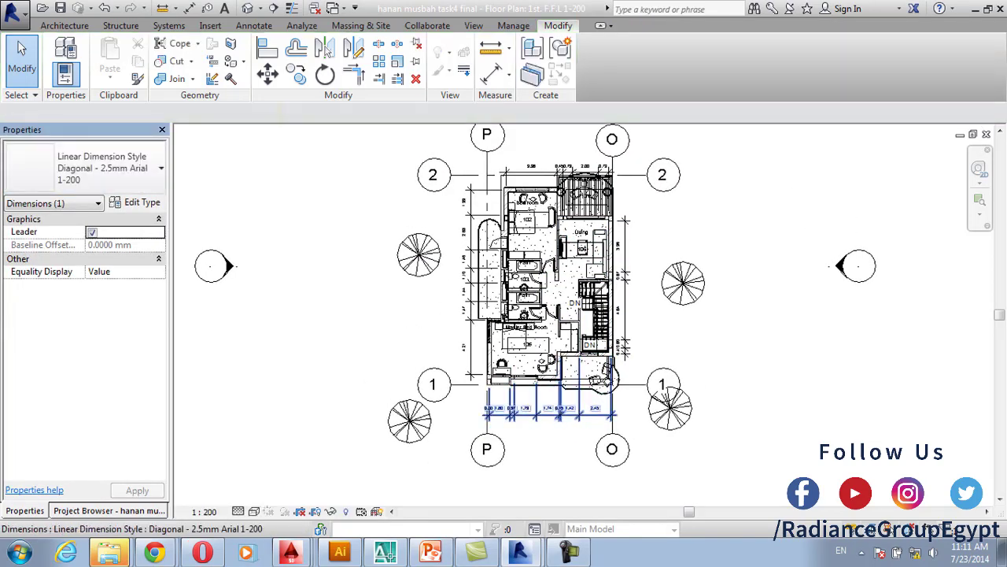
scroll(544, 421, up, 2)
scroll(549, 425, down, 1)
middle_drag(517, 201, 540, 382)
scroll(510, 244, up, 2)
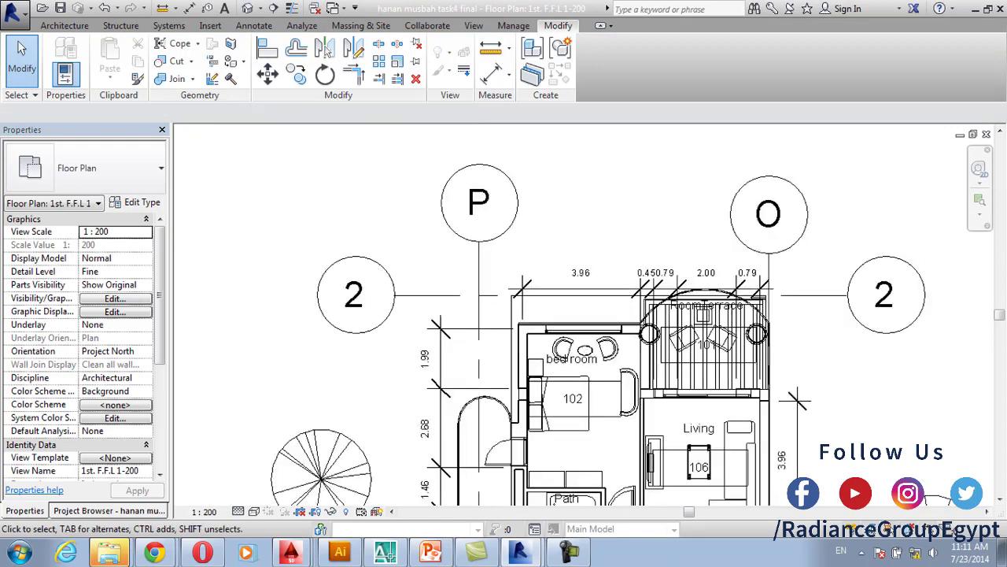
Check grid P's type settings and the floor plan's properties, leaving both unchanged
click(479, 278)
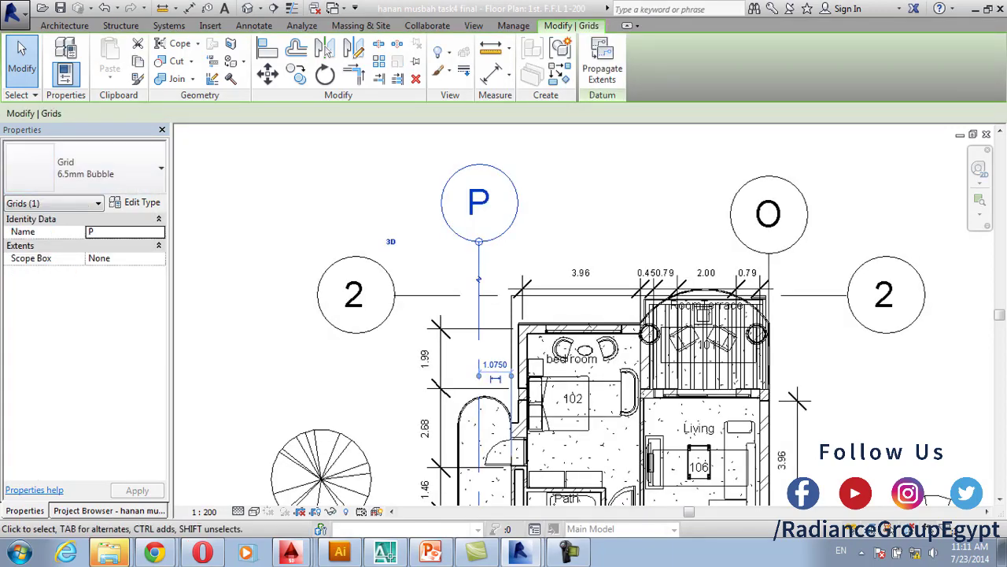
click(140, 203)
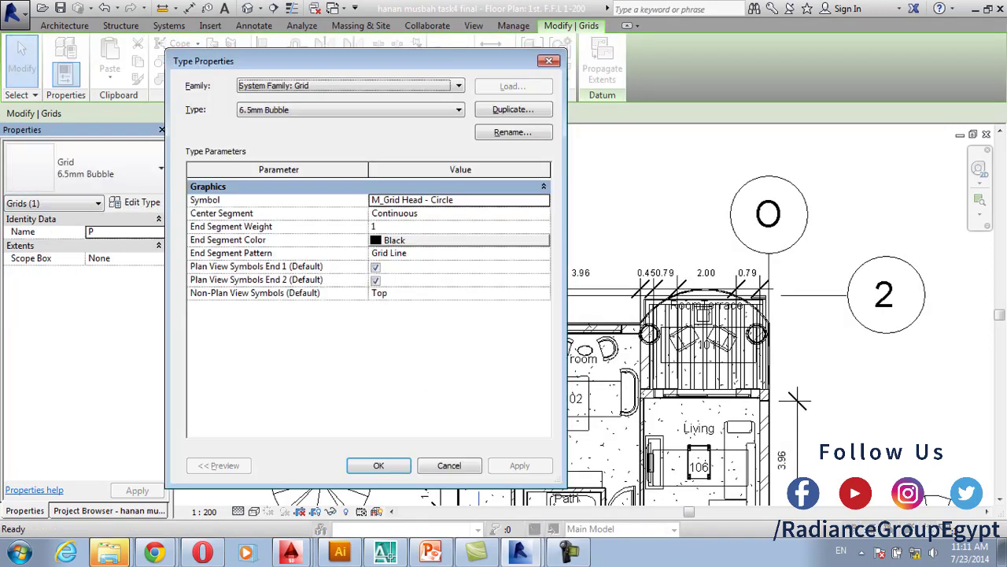
click(549, 60)
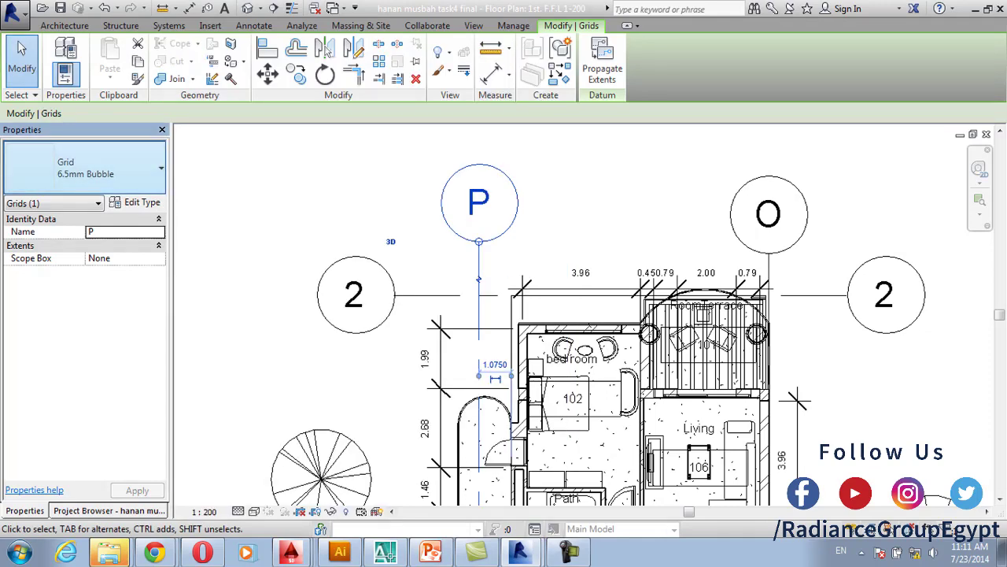
click(54, 204)
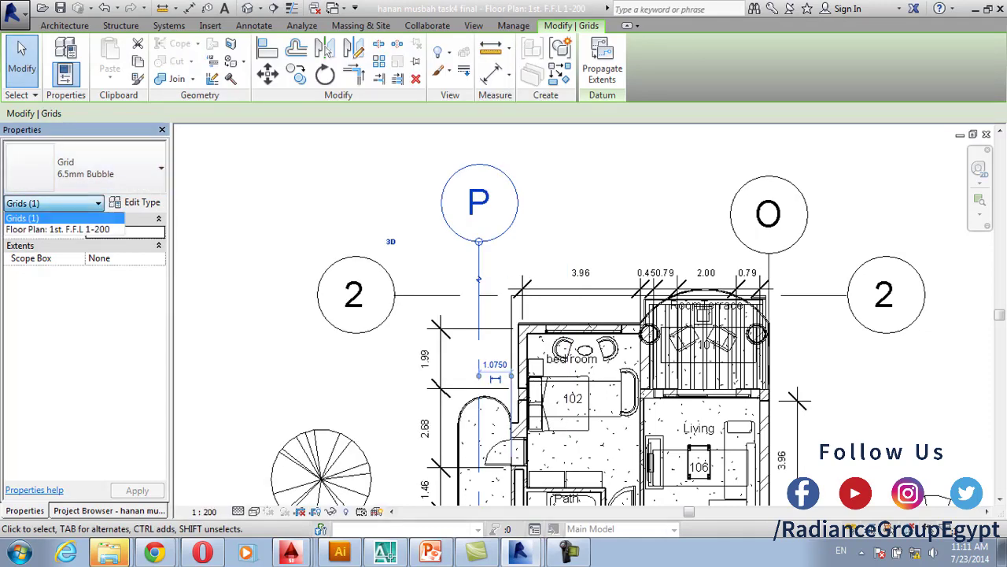
click(58, 229)
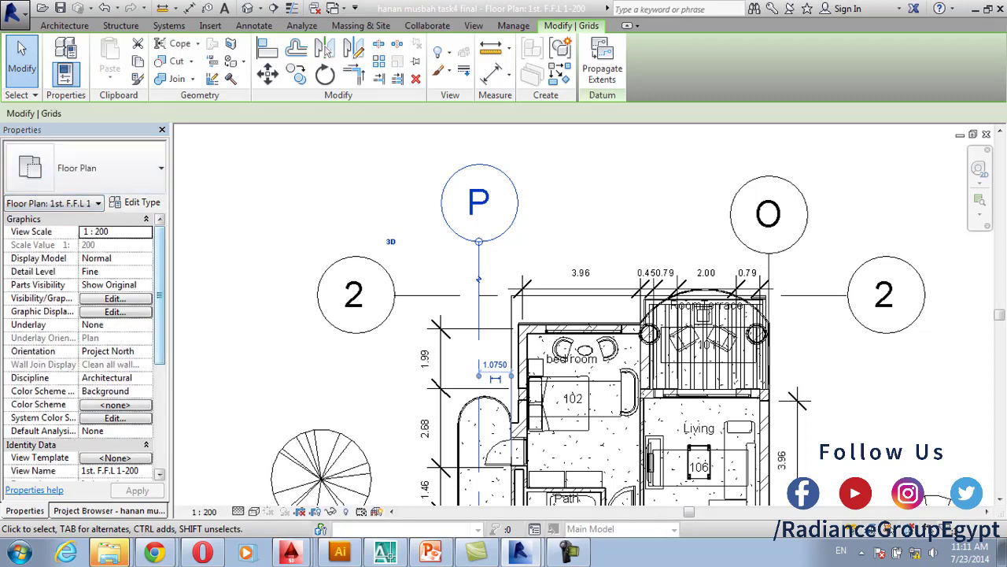
scroll(86, 346, down, 5)
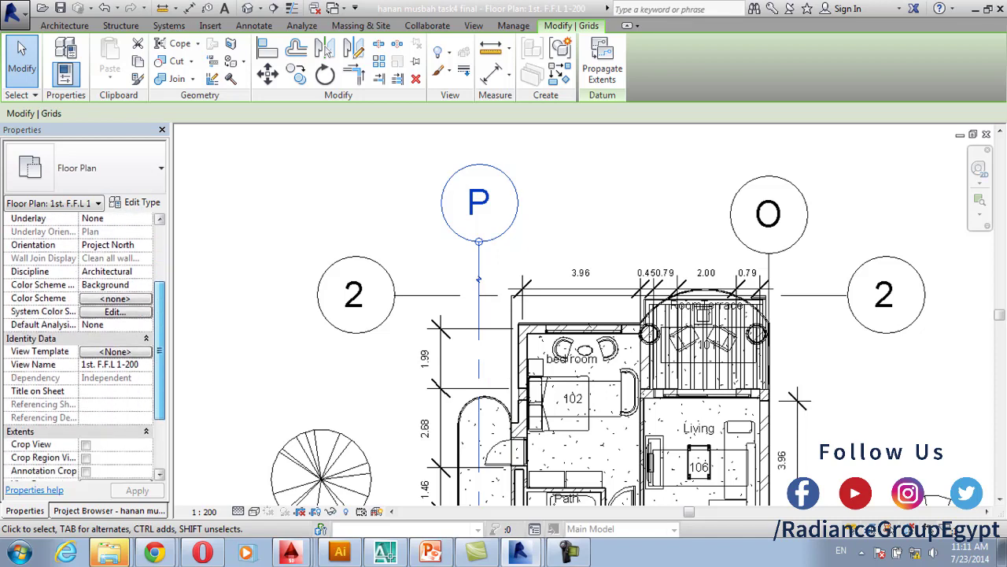
drag(159, 395, 158, 295)
key(Escape)
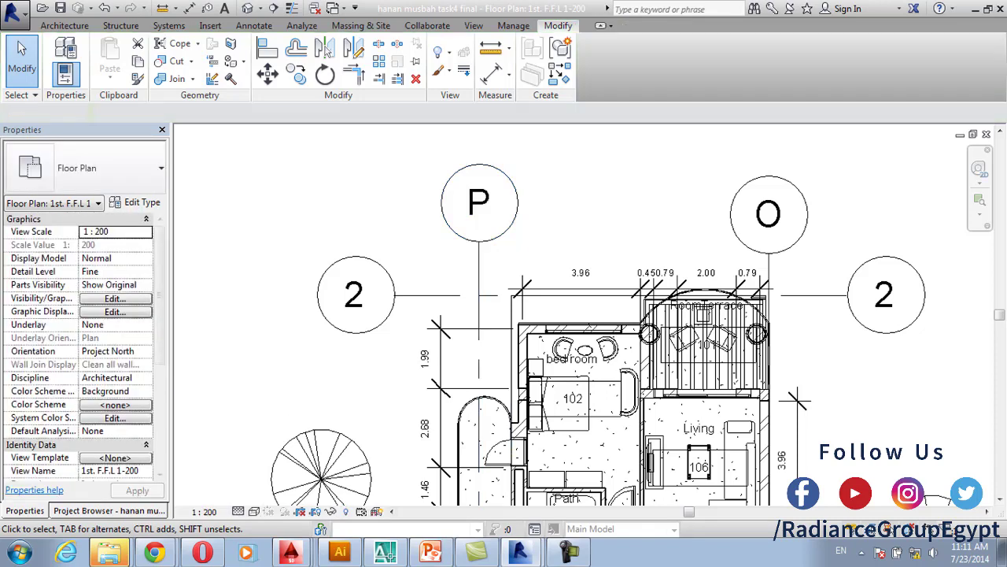
Leave grid P's Propagate Extents and label unchanged, then open Computer with Windows+E
click(479, 202)
right_click(481, 145)
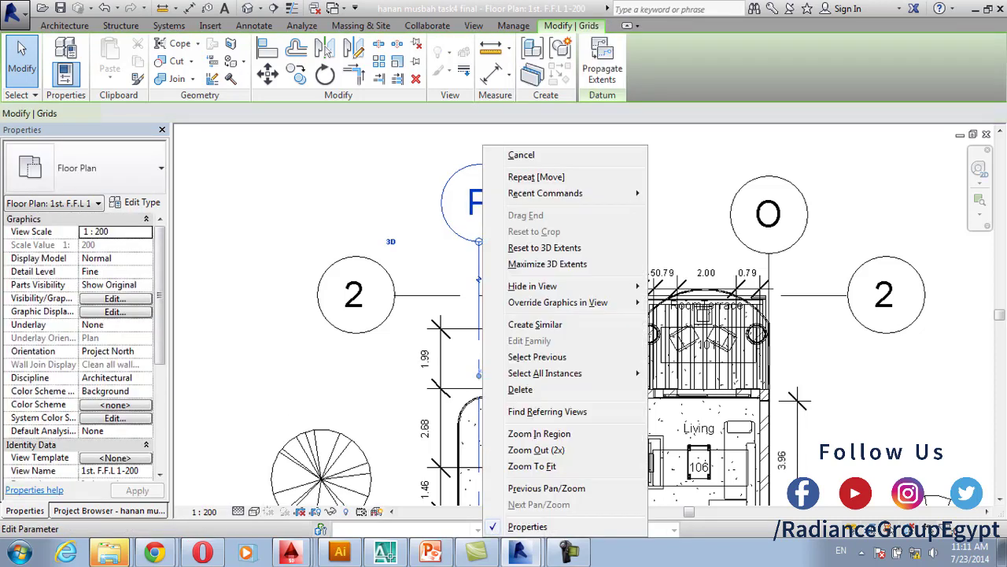
key(Escape)
click(602, 63)
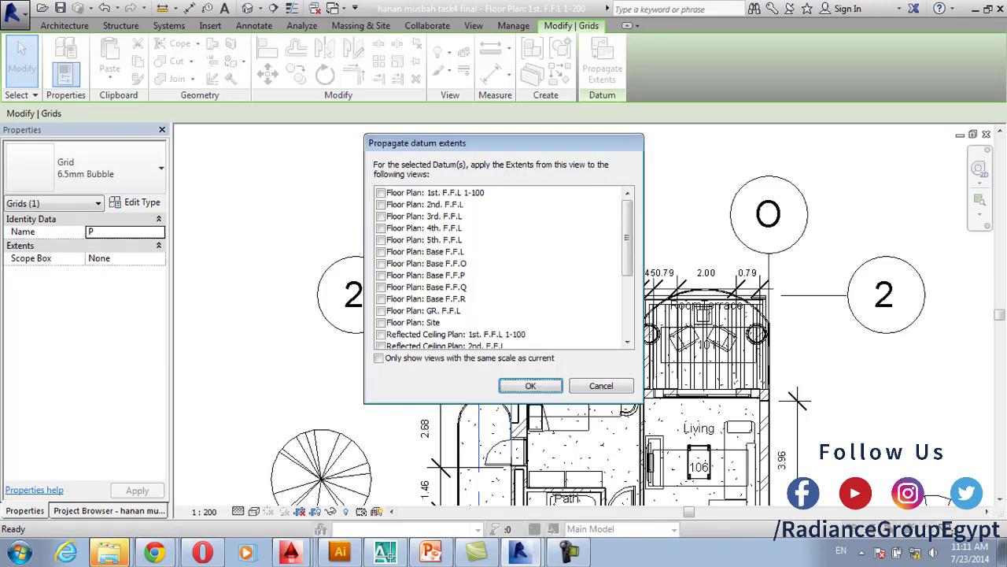
click(600, 385)
click(479, 203)
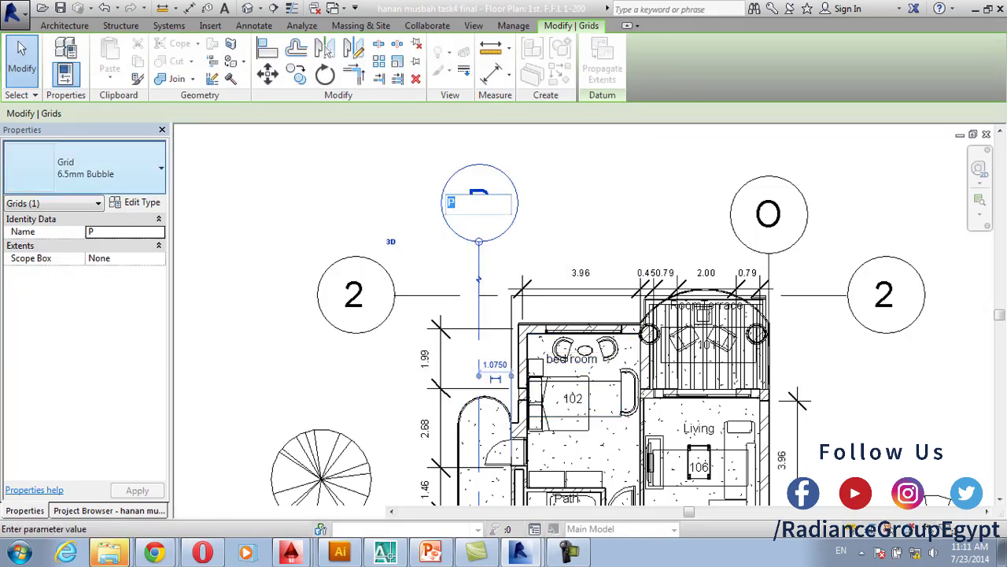
click(456, 202)
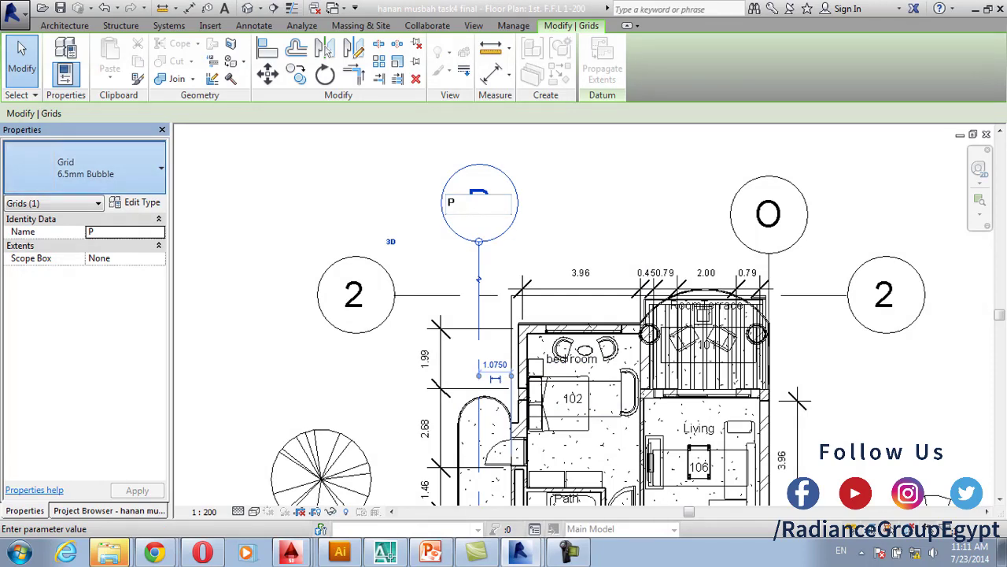
key(super)
key(super)
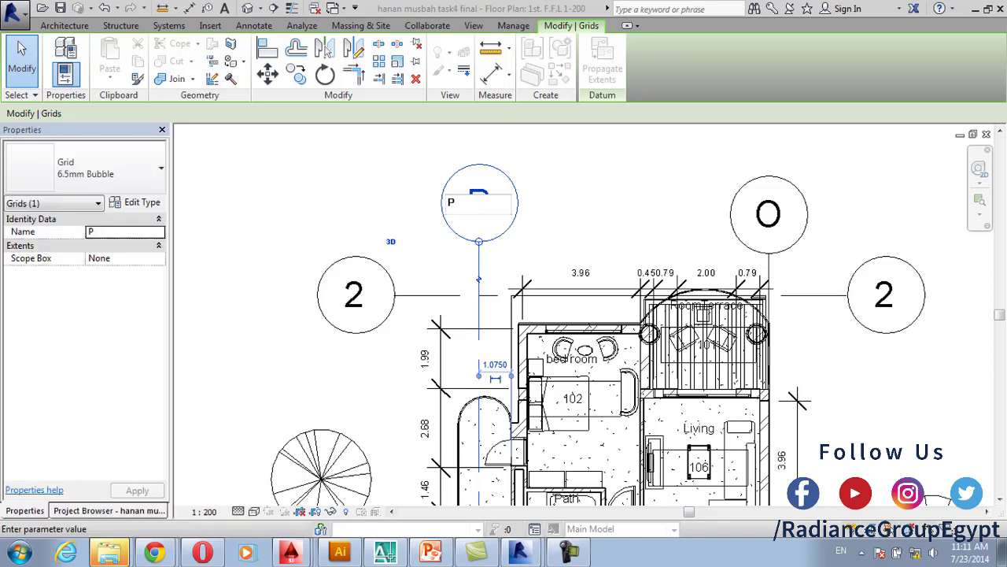
key(super+e)
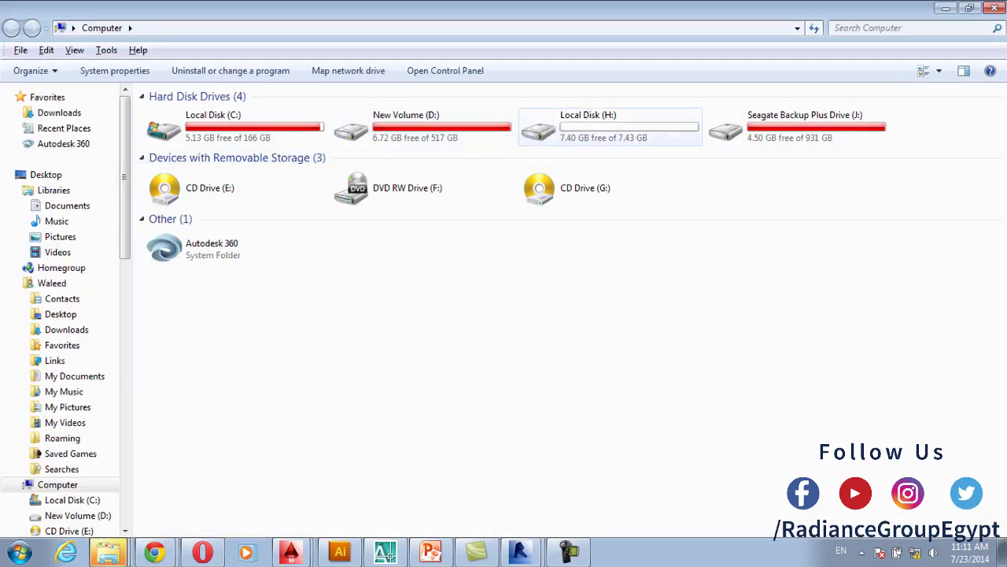
Browse from New Volume (D:) through revit > Autodesk > RVT 2013 into Templates > Egypt
key(Right)
key(Right)
key(Left)
key(Left)
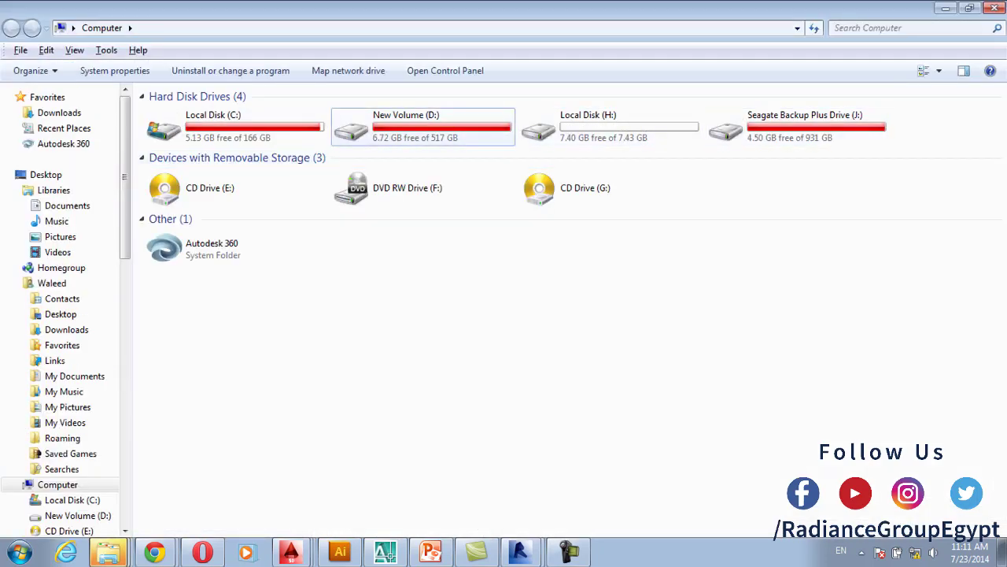
key(Return)
double_click(860, 324)
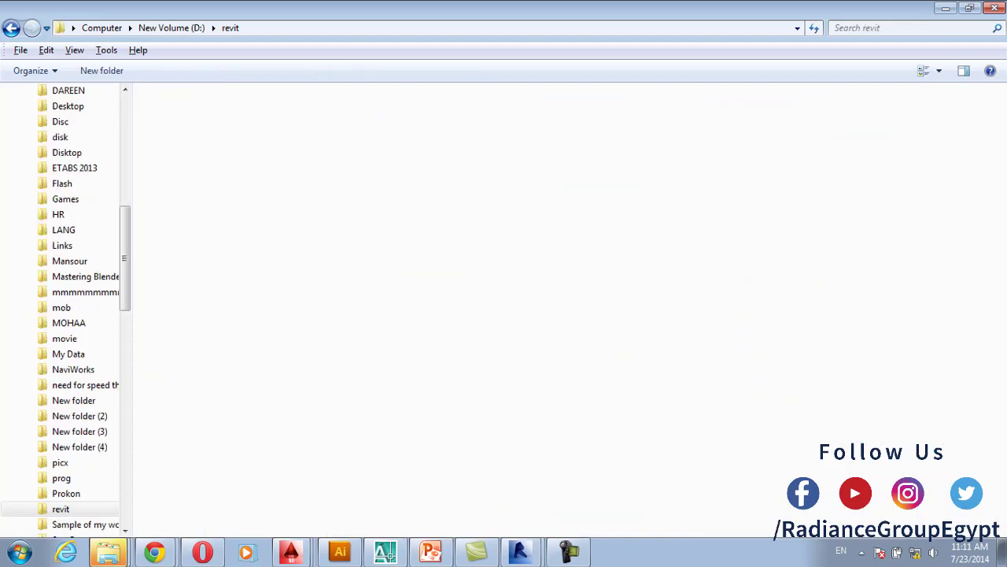
key(Return)
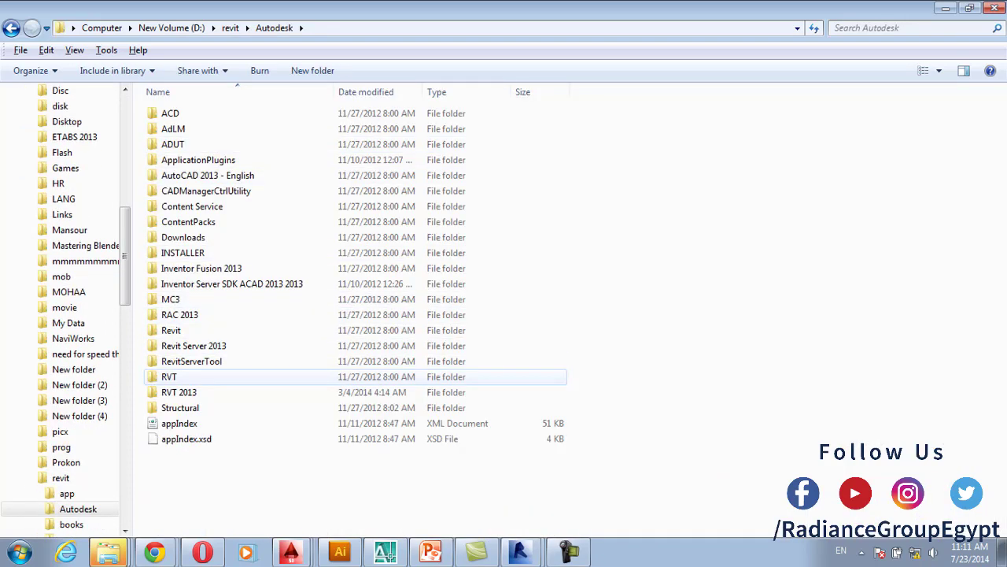
double_click(178, 392)
click(182, 206)
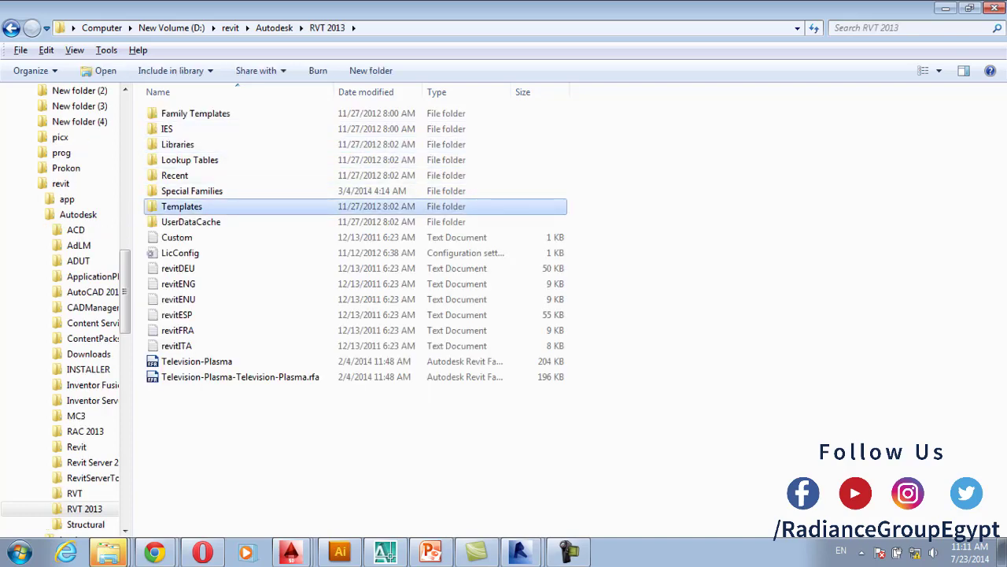
double_click(182, 206)
double_click(170, 113)
click(215, 114)
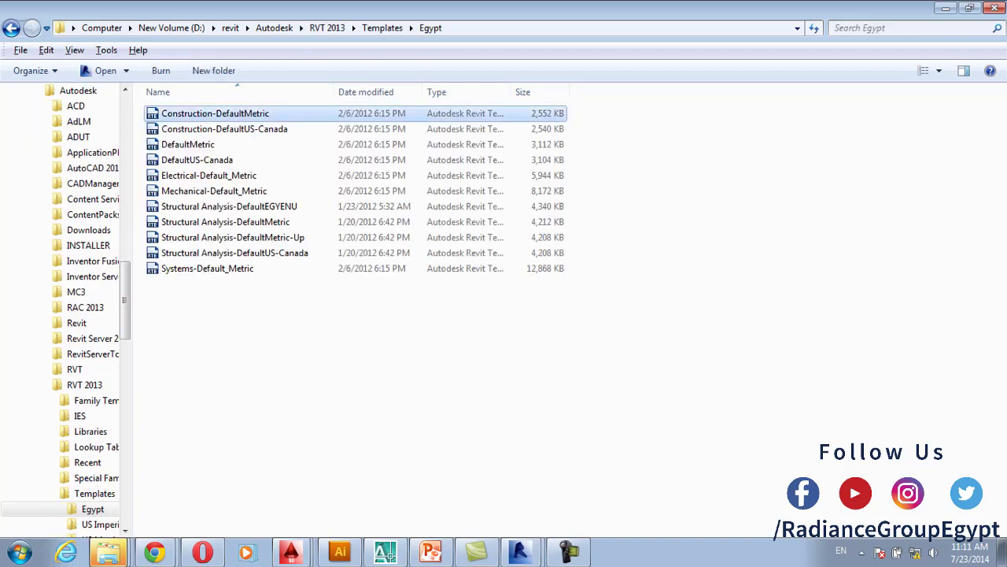
Go to RVT 2013 Libraries > Egypt > Annotations
key(BackSpace)
key(BackSpace)
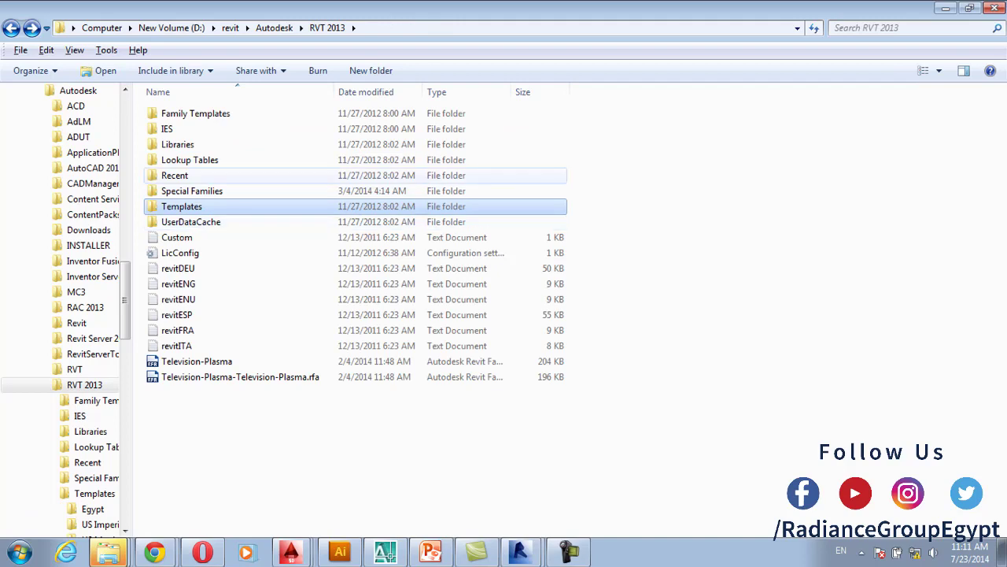
double_click(177, 144)
double_click(171, 113)
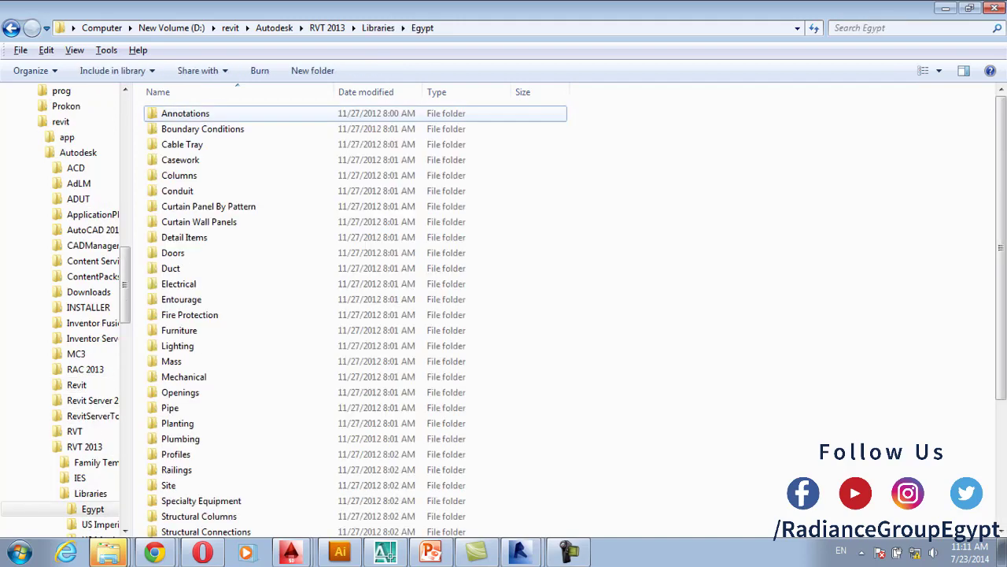
double_click(184, 113)
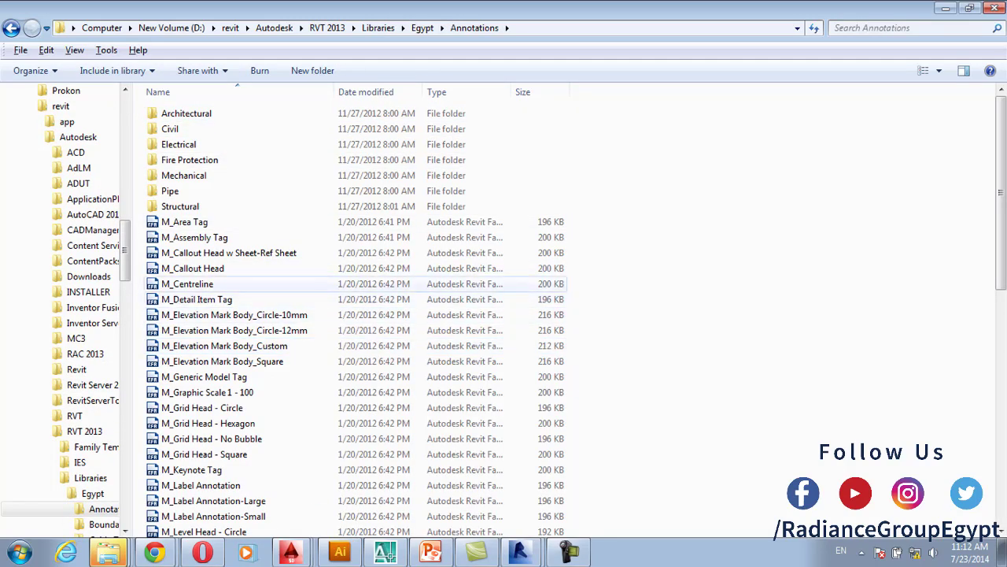
scroll(236, 280, down, 1)
scroll(236, 280, down, 1)
Select M_Grid Head - Circle and display the folder as Large icons
click(202, 326)
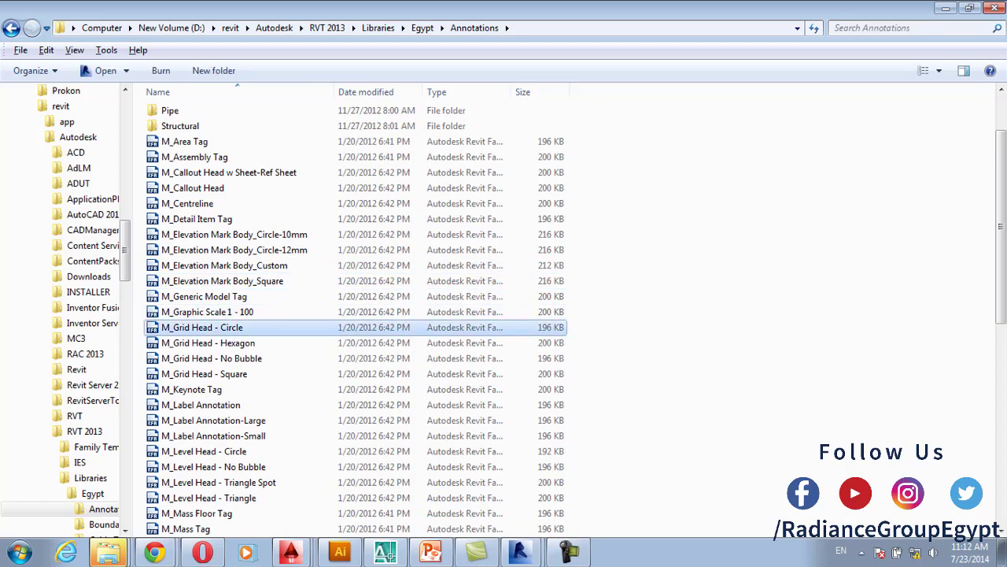
click(923, 70)
click(923, 70)
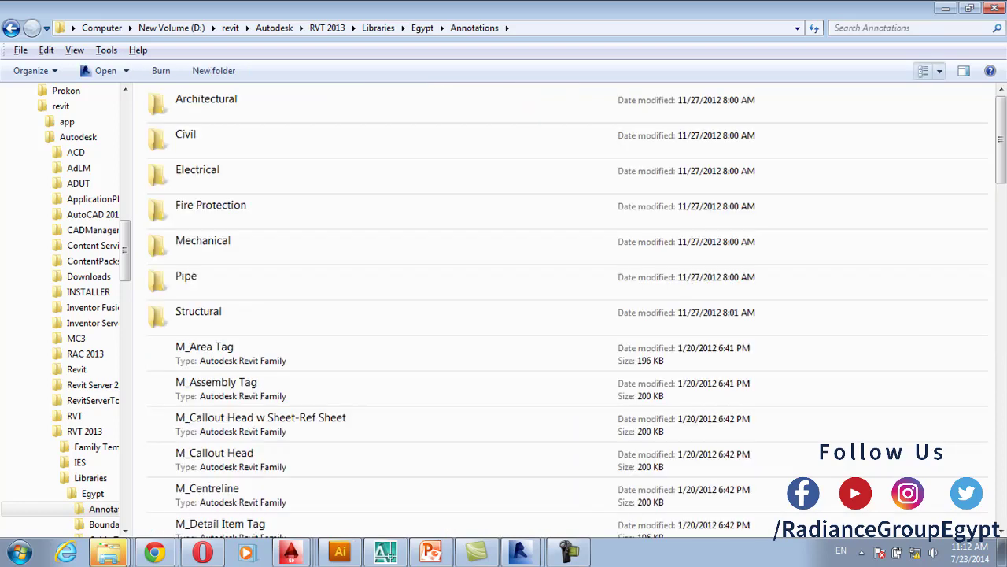
click(923, 70)
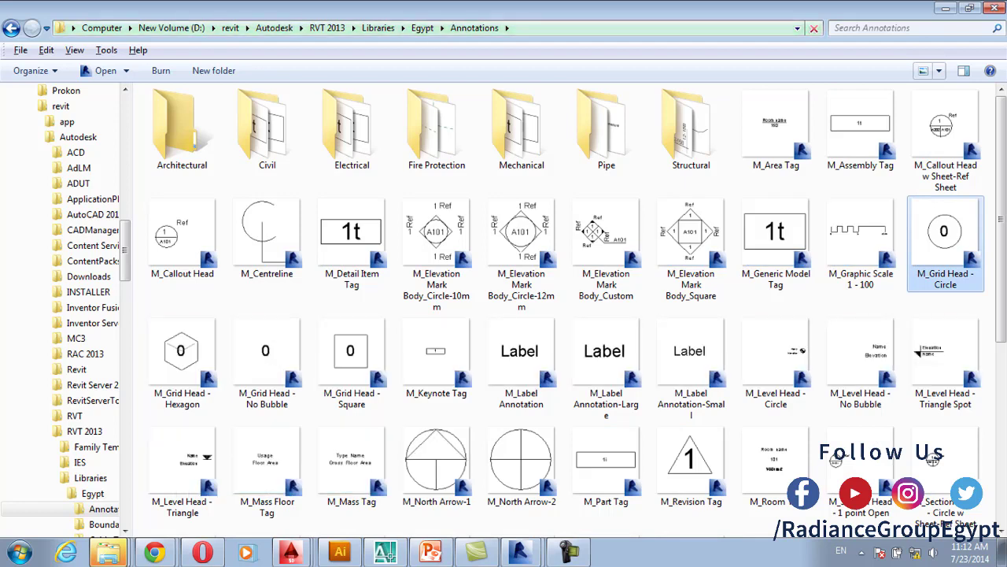
In M_Grid Head - Circle, duplicate the label type as '4.5mm 1-200' with 2.25 mm text size
key(Return)
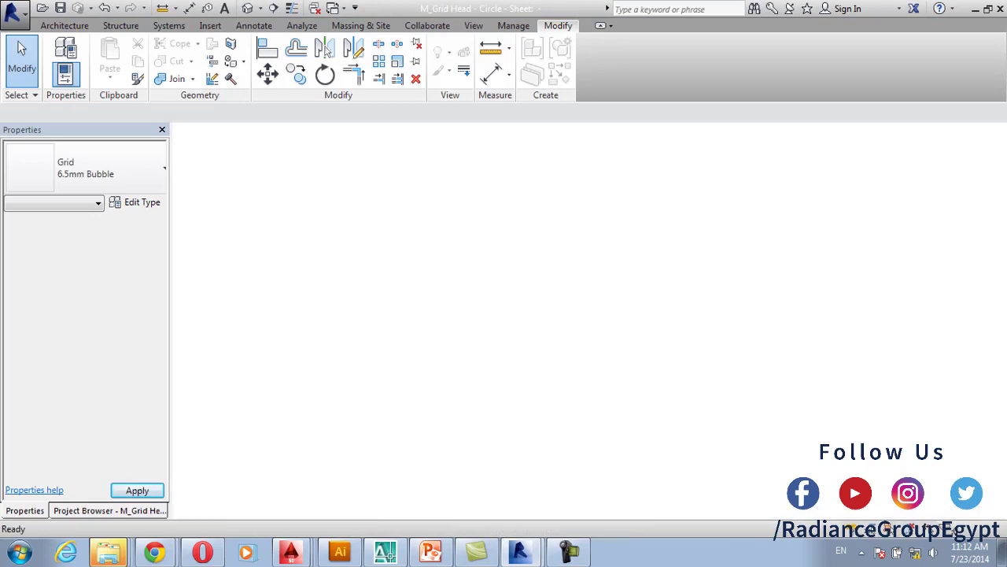
click(903, 165)
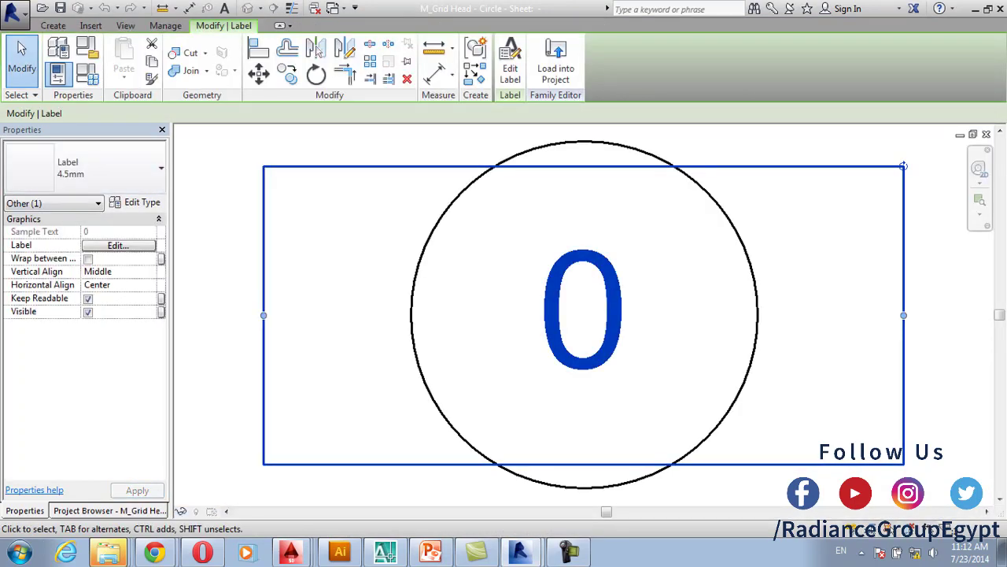
click(137, 203)
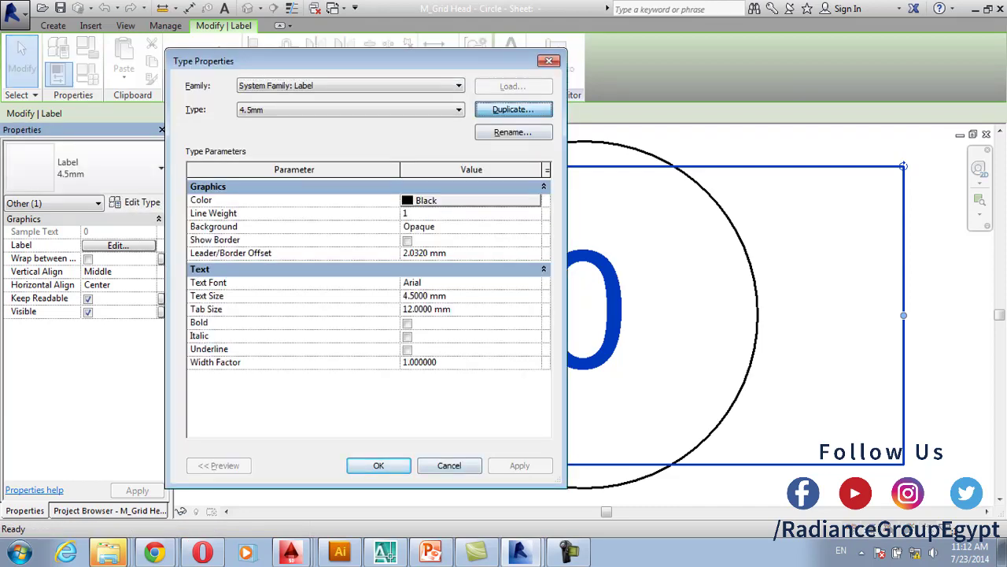
click(513, 110)
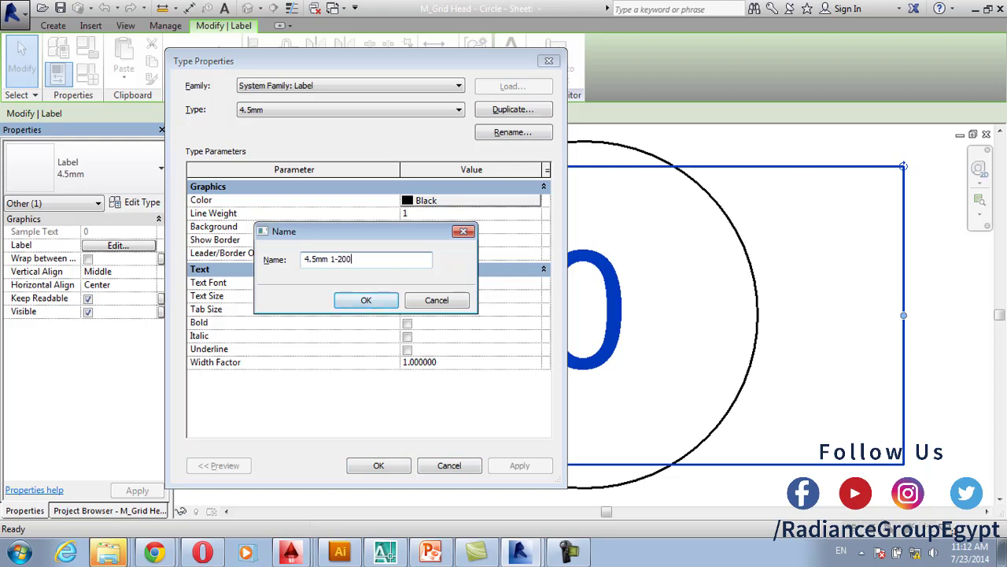
key(Return)
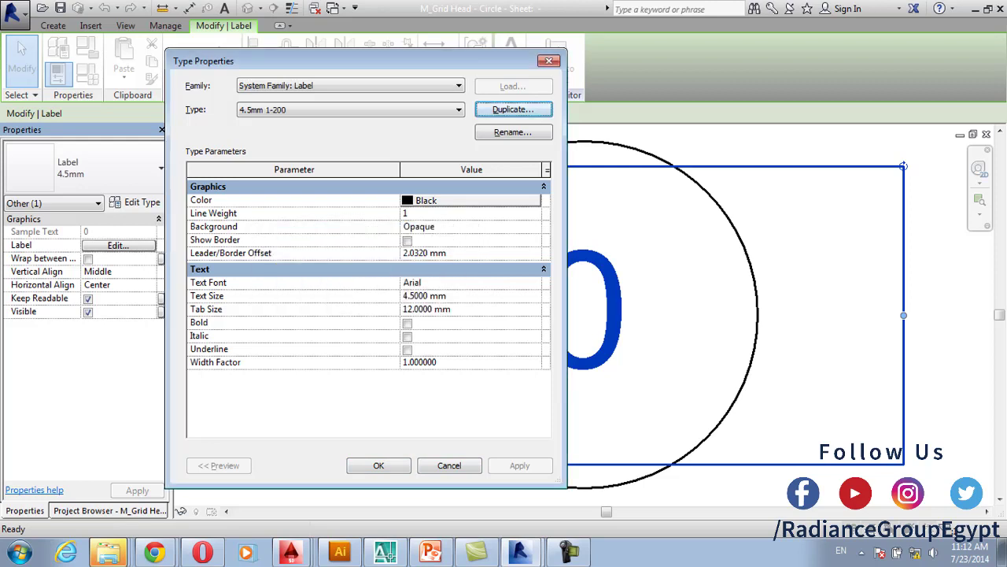
click(425, 295)
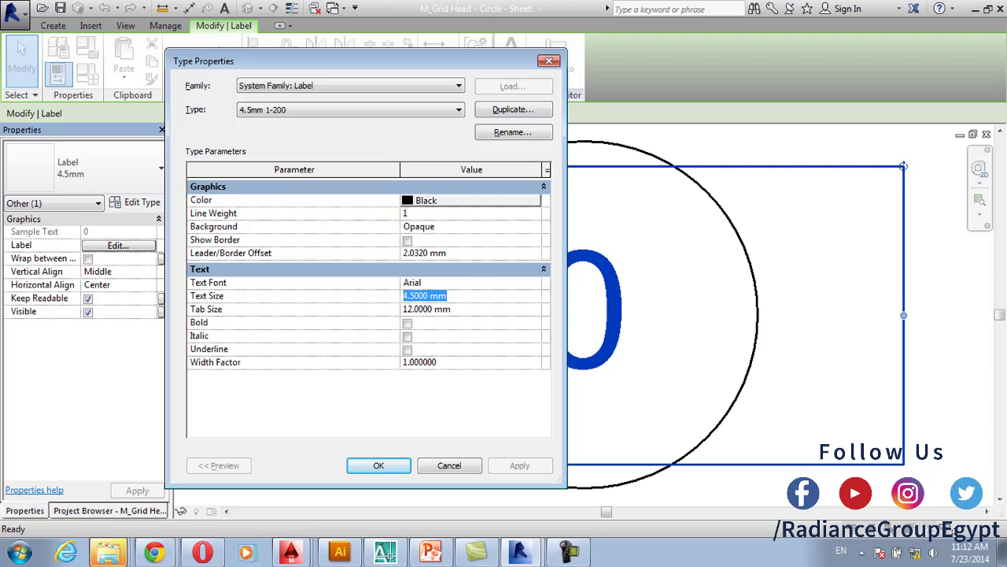
text(2.25)
click(379, 465)
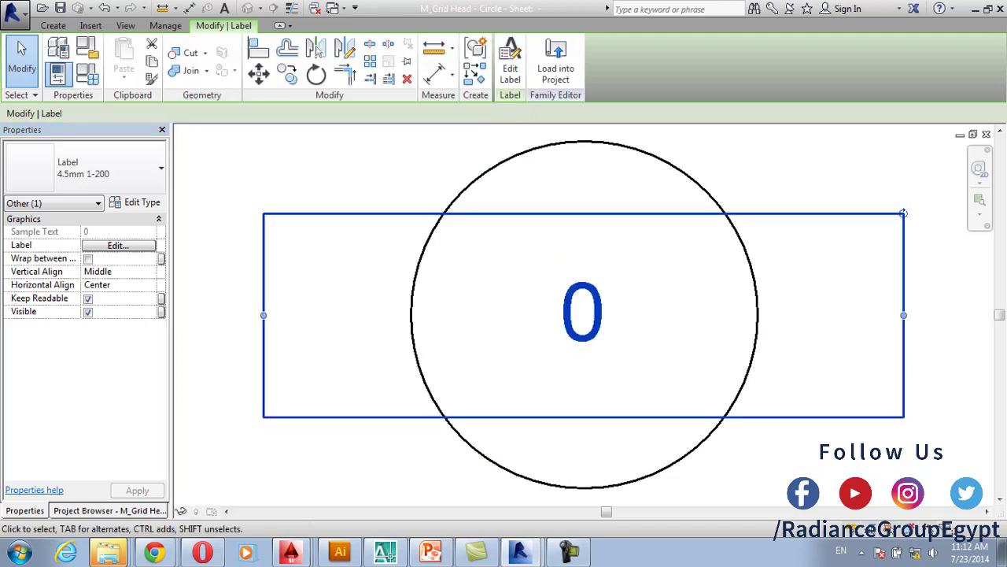
key(Escape)
Resize the grid head circle to radius 3.25, accepting the constraint error
click(706, 193)
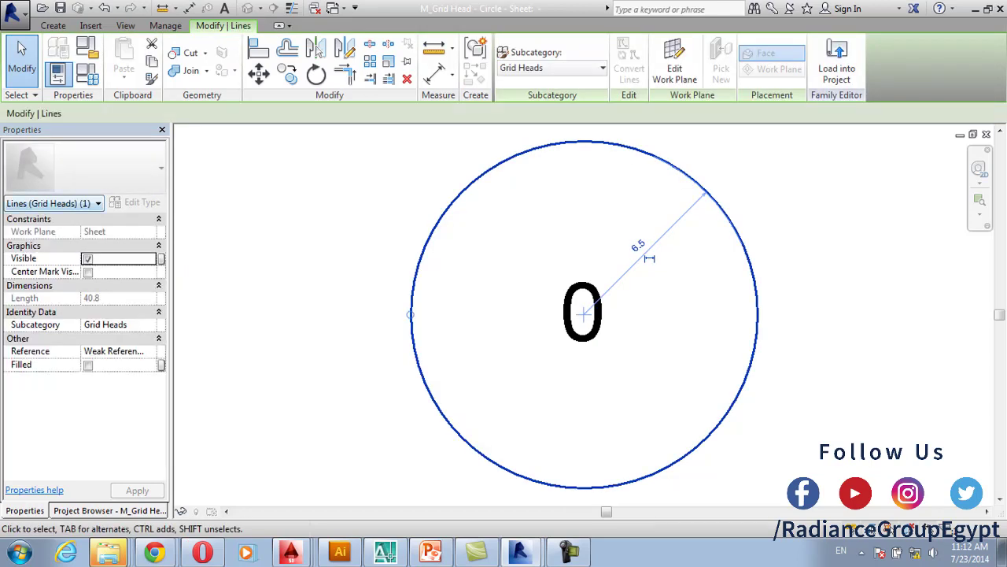
click(638, 246)
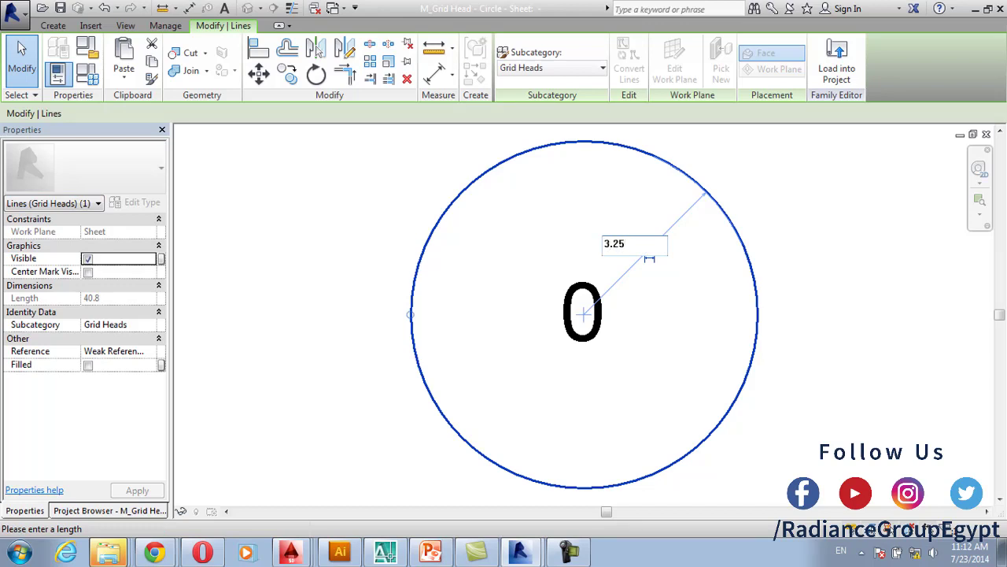
key(Return)
key(Escape)
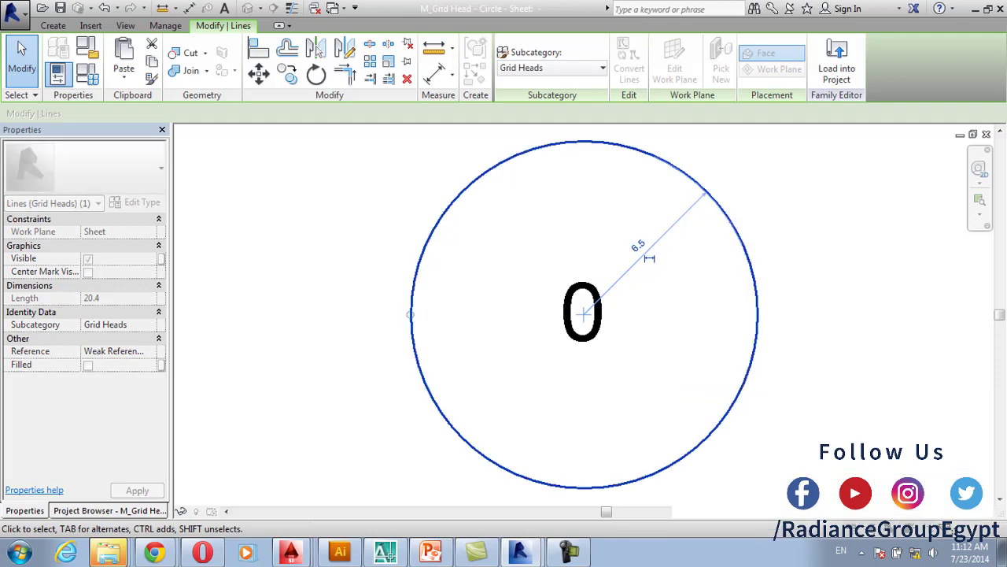
key(Escape)
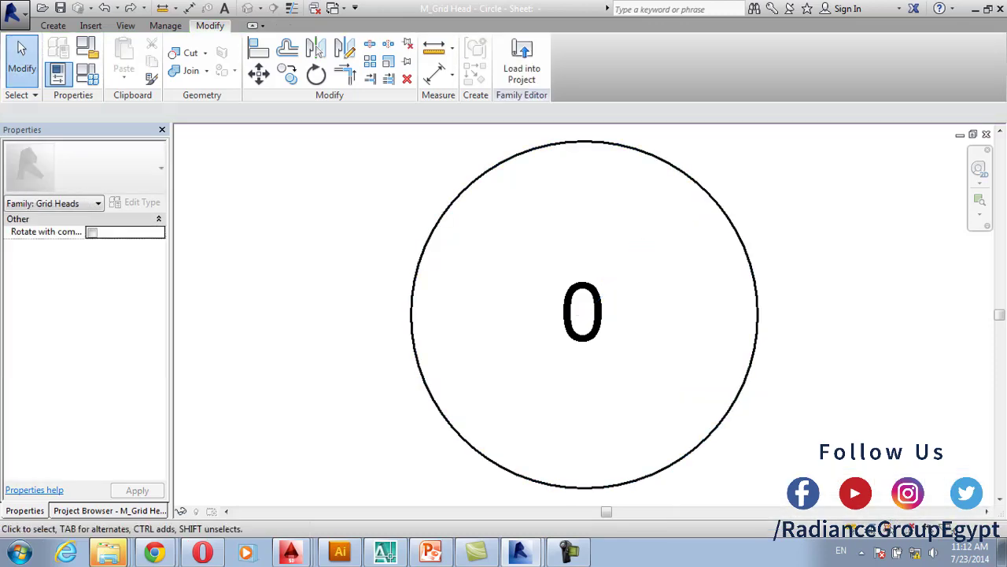
click(410, 315)
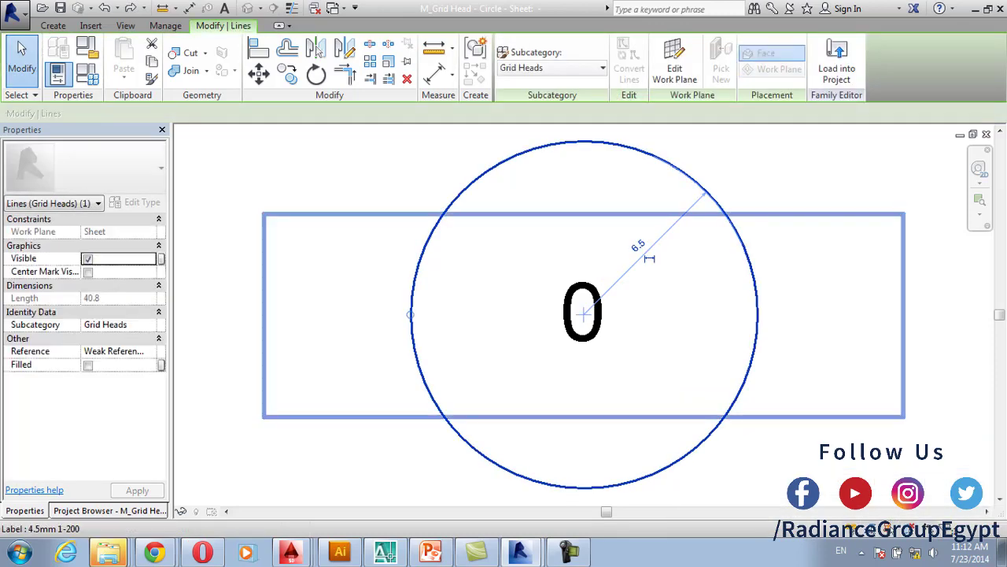
drag(410, 315, 434, 314)
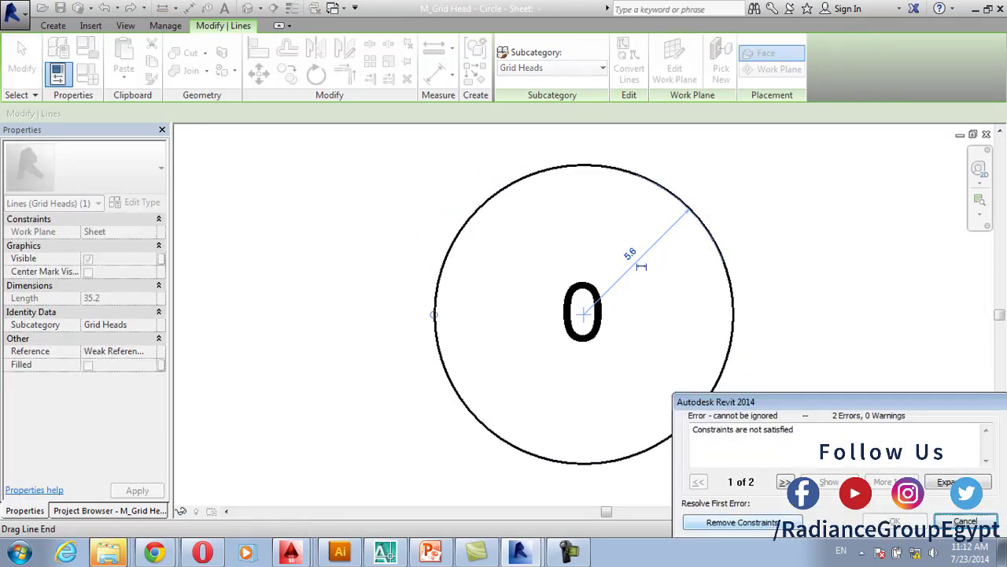
click(965, 521)
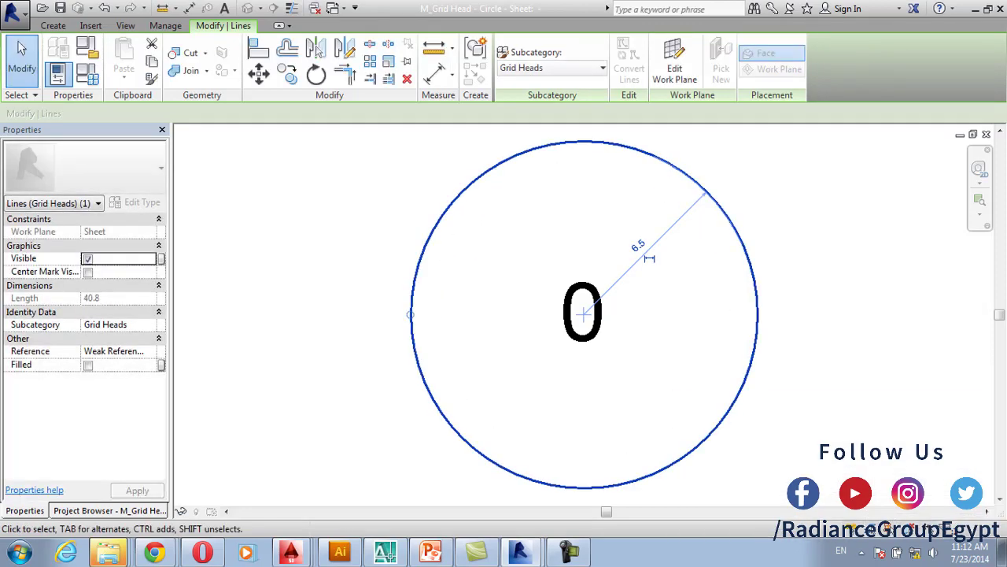
click(638, 244)
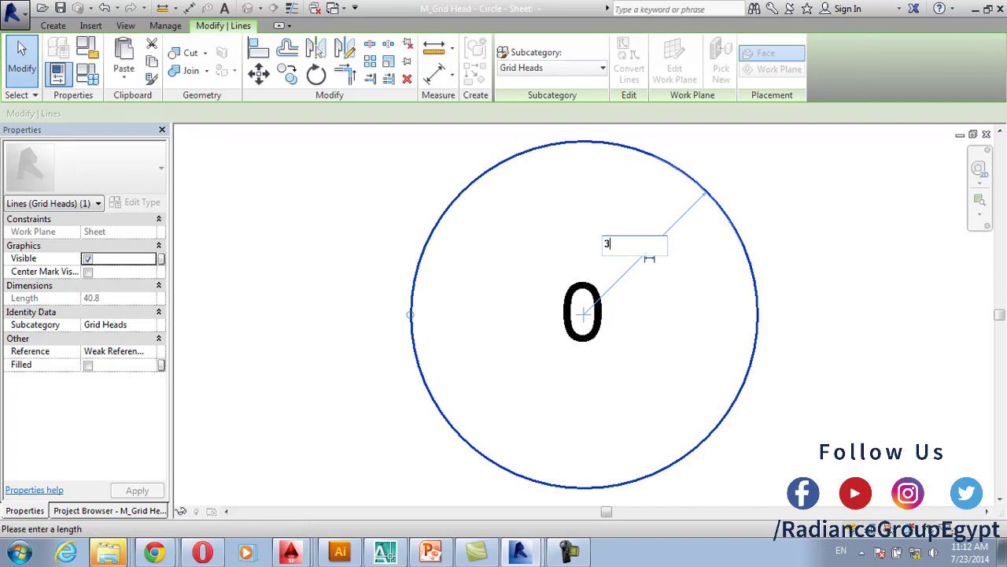
key(Return)
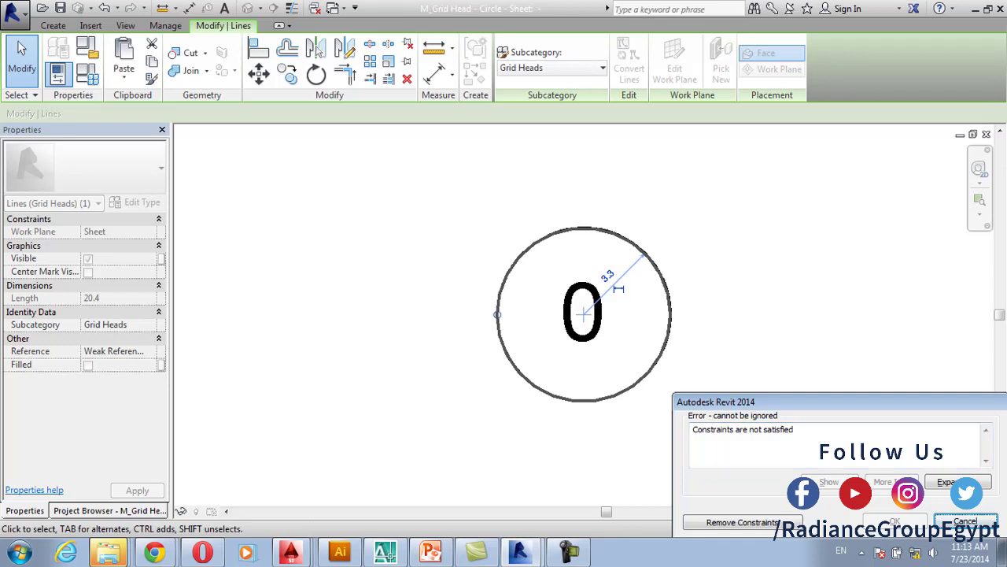
click(742, 522)
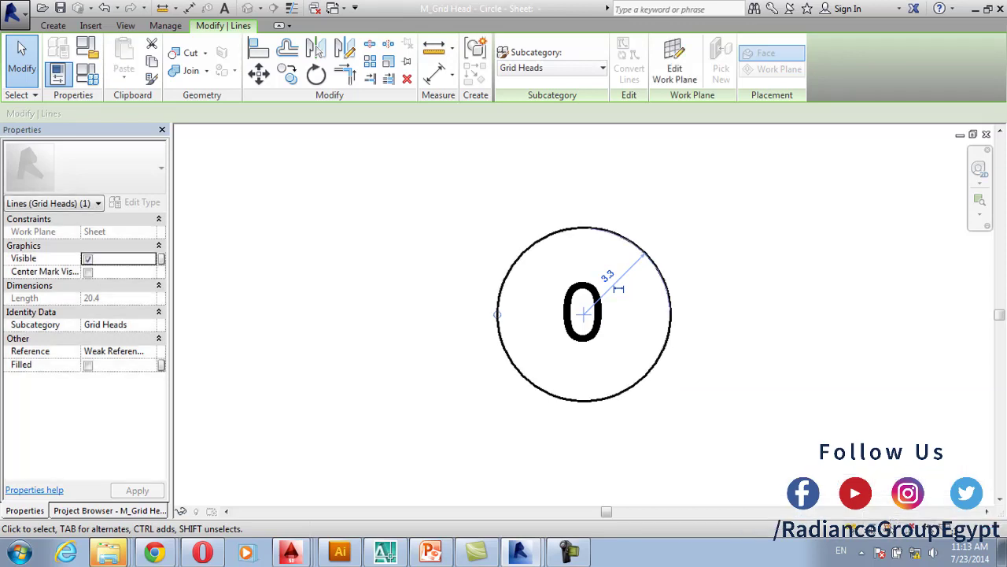
key(Escape)
Frame the grid head and load the edited family into the project
scroll(461, 303, down, 2)
middle_drag(462, 303, 494, 312)
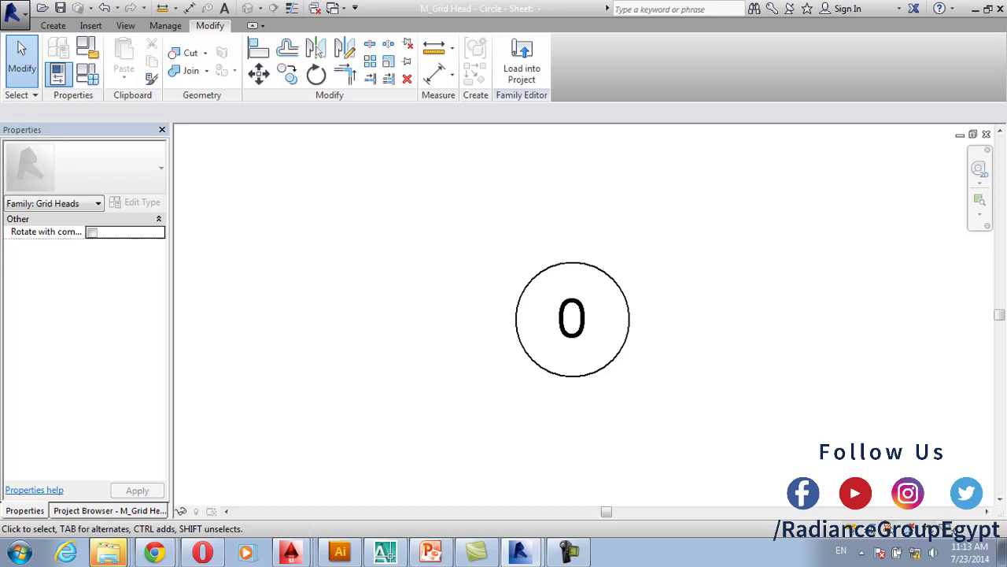
click(522, 63)
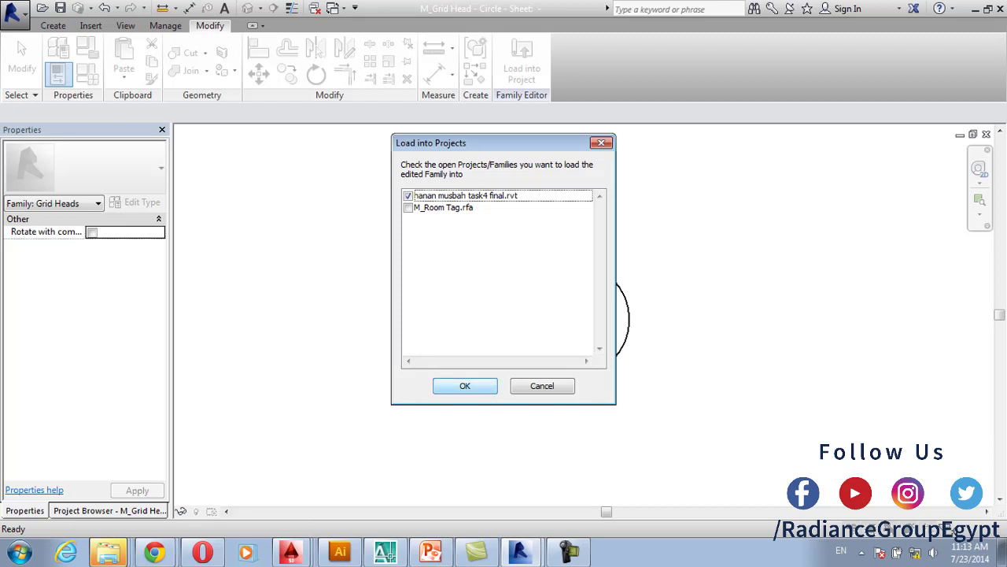
Confirm loading into the open project, overwriting the existing grid head family
key(Return)
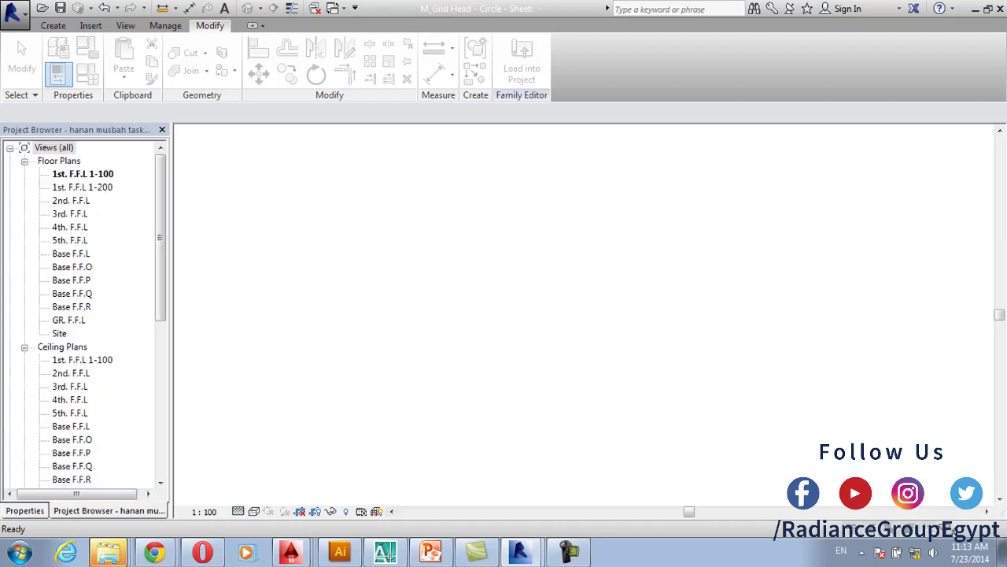
key(Return)
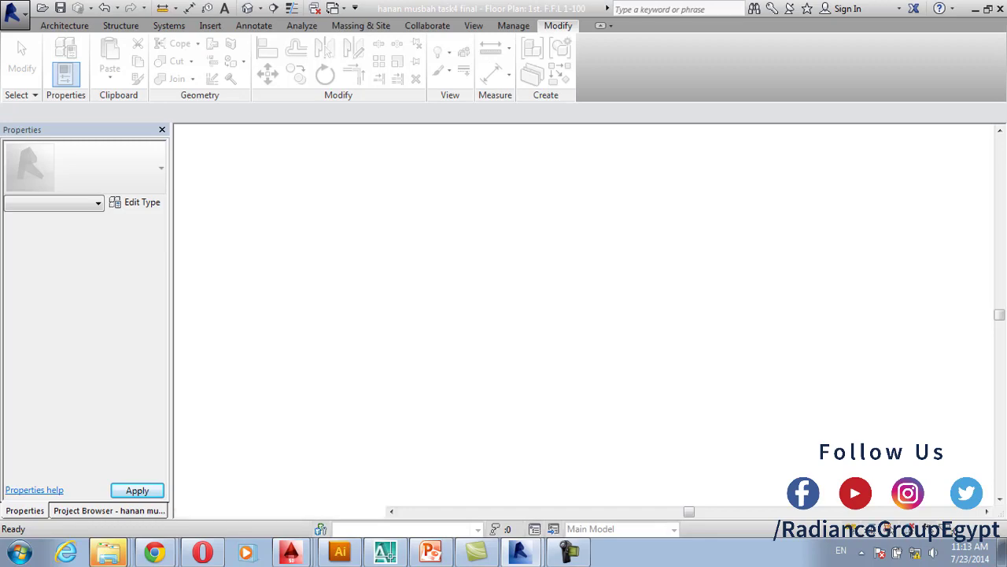
scroll(570, 264, up, 3)
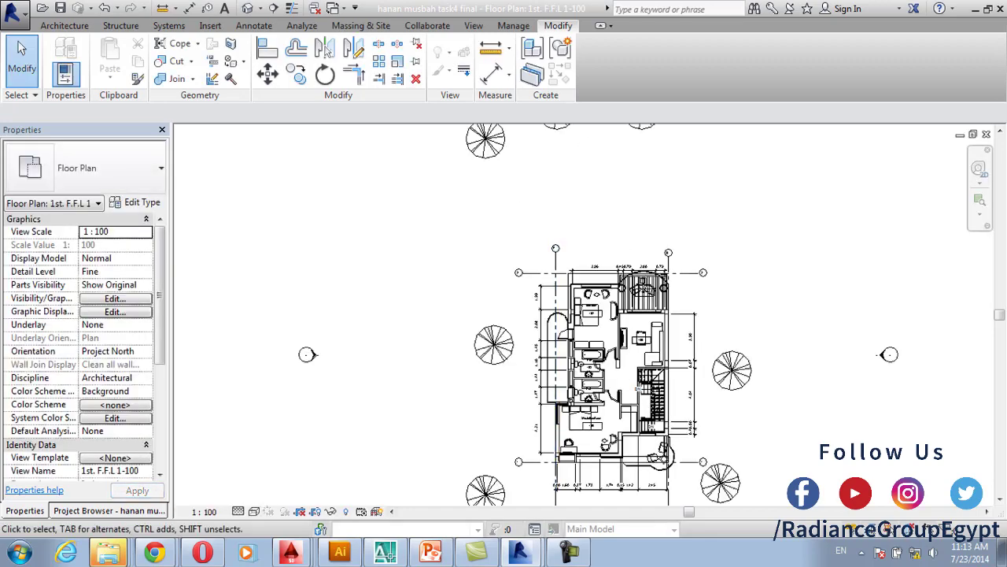
middle_drag(648, 420, 532, 271)
scroll(478, 219, down, 1)
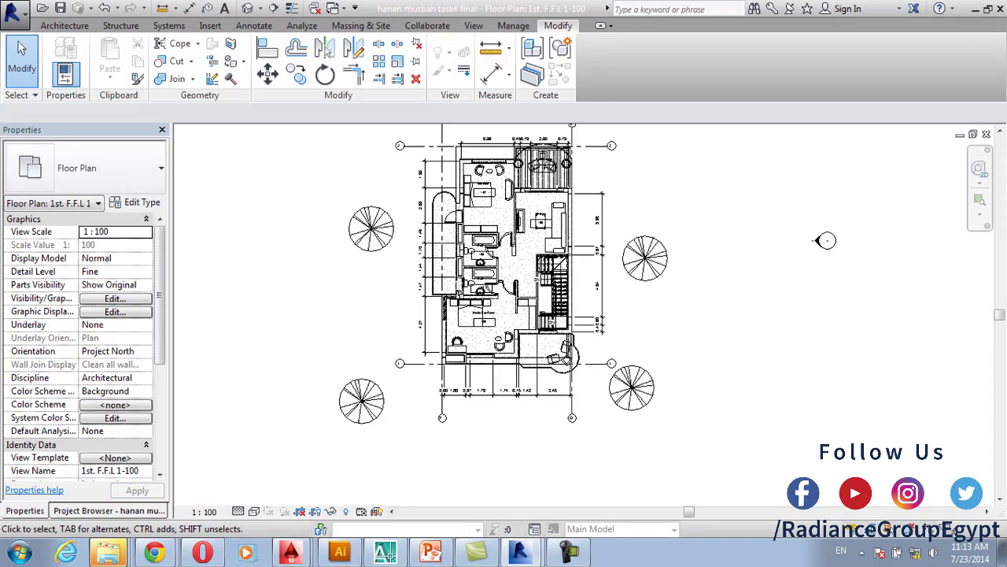
Open the 1st. F.F.L 1-200 floor plan and check grid line P's new head
click(109, 510)
double_click(83, 186)
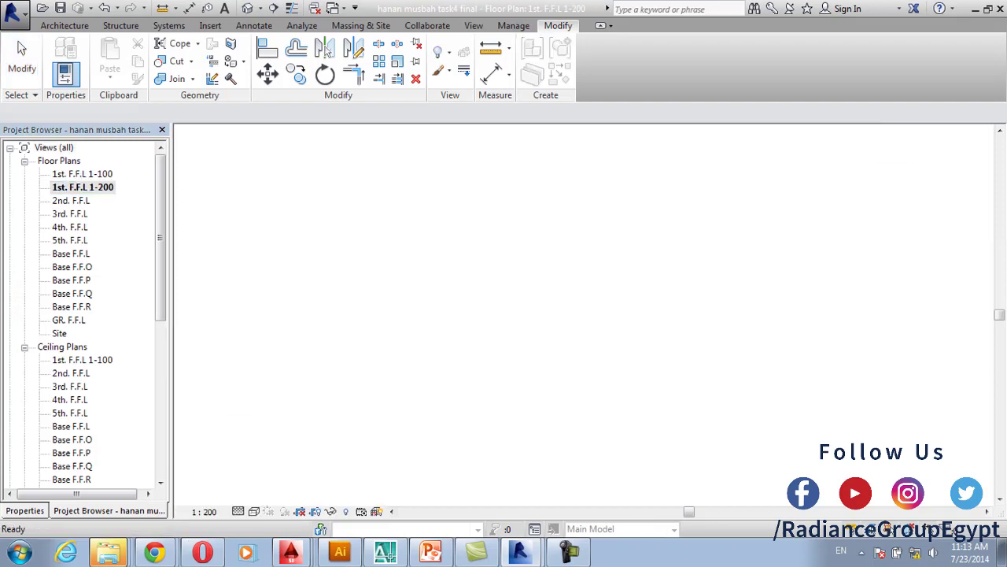
scroll(488, 425, down, 4)
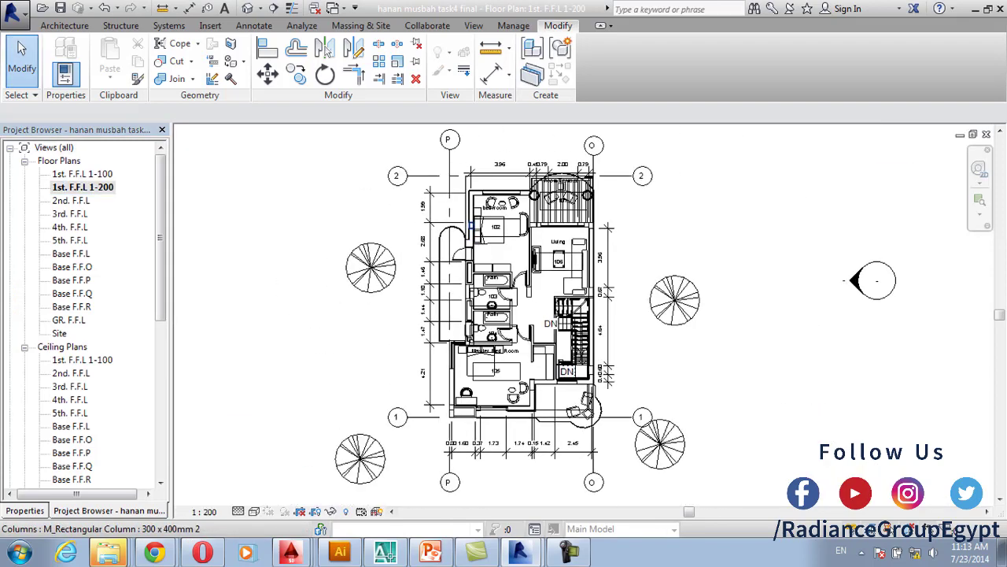
scroll(488, 425, up, 1)
scroll(465, 442, up, 1)
middle_drag(470, 270, 473, 389)
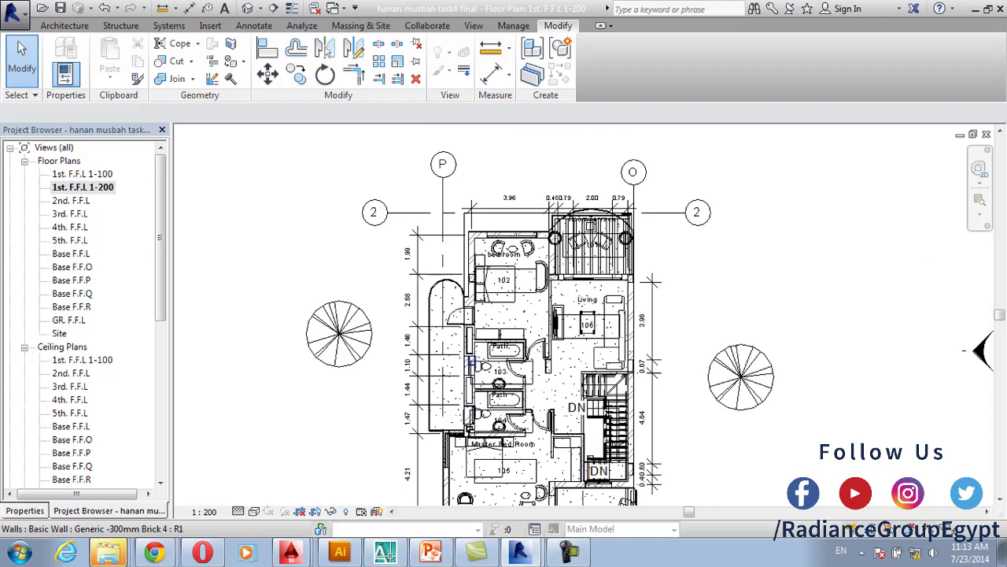
middle_drag(469, 364, 492, 386)
scroll(476, 252, up, 2)
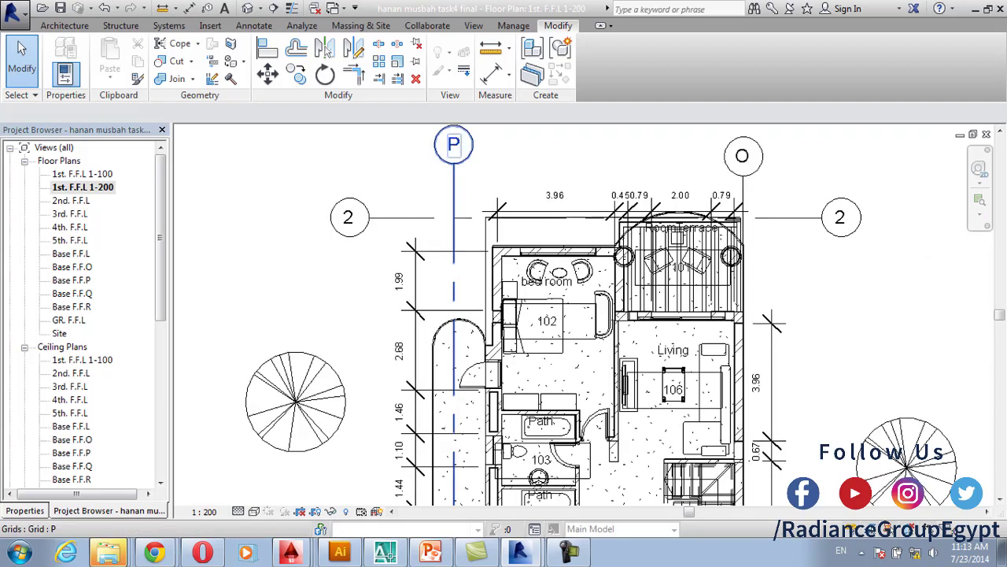
click(453, 252)
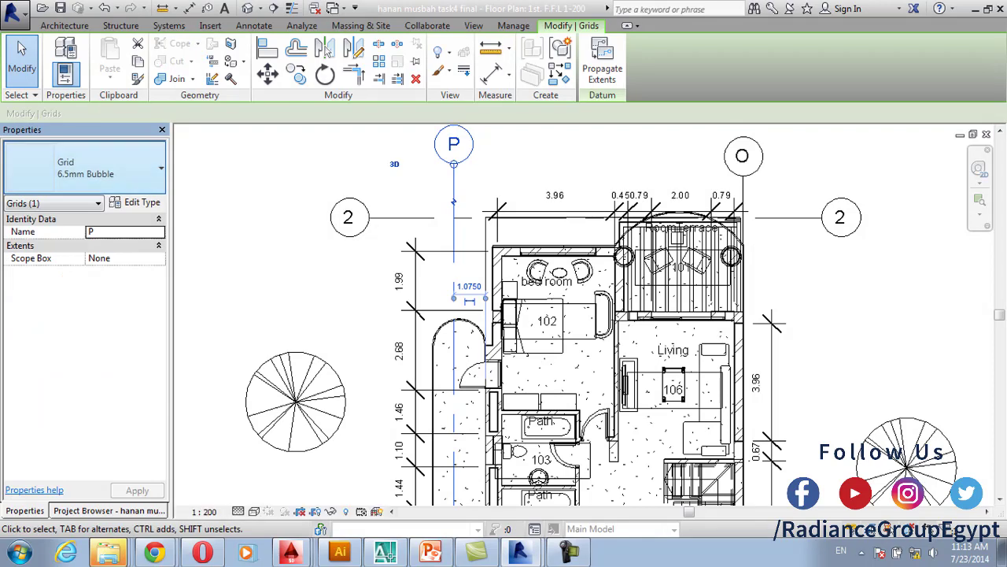
key(Escape)
Zoom around the plan and scroll the Project Browser down to the sheets
scroll(431, 203, down, 2)
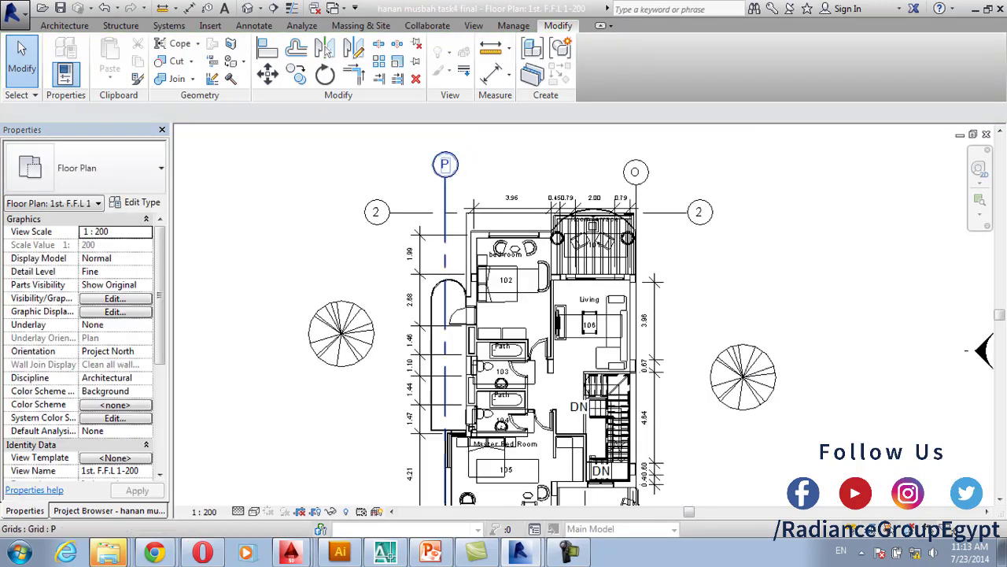
scroll(508, 206, down, 2)
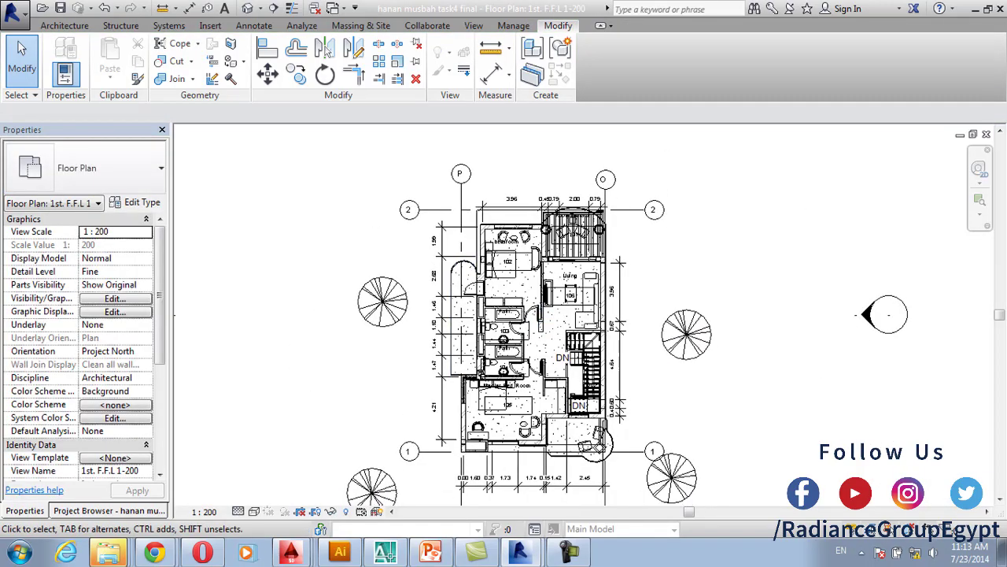
scroll(520, 263, up, 1)
scroll(520, 263, up, 2)
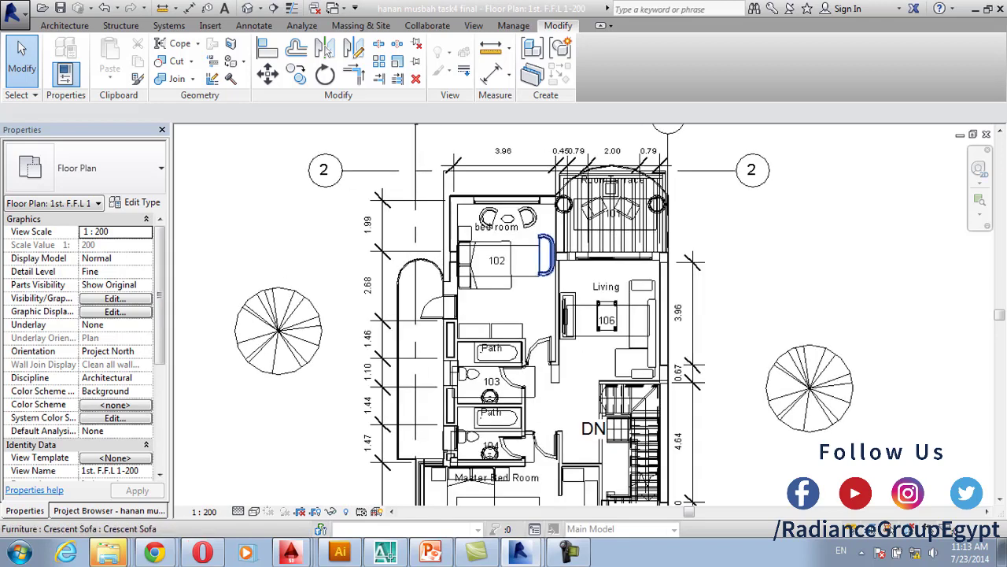
scroll(535, 245, up, 1)
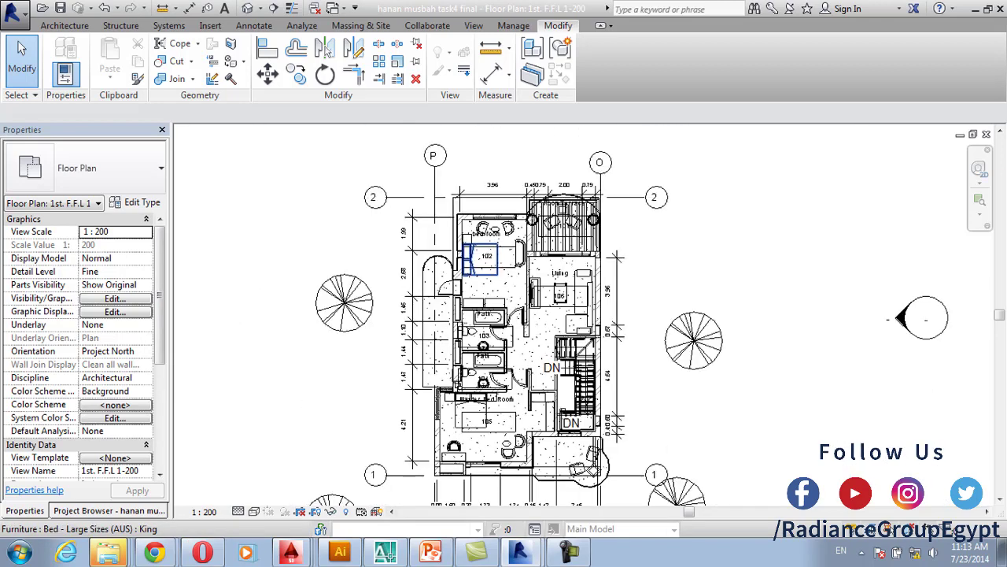
click(109, 510)
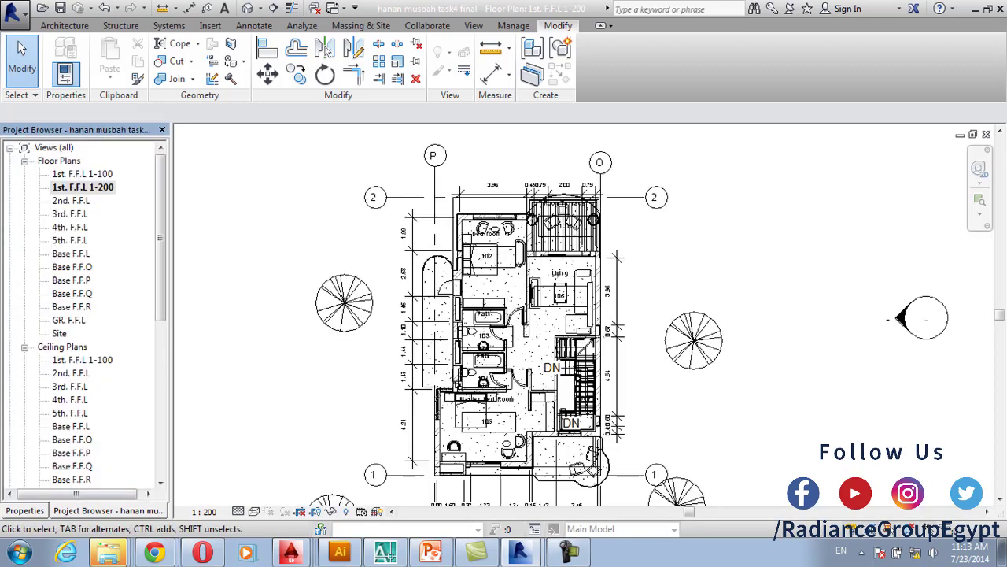
drag(160, 239, 160, 393)
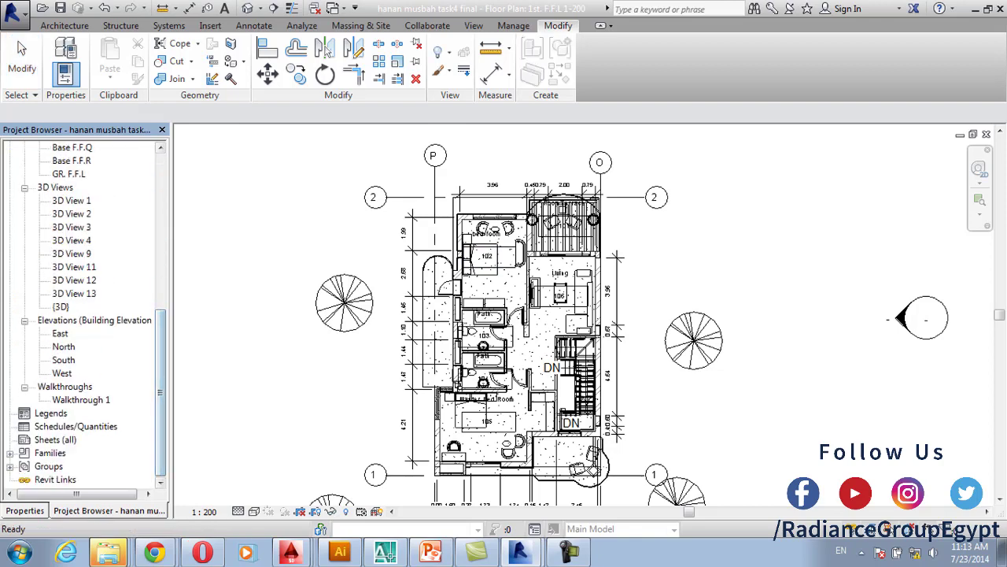
Start a new sheet from the Sheets (all) right-click menu
click(55, 439)
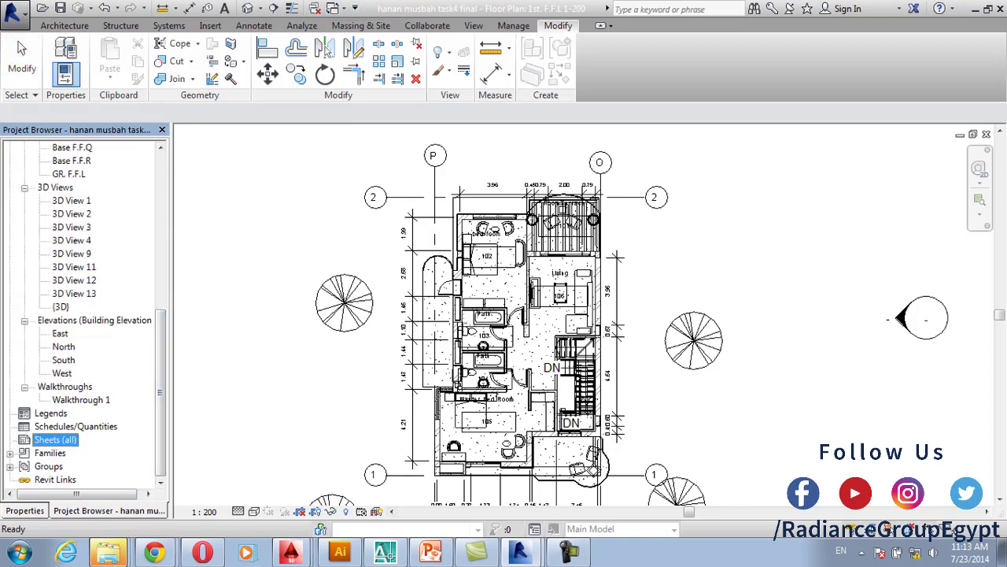
right_click(69, 438)
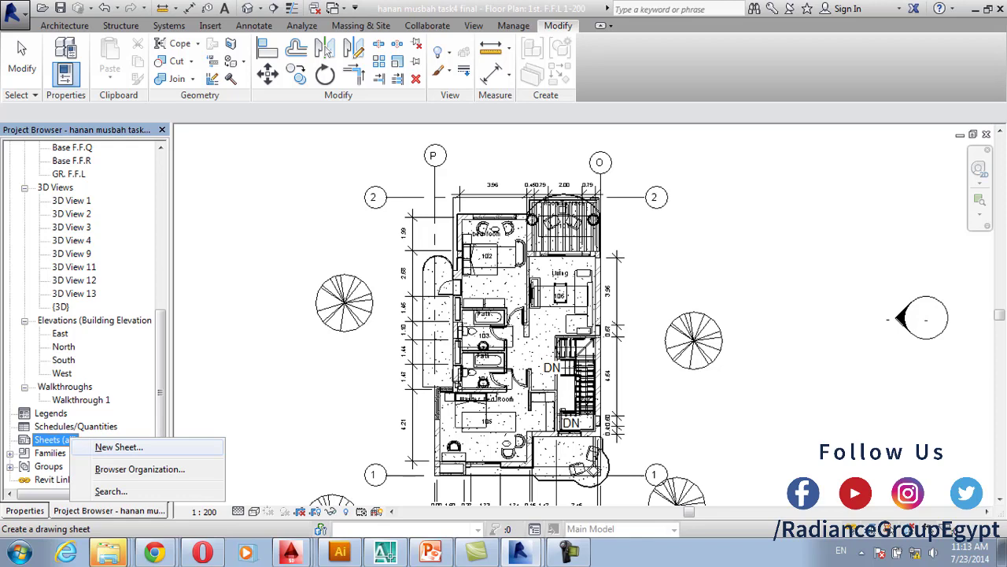
click(118, 446)
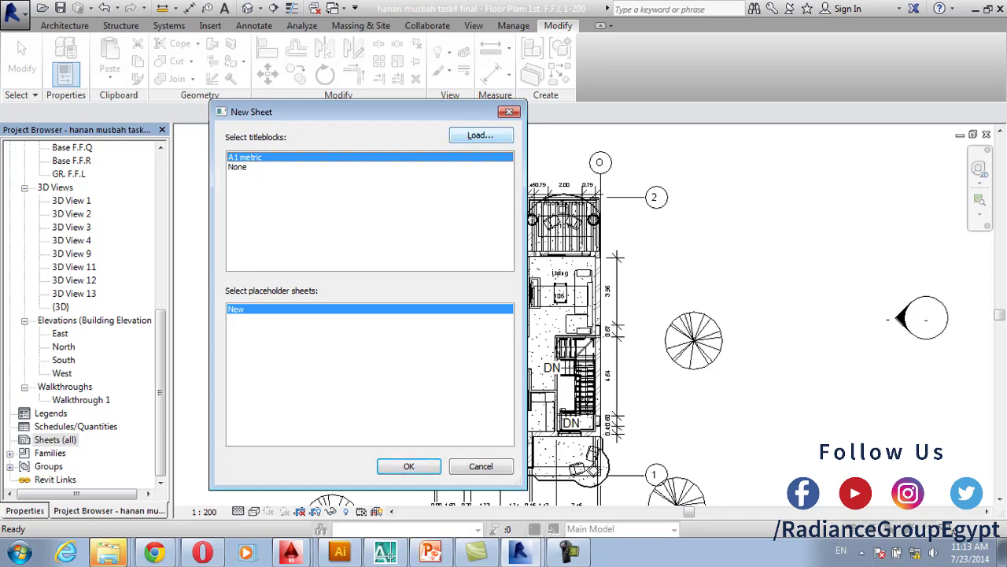
Browse to Libraries > Egypt > Titleblocks to load title block families
click(480, 135)
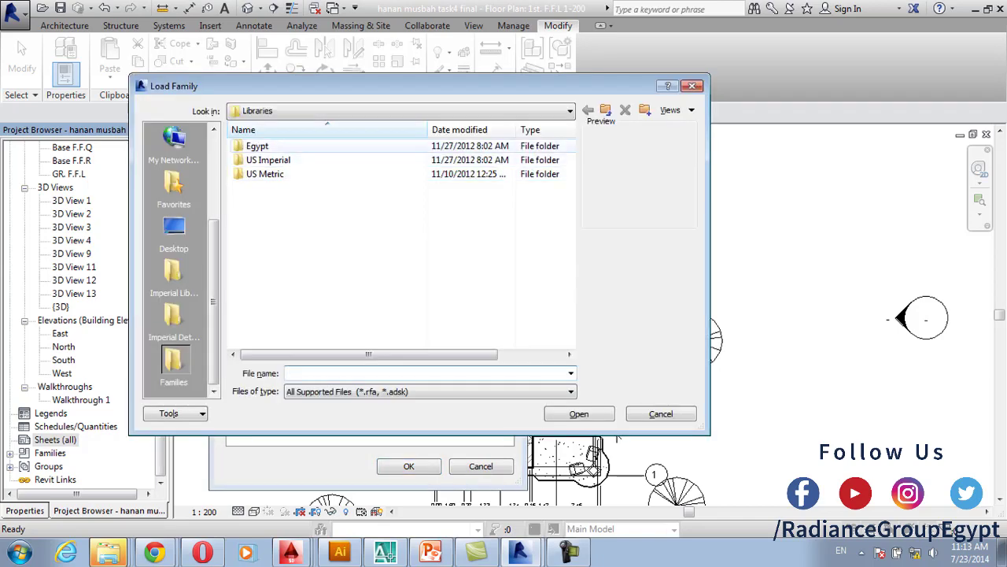
double_click(257, 146)
click(606, 109)
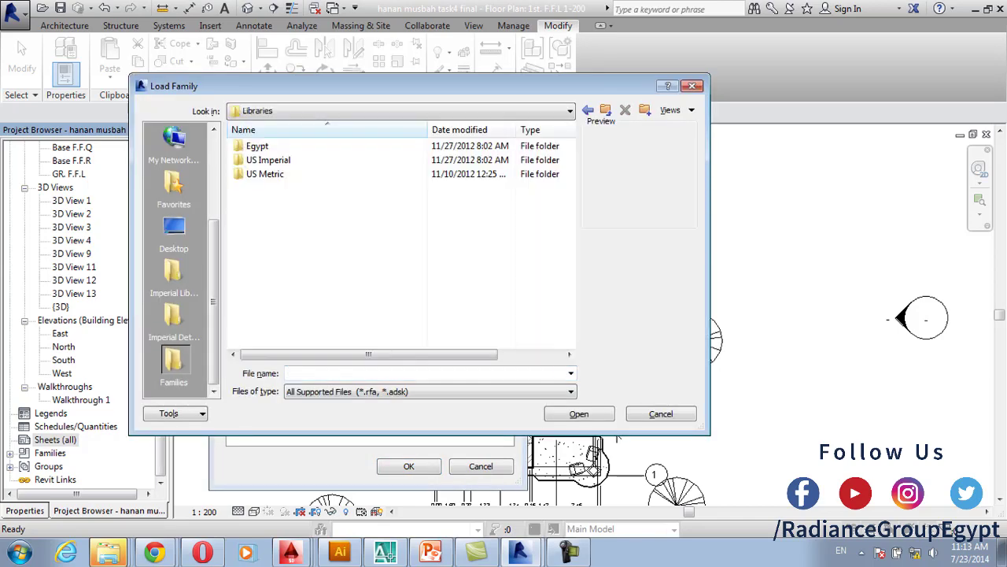
key(BackSpace)
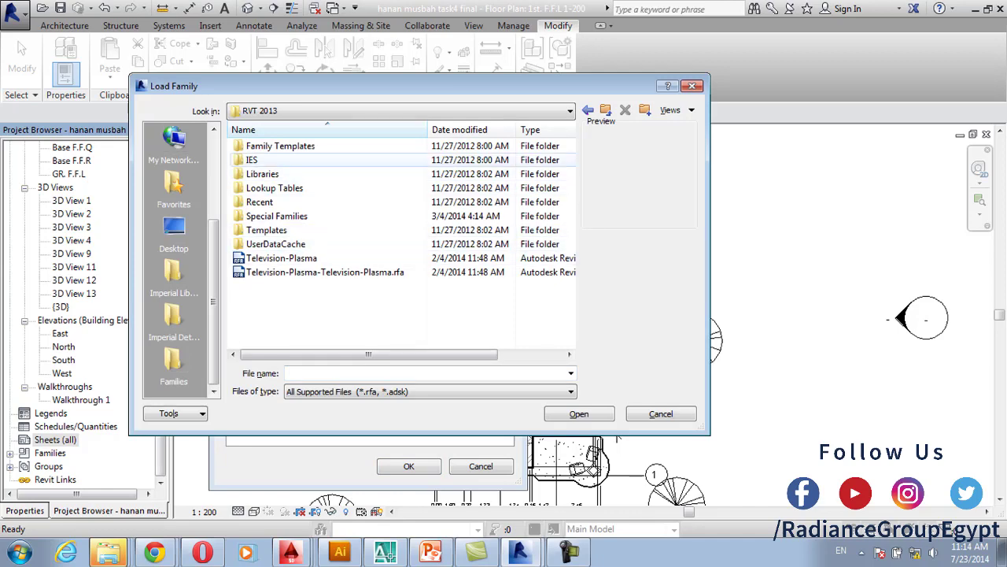
double_click(262, 173)
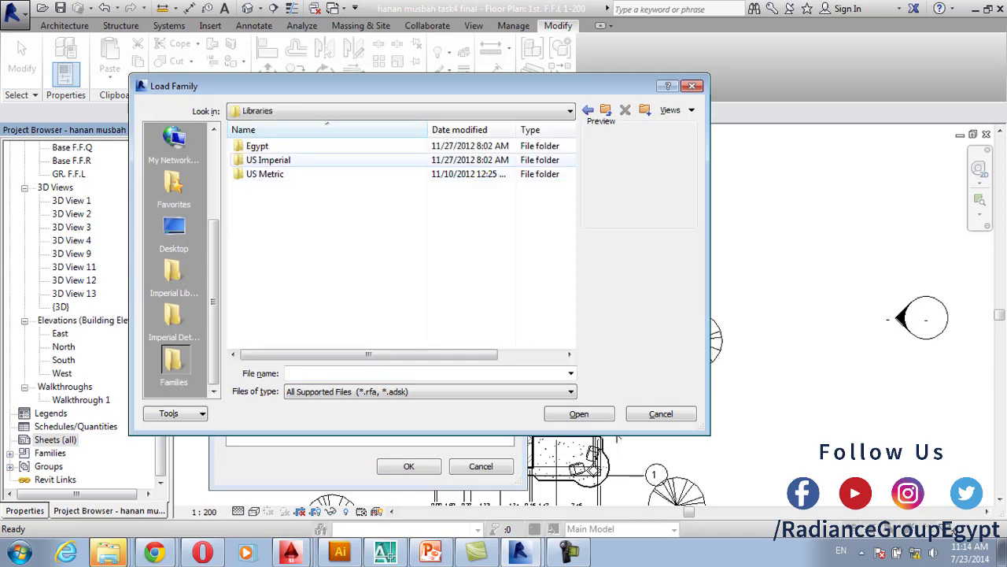
double_click(257, 146)
scroll(280, 236, down, 6)
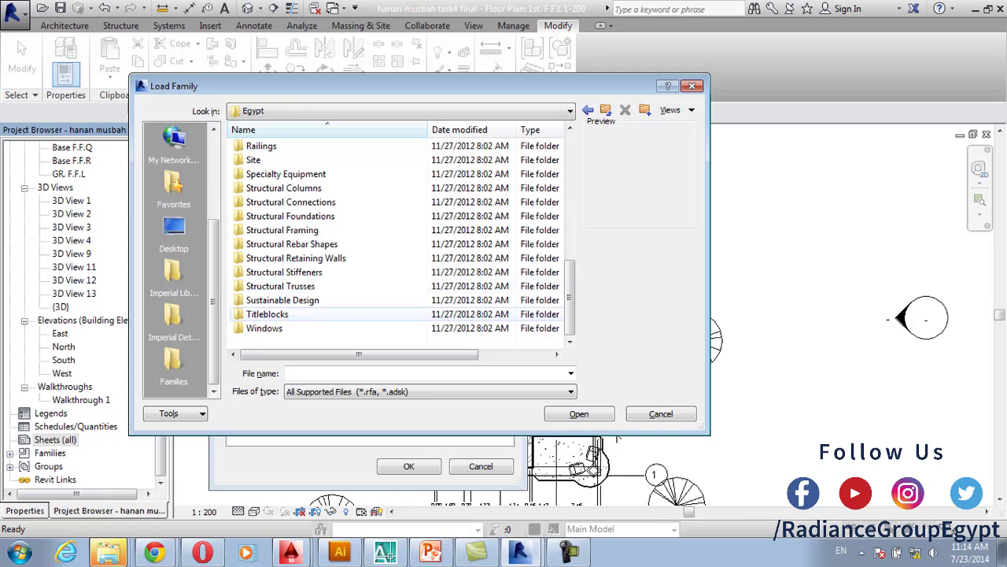
click(267, 314)
double_click(268, 314)
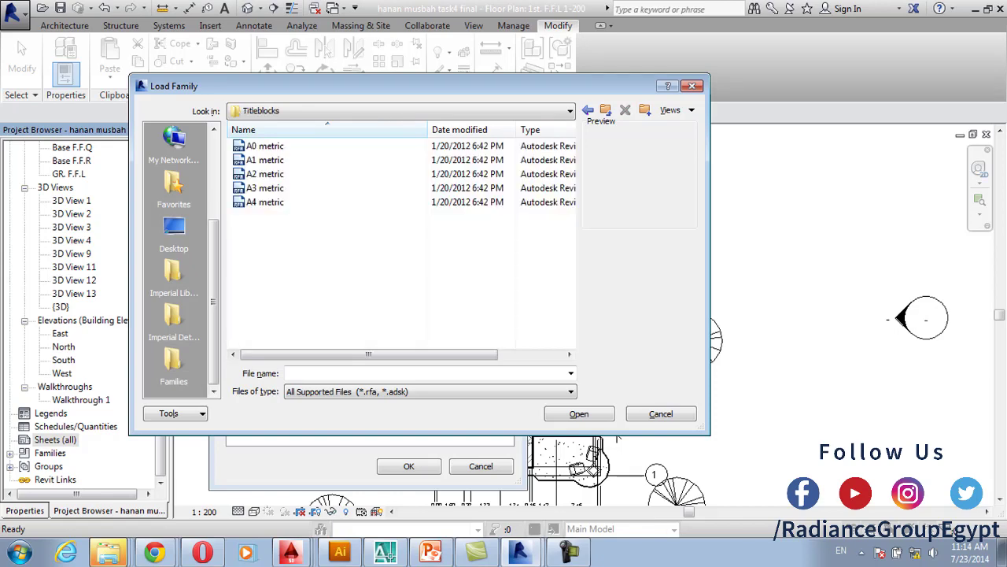
Load all five A0–A4 metric title blocks, overwriting the existing A1 metric
drag(343, 266, 264, 142)
drag(390, 252, 302, 148)
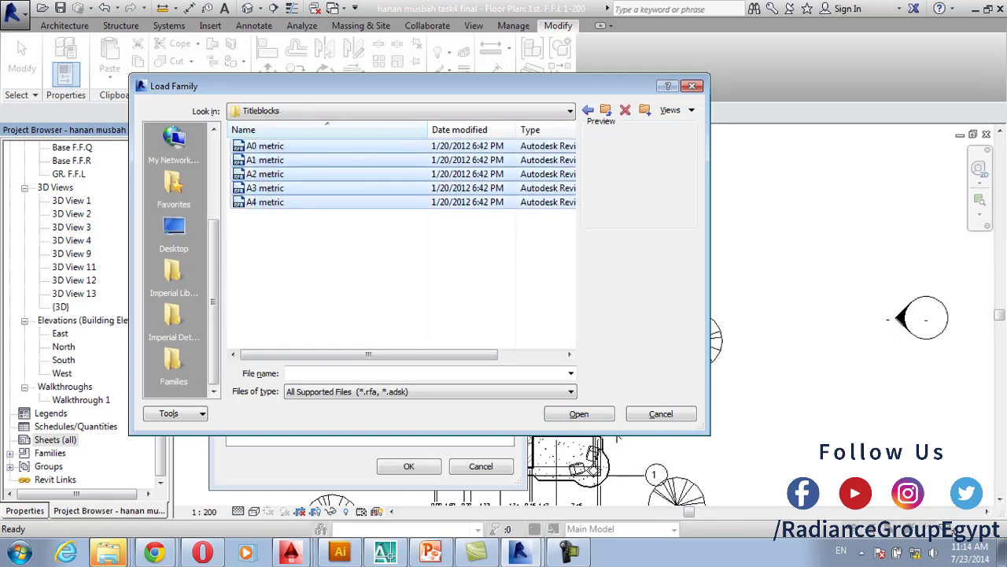
click(327, 129)
click(328, 174)
drag(438, 335, 343, 143)
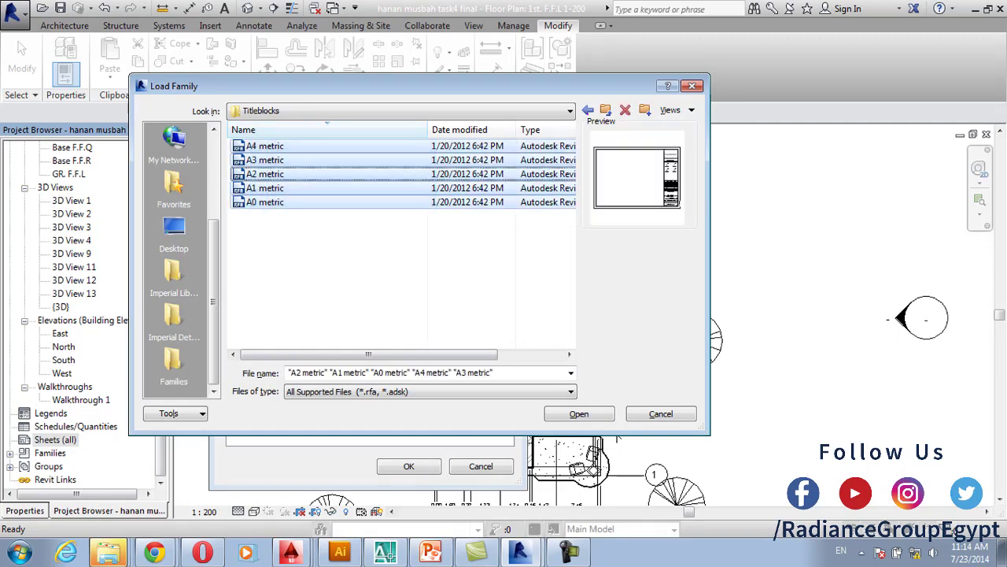
click(578, 413)
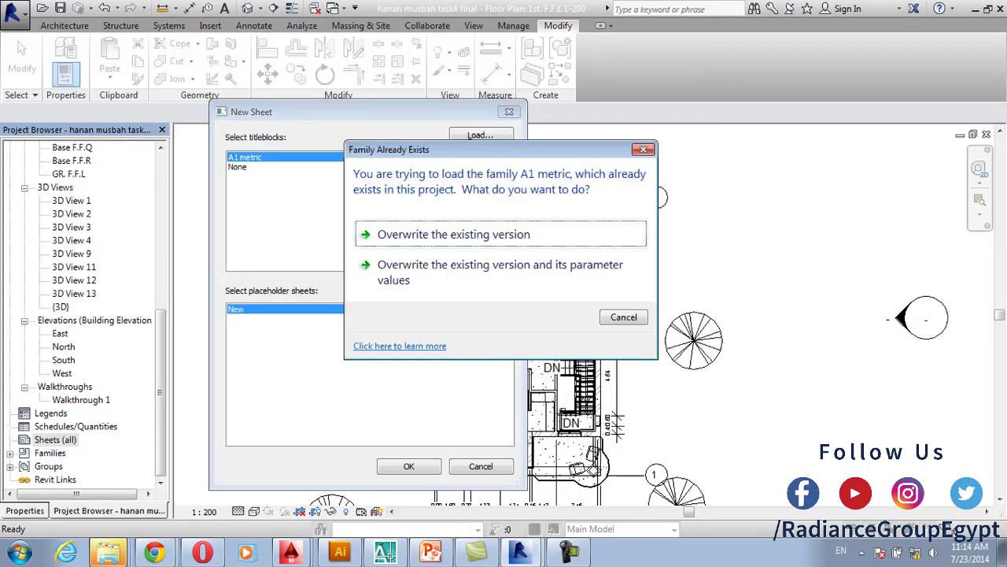
key(Return)
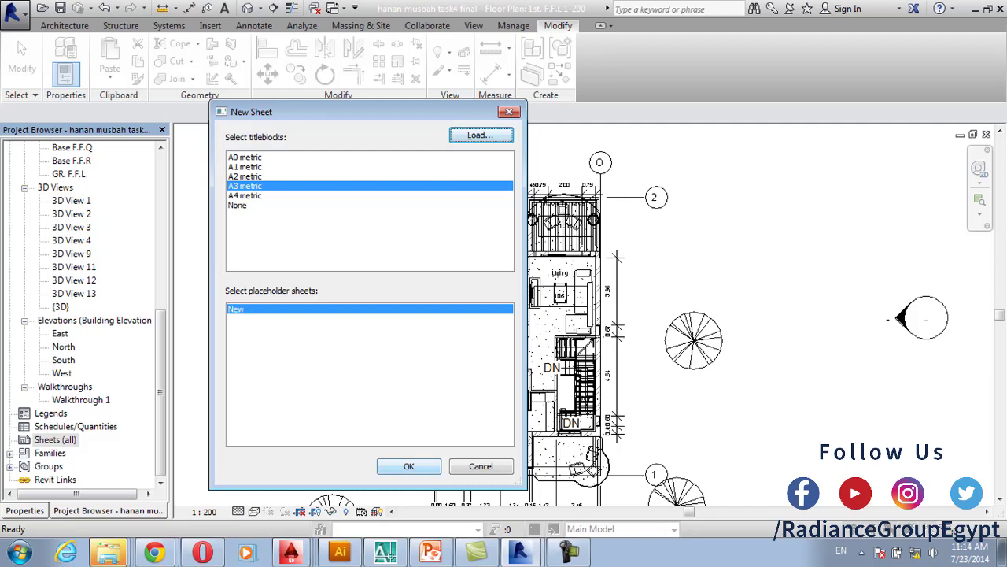
Create the sheet, then return to the 1st. F.F.L 1-200 plan framed on the top grids
click(408, 466)
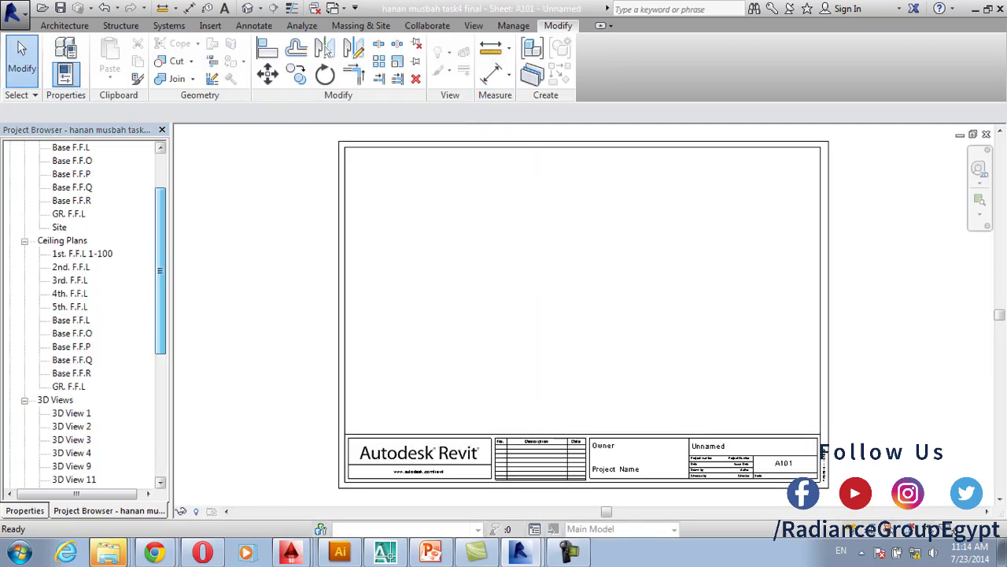
double_click(83, 186)
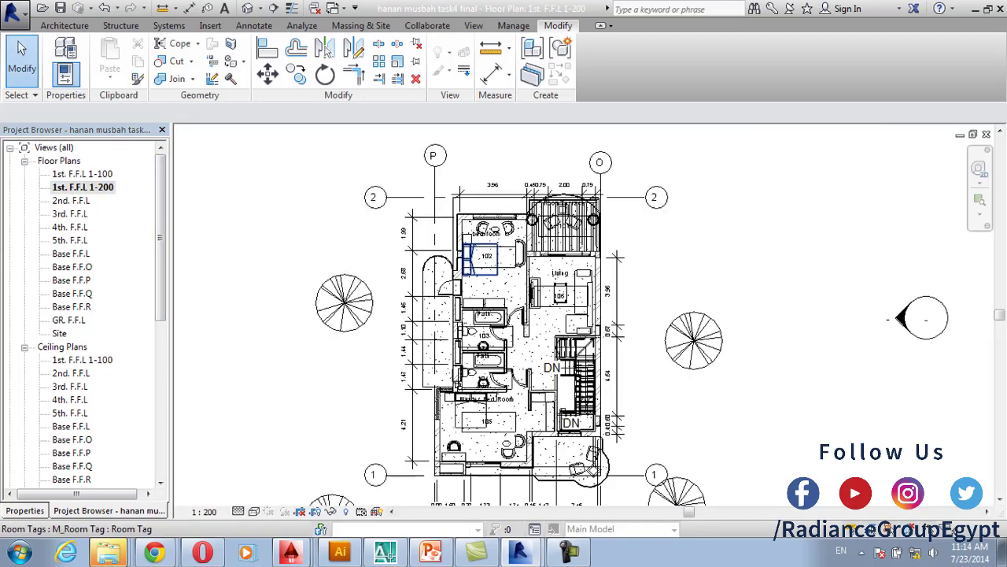
scroll(460, 238, up, 2)
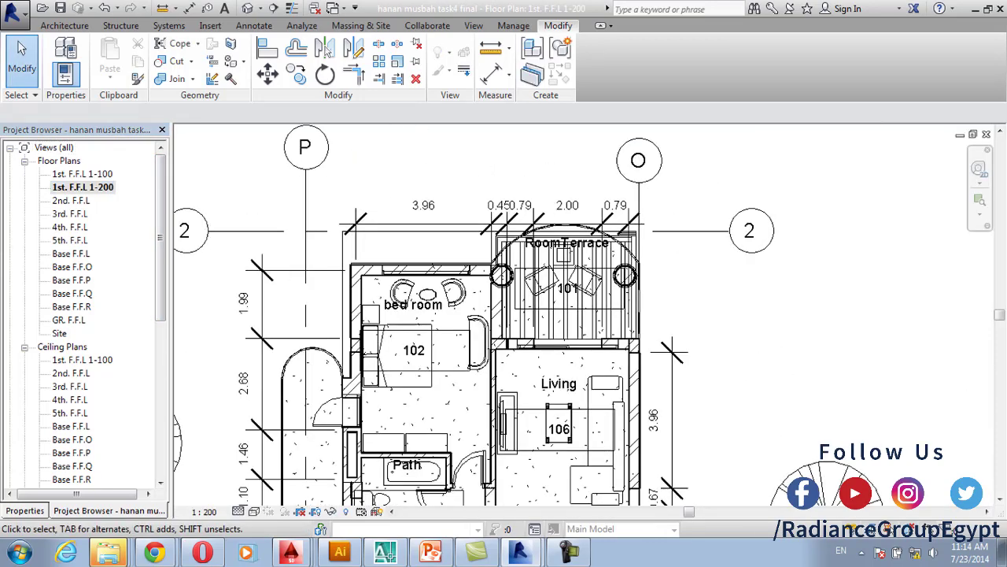
middle_drag(444, 237, 536, 287)
scroll(587, 287, down, 1)
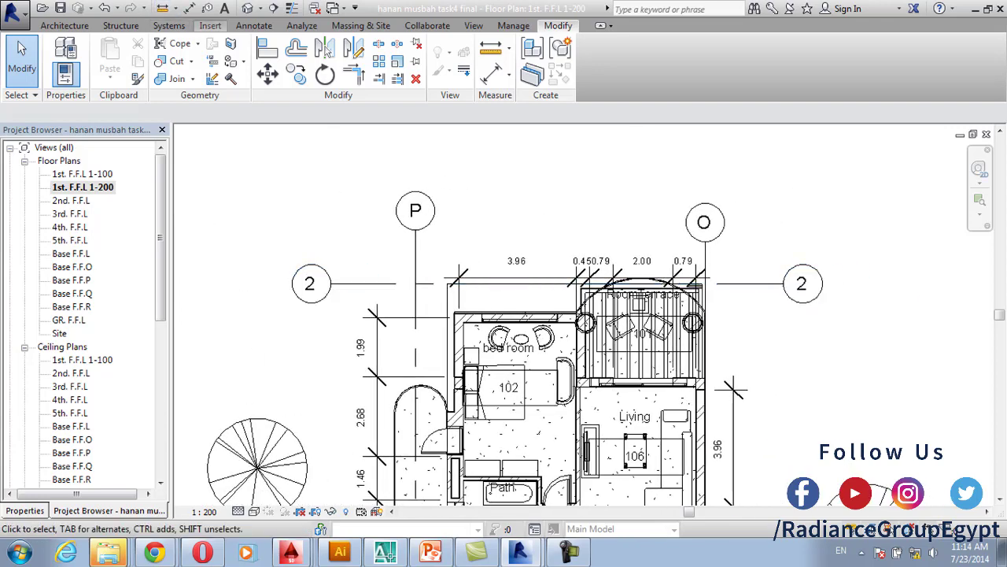
Start the Aligned dimension tool from the Annotate tools
click(253, 25)
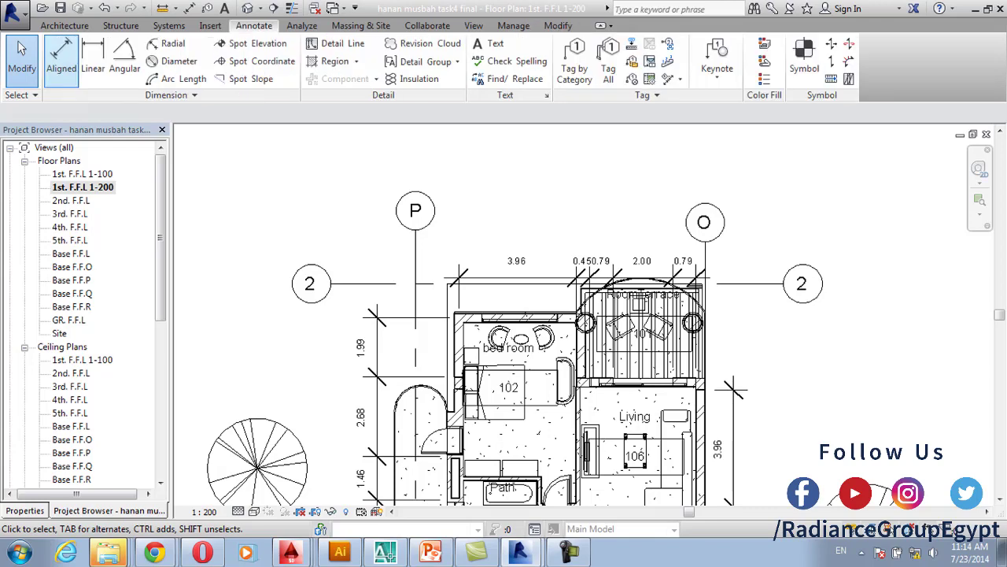
click(61, 63)
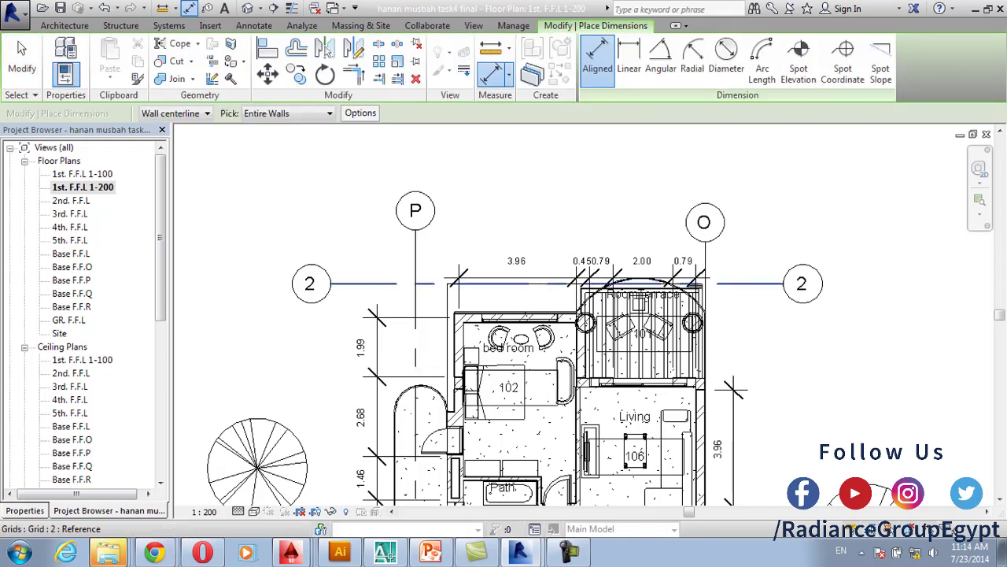
scroll(510, 348, down, 2)
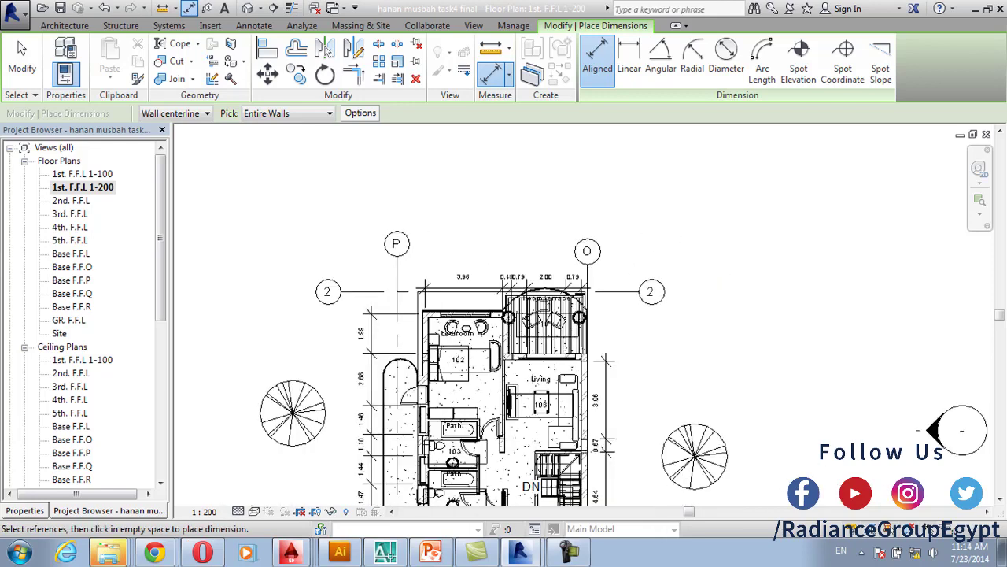
scroll(456, 290, up, 1)
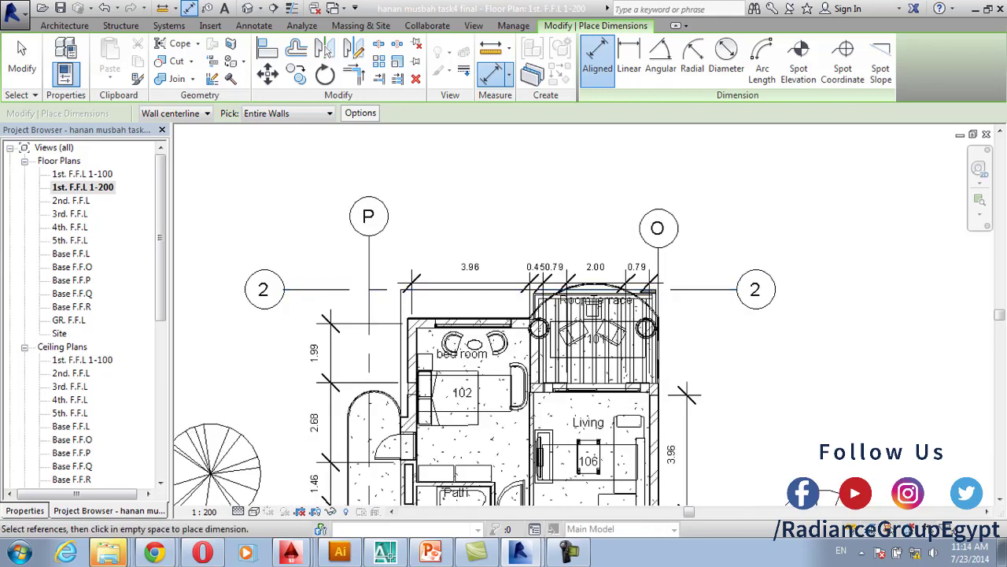
Draw a horizontal detail line over grid 2 spanning the whole plan
key(Escape)
key(Escape)
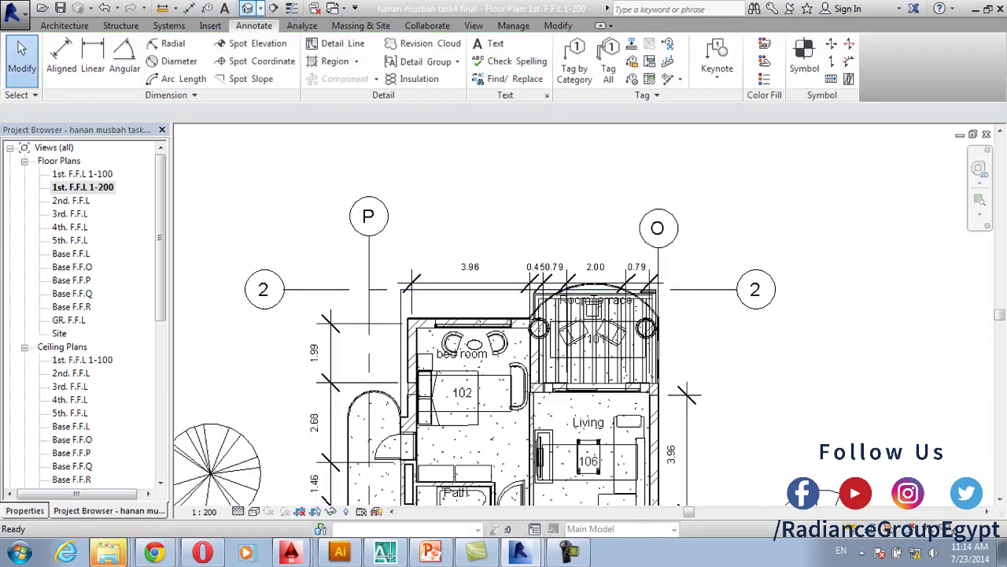
click(342, 43)
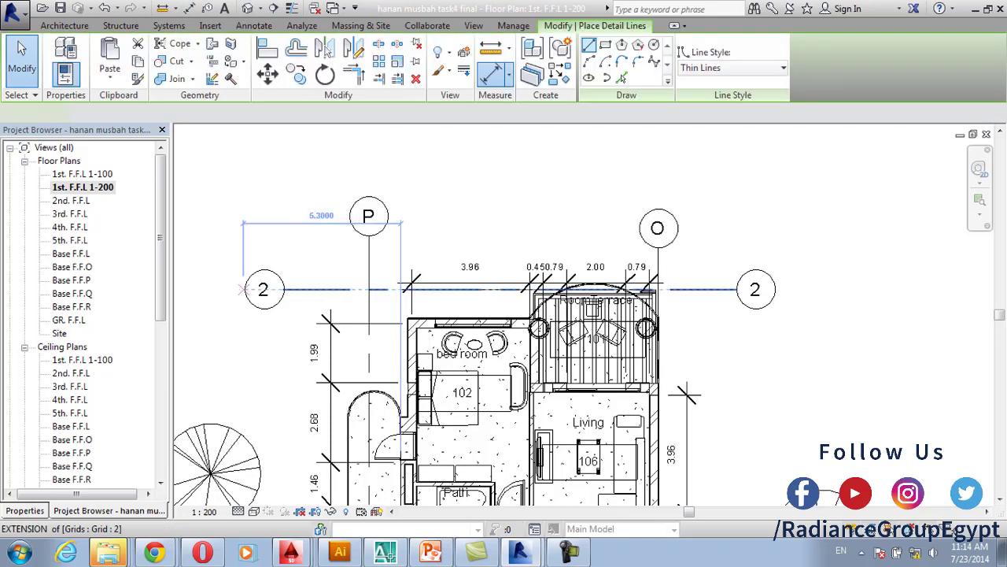
click(242, 285)
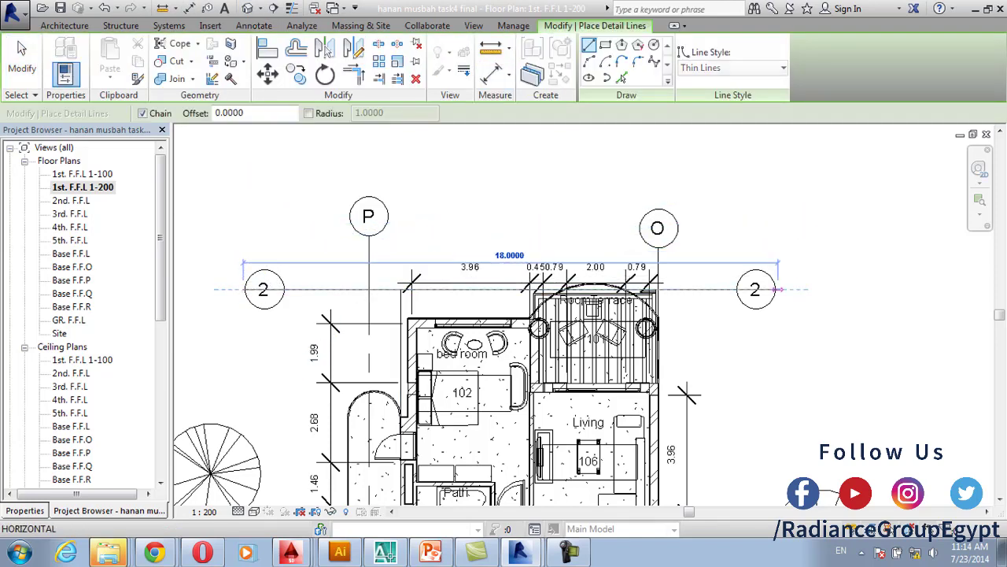
scroll(779, 289, down, 3)
key(Escape)
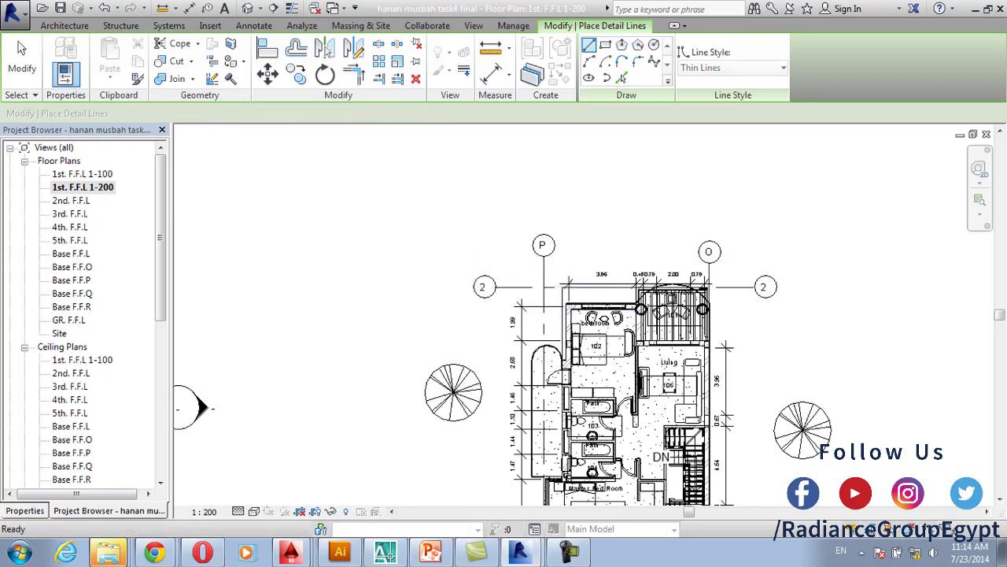
click(413, 286)
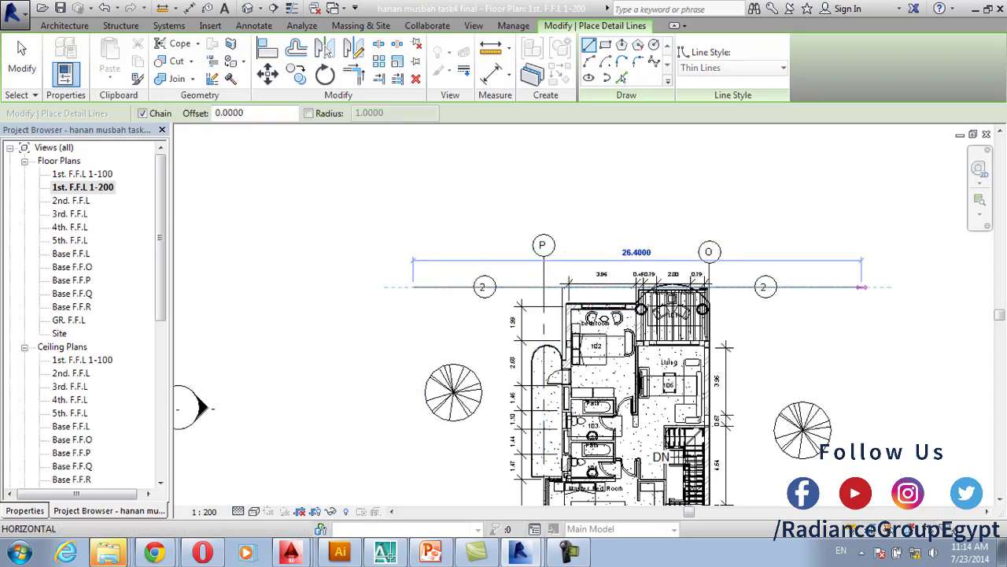
click(858, 287)
key(Escape)
key(Escape)
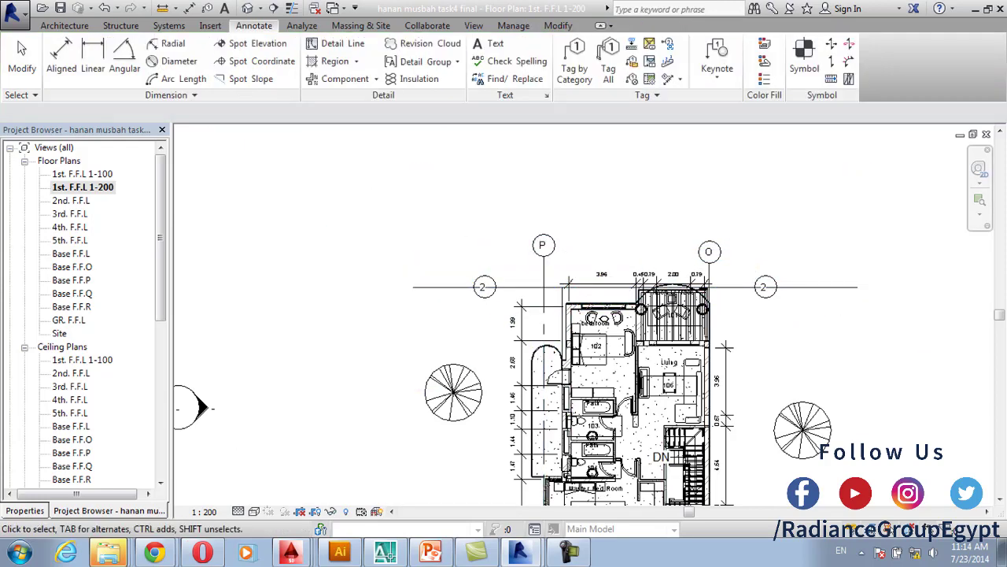
Add a short vertical detail line dropping below the horizontal line's left end
click(61, 59)
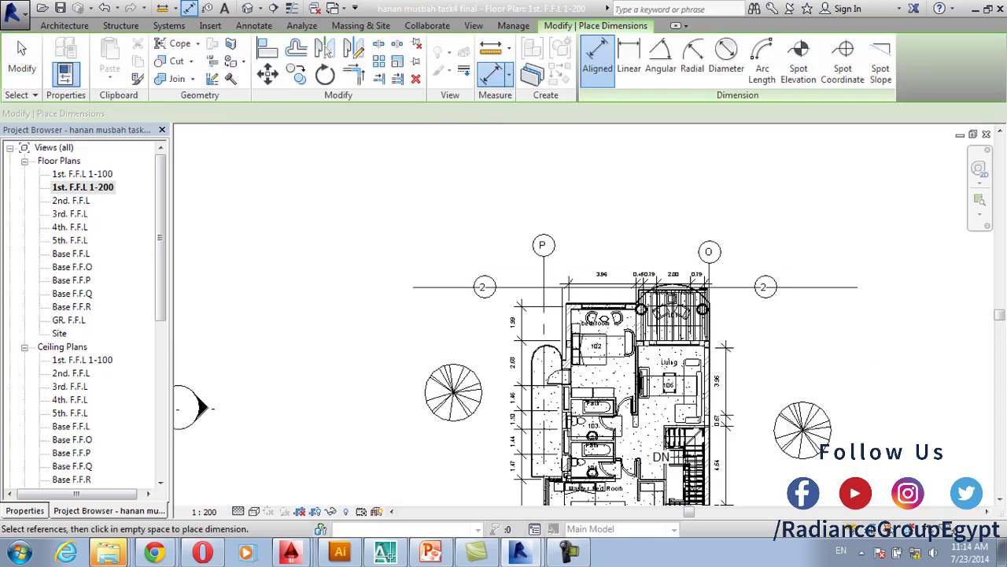
key(Escape)
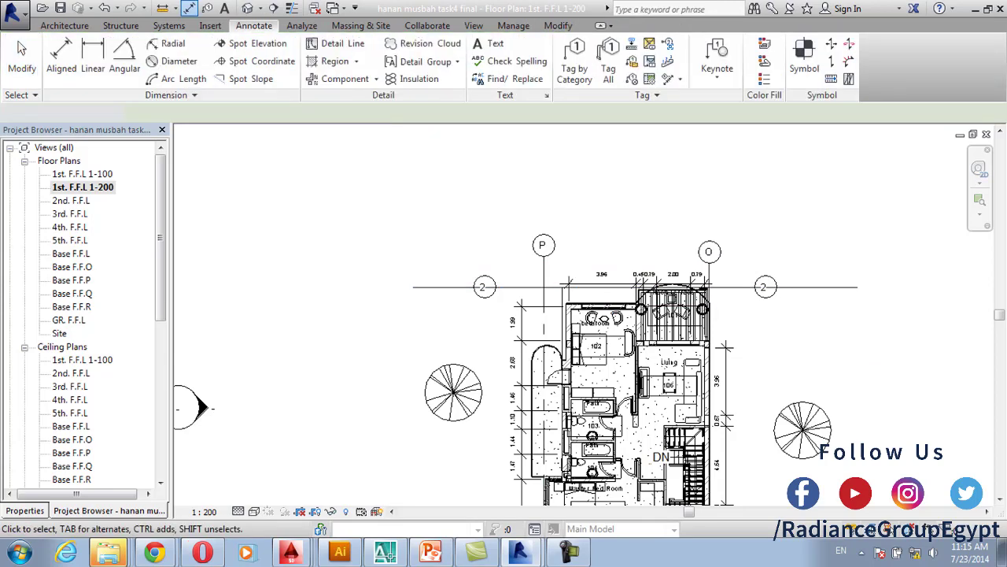
click(334, 40)
click(413, 288)
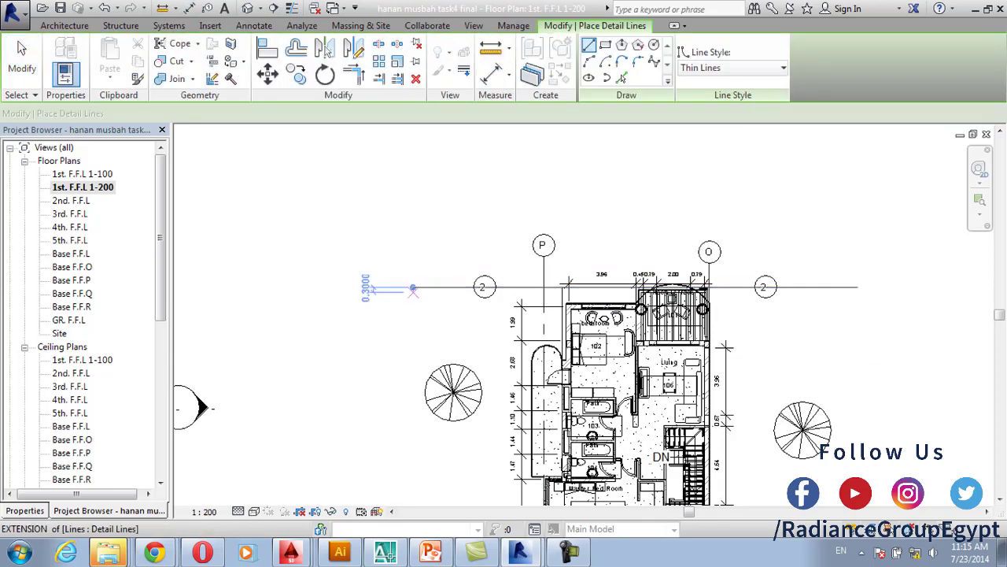
click(413, 334)
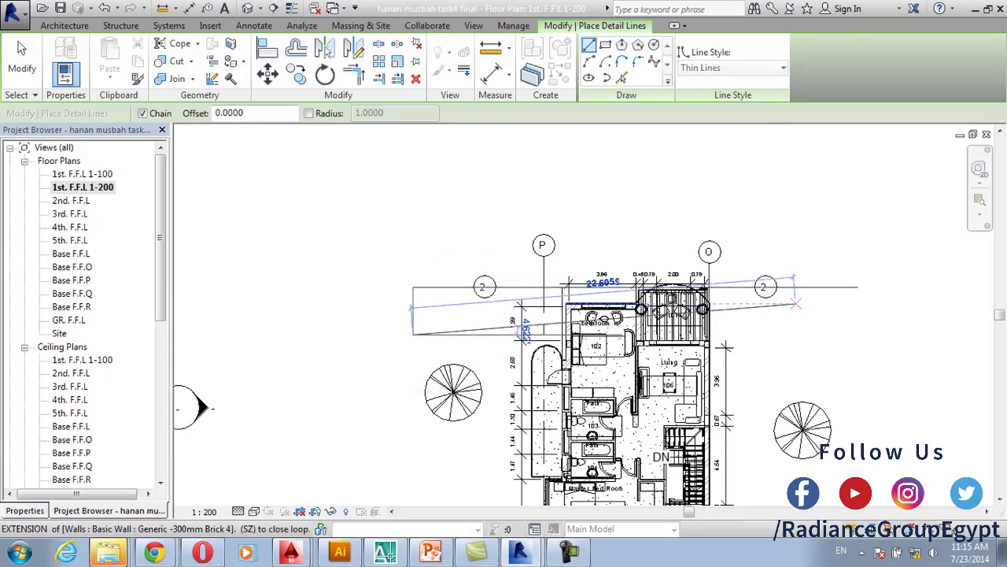
click(413, 335)
key(Escape)
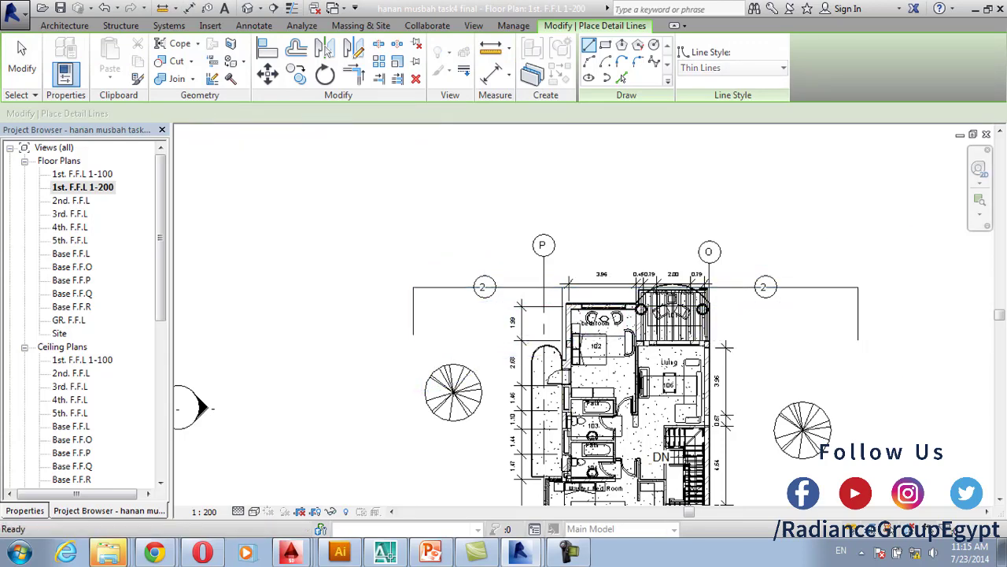
click(253, 25)
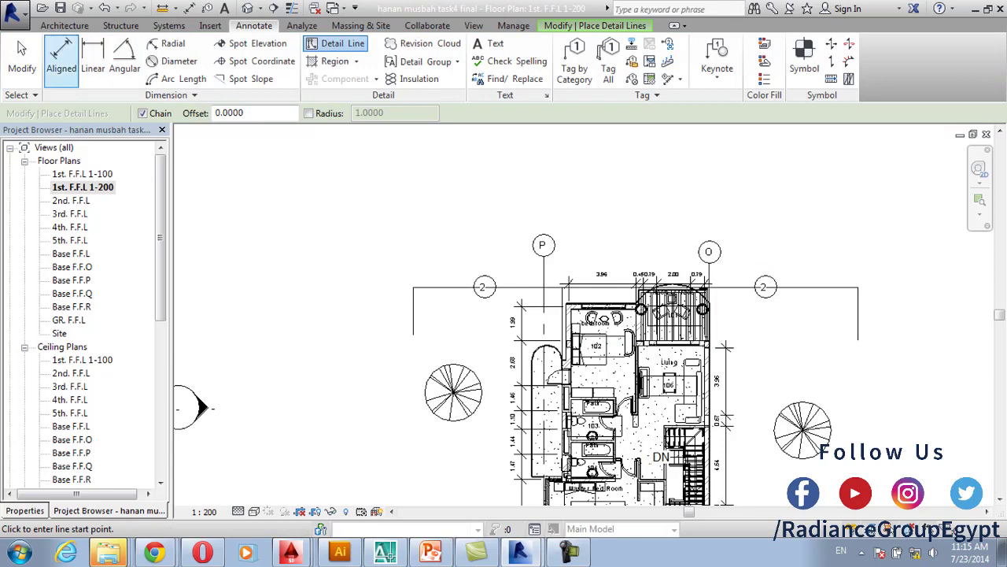
click(61, 55)
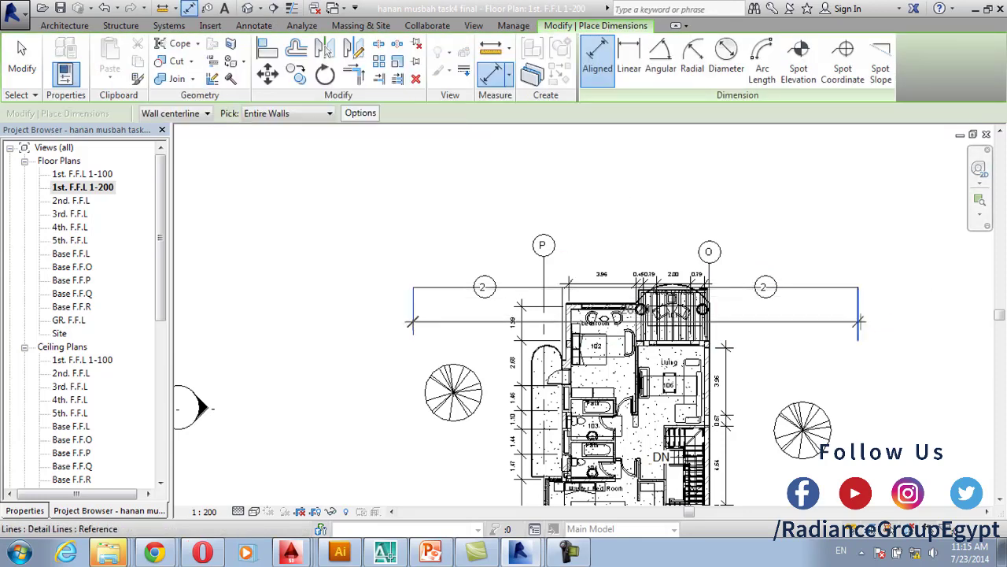
scroll(640, 219, up, 3)
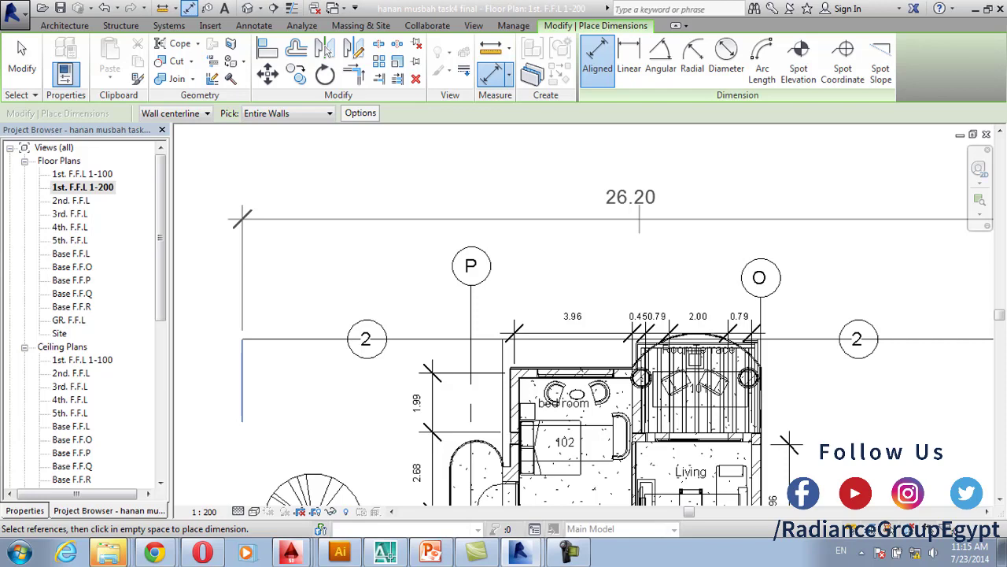
scroll(639, 219, down, 2)
key(Escape)
key(Escape)
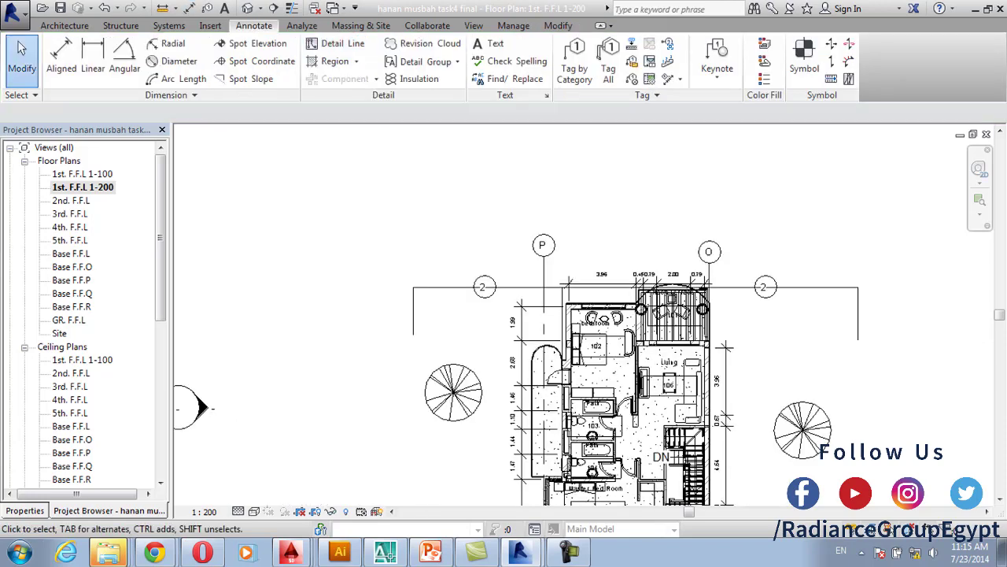
scroll(540, 245, down, 1)
middle_drag(540, 246, 512, 238)
scroll(425, 348, down, 3)
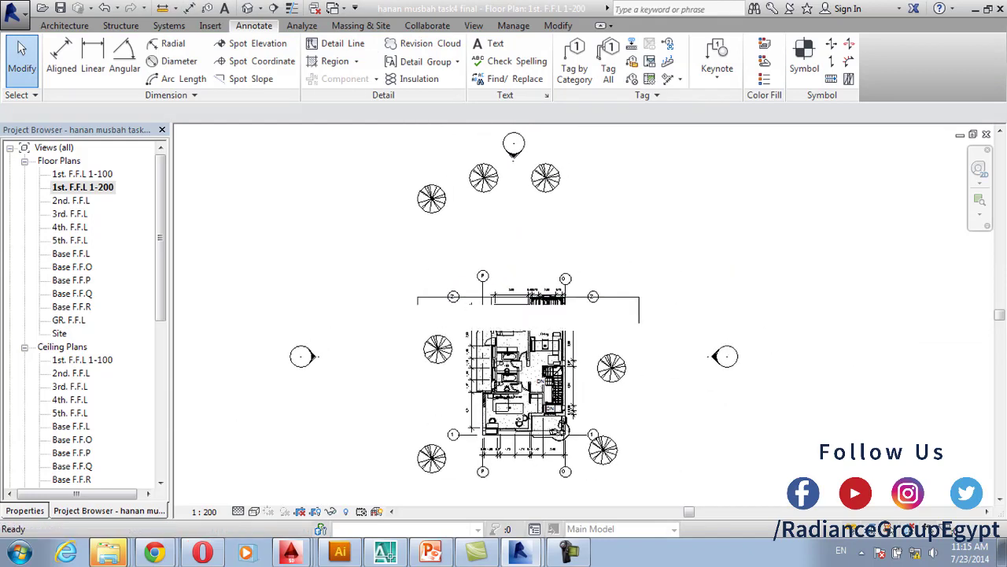
Open Print and choose Adobe PDF as the printer
key(ctrl+p)
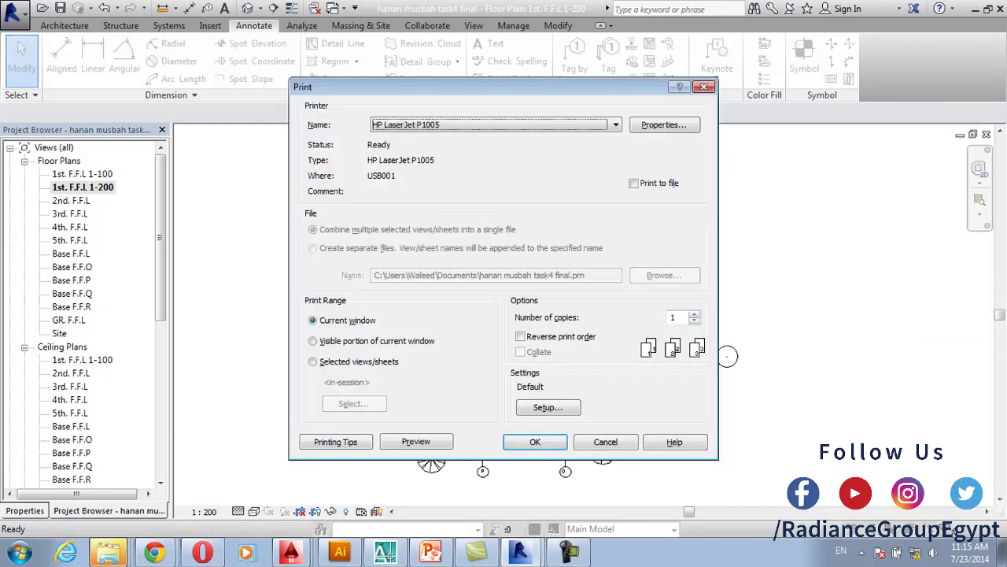
click(496, 124)
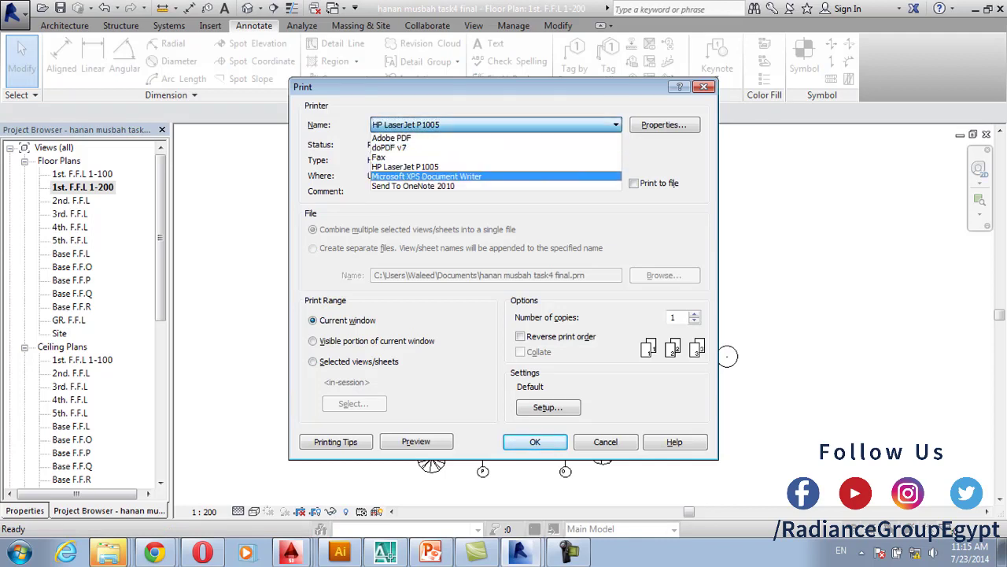
click(391, 137)
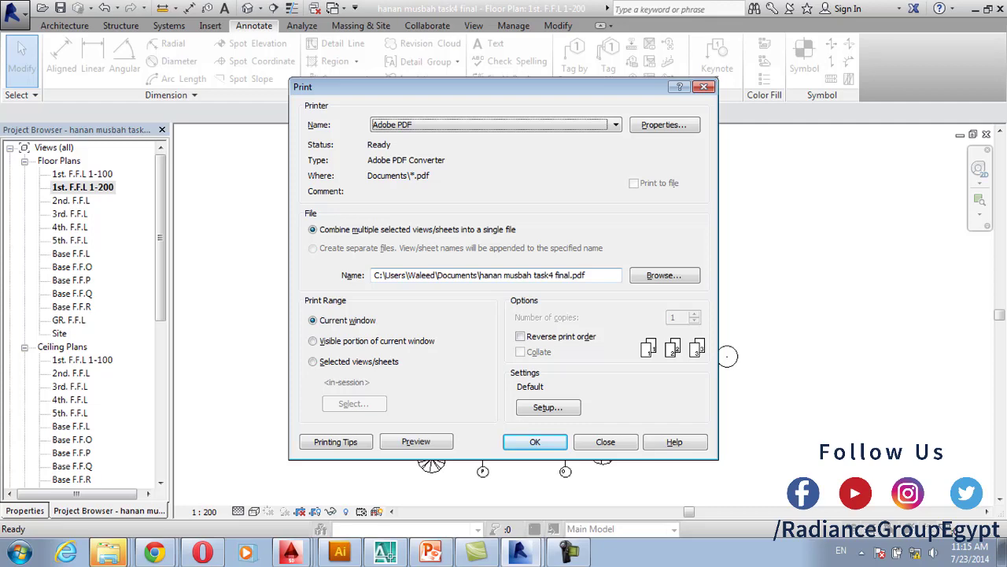
Set the print setup paper size to A3, then switch over to AutoCAD
click(548, 407)
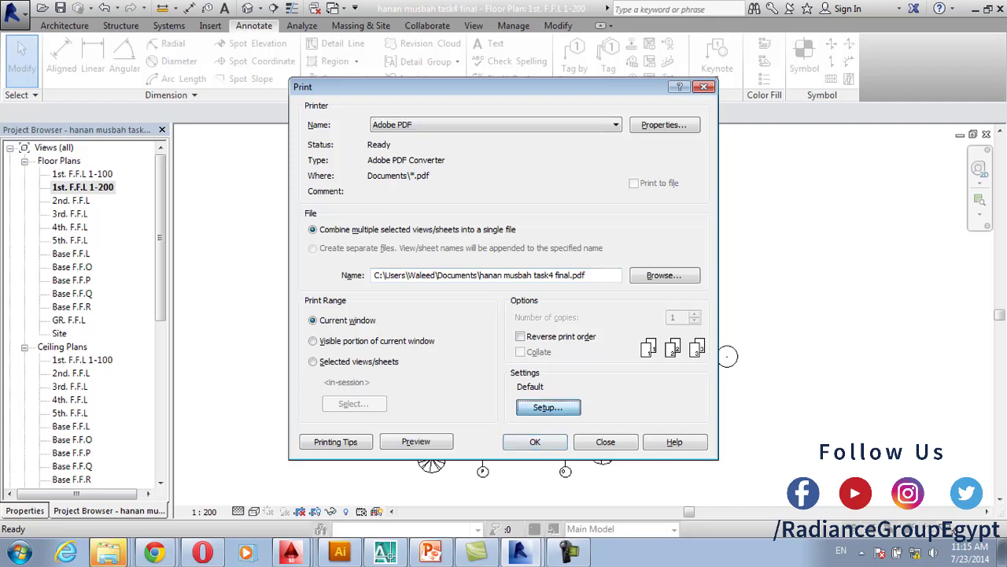
click(411, 150)
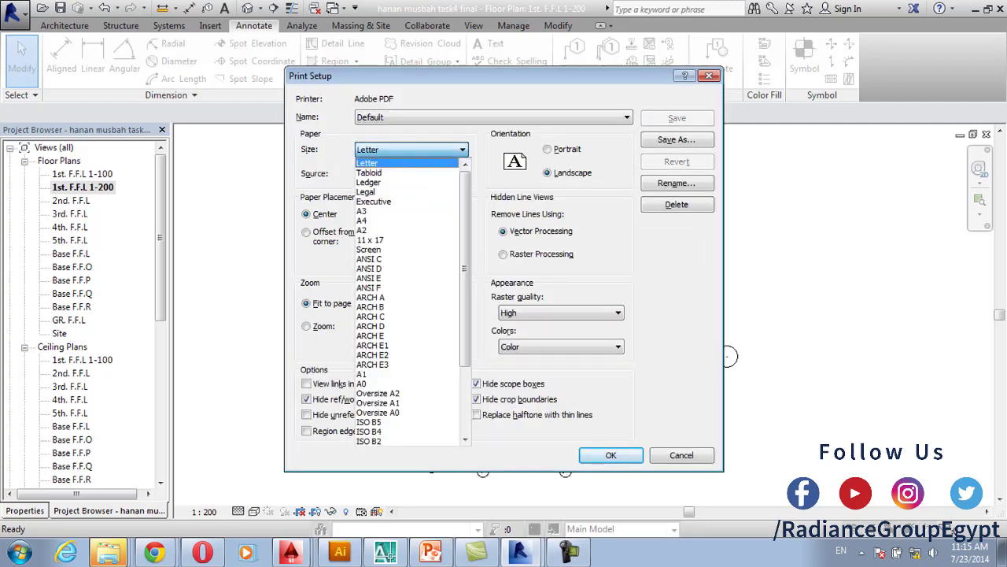
click(406, 220)
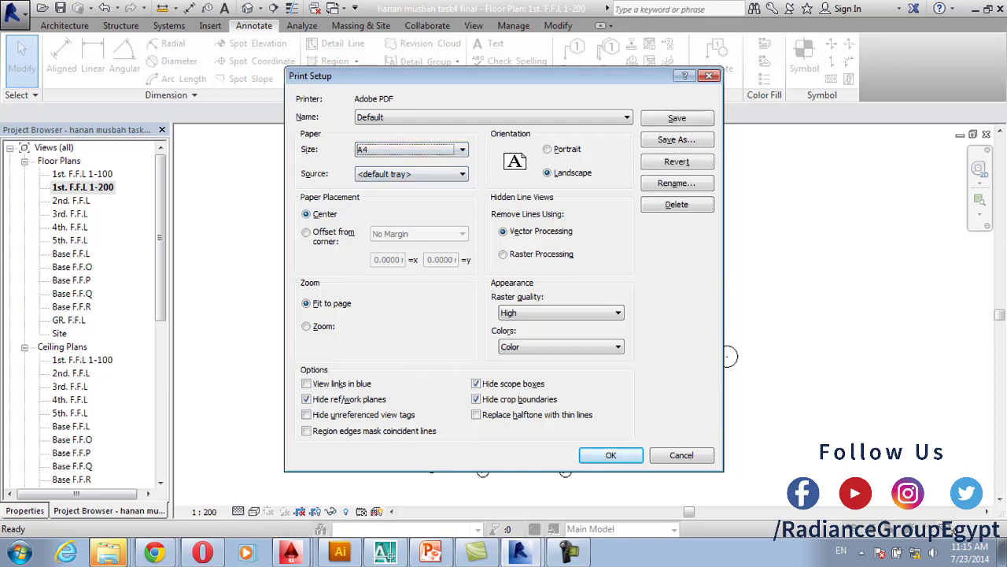
click(411, 150)
scroll(406, 179, down, 2)
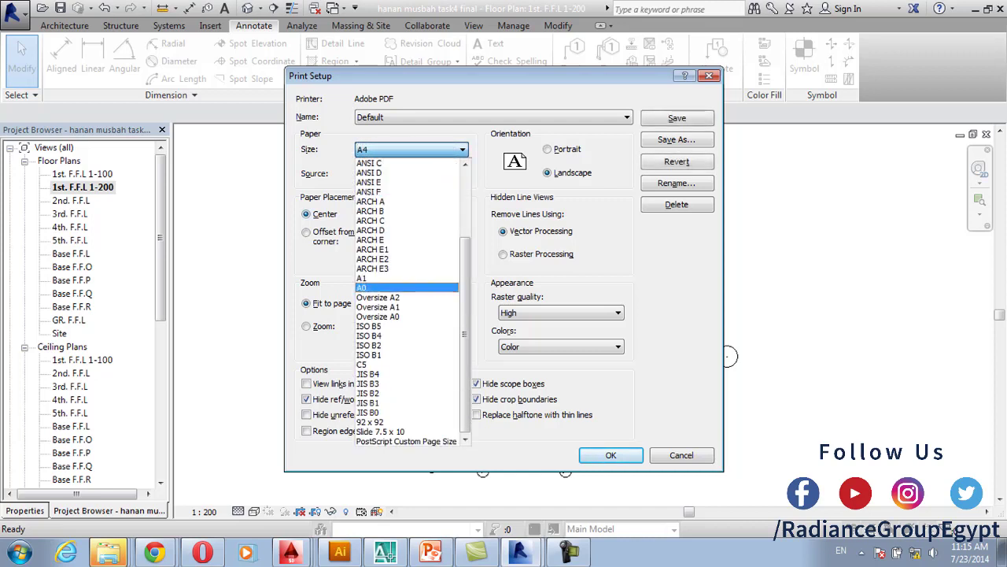
key(Up)
key(Up)
key(Up)
key(Up)
key(Up)
key(Up)
key(Up)
key(Up)
key(Up)
key(Up)
key(Up)
key(Up)
key(Up)
key(Up)
key(Up)
key(Up)
key(Up)
key(Up)
key(Up)
key(Up)
key(Up)
key(Up)
key(Up)
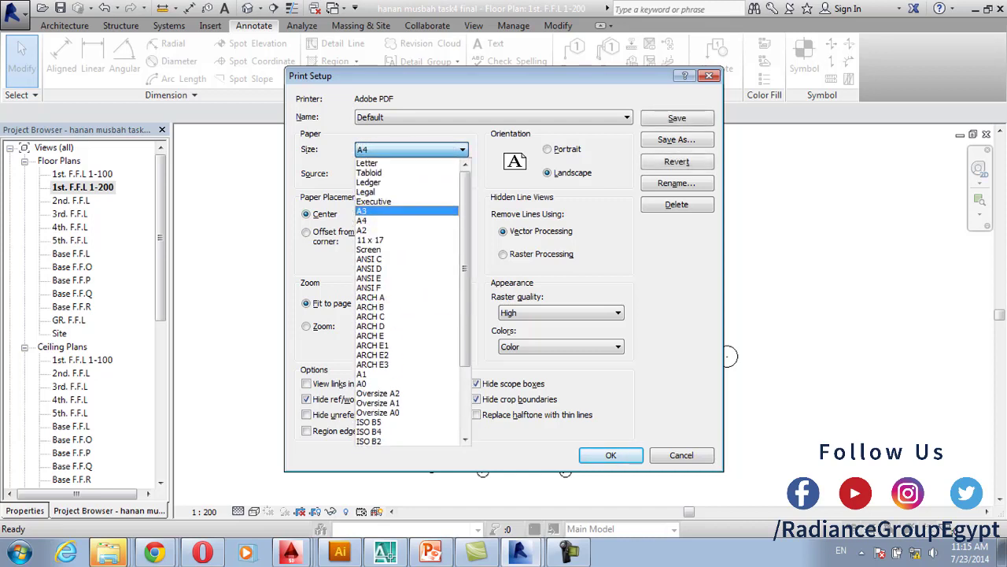
key(Return)
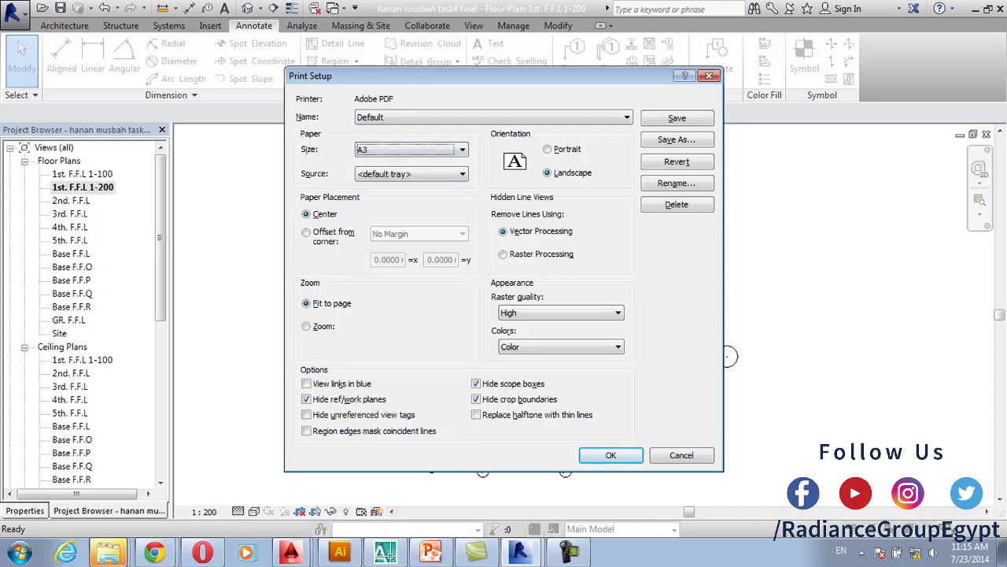
key(Return)
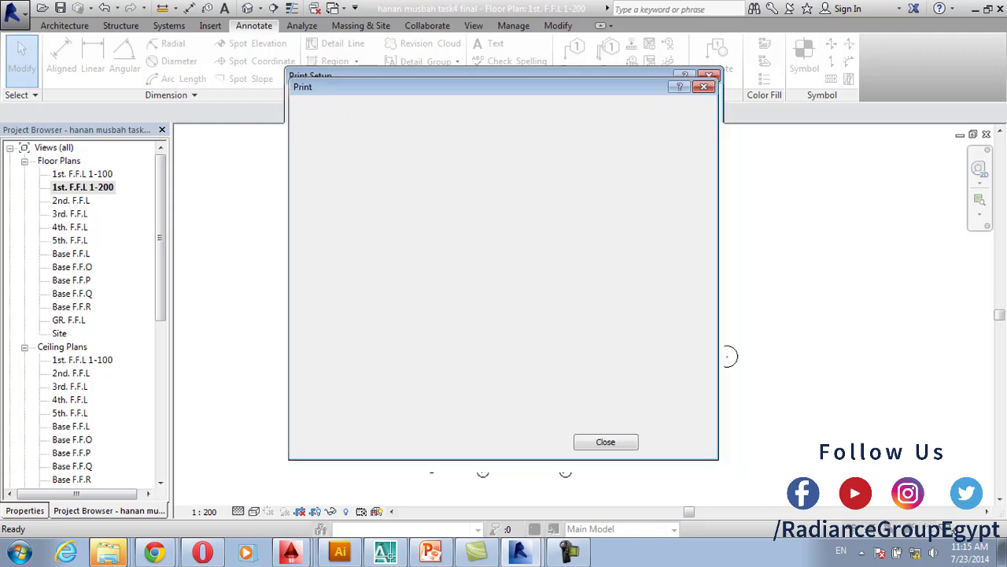
key(alt+Tab)
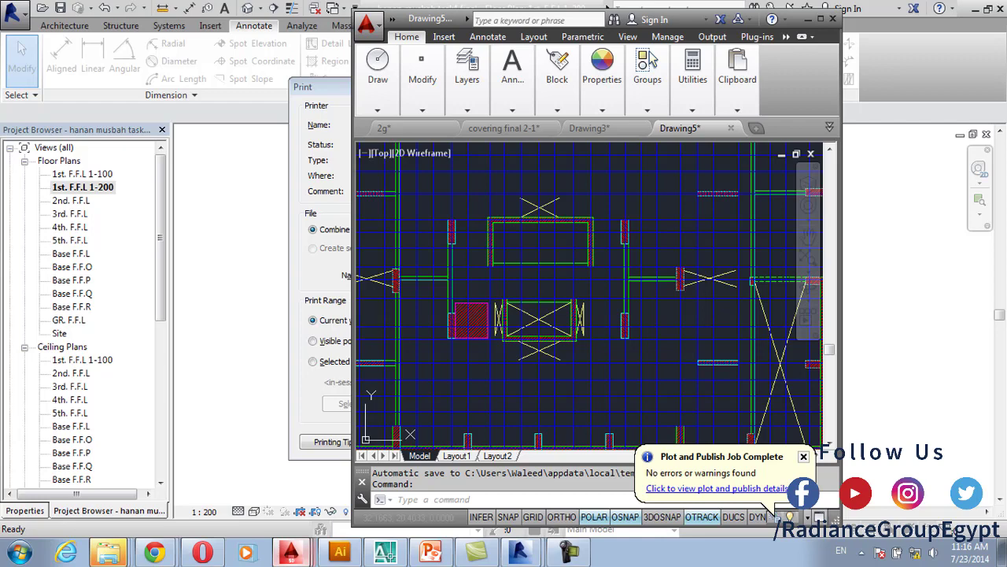
Open AutoCAD's Plot dialog and choose DWG To PDF.pc3 as the plotter
key(ctrl+p)
click(494, 163)
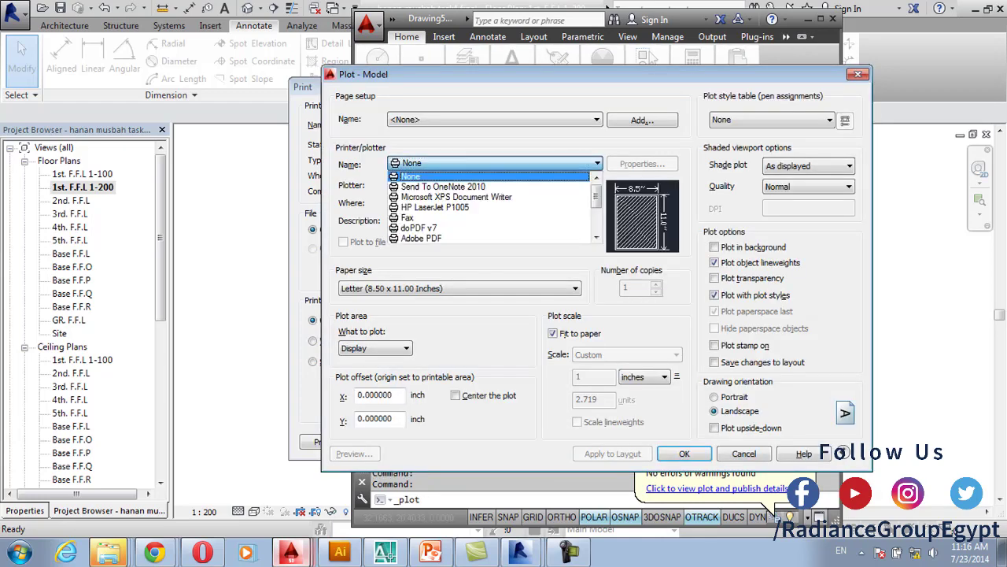
scroll(488, 217, down, 2)
click(433, 218)
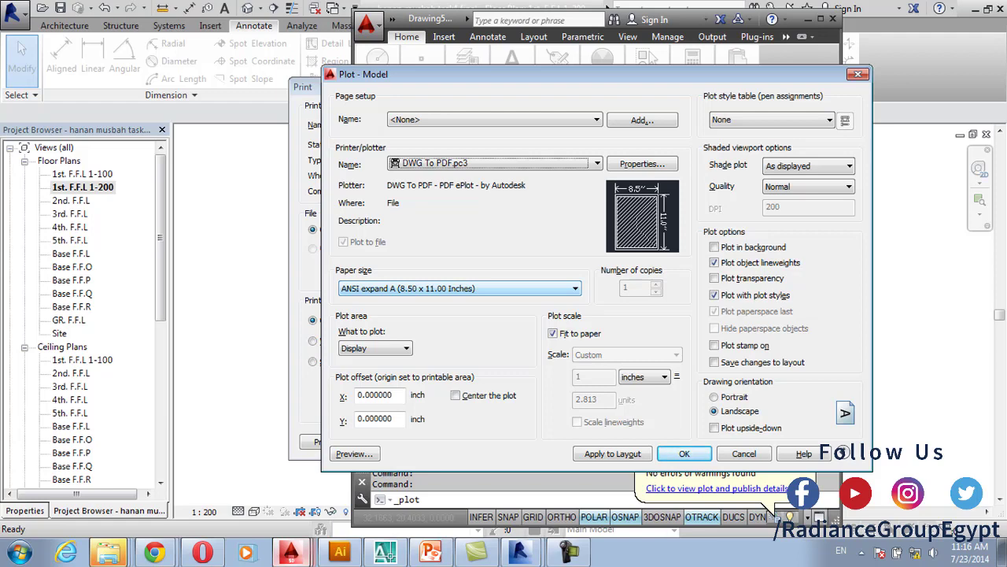
Browse the paper size list, then cancel the Plot dialog without changes
click(460, 288)
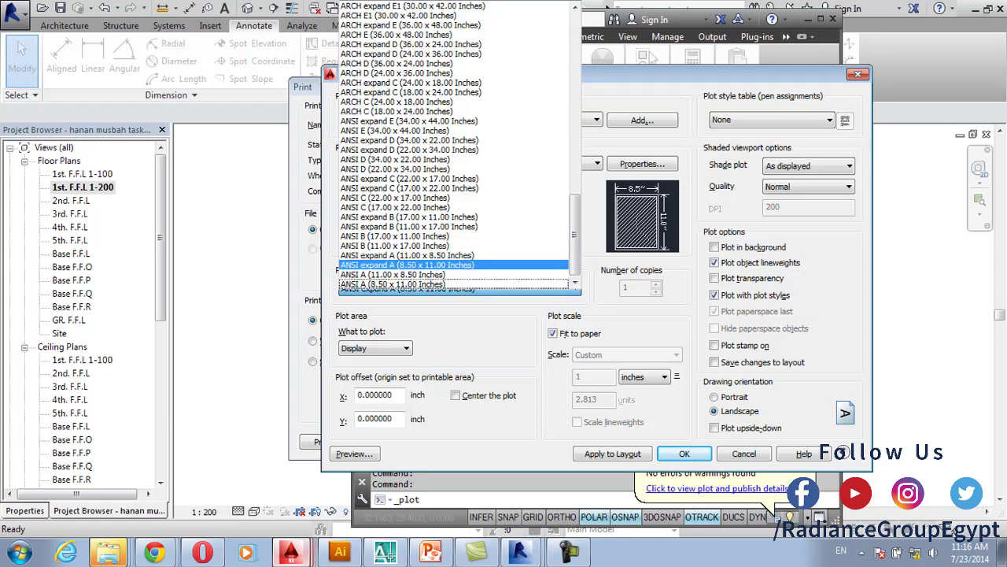
scroll(456, 157, up, 15)
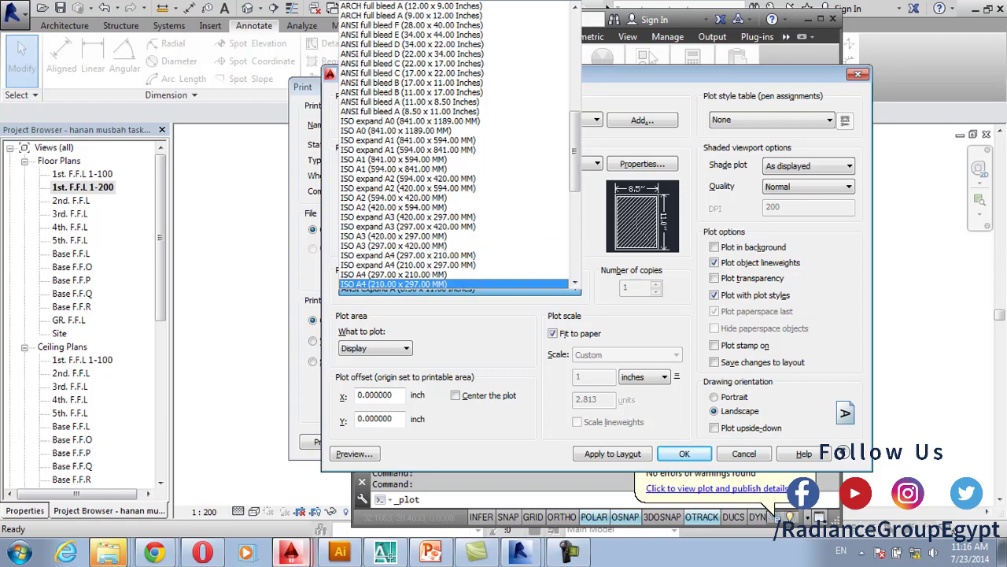
scroll(453, 168, up, 10)
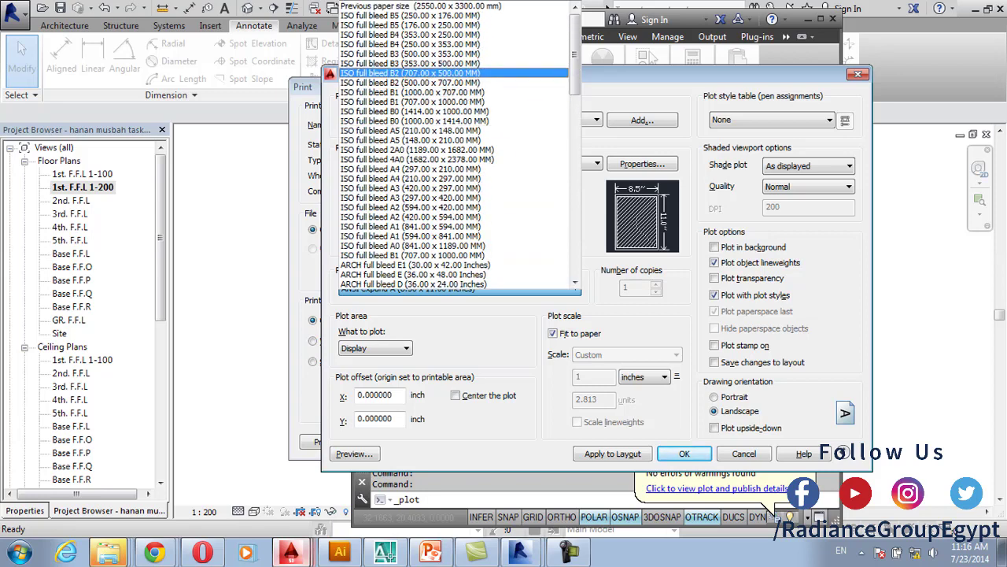
scroll(453, 173, down, 8)
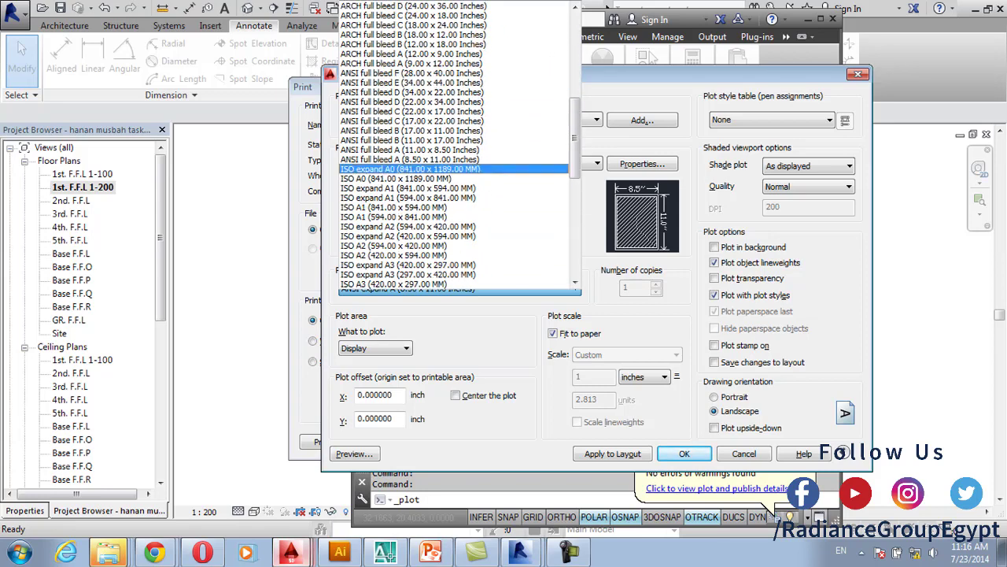
scroll(454, 204, down, 2)
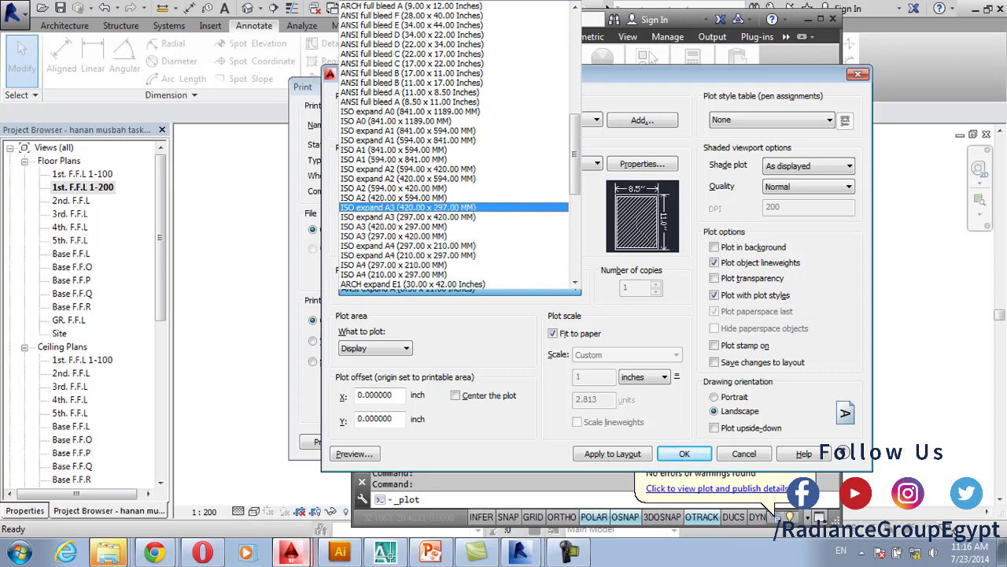
scroll(453, 206, down, 1)
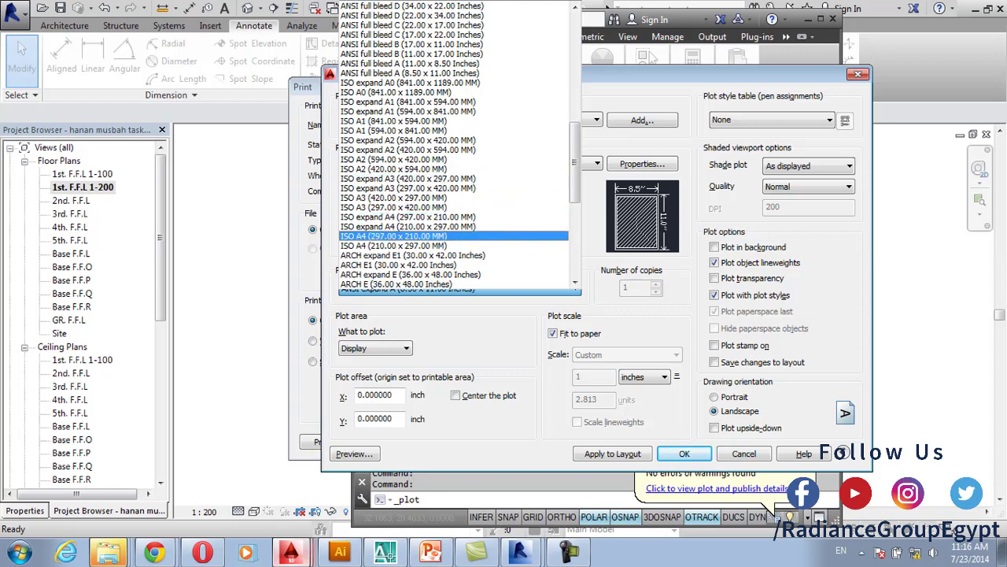
key(Escape)
click(743, 453)
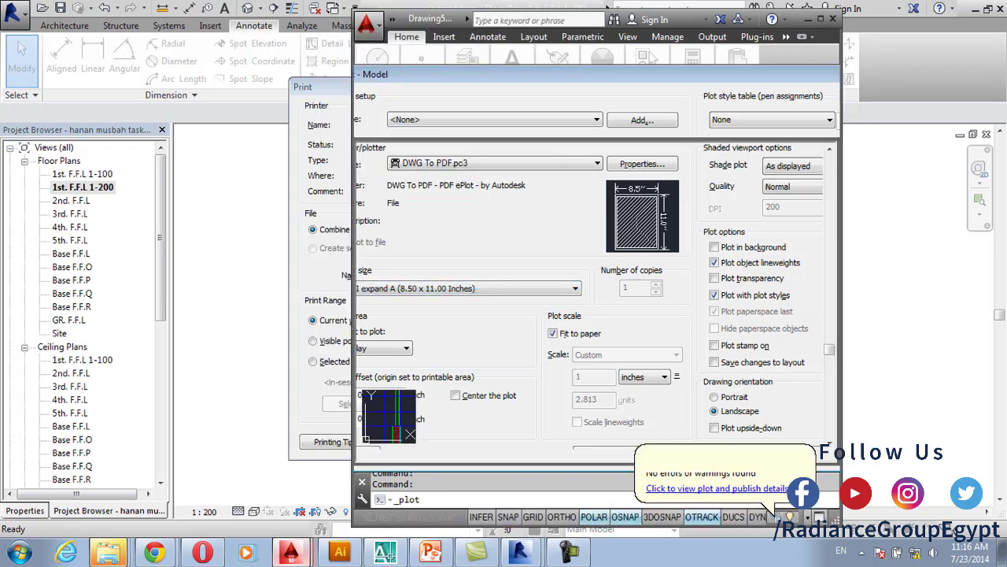
Close the Print dialog and create sheet A102 with the A4 metric title block
click(808, 19)
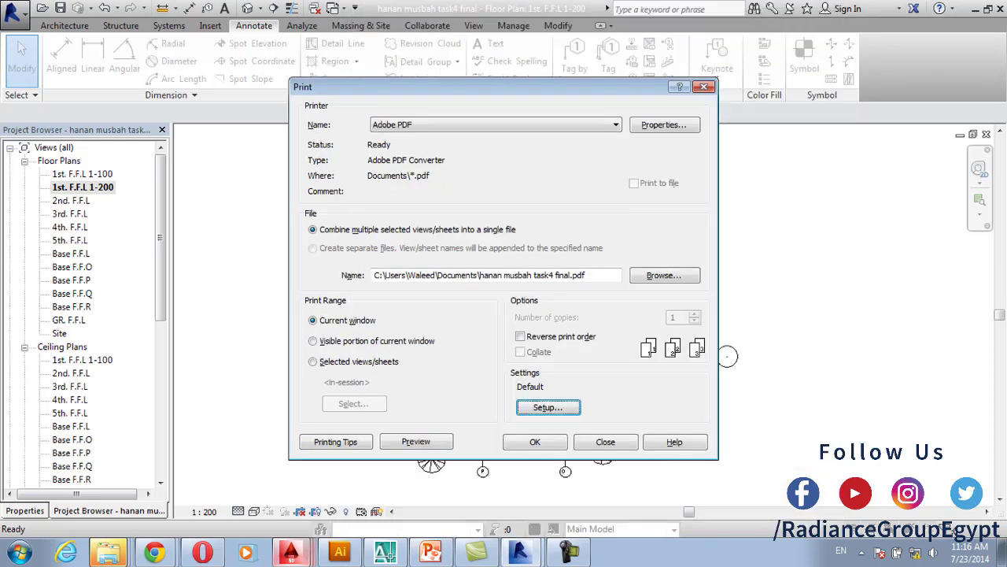
key(Escape)
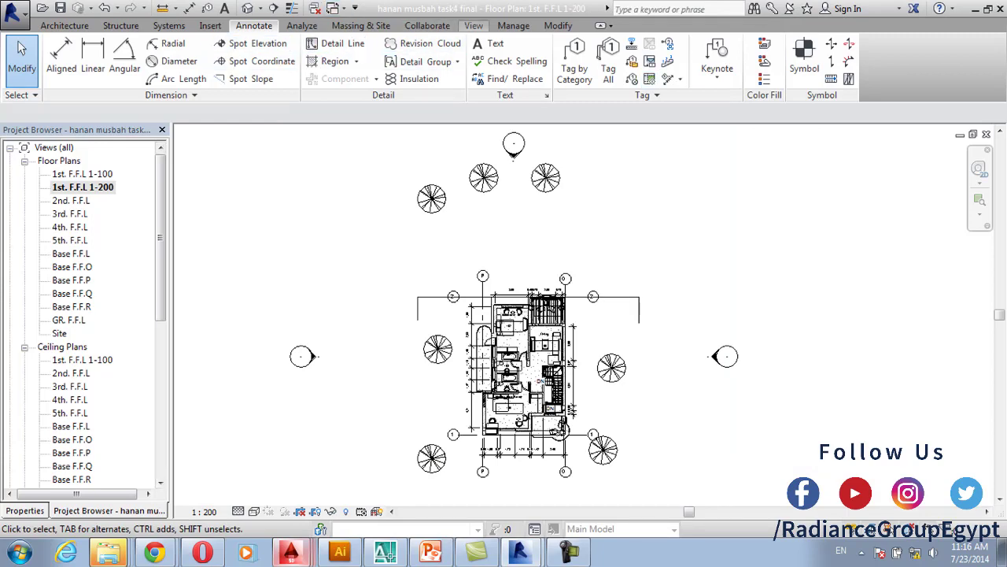
click(474, 25)
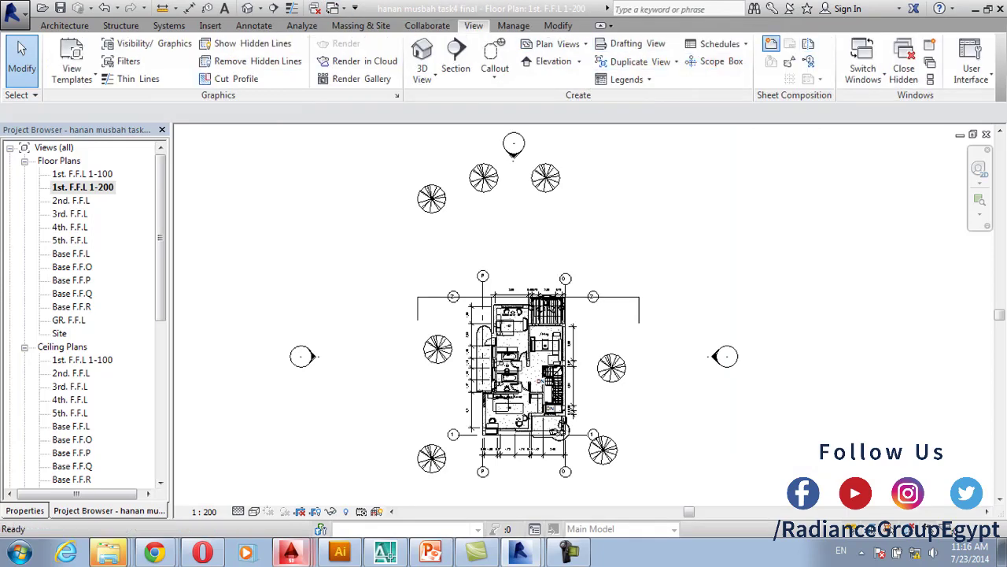
click(771, 44)
click(245, 195)
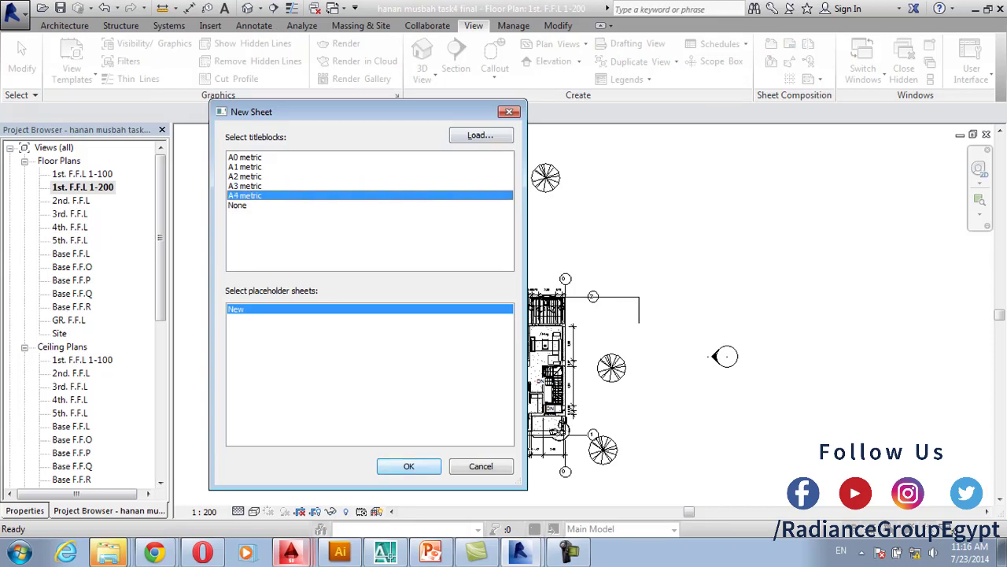
click(409, 466)
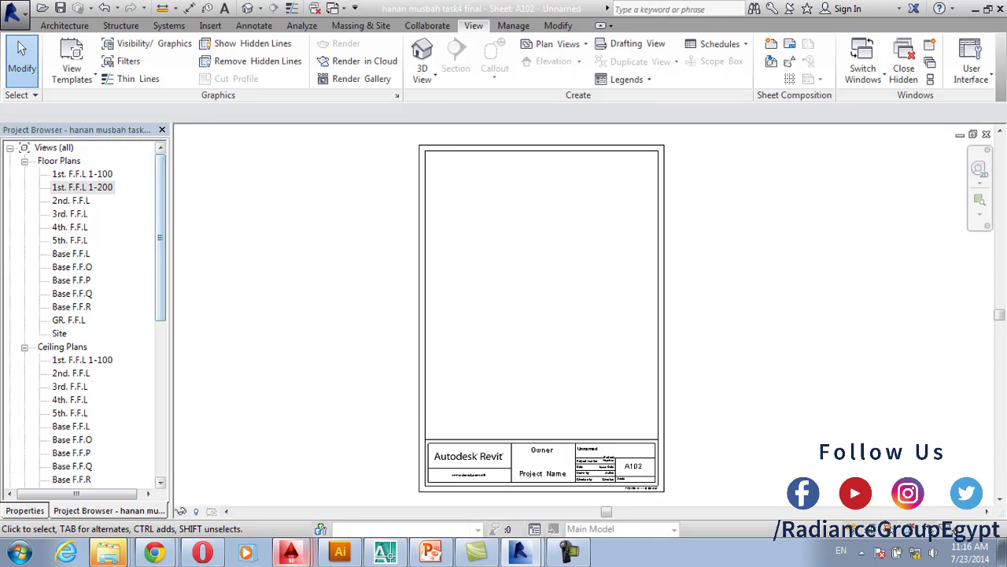
Place the 1st. F.F.L 1-200 viewport on the sheet and move it slightly down
click(82, 188)
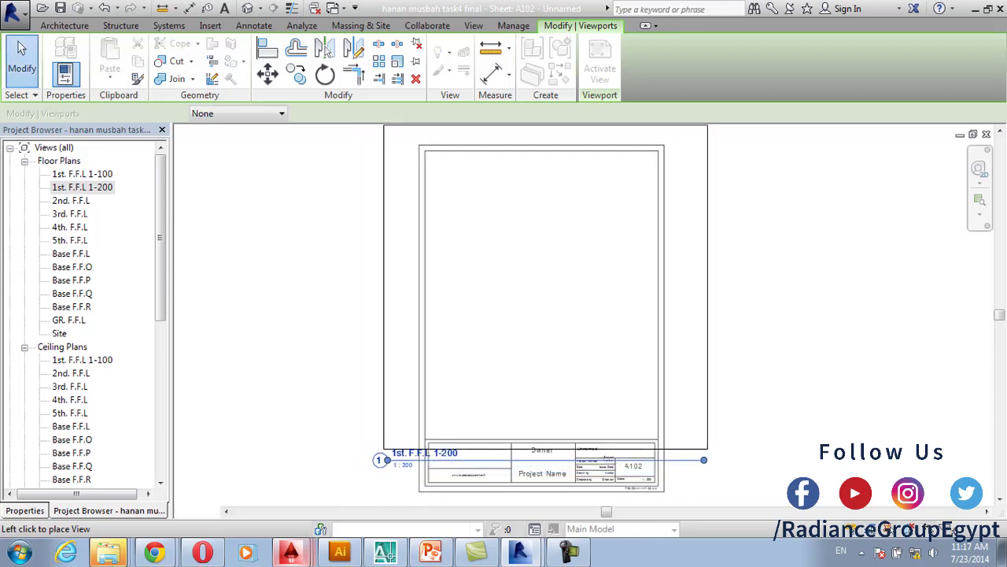
click(546, 288)
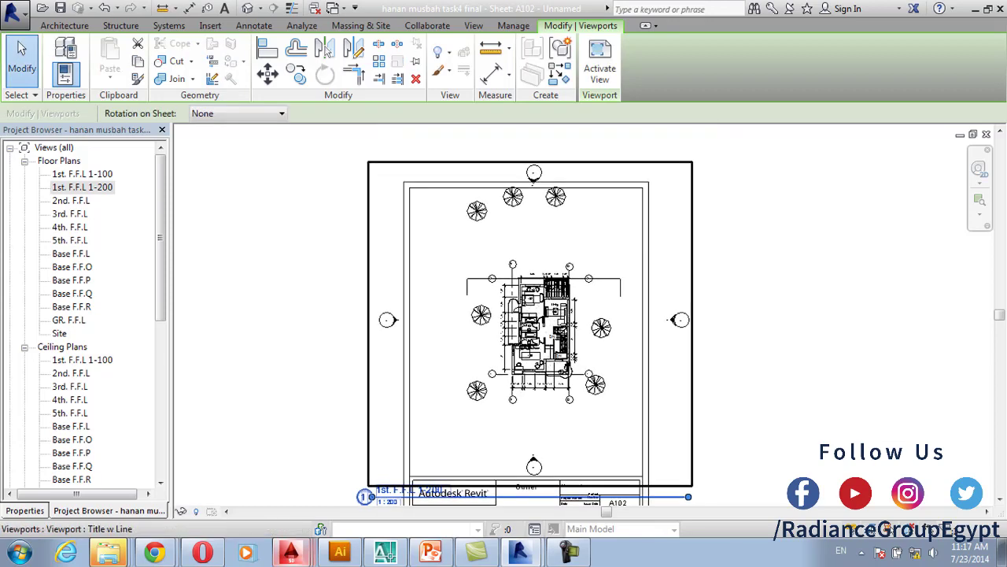
click(268, 73)
click(302, 180)
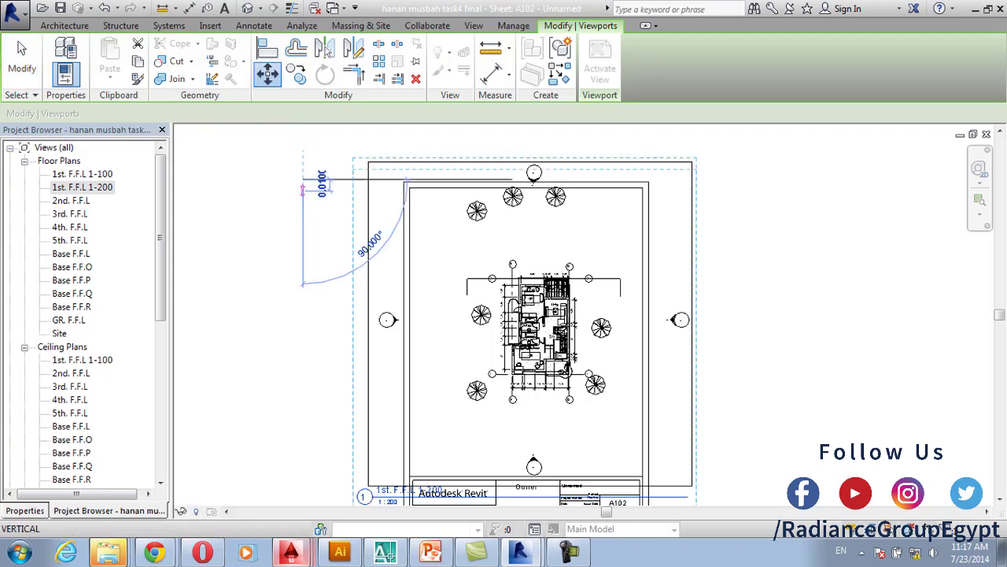
click(302, 197)
Move the viewport further down, nudge it up, and frame the whole sheet
click(267, 73)
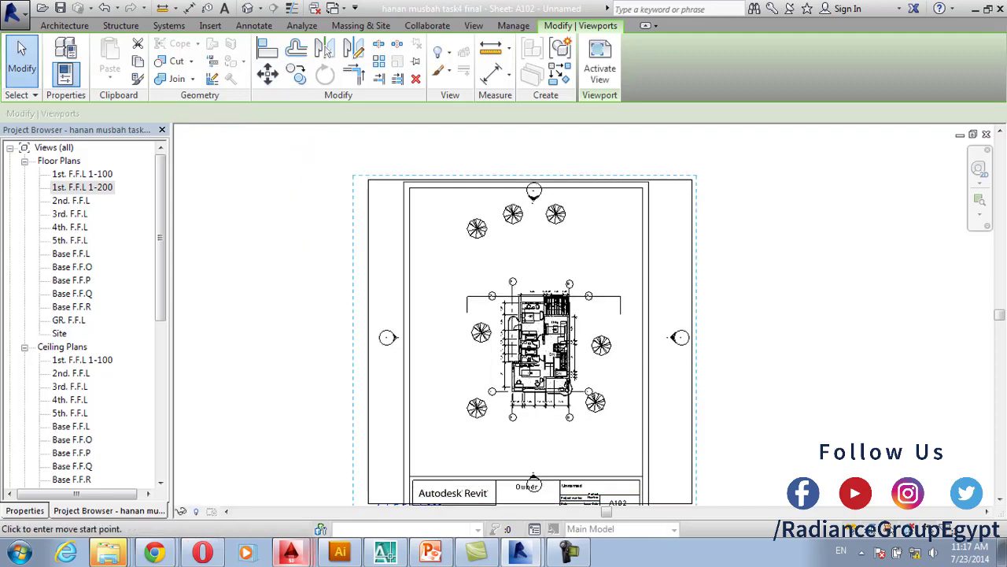
click(310, 177)
click(310, 211)
middle_drag(370, 260, 351, 282)
click(268, 73)
click(270, 245)
click(270, 238)
key(Escape)
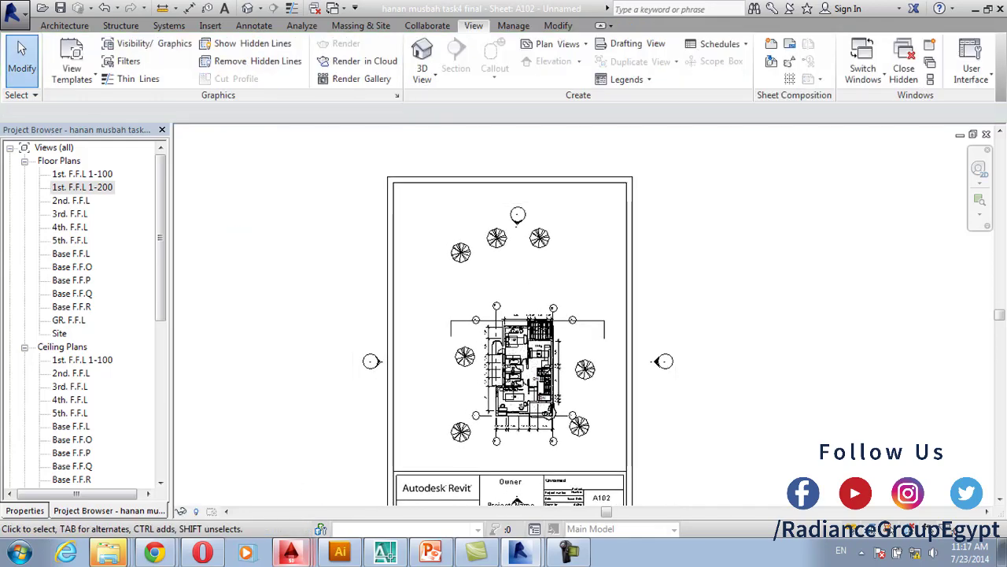
scroll(262, 242, down, 2)
middle_drag(262, 242, 262, 185)
Select the floor plan viewport by its title and show its Properties
click(331, 354)
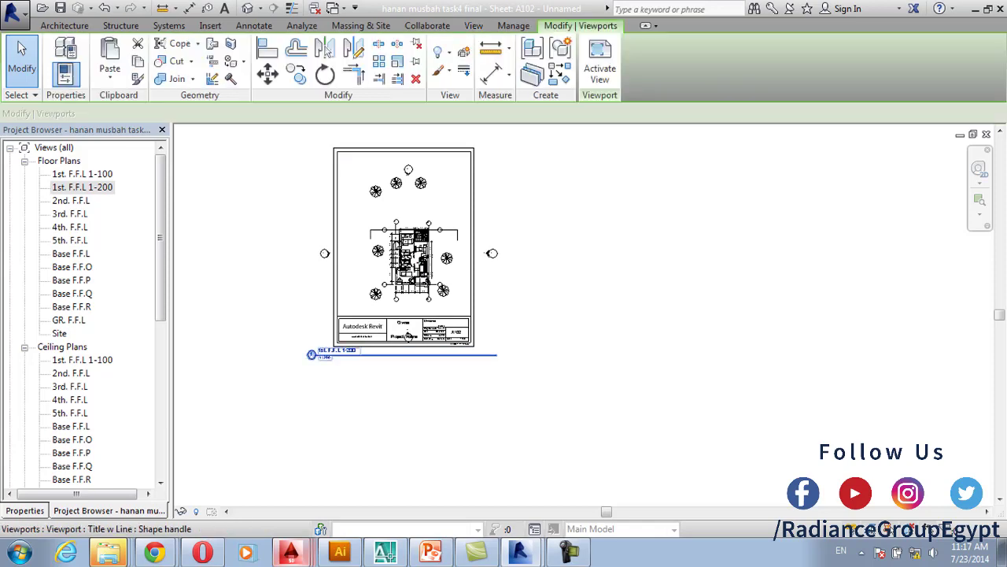
scroll(331, 353, up, 3)
middle_drag(510, 313, 537, 344)
key(ctrl+1)
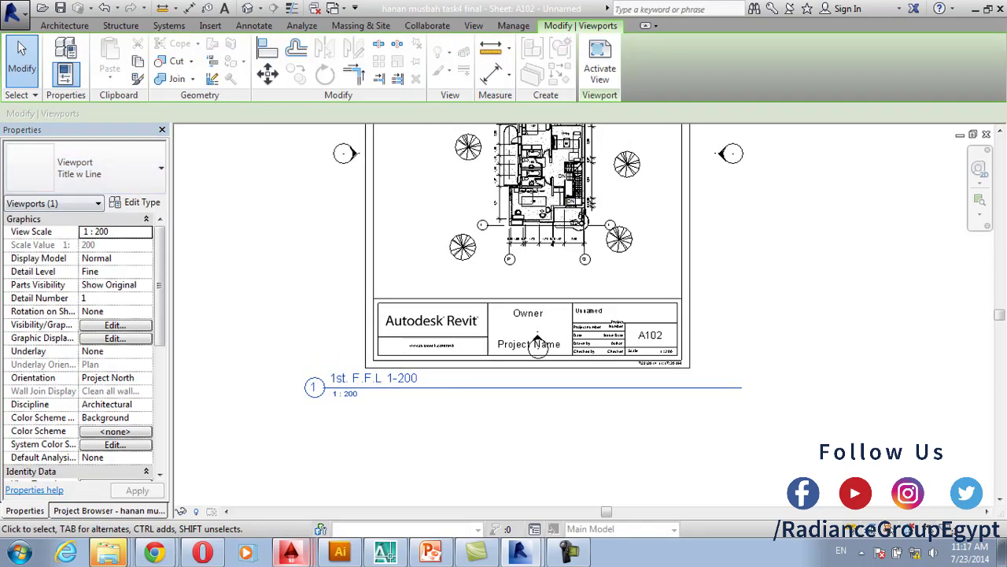
key(Escape)
click(373, 379)
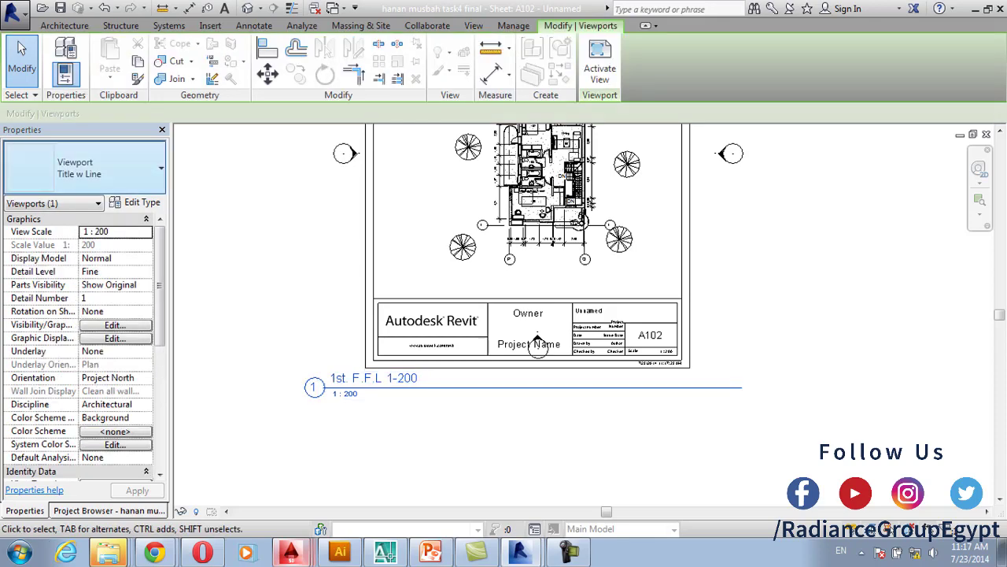
Try the Title No Line and Title w Line viewport types, then settle on No Title
key(Up)
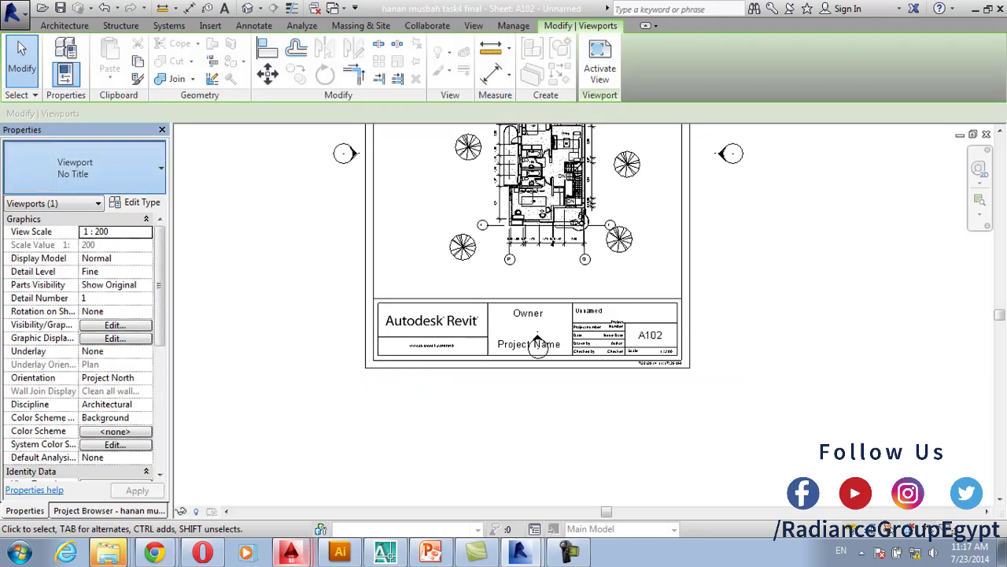
key(Down)
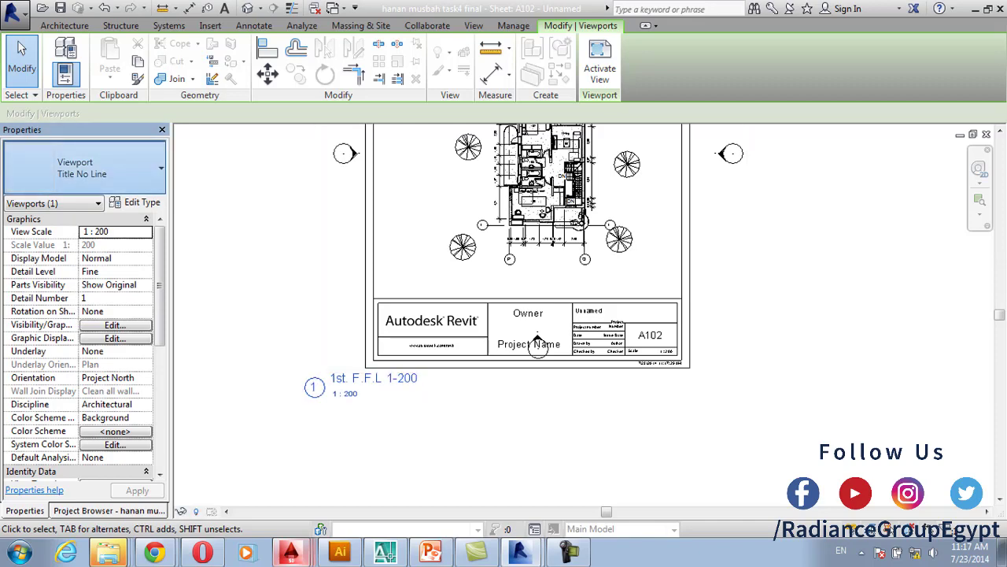
key(Down)
key(Up)
key(Up)
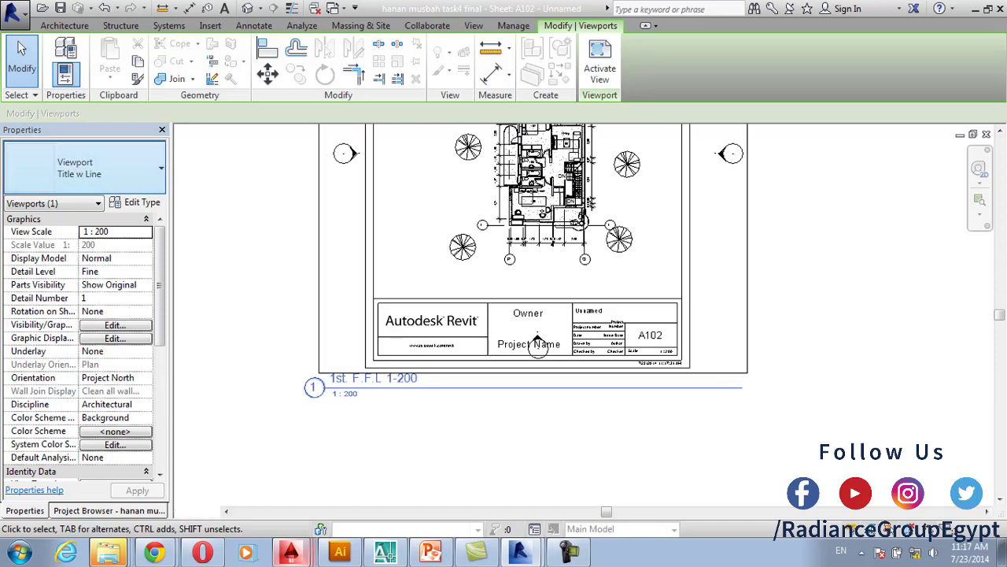
key(Escape)
Activate the viewport to work inside the plan, then deactivate it to return to the sheet
scroll(537, 346, down, 3)
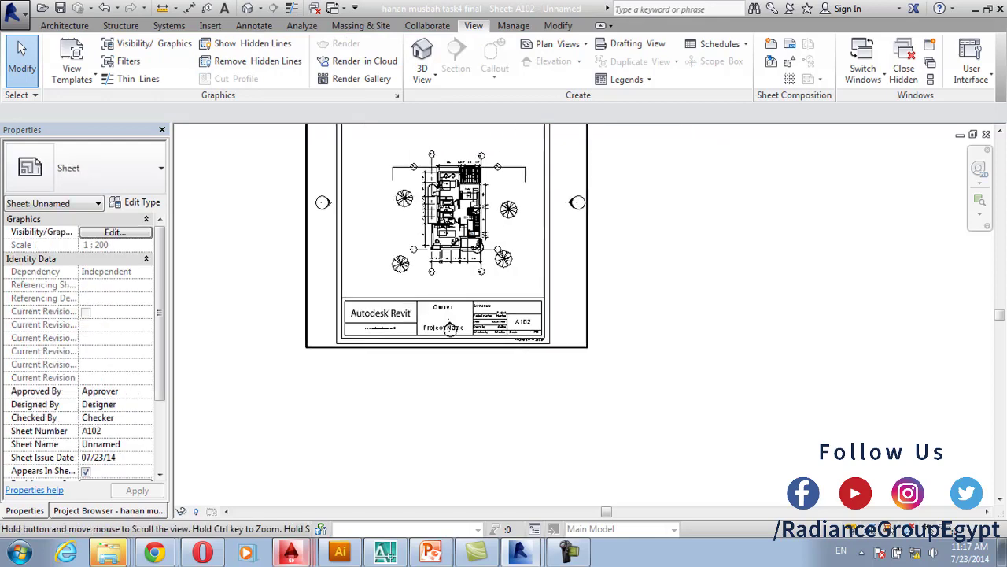
scroll(466, 394, up, 3)
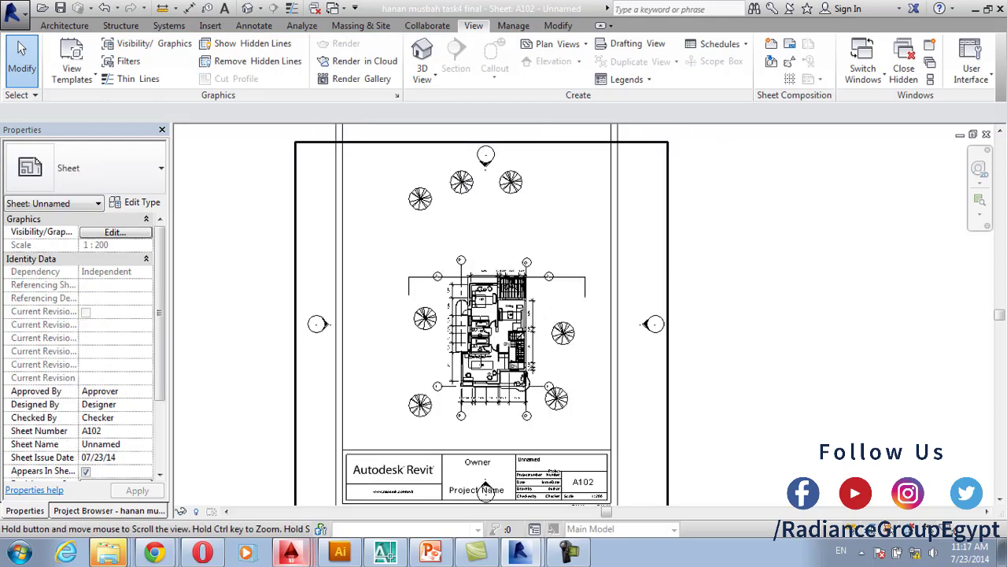
middle_drag(418, 327, 402, 284)
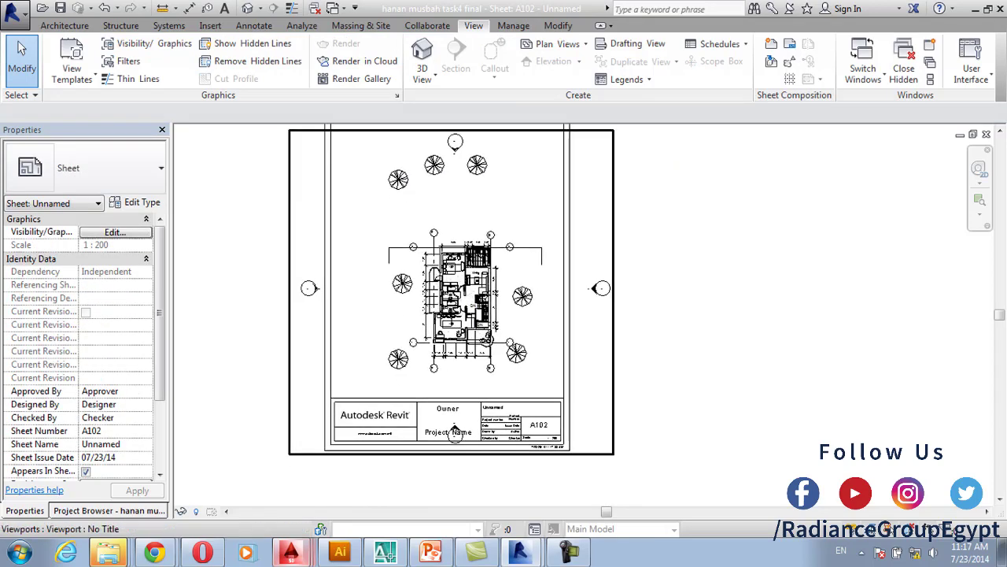
double_click(402, 284)
scroll(412, 236, down, 2)
right_click(331, 213)
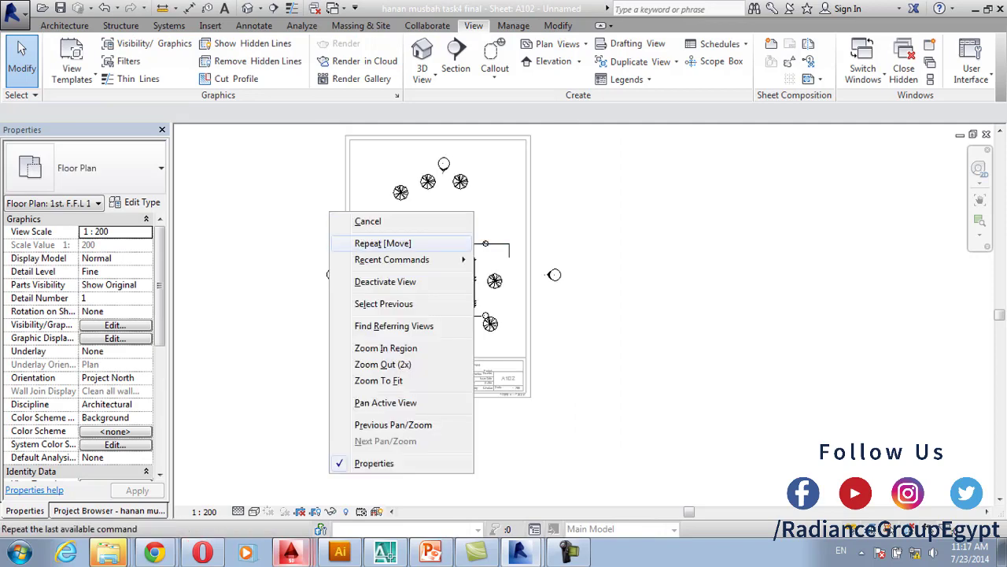
click(370, 282)
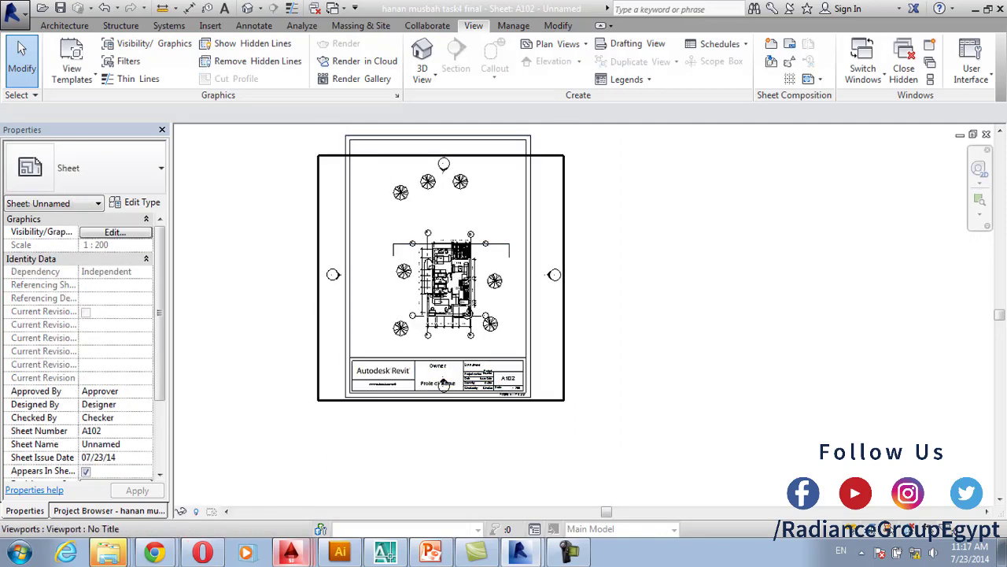
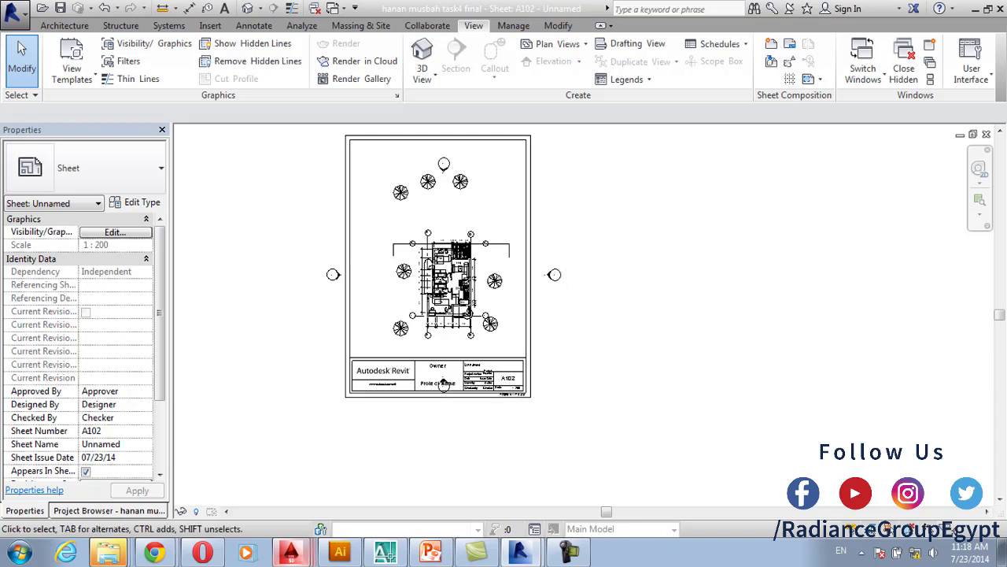
Show the Project Browser and scroll down to the Sheets (all) group
click(108, 510)
drag(160, 236, 160, 392)
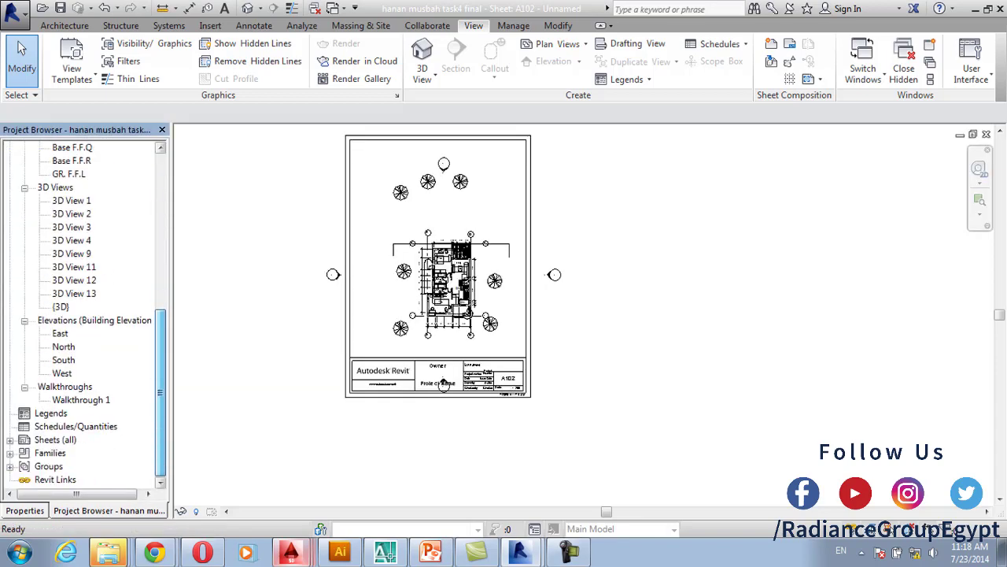
Expand Sheets (all) and look over the options for sheet A102
click(9, 439)
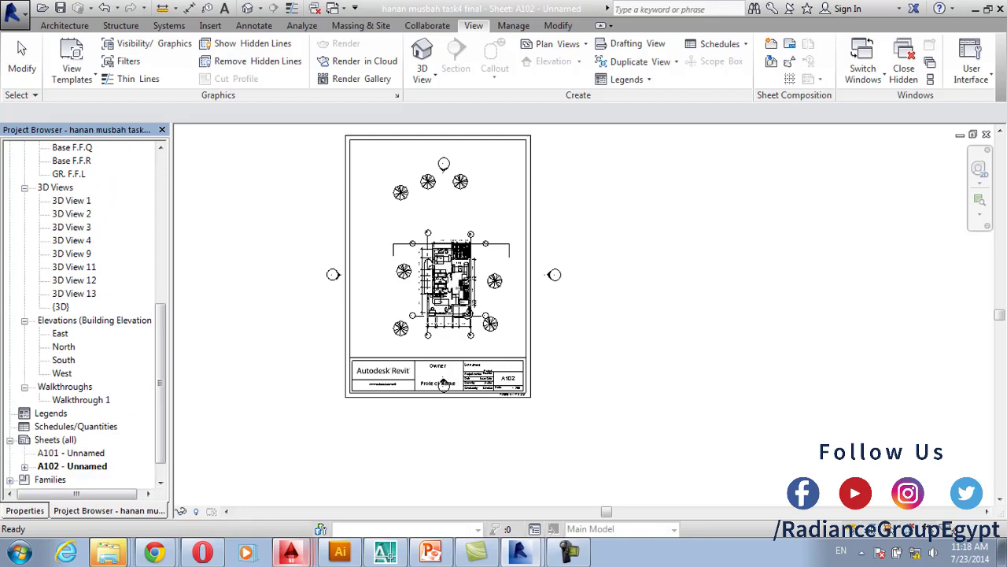
click(72, 466)
right_click(76, 466)
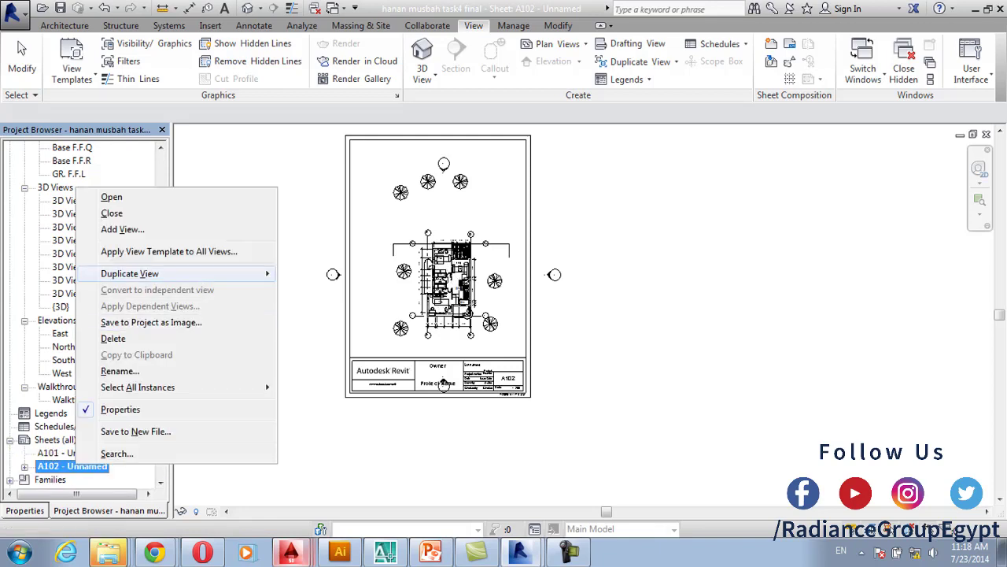
mouse_move(130, 273)
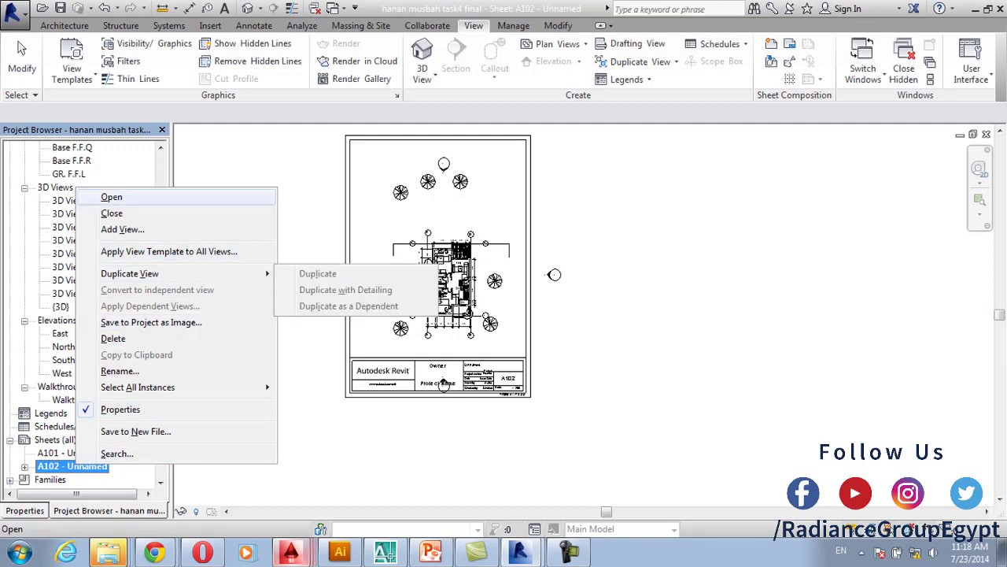
click(306, 197)
scroll(79, 315, up, 10)
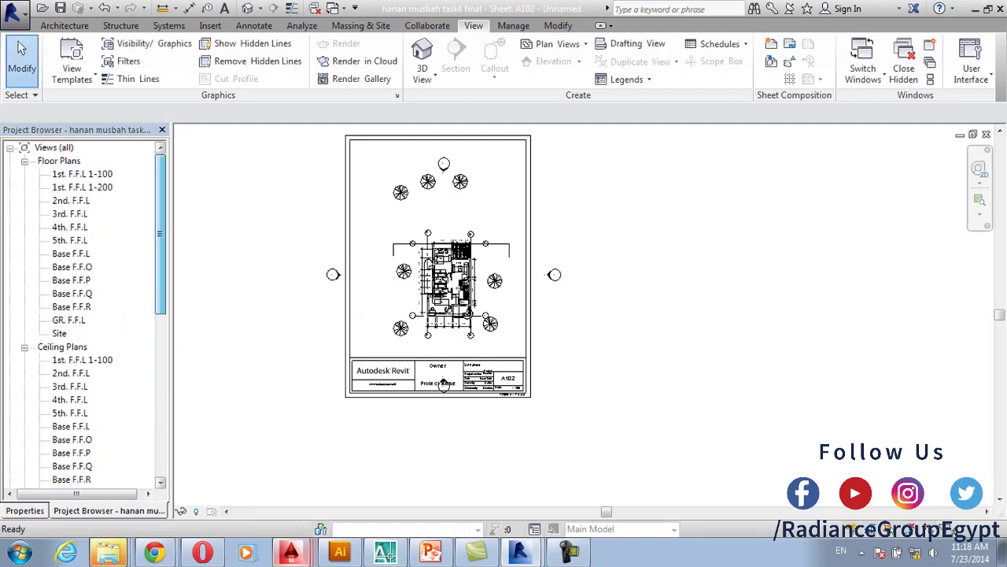
Duplicate the 1st. F.F.L 1-200 floor plan and start a new sheet using the A4 metric titleblock
click(83, 187)
right_click(109, 187)
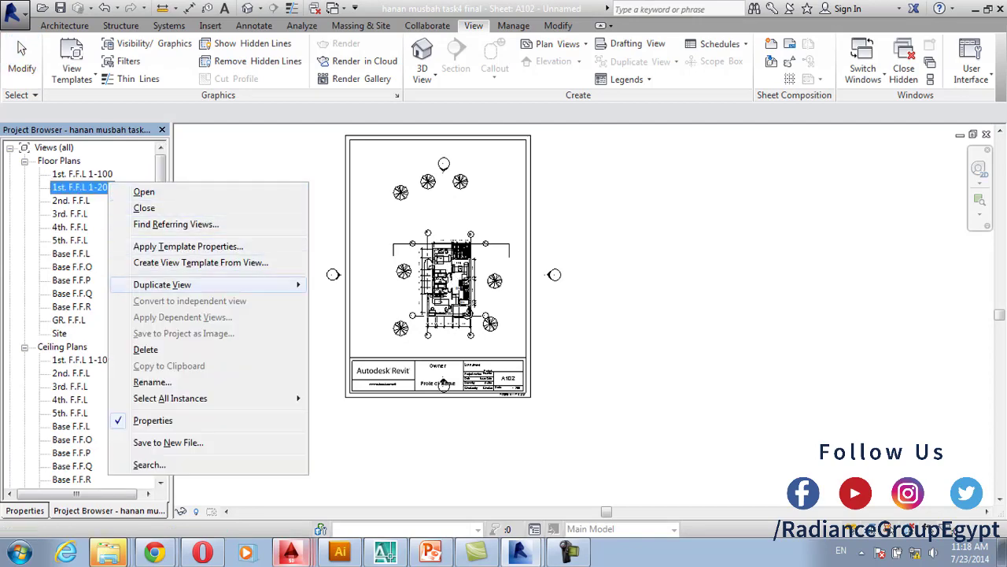
mouse_move(162, 284)
click(335, 284)
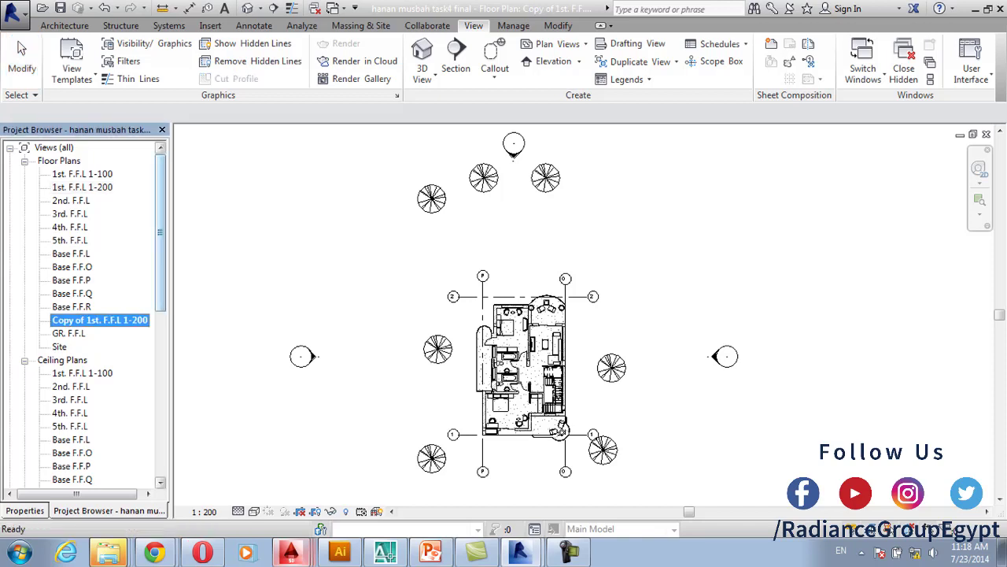
click(772, 43)
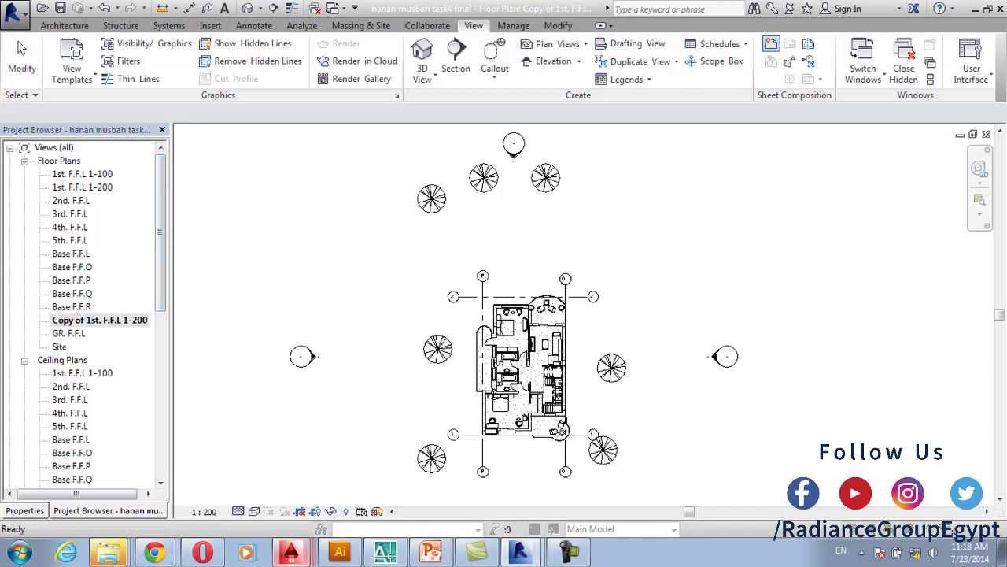
click(244, 196)
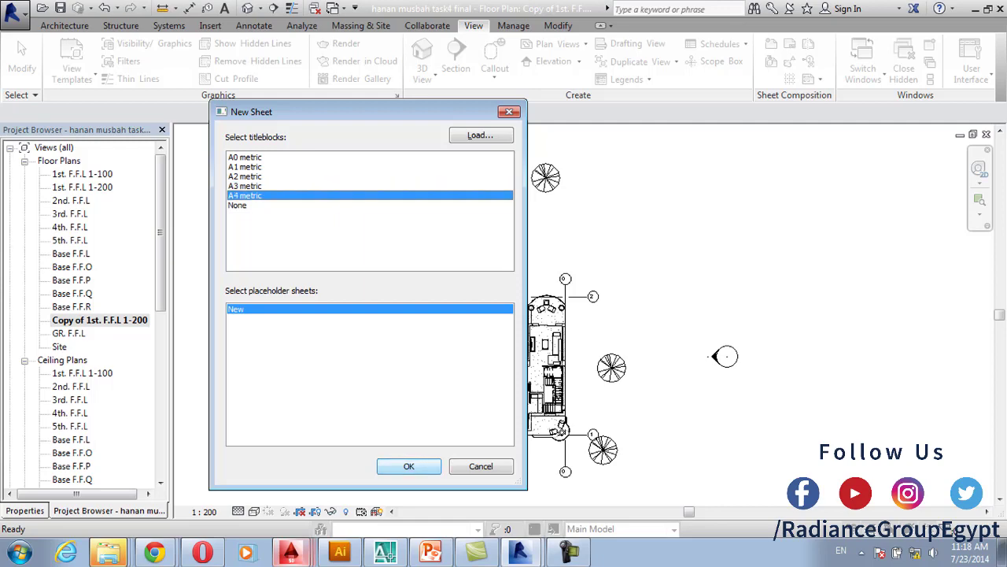
Create sheet A103, then delete the Copy of 1st. F.F.L 1-200 viewport placed on it
click(409, 466)
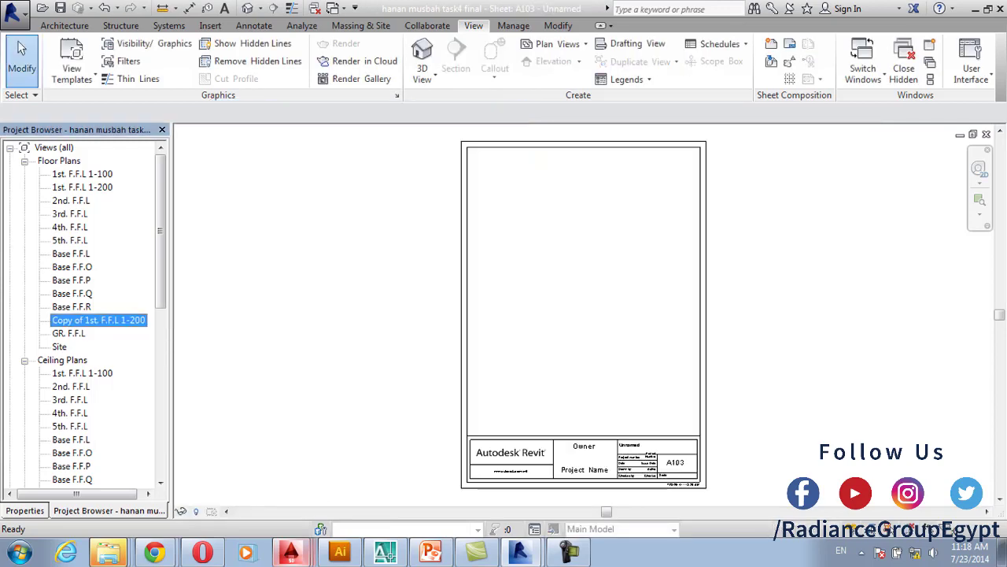
drag(98, 320, 591, 277)
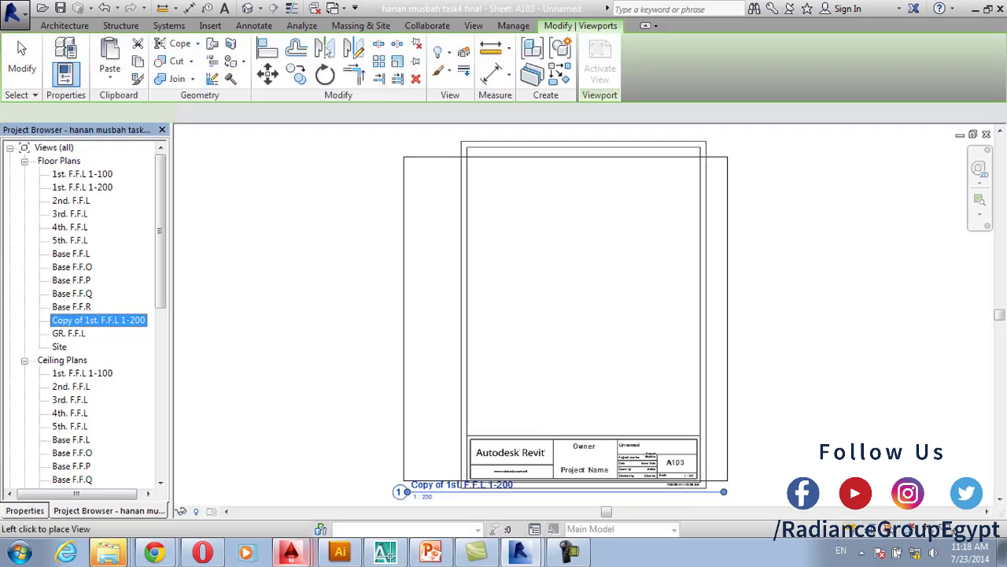
click(591, 277)
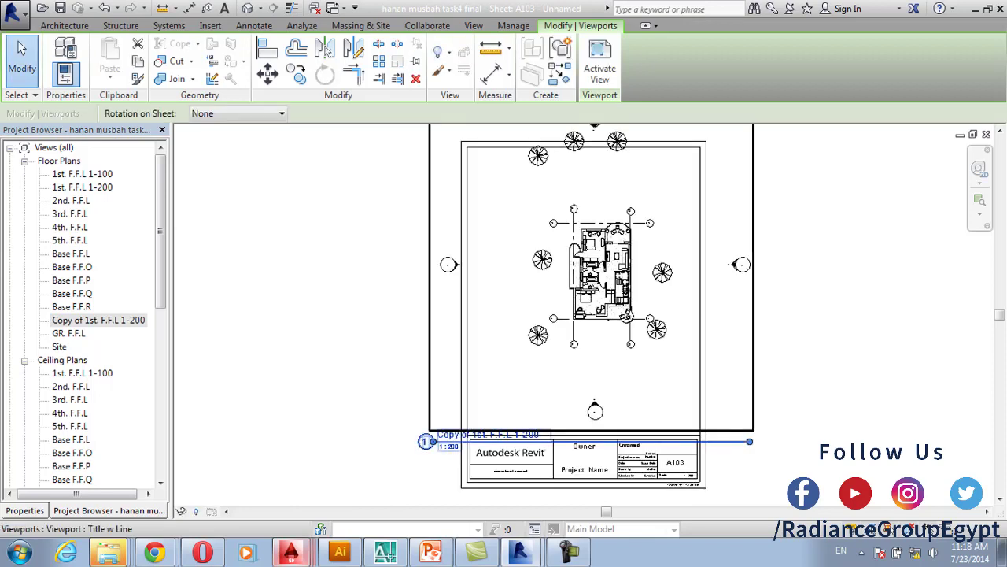
key(Delete)
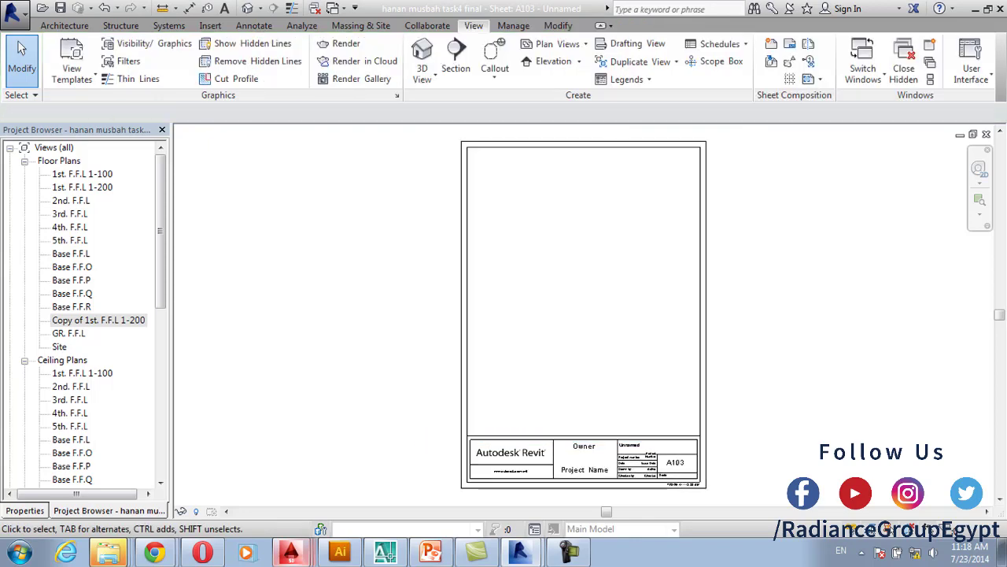
Try placing the original 1st. F.F.L 1-200 plan and dismiss the already-placed warning
drag(82, 186, 582, 275)
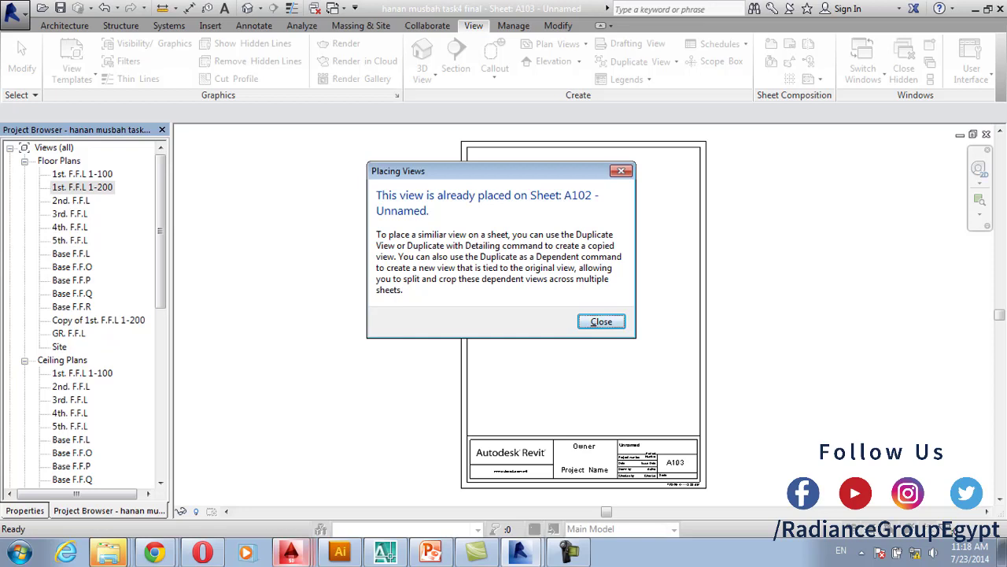
key(Return)
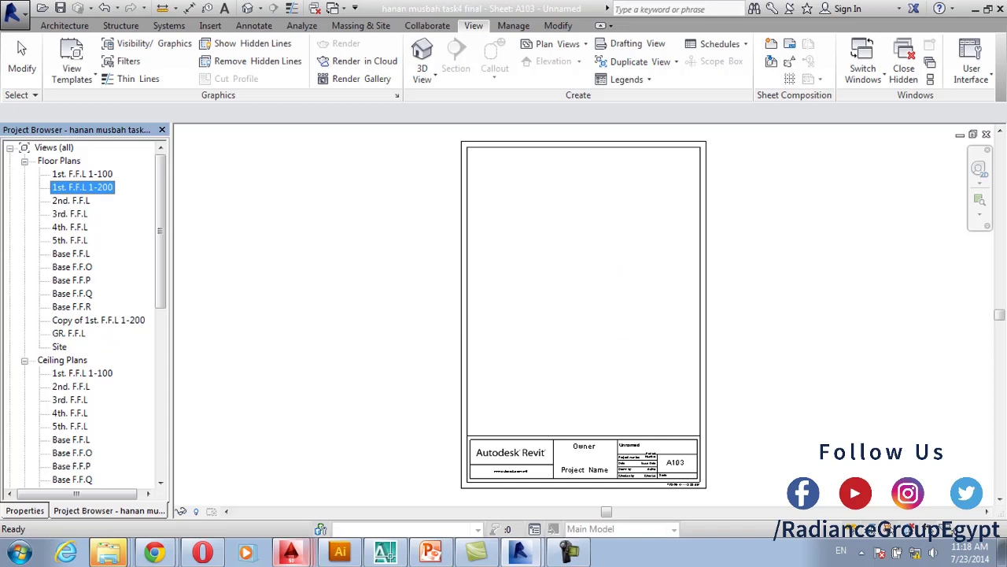
mouse_move(160, 230)
mouse_down()
mouse_move(160, 279)
mouse_move(160, 231)
mouse_up()
drag(161, 230, 160, 385)
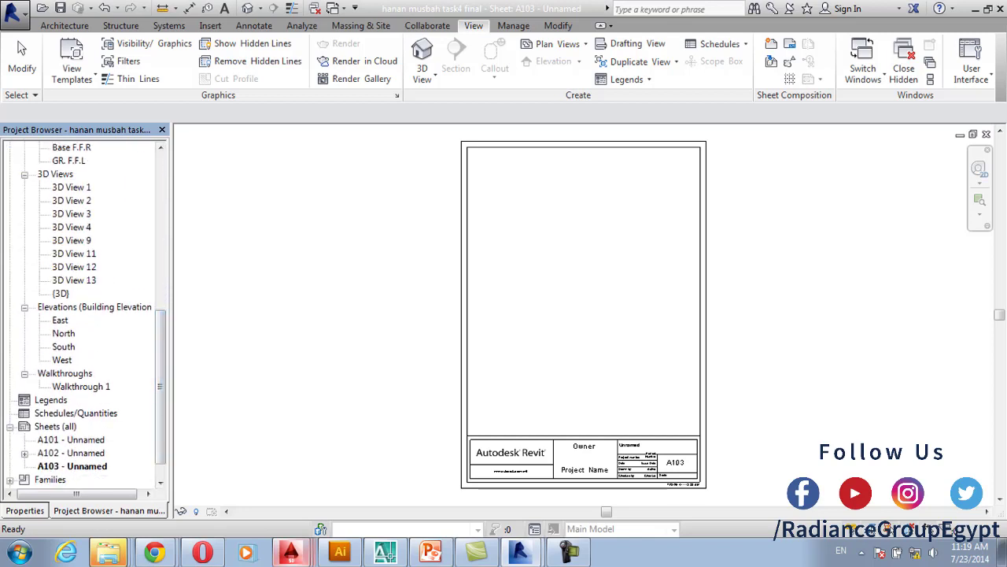
Open sheet A102 and select every elevation marker in the entire project
double_click(71, 452)
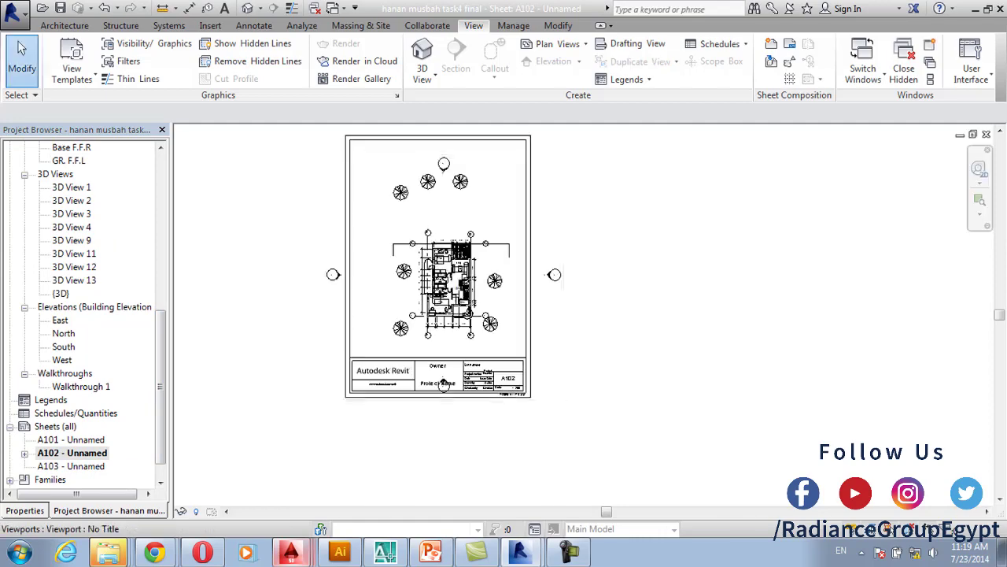
scroll(463, 437, up, 3)
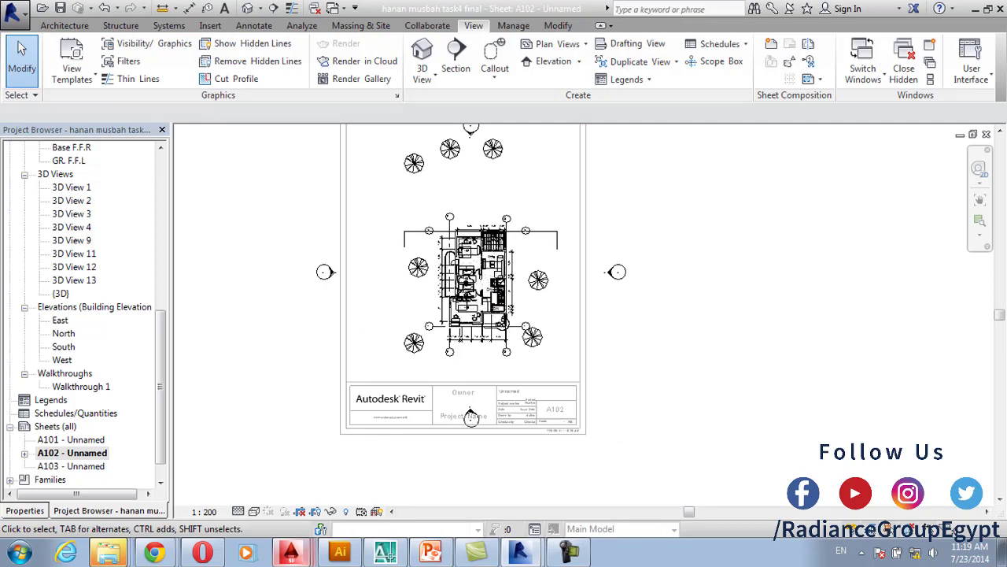
drag(284, 235, 350, 317)
right_click(277, 264)
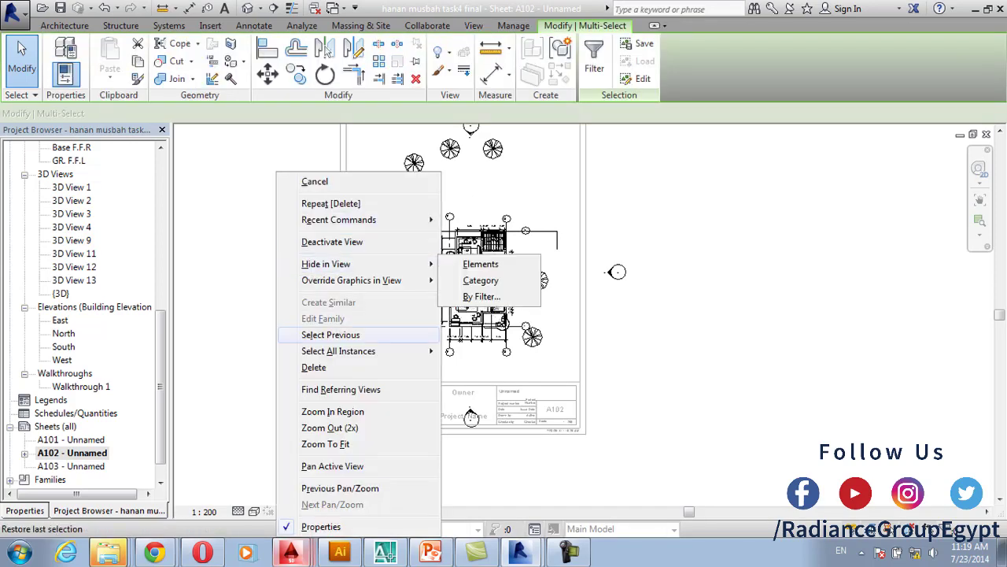
mouse_move(346, 351)
click(481, 368)
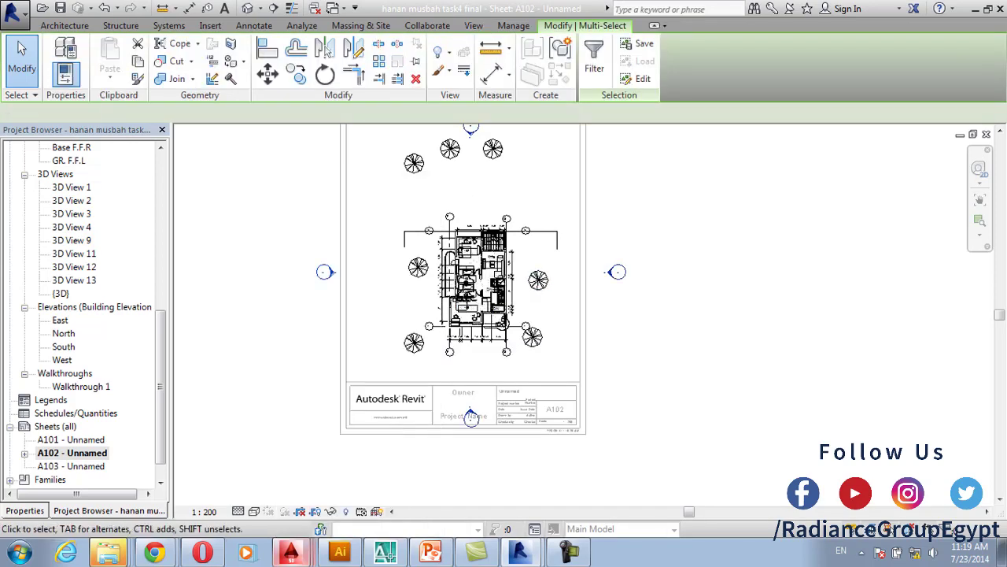
Hide the selected elevation markers in the view and deactivate the viewport
scroll(501, 290, down, 1)
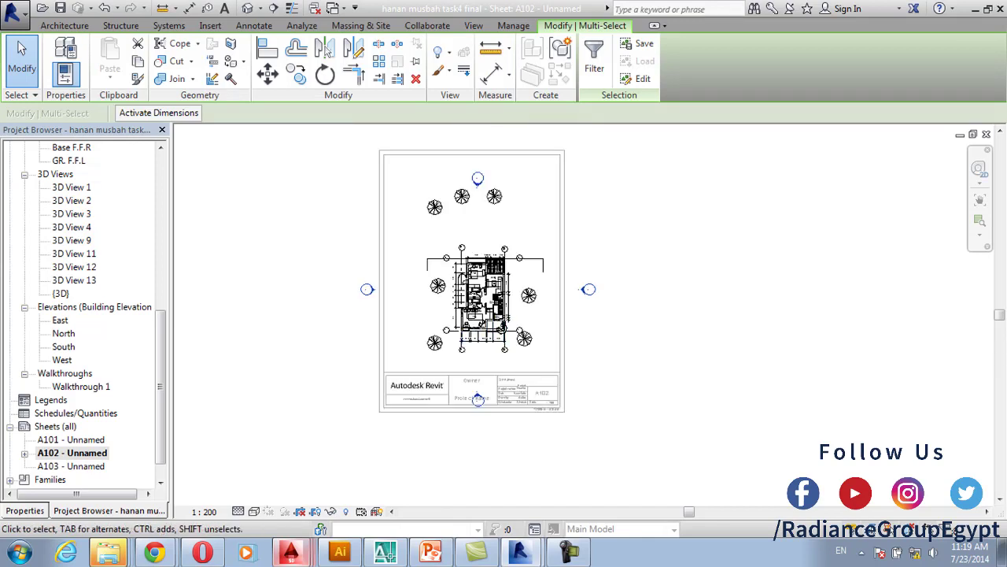
right_click(309, 171)
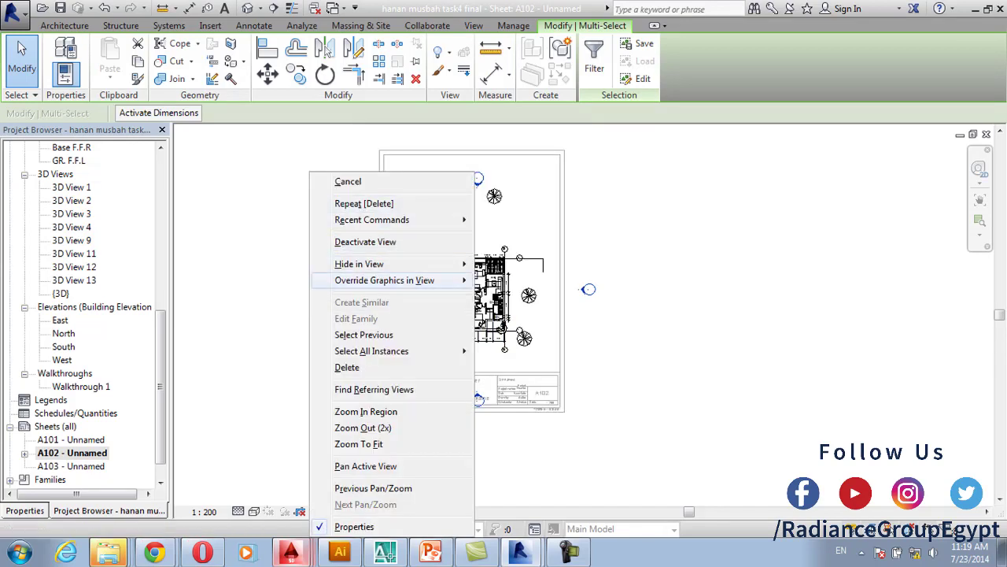
mouse_move(370, 264)
click(514, 264)
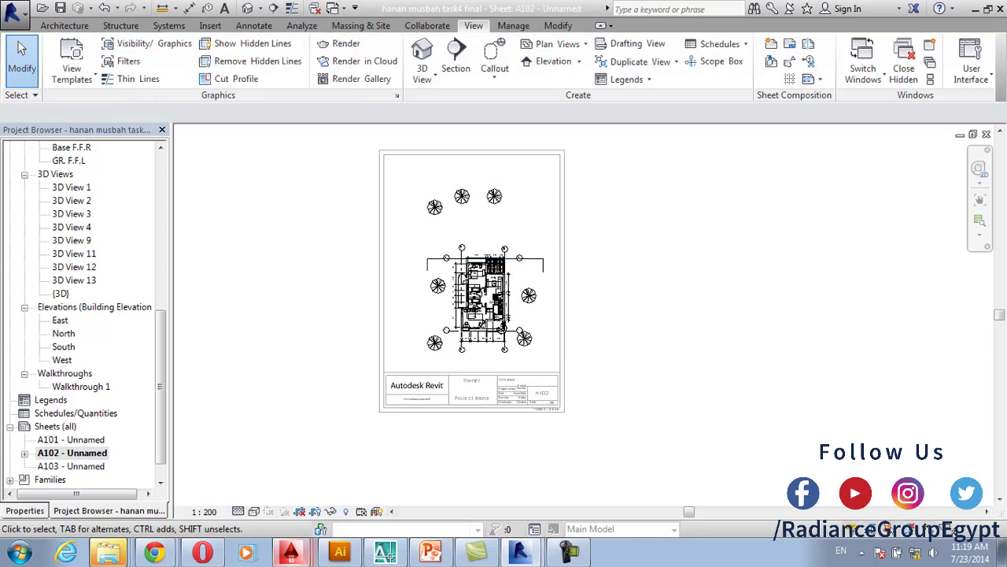
right_click(641, 186)
click(674, 257)
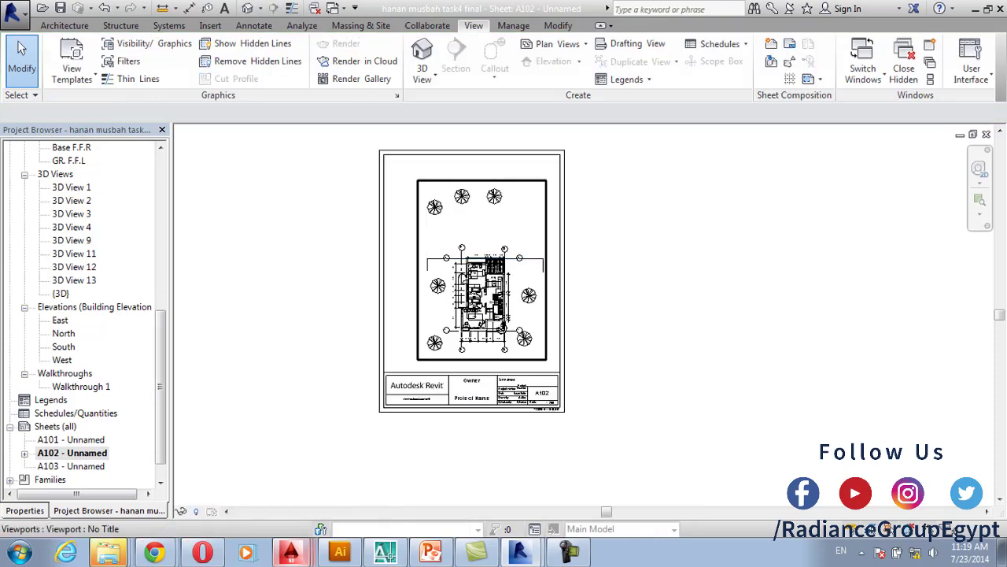
click(477, 233)
scroll(477, 232, up, 1)
middle_drag(462, 218, 504, 235)
scroll(504, 235, up, 2)
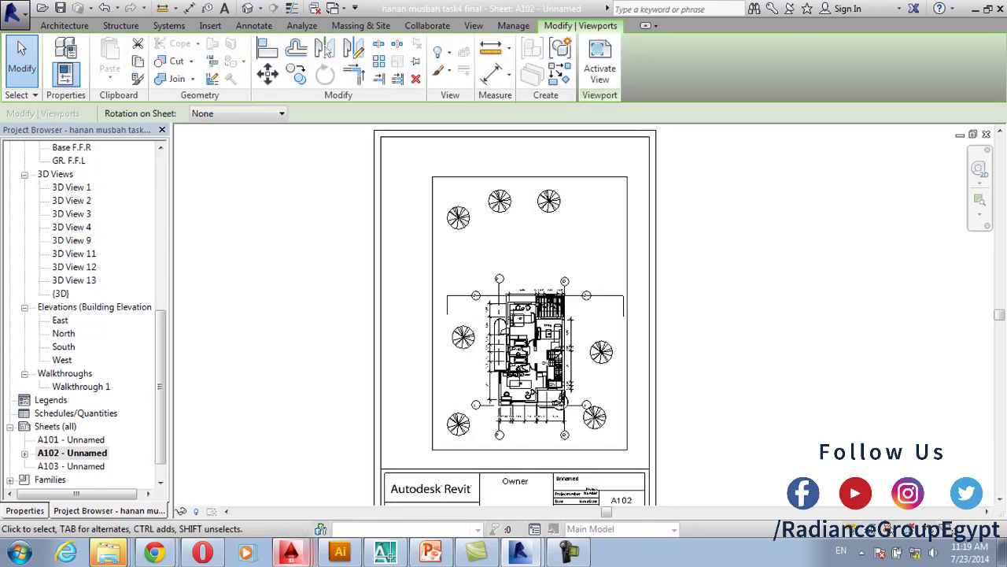
click(237, 113)
click(201, 127)
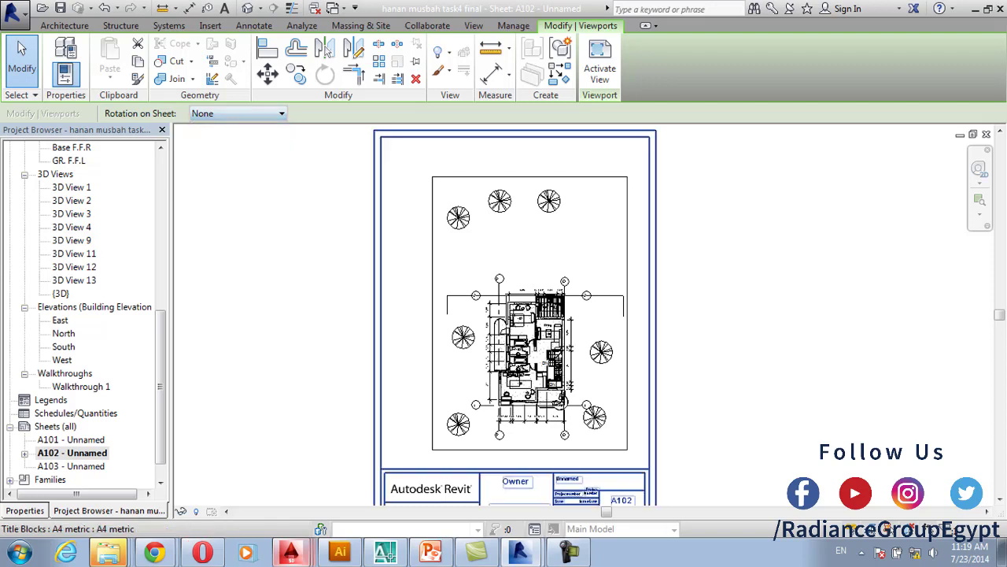
click(266, 74)
click(464, 198)
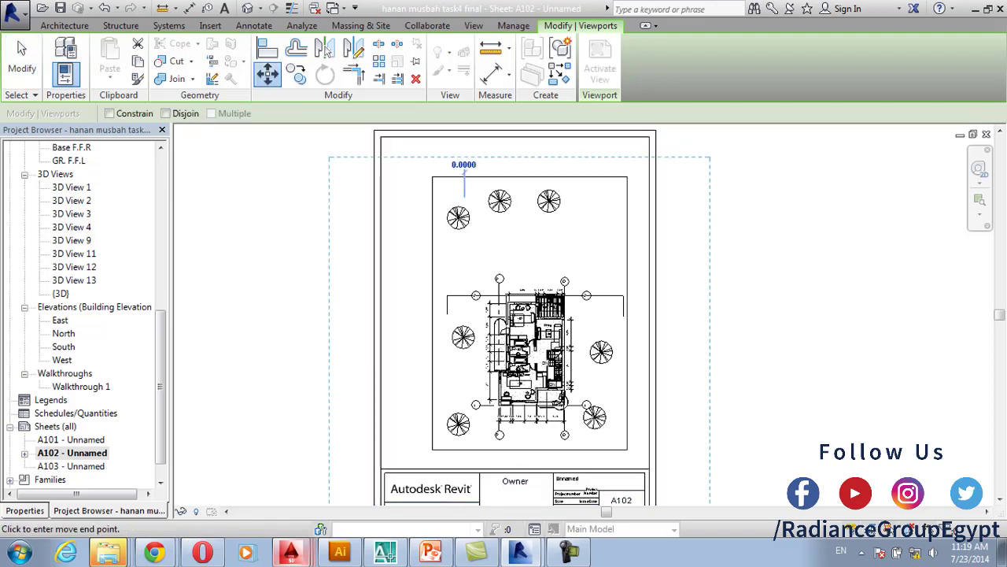
click(451, 197)
click(267, 74)
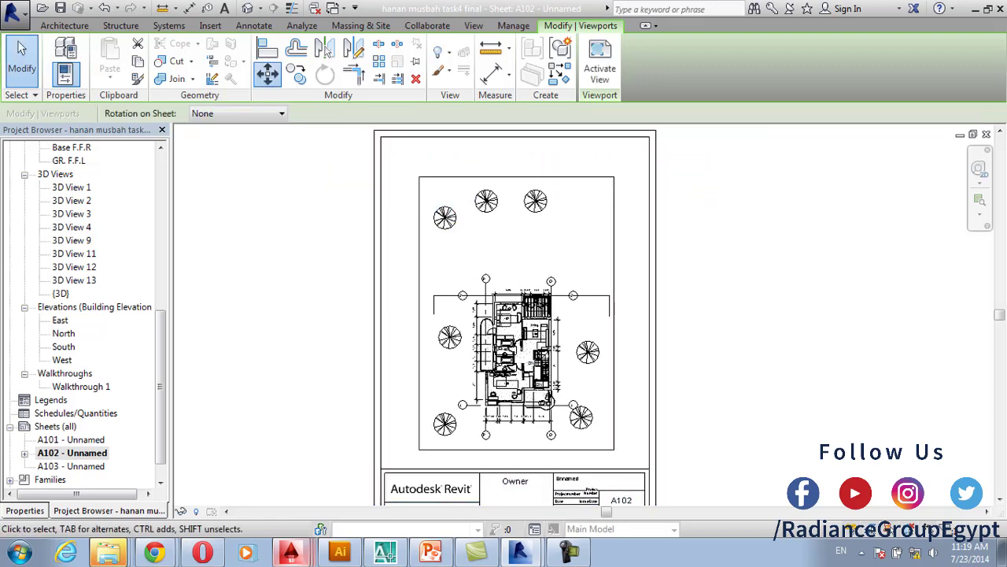
click(506, 221)
click(499, 221)
scroll(498, 250, down, 1)
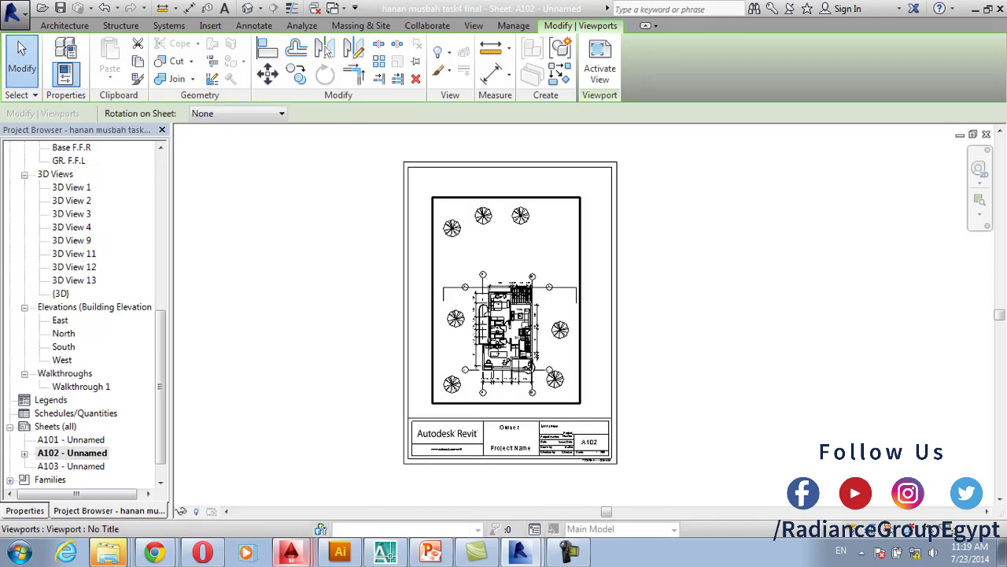
key(Escape)
middle_drag(498, 250, 464, 249)
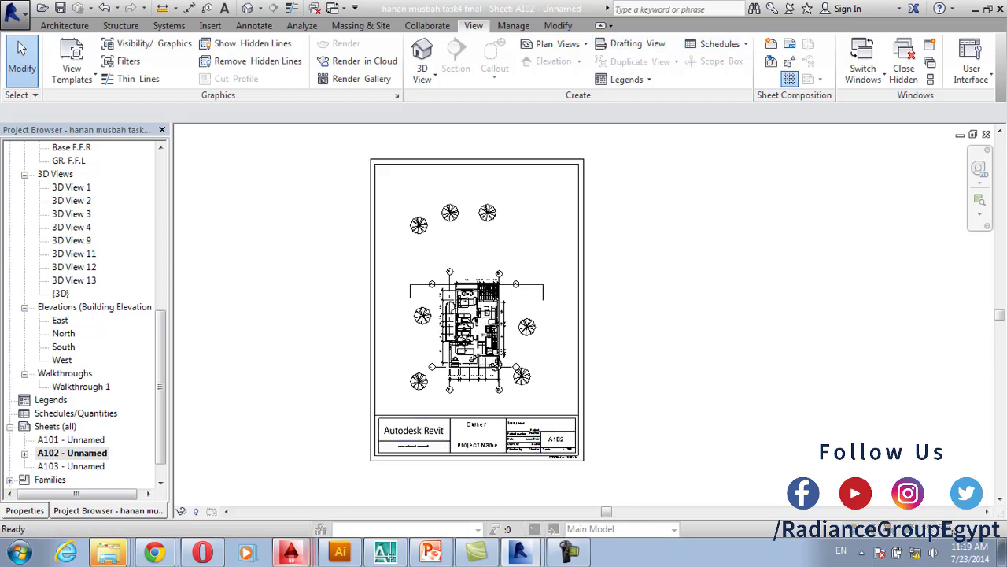
click(789, 79)
key(Return)
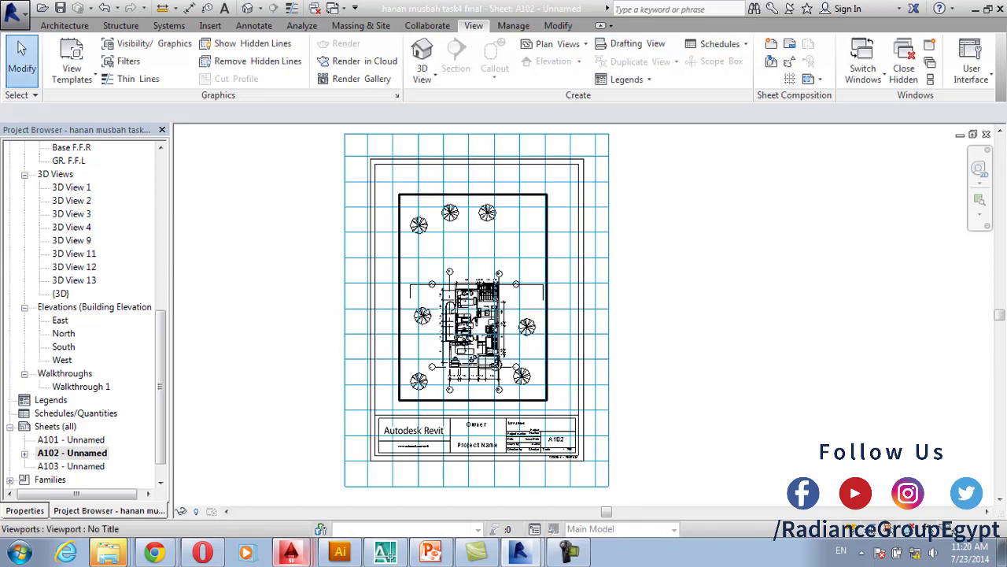
middle_drag(602, 296, 495, 303)
scroll(495, 304, up, 2)
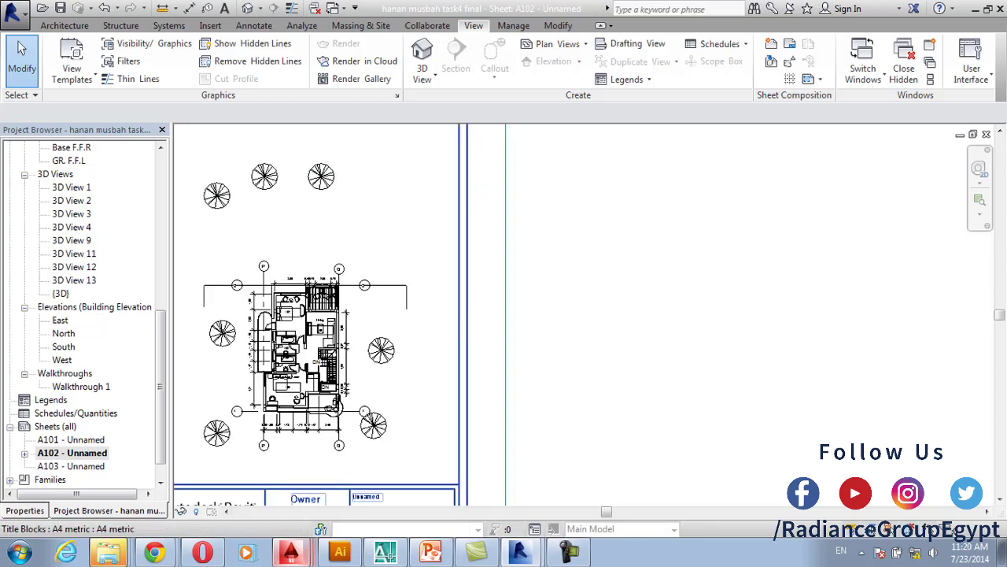
middle_drag(293, 254, 419, 286)
scroll(425, 331, down, 2)
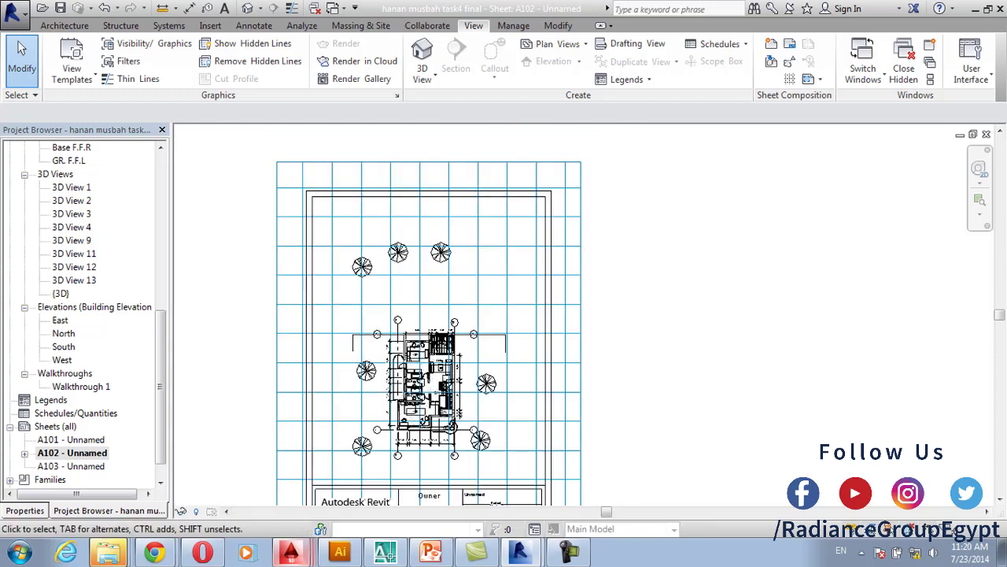
click(424, 330)
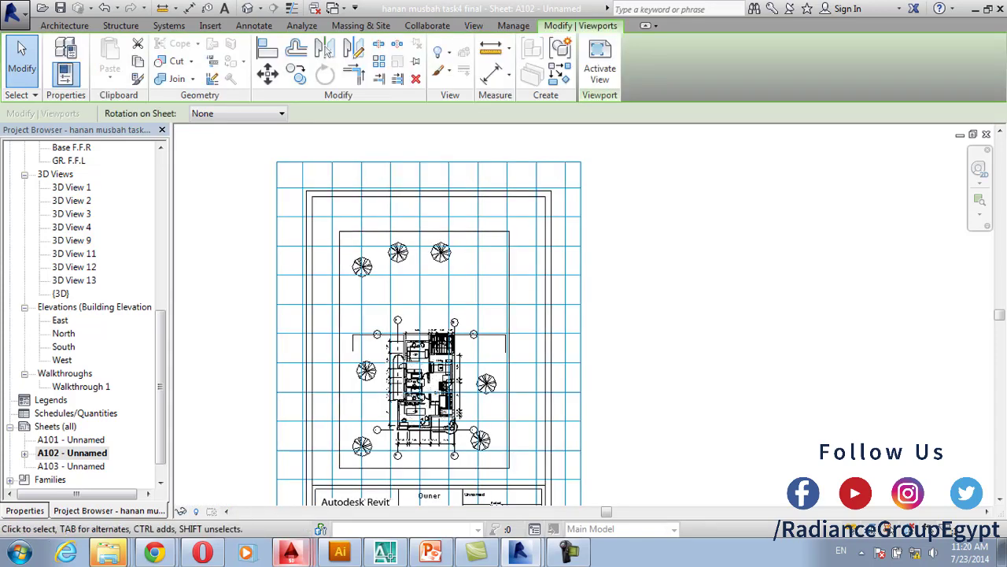
click(266, 74)
scroll(409, 303, up, 2)
key(m)
key(v)
scroll(409, 303, up, 2)
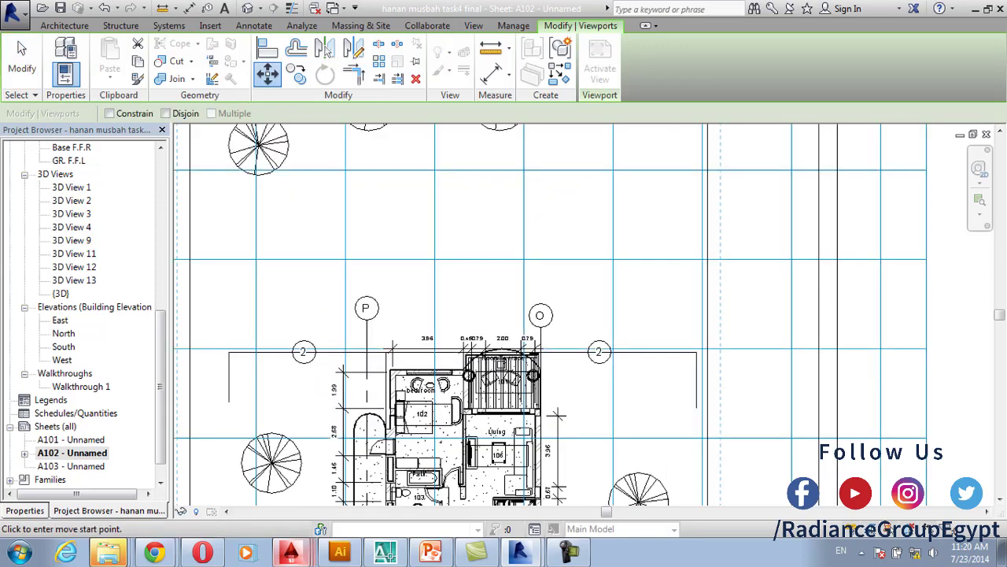
scroll(429, 349, down, 3)
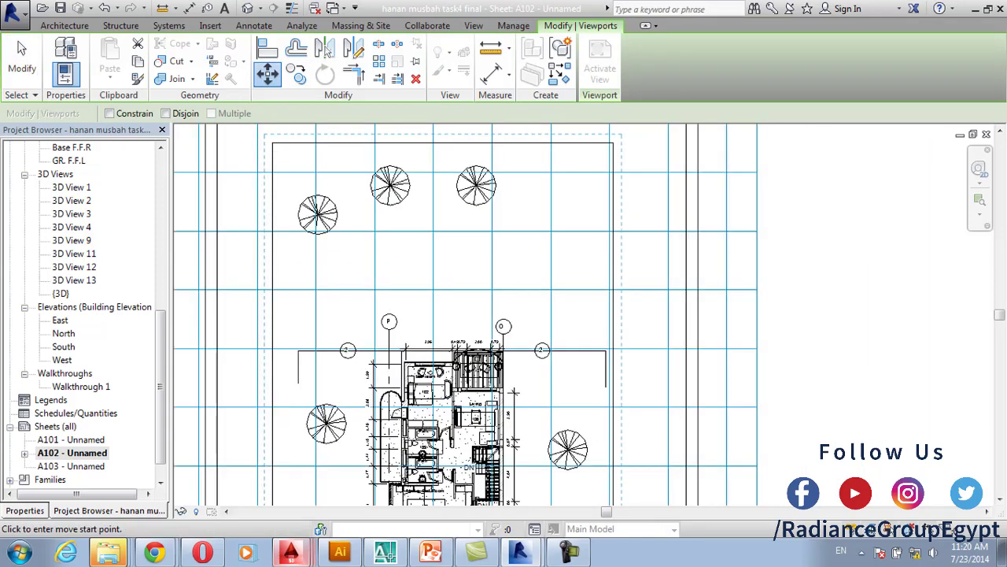
scroll(446, 468, up, 2)
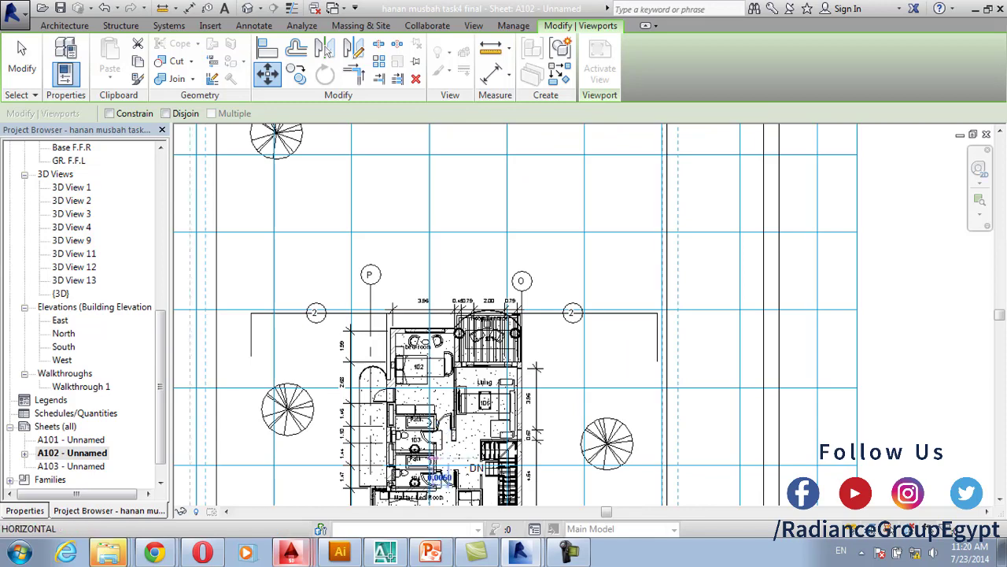
key(Escape)
scroll(424, 347, down, 3)
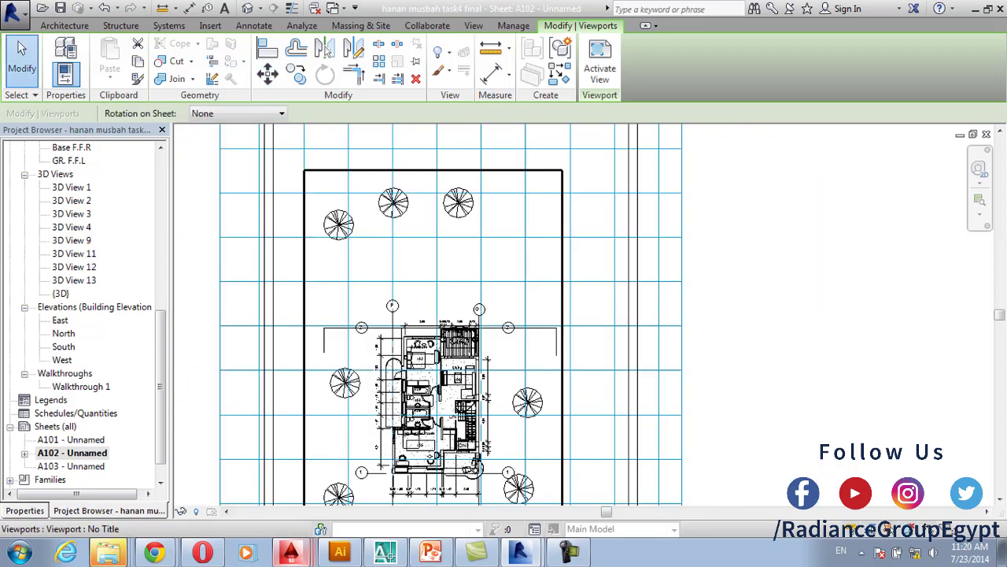
scroll(477, 333, down, 1)
middle_drag(476, 334, 473, 277)
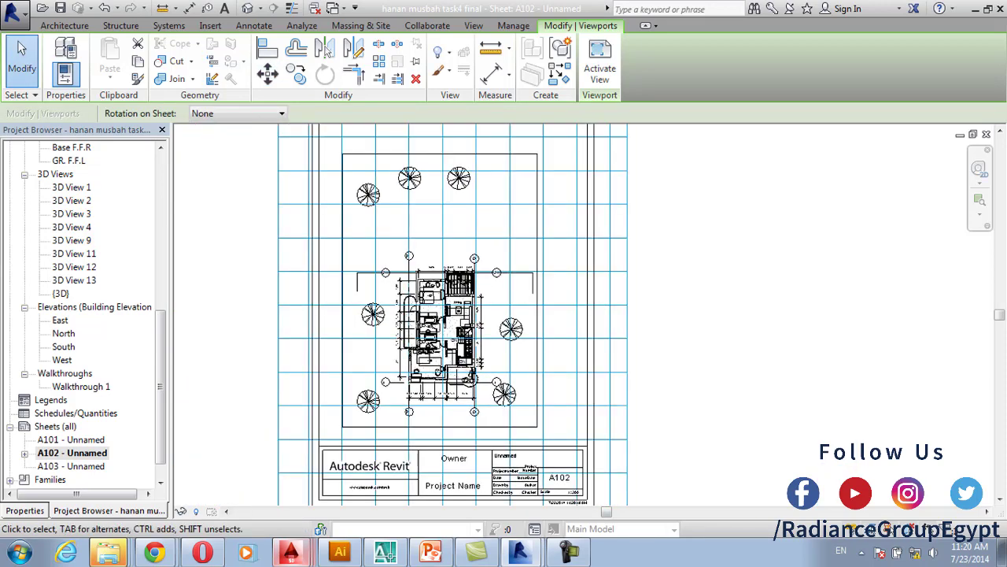
key(Escape)
click(627, 236)
right_click(627, 236)
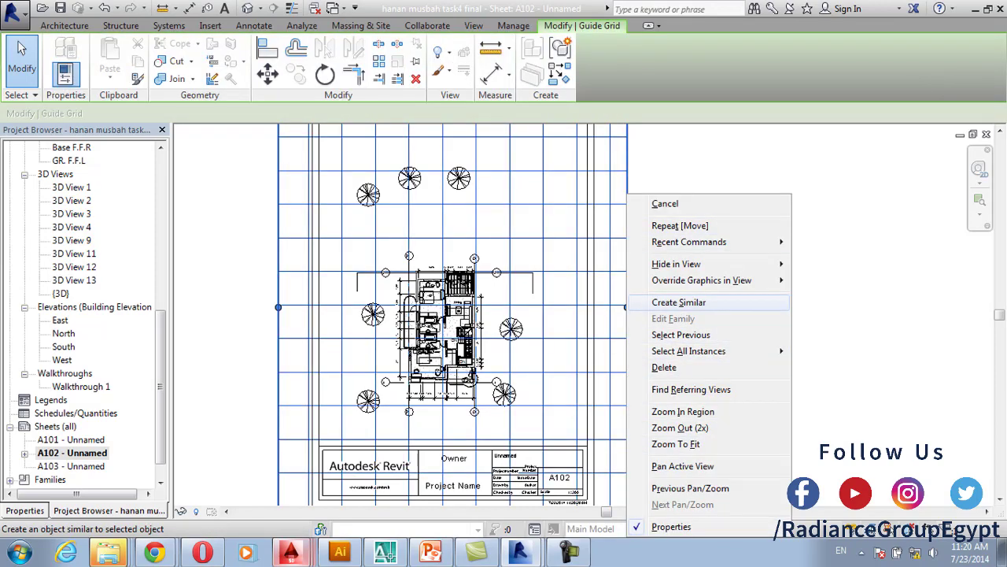
click(672, 367)
scroll(673, 356, down, 2)
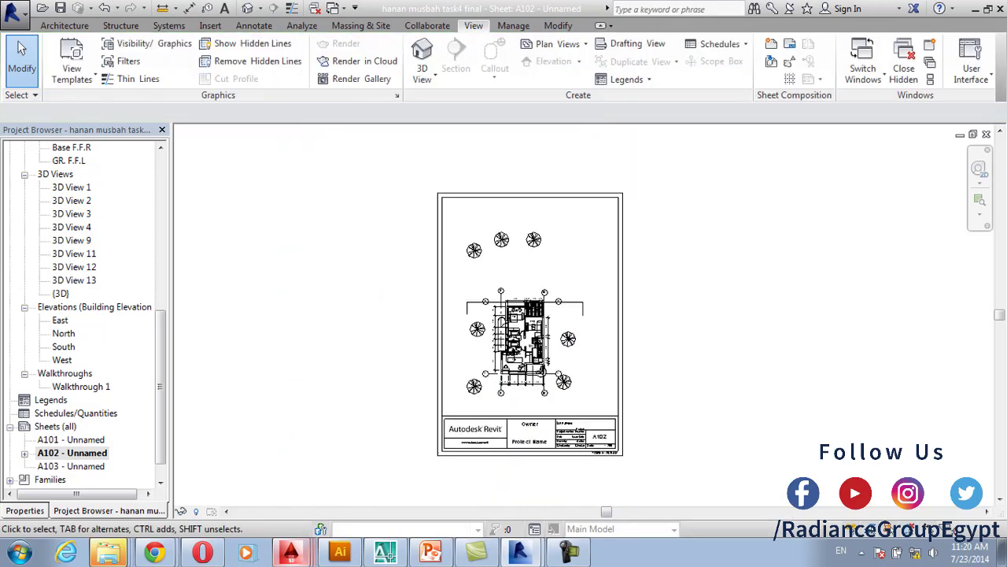
middle_drag(579, 354, 516, 345)
scroll(681, 365, up, 1)
middle_drag(682, 365, 629, 297)
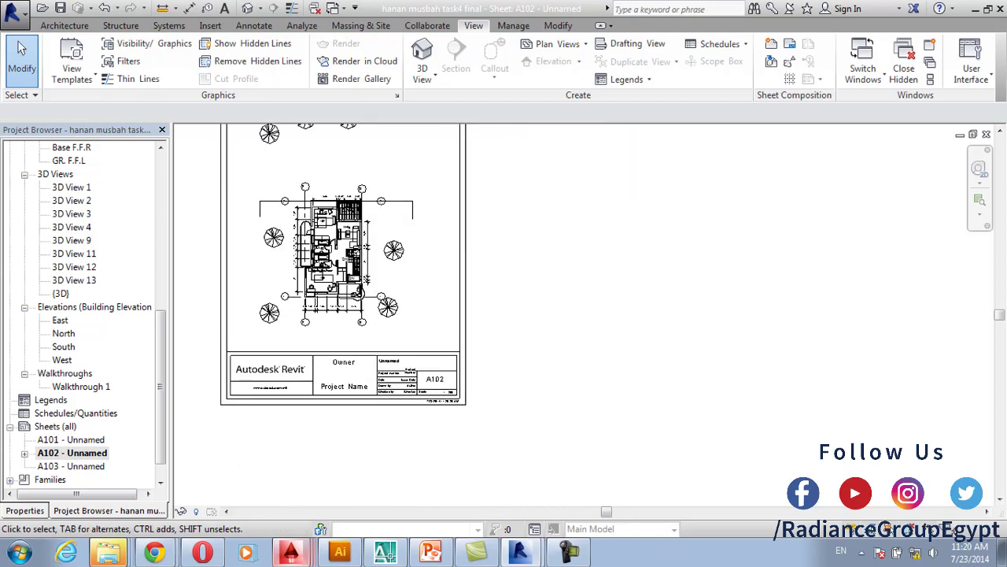
scroll(440, 364, up, 1)
middle_drag(293, 366, 395, 405)
scroll(396, 403, up, 2)
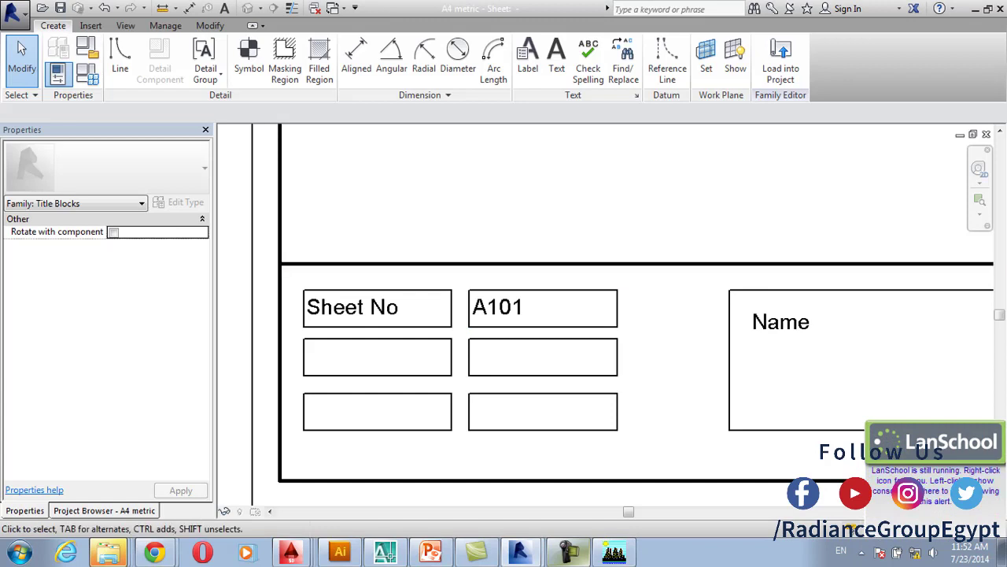
Delete the A101 sheet number label beside Sheet No in the A4 metric title block
middle_drag(605, 307, 550, 309)
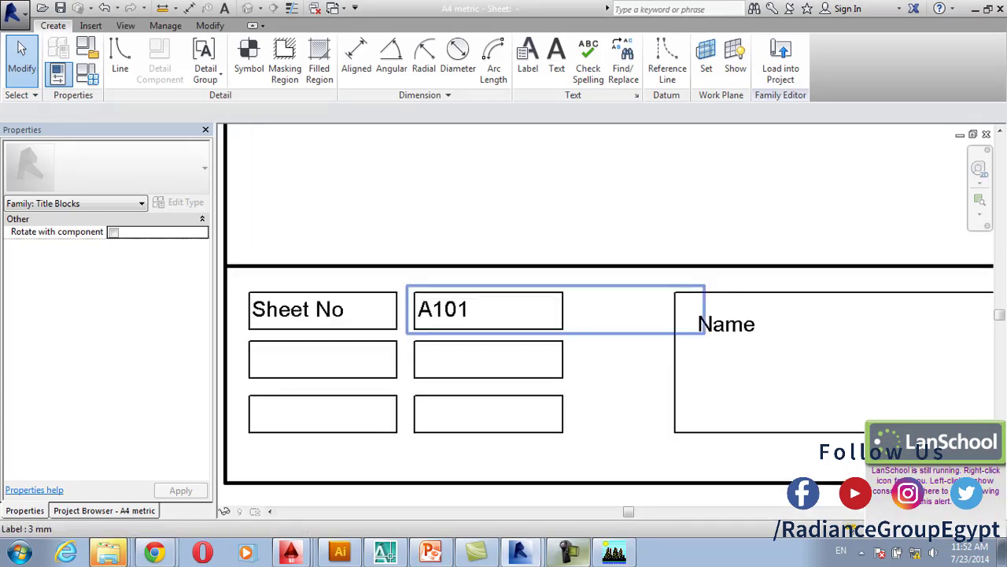
click(551, 313)
key(Delete)
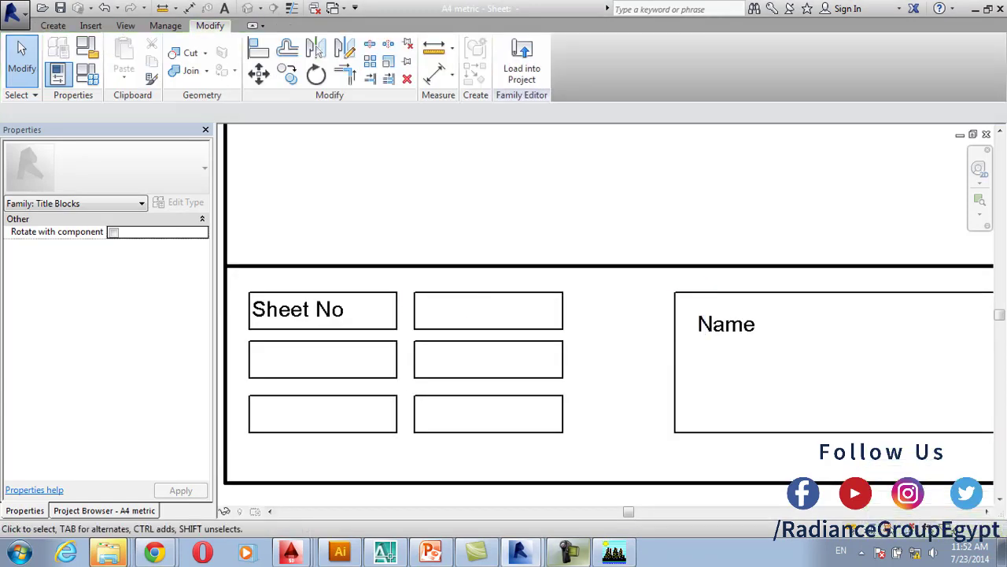
Start a new text note in the second-row cell below Sheet No
click(298, 309)
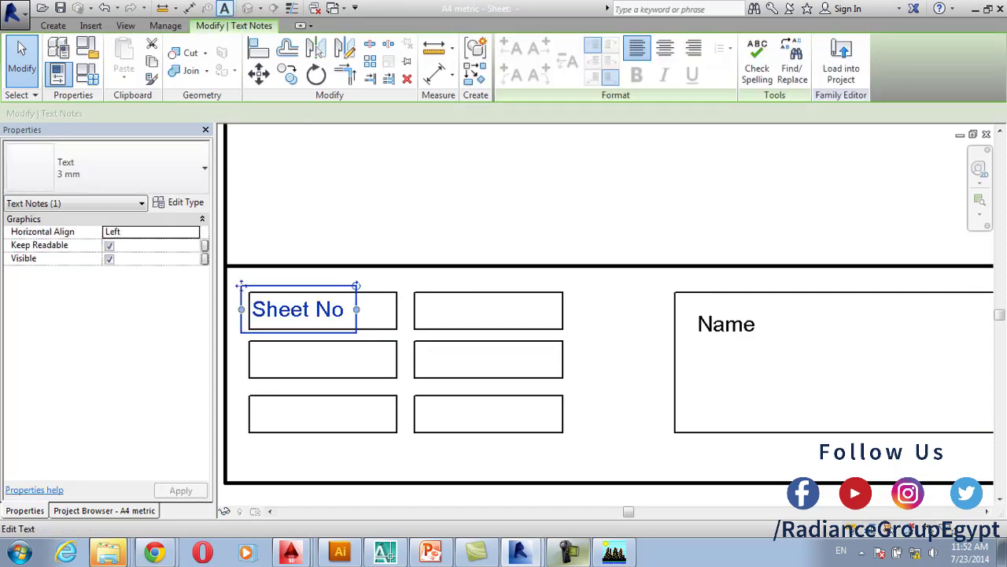
click(52, 25)
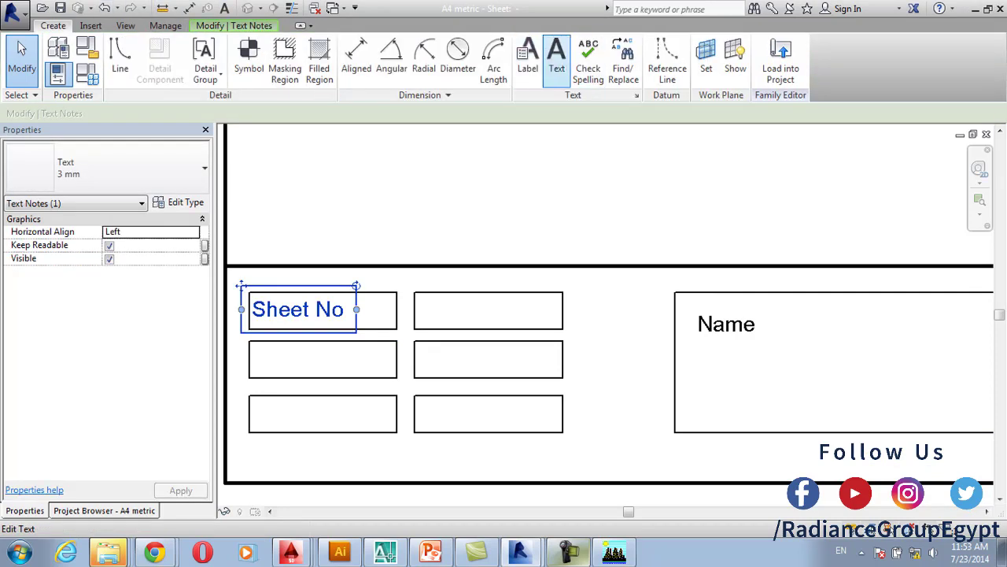
click(557, 59)
scroll(234, 354, up, 1)
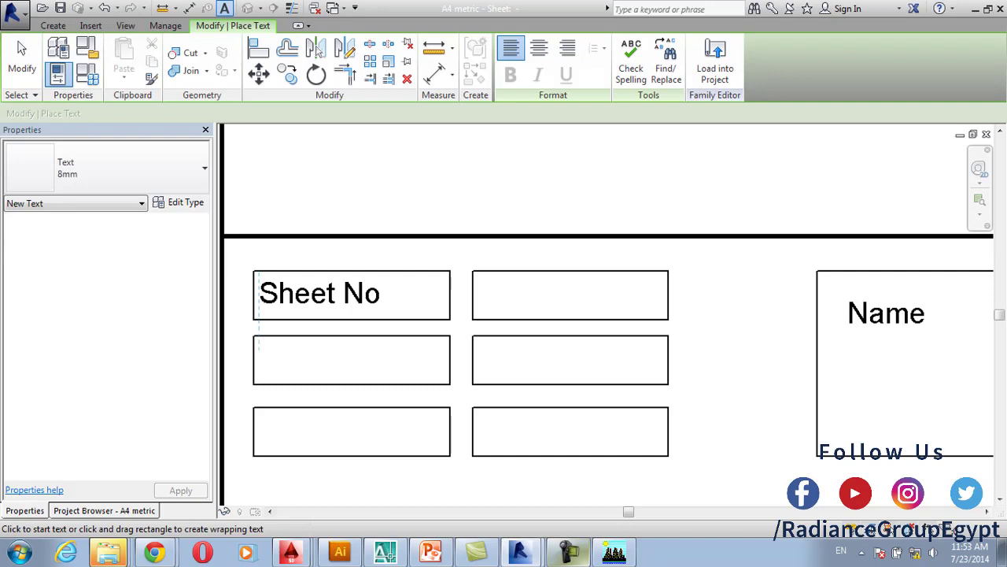
click(265, 341)
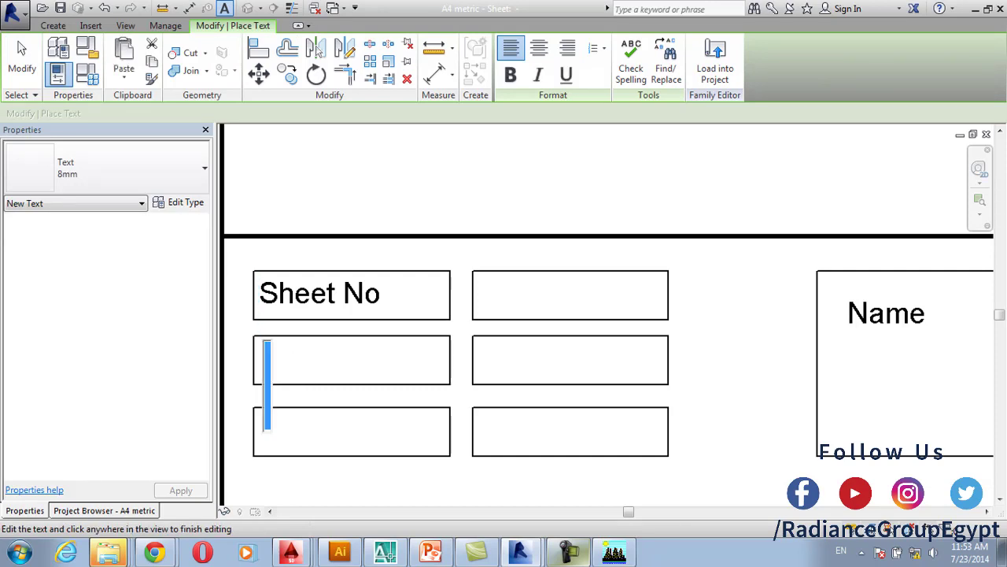
Type 'Sheet Name' into the new text note and finish editing it
key(Caps_Lock)
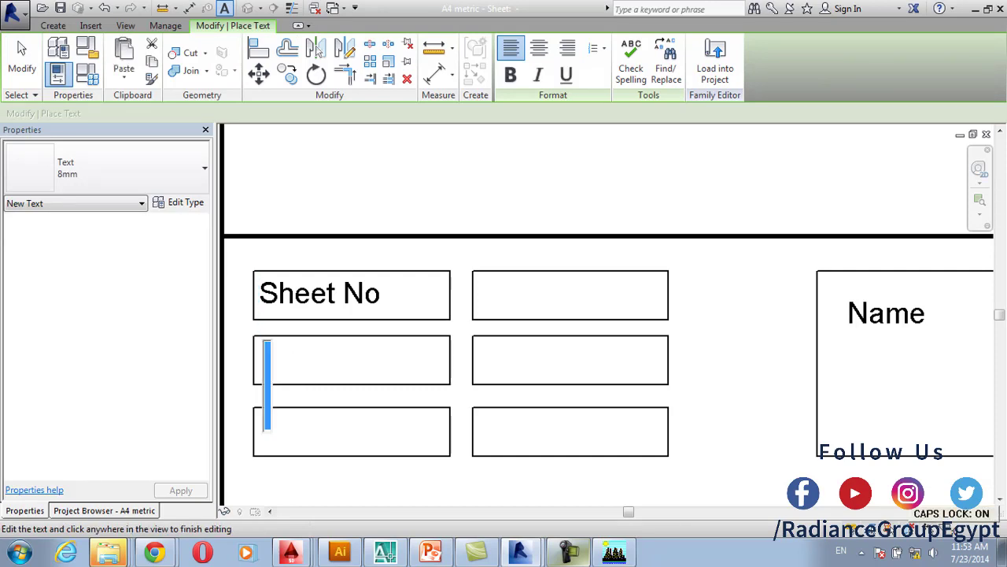
text(S)
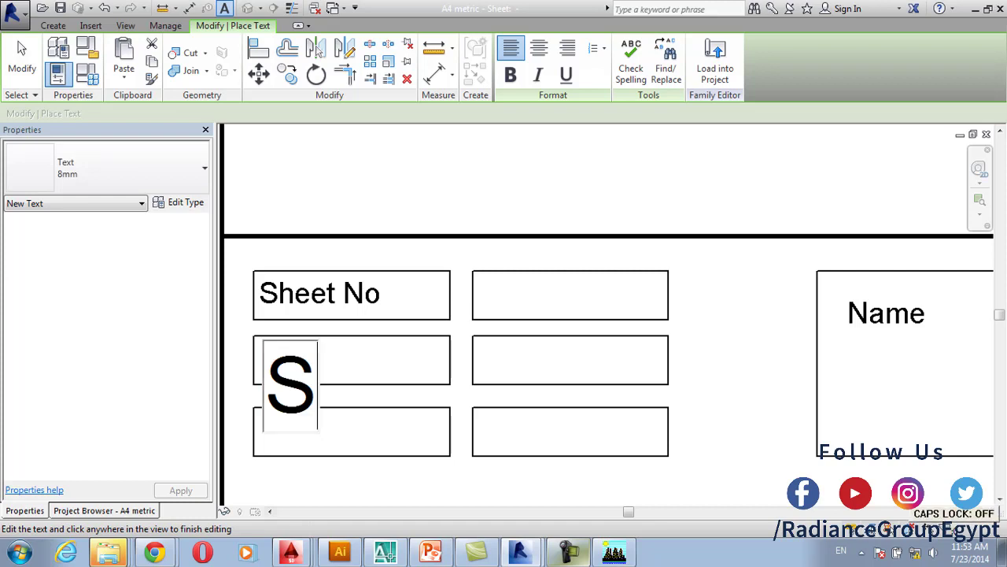
text(hert)
key(BackSpace)
text(rt)
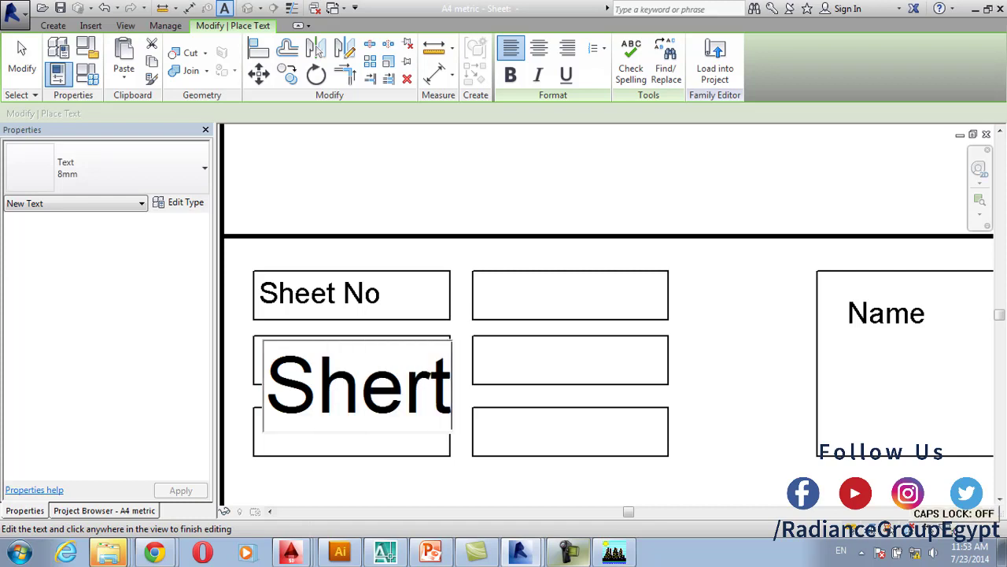
key(BackSpace)
key(BackSpace)
text(et)
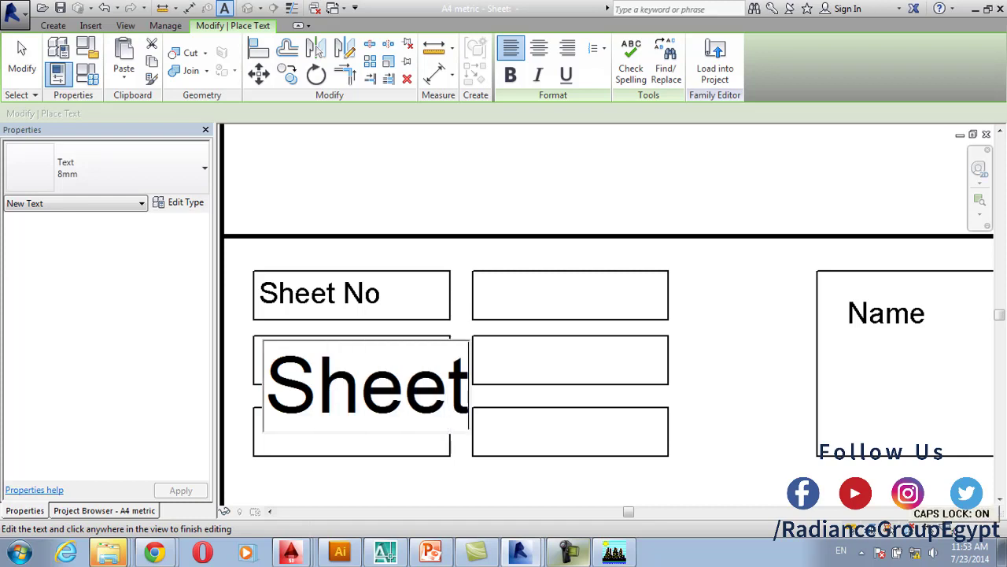
text( N)
key(Caps_Lock)
text(ame)
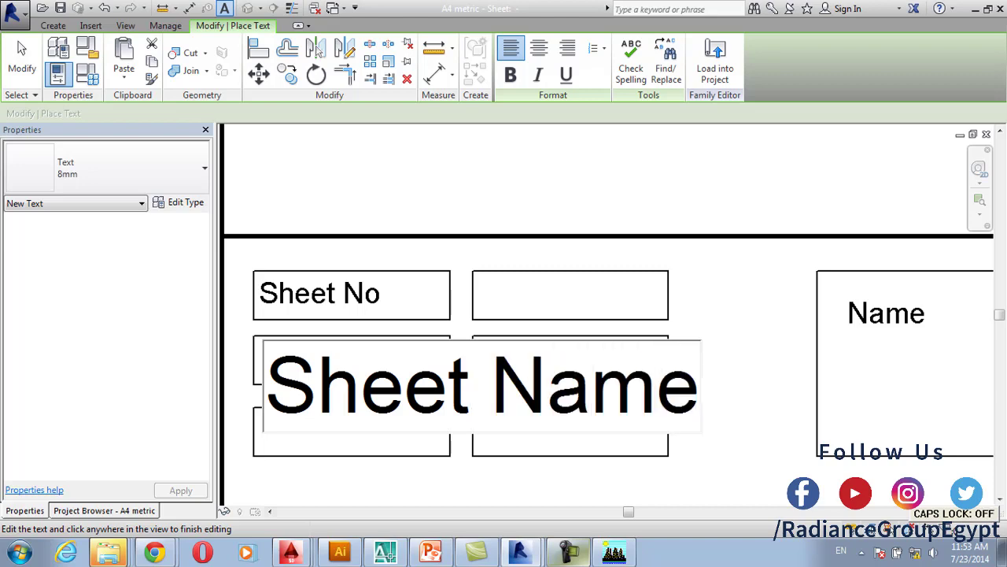
key(Escape)
key(Escape)
double_click(482, 386)
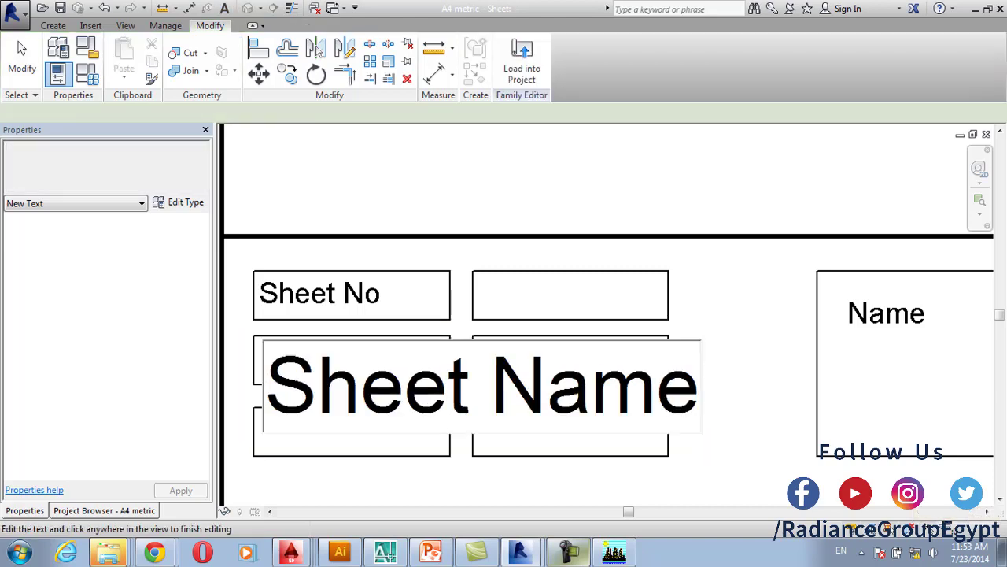
key(Escape)
key(Escape)
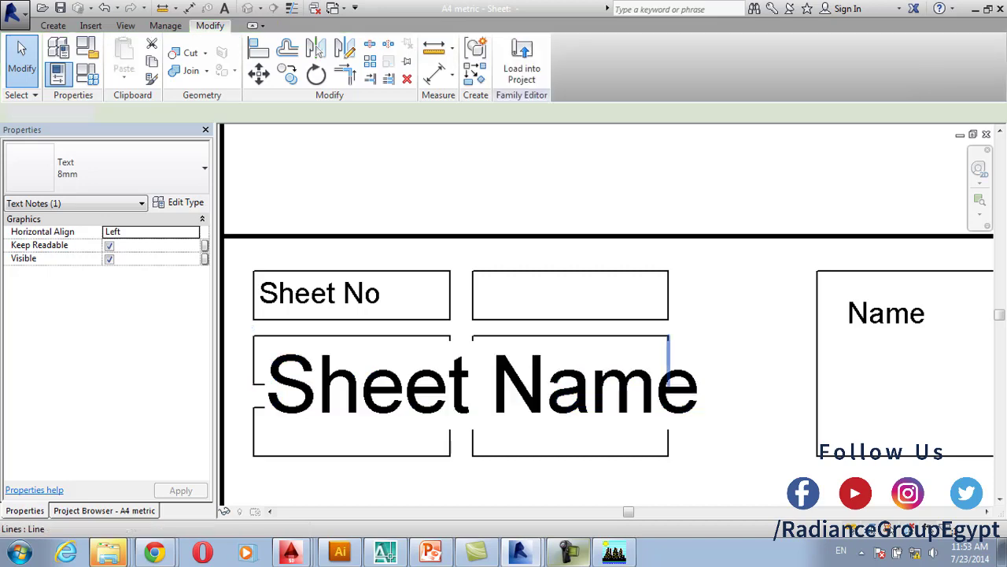
Change the Sheet Name text note to the 3 mm text type
double_click(481, 386)
key(Escape)
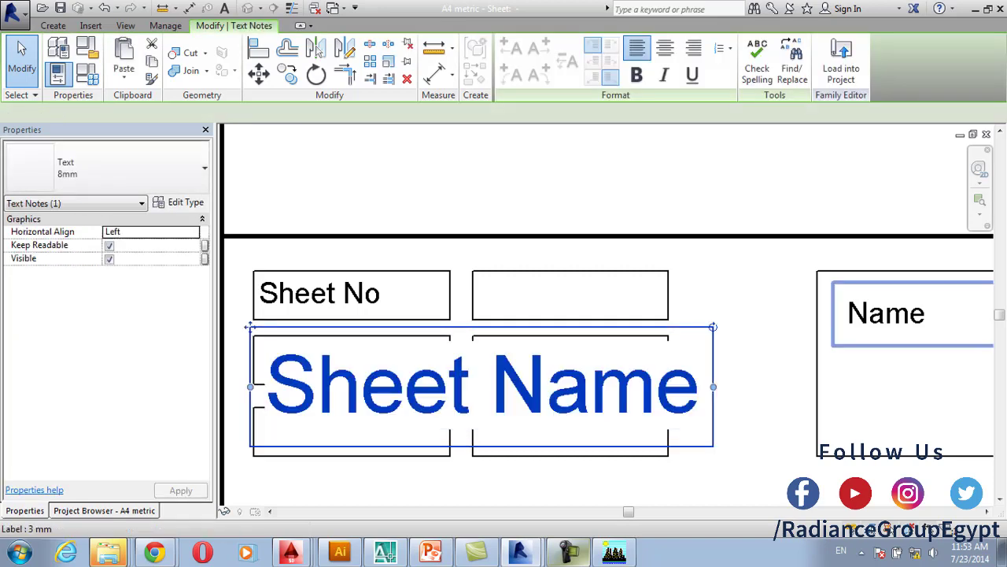
key(Escape)
click(481, 386)
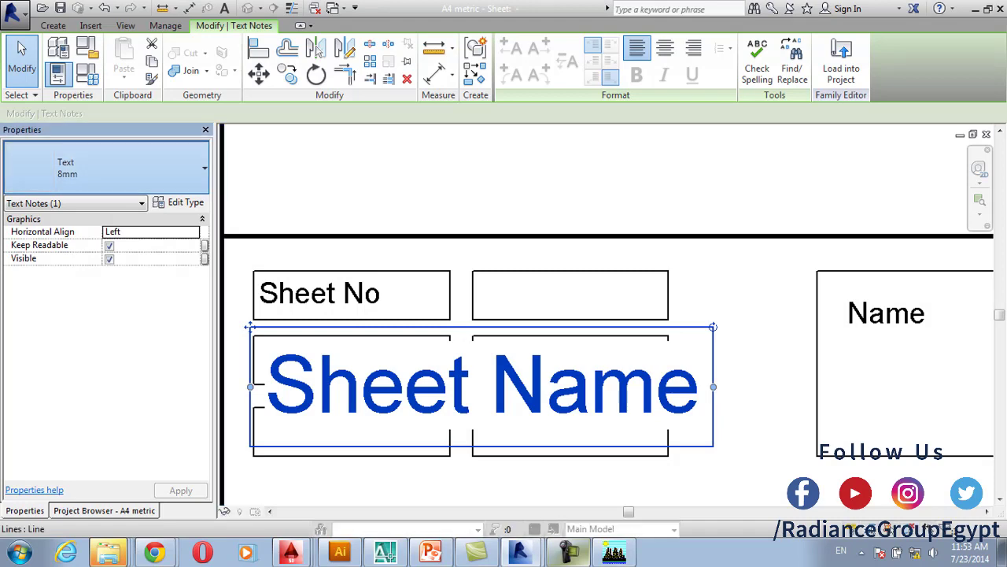
click(67, 222)
Copy the Sheet Name note down into the third box of the title block
middle_drag(354, 385, 357, 348)
scroll(315, 334, up, 1)
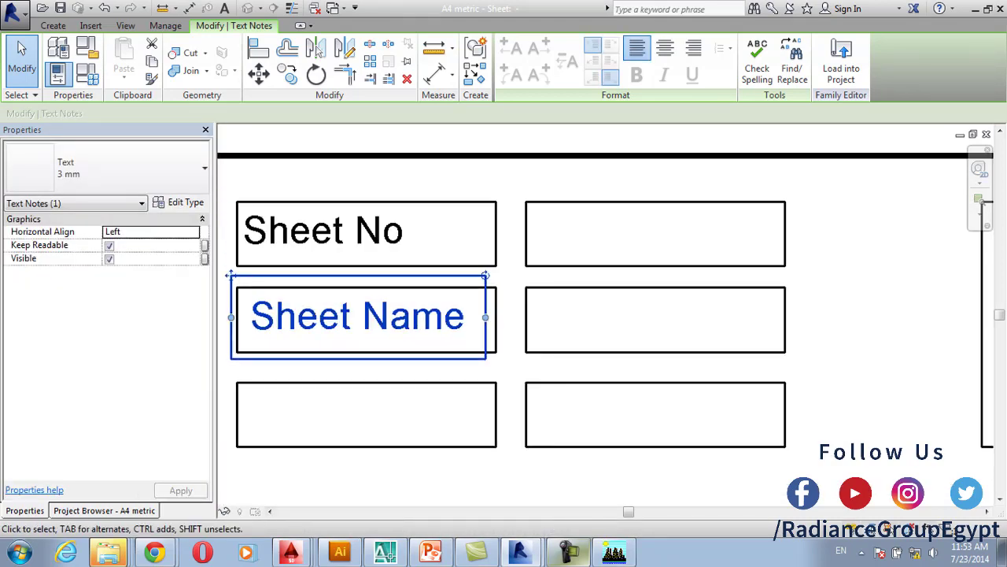
click(290, 73)
scroll(245, 309, up, 1)
click(259, 279)
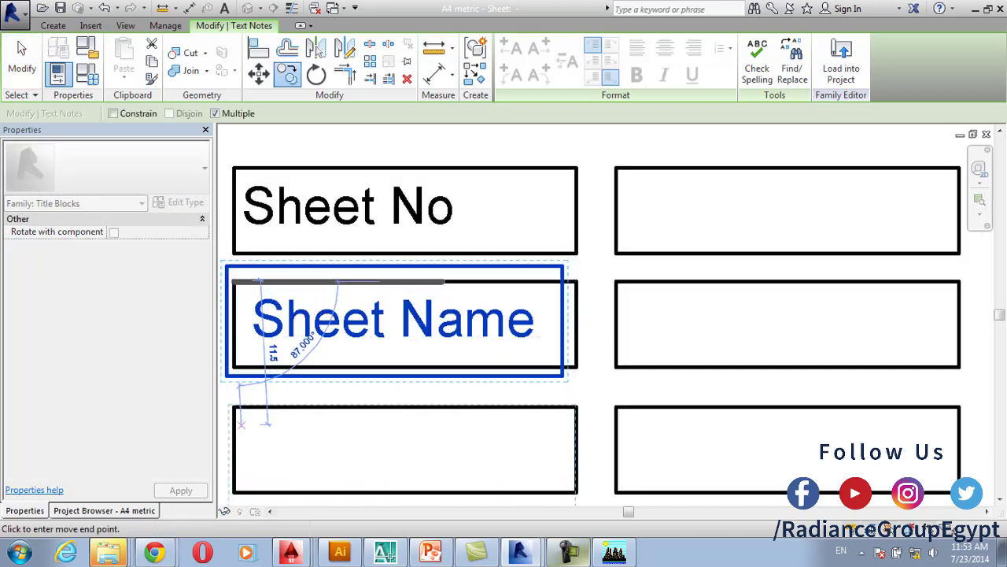
click(258, 406)
key(Escape)
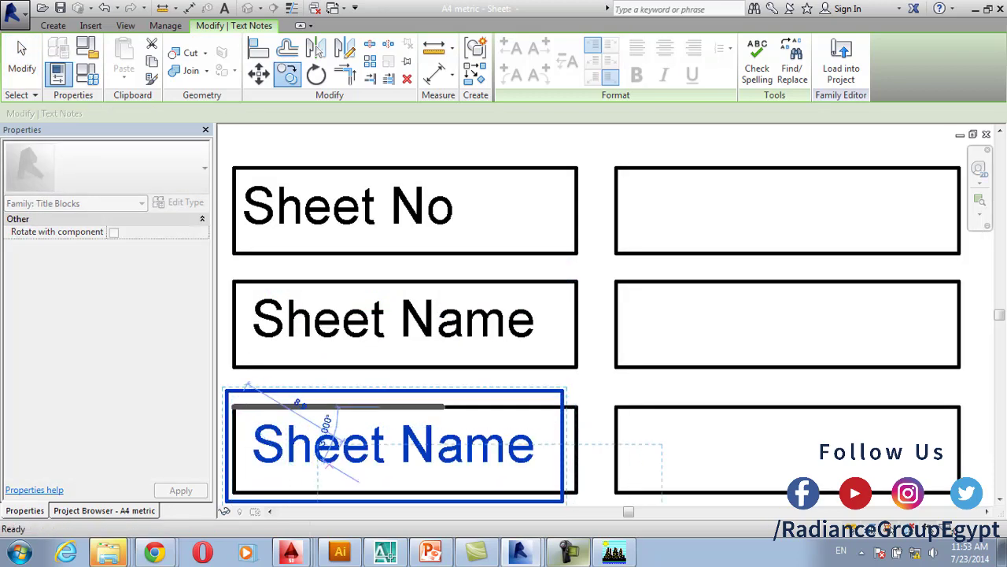
Edit the copied note, replacing its word 'Name' with 'S'
double_click(439, 445)
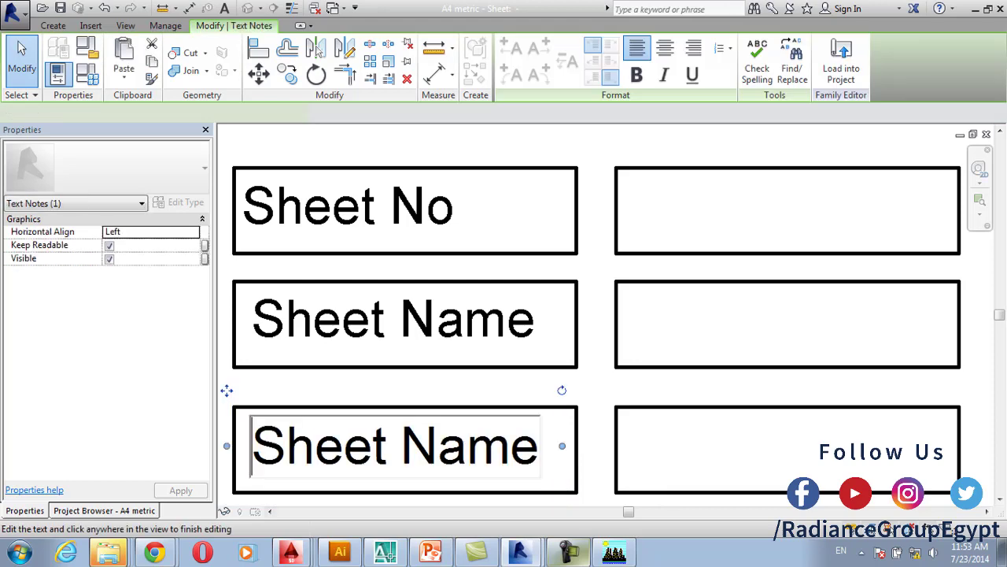
double_click(438, 445)
key(Caps_Lock)
text(S)
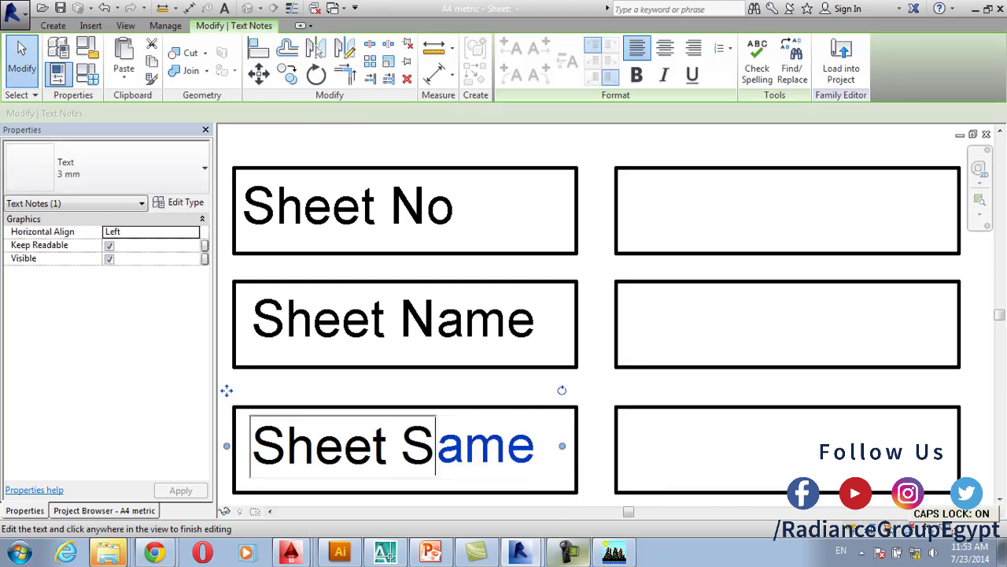
click(447, 446)
key(Escape)
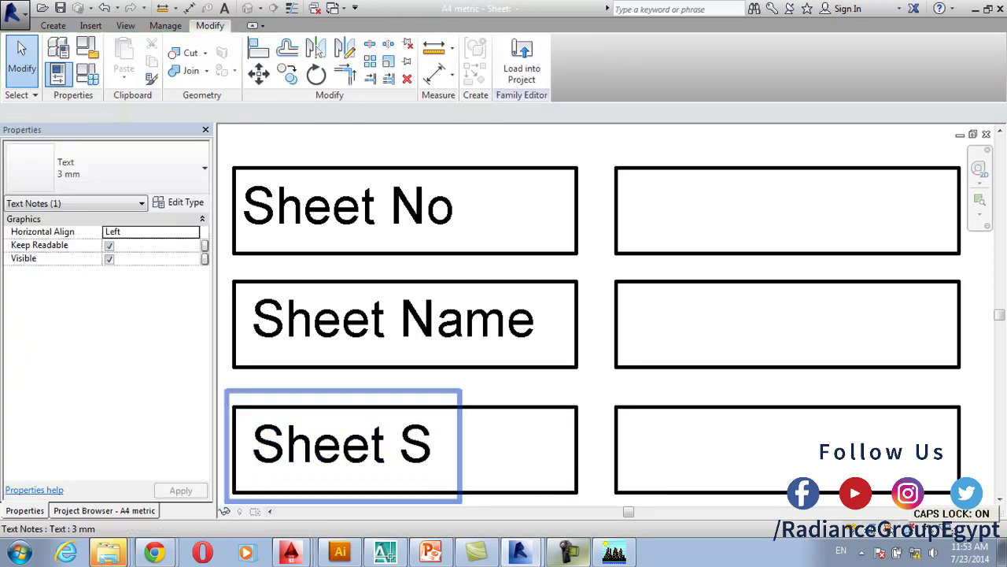
Retype the copied note's whole text as 'Scale'
double_click(438, 445)
key(ctrl+a)
key(Caps_Lock)
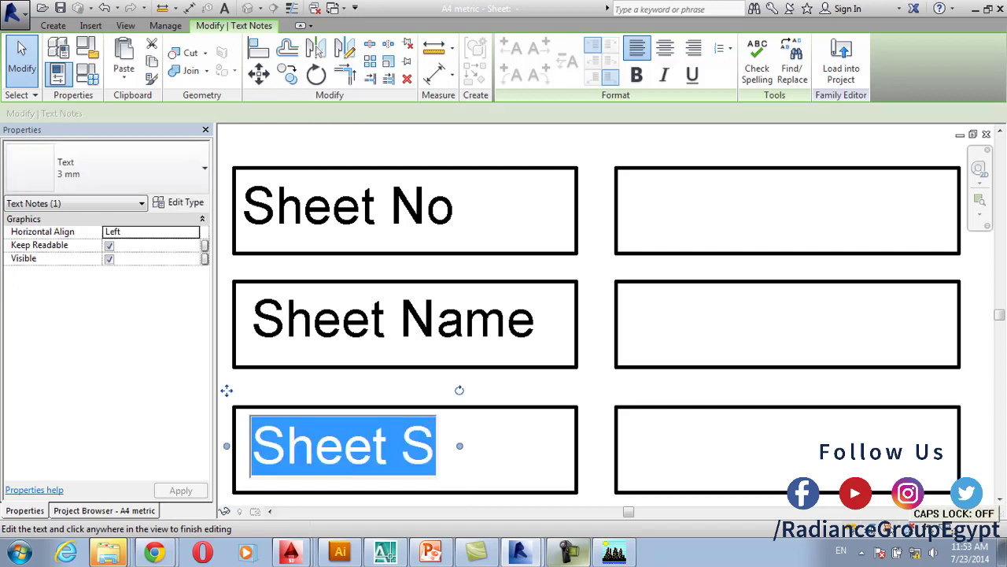
text(s)
key(BackSpace)
text(s)
key(BackSpace)
key(Caps_Lock)
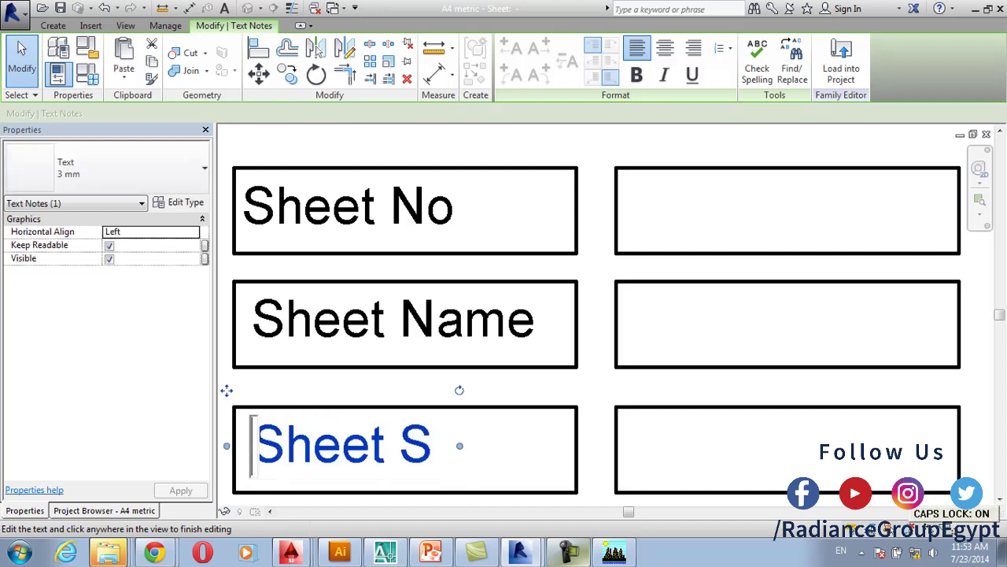
text(S)
key(Caps_Lock)
text(cale)
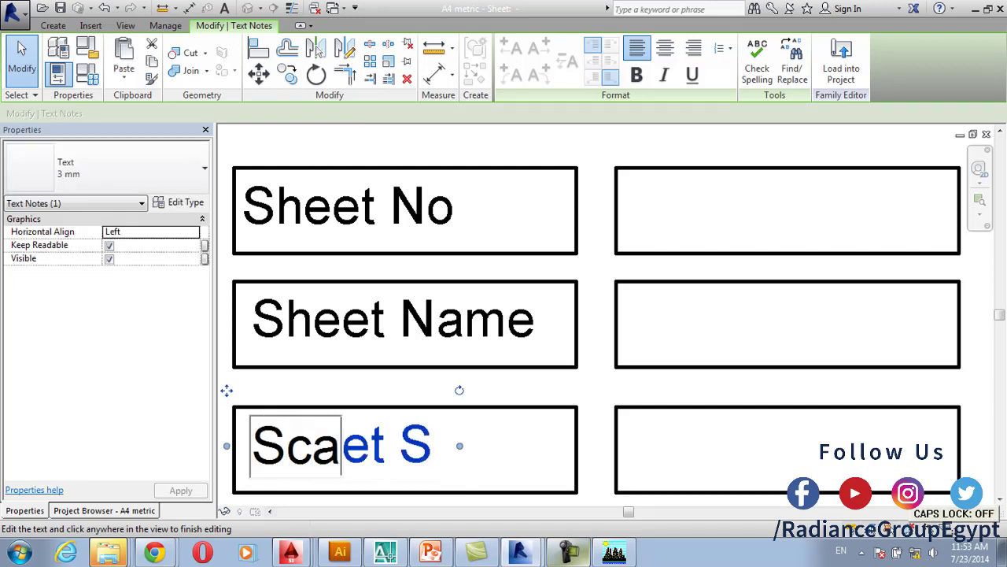
click(373, 387)
key(Escape)
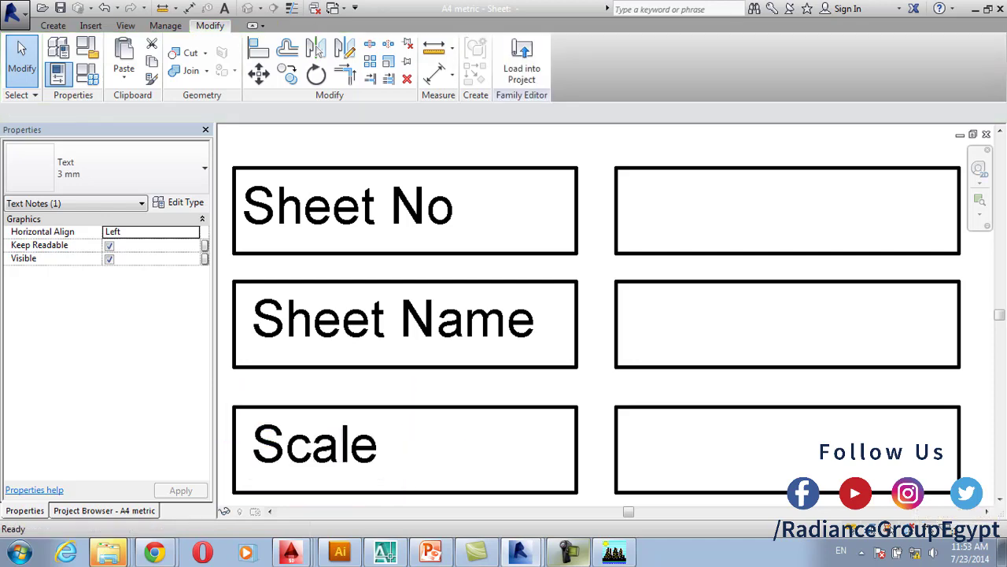
scroll(373, 388, down, 1)
middle_drag(374, 387, 332, 373)
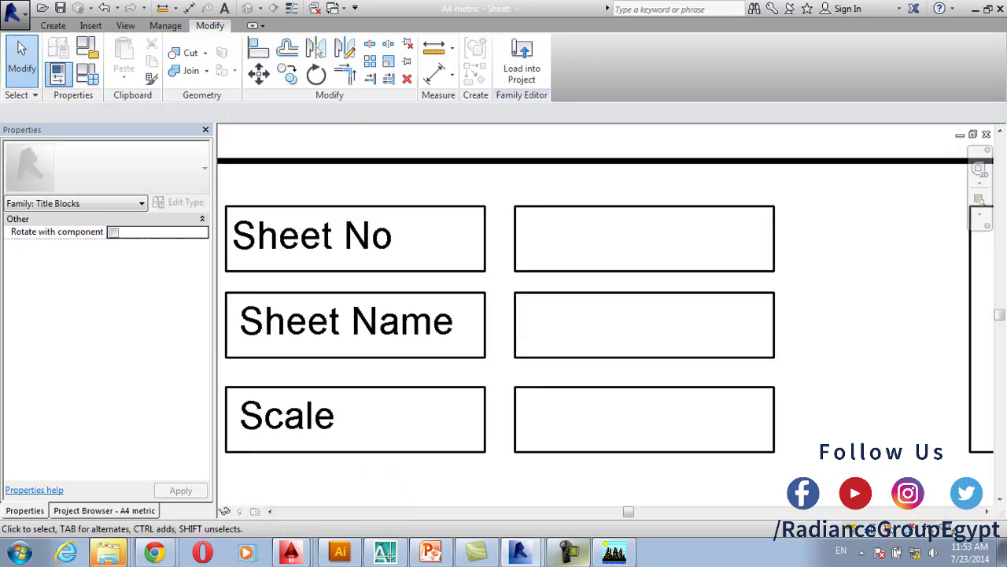
Place a Sheet Number label (A101) beside Sheet No and make it 3 mm
click(53, 26)
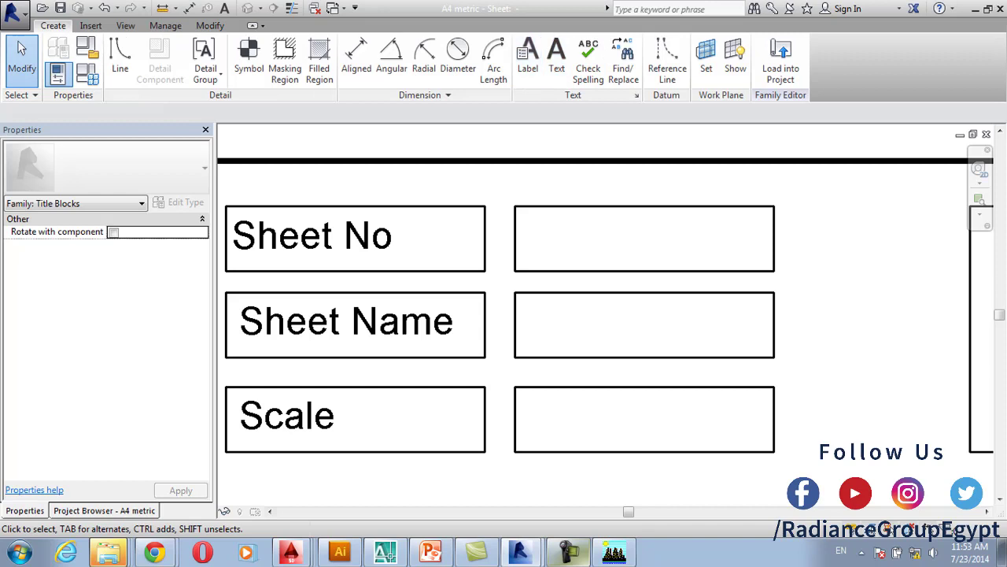
click(528, 55)
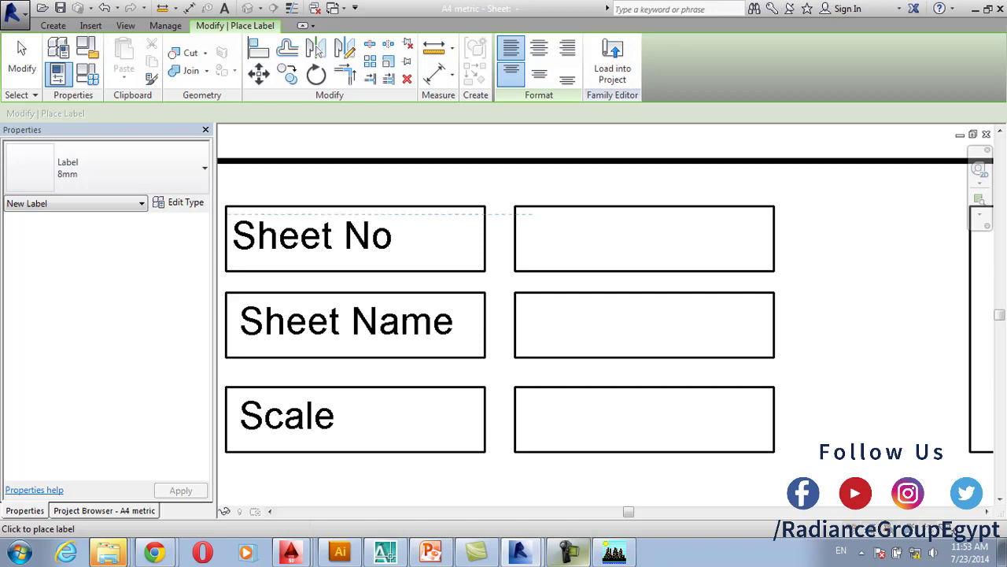
click(532, 213)
scroll(399, 321, down, 5)
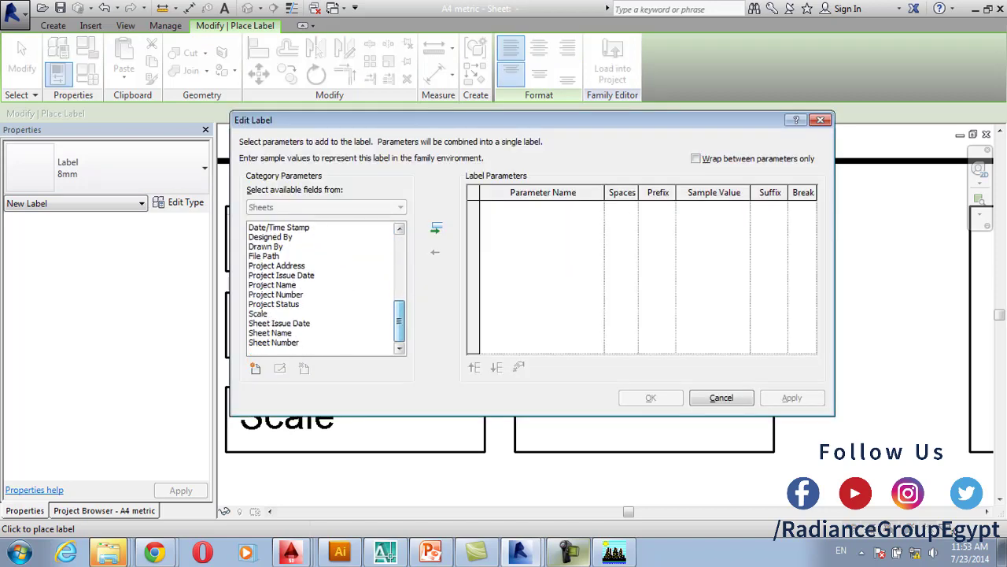
click(273, 342)
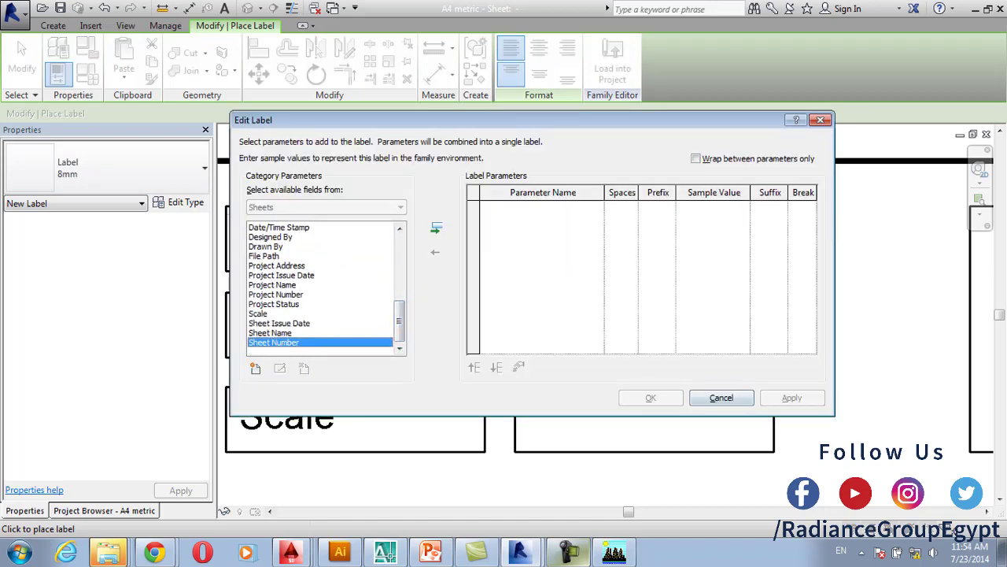
click(436, 228)
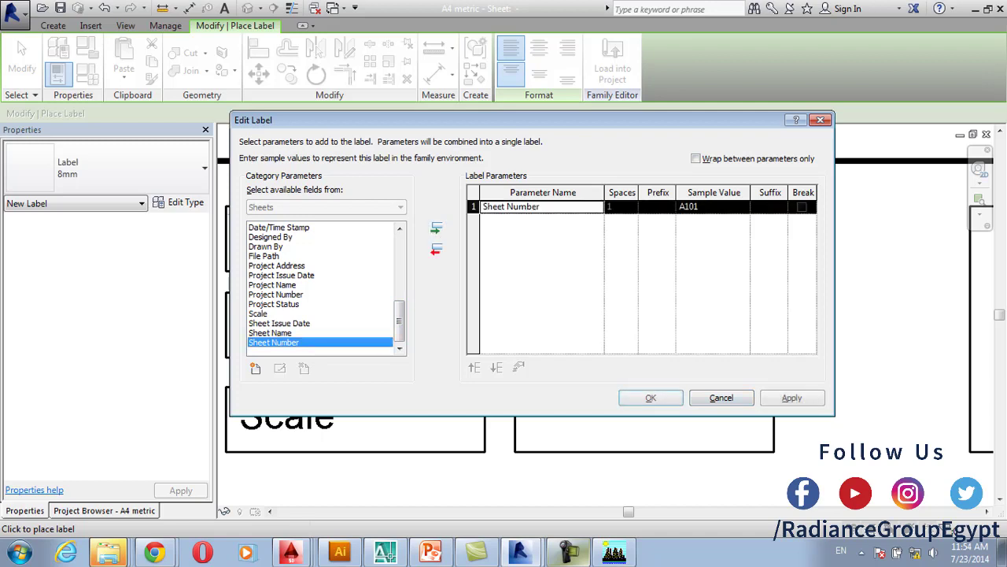
click(651, 397)
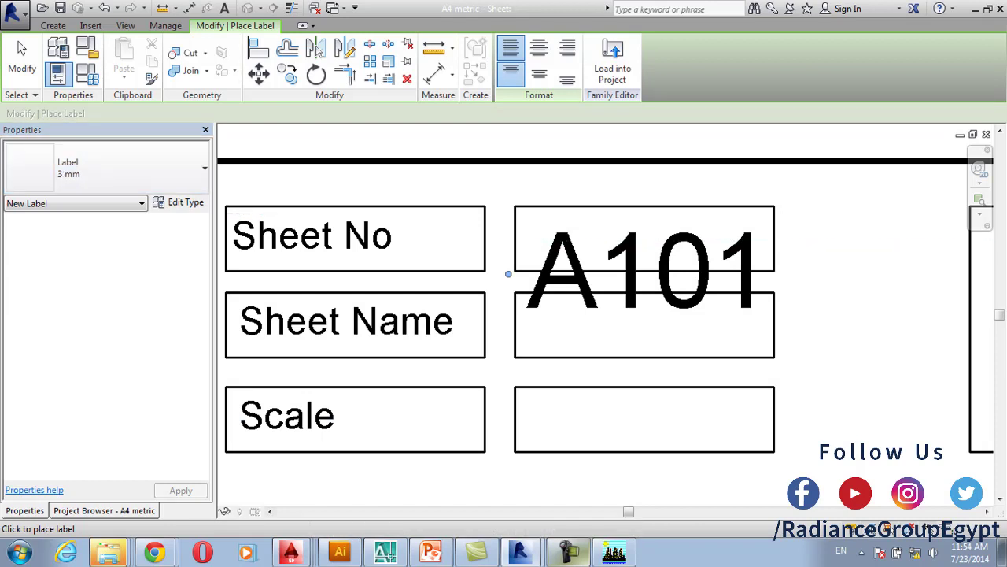
key(Escape)
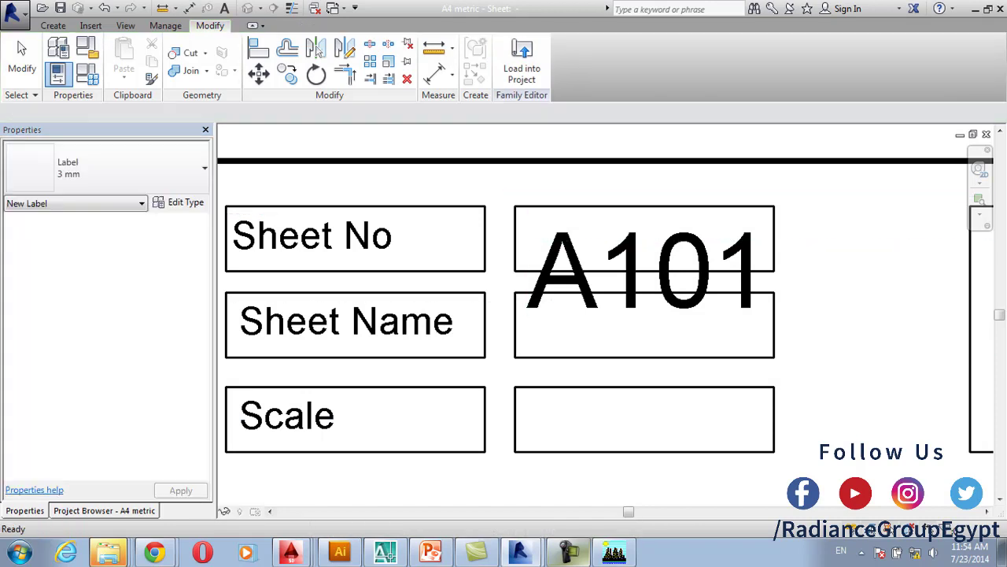
click(641, 270)
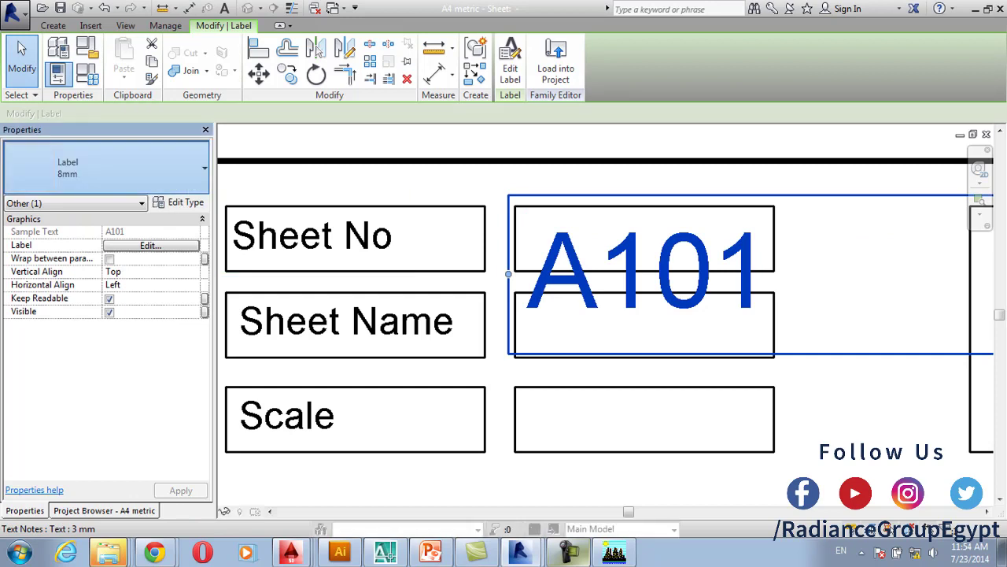
key(ctrl+z)
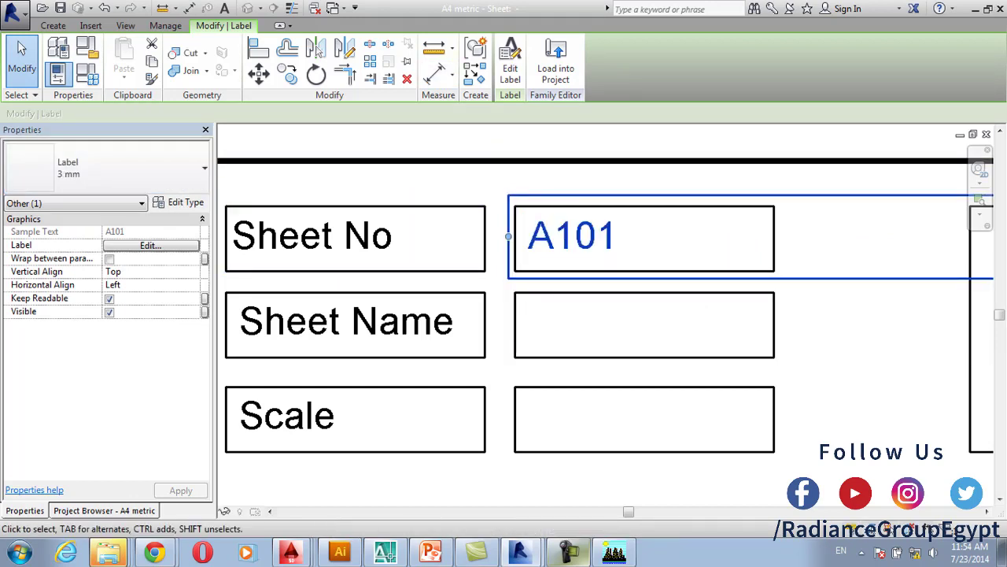
Place a Sheet Name label in the box beside Sheet Name
click(53, 26)
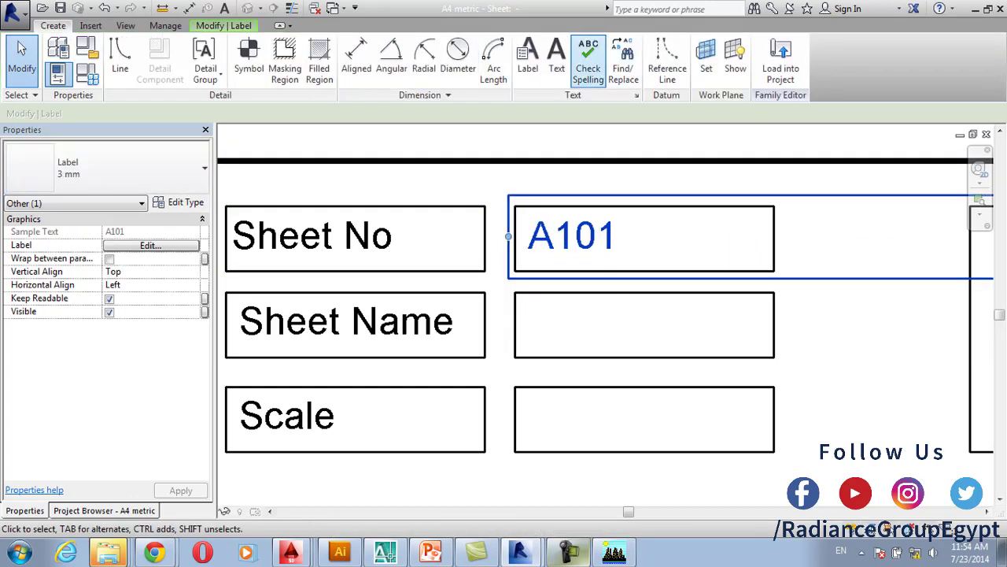
click(528, 63)
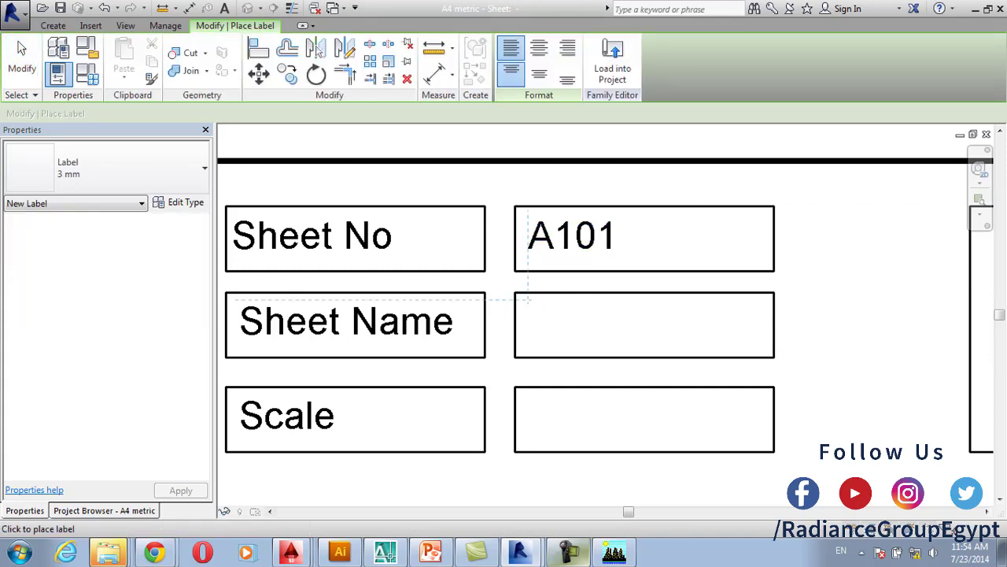
click(528, 299)
scroll(322, 288, down, 8)
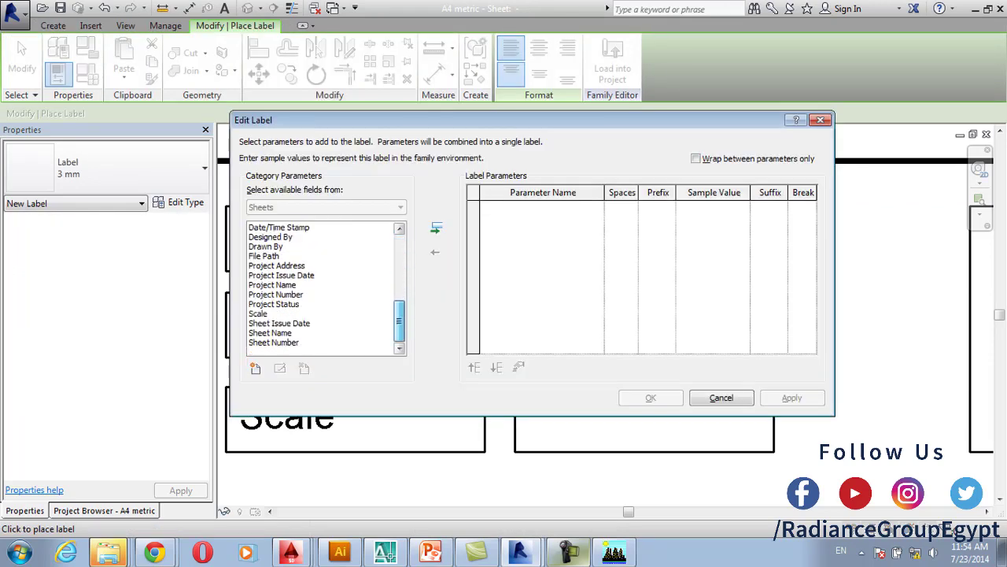
click(270, 332)
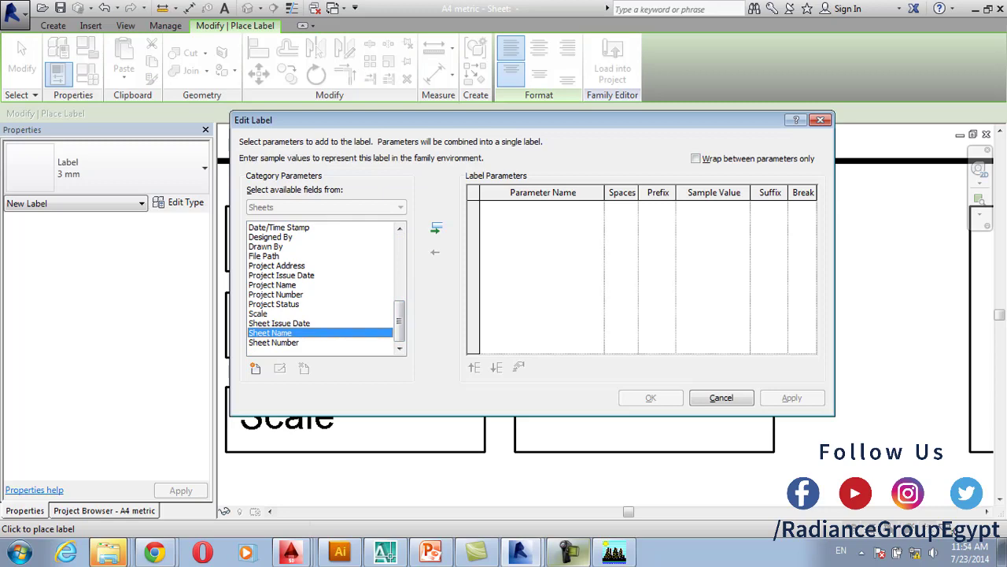
click(435, 228)
click(651, 398)
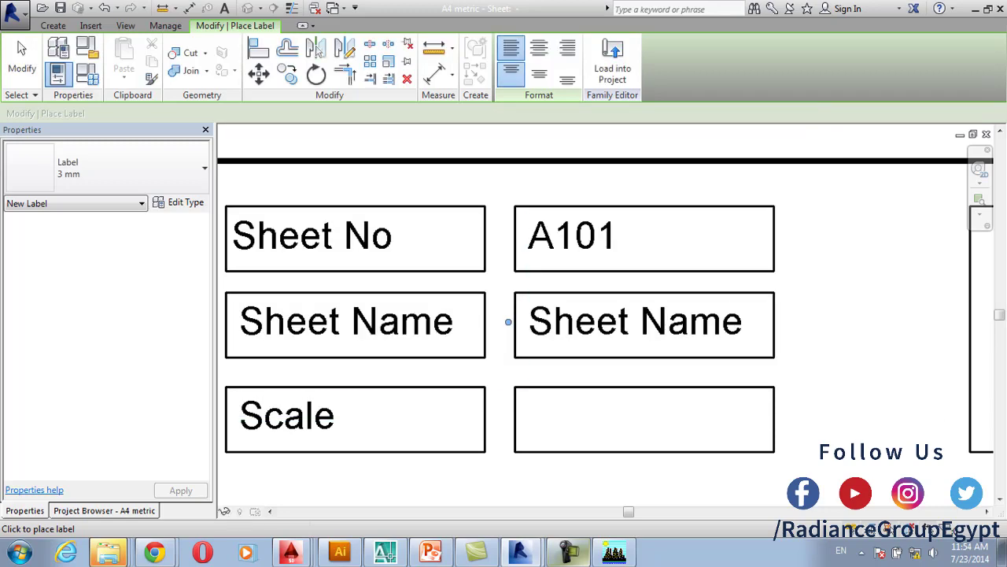
middle_drag(526, 392, 485, 361)
Load the A4 metric title block into the project, overwriting the existing version
scroll(486, 362, down, 2)
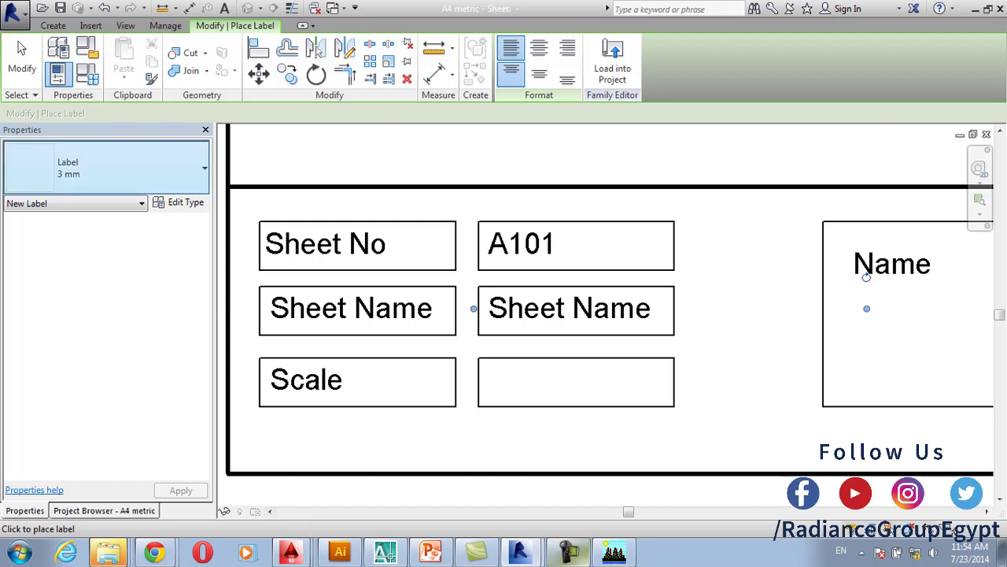
scroll(365, 354, down, 4)
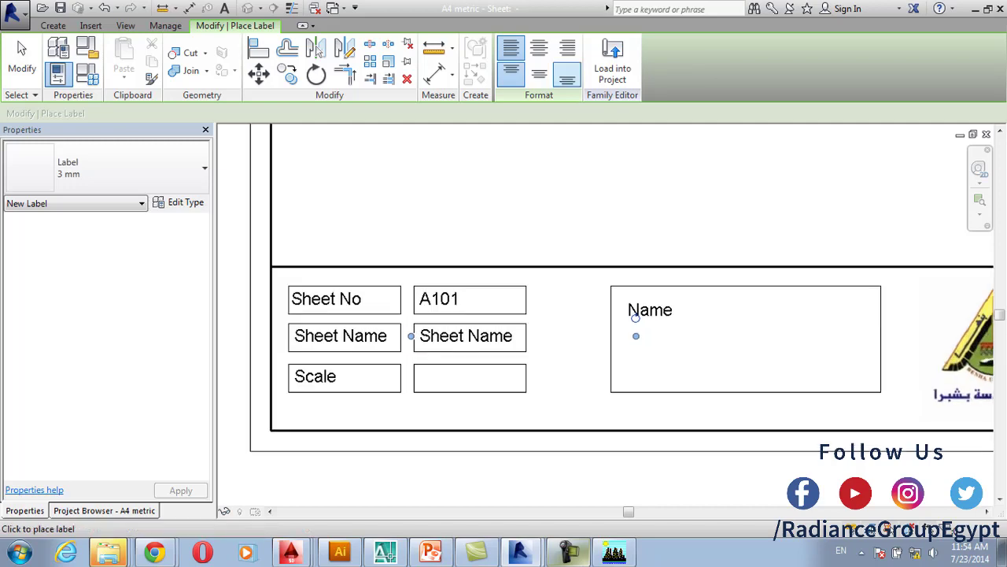
click(612, 61)
key(Return)
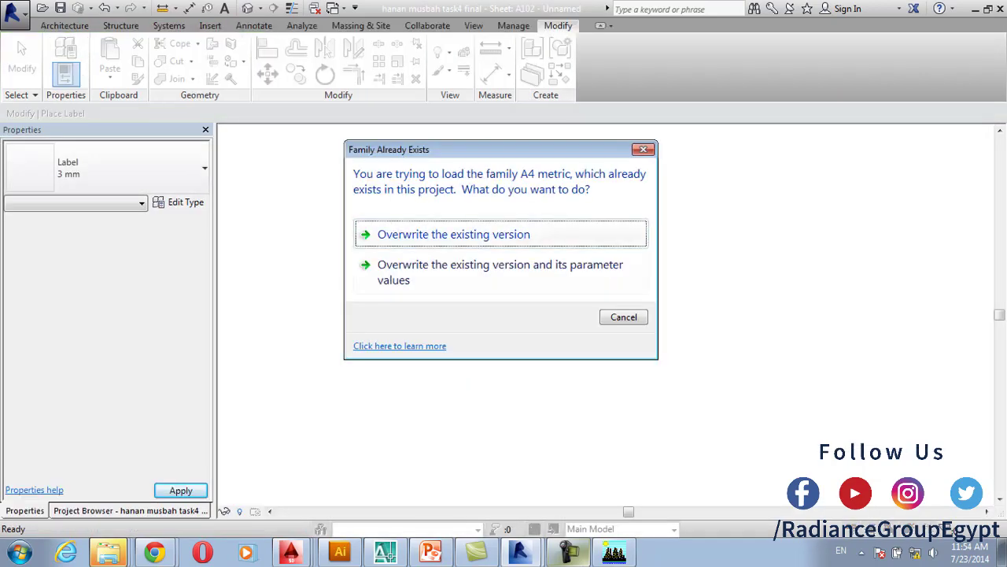
key(Return)
Reopen the title block for editing and check the Sheet No text
scroll(499, 370, up, 4)
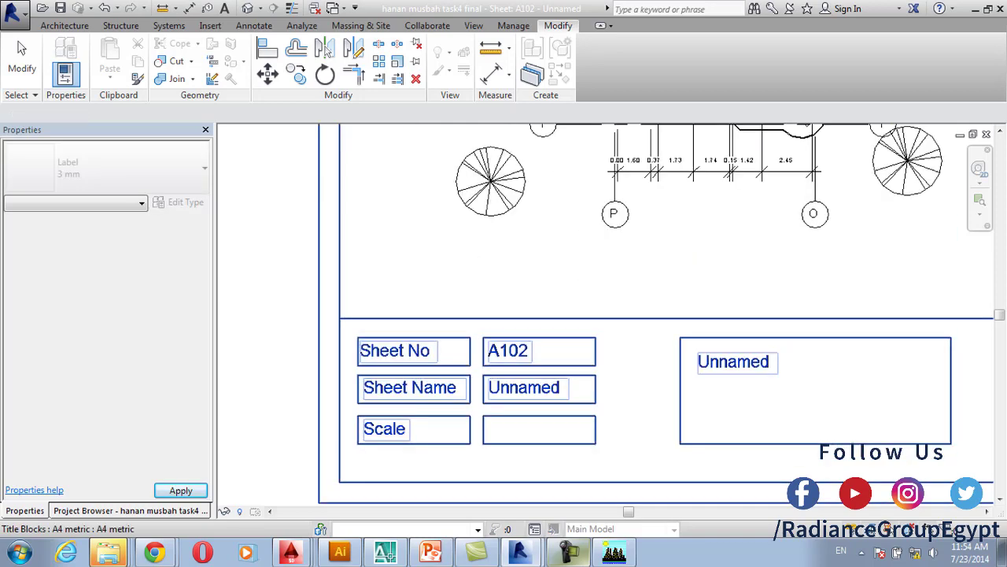
double_click(482, 378)
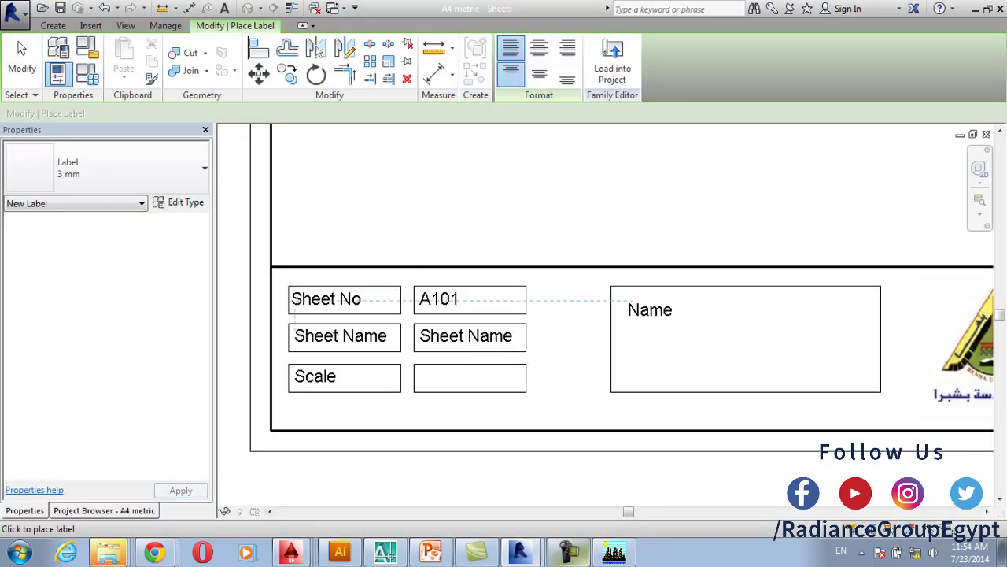
key(Escape)
double_click(326, 299)
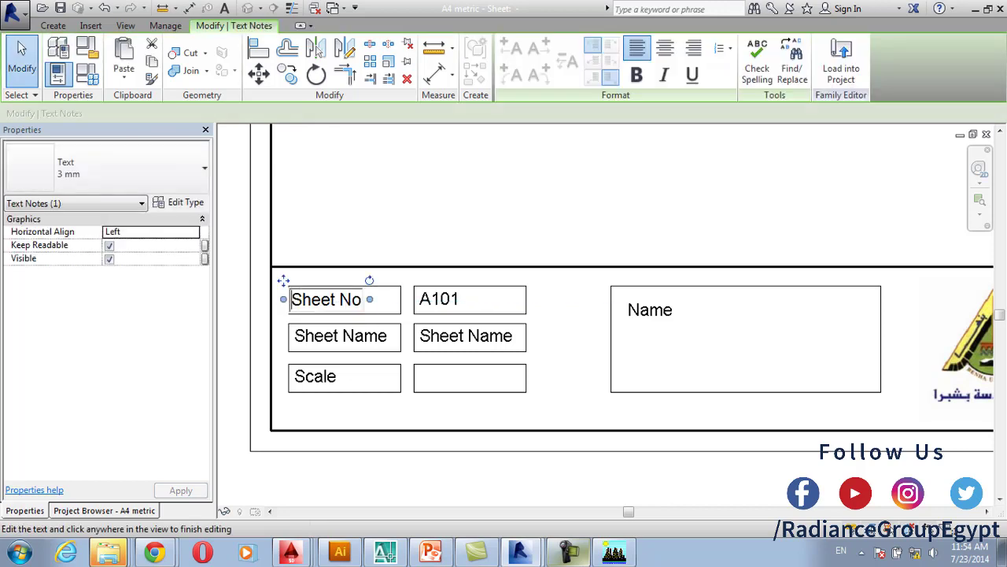
key(Escape)
Inspect the A101 label, Sheet Name label and the thin and thick border lines
click(445, 300)
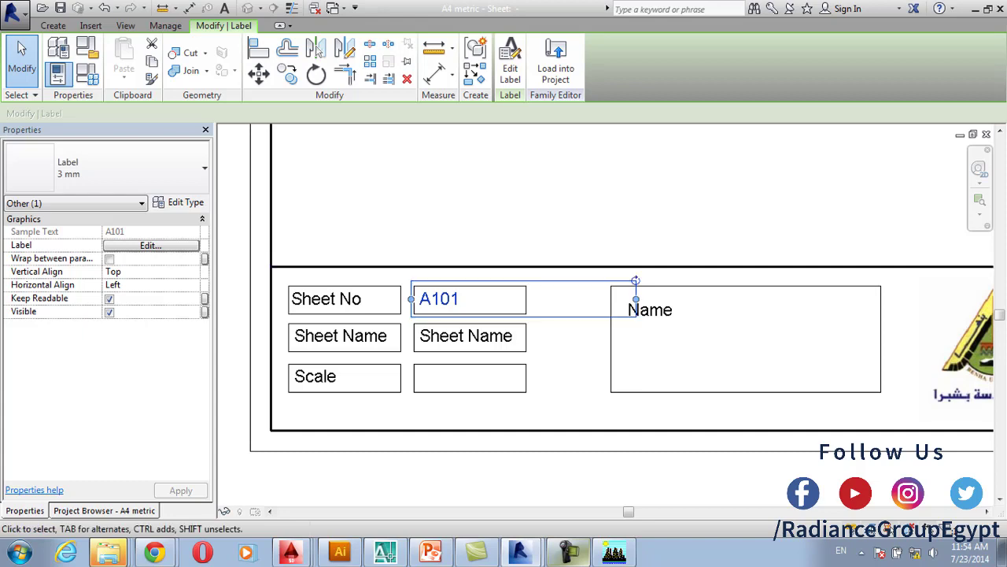
scroll(634, 301, up, 3)
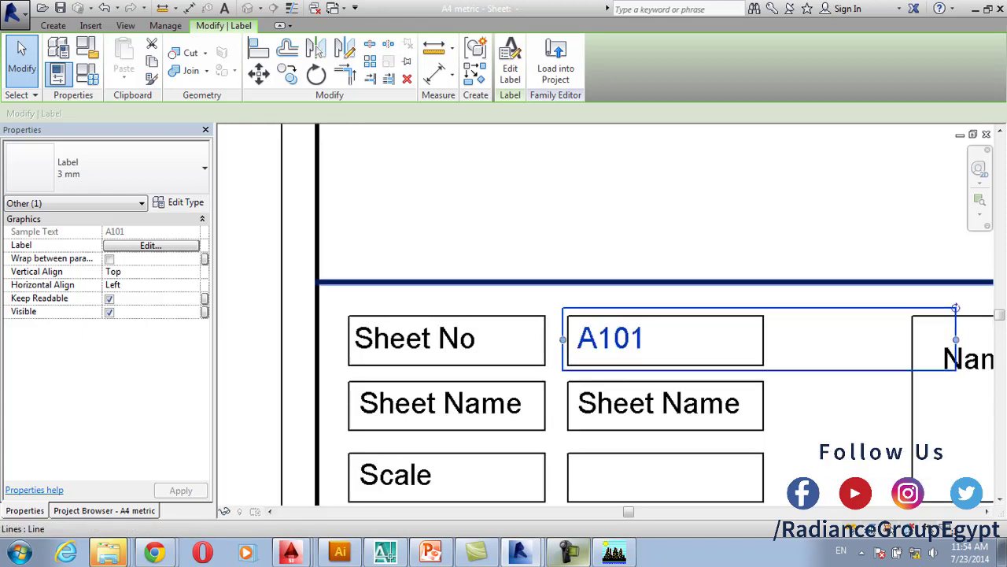
key(Escape)
click(658, 403)
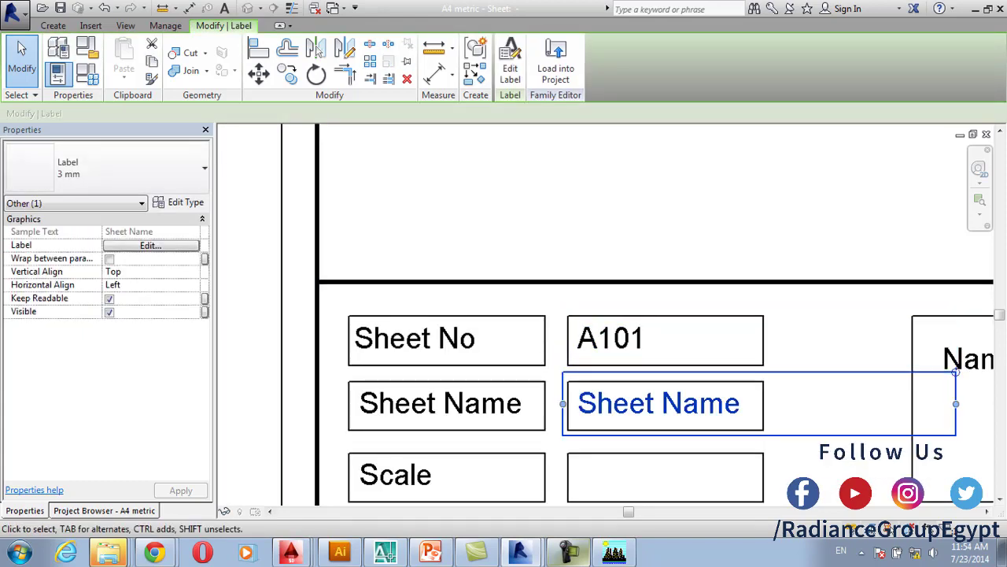
key(Escape)
click(415, 339)
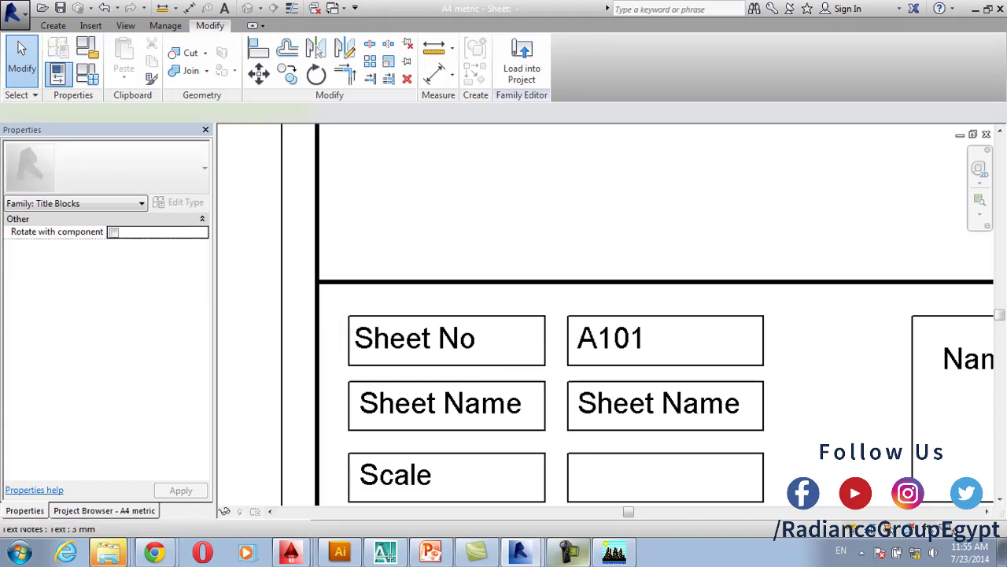
click(610, 339)
key(Escape)
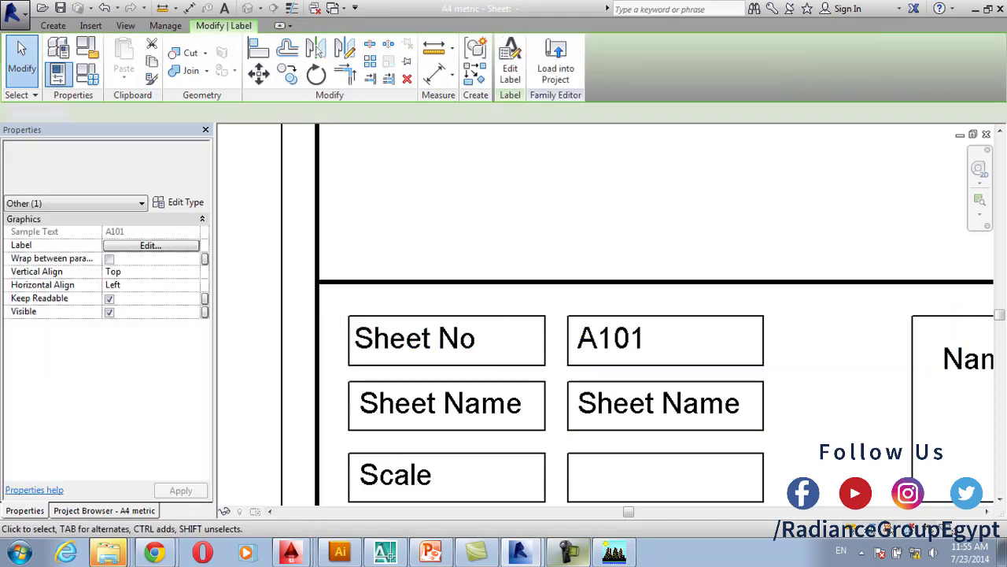
click(282, 315)
key(Escape)
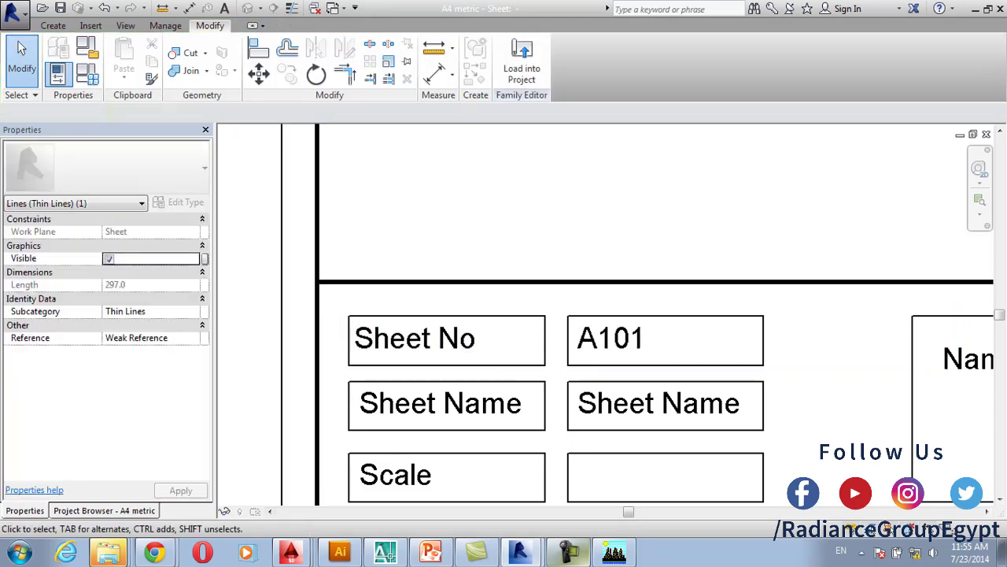
click(318, 243)
scroll(366, 243, down, 2)
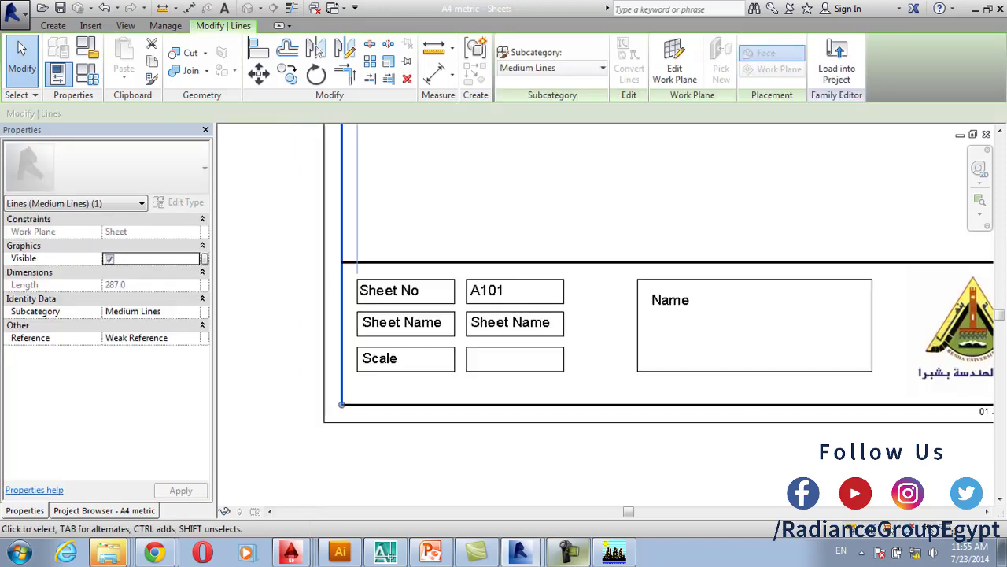
key(Escape)
scroll(334, 406, down, 3)
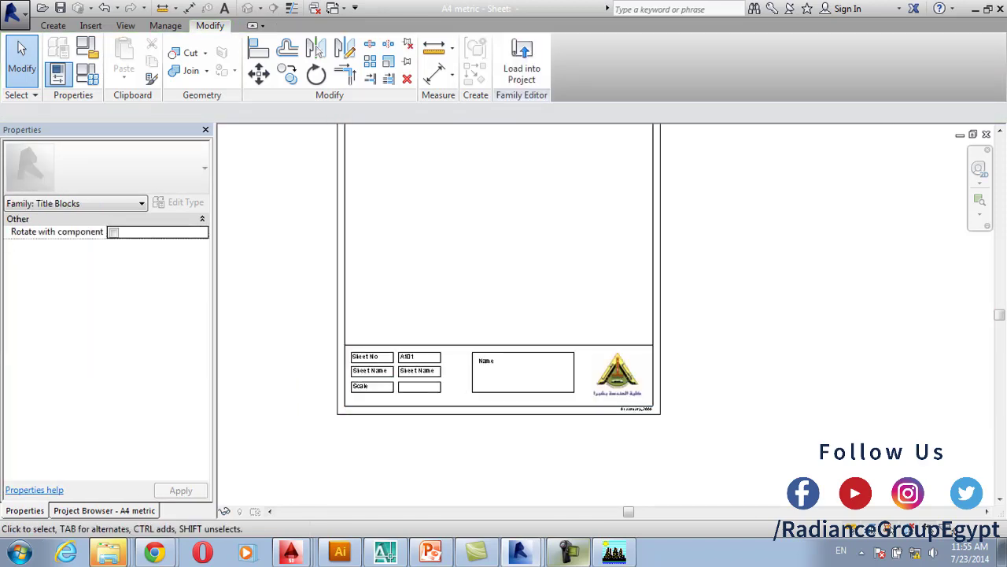
scroll(440, 344, down, 1)
scroll(440, 365, up, 2)
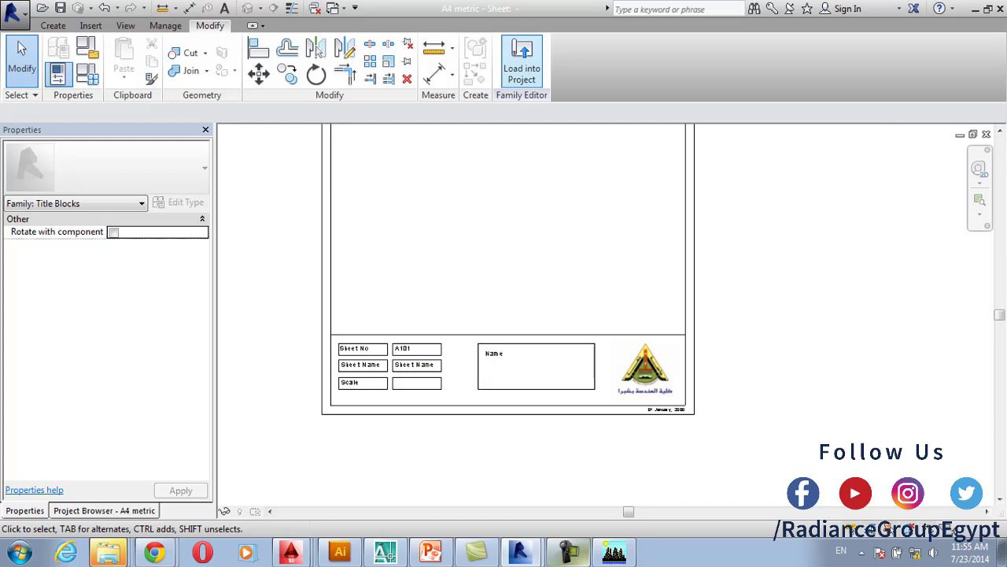
Send the edited title block to the open project, choosing Overwrite the existing version
click(522, 63)
key(Return)
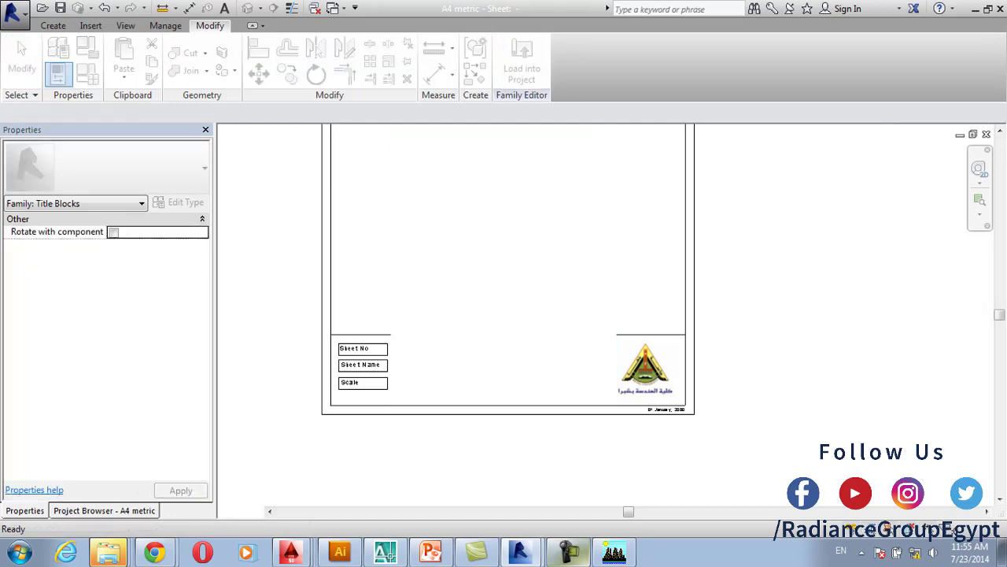
key(Return)
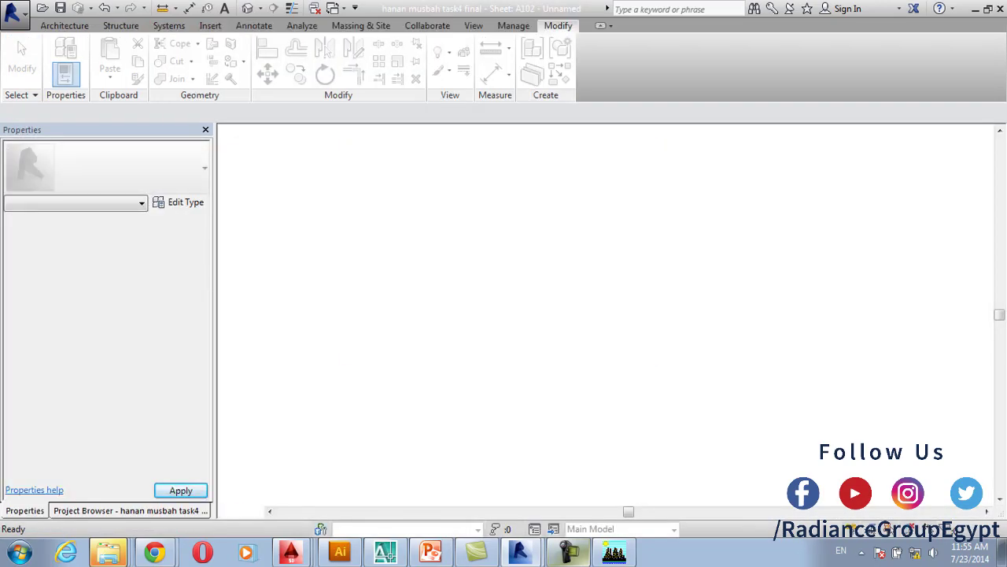
Enter 20 as the sheet number in the title block's Sheet No label
scroll(478, 299, down, 2)
click(512, 326)
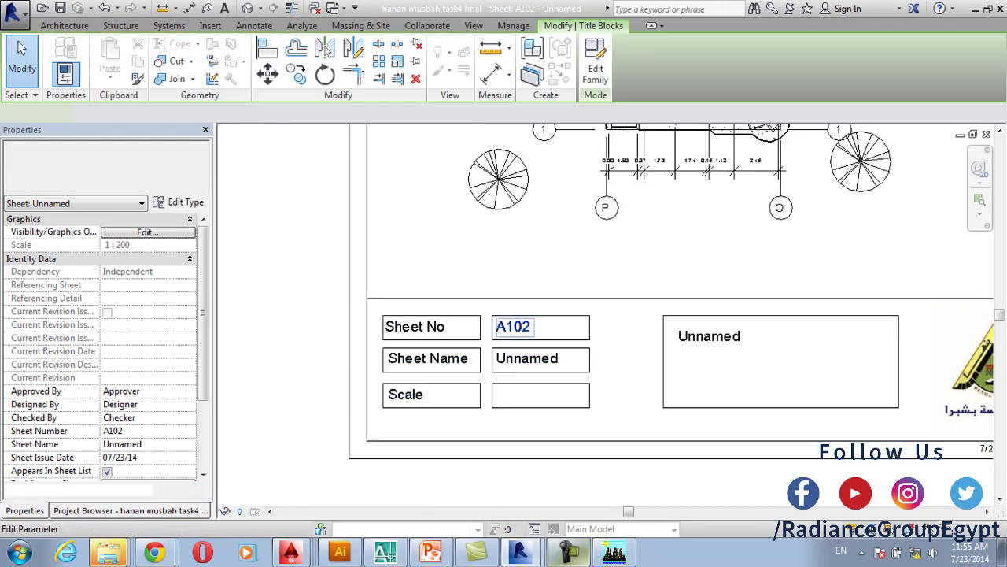
scroll(522, 324, up, 2)
click(511, 327)
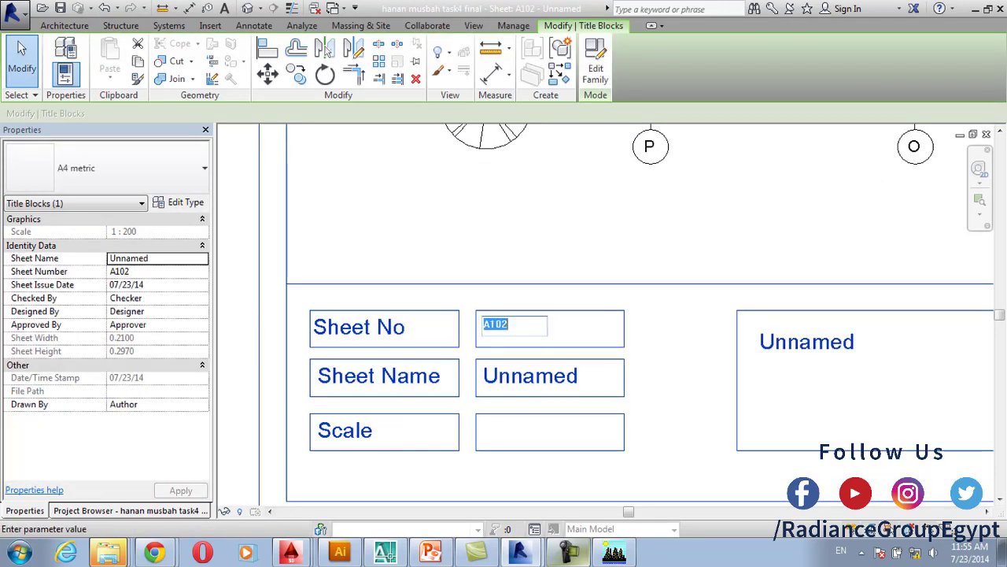
key(Escape)
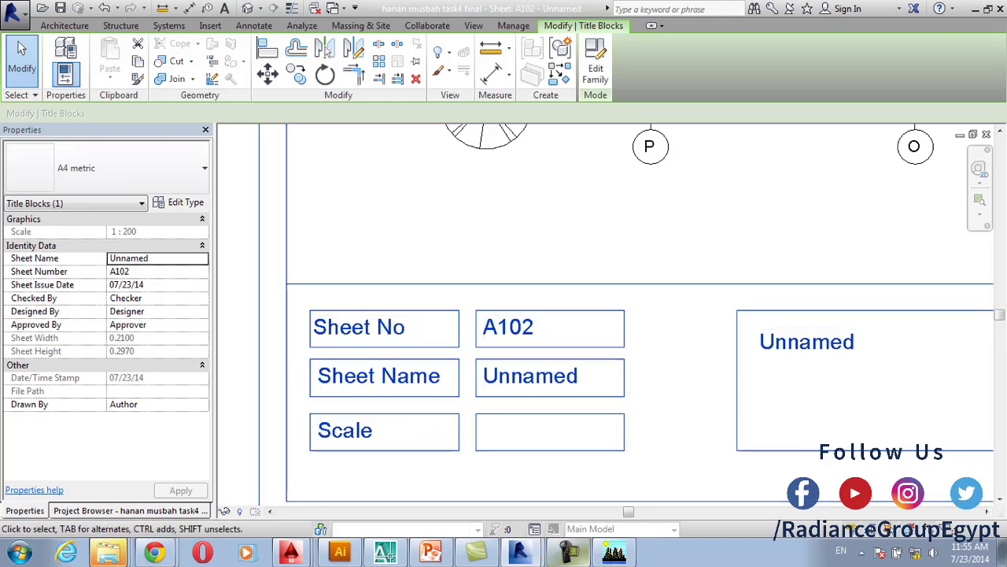
key(Escape)
double_click(512, 327)
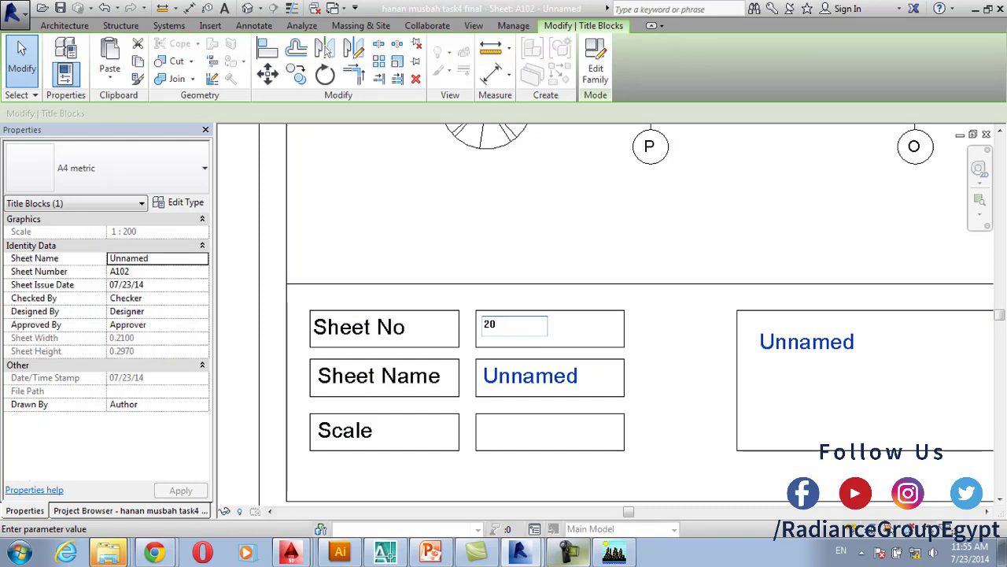
click(530, 376)
Reload the title block family into the project
click(530, 376)
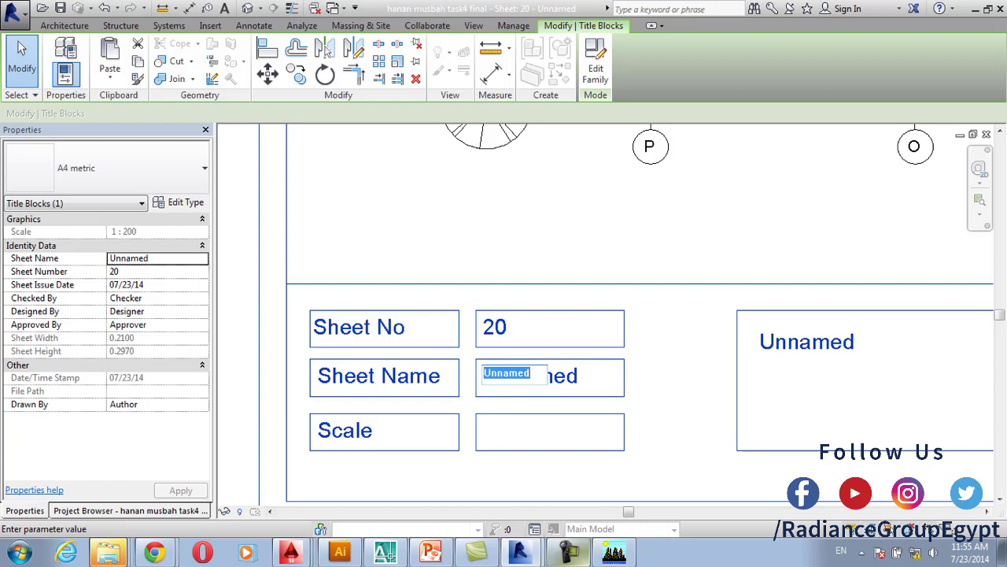
key(Escape)
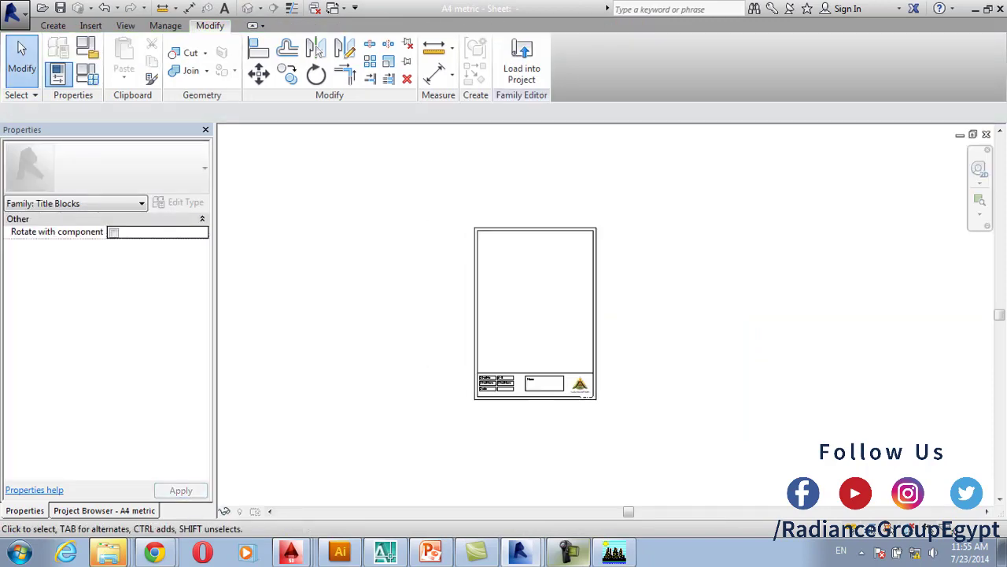
click(522, 63)
click(464, 385)
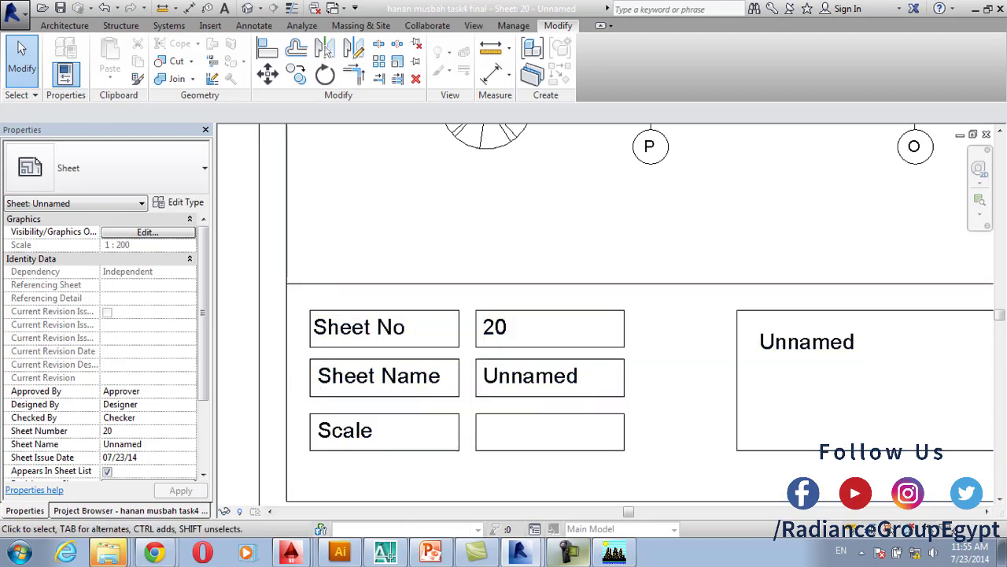
Enter Plan No.1 as the sheet name in the title block's Sheet Name label
double_click(529, 376)
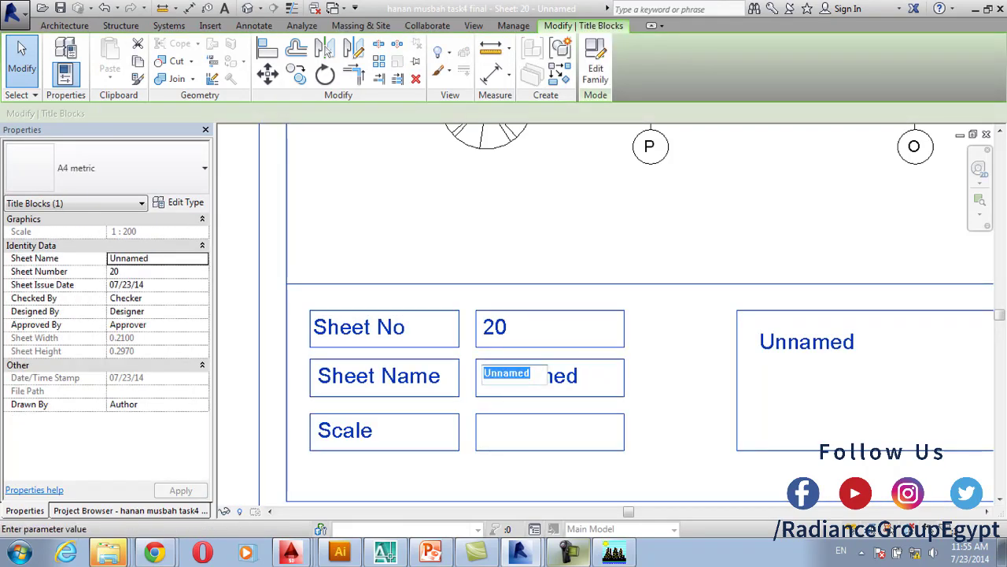
key(Caps_Lock)
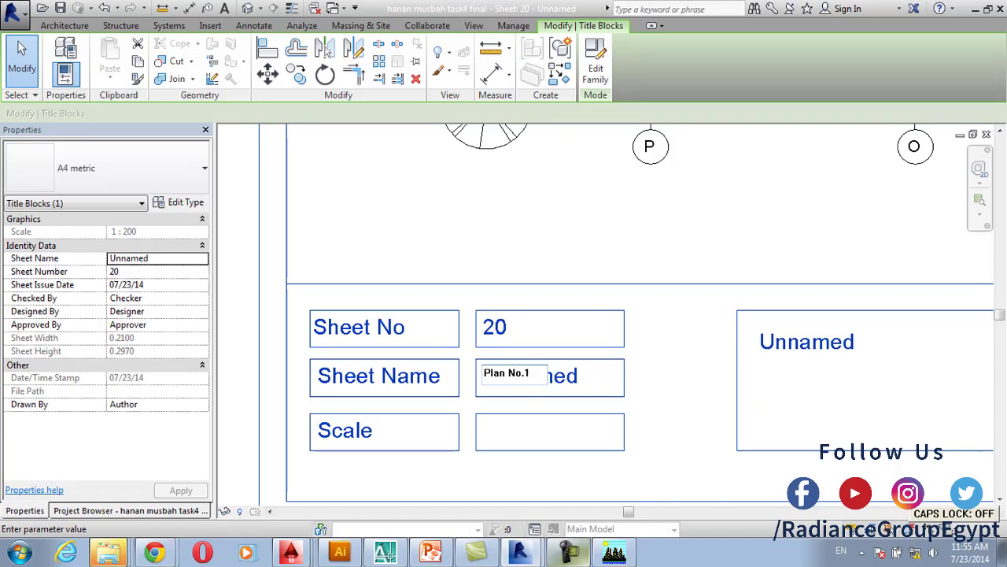
key(Return)
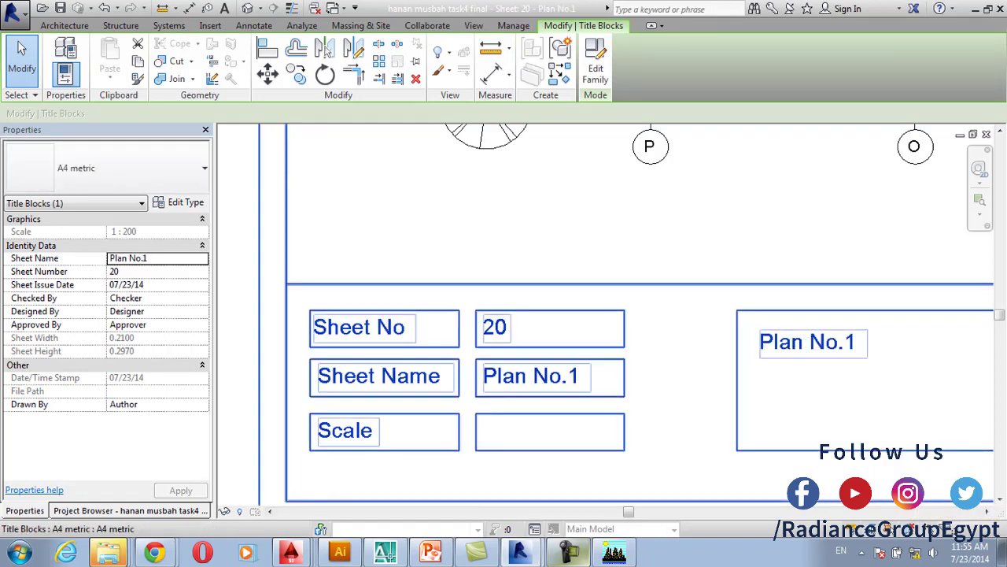
scroll(563, 310, down, 1)
key(Escape)
click(779, 338)
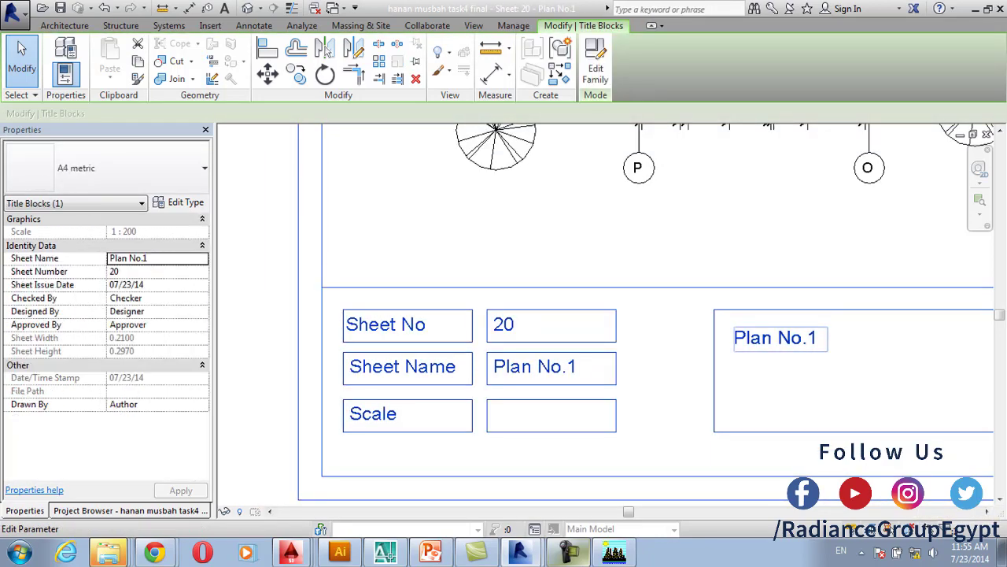
scroll(616, 342, down, 2)
click(615, 272)
key(Escape)
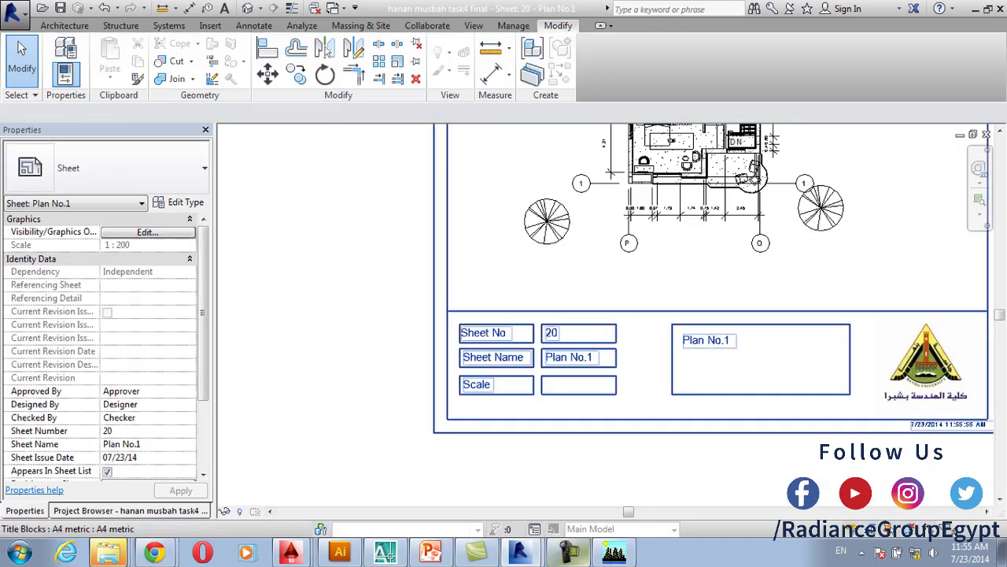
scroll(437, 320, up, 2)
Open the A4 metric title block family and review the Sheet Name label's parameters
double_click(823, 126)
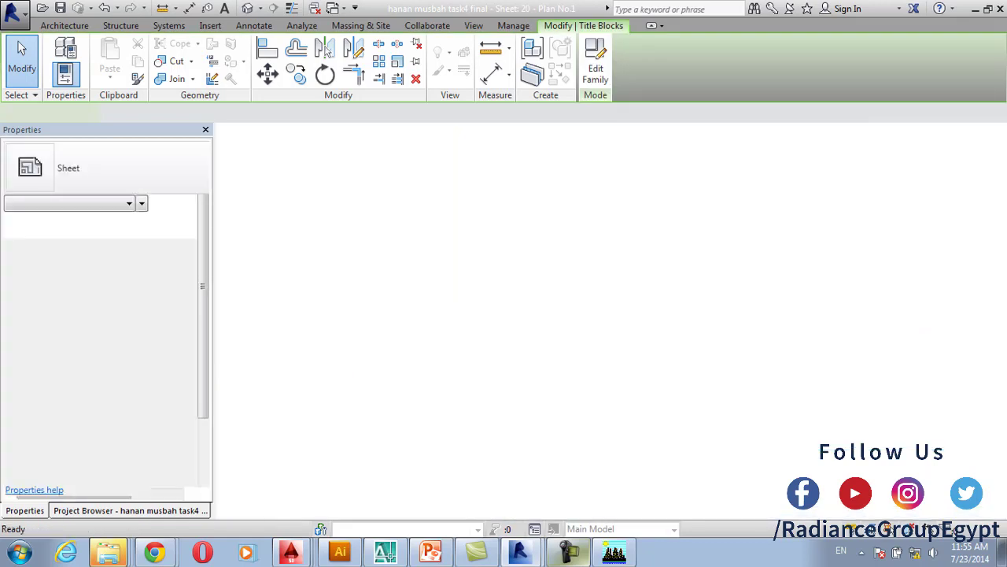
scroll(499, 384, up, 10)
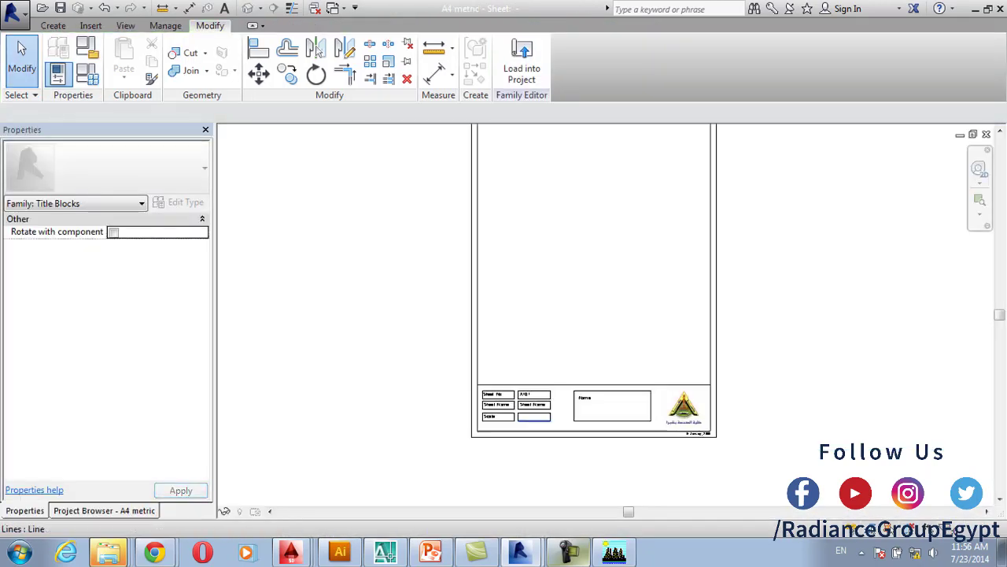
click(777, 356)
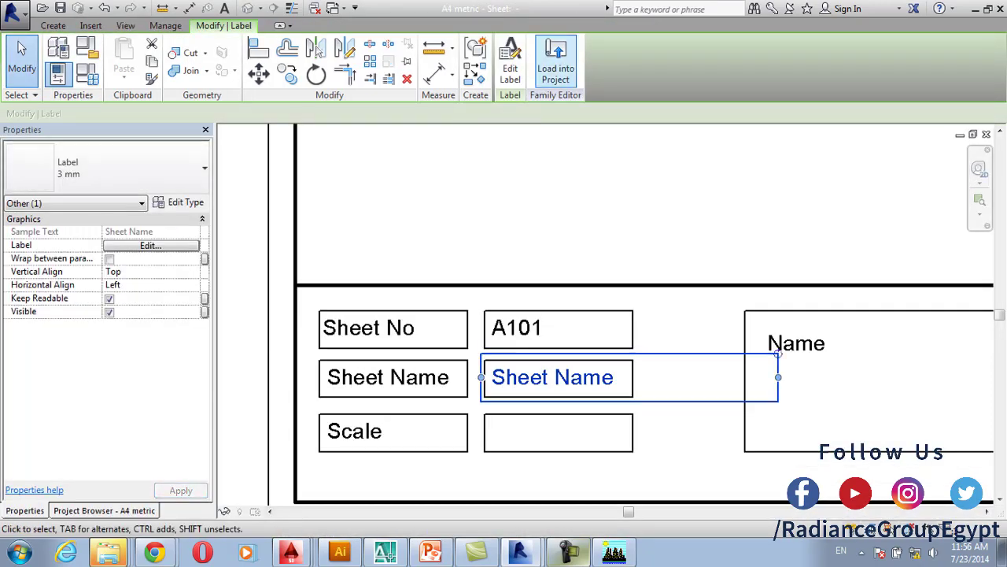
click(510, 68)
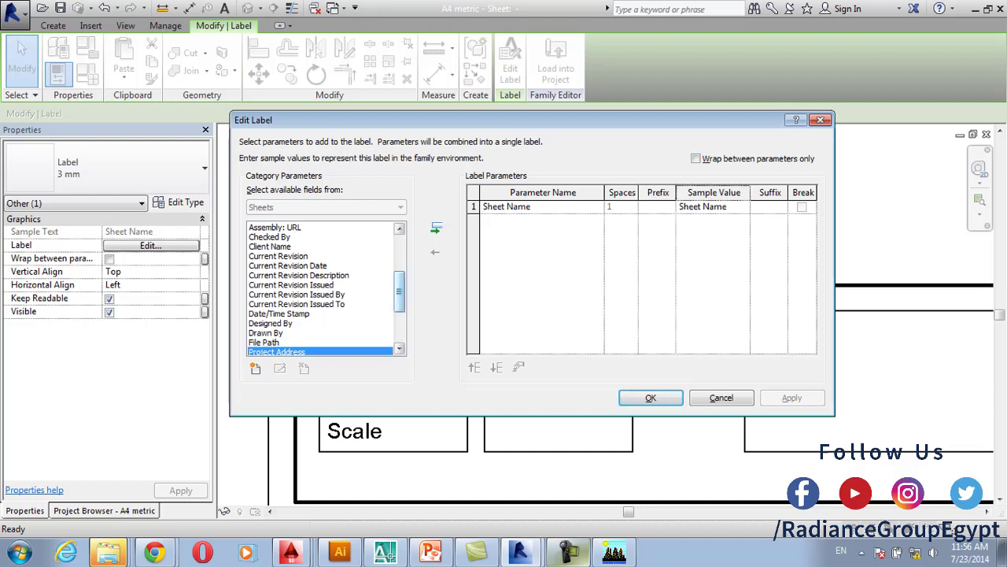
scroll(322, 288, up, 4)
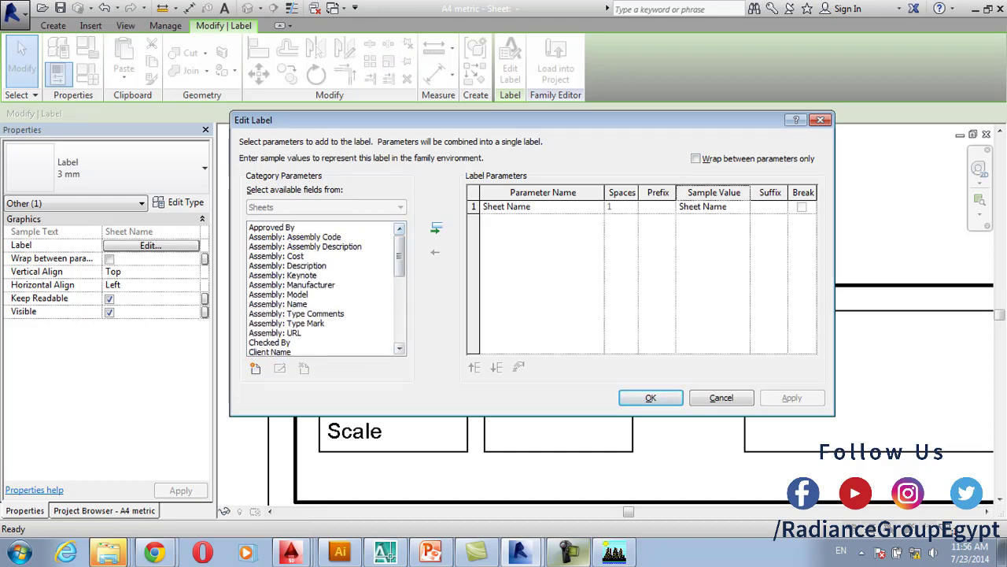
key(Return)
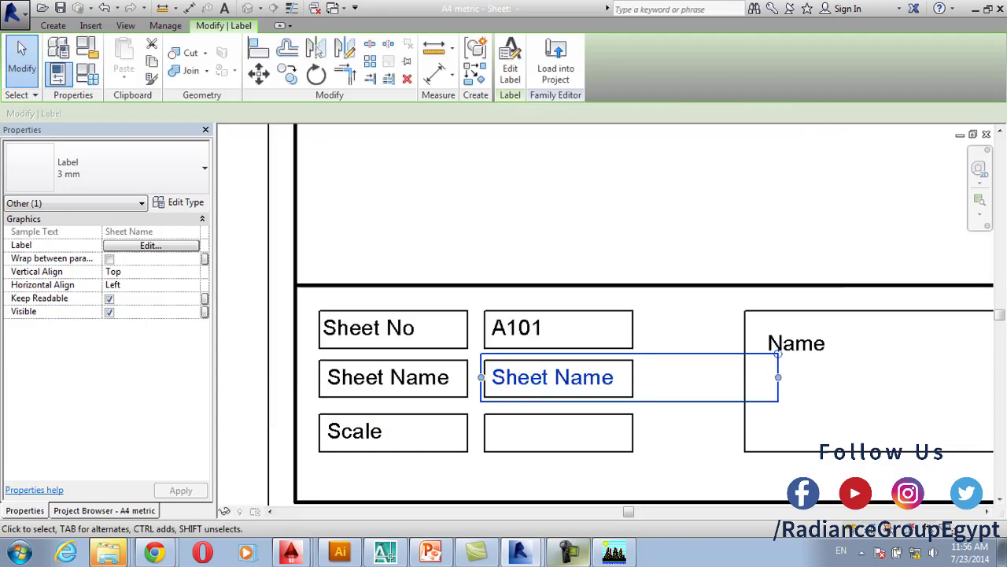
key(Escape)
Delete the Name label and reload the A4 metric title block, overwriting the existing version
click(795, 343)
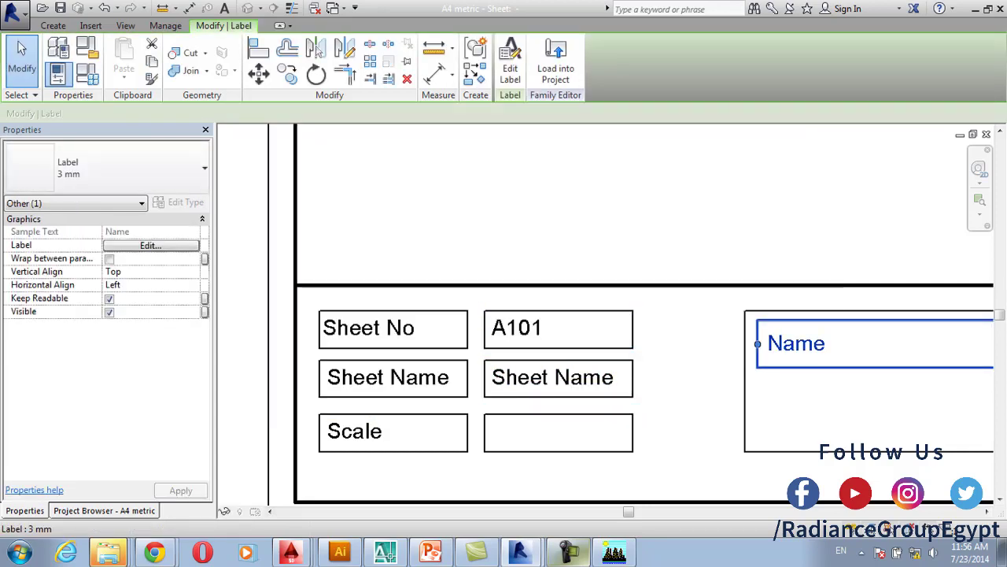
key(Delete)
middle_drag(508, 388, 399, 328)
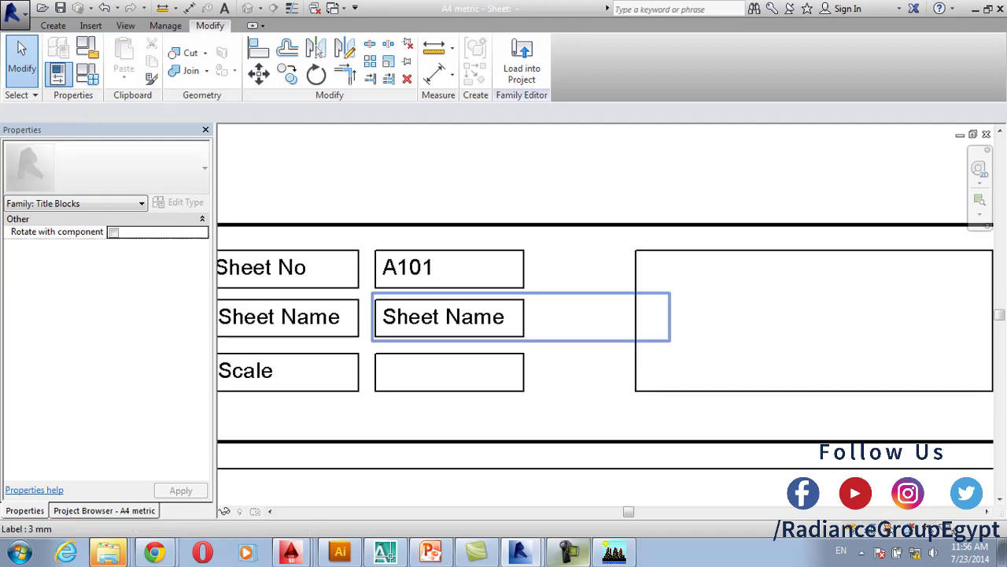
scroll(399, 327, up, 1)
middle_drag(464, 290, 583, 288)
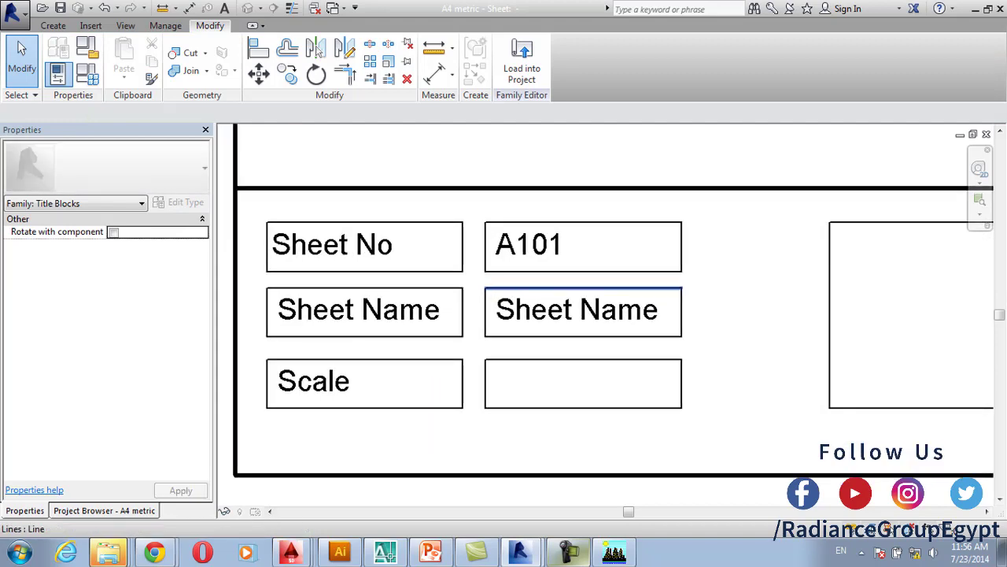
click(522, 61)
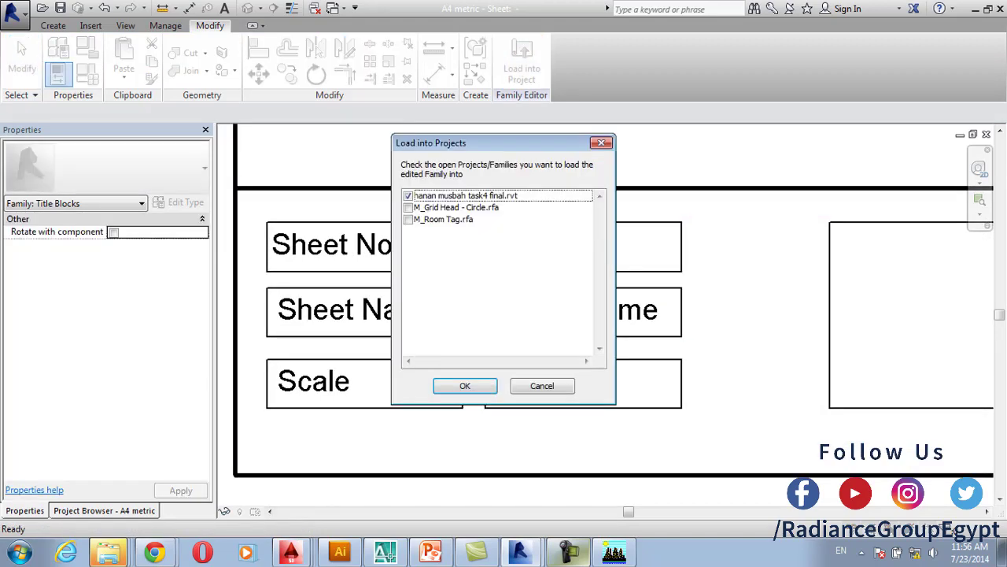
key(Return)
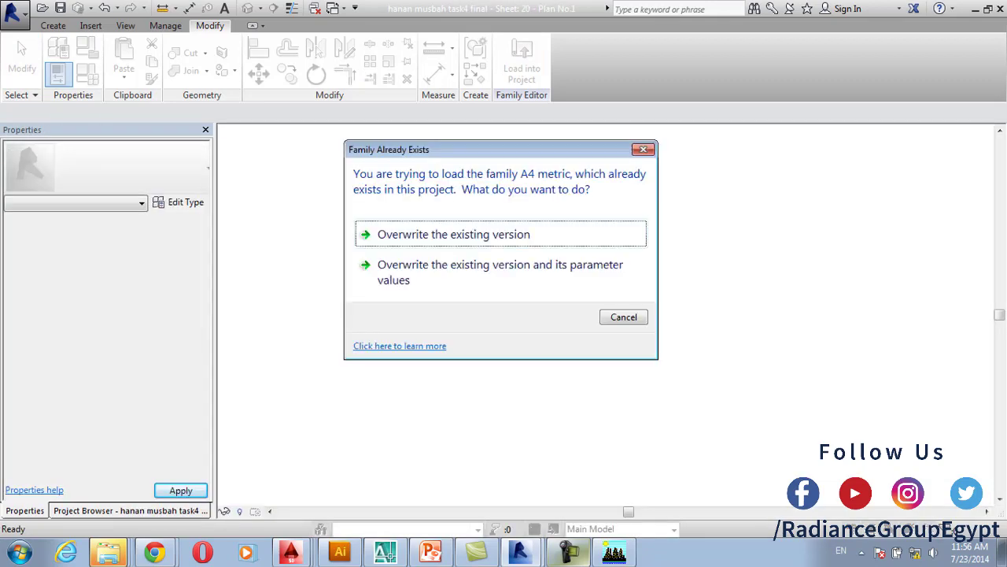
key(Return)
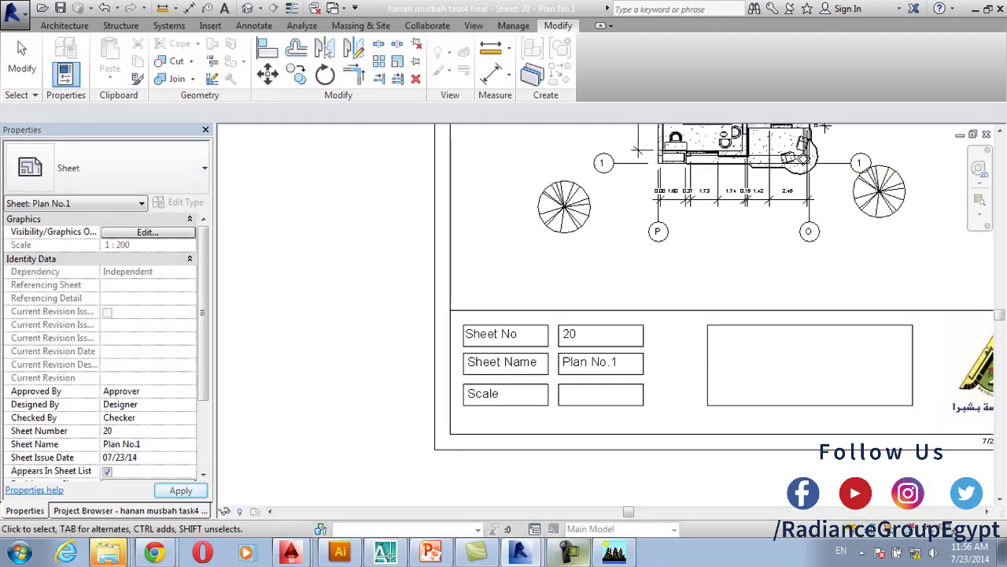
Open sheet 20 - Plan No.1 from the Project Browser
scroll(475, 322, down, 3)
scroll(475, 323, down, 2)
middle_drag(476, 322, 503, 391)
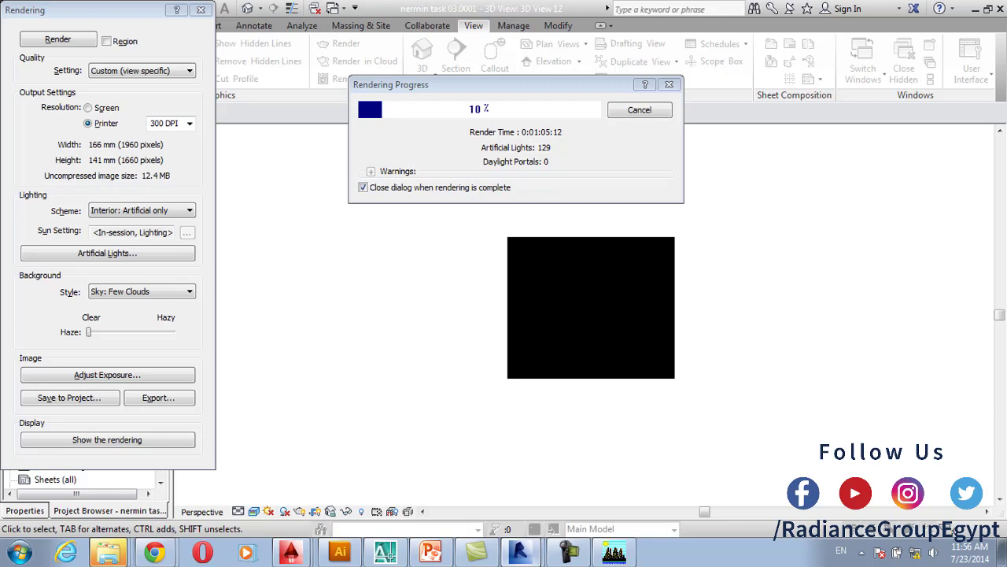
drag(488, 84, 421, 93)
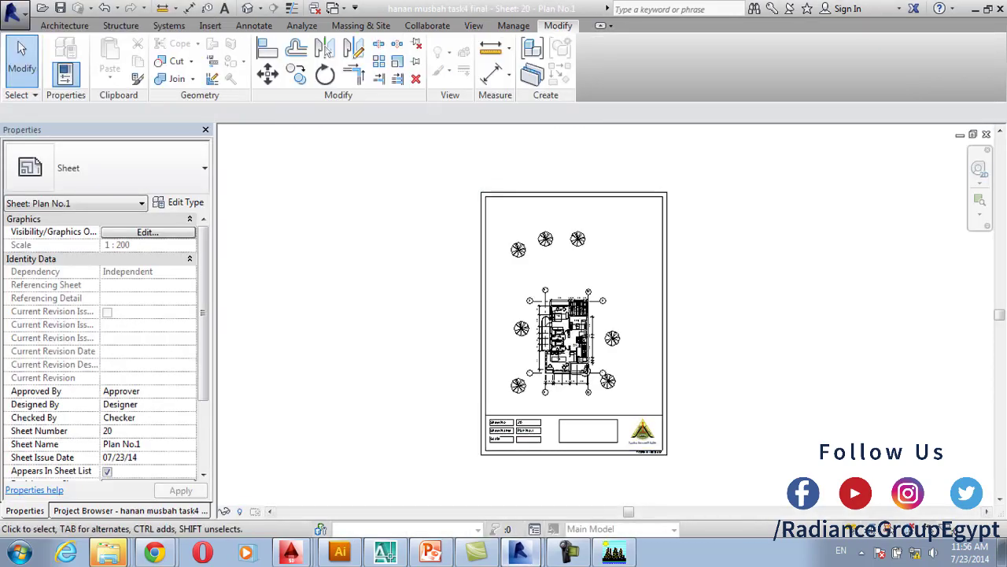
click(130, 510)
click(247, 8)
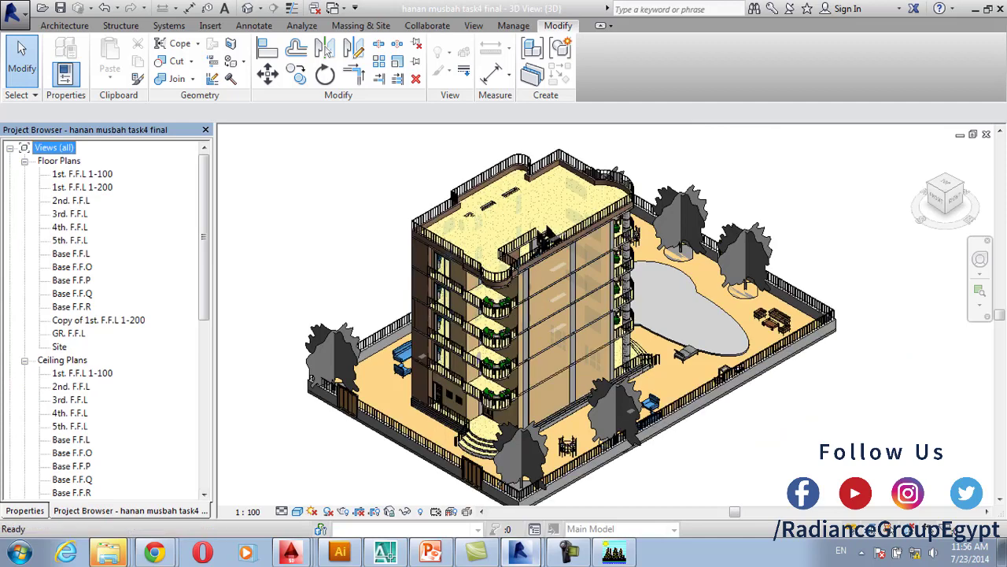
scroll(102, 314, down, 5)
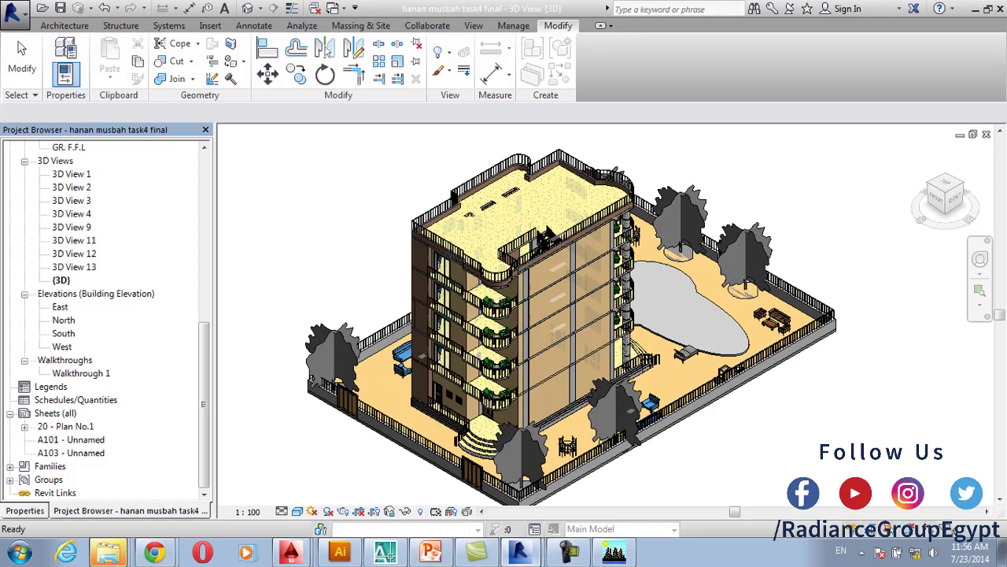
double_click(67, 426)
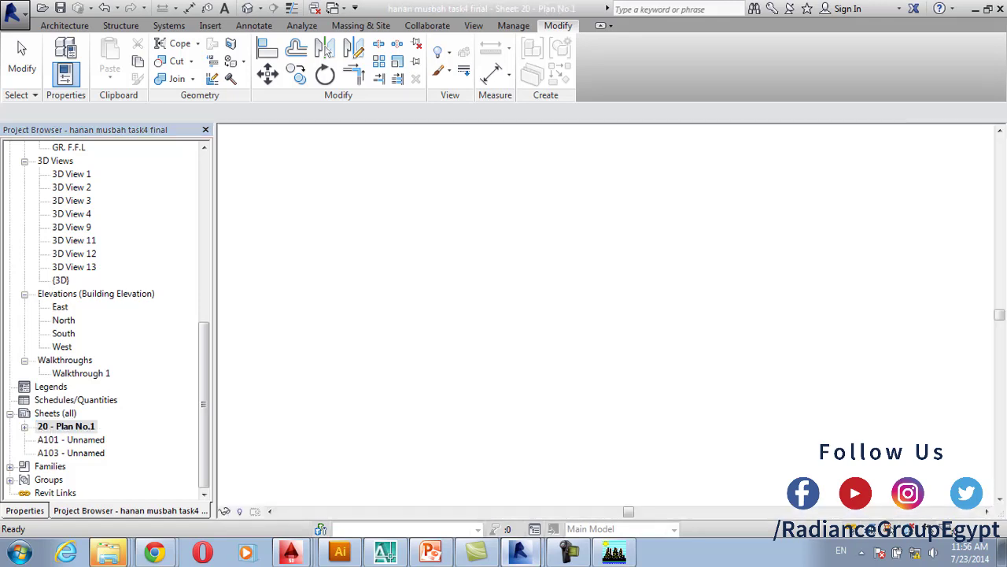
scroll(549, 347, up, 1)
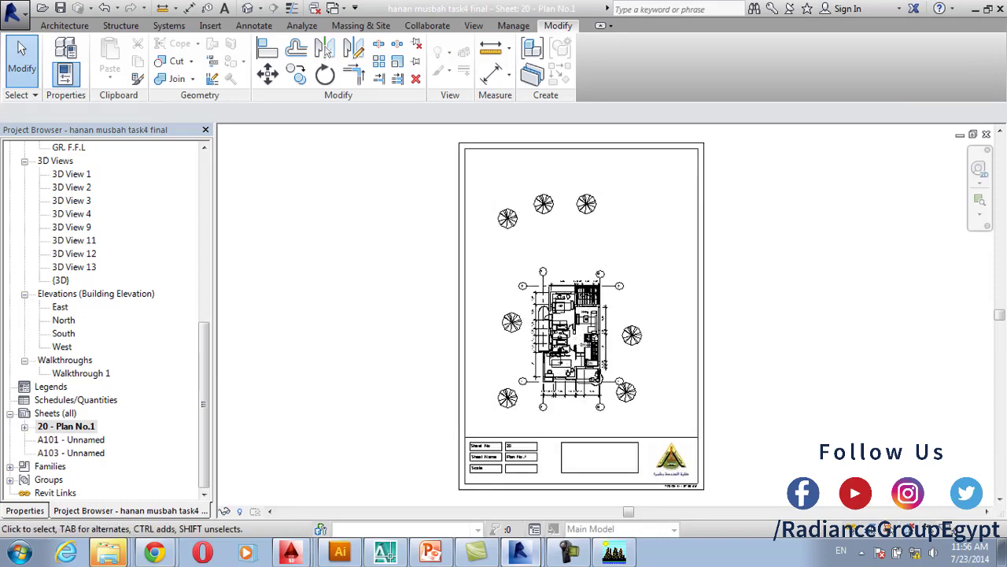
scroll(102, 315, up, 5)
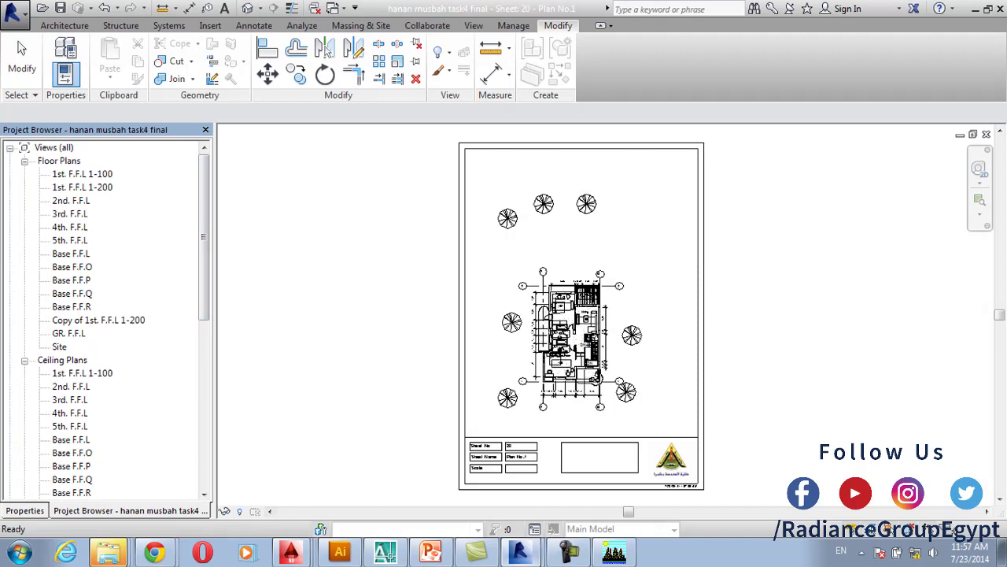
Create a new sheet using the A1 metric title block
click(472, 25)
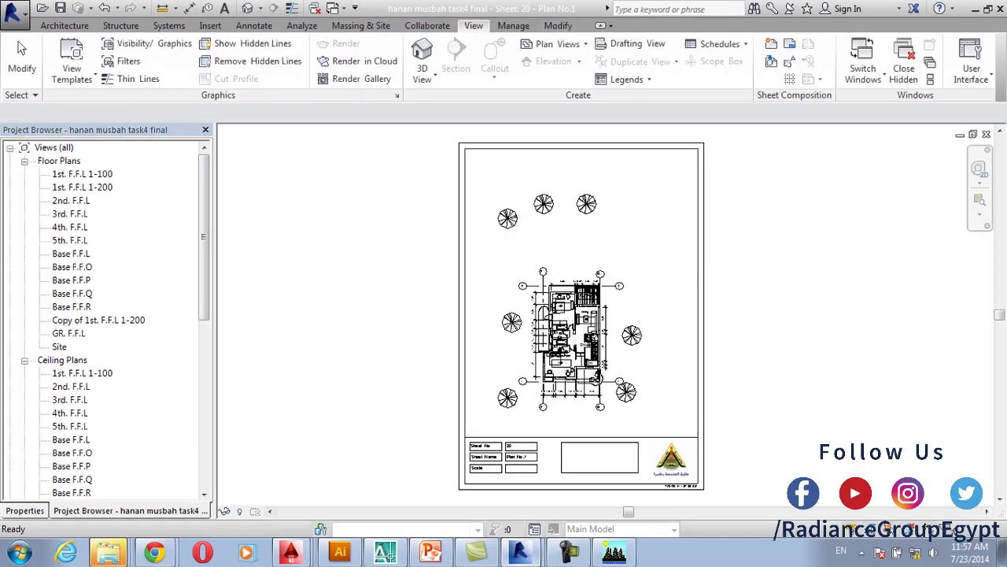
click(770, 44)
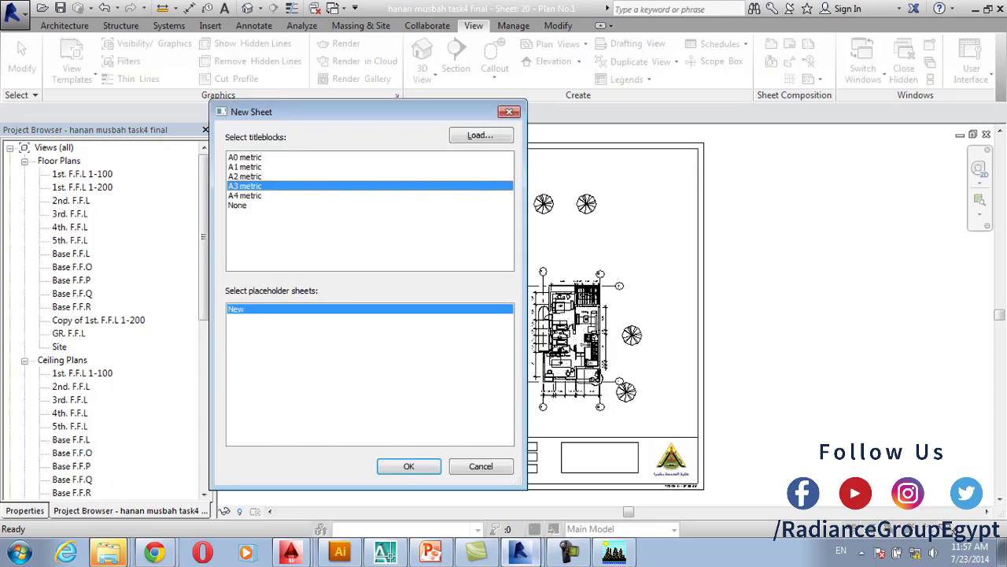
click(244, 166)
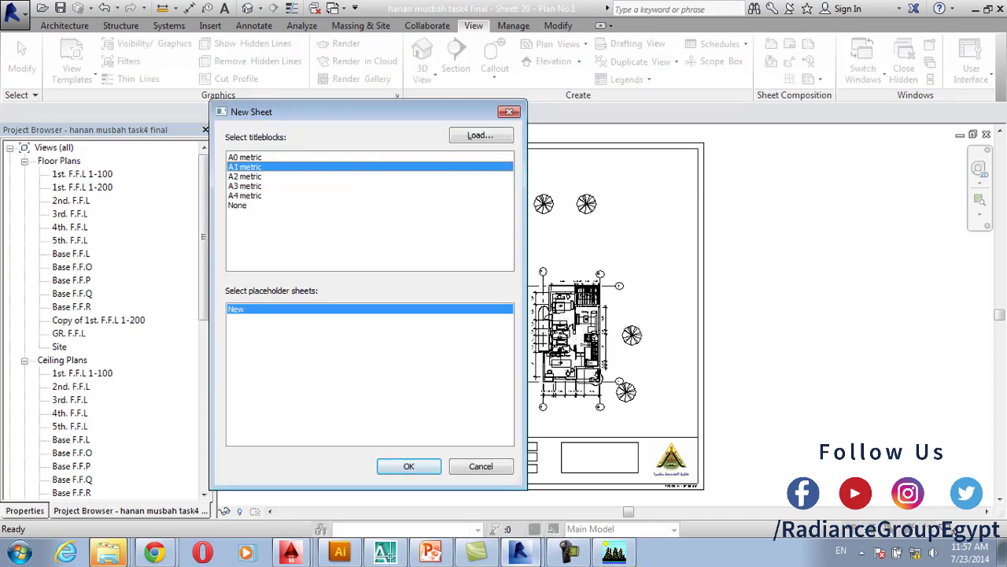
click(409, 466)
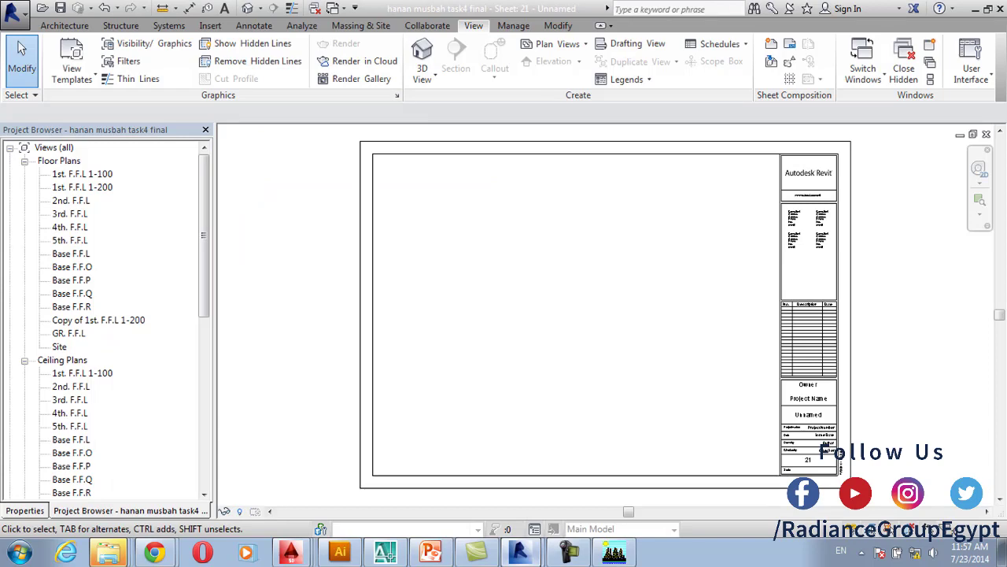
Place the Copy of 1st. F.F.L 1-200 plan in the sheet's upper left
drag(82, 187, 501, 250)
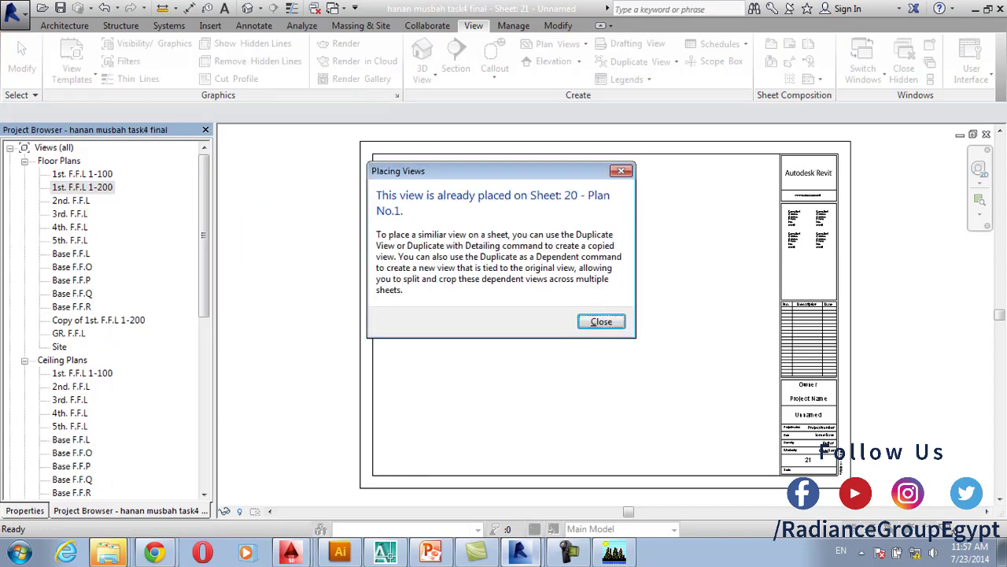
key(Return)
click(98, 320)
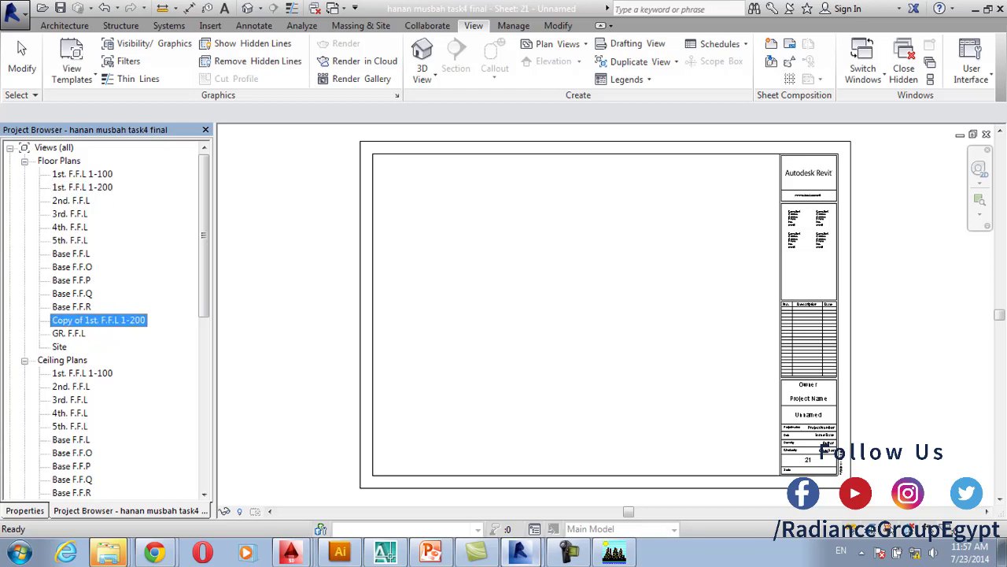
drag(98, 320, 465, 241)
click(465, 240)
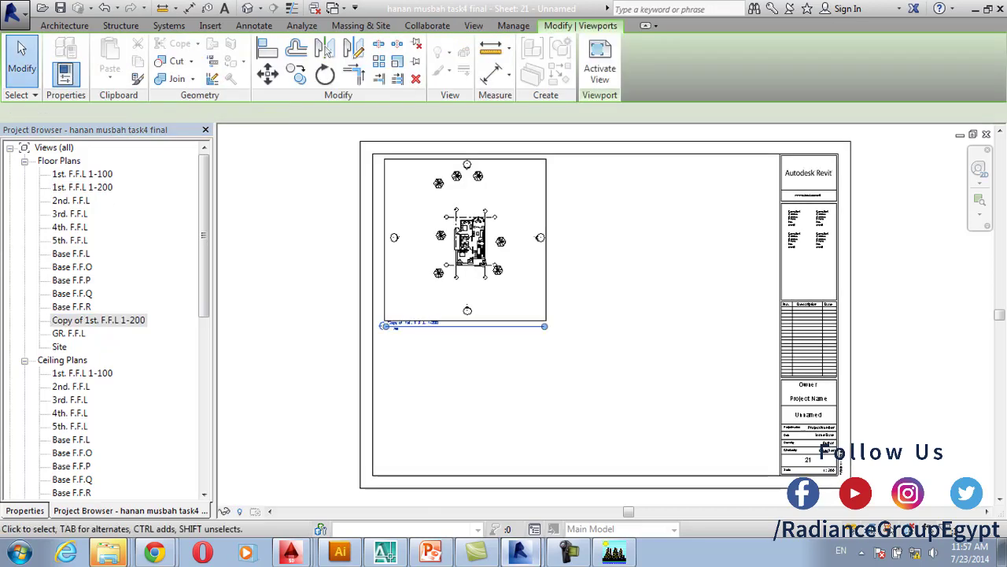
Place the 2nd. F.F.L plan below it and activate that viewport for editing
click(71, 200)
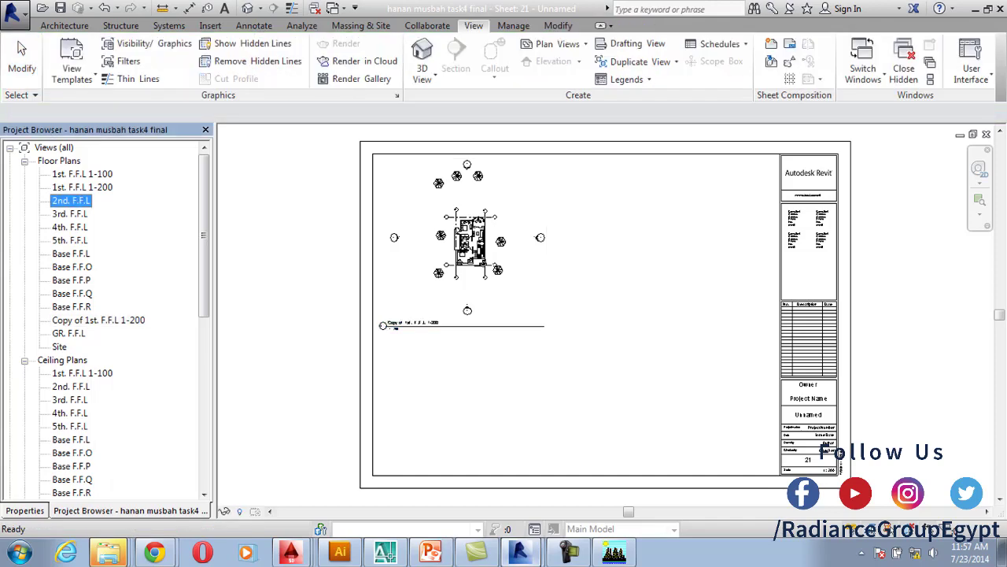
drag(71, 199, 427, 301)
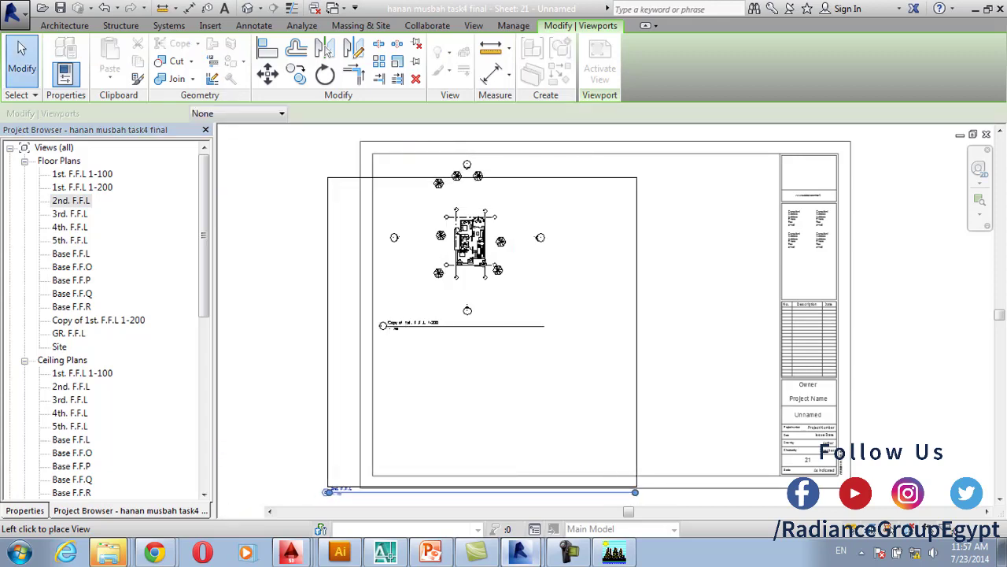
click(482, 331)
key(Escape)
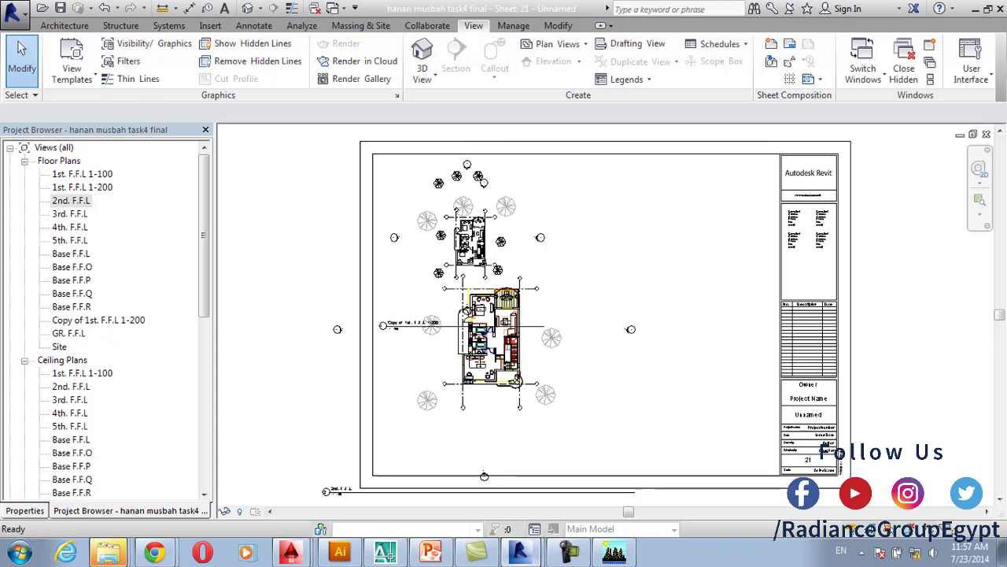
click(482, 332)
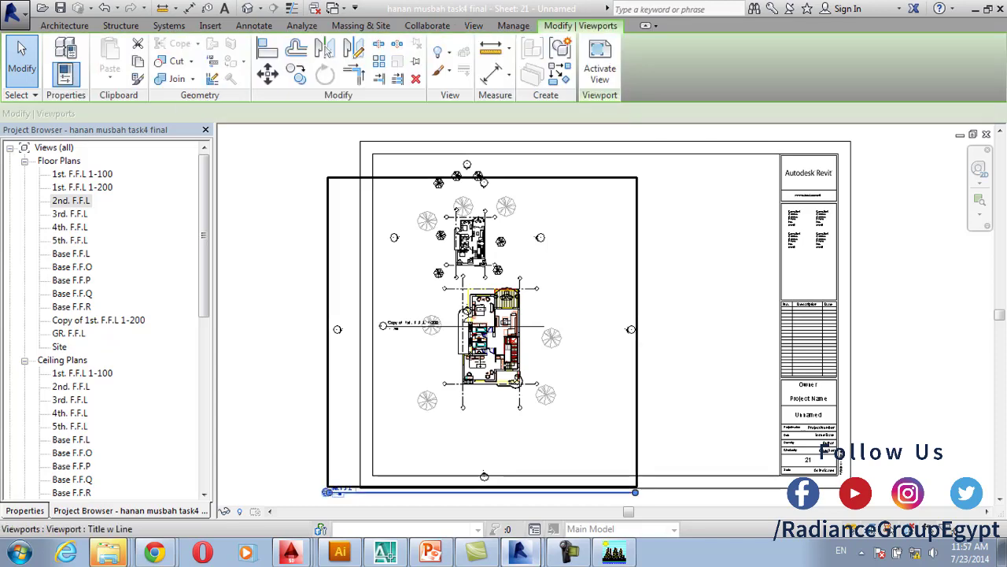
double_click(481, 332)
Set the 2nd. F.F.L view scale to 1:200
click(247, 511)
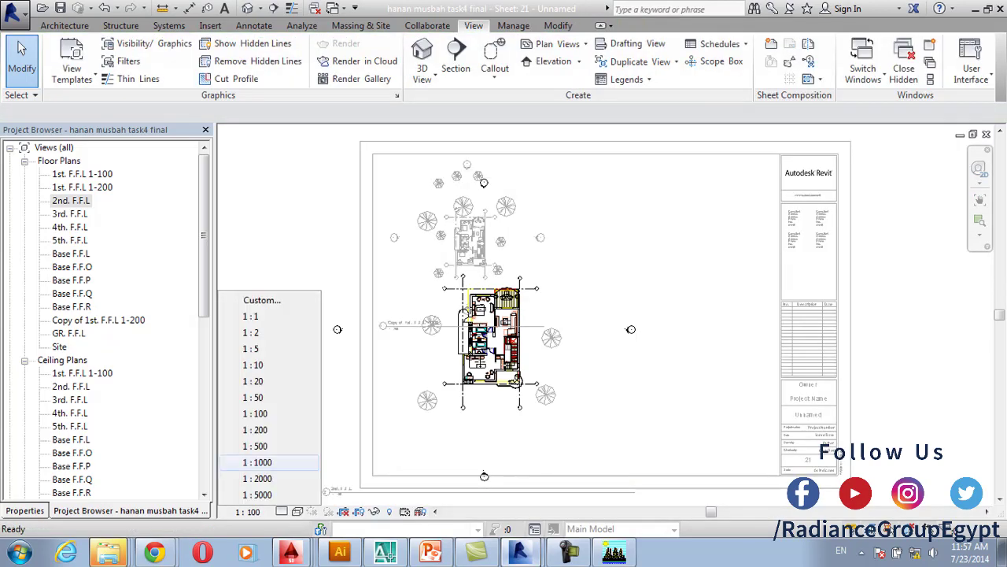
click(269, 430)
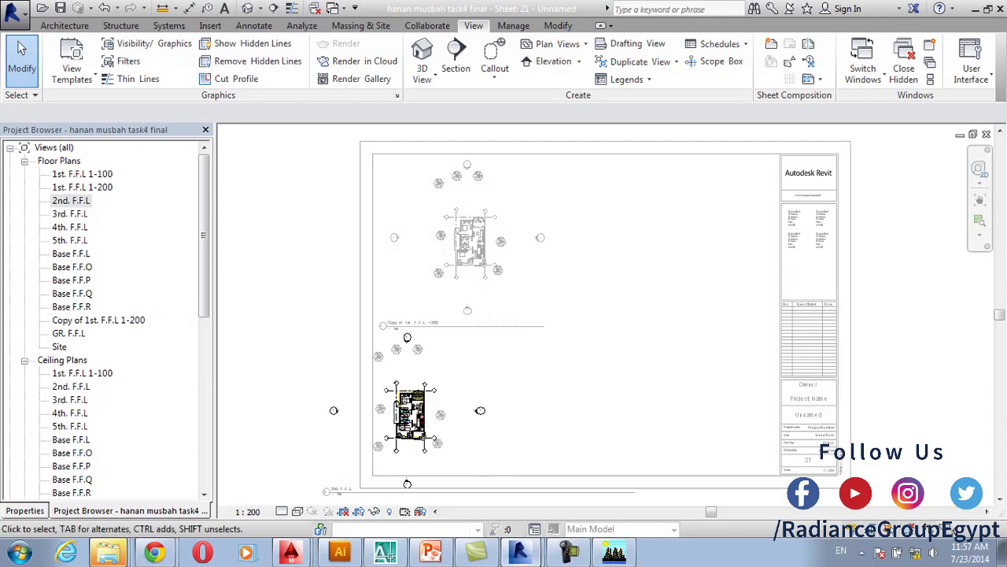
drag(219, 404, 461, 505)
key(Escape)
Hide all visible marker instances in the view, then deactivate the viewport
scroll(325, 416, up, 2)
drag(291, 354, 543, 484)
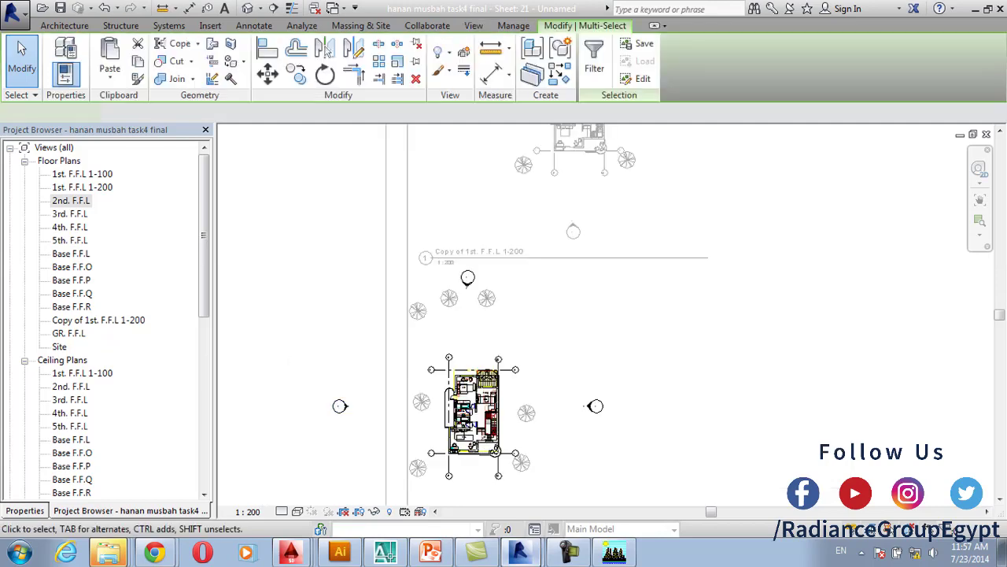
right_click(304, 170)
mouse_move(369, 349)
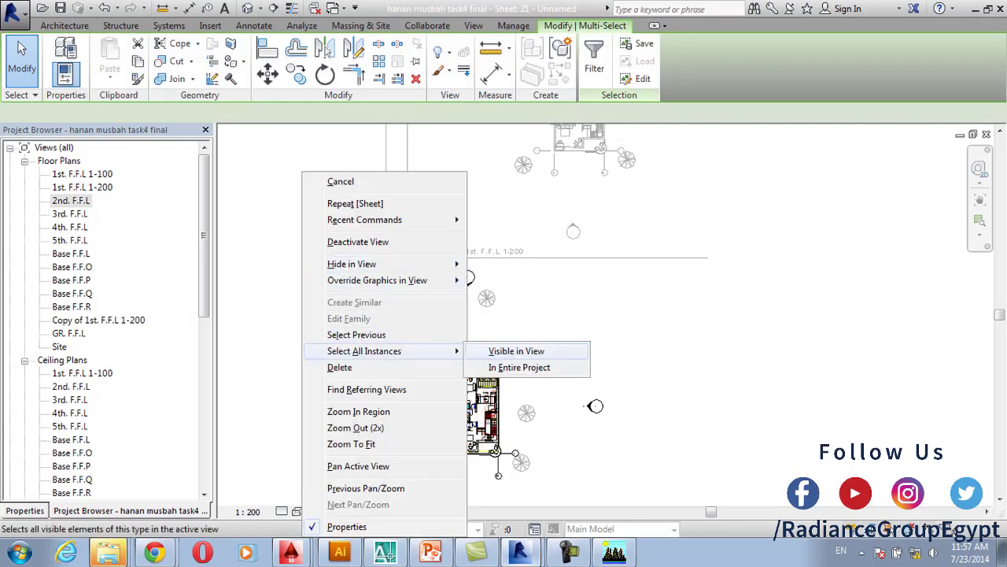
click(519, 348)
right_click(628, 172)
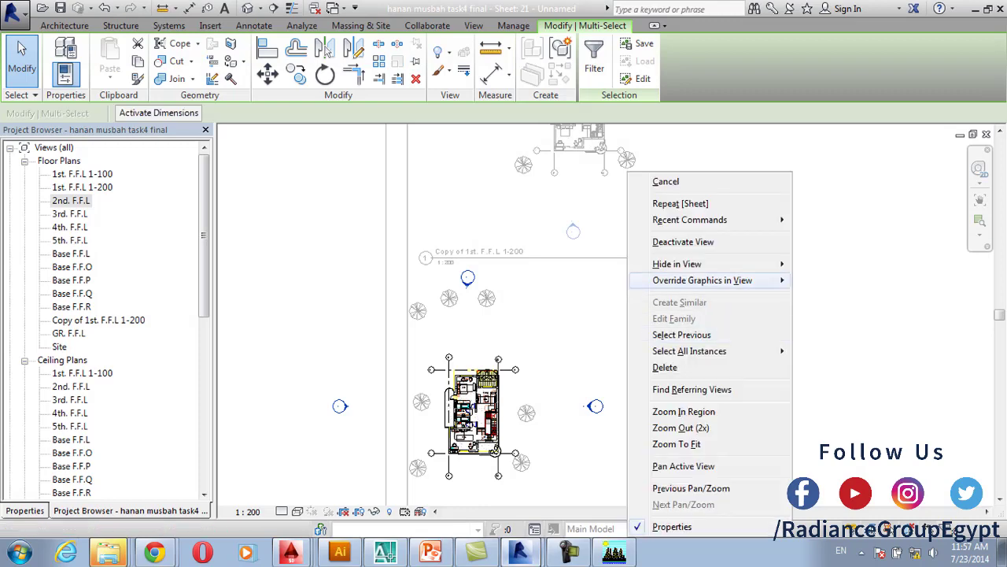
mouse_move(676, 263)
click(823, 264)
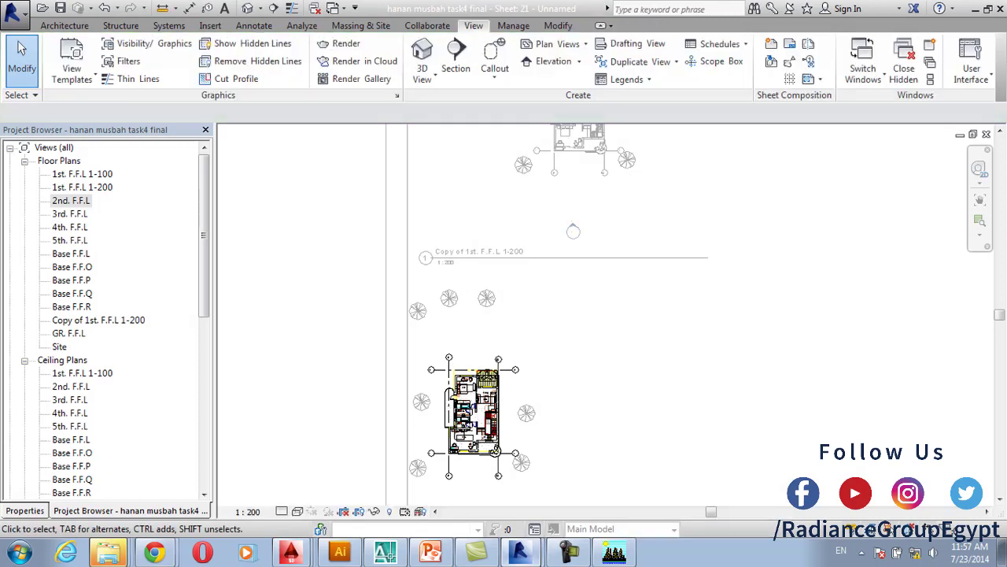
scroll(334, 275, down, 3)
right_click(334, 276)
click(377, 344)
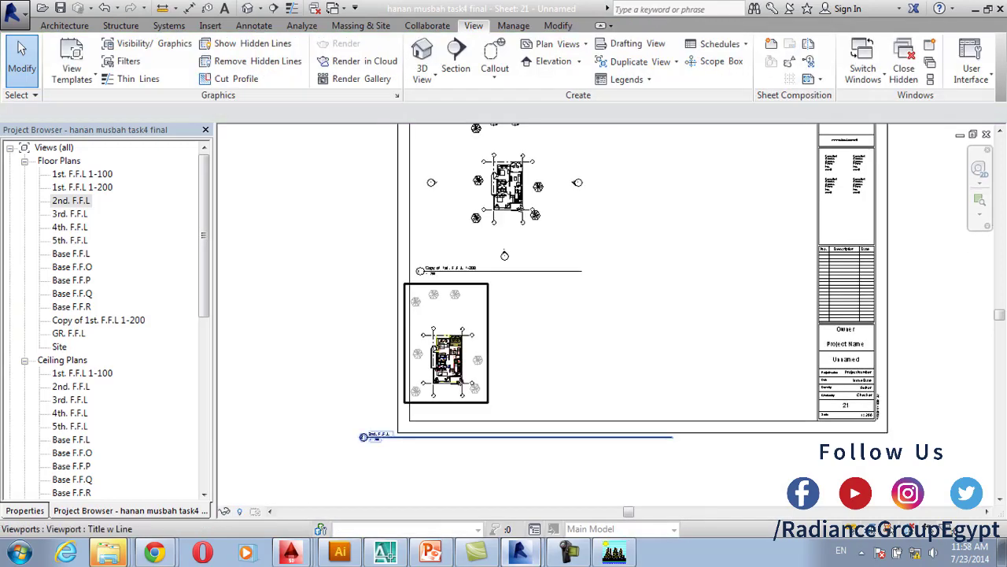
Move the lower floor-plan viewport to the right in two shifts
click(378, 343)
click(267, 73)
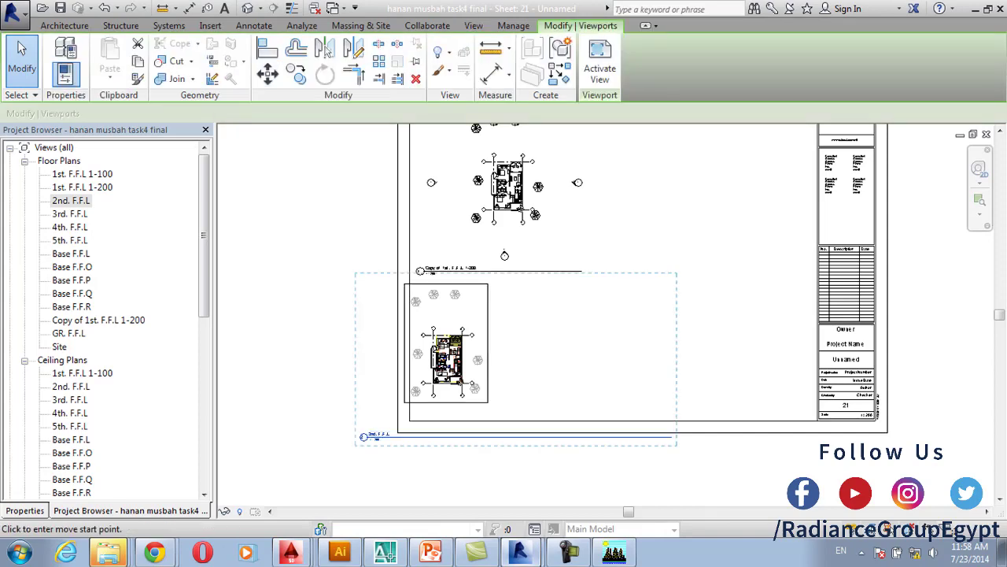
click(313, 370)
click(333, 370)
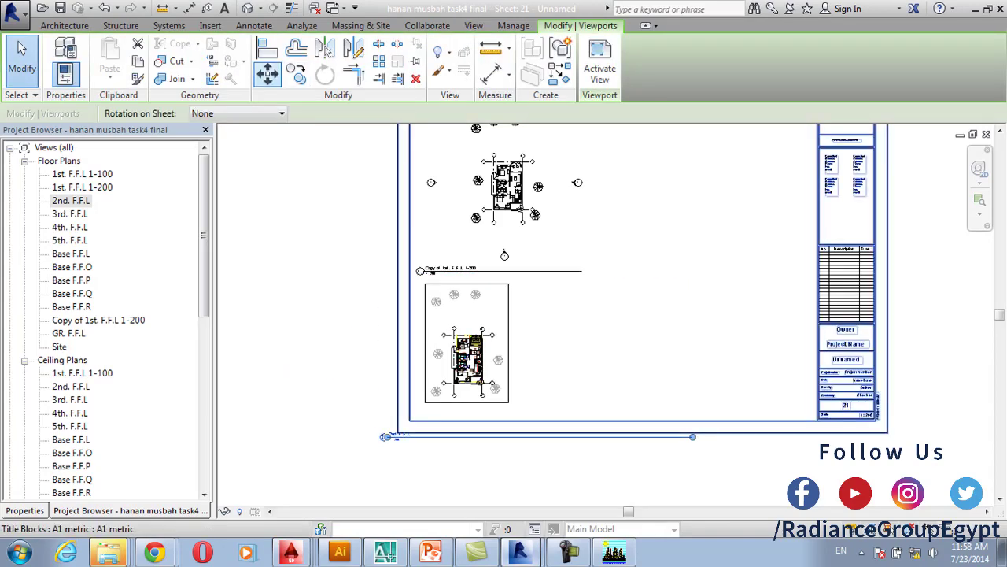
click(267, 73)
click(287, 354)
click(338, 354)
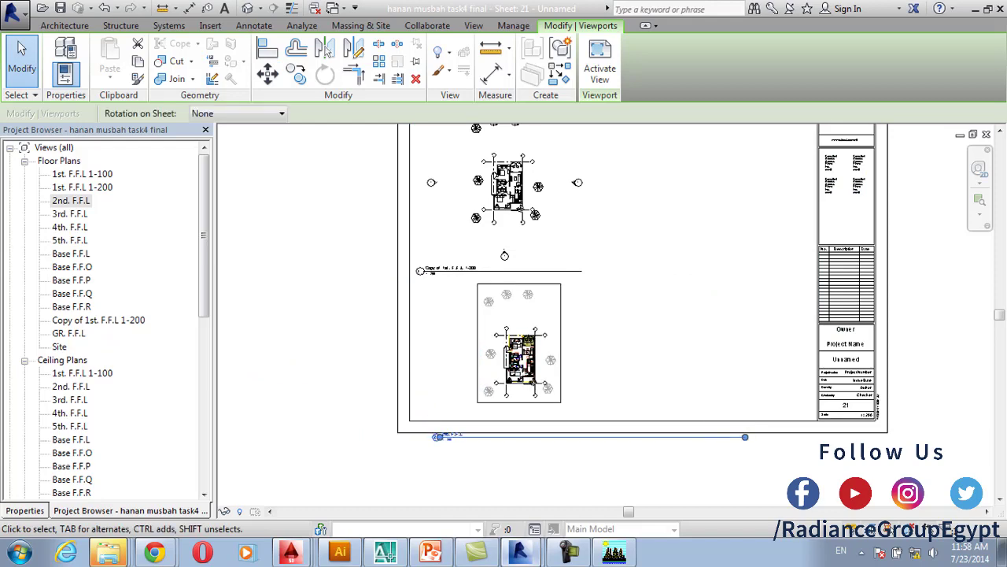
Apply a guide grid to sheet 21
middle_drag(715, 292, 715, 360)
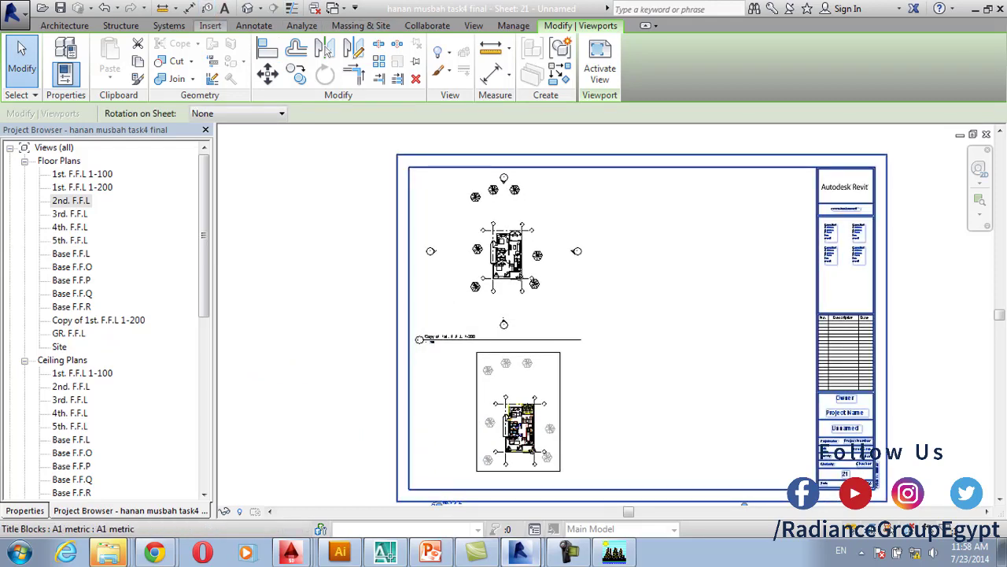
click(473, 25)
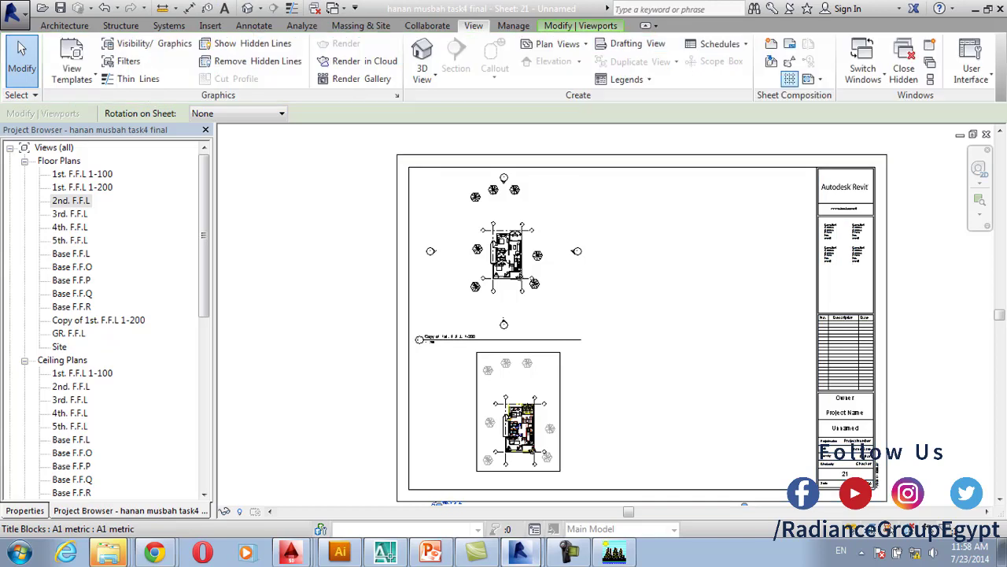
click(789, 79)
click(477, 344)
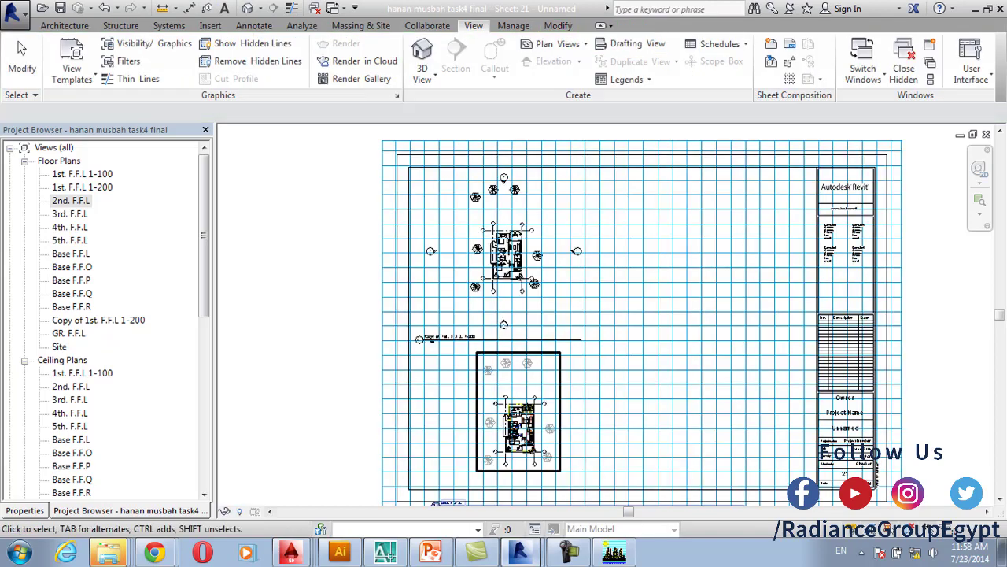
Move the upper viewport so its grid 1/P intersection snaps to a guide-grid intersection
scroll(490, 265, up, 4)
click(490, 265)
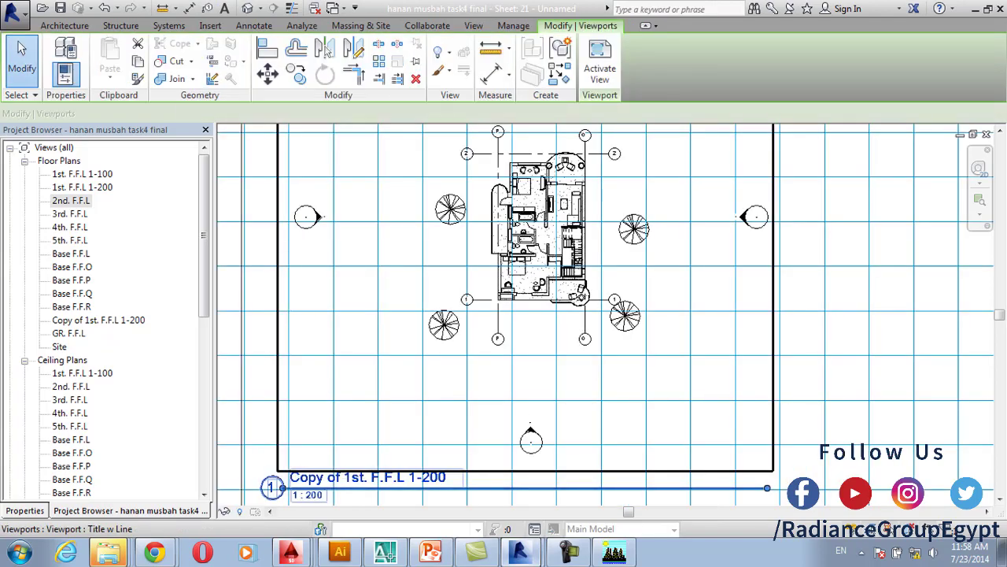
click(266, 74)
scroll(425, 267, up, 2)
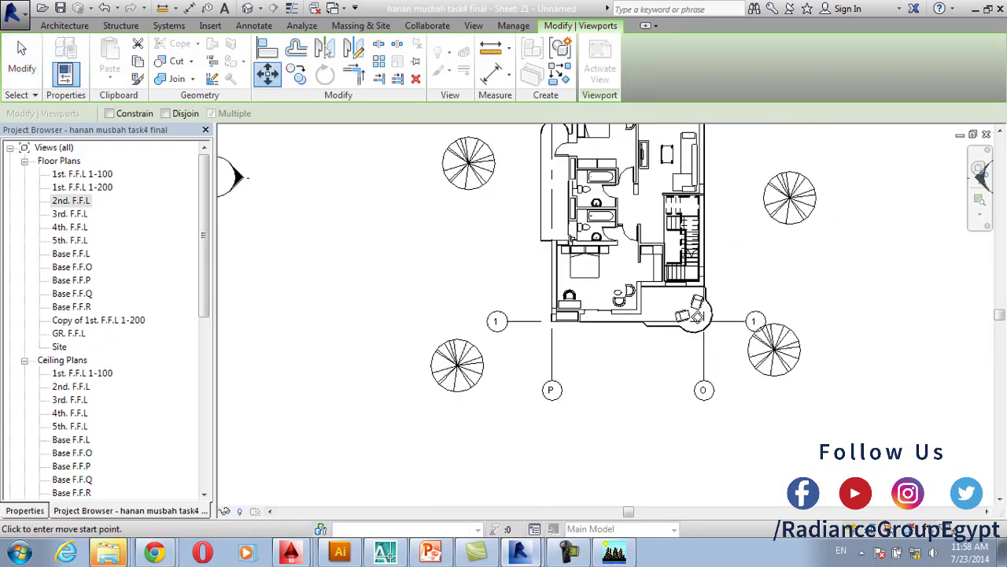
scroll(552, 320, up, 3)
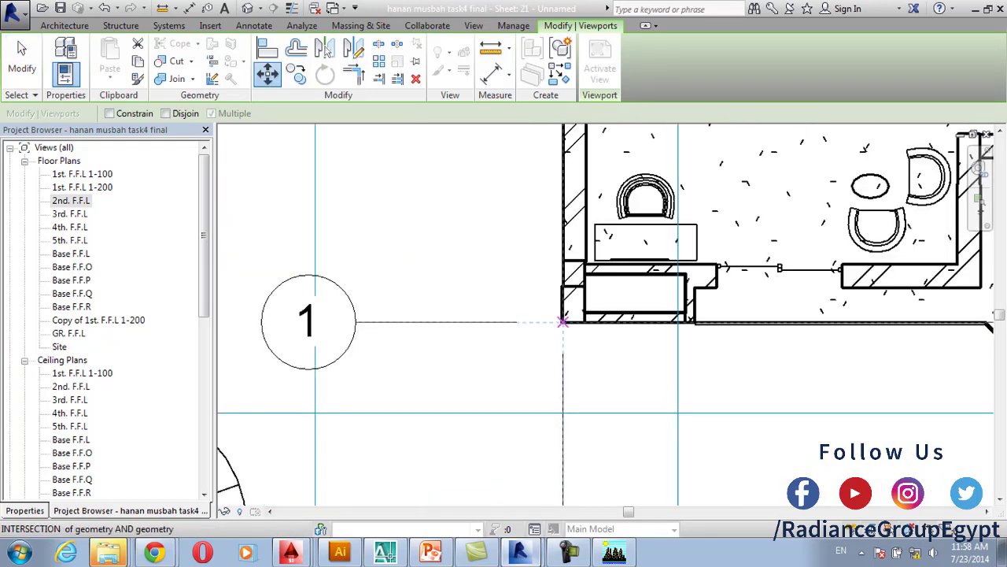
click(563, 321)
scroll(563, 321, down, 5)
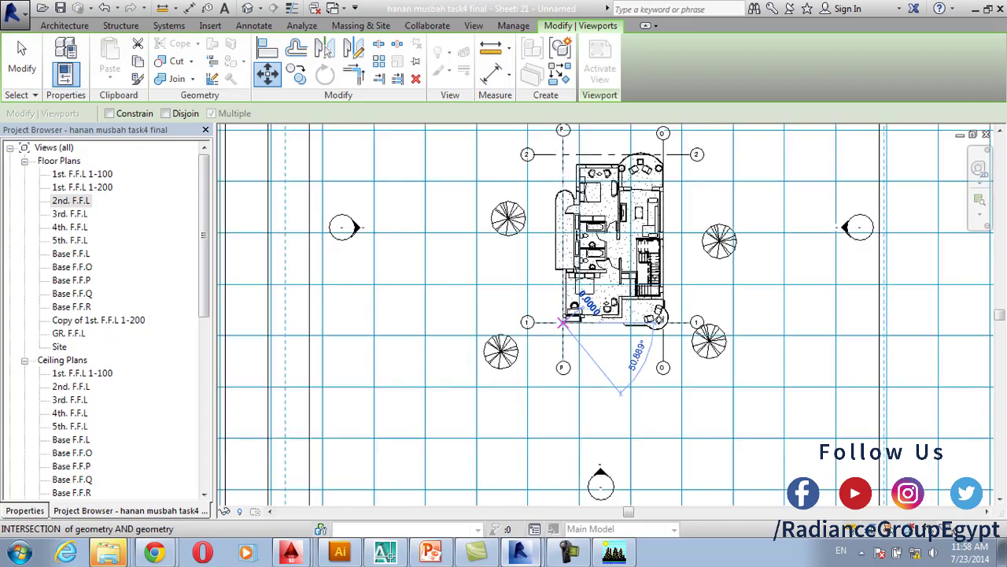
click(477, 336)
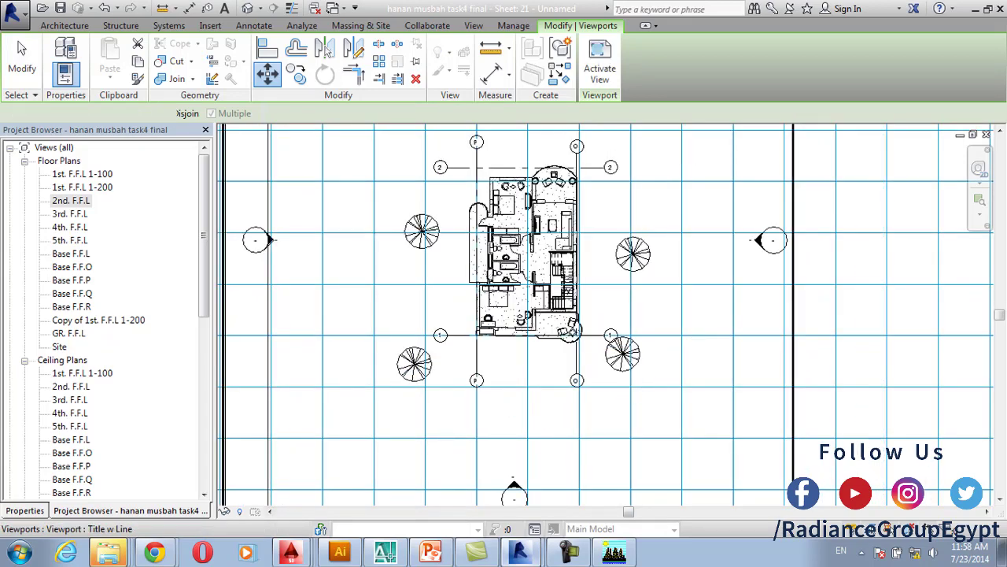
scroll(469, 201, down, 3)
Move the lower viewport so its grid 1/P intersection lands on the same guide-grid line
middle_drag(473, 362, 456, 200)
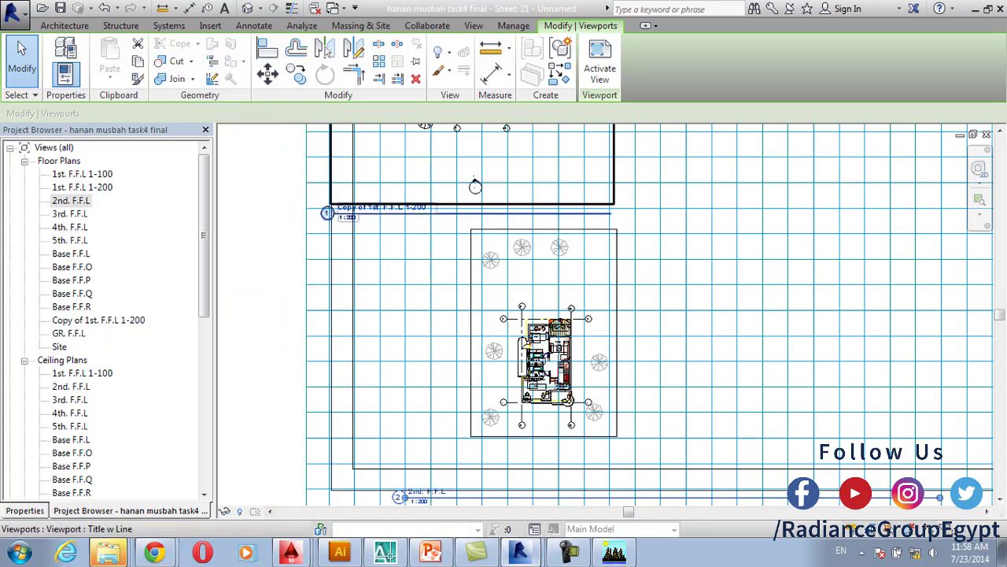
click(267, 73)
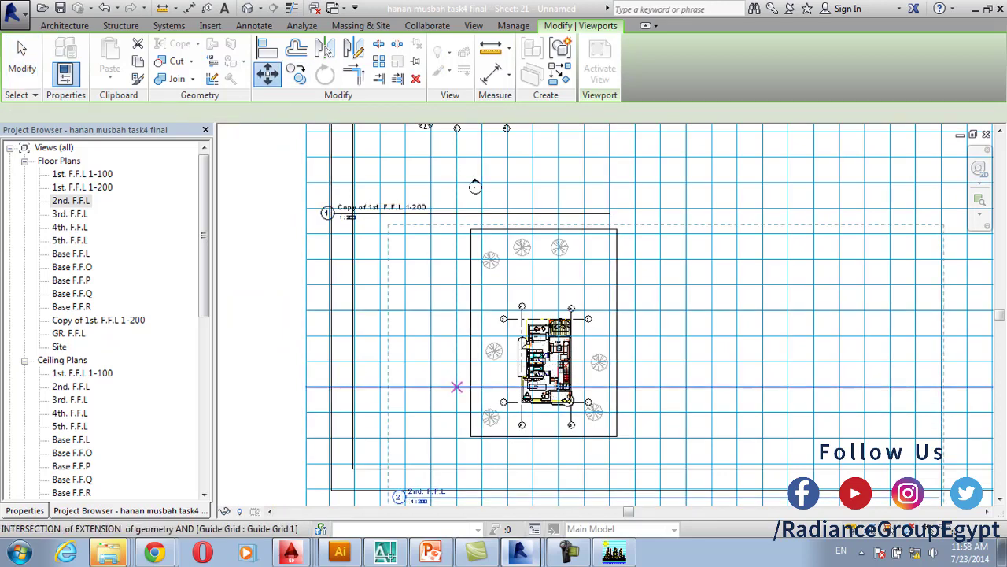
middle_drag(456, 233, 459, 277)
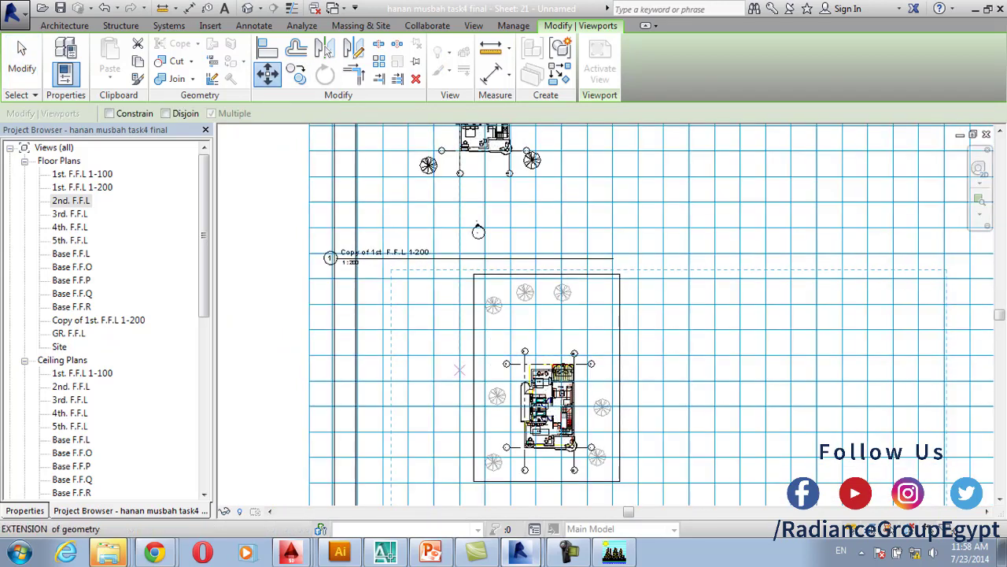
scroll(457, 472, up, 3)
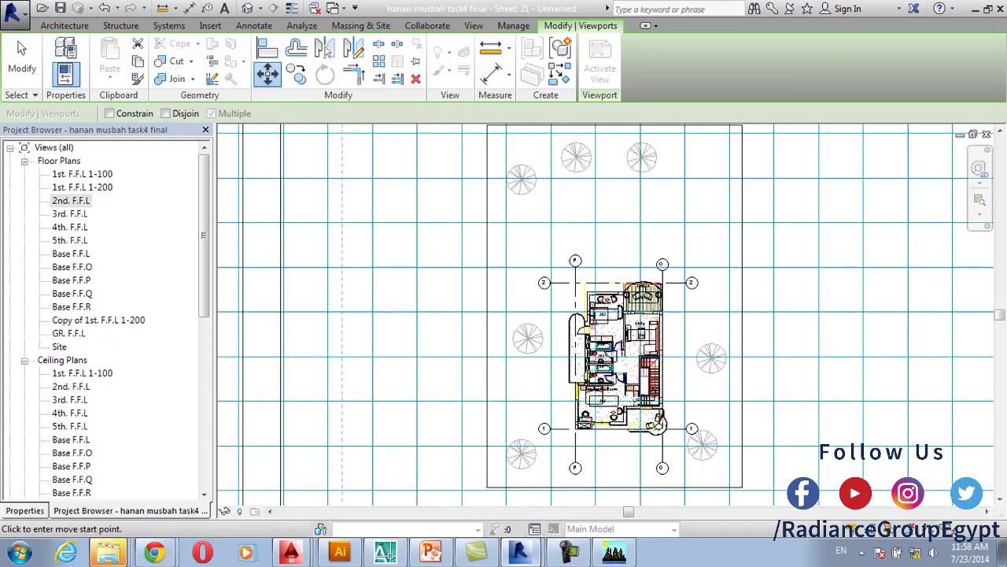
scroll(460, 472, up, 2)
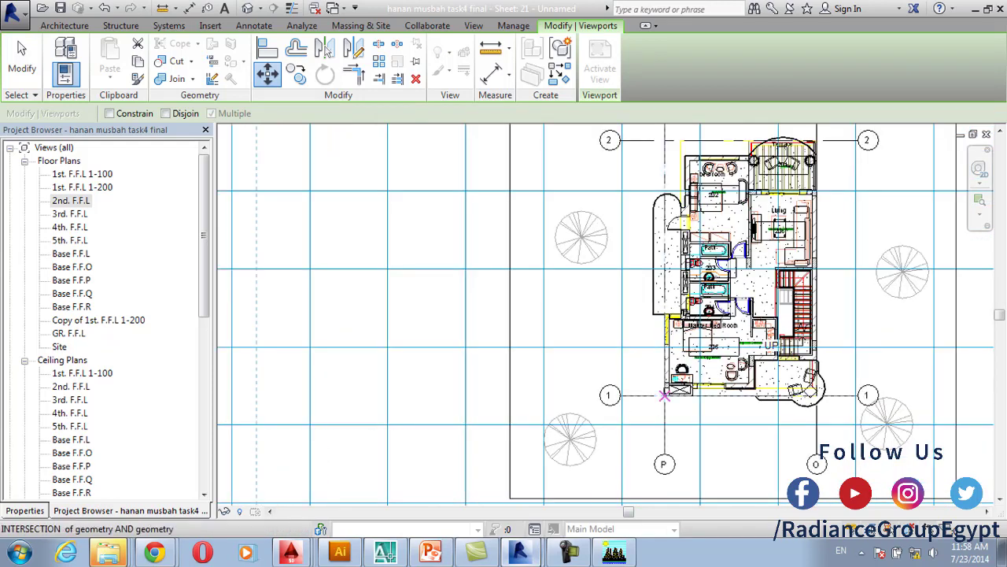
click(665, 395)
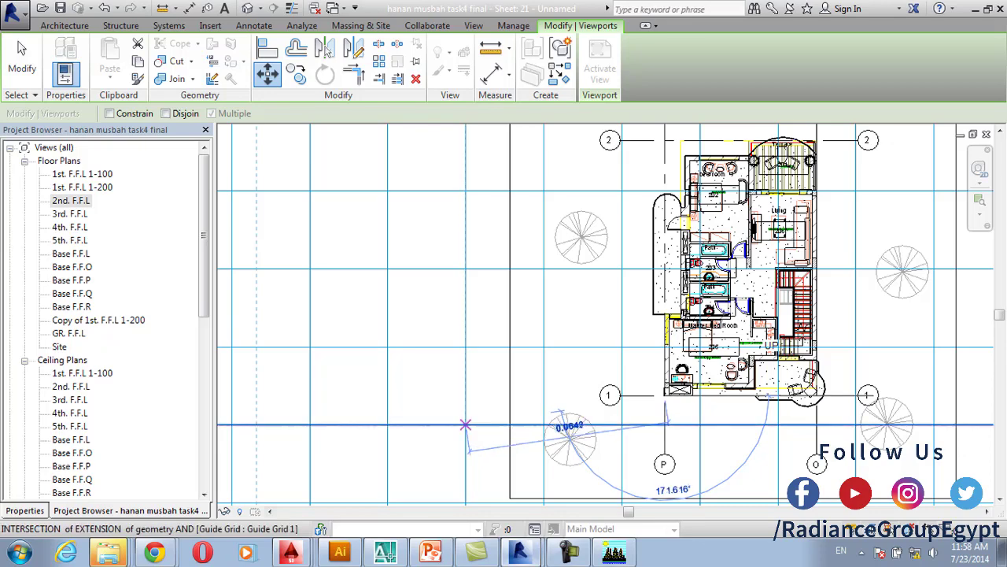
click(466, 424)
scroll(465, 425, down, 5)
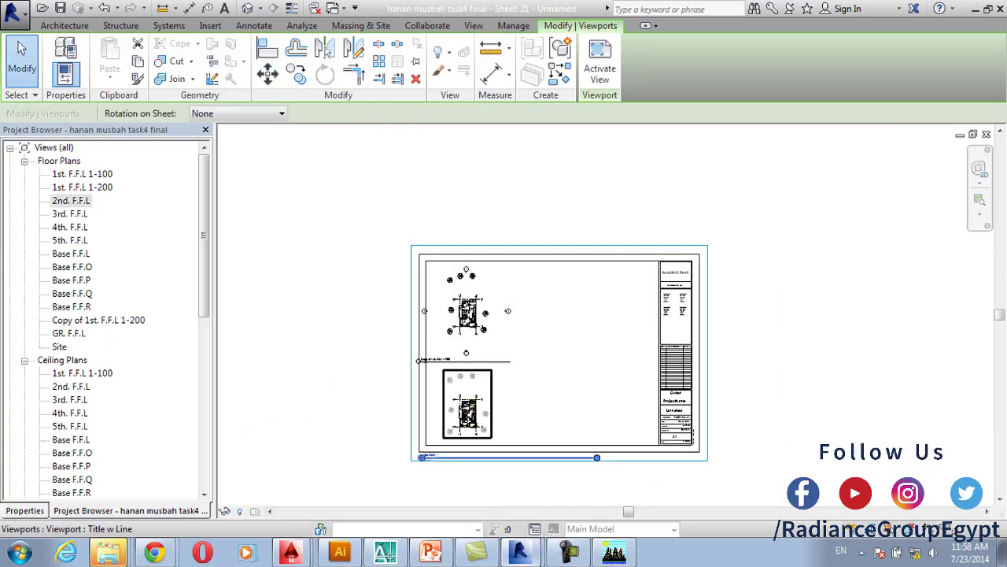
Change both floor-plan viewports to the No Title type
middle_drag(465, 425, 466, 382)
scroll(477, 313, up, 3)
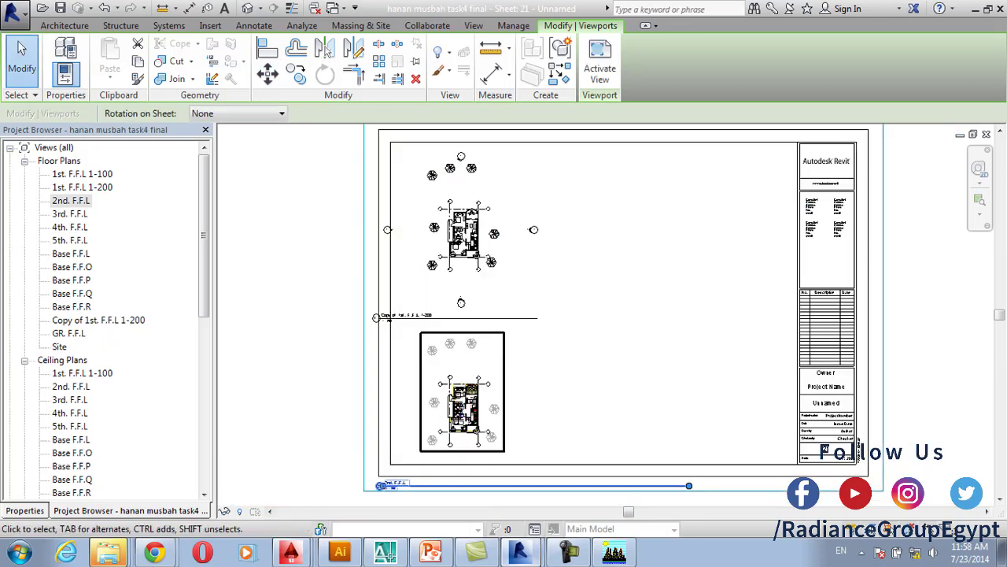
key(Escape)
click(405, 319)
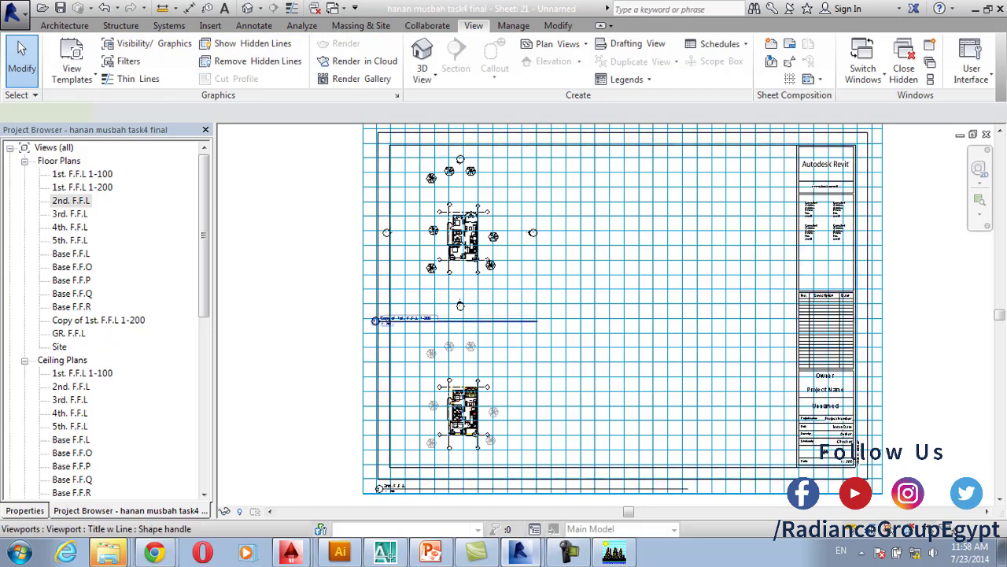
click(25, 510)
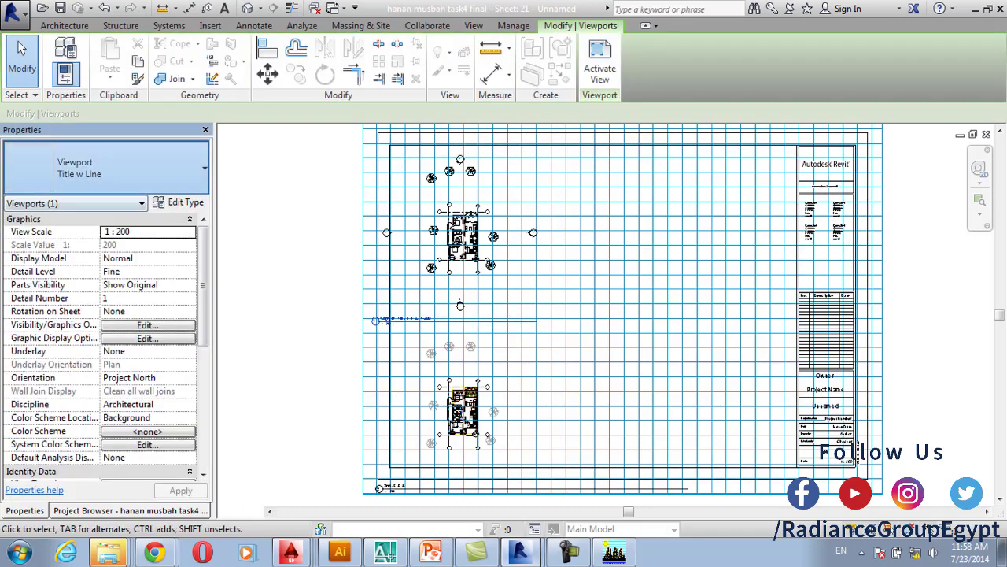
key(Escape)
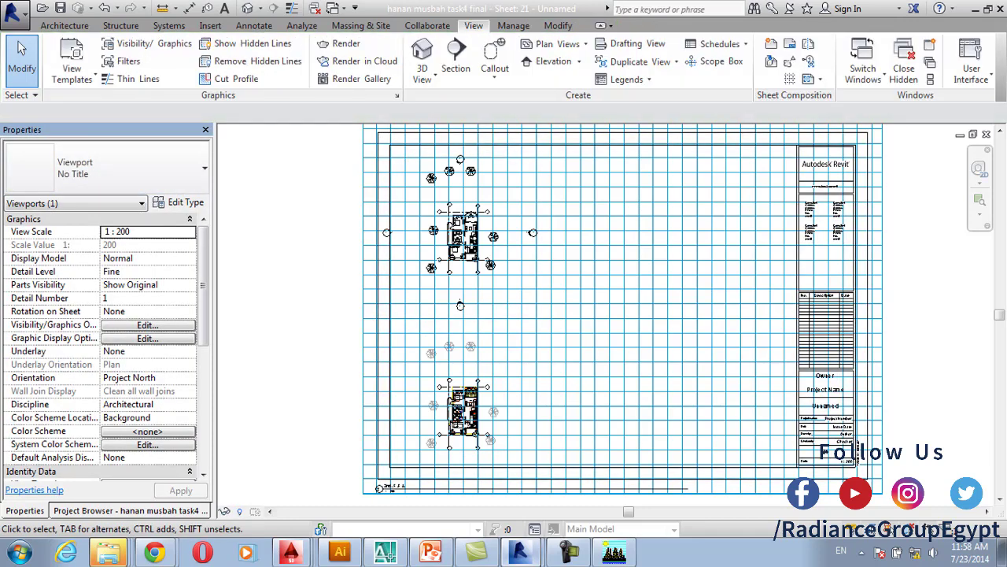
click(405, 487)
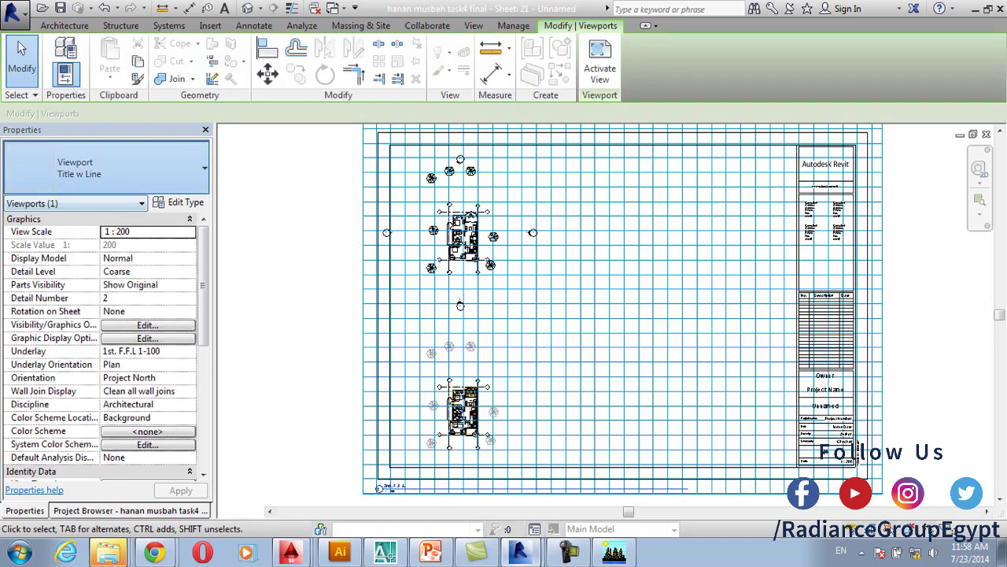
key(Escape)
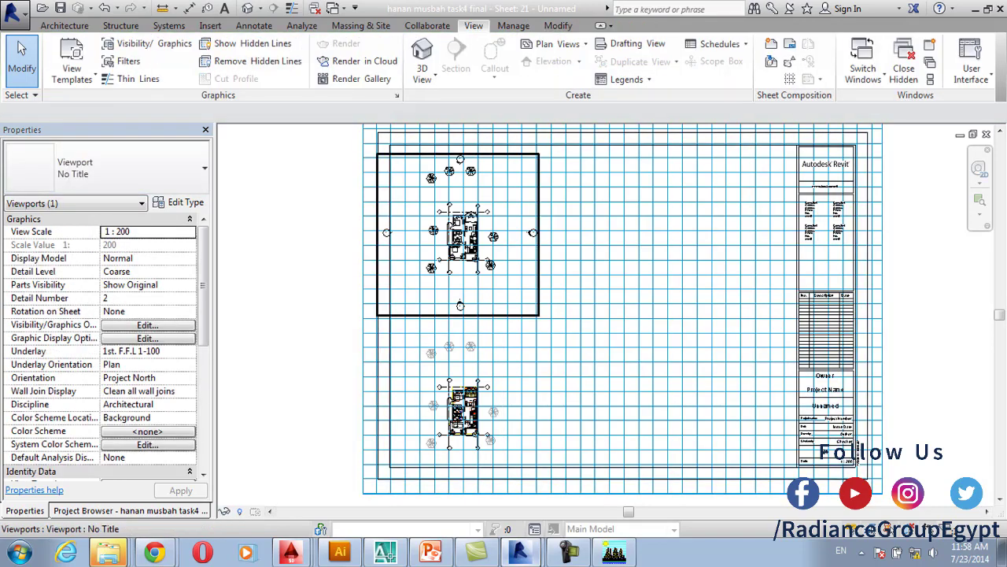
Activate the upper plan and hide the selected elements around it
double_click(386, 232)
drag(417, 269, 417, 269)
right_click(304, 172)
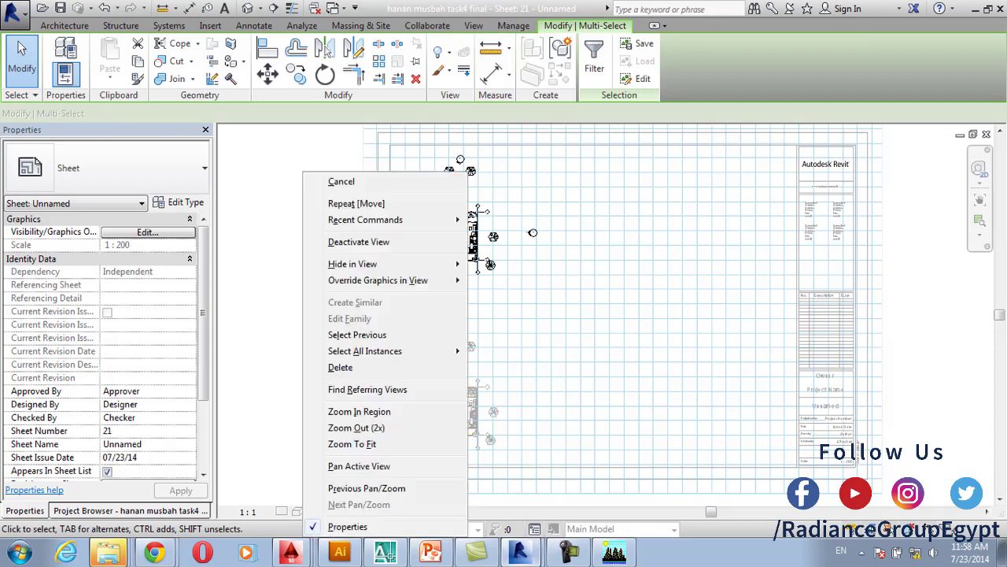
mouse_move(370, 264)
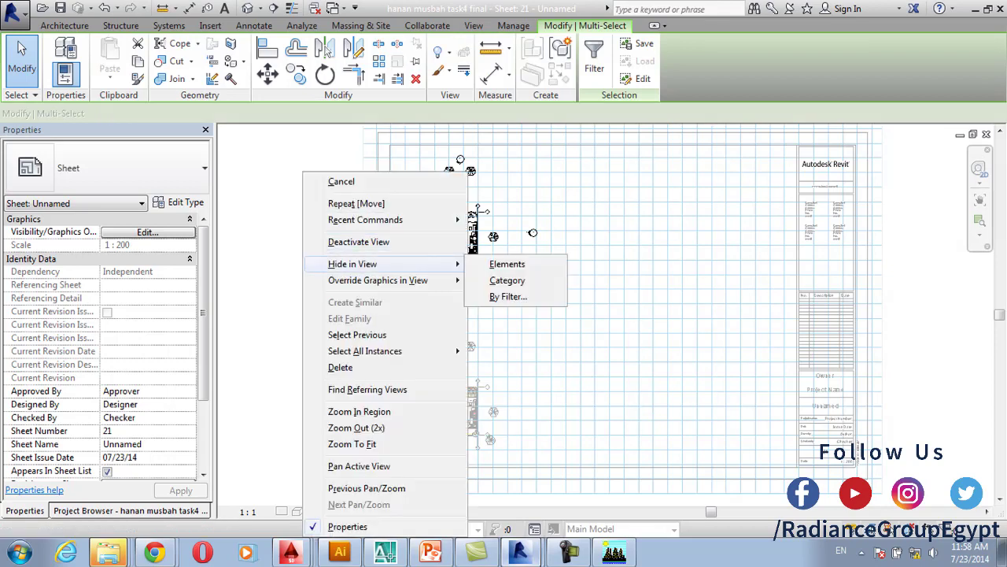
click(509, 261)
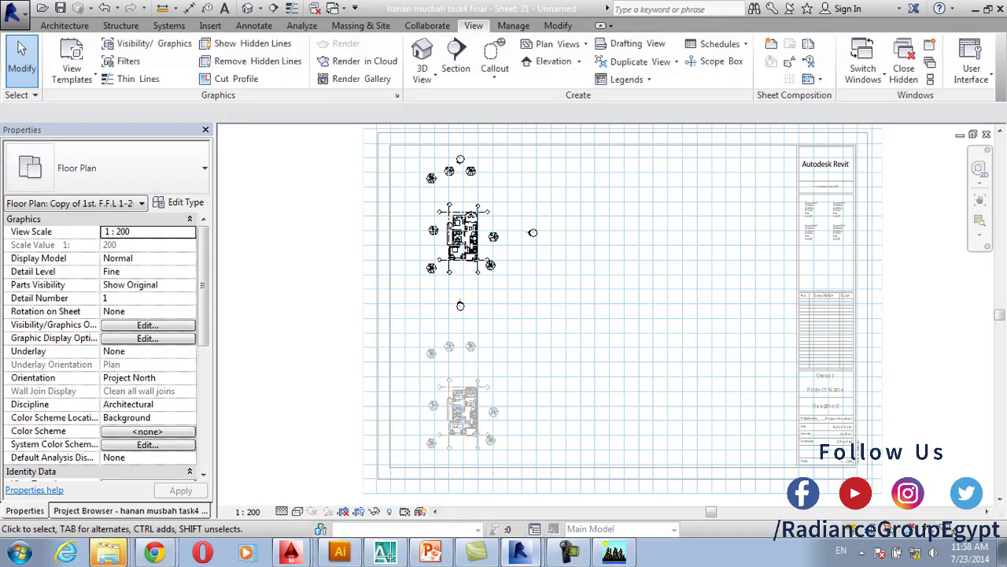
Hide all visible elevation markers in the upper plan, then deactivate the view
click(459, 306)
right_click(499, 304)
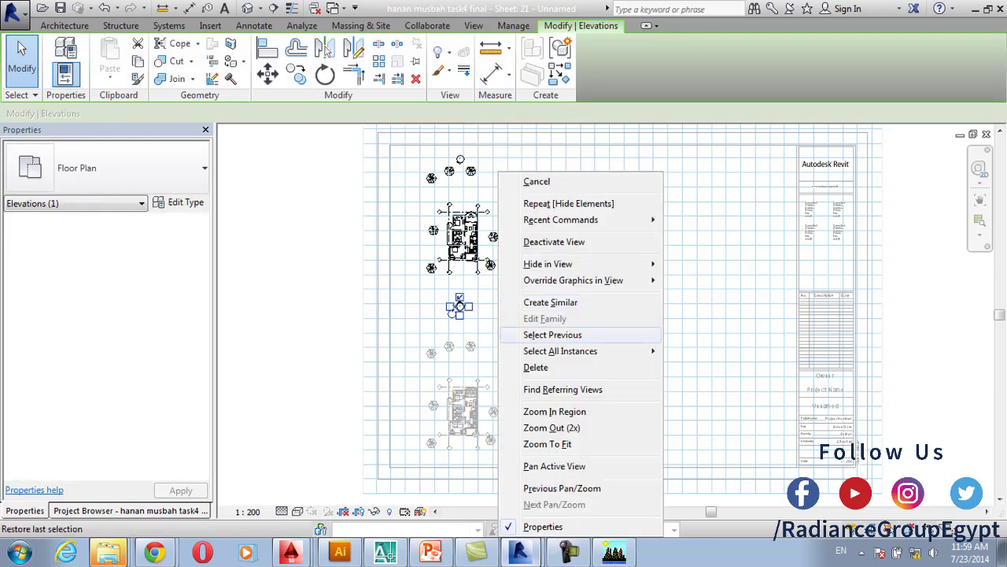
mouse_move(590, 351)
click(712, 351)
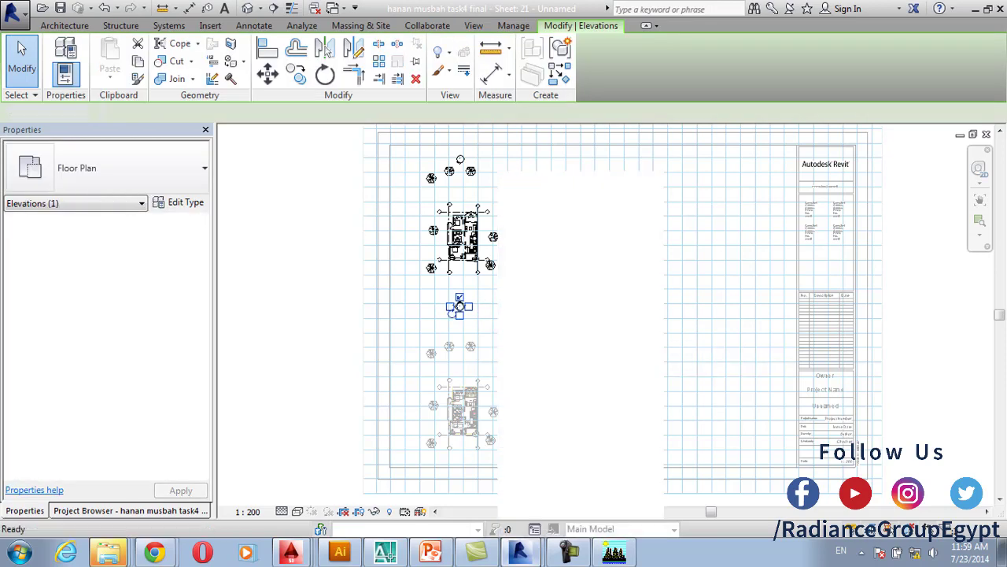
right_click(282, 264)
mouse_move(346, 264)
click(476, 264)
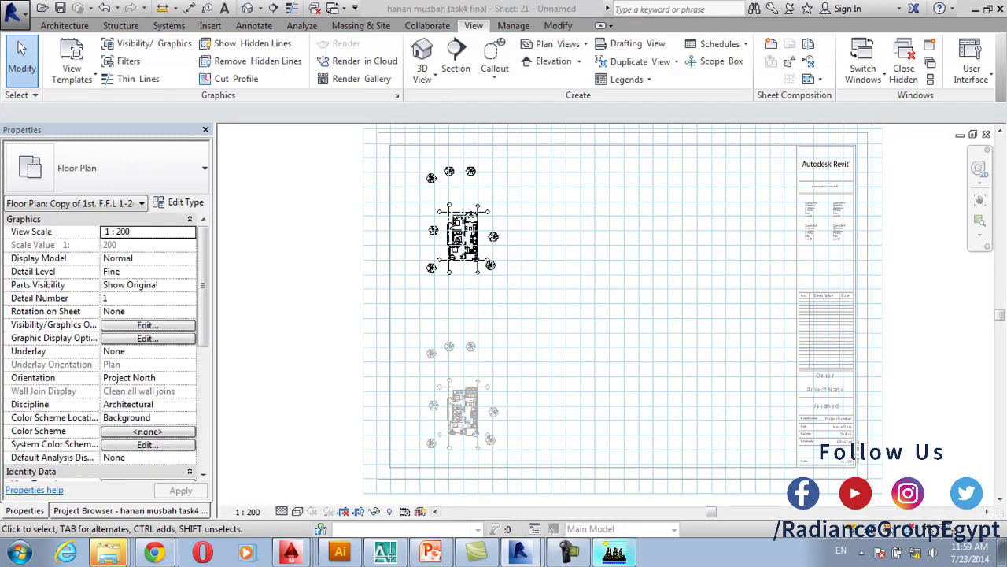
right_click(326, 263)
click(382, 332)
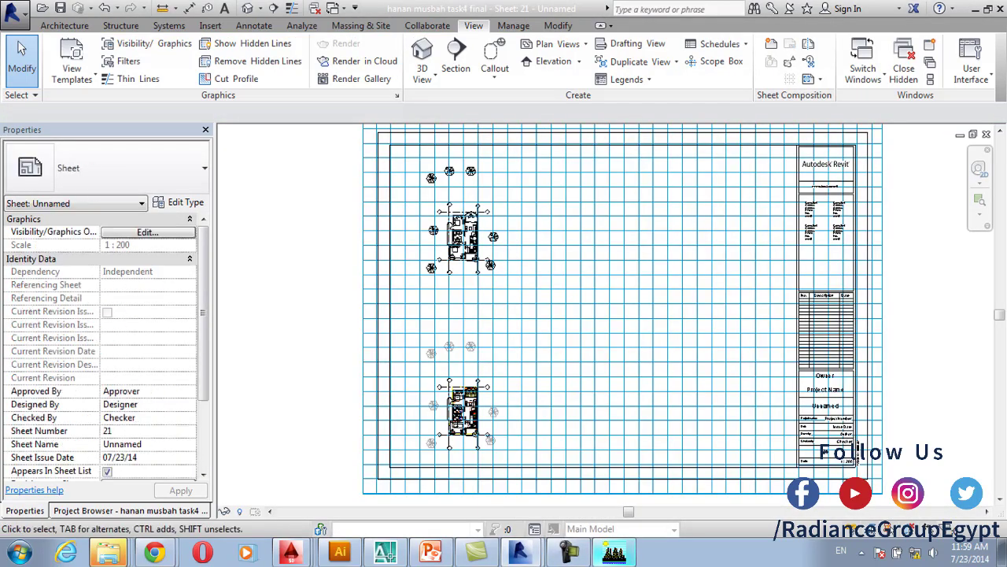
Set the lower 2nd. F.F.L plan's Underlay to None, then deactivate the view
click(420, 340)
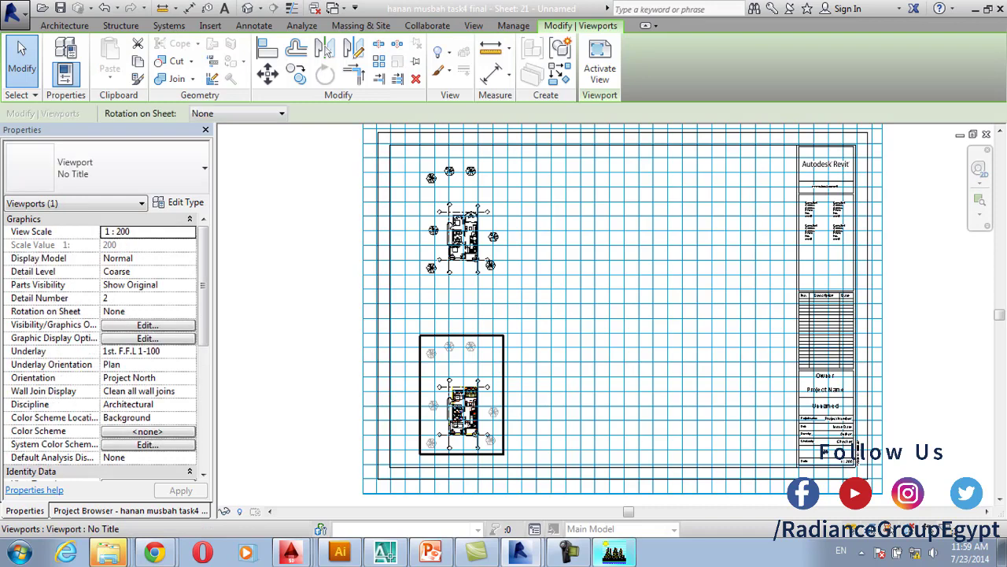
double_click(461, 394)
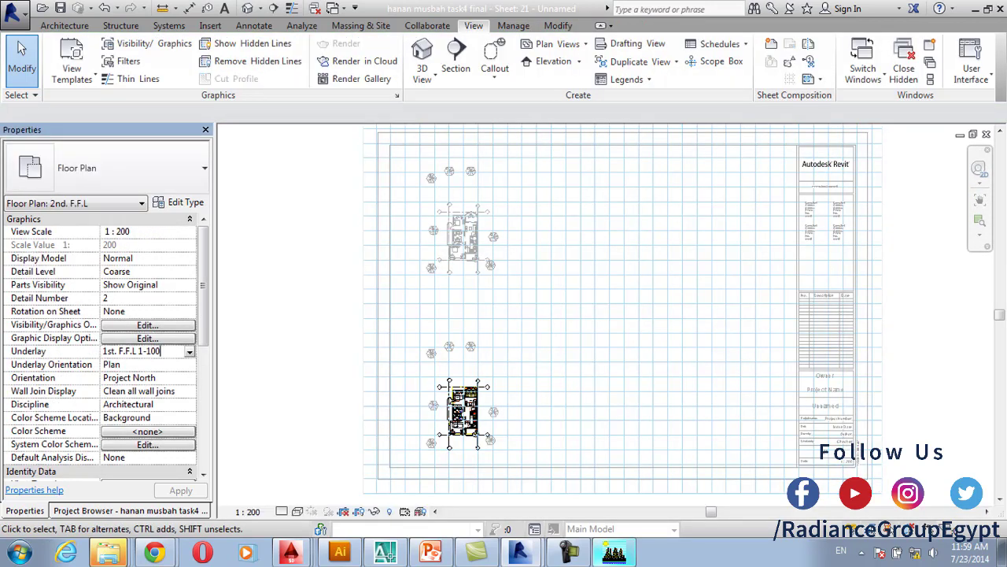
click(142, 351)
click(189, 351)
click(112, 364)
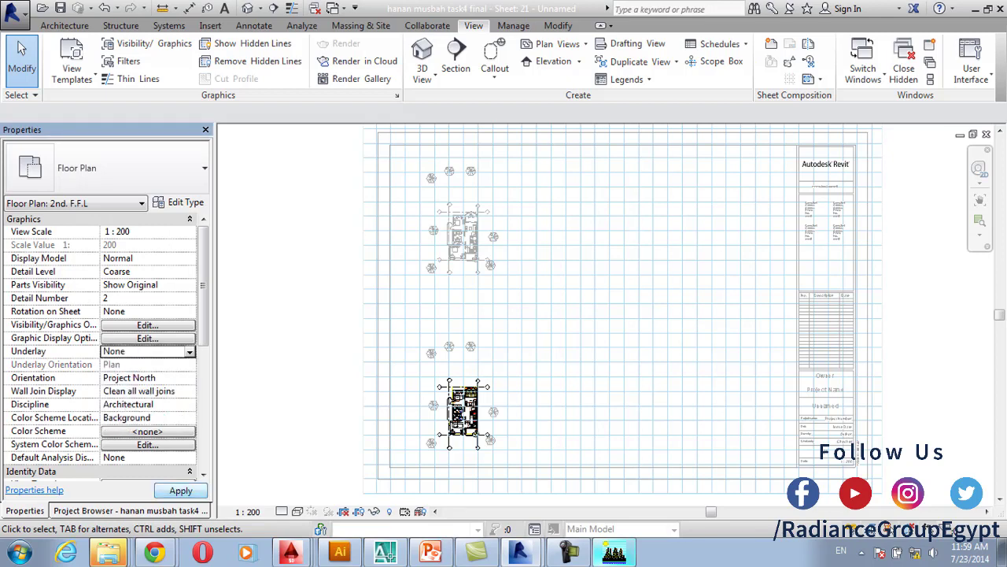
double_click(464, 414)
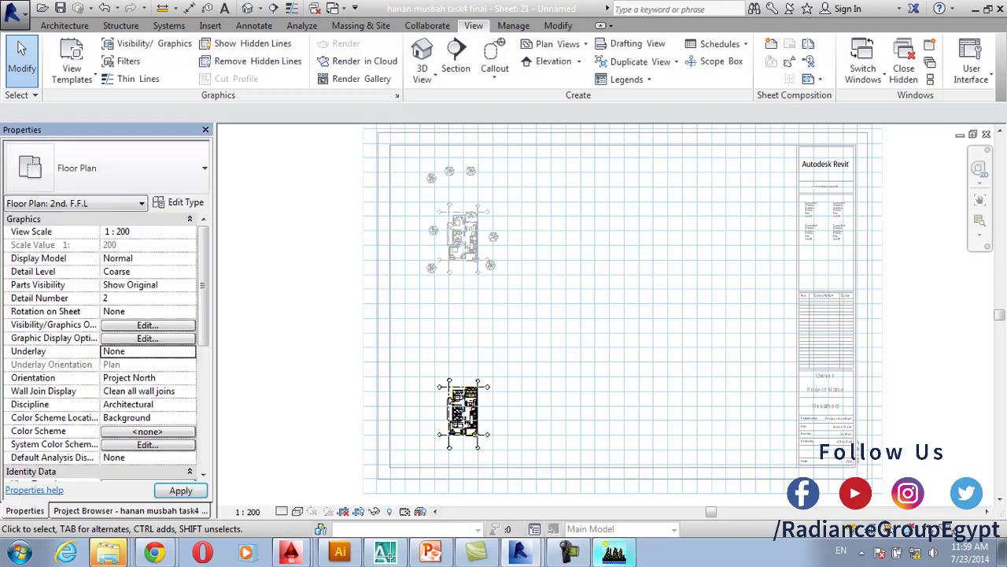
right_click(303, 285)
click(359, 92)
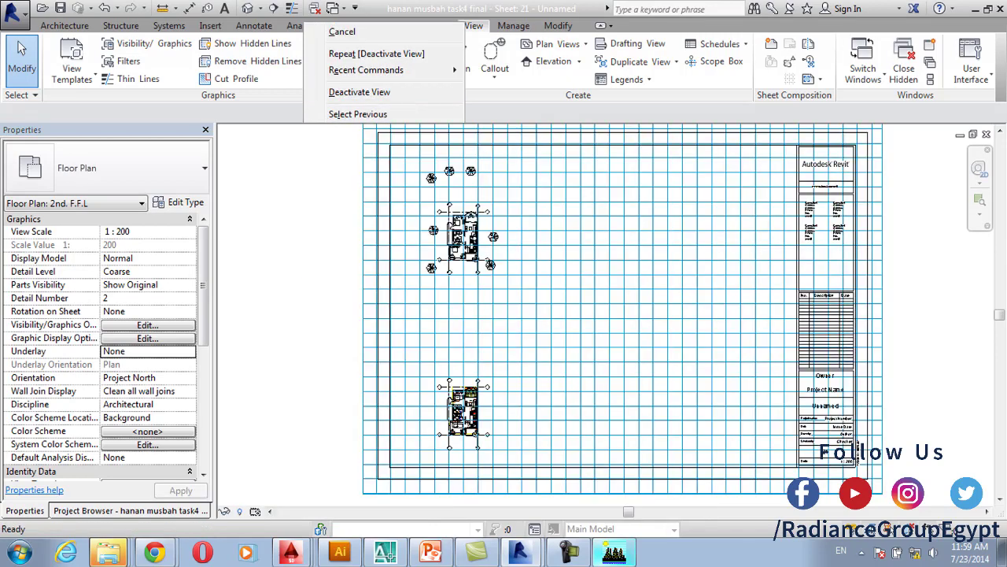
Move the lower viewport up (MV) so it sits just below the upper plan
click(441, 417)
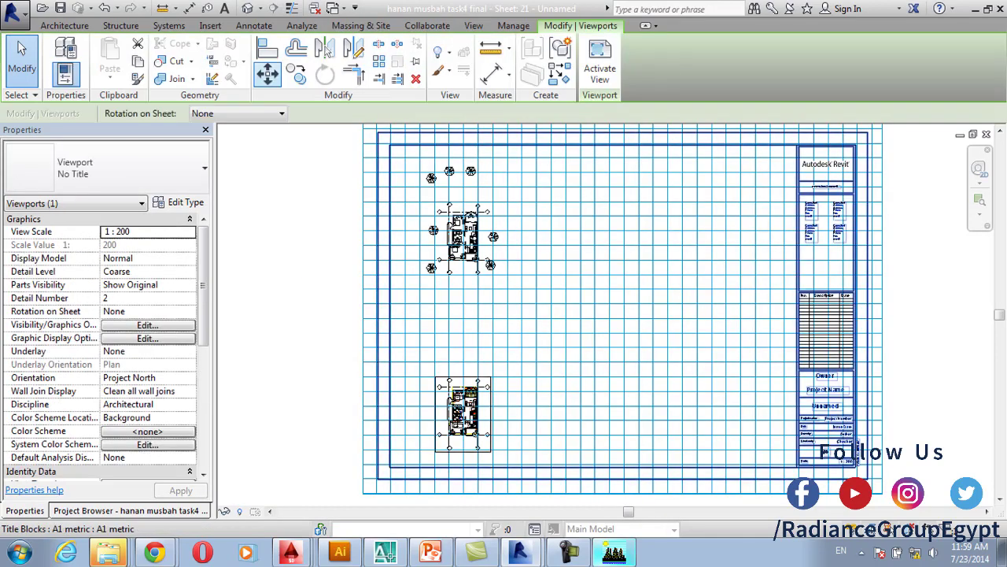
key(m)
key(v)
click(459, 421)
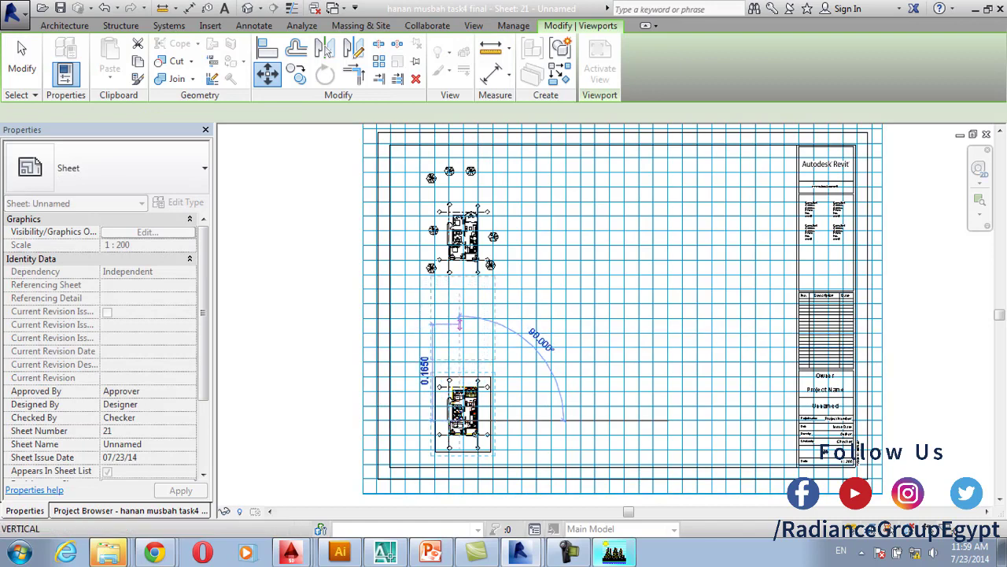
click(459, 321)
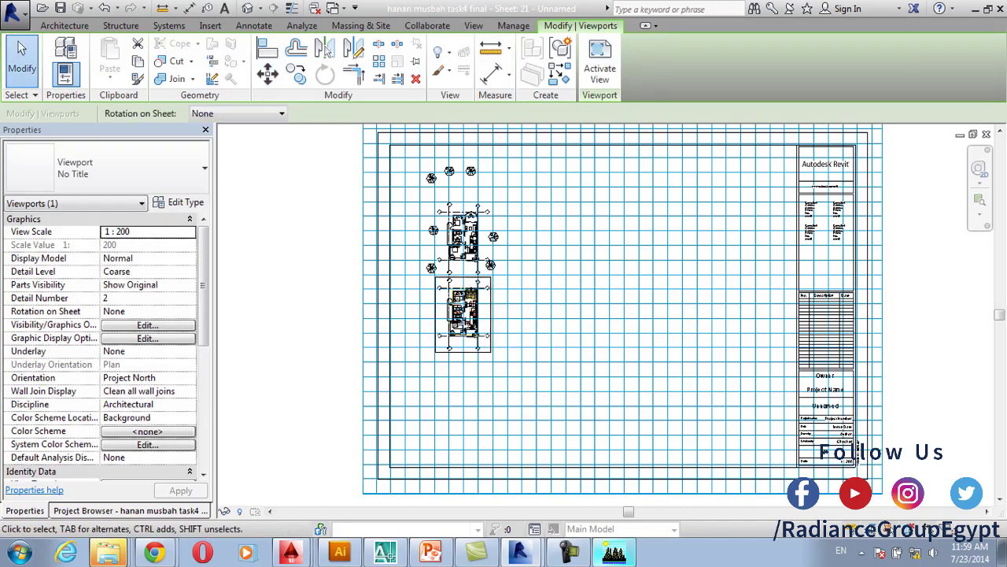
key(Escape)
middle_drag(459, 321, 464, 359)
Open the 1st. F.F.L 1-100 floor plan from the Project Browser
click(130, 510)
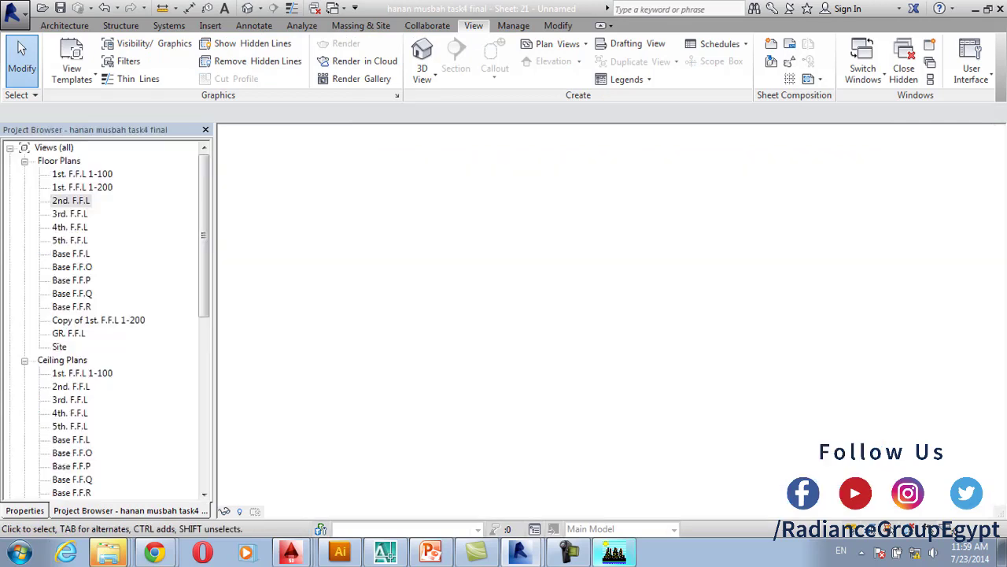
mouse_move(203, 234)
mouse_down()
mouse_move(203, 405)
mouse_move(203, 234)
mouse_up()
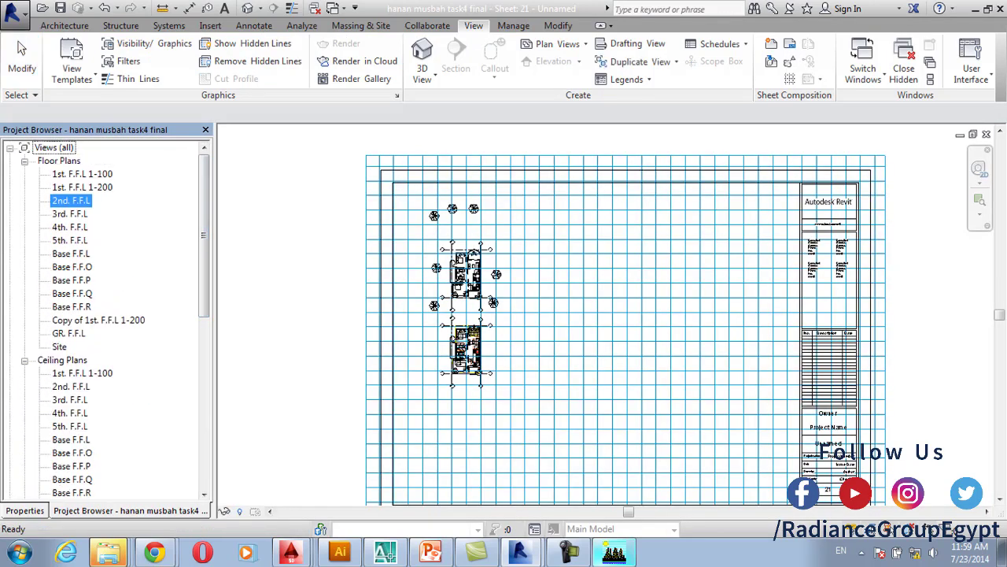
double_click(81, 174)
middle_drag(476, 236, 447, 291)
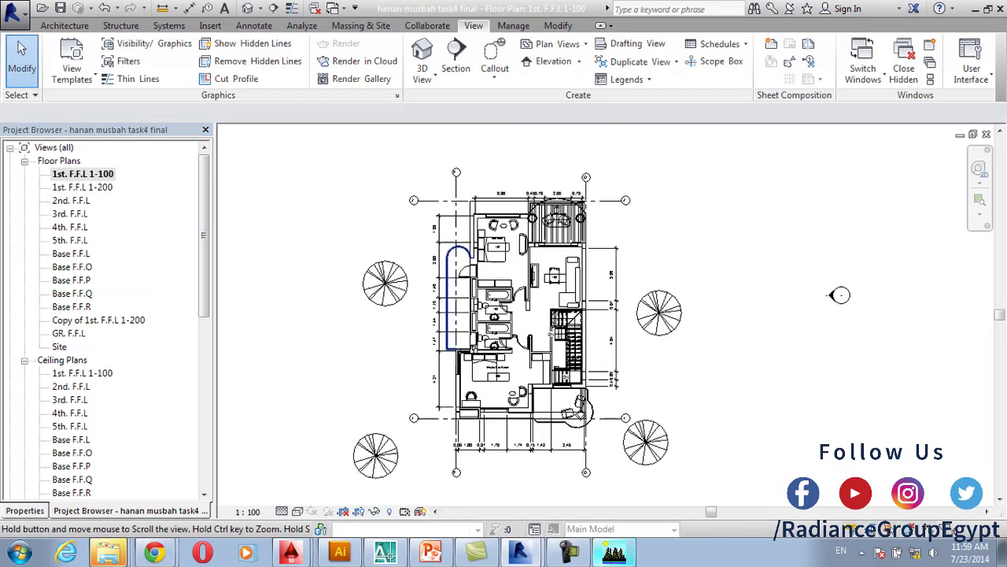
Draw a horizontal section line across the plan and go to its Section 1 view
click(455, 56)
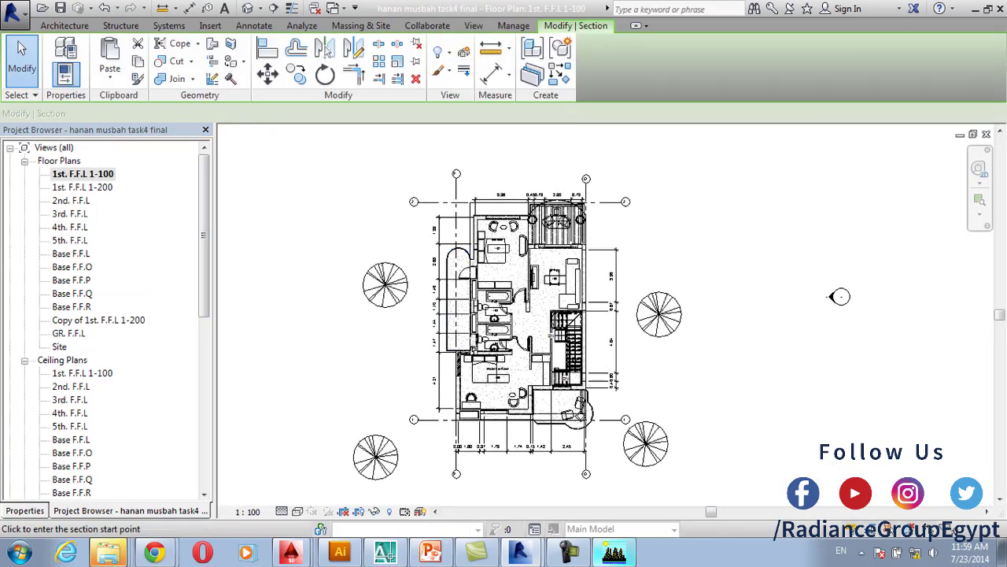
click(365, 333)
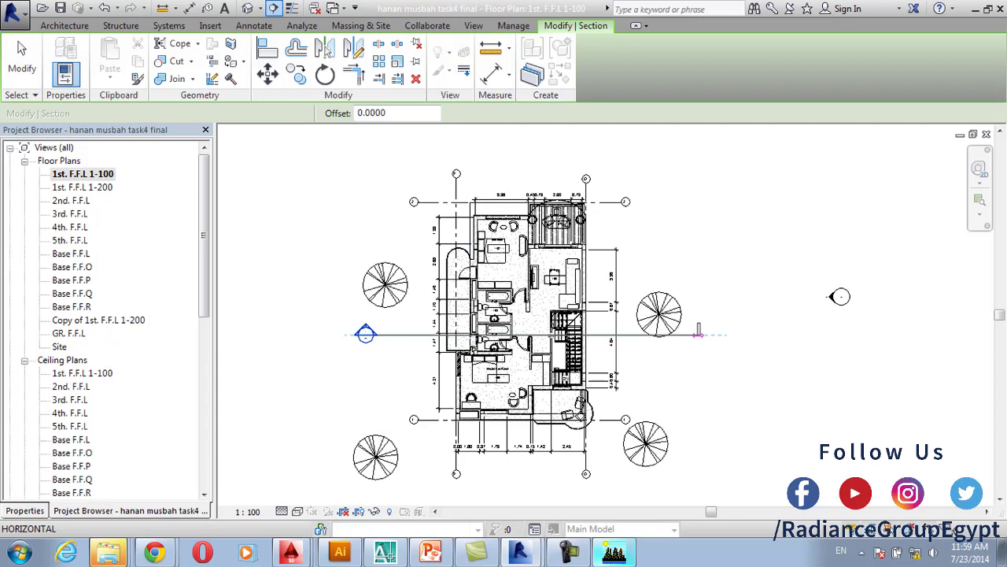
click(698, 333)
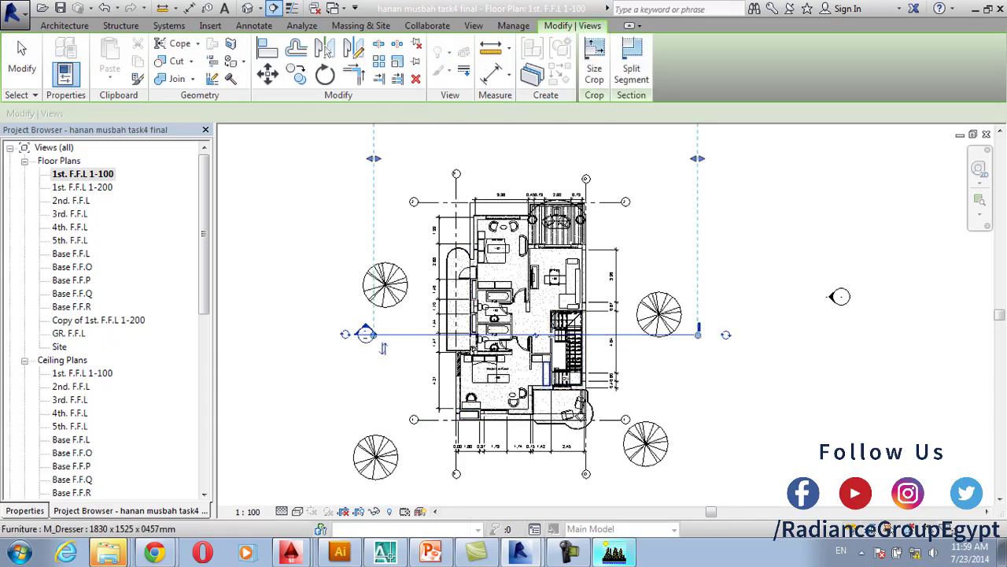
key(Escape)
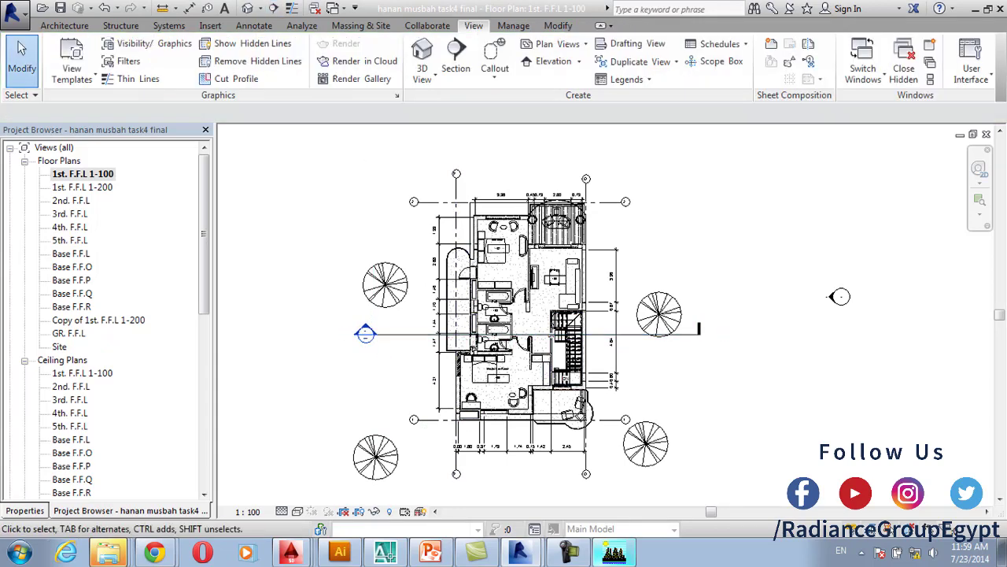
click(365, 334)
click(429, 242)
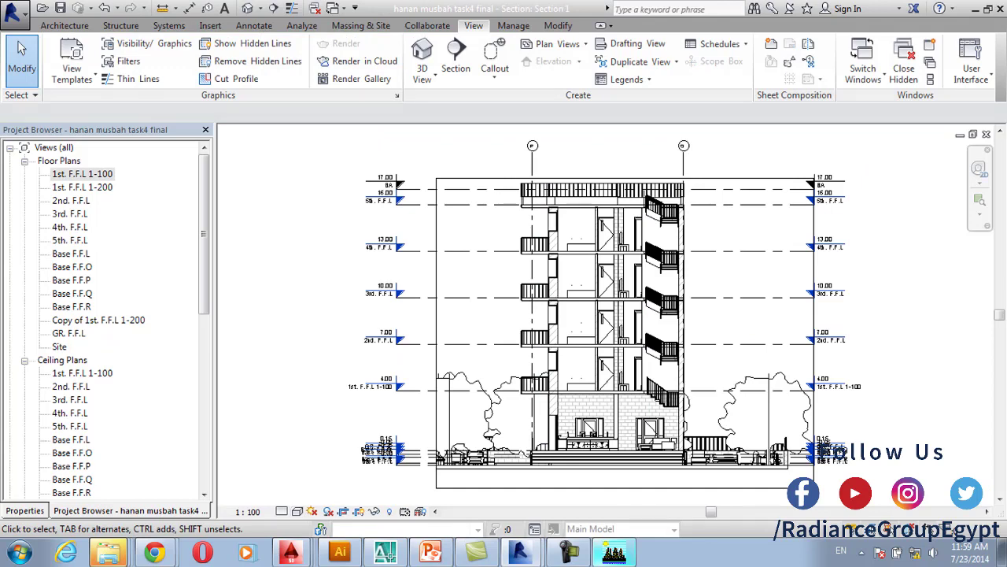
Open sheet 21 and place Section 1 from Building Sections to the right of the plans
scroll(102, 319, down, 9)
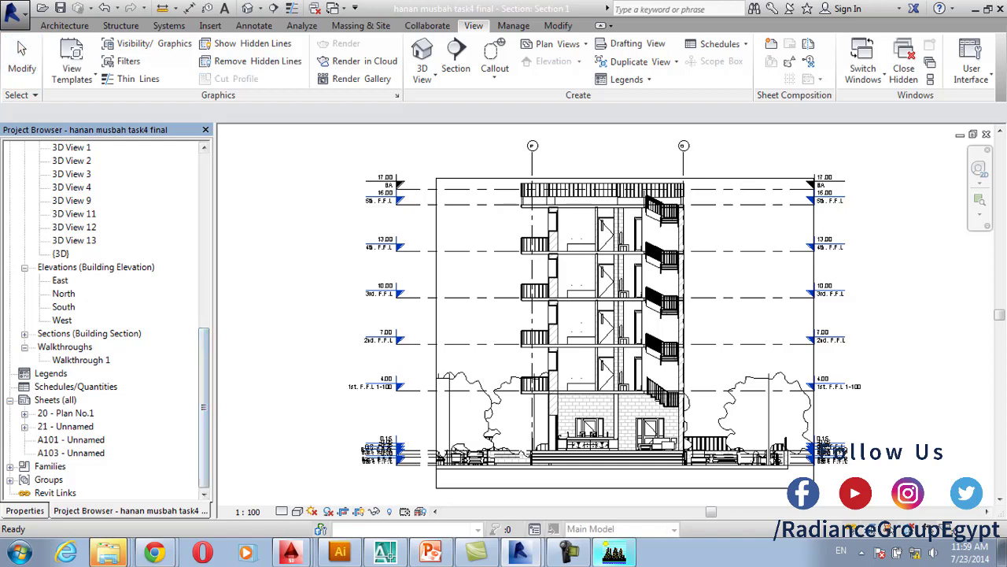
double_click(66, 426)
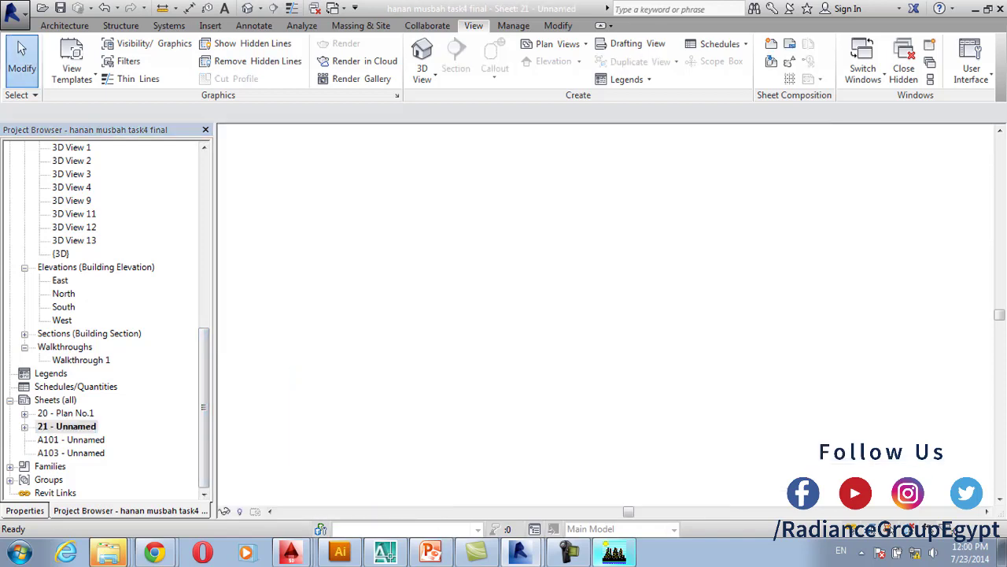
middle_drag(626, 330, 617, 317)
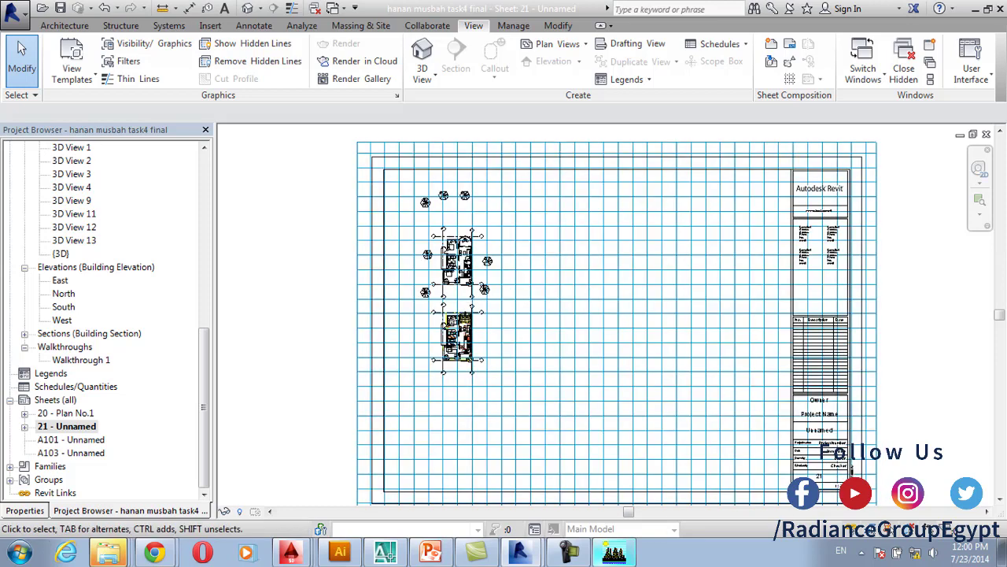
click(25, 333)
click(70, 346)
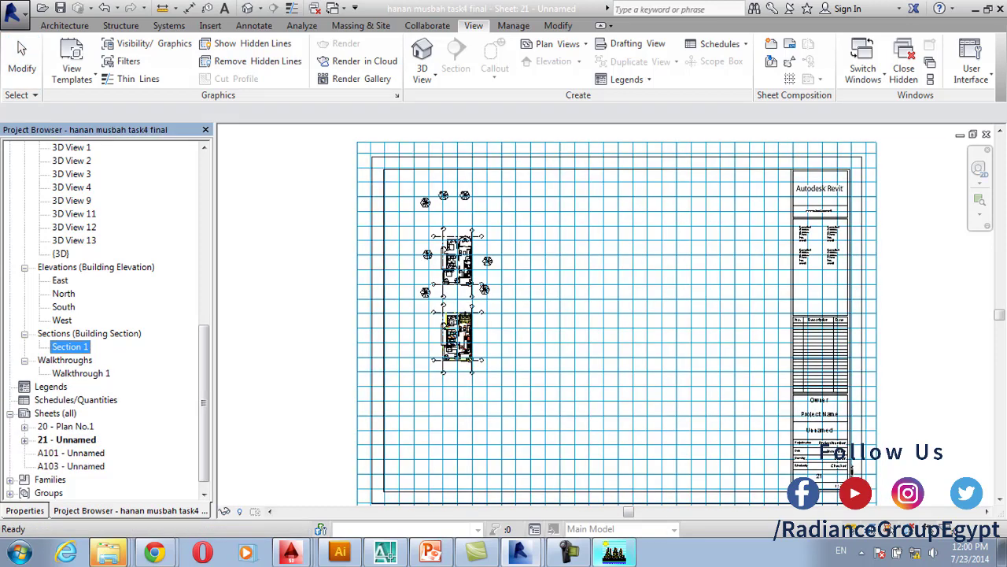
drag(70, 346, 572, 331)
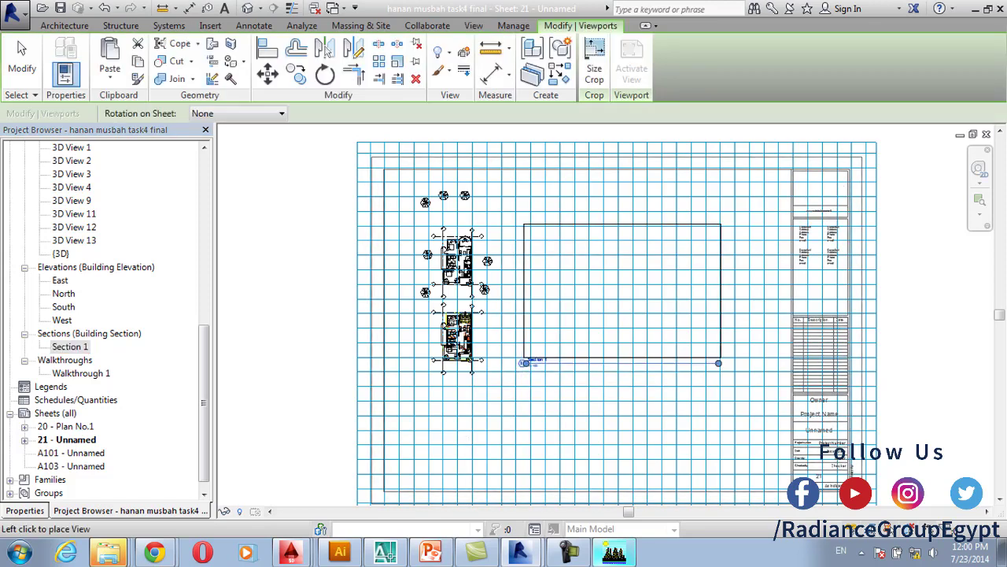
click(616, 283)
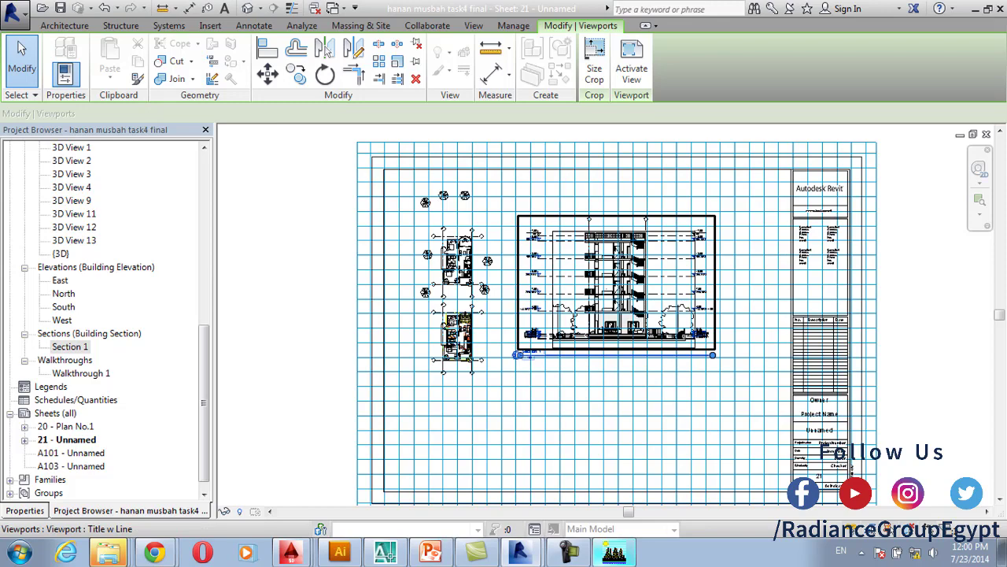
Select all level lines visible in the Section 1 viewport and hide them in the view
scroll(613, 305, up, 4)
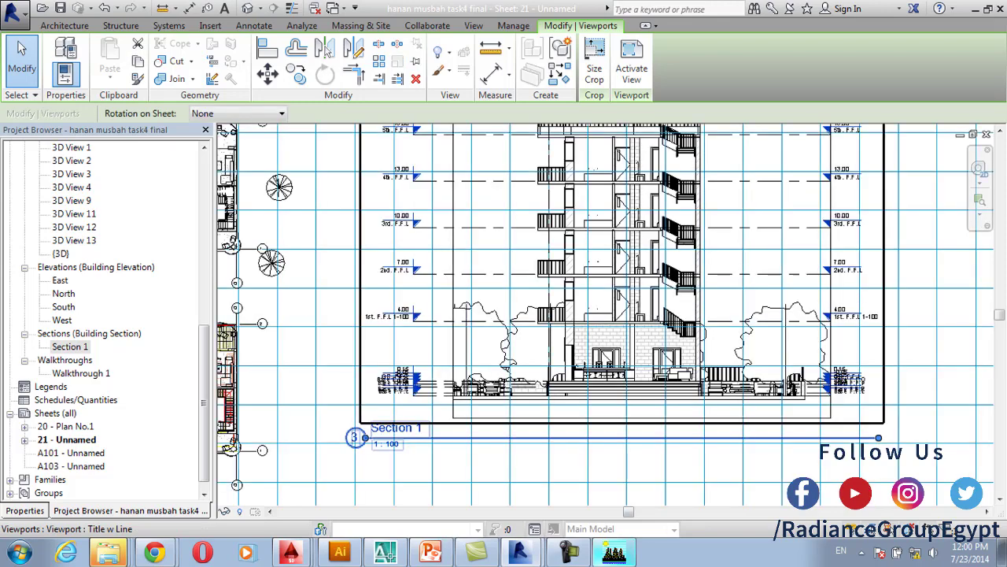
middle_drag(856, 436, 884, 458)
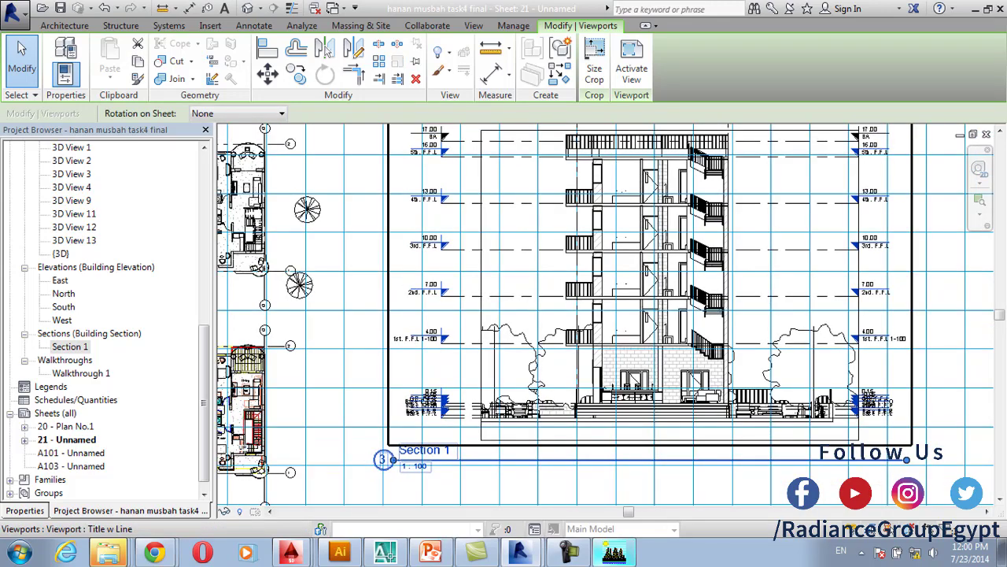
double_click(499, 296)
right_click(498, 295)
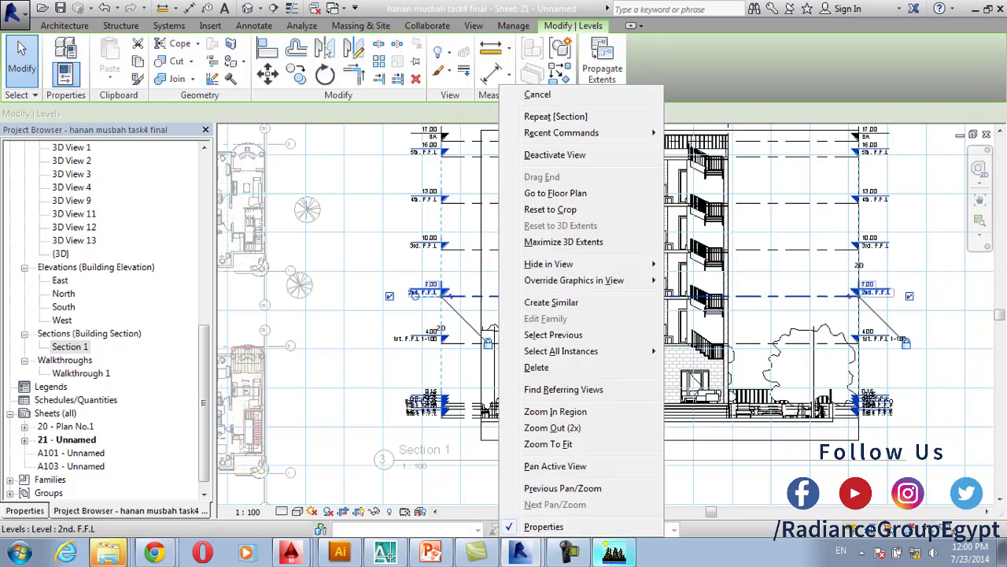
mouse_move(598, 351)
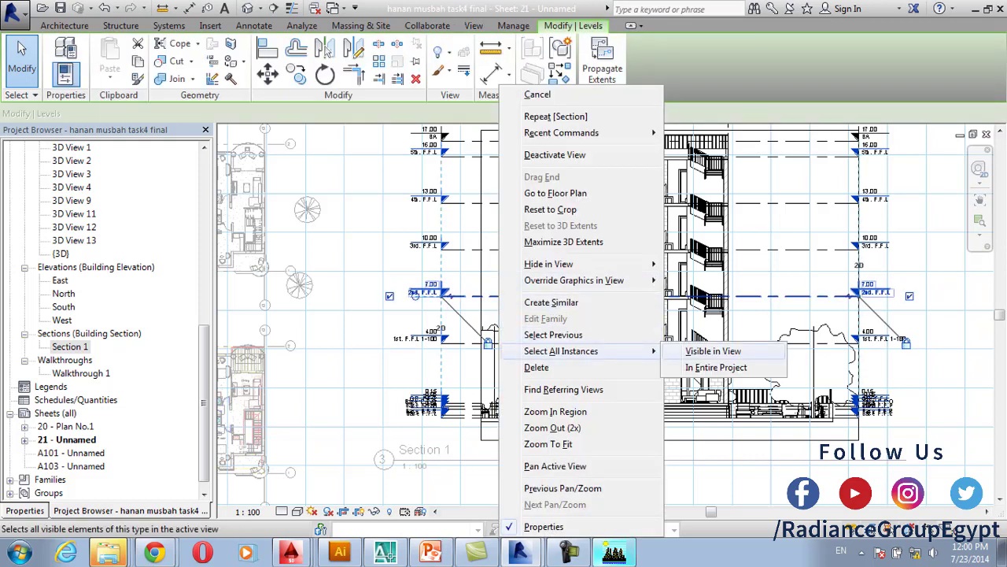
click(713, 351)
right_click(351, 171)
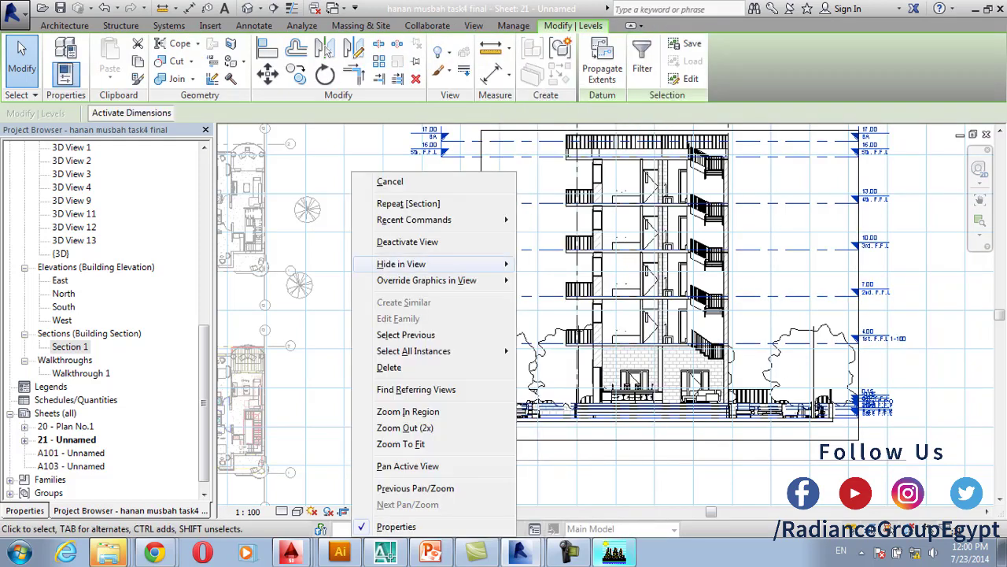
mouse_move(441, 263)
click(543, 262)
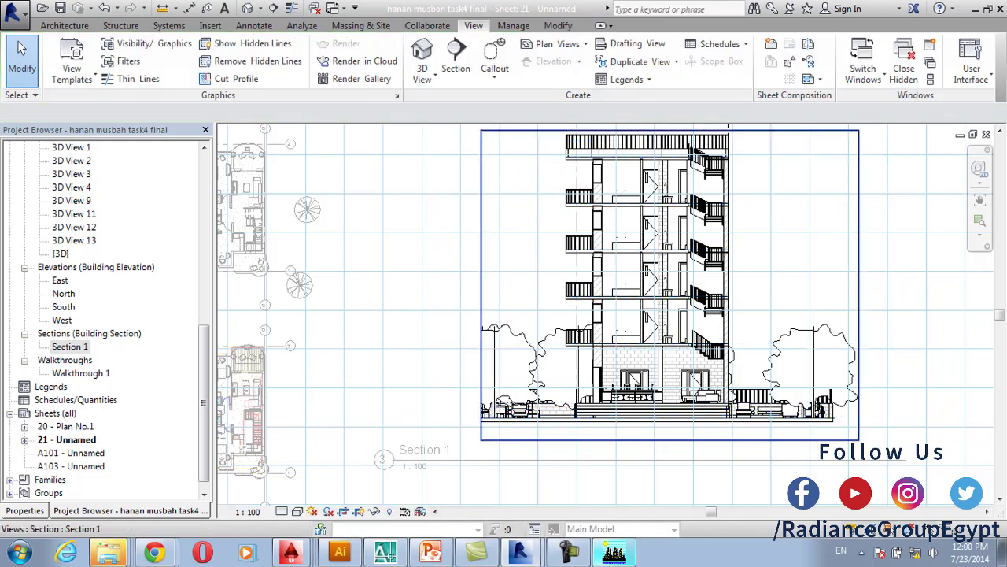
key(Escape)
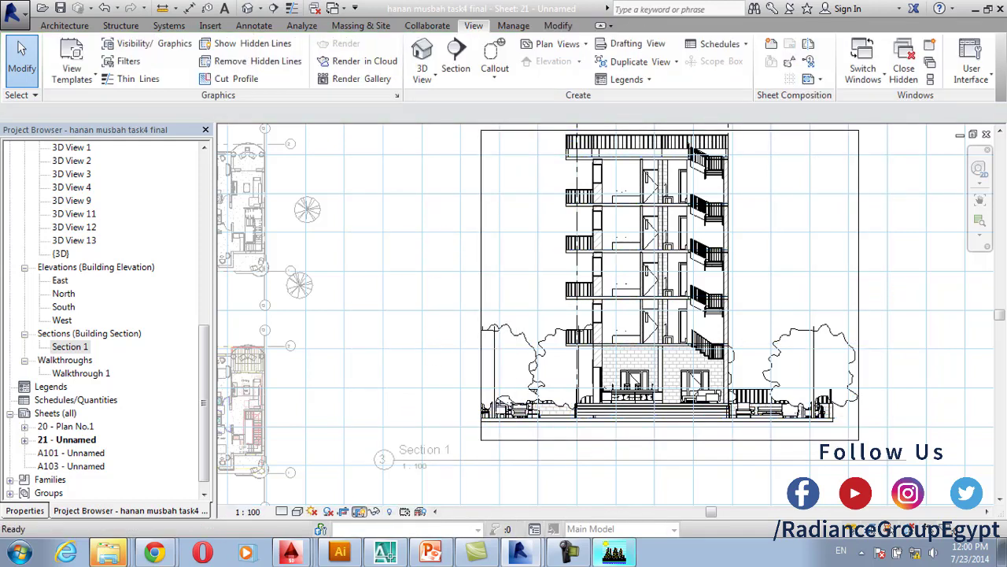
Hide the section's crop region and set its detail level to Fine
click(359, 512)
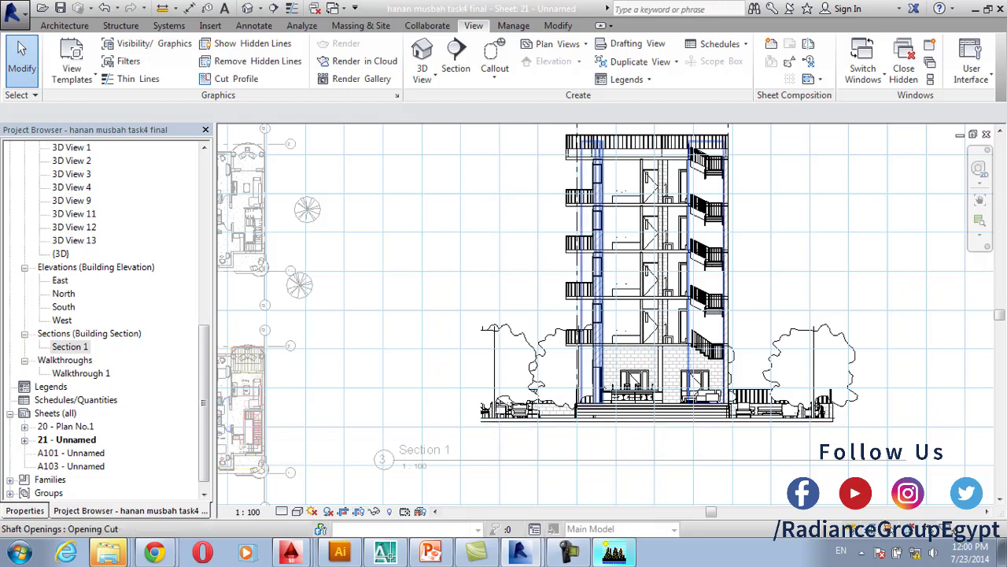
click(282, 512)
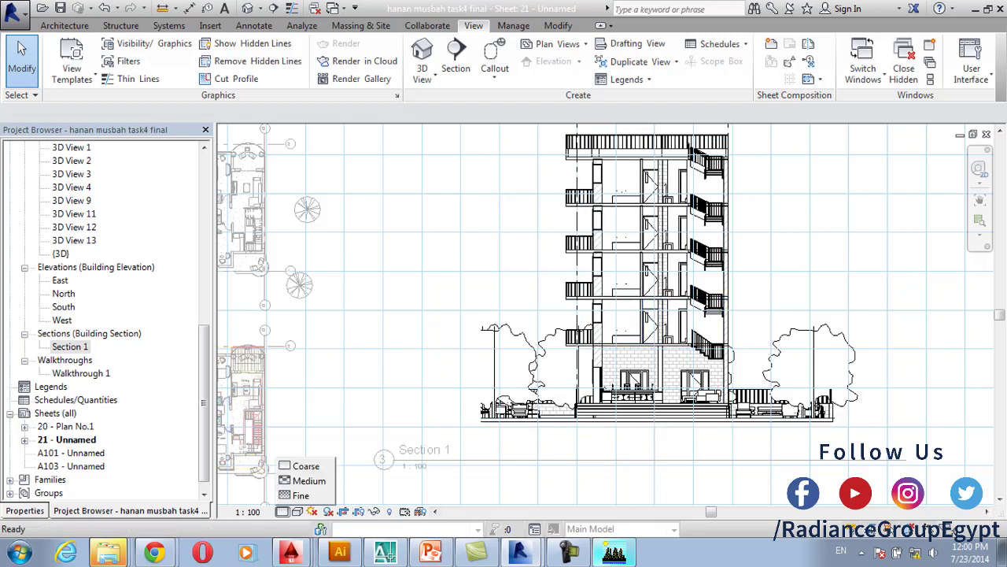
click(303, 495)
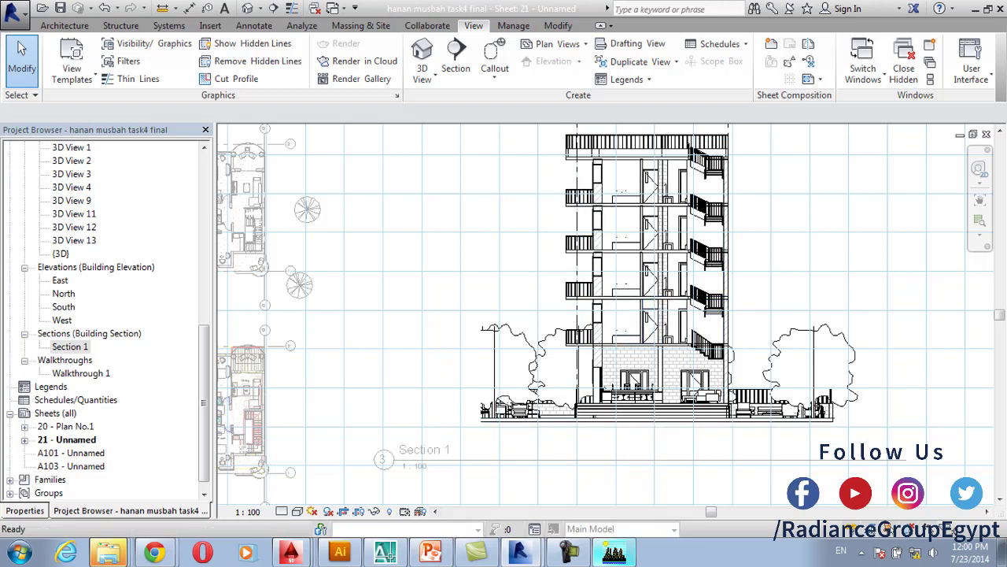
Try the Shaded visual style, then switch the section back to Hidden Line
click(298, 511)
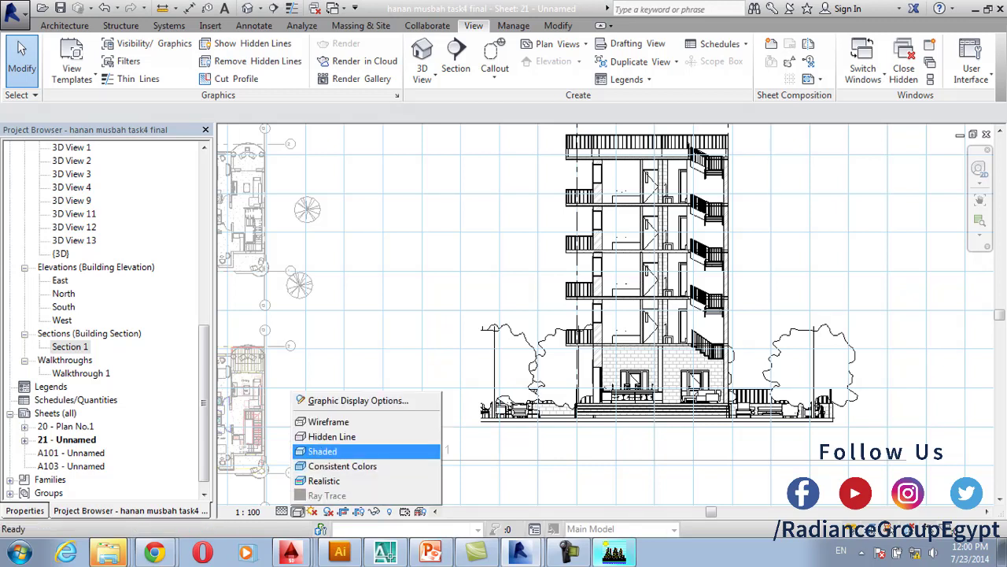
click(322, 451)
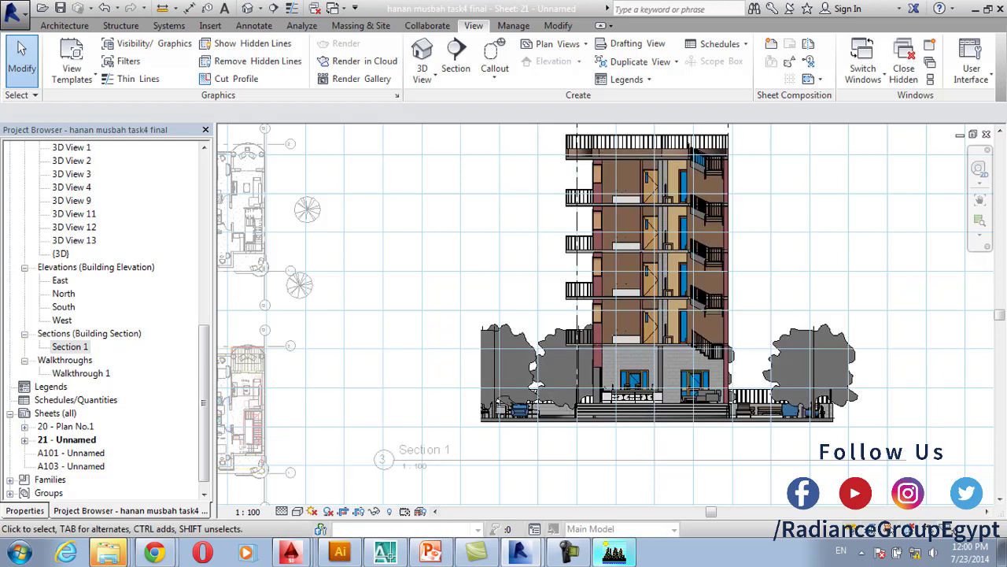
click(298, 512)
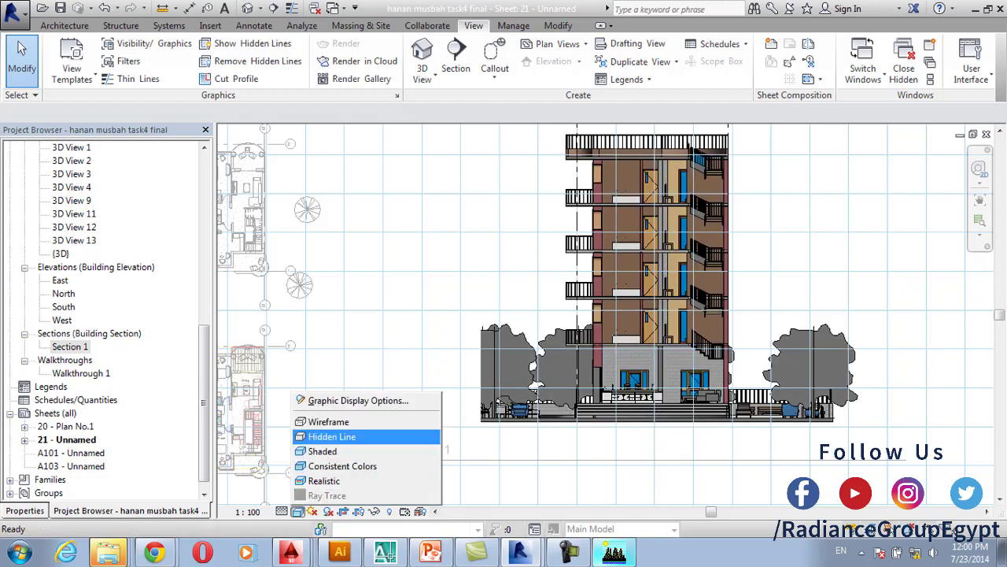
click(322, 436)
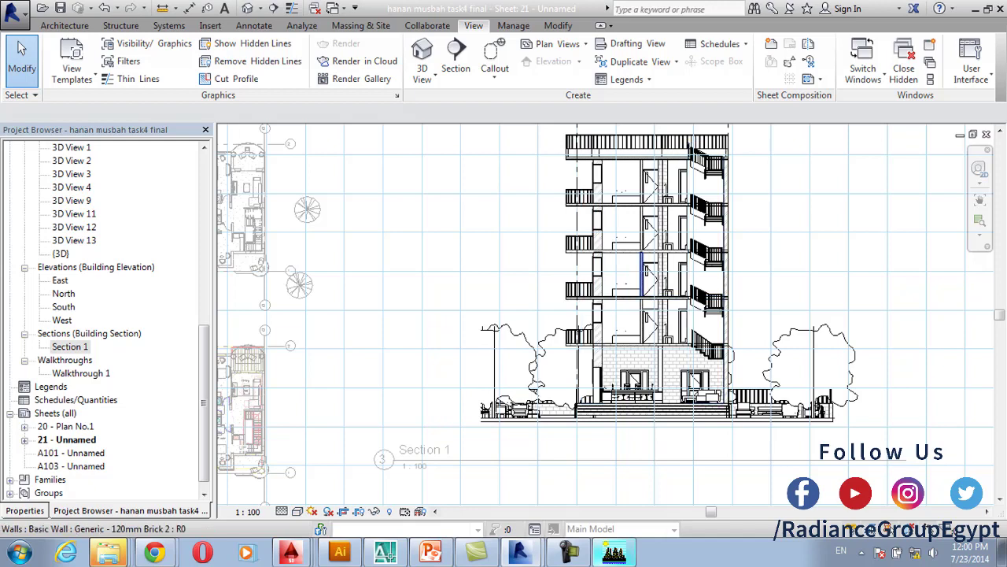
scroll(653, 276, up, 3)
scroll(677, 284, up, 5)
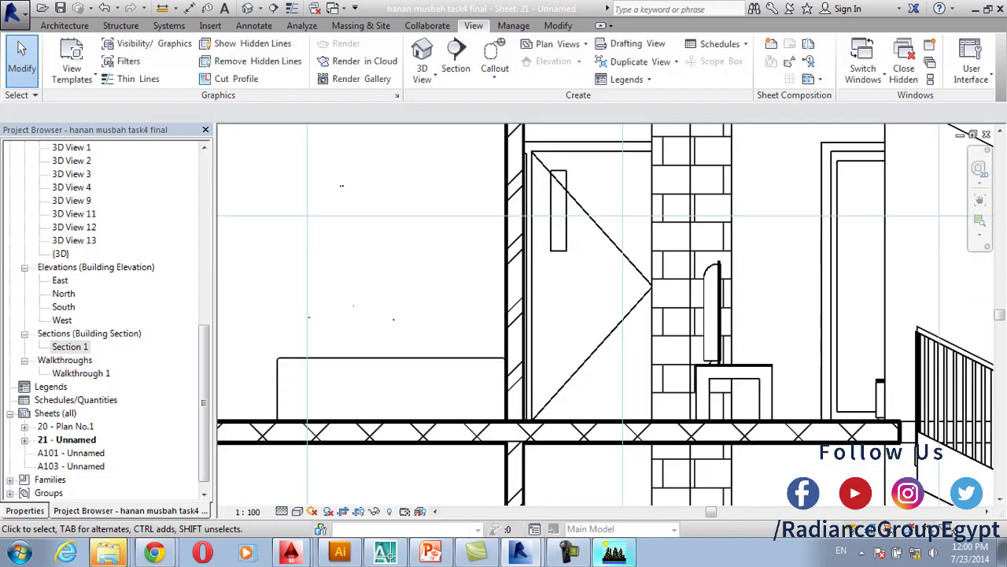
scroll(606, 370, down, 1)
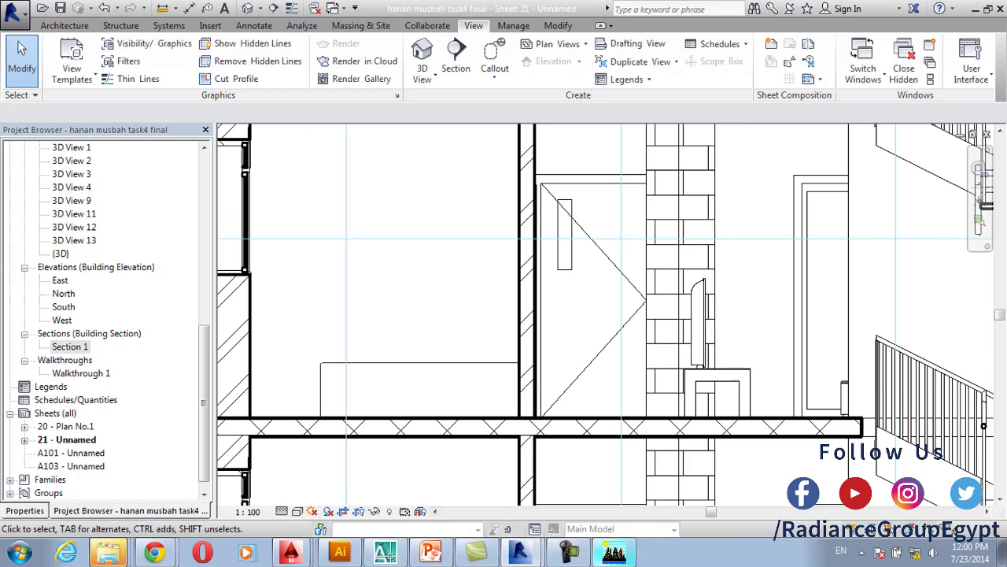
scroll(606, 397, down, 10)
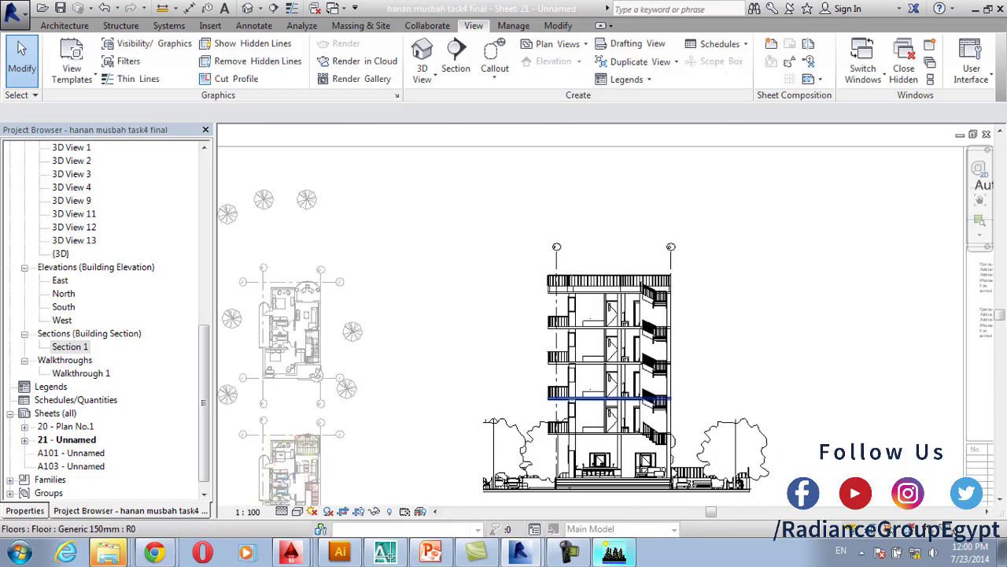
Select all grid lines visible in Section 1 and hide them in the view
scroll(598, 402, down, 1)
click(565, 402)
right_click(502, 401)
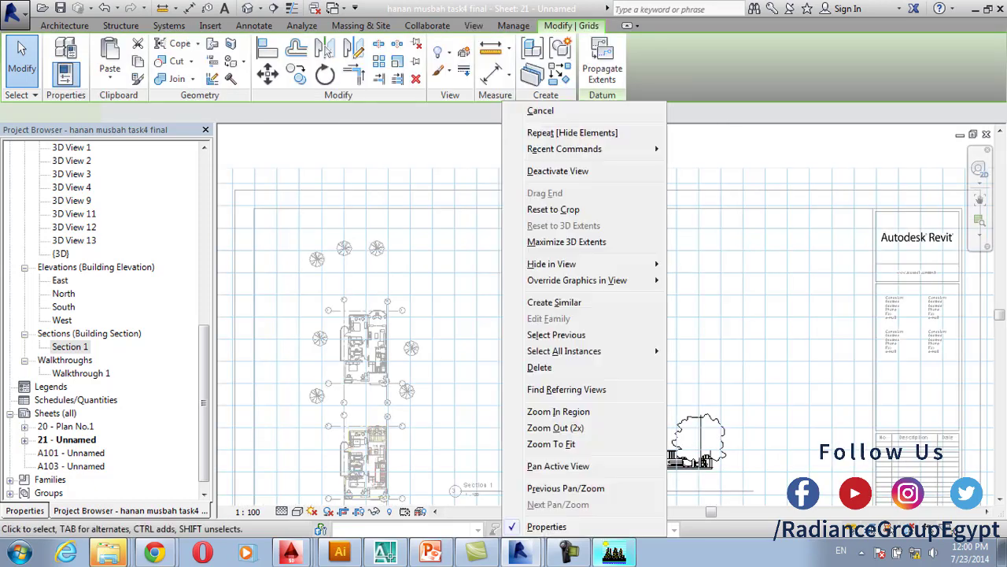
mouse_move(592, 351)
click(706, 351)
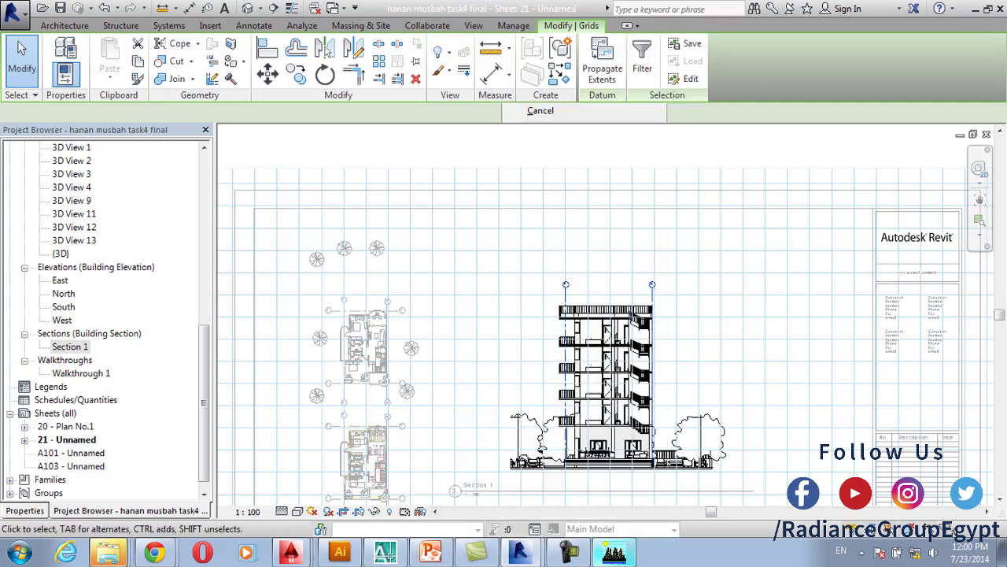
right_click(454, 172)
mouse_move(550, 263)
click(639, 264)
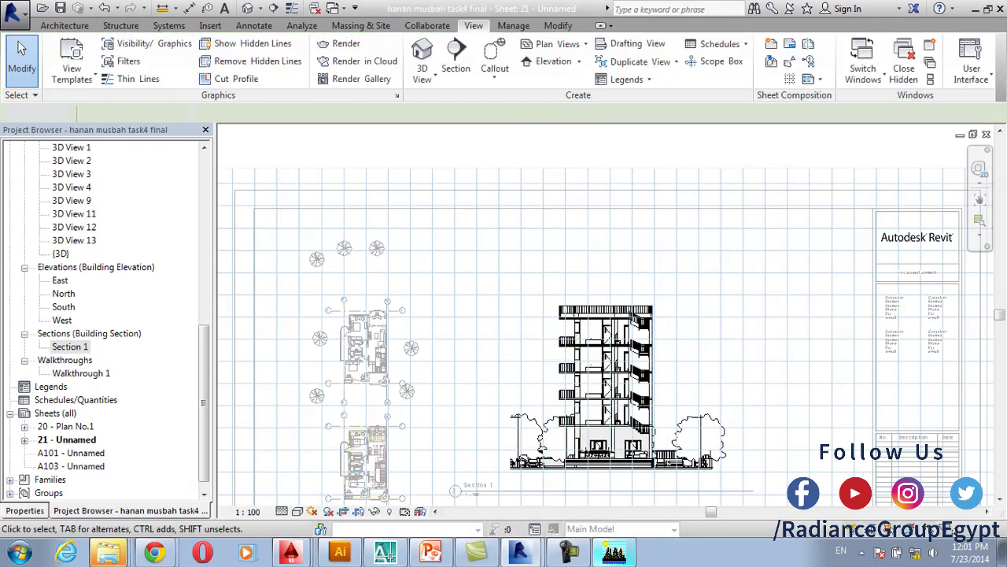
Deactivate the section view and select the Section 1 viewport on sheet 21
right_click(458, 290)
click(514, 98)
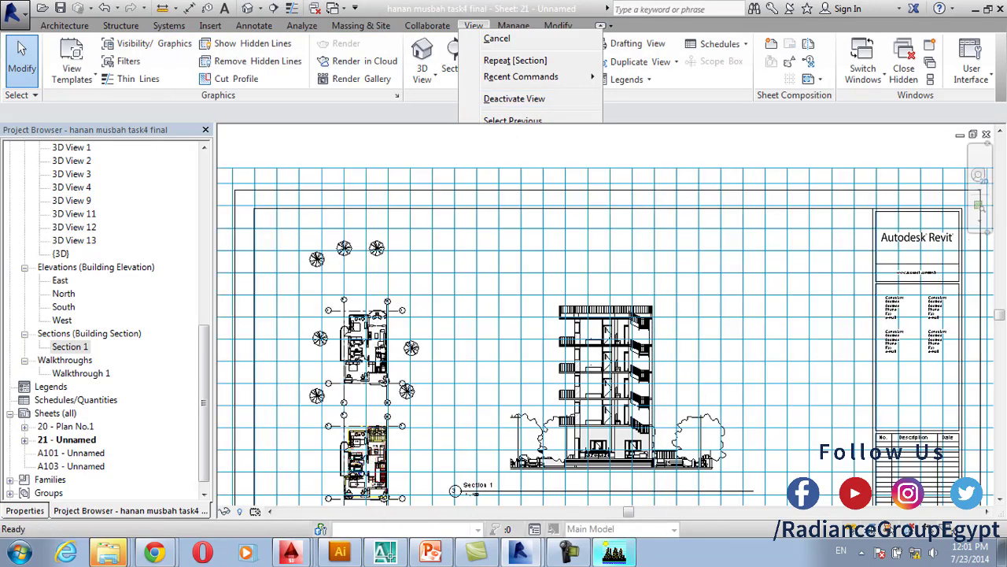
scroll(543, 341, down, 1)
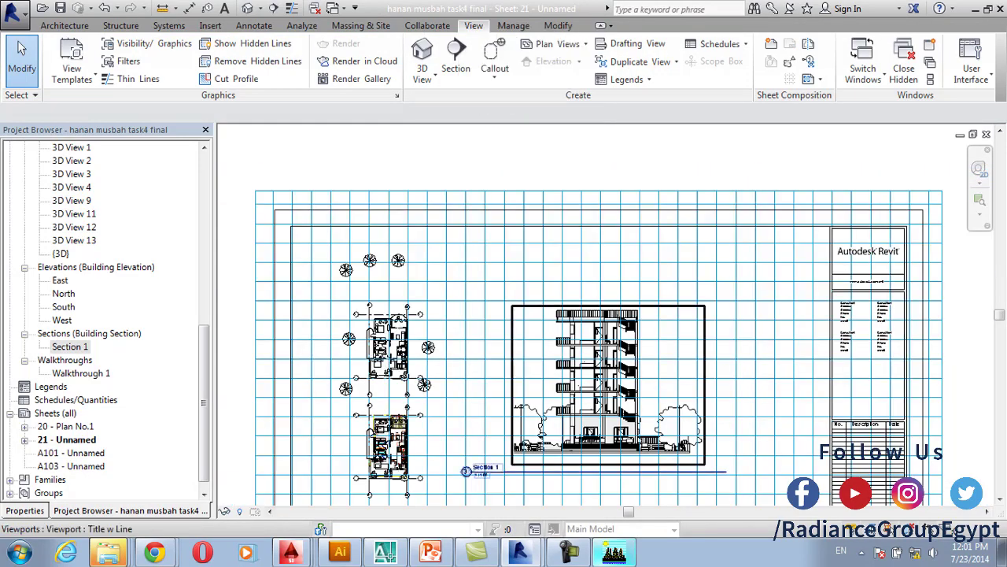
click(477, 472)
Change the Section 1 viewport type to No Title
click(24, 510)
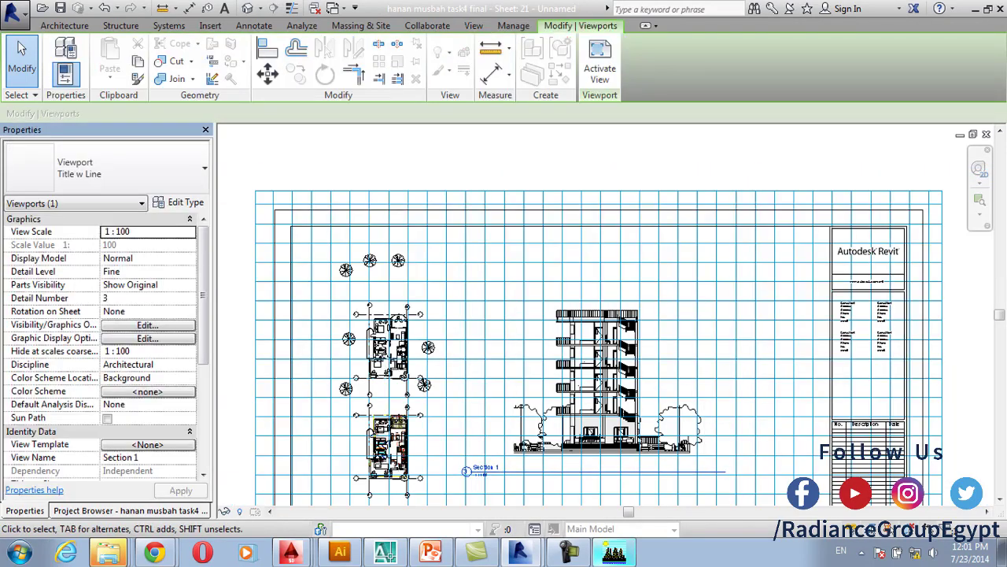
click(105, 167)
click(105, 221)
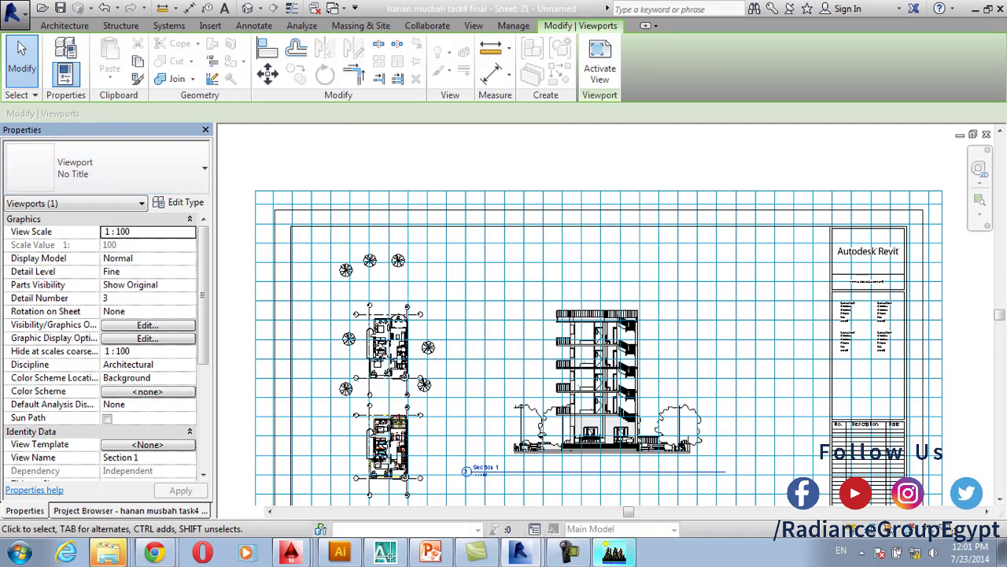
key(Escape)
Move the Section 1 viewport left toward the plans, then open the Section 1 view
scroll(520, 288, down, 2)
middle_drag(520, 288, 618, 218)
click(682, 294)
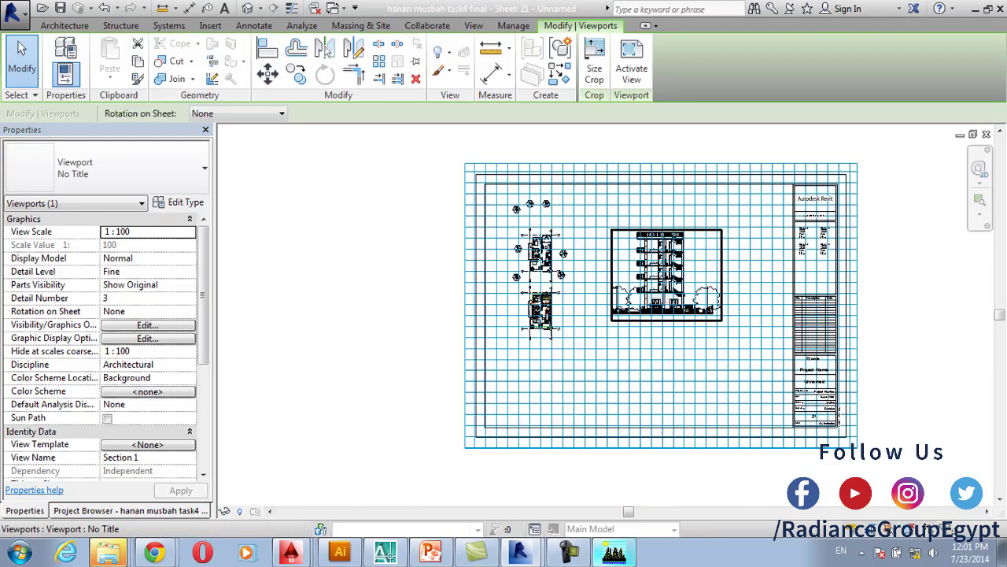
click(267, 74)
scroll(614, 210, up, 4)
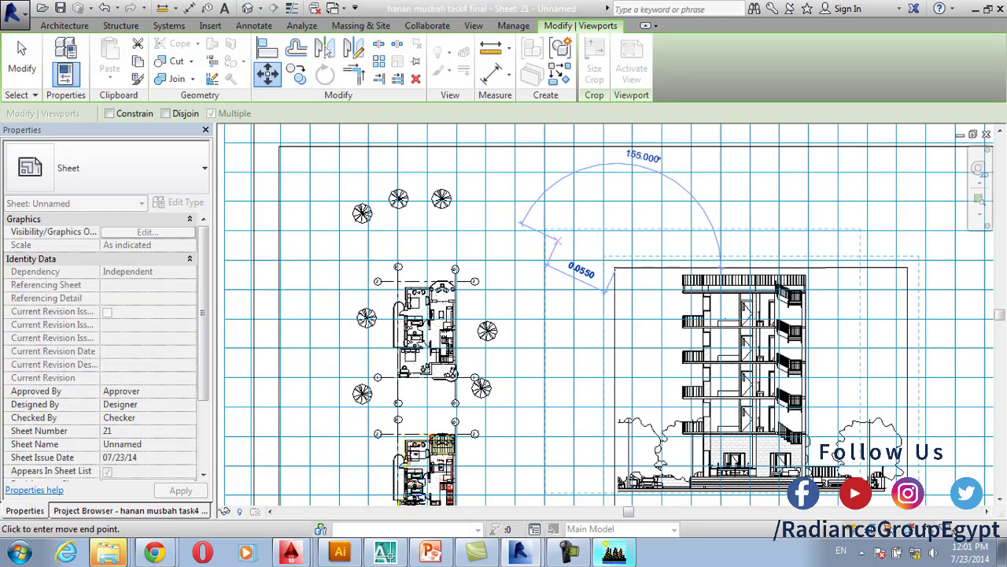
click(543, 230)
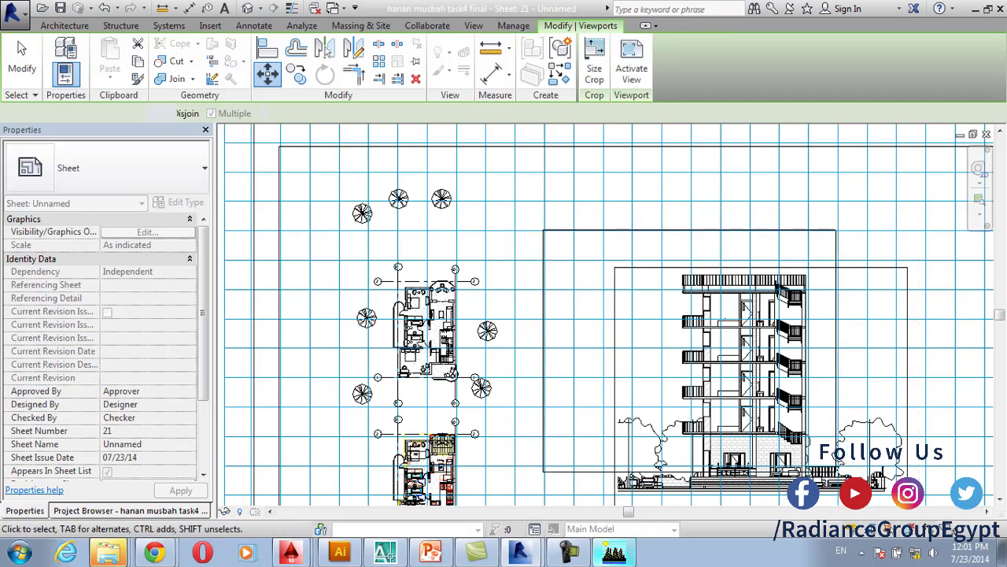
scroll(543, 230, down, 4)
key(Escape)
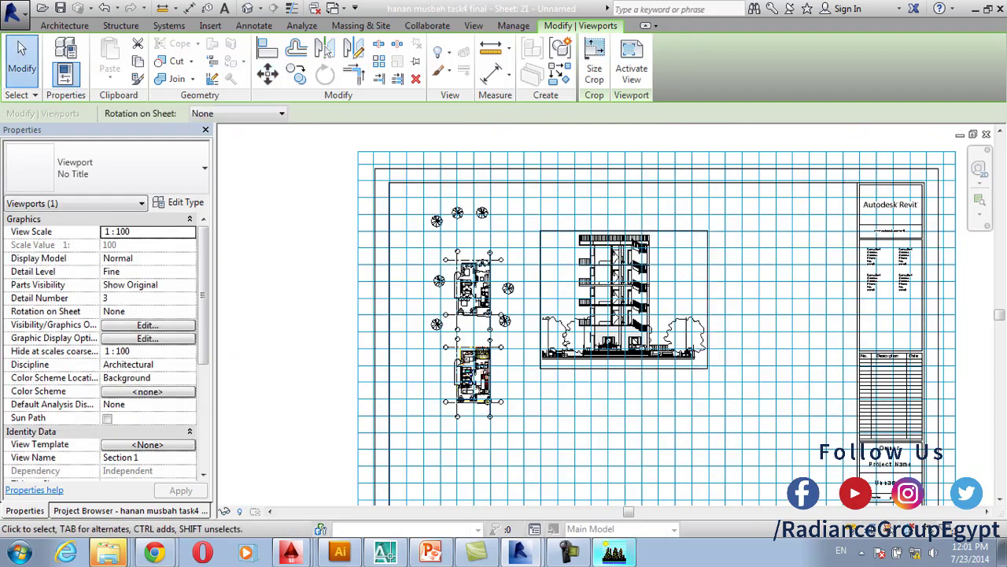
click(130, 510)
double_click(70, 347)
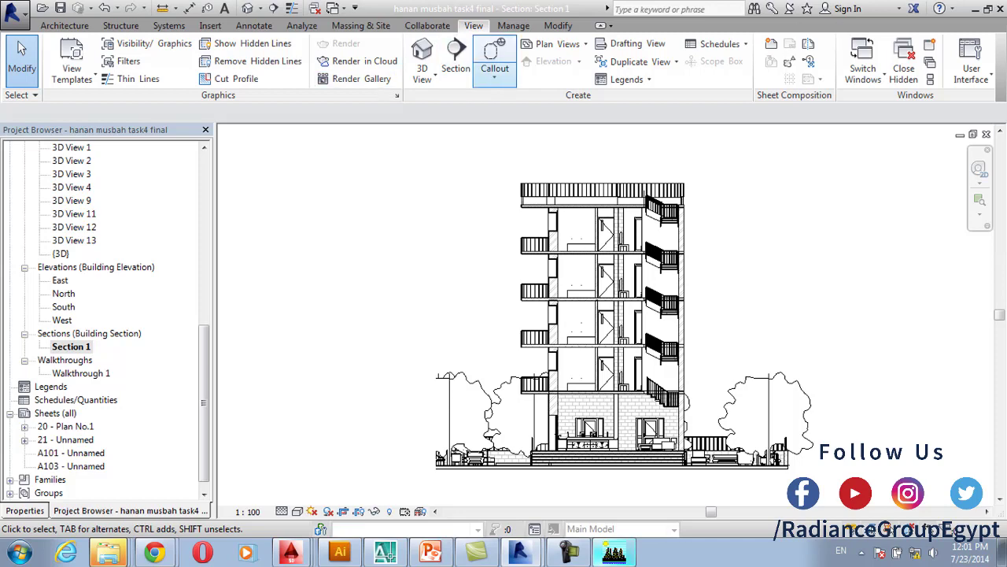
Draw a rectangular callout around the floor slab and brick column in Section 1
click(495, 77)
click(522, 103)
scroll(618, 352, up, 5)
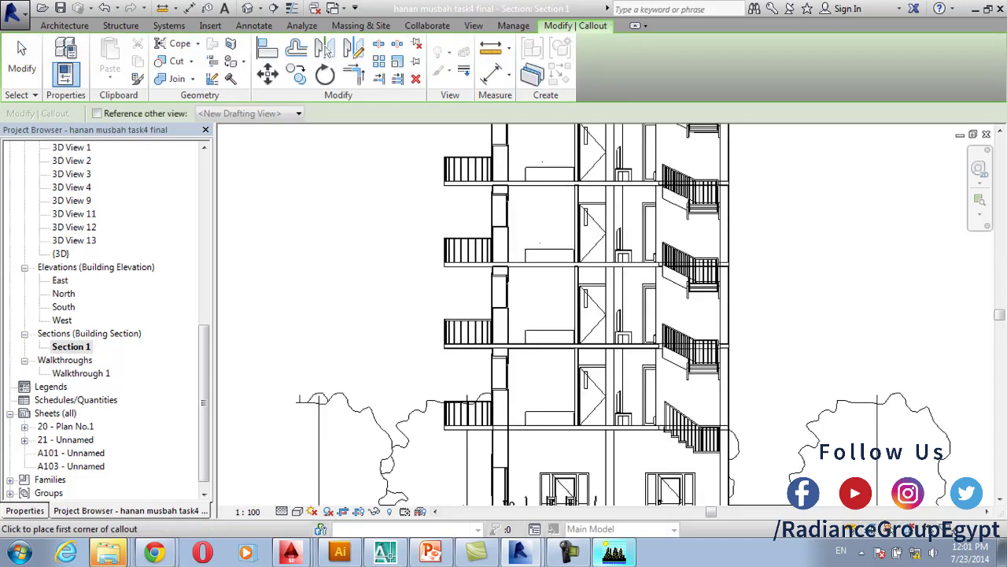
scroll(620, 308, up, 3)
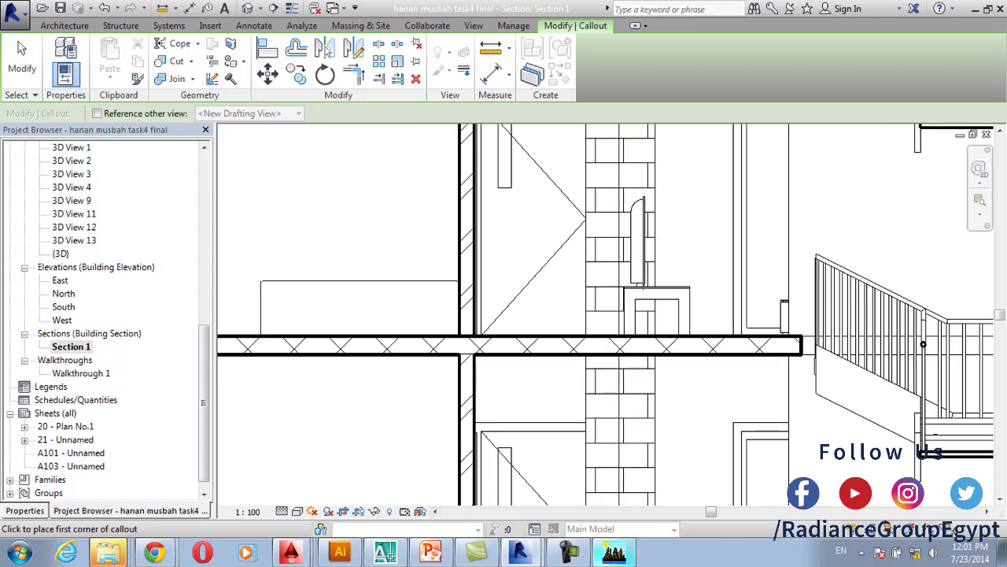
click(669, 304)
click(568, 389)
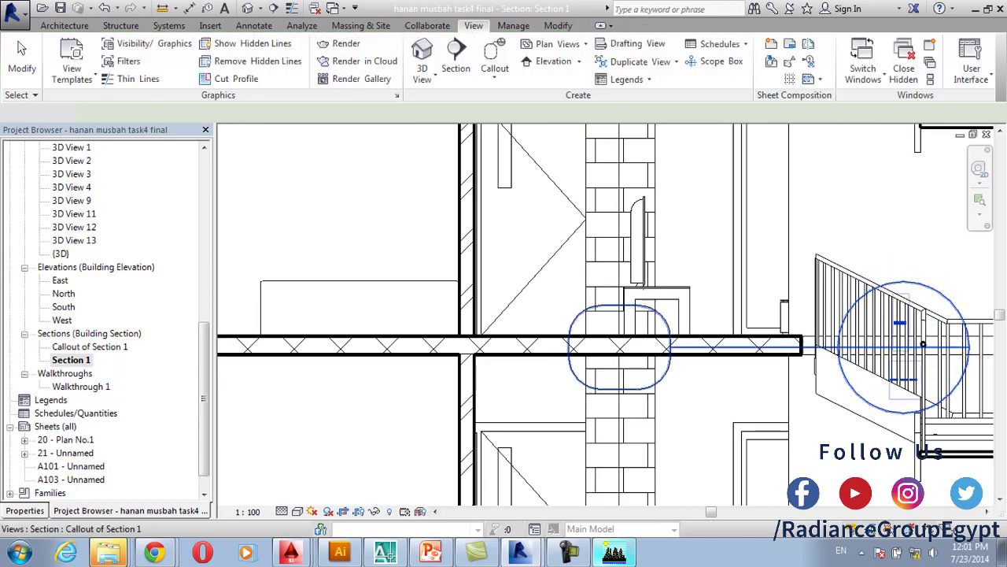
Open the Callout of Section 1 view, set it to Fine detail, and reopen sheet 21
click(570, 346)
right_click(572, 346)
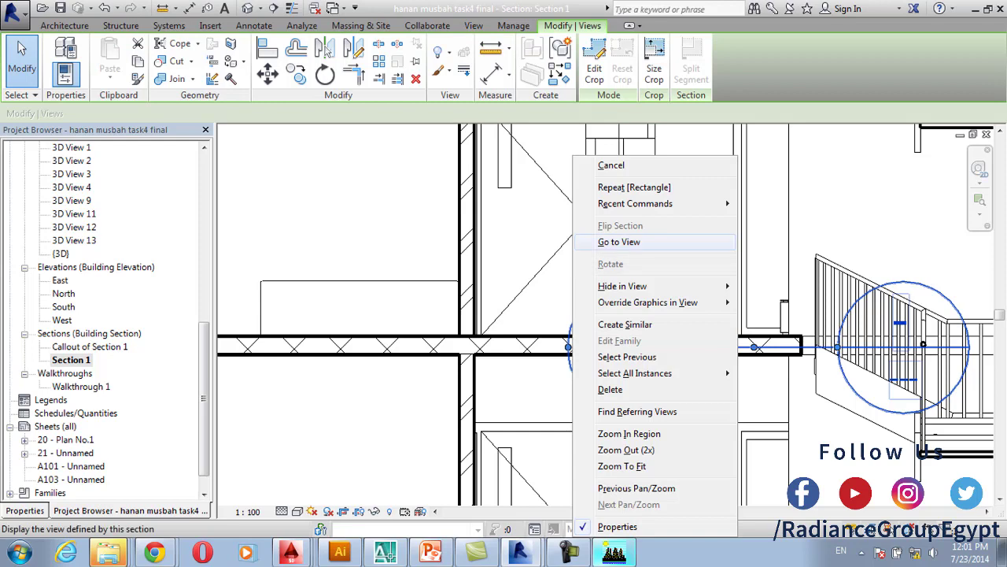
click(618, 241)
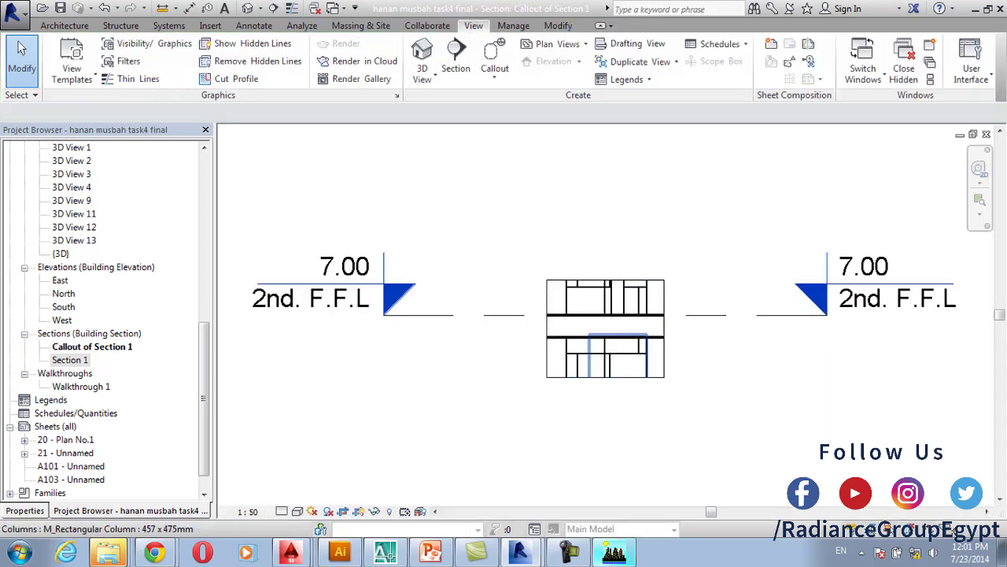
scroll(617, 340, up, 2)
click(281, 511)
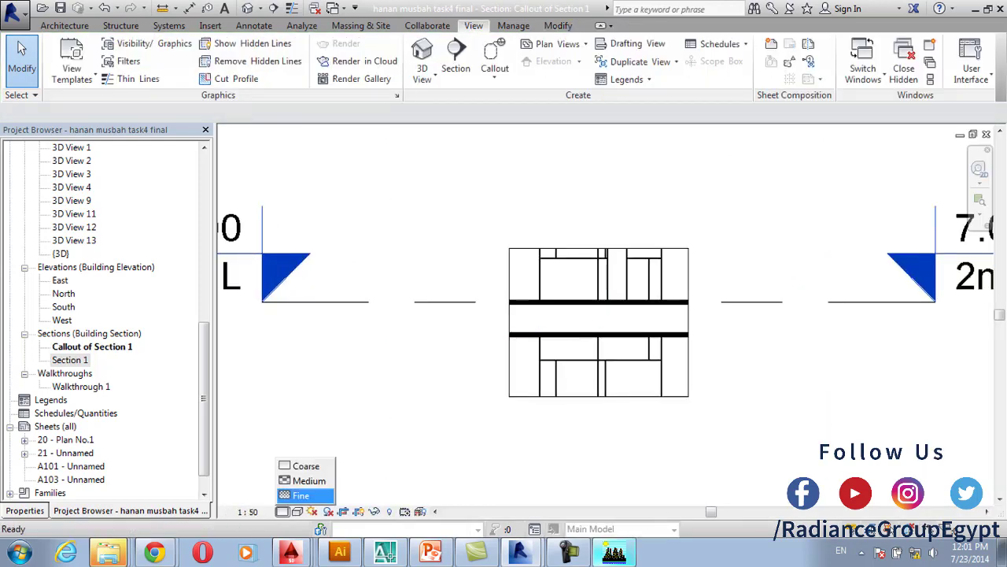
click(293, 496)
scroll(579, 383, up, 1)
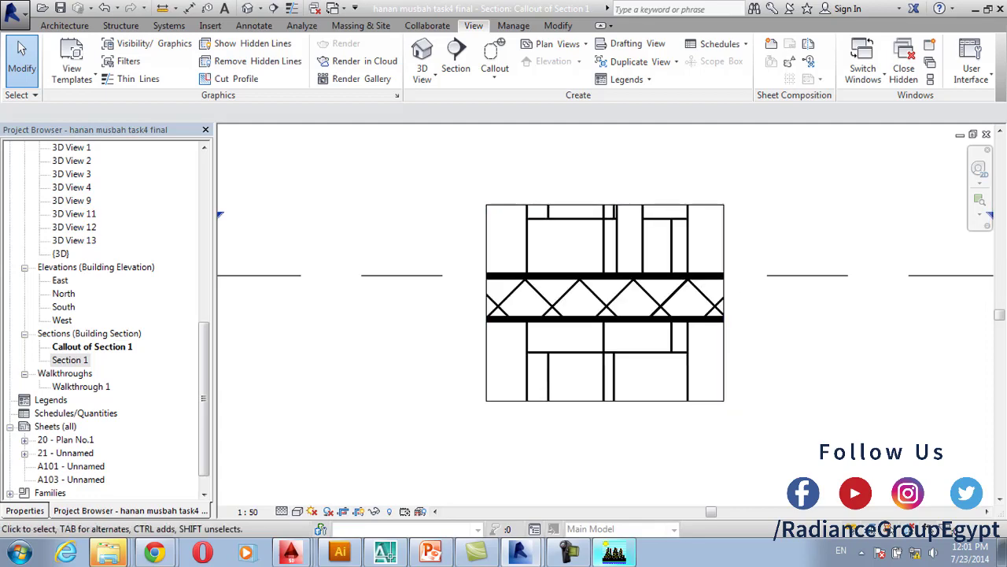
double_click(66, 453)
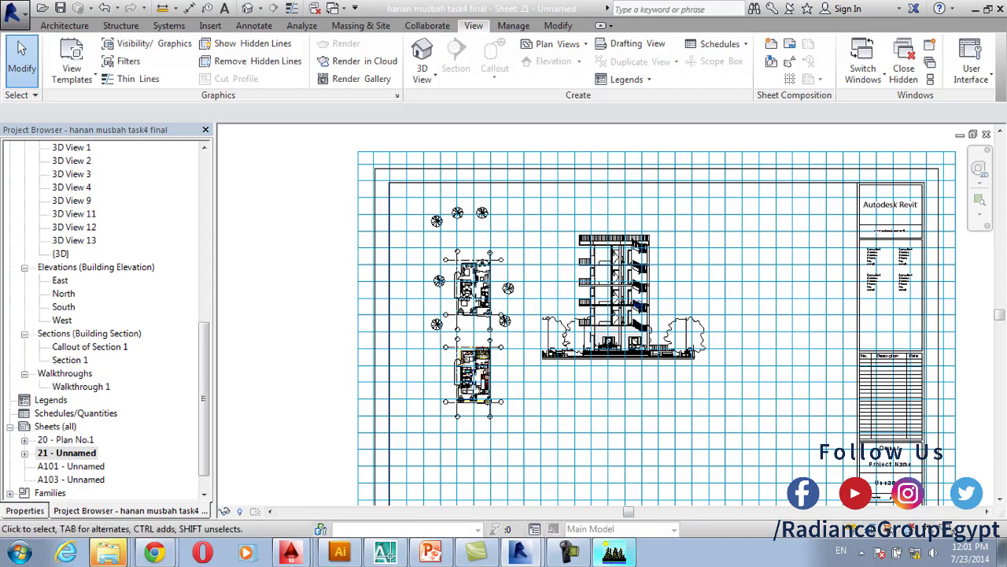
Place the Callout of Section 1 viewport below the floor plans and activate it to change its scale
drag(89, 346, 558, 399)
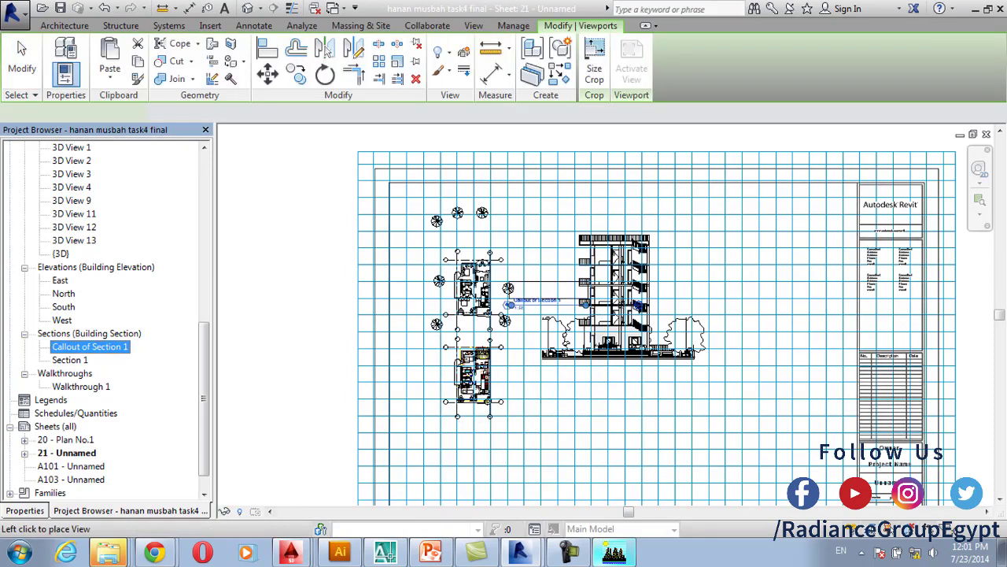
click(531, 417)
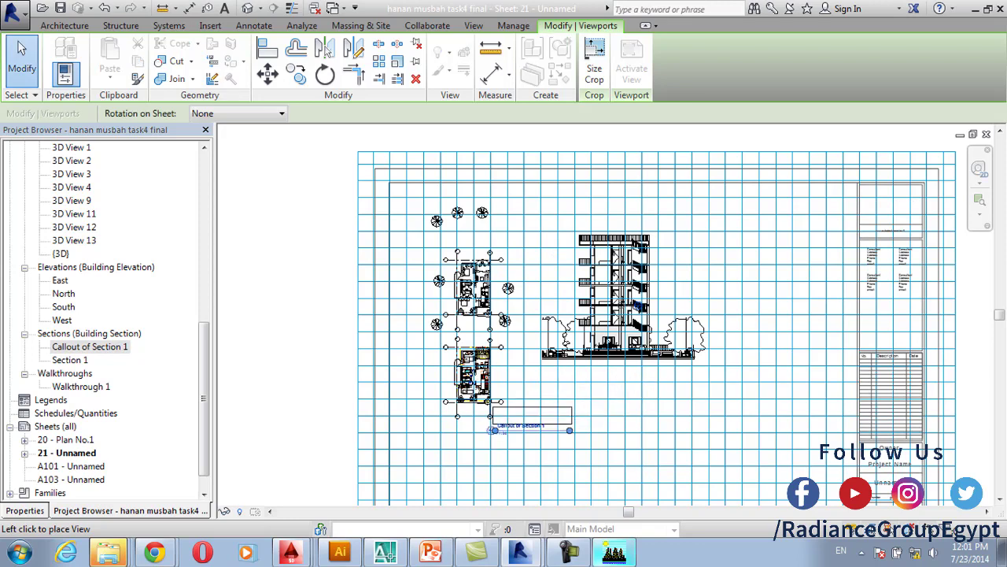
click(476, 443)
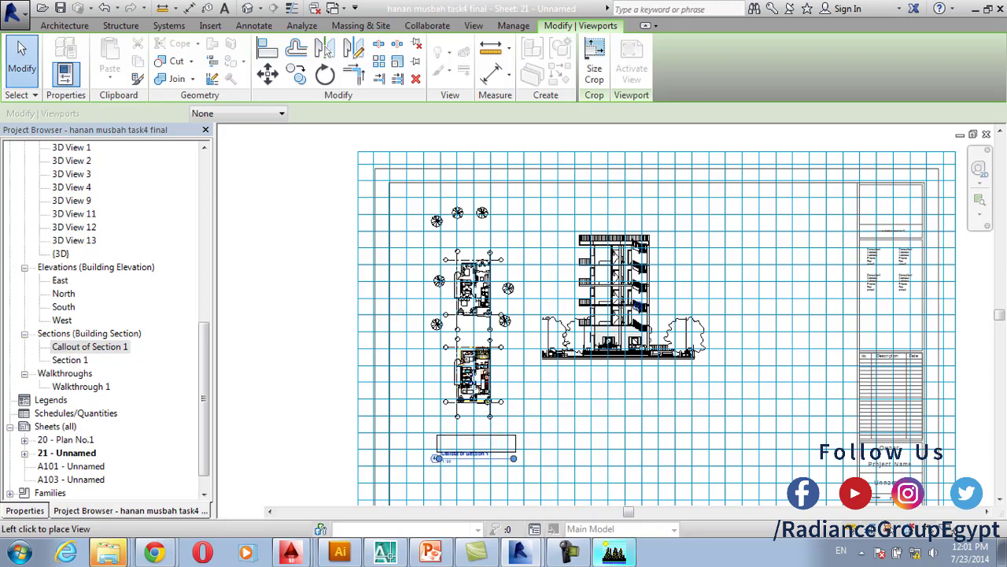
scroll(475, 461, up, 3)
scroll(429, 460, up, 3)
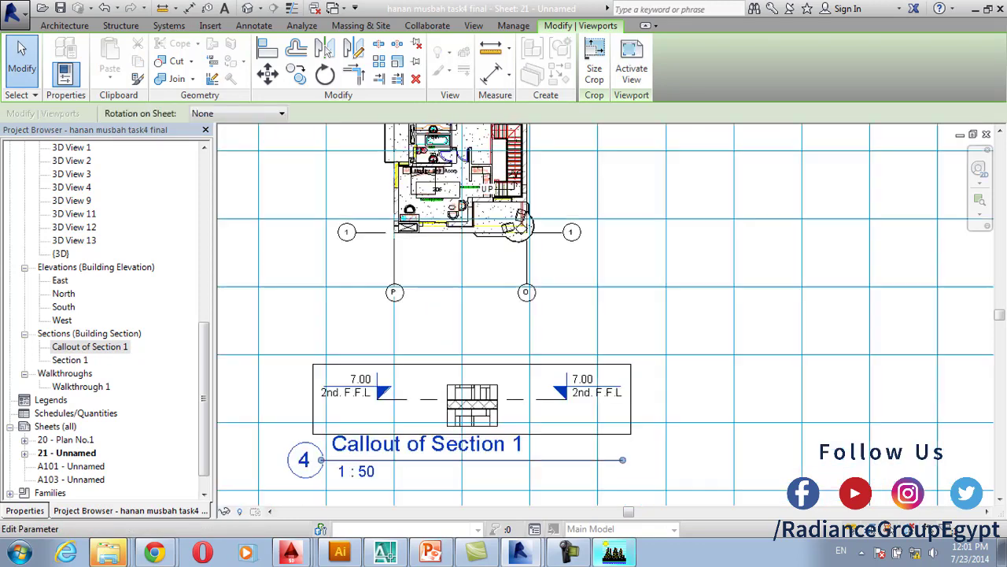
double_click(540, 392)
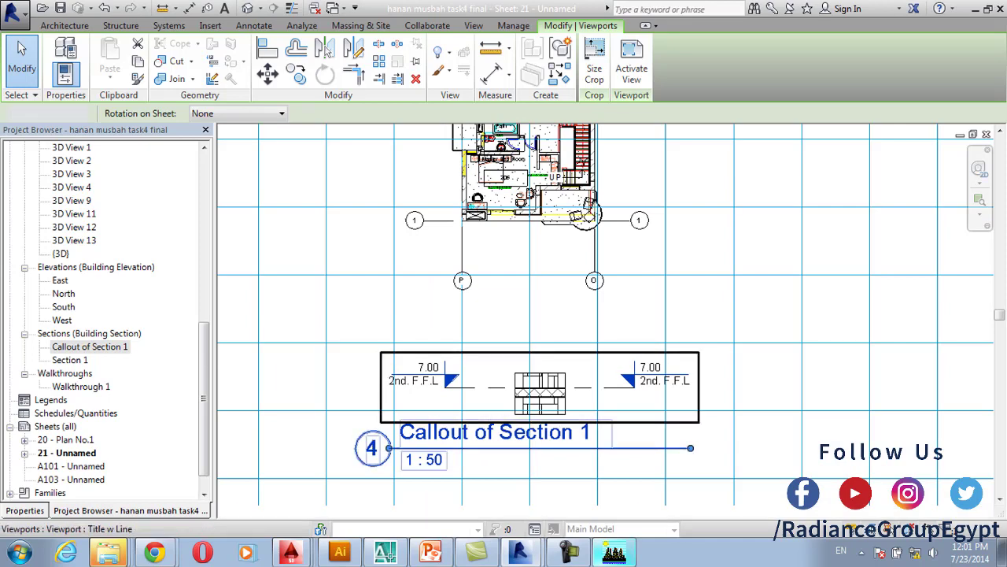
click(247, 512)
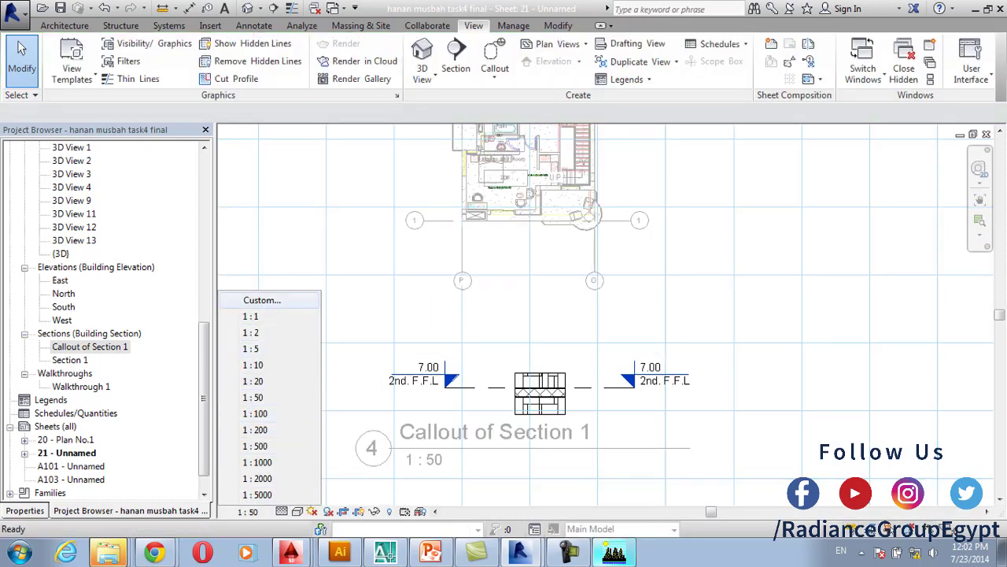
Set the callout view to a custom 1:25 scale
click(262, 300)
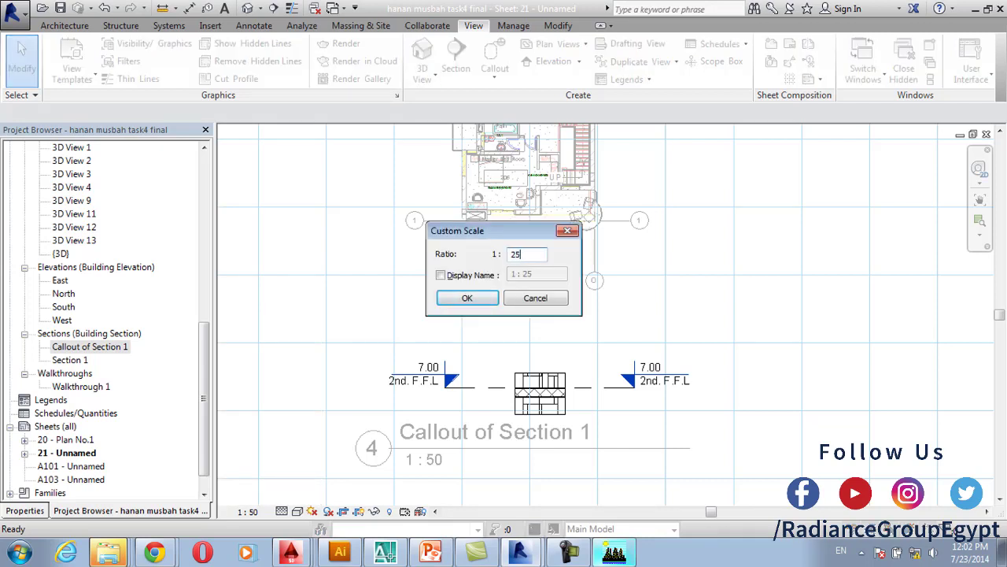
text(25)
key(Return)
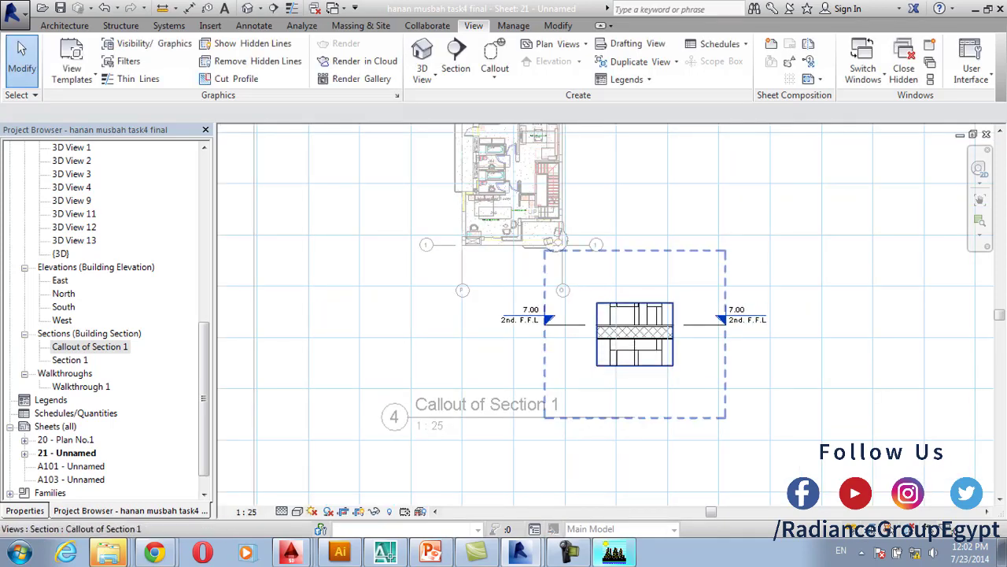
Hide the 2nd. F.F.L level line in the callout and deactivate the view
right_click(595, 350)
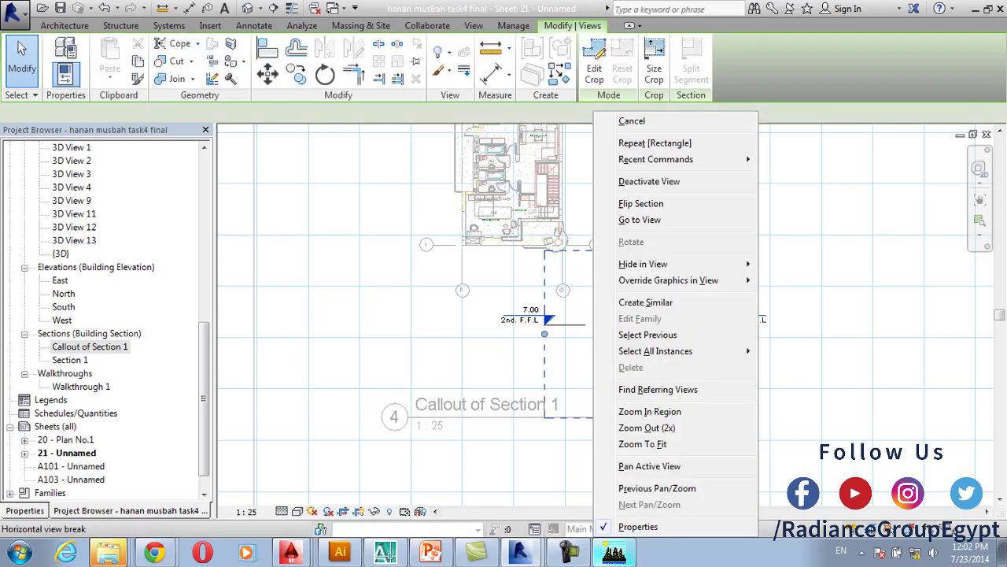
key(Escape)
key(Escape)
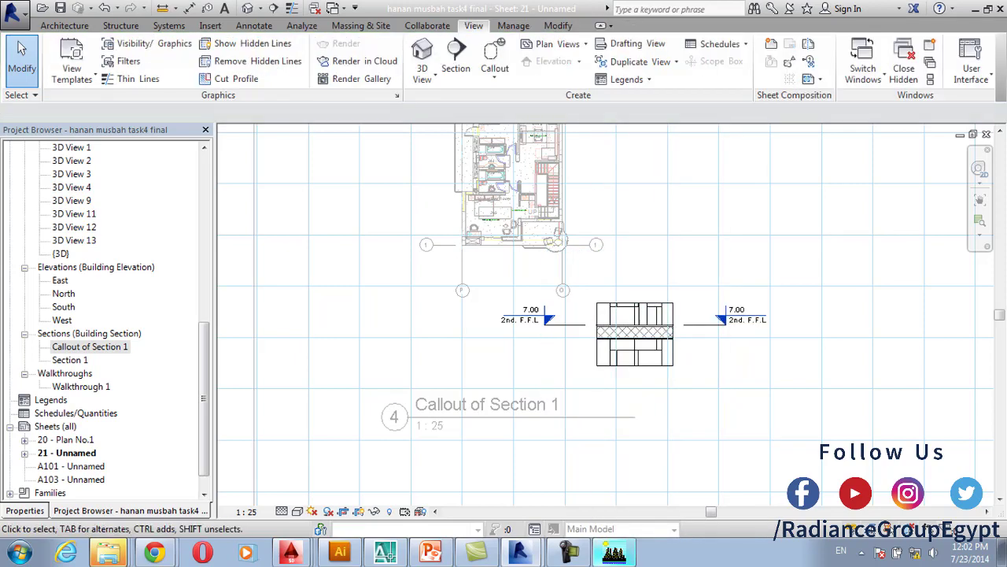
click(566, 324)
right_click(573, 324)
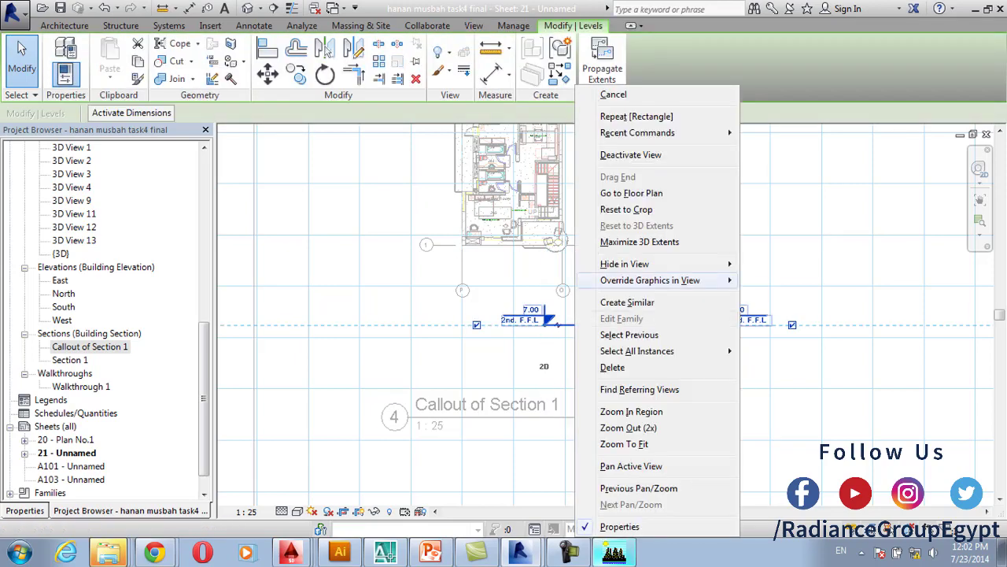
mouse_move(669, 263)
click(775, 264)
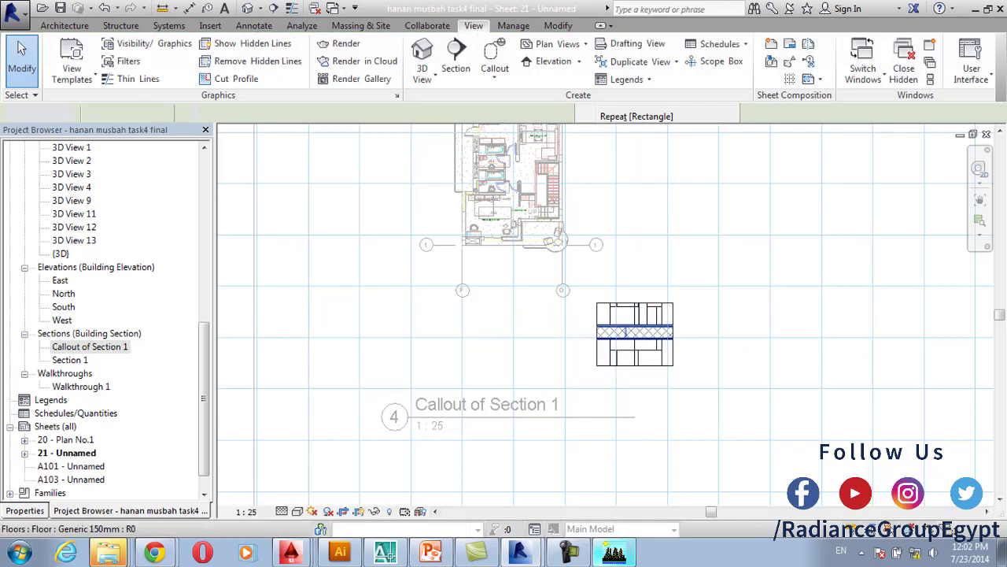
right_click(412, 304)
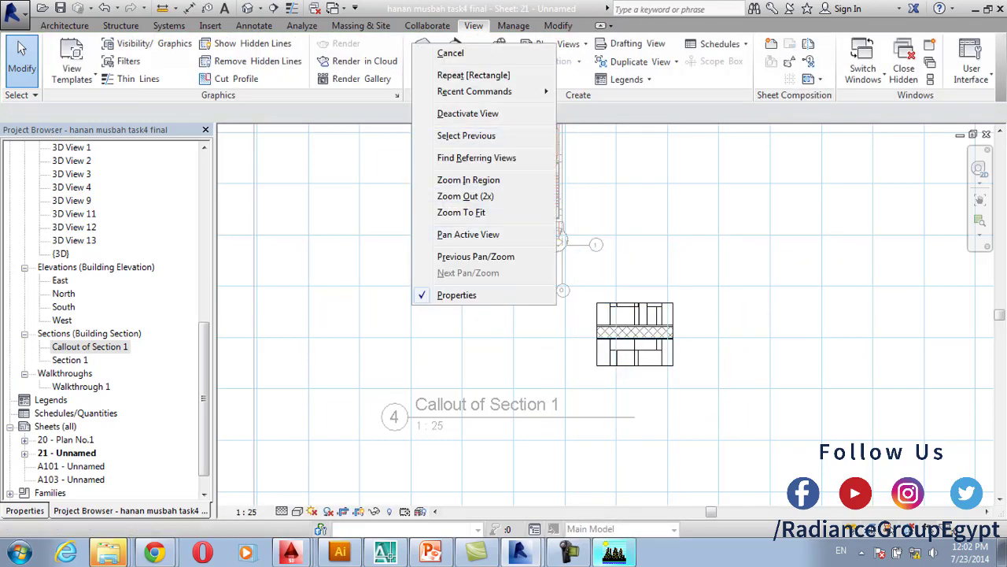
click(467, 114)
click(467, 113)
Change the Callout of Section 1 viewport's type to No Title
click(487, 405)
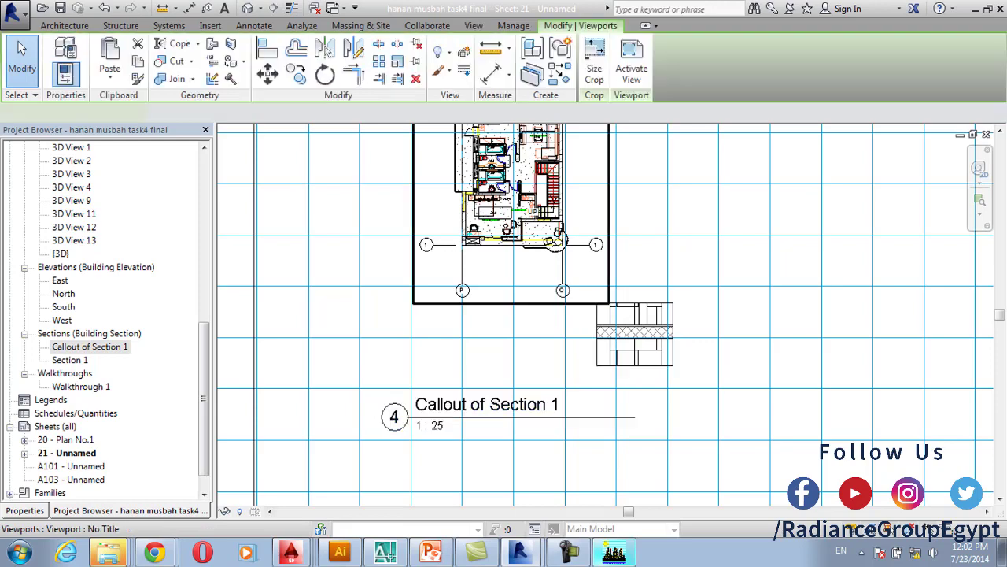
click(24, 510)
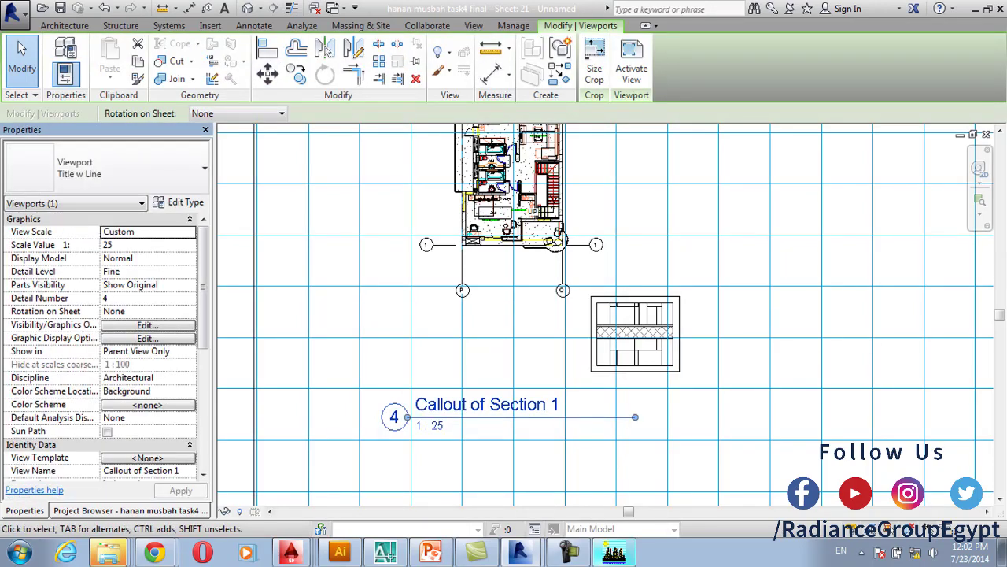
click(106, 167)
click(79, 236)
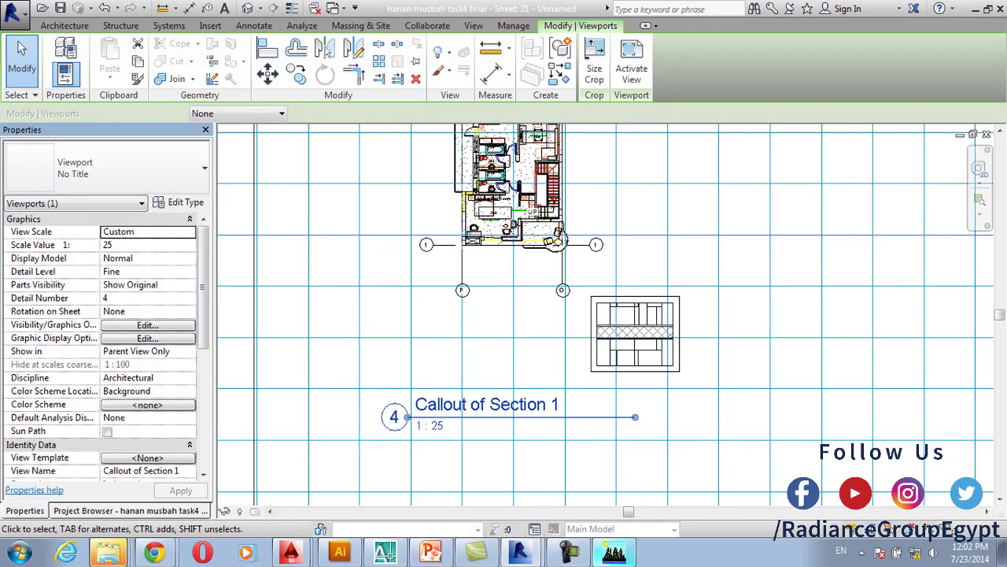
Move the callout detail viewport beneath the lower floor plan on sheet 21
click(268, 73)
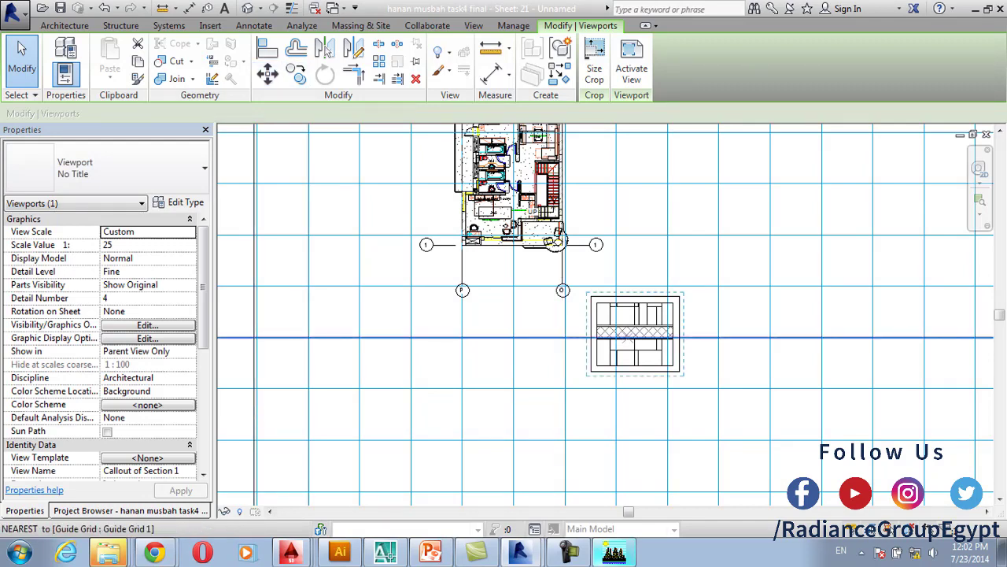
click(628, 337)
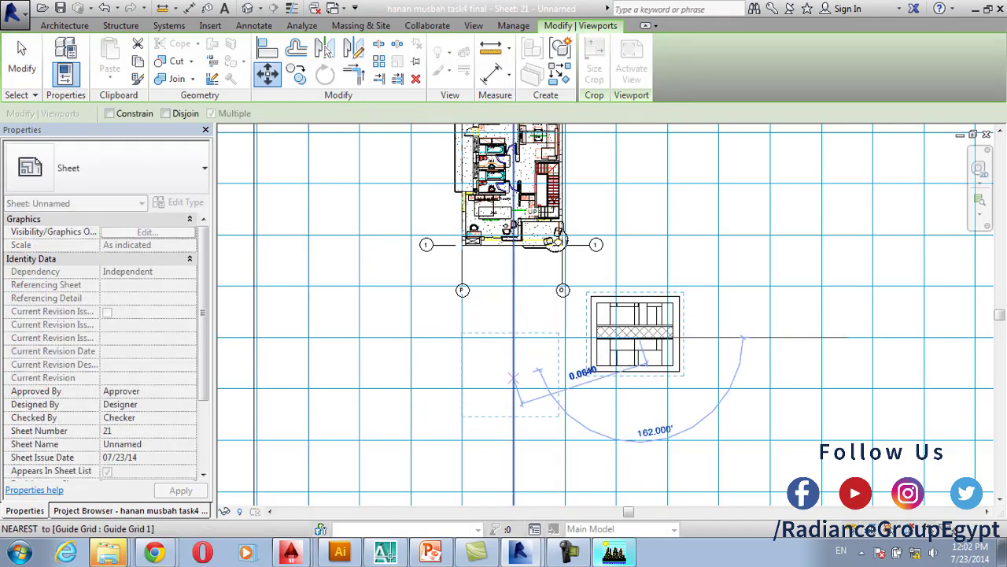
click(513, 383)
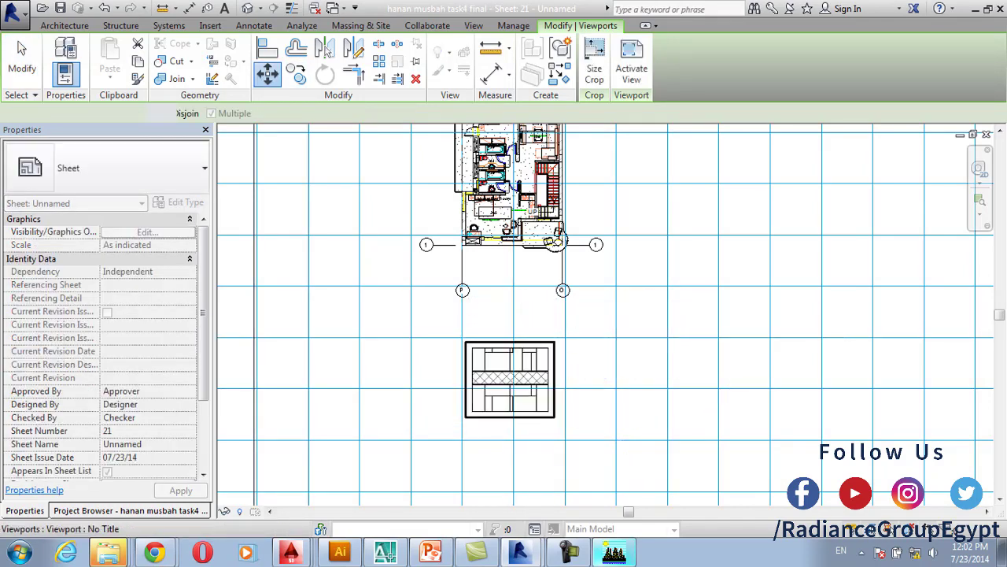
scroll(504, 384, down, 3)
key(Escape)
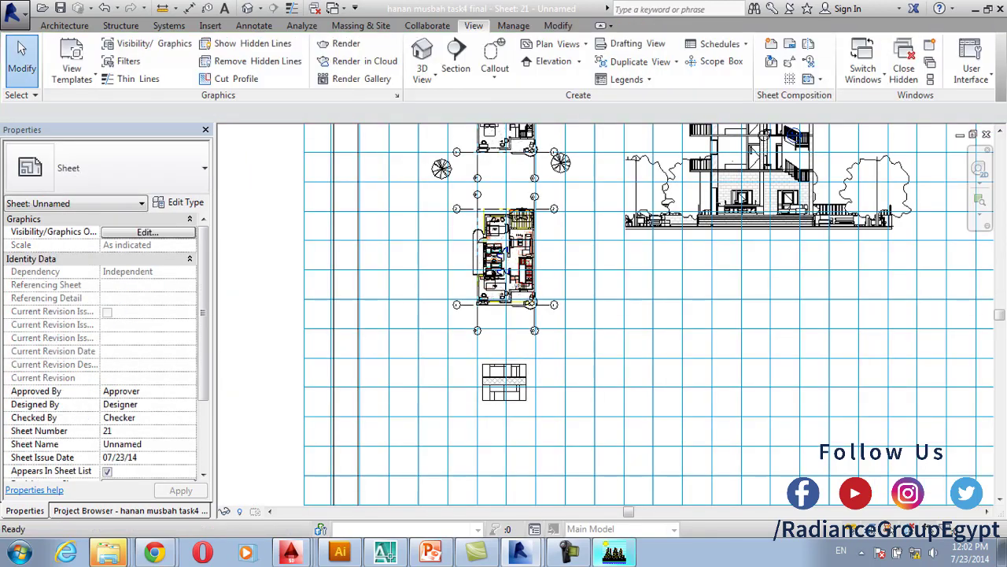
scroll(614, 268, down, 1)
click(529, 264)
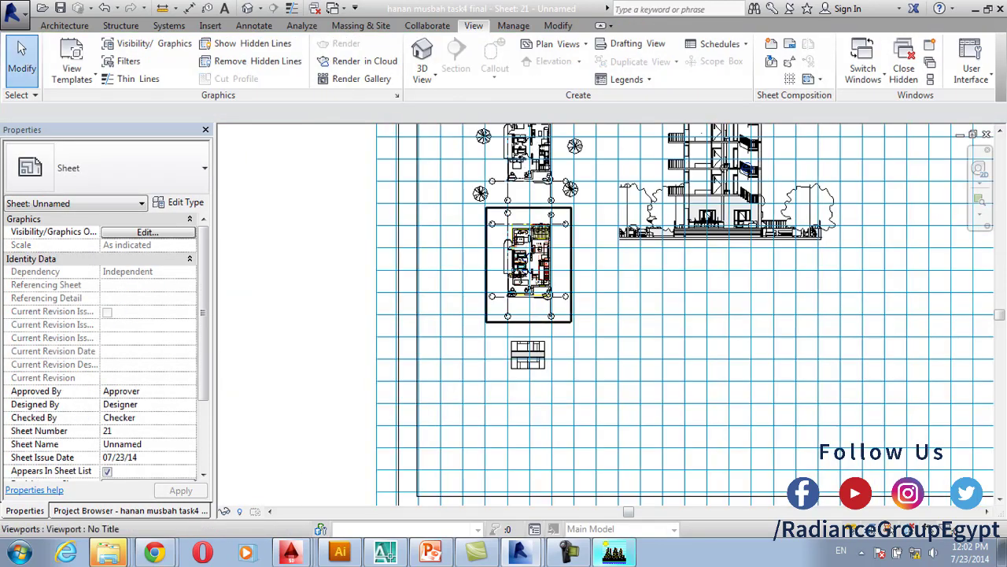
key(Escape)
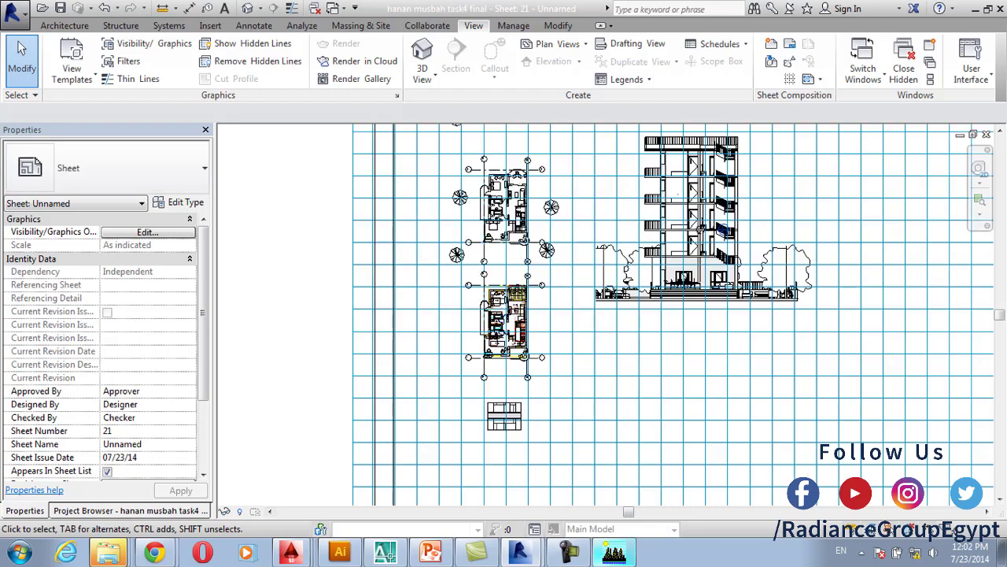
Restore the Project Browser, frame the whole sheet, then stop showing the LanSchool teacher screen
click(130, 510)
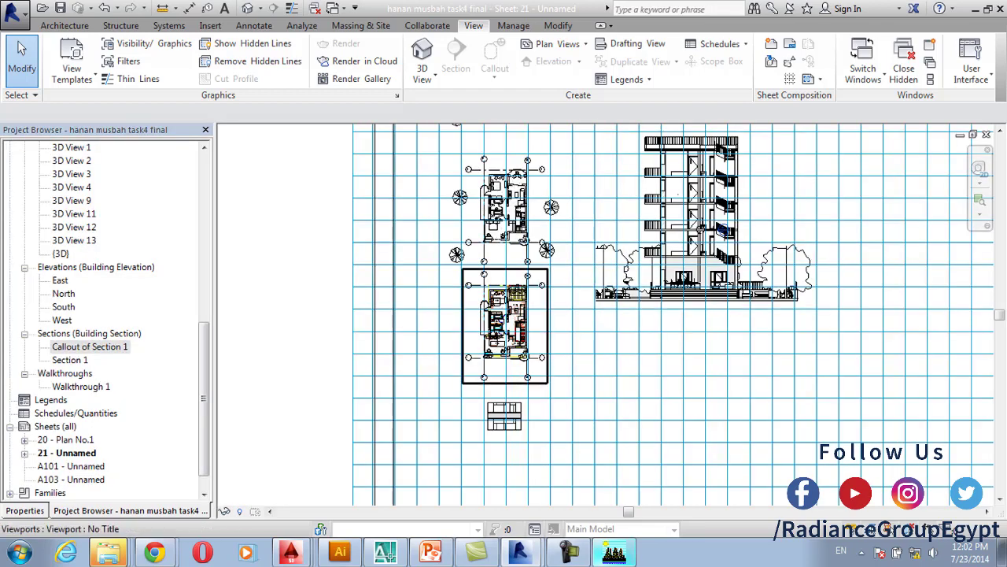
scroll(456, 285, down, 2)
scroll(284, 299, down, 2)
drag(203, 398, 203, 351)
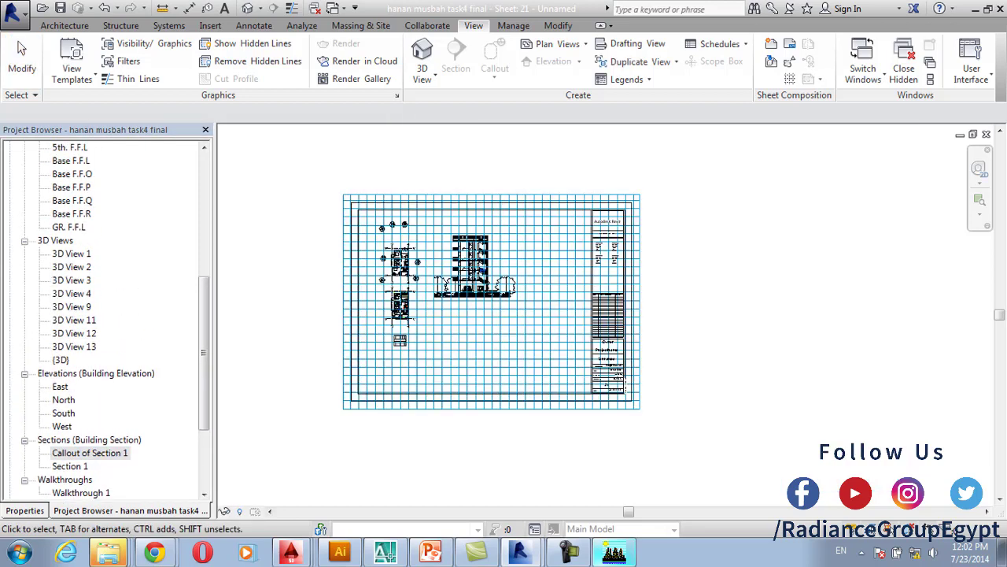
scroll(487, 250, up, 2)
scroll(488, 251, up, 1)
middle_drag(488, 251, 562, 292)
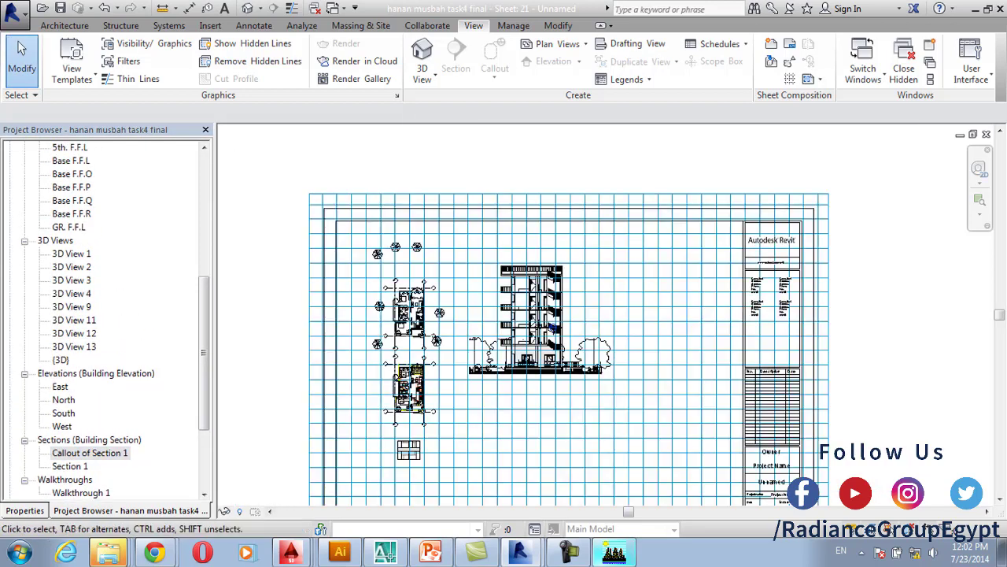
middle_drag(567, 346, 606, 294)
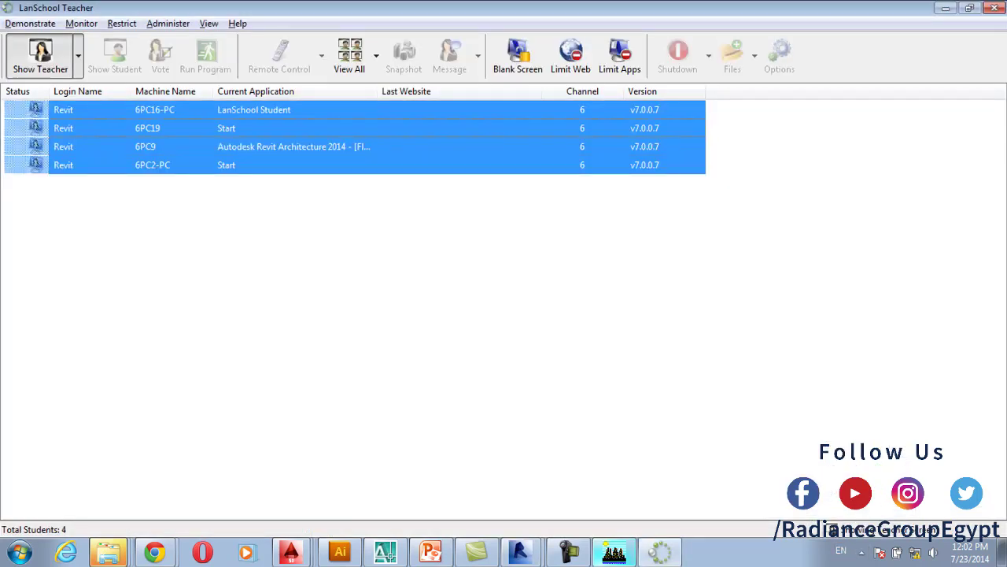
right_click(444, 120)
click(526, 147)
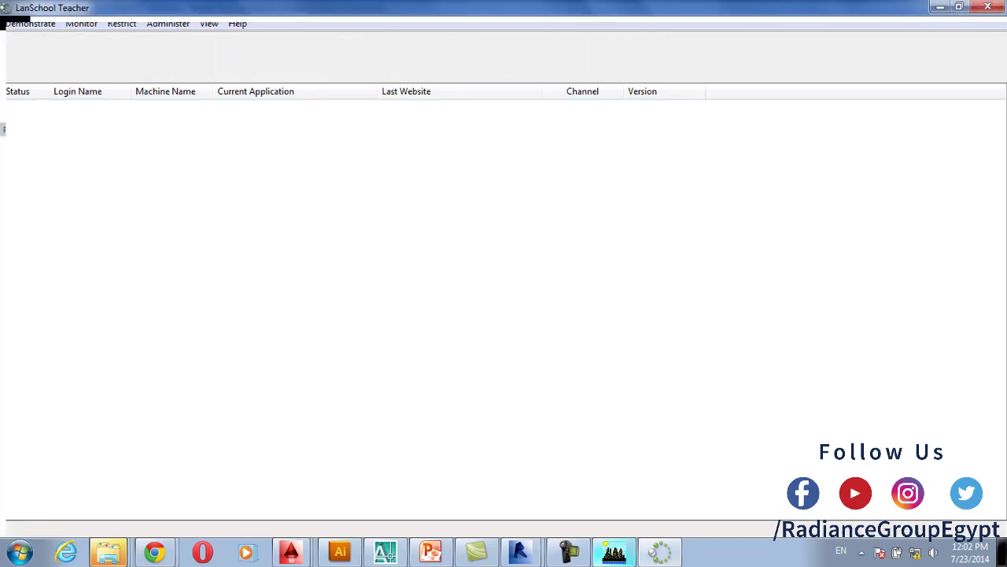
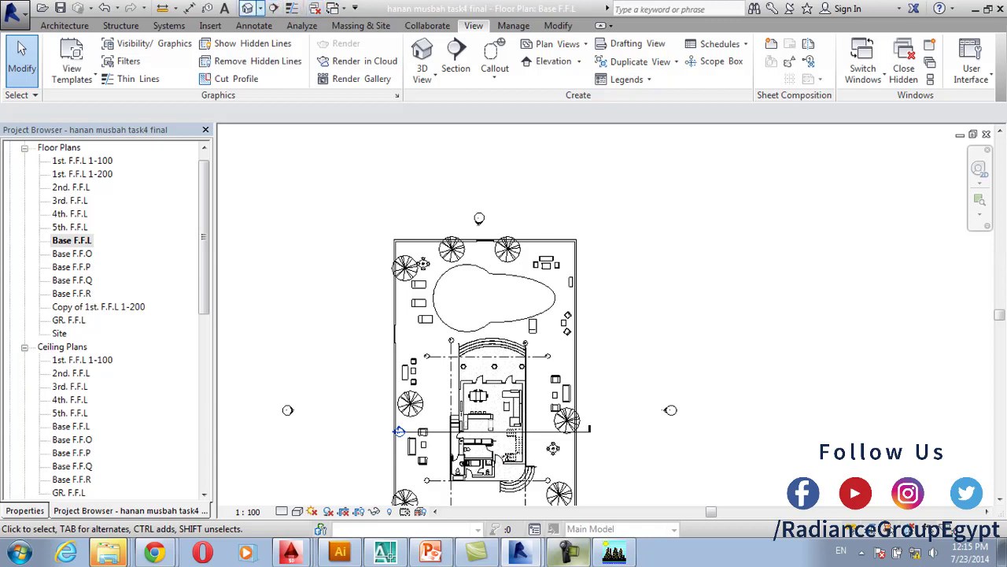
Start a walkthrough with key frames by the pool, down the garden and at the house doorway
click(260, 8)
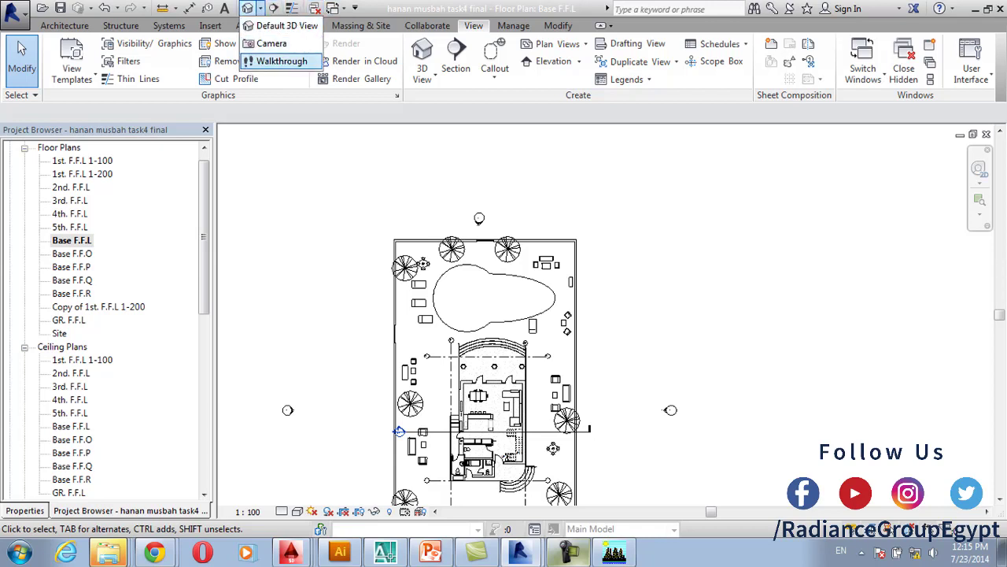
click(282, 61)
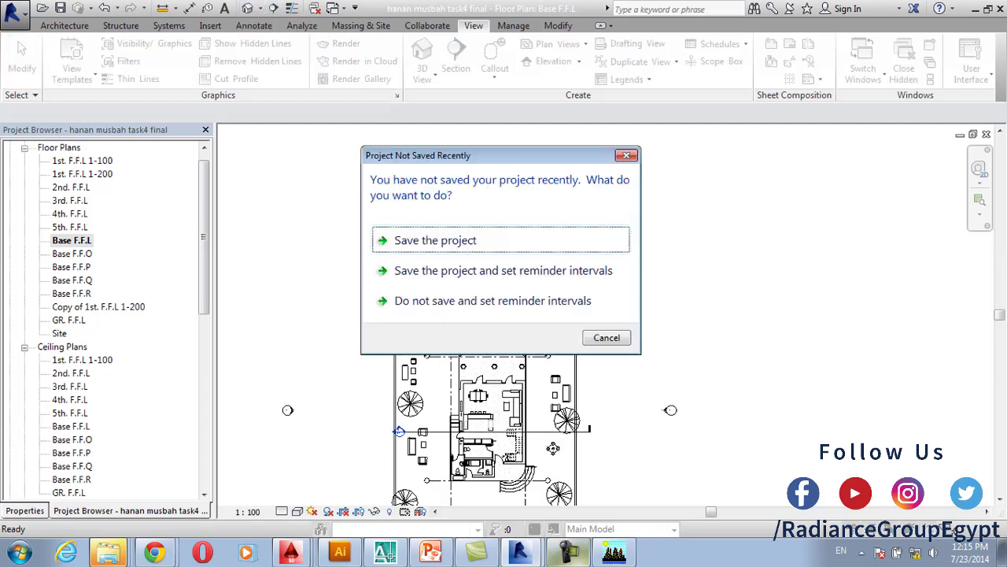
key(Escape)
scroll(535, 288, down, 1)
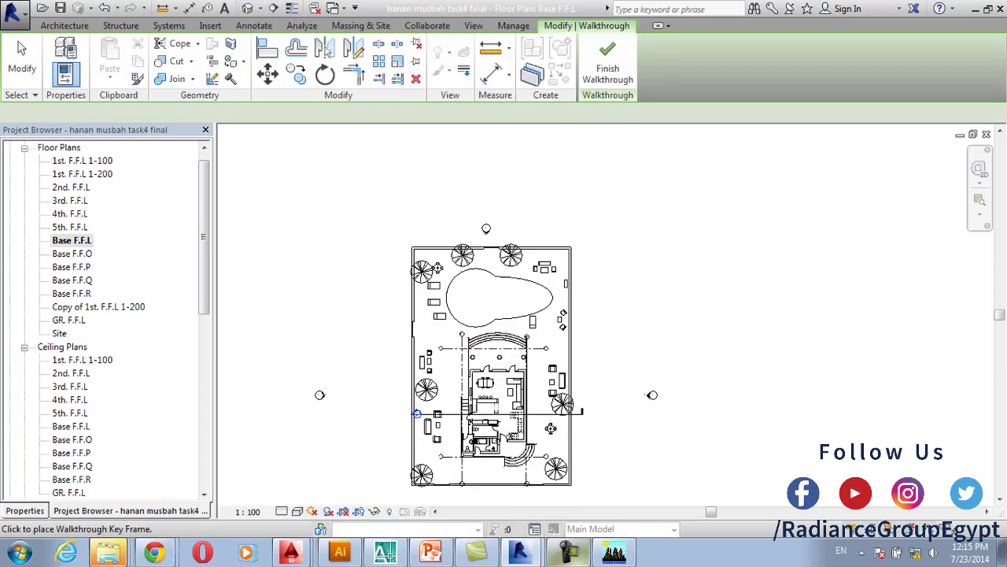
scroll(528, 266, up, 3)
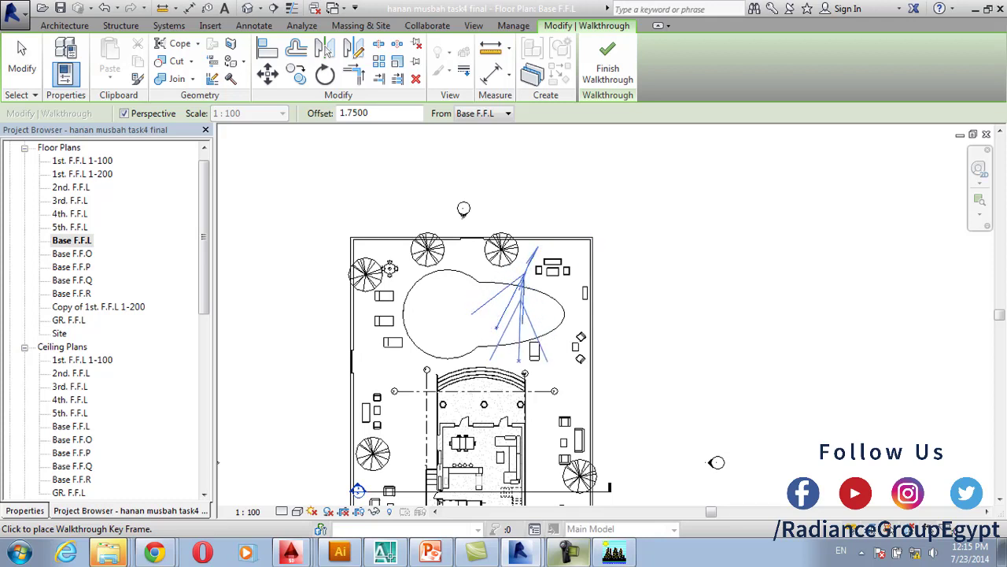
click(520, 305)
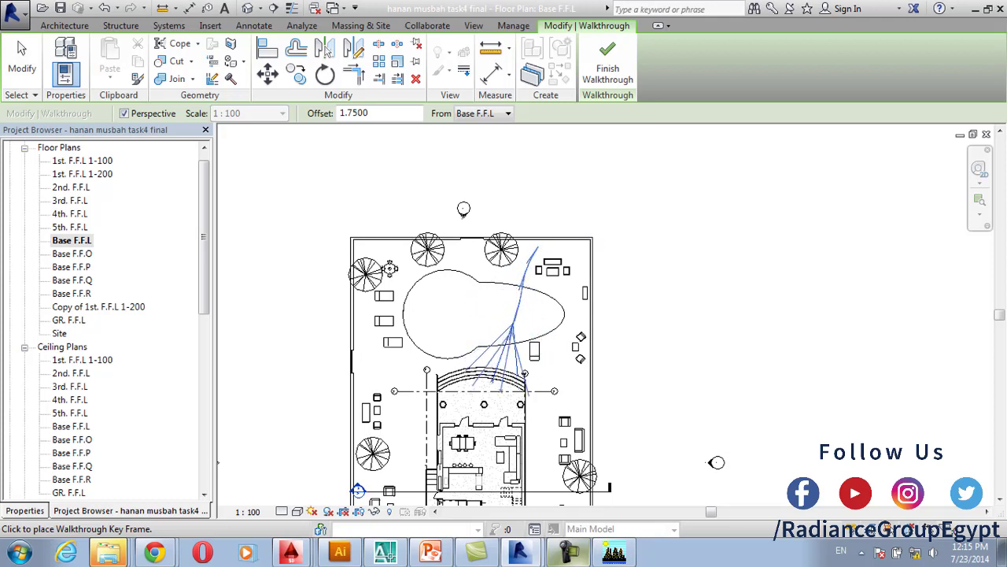
click(511, 332)
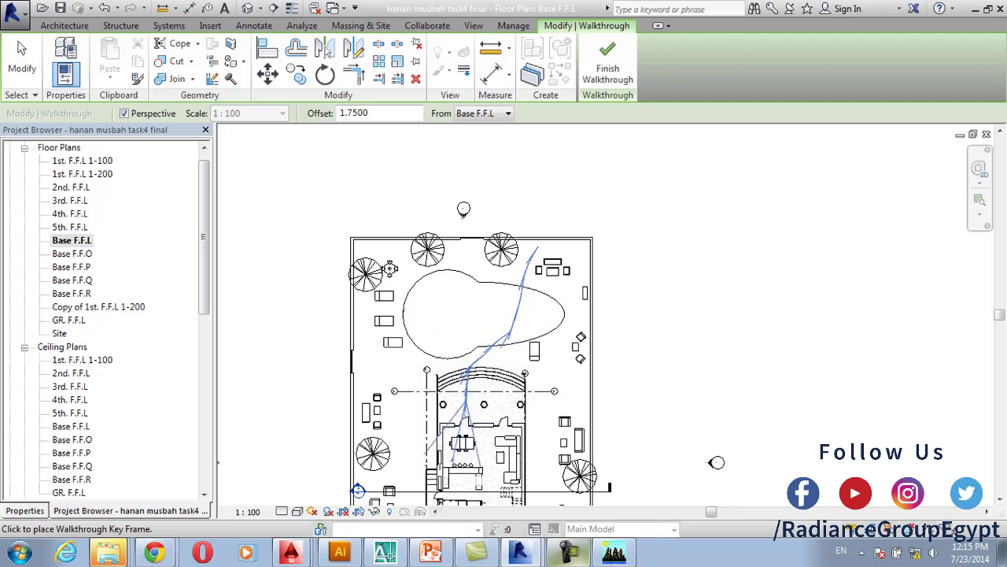
scroll(465, 418, up, 4)
click(467, 425)
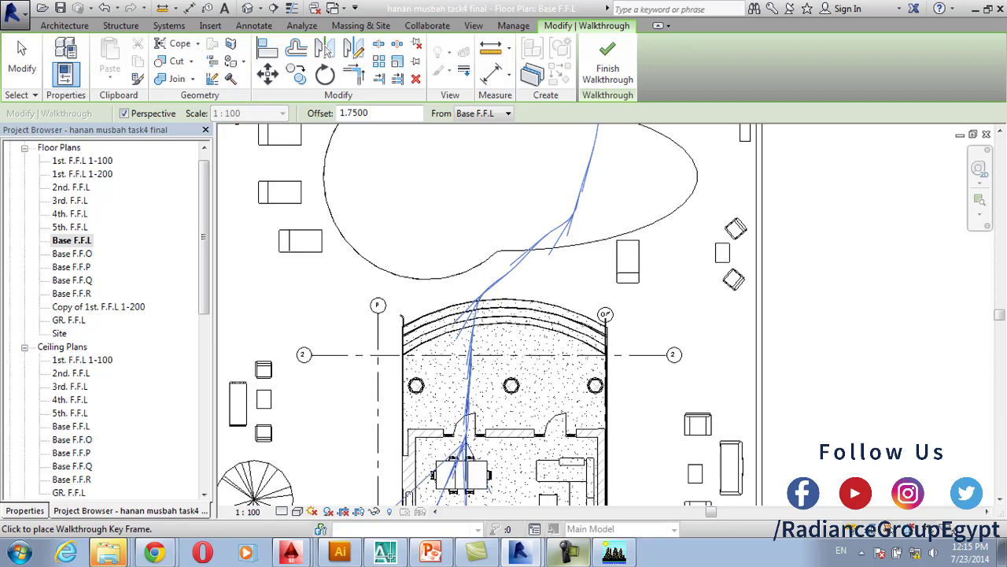
Continue the path with key frames inside the house and near the lower rooms, then finish it
middle_drag(459, 458, 474, 303)
scroll(474, 302, up, 2)
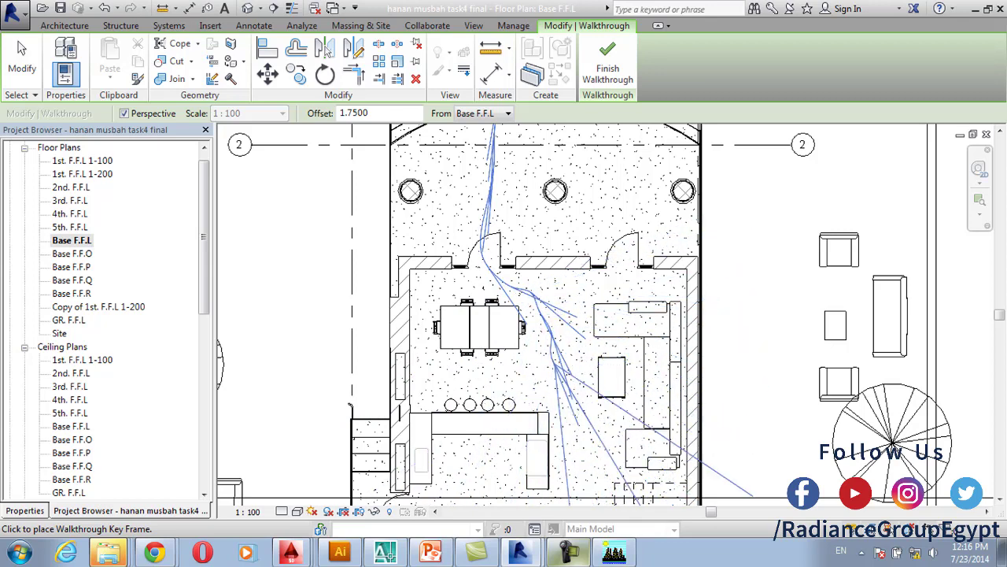
scroll(568, 384, down, 2)
middle_drag(578, 444, 542, 318)
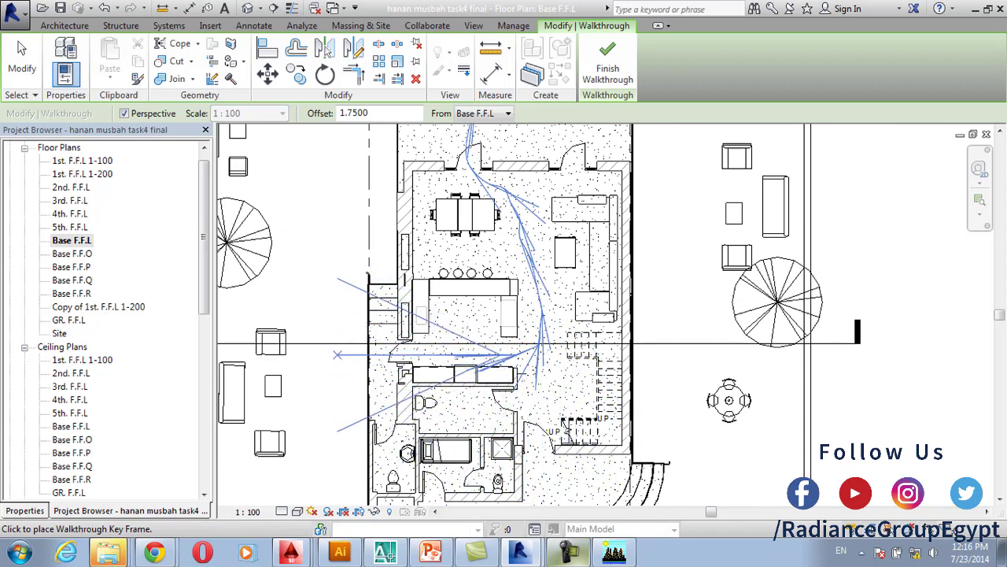
click(488, 353)
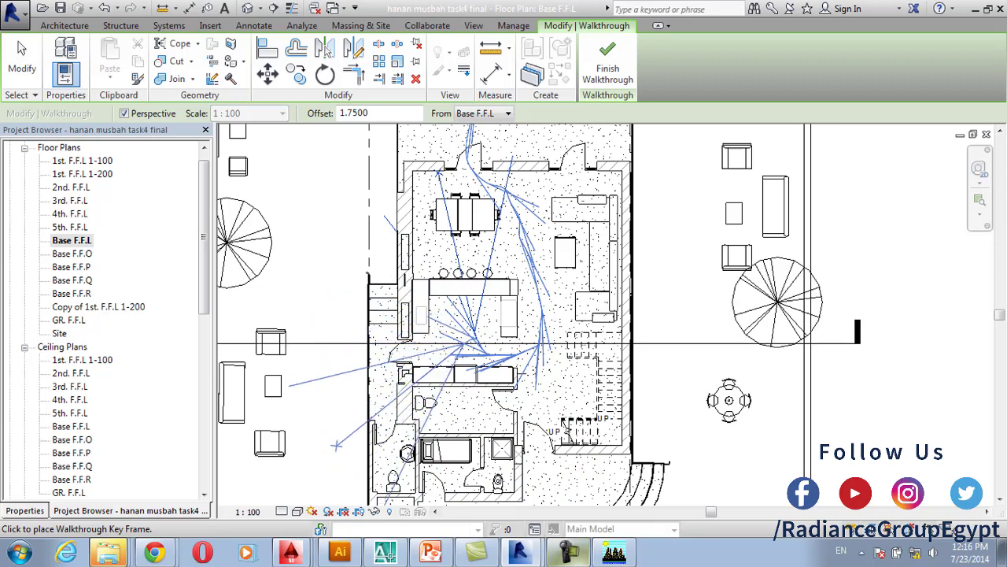
scroll(397, 376, up, 2)
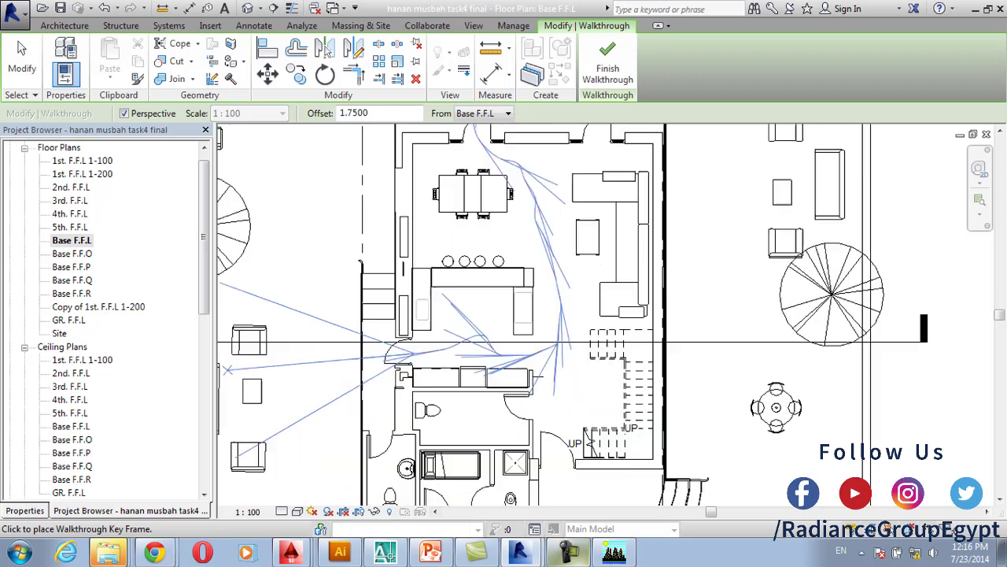
scroll(398, 376, up, 1)
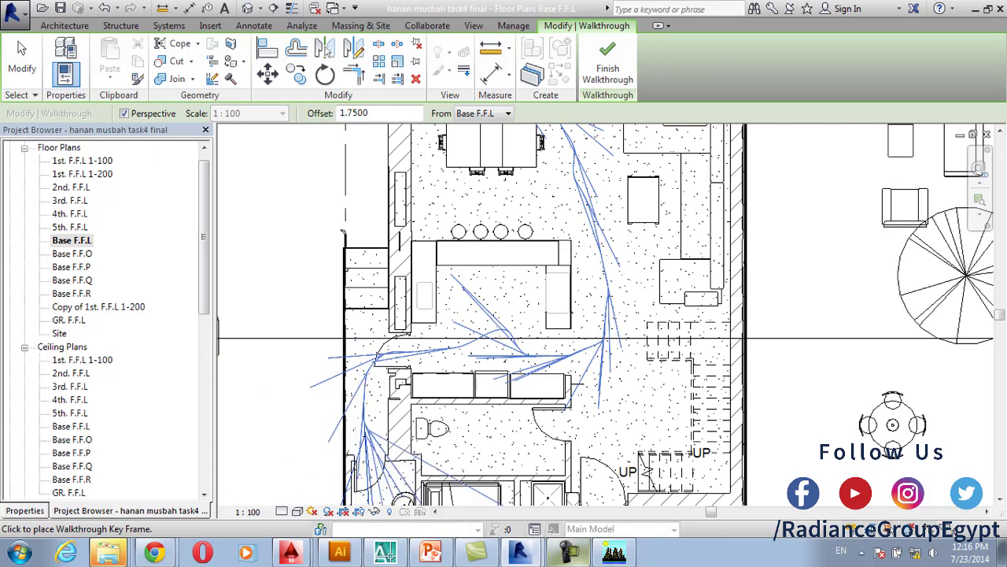
middle_drag(374, 476, 375, 287)
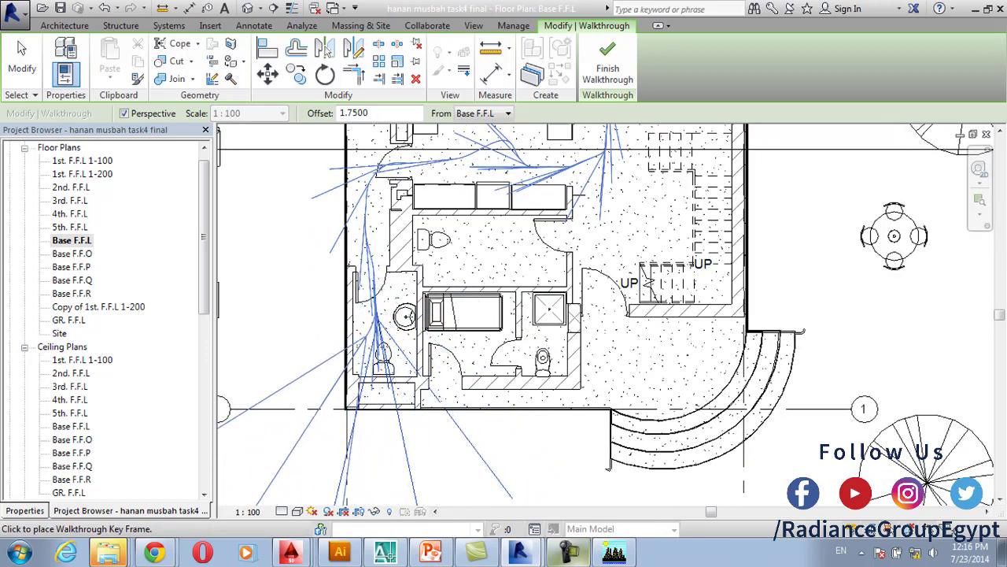
click(363, 342)
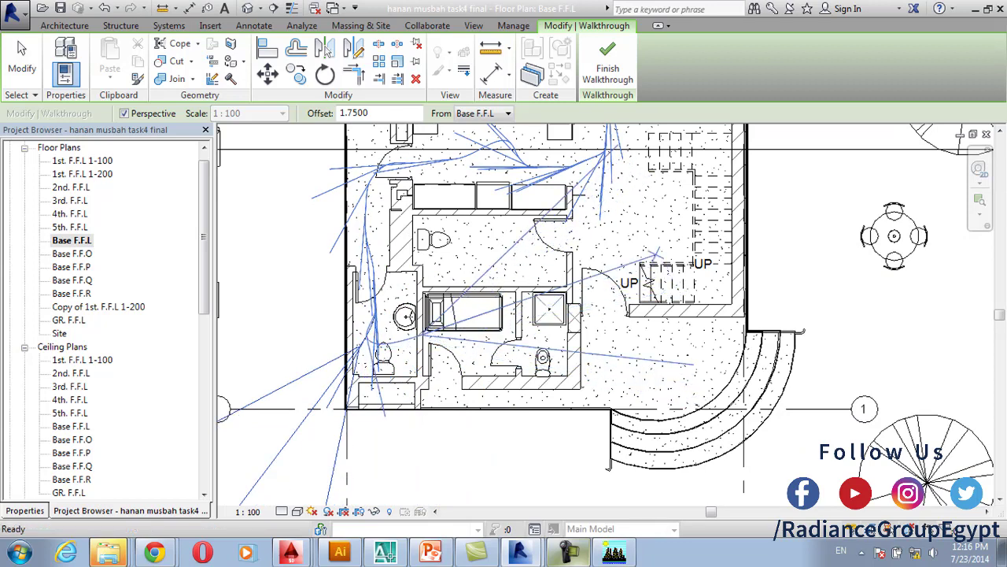
key(Escape)
Open the walkthrough path's own view, Walkthrough 2, from the plan
scroll(385, 289, down, 2)
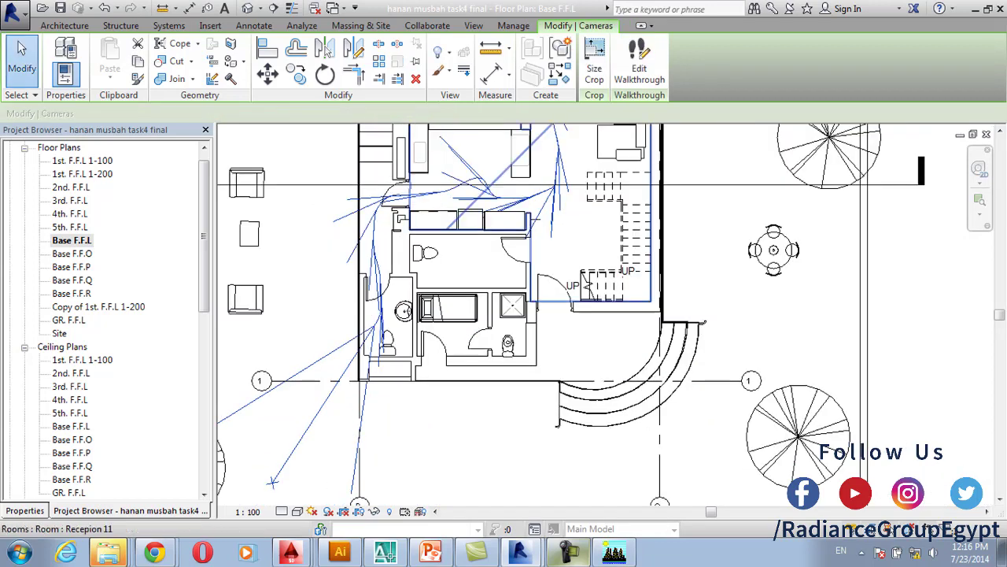
scroll(470, 221, down, 1)
middle_drag(470, 220, 446, 307)
middle_drag(487, 250, 489, 289)
scroll(837, 303, down, 5)
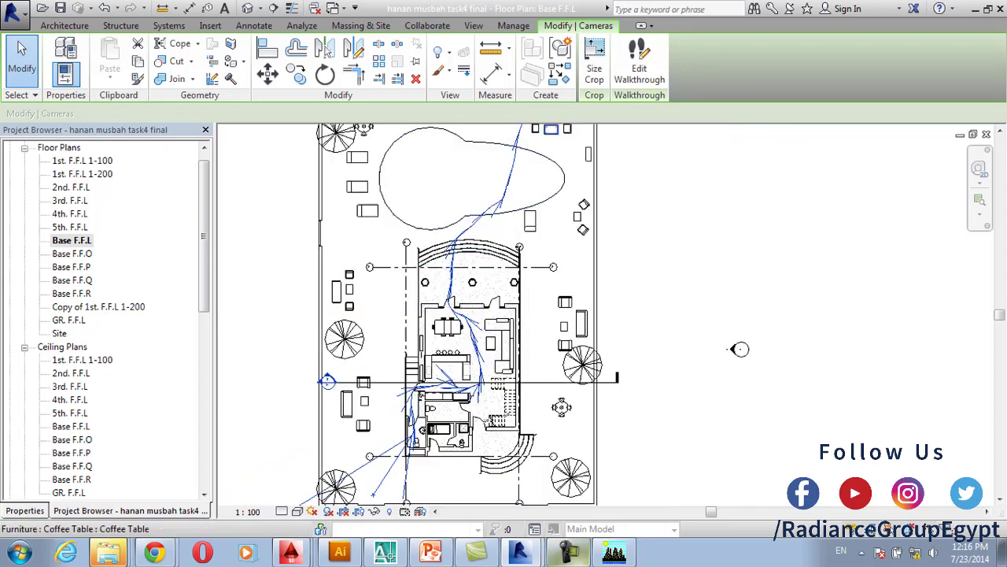
right_click(512, 154)
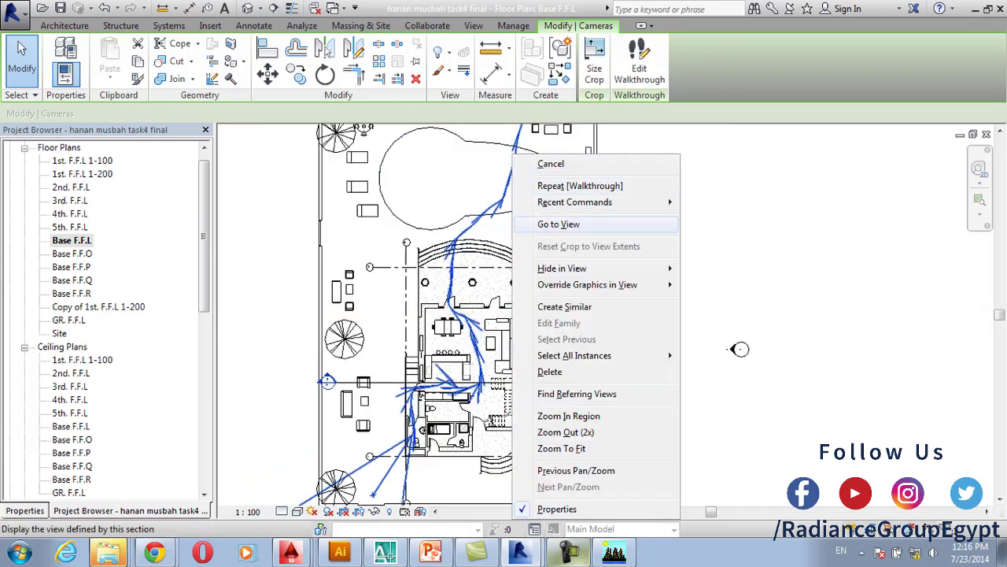
click(543, 224)
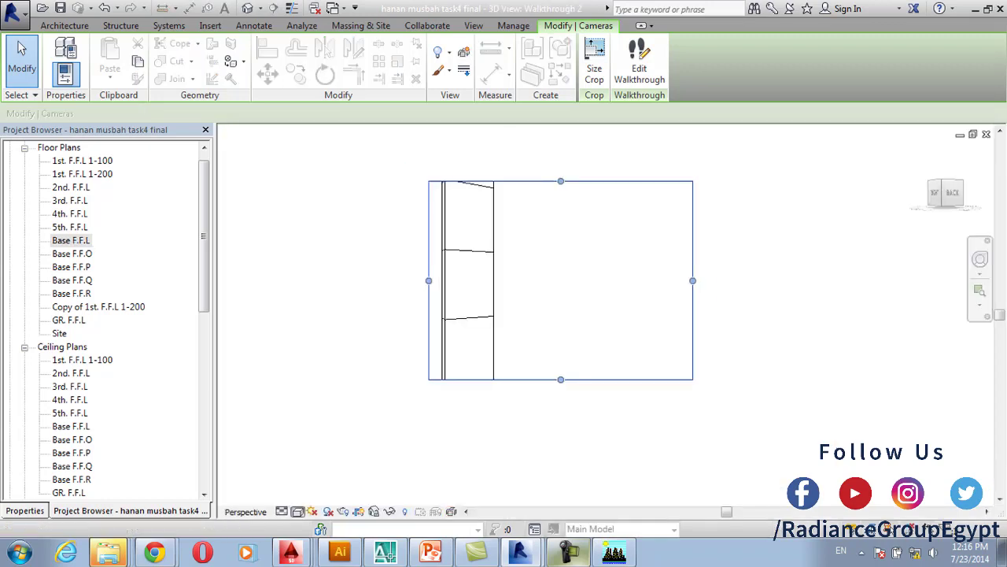
Set Walkthrough 2 to the Realistic visual style and start editing it at frame 300
click(297, 511)
click(324, 480)
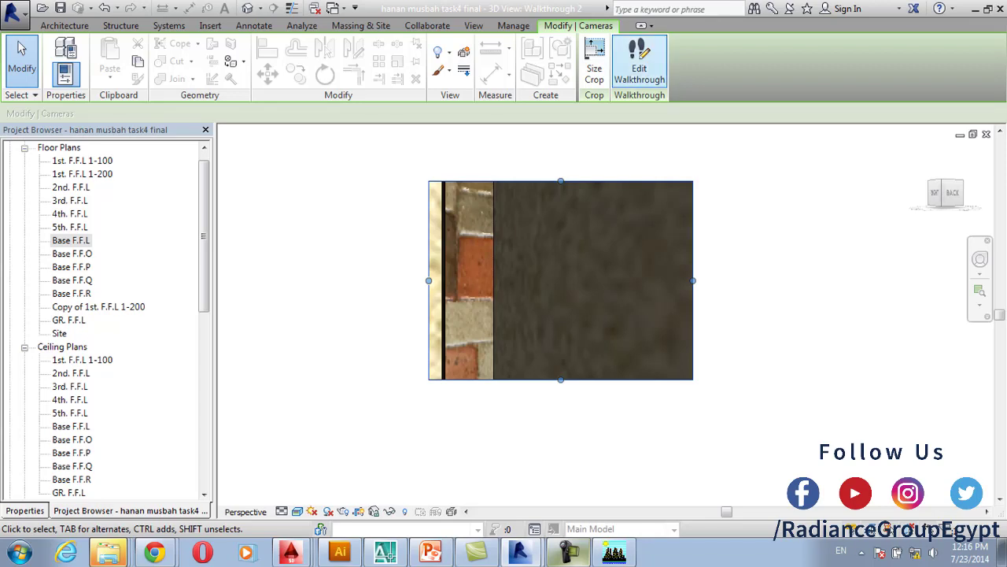
click(639, 63)
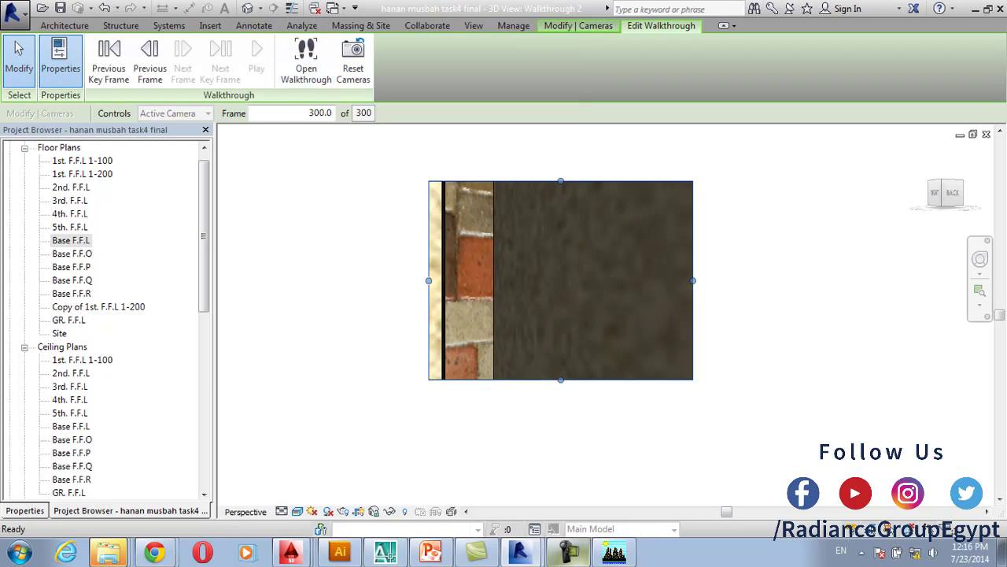
Jump the walkthrough to frame 1, then quit walkthrough editing, confirming Yes
click(314, 113)
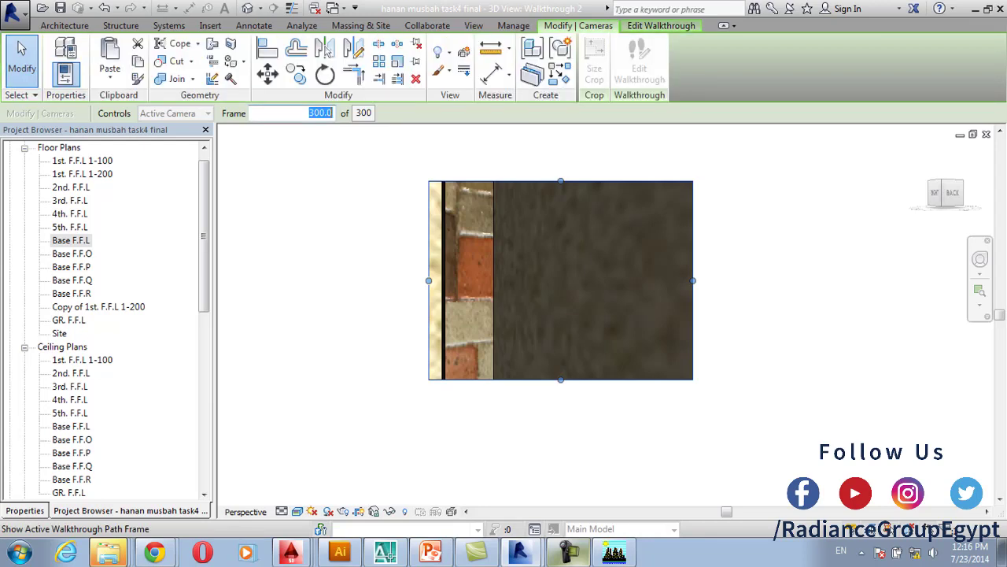
double_click(319, 113)
click(333, 112)
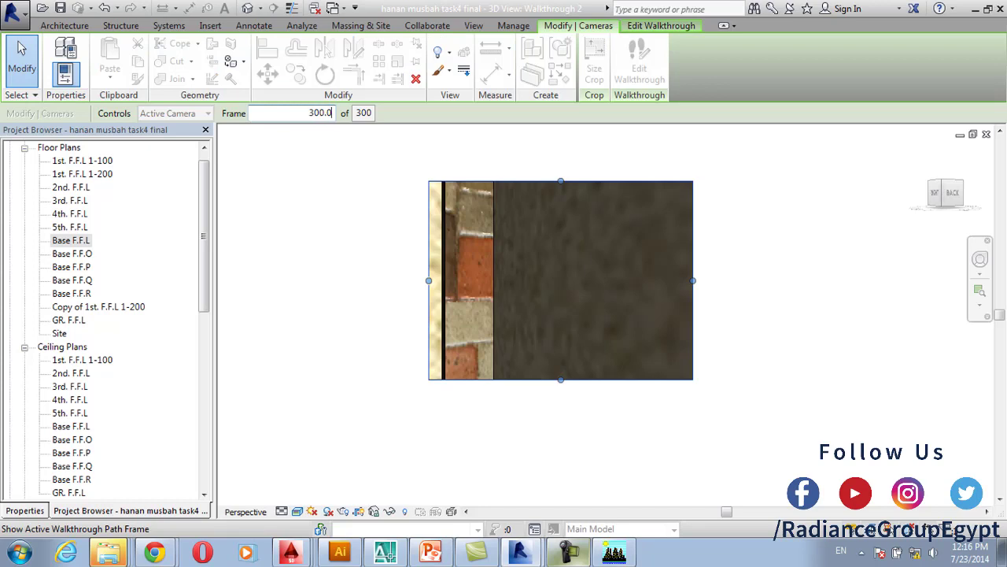
double_click(319, 113)
text(1)
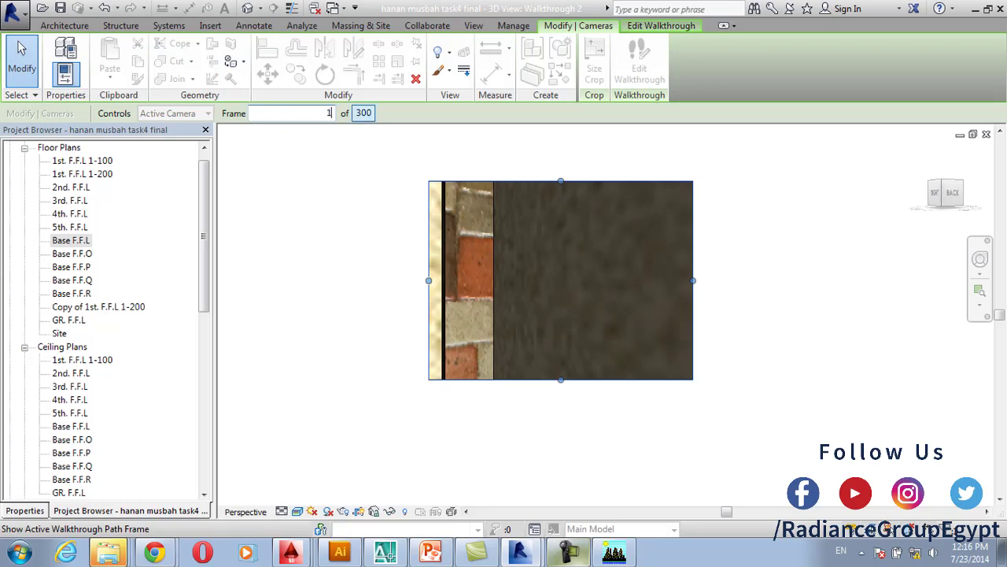
key(Return)
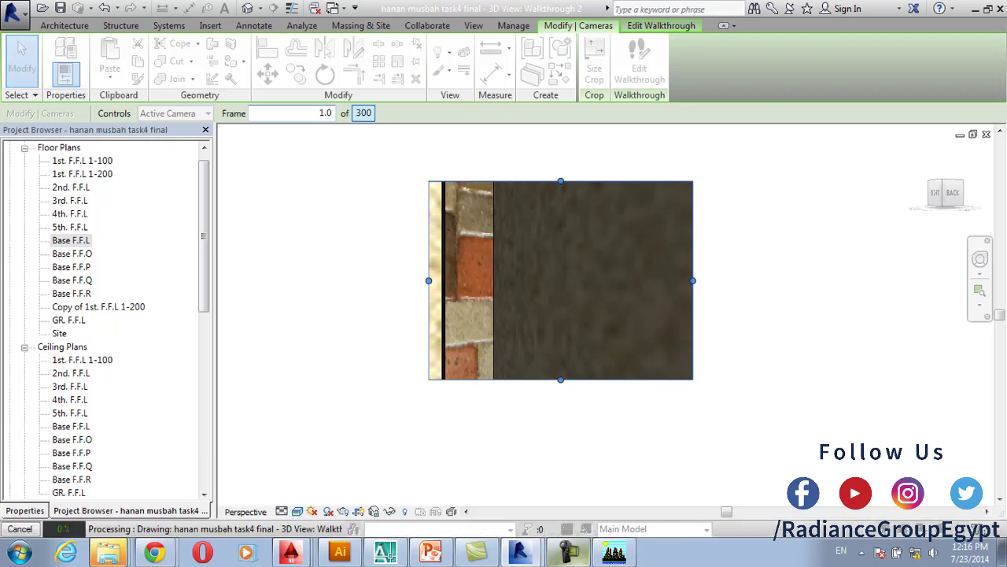
key(Escape)
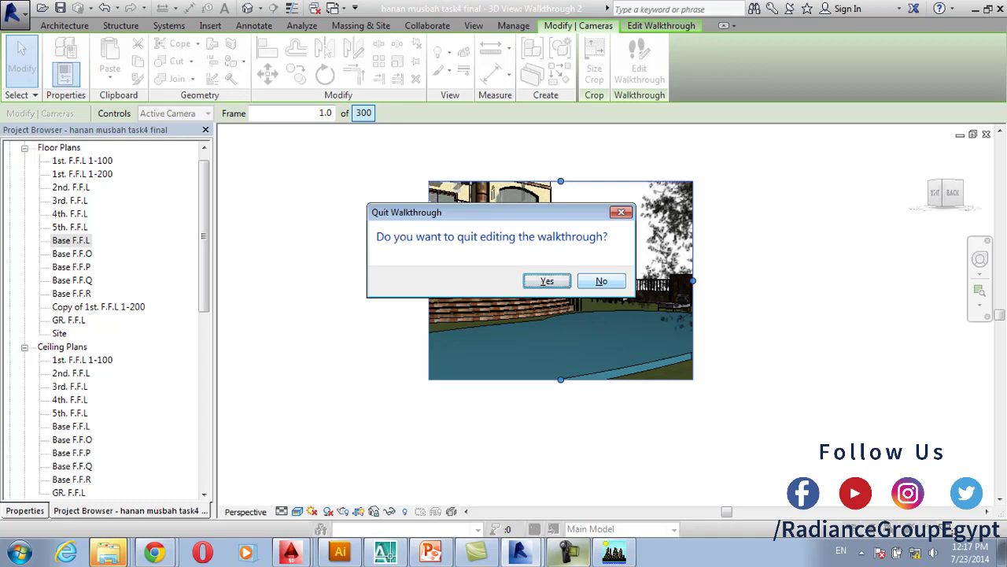
key(Return)
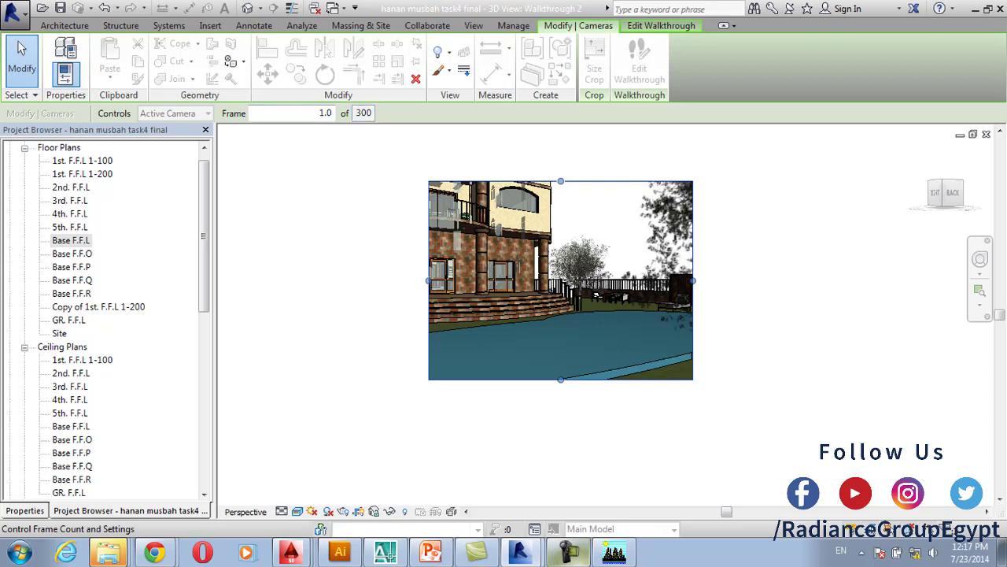
Change the camera's Far Clip Offset, trying 100 and 20 before settling on 2000
click(25, 510)
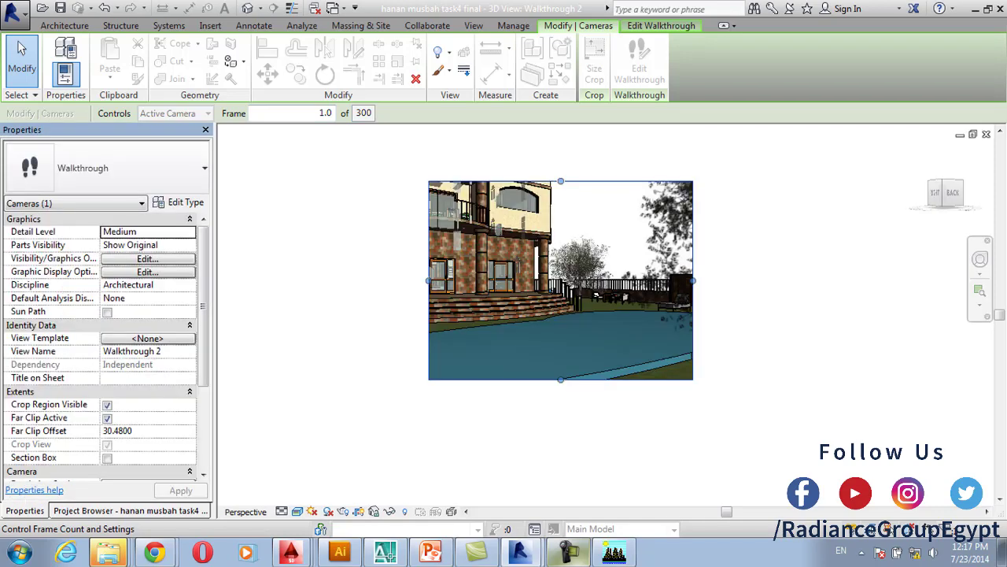
click(147, 430)
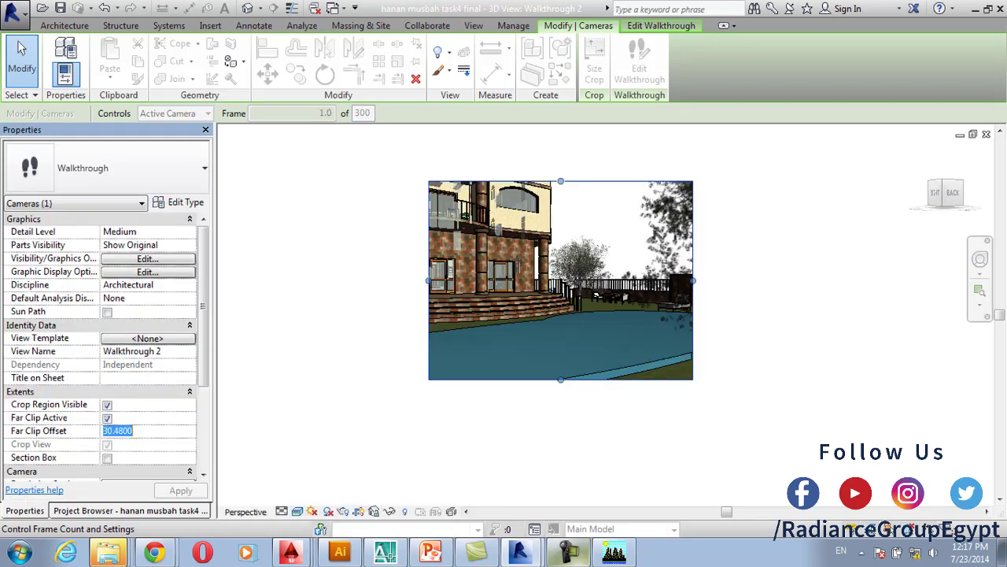
text(100)
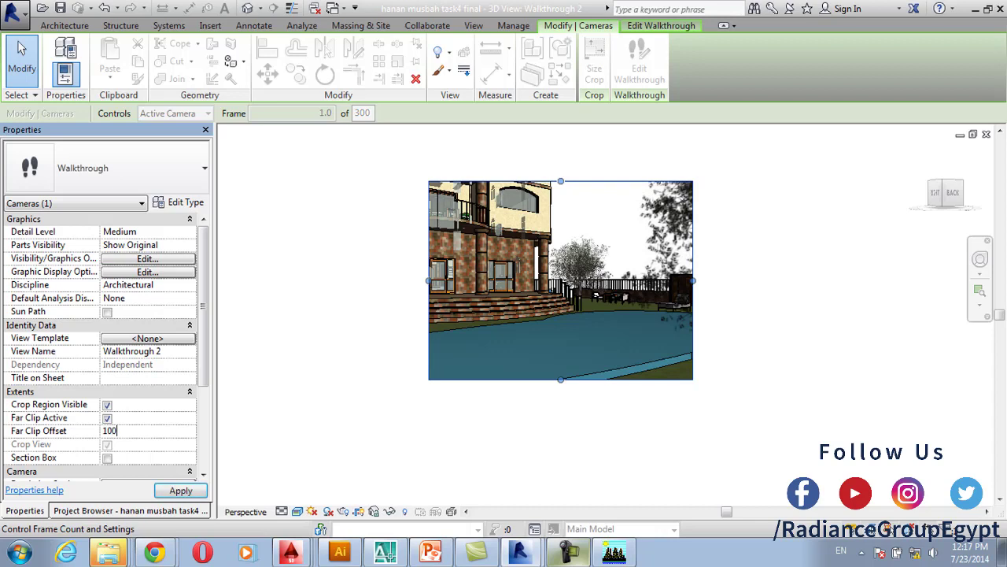
key(Return)
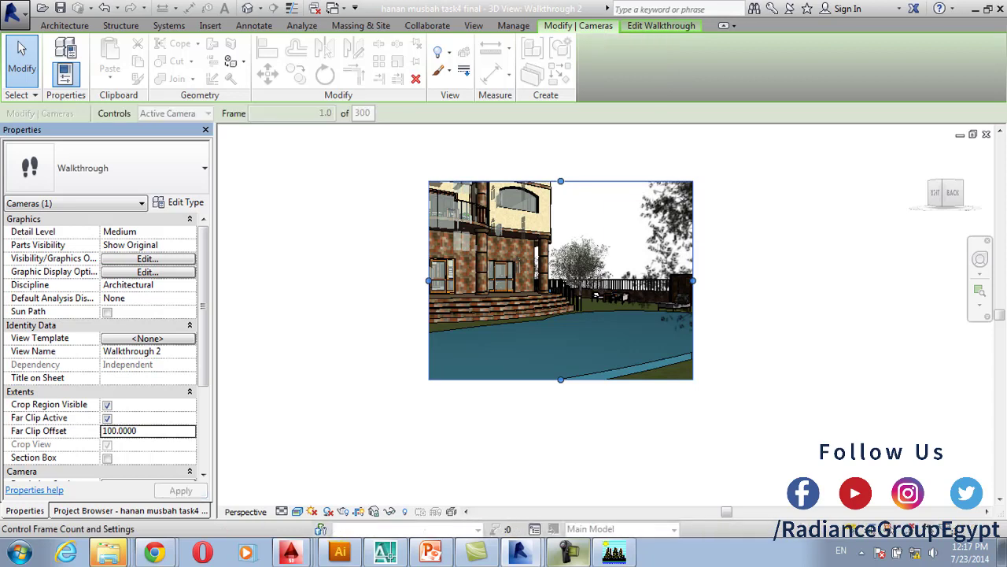
click(120, 430)
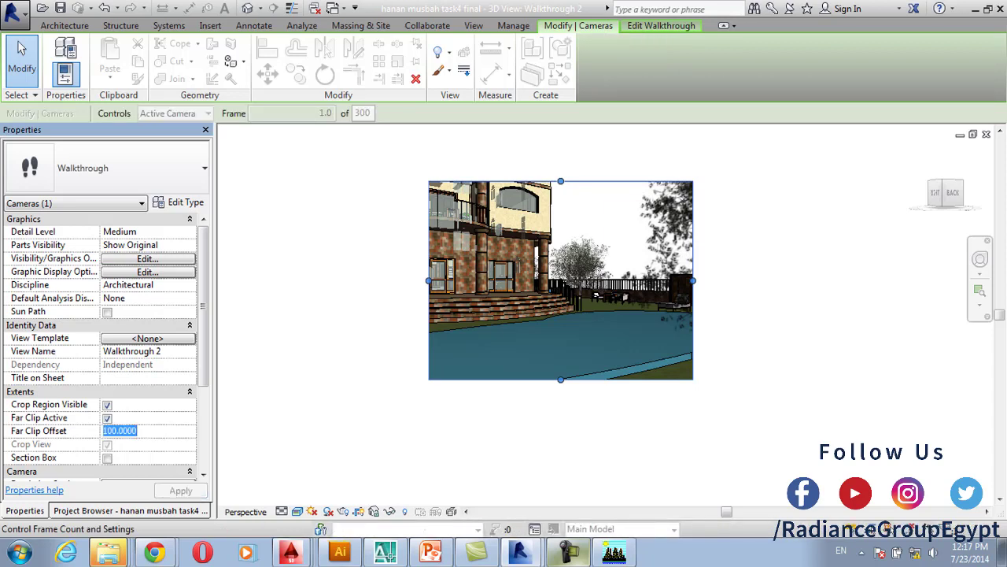
text(20)
key(Tab)
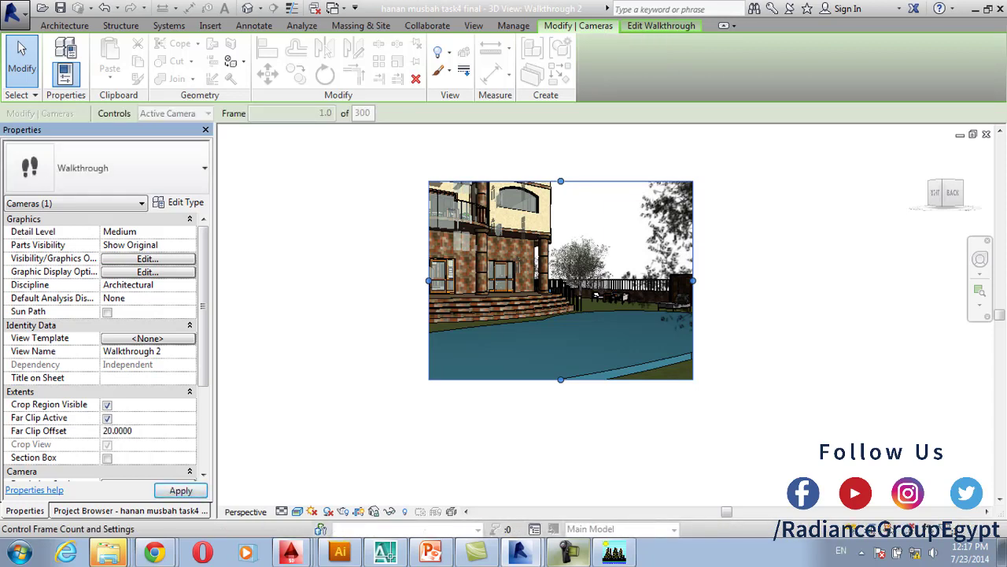
key(Return)
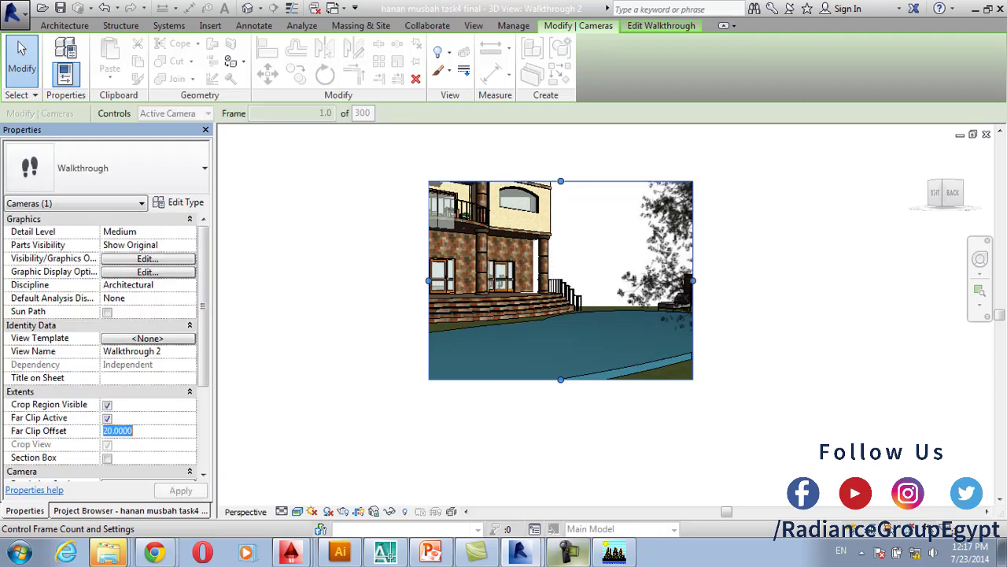
text(2000)
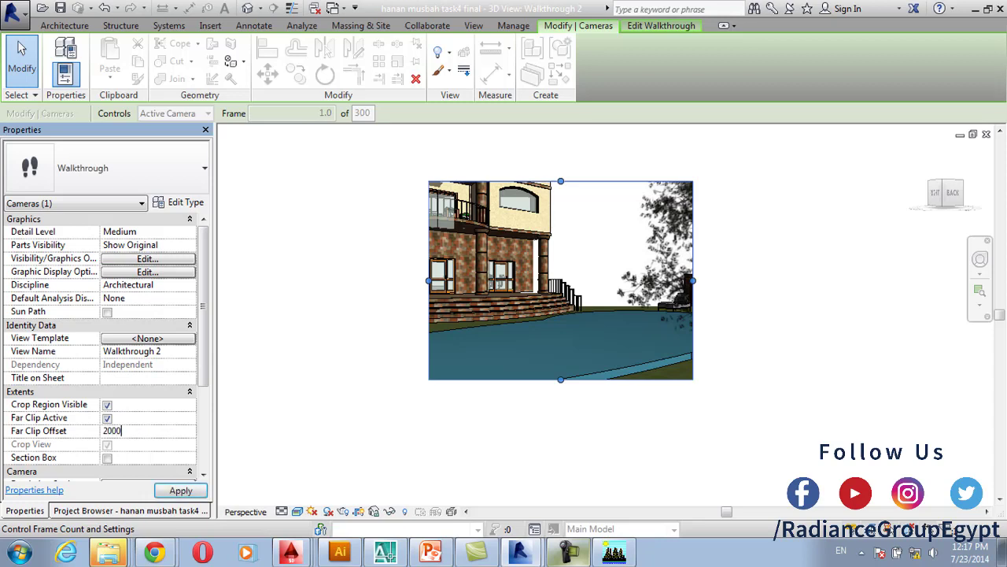
key(Return)
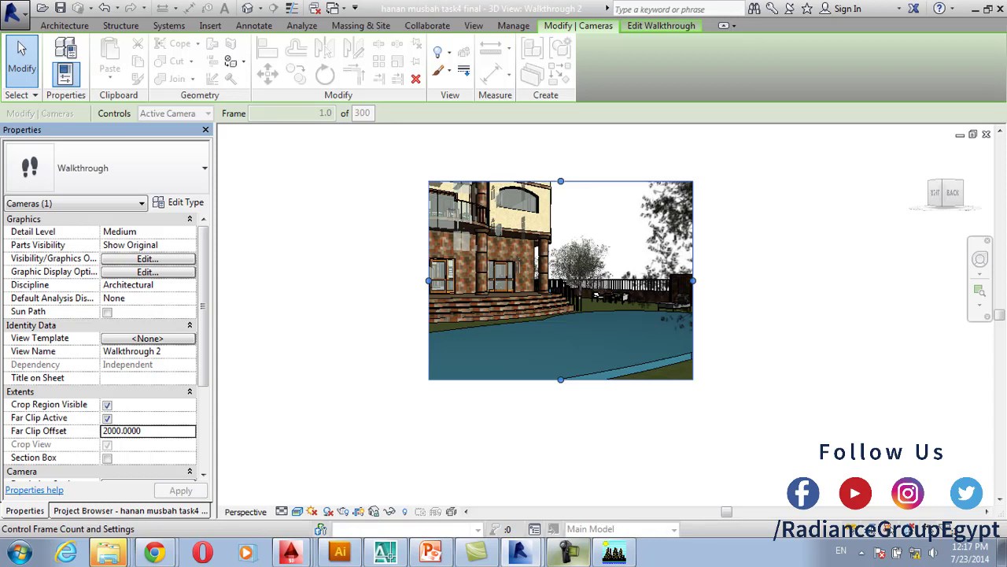
Keep Medium detail level and return to walkthrough editing at frame 1
click(189, 231)
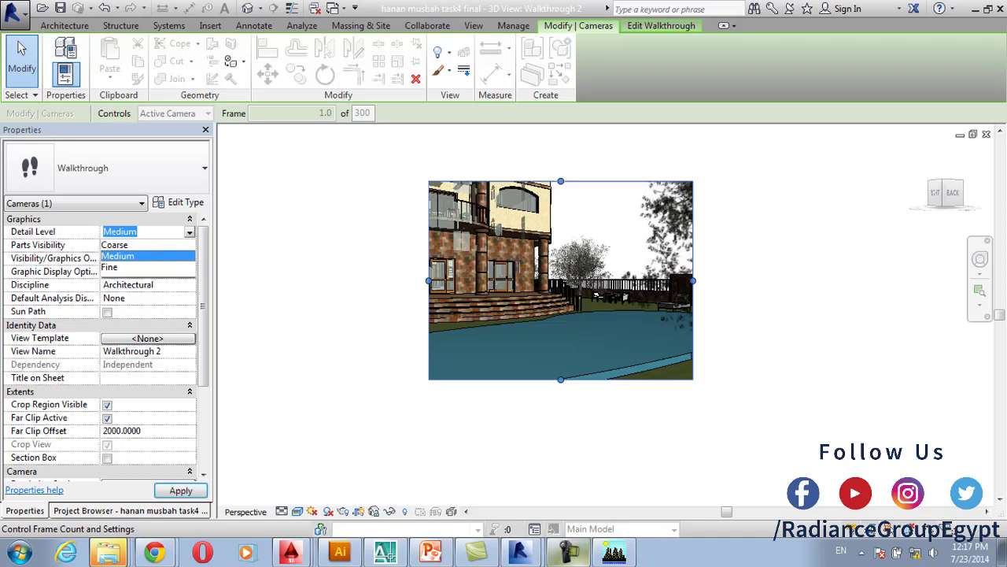
click(118, 256)
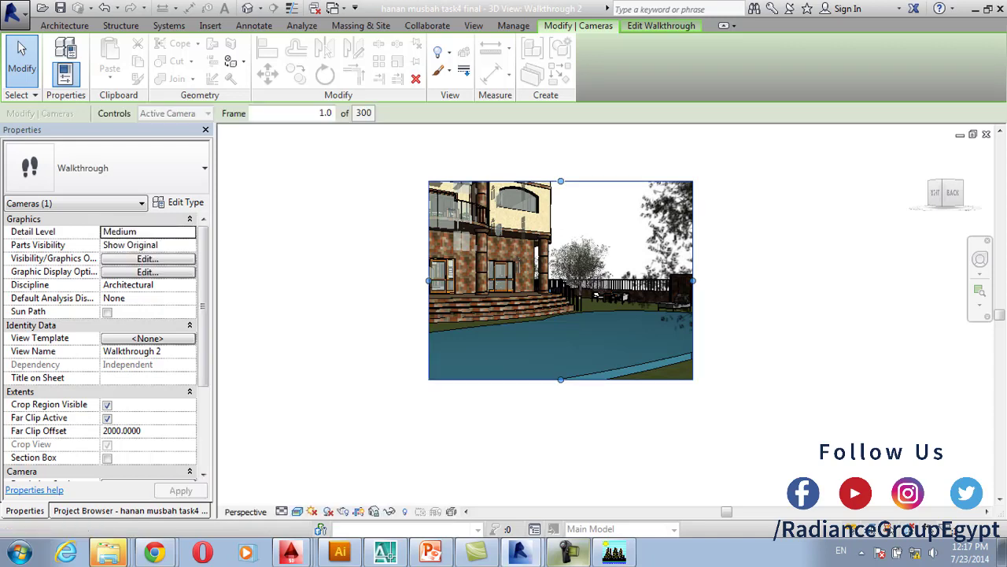
click(661, 25)
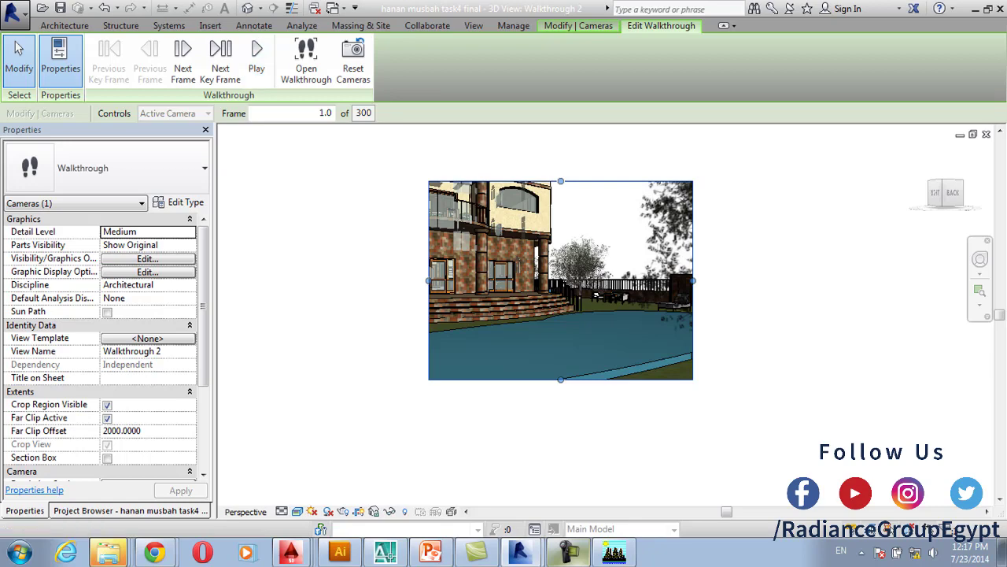
Set Total Frames to 200 in the Walkthrough Frames dialog and confirm with OK
click(364, 112)
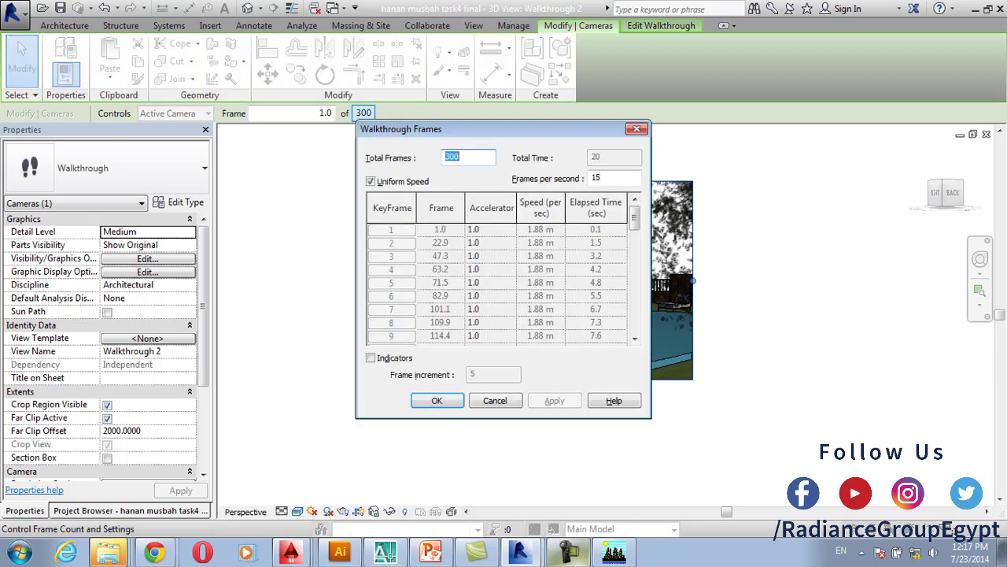
drag(488, 129, 462, 122)
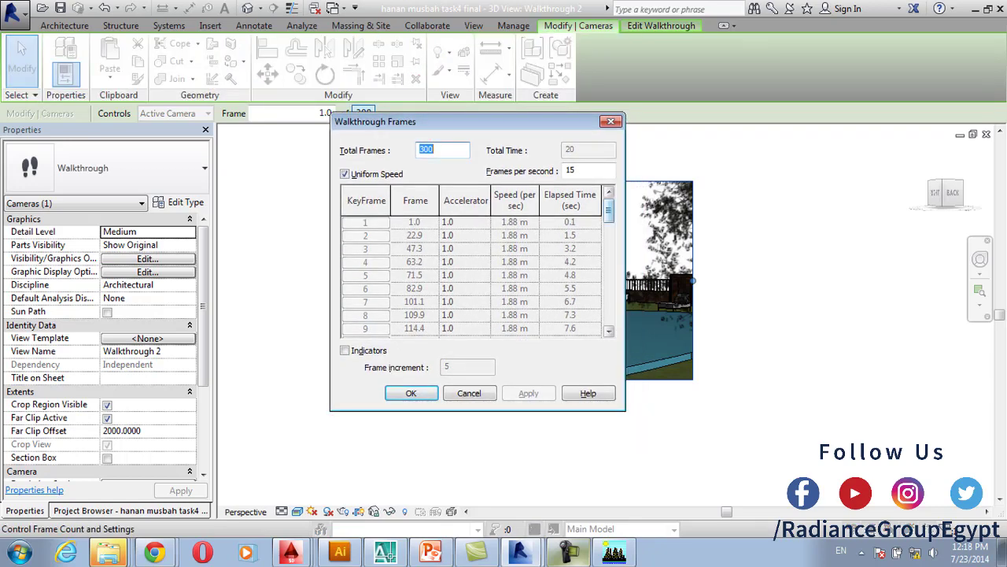
drag(609, 209, 608, 313)
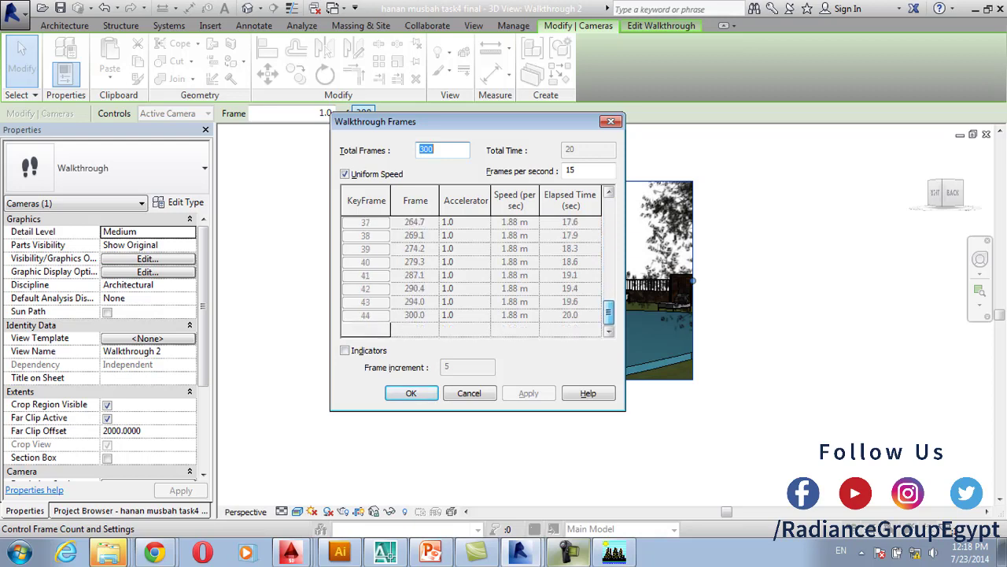
scroll(472, 275, up, 12)
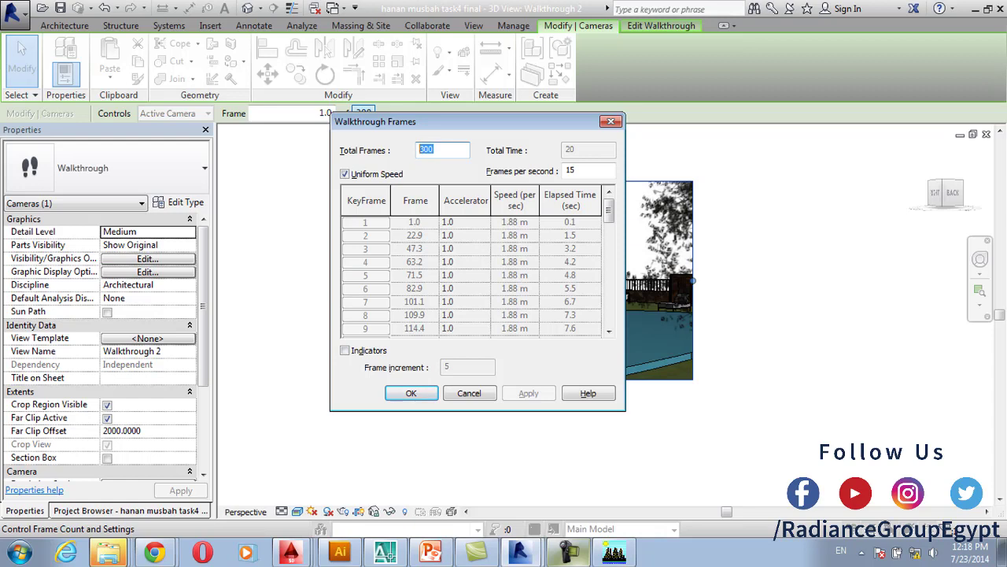
text(200)
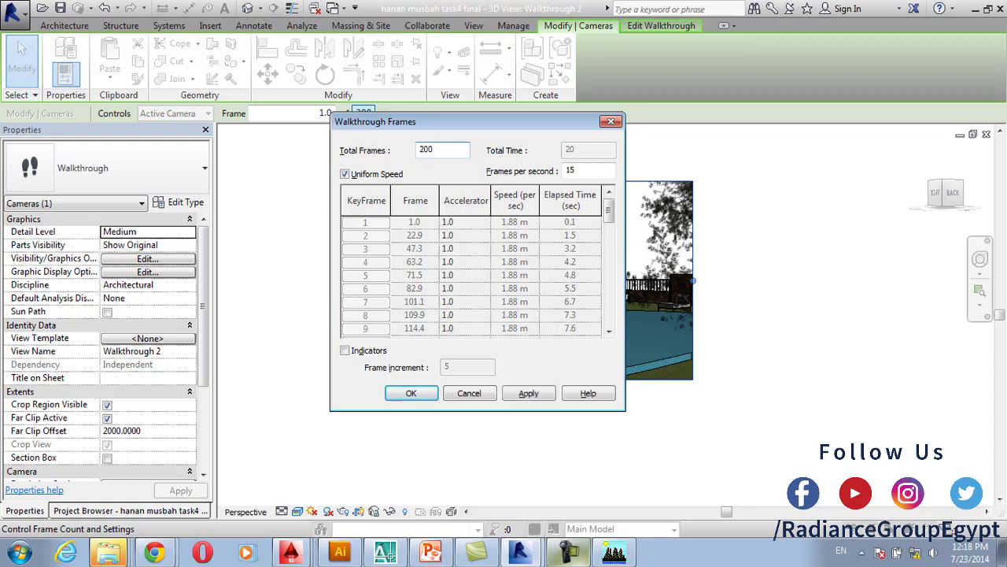
click(577, 170)
click(411, 393)
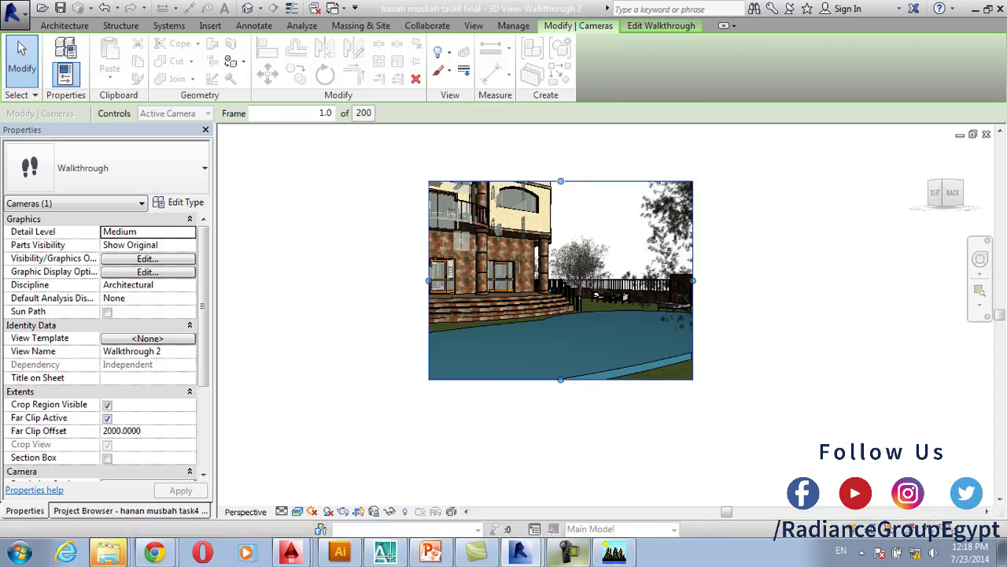
click(661, 26)
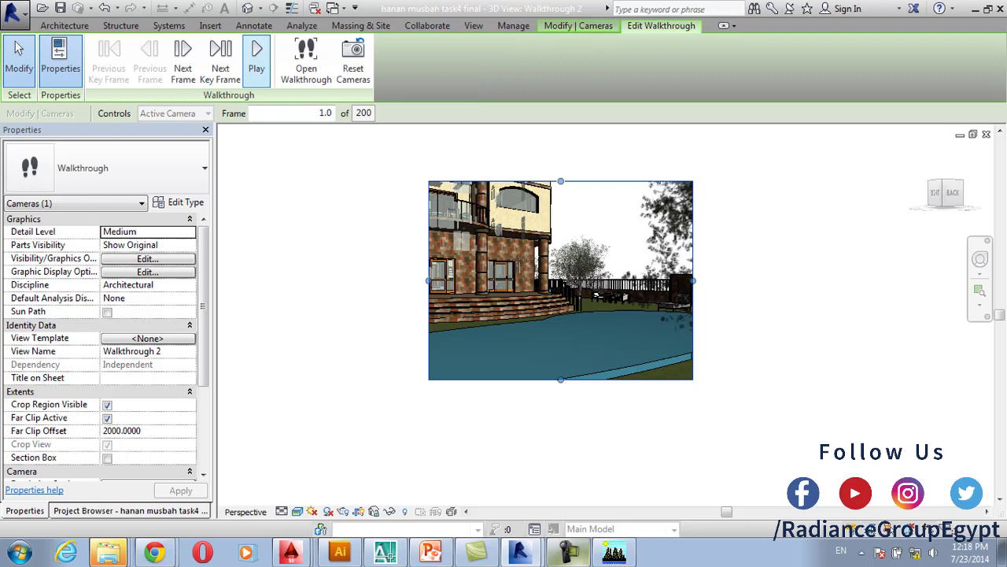
click(256, 57)
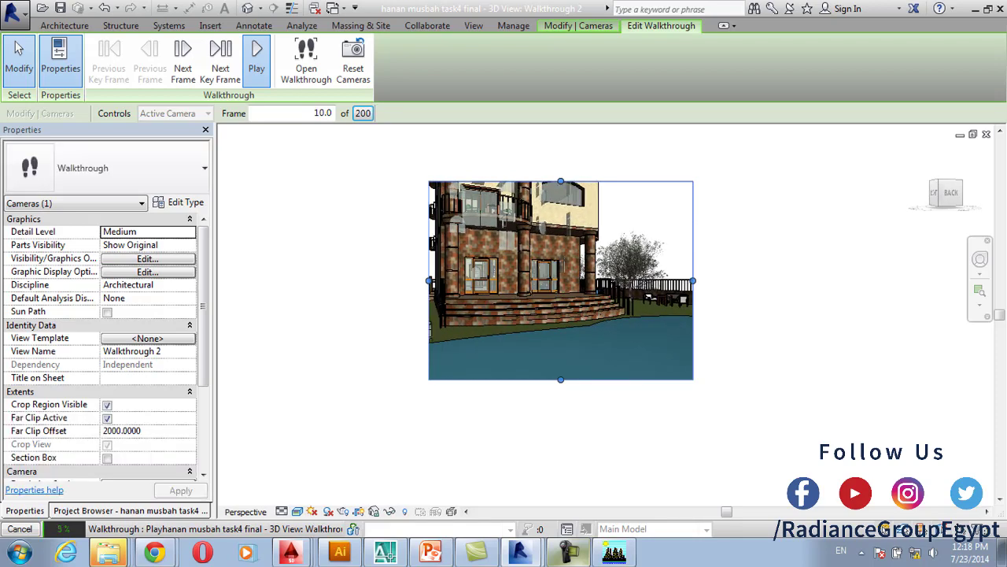
key(Escape)
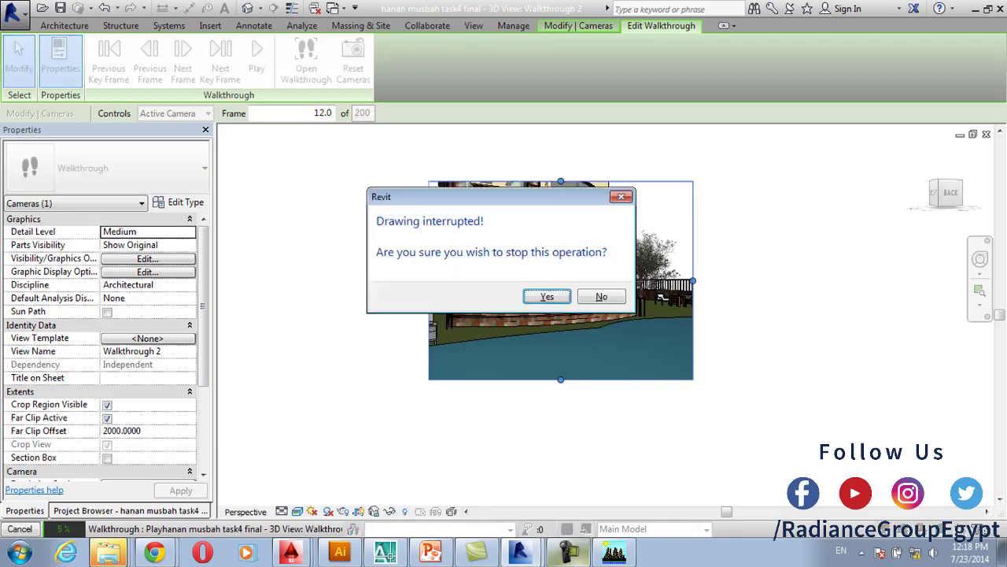
key(Return)
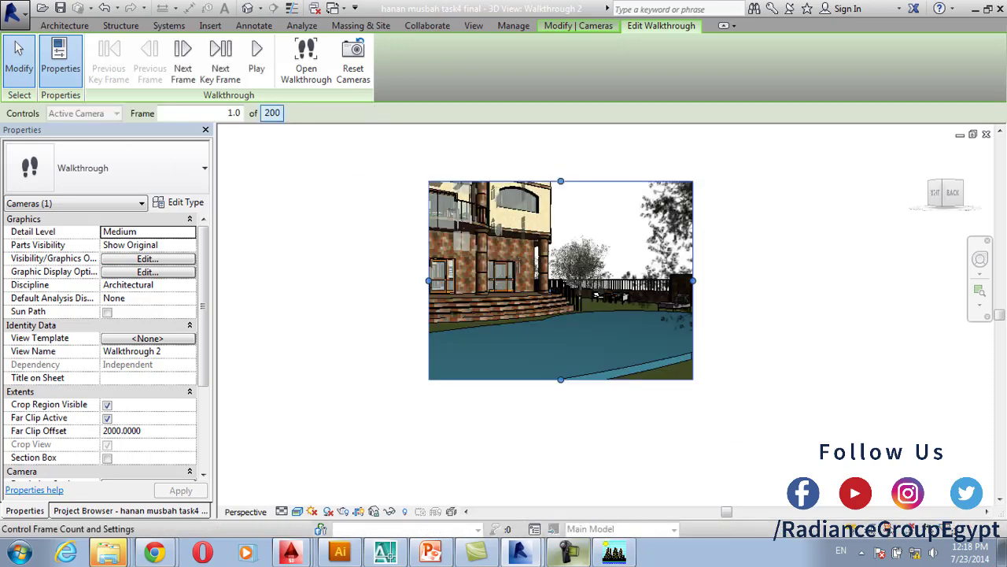
Set Walkthrough Frames to 100 total frames, then to 3 frames per second
click(272, 113)
text(100)
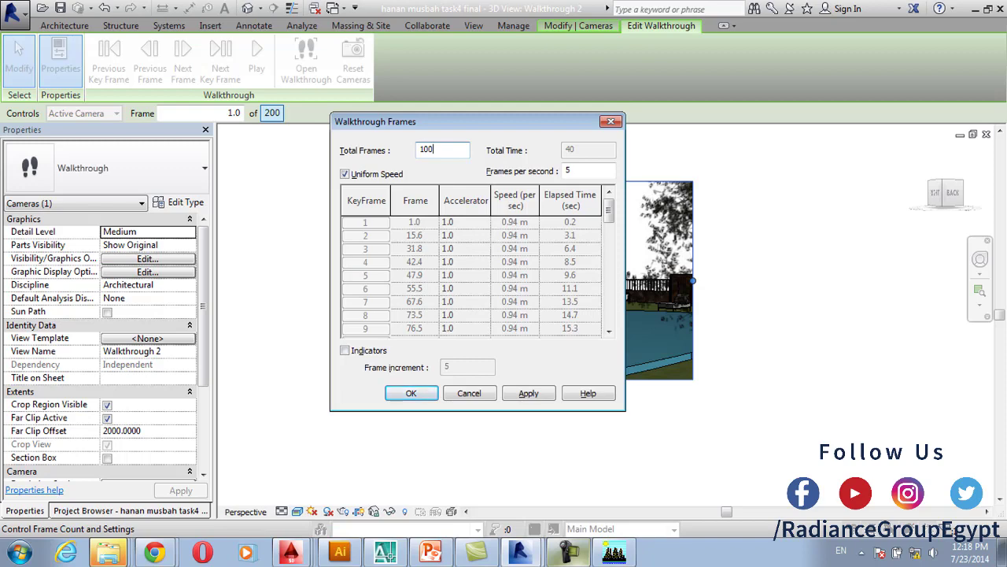
key(Return)
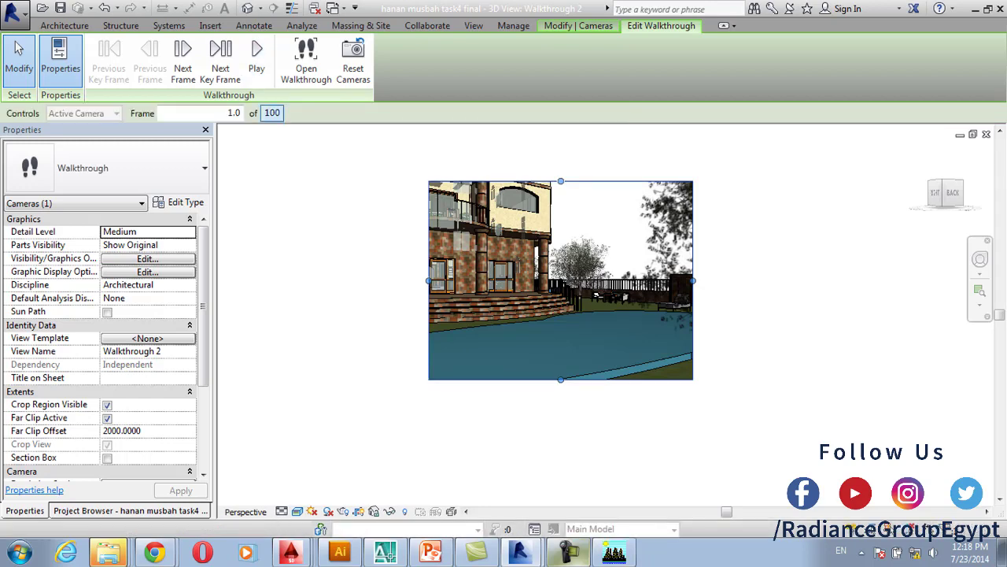
click(272, 113)
double_click(569, 170)
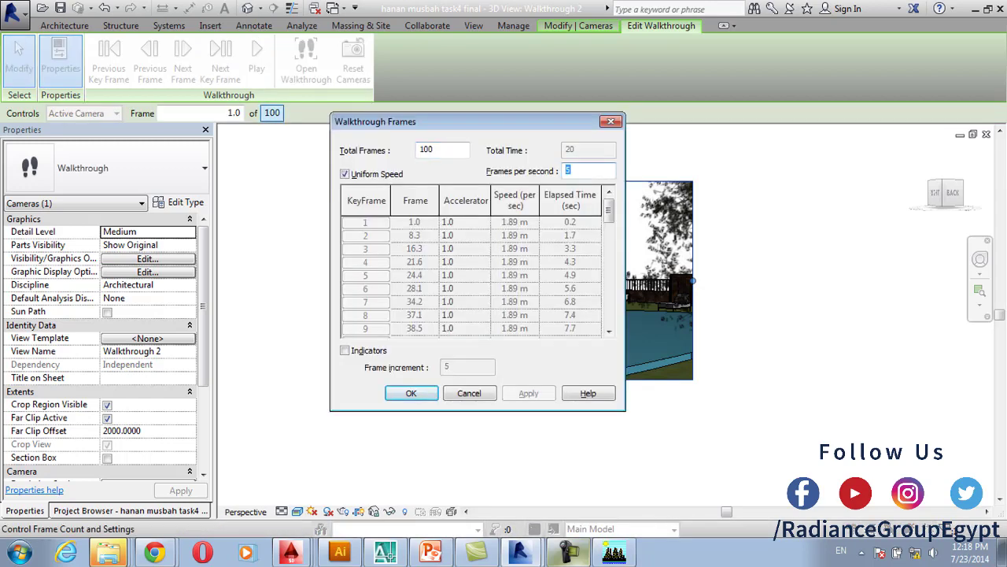
text(3)
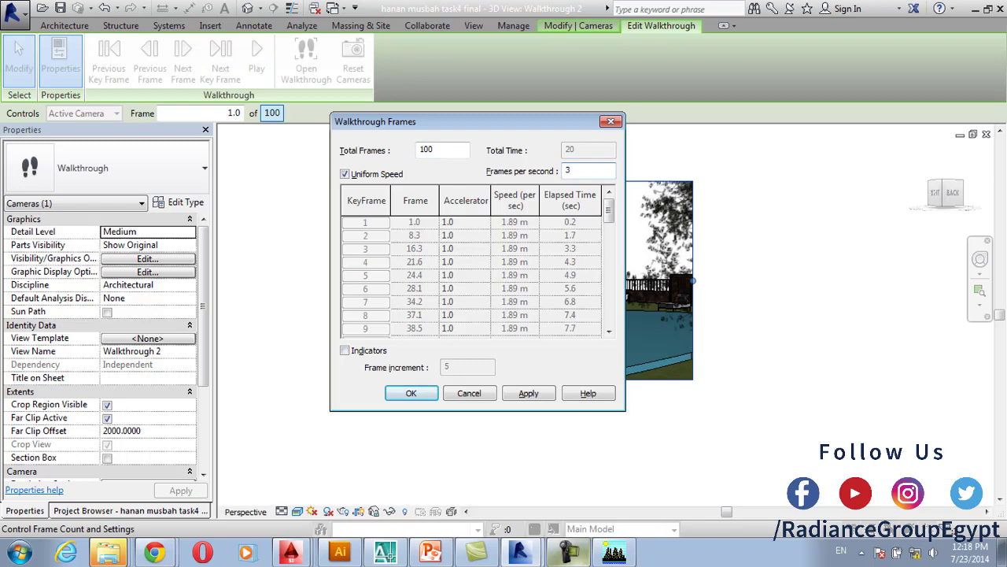
key(Return)
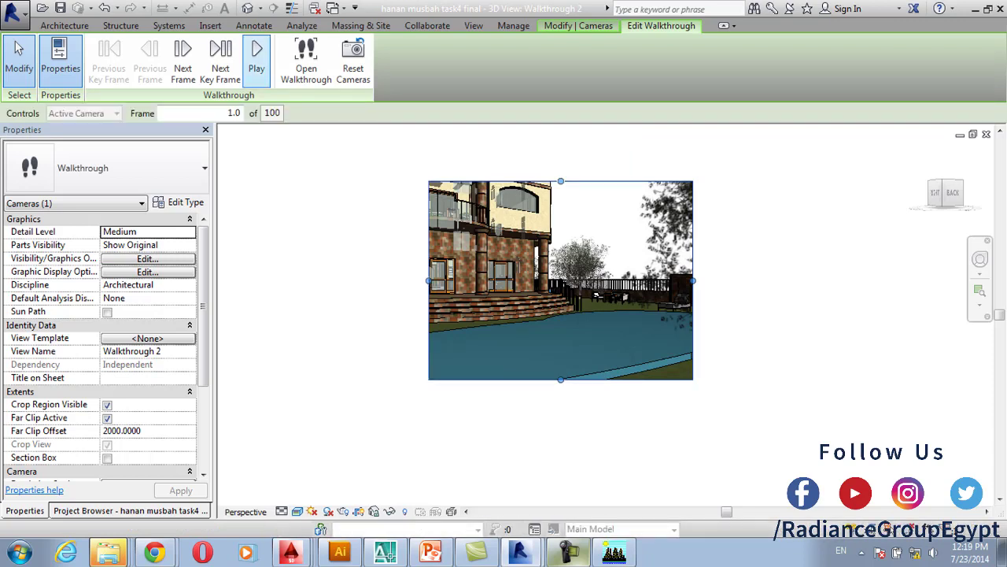
click(256, 60)
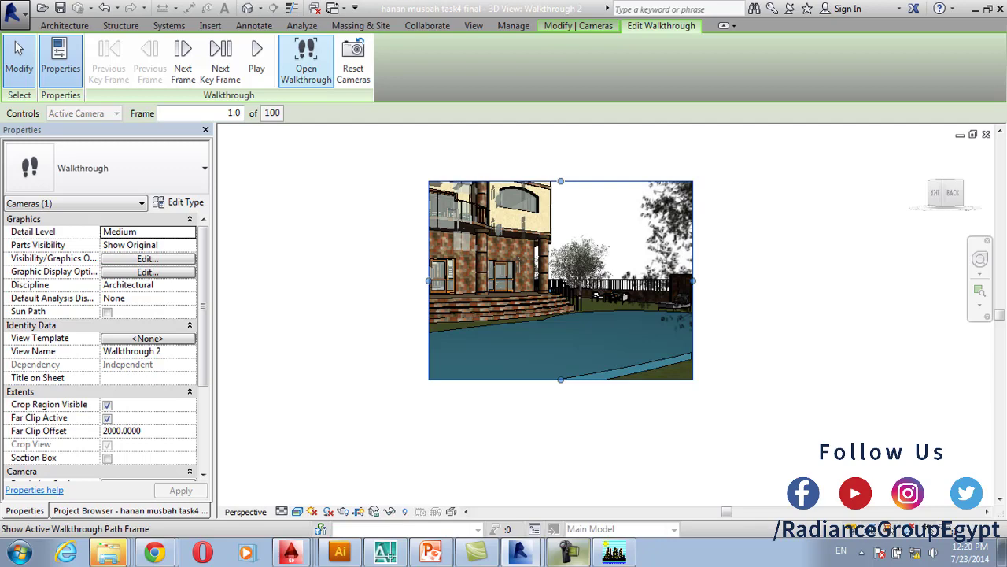
Set the walkthrough to 300 total frames and open the Base F.F.L floor plan from the Project Browser
click(20, 59)
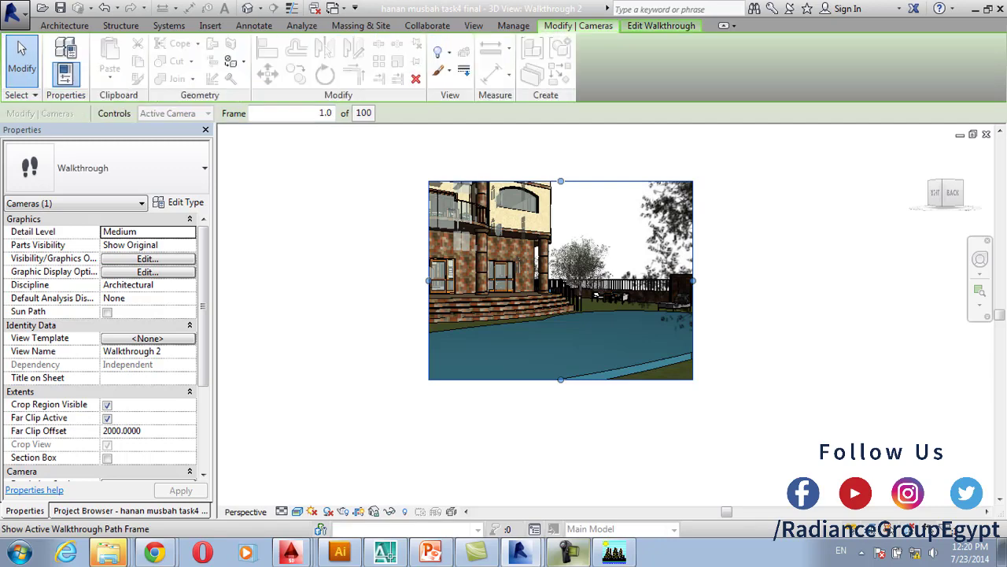
click(363, 113)
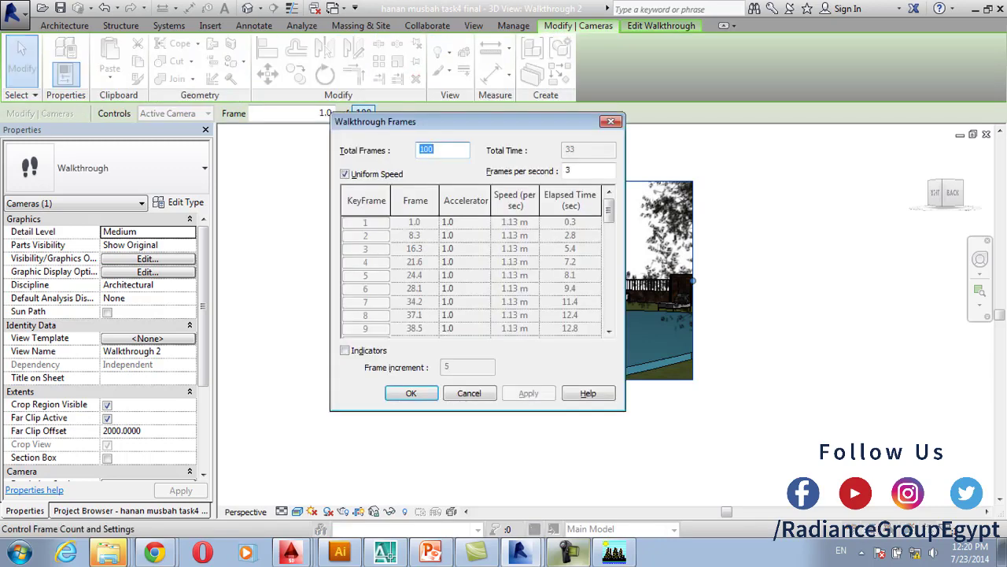
text(300)
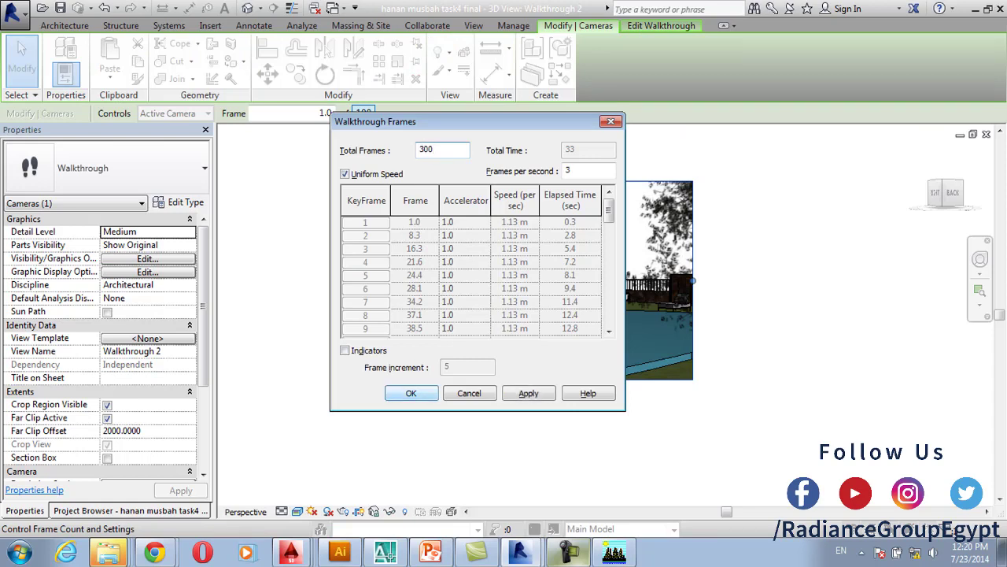
click(411, 392)
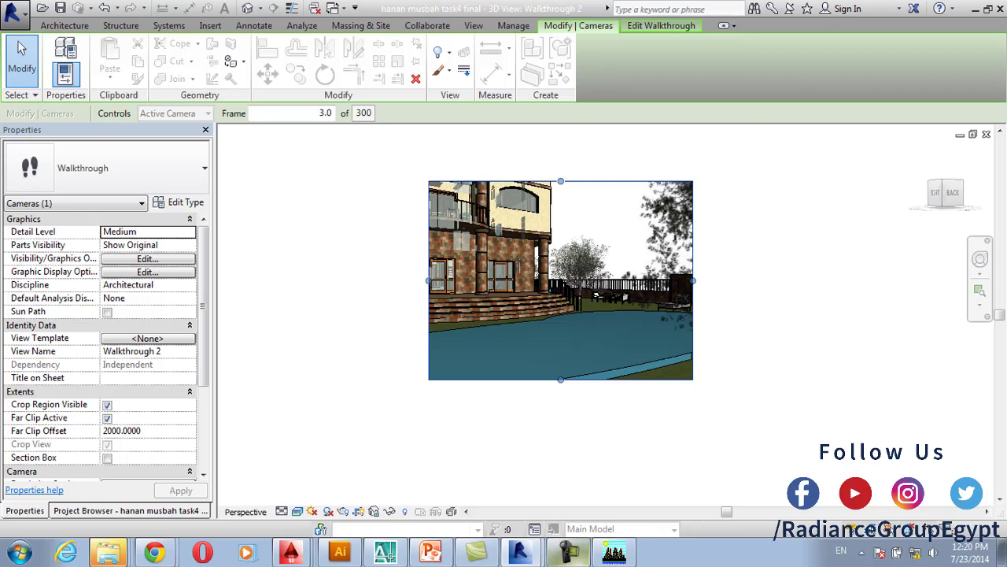
click(130, 510)
double_click(71, 240)
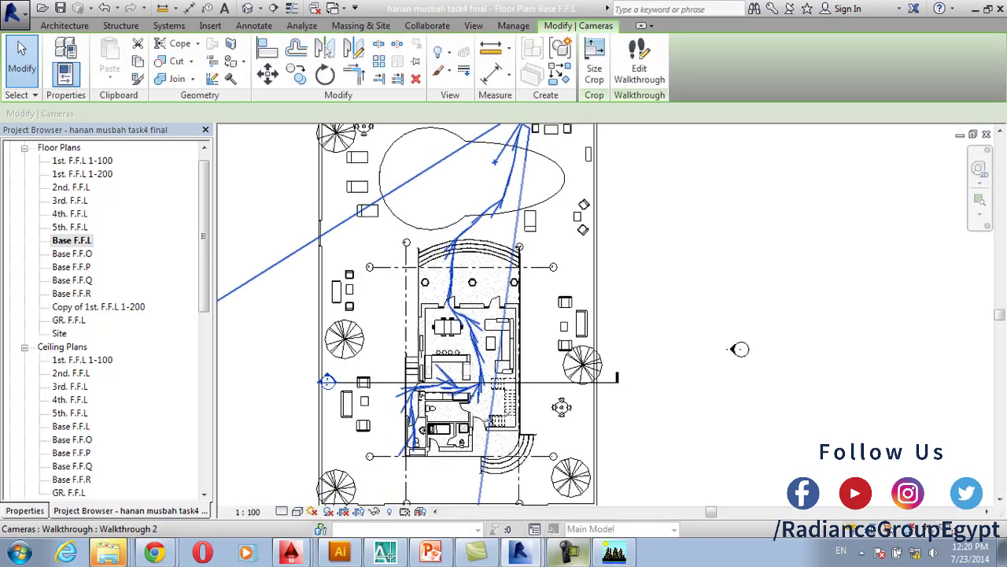
Re-enter walkthrough editing, quit it with Esc and Yes, and deselect the camera path
click(639, 61)
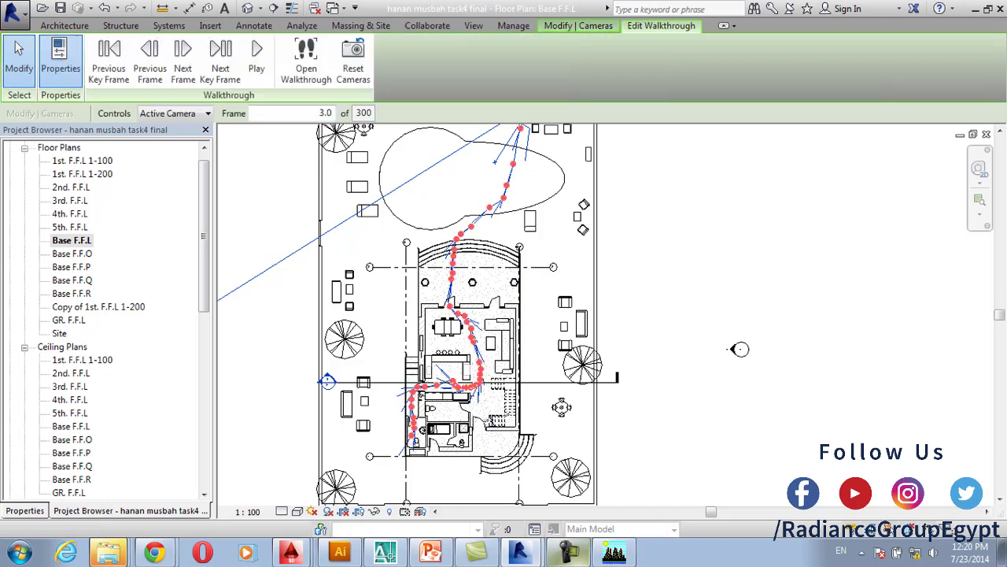
scroll(475, 228, up, 6)
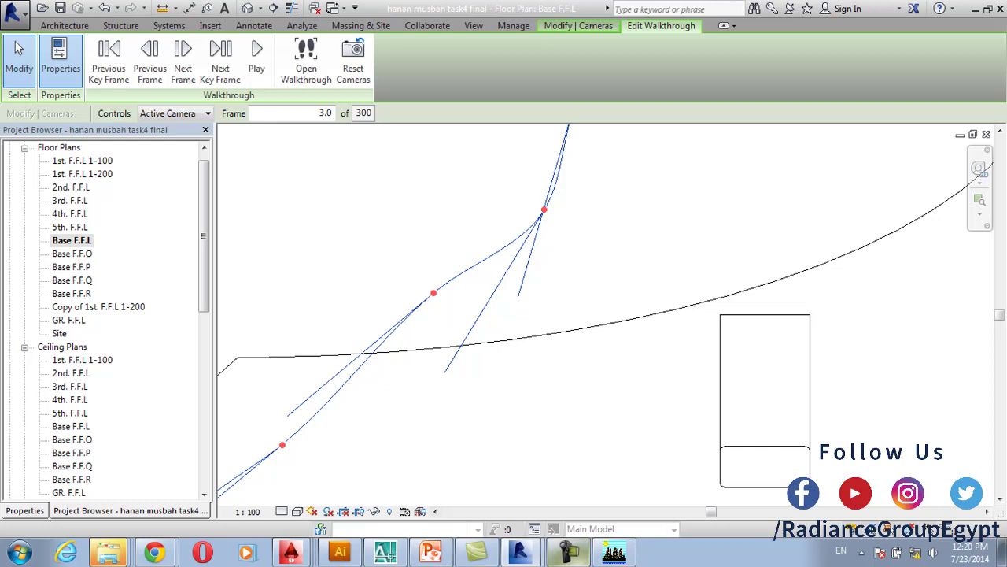
key(Escape)
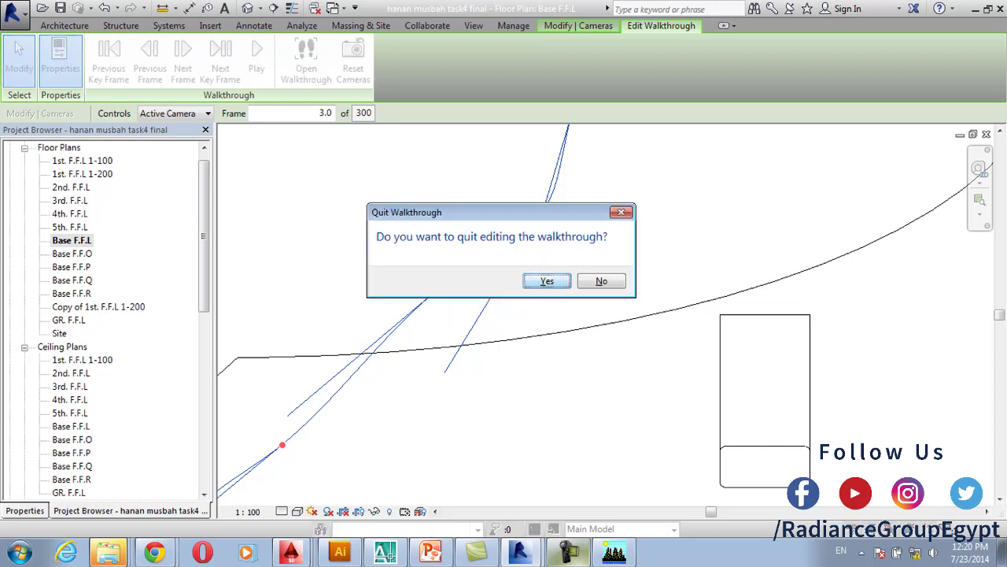
key(Return)
key(Escape)
key(Return)
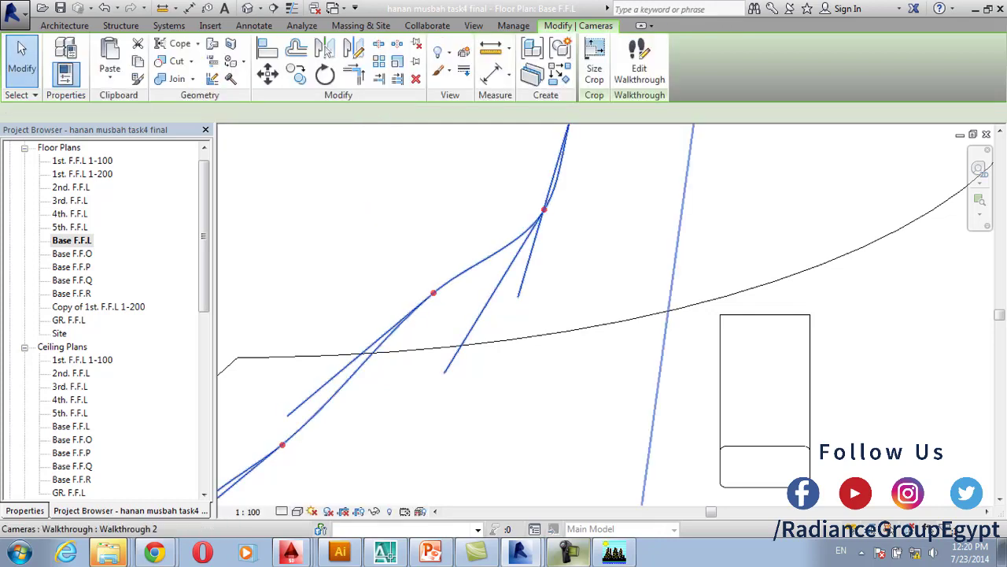
scroll(503, 237, down, 2)
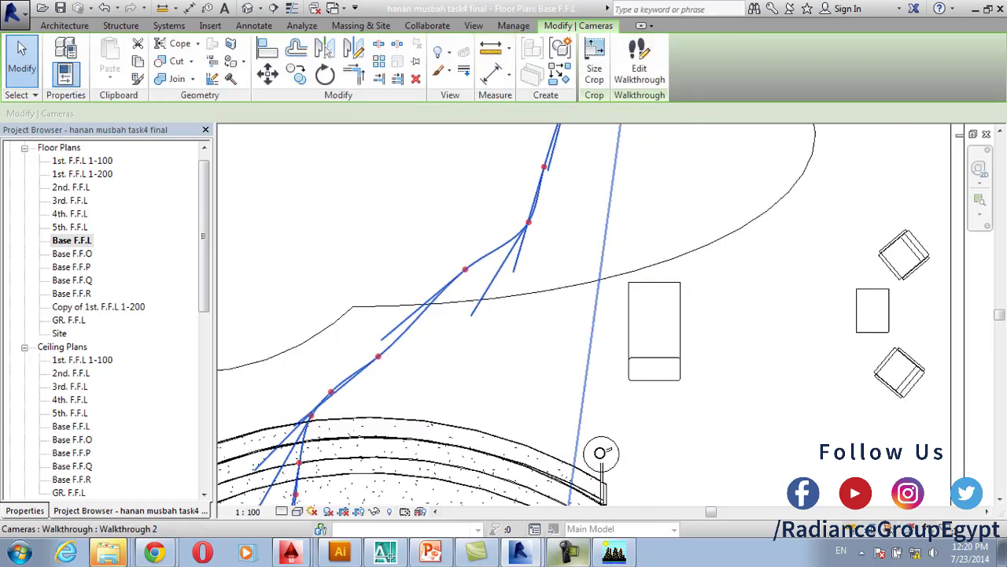
key(Escape)
scroll(521, 212, down, 5)
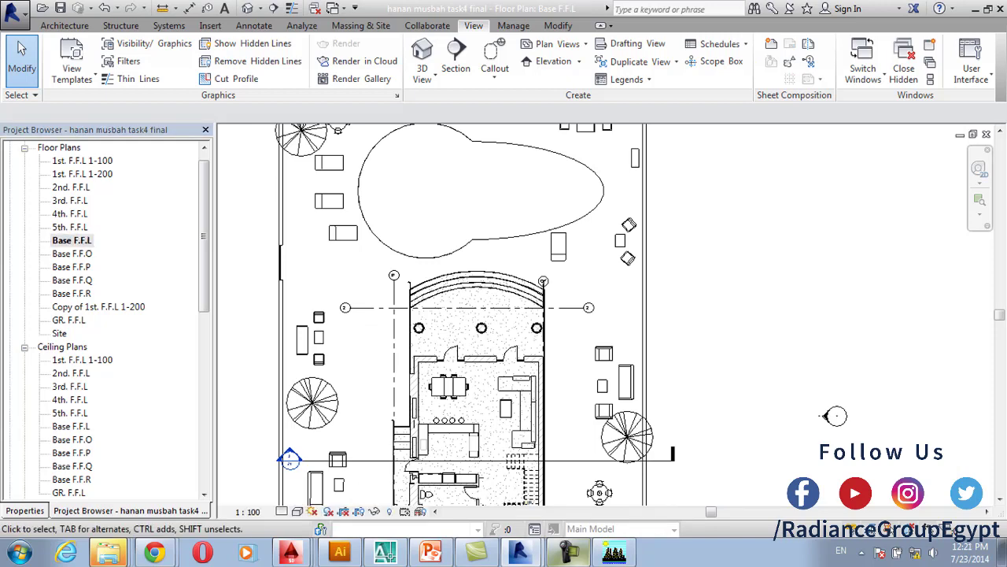
Start a new walkthrough with its first key frames beside the pool
scroll(449, 247, down, 4)
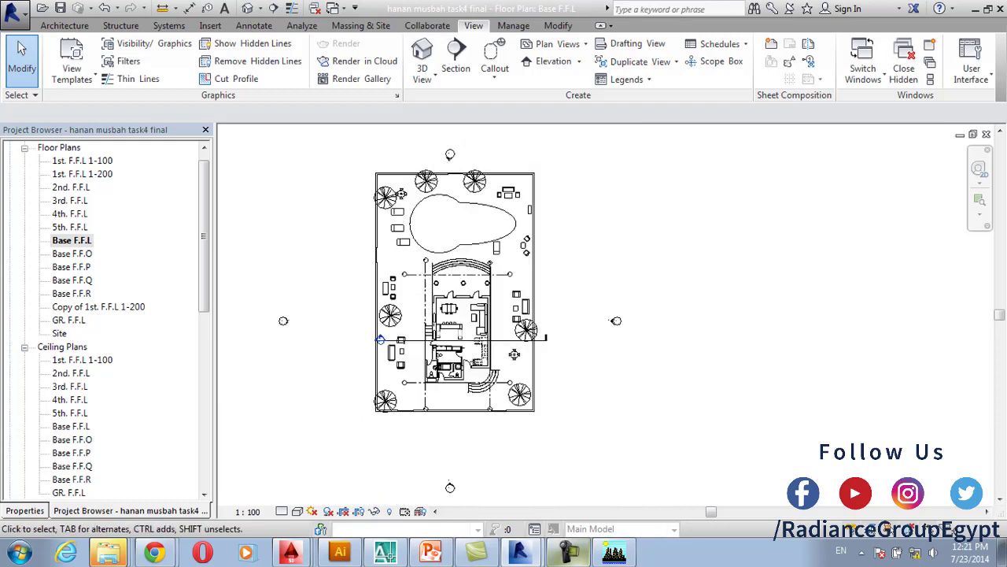
click(259, 8)
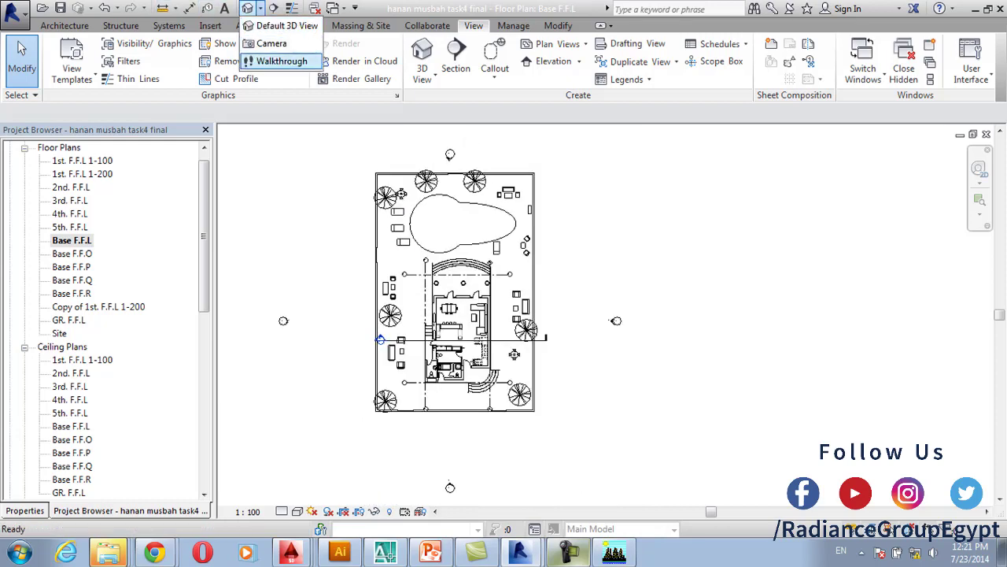
click(275, 61)
scroll(496, 185, up, 3)
click(465, 225)
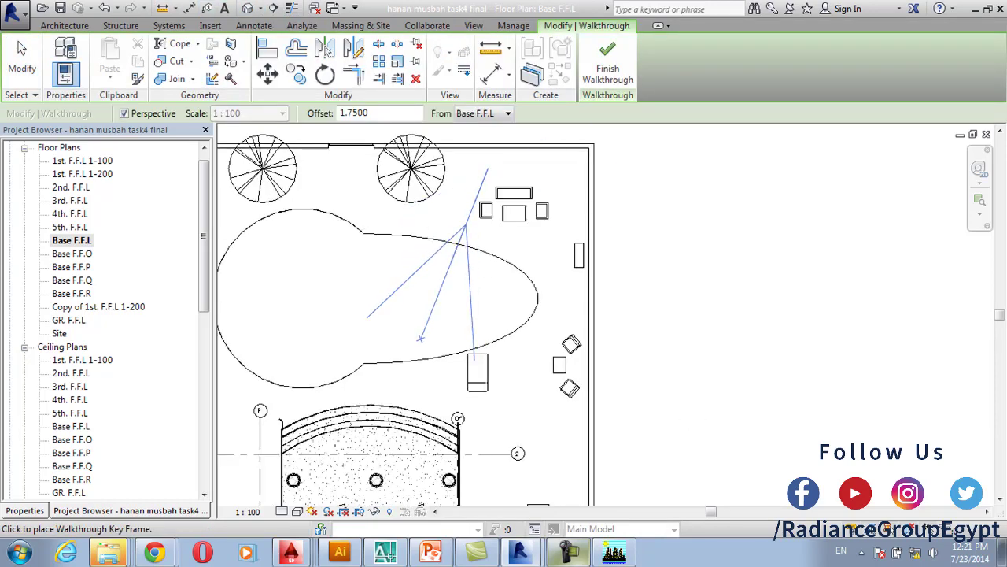
click(462, 229)
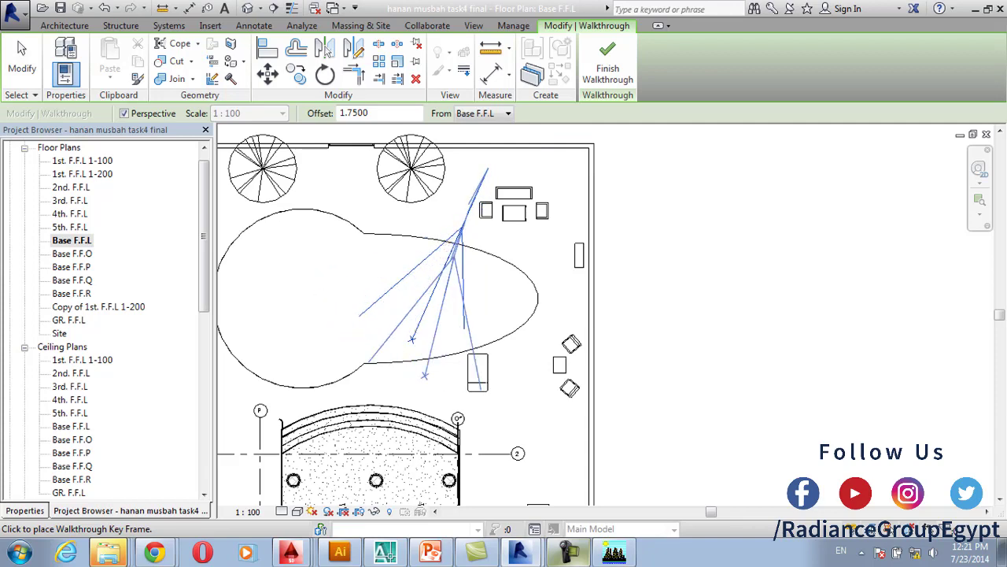
Add key frames along the path toward the house and finish the walkthrough
scroll(457, 262, up, 3)
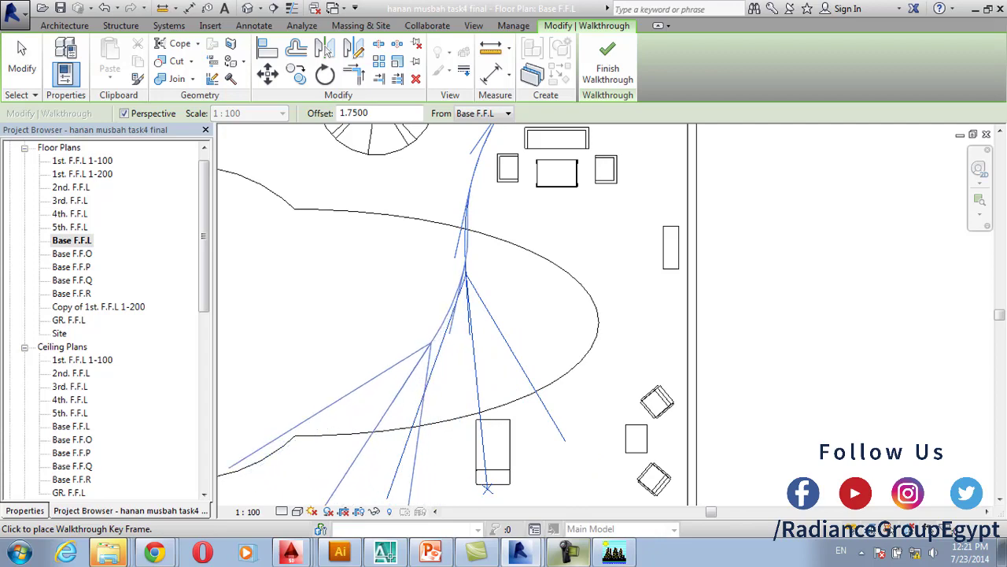
click(429, 342)
middle_drag(402, 372, 521, 186)
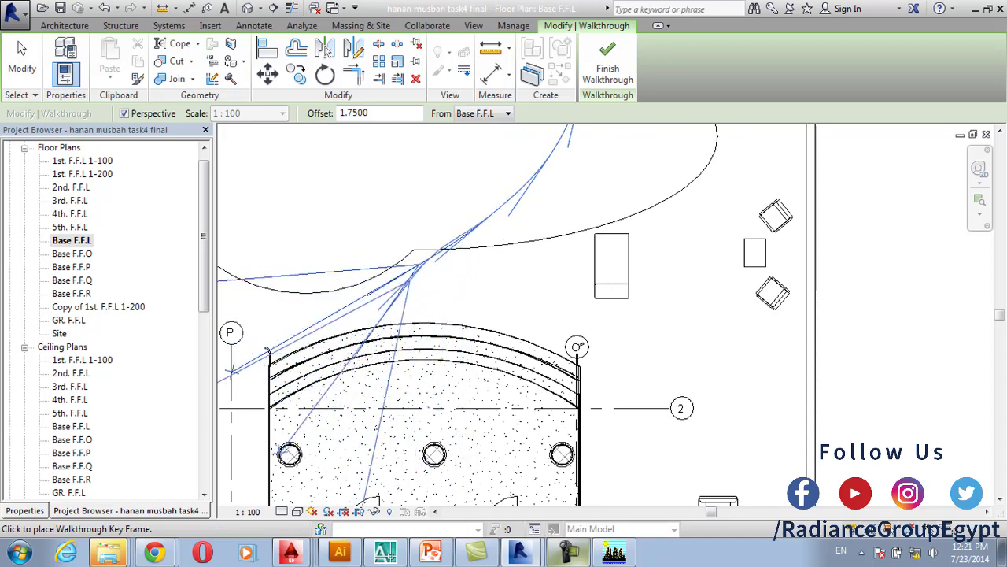
click(396, 308)
middle_drag(397, 338, 410, 252)
scroll(411, 255, down, 1)
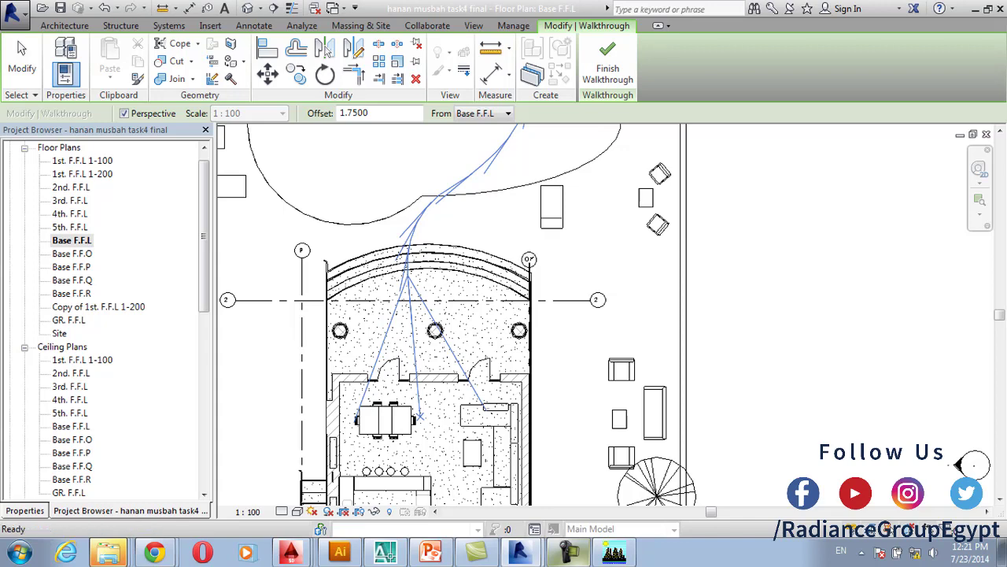
click(608, 63)
click(594, 69)
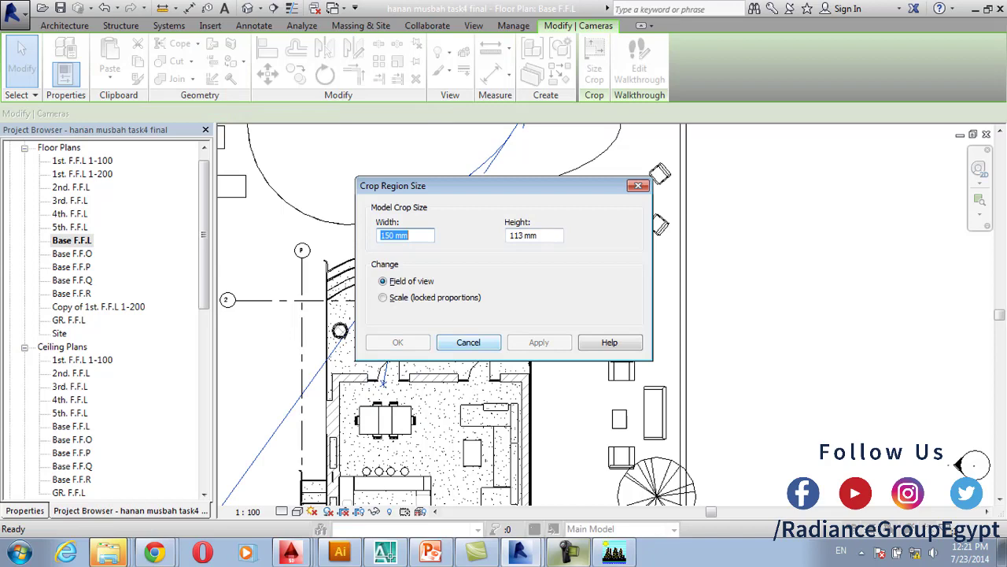
Cancel the Crop Region Size dialog and delete Walkthrough 3
click(469, 341)
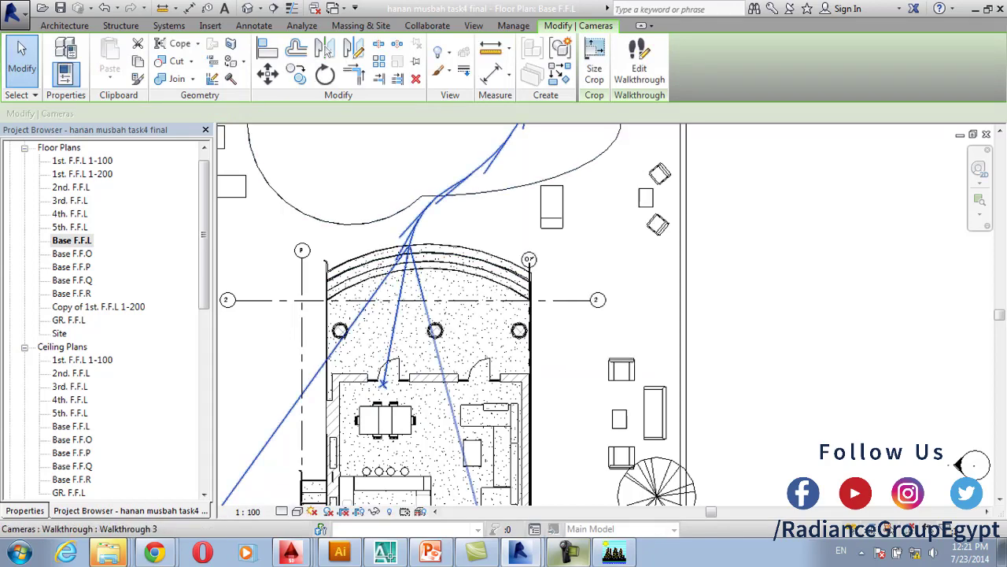
key(Delete)
key(Return)
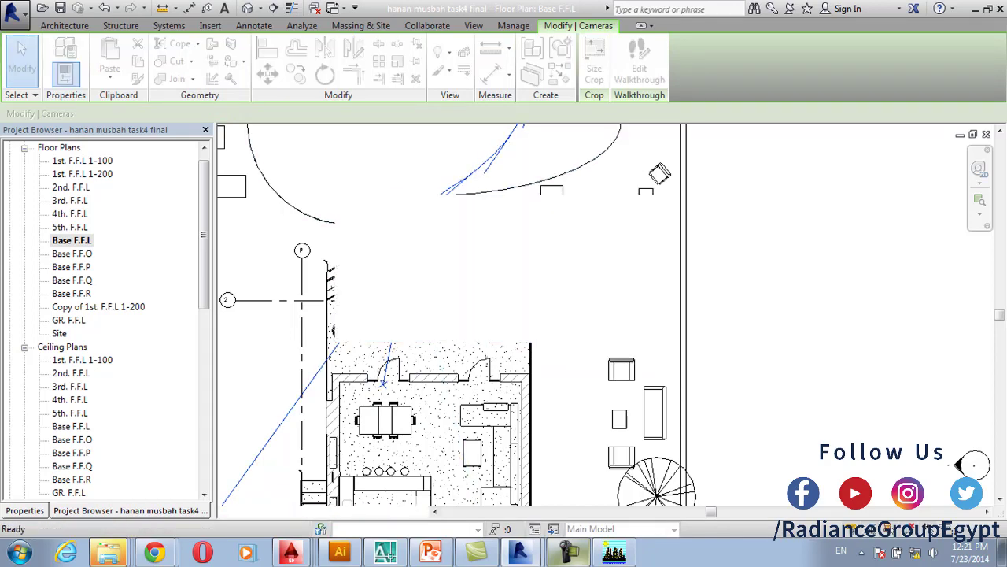
Window-select the site plan, inspect the category Filter without applying changes, and clear the selection
scroll(447, 330, down, 7)
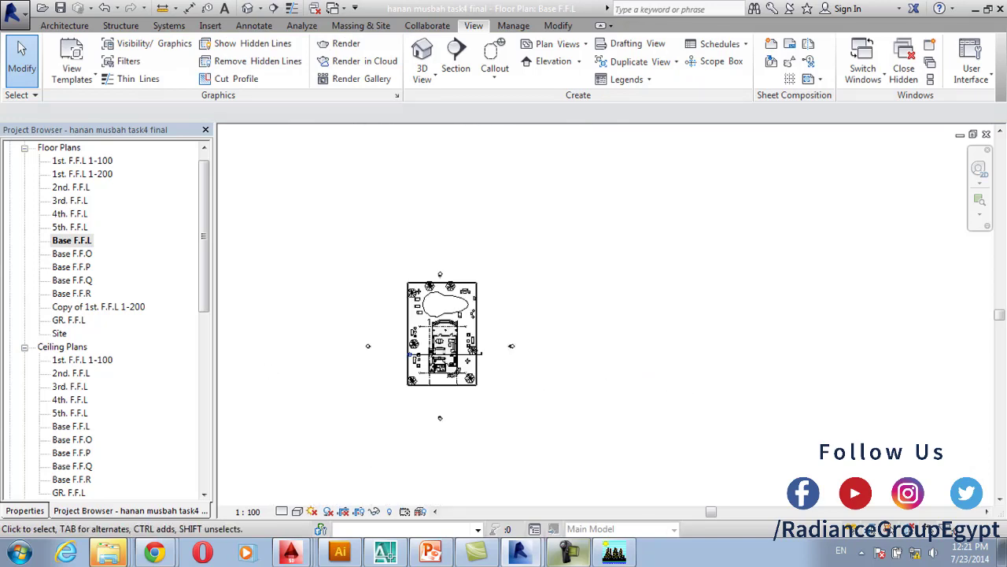
drag(301, 200, 594, 432)
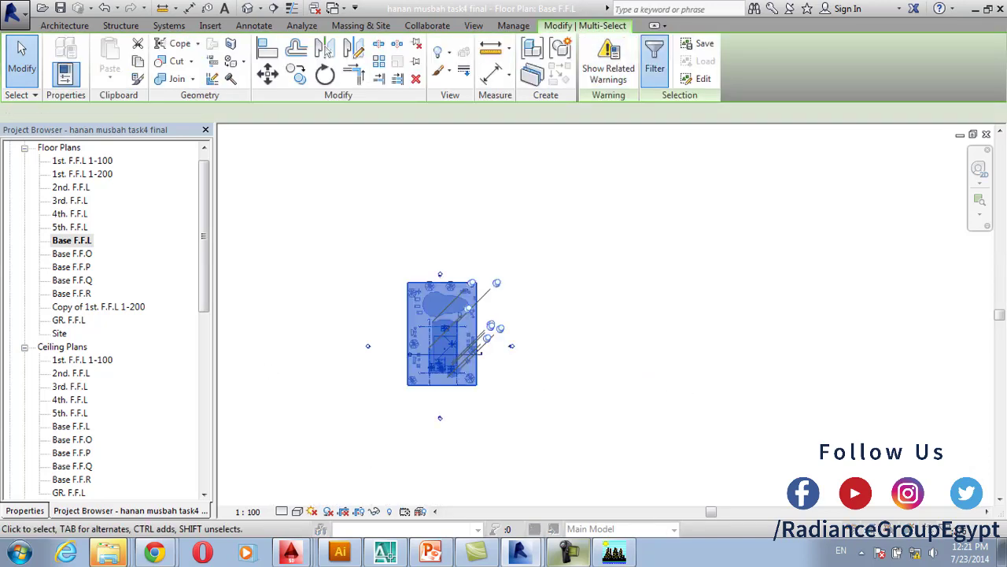
click(655, 59)
click(458, 152)
scroll(315, 212, down, 3)
scroll(315, 213, down, 2)
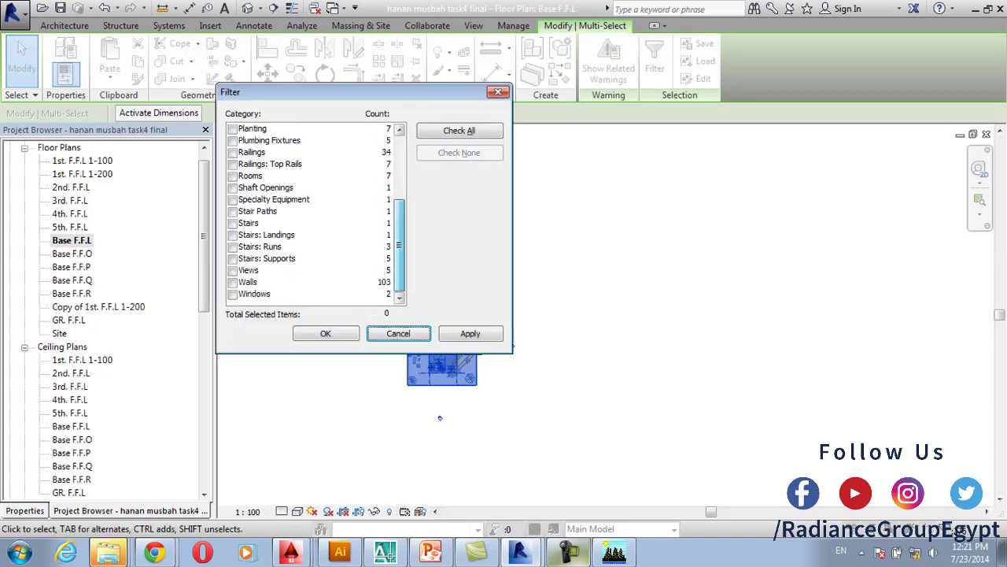
click(398, 332)
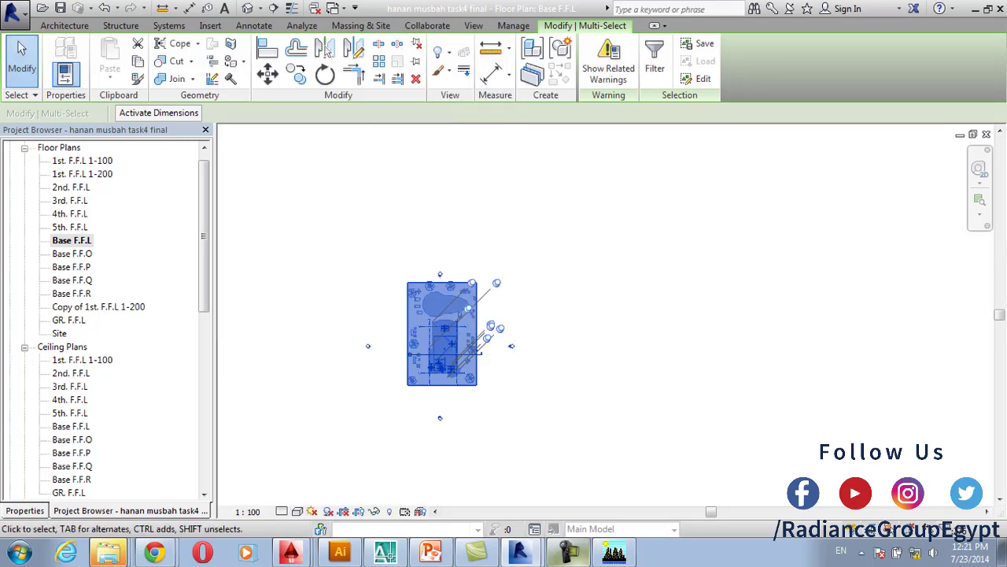
click(203, 236)
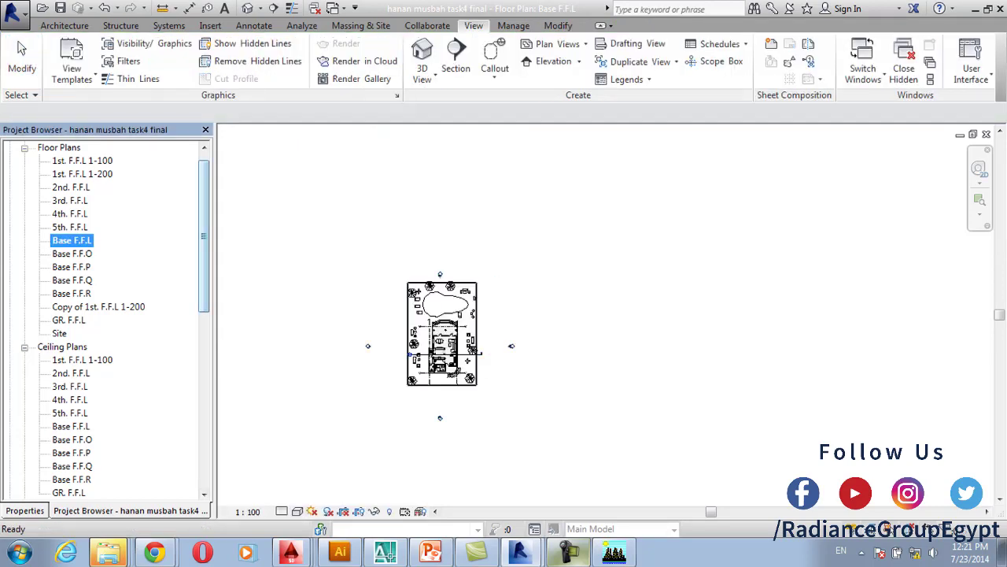
Open the Walkthrough 2 view from the Project Browser
scroll(110, 320, down, 8)
double_click(82, 387)
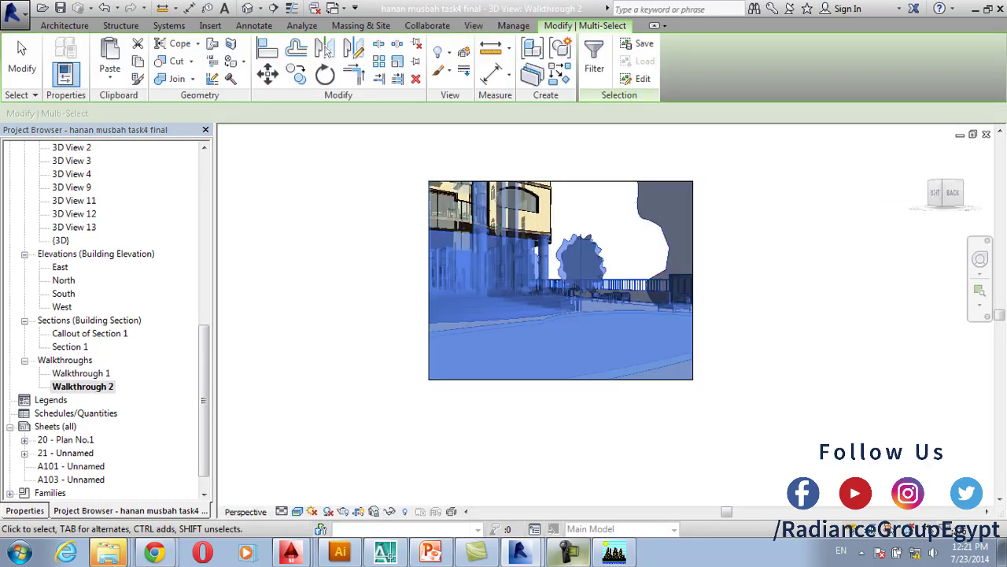
drag(203, 400, 203, 377)
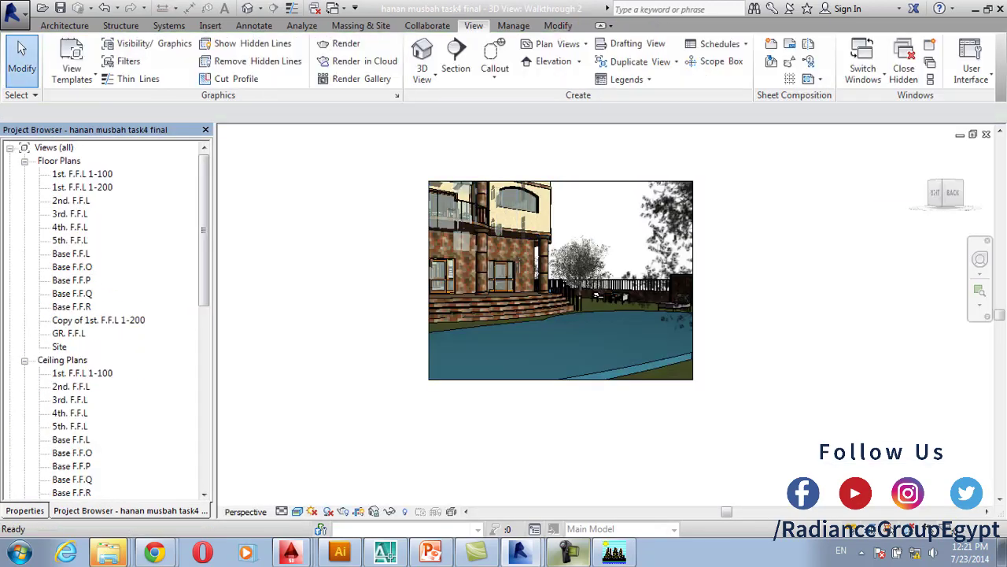
double_click(71, 253)
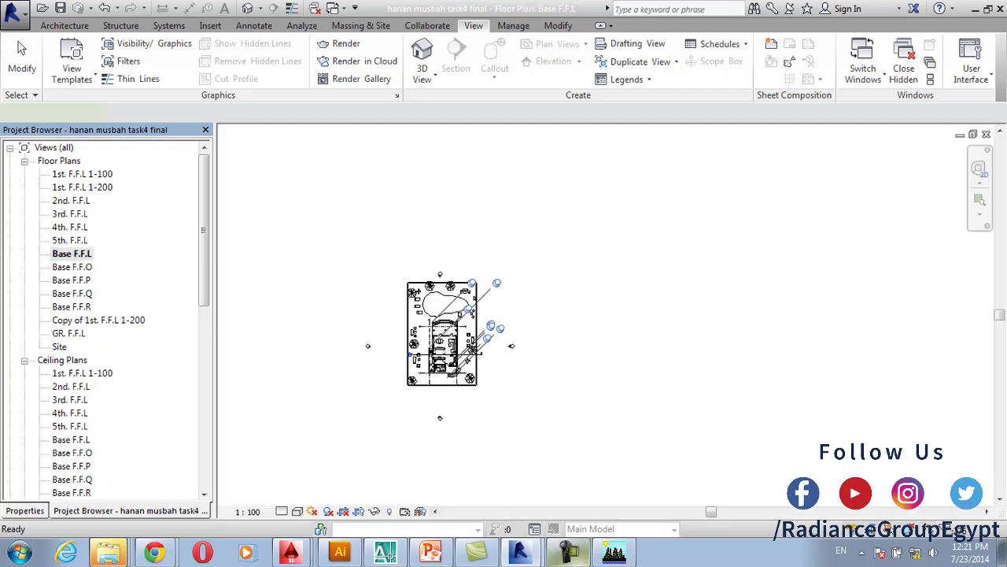
key(Escape)
scroll(448, 321, up, 3)
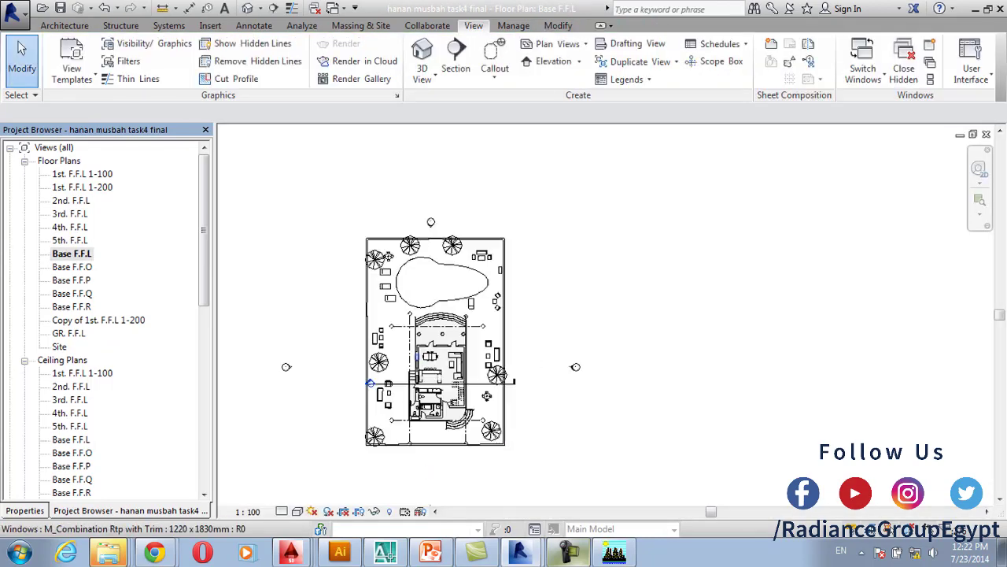
scroll(102, 315, down, 15)
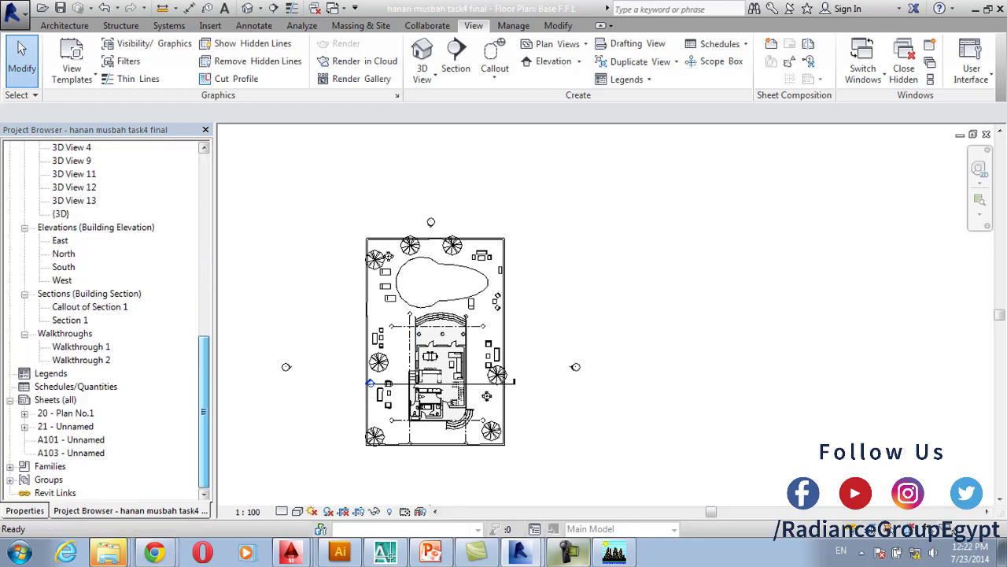
click(81, 360)
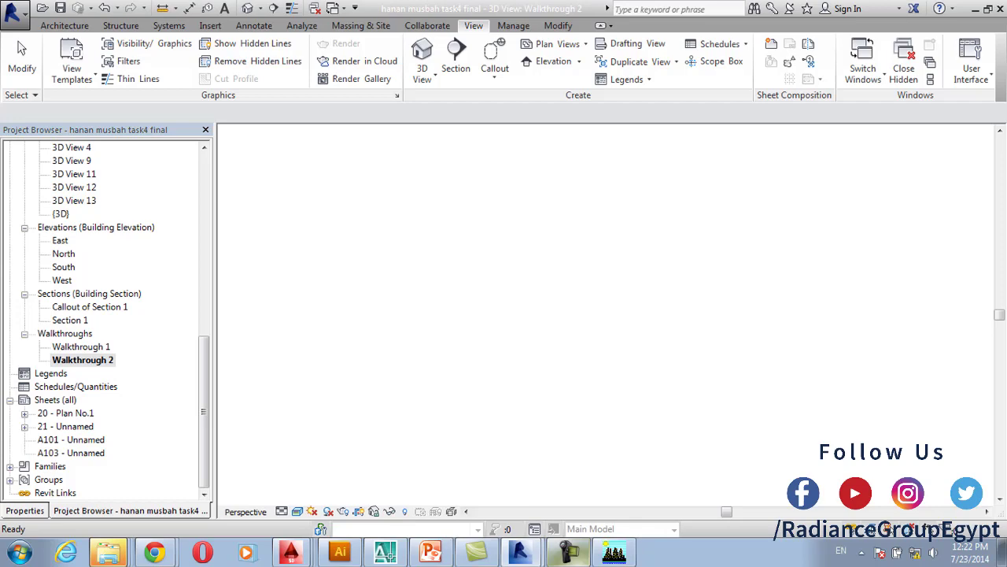
drag(203, 412, 203, 314)
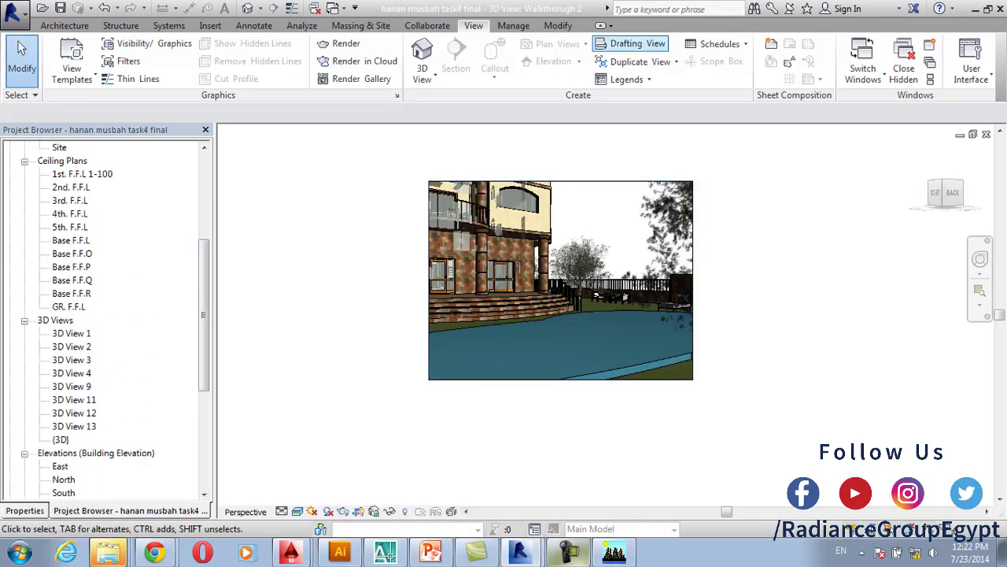
drag(203, 315, 203, 411)
right_click(95, 360)
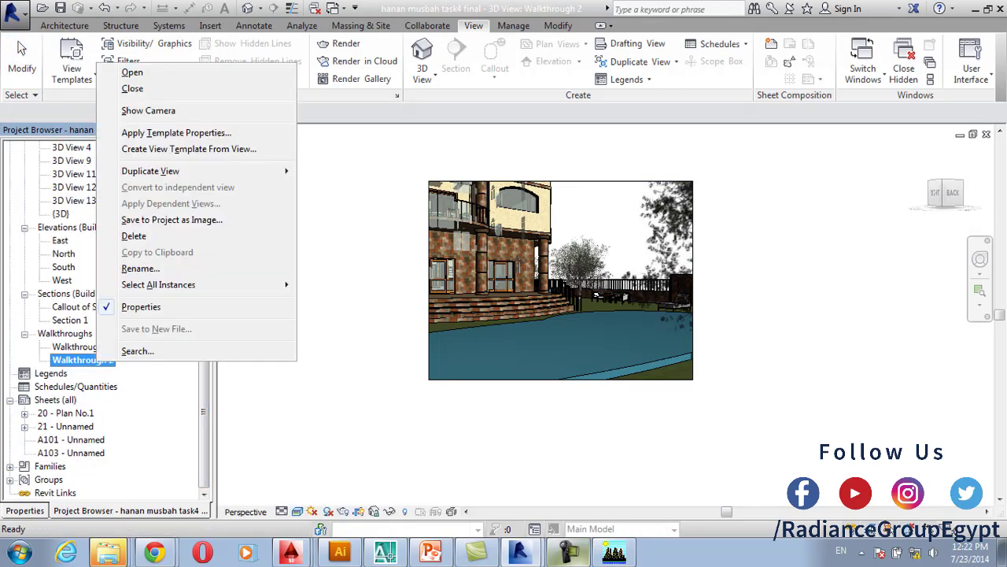
click(148, 110)
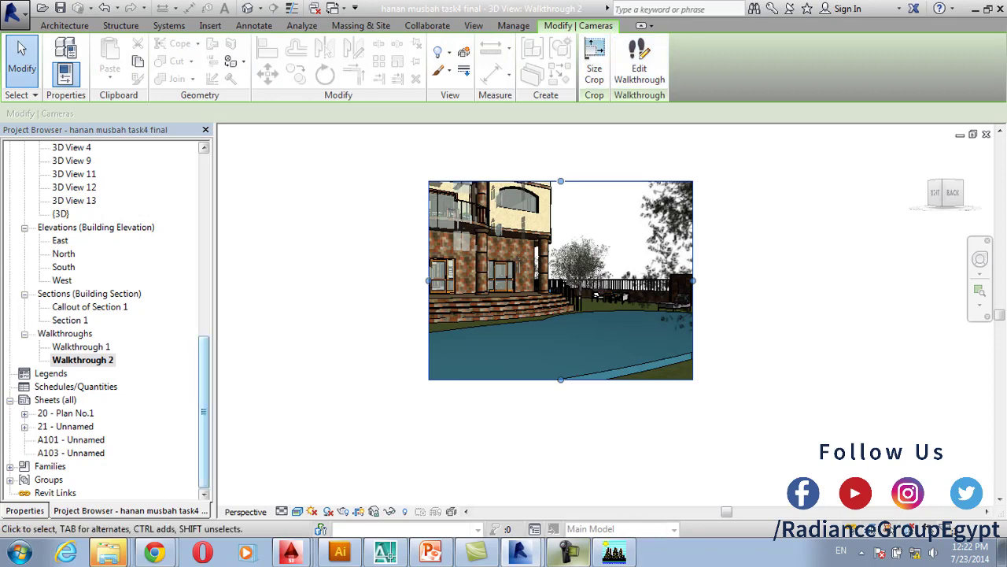
drag(203, 410, 203, 276)
Open the Base F.F.L floor plan and bring the walkthrough path into view
click(71, 147)
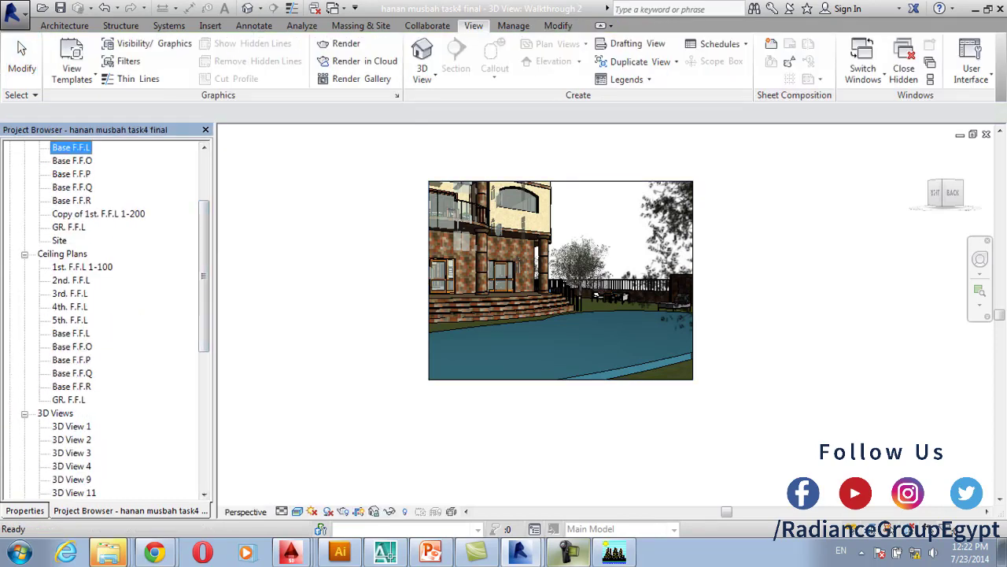
double_click(71, 147)
scroll(473, 352, up, 2)
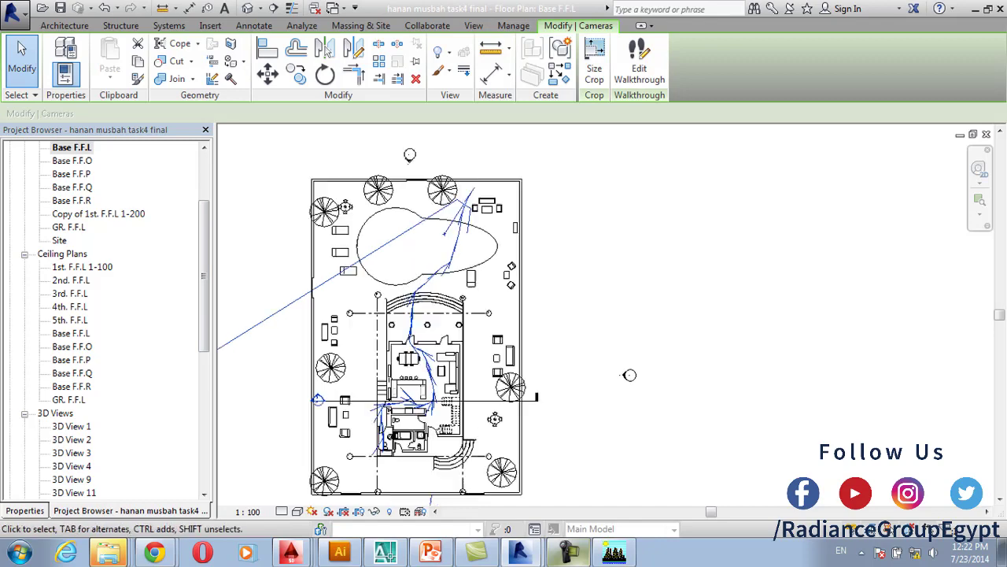
scroll(474, 359, up, 1)
middle_drag(389, 338, 385, 396)
scroll(544, 224, down, 1)
scroll(557, 211, up, 2)
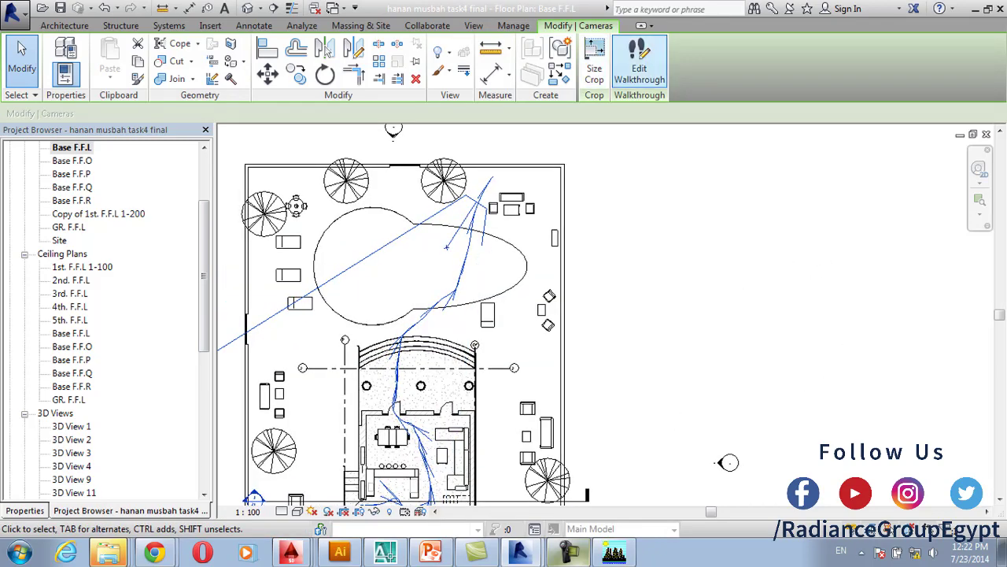
Resume editing Walkthrough 2 and move the camera to frame 2
click(640, 61)
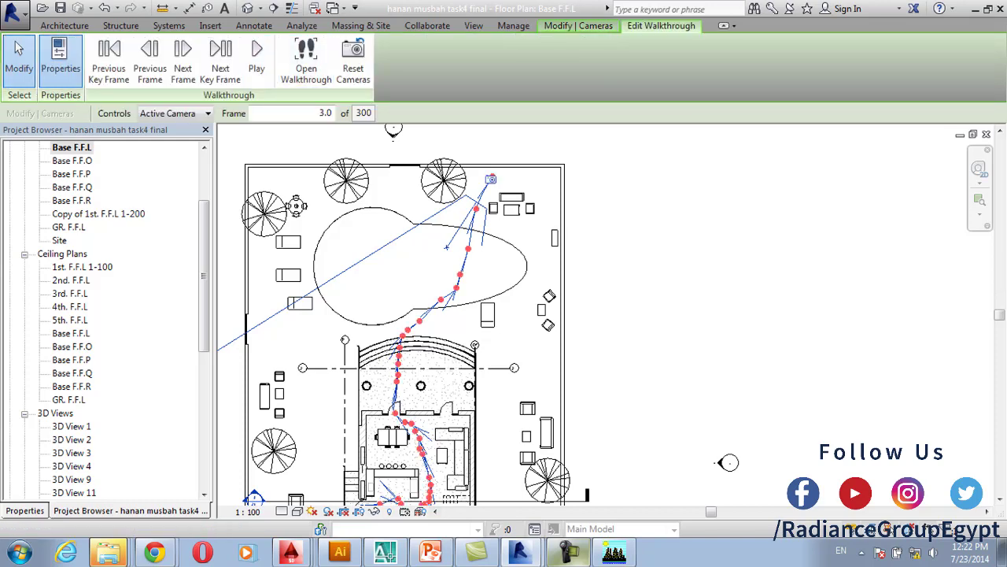
scroll(394, 183, up, 3)
scroll(549, 179, up, 6)
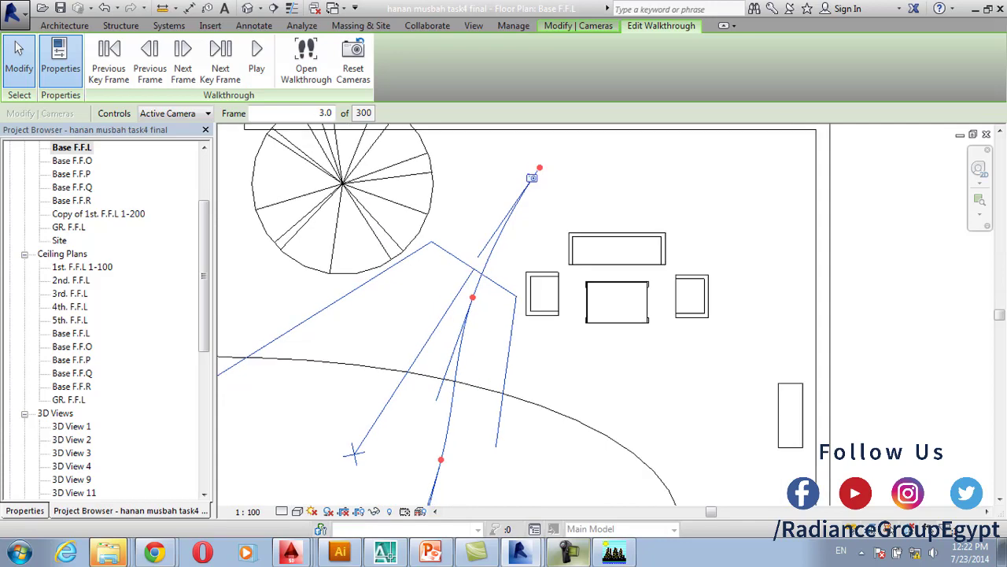
click(315, 112)
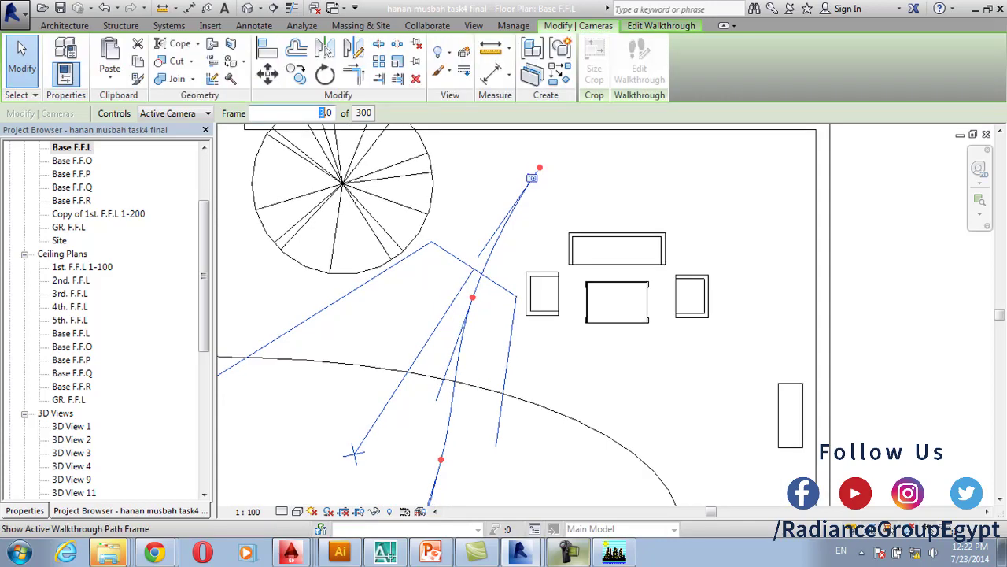
text(2)
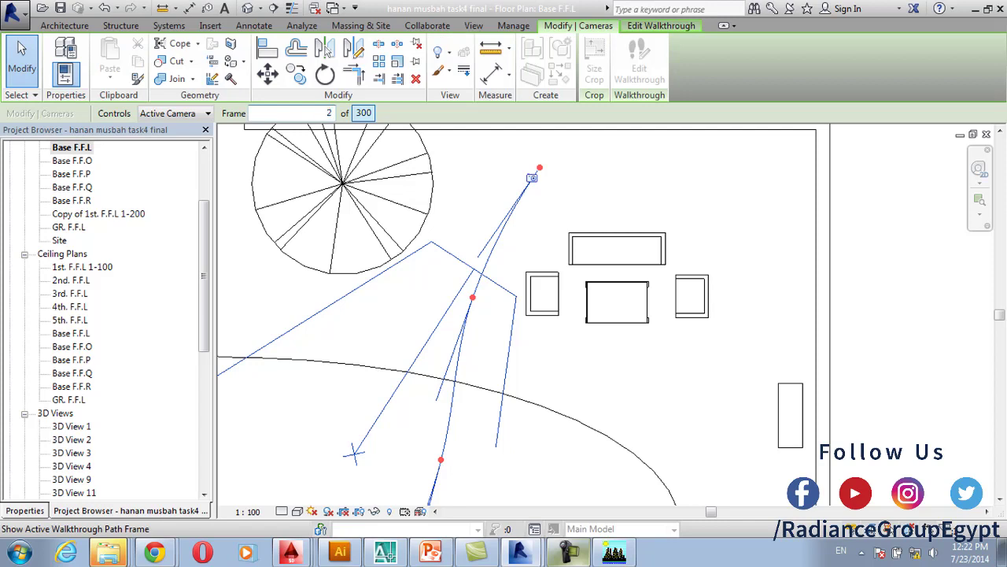
key(Return)
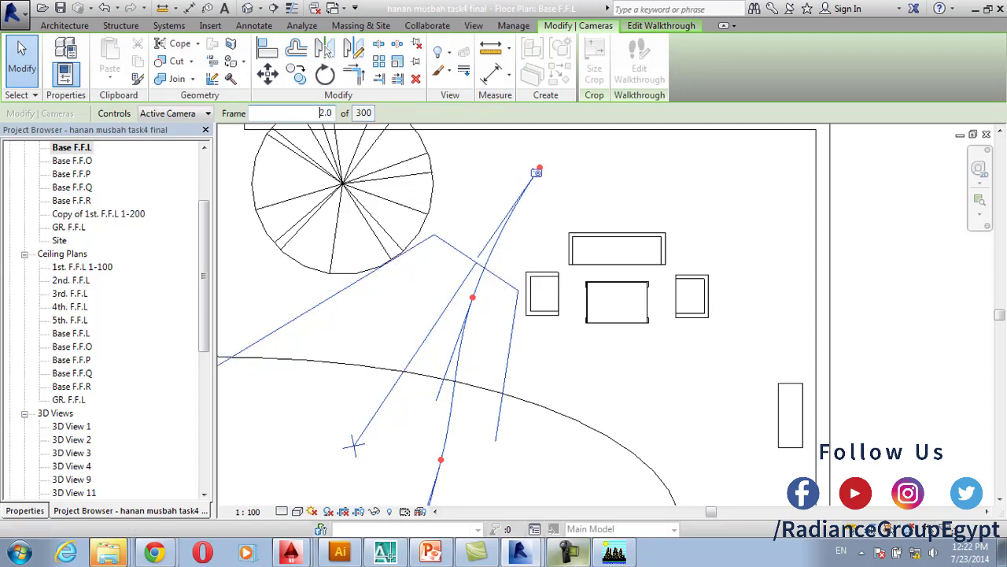
Exit and re-enter walkthrough editing, then open the Walkthrough 2 perspective camera view
click(661, 25)
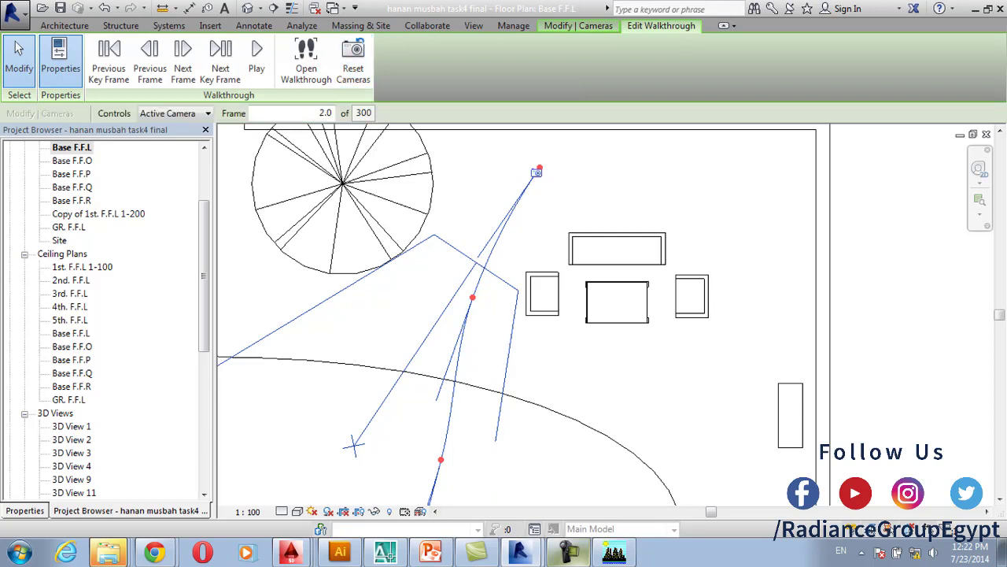
click(175, 114)
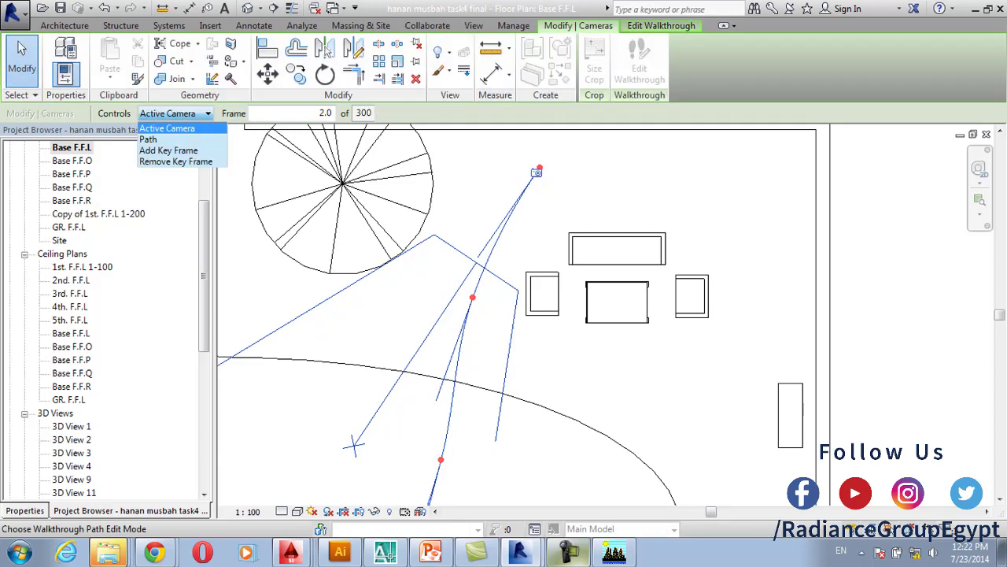
key(Escape)
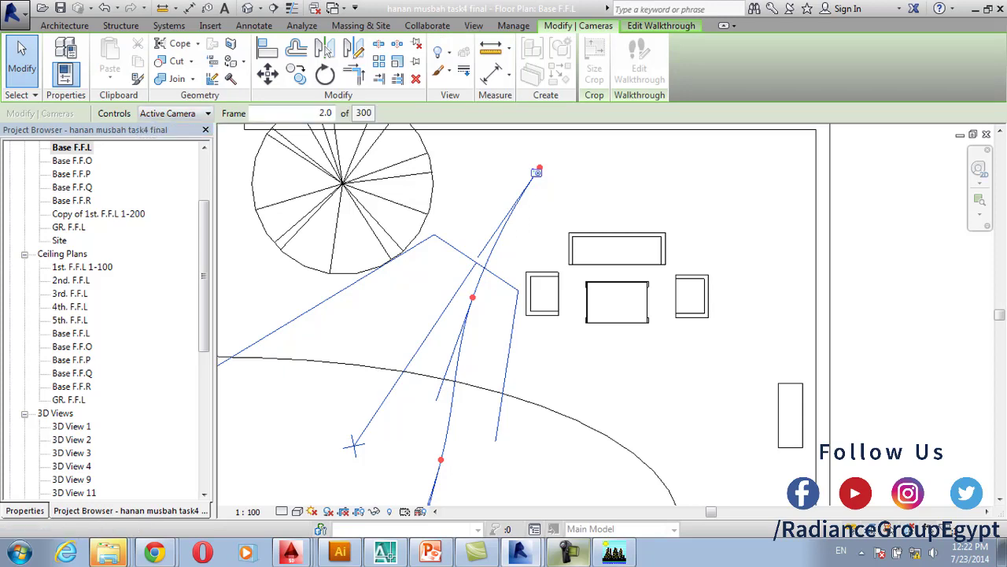
key(Escape)
key(Return)
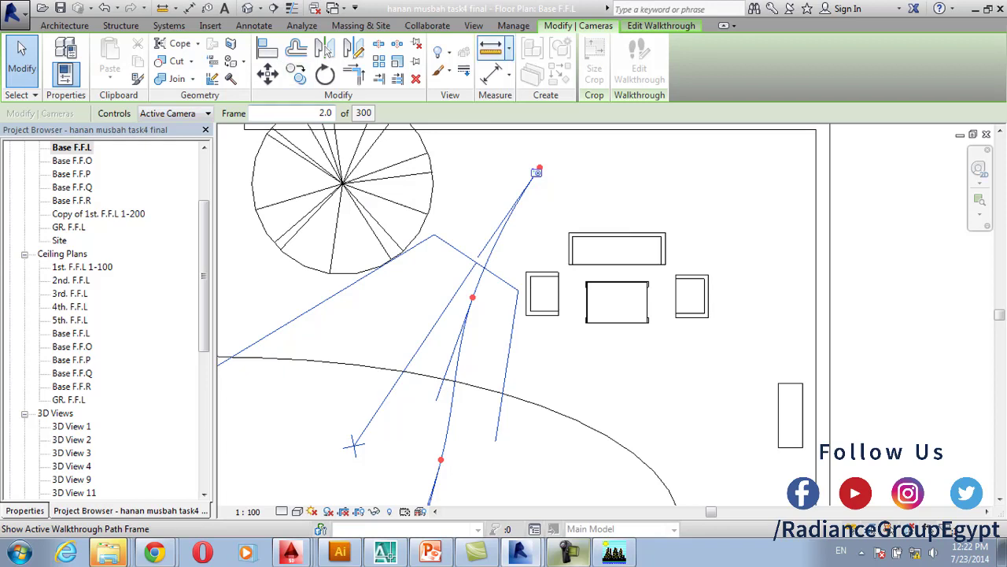
click(660, 25)
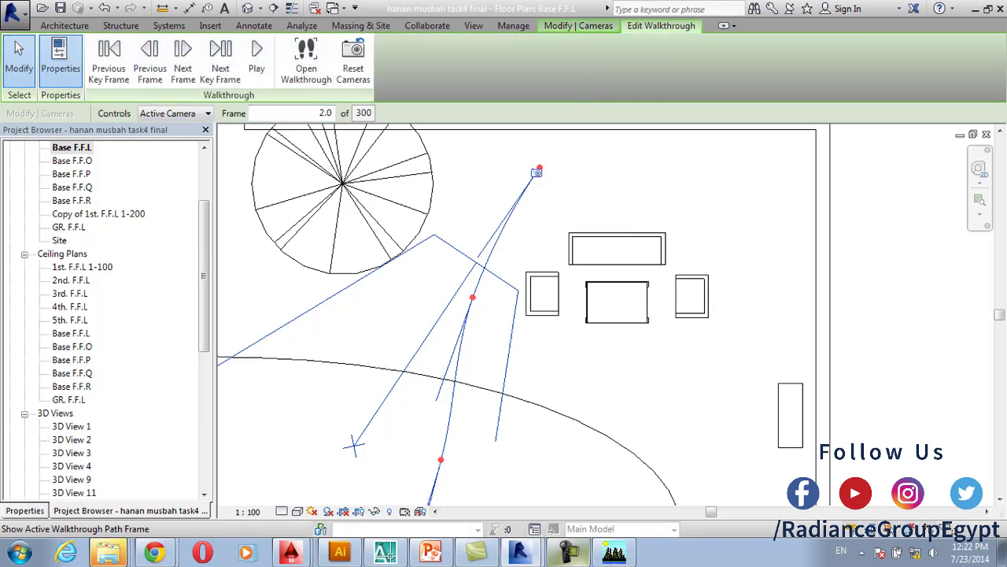
click(306, 59)
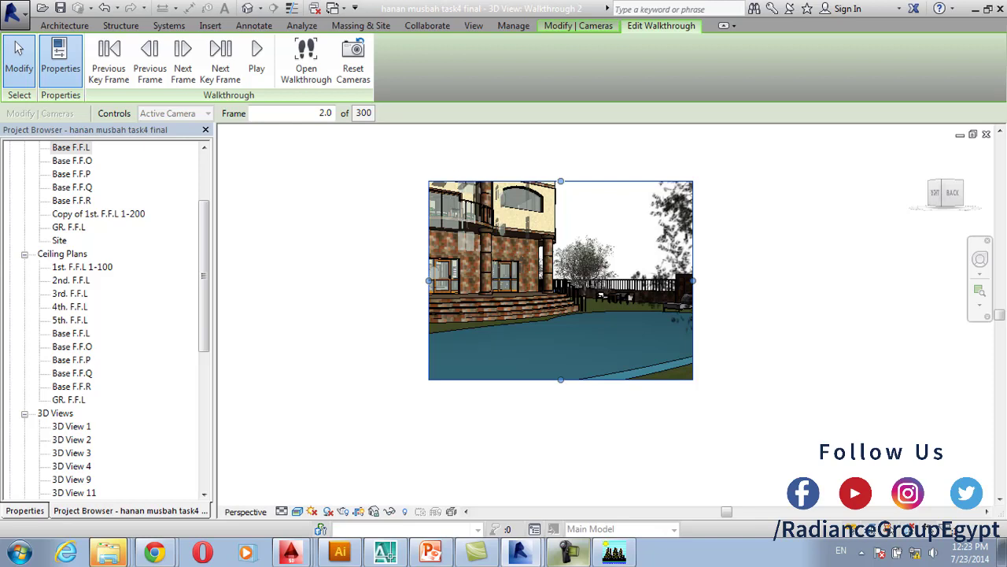
Switch the walkthrough view to the Hidden Line visual style
click(297, 511)
click(330, 436)
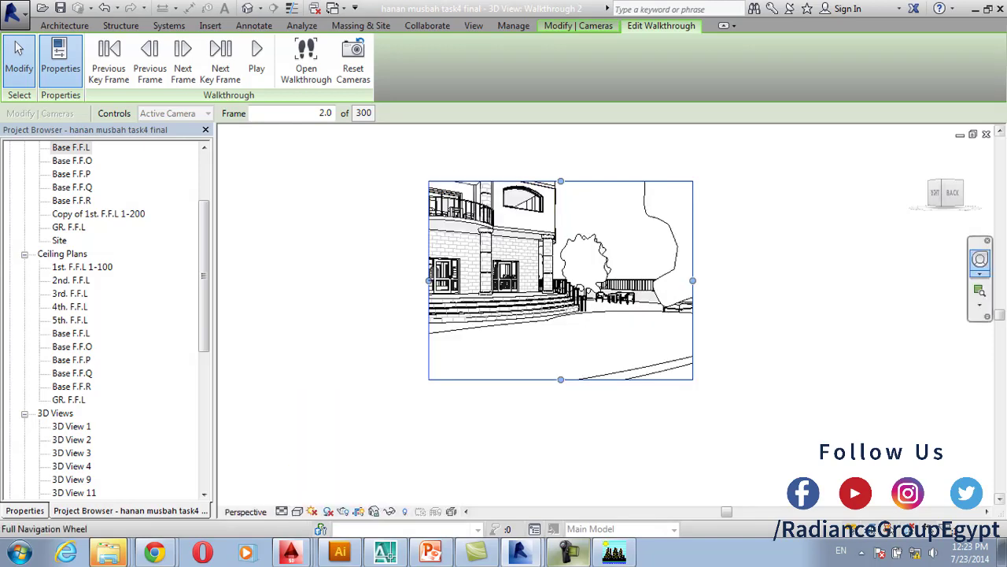
key(Escape)
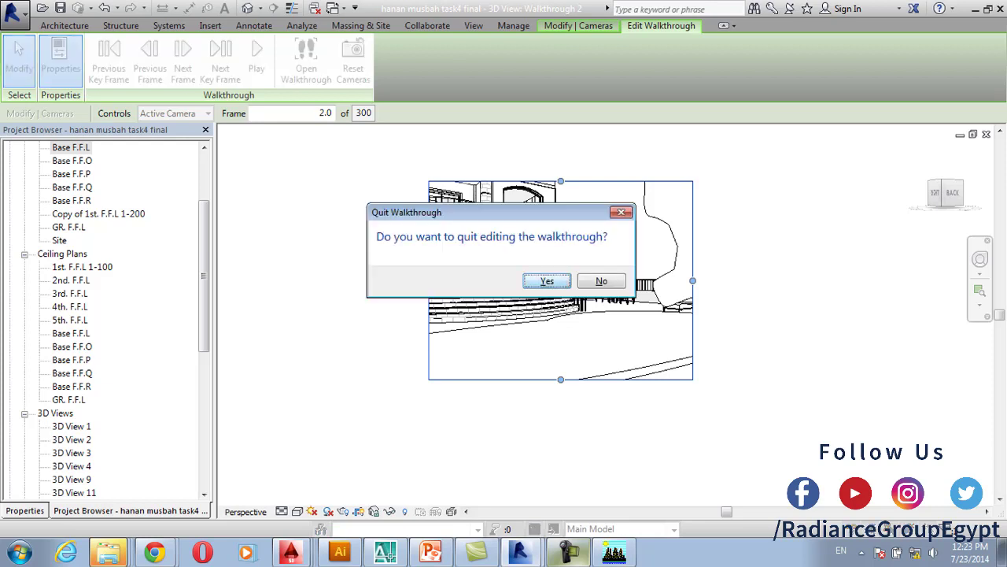
key(Escape)
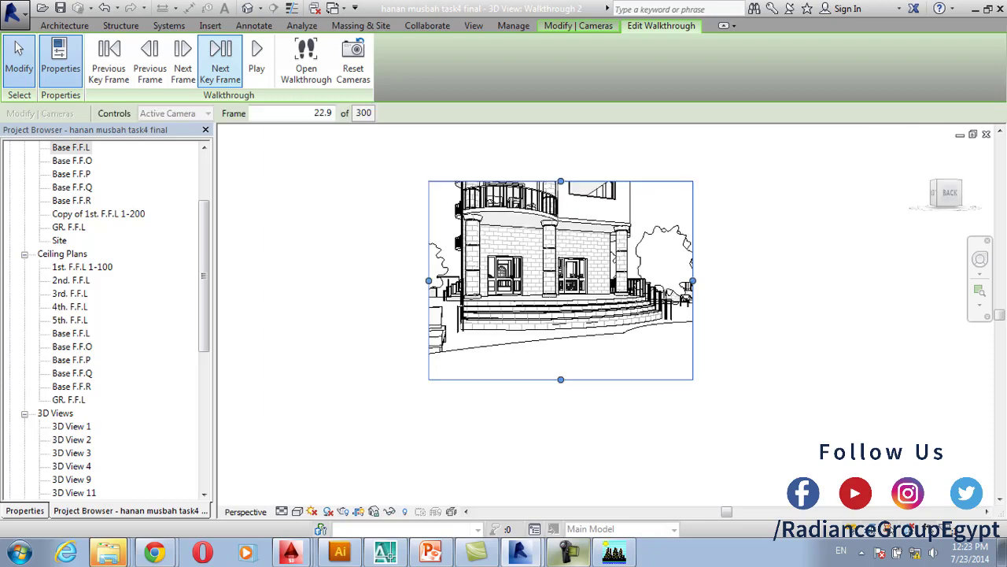
Step through the next and previous key frames, then return to the Base F.F.L plan
click(221, 63)
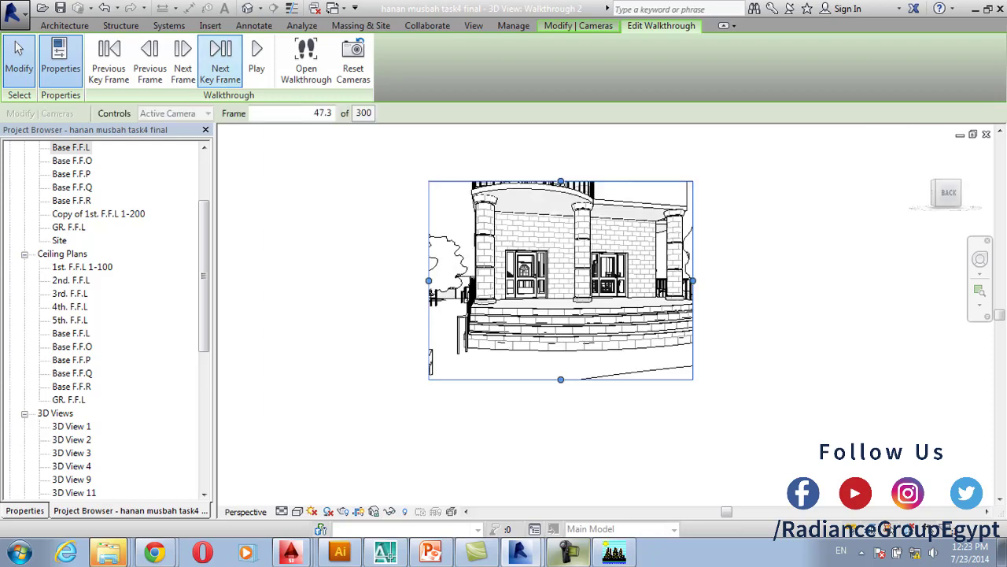
click(220, 63)
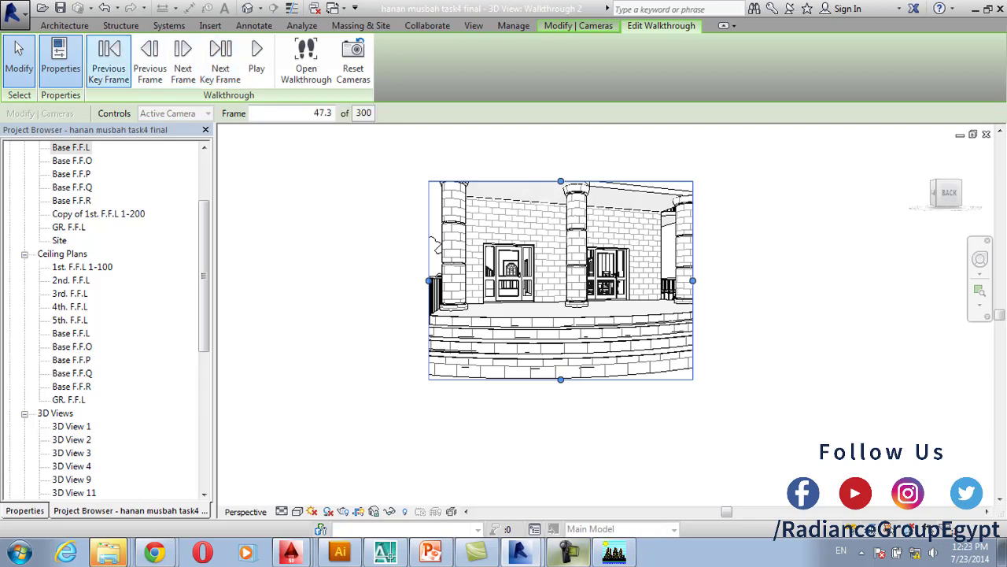
click(108, 63)
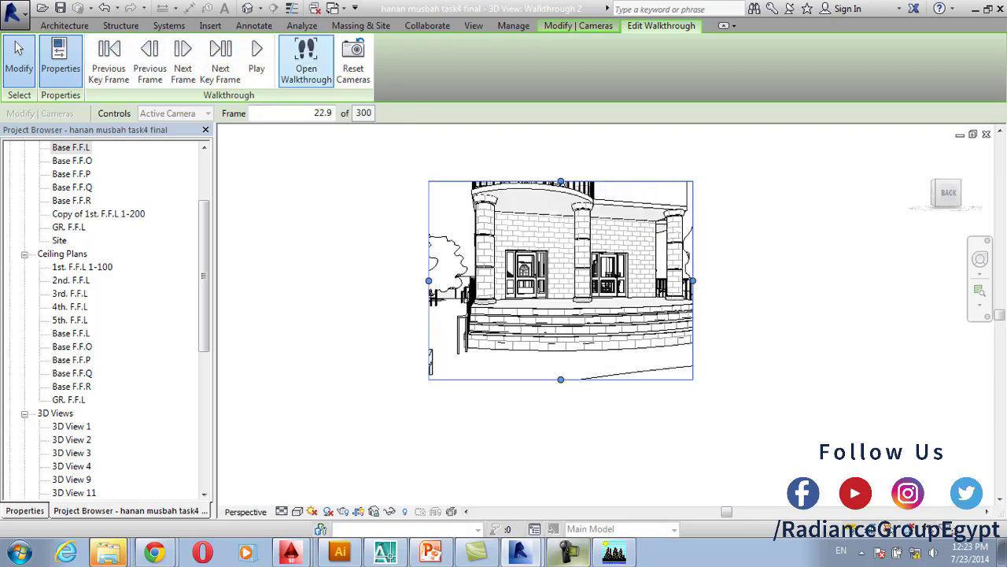
click(353, 63)
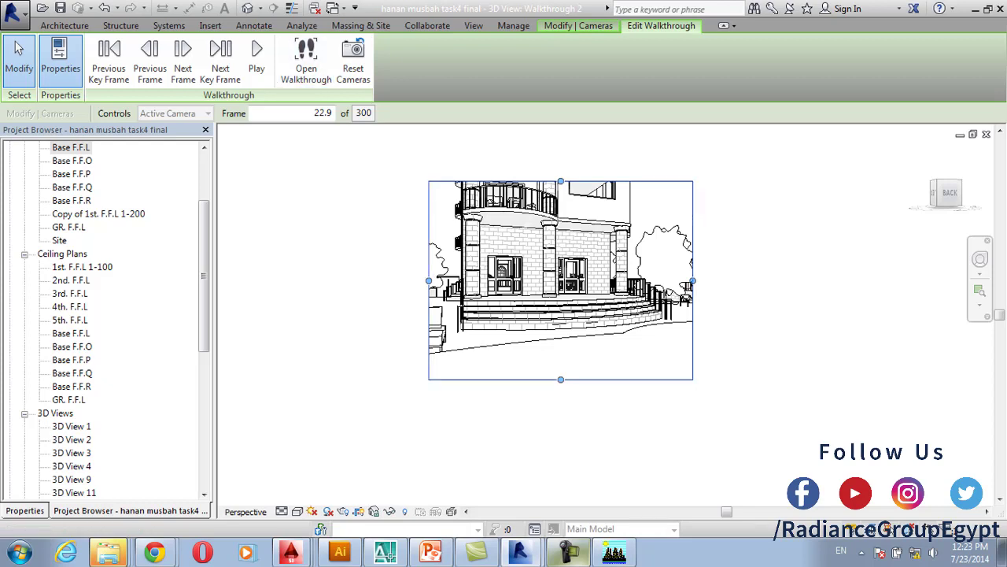
key(ctrl+Tab)
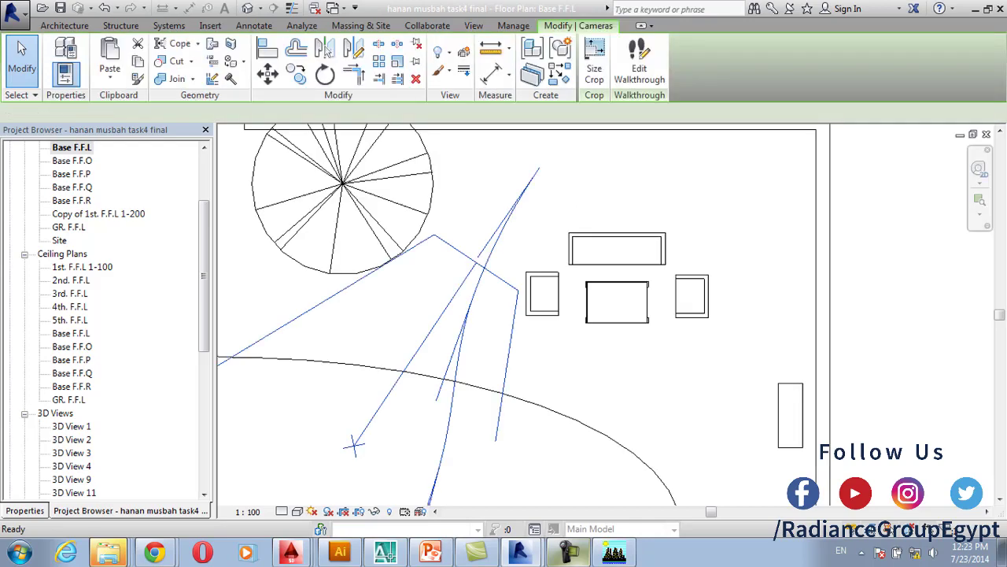
Pan the plan to show the pool and building, and check the crop size without changes
scroll(476, 282, down, 2)
scroll(476, 335, down, 1)
middle_drag(421, 411, 450, 295)
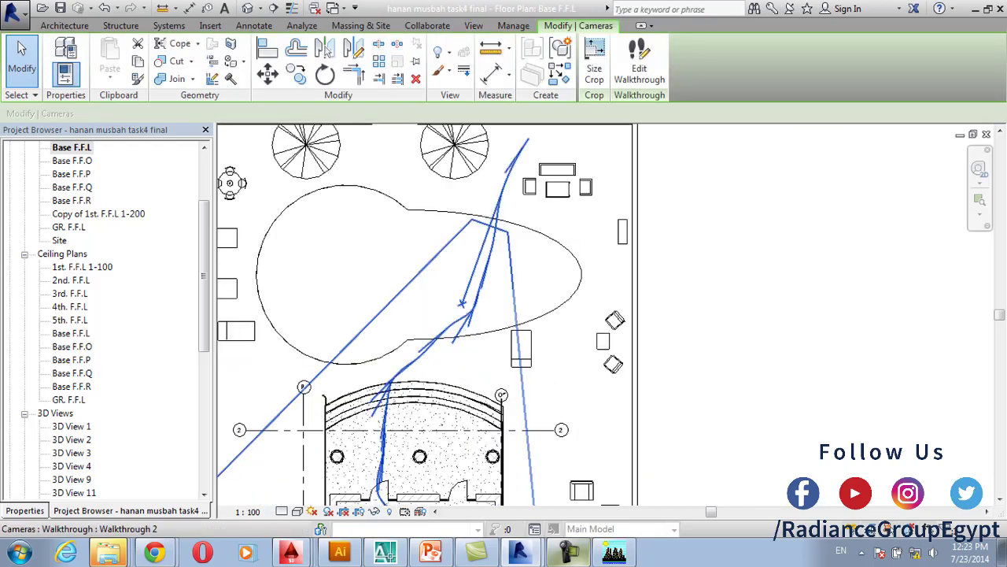
scroll(450, 294, down, 1)
scroll(478, 287, up, 1)
scroll(417, 315, down, 3)
scroll(417, 314, up, 1)
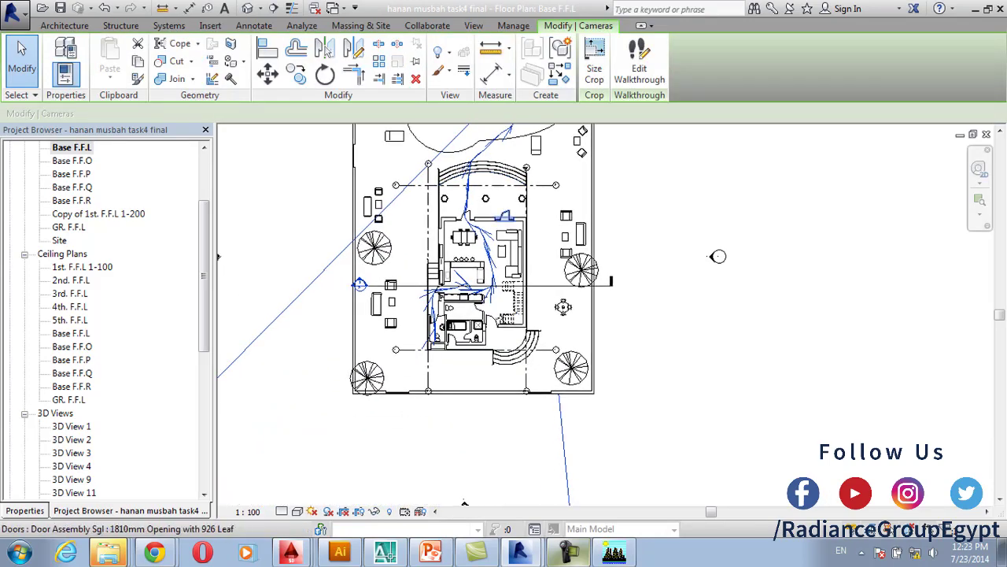
scroll(417, 315, down, 3)
scroll(485, 184, up, 5)
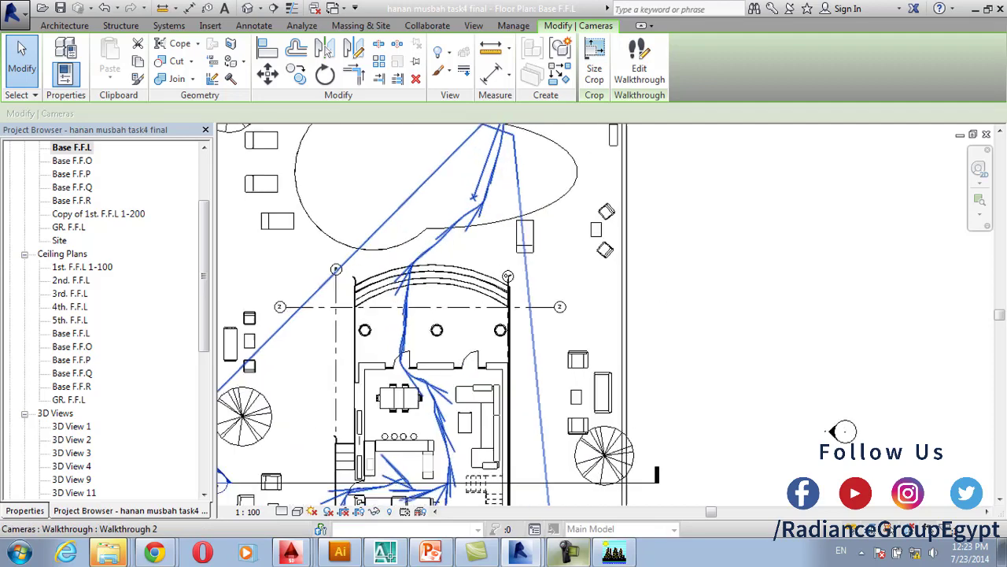
click(594, 64)
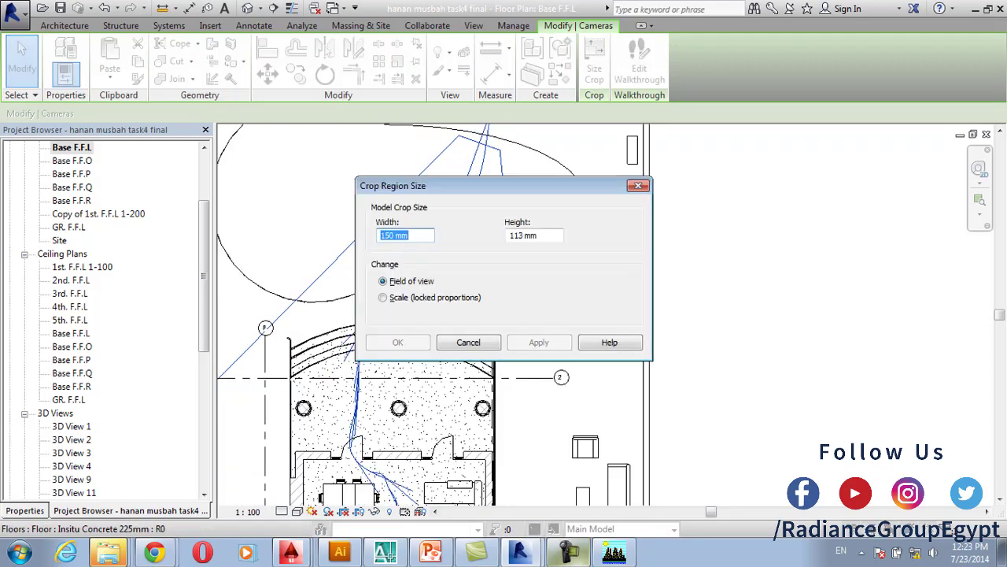
click(469, 343)
scroll(425, 209, up, 2)
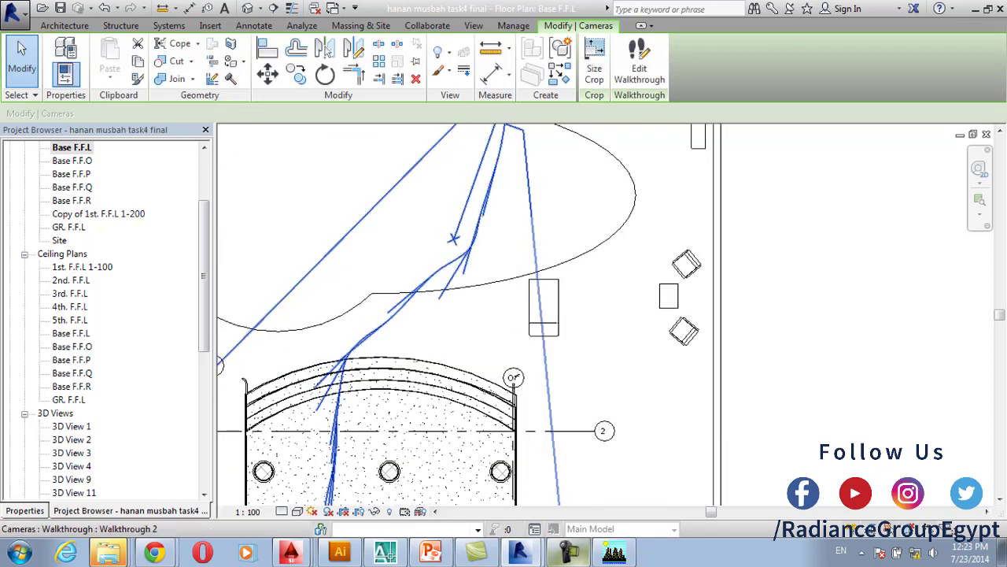
Enter and then quit walkthrough editing, clearing the camera path selection
click(639, 62)
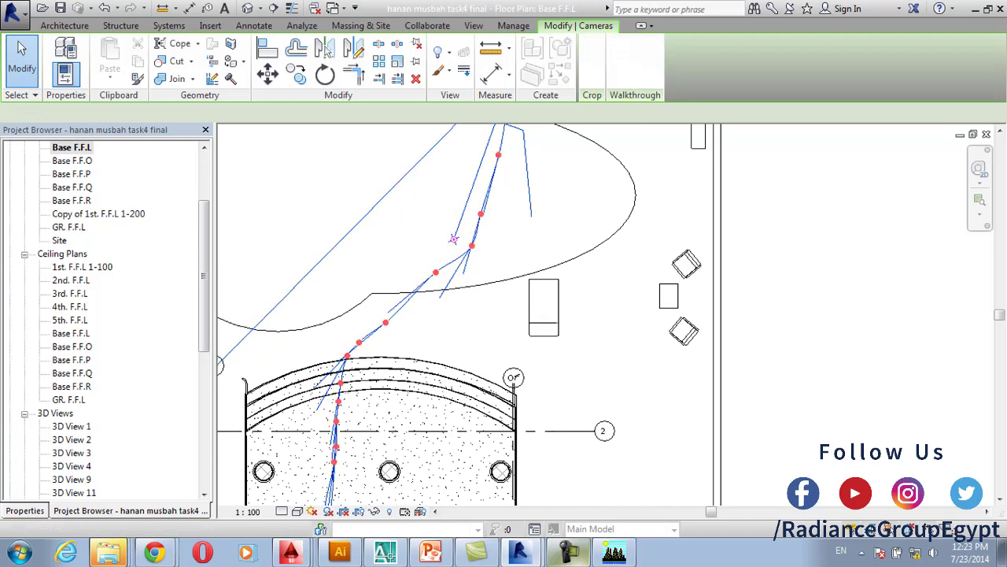
scroll(458, 247, up, 5)
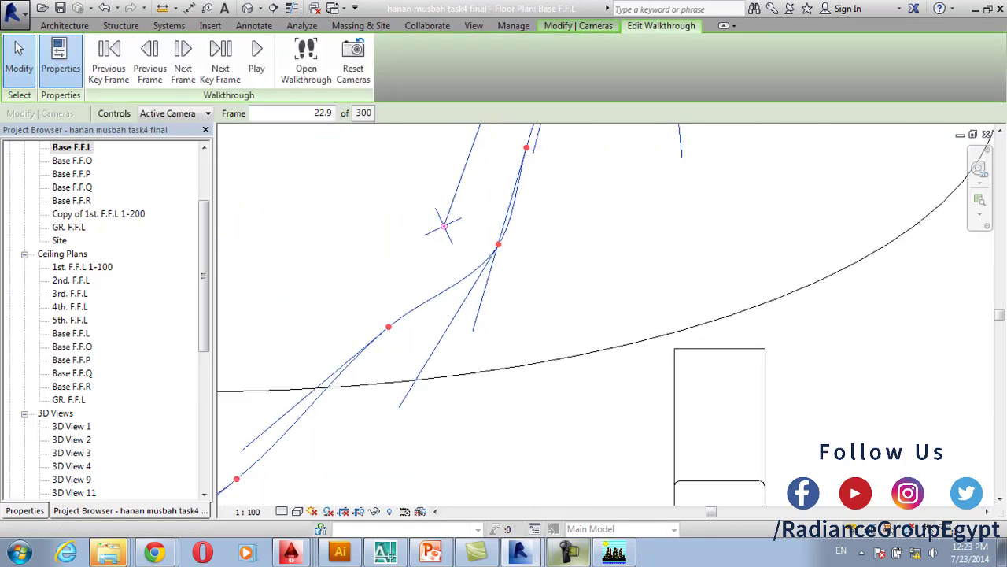
key(Escape)
click(541, 280)
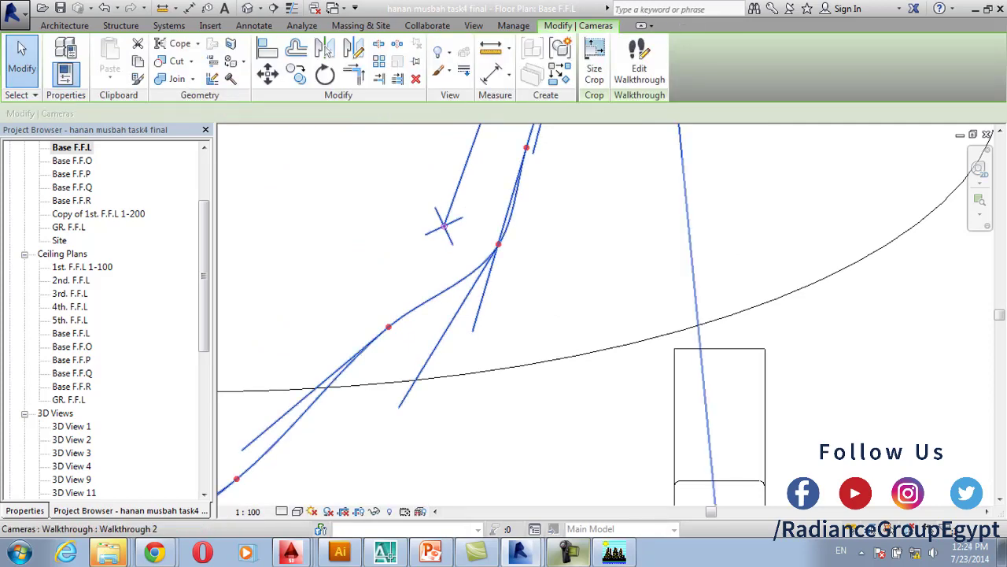
key(Escape)
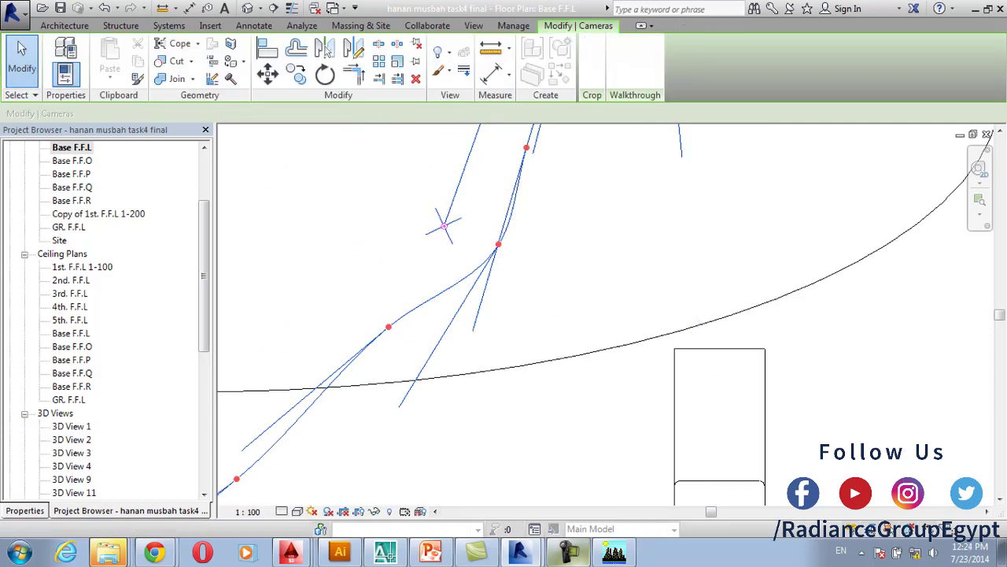
key(Escape)
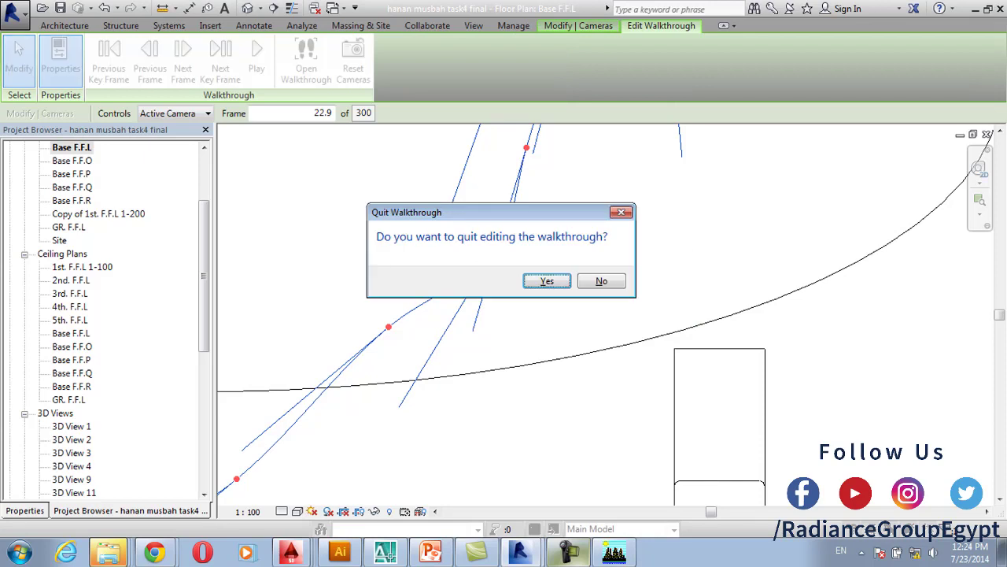
key(Escape)
key(Escape)
key(Escape)
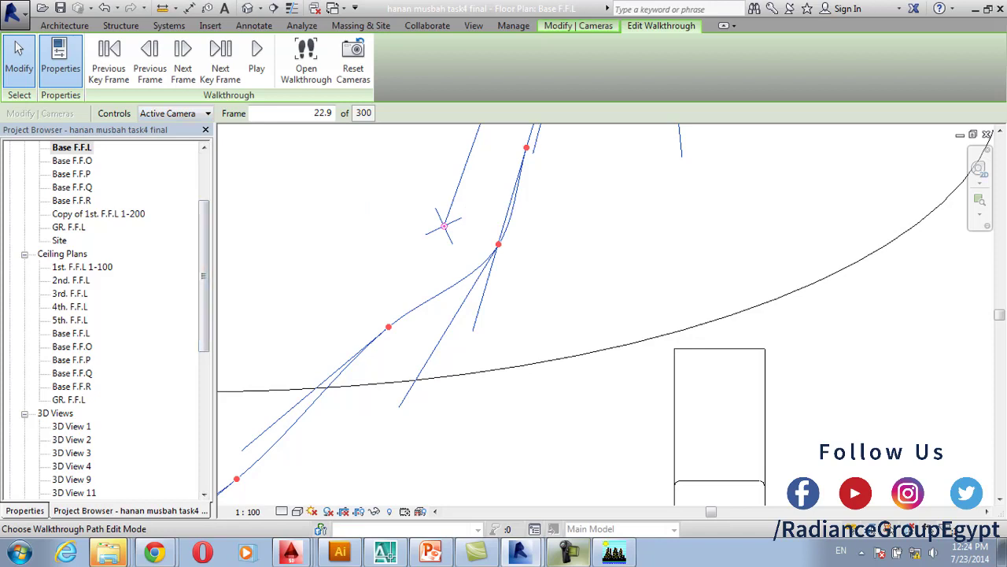
Set Controls to Path and drag a key frame to reshape the route
click(174, 114)
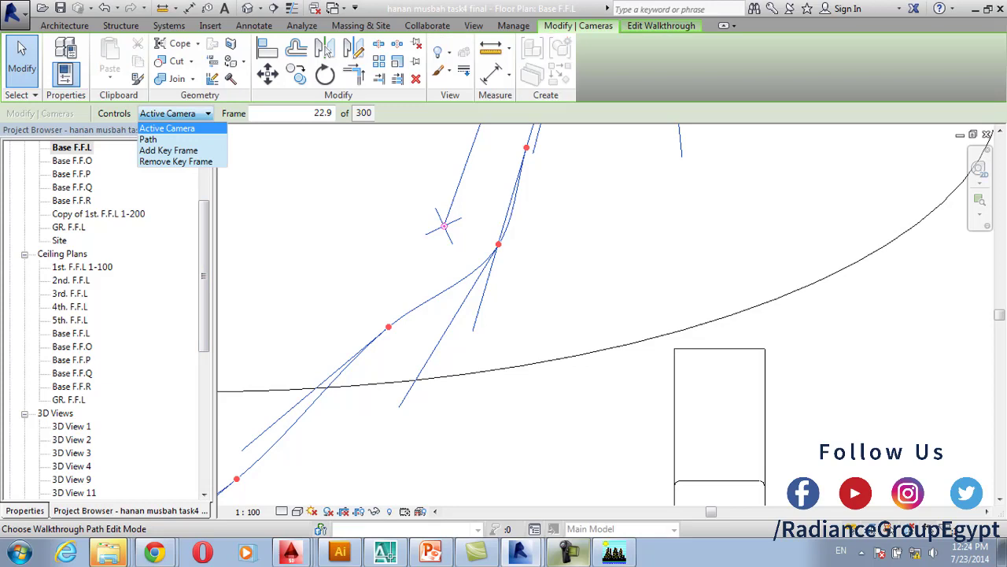
click(150, 140)
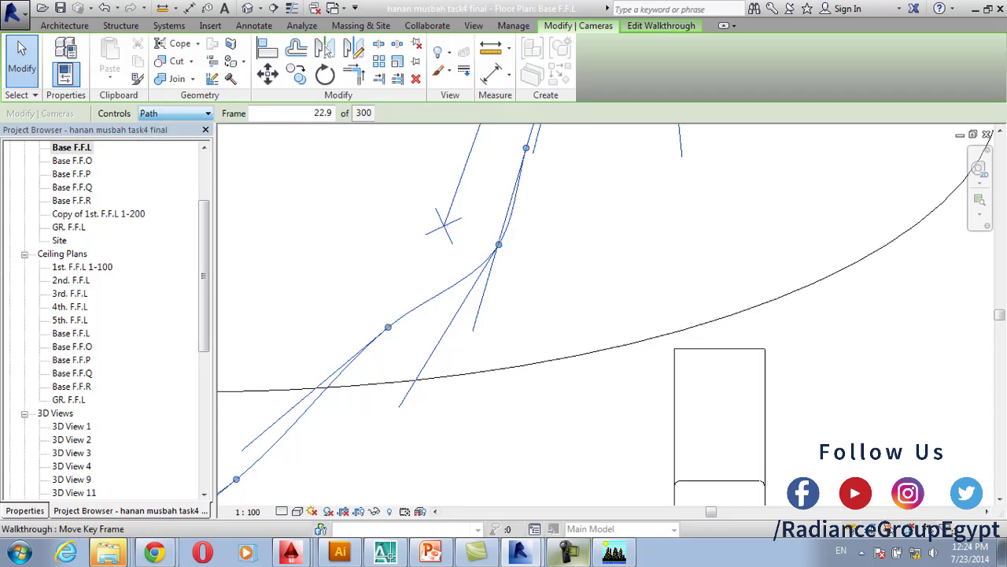
drag(499, 244, 466, 256)
scroll(472, 245, up, 2)
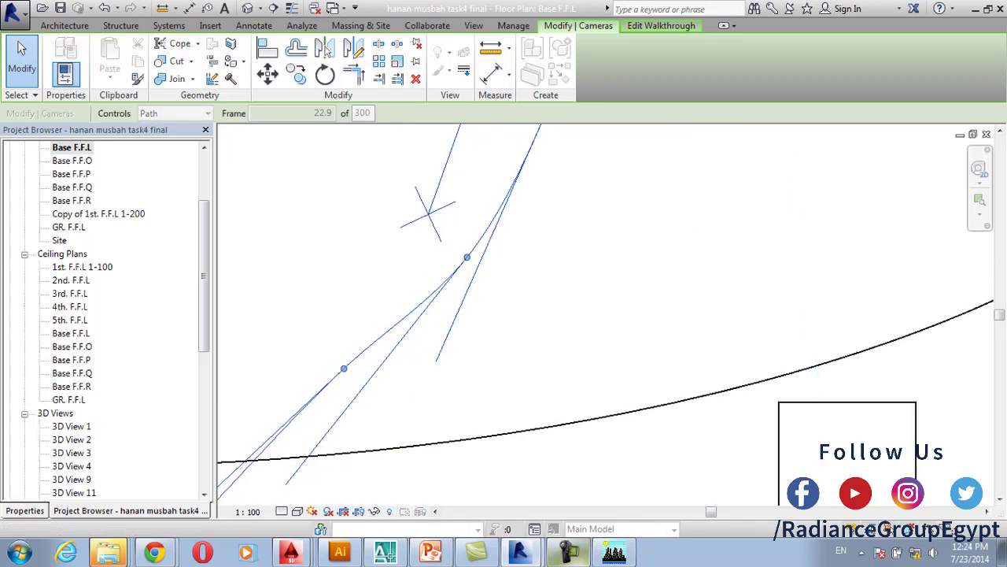
Insert a new key frame on the path, then return to Path controls
click(174, 113)
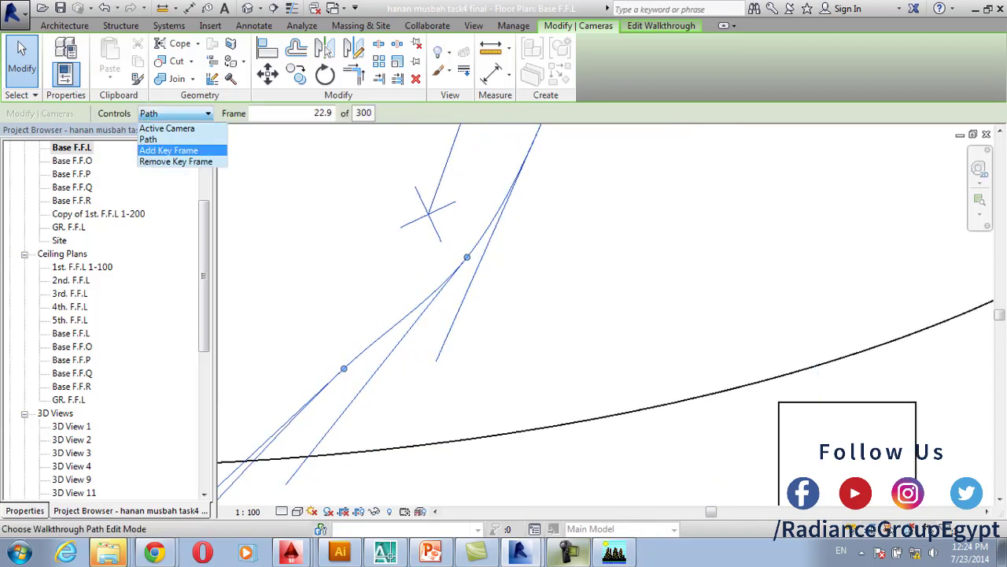
click(168, 149)
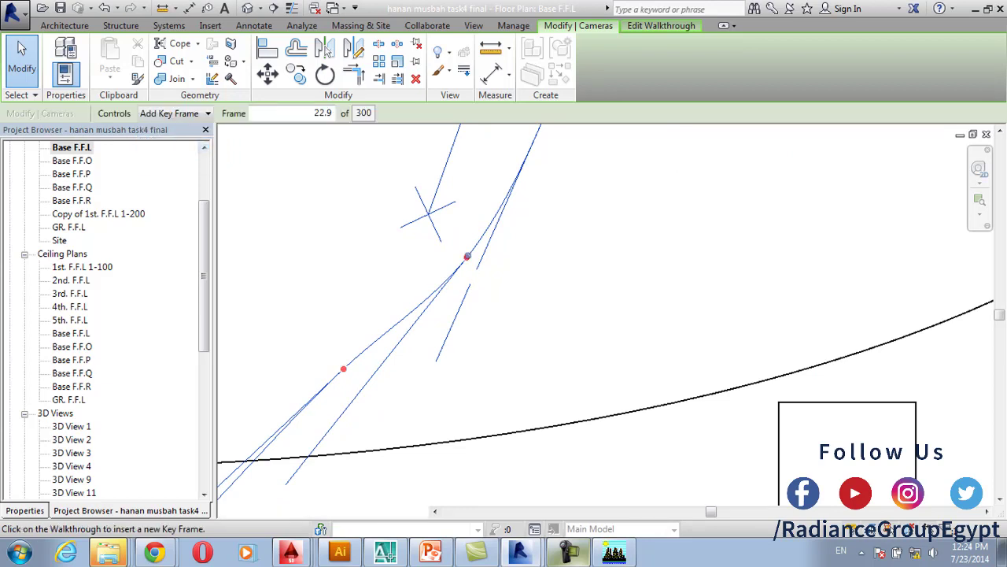
click(425, 300)
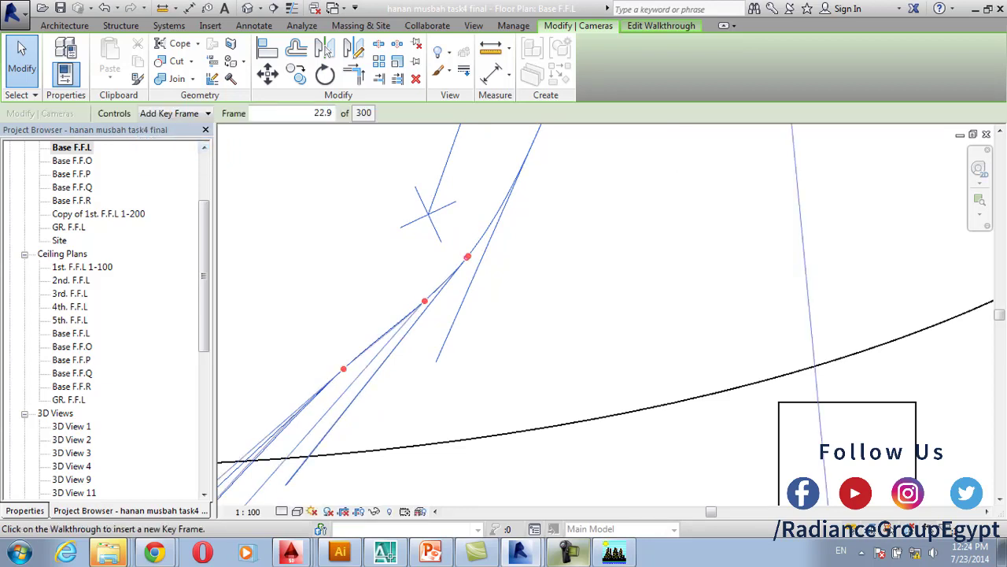
click(173, 113)
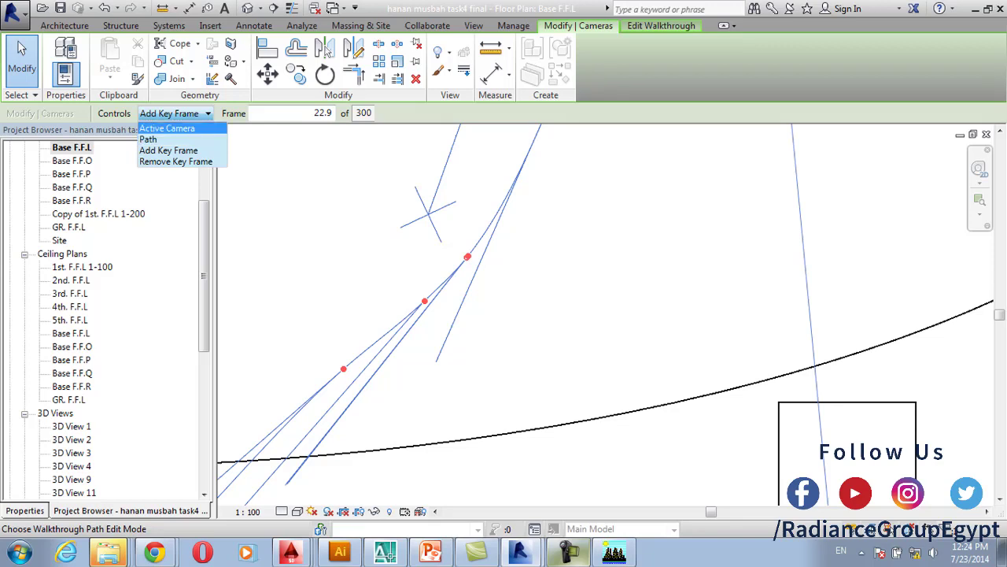
click(148, 138)
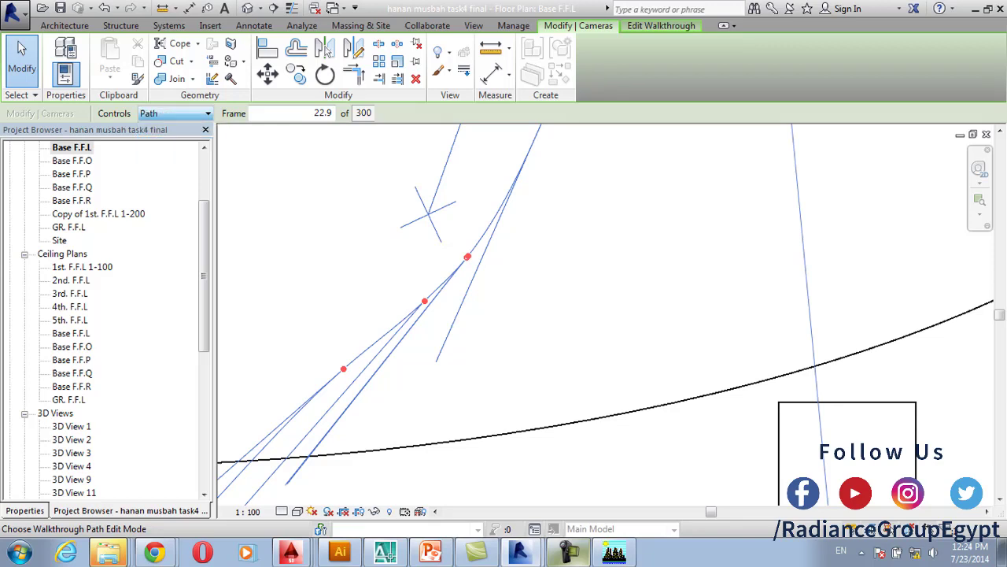
Nudge and reposition key frames to fine-tune the walkthrough path
right_click(344, 367)
key(Escape)
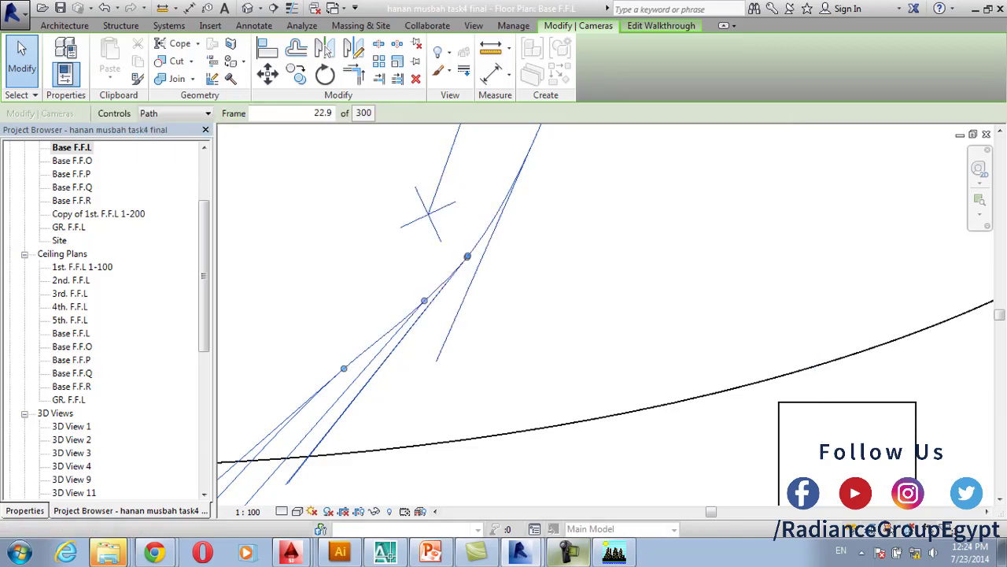
drag(344, 368, 345, 369)
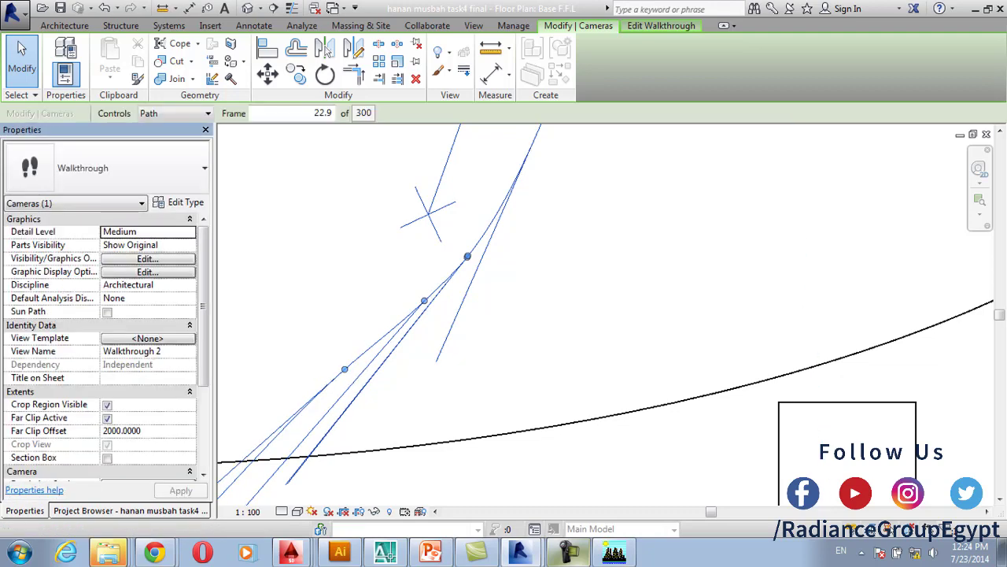
middle_drag(345, 369, 428, 334)
drag(428, 334, 428, 334)
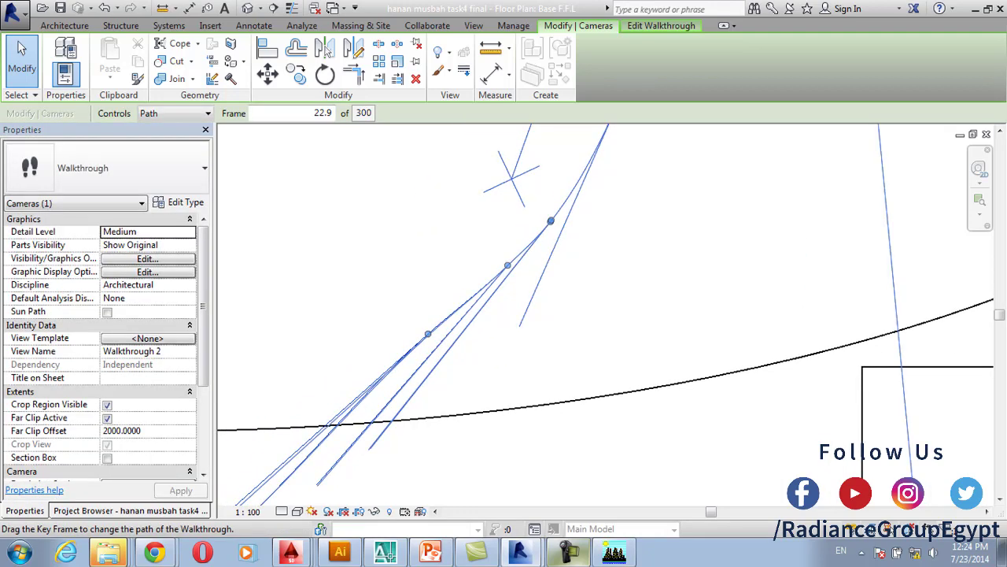
scroll(421, 313, down, 2)
Leave walkthrough editing and pan the plan toward the stairs
key(Escape)
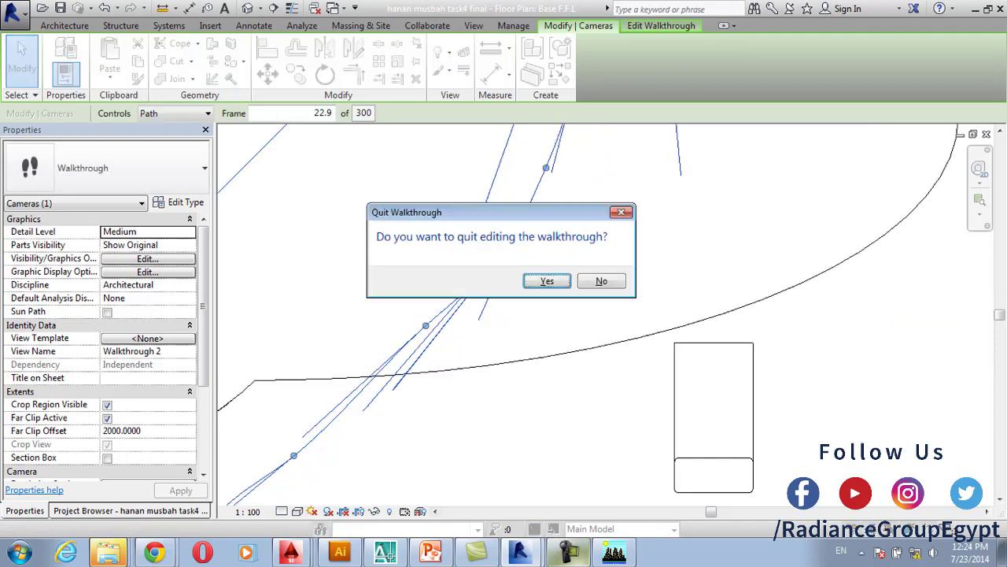
key(Return)
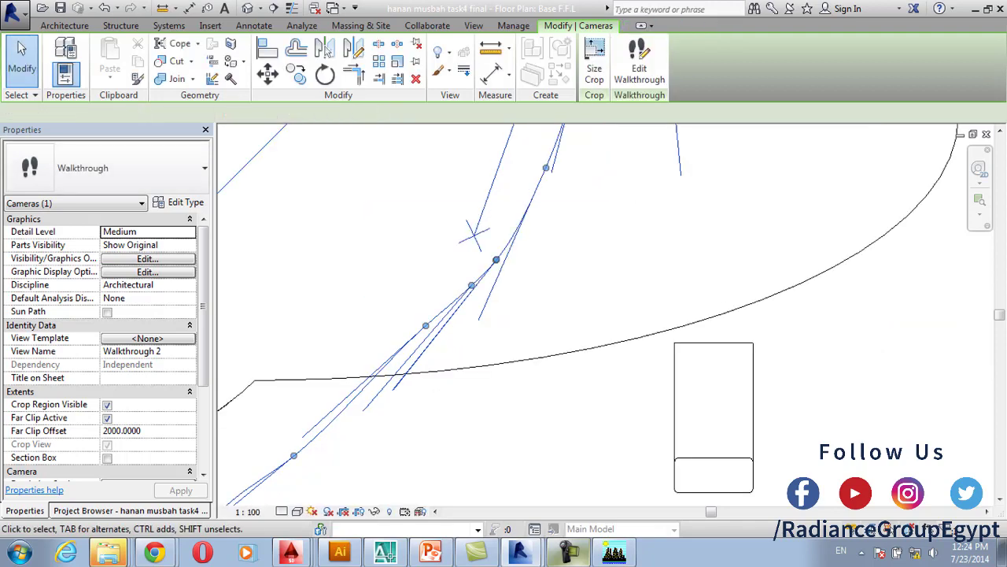
scroll(474, 242, down, 1)
scroll(467, 278, down, 1)
middle_drag(340, 394, 389, 244)
scroll(390, 244, up, 1)
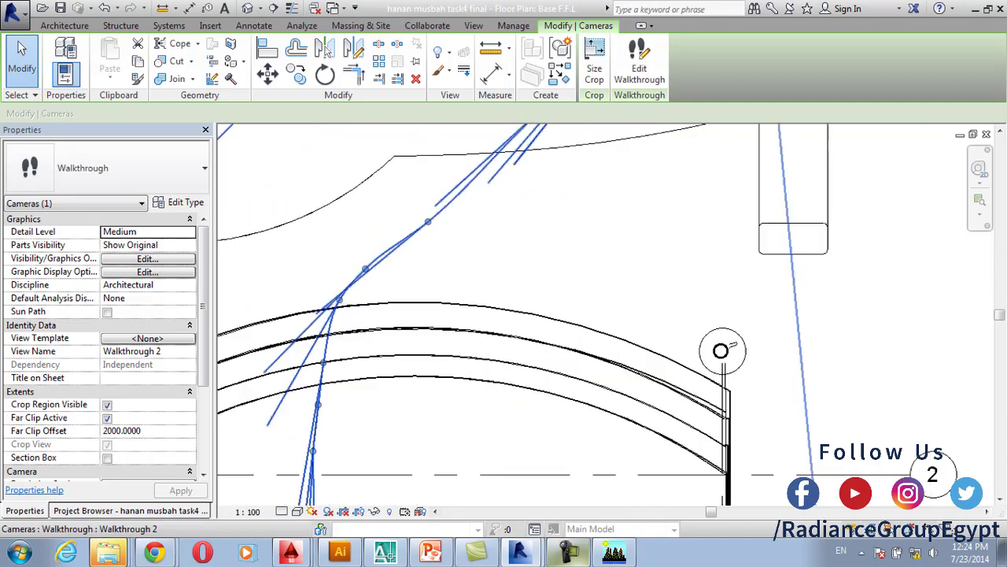
Resume editing in Path mode, nudge a key frame, and open the 300-frame settings
click(639, 63)
scroll(350, 255, up, 2)
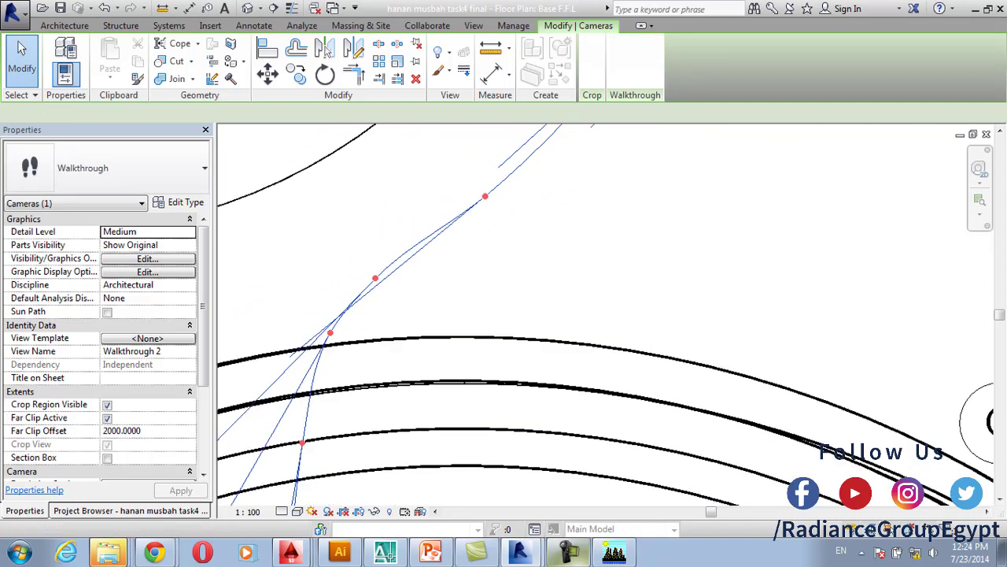
key(Escape)
key(Escape)
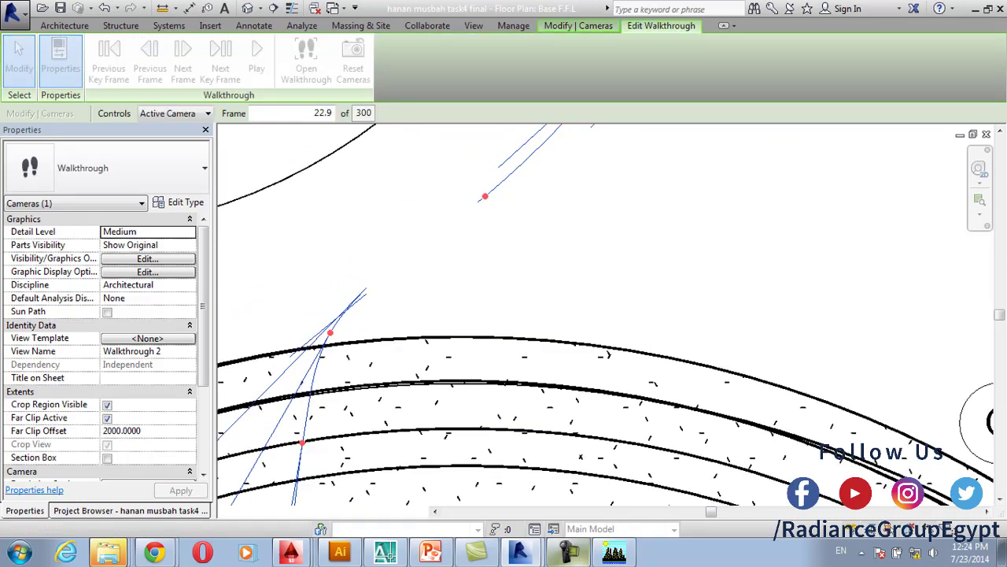
click(175, 113)
key(Down)
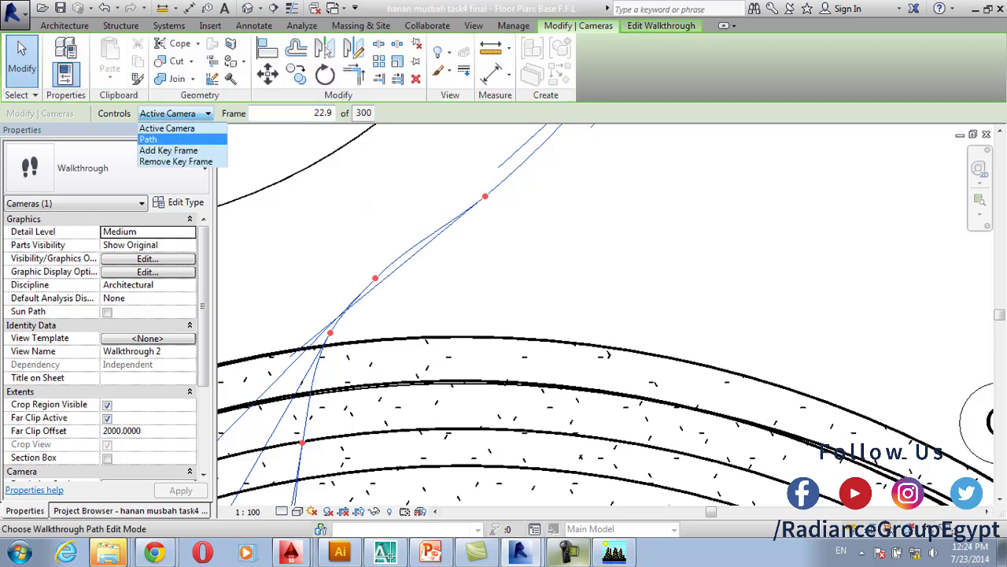
key(Return)
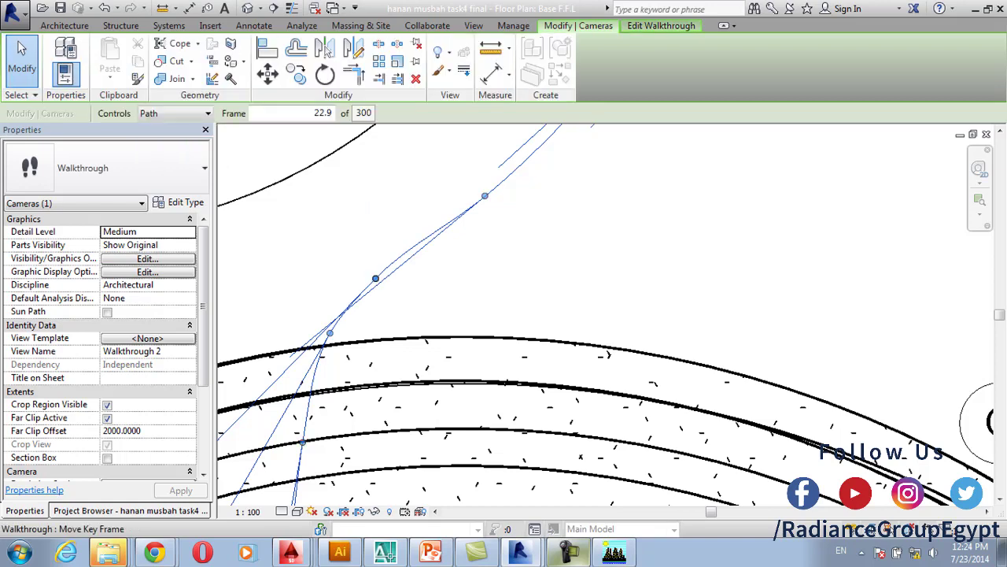
drag(375, 278, 377, 278)
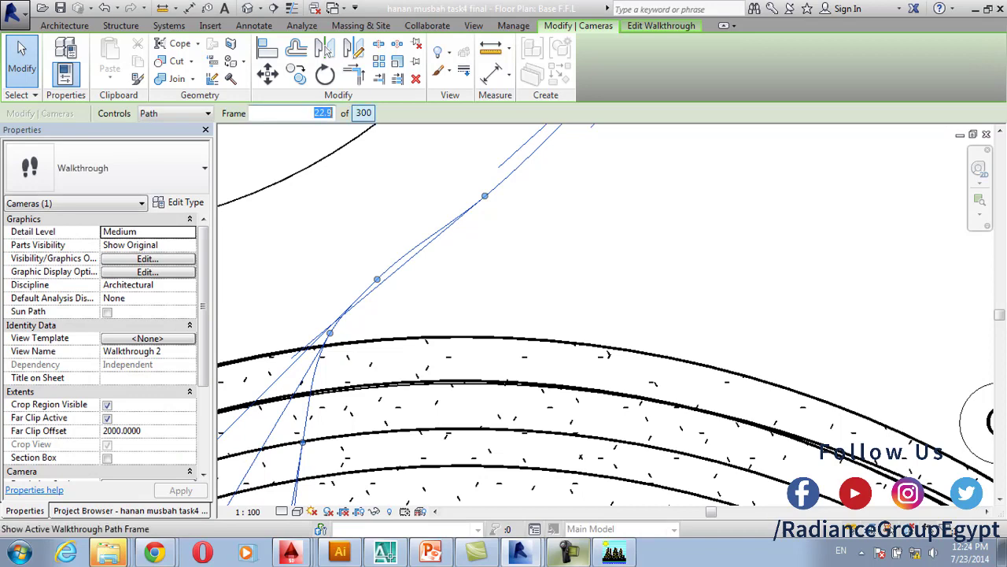
click(364, 113)
Lower Total Frames from 300 to 200, then to 50, applying each value
click(442, 149)
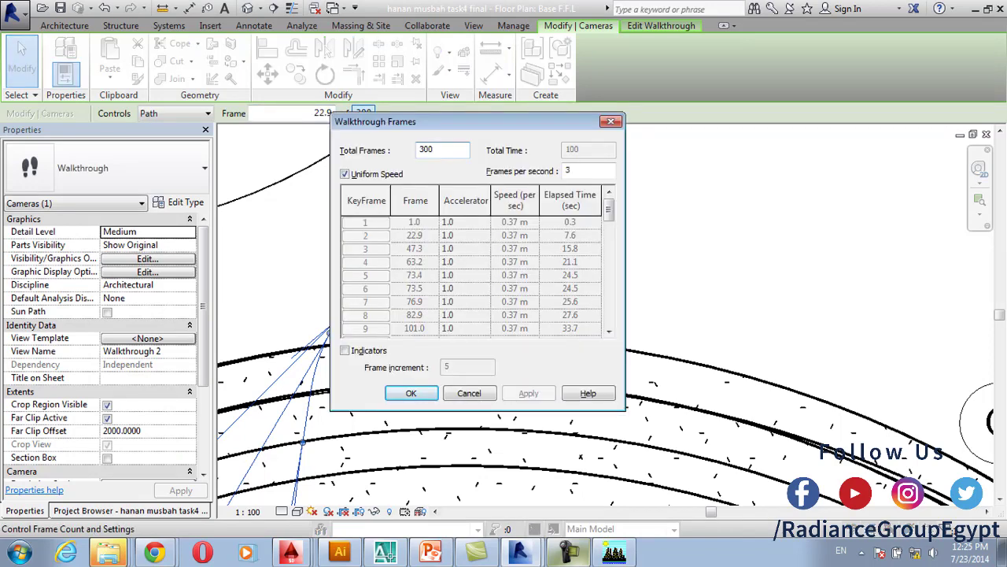
double_click(428, 150)
text(200)
click(571, 170)
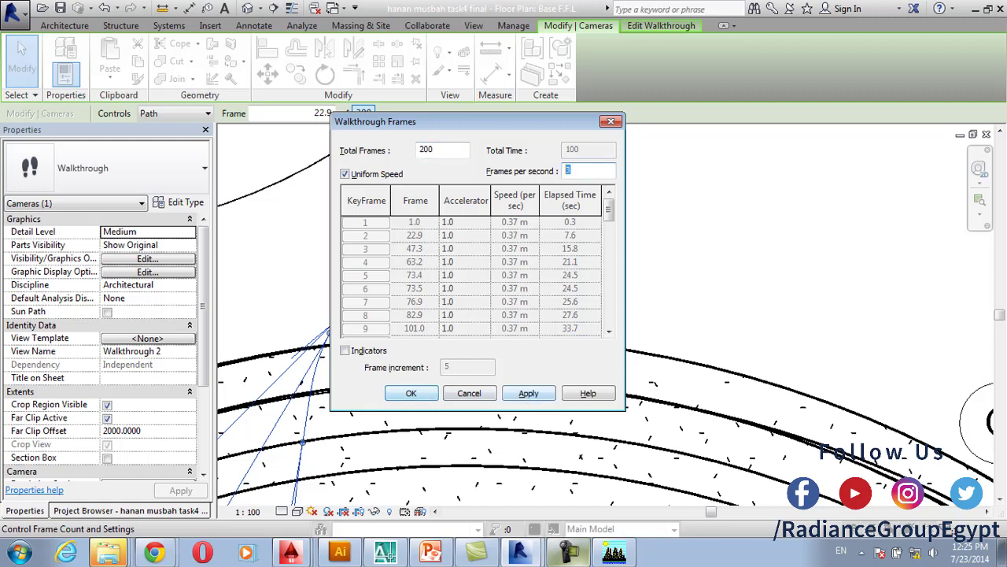
click(528, 393)
double_click(427, 150)
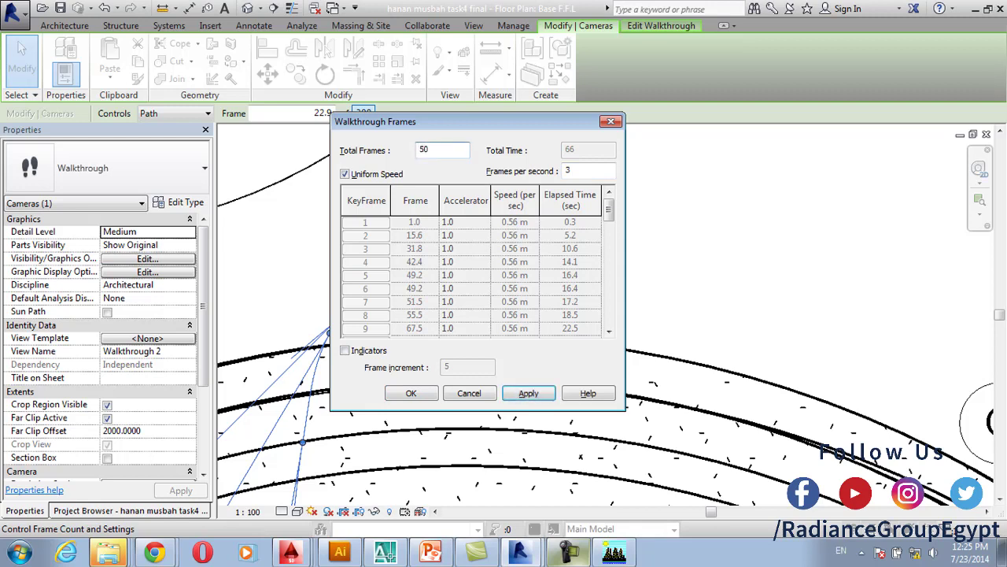
click(528, 392)
Set Total Frames to 20, then 15, apply it and confirm with OK
double_click(426, 150)
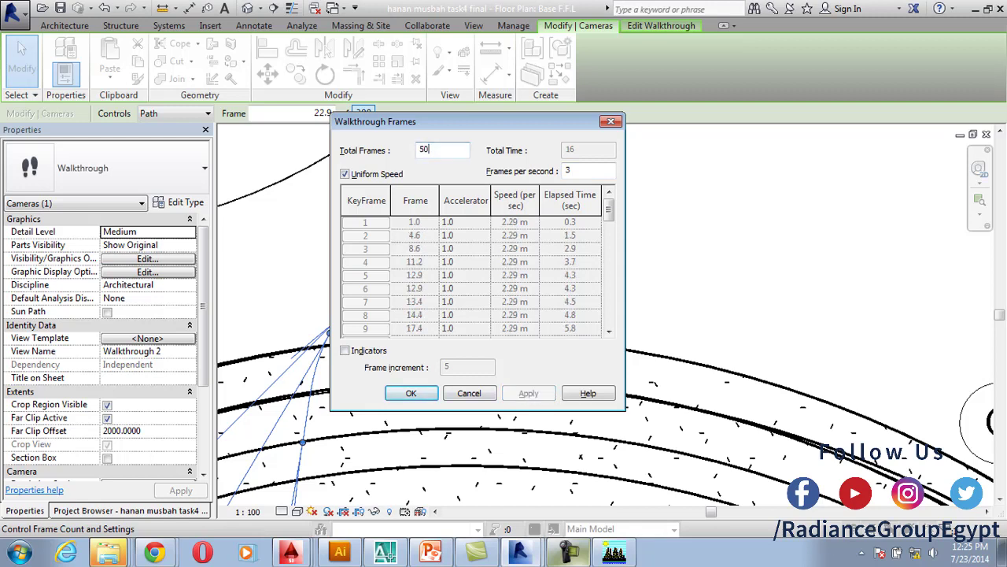
text(20)
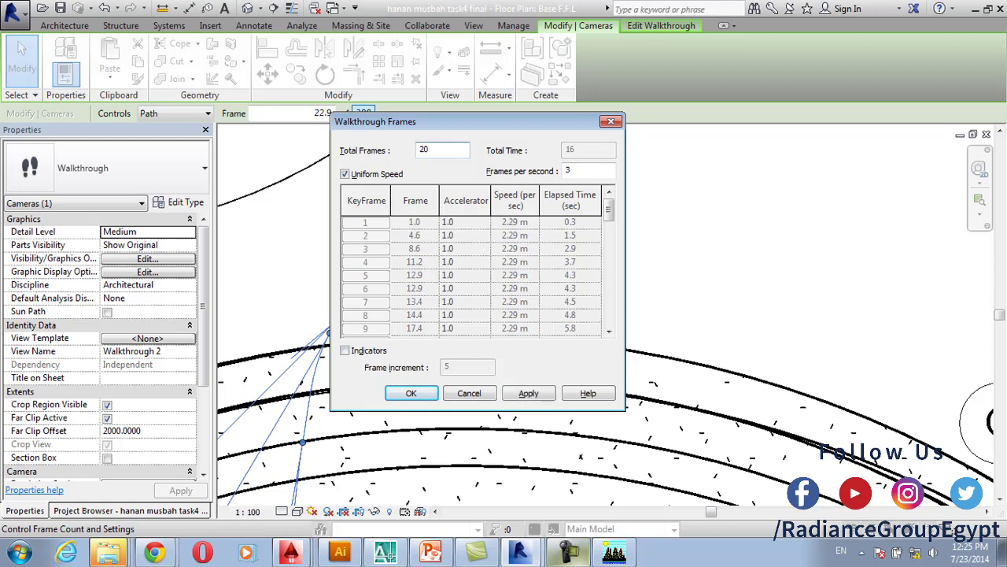
click(528, 393)
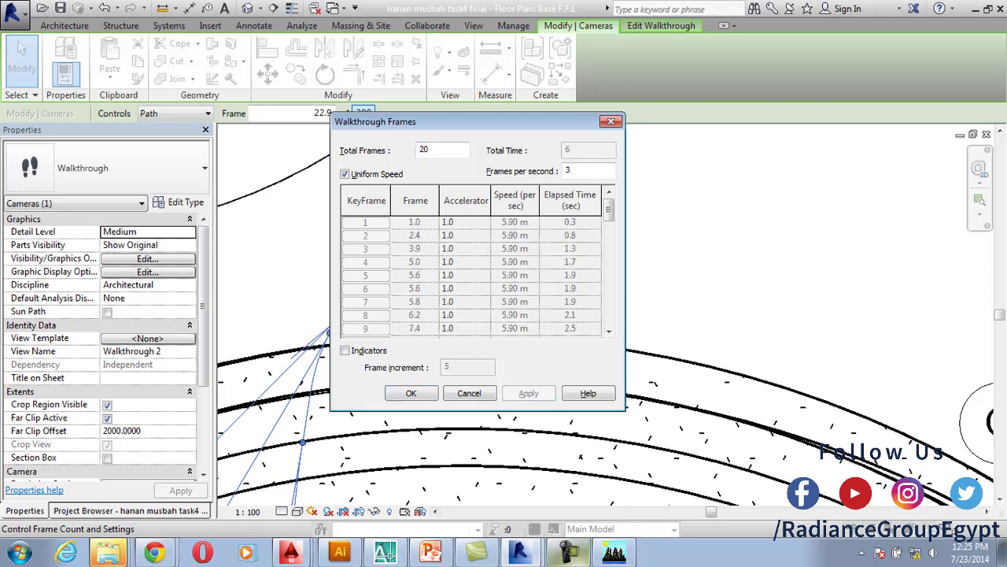
double_click(425, 149)
text(15)
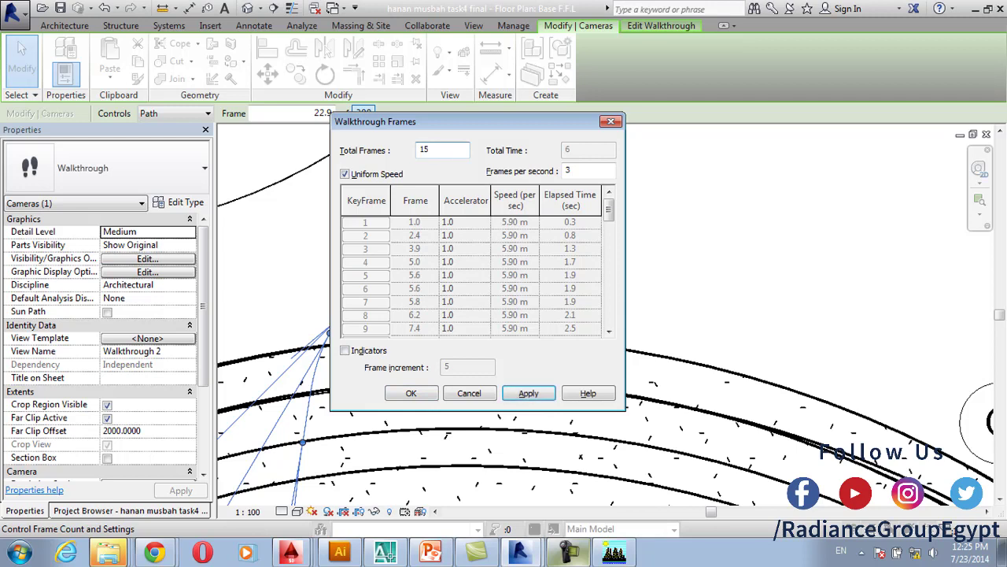
click(528, 393)
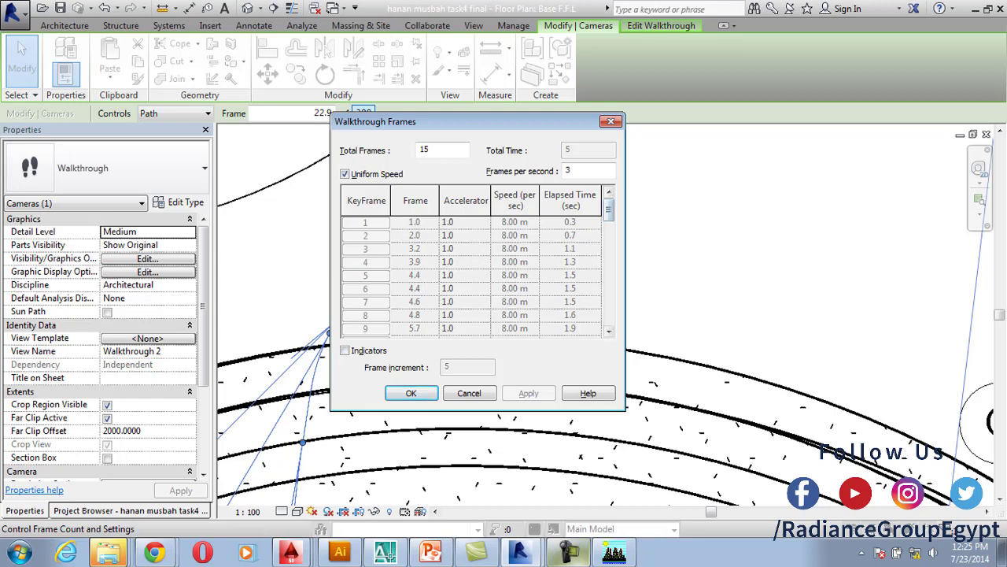
click(410, 393)
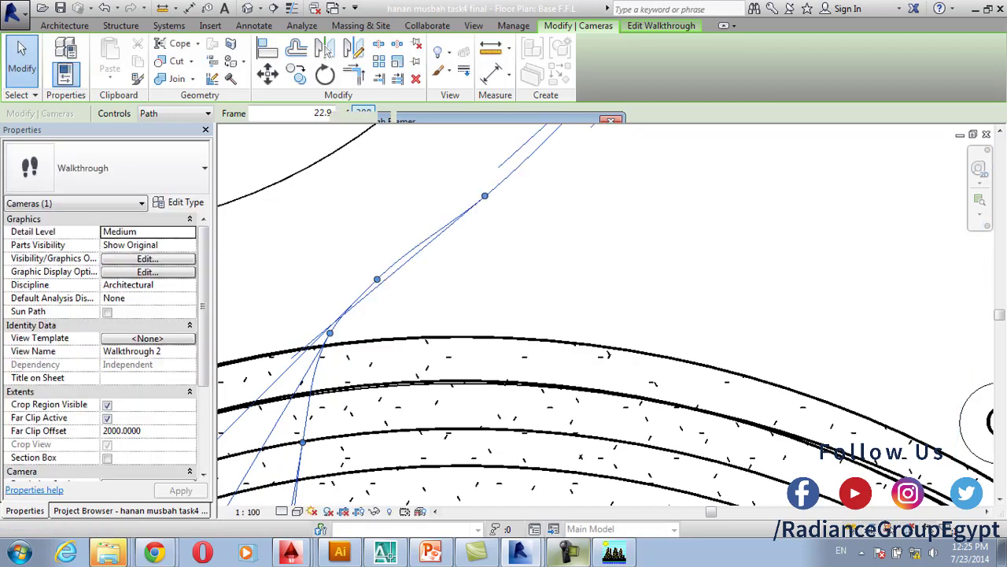
Play the walkthrough animation from the current view
click(661, 25)
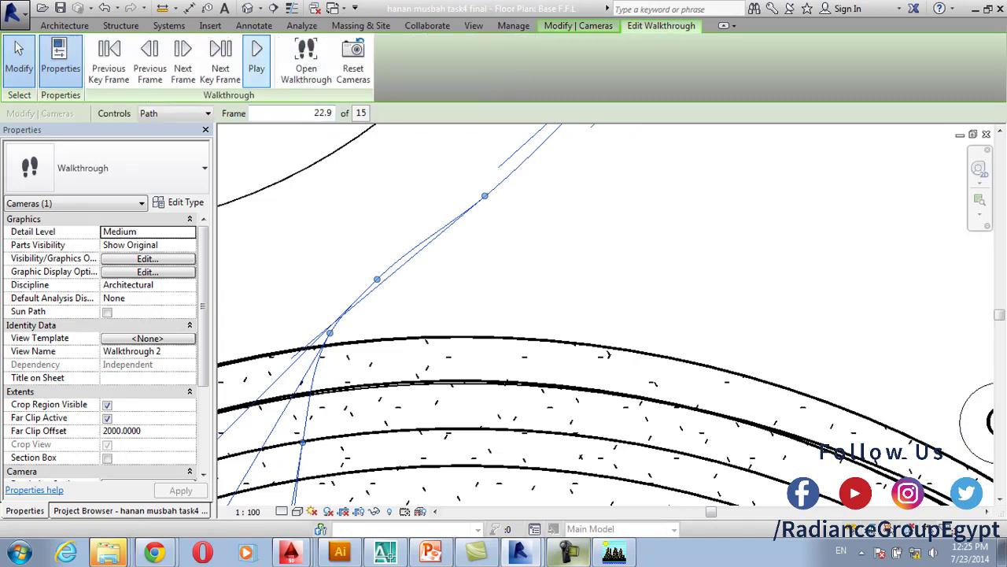
click(256, 57)
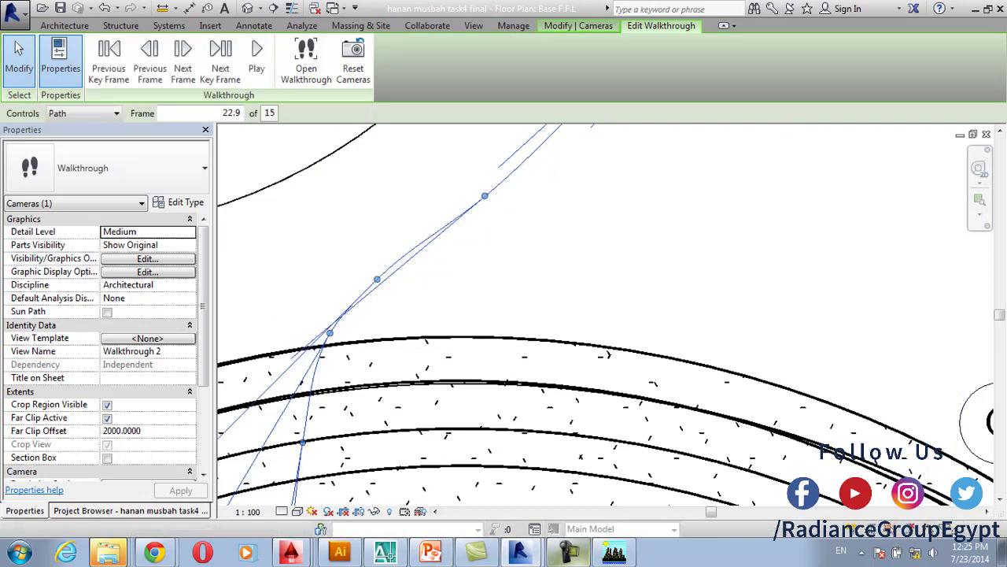
scroll(429, 312, down, 2)
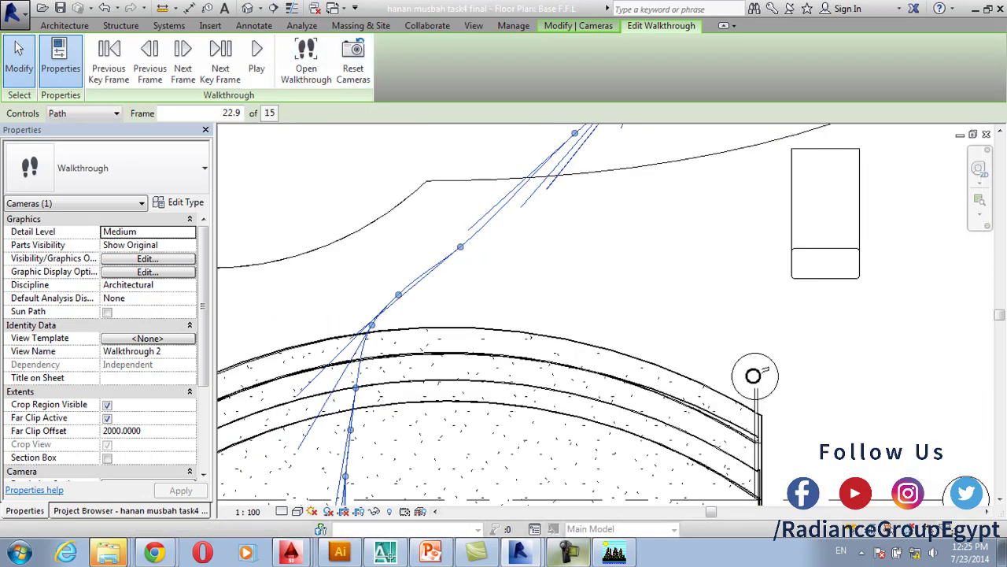
drag(203, 276, 204, 379)
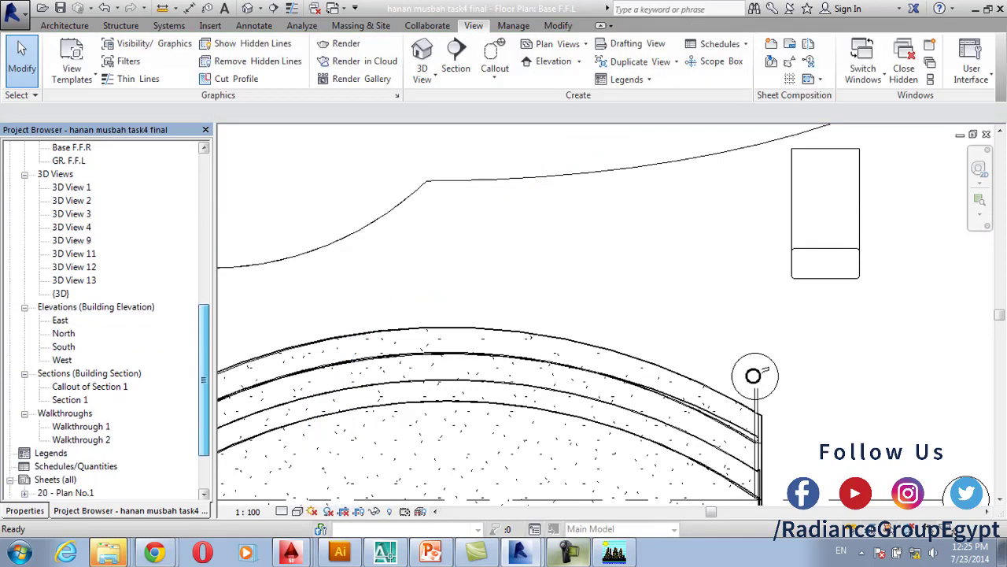
Open Walkthrough 2 from the Project Browser, replay it in edit mode, and open frame settings
double_click(81, 439)
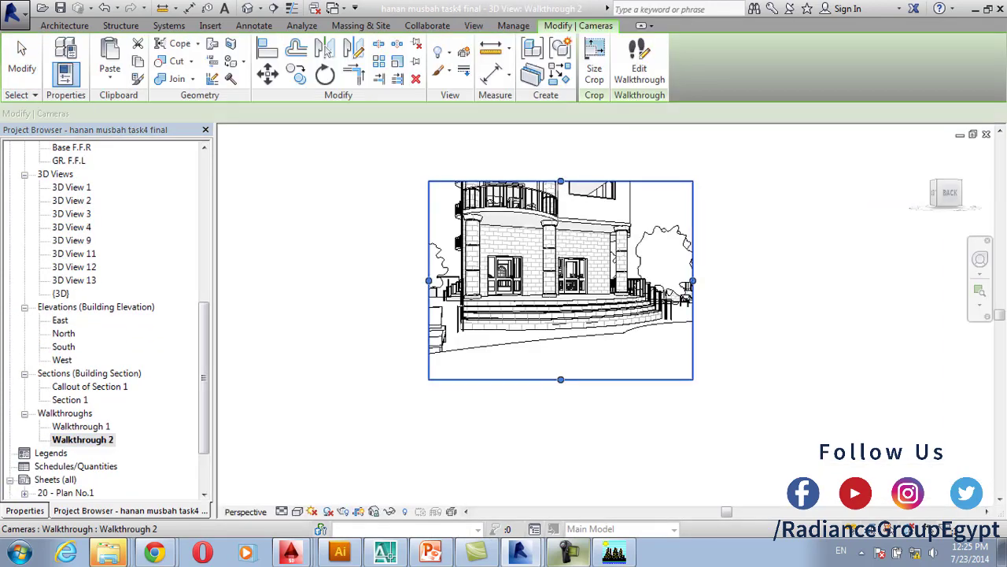
click(639, 63)
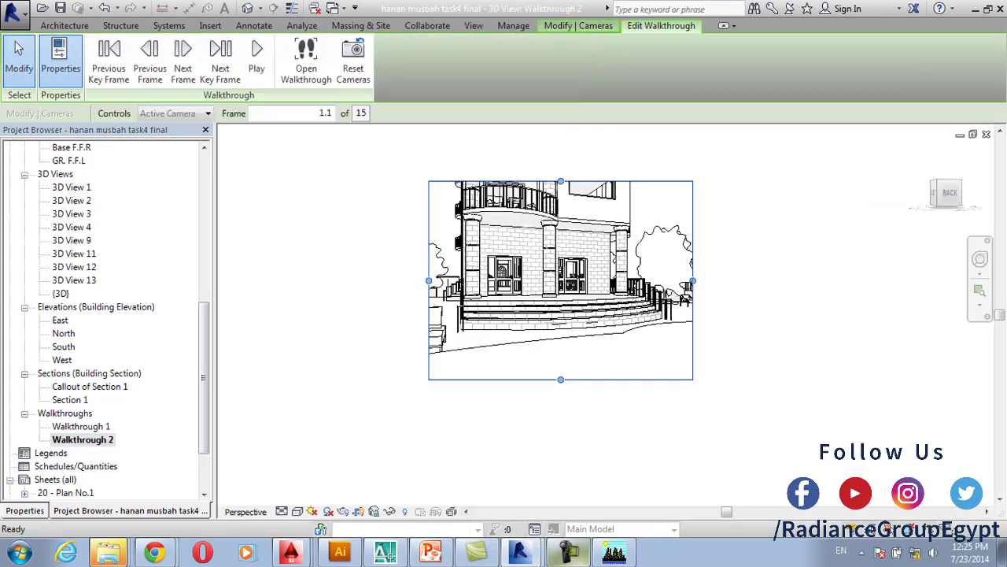
click(257, 59)
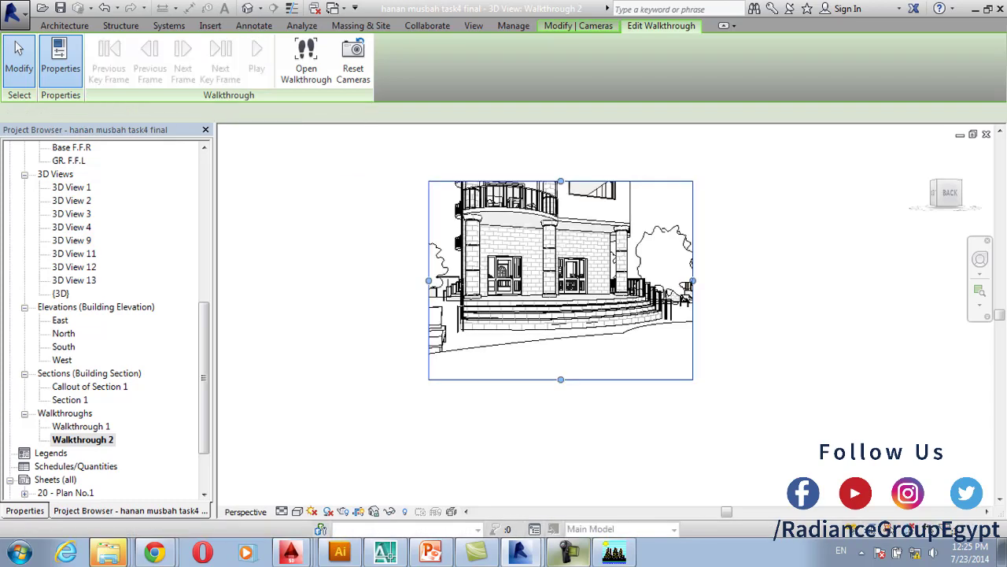
click(269, 113)
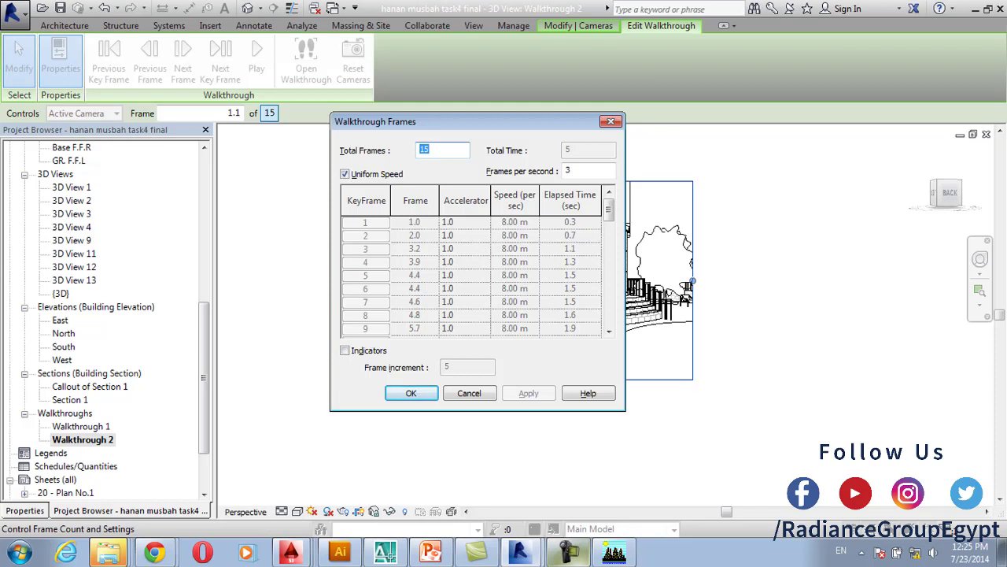
Set Total Frames to 300 and Frames per second to 5, applying each
text(300)
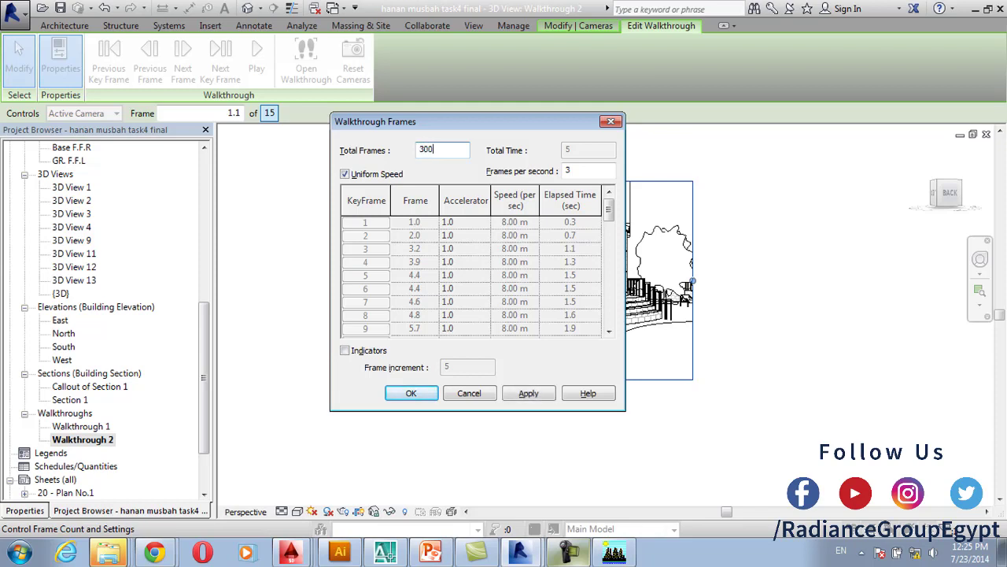
click(528, 392)
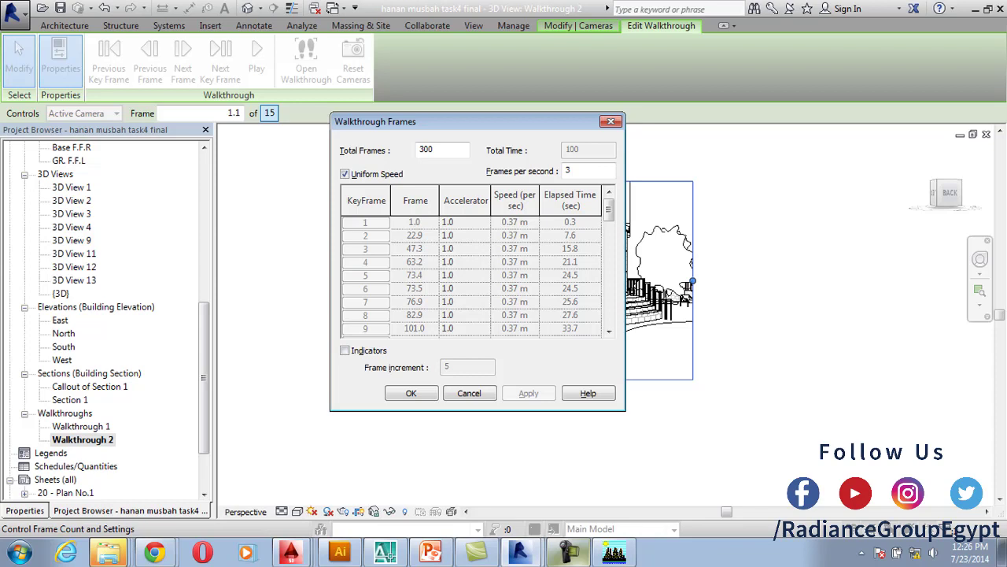
double_click(583, 171)
text(5)
click(528, 393)
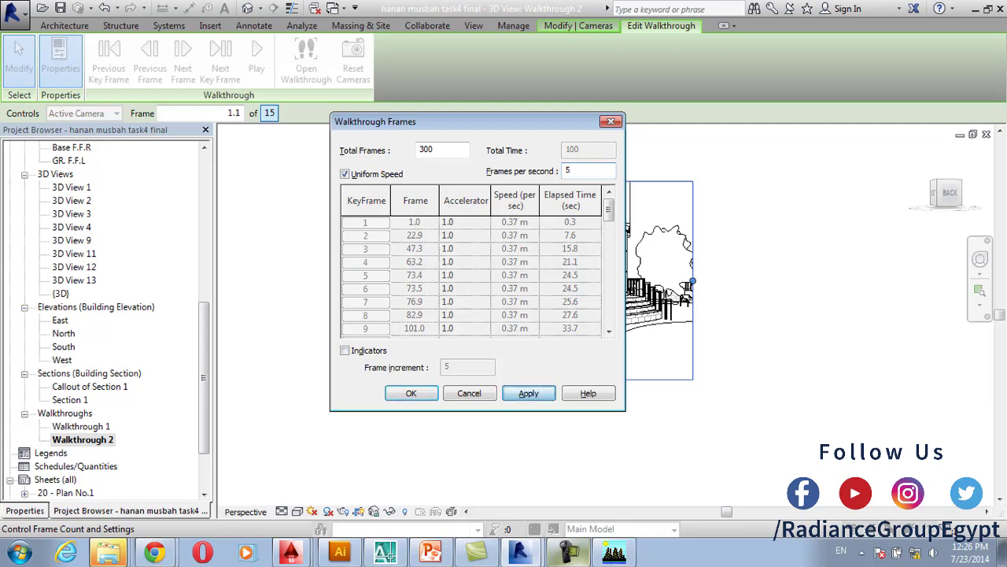
Accept the 300-frame, 5 fps timing and play the walkthrough through to frame 300
click(410, 392)
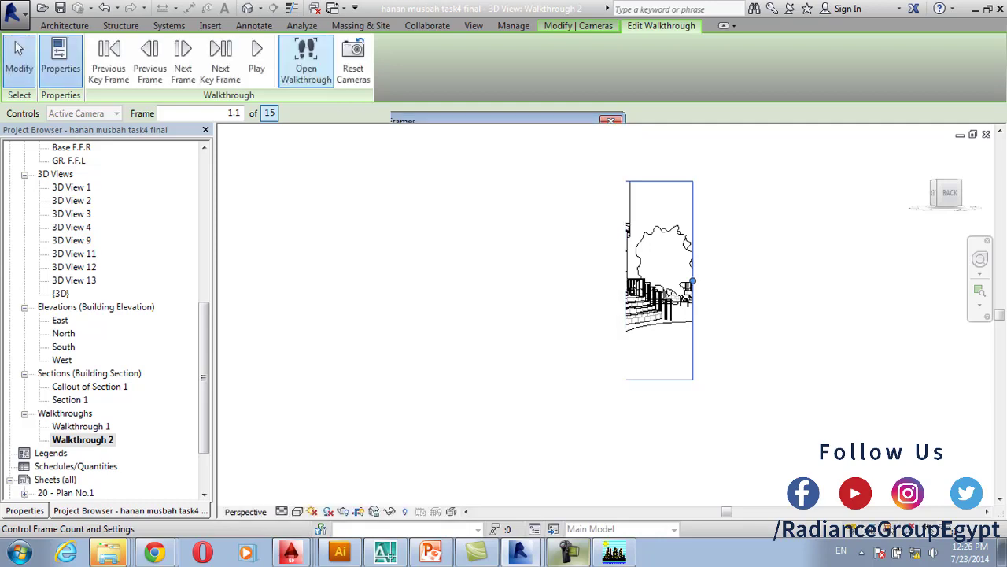
click(256, 62)
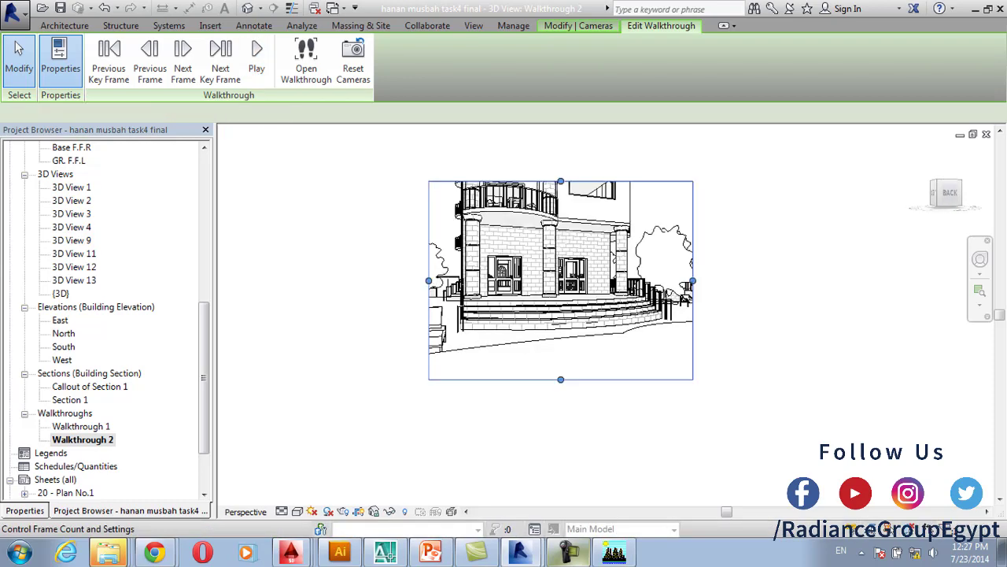
drag(203, 377, 203, 266)
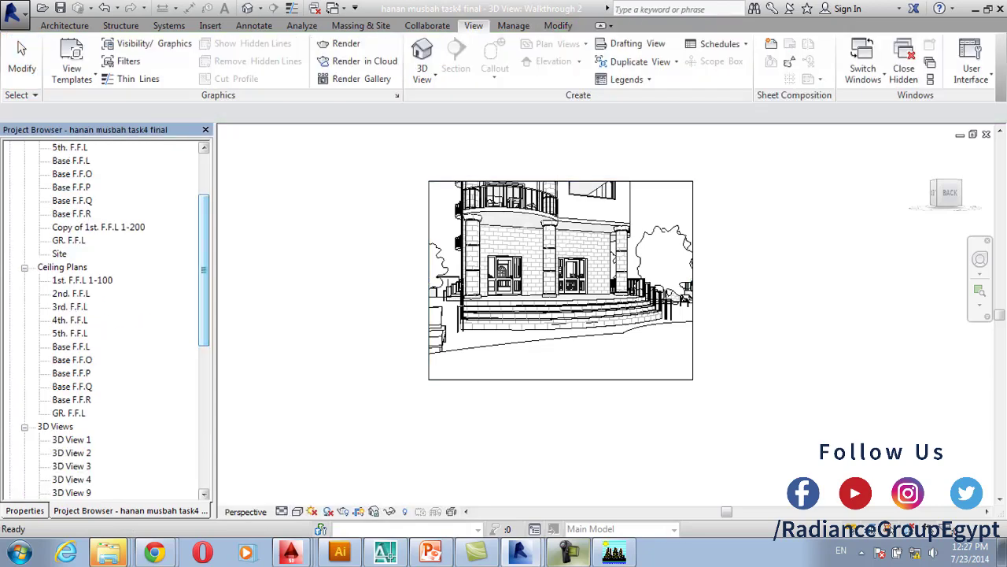
Open the Base F.F.L floor plan, deselect the camera path, and centre the plan
double_click(71, 160)
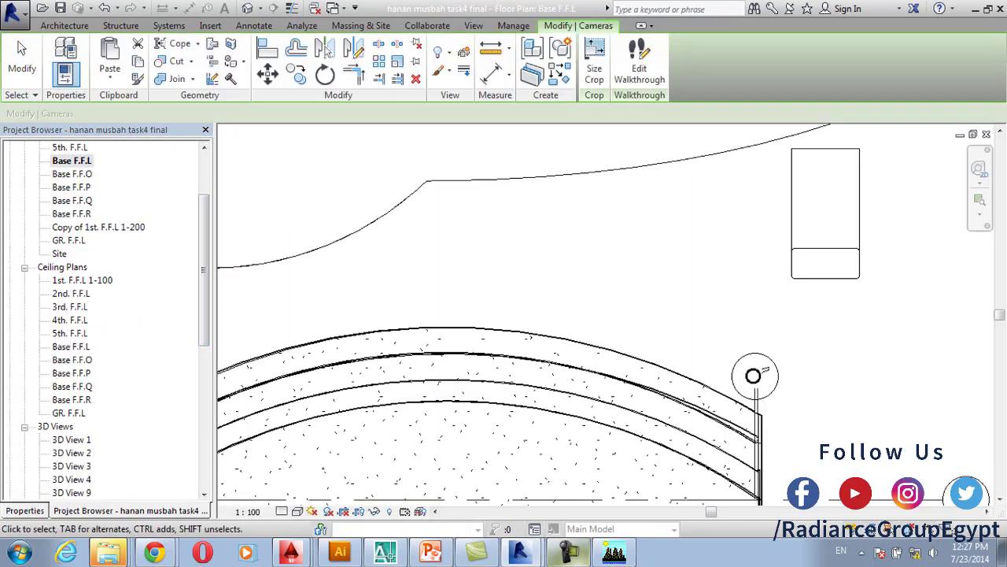
scroll(489, 262, down, 7)
scroll(499, 280, down, 3)
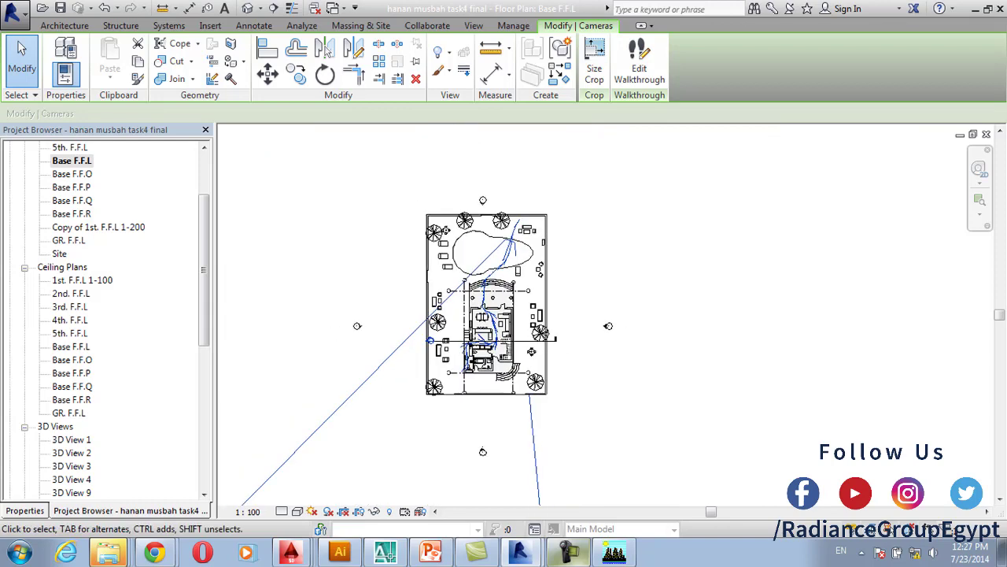
key(Escape)
middle_drag(433, 369, 485, 384)
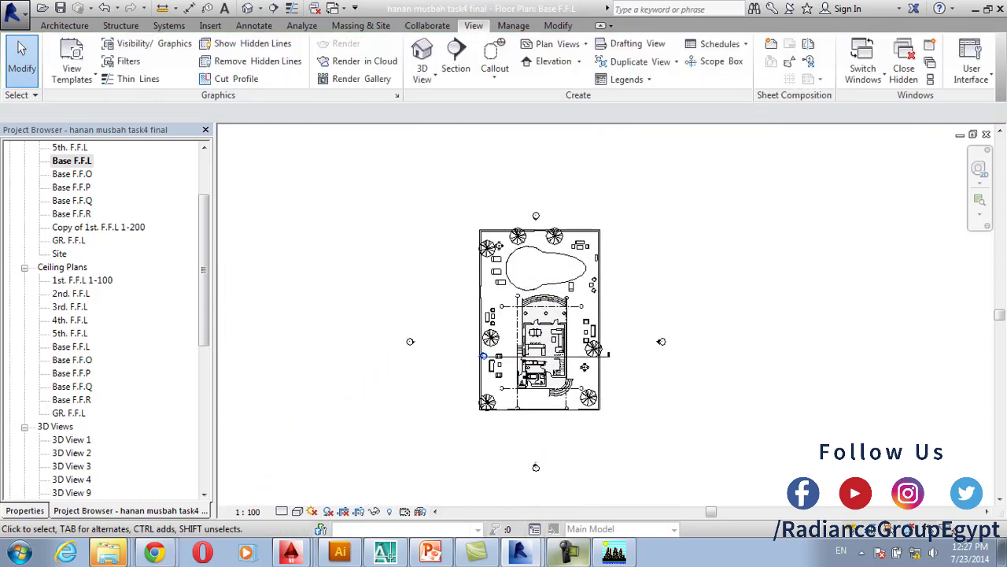
middle_drag(503, 283, 549, 255)
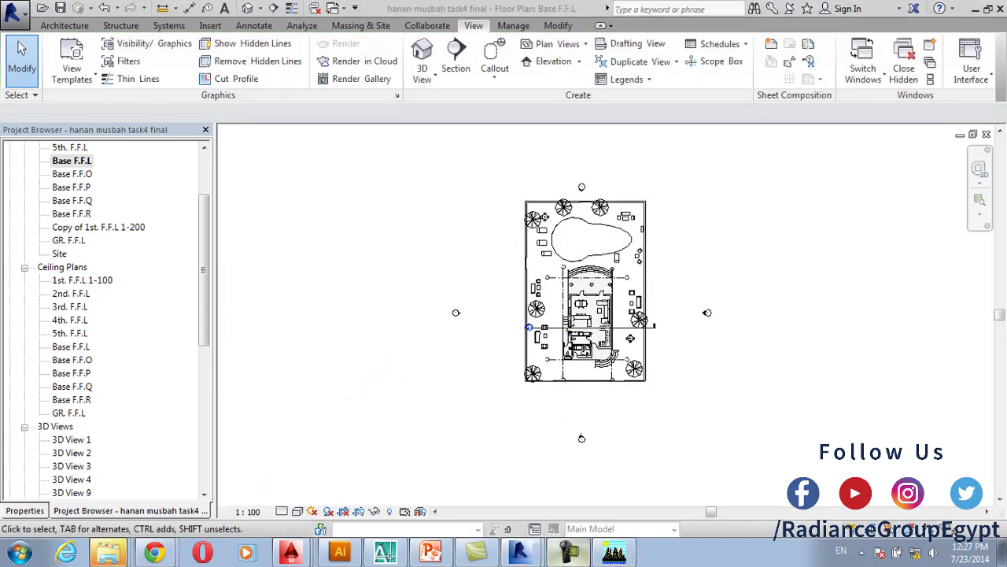
scroll(640, 285, up, 2)
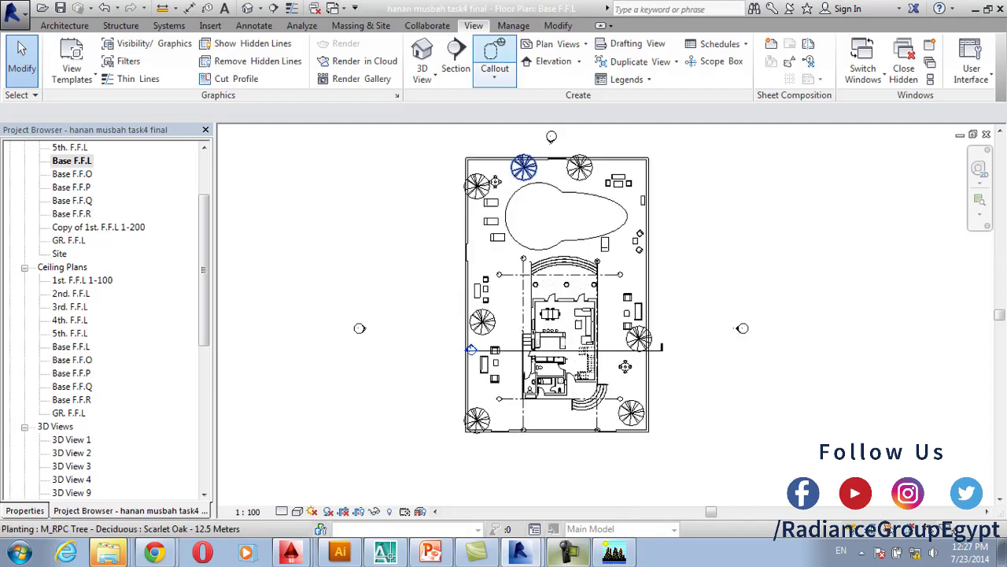
Choose Schedule/Quantities from the Schedules list to start a new schedule
click(720, 44)
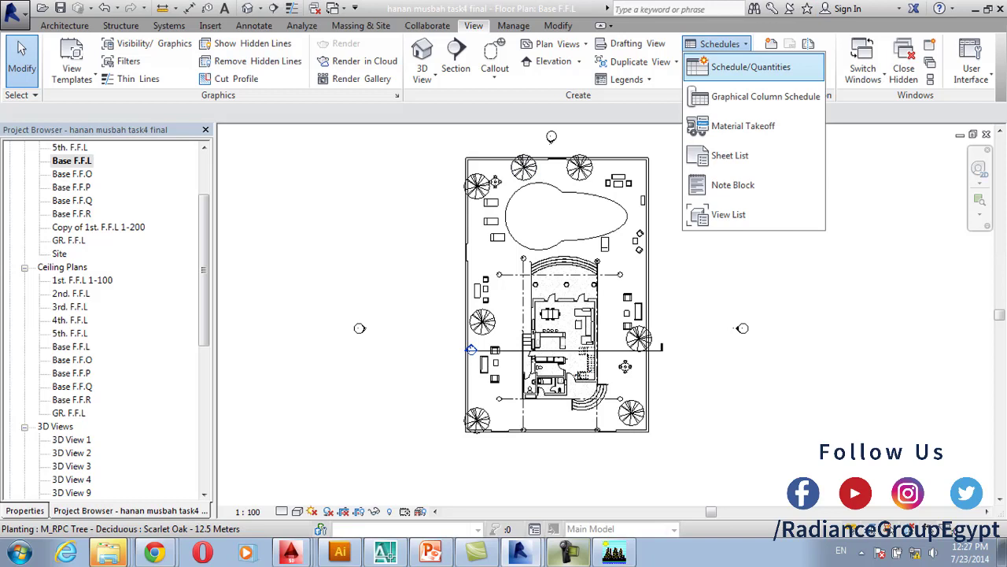
click(716, 44)
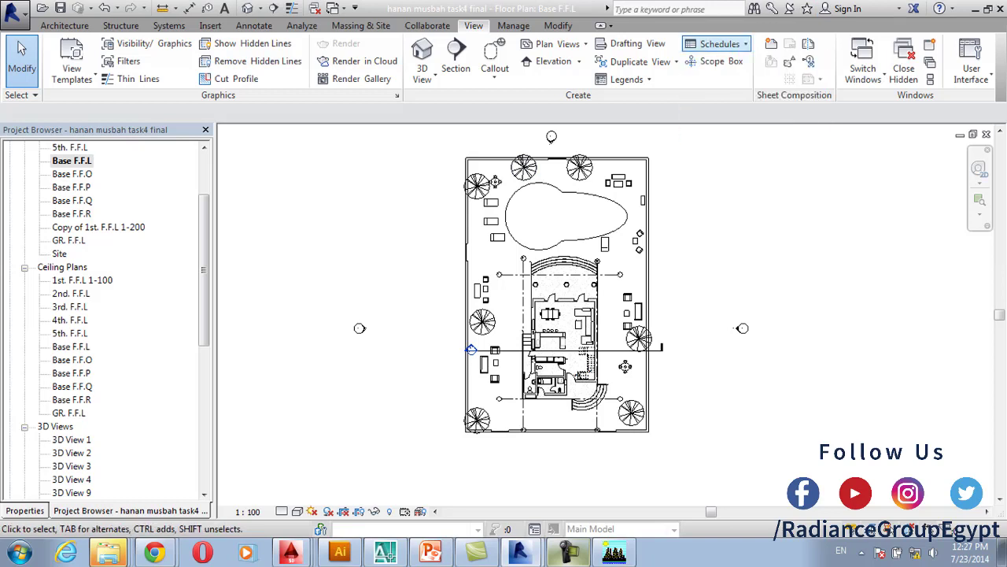
click(716, 44)
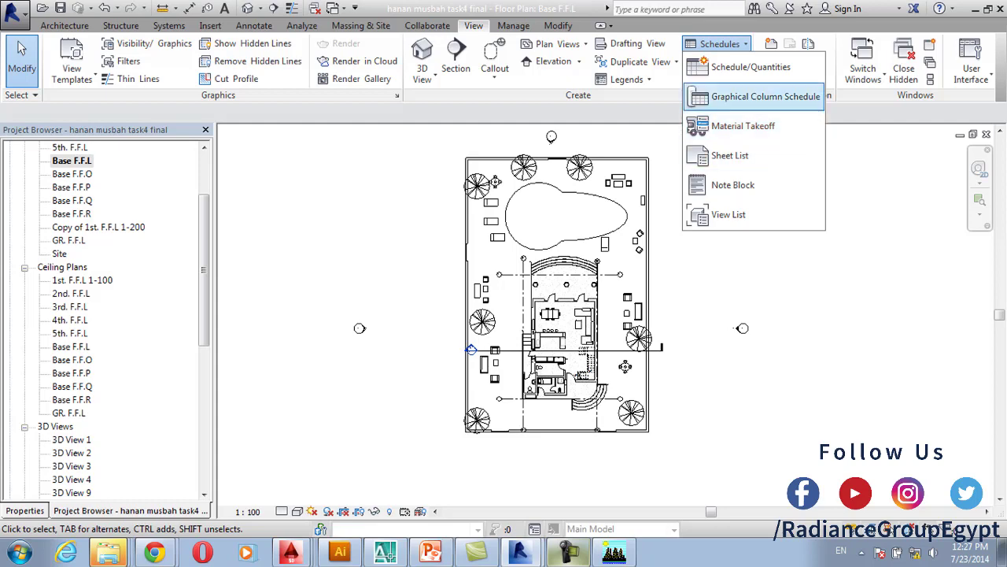
click(748, 67)
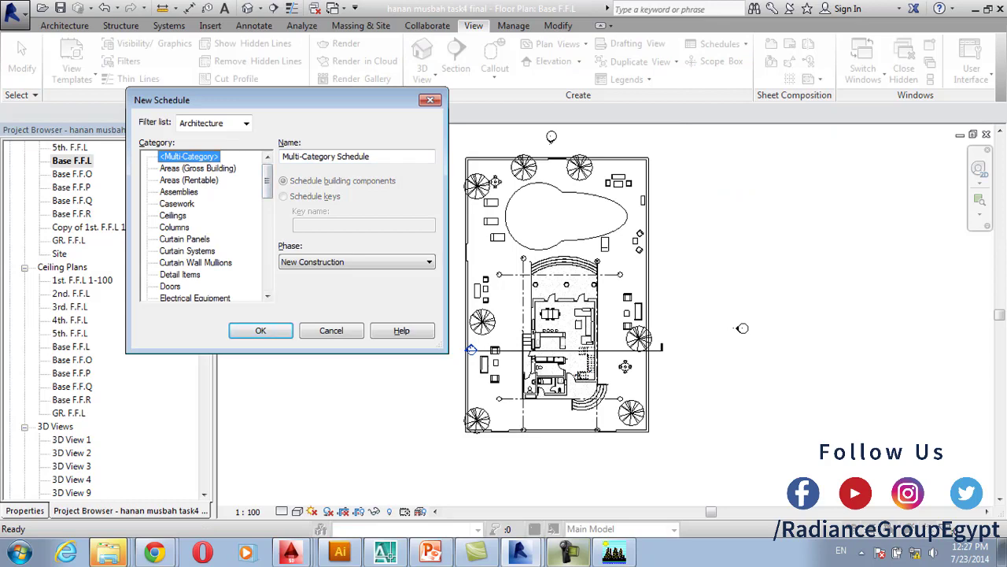
Create a new schedule for the Doors category
scroll(205, 224, down, 1)
scroll(204, 224, down, 1)
click(170, 239)
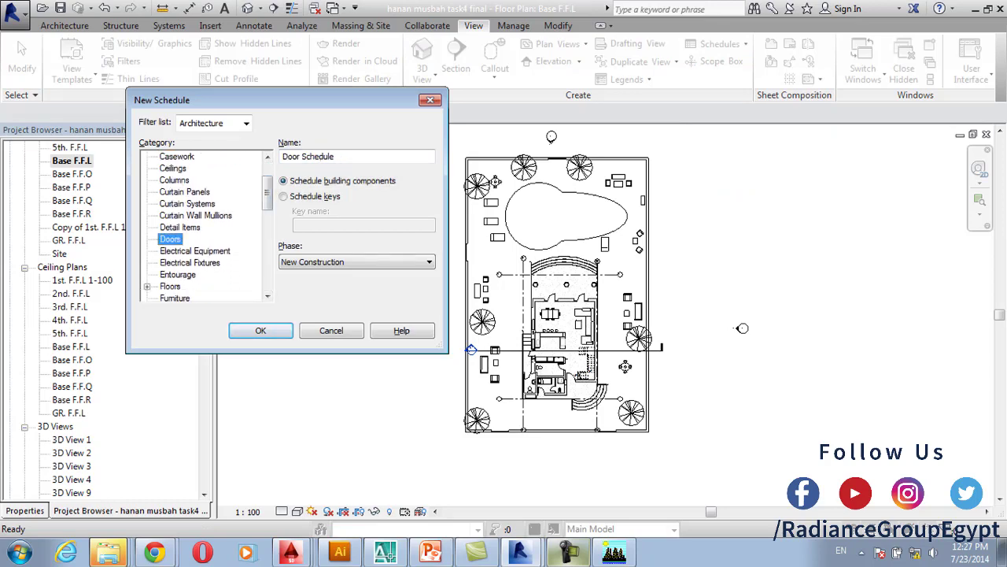
click(260, 331)
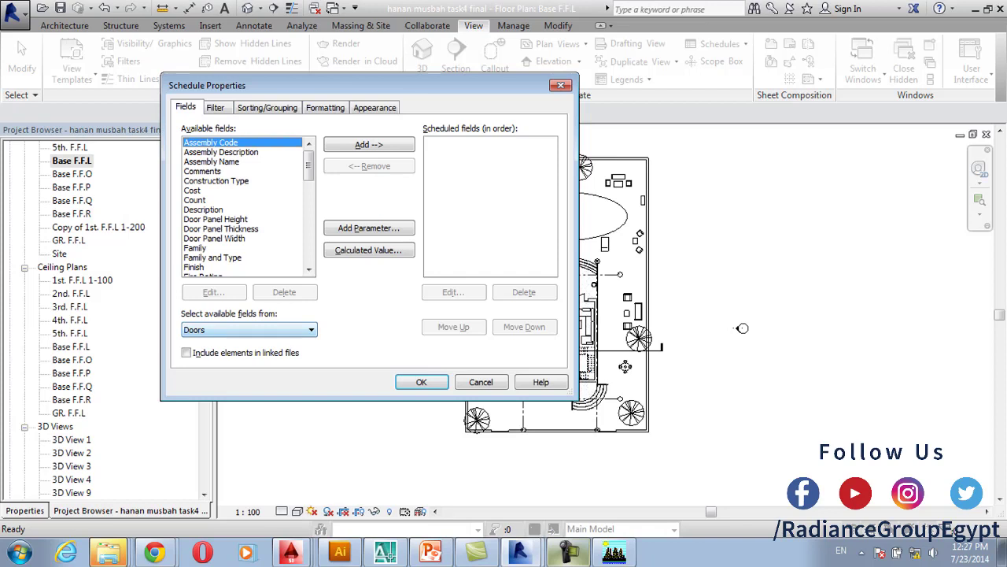
Add the Width, Thickness and Height fields to the Door Schedule
scroll(244, 204, down, 10)
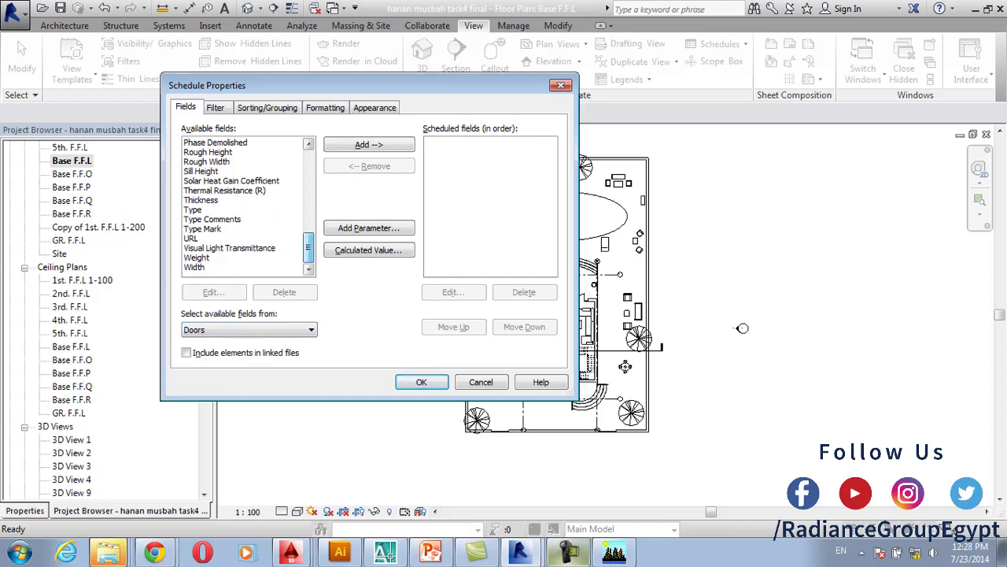
click(195, 267)
click(368, 145)
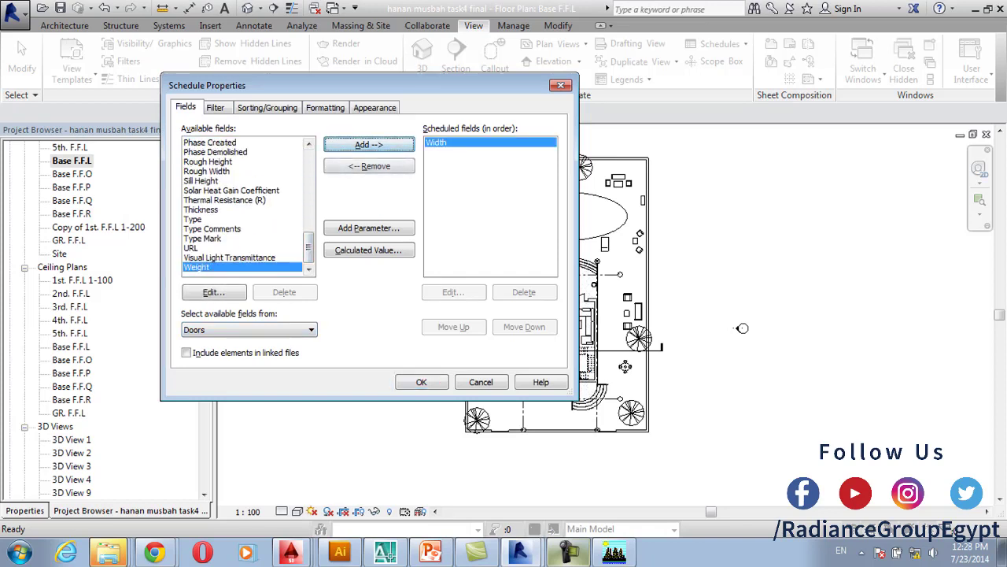
click(224, 200)
click(201, 209)
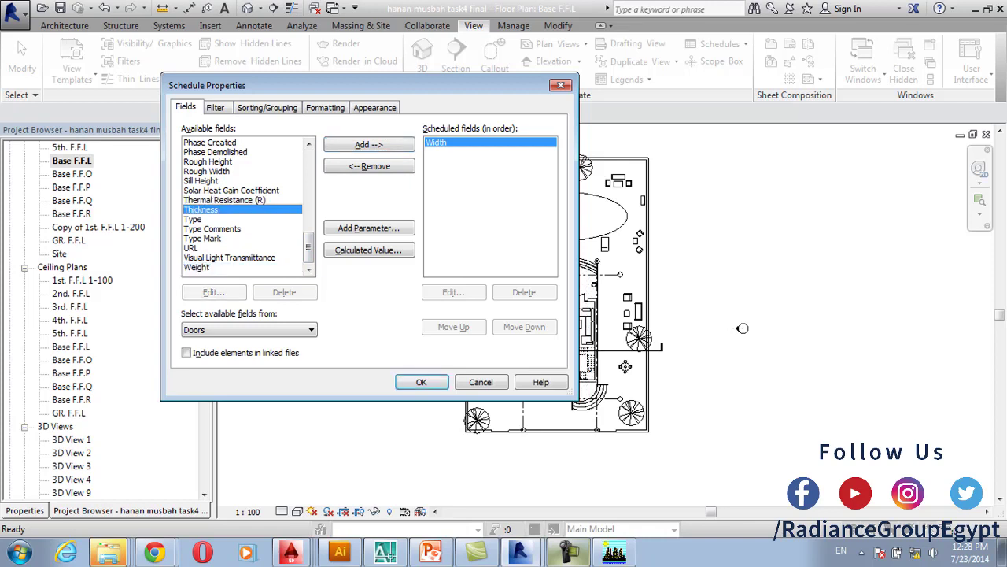
click(368, 145)
scroll(244, 205, up, 2)
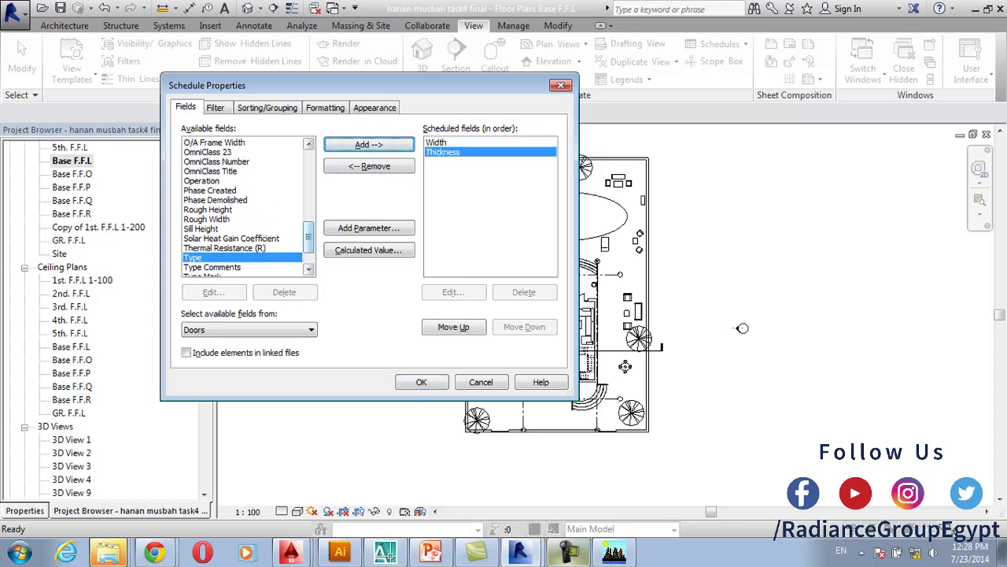
drag(308, 236, 309, 211)
click(196, 180)
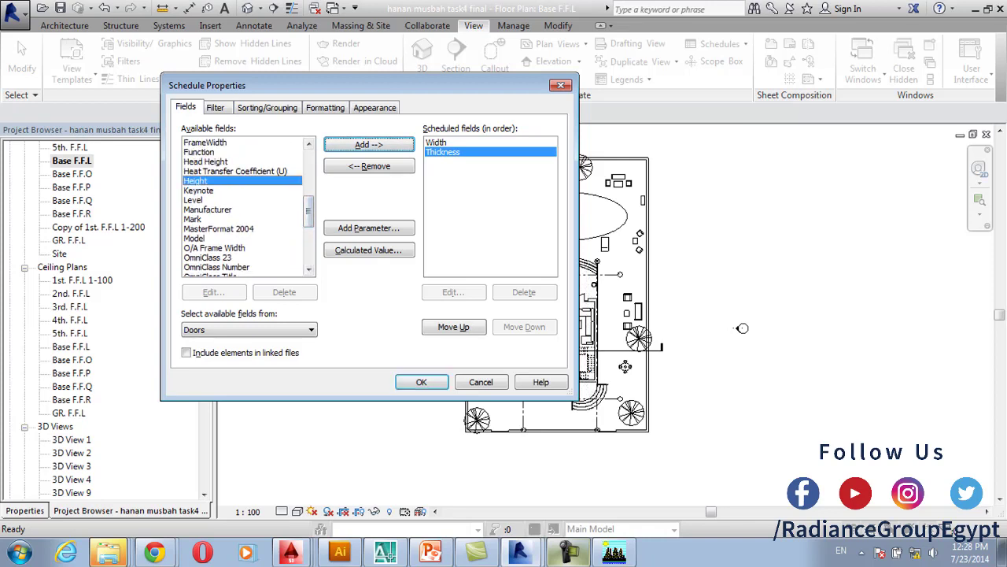
click(368, 144)
Add the Level, Function, and Family and Type fields to the schedule
scroll(244, 205, up, 2)
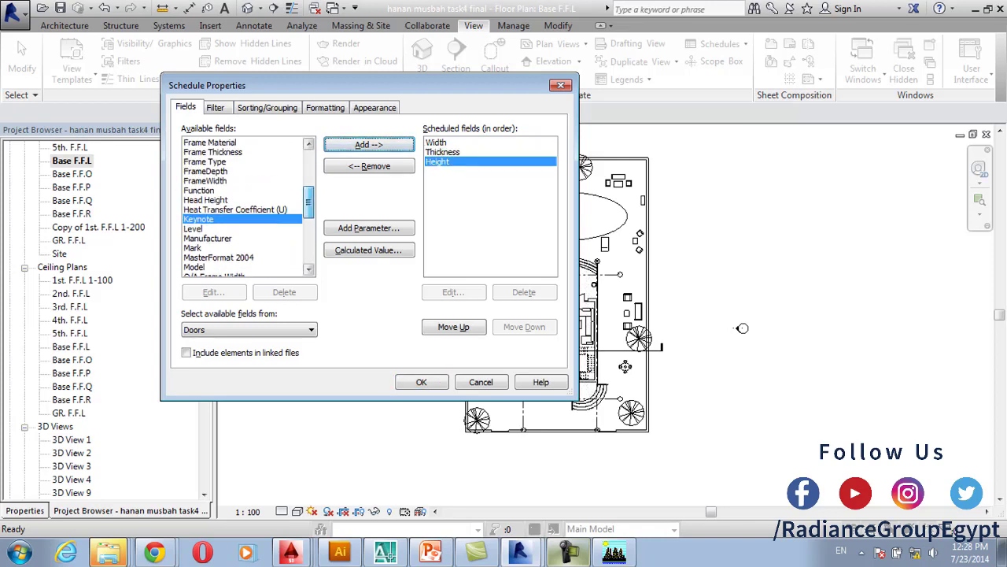
scroll(244, 209, up, 3)
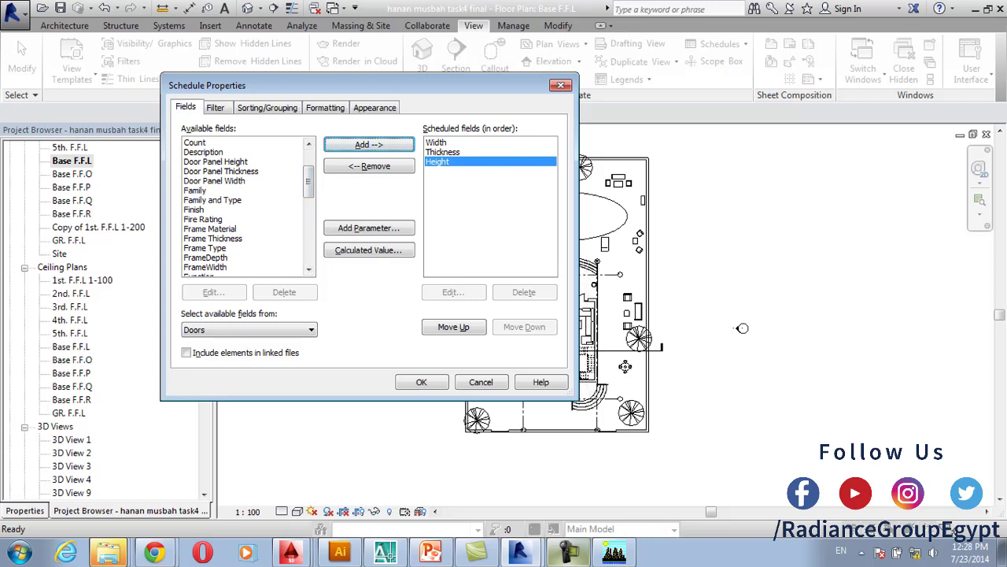
drag(309, 181, 309, 205)
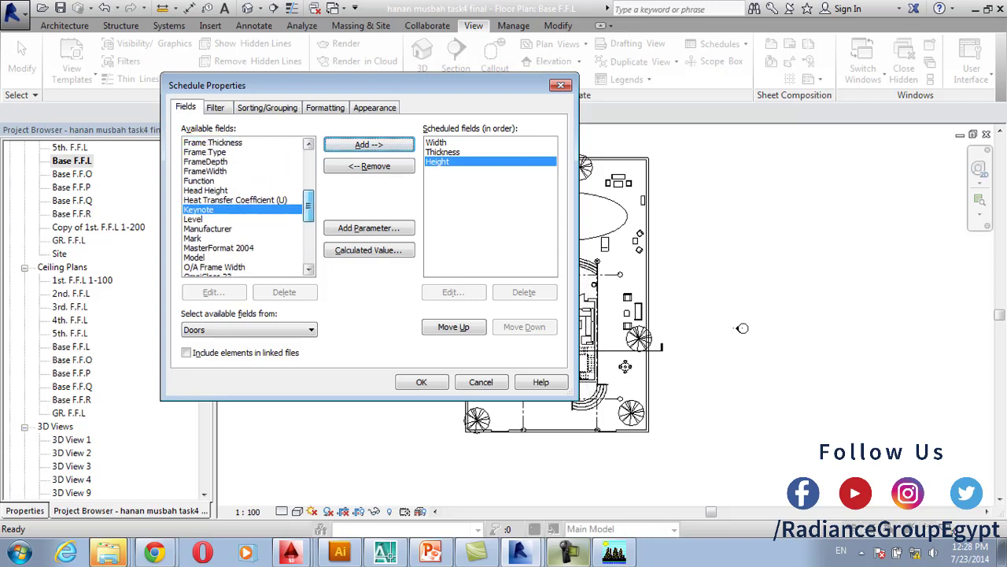
click(193, 219)
click(368, 144)
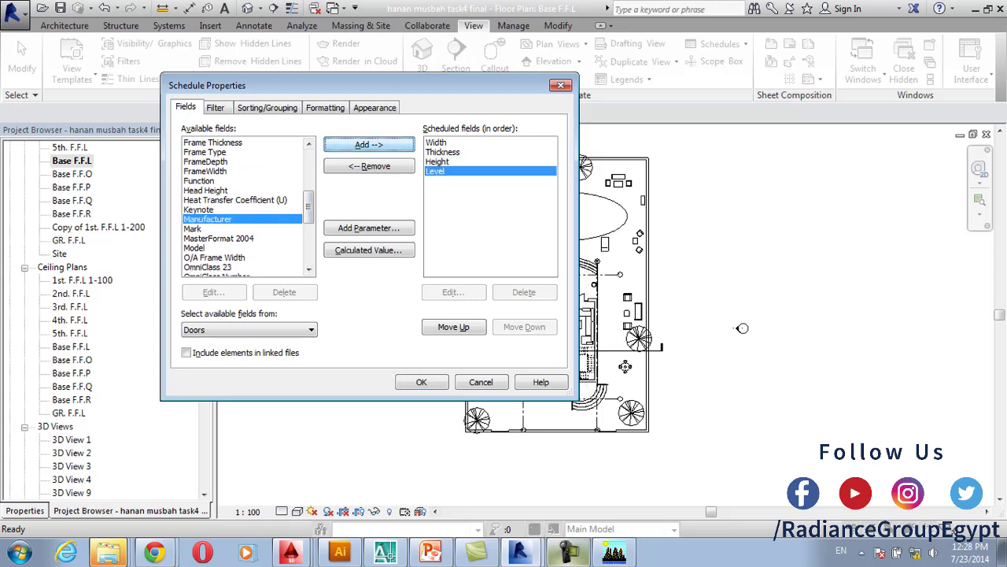
click(198, 180)
click(368, 145)
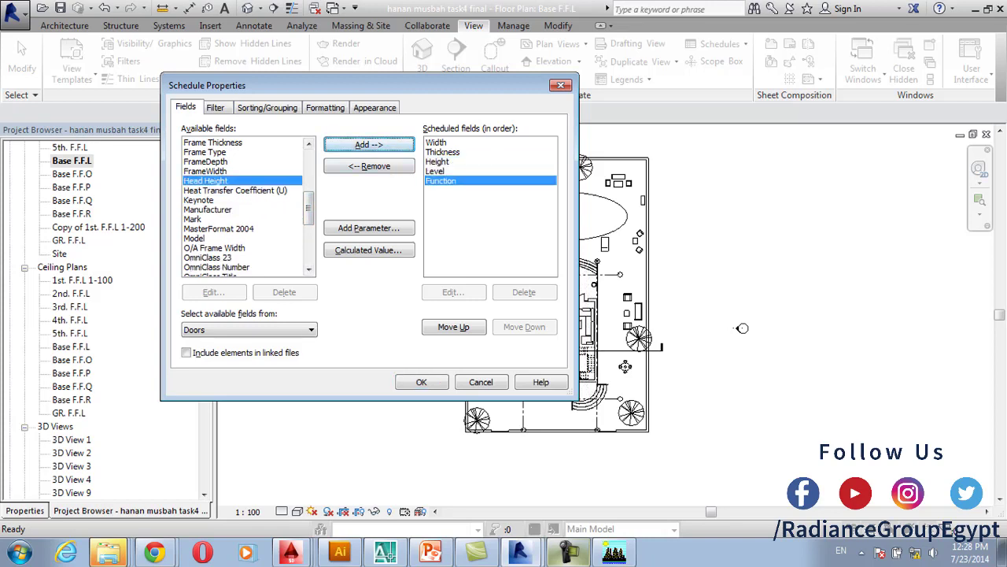
scroll(243, 206, down, 4)
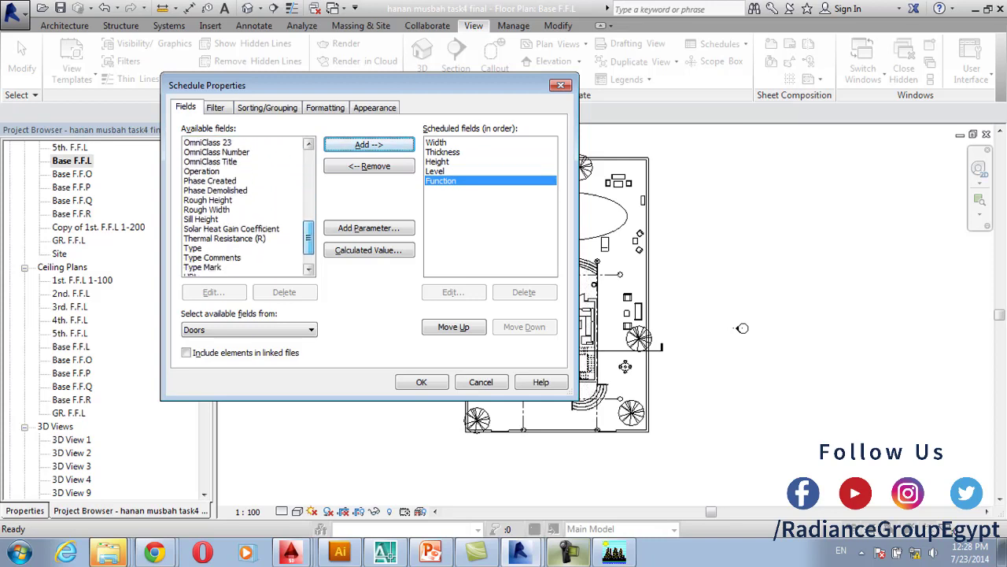
scroll(242, 206, down, 1)
drag(309, 245, 308, 211)
scroll(244, 204, down, 2)
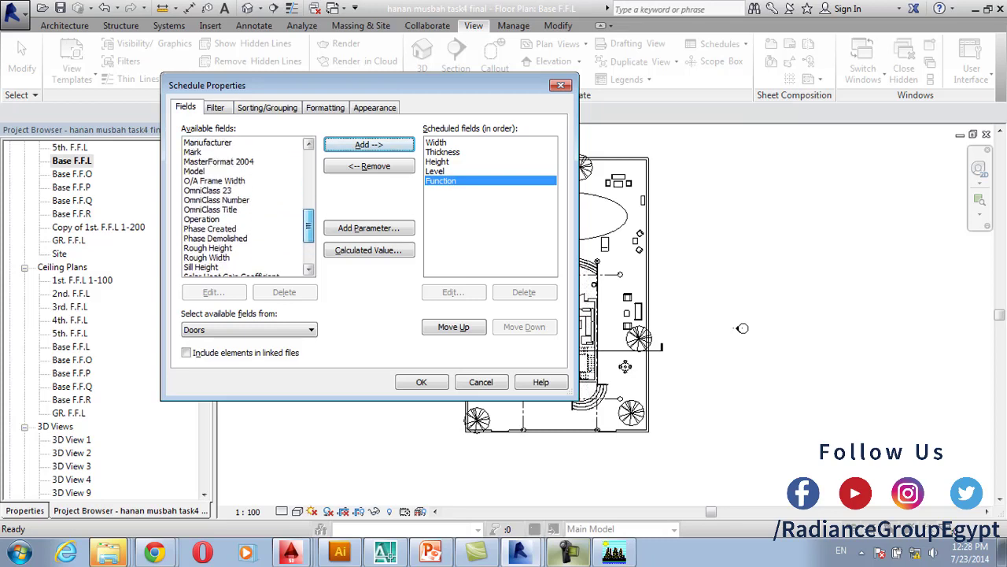
scroll(243, 205, up, 4)
drag(308, 197, 309, 183)
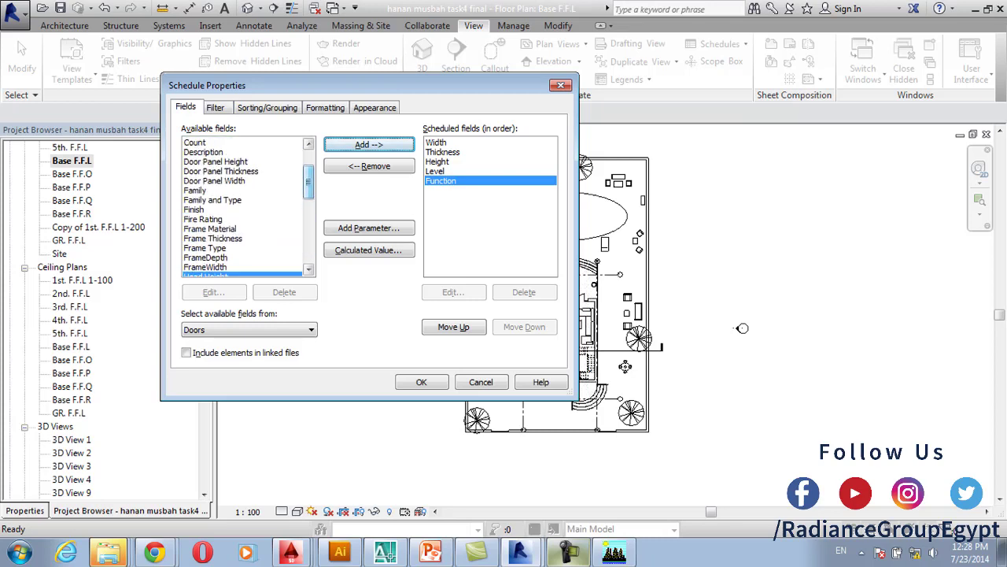
click(213, 200)
click(368, 145)
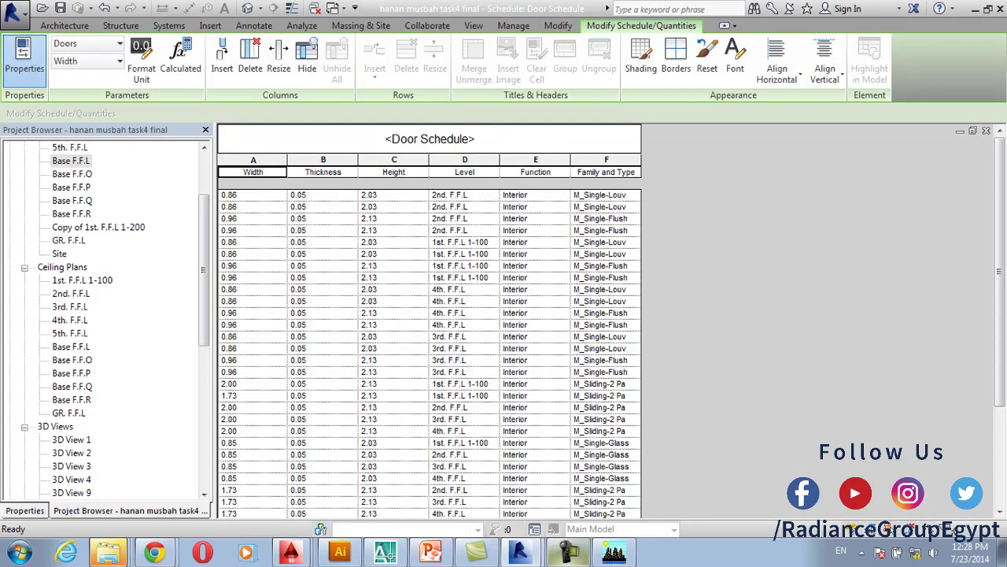
Widen the Family and Type, Function, Level, Height and Thickness columns
drag(641, 164, 684, 164)
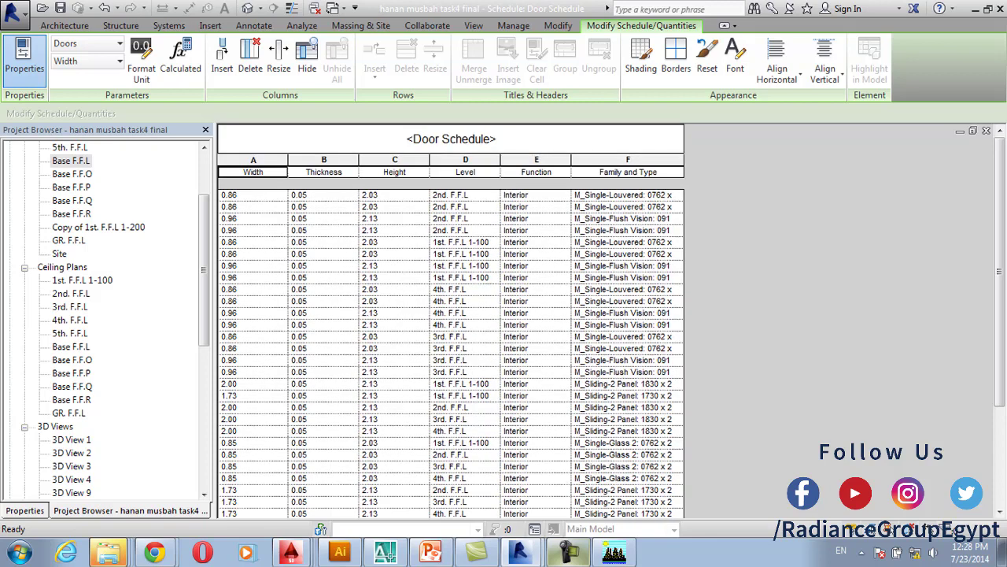
drag(571, 164, 599, 164)
drag(499, 165, 521, 165)
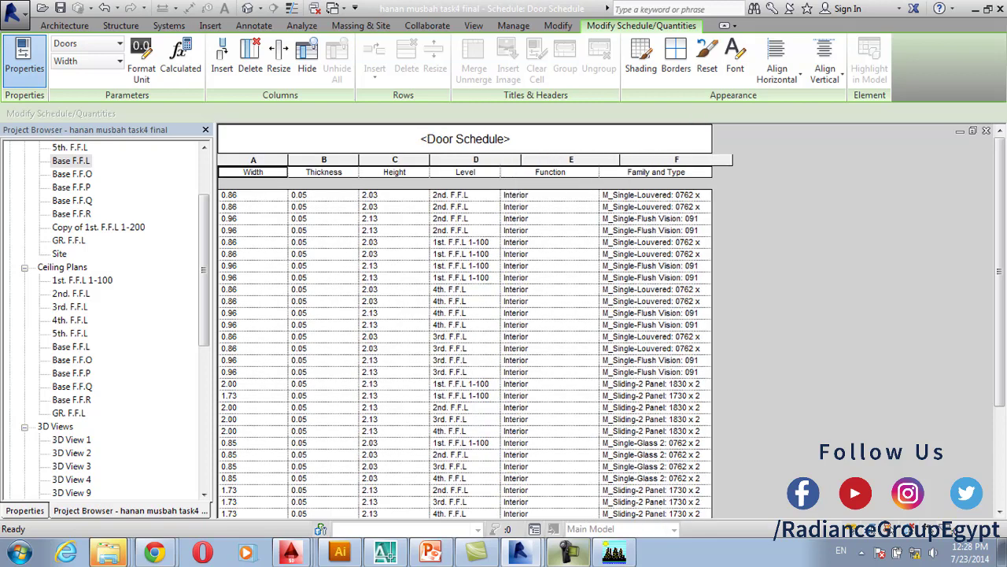
drag(429, 165, 438, 166)
drag(359, 165, 382, 165)
Group the Width, Thickness and Height headers under one shared header
drag(254, 172, 335, 171)
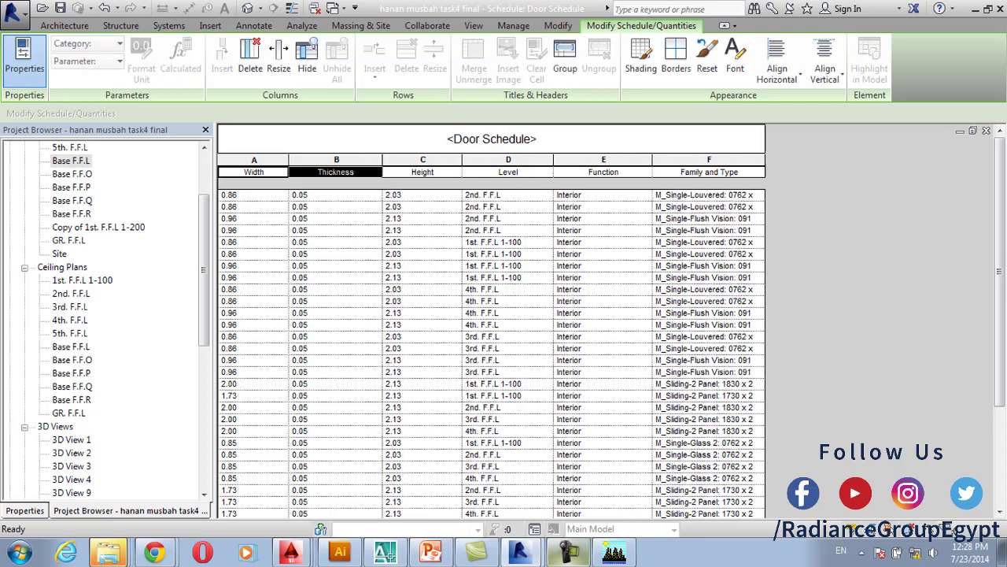
click(491, 138)
click(603, 218)
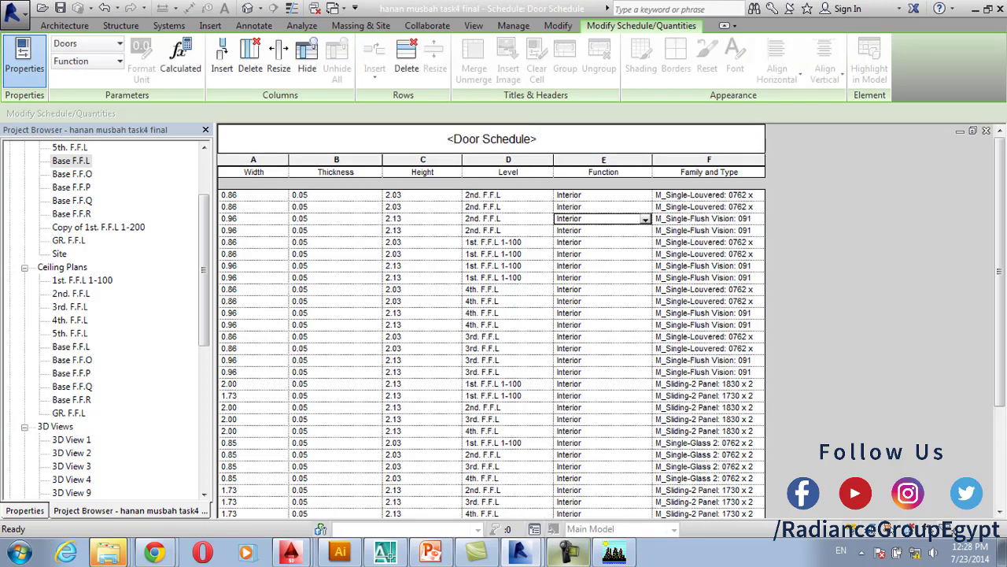
drag(253, 171, 422, 171)
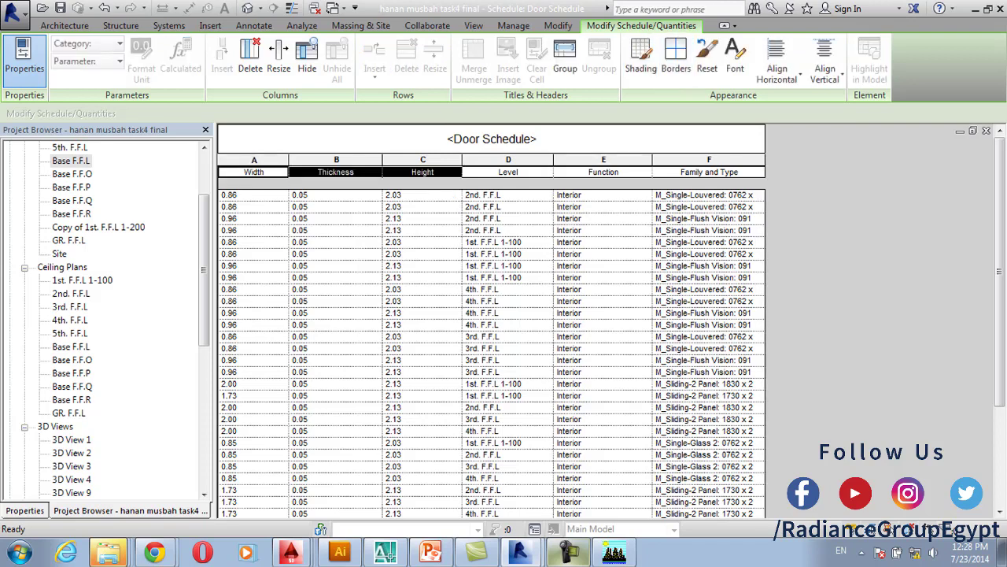
click(565, 59)
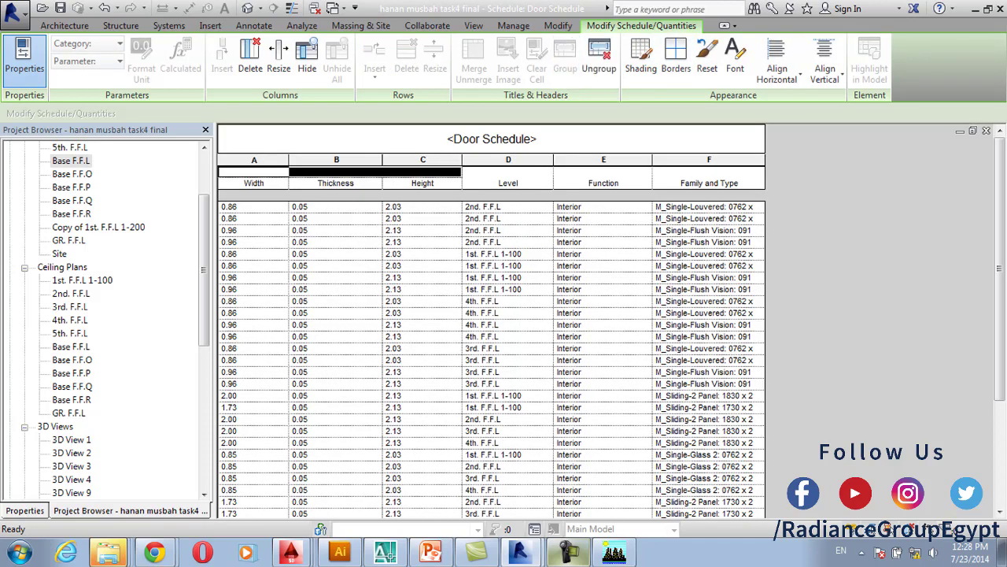
Name the shared header 'Dimensions'
key(Caps_Lock)
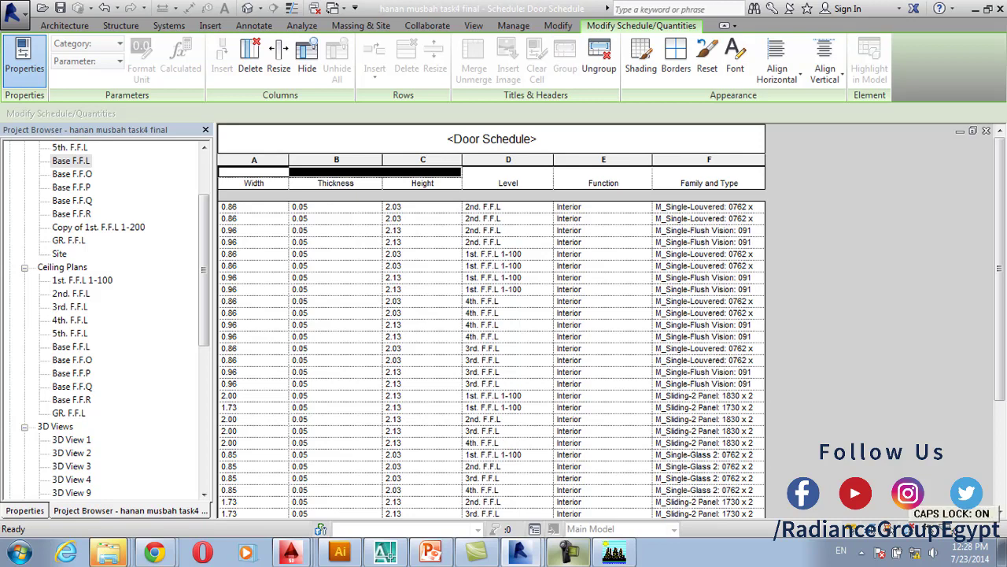
key(Caps_Lock)
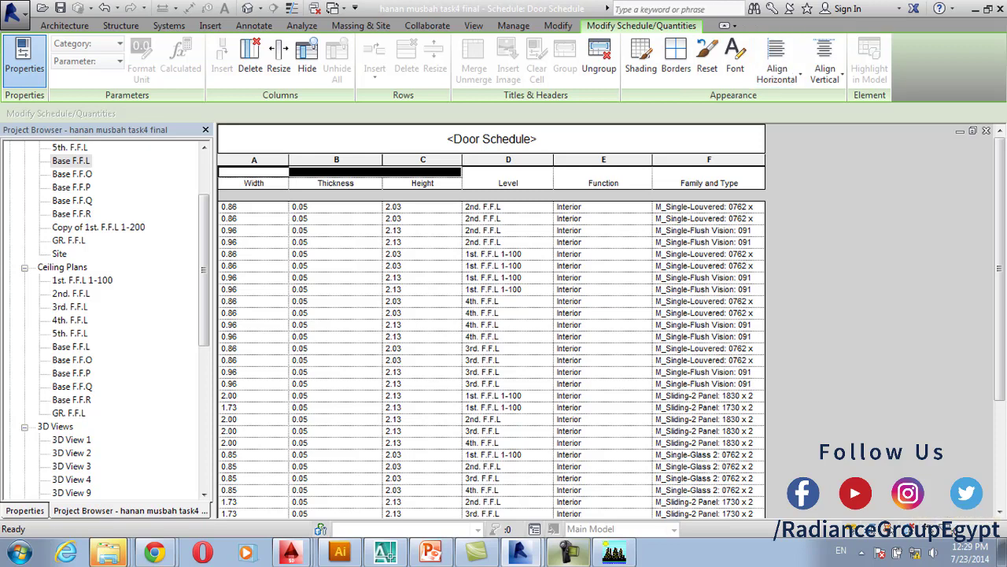
click(341, 172)
key(Caps_Lock)
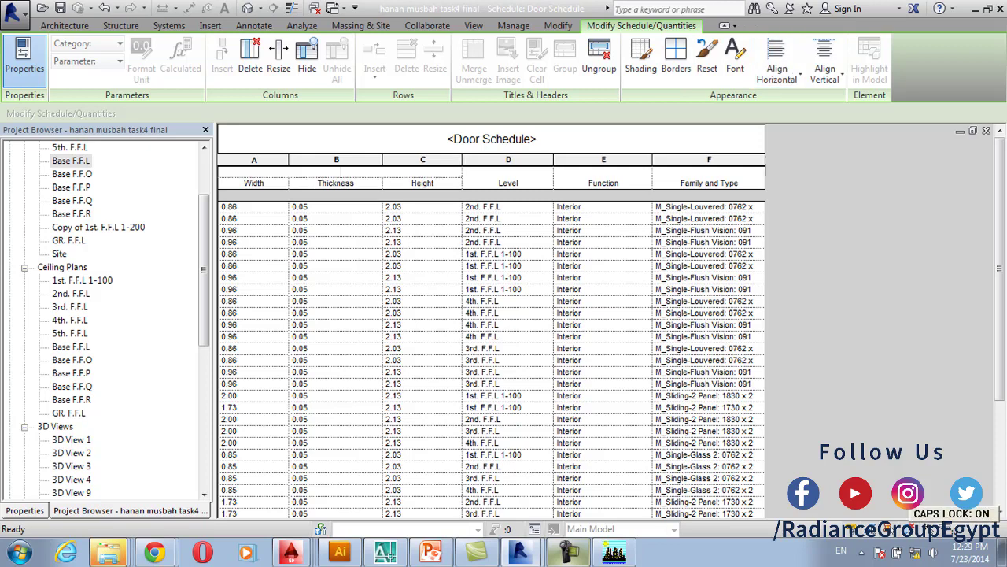
text(D)
key(Caps_Lock)
text(imensions)
click(400, 230)
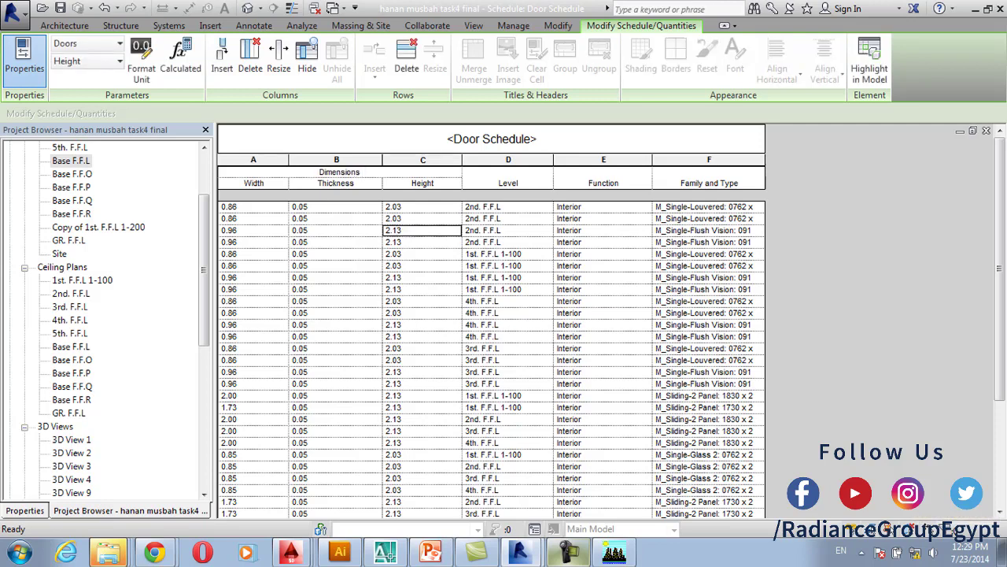
Push the Level header label down and check its border settings without changes
click(508, 177)
click(499, 172)
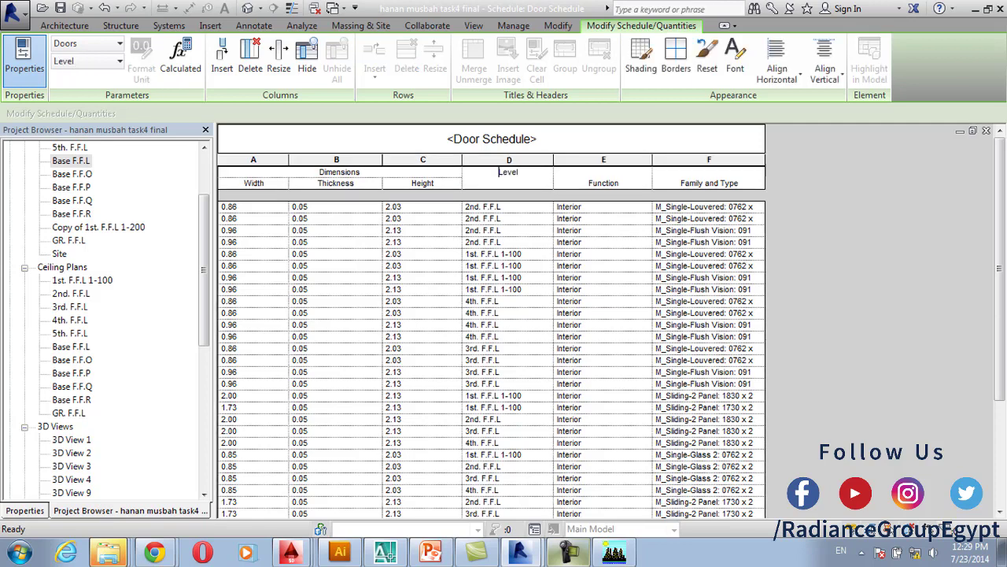
key(Return)
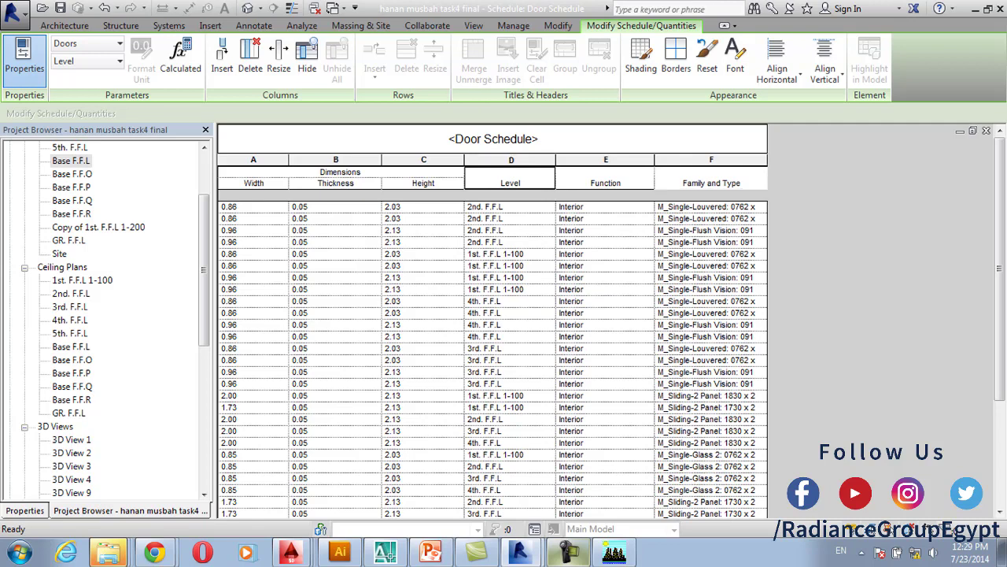
click(510, 172)
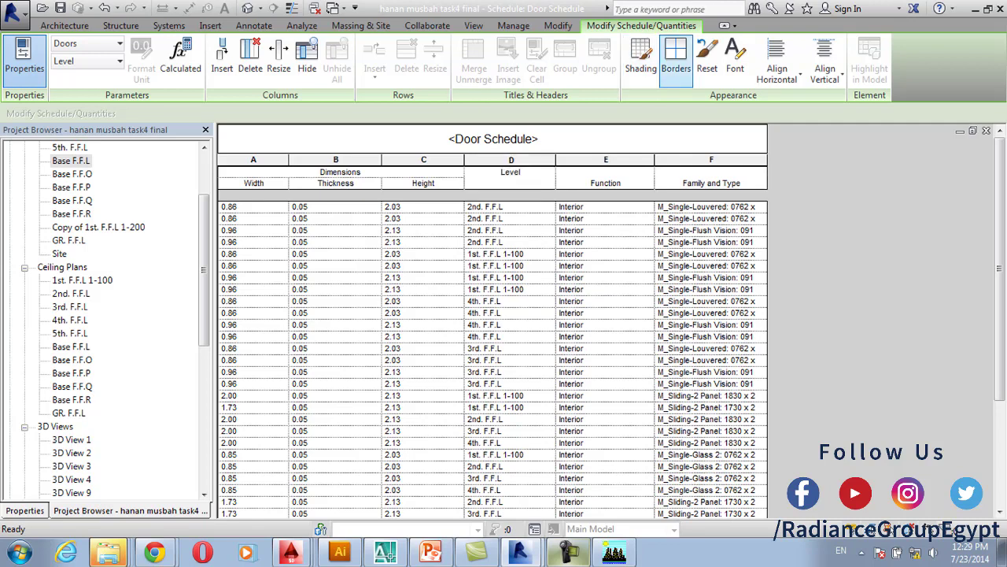
click(676, 57)
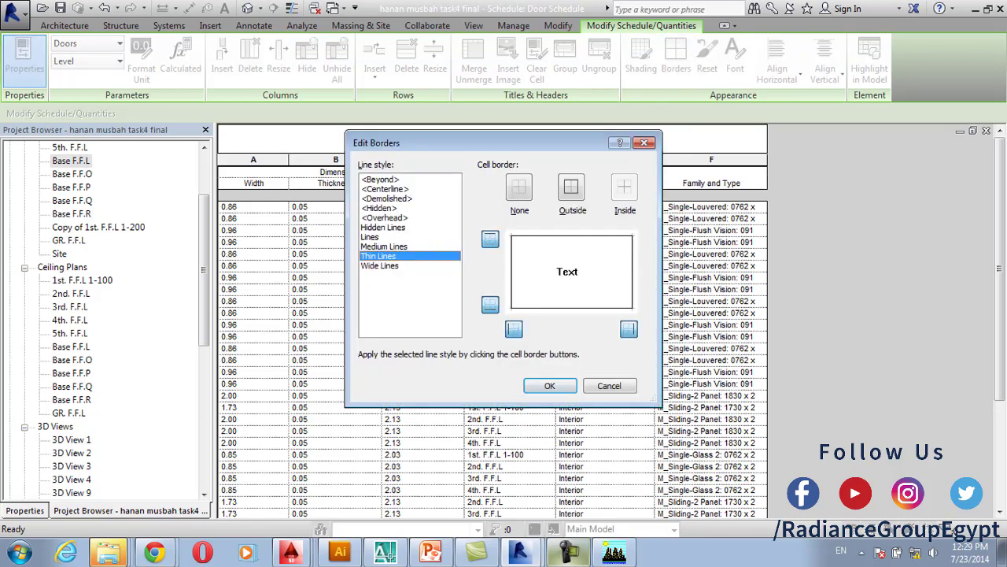
key(Return)
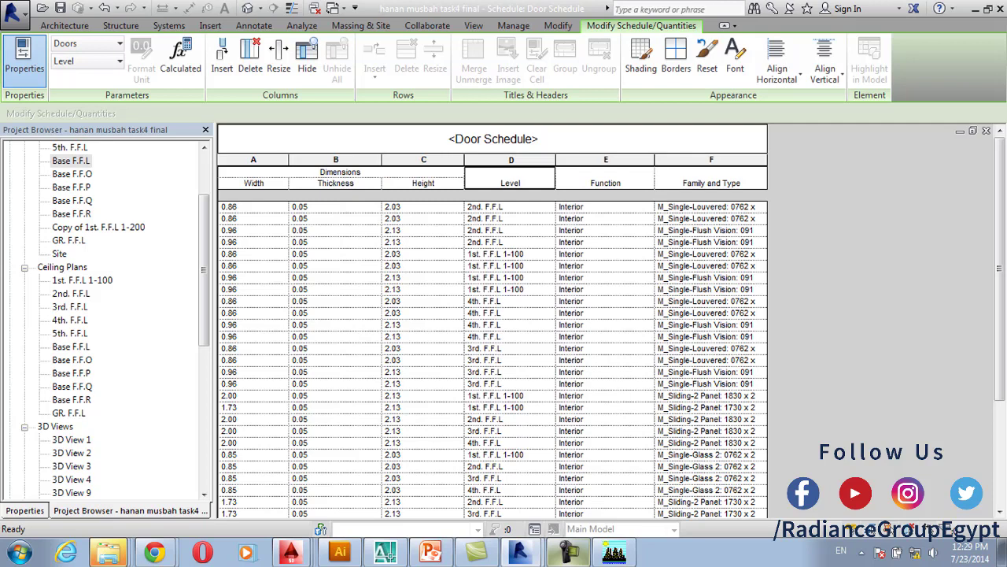
Check border settings for all header cells, Width to Family and Type, leaving them unchanged
drag(254, 177, 711, 177)
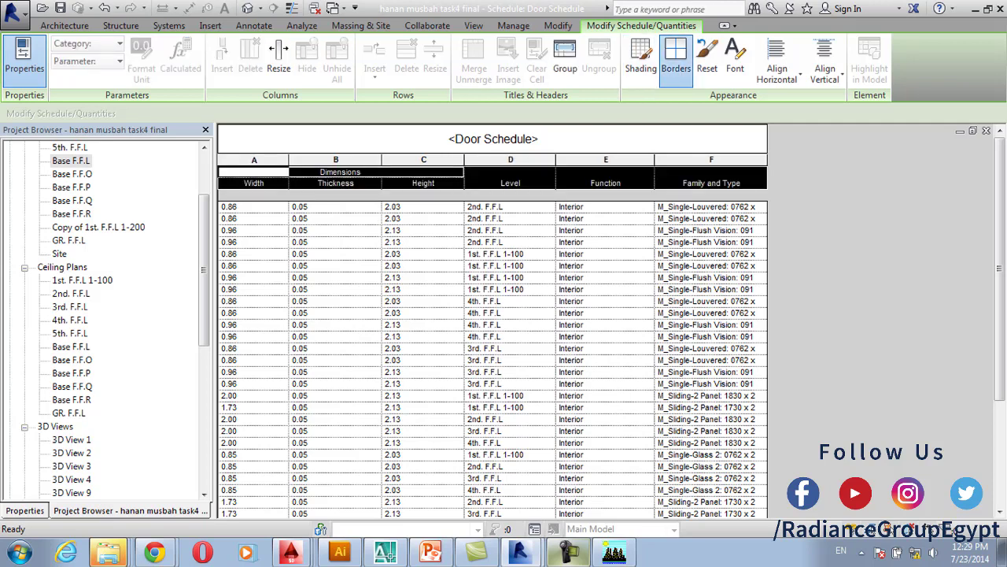
click(676, 57)
key(Return)
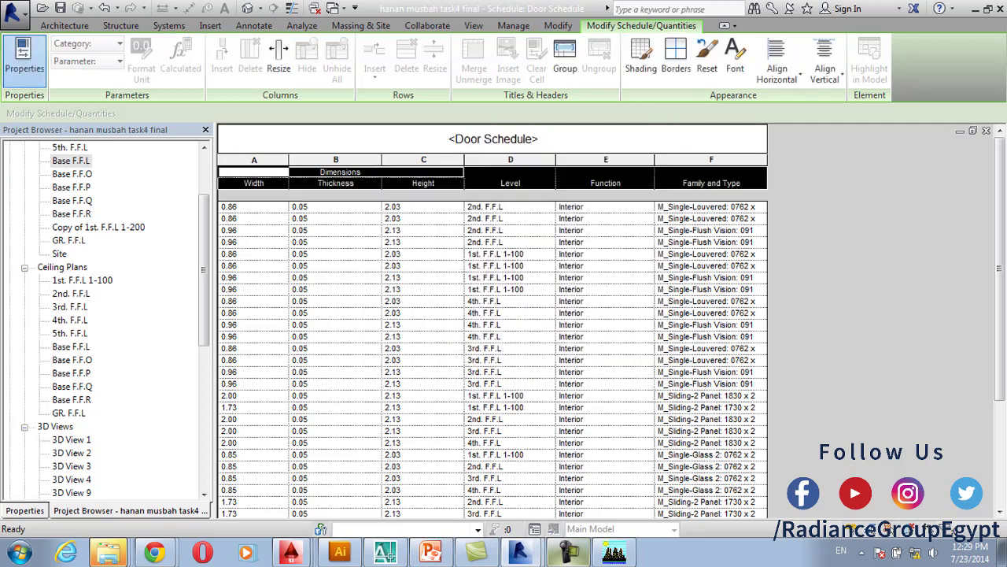
click(431, 183)
click(509, 277)
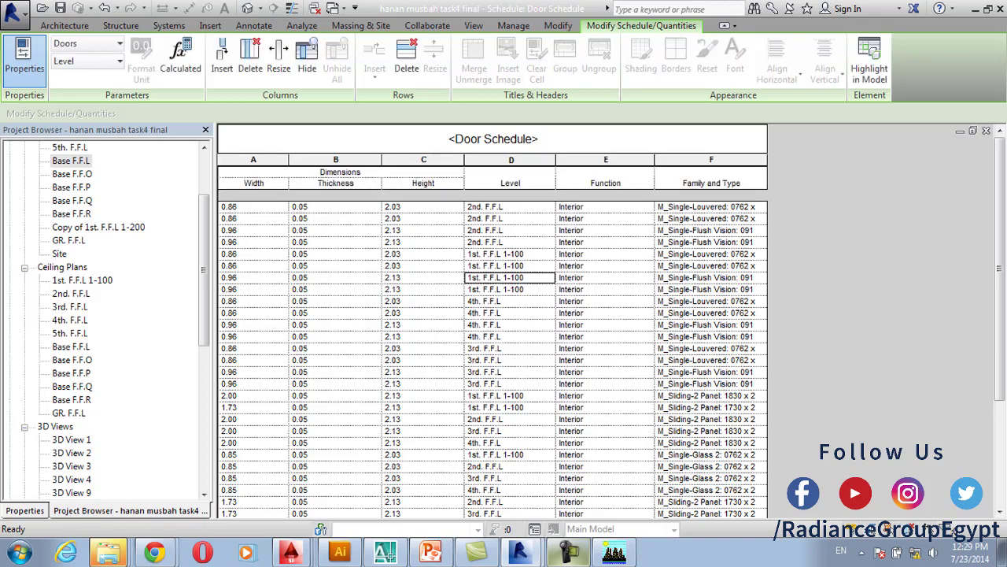
scroll(509, 277, down, 2)
scroll(492, 320, up, 3)
scroll(493, 321, down, 5)
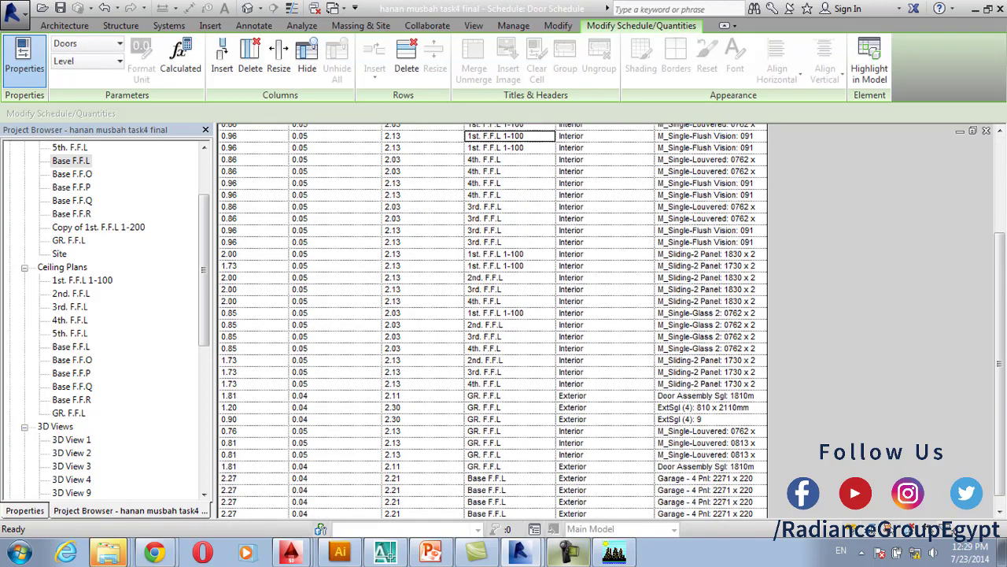
scroll(493, 320, up, 5)
scroll(492, 321, down, 5)
scroll(492, 320, up, 5)
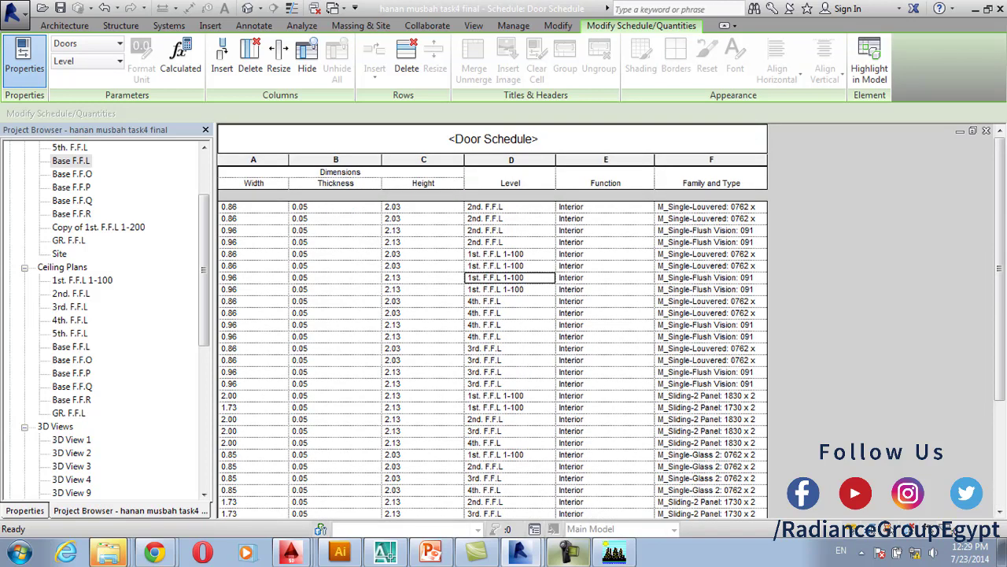
scroll(493, 320, down, 5)
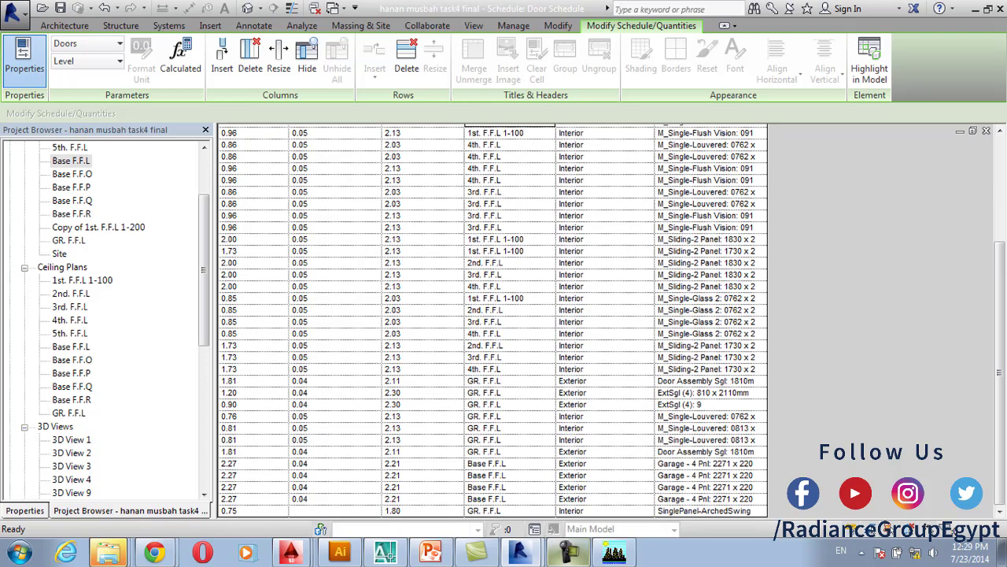
scroll(493, 321, up, 5)
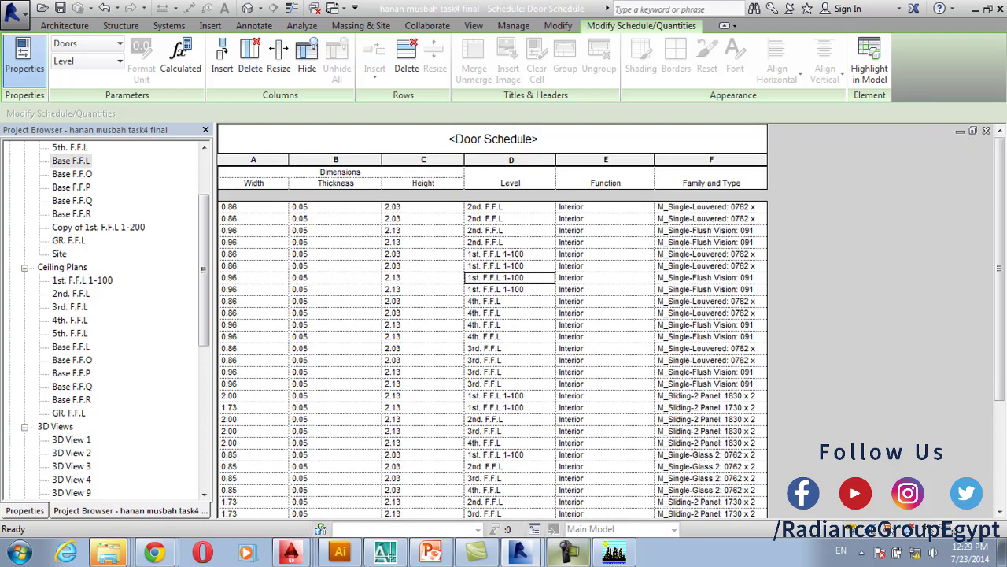
click(24, 510)
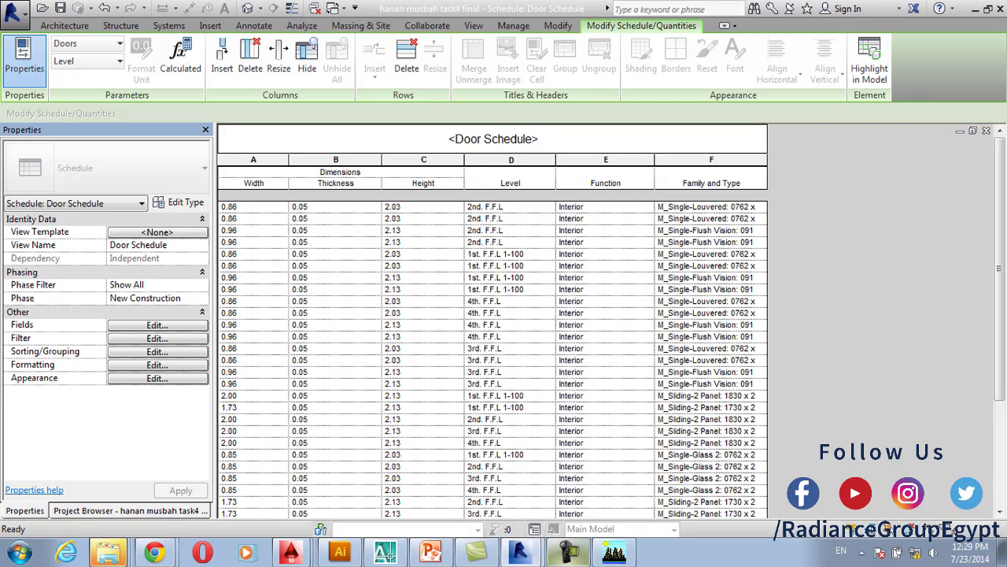
Sort the Door Schedule by Level, with a header row for each level group
click(157, 350)
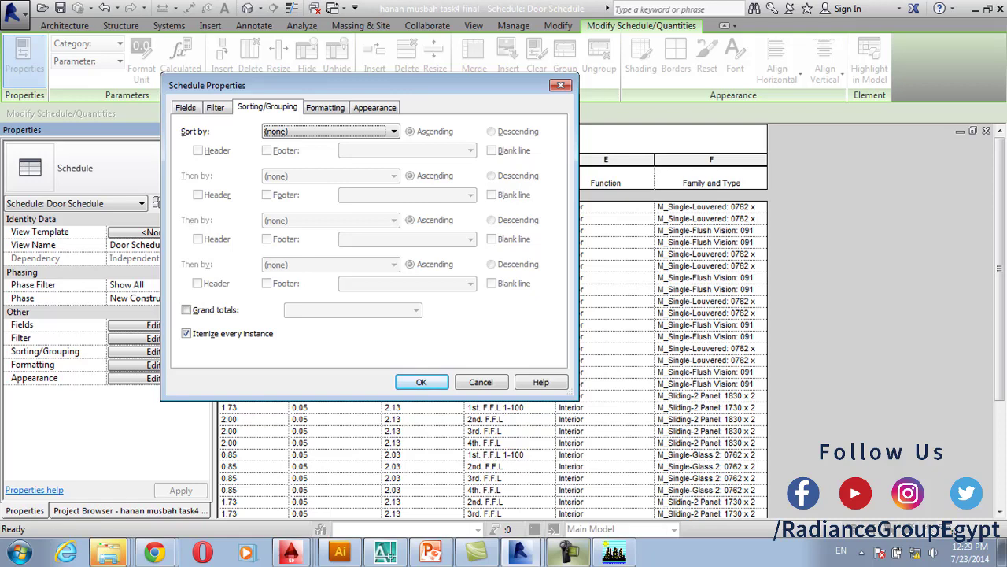
click(330, 131)
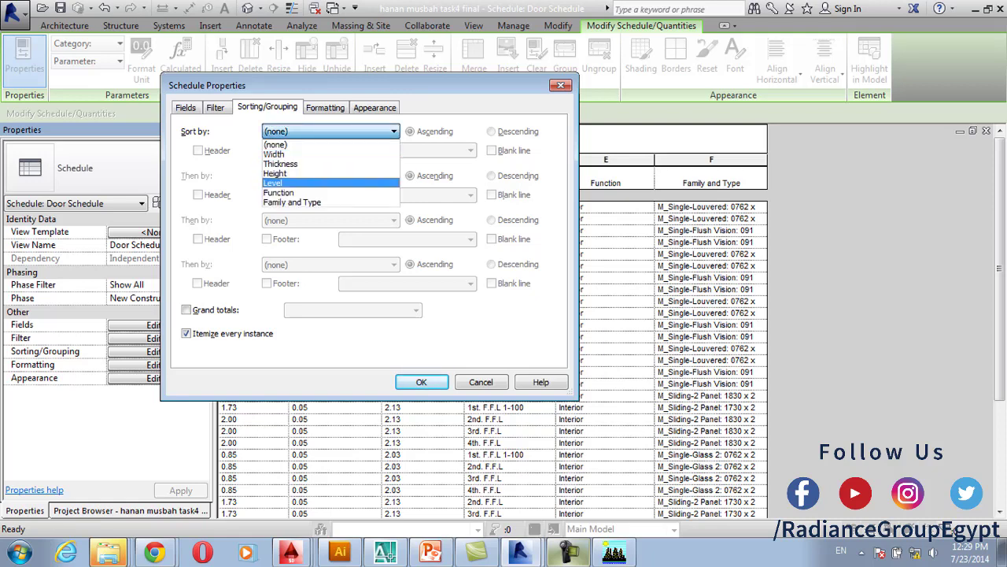
click(331, 182)
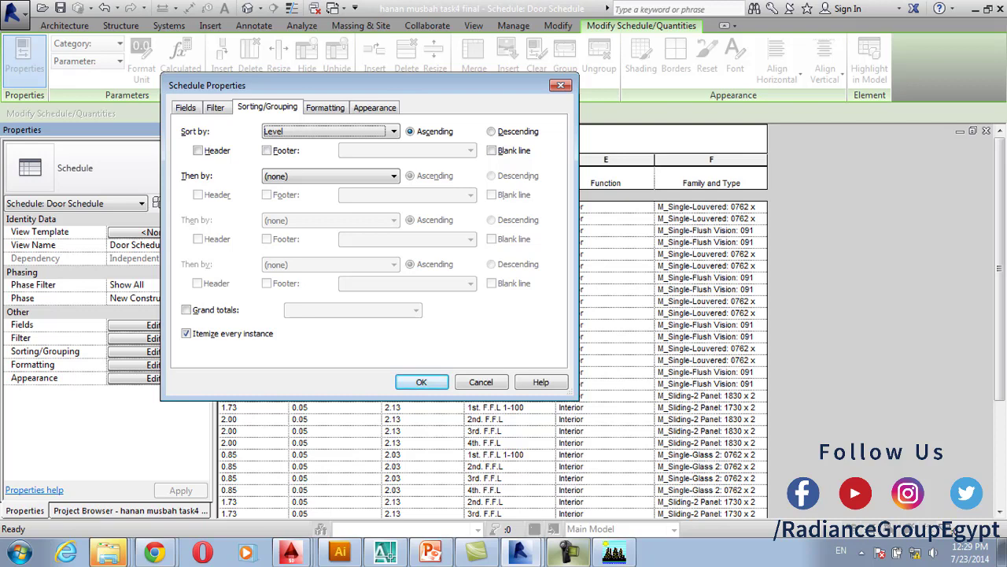
click(197, 149)
click(421, 381)
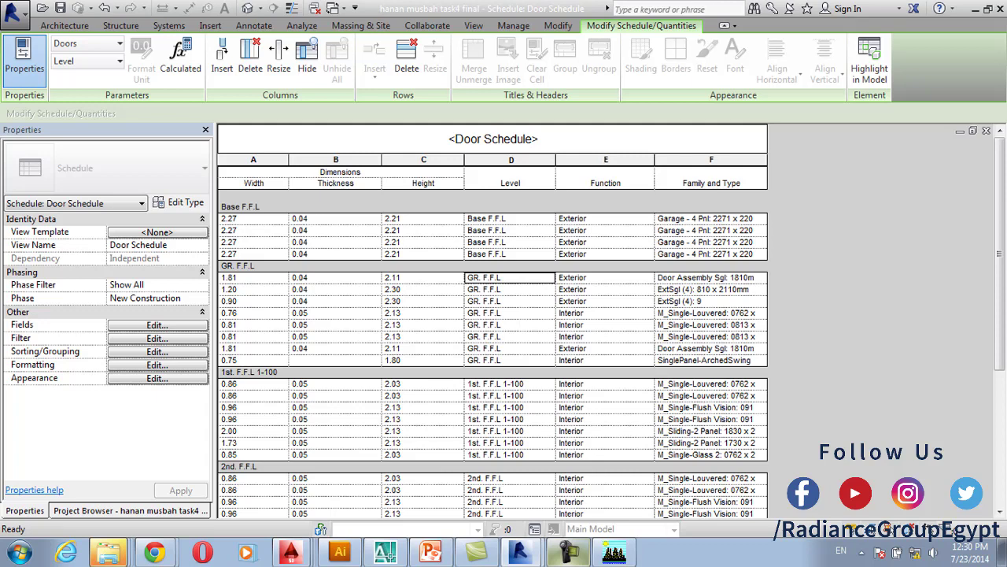
Move Family and Type to the top of the field list, with Function second
click(441, 181)
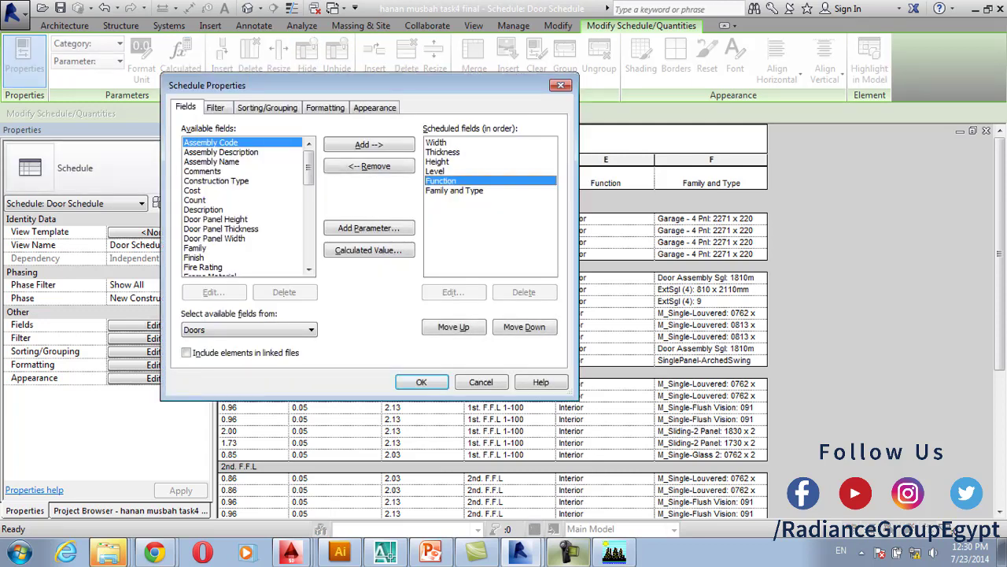
click(454, 190)
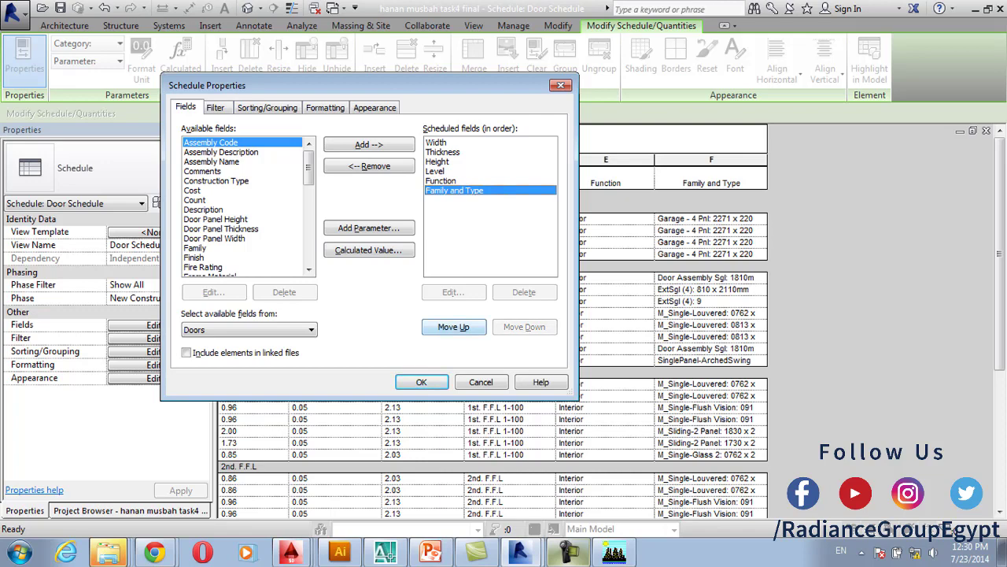
click(453, 326)
click(453, 326)
click(454, 326)
click(453, 327)
click(454, 327)
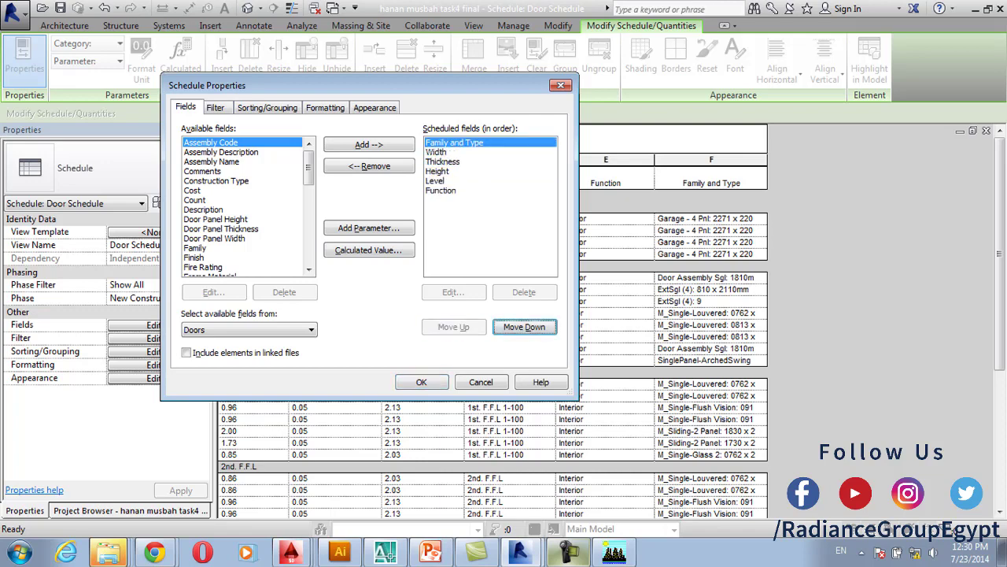
click(440, 190)
click(453, 326)
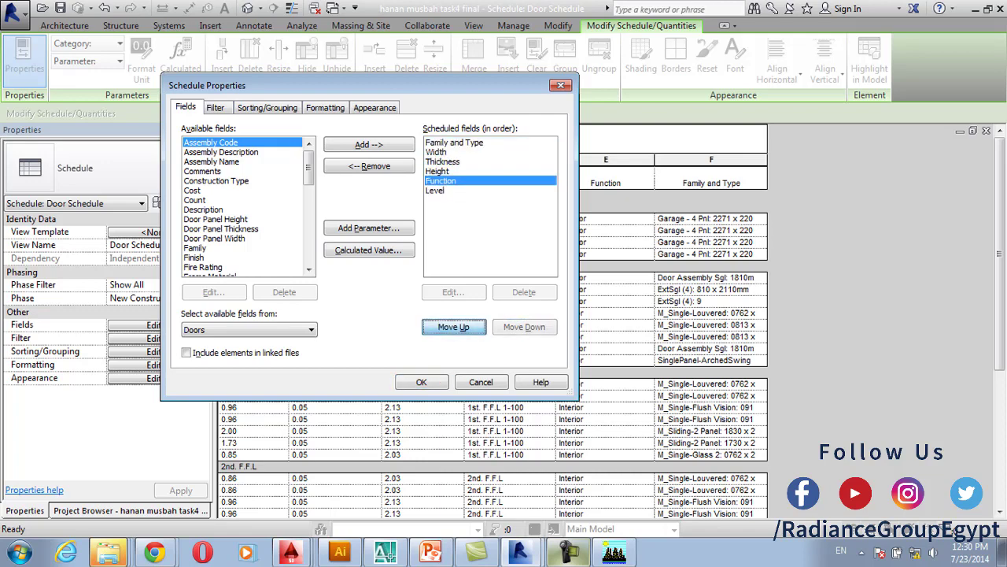
click(453, 326)
click(453, 327)
click(453, 327)
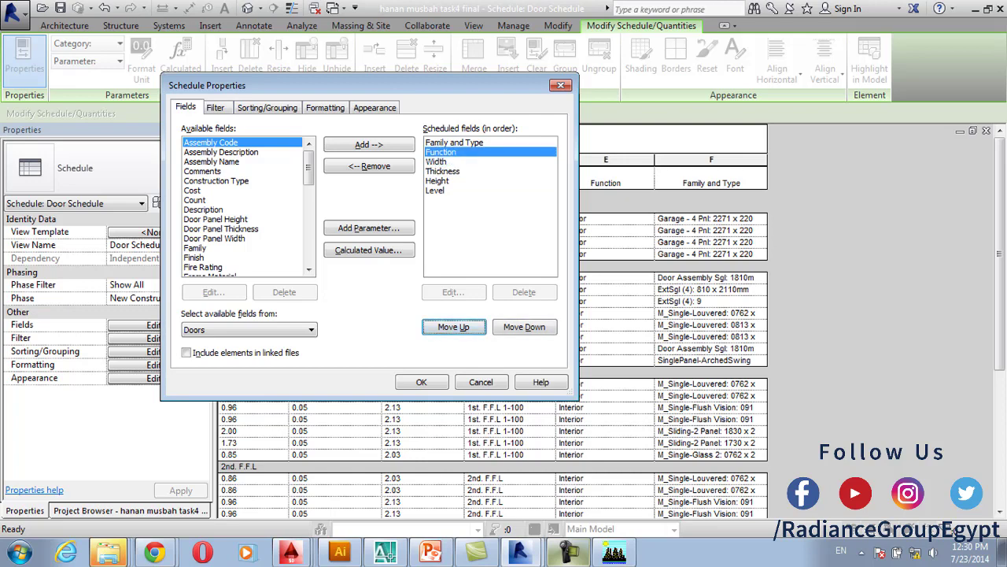
Place Level before Height and Height above Width, then apply the new order
click(435, 190)
click(438, 180)
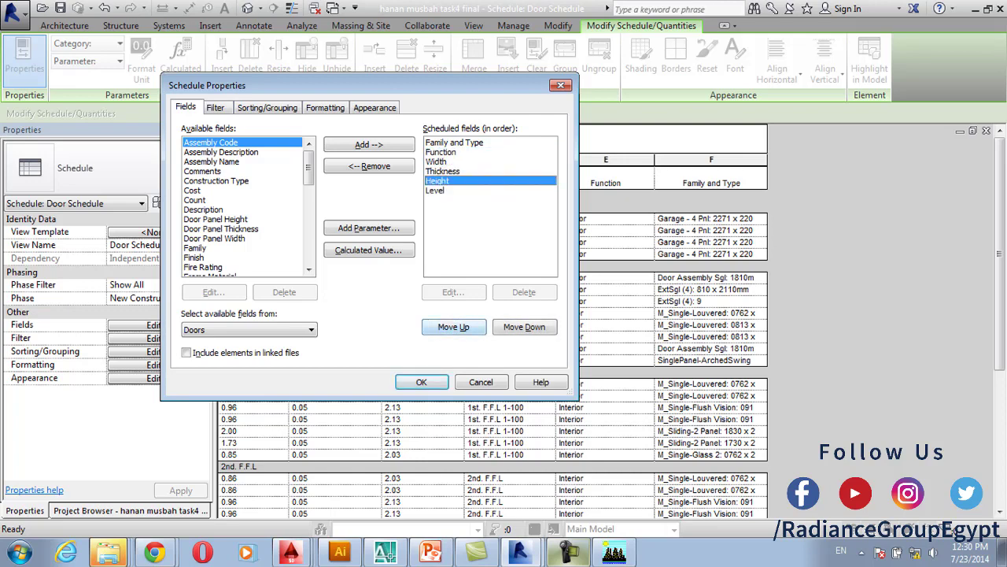
click(453, 326)
click(453, 326)
click(435, 190)
click(454, 326)
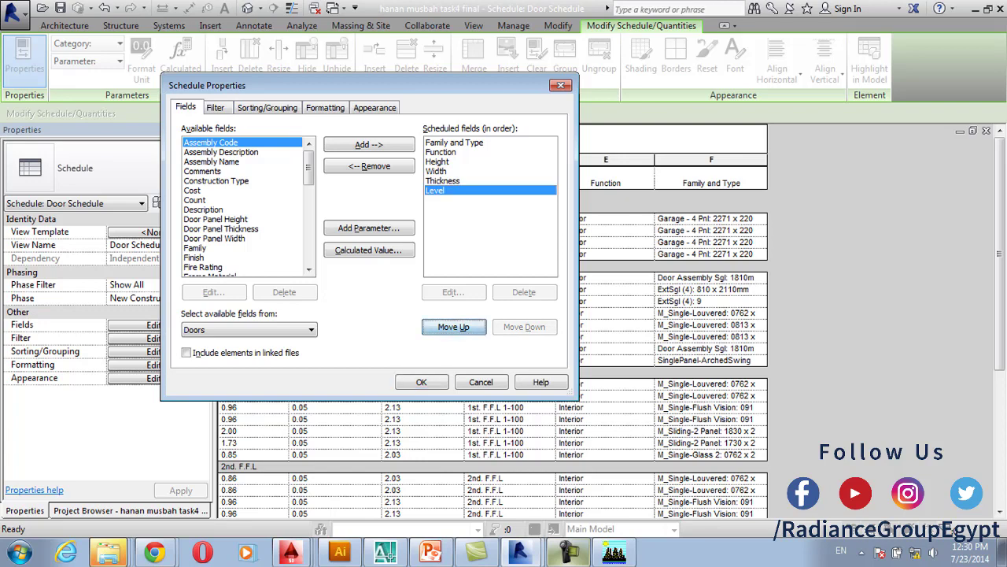
click(453, 326)
click(437, 161)
click(524, 326)
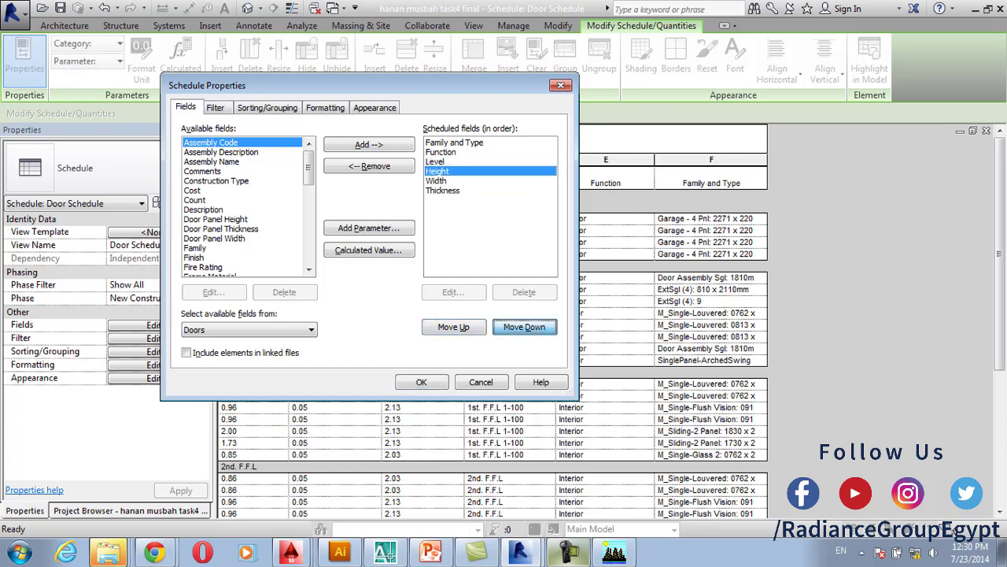
click(421, 381)
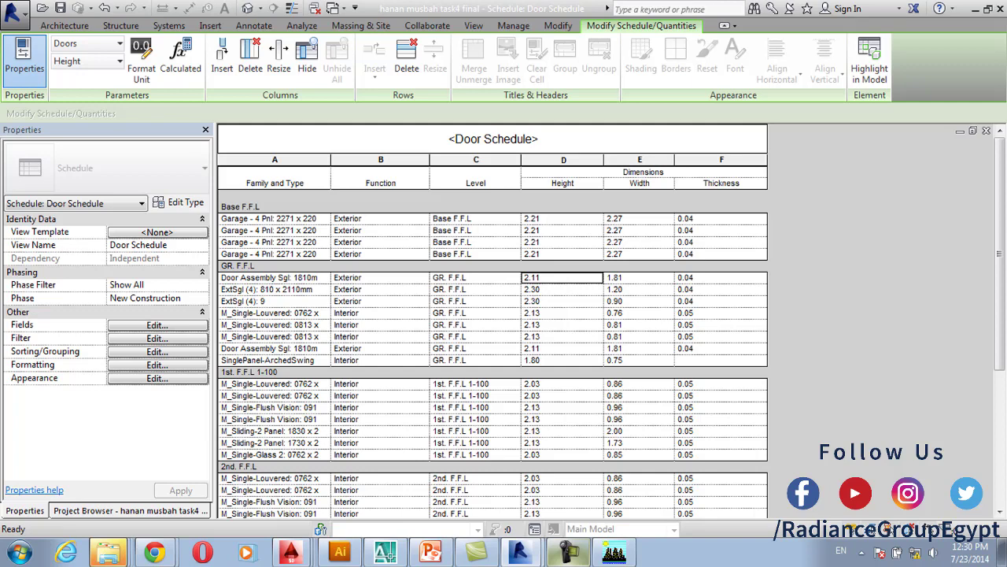
Filter the Door Schedule to Function equals Exterior
click(156, 337)
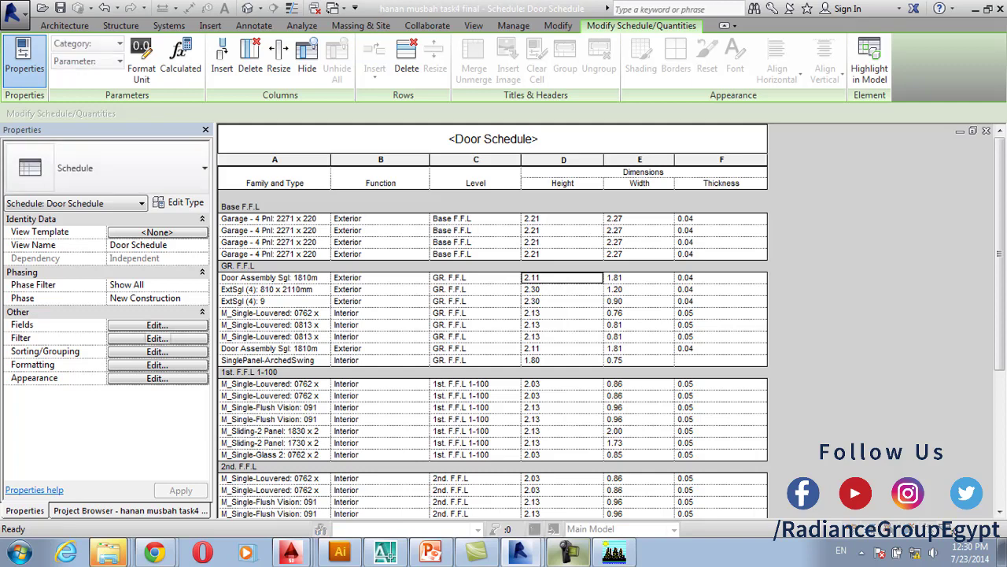
click(313, 131)
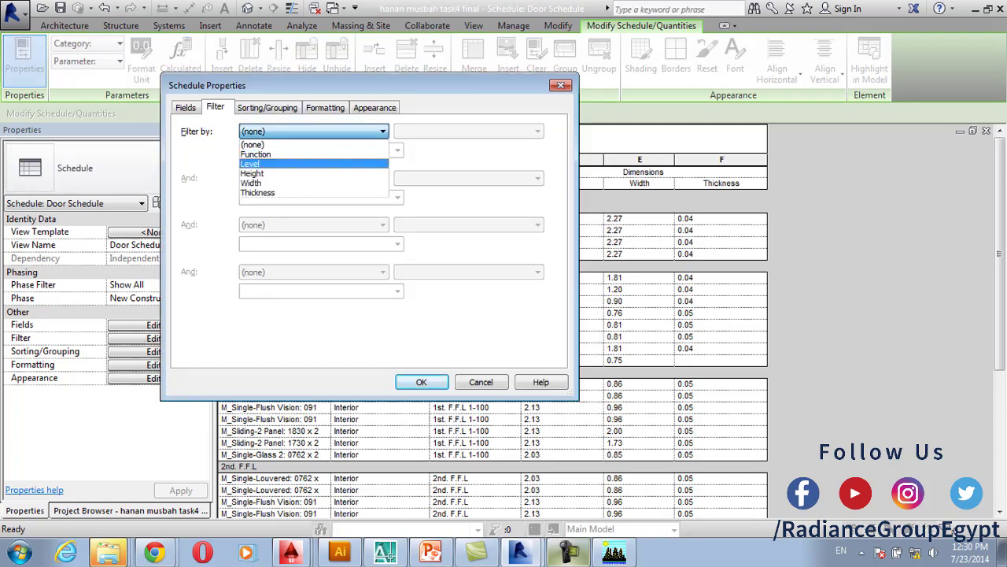
click(313, 153)
click(397, 151)
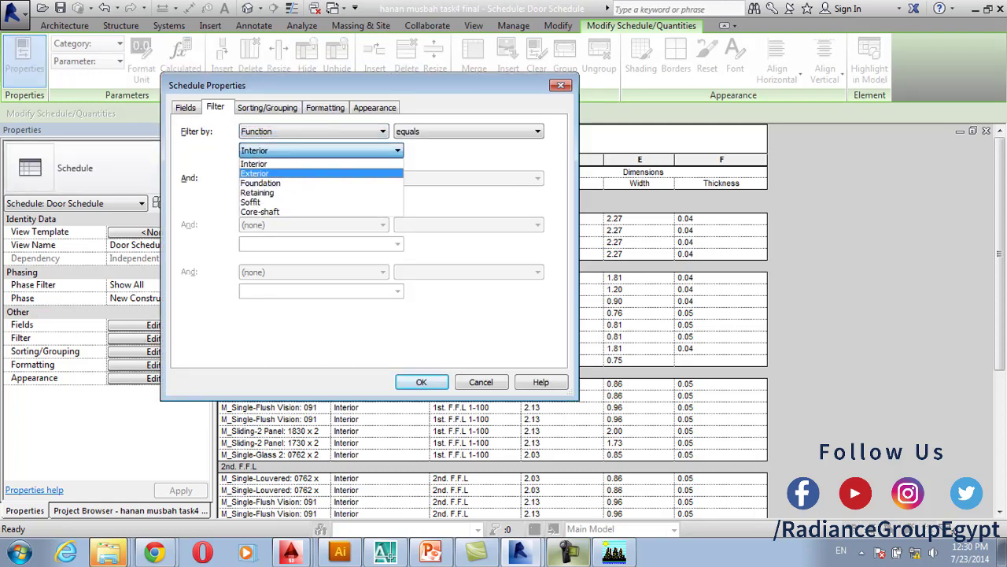
click(260, 172)
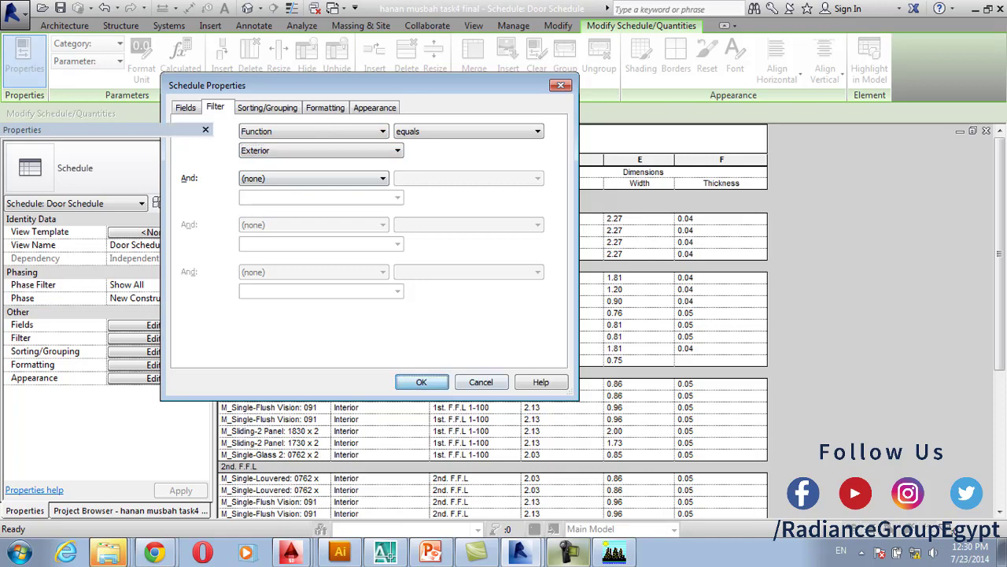
key(Return)
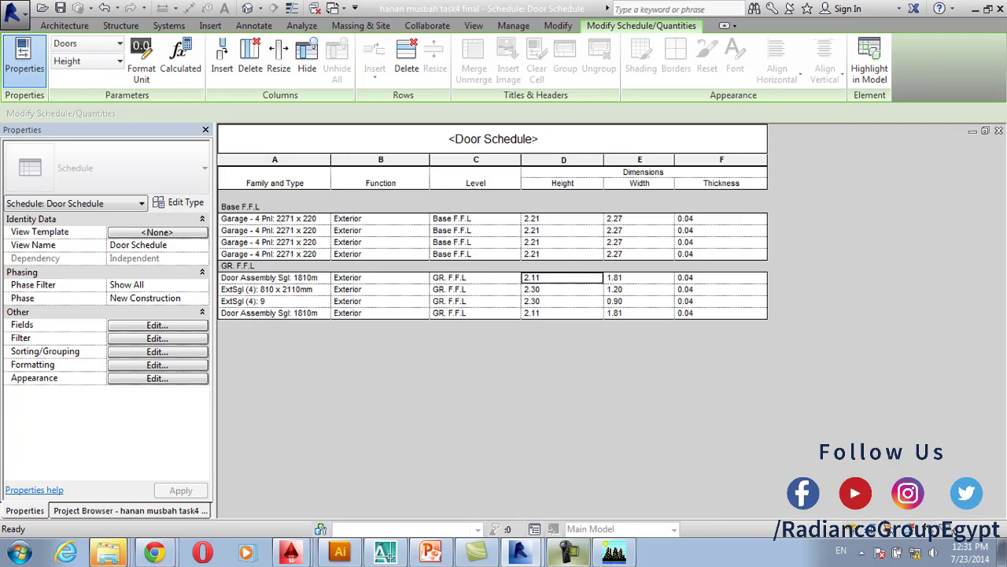
Add the Count field to the Door Schedule's scheduled fields
click(193, 190)
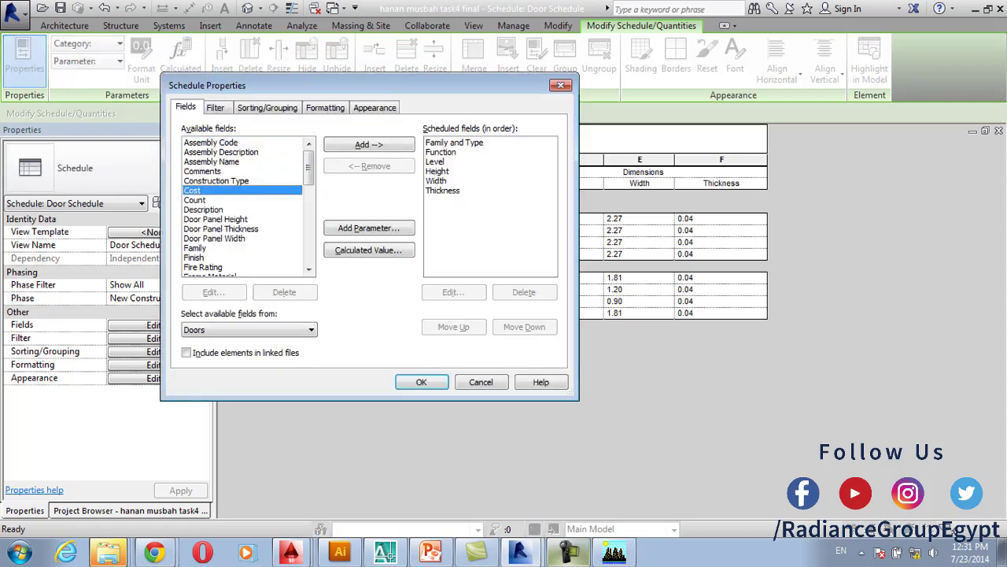
click(194, 200)
click(368, 144)
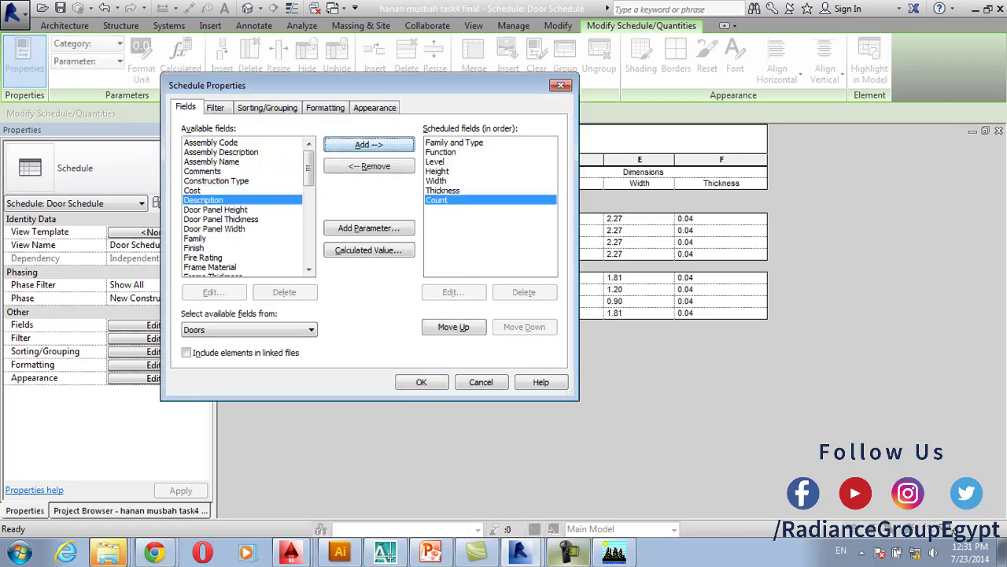
click(421, 382)
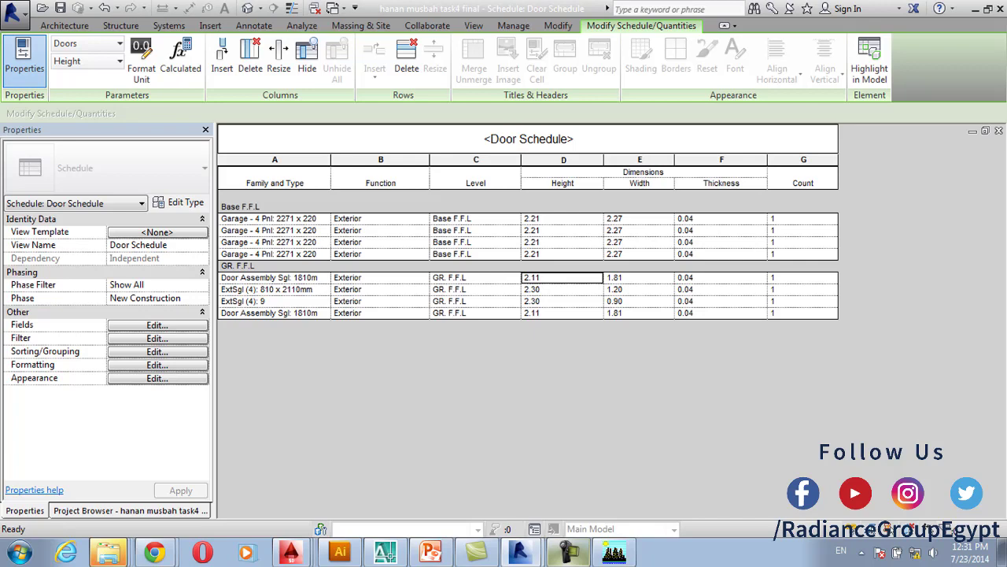
click(158, 351)
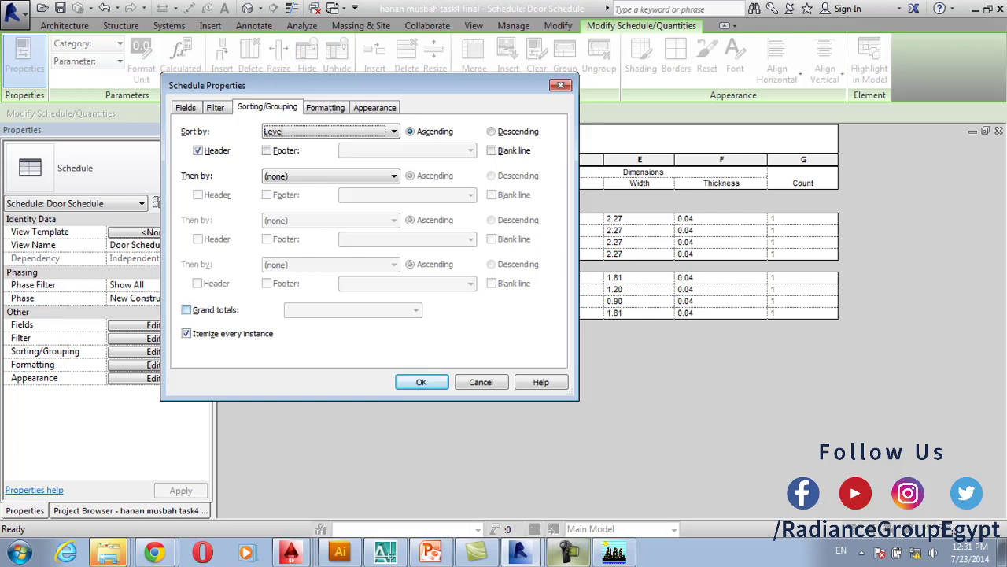
Turn on grand totals showing title, count and totals
click(187, 309)
click(421, 382)
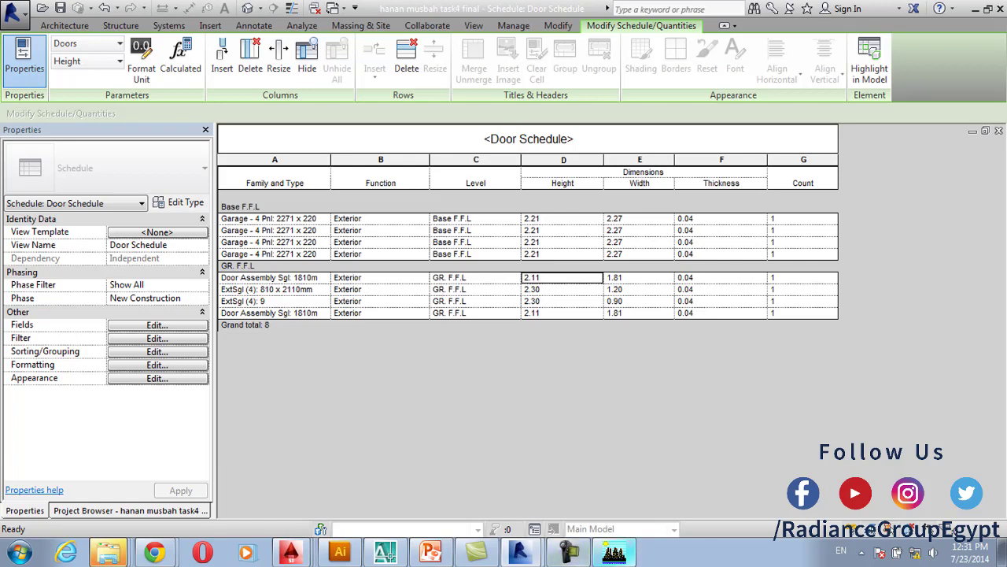
click(520, 551)
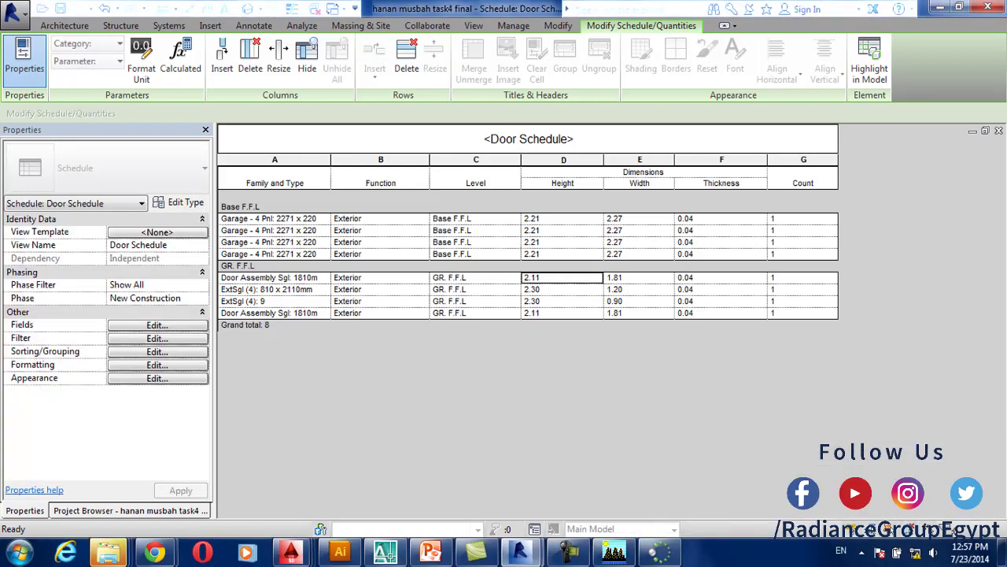
Switch to the classroom monitoring program and open the student list options
mouse_move(657, 551)
click(621, 480)
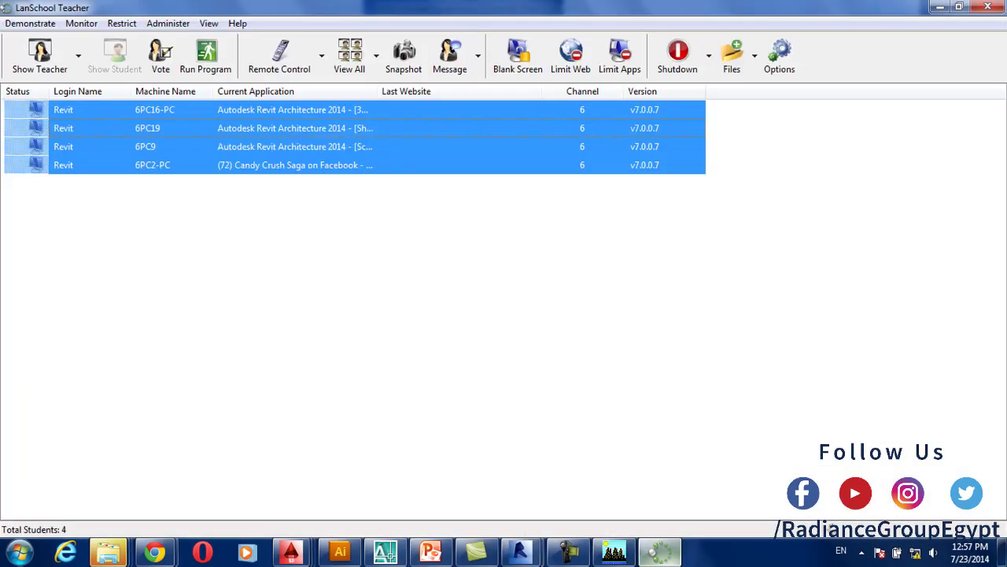
right_click(490, 131)
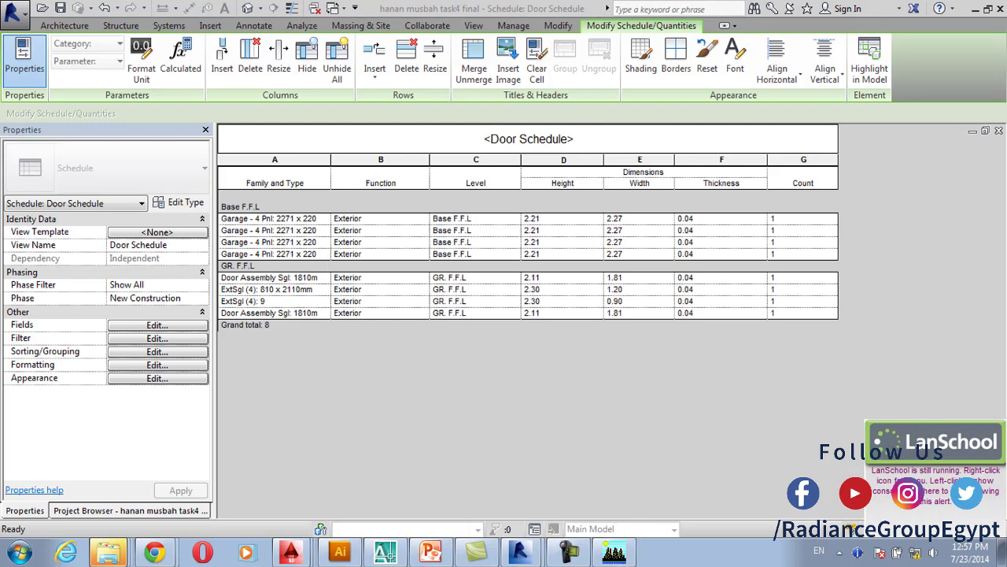
Reopen the Door Schedule's Sorting/Grouping settings from a selected schedule cell
click(562, 277)
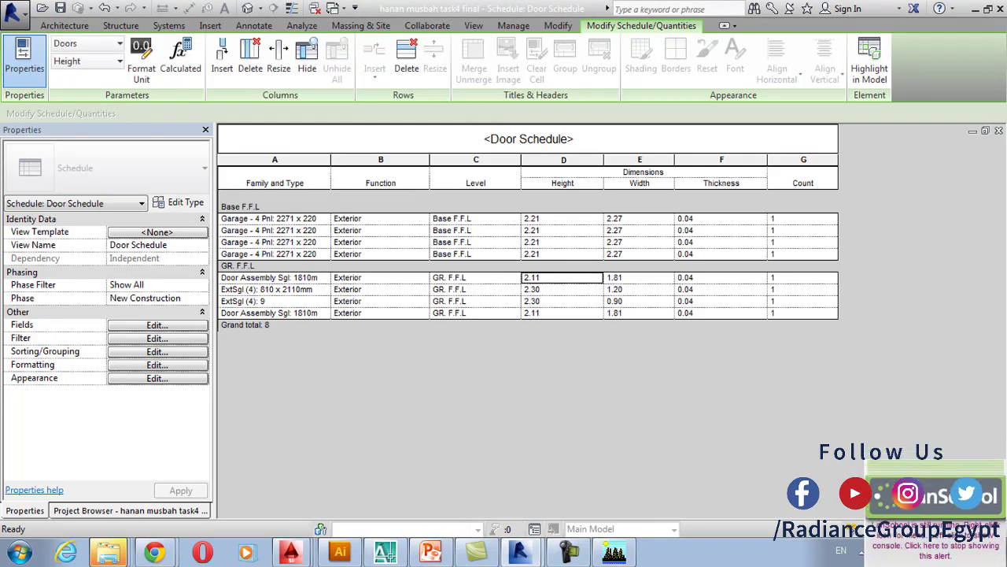
click(157, 351)
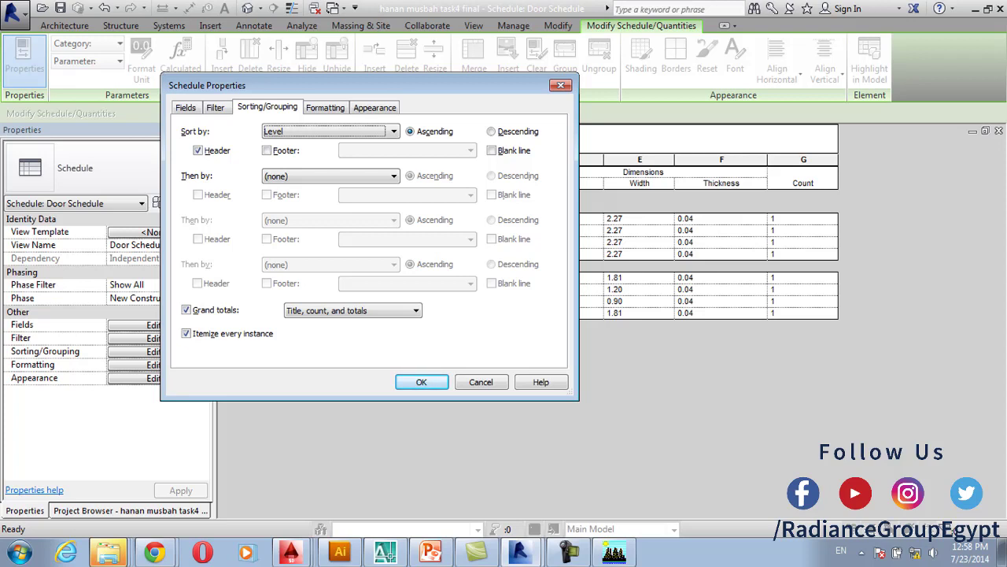
Add a Totals only footer under each level group of the Door Schedule
drag(378, 85, 430, 72)
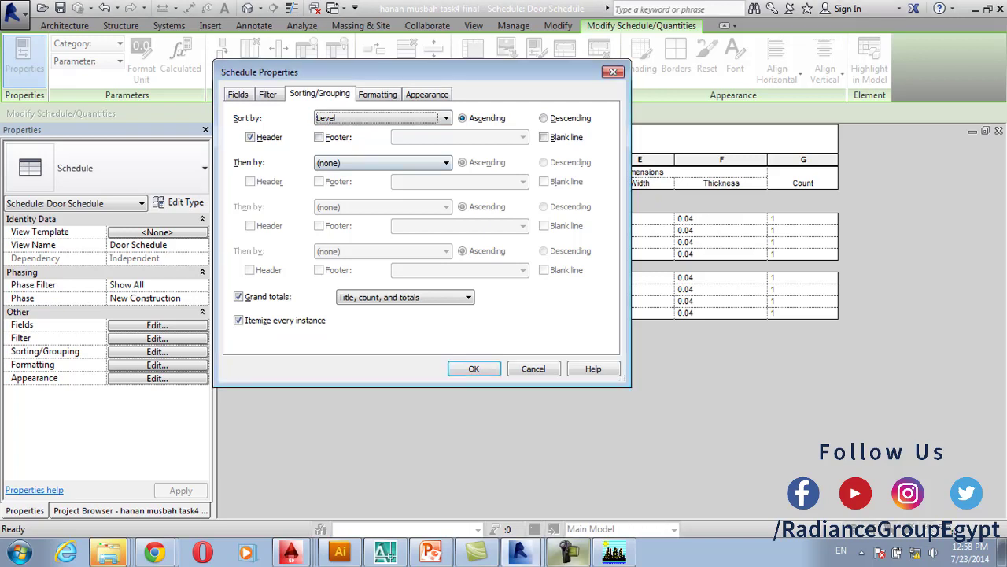
click(318, 137)
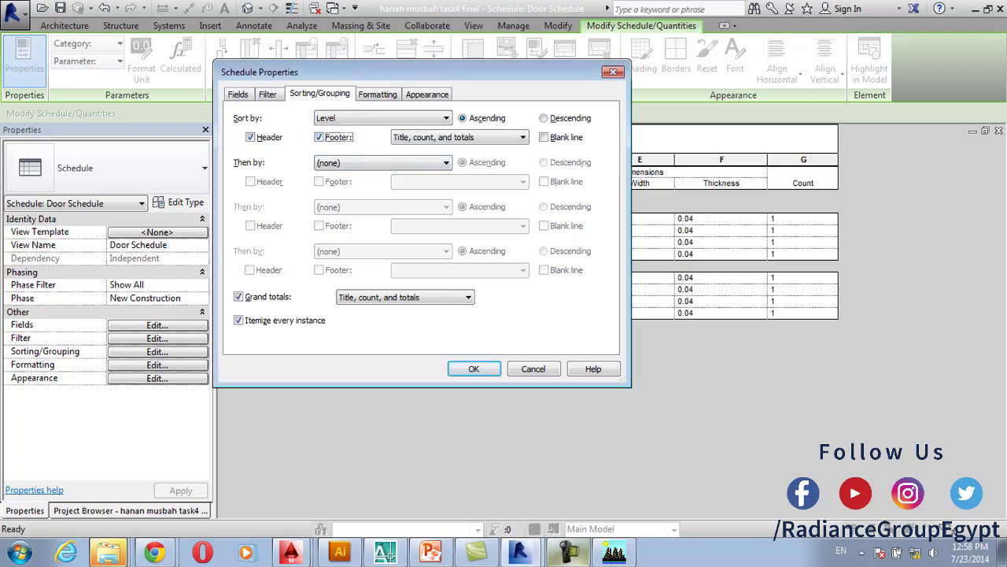
click(459, 136)
click(425, 181)
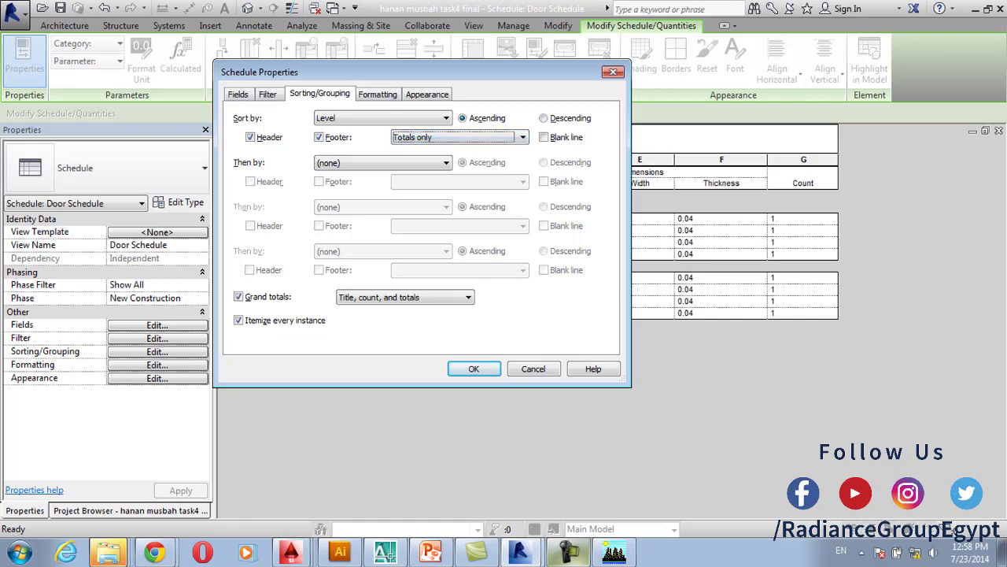
key(Return)
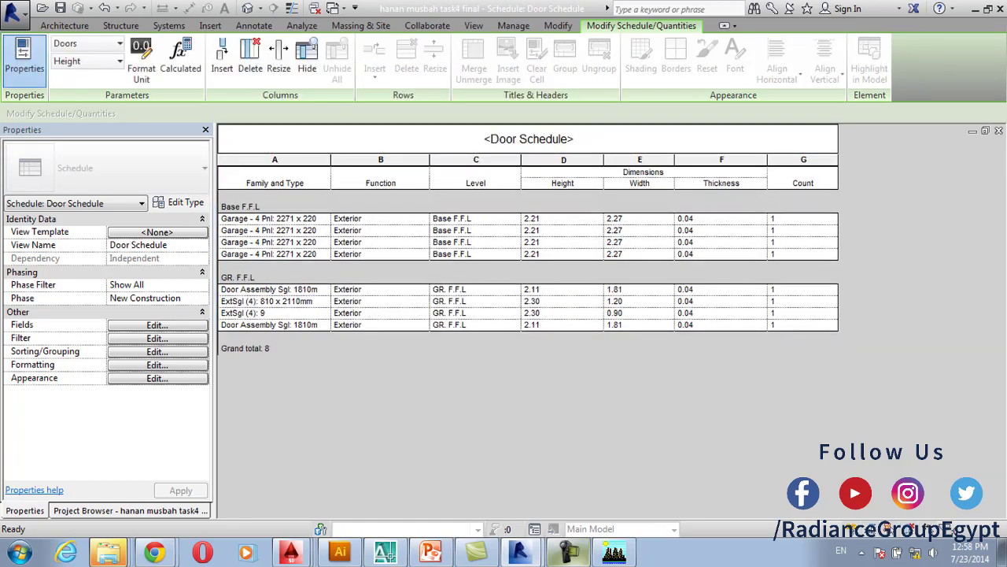
click(157, 338)
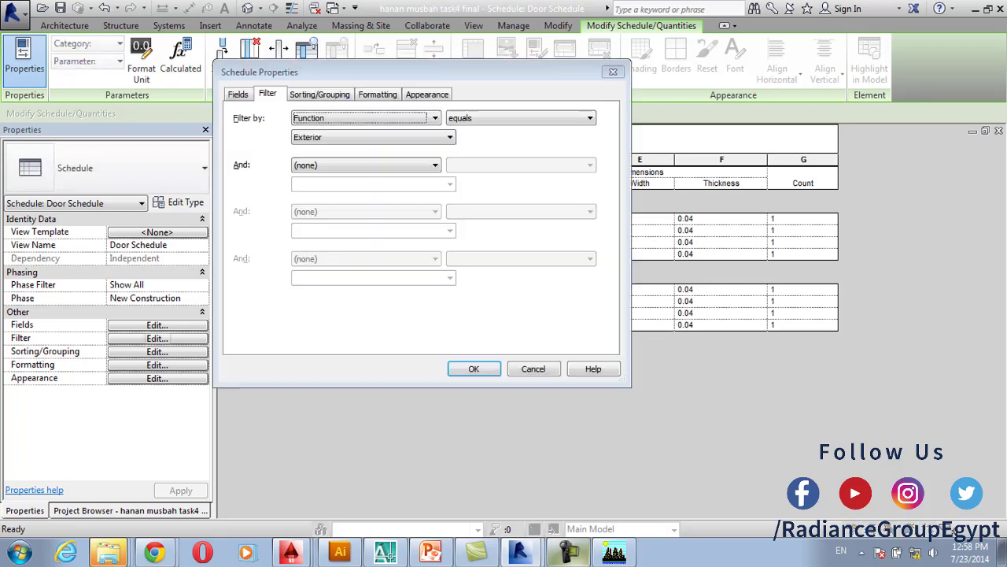
Turn on Calculate totals for the Count column, giving 4 per level and 8 overall
key(ctrl+Tab)
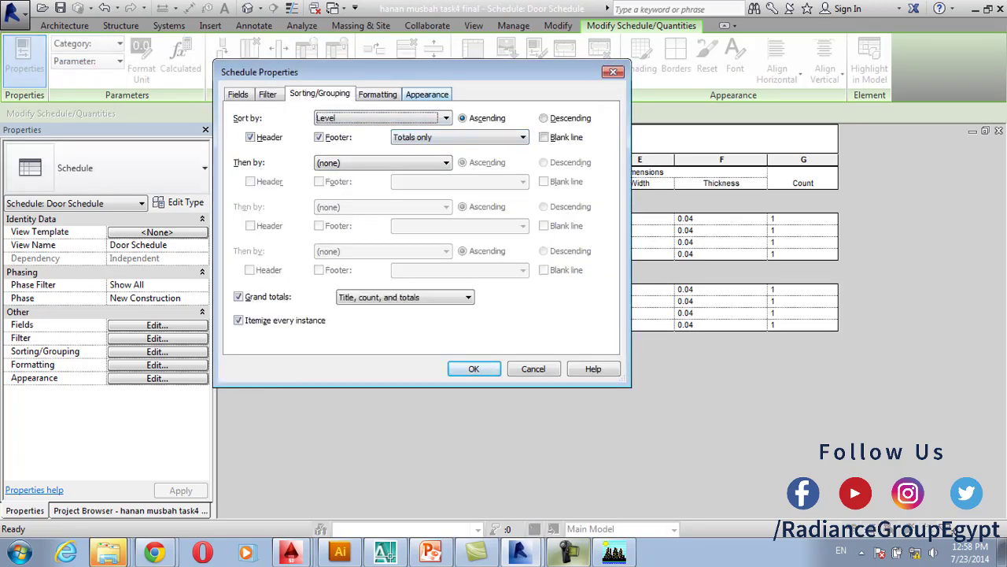
key(ctrl+Tab)
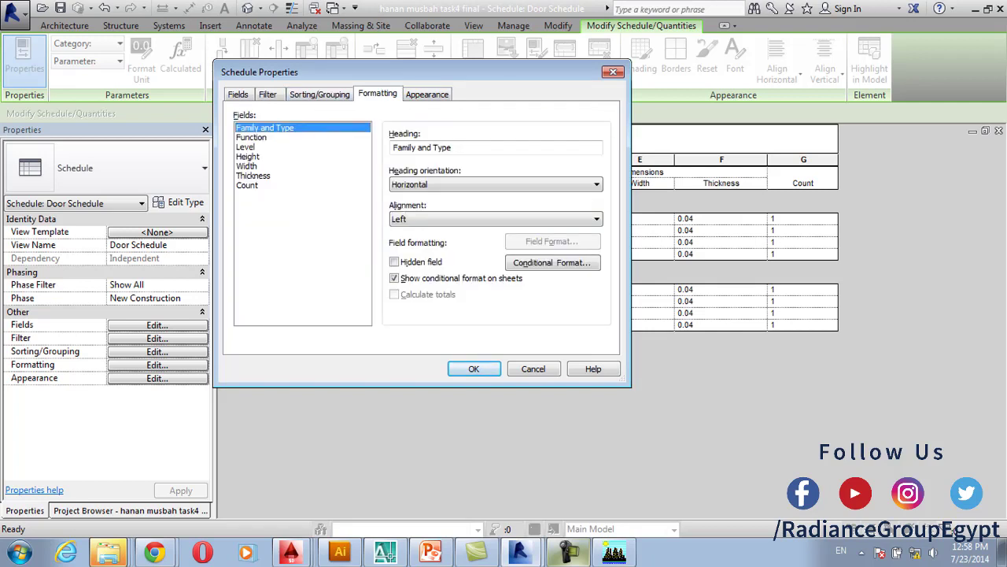
click(247, 185)
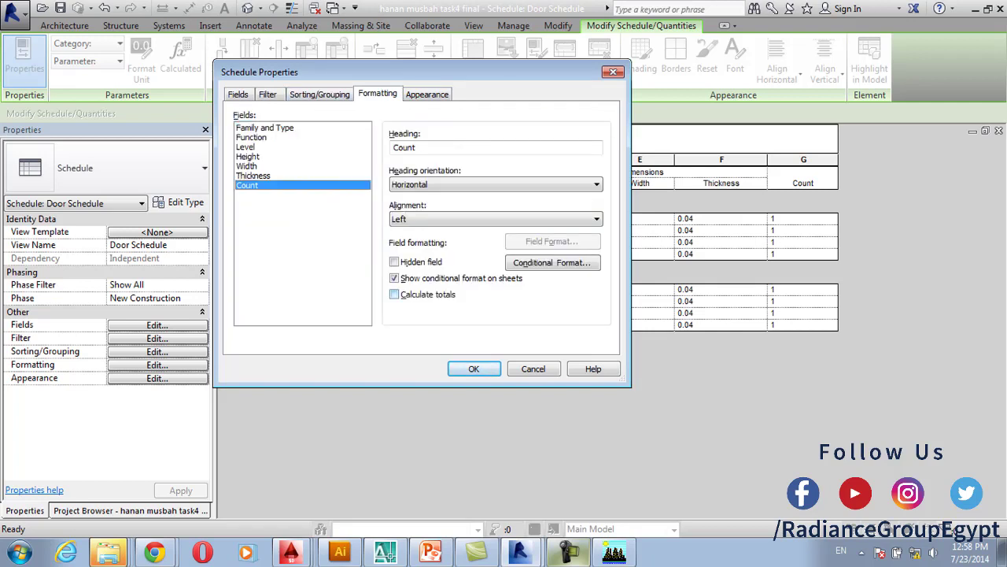
click(395, 295)
key(Return)
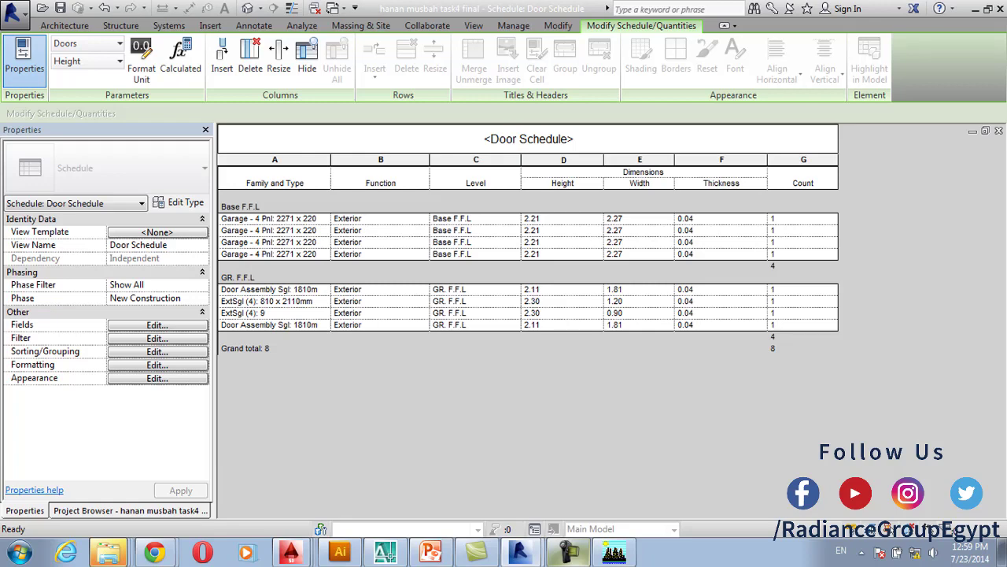
Recheck the Count field's totals setting in the schedule's Formatting properties
click(157, 338)
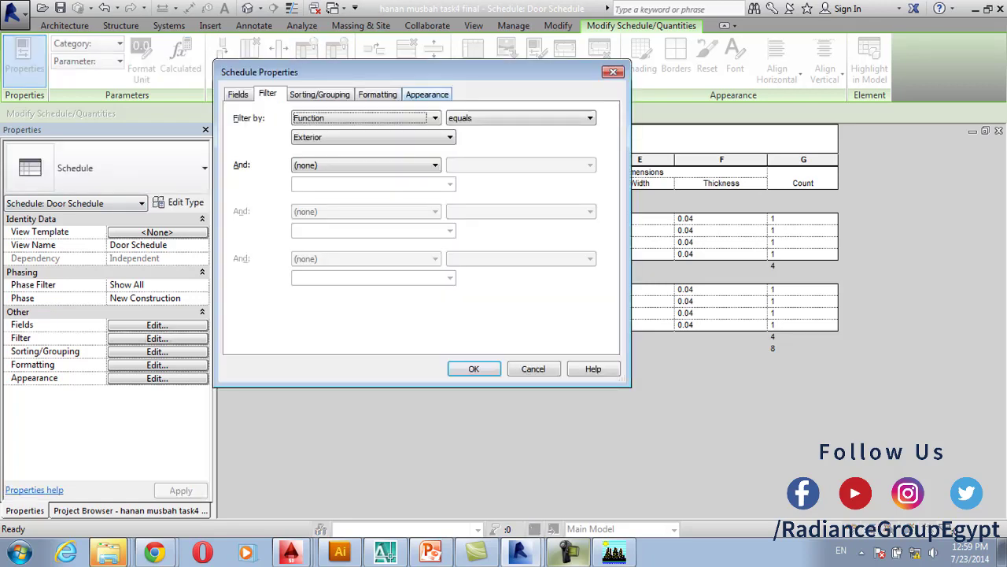
click(427, 94)
click(377, 94)
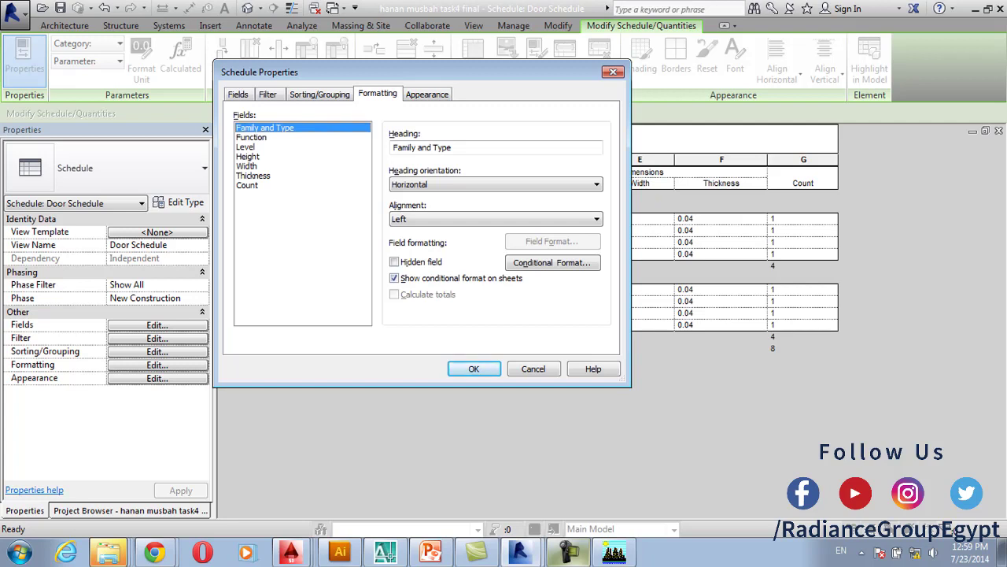
click(247, 185)
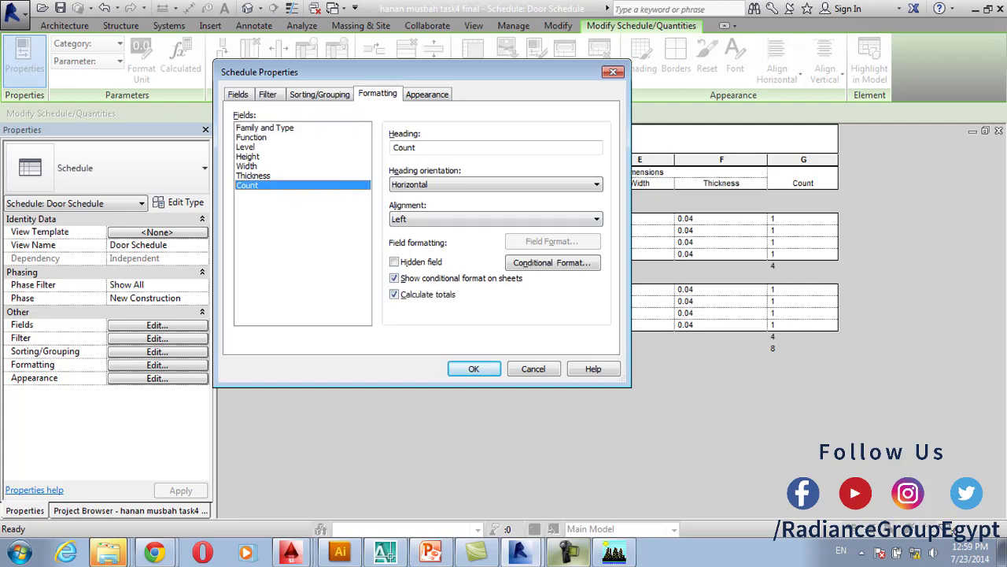
click(473, 368)
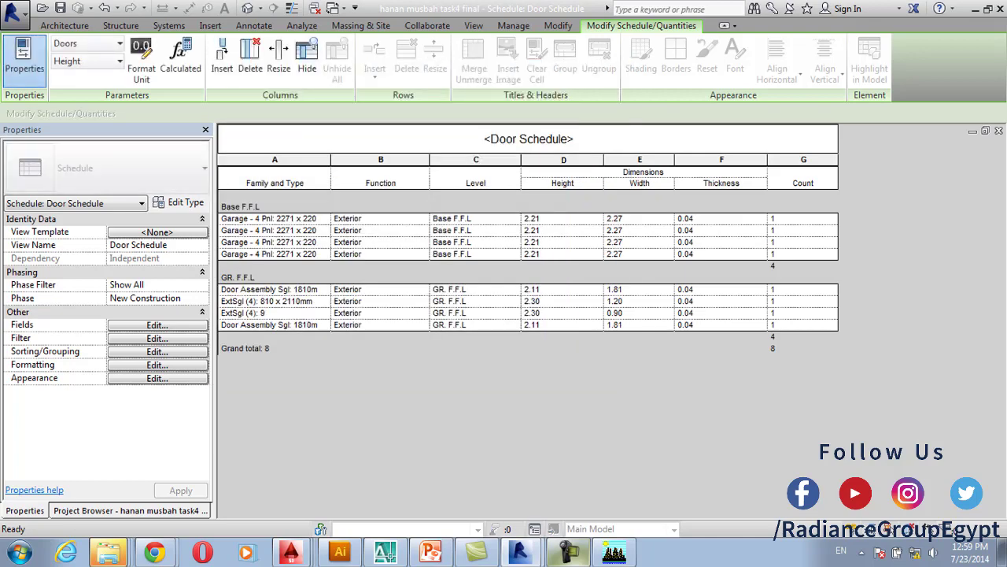
click(157, 337)
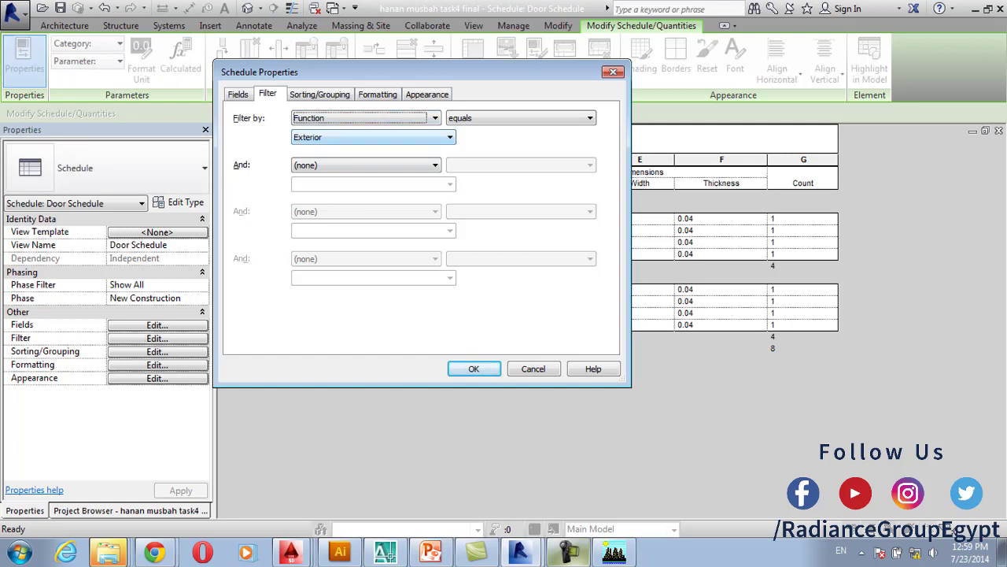
Set Filter by to (none) so all interior and exterior doors are listed, then show the Project Browser
click(365, 117)
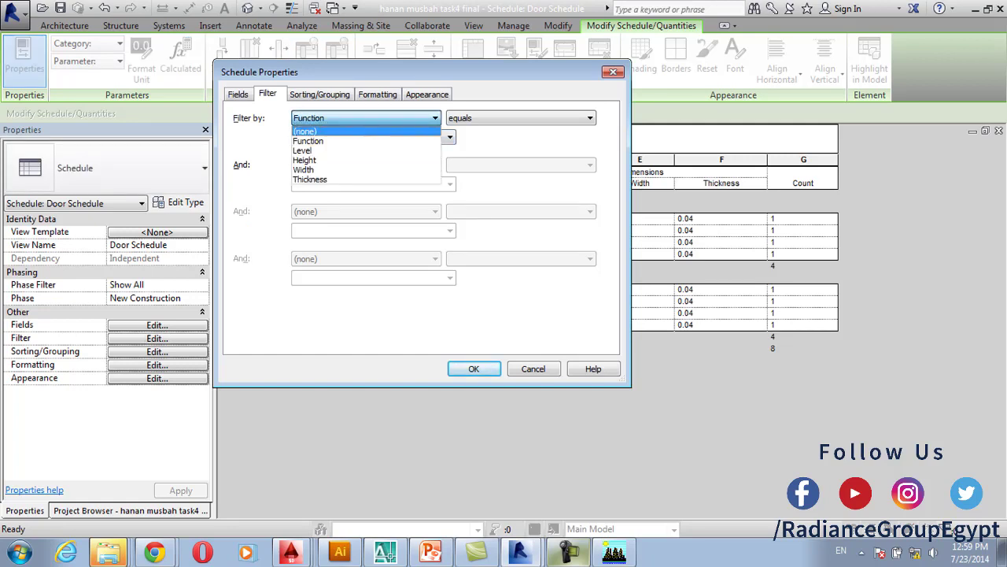
click(365, 131)
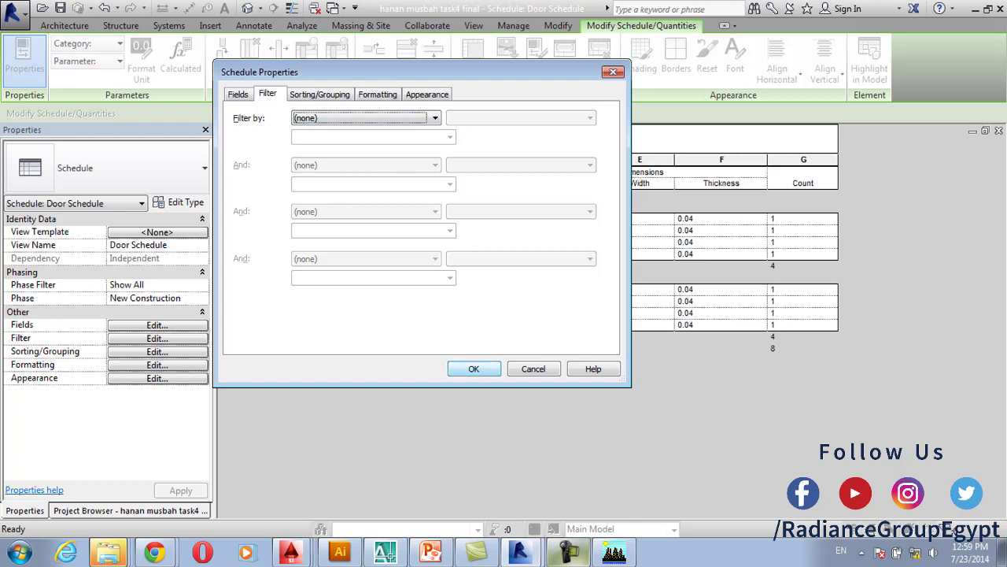
click(474, 369)
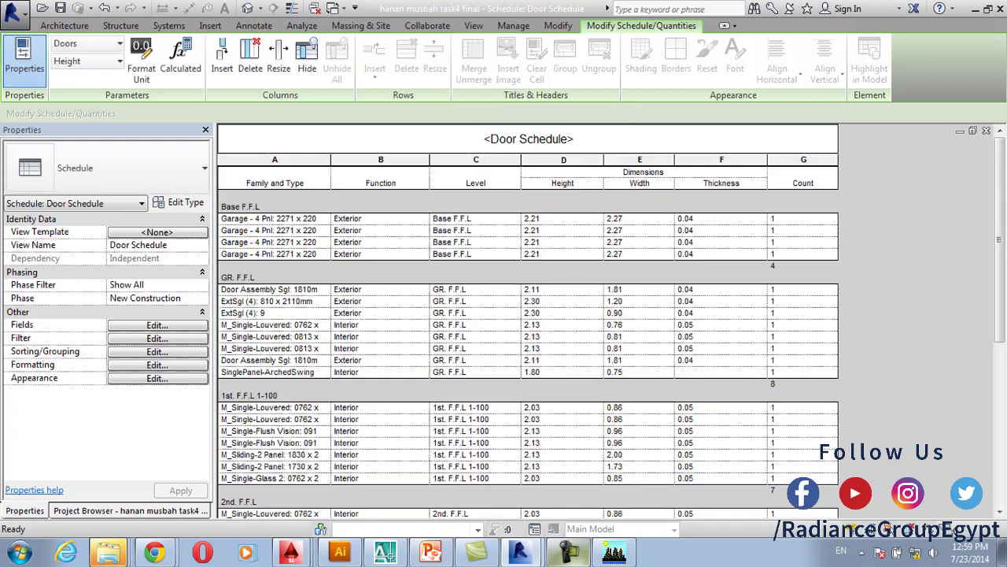
scroll(527, 320, down, 4)
scroll(527, 314, down, 1)
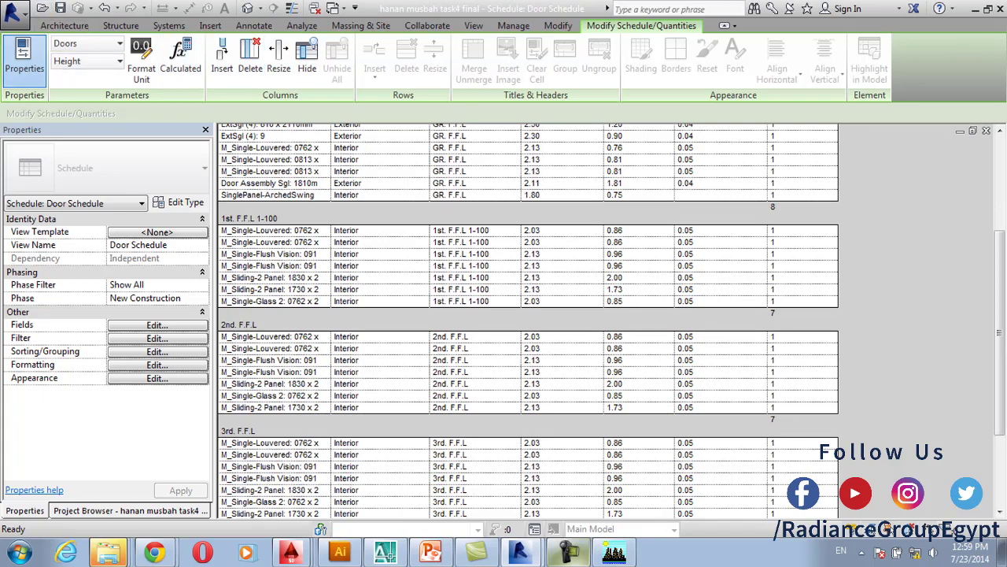
click(129, 509)
drag(204, 271, 204, 417)
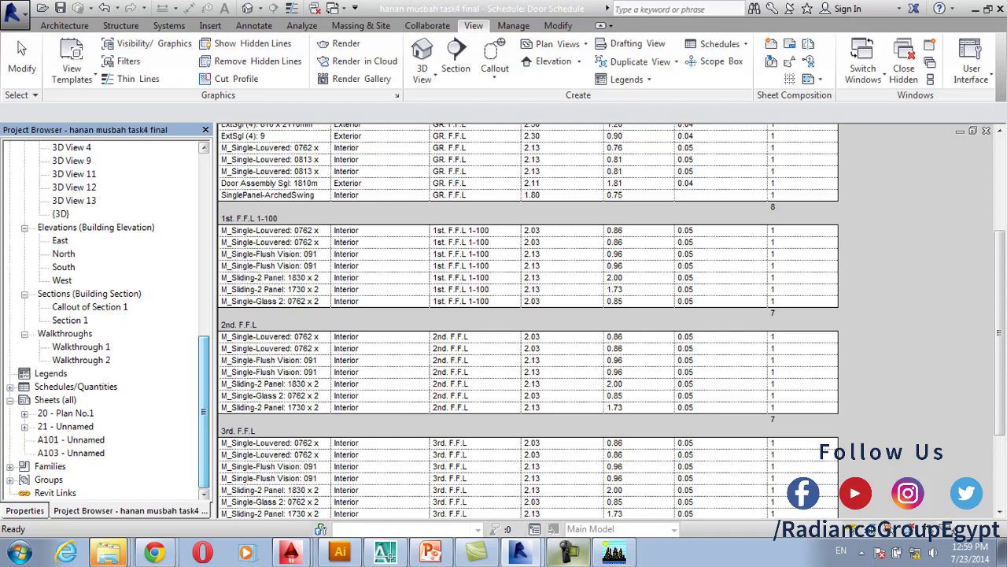
double_click(66, 426)
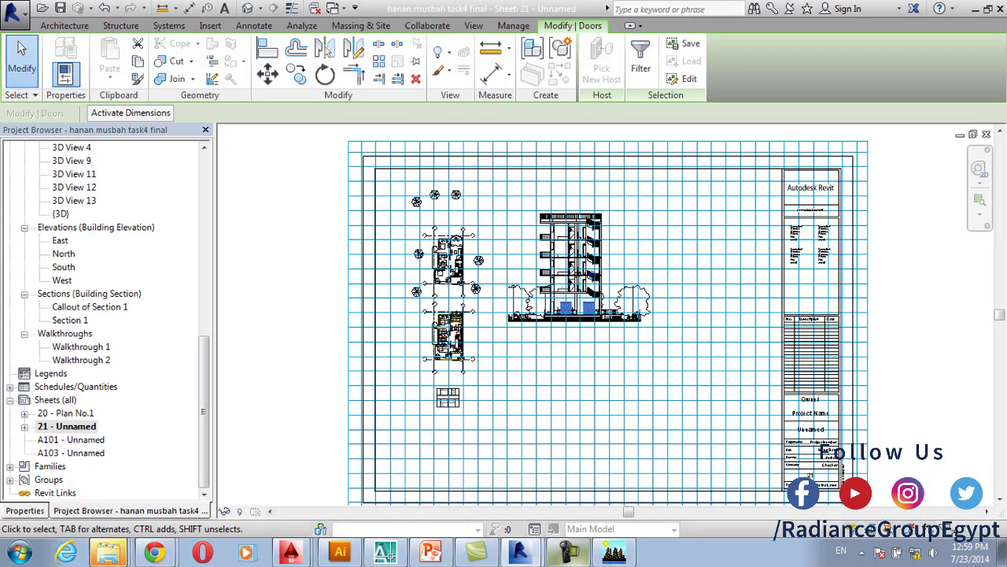
click(10, 386)
click(66, 400)
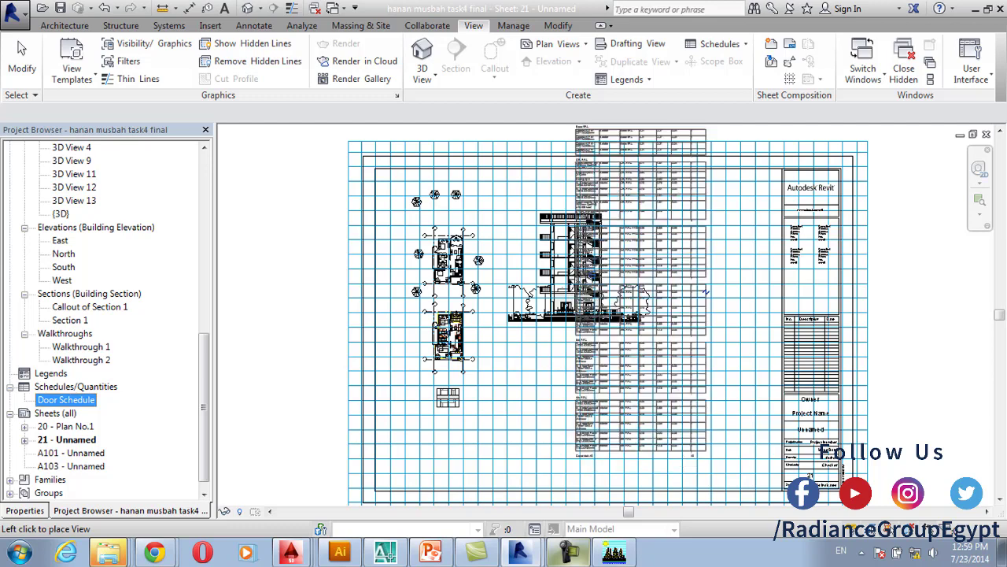
click(780, 342)
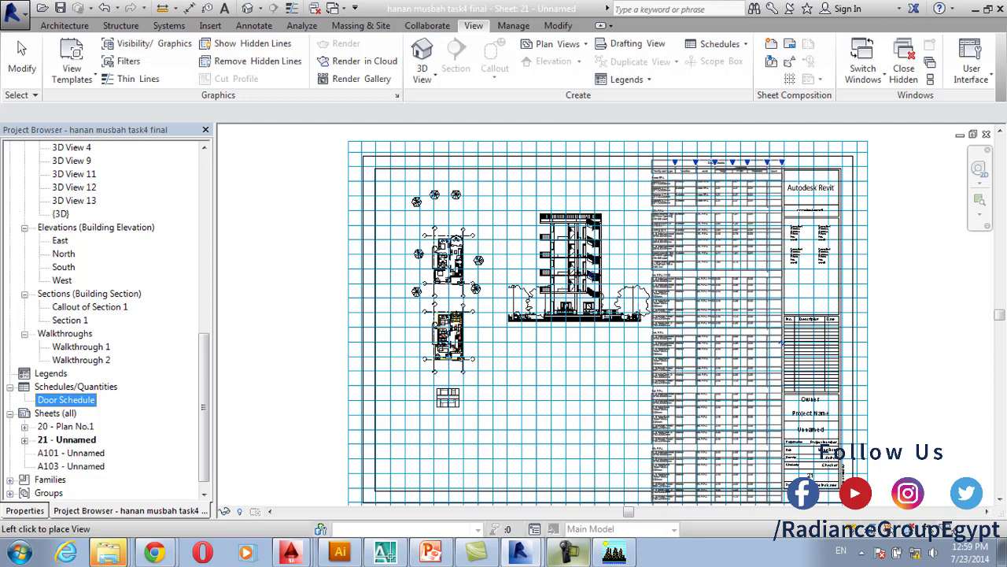
drag(782, 341, 778, 342)
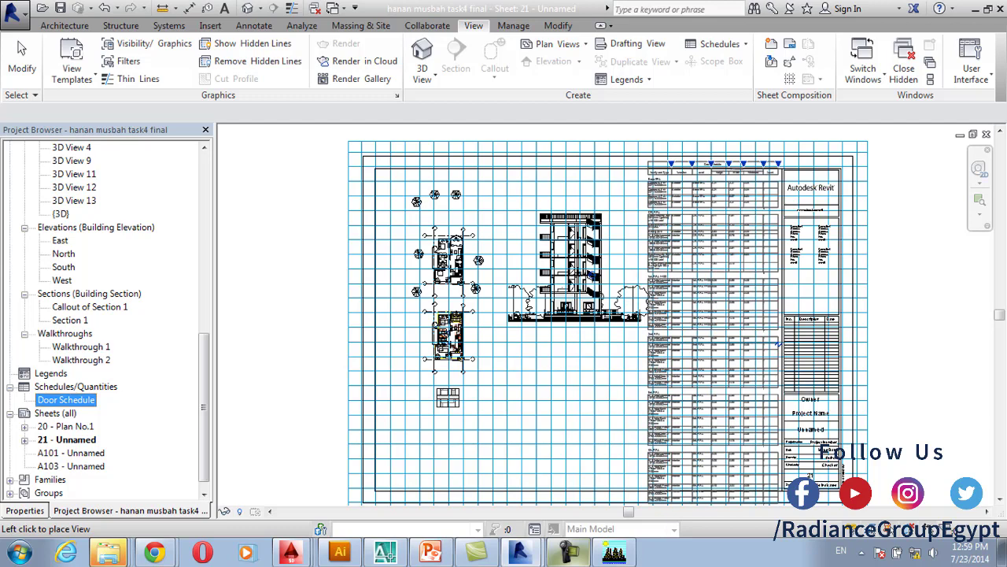
key(Escape)
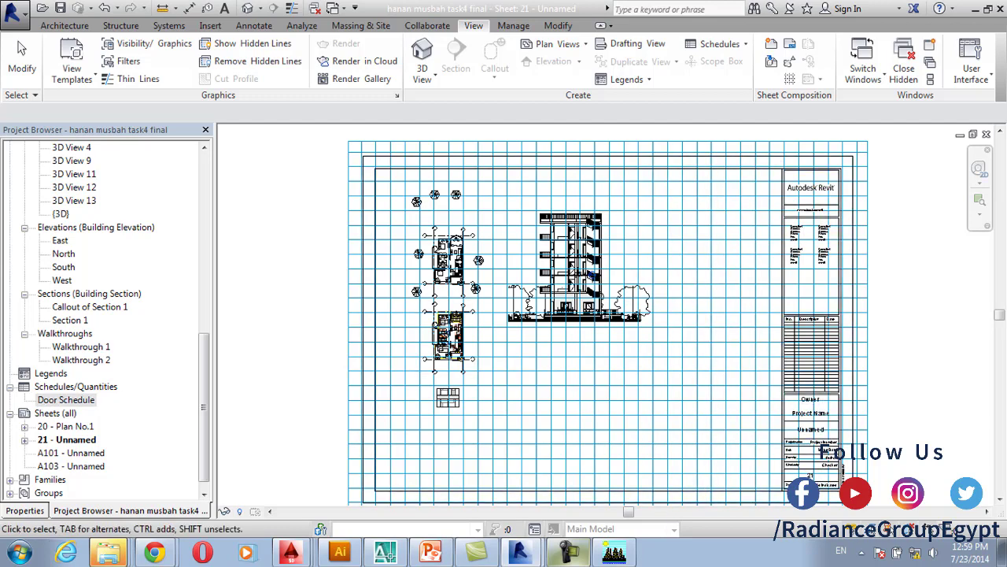
double_click(65, 399)
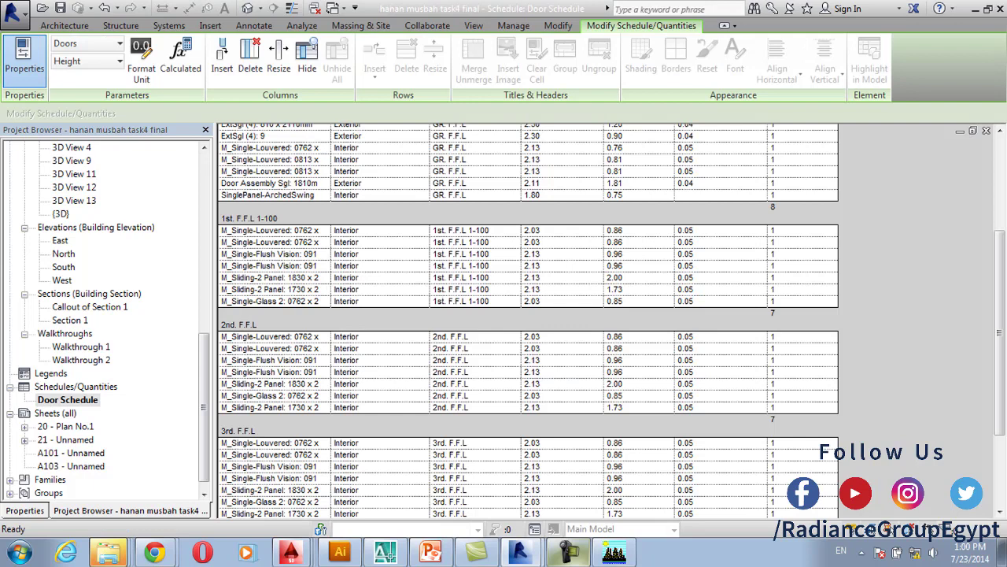
drag(204, 407, 204, 229)
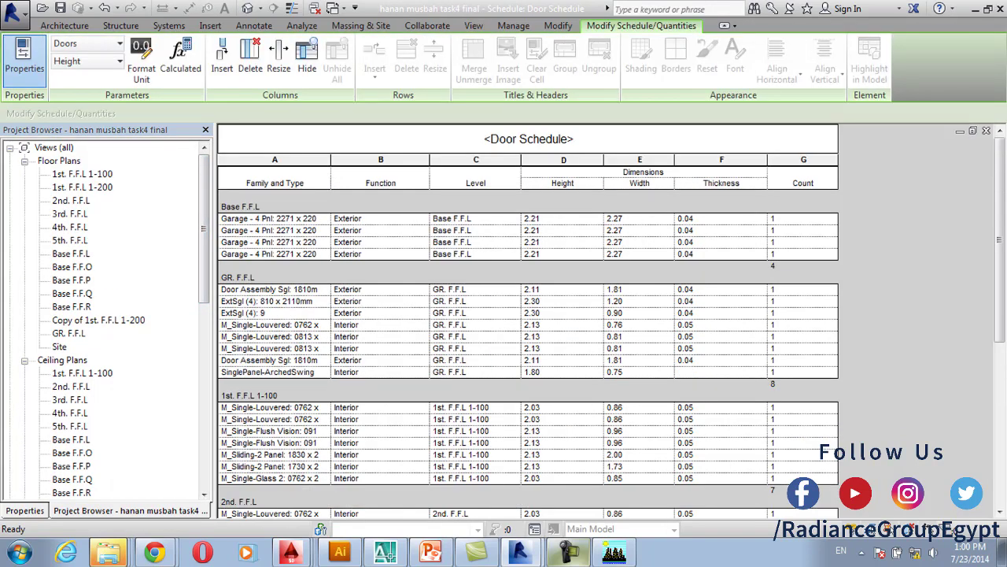
Filter the Door Schedule to Level equals Base F.F.L, then return to the Project Browser
key(ctrl+1)
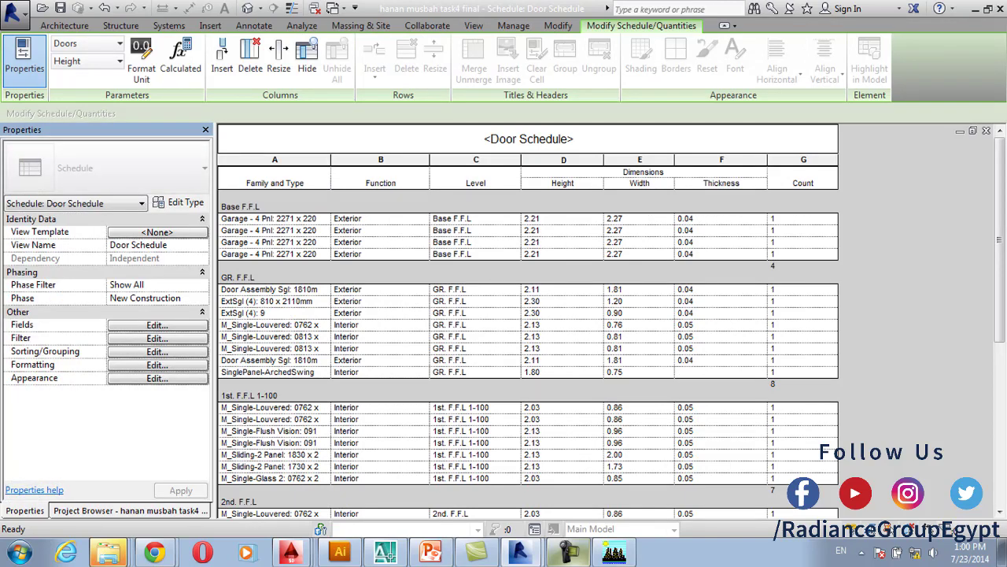
click(156, 337)
click(365, 117)
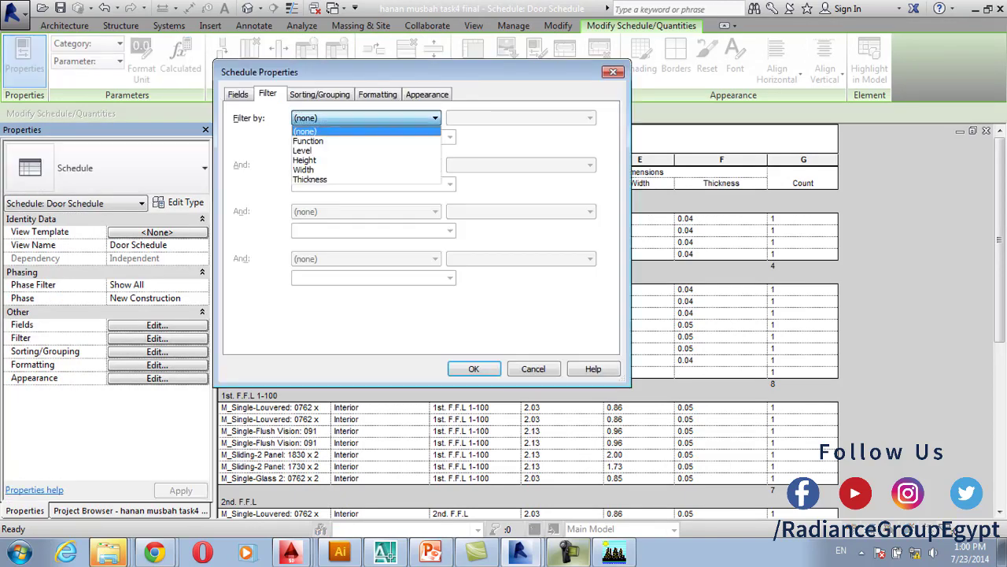
click(302, 149)
click(449, 137)
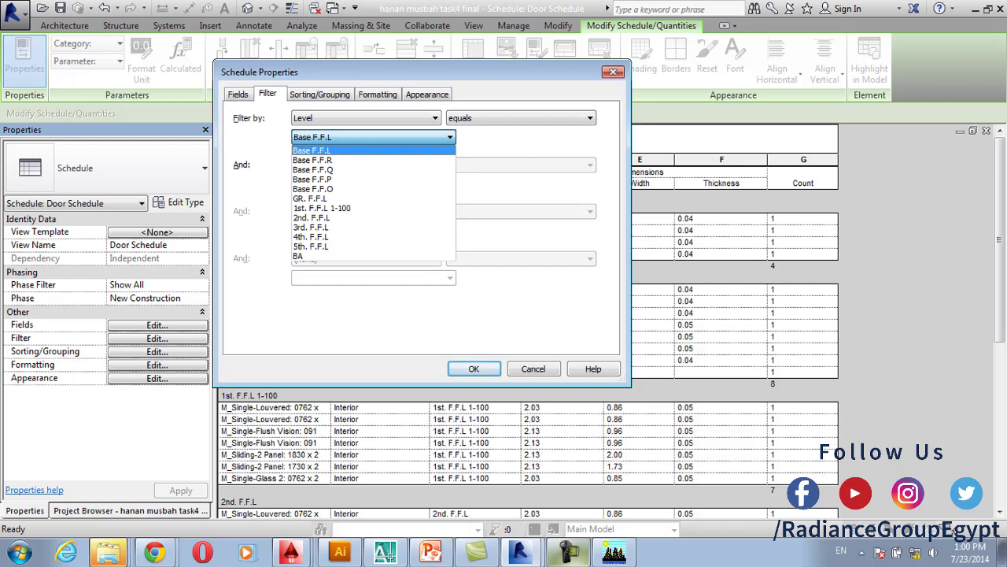
click(311, 149)
click(474, 369)
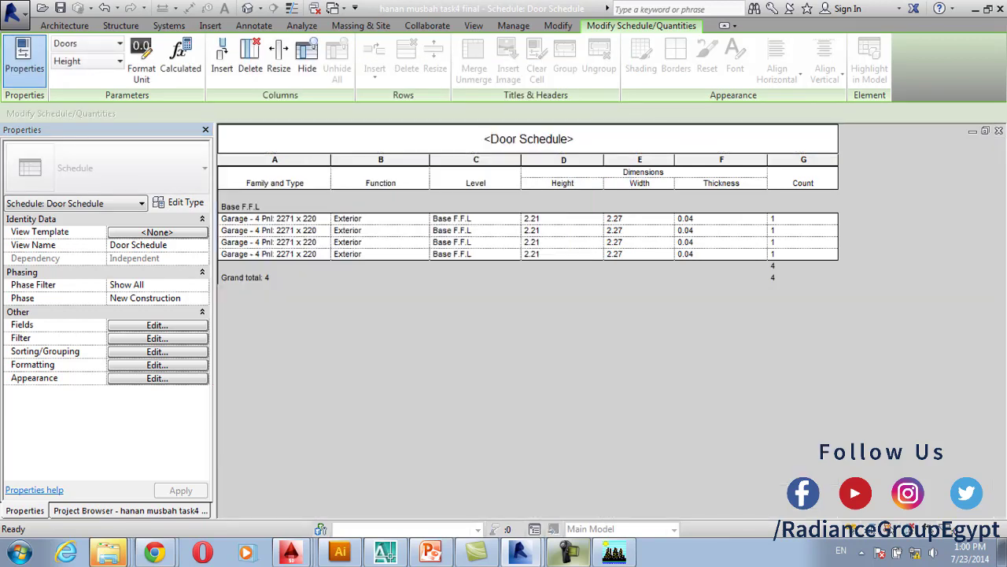
click(129, 510)
Place the Door Schedule on sheet 21 - Unnamed beside the building elevation
drag(204, 228, 203, 396)
double_click(66, 466)
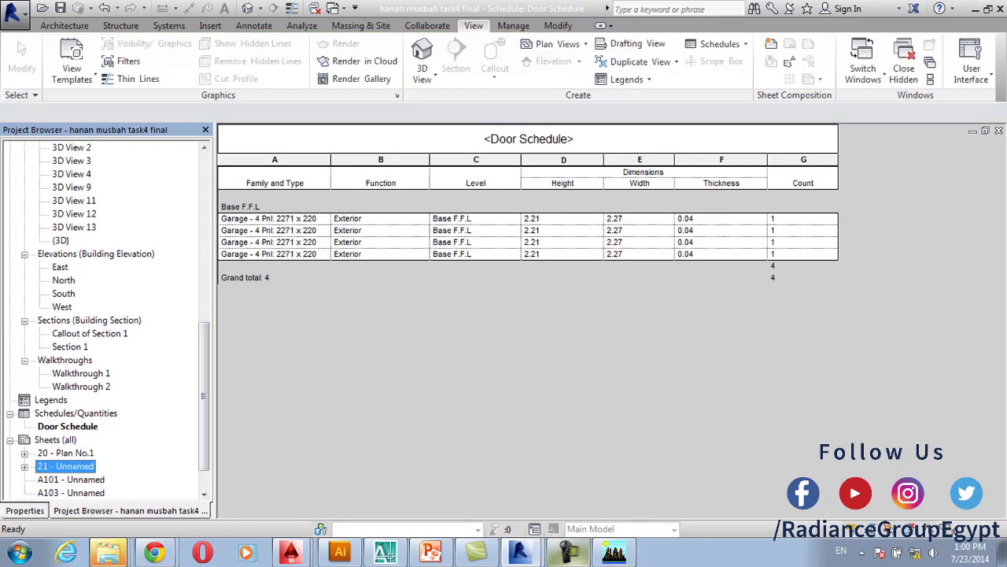
drag(65, 425, 572, 339)
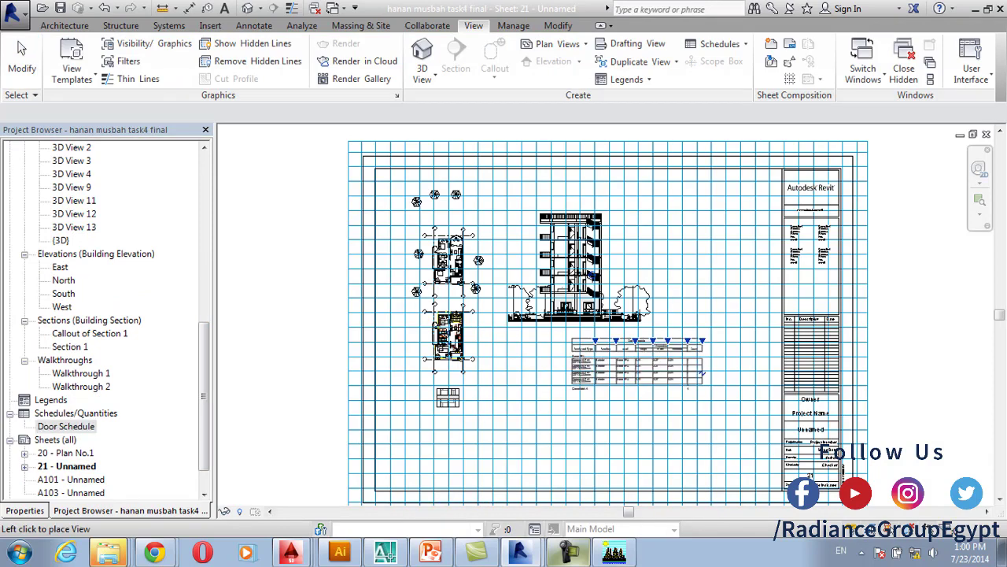
click(628, 205)
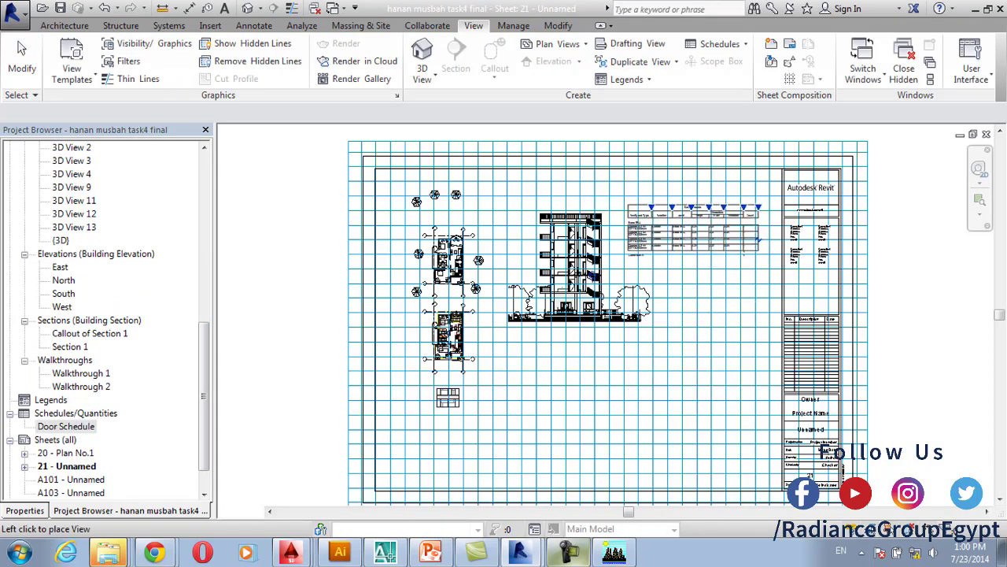
drag(627, 205, 627, 204)
scroll(693, 225, up, 2)
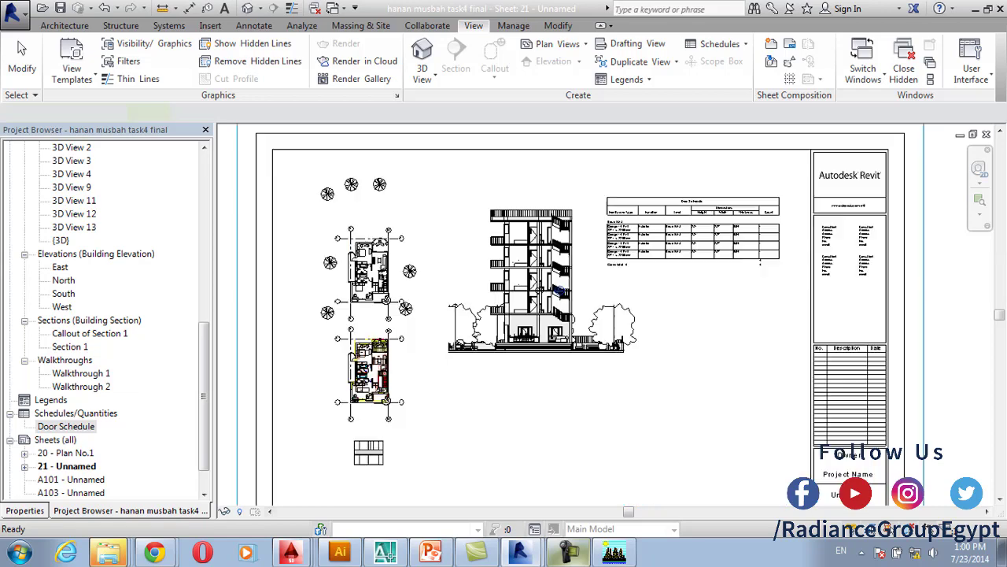
scroll(686, 223, up, 6)
middle_drag(686, 222, 563, 254)
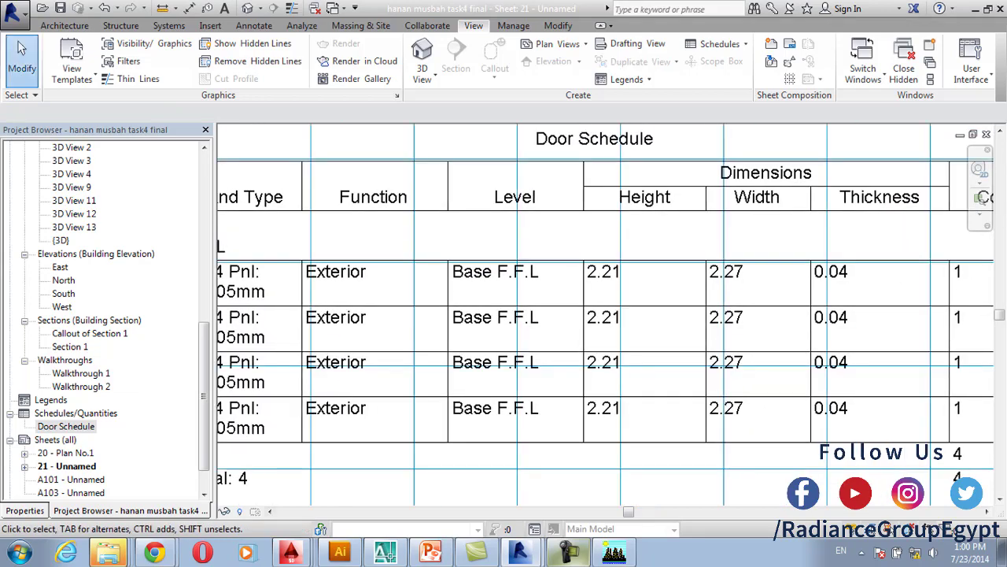
scroll(551, 298, down, 1)
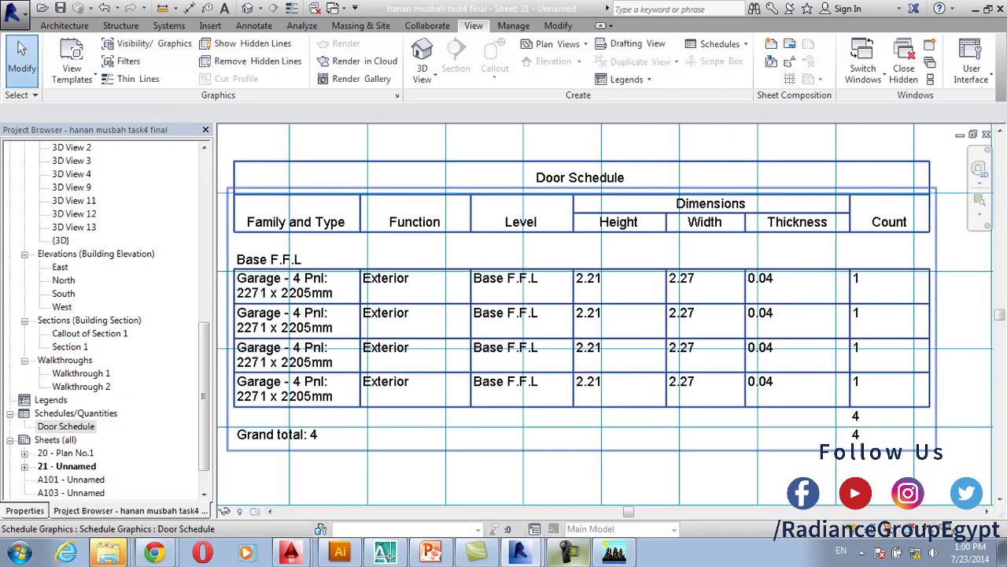
Widen the placed schedule's Family and Type column so each row fits on one line
click(931, 347)
drag(931, 347, 935, 347)
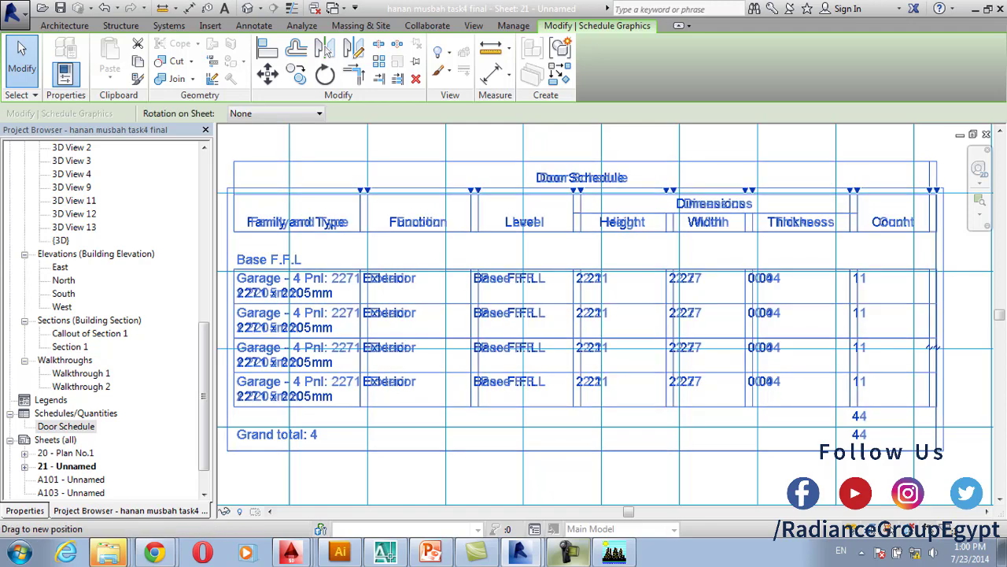
drag(368, 190, 391, 190)
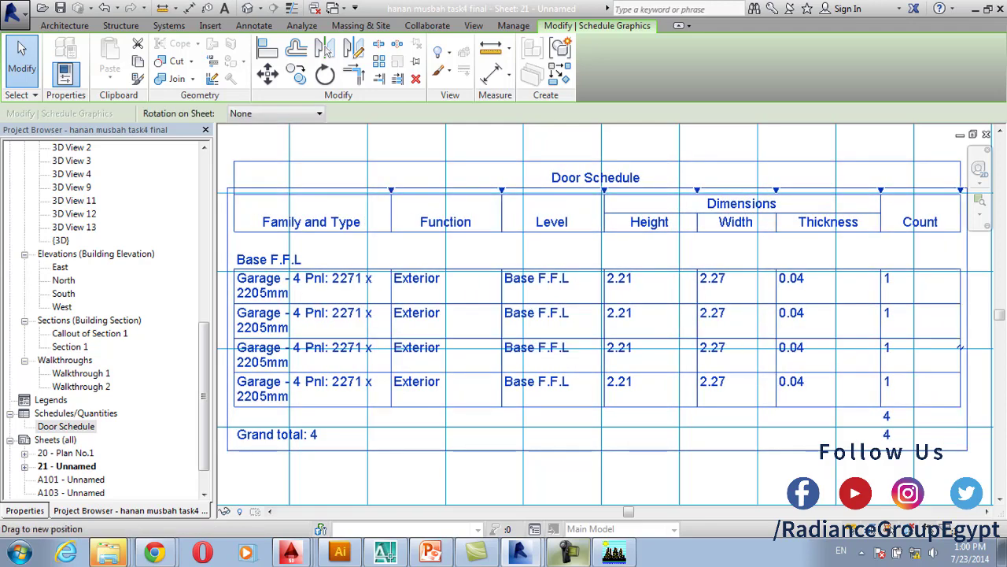
drag(960, 347, 993, 347)
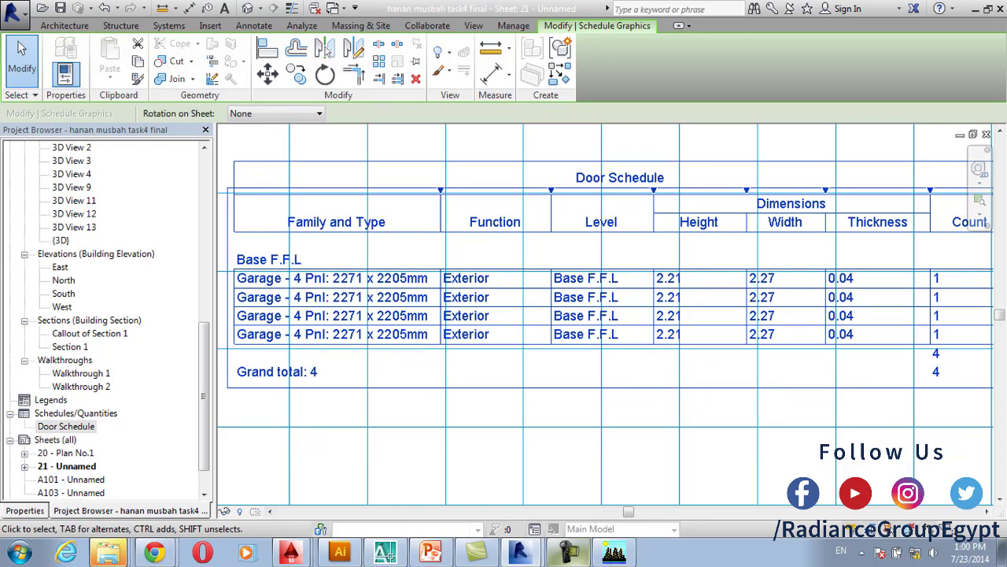
scroll(406, 286, down, 1)
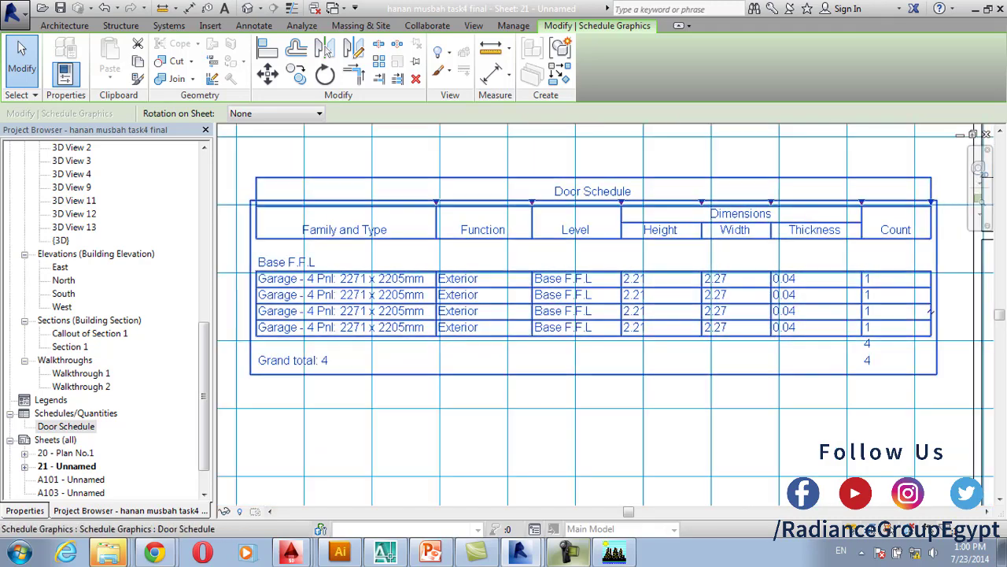
key(Escape)
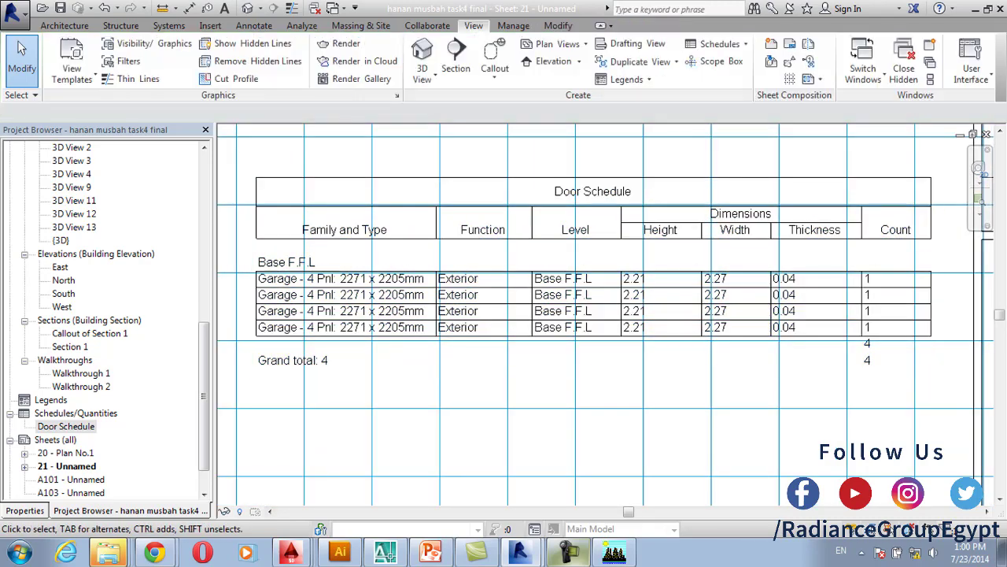
scroll(629, 289, down, 4)
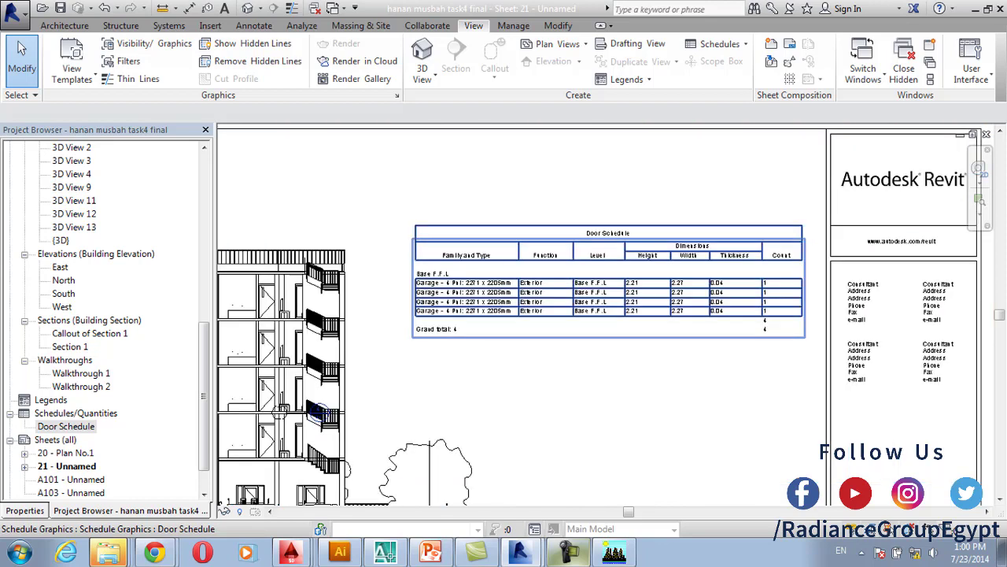
scroll(606, 351, up, 2)
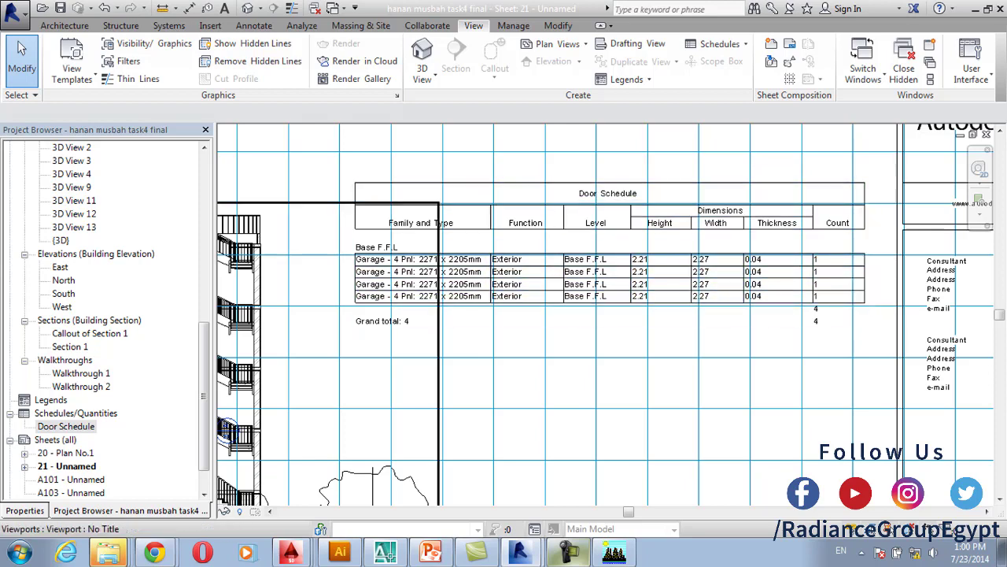
double_click(65, 426)
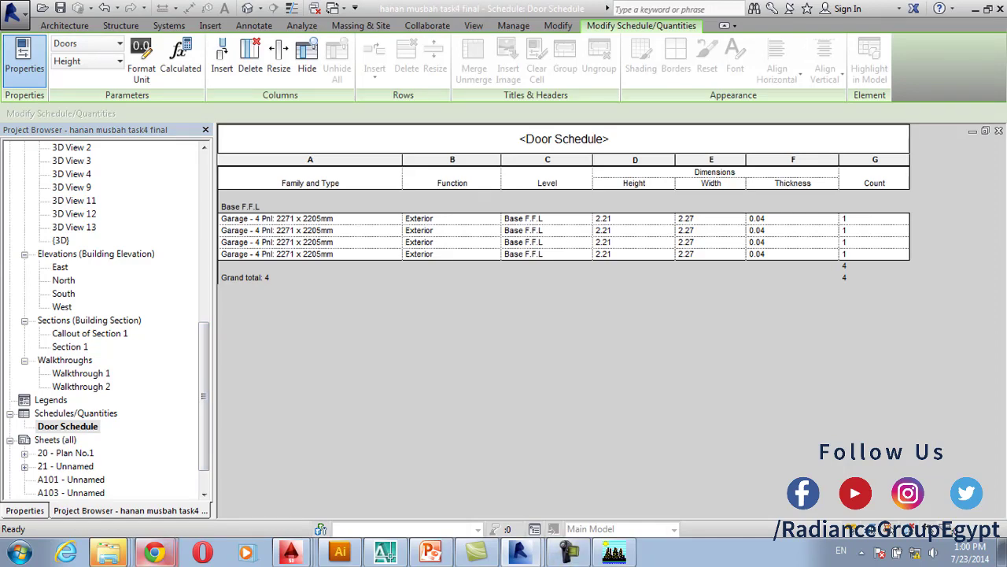
Glance back at sheet 21, then reopen the Door Schedule view showing full door type names
key(ctrl+Tab)
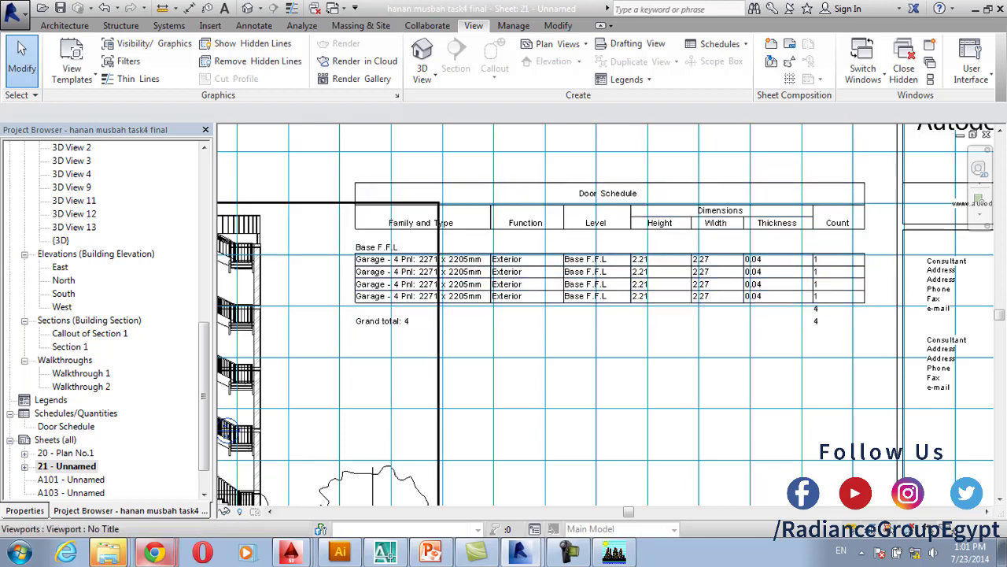
double_click(65, 426)
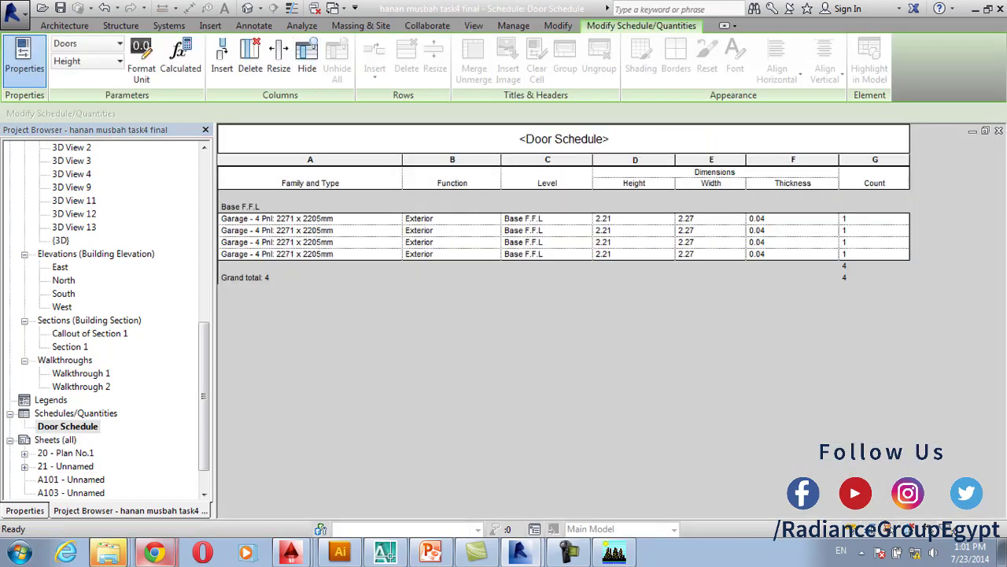
drag(204, 395, 204, 228)
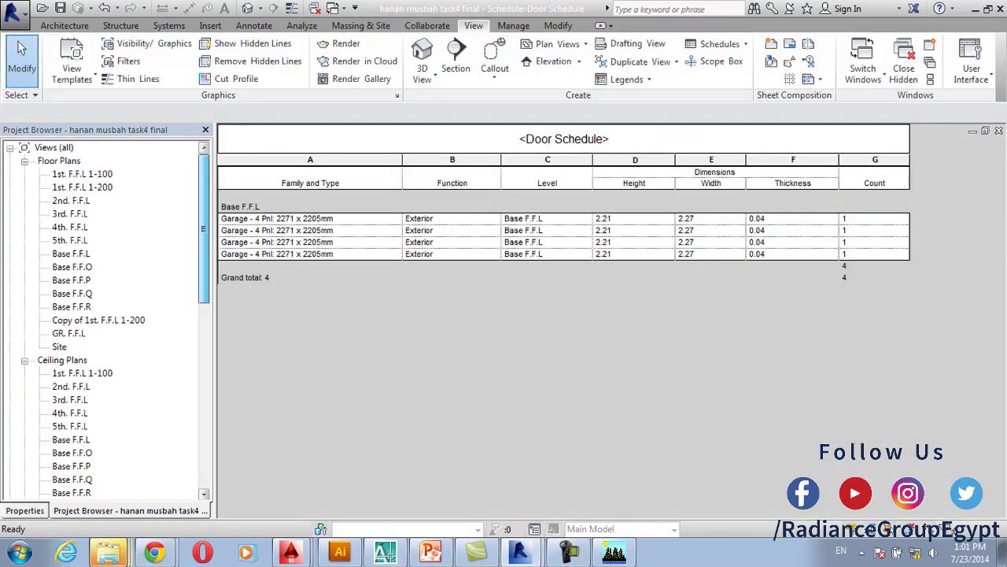
click(24, 510)
click(182, 203)
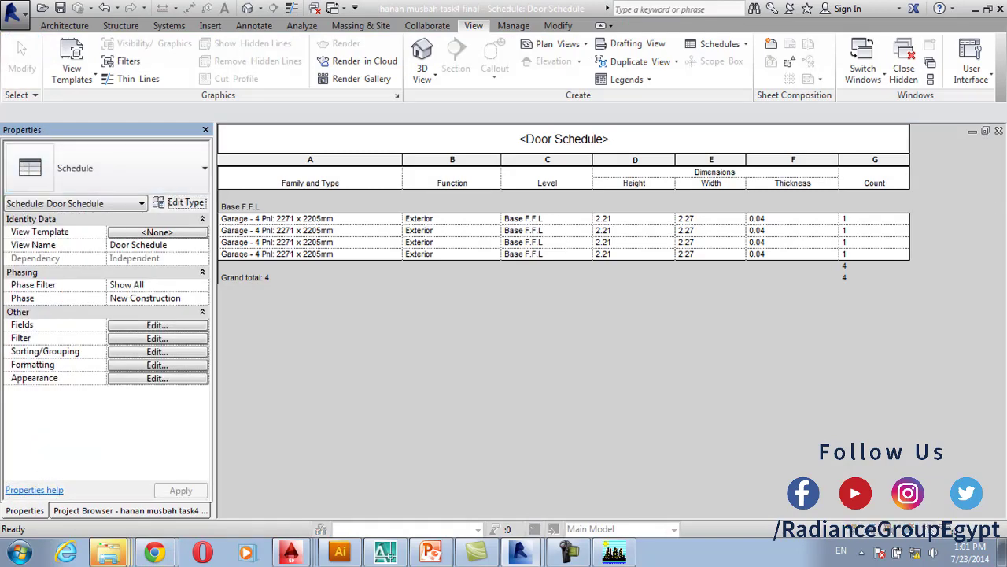
click(449, 465)
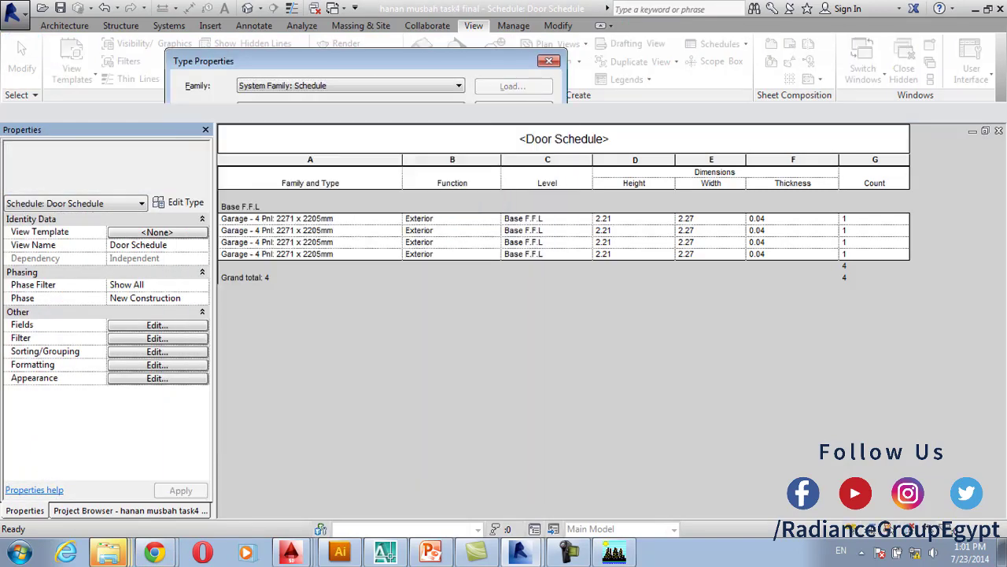
click(157, 365)
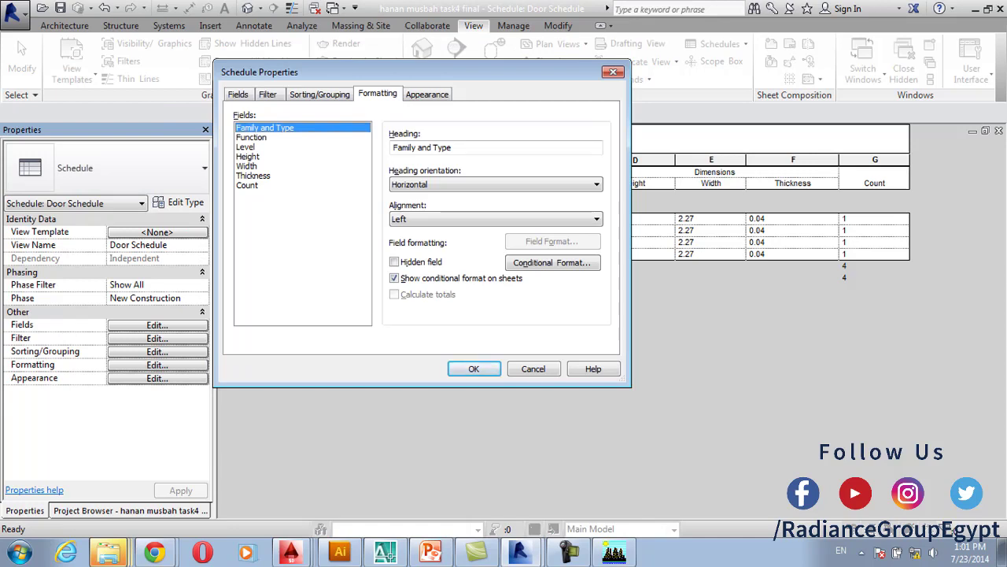
click(247, 185)
click(245, 146)
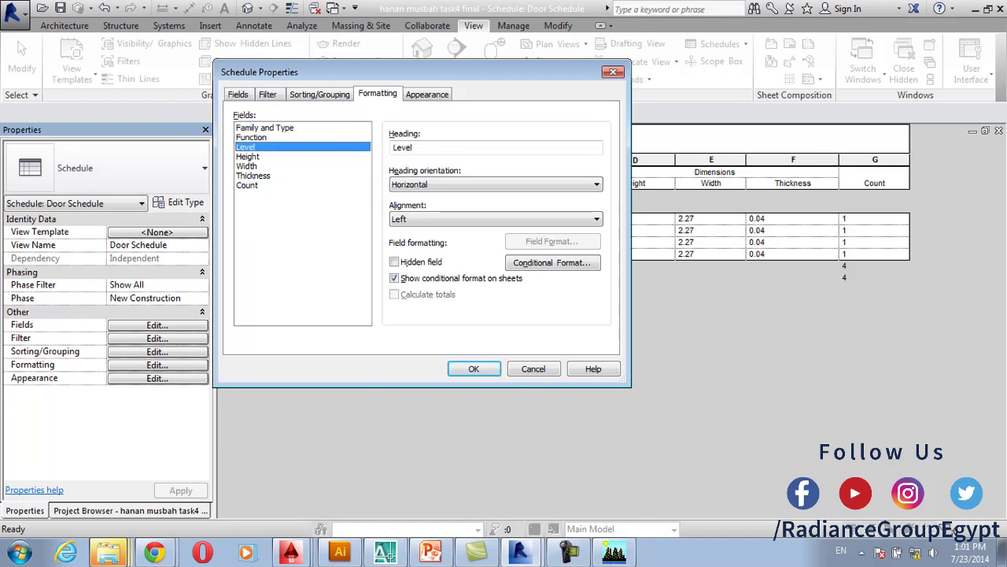
click(394, 261)
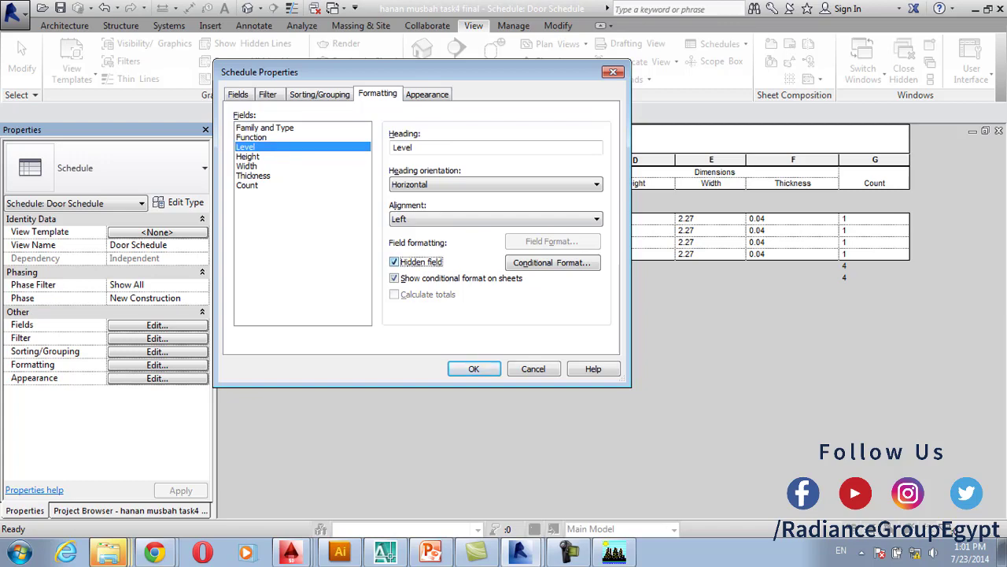
key(Return)
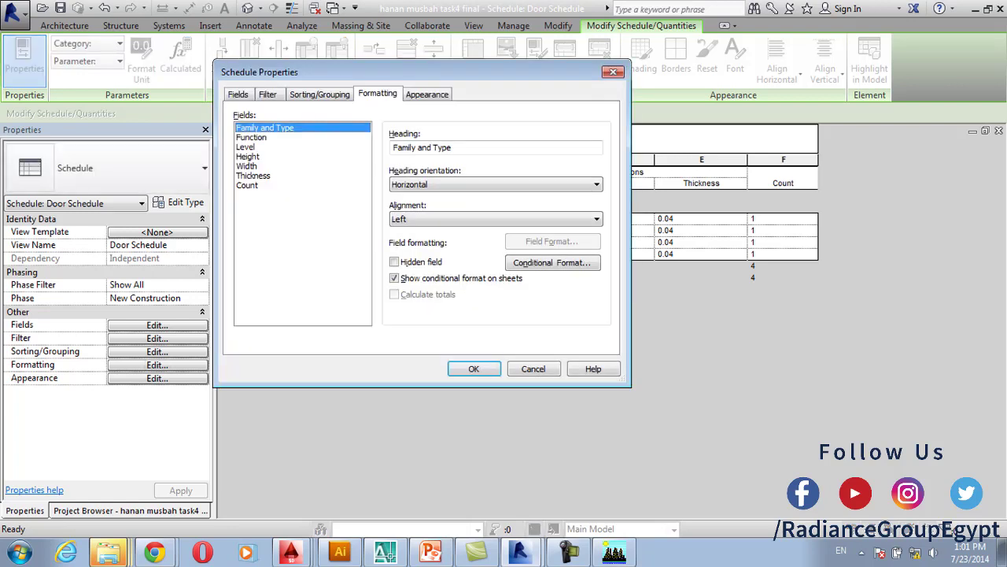
click(245, 146)
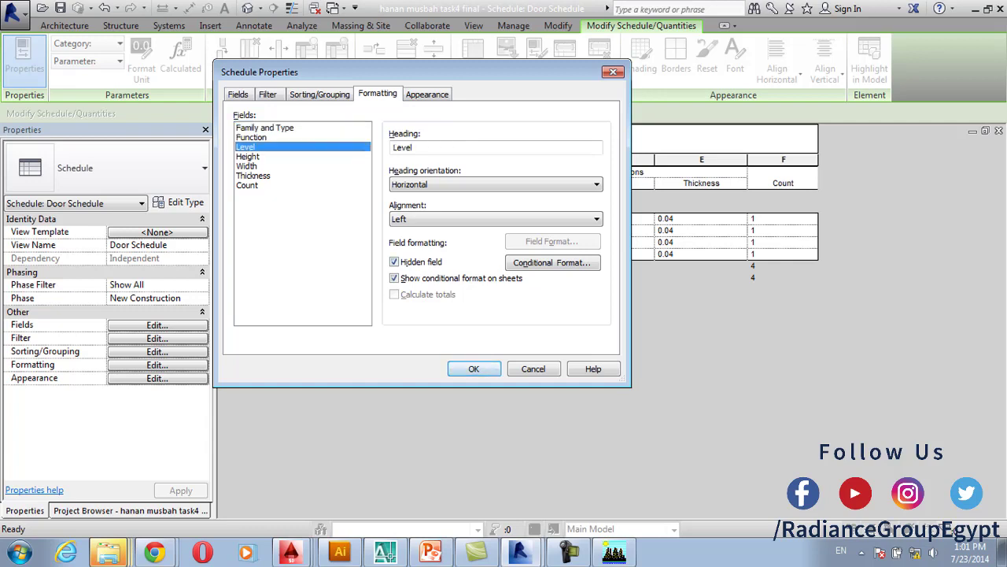
click(474, 368)
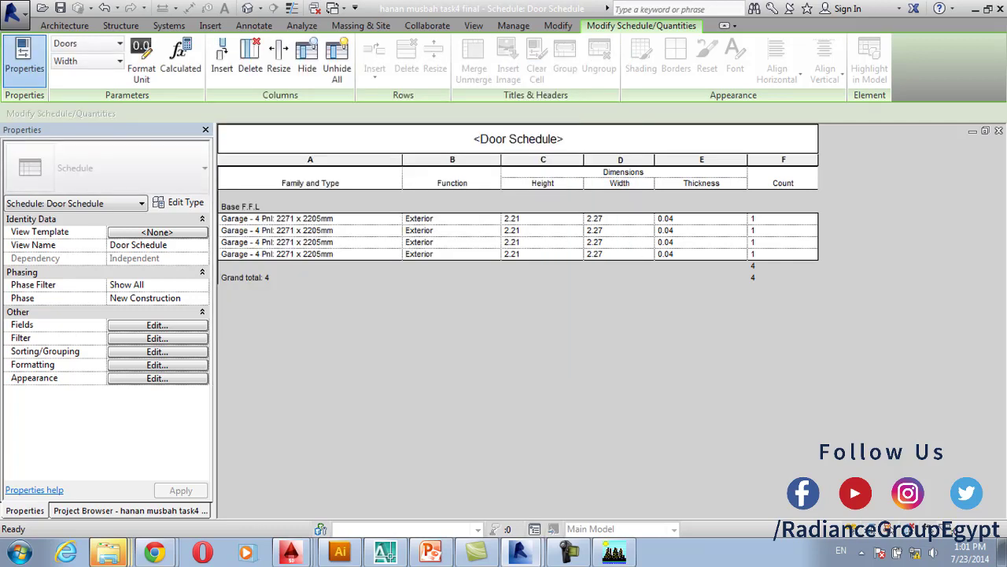
click(157, 364)
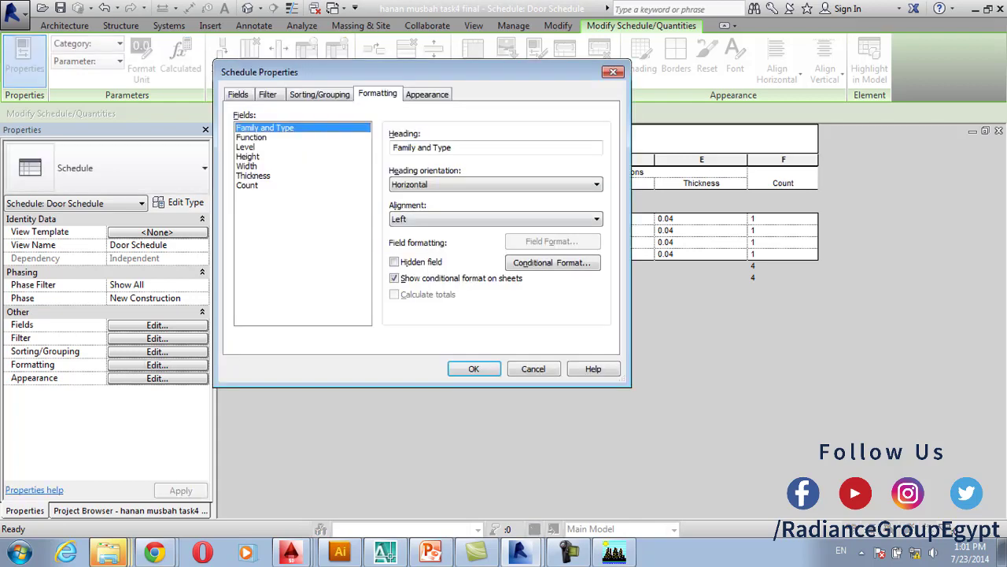
click(245, 146)
click(393, 261)
click(473, 369)
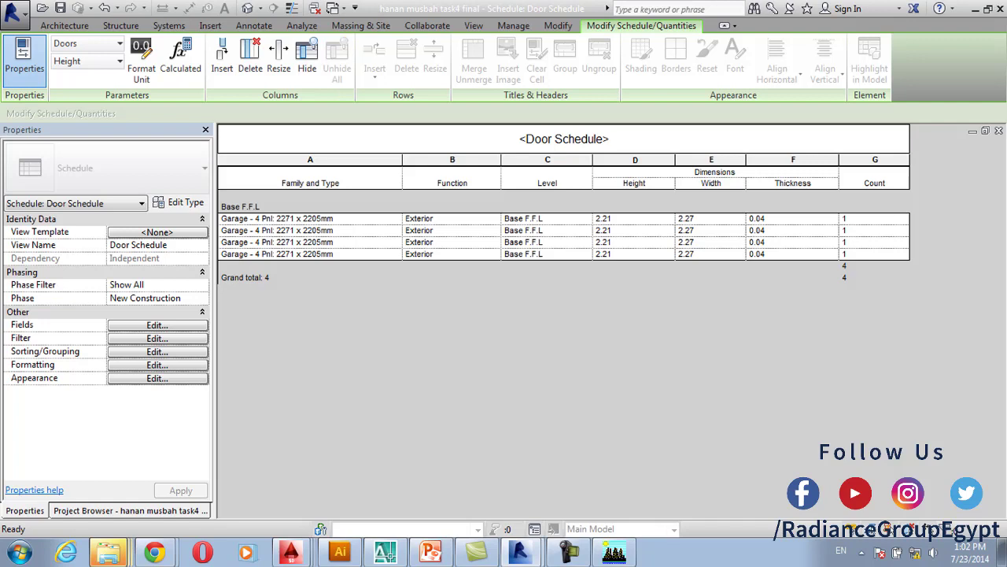
click(156, 364)
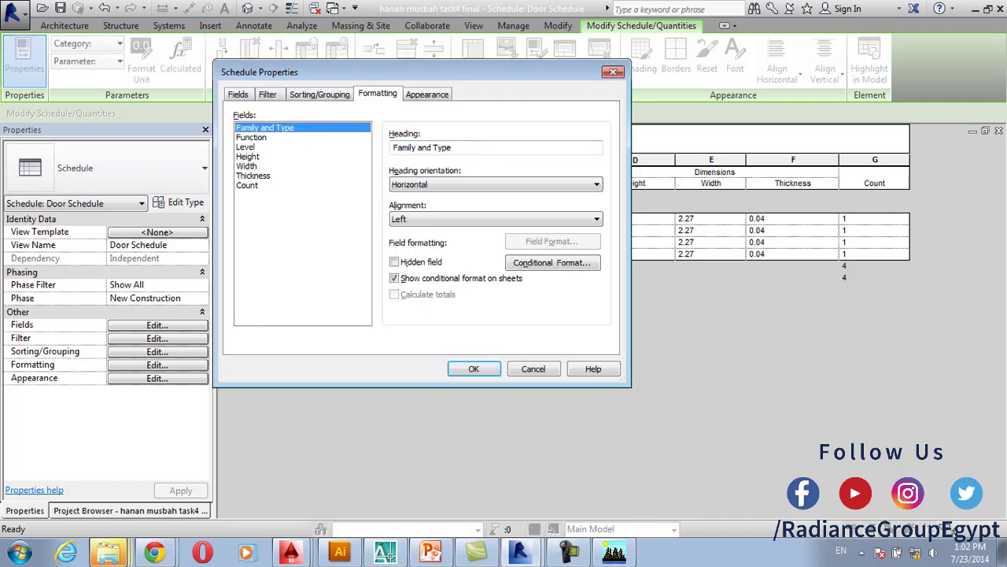
click(252, 175)
click(246, 146)
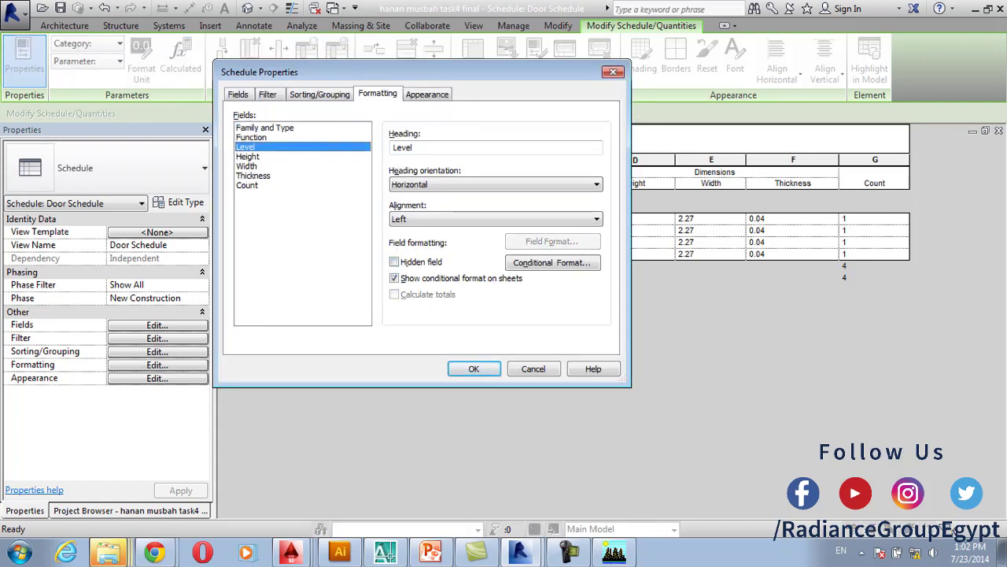
click(393, 261)
click(474, 368)
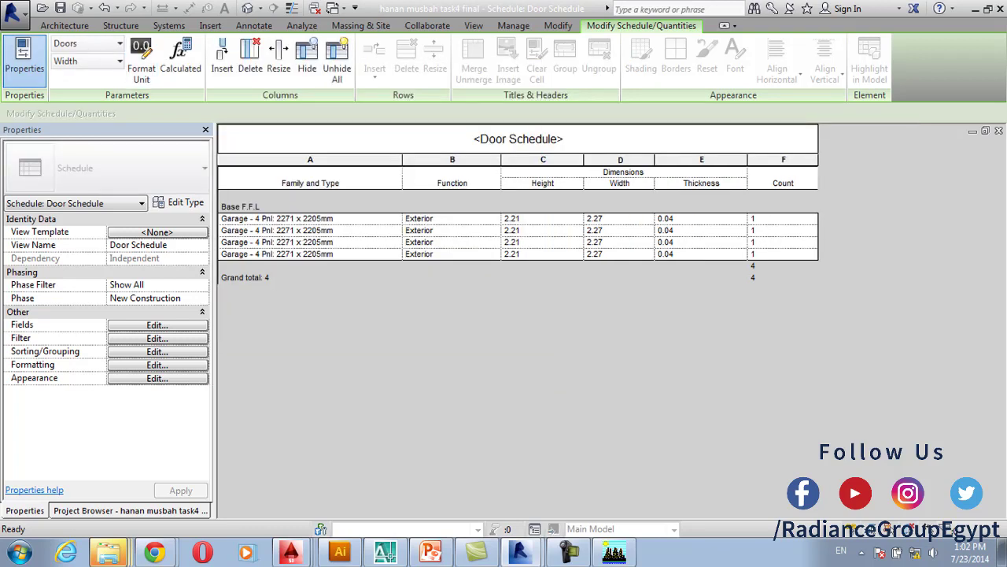
click(64, 25)
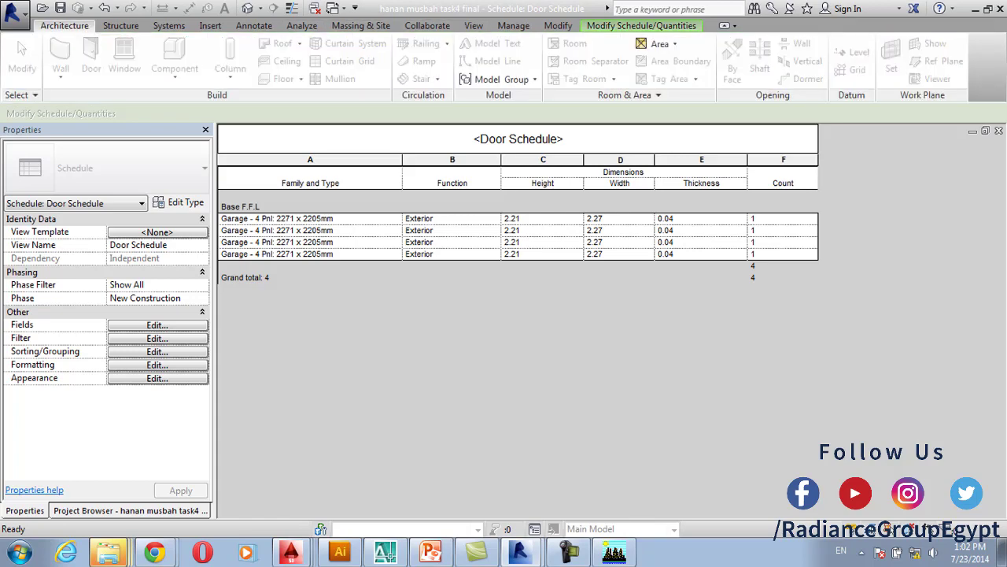
Start a new Schedule/Quantities with Furniture as the category
click(473, 25)
click(719, 43)
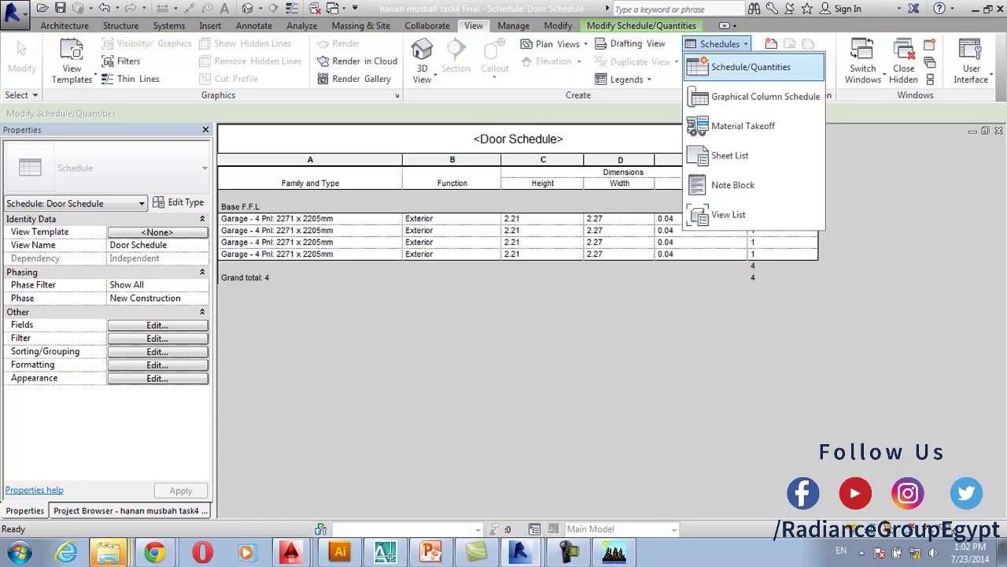
click(607, 337)
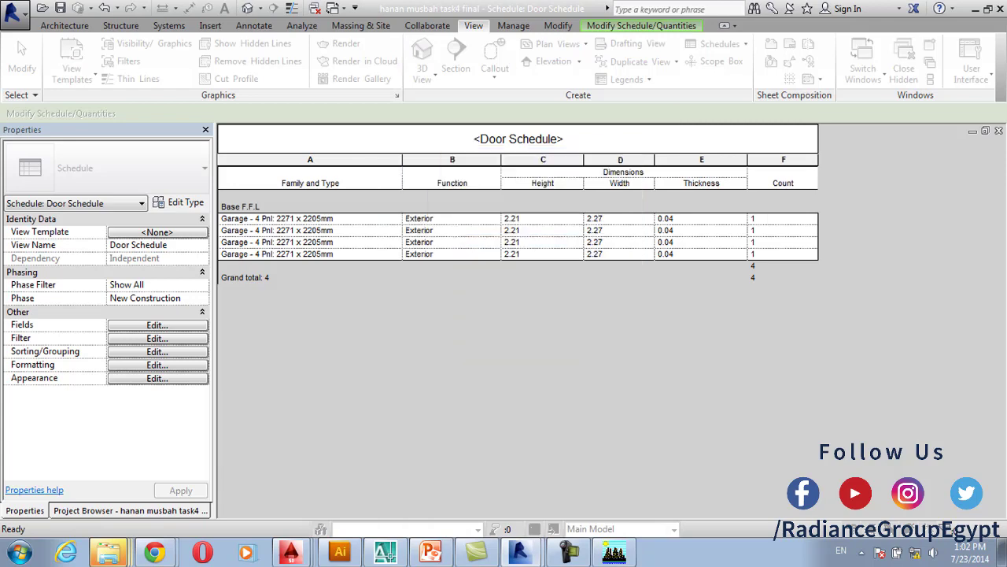
drag(267, 180, 266, 211)
click(175, 227)
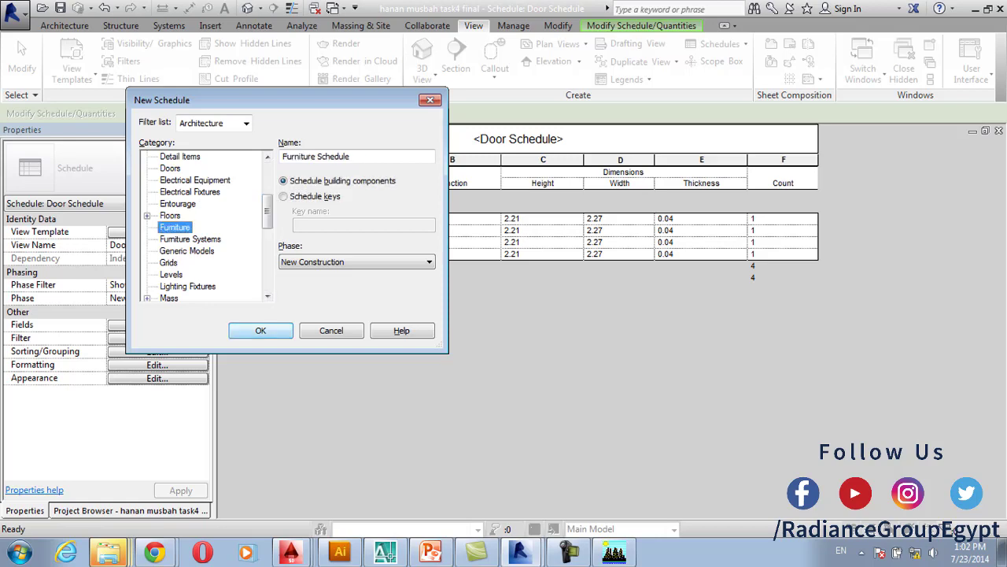
click(261, 330)
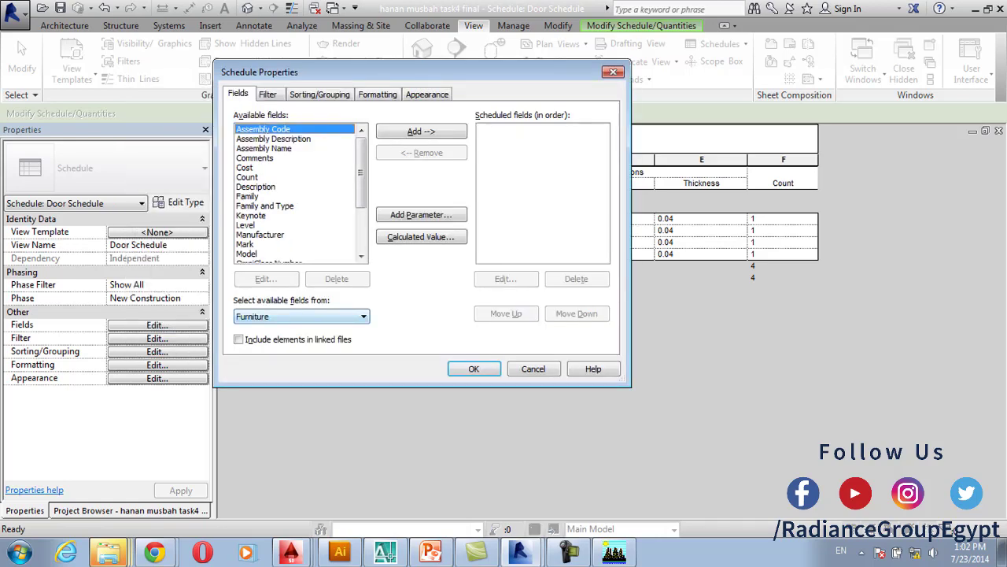
Add the Family and Type, Level and Cost fields and create the schedule
scroll(299, 193, down, 3)
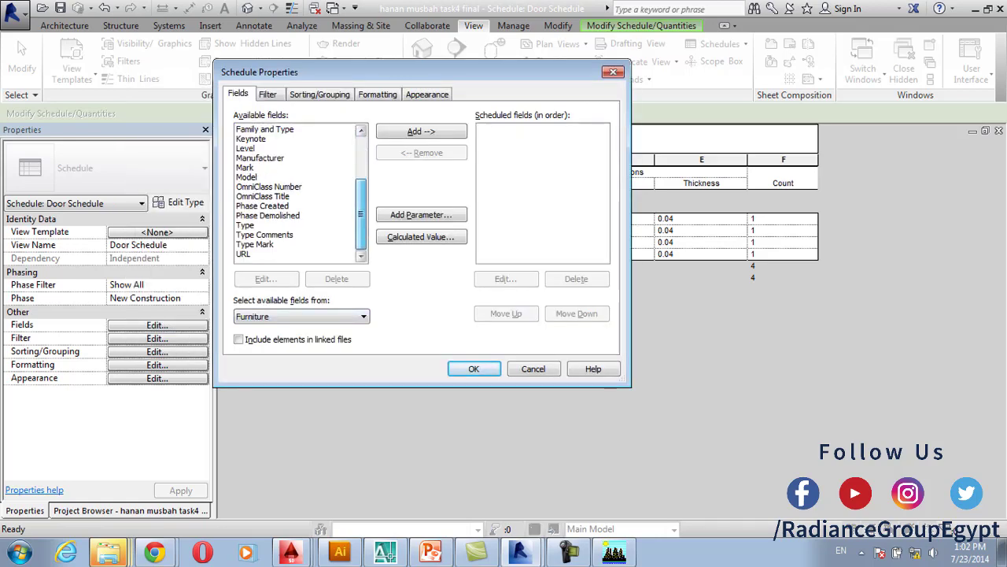
click(245, 225)
scroll(295, 192, up, 1)
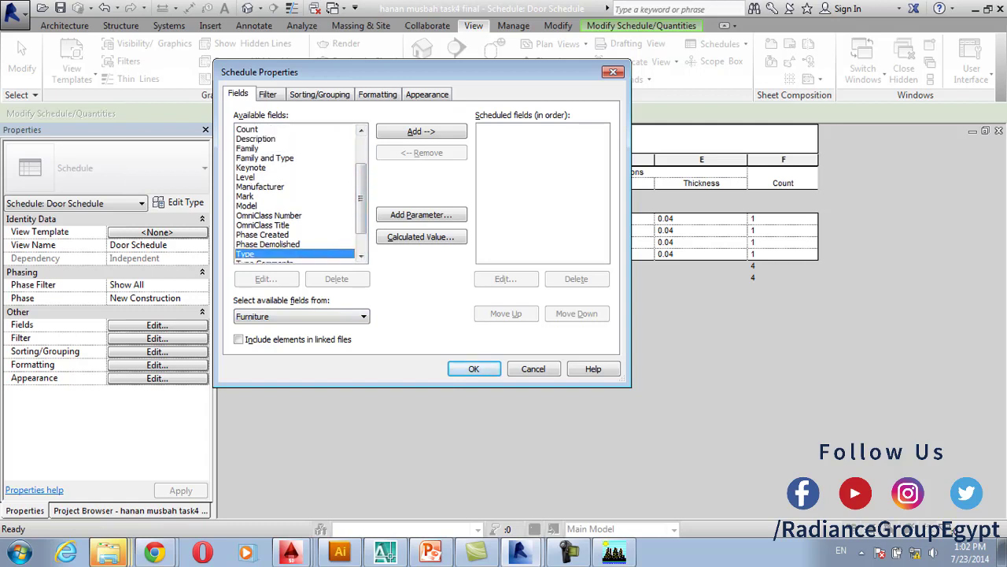
click(264, 157)
click(421, 131)
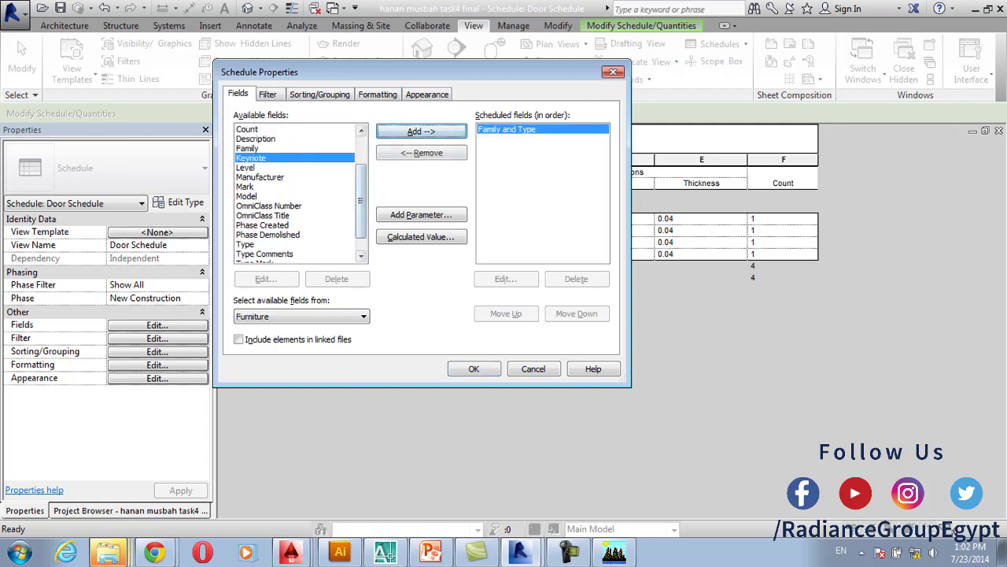
drag(361, 200, 360, 189)
scroll(299, 192, up, 1)
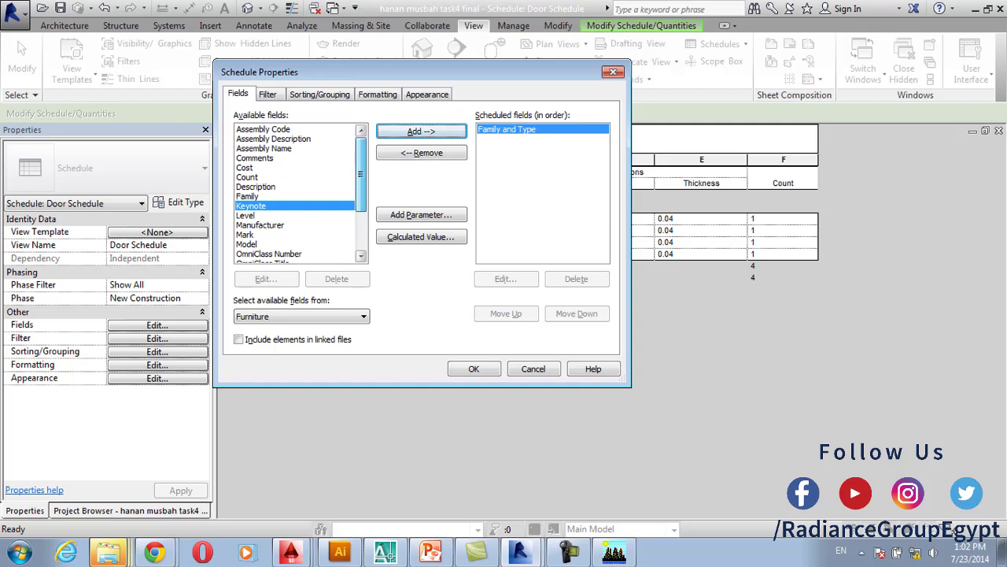
click(246, 215)
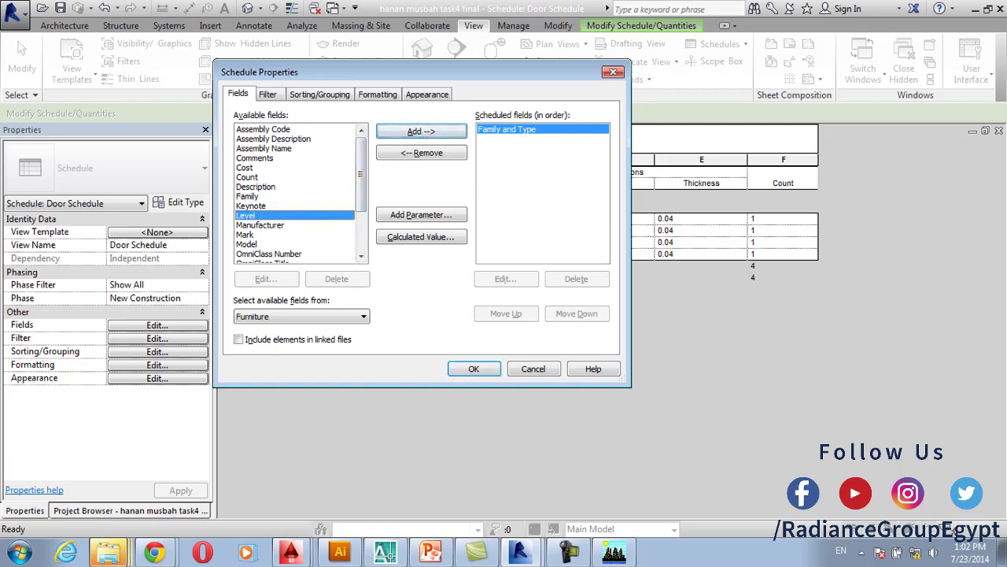
click(421, 131)
scroll(299, 193, down, 2)
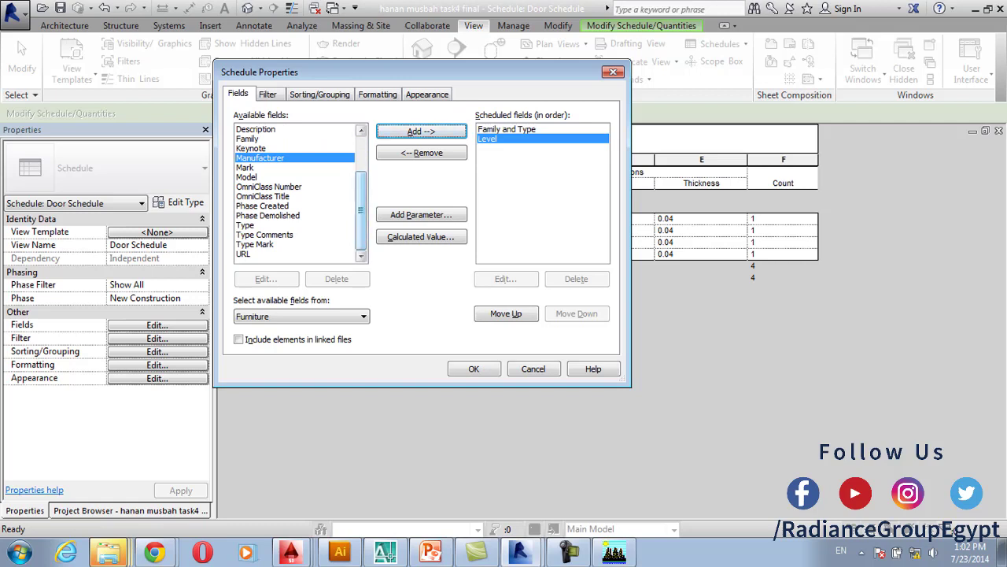
scroll(299, 193, up, 2)
click(255, 157)
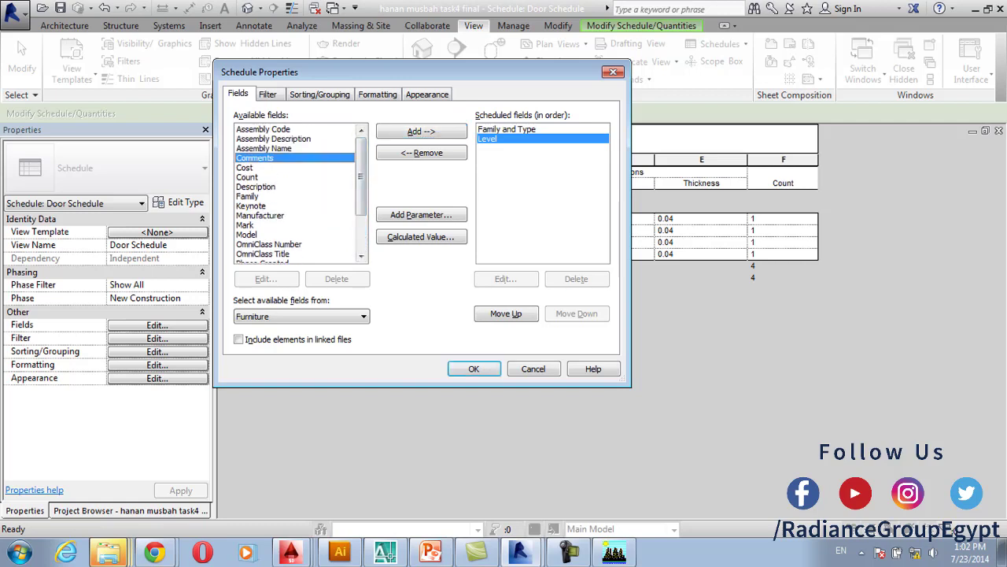
click(245, 167)
click(421, 131)
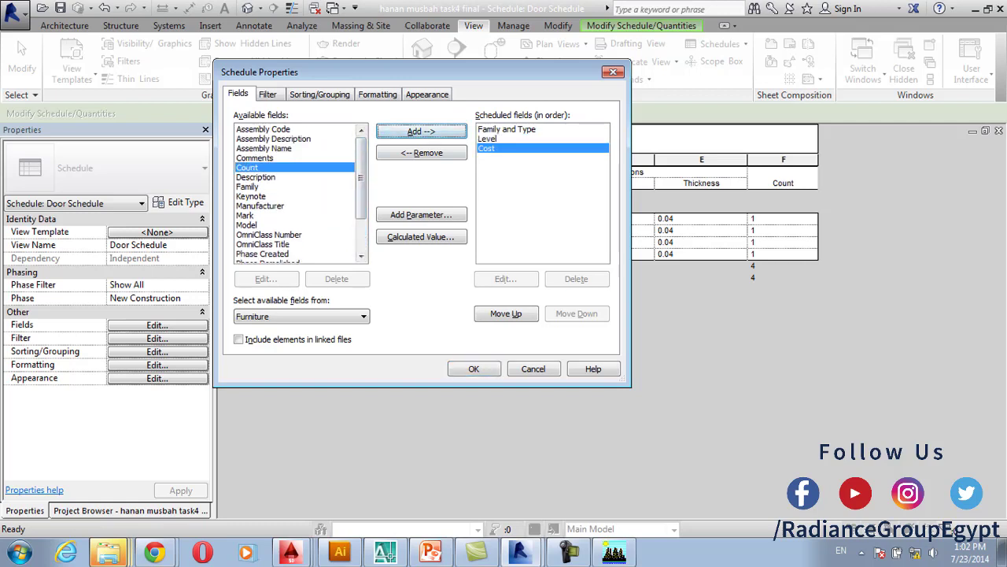
scroll(299, 192, down, 2)
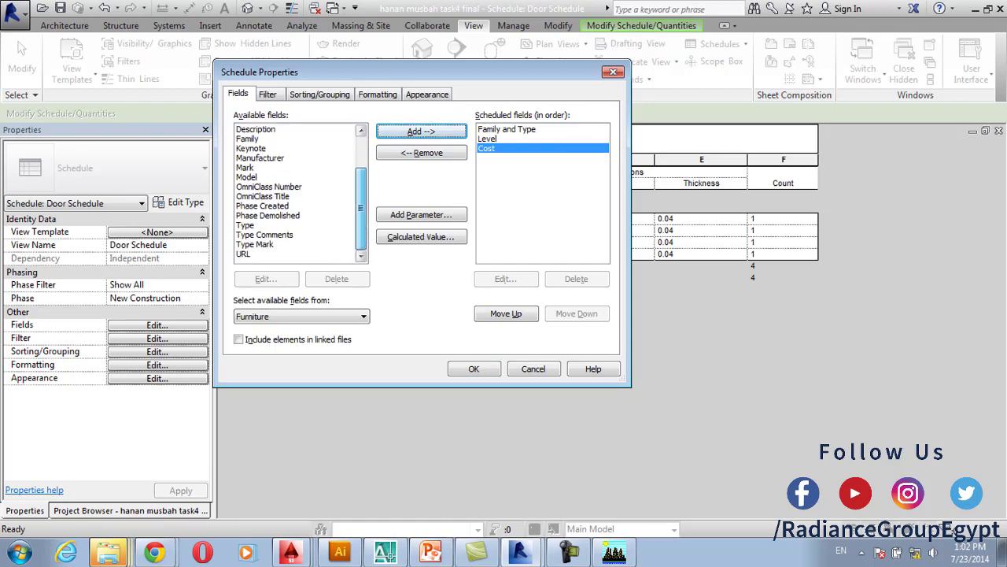
key(Return)
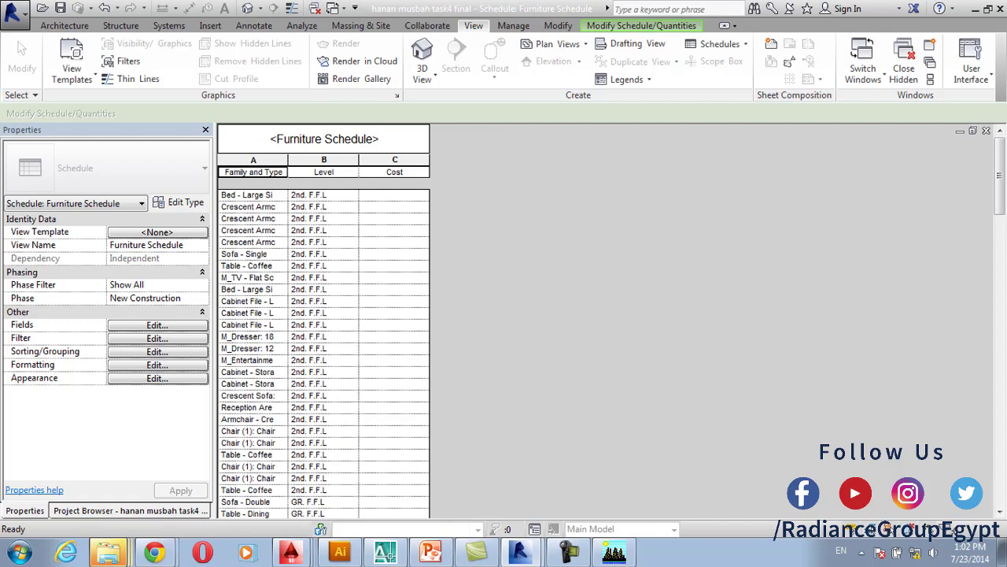
Widen the Level and Family and Type columns of the Furniture Schedule
drag(358, 159, 393, 159)
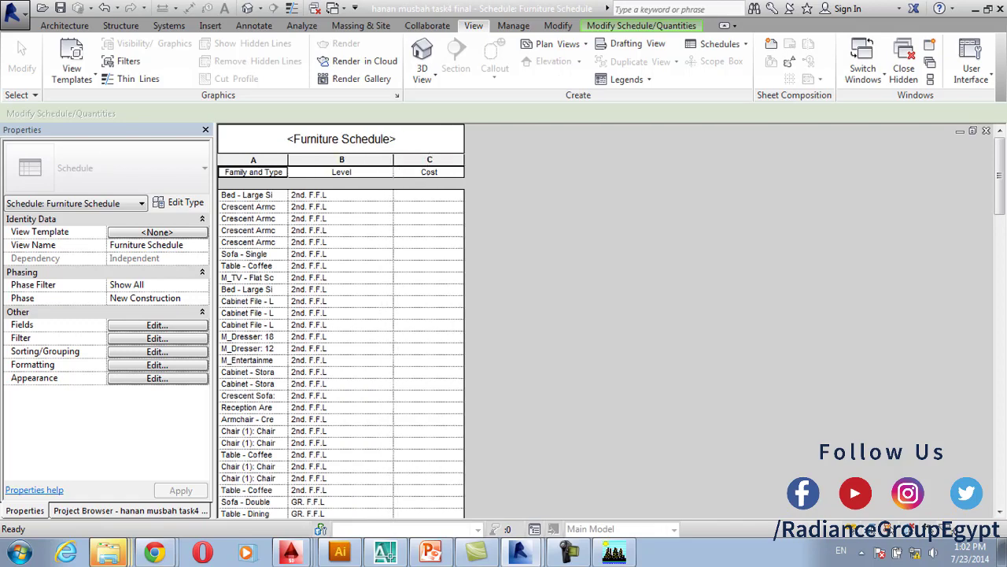
drag(288, 160, 335, 160)
scroll(364, 315, down, 15)
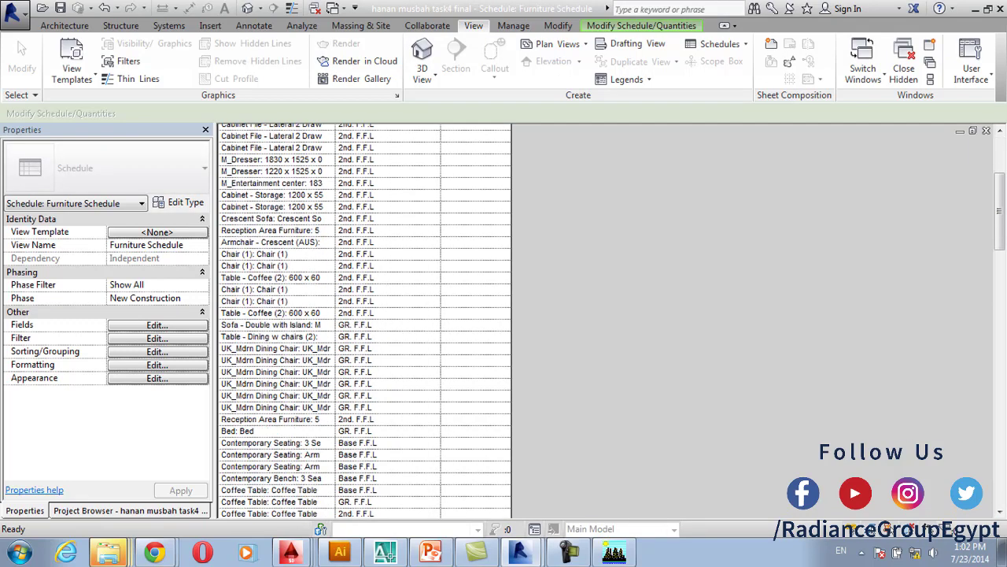
scroll(365, 315, down, 12)
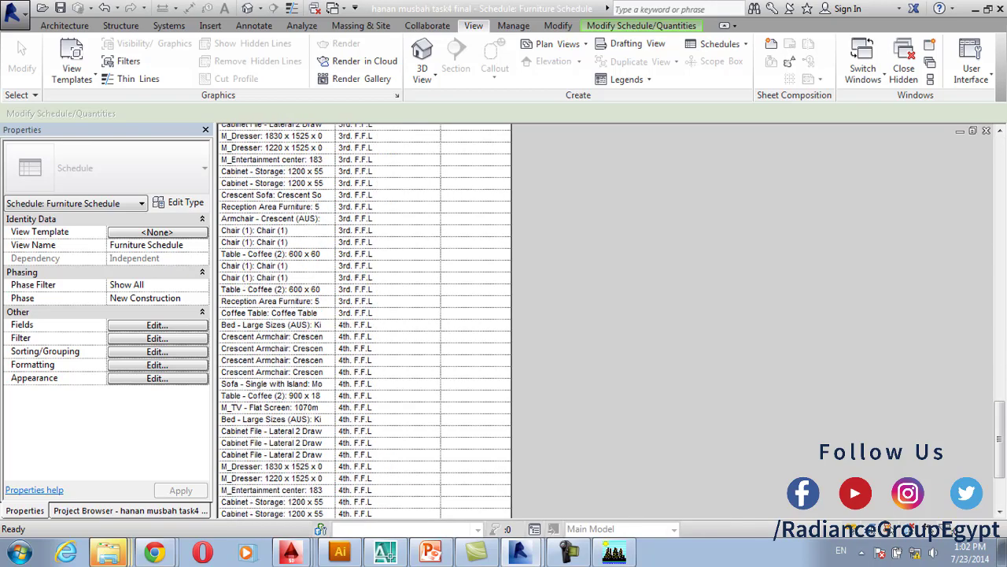
scroll(364, 315, up, 14)
scroll(364, 321, up, 5)
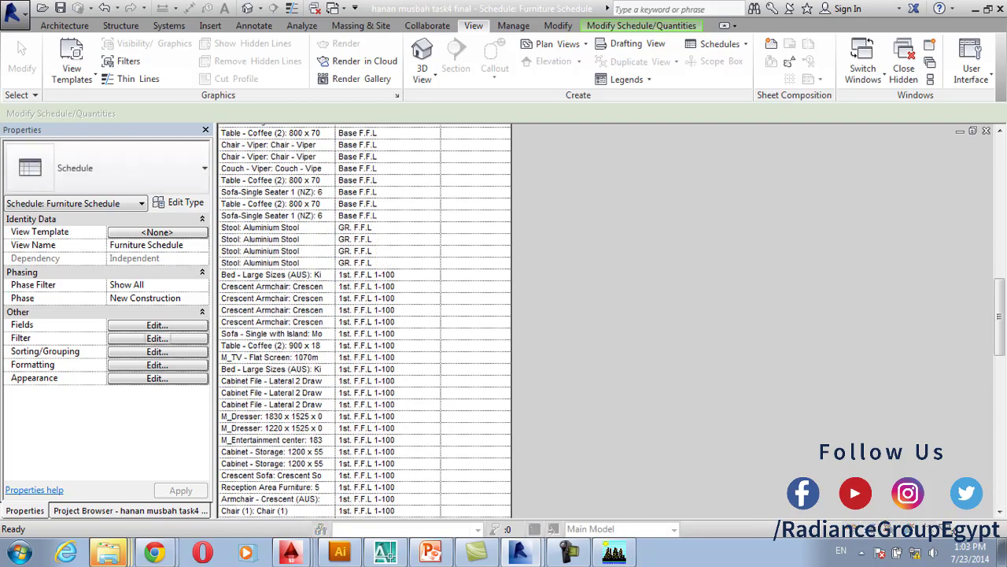
Filter the Furniture Schedule to Level equals Base F.F.L and widen Family and Type further
click(156, 338)
click(435, 117)
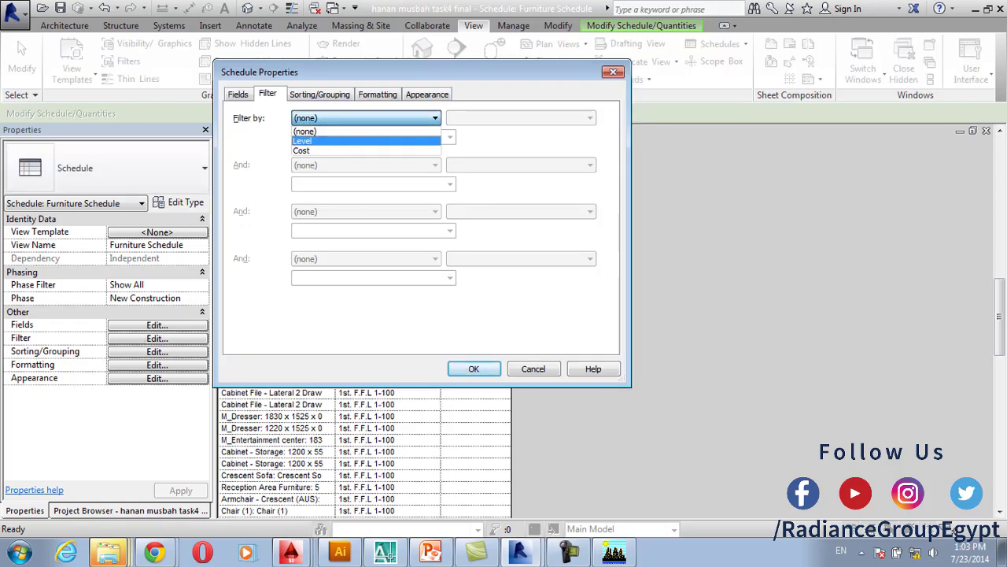
click(331, 131)
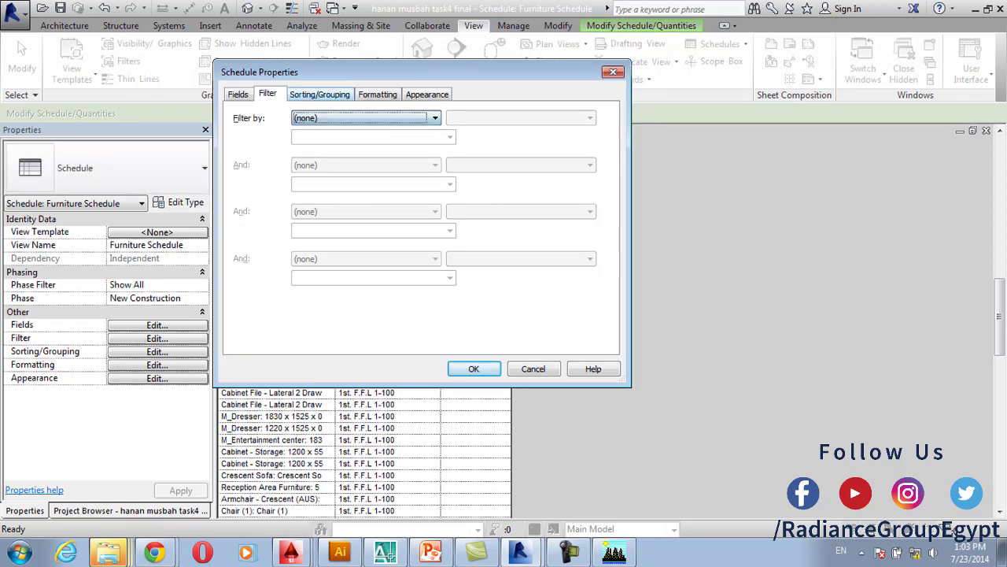
click(365, 117)
click(330, 141)
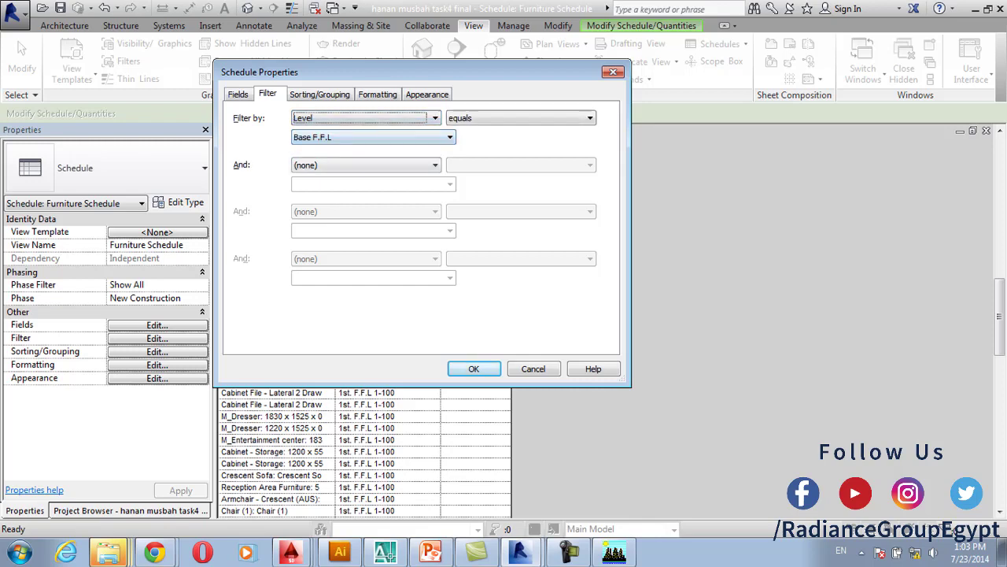
click(474, 368)
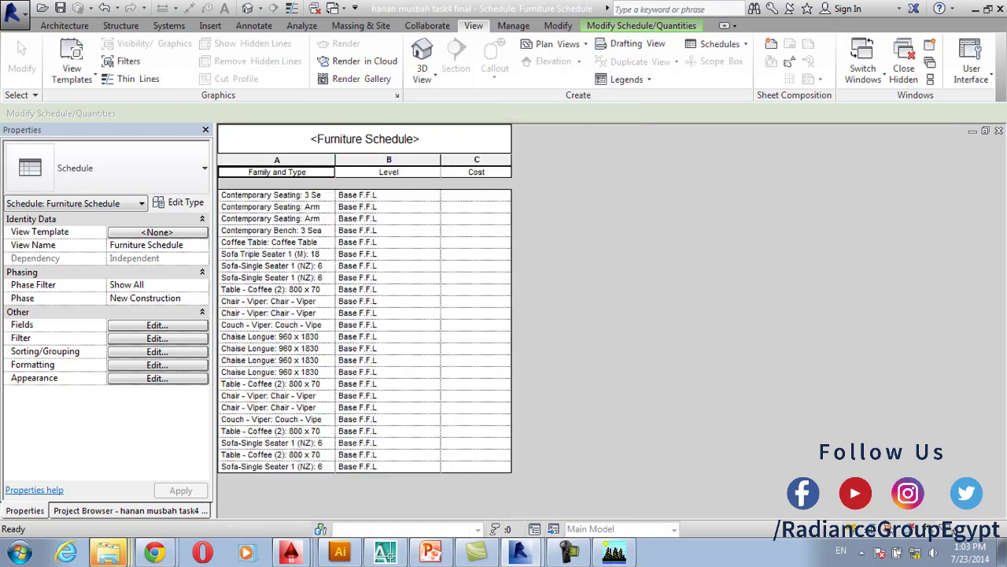
drag(335, 160, 376, 160)
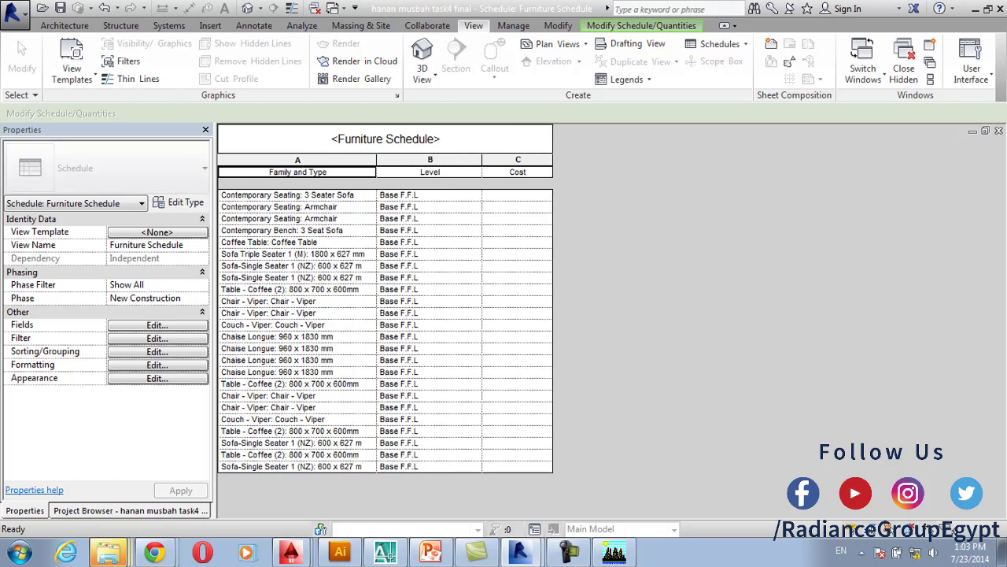
Sort the schedule by Family and Type with a header row for each group
click(156, 351)
click(381, 118)
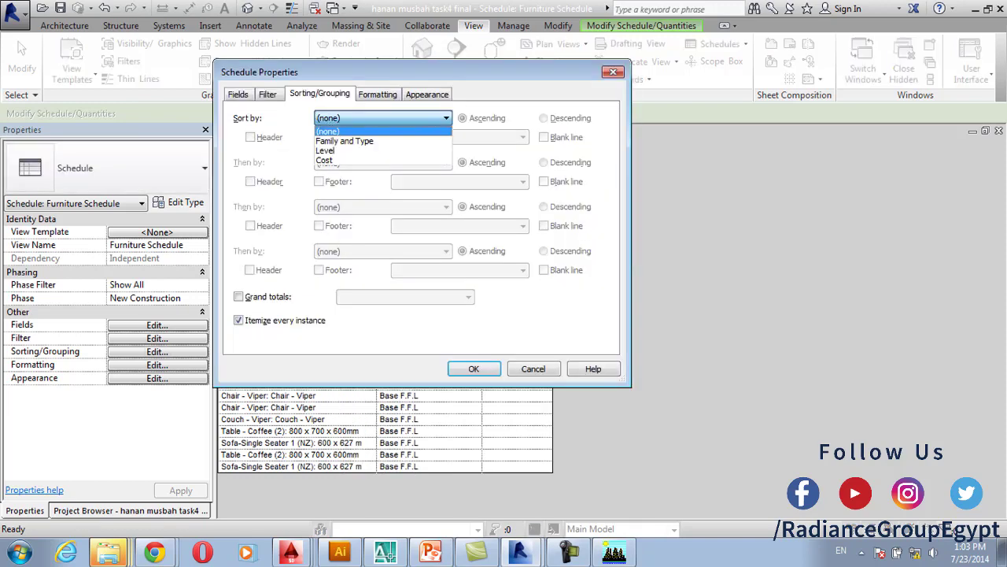
click(345, 140)
click(250, 137)
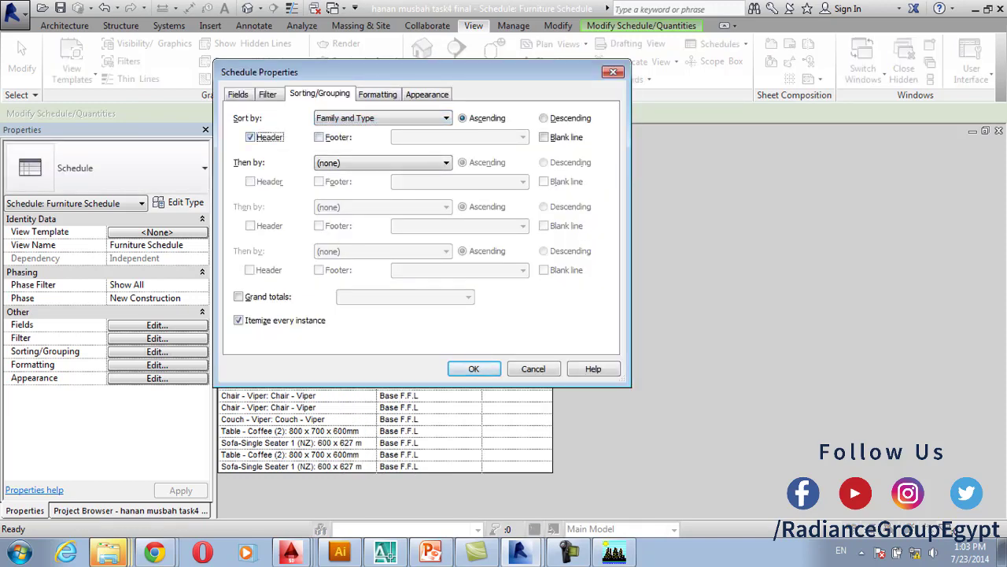
click(474, 369)
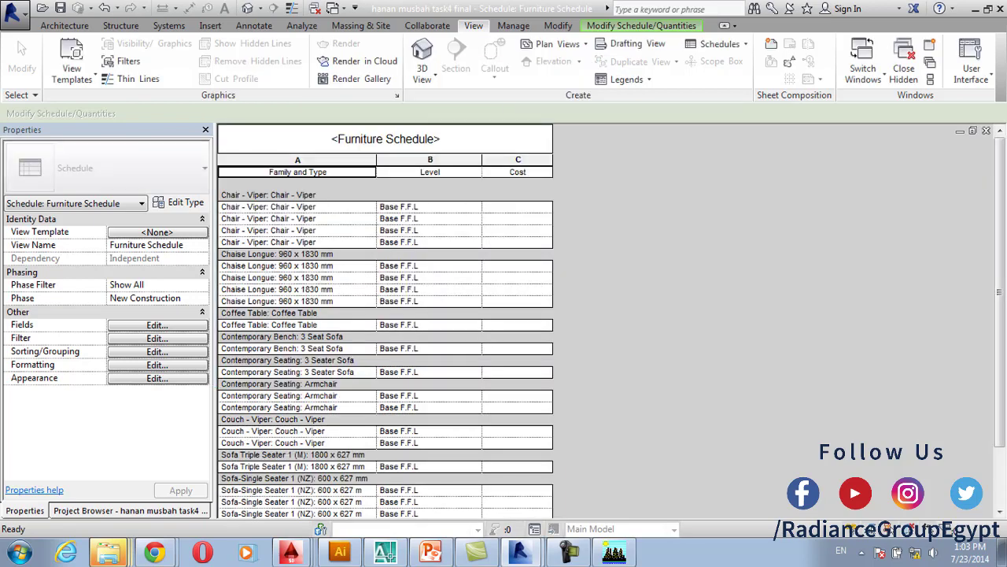
click(156, 338)
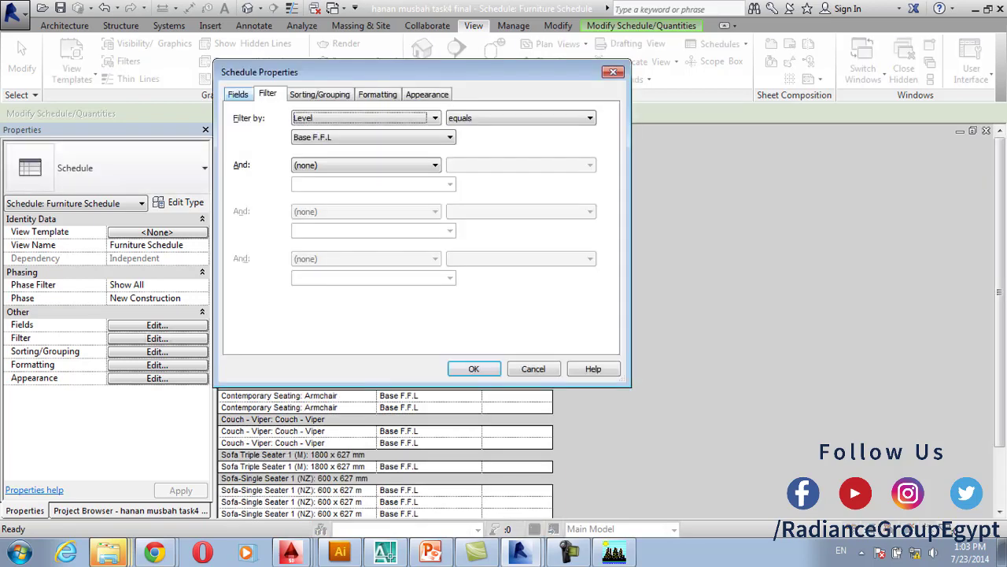
Review the filter, sorting and formatting settings, then cancel Schedule Properties without changes
click(318, 94)
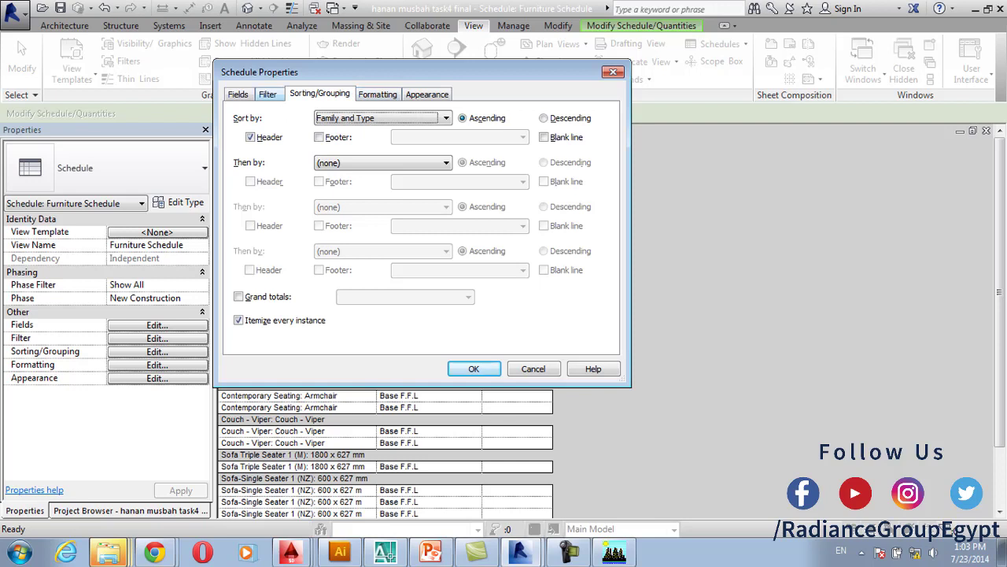
click(268, 94)
click(366, 118)
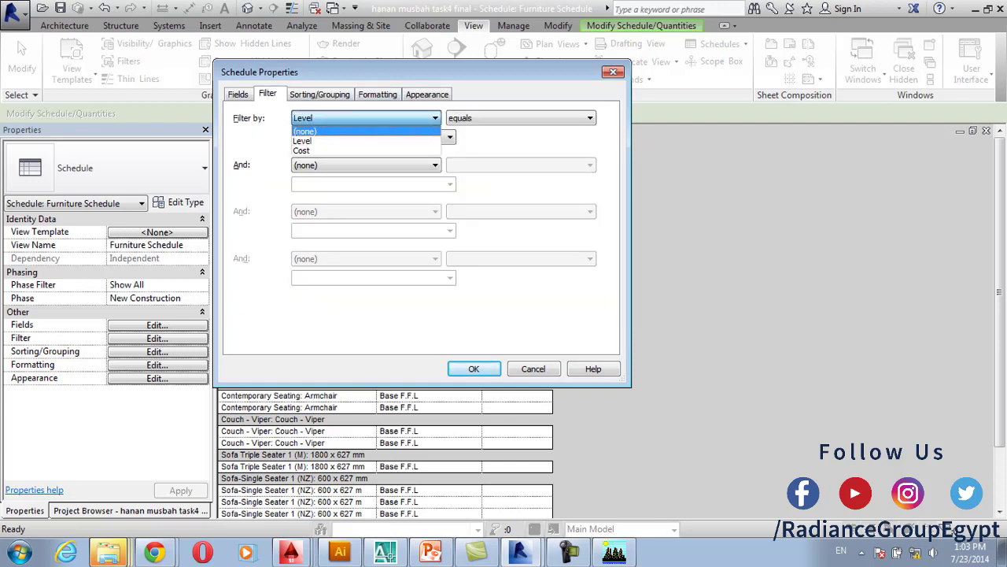
click(306, 131)
click(378, 93)
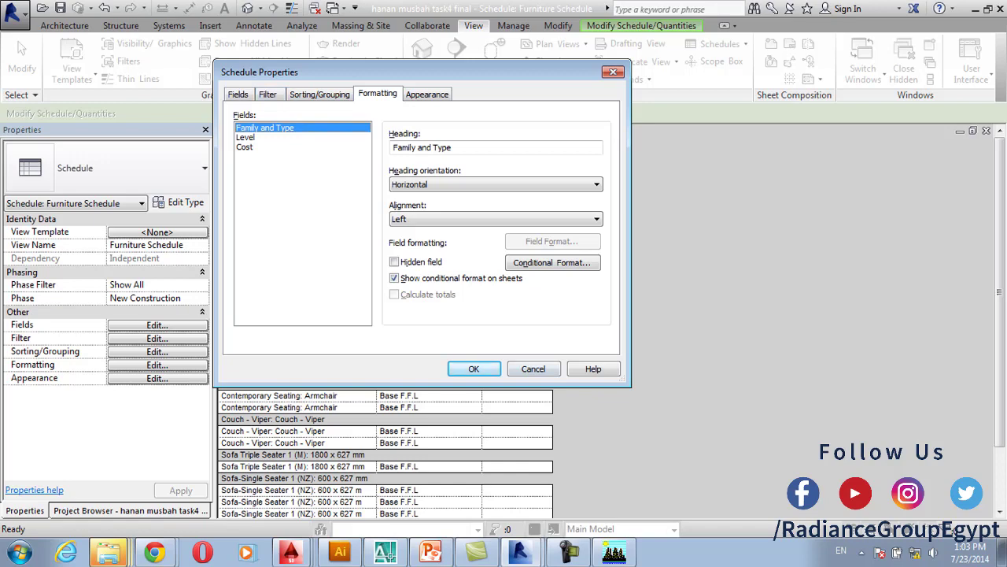
click(533, 368)
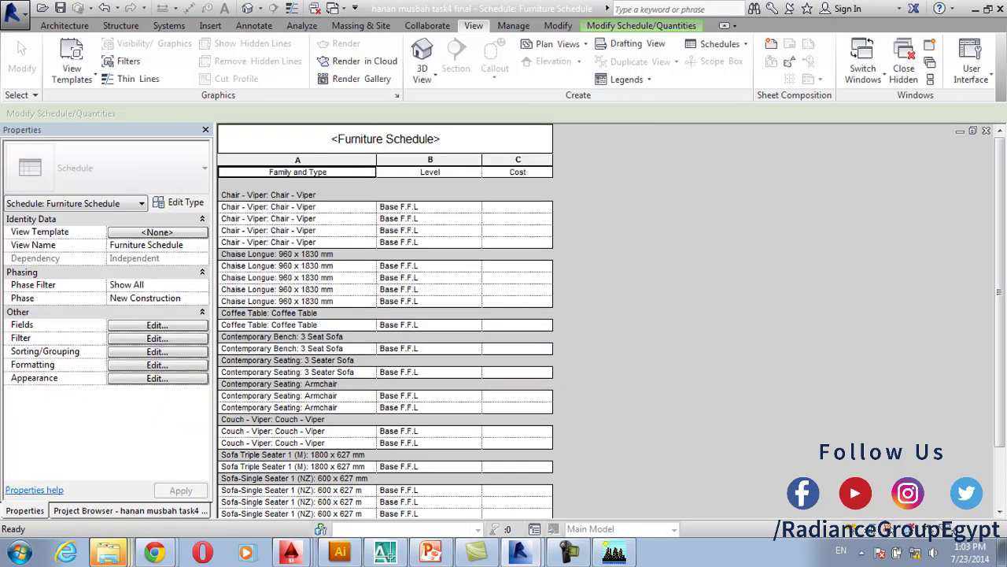
Add Type, Description and Family fields to the Furniture Schedule
click(202, 311)
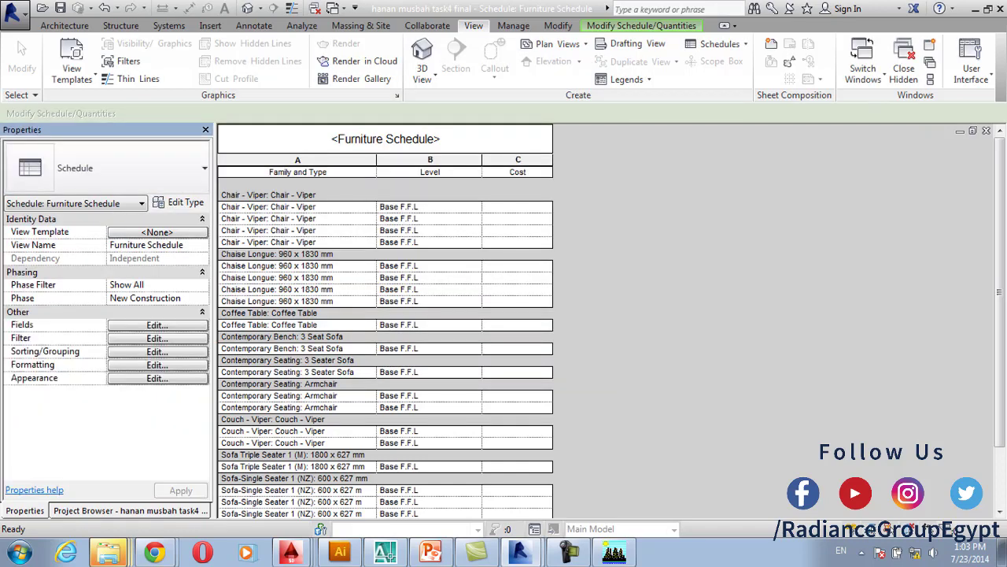
click(158, 325)
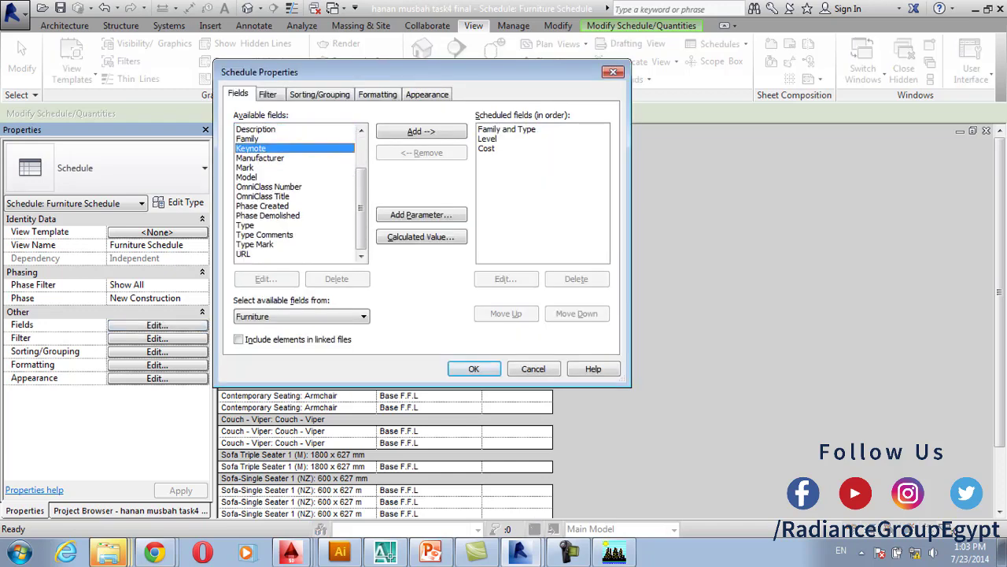
click(246, 225)
click(421, 130)
drag(360, 208, 361, 179)
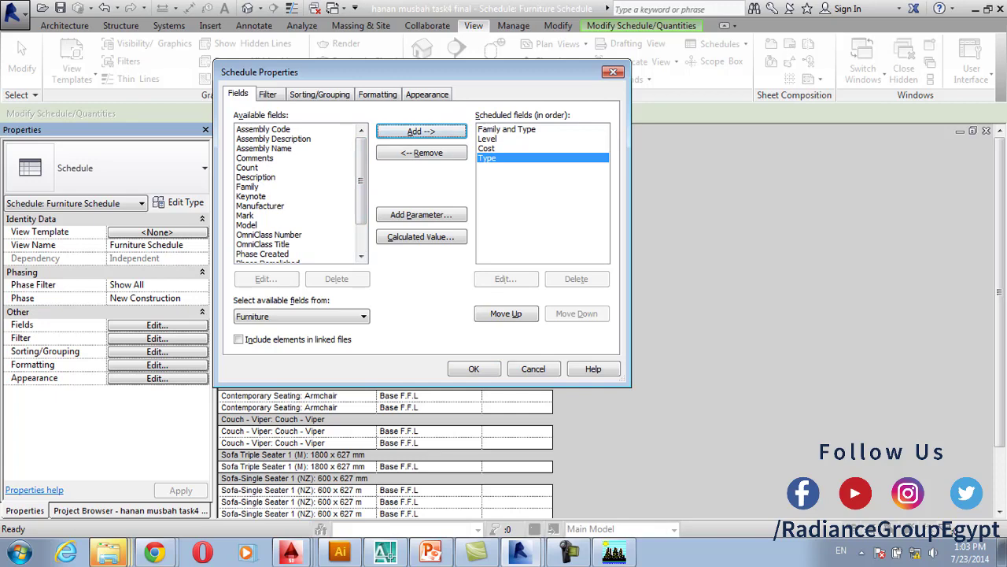
click(255, 177)
click(421, 131)
click(421, 131)
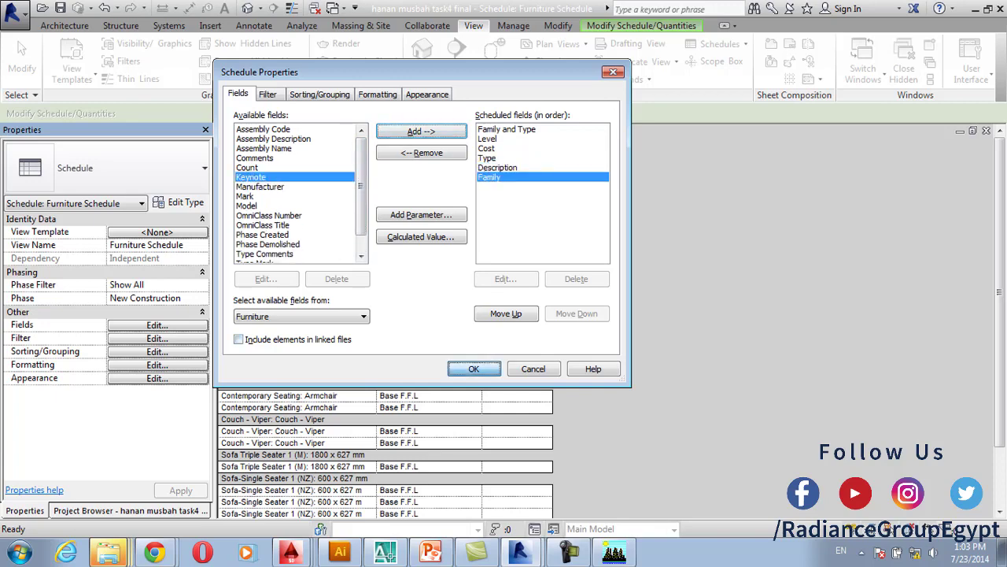
click(474, 368)
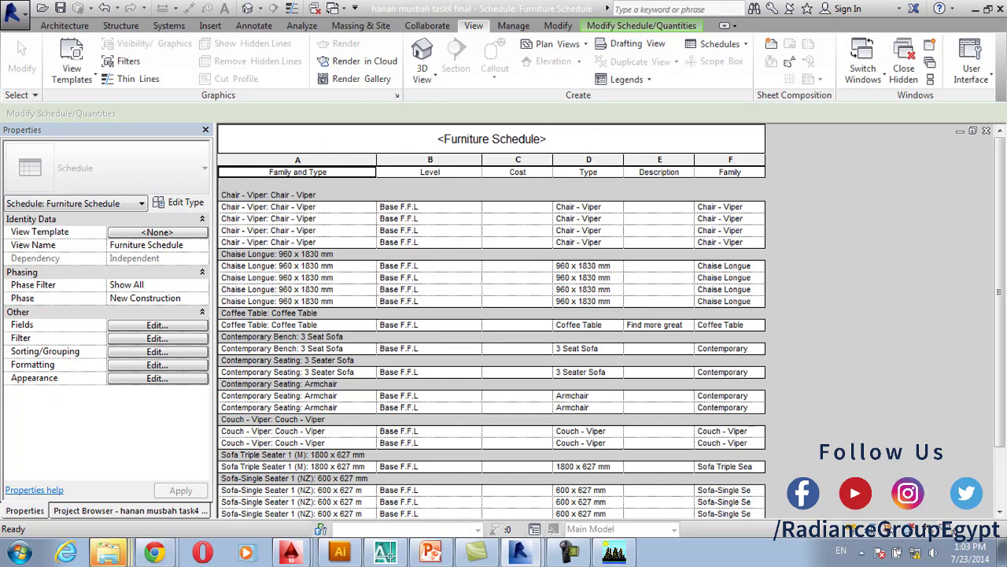
scroll(491, 321, down, 2)
scroll(491, 321, up, 2)
Try a Description filter, then apply a Level equals Base F.F.L filter instead
click(156, 338)
click(365, 118)
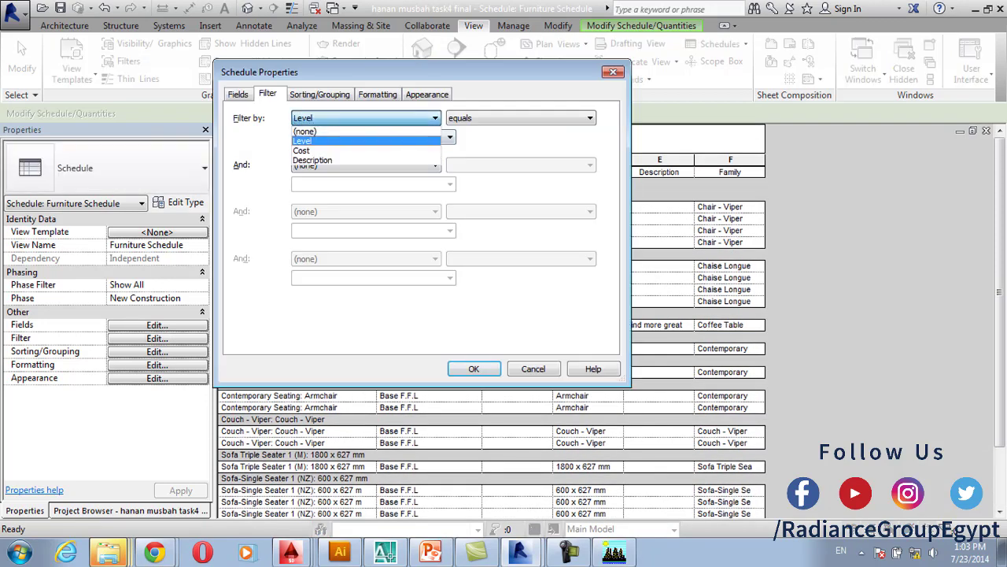
key(Down)
key(Down)
key(Return)
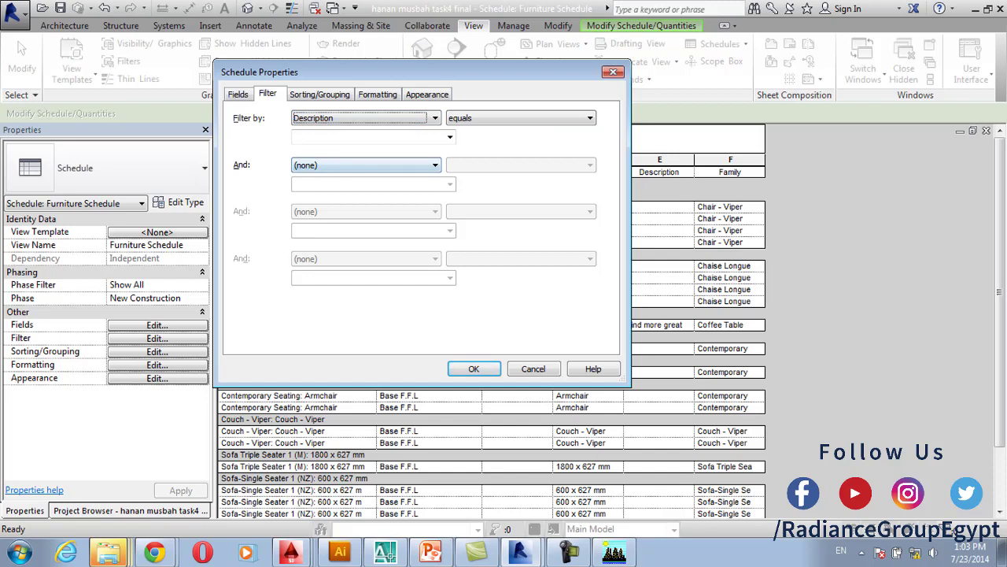
key(Tab)
key(alt+Down)
key(Down)
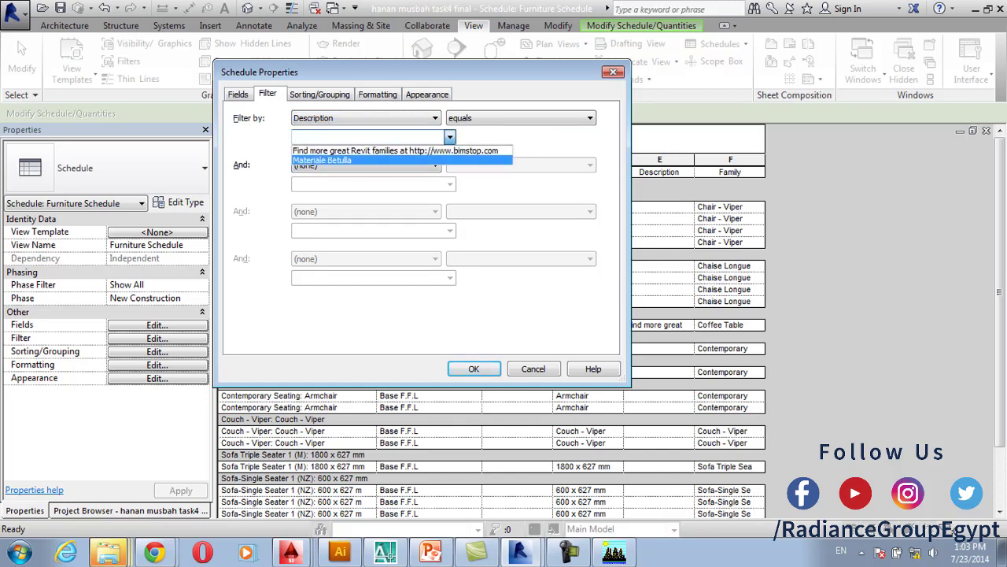
key(Escape)
key(shift+Tab)
key(alt+Down)
key(Escape)
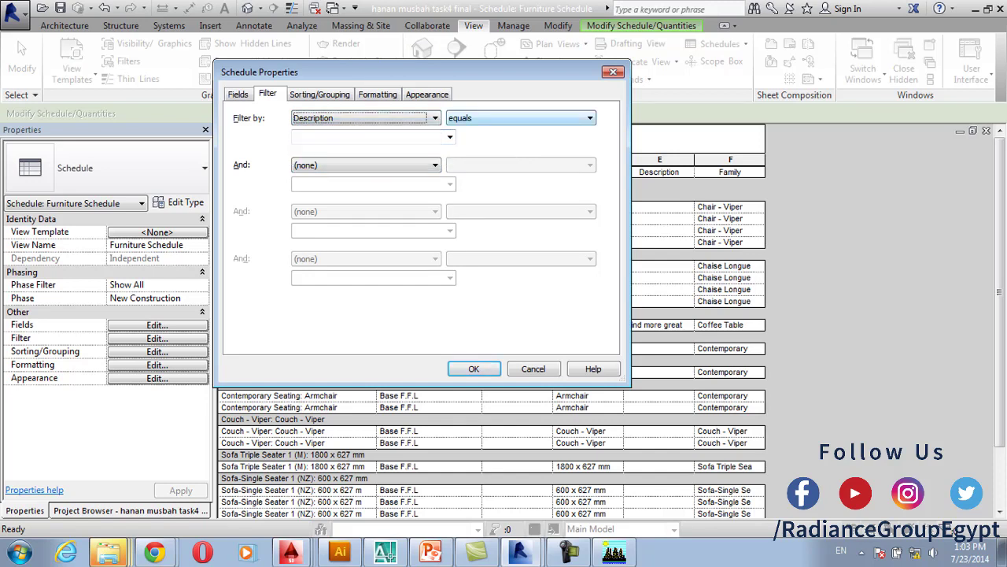
key(Tab)
key(alt+Down)
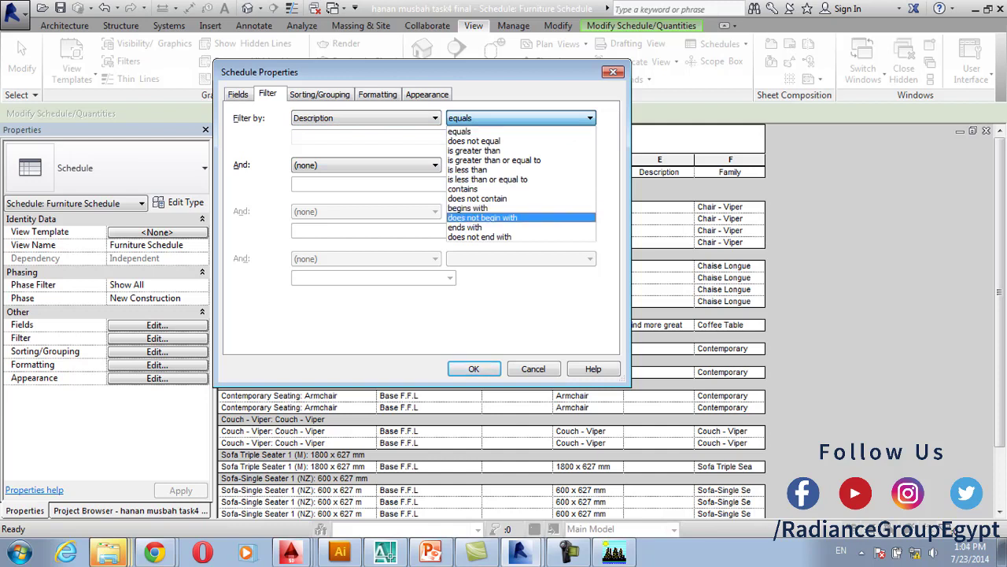
click(462, 188)
key(shift+Tab)
key(alt+Down)
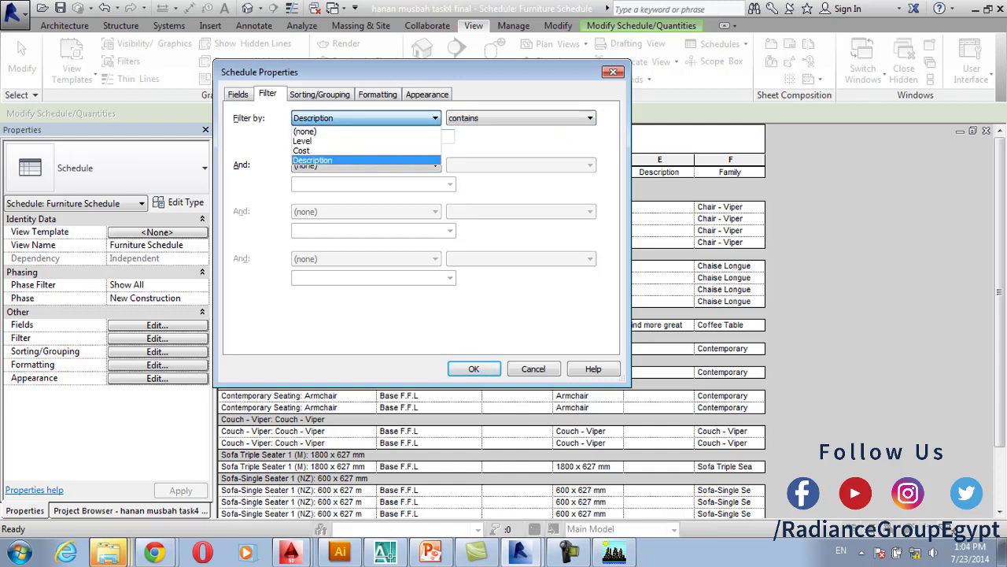
key(Up)
key(Up)
key(Up)
key(Down)
key(Return)
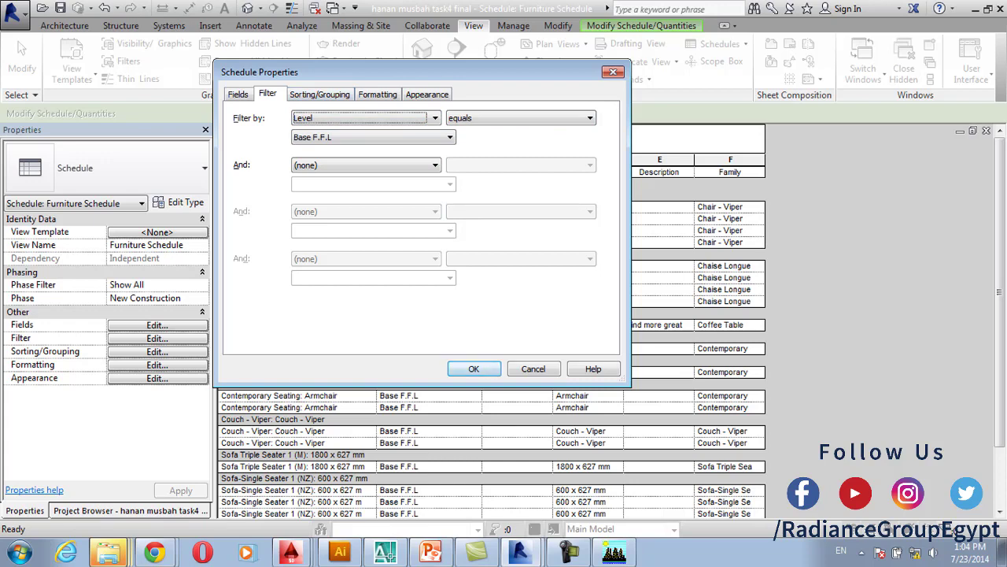
key(Return)
Remove the filter and sort the Furniture Schedule by Level
click(365, 117)
click(338, 129)
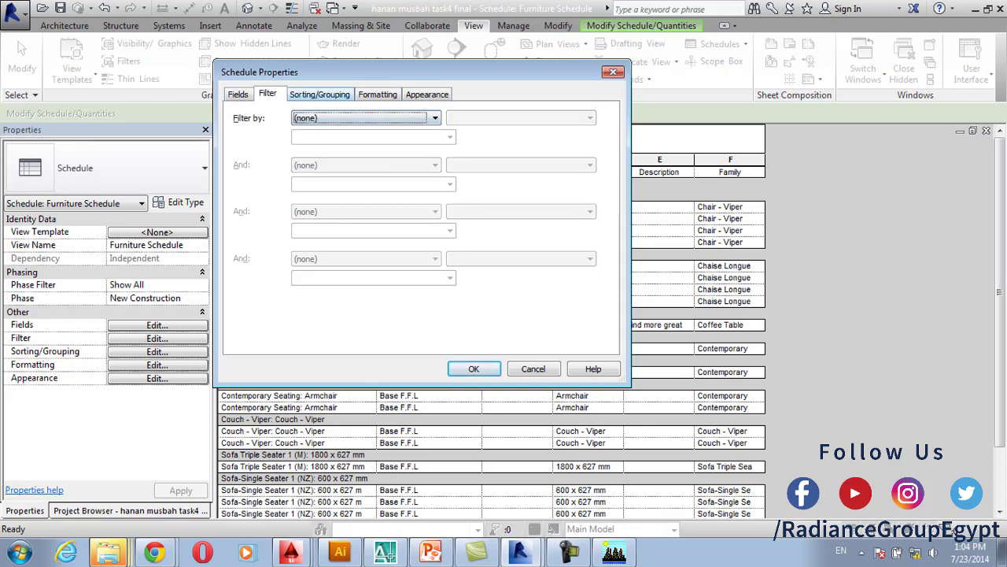
key(ctrl+Tab)
key(alt+Down)
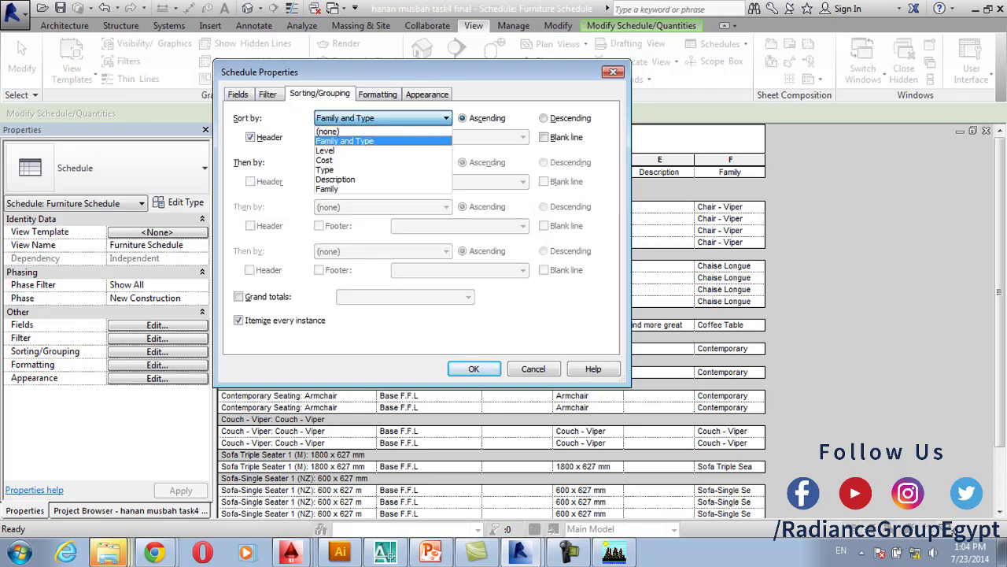
key(Down)
key(Up)
key(Down)
key(Return)
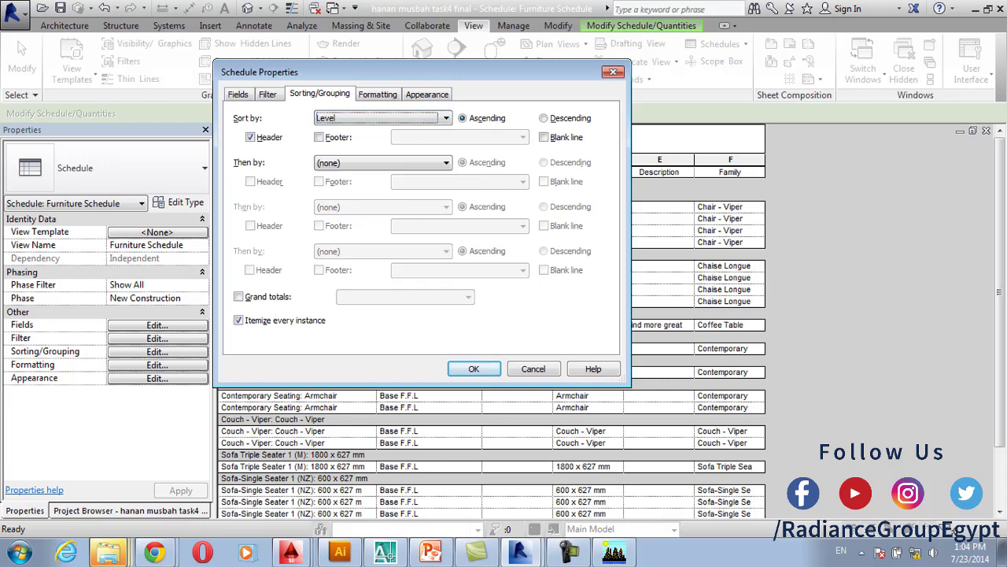
key(Return)
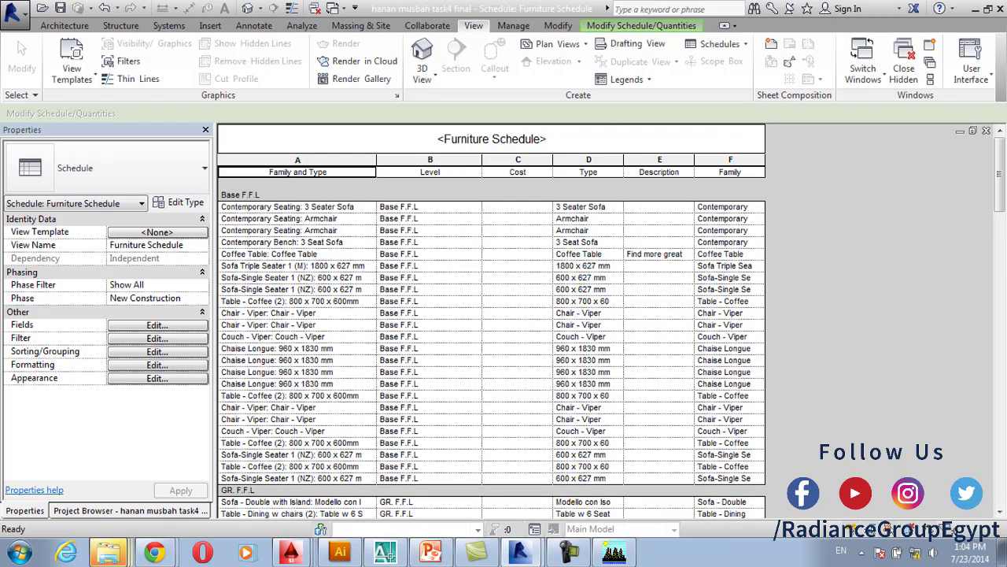
Add Family and Type as the secondary sort after Level
scroll(491, 320, down, 4)
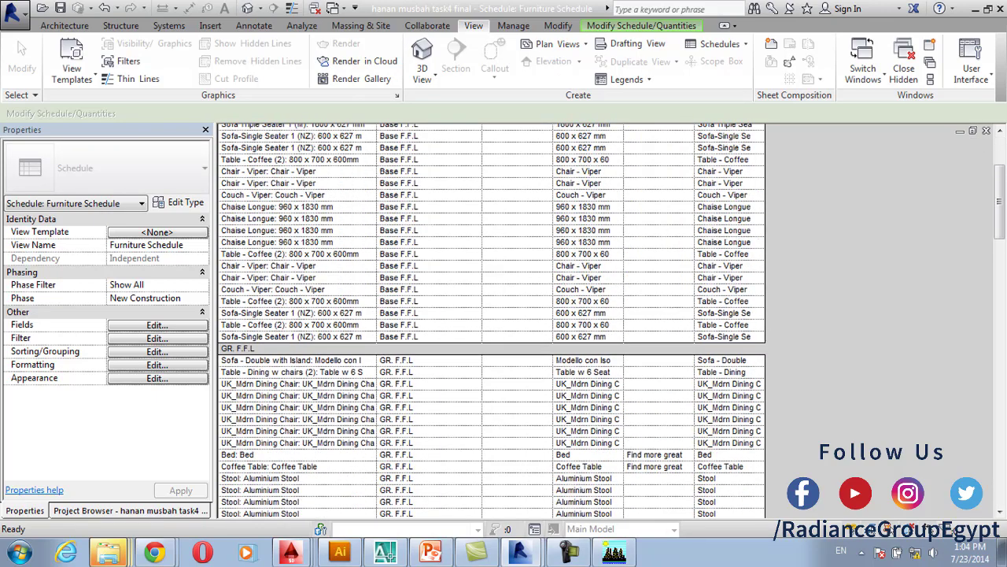
click(156, 338)
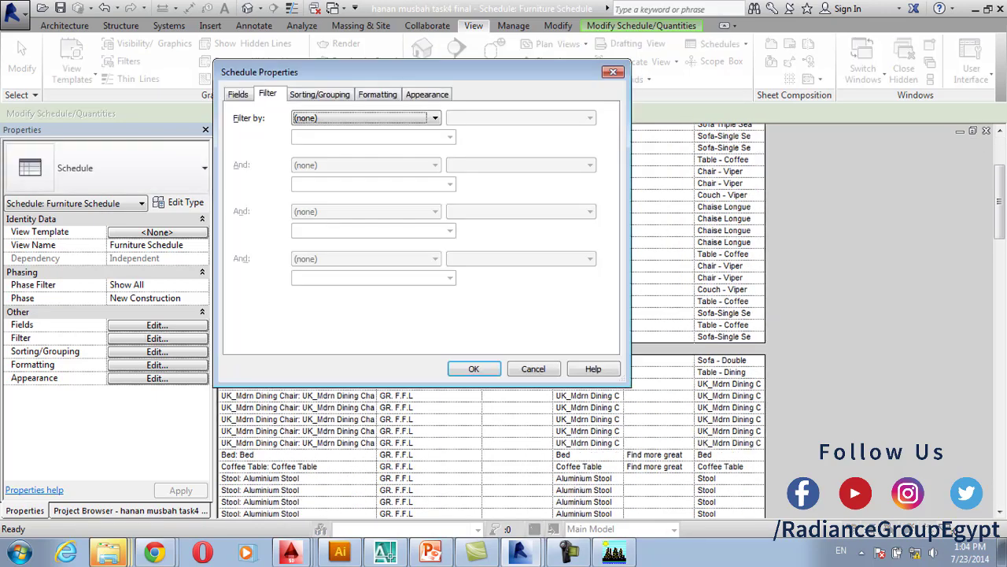
click(320, 93)
click(382, 162)
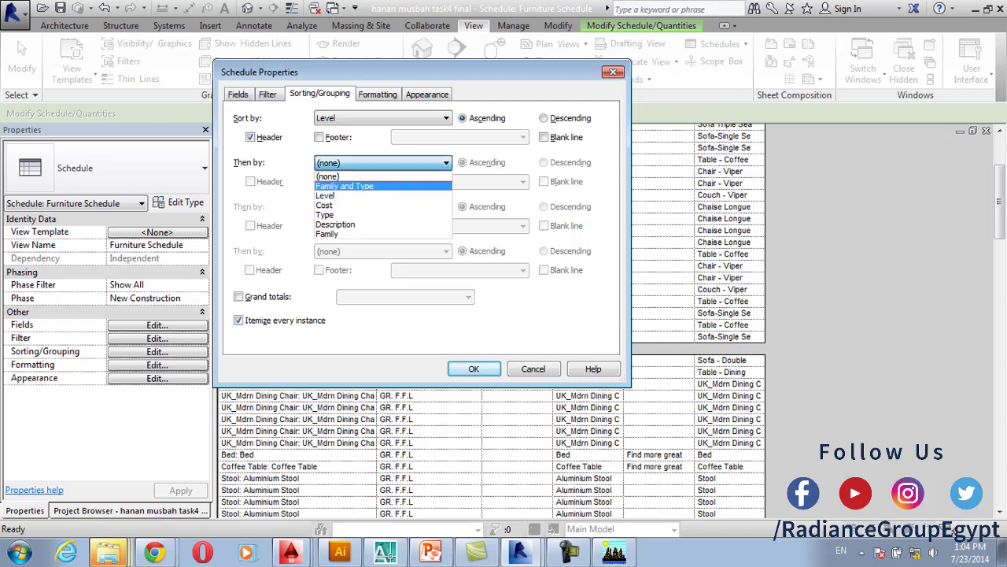
click(376, 184)
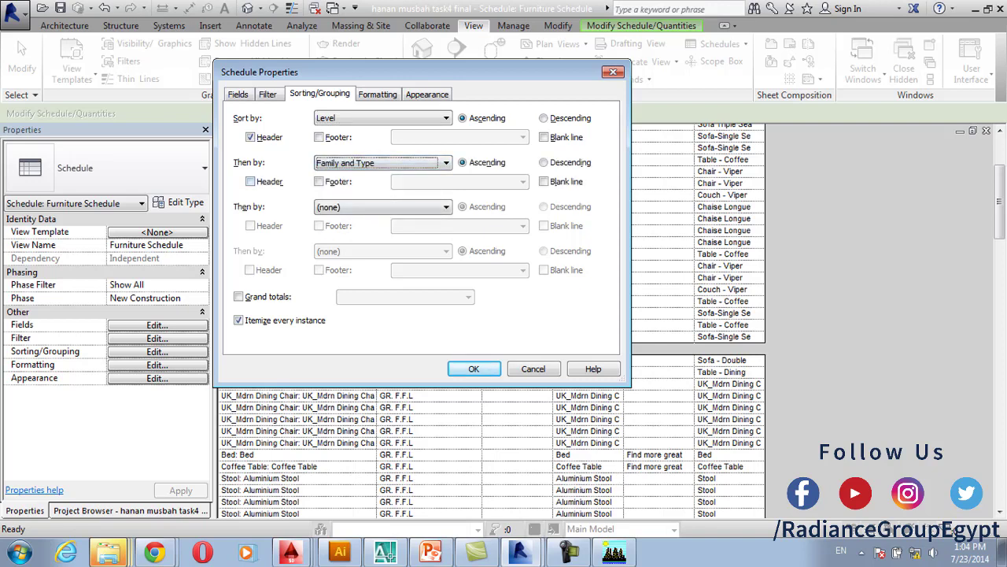
click(474, 368)
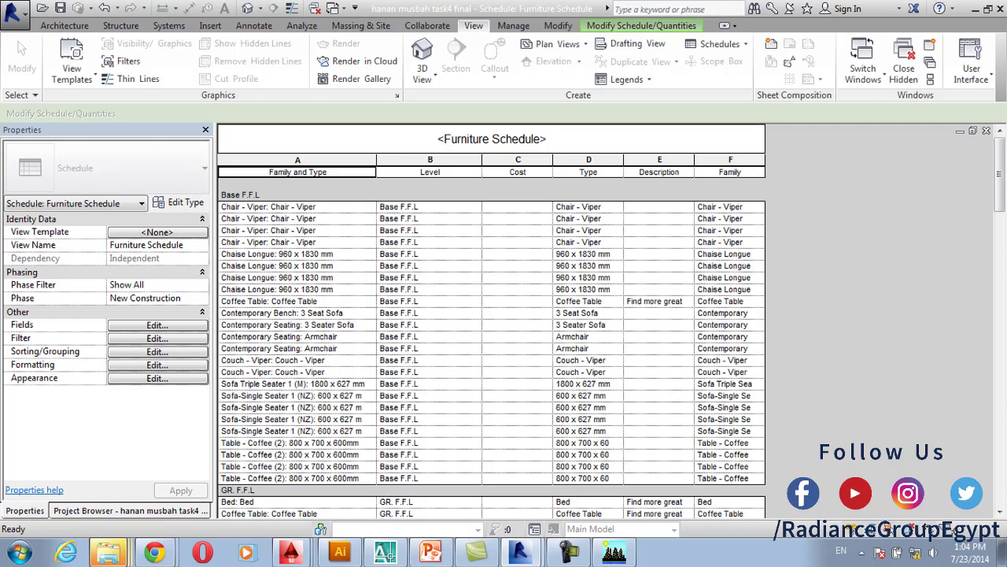
Turn on a header row for each Family and Type group
scroll(491, 315, down, 3)
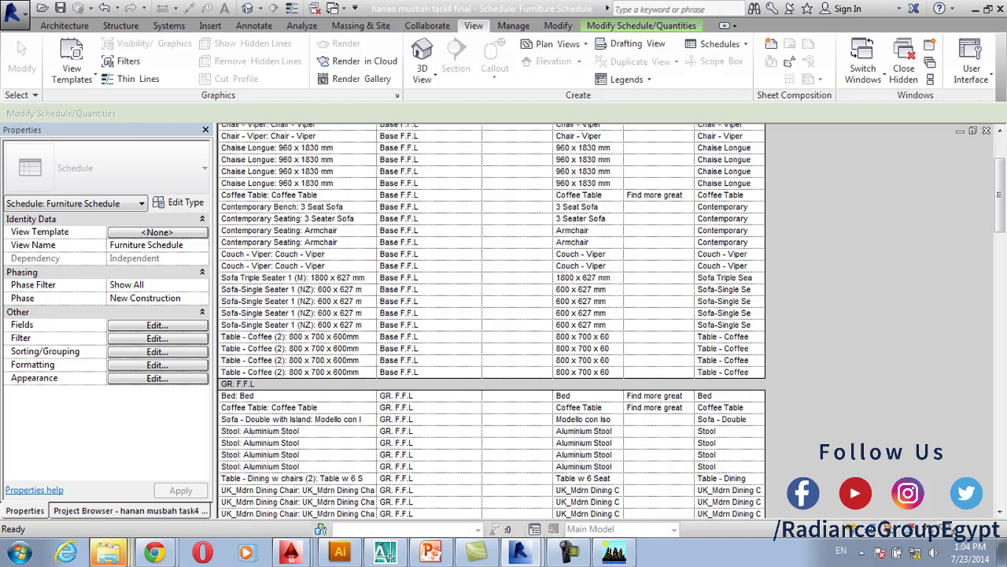
scroll(491, 315, down, 4)
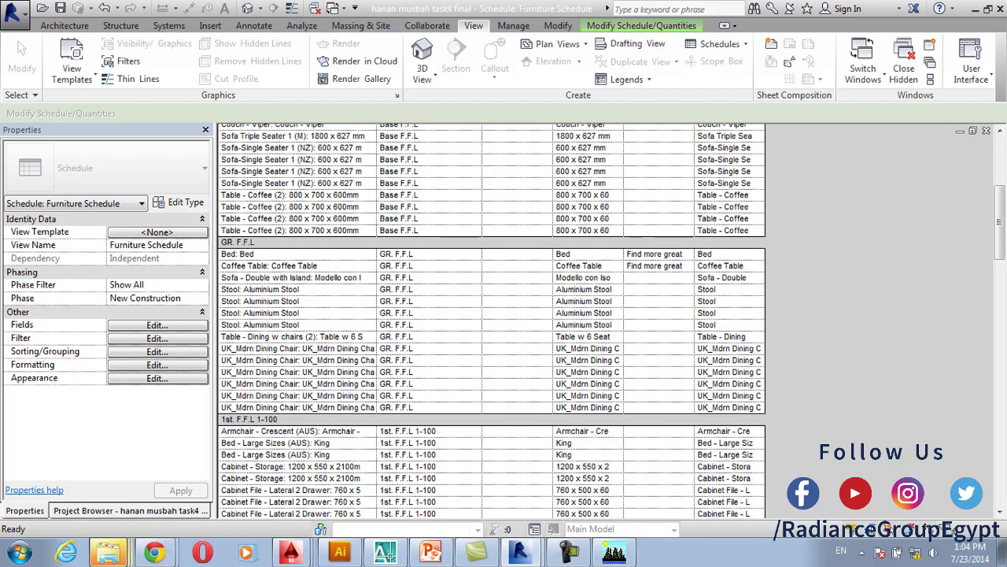
click(158, 351)
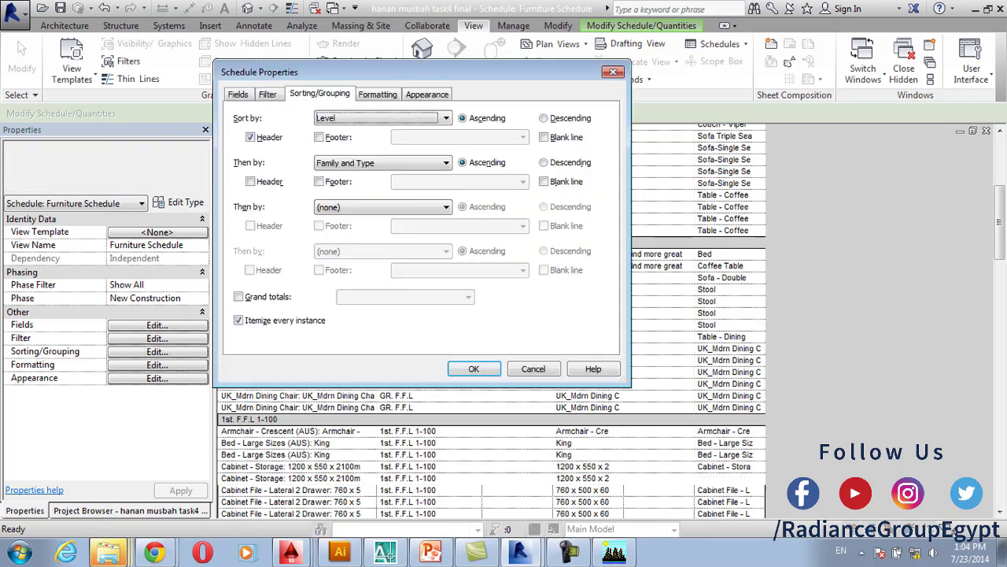
click(251, 181)
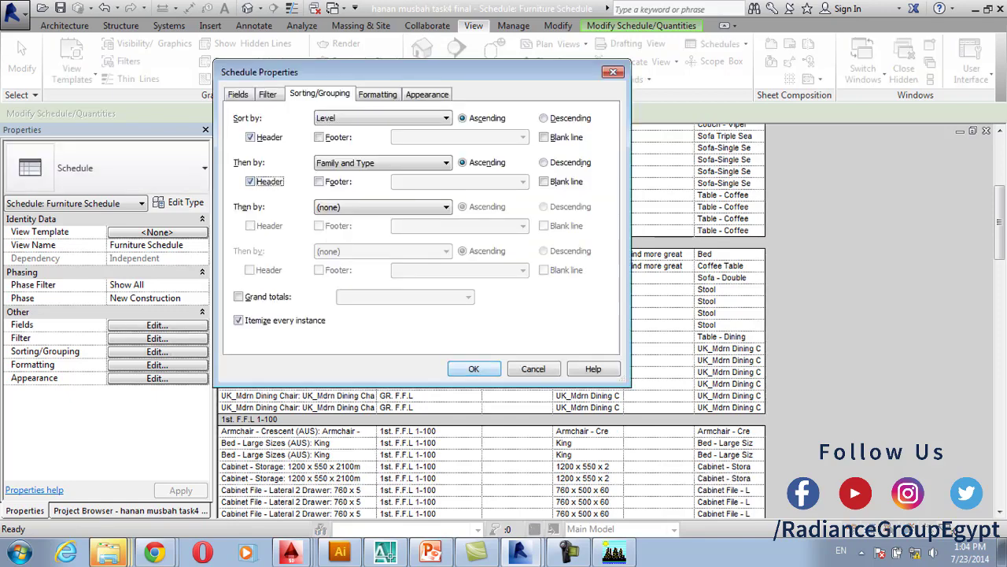
click(474, 369)
scroll(491, 320, up, 7)
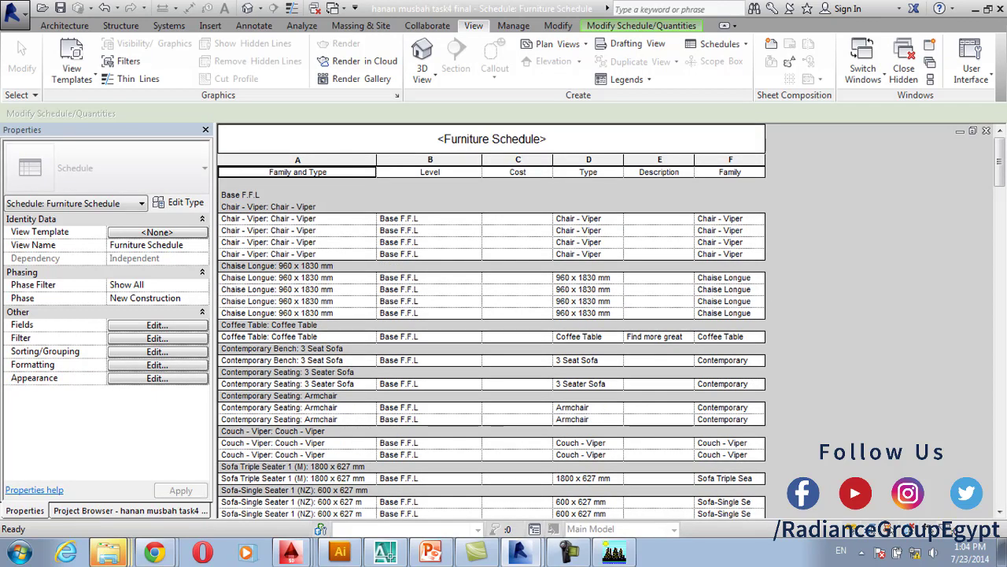
scroll(492, 315, down, 3)
scroll(492, 315, up, 3)
Uncheck Itemize every instance and the Level header, and check Grand totals
click(157, 365)
click(319, 94)
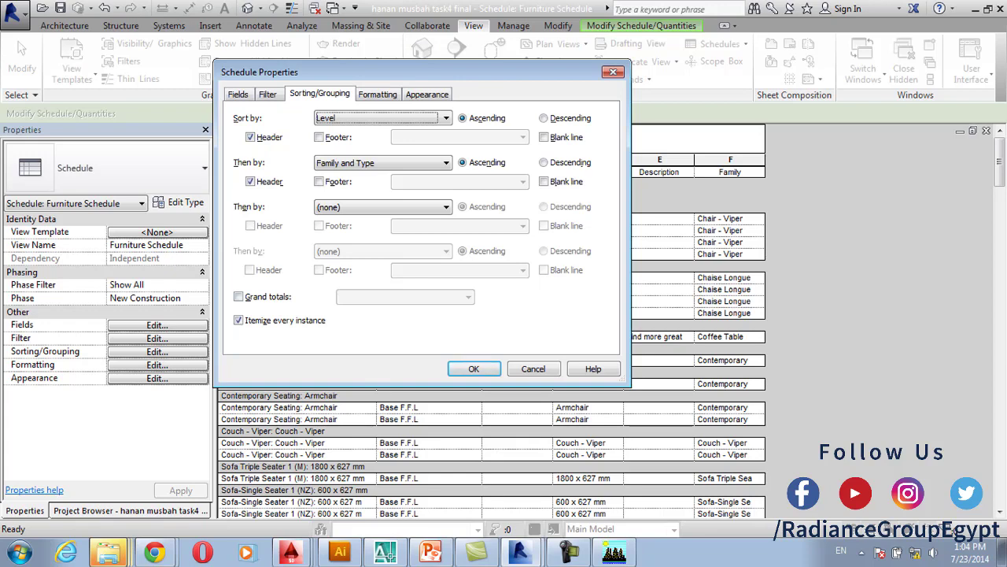
click(238, 320)
click(238, 296)
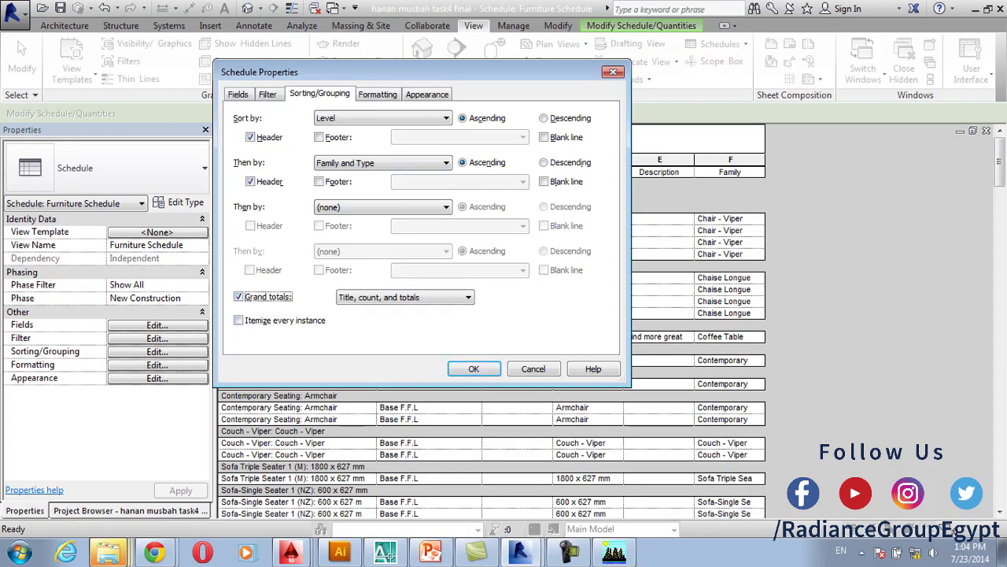
click(250, 137)
click(473, 368)
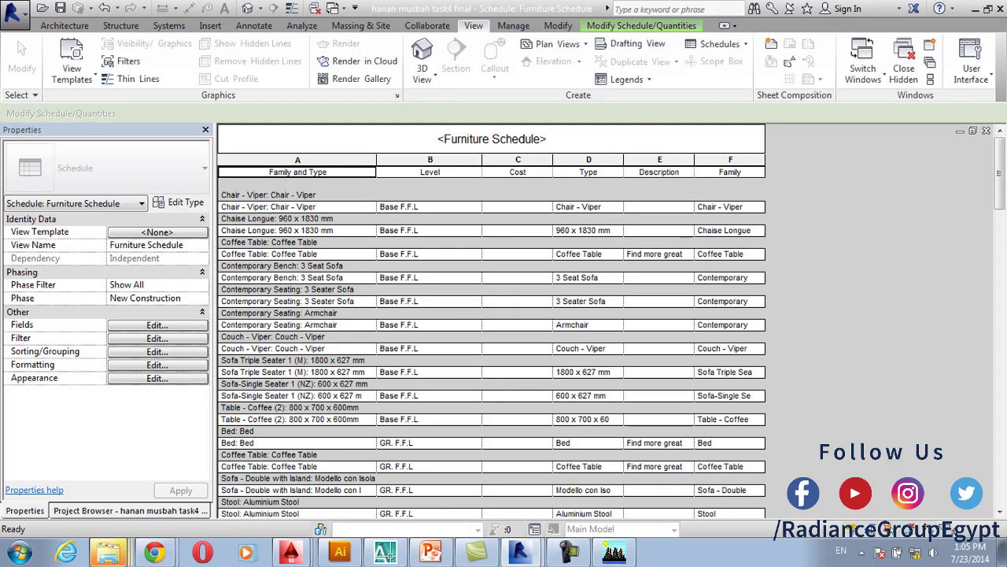
click(170, 337)
Show a header row for each level in the sorting settings
click(319, 93)
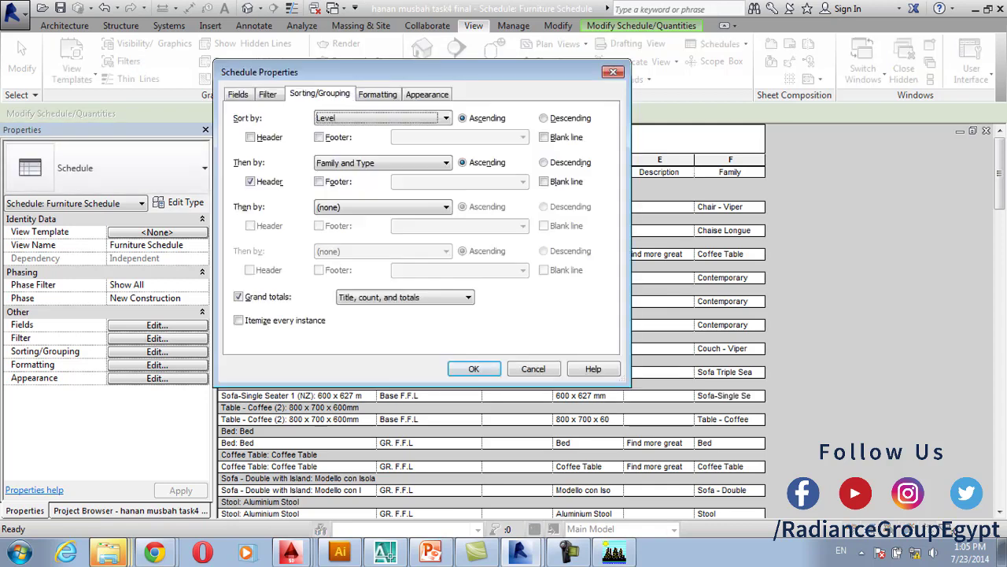
click(250, 137)
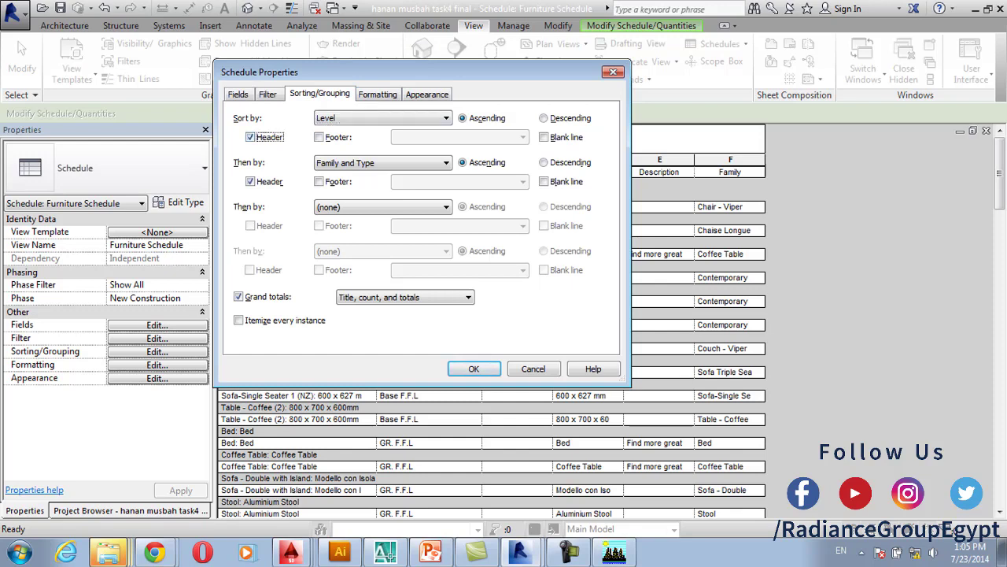
key(ctrl+Tab)
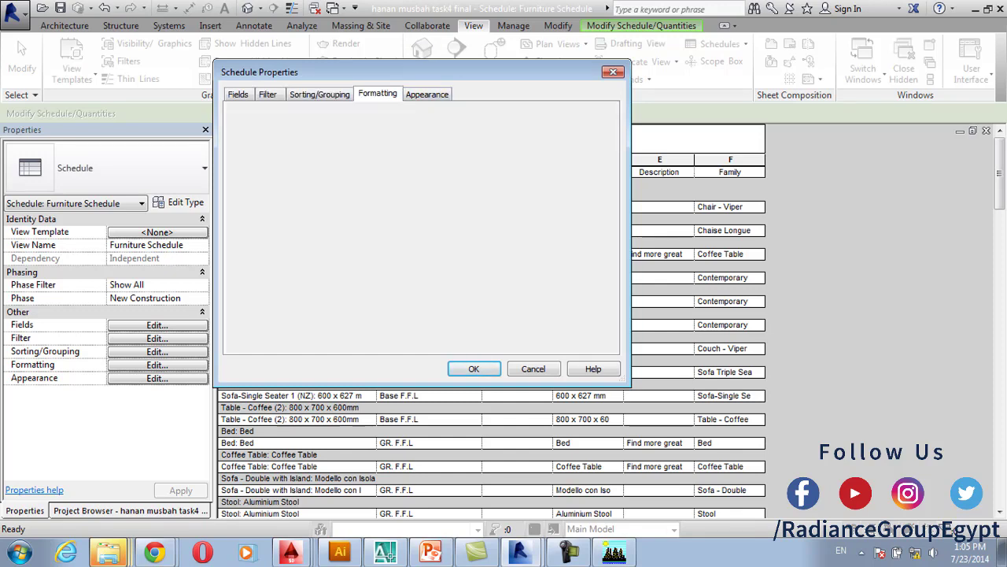
Add the Count field to the schedule's fields
click(238, 94)
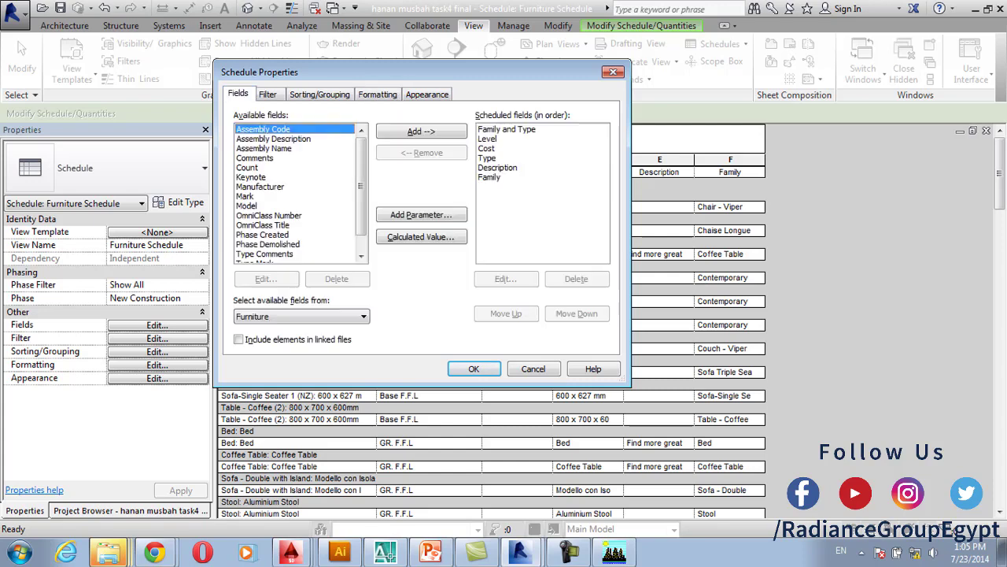
click(247, 206)
scroll(294, 193, down, 1)
click(247, 148)
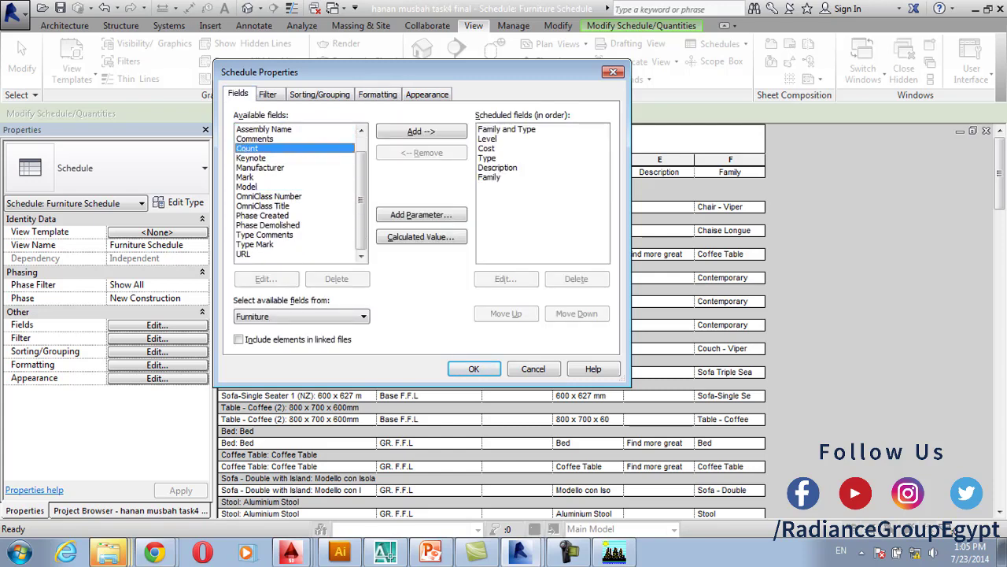
click(421, 131)
Set the Count column to calculate totals while staying visible
click(377, 93)
click(247, 185)
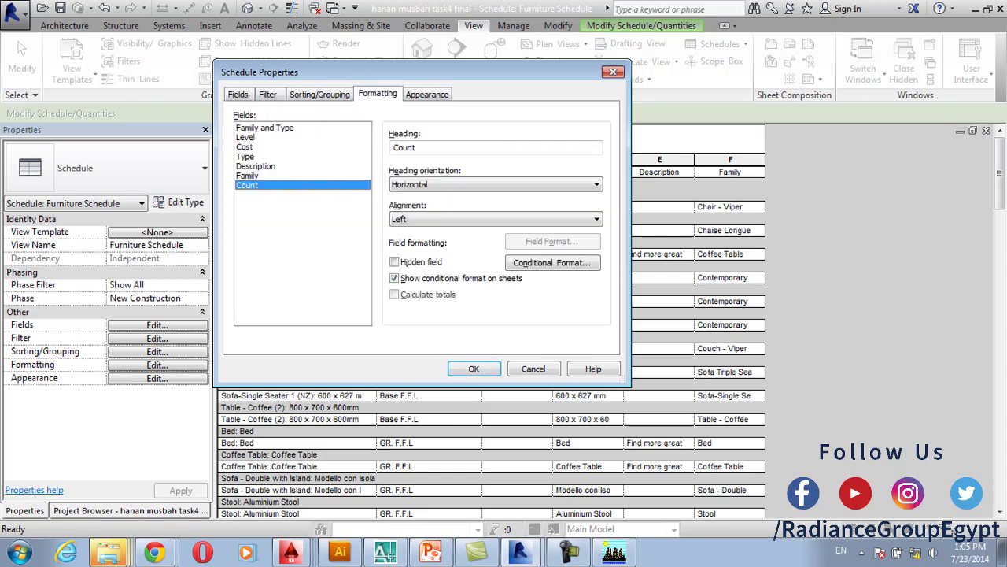
click(394, 261)
click(394, 294)
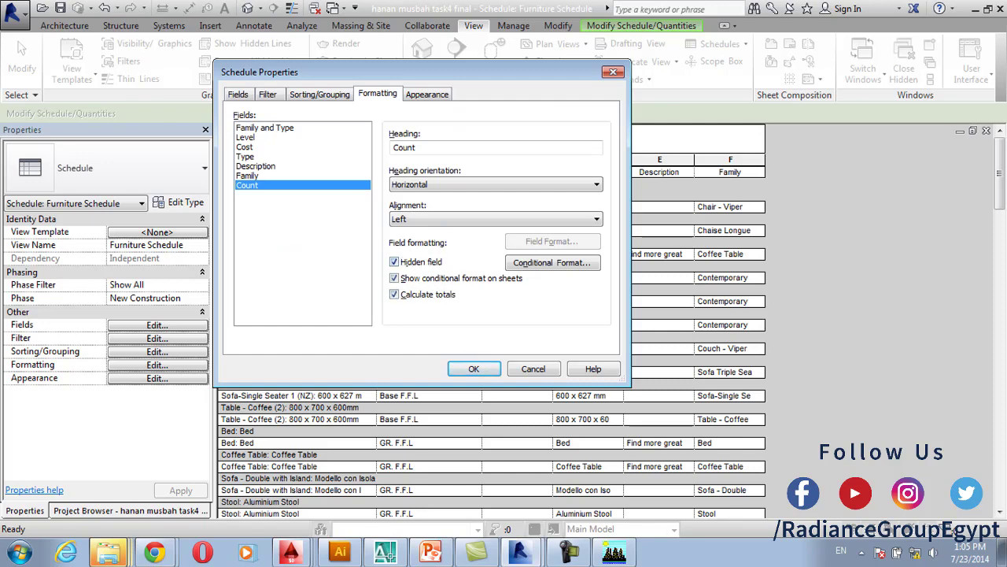
click(394, 261)
click(474, 368)
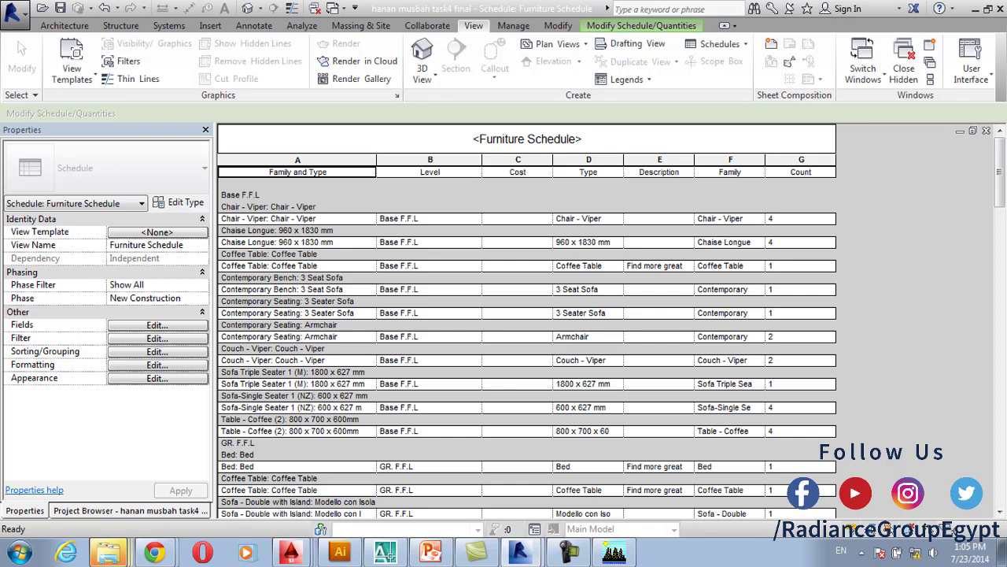
scroll(527, 320, down, 20)
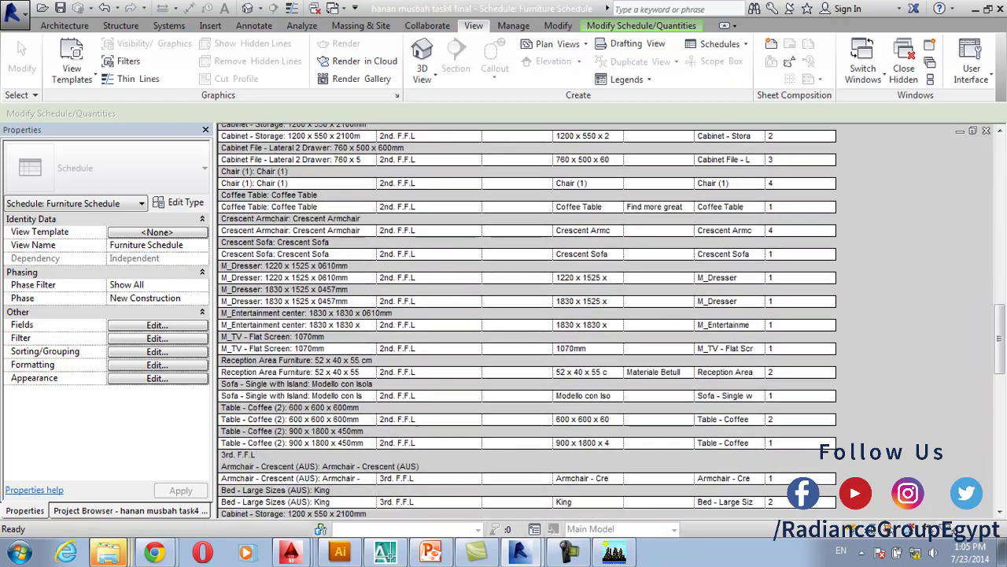
scroll(527, 320, down, 15)
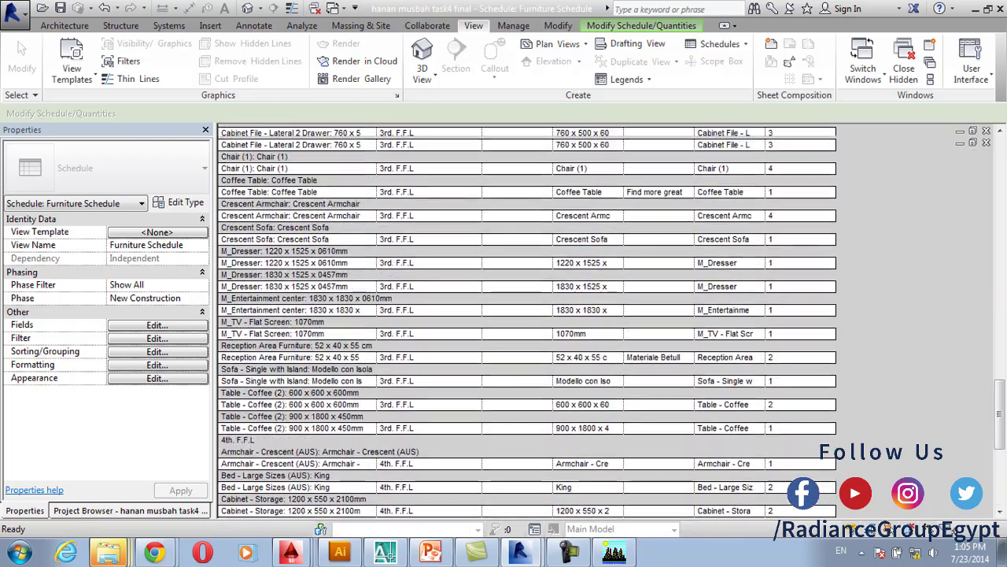
scroll(527, 320, up, 20)
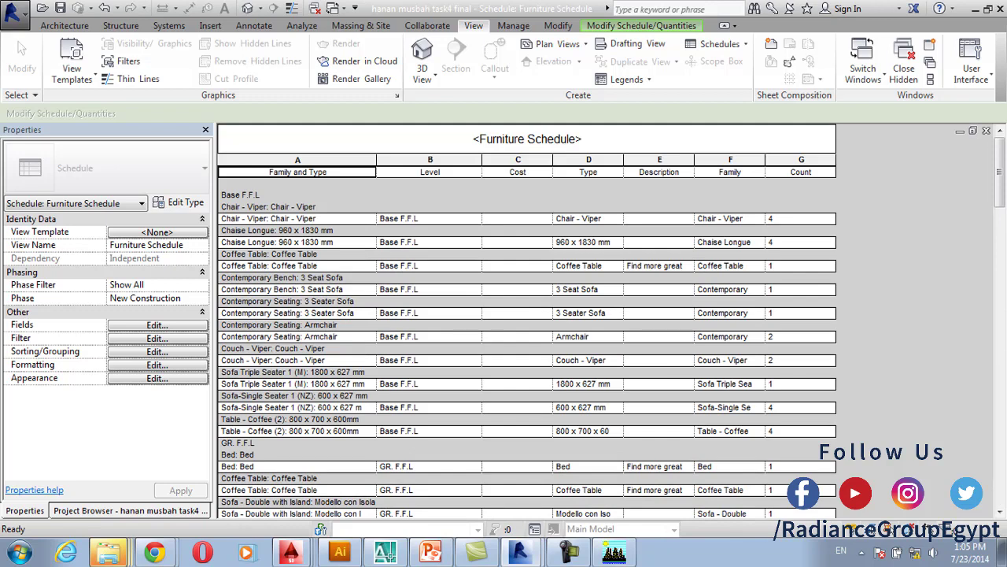
Export the schedule as Furniture Schedule.txt to the Desktop with default export options
click(12, 11)
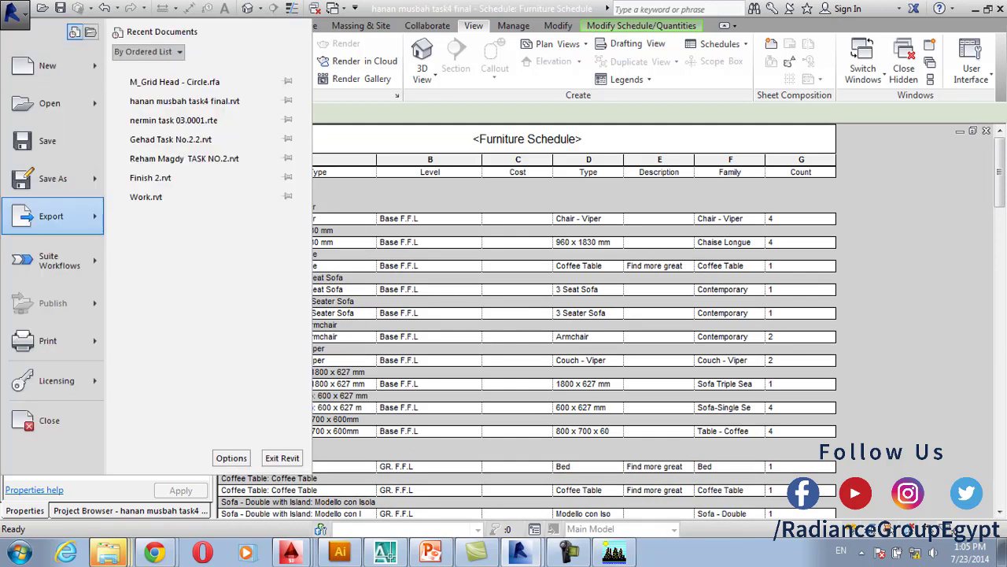
mouse_move(51, 216)
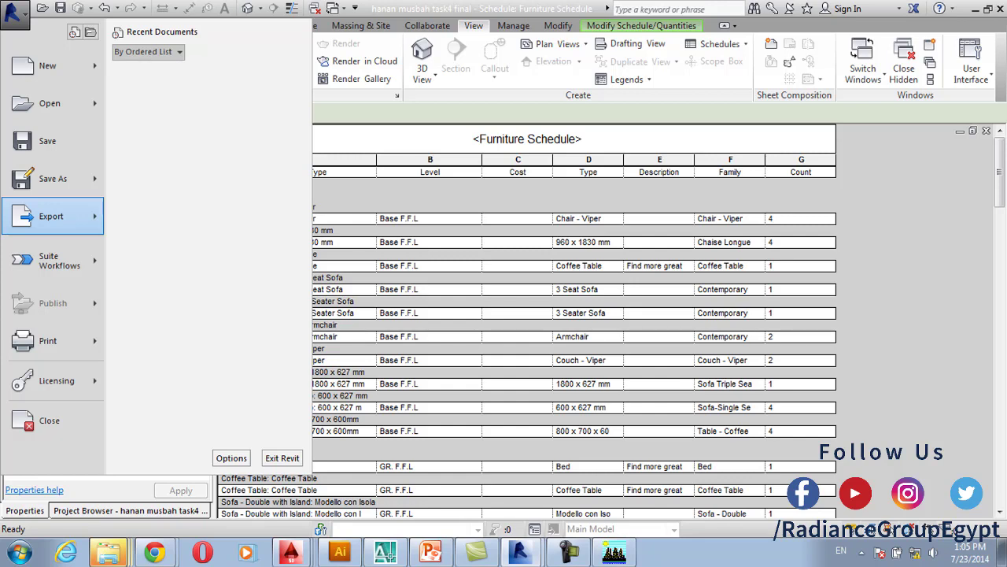
mouse_move(209, 369)
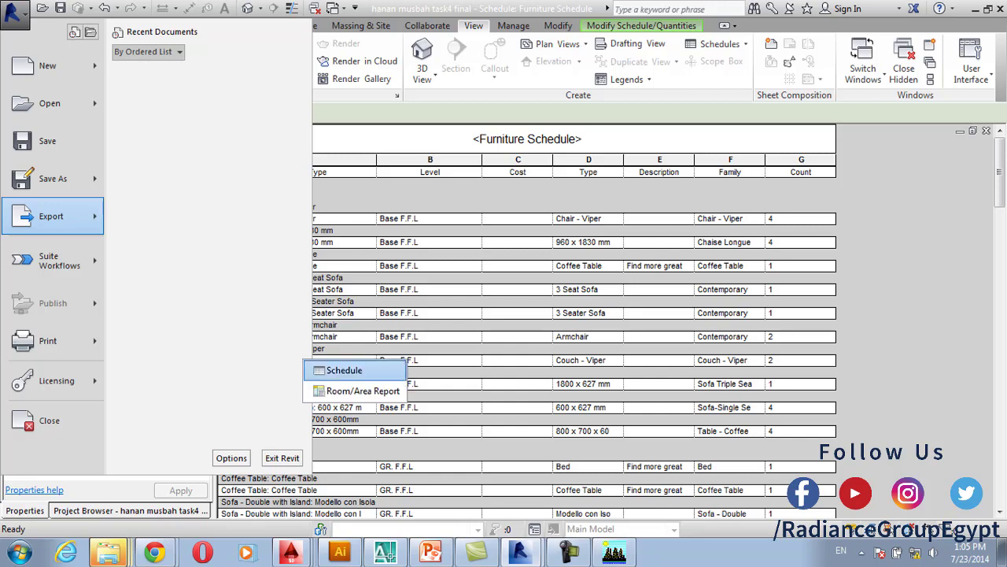
click(346, 370)
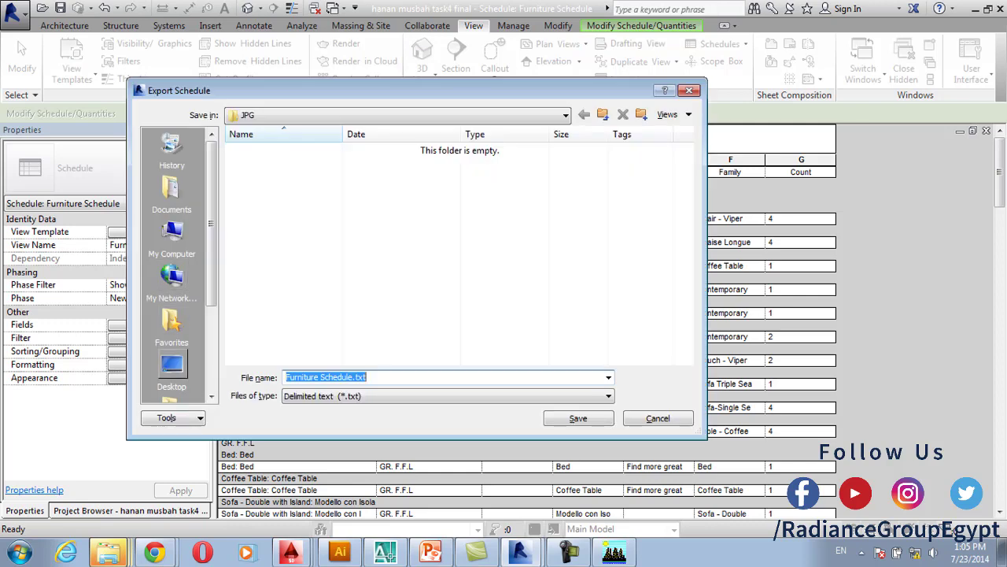
click(171, 370)
click(579, 417)
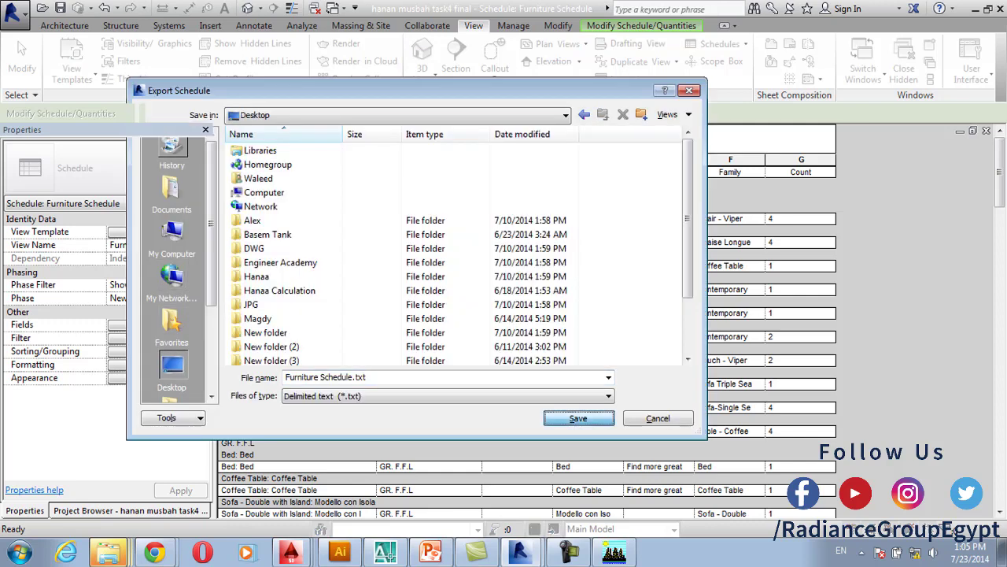
click(524, 358)
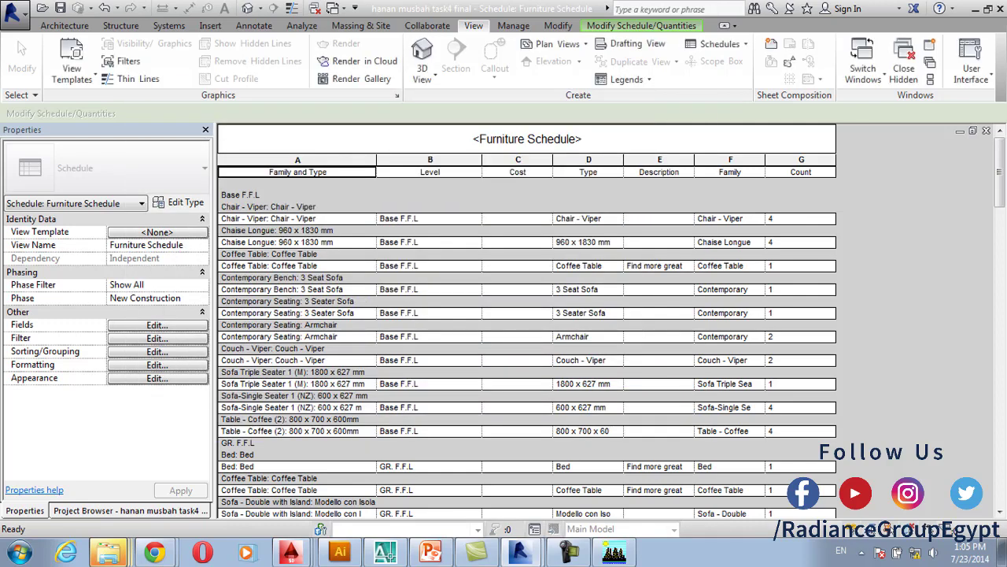
Launch Microsoft Excel 2010 from the Start menu search
key(super)
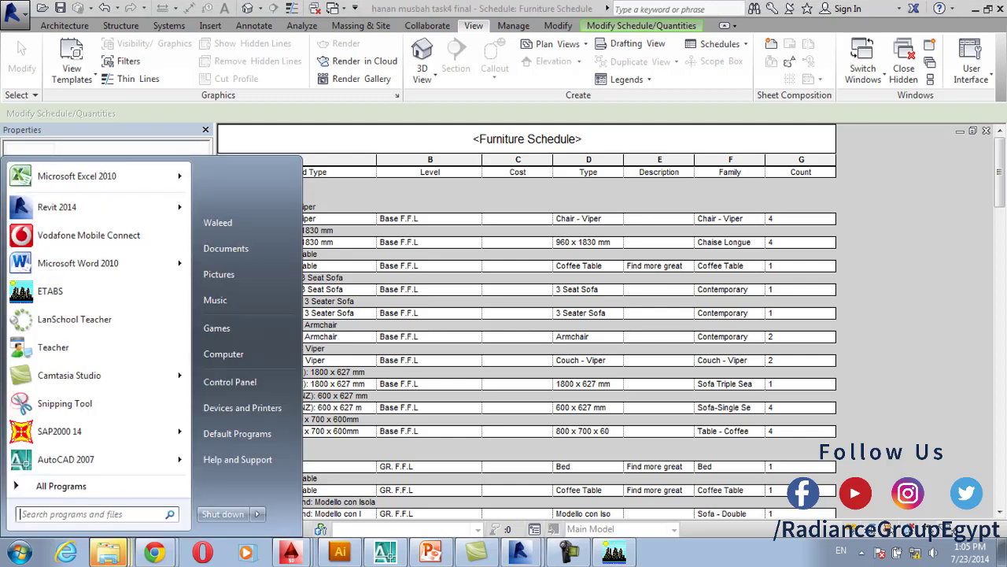
text(ex)
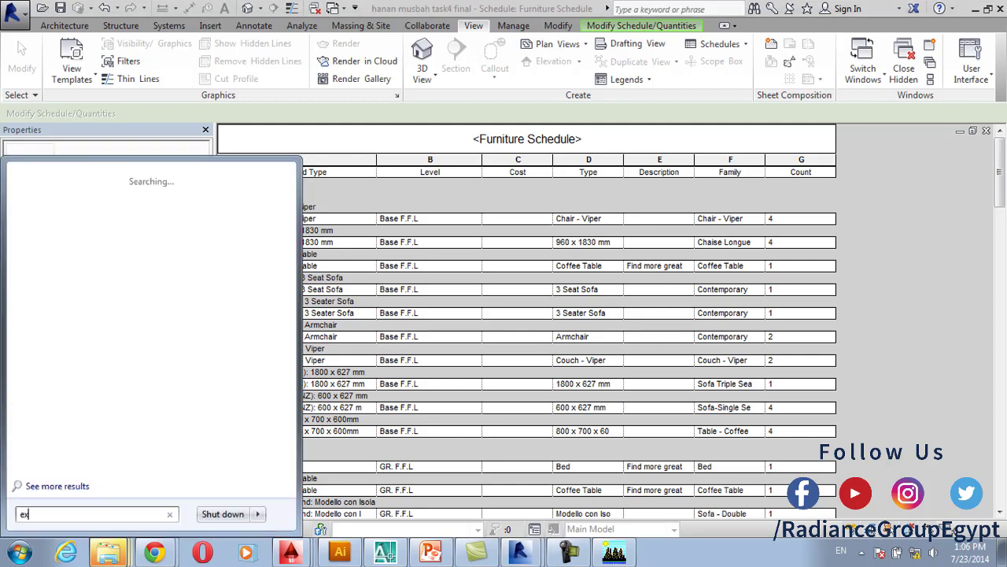
key(Down)
key(Return)
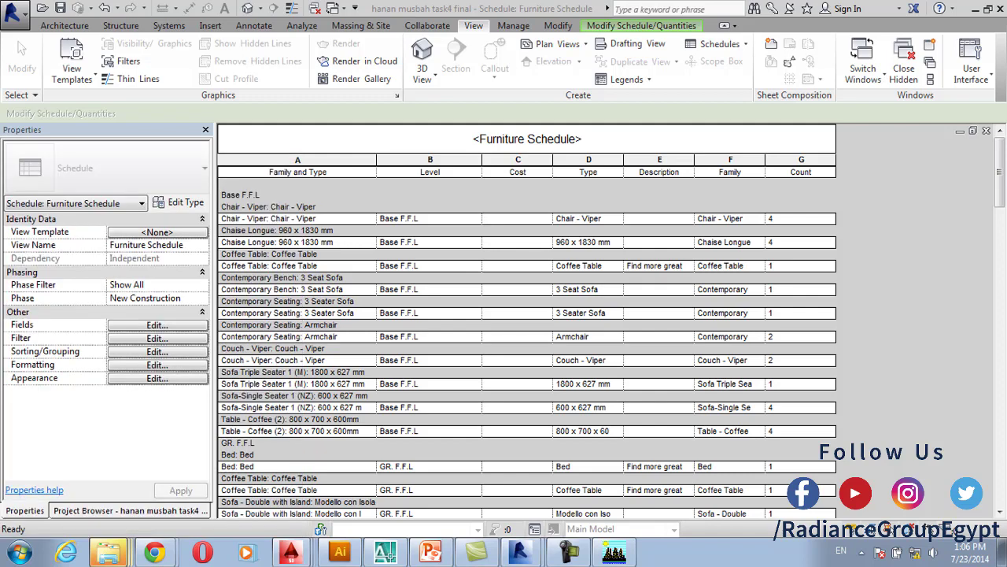
click(976, 9)
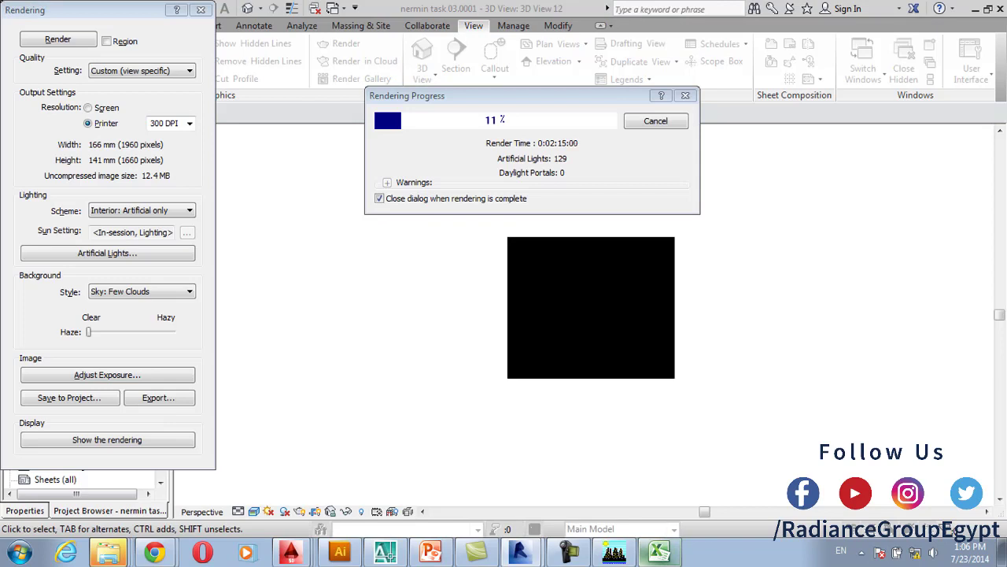
Drag Furniture Schedule.txt from the Desktop folder onto the Excel window
key(super)
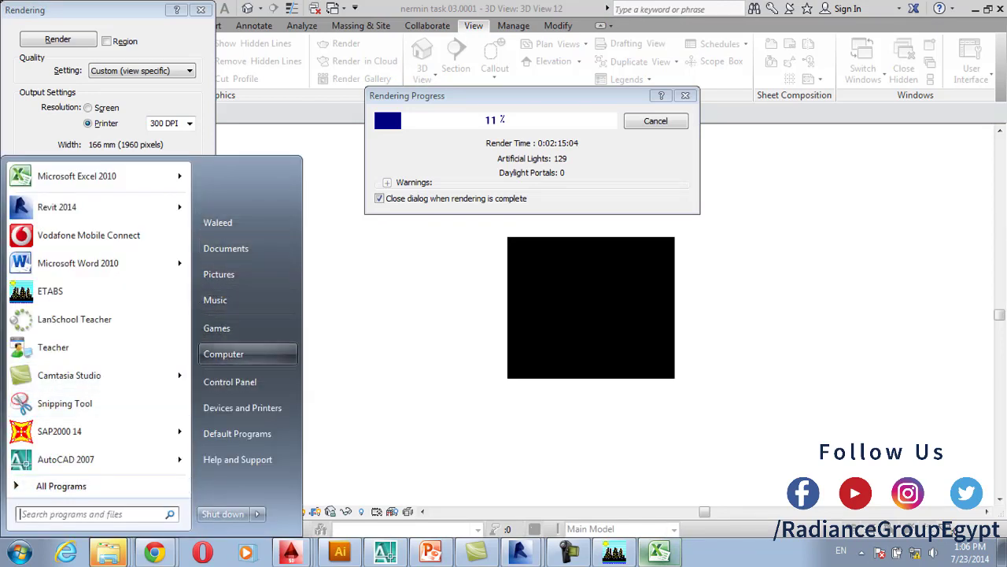
key(Return)
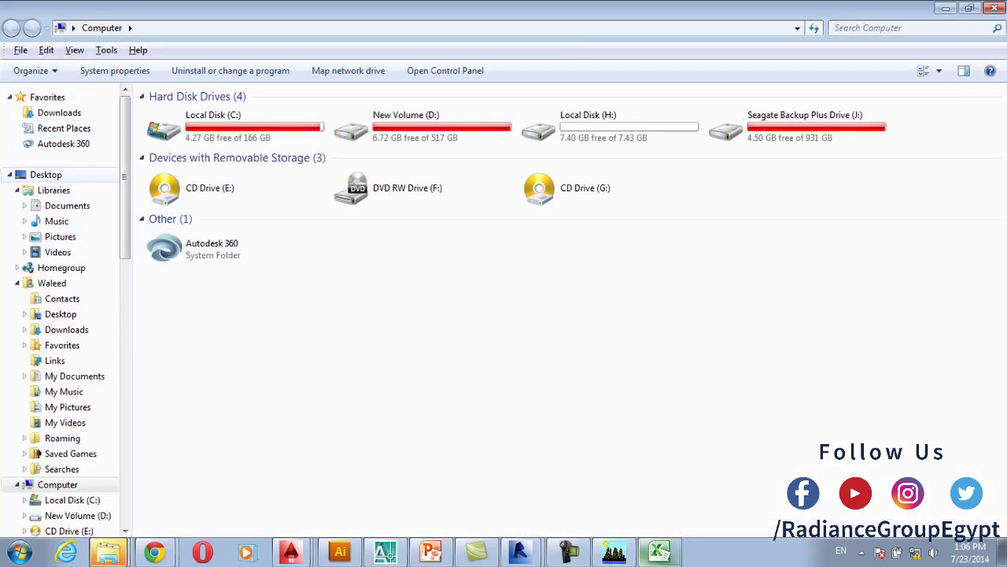
key(BackSpace)
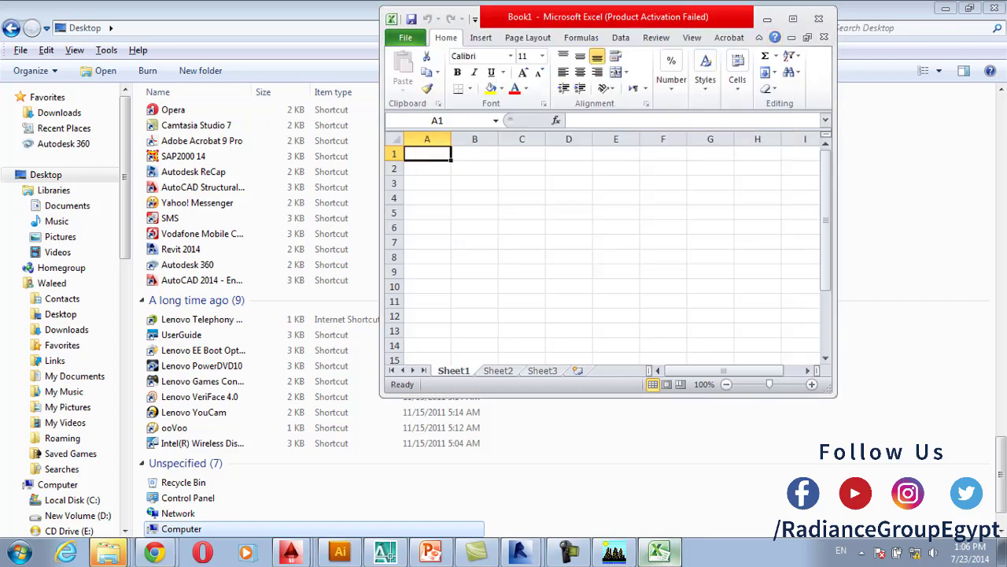
drag(608, 17, 707, 81)
click(314, 202)
scroll(315, 202, up, 20)
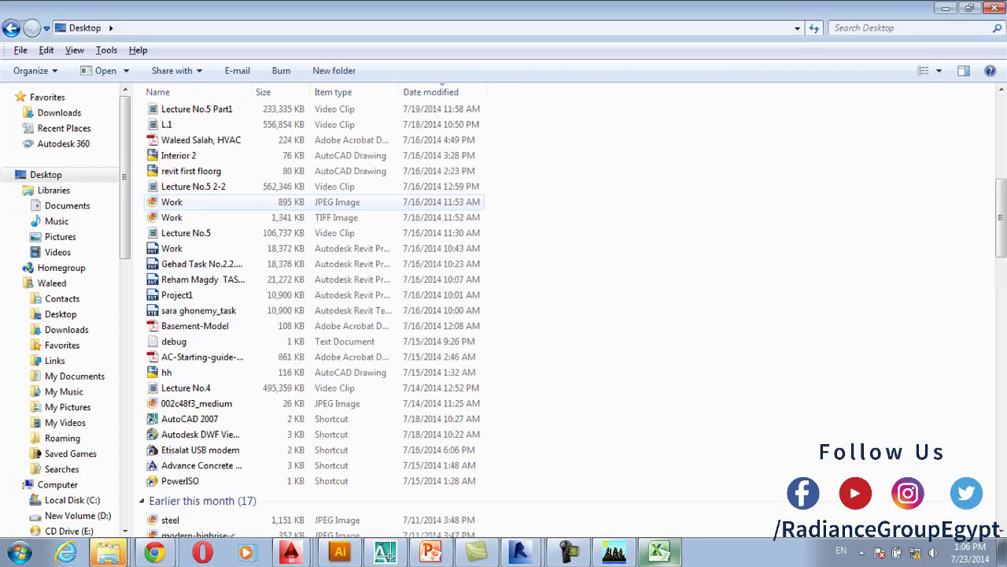
scroll(236, 202, up, 8)
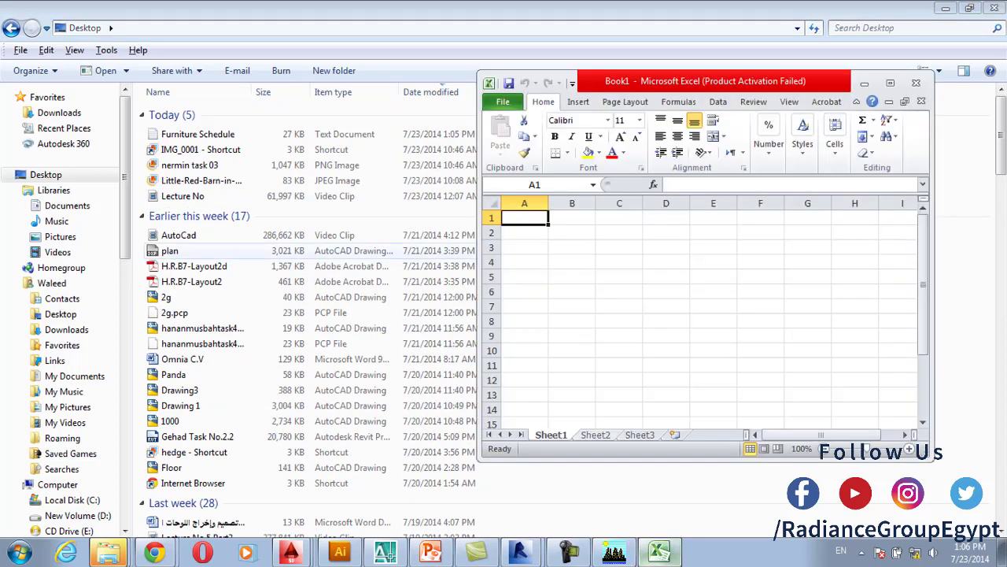
drag(198, 134, 669, 307)
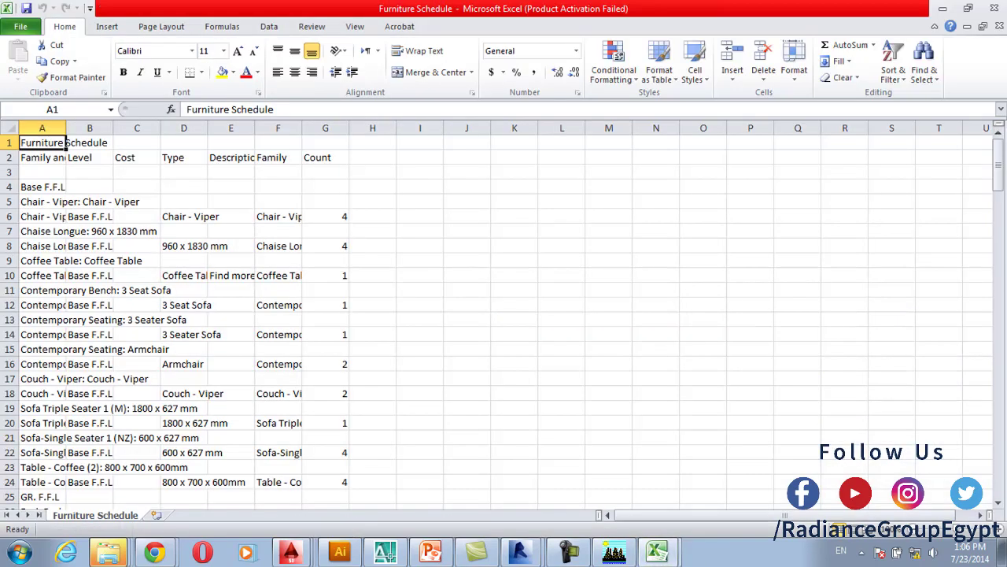
Center-align the exported schedule data in A2:G167
drag(42, 156, 394, 492)
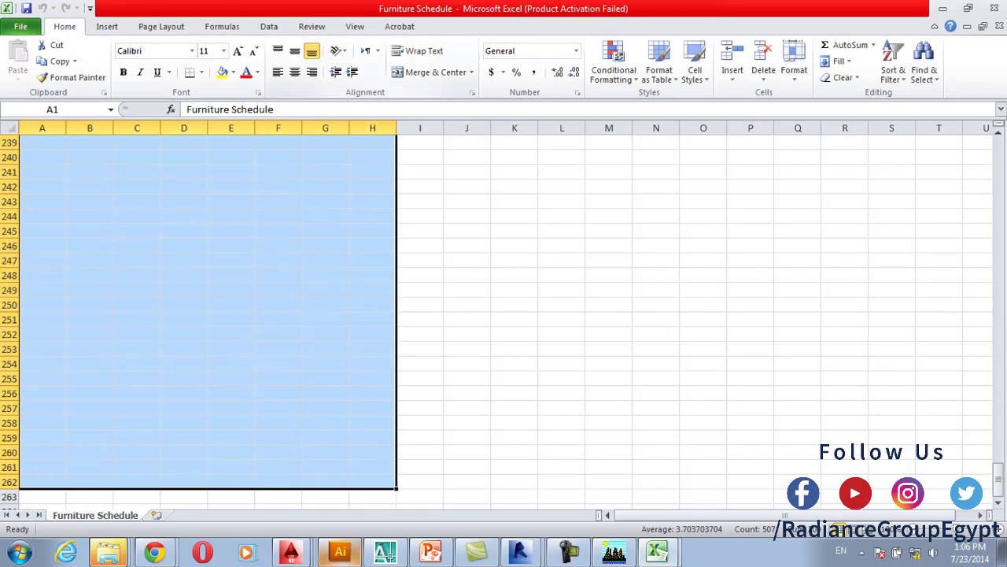
click(295, 71)
drag(998, 477, 997, 149)
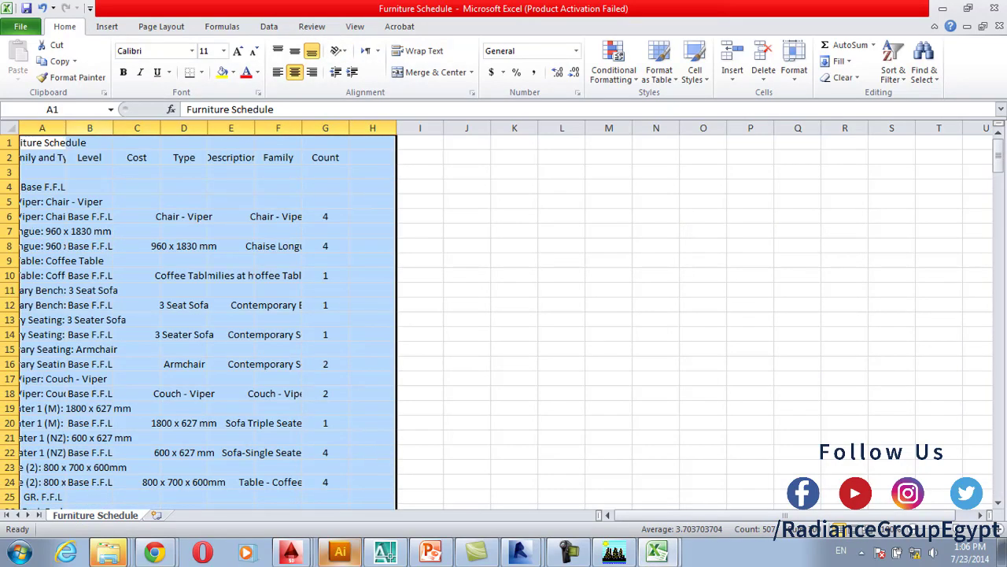
Widen columns A, B, E and F so full family and type names fit
drag(66, 127, 624, 127)
drag(718, 127, 745, 127)
drag(671, 127, 720, 127)
mouse_move(624, 128)
mouse_down()
mouse_move(585, 127)
mouse_move(638, 128)
mouse_up()
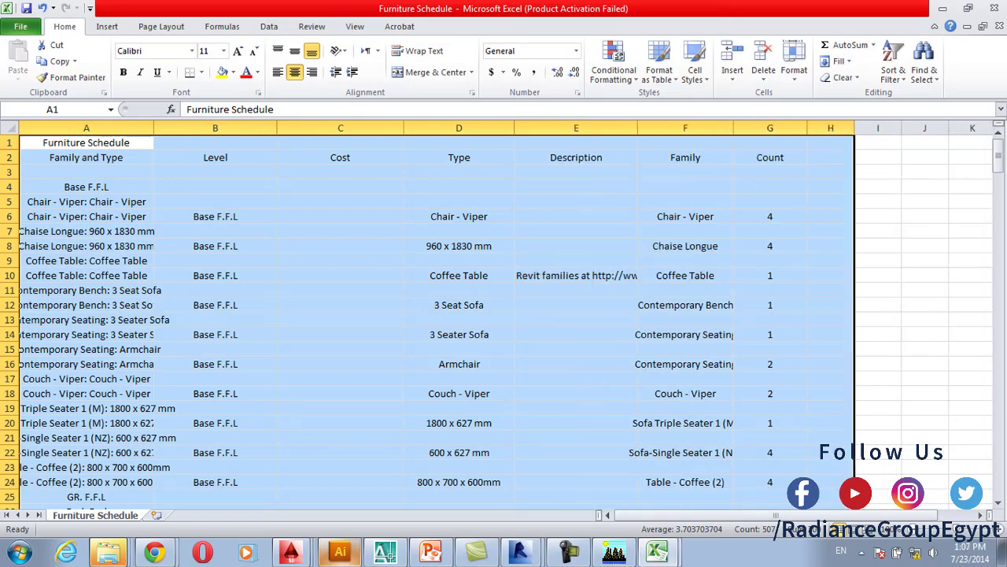
drag(277, 128, 325, 128)
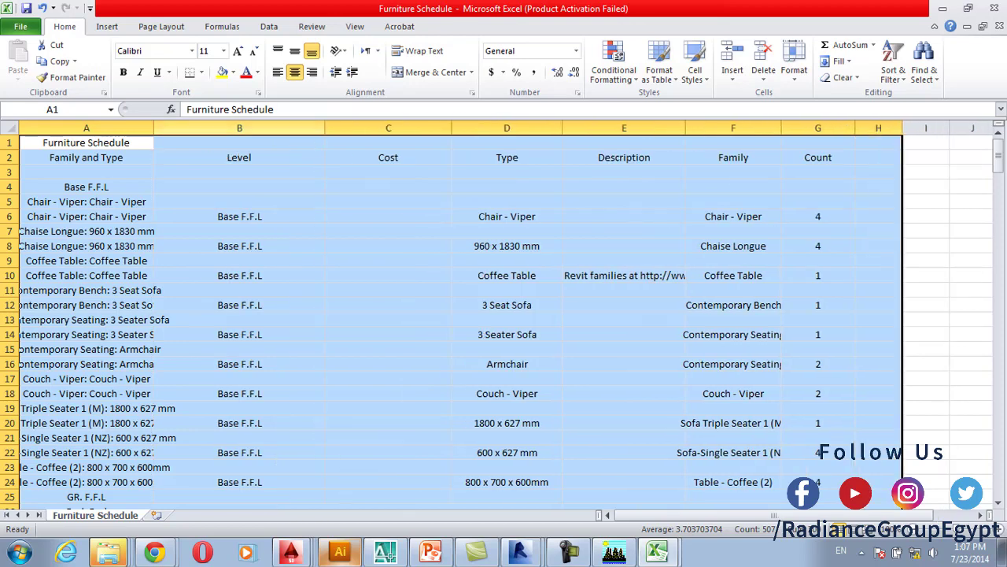
drag(154, 127, 262, 128)
click(140, 202)
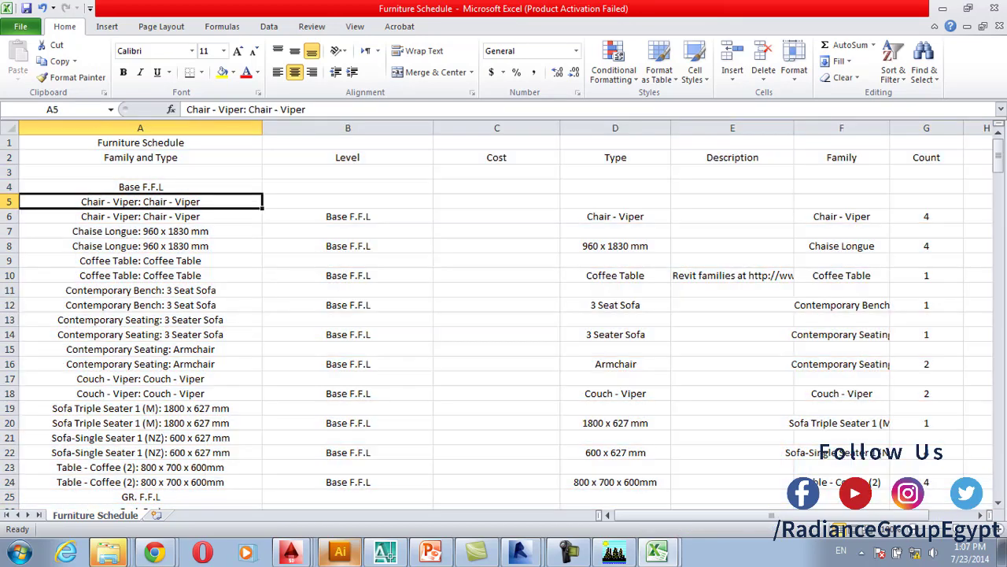
scroll(504, 324, down, 1)
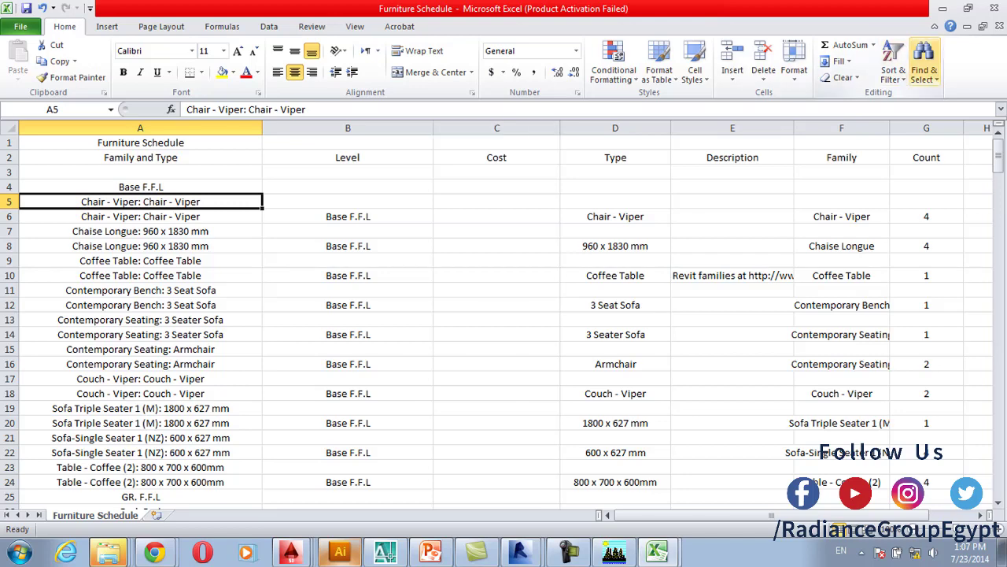
Sort the rows A to Z with Sort & Filter
click(924, 67)
click(892, 63)
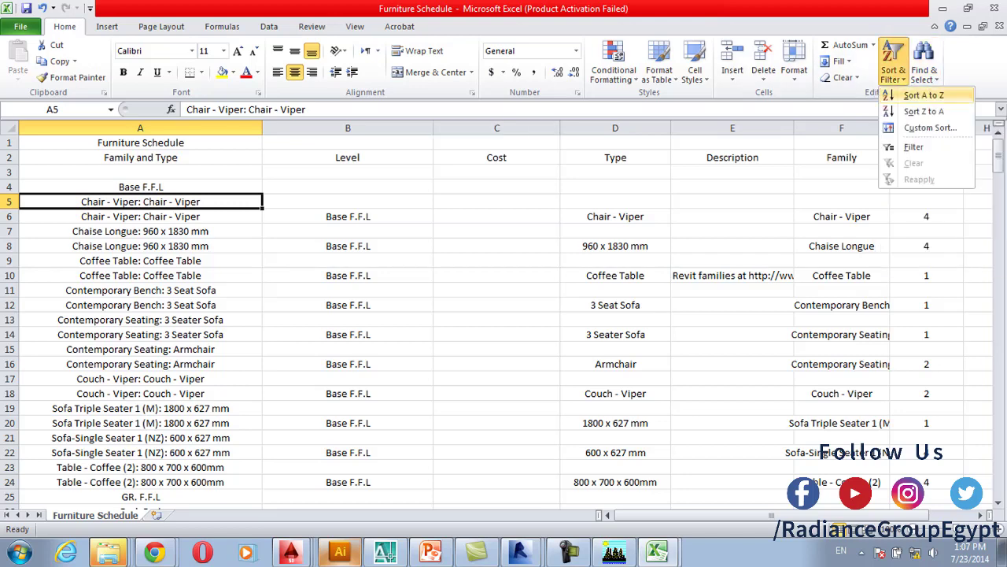
click(917, 95)
scroll(503, 314, down, 3)
scroll(504, 314, down, 11)
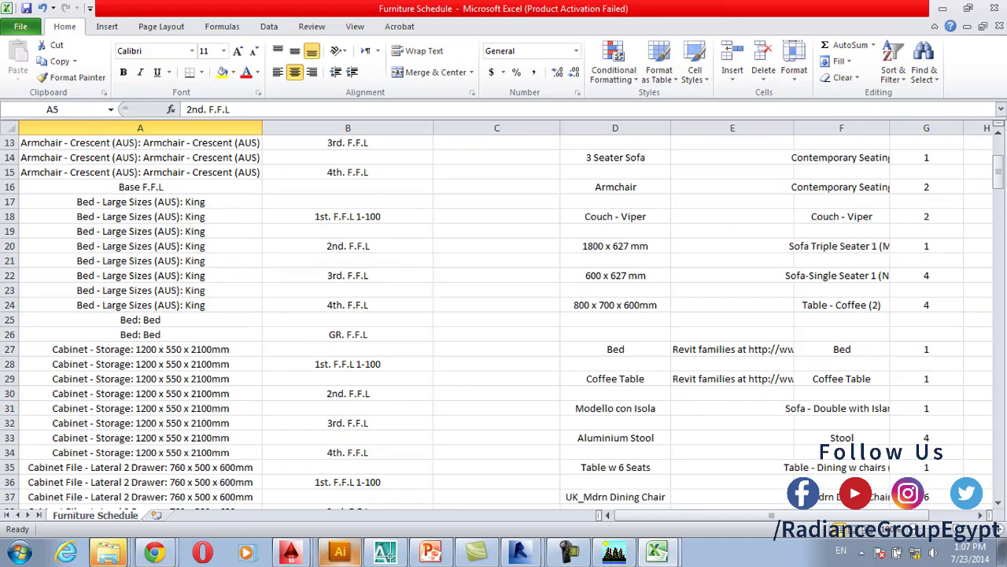
scroll(504, 315, down, 5)
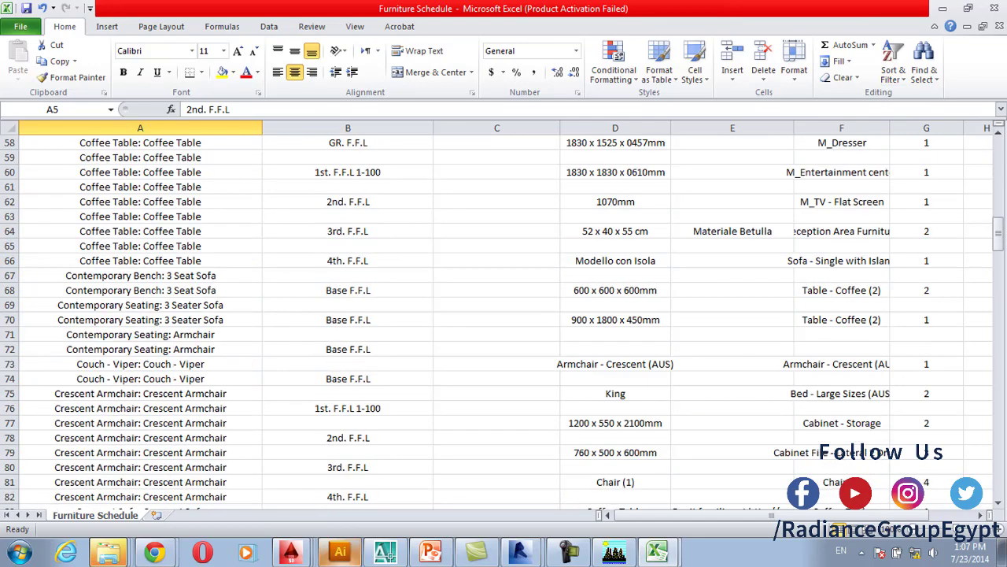
scroll(504, 315, up, 3)
scroll(503, 315, down, 3)
scroll(504, 315, up, 2)
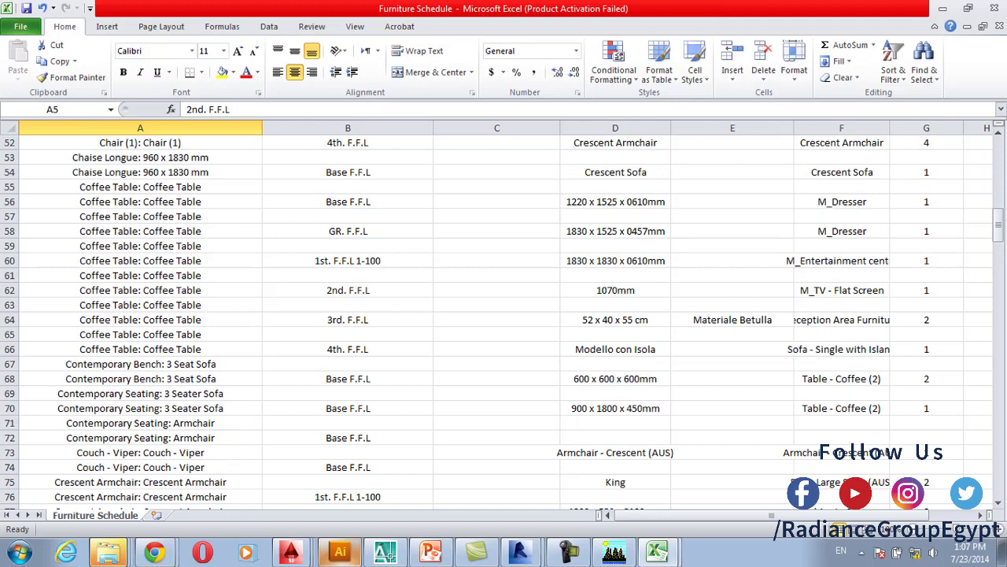
Review the repeated Coffee Table rows, then return to Revit's Furniture Schedule
drag(141, 202, 140, 349)
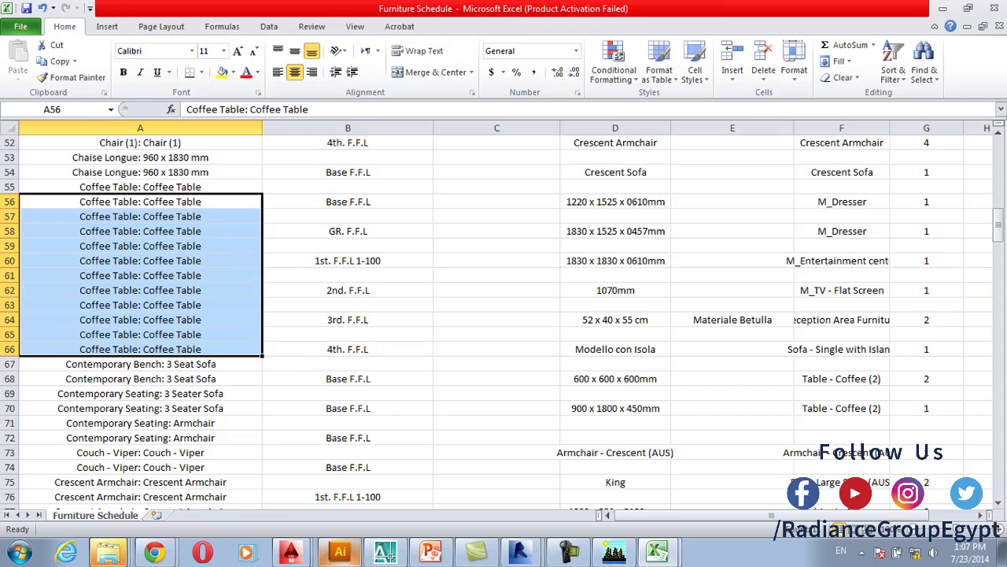
scroll(503, 315, down, 10)
scroll(503, 314, down, 1)
drag(140, 275, 140, 482)
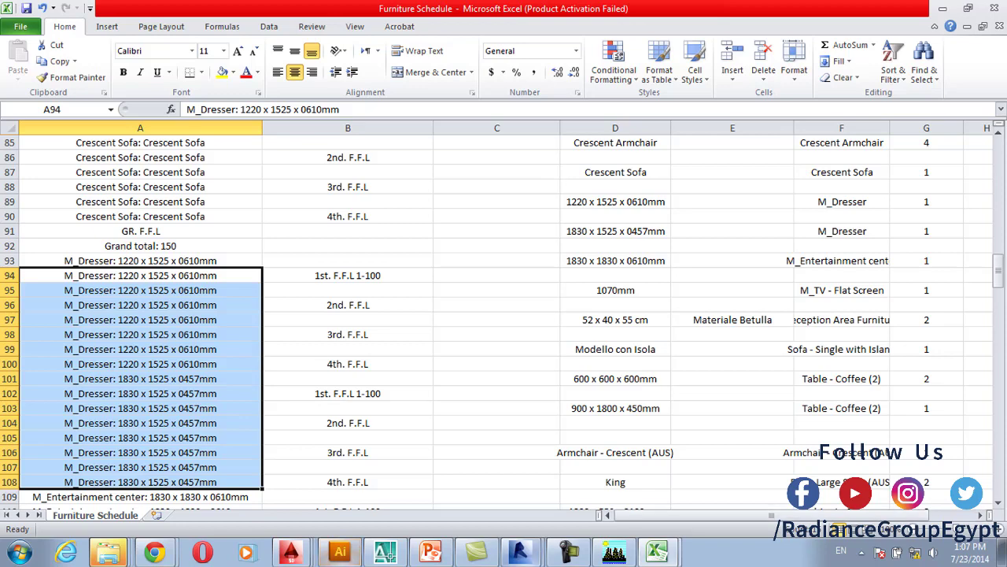
click(520, 552)
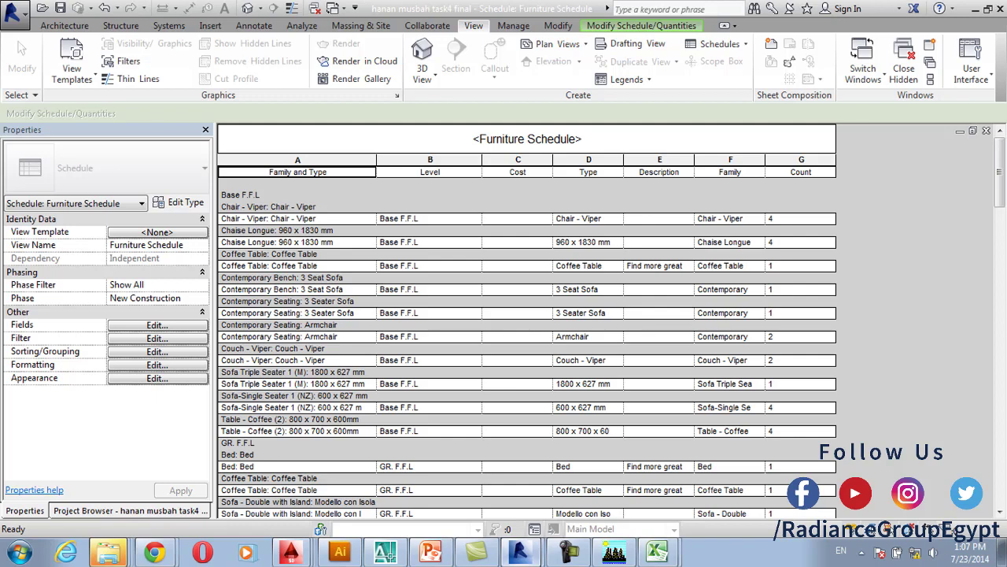
Sort by Family and Type alone, with Then by set to (none) and its header off
click(156, 364)
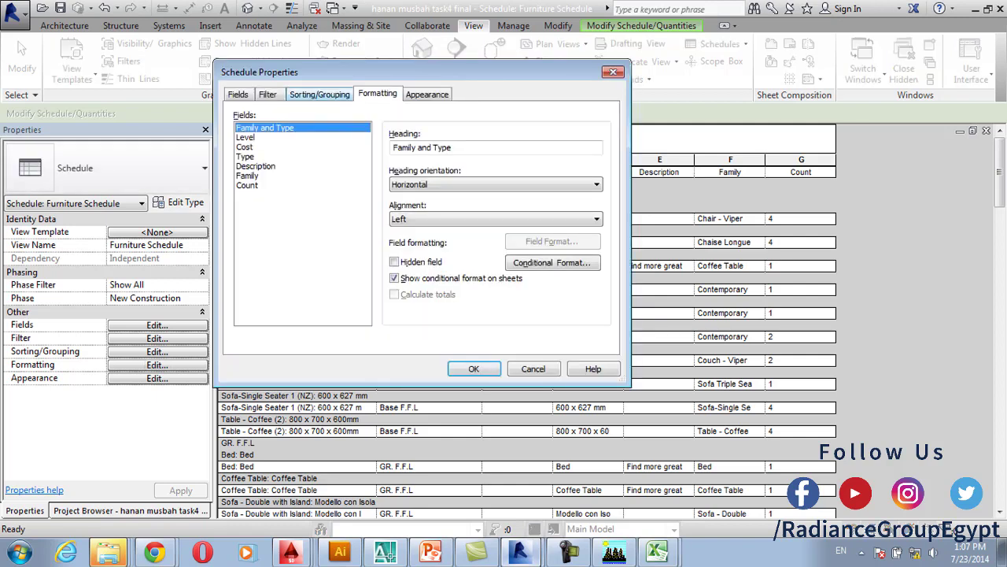
click(319, 94)
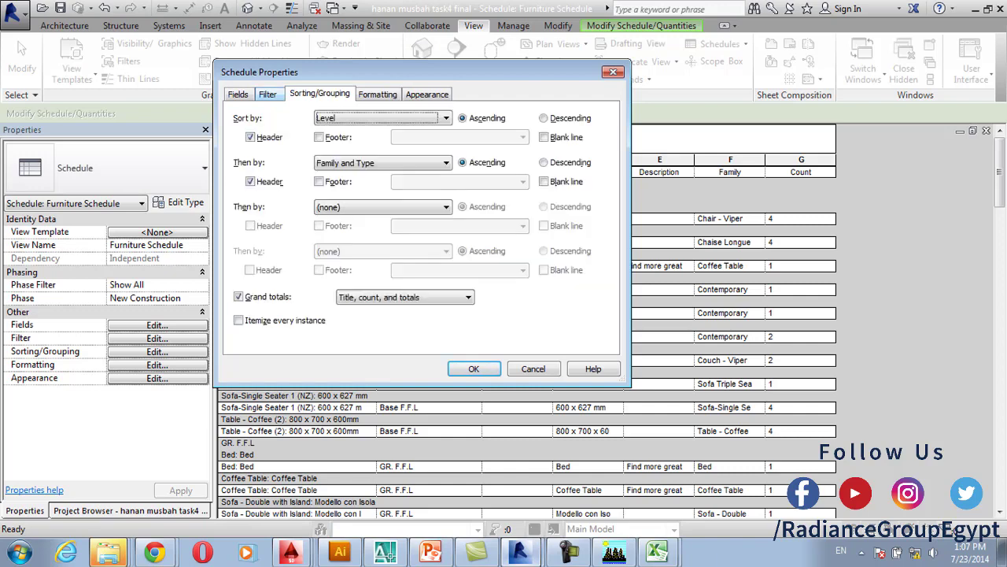
click(383, 117)
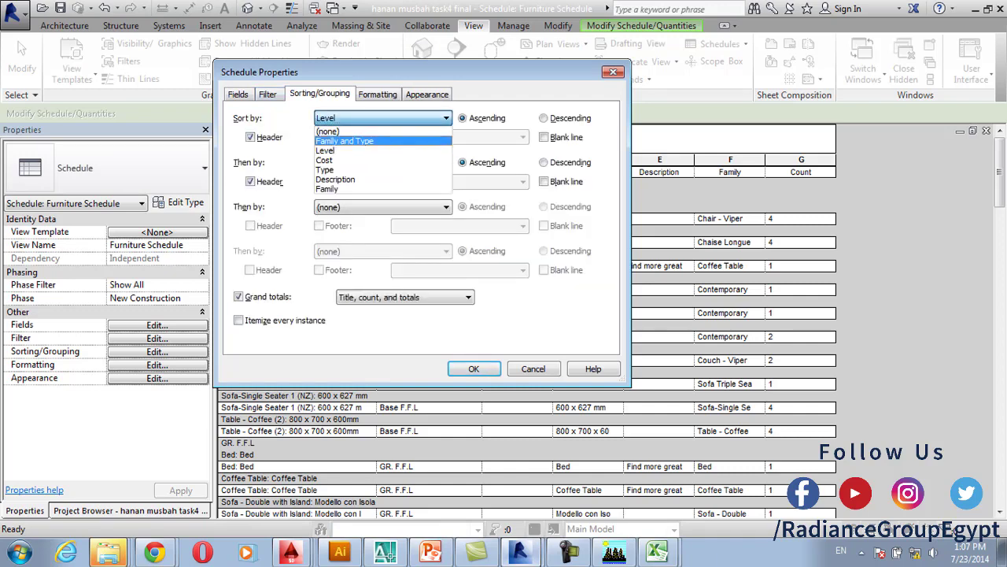
click(344, 140)
click(250, 181)
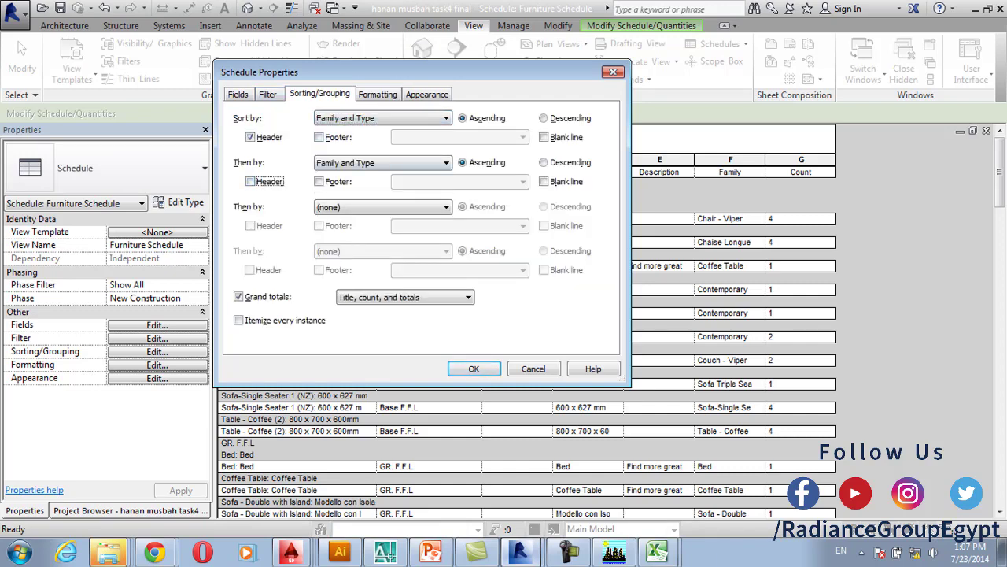
click(382, 163)
key(Return)
key(Return)
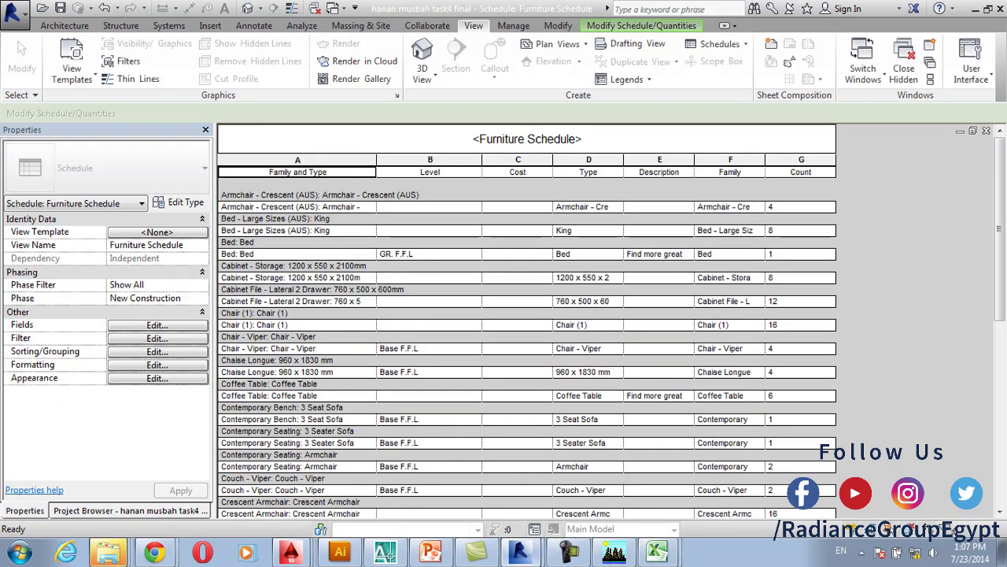
scroll(527, 314, down, 3)
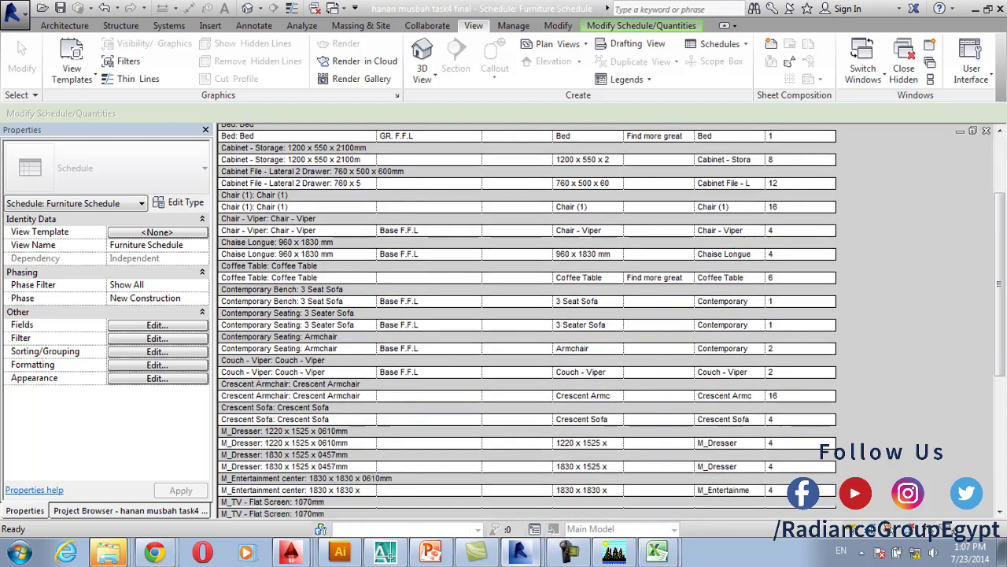
scroll(527, 315, up, 3)
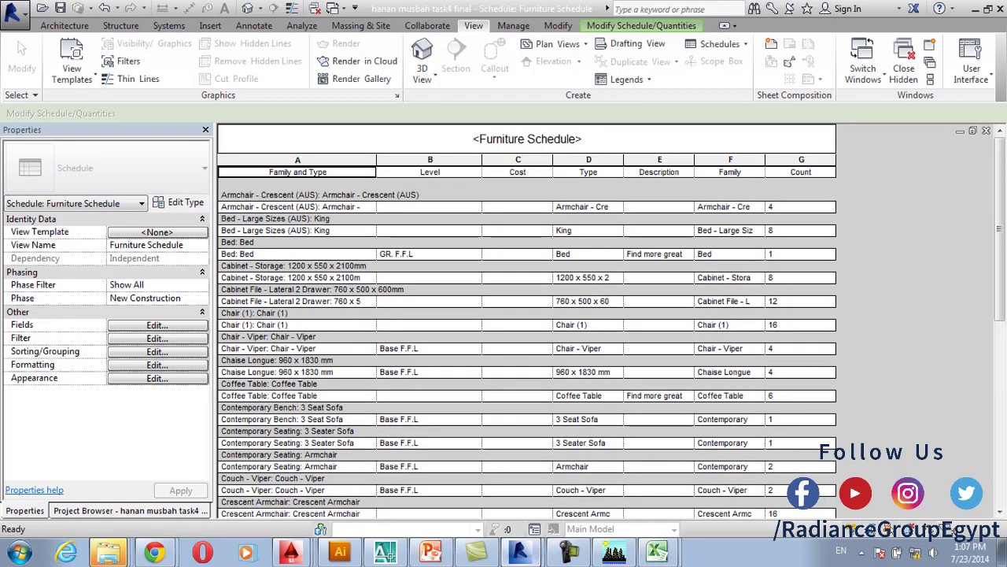
Reapply the Sorting/Grouping settings so the schedule becomes a flat list
click(156, 351)
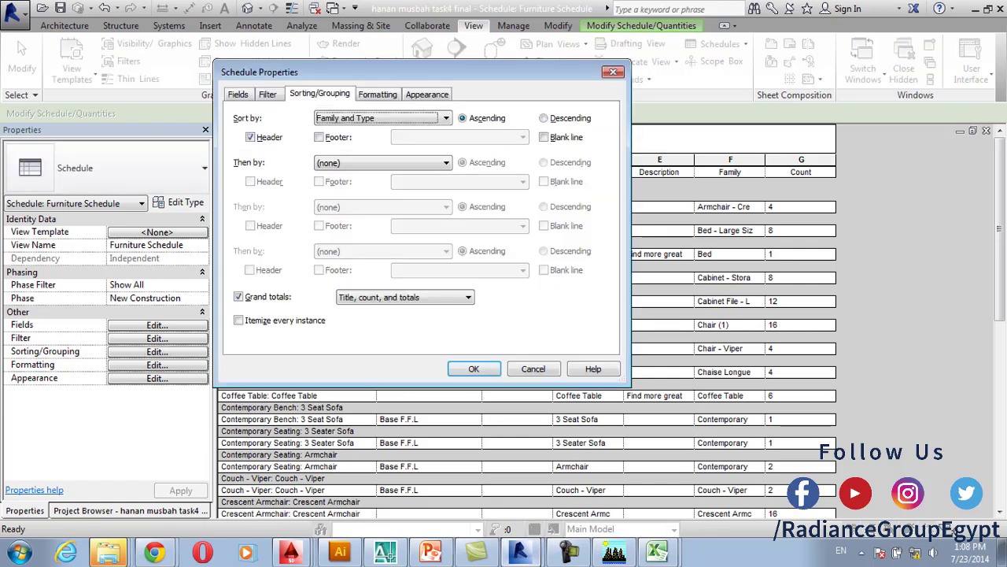
click(474, 368)
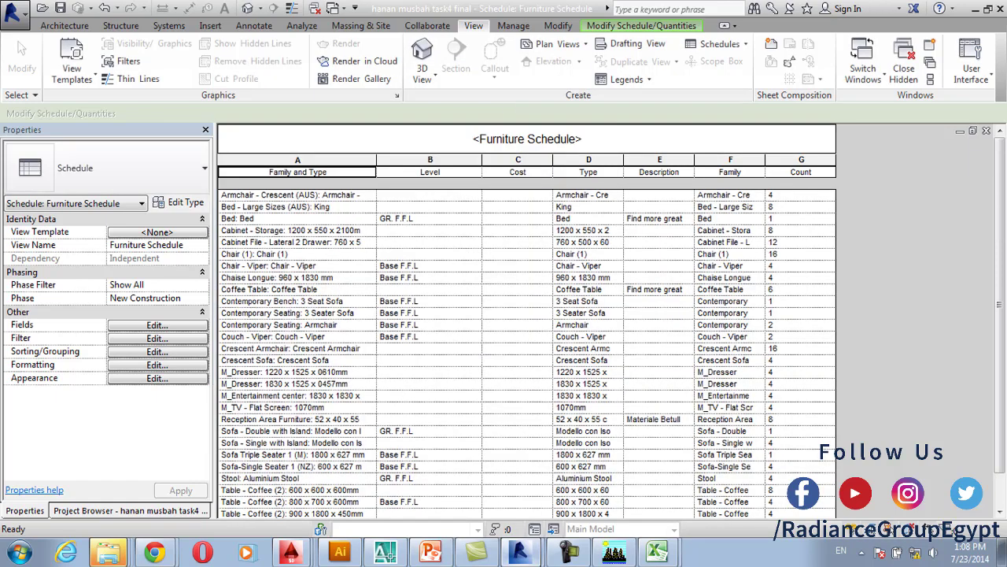
scroll(526, 320, down, 1)
scroll(527, 320, up, 1)
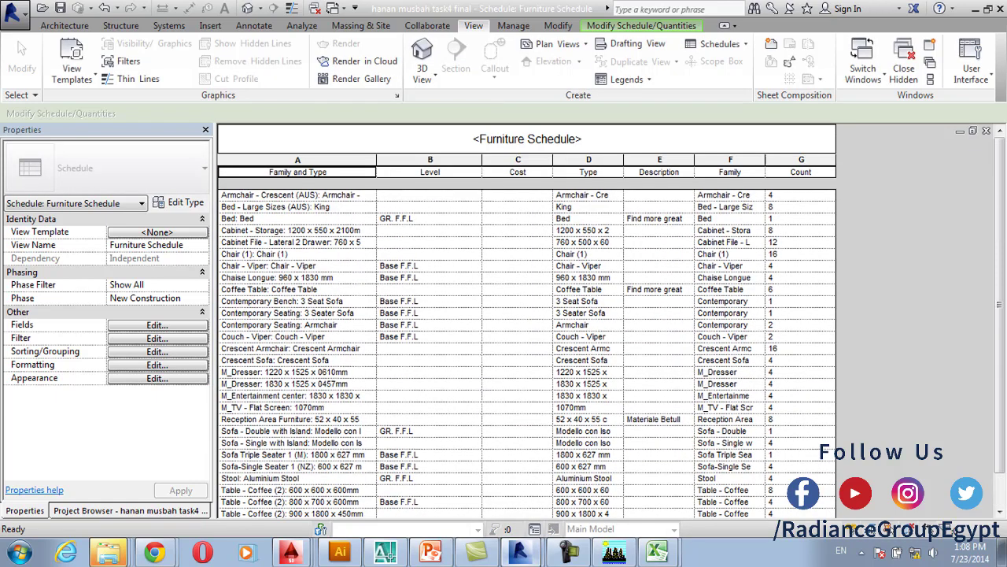
Check entries such as Bed: Bed, Chair (1) and the Count of 8
click(319, 195)
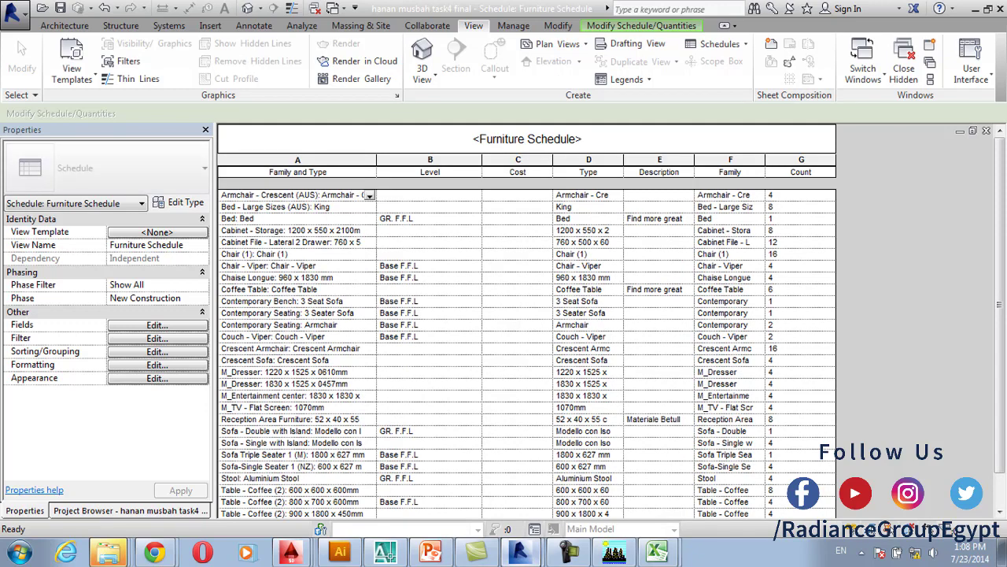
click(429, 371)
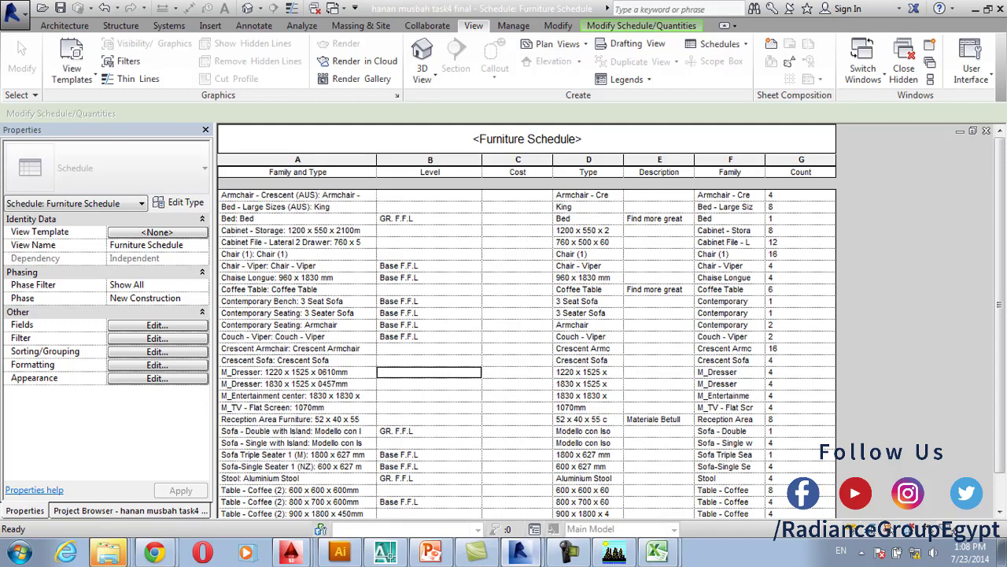
scroll(429, 371, down, 1)
scroll(527, 320, up, 1)
click(298, 218)
click(800, 206)
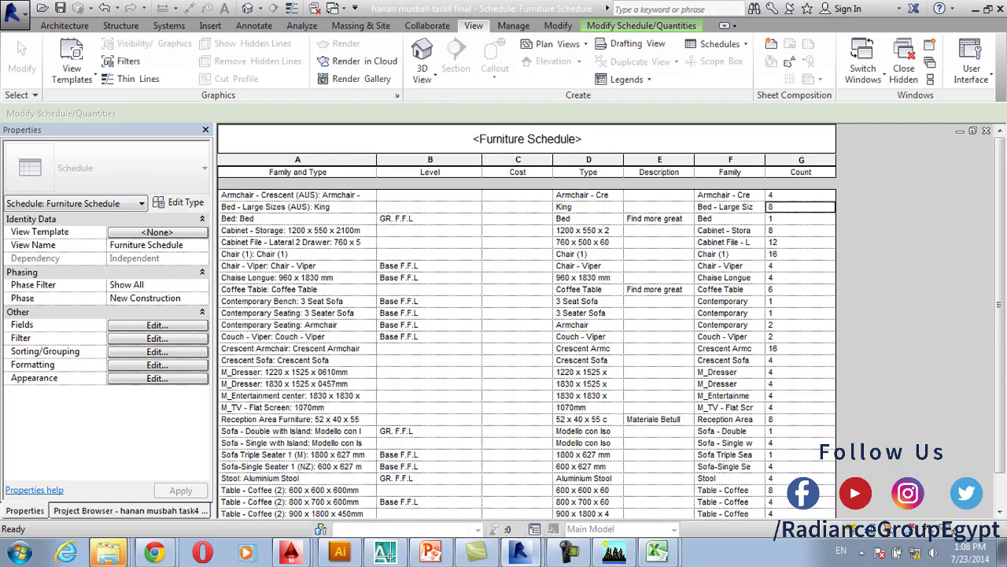
click(297, 254)
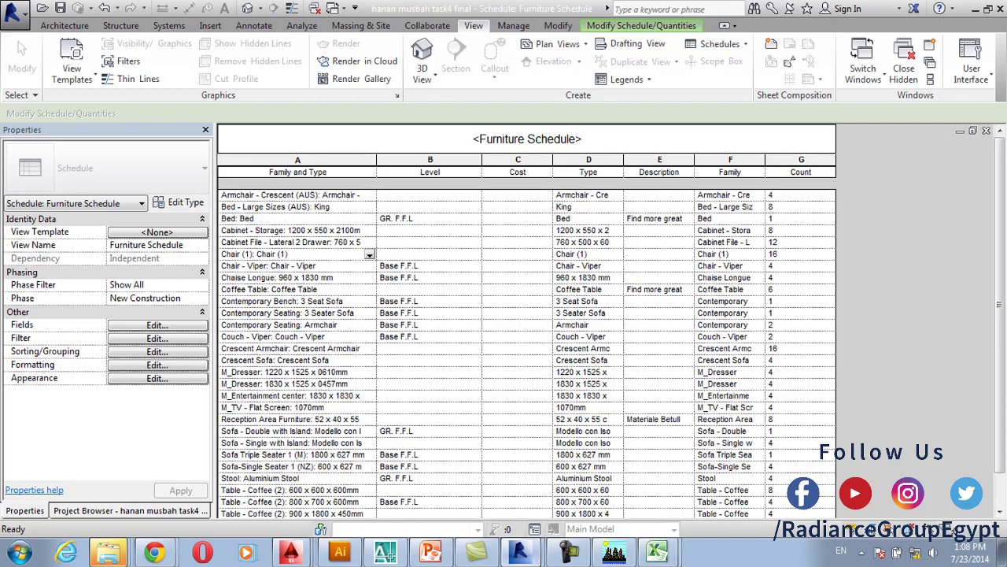